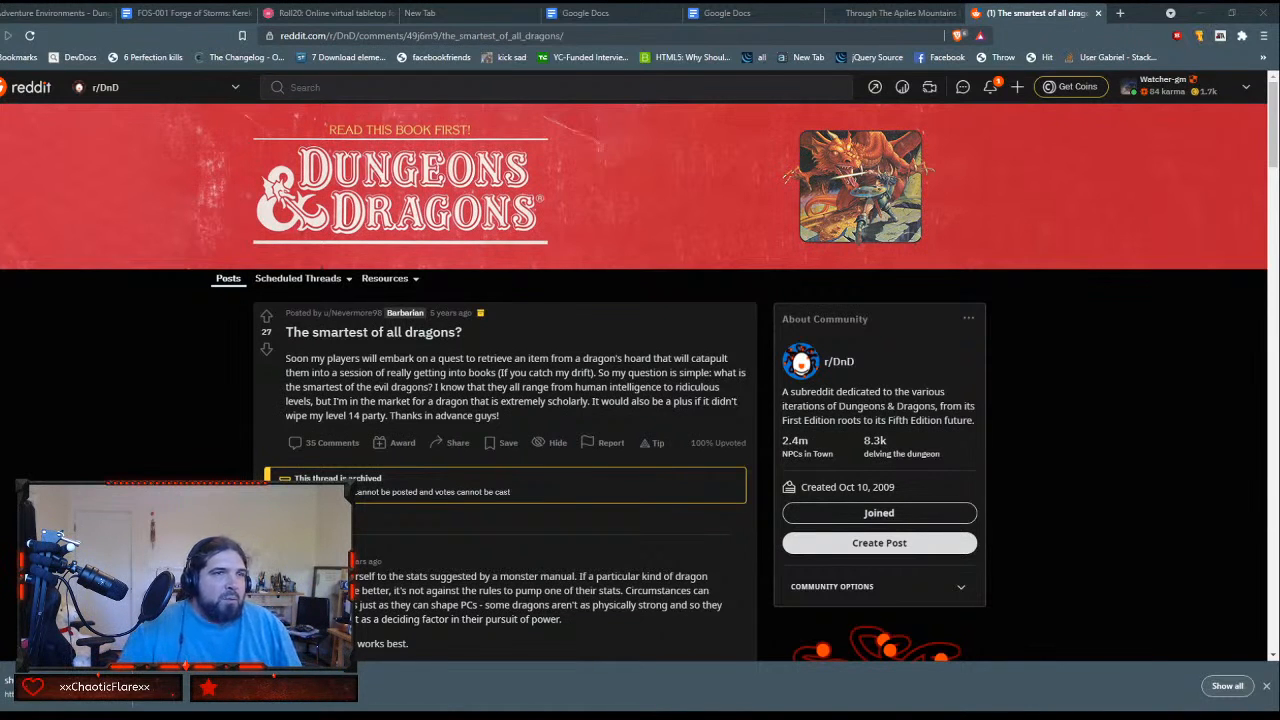
left_click(880, 13)
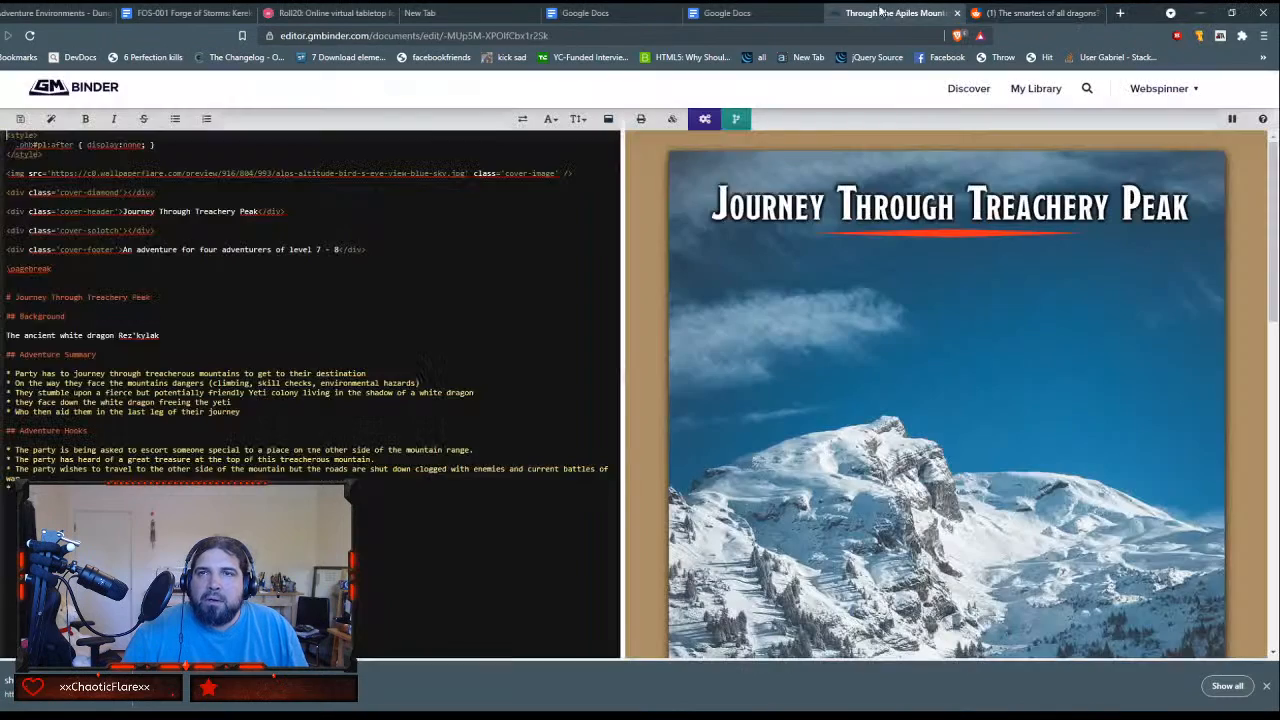
left_click(60, 13)
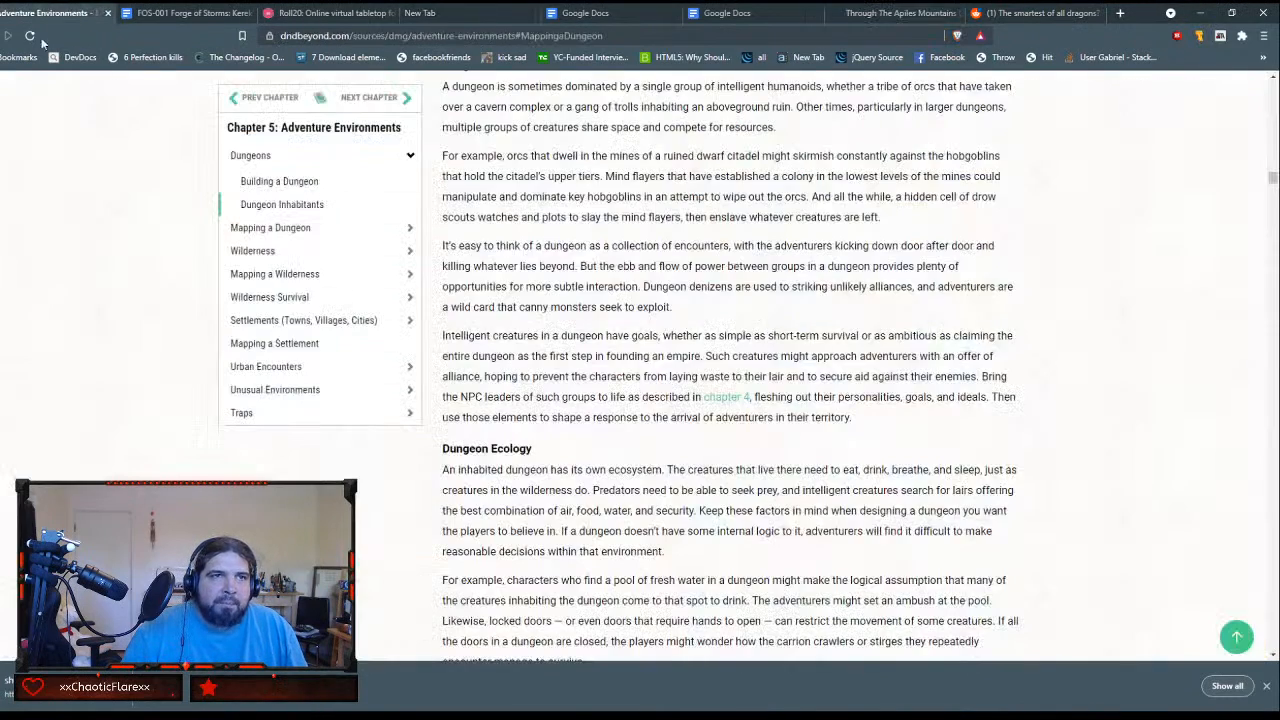
left_click(862, 13)
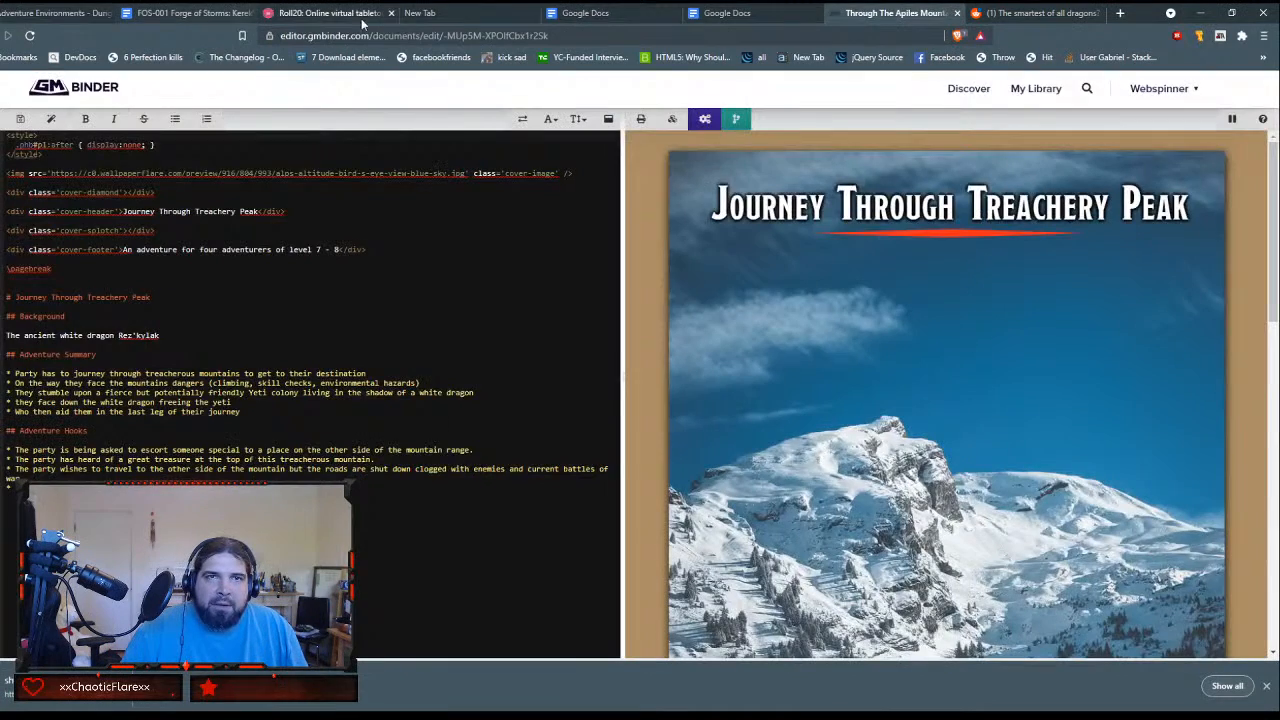
Step: Add the item "Stryxhaven" to the Today to-do list on the new tab page
left_click(427, 14)
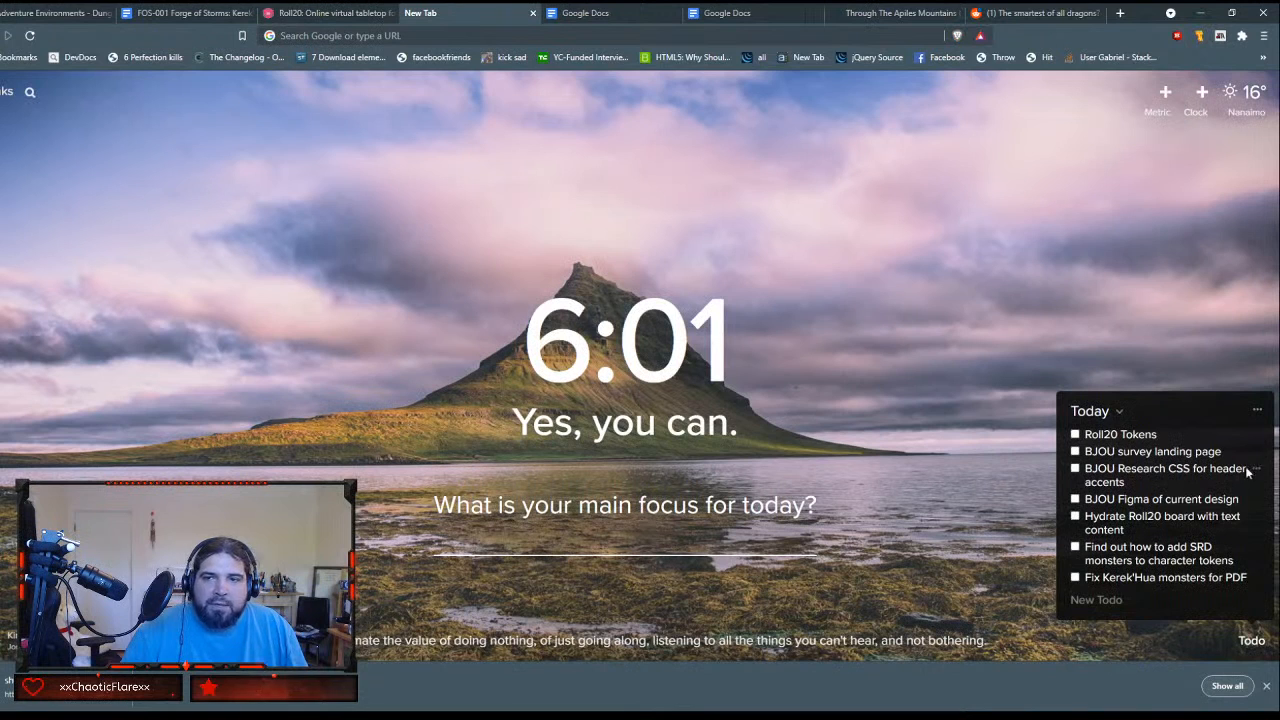
left_click(1113, 611)
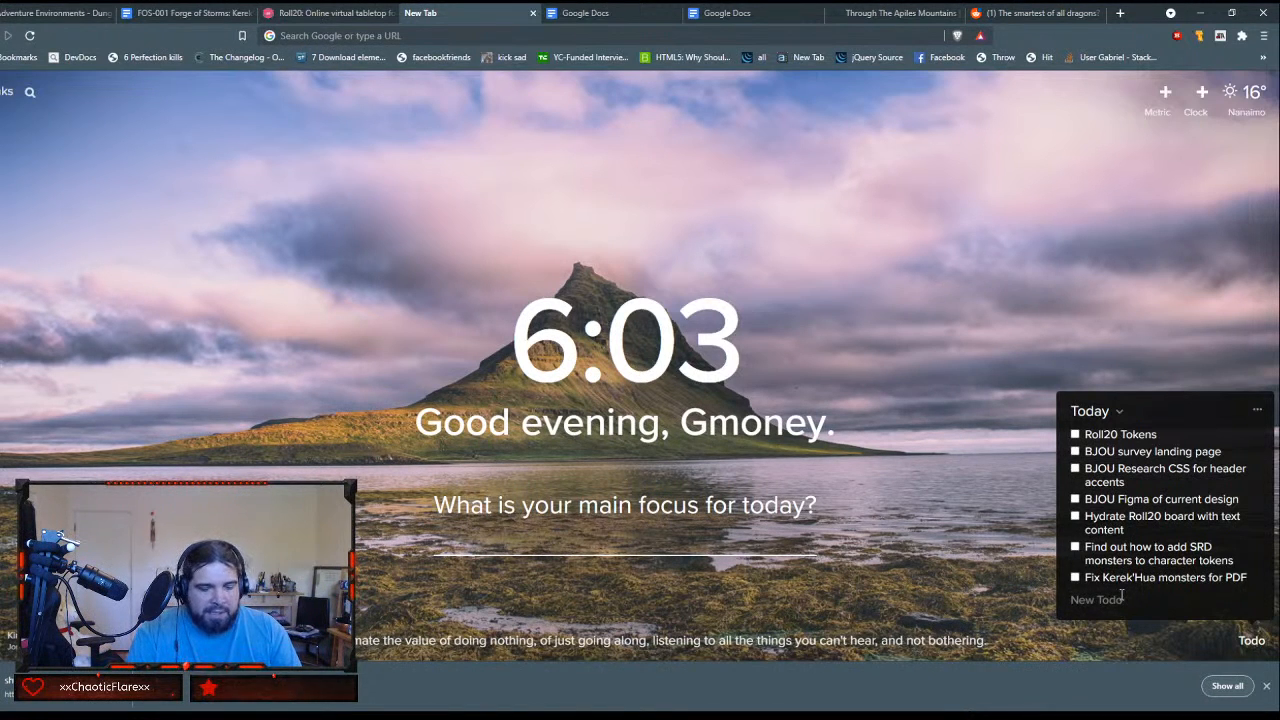
type("Stryxhav")
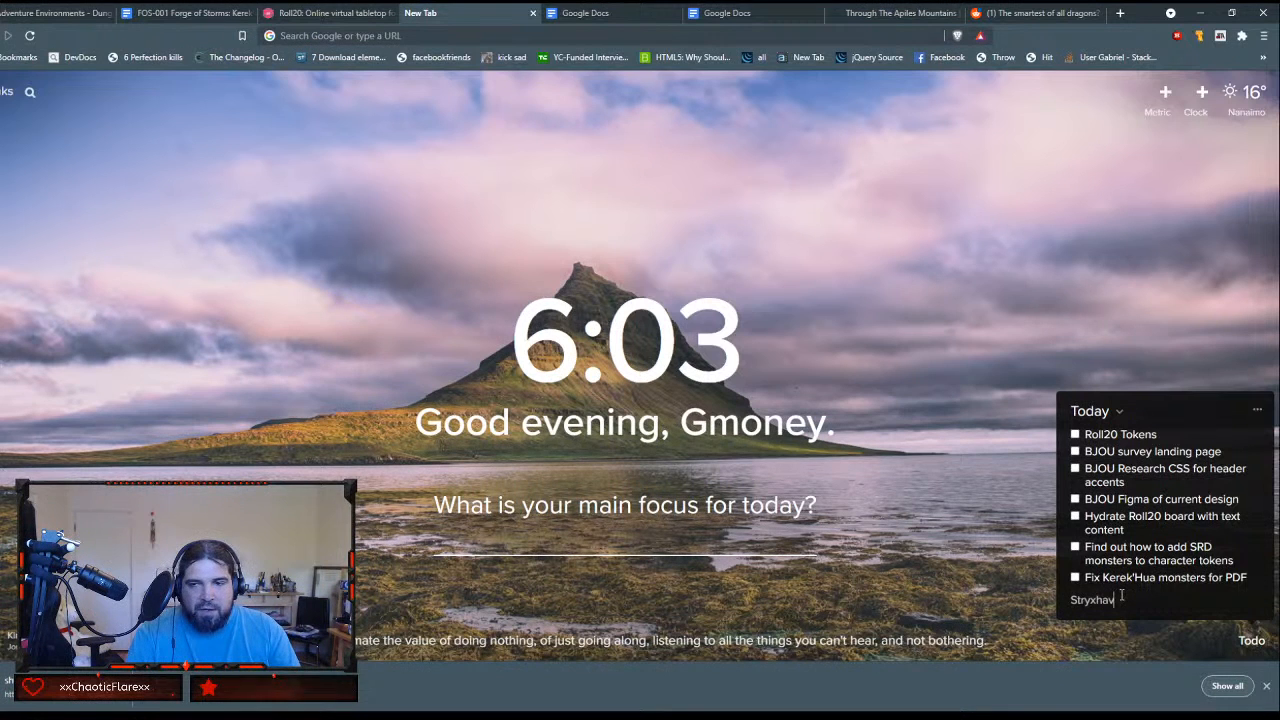
type("en")
key("Return")
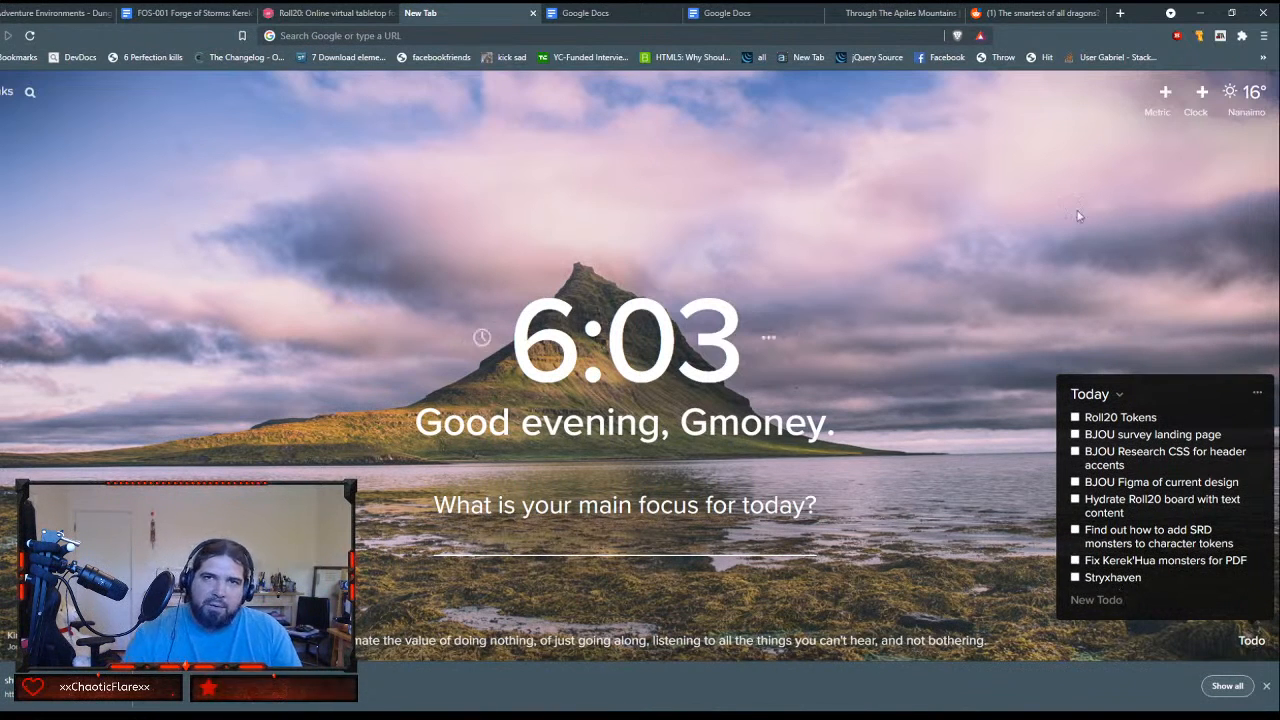
Step: View the dndbeyond.com home page in a new browser tab and close it
left_click(1120, 13)
type("dndbeyond.com")
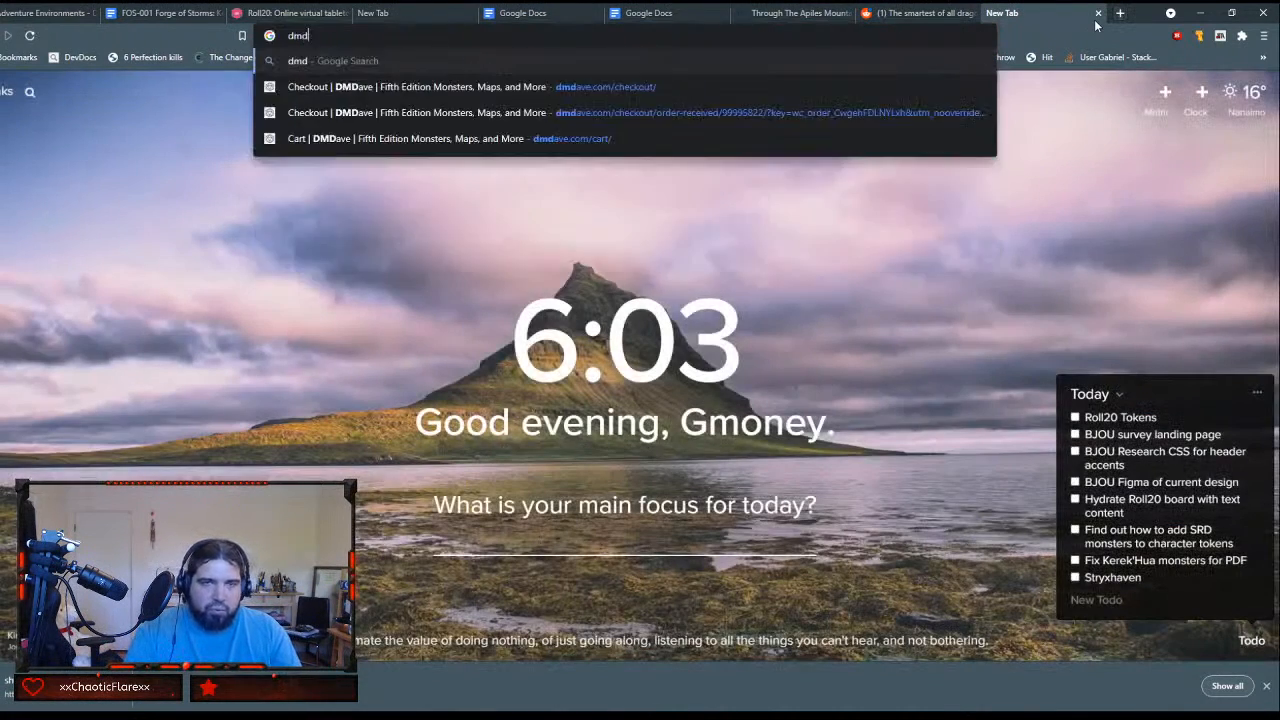
key("Return")
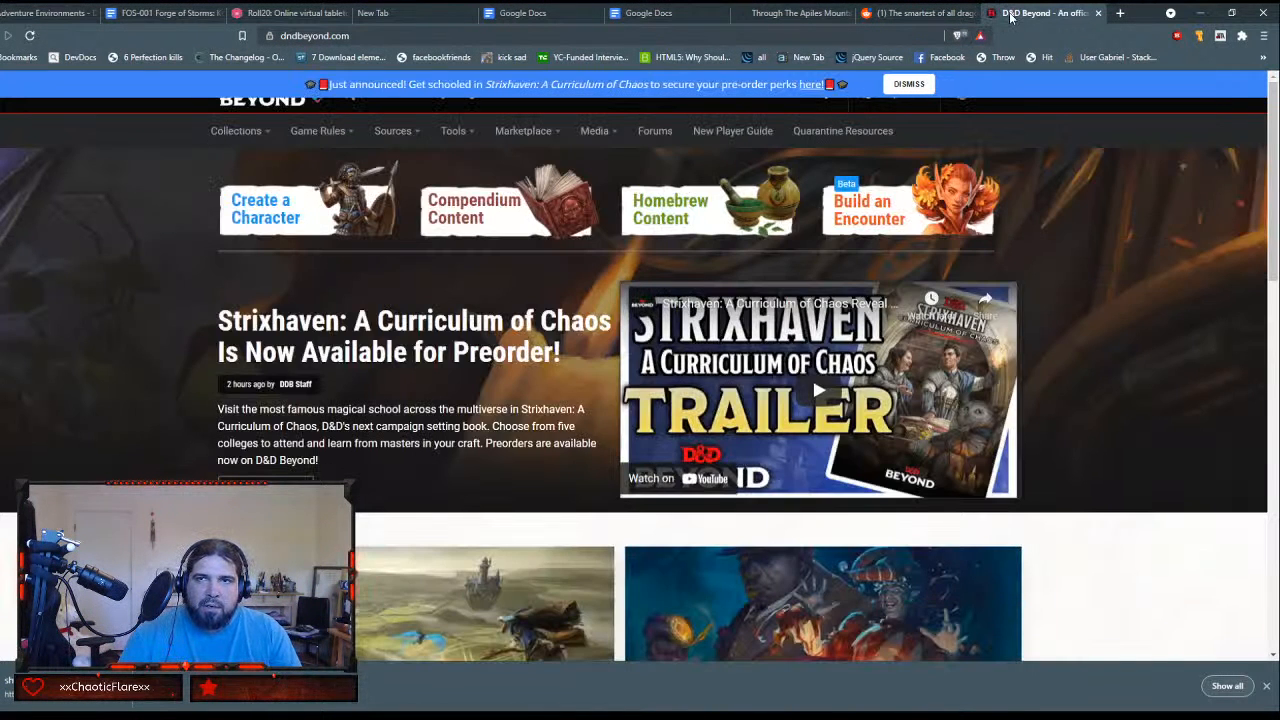
left_click(1098, 13)
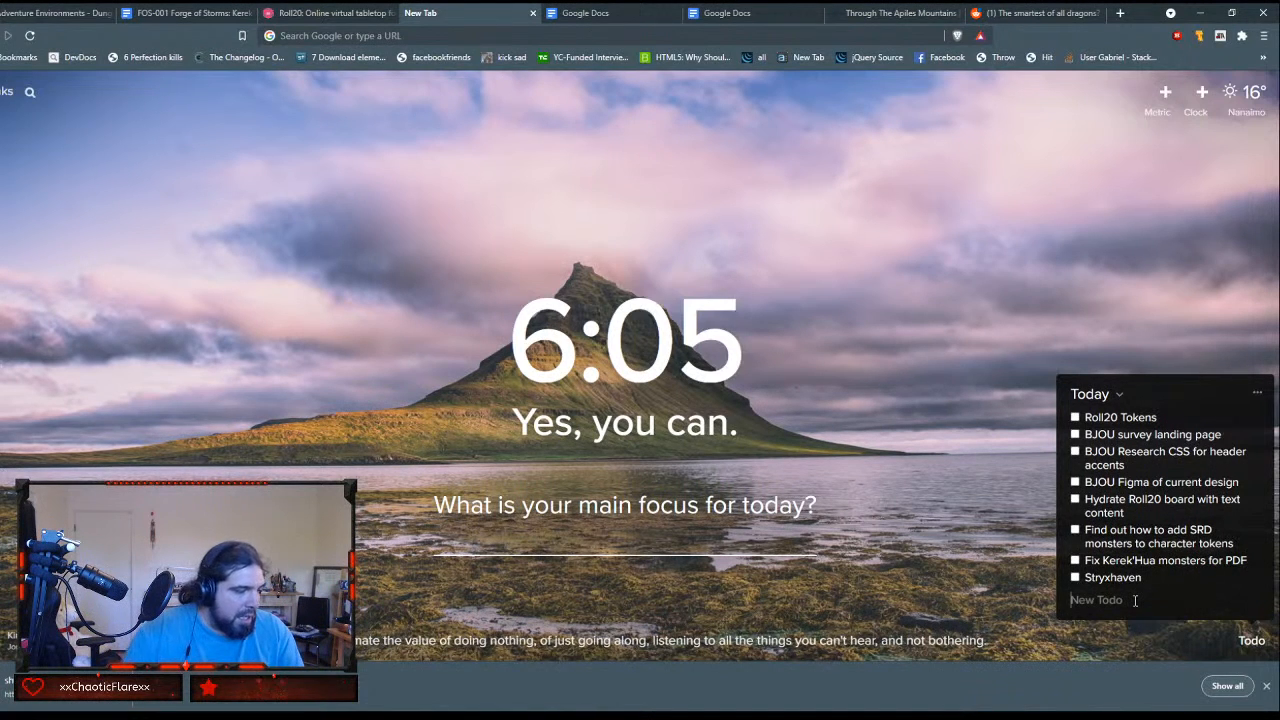
Step: Add the item "The Wild Beyond the Witchlight" to the Today to-do list
type("The ")
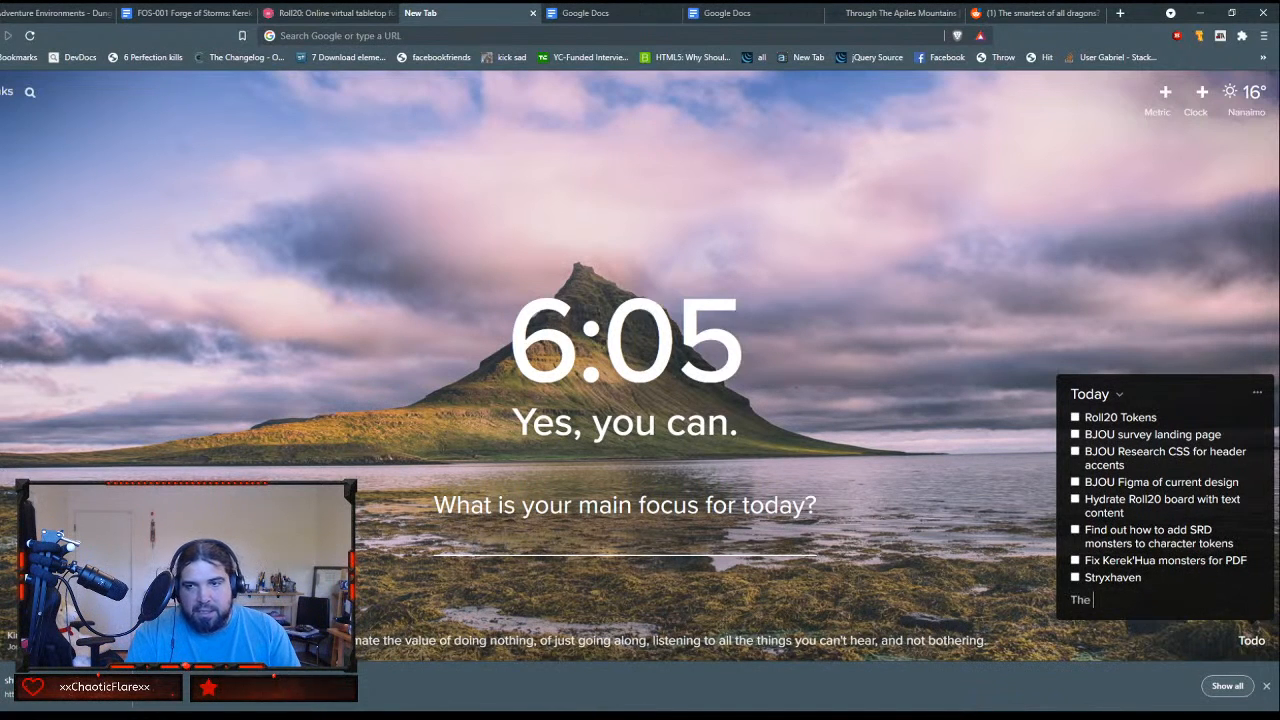
type("Wild ")
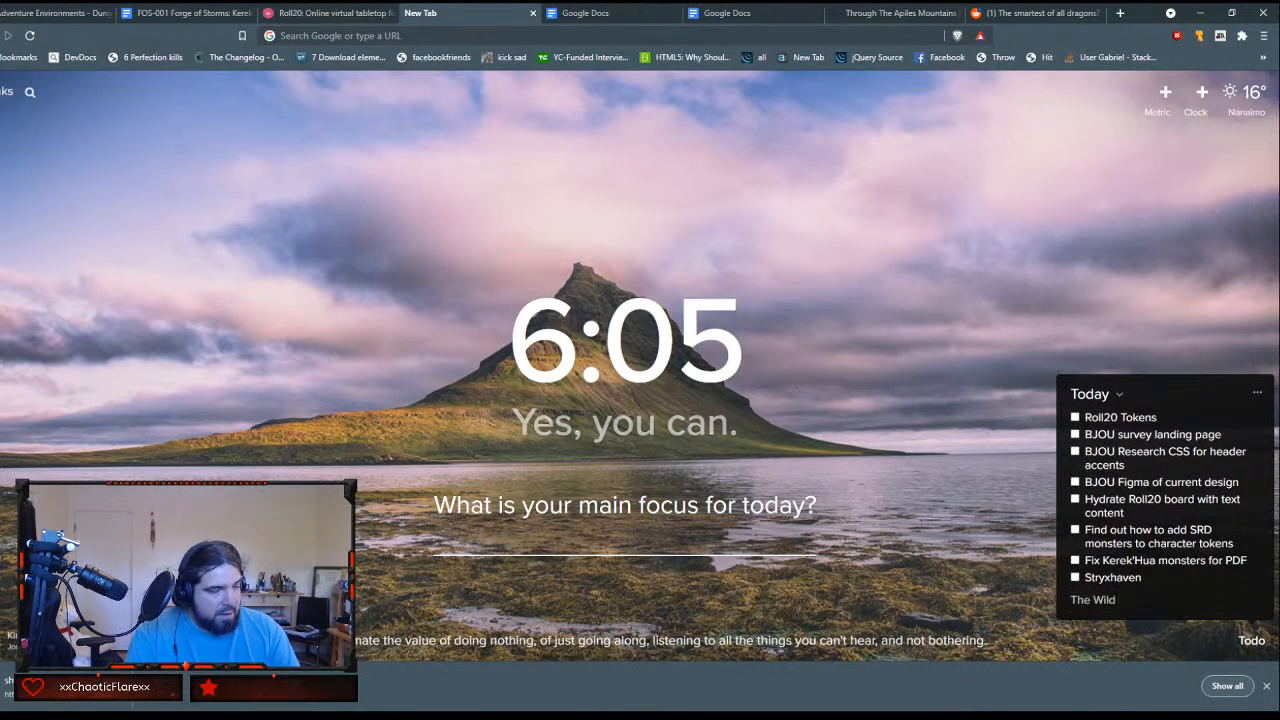
type("Beyond the Witch")
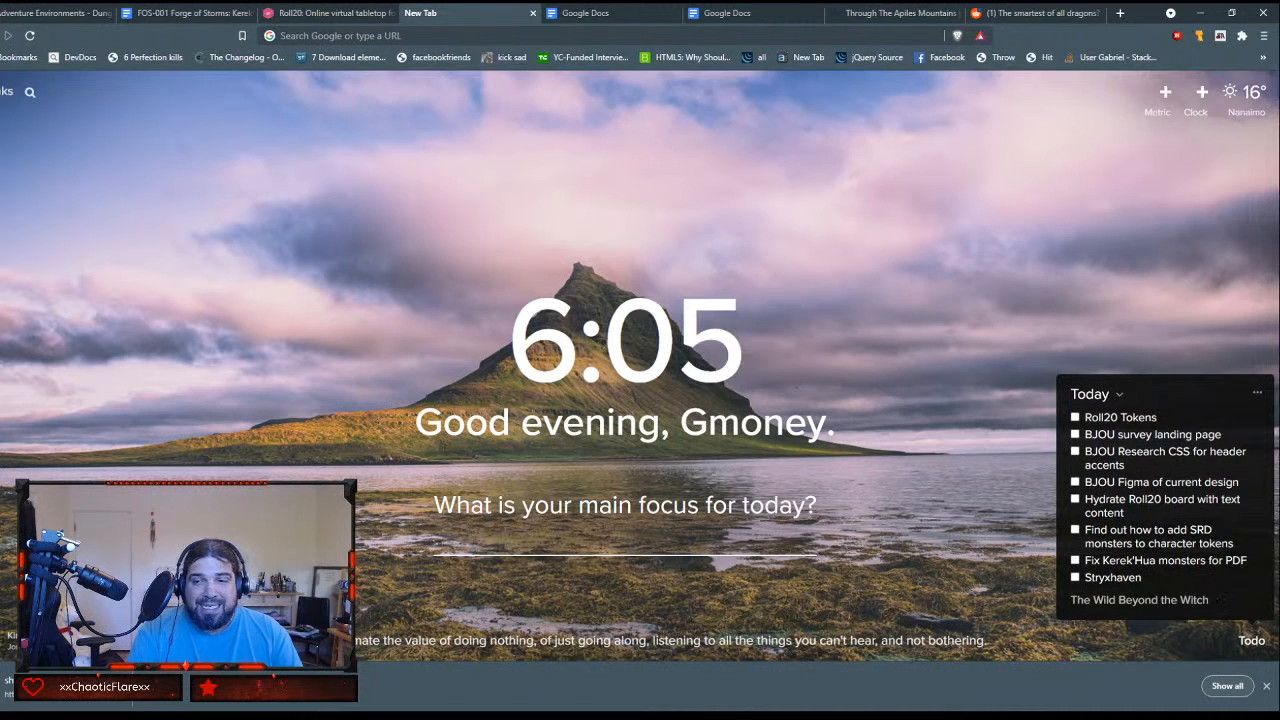
type("light")
key("Return")
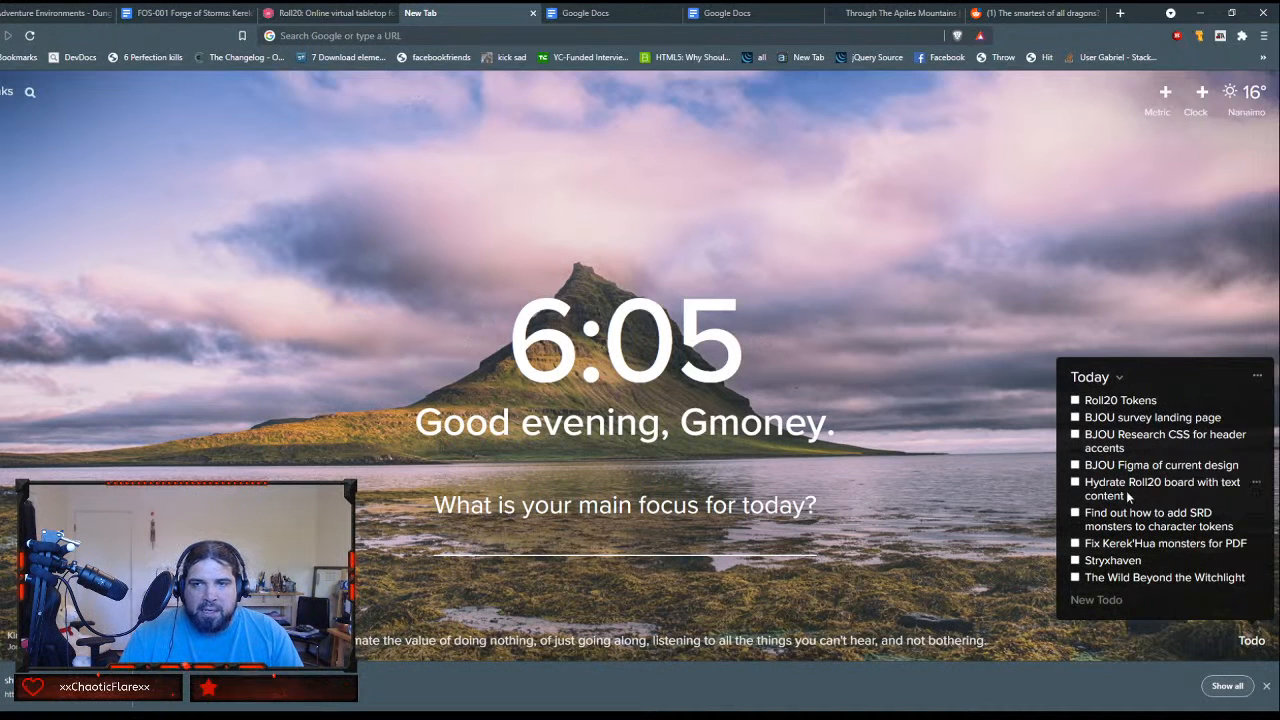
Step: Switch to Roll20 and launch the game Doom Desert in the Decanter of Delirium
left_click(340, 14)
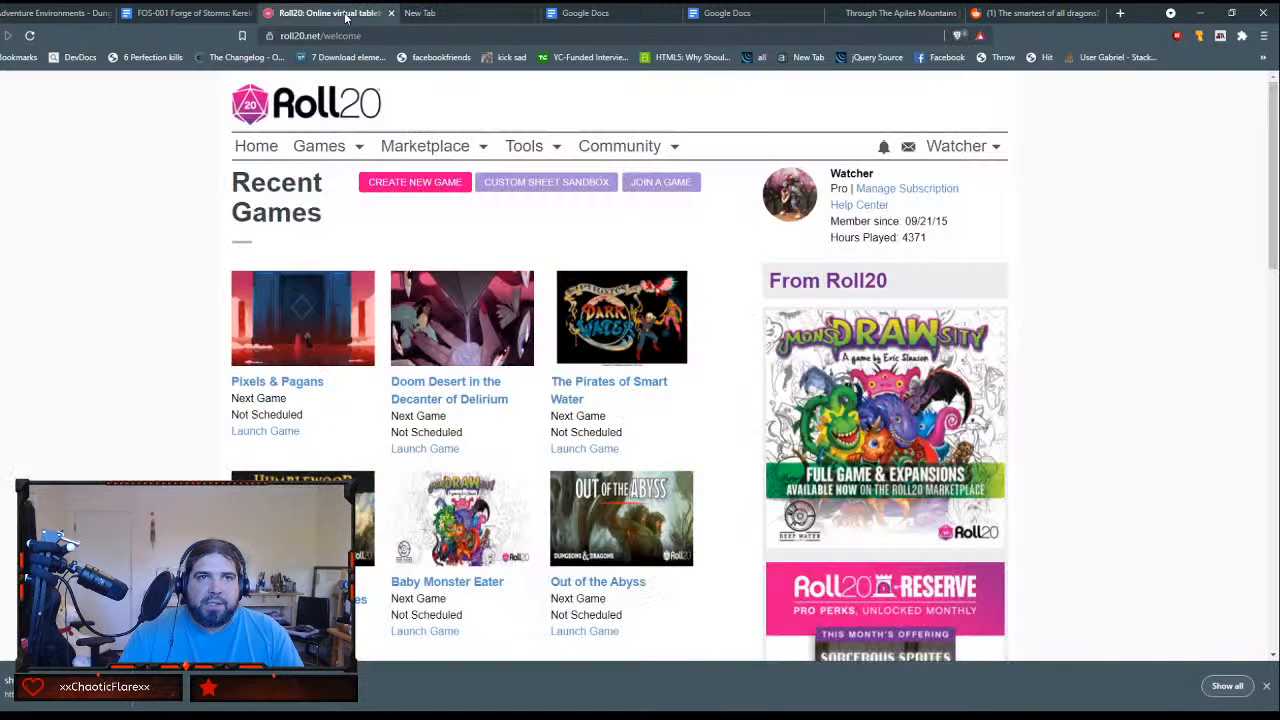
left_click(489, 398)
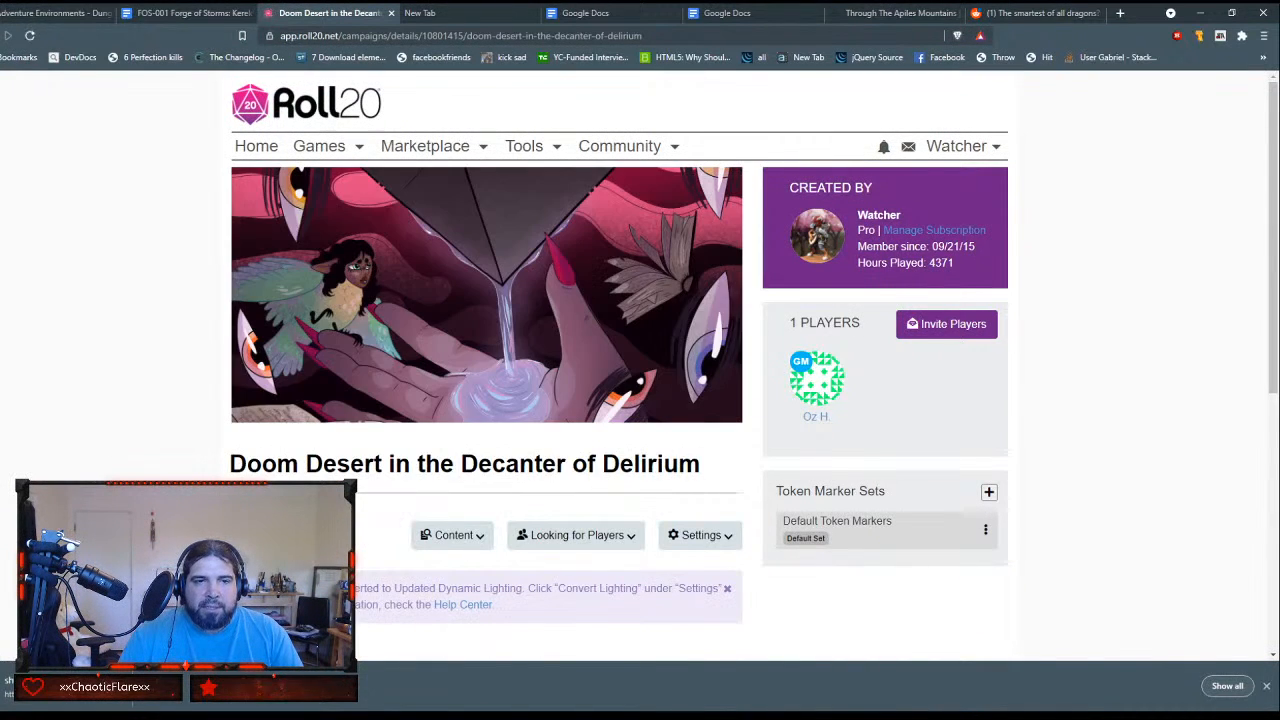
left_click(283, 535)
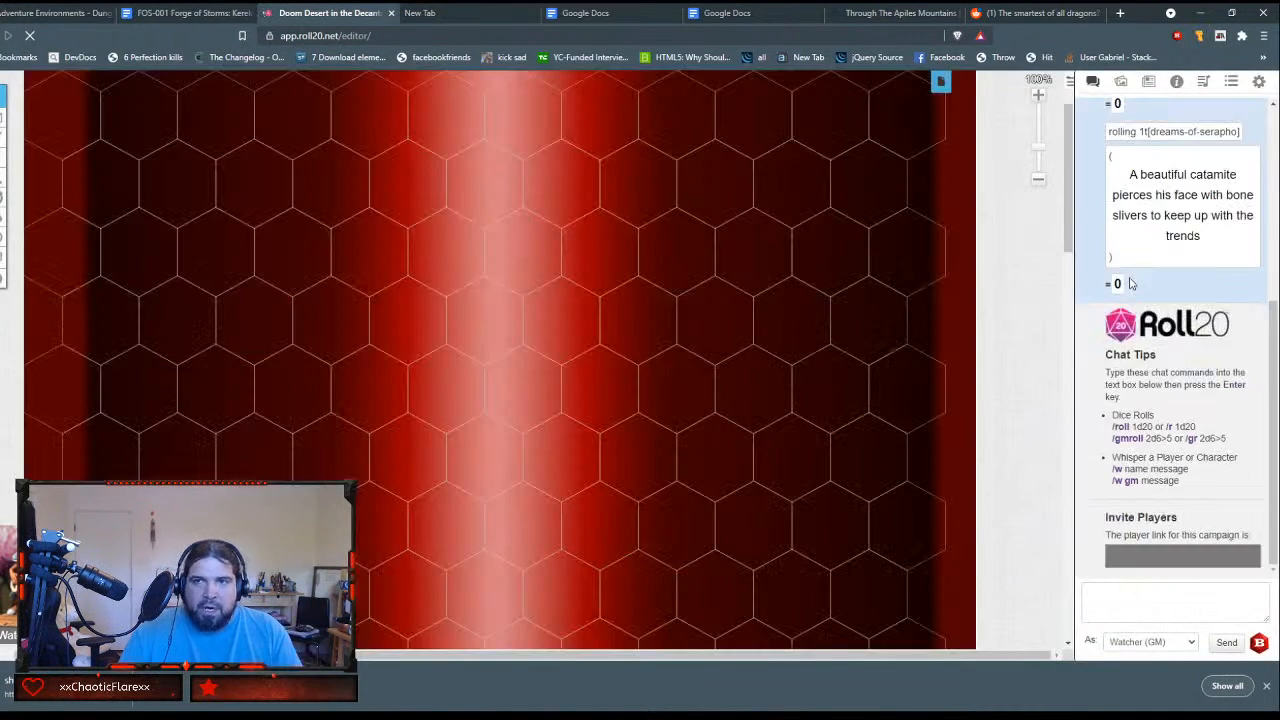
Step: Examine the hex map of the Doom Desert, with its diagram and location icons, up close at 250% zoom
scroll(729, 287, "down", 3)
scroll(729, 287, "down", 5)
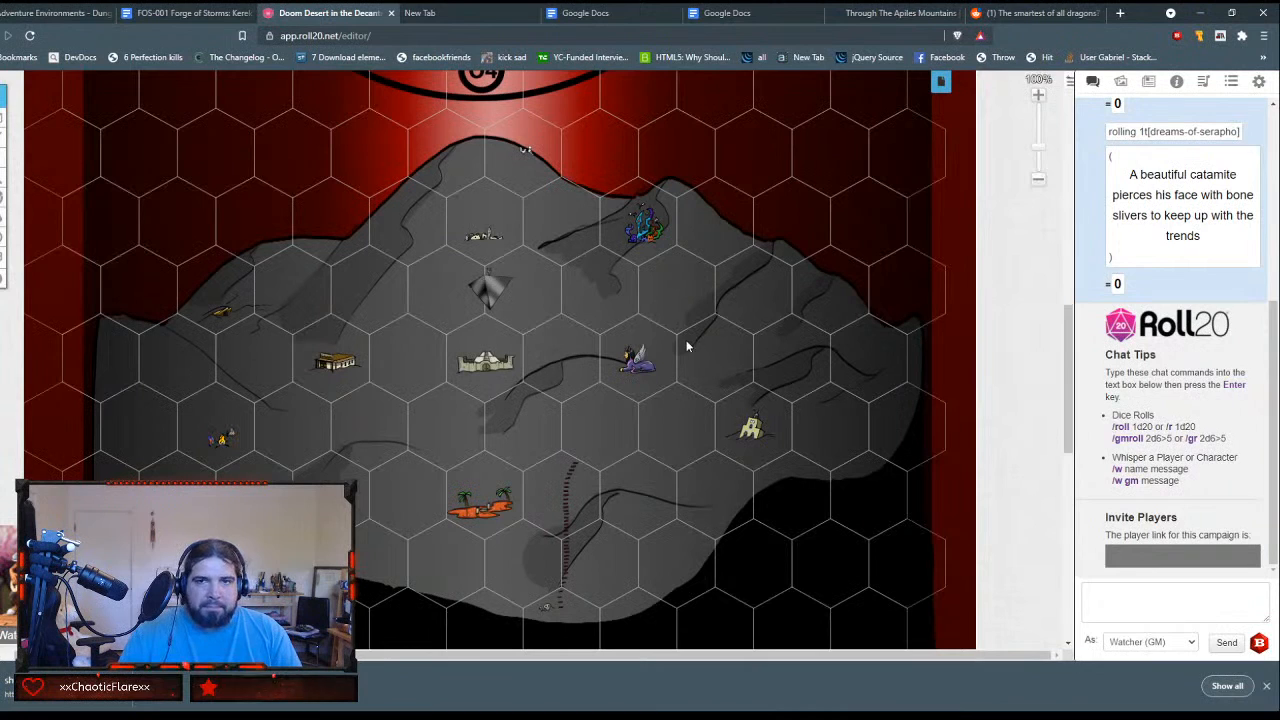
scroll(781, 251, "up", 4)
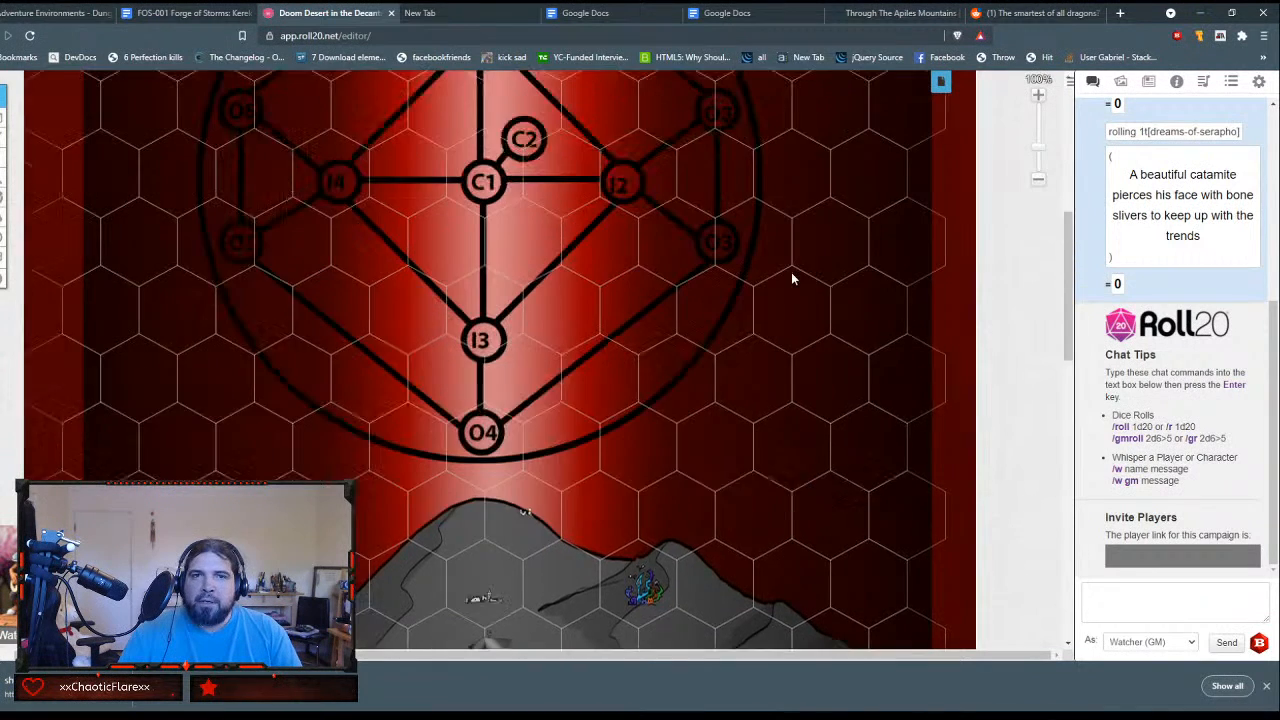
scroll(791, 278, "down", 5)
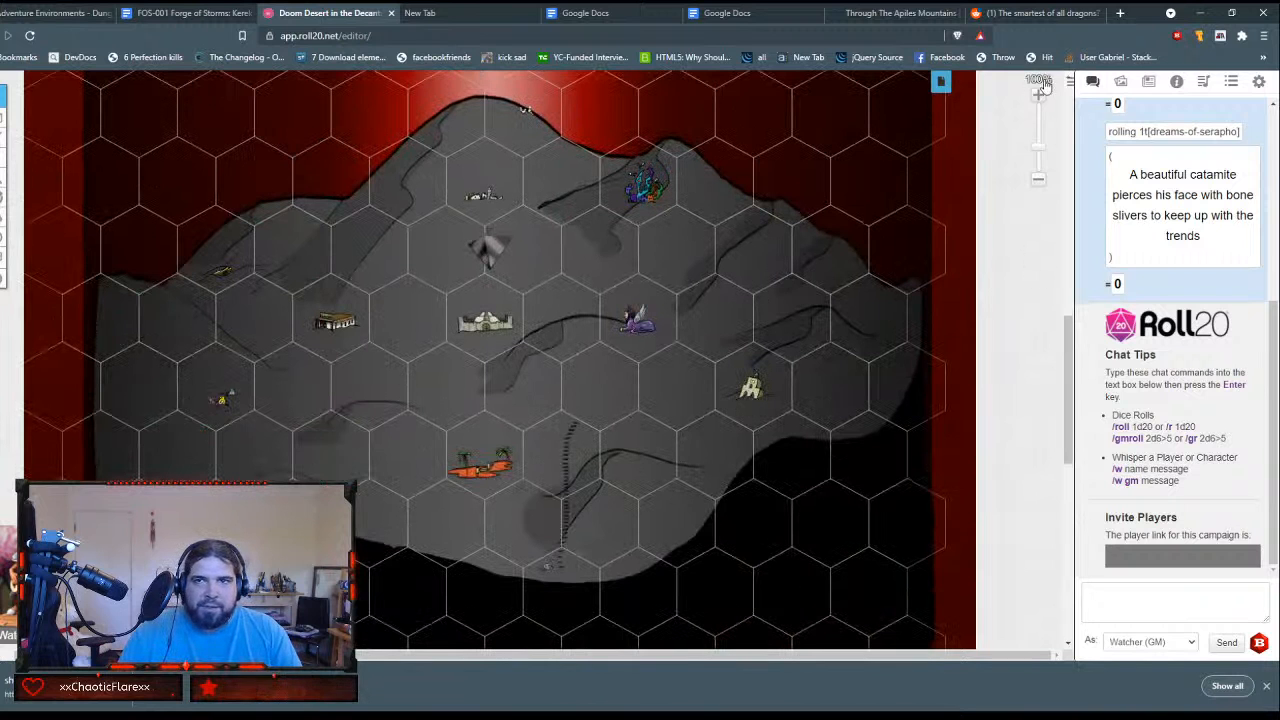
scroll(810, 172, "up", 5)
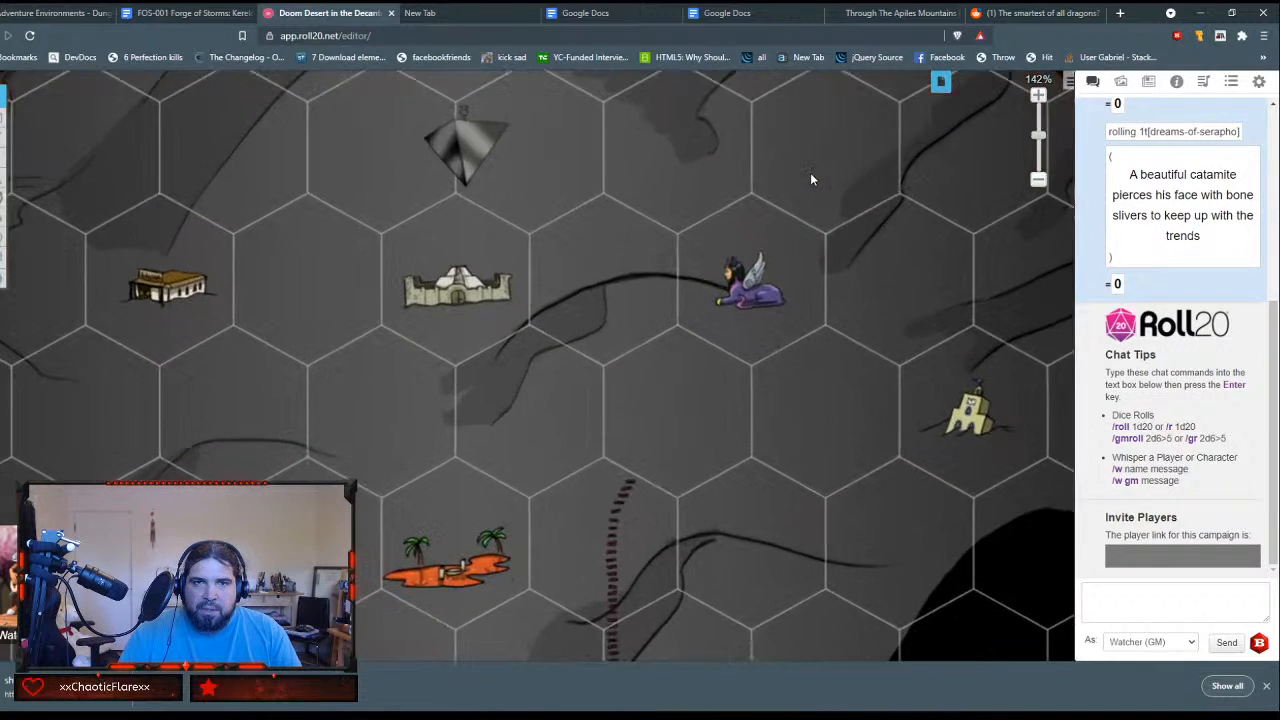
scroll(810, 177, "up", 3)
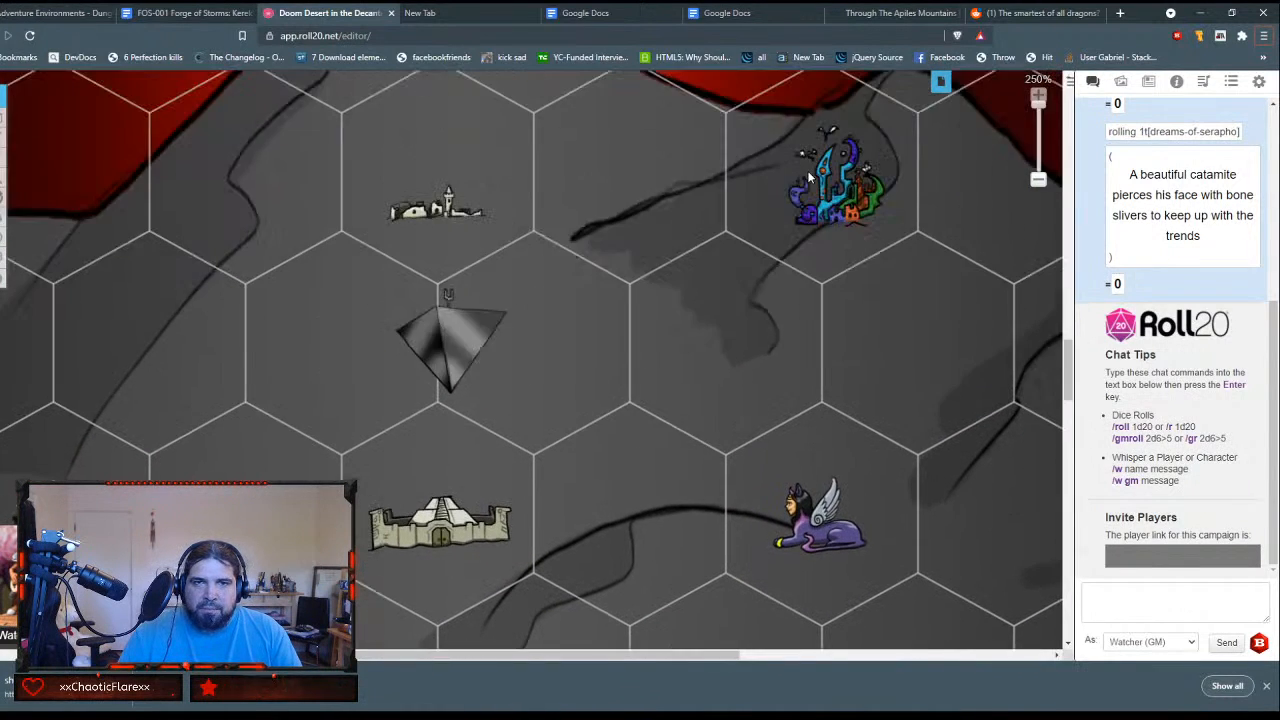
left_click_drag(567, 654, 650, 612)
scroll(701, 543, "down", 2)
scroll(704, 535, "down", 4)
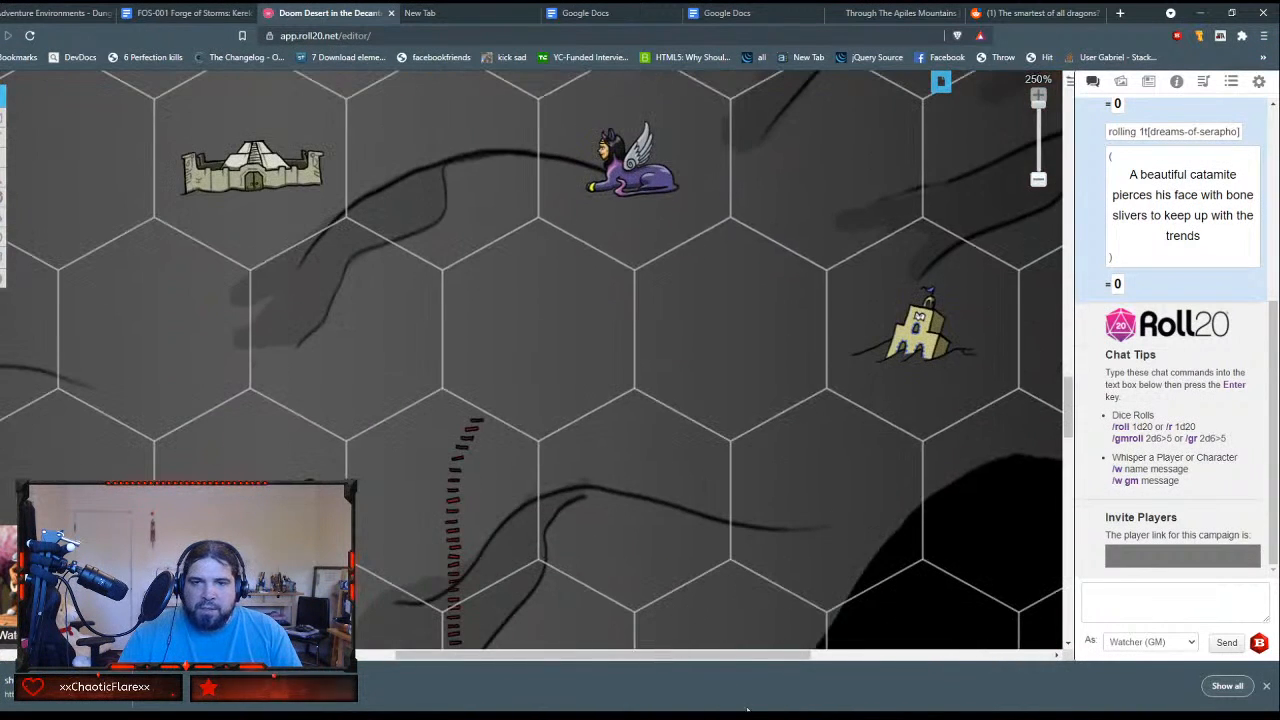
left_click_drag(728, 656, 846, 458)
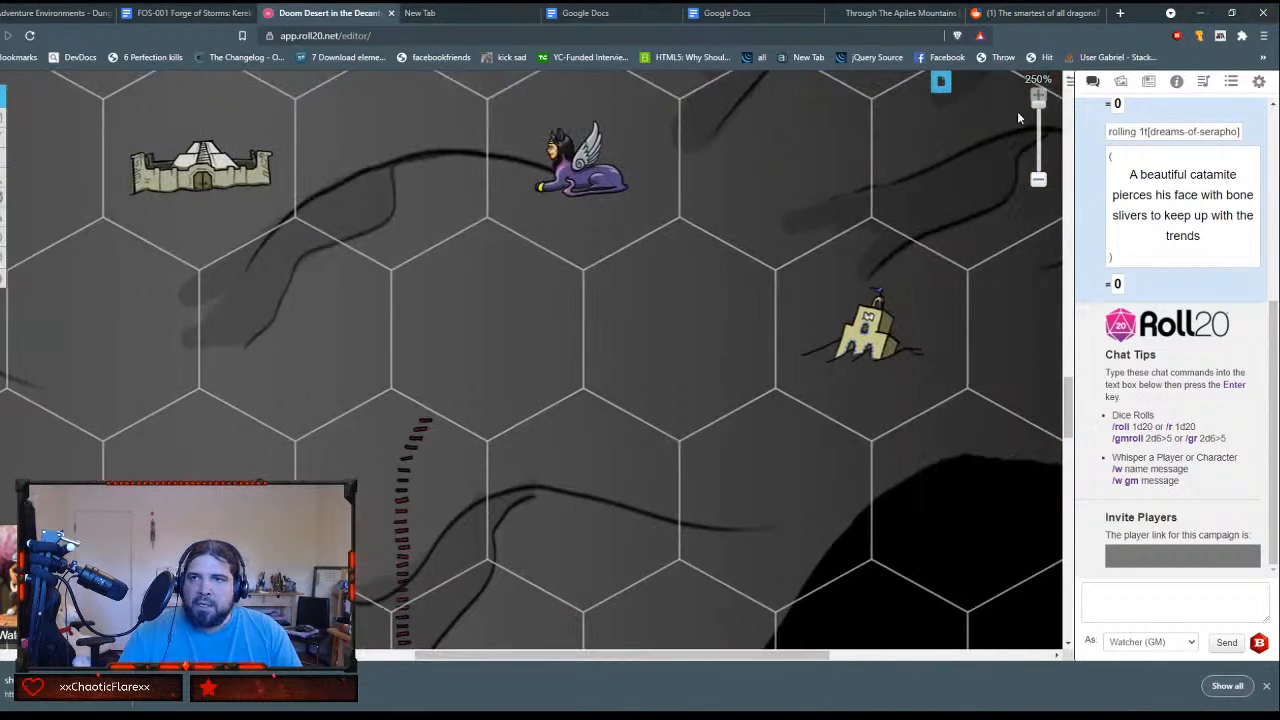
Step: Widen the journal and open The Black Sand handout in an enlarged window to read its GM notes and dreams table
left_click(1149, 82)
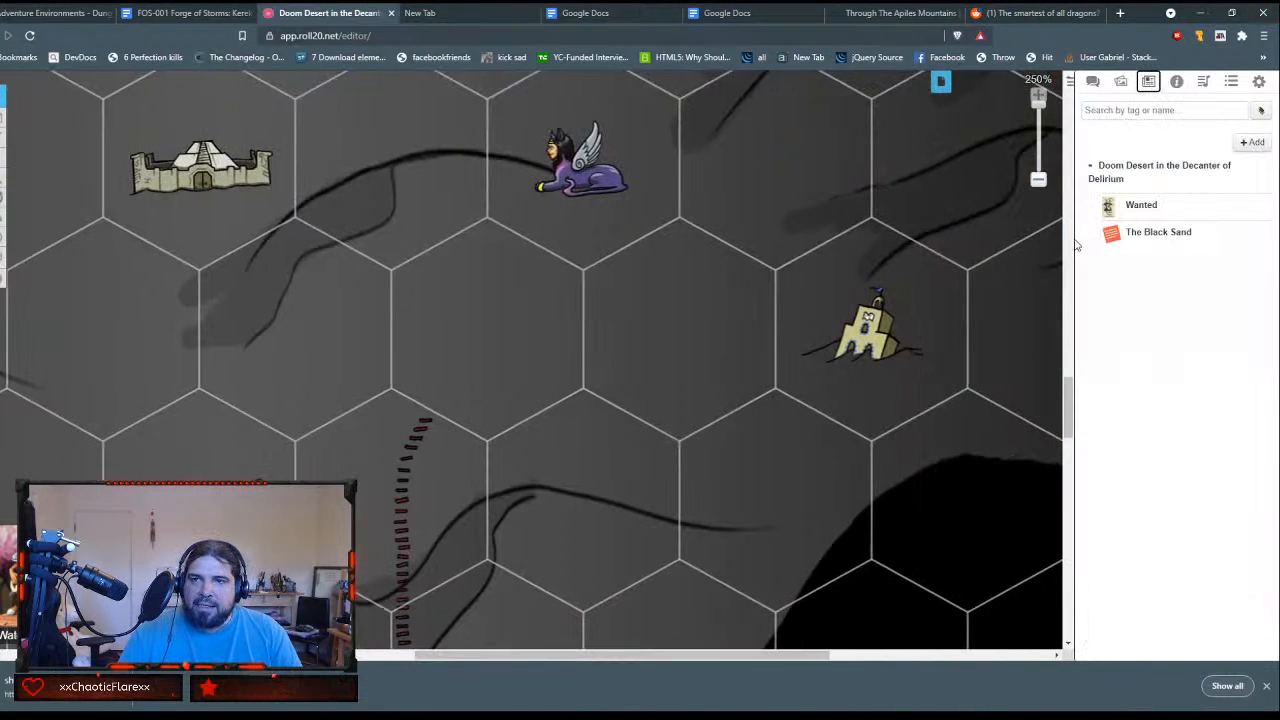
left_click_drag(1075, 240, 810, 246)
left_click(912, 219)
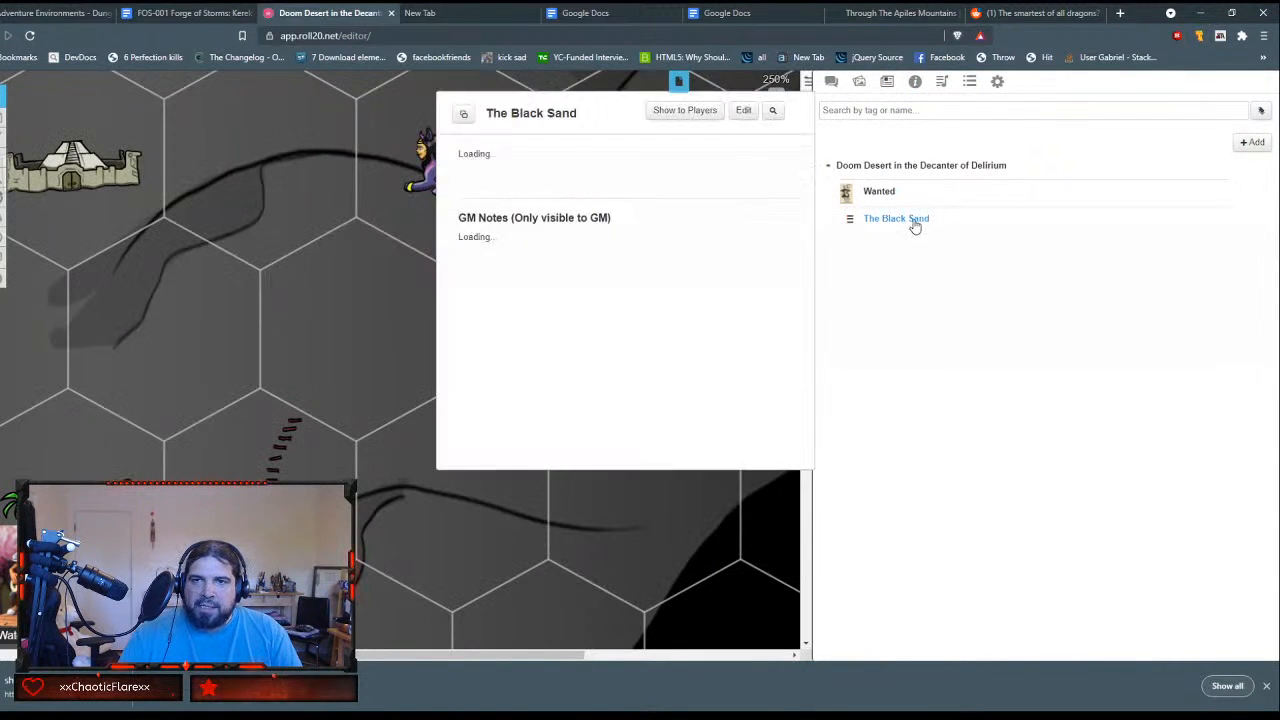
left_click_drag(521, 108, 143, 88)
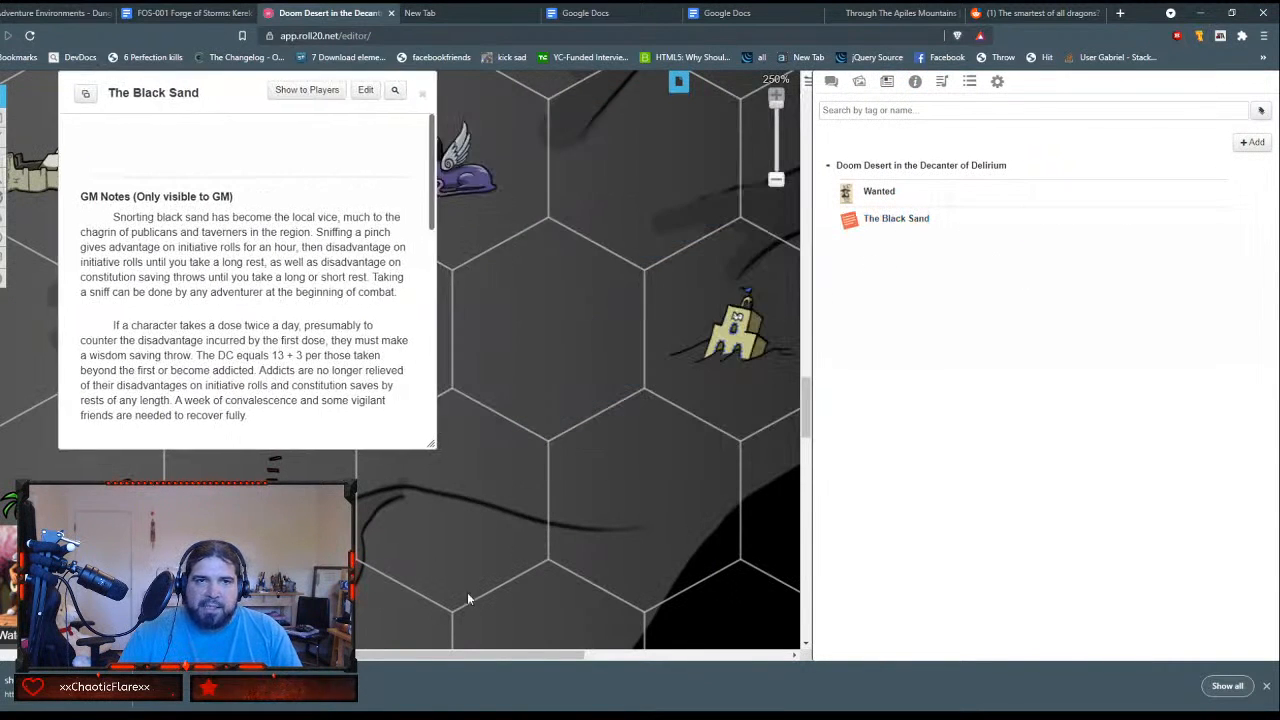
left_click_drag(429, 445, 752, 636)
scroll(538, 299, "down", 3)
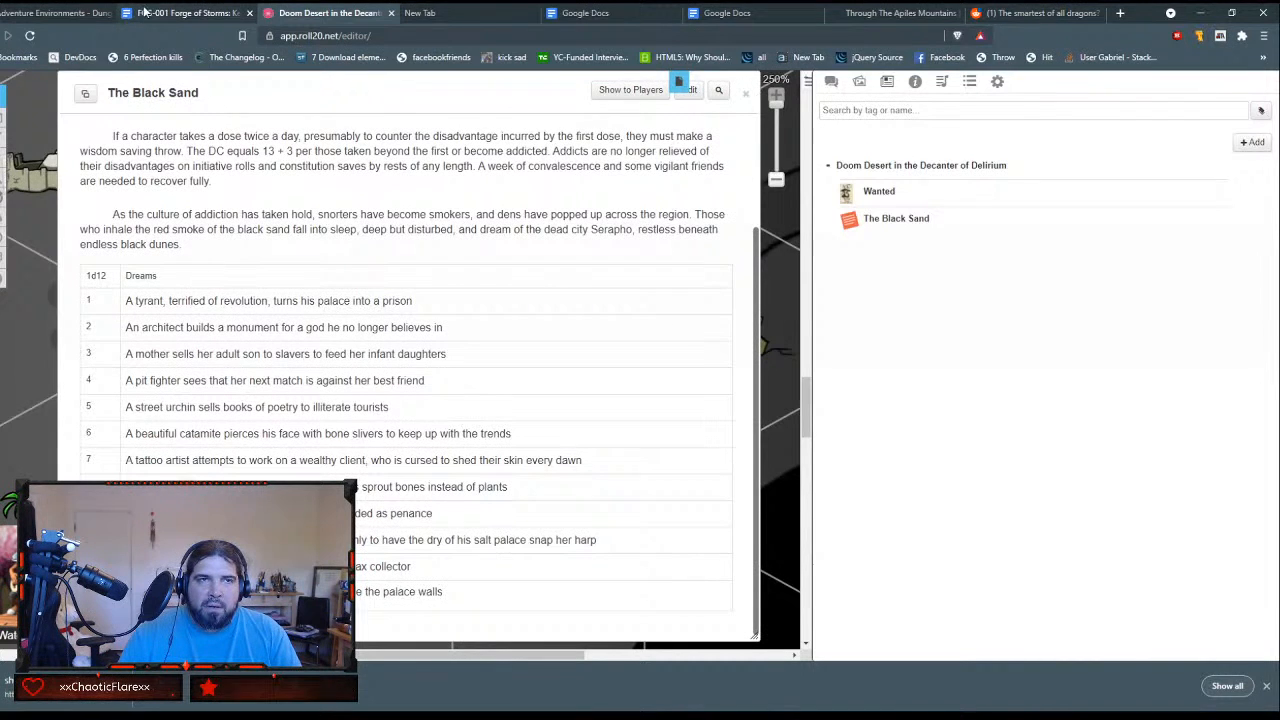
Step: Open gmbinder.com in a new browser tab and go to the WatcherDM folder in the document library
left_click(456, 10)
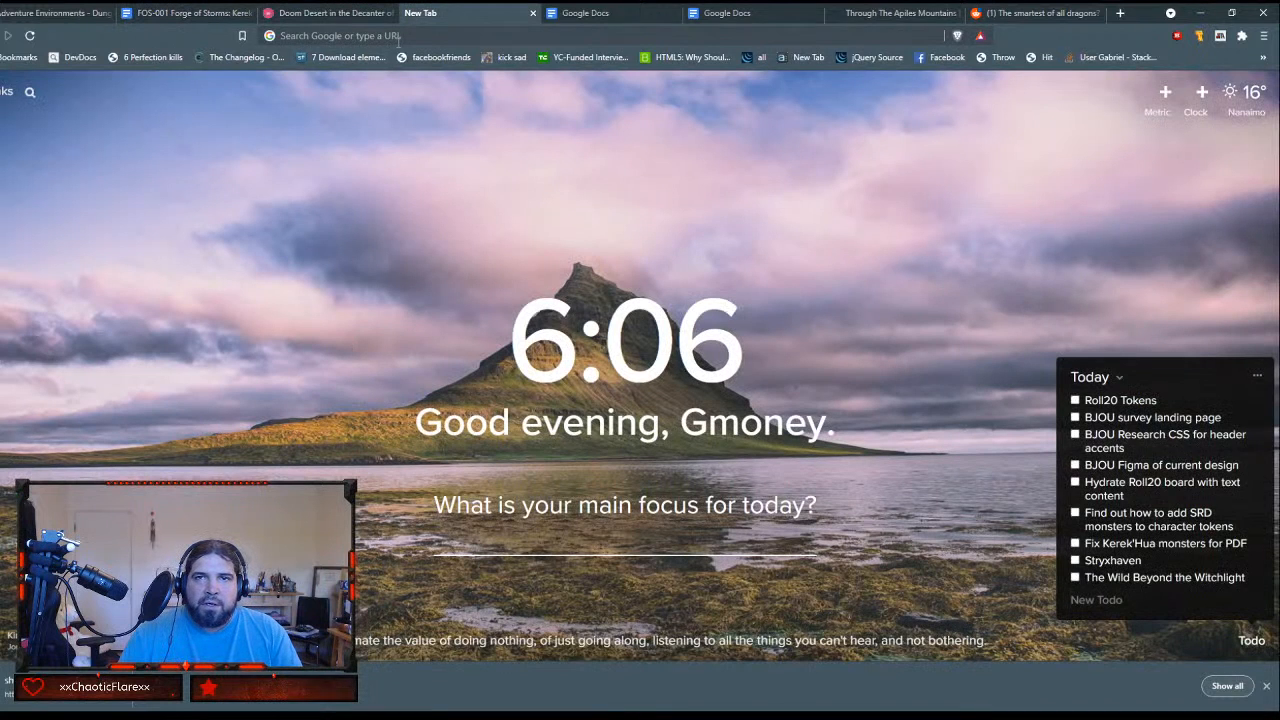
left_click(1118, 13)
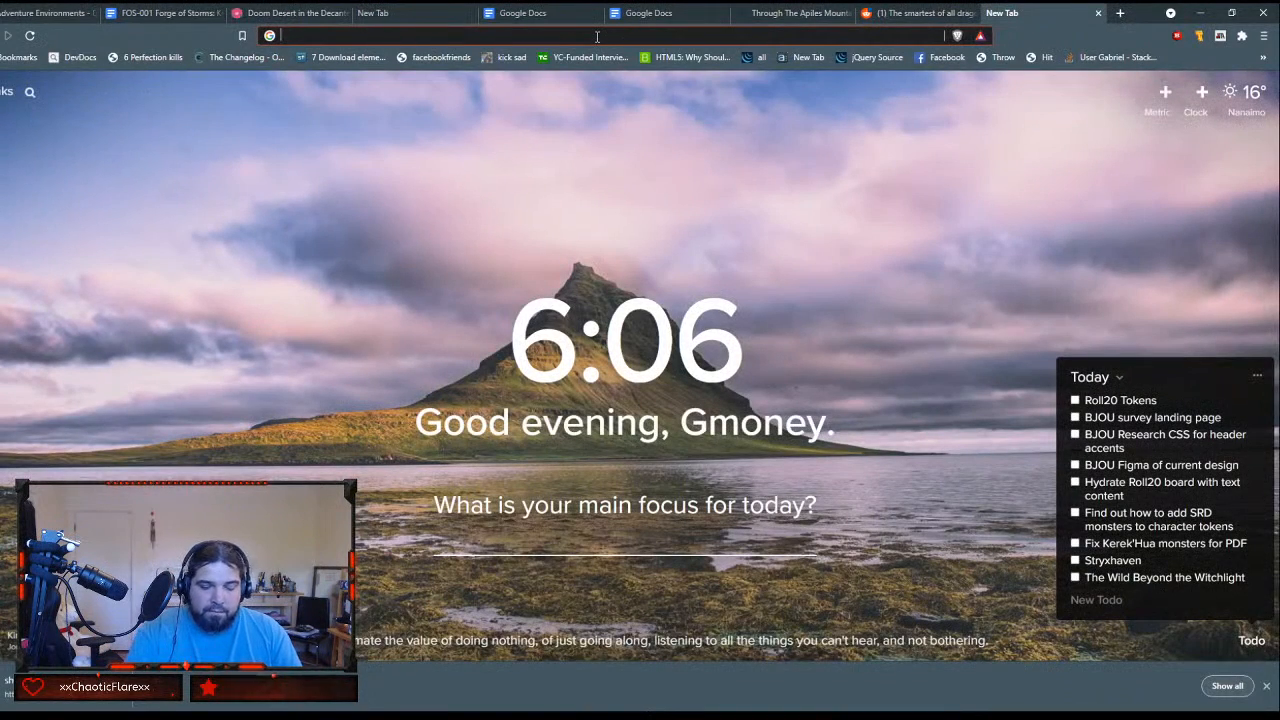
type("gm")
key("Return")
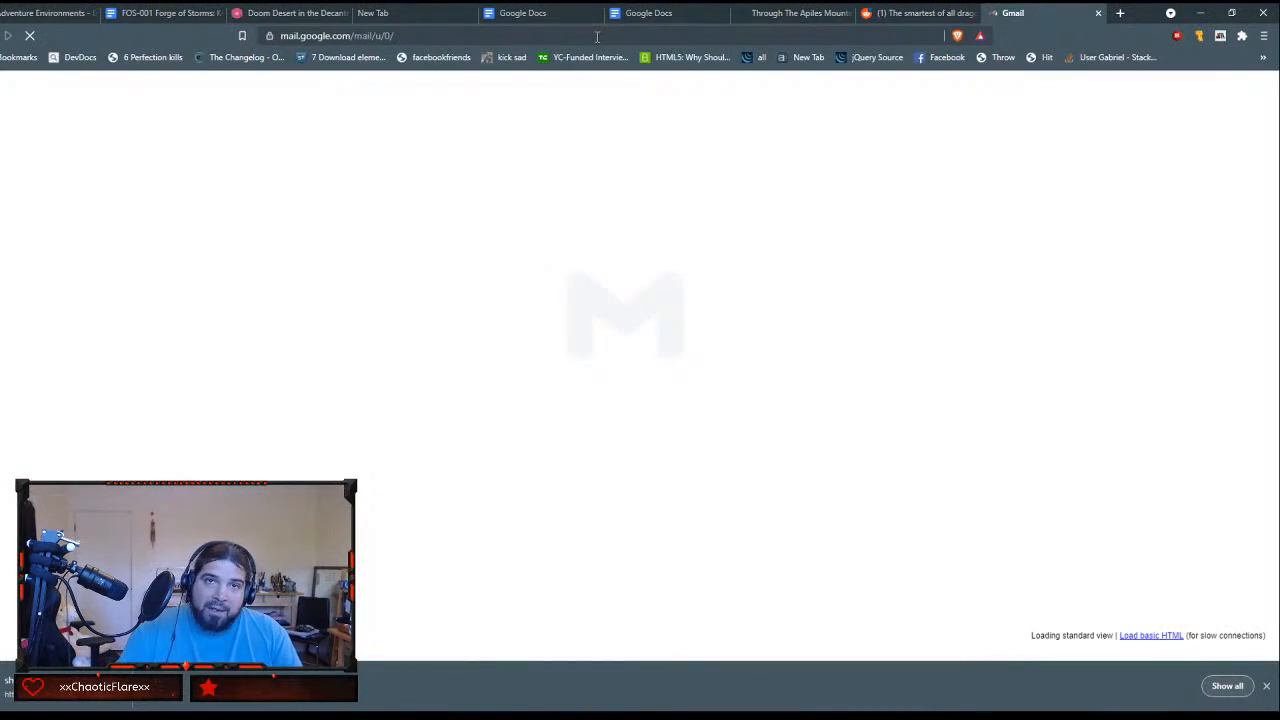
left_click(597, 37)
type("gmbinder.com")
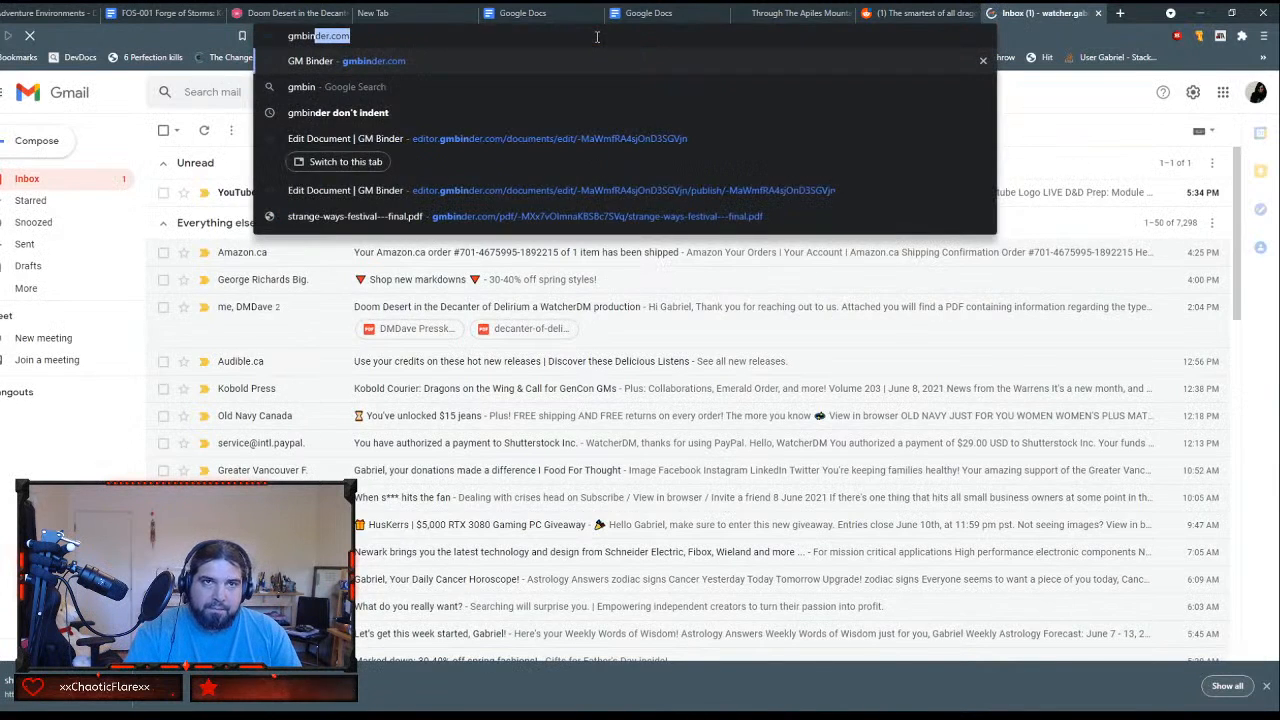
key("Return")
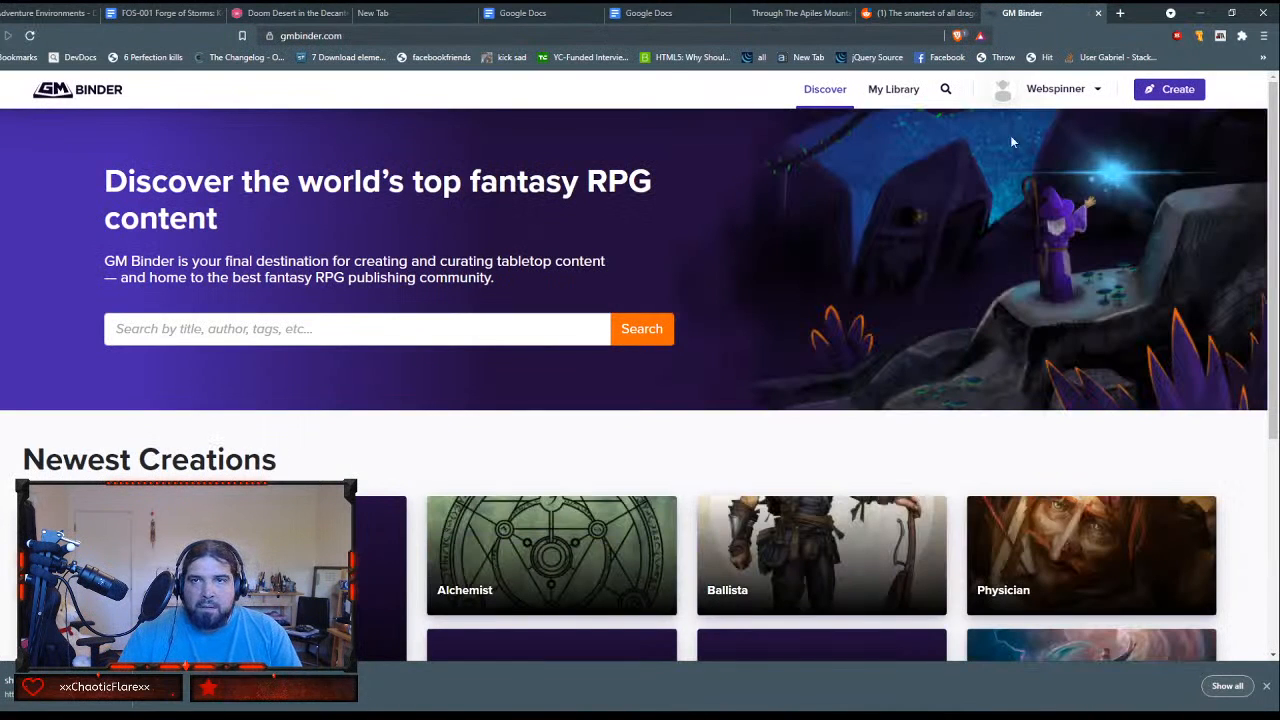
left_click(909, 98)
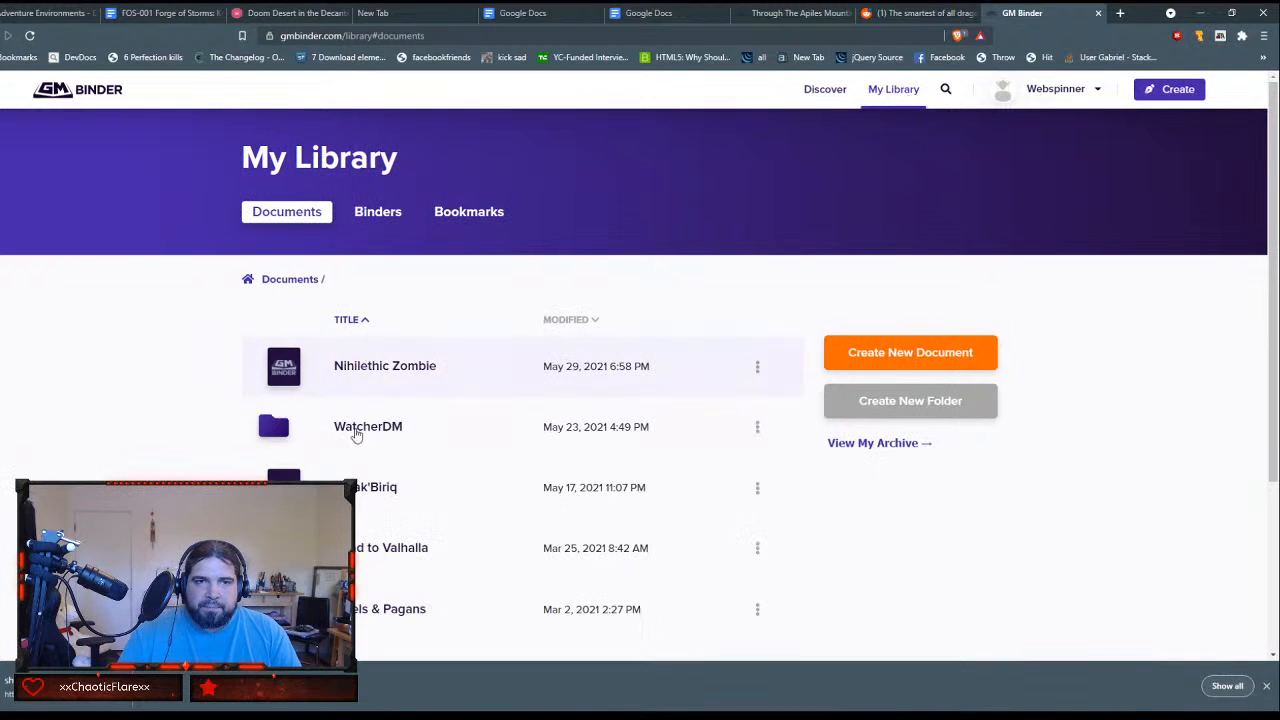
left_click(357, 432)
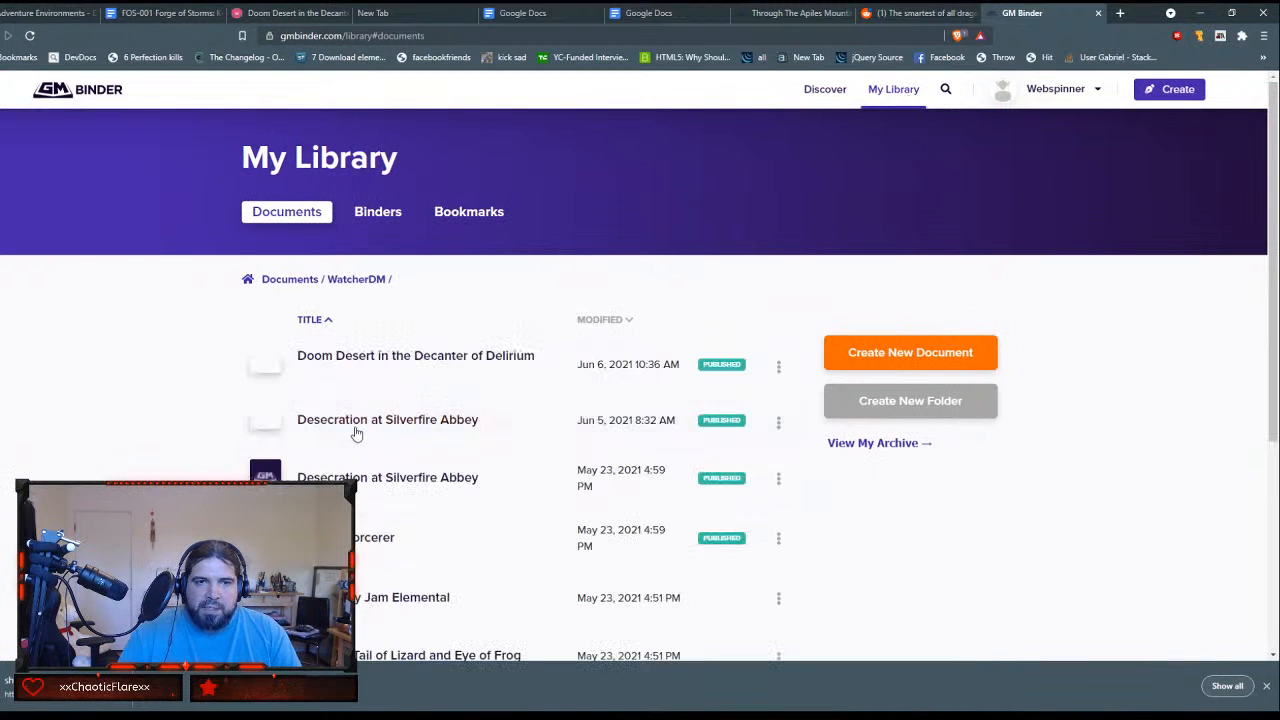
Step: Open the Doom Desert in the Decanter of Delirium document in the editor and copy the URL to its latest version
left_click(392, 360)
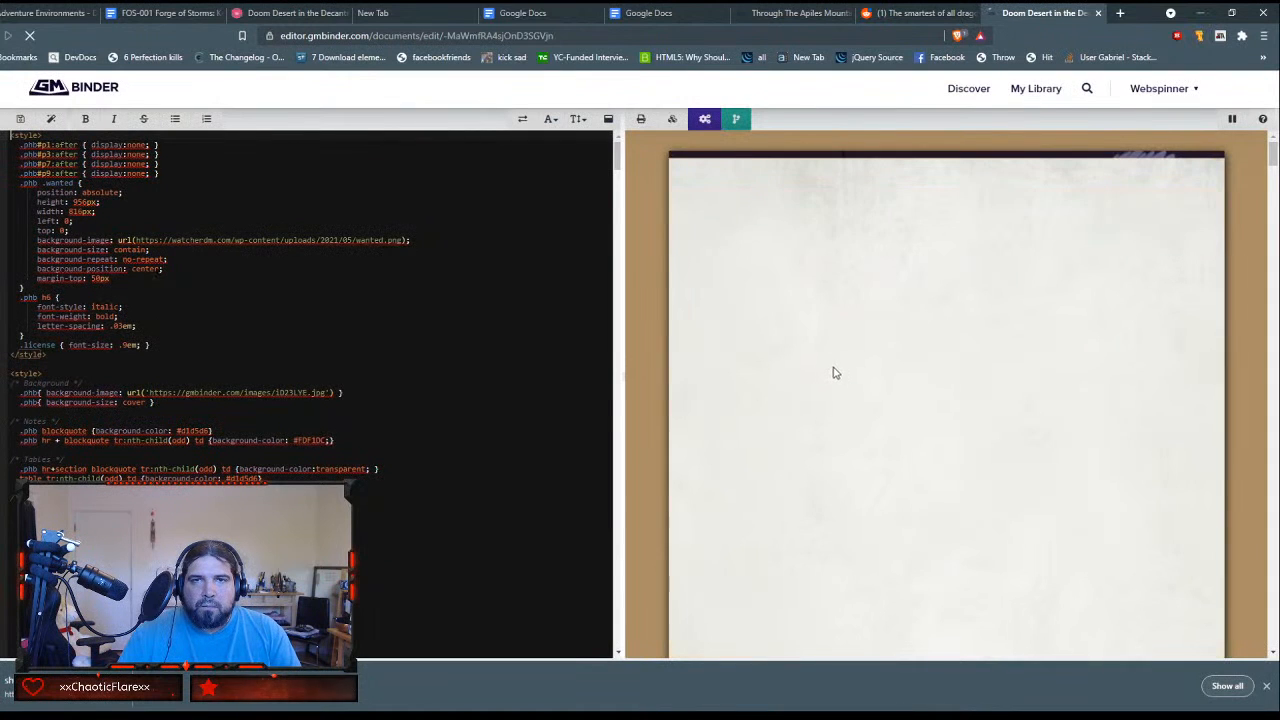
left_click(736, 119)
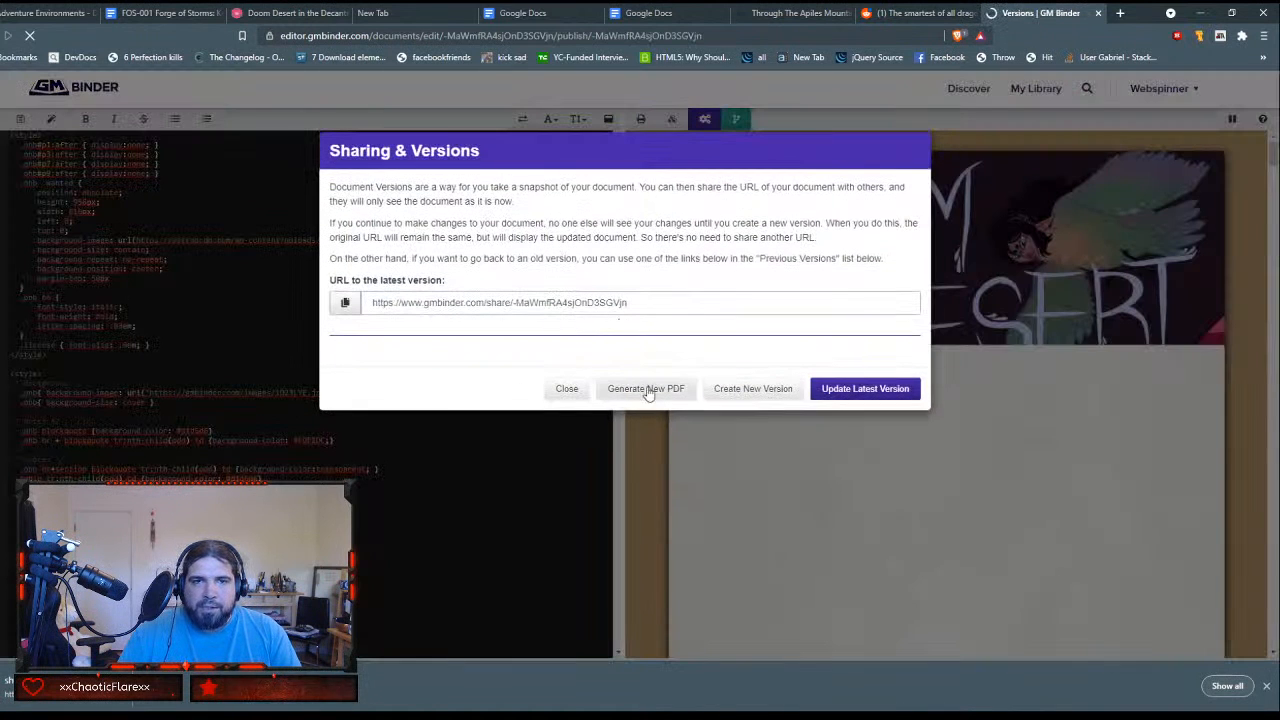
left_click(345, 302)
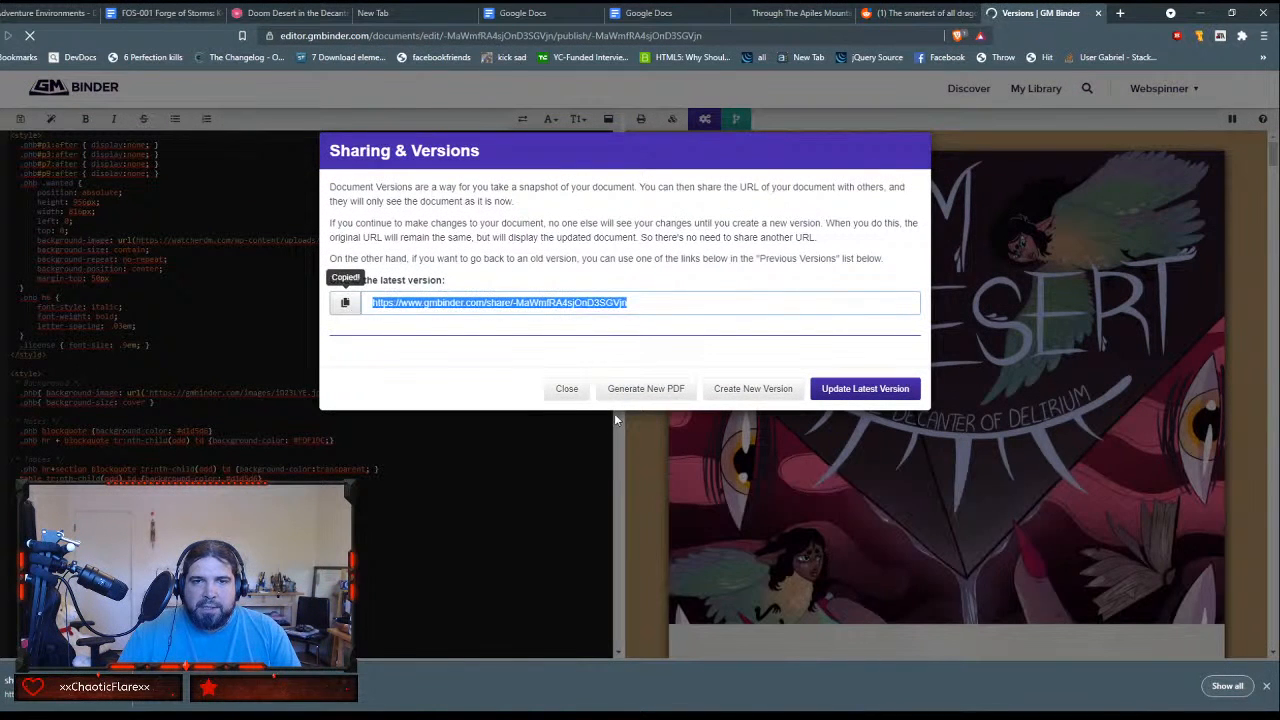
left_click(566, 388)
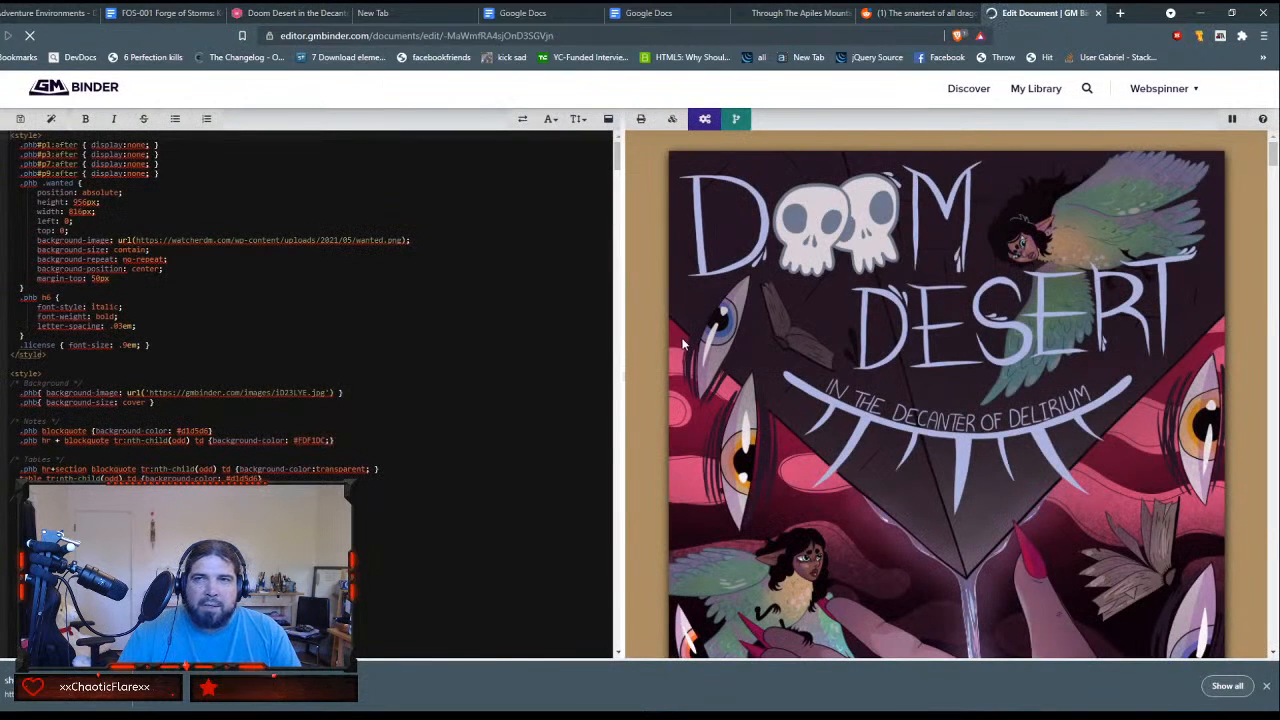
Step: Skim the adventure's cover and Doom & Delirium page in the preview, and return to The Black Sand handout in Roll20
scroll(489, 318, "down", 1)
scroll(489, 318, "down", 2)
scroll(836, 315, "down", 5)
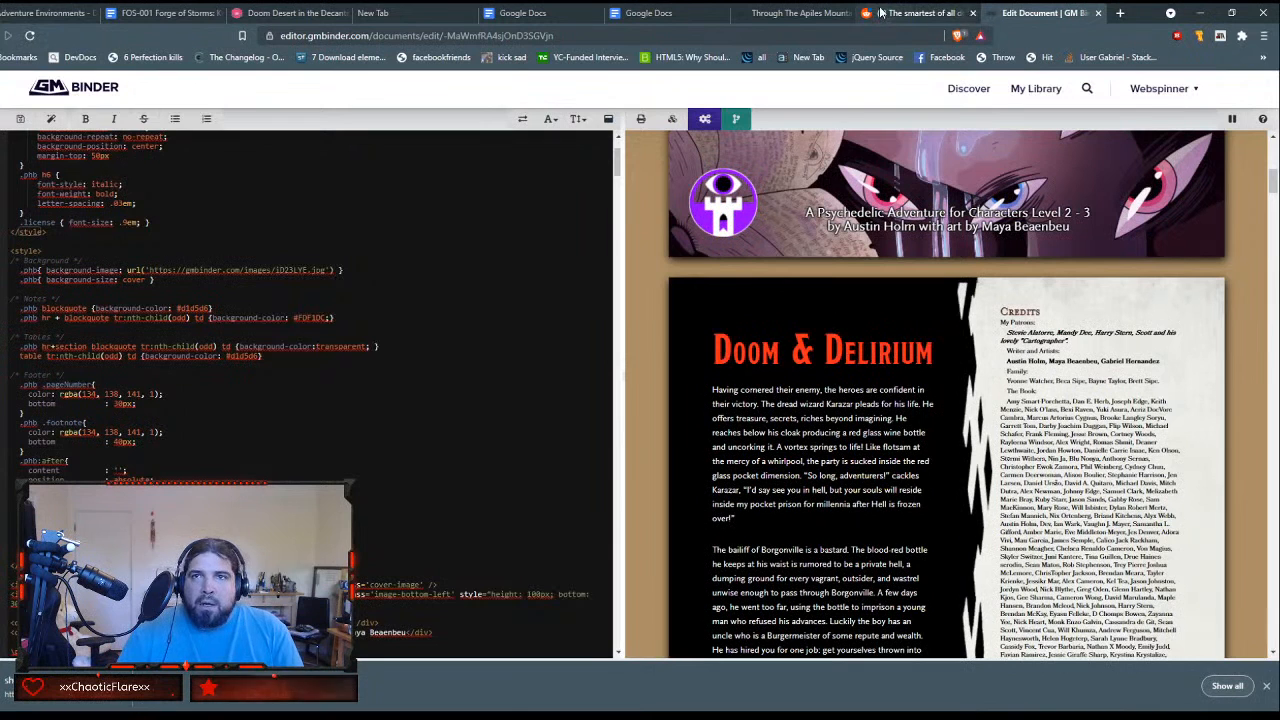
left_click(265, 12)
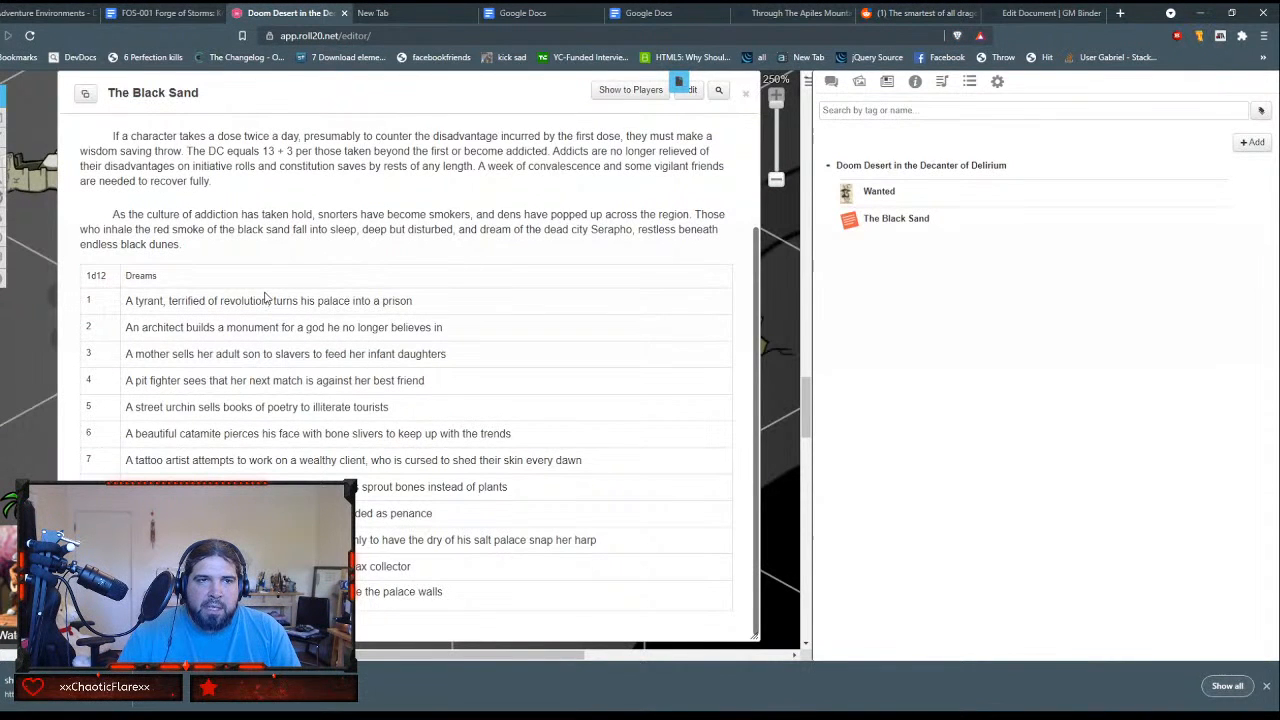
scroll(265, 298, "up", 1)
scroll(265, 298, "down", 1)
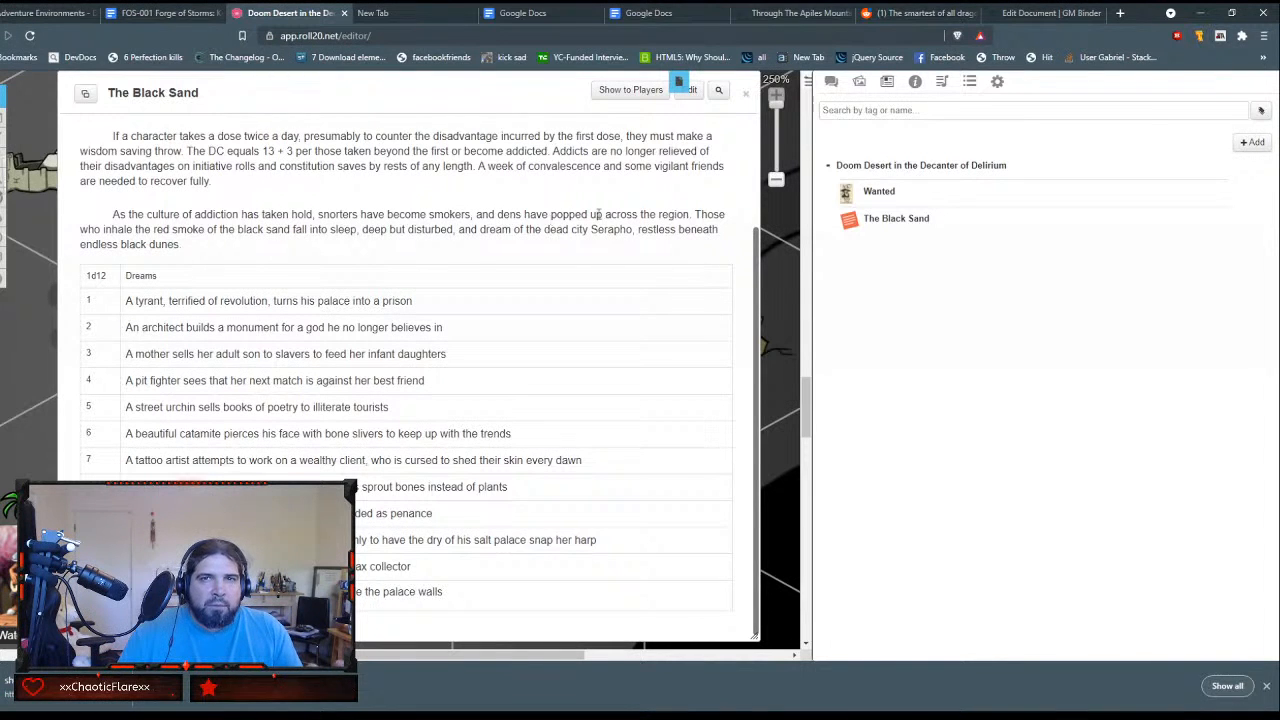
Step: Search Google for "roll20 link to macro" in a new browser tab
left_click(1120, 13)
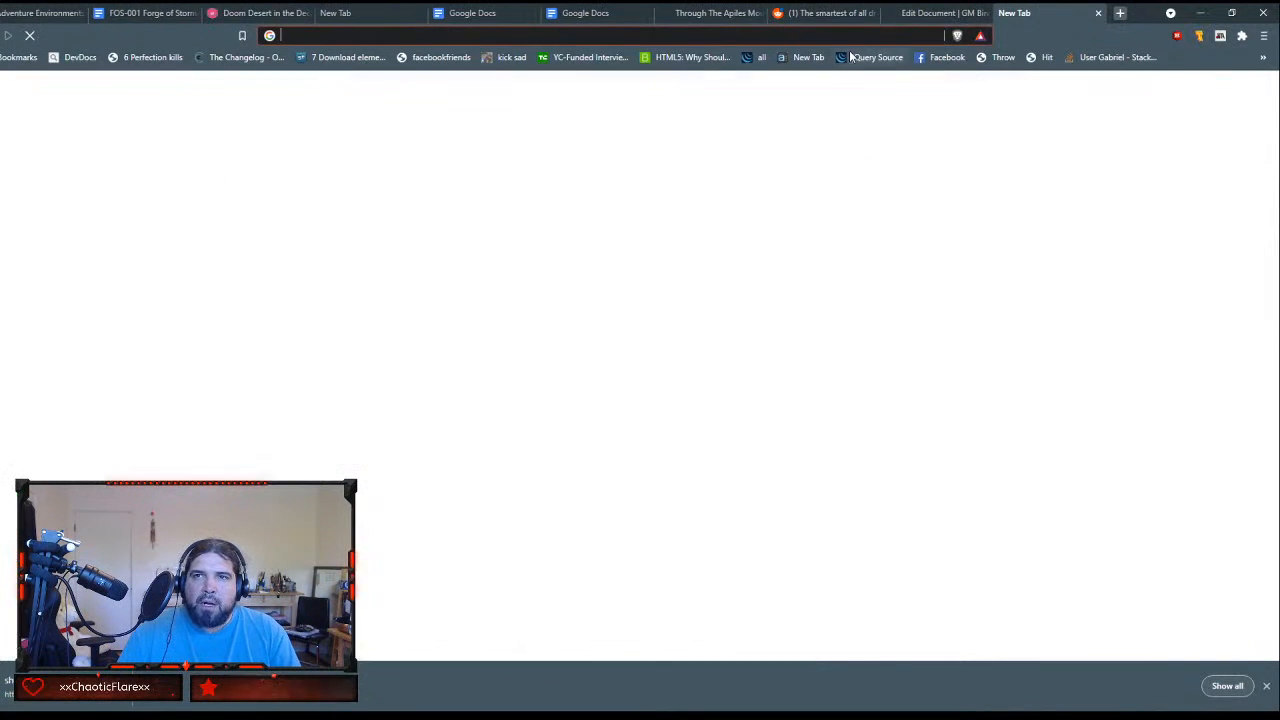
left_click(840, 36)
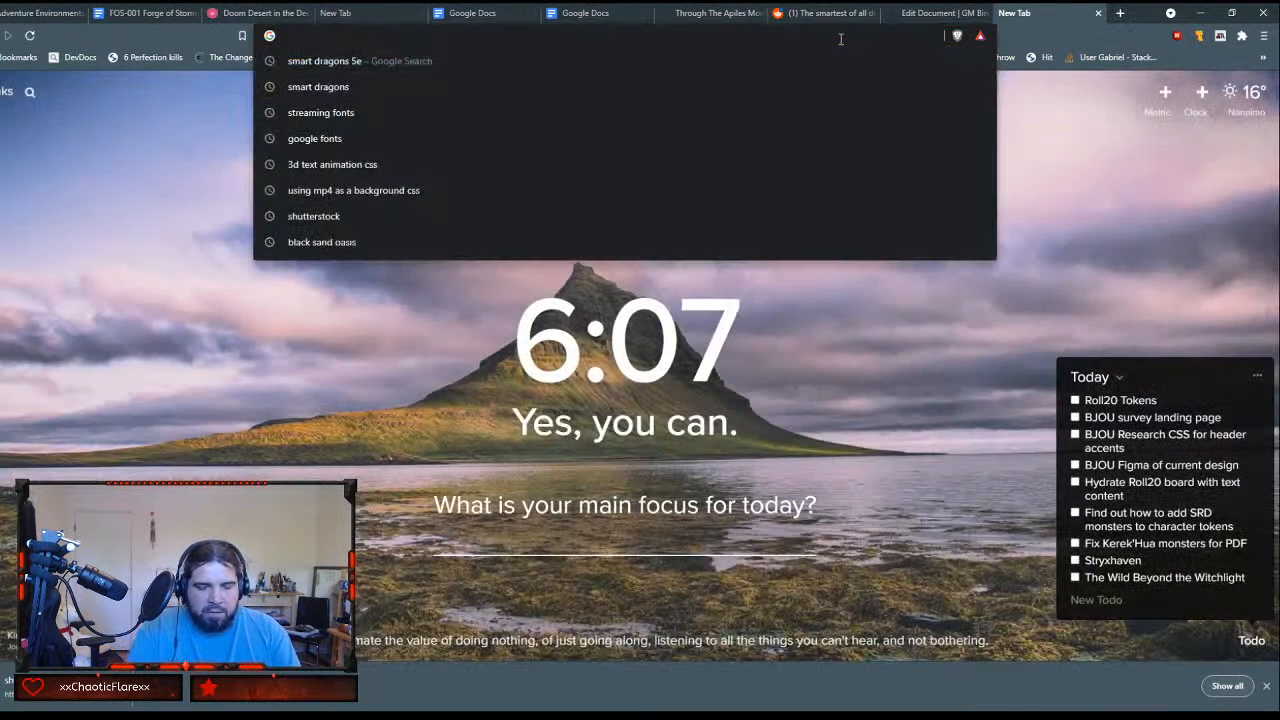
type("rol2")
key("BackSpace")
type("l20")
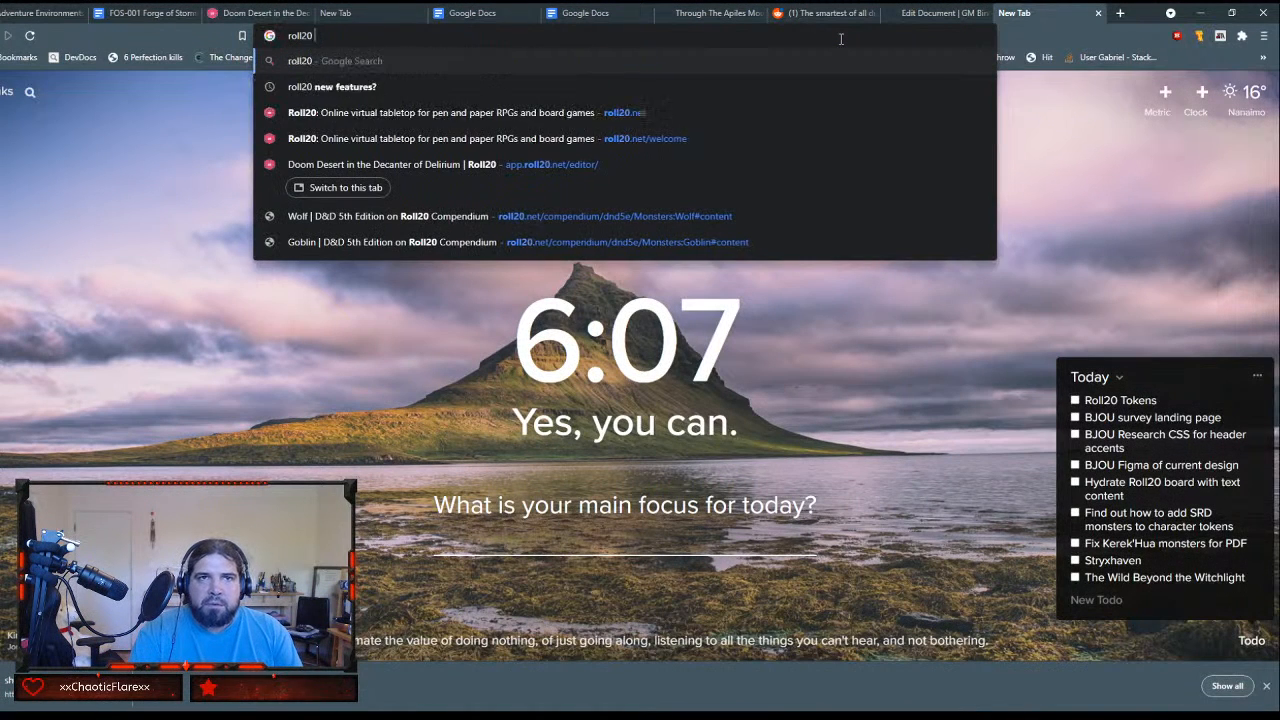
type(" link to ")
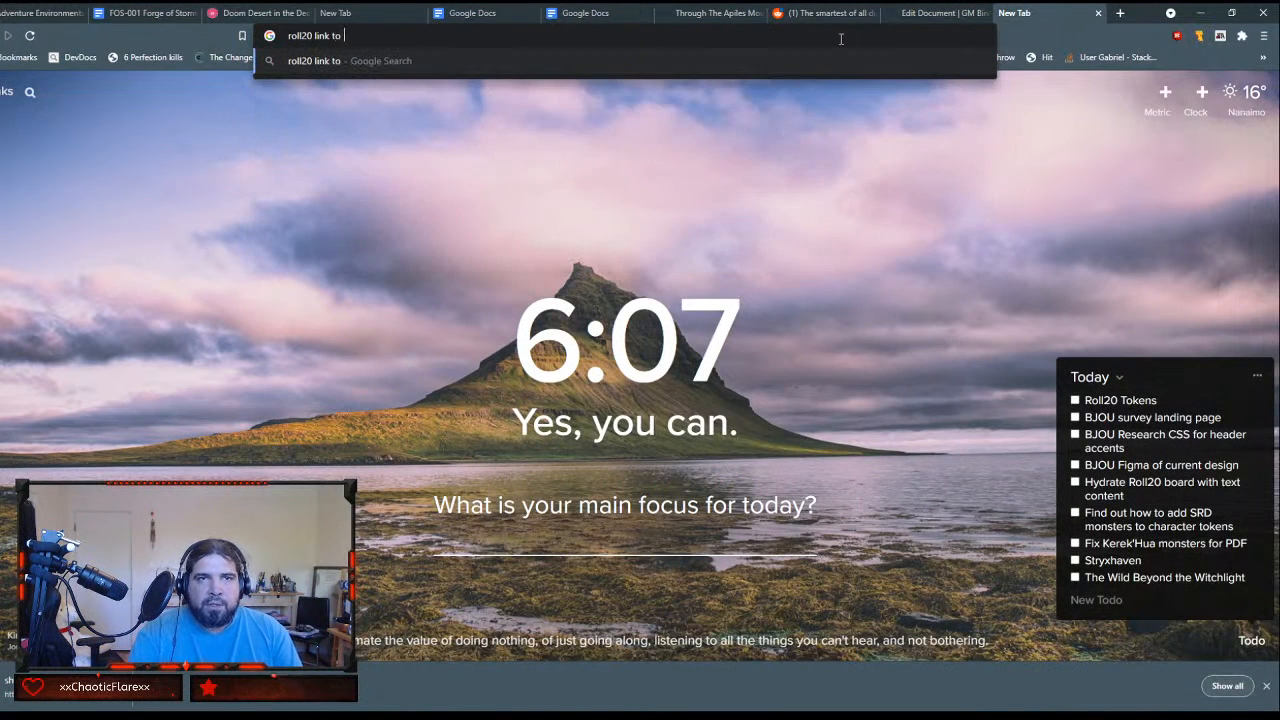
type("macto")
key("Return")
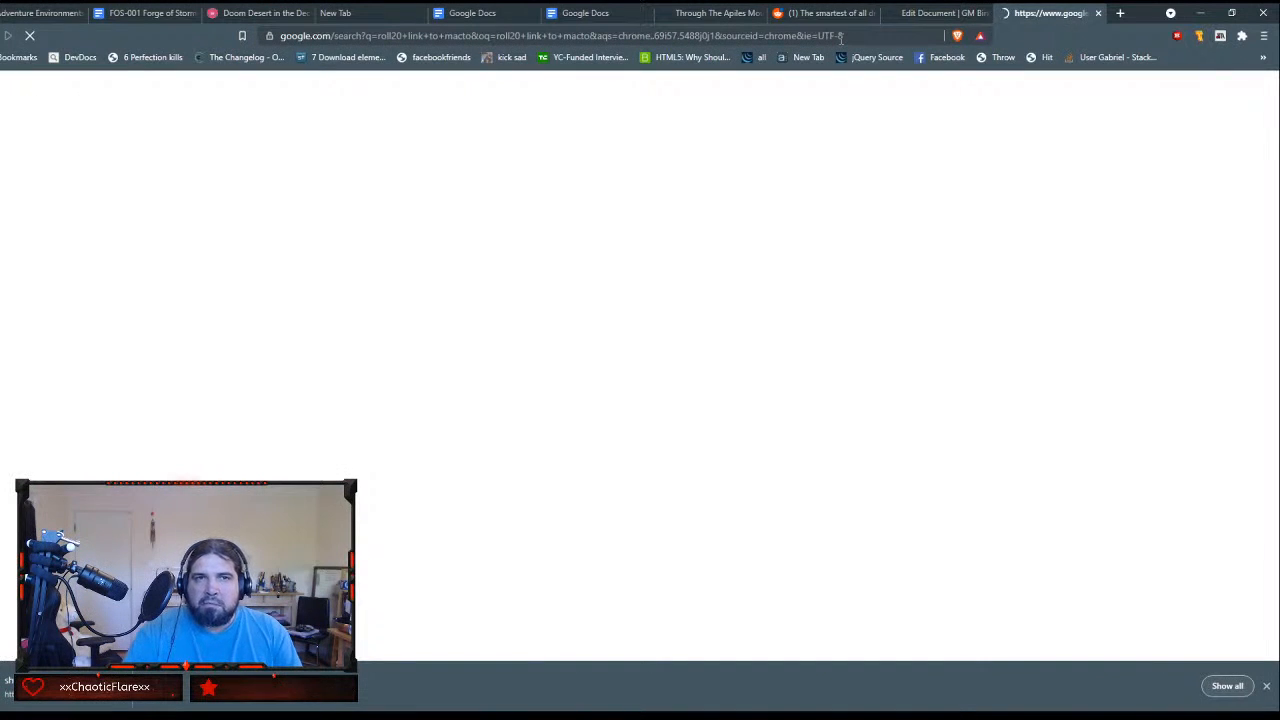
left_click(288, 205)
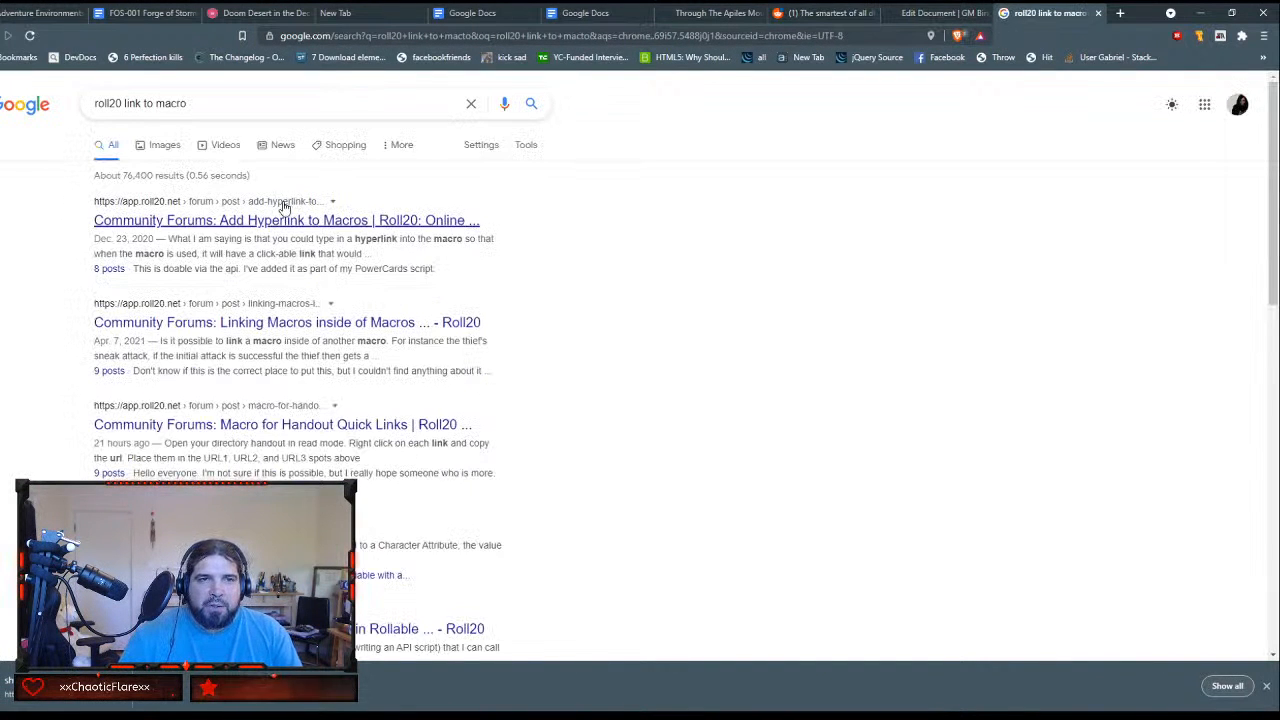
Step: Read the Add Hyperlink to Macros forum thread and return to the search results
left_click(293, 221)
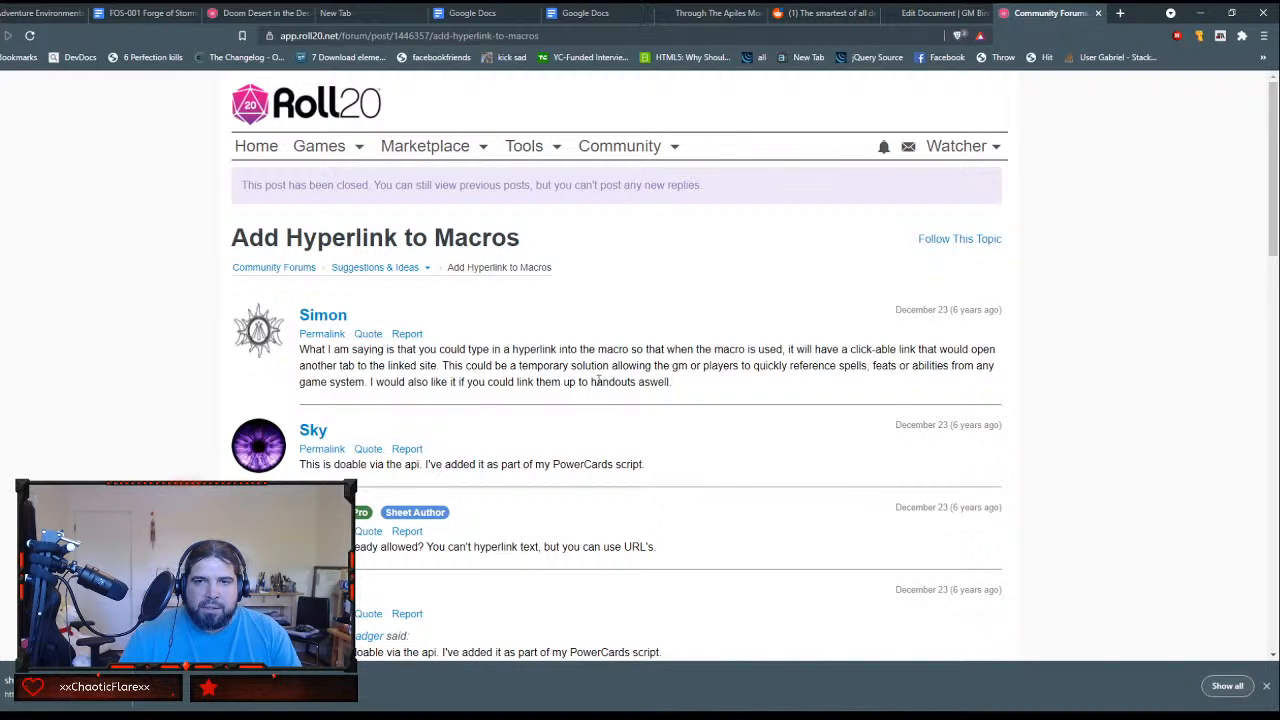
scroll(486, 420, "down", 1)
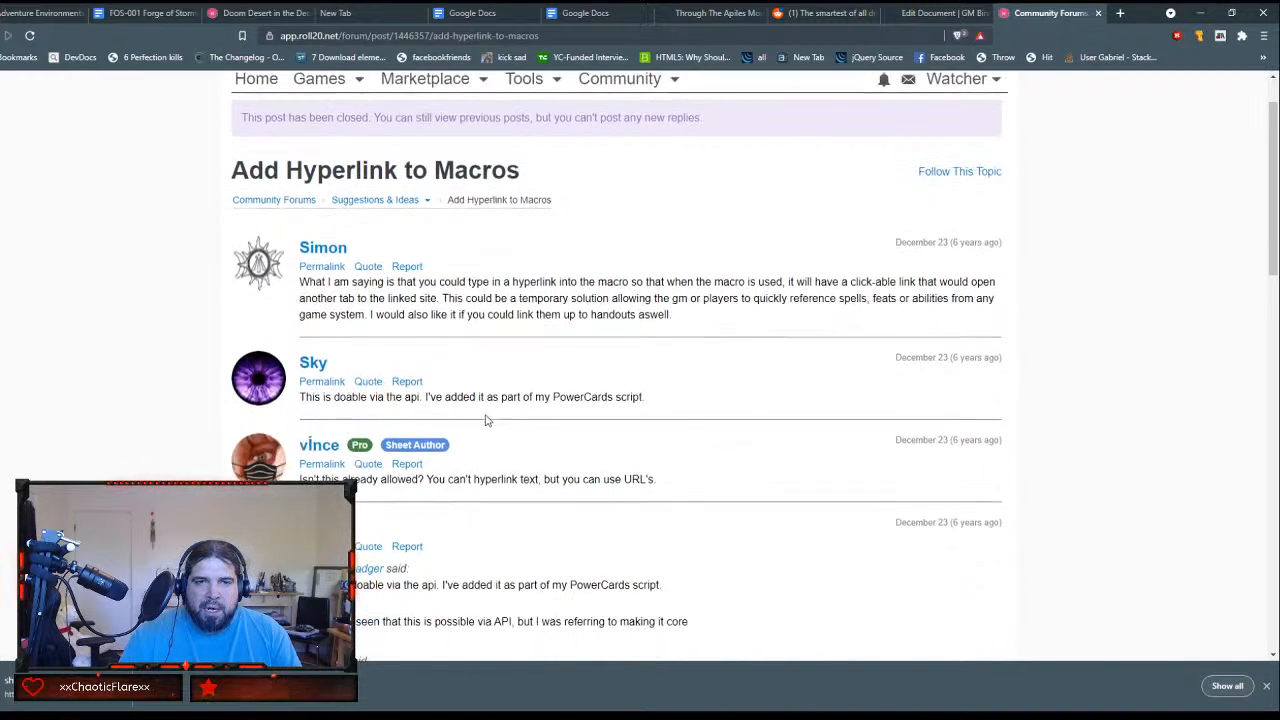
left_click(10, 35)
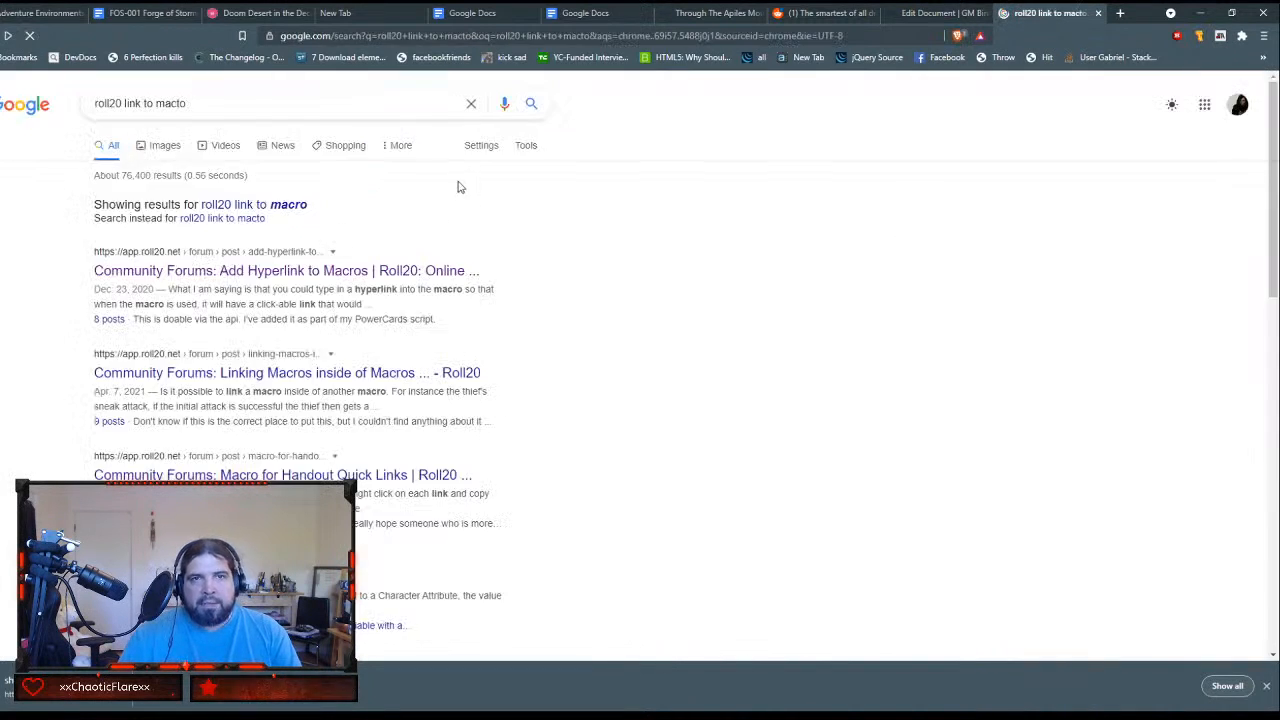
Step: Read the Macro for Handout Quick Links thread, open its linked journal wiki section in a separate tab, and return to the search results
scroll(293, 385, "down", 2)
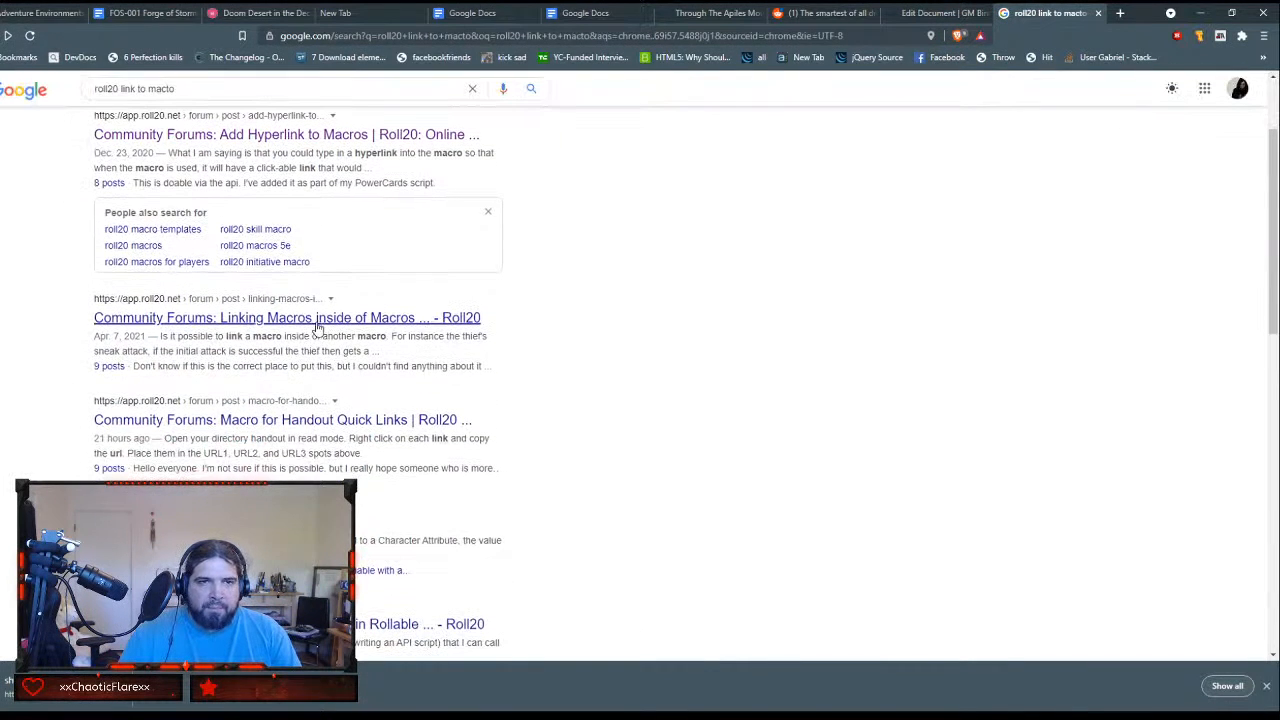
left_click(313, 427)
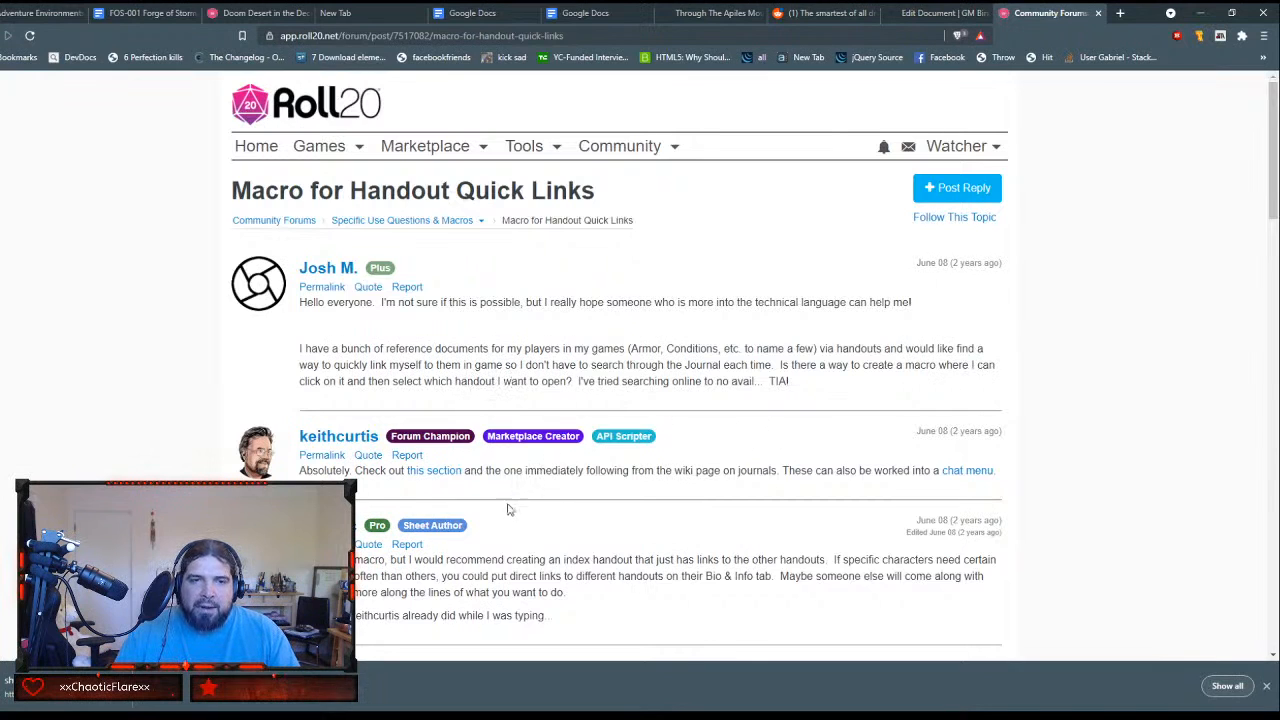
middle_click(448, 477)
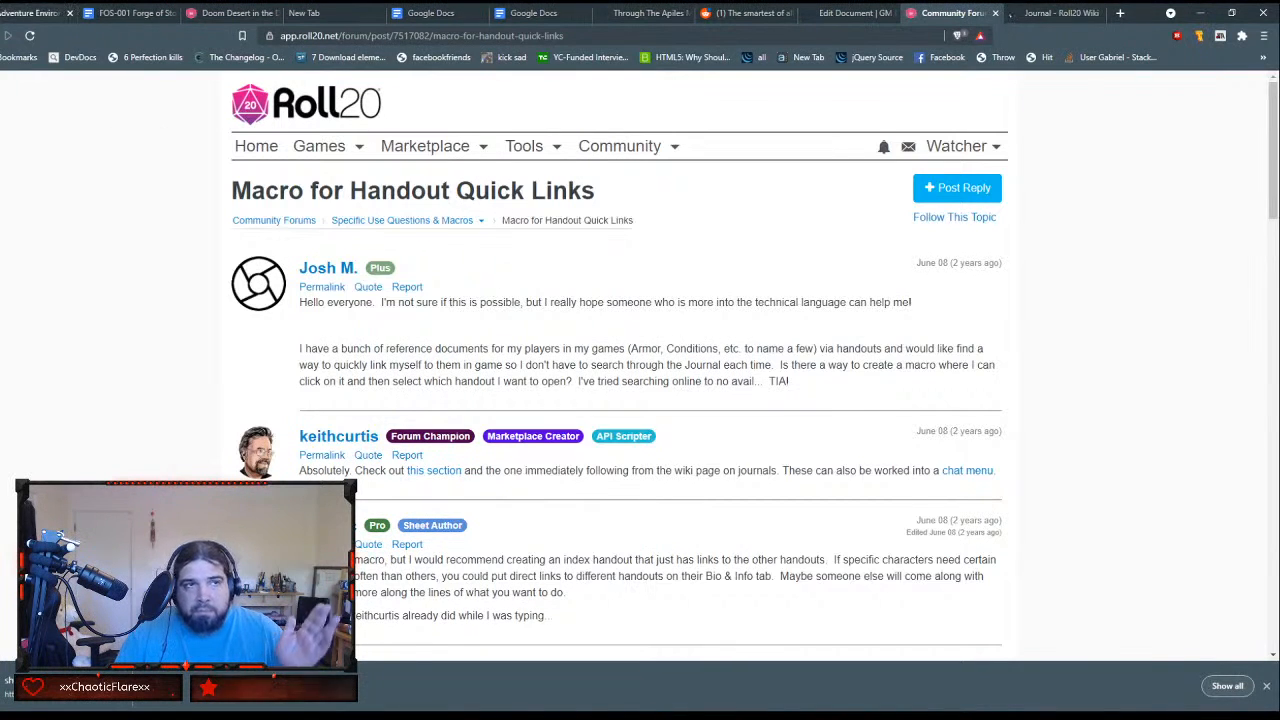
key("alt+Left")
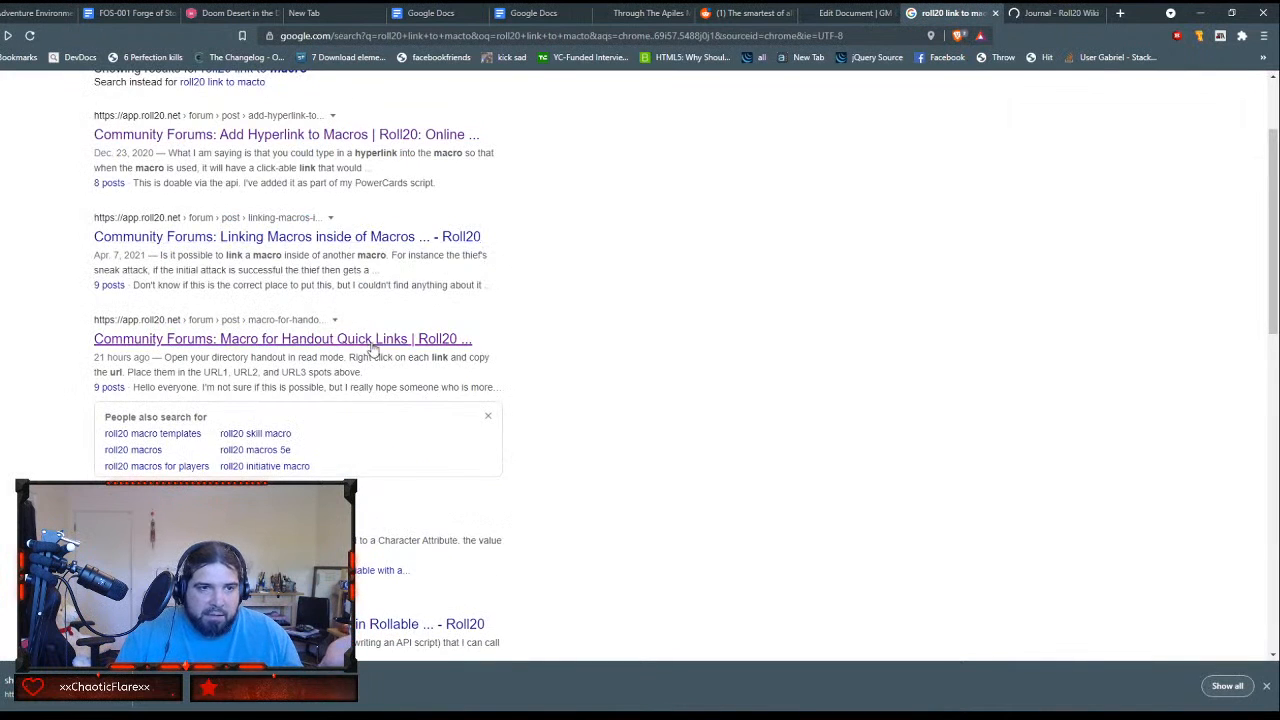
Step: Open the Roll20 Wiki page on Macros and skim its introduction and contents
scroll(340, 366, "down", 2)
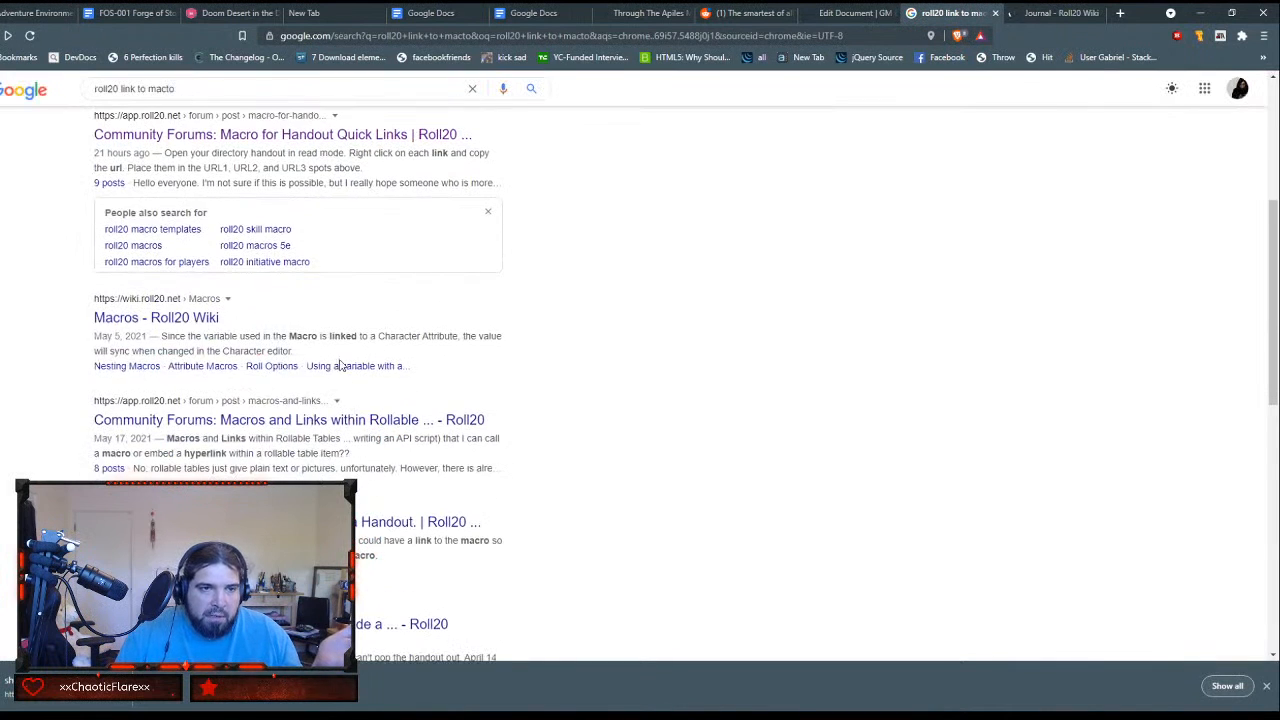
left_click(150, 320)
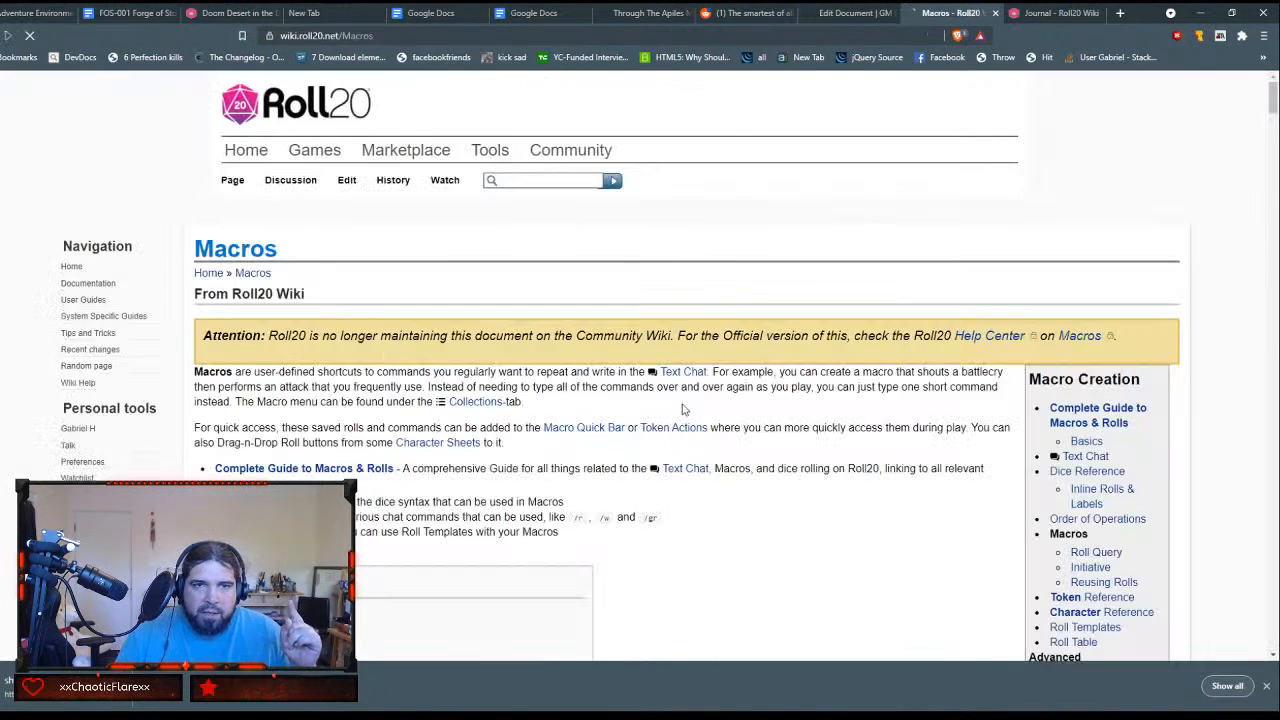
scroll(705, 296, "down", 2)
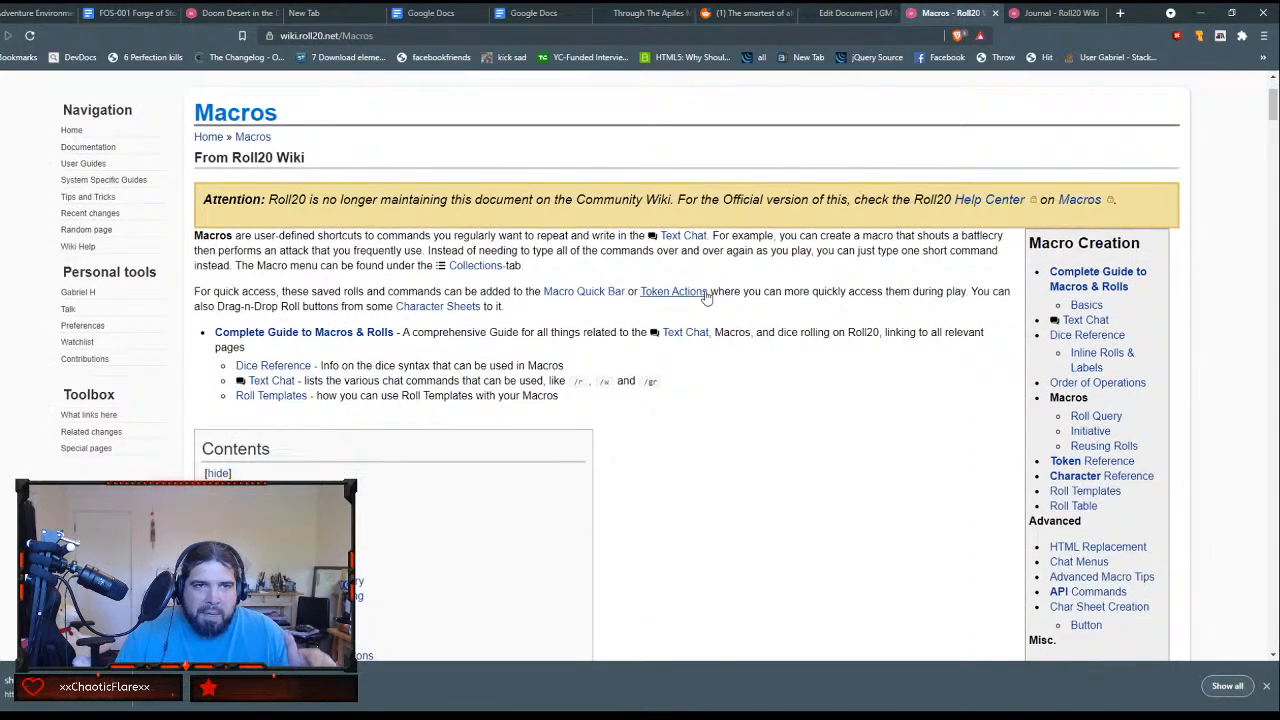
scroll(705, 296, "down", 1)
scroll(706, 293, "up", 2)
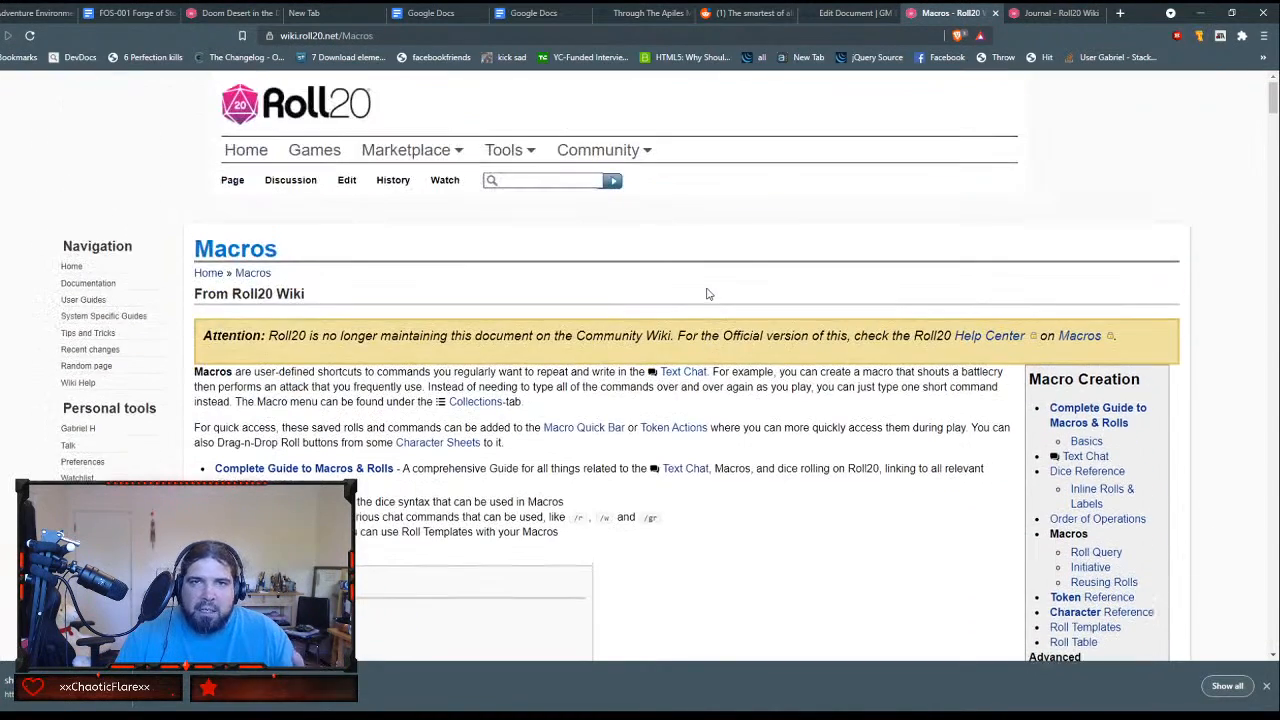
scroll(706, 293, "down", 3)
scroll(706, 305, "up", 1)
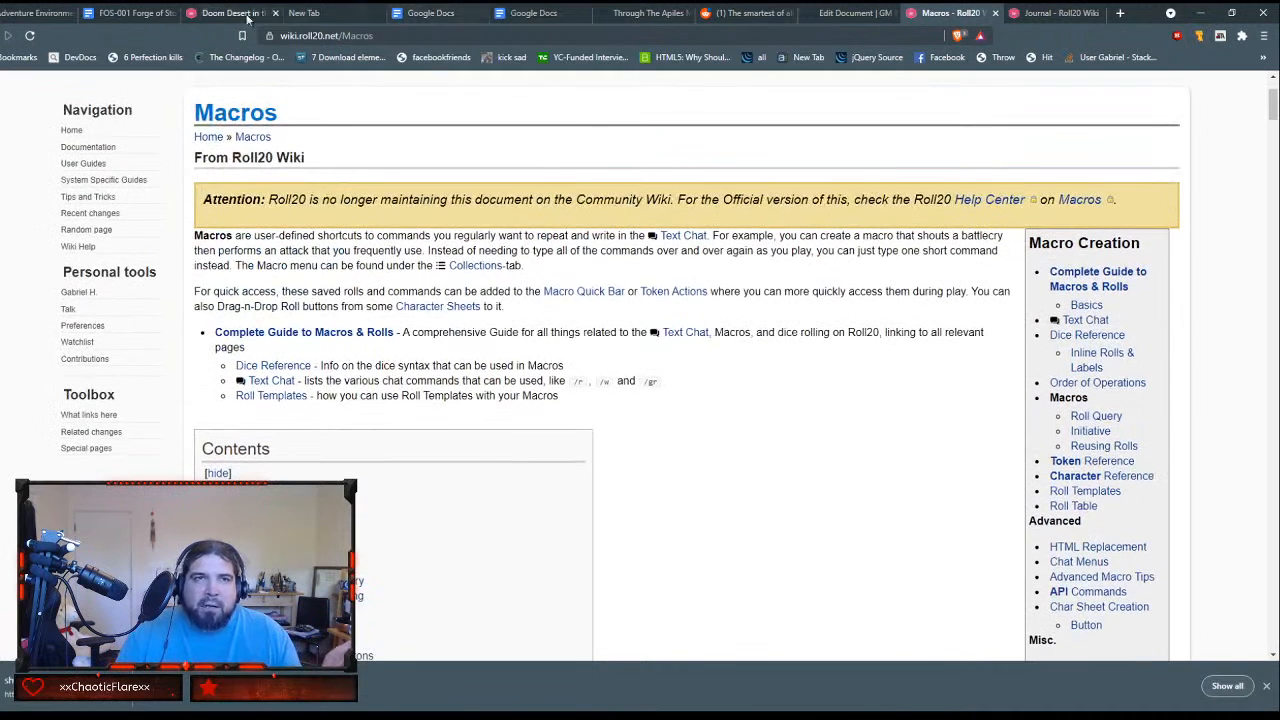
Step: Recheck The Black Sand's GM notes in the Roll20 game and read the Journal wiki's sections on command buttons and links between entries
left_click(235, 13)
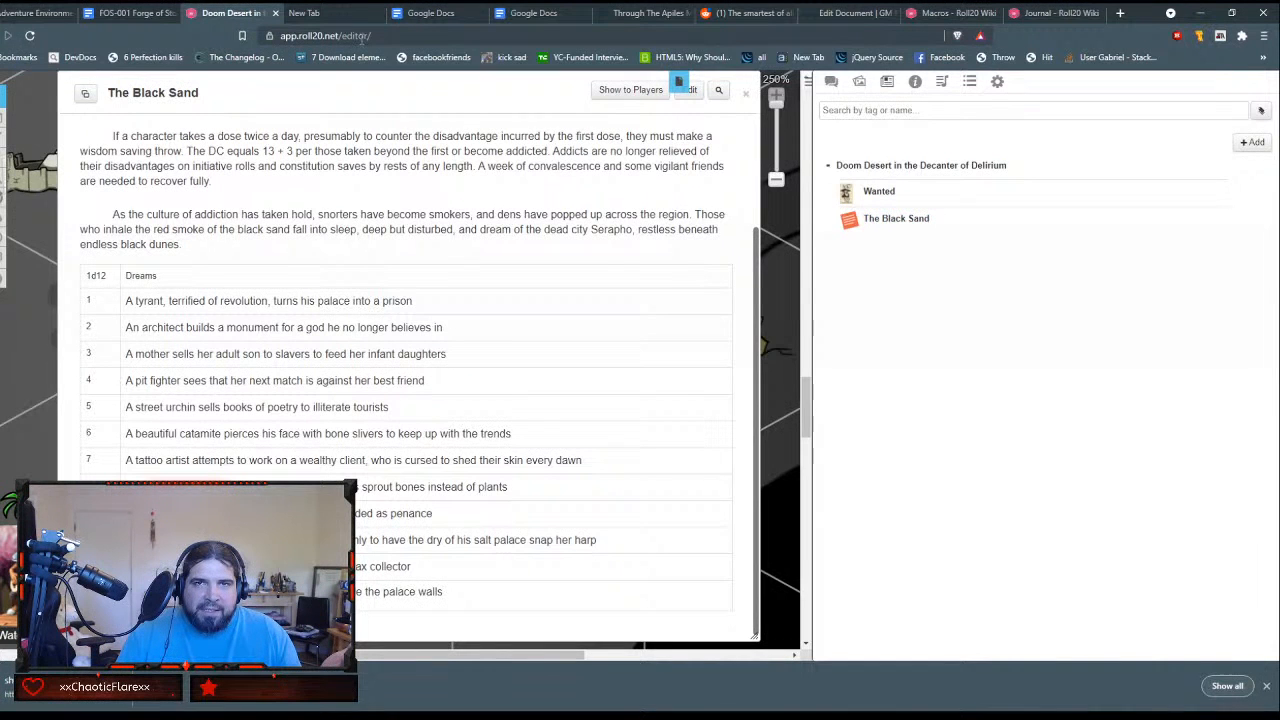
scroll(510, 163, "up", 2)
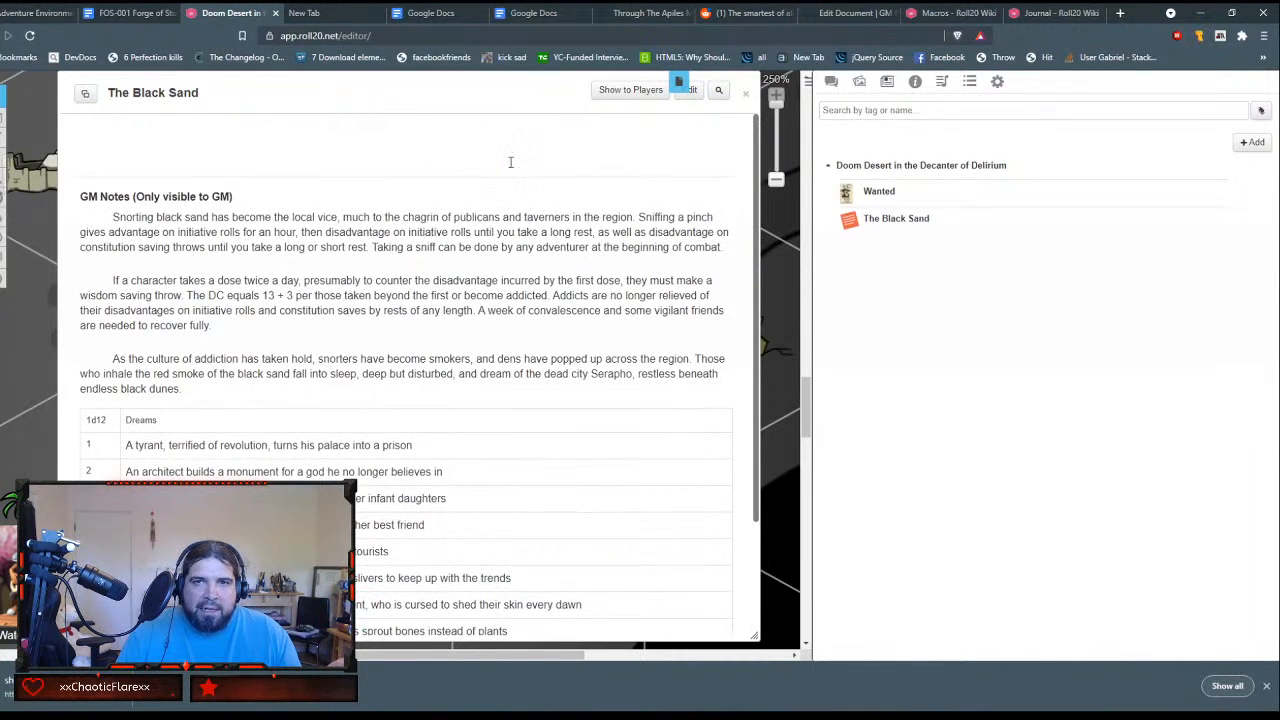
left_click(1048, 14)
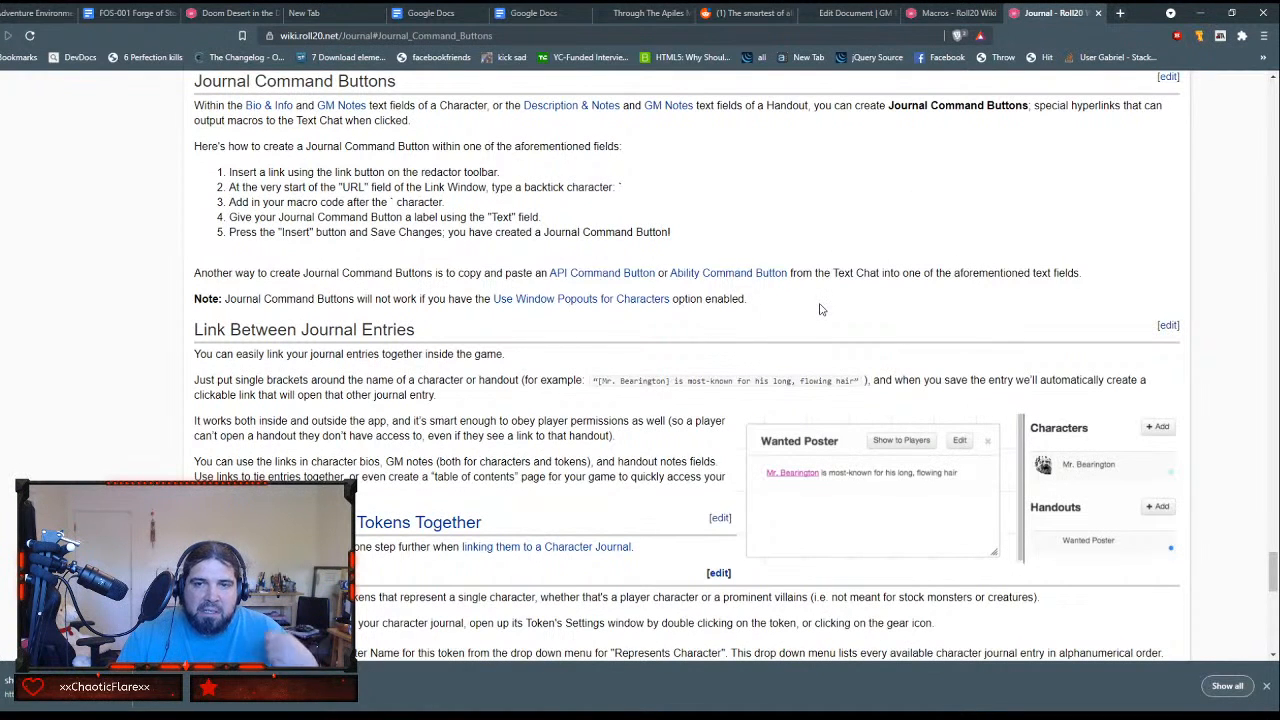
scroll(818, 301, "down", 1)
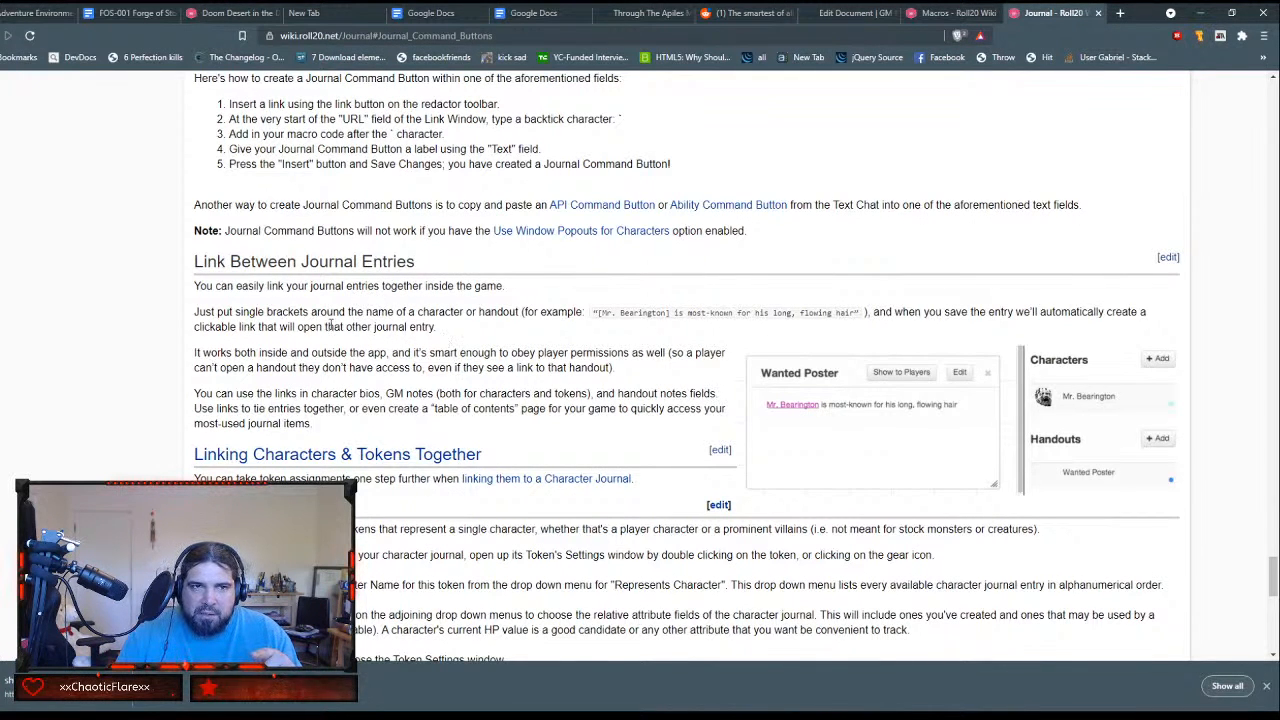
Step: Examine the Journal wiki page's sections on organizing entries, the Handout Dialog, and the handout editing fields
scroll(338, 300, "up", 8)
scroll(332, 331, "up", 15)
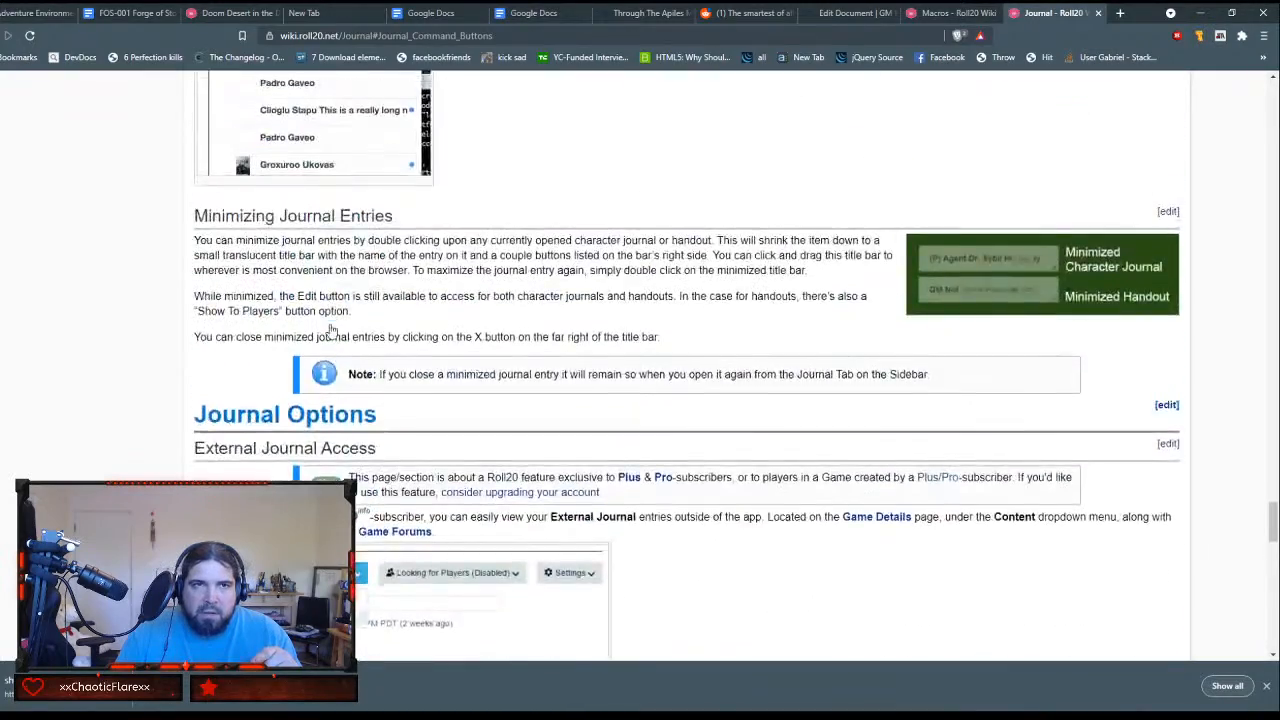
scroll(332, 321, "up", 3)
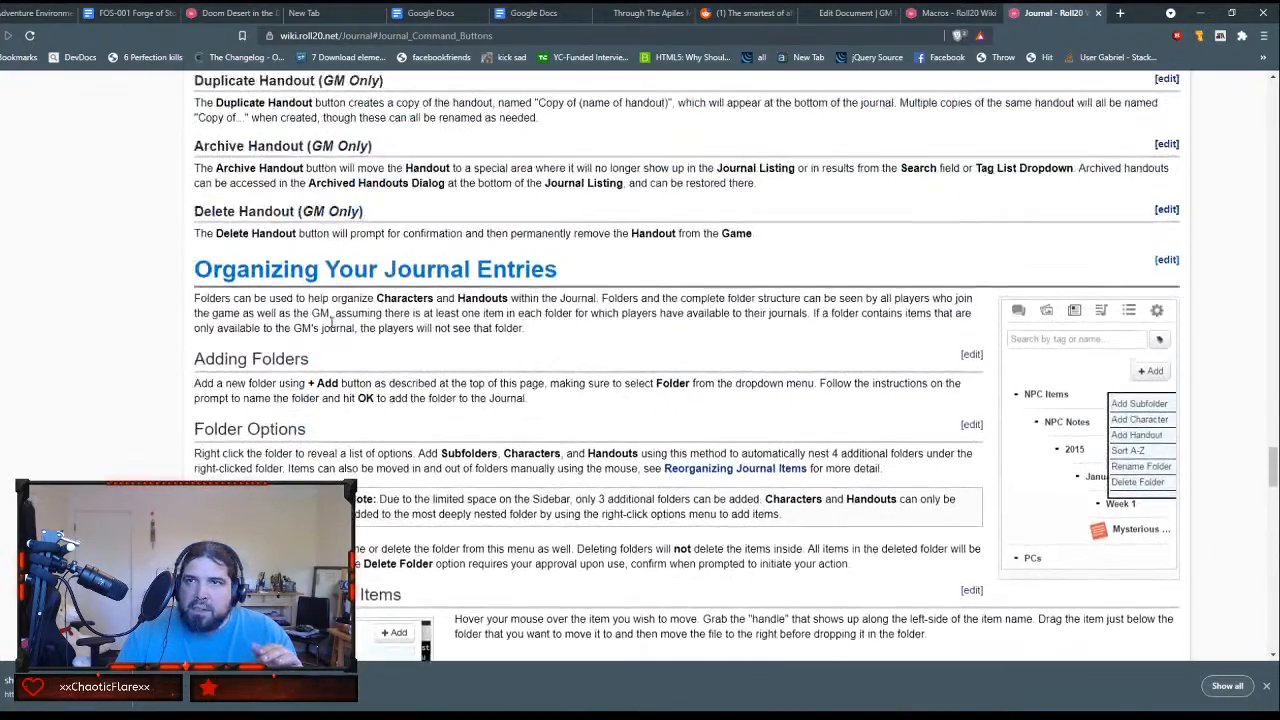
scroll(333, 325, "up", 12)
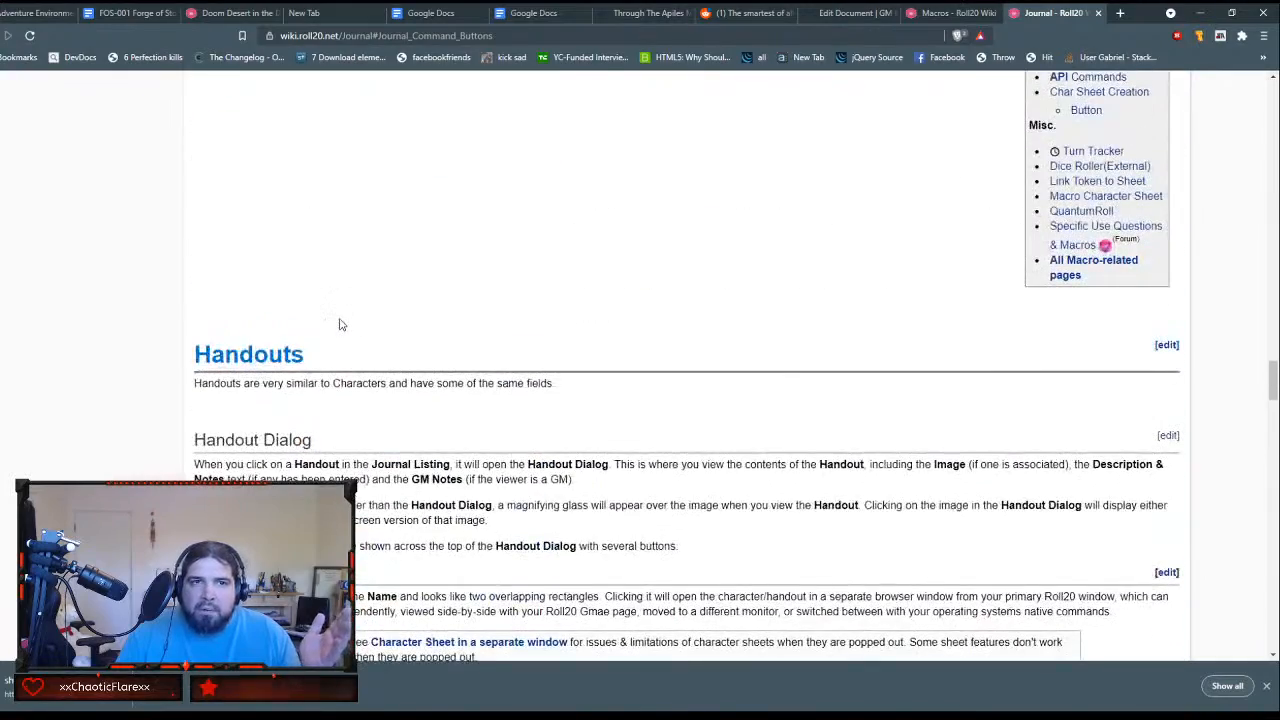
scroll(338, 322, "down", 8)
scroll(343, 318, "down", 2)
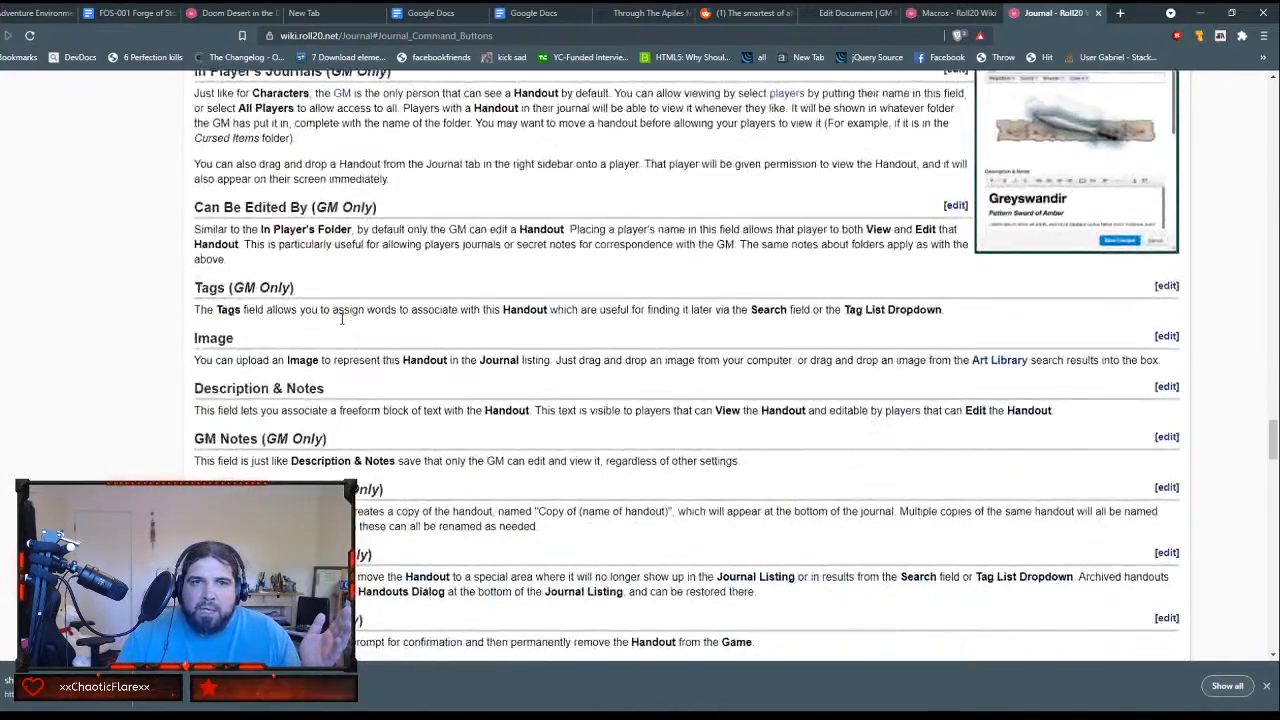
scroll(345, 319, "up", 5)
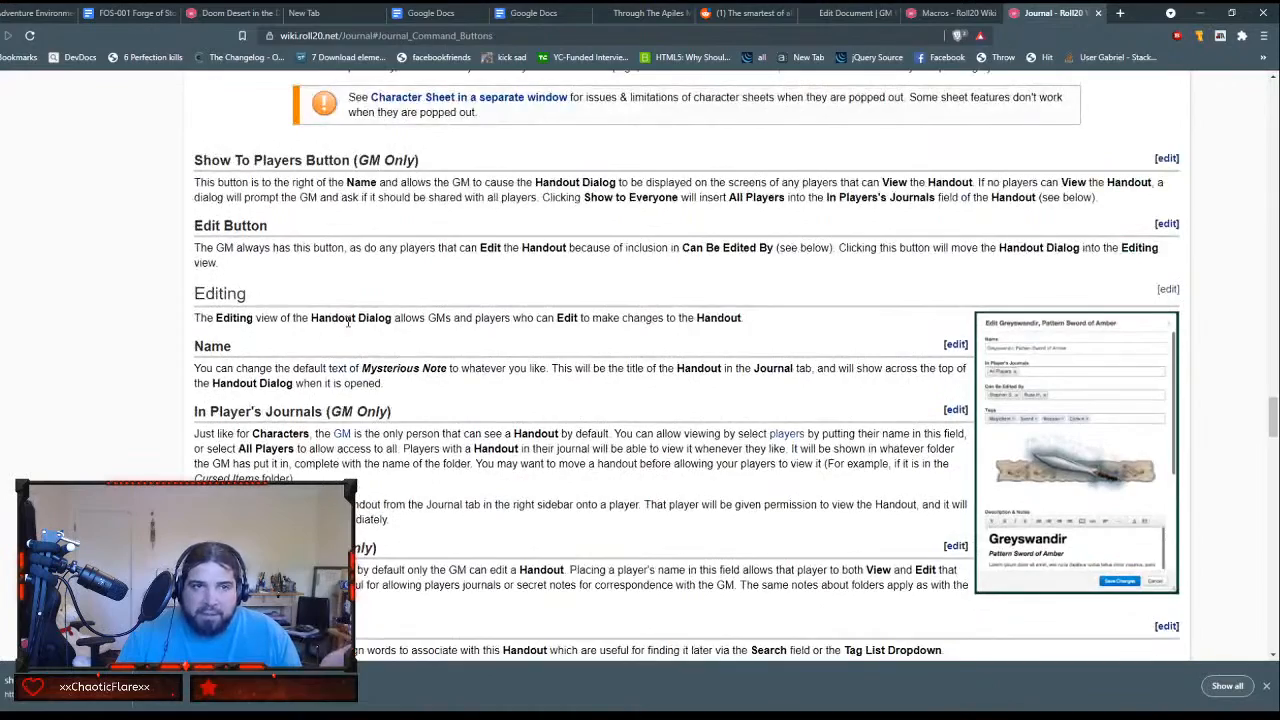
scroll(347, 320, "down", 6)
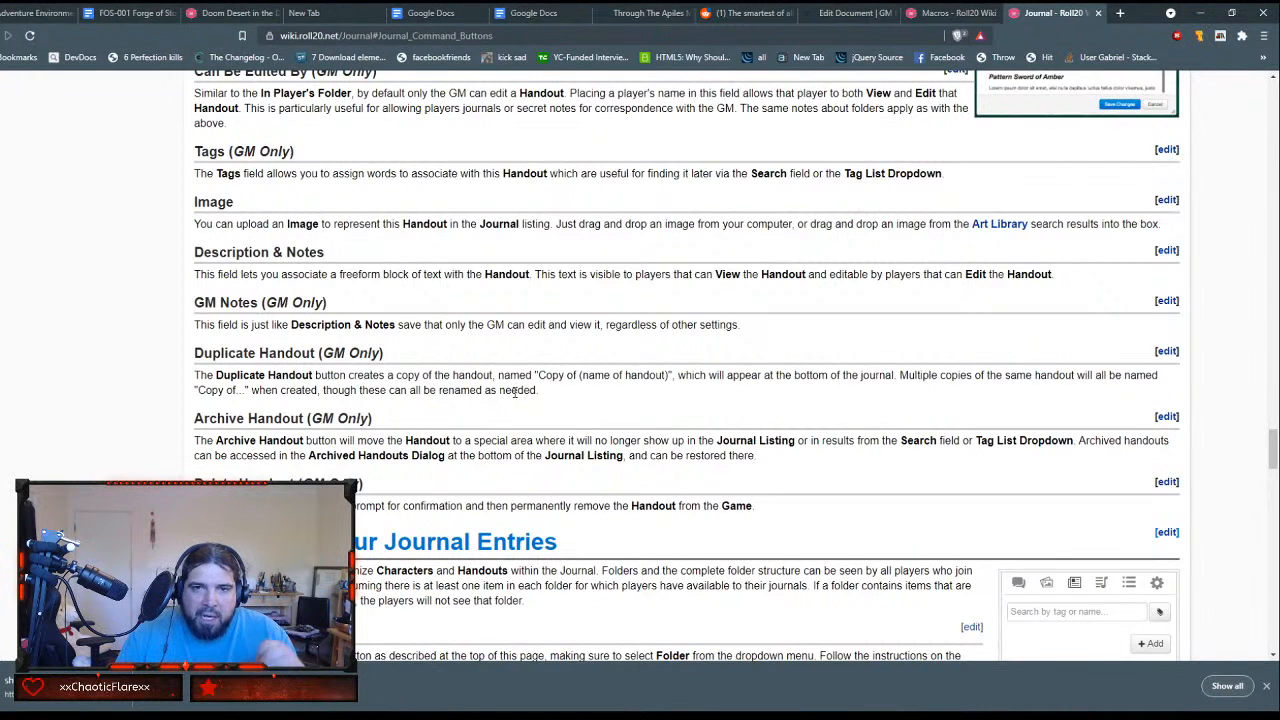
Step: Skim the Journal wiki's sections on handout options, organizing and minimizing journal entries, and external journal access
scroll(517, 393, "down", 3)
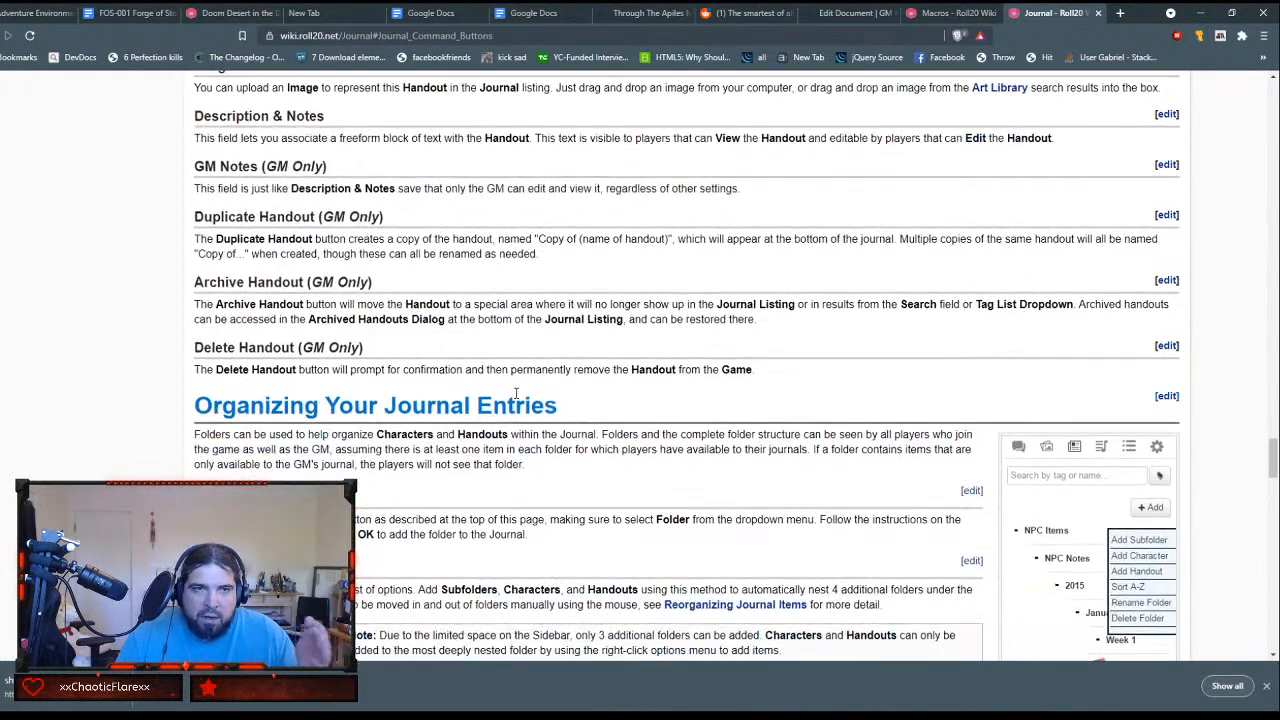
scroll(520, 390, "down", 2)
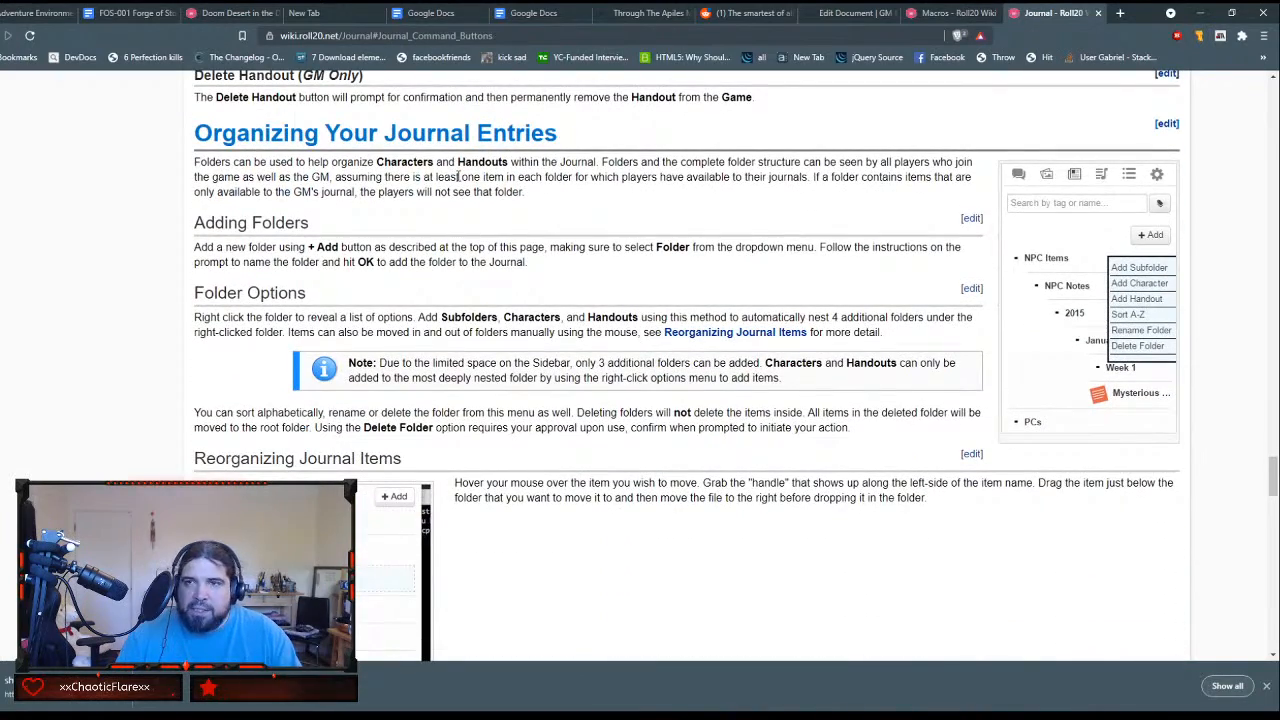
scroll(525, 193, "down", 9)
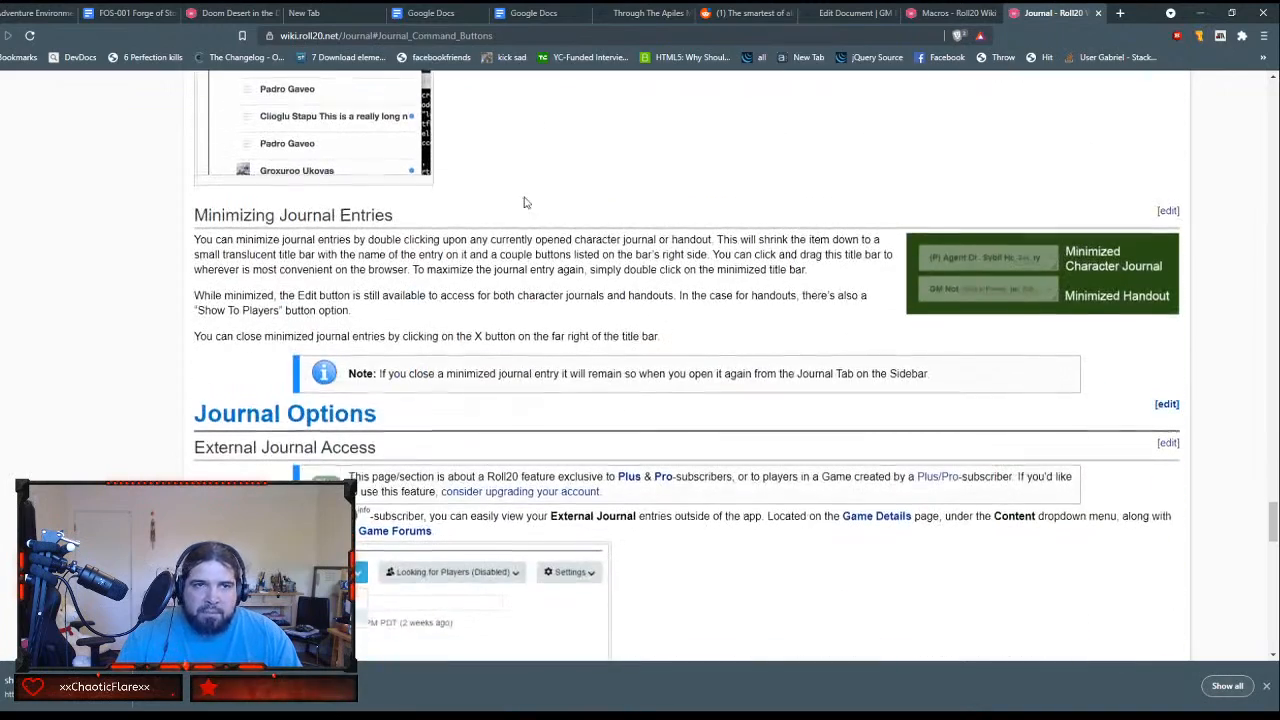
scroll(525, 200, "down", 3)
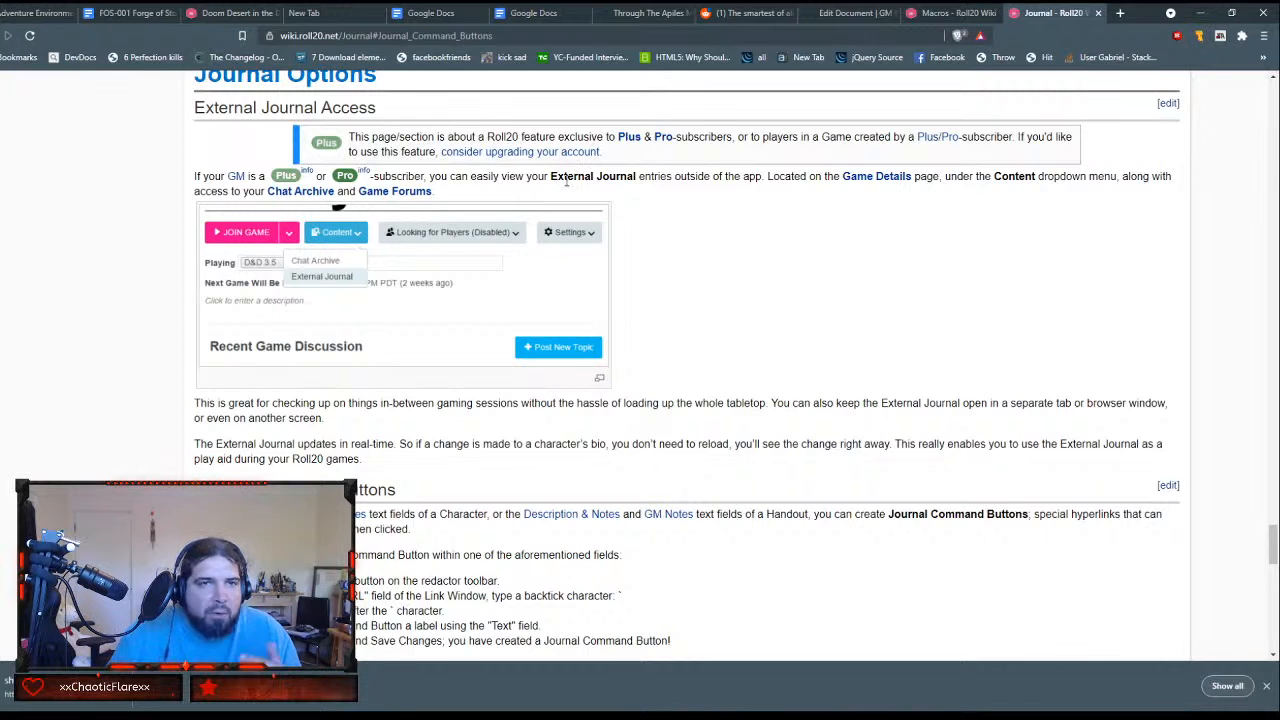
scroll(566, 181, "down", 2)
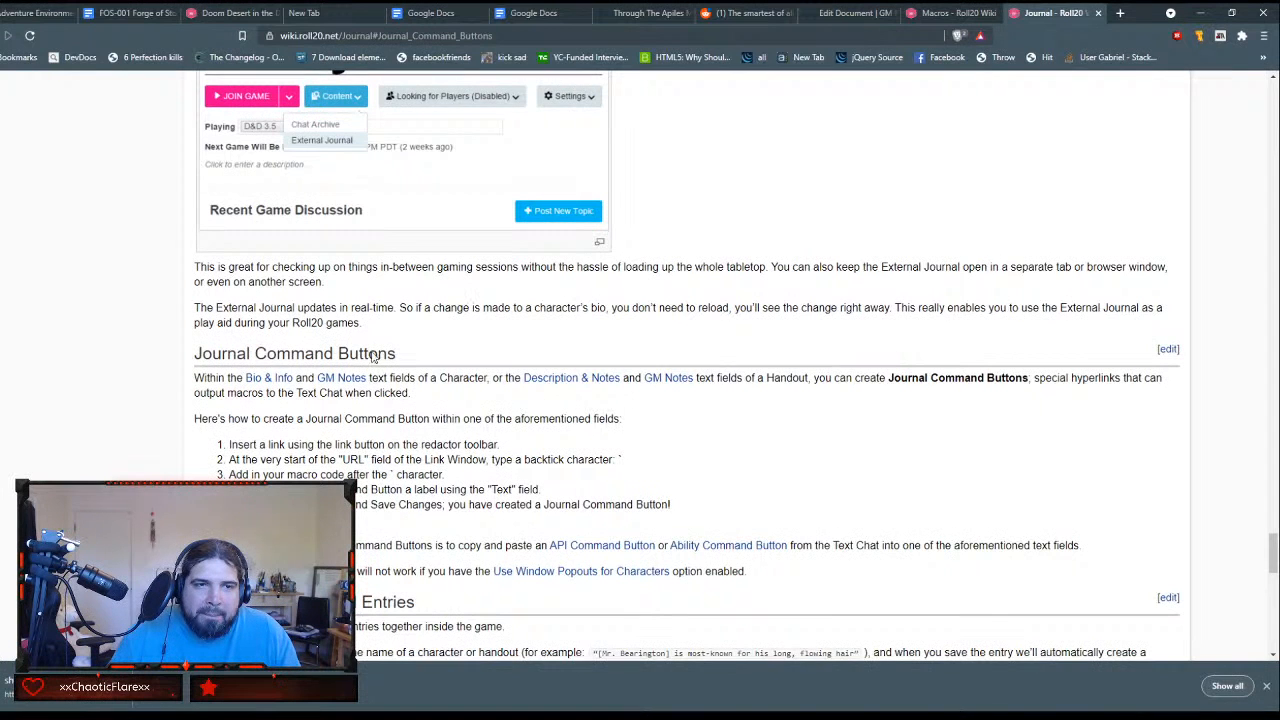
Step: Read the Journal Command Buttons section and highlight its five creation instructions
scroll(268, 410, "down", 2)
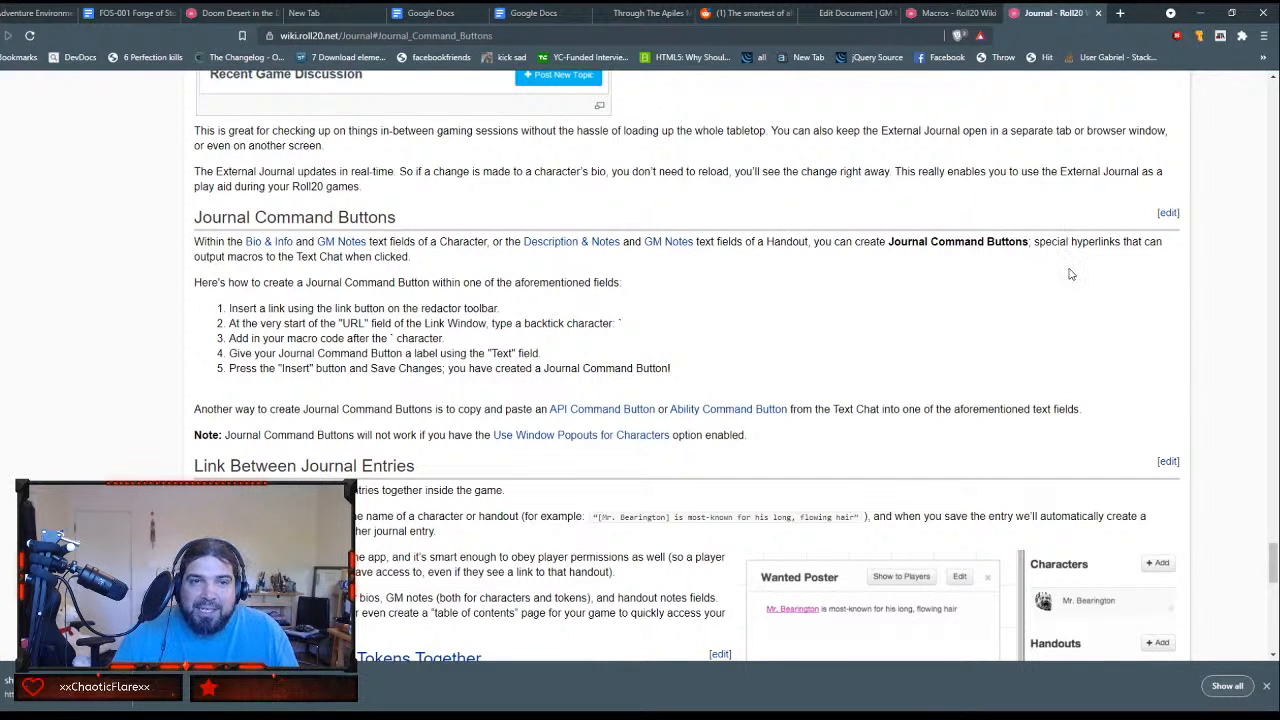
scroll(589, 399, "down", 1)
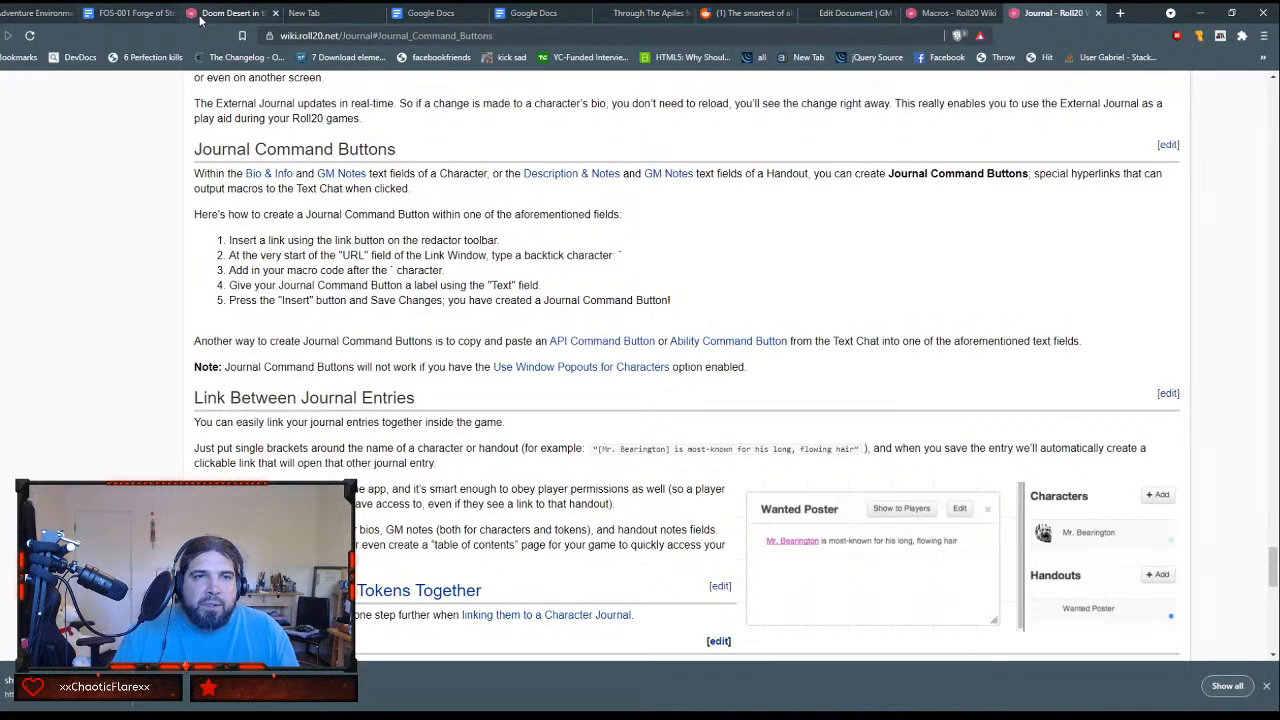
left_click_drag(228, 240, 640, 316)
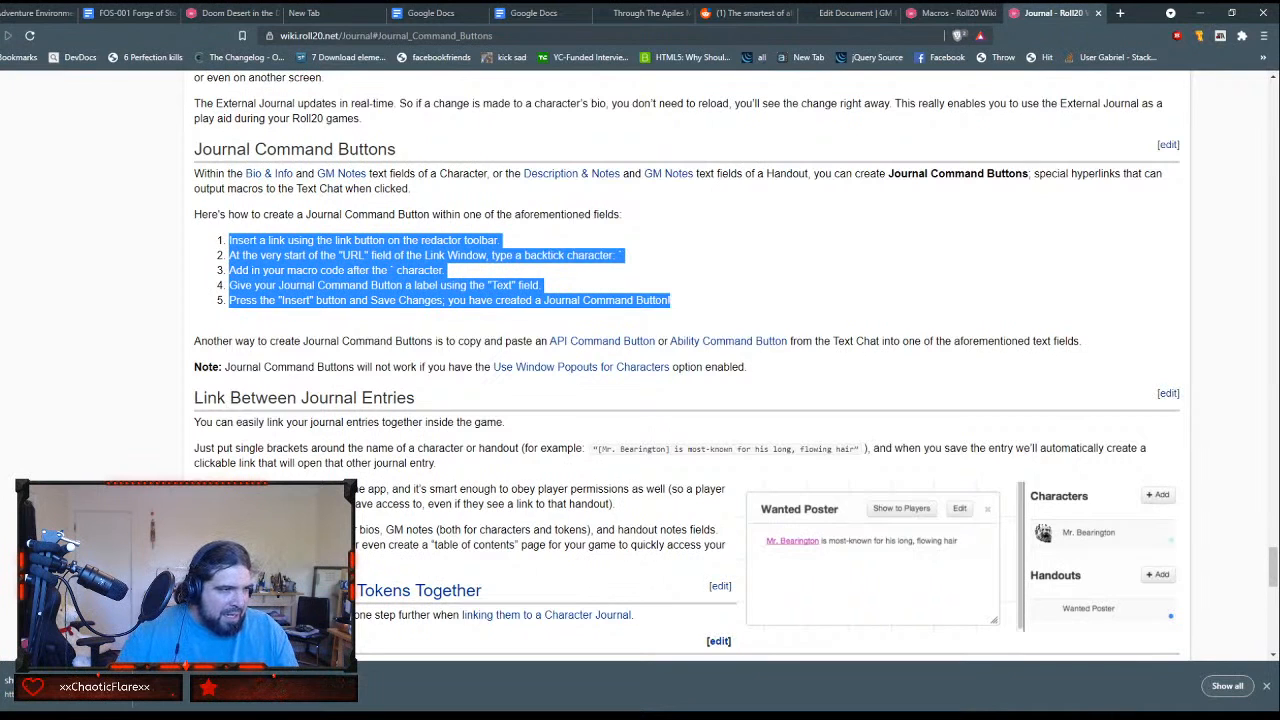
key("alt+Tab")
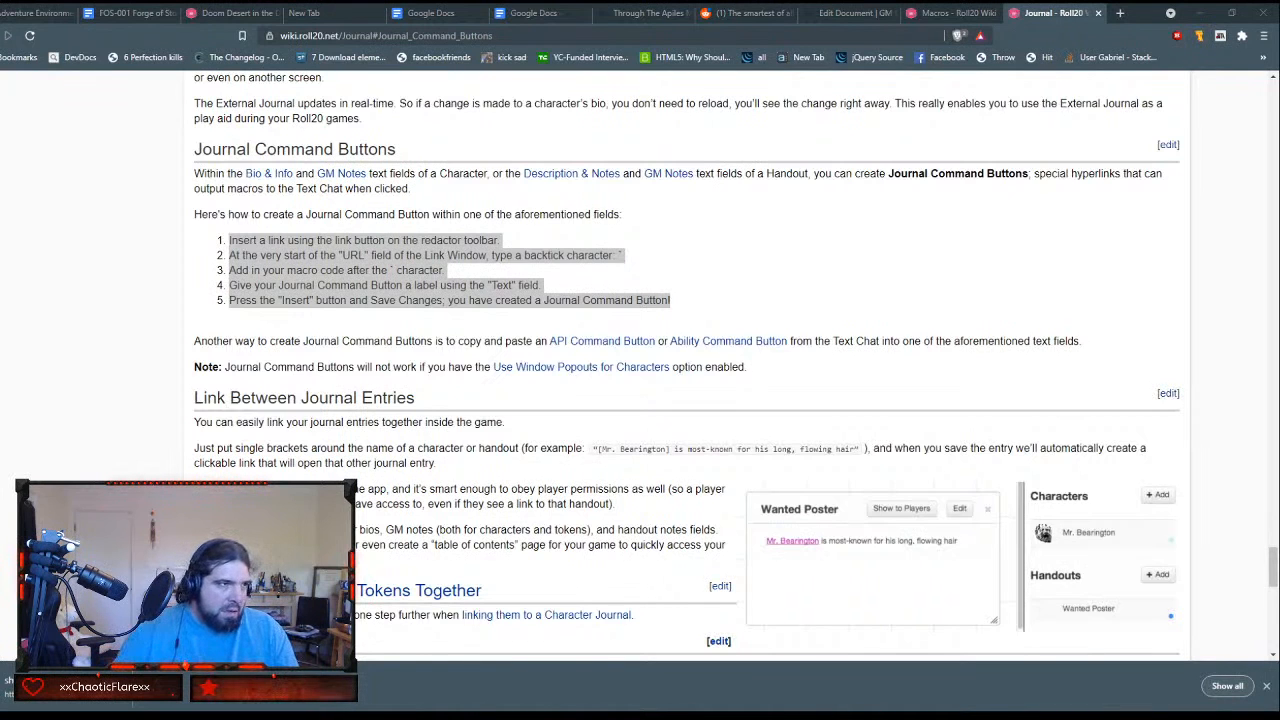
key("alt+Tab")
key("super+Down")
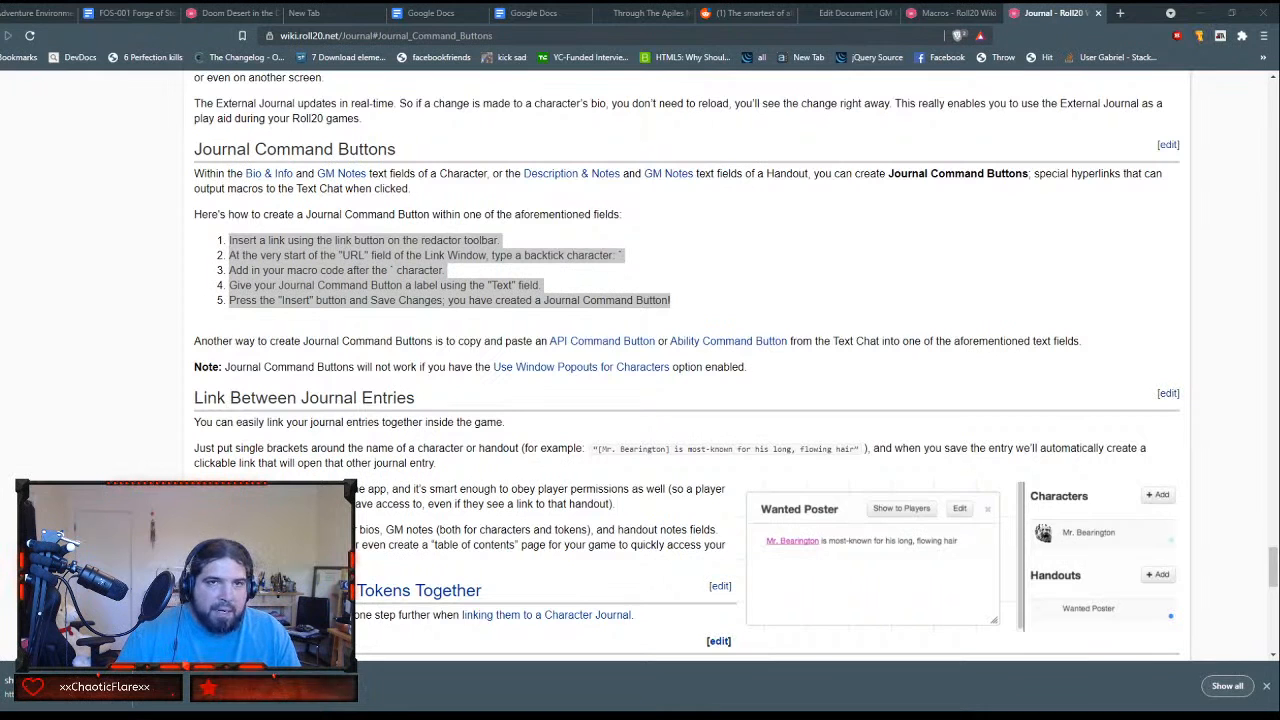
Step: Return to the Roll20 game and review The Black Sand's GM notes and dreams table
left_click(230, 12)
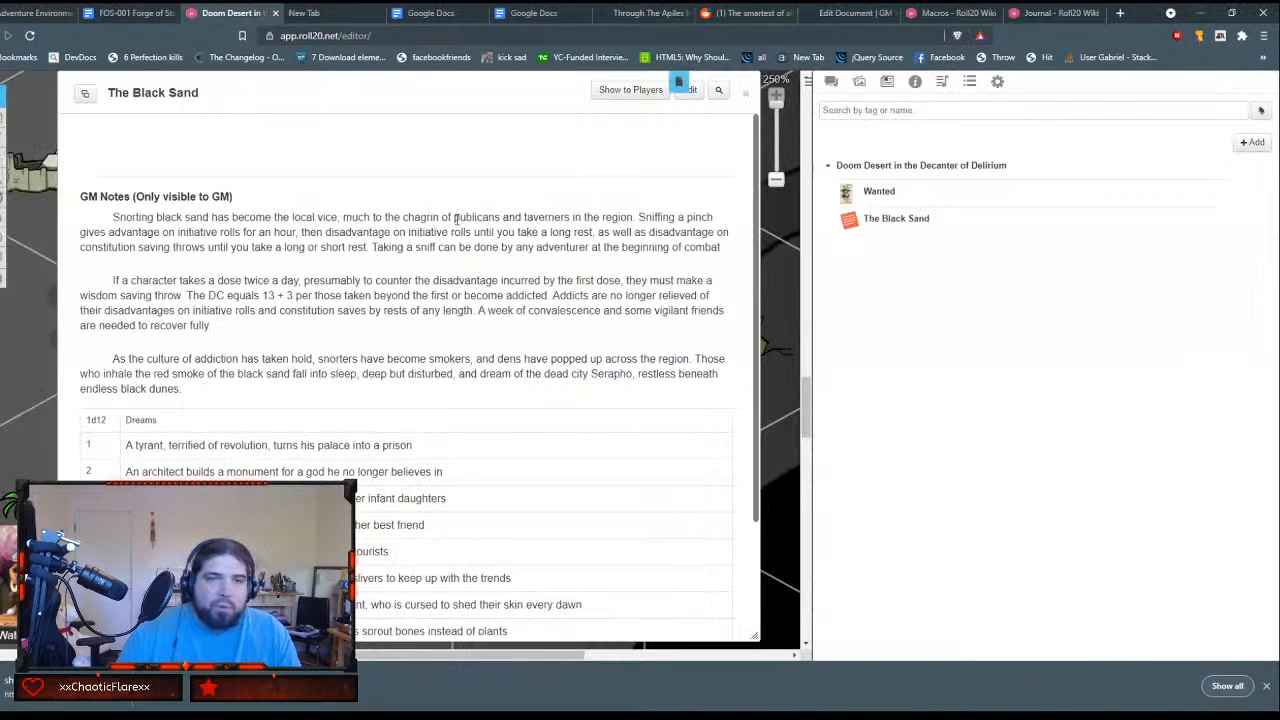
scroll(454, 409, "down", 1)
scroll(453, 408, "up", 1)
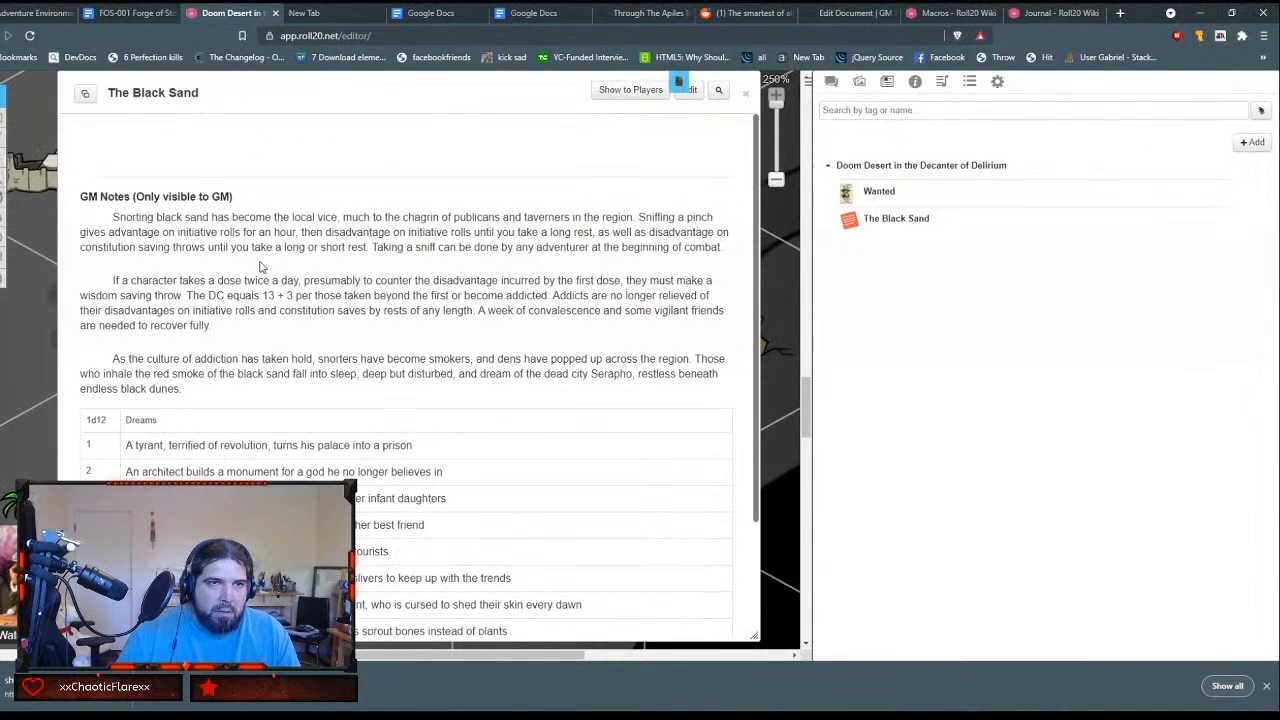
left_click(690, 90)
scroll(600, 357, "down", 5)
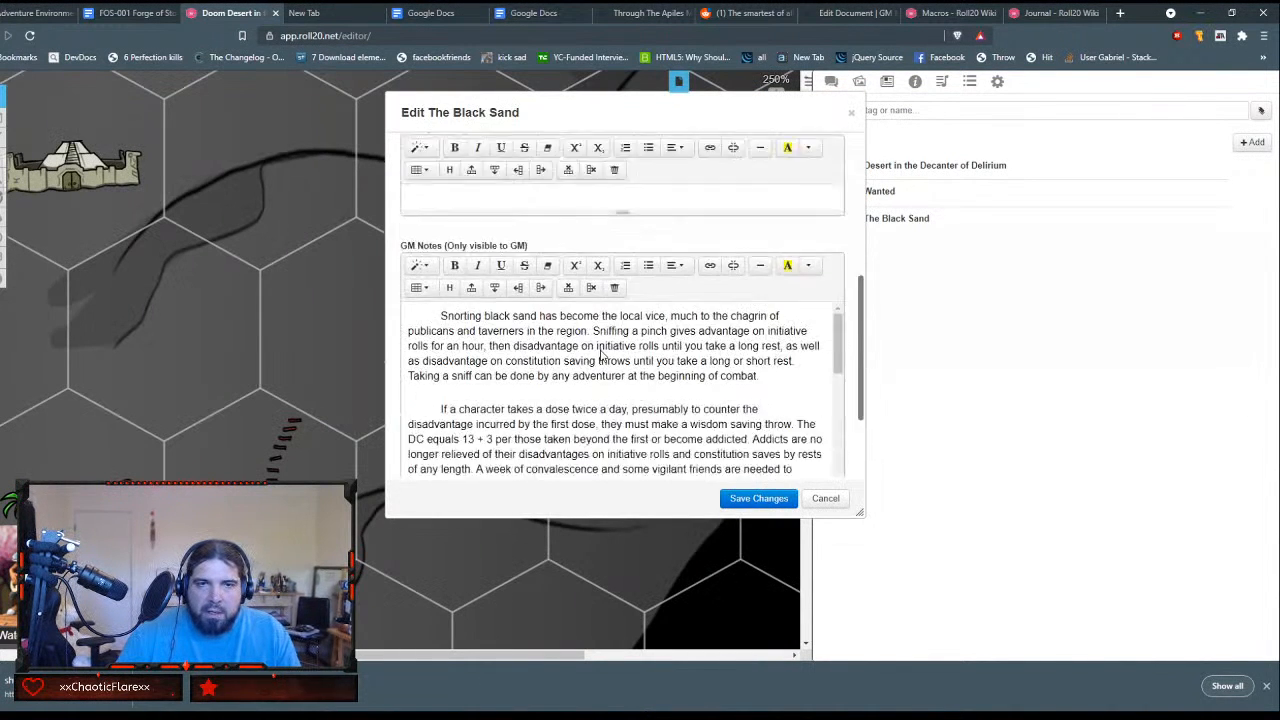
scroll(602, 347, "down", 5)
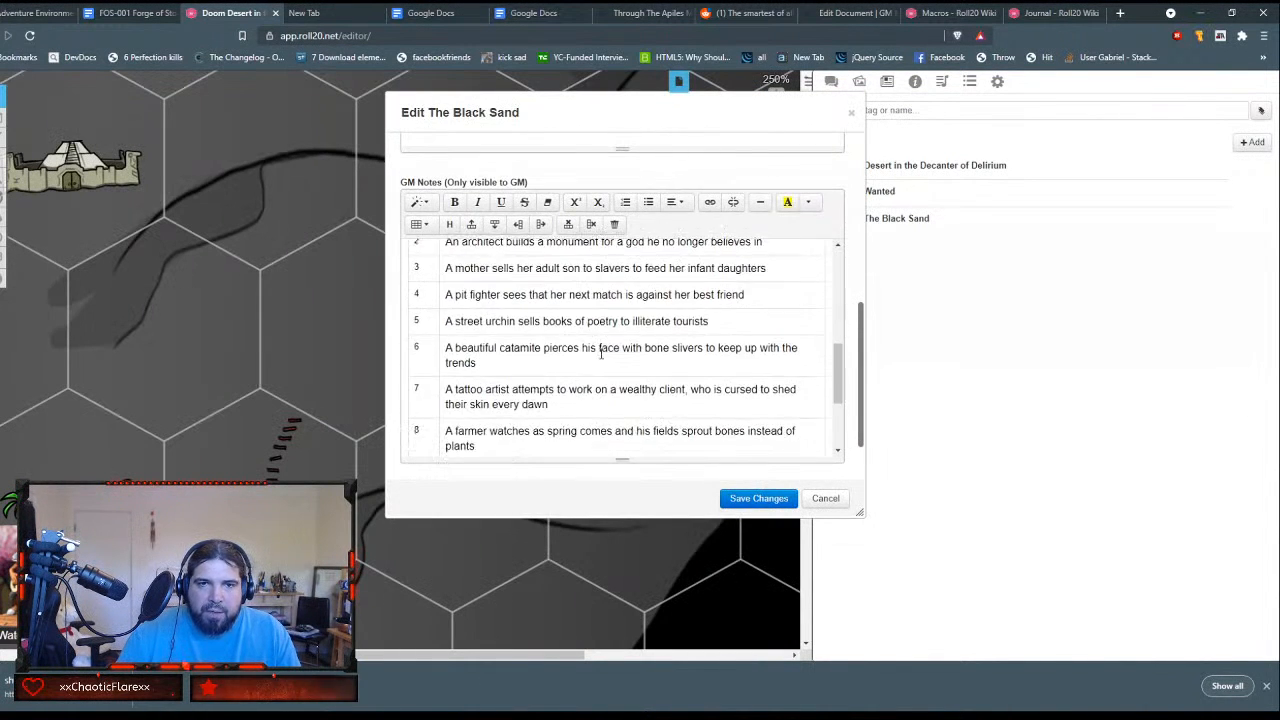
scroll(416, 337, "up", 2)
left_click_drag(413, 327, 436, 327)
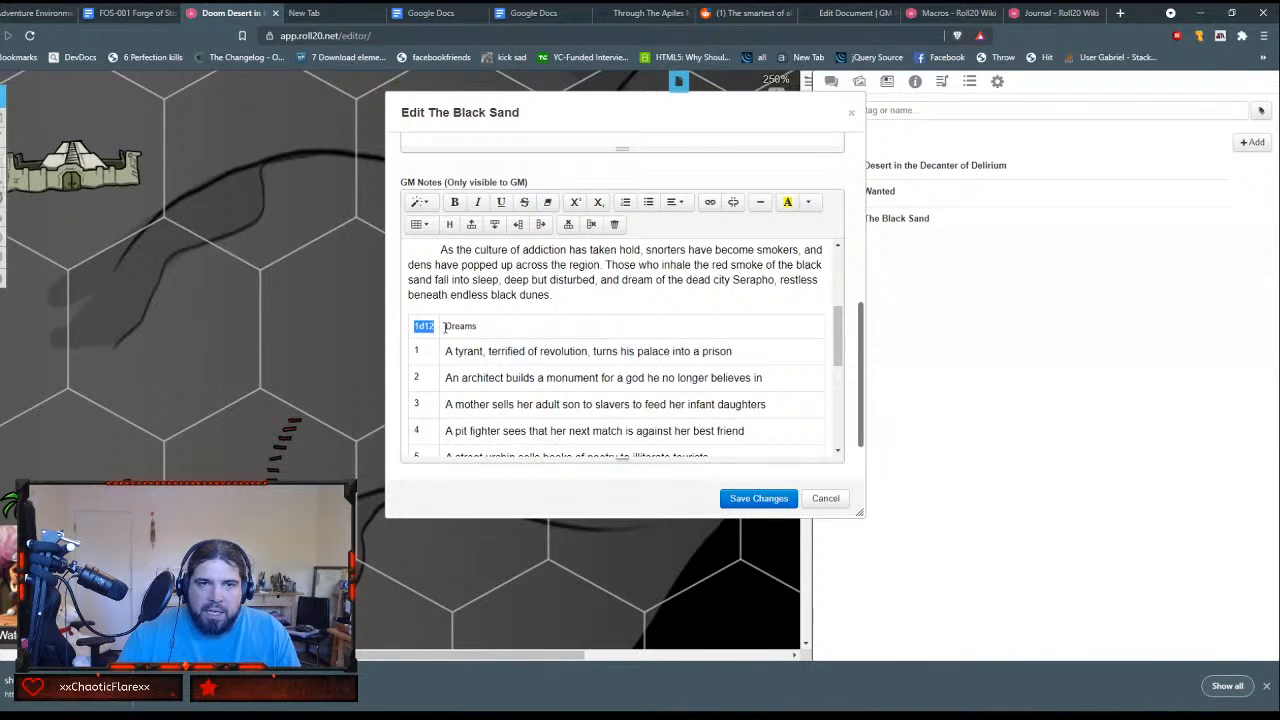
left_click(710, 202)
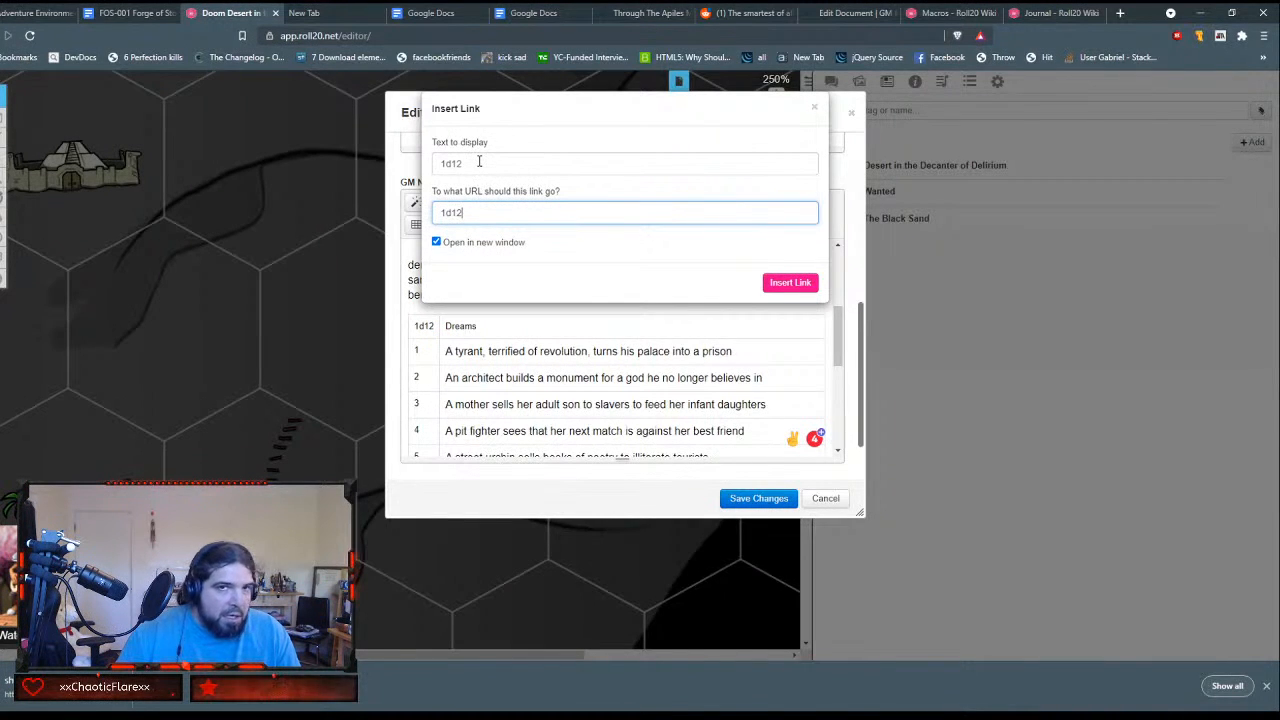
key("ctrl+a")
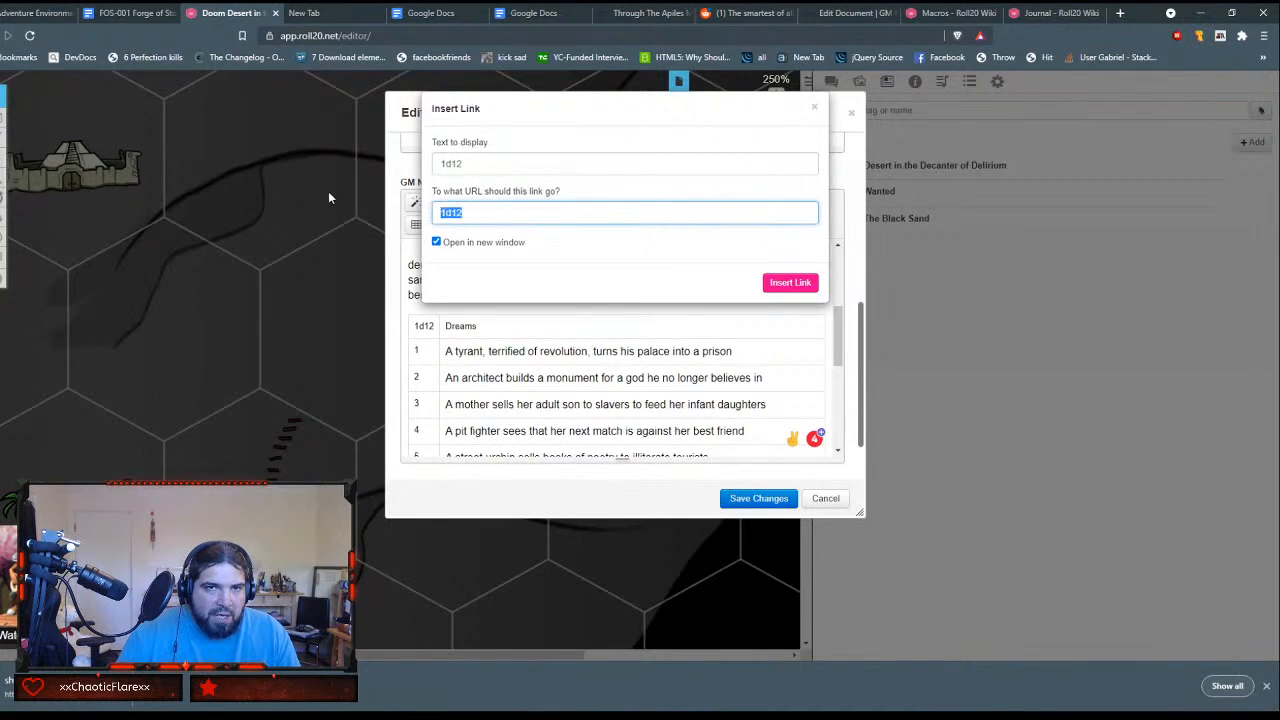
key("BackSpace")
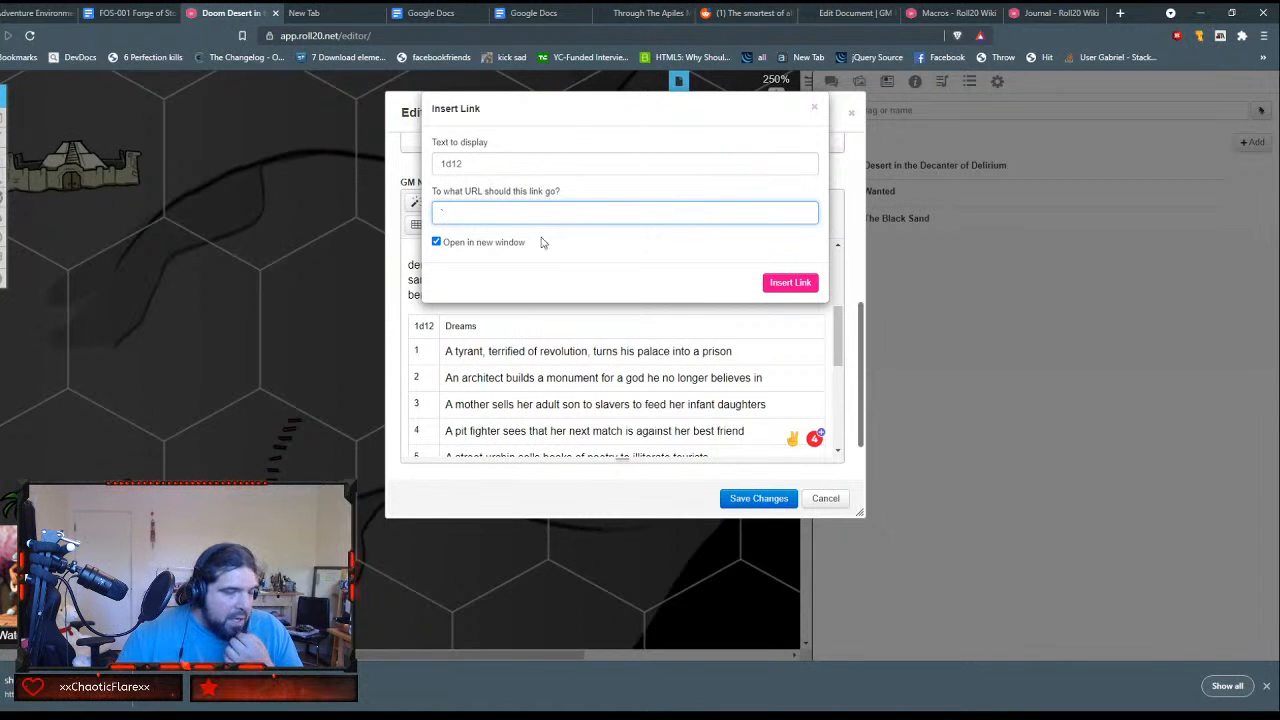
left_click(814, 107)
left_click(834, 498)
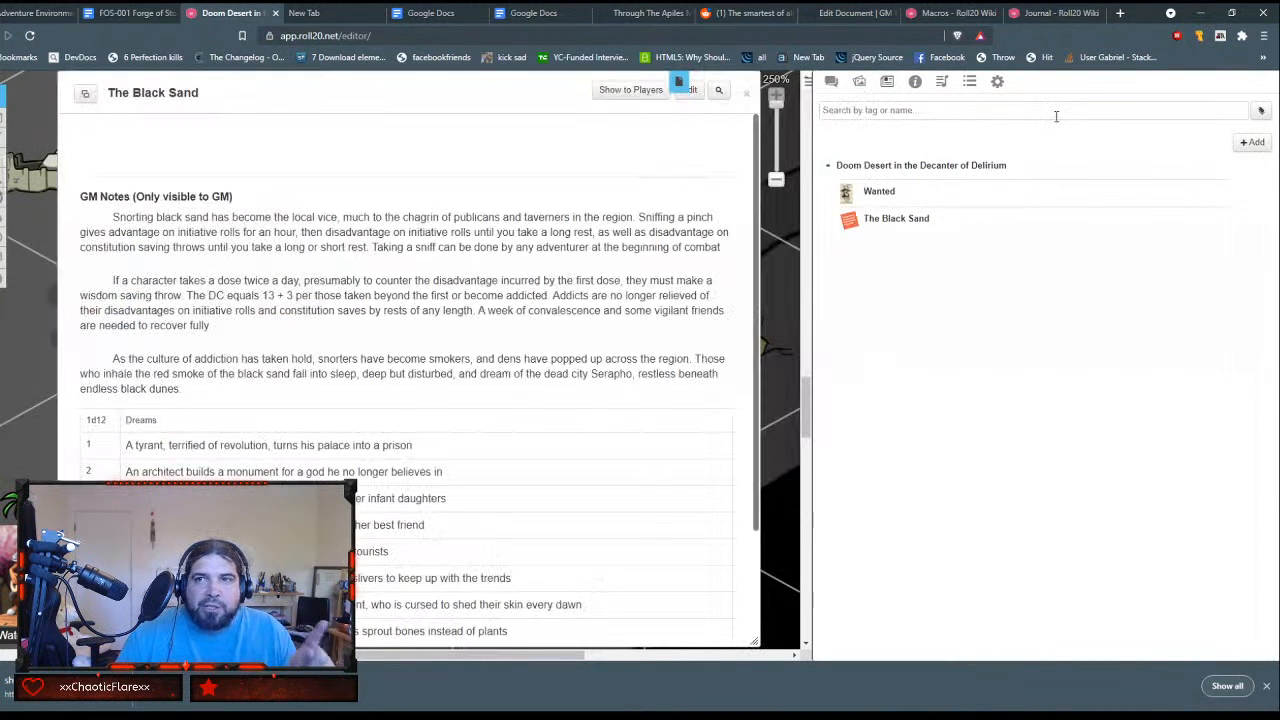
Step: Open the untitled macro in the game's collections and name it dreams-of-serapho
left_click(969, 83)
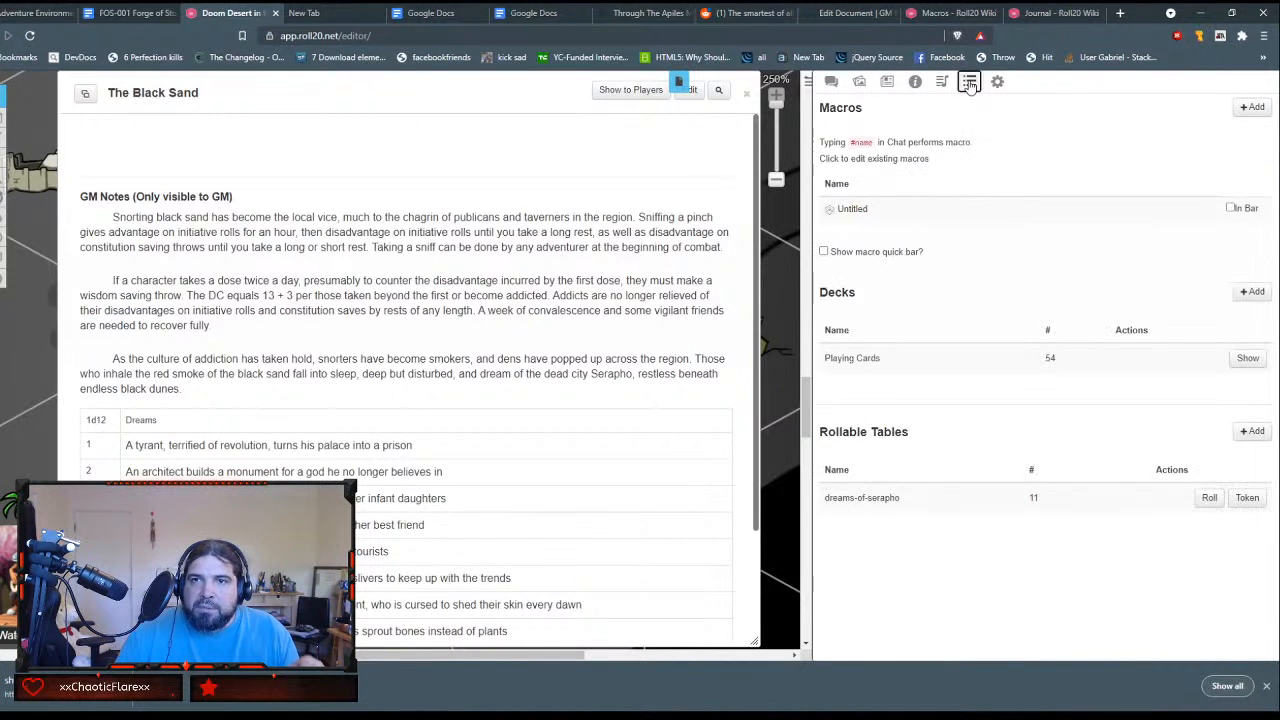
left_click(855, 212)
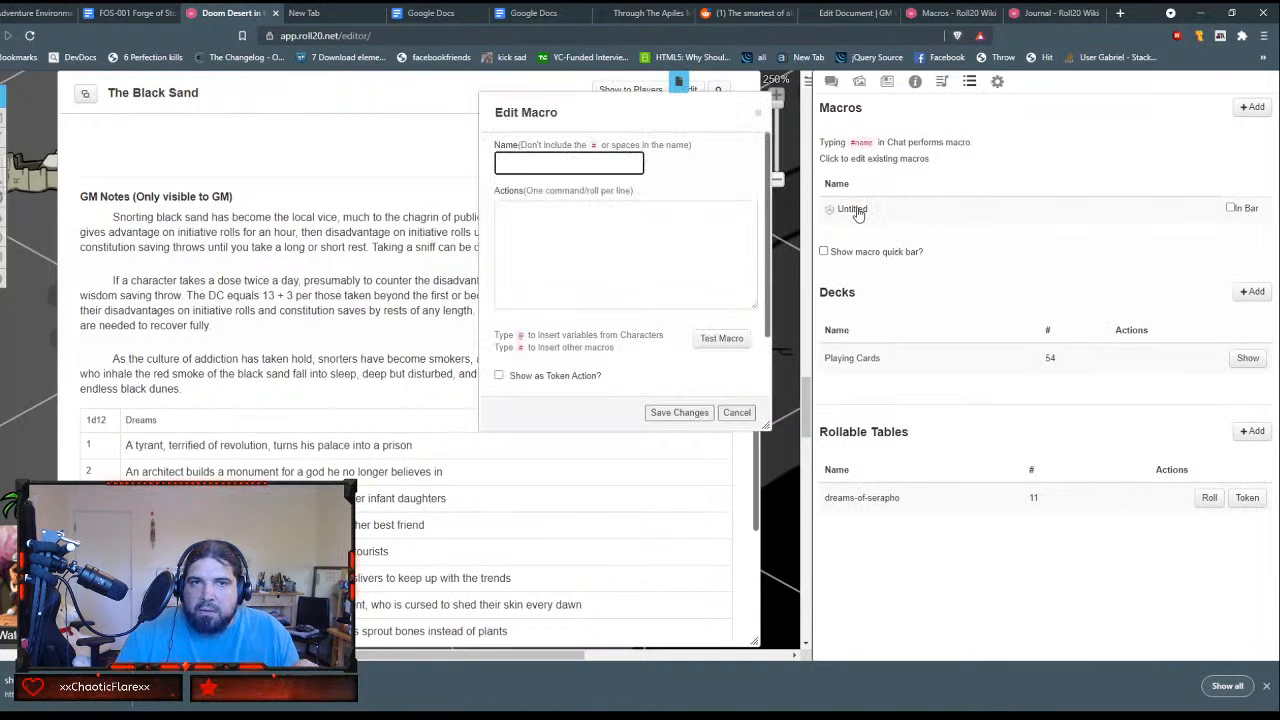
left_click(731, 180)
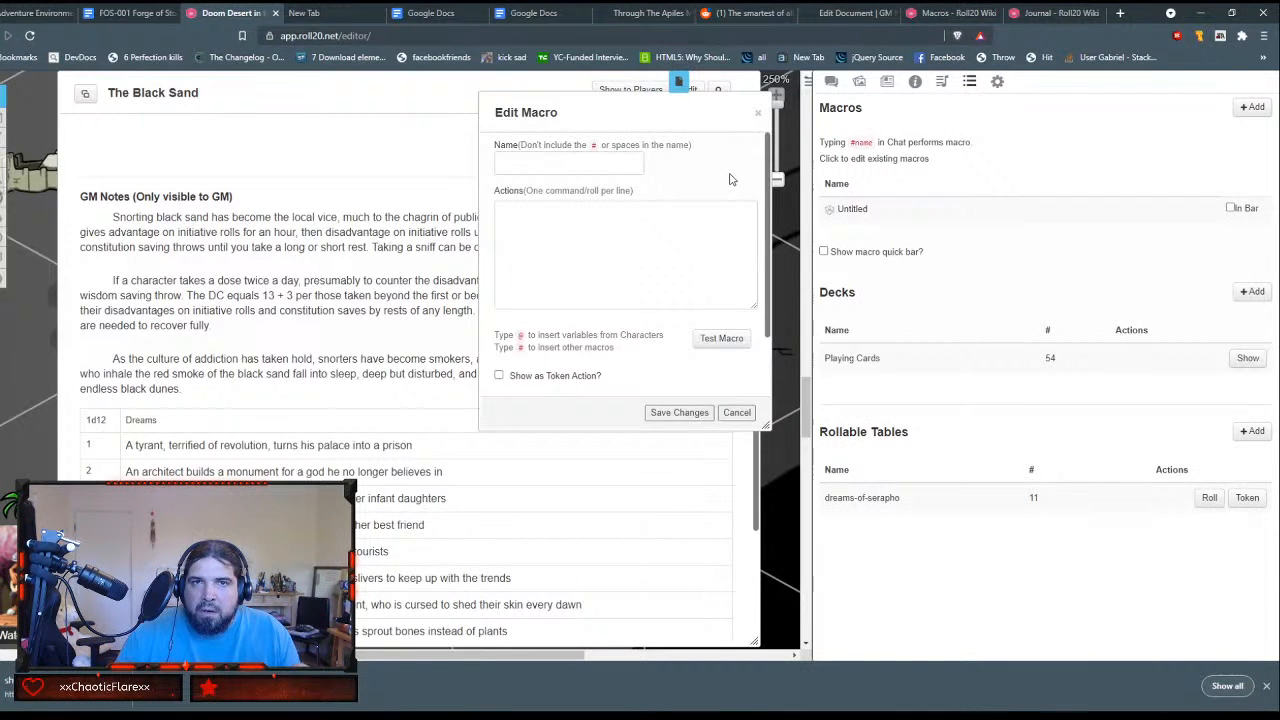
left_click(586, 158)
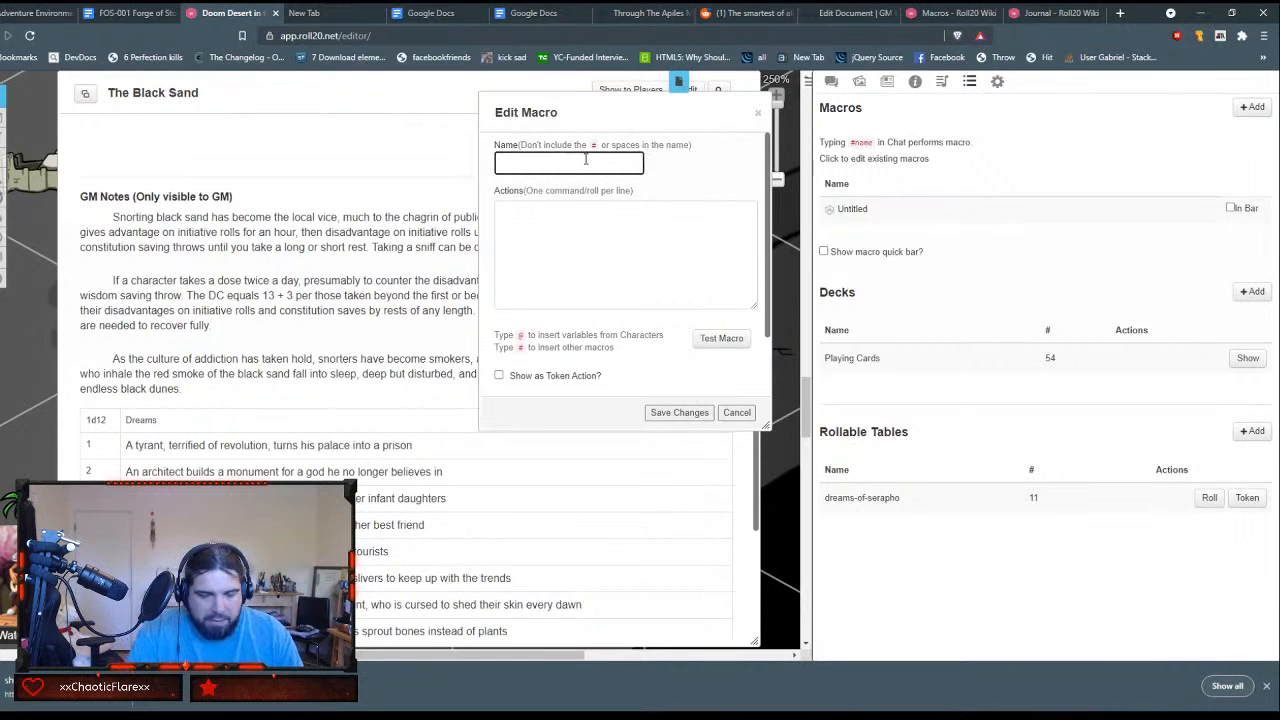
type("dreams-of-serapho")
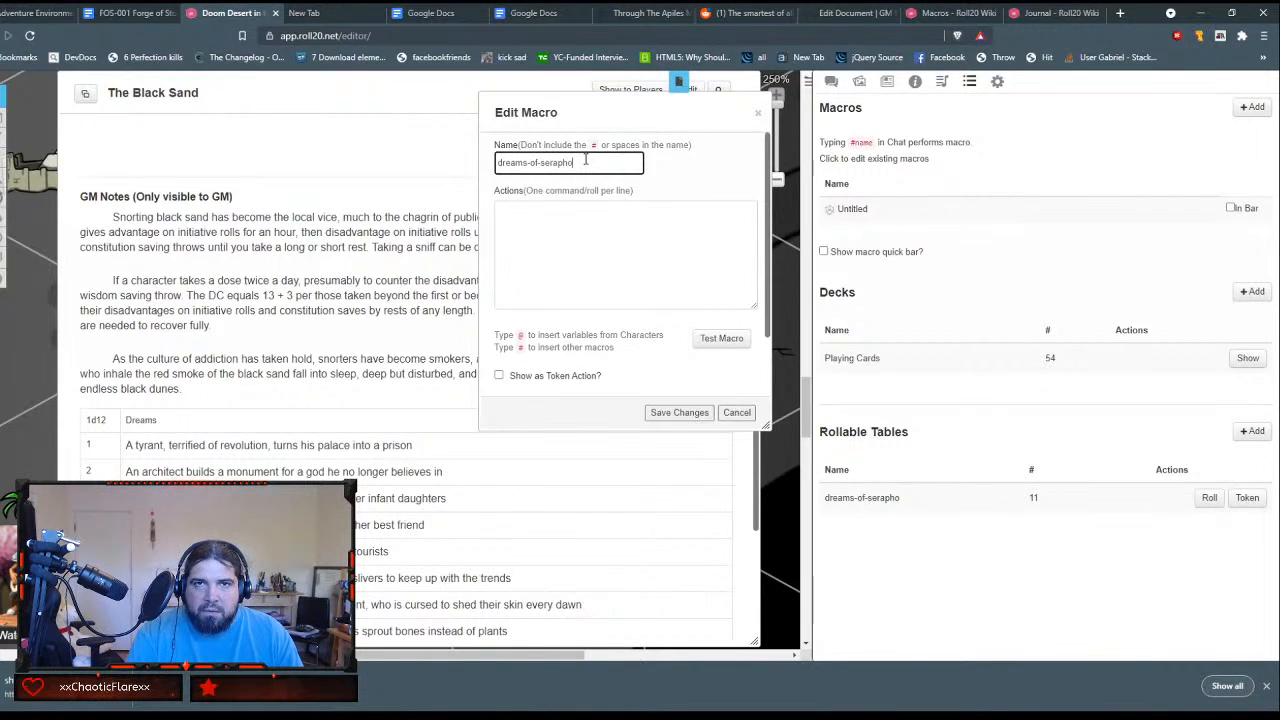
key("Tab")
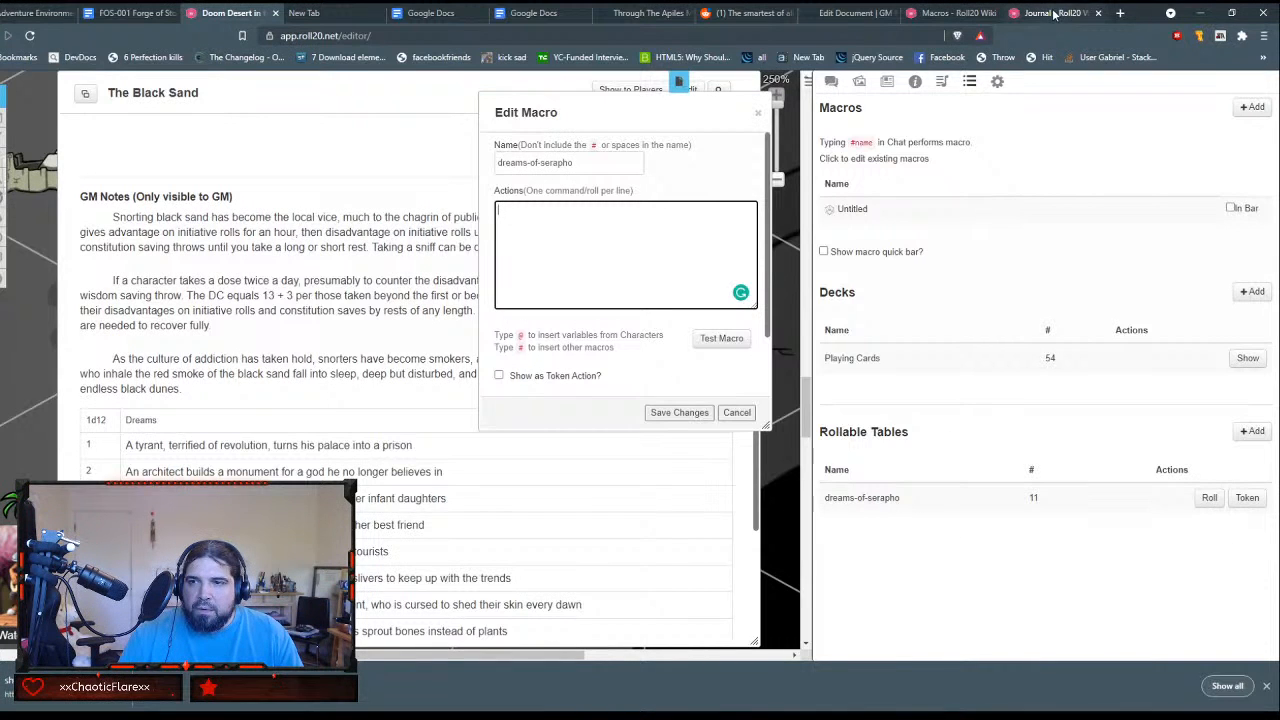
Step: Search the Macros wiki page for "roll table", open the Roll Table article, and read its instructions on creating, editing and using rollable tables
left_click(955, 13)
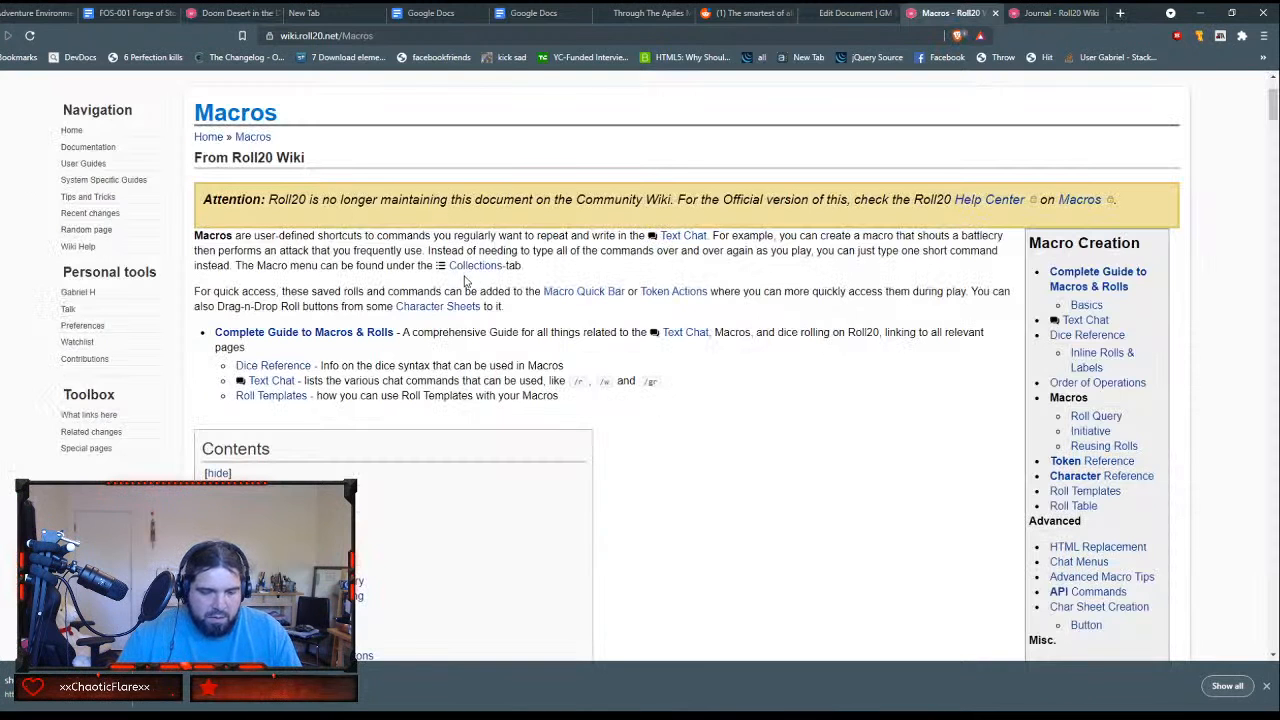
key("ctrl+f")
type("roll")
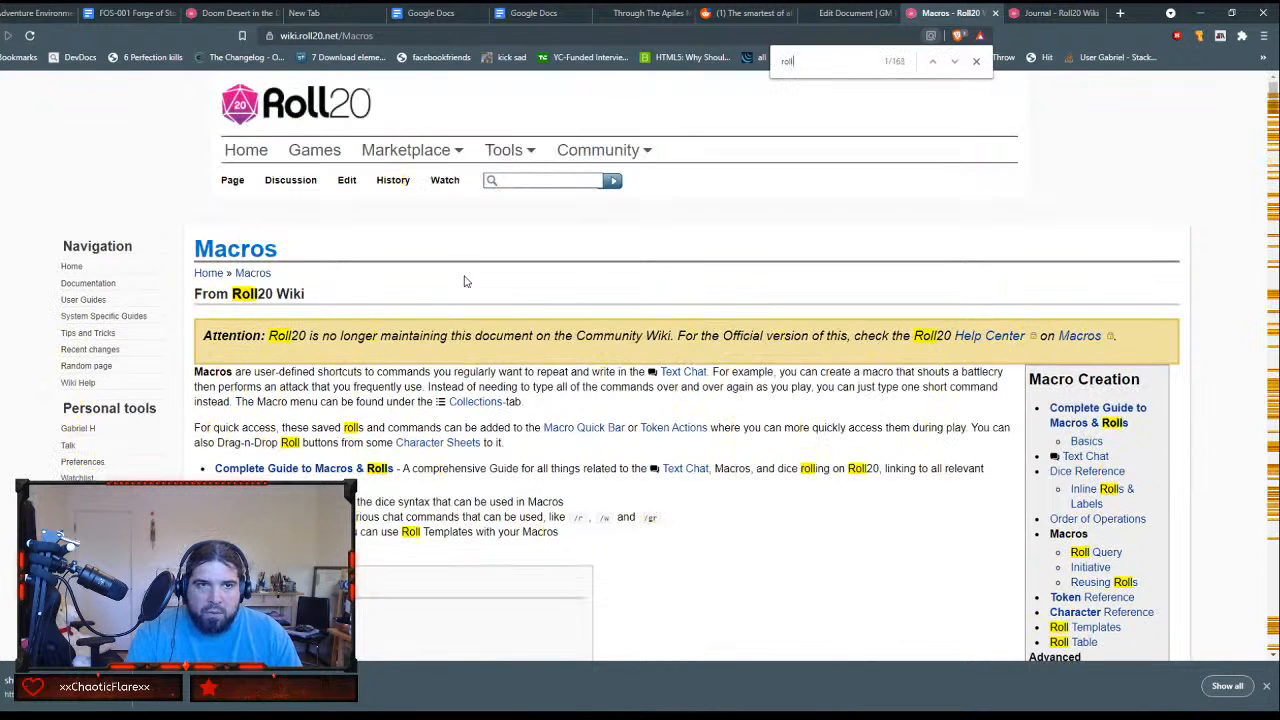
type(" table")
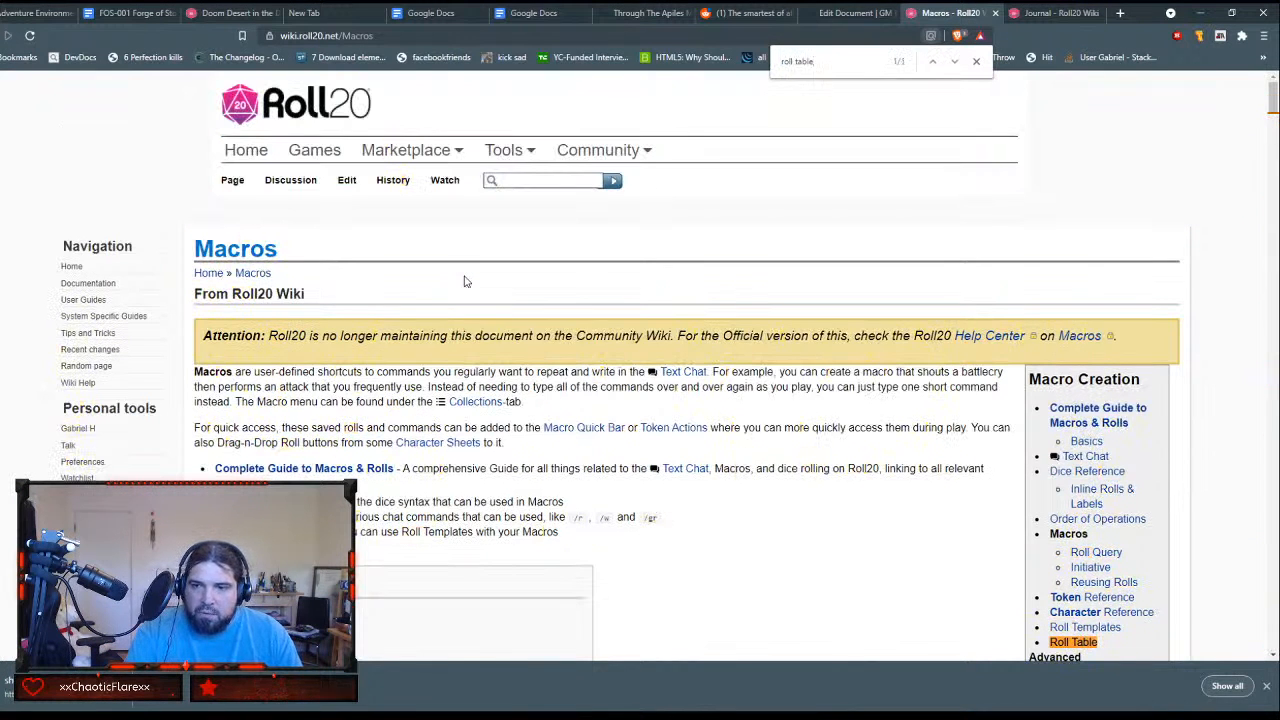
left_click(1073, 643)
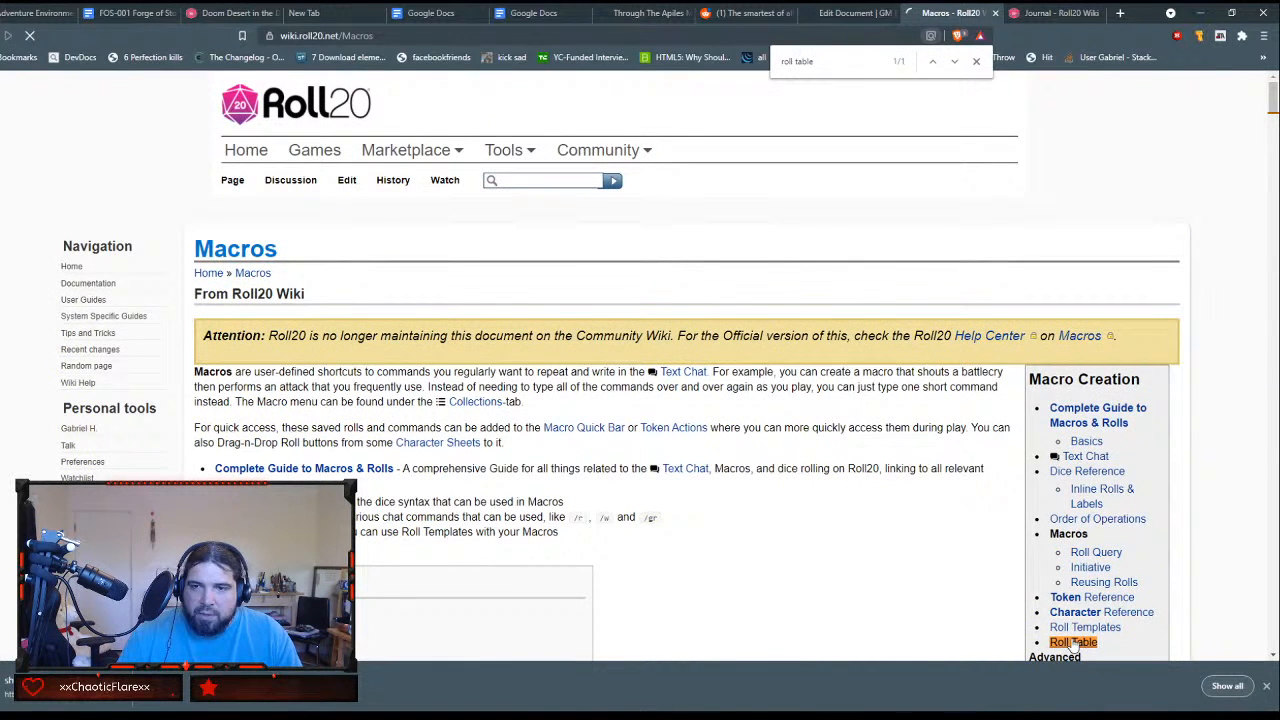
scroll(668, 535, "down", 2)
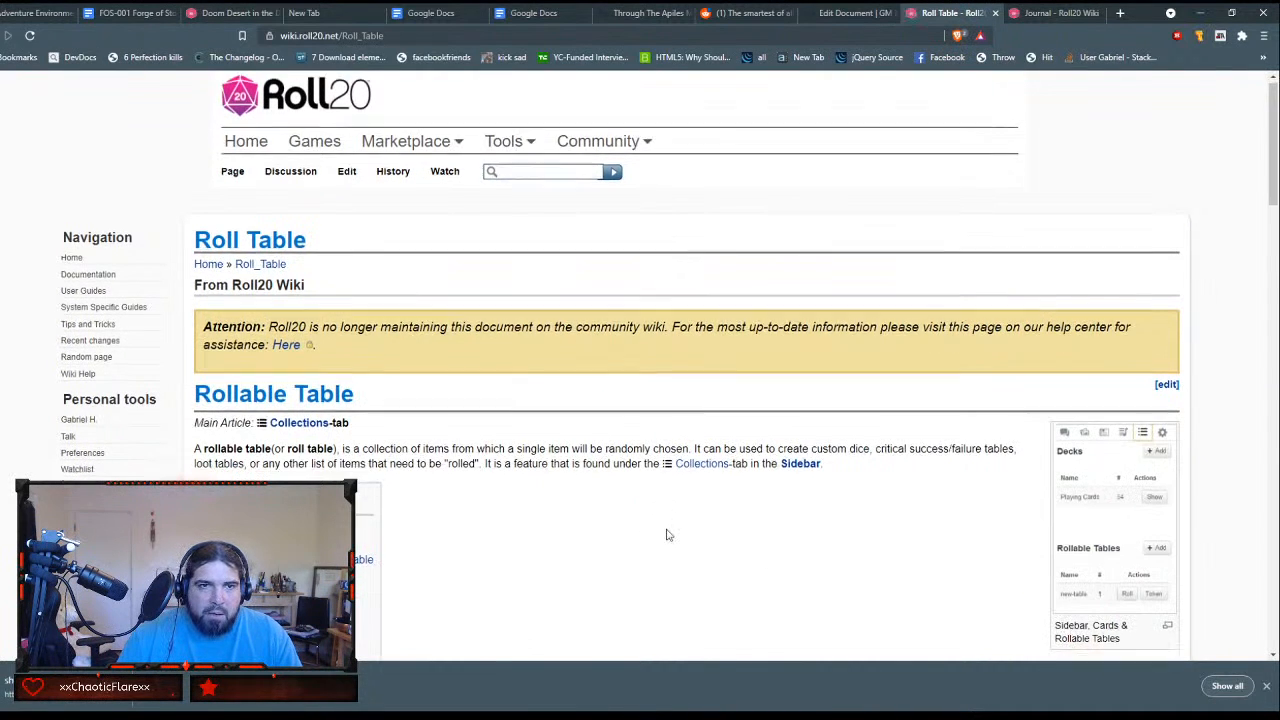
scroll(668, 530, "down", 1)
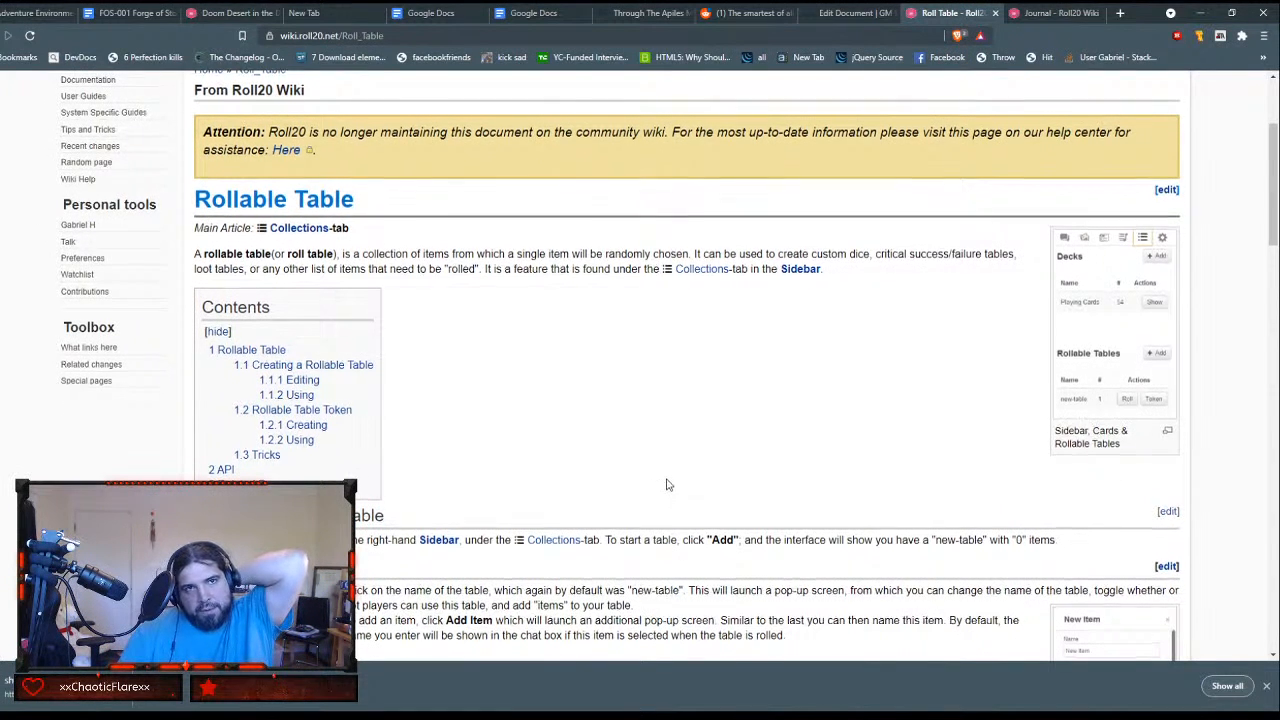
scroll(668, 484, "up", 1)
scroll(668, 484, "down", 2)
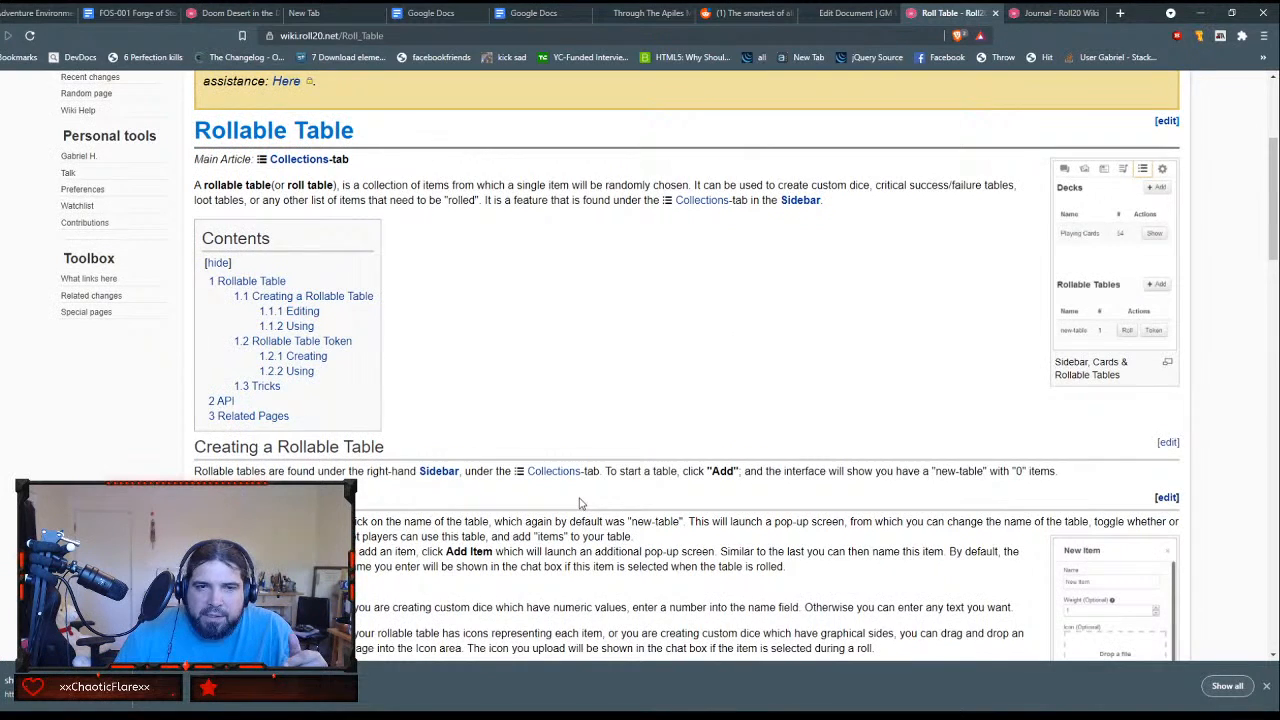
scroll(578, 503, "down", 3)
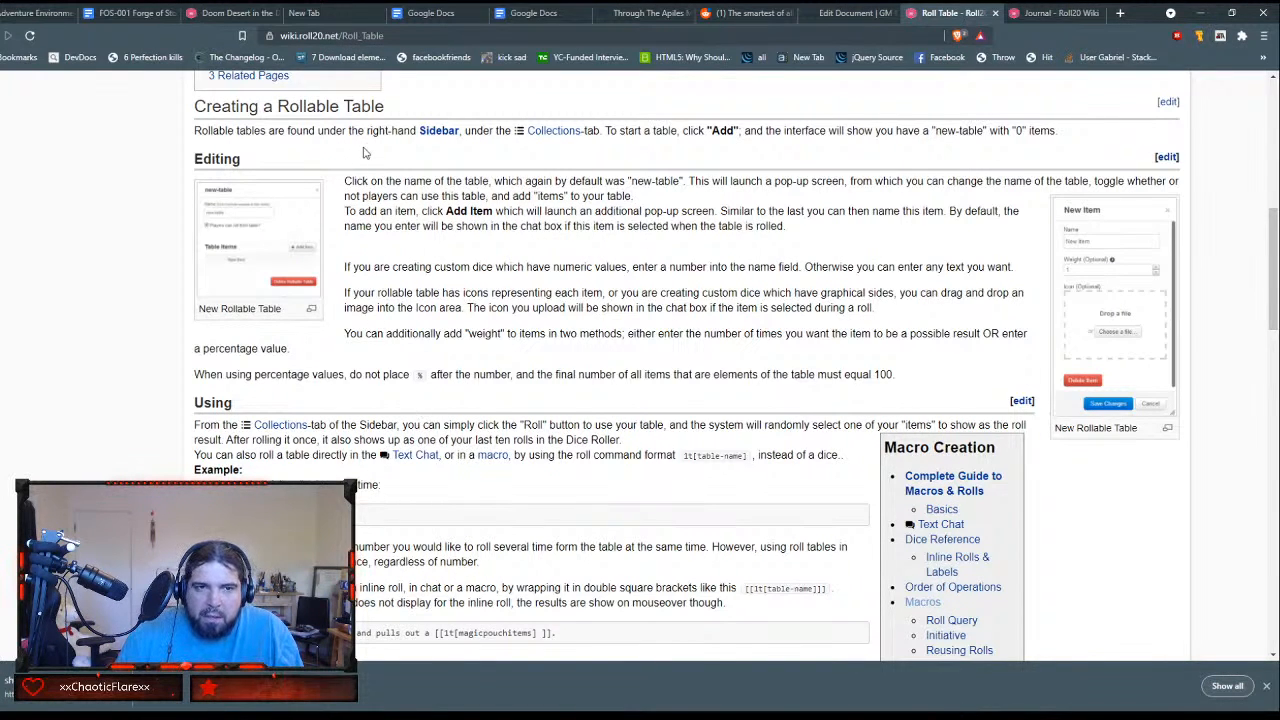
Step: Enter /roll 1t[dreams-of-serapho] as the macro's action in the Roll20 game, copy the command, and close the macro without saving
left_click(235, 13)
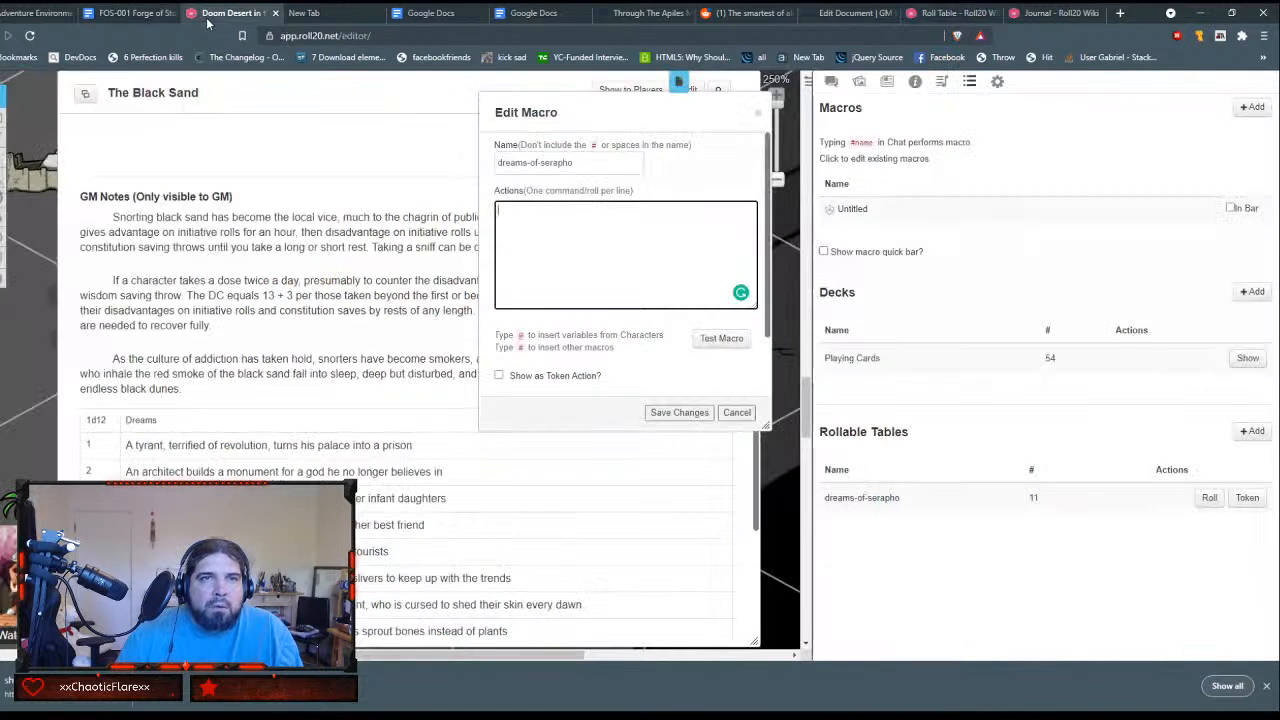
left_click(646, 245)
type("/roll 1t[crit-failure]")
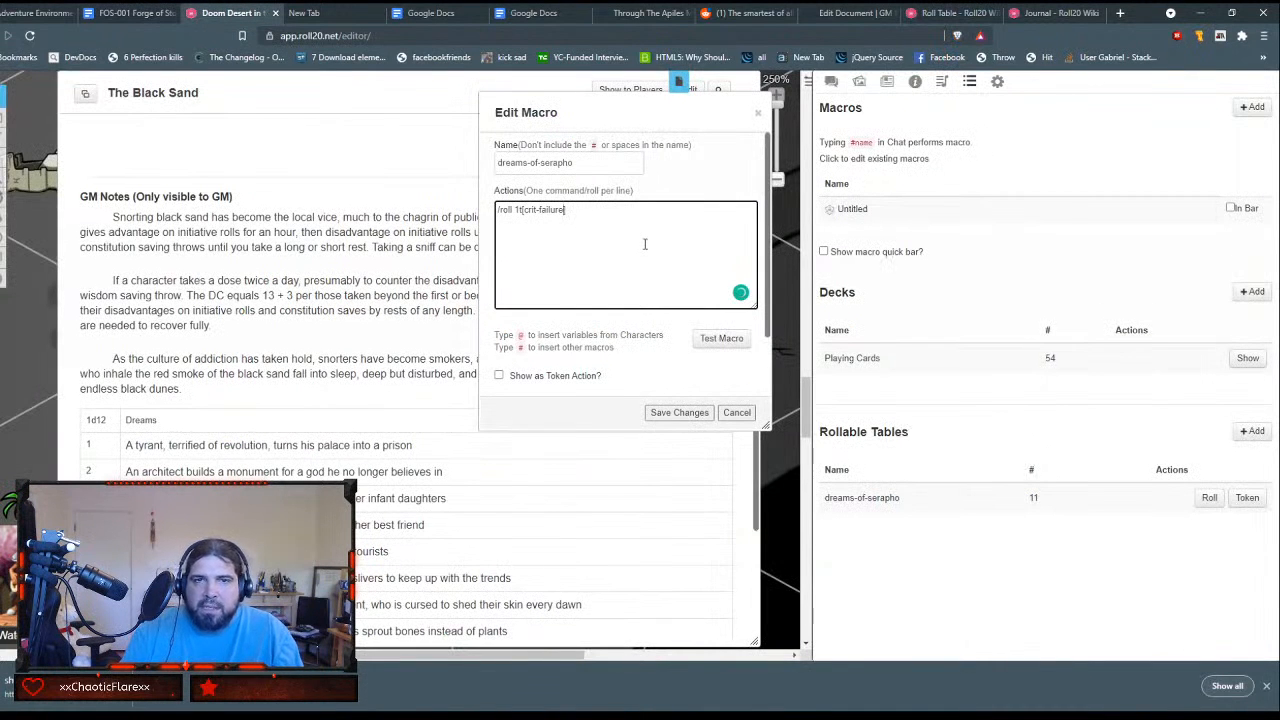
key("BackSpace")
key("BackSpace")
key("BackSpace")
key("BackSpace")
key("BackSpace")
key("BackSpace")
key("BackSpace")
key("BackSpace")
key("BackSpace")
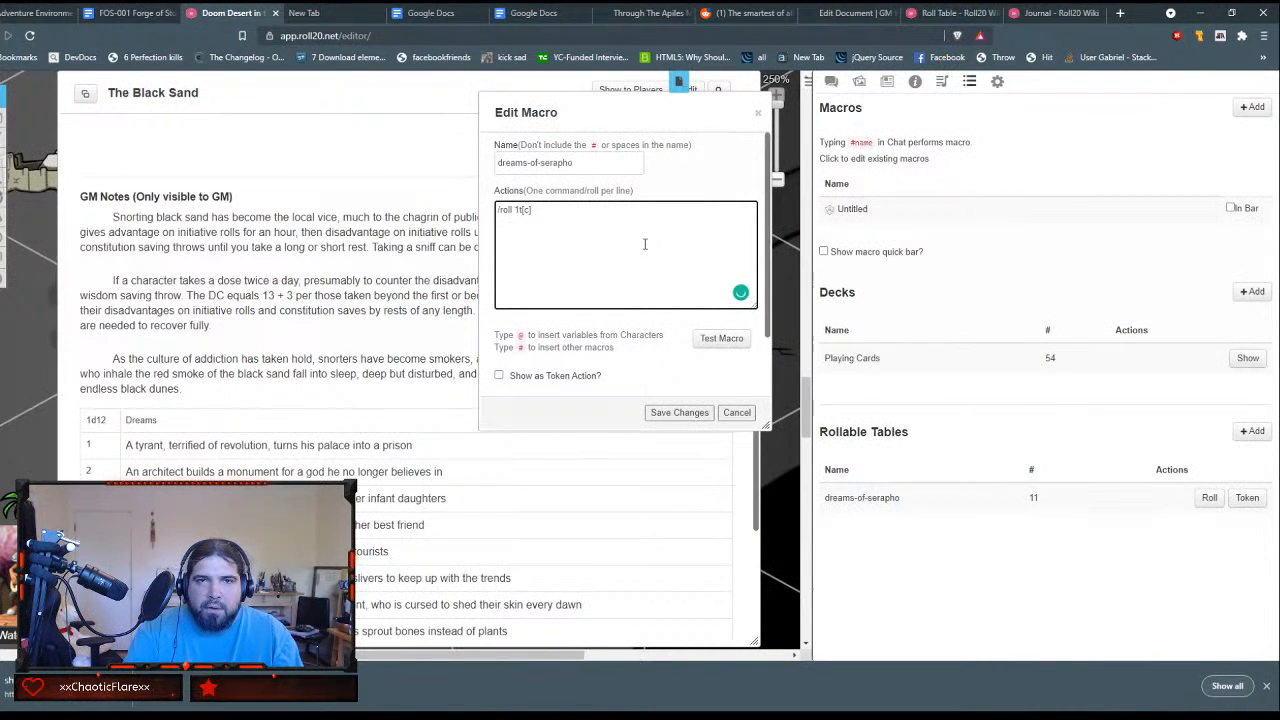
key("BackSpace")
type("dreams")
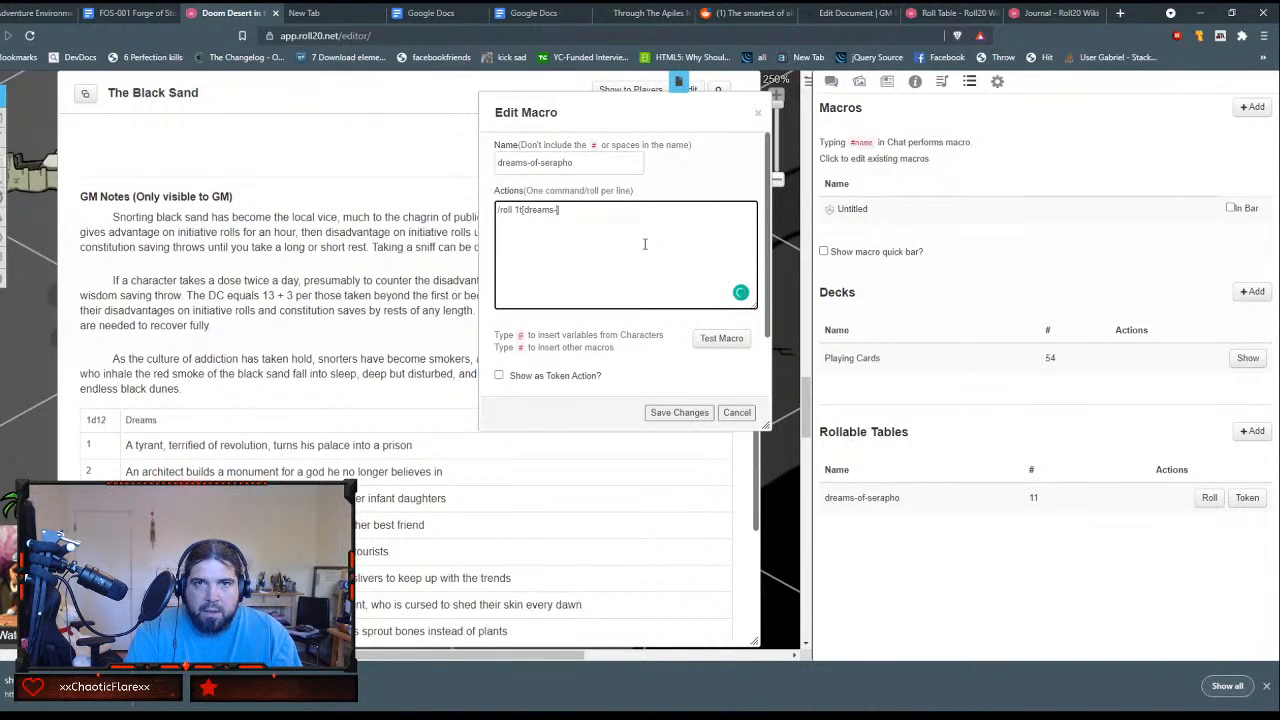
type("-of-serapho")
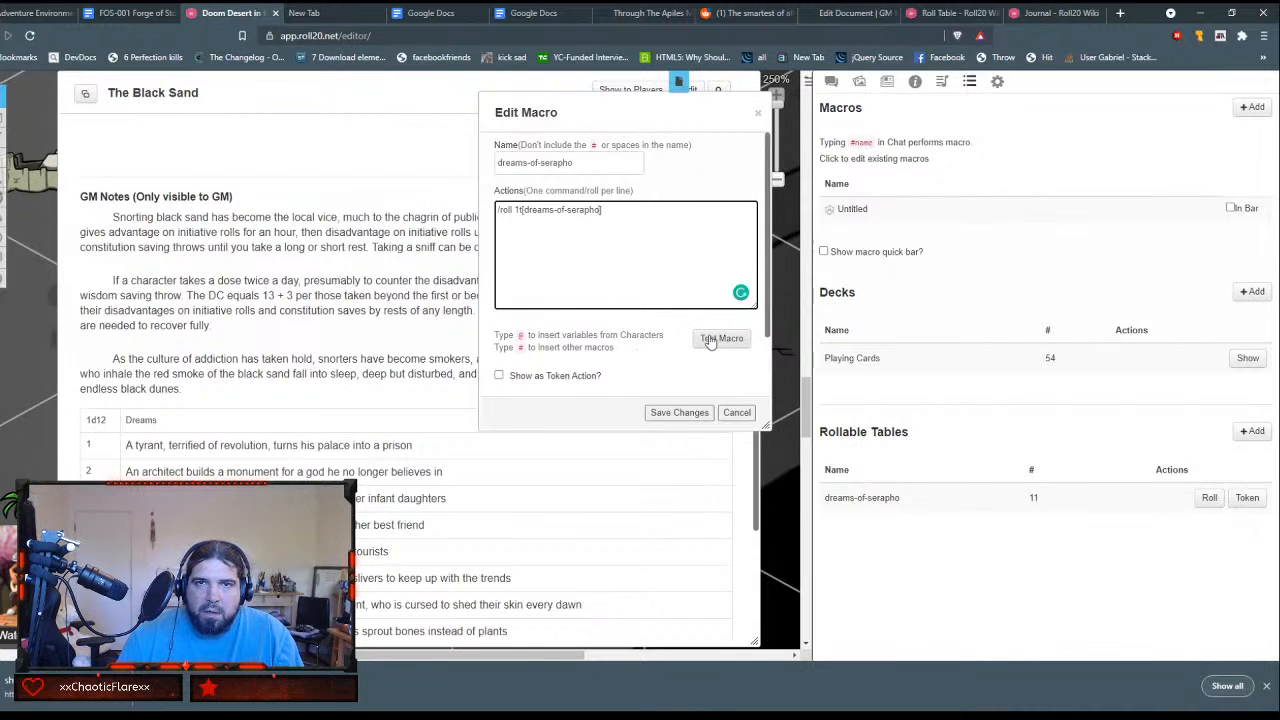
left_click_drag(611, 210, 462, 201)
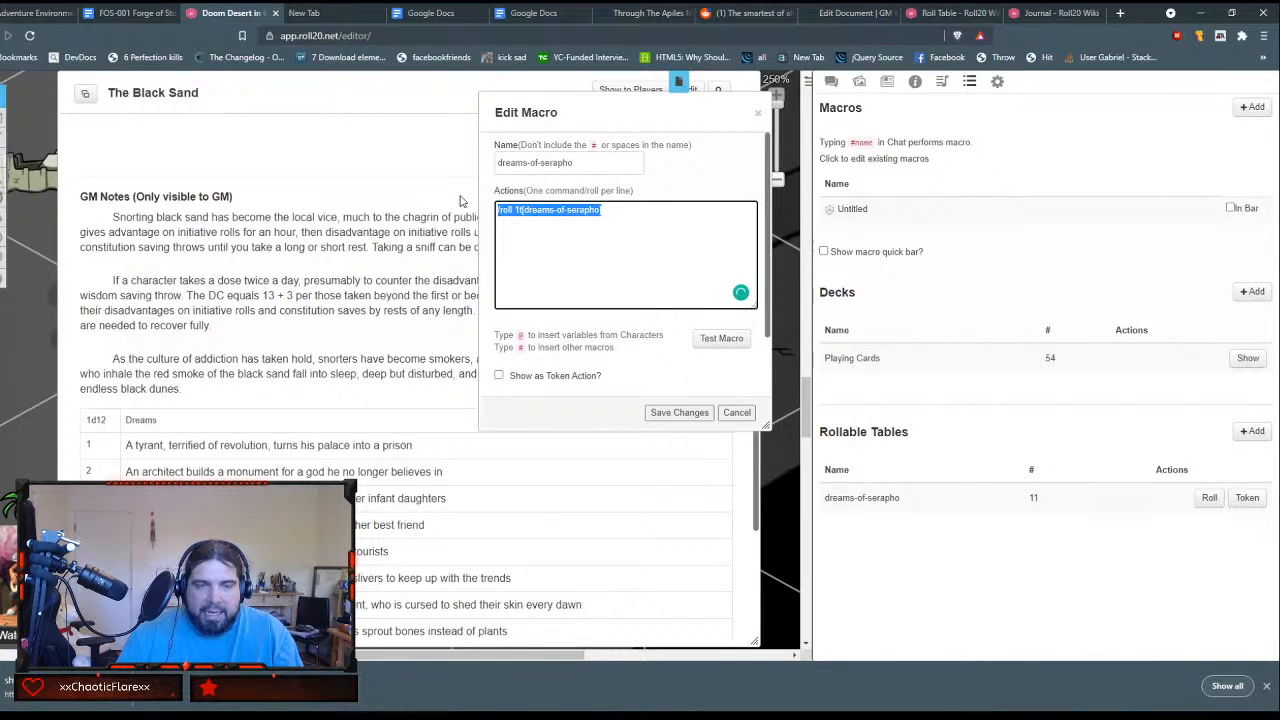
left_click(736, 413)
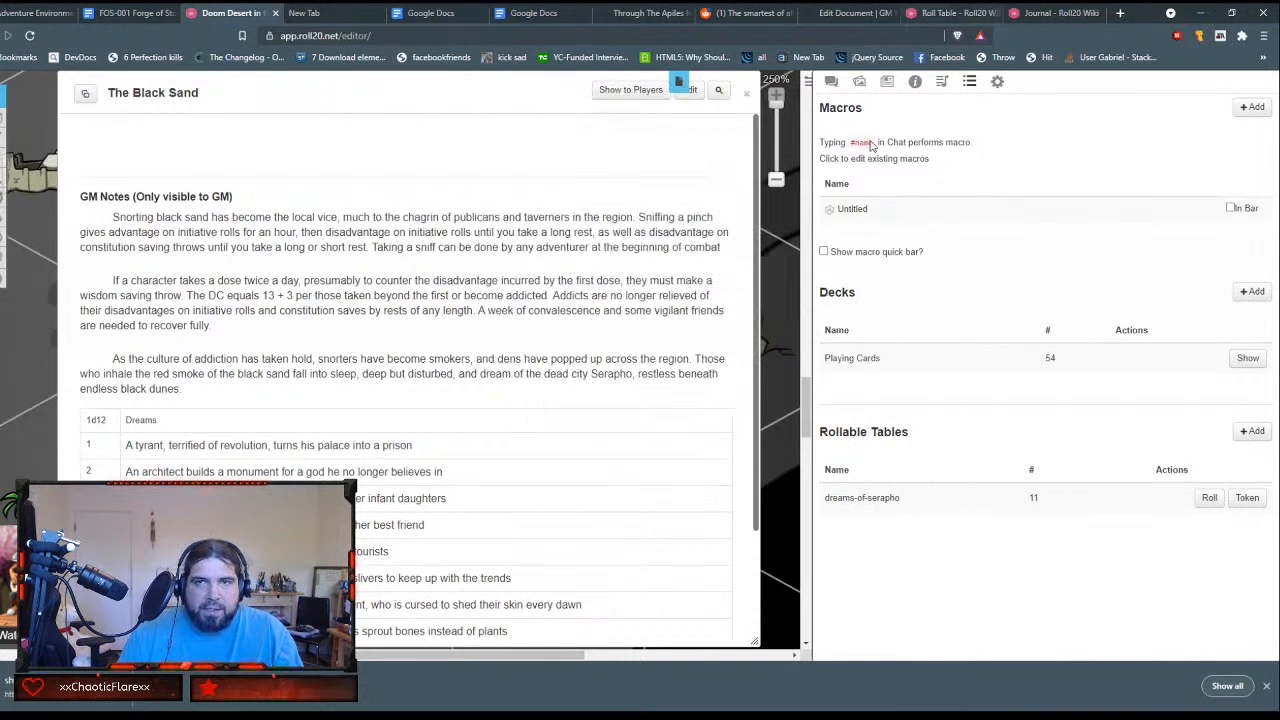
Step: Delete the untitled macro from the game's macro collection
left_click(1180, 213)
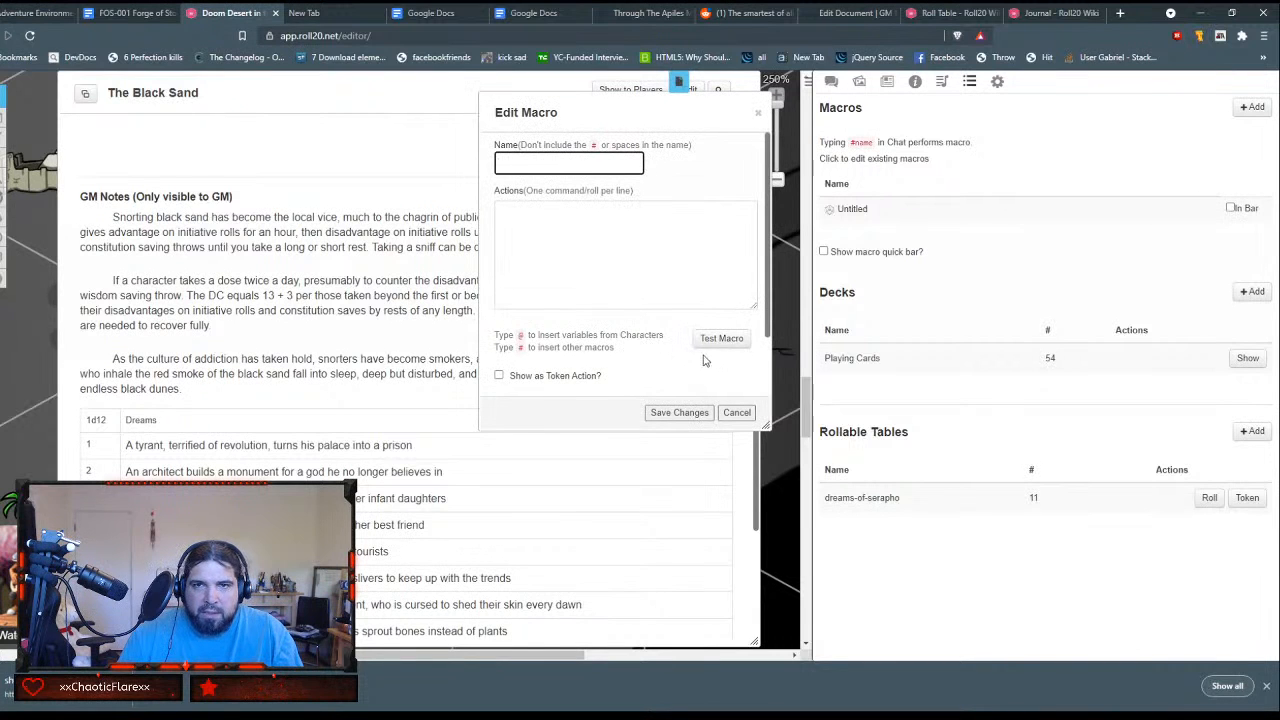
scroll(703, 360, "down", 2)
left_click(530, 375)
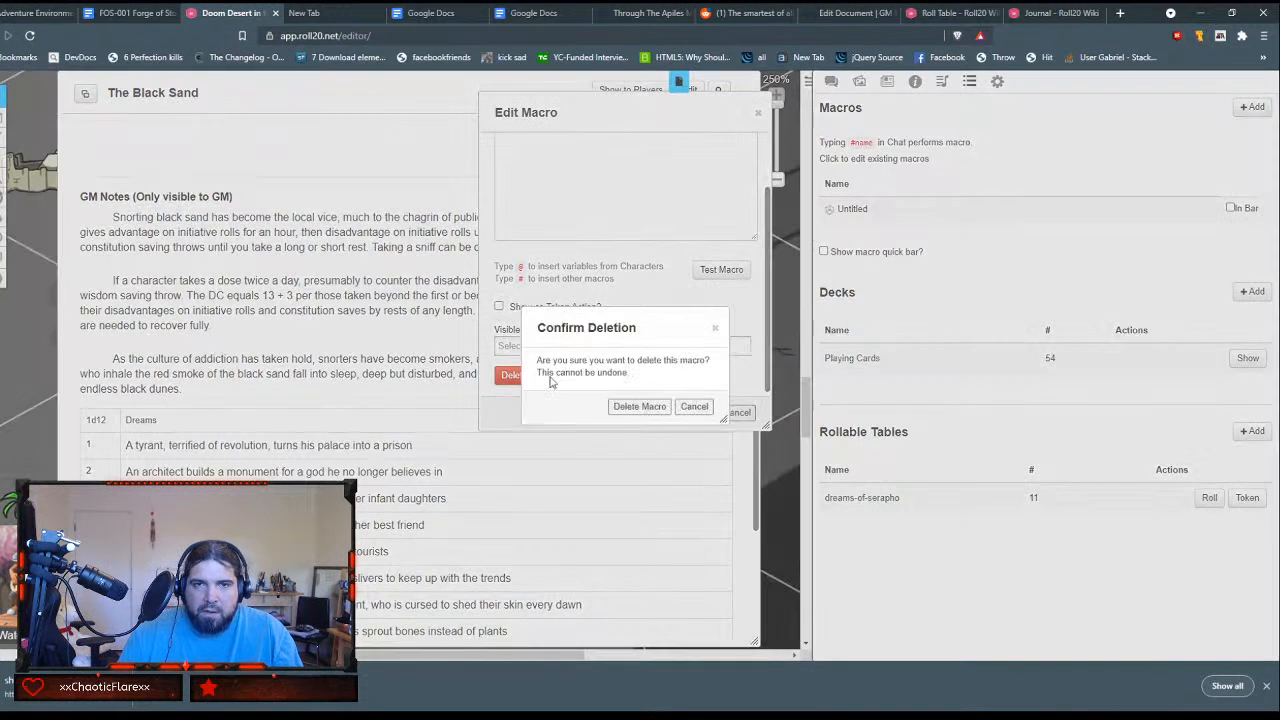
left_click(640, 410)
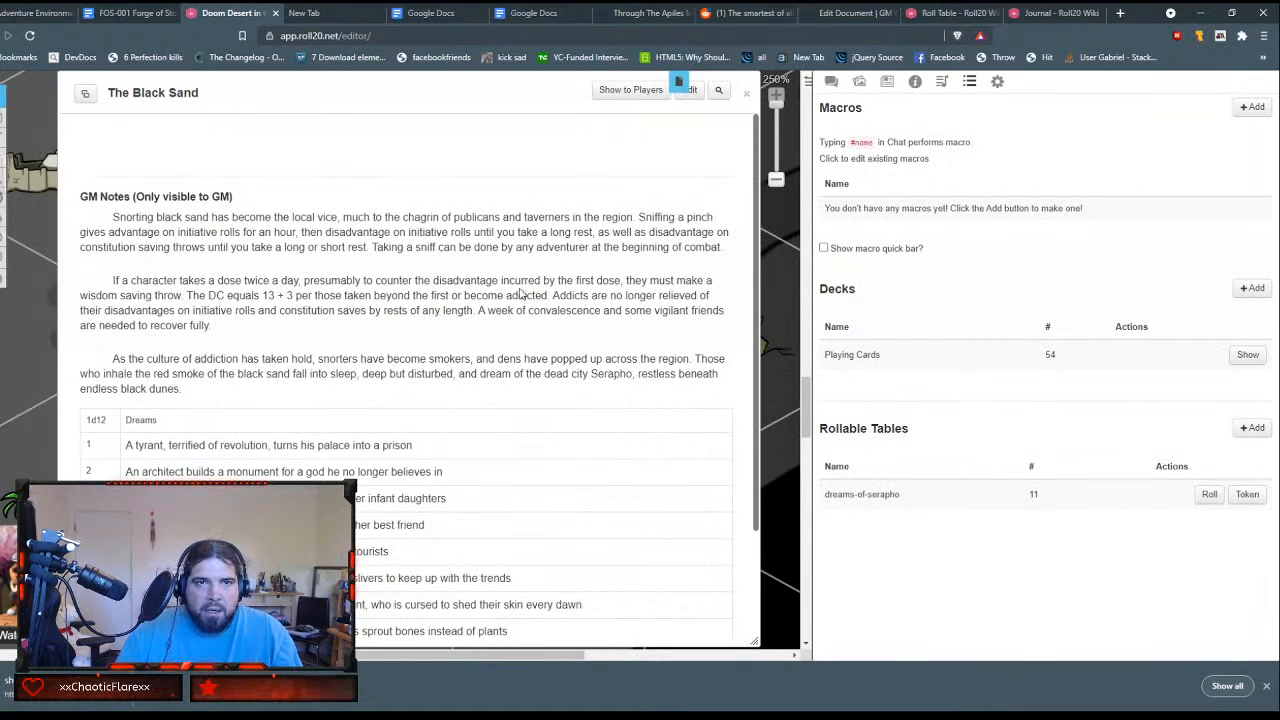
Step: Edit The Black Sand handout and link the dreams table's 1d12 header in the GM notes to `/roll 1t[dreams-of-serapho]
left_click(694, 89)
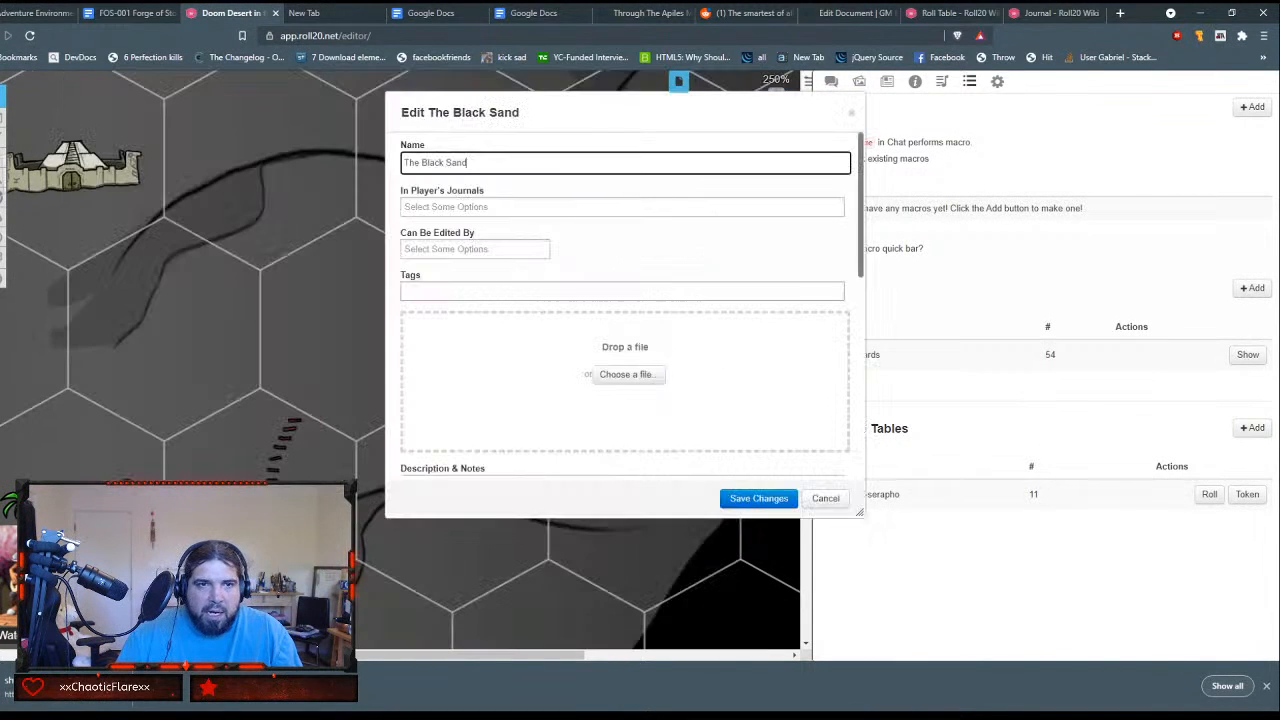
scroll(470, 300, "down", 6)
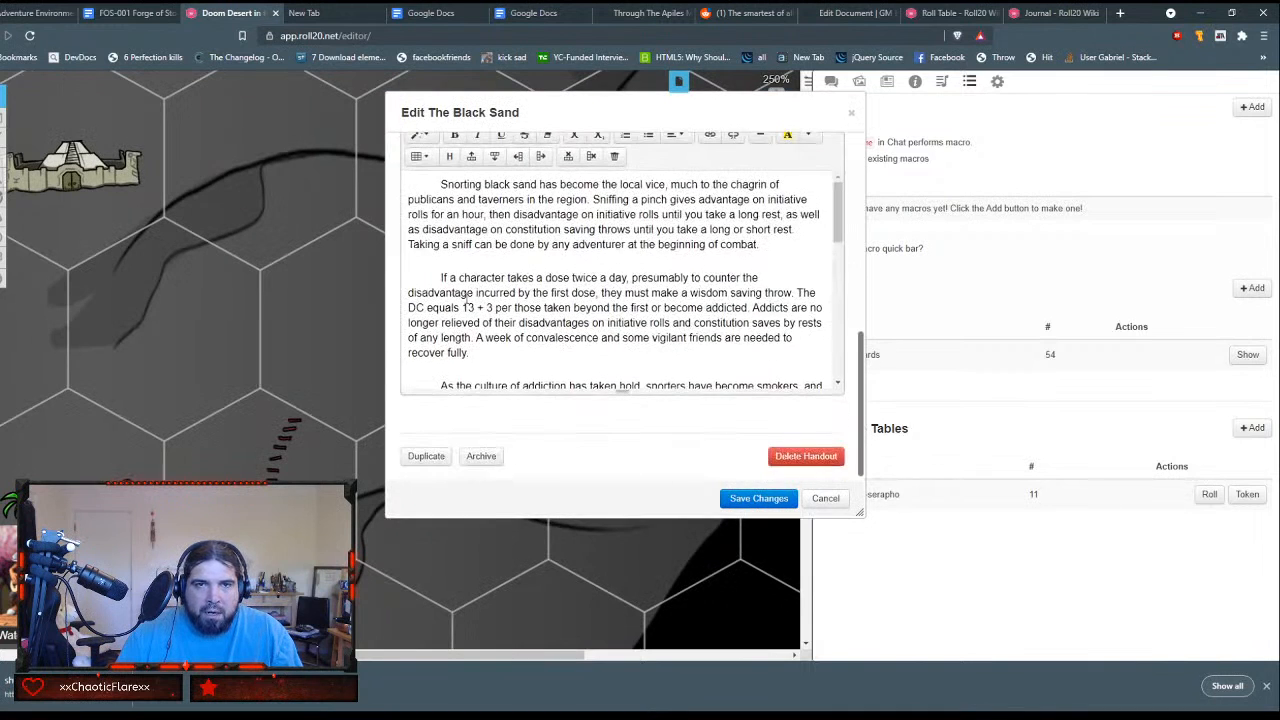
scroll(447, 253, "down", 5)
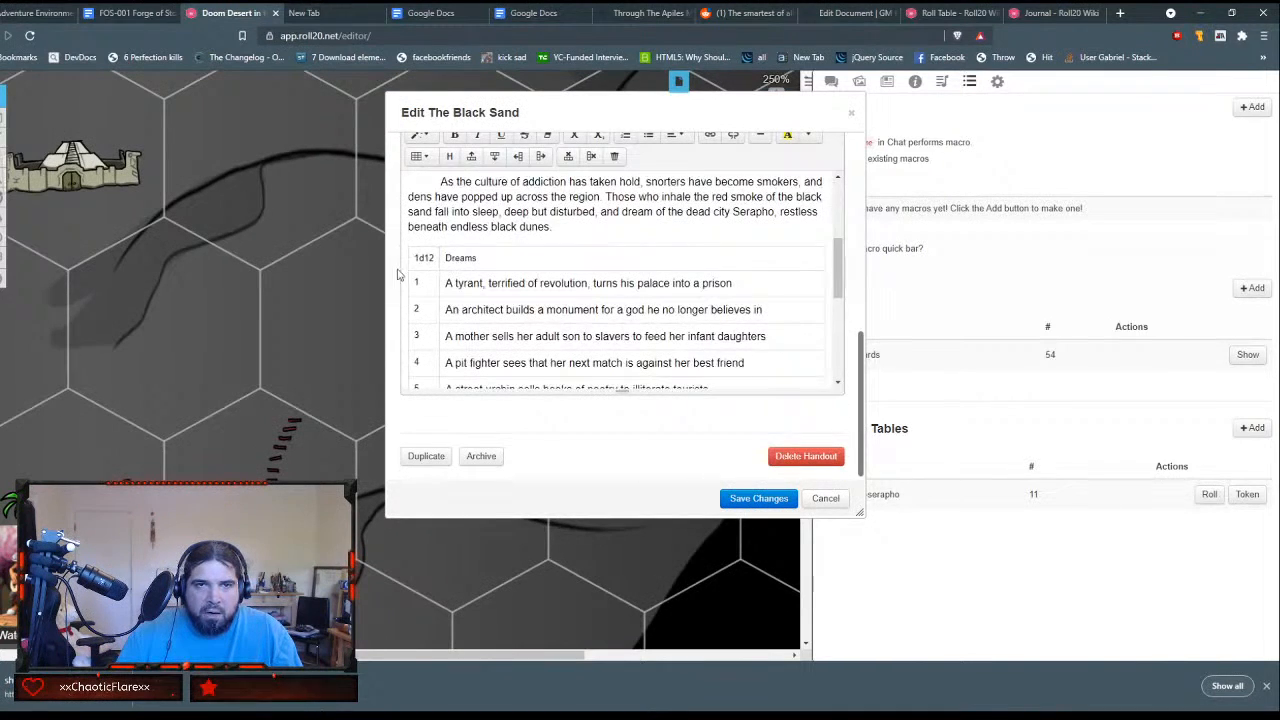
double_click(433, 257)
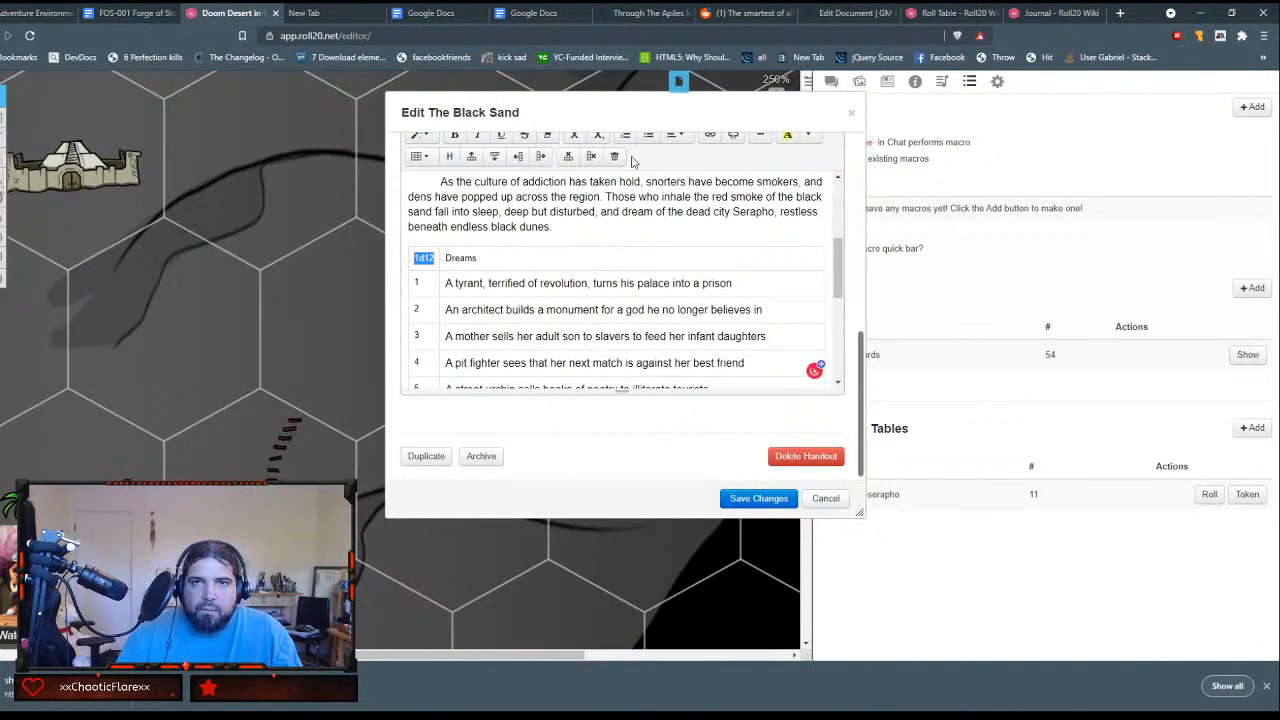
scroll(716, 193, "up", 1)
left_click(710, 201)
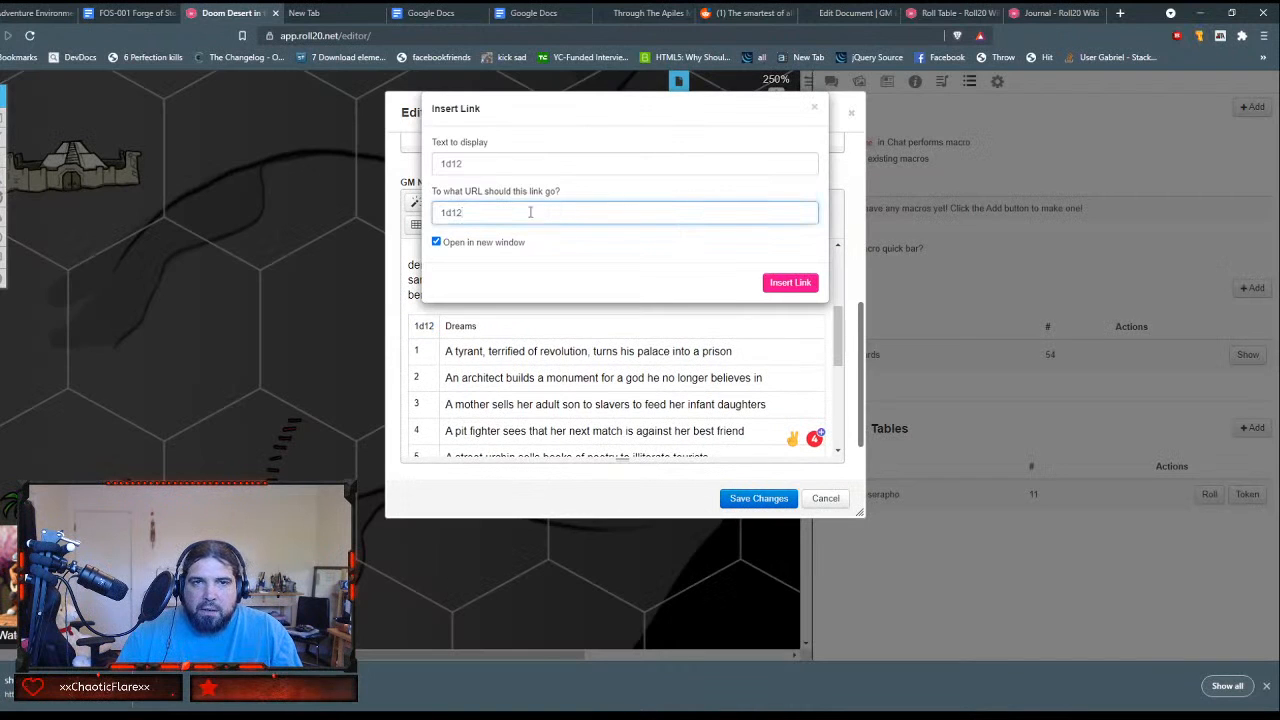
key("ctrl+a")
key("BackSpace")
type("`/roll 1t[dreams-of-serapho]")
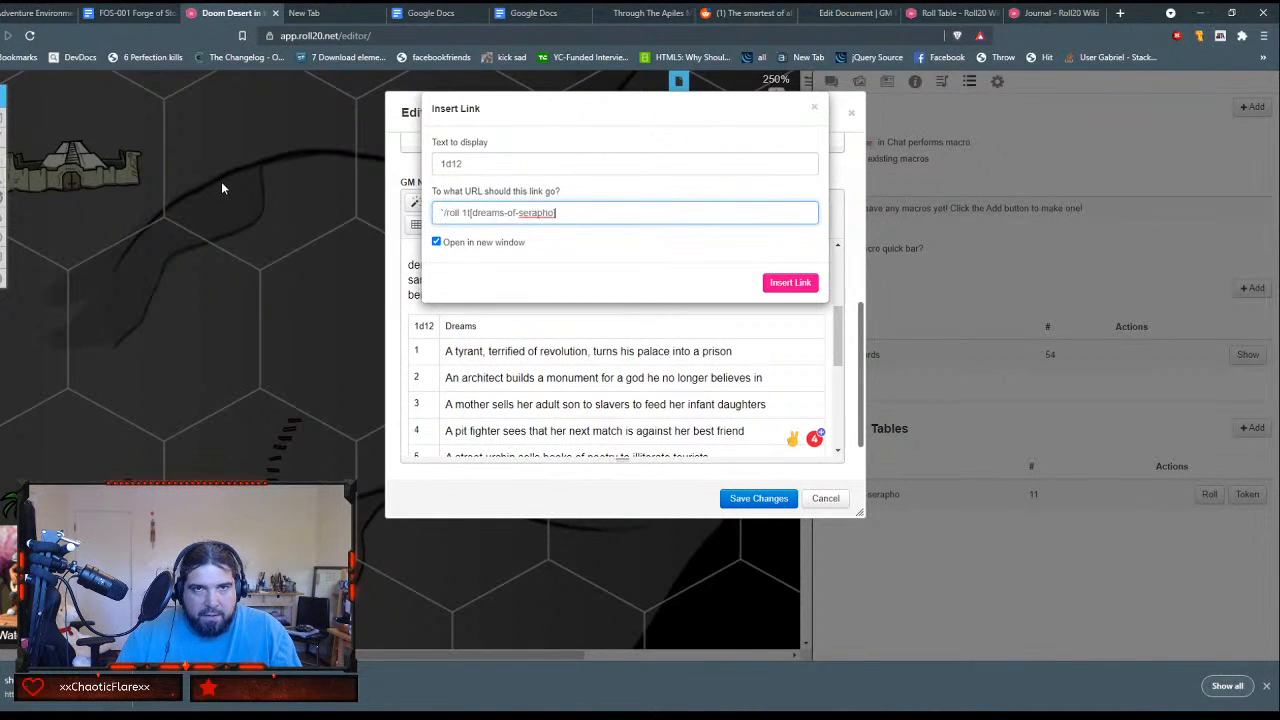
left_click(520, 167)
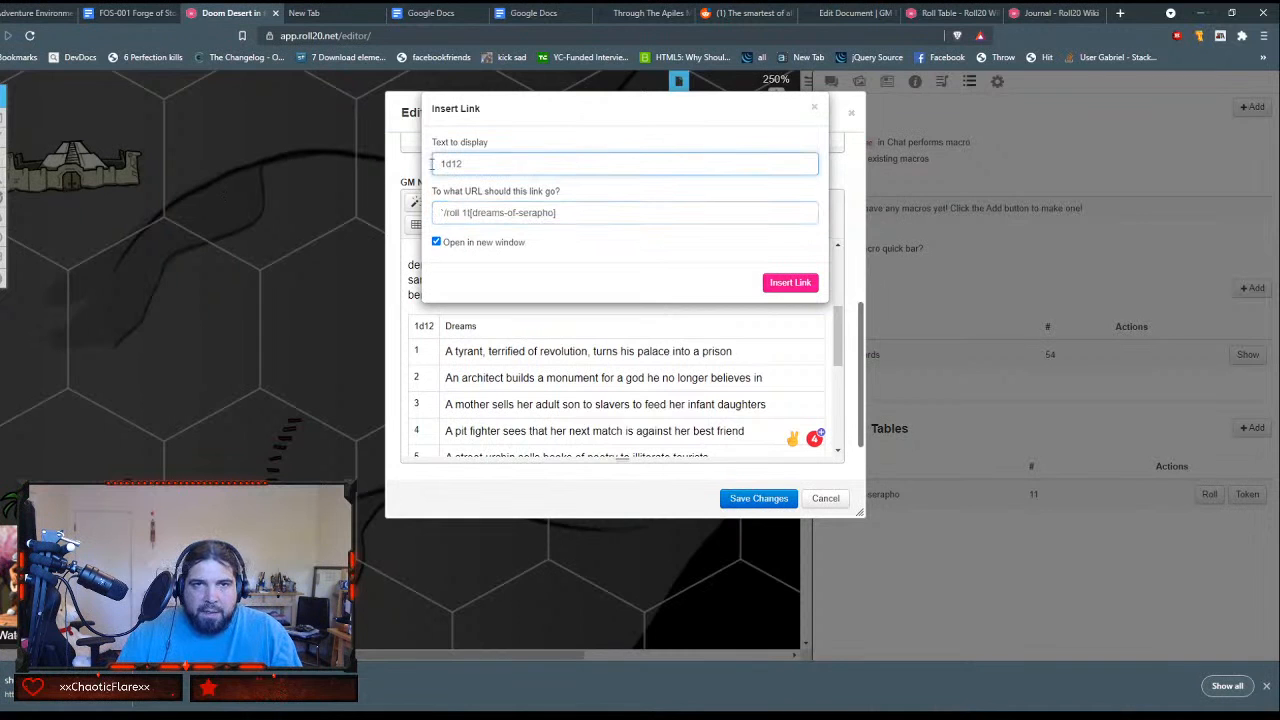
left_click(786, 282)
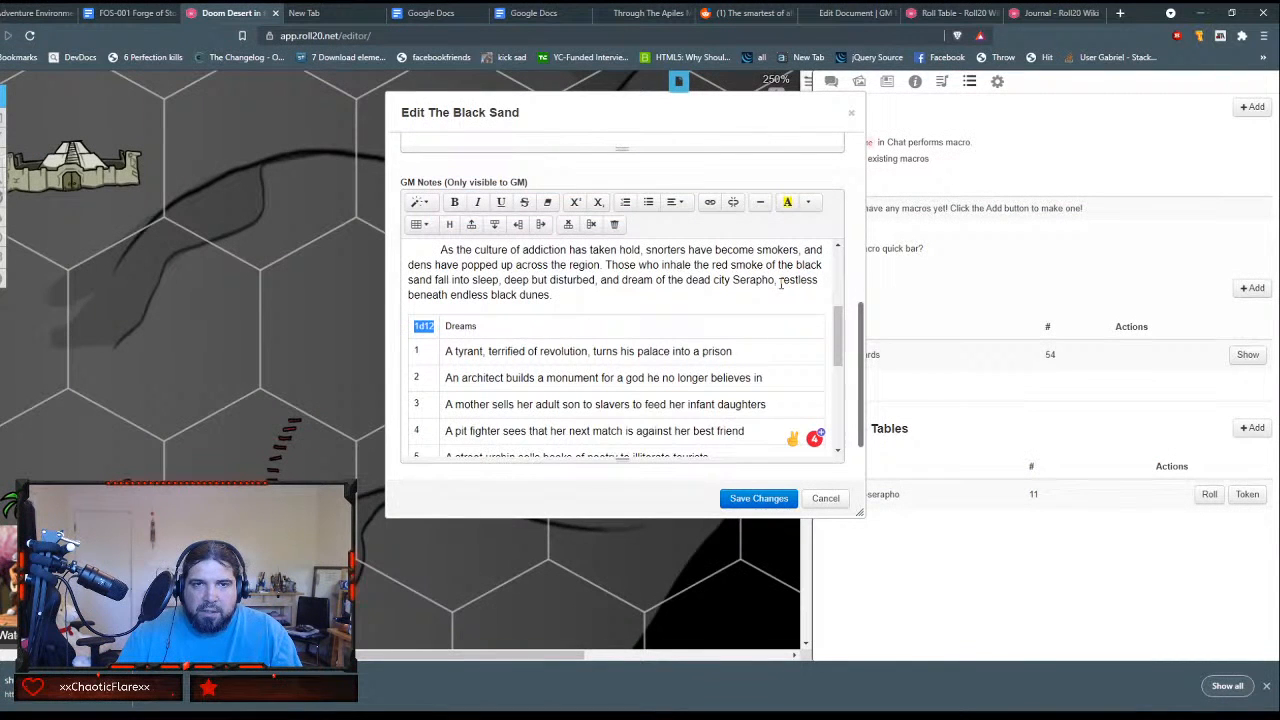
Step: Save The Black Sand handout, test its 1d12 link, and check the roll in the chat
scroll(667, 294, "up", 3)
scroll(669, 297, "down", 5)
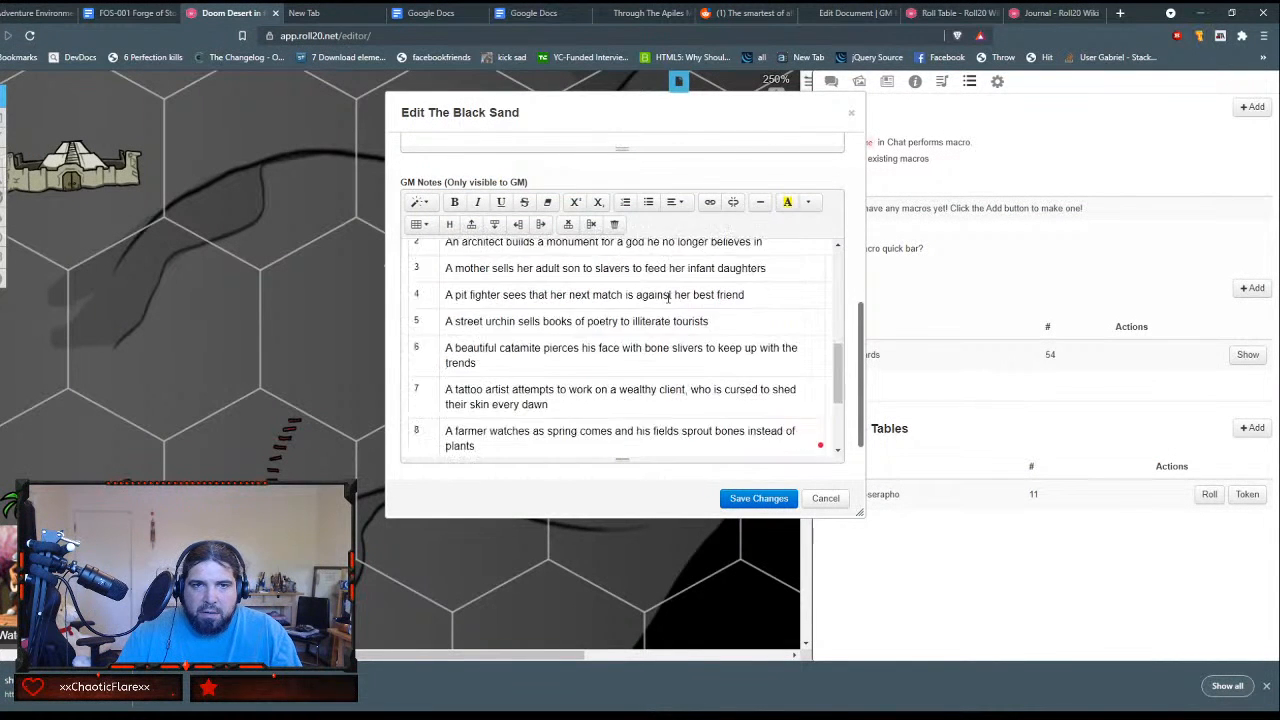
scroll(668, 297, "down", 3)
scroll(668, 297, "up", 5)
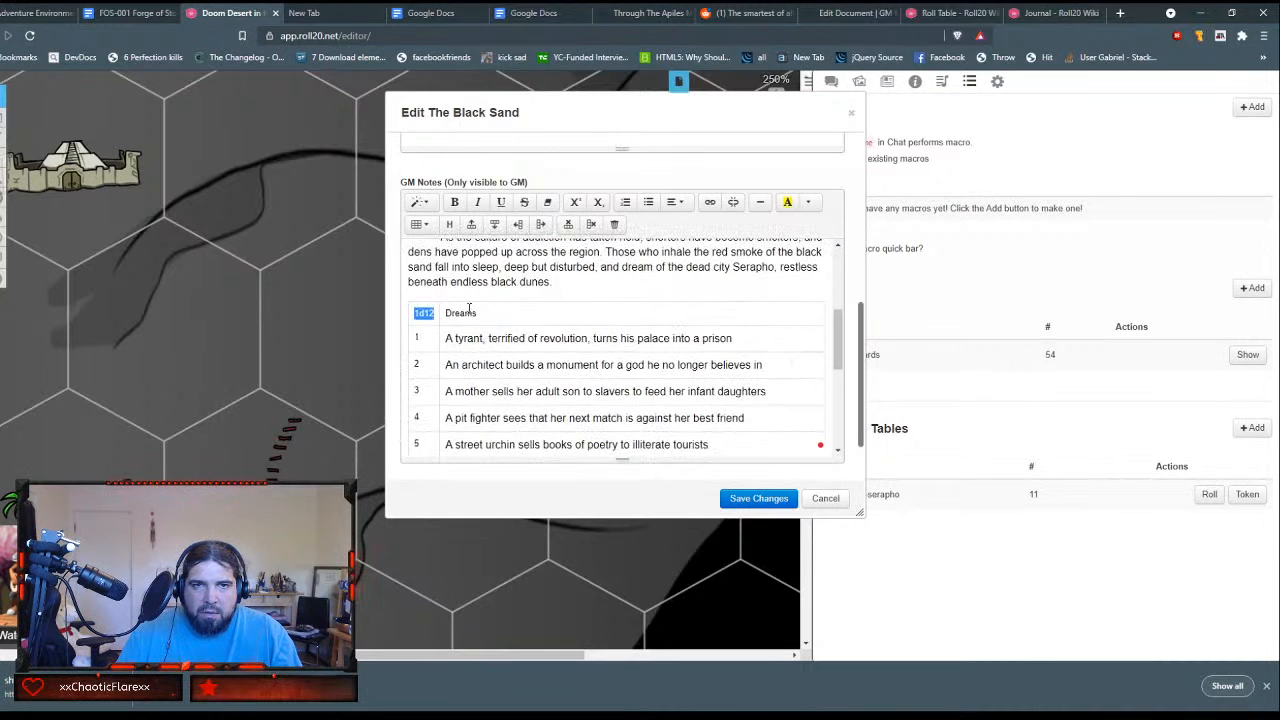
left_click(745, 500)
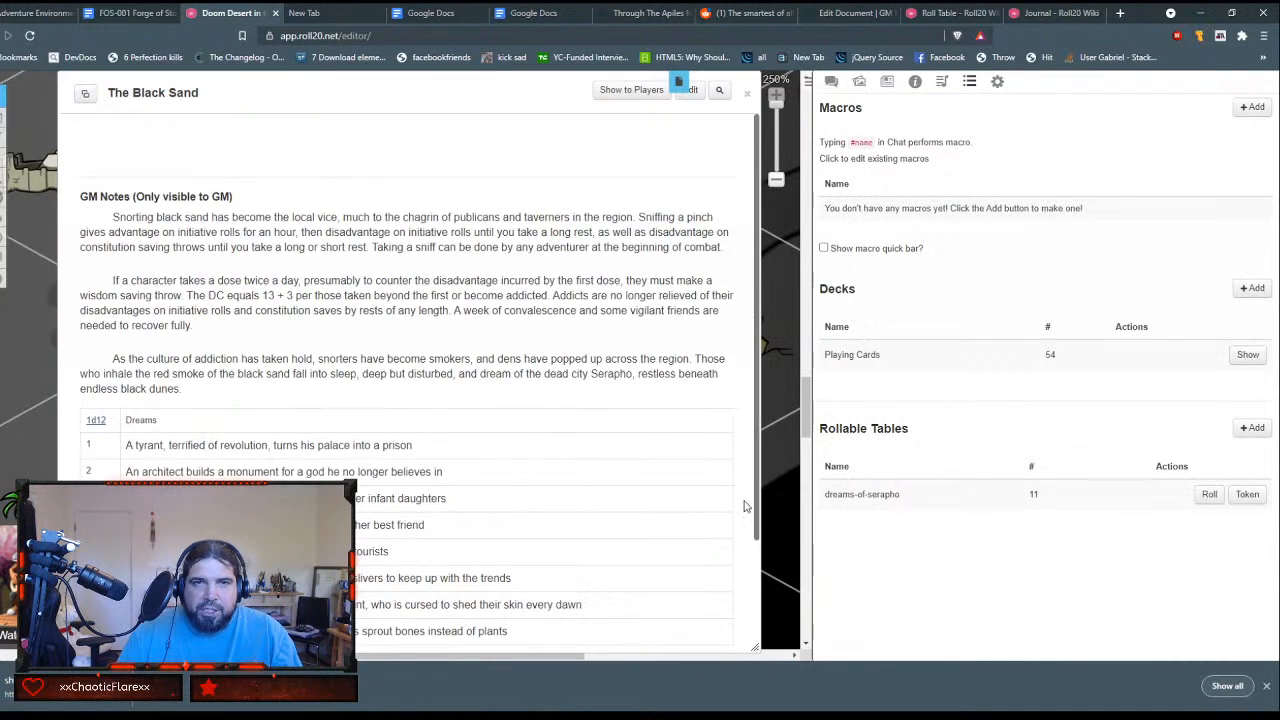
left_click(95, 423)
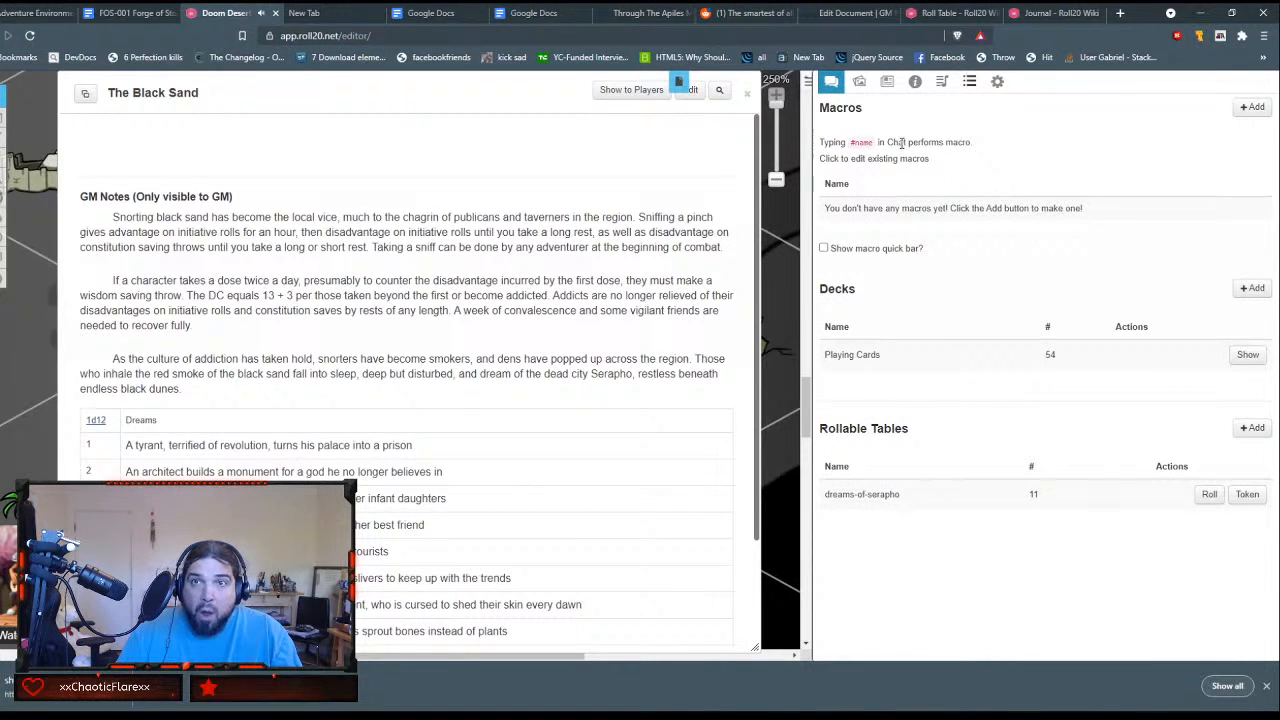
left_click(830, 84)
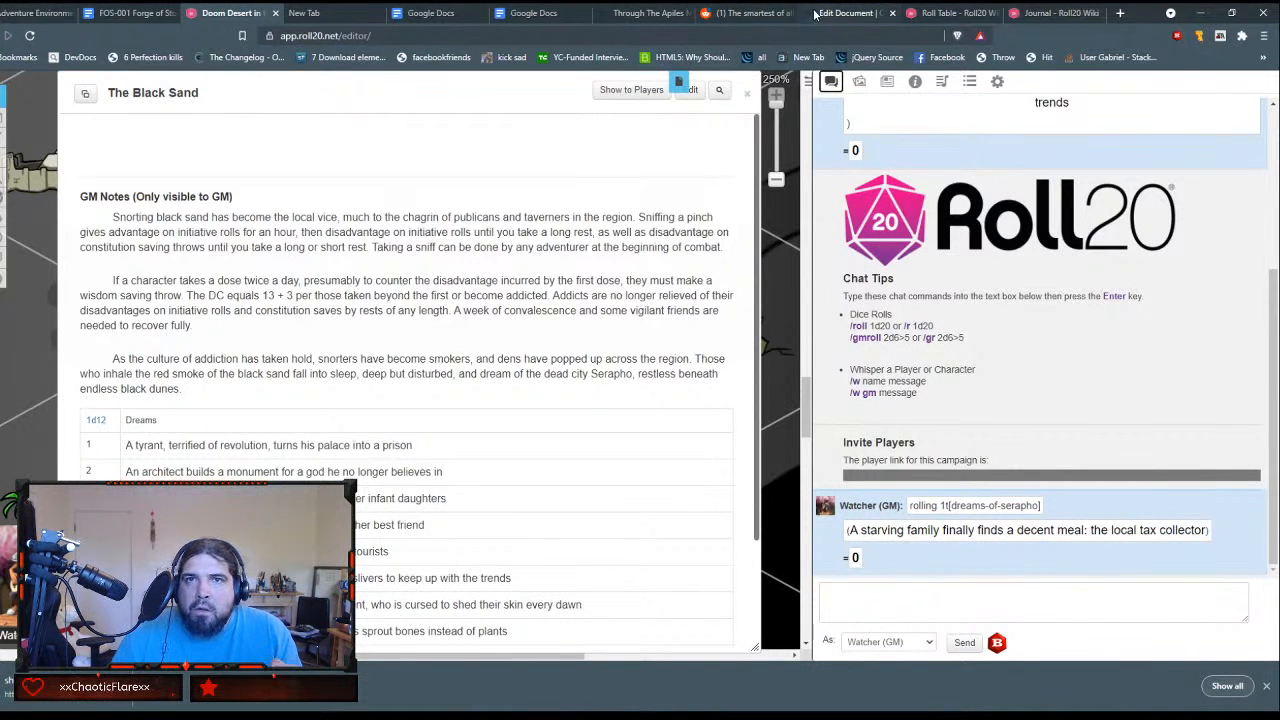
Step: Review the Roll Table wiki article's section on using tables in chat, macros and inline rolls
left_click(927, 13)
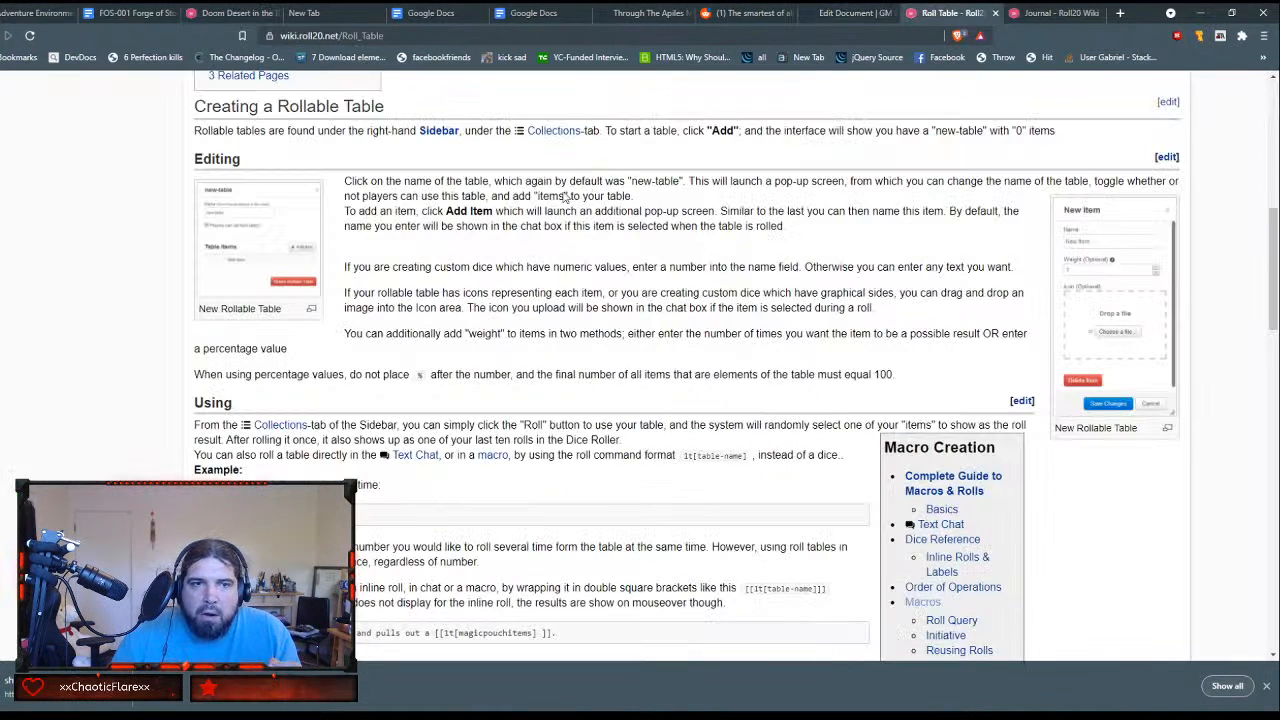
scroll(509, 289, "down", 2)
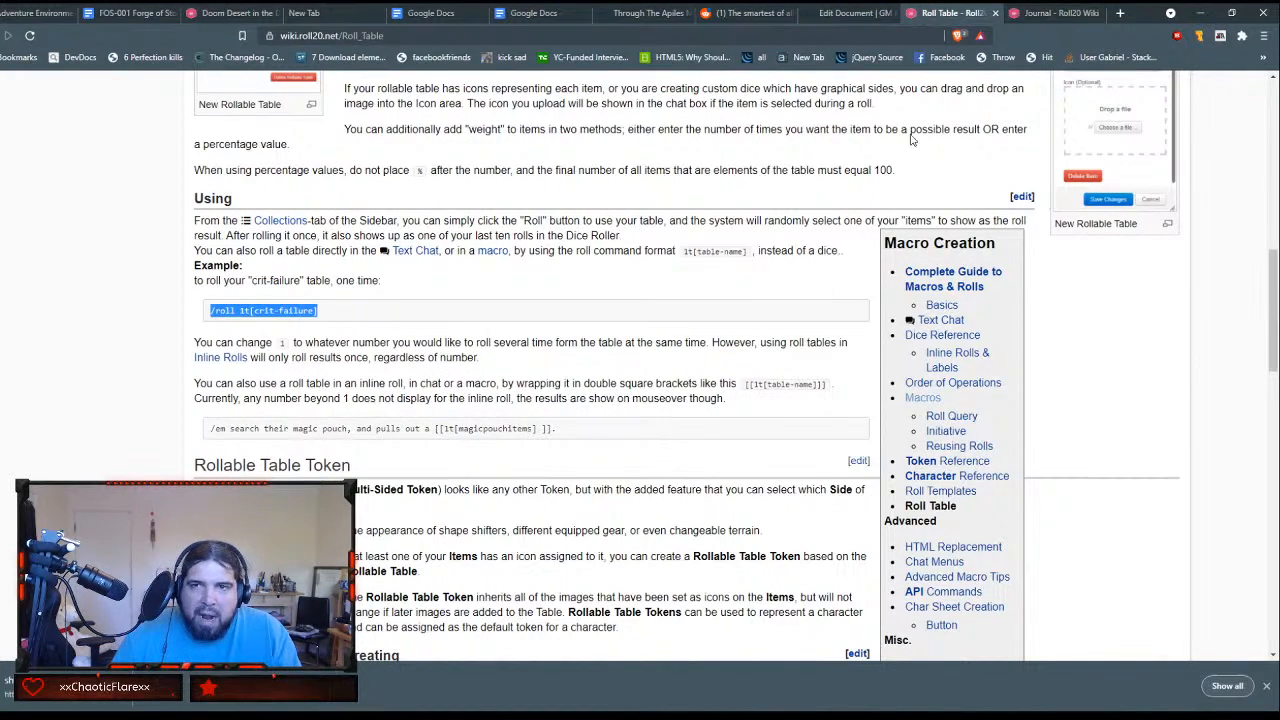
left_click(130, 12)
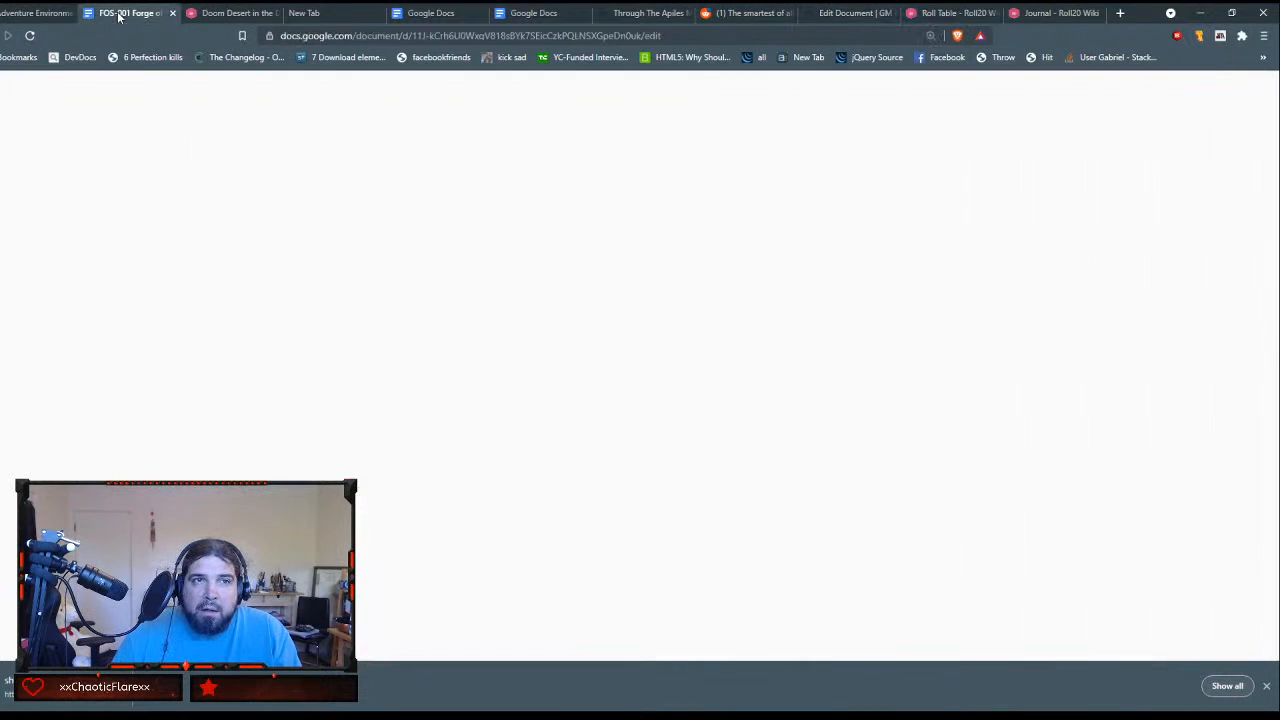
Step: Reopen the 1d12 header's link in The Black Sand's GM notes and change its URL to `/[[roll 1t[dreams-of-serapho]]]
left_click(207, 12)
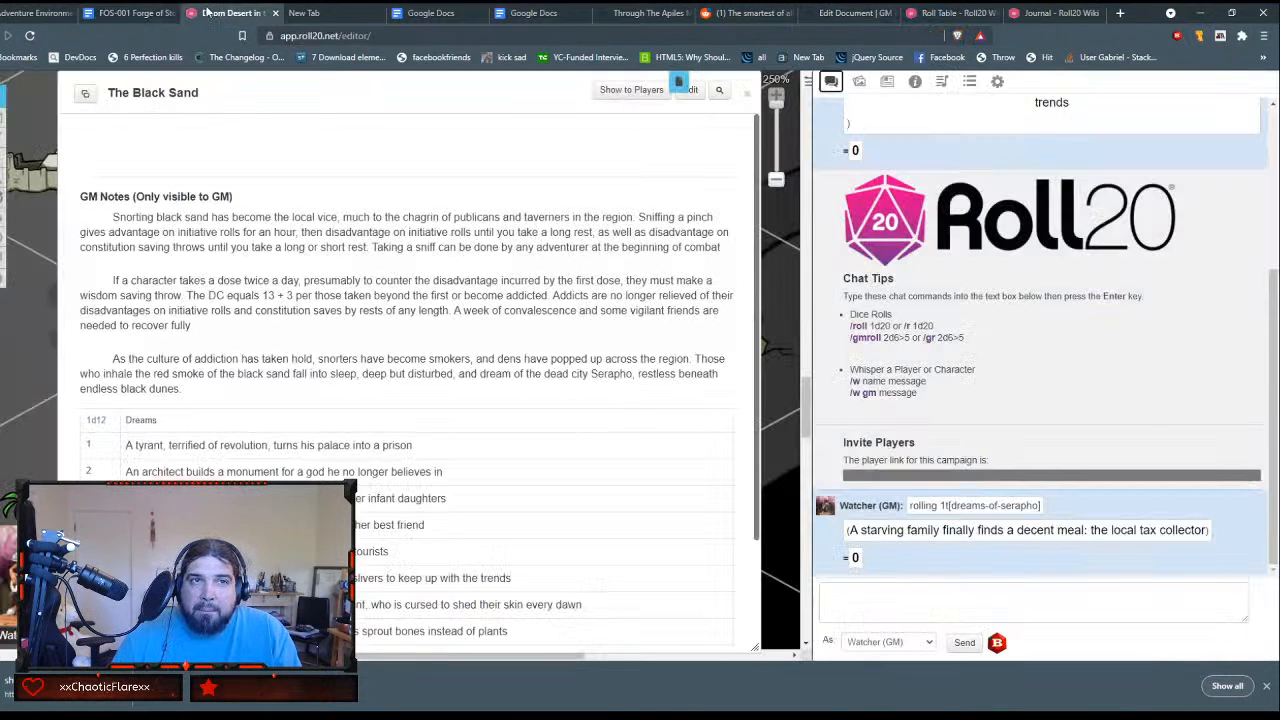
left_click(689, 92)
scroll(525, 343, "down", 6)
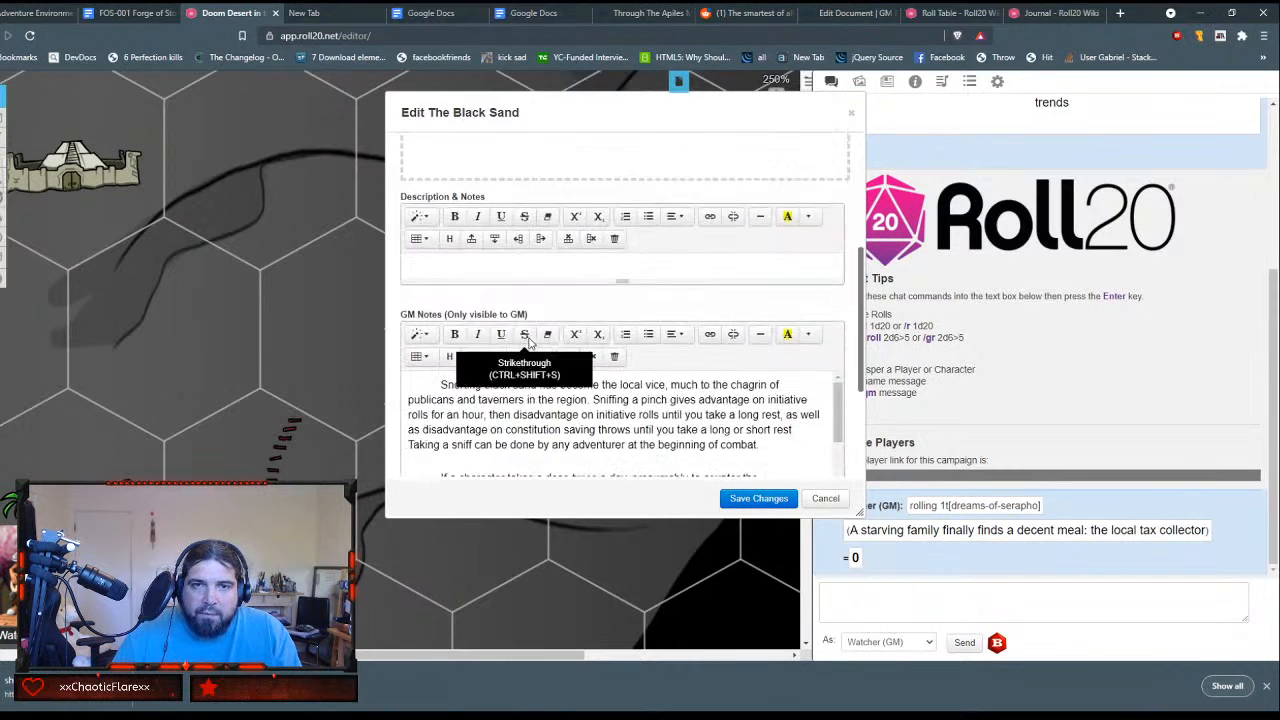
scroll(533, 340, "down", 2)
scroll(700, 345, "down", 3)
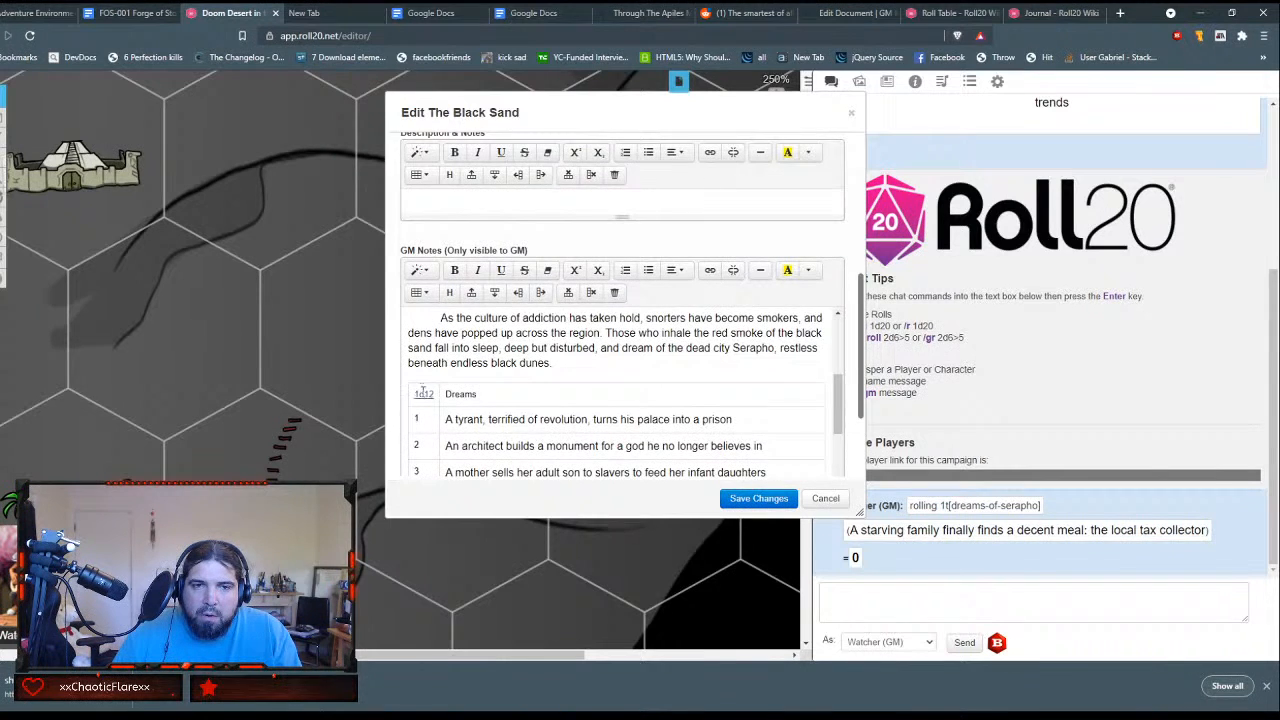
left_click(424, 394)
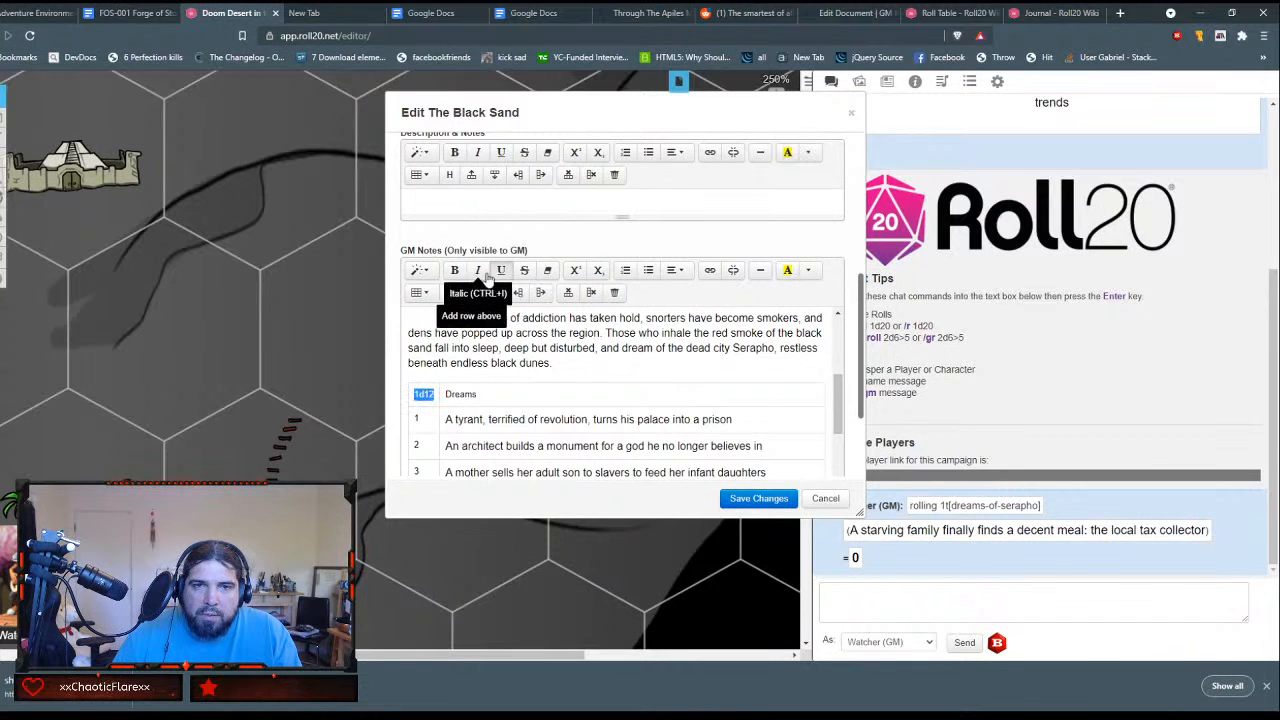
left_click(709, 271)
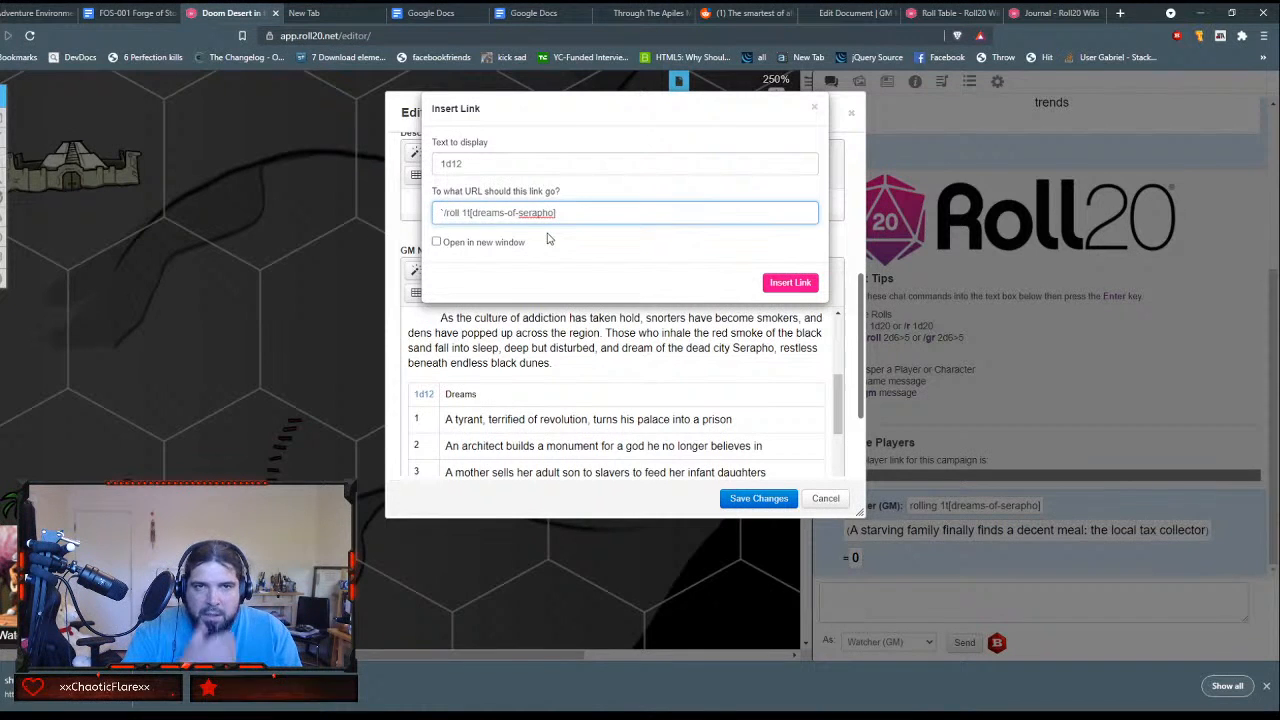
type("[[")
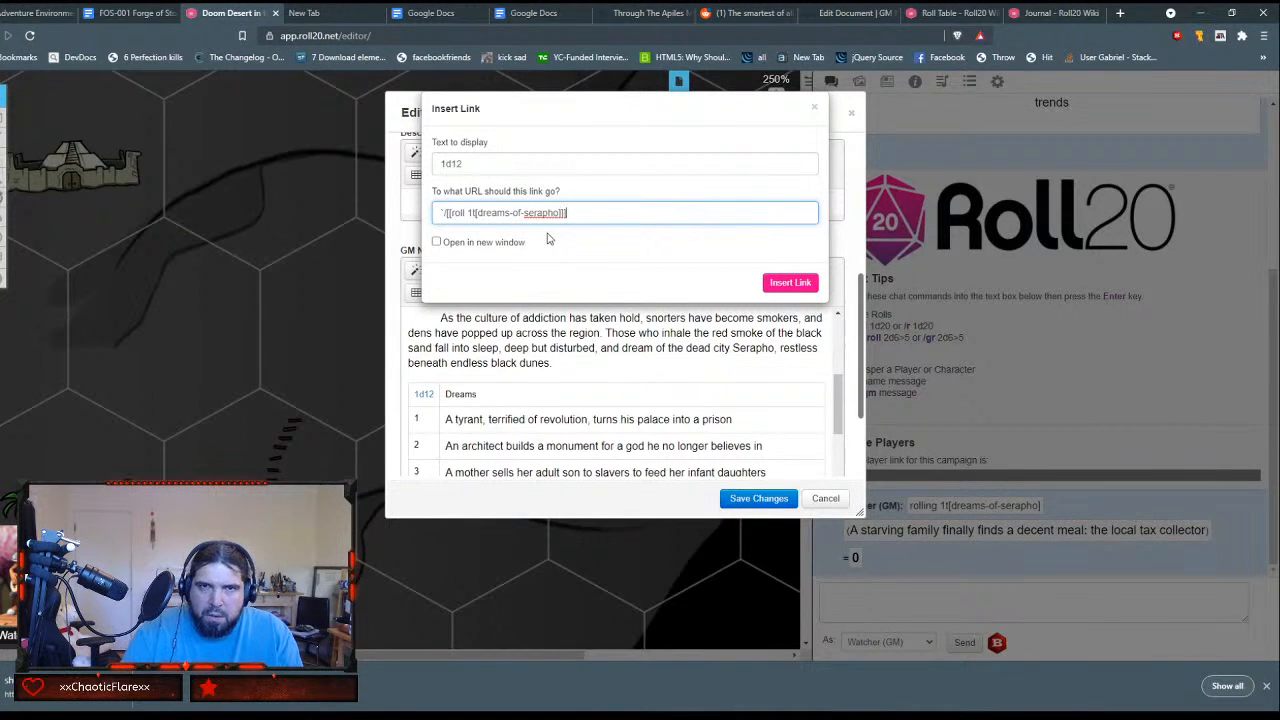
Step: Check the inline roll syntax in the Roll Table wiki article and return to the link being edited in Roll20
left_click(941, 13)
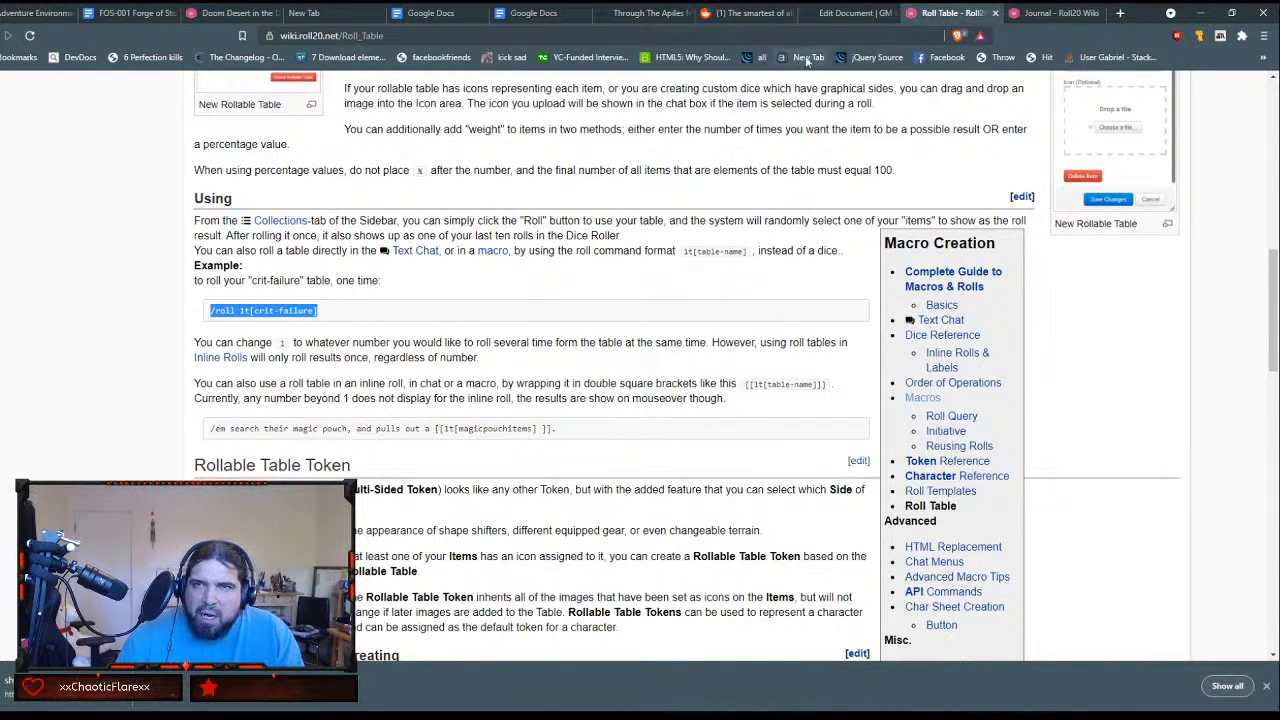
left_click(847, 13)
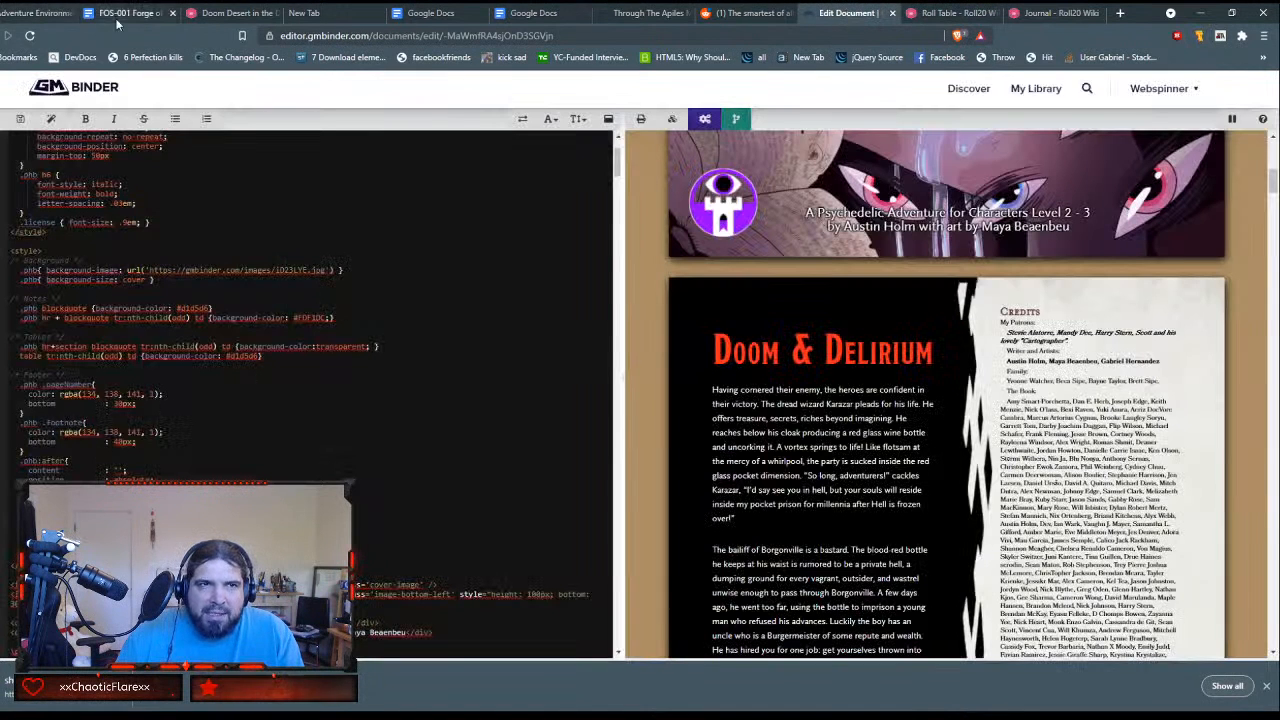
left_click(220, 13)
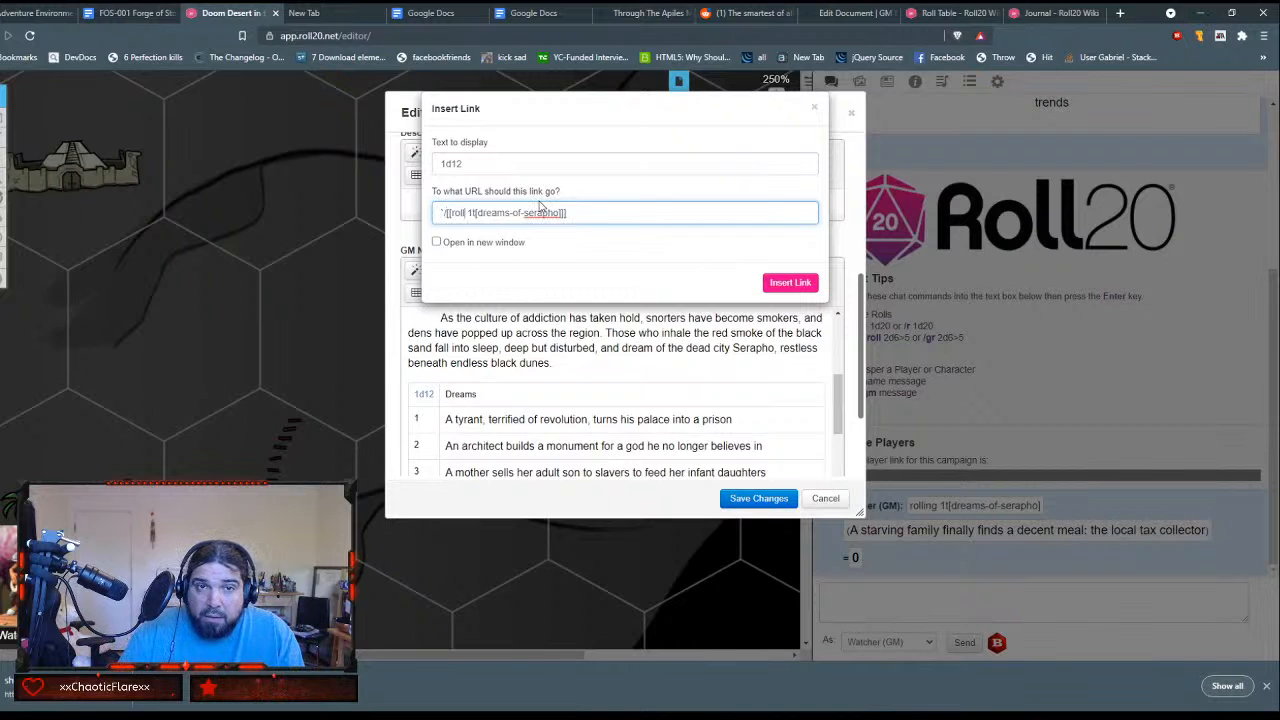
Step: Change the 1d12 link's URL to `/em [[1t[dreams-of-serapho]]] and apply it to the header
key("BackSpace")
key("BackSpace")
key("BackSpace")
key("BackSpace")
key("BackSpace")
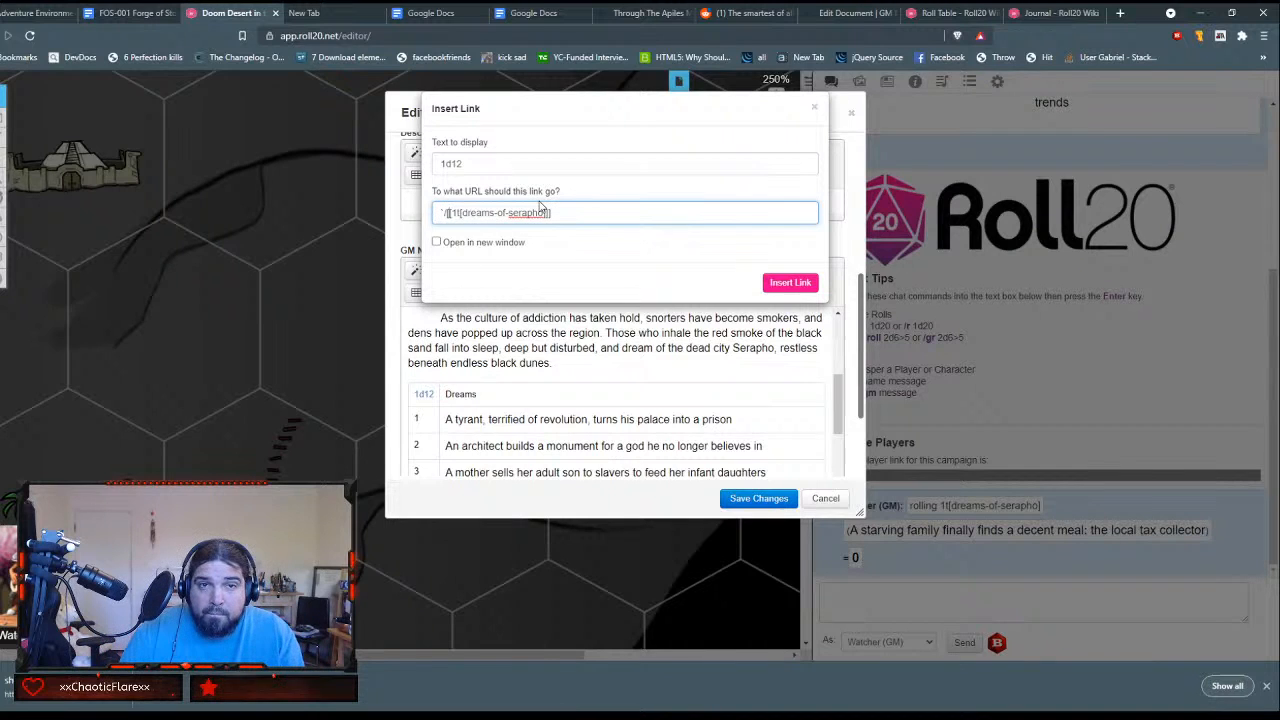
type("em")
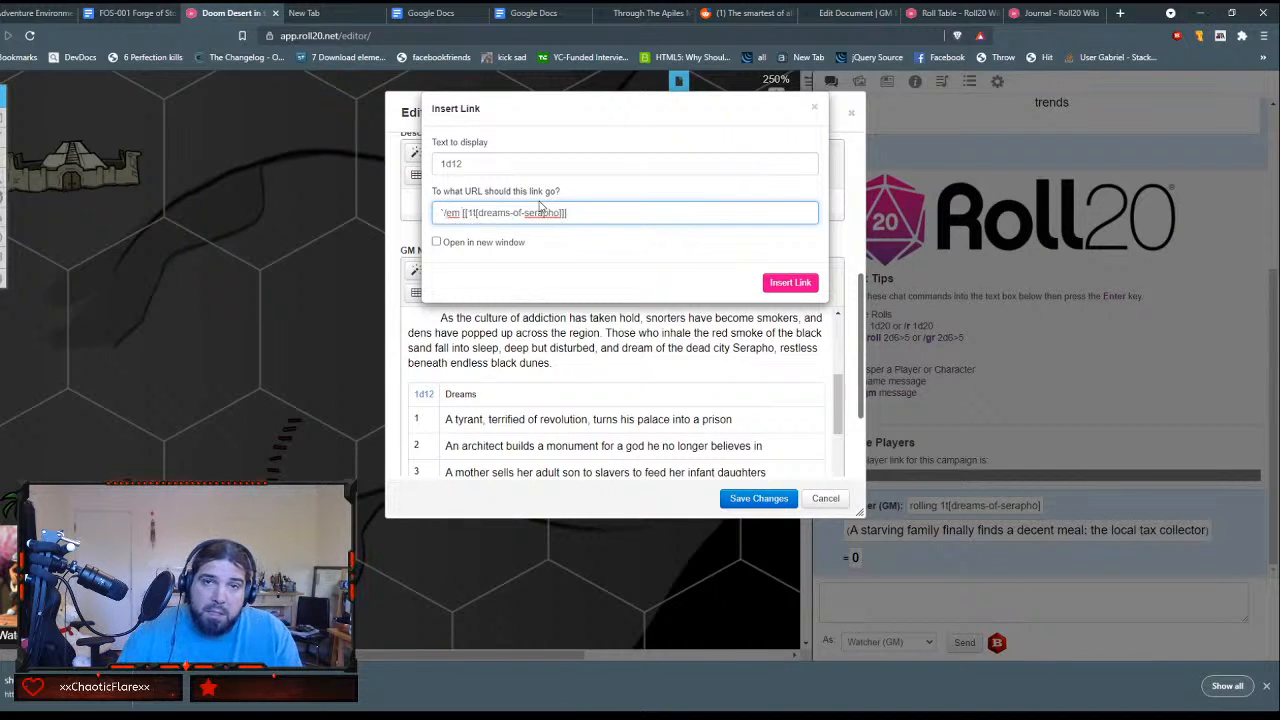
left_click(790, 283)
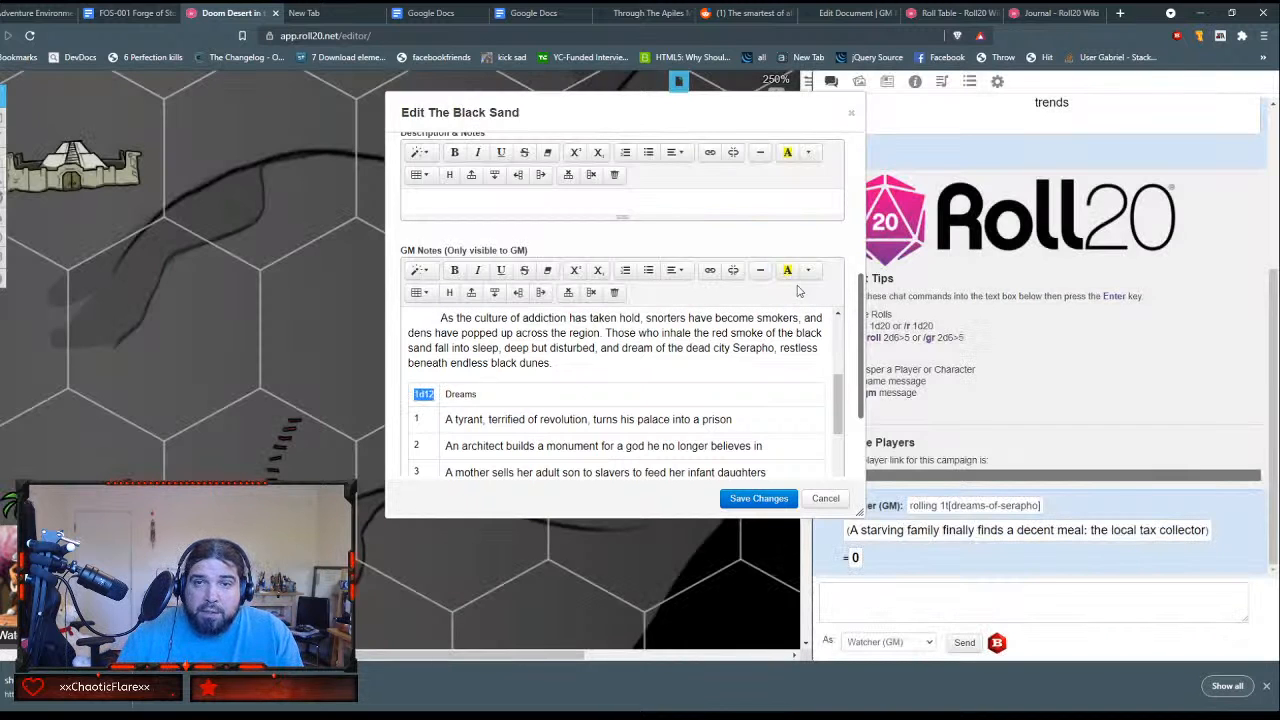
Step: Save The Black Sand handout and test its 1d12 link to check the emote roll in chat
left_click(758, 498)
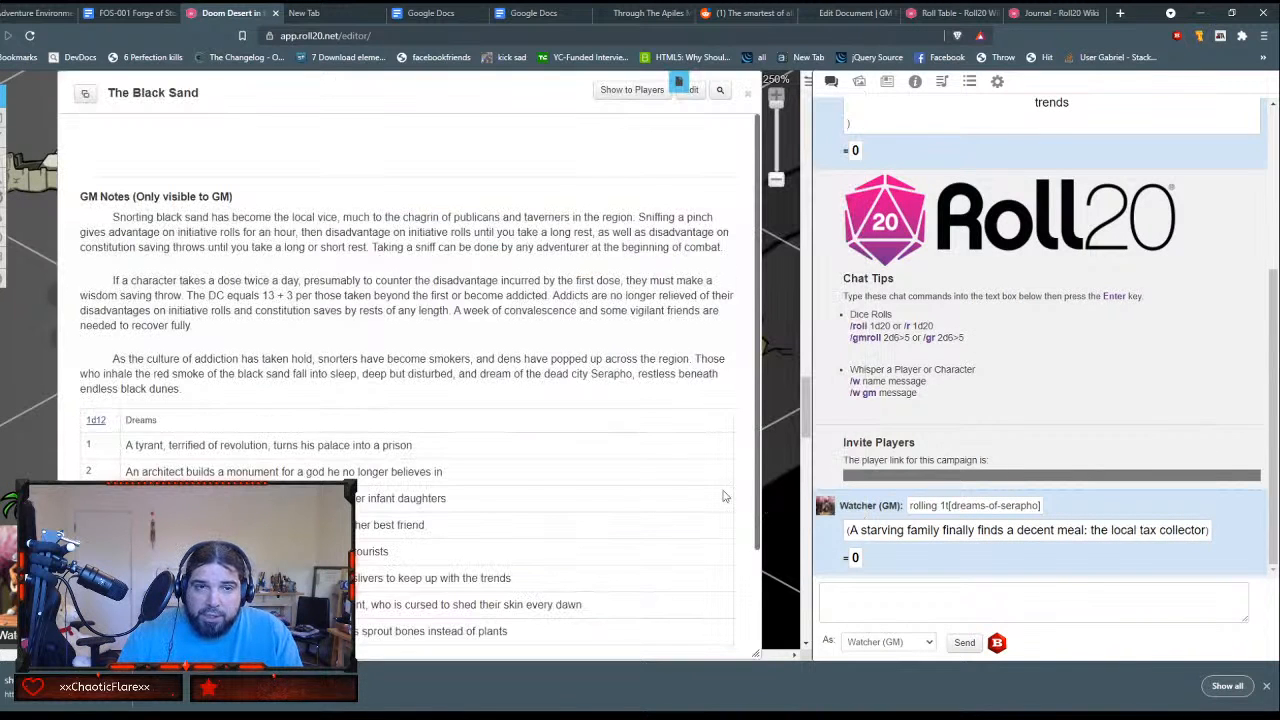
left_click(97, 421)
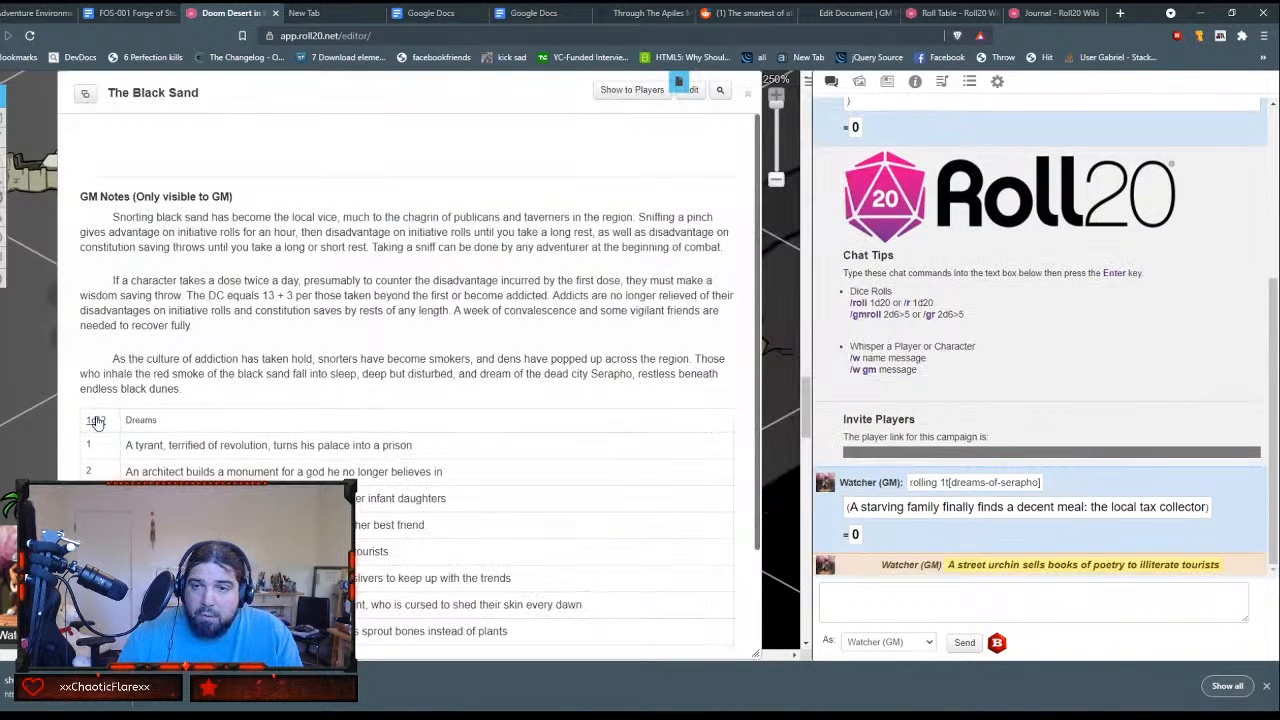
mouse_move(1122, 576)
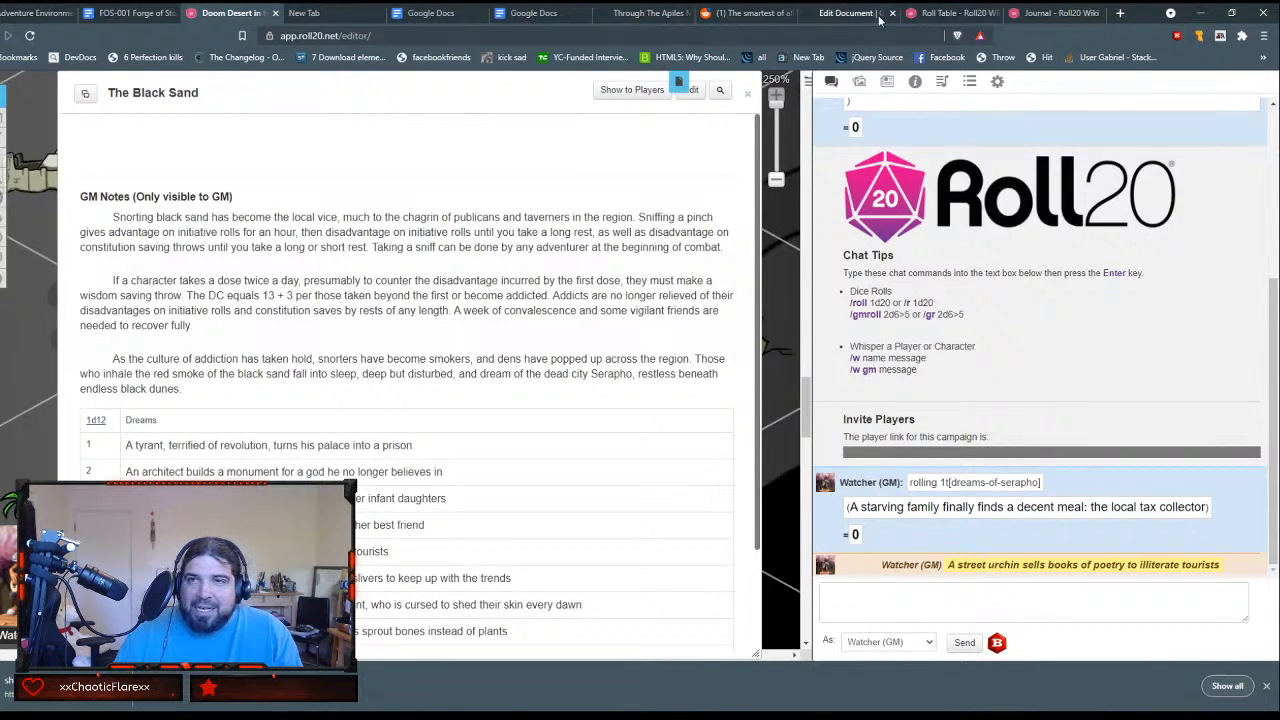
Step: Switch to the GM Binder document and review the Background, Dreams of Serapho and Adventure Hook sections
left_click(935, 12)
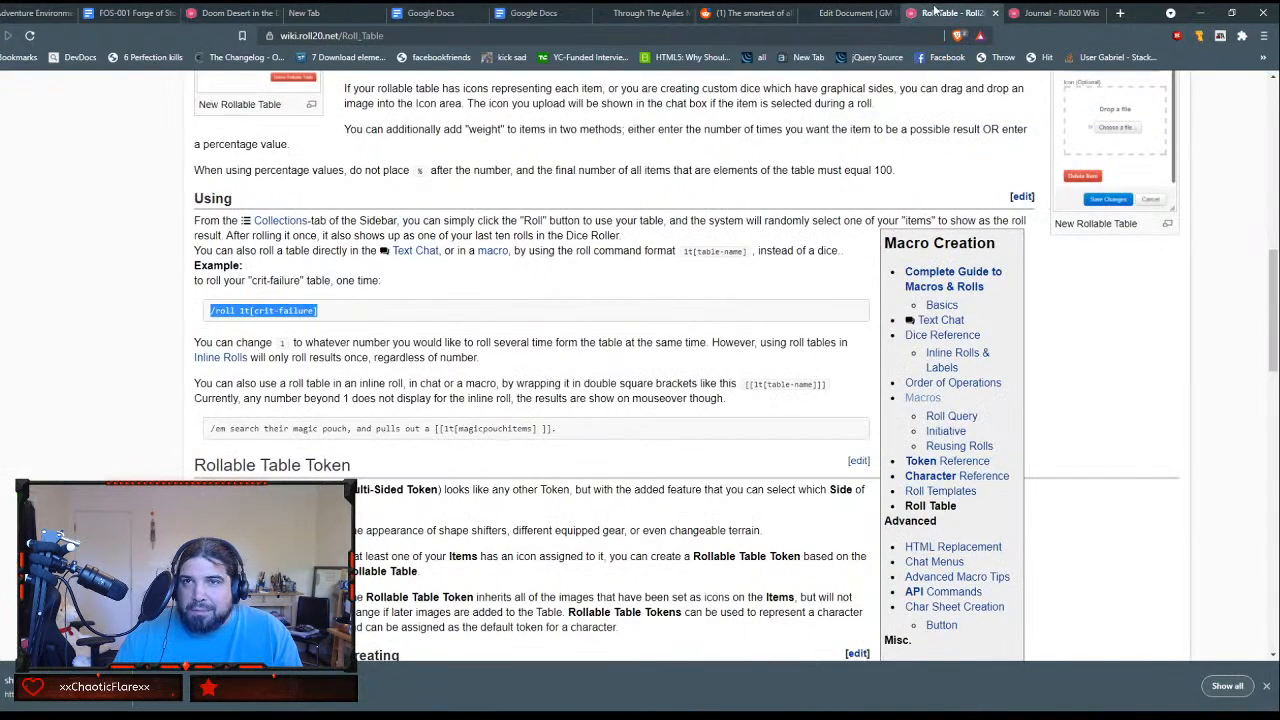
left_click(852, 12)
scroll(883, 398, "down", 15)
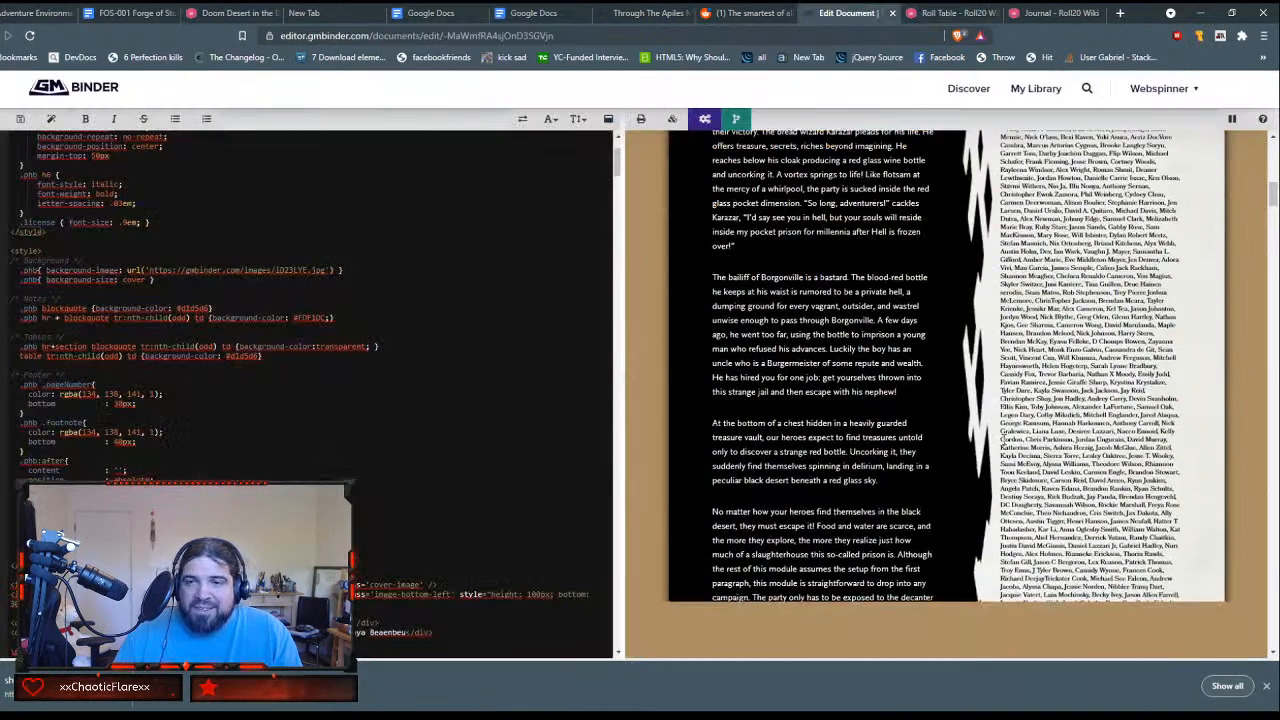
scroll(1003, 439, "up", 1)
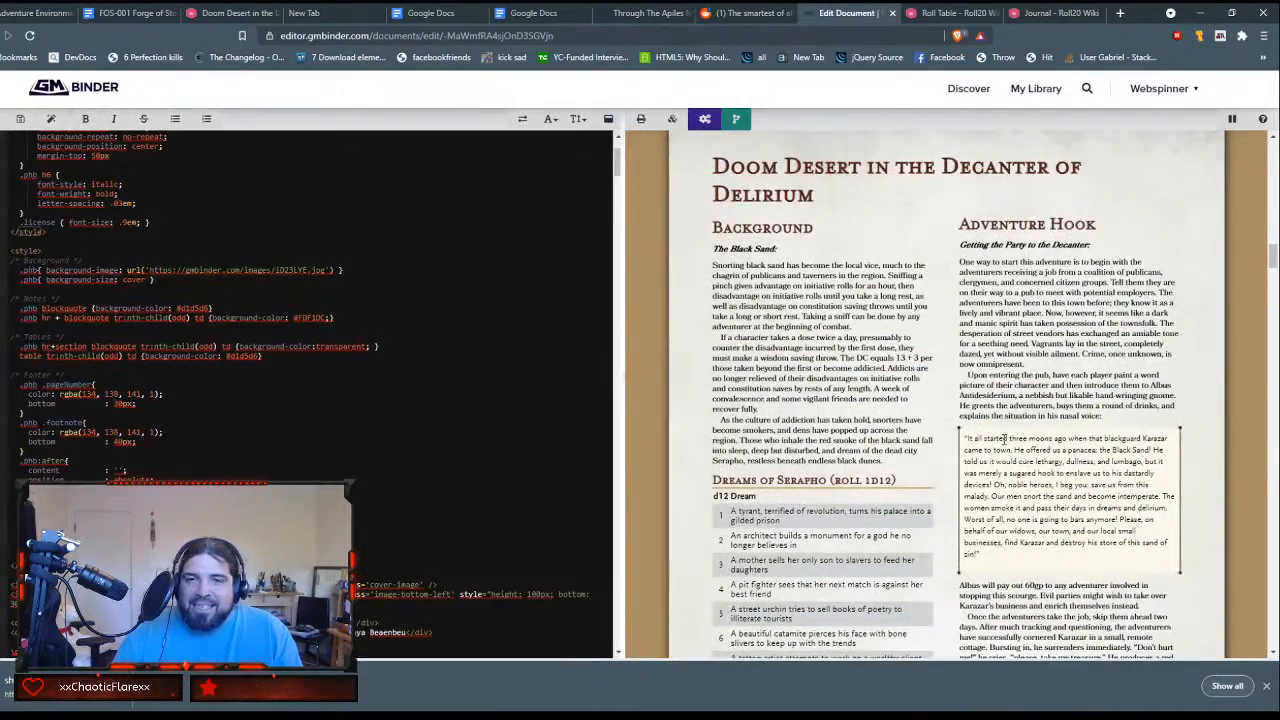
scroll(1007, 438, "down", 1)
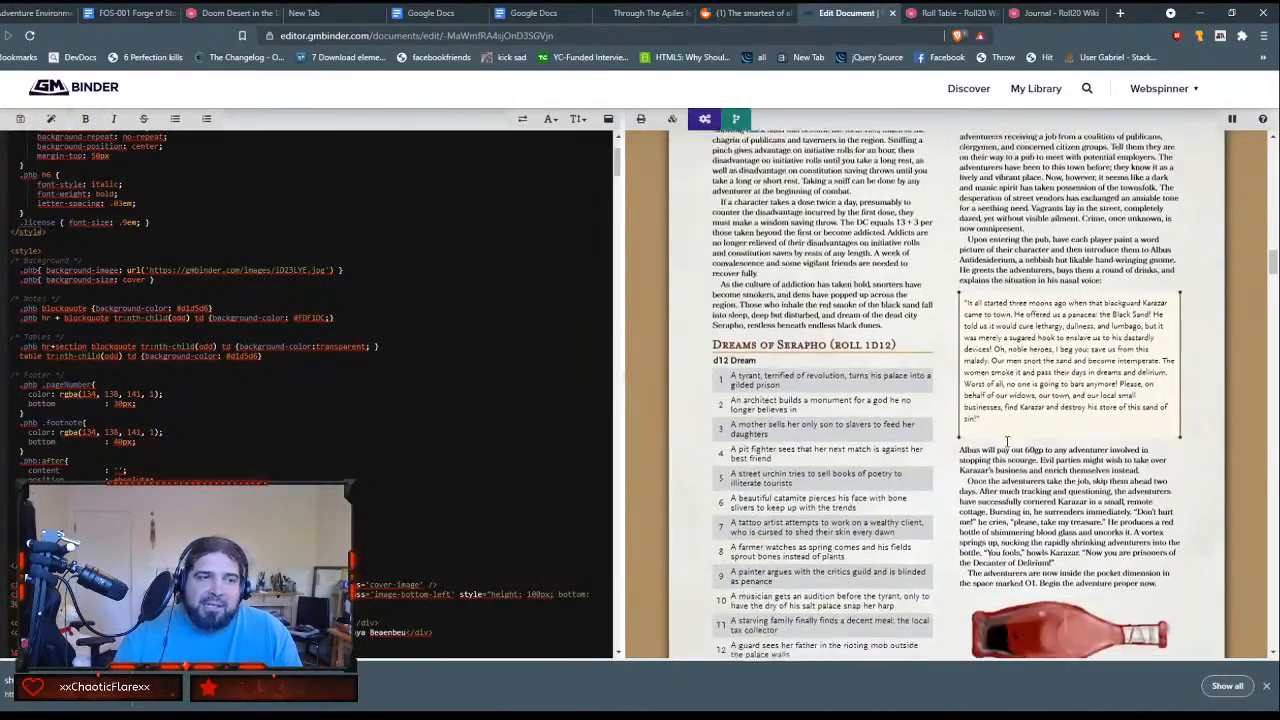
scroll(1007, 440, "down", 1)
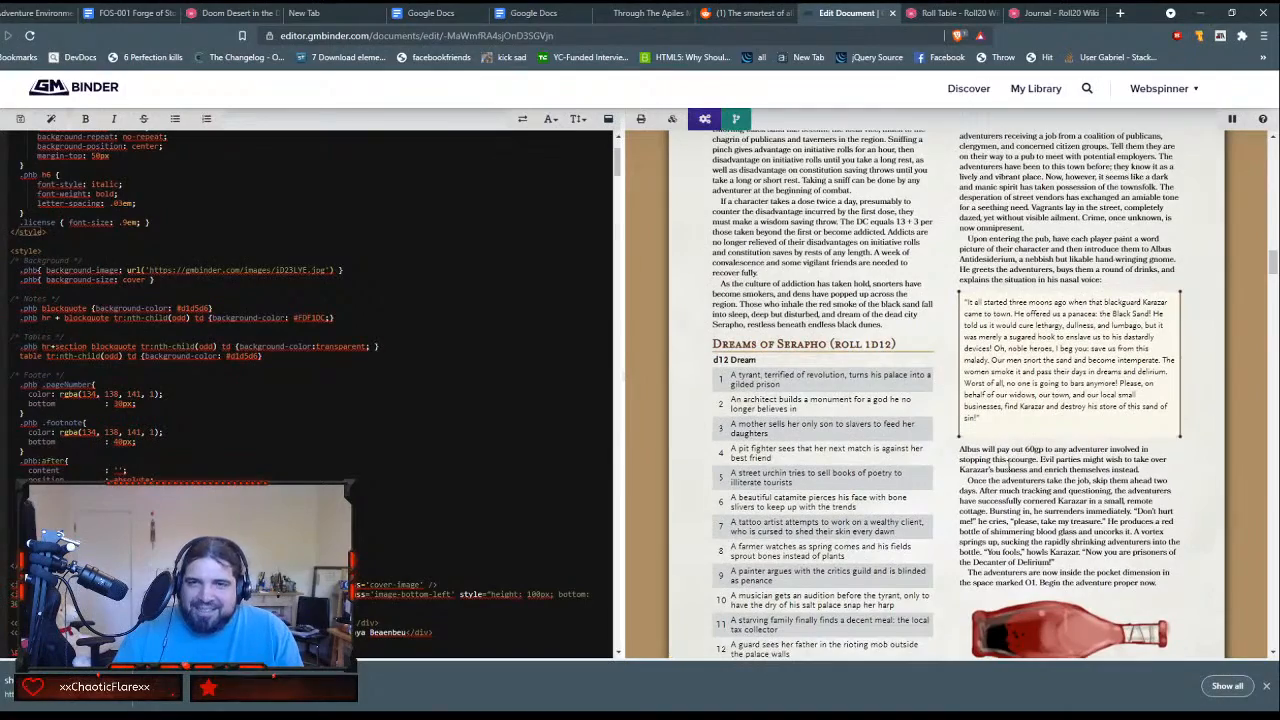
scroll(1010, 462, "down", 1)
scroll(1010, 464, "up", 1)
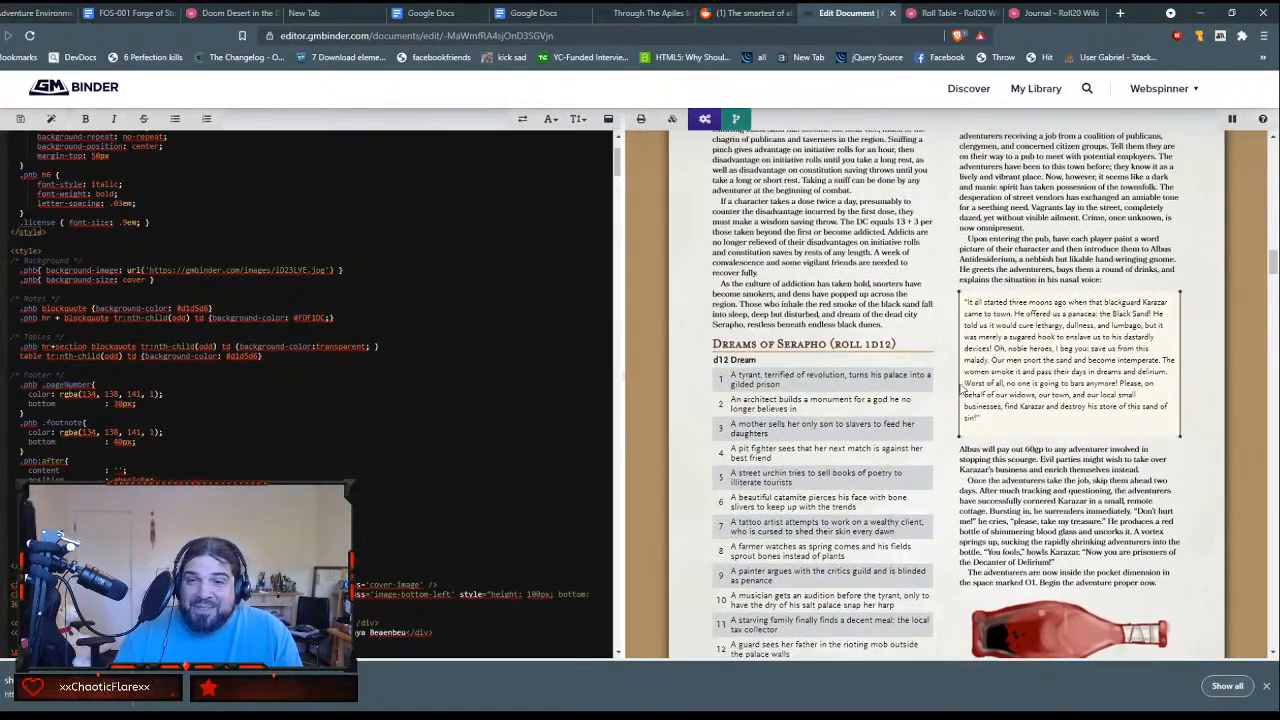
scroll(963, 380, "up", 2)
scroll(963, 380, "down", 1)
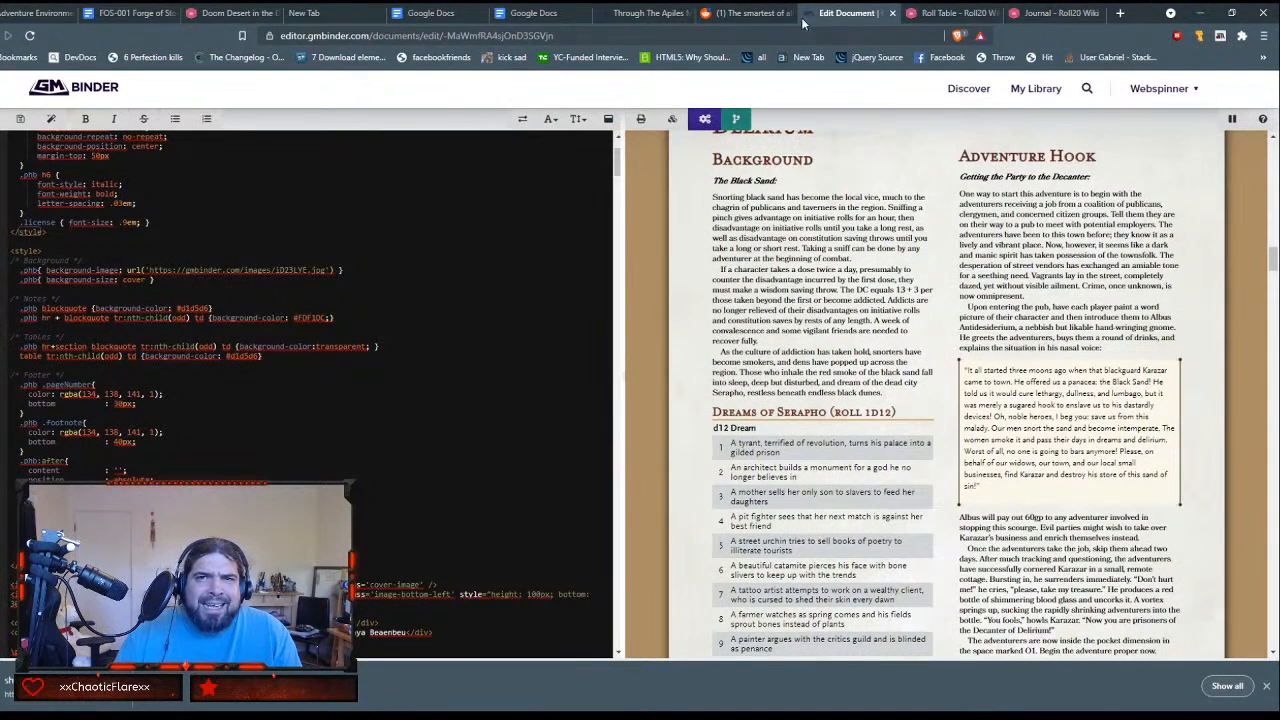
left_click(950, 13)
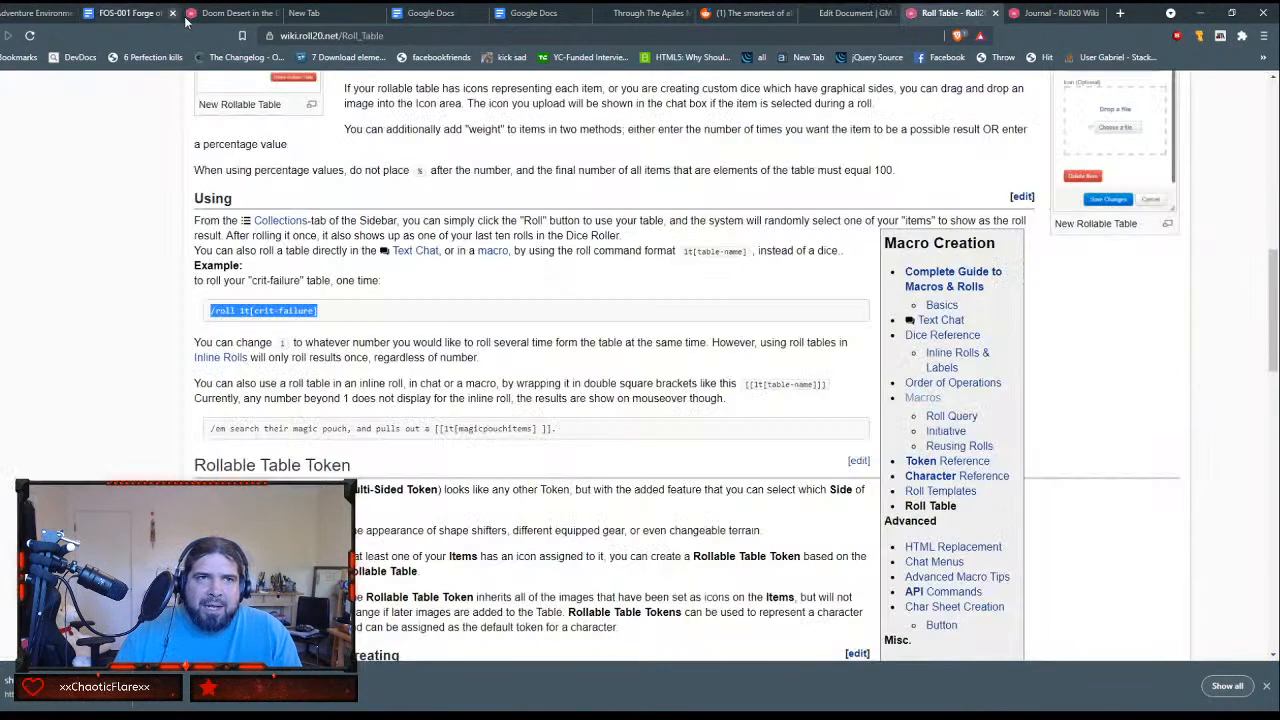
Step: Return to Roll20, close The Black Sand, and add a new handout to the journal with its default name and no content
left_click(235, 13)
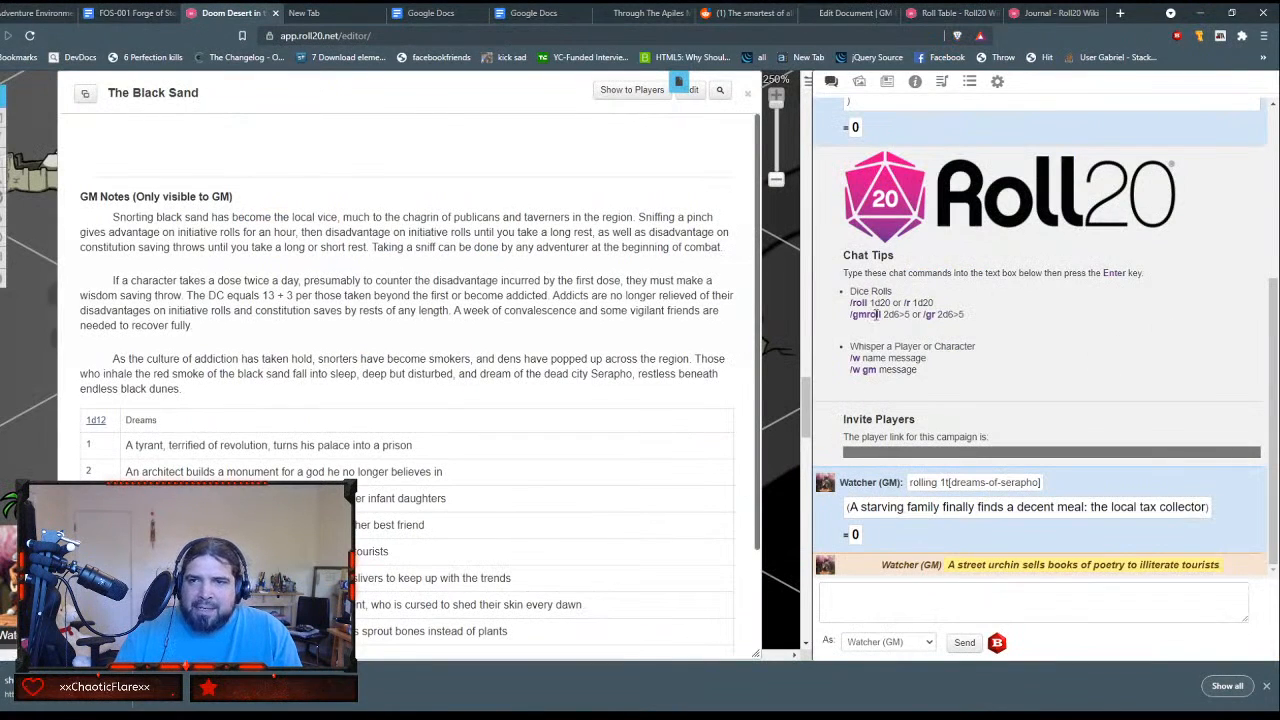
left_click(887, 81)
left_click(747, 93)
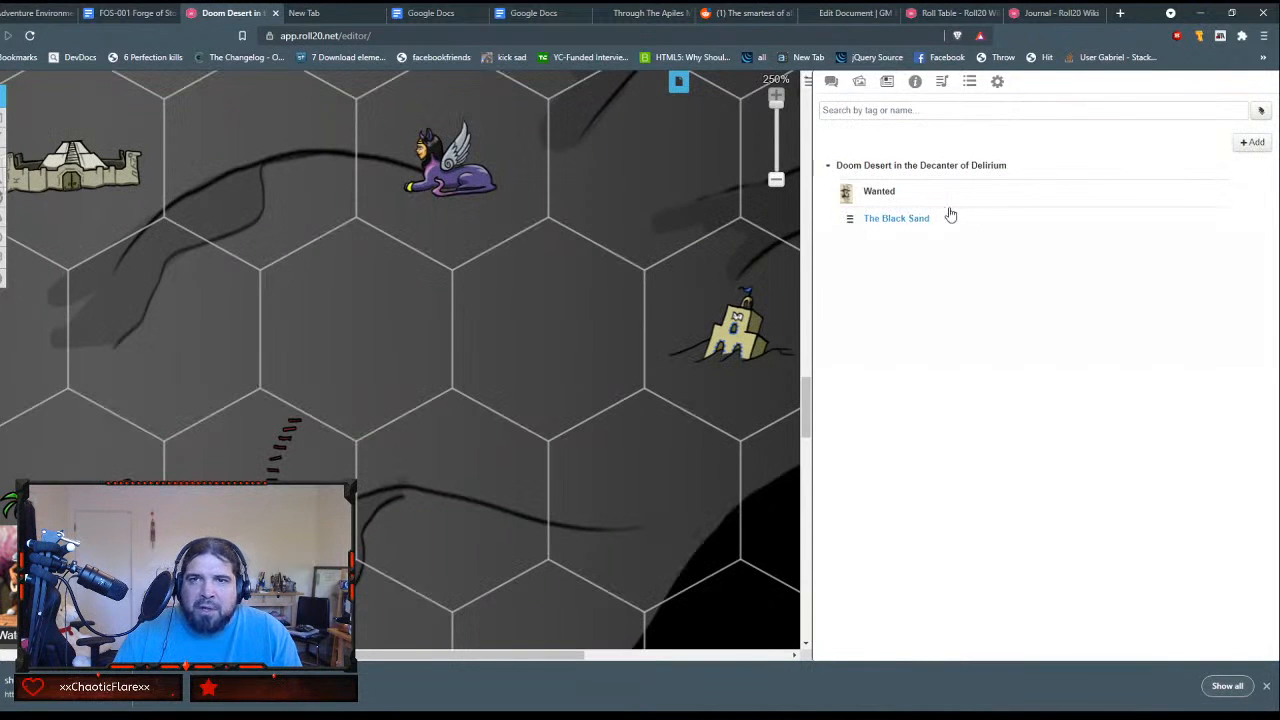
left_click(1252, 142)
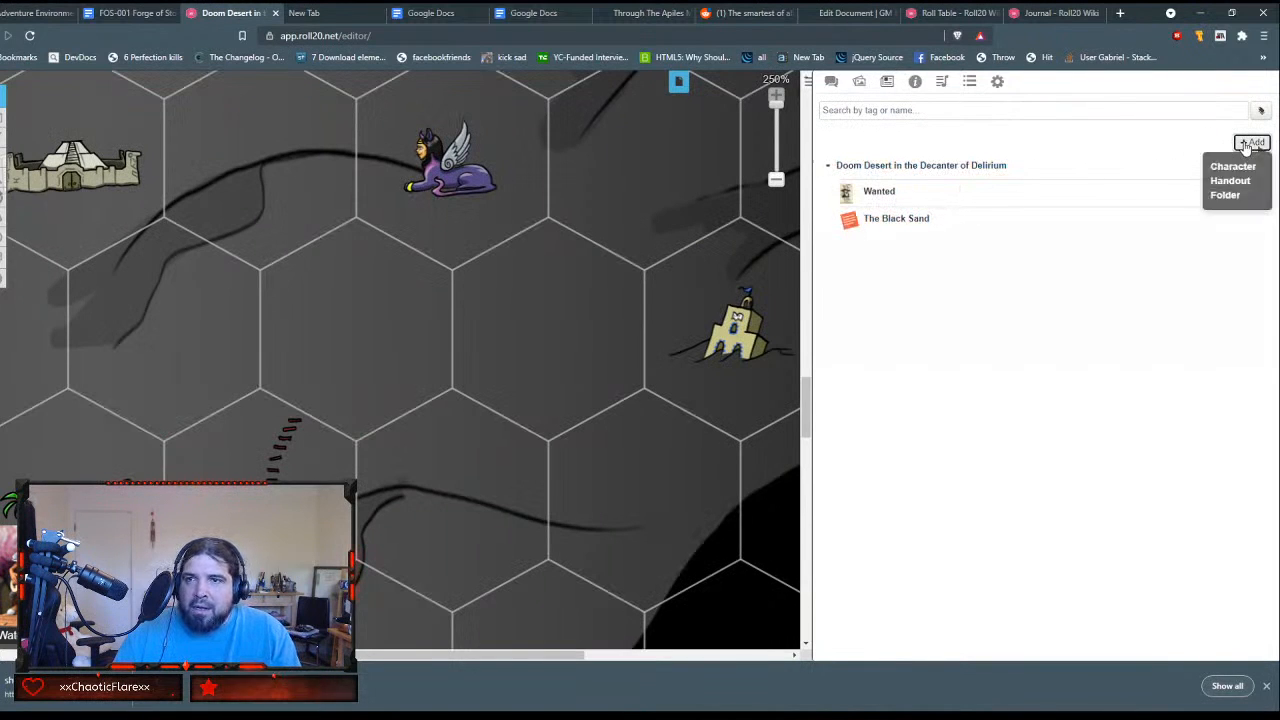
left_click(1230, 181)
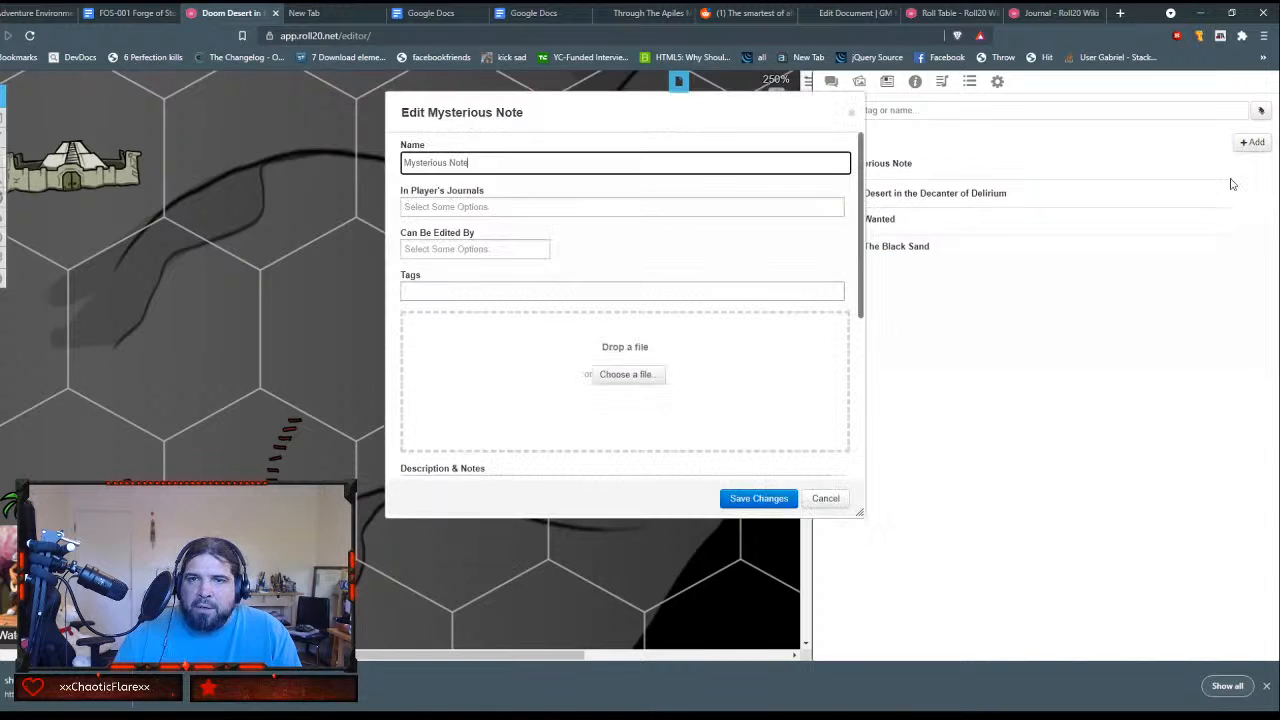
left_click(826, 498)
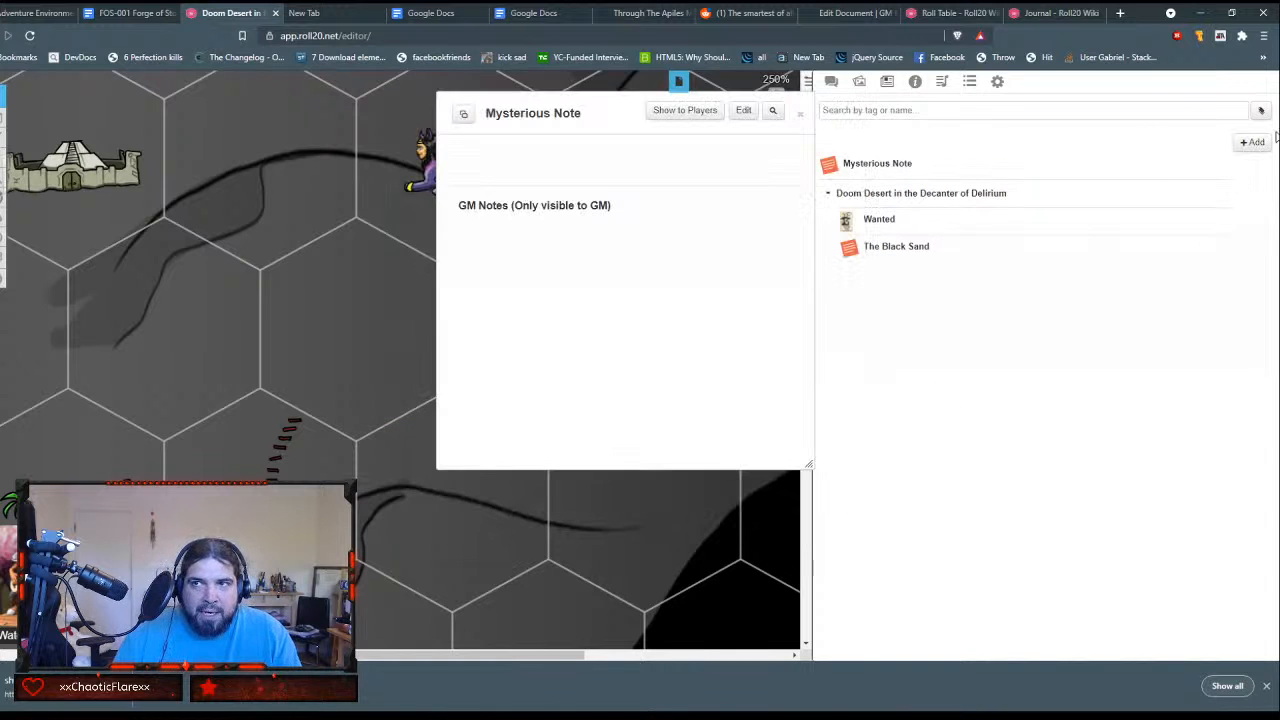
left_click(1254, 143)
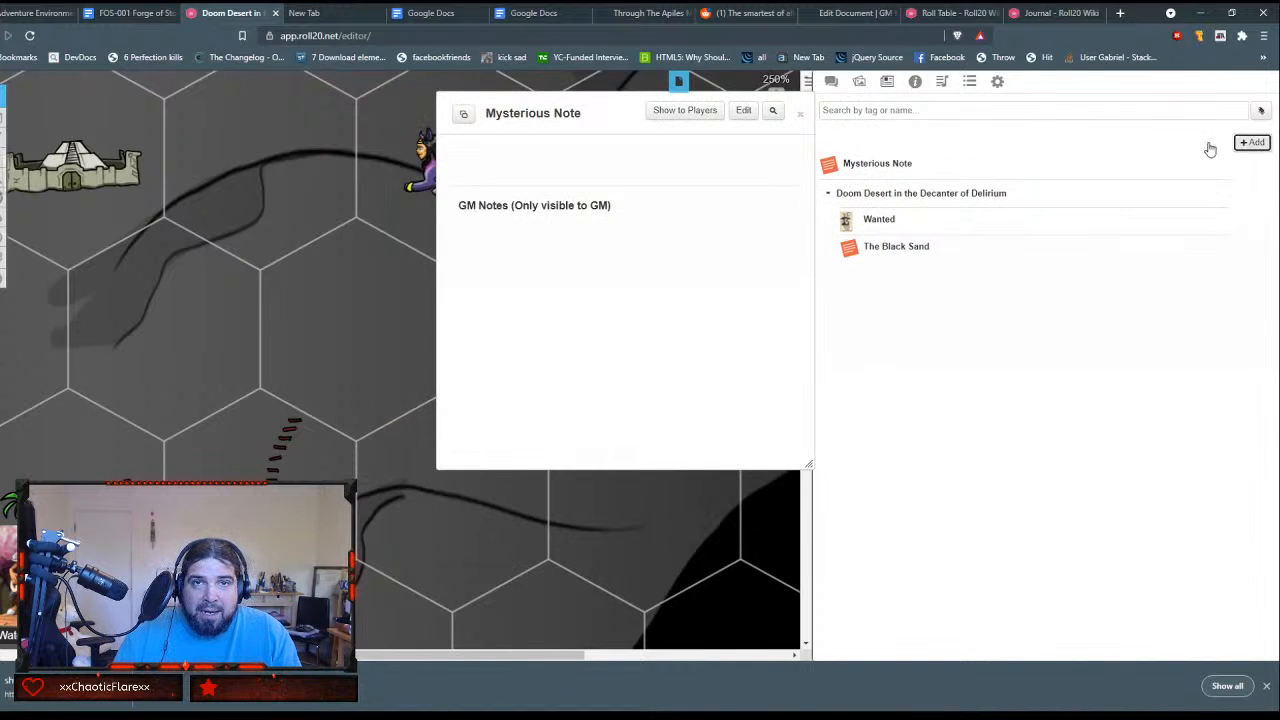
left_click(803, 113)
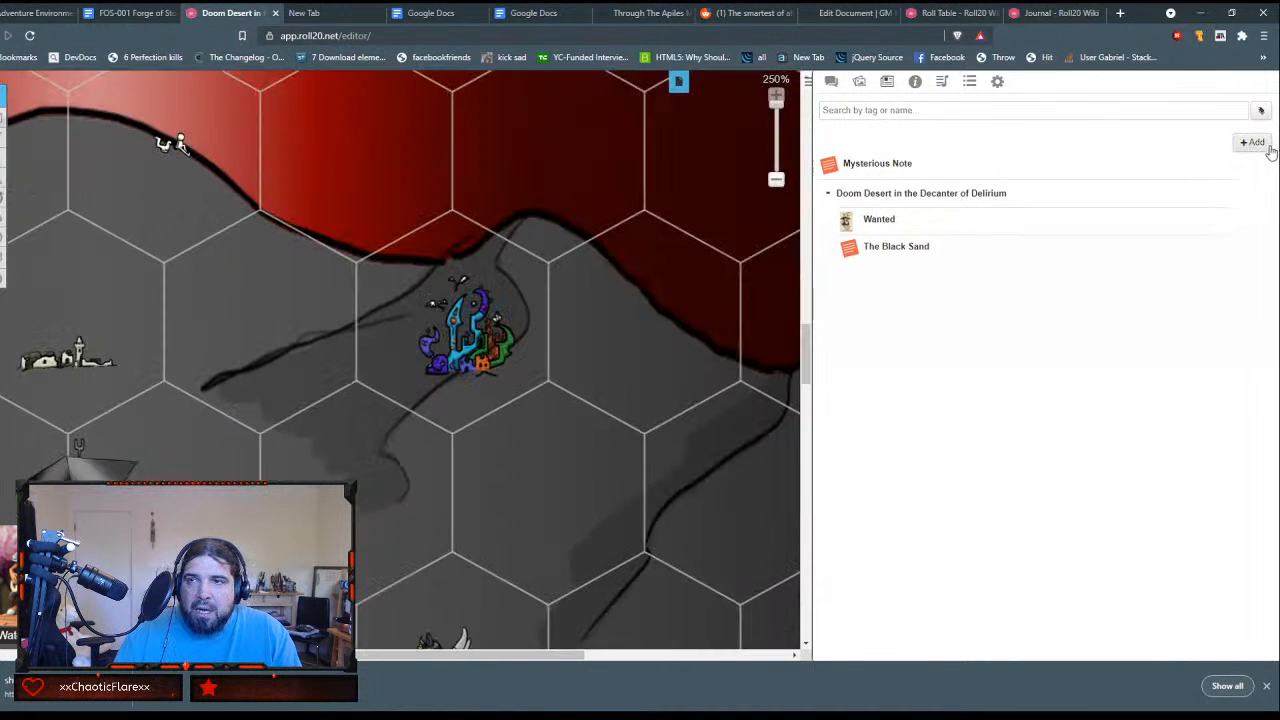
Step: Create a journal folder named Adventure Hooks
left_click(1254, 143)
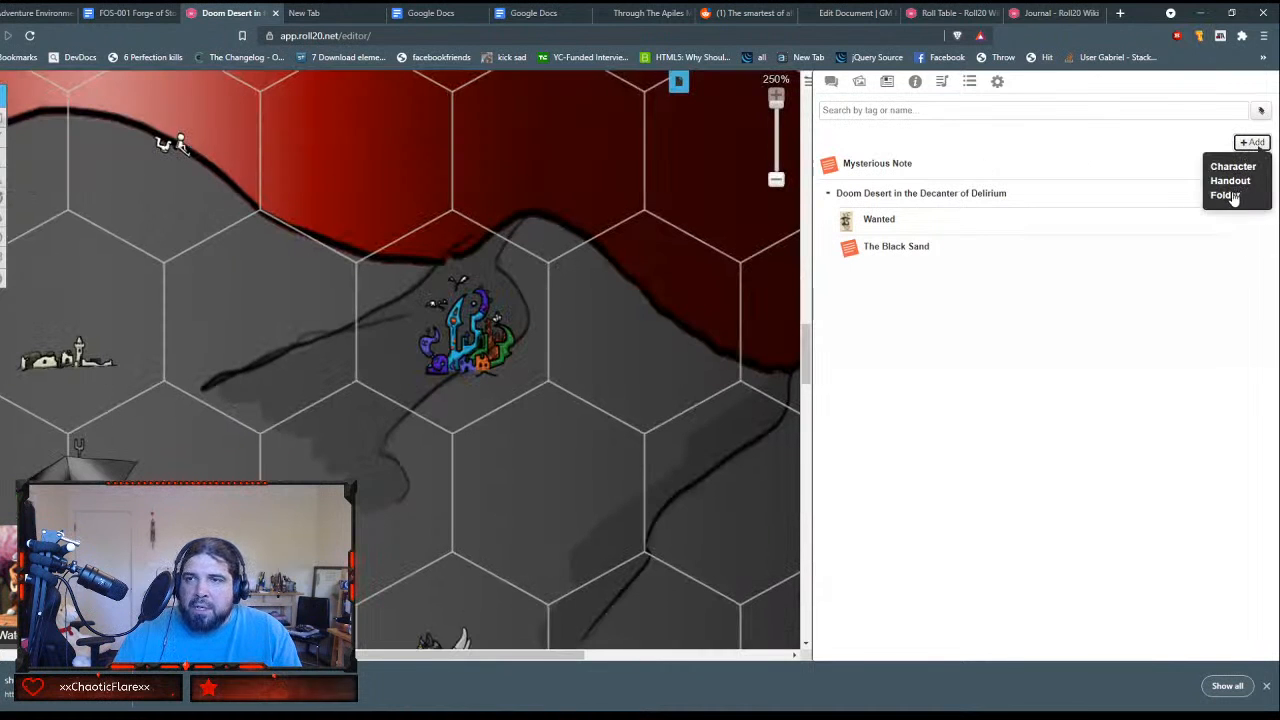
left_click(1226, 195)
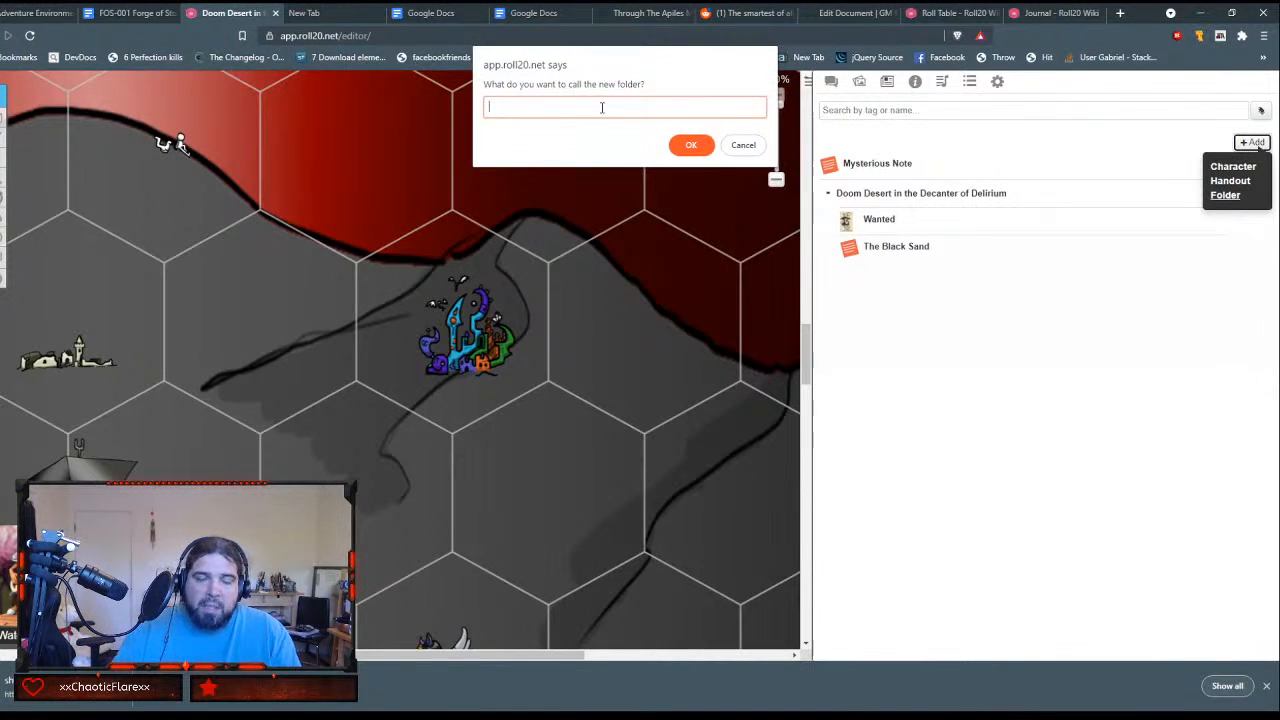
type("Adventure Hooks")
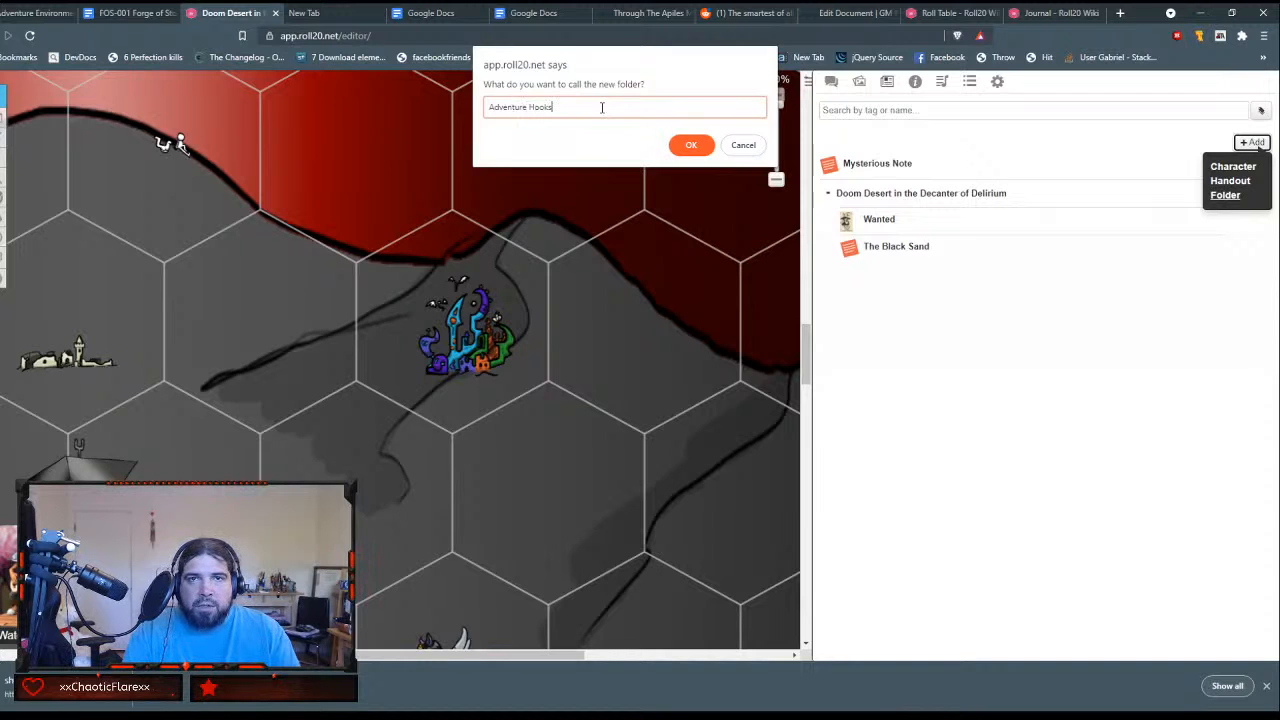
key("Return")
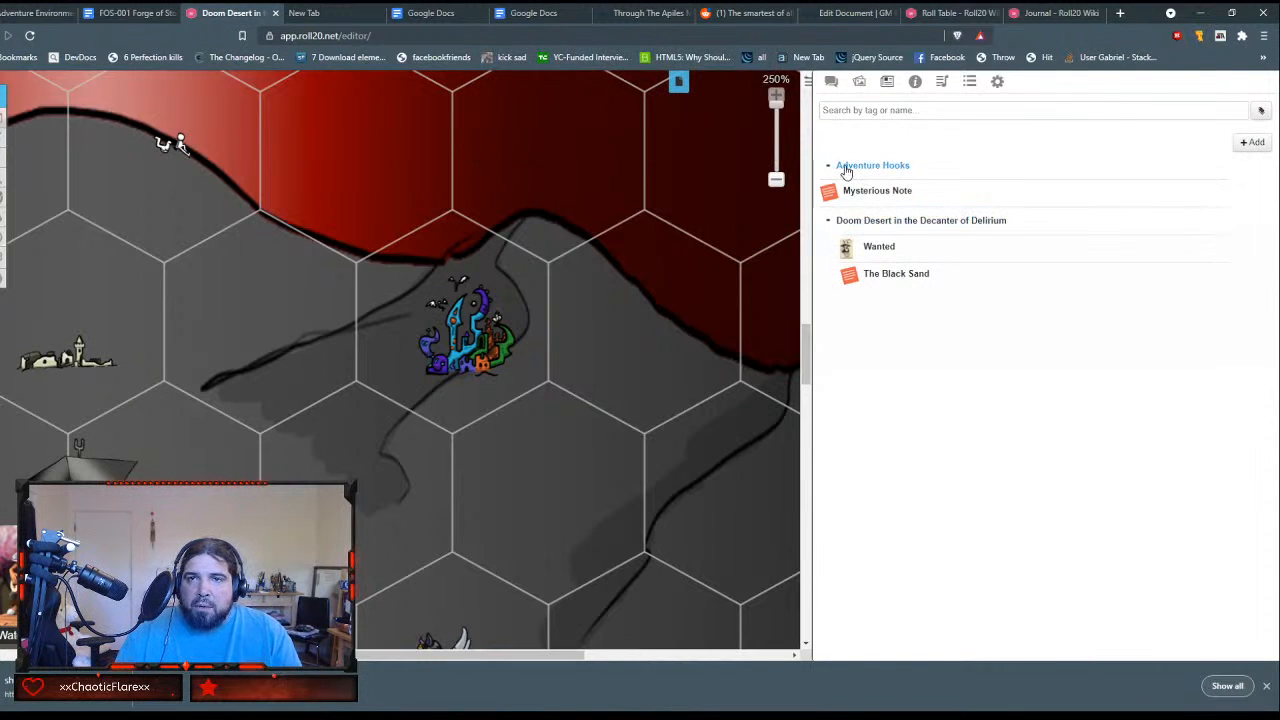
Step: Move the Adventure Hooks folder into Doom Desert in the Decanter of Delirium and put the Mysterious Note handout inside it
left_click_drag(831, 166, 849, 278)
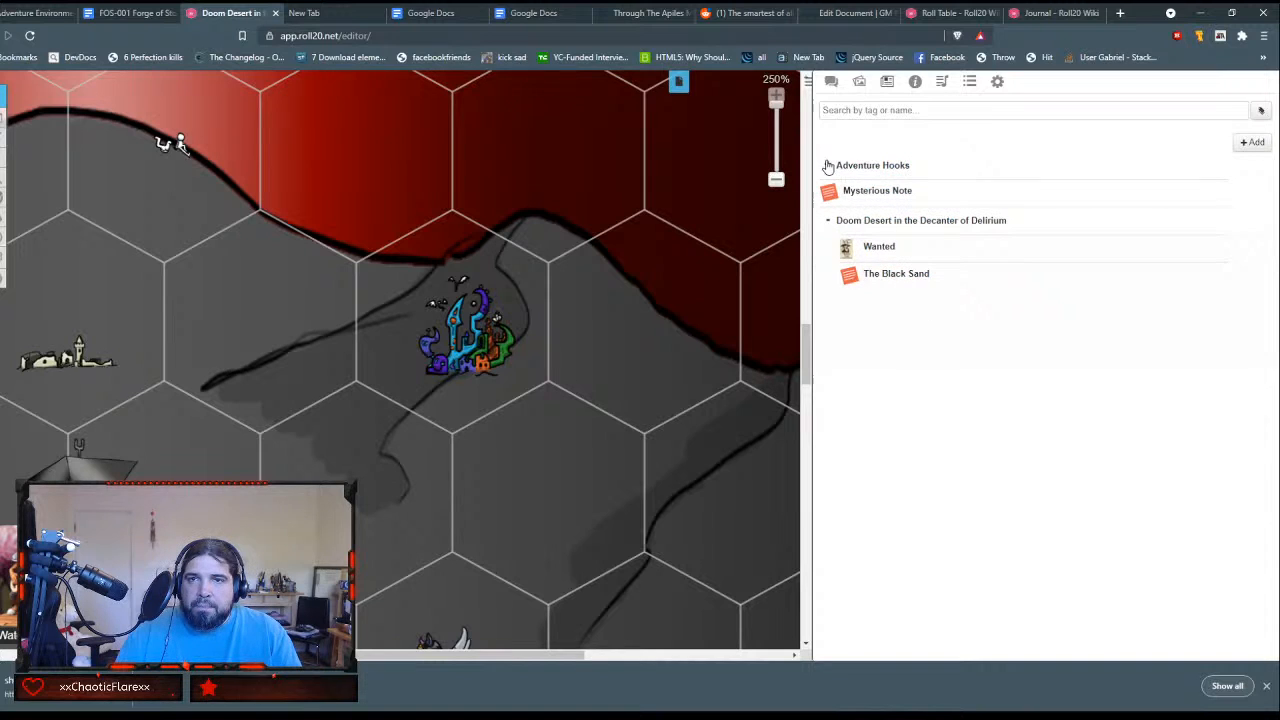
left_click_drag(829, 166, 863, 280)
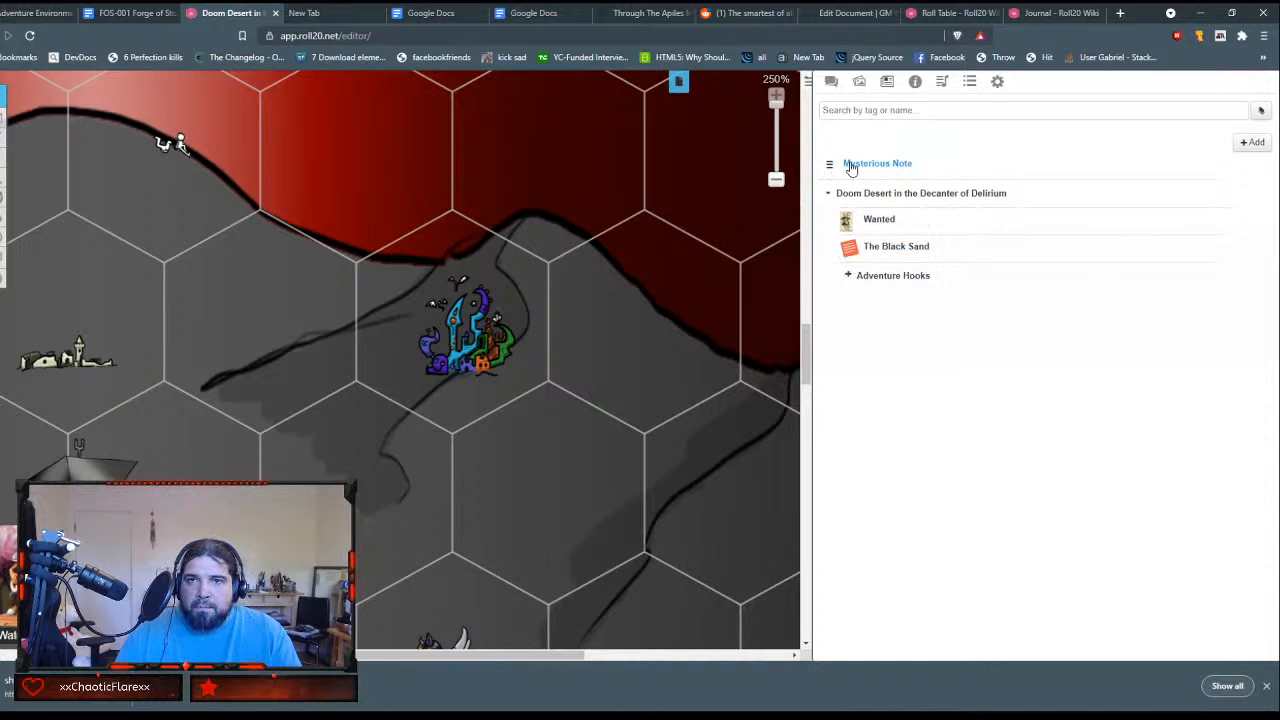
left_click_drag(846, 168, 877, 277)
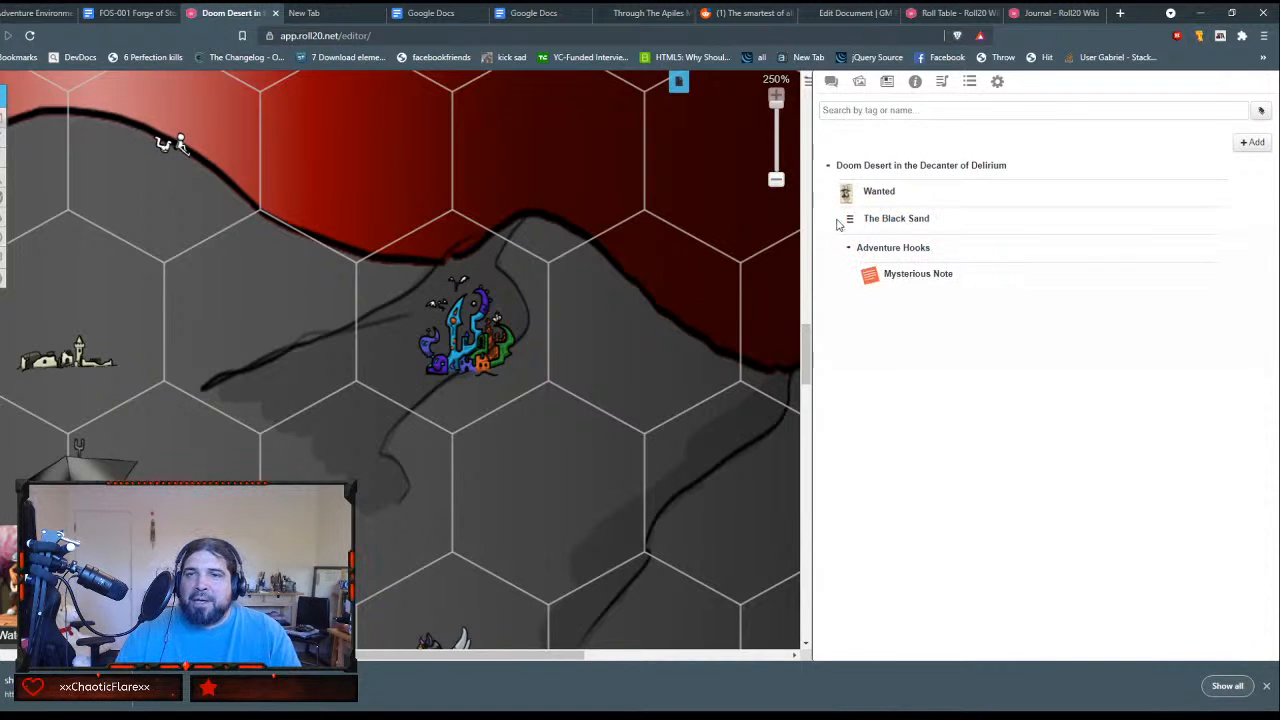
Step: Reopen The Black Sand handout and look over its GM notes and dreams table
left_click(883, 224)
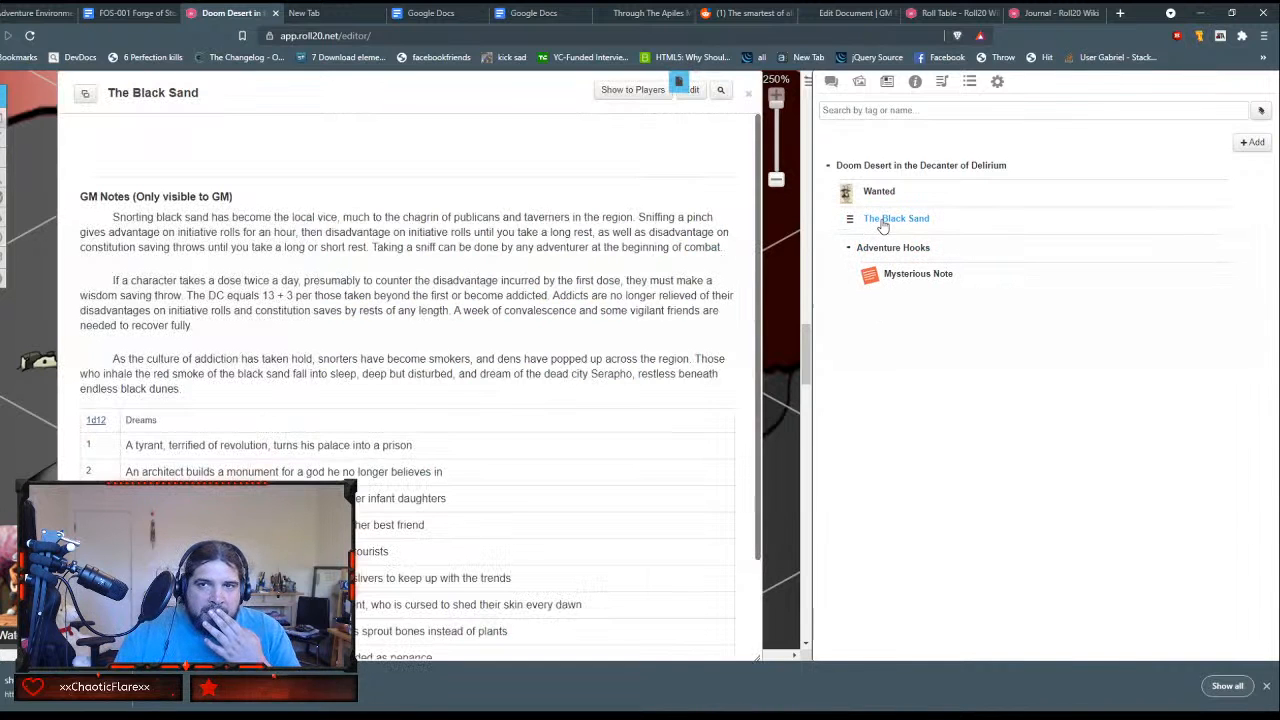
scroll(441, 353, "down", 1)
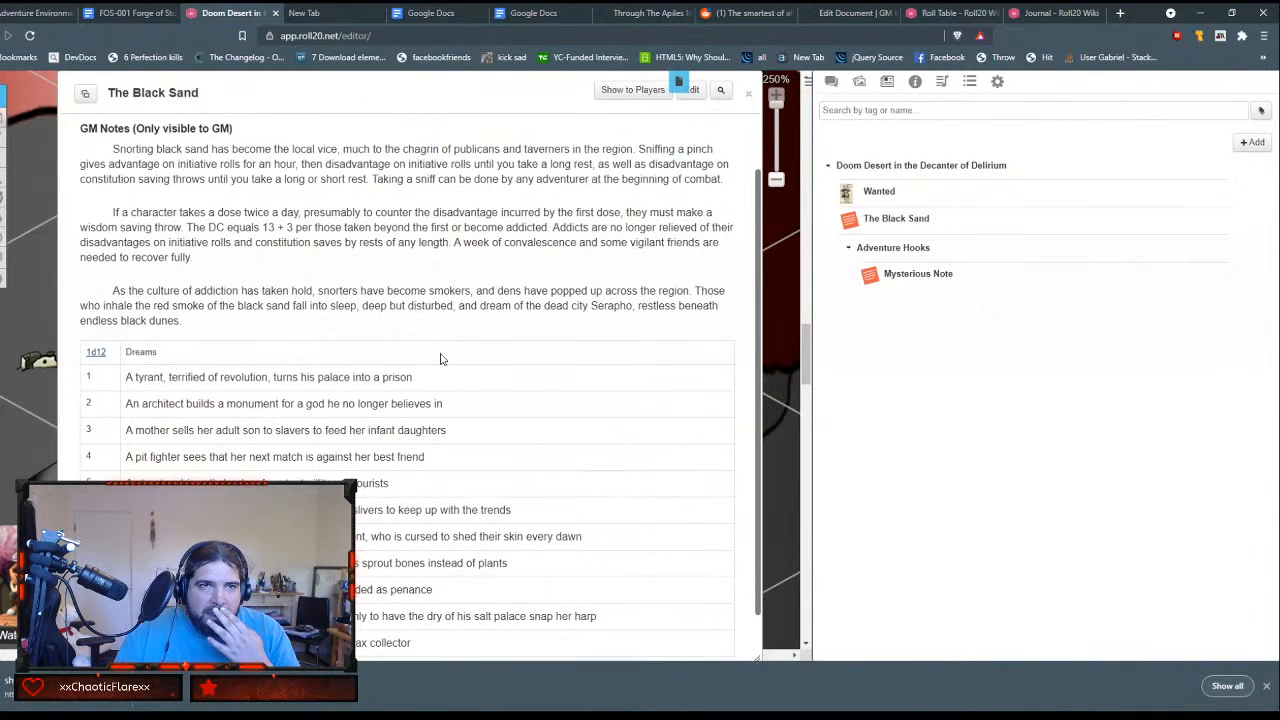
scroll(441, 358, "up", 1)
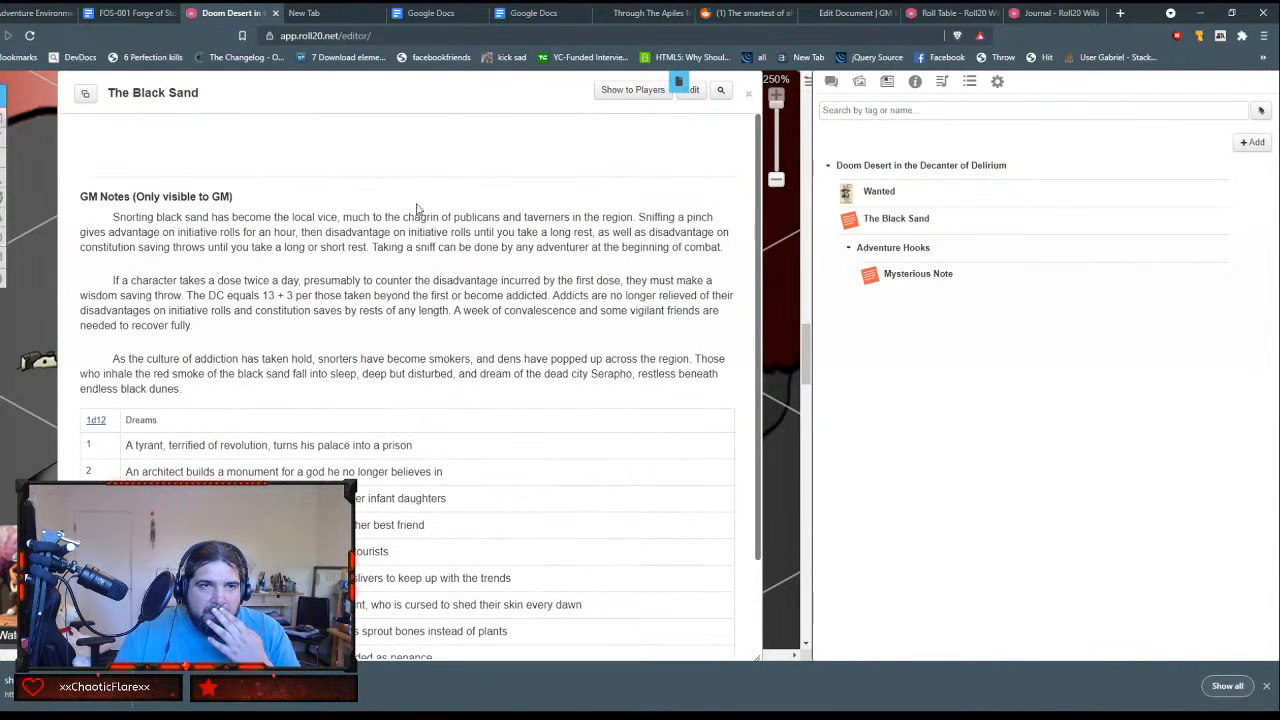
Step: Create a journal folder named Background
left_click(1253, 143)
left_click(1225, 195)
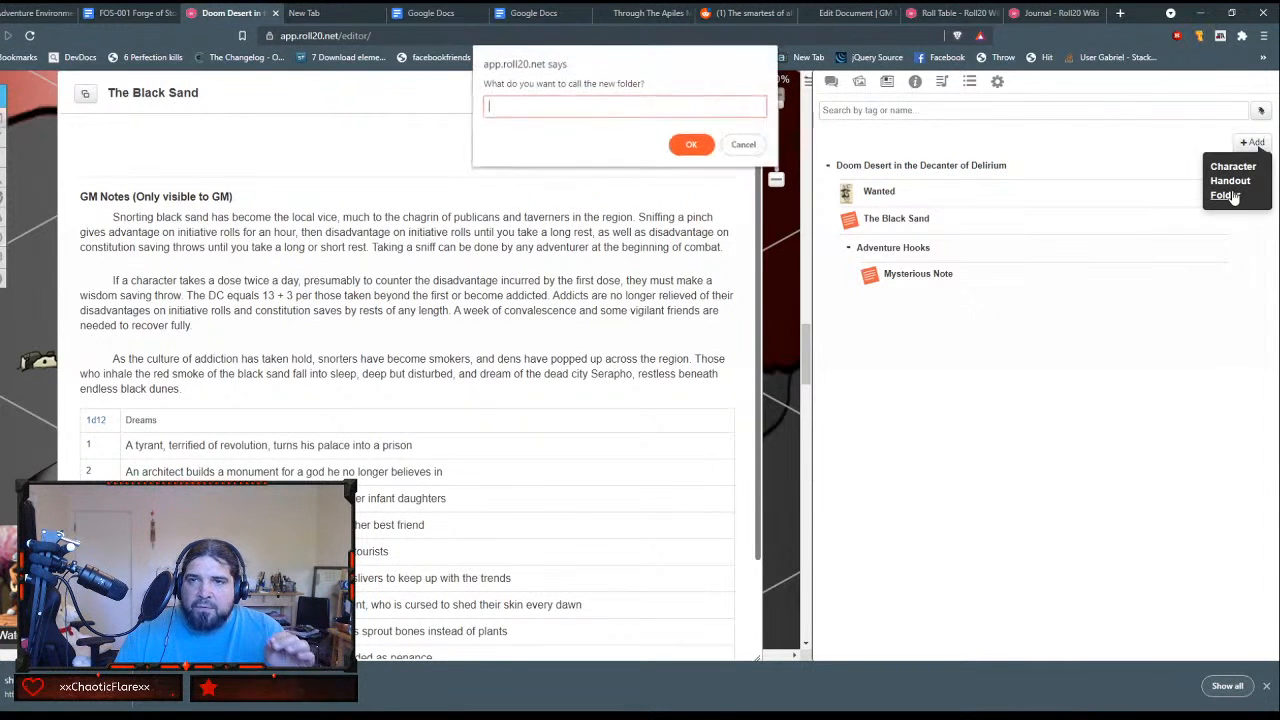
type("Nack")
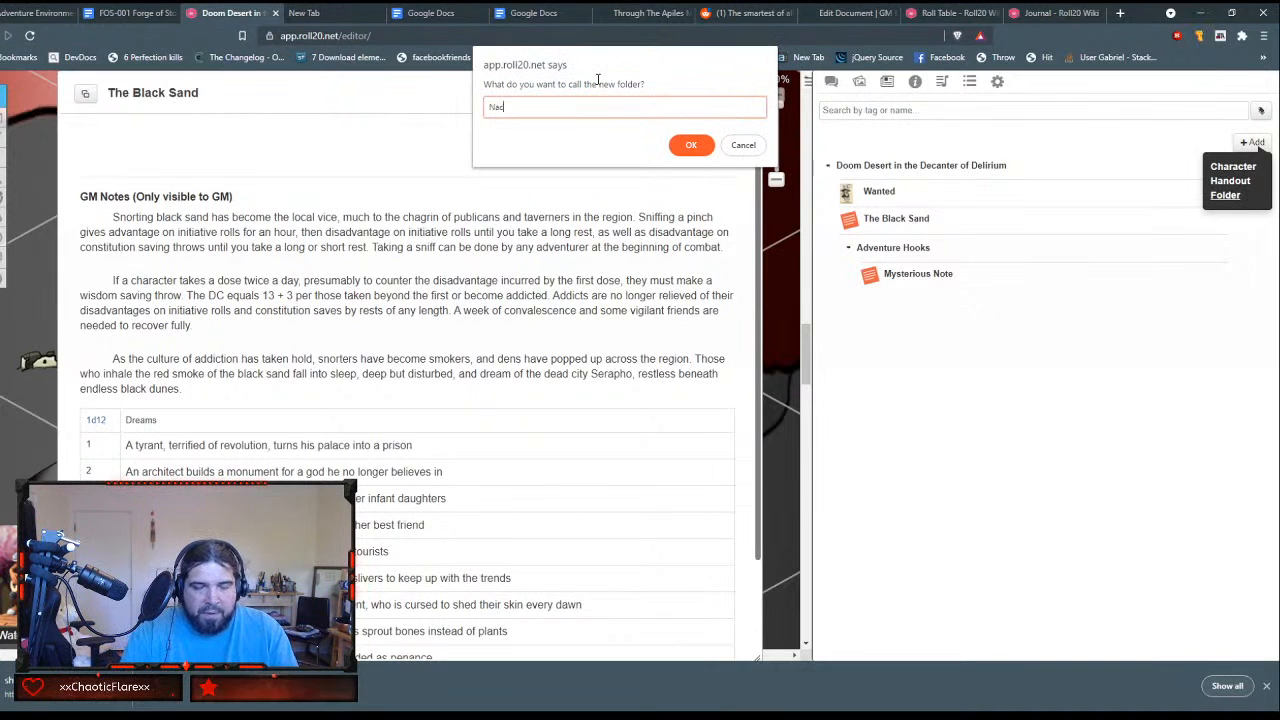
type("Background")
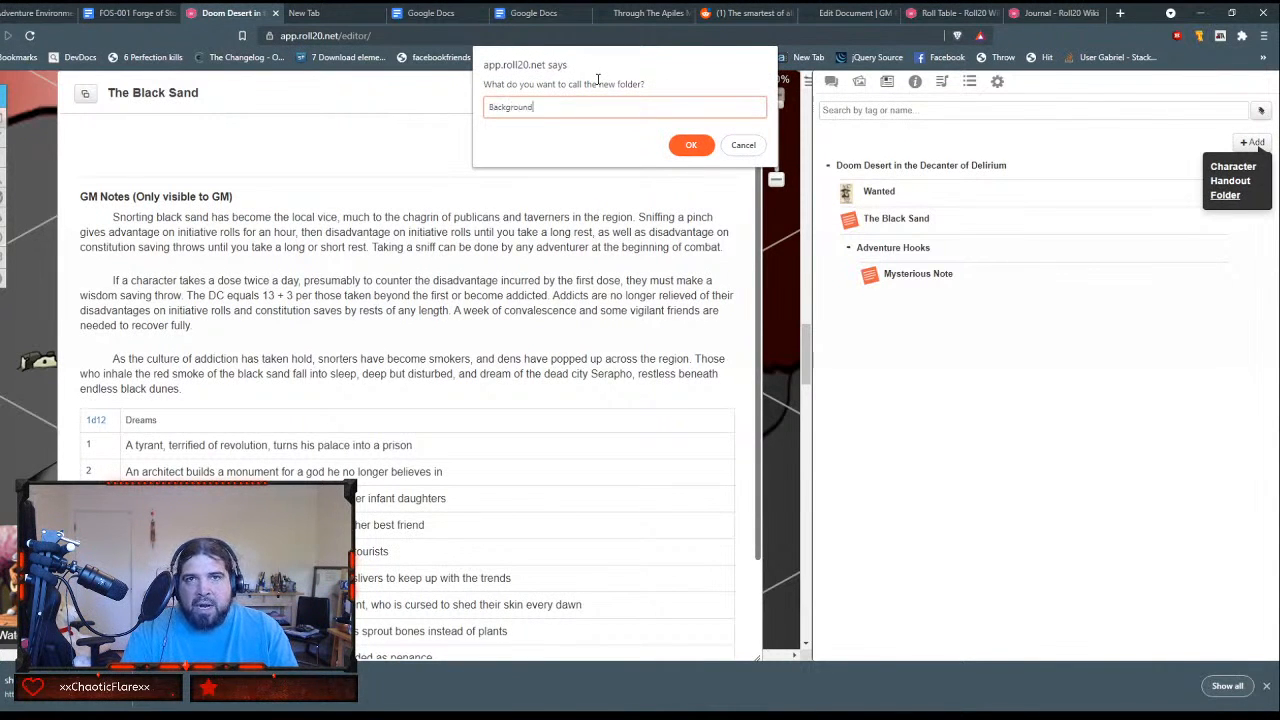
key("Return")
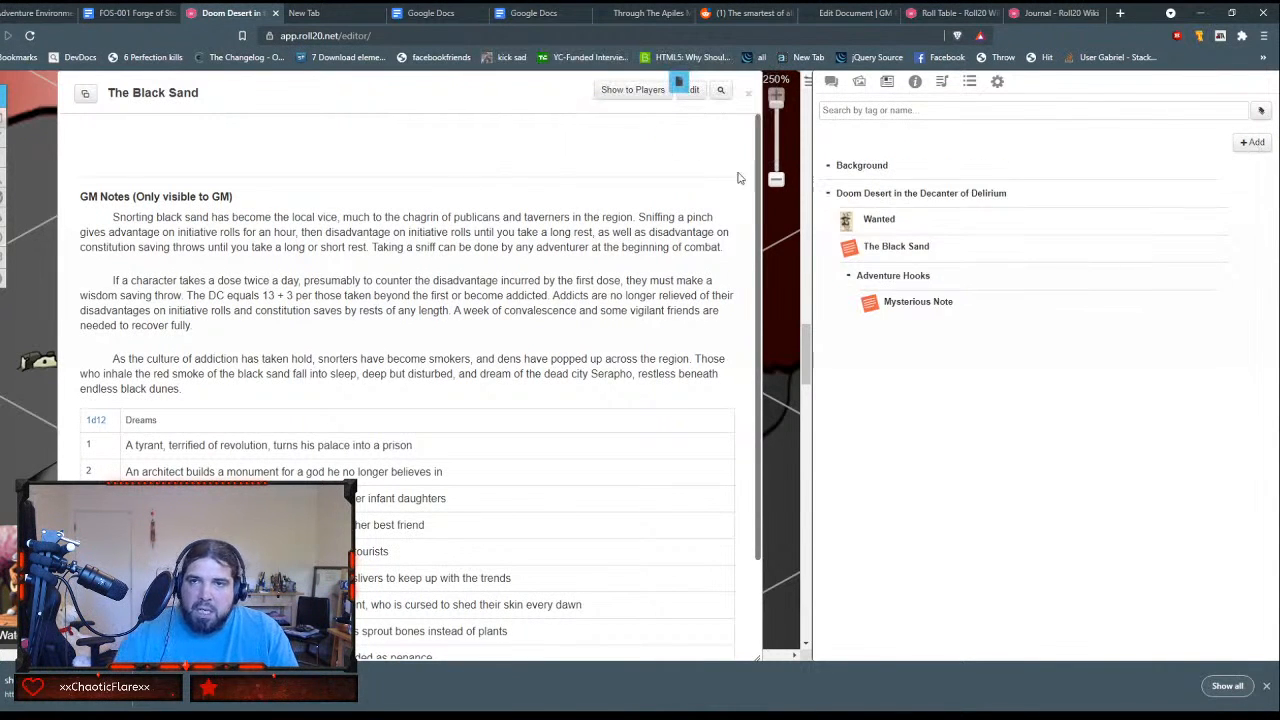
Step: Nest the Background folder in Doom Desert in the Decanter of Delirium, holding the Wanted and The Black Sand handouts
left_click_drag(829, 172, 870, 255)
left_click_drag(849, 192, 905, 212)
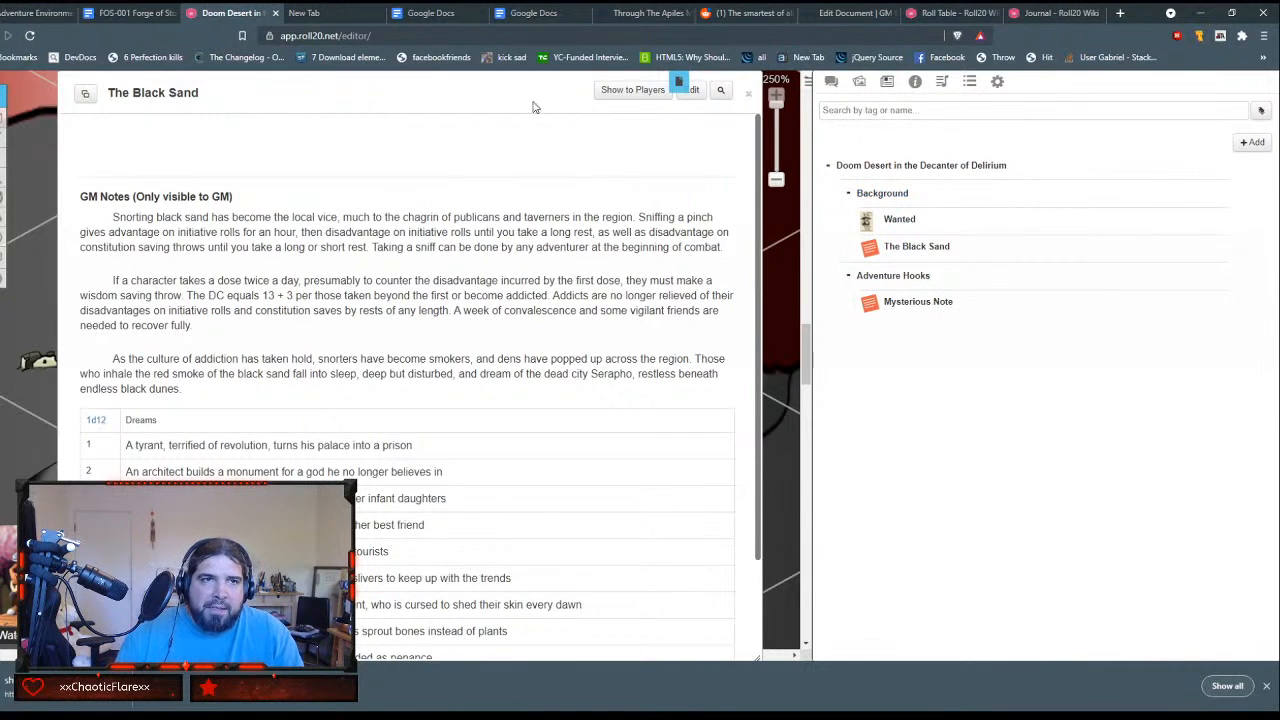
scroll(497, 414, "down", 2)
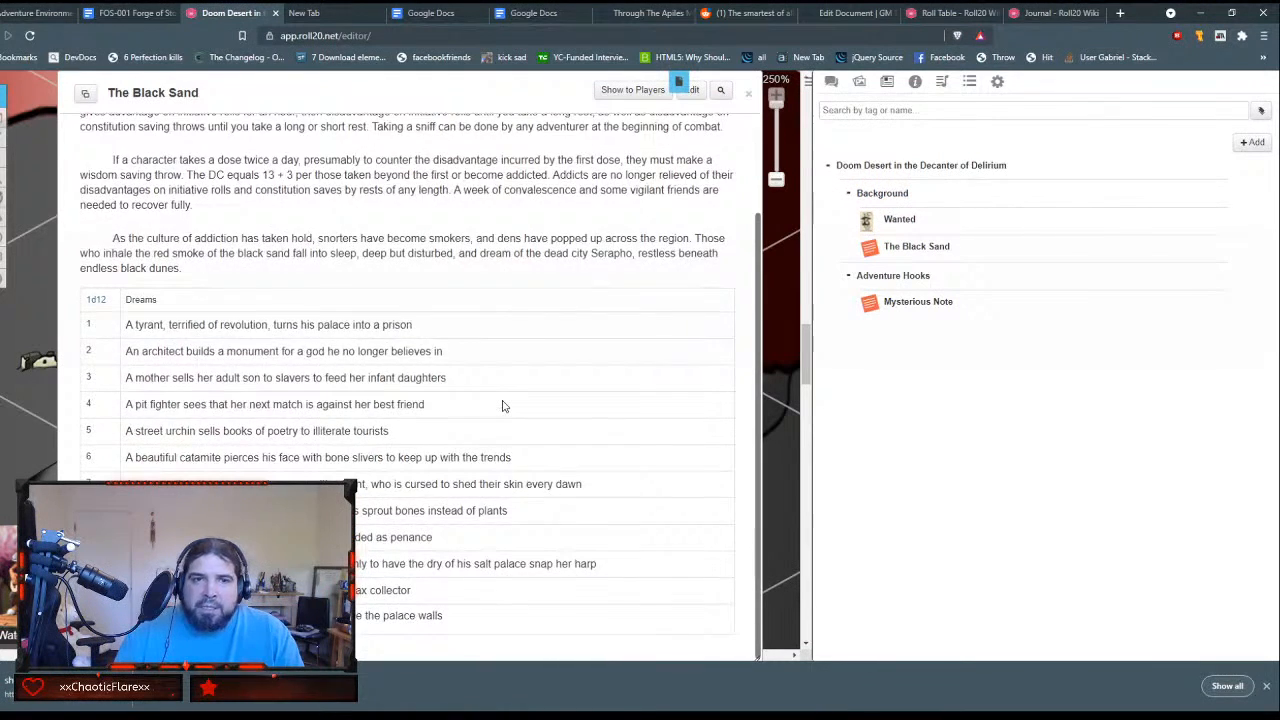
scroll(505, 405, "up", 2)
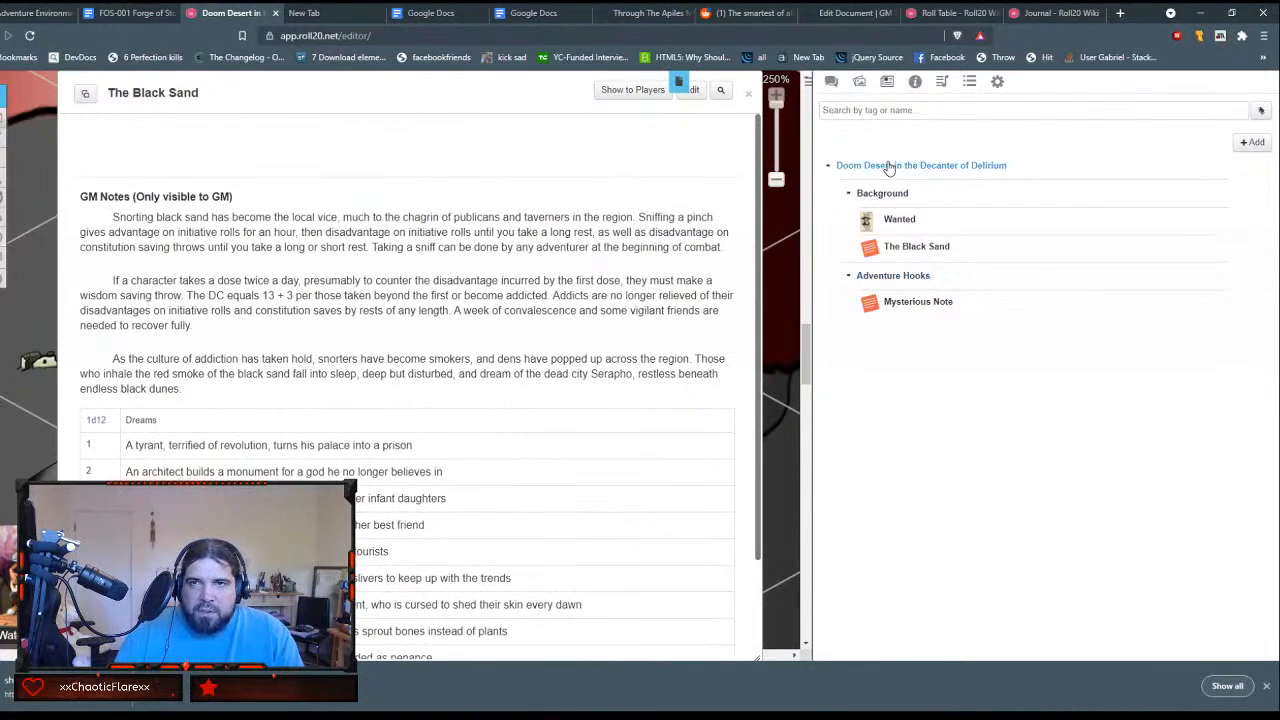
Step: Rename the Mysterious Note handout to Getting the Party to the Decanter, copying the heading from the GM Binder document
left_click(903, 302)
left_click_drag(551, 116, 376, 92)
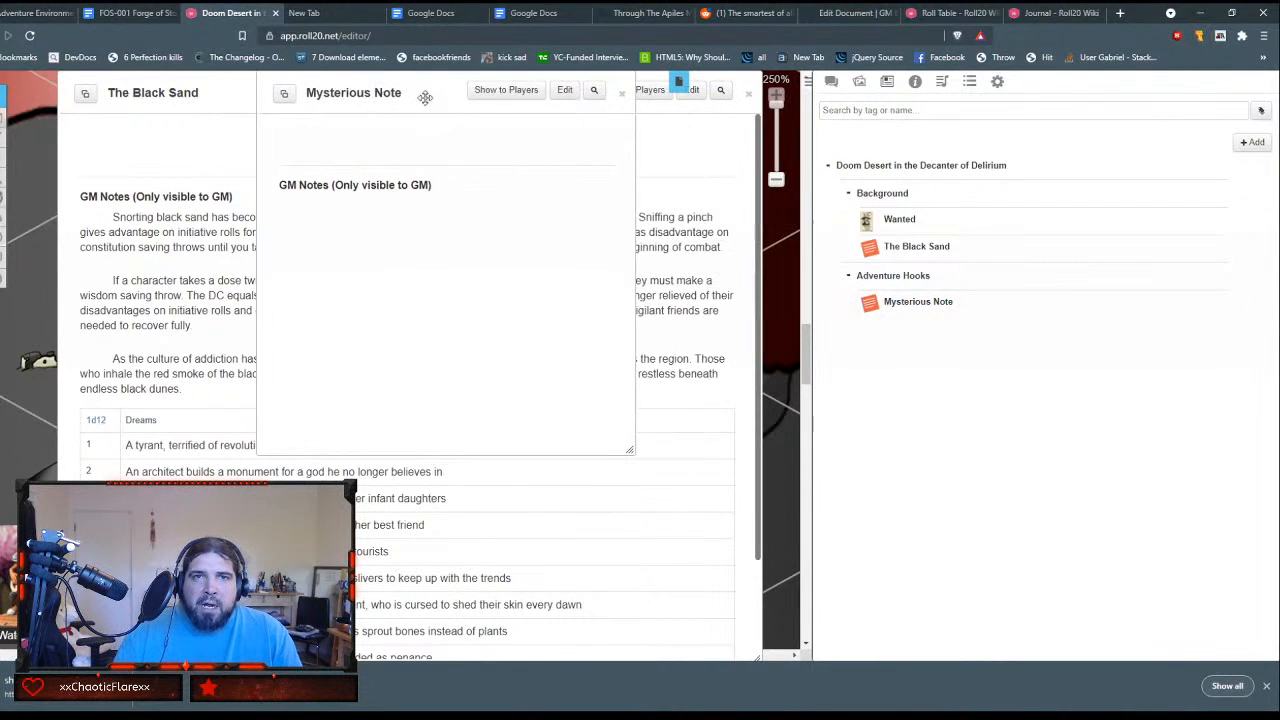
left_click(566, 87)
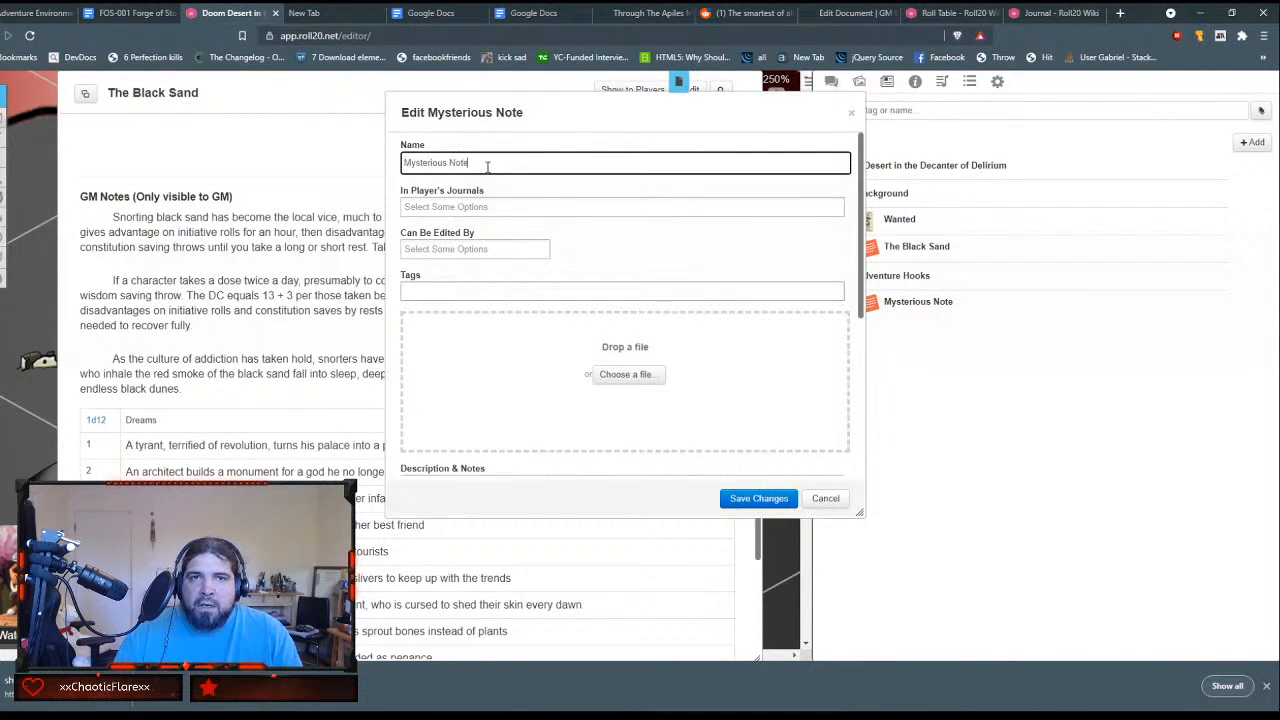
left_click_drag(487, 166, 110, 78)
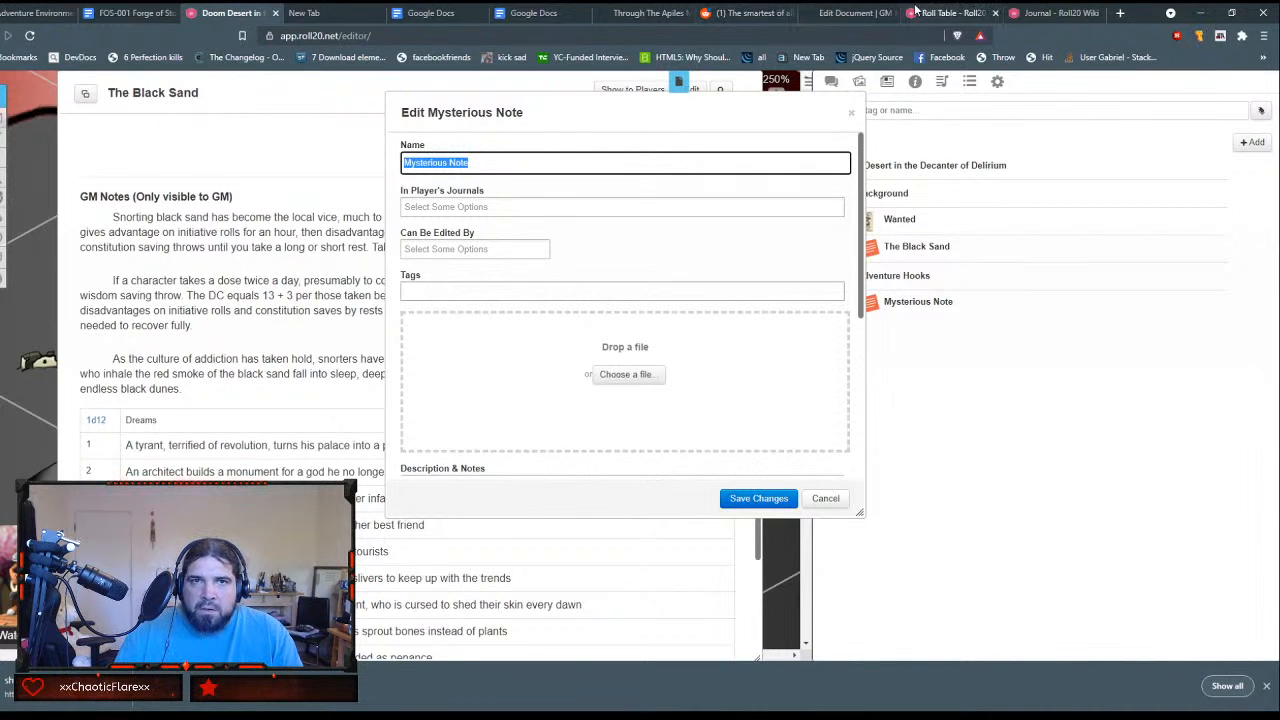
left_click(840, 13)
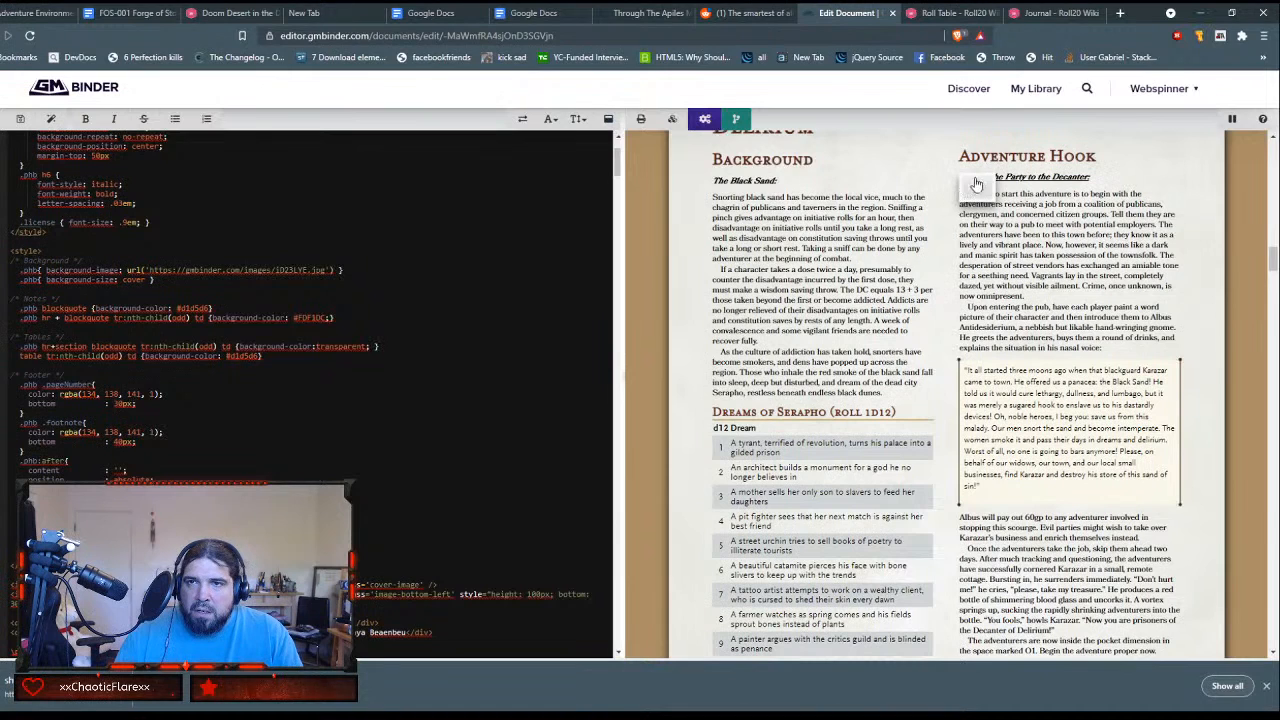
left_click(977, 186)
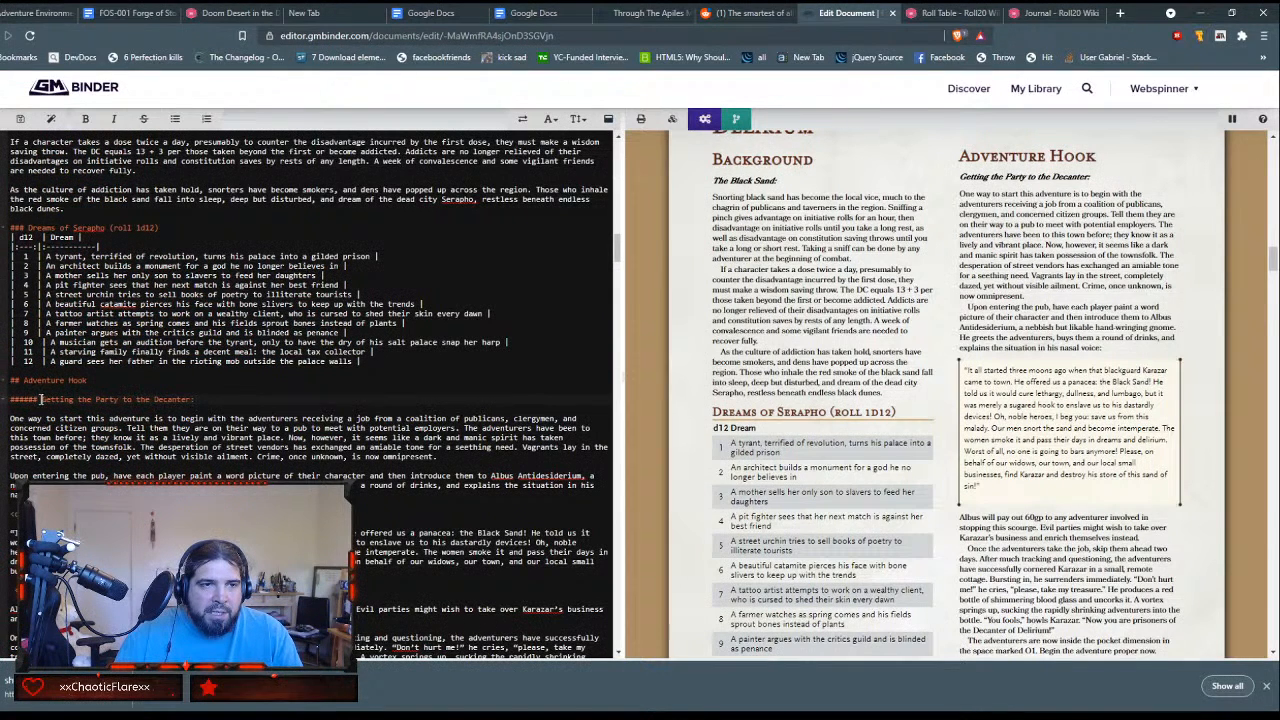
left_click_drag(41, 399, 195, 398)
key("ctrl+c")
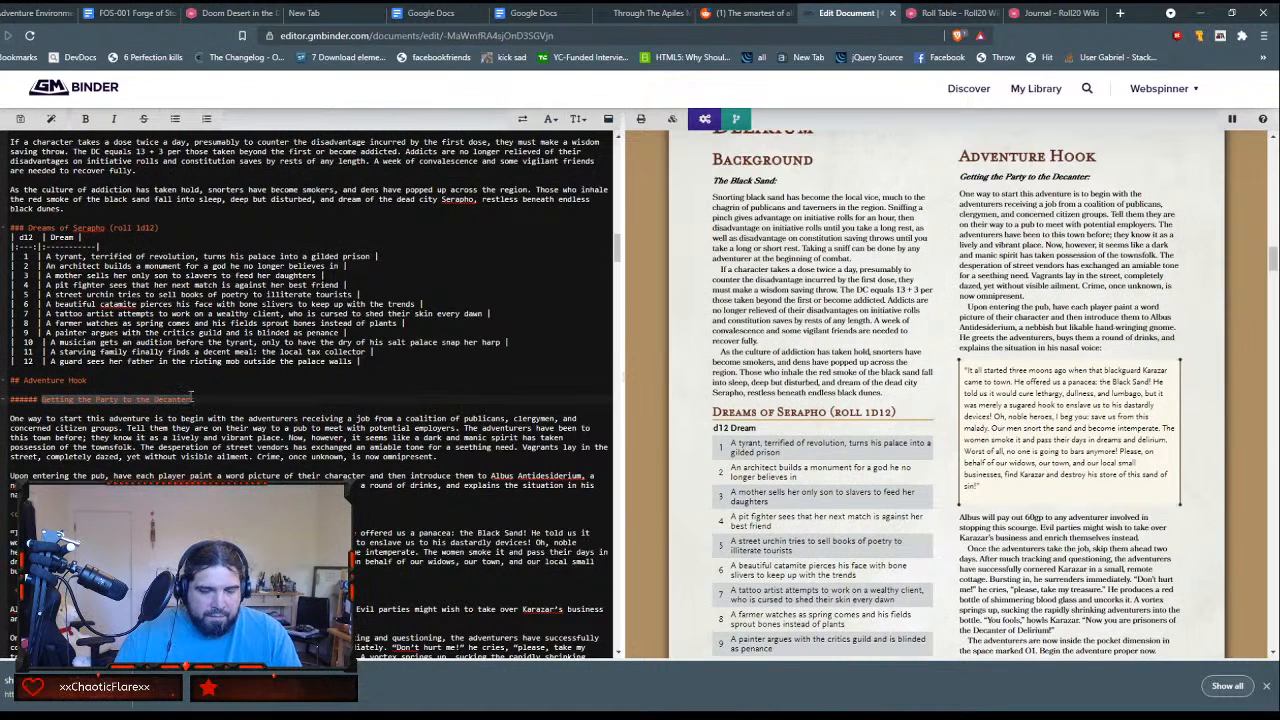
left_click(240, 13)
key("ctrl+v")
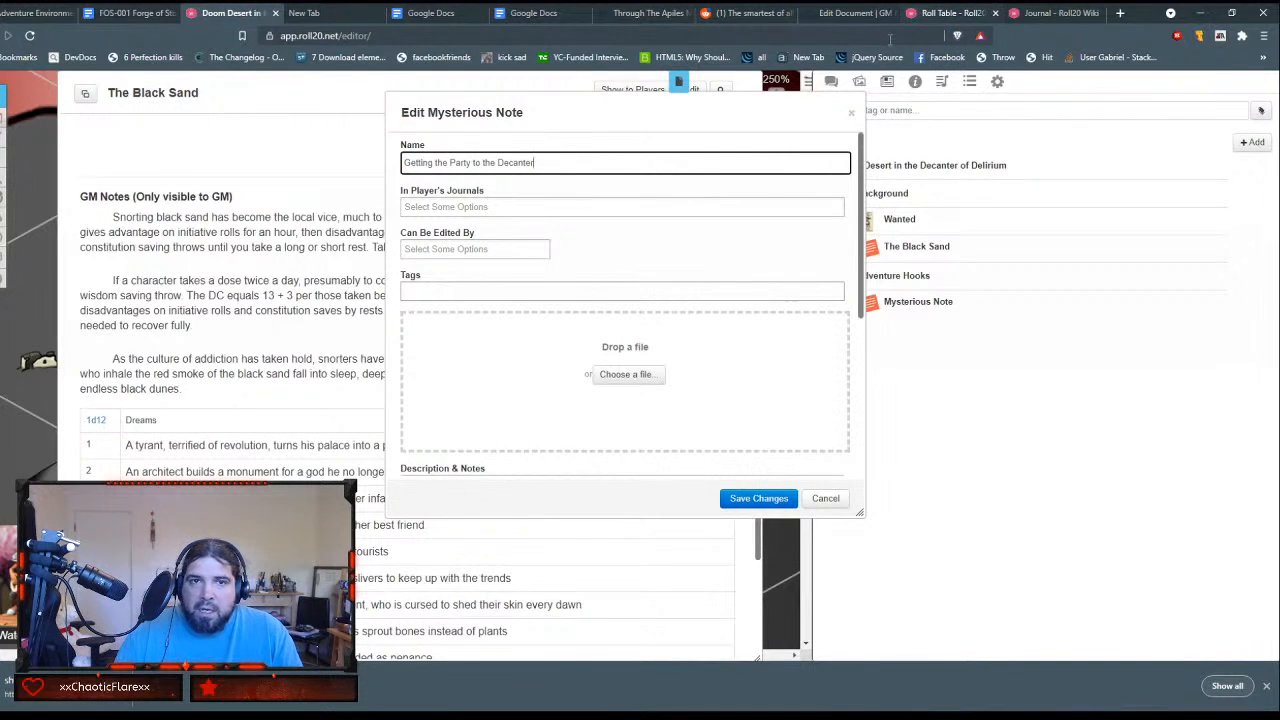
Step: Copy the full adventure hook text beneath Getting the Party to the Decanter in GM Binder into the handout's GM notes
scroll(800, 205, "down", 3)
scroll(813, 204, "down", 2)
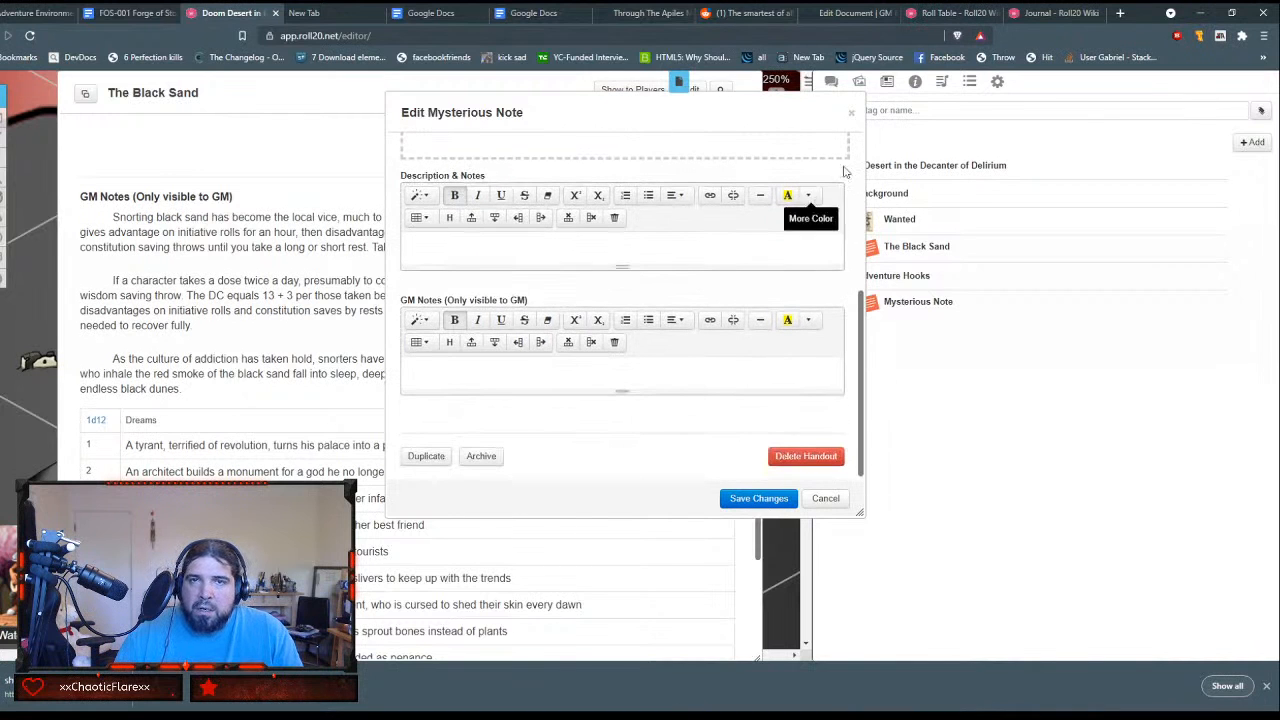
left_click(946, 13)
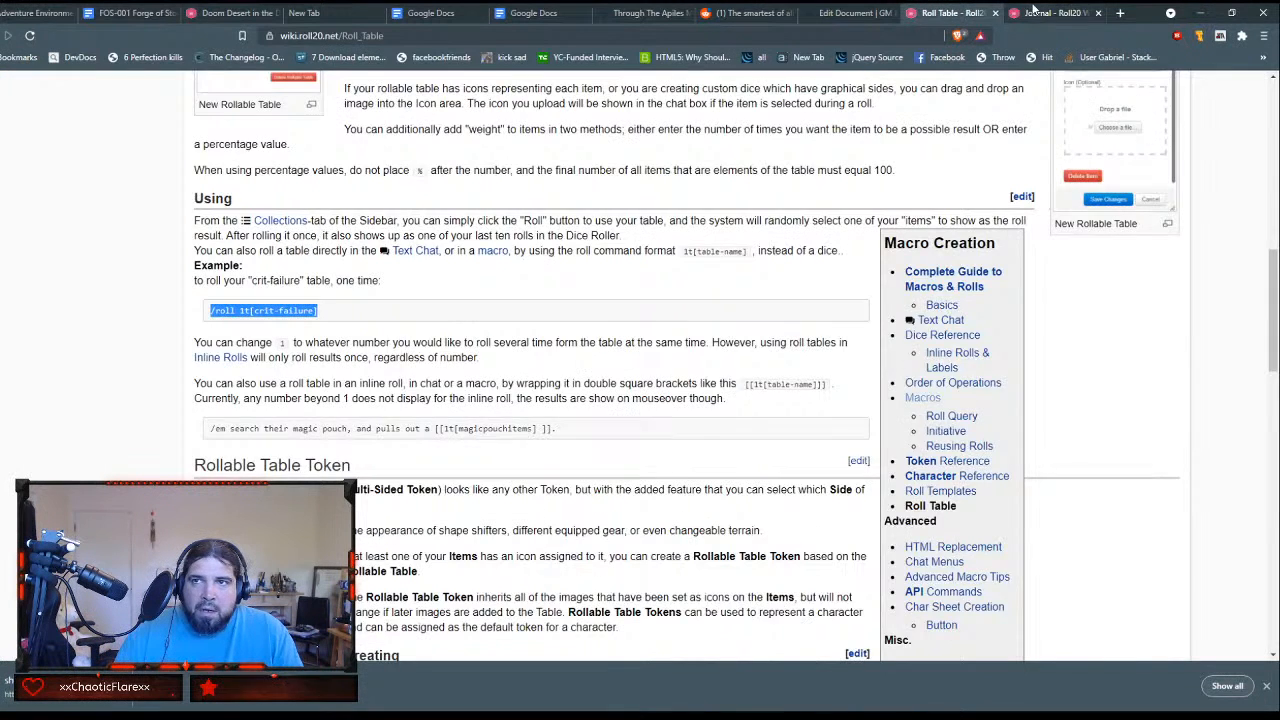
left_click(1036, 12)
left_click(642, 14)
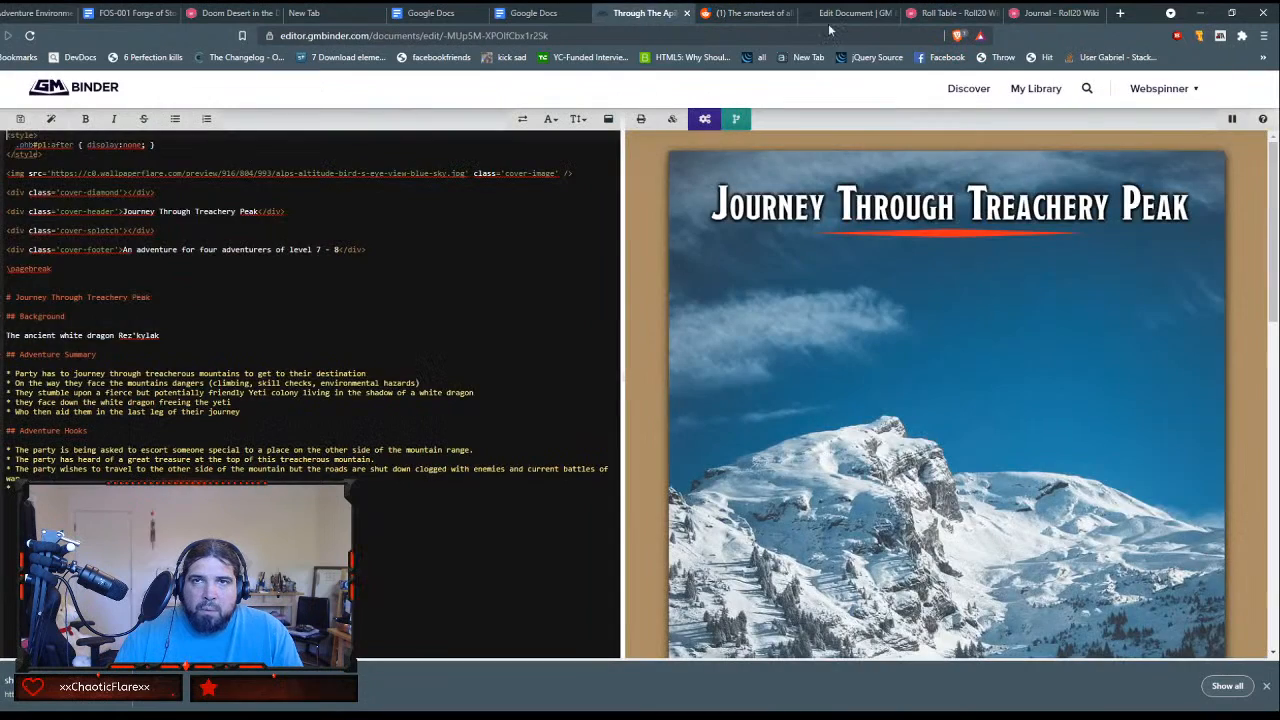
left_click(843, 14)
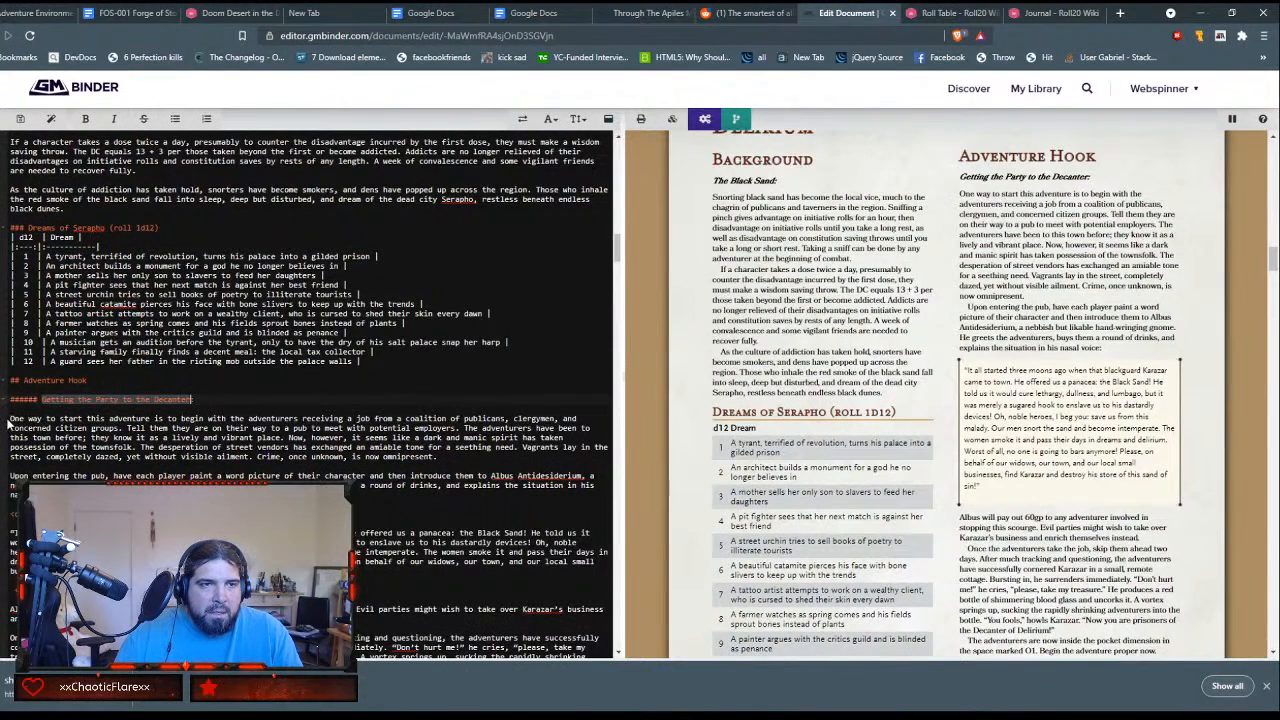
left_click_drag(10, 419, 120, 497)
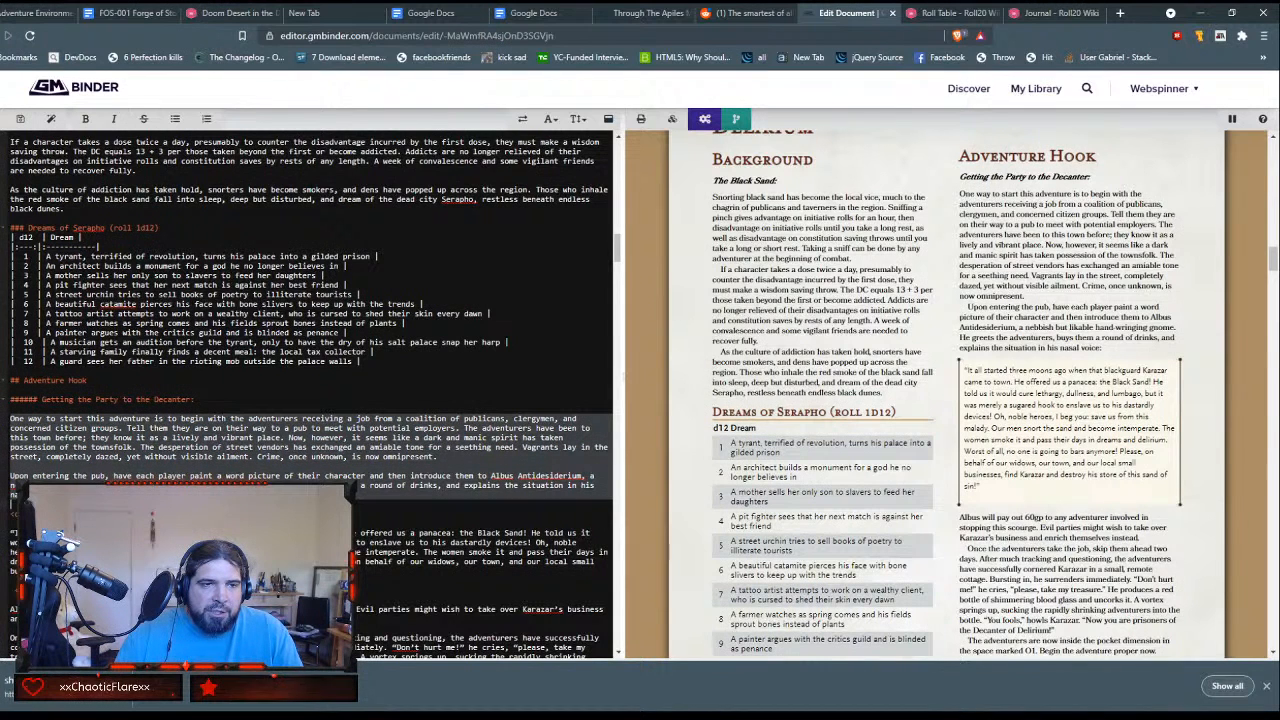
scroll(310, 390, "down", 3)
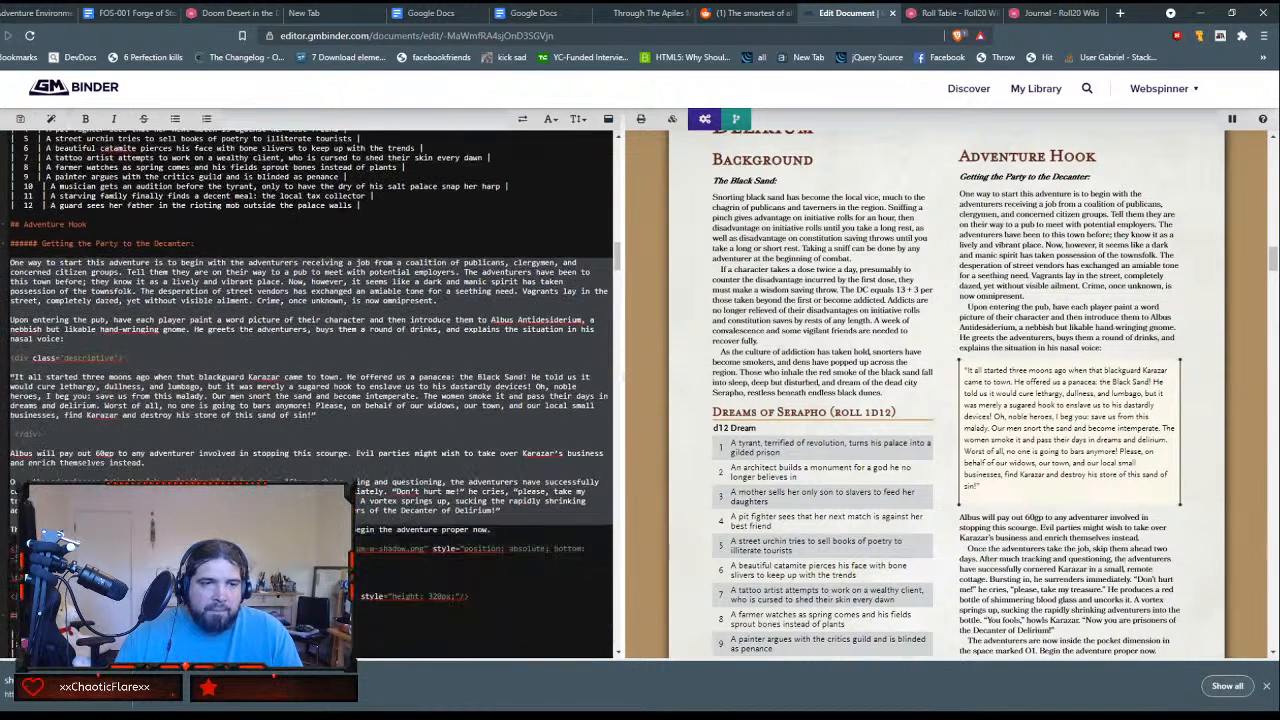
left_click(505, 531)
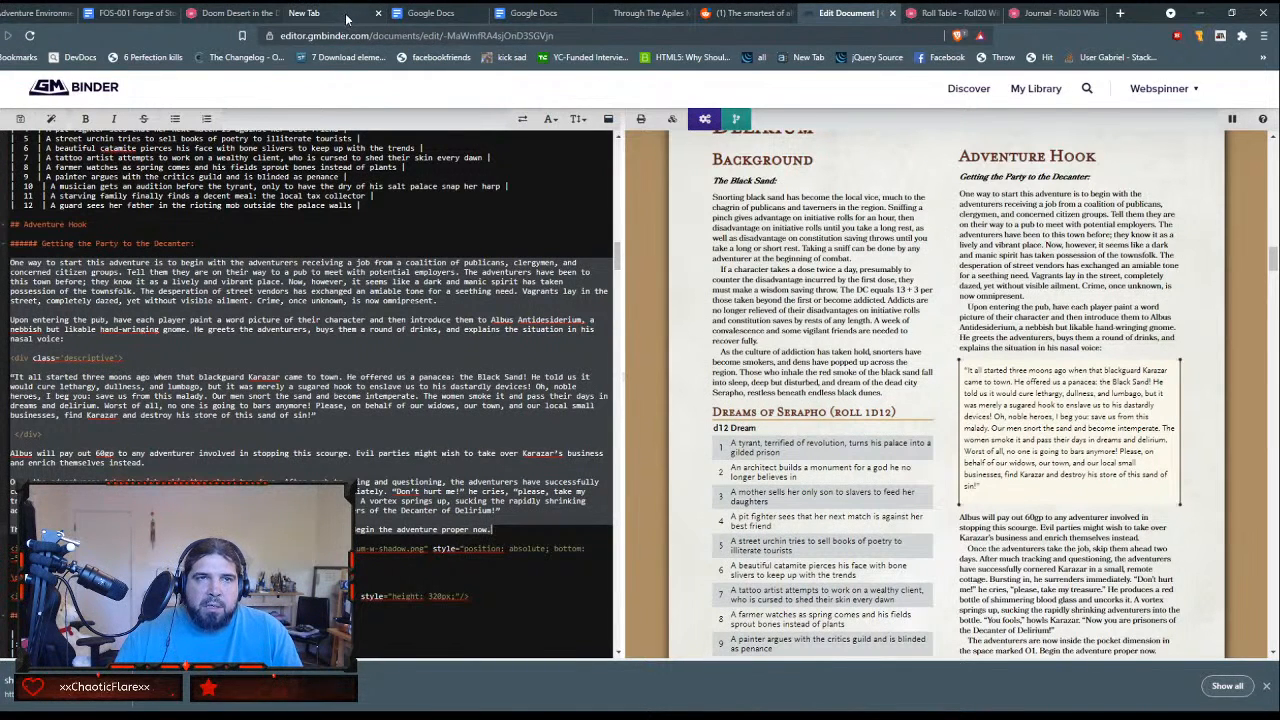
left_click(222, 17)
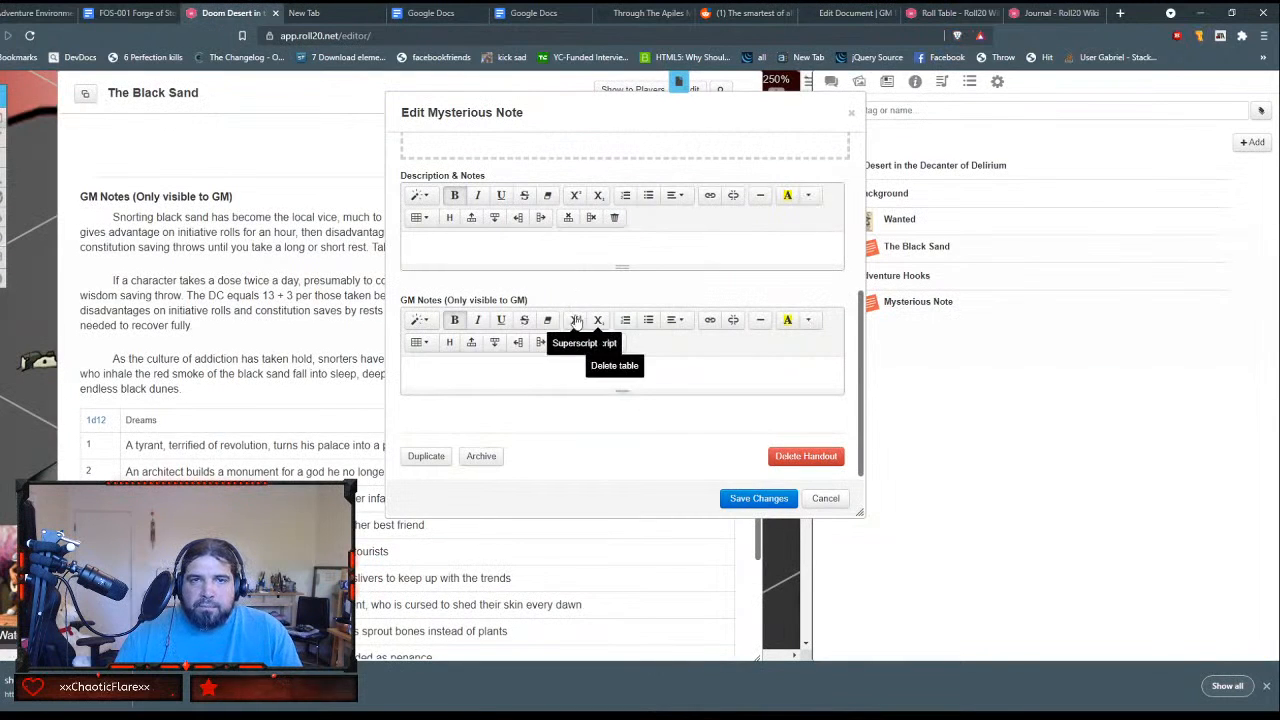
left_click(460, 366)
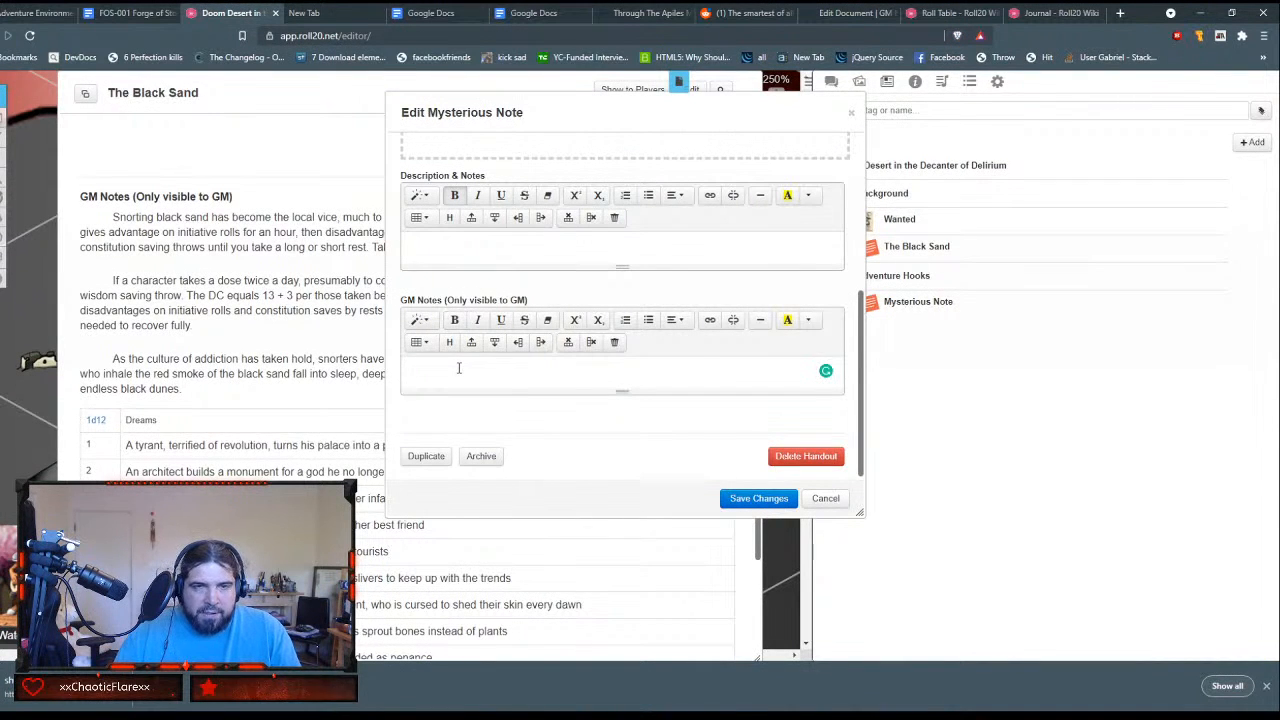
key("ctrl+v")
Step: Remove the opening descriptive div tag and the closing div tag around the quoted speech in the GM notes
scroll(513, 356, "up", 10)
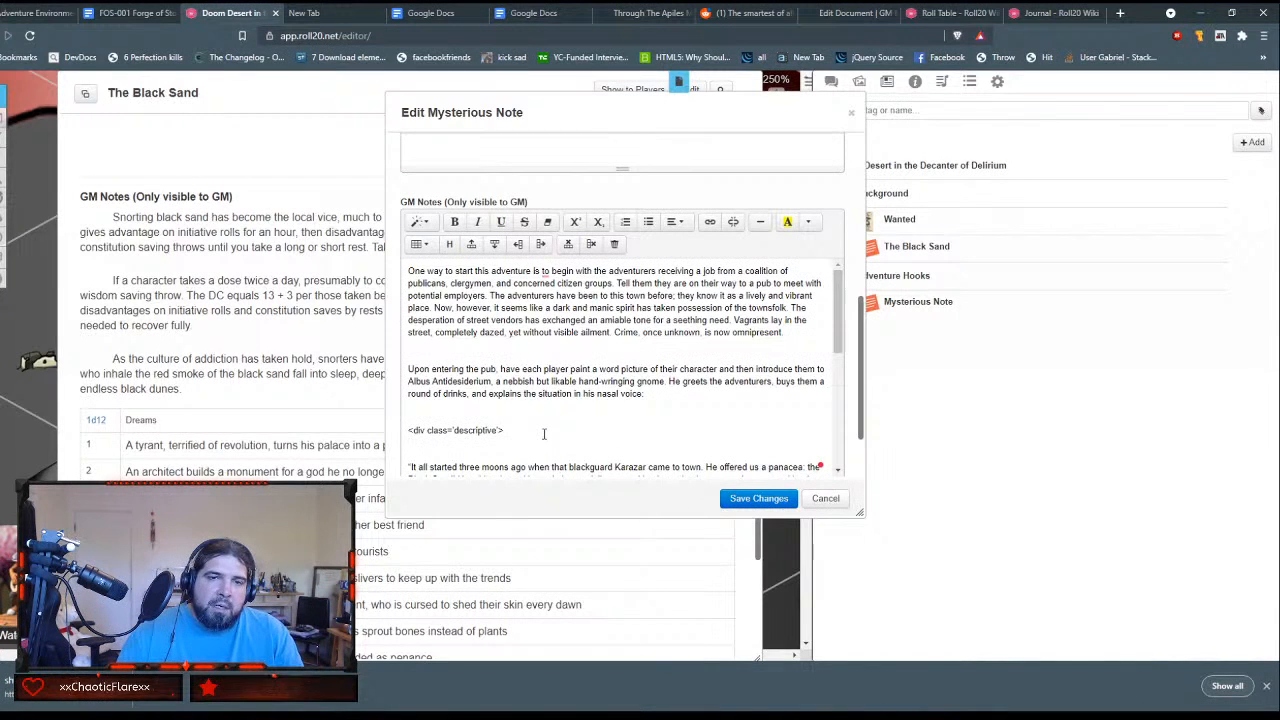
triple_click(544, 432)
key("BackSpace")
key("BackSpace")
key("Return")
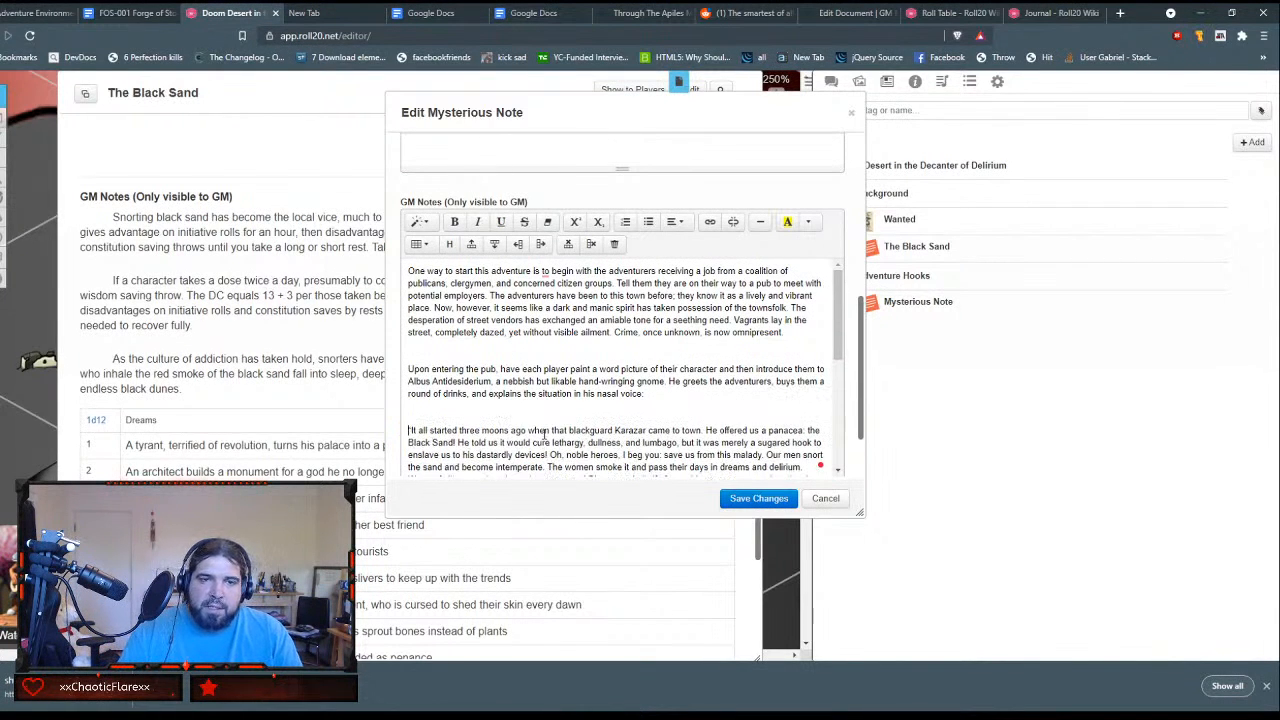
key("Down")
key("Down")
key("Down")
key("Down")
key("Down")
key("Down")
key("Down")
key("Down")
key("Down")
key("Down")
key("Down")
key("Down")
key("Down")
key("Down")
key("Down")
key("Down")
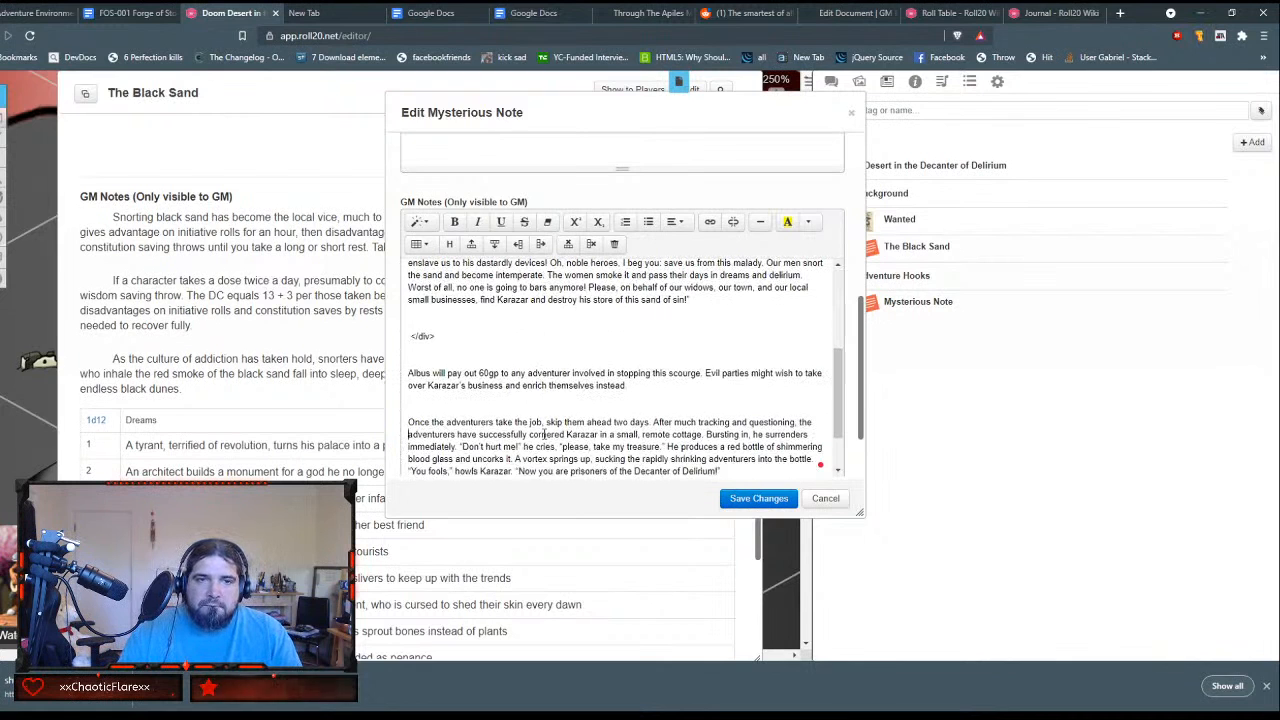
key("Up")
key("Up")
key("Up")
key("Up")
key("shift+Down")
key("BackSpace")
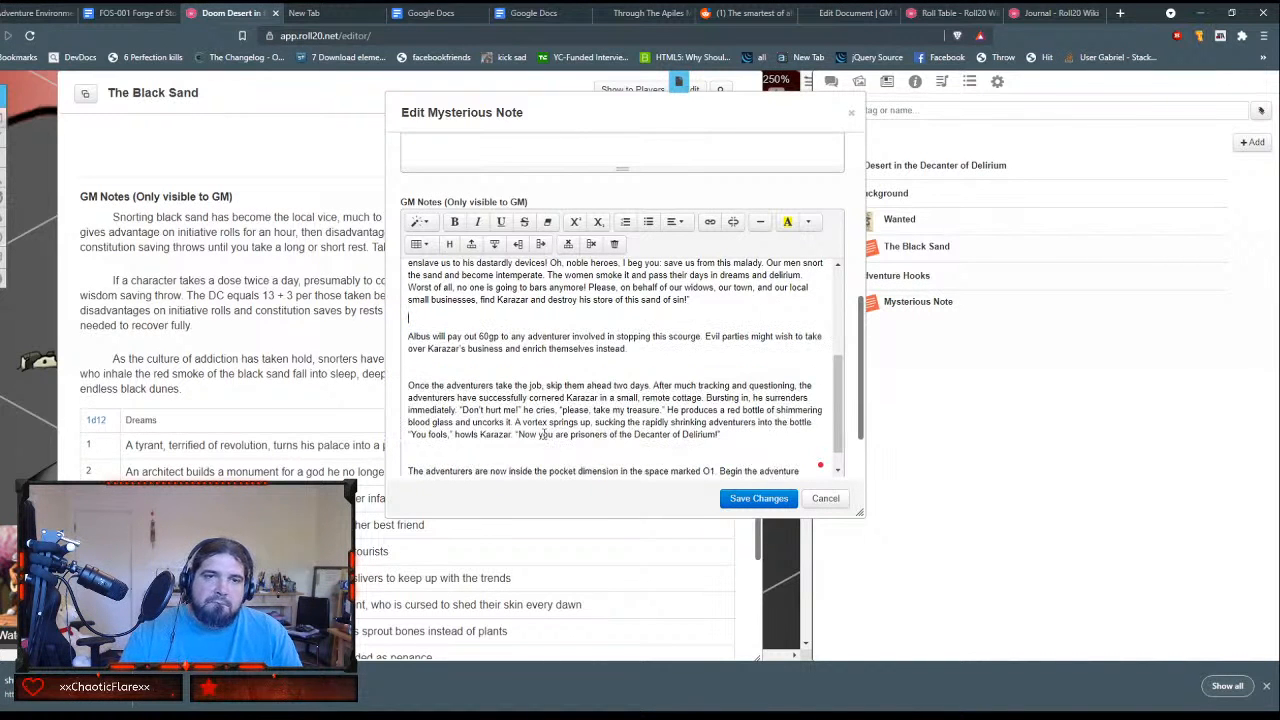
Step: Dismiss the Grammarly comma suggestion in the first sentence of the GM notes
scroll(556, 436, "up", 2)
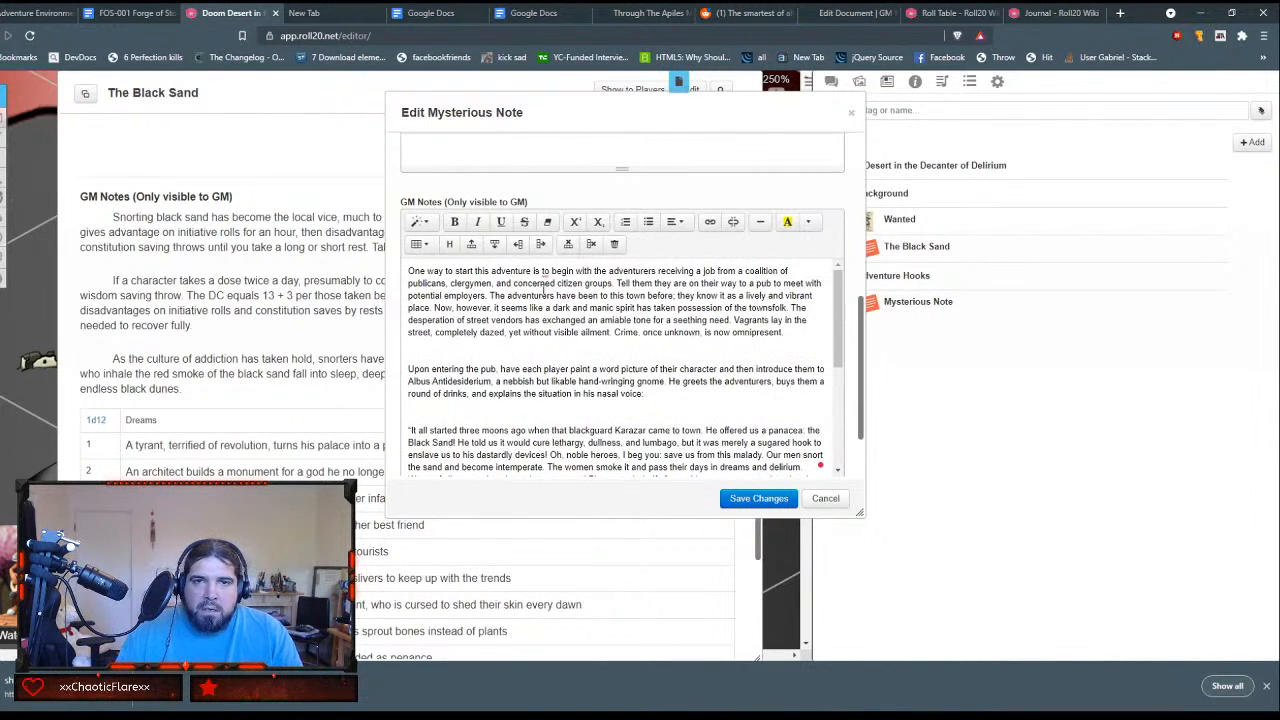
mouse_move(545, 273)
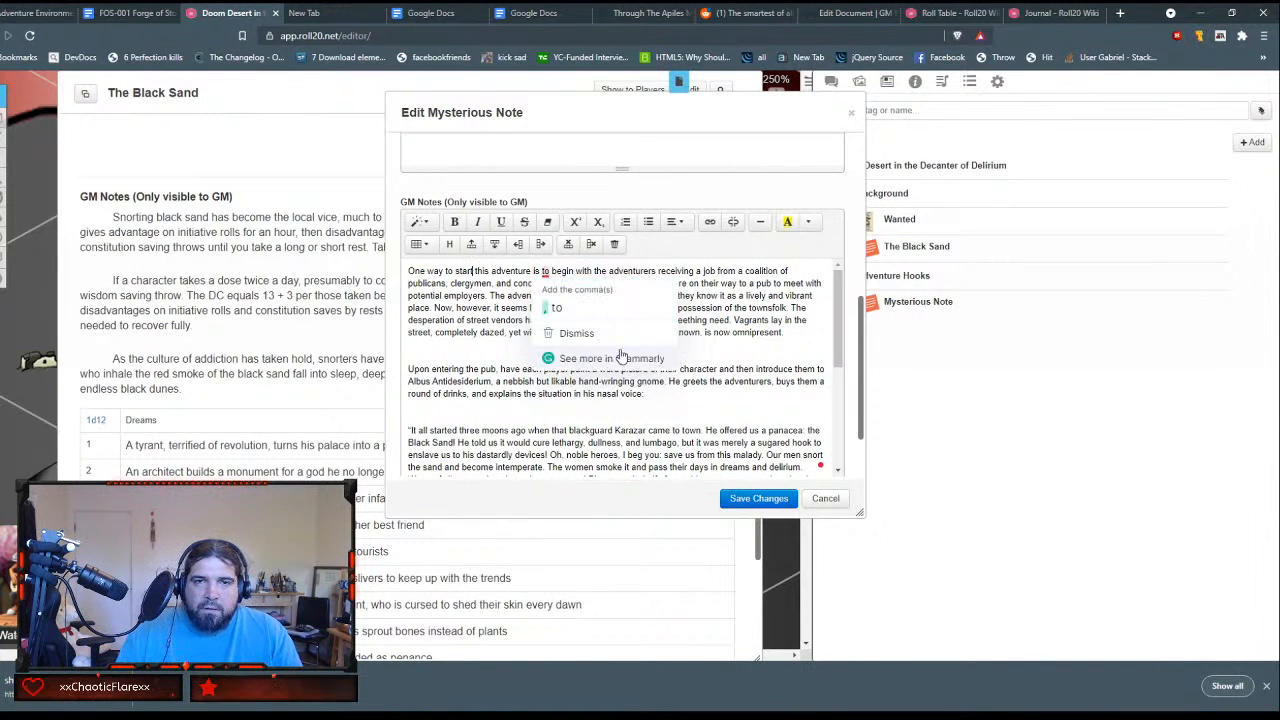
left_click(602, 332)
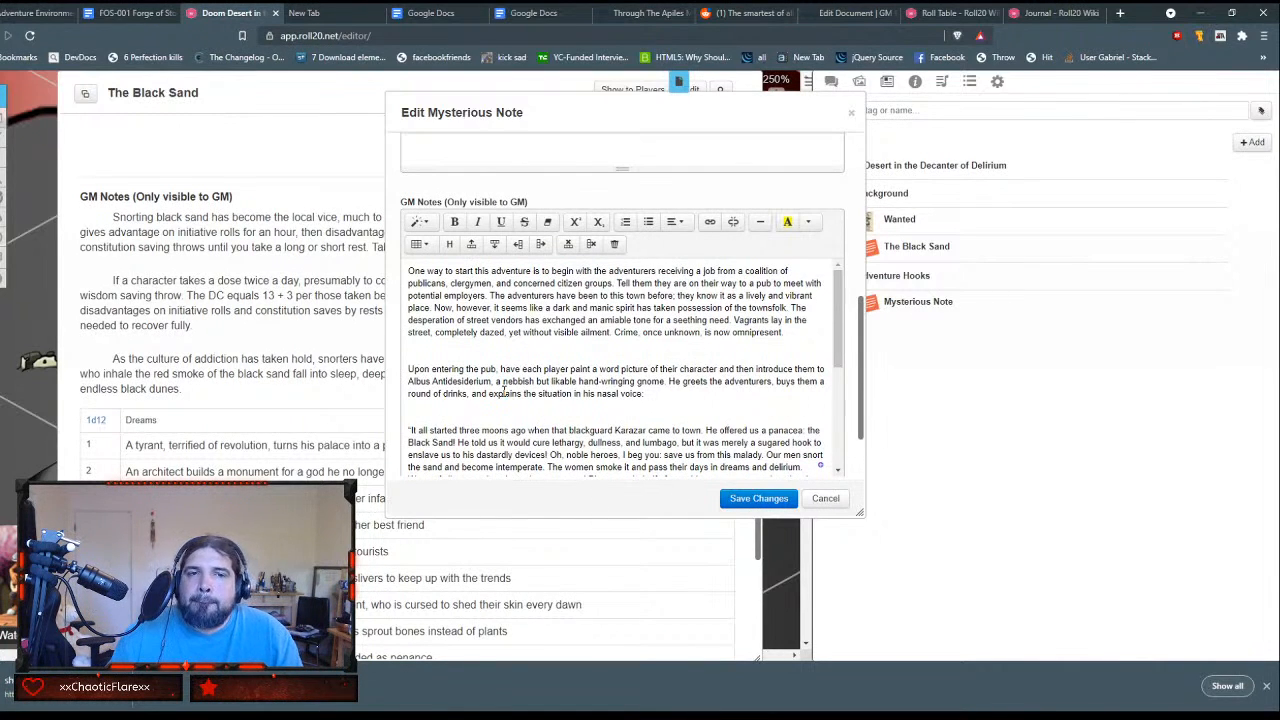
Step: Proofread the adventure hook text in the GM notes, save the handout and look over the saved version
scroll(619, 320, "down", 3)
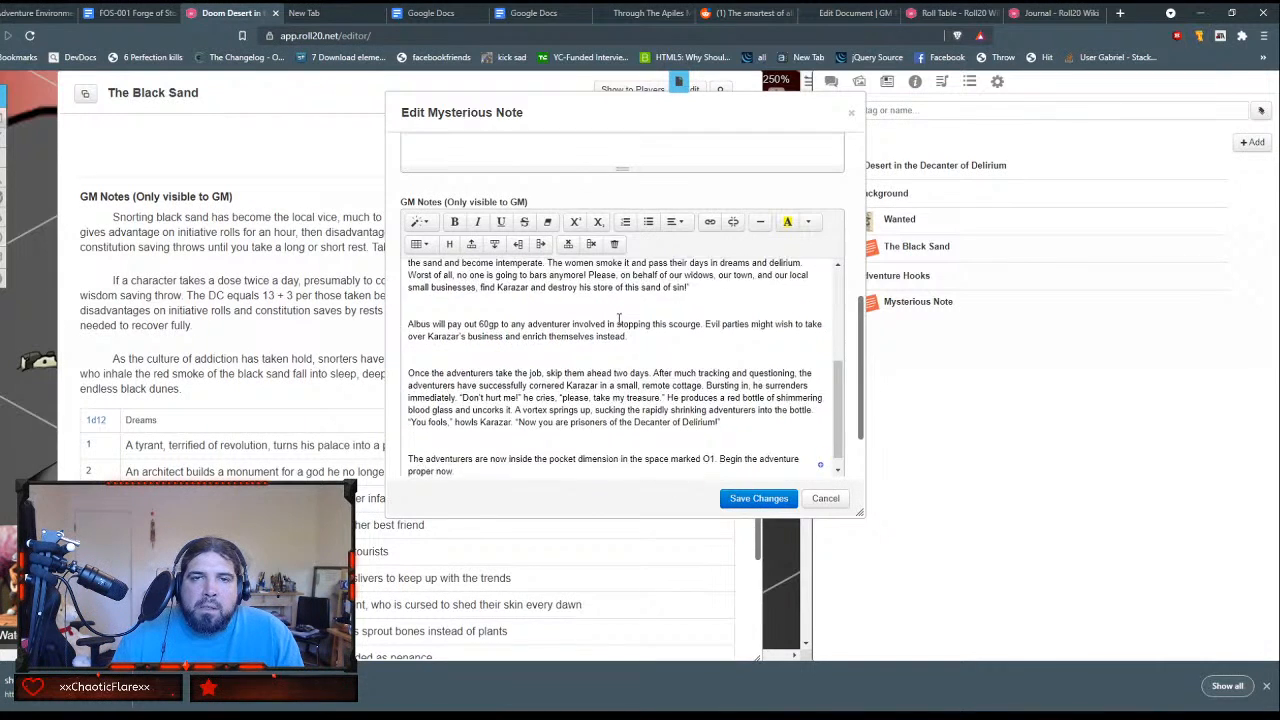
scroll(619, 320, "up", 3)
scroll(659, 323, "up", 2)
scroll(659, 323, "down", 2)
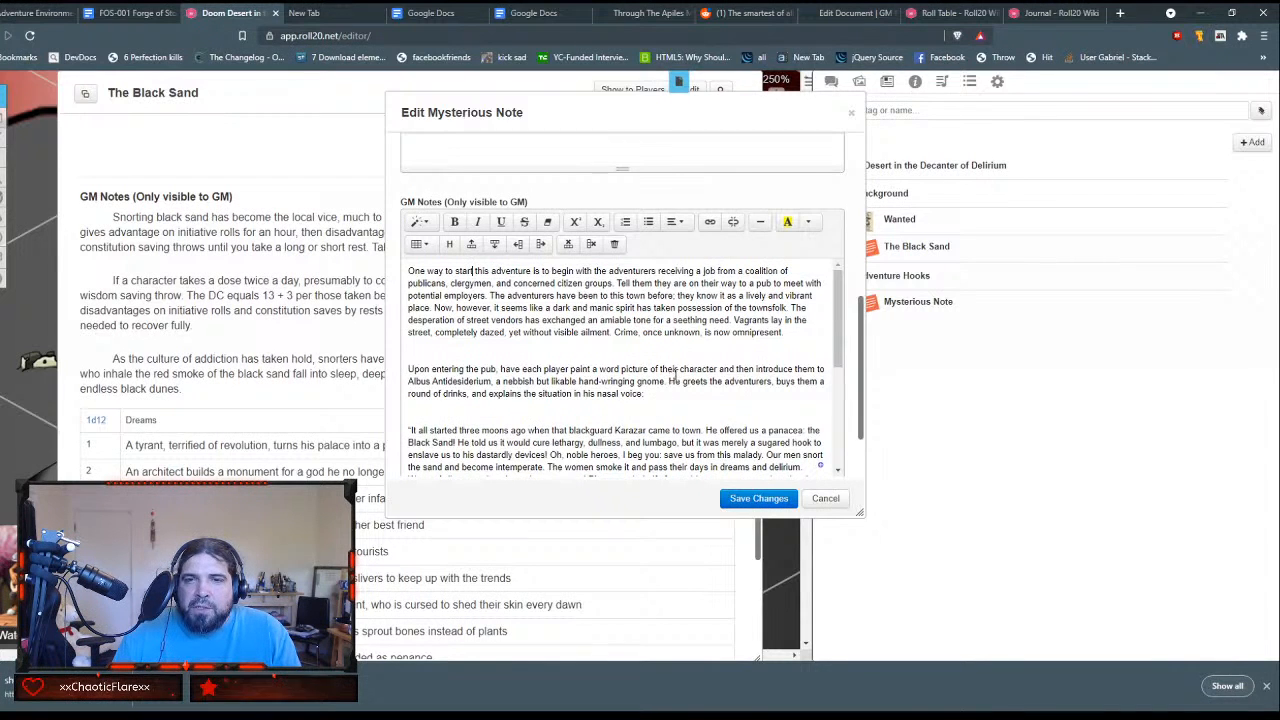
scroll(698, 351, "down", 2)
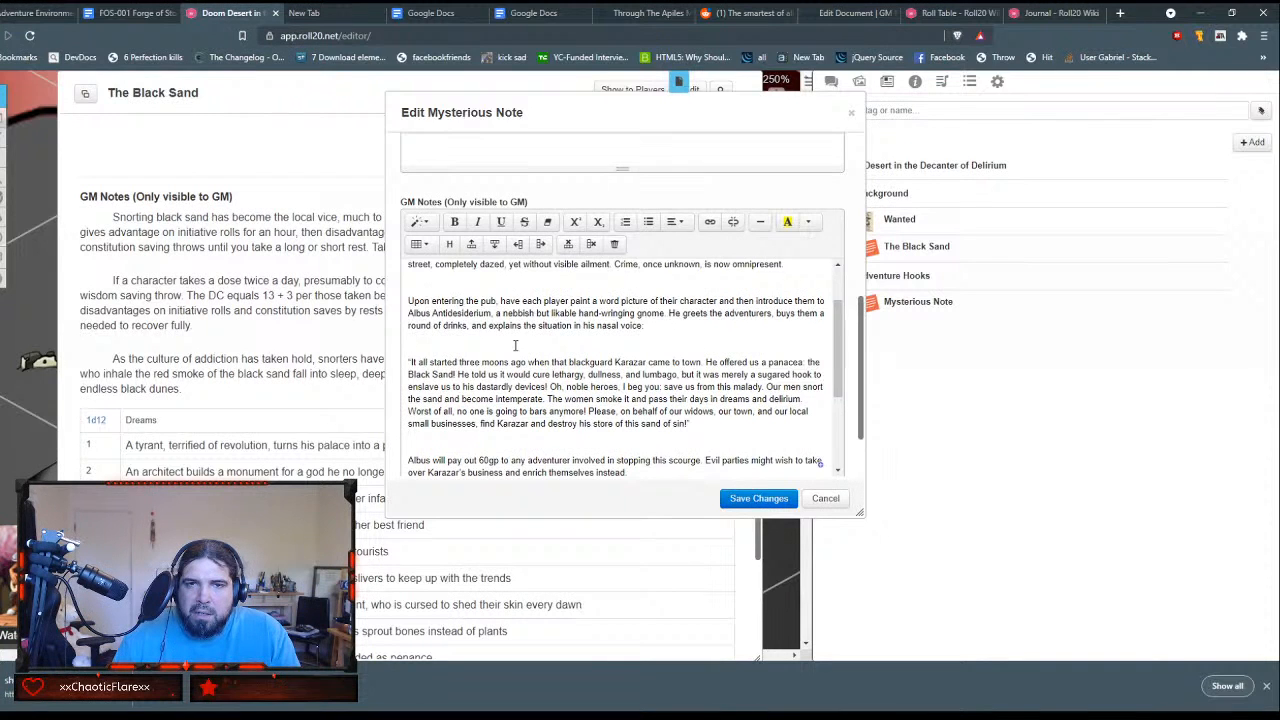
scroll(515, 345, "down", 4)
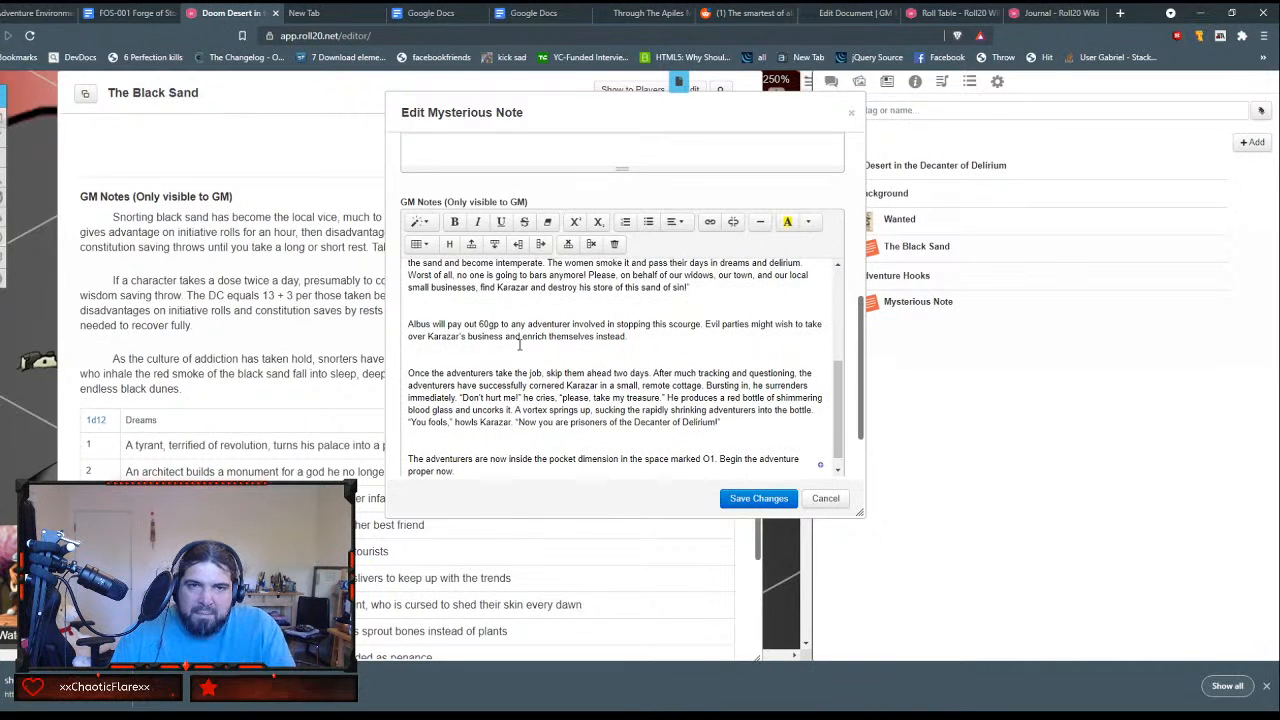
scroll(522, 343, "down", 1)
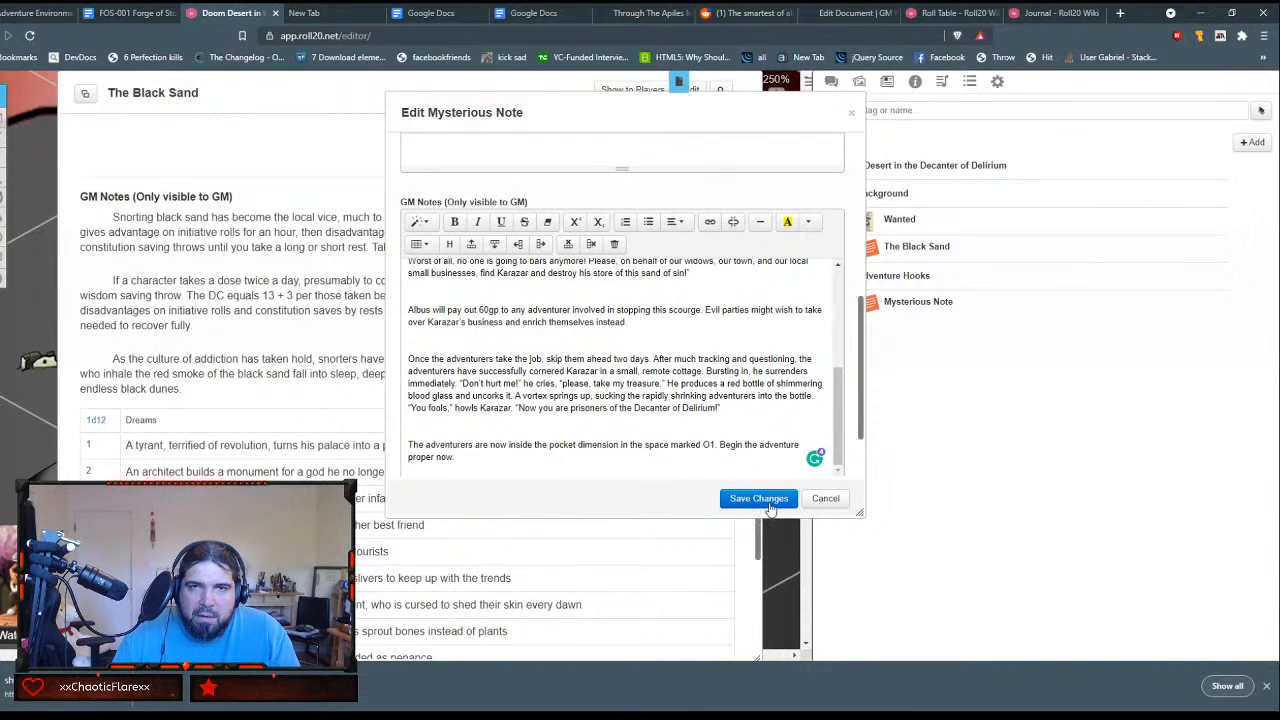
scroll(700, 437, "up", 6)
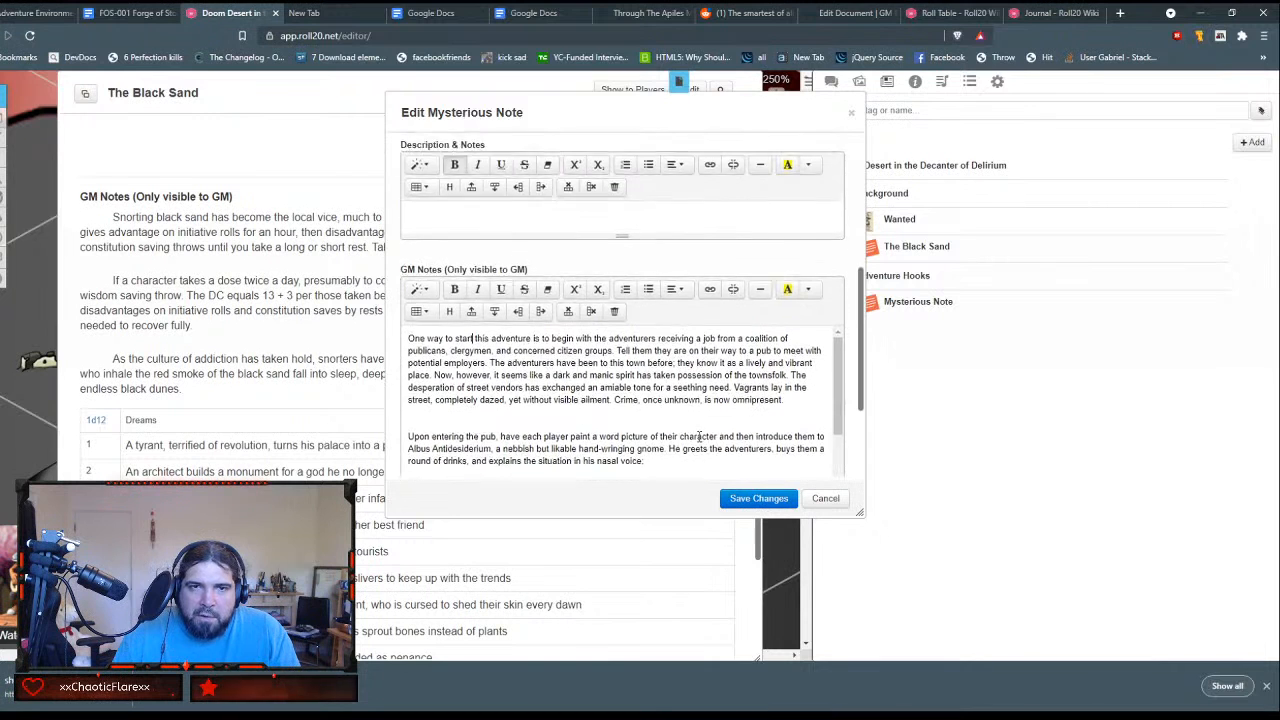
scroll(700, 437, "down", 10)
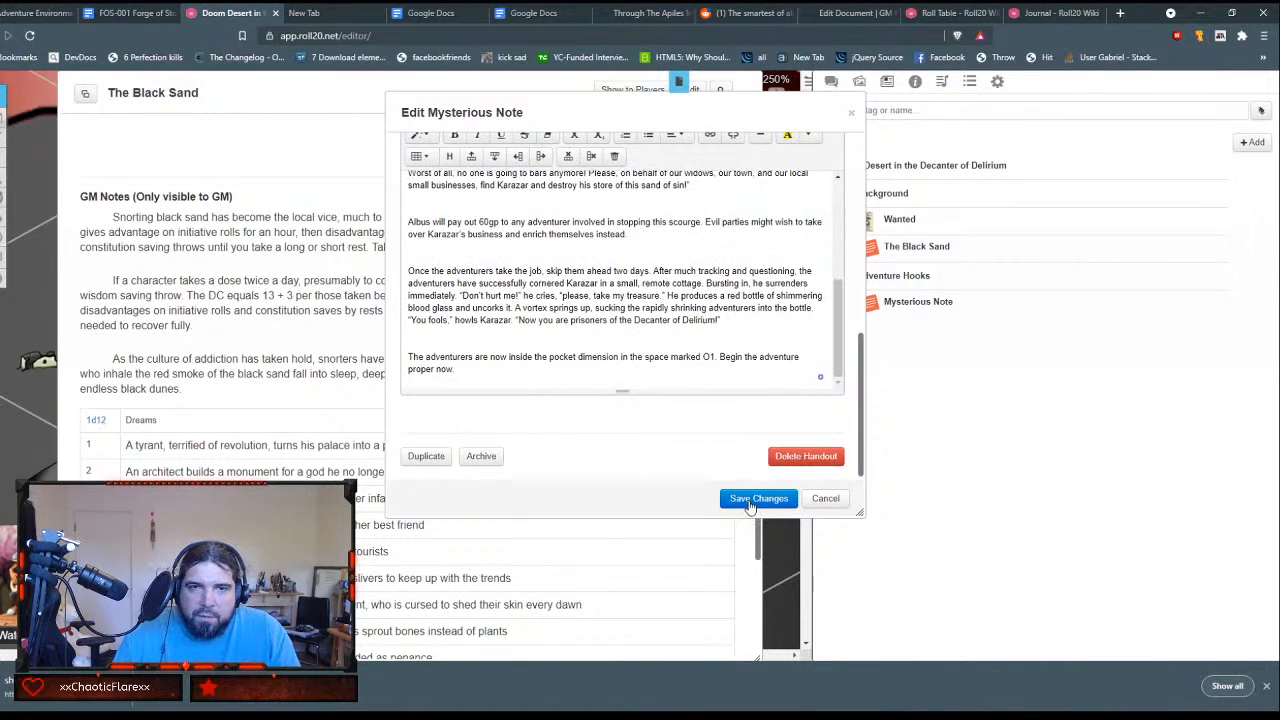
left_click(752, 499)
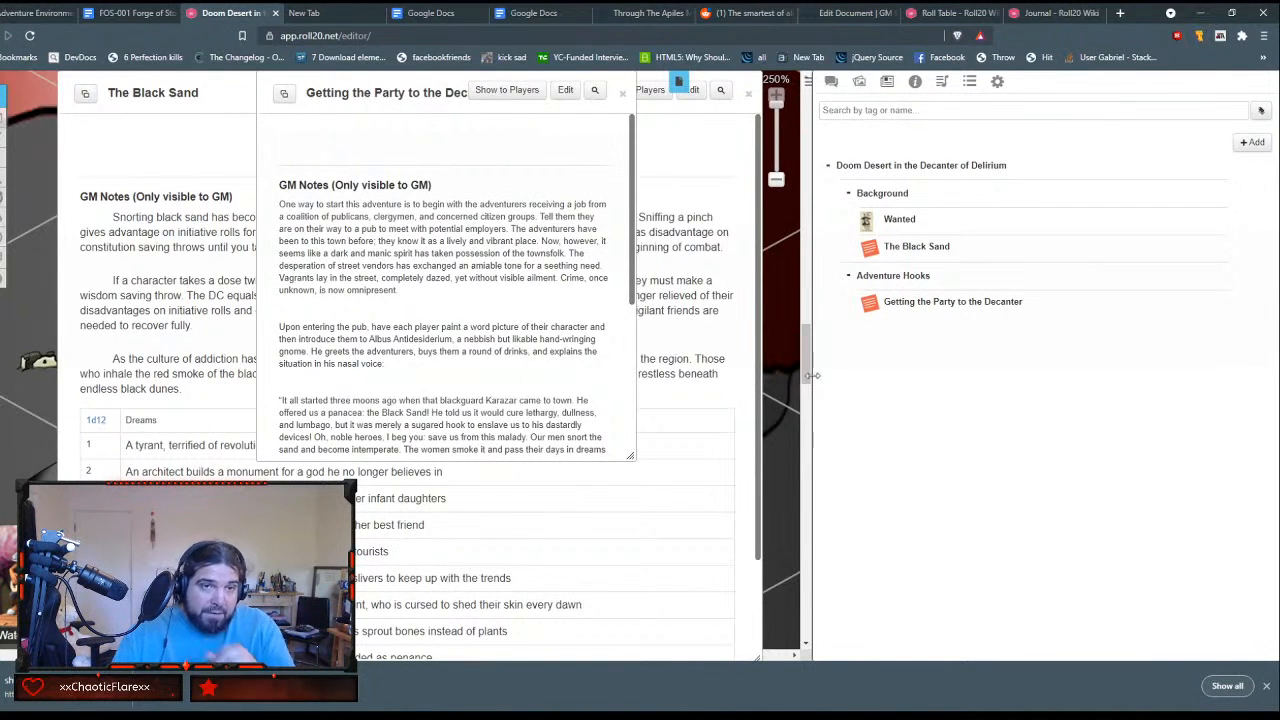
scroll(548, 388, "down", 5)
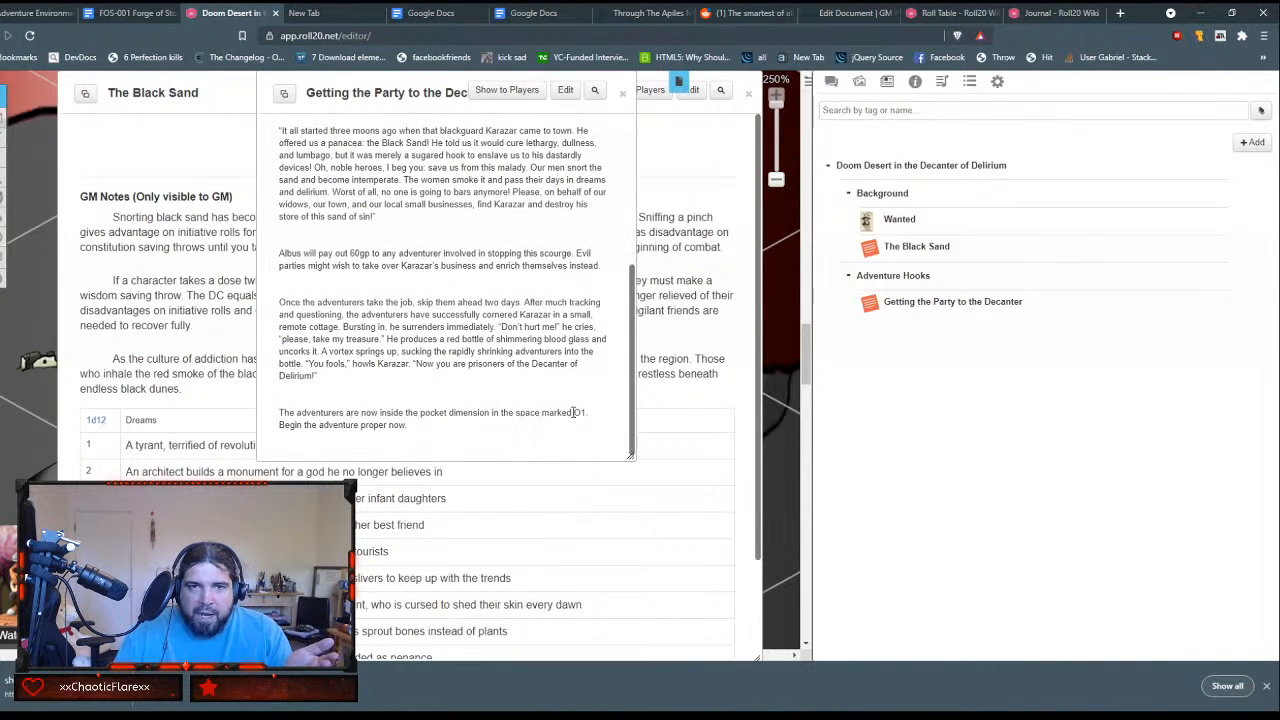
Step: Look over the end of the Getting the Party to the Decanter and The Black Sand handouts and close both
left_click_drag(586, 412, 573, 412)
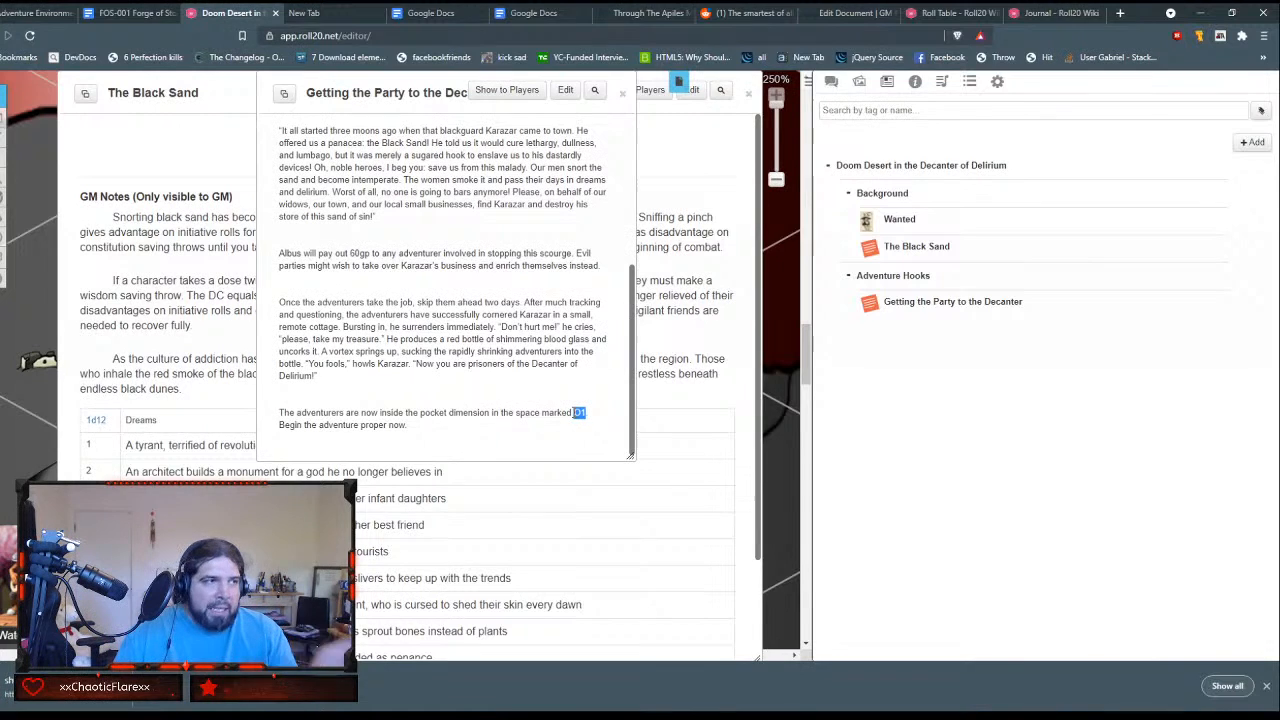
left_click(623, 93)
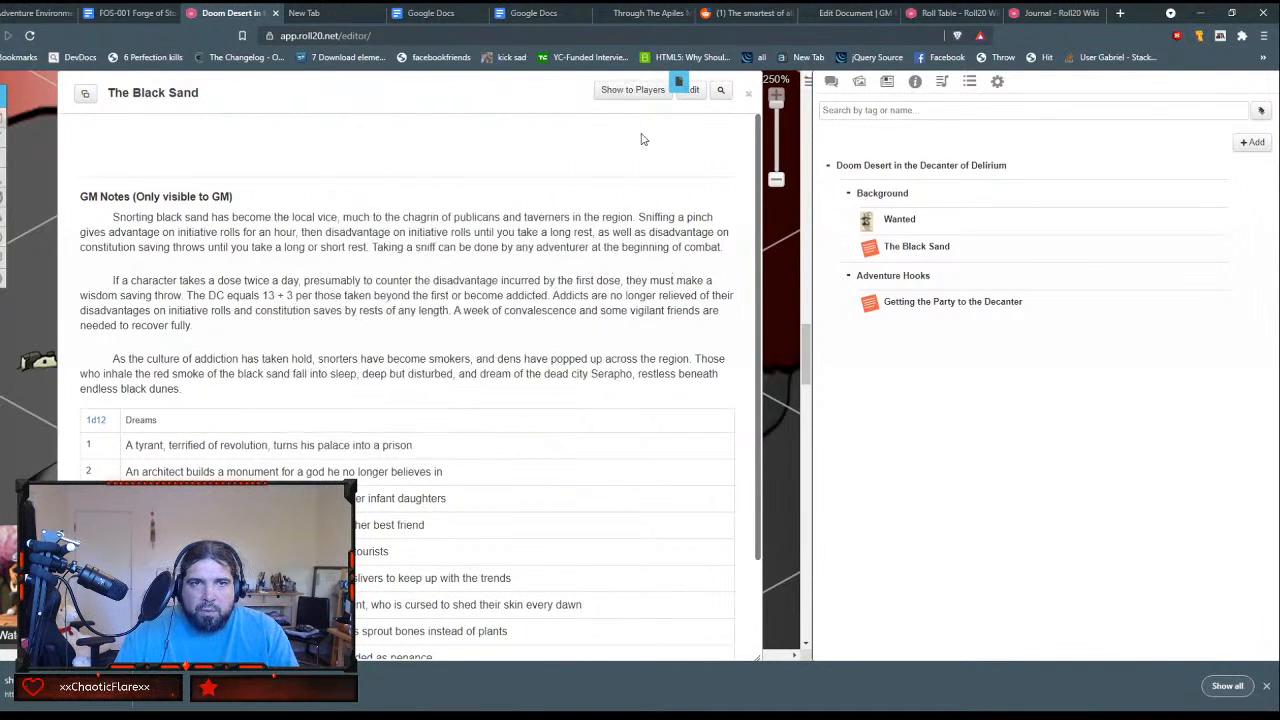
scroll(603, 197, "down", 2)
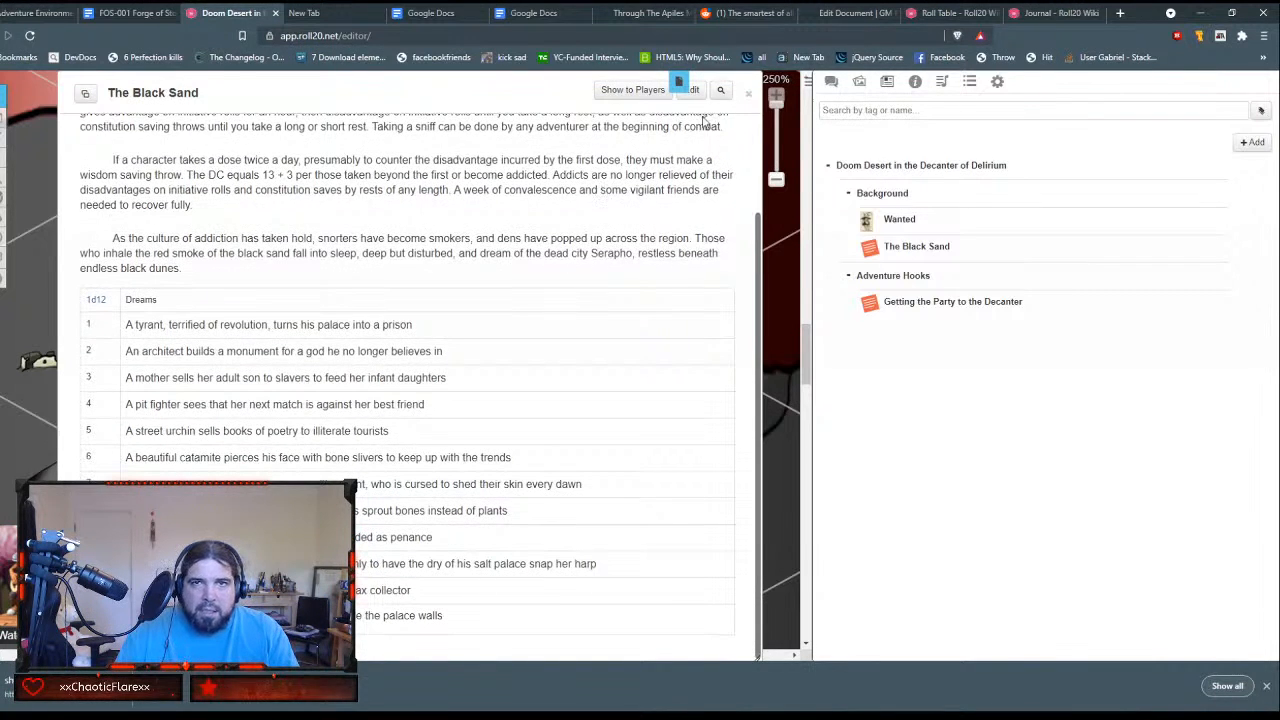
left_click(748, 93)
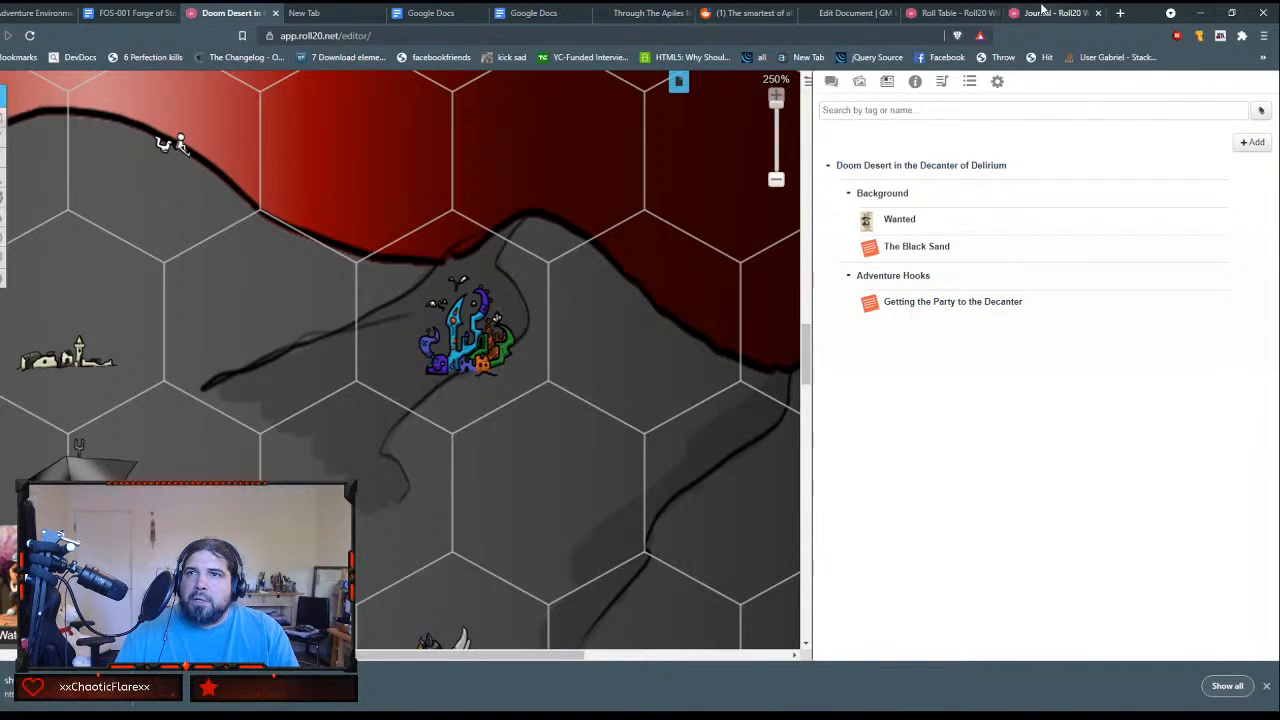
Step: Check the GM Binder document for the section that follows the adventure hook, and return to the Roll20 journal
left_click(850, 12)
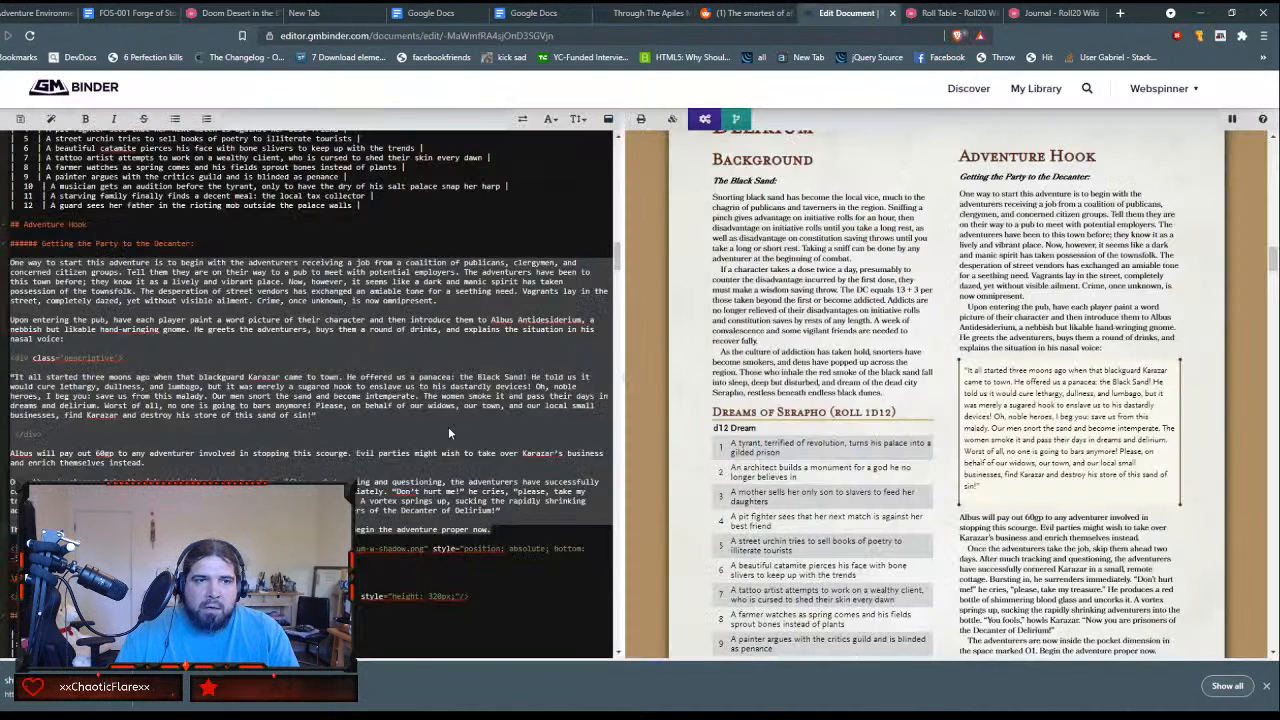
scroll(448, 432, "down", 3)
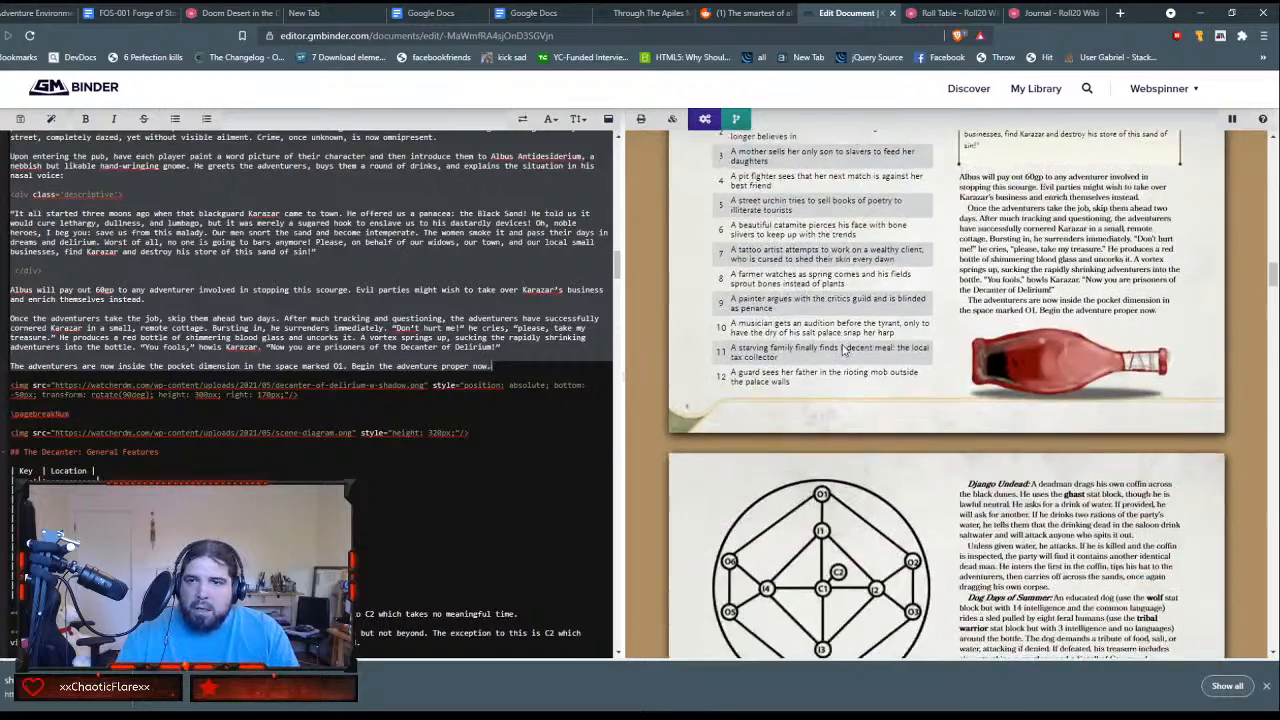
scroll(842, 349, "down", 5)
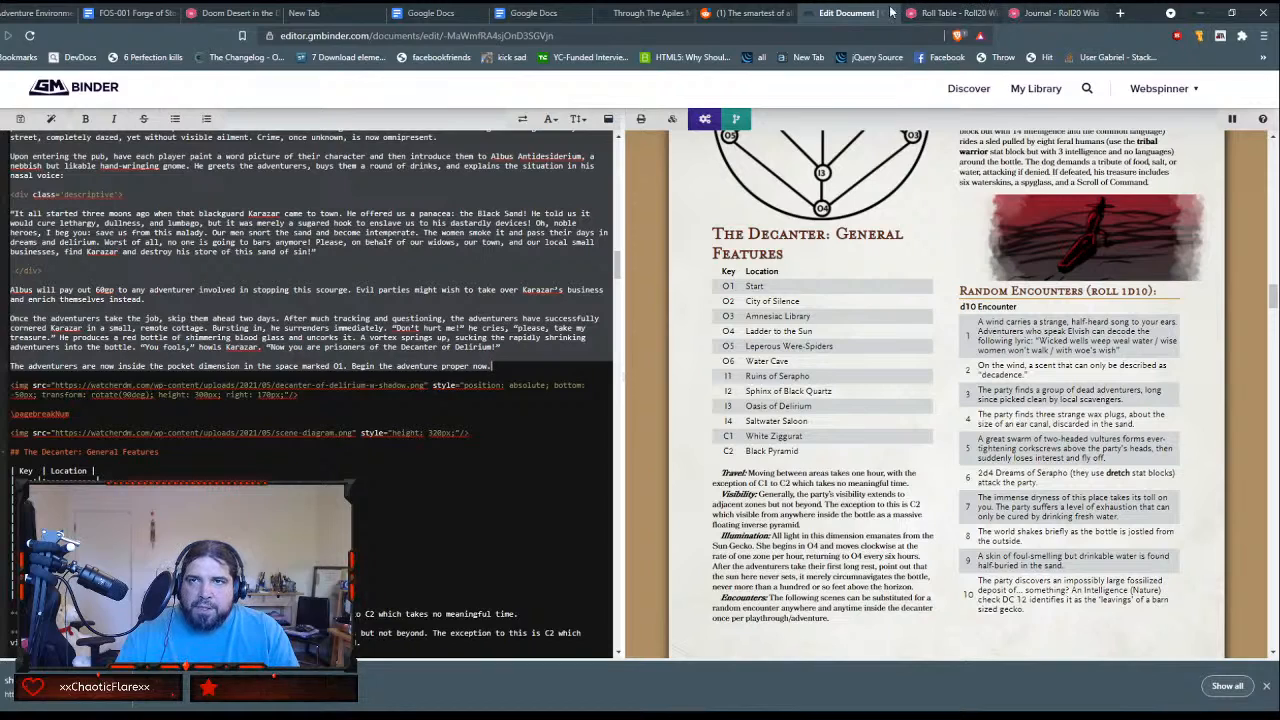
left_click(950, 13)
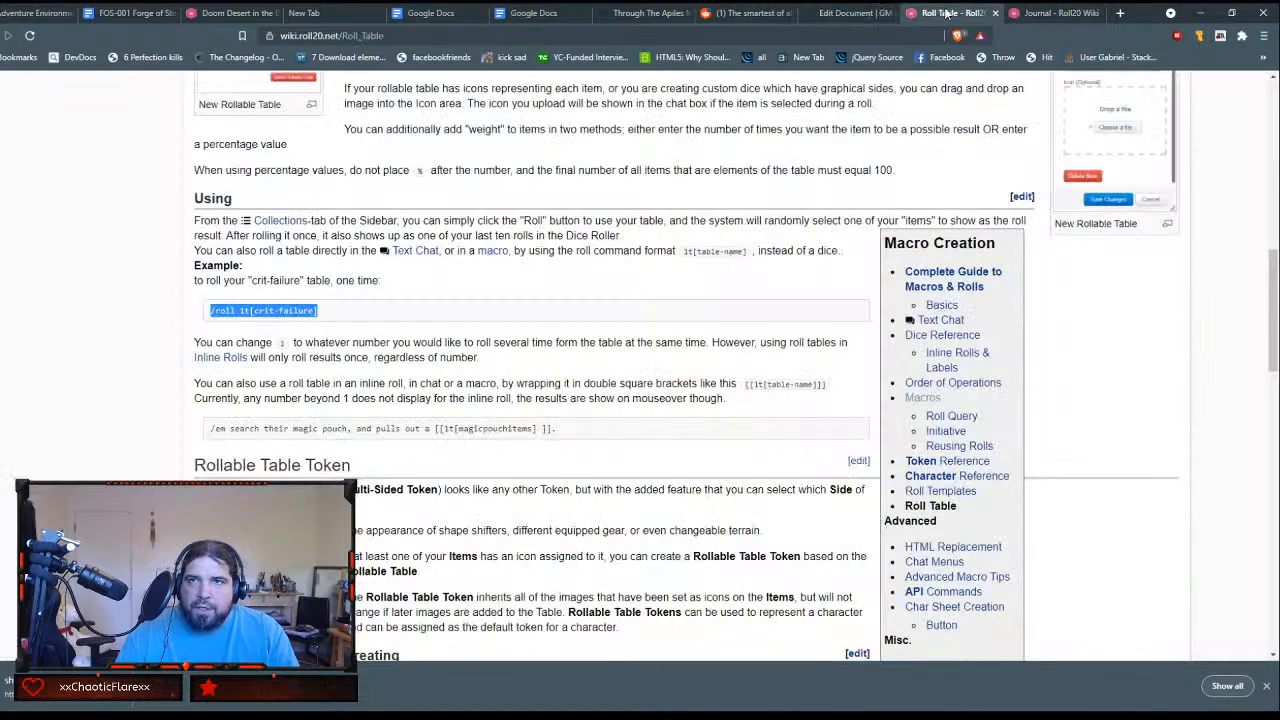
left_click(852, 13)
left_click(232, 13)
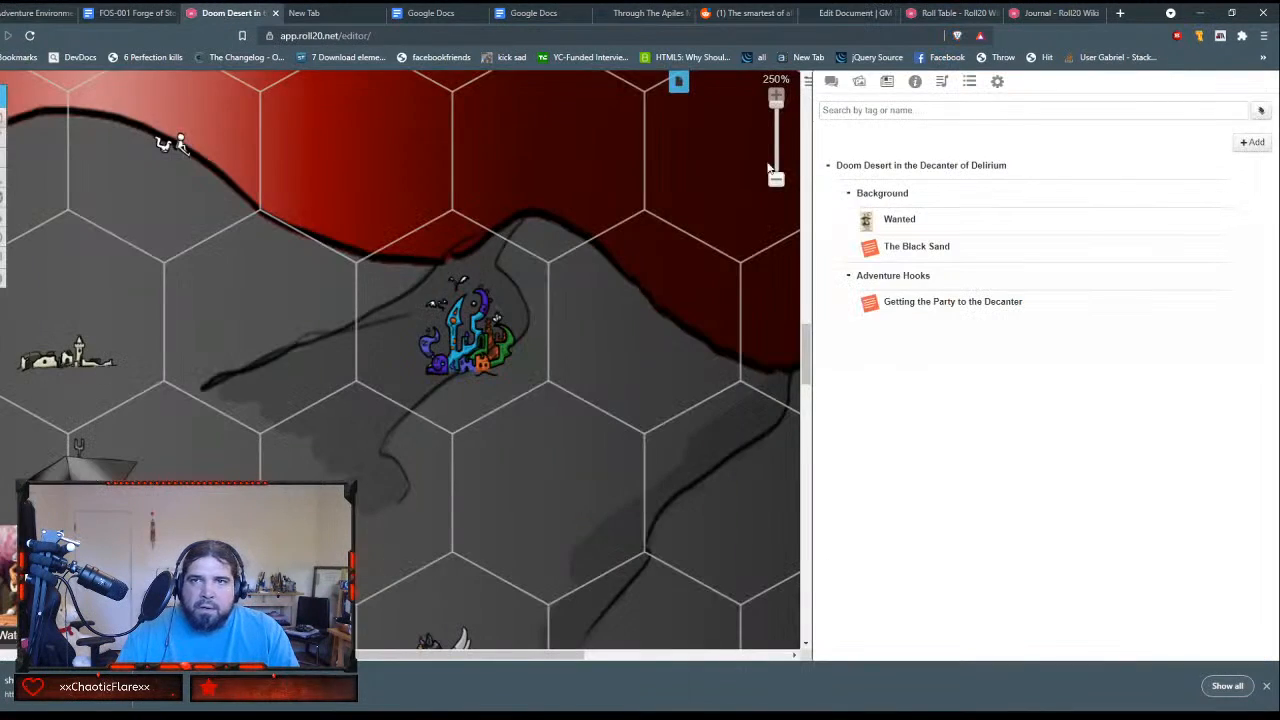
Step: Create a folder named The Decanter of Delirium and nest it beneath Adventure Hooks inside the Doom Desert in the Decanter of Delirium folder
left_click(1252, 143)
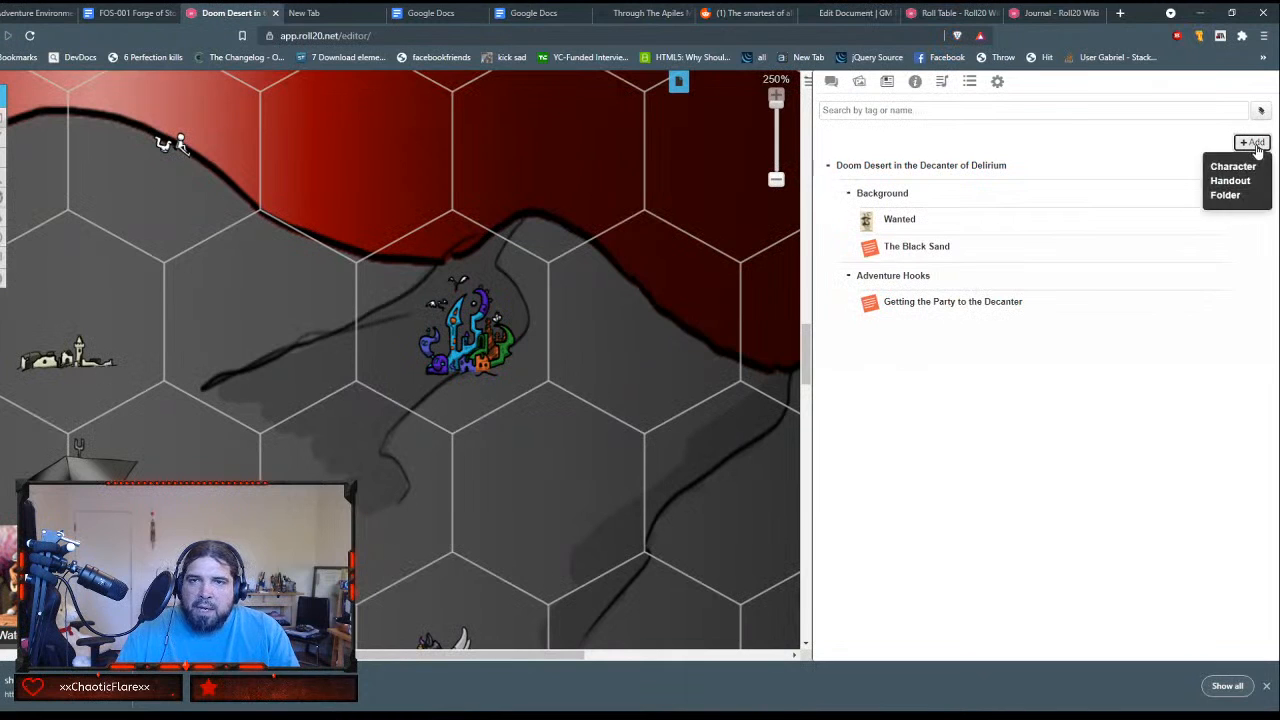
left_click(1224, 195)
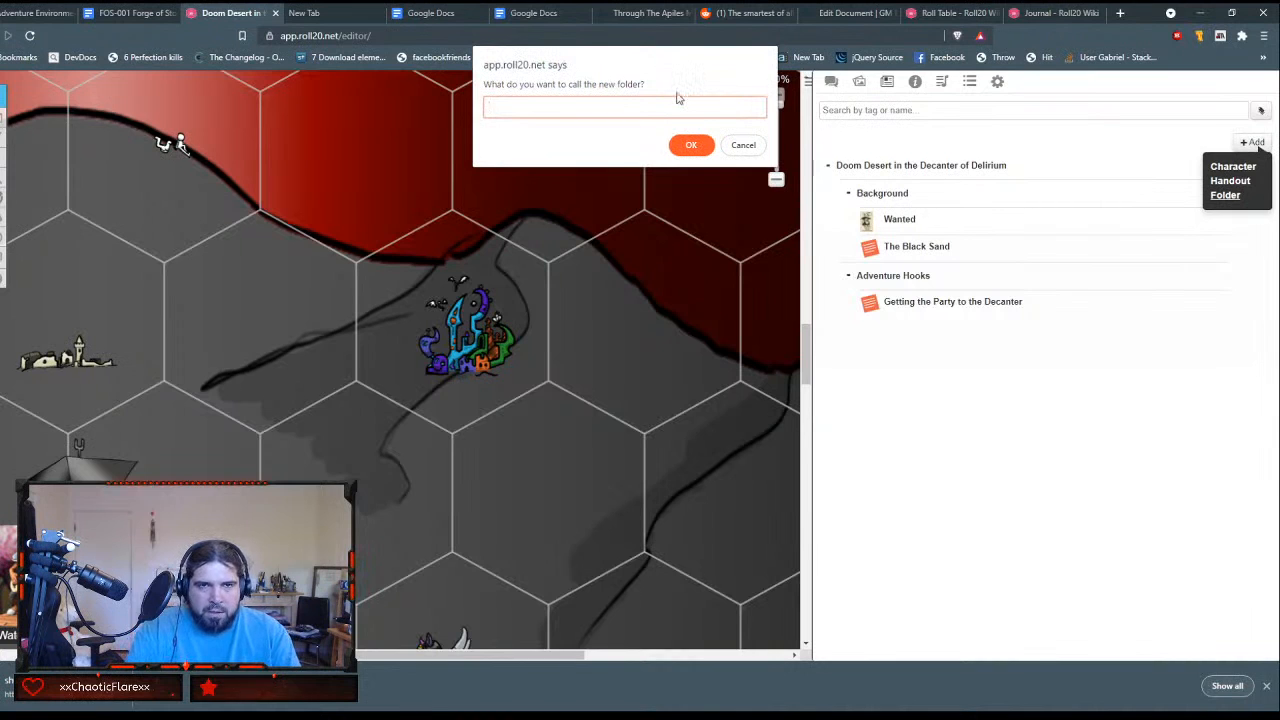
type("The Decante")
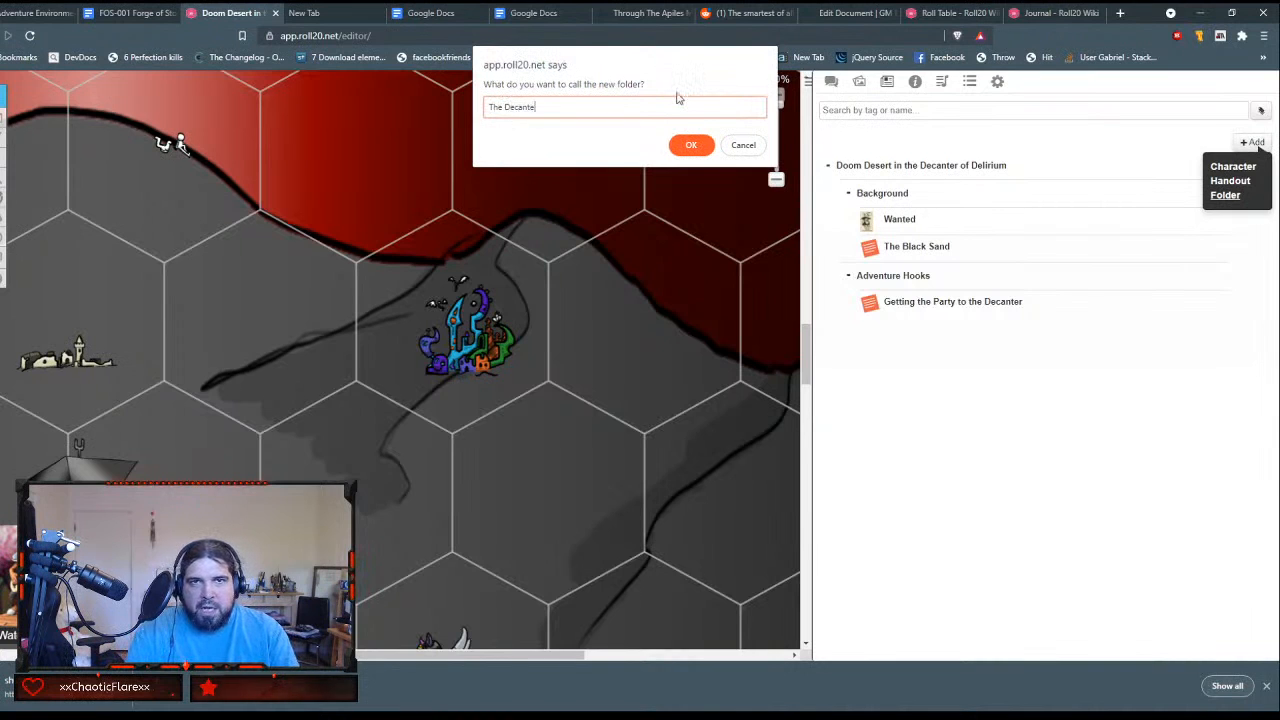
type("r of Delirium")
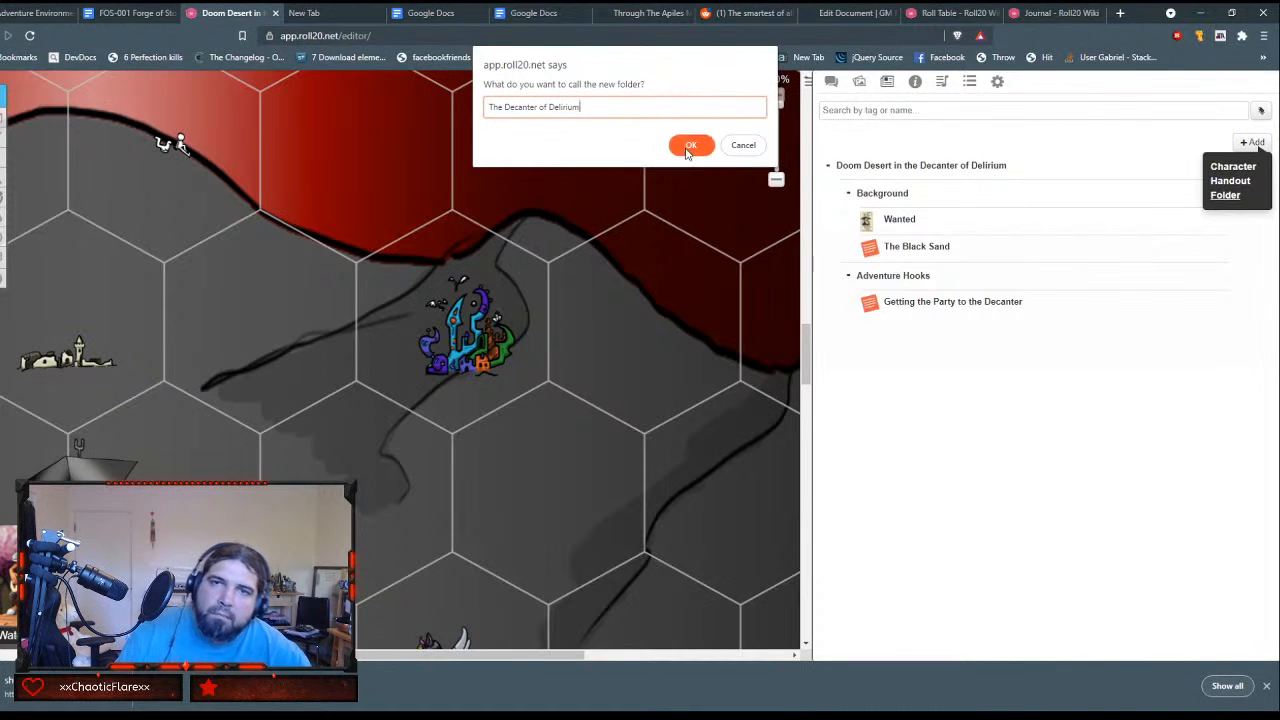
left_click(687, 147)
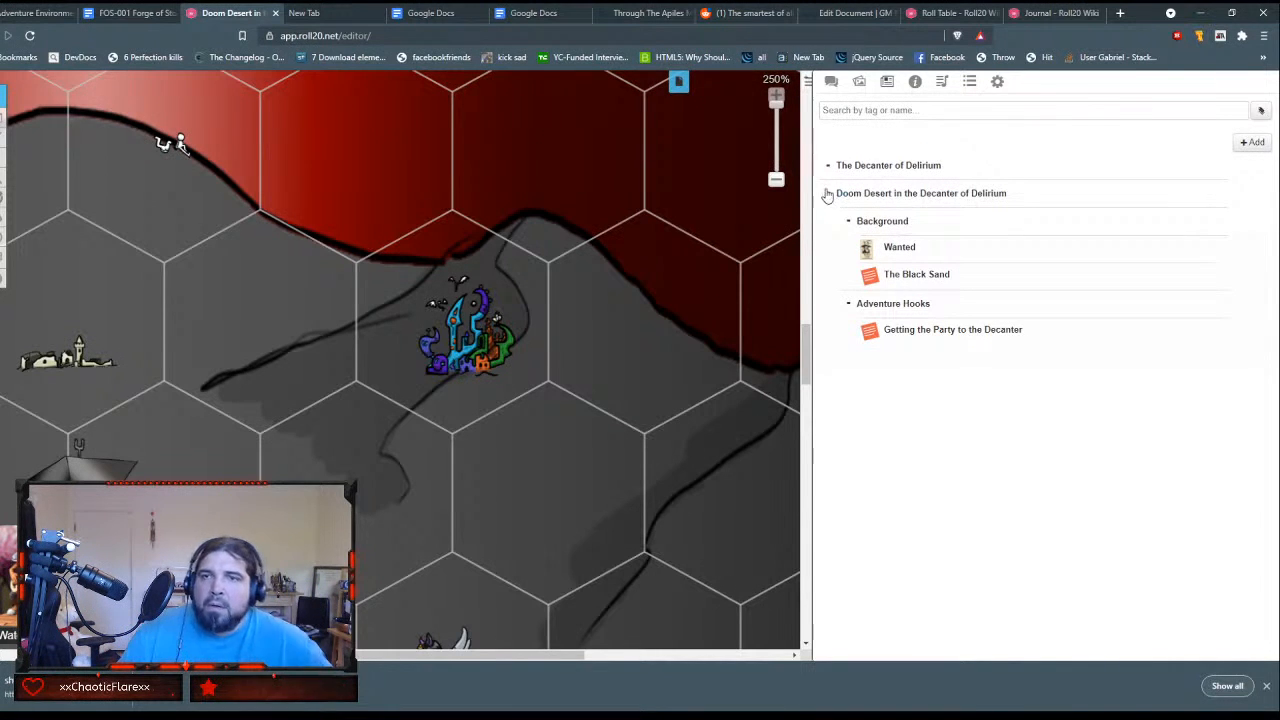
left_click_drag(828, 167, 826, 342)
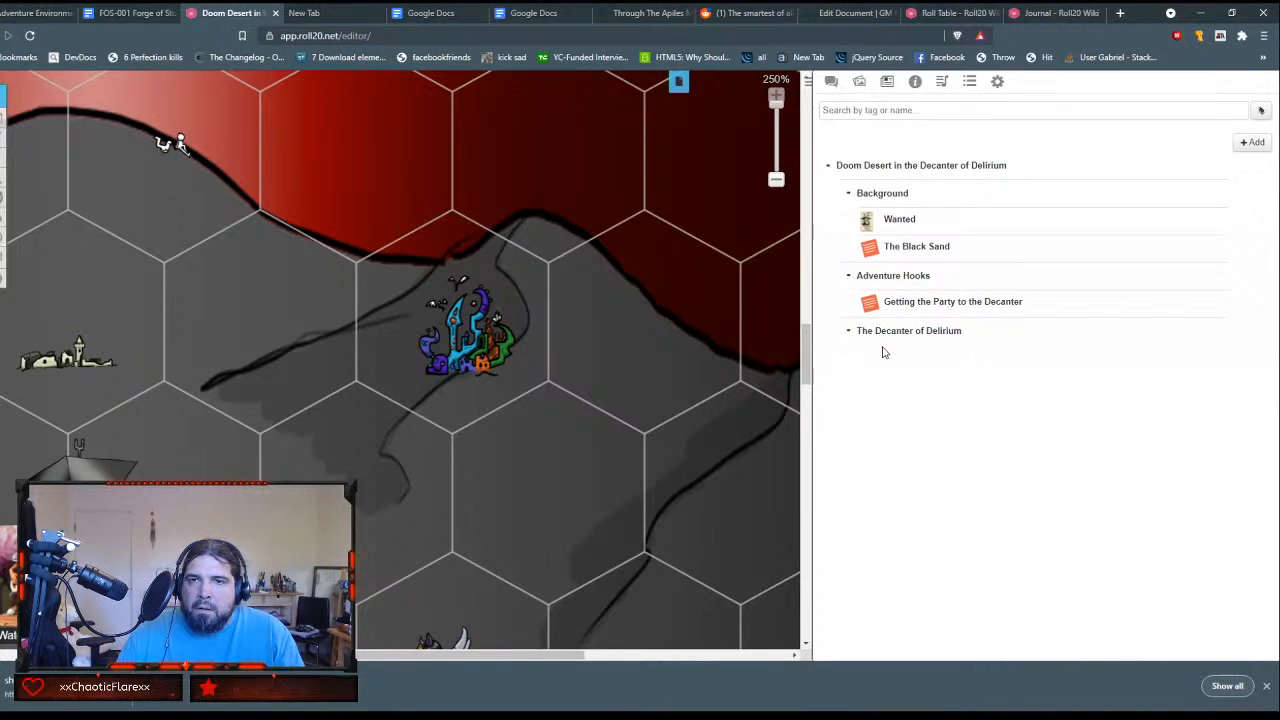
Step: Add a new handout to the journal and enter General Features as its name
left_click(1253, 143)
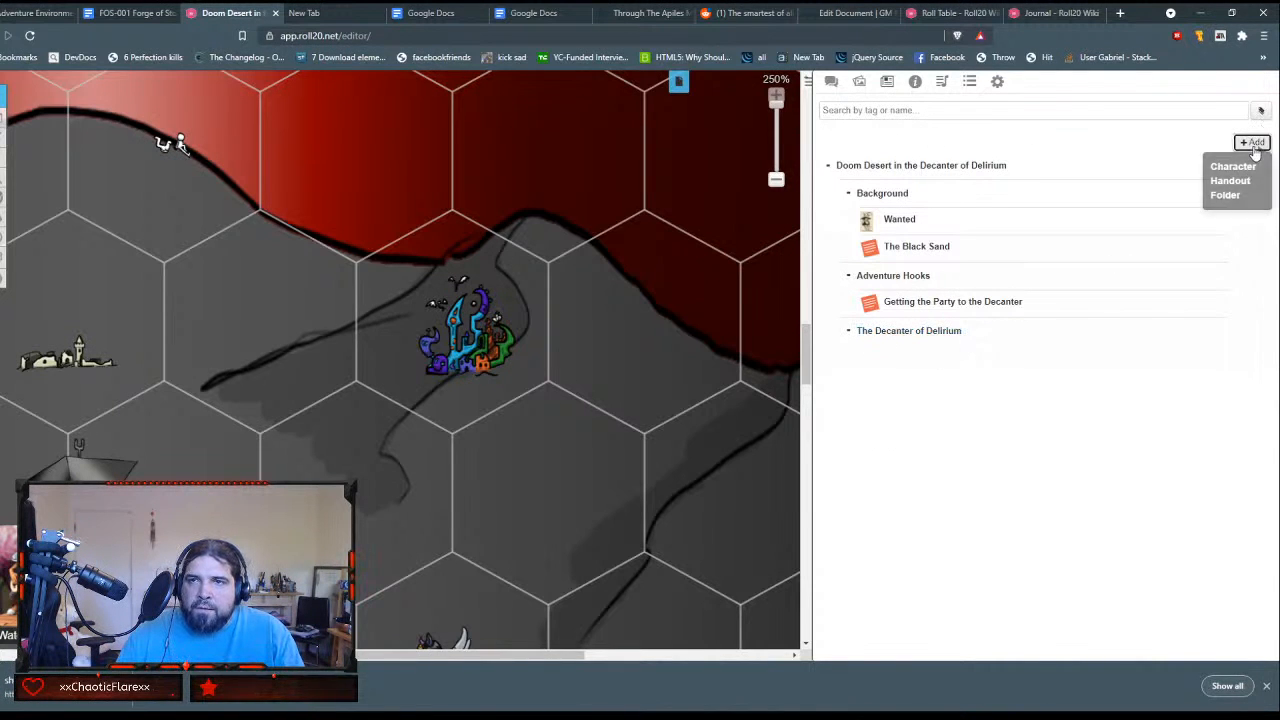
left_click(1232, 181)
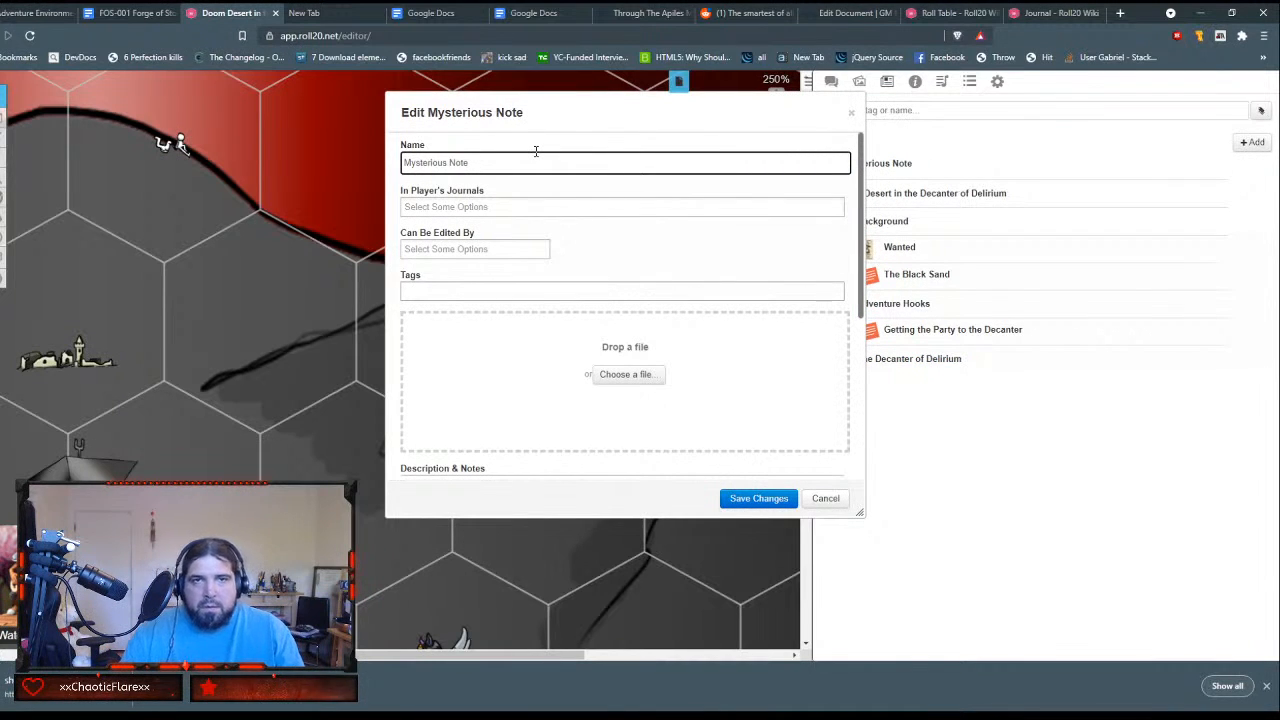
key("ctrl+a")
type("General")
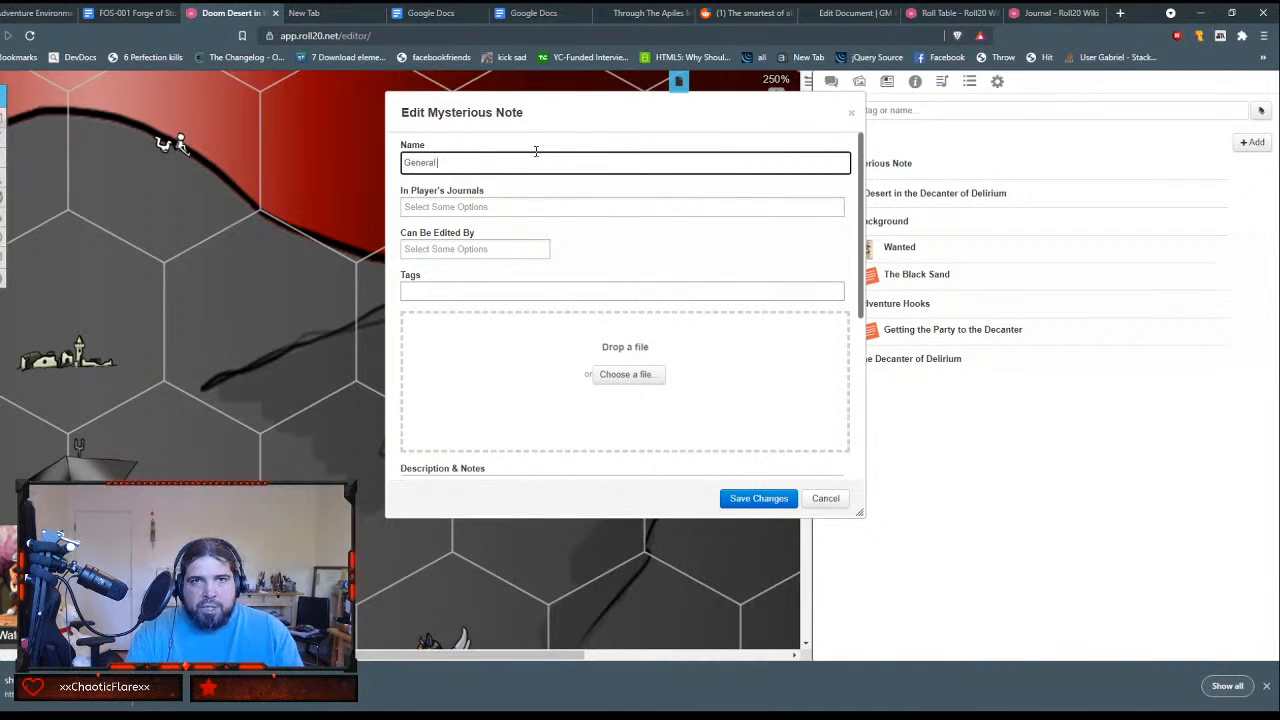
type(" Features")
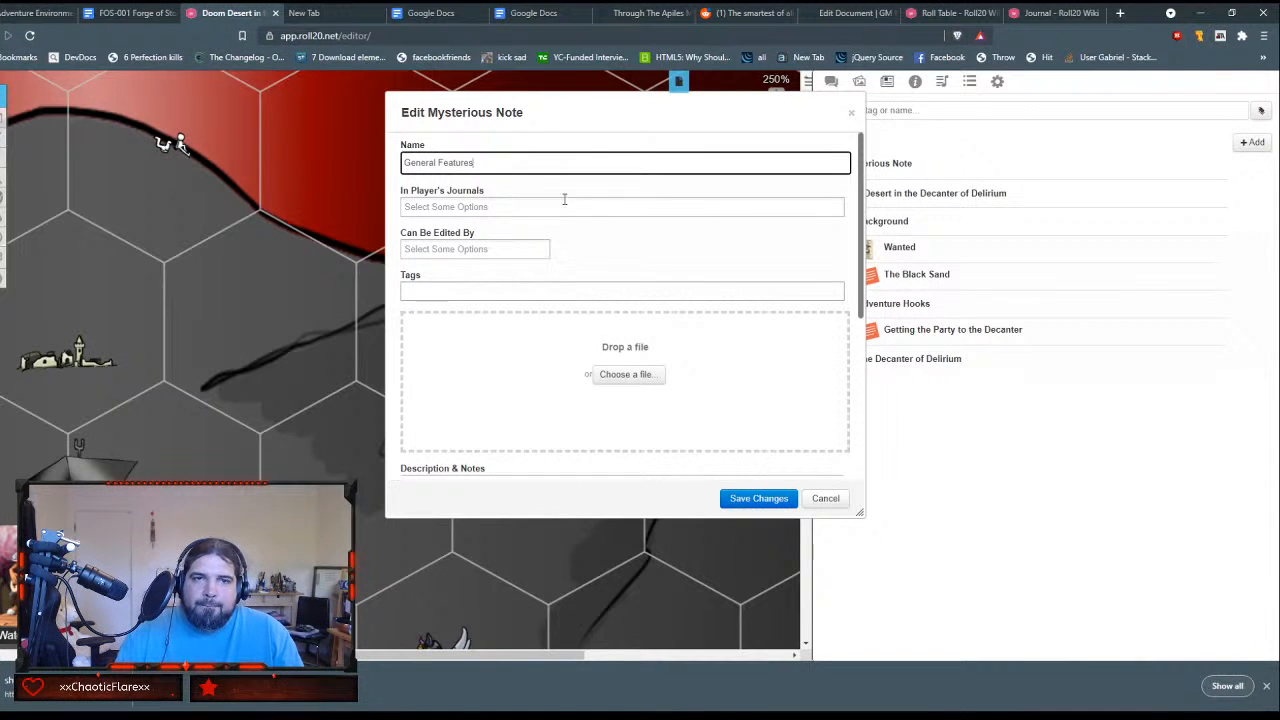
scroll(594, 251, "down", 3)
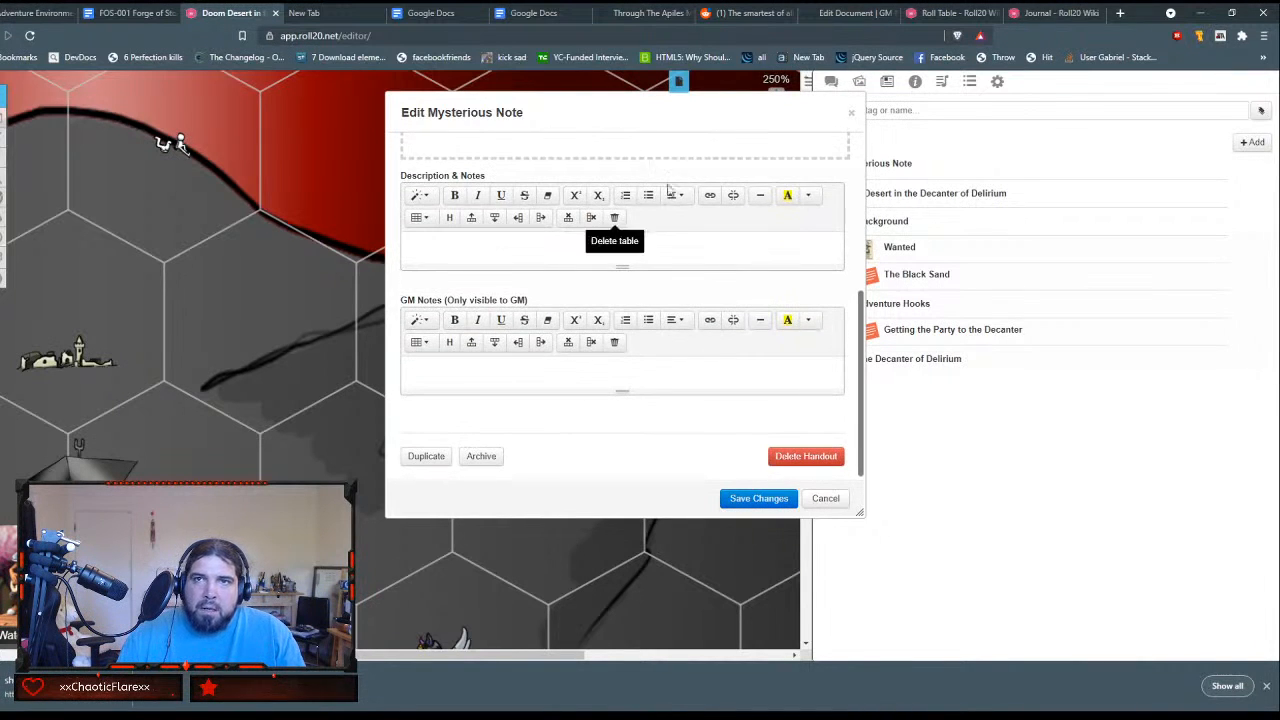
Step: Examine the source of The Decanter: General Features in GM Binder, including the scene diagram, location key table and feature paragraphs
left_click(845, 13)
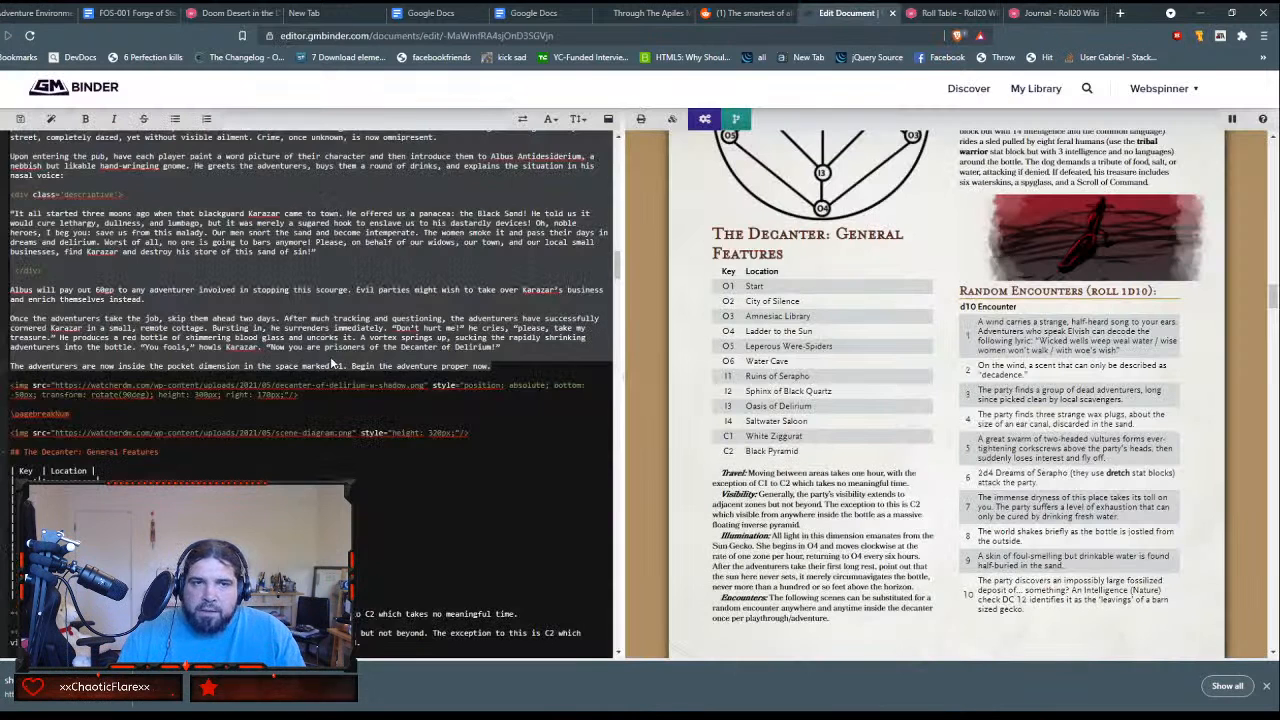
scroll(332, 363, "down", 2)
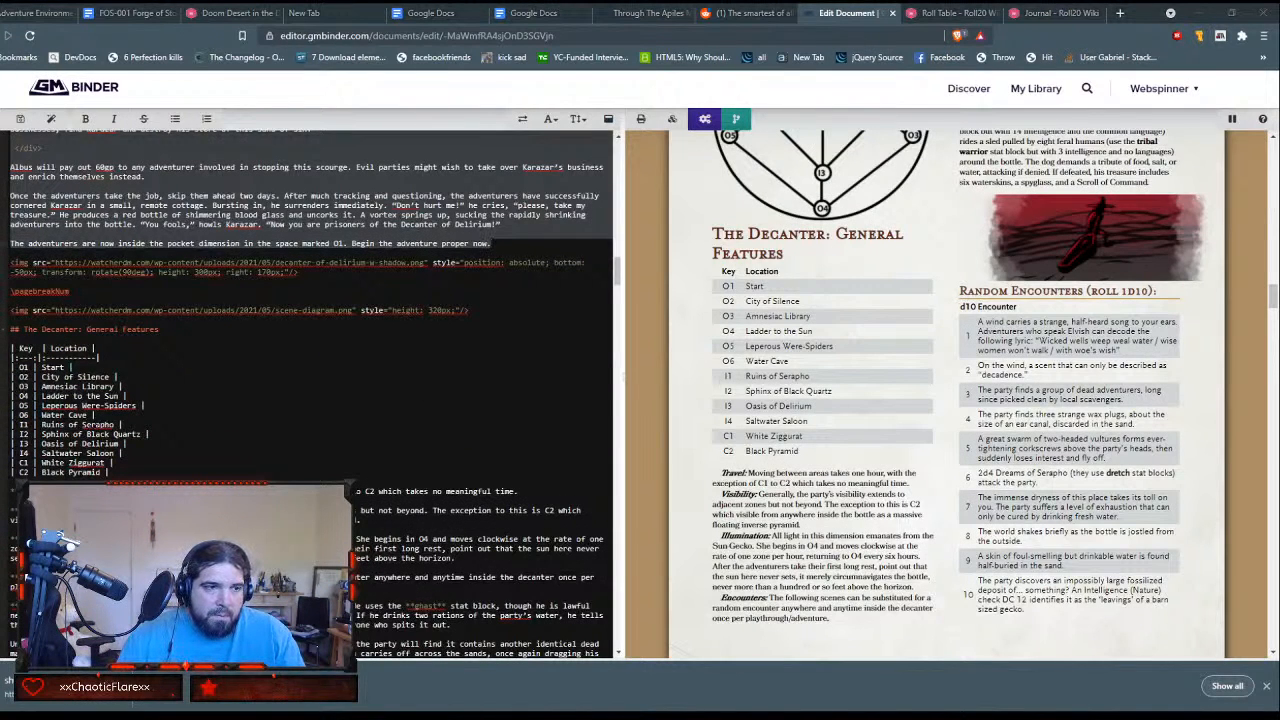
scroll(311, 394, "down", 2)
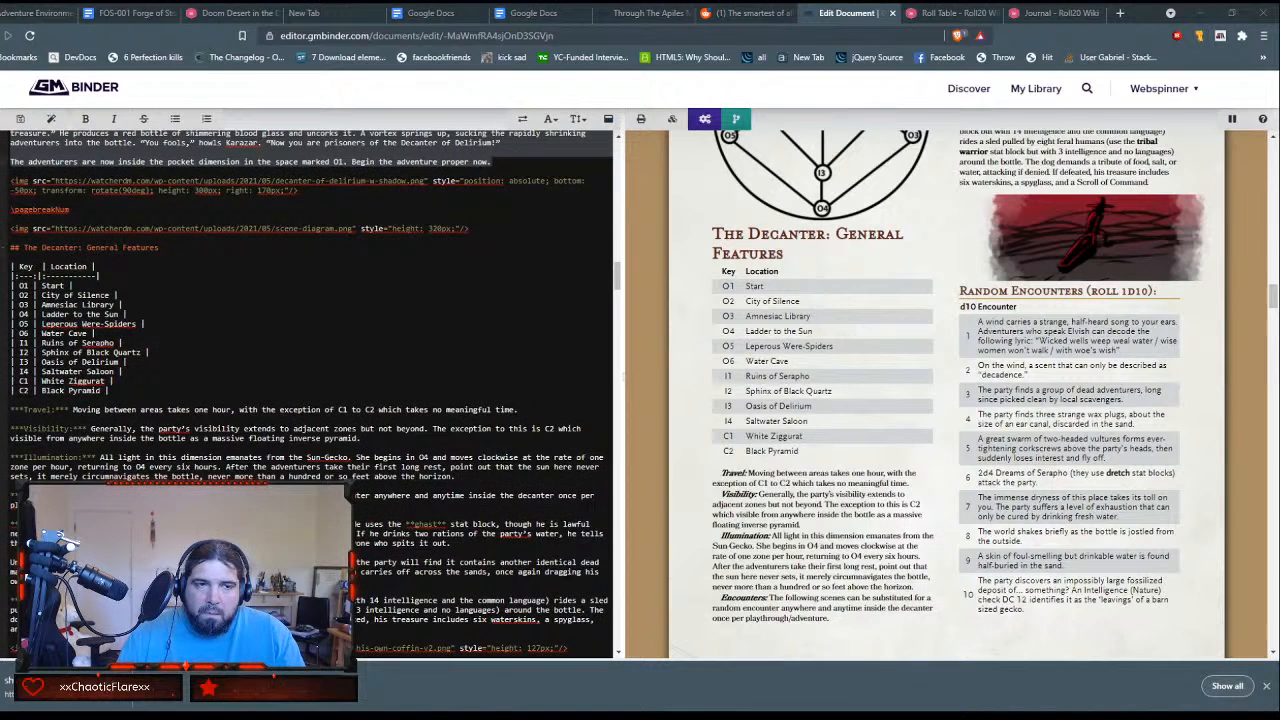
scroll(311, 394, "down", 2)
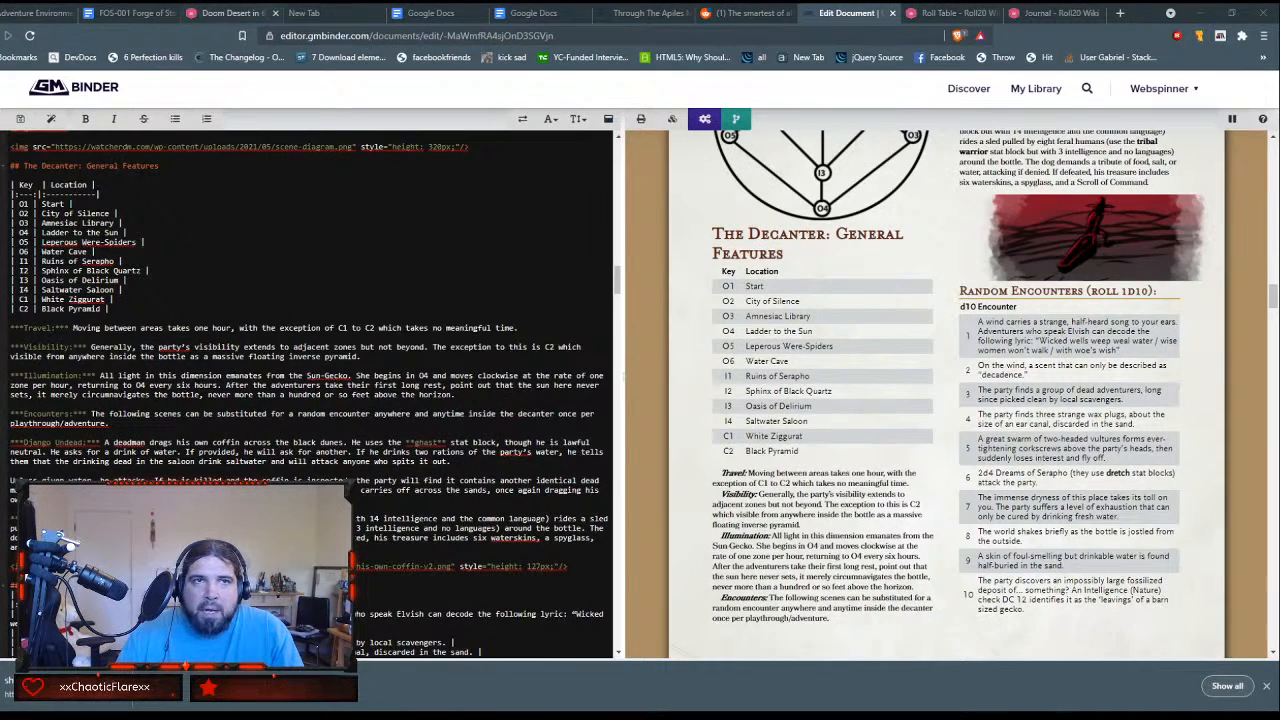
Step: Return to the General Features handout in Roll20 and open the file chooser for its image
left_click(235, 13)
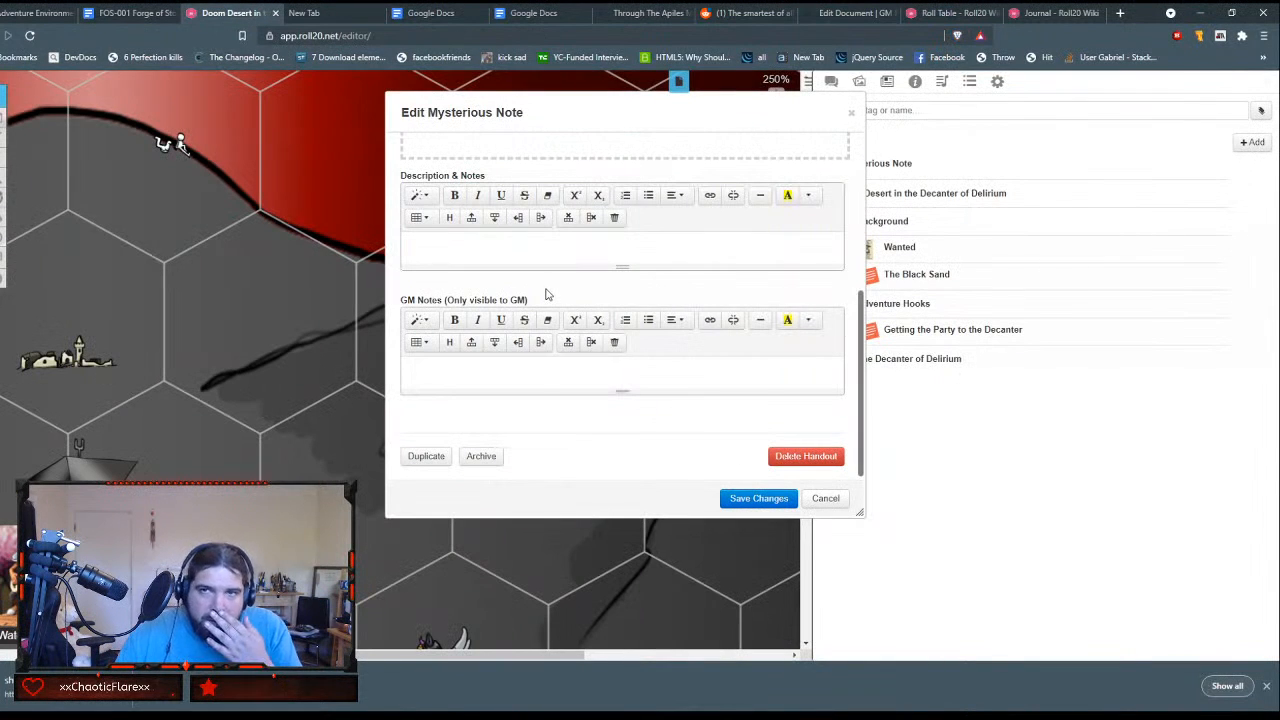
scroll(549, 291, "up", 3)
left_click(640, 355)
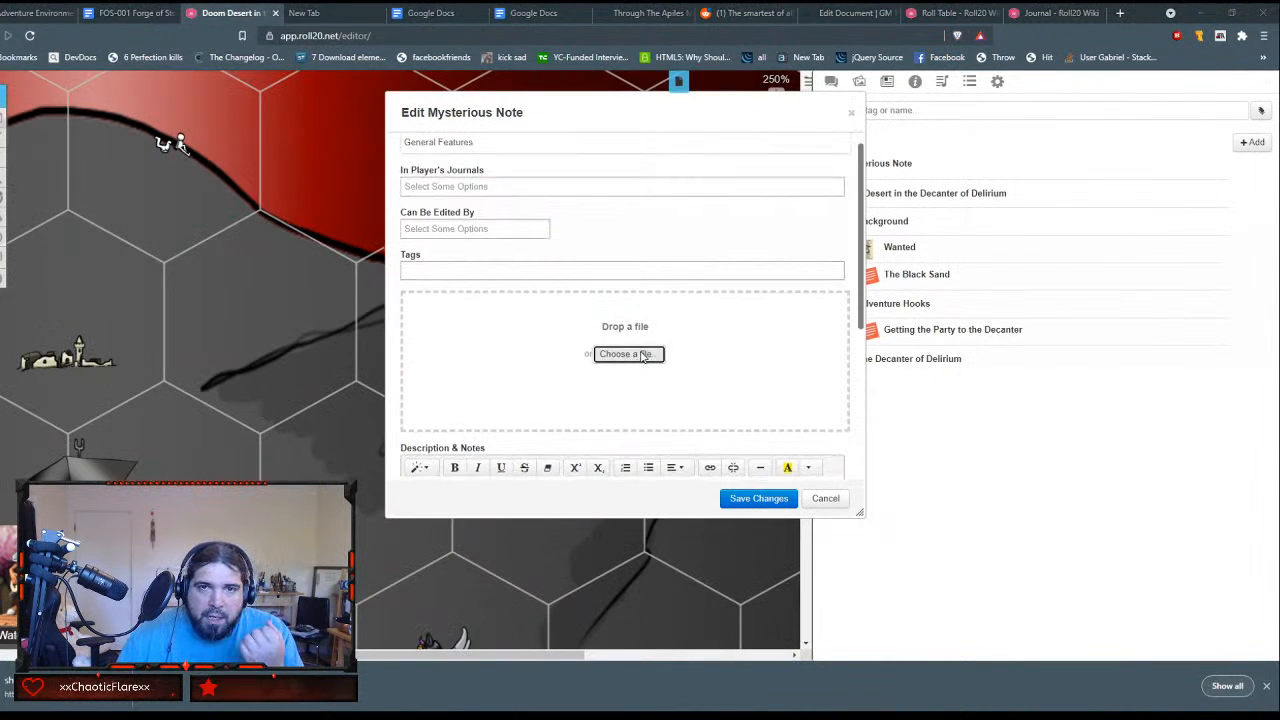
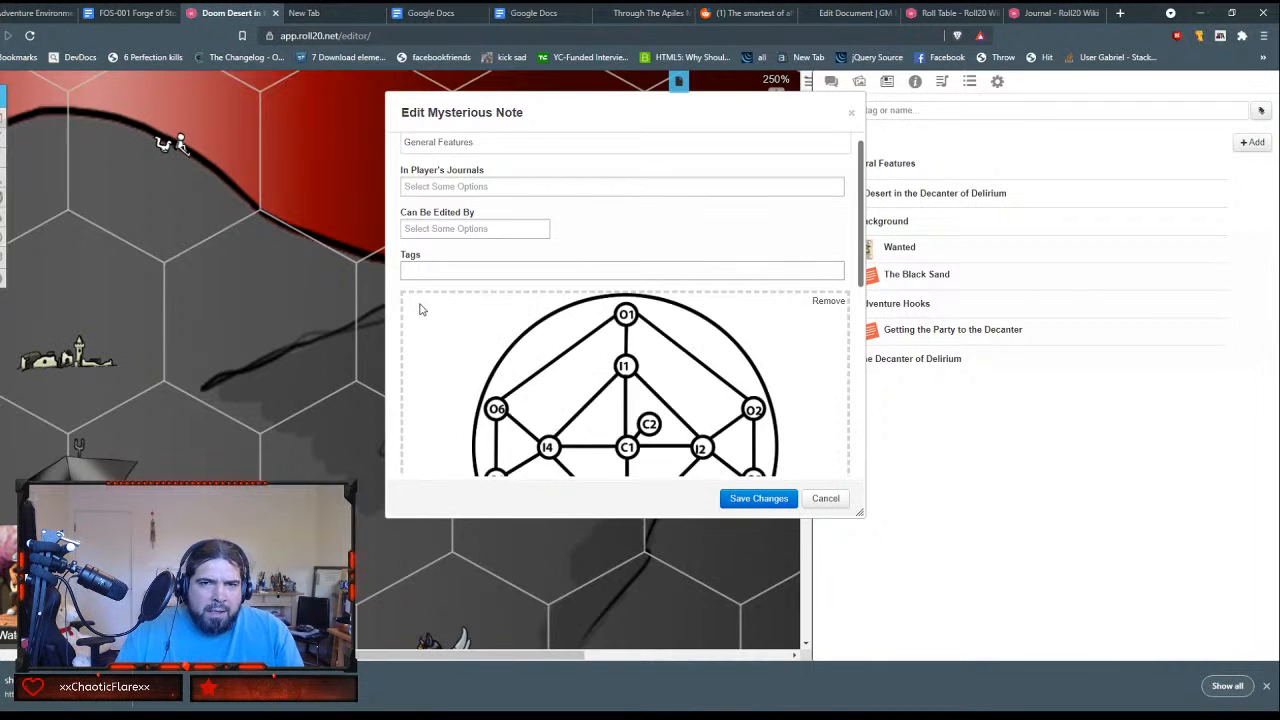
Step: Switch to the GM Binder document and copy its source from The Decanter: General Features heading through the Random Encounters table
scroll(420, 308, "down", 5)
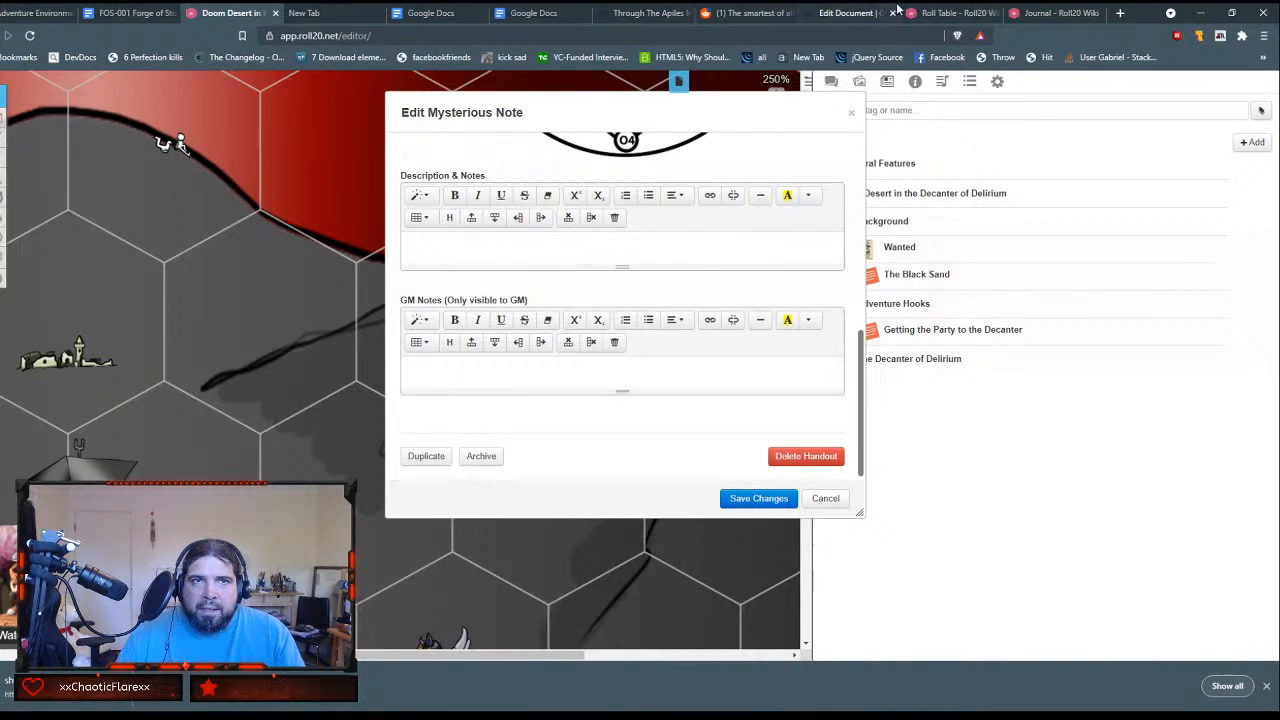
left_click(648, 14)
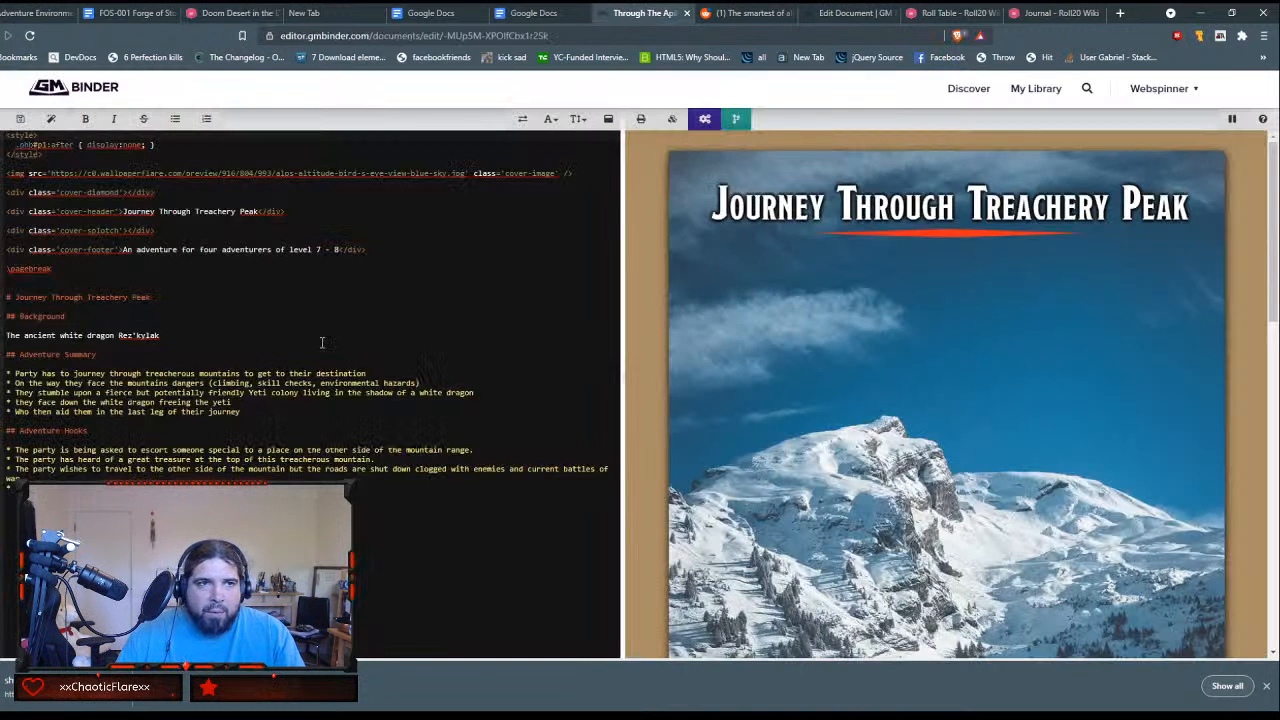
left_click(855, 14)
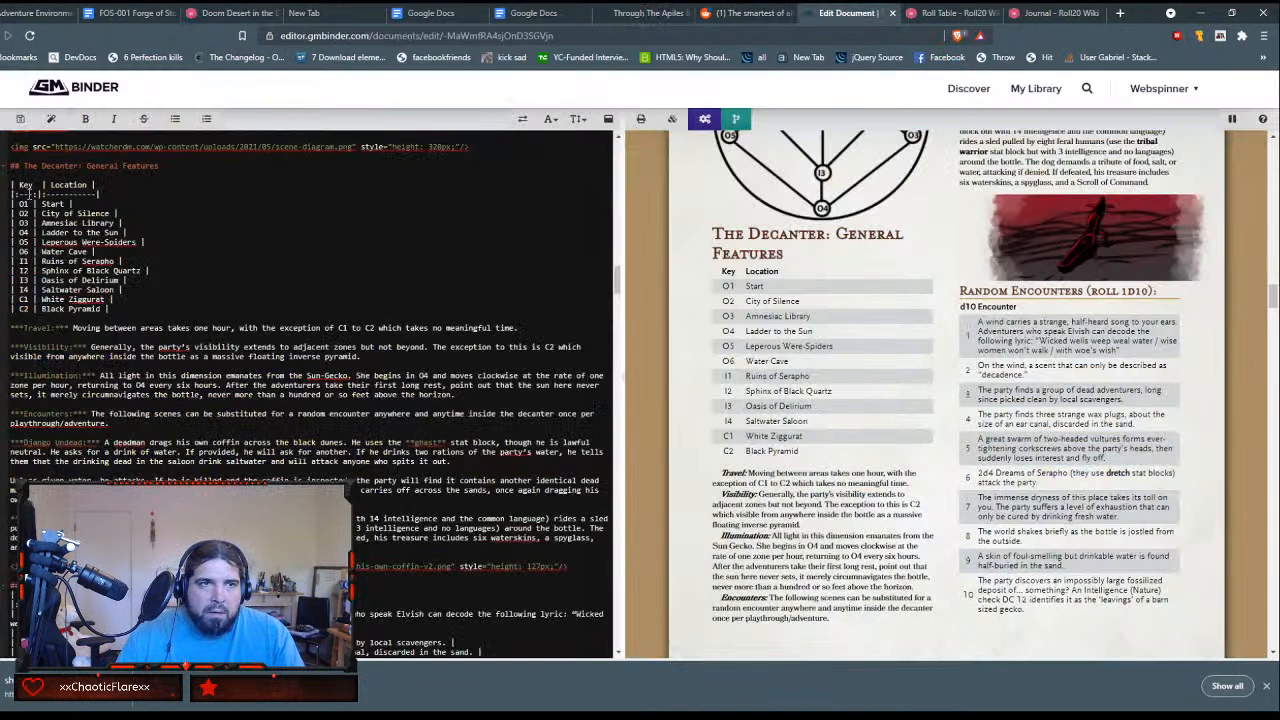
left_click_drag(8, 163, 208, 556)
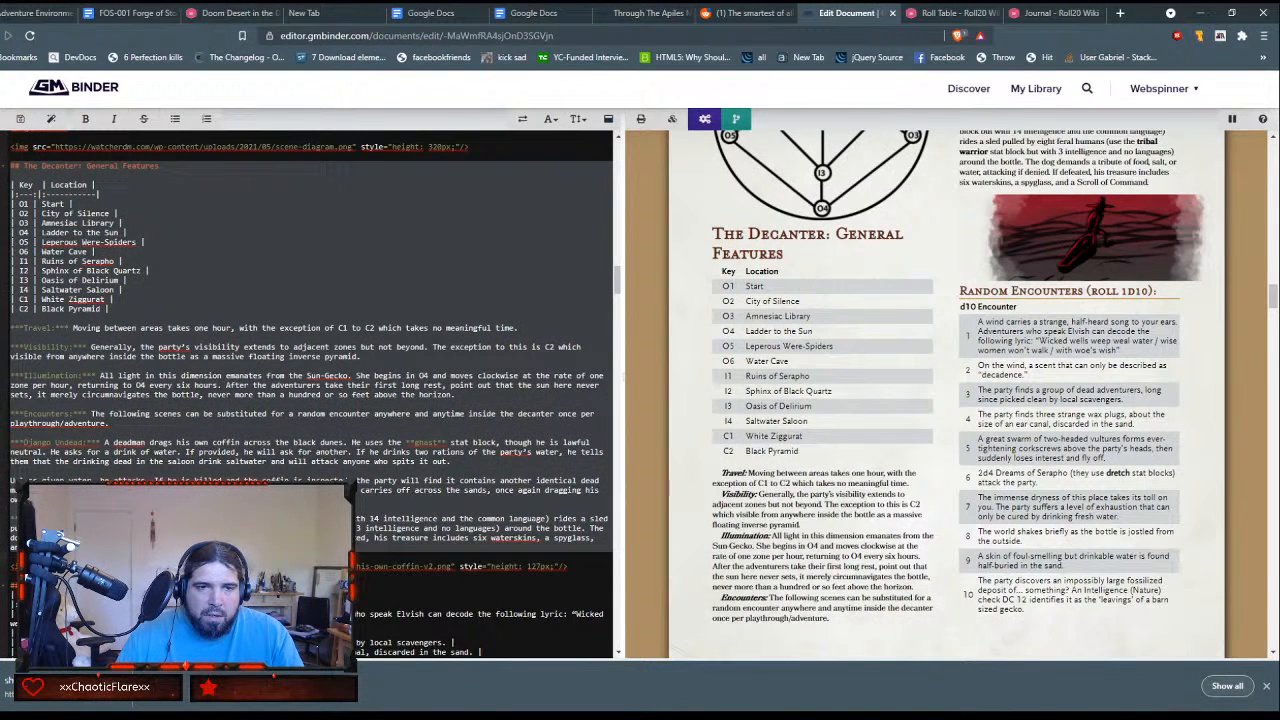
scroll(310, 390, "down", 2)
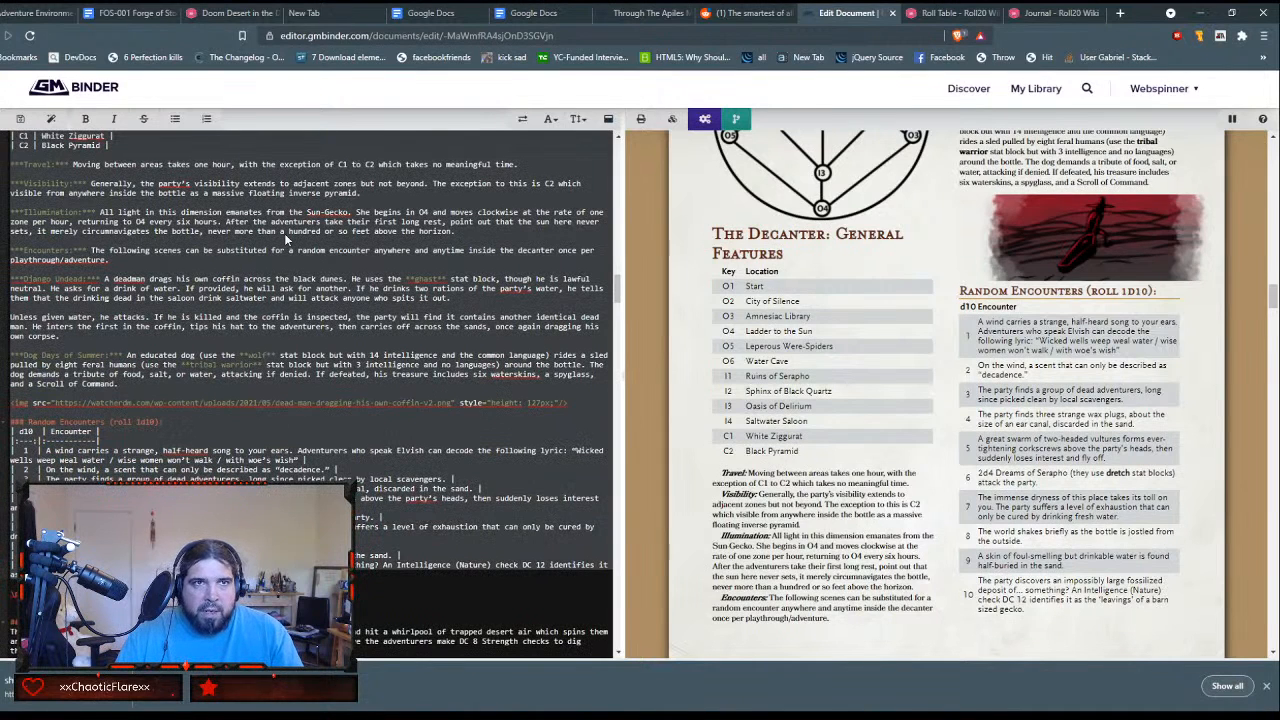
Step: Return to the General Features handout in Roll20 and paste the copied source into its GM Notes
left_click(231, 16)
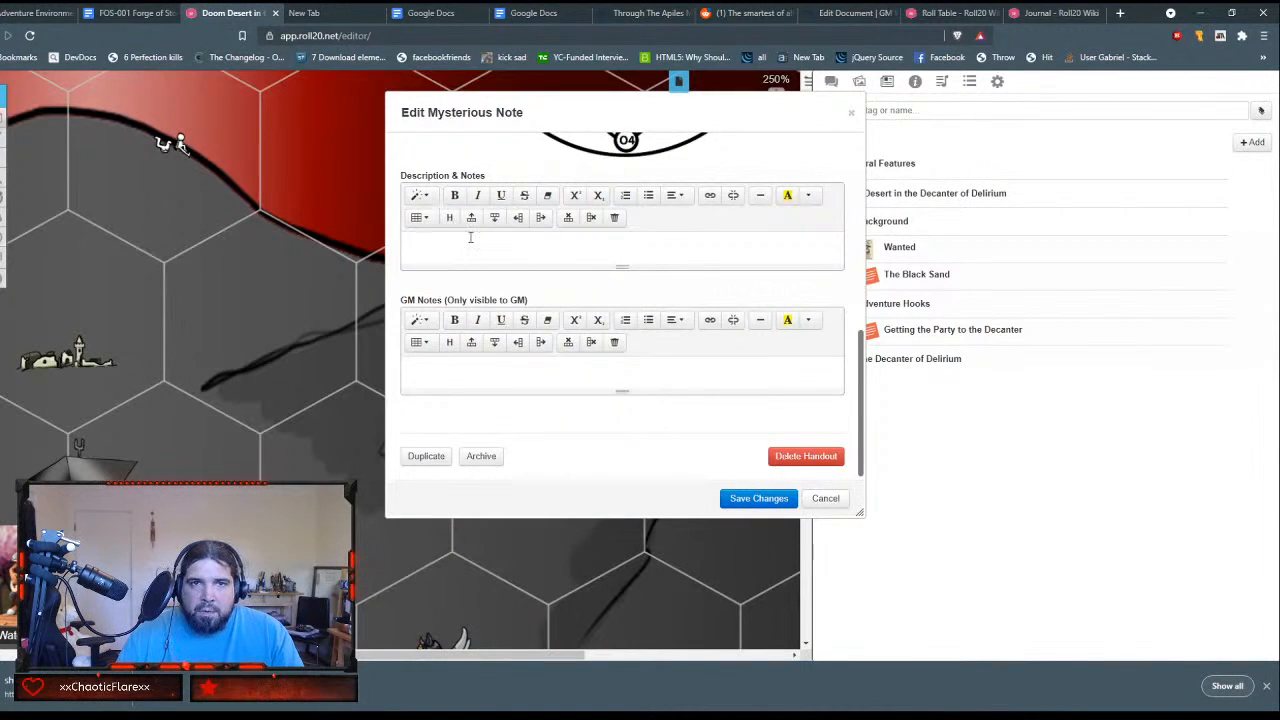
left_click(508, 376)
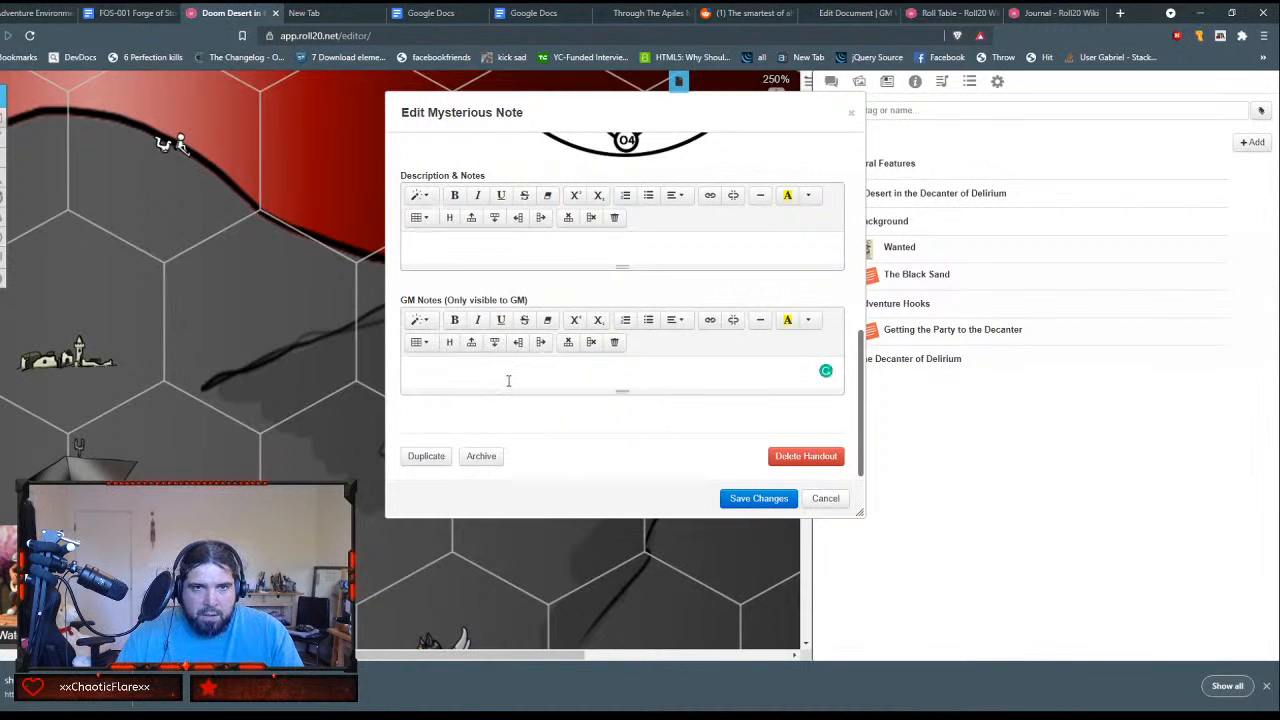
key("ctrl+v")
scroll(536, 360, "up", 10)
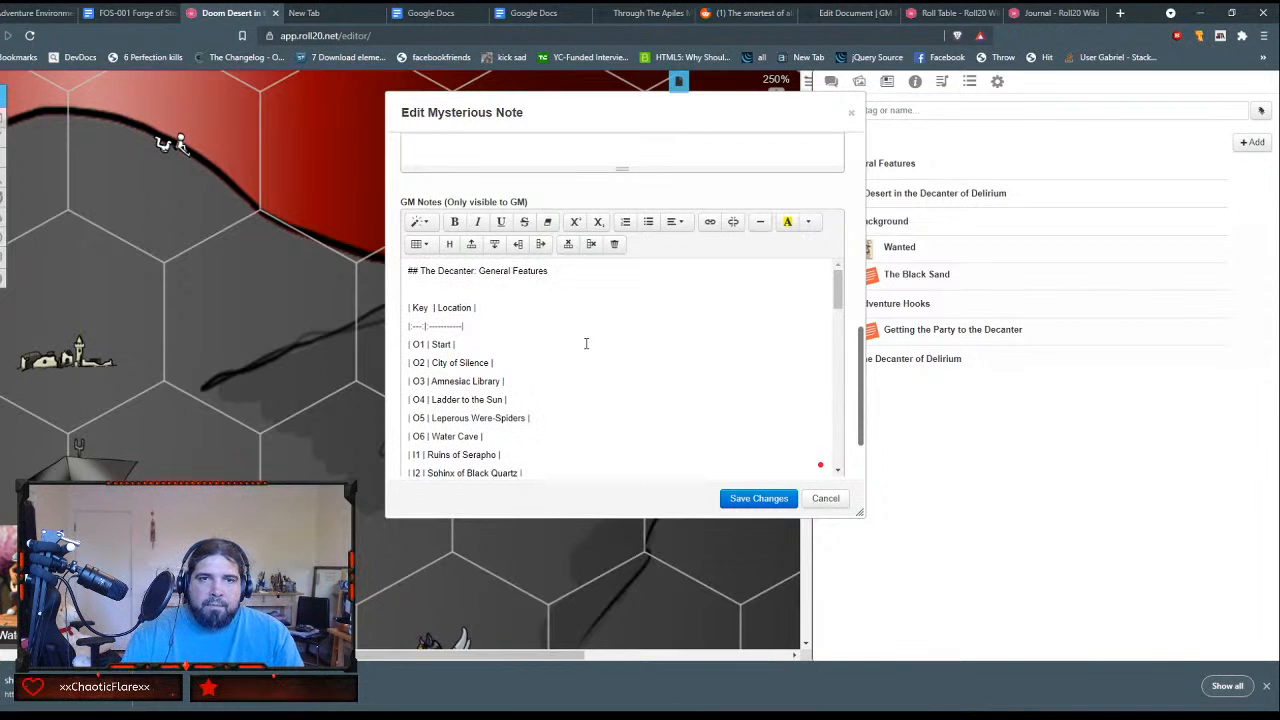
Step: Delete the The Decanter: General Features heading line and the blank line beneath it from the GM Notes
key("Home")
key("shift+End")
key("Delete")
key("Delete")
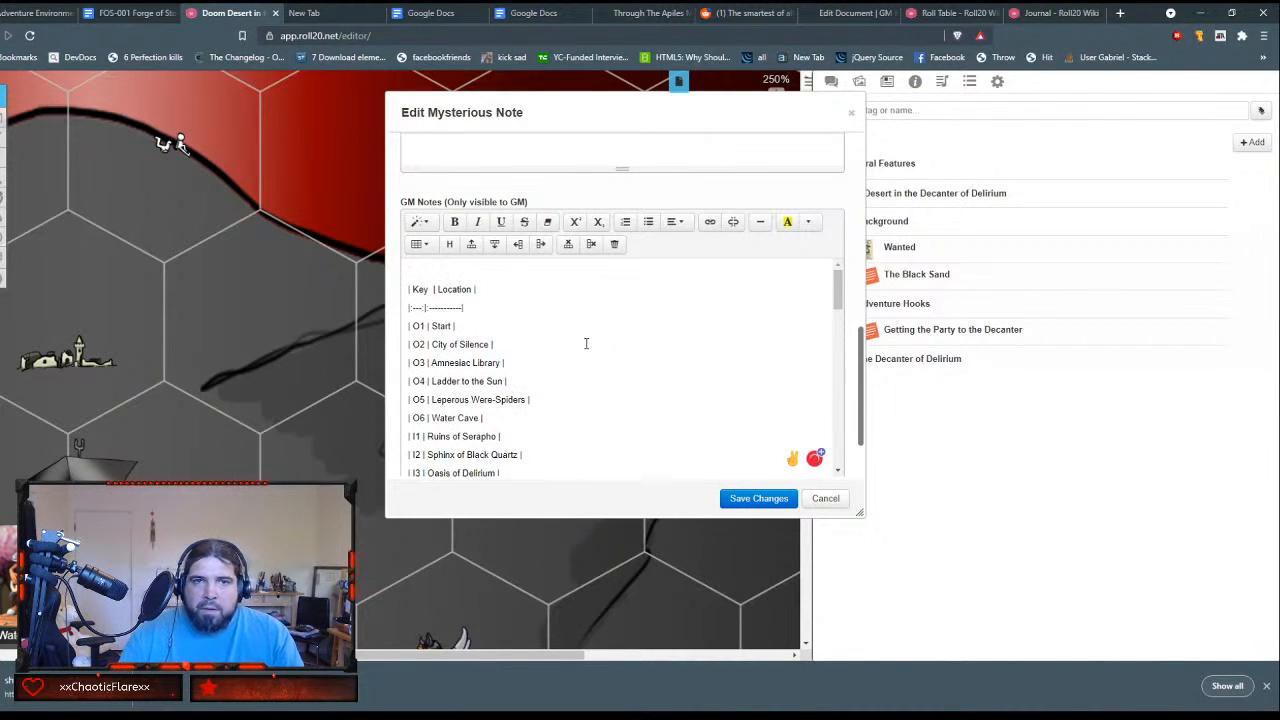
key("Delete")
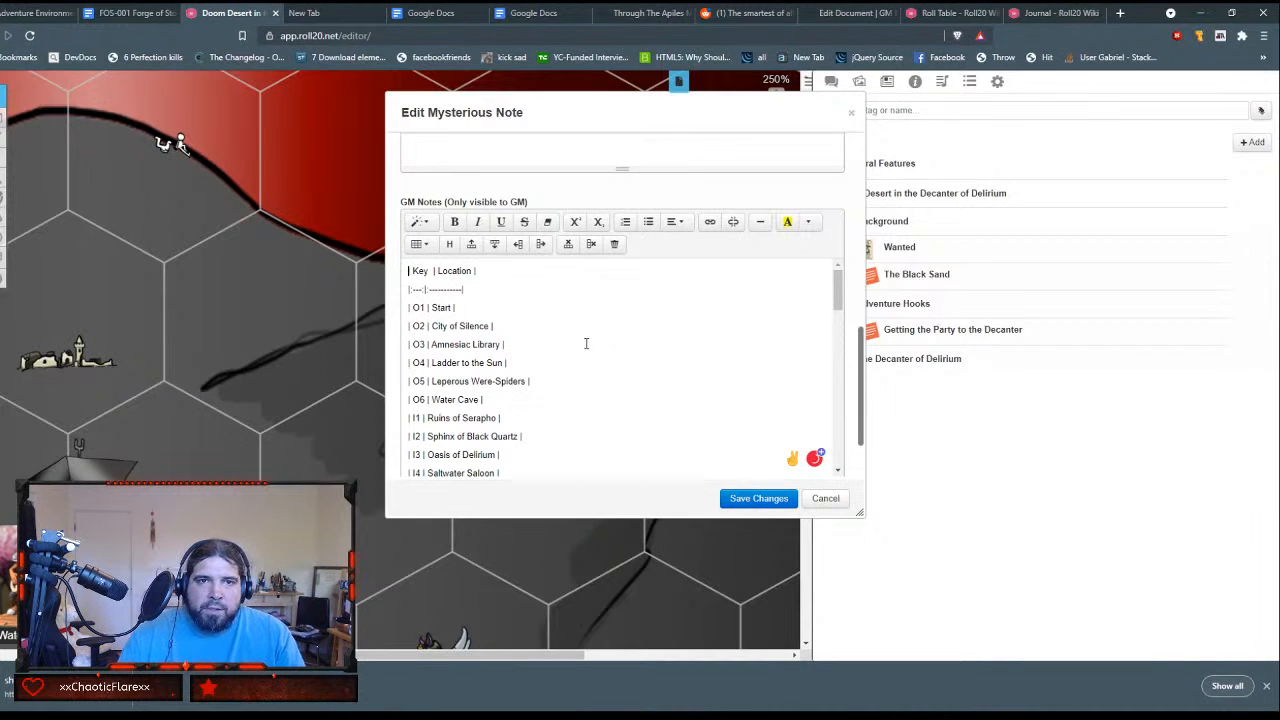
Step: Check the pasted Key and Location list for its length and insert a two-column table above it in the GM Notes
left_click(420, 245)
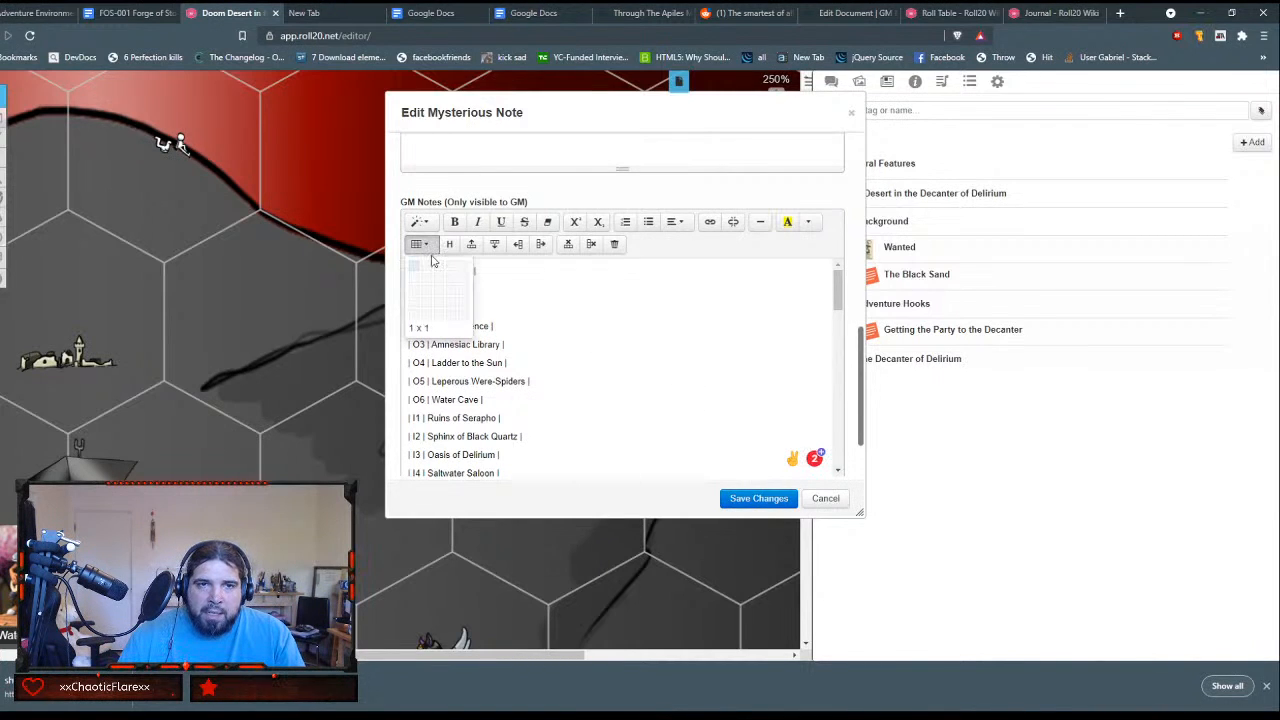
left_click(422, 245)
scroll(503, 371, "up", 2)
scroll(504, 372, "down", 3)
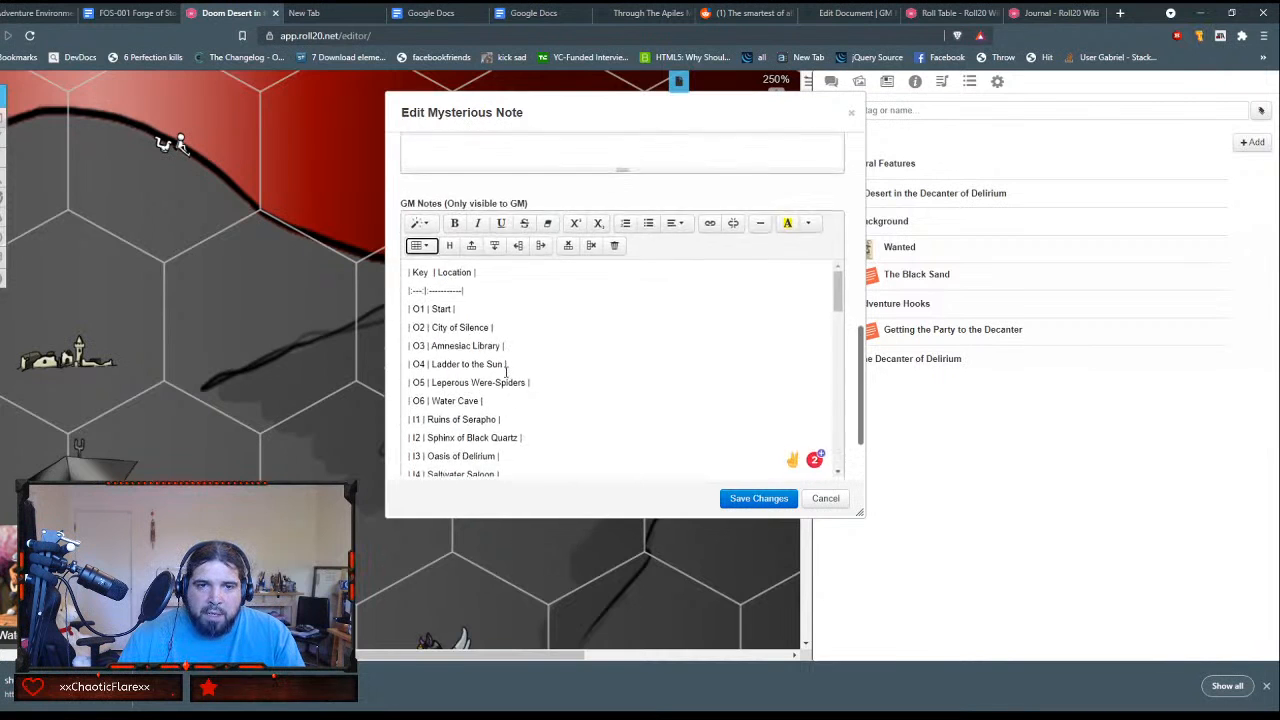
scroll(506, 371, "down", 3)
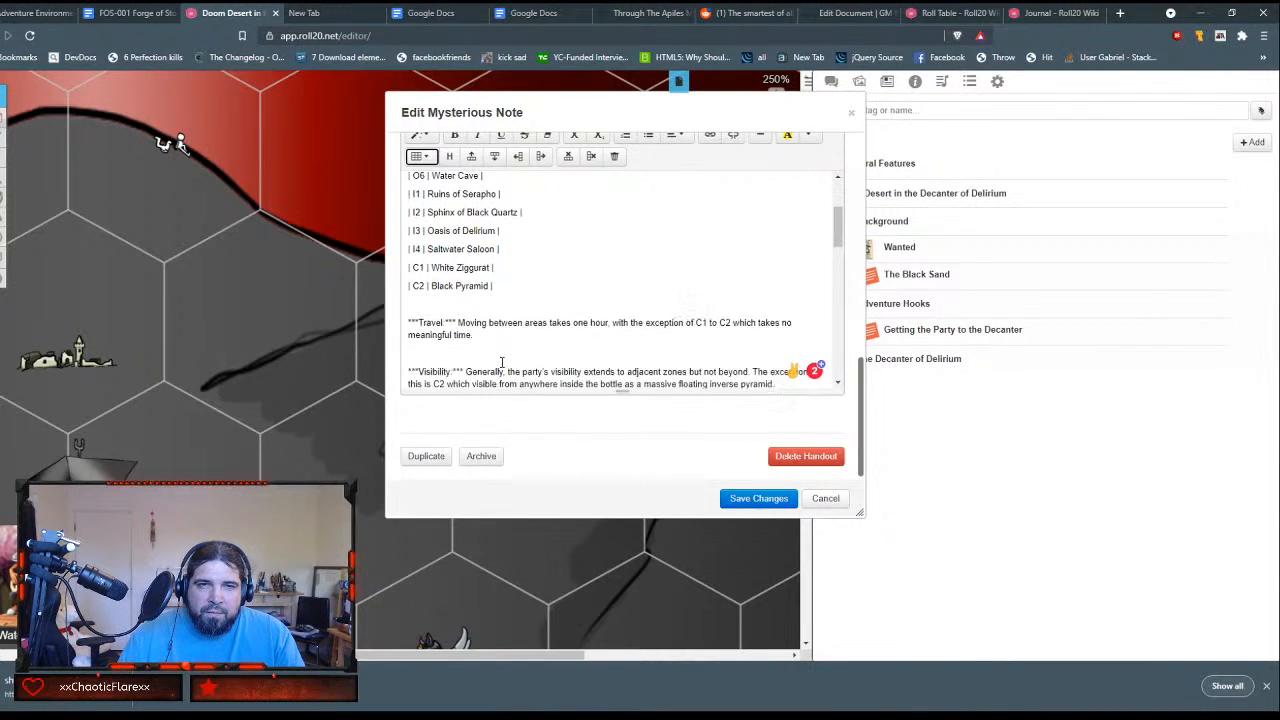
scroll(480, 330, "up", 2)
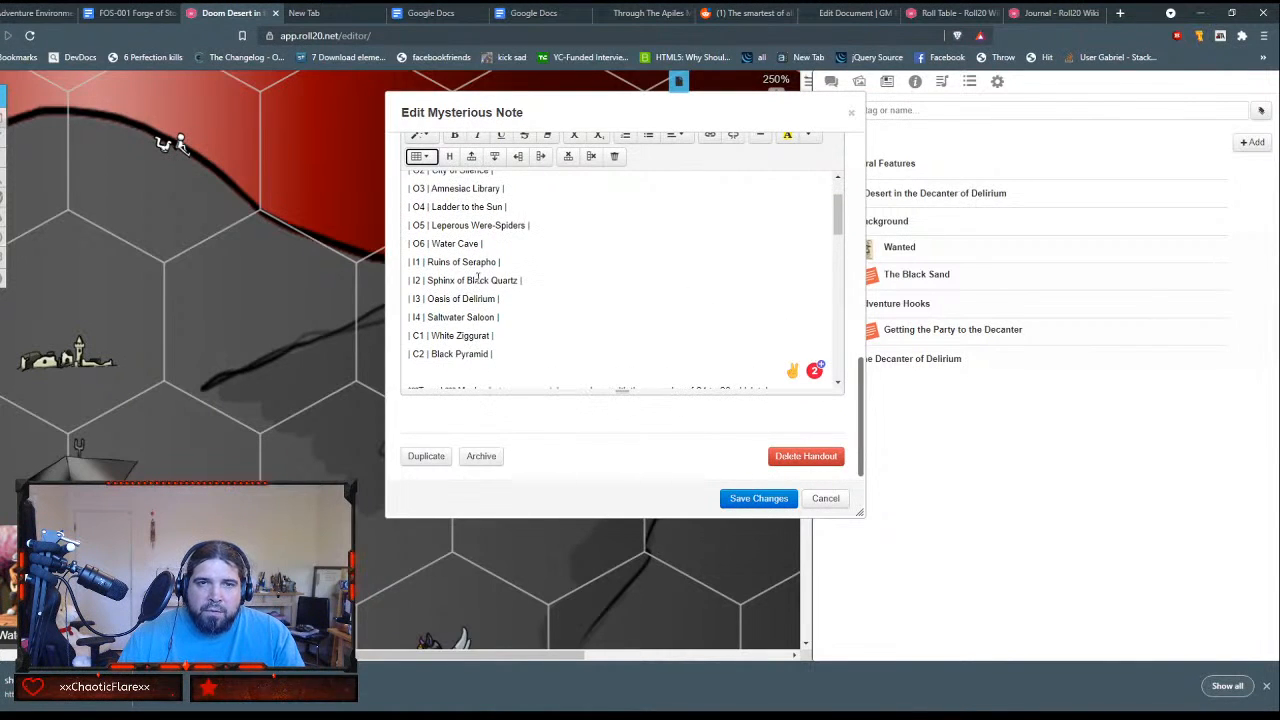
scroll(481, 268, "up", 2)
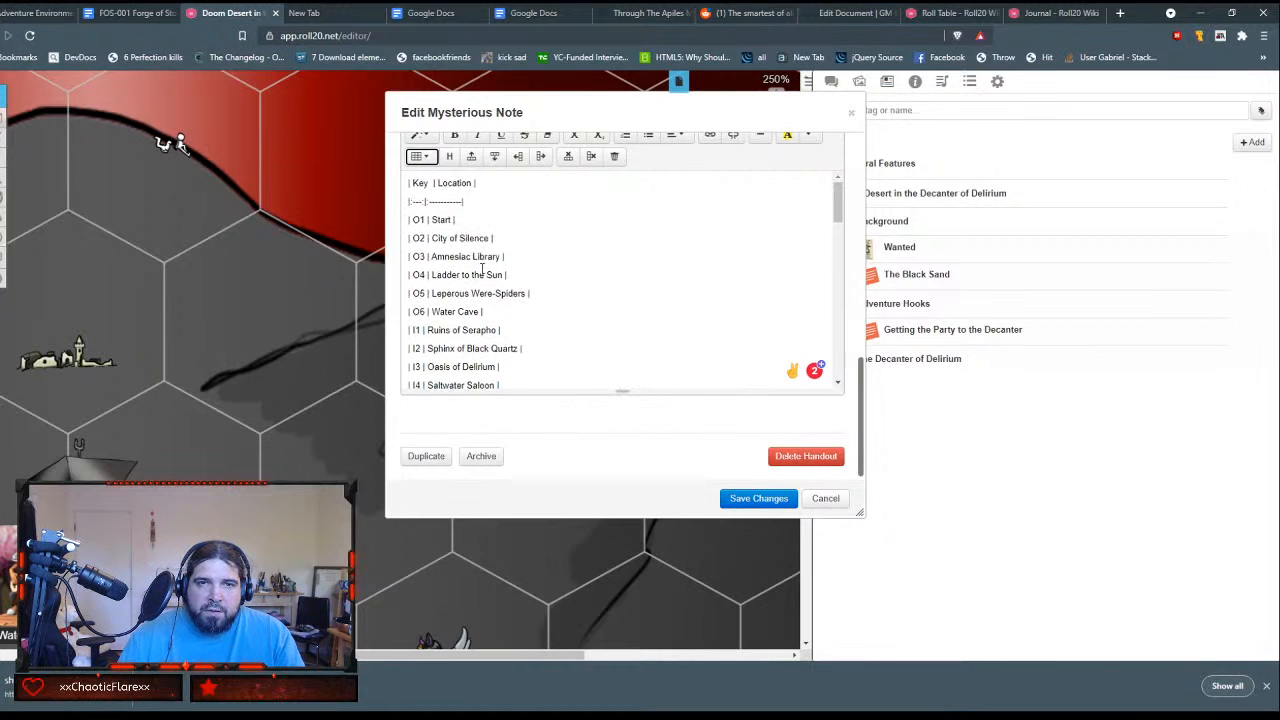
left_click(429, 158)
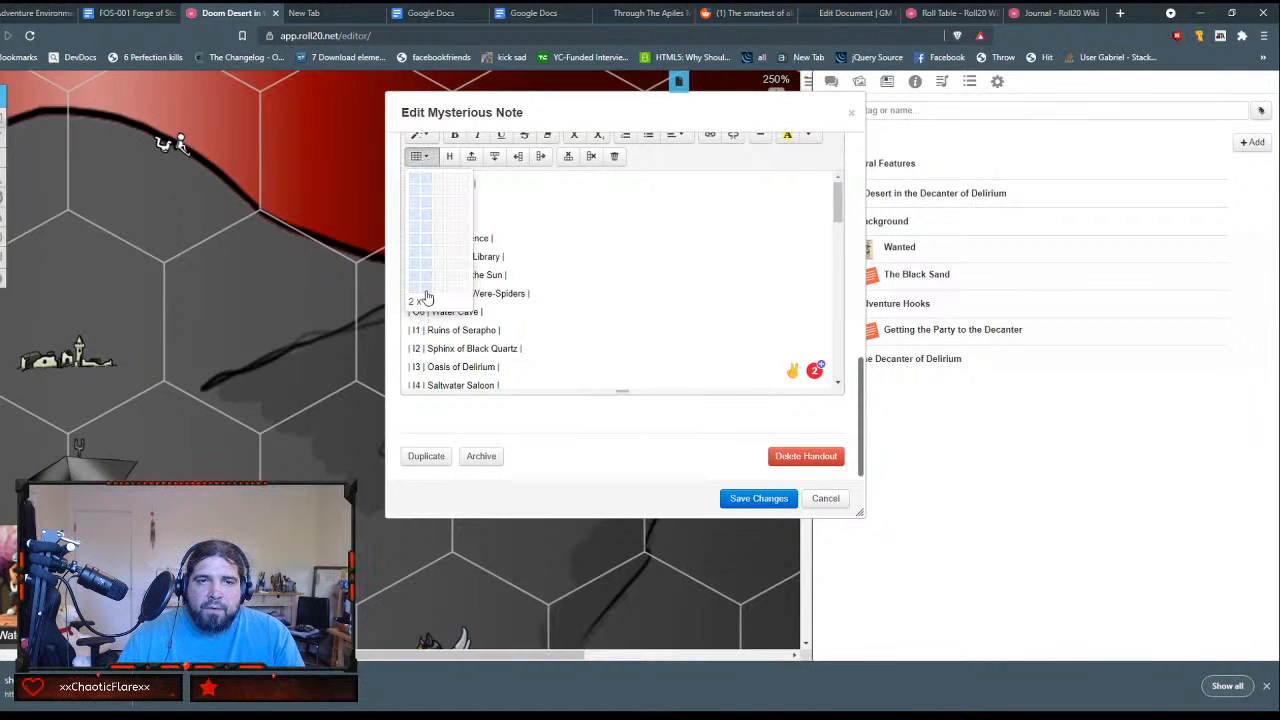
left_click(426, 296)
Step: Add three more rows at the end of the new GM Notes table
scroll(483, 289, "down", 5)
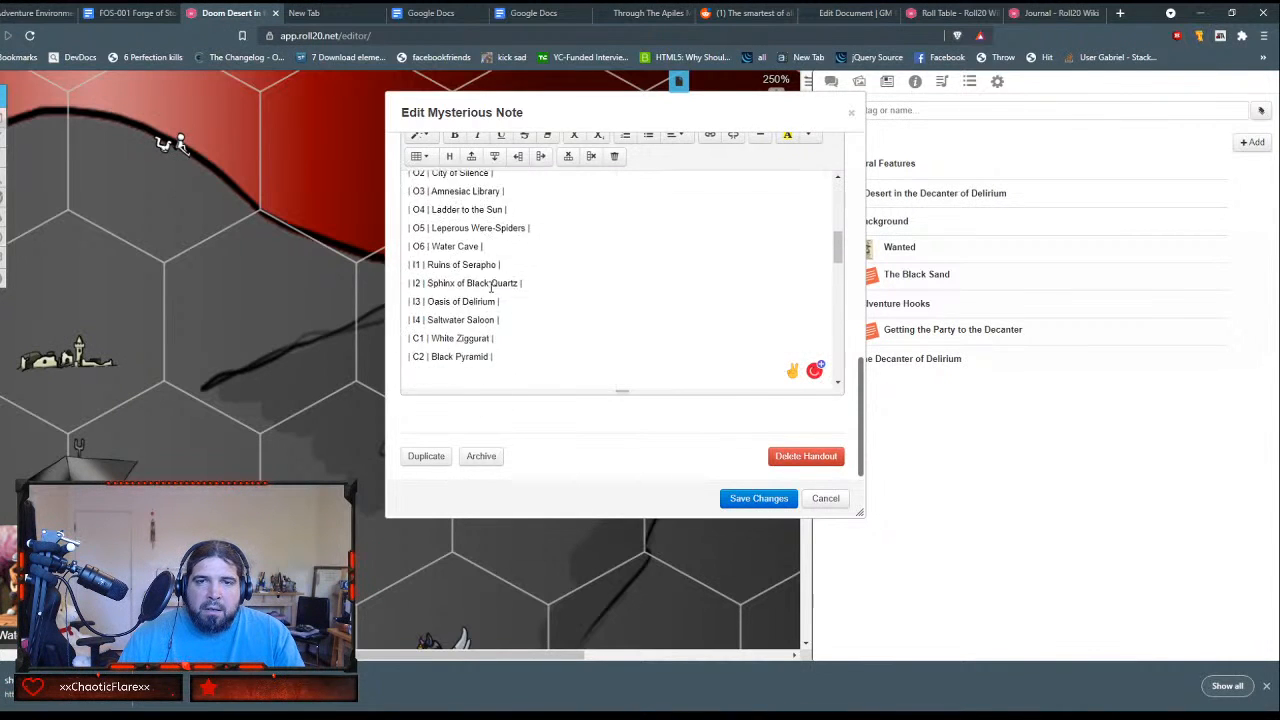
scroll(552, 240, "up", 2)
left_click(661, 218)
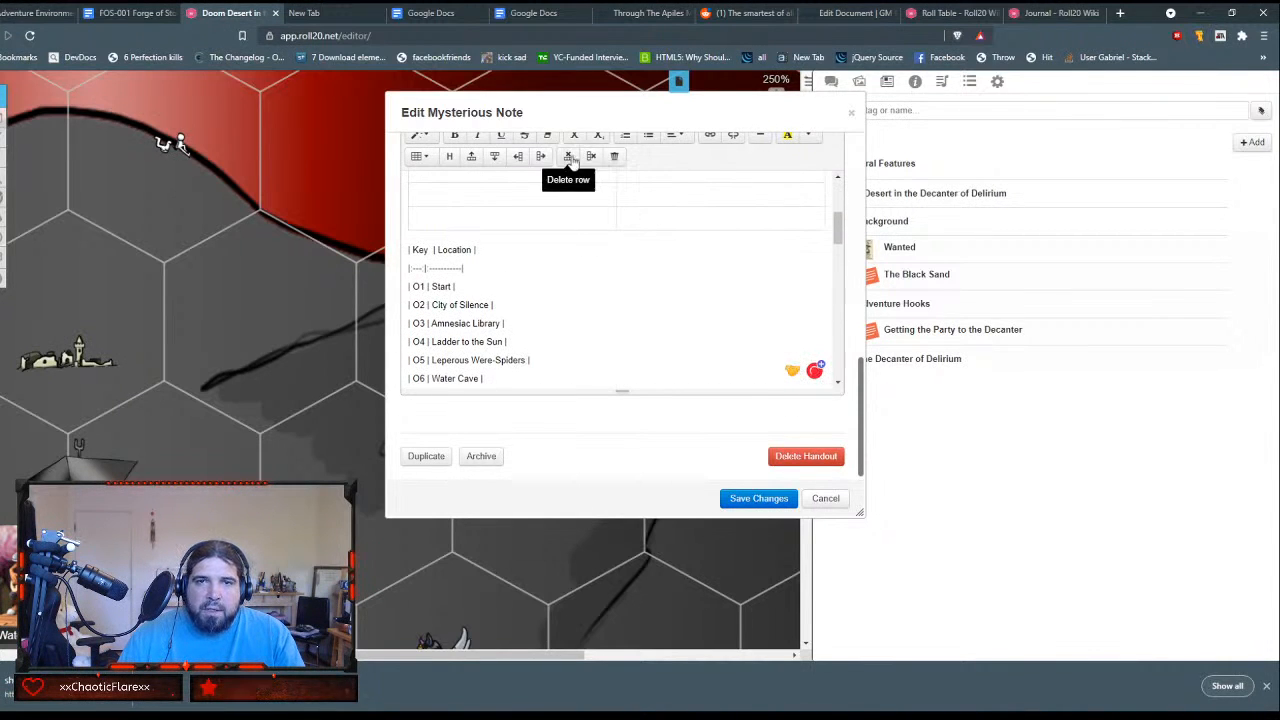
left_click(497, 157)
left_click(497, 157)
left_click(497, 157)
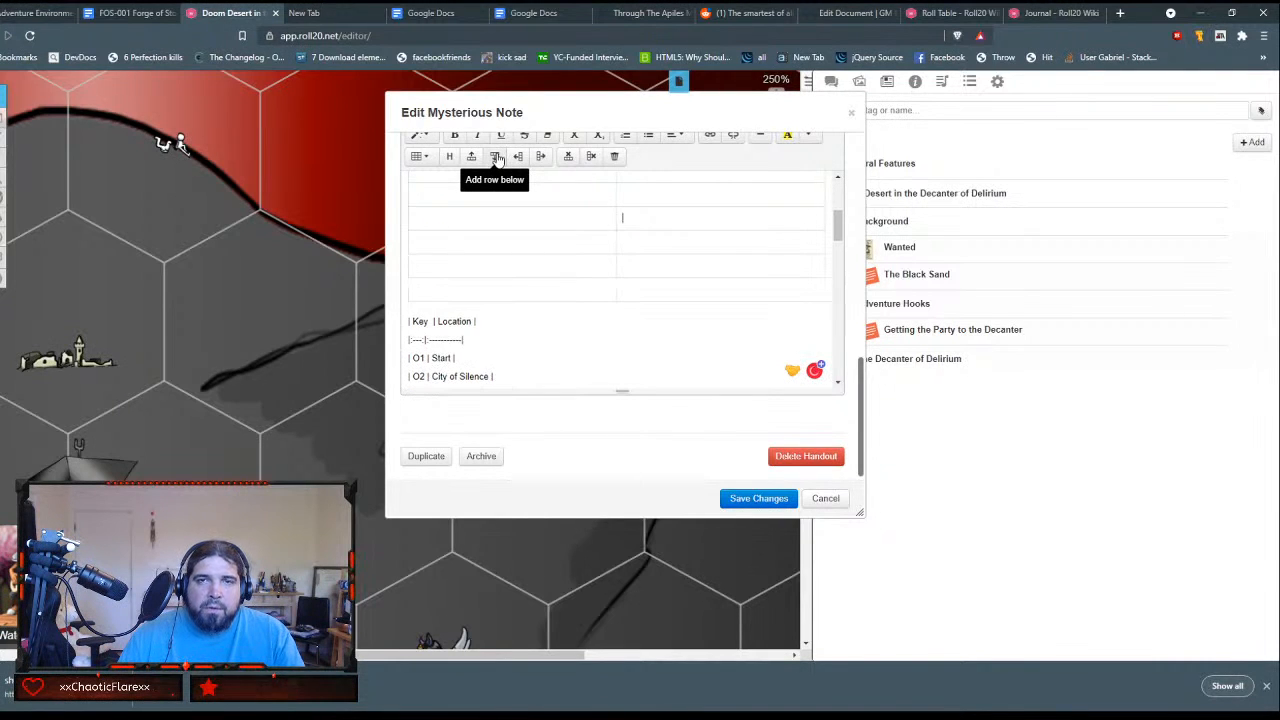
Step: Enter Key and Location as the column headings in the table's first row
scroll(494, 268, "up", 3)
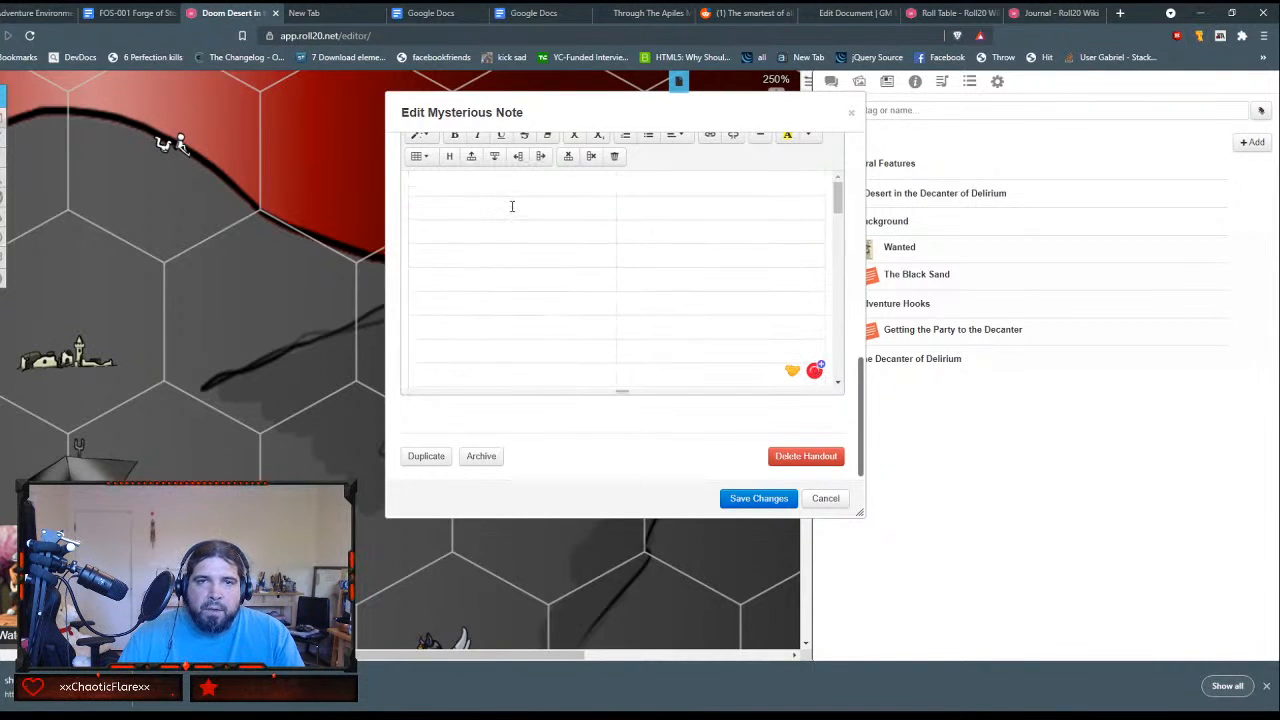
type("Key")
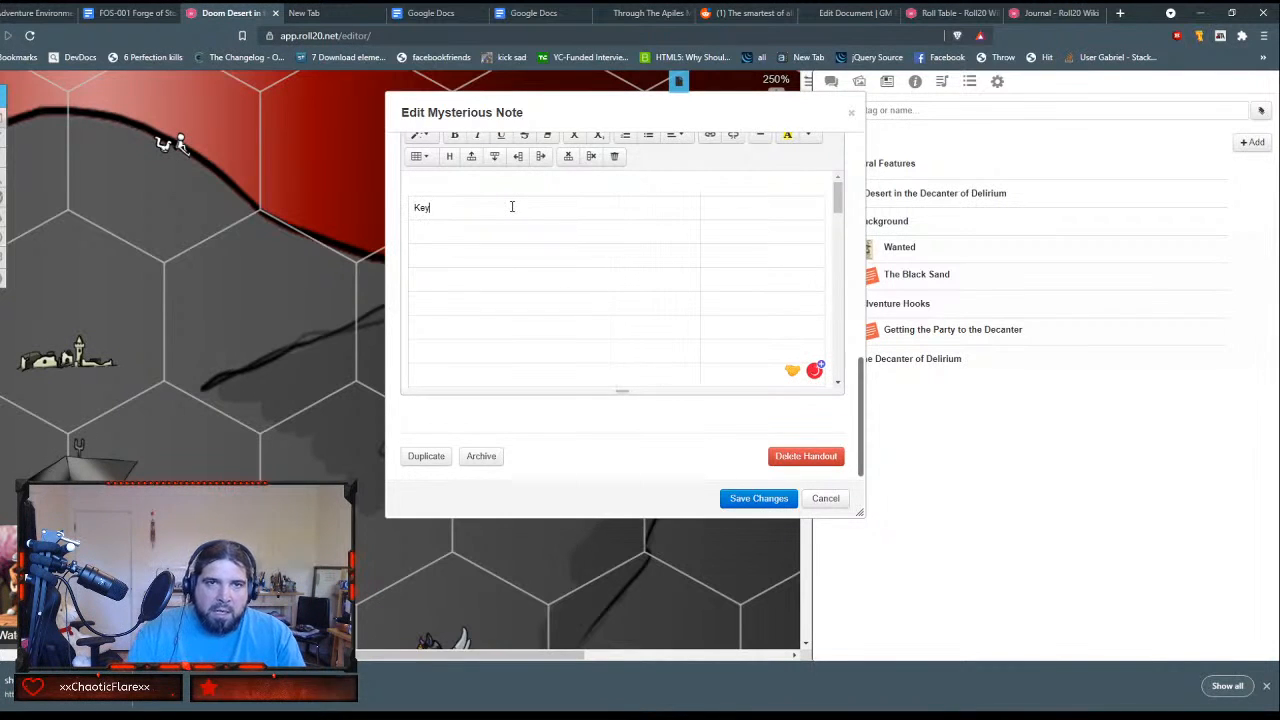
key("Tab")
type("Location")
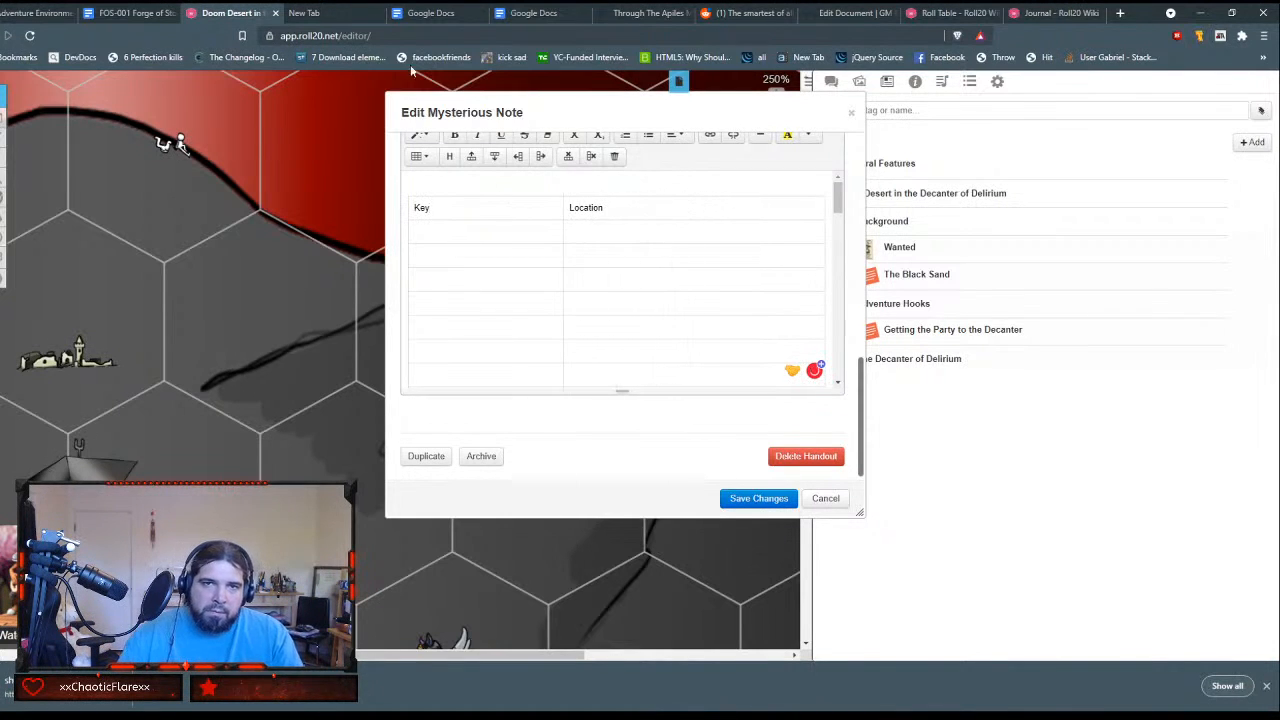
key("Tab")
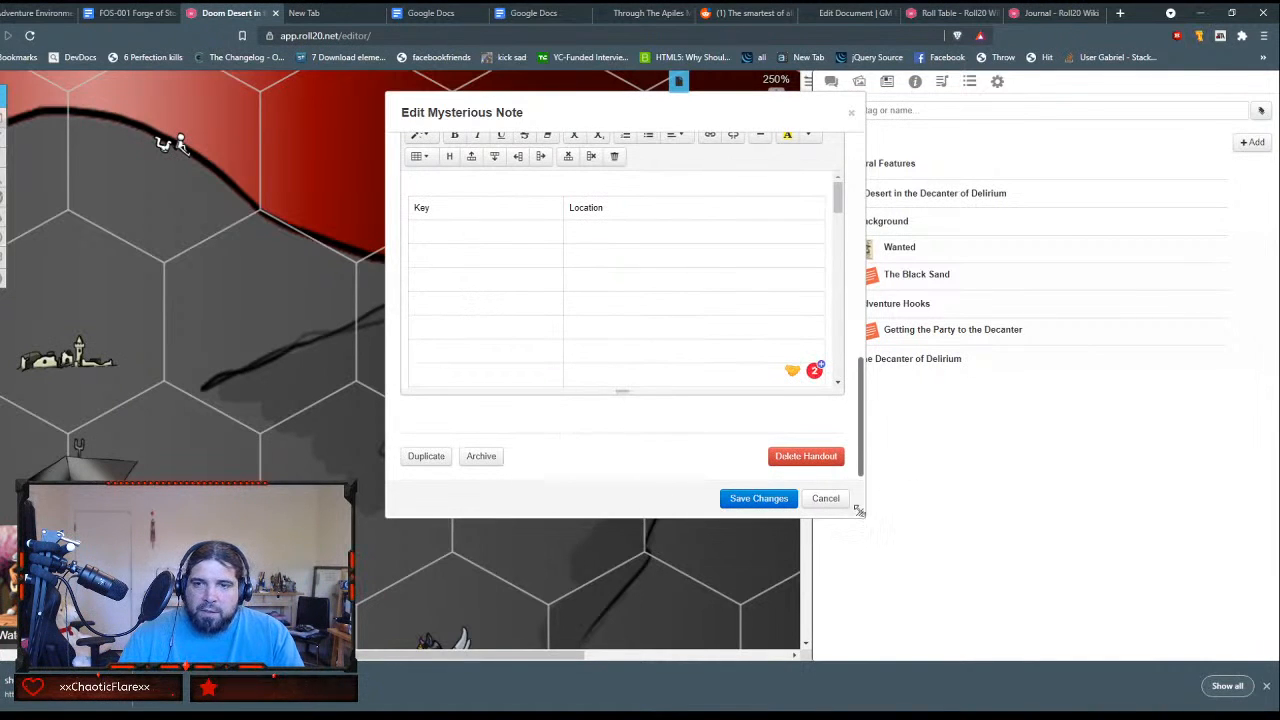
Step: Reposition and enlarge the handout editor to fill the browser window, and dismiss the downloads bar
left_click_drag(860, 512, 1232, 662)
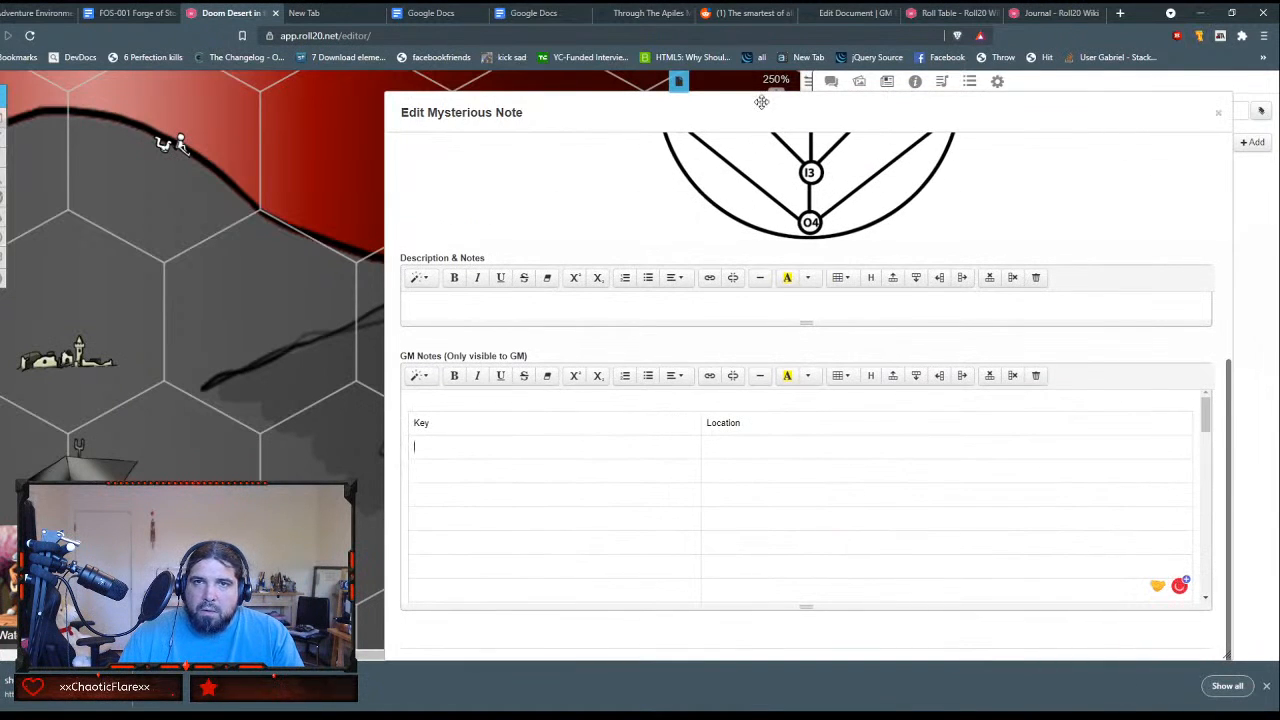
left_click_drag(762, 102, 334, 28)
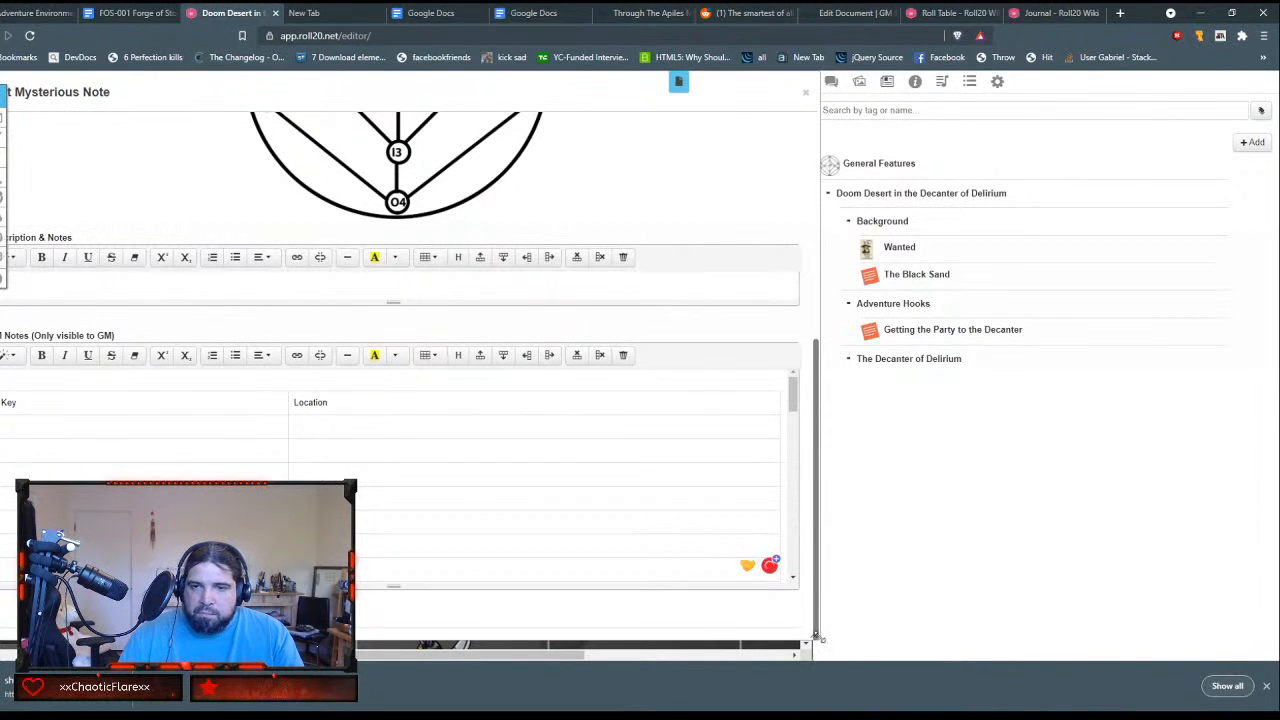
left_click_drag(810, 636, 1275, 701)
left_click(1266, 686)
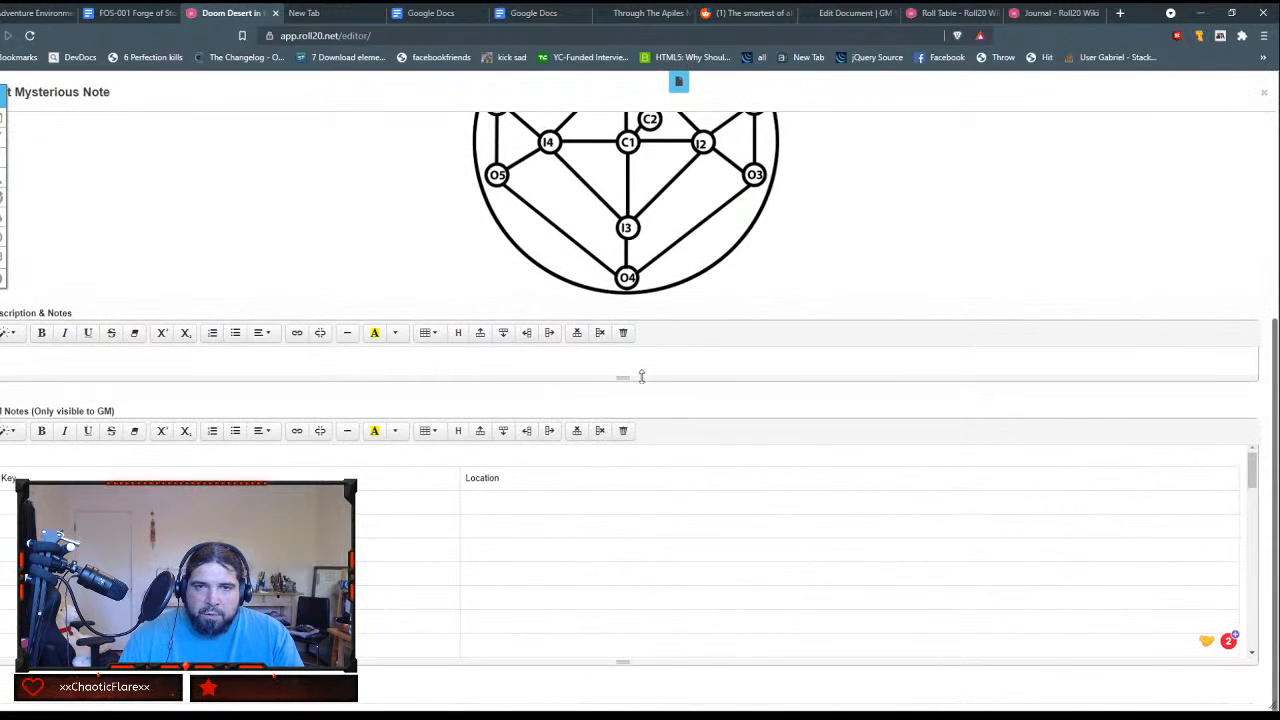
Step: Shrink the Description & Notes field's height and try to make the GM Notes field taller
left_click_drag(643, 378, 652, 346)
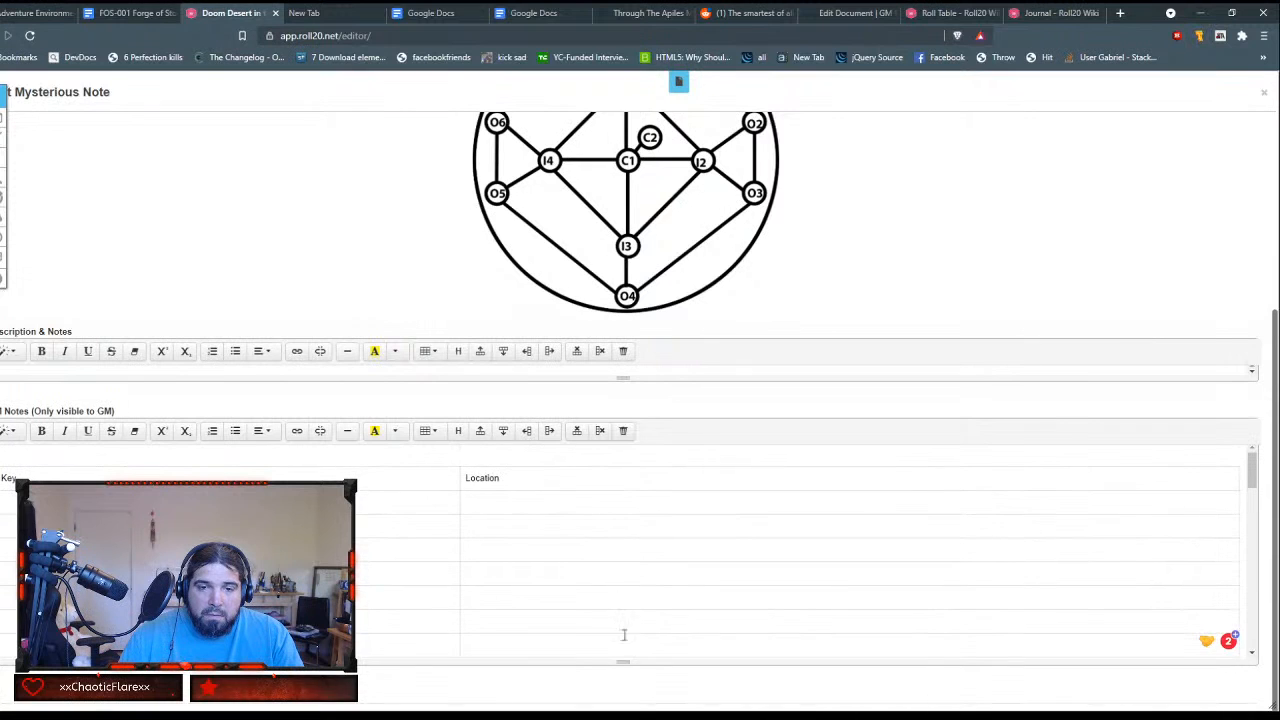
left_click_drag(629, 662, 622, 687)
scroll(645, 555, "up", 1)
scroll(640, 545, "down", 3)
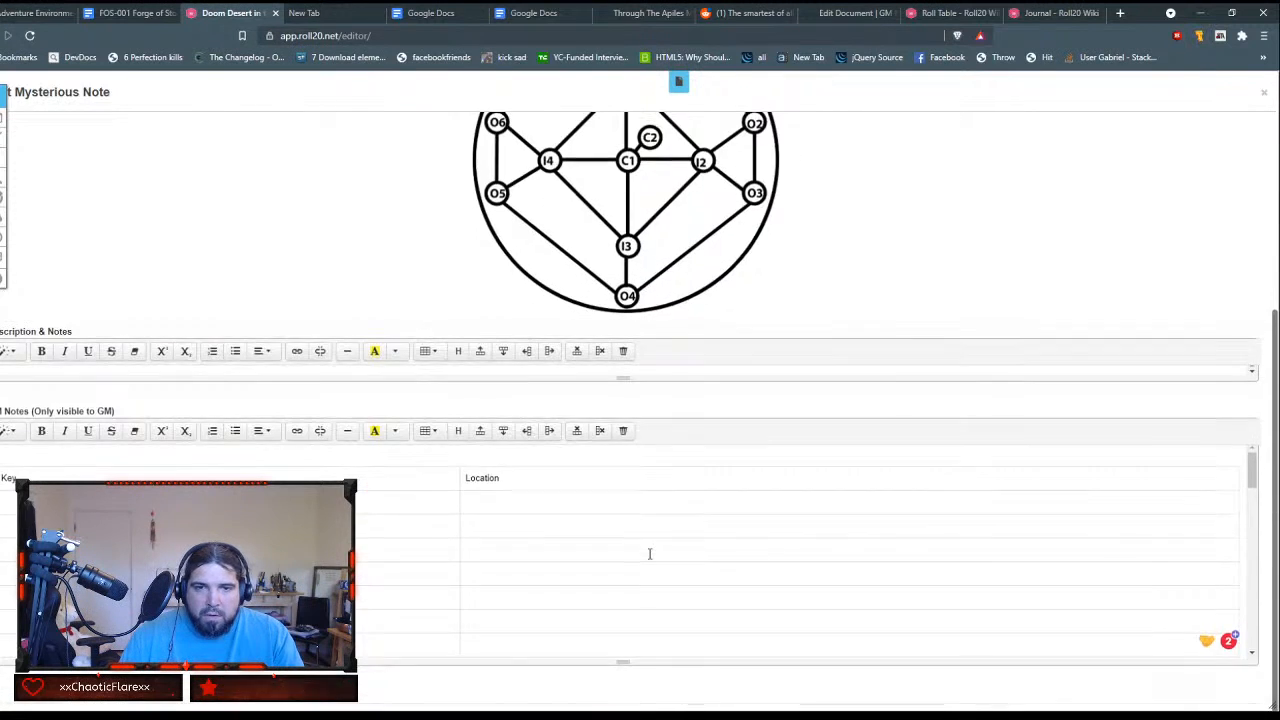
Step: Fill the first row below the table headings with key O1 and location Start
scroll(637, 538, "down", 2)
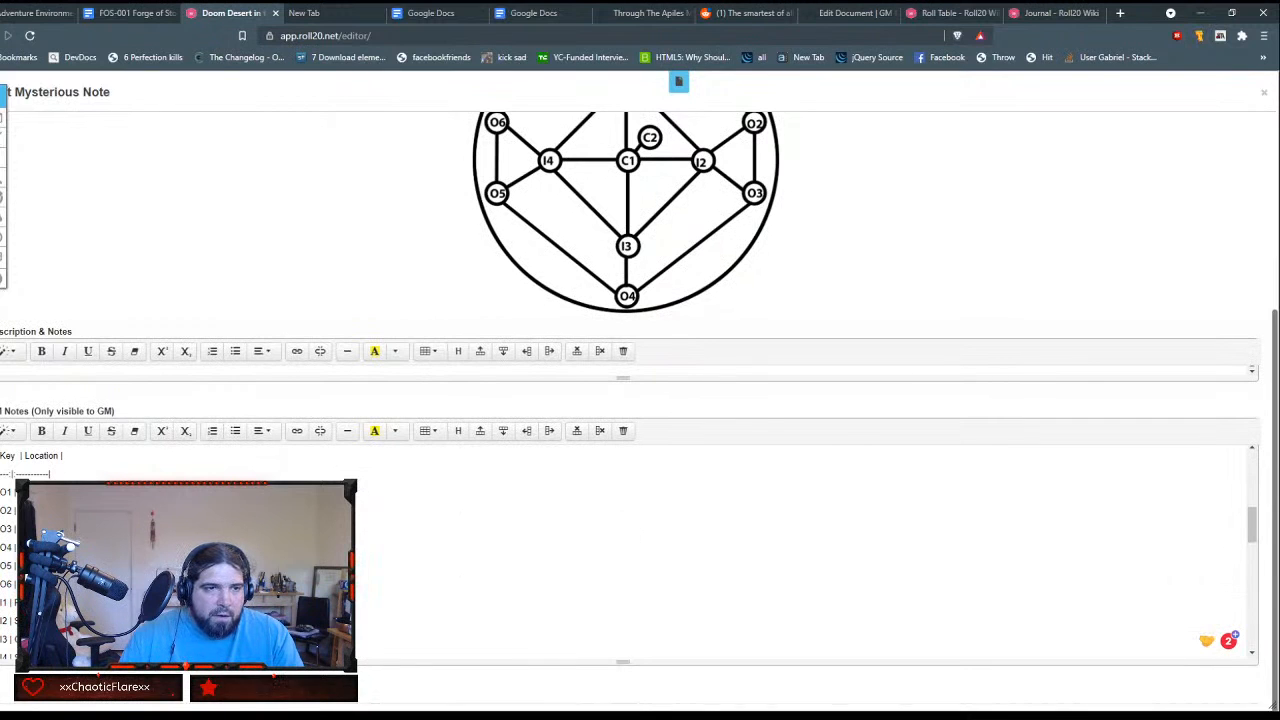
scroll(800, 560, "up", 3)
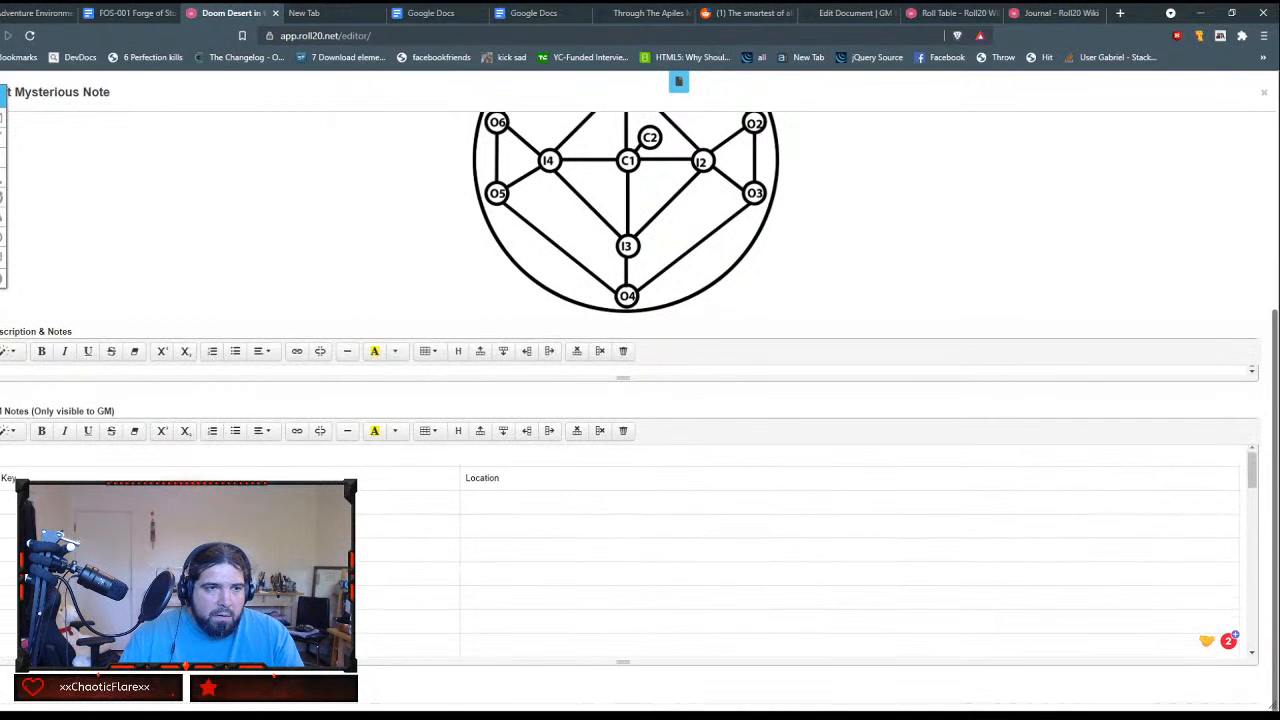
type("O1")
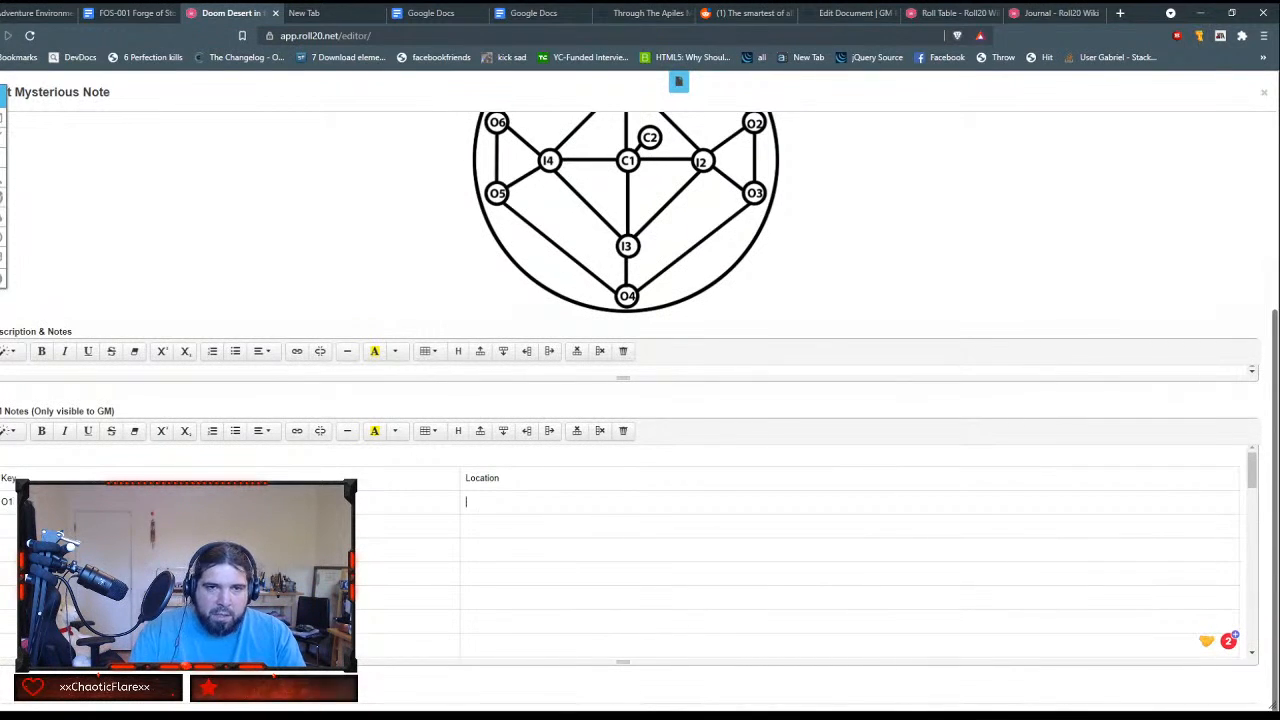
type("Start")
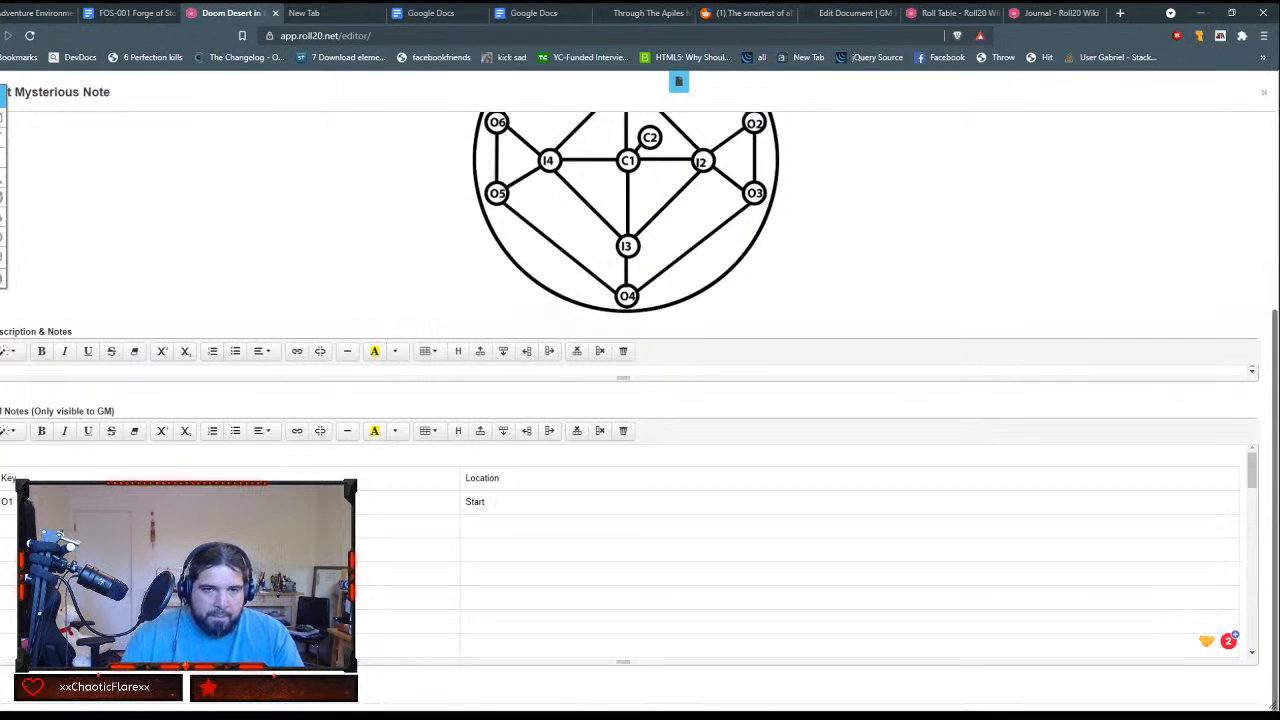
Step: Fill the second row below the table headings with key O2 and location City of Silence
scroll(800, 560, "up", 2)
scroll(800, 560, "down", 5)
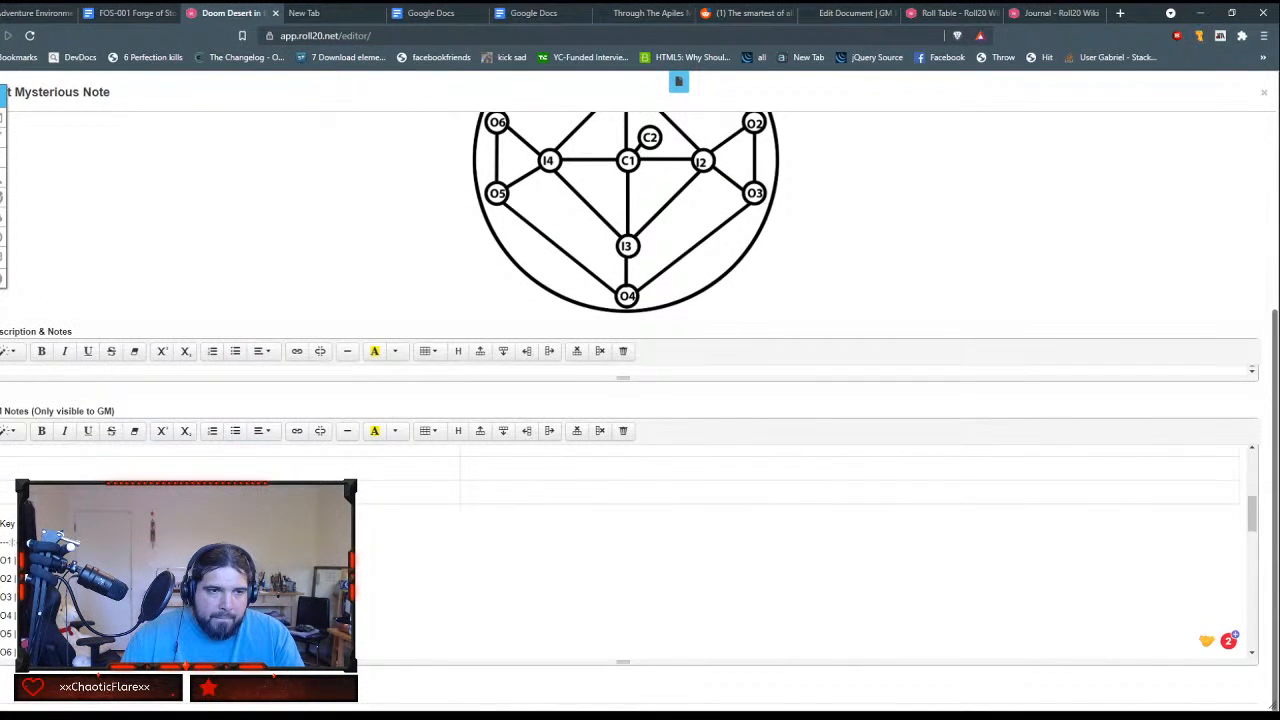
scroll(800, 556, "up", 3)
type("O")
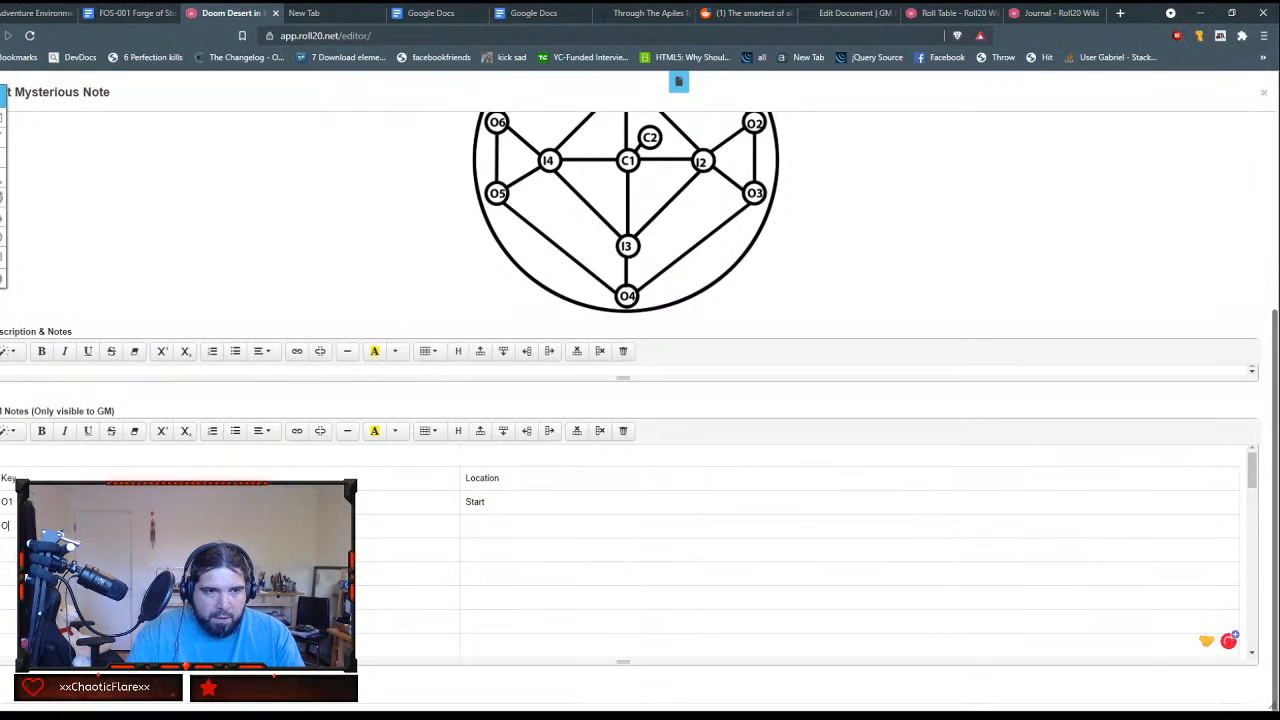
type("2")
key("Tab")
type("City")
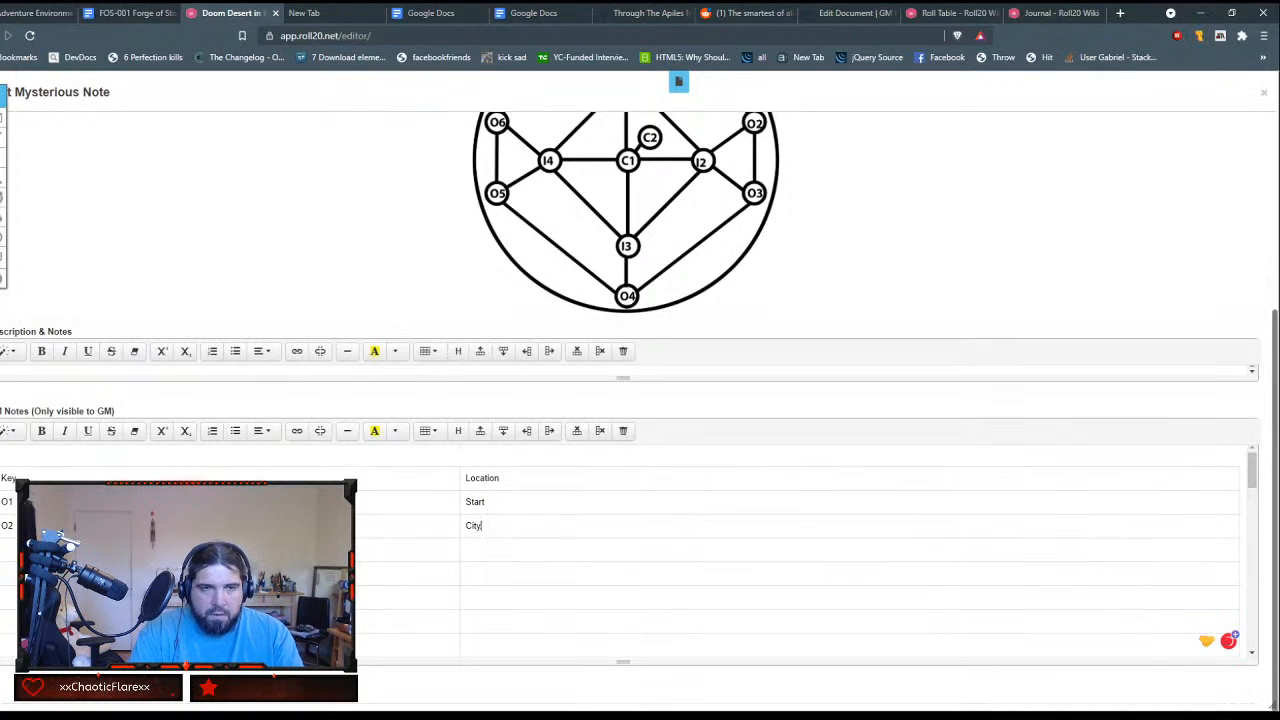
type(" of Sile")
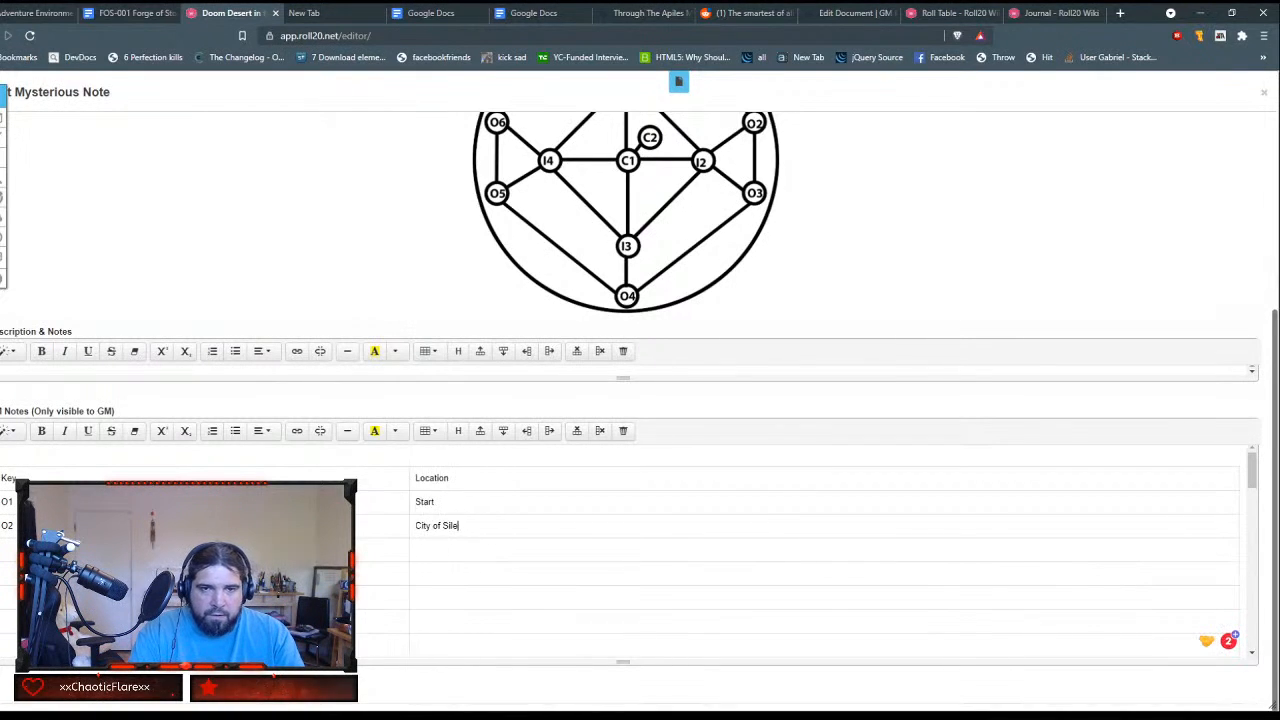
type("nce")
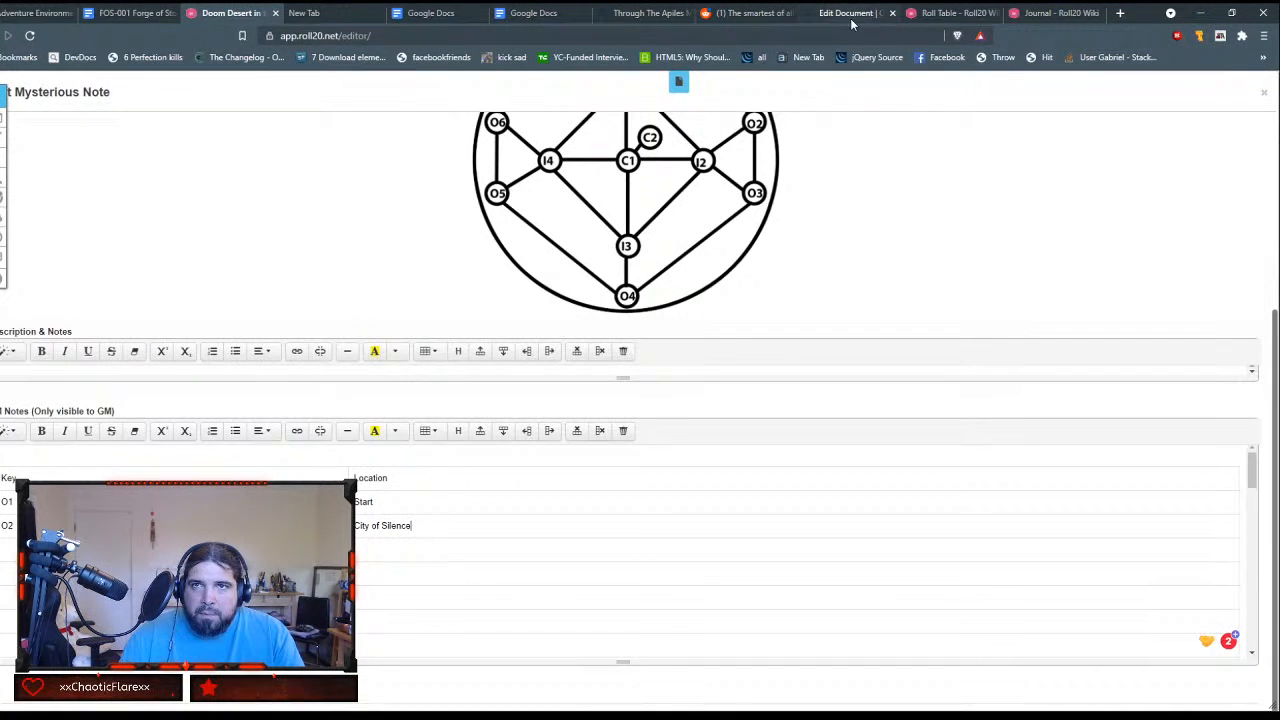
Step: Detach the Edit Document page into its own window and fill the next table row with key 03 and location Amnesiac Library
left_click_drag(852, 20, 852, 150)
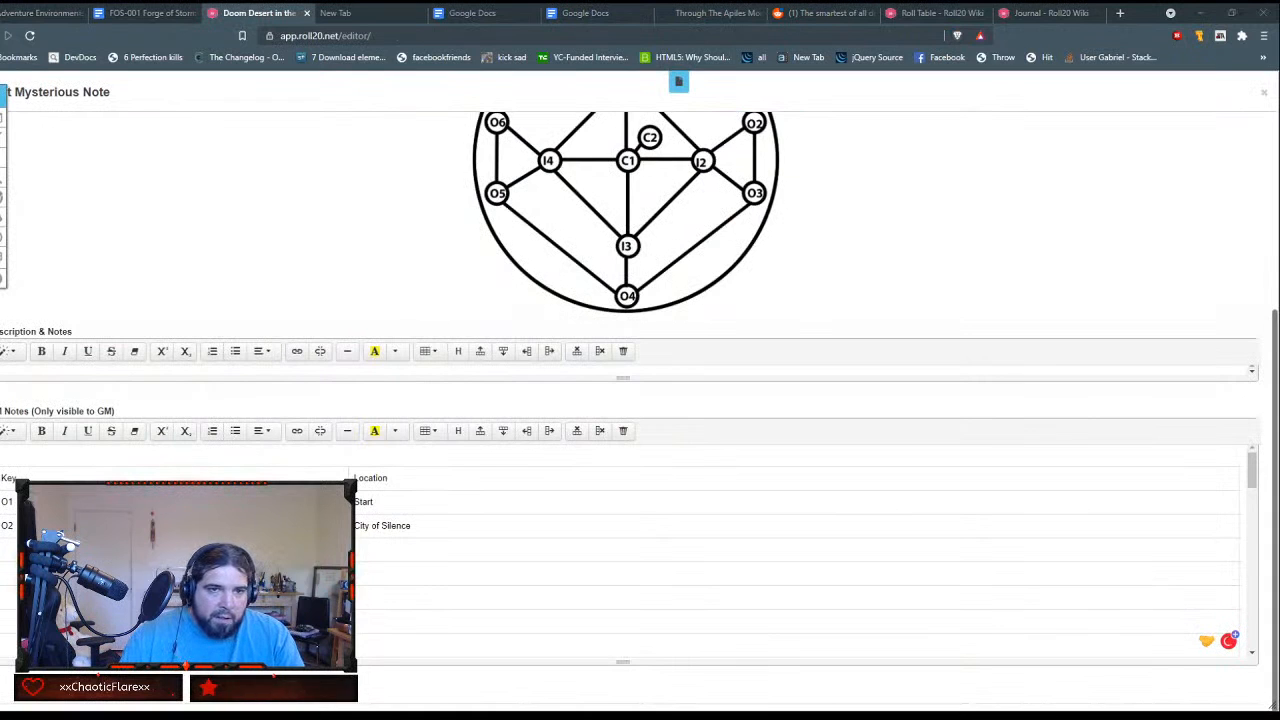
left_click(20, 550)
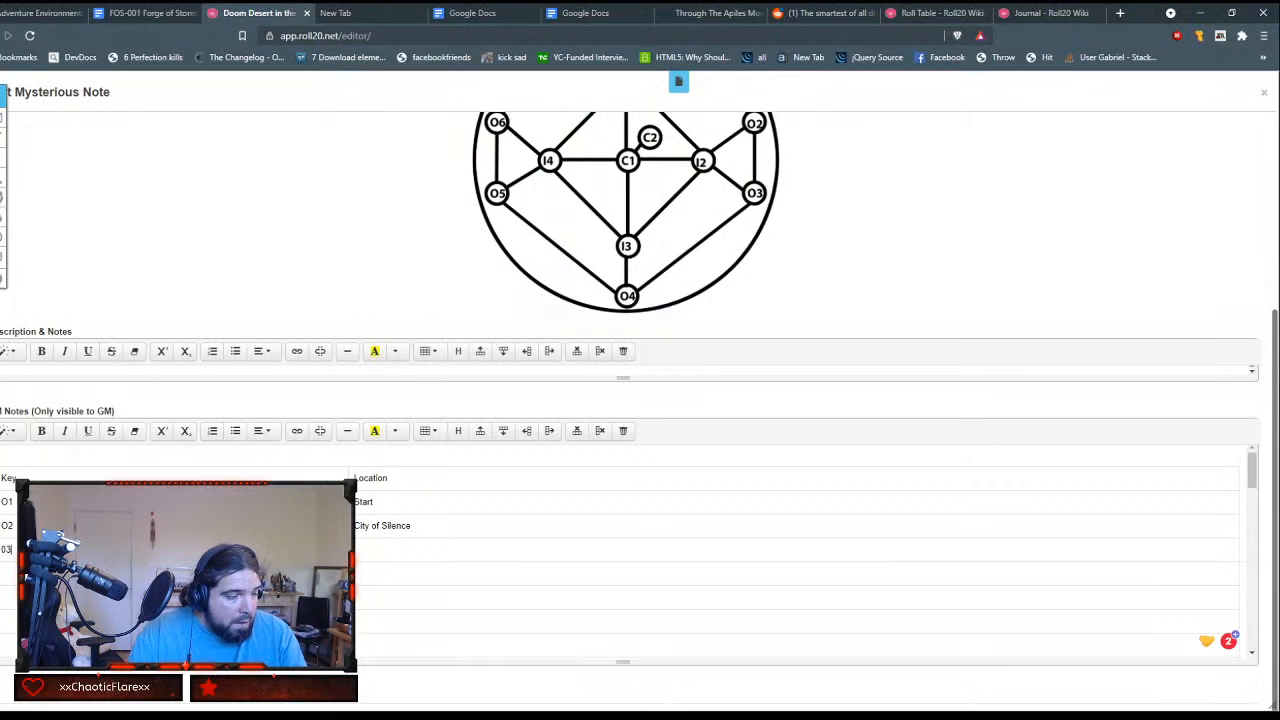
type("Amnes")
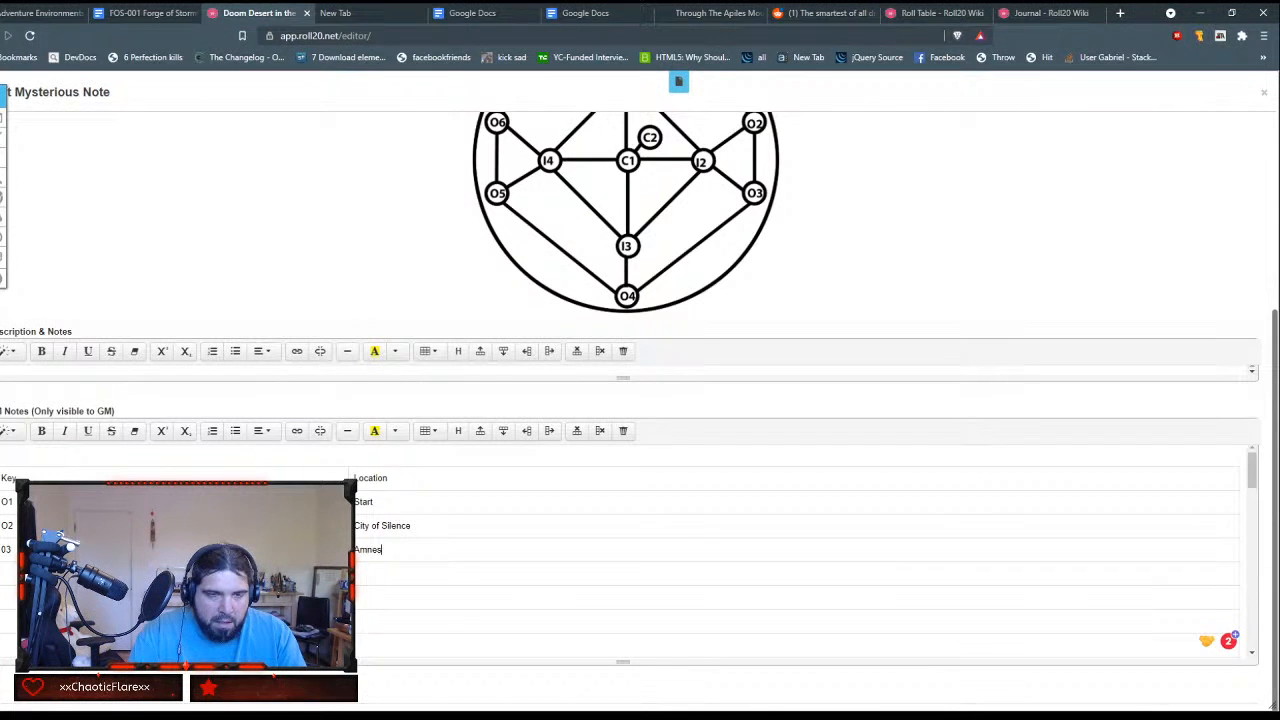
type("iac Library")
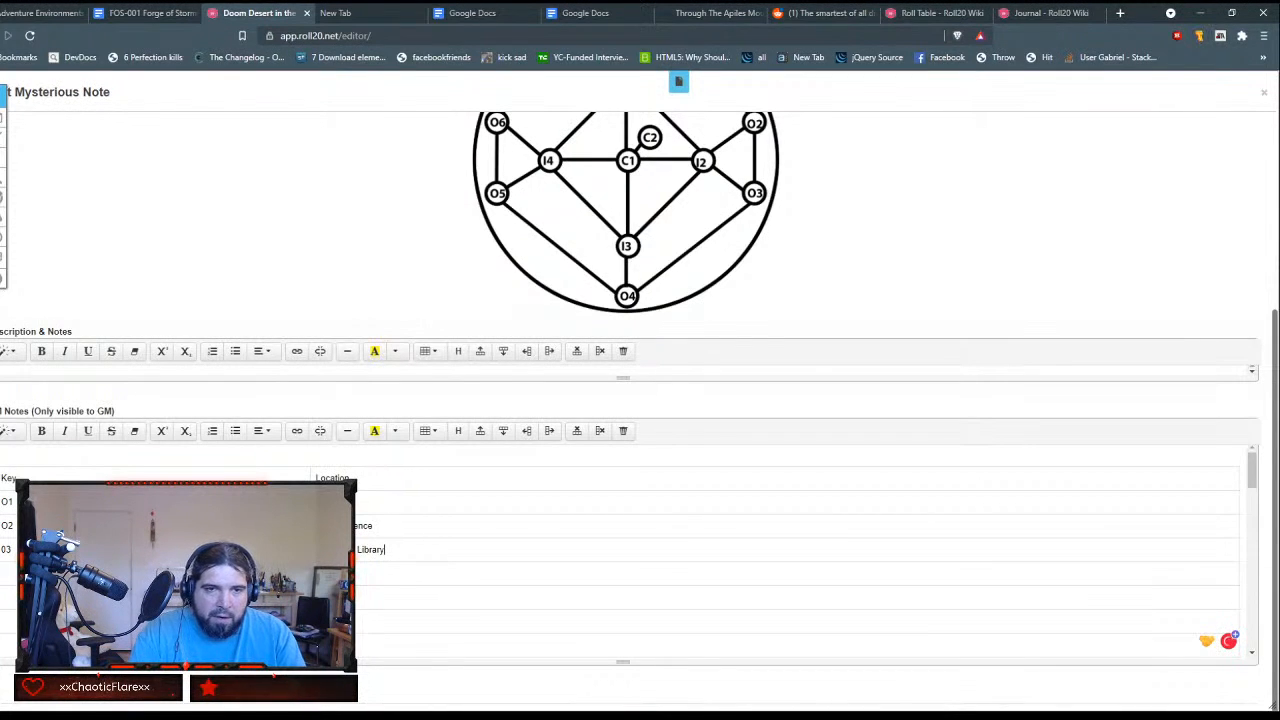
Step: Fill the next two rows with key O4 and location Ladder to the Sun, and key O5 and the werespiders location
key("Tab")
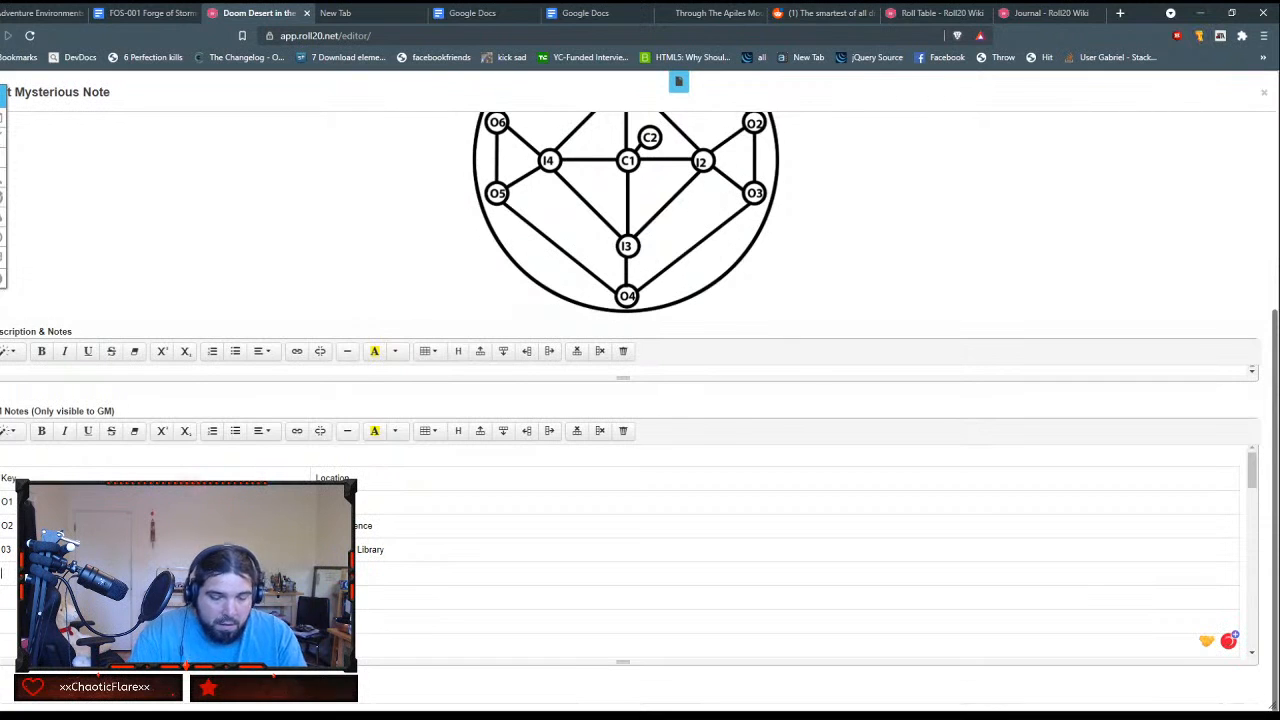
type("O4")
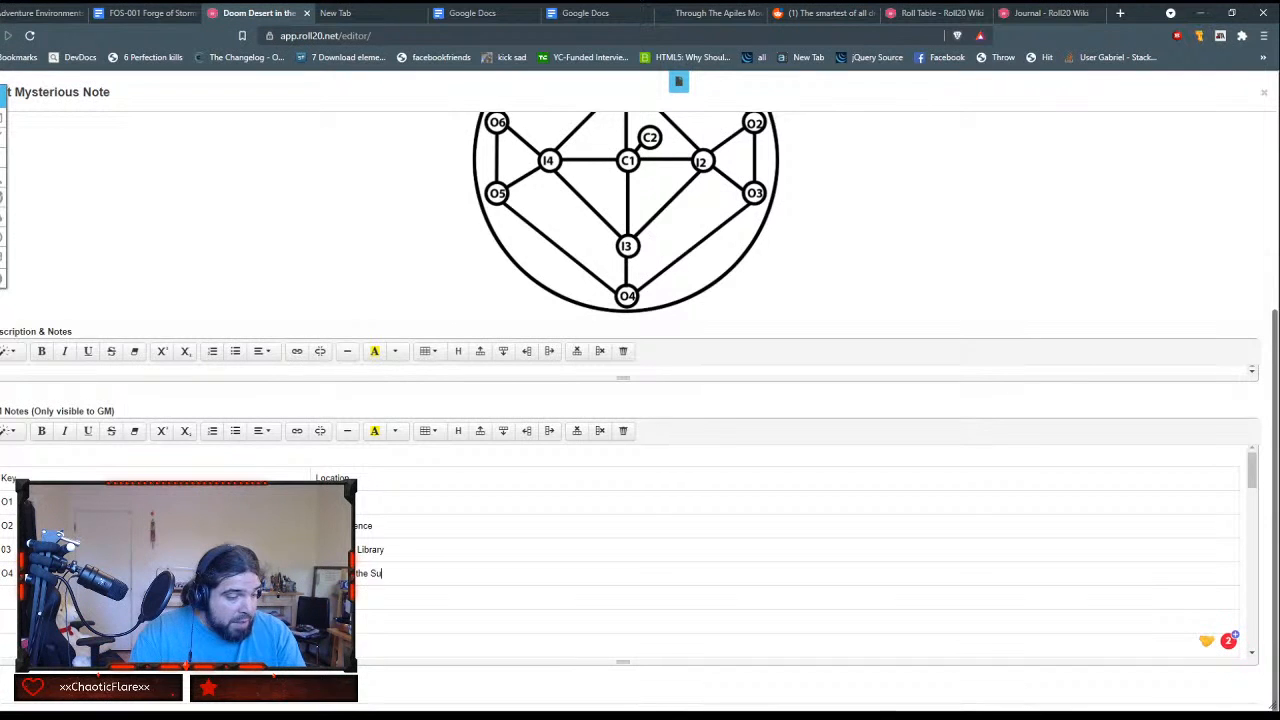
type("n")
type("O5")
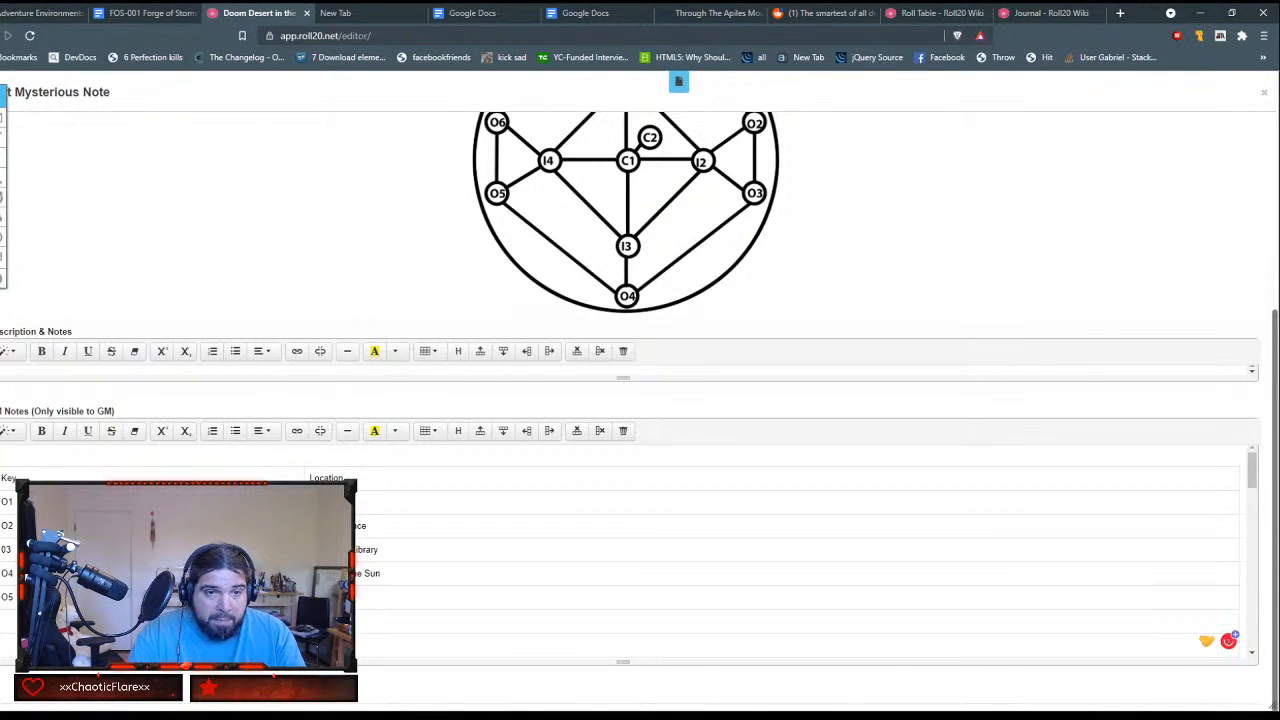
type("re s")
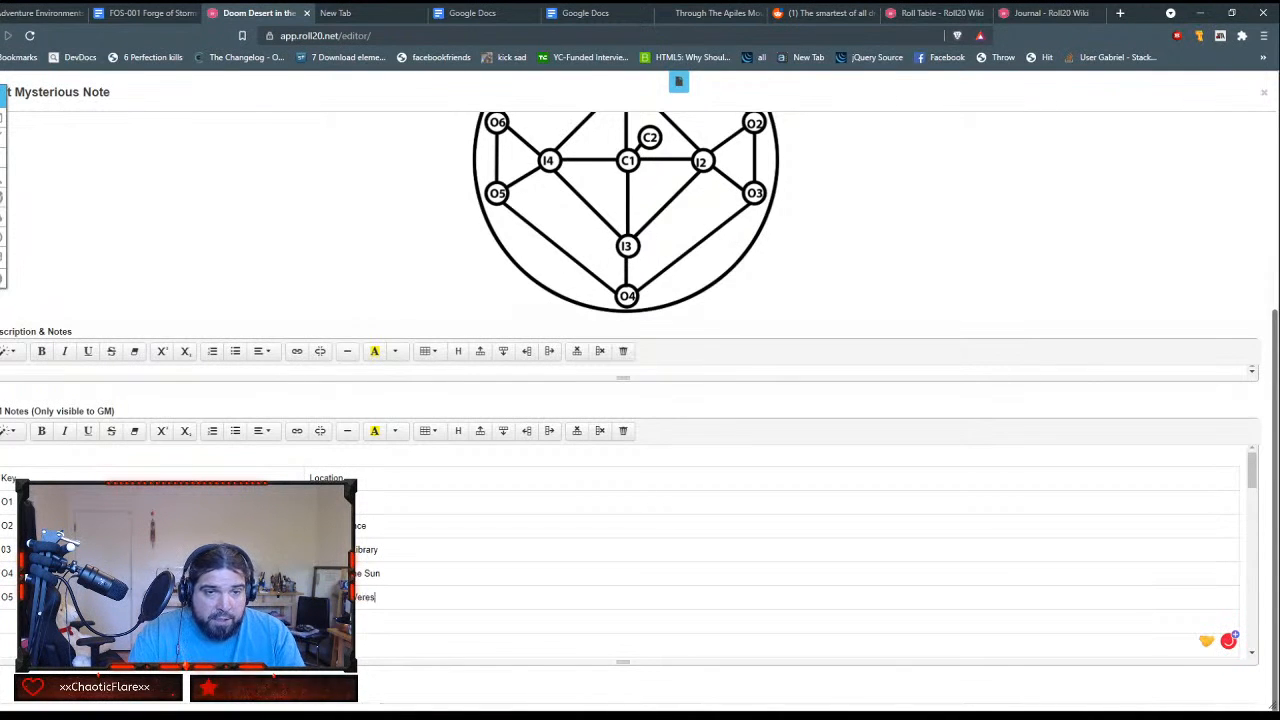
type("pider")
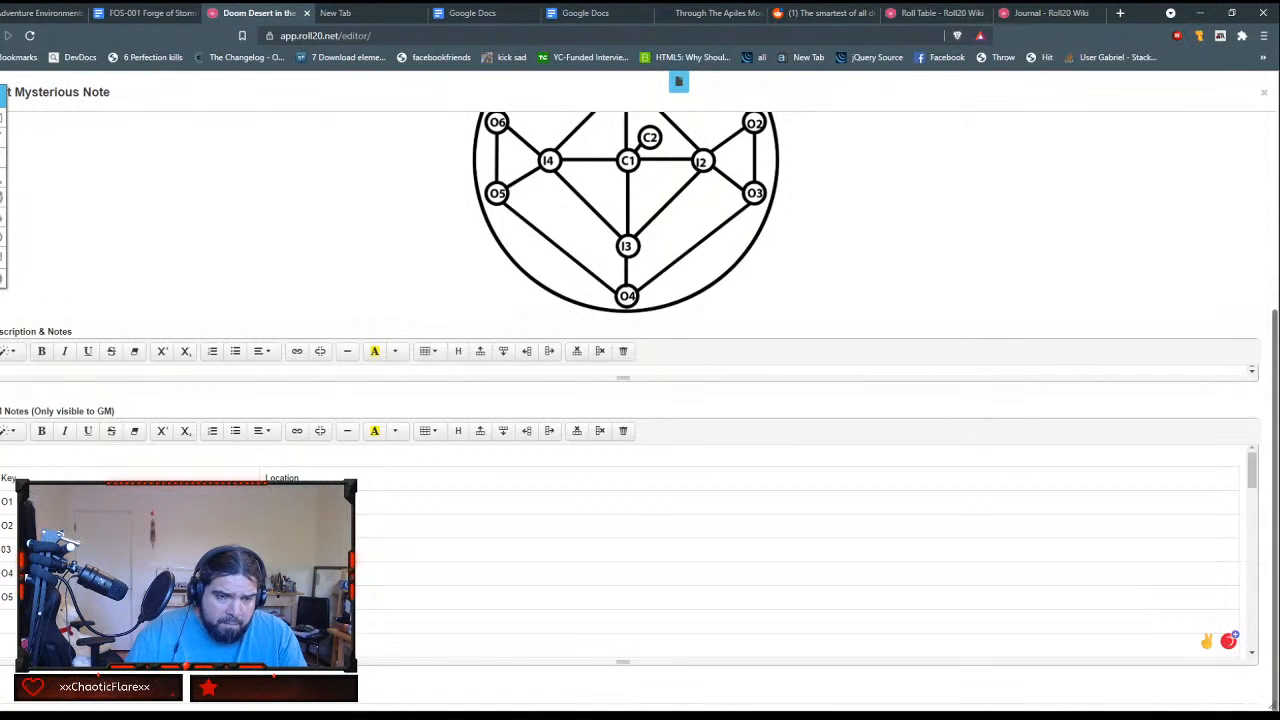
type("s")
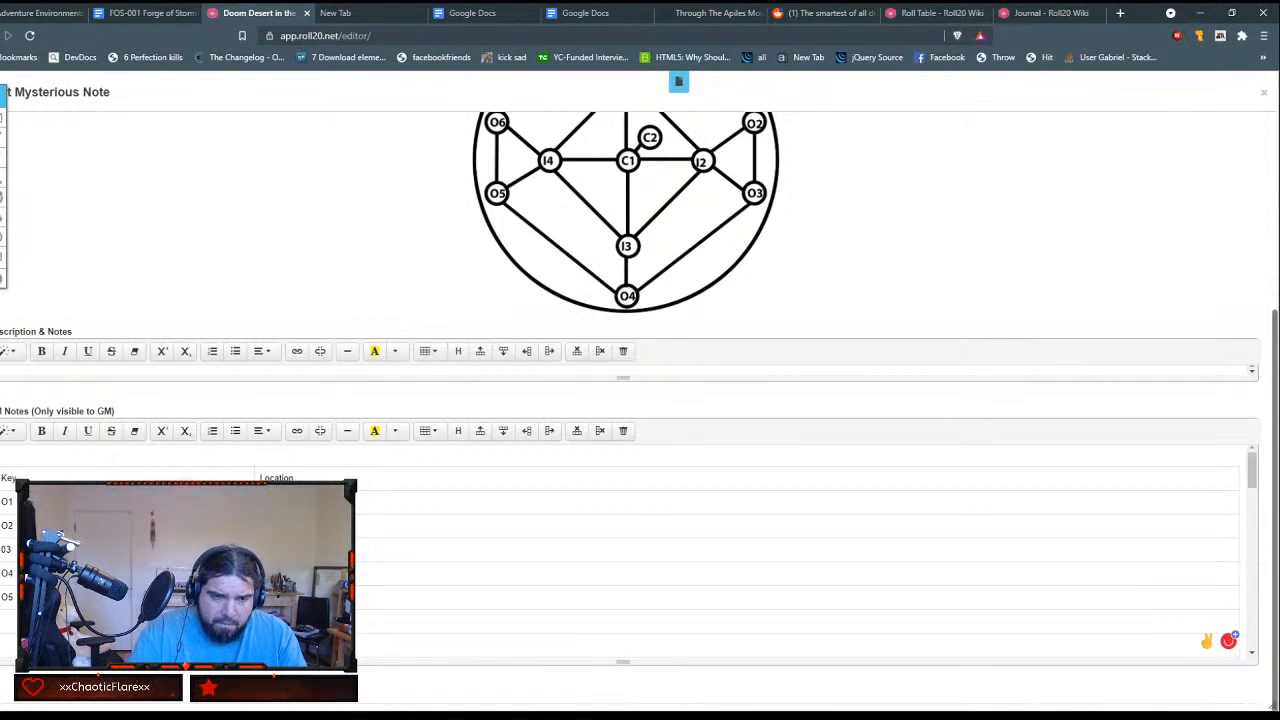
Step: Fill the remaining rows for keys O6, I1, I2, I3, I4, C1 and C2 with their locations, using Sphinx of Black Quartz for I2
key("Tab")
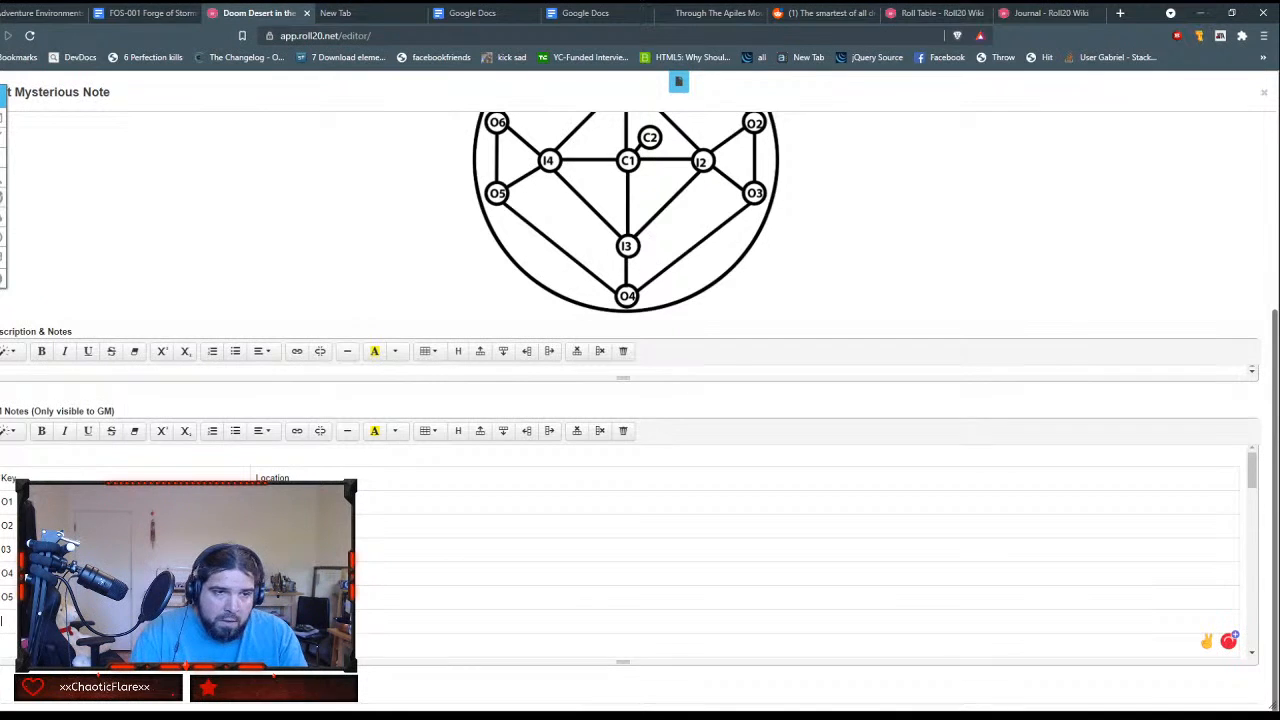
type("O6")
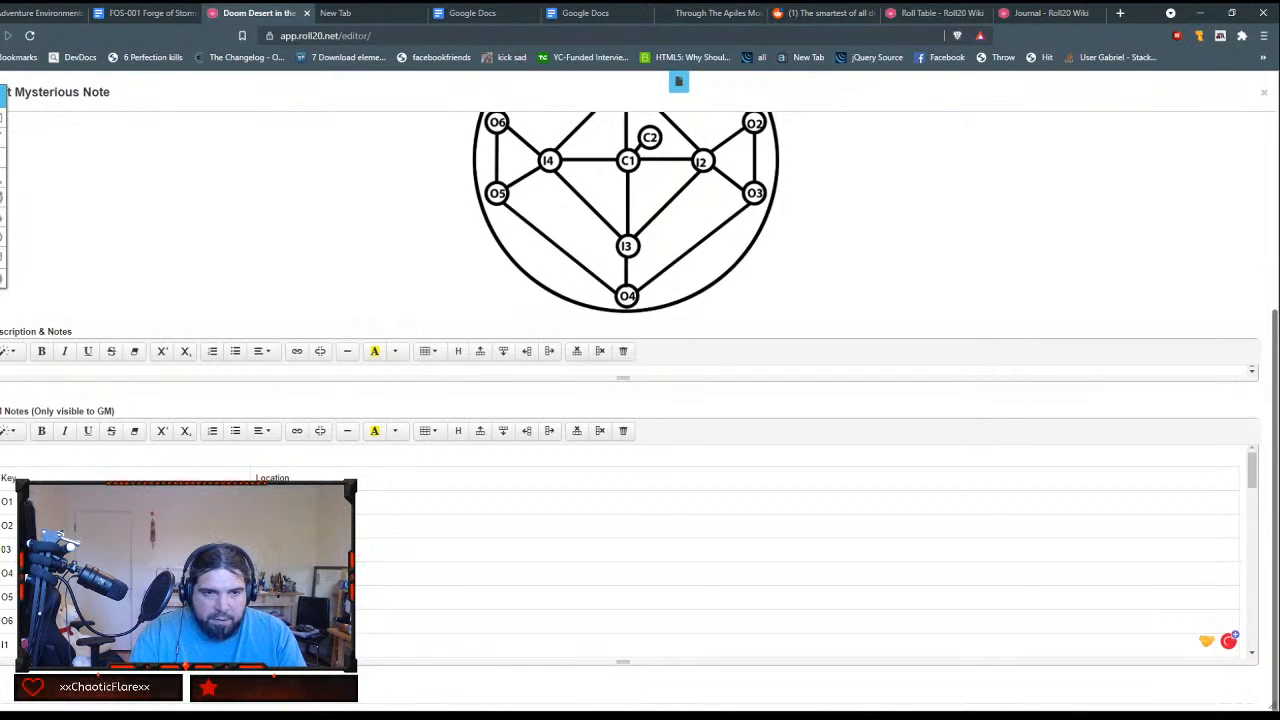
key("Down")
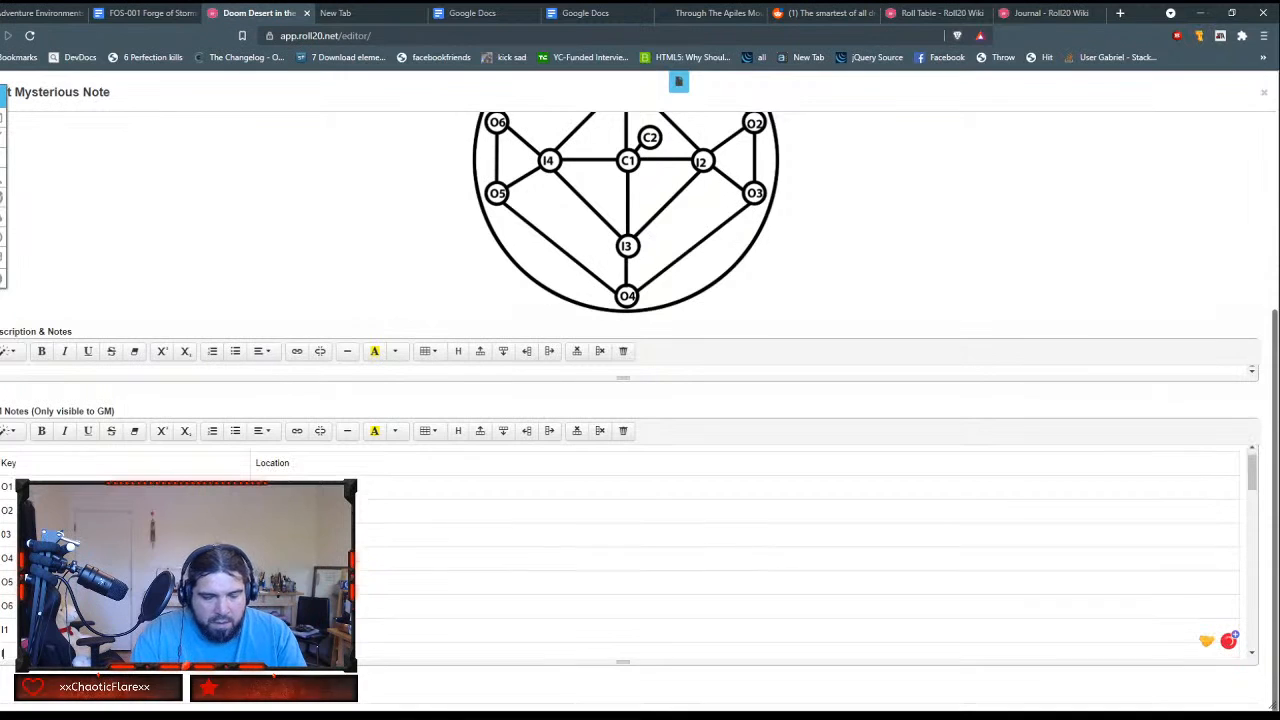
type("I2")
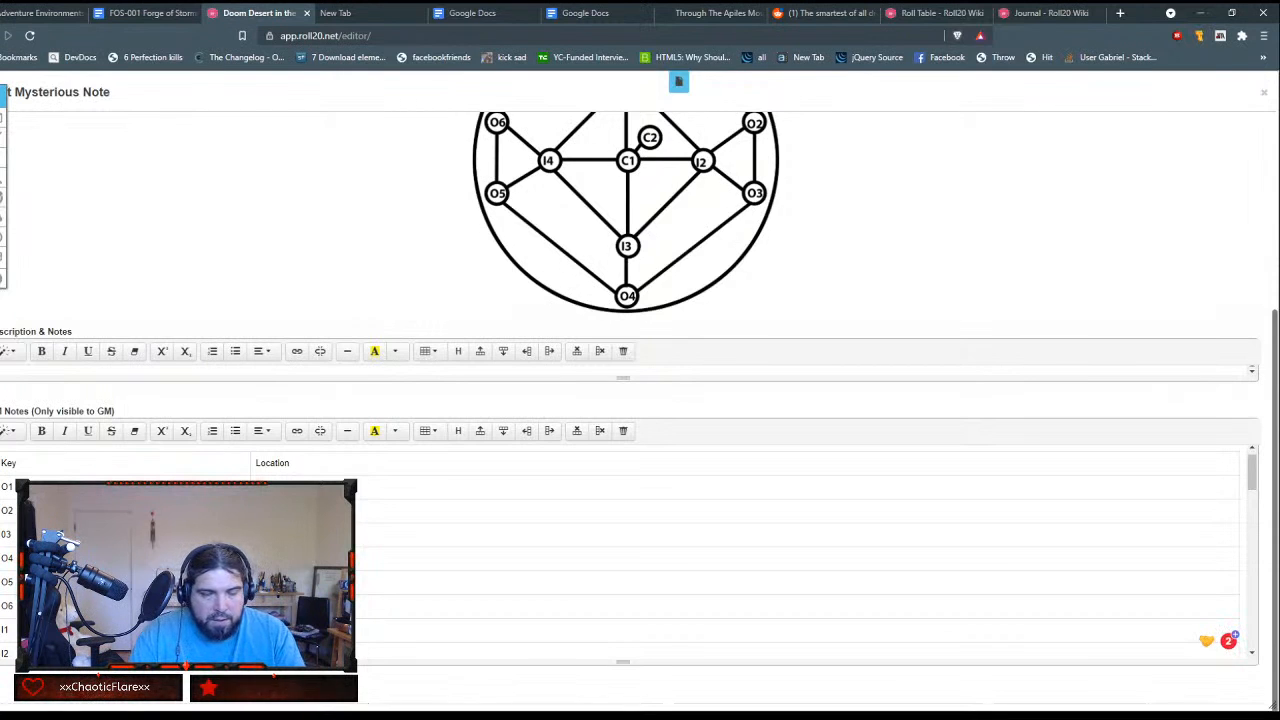
scroll(620, 560, "down", 1)
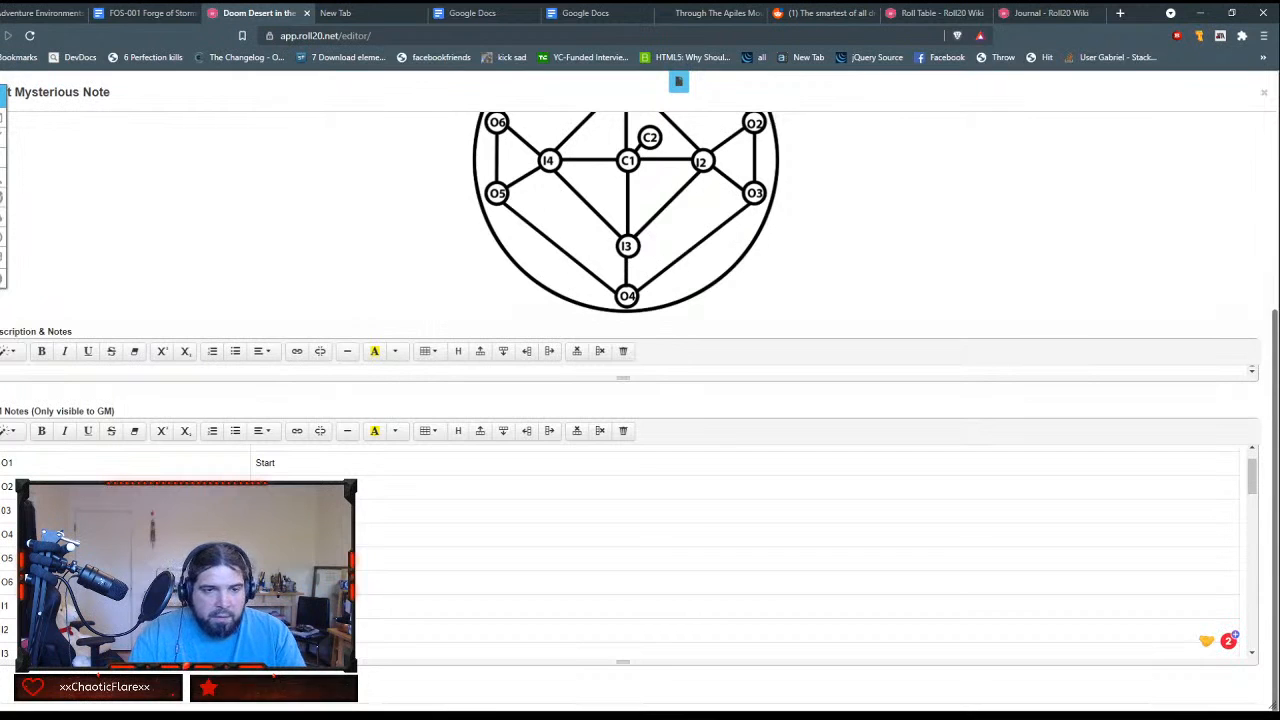
scroll(620, 560, "down", 1)
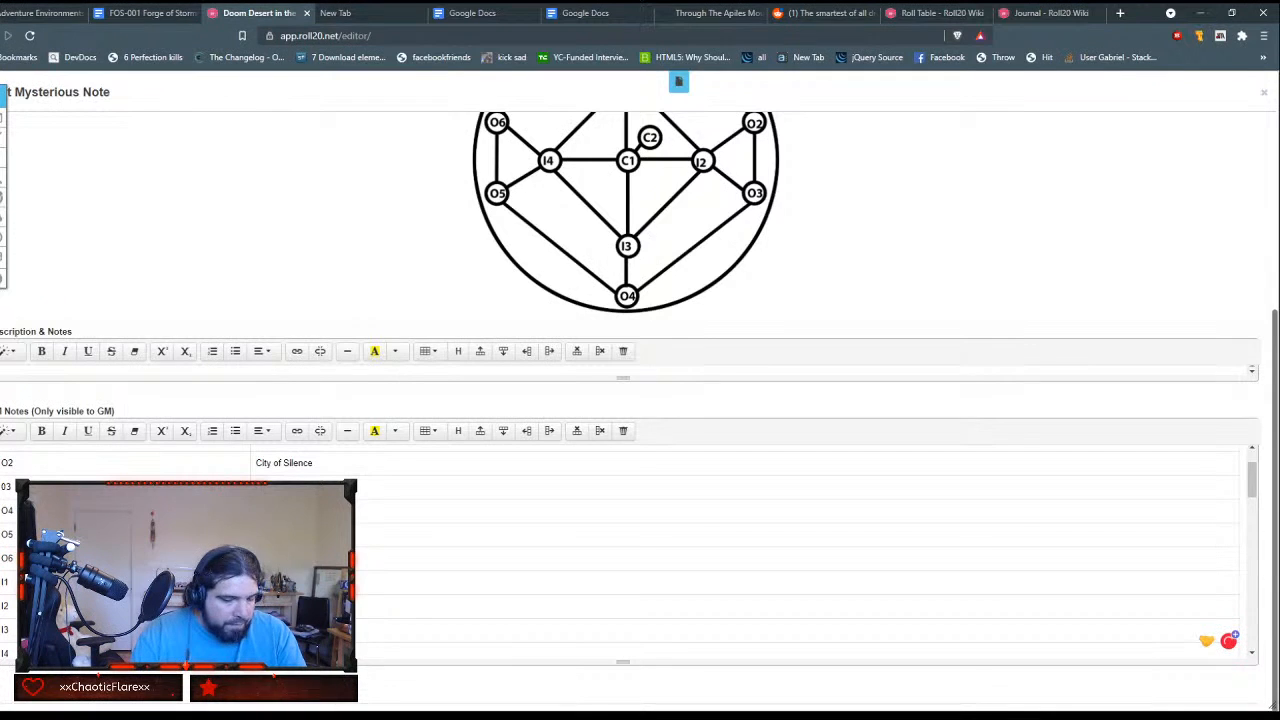
type("C1")
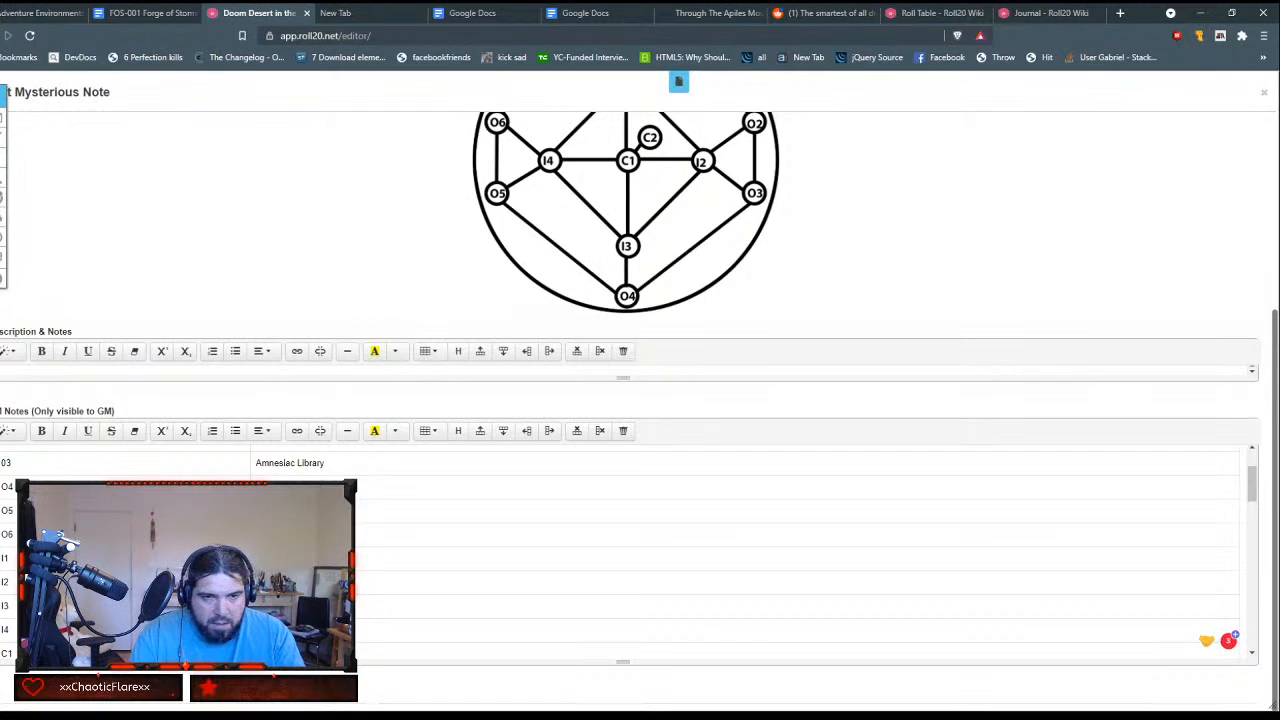
key("Down")
type("C2")
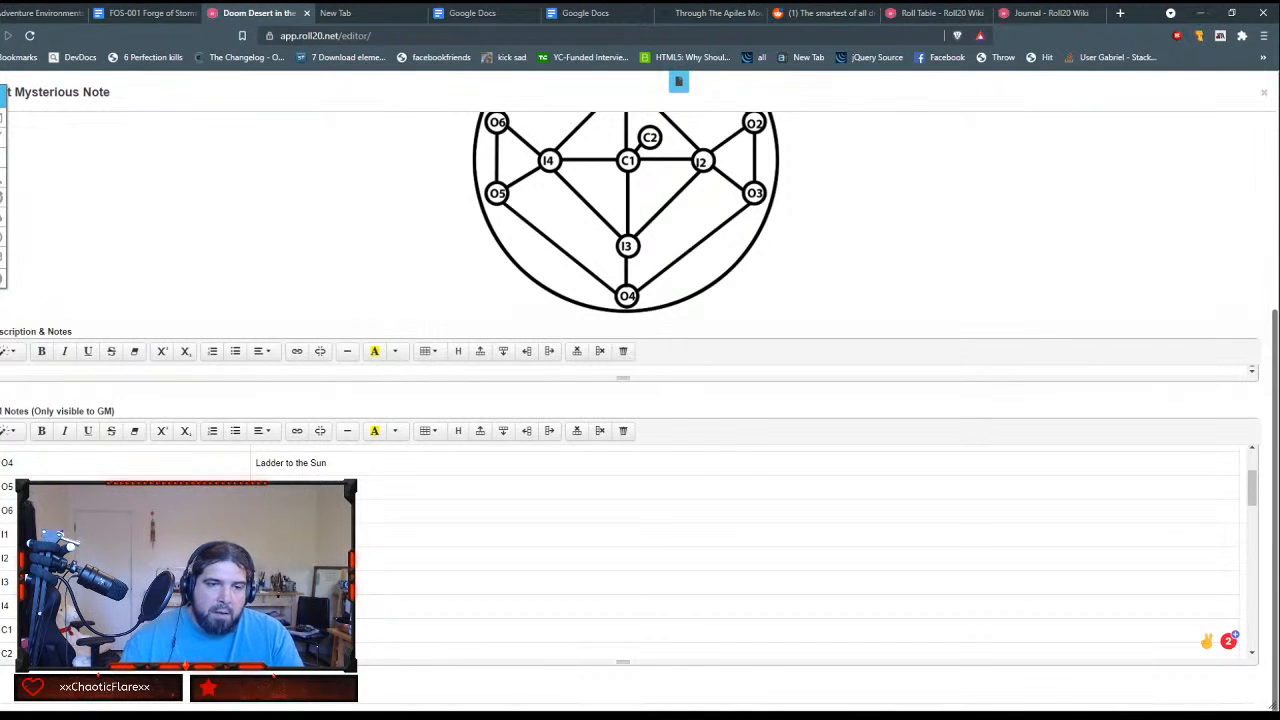
Step: Delete the leftover plain-text Key and Location markup below the finished table in the GM Notes
scroll(620, 550, "down", 2)
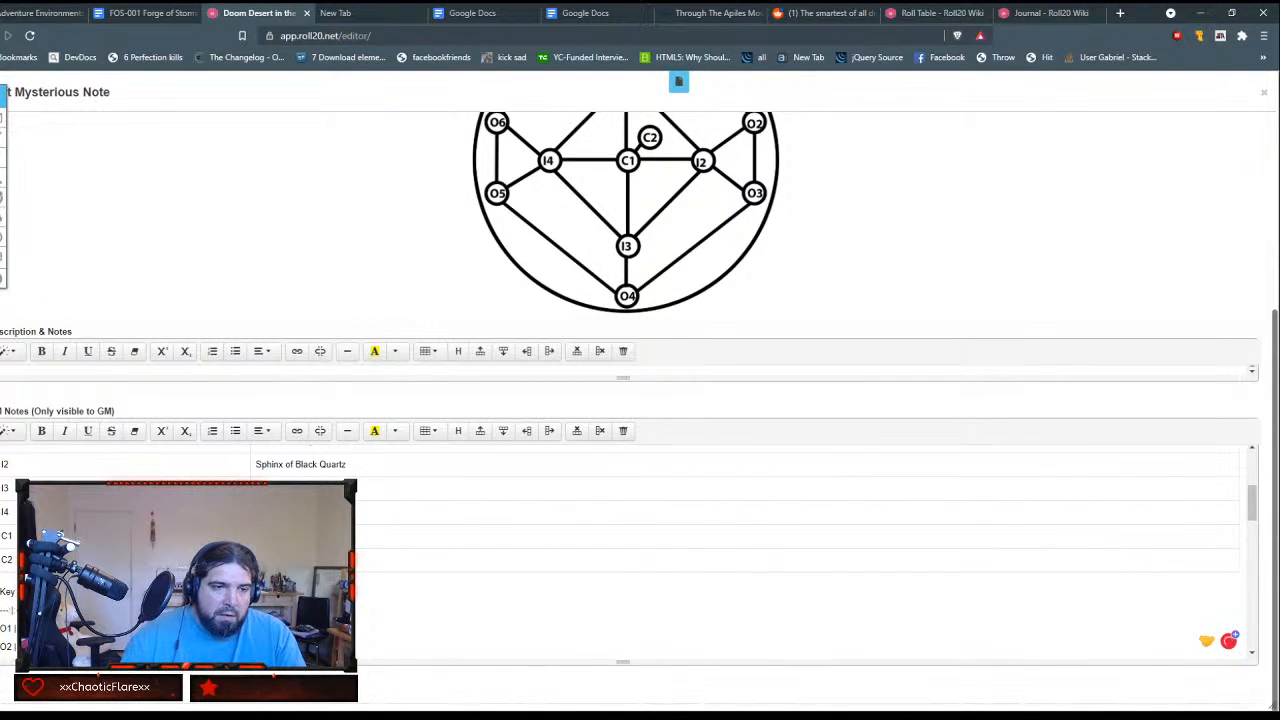
left_click_drag(2, 592, 100, 620)
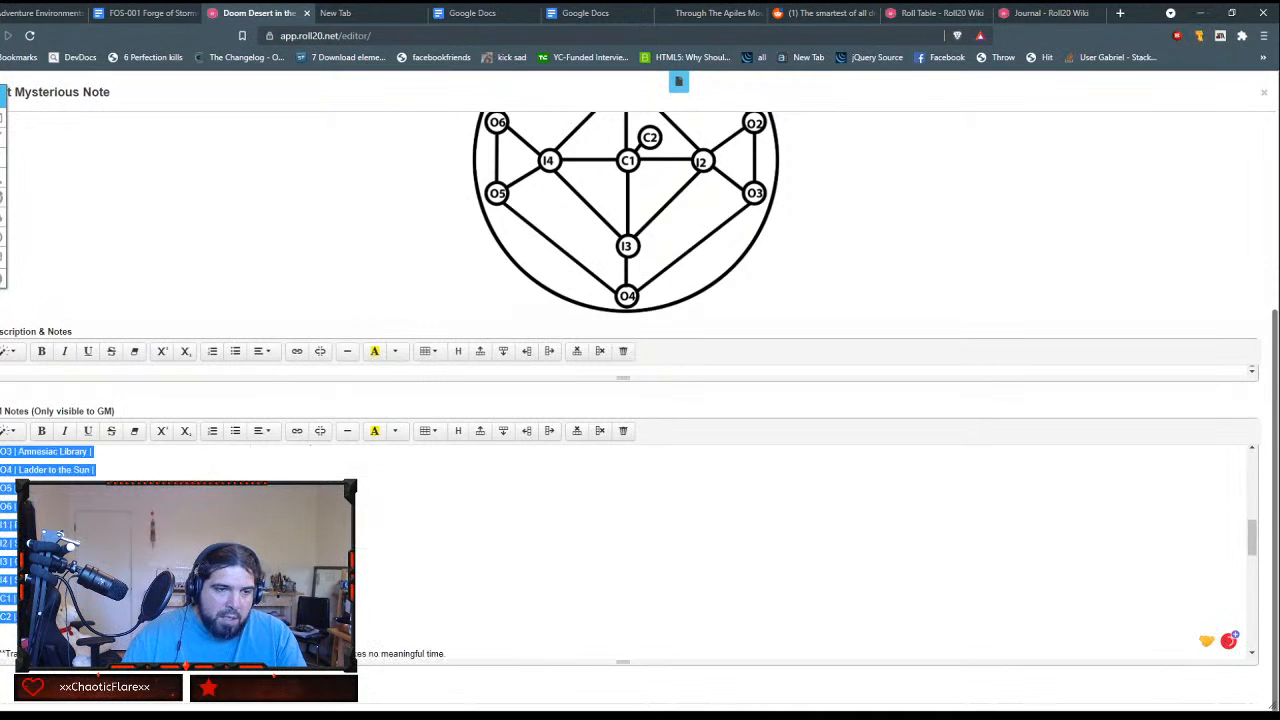
key("BackSpace")
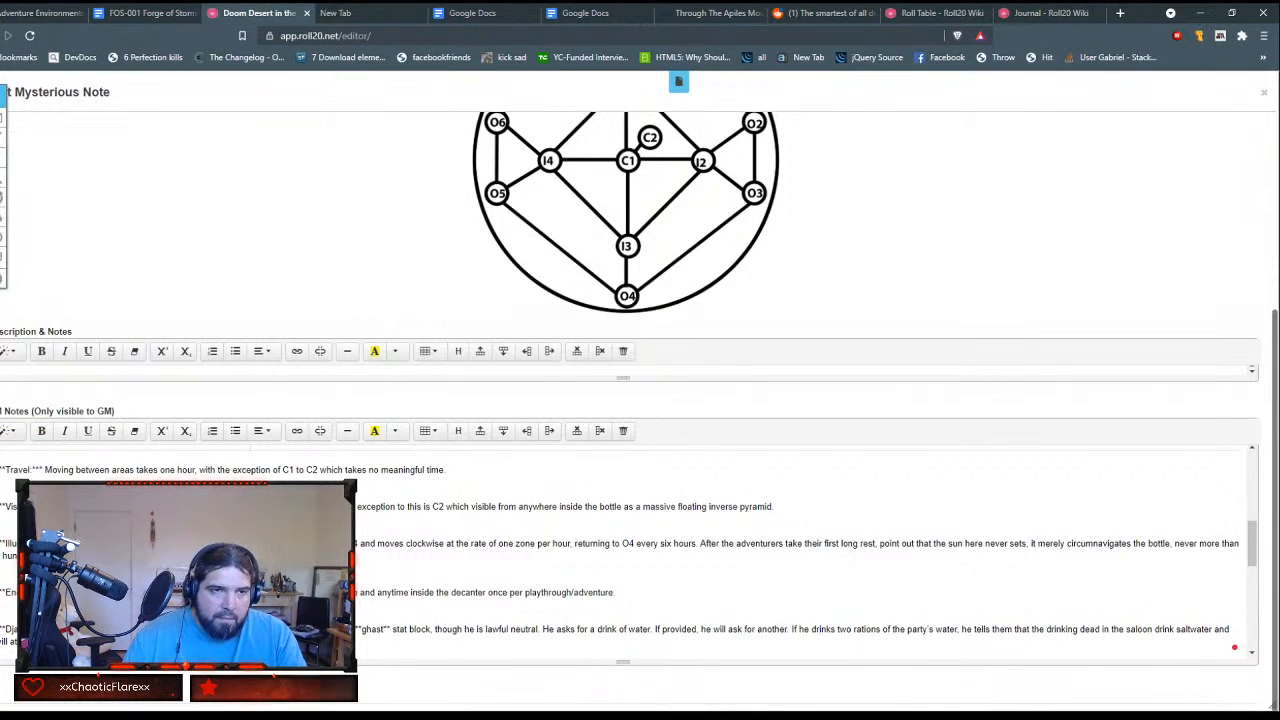
Step: Make the Travel heading bold italic, strip its asterisks and end it with a colon
left_click_drag(43, 470, 1, 470)
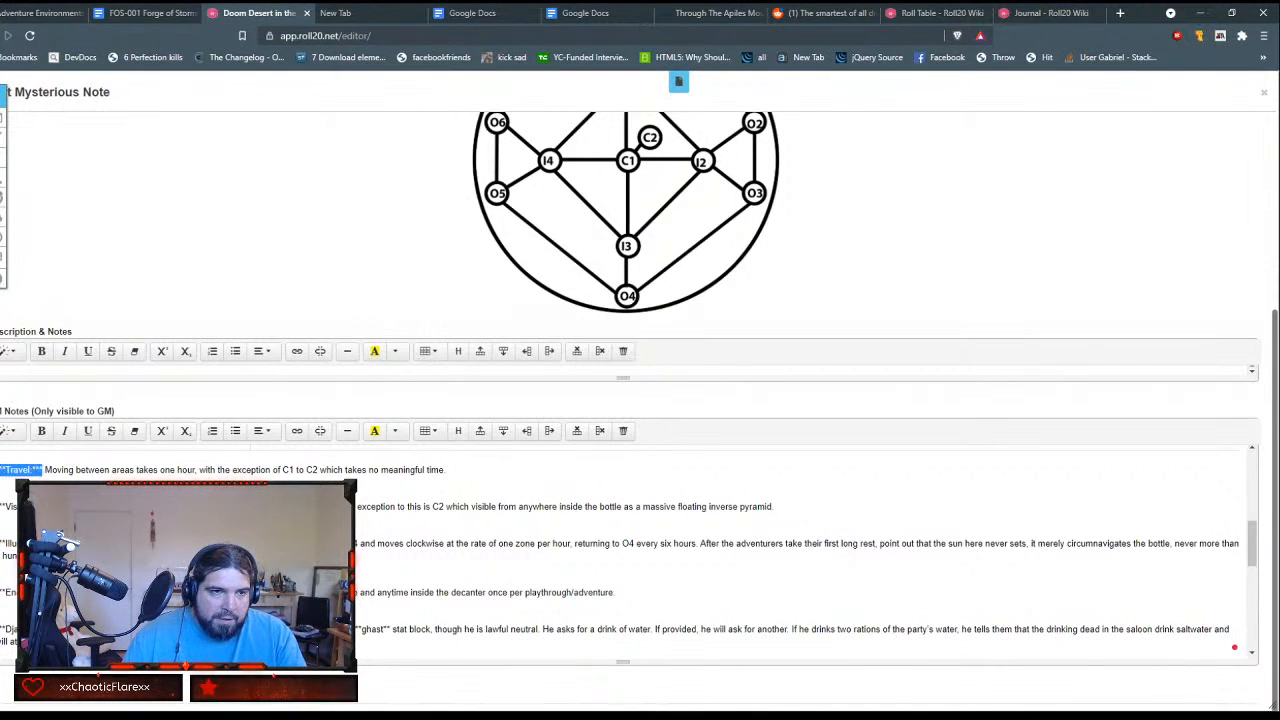
left_click(41, 431)
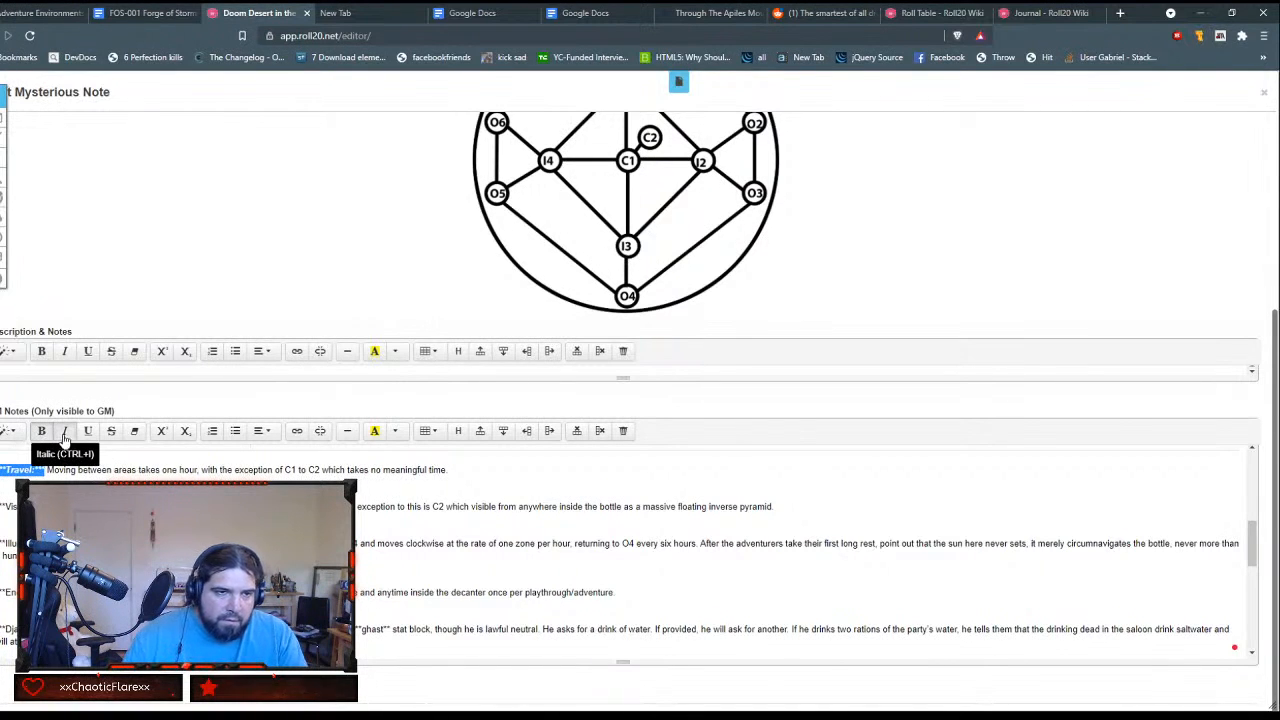
left_click(63, 434)
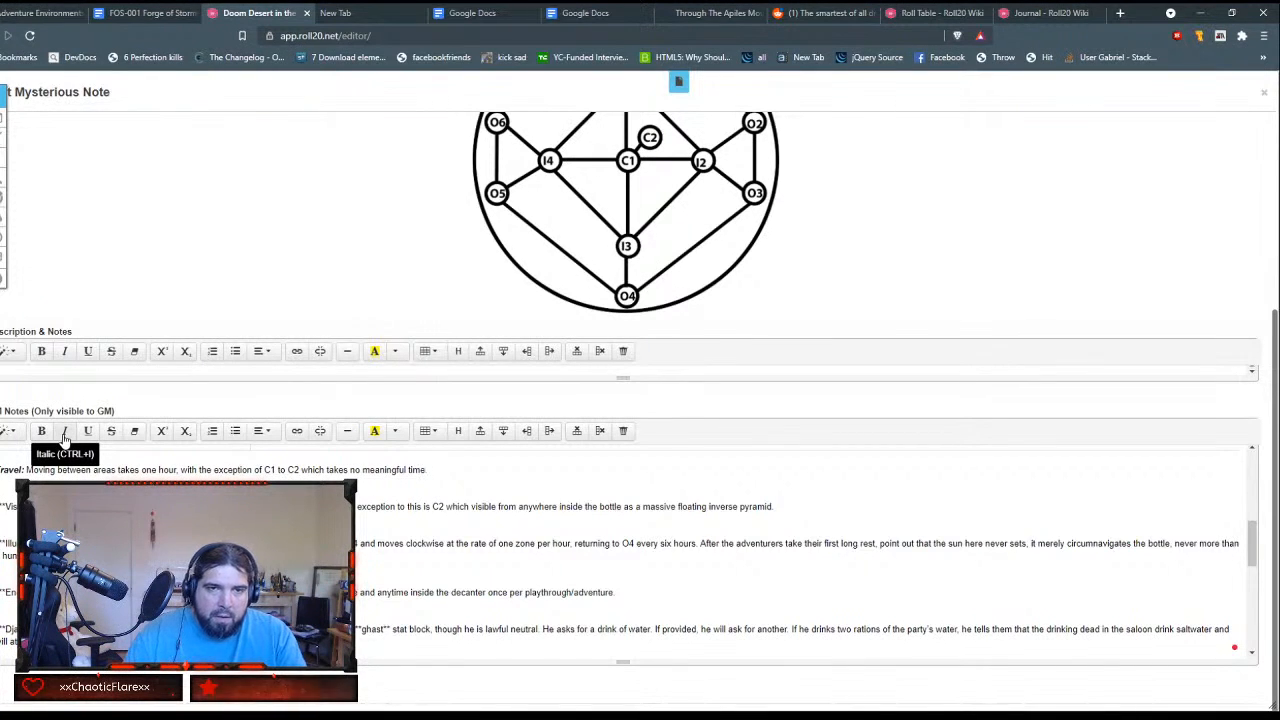
Step: Make the Visibility heading bold italic and remove the asterisks around it
key("ctrl+shift+Right")
key("ctrl+shift+Right")
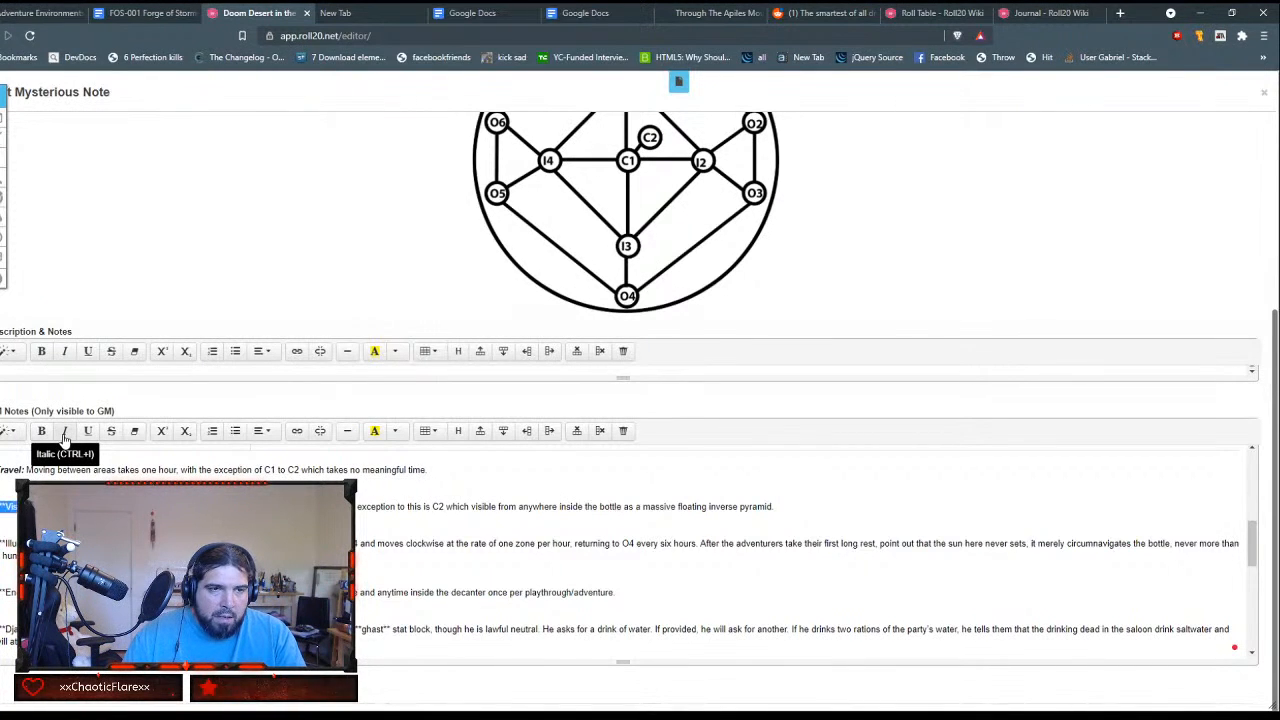
left_click(64, 438)
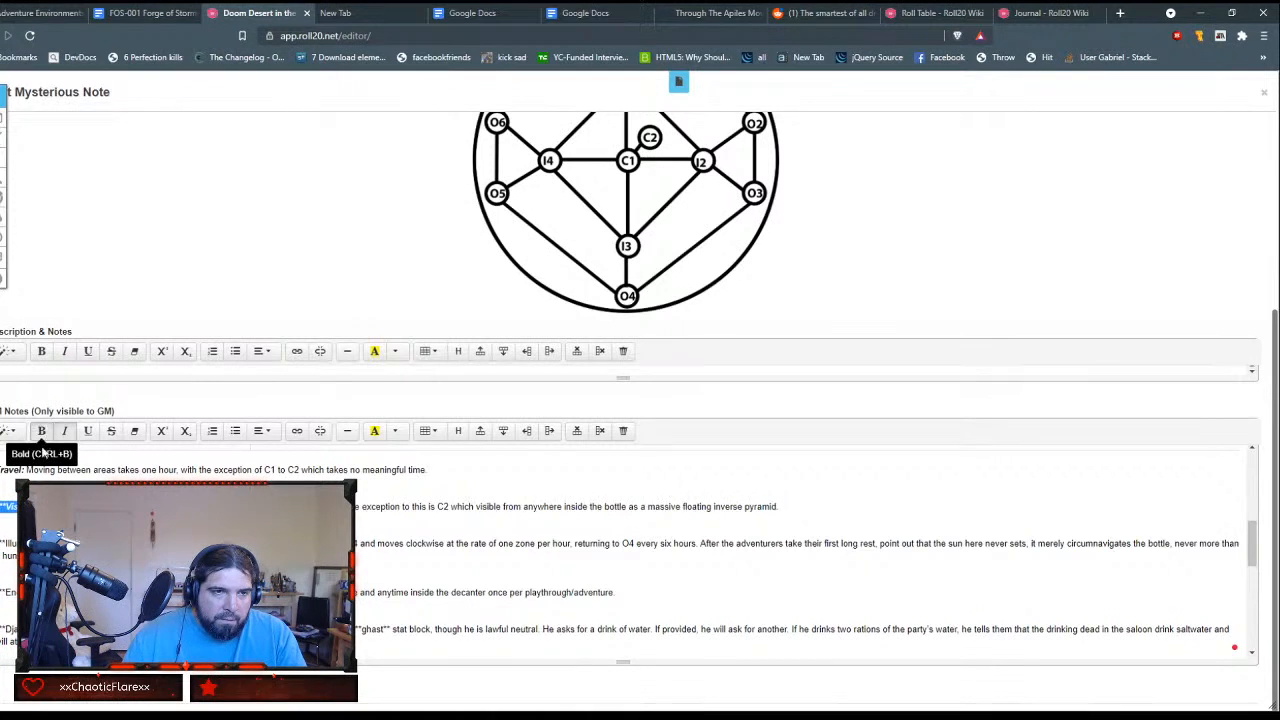
key("Delete")
key("Delete")
key("Delete")
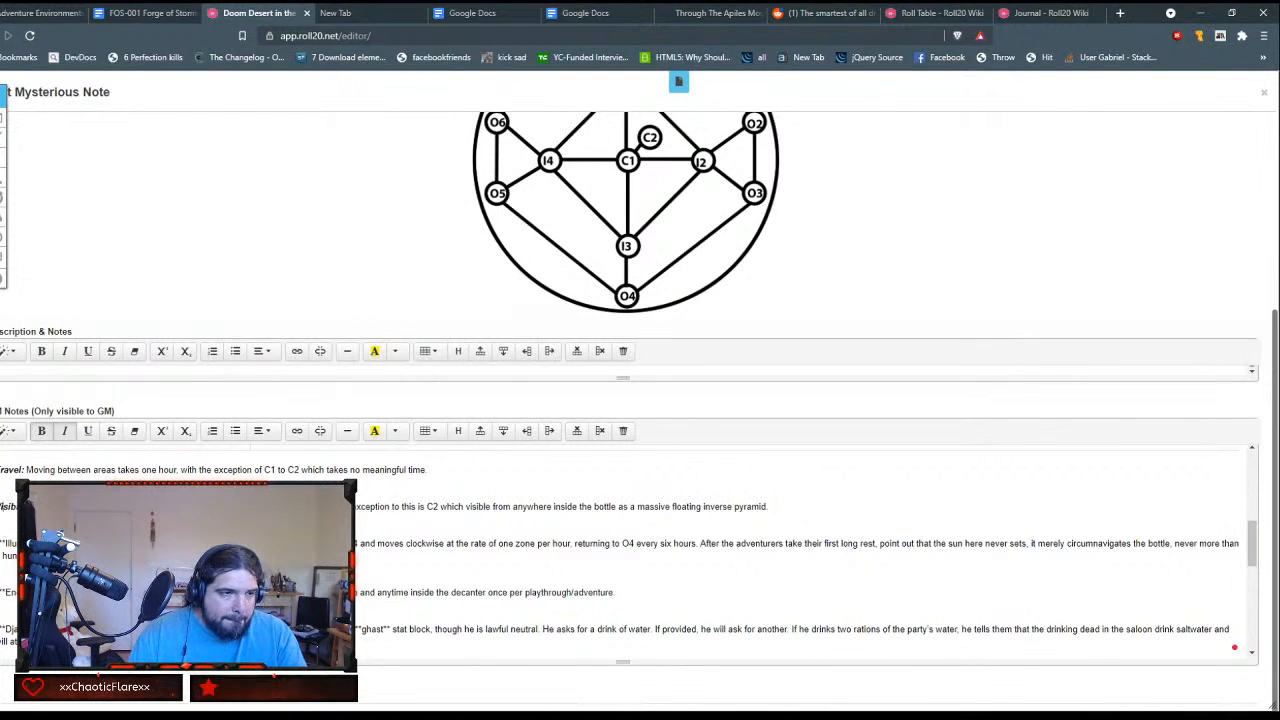
key("BackSpace")
key("BackSpace")
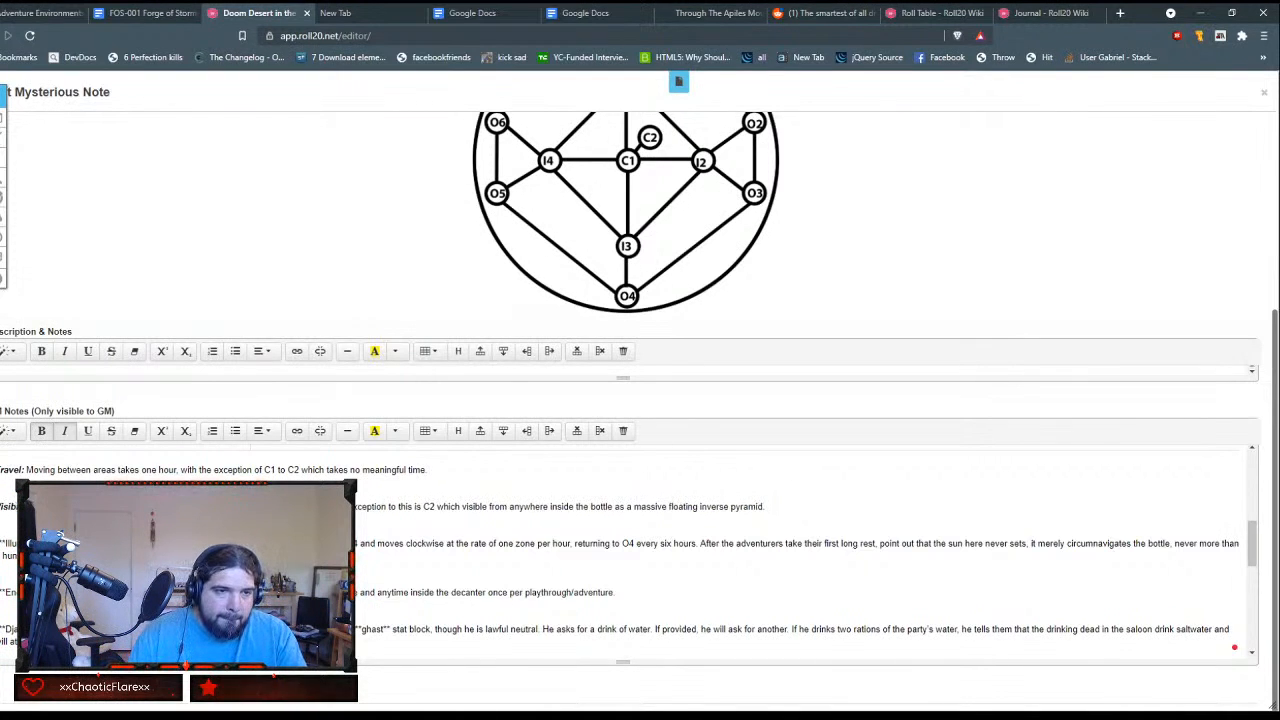
Step: Make the Illumination heading bold italic and remove the asterisks around it
key("Down")
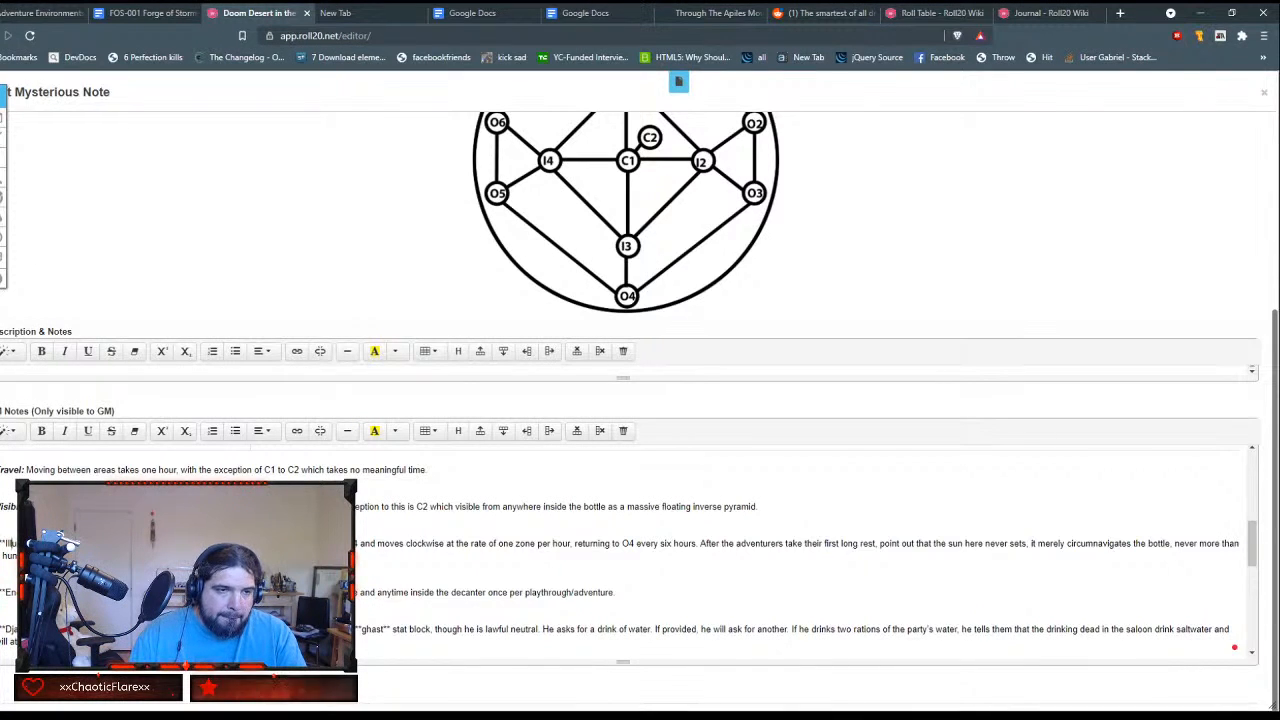
key("ctrl+shift+Right")
key("ctrl+shift+Right")
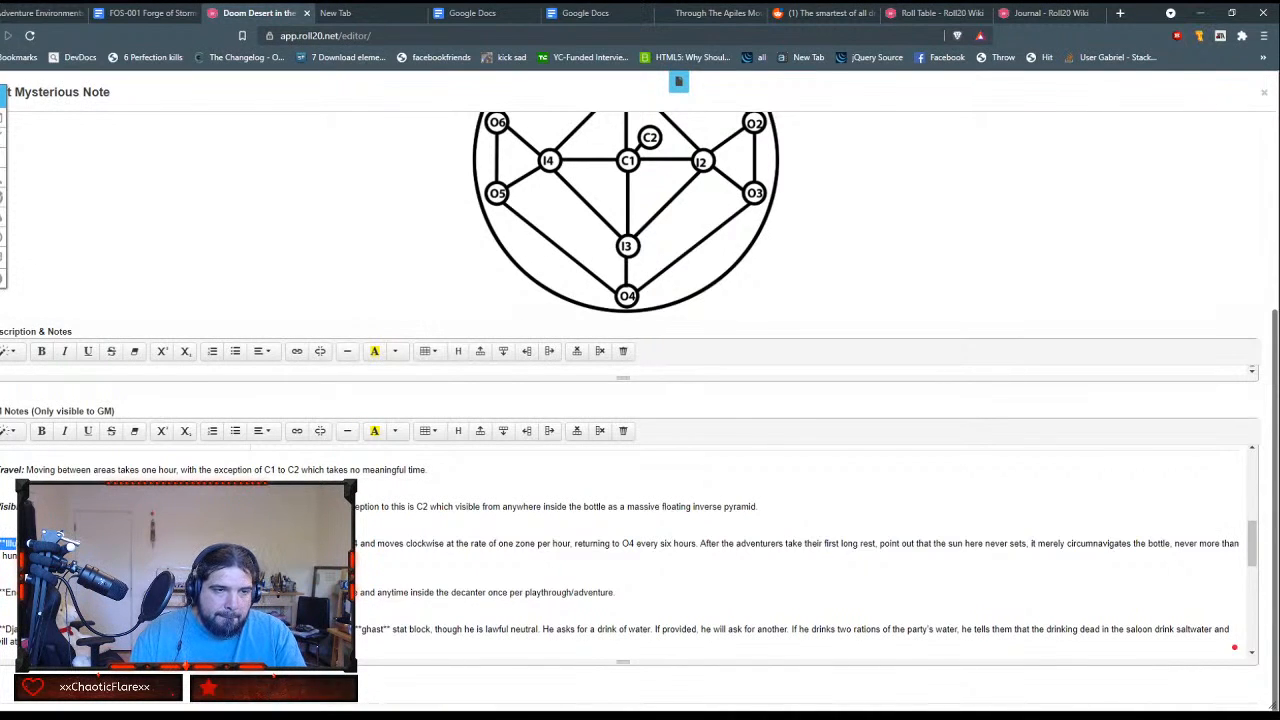
left_click(41, 430)
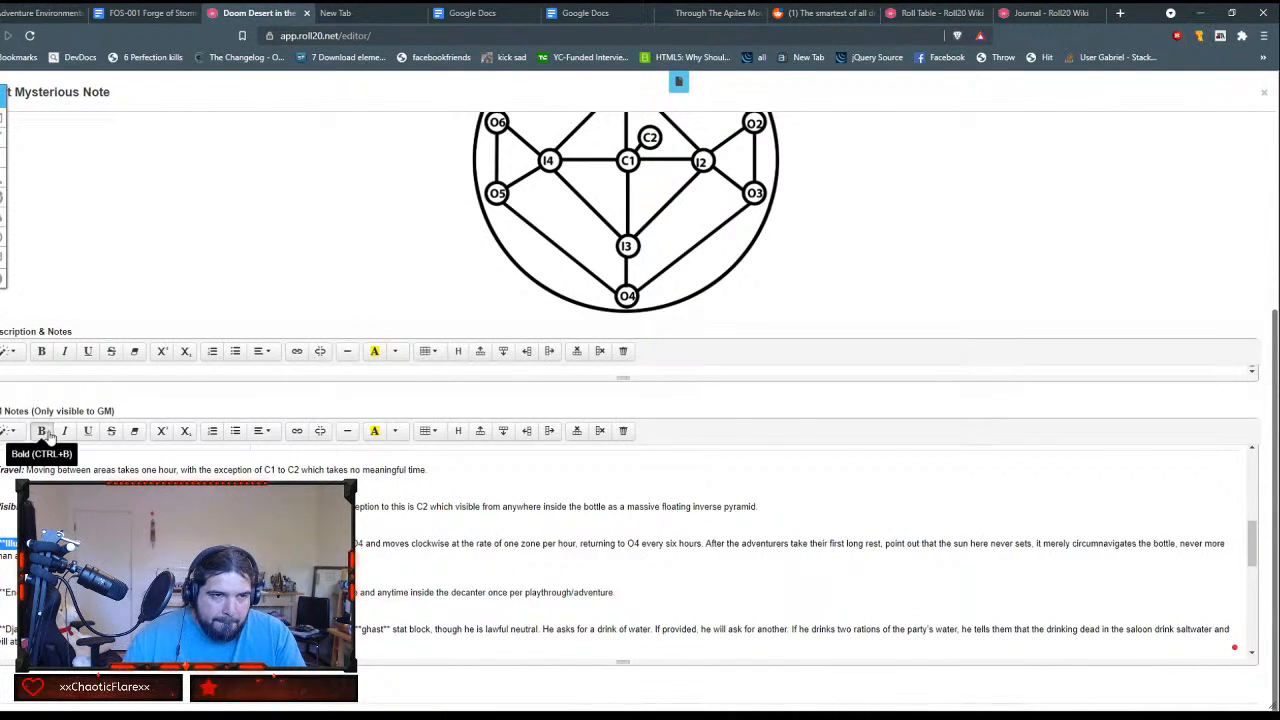
left_click(64, 430)
key("Right")
key("BackSpace")
key("BackSpace")
key("BackSpace")
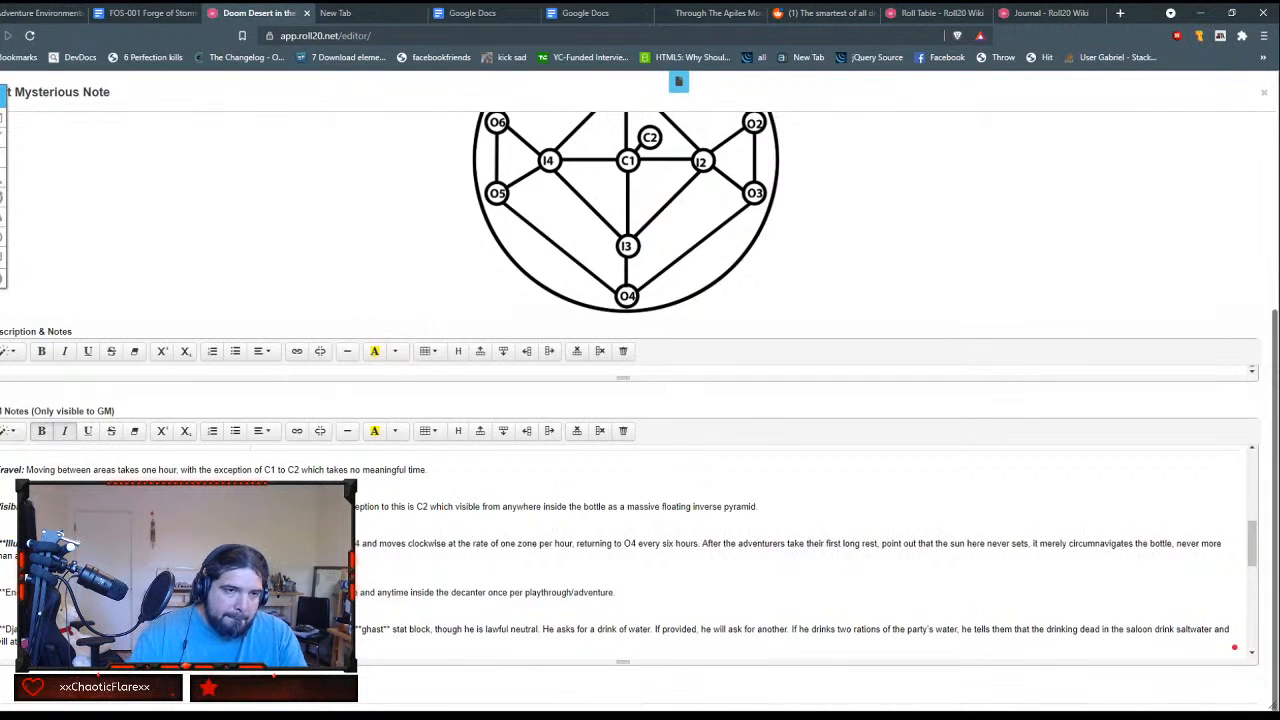
key("Delete")
key("Delete")
key("Delete")
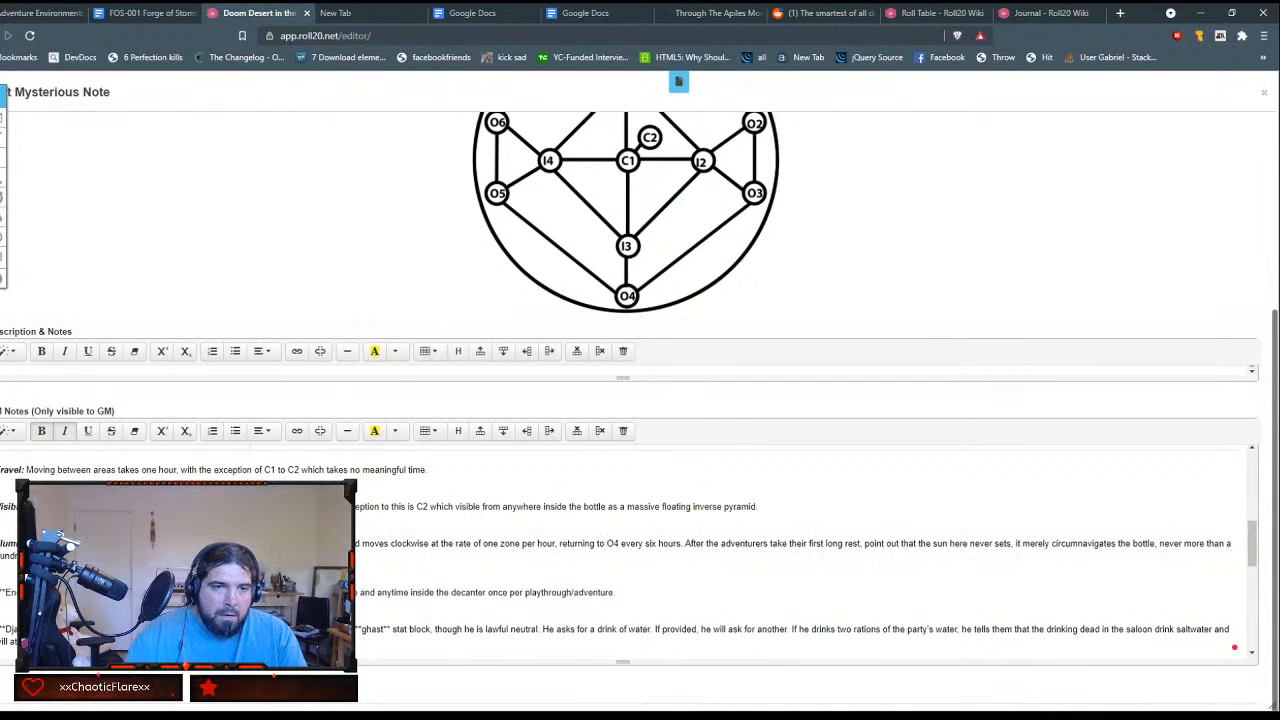
Step: Format the Encounters heading as bold italic and strip its surrounding asterisks
scroll(622, 555, "down", 1)
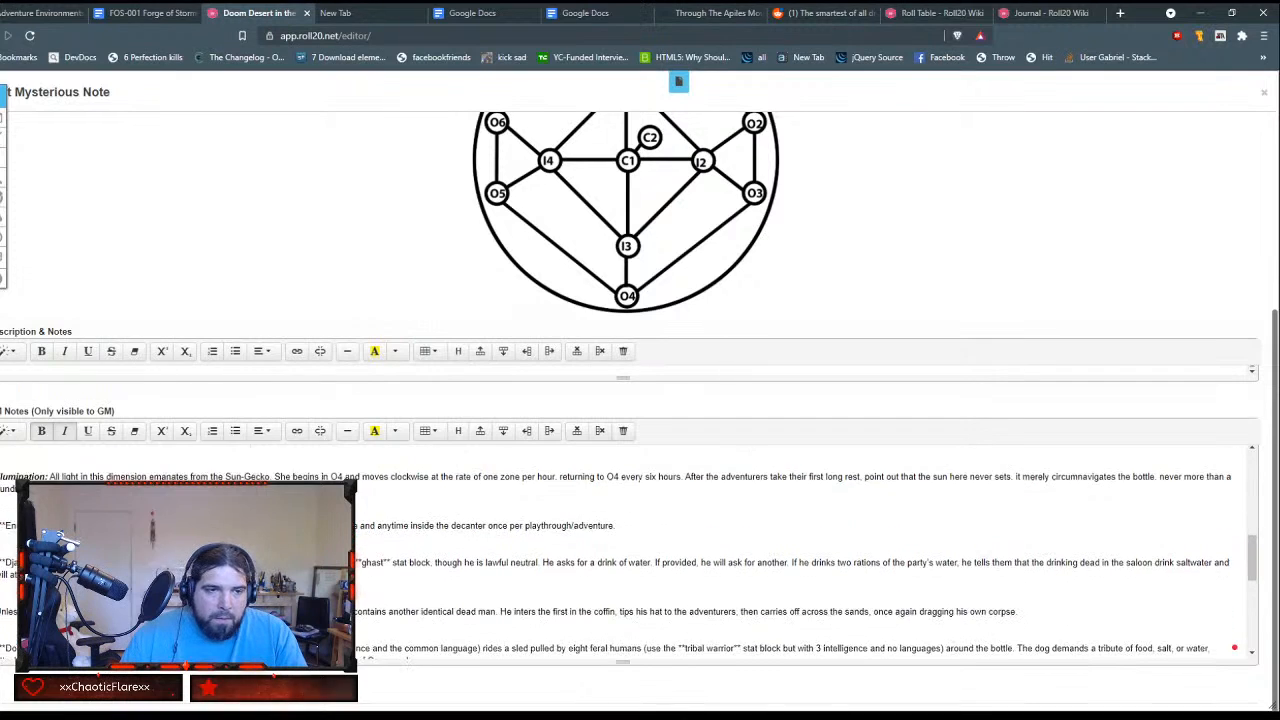
left_click_drag(1, 524, 20, 525)
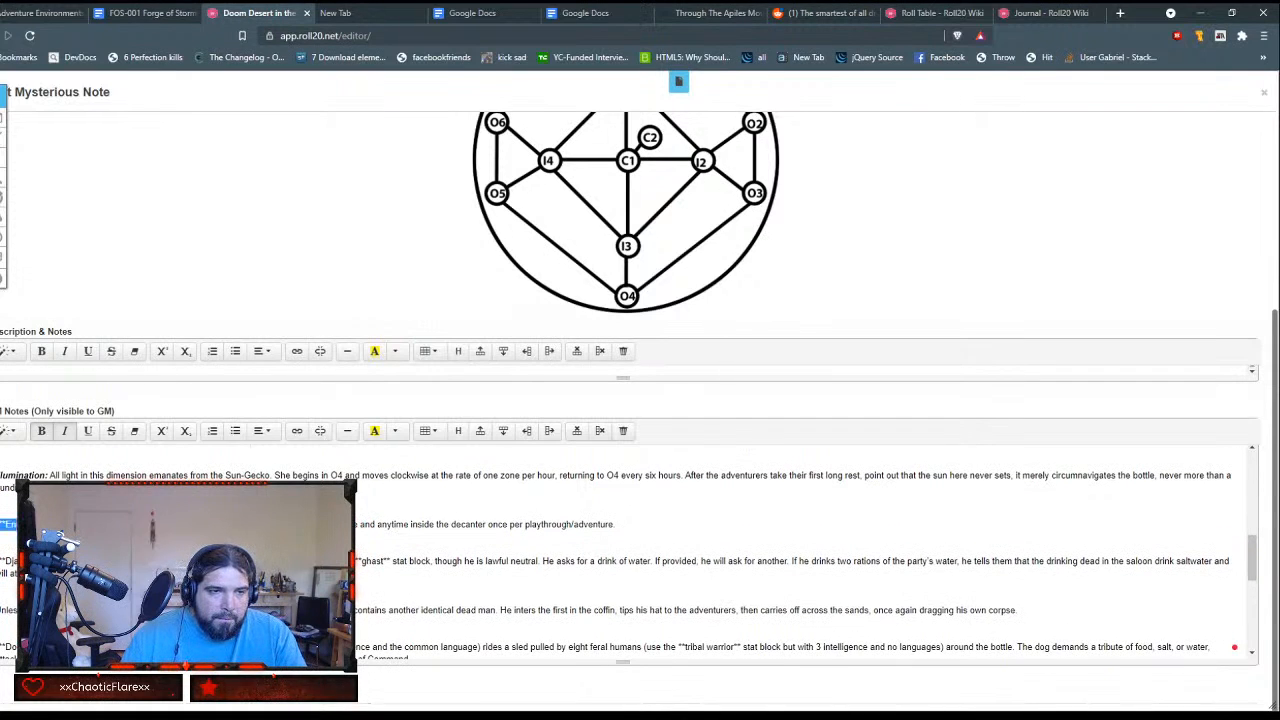
left_click(41, 430)
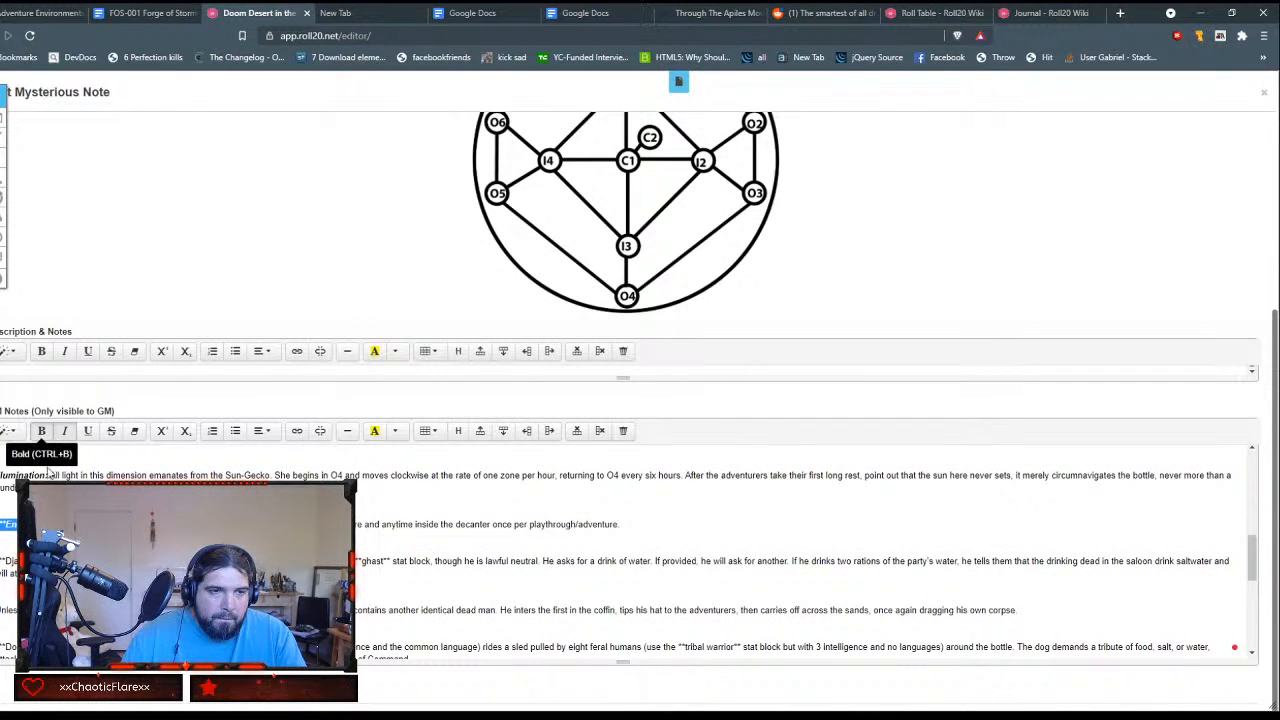
key("Right")
key("BackSpace")
key("BackSpace")
key("BackSpace")
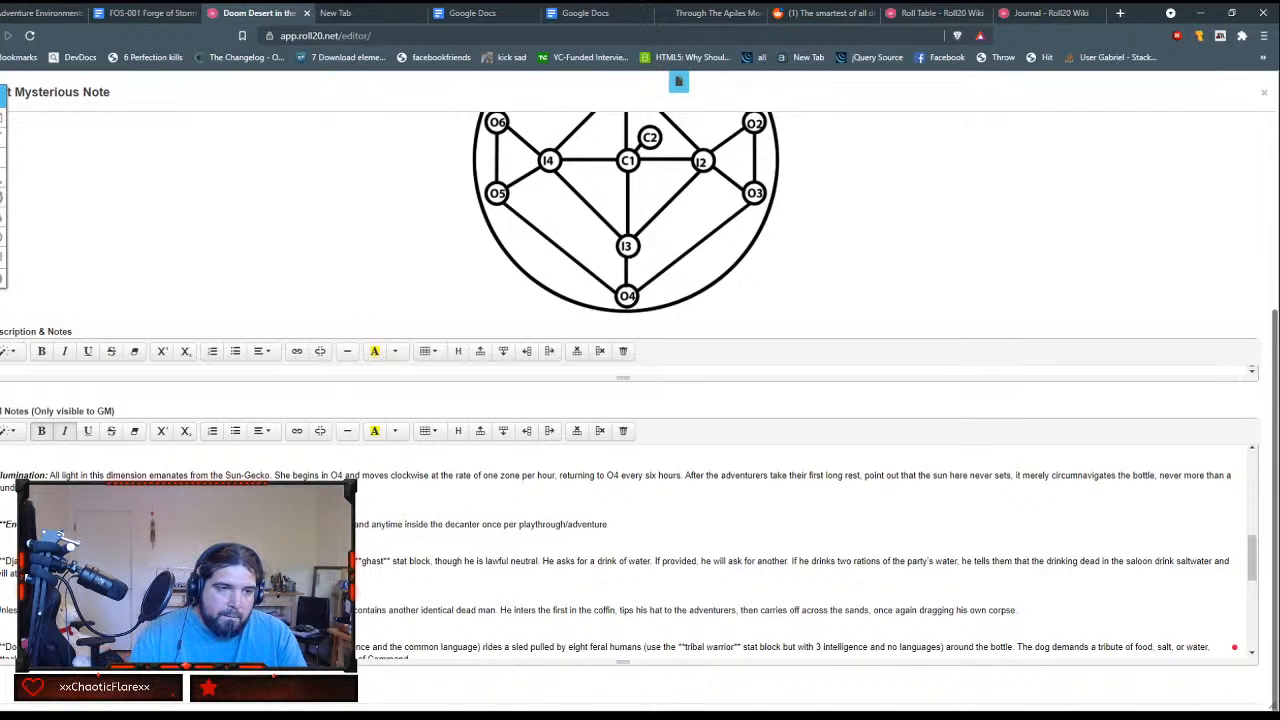
key("Home")
key("Delete")
key("Delete")
key("Delete")
Step: Make the Django Undead encounter heading bold italic and delete its markdown asterisks
key("Down")
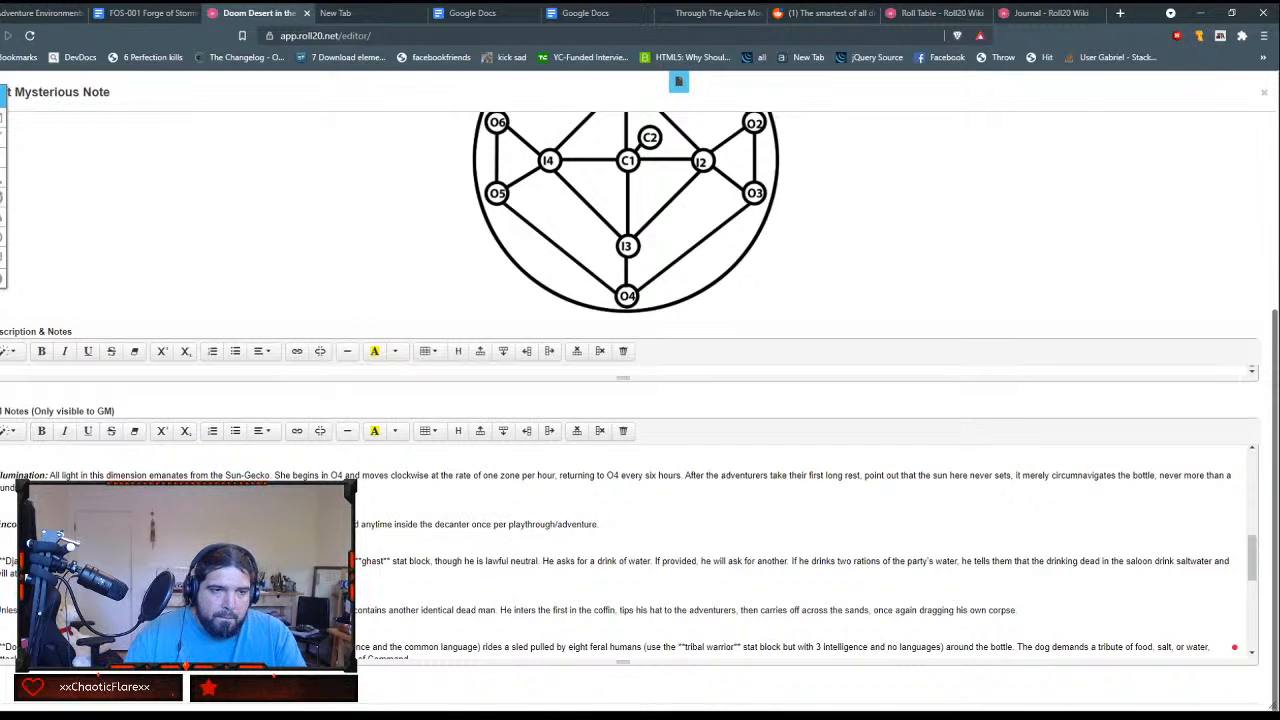
key("ctrl+shift+Right")
key("ctrl+shift+Right")
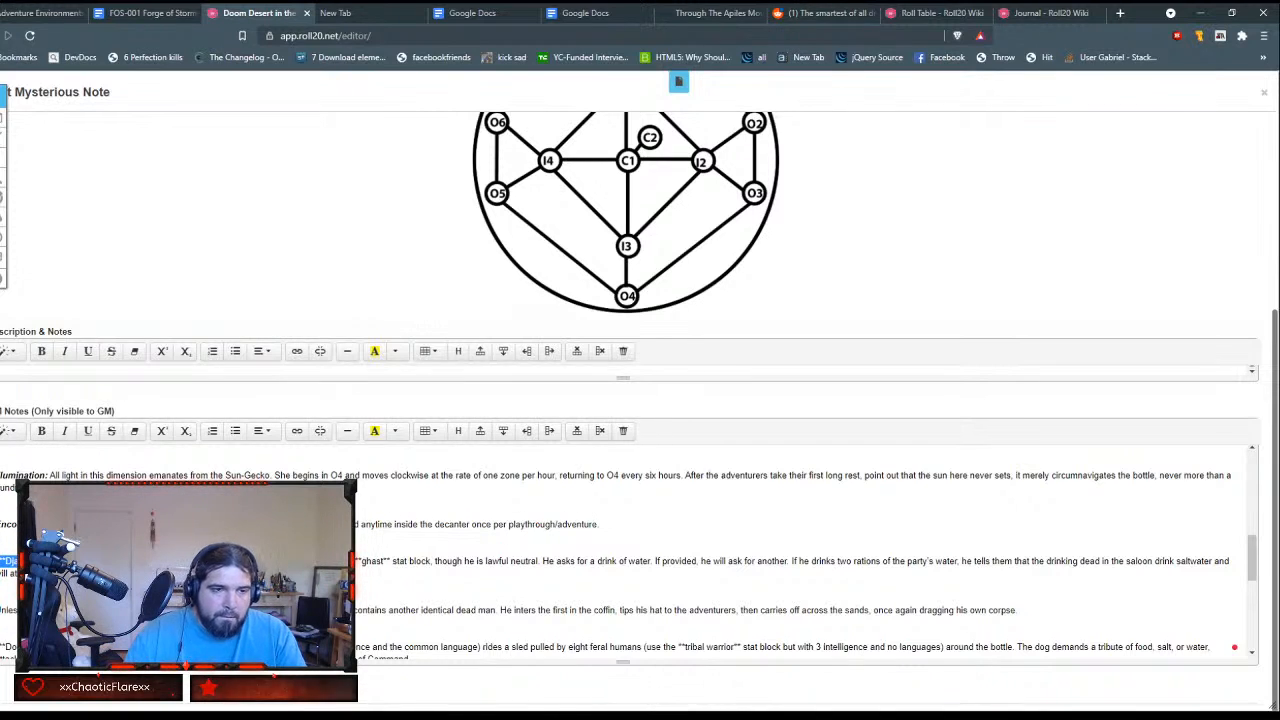
left_click(64, 432)
left_click(42, 432)
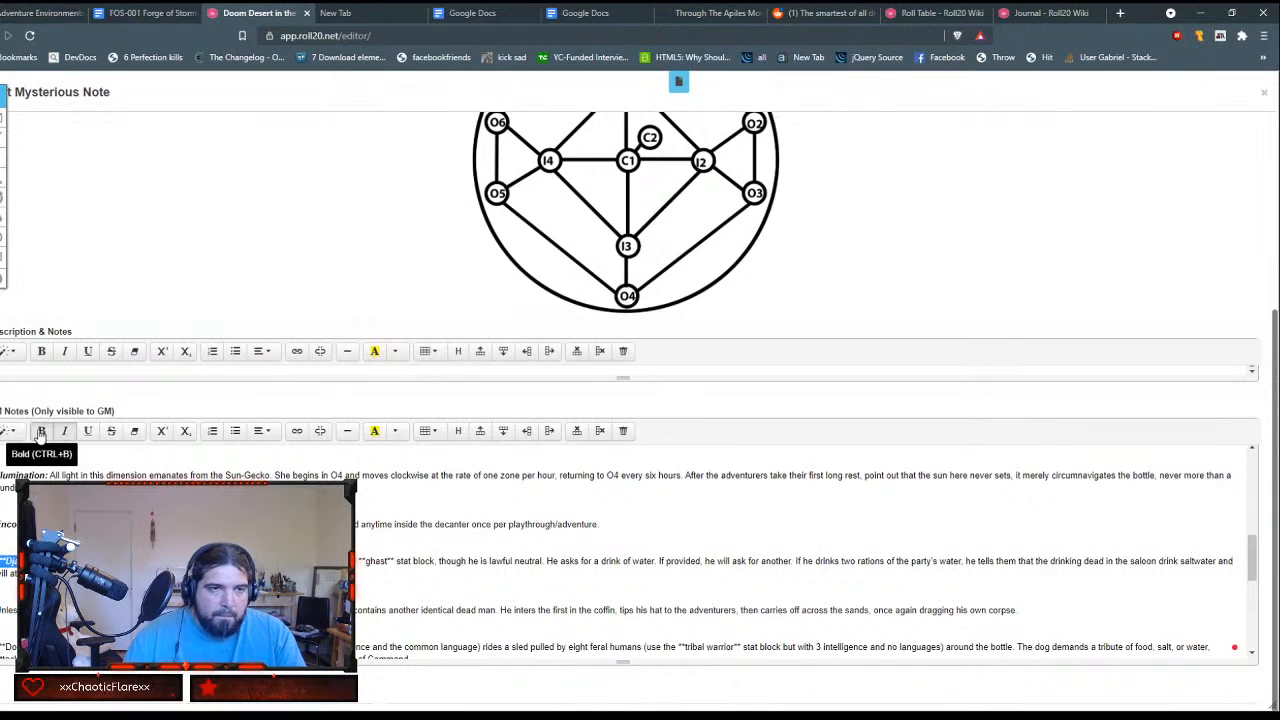
key("Right")
key("BackSpace")
key("BackSpace")
key("BackSpace")
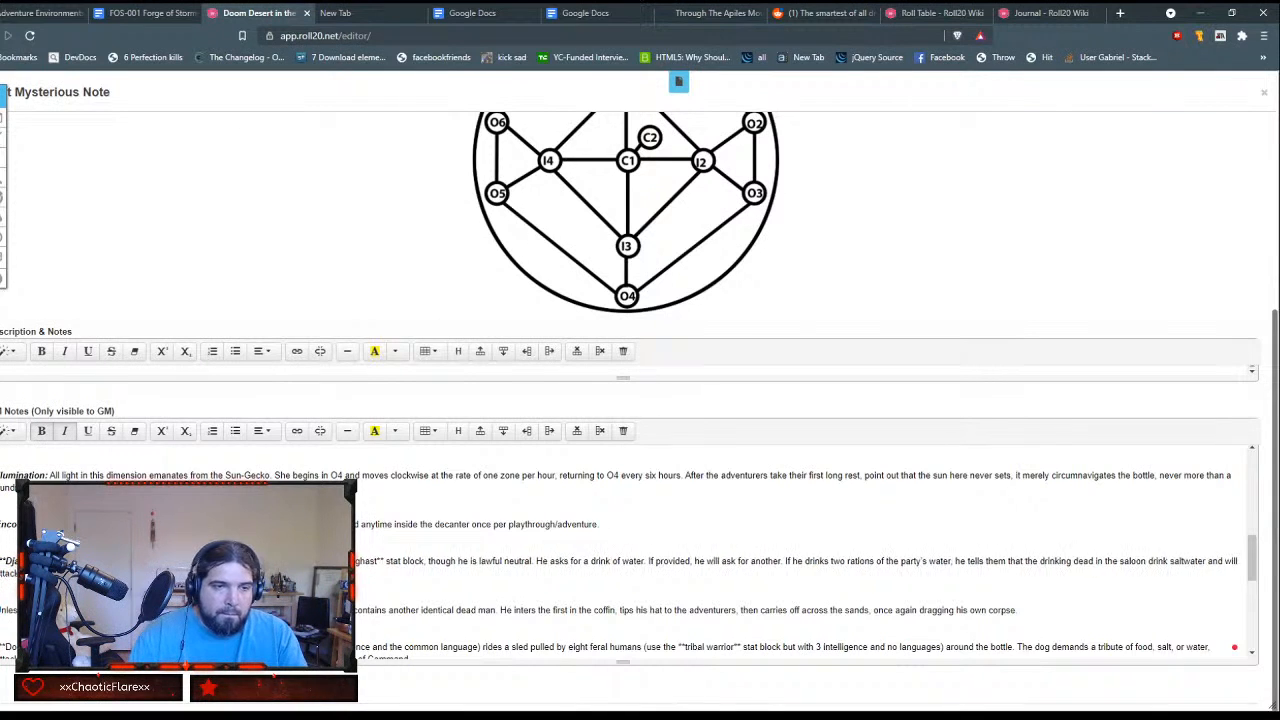
key("BackSpace")
key("BackSpace")
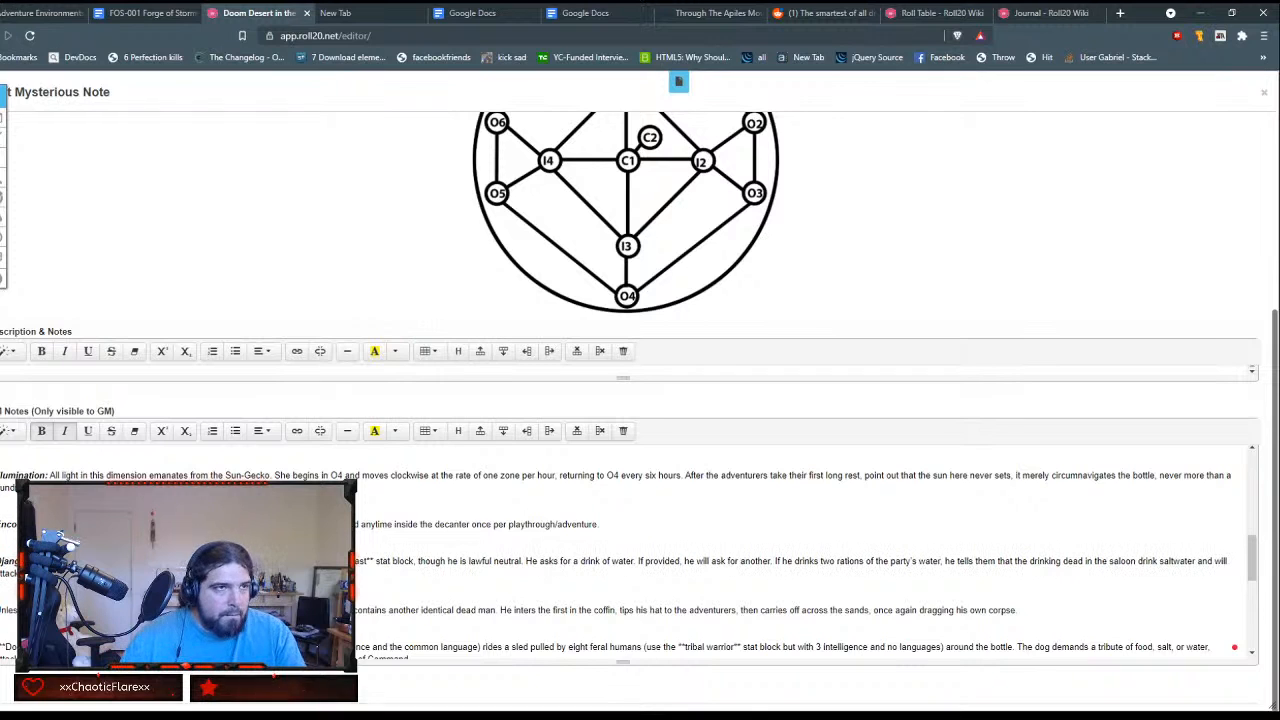
Step: Remove the blank lines between the Encounters intro, the Django Undead paragraphs and the dog encounter paragraph
scroll(623, 555, "down", 1)
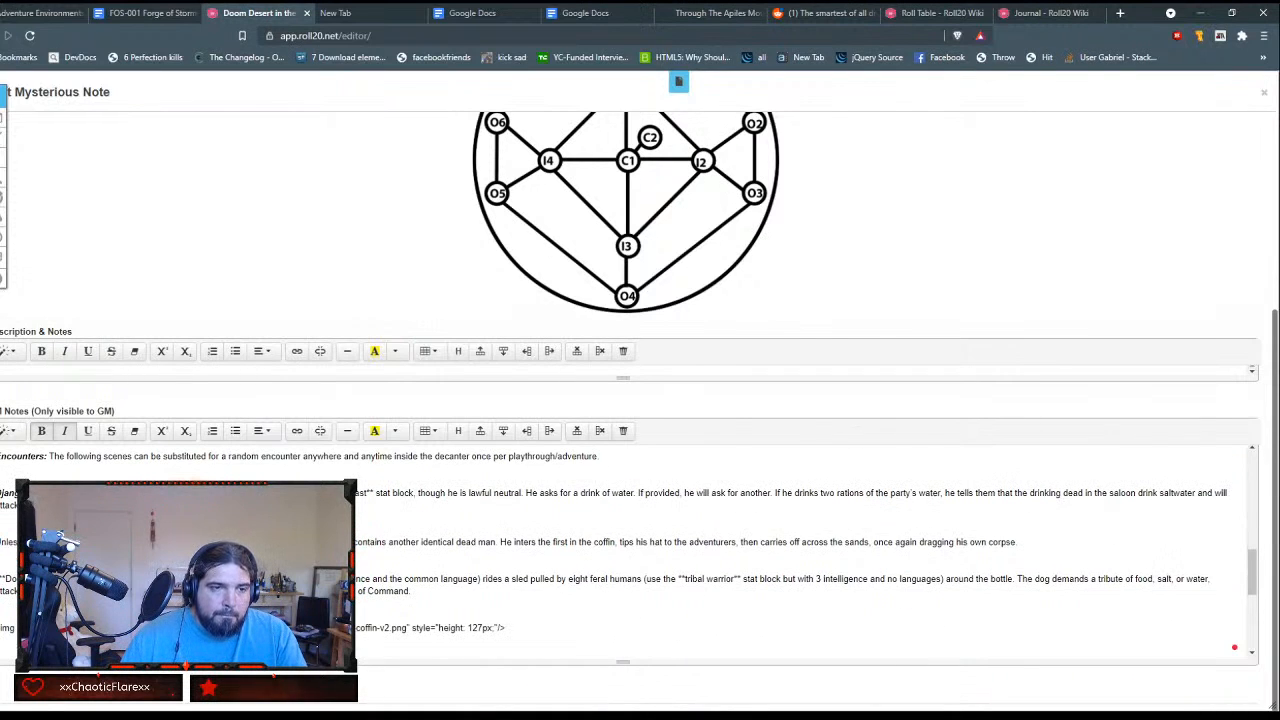
left_click(30, 579)
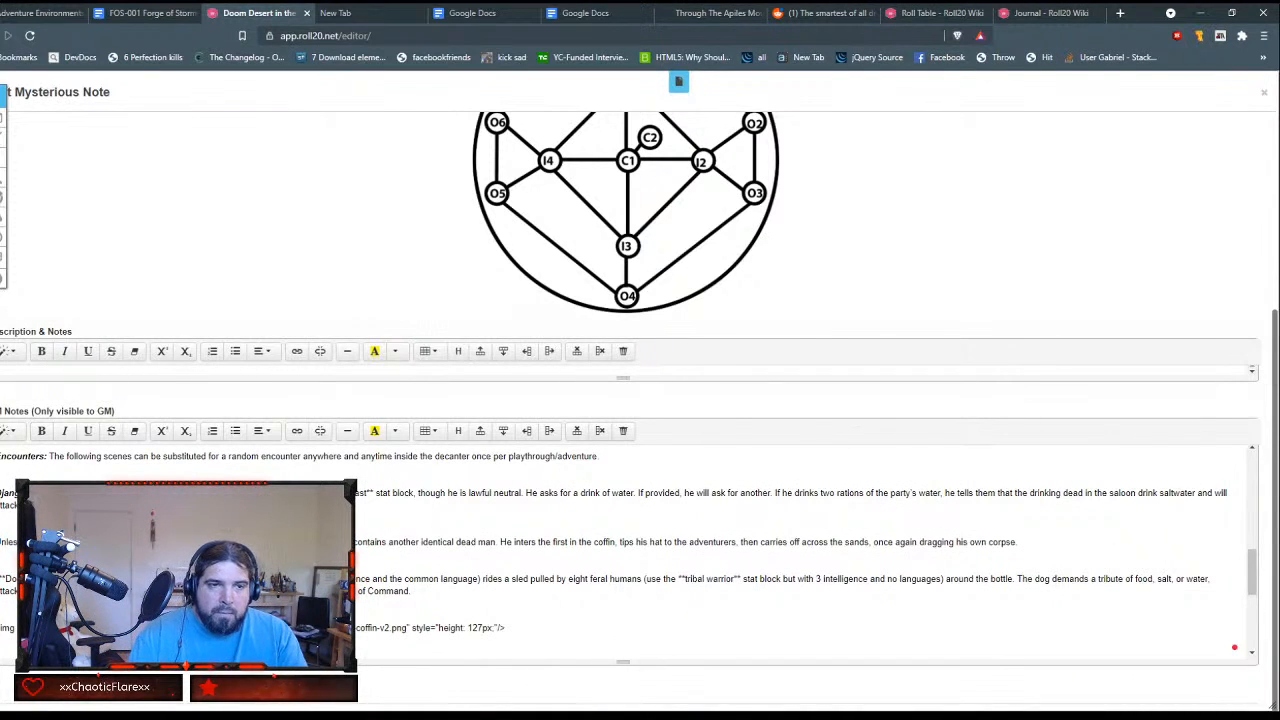
key("BackSpace")
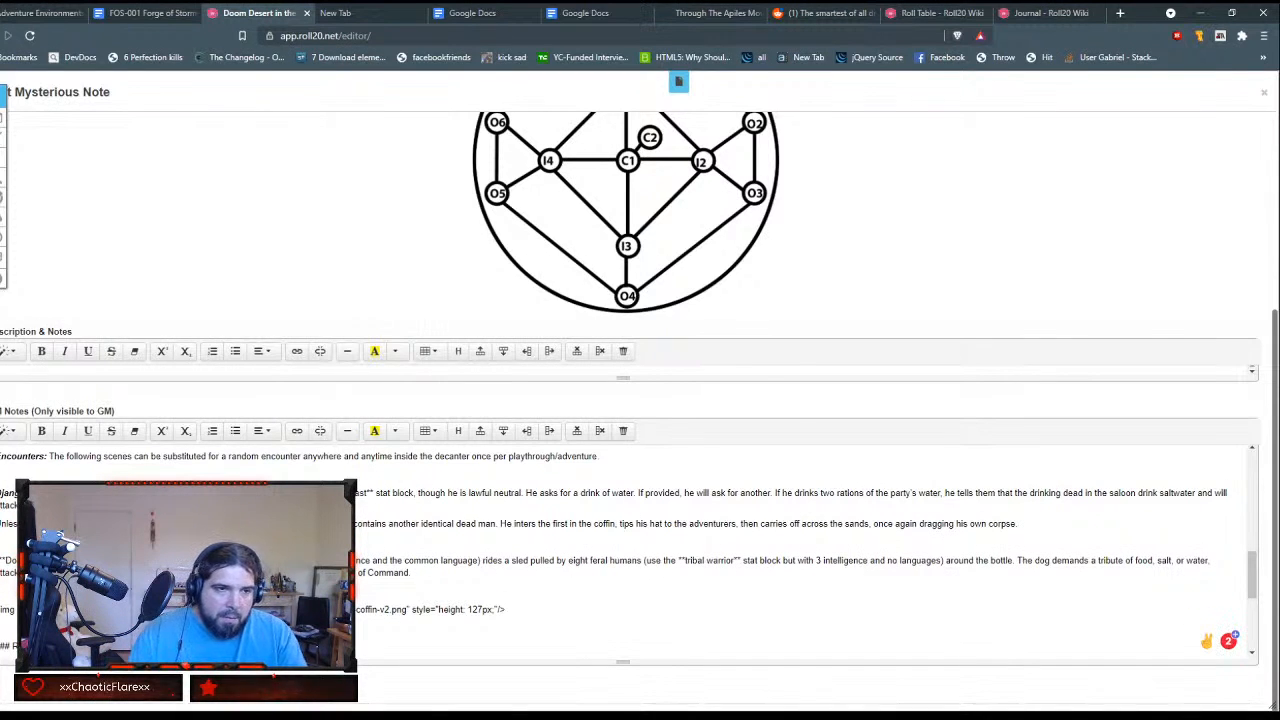
key("BackSpace")
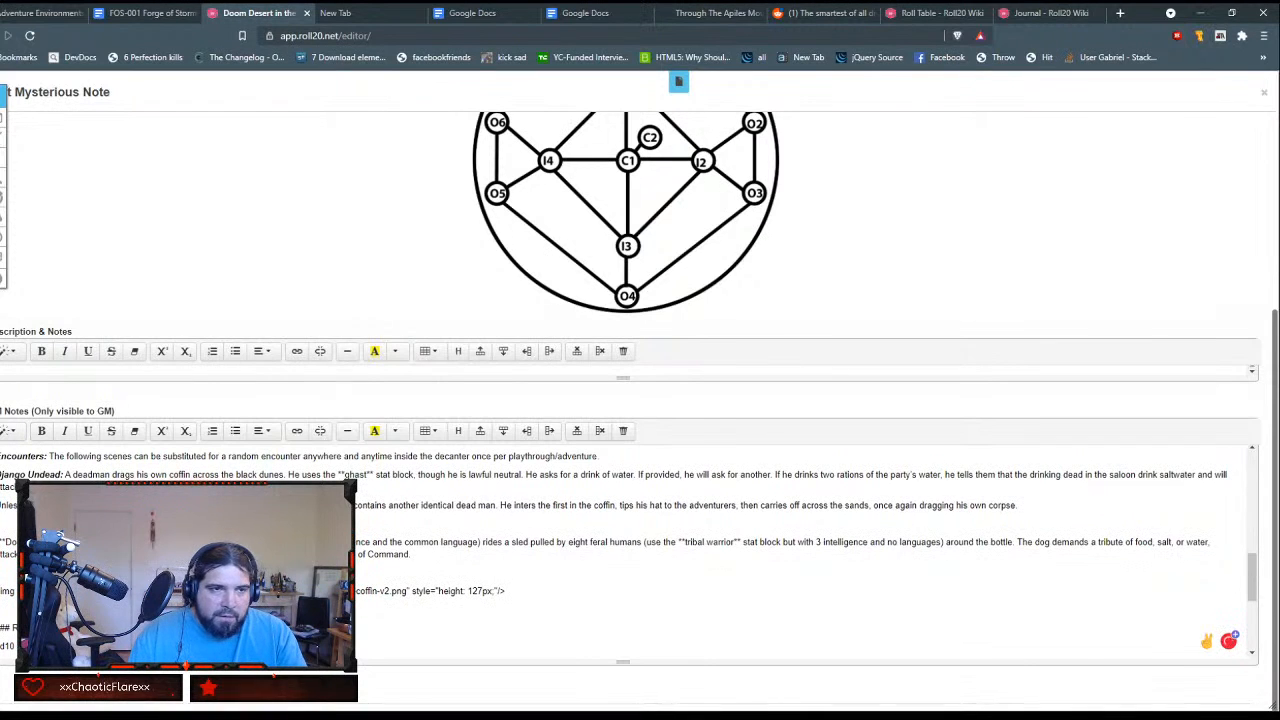
key("BackSpace")
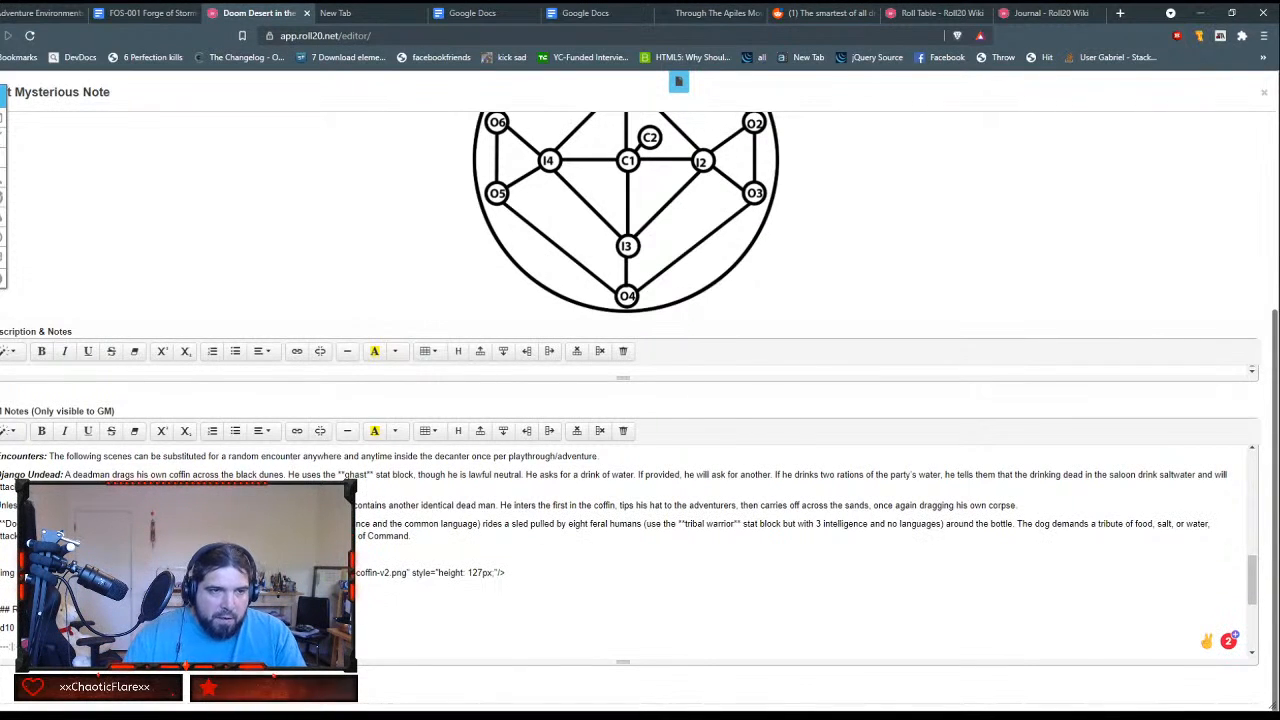
Step: Make the dog sled encounter's heading bold italic and remove the asterisks around it
key("ctrl+shift+Right")
key("ctrl+shift+Right")
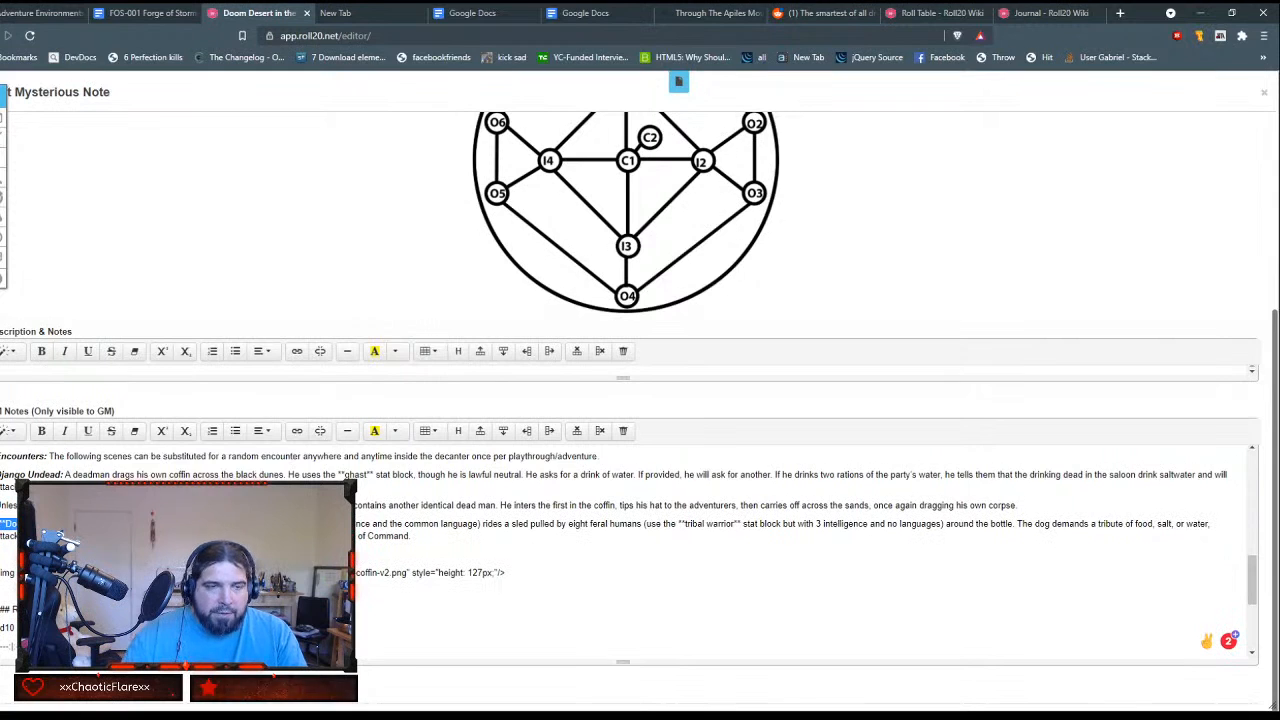
left_click(42, 431)
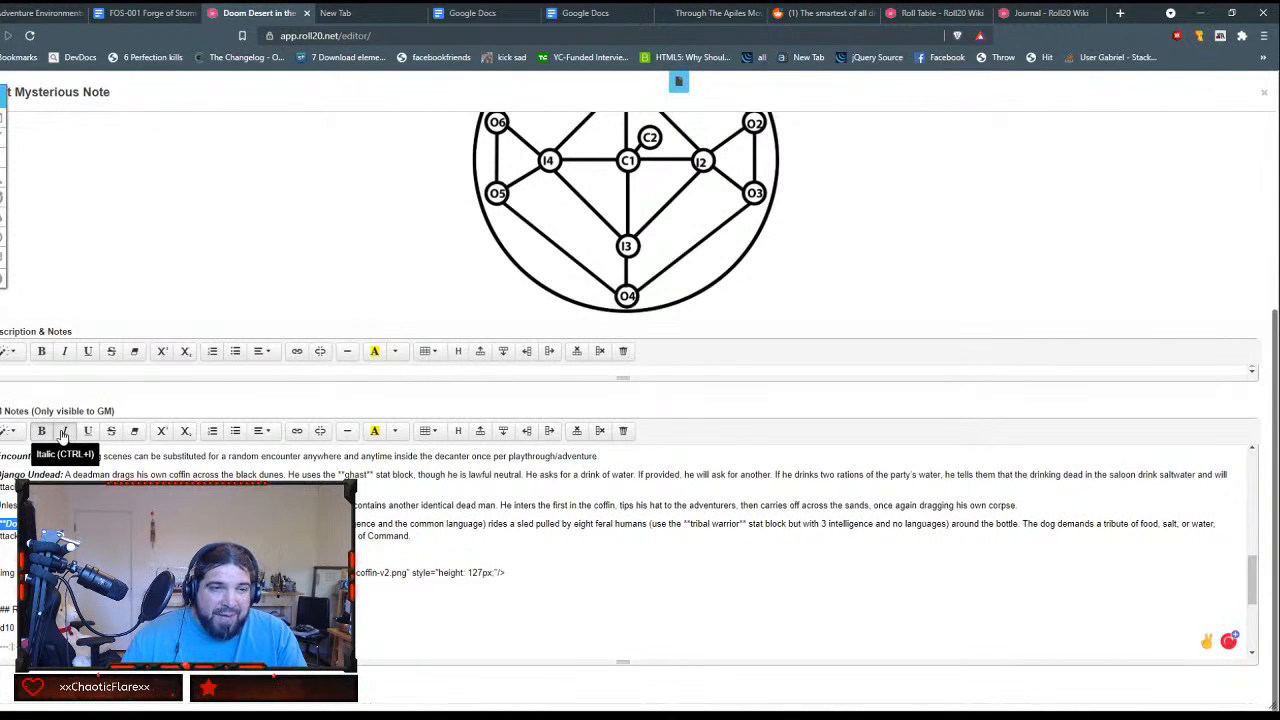
left_click(62, 431)
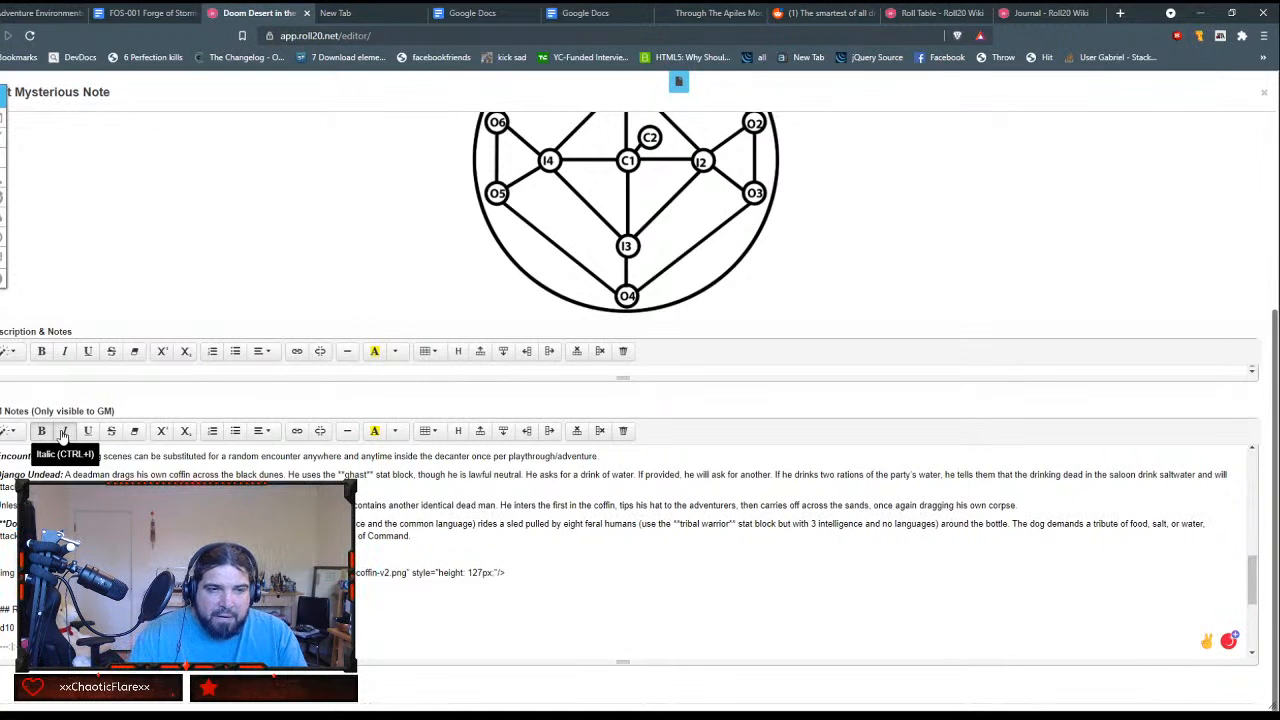
key("Delete")
key("Delete")
key("Delete")
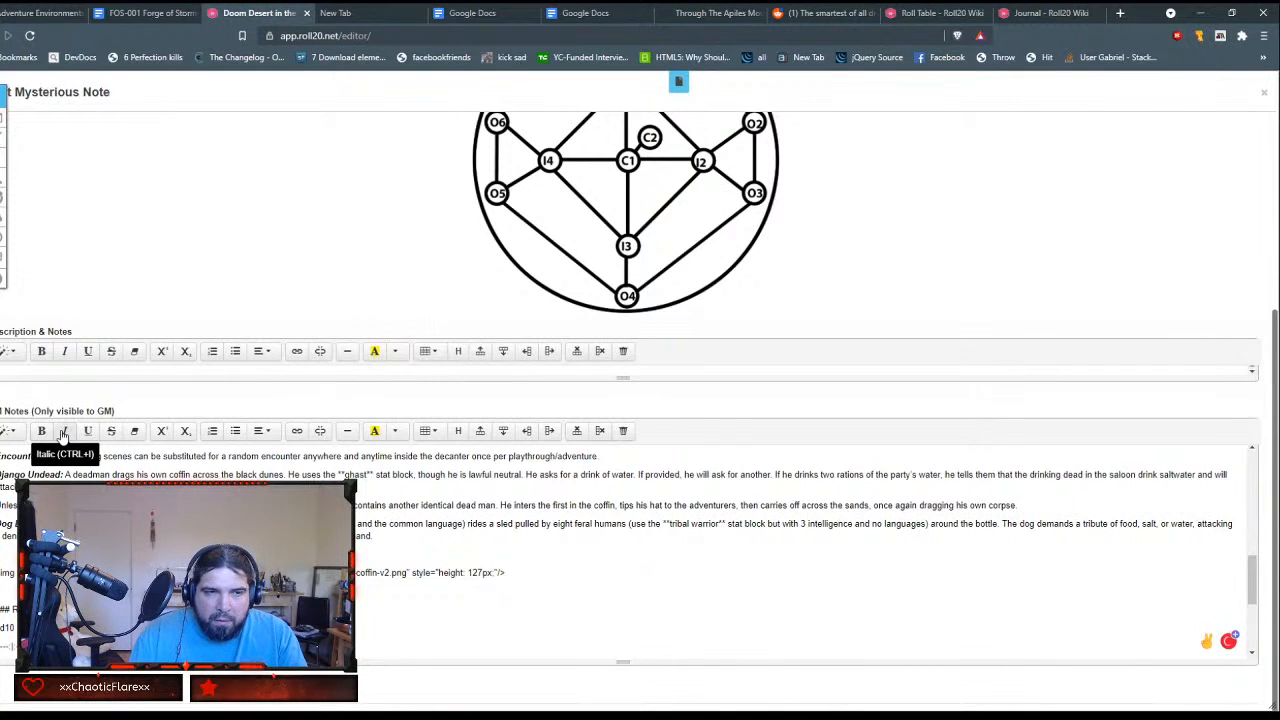
Step: Remove the bold from the Django Undead and dog encounter headings, keeping both in italics
key("shift+Right")
key("shift+Right")
key("shift+Right")
key("shift+Right")
key("shift+Right")
key("shift+Right")
key("shift+Right")
key("shift+Right")
key("shift+Right")
key("shift+Right")
key("shift+Right")
key("shift+Right")
key("shift+Right")
key("shift+Right")
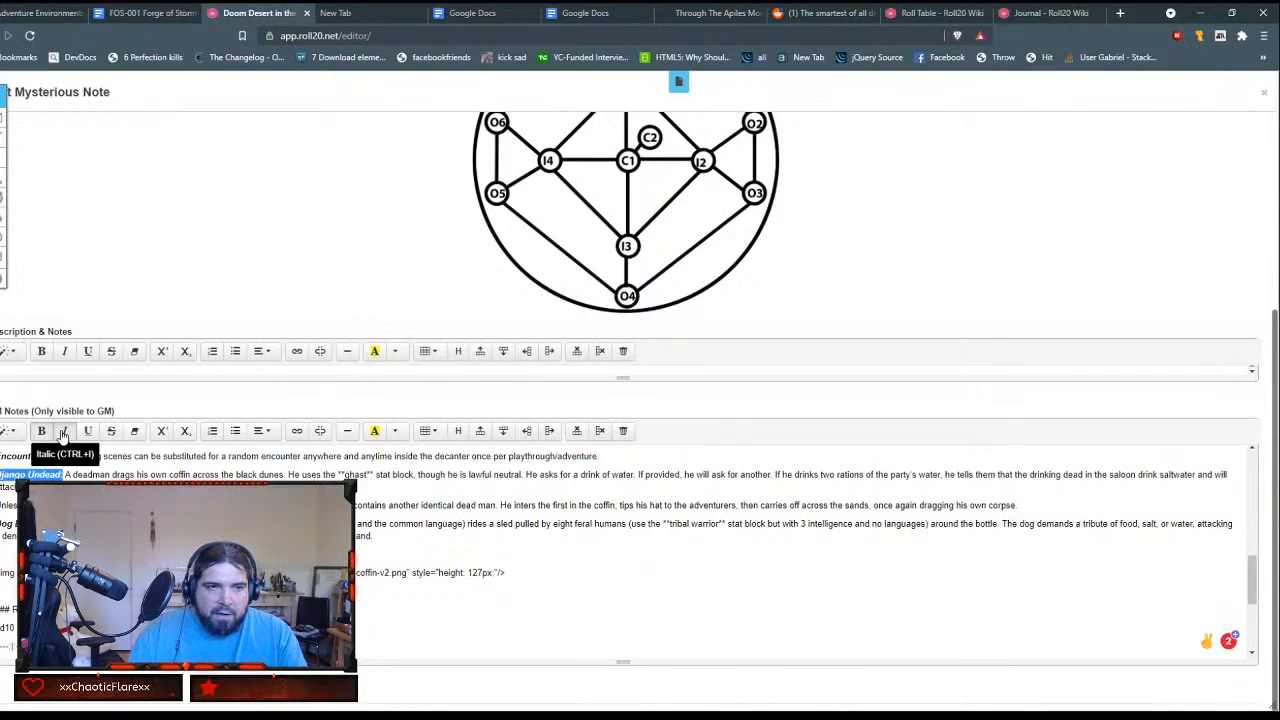
left_click(42, 432)
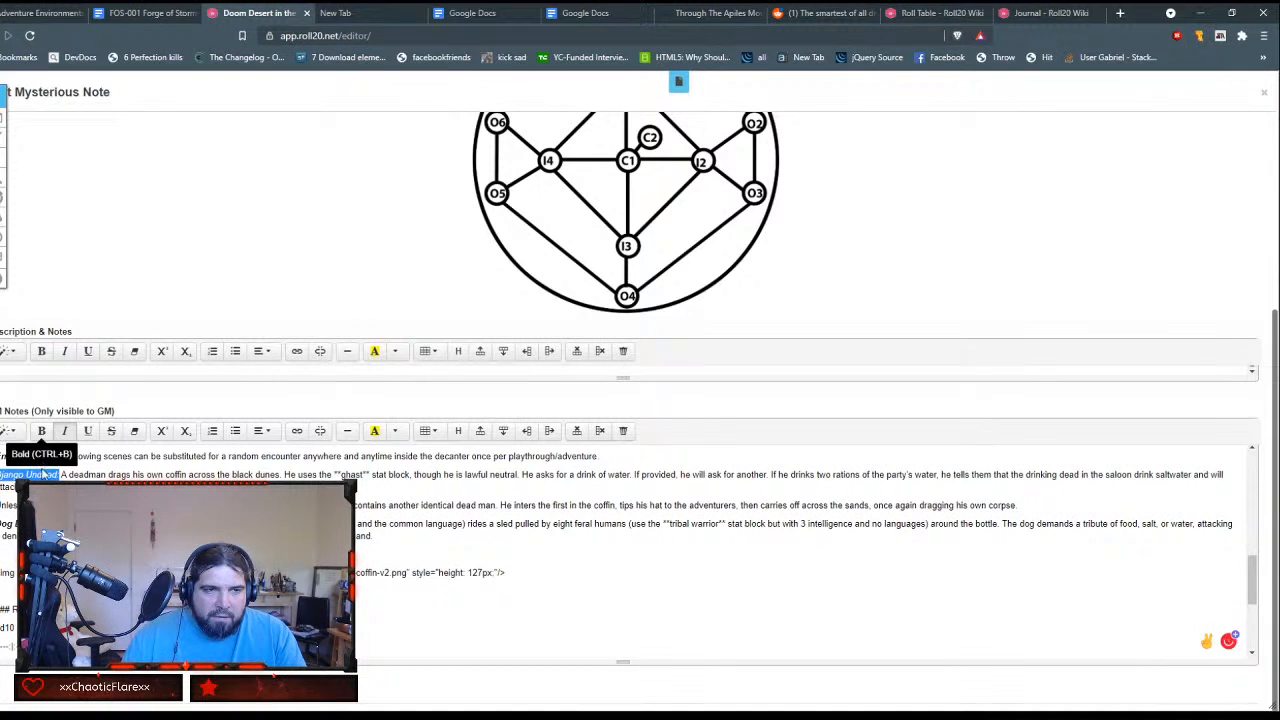
left_click_drag(1, 524, 48, 524)
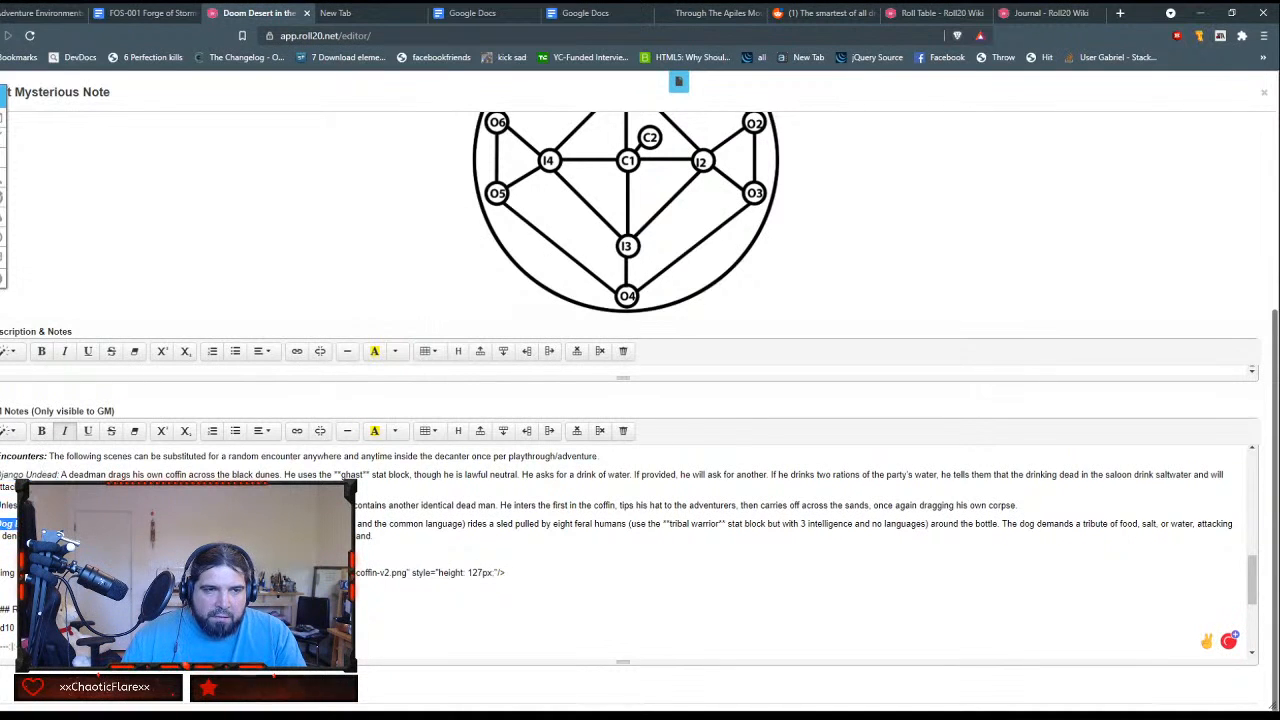
key("ctrl+b")
key("ctrl+b")
left_click(42, 432)
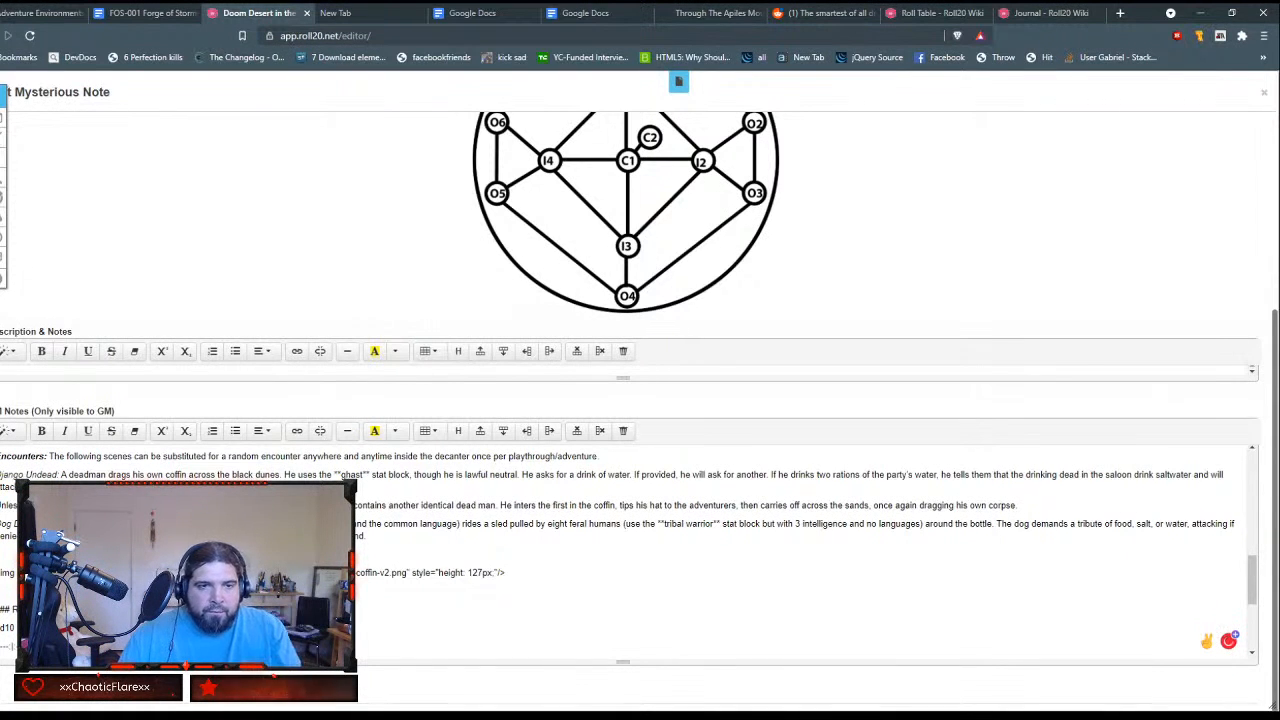
Step: Make the word ghast in the Django Undead paragraph bold and delete the asterisks around it
scroll(386, 497, "down", 1)
scroll(386, 497, "up", 3)
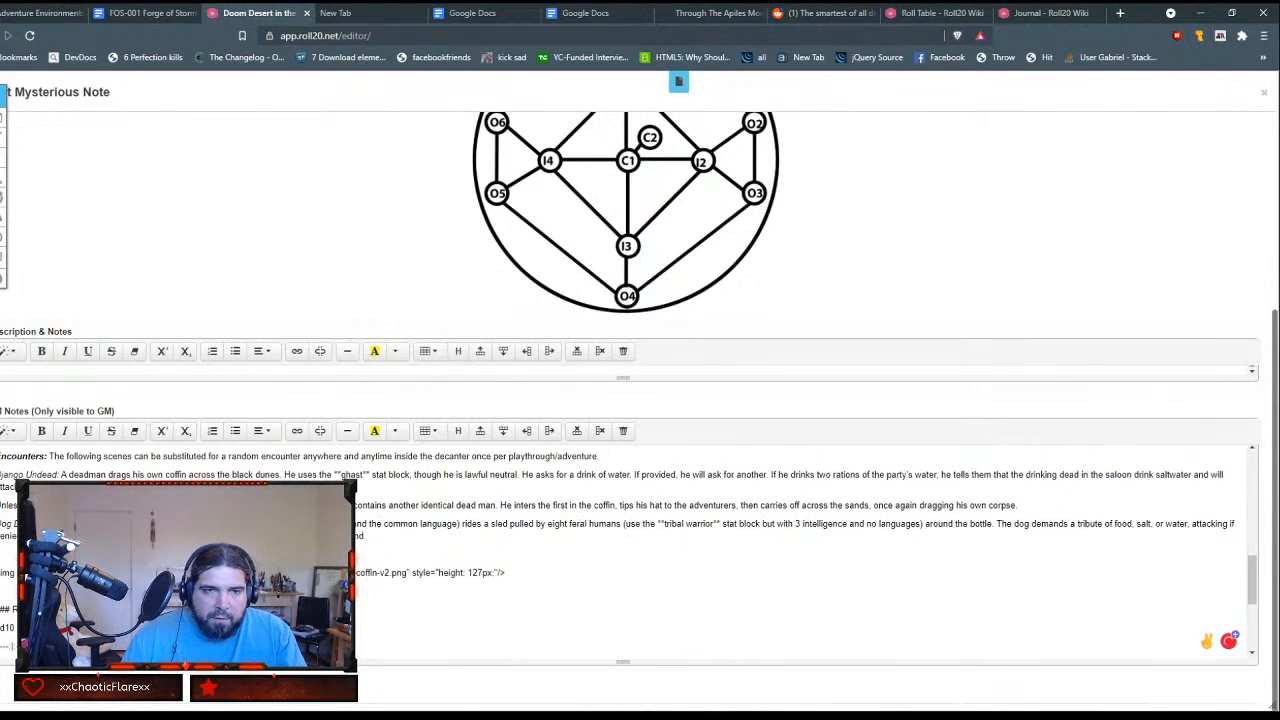
scroll(386, 497, "down", 4)
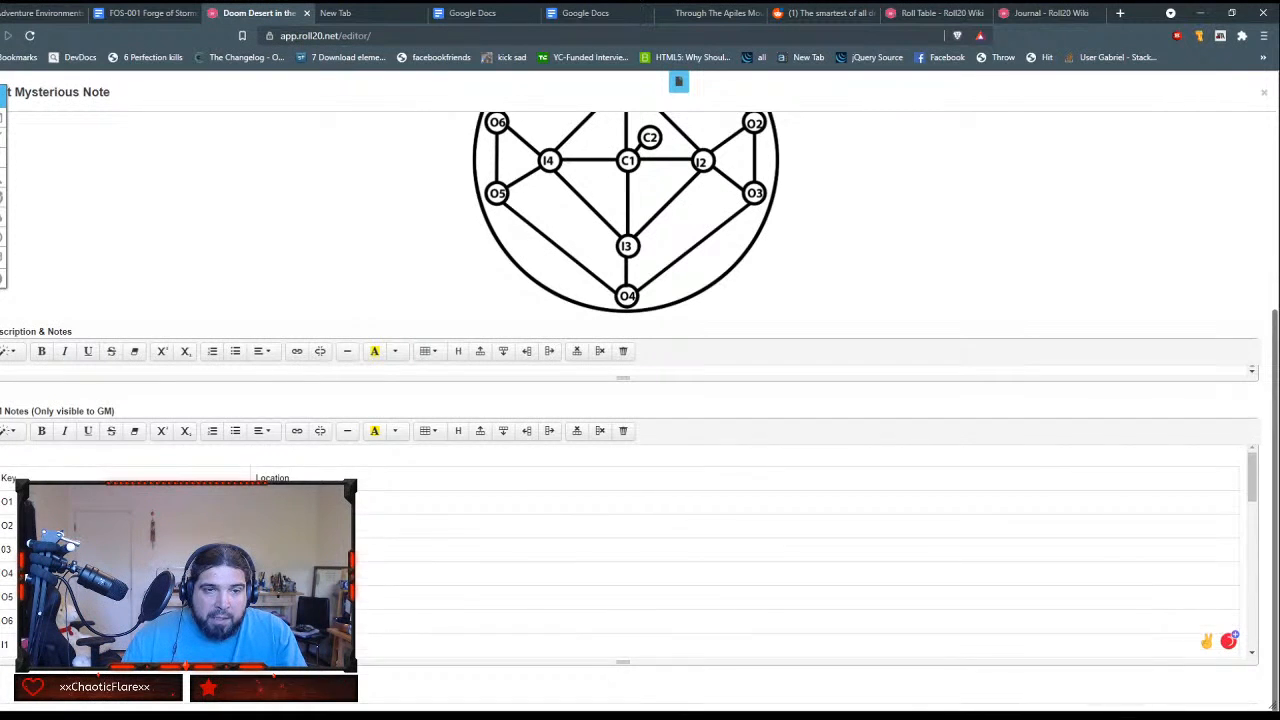
scroll(629, 566, "down", 2)
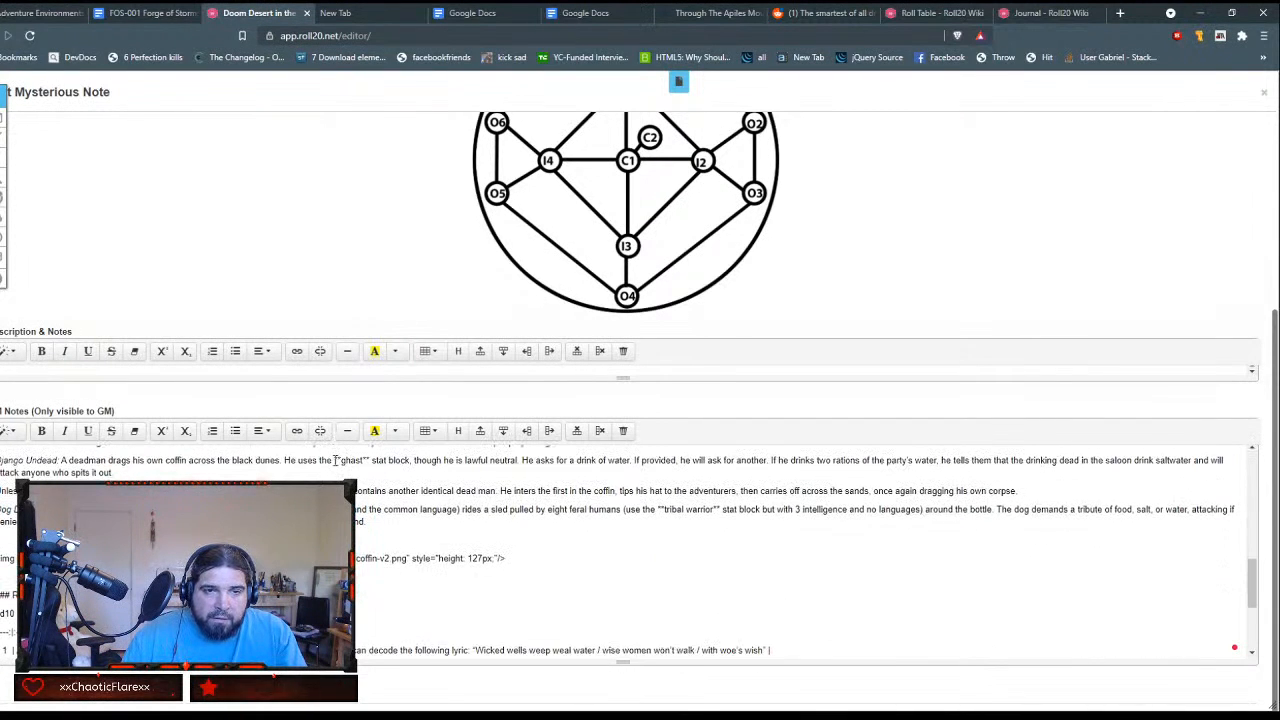
left_click_drag(336, 460, 369, 461)
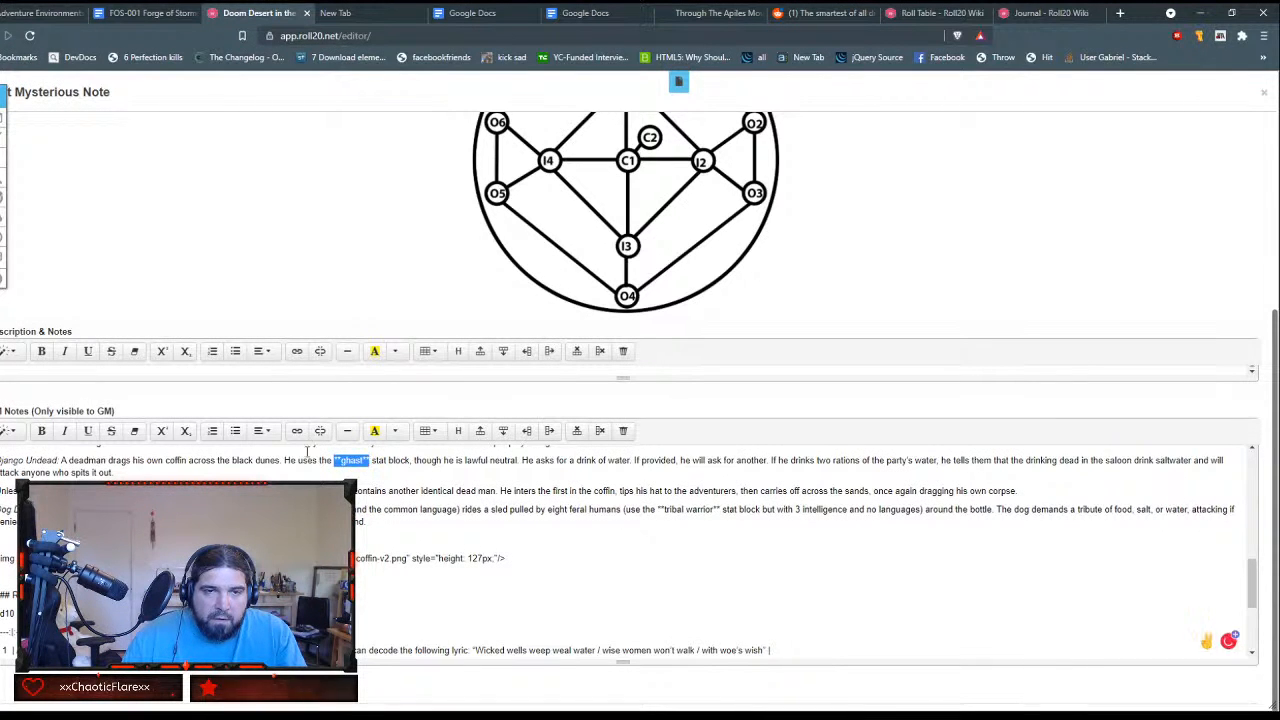
left_click(53, 429)
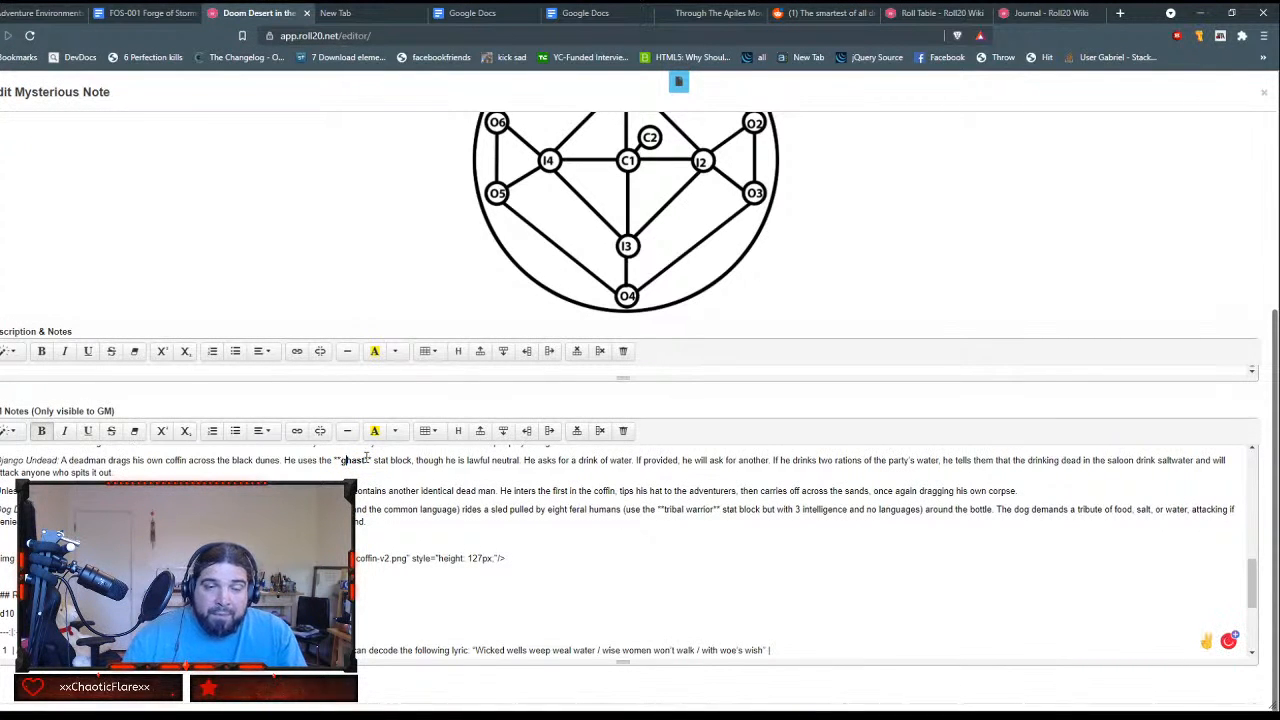
key("Left")
key("BackSpace")
key("BackSpace")
key("Right")
key("Right")
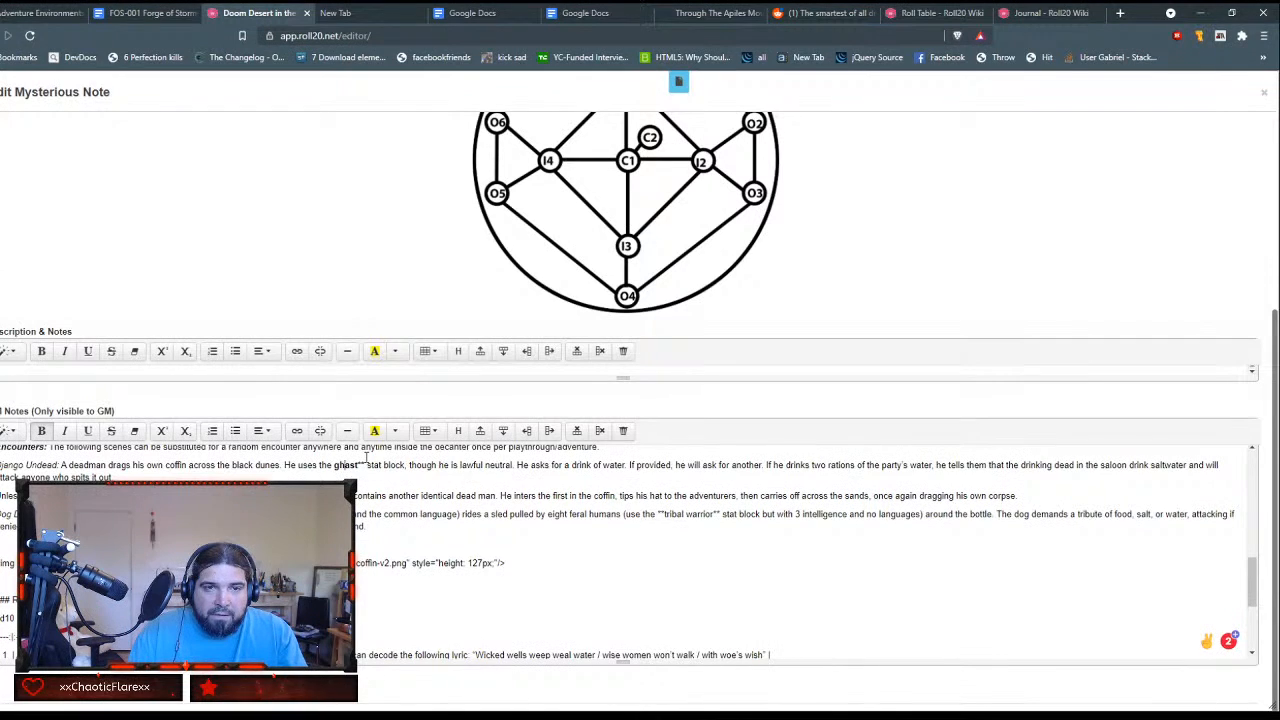
key("Delete")
key("Delete")
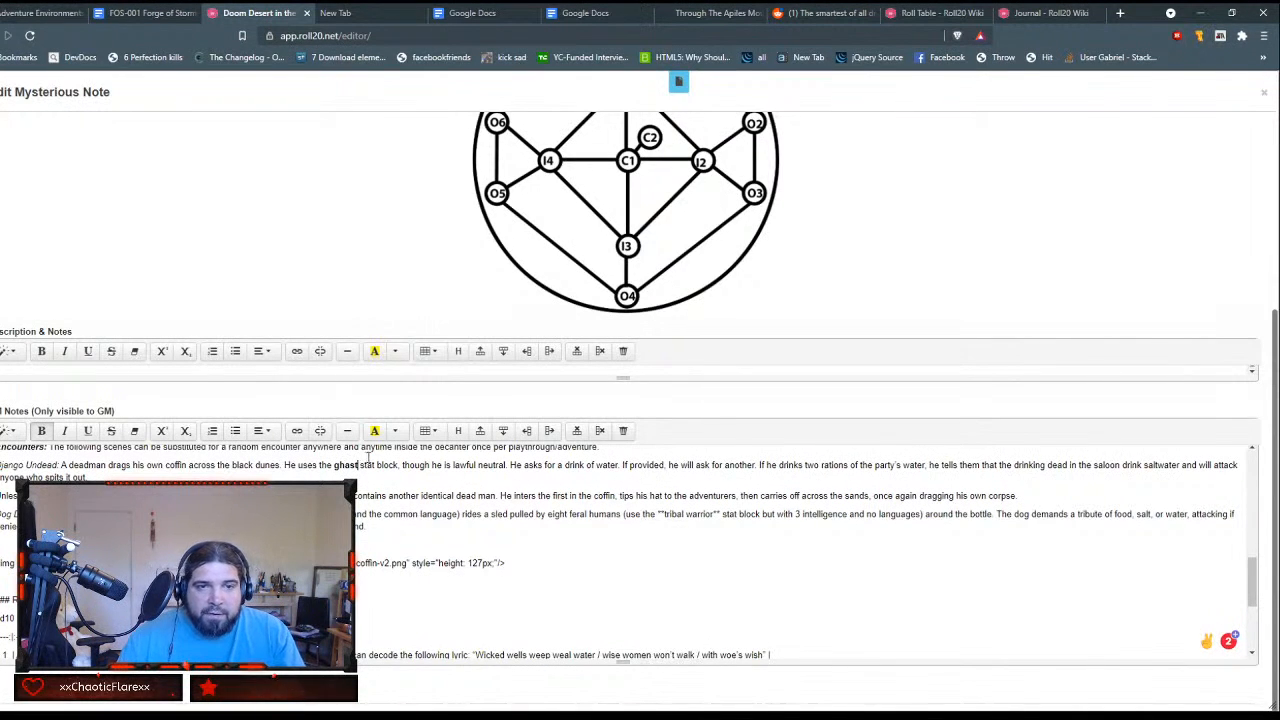
double_click(346, 466)
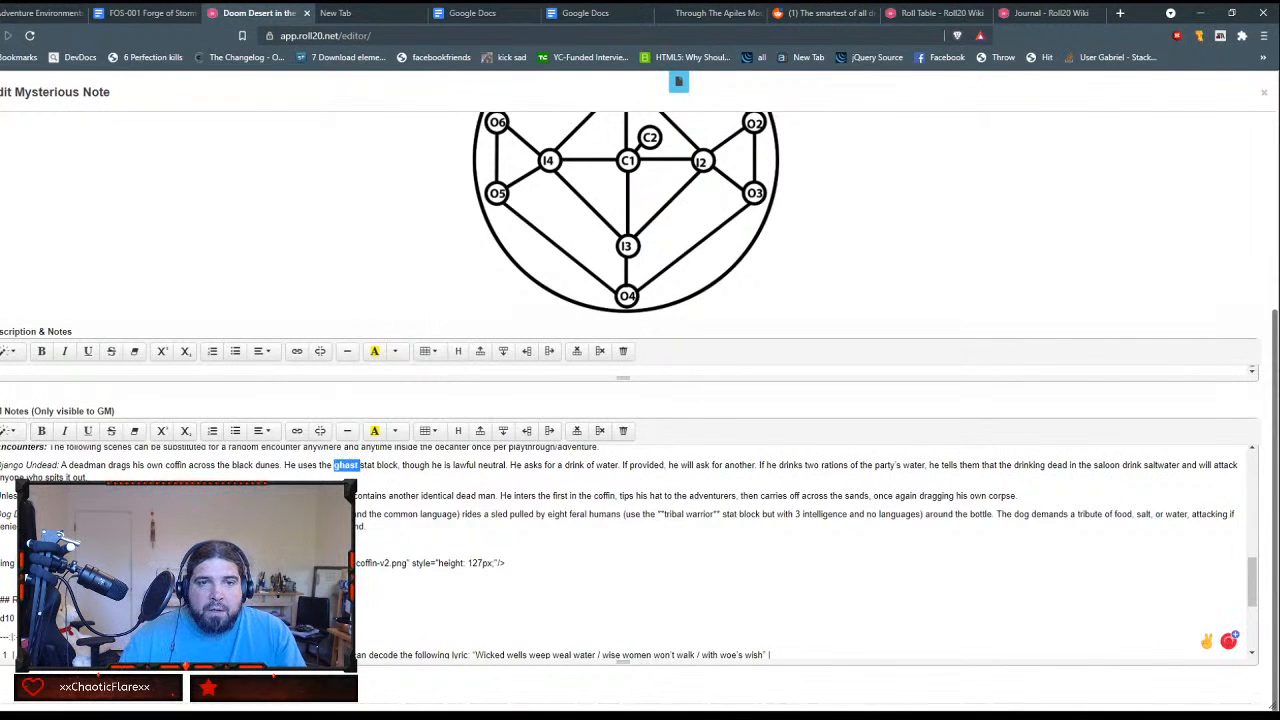
Step: Read the Roll20 wiki's Journal section on linking to a compendium page and its External Compendium page
left_click(1040, 13)
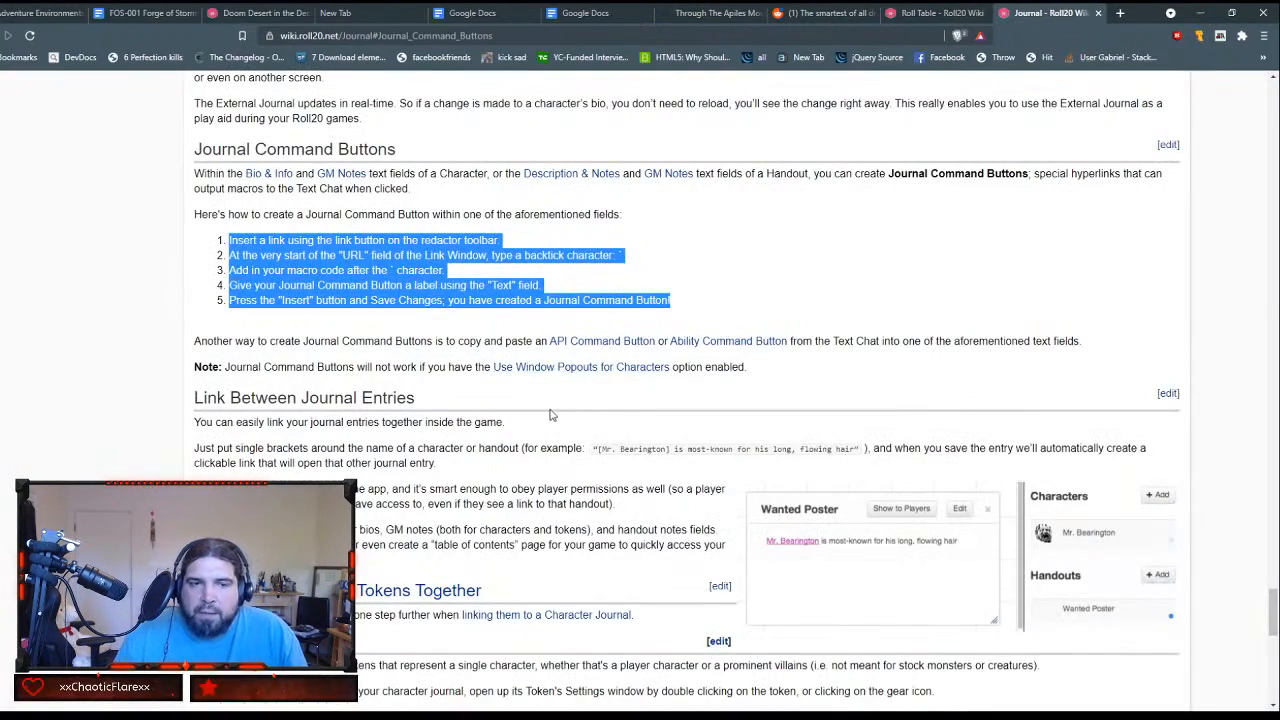
scroll(549, 414, "up", 1)
scroll(549, 414, "down", 4)
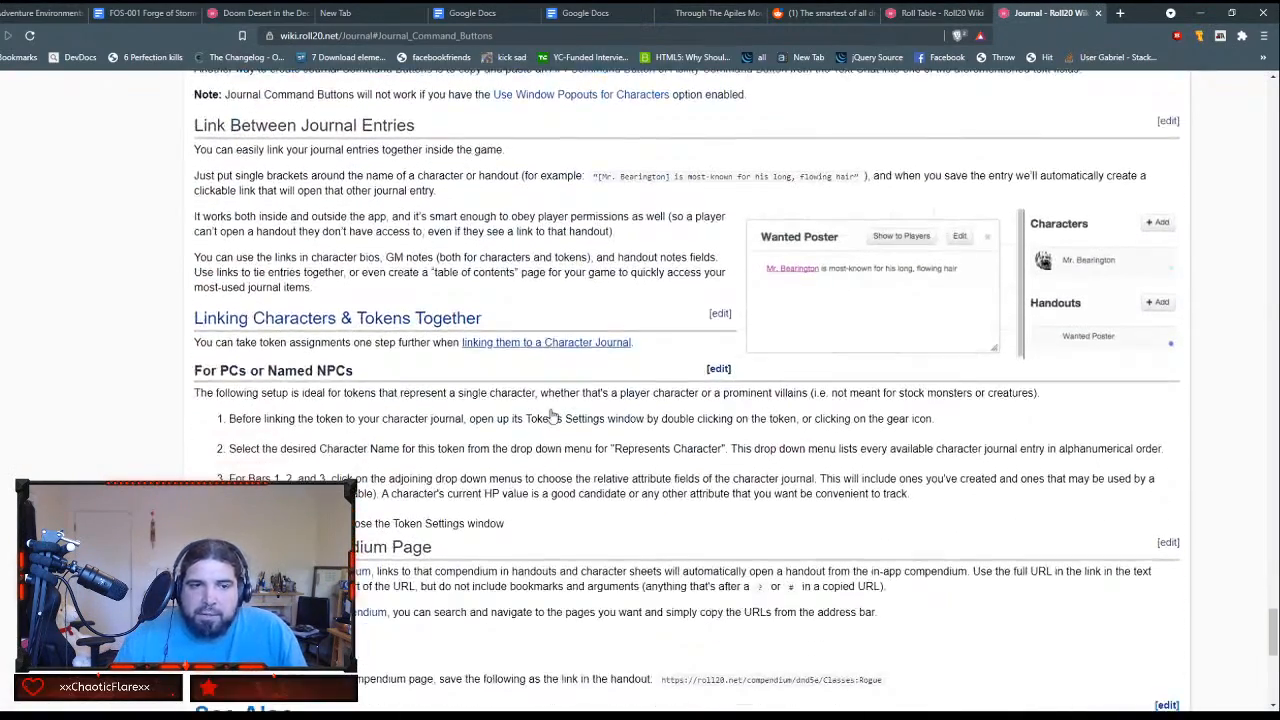
scroll(473, 459, "down", 1)
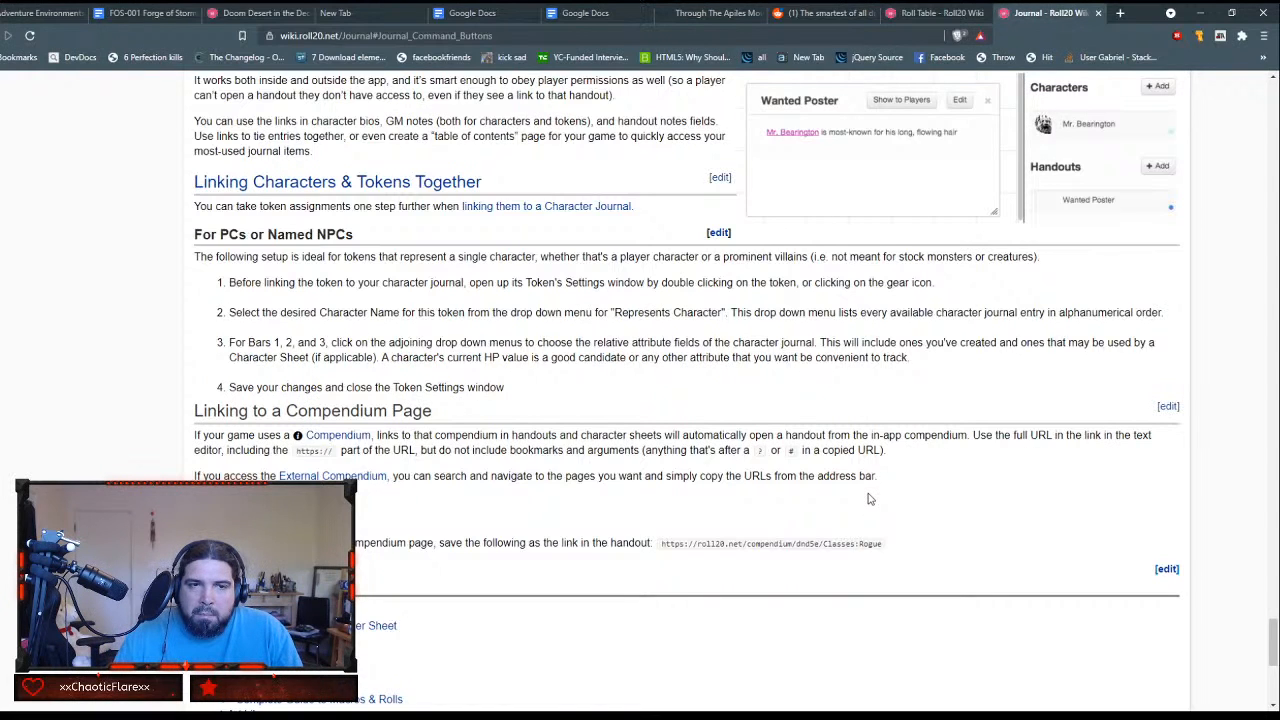
middle_click(358, 477)
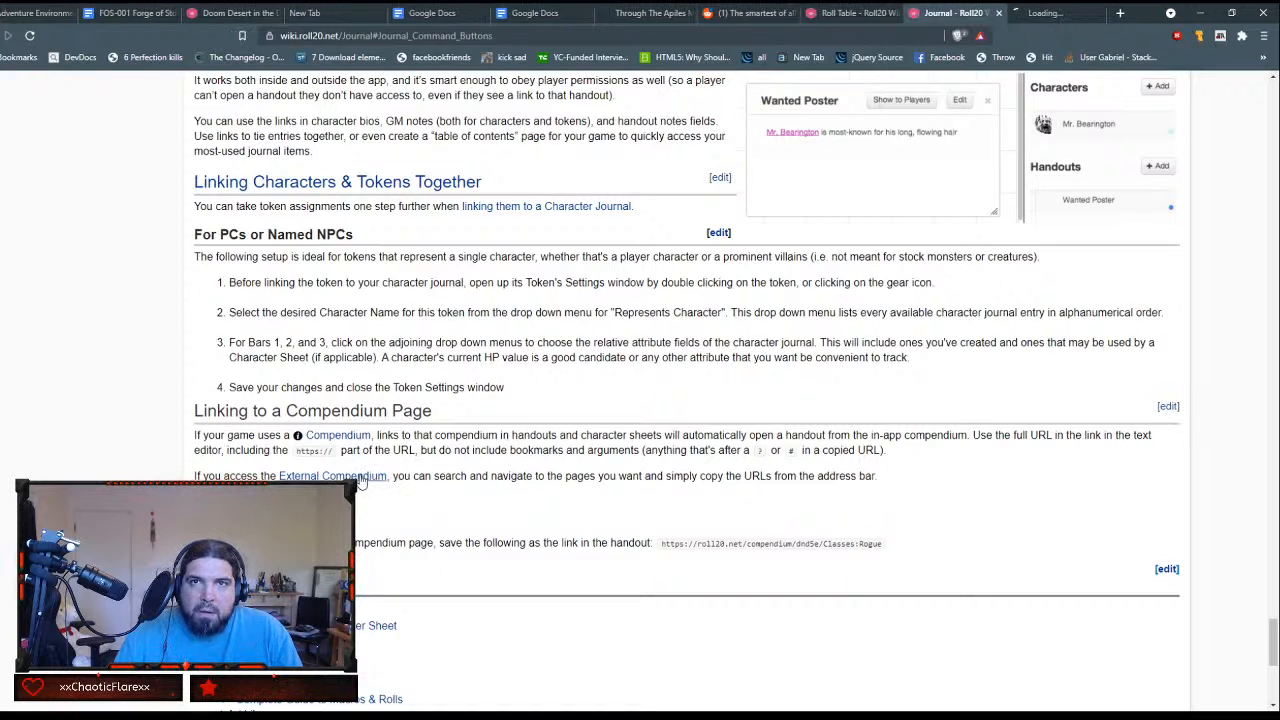
left_click(1058, 14)
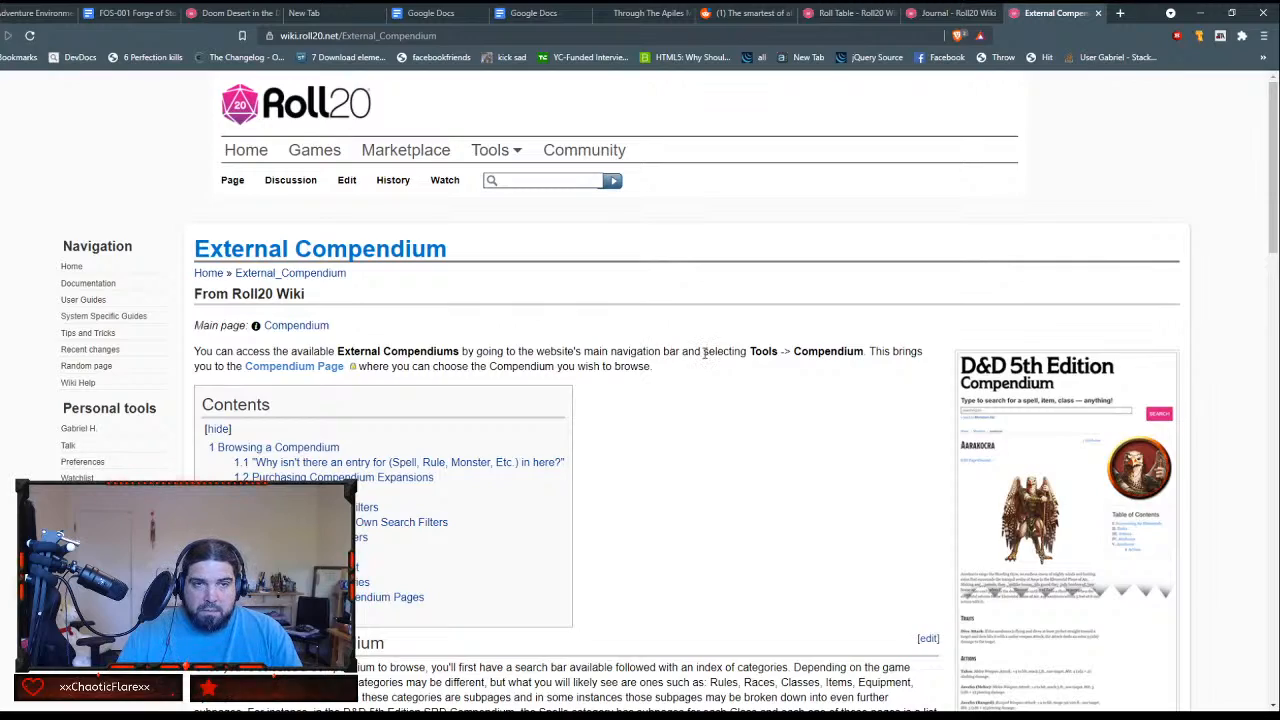
scroll(705, 355, "down", 1)
scroll(705, 358, "down", 6)
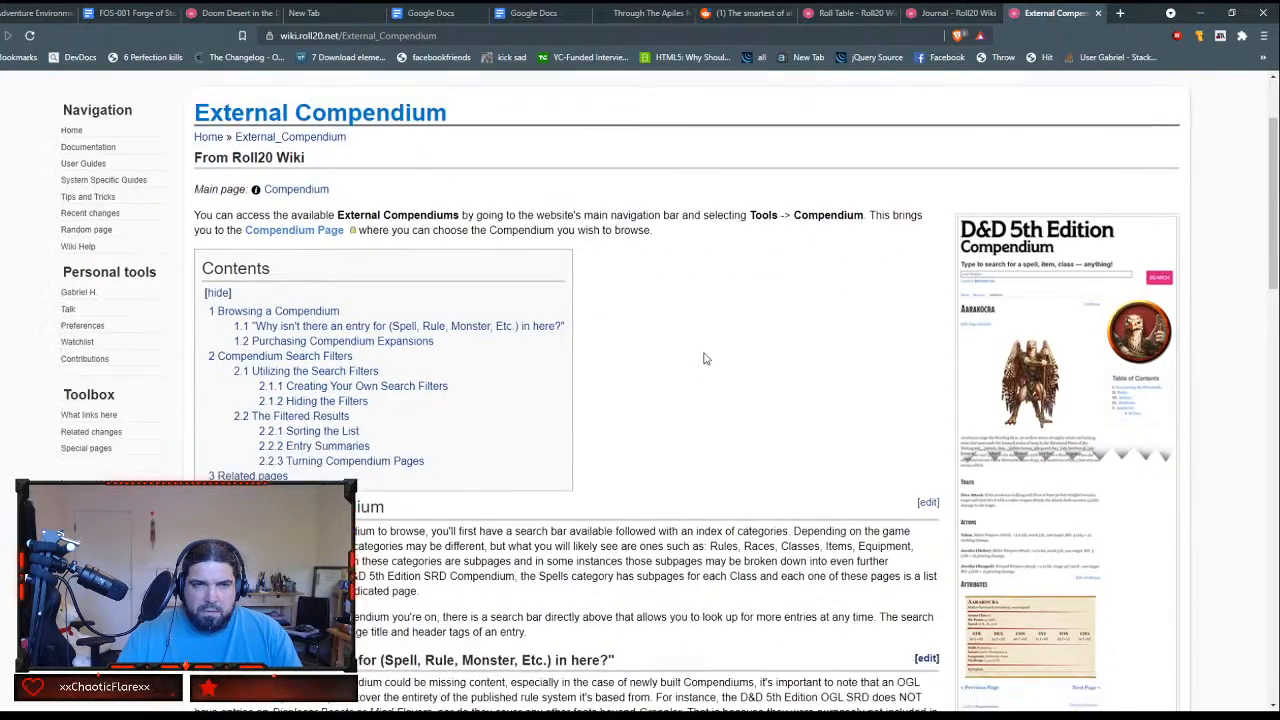
scroll(705, 356, "up", 7)
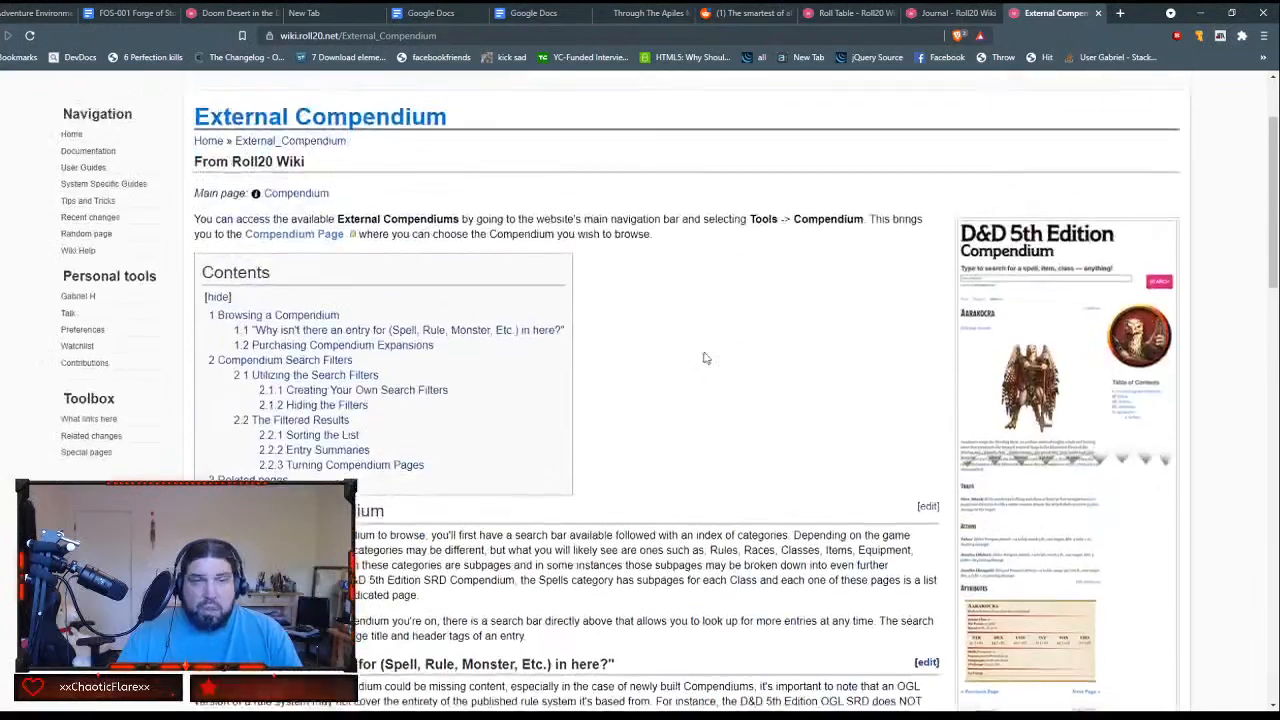
Step: Open the Dungeons & Dragons 5th Edition compendium from the Roll20 site and search it for ghast
mouse_move(485, 149)
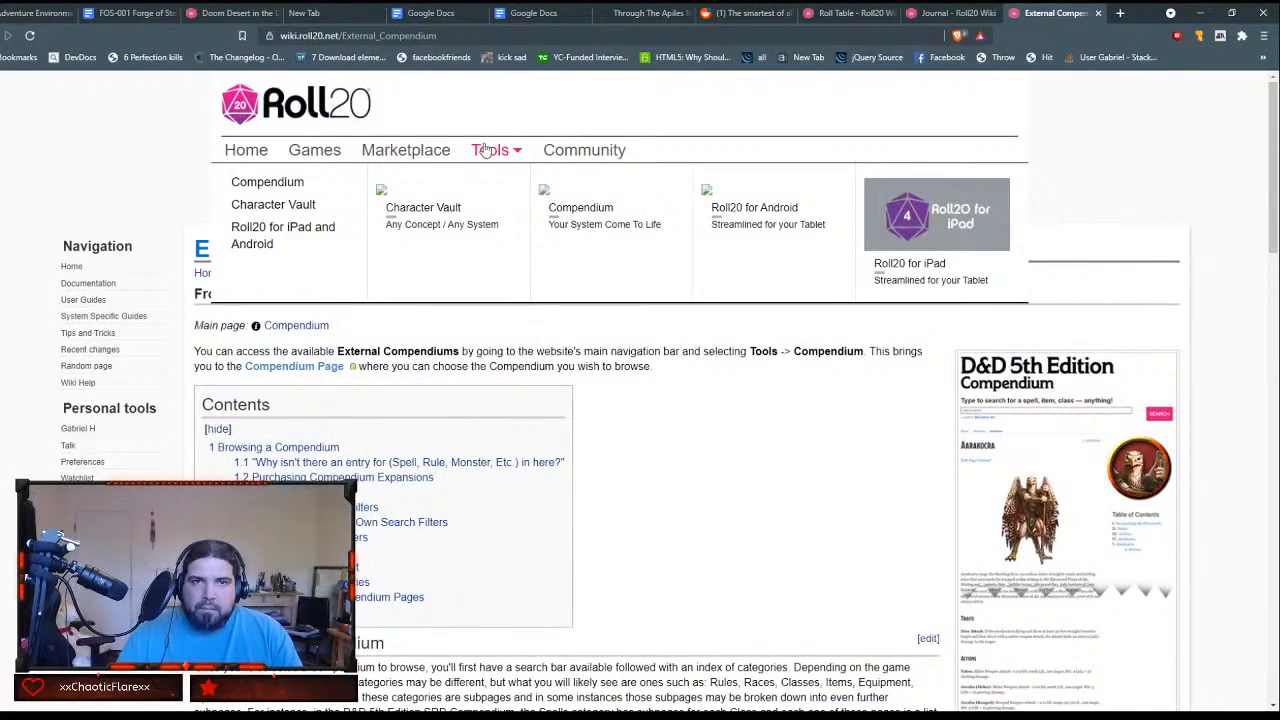
left_click(294, 188)
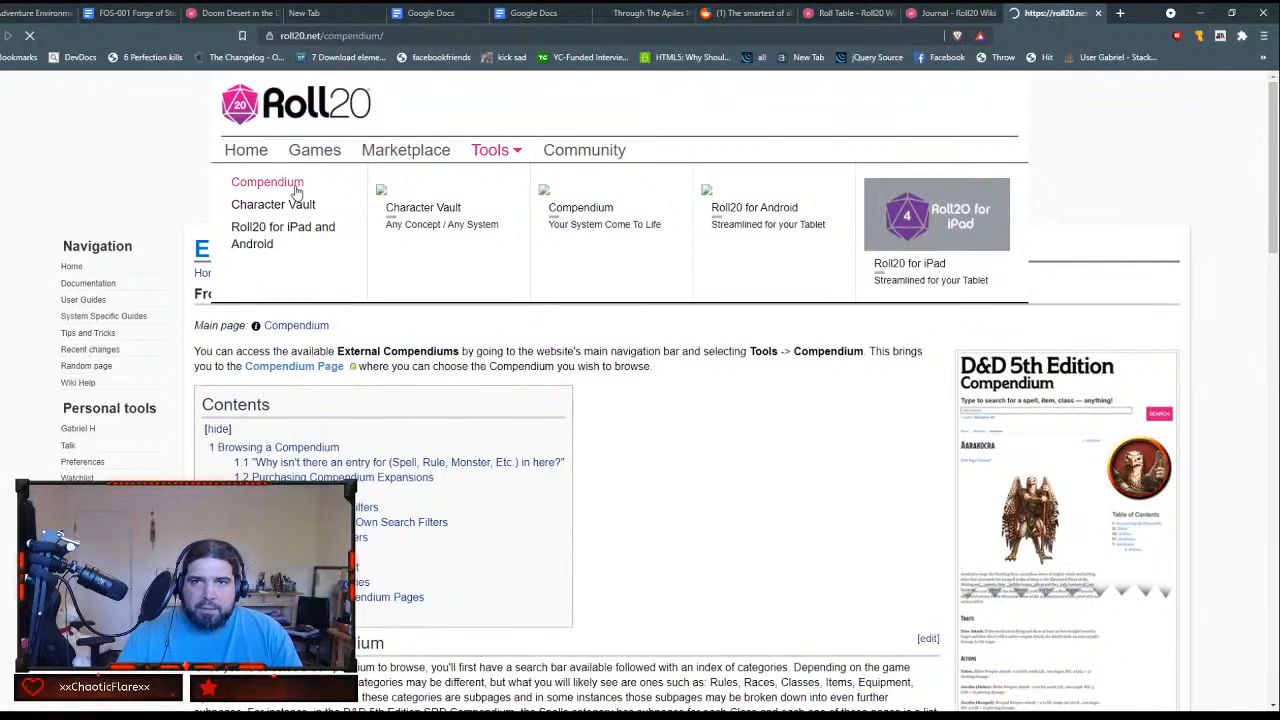
scroll(628, 325, "down", 3)
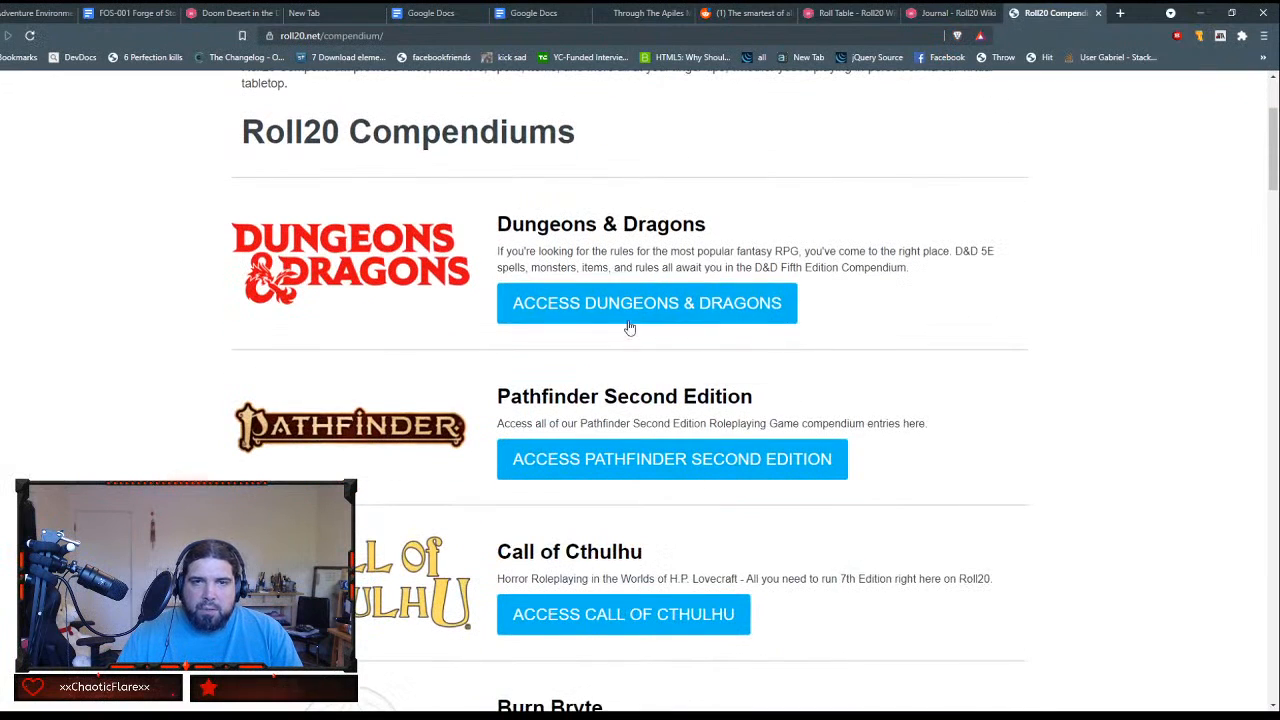
left_click(629, 320)
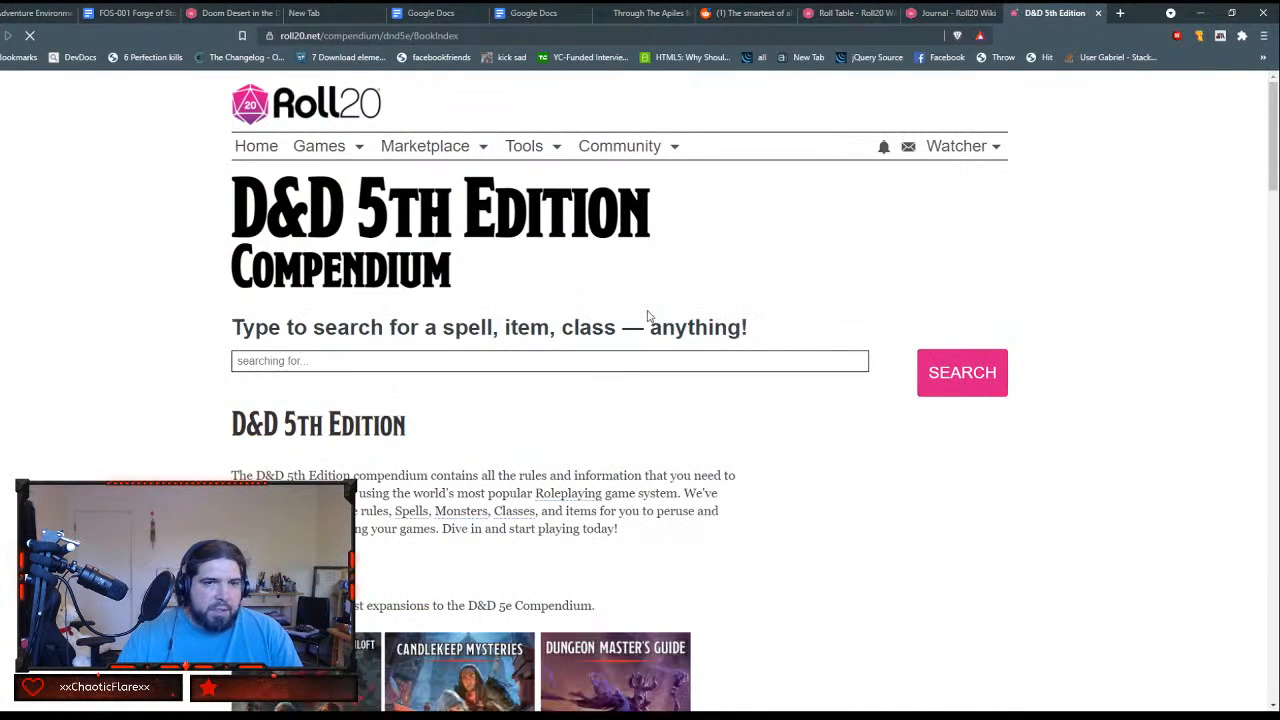
left_click(517, 358)
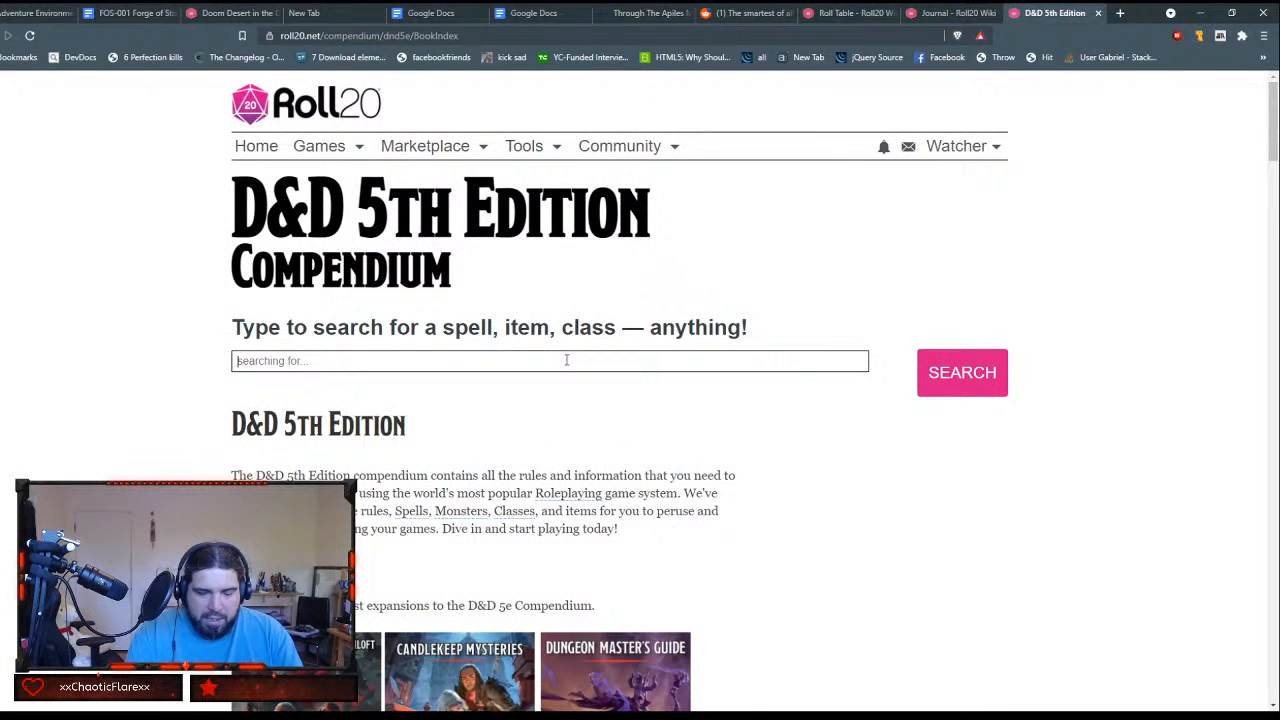
type("ghast")
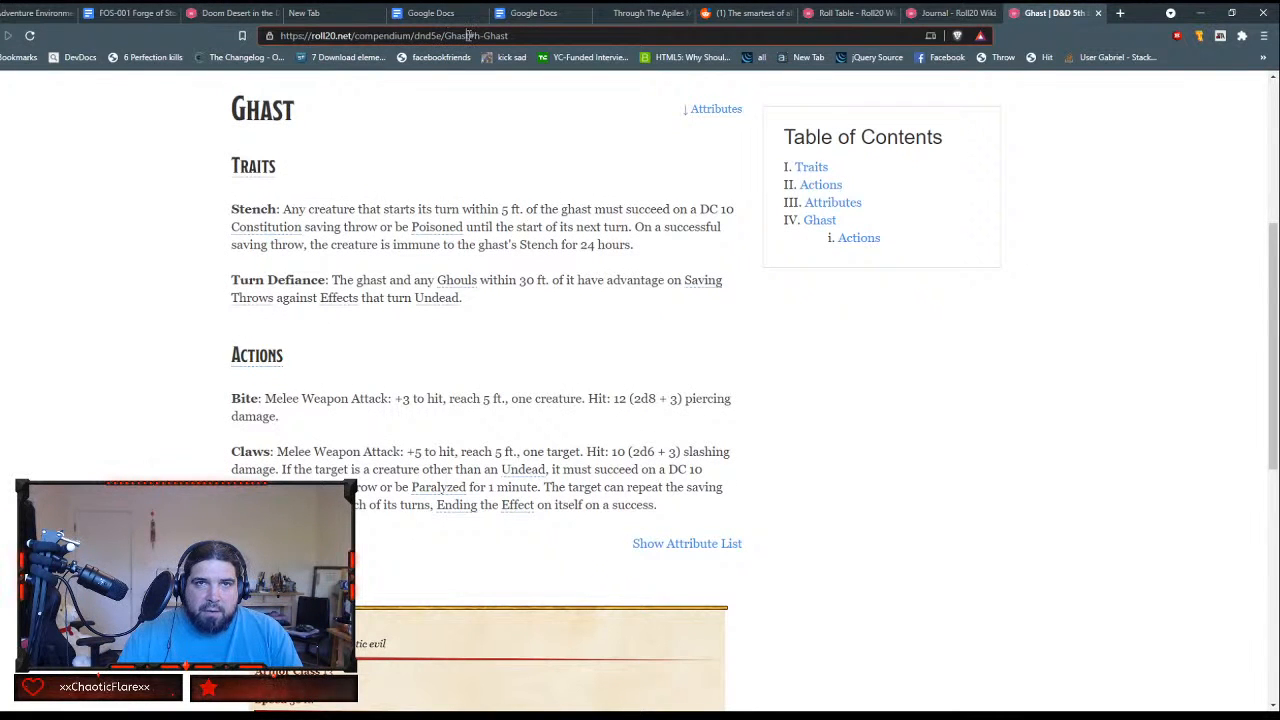
left_click_drag(470, 35, 229, 42)
key("ctrl+c")
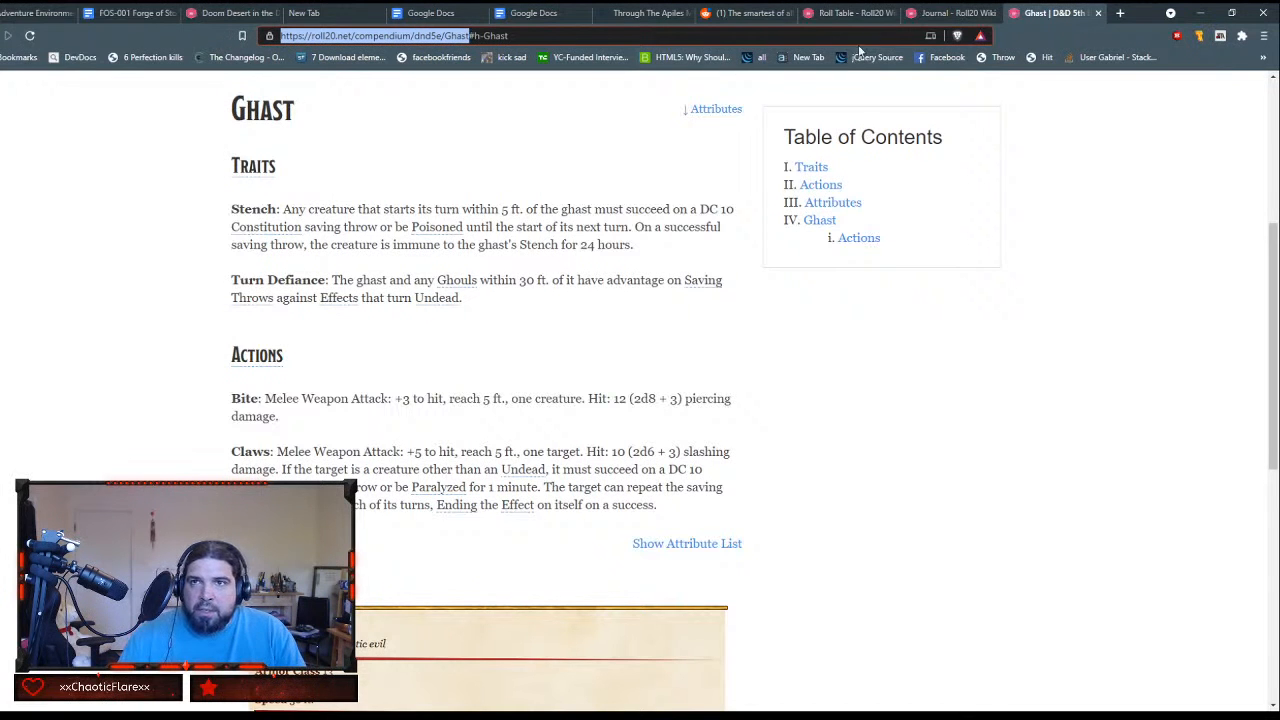
left_click(226, 14)
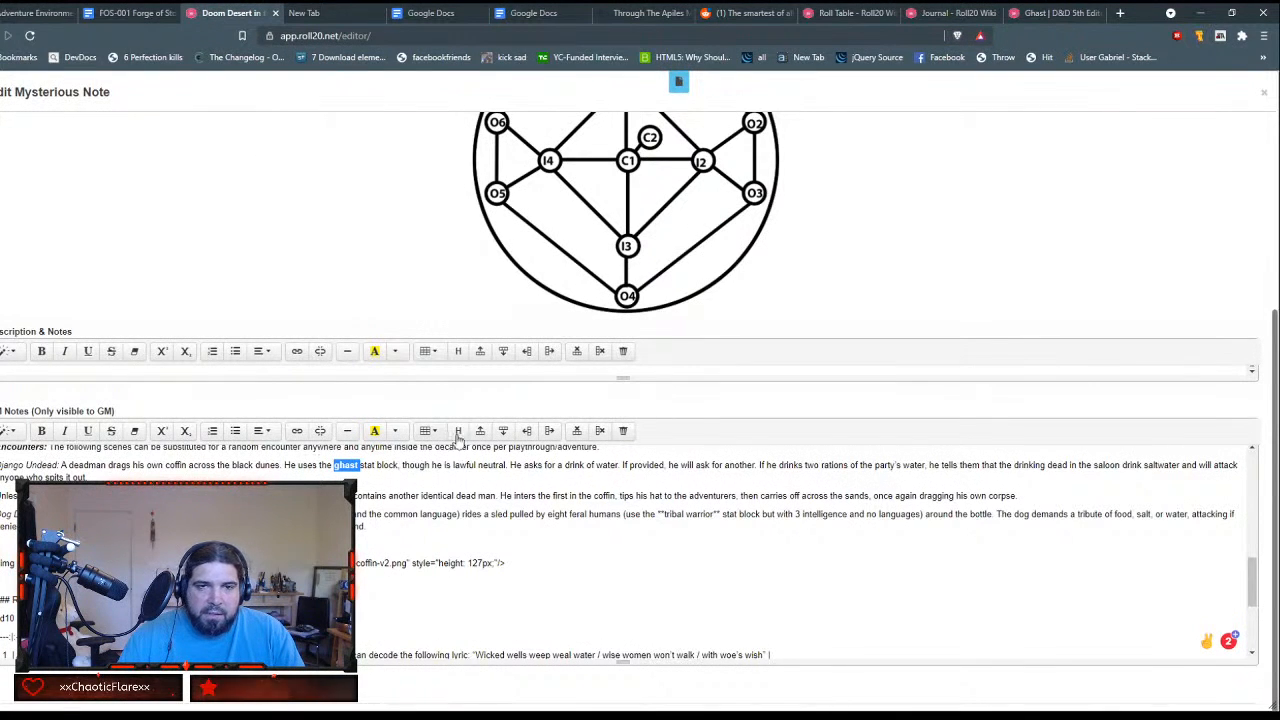
left_click(296, 430)
key("ctrl+v")
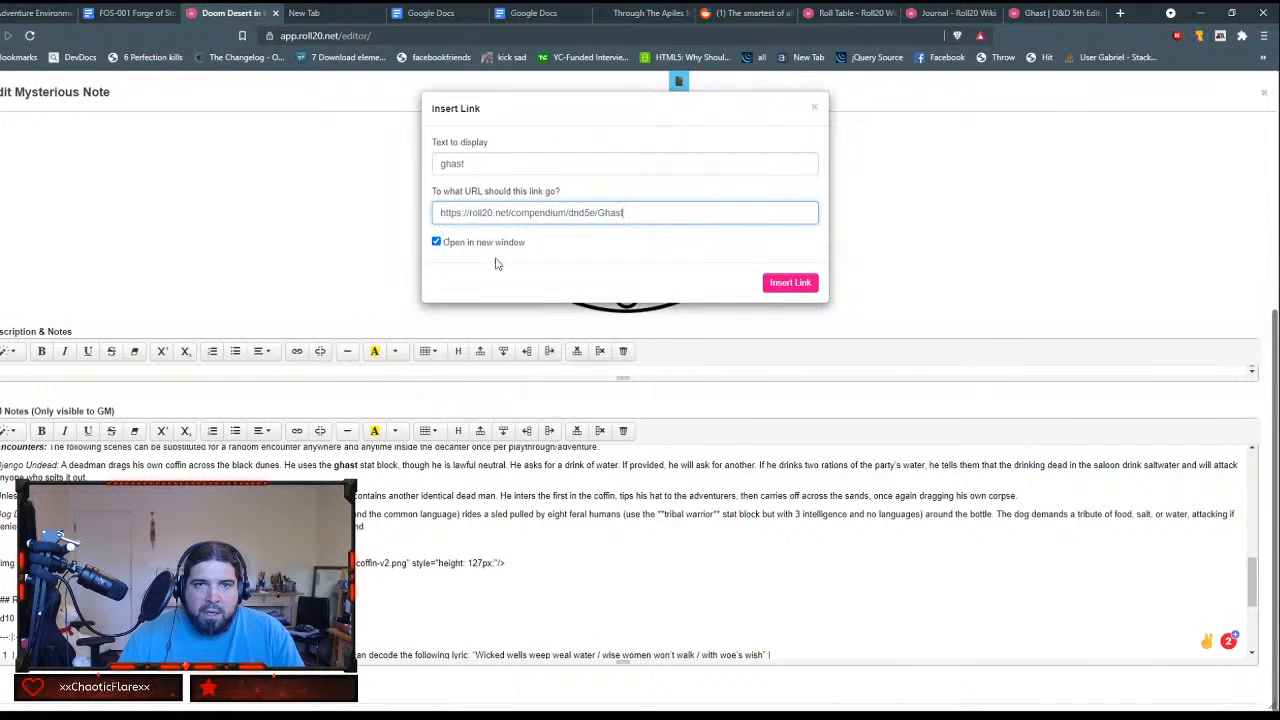
left_click(784, 287)
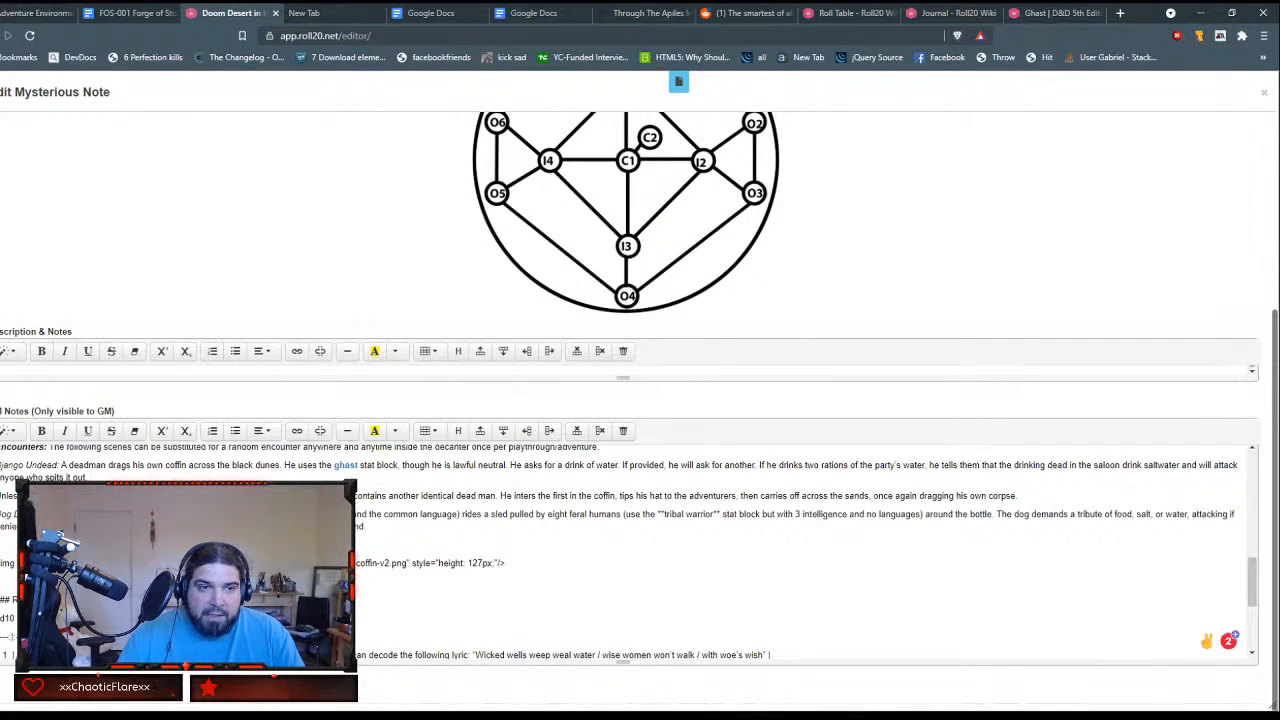
Step: Delete the asterisks around the word wolf in the dog encounter paragraph and make the word bold
left_click(91, 478)
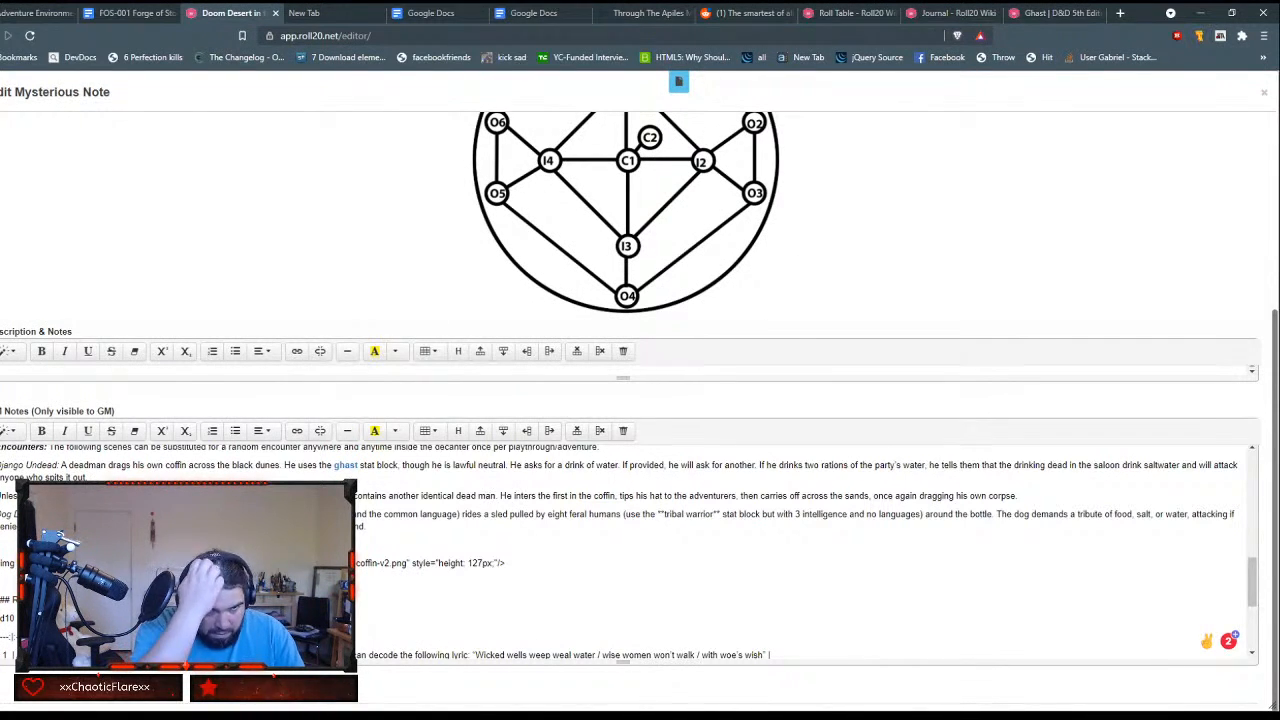
key("BackSpace")
key("BackSpace")
key("BackSpace")
key("BackSpace")
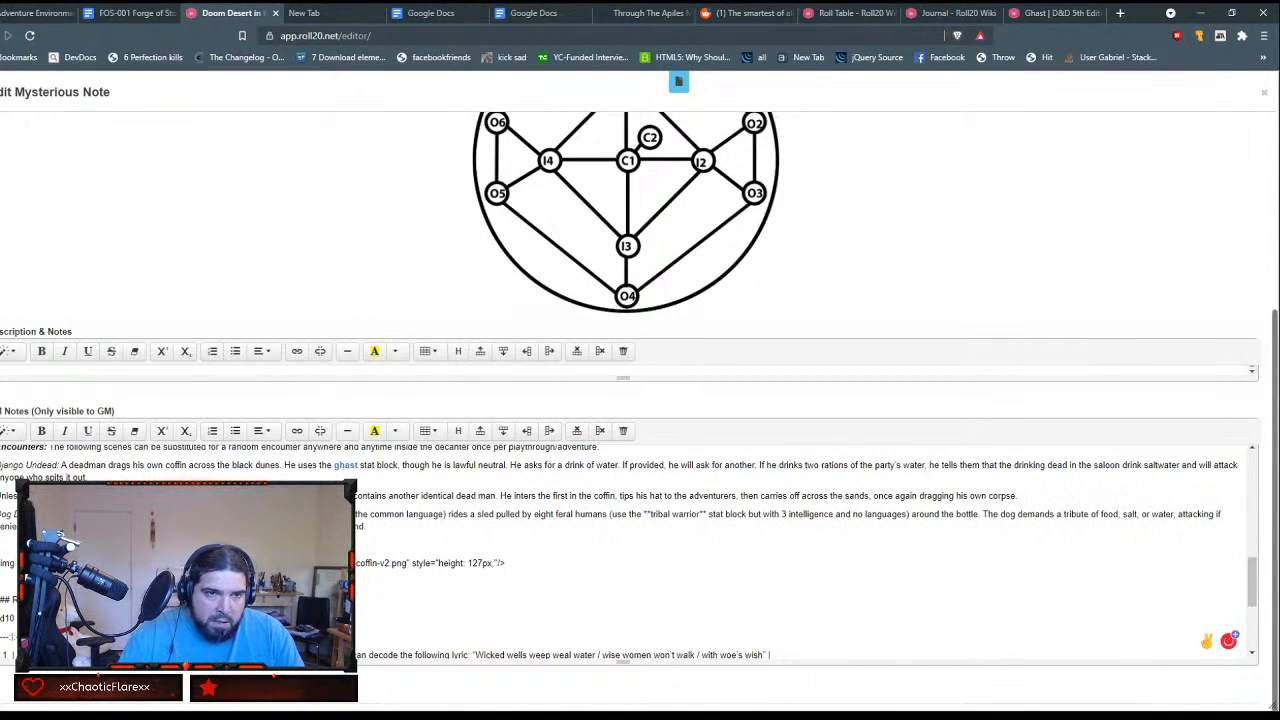
left_click(41, 431)
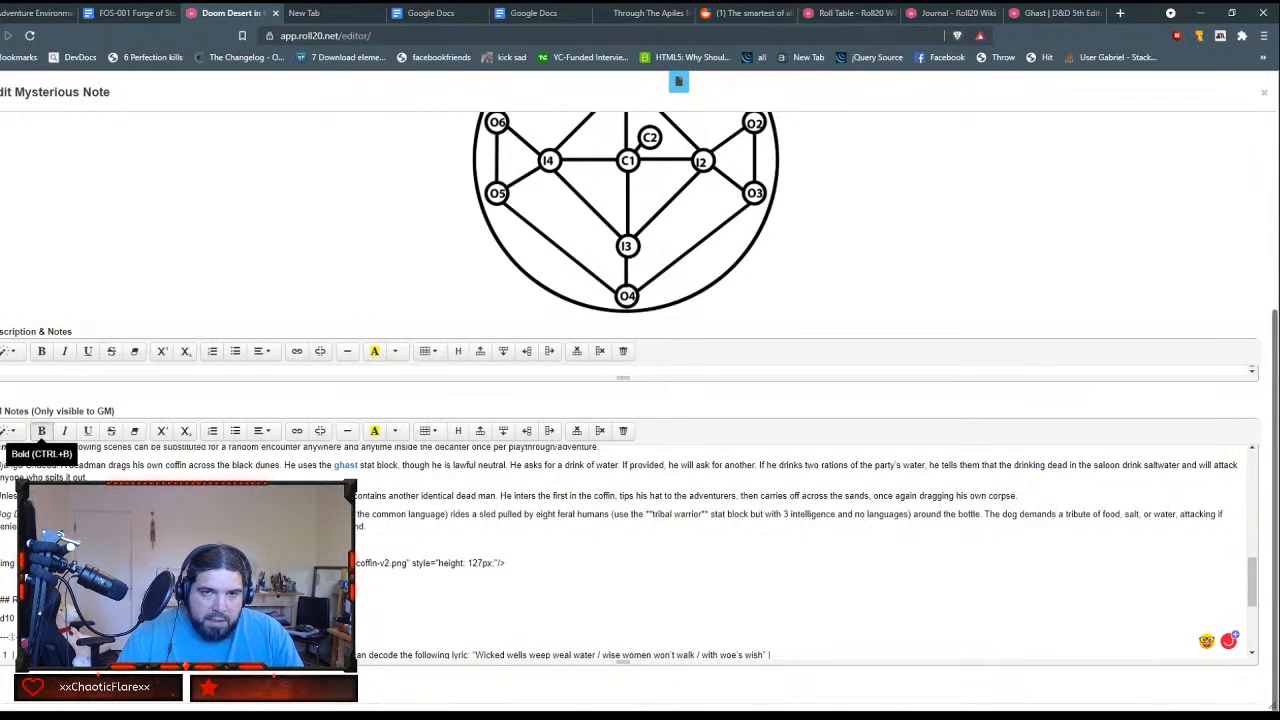
left_click(297, 432)
left_click(1055, 13)
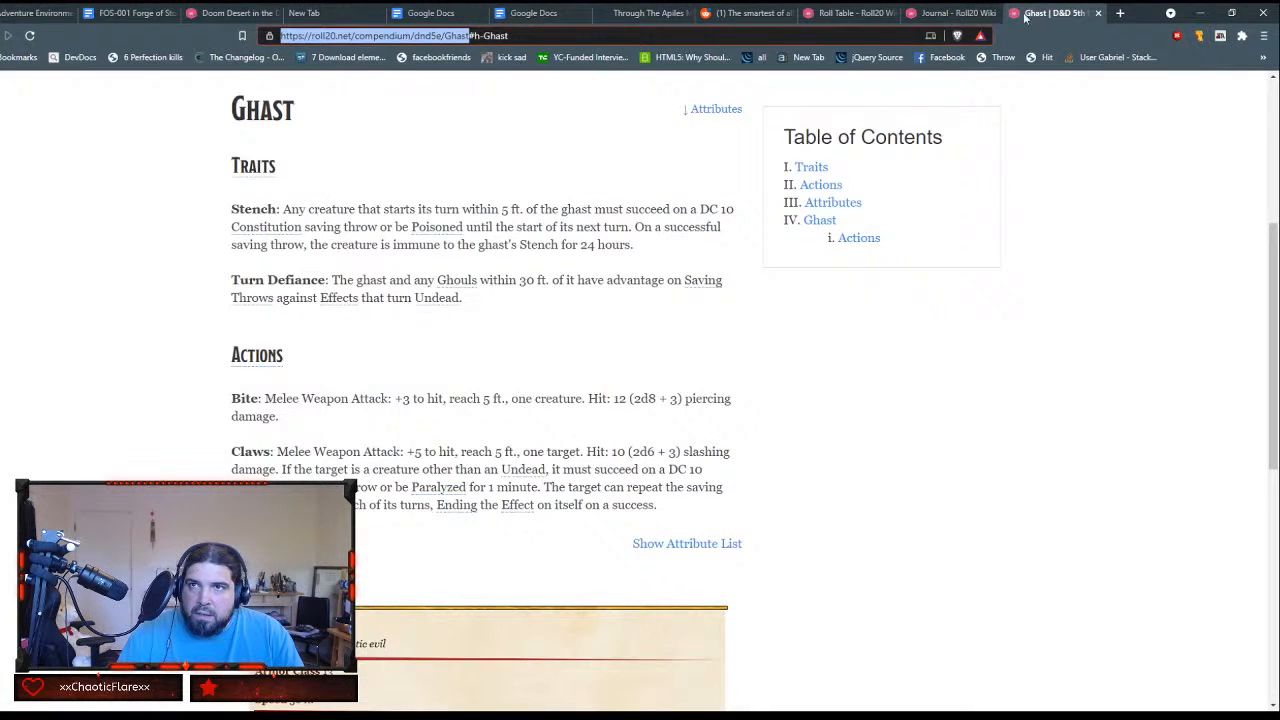
left_click_drag(281, 36, 551, 36)
left_click(459, 36)
type("Wolf")
key("Return")
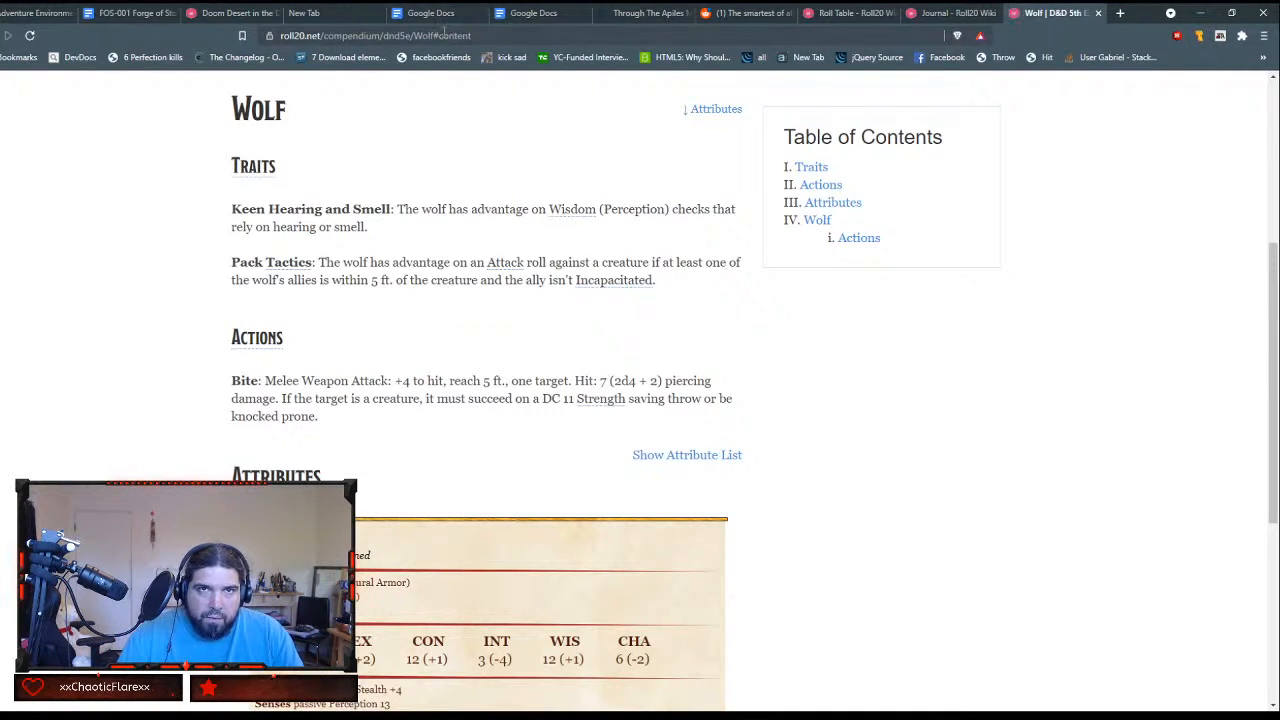
left_click_drag(435, 36, 260, 36)
key("ctrl+c")
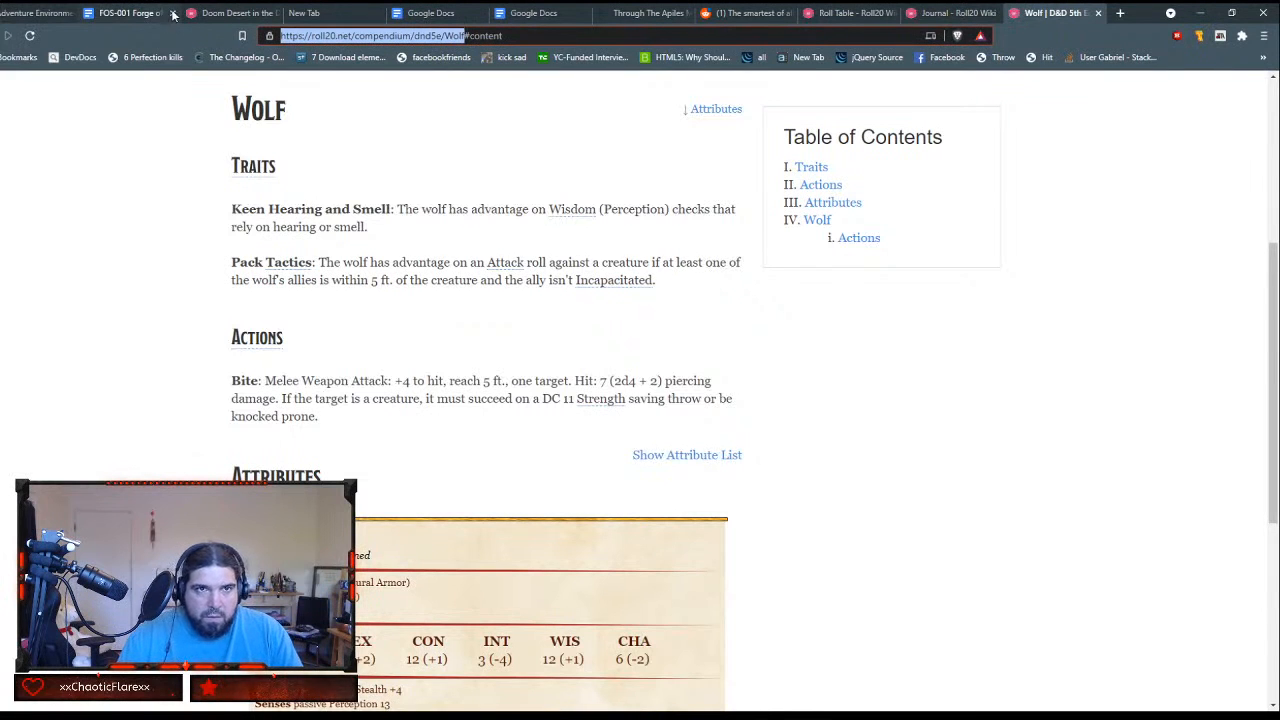
left_click(214, 14)
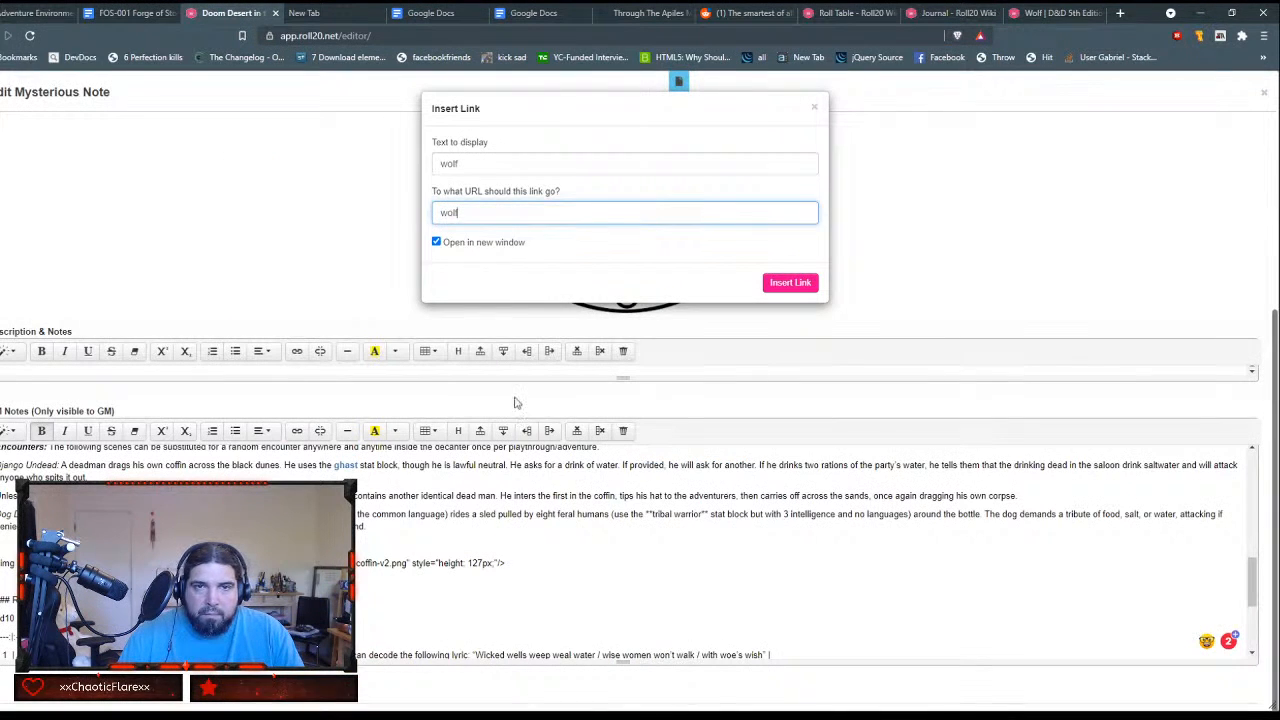
key("ctrl+a")
key("ctrl+v")
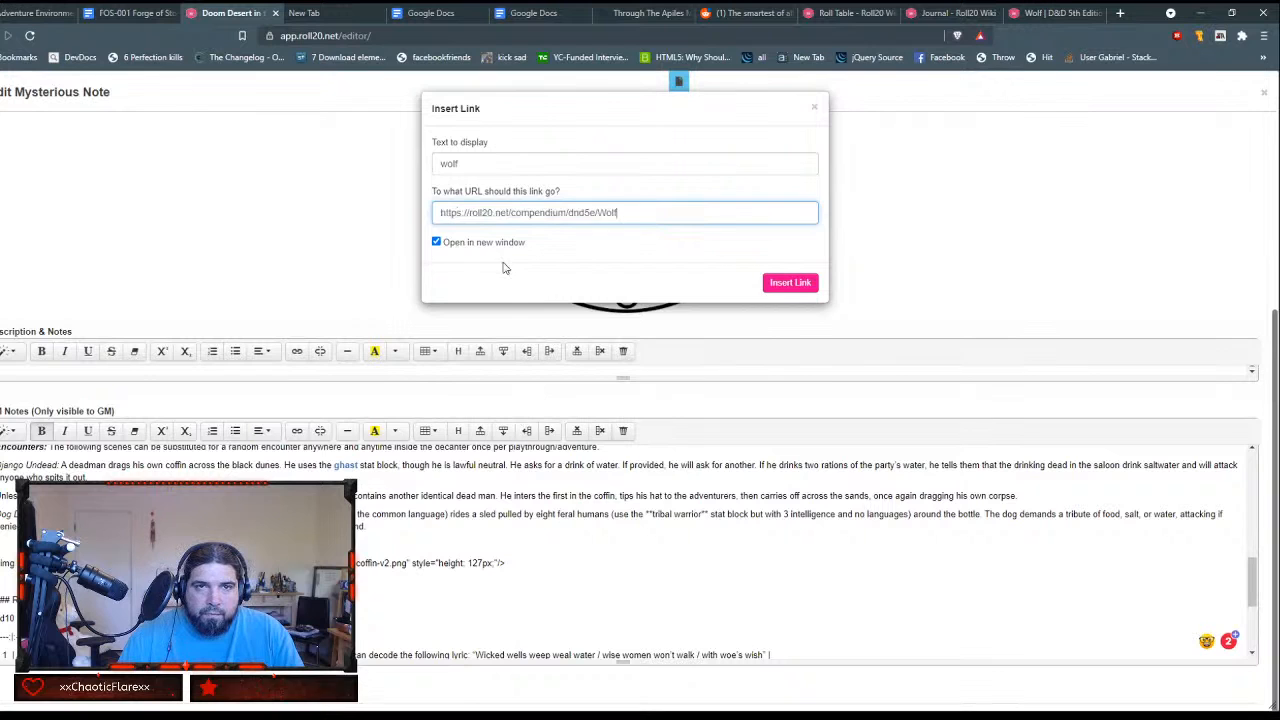
left_click(784, 284)
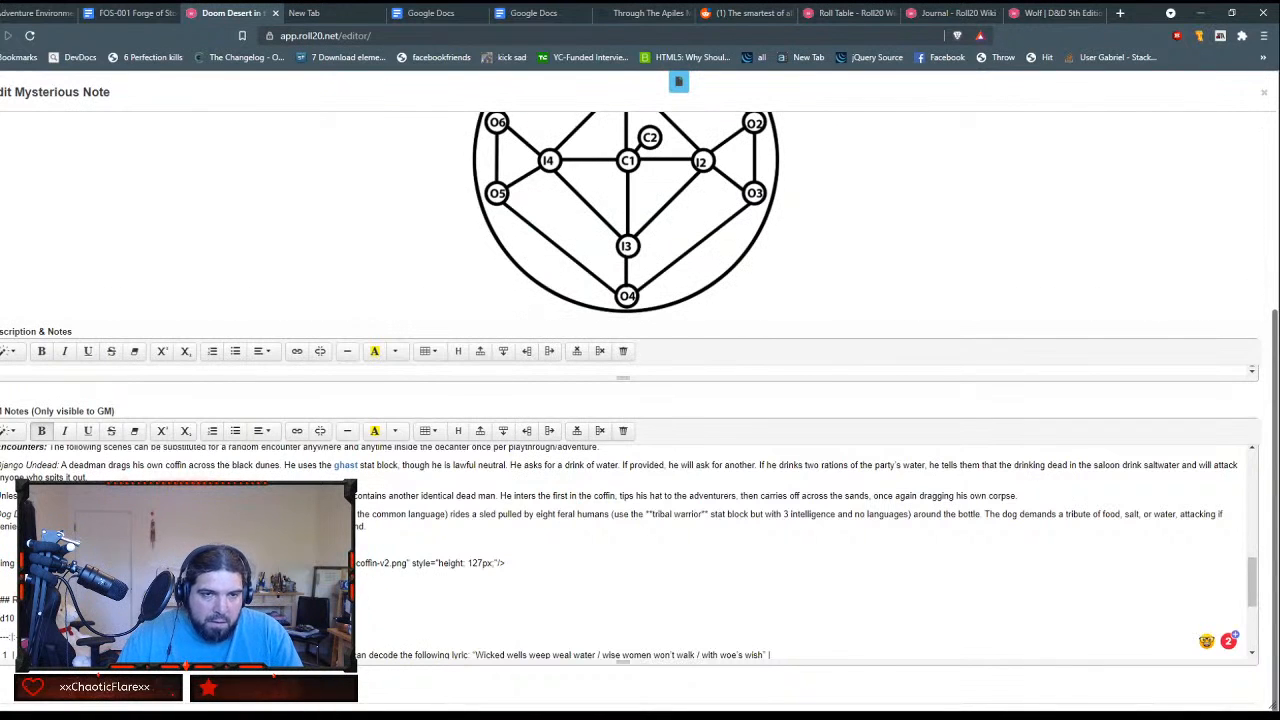
Step: Delete the coffin image tag line below the dog encounter paragraph along with the extra blank lines
triple_click(250, 563)
key("BackSpace")
key("BackSpace")
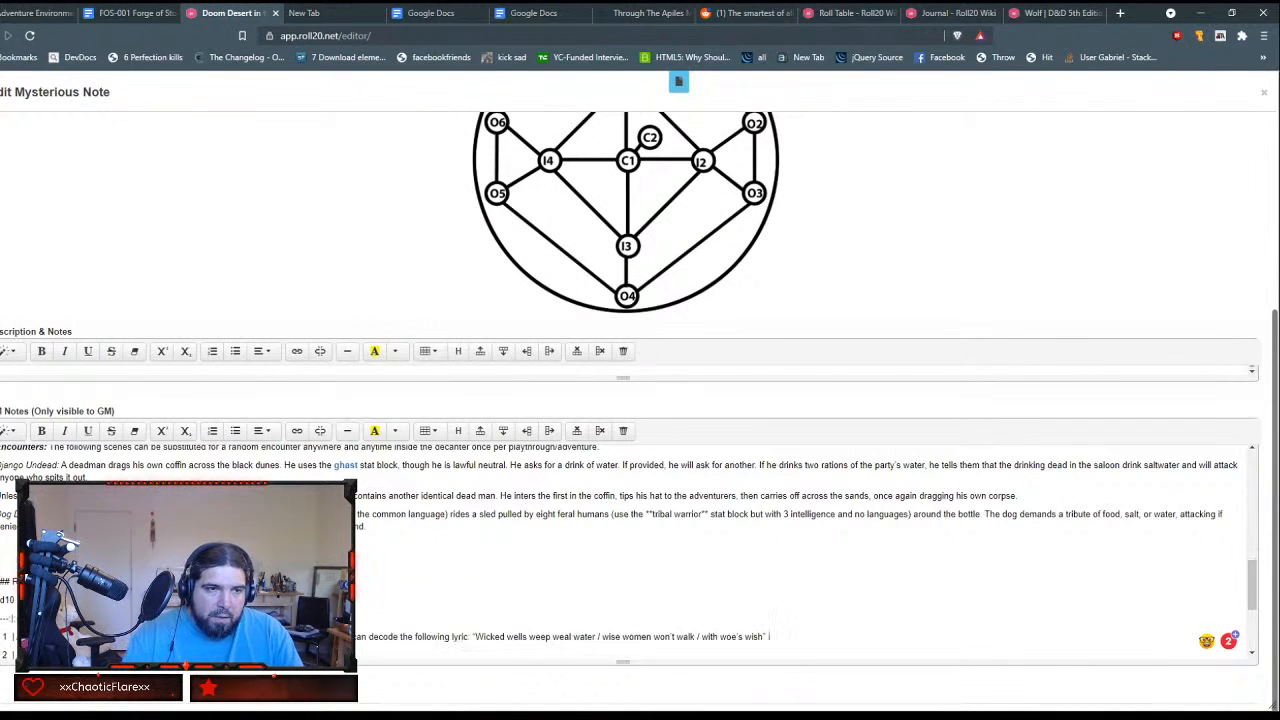
key("BackSpace")
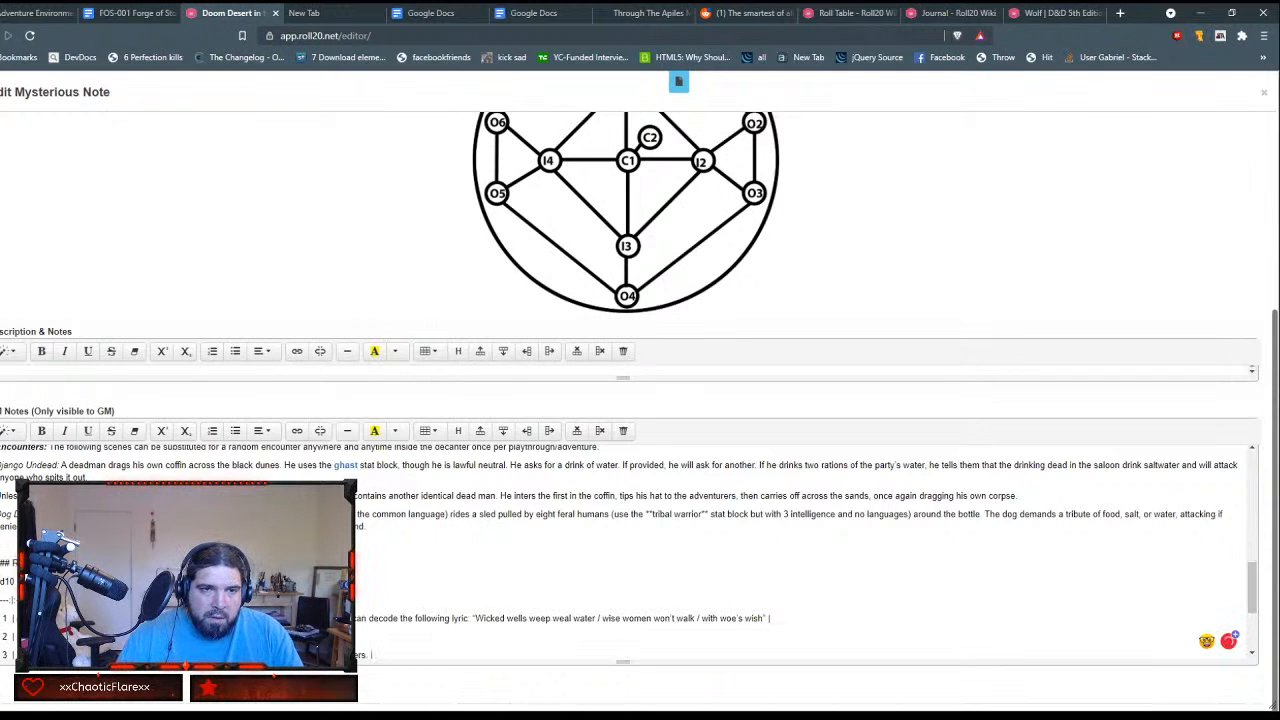
Step: Remove the hash marks from the Random heading above the d10 table and make the heading bold italic
scroll(629, 551, "up", 3)
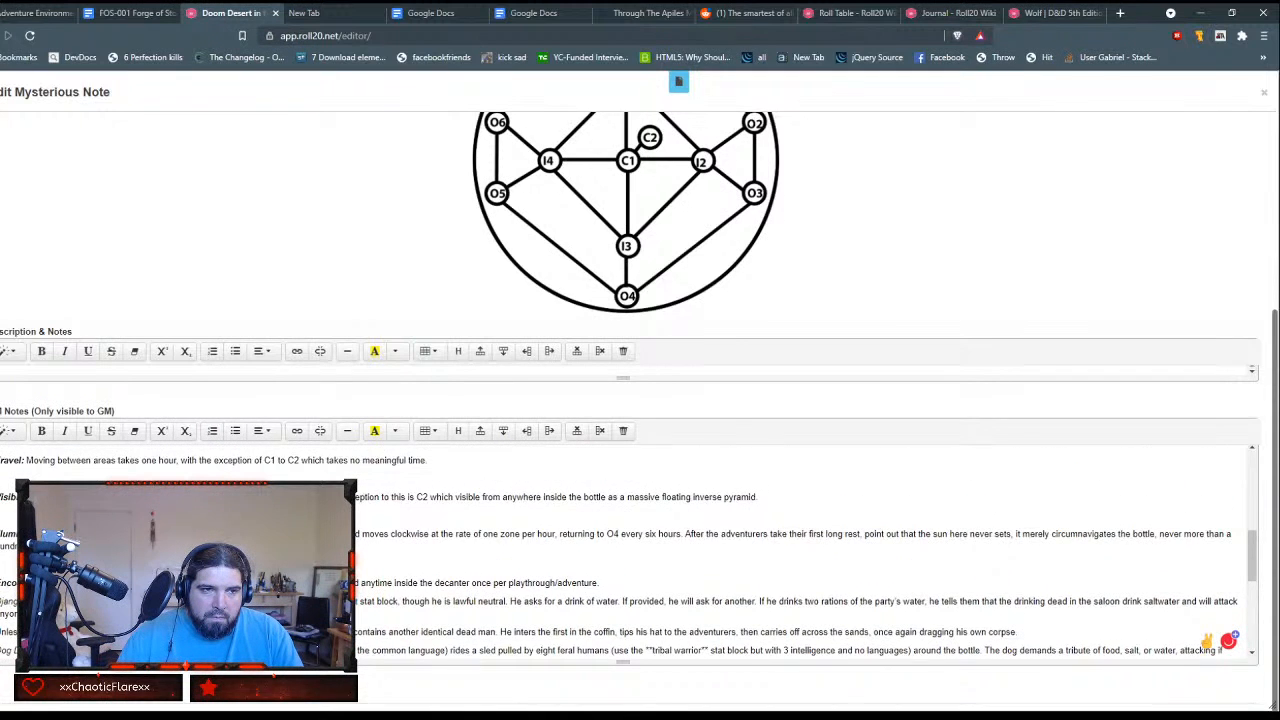
scroll(629, 551, "down", 2)
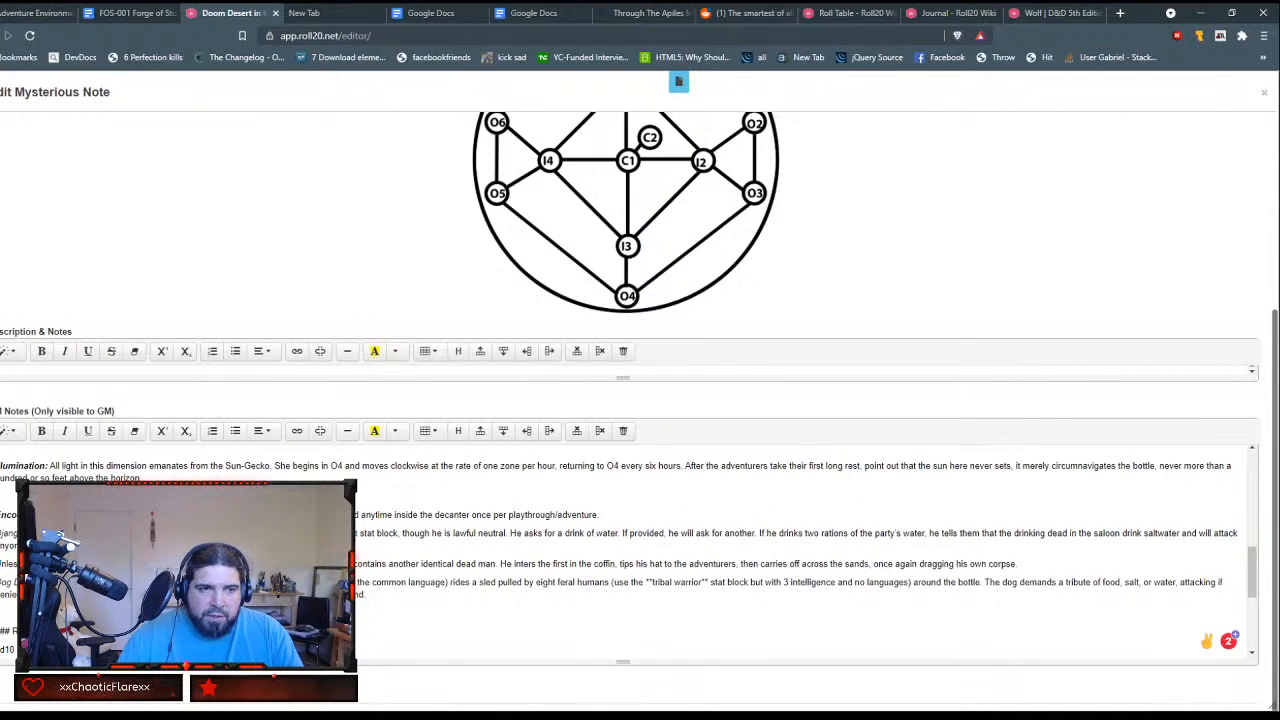
scroll(629, 551, "down", 2)
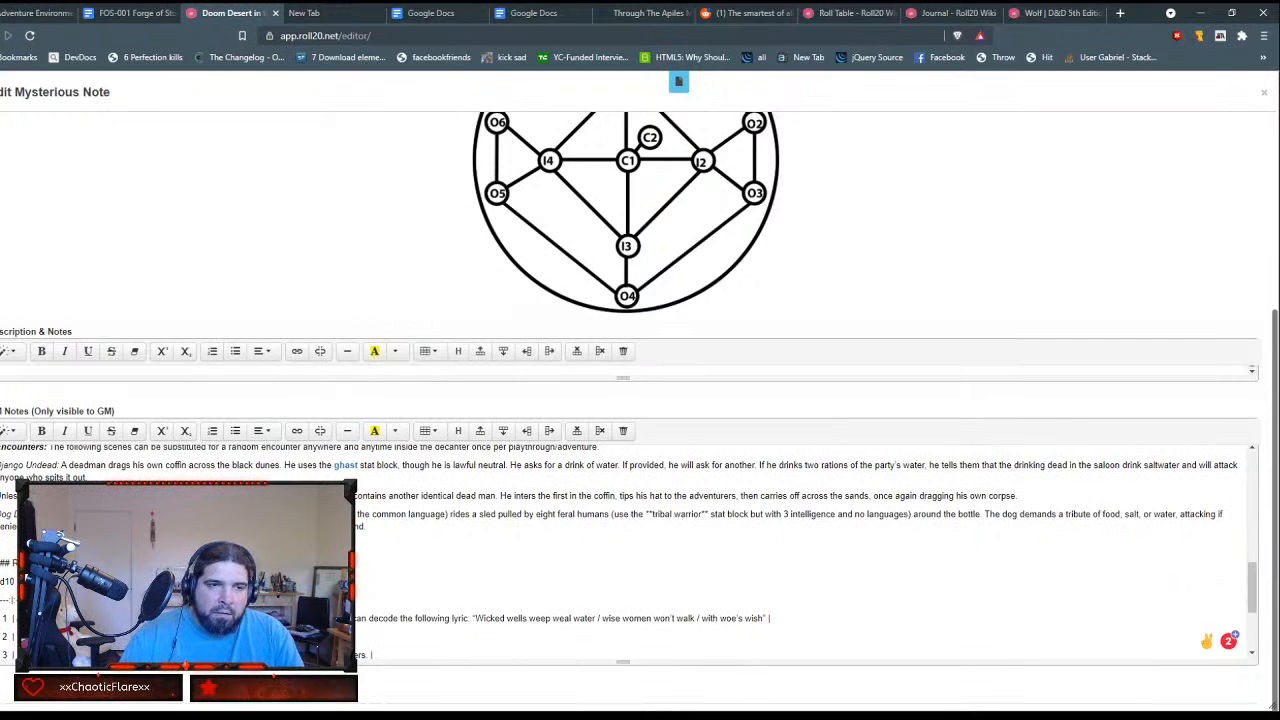
triple_click(10, 563)
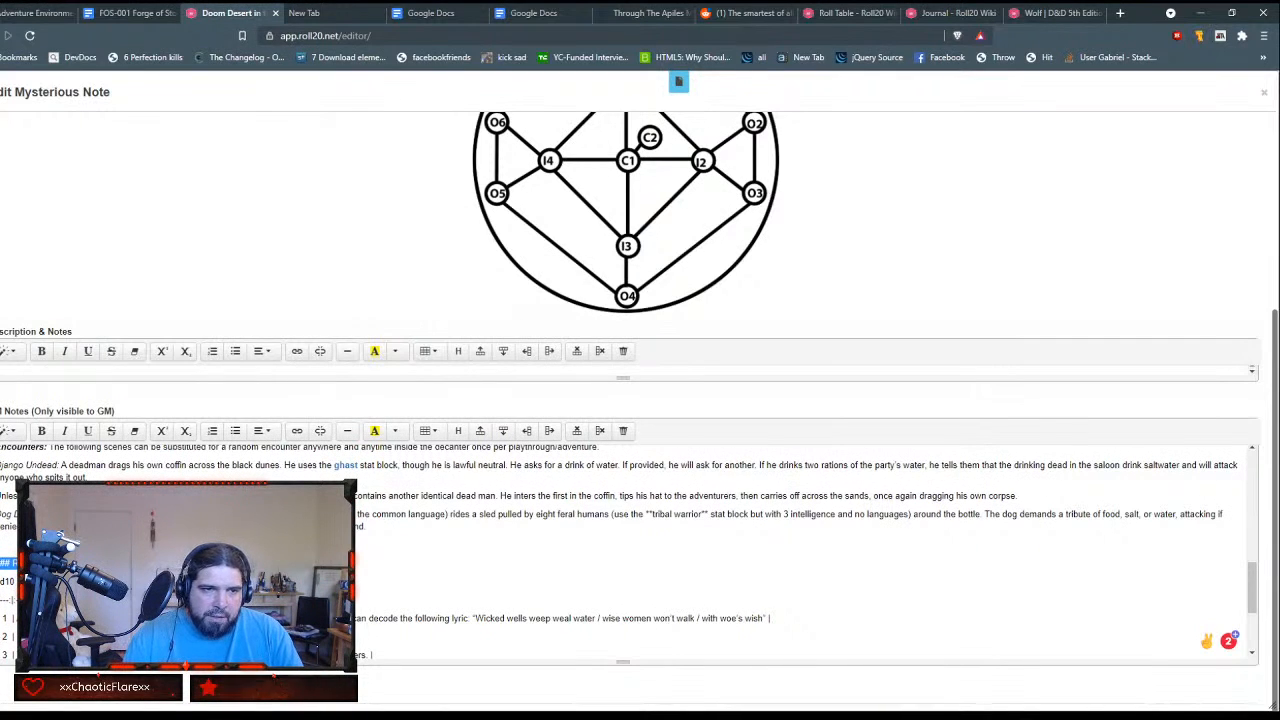
left_click(10, 563)
key("BackSpace")
key("BackSpace")
key("BackSpace")
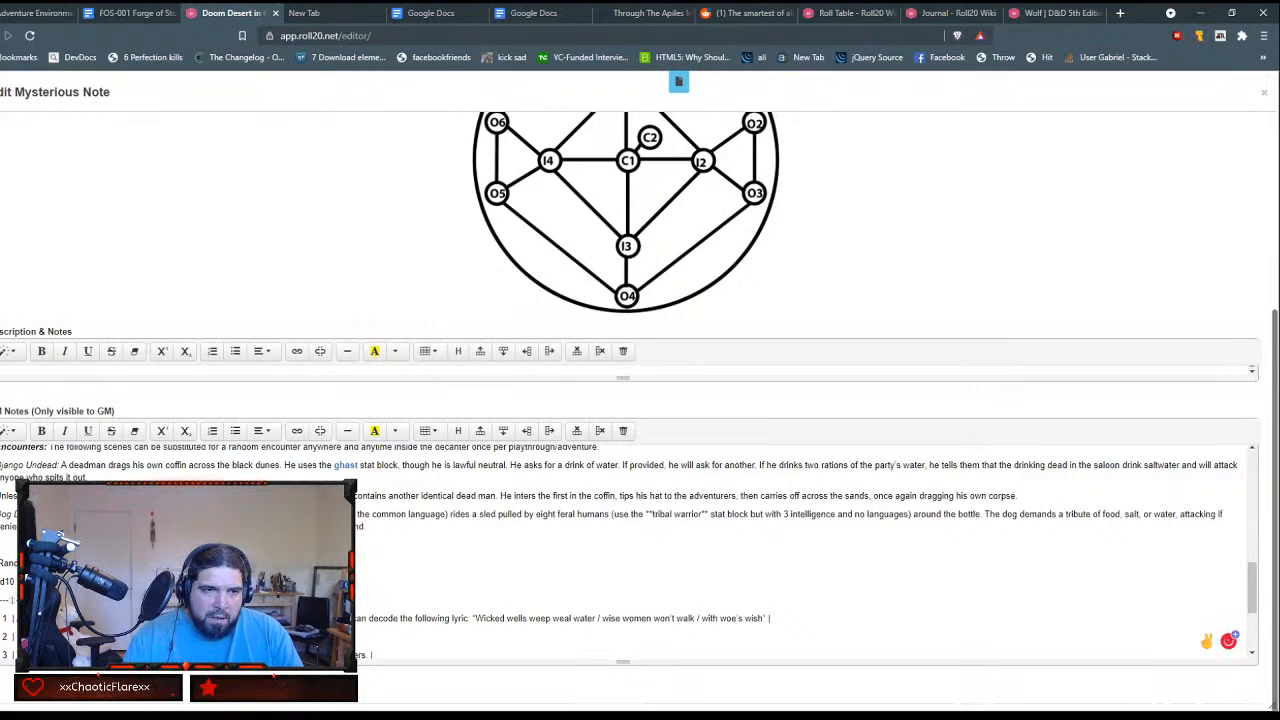
key("shift+End")
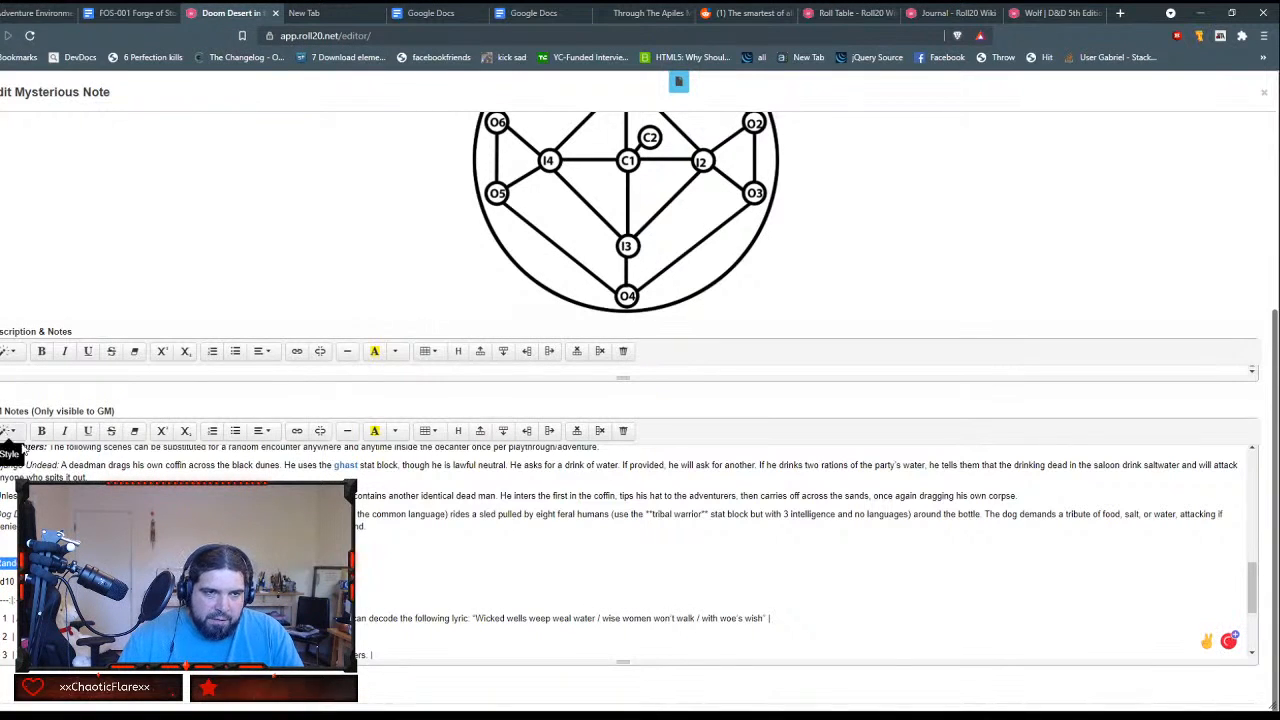
left_click(41, 430)
left_click(64, 431)
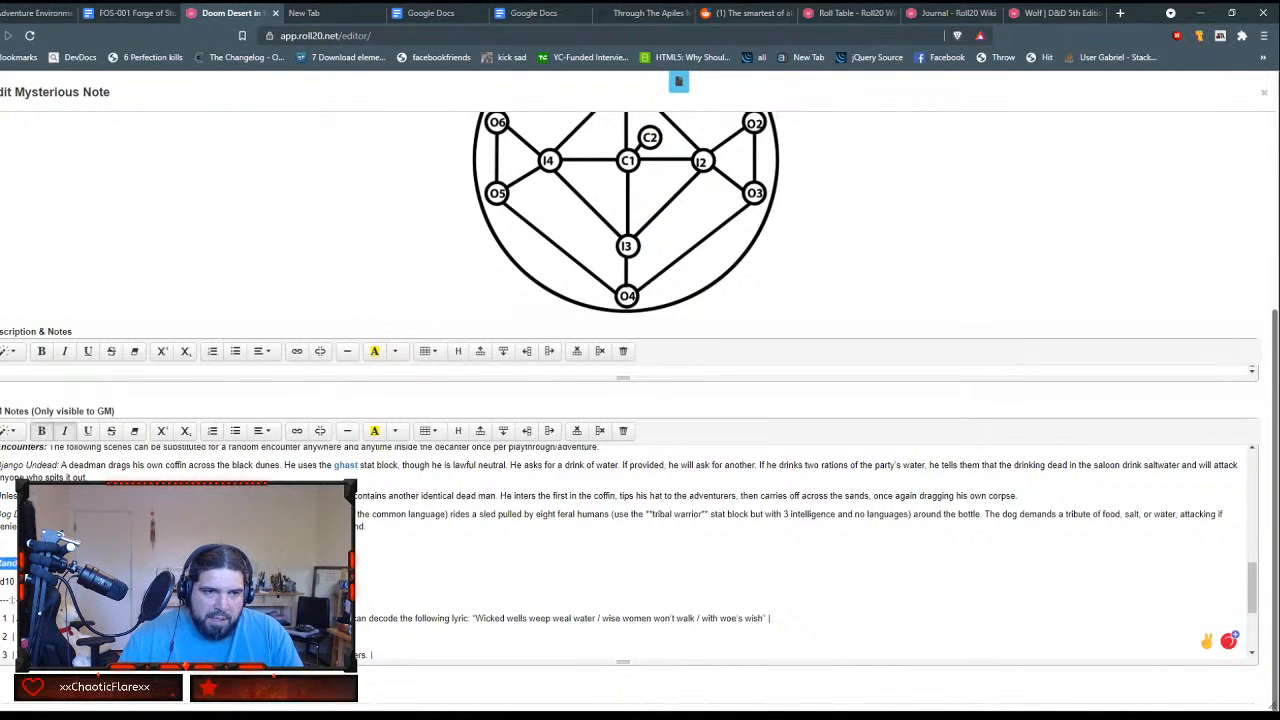
Step: Insert a two-column, ten-row table directly below the Random Encounters (roll 1d10) heading and remove the blank line between them
key("Return")
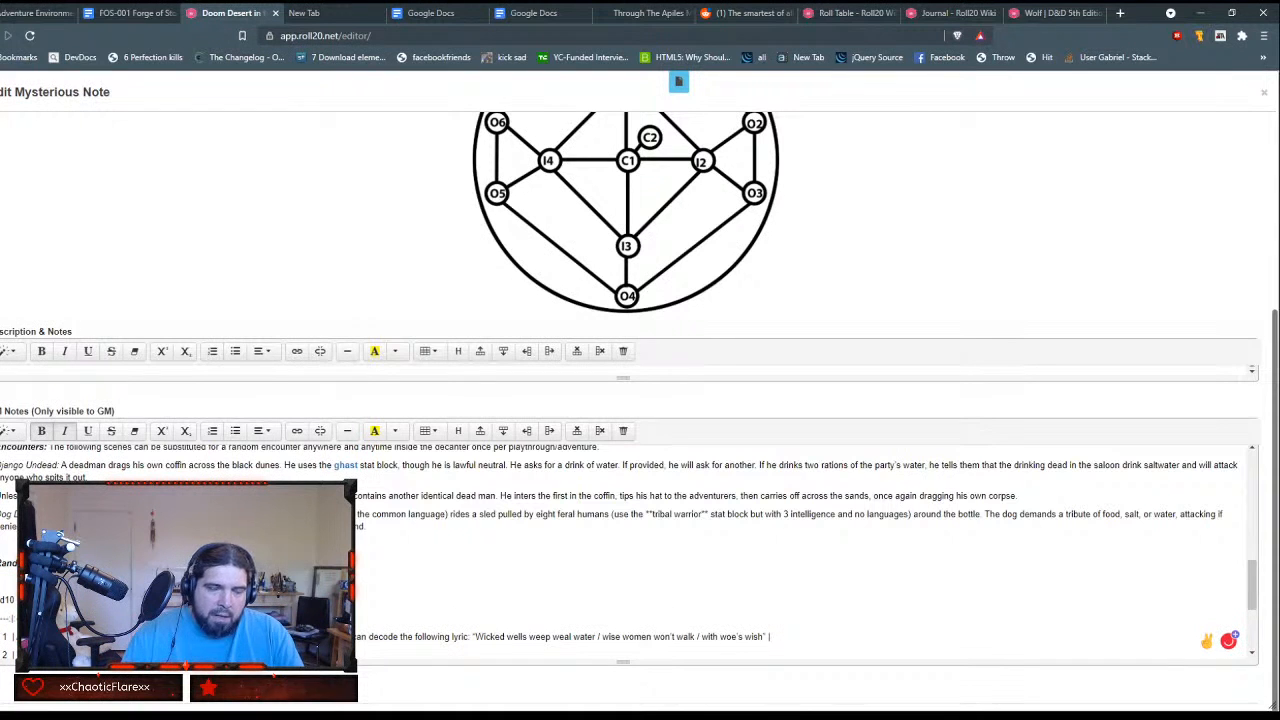
scroll(620, 552, "up", 3)
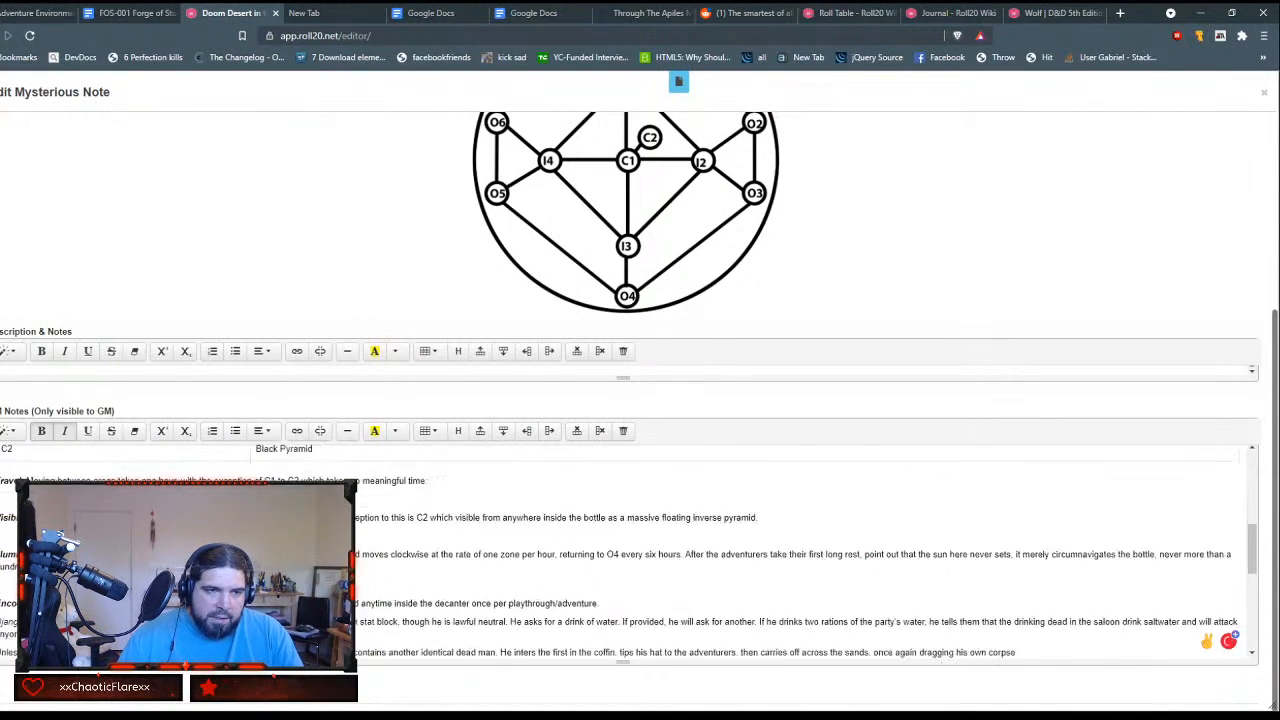
scroll(620, 552, "down", 5)
scroll(620, 552, "up", 2)
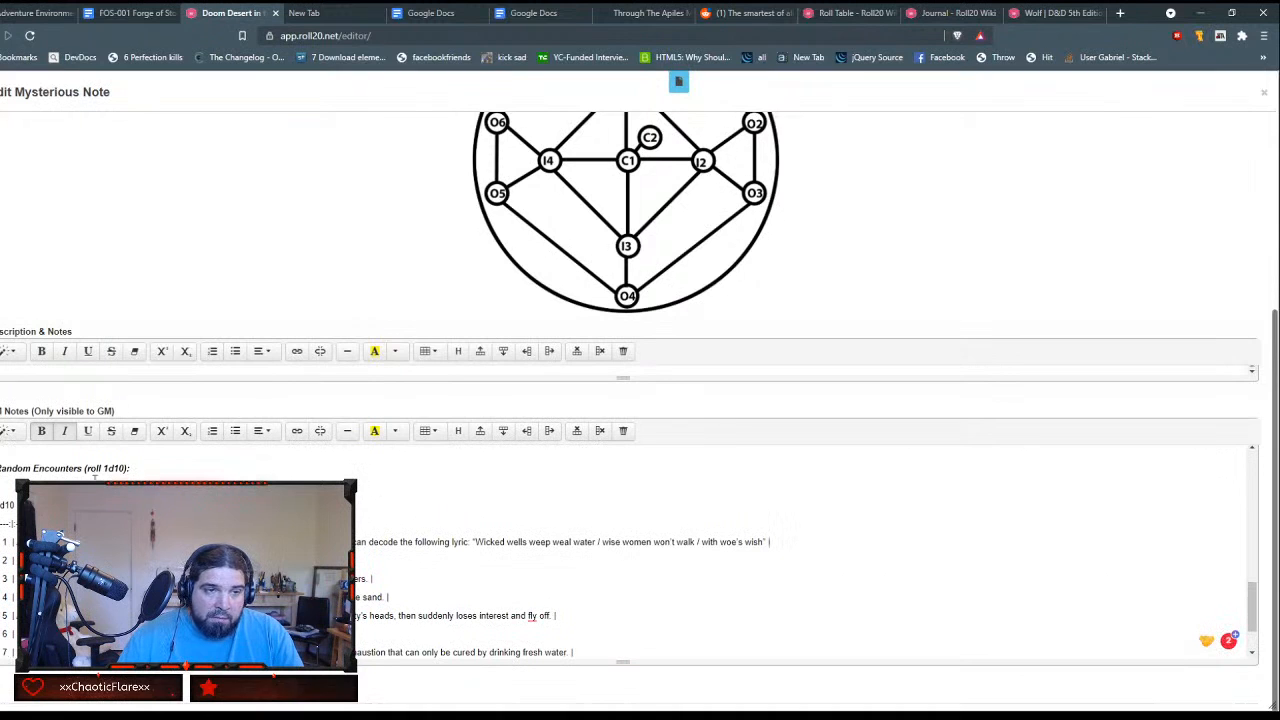
left_click(428, 432)
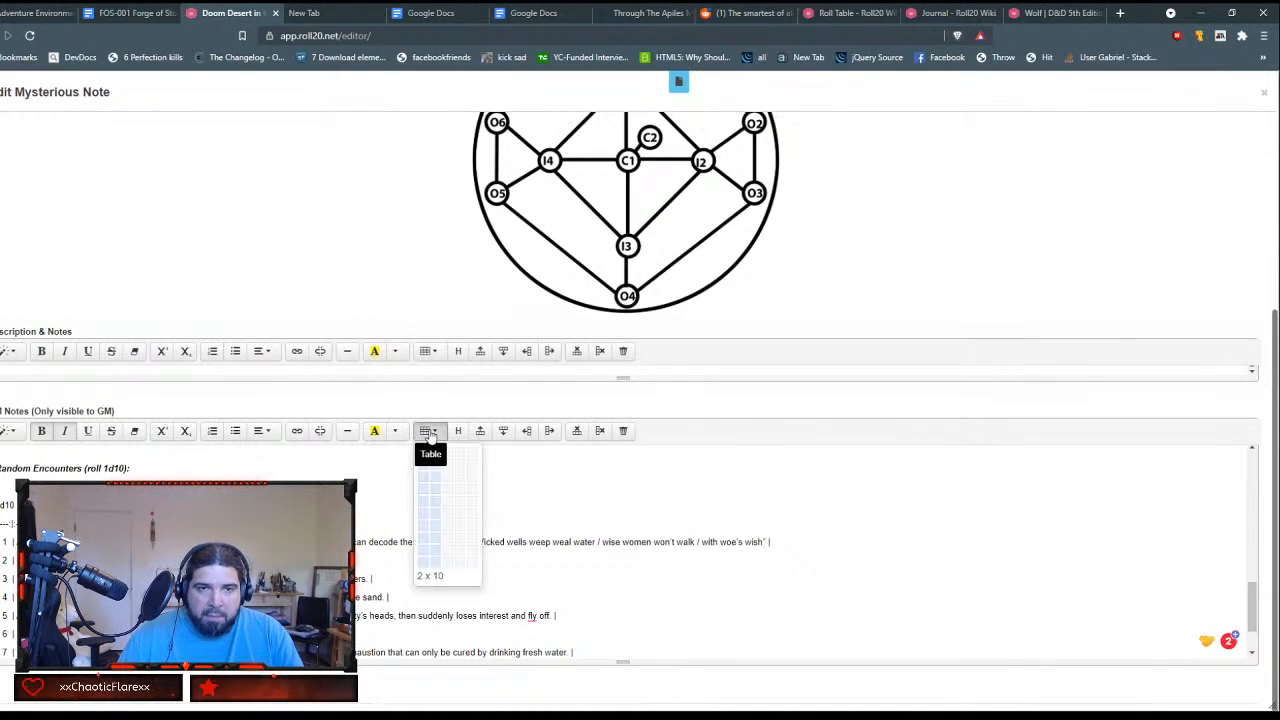
left_click(436, 568)
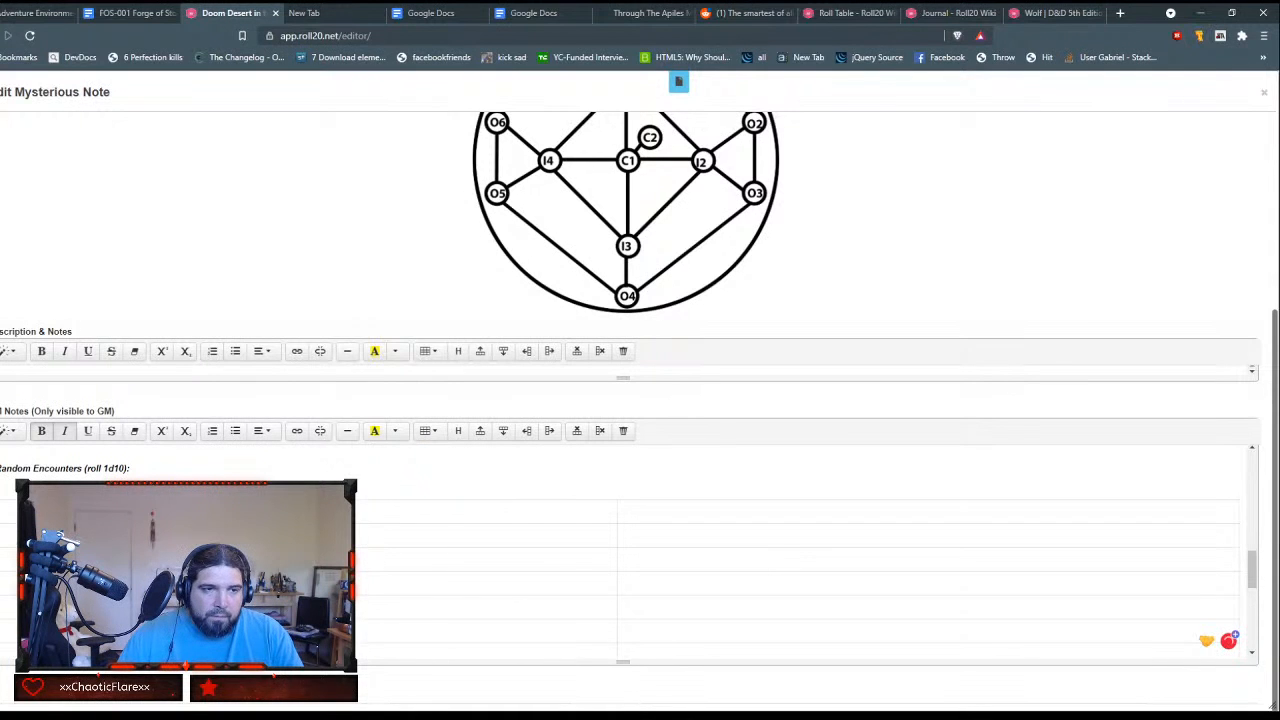
key("BackSpace")
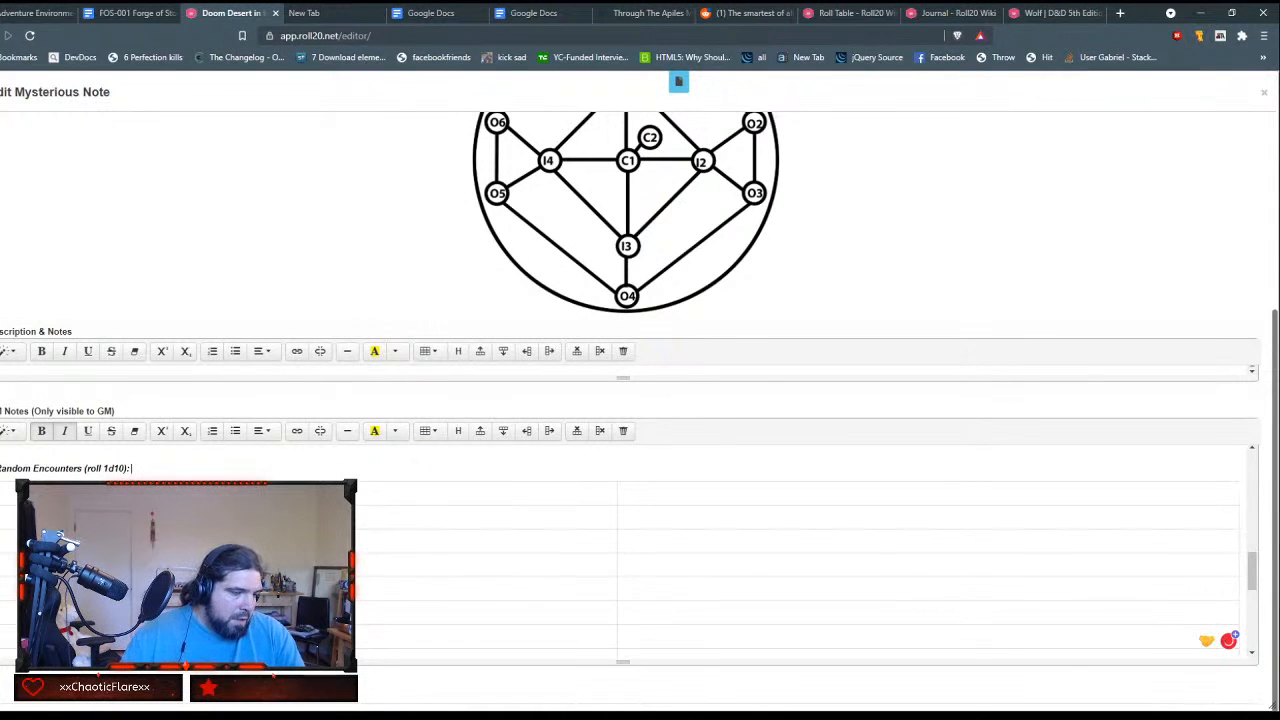
Step: Fill the new table's first column with the header 1d10 and the row numbers 1 through 9
left_click(200, 493)
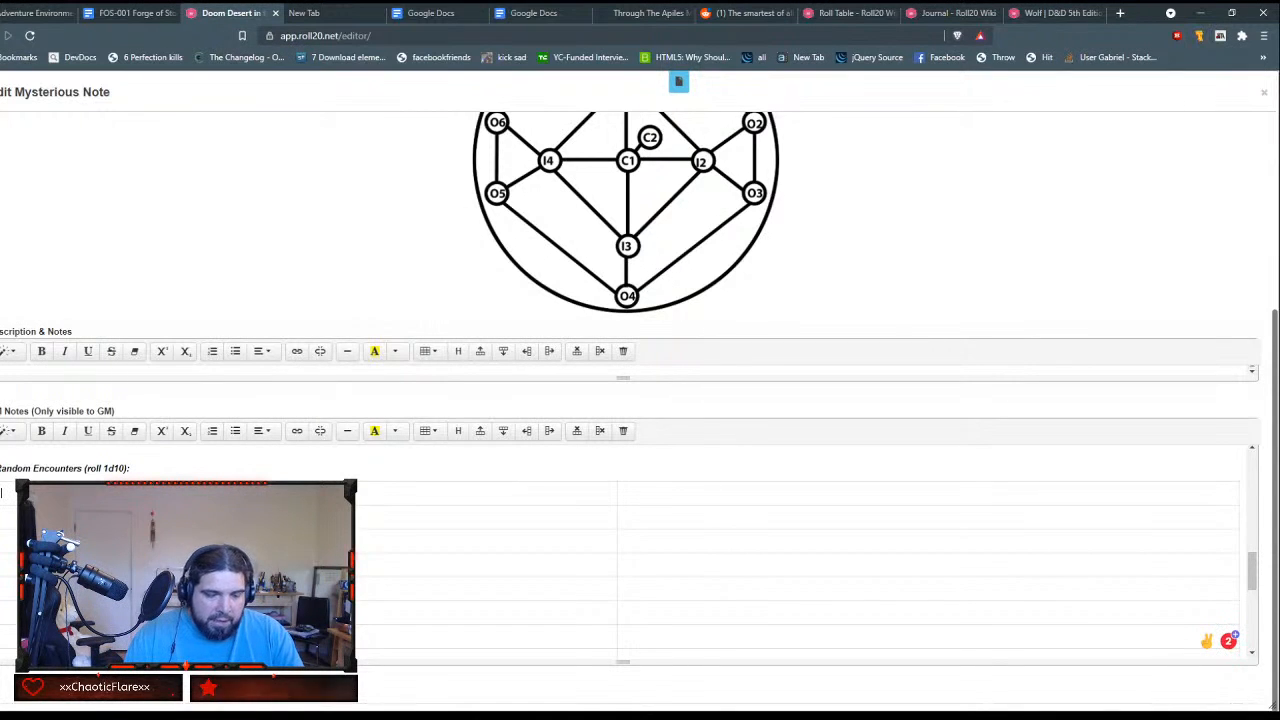
type("1d10")
key("Tab")
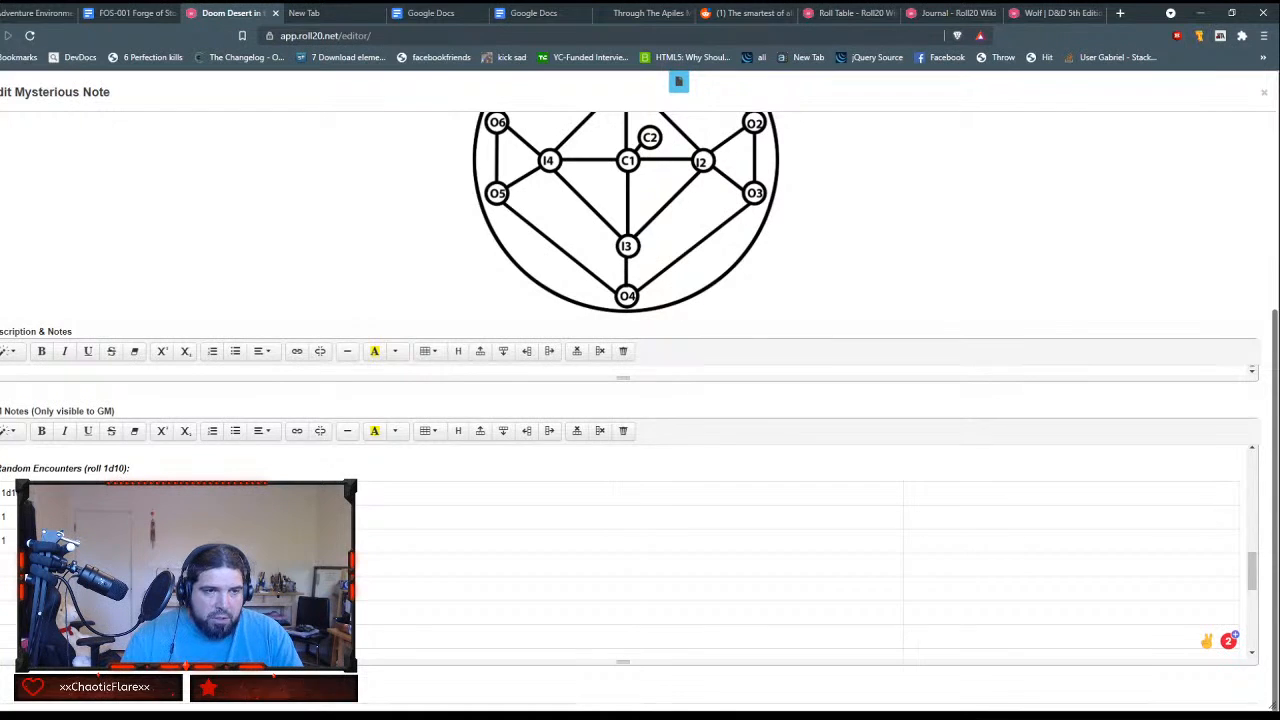
key("BackSpace")
type("2")
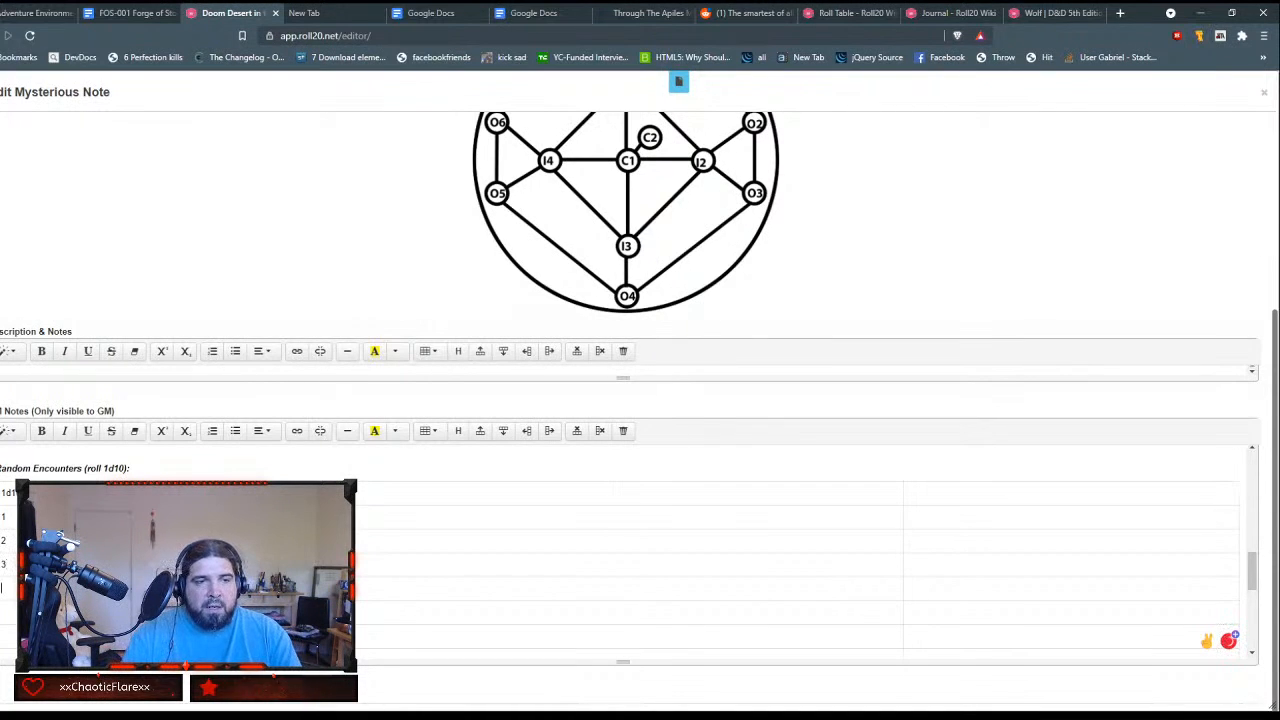
key("Tab")
key("Tab")
key("Tab")
type("5")
key("Tab")
key("Tab")
key("Tab")
type("6")
key("Tab")
key("Tab")
key("Tab")
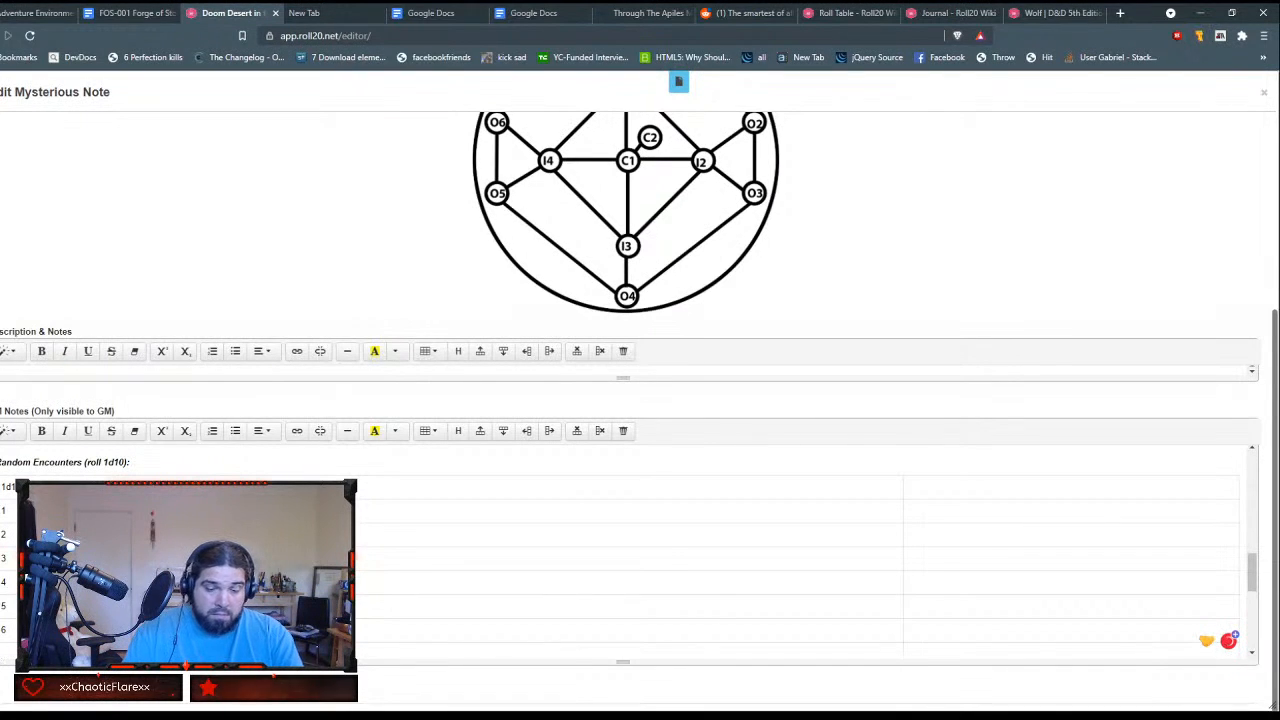
type("7")
key("Tab")
key("Tab")
key("Tab")
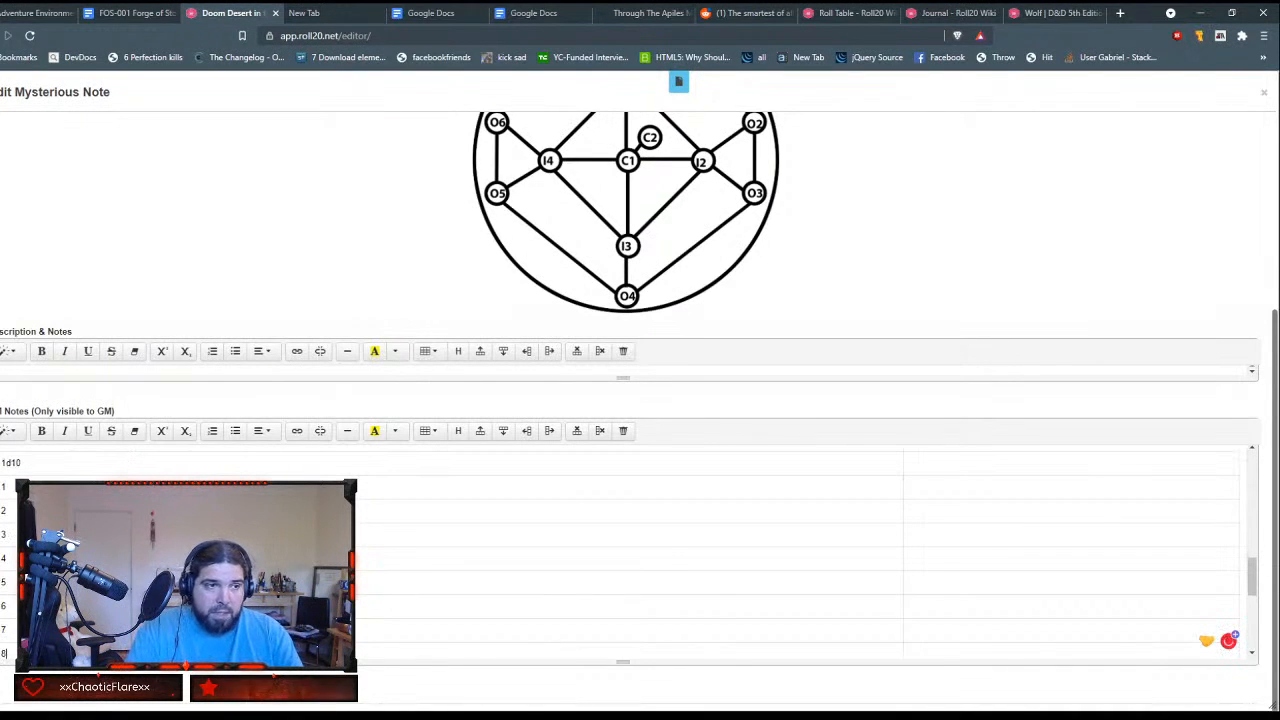
key("Tab")
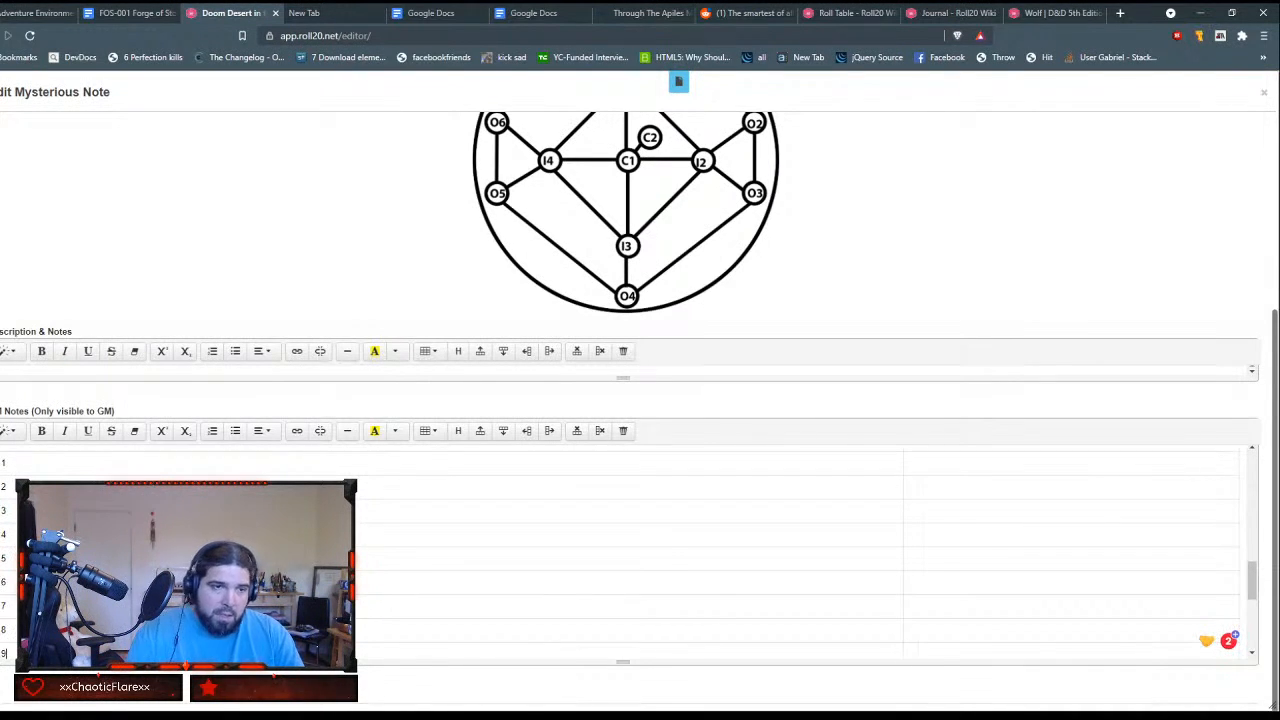
Step: Add a row below row 9 of the encounter table and number it 10
key("Down")
key("Up")
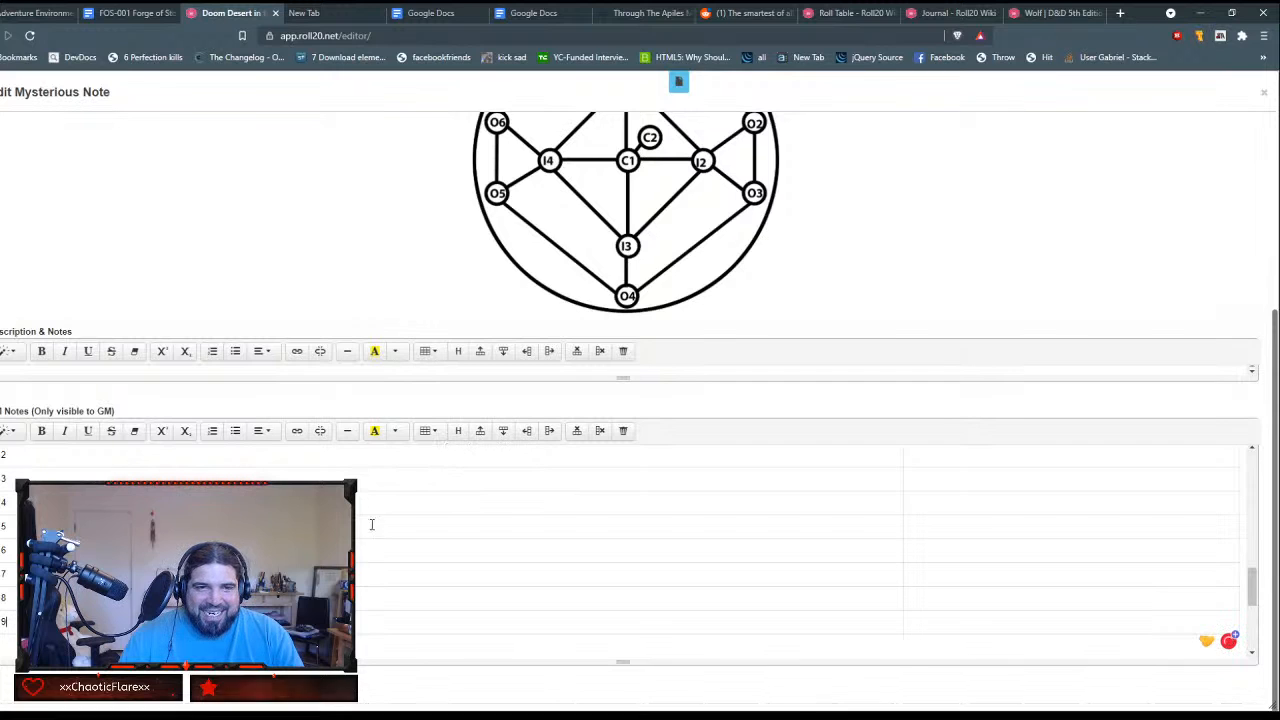
left_click(503, 431)
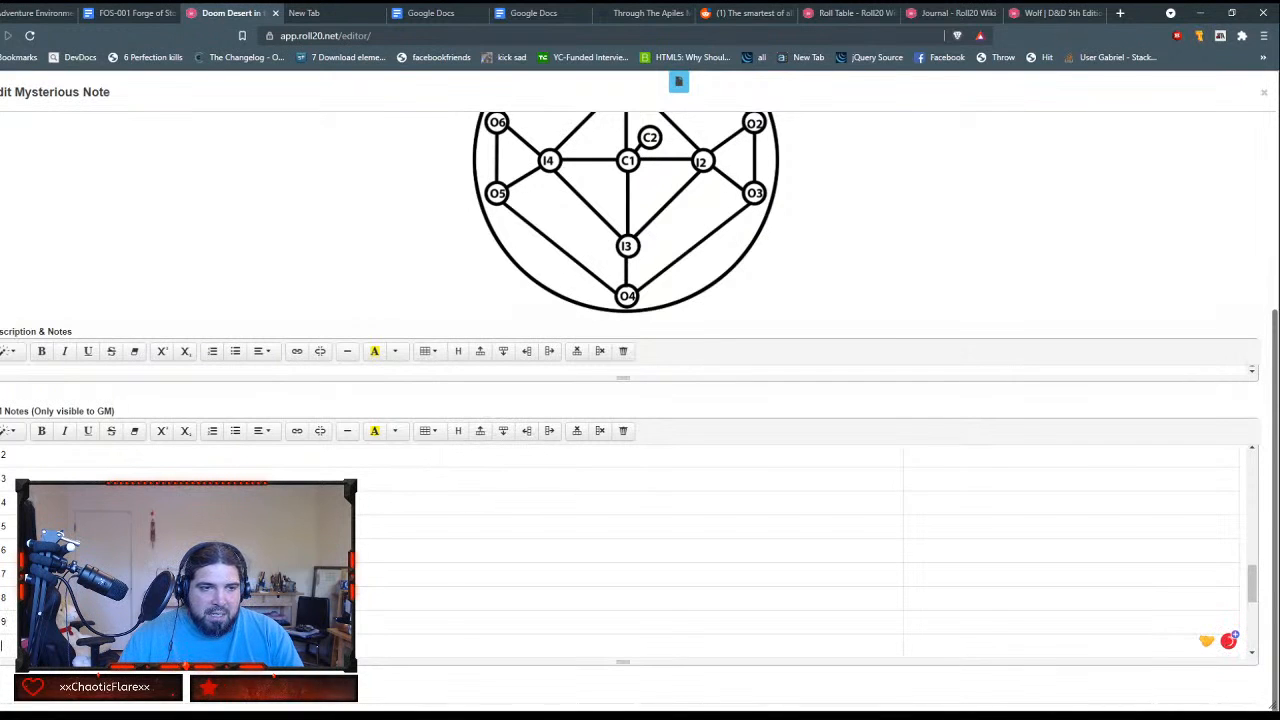
type("10")
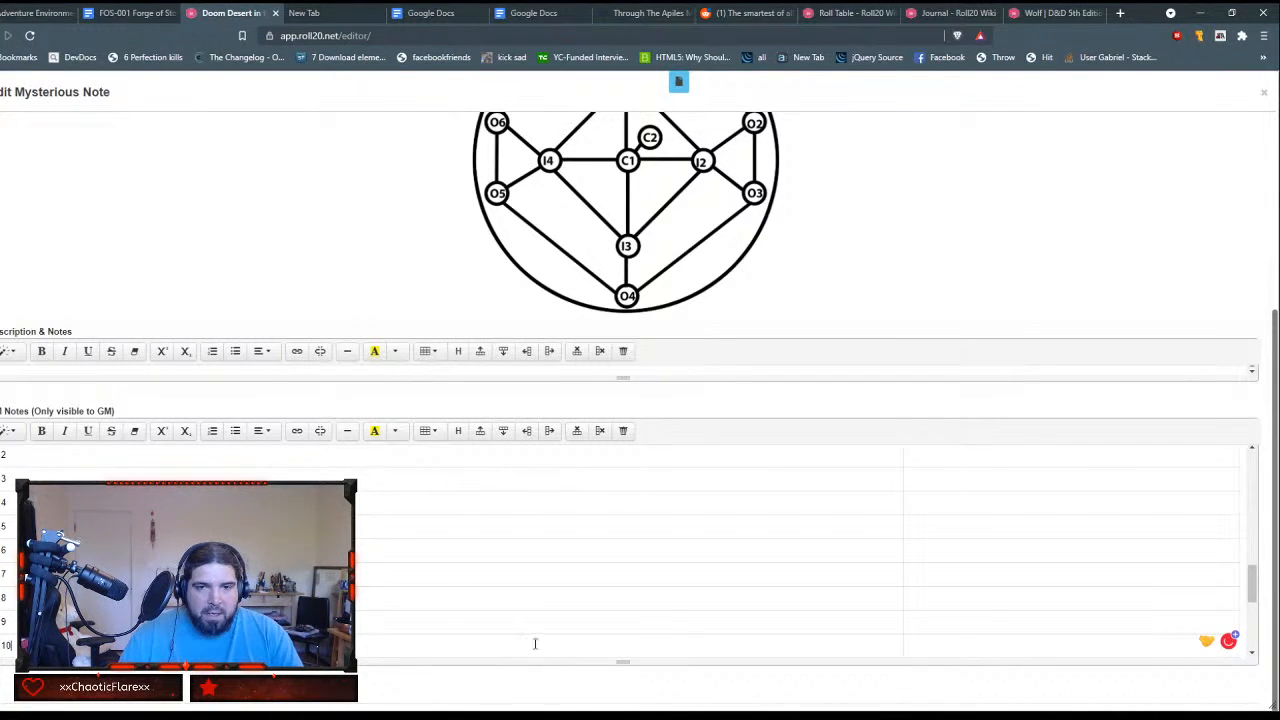
Step: Delete the d10 header line and the dashed separator line of the old markdown table below the new table
scroll(620, 650, "up", 3)
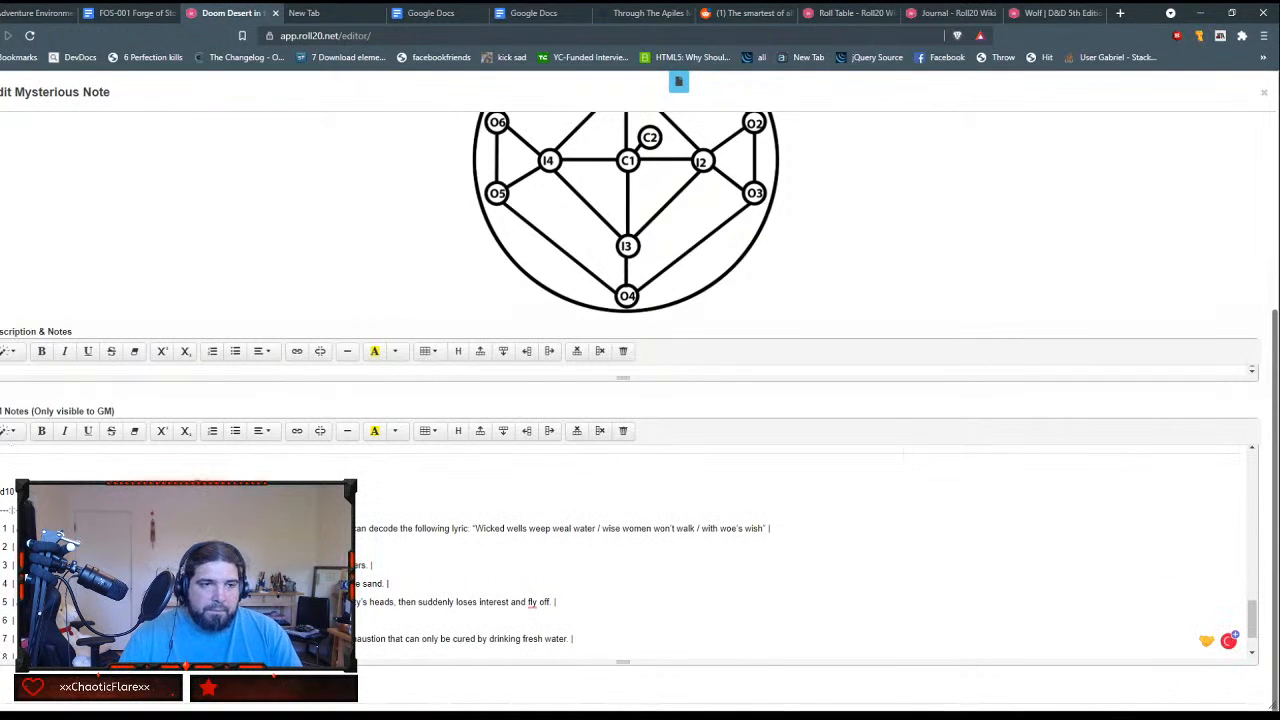
left_click_drag(1, 491, 18, 510)
scroll(620, 560, "down", 1)
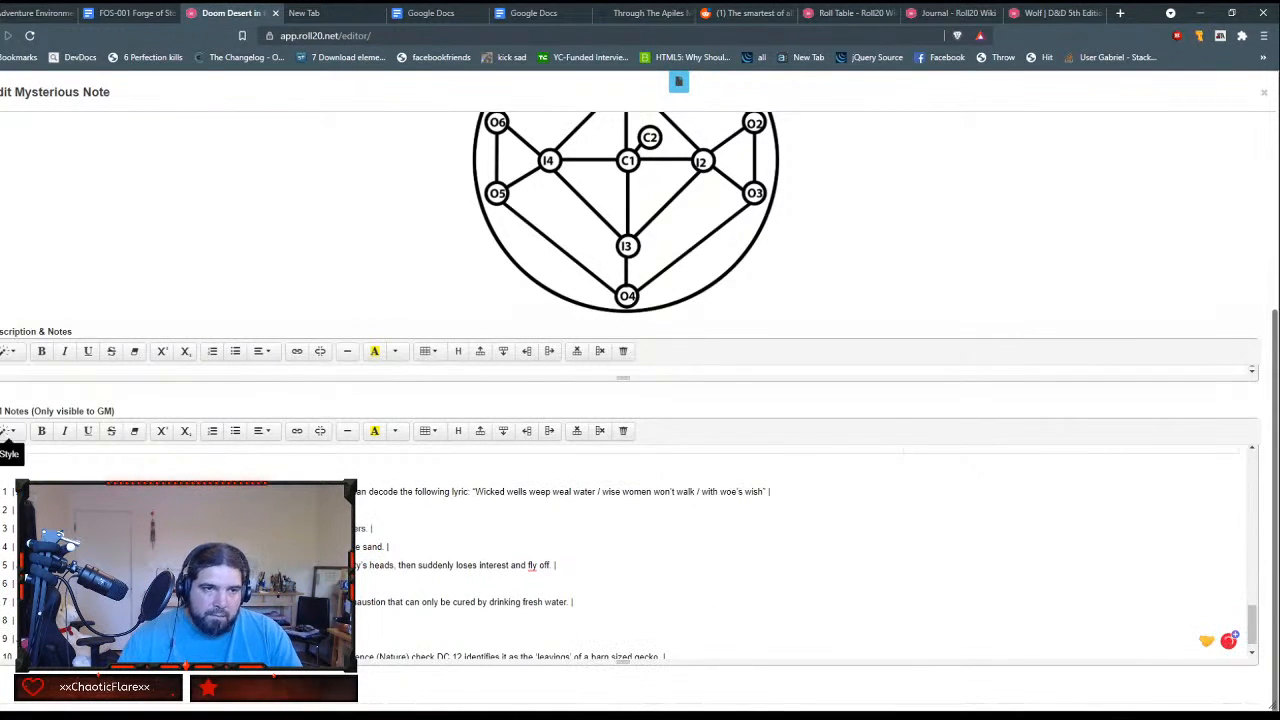
Step: Move the text of encounter 1, about the Elvish lyric, from the markdown list into row 1's second cell
left_click_drag(10, 491, 768, 492)
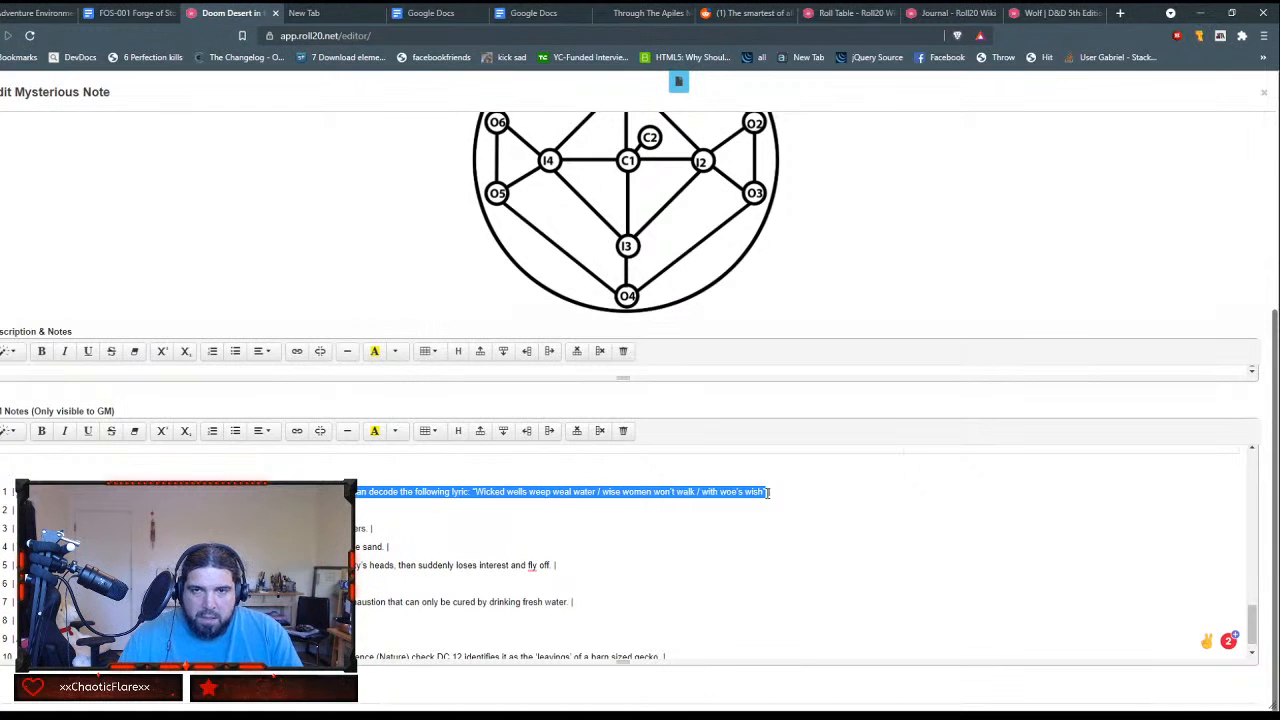
key("ctrl+x")
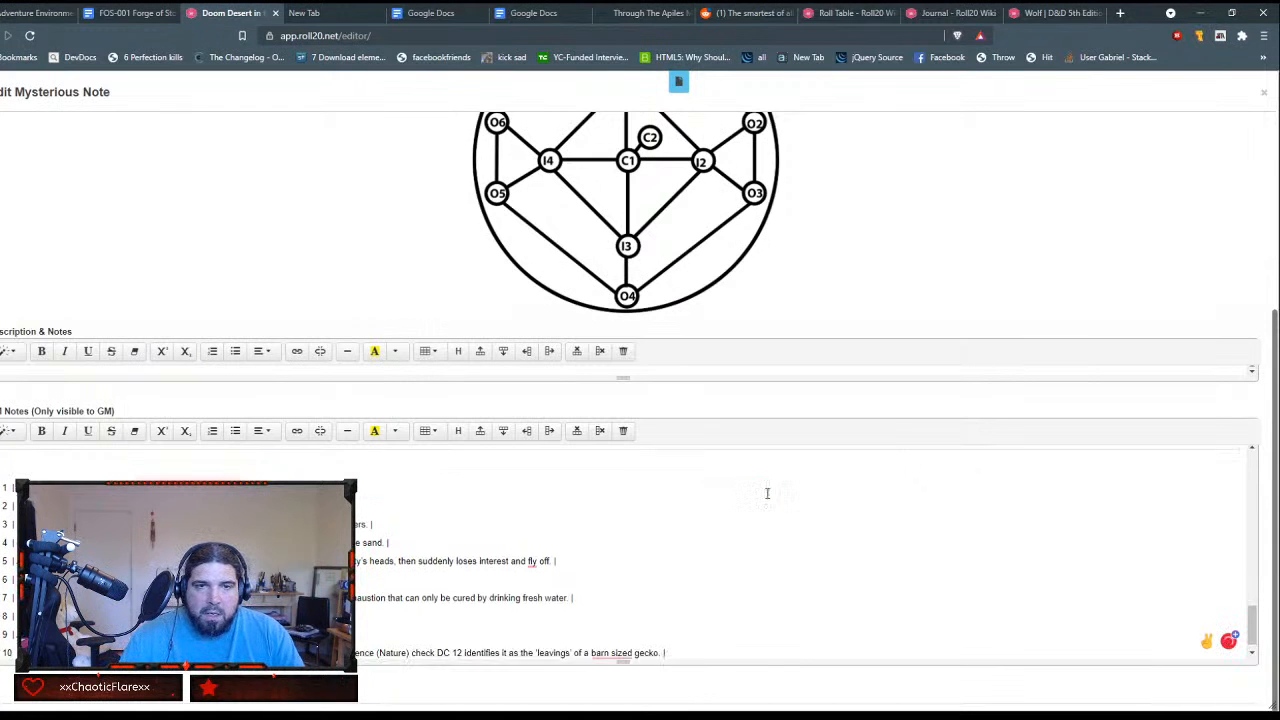
scroll(768, 493, "up", 3)
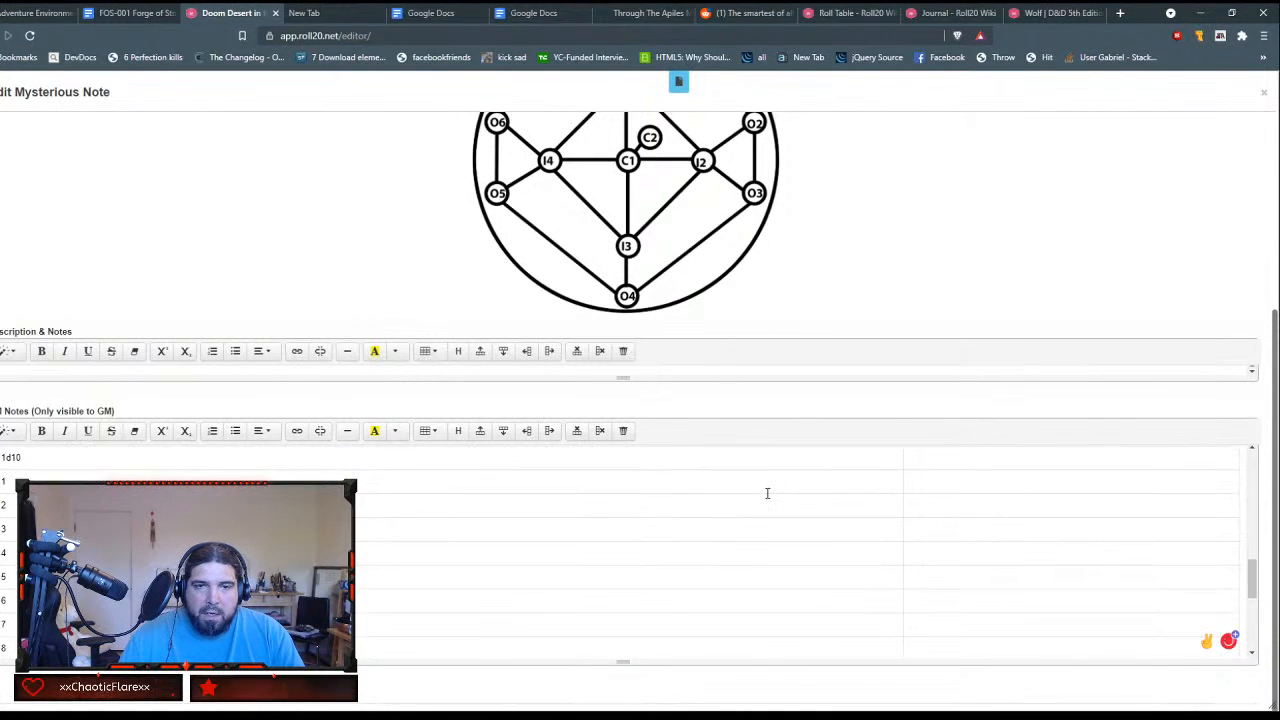
left_click(908, 488)
key("ctrl+v")
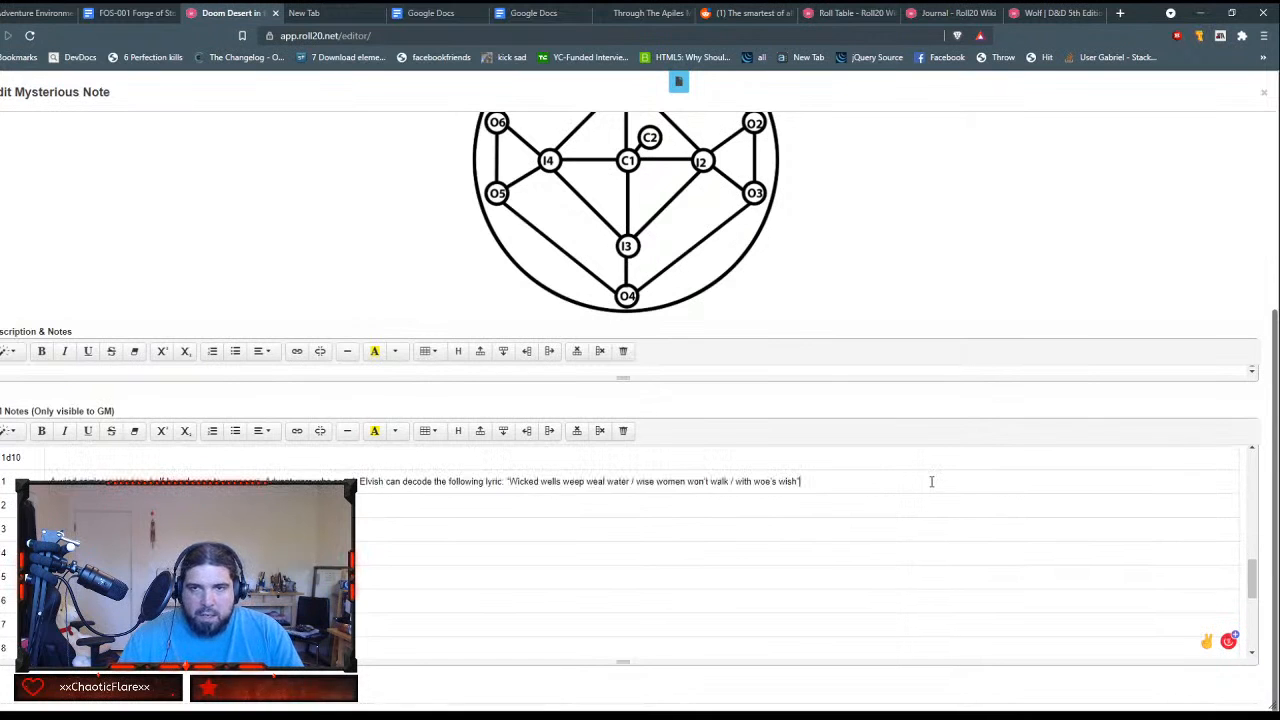
Step: Enter Encounter as the header of the table's second column
left_click(101, 459)
type("Encoutner")
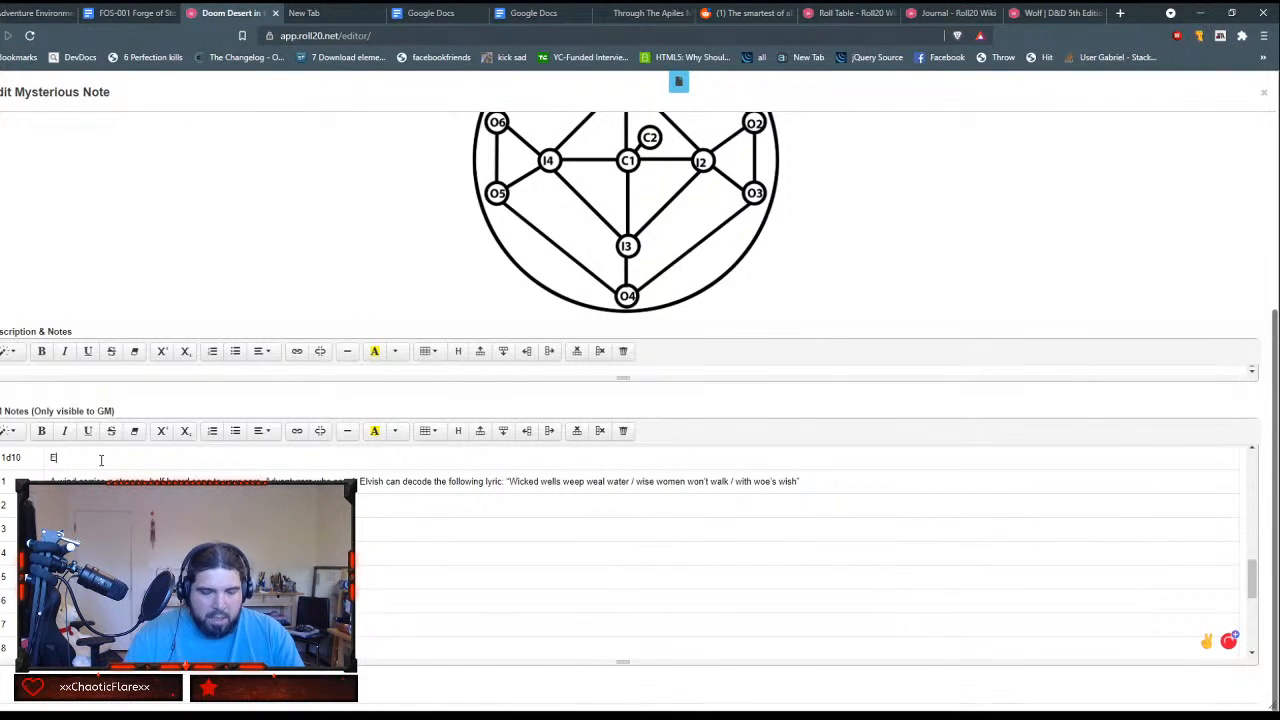
key("BackSpace")
key("BackSpace")
key("BackSpace")
key("BackSpace")
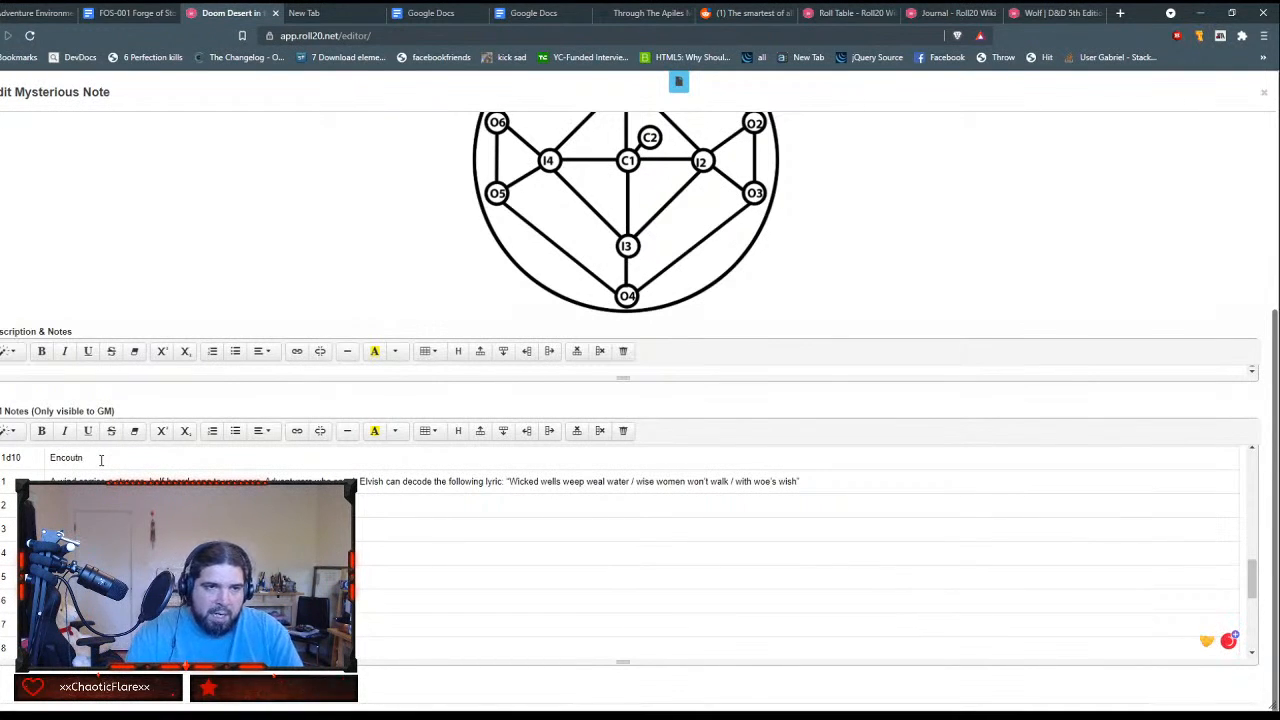
type("nter")
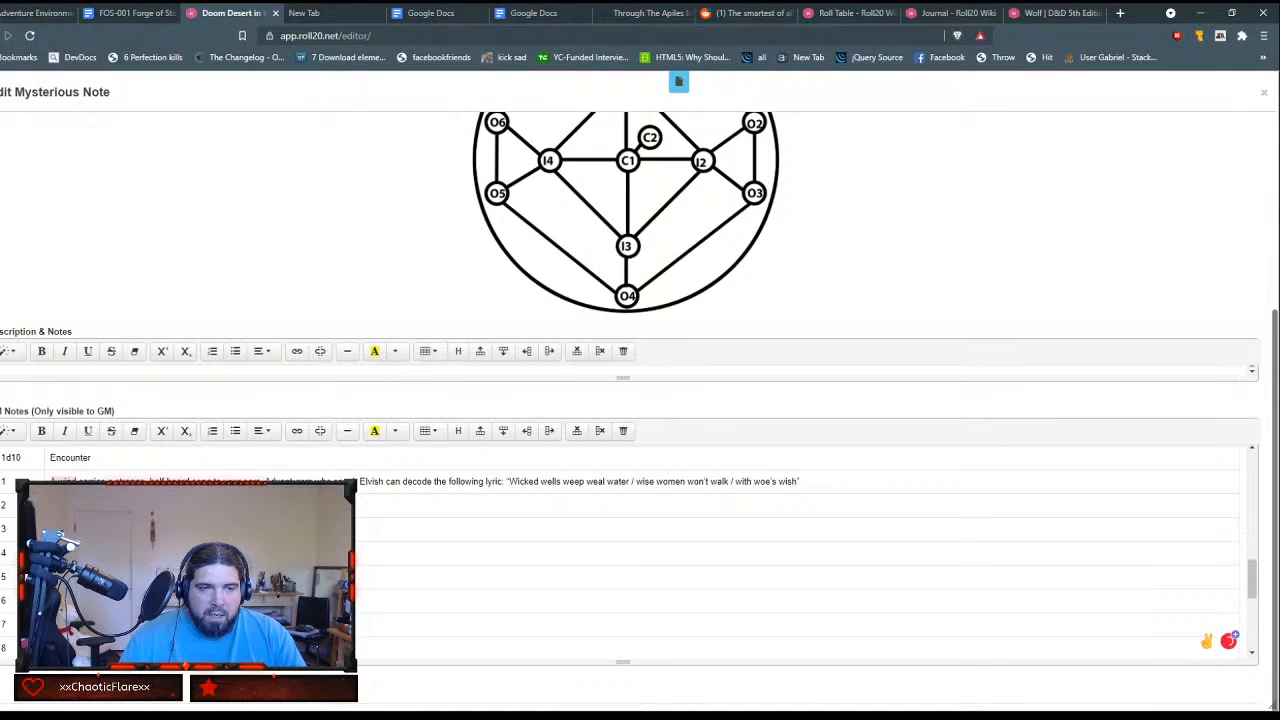
Step: Move the texts of encounters 2 and 3 from the markdown list into the matching rows of the Encounter column
key("ctrl+v")
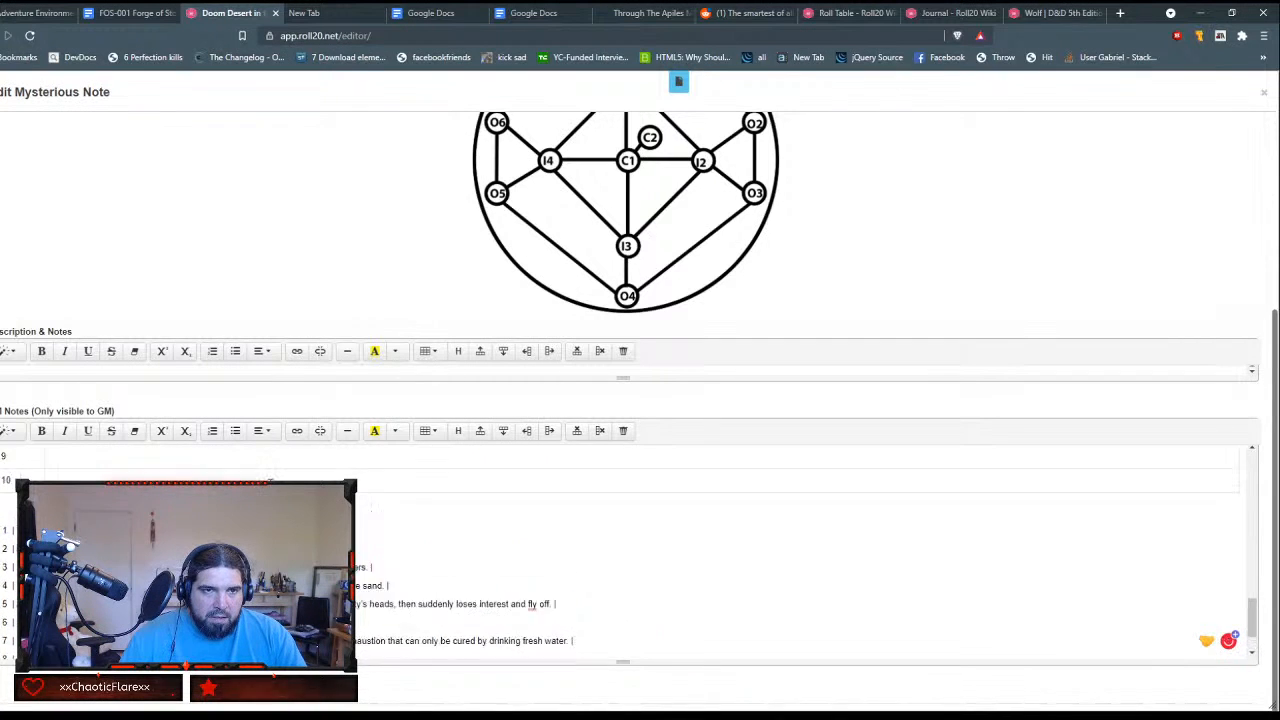
key("ctrl+z")
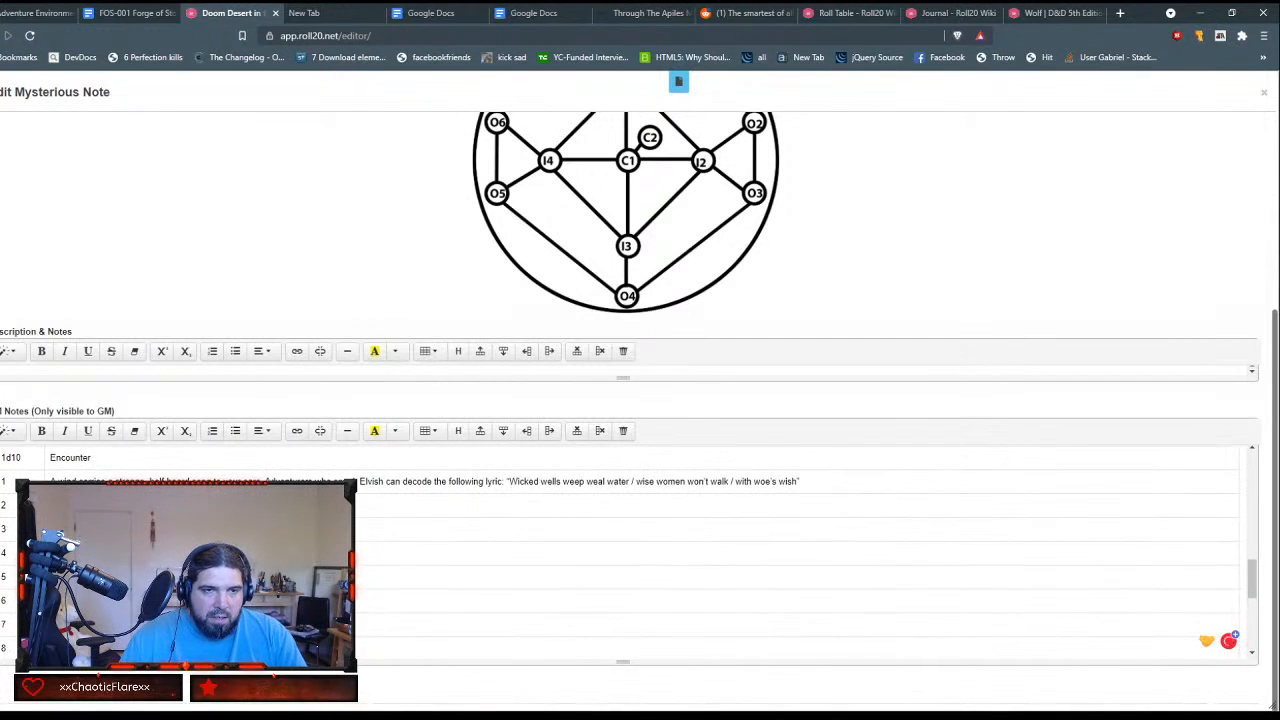
scroll(620, 555, "up", 2)
scroll(620, 555, "down", 4)
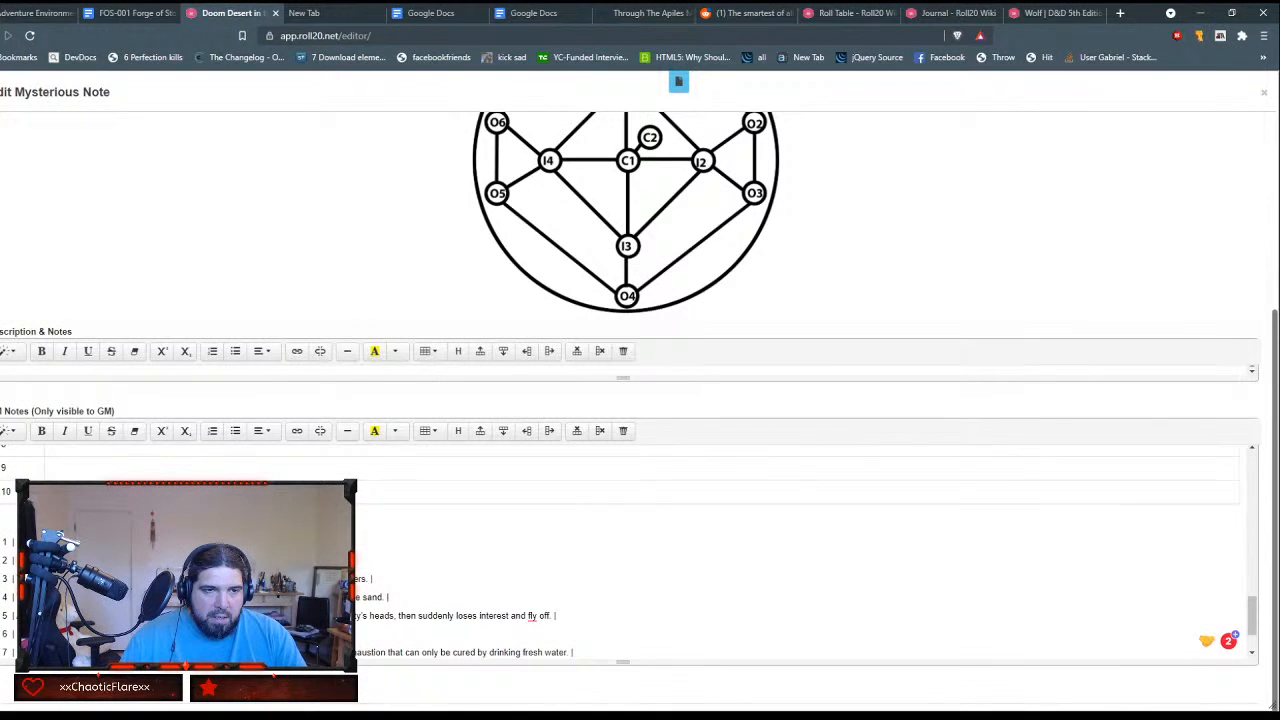
left_click_drag(17, 579, 368, 579)
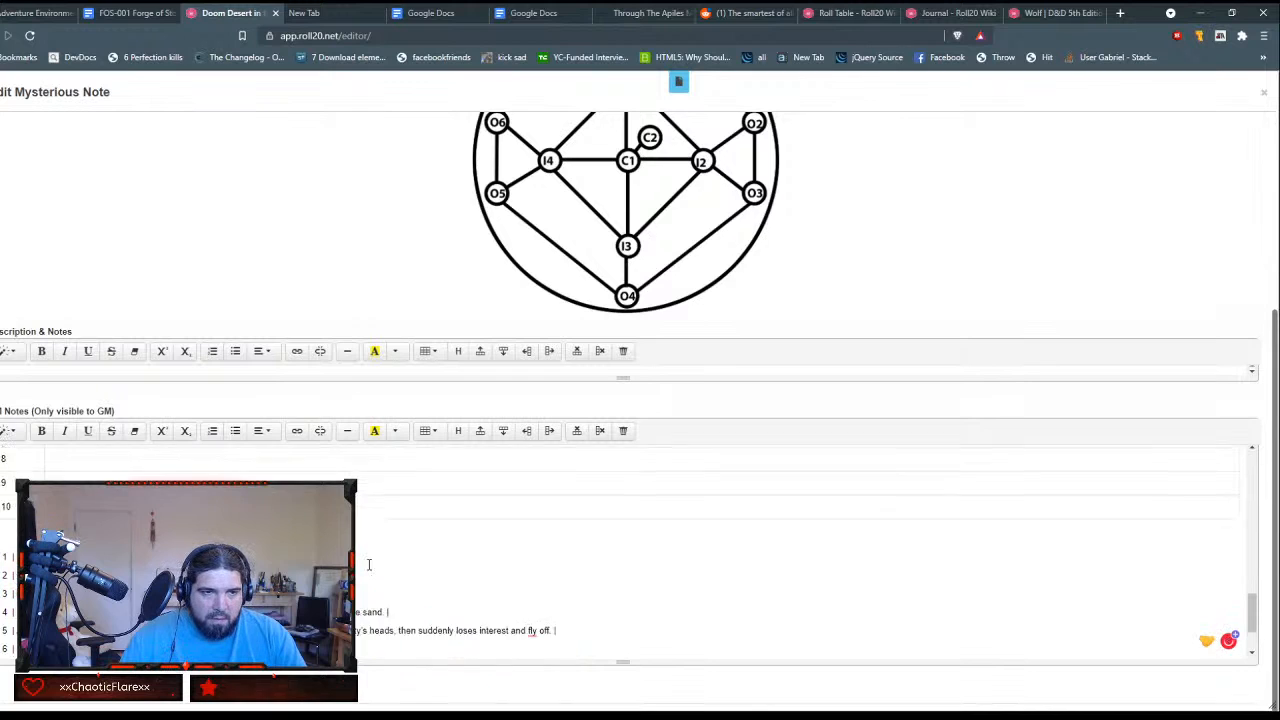
scroll(359, 571, "up", 3)
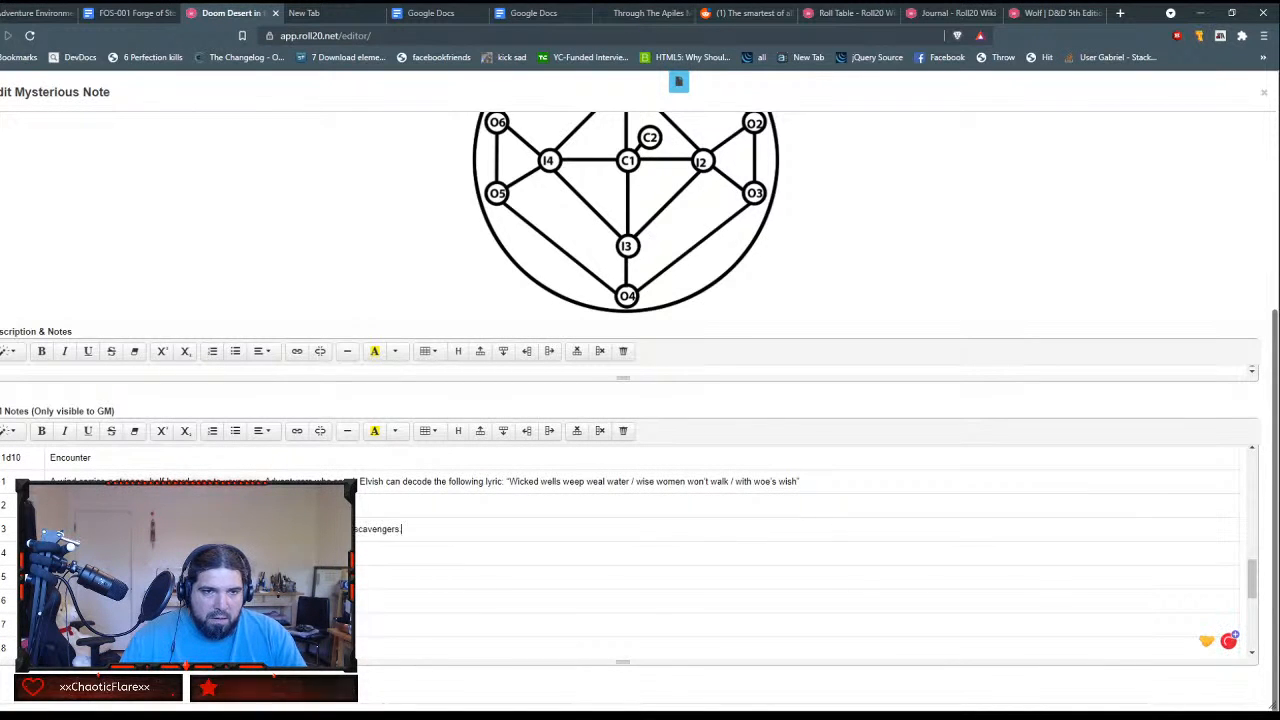
Step: Move the text of encounter 4, ending in "the sand", from the markdown list into row 4 of the Encounter column
scroll(620, 555, "down", 4)
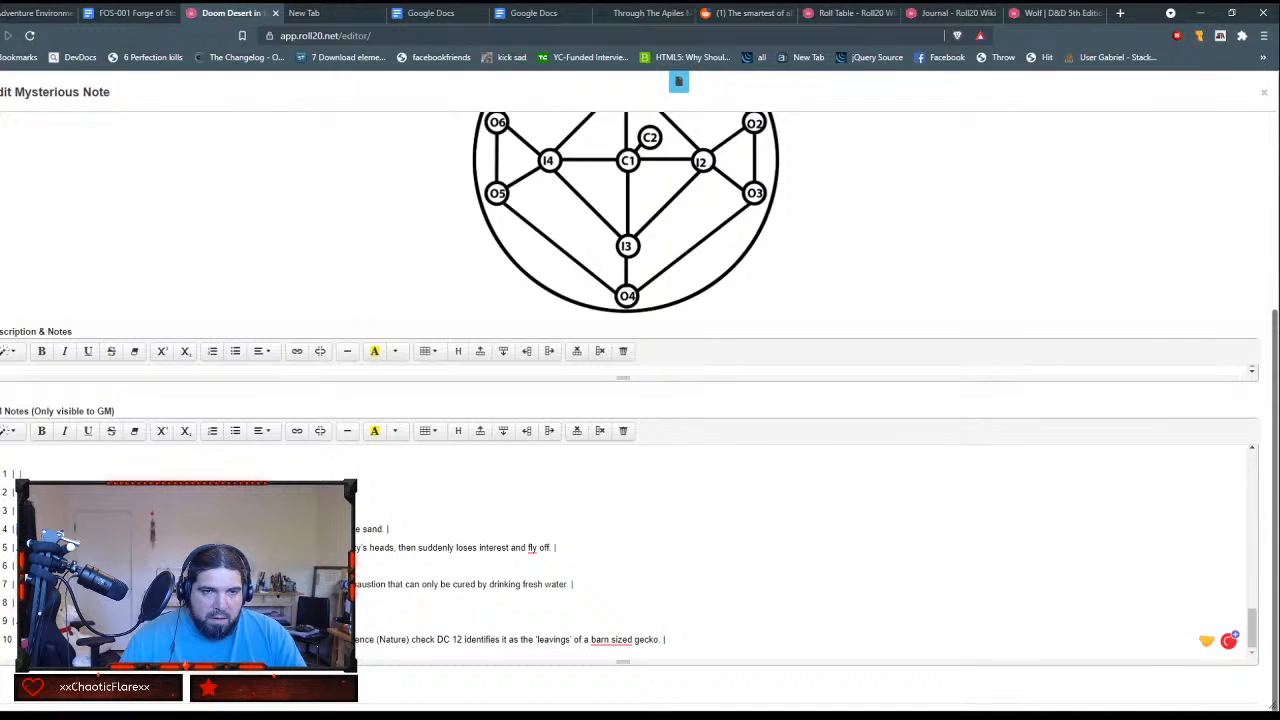
left_click_drag(355, 528, 385, 528)
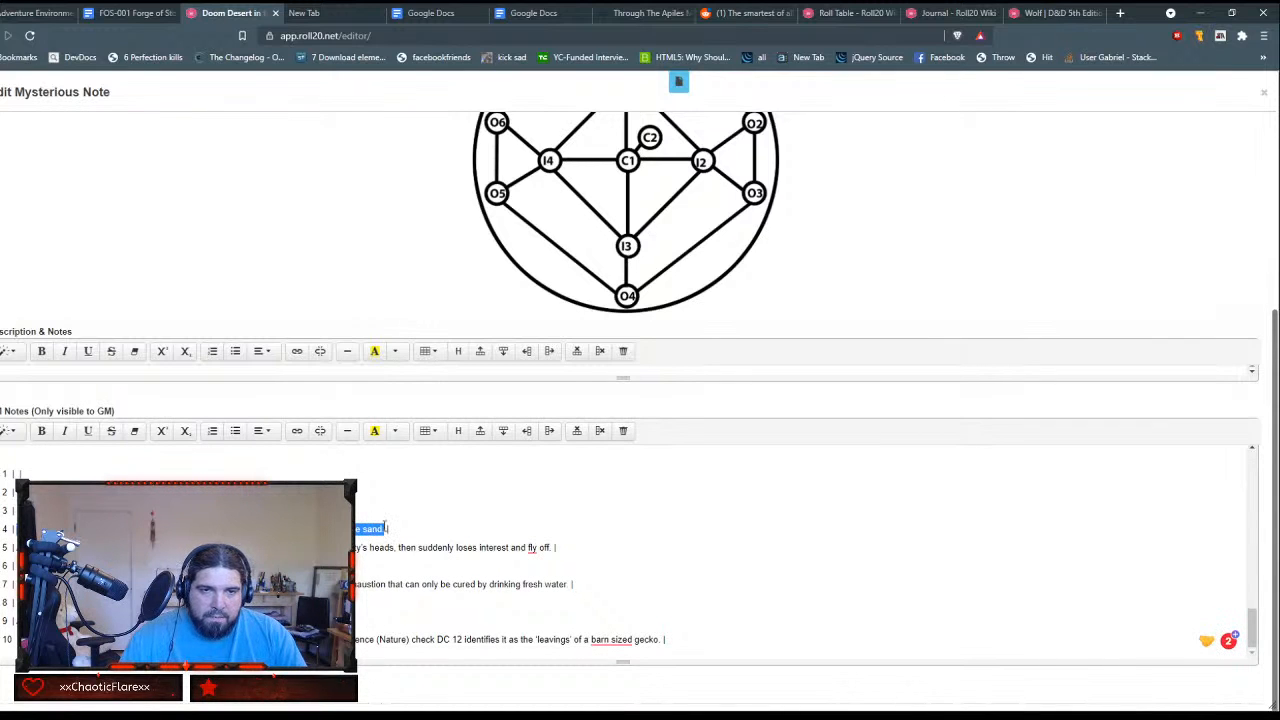
key("ctrl+x")
scroll(376, 530, "up", 2)
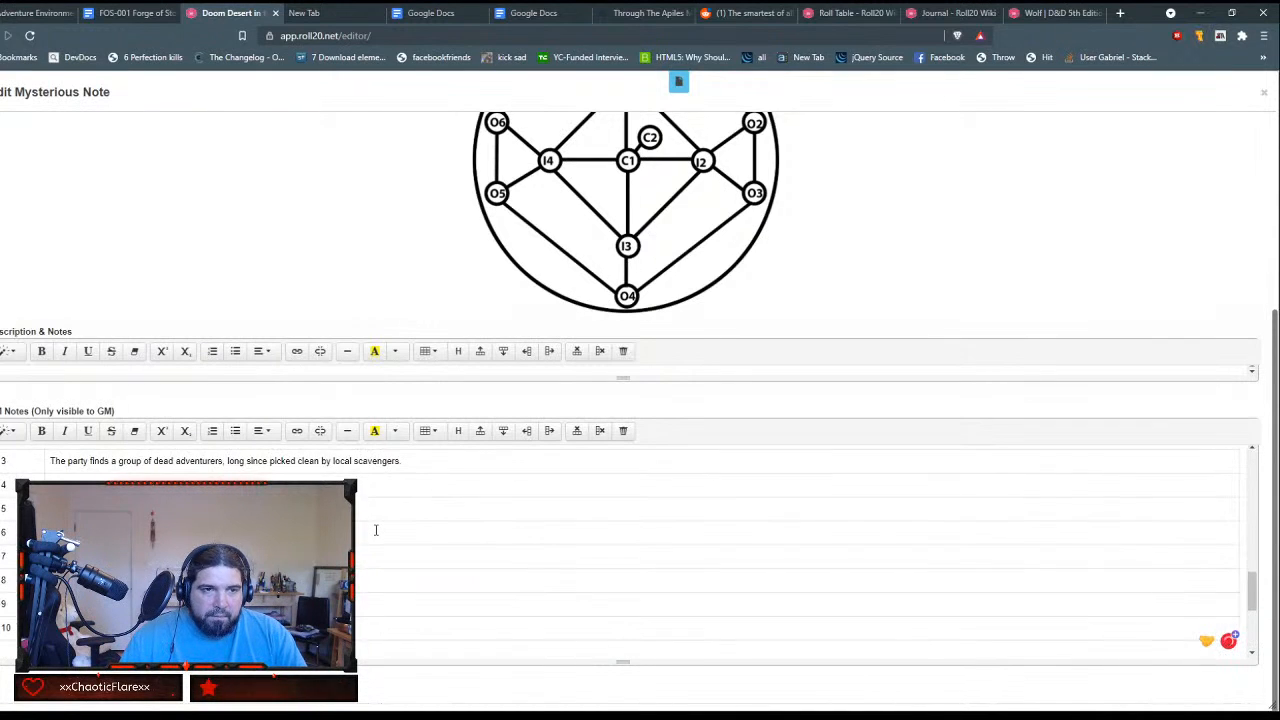
key("ctrl+v")
scroll(323, 481, "up", 1)
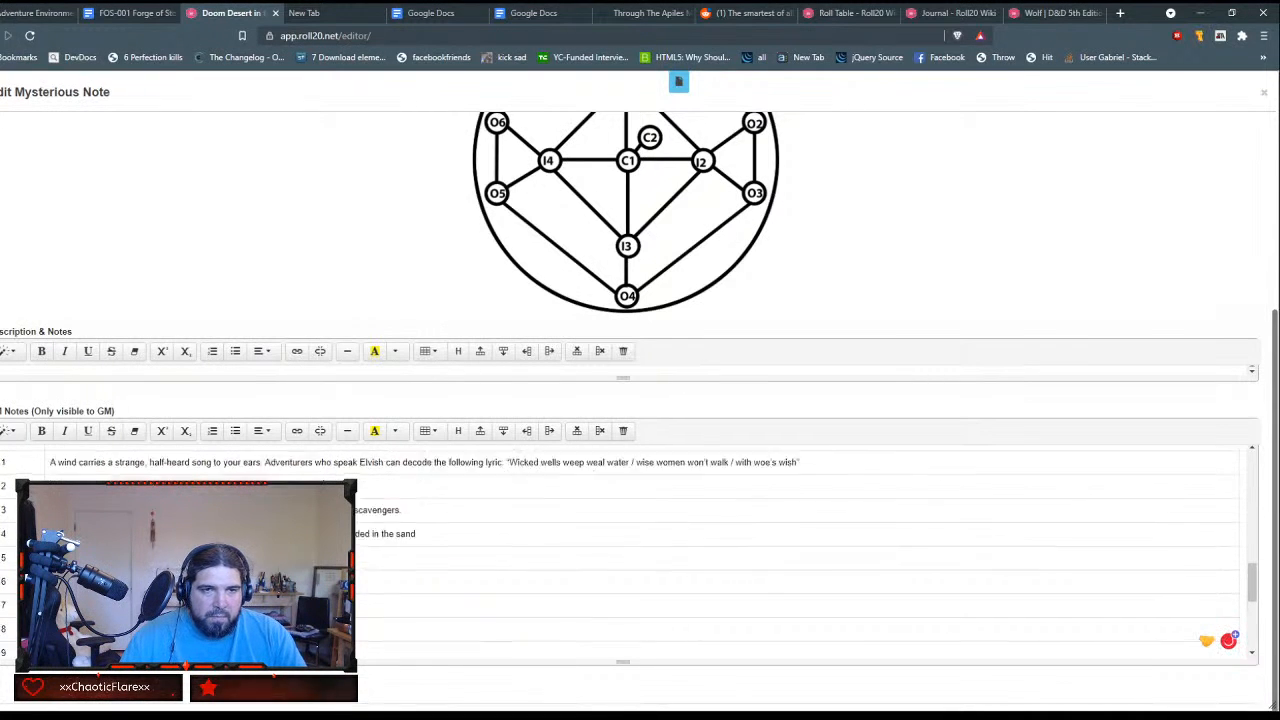
Step: Move the texts of encounters 5 (two-headed vultures) and 6 (Dreams of Serapho) from the markdown list into the matching rows of the Encounter column
scroll(323, 481, "down", 4)
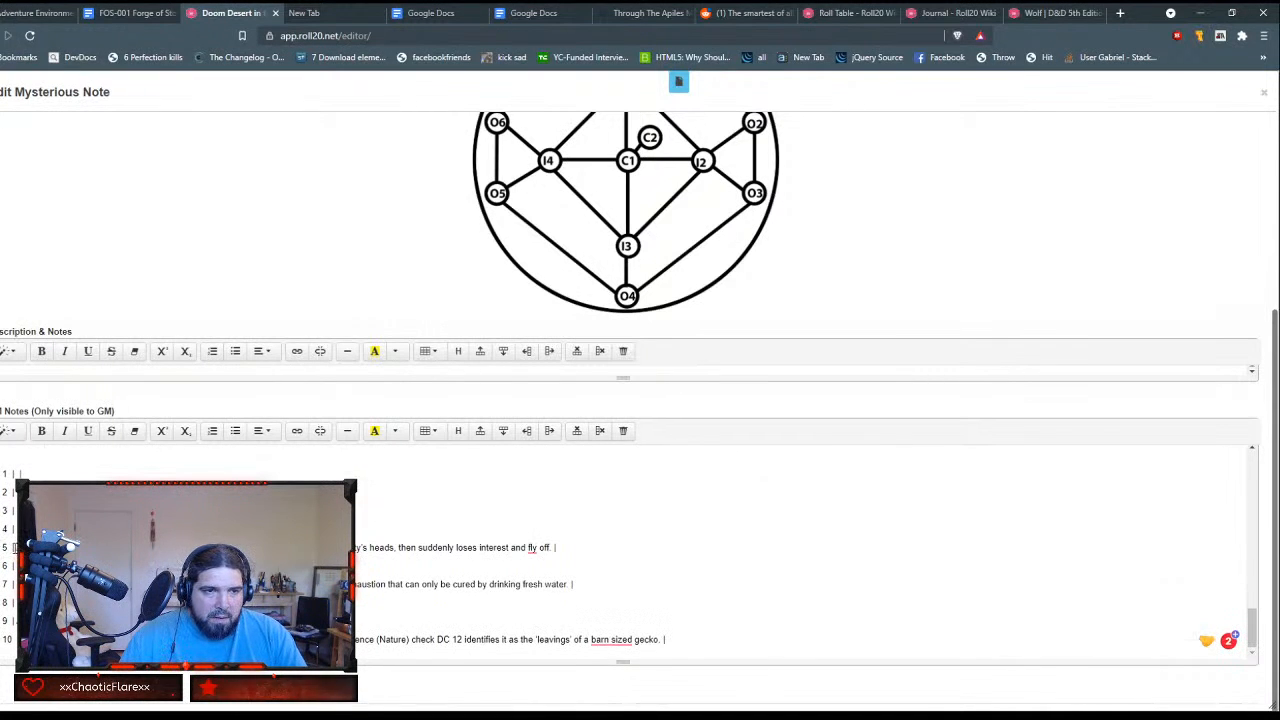
left_click_drag(352, 547, 557, 548)
key("ctrl+x")
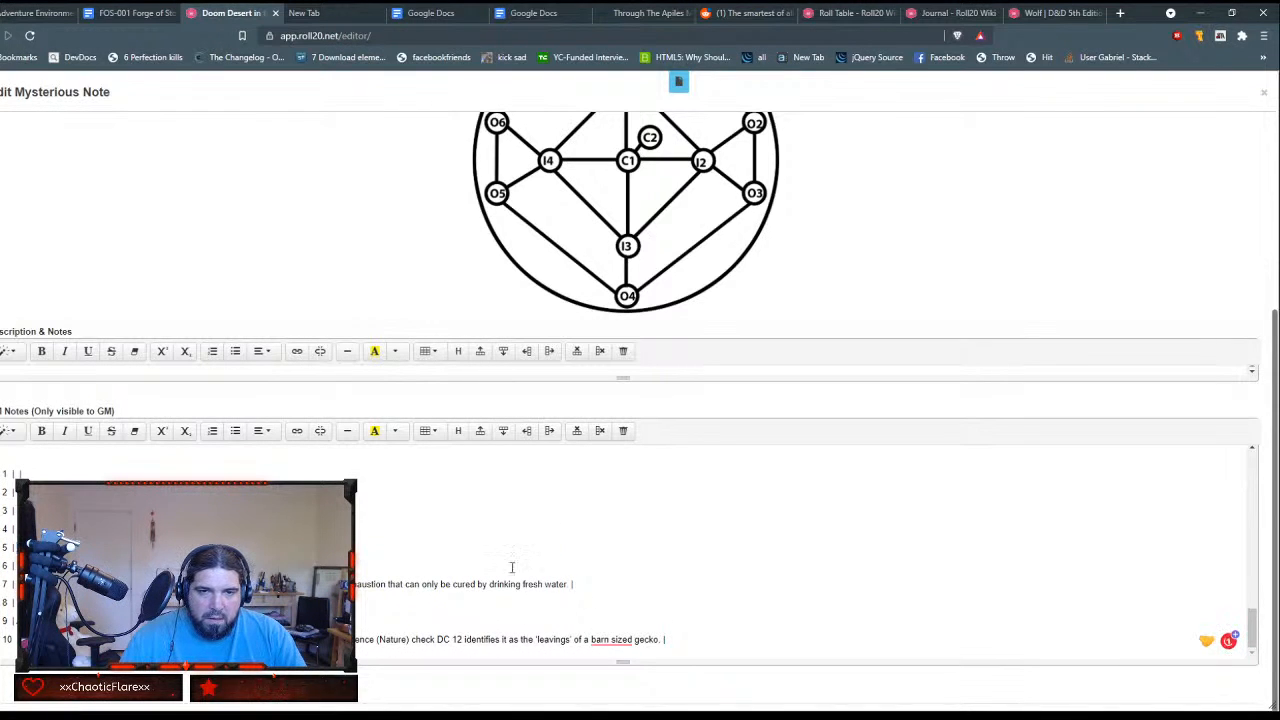
scroll(436, 553, "up", 3)
key("ctrl+v")
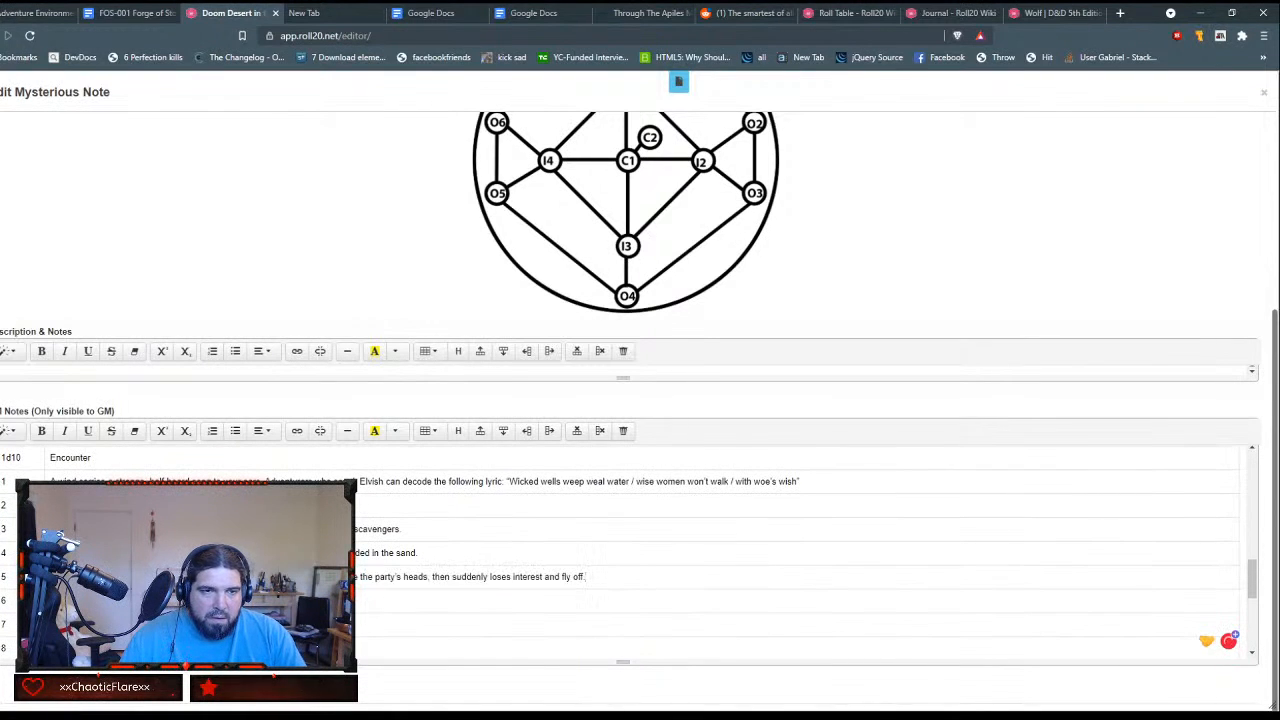
scroll(588, 580, "down", 3)
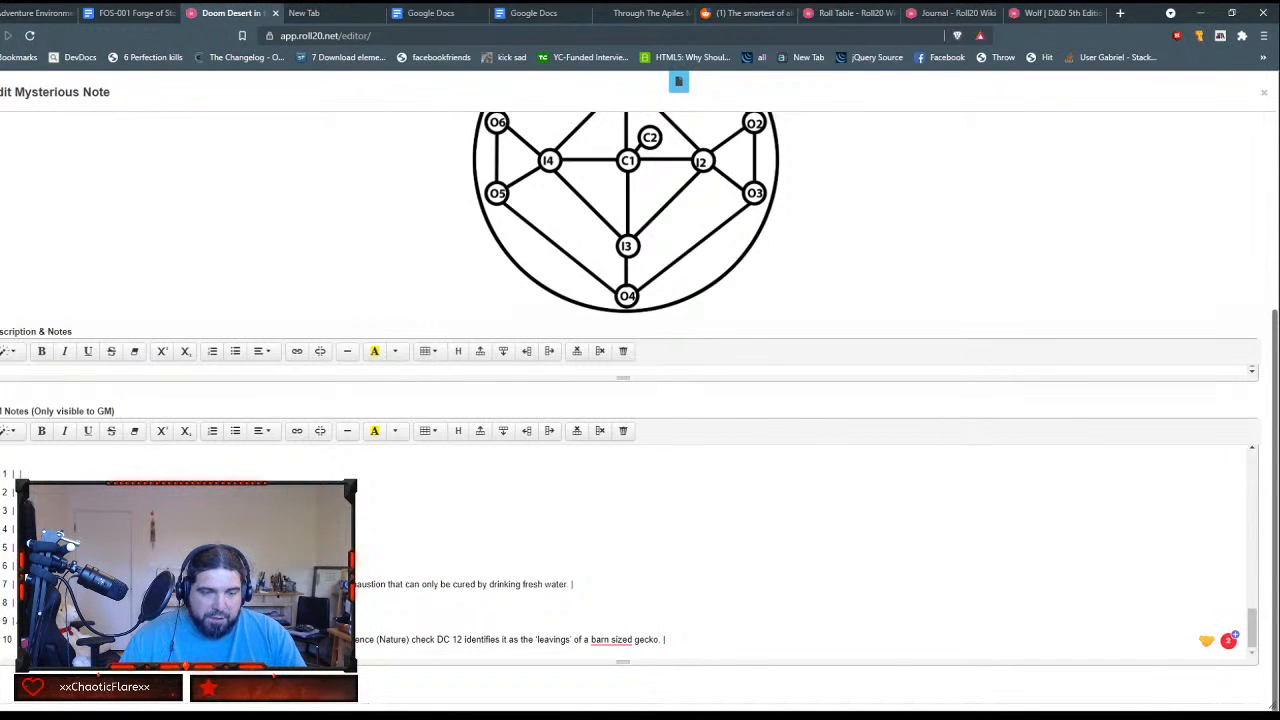
scroll(700, 550, "up", 3)
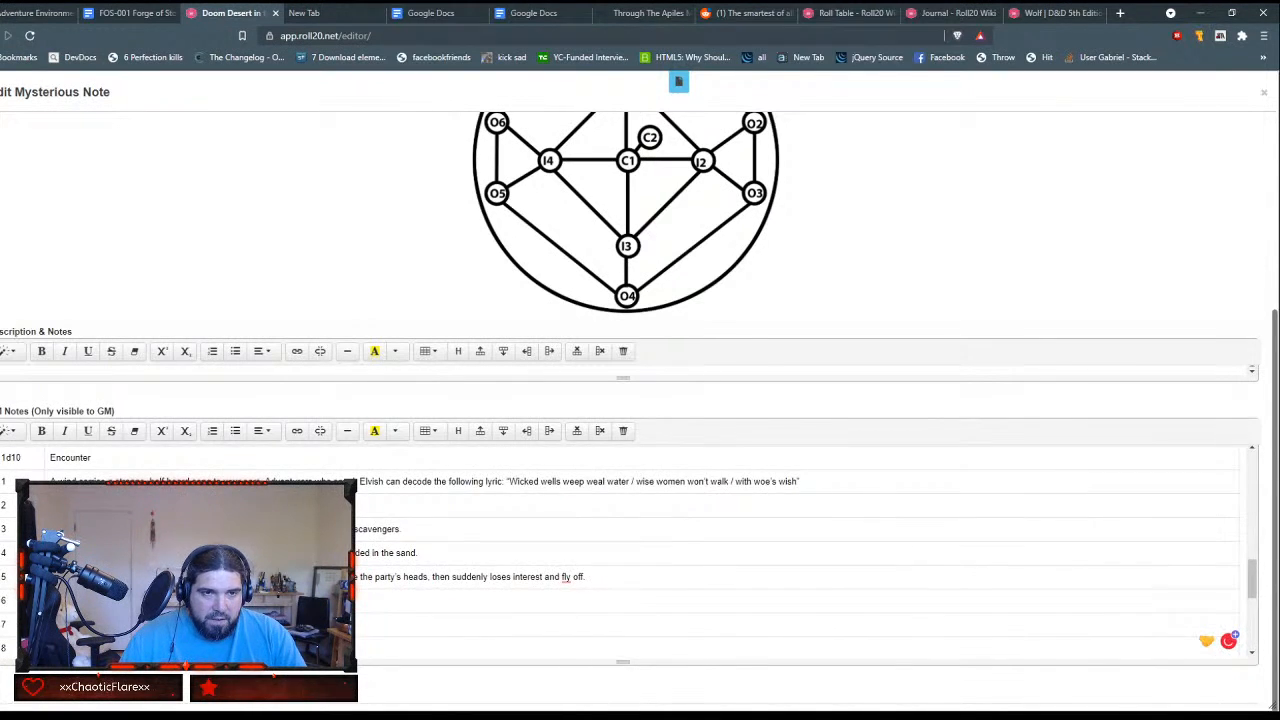
Step: Move the text of encounter 7, about the level of exhaustion, from the markdown list into row 7 of the Encounter column
scroll(700, 550, "down", 3)
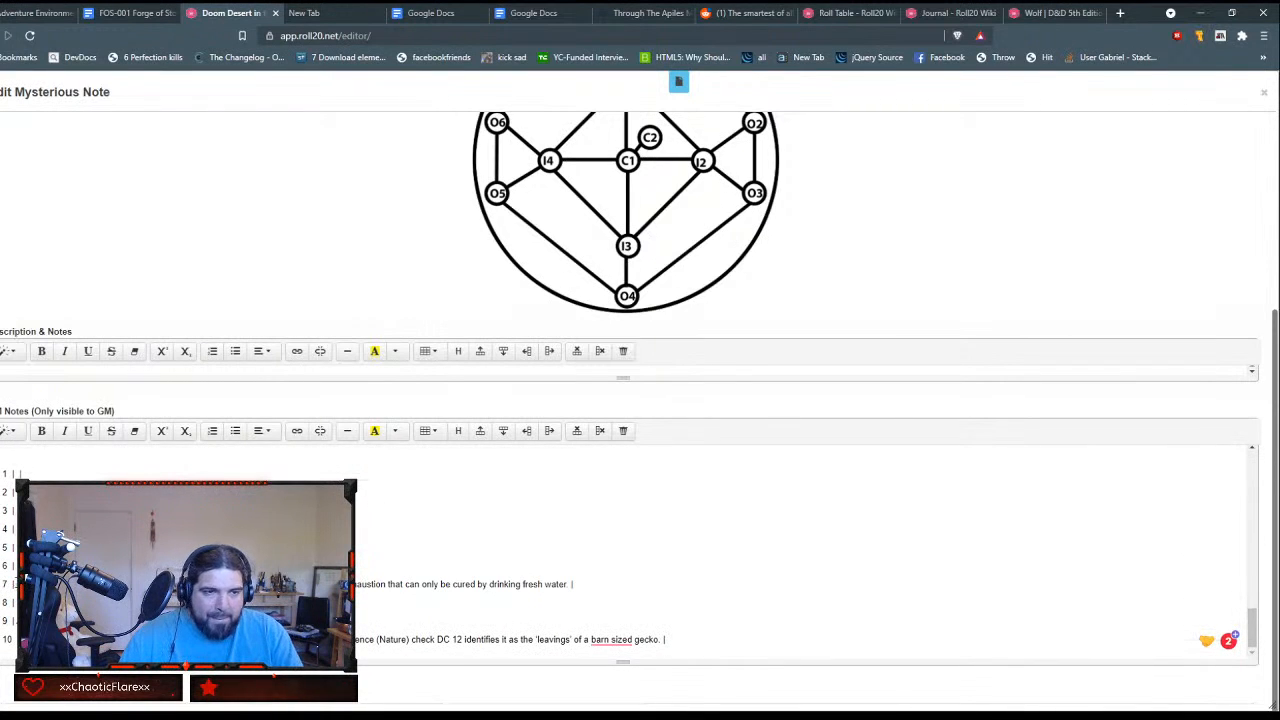
left_click_drag(20, 584, 570, 584)
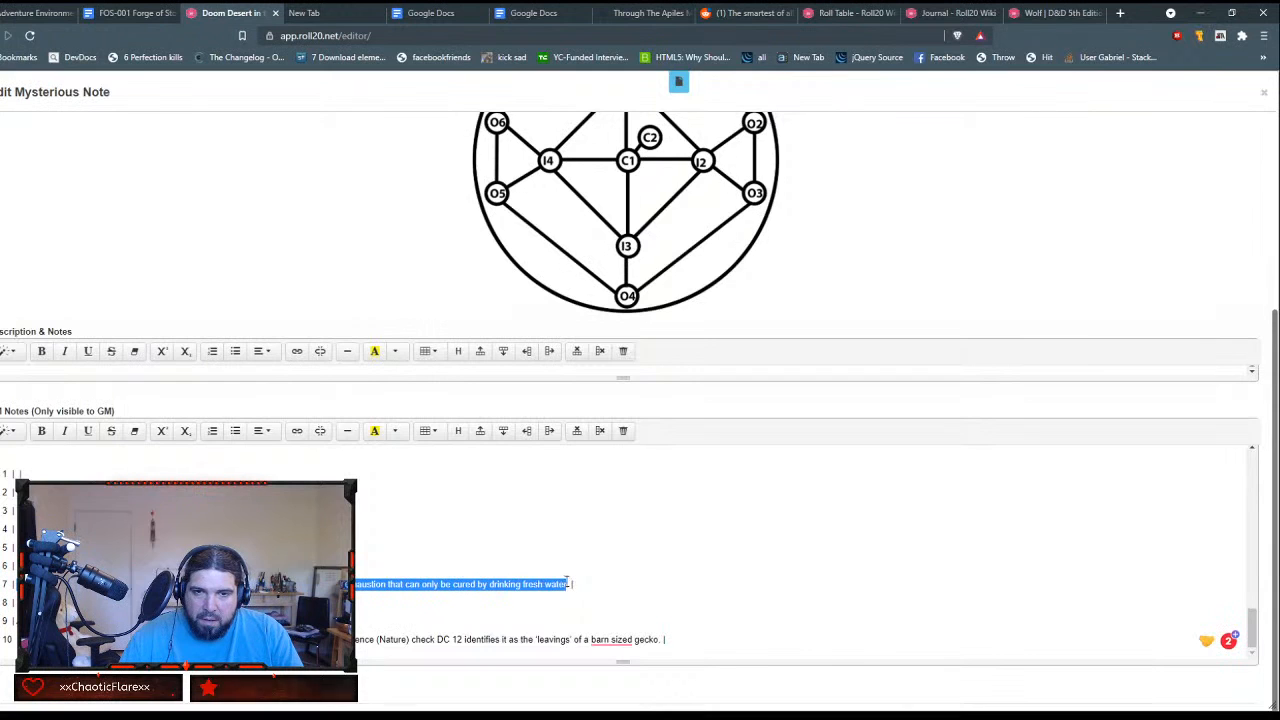
key("ctrl+x")
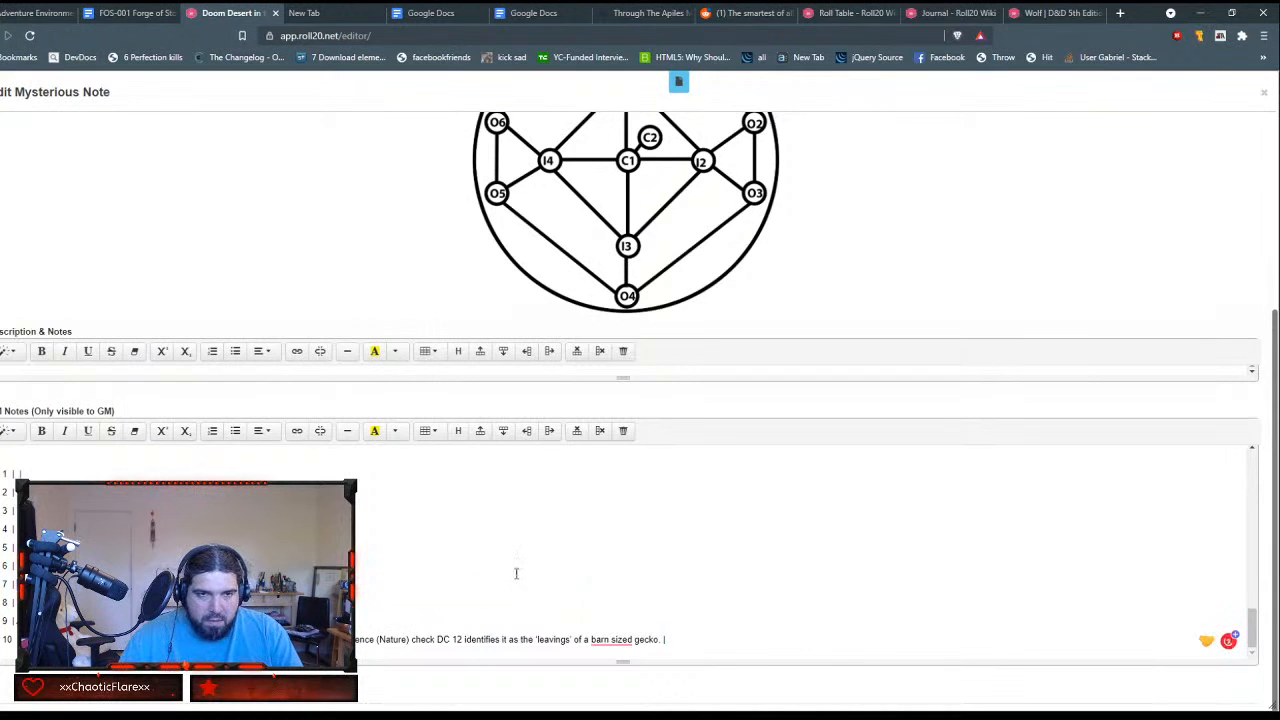
scroll(371, 574, "up", 5)
key("ctrl+v")
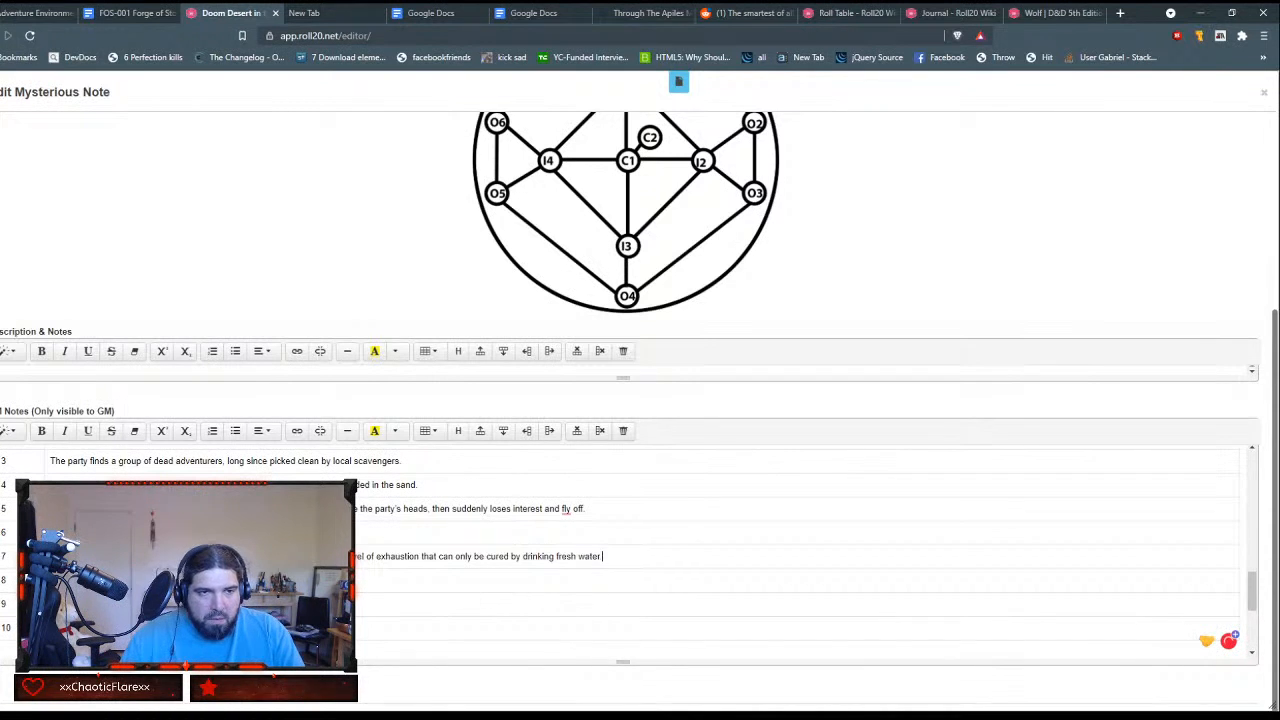
Step: Move the texts of encounters 8 and 9 from the markdown list into the matching rows of the Encounter column
scroll(620, 550, "down", 3)
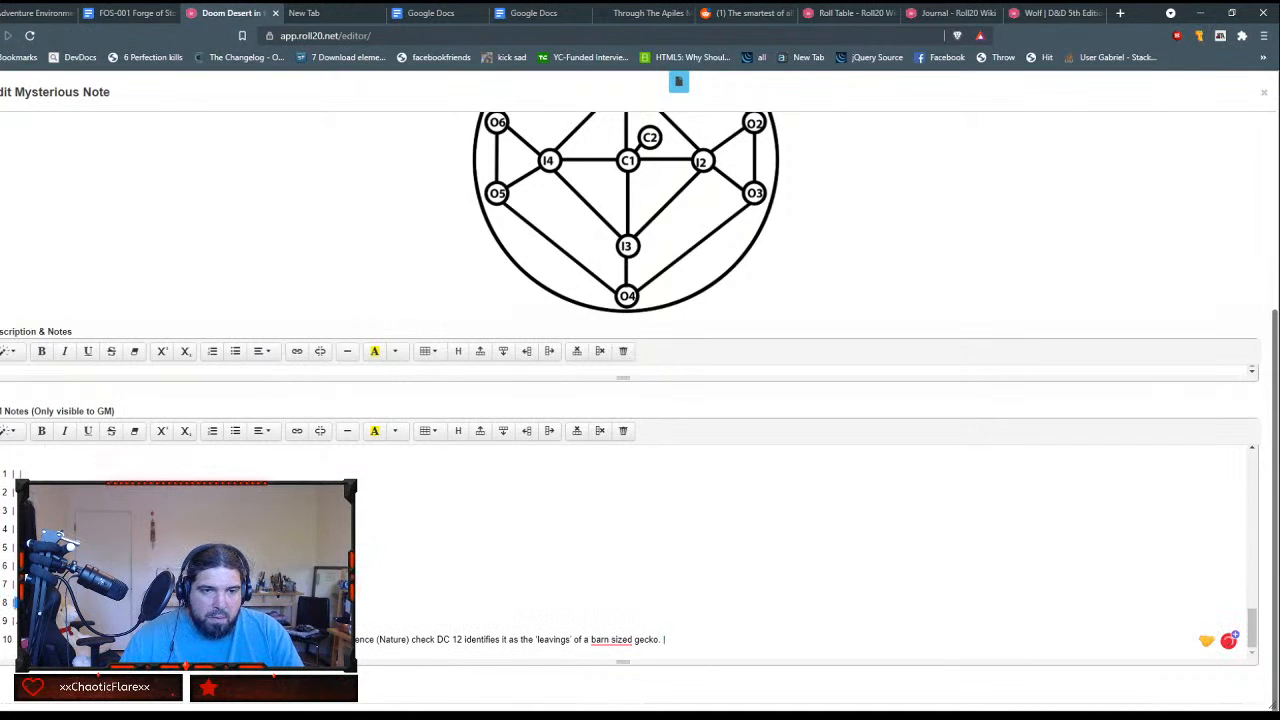
scroll(620, 550, "up", 3)
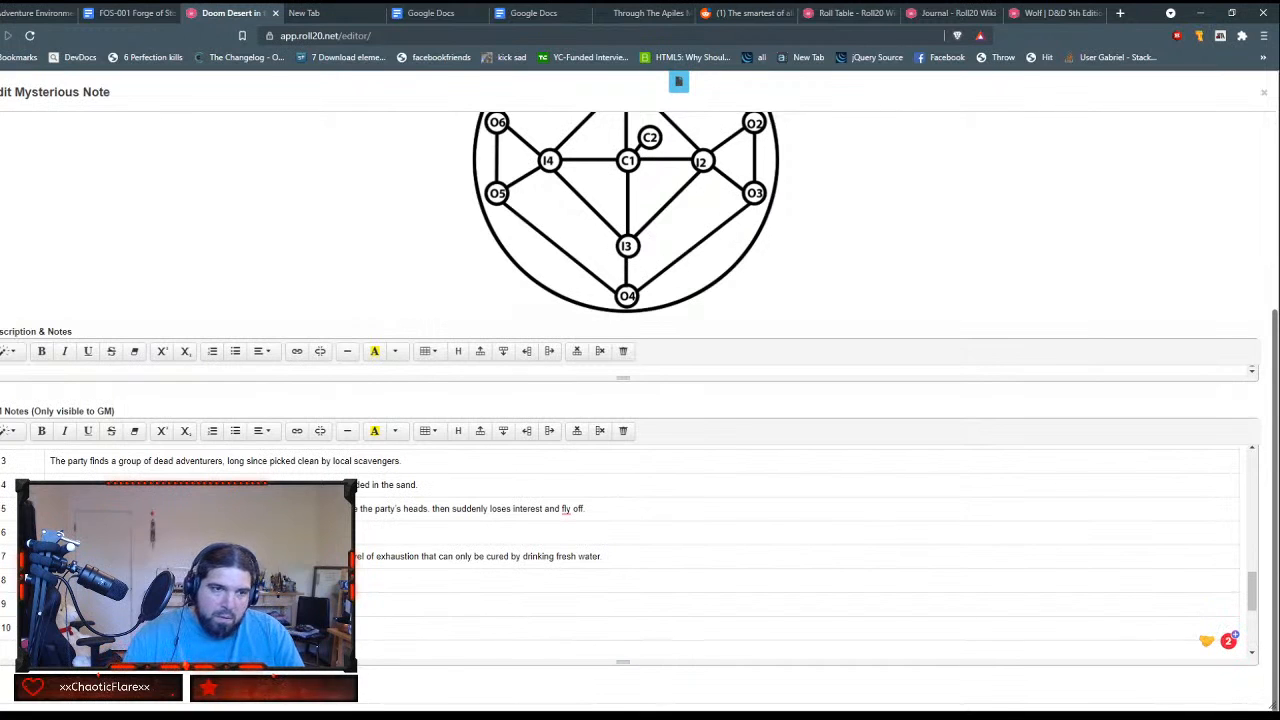
scroll(620, 550, "down", 3)
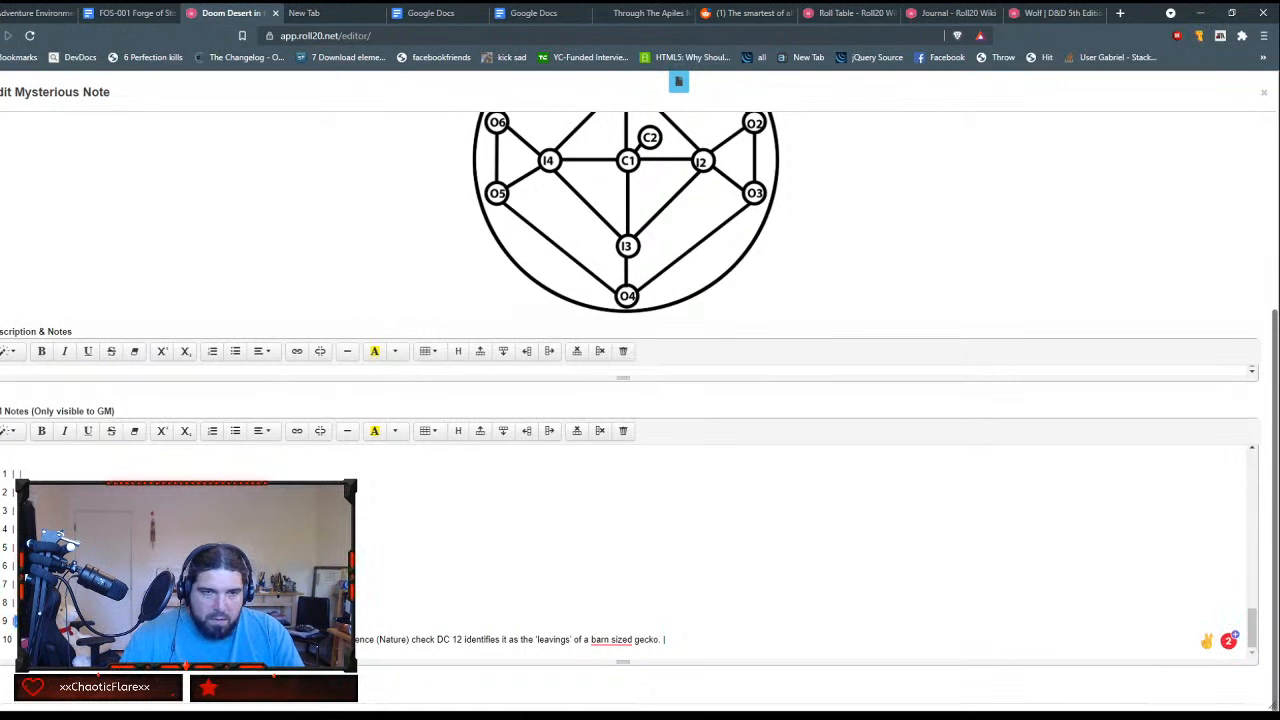
scroll(620, 550, "up", 2)
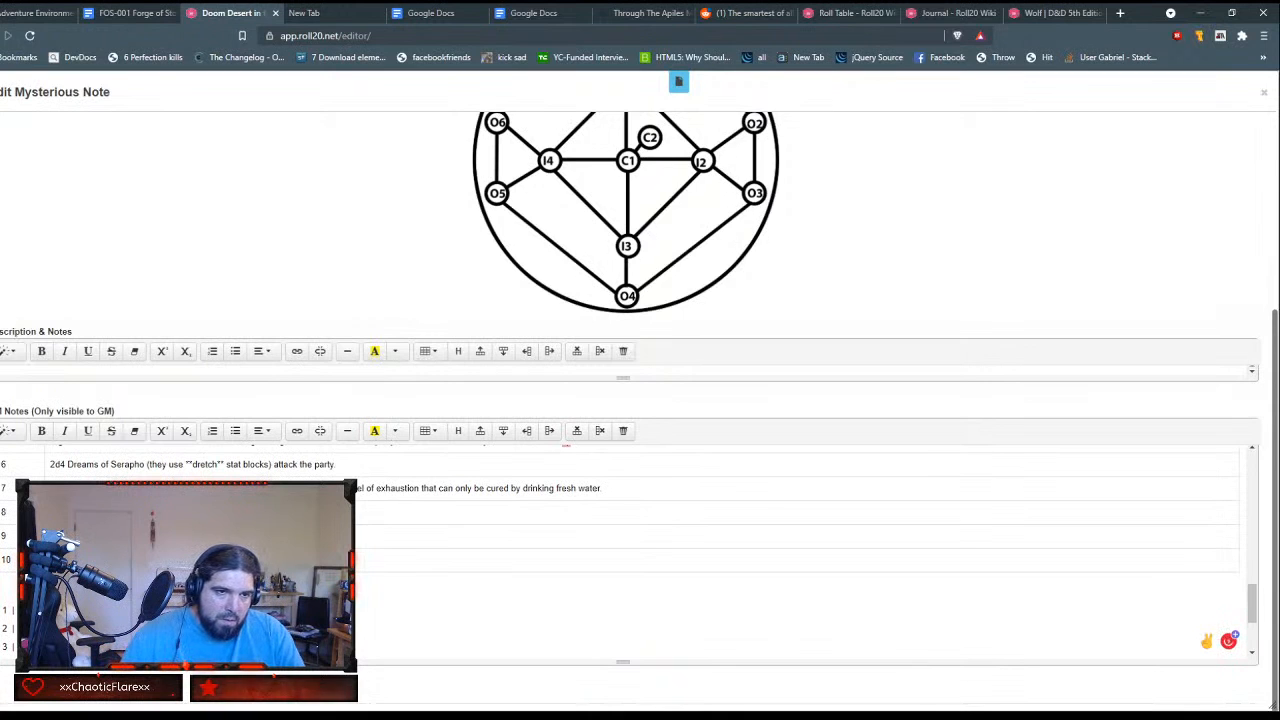
Step: Move the text of encounter 10, about the gecko's leavings, into row 10 of the Encounter column and delete the emptied markdown list
scroll(620, 550, "down", 2)
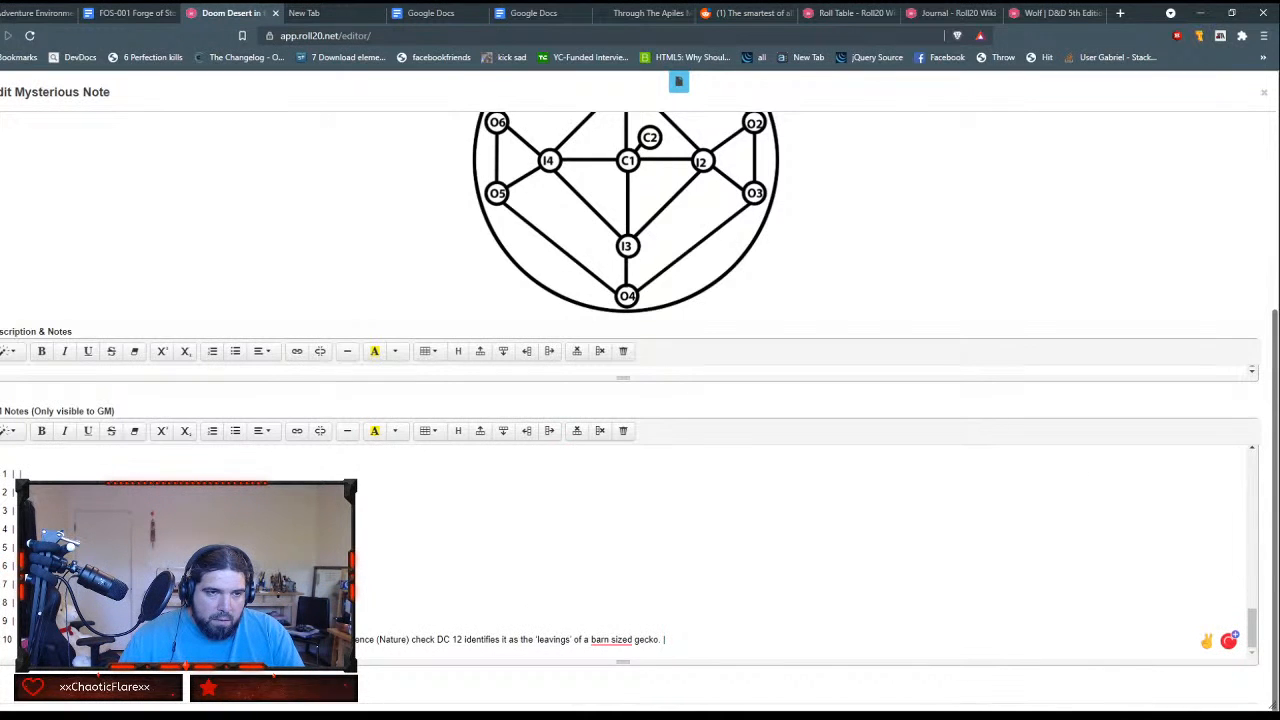
left_click_drag(22, 640, 662, 640)
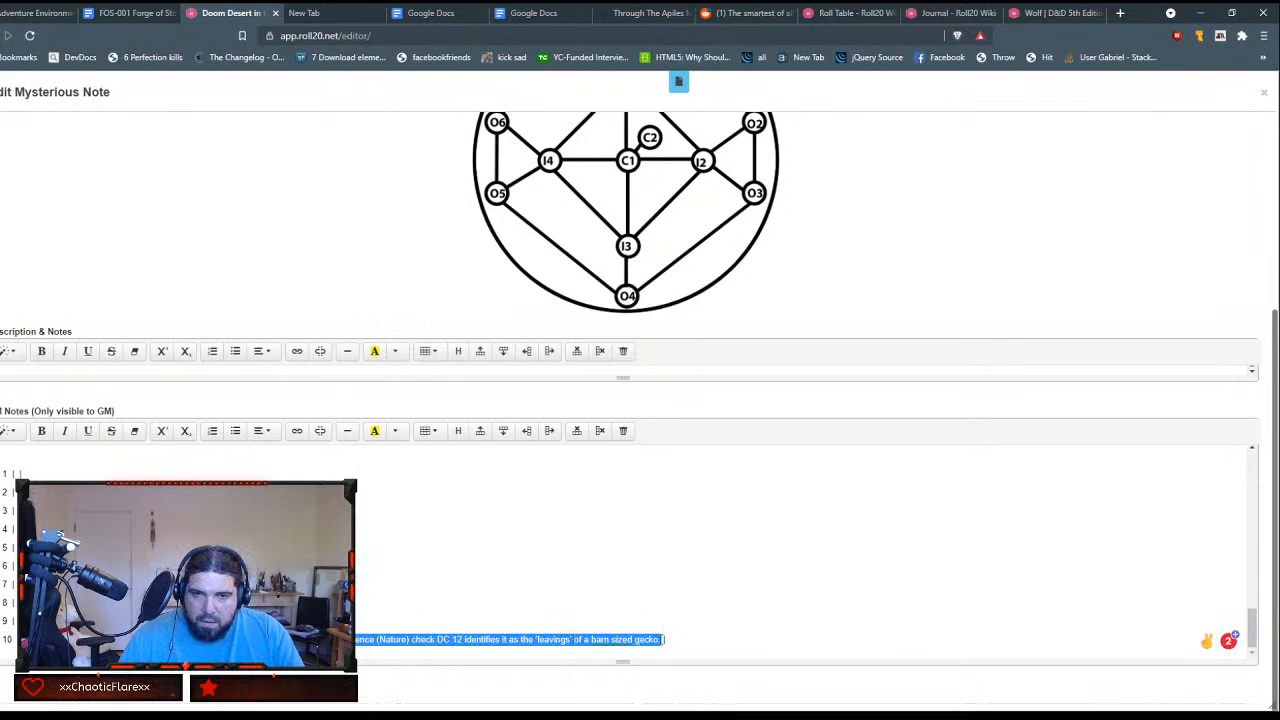
key("ctrl+x")
scroll(565, 607, "up", 2)
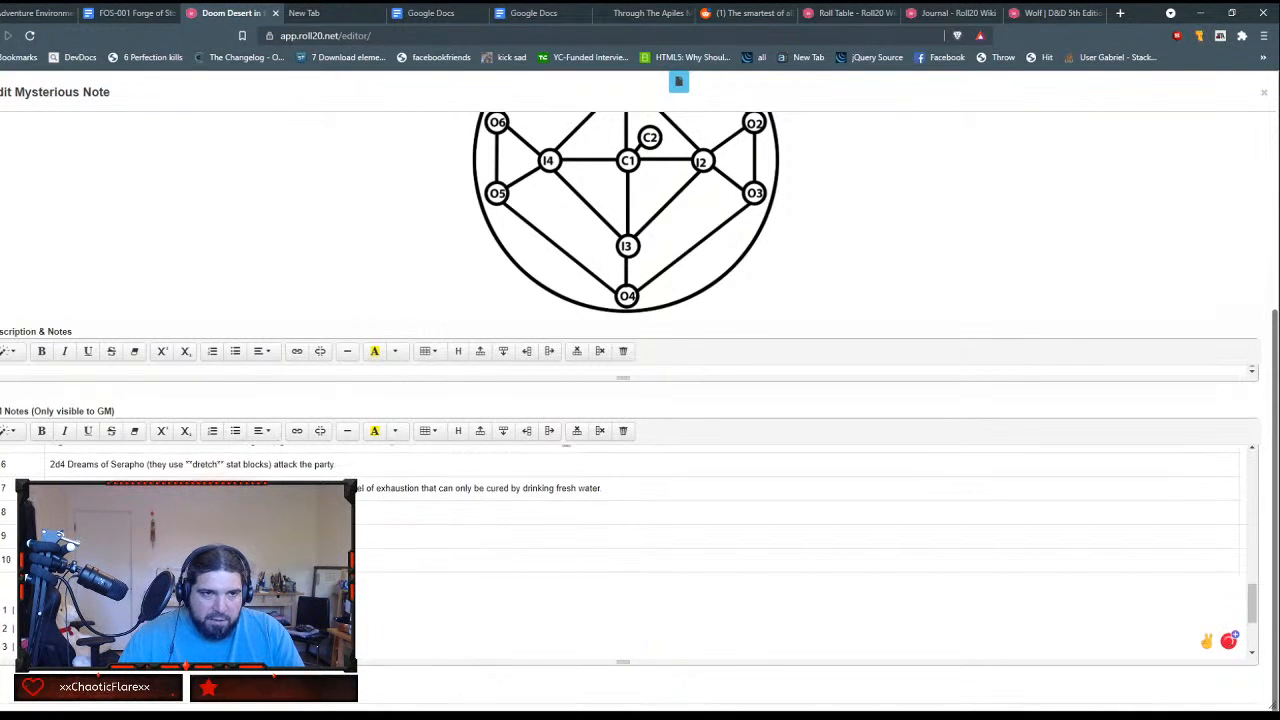
key("ctrl+v")
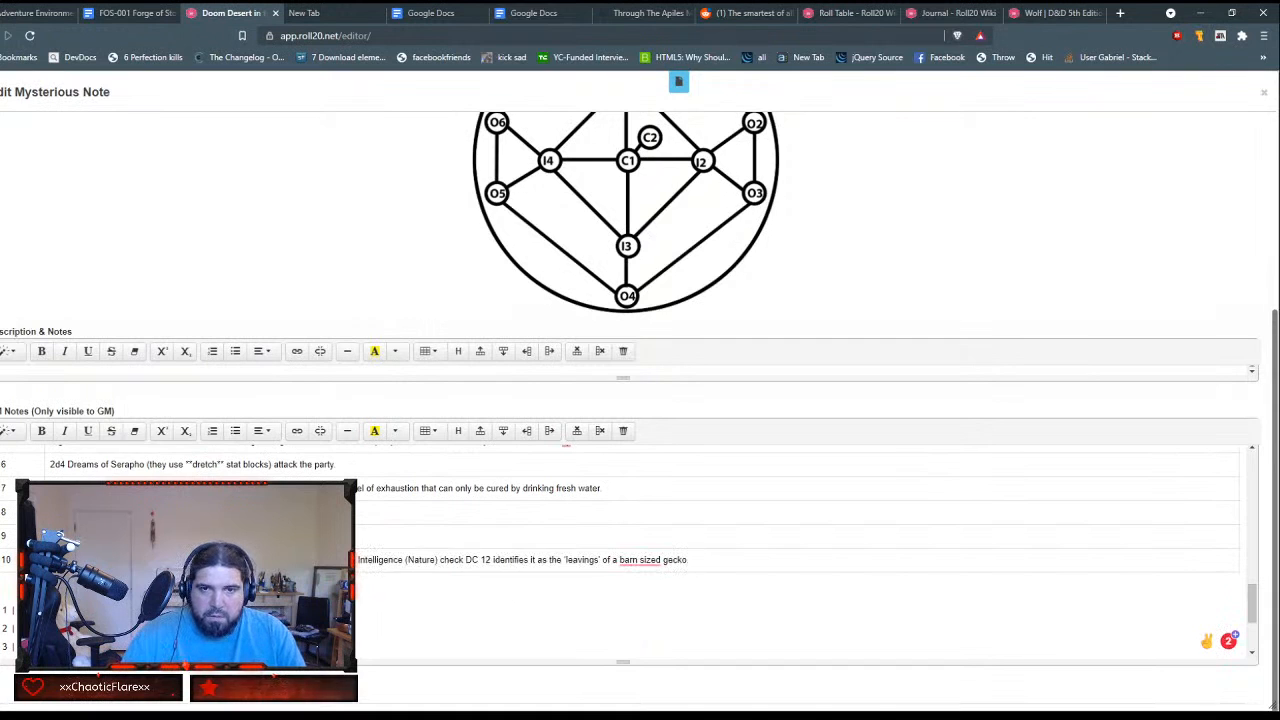
scroll(800, 550, "down", 8)
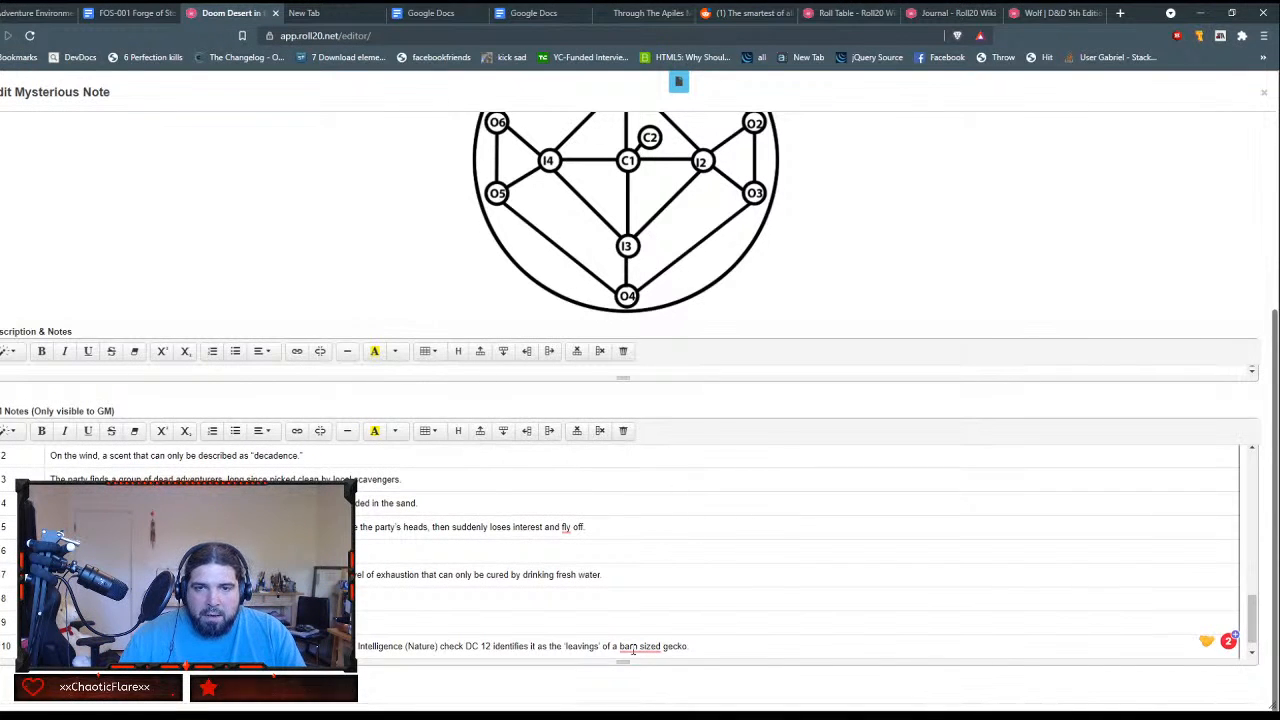
Step: Correct the ending of row 10 to "barn-sized gecko." and change "fly" to "flies" in row 5
mouse_move(638, 646)
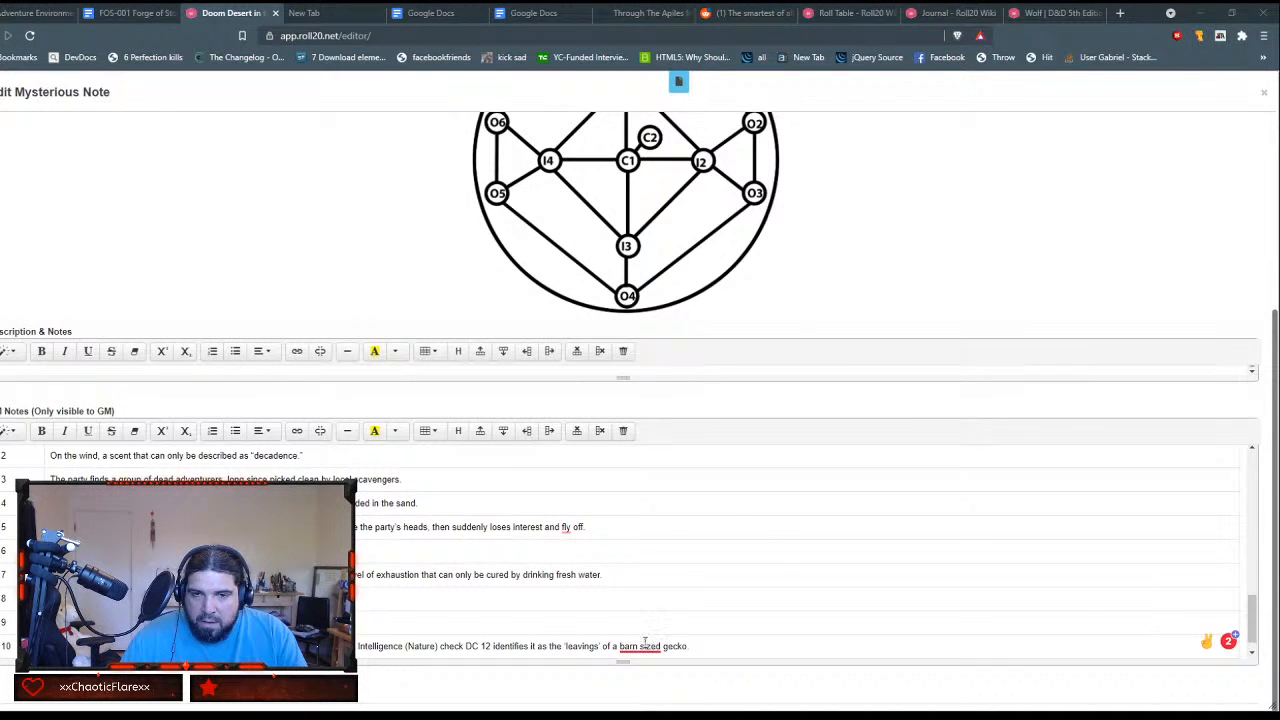
left_click(647, 583)
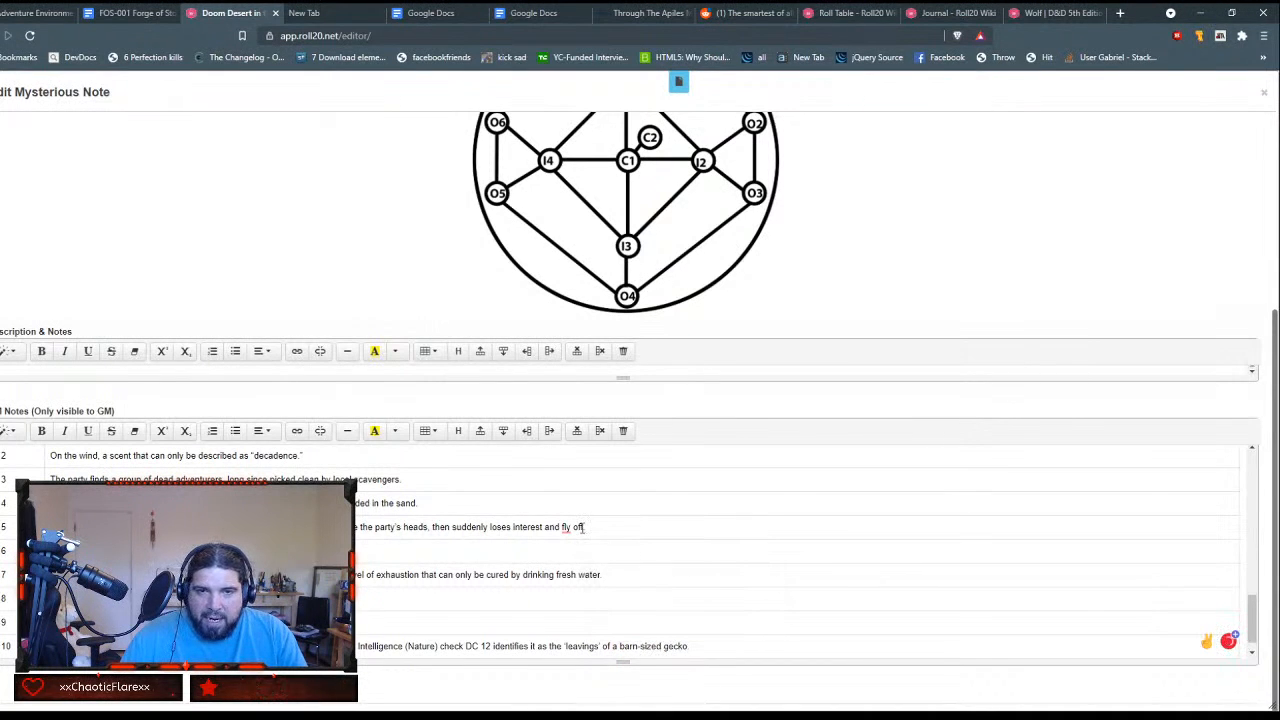
mouse_move(565, 530)
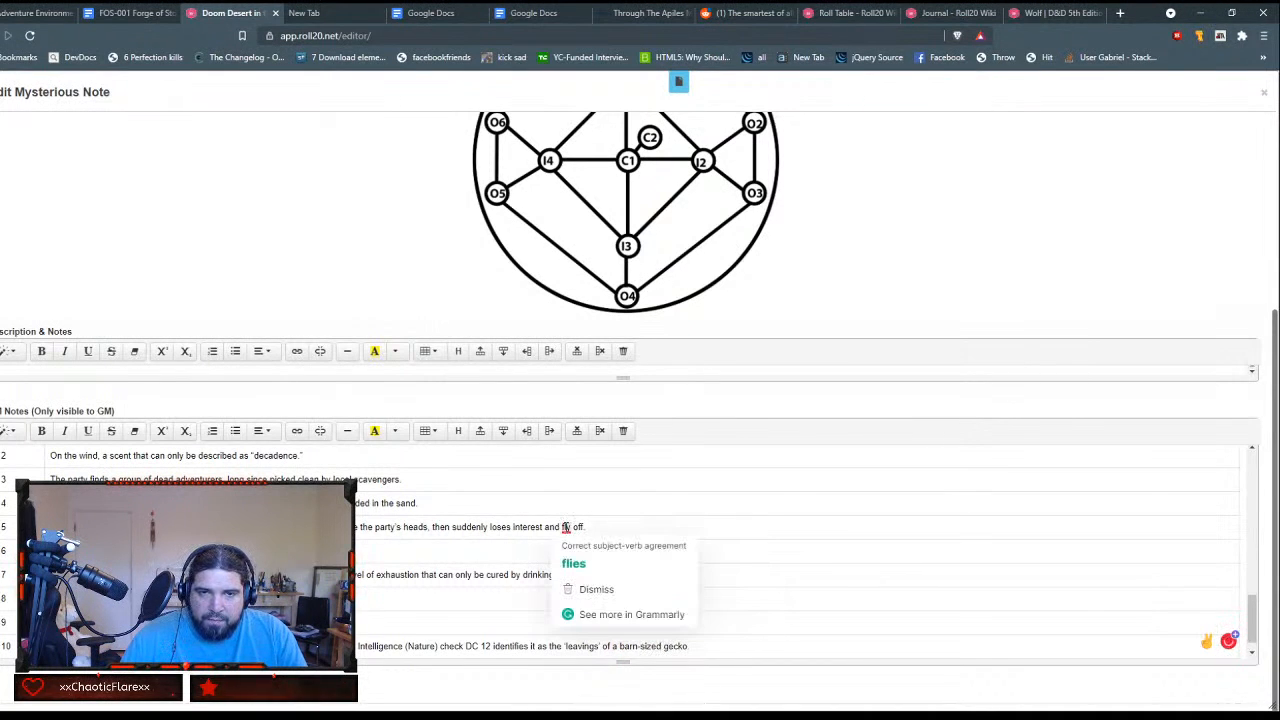
type(".")
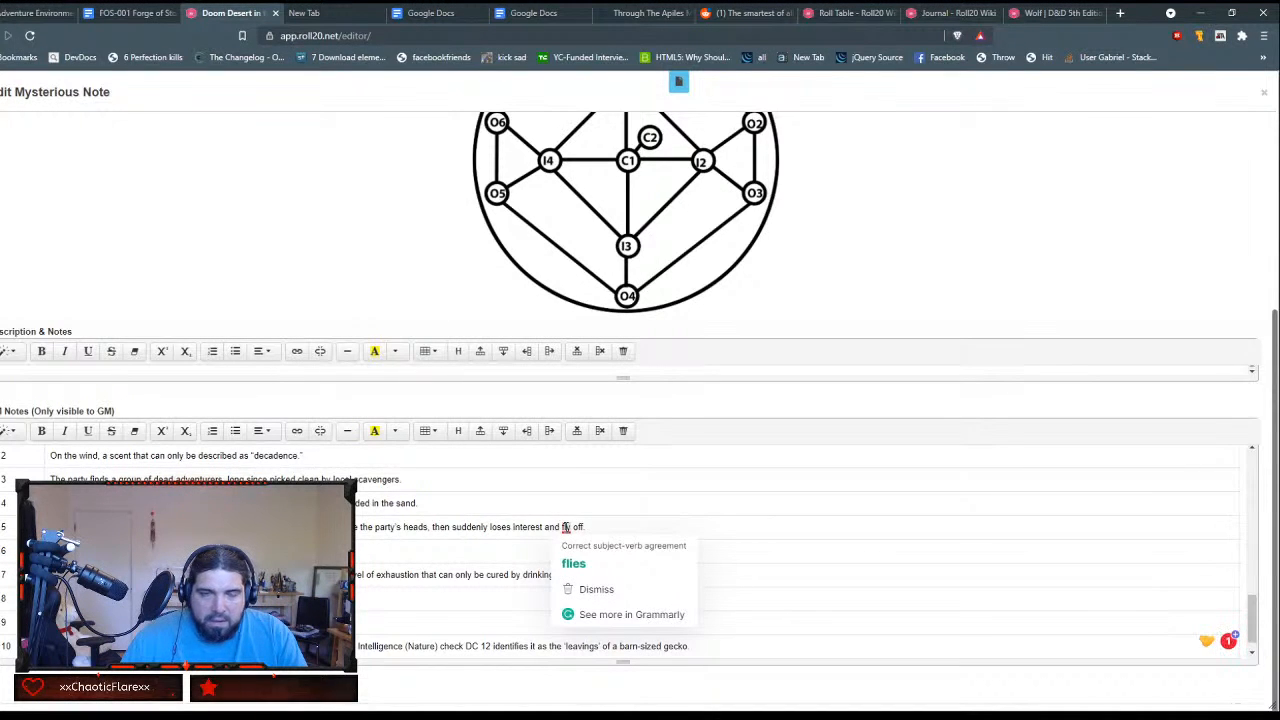
left_click(573, 563)
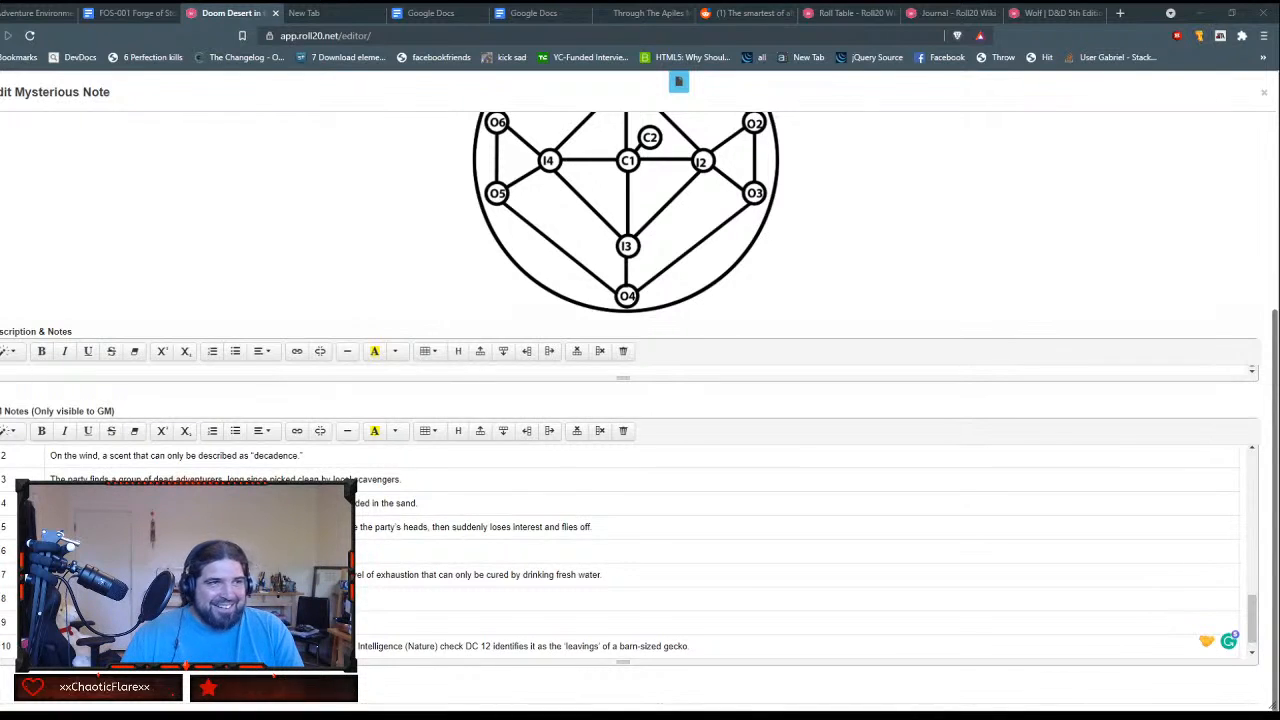
Step: Look over the filled Random Encounters table in the GM Notes from its header to row 10
scroll(640, 555, "up", 2)
scroll(640, 555, "down", 3)
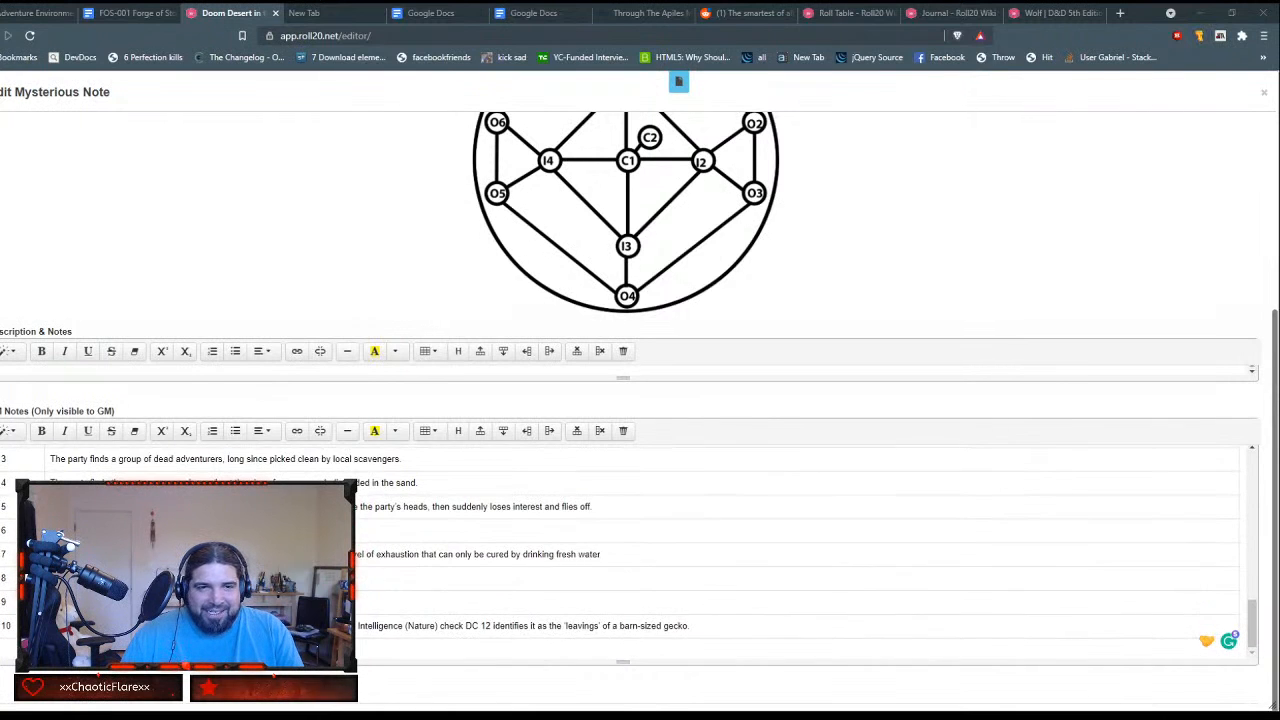
scroll(640, 555, "up", 3)
double_click(6, 524)
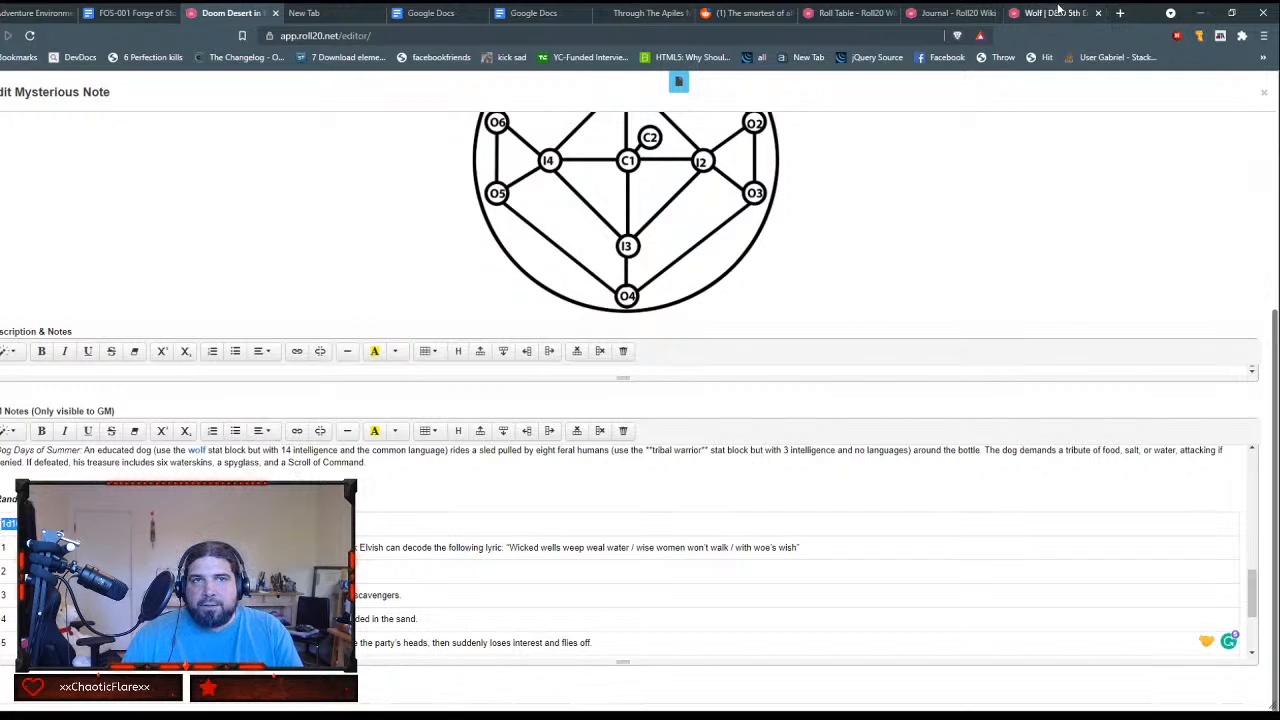
scroll(1233, 176, "up", 2)
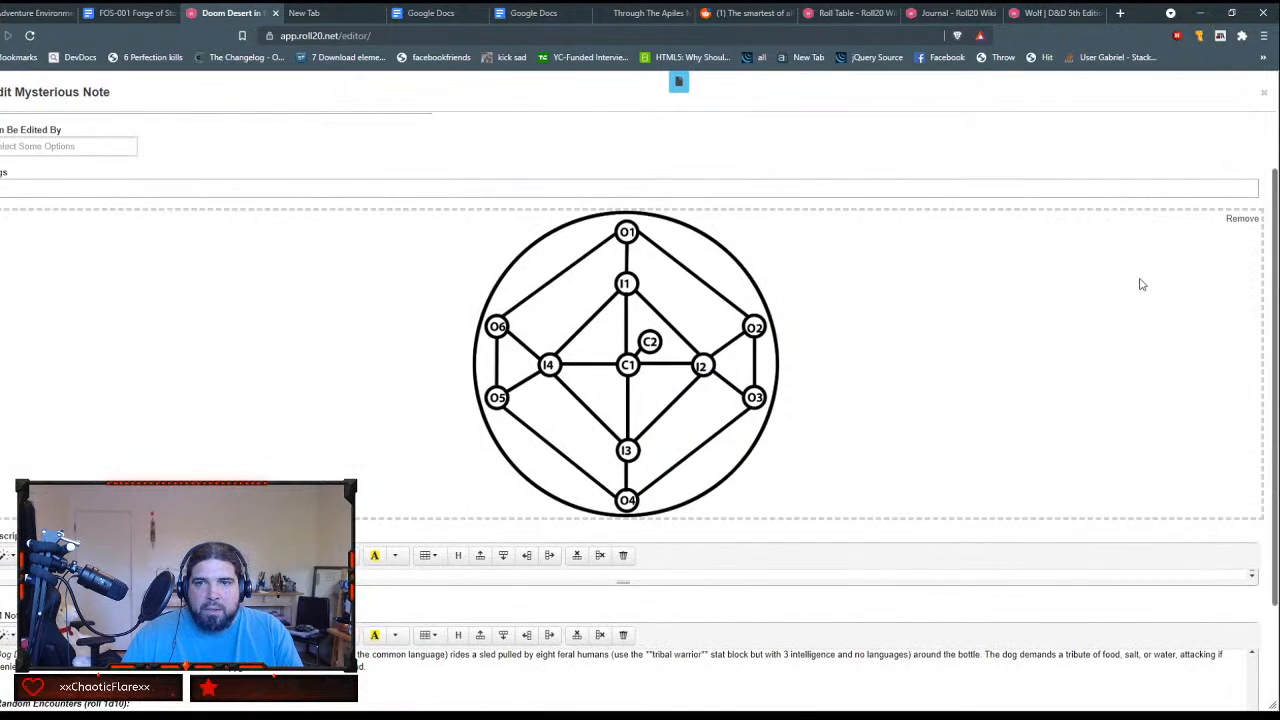
scroll(1150, 345, "down", 3)
scroll(1063, 591, "down", 3)
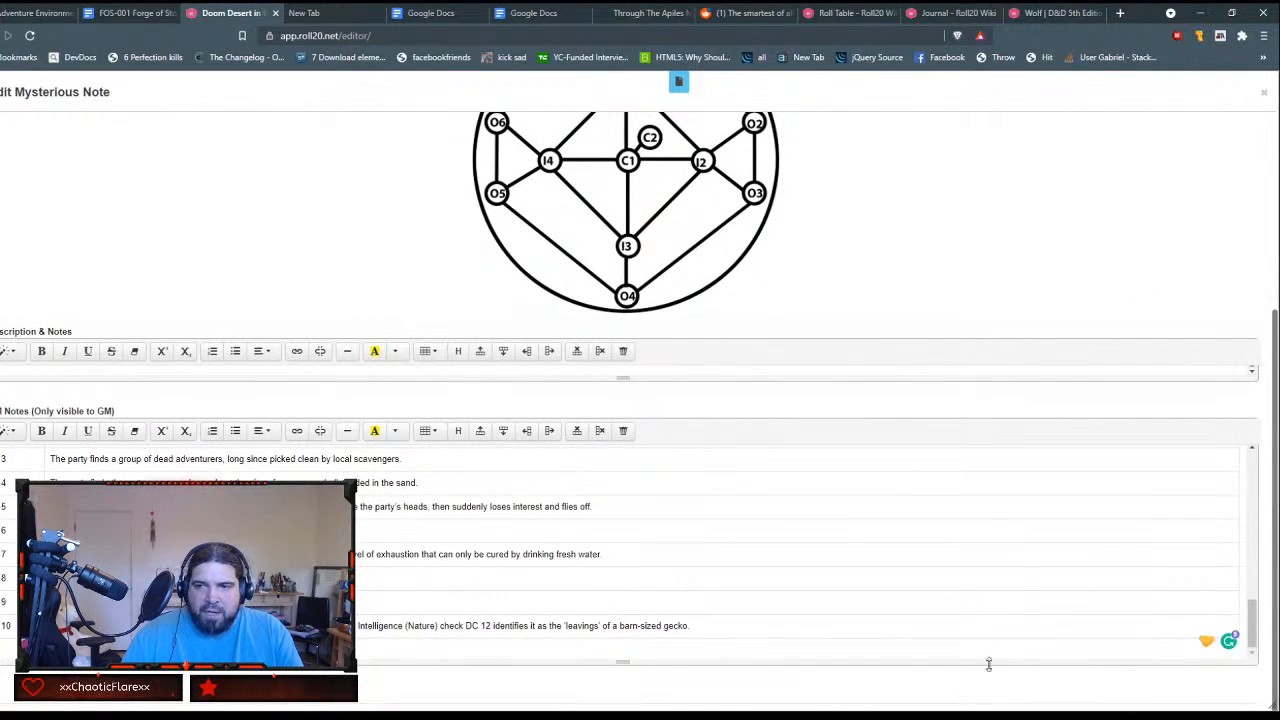
Step: Shrink the General Features edit window, move it over the map to check its contents, and close it
left_click_drag(1271, 705, 792, 571)
scroll(762, 260, "up", 3)
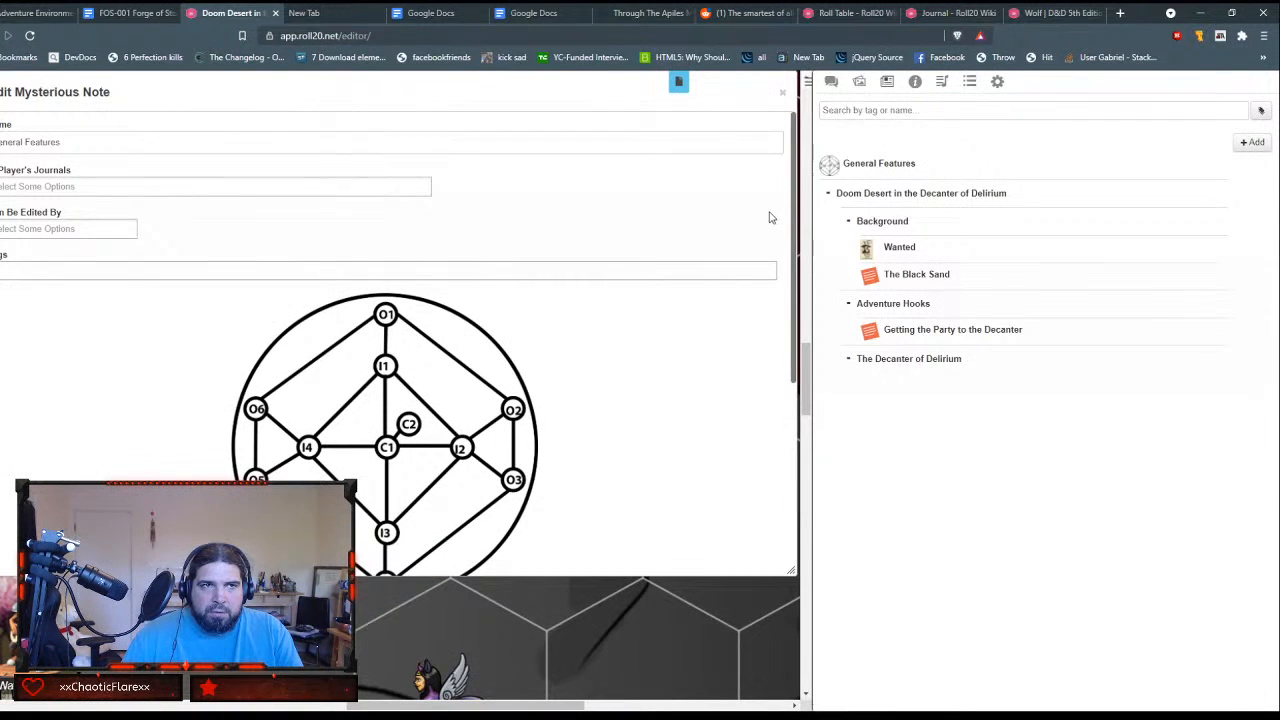
left_click_drag(508, 97, 649, 157)
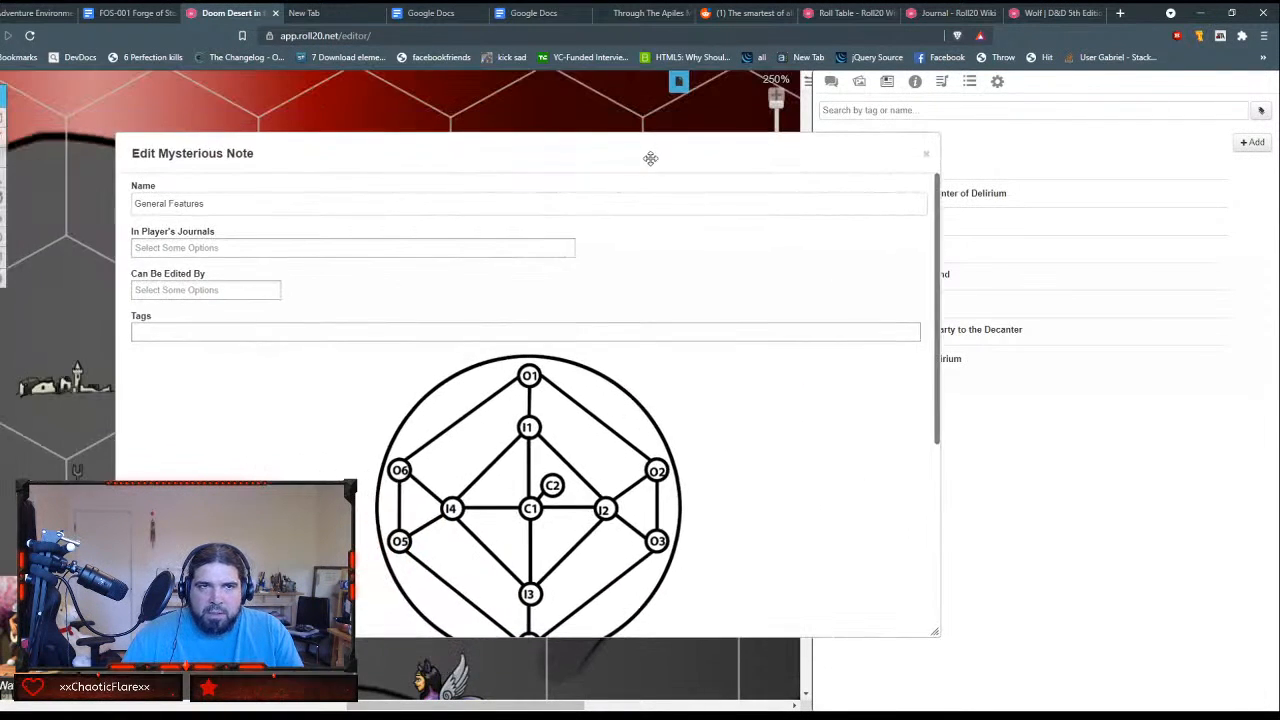
scroll(706, 321, "down", 5)
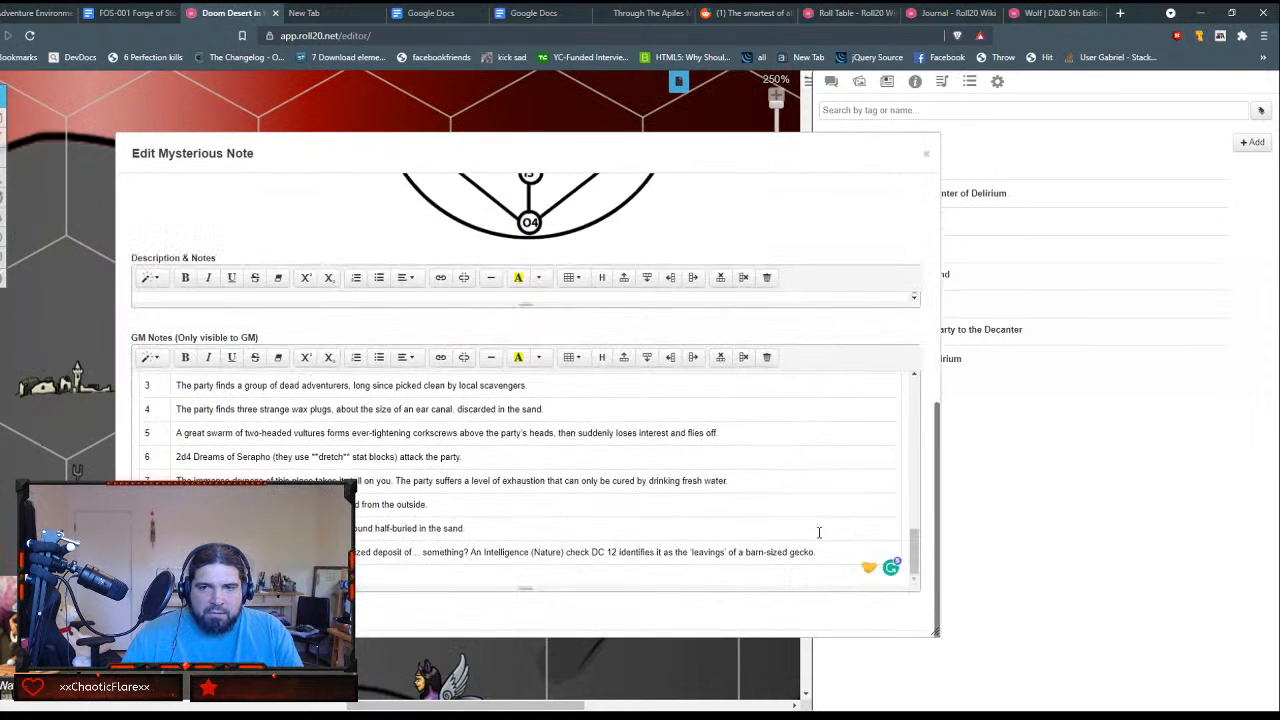
scroll(805, 527, "up", 15)
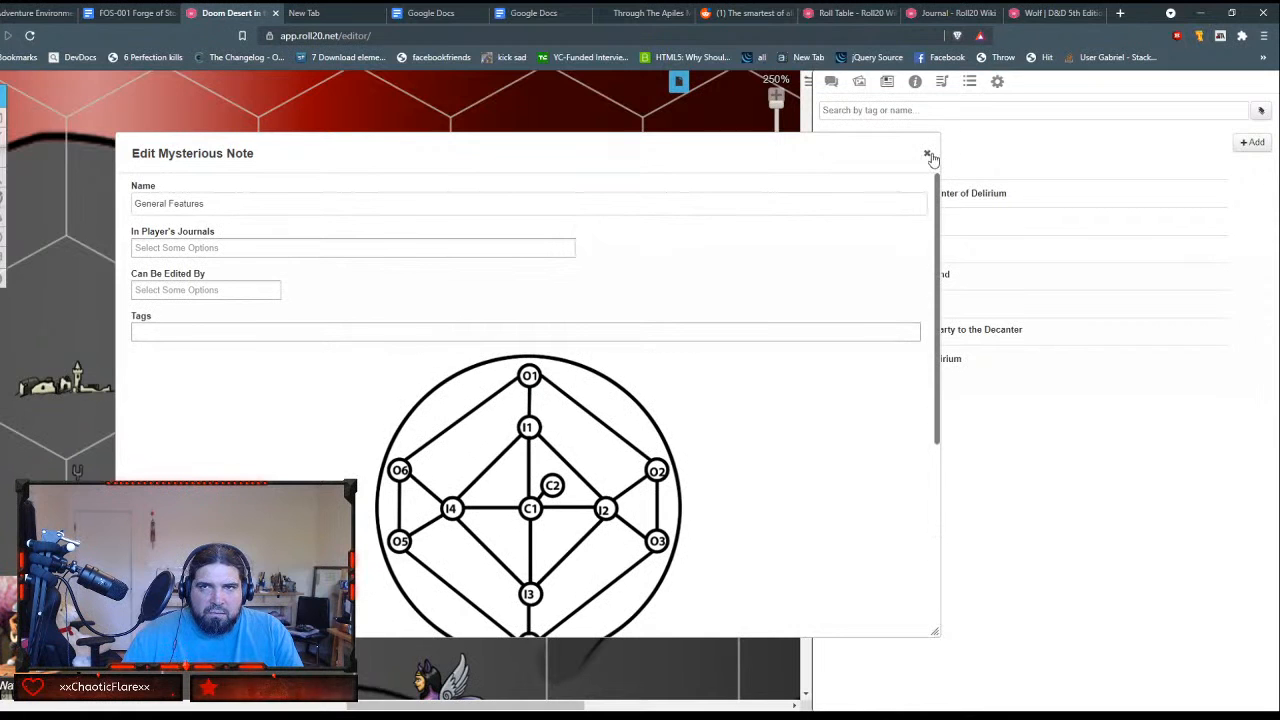
mouse_move(853, 154)
left_mouse_down()
mouse_move(867, 138)
mouse_move(586, 154)
mouse_move(847, 157)
left_mouse_up()
left_click(877, 152)
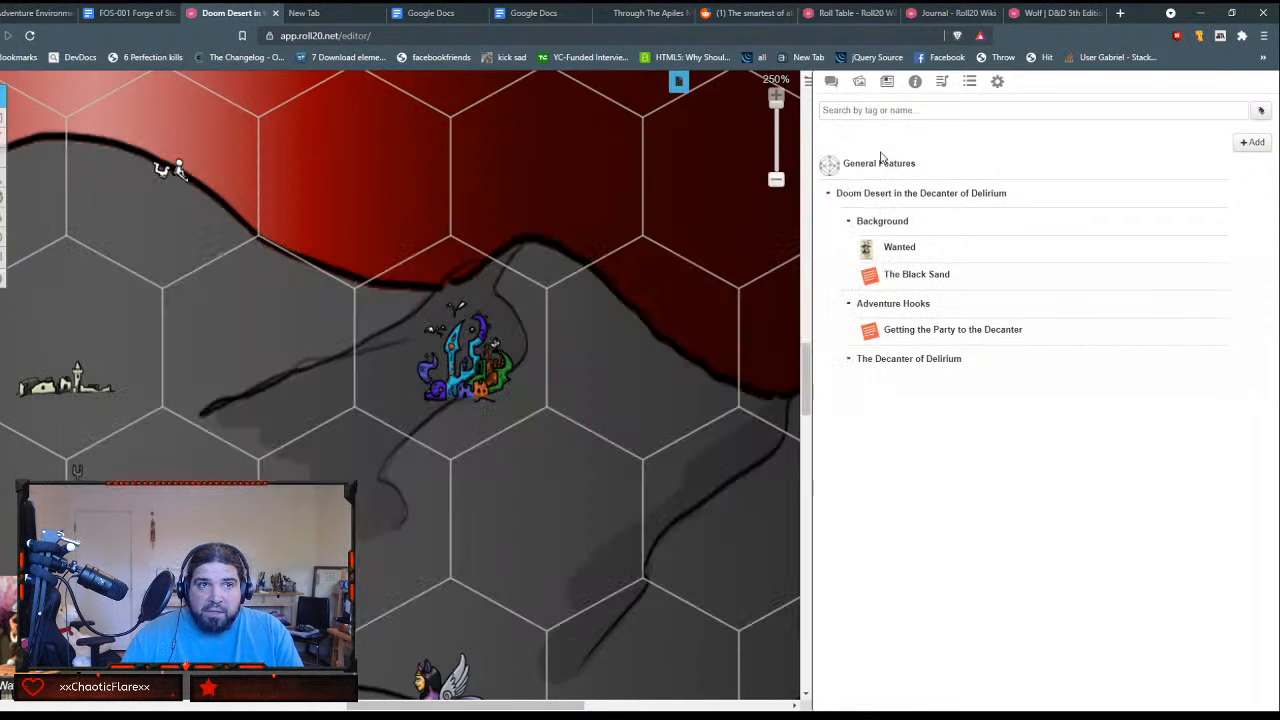
Step: Open the General Features handout from the journal, look through it, and open it for editing again
left_click(879, 163)
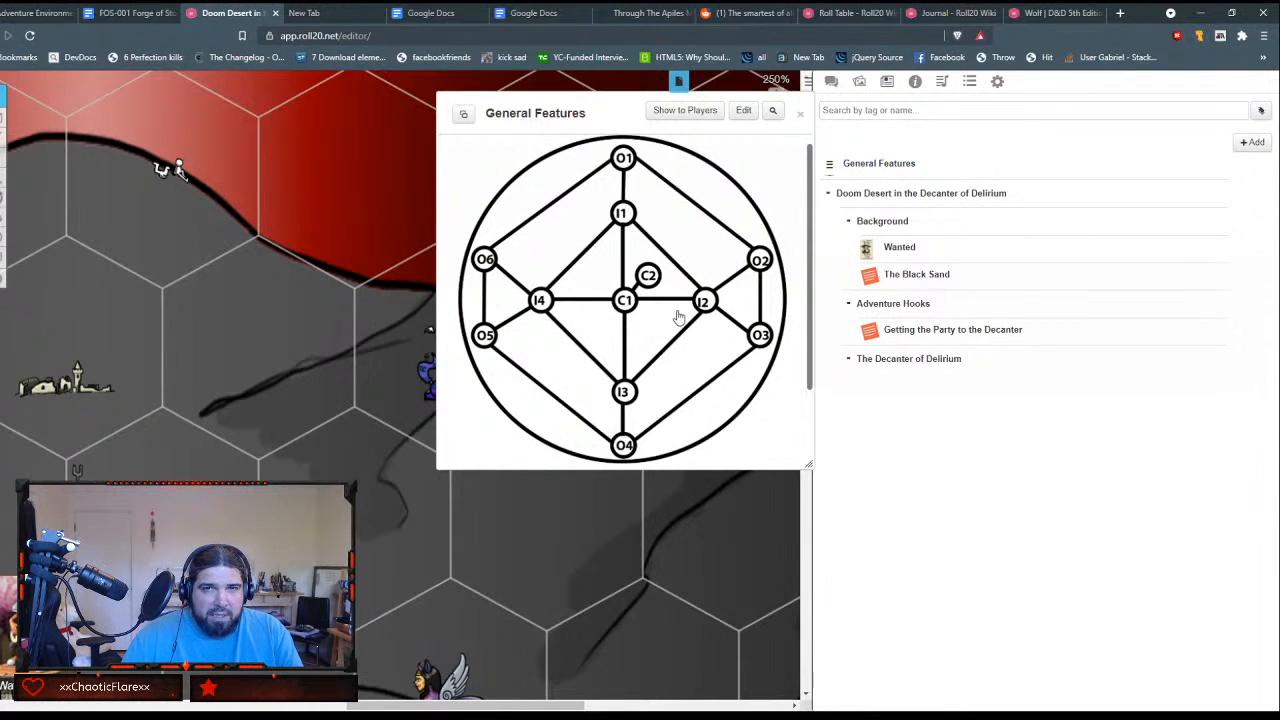
scroll(678, 318, "down", 1)
scroll(677, 317, "up", 1)
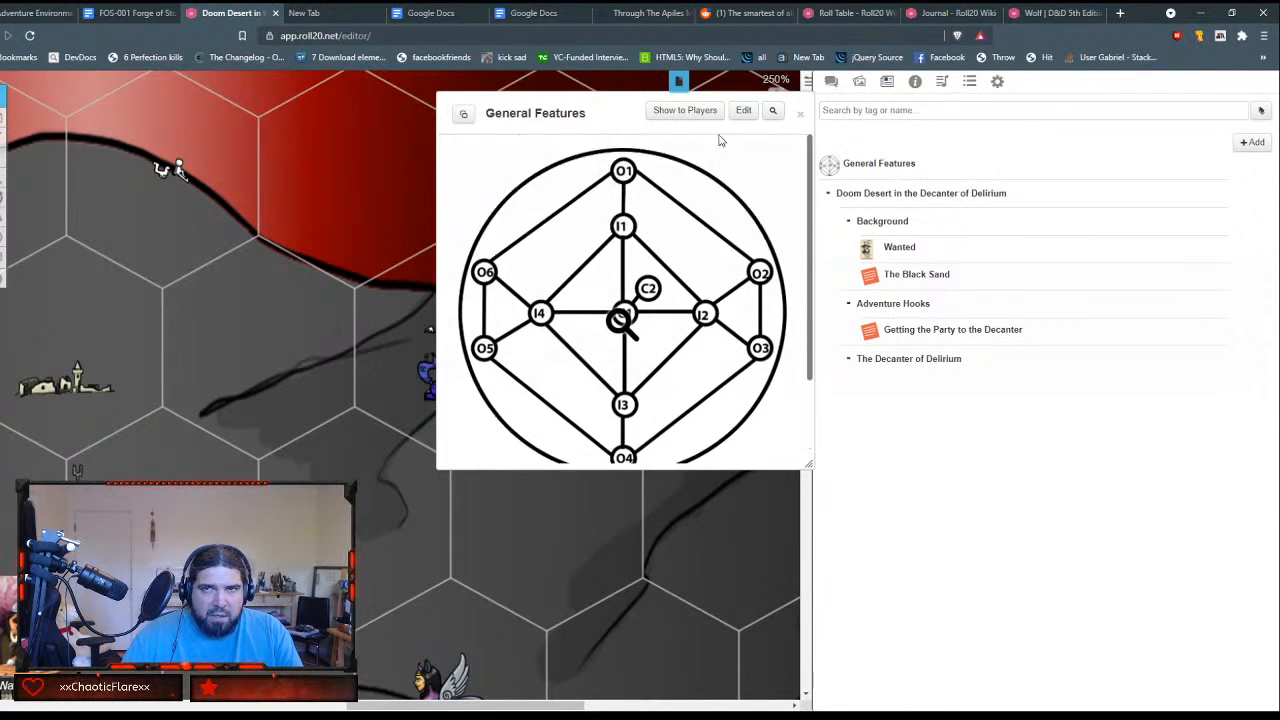
left_click(742, 112)
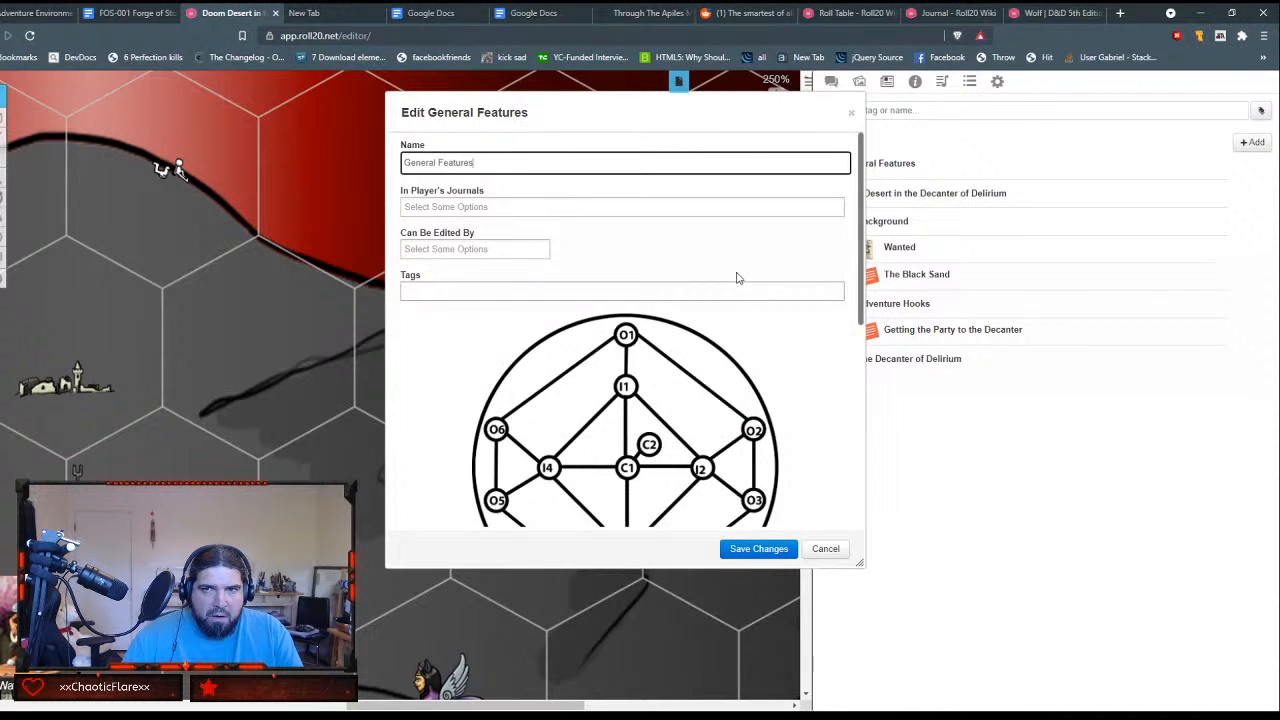
Step: Paste the General Features markdown, beginning with the Key and Location list, into the handout's GM Notes
scroll(737, 278, "down", 5)
scroll(737, 278, "down", 1)
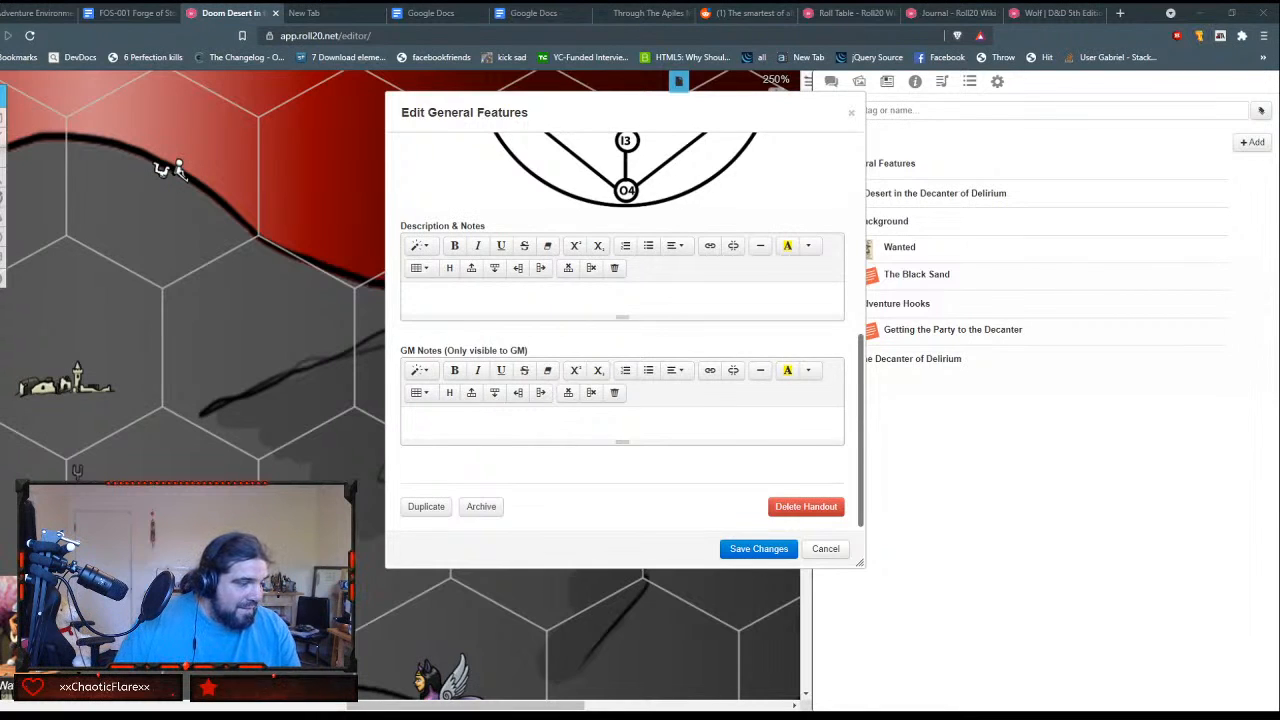
left_click(465, 421)
key("ctrl+v")
scroll(463, 400, "up", 10)
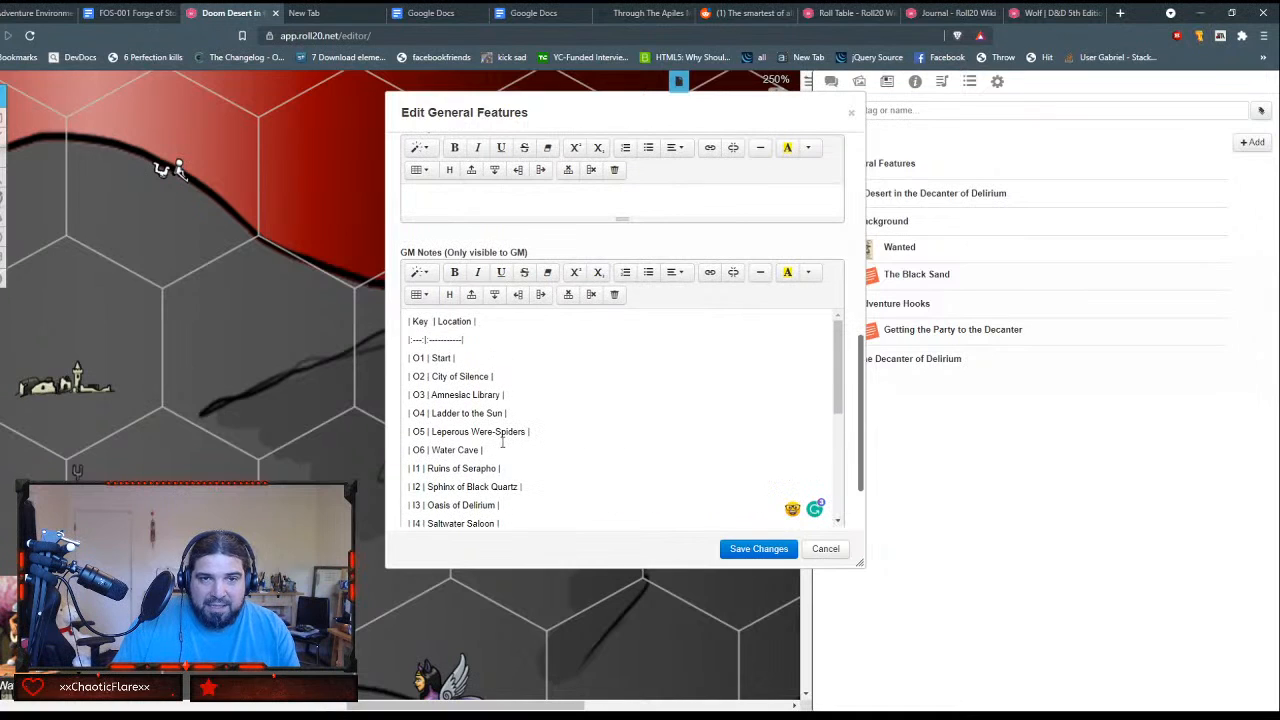
Step: Delete the markdown "Key | Location" header line and the dashed separator line from the GM Notes
left_click_drag(474, 321, 393, 314)
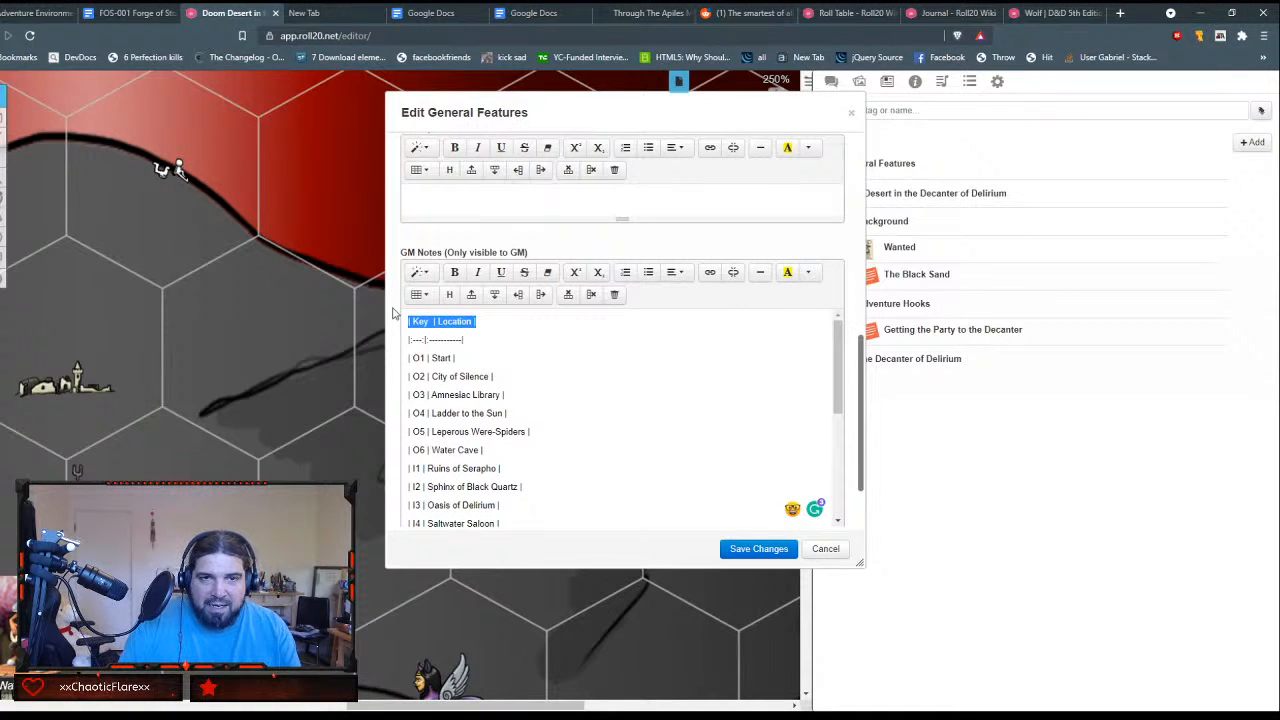
key("BackSpace")
key("shift+Down")
key("shift+Down")
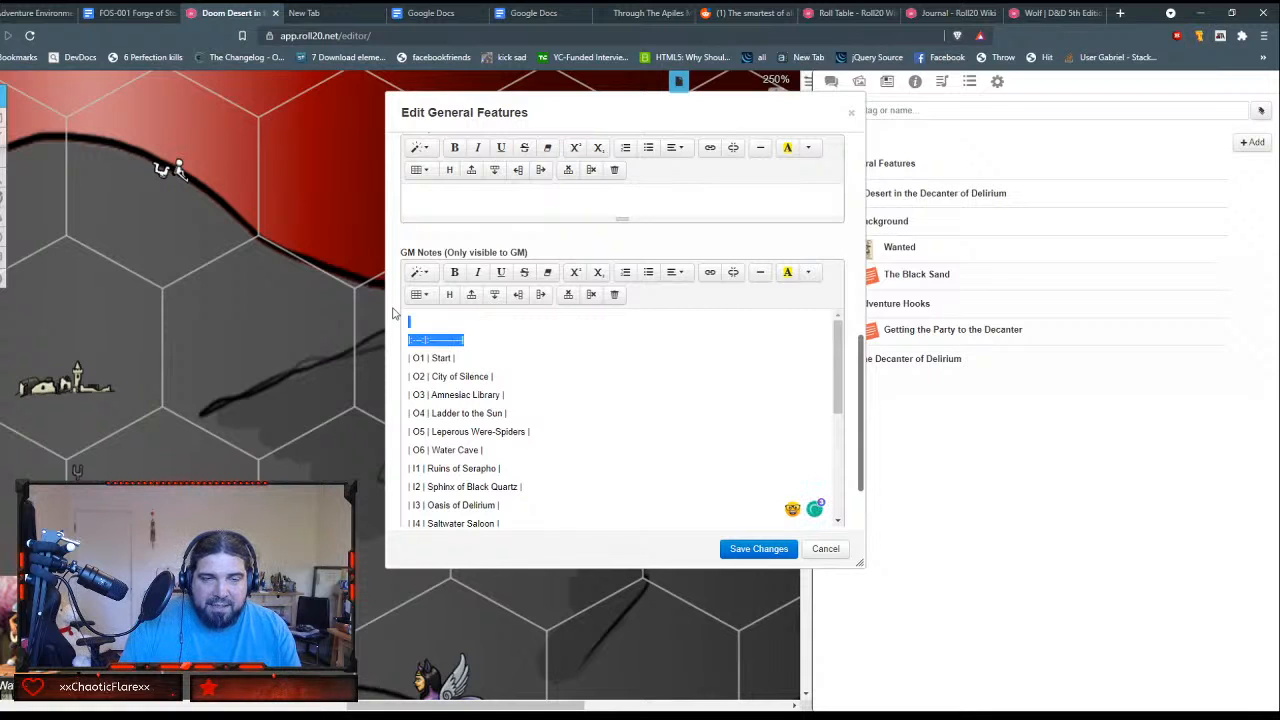
key("Delete")
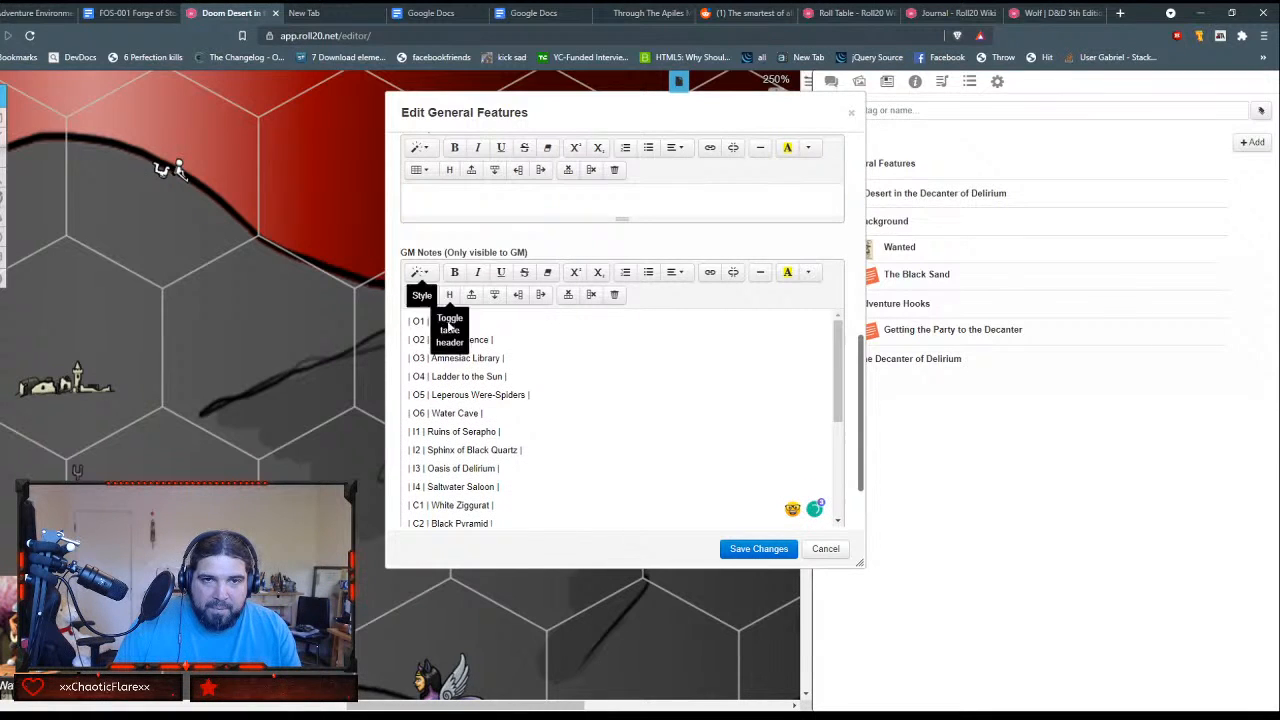
Step: Insert a two-column table above the location list in the GM Notes and add three extra rows to it
left_click(418, 295)
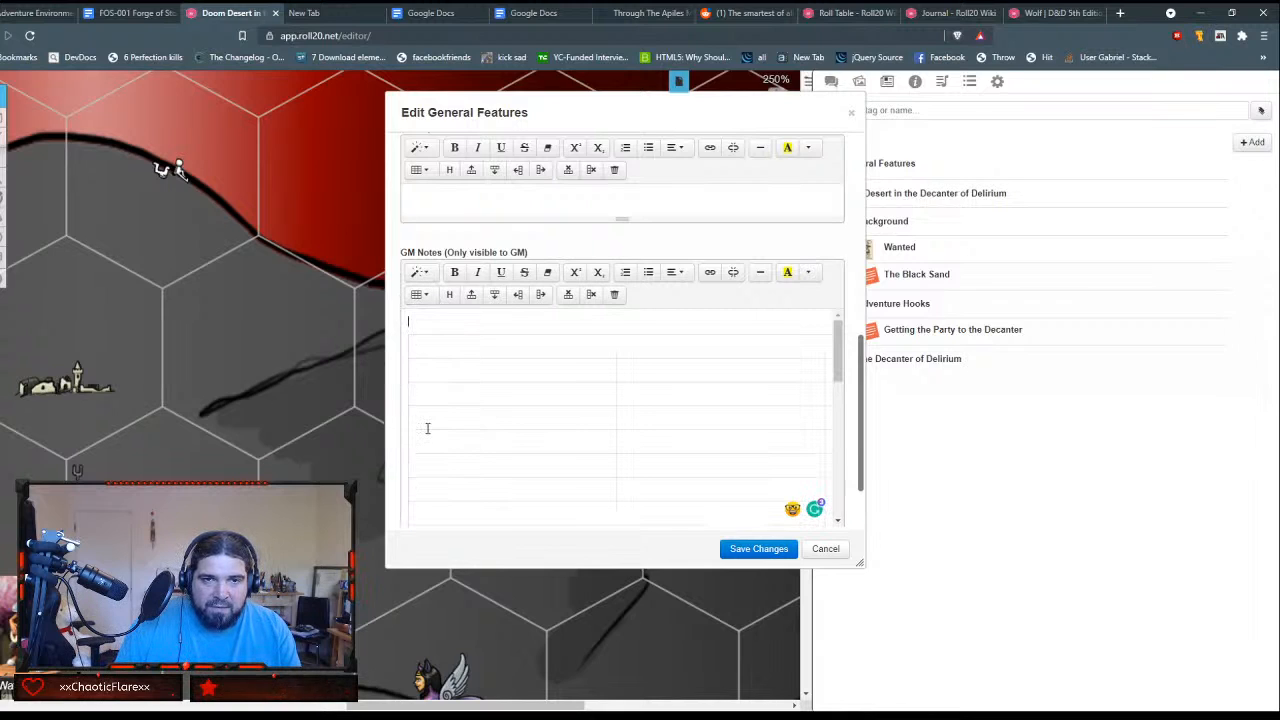
left_click(427, 440)
left_click(517, 352)
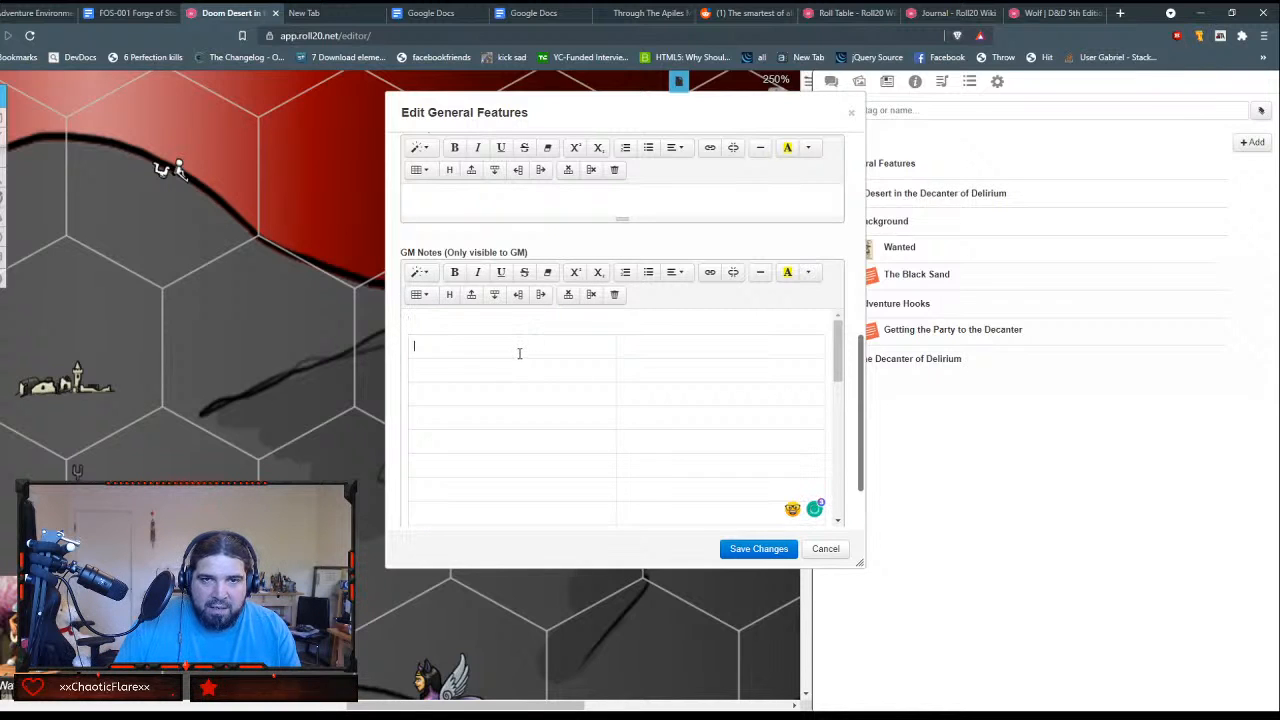
left_click(471, 299)
left_click(471, 299)
left_click(471, 299)
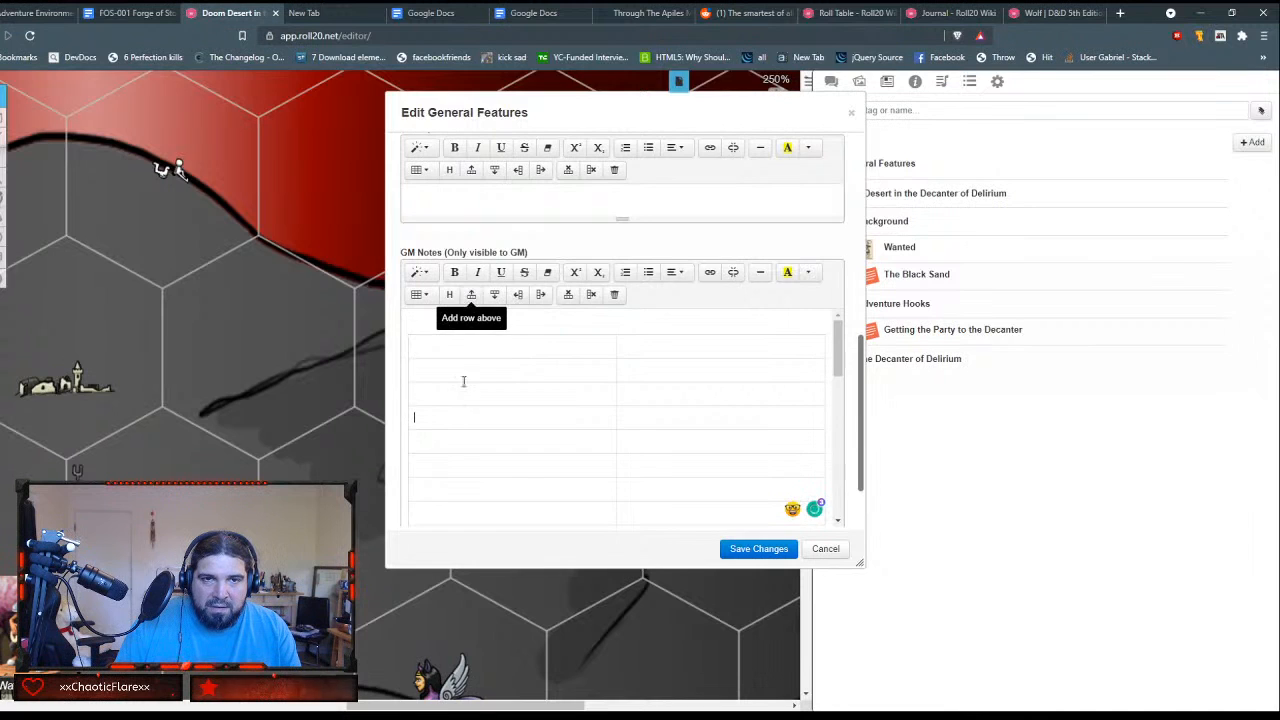
scroll(464, 386, "up", 3)
scroll(464, 386, "down", 3)
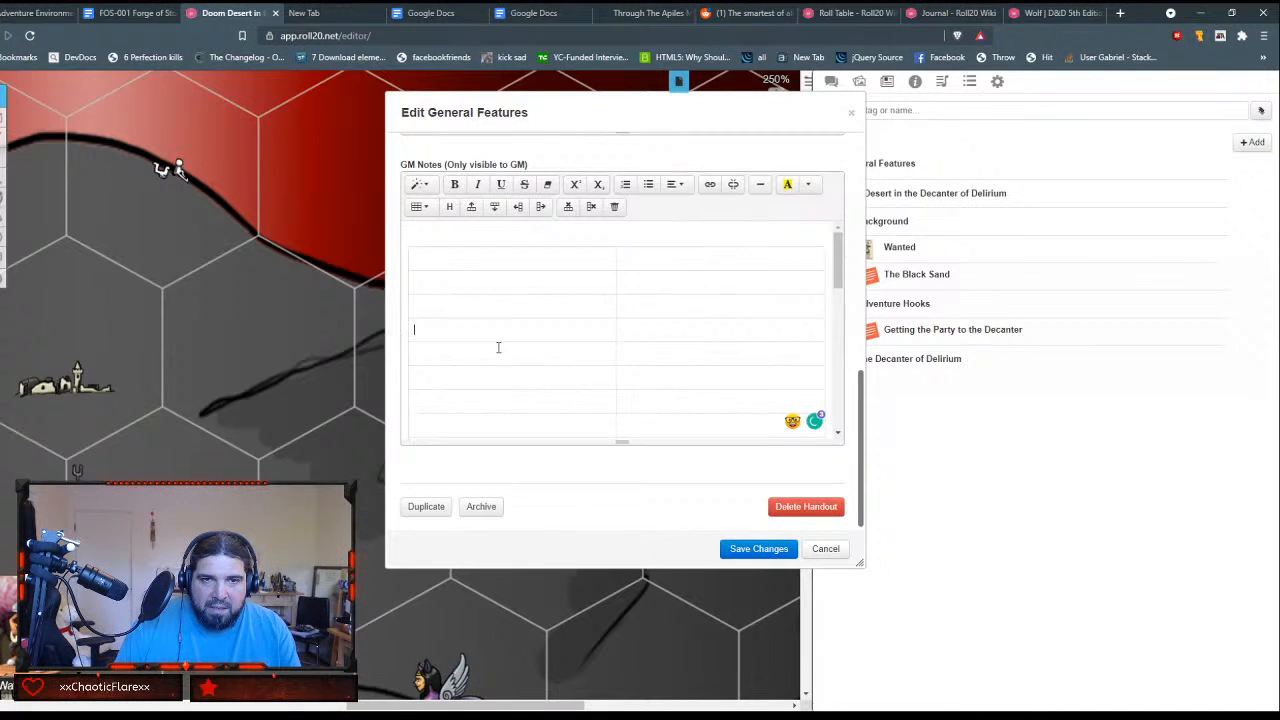
scroll(500, 346, "down", 1)
scroll(449, 360, "up", 2)
Step: Enter "Key" and "Location" as the column headings in the table's first row
left_click(473, 255)
type("Key")
key("Tab")
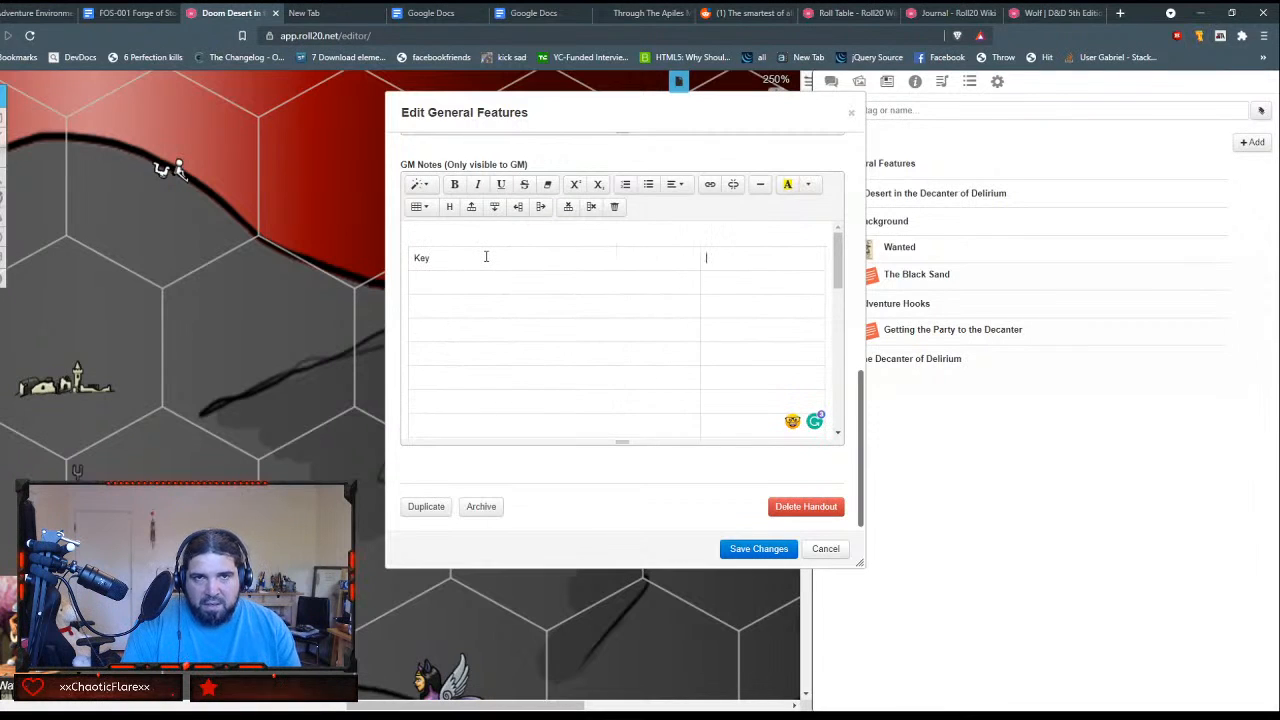
type("Localtion")
key("Tab")
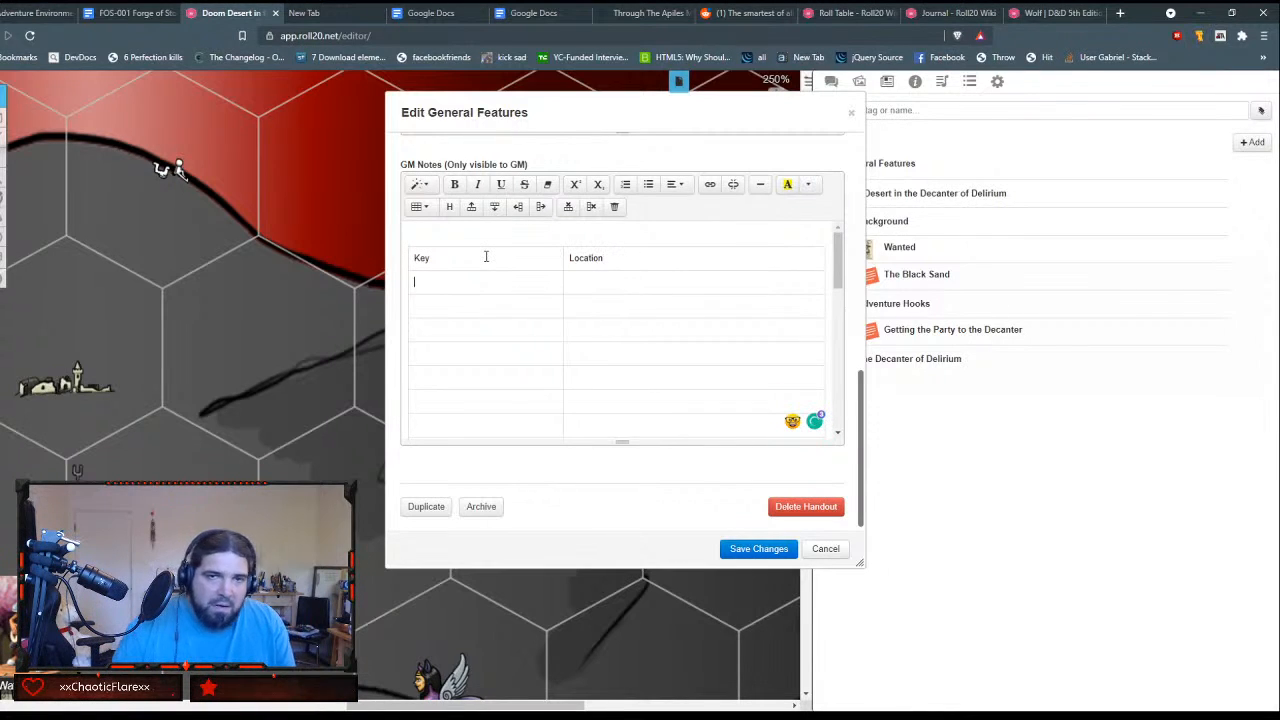
Step: Fill the Key column below the heading with O1, O2, O3, O4, O5 and O6, one per row
type("O1")
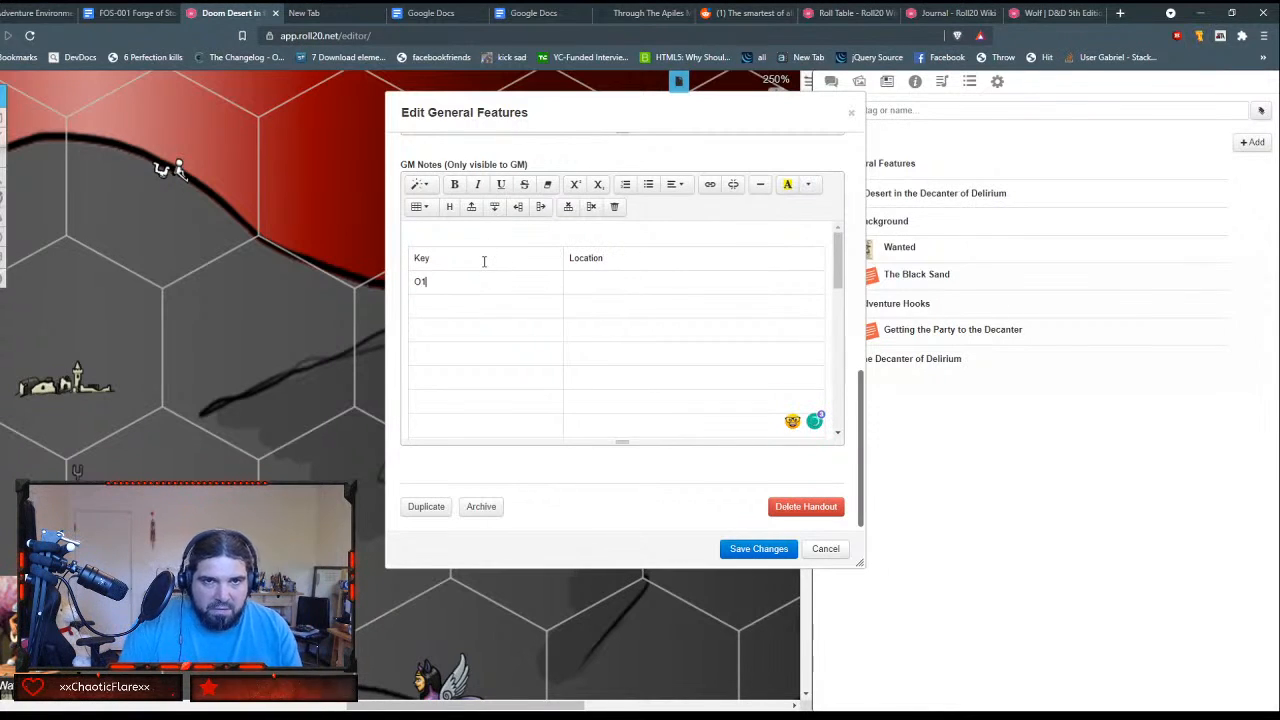
key("Down")
type("O2")
key("Tab")
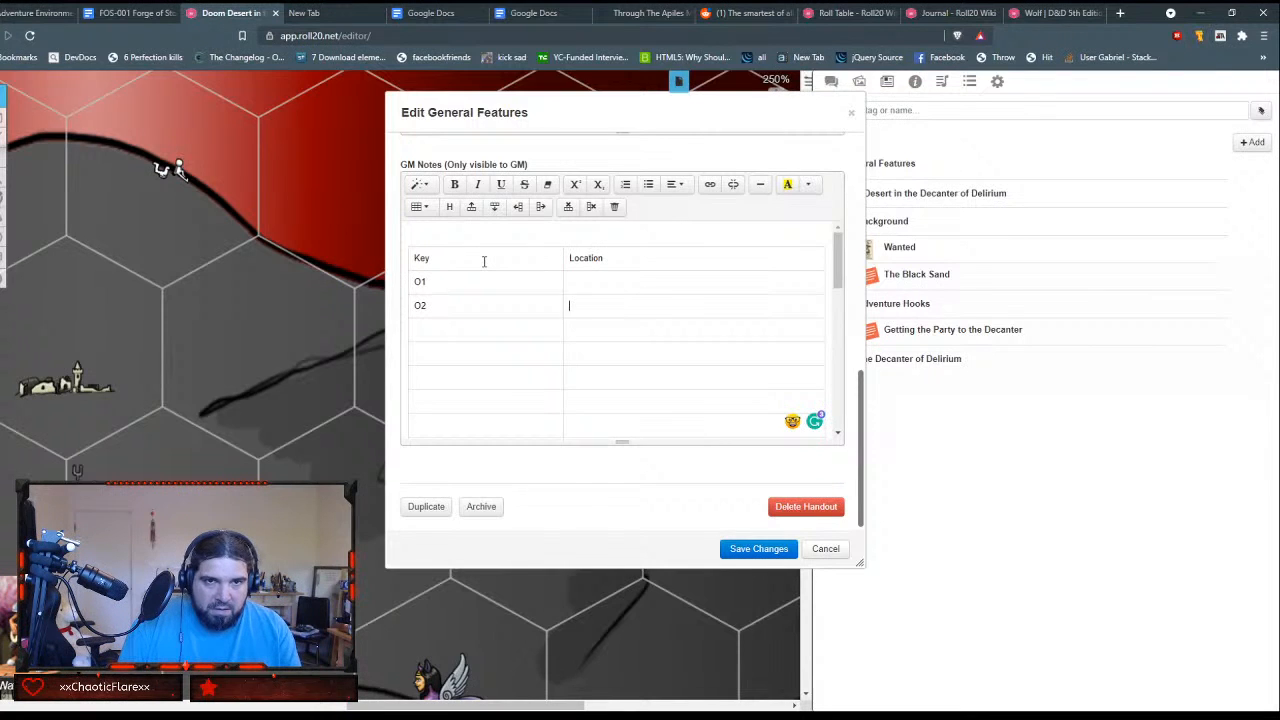
type("O3")
key("Down")
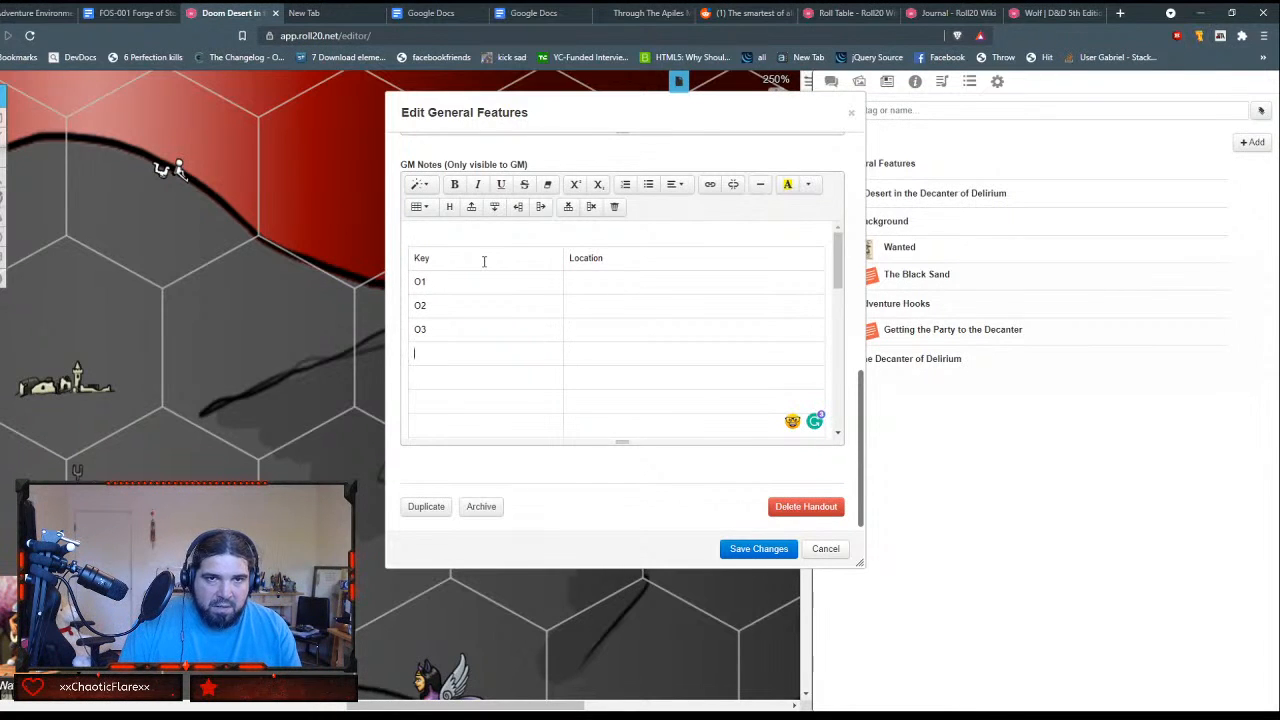
type("O4 ")
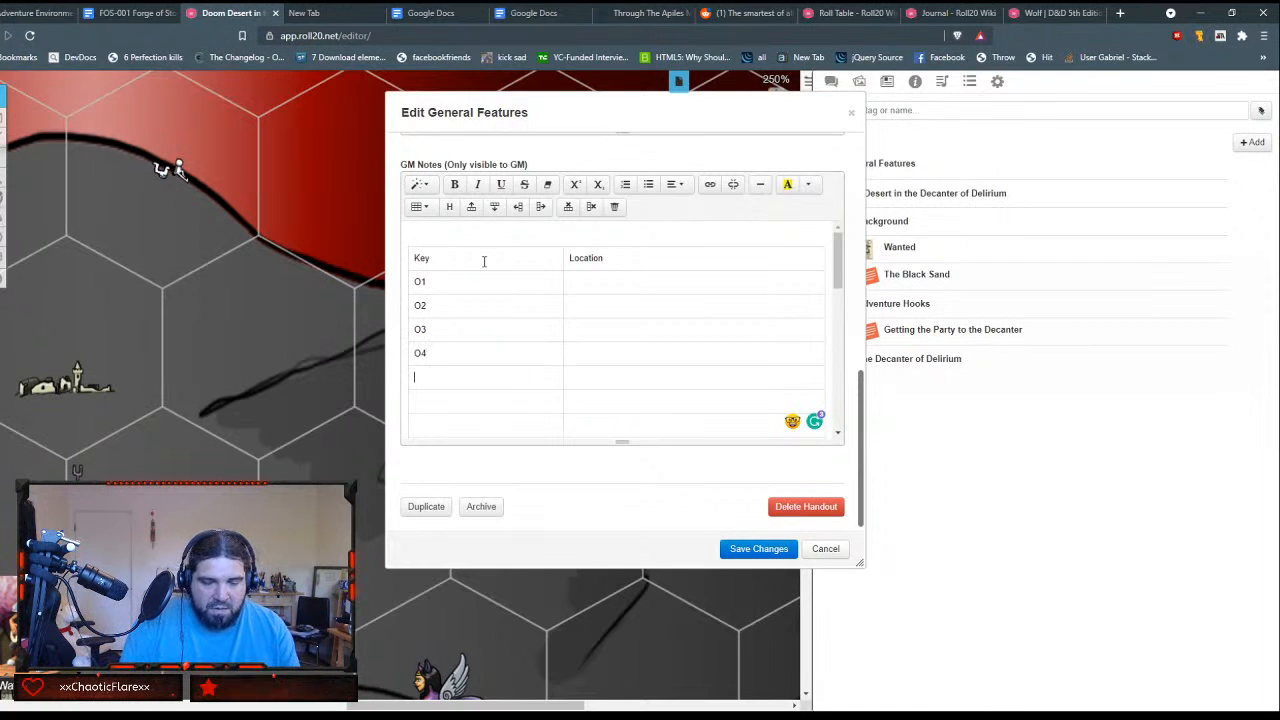
type("O5")
key("Tab")
type("O6")
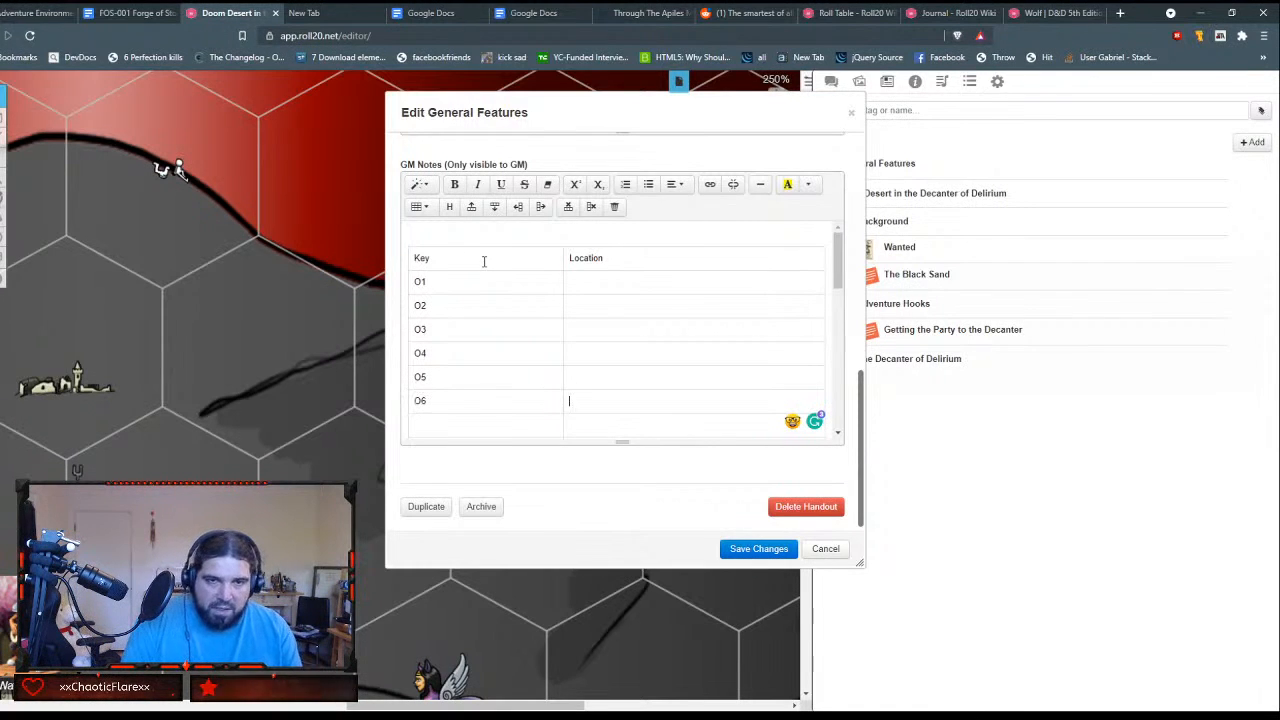
key("Tab")
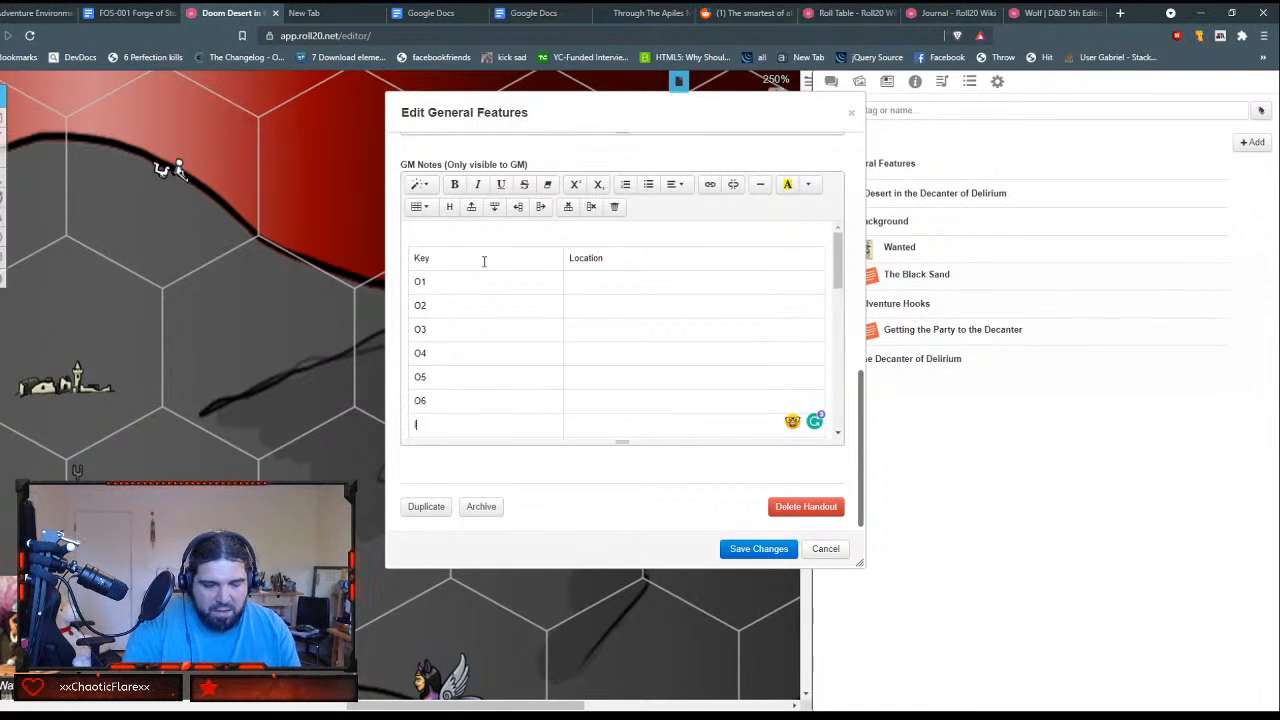
Step: Continue the Key column with I1, I2, I3, I4, C1 and C2, one per row
type("I1")
key("Tab")
type("I2")
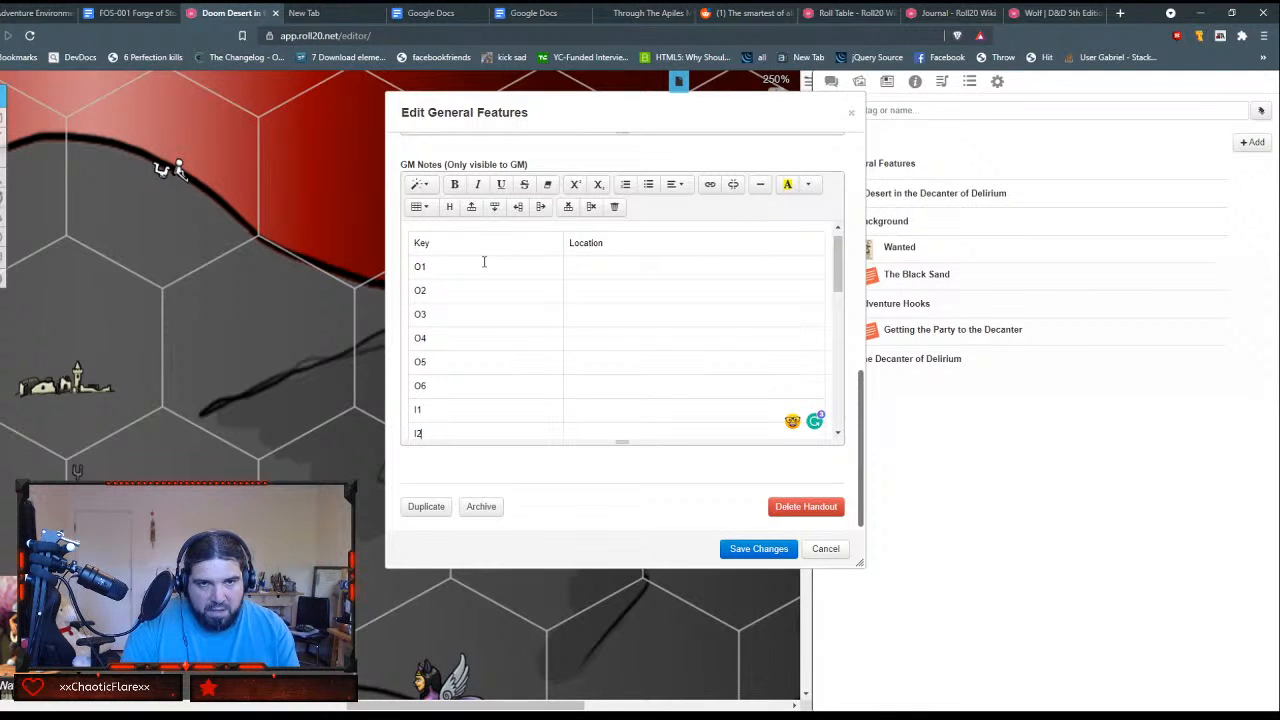
key("Tab")
type("I3")
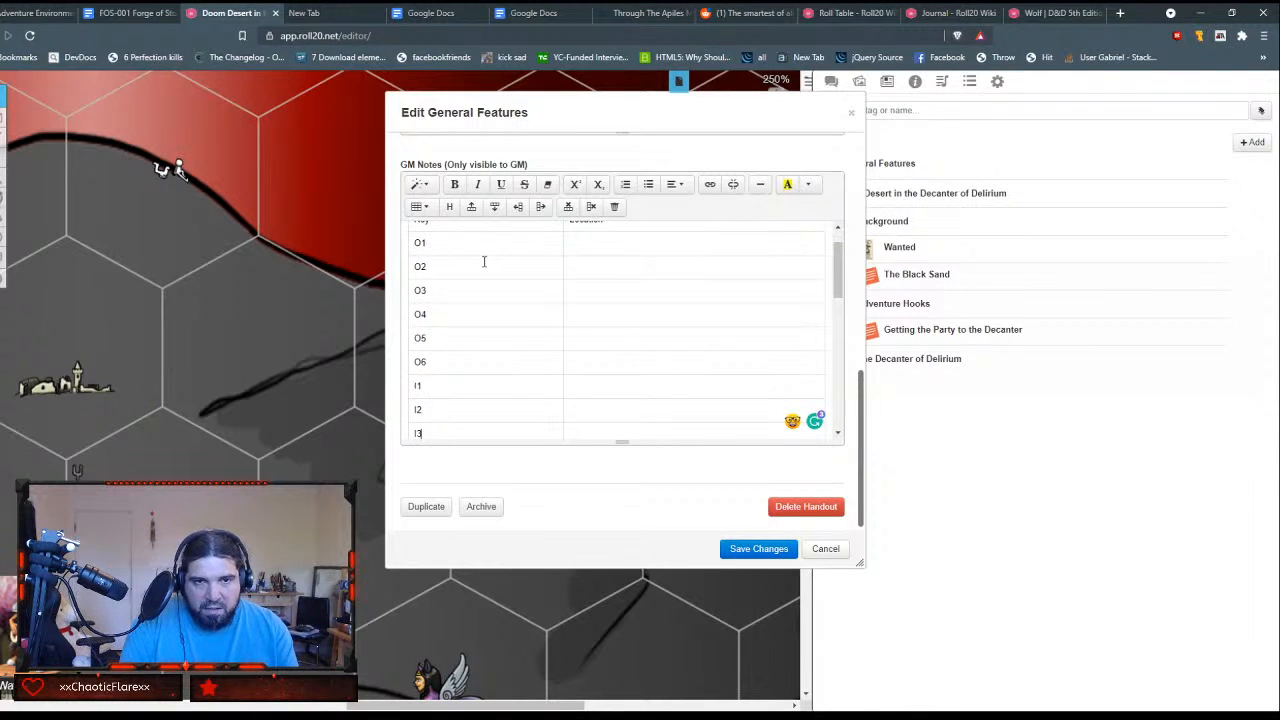
key("Tab")
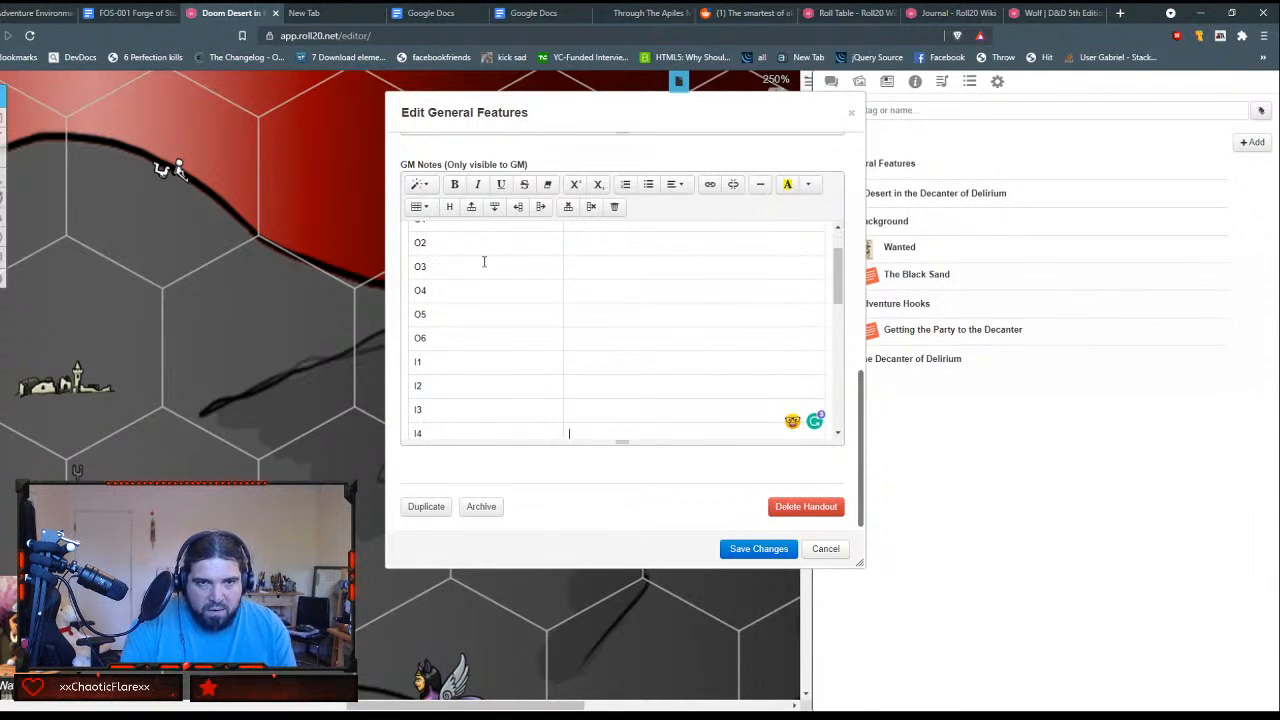
key("Tab")
type("C1")
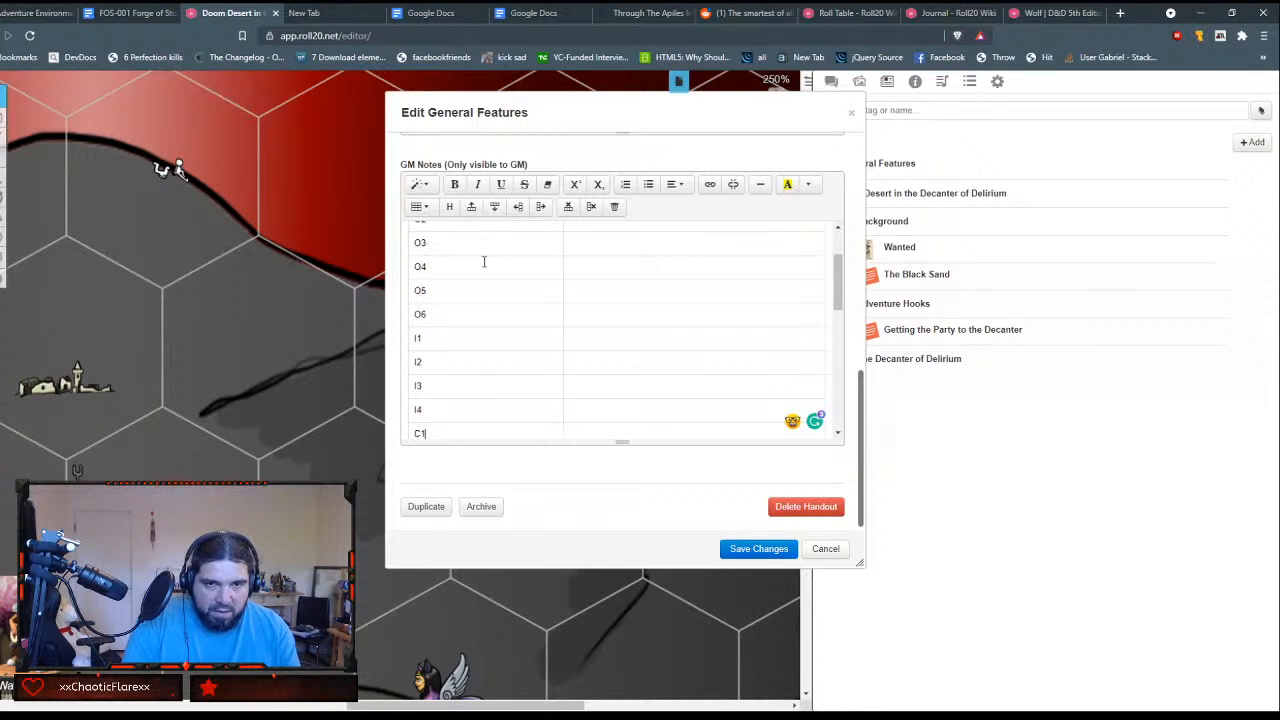
key("Tab")
type("C2")
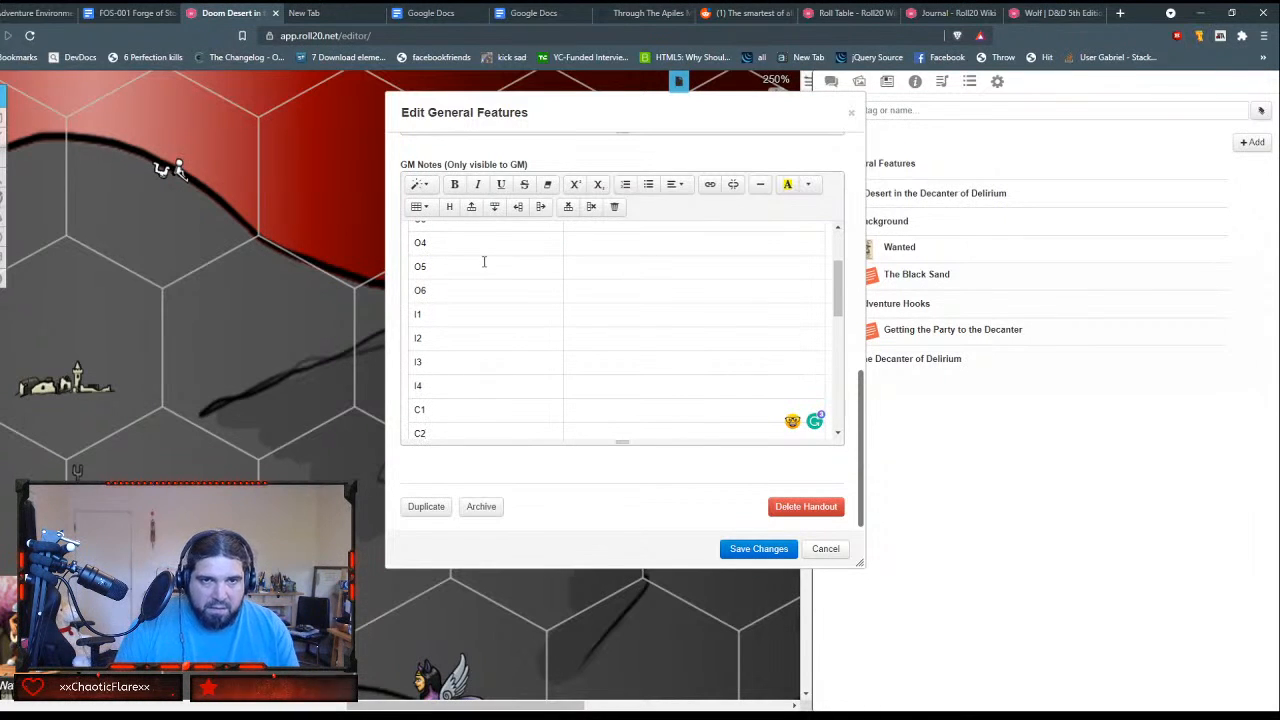
Step: Delete the markdown location lines O1 to C2 between the table and the Travel paragraph
scroll(445, 370, "up", 2)
scroll(446, 371, "down", 3)
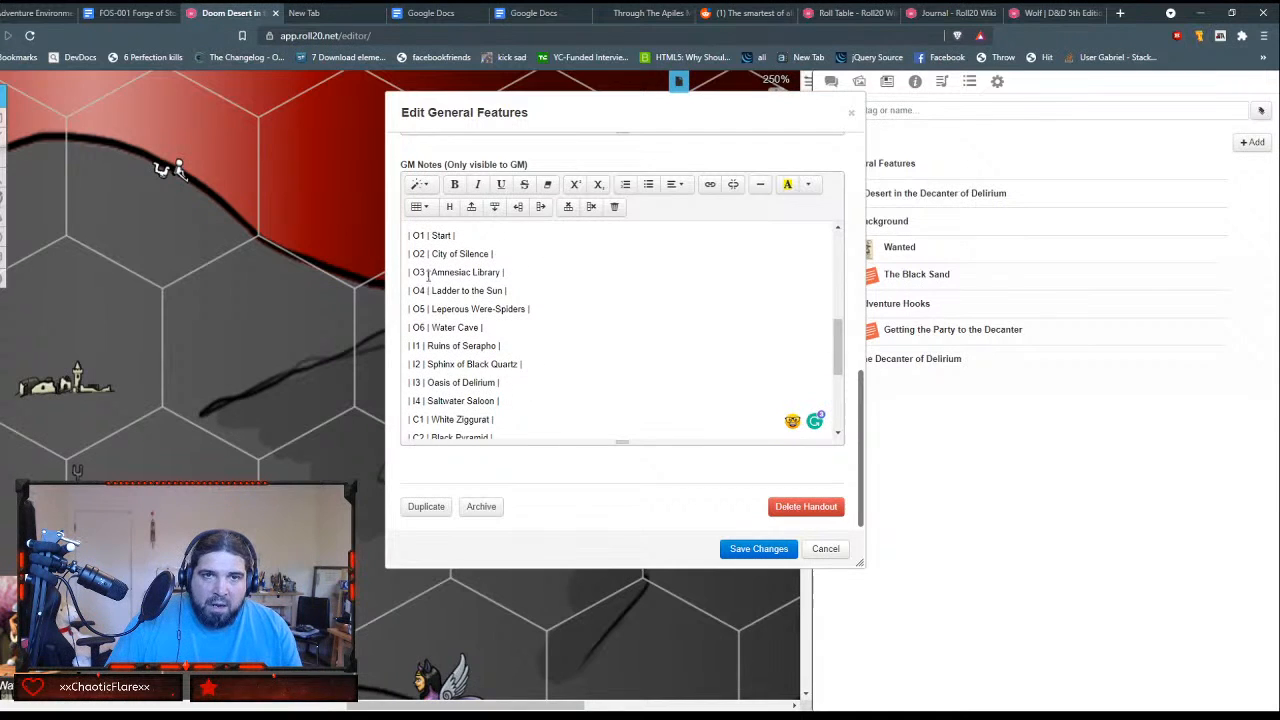
double_click(433, 235)
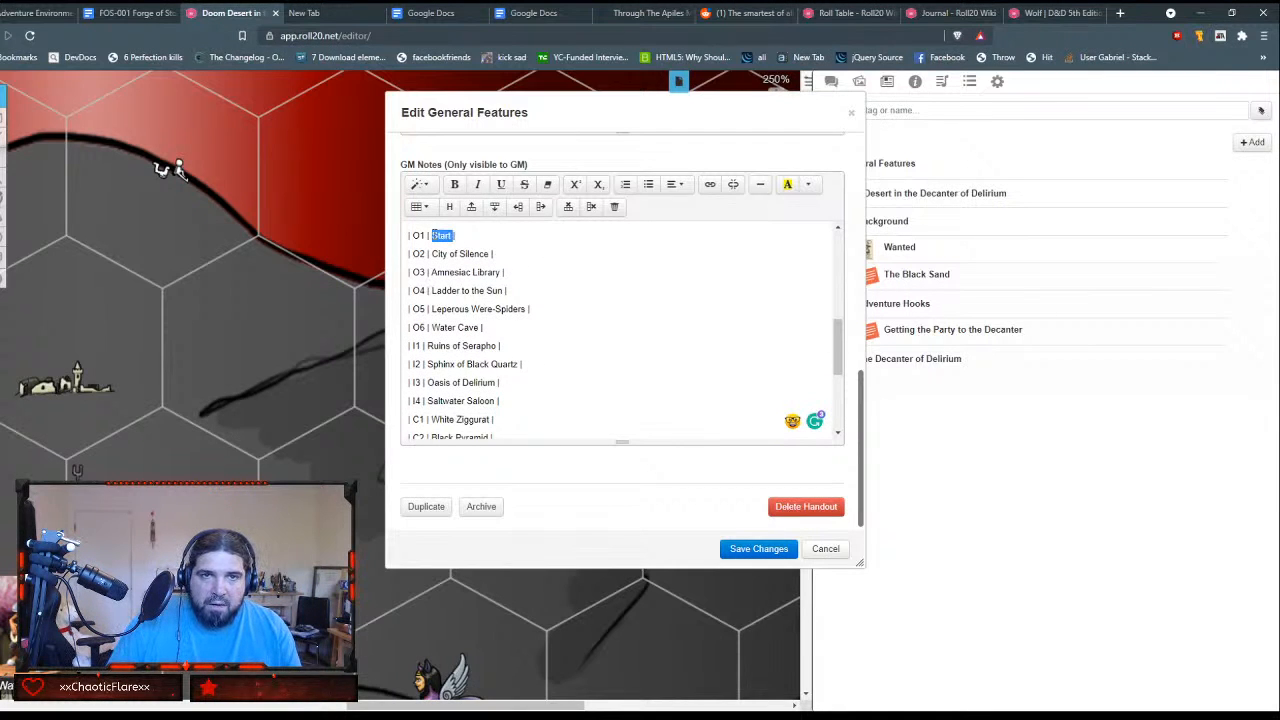
left_click(418, 235)
left_click_drag(418, 235, 509, 362)
key("Delete")
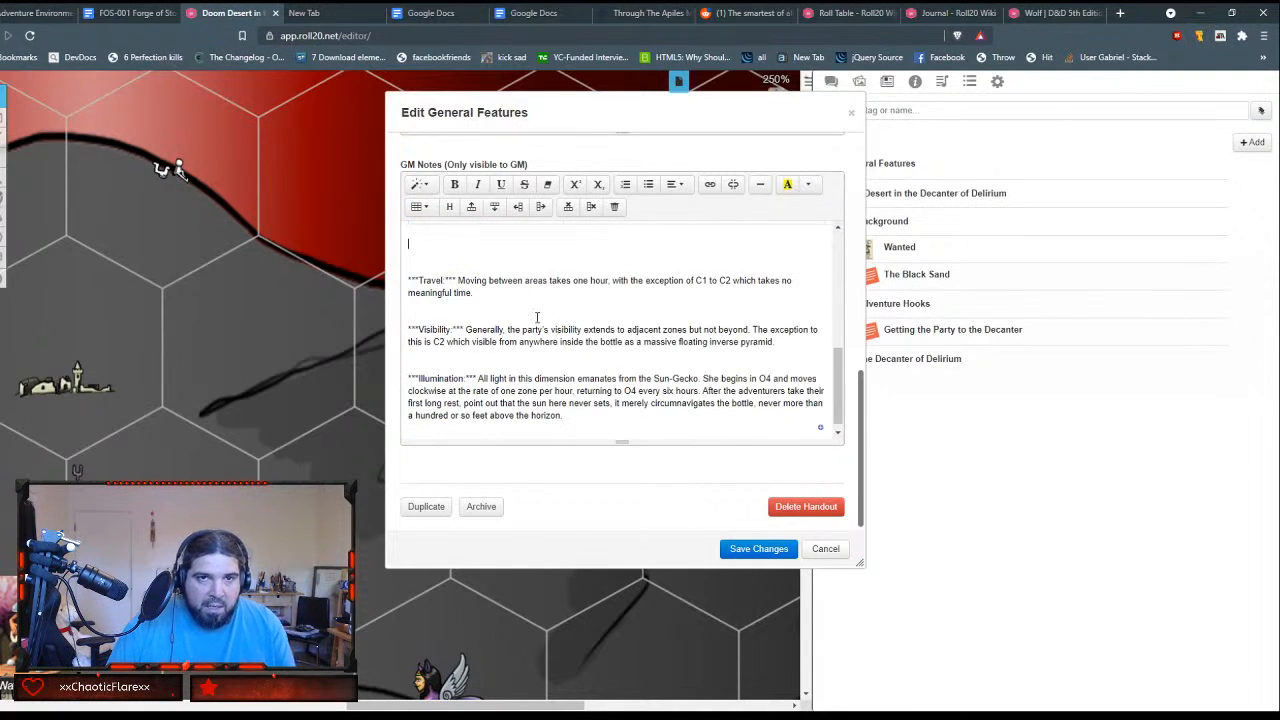
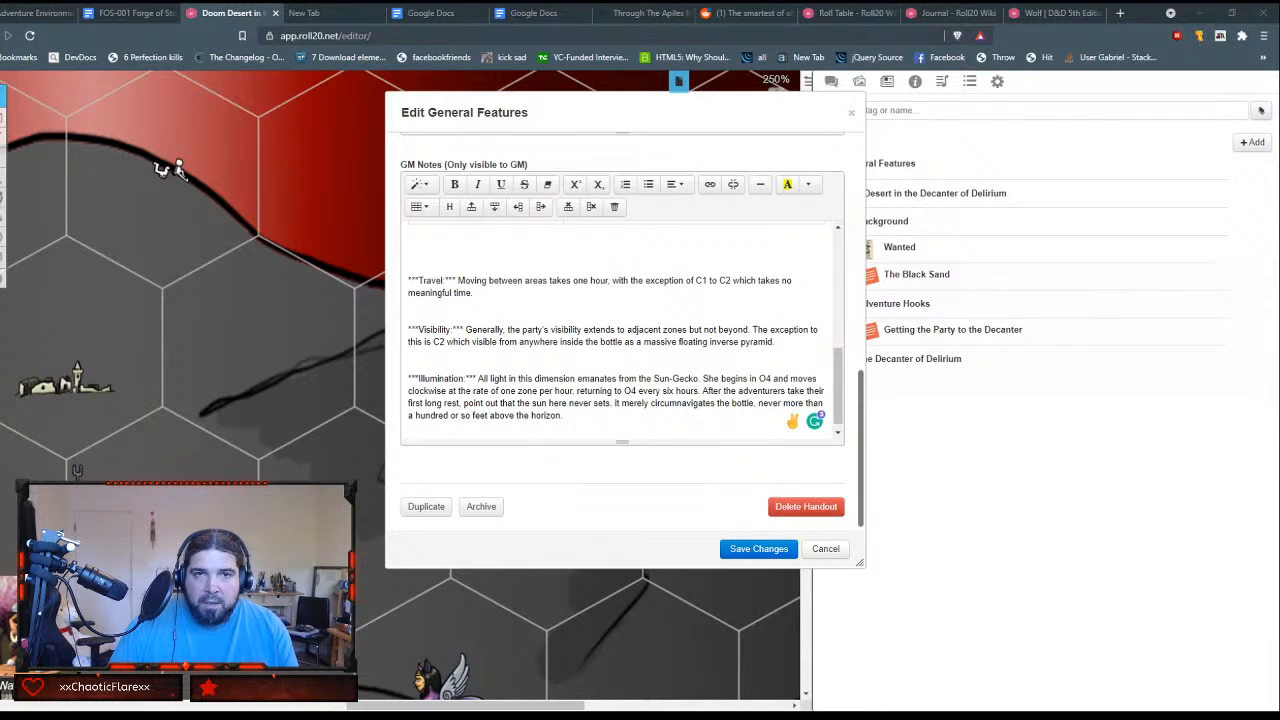
Step: Paste the copied list of location names into the Location cell of the O1 row
scroll(600, 323, "up", 10)
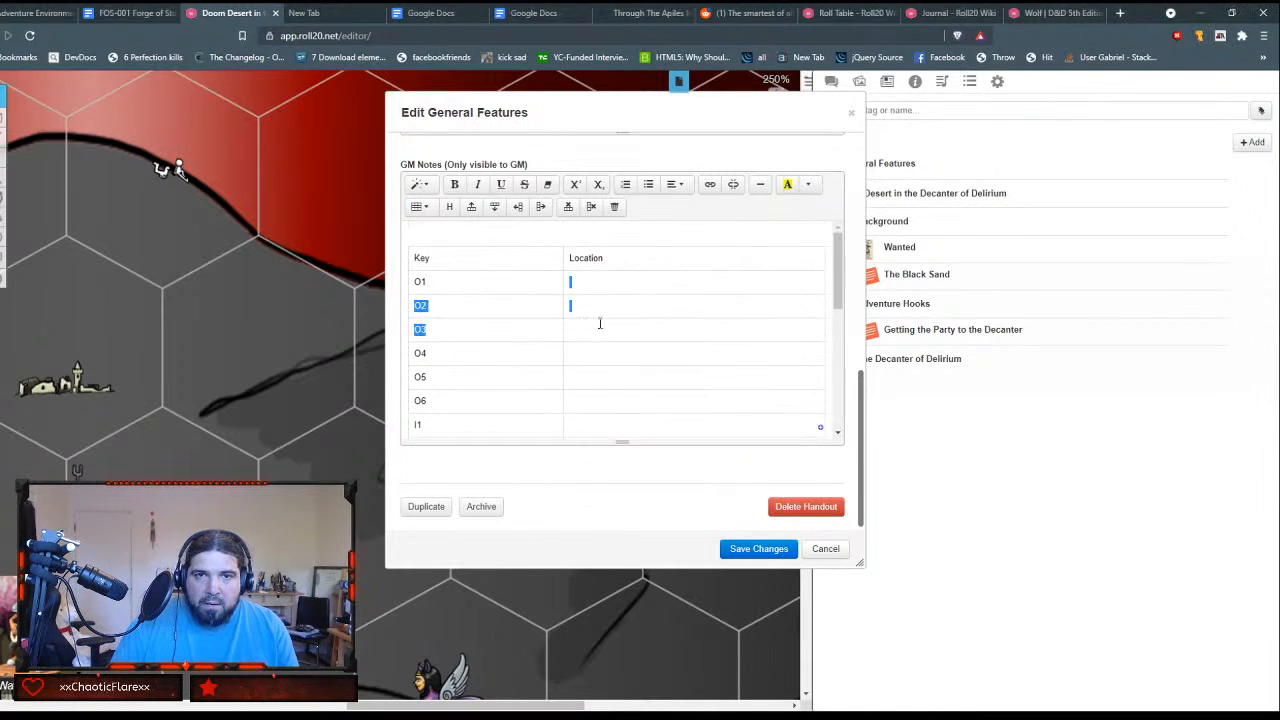
left_click(597, 284)
type("Start\tCity of Silence\tAmnesiac Library\tLadder to the Sun\tLeperous Were-Spiders\tWater Cave\tRuins of Seraph\tSphinx of Black Quartz\tOasis of Delirium\tSaltwater Saloon\tWhite Ziggurat\tBlack Pyramid")
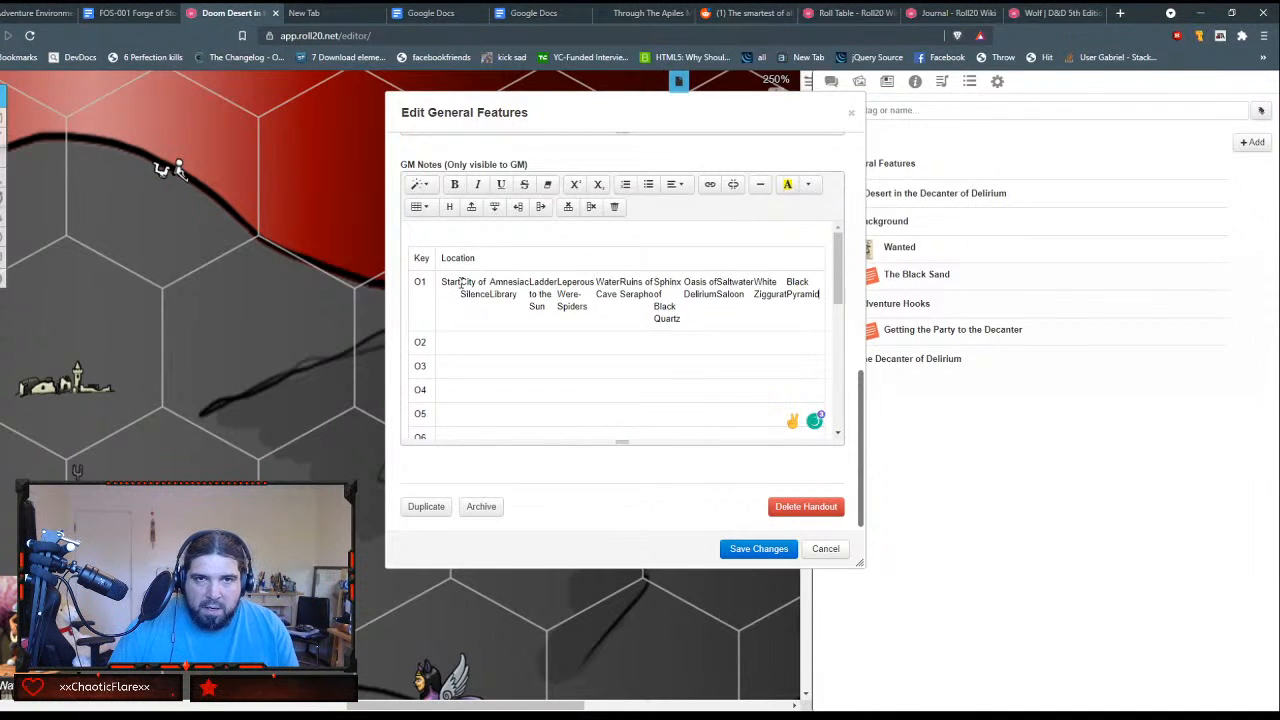
Step: Delete the pasted names from City of Silence to Black Pyramid, leaving only Start in the O1 row
left_click_drag(462, 281, 808, 284)
key("ctrl+shift+Right")
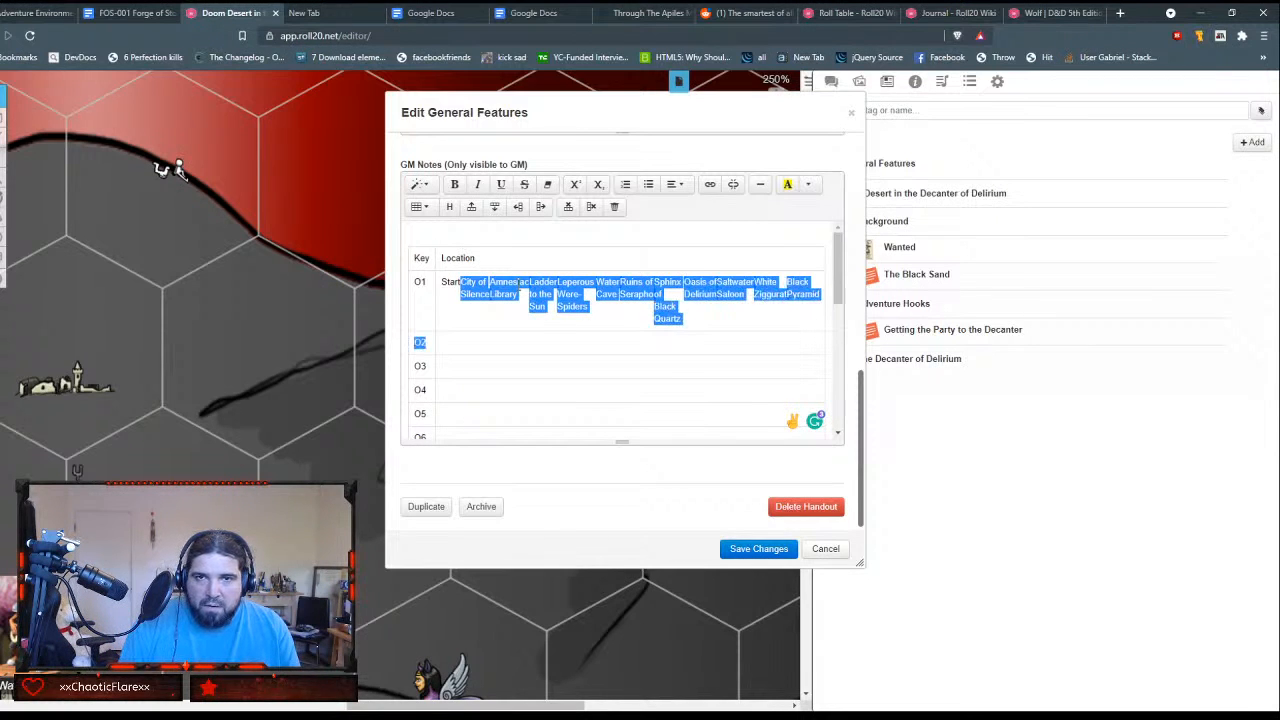
key("ctrl+shift+Left")
key("ctrl+c")
key("shift+Right")
key("shift+Right")
key("shift+Right")
key("shift+Right")
key("shift+Right")
key("shift+Right")
key("shift+Right")
key("shift+Right")
key("shift+Right")
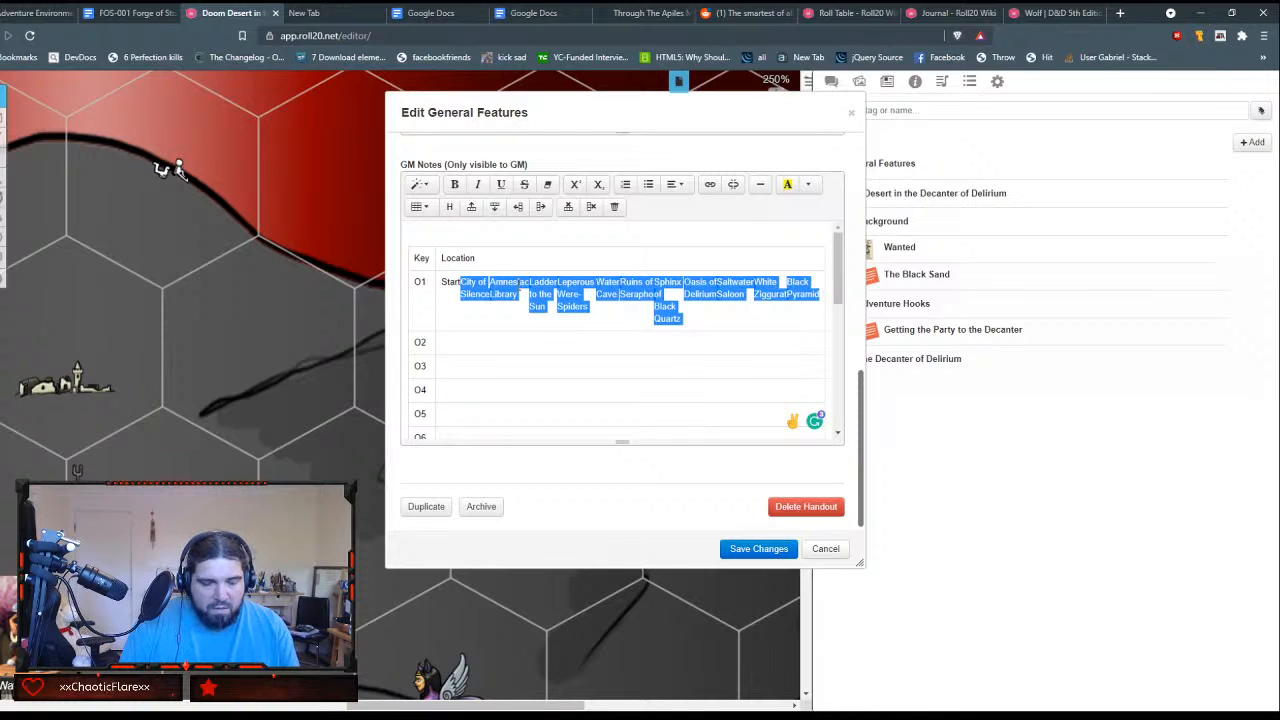
key("BackSpace")
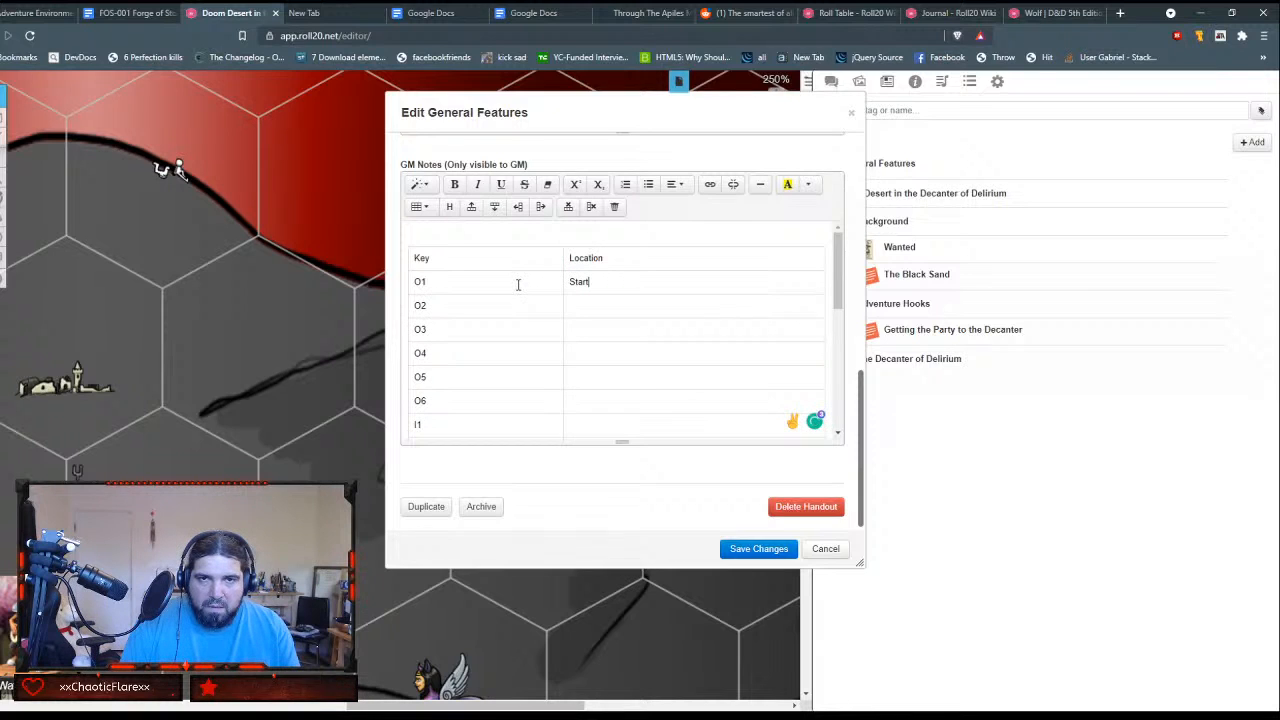
Step: Try pasting the location names into the Location cell of the O2 row, and undo the paste
key("ctrl+v")
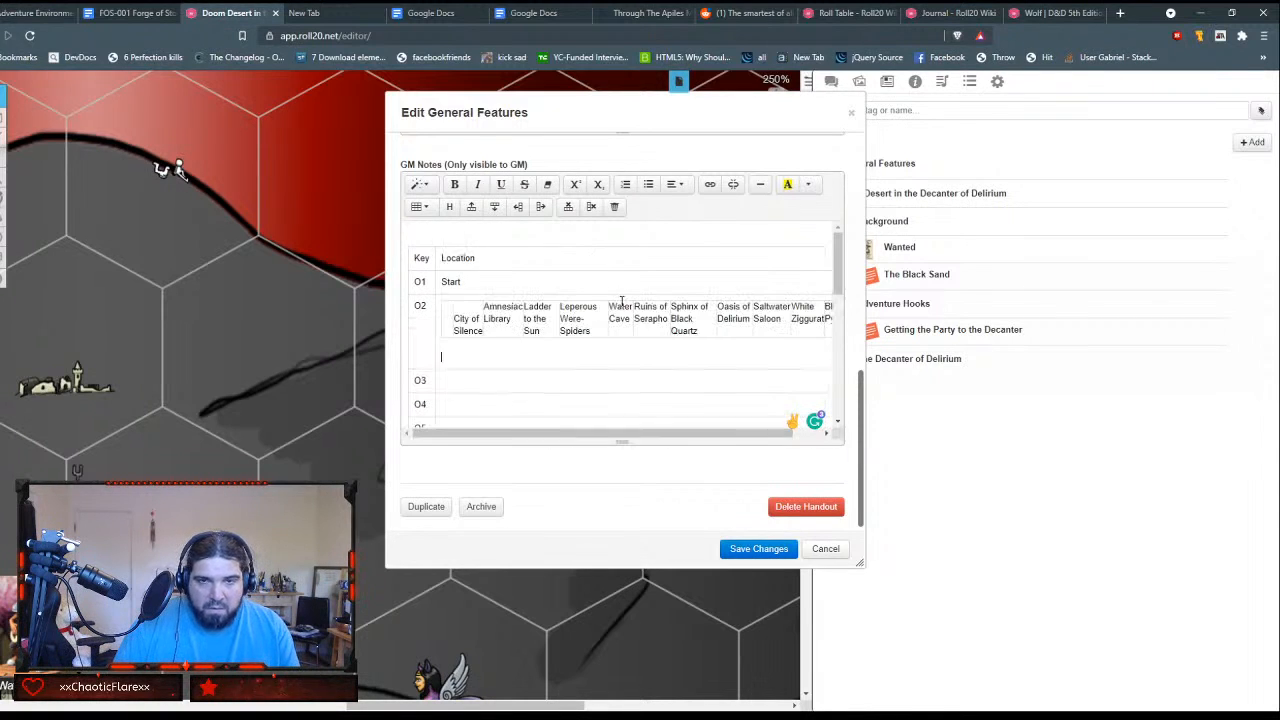
key("ctrl+z")
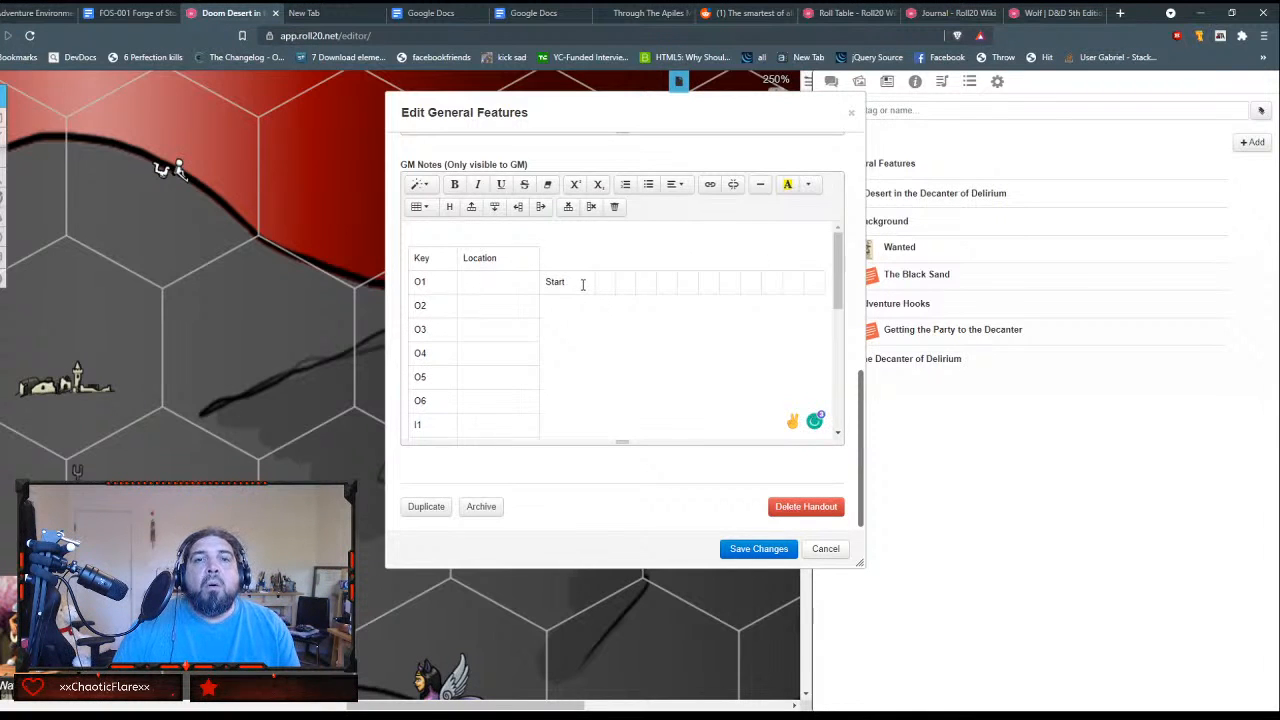
key("Left")
key("Left")
key("Left")
key("Left")
key("Left")
key("Left")
key("Left")
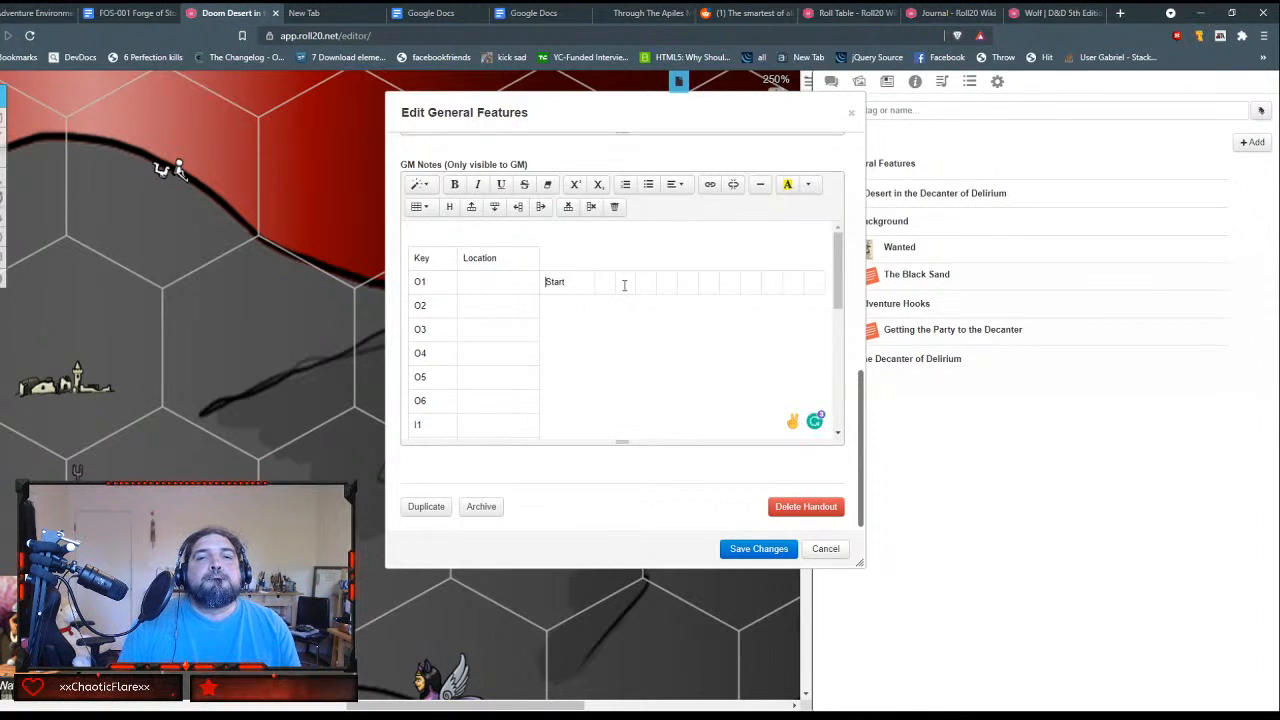
key("Right")
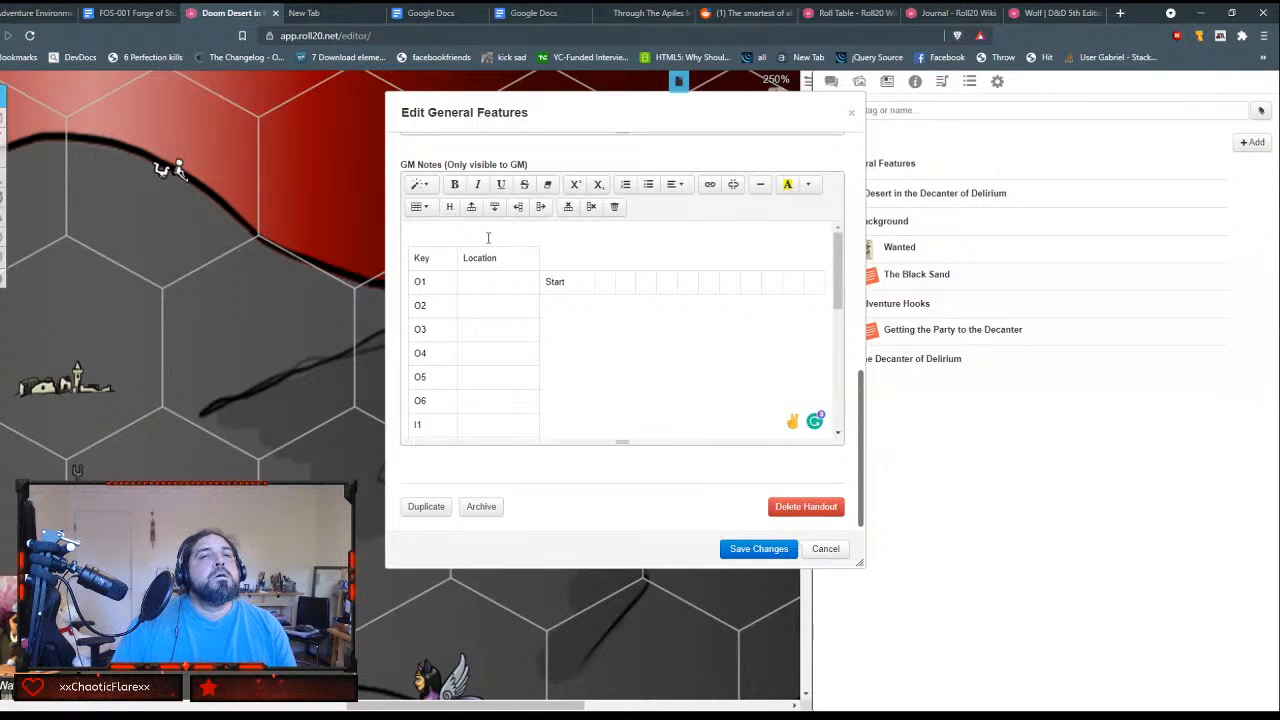
Step: Try pasting the location names above the Key/Location table, and discard the unsaved edits to the handout
type("City of Silence\tAmnesiac Library\tLadder to the Sun\tLeperous Were-Spiders\tWater Cave\tRuins of Seraphon\tSphinx of Black Quartz\tOasis of Delirium\tSaltwater Saloon\tWhite Ziggurat\tBlack Pyramid")
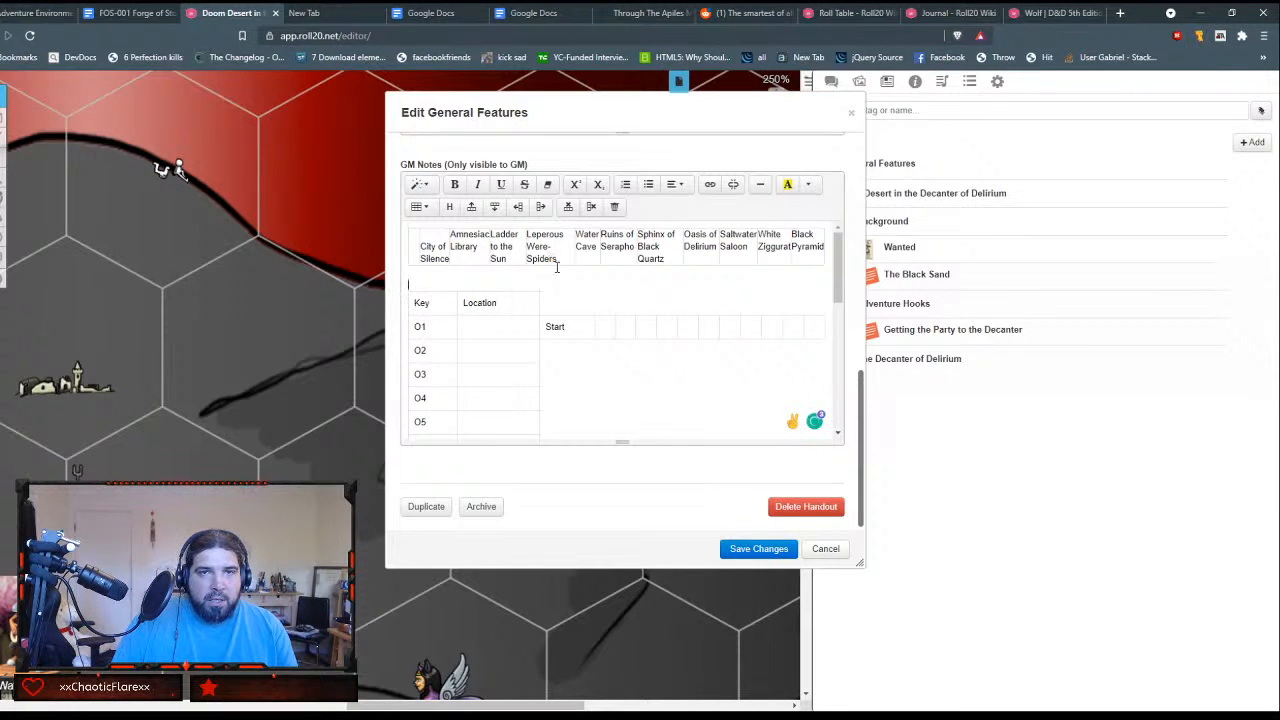
scroll(557, 267, "down", 1)
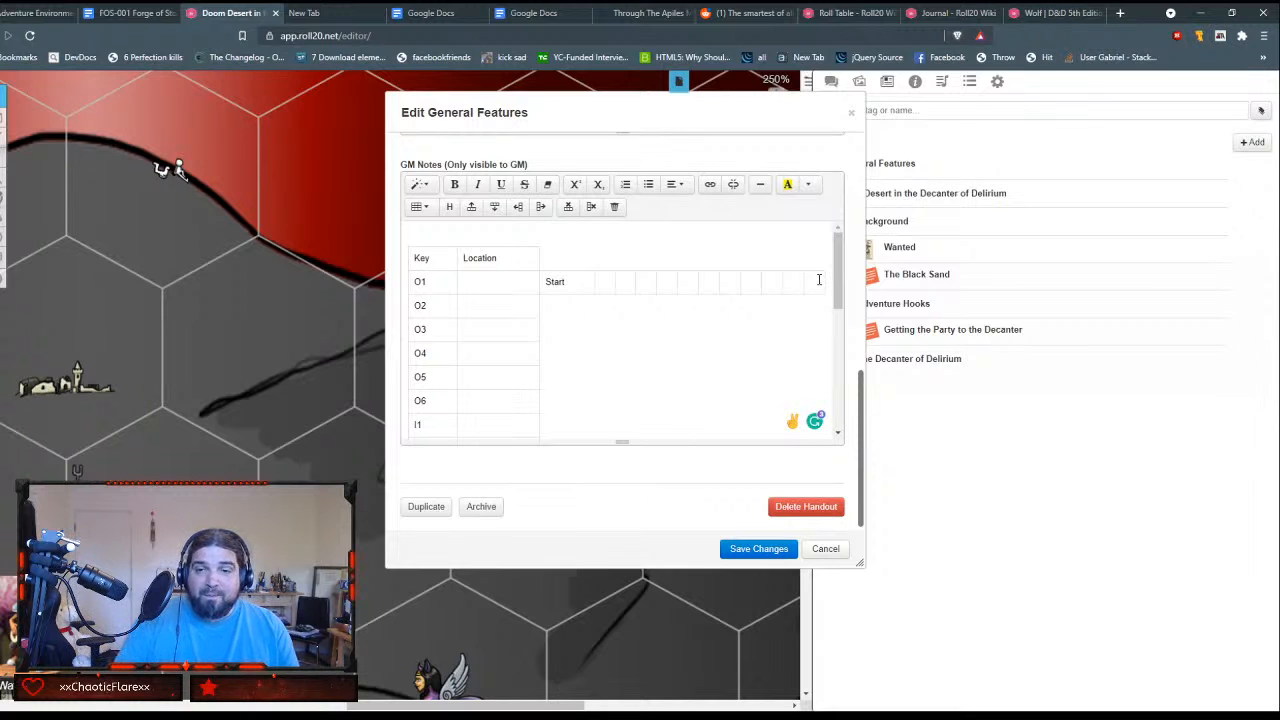
left_click(826, 549)
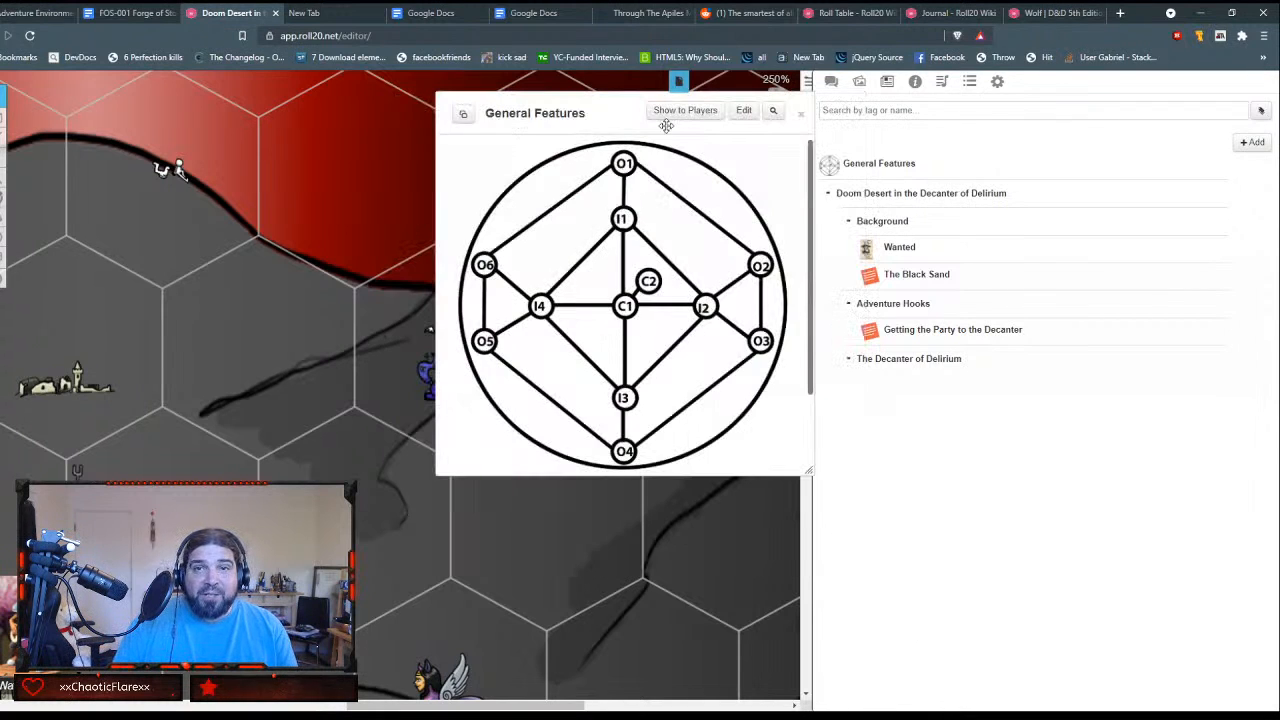
Step: Reopen the General Features handout for editing and paste the location names into a new 1 x 1 table in the GM Notes
left_click(743, 111)
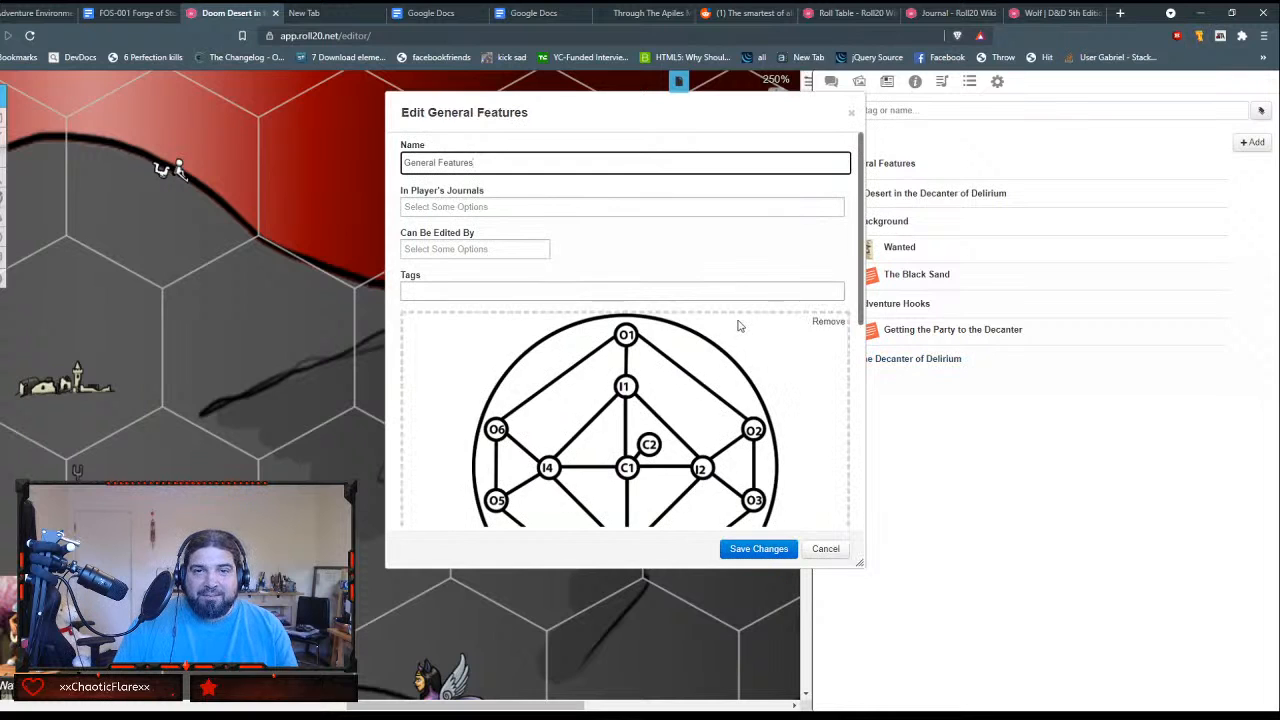
scroll(740, 326, "down", 3)
scroll(739, 326, "down", 3)
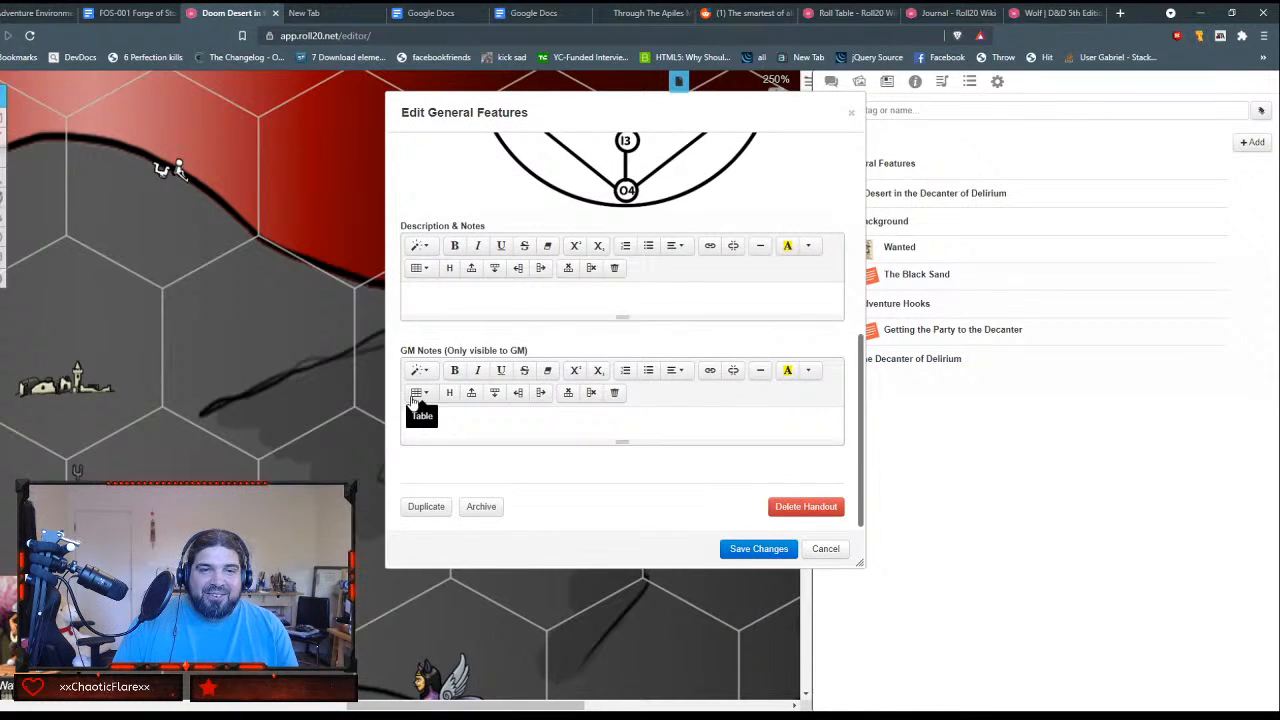
left_click(456, 414)
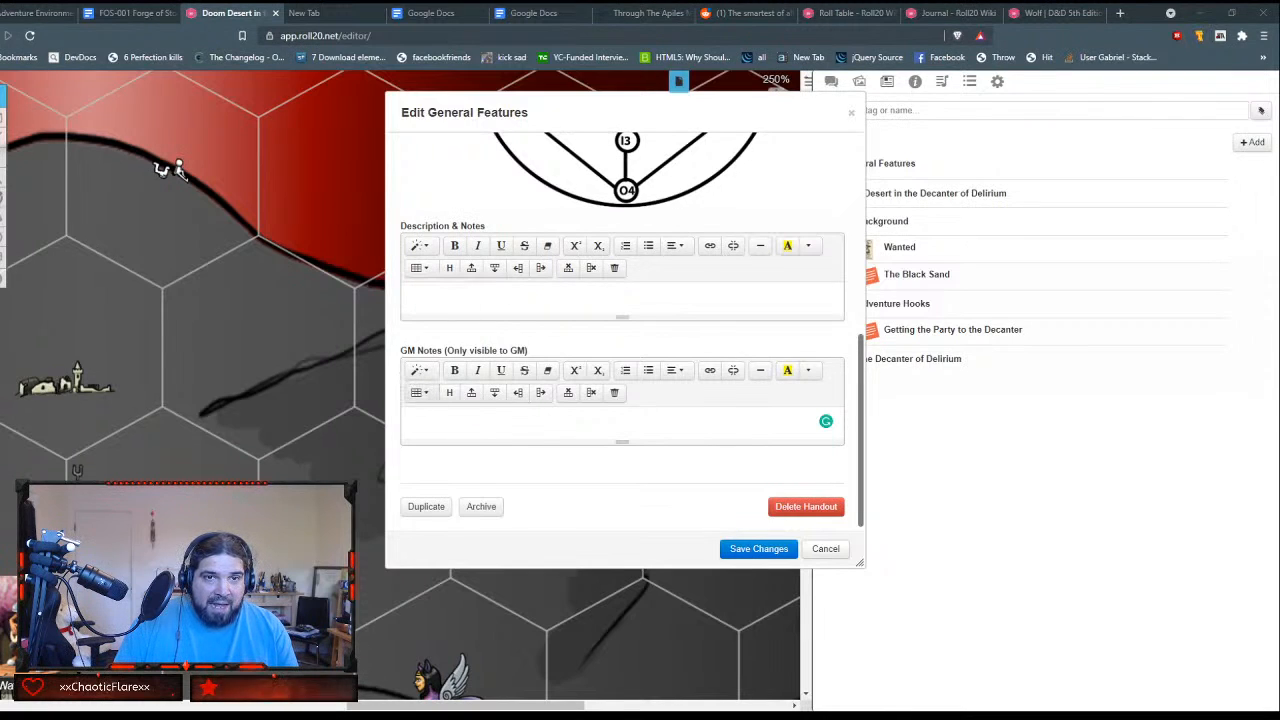
left_click(418, 390)
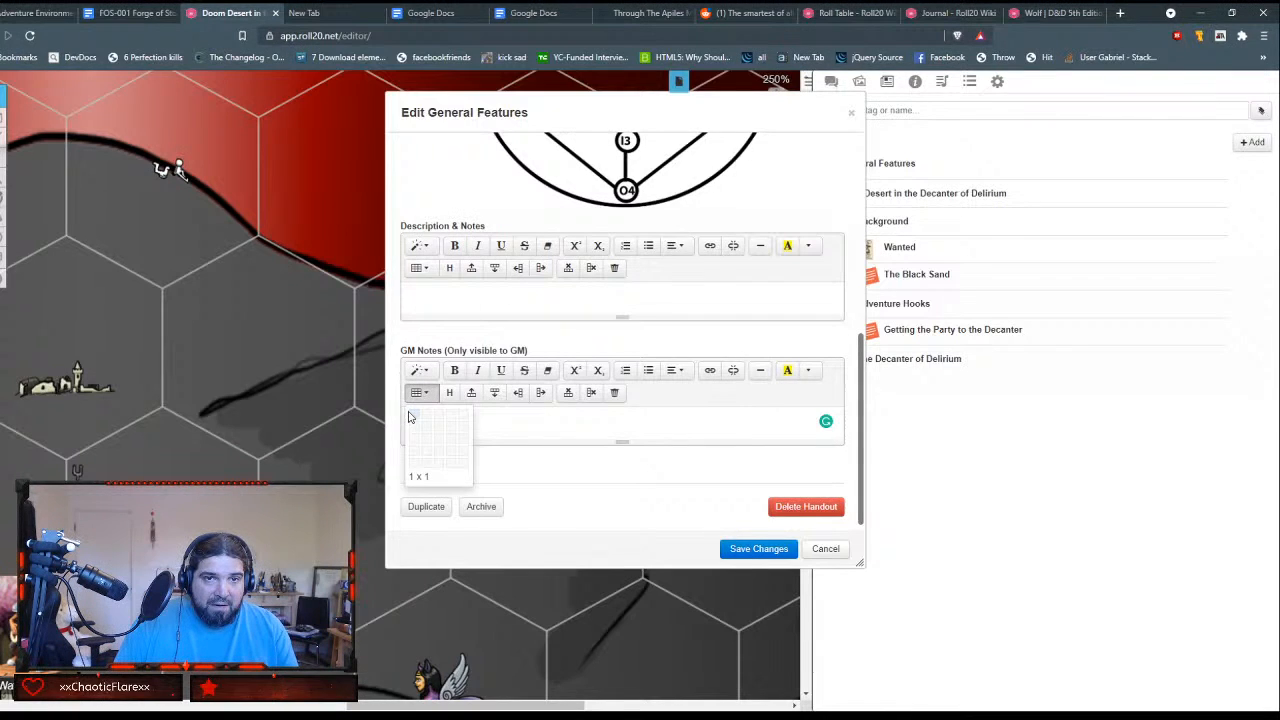
left_click(412, 415)
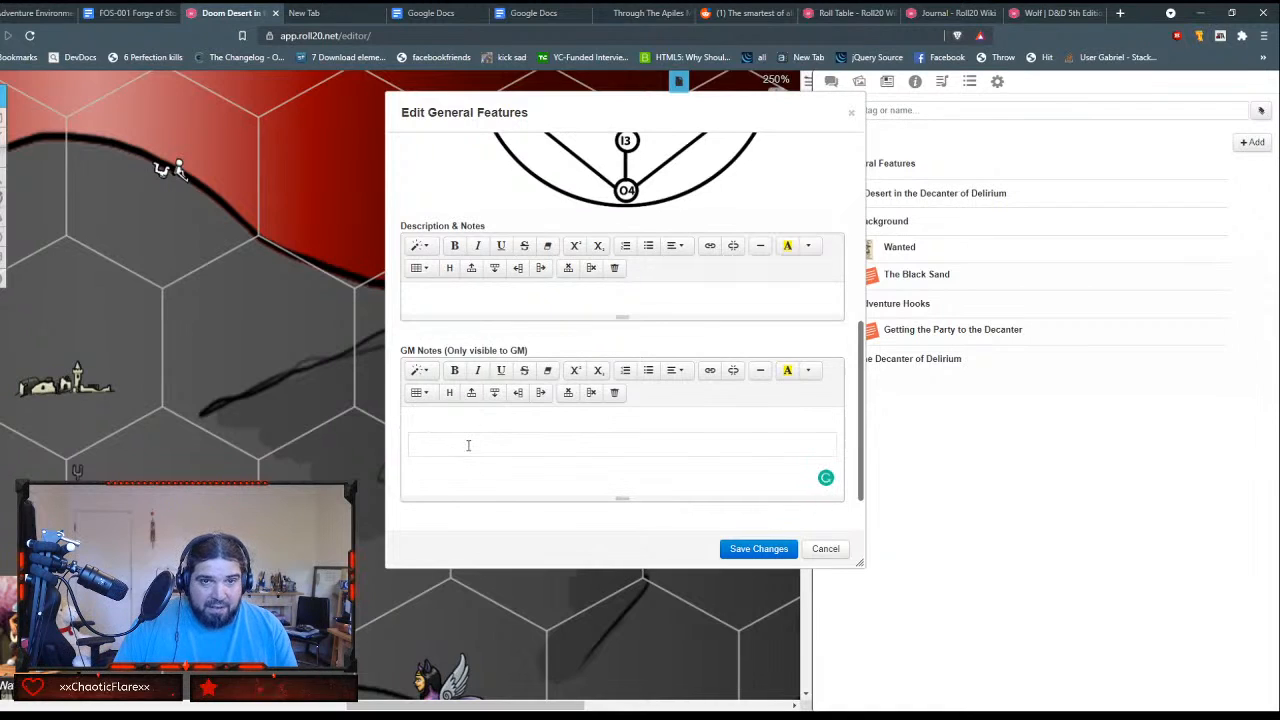
type("Start\tCity of Silence\tAmnesiac Library\tLadder to the Sun\tLeperous Were-Spiders\tWater Cave\tRuins of Seraph\tSphinx of Black Quartz\tOasis of Delirium\tSaltwater Saloon\tWhite Ziggurat\tBlack Pyramid")
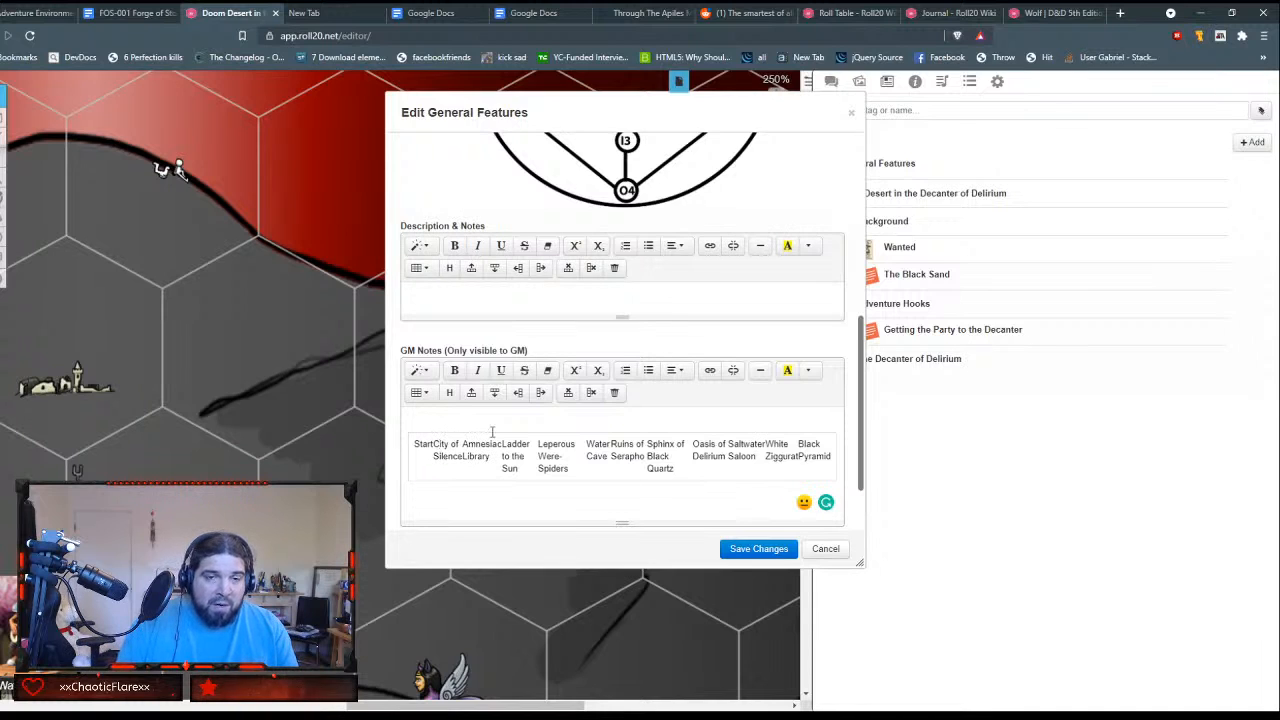
Step: Try replacing the table with the location names as plain text, with a line break after Start, and undo it
key("ctrl+a")
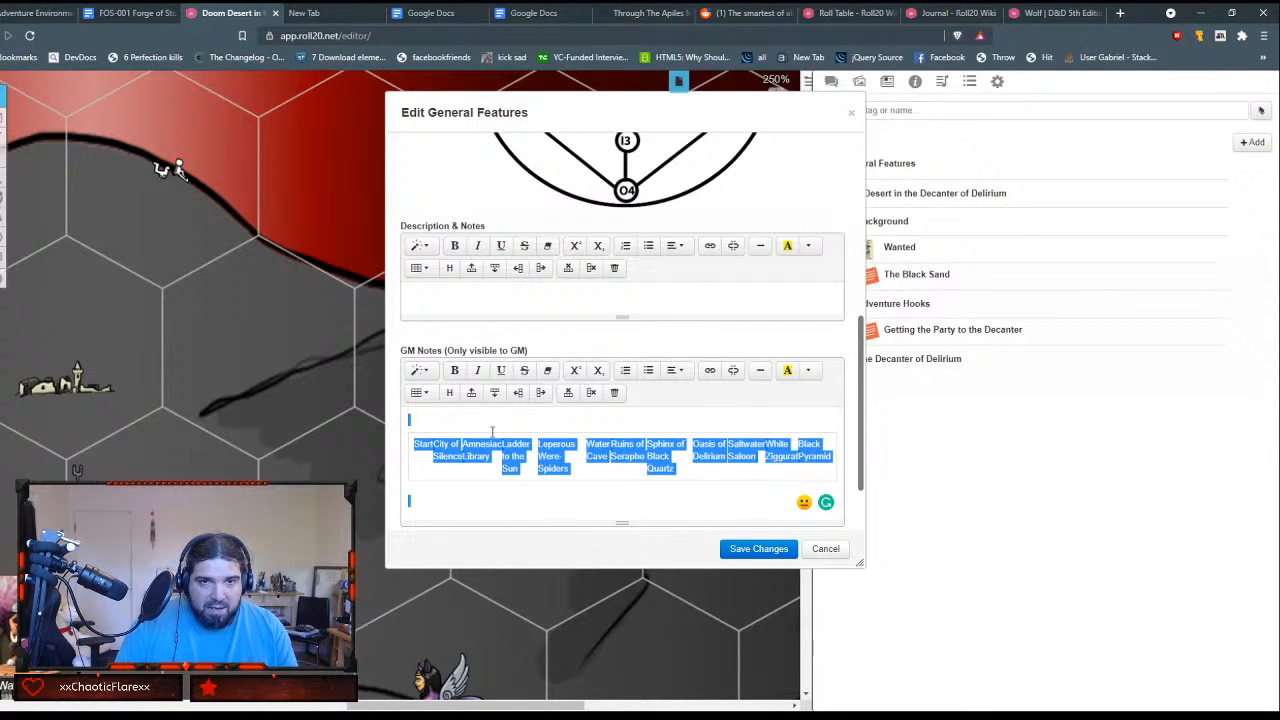
left_click(706, 464)
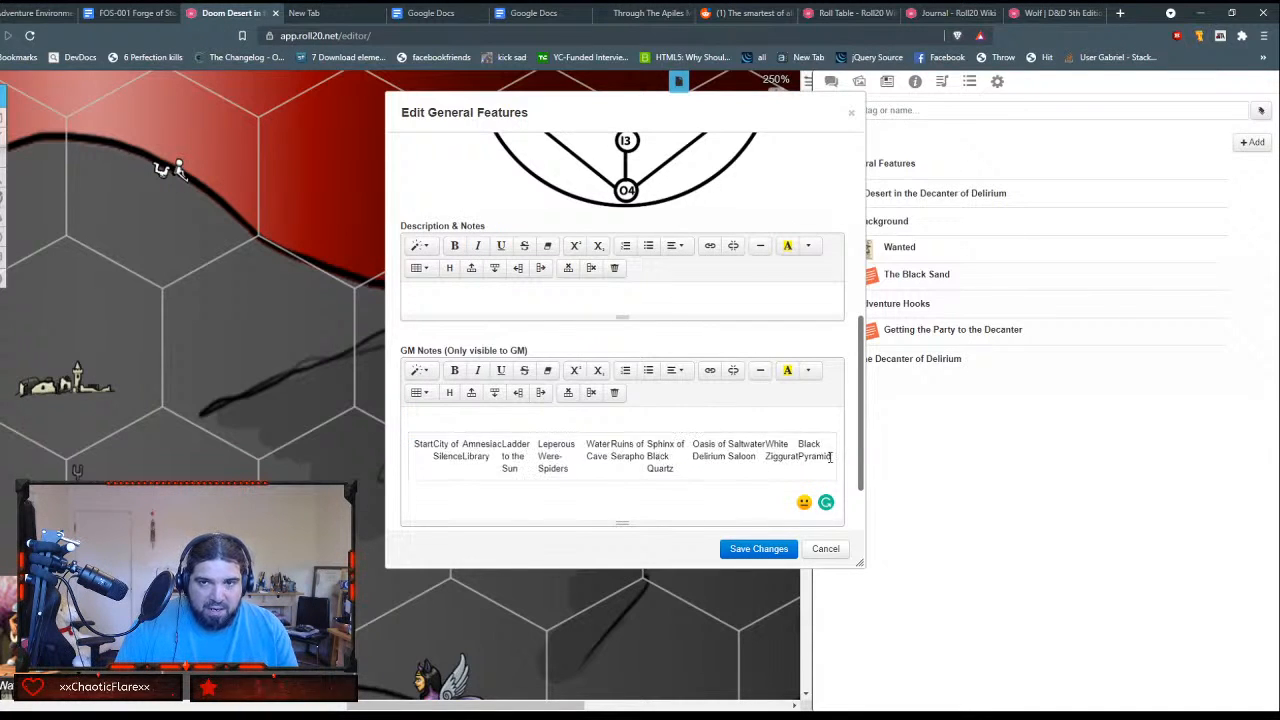
left_click_drag(835, 456, 441, 440)
key("BackSpace")
type("StartCity of SilenceAmnesiac LibraryLadder to the SunLeperous Were-SpidersWater CaveRuins of SeraphoSphinx of Black QuartzOasis of DeliriumSaltwater SaloonWhite ZigguratBlack Pyramid")
left_click(443, 438)
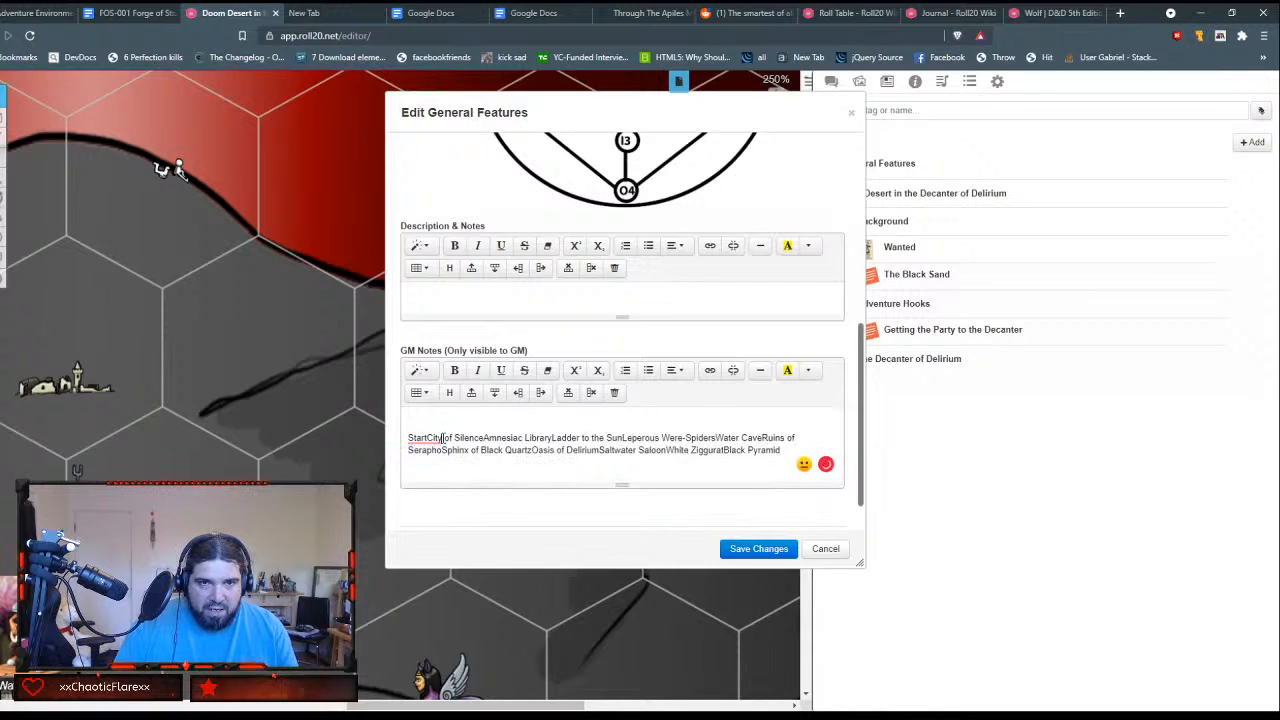
key("Left")
key("Left")
key("Left")
key("Left")
key("Return")
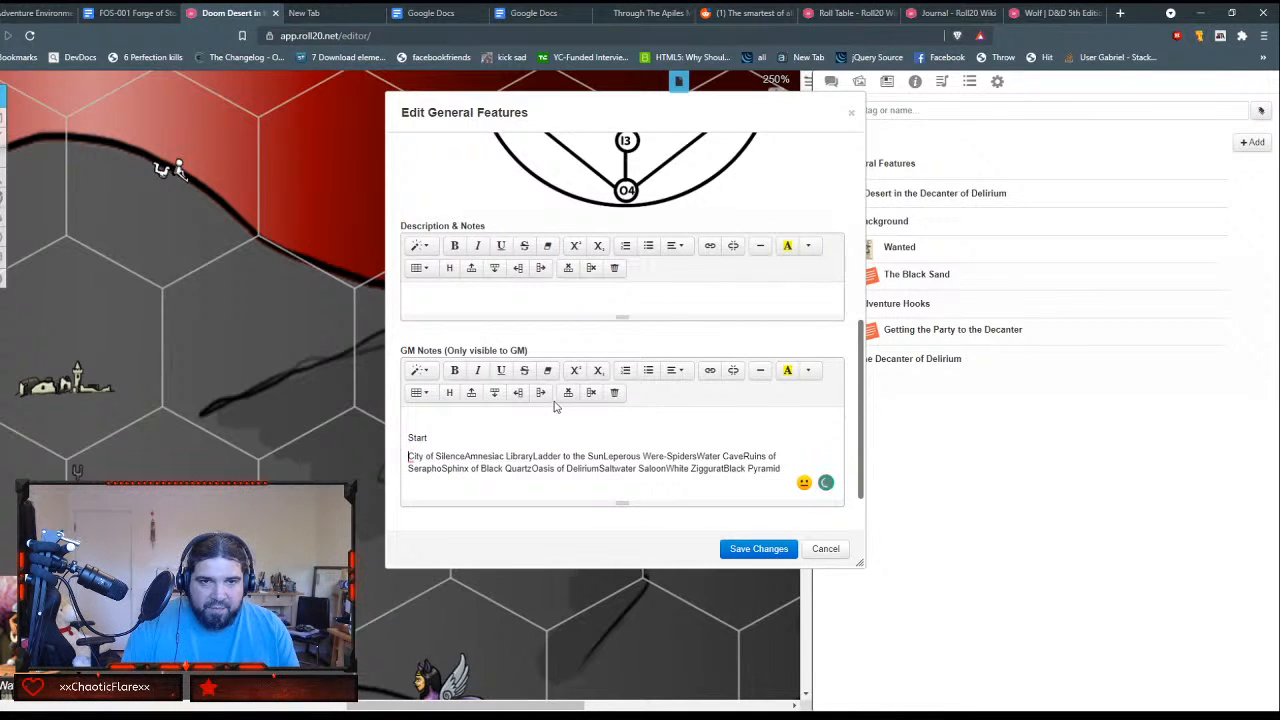
key("ctrl+z")
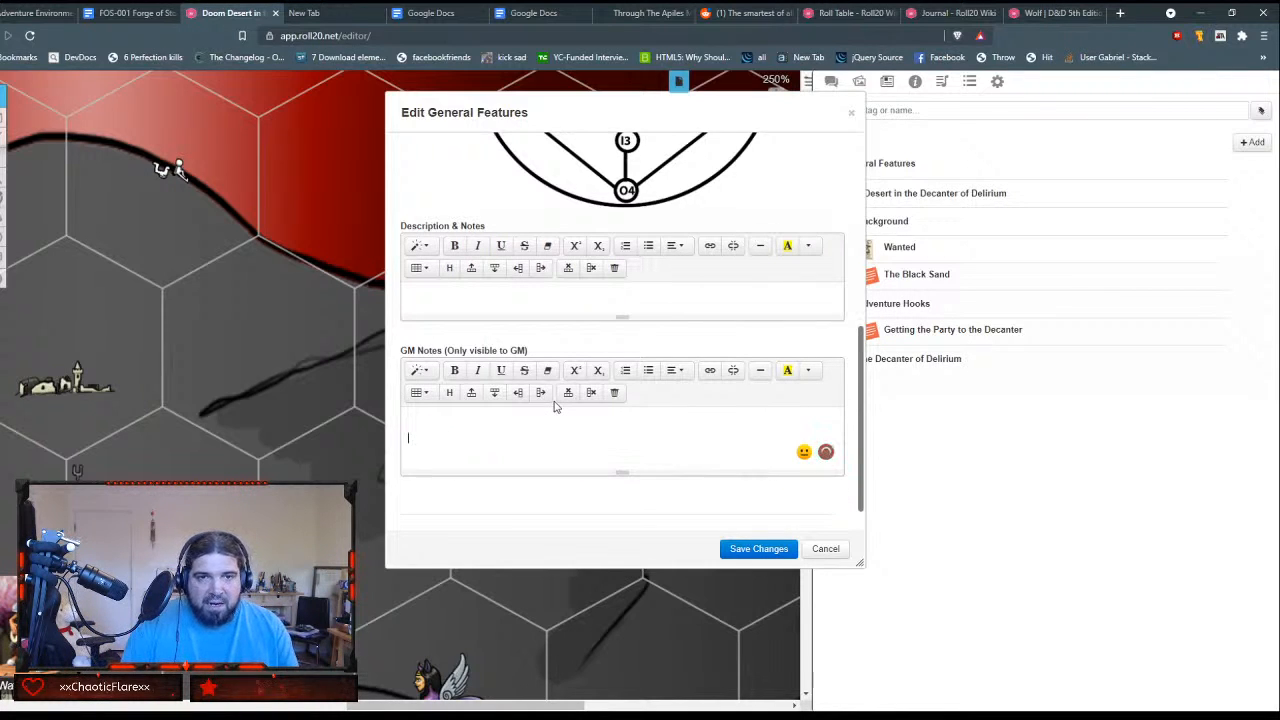
Step: Insert a two-column table with many rows in the GM Notes for the keys and locations
left_click(419, 392)
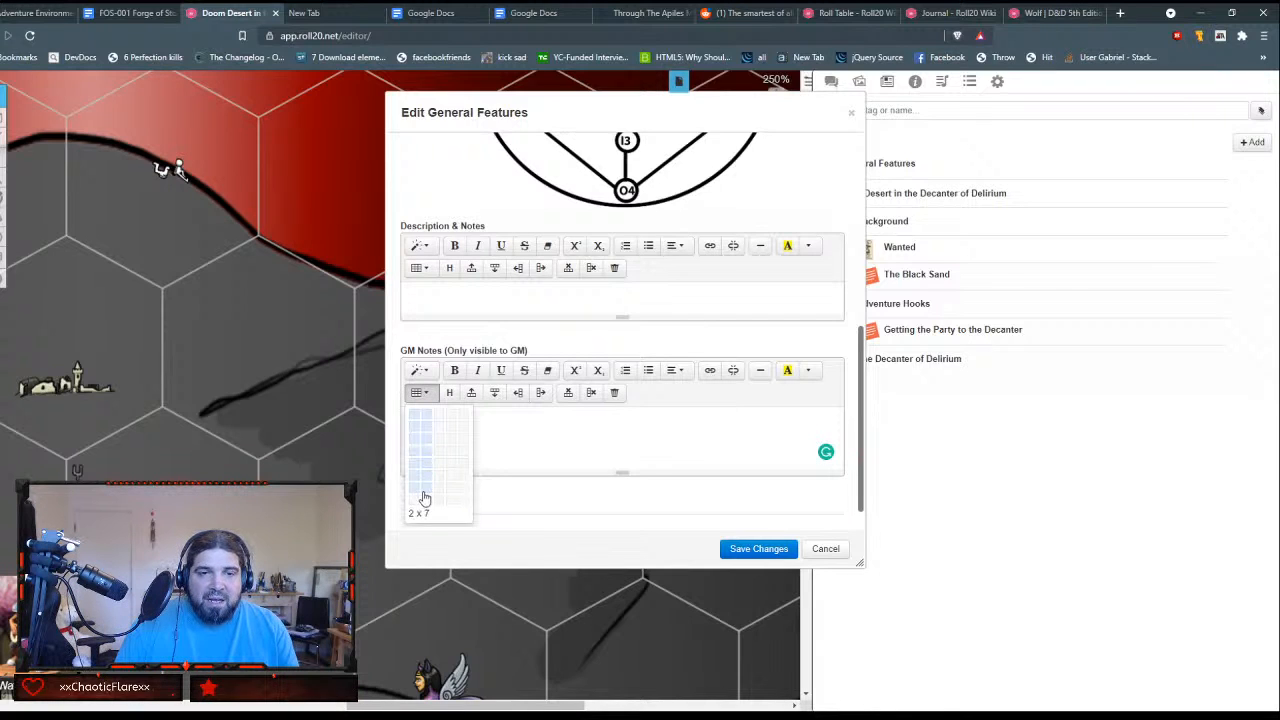
scroll(437, 501, "down", 1)
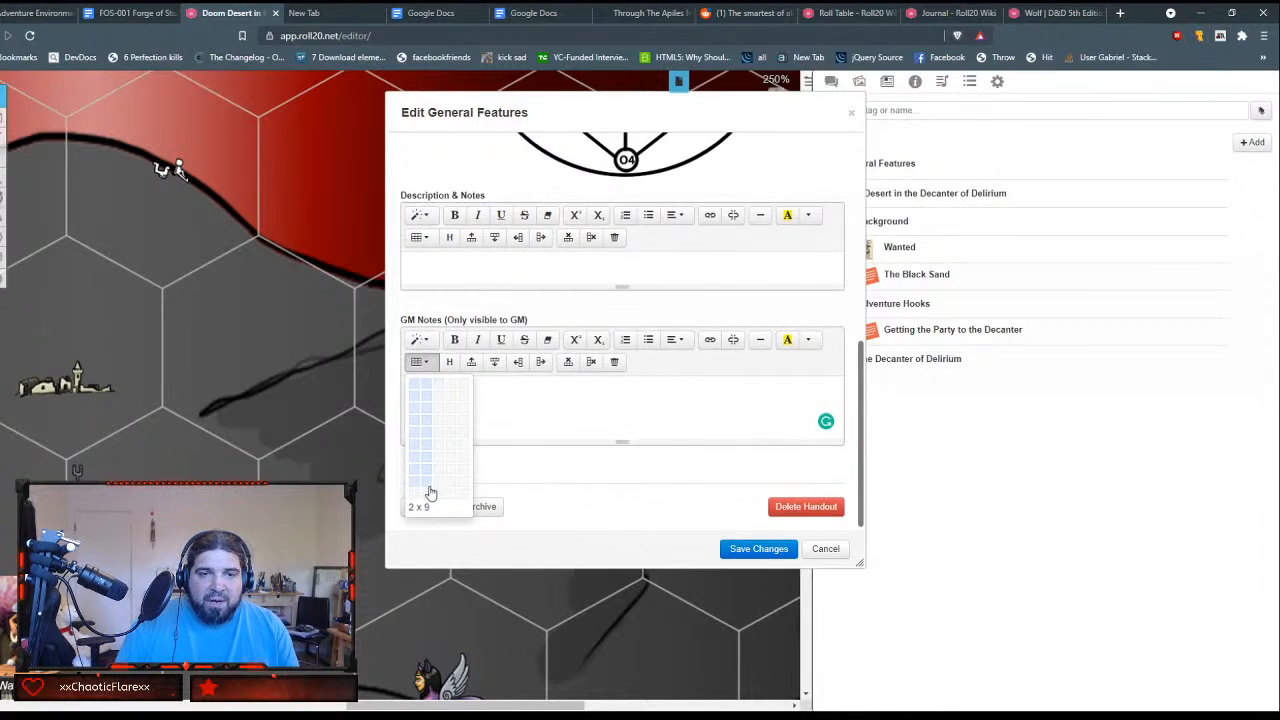
left_click(425, 500)
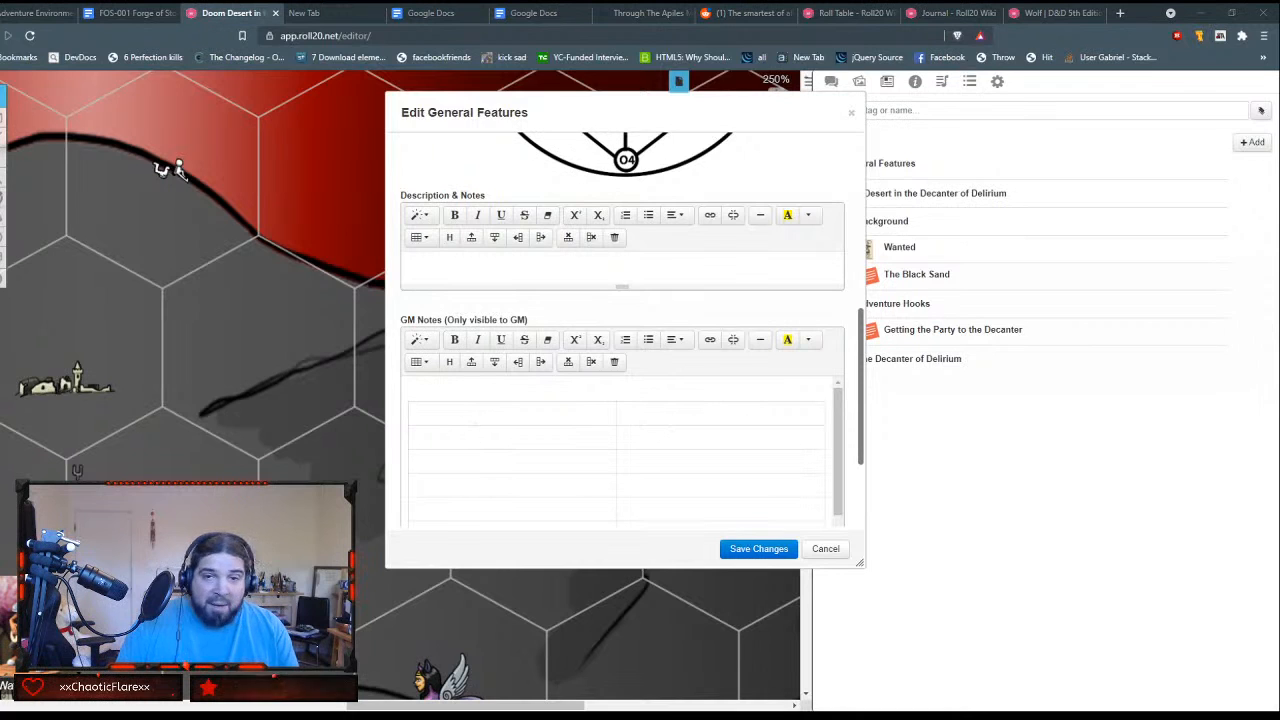
Step: Fill the first two table rows with O1, Start and O2, City of Silence
type("0")
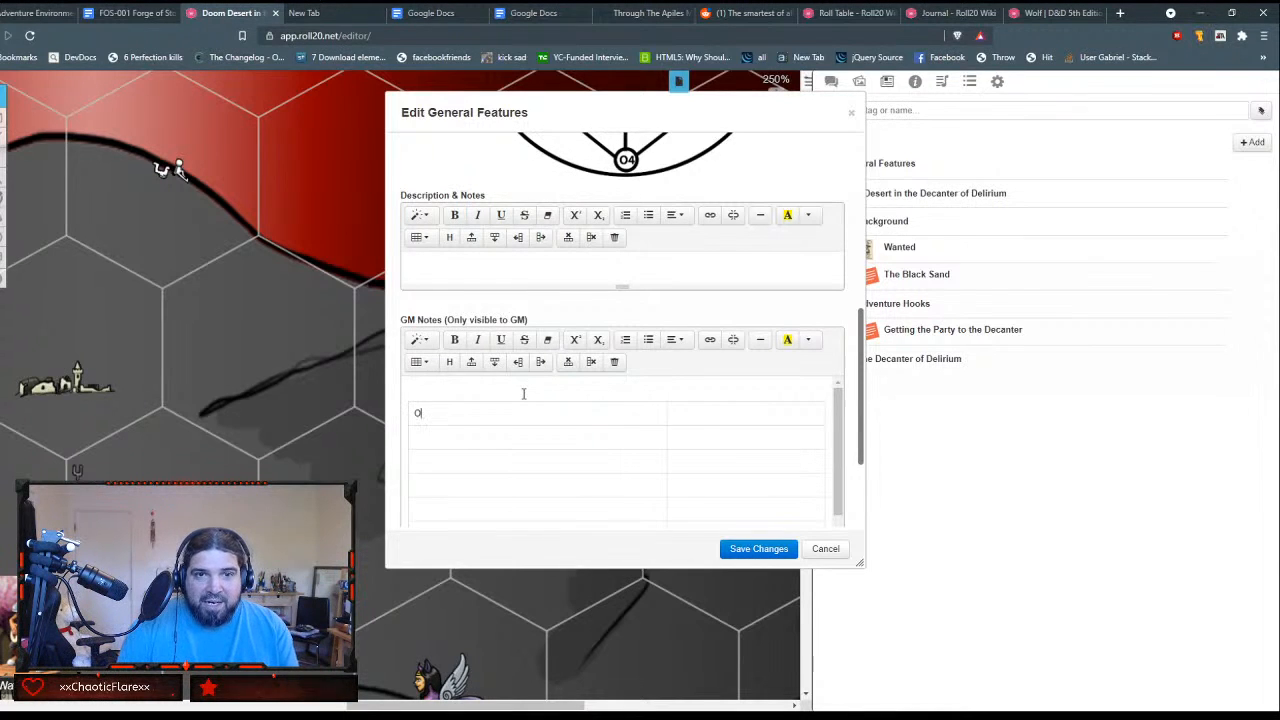
type("1")
key("Tab")
type("Start")
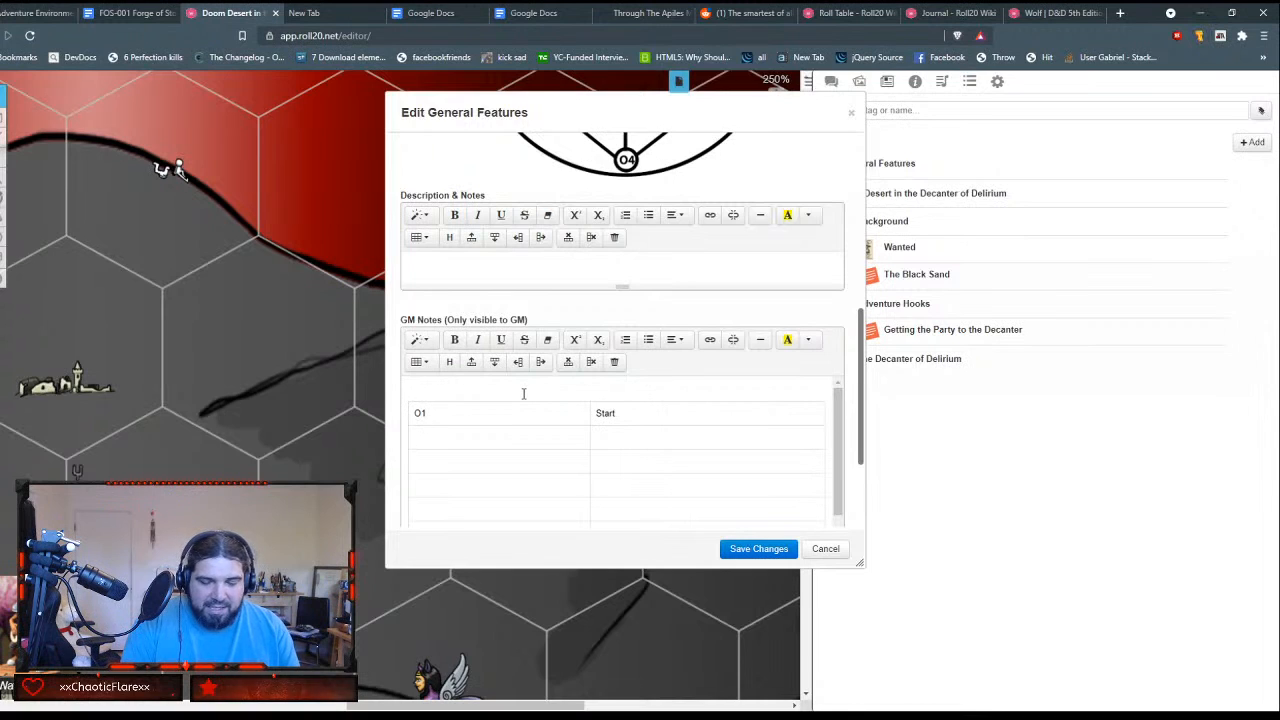
key("Tab")
type("02")
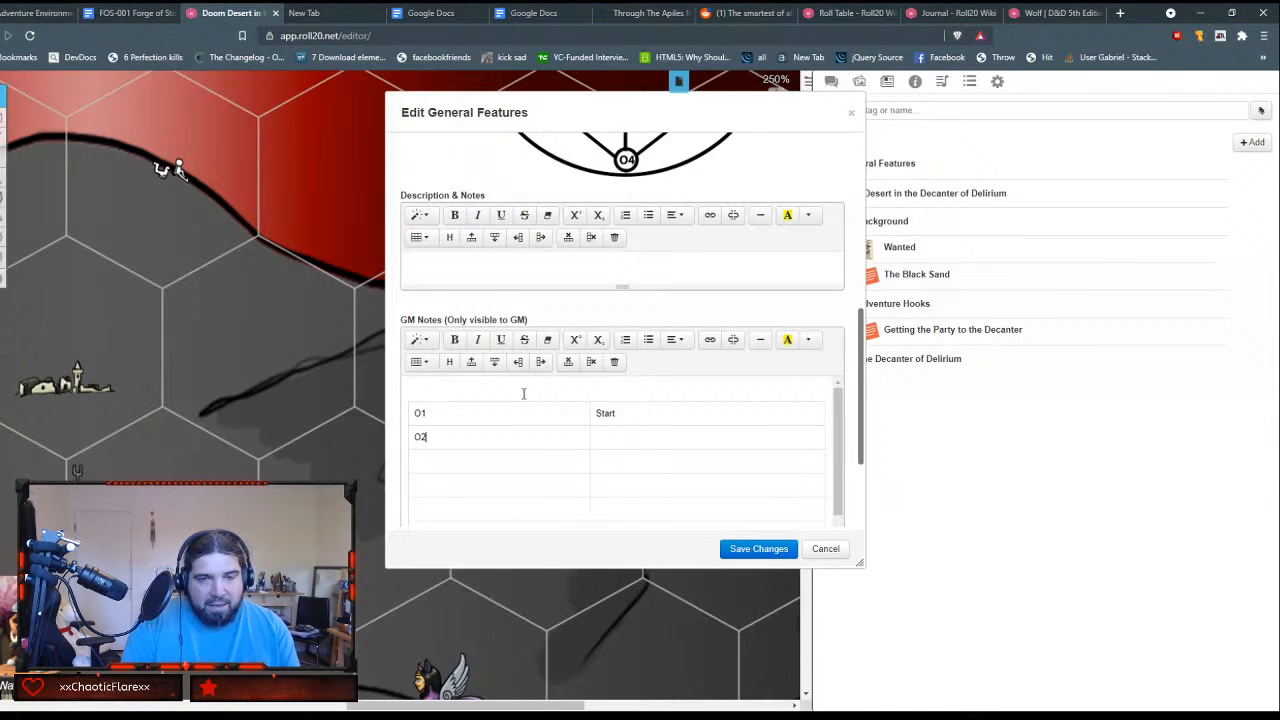
key("Tab")
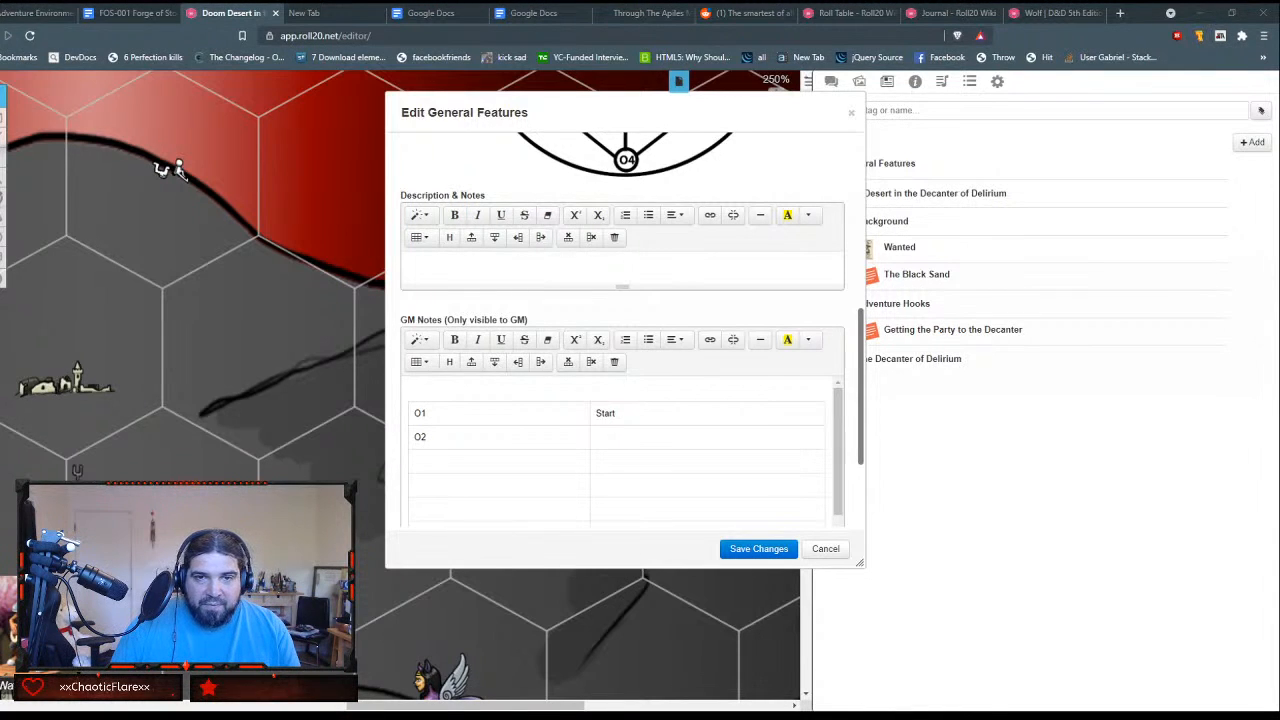
type("City of Silence")
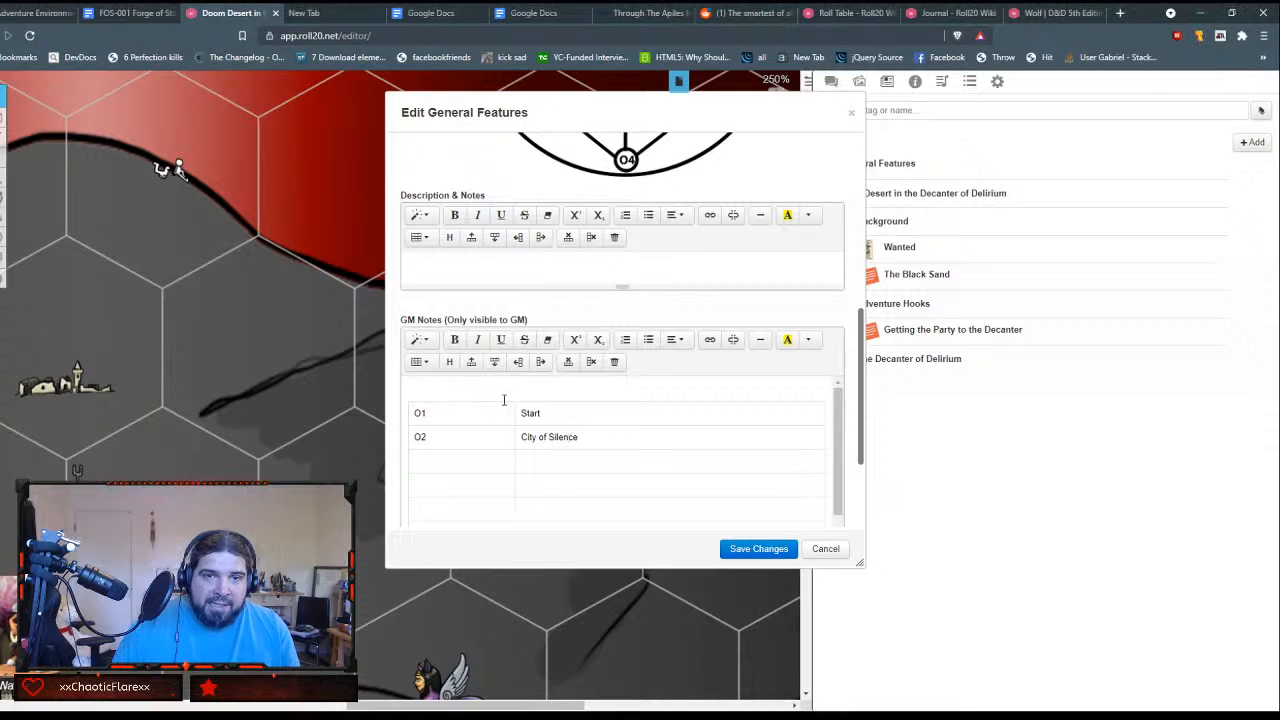
Step: Delete the whole table from the GM Notes
key("ctrl+a")
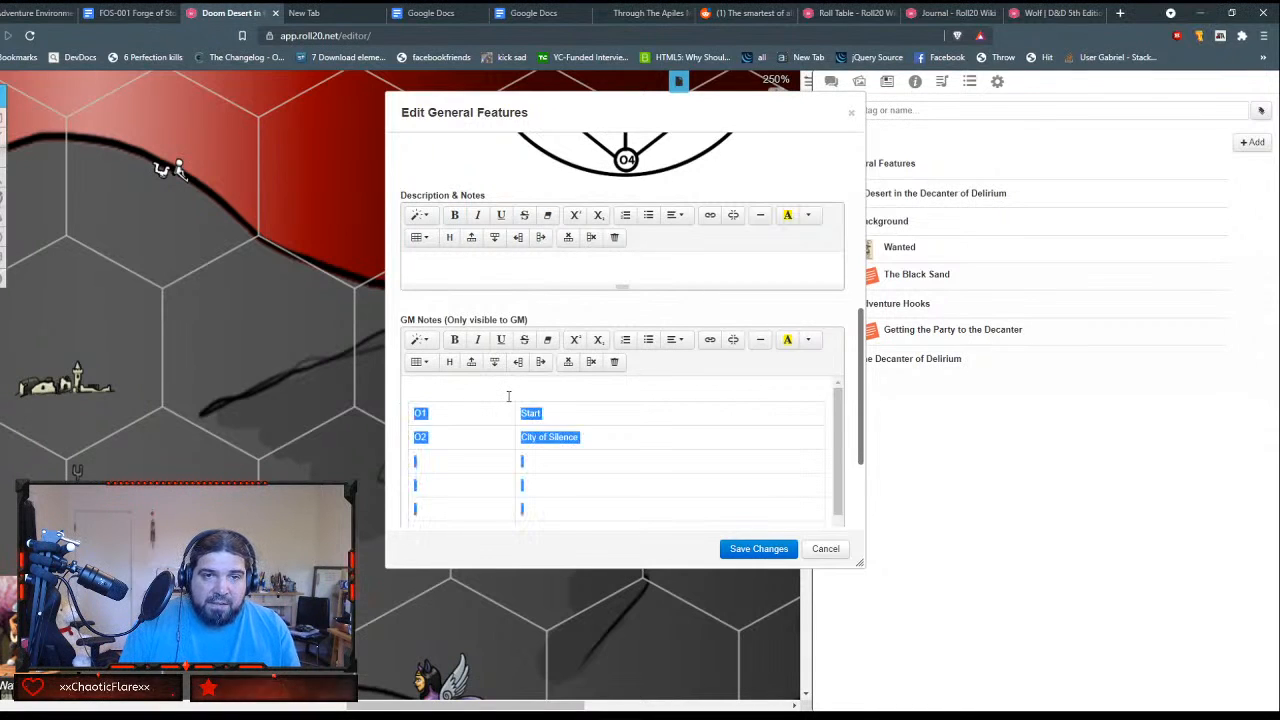
key("Delete")
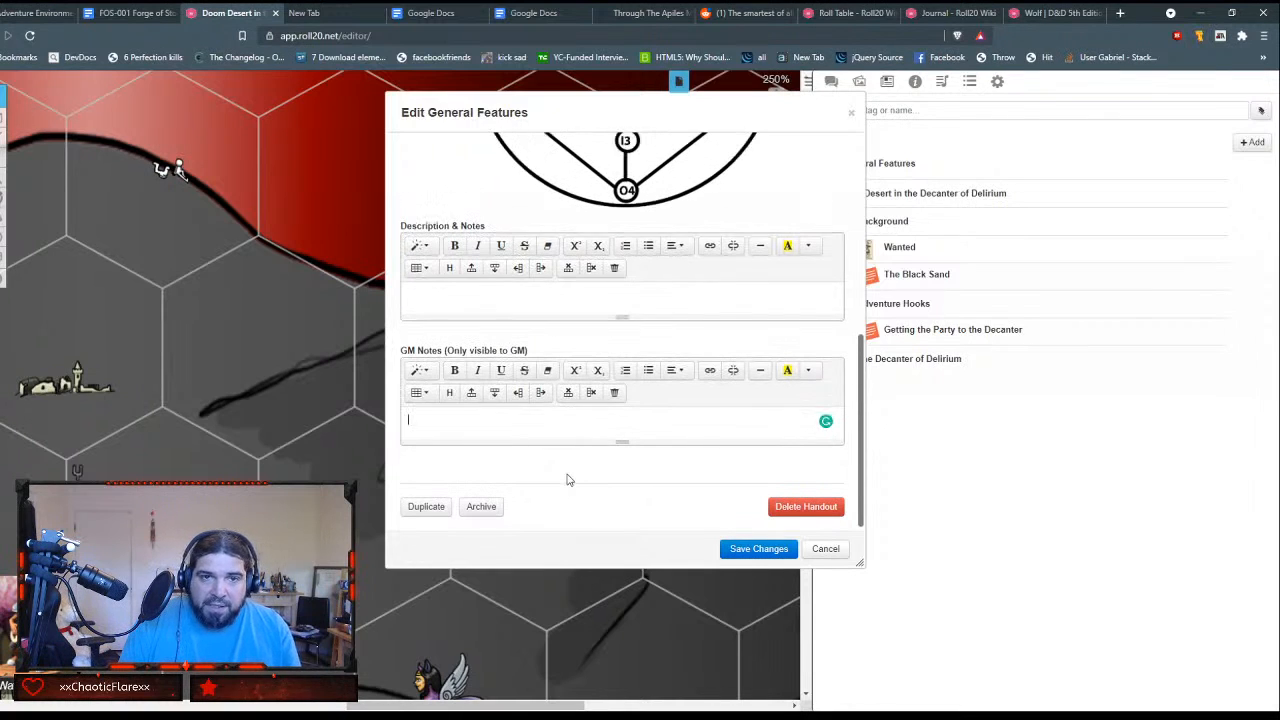
left_click(436, 373)
left_click(436, 373)
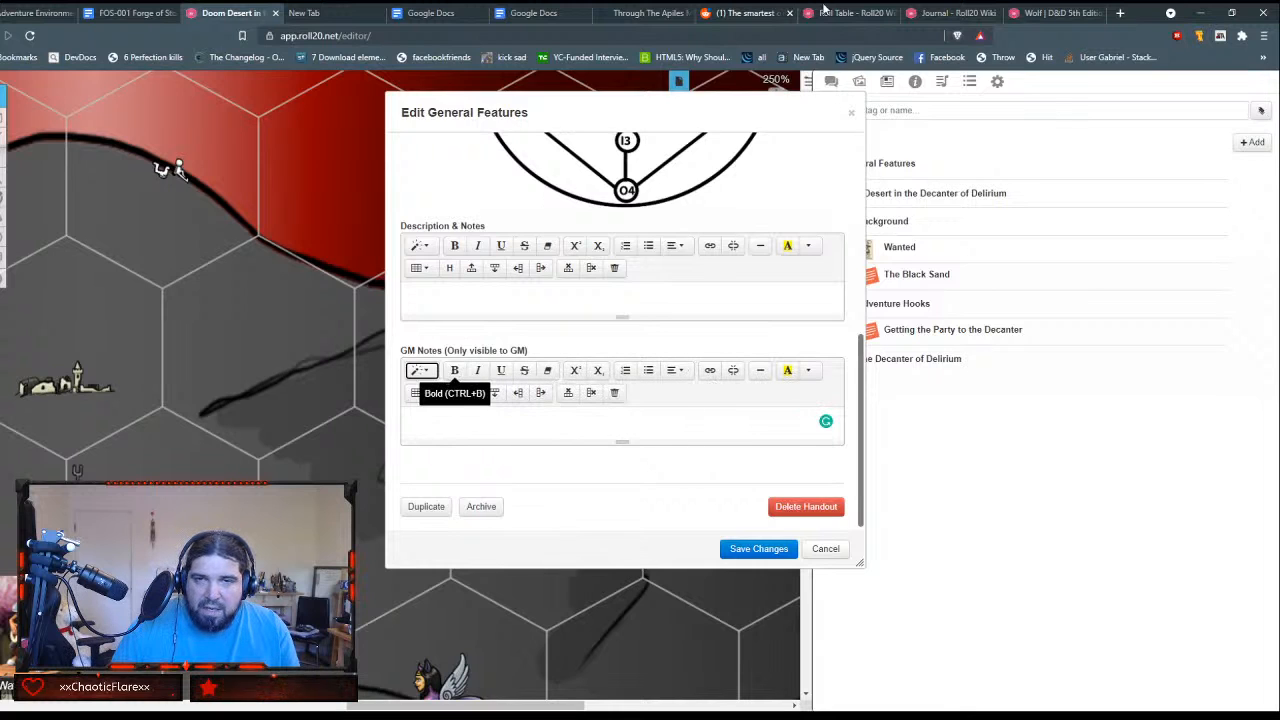
Step: Look through the open Wolf compendium, Roll Table wiki, GM Binder and Journal wiki pages, and return to the General Features handout in Roll20
left_click(1040, 13)
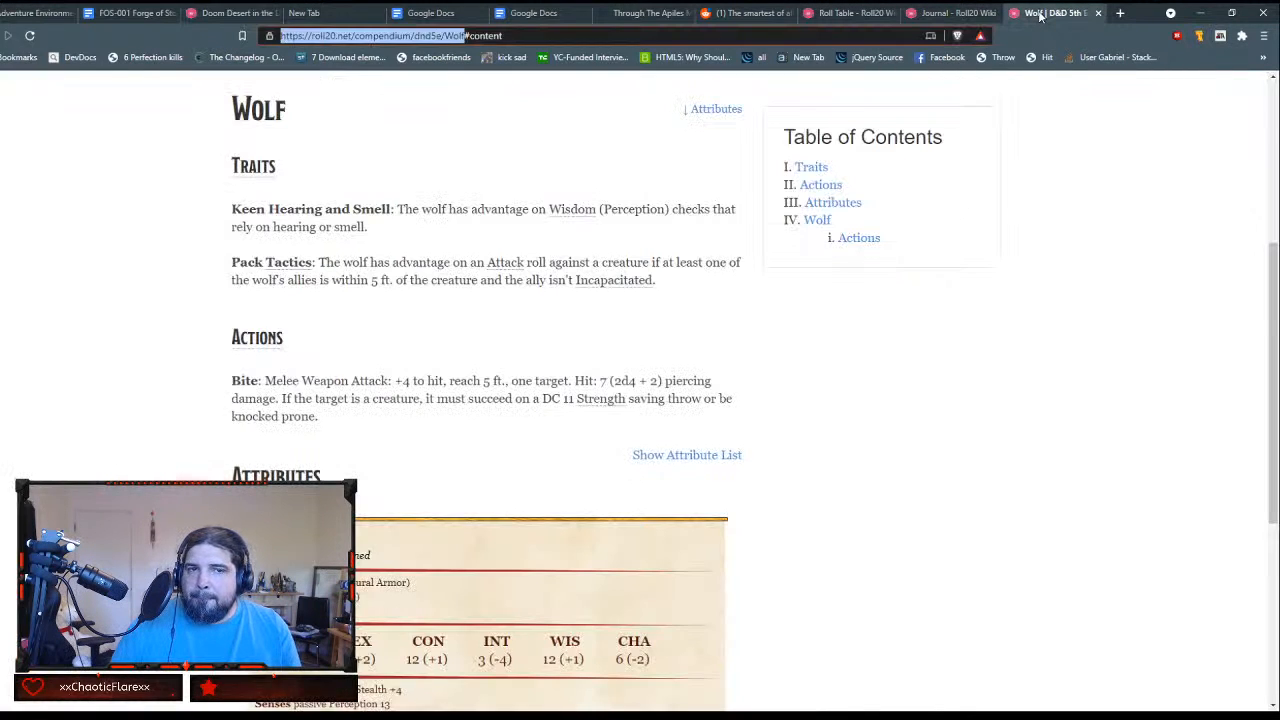
scroll(575, 265, "down", 1)
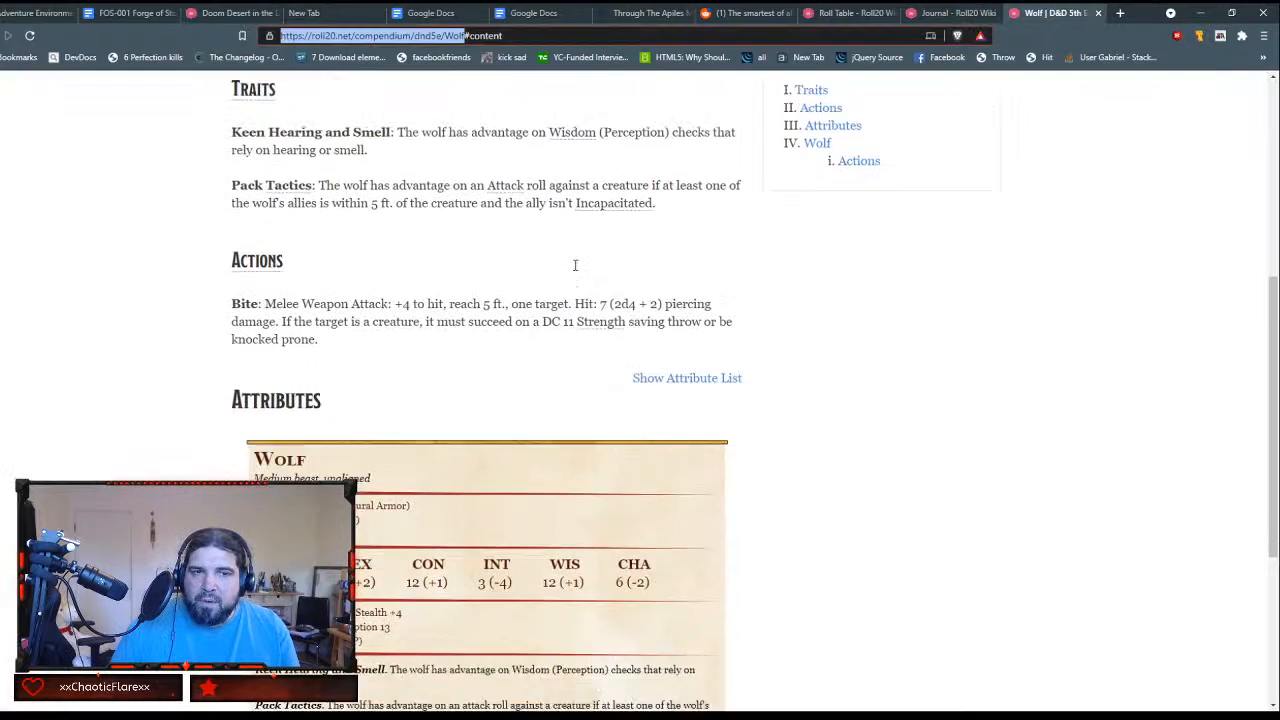
scroll(575, 265, "down", 1)
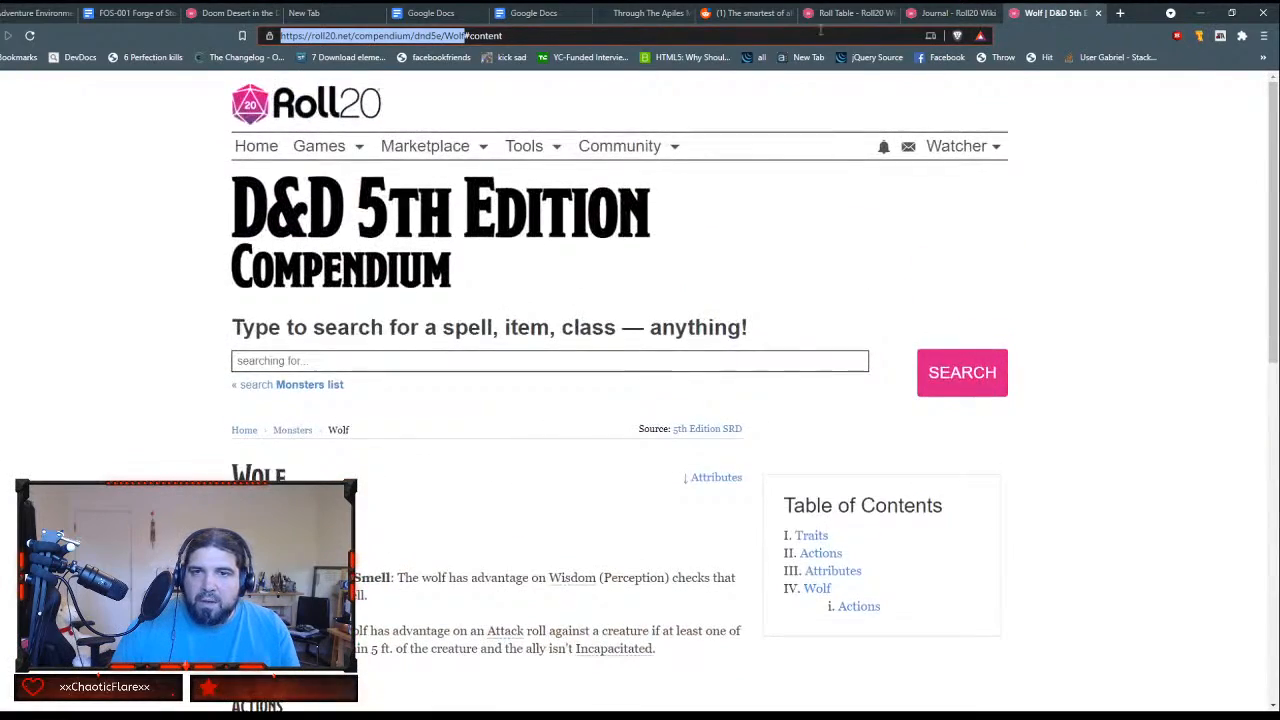
left_click(950, 14)
left_click(810, 14)
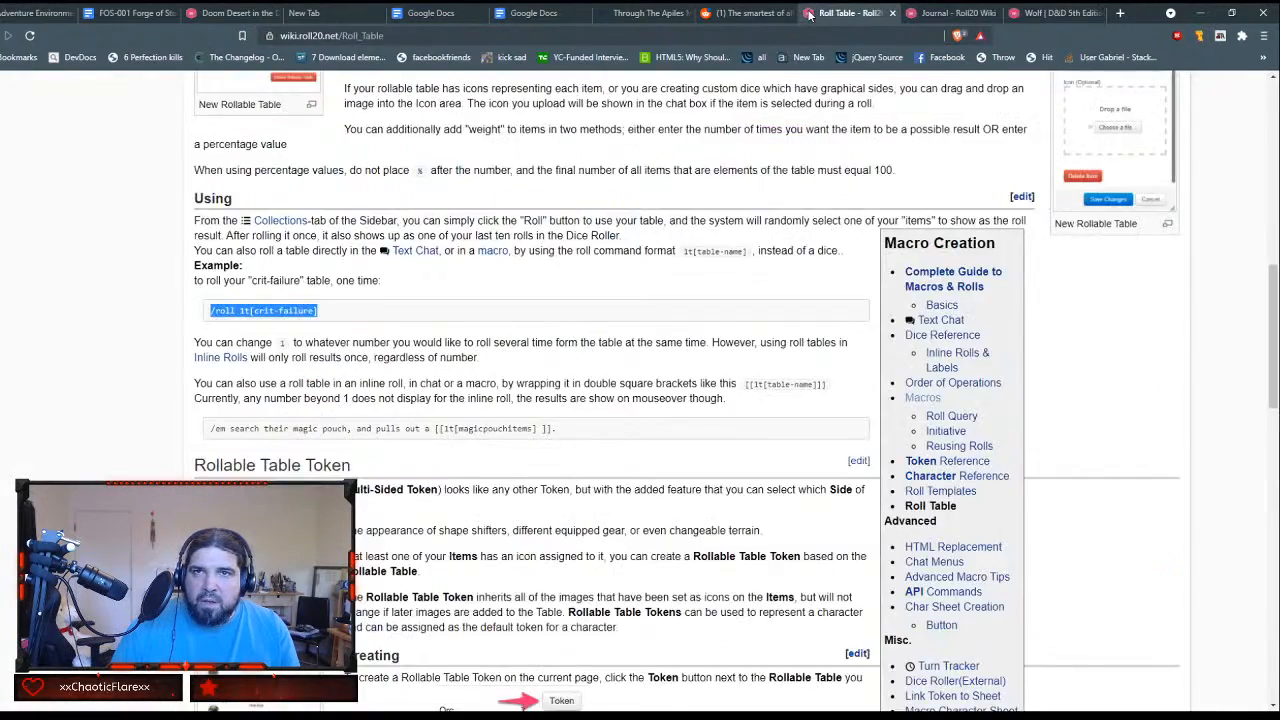
left_click(630, 20)
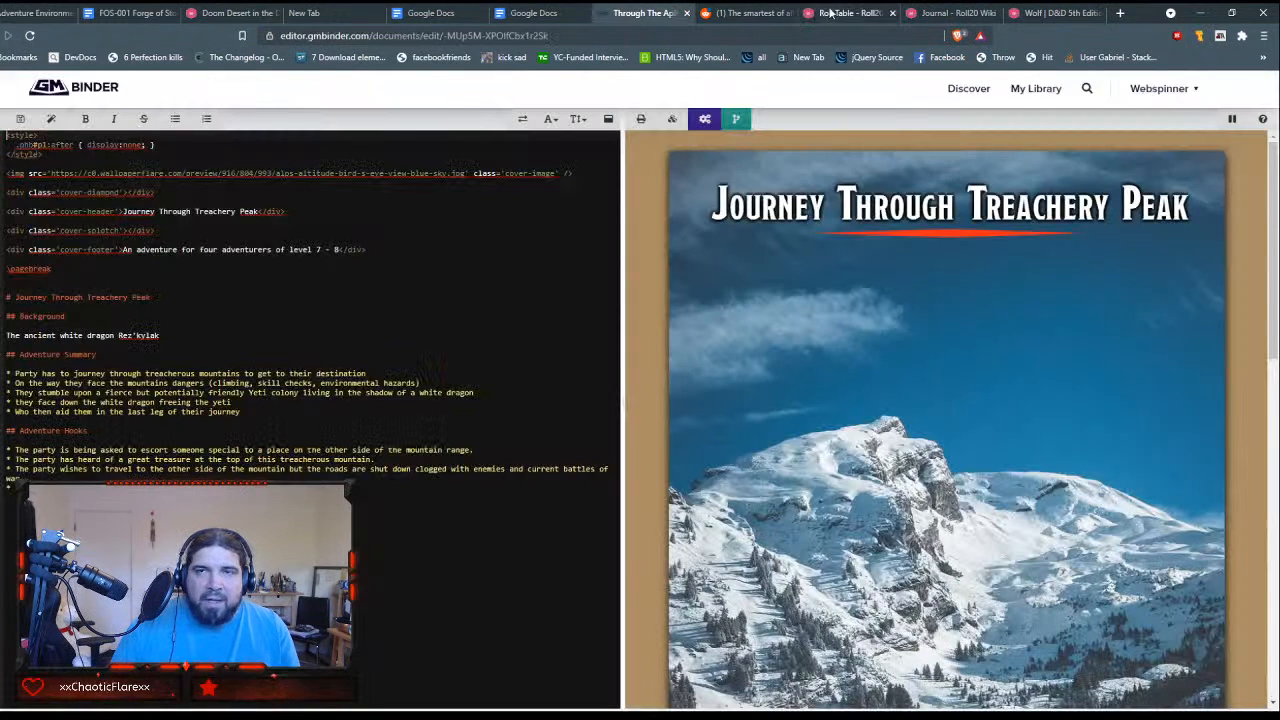
left_click(962, 13)
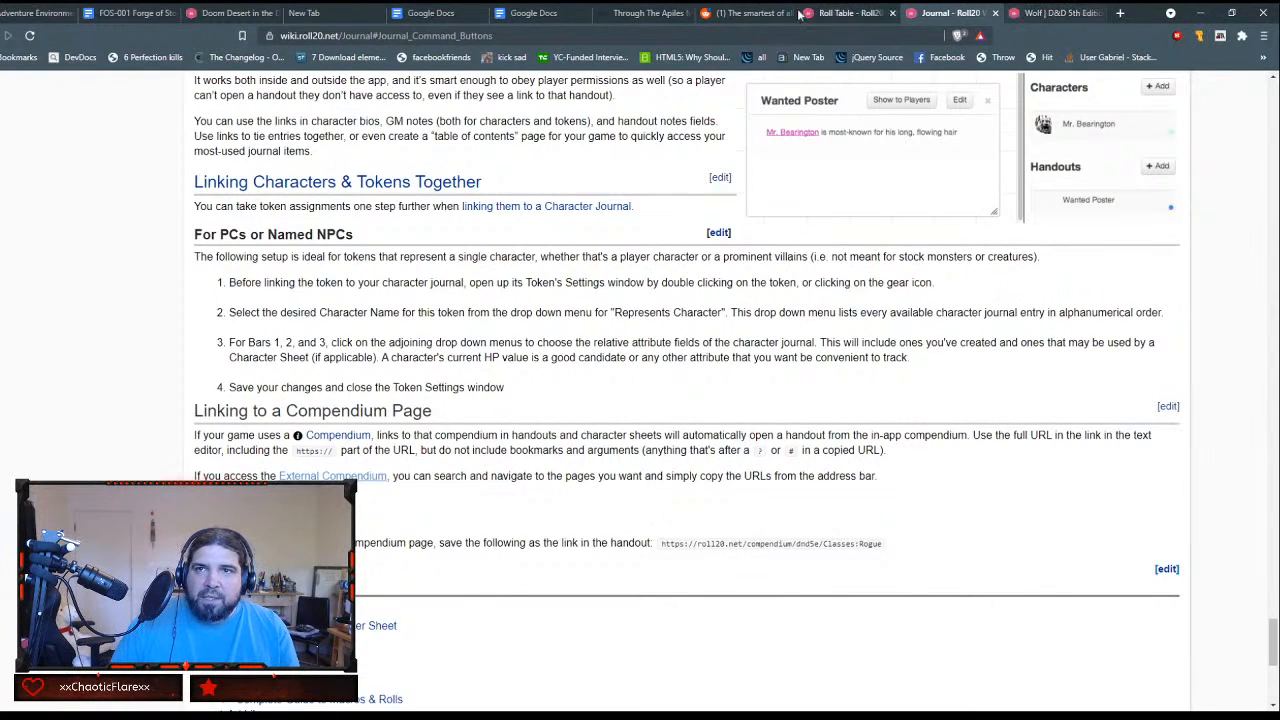
left_click(240, 13)
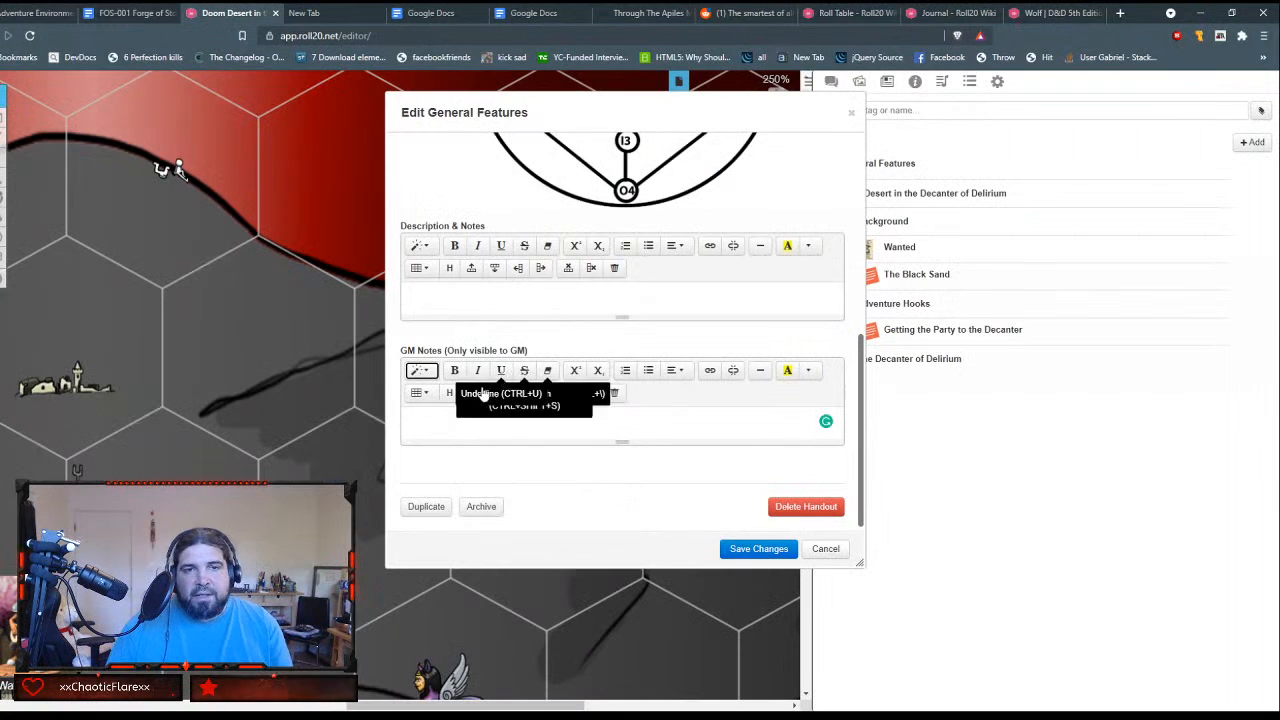
Step: Insert a new table with two columns and ten rows in the GM Notes of the General Features handout
left_click(419, 391)
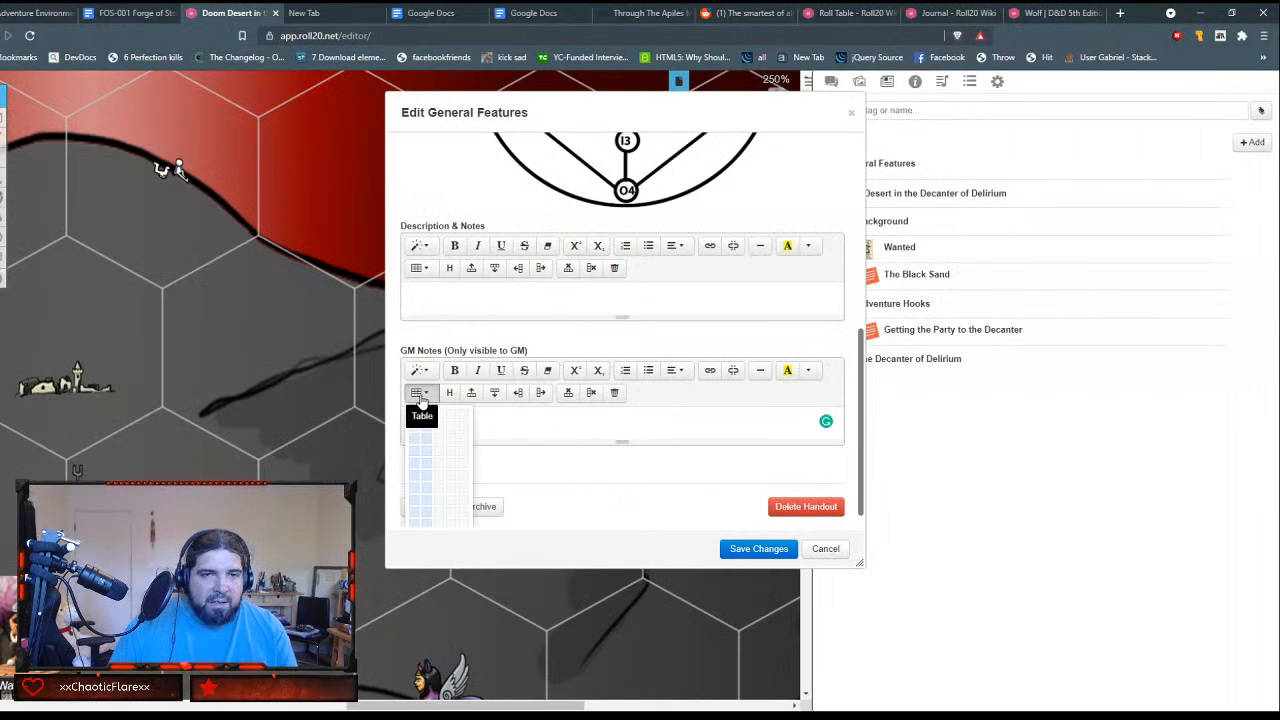
scroll(428, 529, "down", 1)
left_click(427, 511)
Step: Fill the first two table rows with O1, Start and O2, City of Silence
type("0")
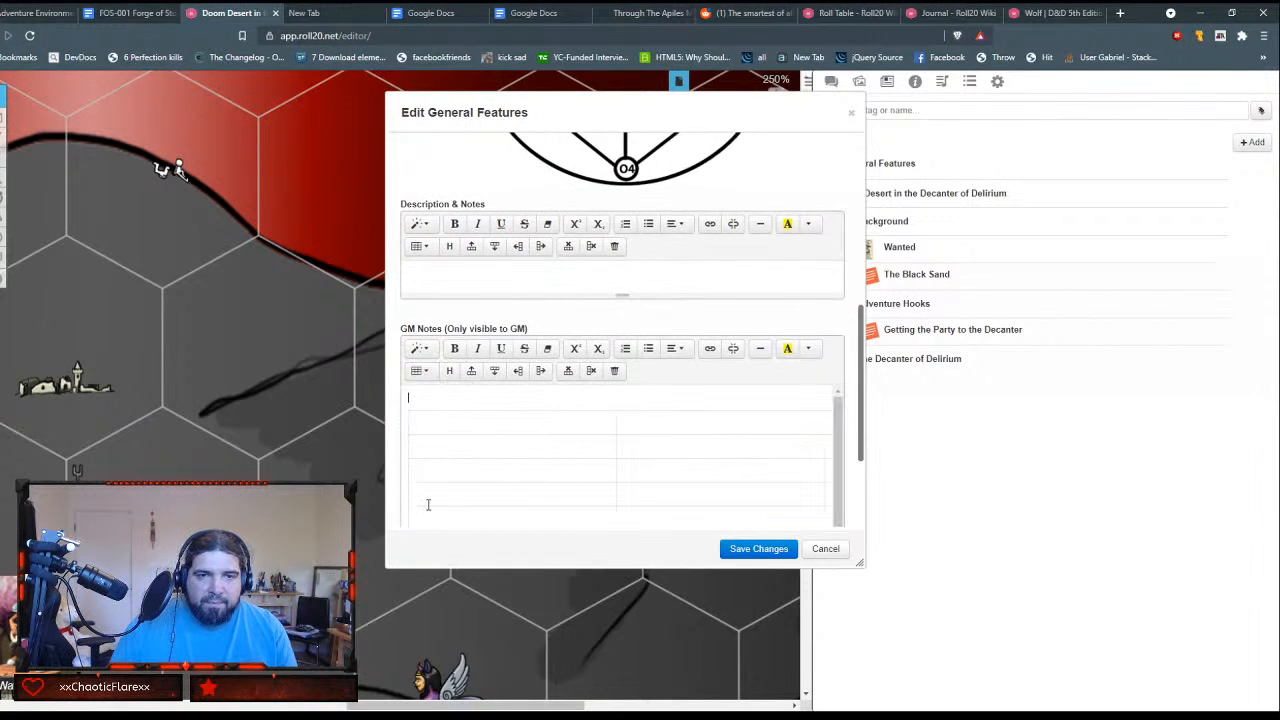
type("1")
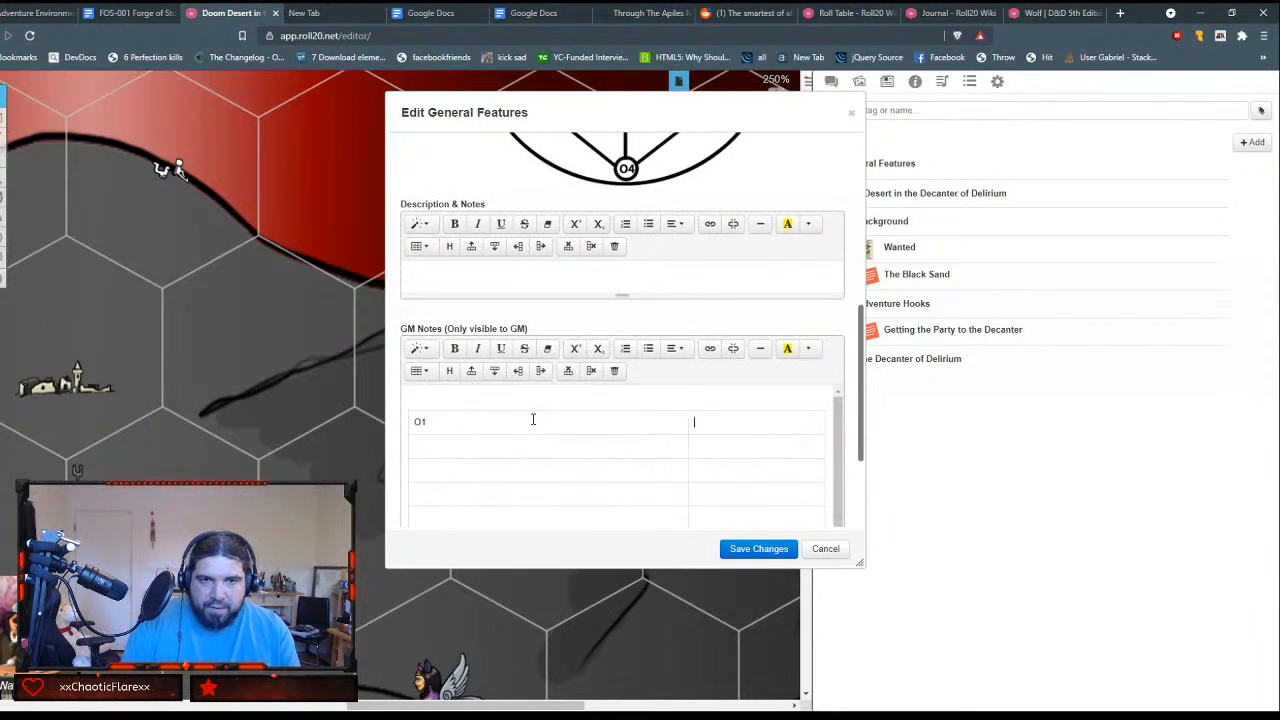
key("Tab")
type("Start")
key("Tab")
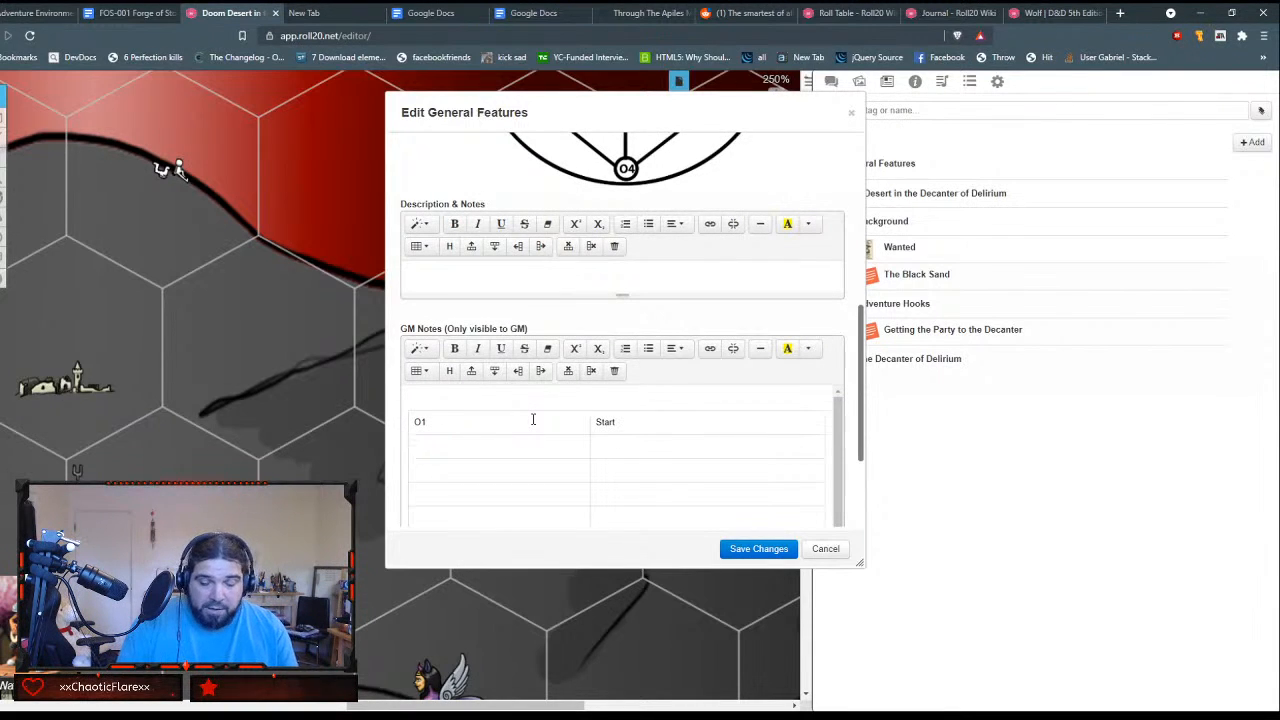
type("02")
key("Tab")
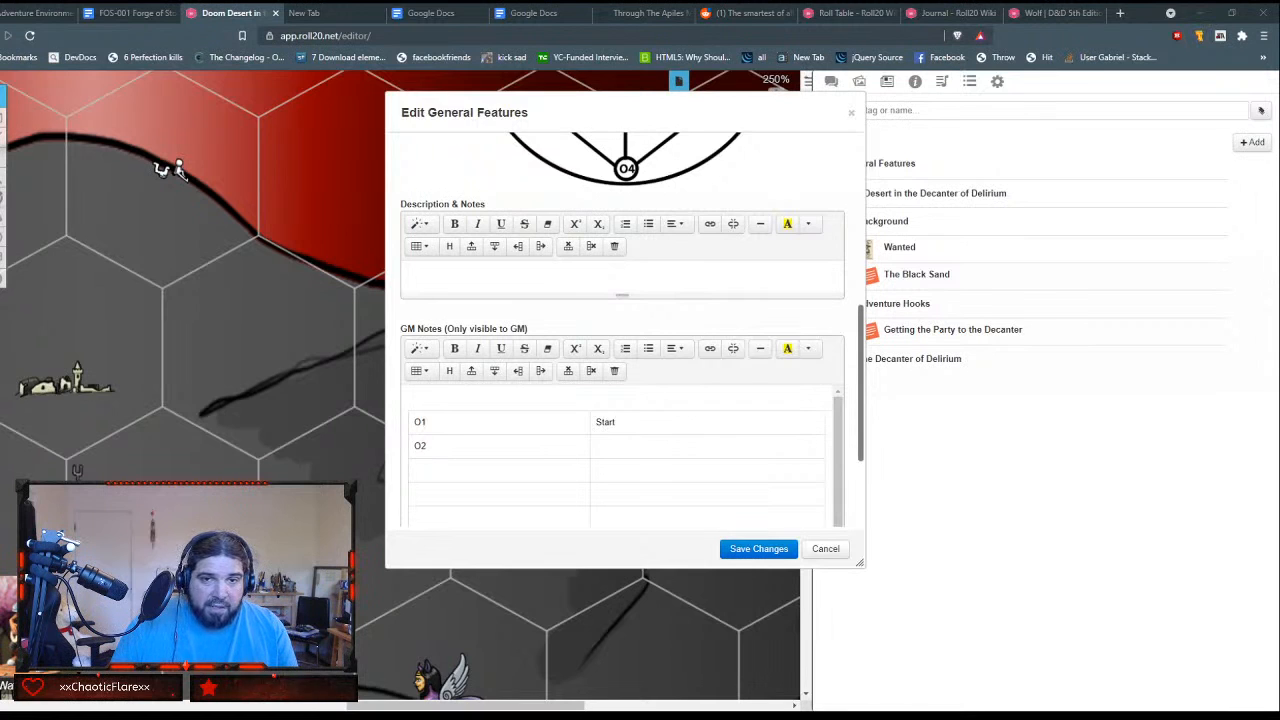
left_click(706, 438)
type("City of Silence")
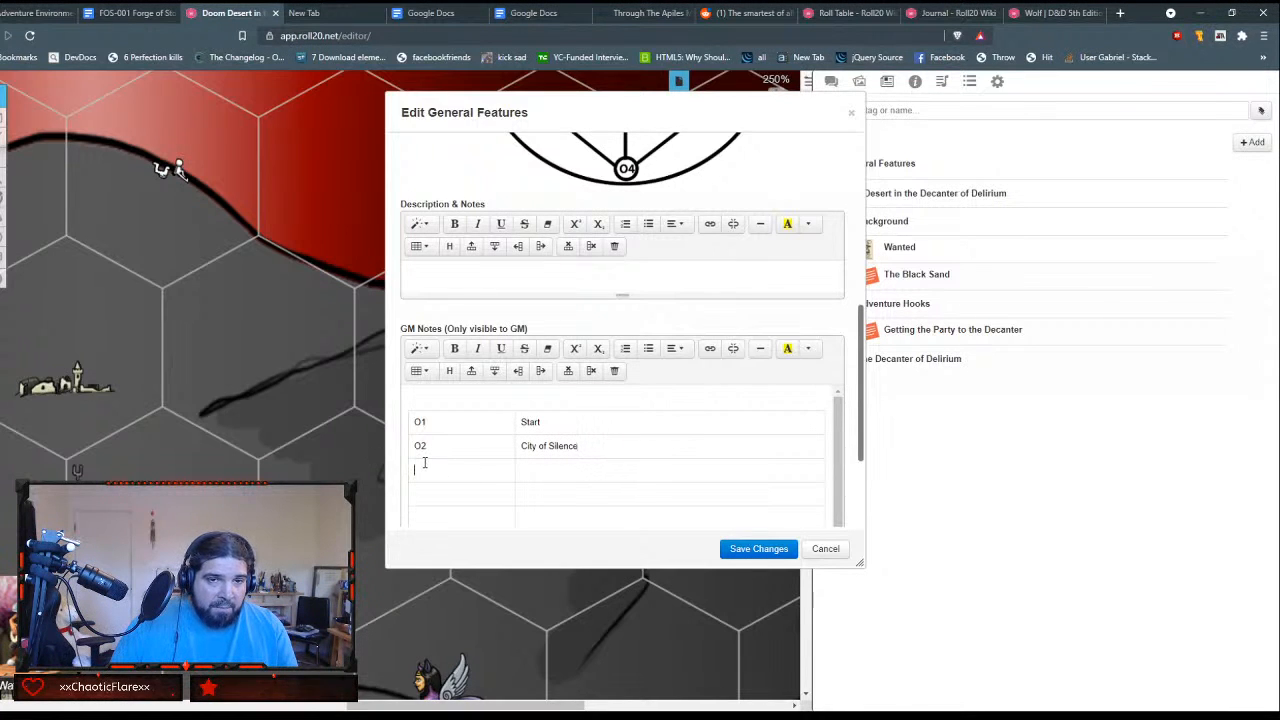
Step: Fill the third and fourth table rows with O3, Amnesiac Library and O4, Ladder to the Sun
left_click(423, 466)
type("03")
key("Tab")
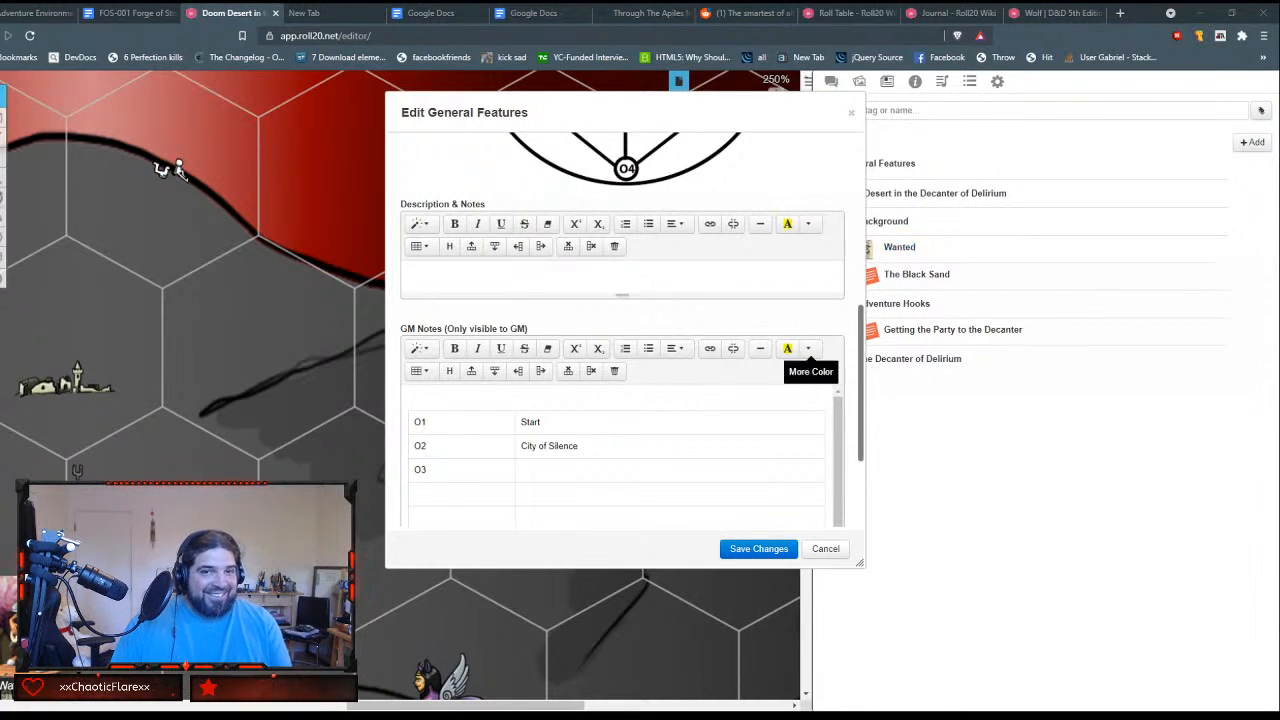
type("Amnesiac Library")
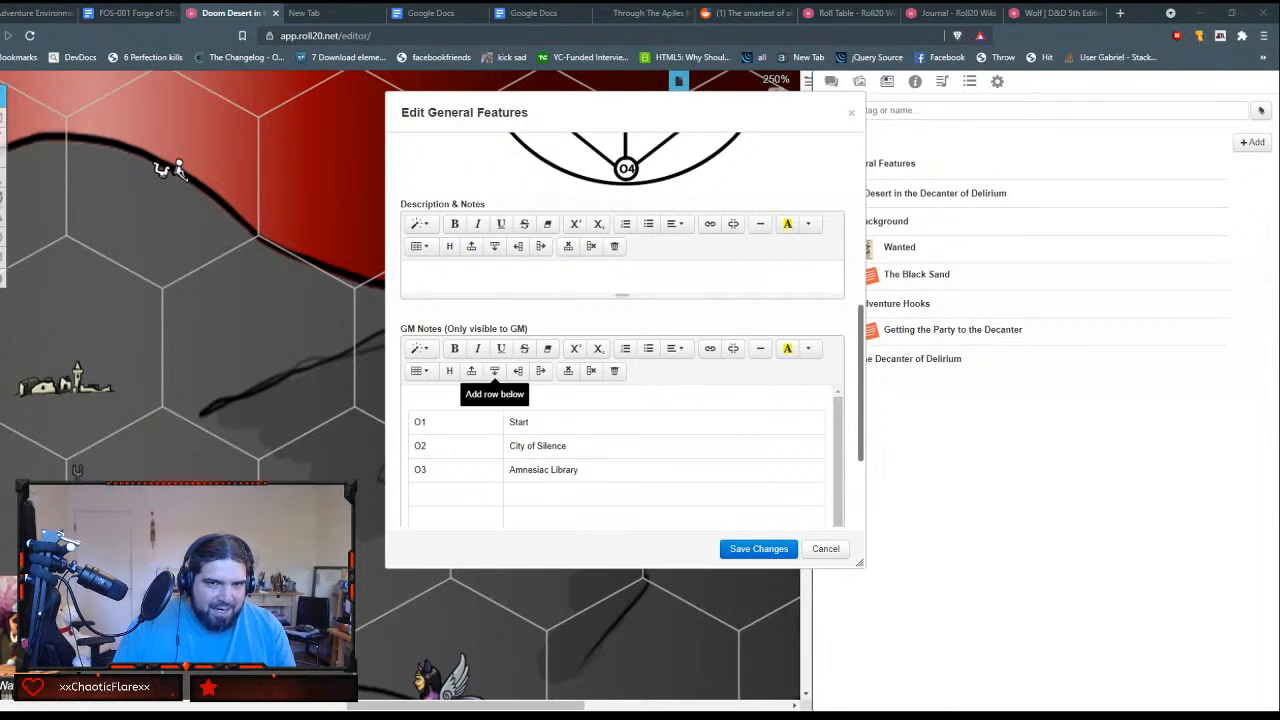
left_click(529, 499)
type("Ladder to the Sun")
left_click(464, 500)
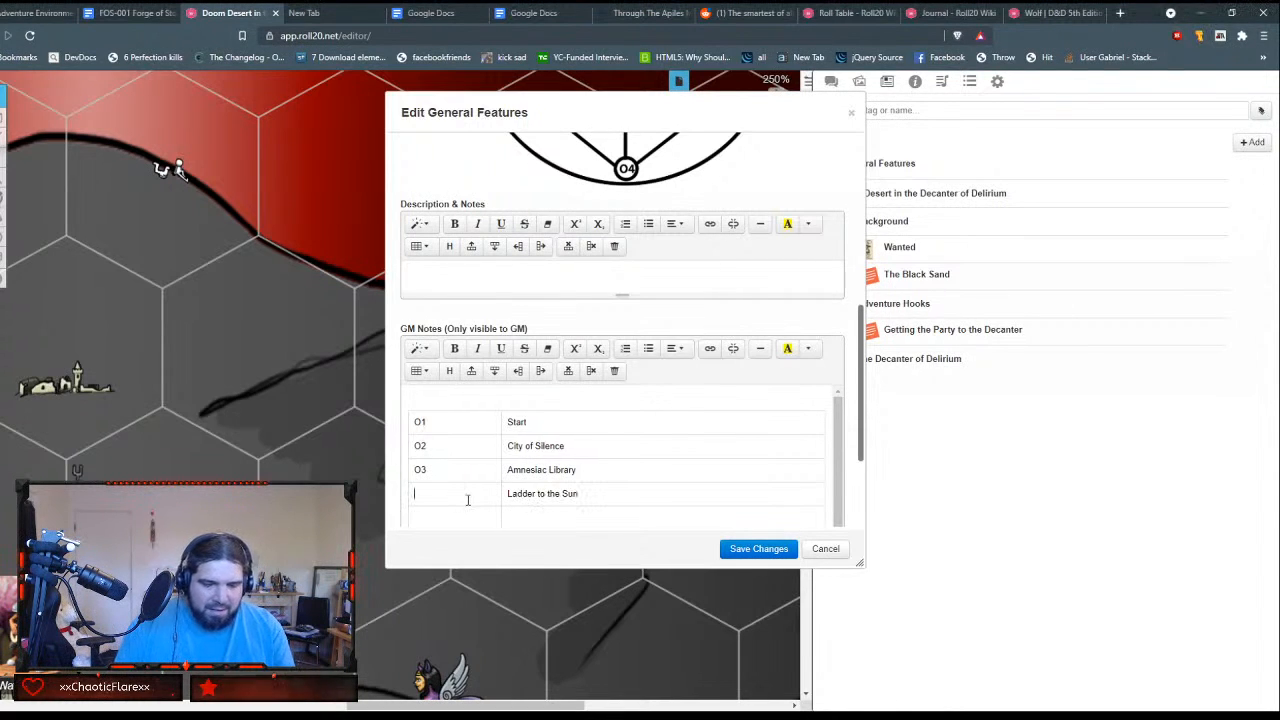
type("O4")
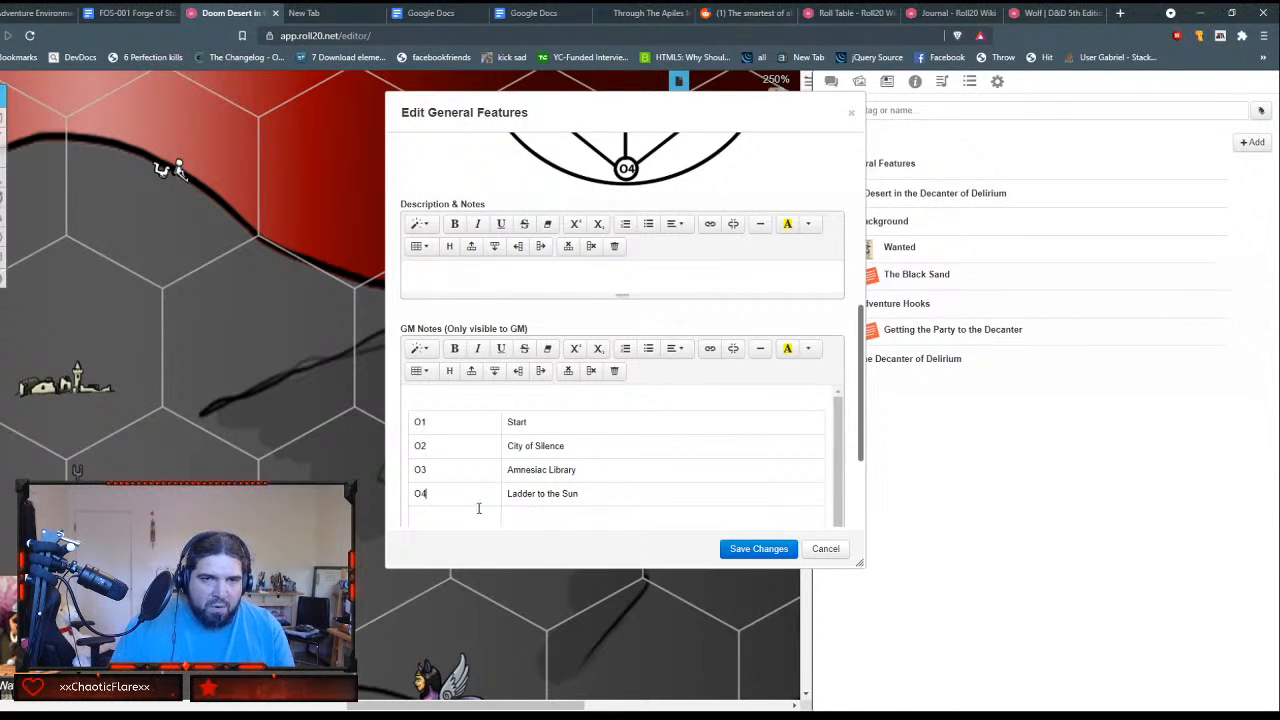
type("O5")
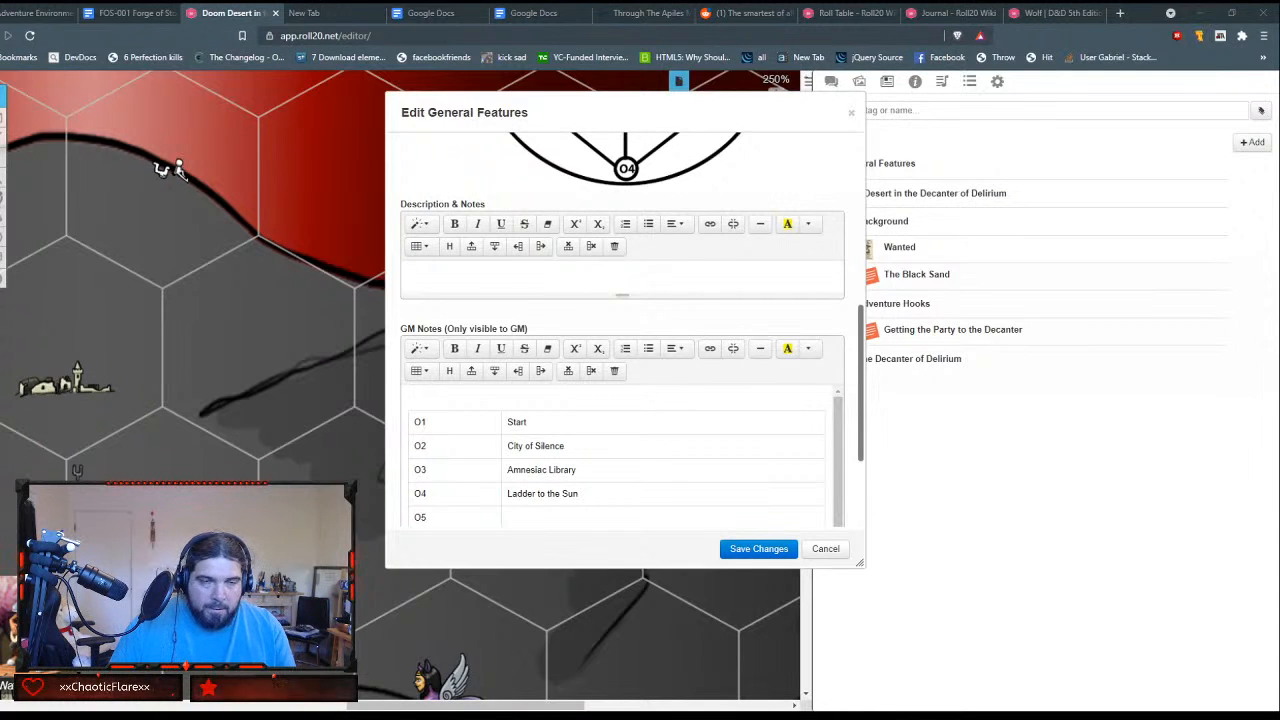
Step: Fill the fifth and sixth table rows with O5, Leperous Were-Spiders and O6, Water Cave
left_click(541, 517)
type("Leperous Were-Spiders")
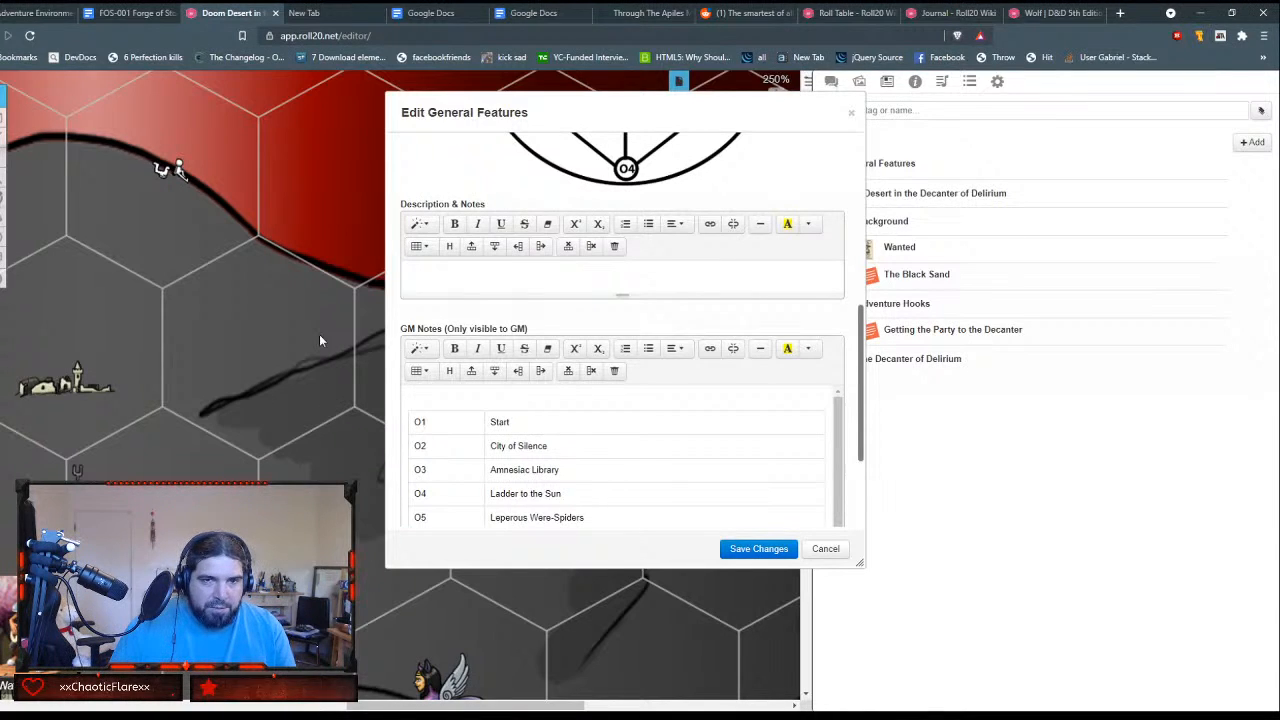
key("Tab")
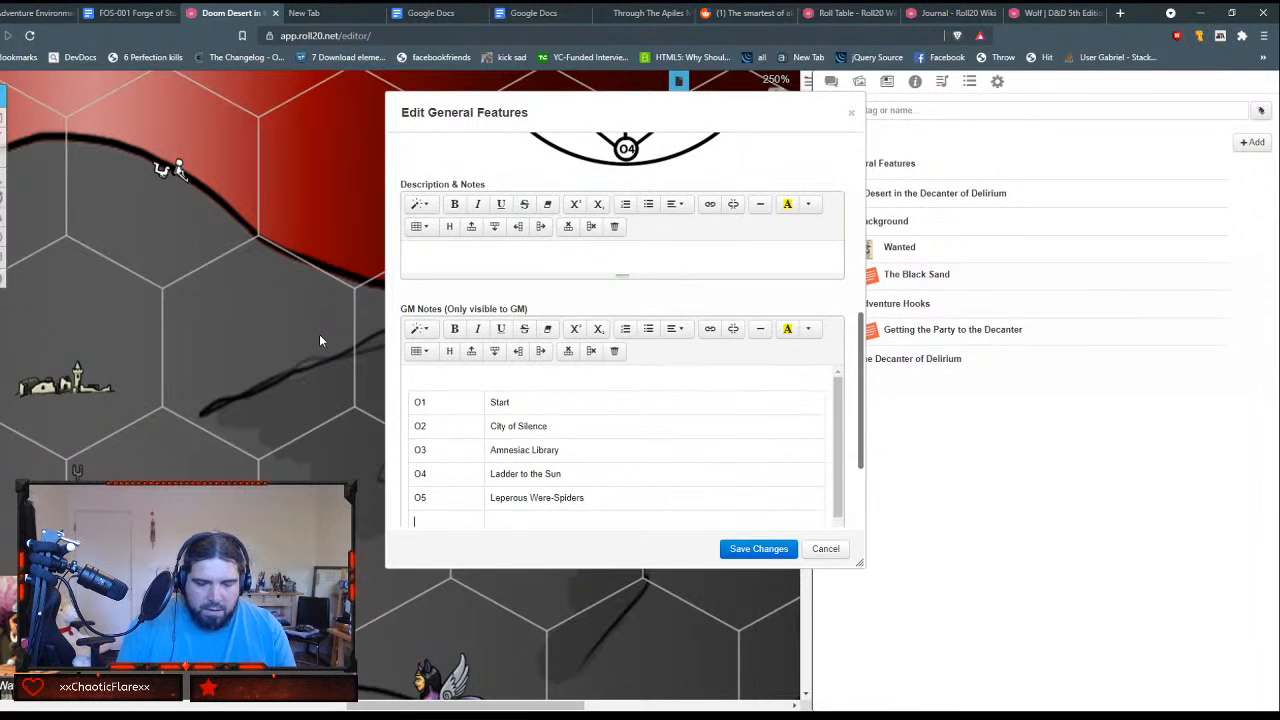
type("O6")
key("Tab")
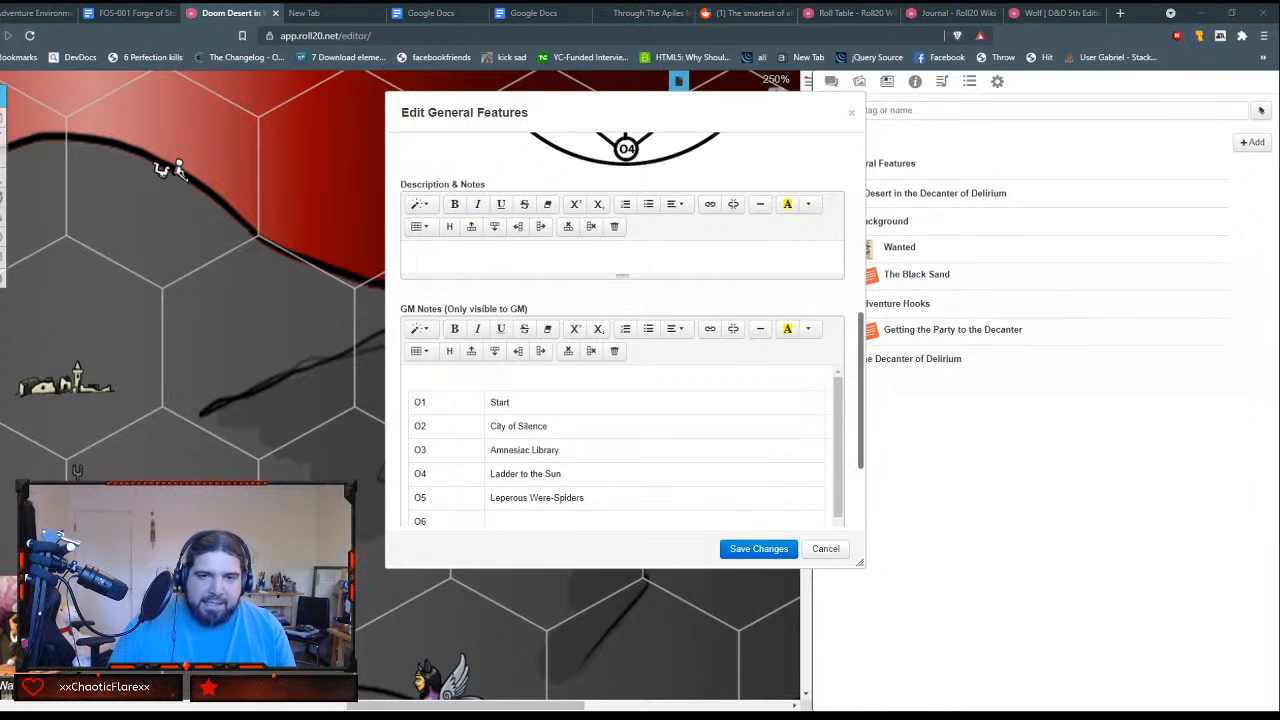
type("Water Cave")
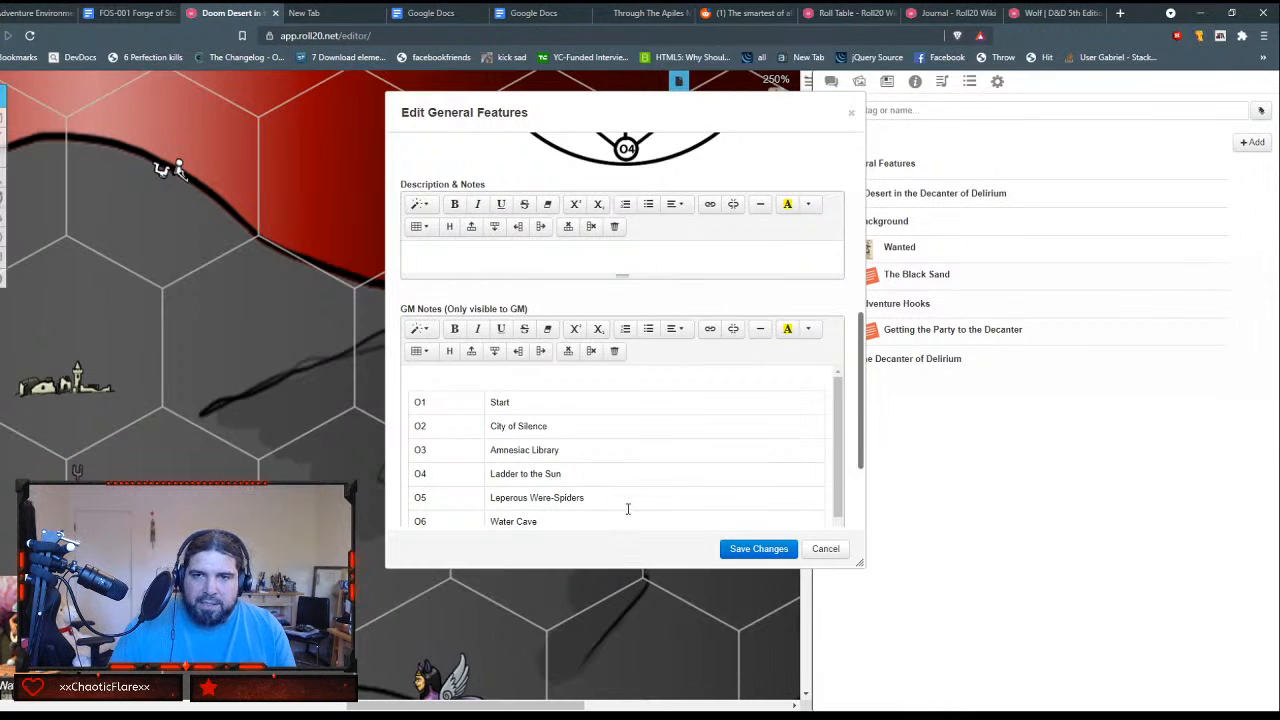
Step: Fill the seventh table row with the location Ruins of Serapho and the key I1
key("Tab")
scroll(855, 450, "down", 2)
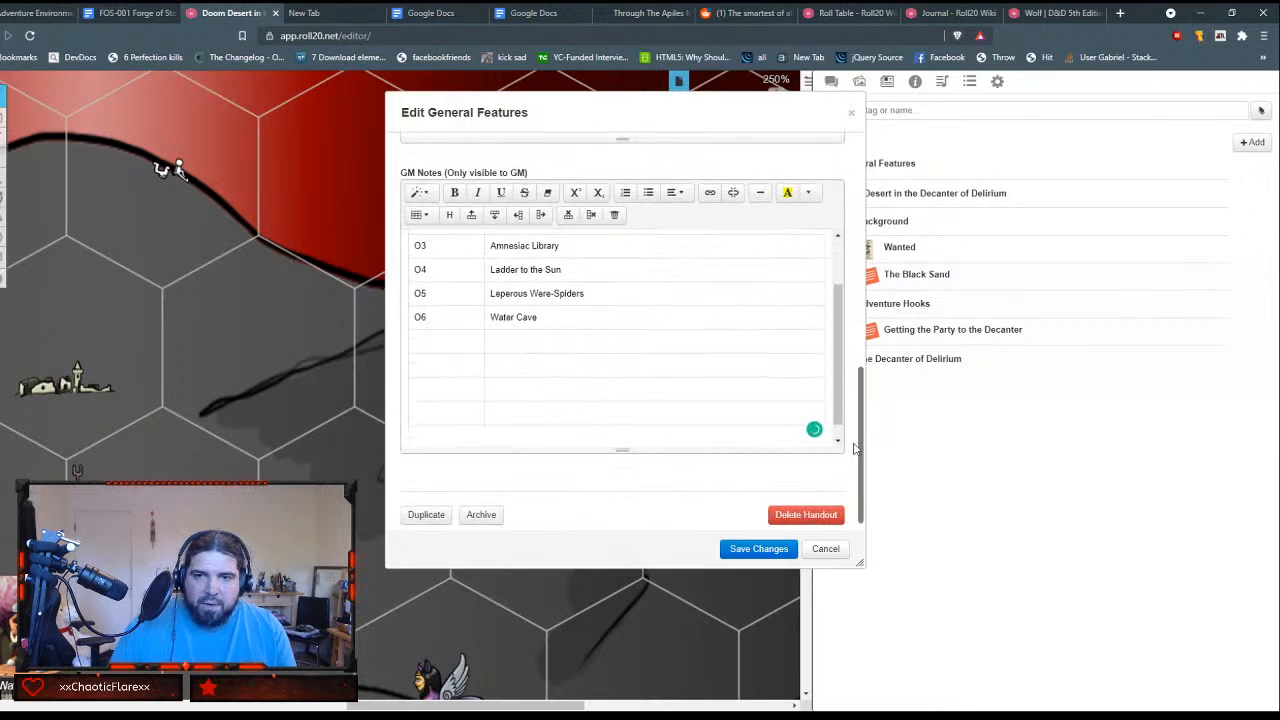
type("O")
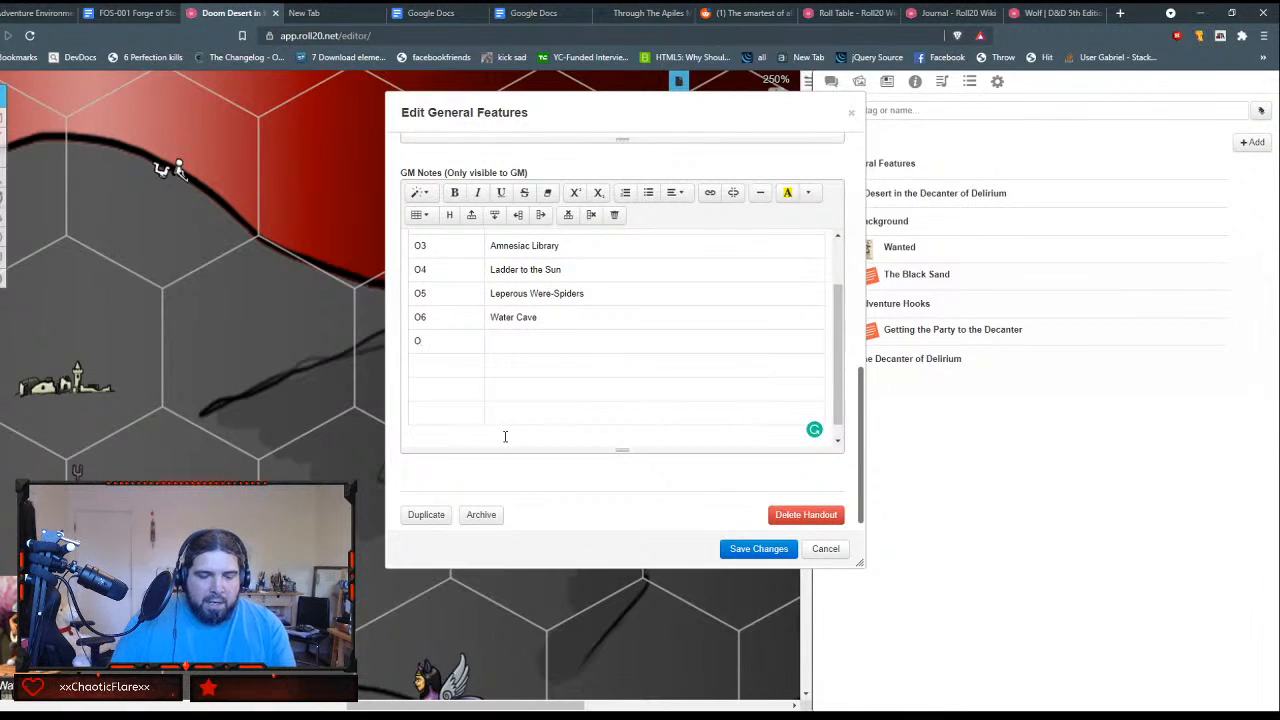
type("7")
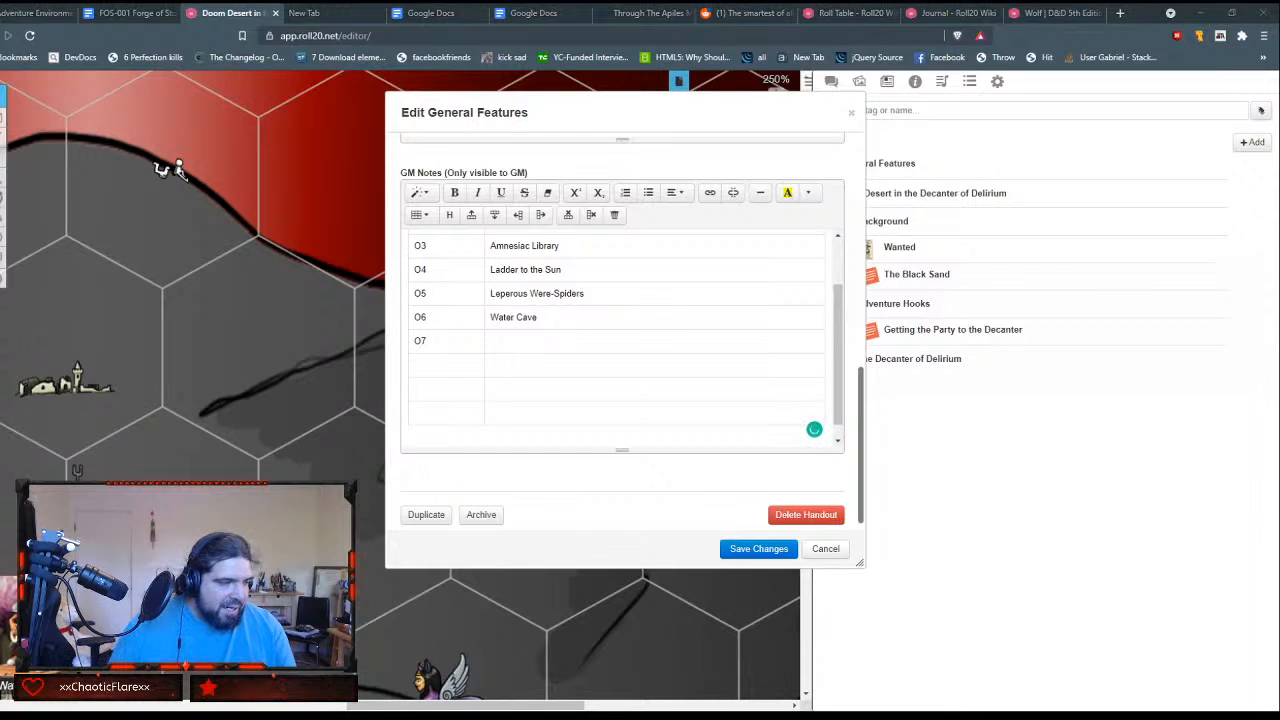
type("Ruins of Serapho")
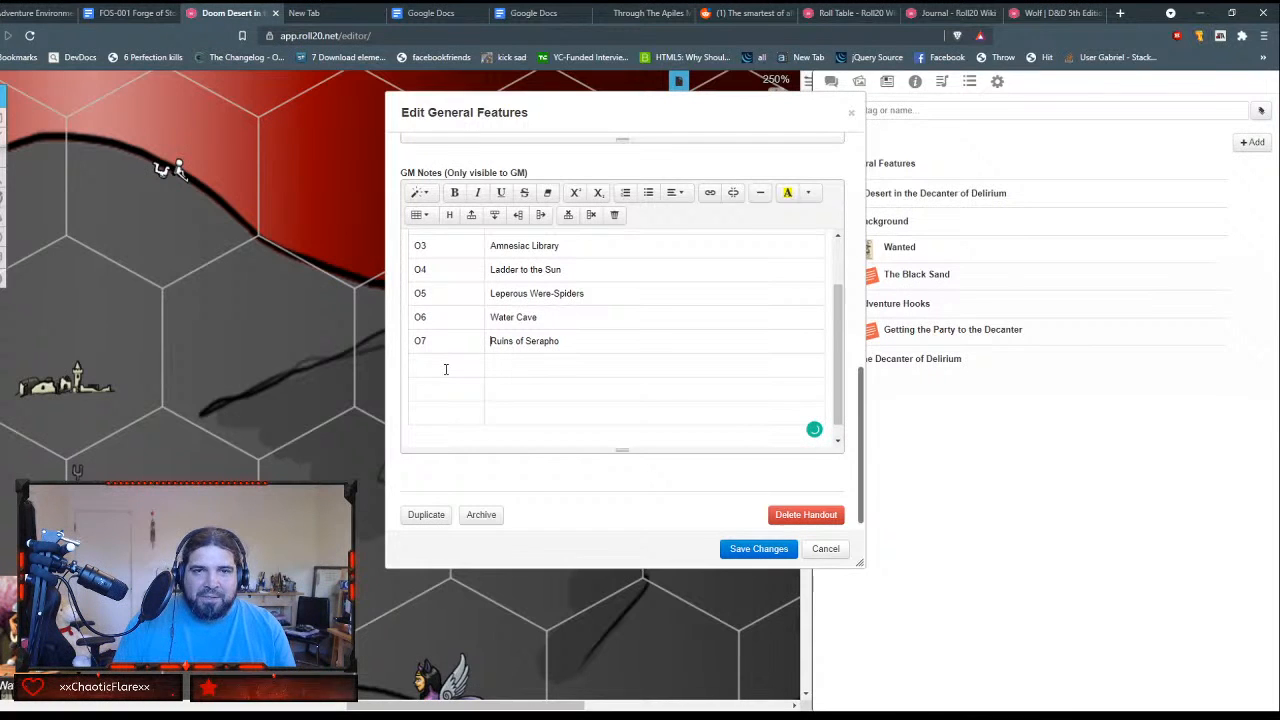
key("shift+Tab")
key("Delete")
key("Delete")
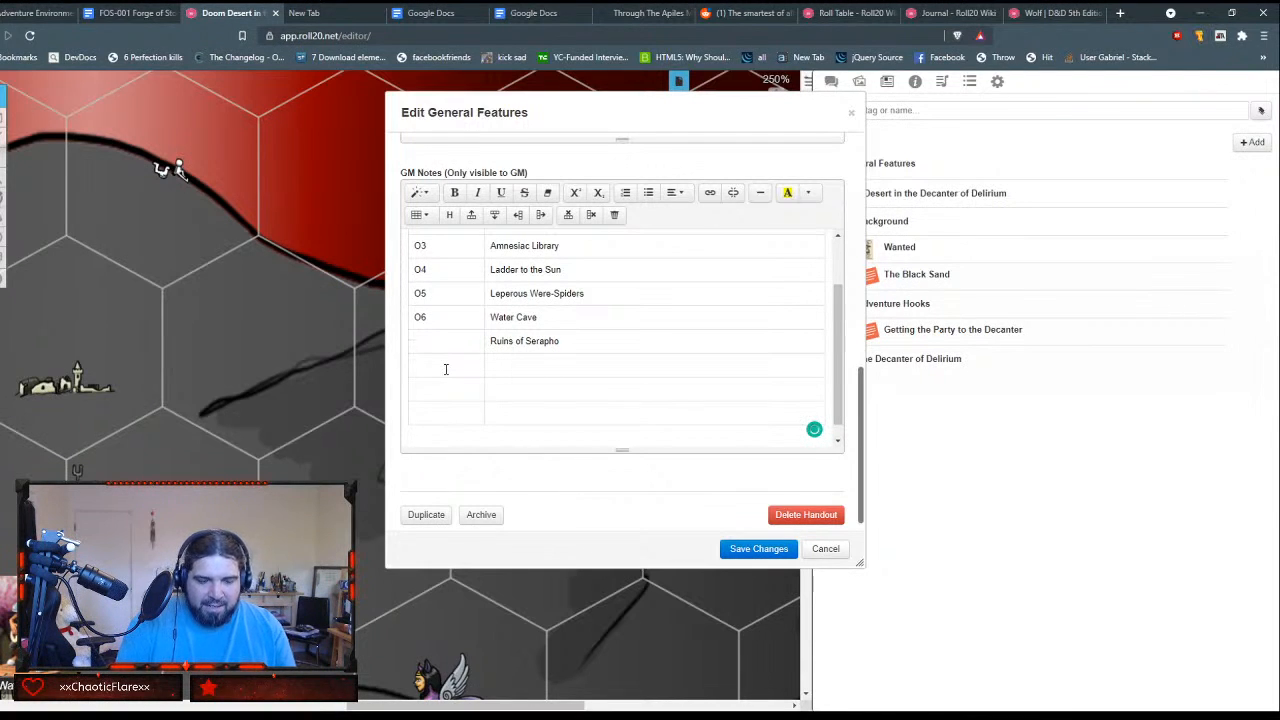
type("I1")
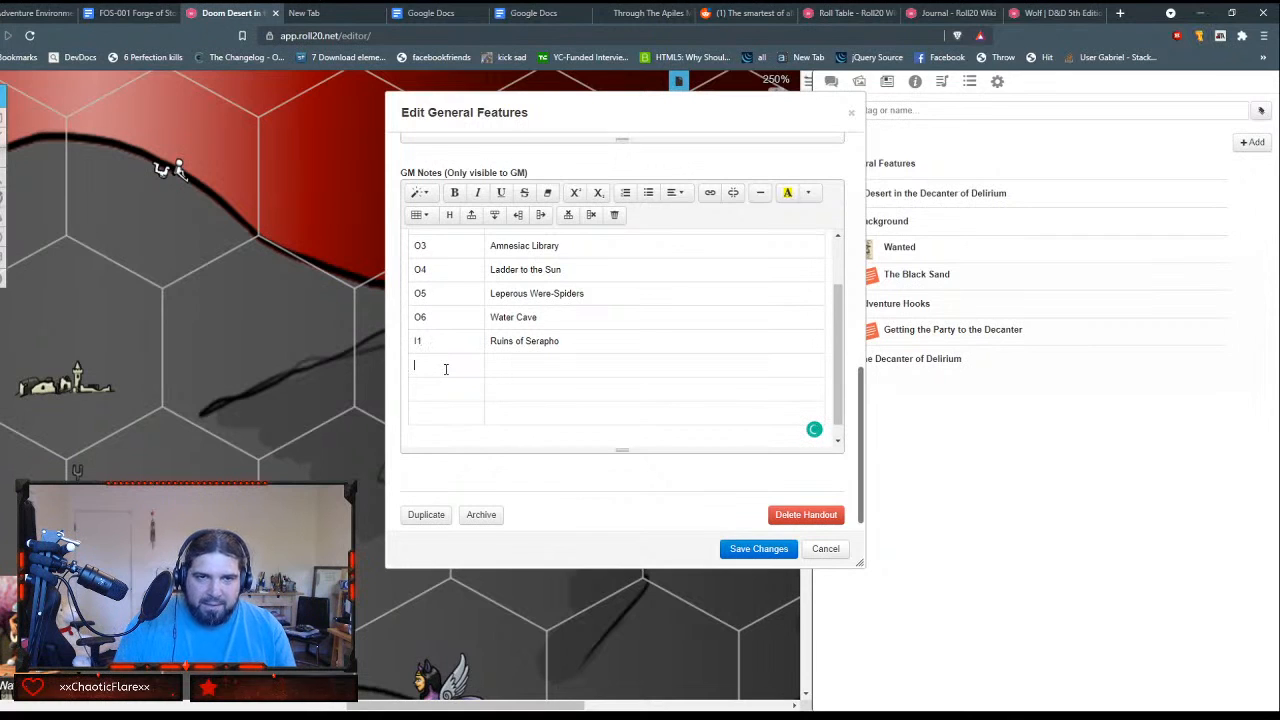
type("O2")
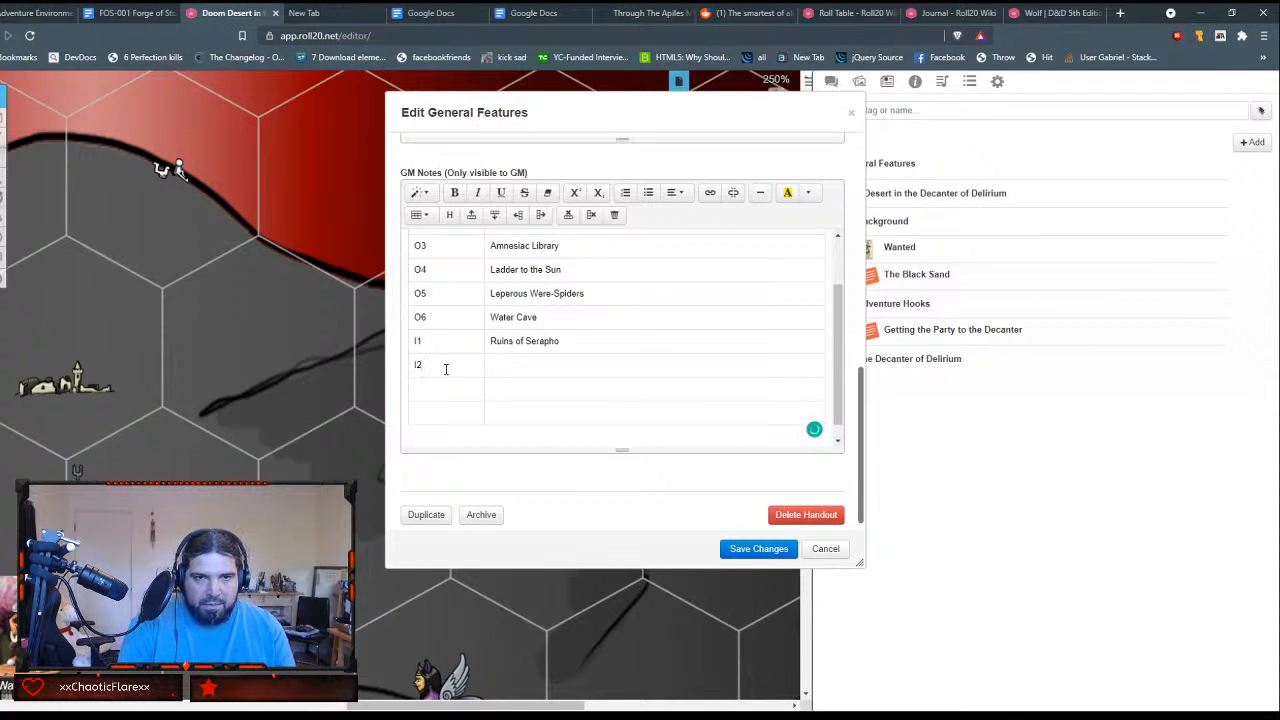
Step: Enter the keys I2, I3 and I4 in the first column of the last three table rows
key("Tab")
key("Tab")
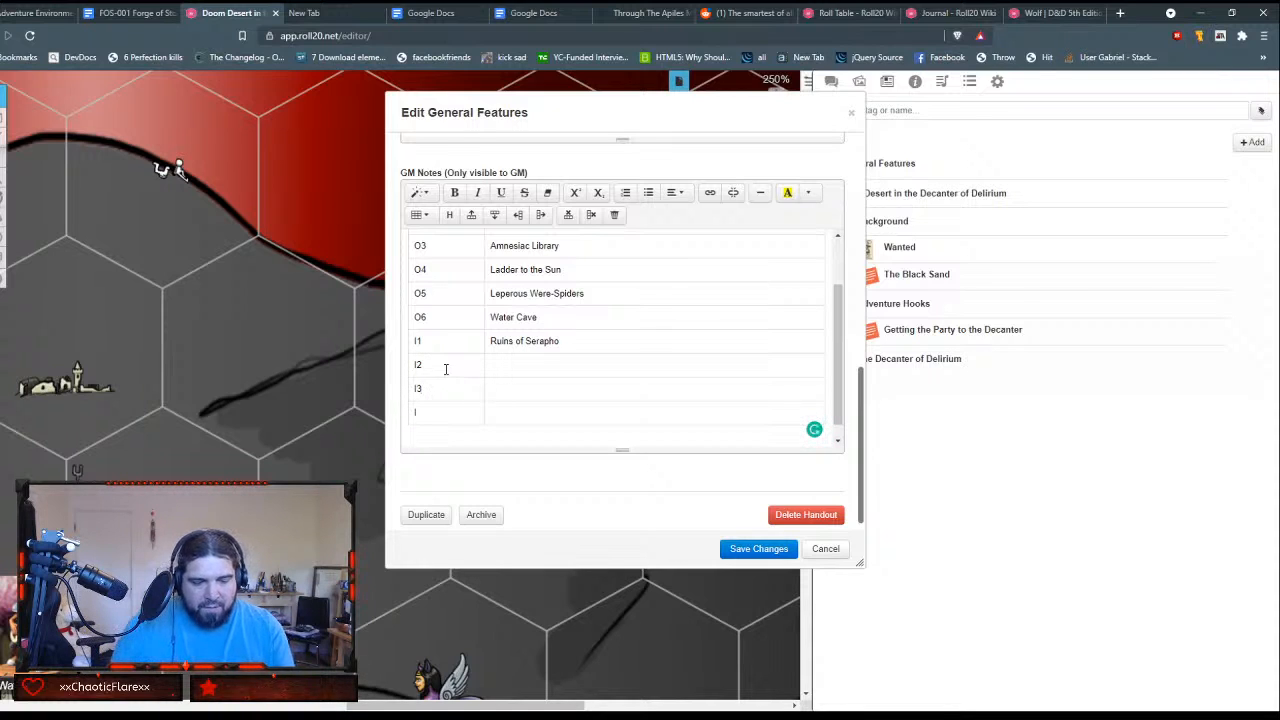
type("I4")
Step: Add an empty row above the O1 row and empty rows below the I4 row of the table
scroll(516, 240, "up", 2)
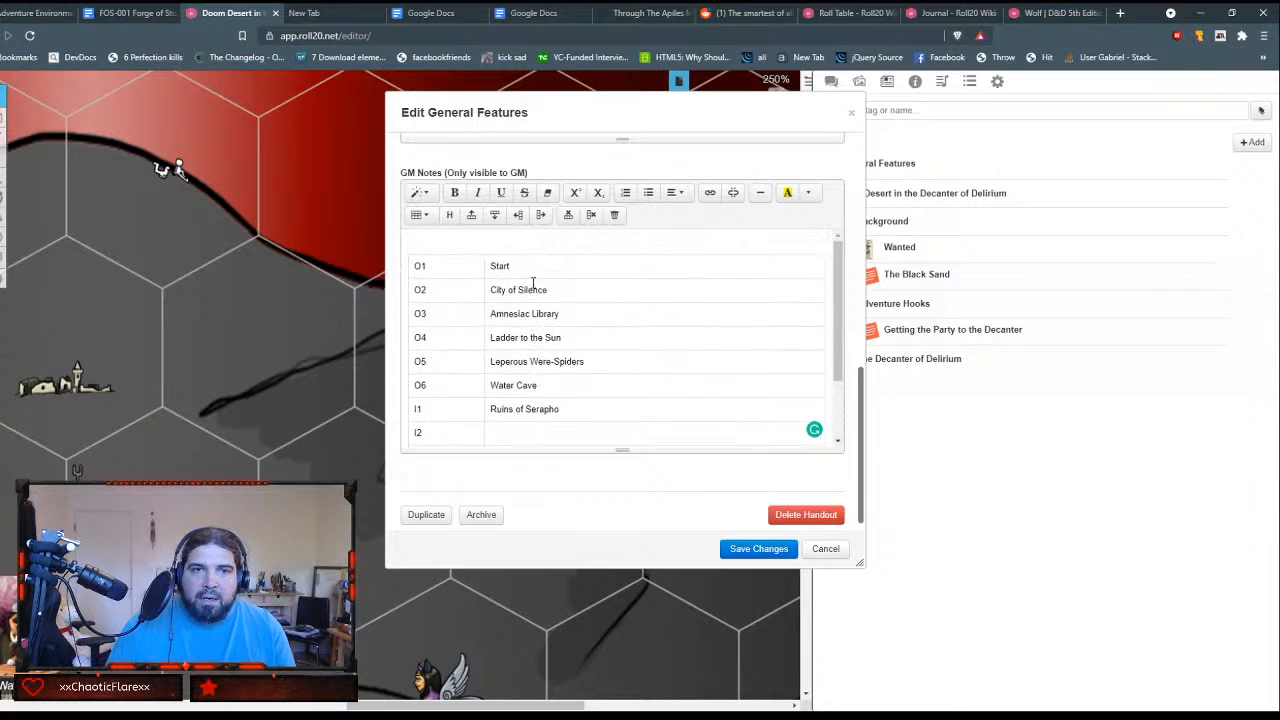
left_click(551, 263)
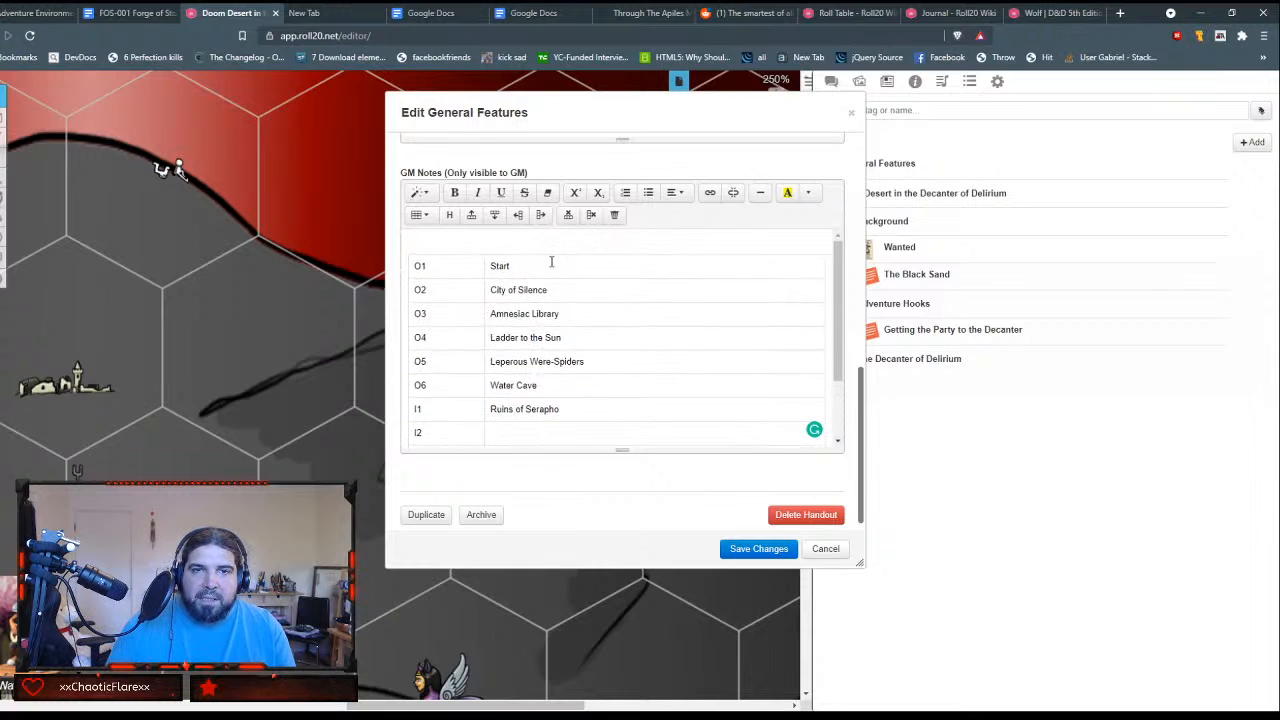
left_click(471, 214)
scroll(519, 356, "down", 3)
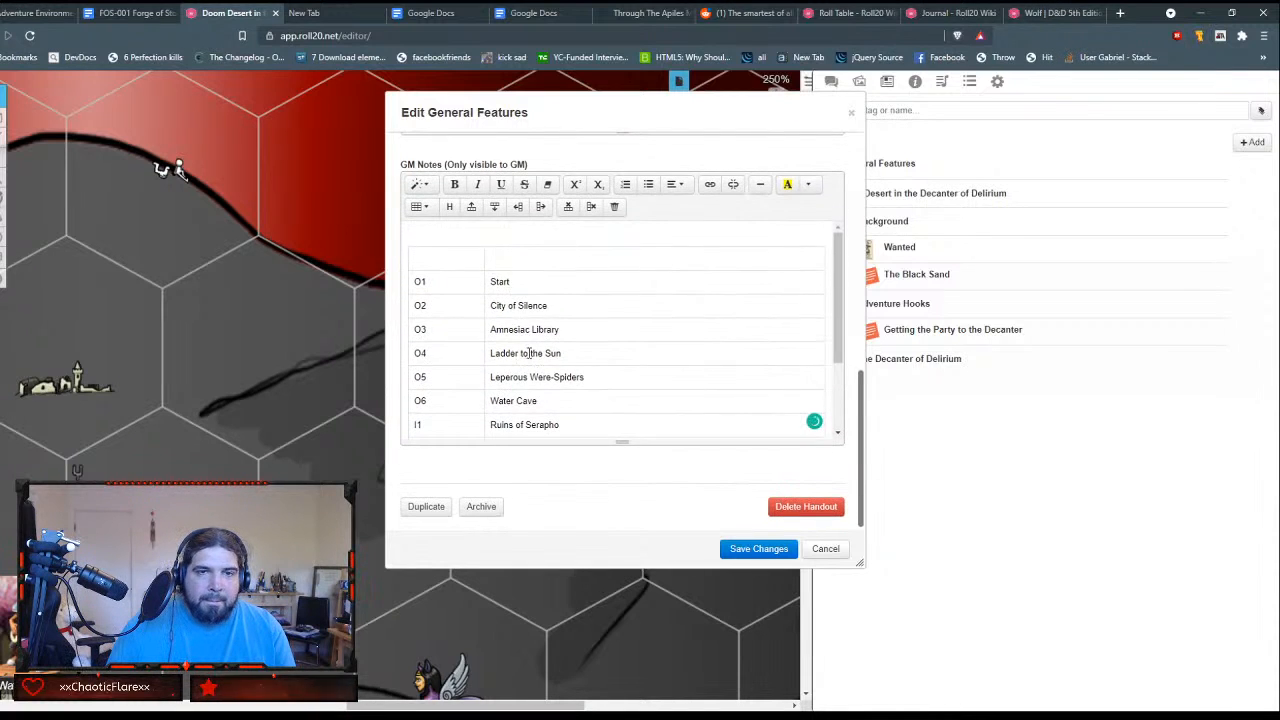
left_click(488, 387)
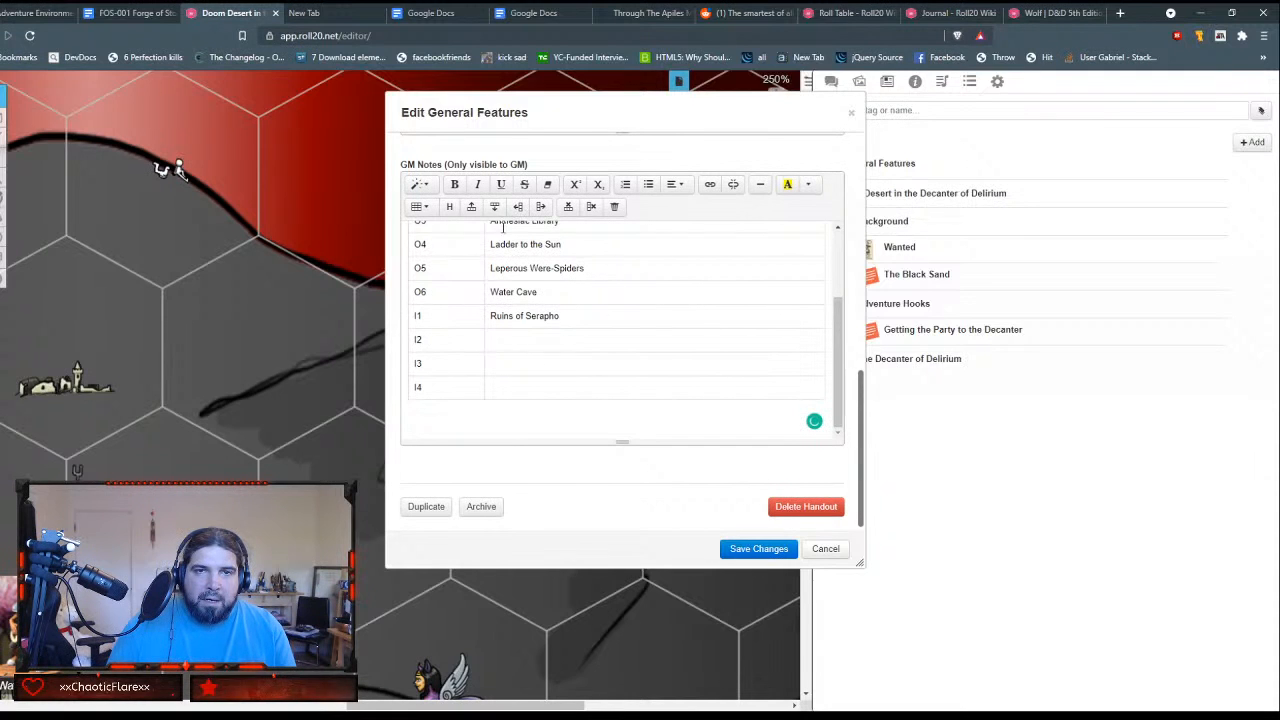
left_click(493, 207)
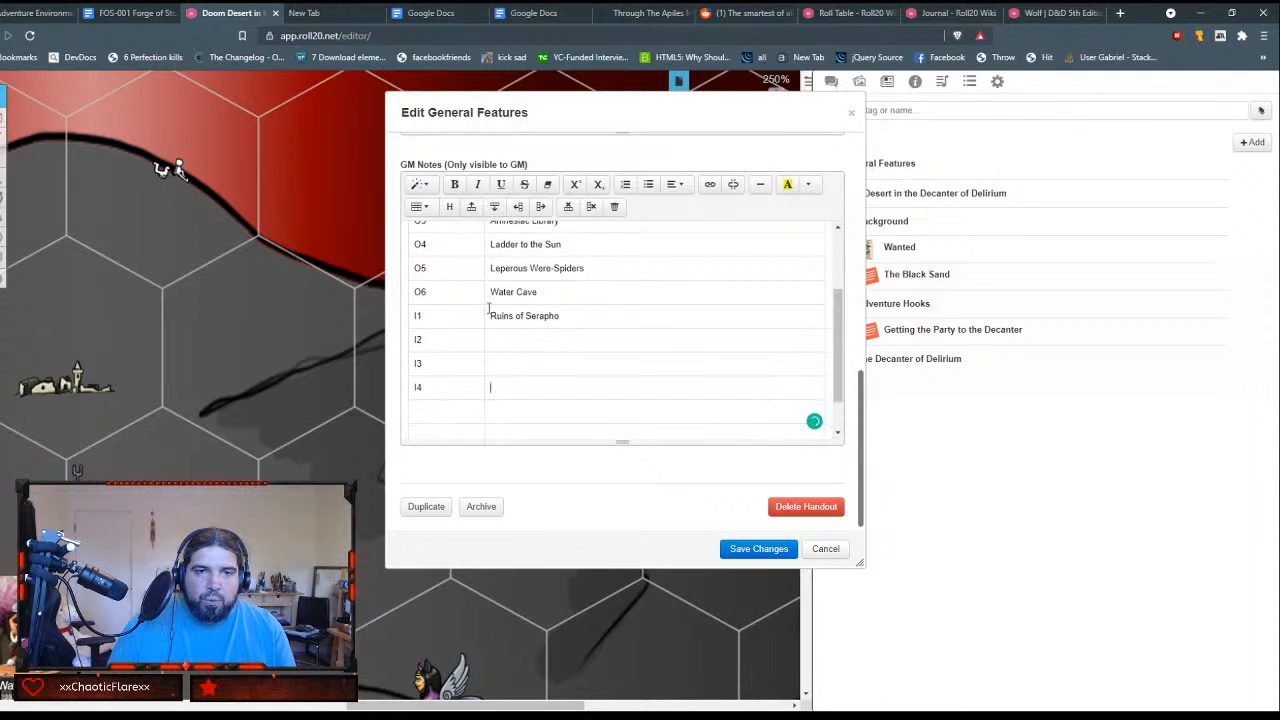
Step: Fill in the locations for I2, I3 and I4 with Sphinx of Black Quartz, Oasis of Delirium and Saltwater Saloon
scroll(498, 336, "up", 1)
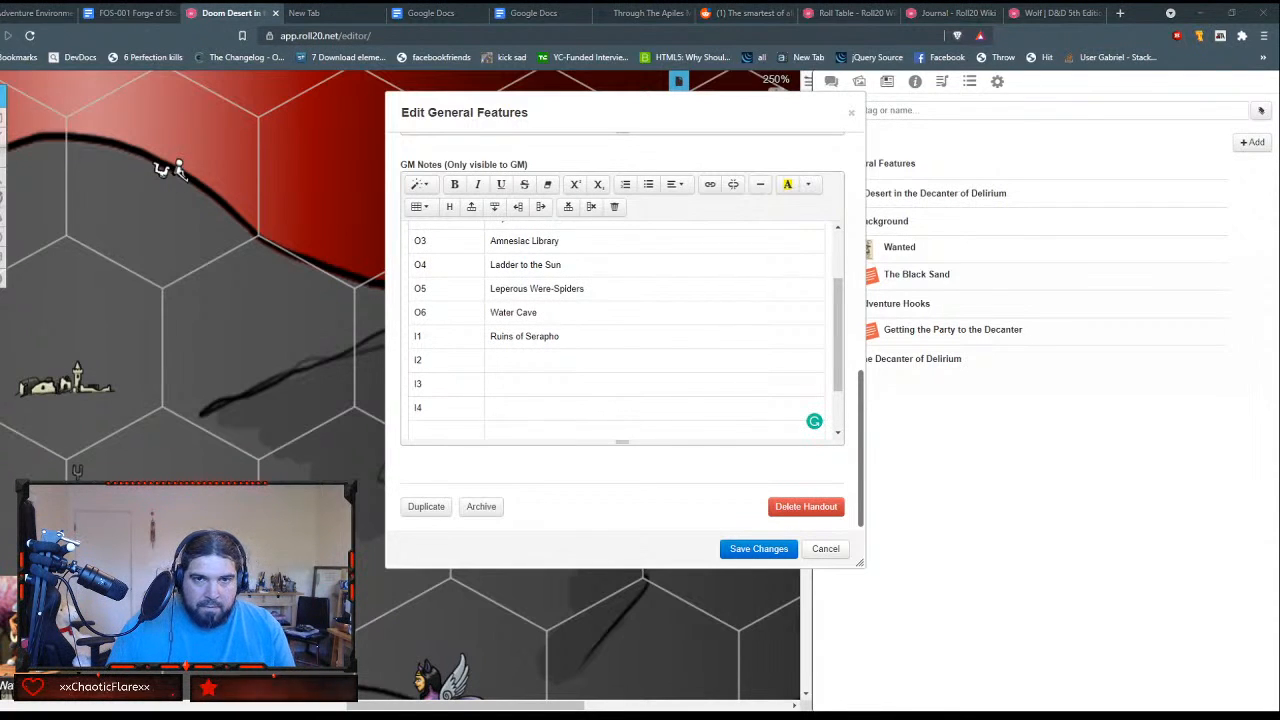
left_click(606, 362)
type("Sphinx of Black Quartz")
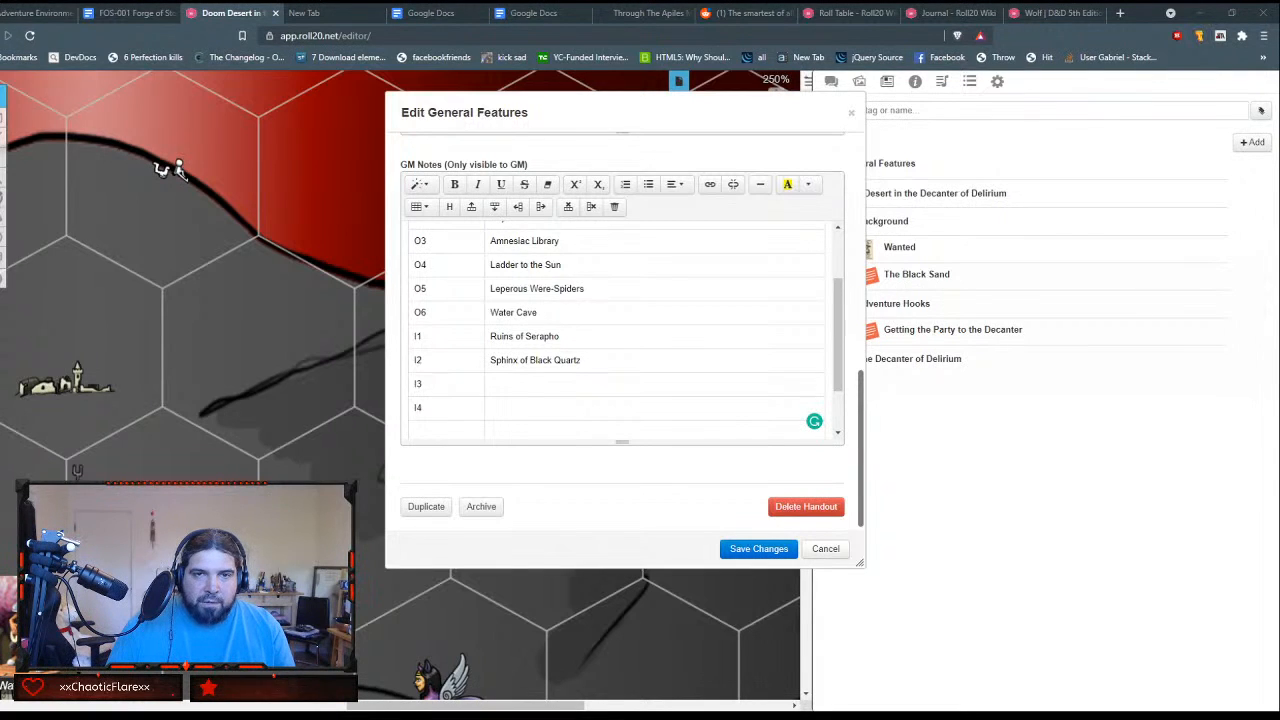
left_click(559, 393)
type("Oasis of Delirium")
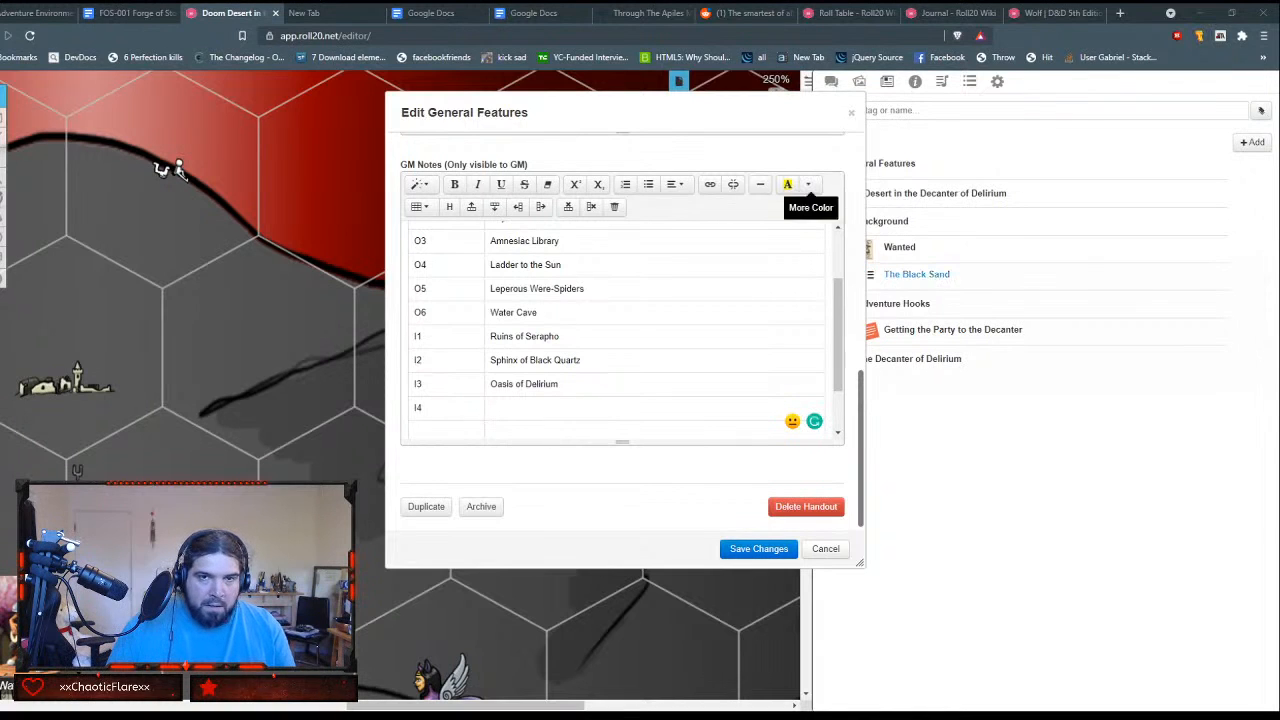
left_click(571, 408)
type("Saltwater Saloon")
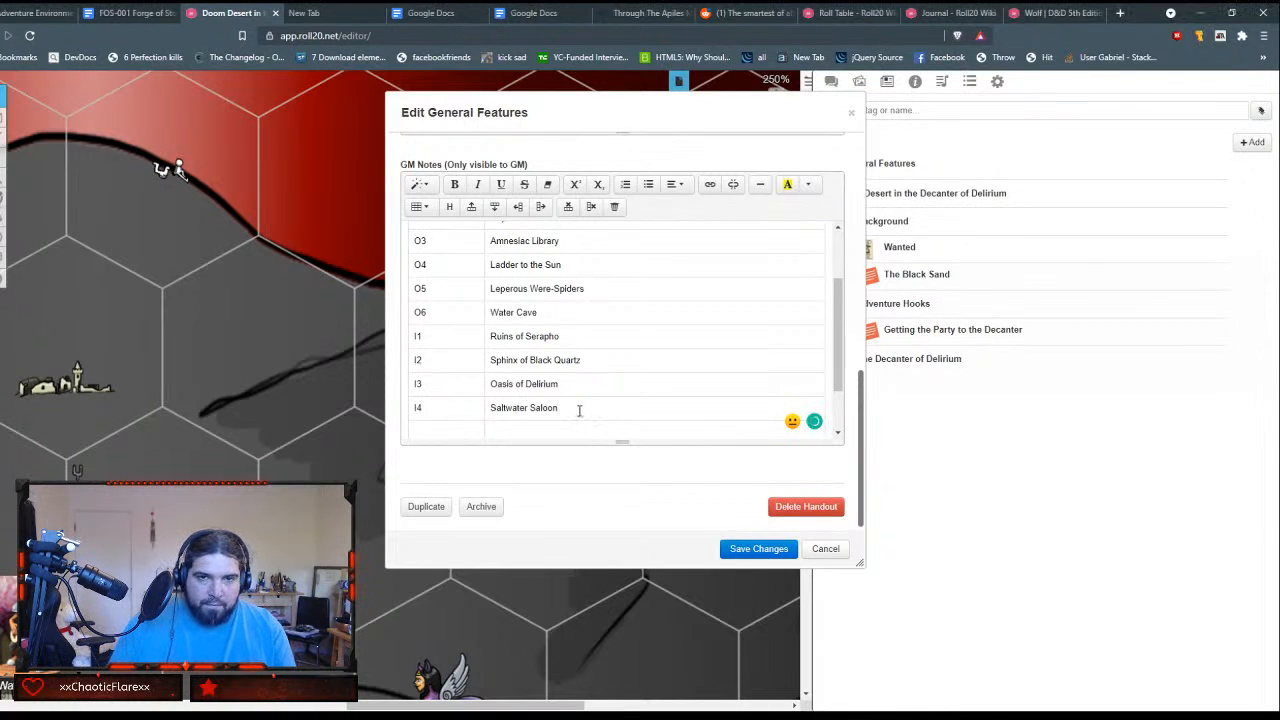
Step: Fill the two empty rows below I4 with C1, White Ziggurat and C2, Black Pyramid
scroll(579, 410, "up", 1)
scroll(579, 410, "down", 2)
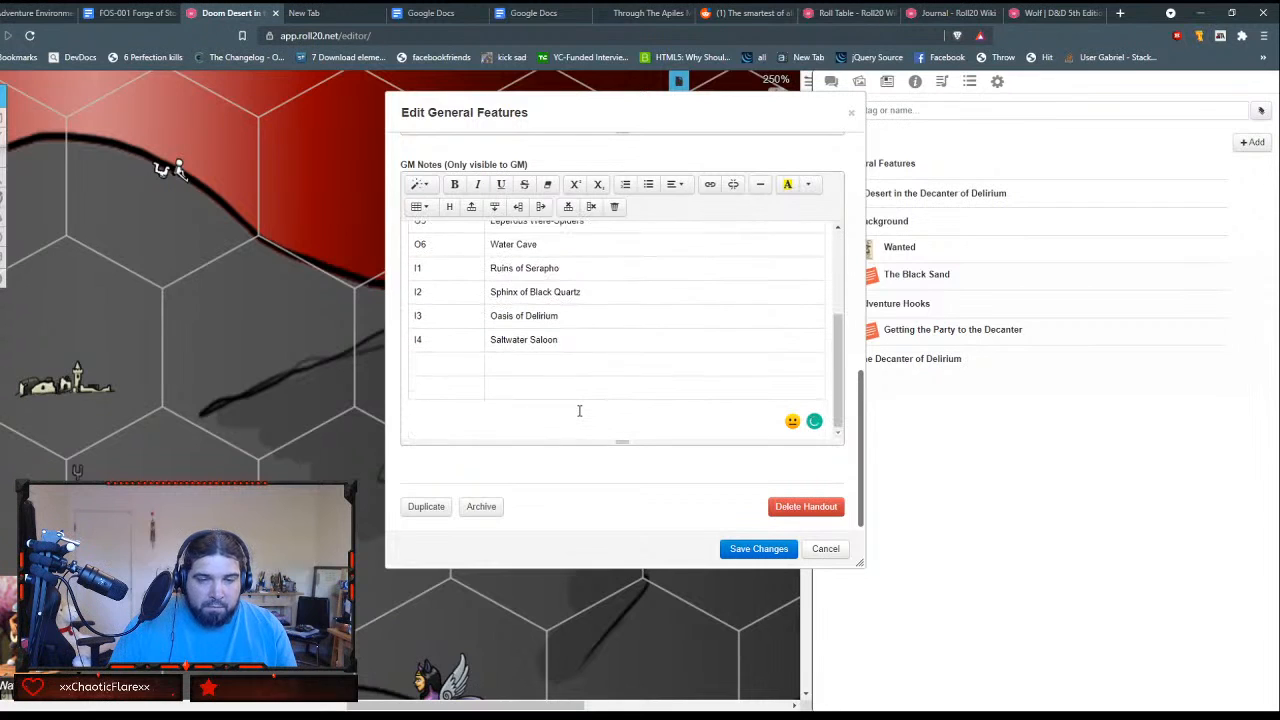
key("Tab")
type("C1")
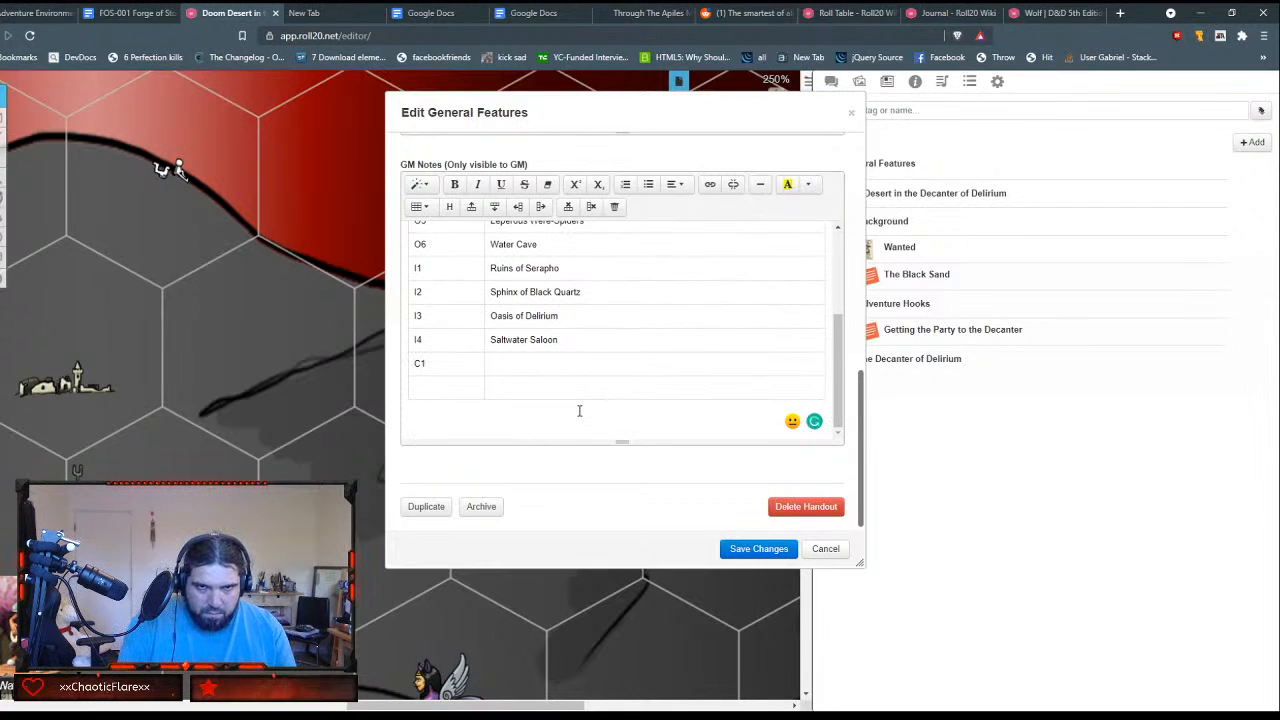
key("Tab")
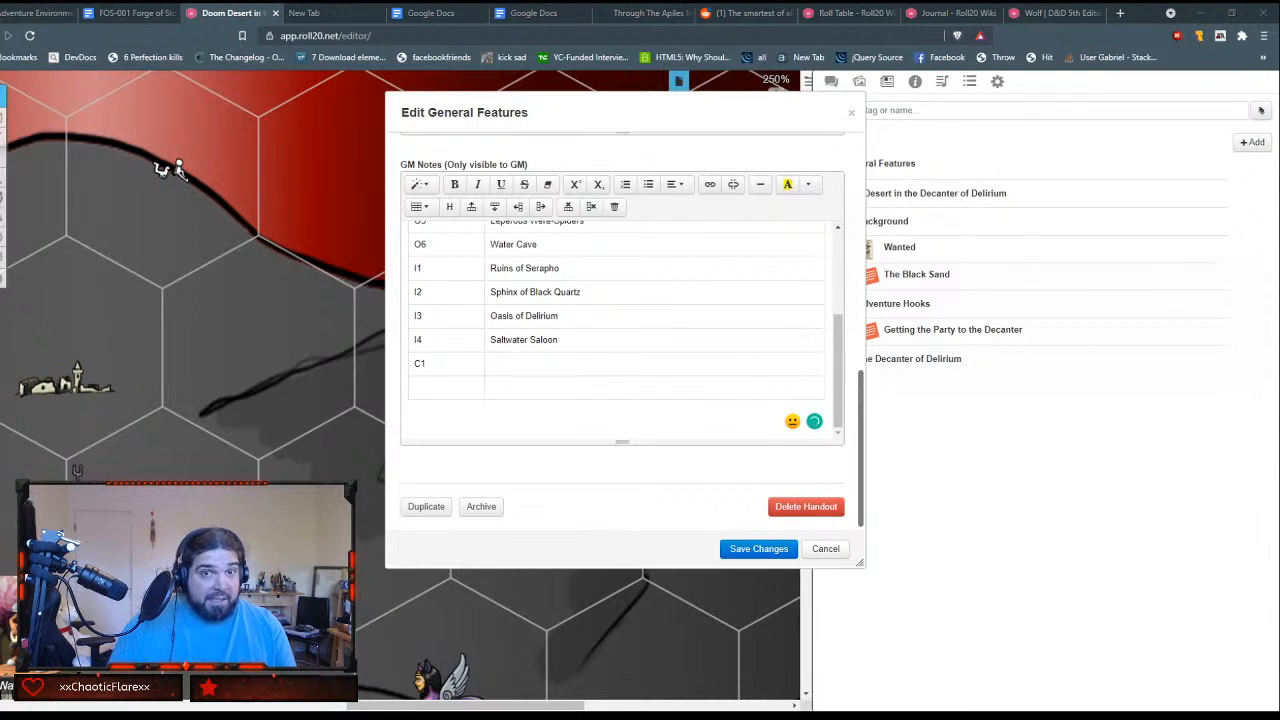
type("White Ziggurat")
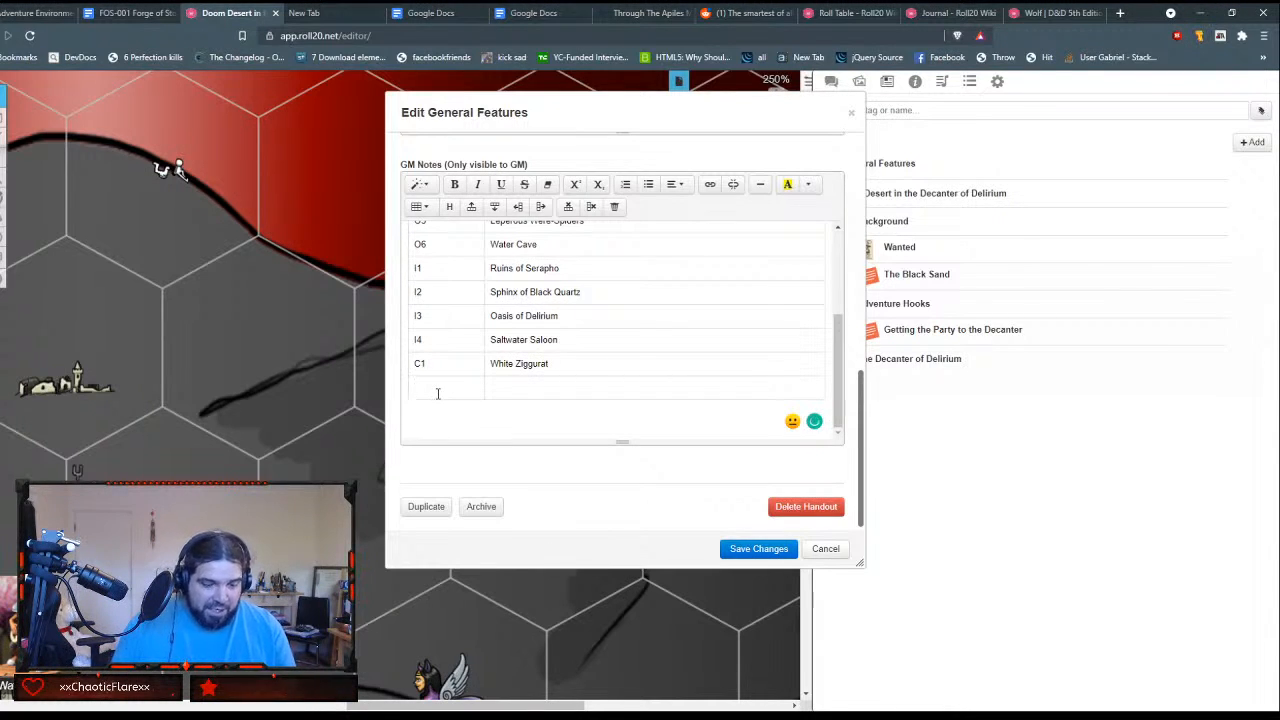
type("C2")
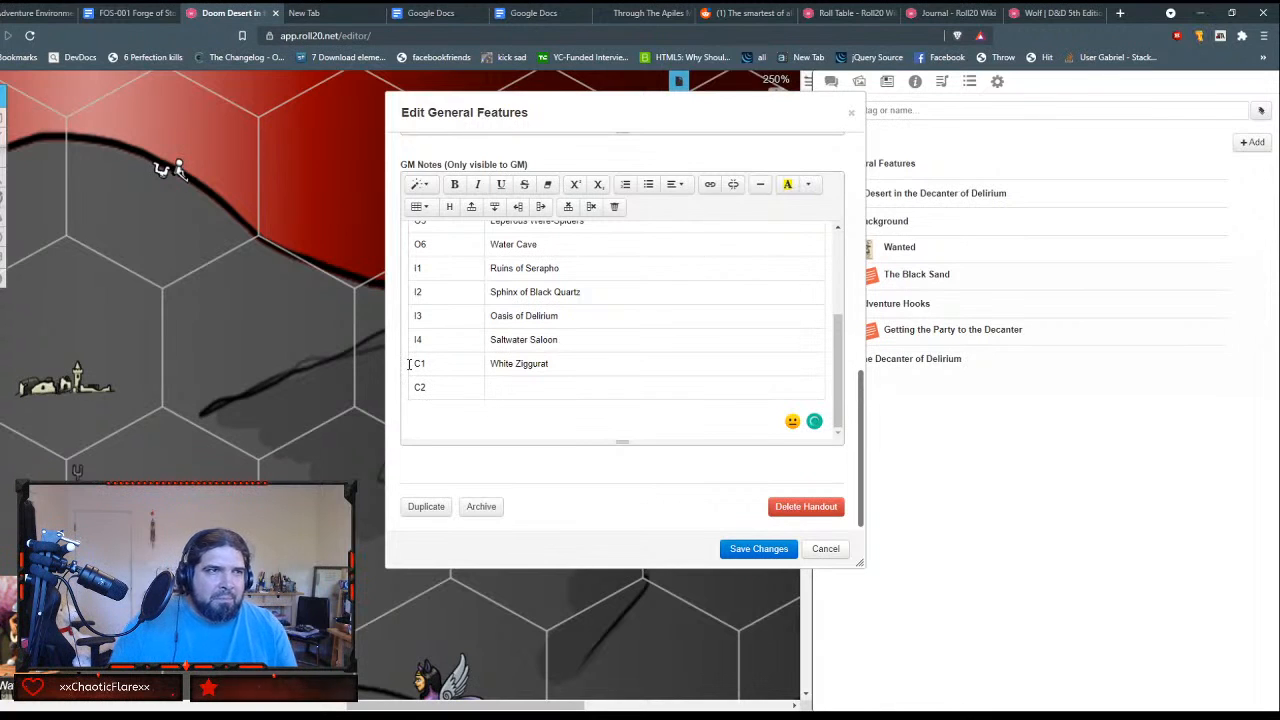
key("Tab")
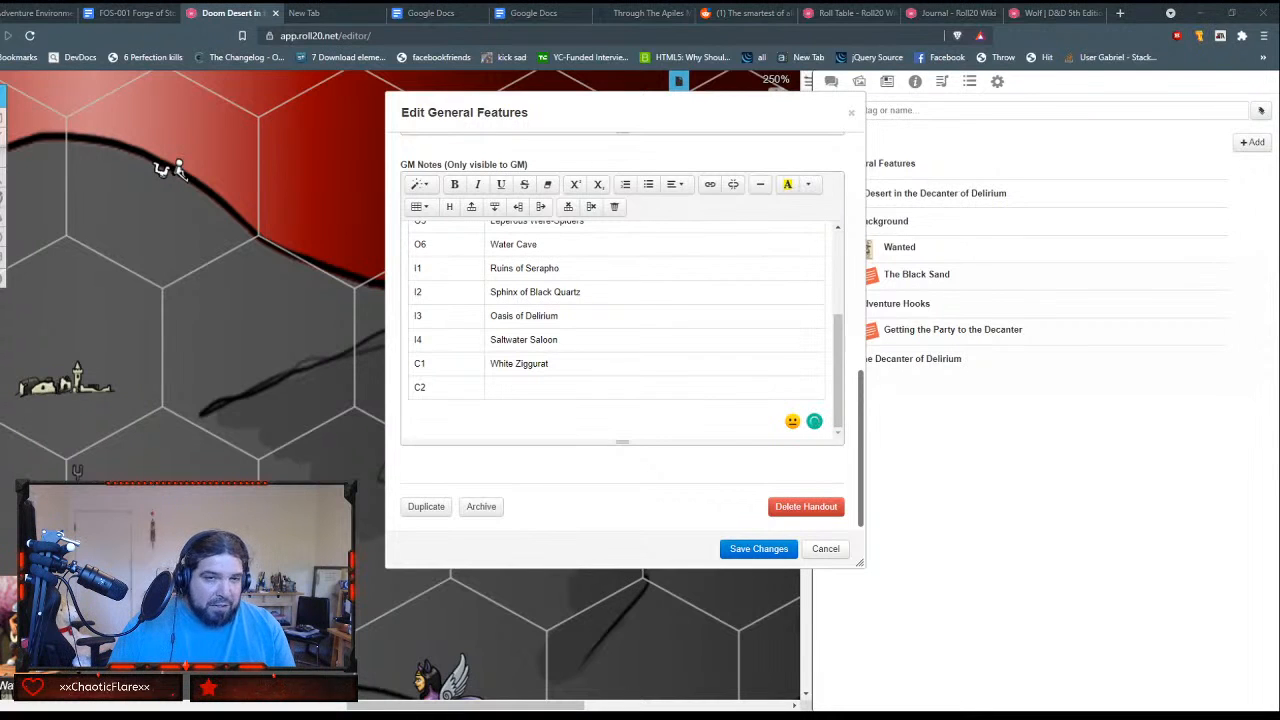
type("Black Pyramid")
Step: Enter the headings Key and Location in the empty first row of the table
scroll(714, 400, "up", 3)
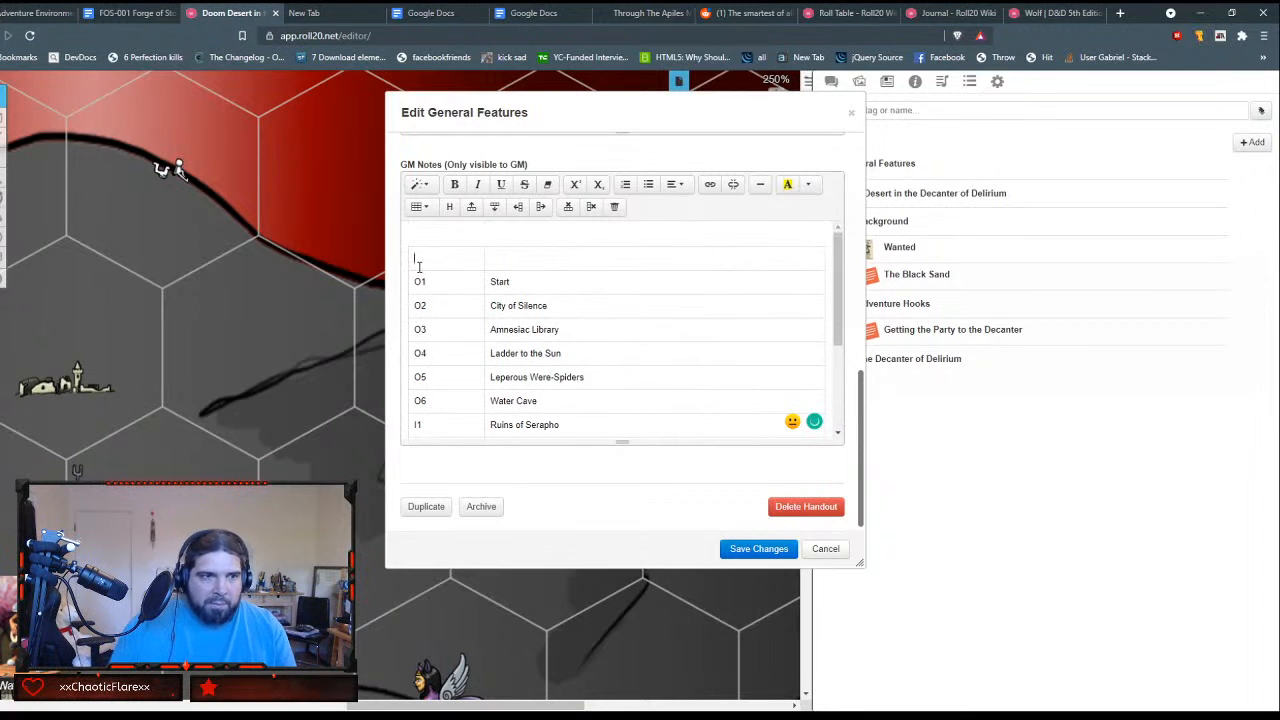
type("Key")
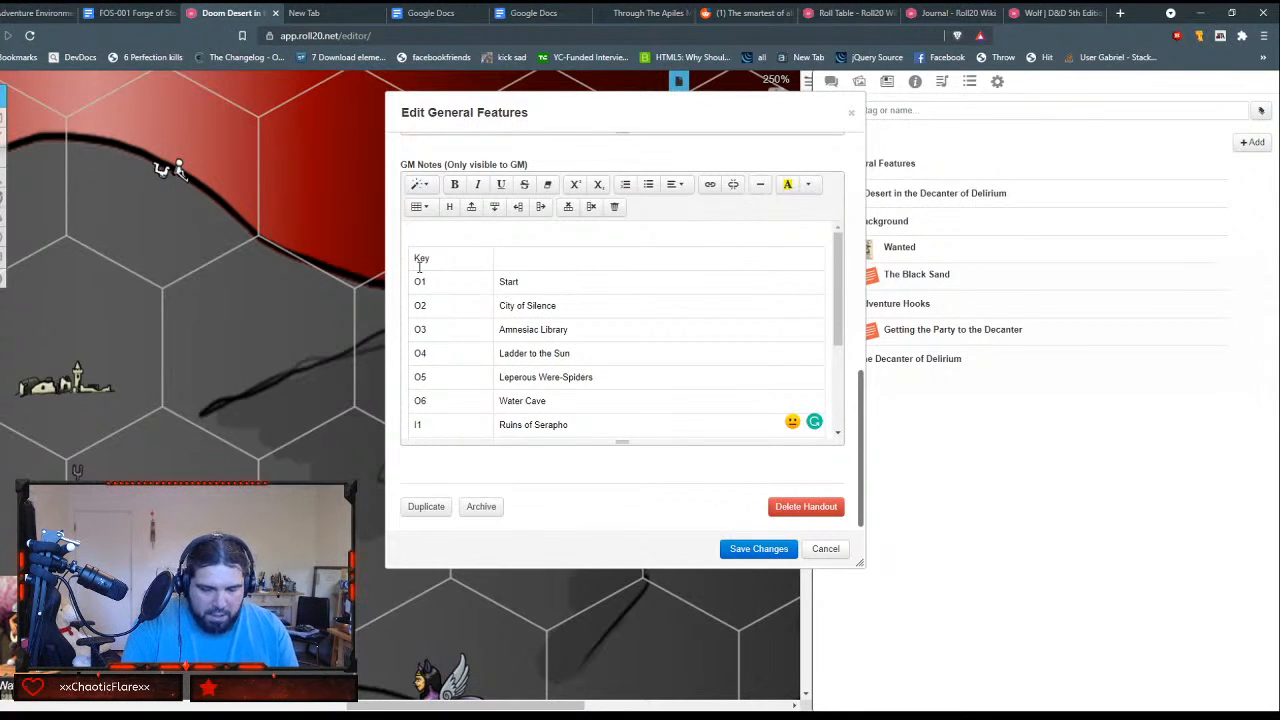
key("Tab")
type("Location")
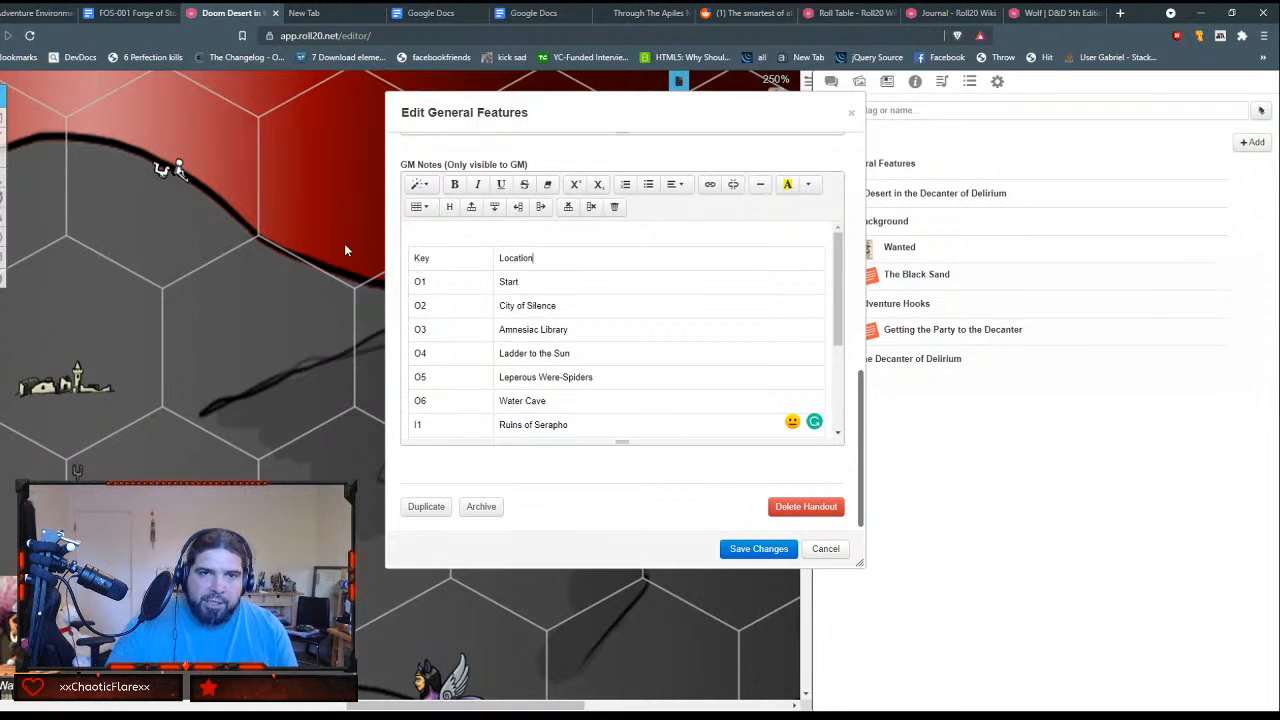
left_click(419, 230)
key("ctrl+a")
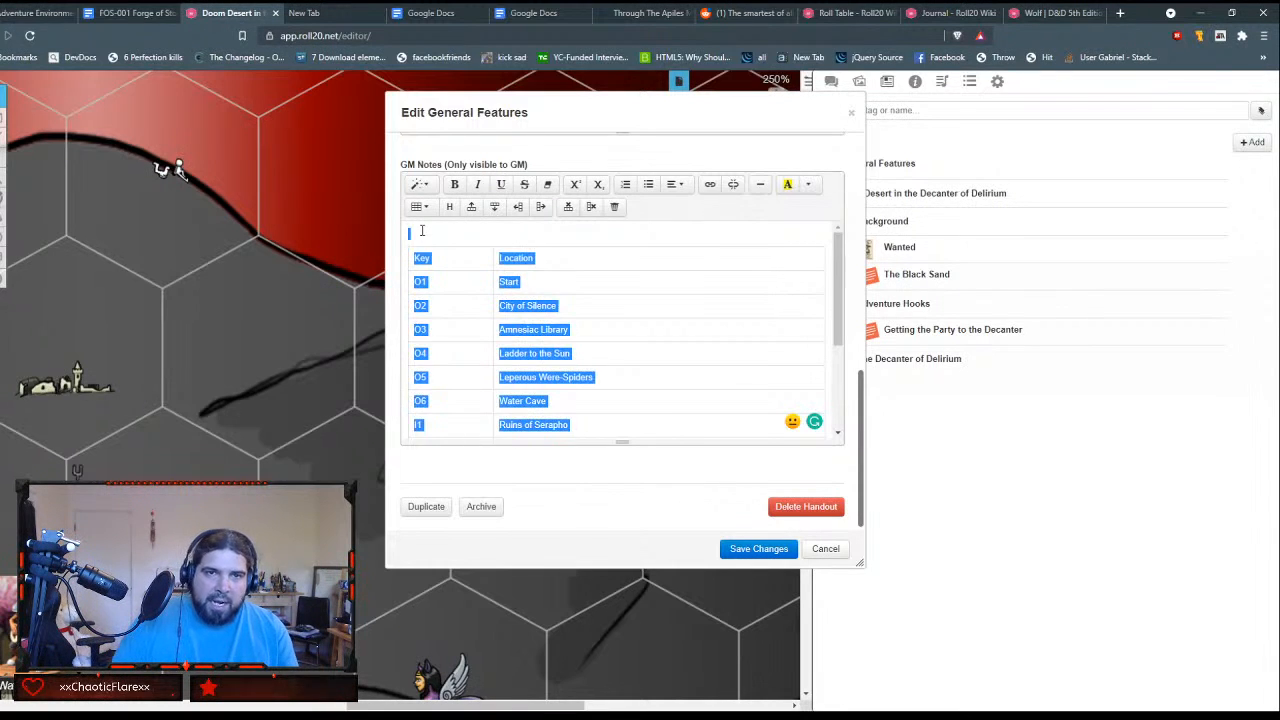
left_click(422, 230)
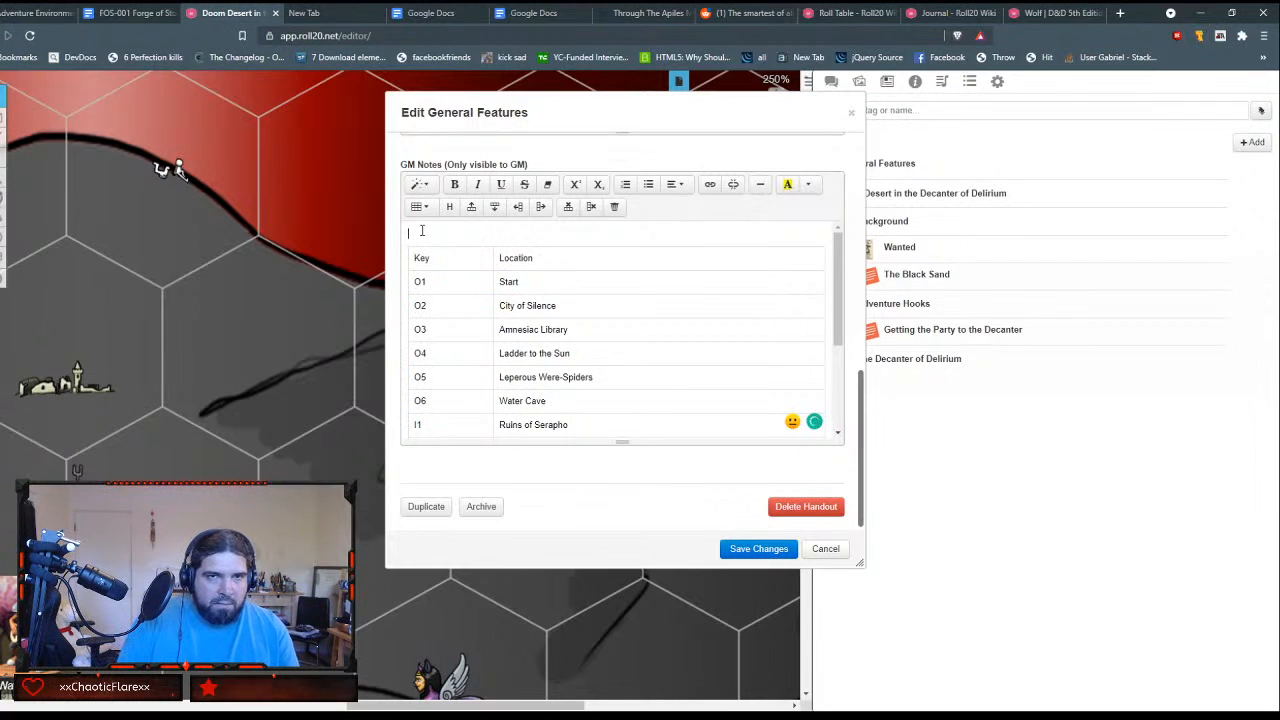
key("Down")
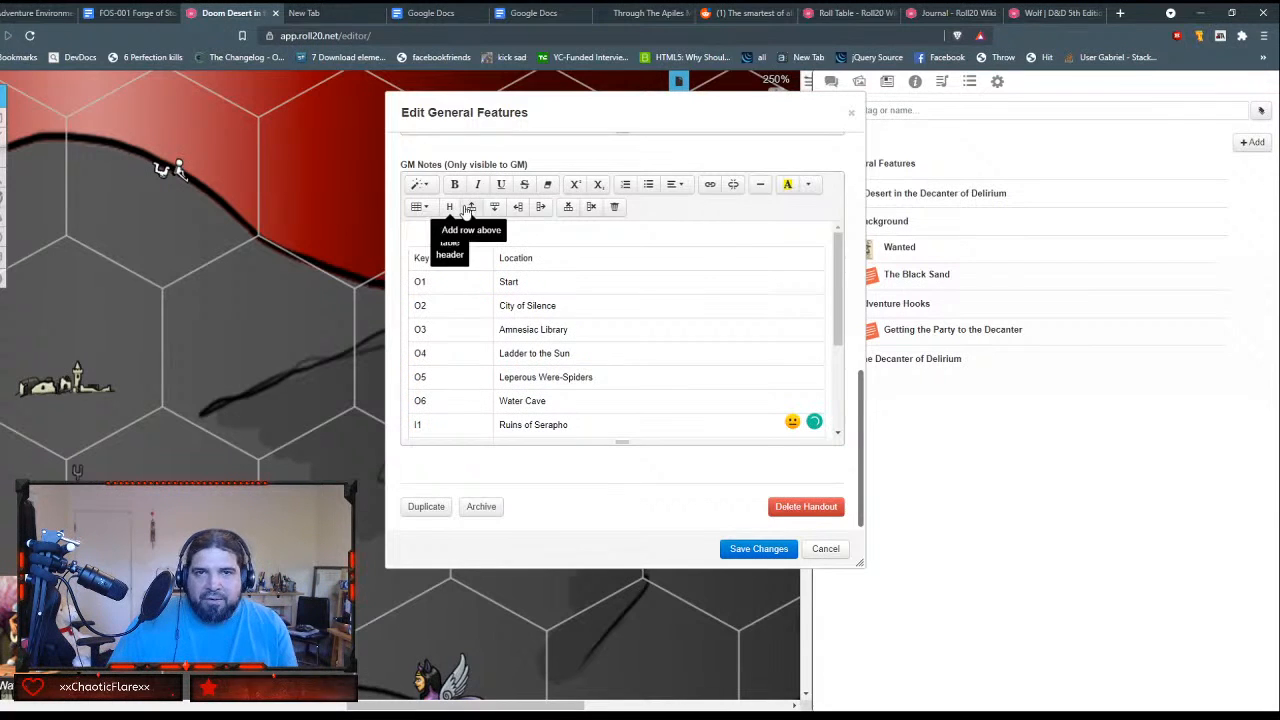
left_click(498, 230)
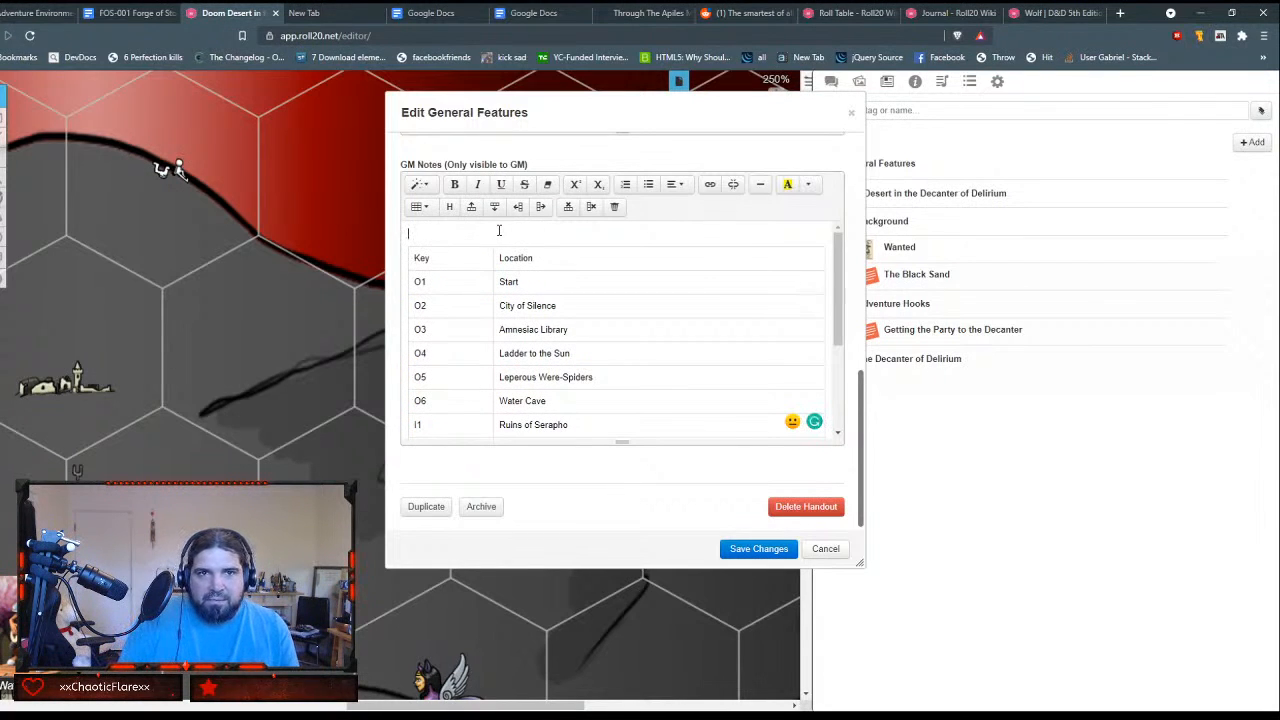
key("ctrl+a")
key("ctrl+End")
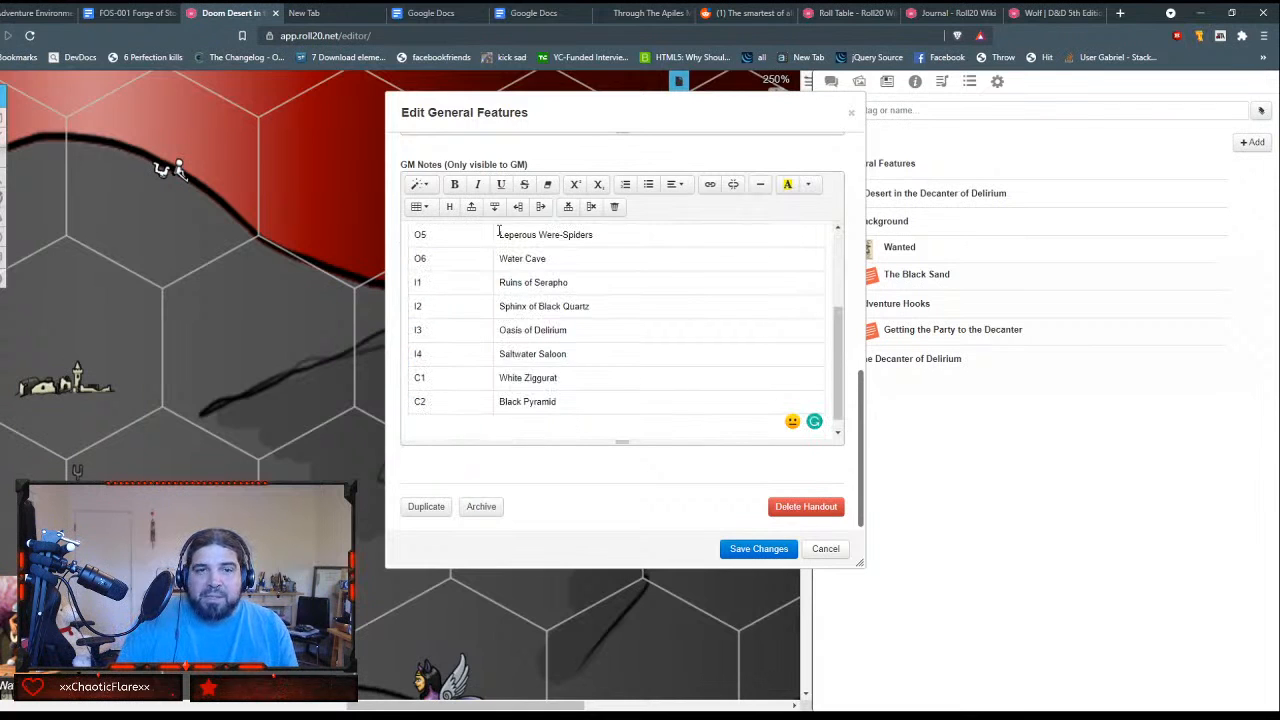
Step: Save and close the General Features handout and move it into The Decanter of Delirium folder
scroll(498, 231, "up", 4)
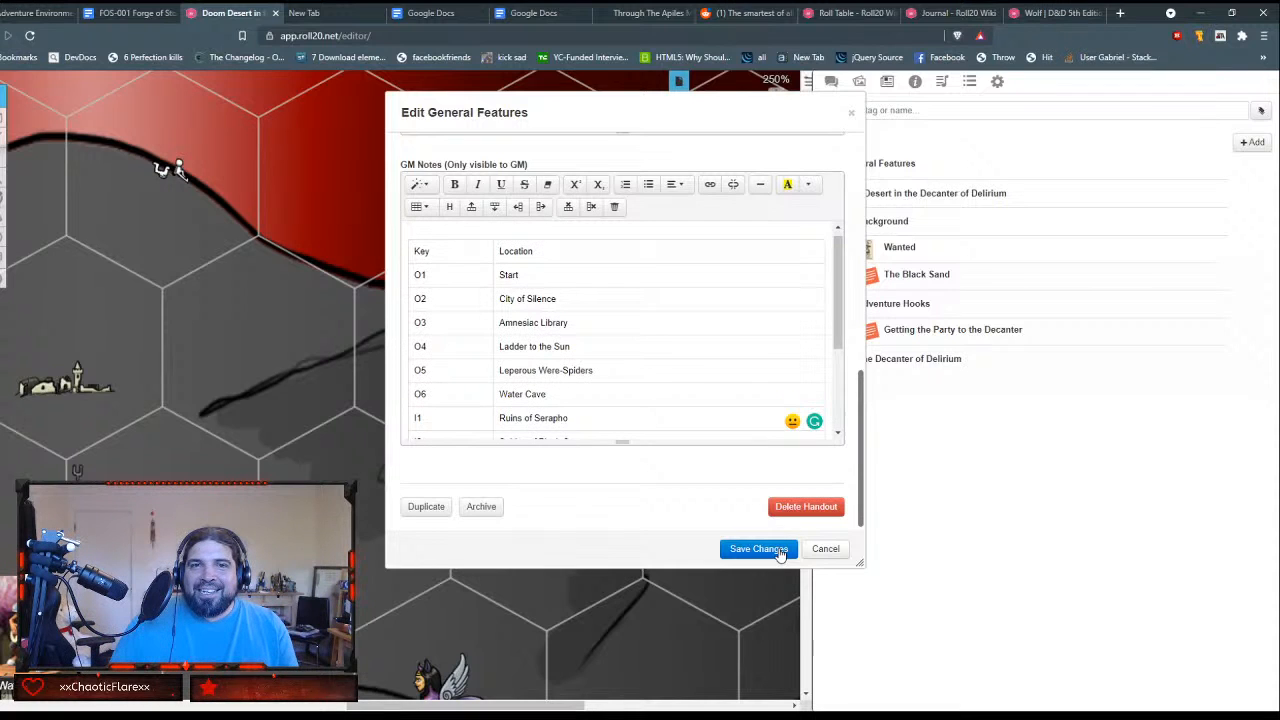
scroll(726, 305, "down", 3)
scroll(726, 301, "up", 3)
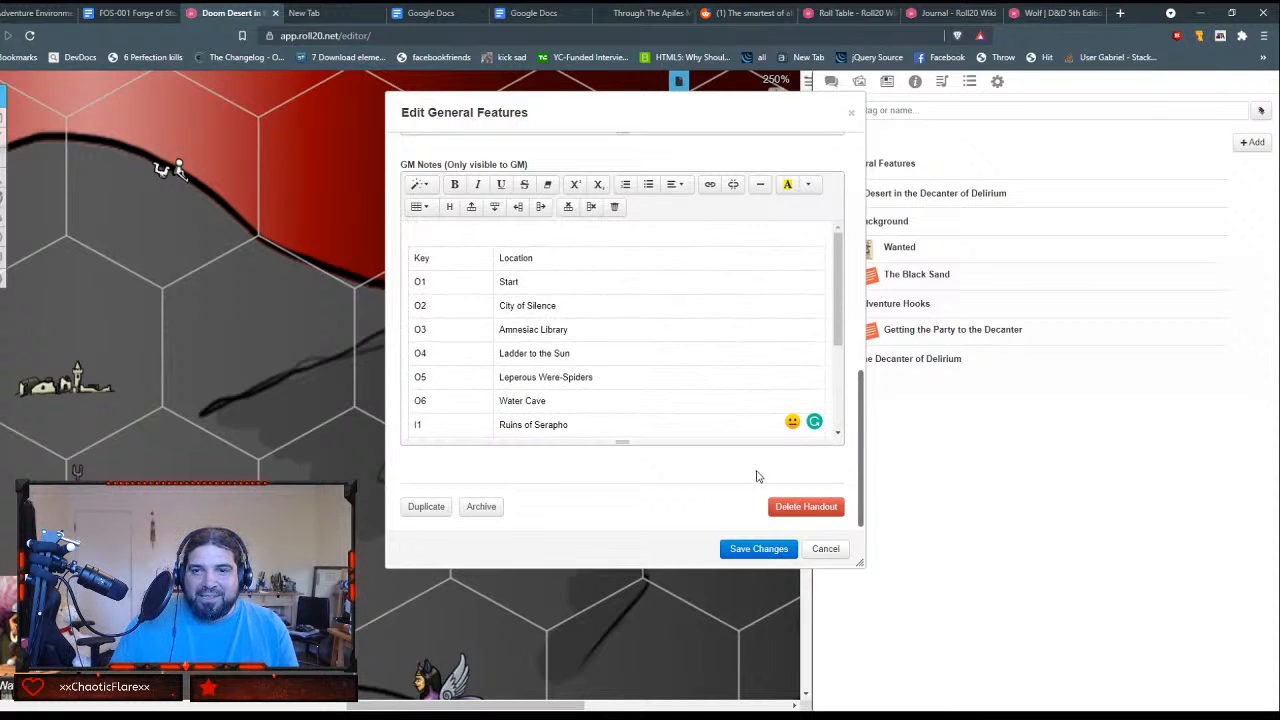
scroll(757, 477, "up", 5)
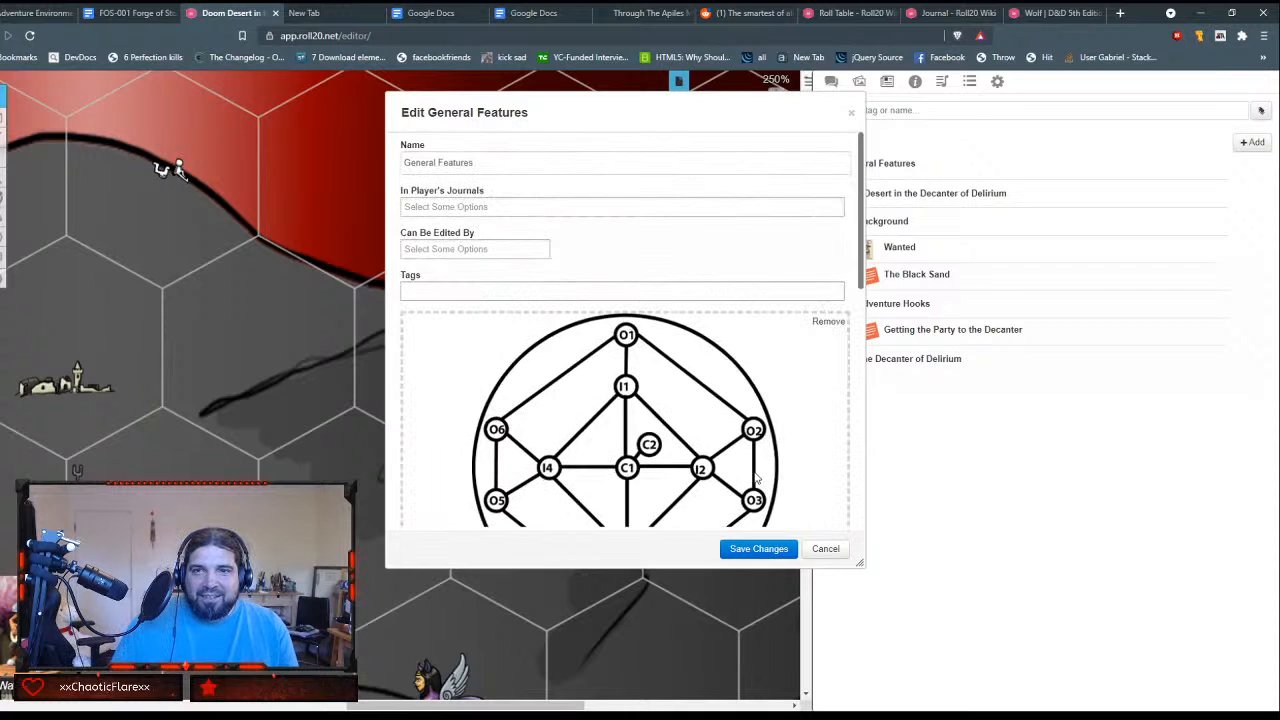
scroll(757, 477, "down", 5)
left_click(743, 548)
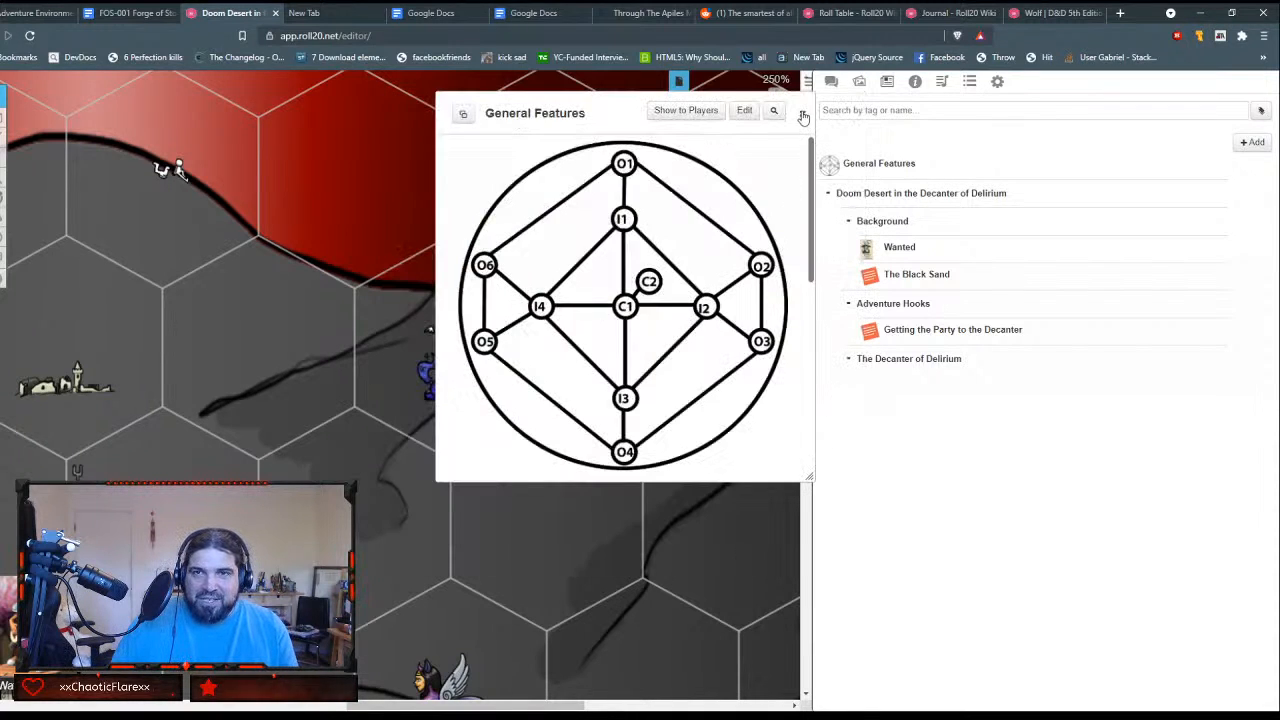
left_click(803, 114)
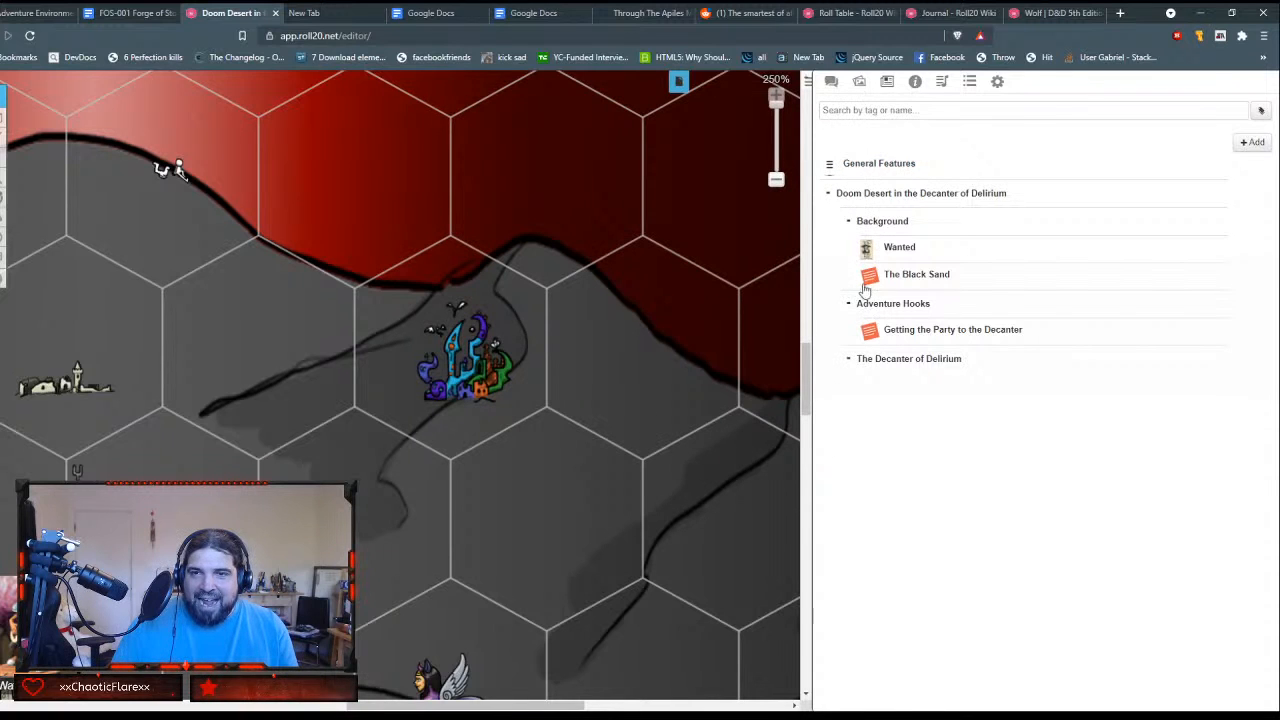
left_click_drag(866, 289, 886, 362)
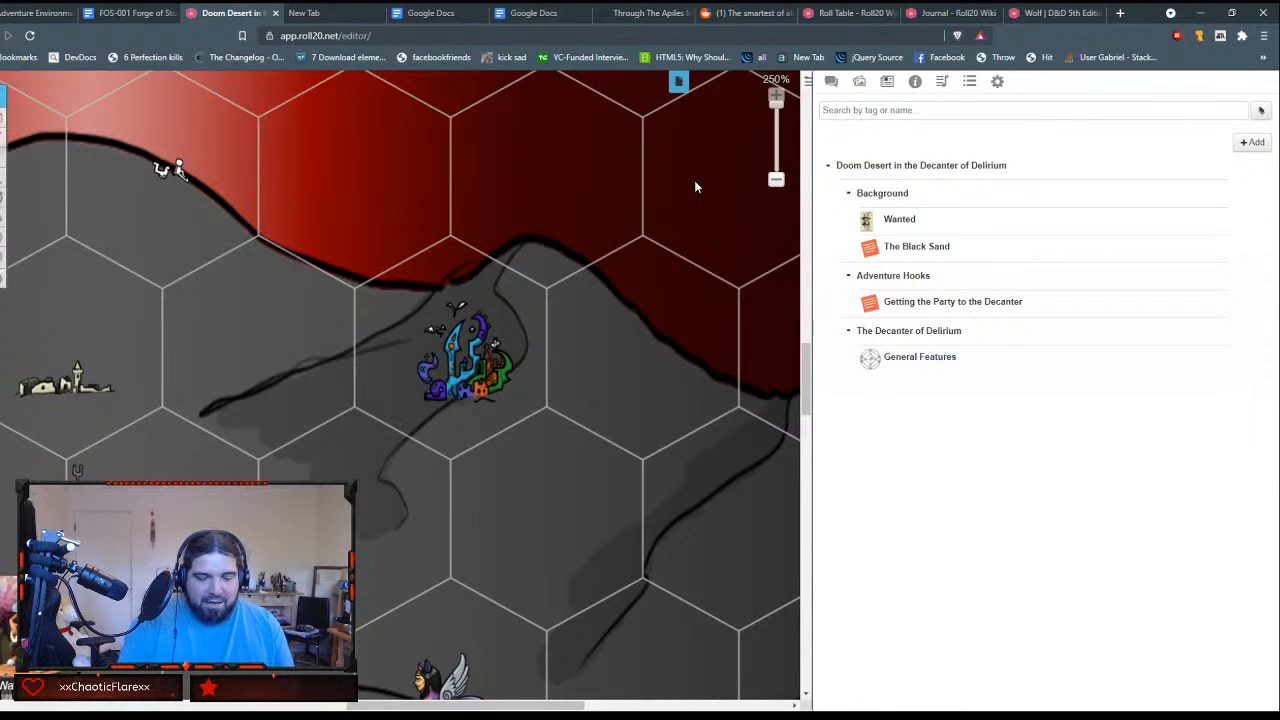
Step: Reload the game and review the location table in the General Features handout from the journal
key("F5")
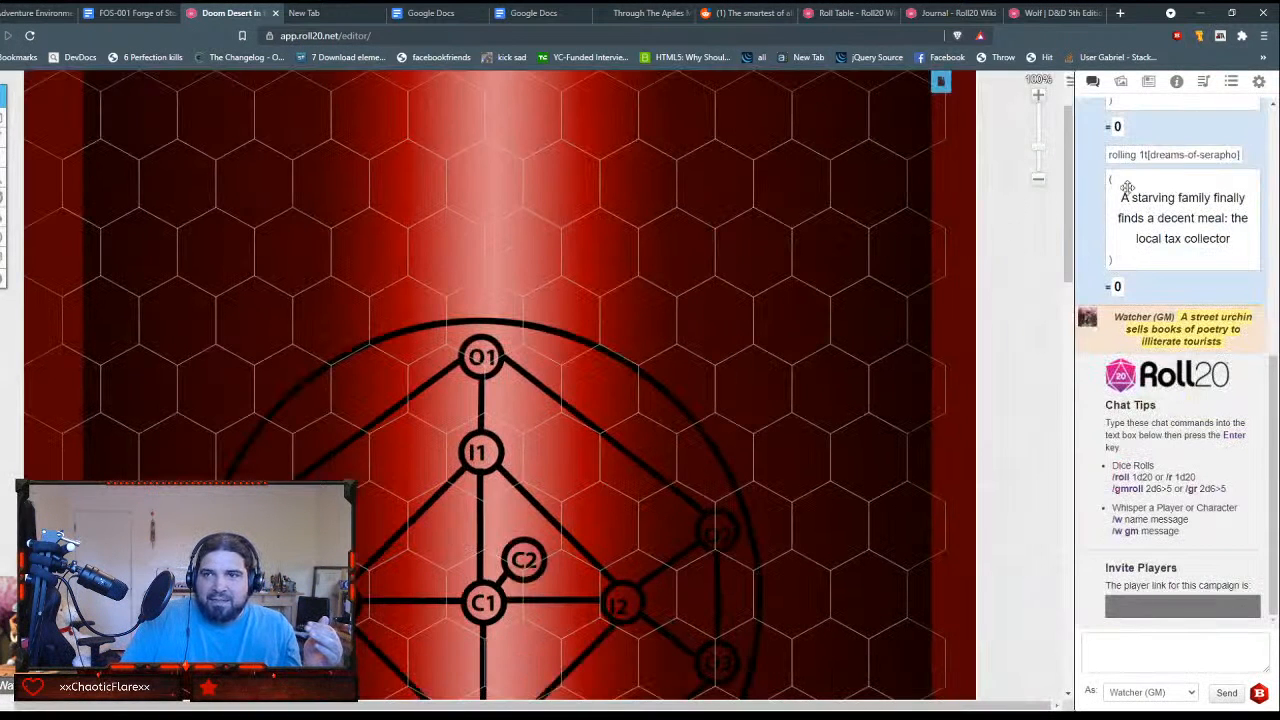
left_click(1148, 81)
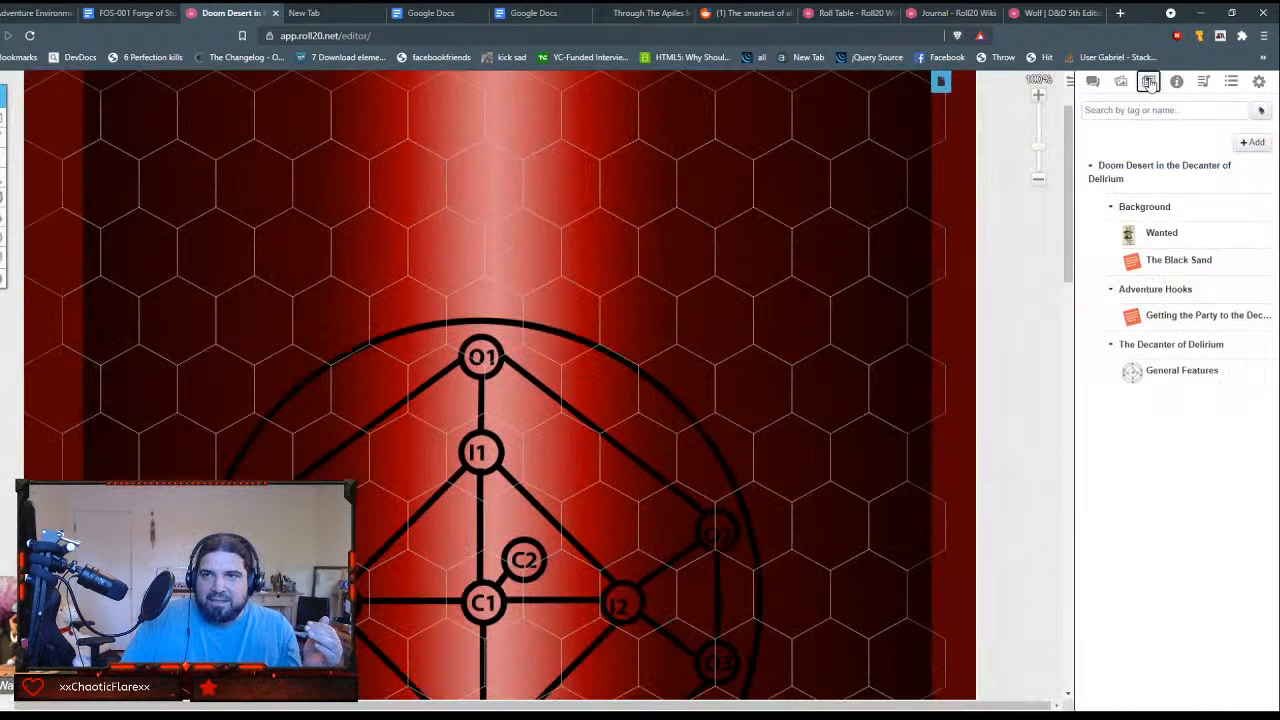
left_click(1136, 374)
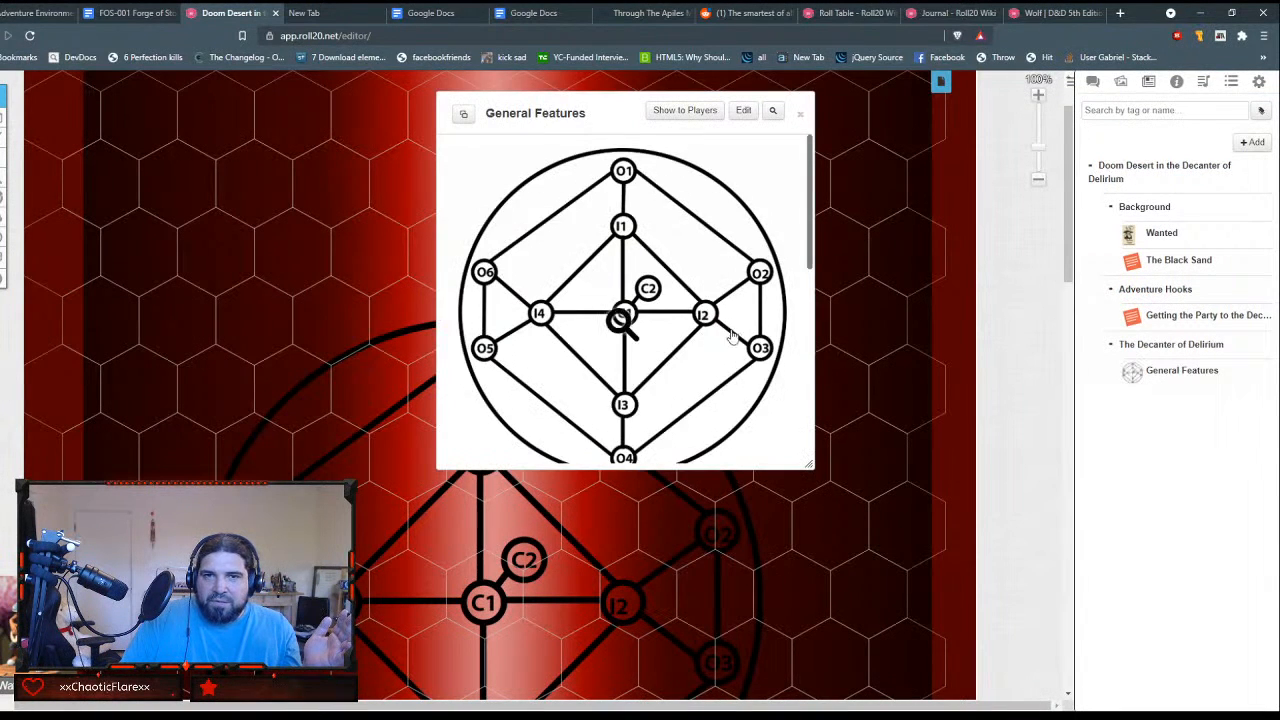
scroll(694, 334, "down", 10)
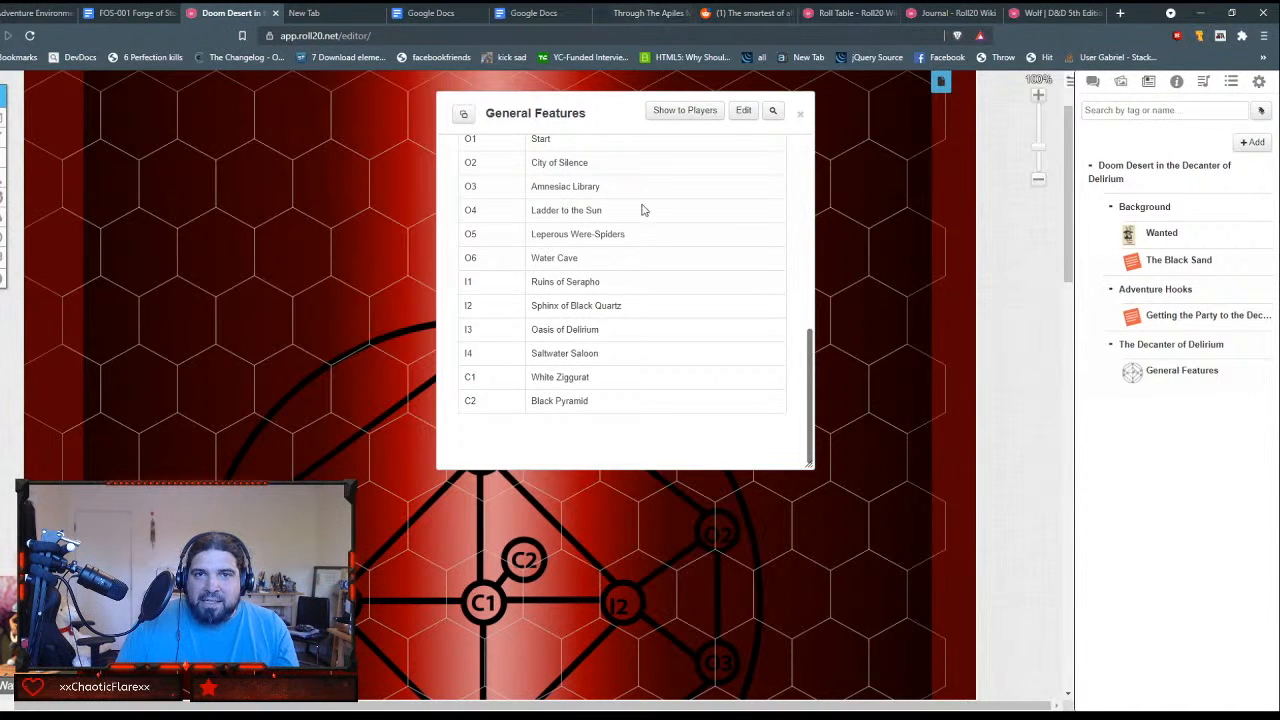
Step: Edit the General Features handout and paste the Travel, Visibility and Illumination paragraphs below the GM Notes table
left_click(743, 110)
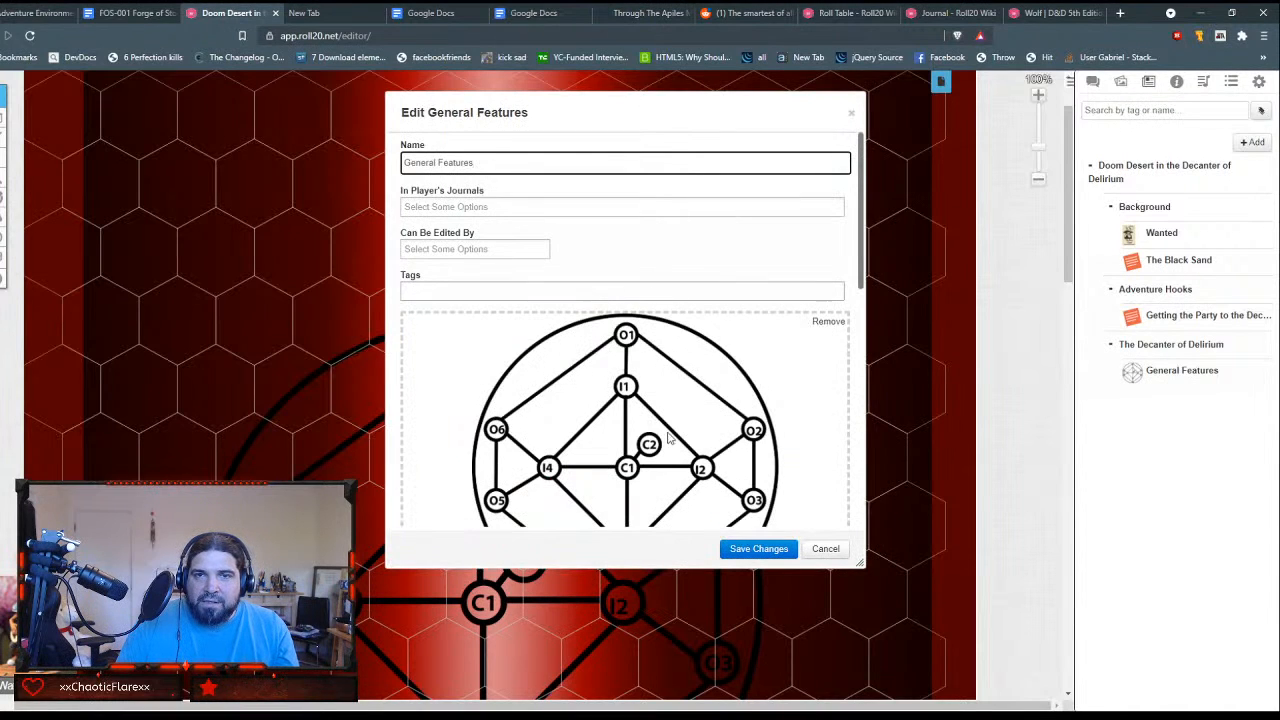
scroll(660, 344, "down", 5)
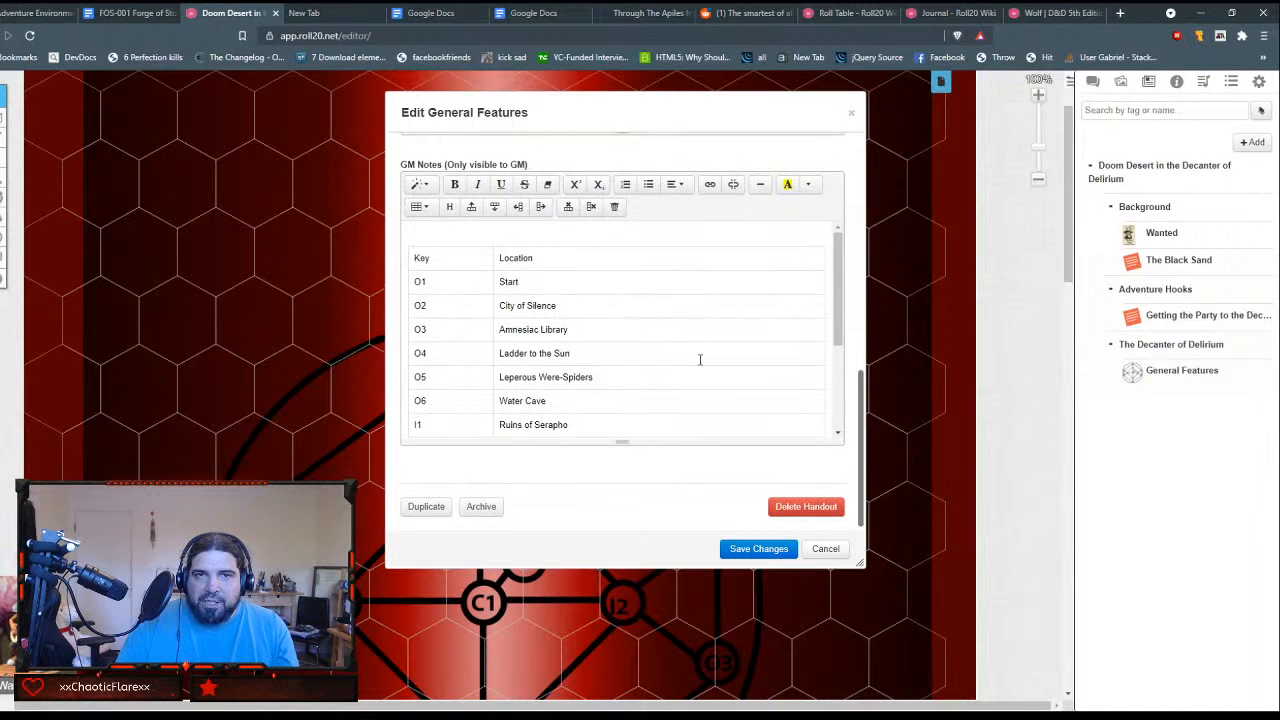
scroll(700, 360, "down", 2)
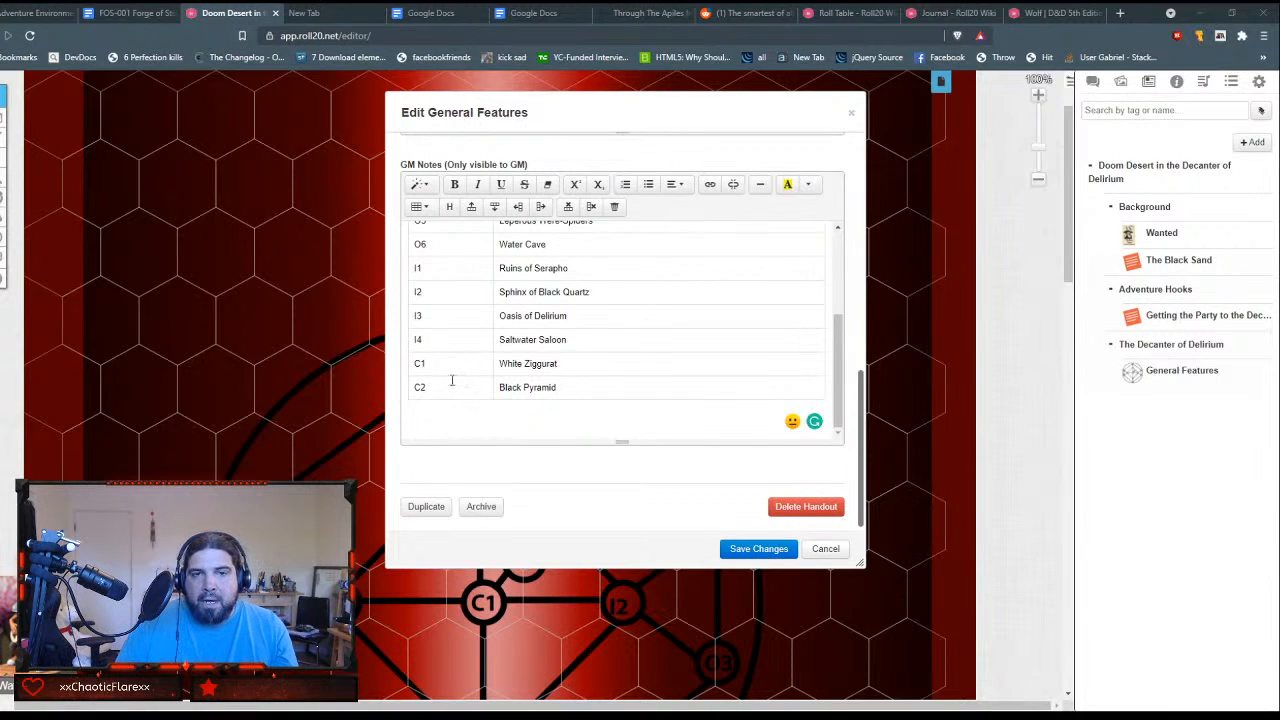
left_click(477, 422)
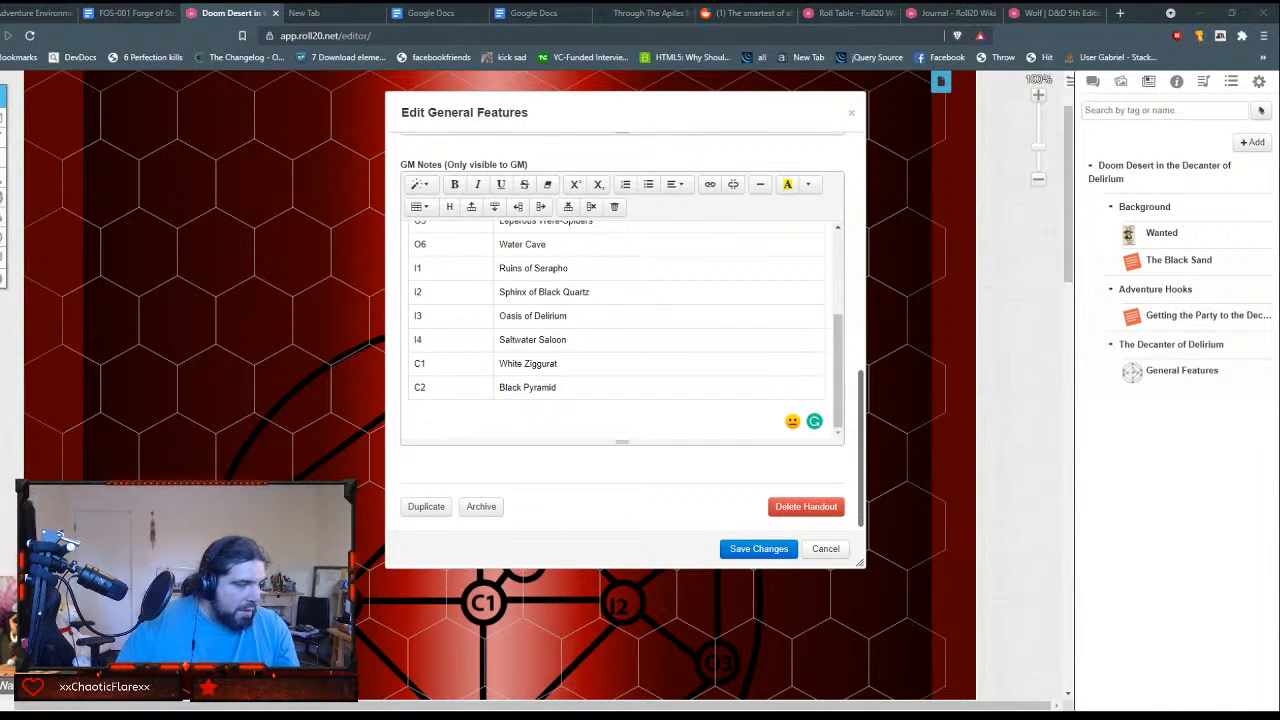
left_click(467, 429)
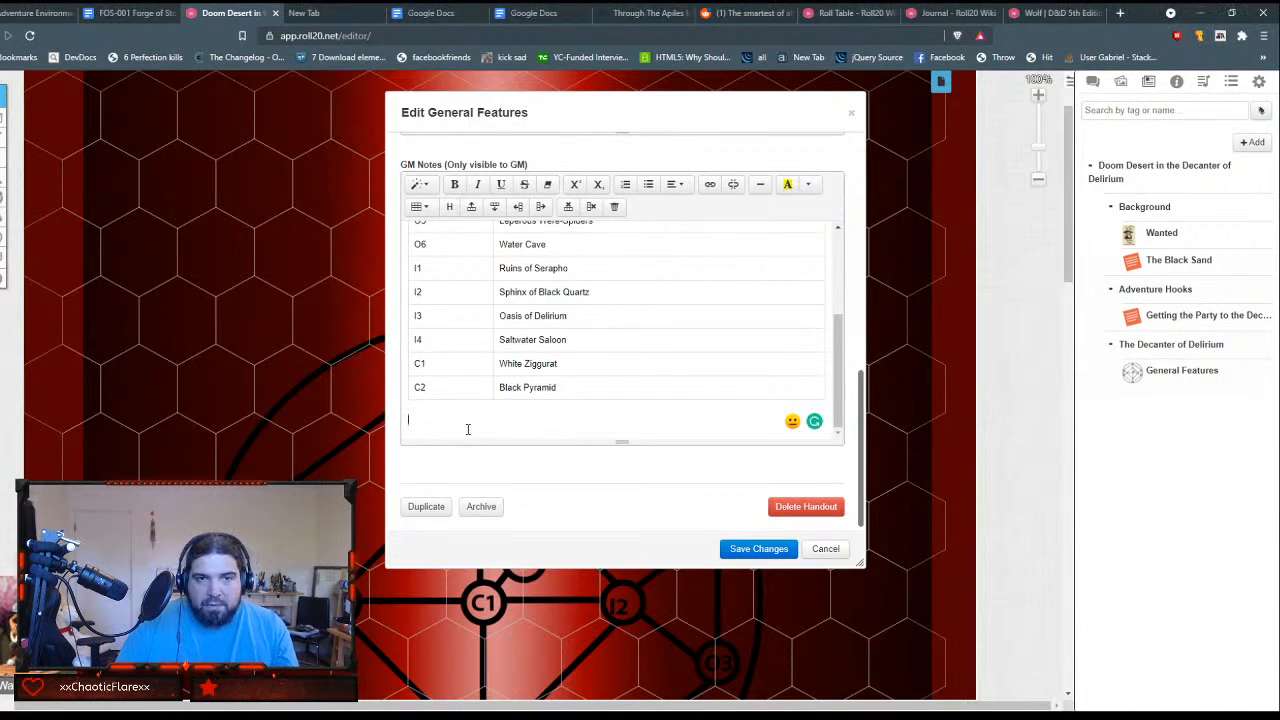
type("***Travel:*** Moving between areas takes one hour, with the exception of C1 to C2 which takes no meaningful time.  ***Visibility:*** Generally, the party's visibility extends to adjacent zones but not beyond. The exception to this is C2 which visible from anywhere inside the bottle as a massive floating inverse pyramid.  ***Illumination:*** All light in this dimension emanates from the Sun-Gecko. She begins in O4 and moves clockwise at the rate of one zone per hour, returning to O4 every six hours. After the adventurers take their first long rest, point out that the sun here never sets, it merely circumnavigates the bottle, never more than a hundred or so feet above the horizon.")
Step: Make the Travel label at the start of the first pasted paragraph bold
left_click_drag(456, 280, 408, 280)
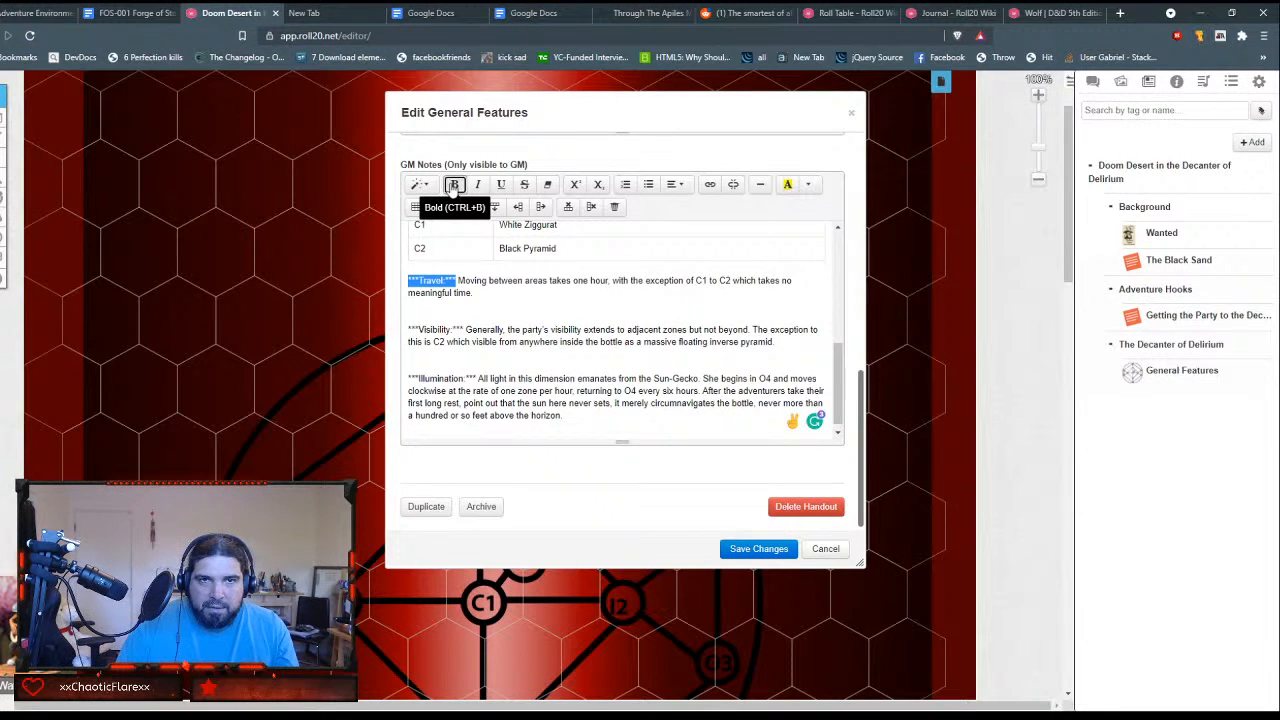
left_click(453, 185)
key("Left")
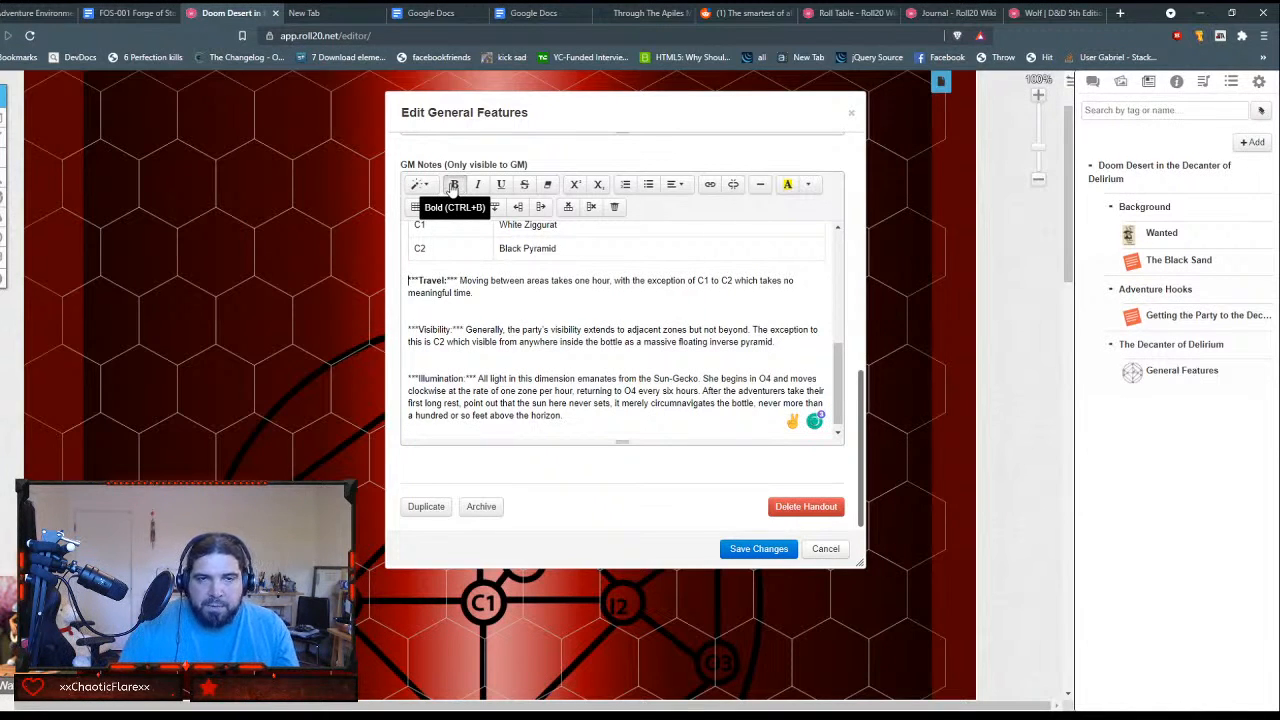
Step: Italicize the bold Travel label in the GM Notes and remove the asterisks around it
key("shift+Right")
key("shift+Right")
key("shift+Right")
key("shift+Right")
key("shift+Right")
key("shift+Right")
key("shift+Right")
key("shift+Right")
key("shift+Right")
key("shift+Right")
key("shift+Right")
key("shift+Right")
key("shift+Right")
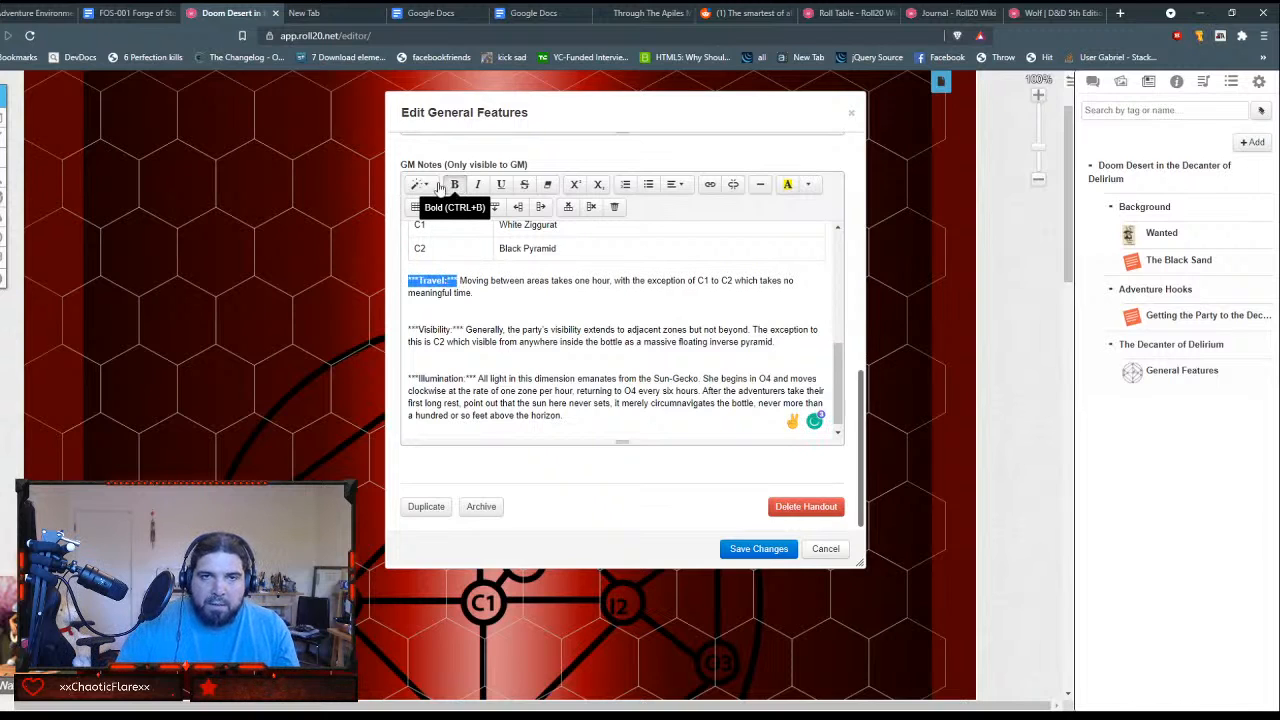
left_click(477, 184)
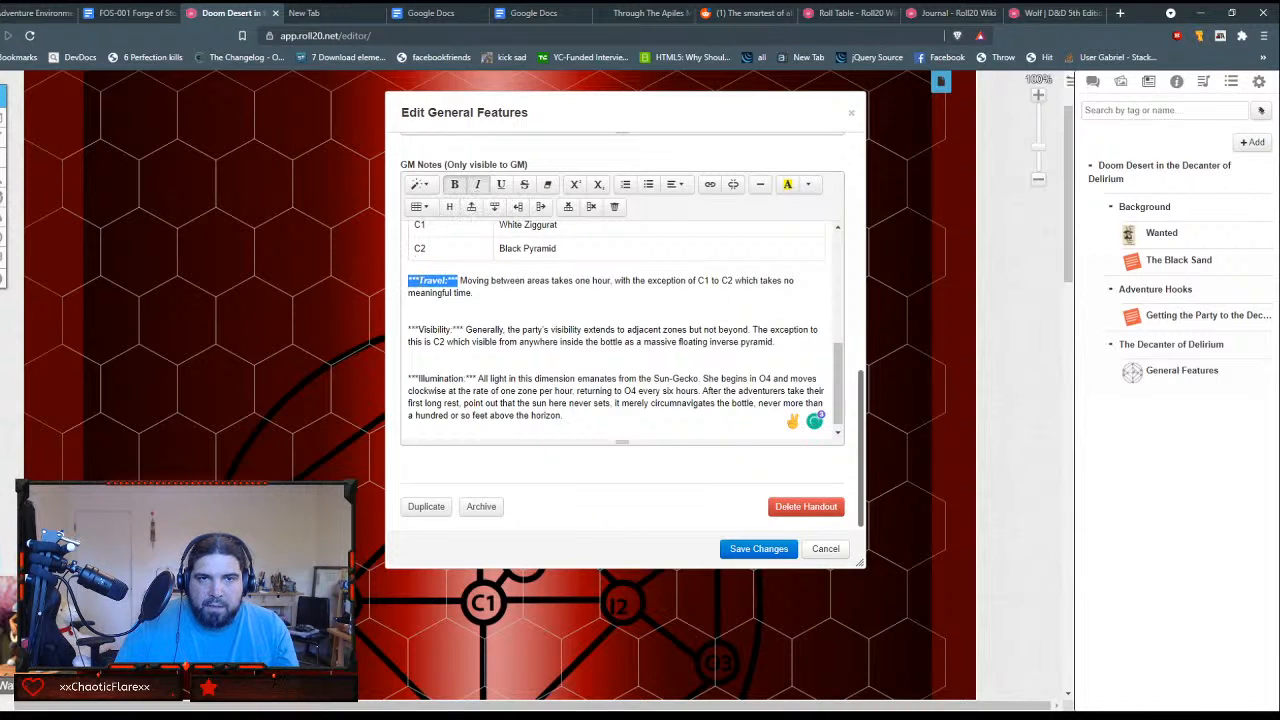
key("Left")
key("BackSpace")
key("BackSpace")
key("BackSpace")
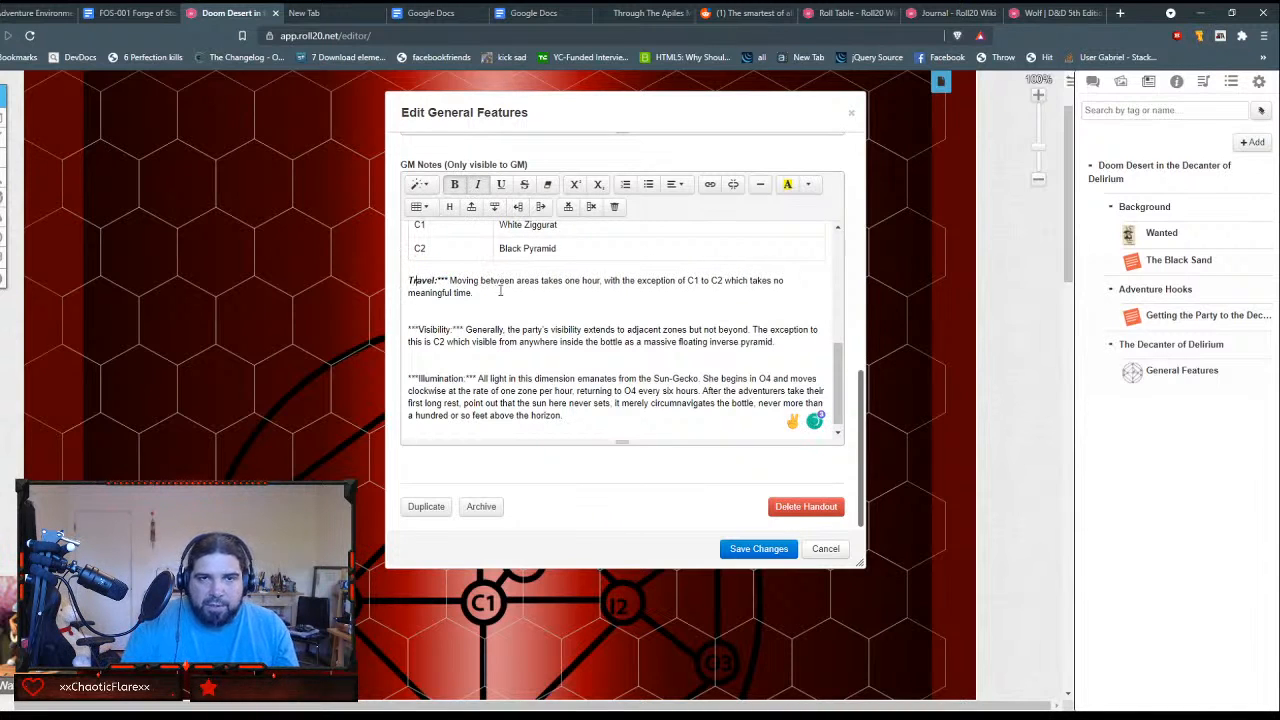
key("Delete")
key("Delete")
key("Delete")
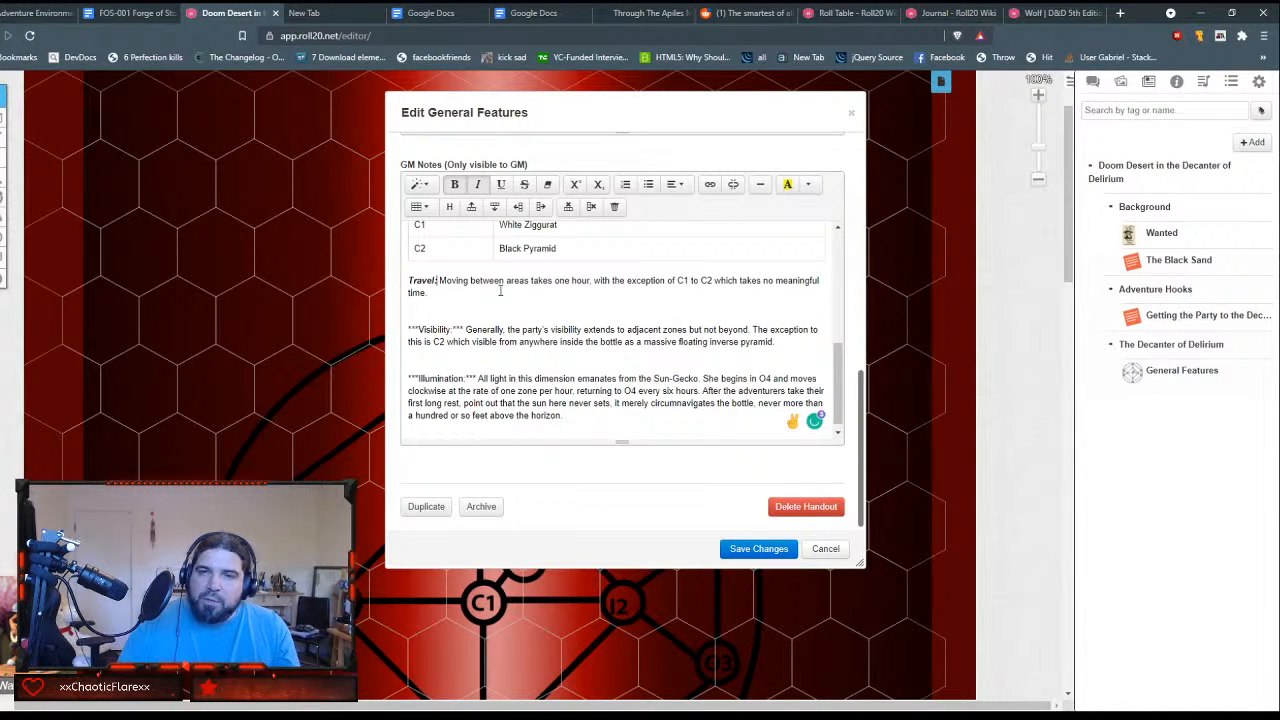
Step: Make the Visibility label bold and italic and delete its surrounding asterisks
left_click(501, 291)
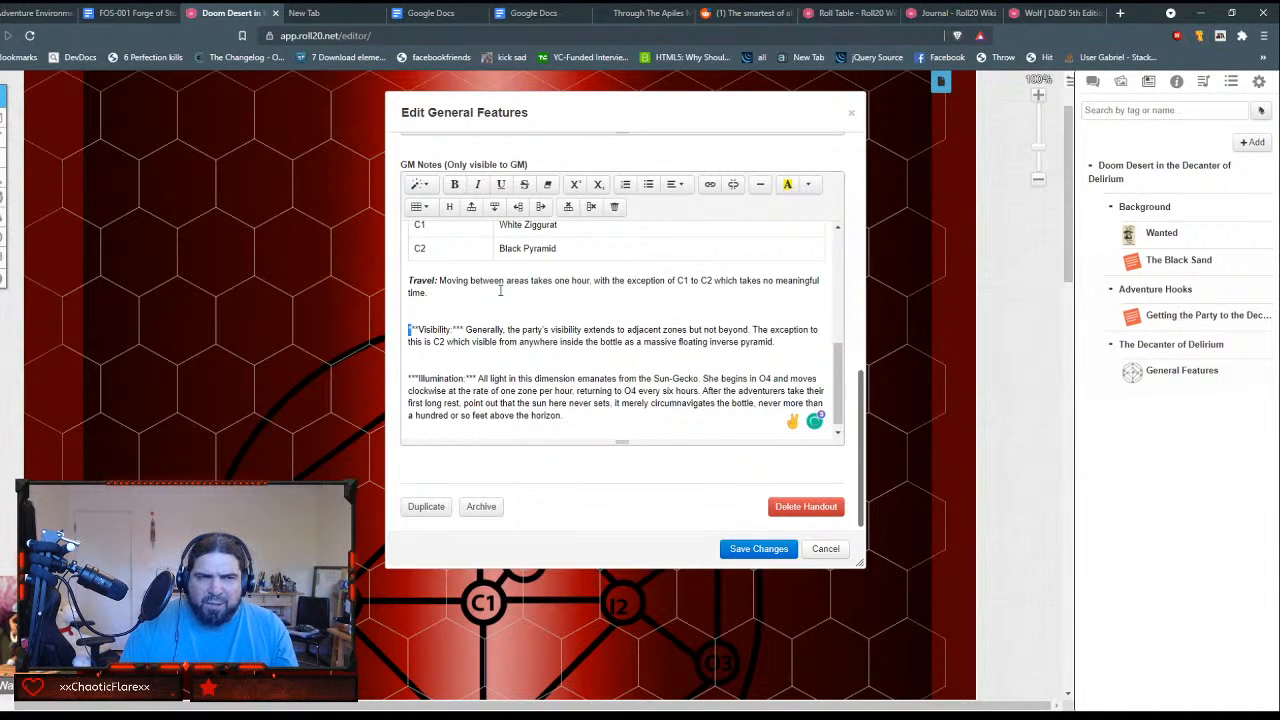
key("shift+Right")
key("shift+Right")
key("shift+Right")
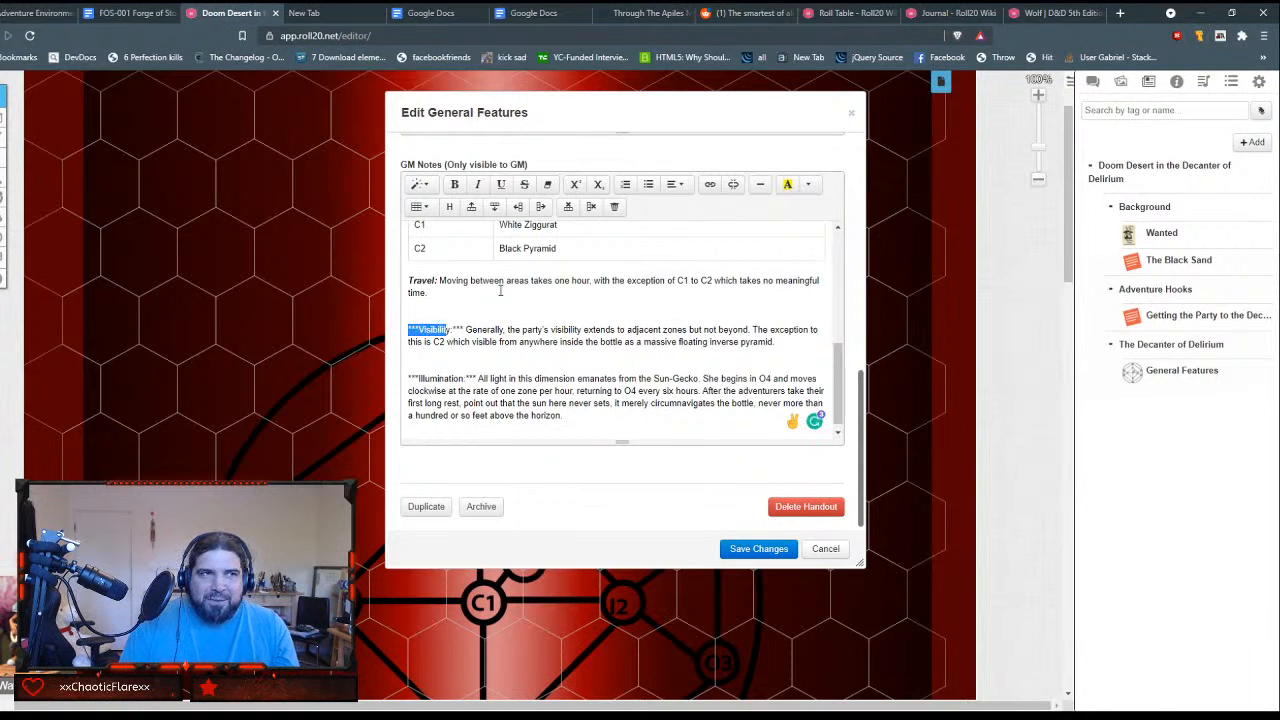
left_click(455, 184)
left_click(479, 184)
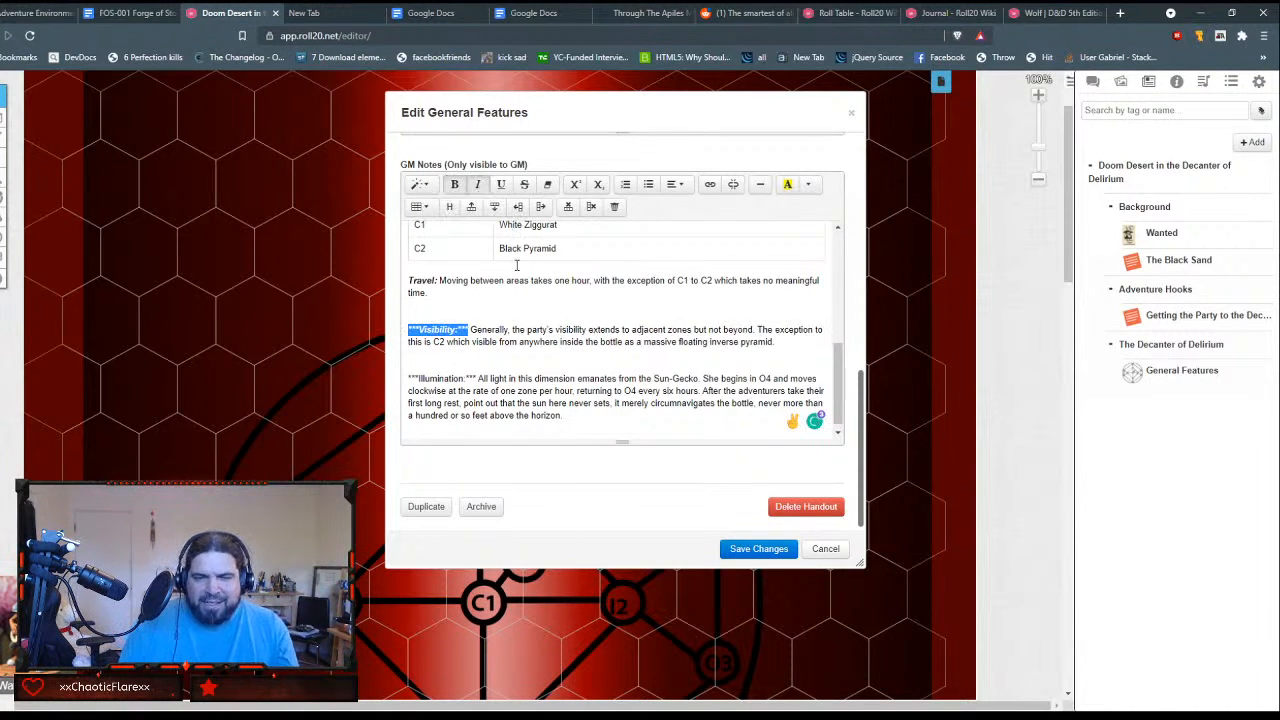
key("Left")
key("Delete")
key("Delete")
key("Delete")
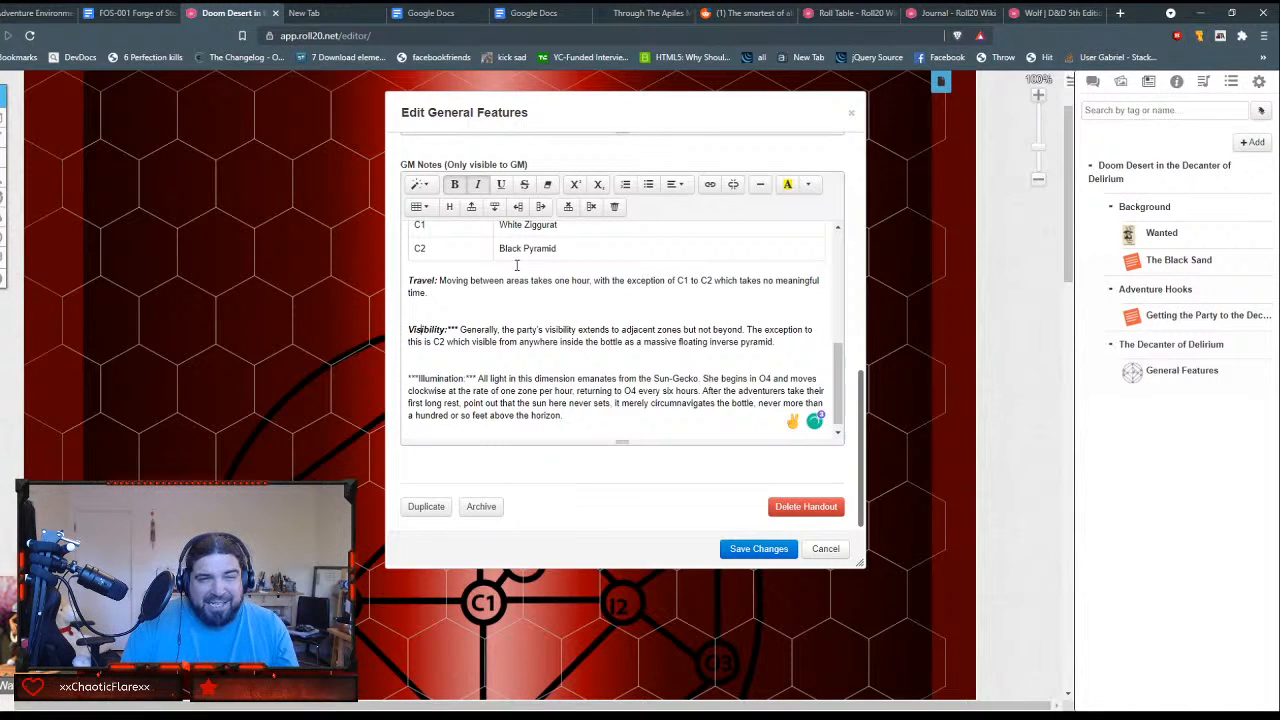
key("Delete")
key("Delete")
key("Delete")
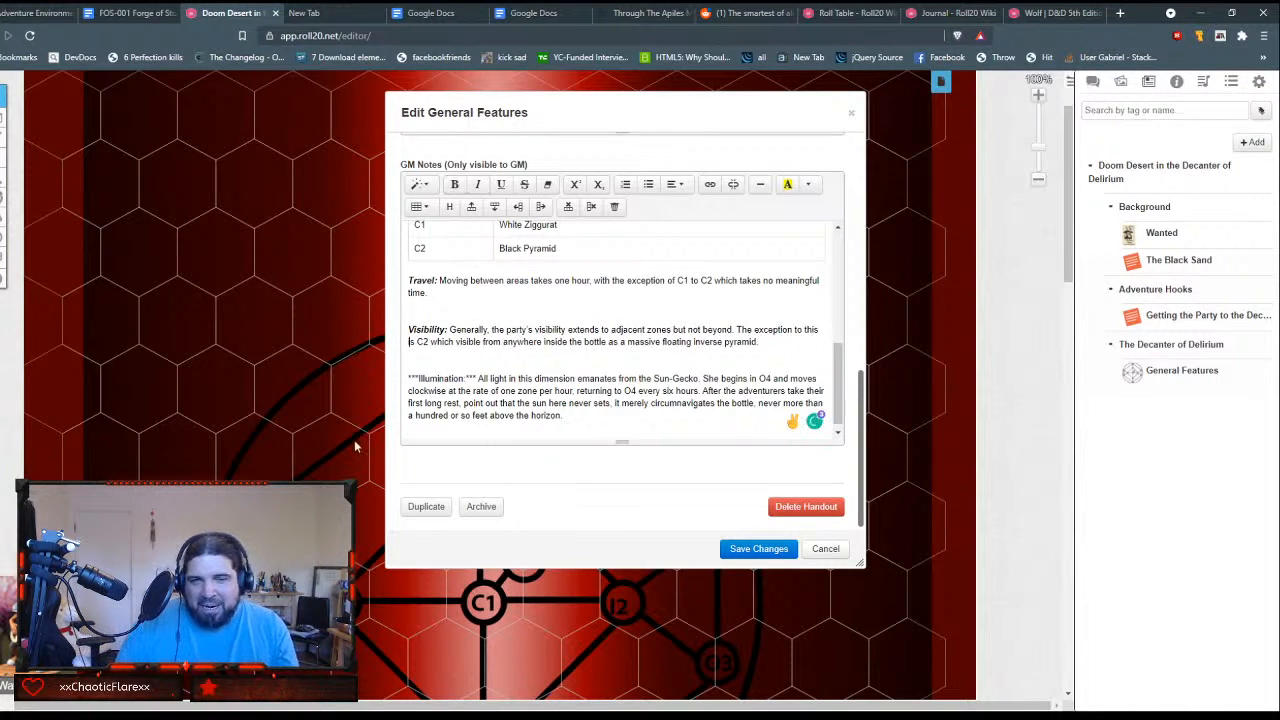
Step: Format the Illumination label as bold italic and strip the asterisks on both sides of it
left_click_drag(408, 378, 477, 376)
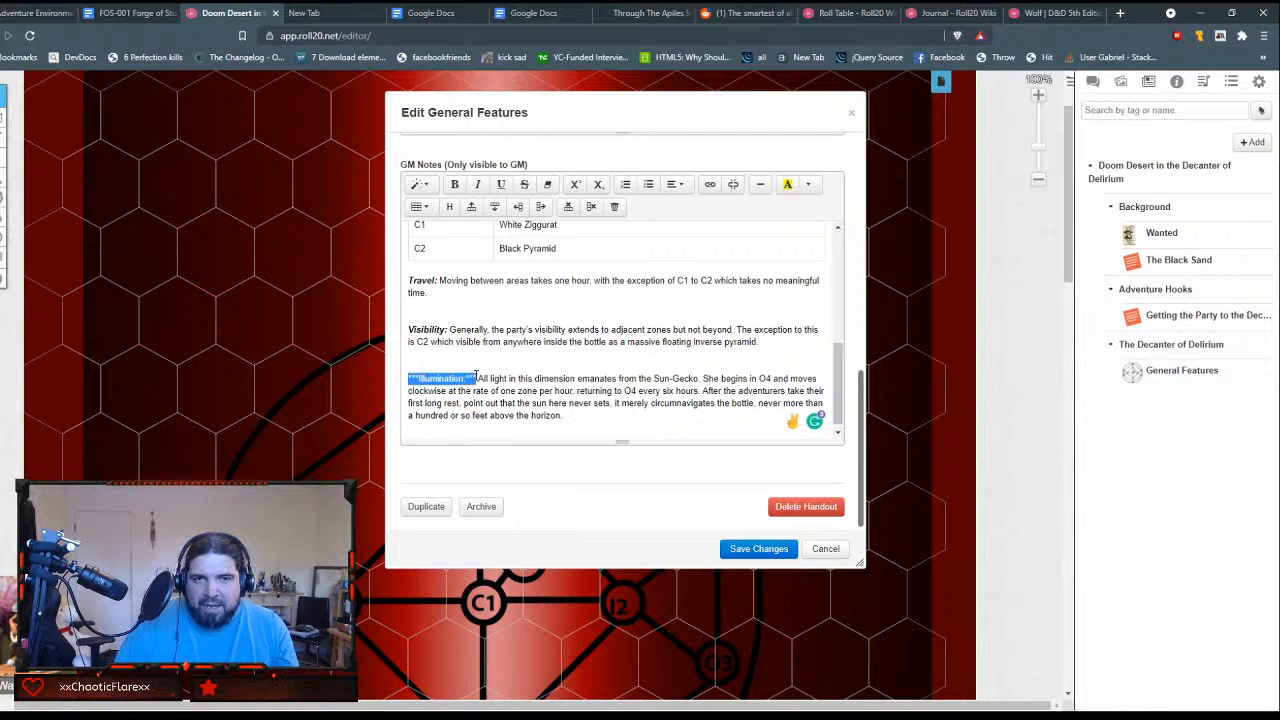
left_click(455, 184)
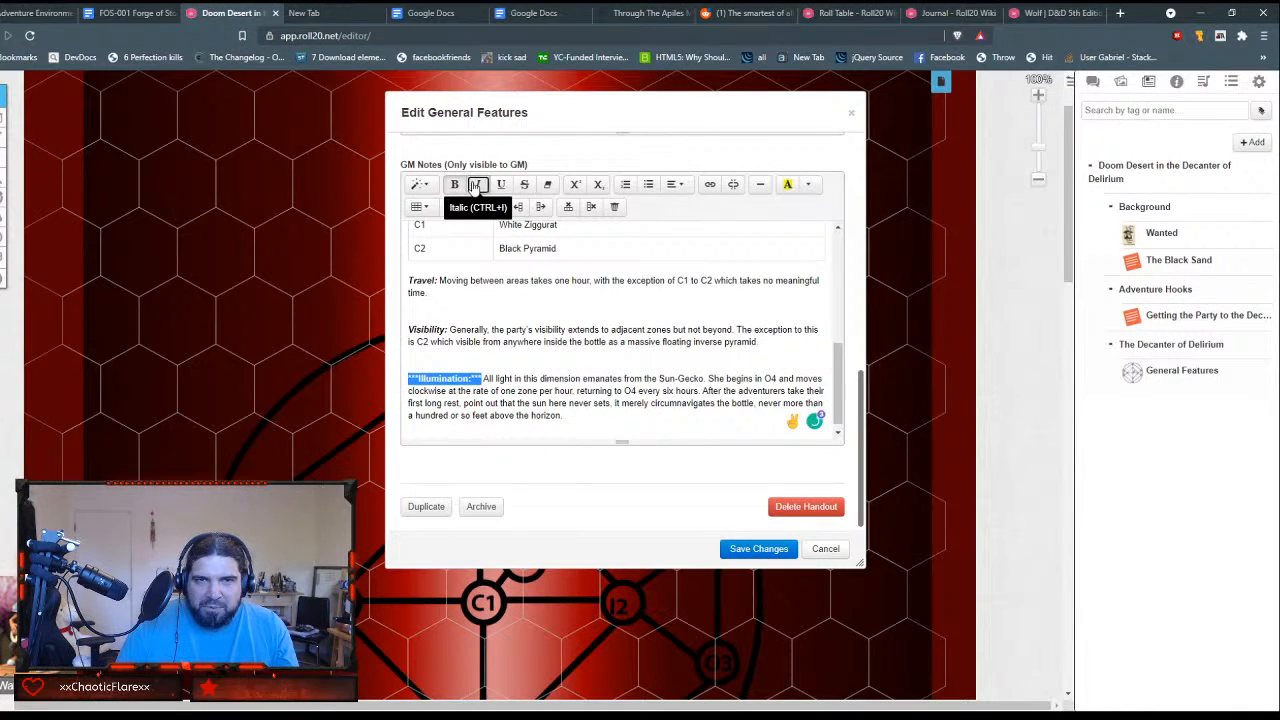
left_click(475, 184)
key("Delete")
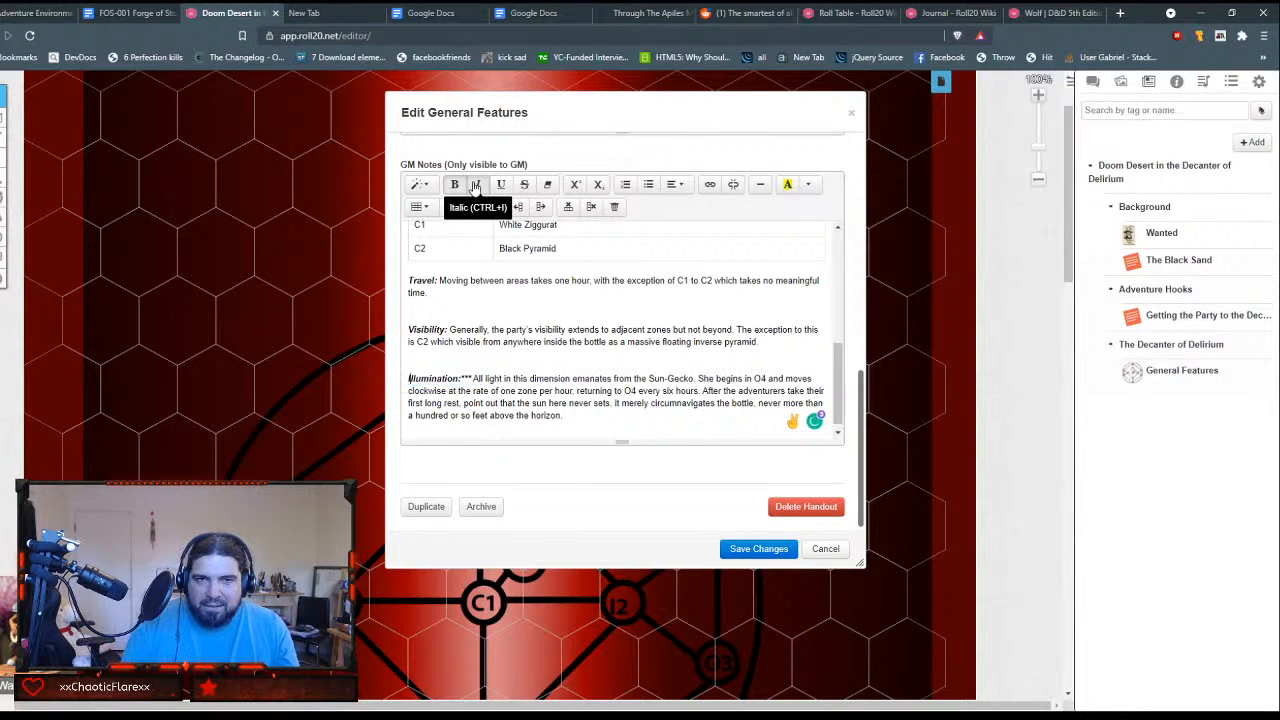
key("Delete")
key("Delete")
key("Delete")
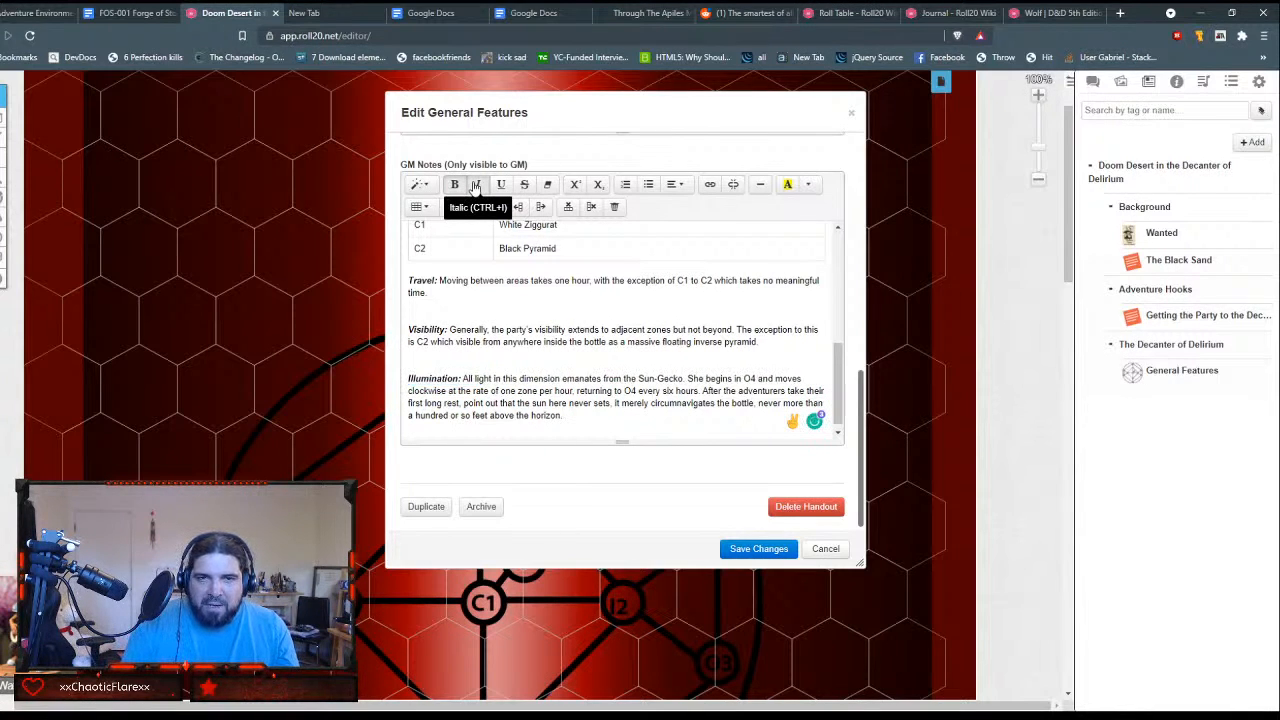
Step: Remove the empty lines between the Travel, Visibility and Illumination paragraphs
scroll(654, 321, "down", 1)
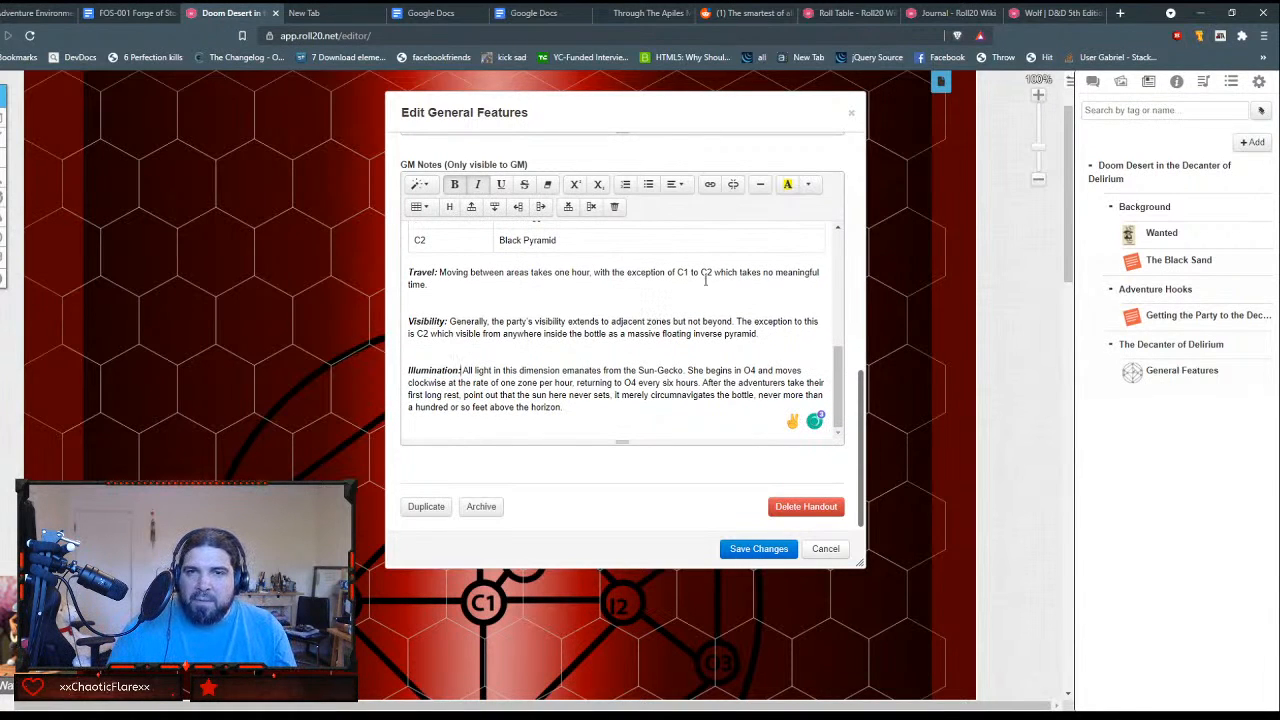
left_click(531, 303)
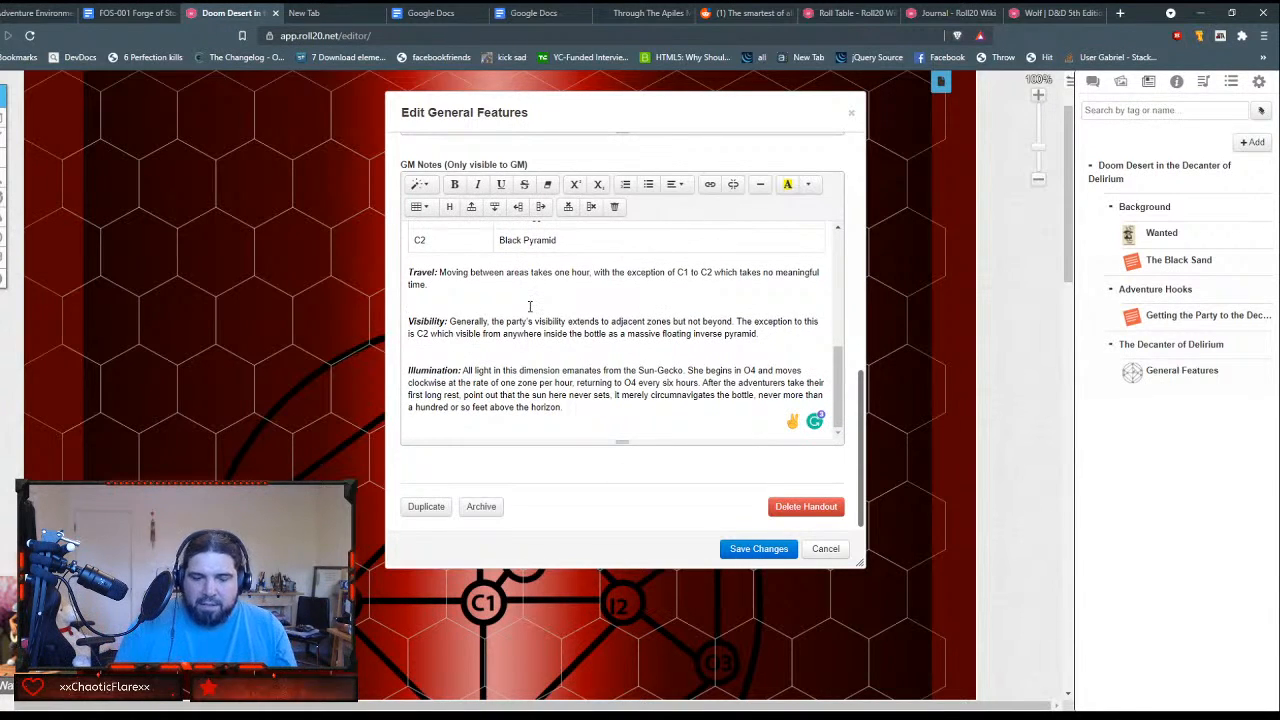
key("BackSpace")
key("Down")
key("Down")
key("Down")
key("BackSpace")
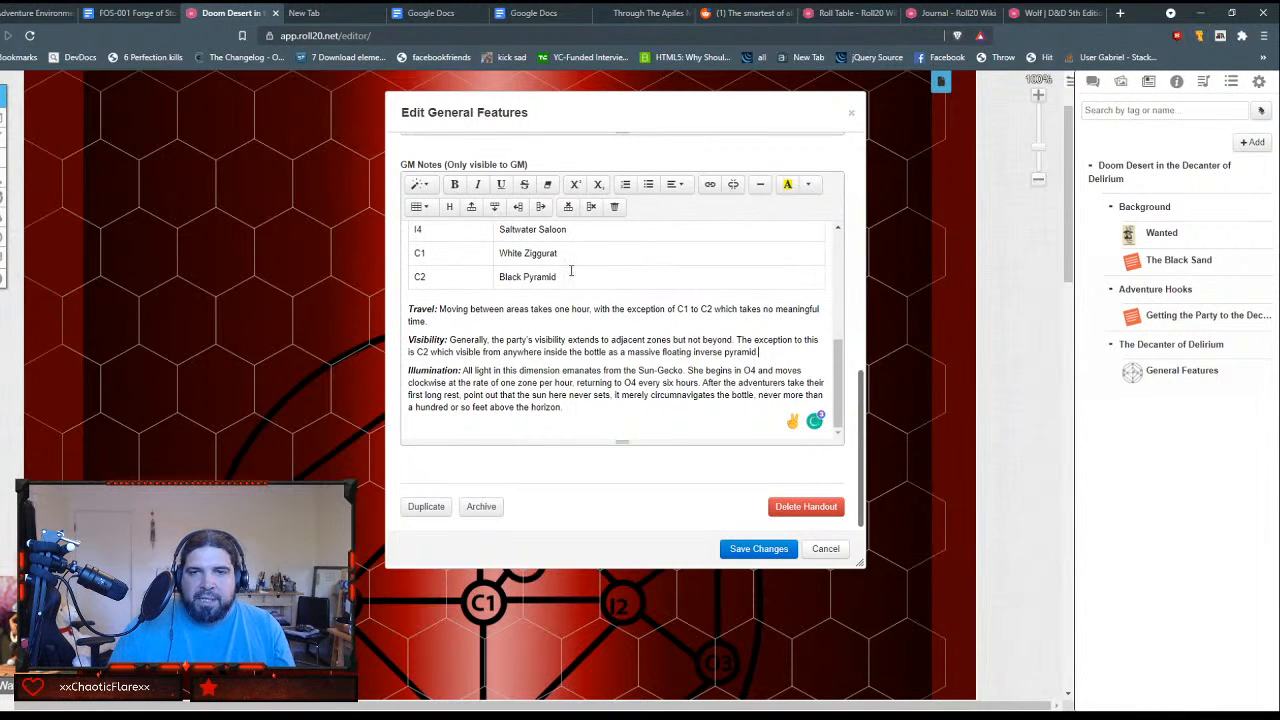
Step: Look over the GM Notes table and save the changes to the General Features handout
scroll(785, 349, "up", 10)
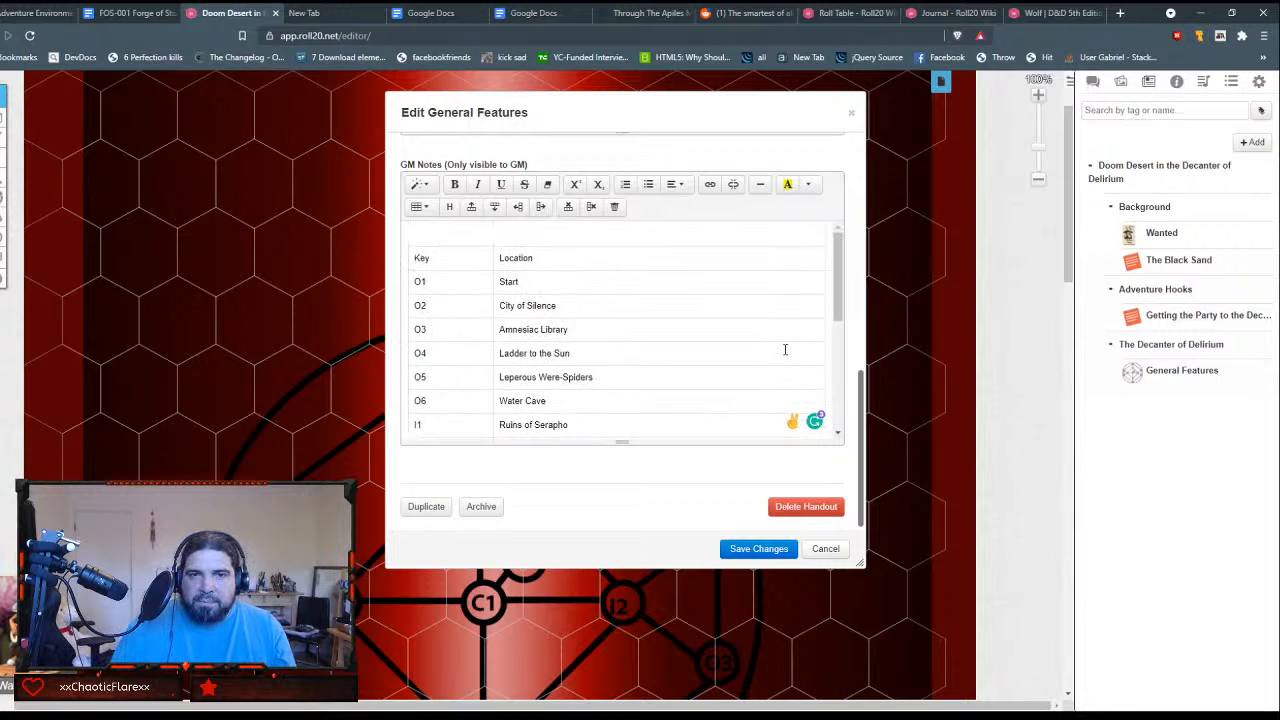
scroll(785, 349, "down", 1)
scroll(785, 349, "up", 1)
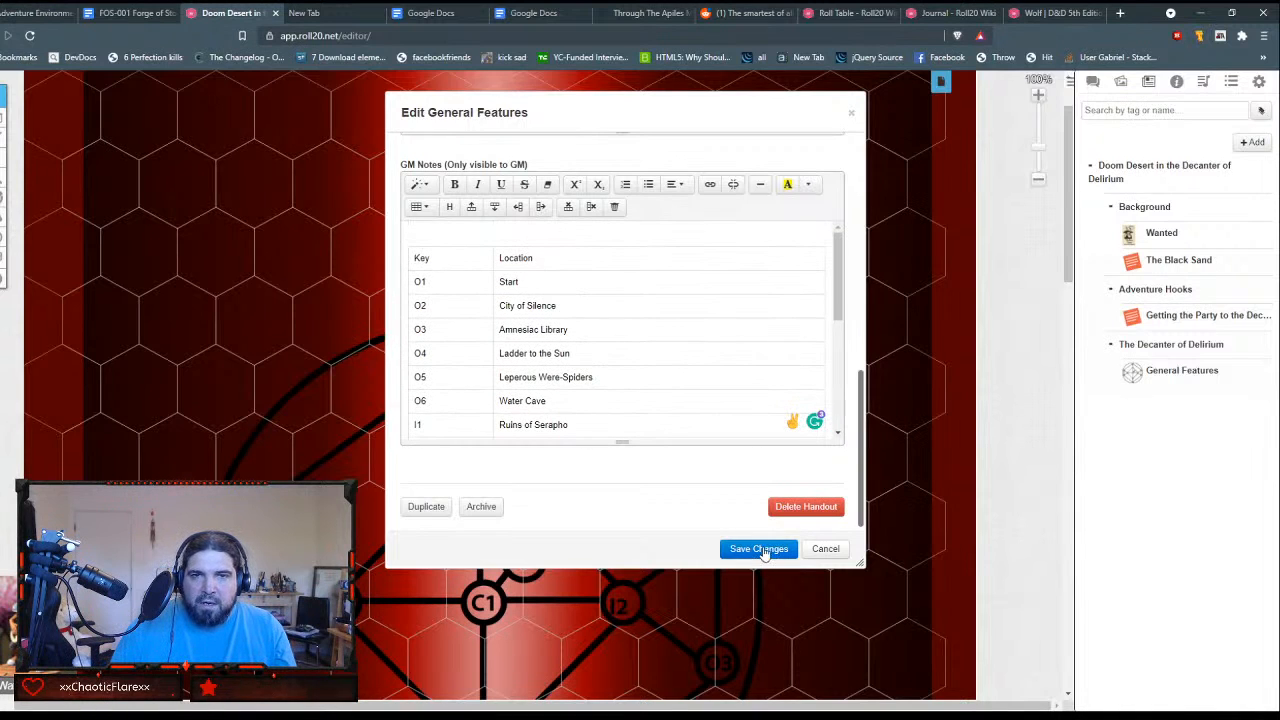
left_click(758, 549)
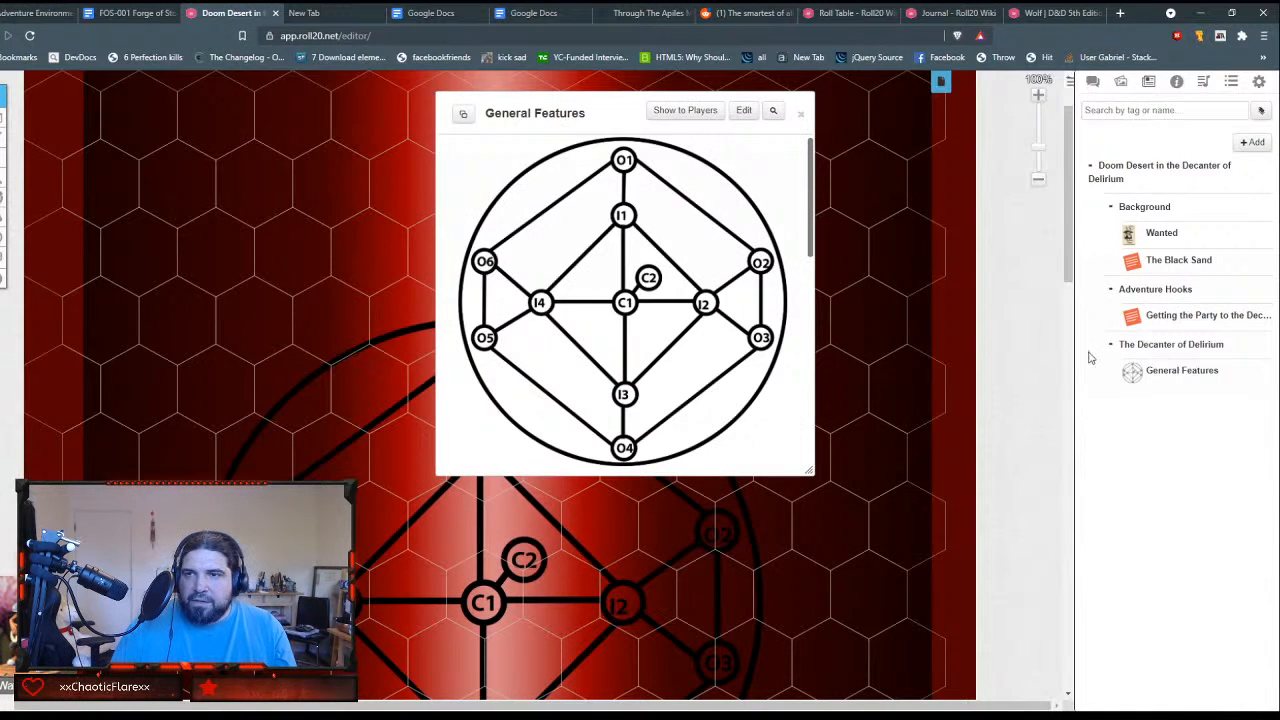
Step: Create a new journal handout and name it O1 - Start, leaving the player access and tags empty
left_click(1254, 142)
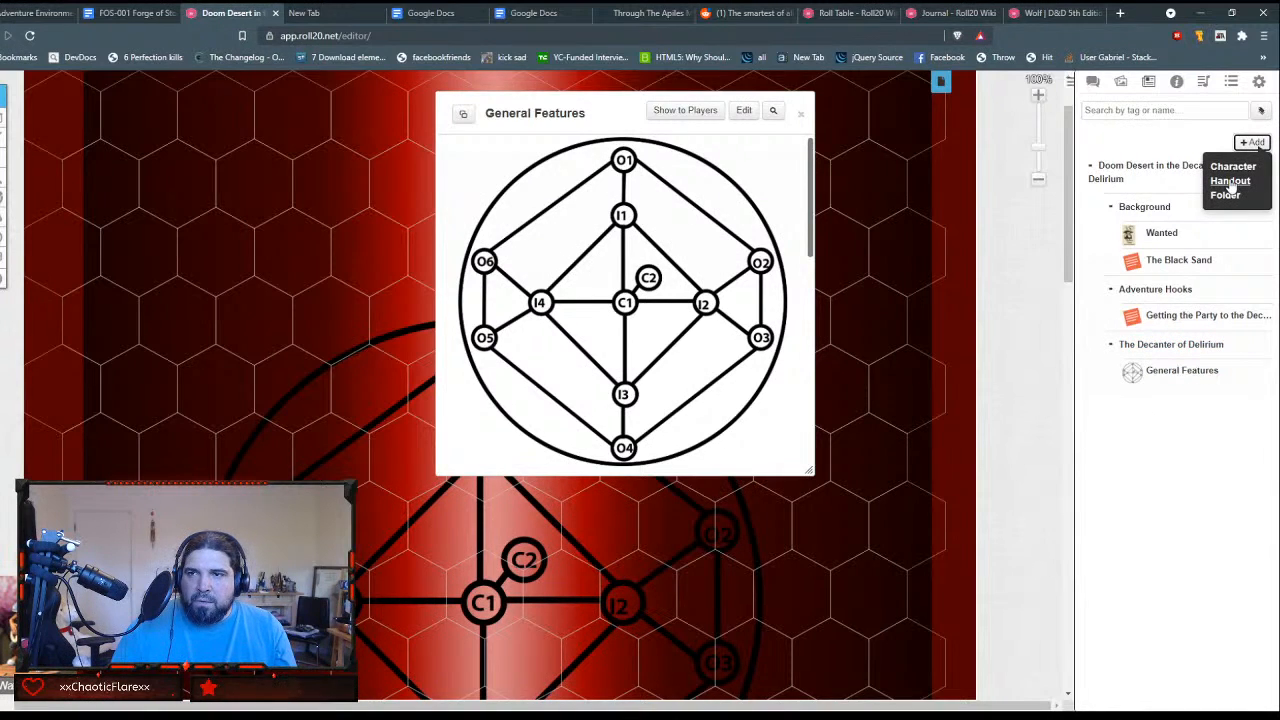
left_click(1231, 181)
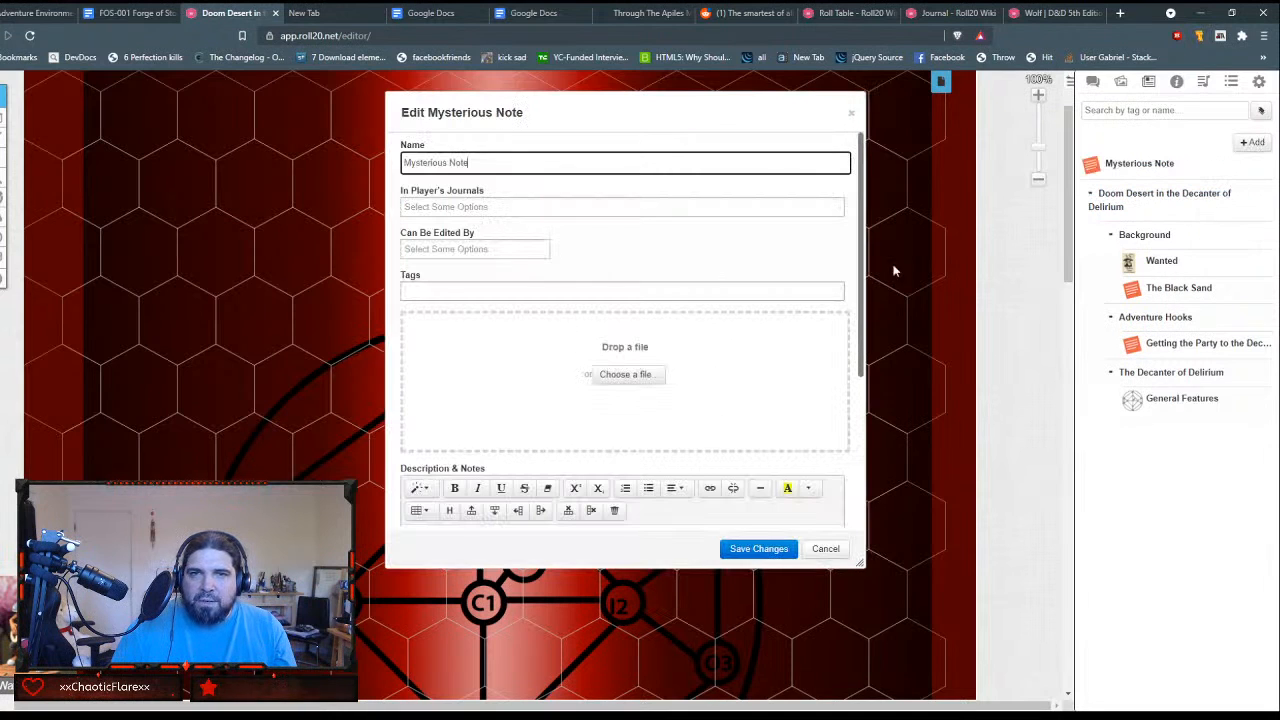
mouse_move(1, 119)
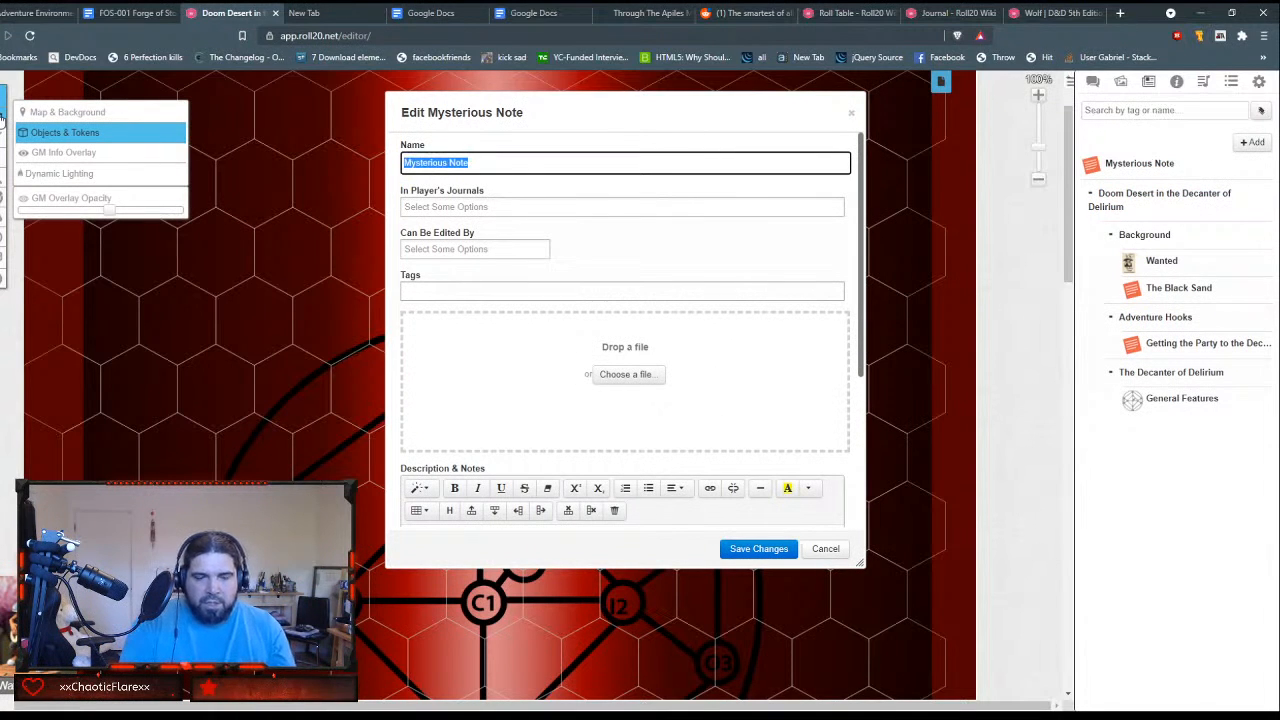
type("O1")
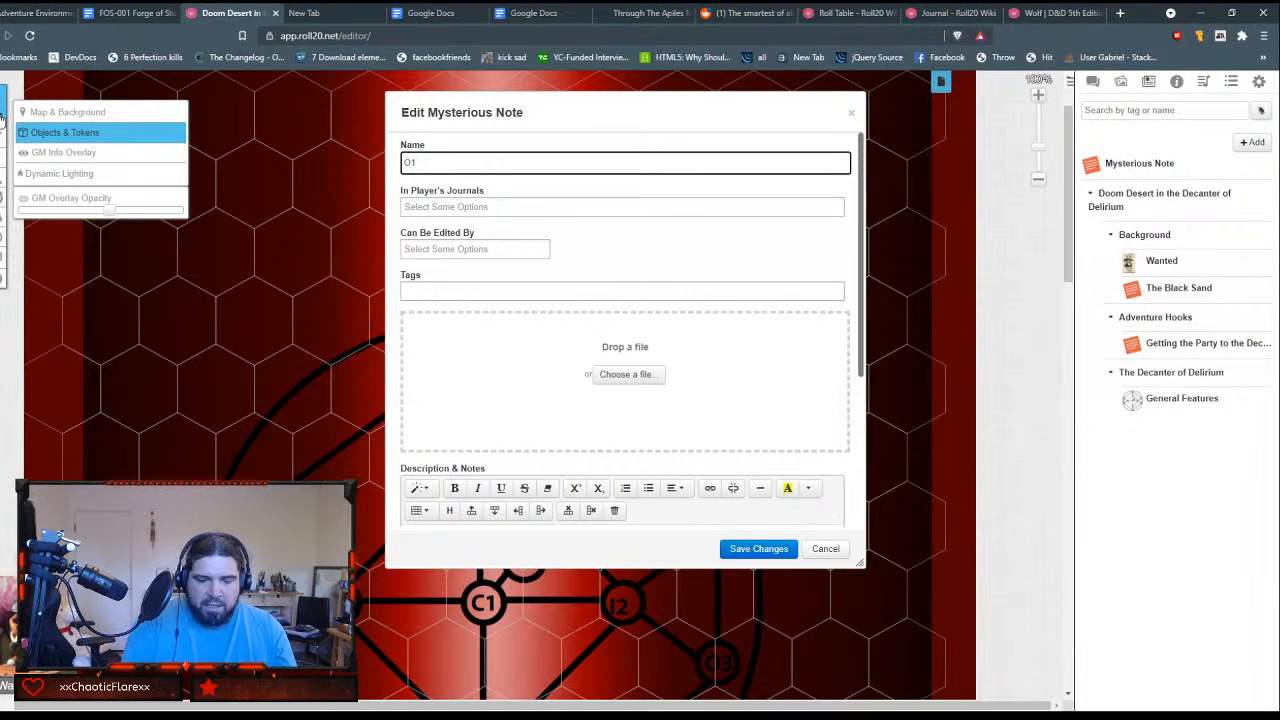
key("Tab")
key("Tab")
key("Tab")
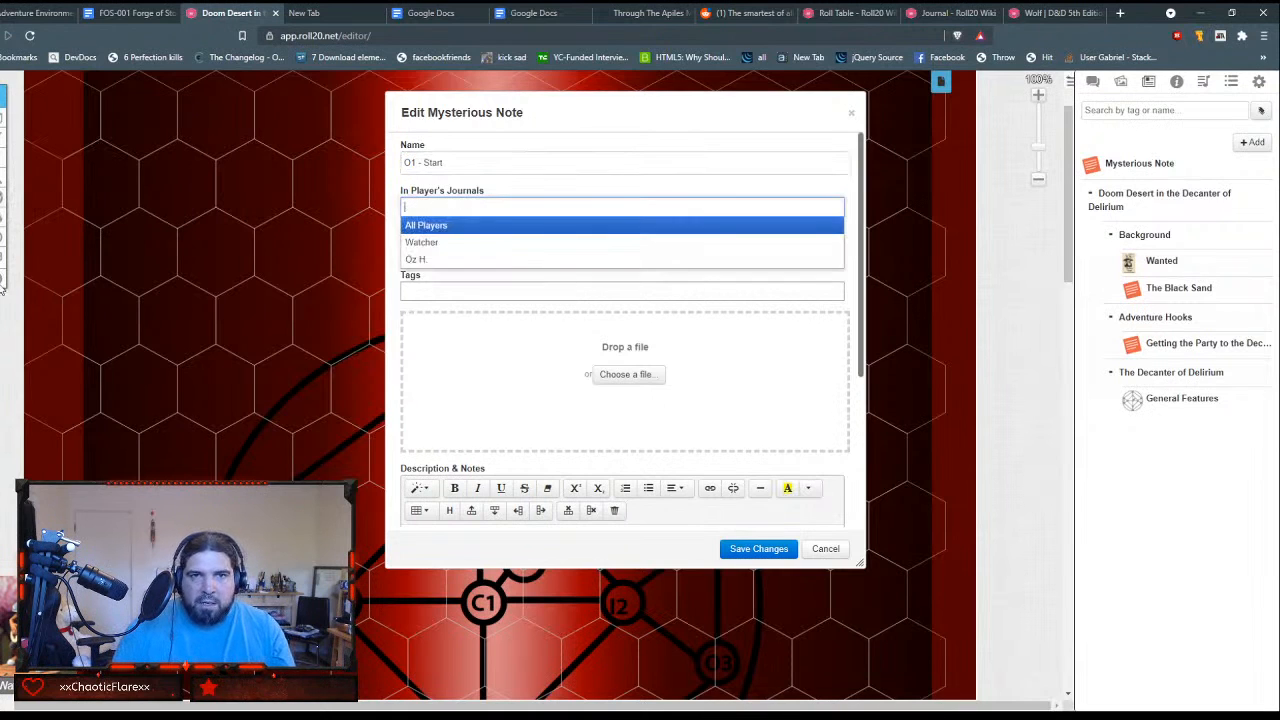
key("Tab")
key("grave")
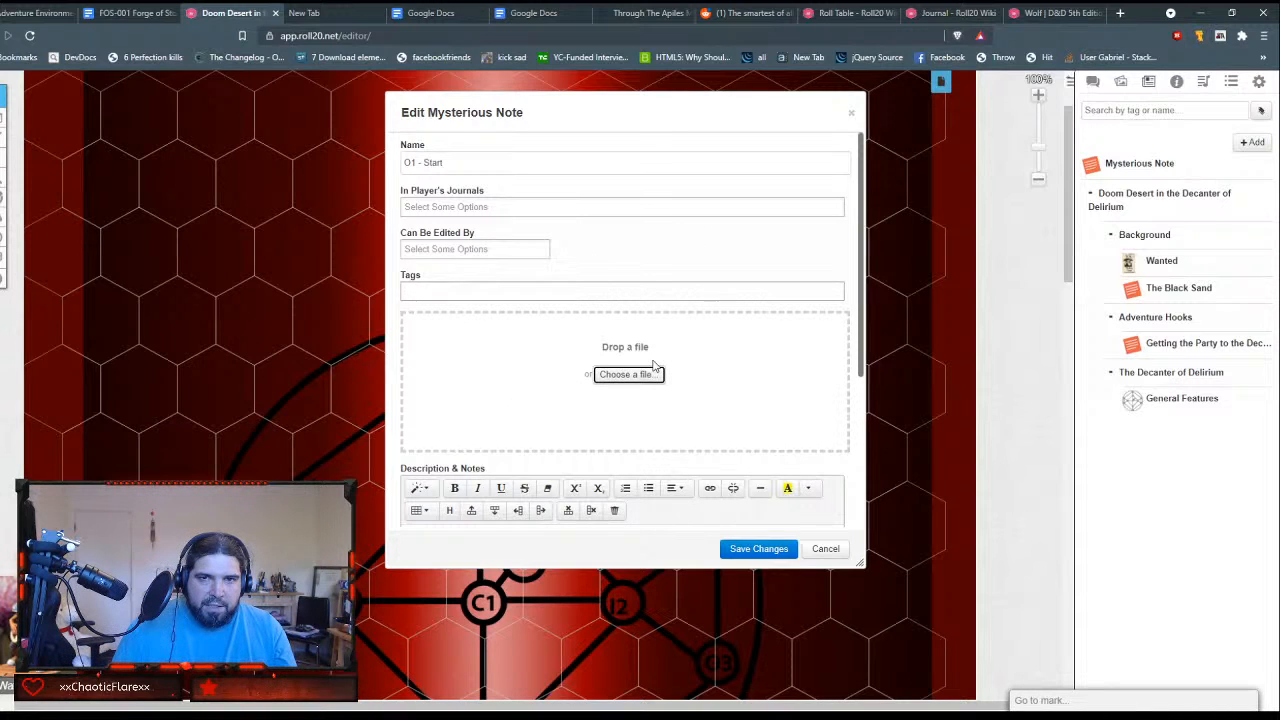
Step: Paste the copied starting-area description into the new handout's GM Notes and remove the font styling from all of it
scroll(650, 367, "down", 2)
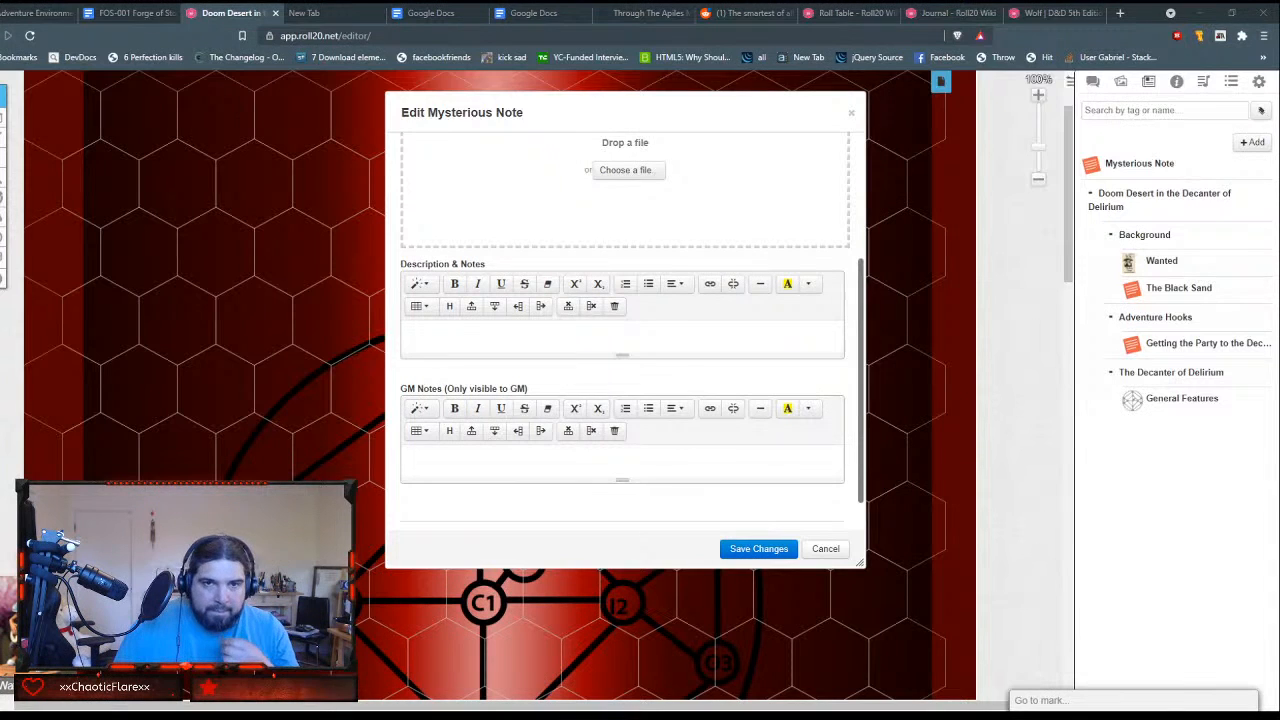
left_click(491, 466)
type("The adventurers shoot down through the neck of the bottle, ever-shrinking, and hit a whirlpool of trapped desert air which spins them around and sends them crashing into the black sand floor of the decanter. Have the adventurers make DC 8 Strength checks to dig themselves out of the sand. Once the adventurers have their bearings, describe the scene to them. They are surrounded on all sides by massive red glass walls containing a black sand desert. In the middle of the bottle floats an inverted black pyramid, with a waterfall crashing down from it. From their vantage point, the adventurers see two strange cities: a black one an hour's walk to the east and a white one an hour to the south. There is a third path to their west, tracing the path of the curved bottle walls.")
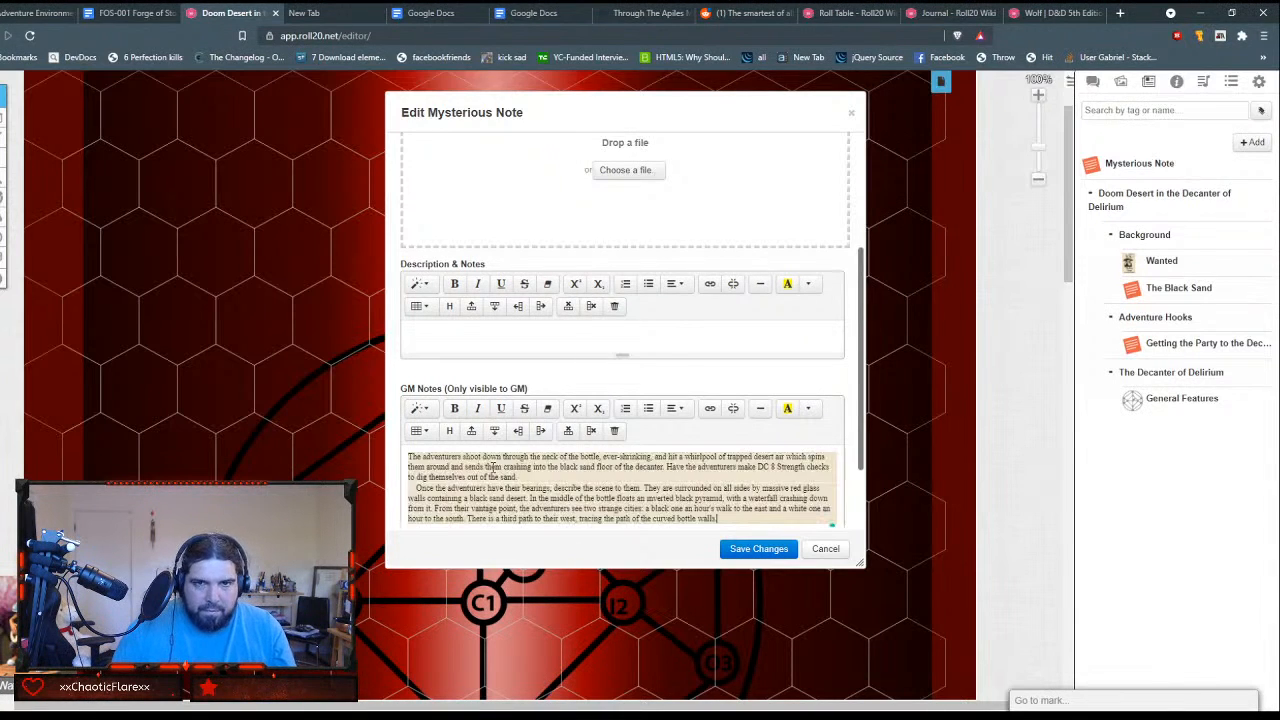
key("ctrl+a")
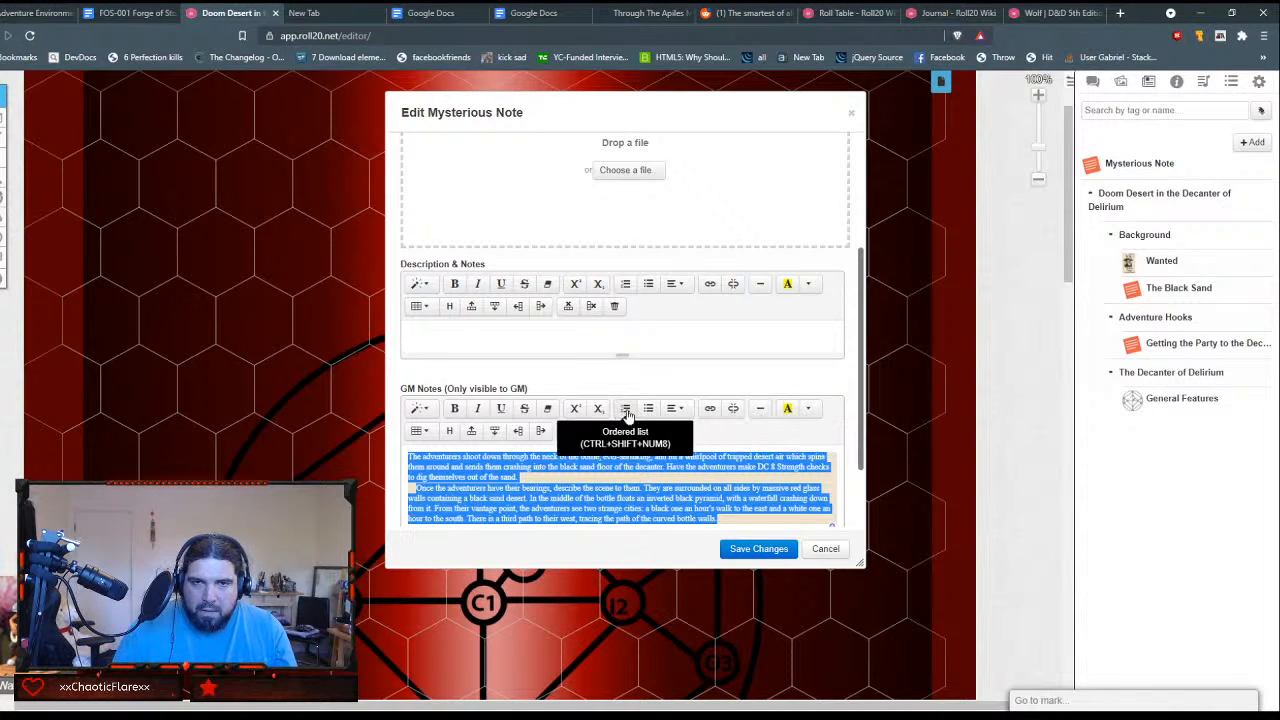
left_click(812, 409)
left_click(812, 409)
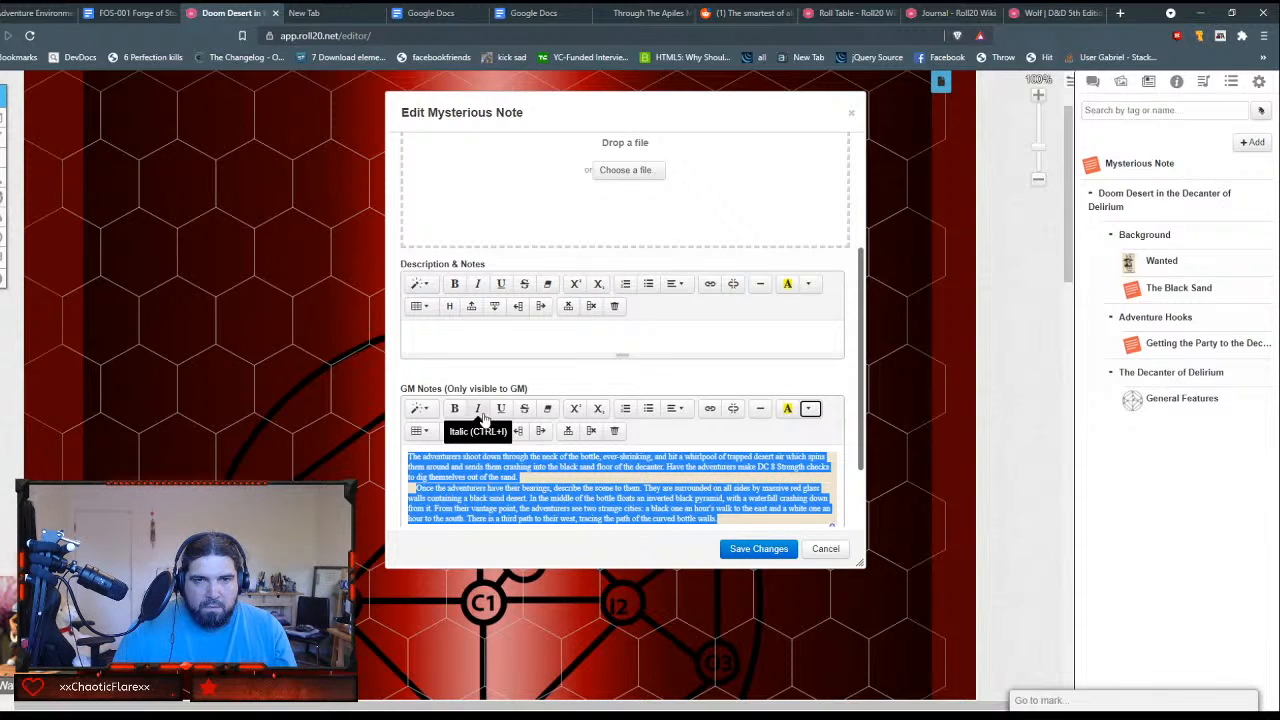
left_click(540, 418)
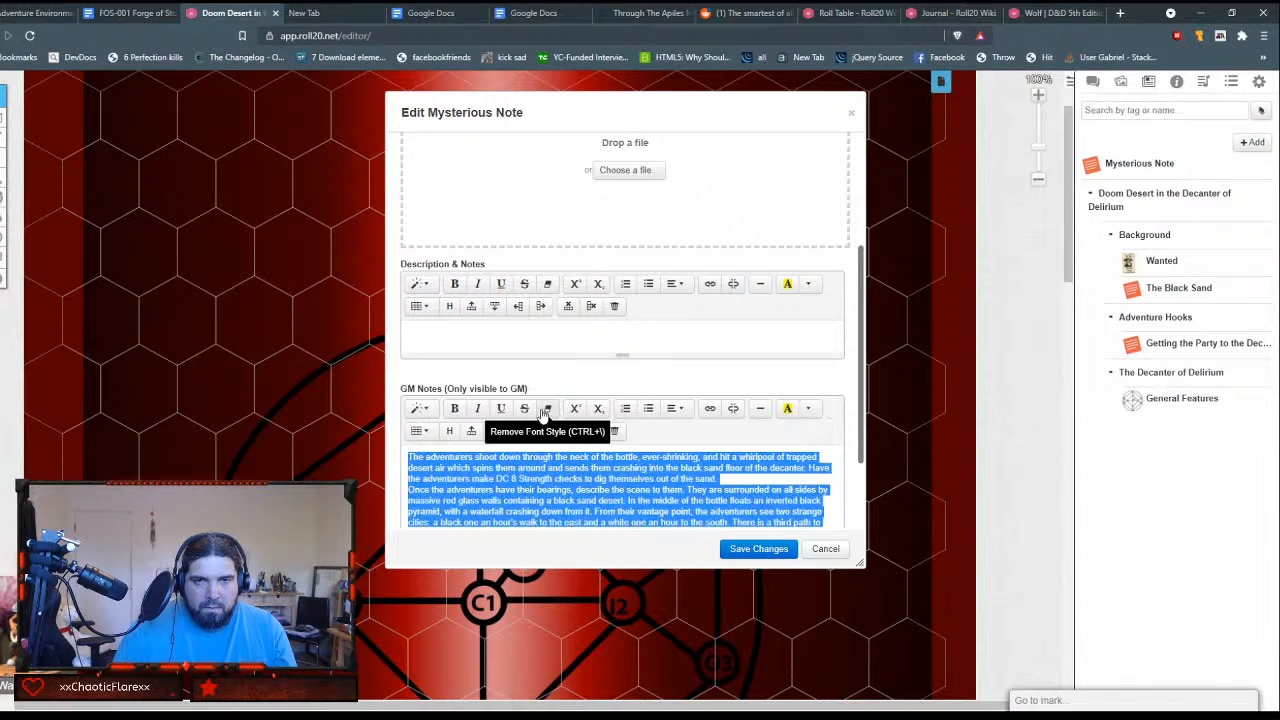
Step: Insert a blank line between the Strength check paragraph and the one beginning "Once the adventurers have their bearings" in the GM Notes
scroll(561, 470, "down", 1)
scroll(561, 475, "down", 1)
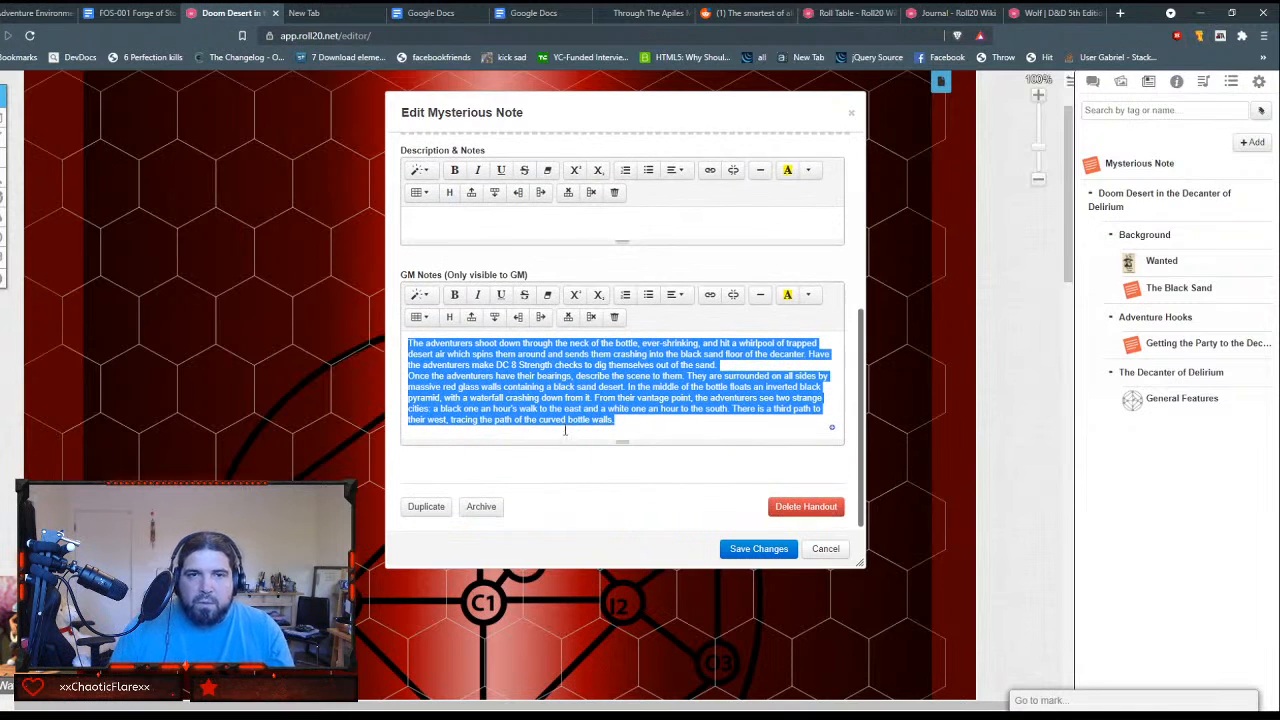
left_click(580, 365)
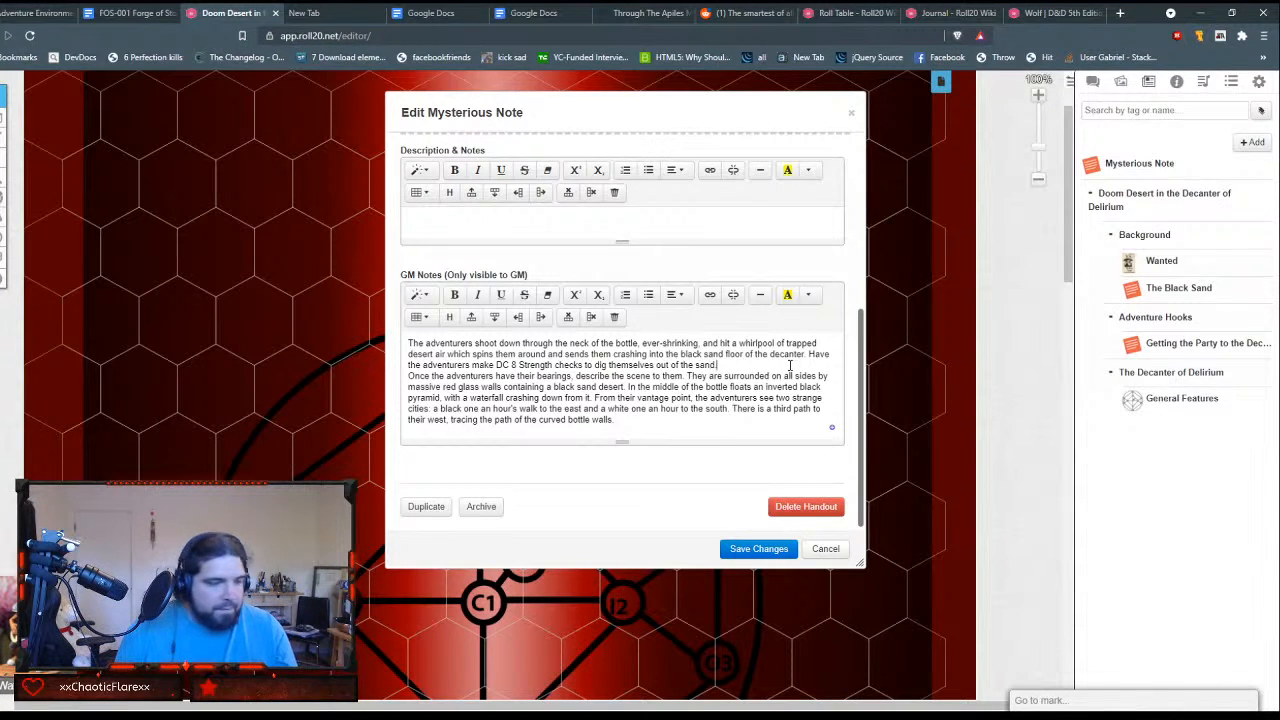
key("Return")
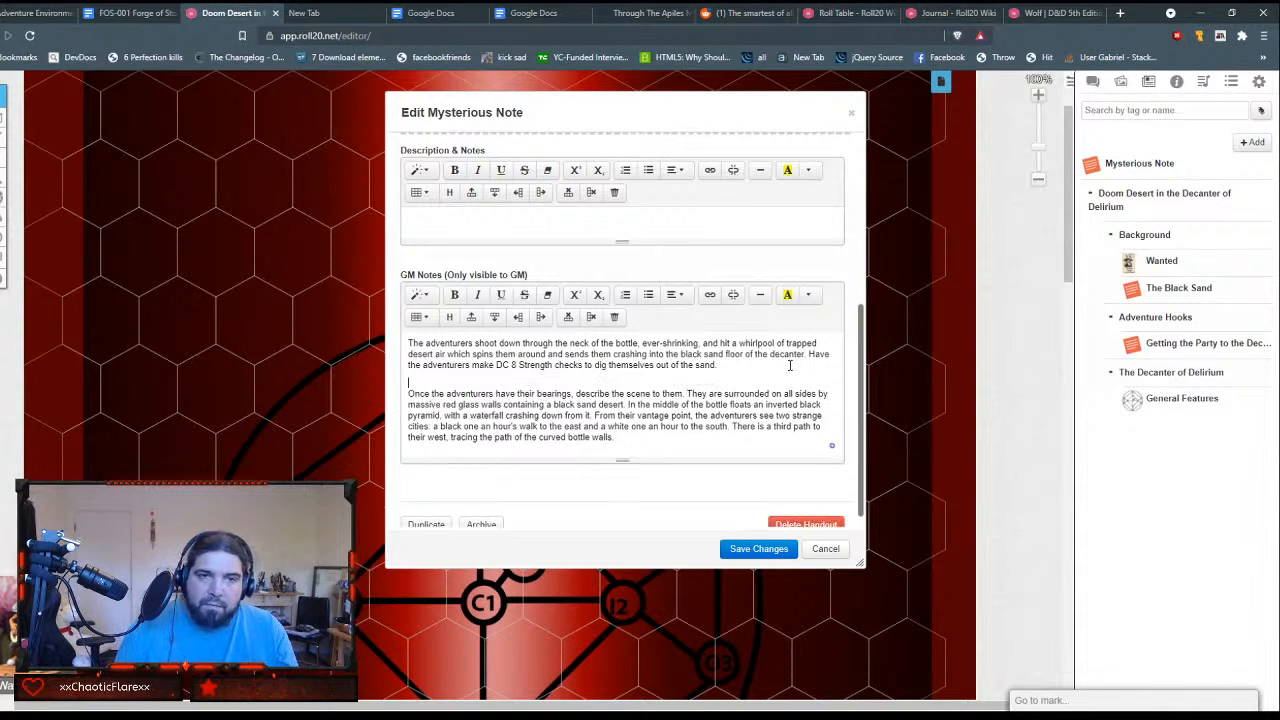
scroll(688, 409, "down", 1)
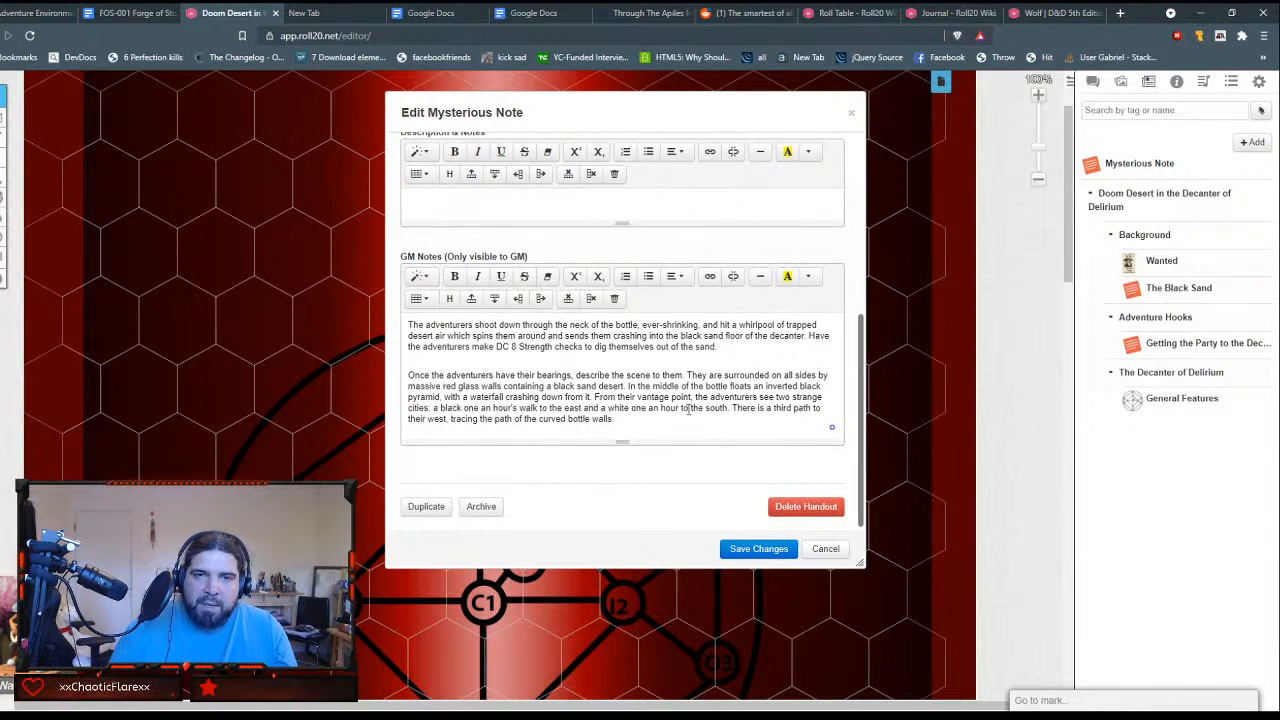
scroll(688, 409, "up", 1)
scroll(693, 424, "down", 1)
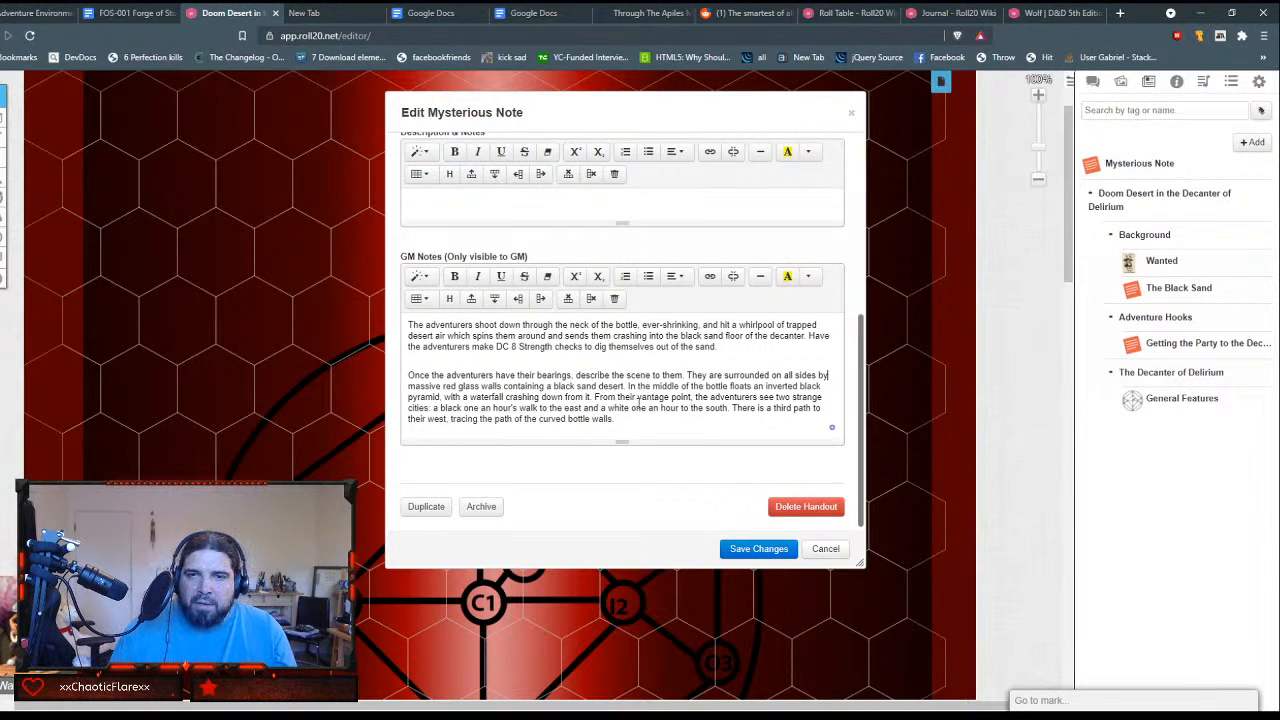
Step: Check the writing suggestions for the GM Notes without applying any, look over the handout and save its changes
left_click(827, 427)
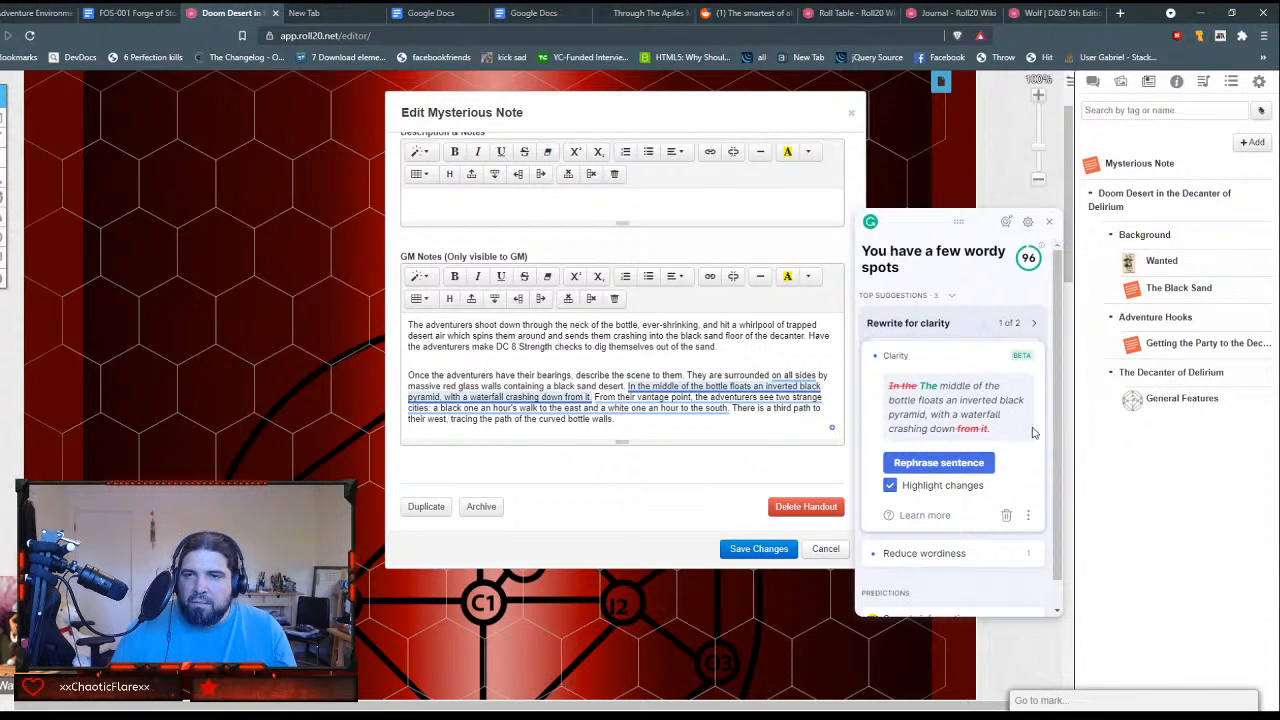
left_click(1049, 223)
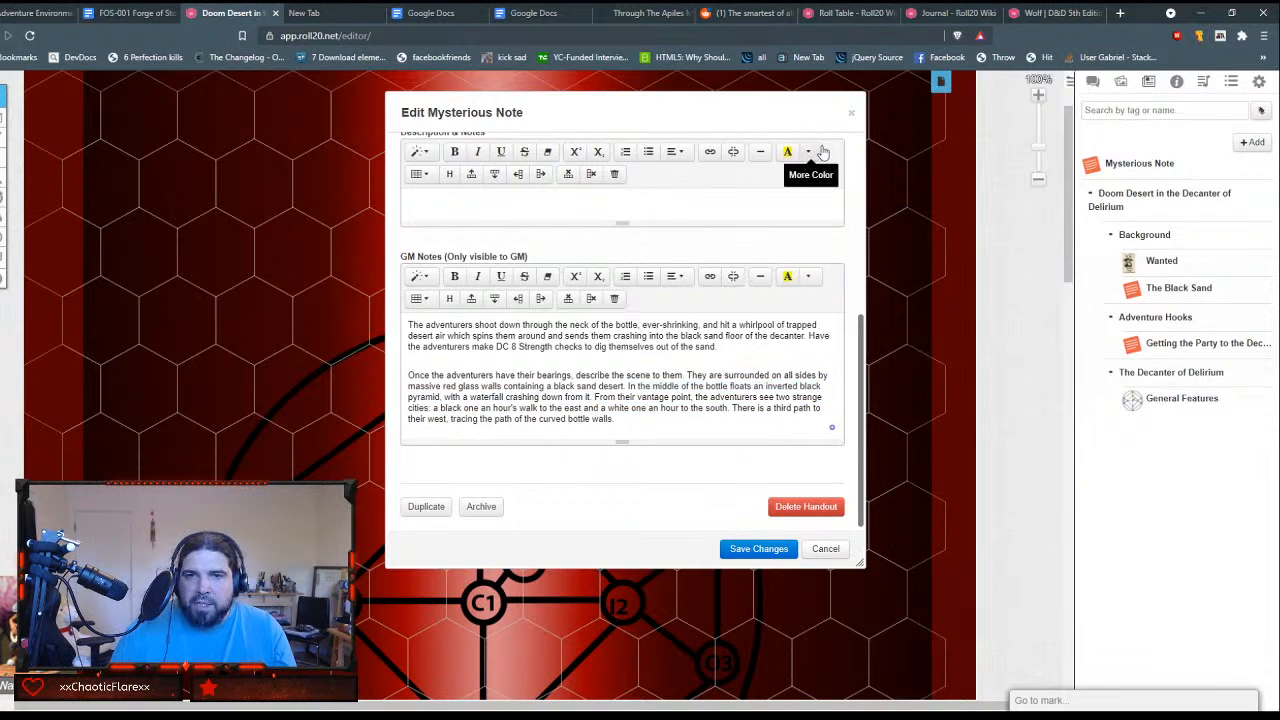
scroll(733, 383, "up", 5)
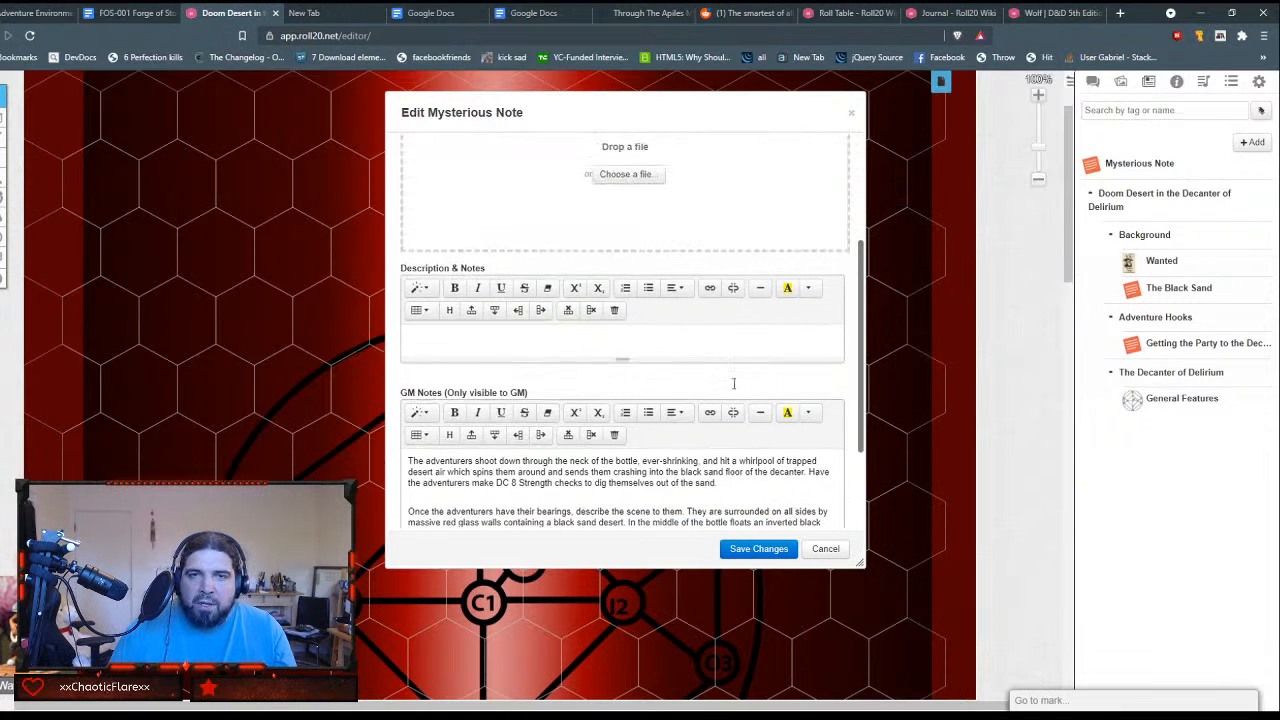
scroll(733, 383, "down", 5)
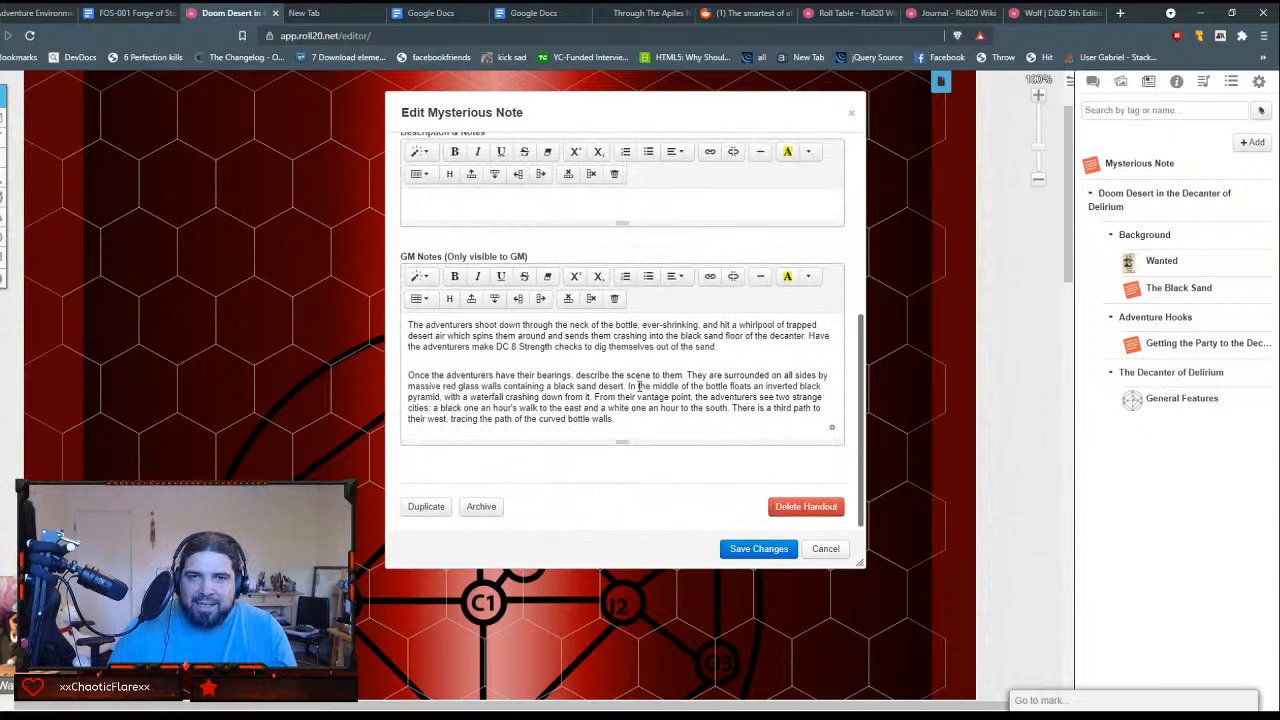
scroll(638, 386, "up", 5)
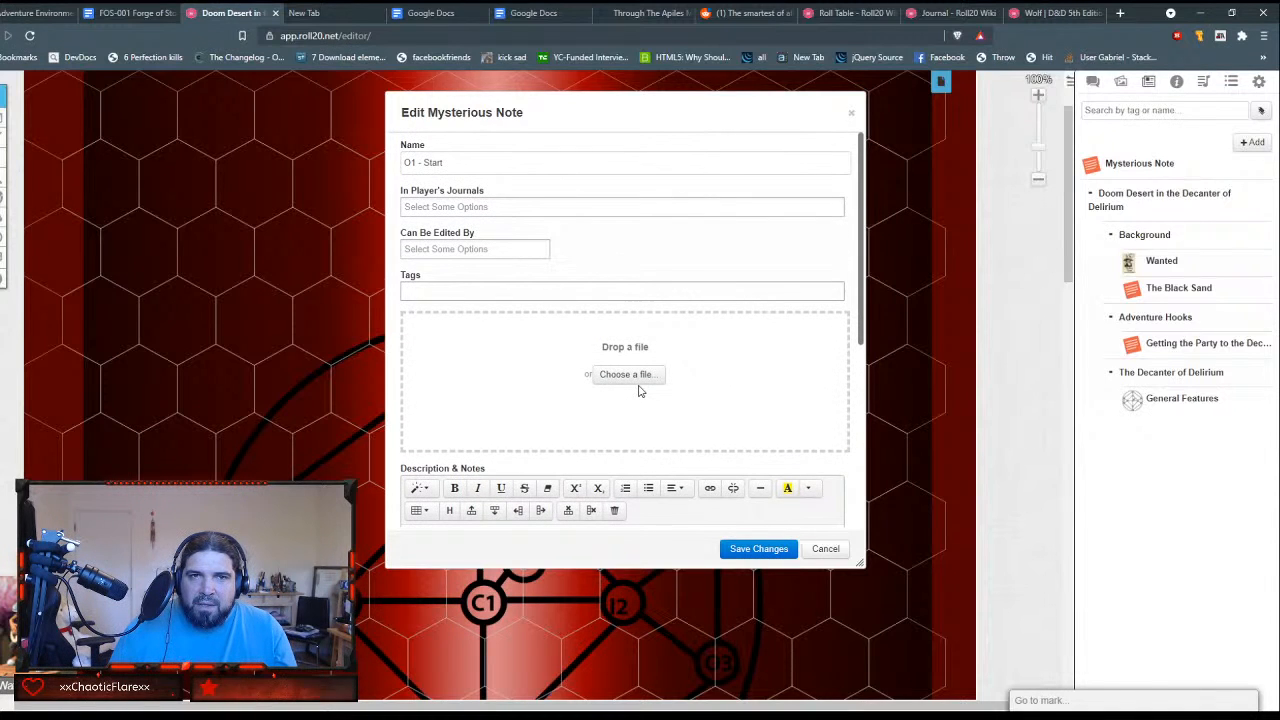
scroll(640, 390, "down", 5)
left_click(759, 548)
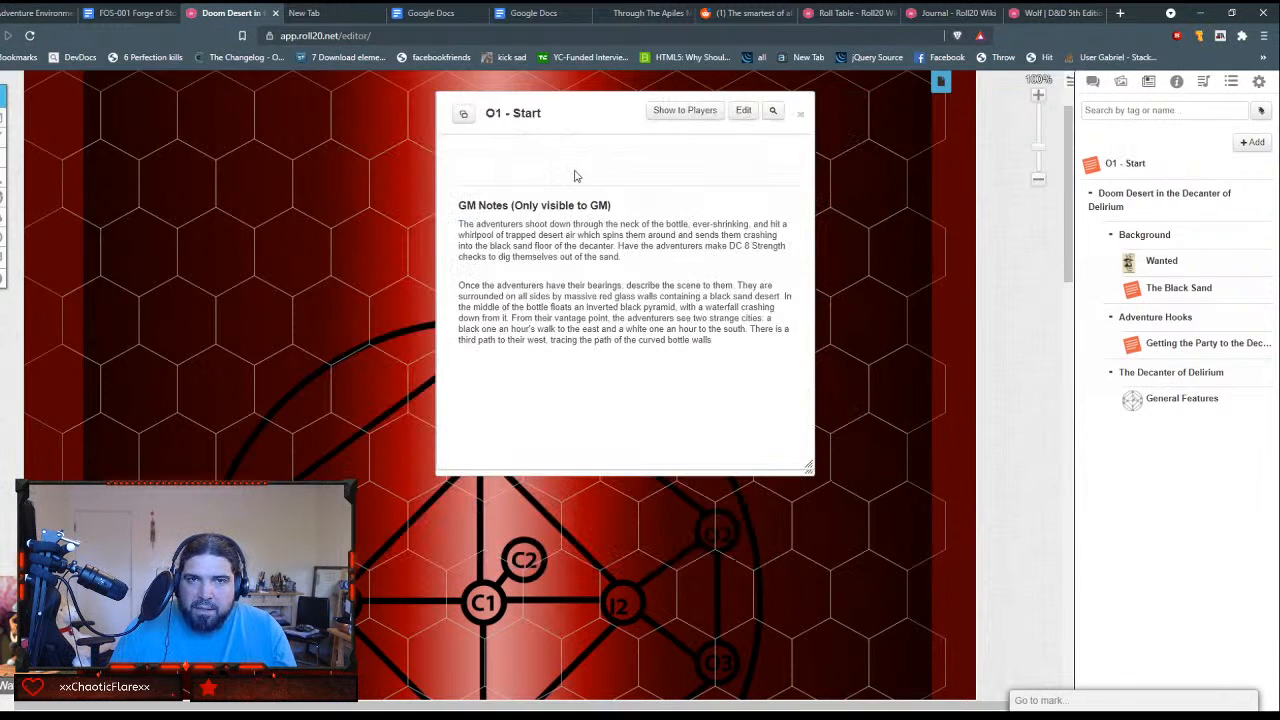
Step: Switch to the Roll20 wiki and read how to link between journal entries, glancing at the roll table page too
left_click(950, 13)
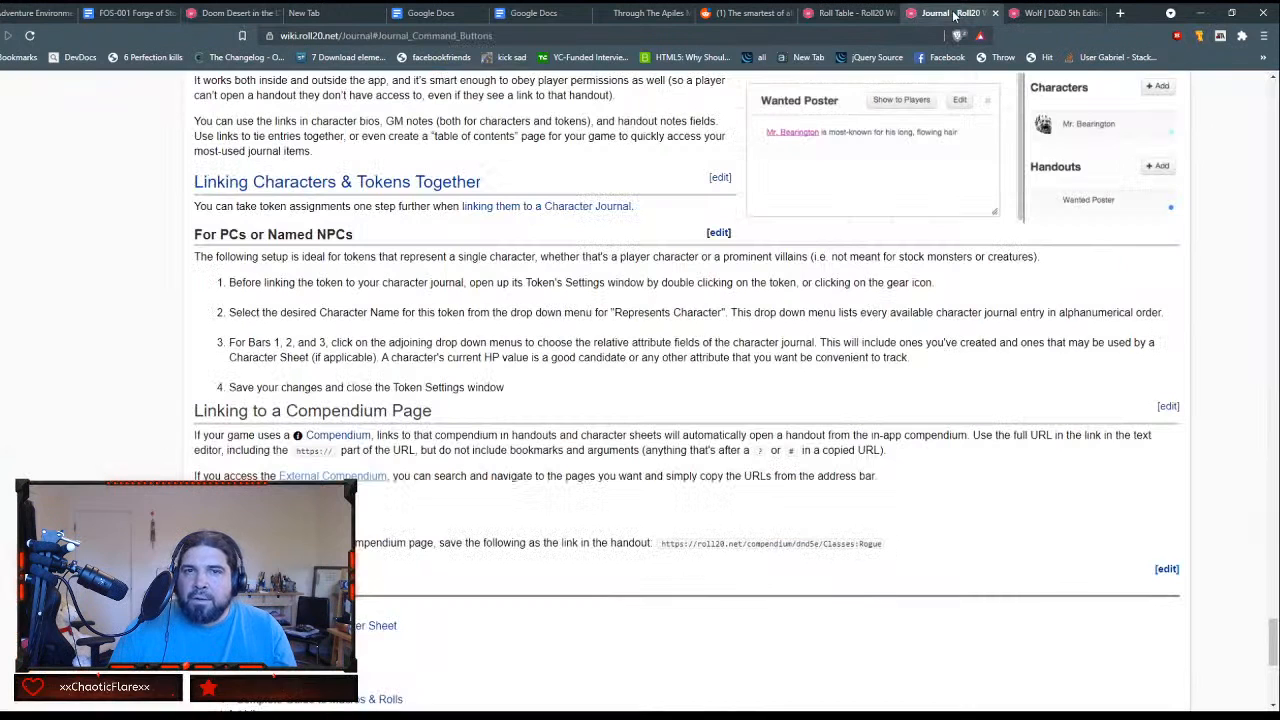
scroll(493, 381, "up", 3)
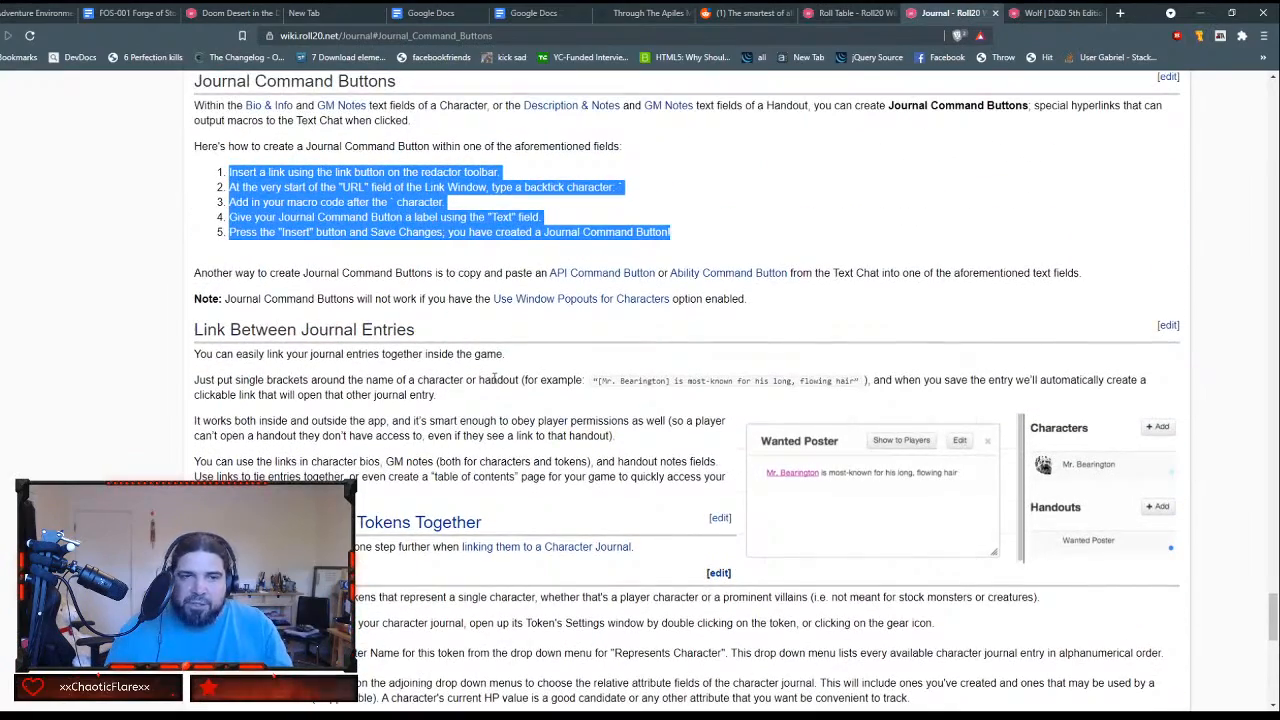
scroll(493, 378, "up", 2)
scroll(493, 378, "down", 2)
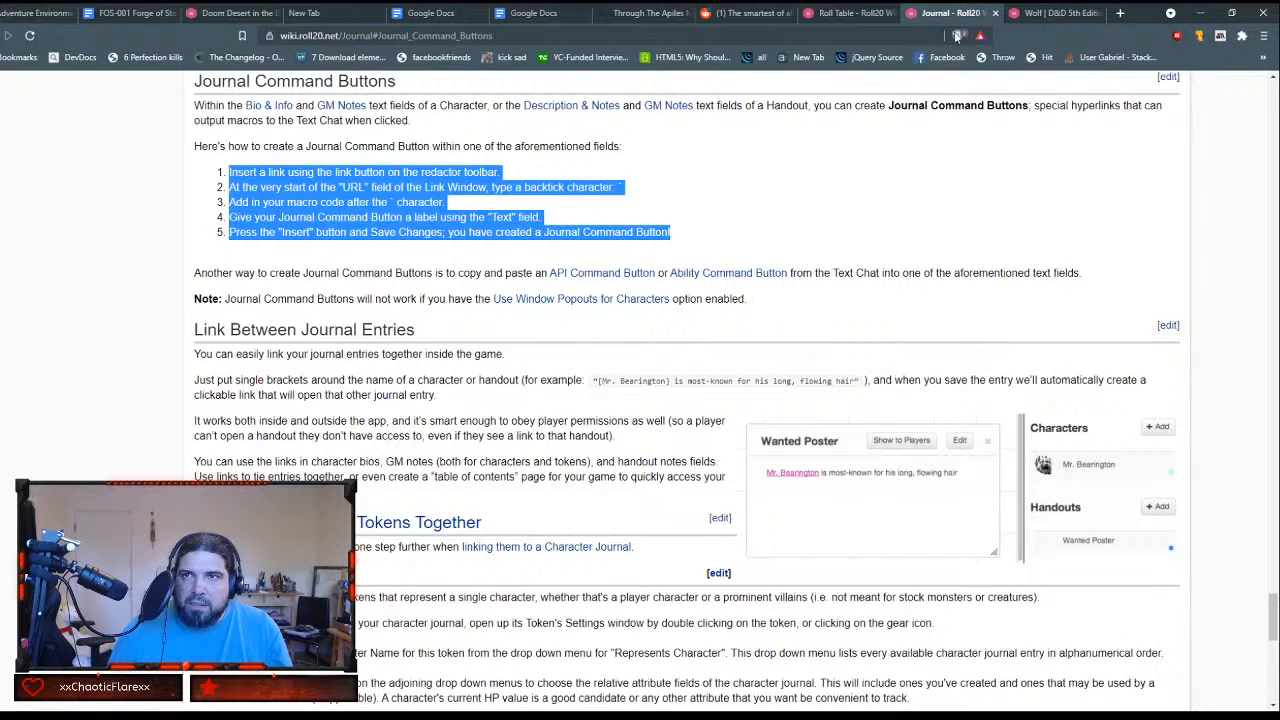
left_click(876, 13)
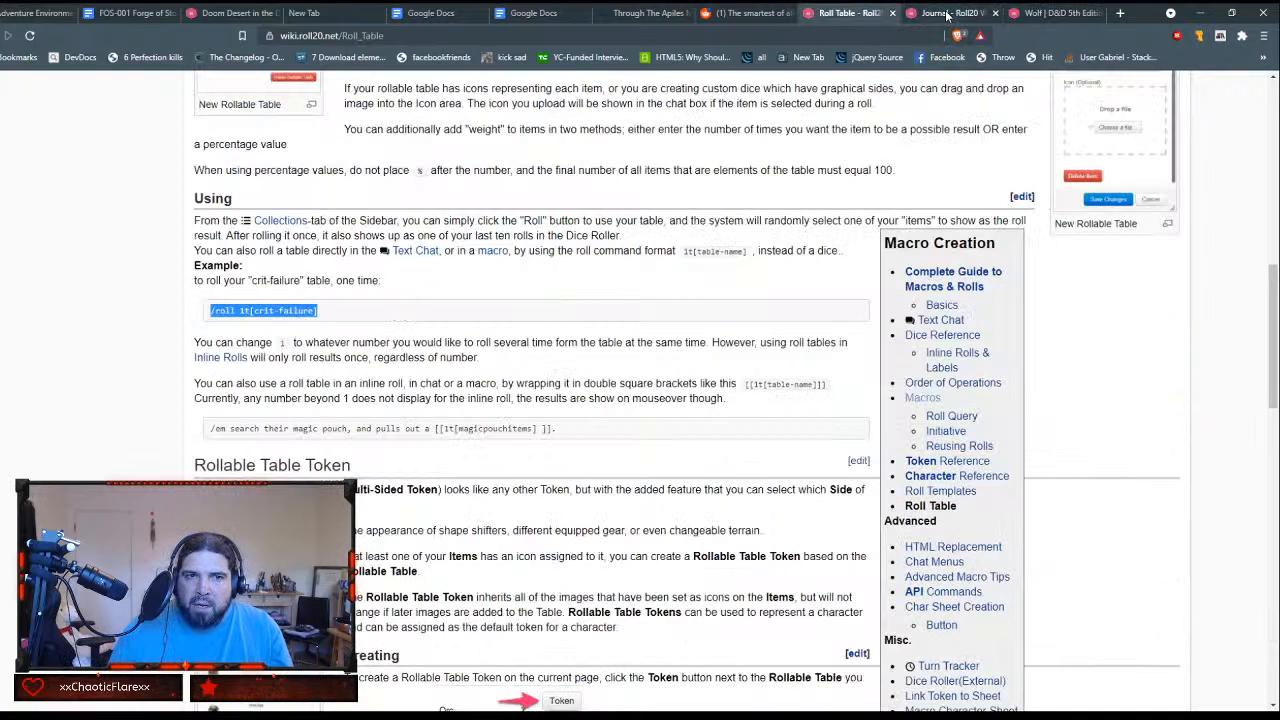
left_click(914, 14)
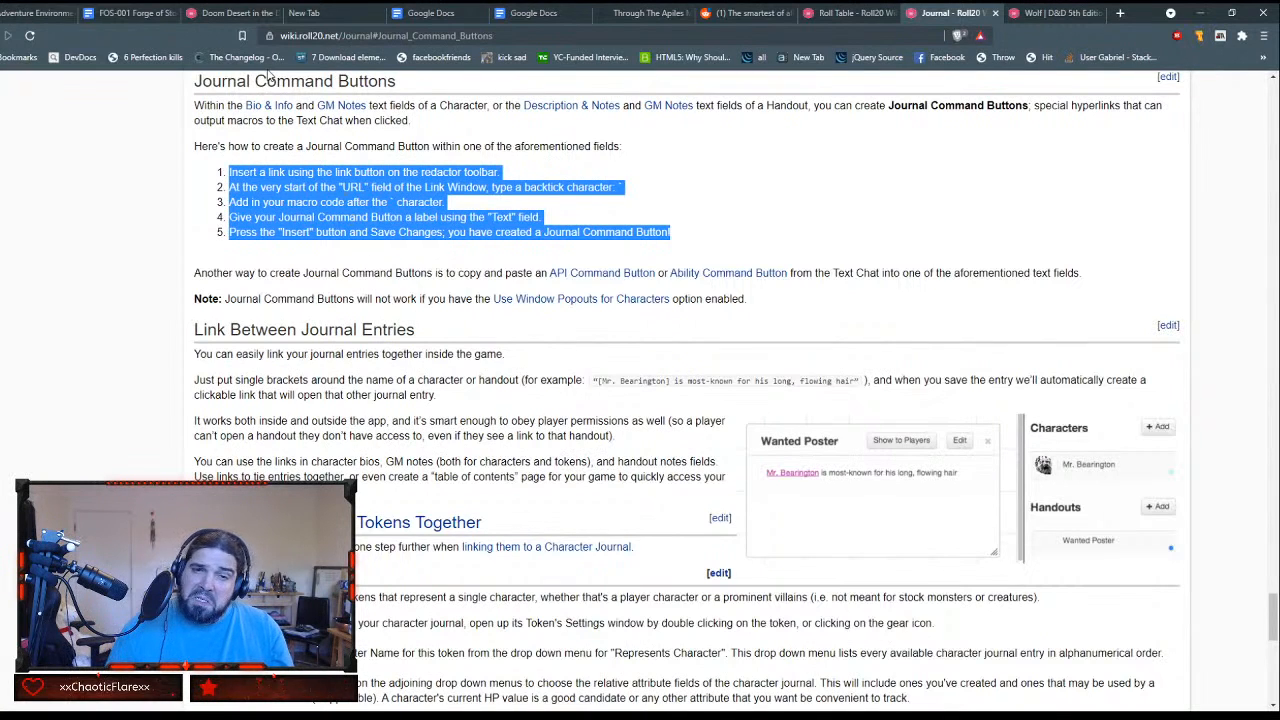
Step: Back in the Roll20 editor, rename the O1 - Start handout to O1, save it and move it below General Features in The Decanter of Delirium
left_click(240, 13)
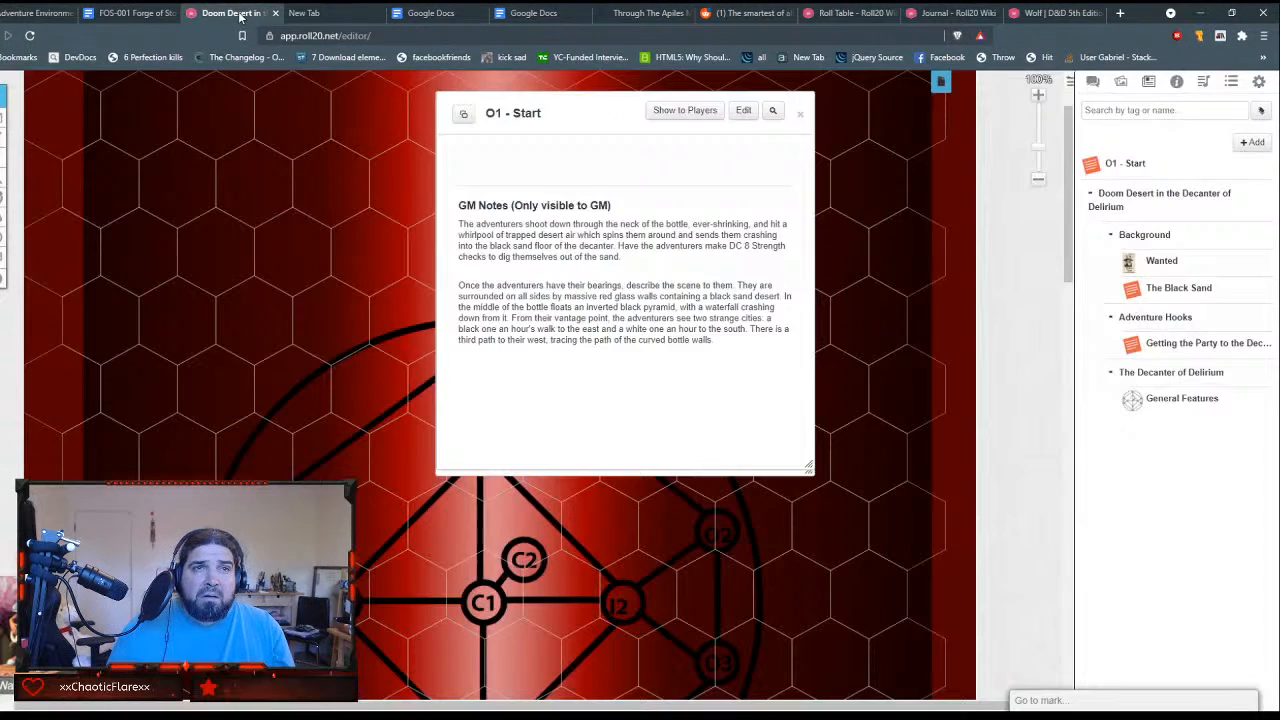
left_click(743, 110)
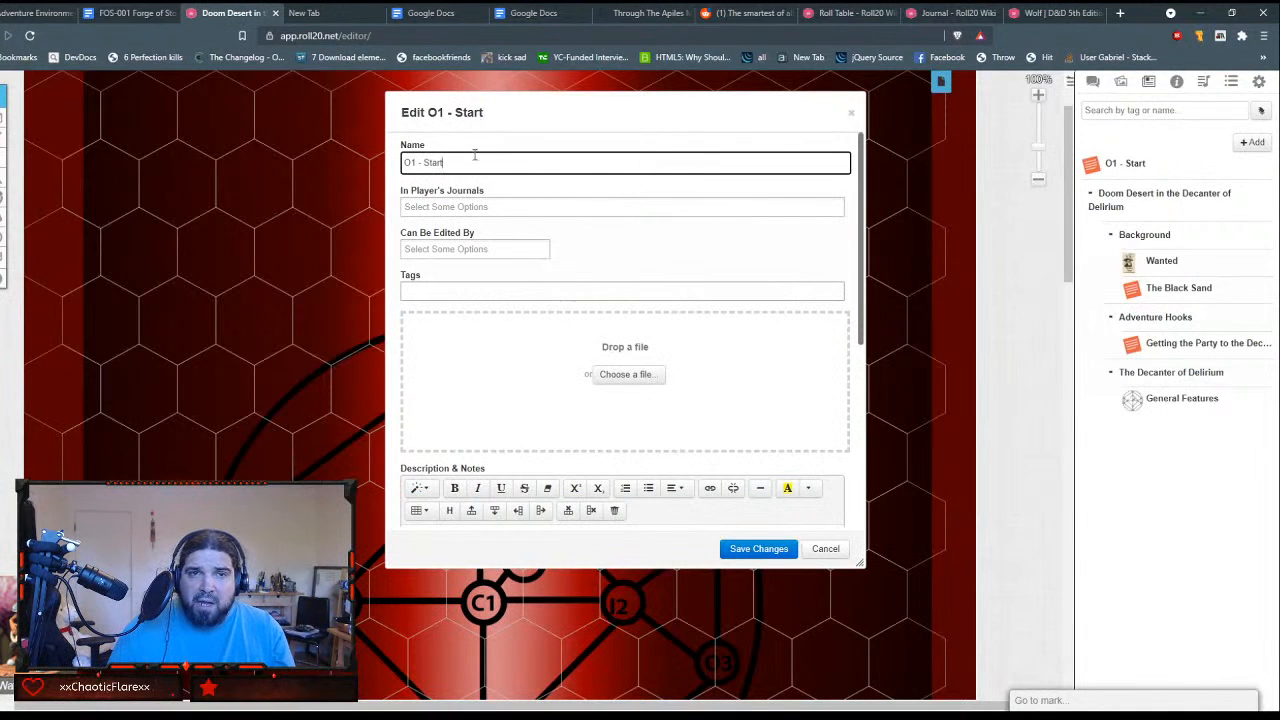
left_click_drag(416, 162, 817, 190)
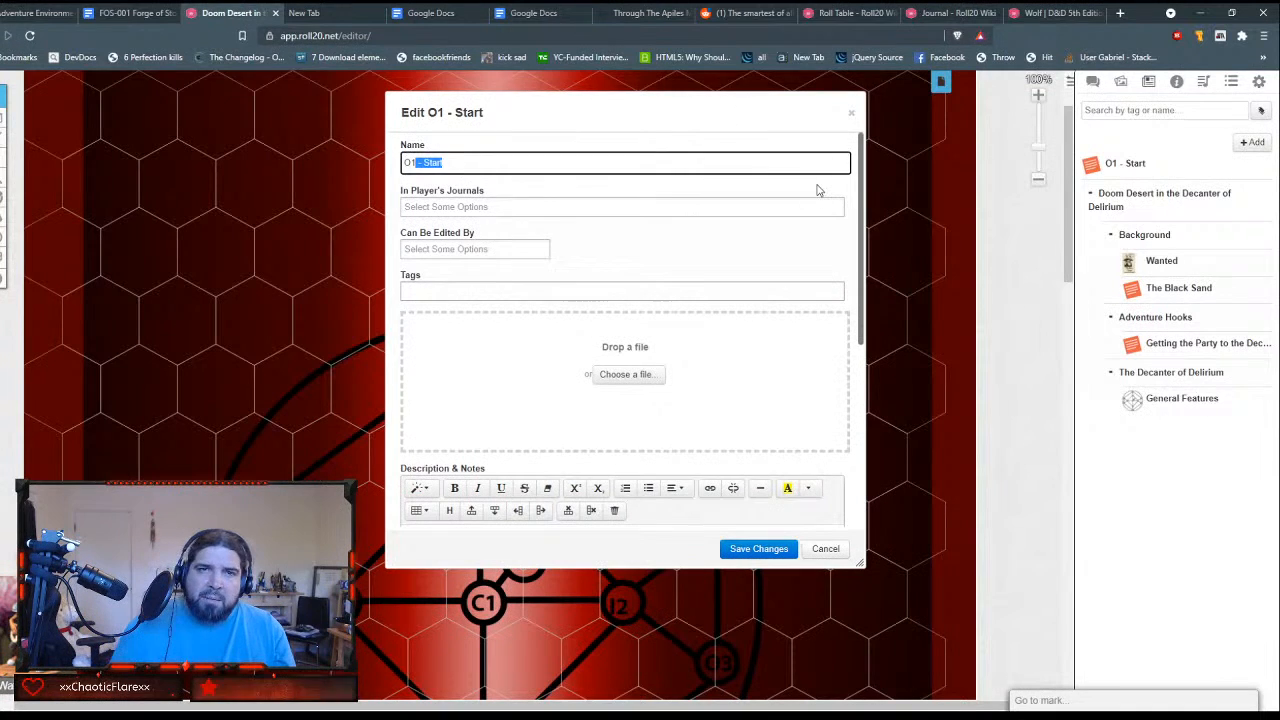
key("BackSpace")
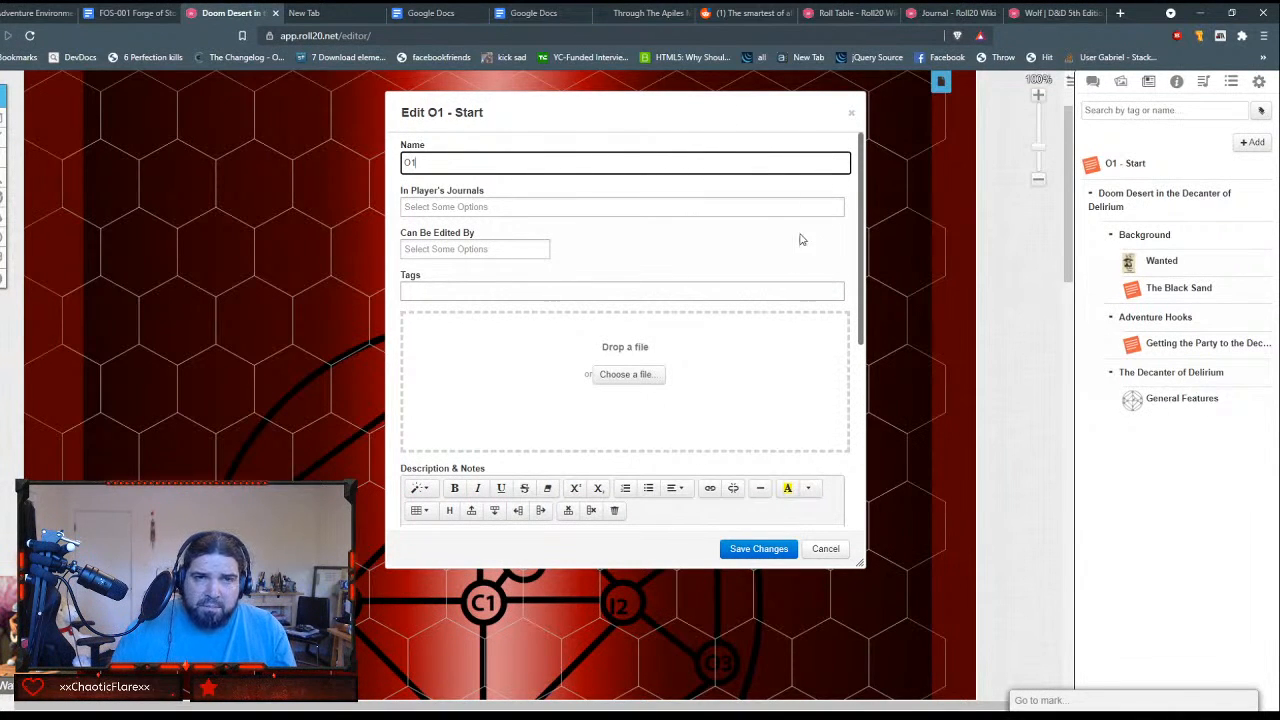
left_click(759, 549)
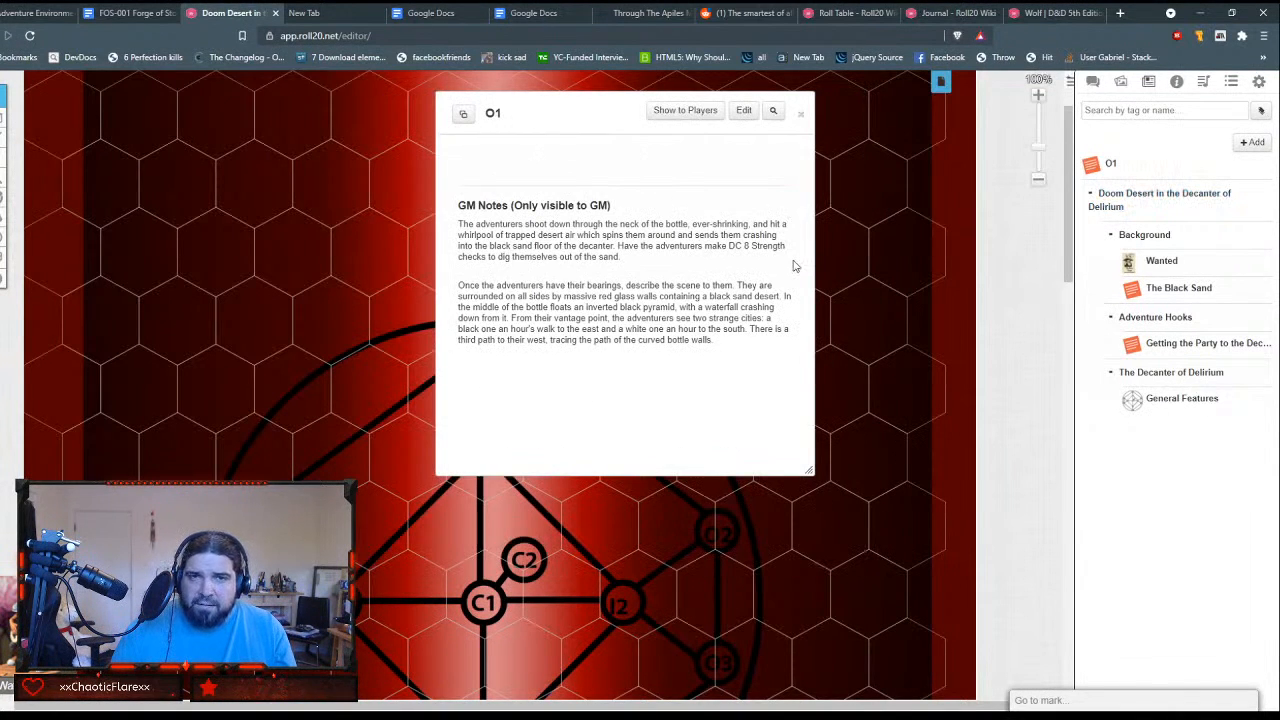
left_click(800, 114)
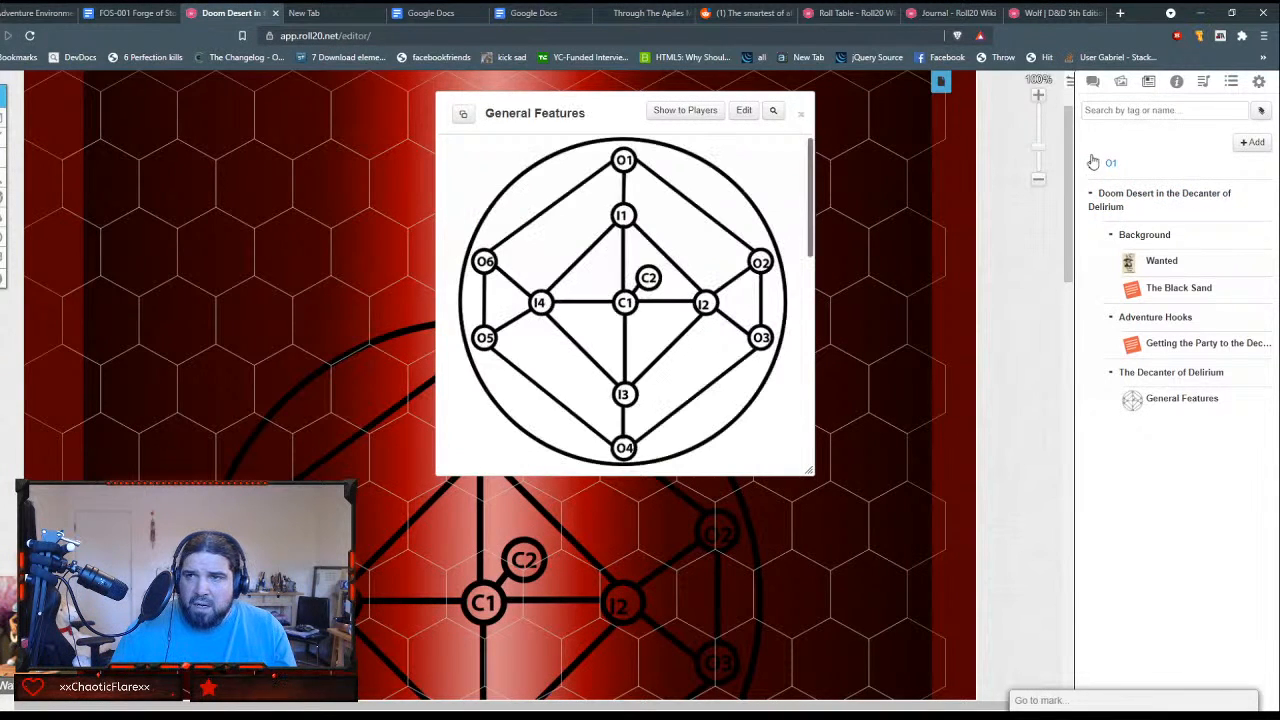
left_click_drag(1092, 168, 1135, 418)
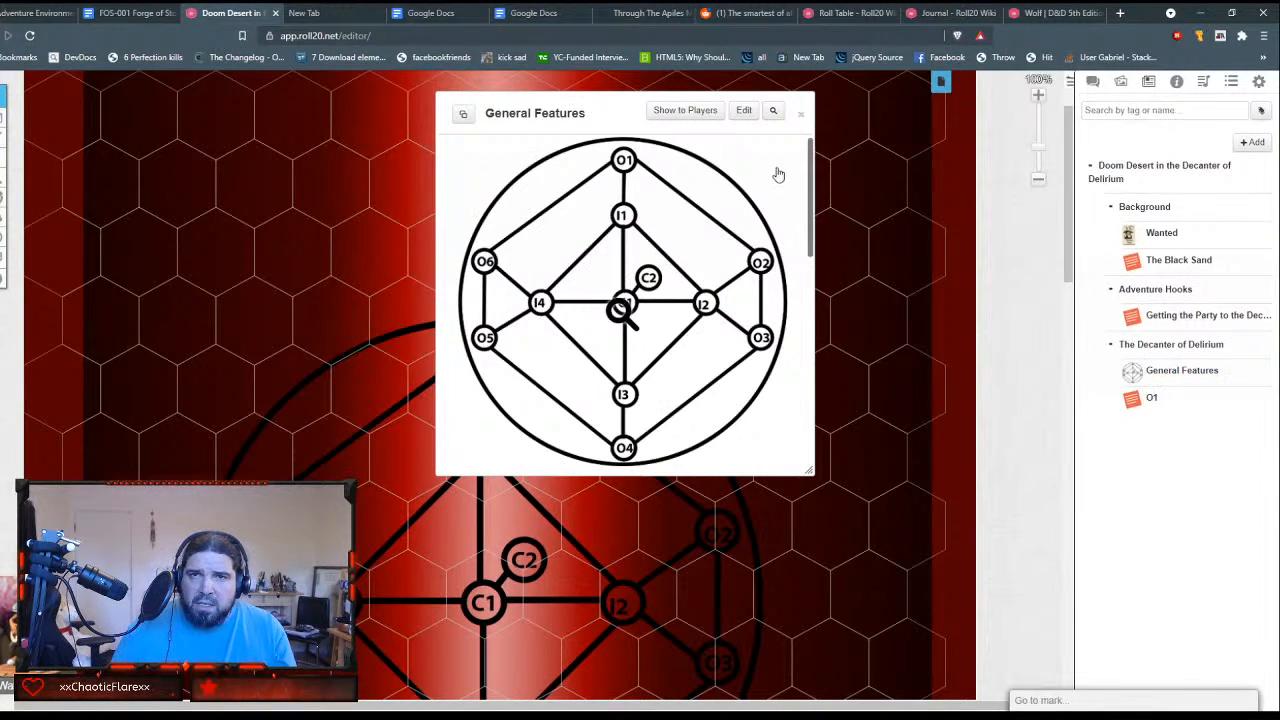
Step: Turn the O1 key in the General Features GM Notes table into a journal link by writing it as [O1], and save
left_click(746, 110)
scroll(743, 306, "down", 10)
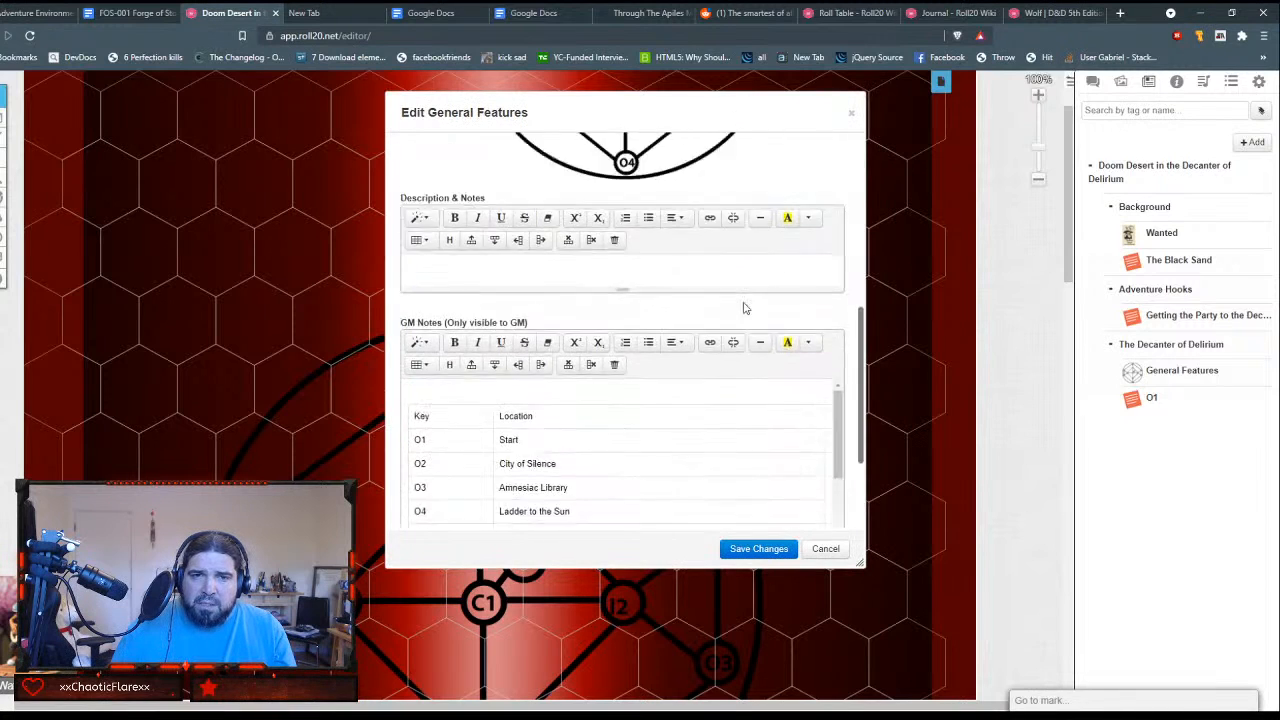
left_click_drag(418, 282, 412, 282)
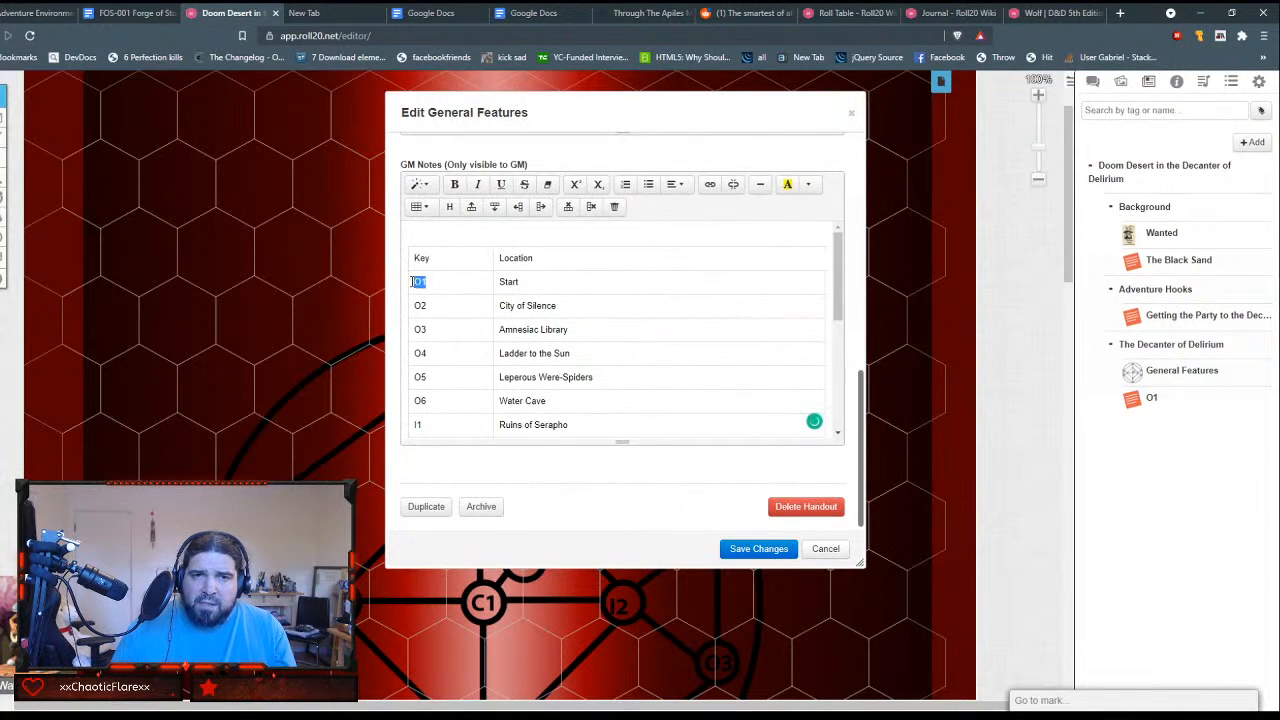
key("Left")
key("[")
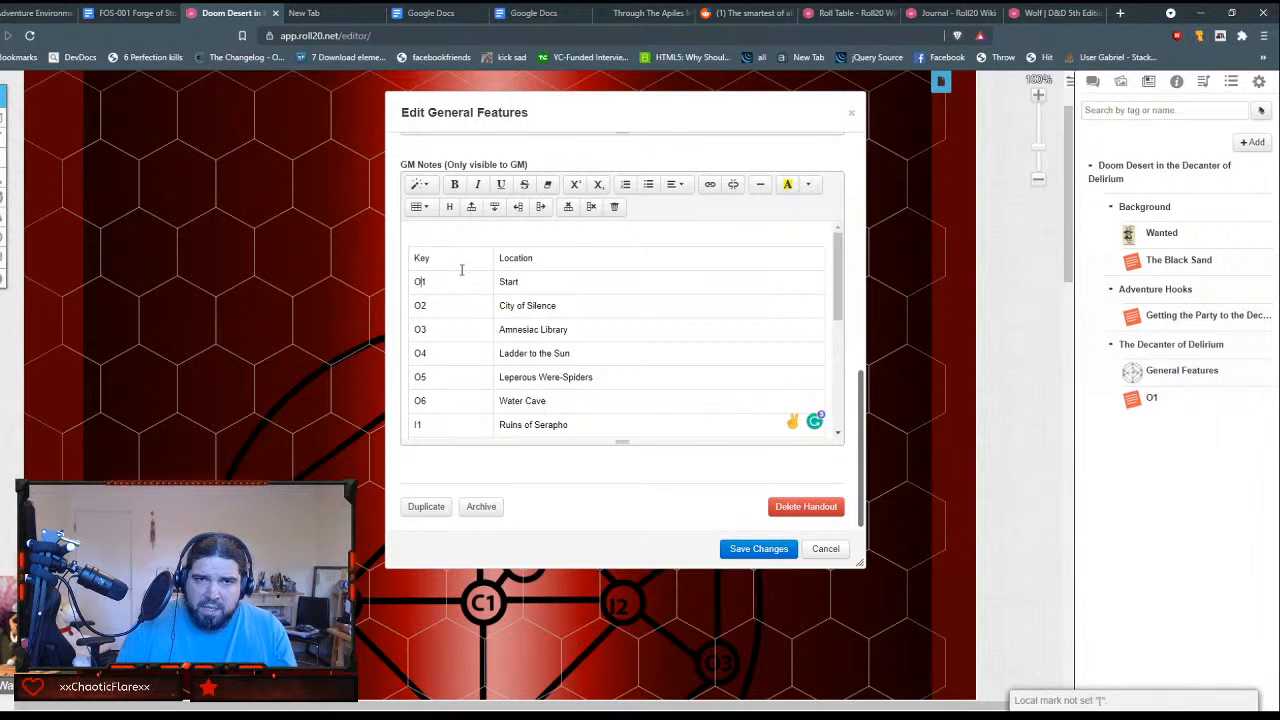
left_click(462, 270)
type("]")
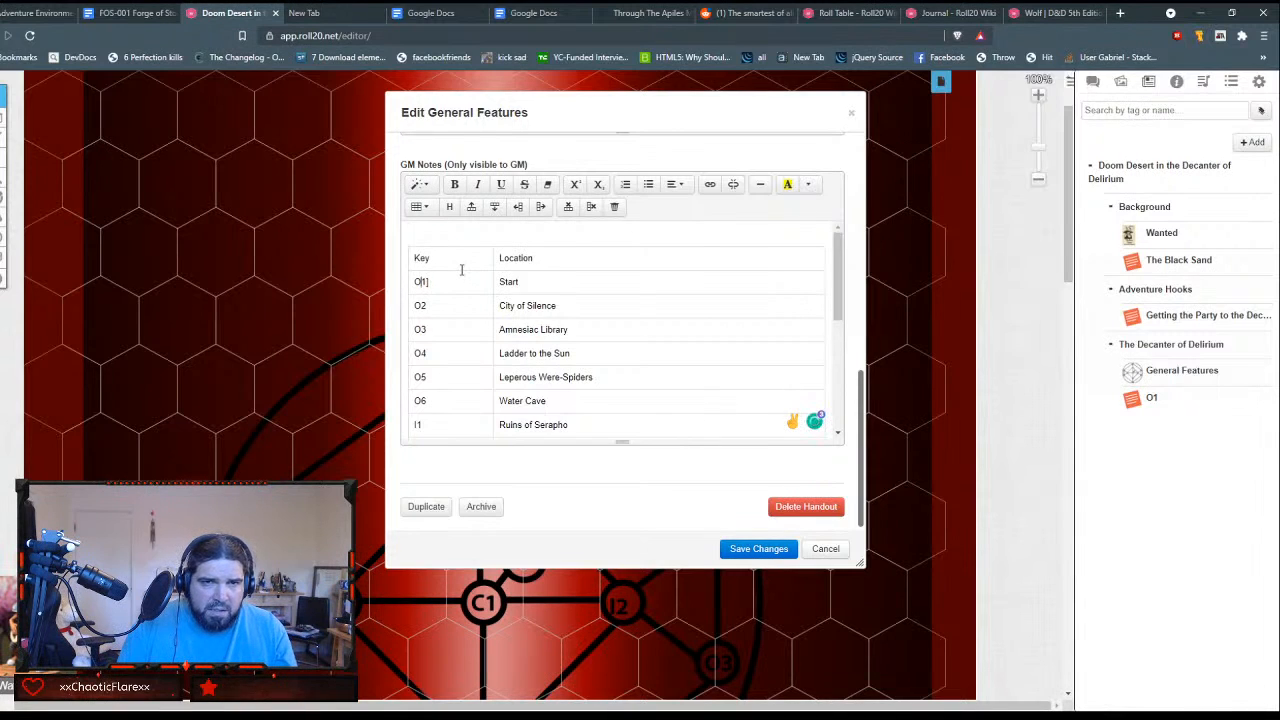
type("[")
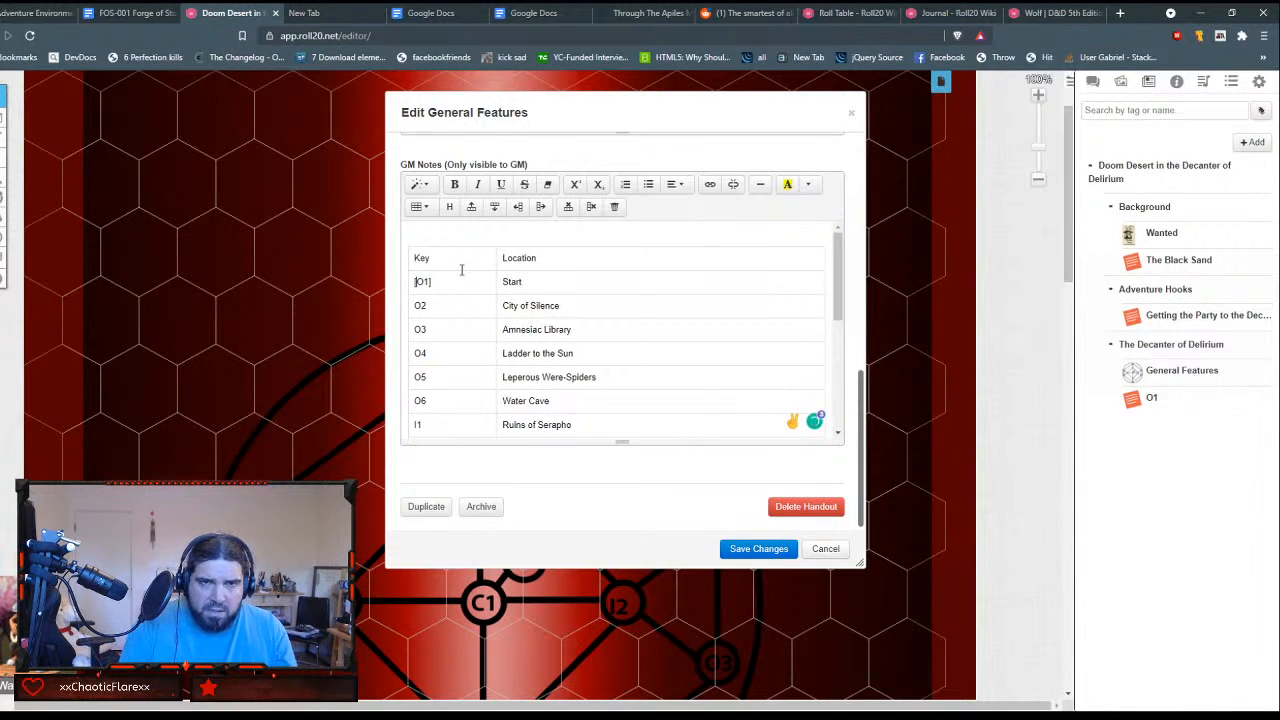
left_click(758, 549)
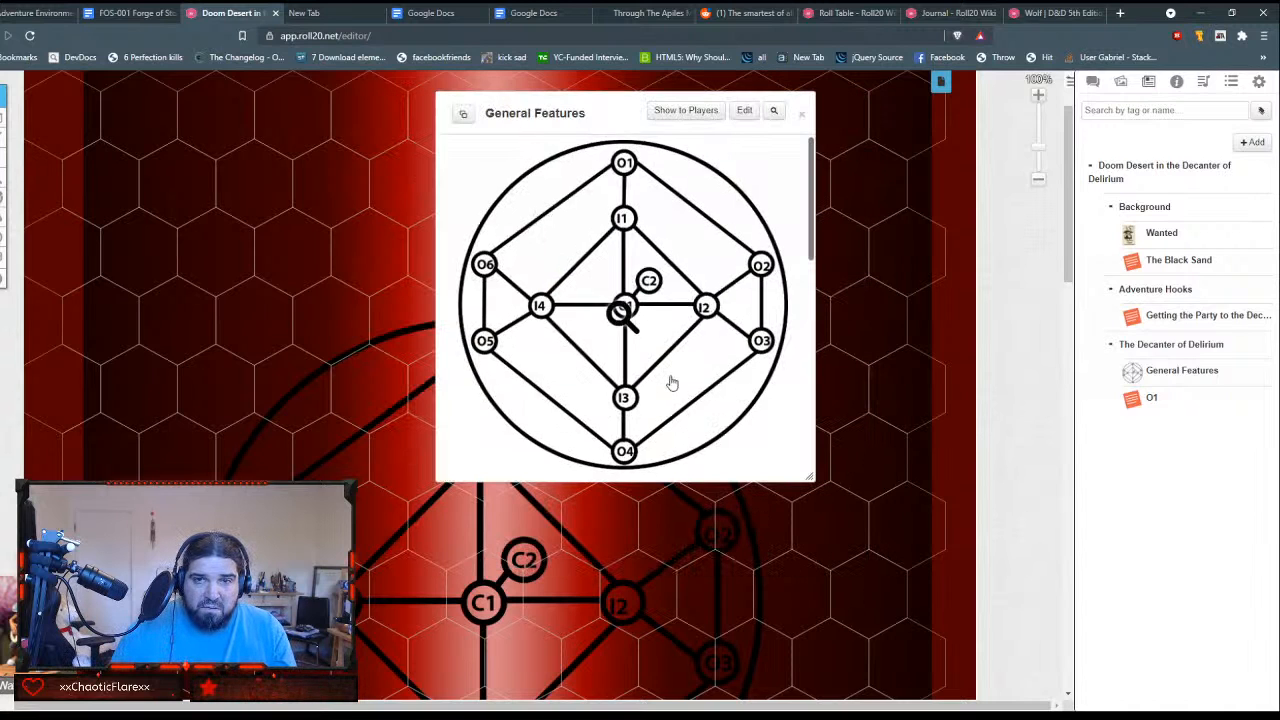
Step: Test the O1 link in the General Features table and close the handout it opens
scroll(669, 380, "down", 5)
left_click(470, 275)
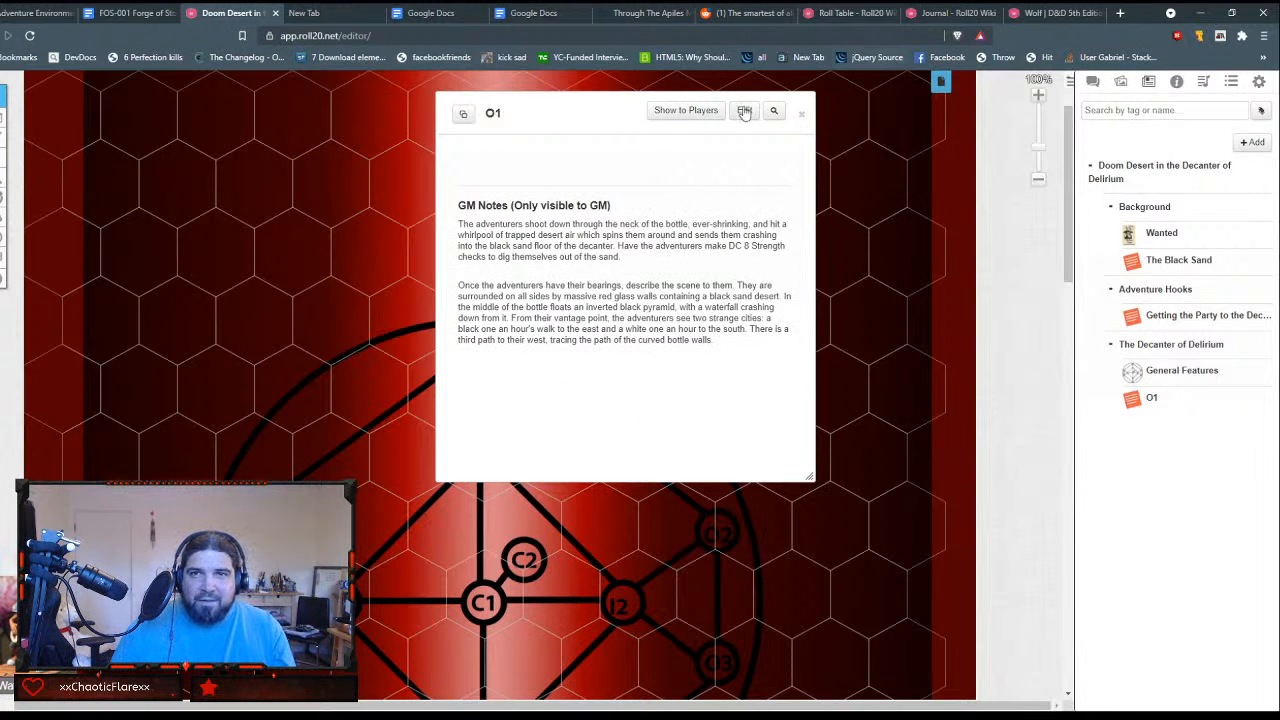
left_click(801, 114)
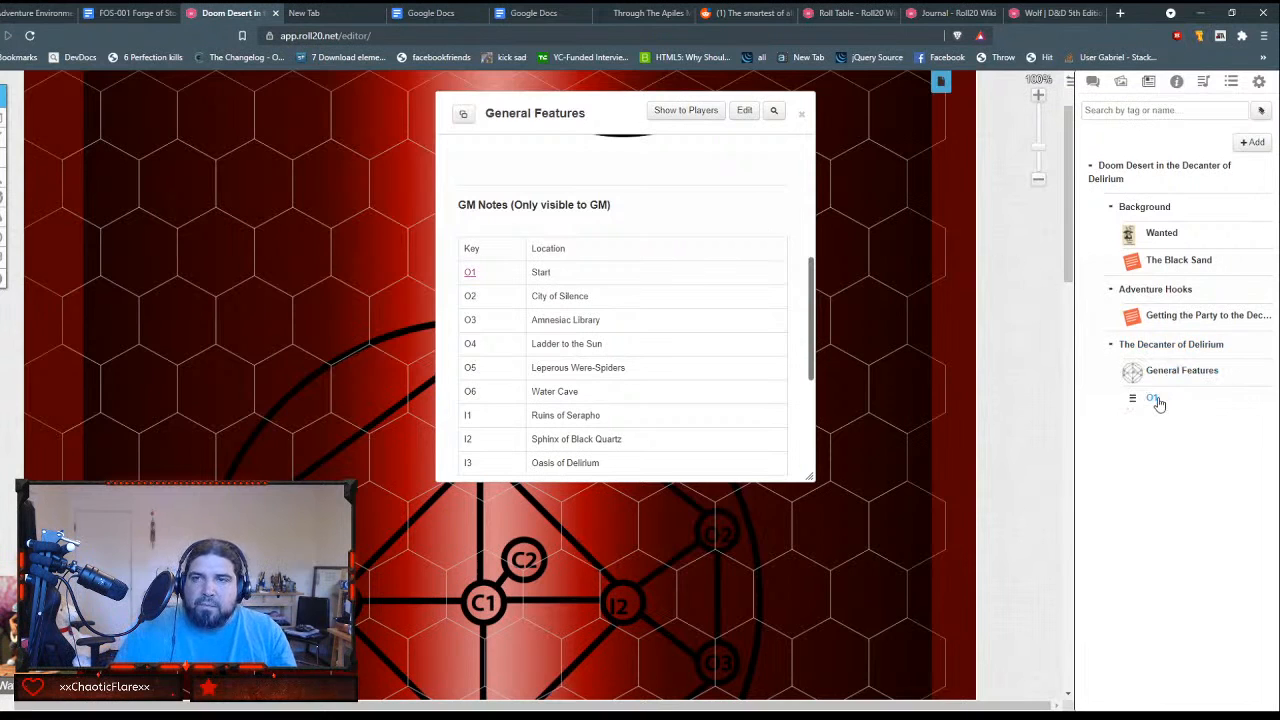
Step: Create a new journal handout and name it O2, leaving the player access fields empty
left_click(1252, 142)
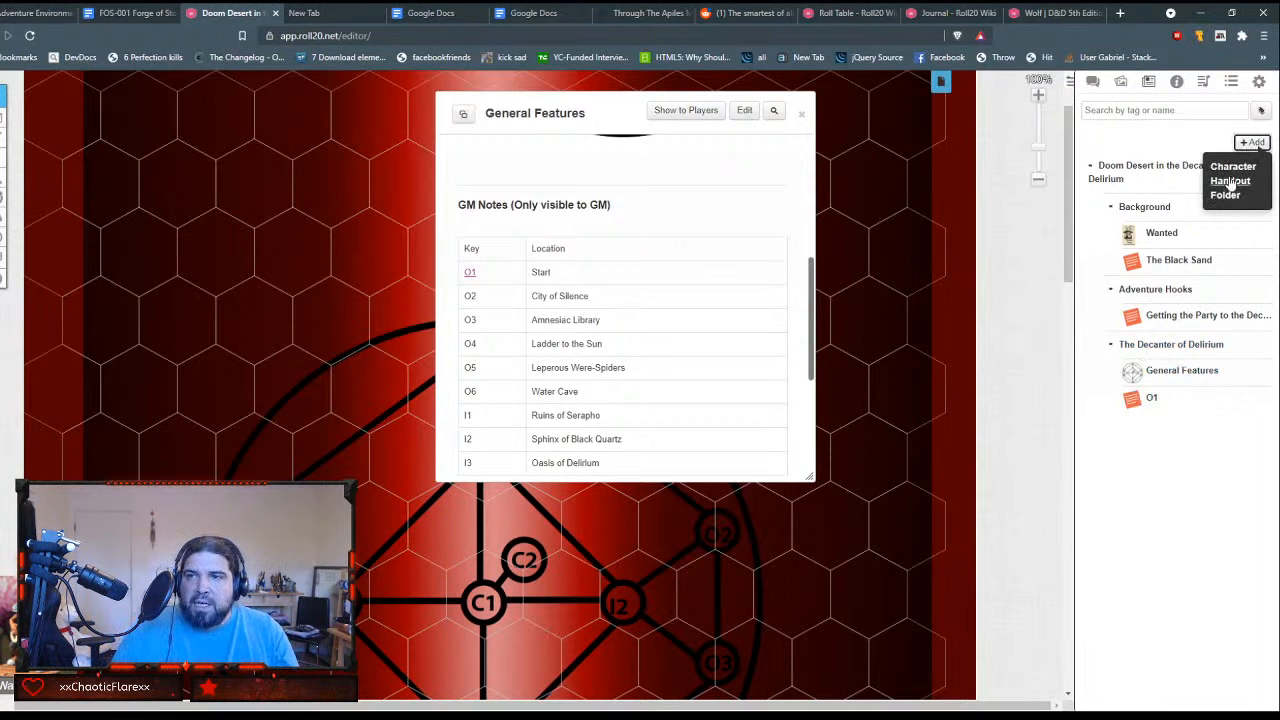
left_click(1230, 181)
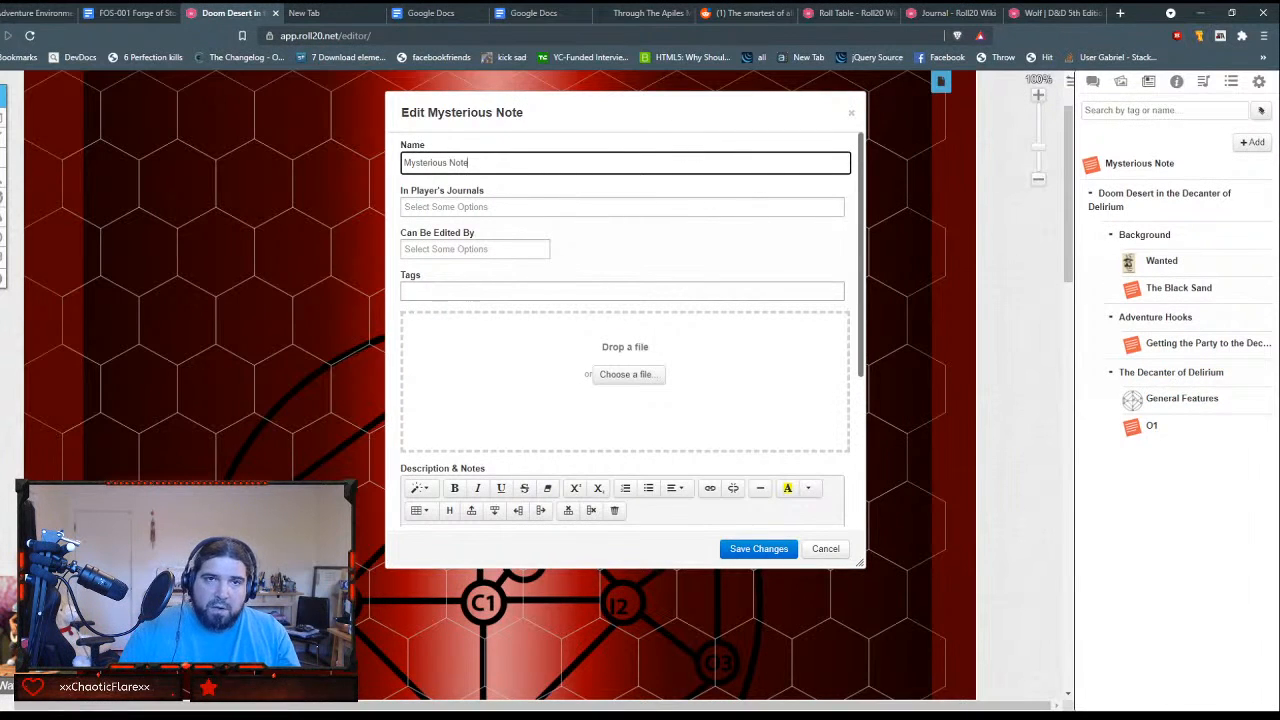
key("ctrl+a")
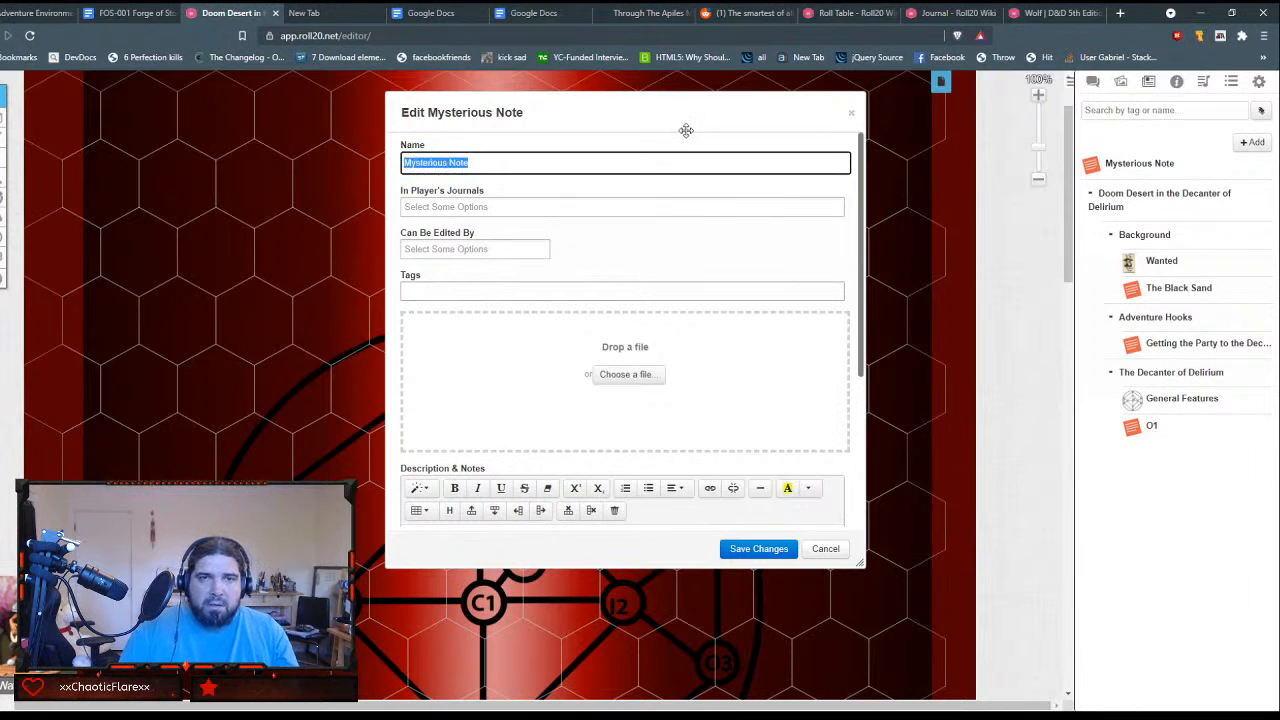
type("O2")
key("Tab")
key("Tab")
key("Tab")
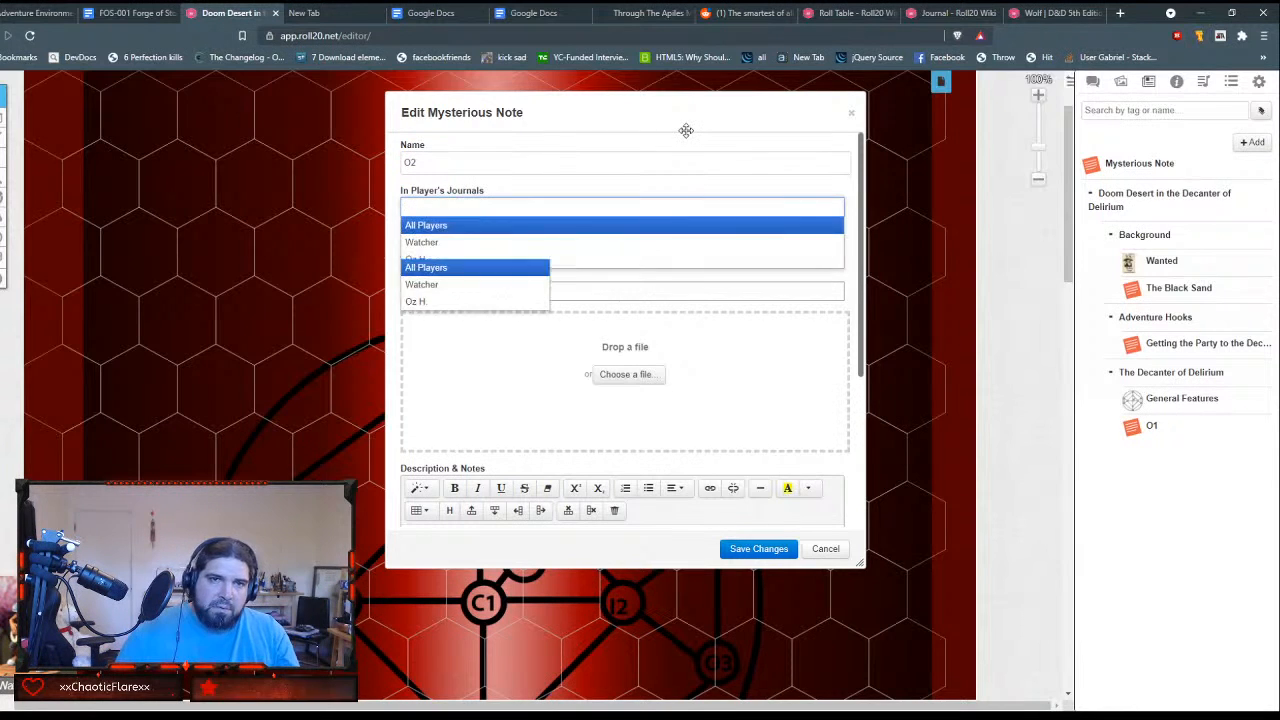
Step: Paste the copied City of Silence text, including its encounters, into the new handout's GM Notes
scroll(597, 276, "down", 3)
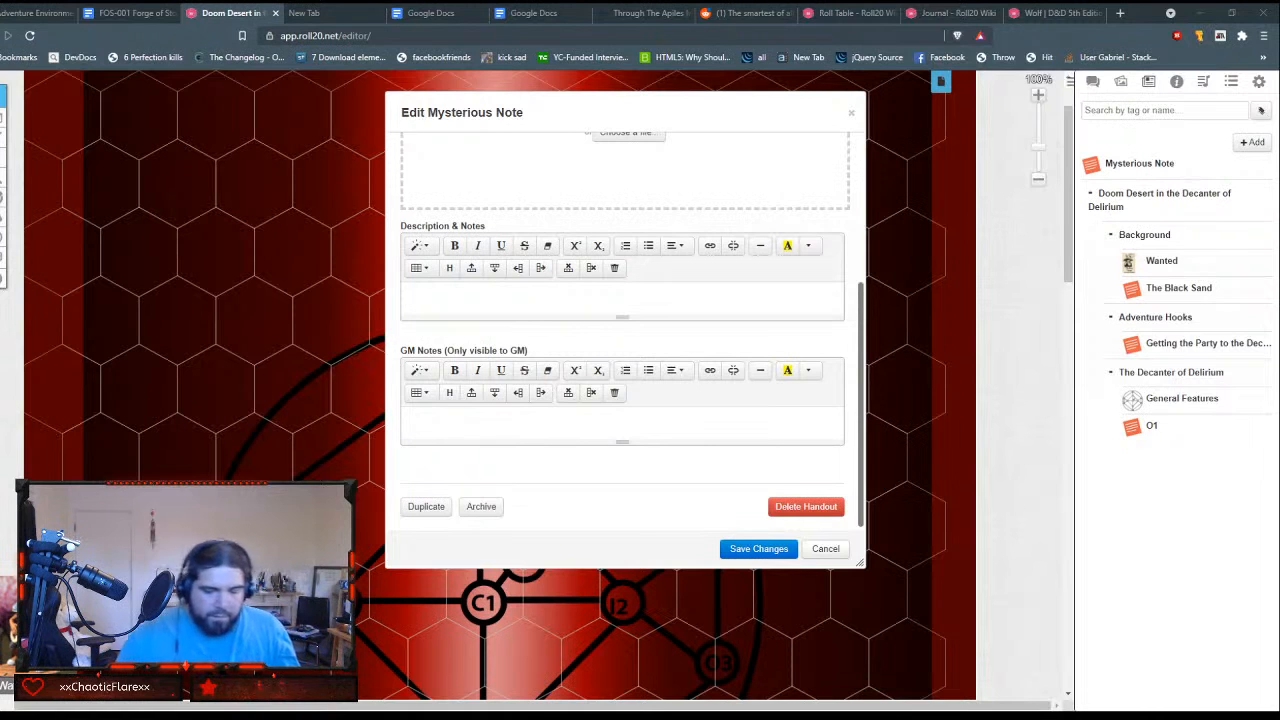
left_click(598, 422)
key("ctrl+v")
scroll(612, 447, "up", 5)
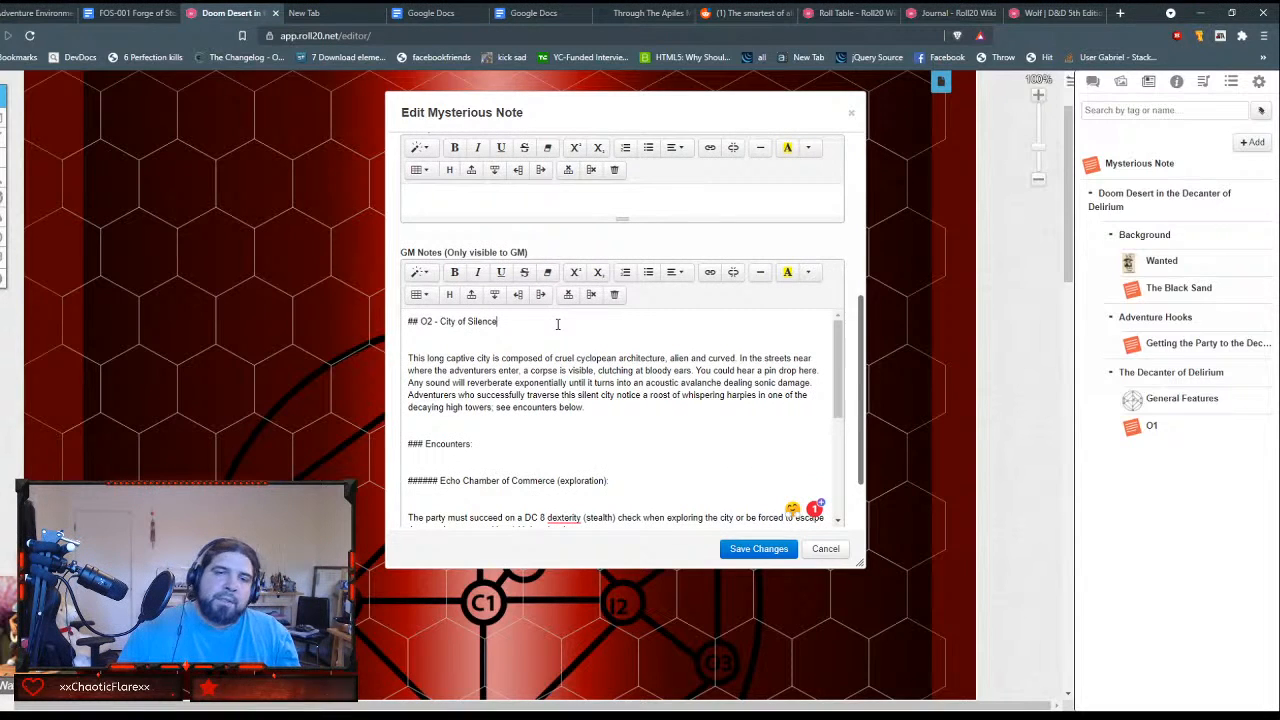
Step: Strip the "## O2 - " prefix from the title line in the GM Notes, leaving only City of Silence
triple_click(558, 324)
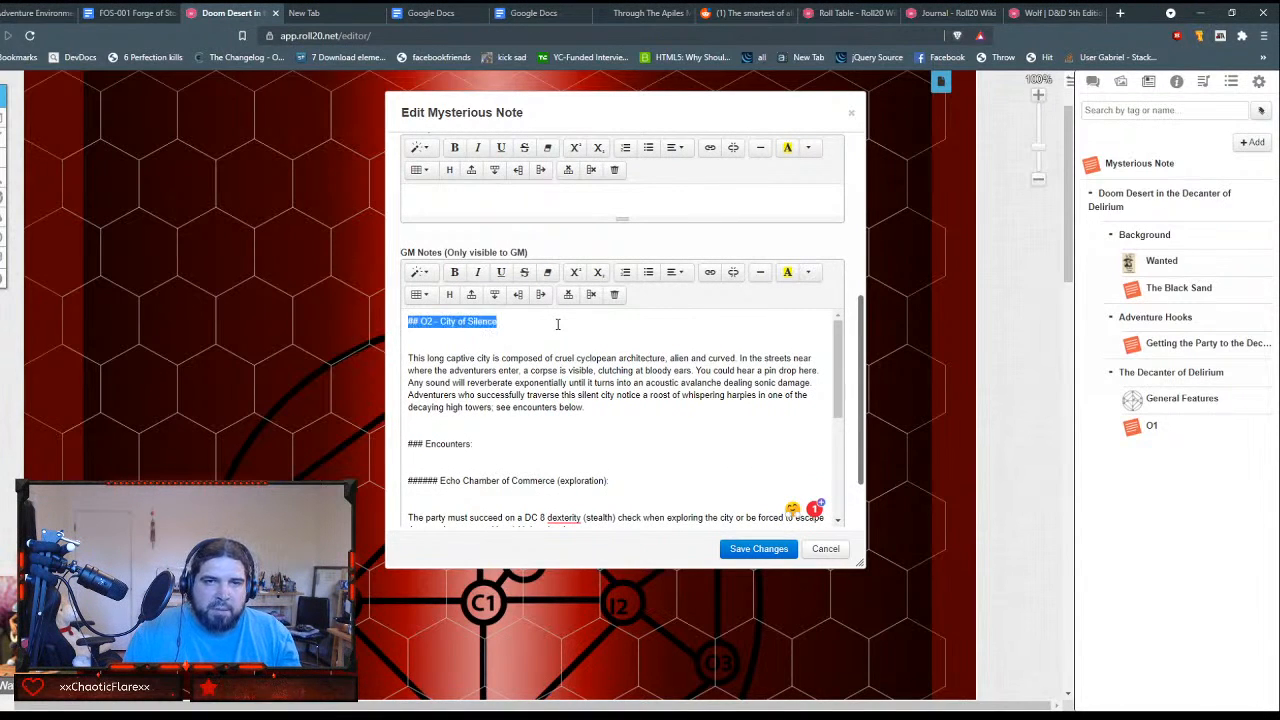
key("shift+Left")
key("shift+Left")
key("shift+Left")
key("shift+Left")
key("shift+Left")
key("shift+Left")
key("shift+Left")
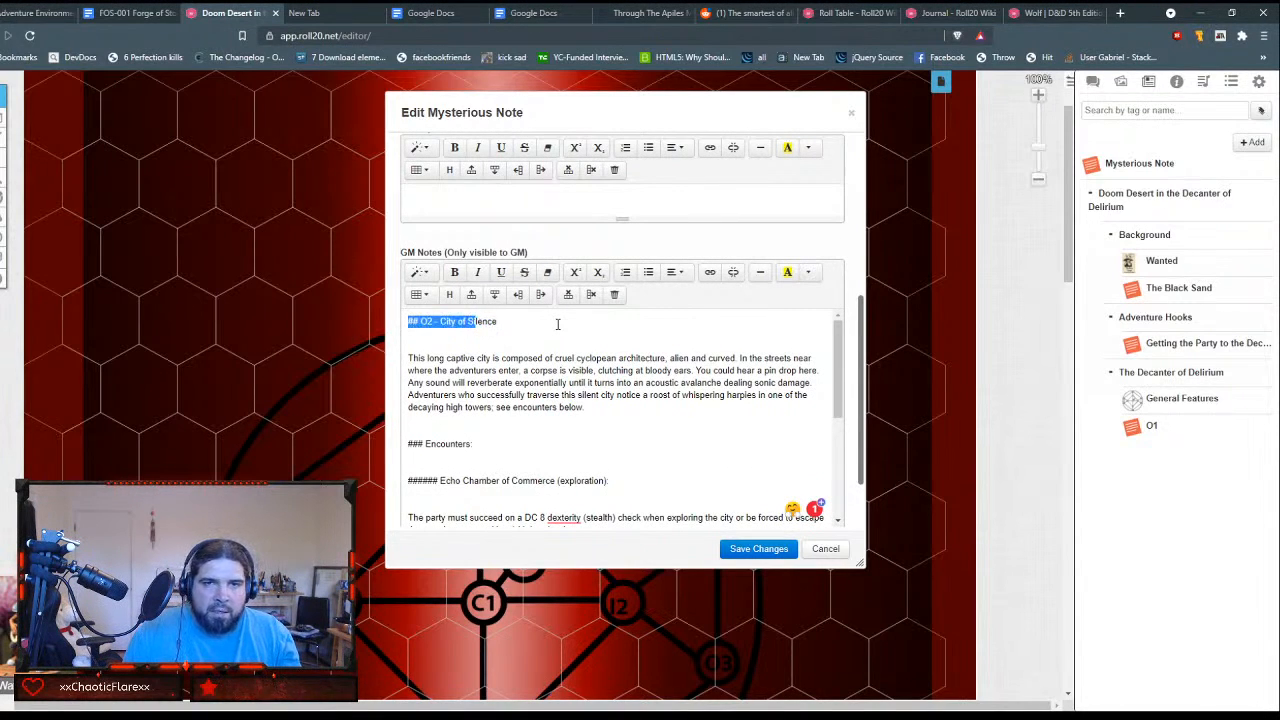
key("shift+Left")
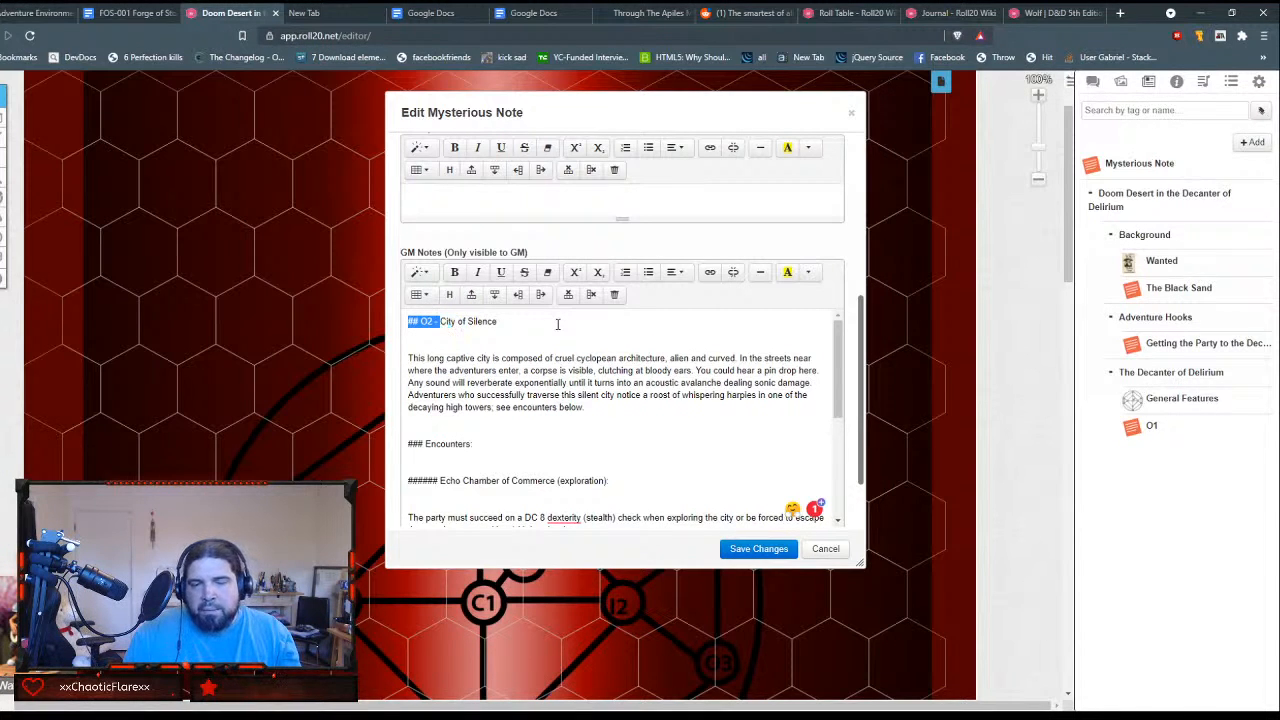
key("BackSpace")
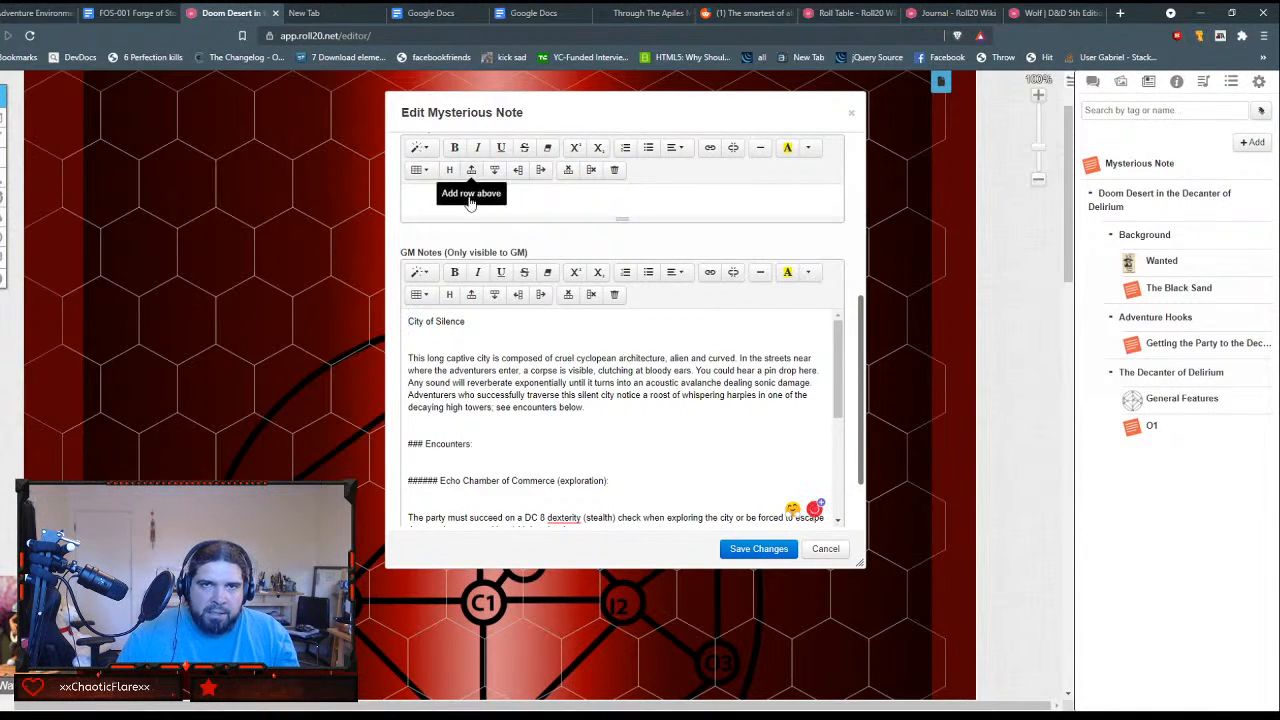
Step: Format the City of Silence title as Header 1 and remove the blank line beneath it
left_click(422, 272)
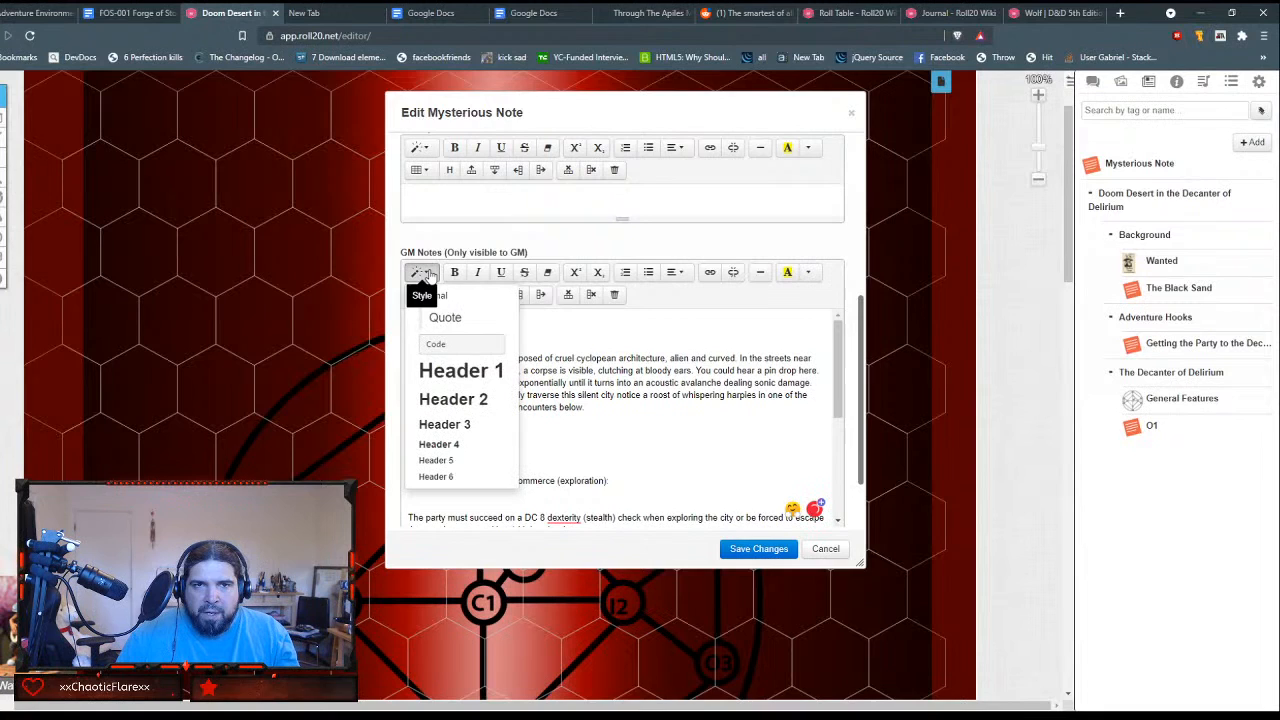
left_click(462, 371)
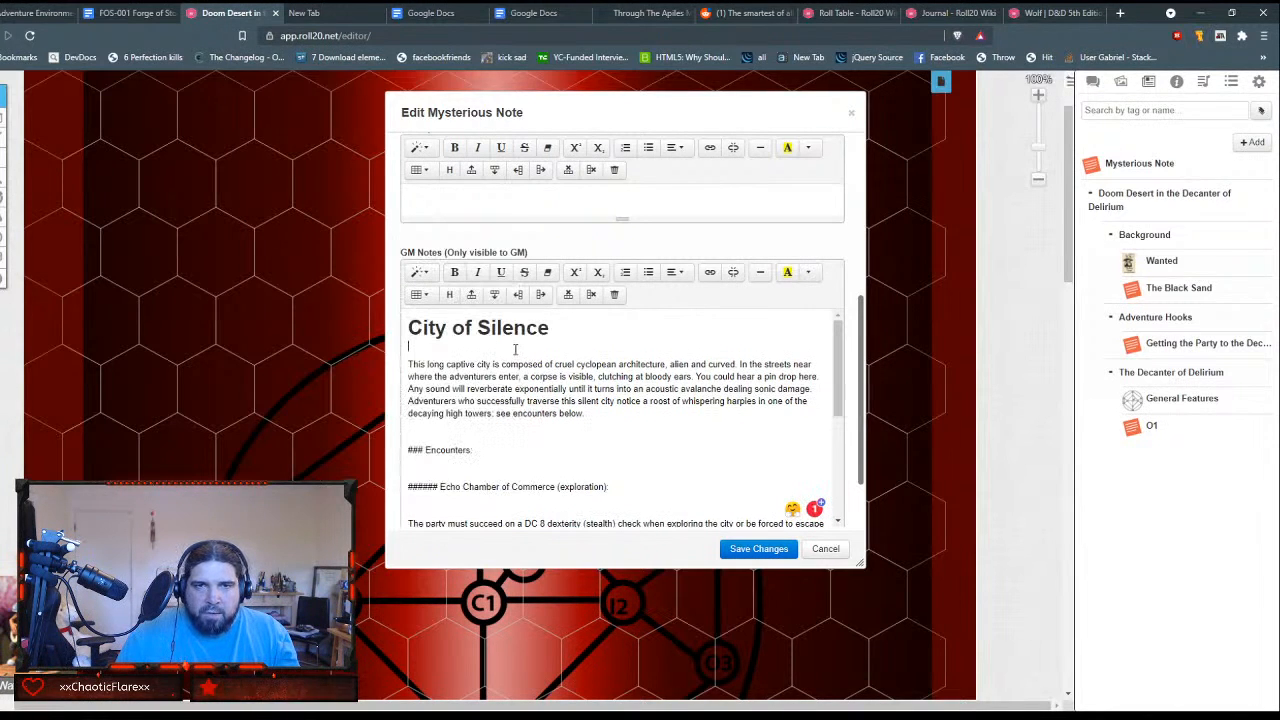
key("Delete")
key("Right")
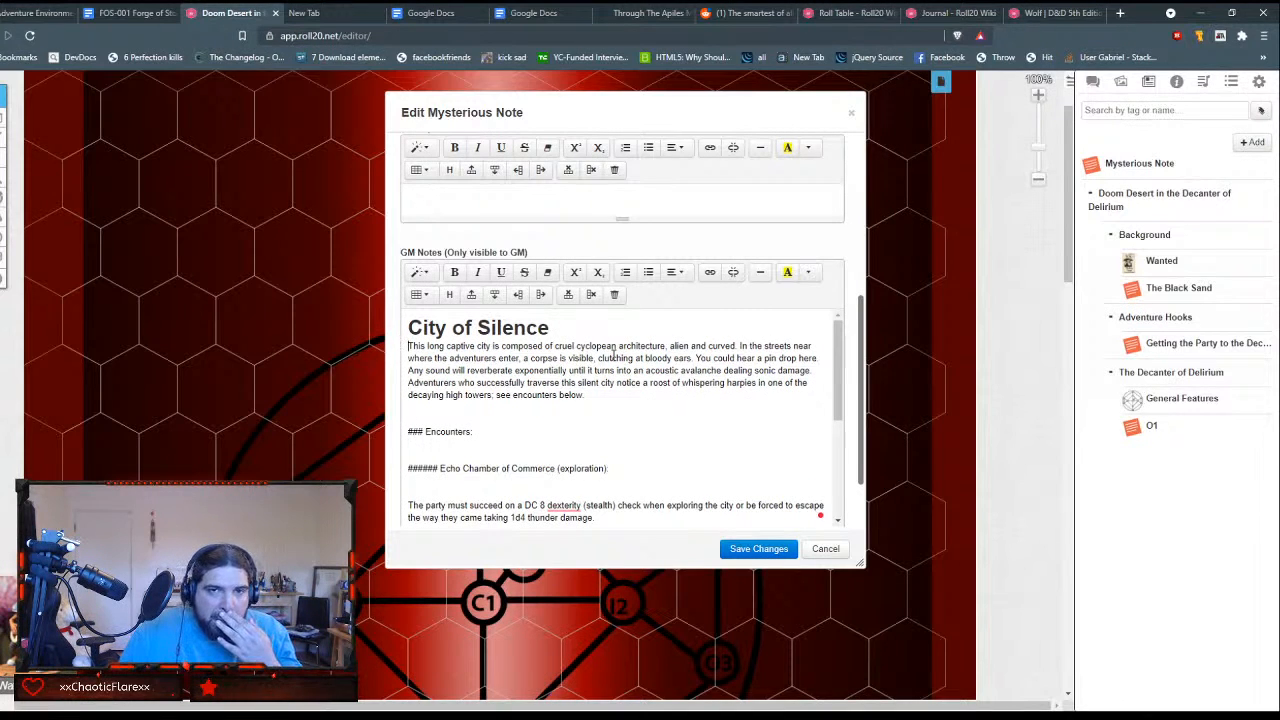
Step: Replace the "### Encounters:" line with plain text reading "Encounters:", without the hash marks
triple_click(543, 424)
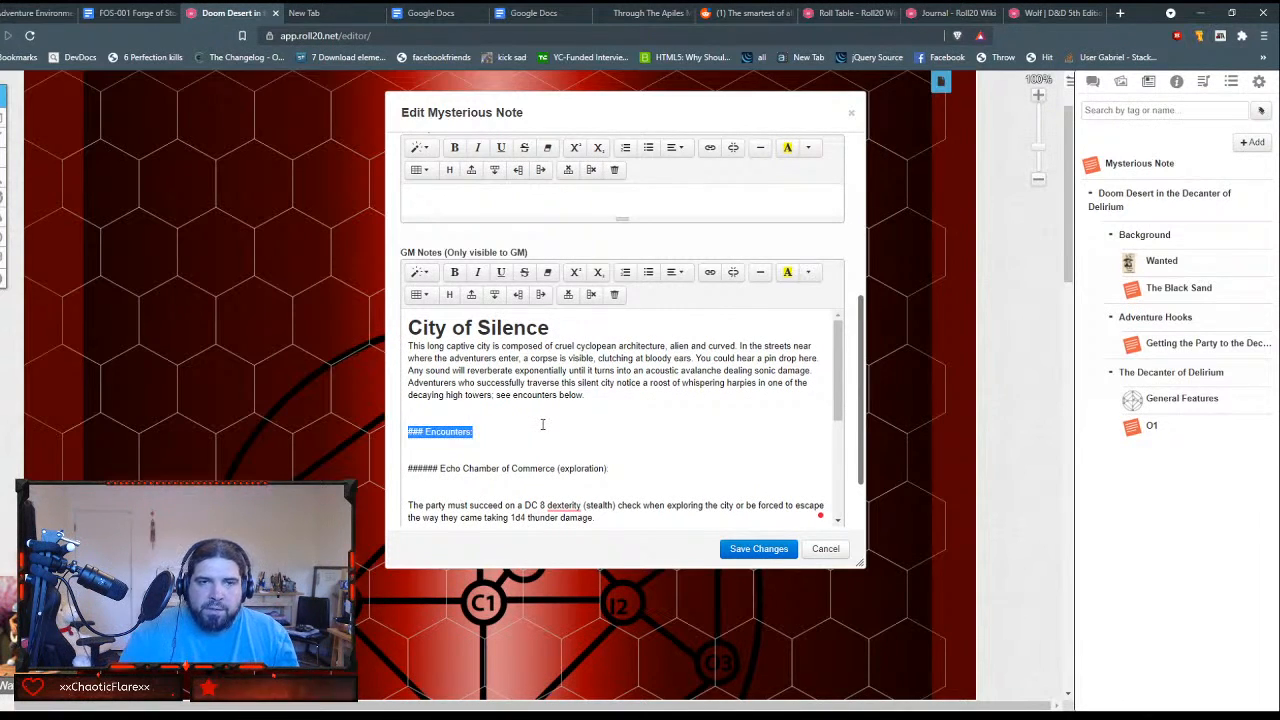
key("BackSpace")
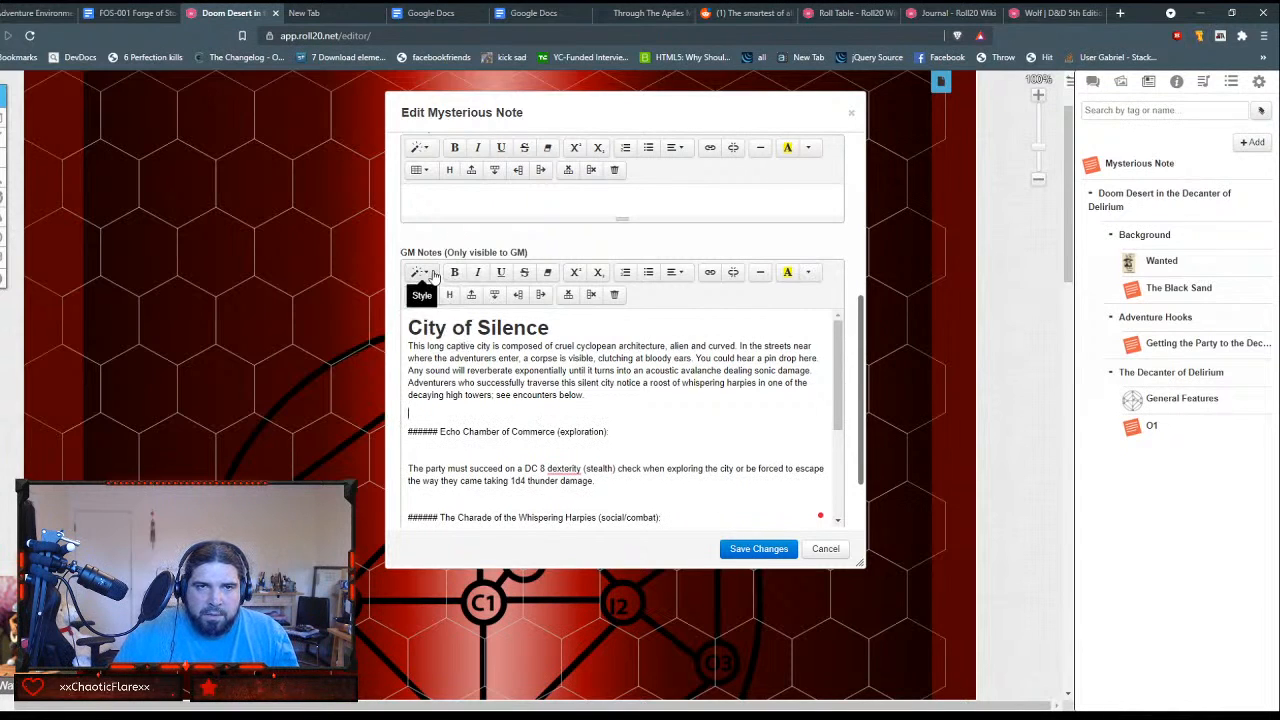
type("En")
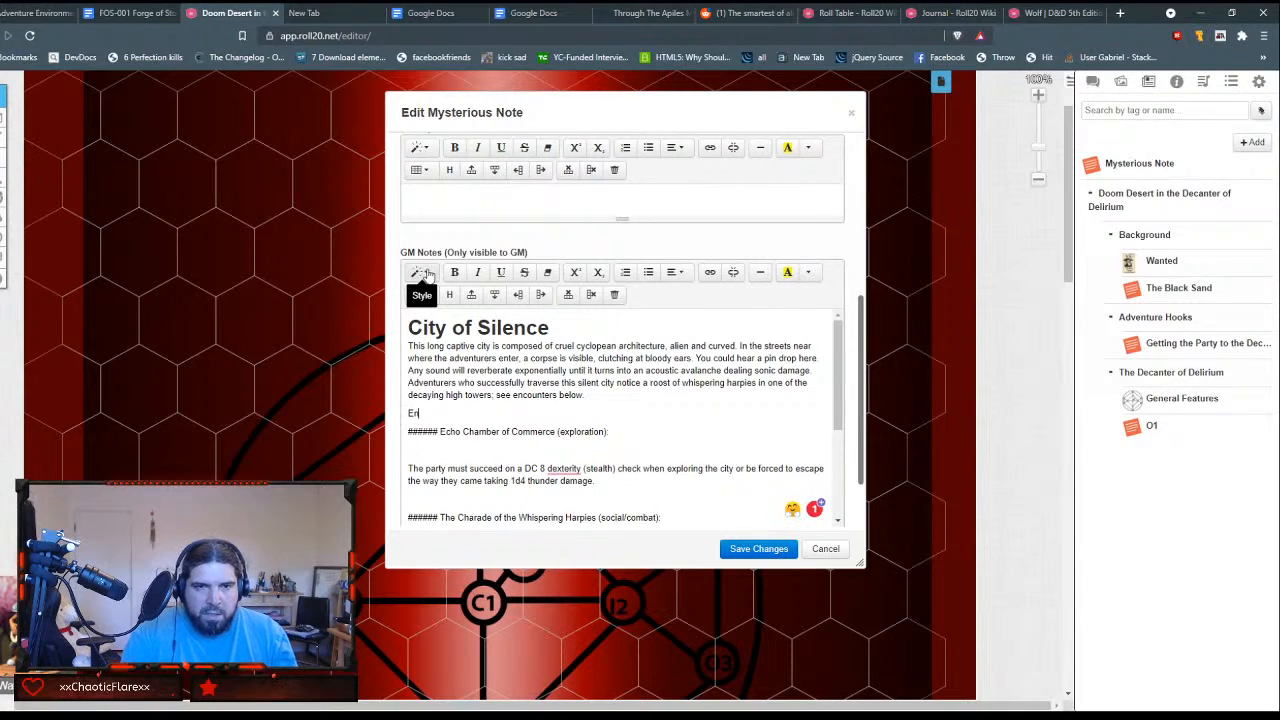
type("coutners")
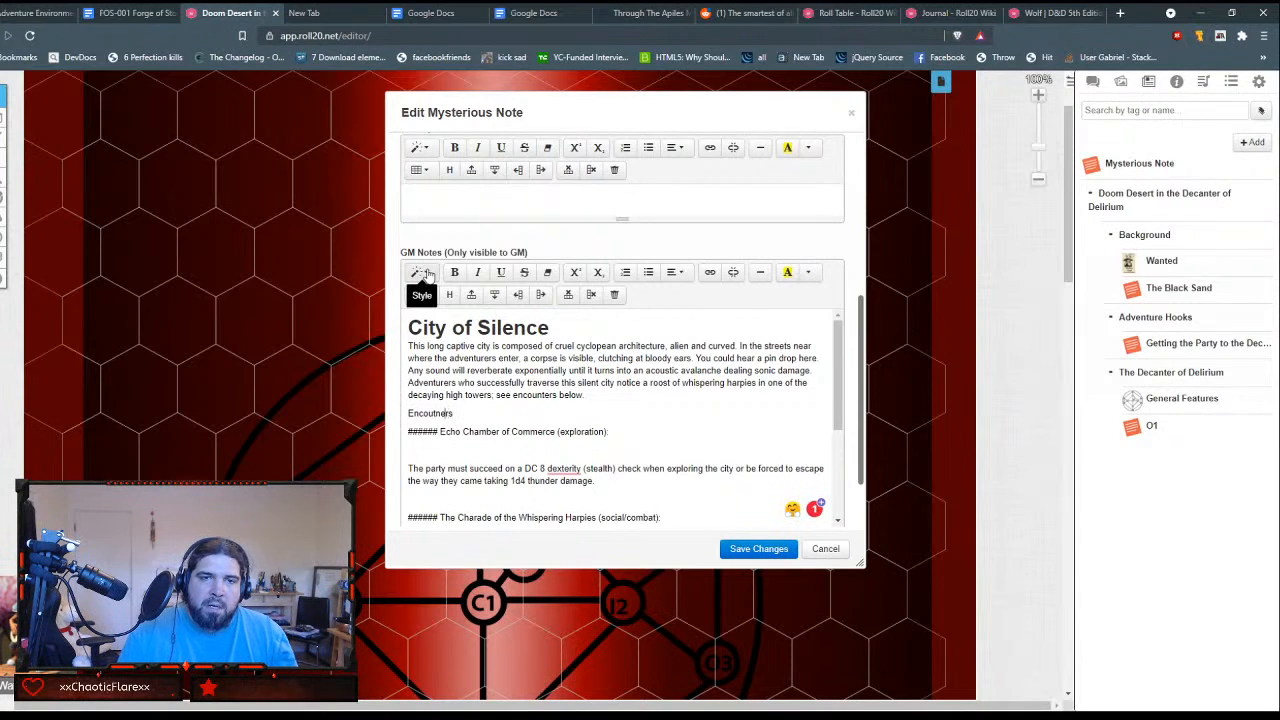
key("BackSpace")
key("BackSpace")
key("BackSpace")
key("BackSpace")
key("BackSpace")
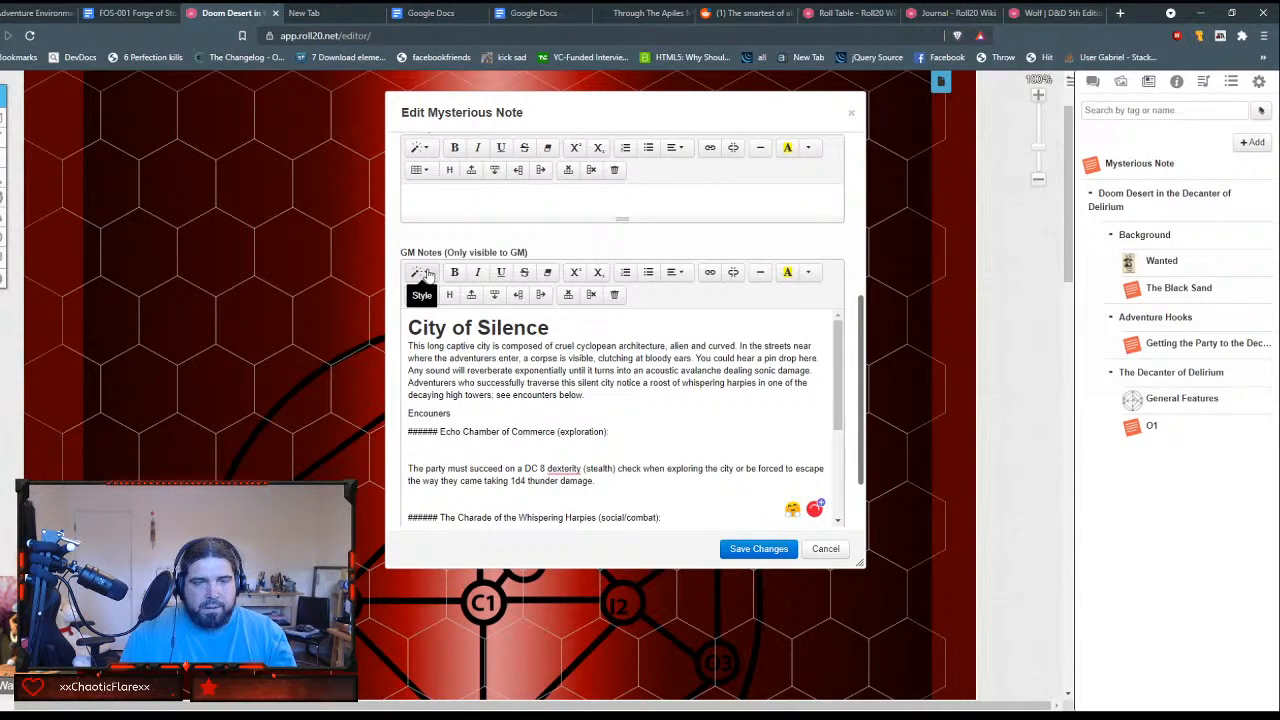
type("nters")
Step: Format the "Encounters:" line as Header 3
key("shift+Home")
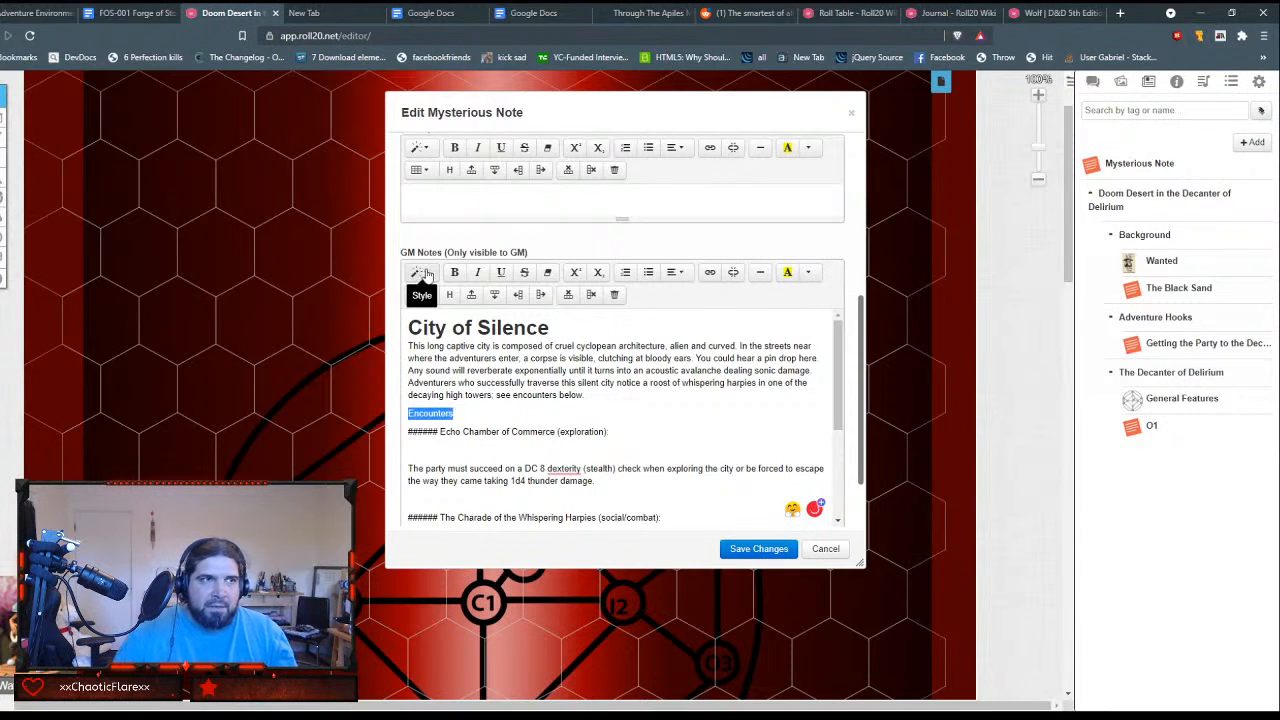
key("End")
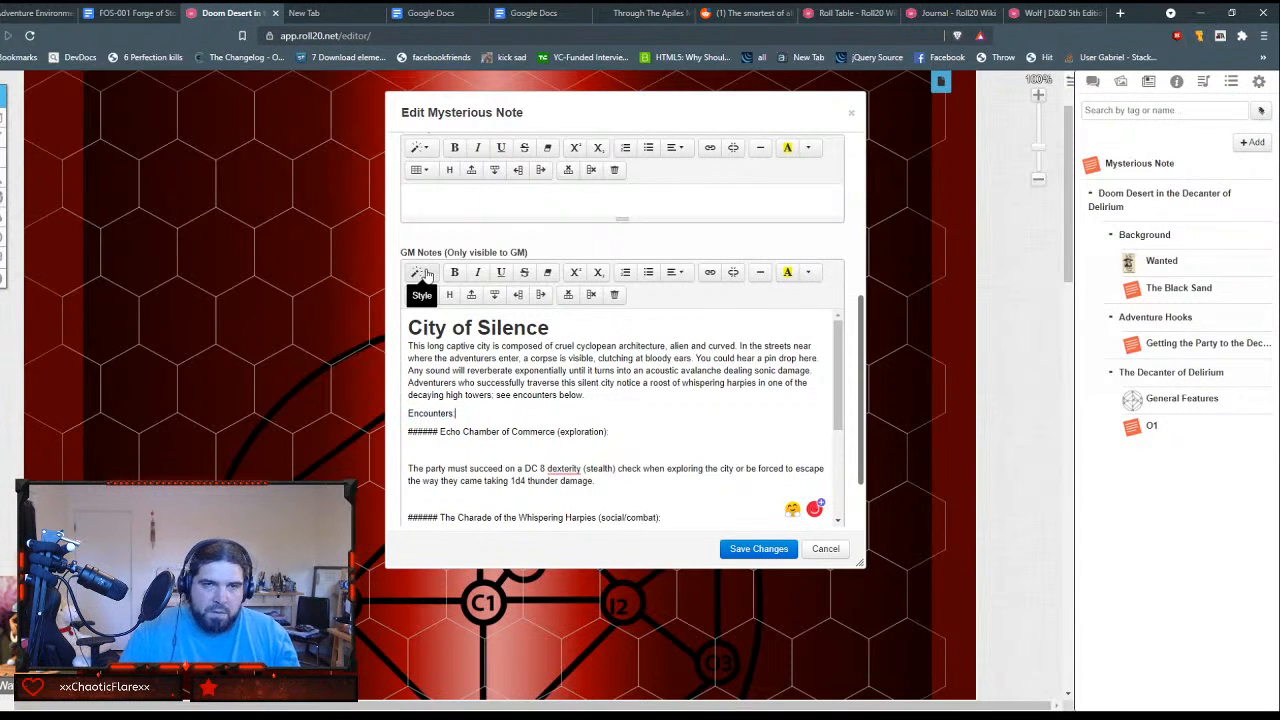
key("shift+Home")
left_click(425, 272)
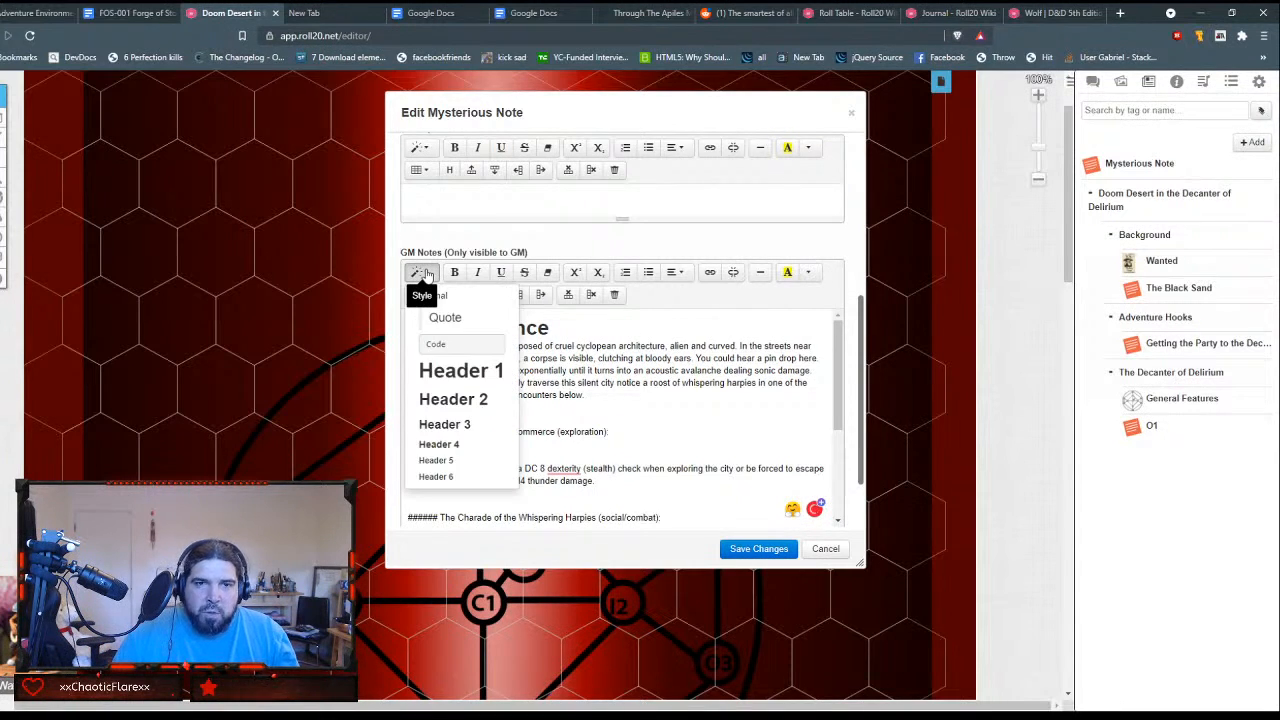
left_click(470, 424)
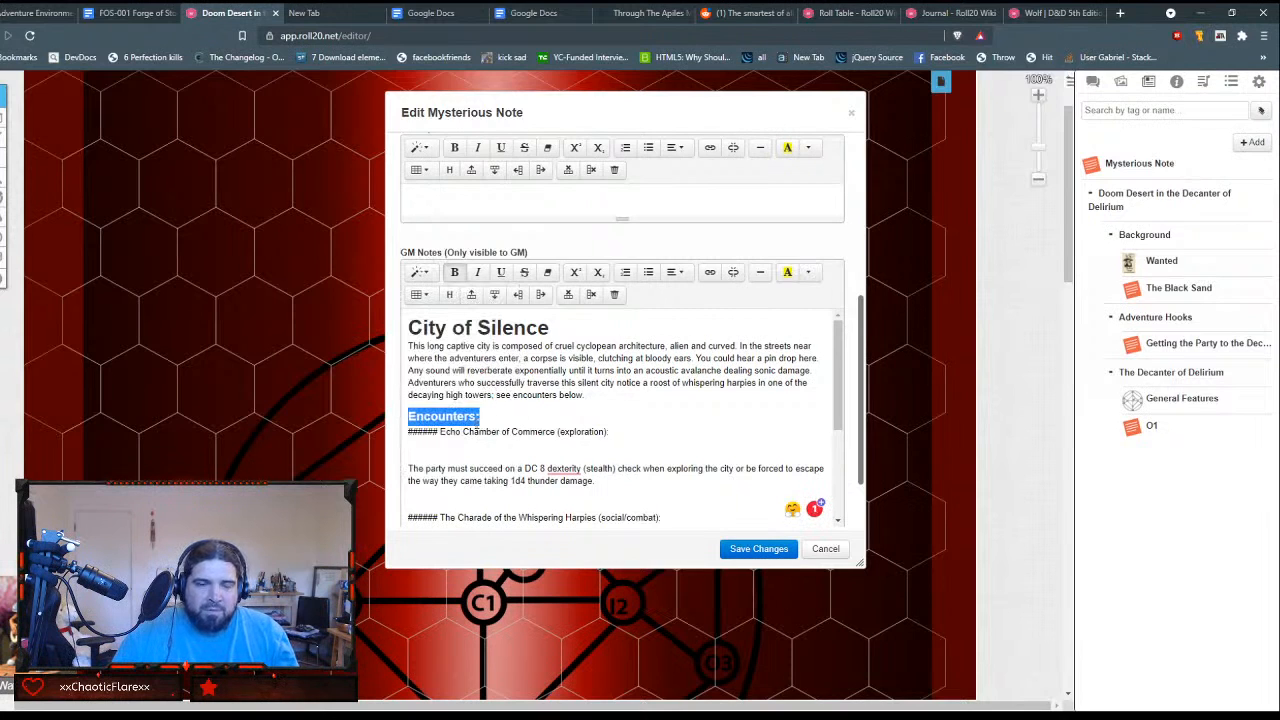
left_click(494, 419)
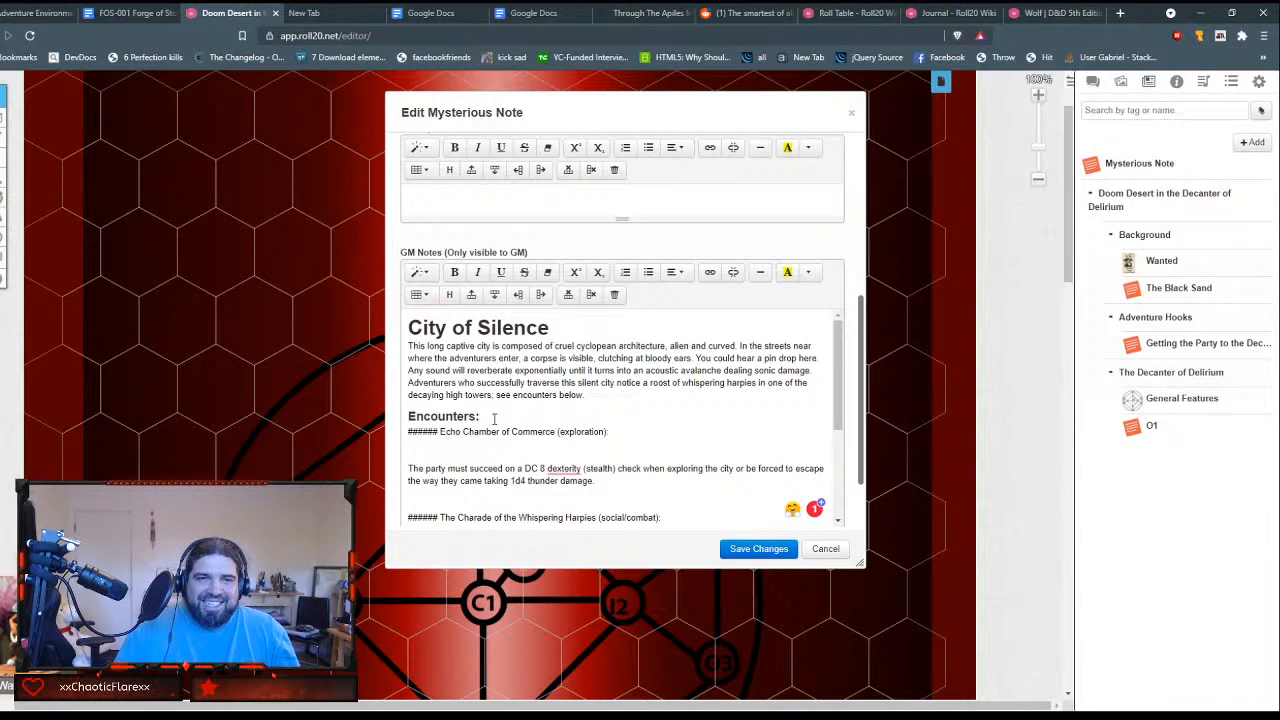
Step: Strip the leading hash marks and space from the "Echo Chamber of Commerce (exploration):" line
key("Delete")
key("Delete")
key("Delete")
key("Delete")
key("Delete")
key("Delete")
key("shift+End")
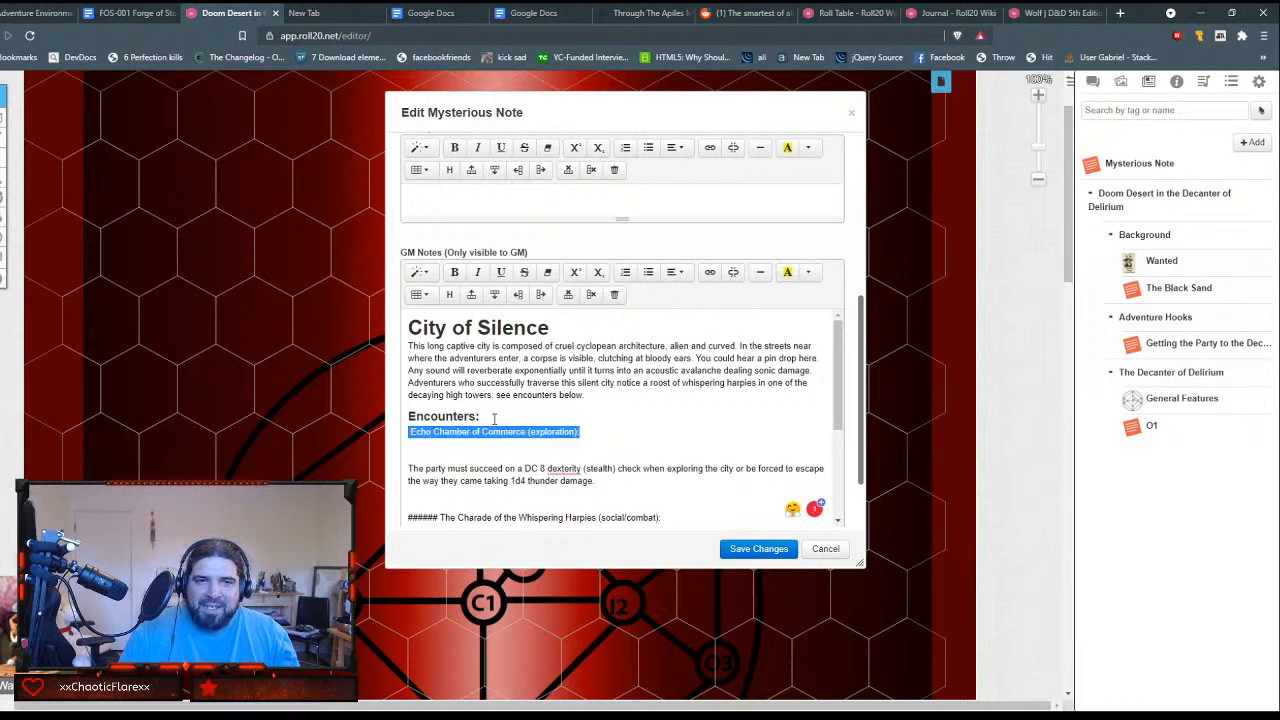
key("Home")
key("shift+End")
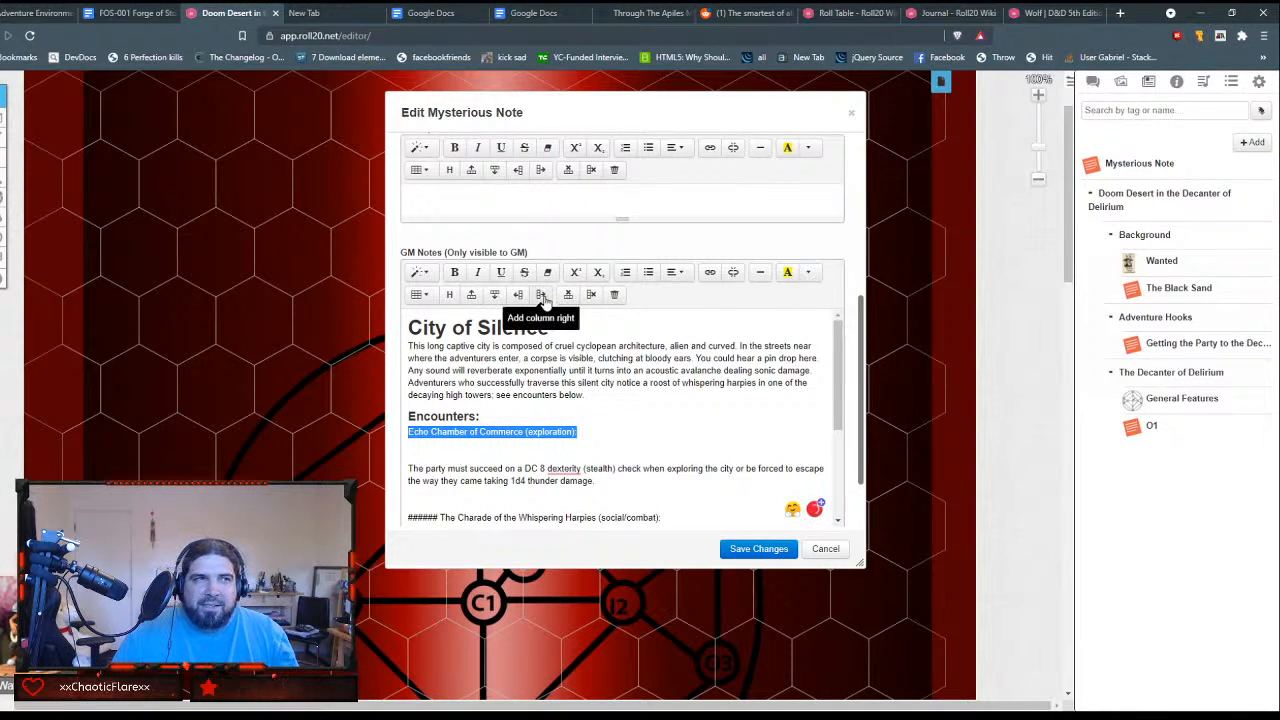
Step: Try Header 4 on the Echo Chamber of Commerce line, switch it to Header 5, and remove the blank line beneath it
left_click(428, 278)
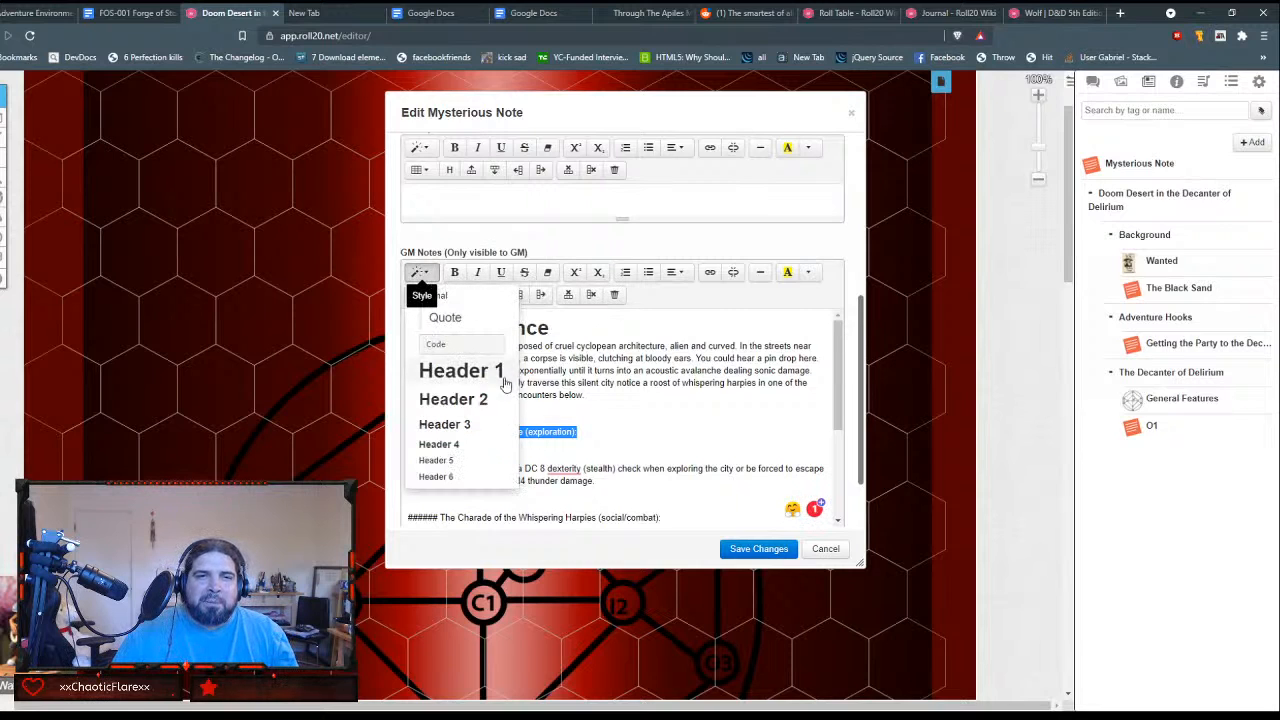
left_click(460, 446)
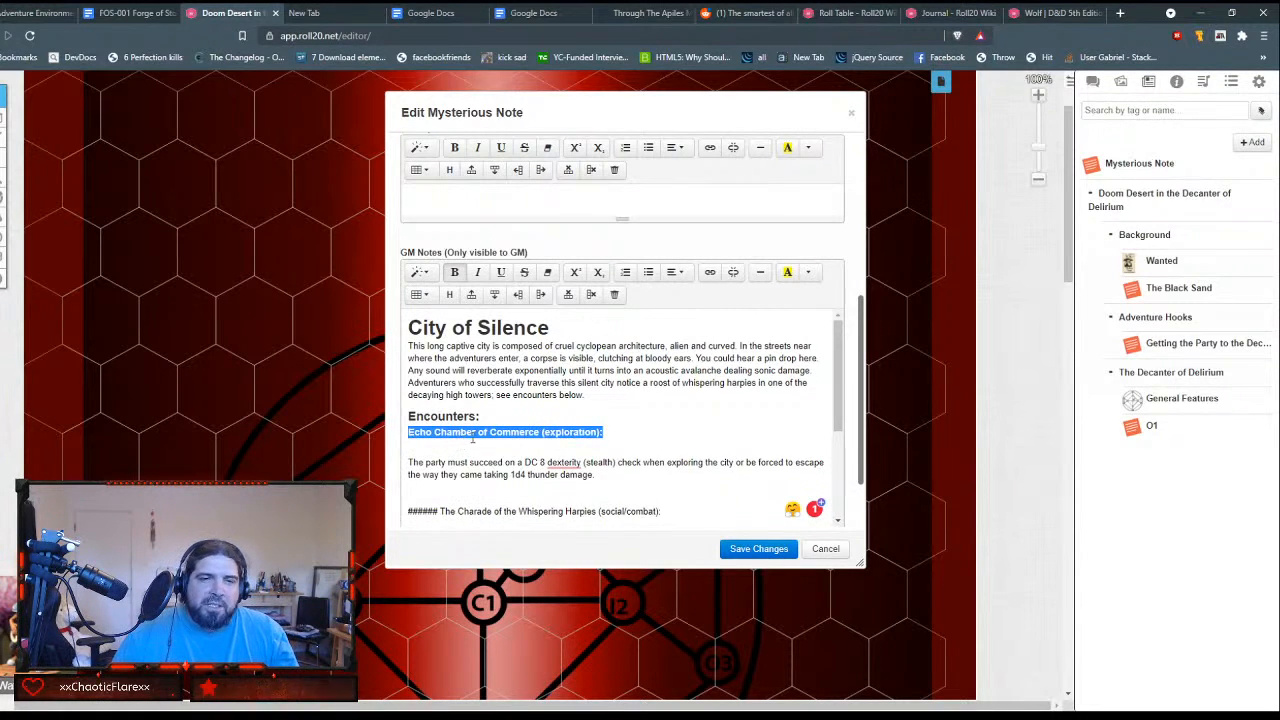
left_click(421, 273)
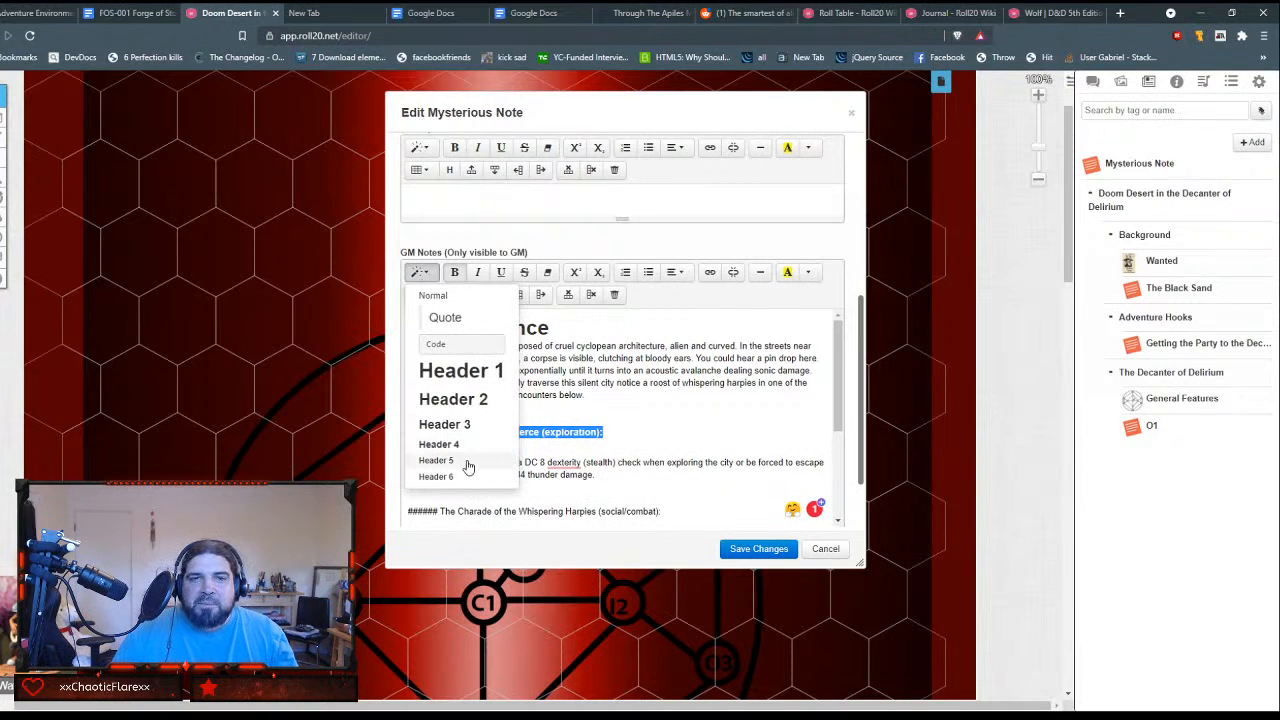
left_click(467, 462)
left_click(626, 446)
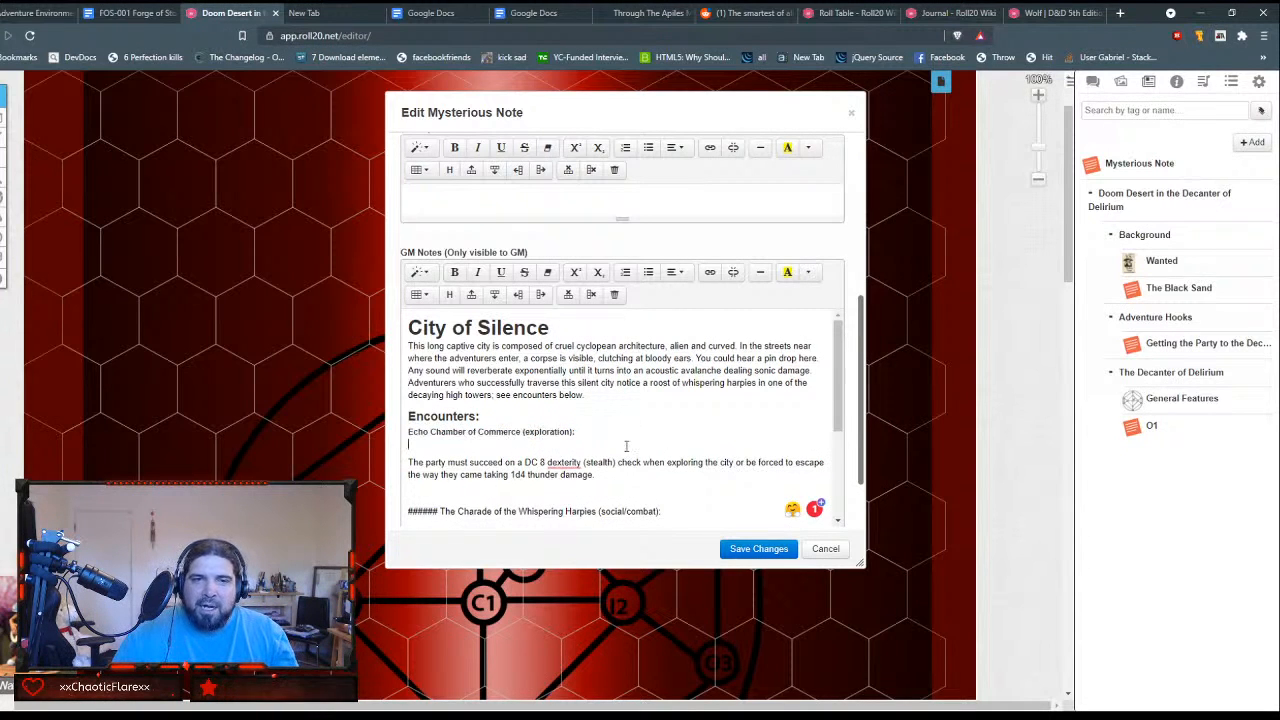
key("Delete")
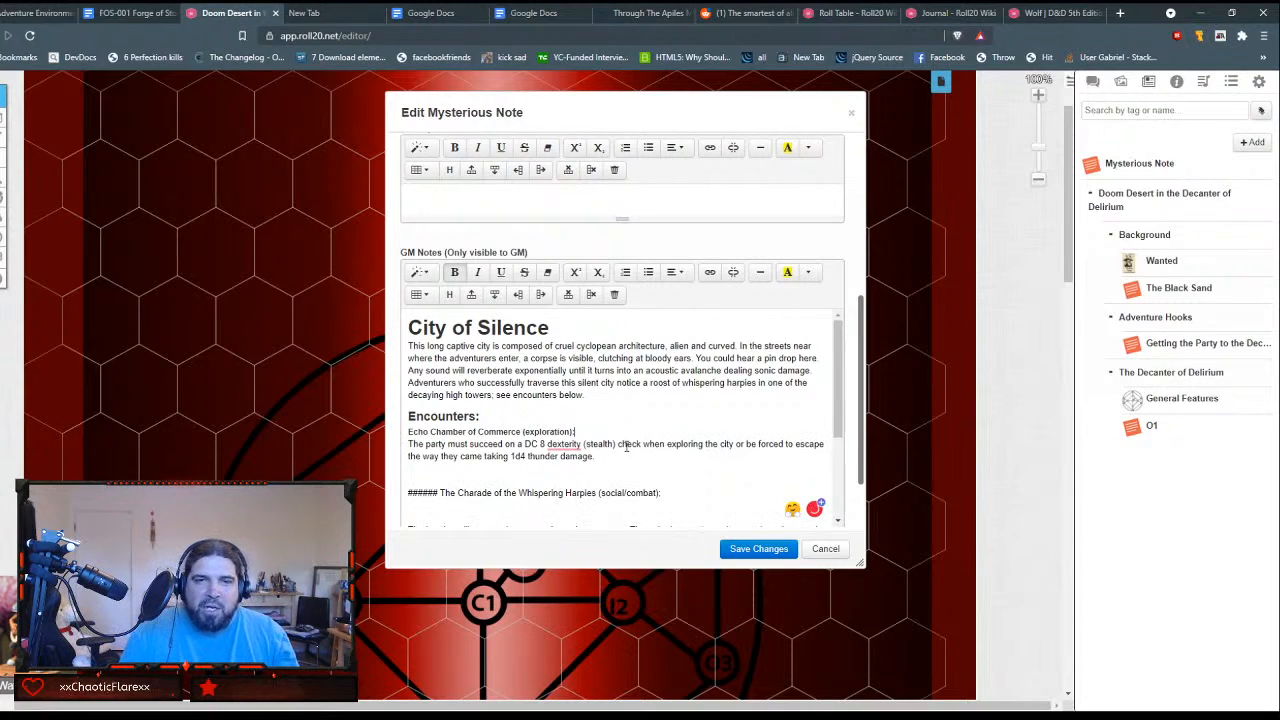
Step: Strip the hash marks from "The Charade of the Whispering Harpies (social/combat):" line and format it as Header 4
key("Down")
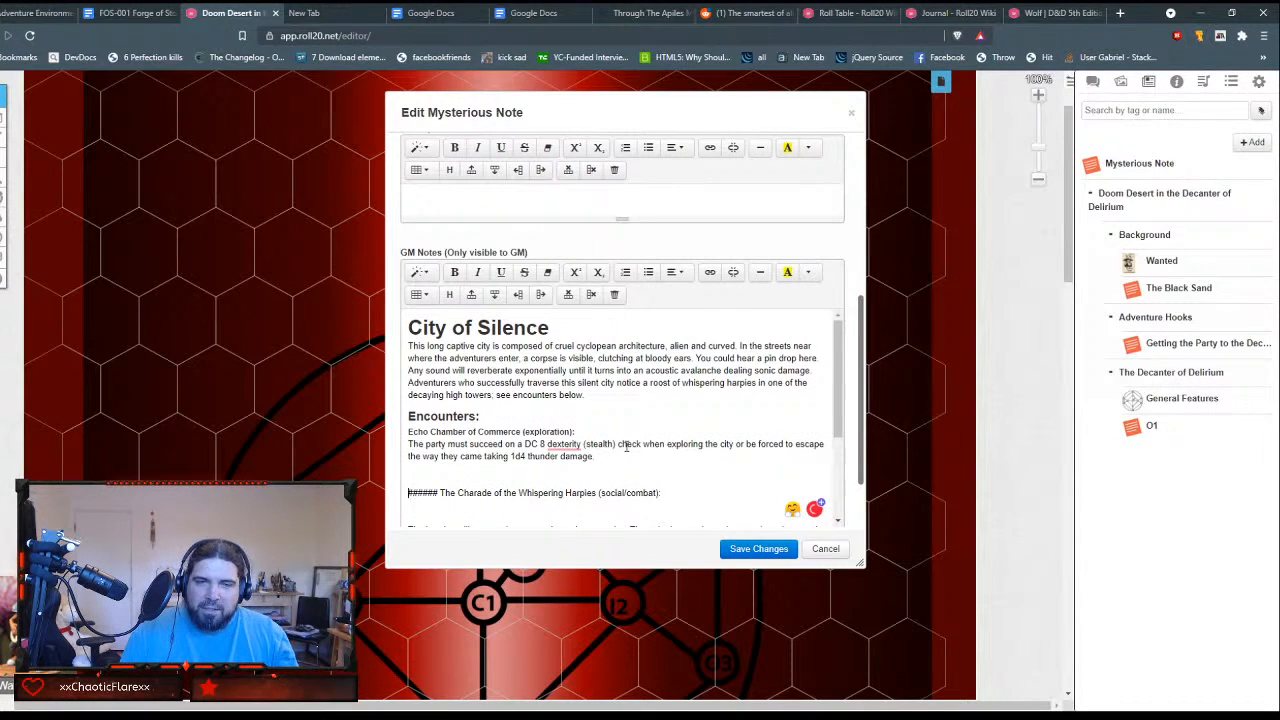
key("Delete")
key("Delete")
key("Delete")
key("Delete")
key("Delete")
key("Delete")
key("Delete")
key("Delete")
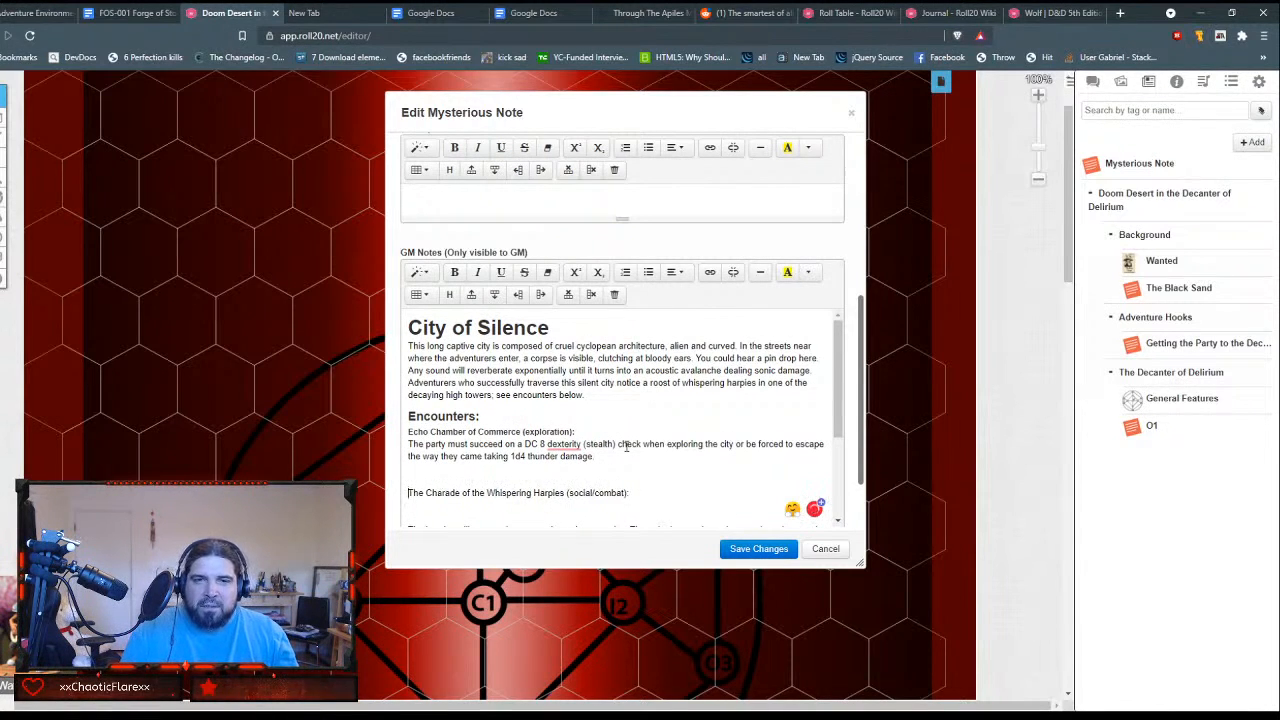
key("shift+End")
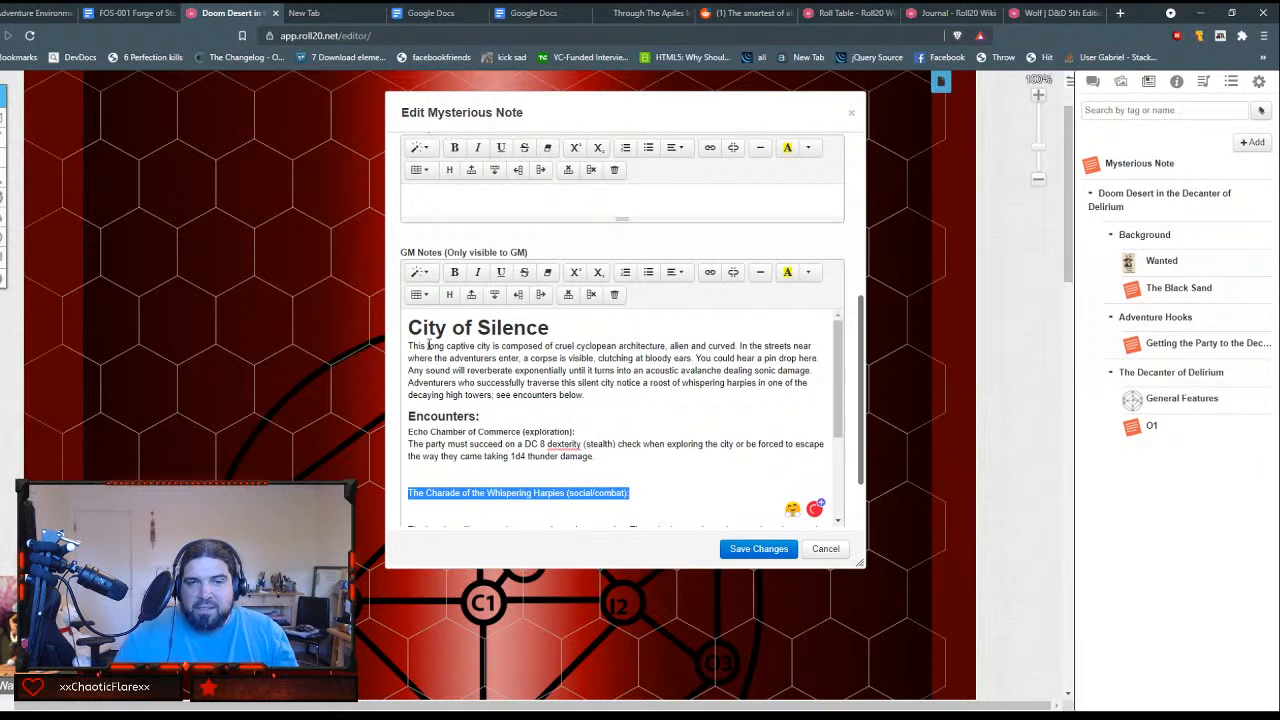
left_click(420, 272)
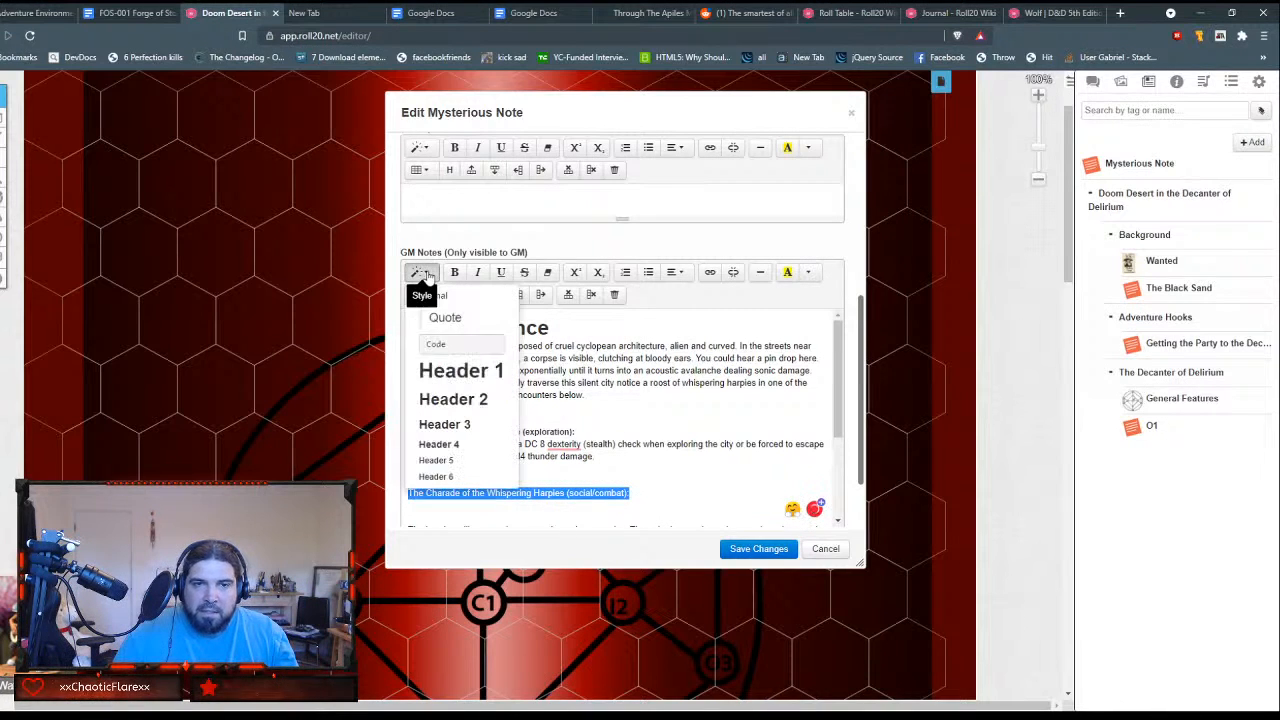
left_click(448, 444)
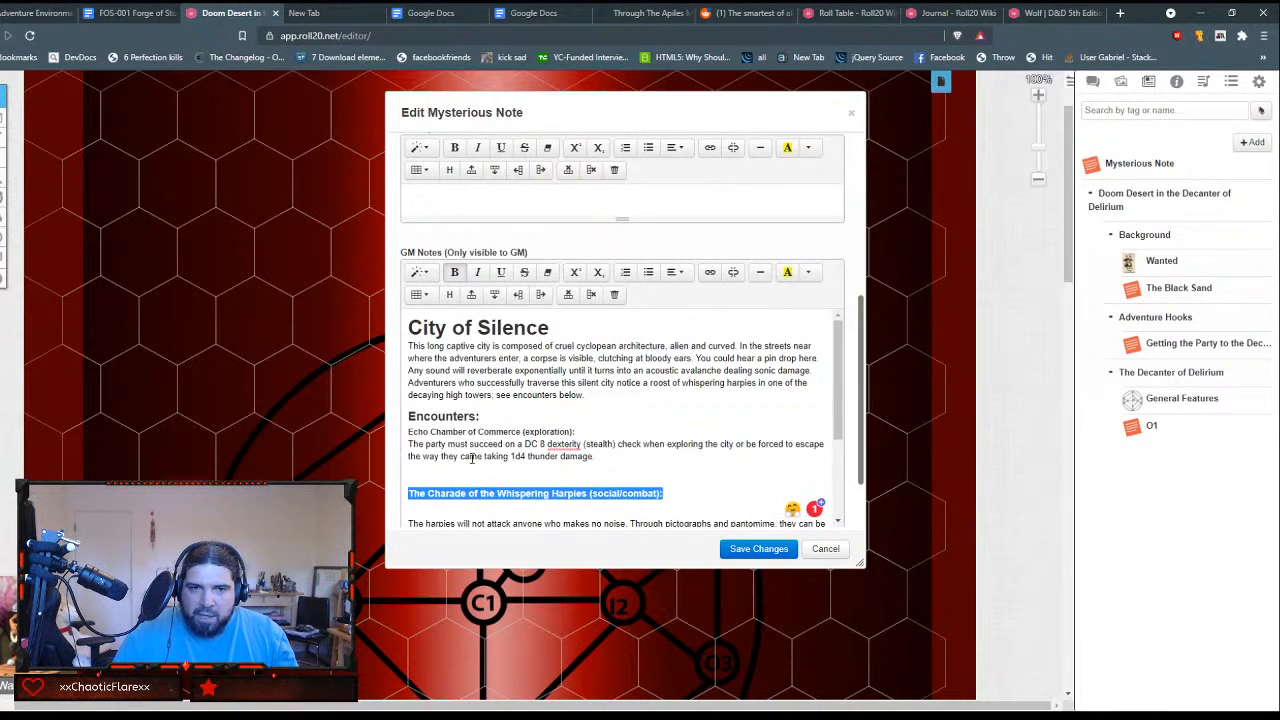
Step: Change the Echo Chamber of Commerce line's style to Header 4
left_click_drag(576, 432, 407, 432)
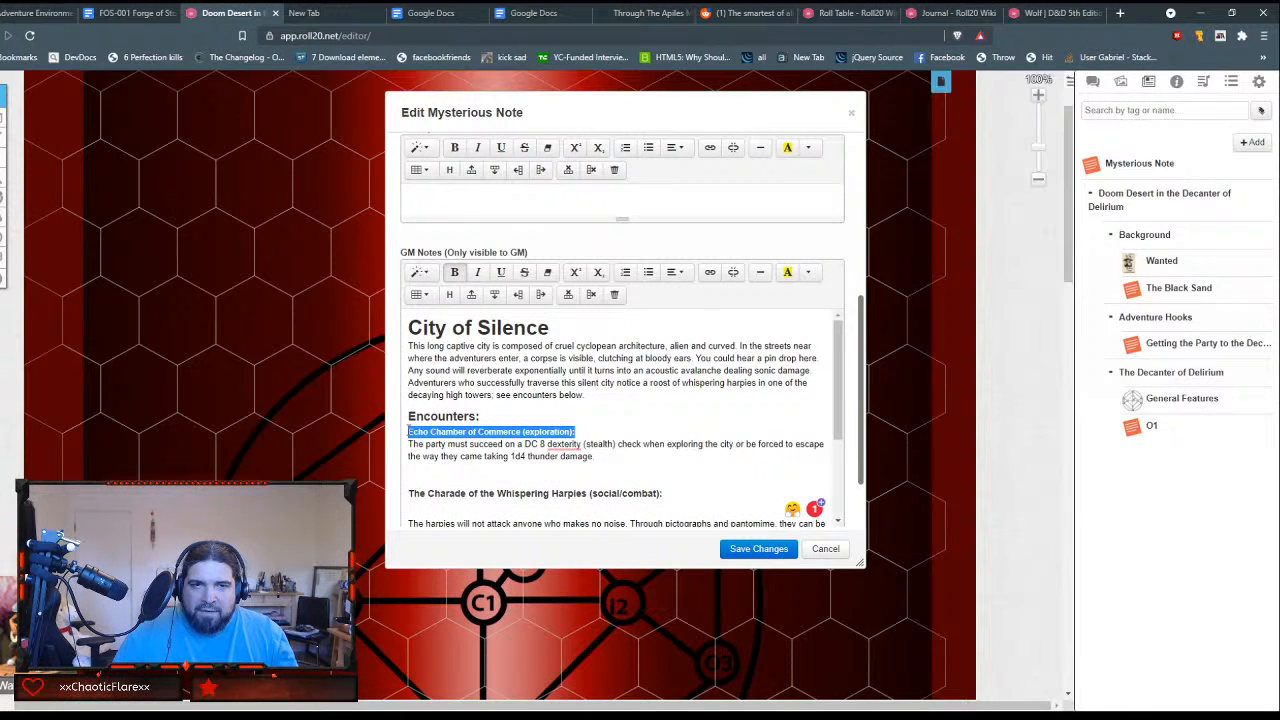
left_click(420, 272)
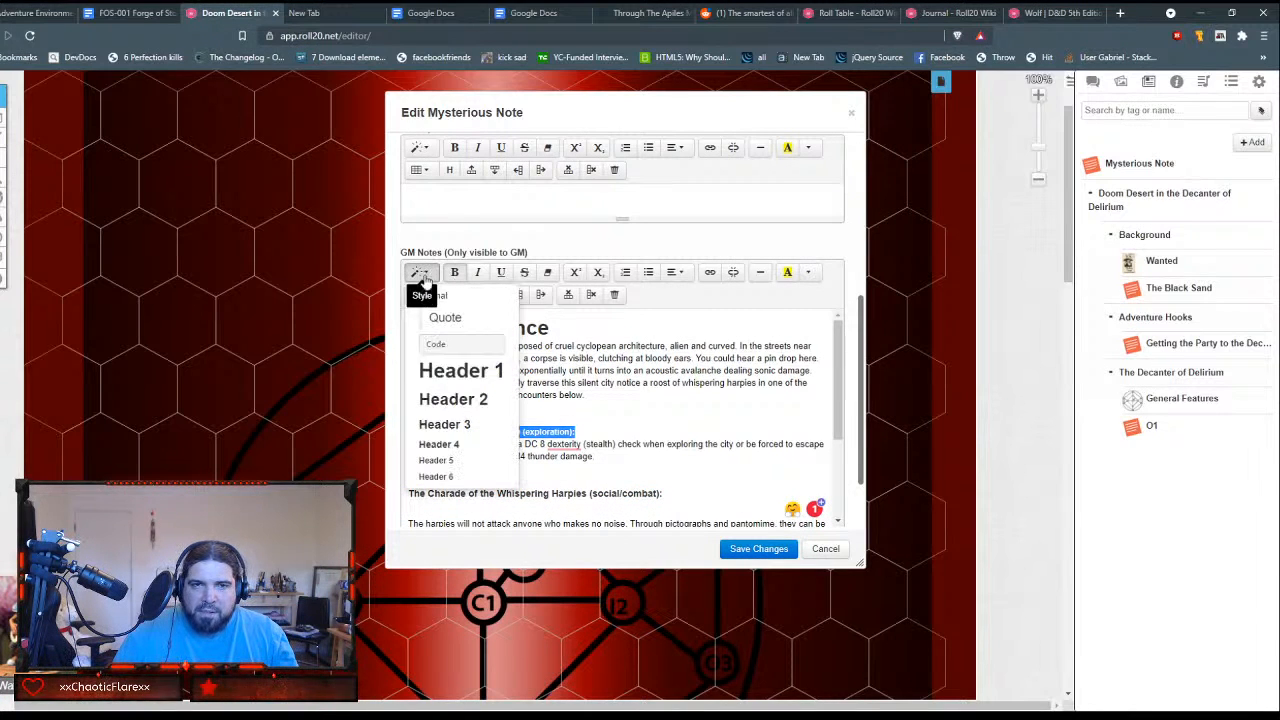
left_click(449, 443)
left_click(667, 433)
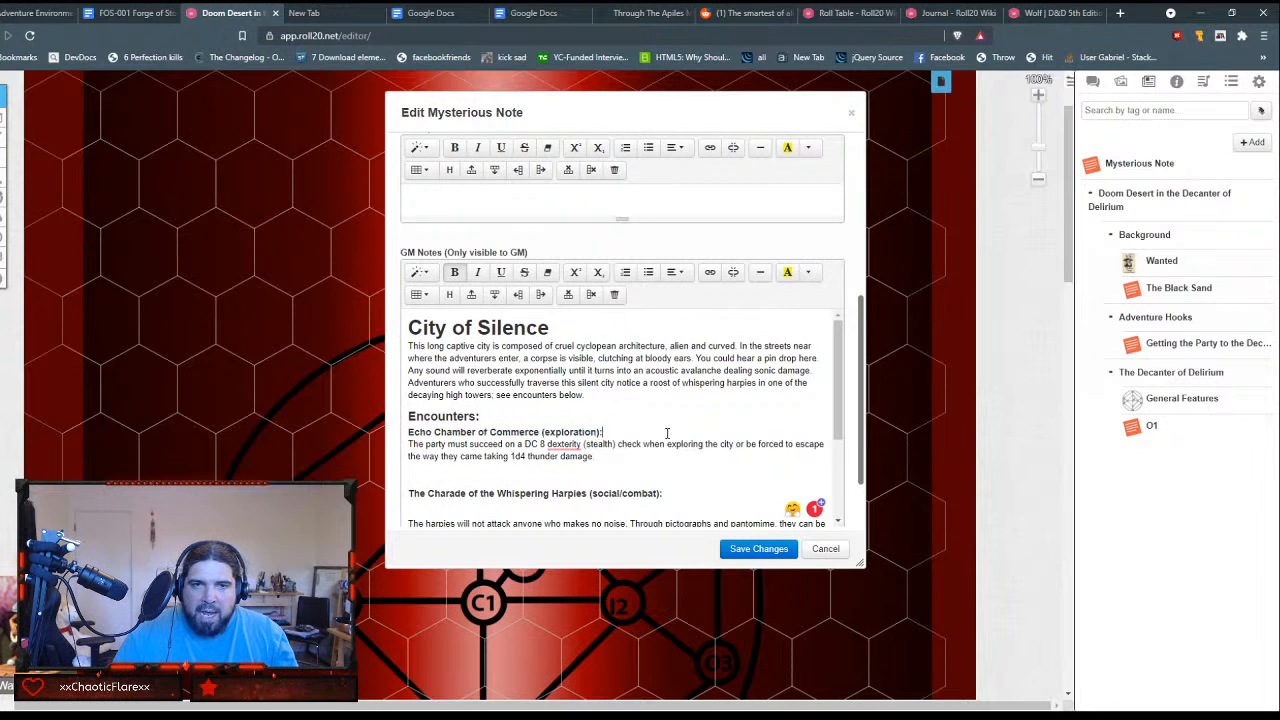
Step: Dismiss the capitalization suggestion for "dexterity" in the Echo Chamber of Commerce text
scroll(627, 444, "down", 2)
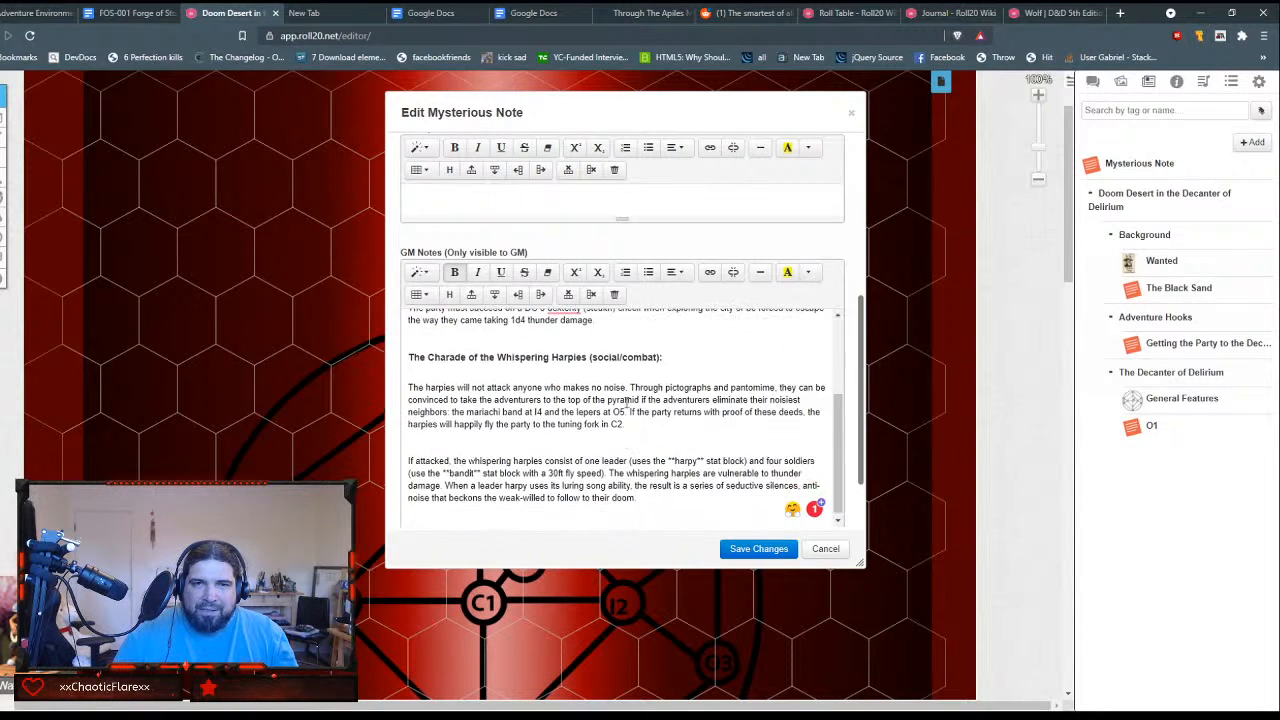
scroll(629, 440, "up", 1)
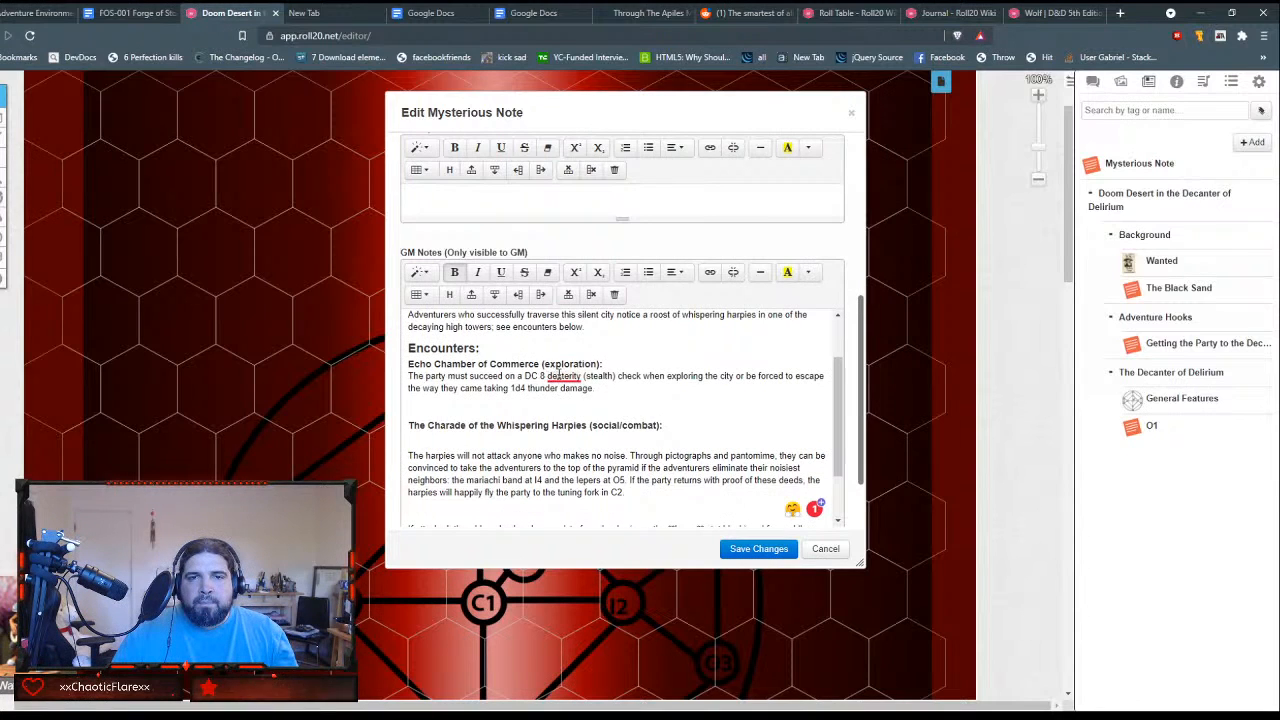
mouse_move(561, 376)
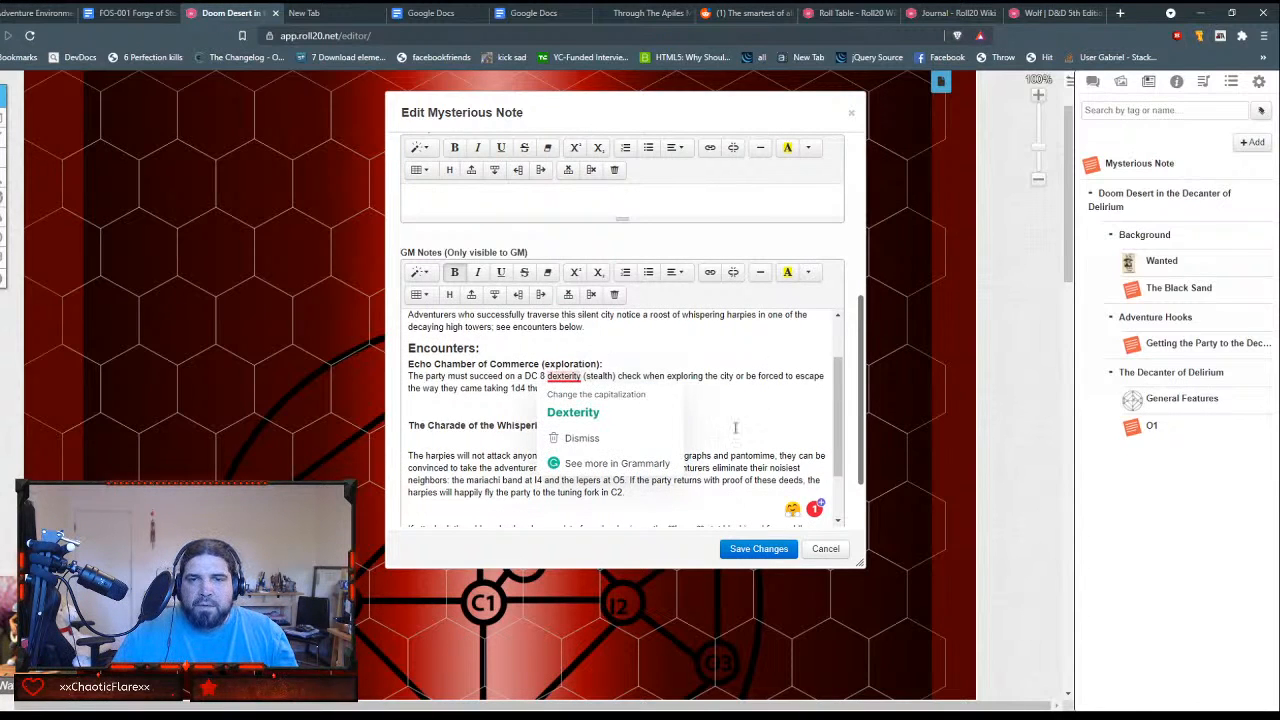
left_click(580, 433)
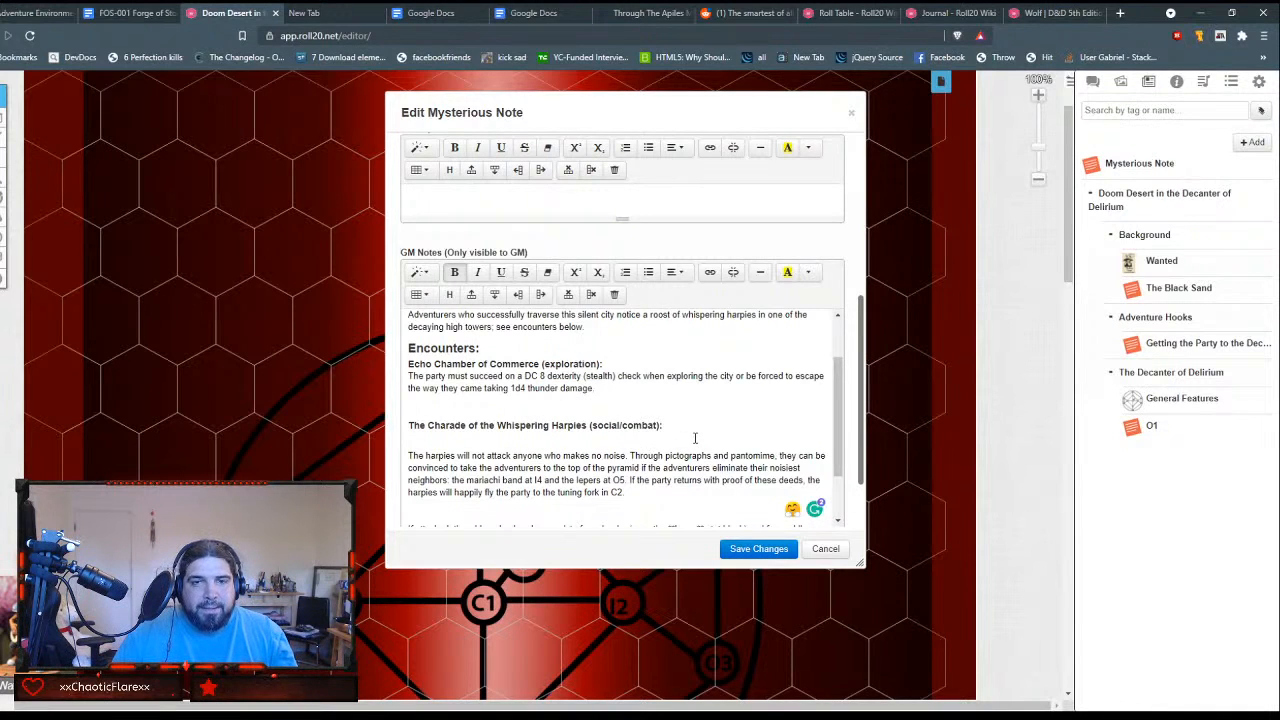
Step: Remove the blank lines around the Charade of the Whispering Harpies heading and before the "If attacked" paragraph
scroll(695, 438, "down", 1)
scroll(695, 438, "up", 1)
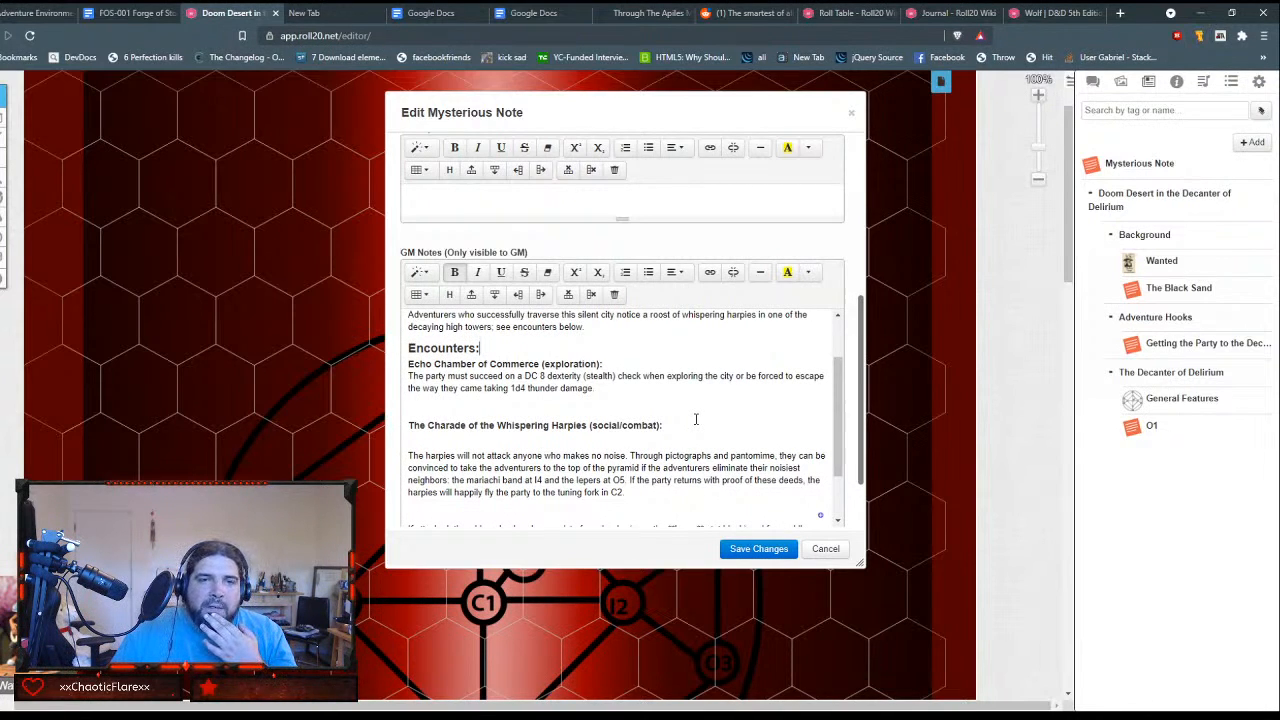
scroll(696, 419, "up", 2)
scroll(696, 419, "down", 3)
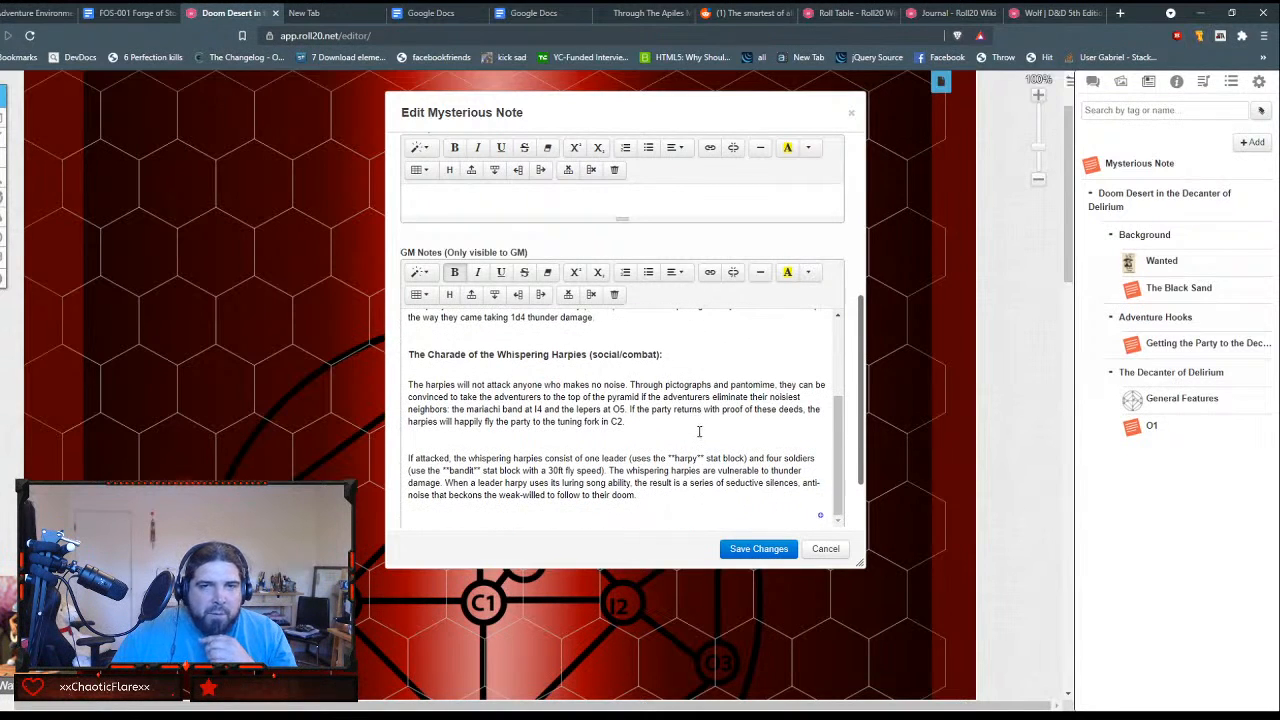
left_click(534, 366)
key("BackSpace")
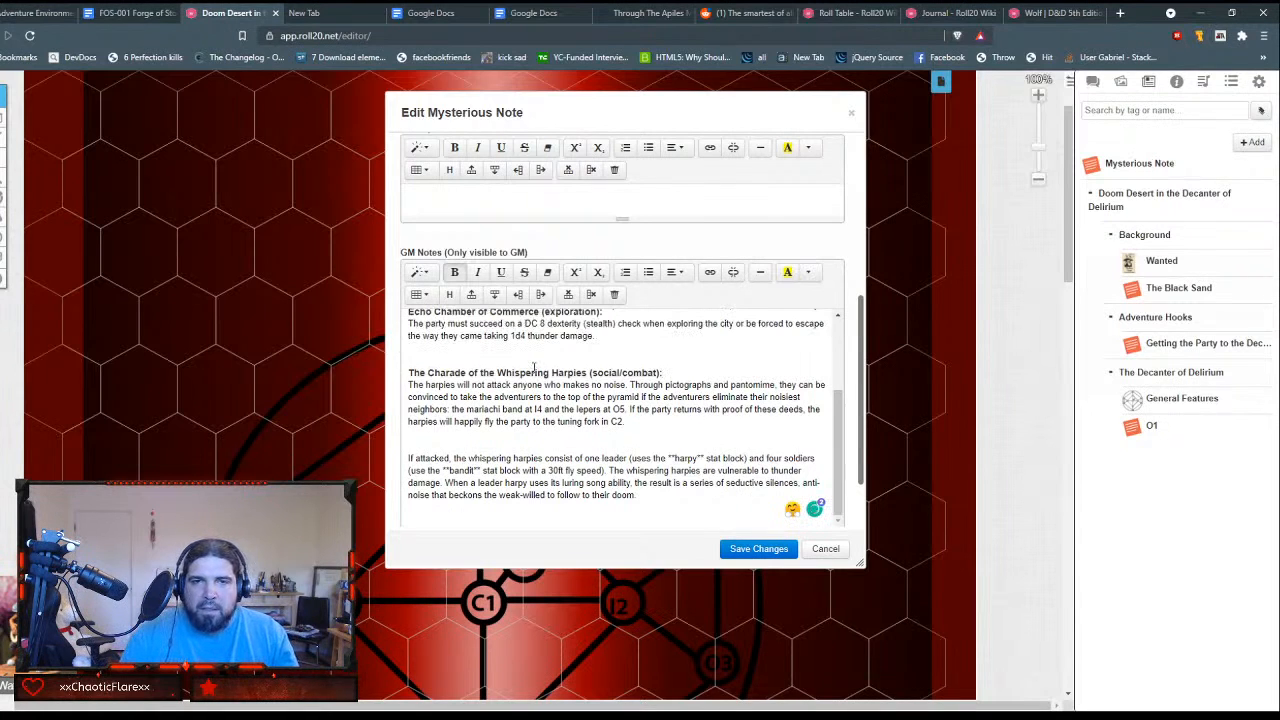
key("BackSpace")
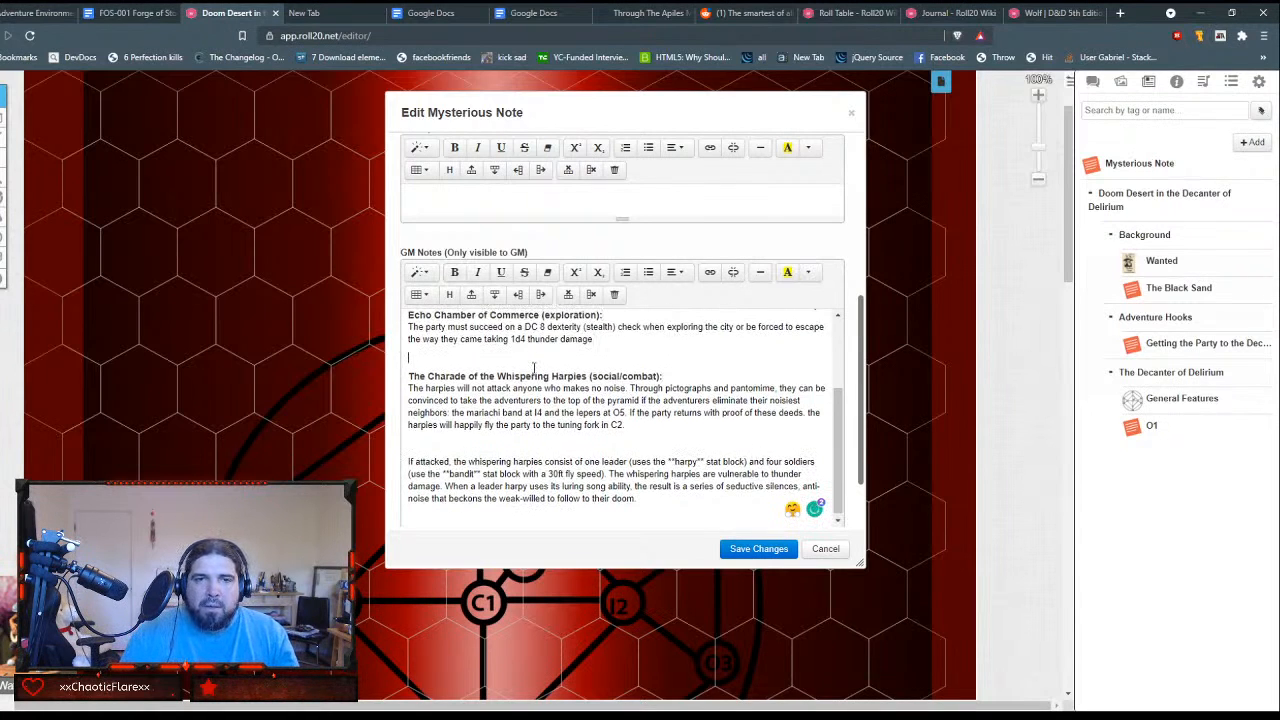
key("Right")
key("Down")
key("Down")
key("Down")
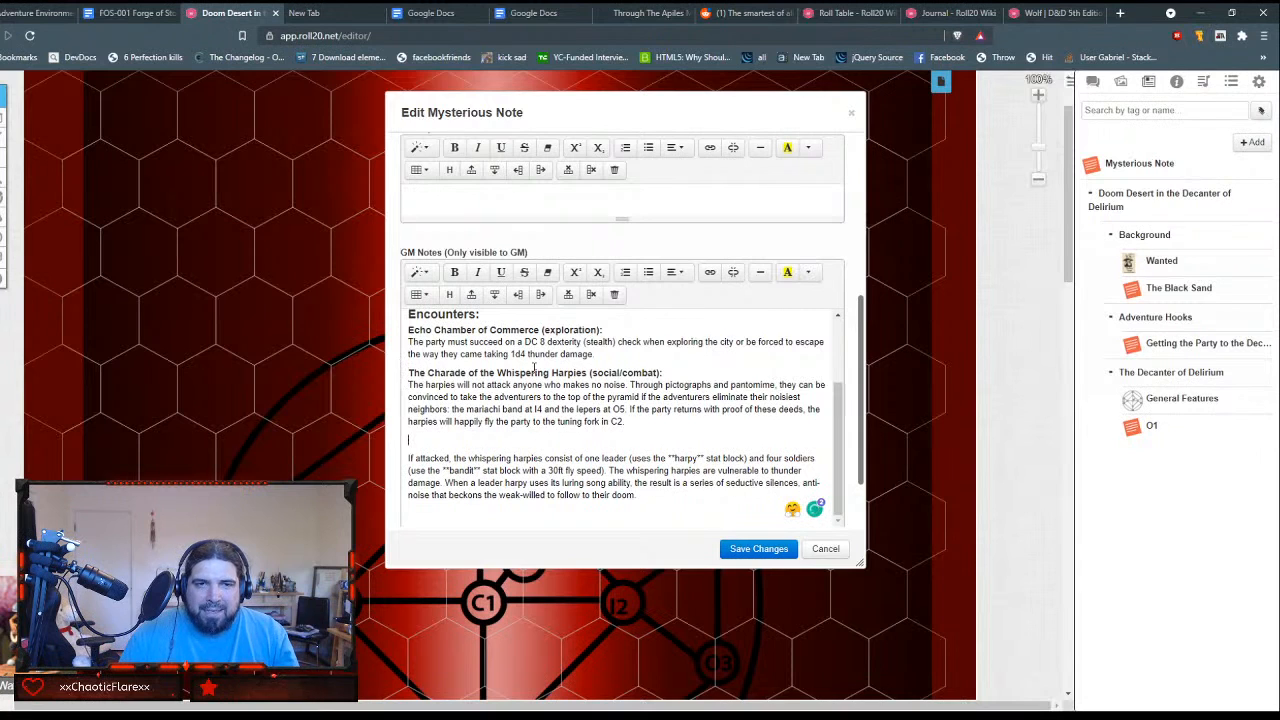
key("Delete")
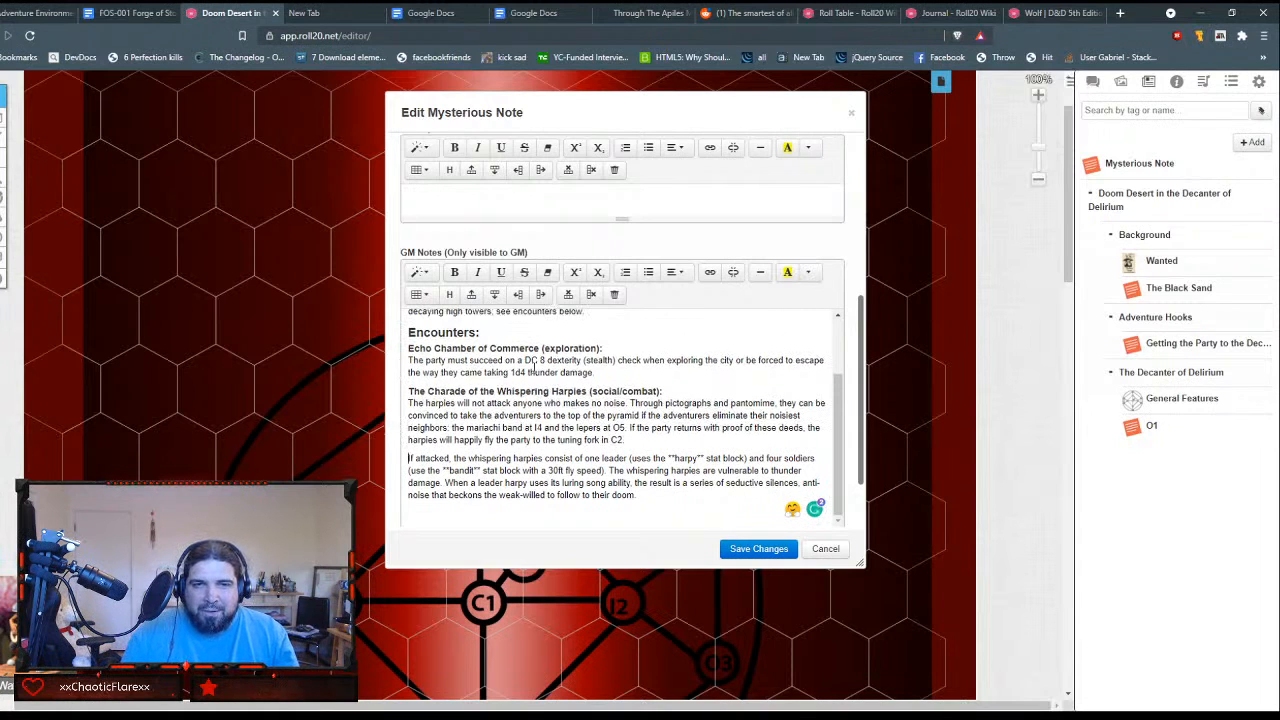
Step: Remove the double asterisks on both sides of "harpy" in the "If attacked" paragraph
scroll(541, 348, "down", 1)
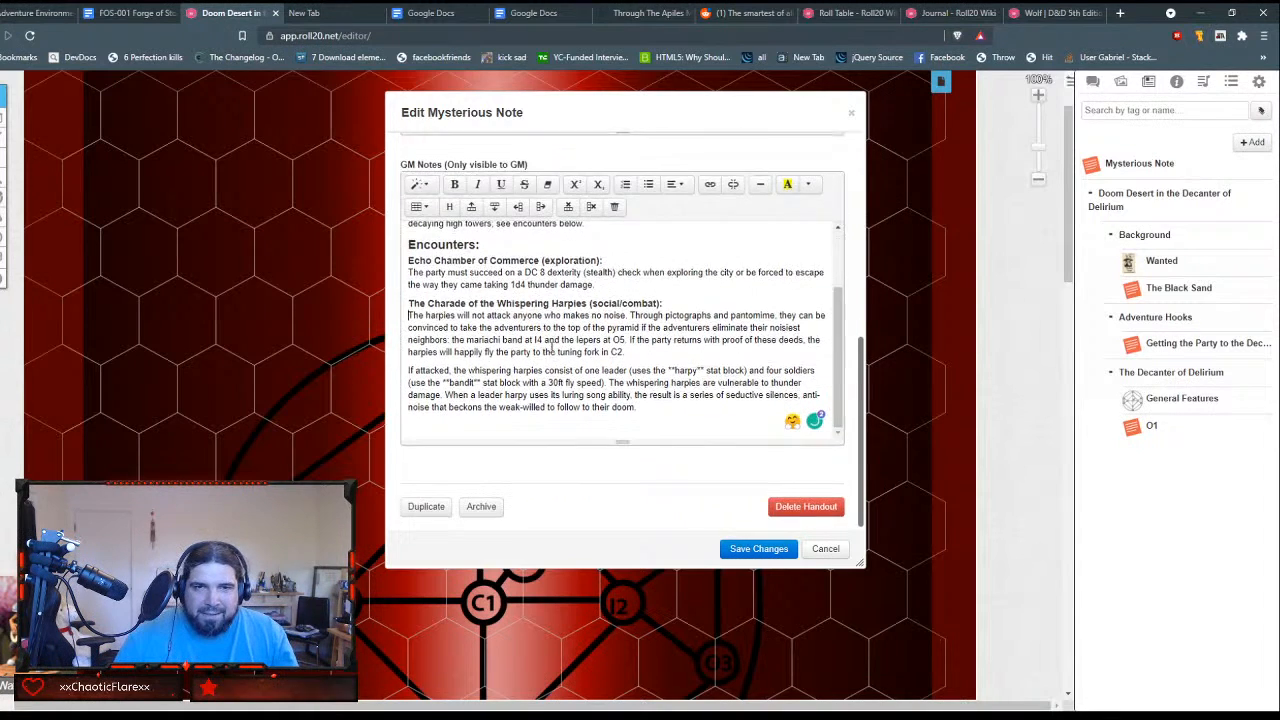
scroll(554, 354, "up", 4)
scroll(640, 430, "down", 3)
scroll(637, 410, "down", 2)
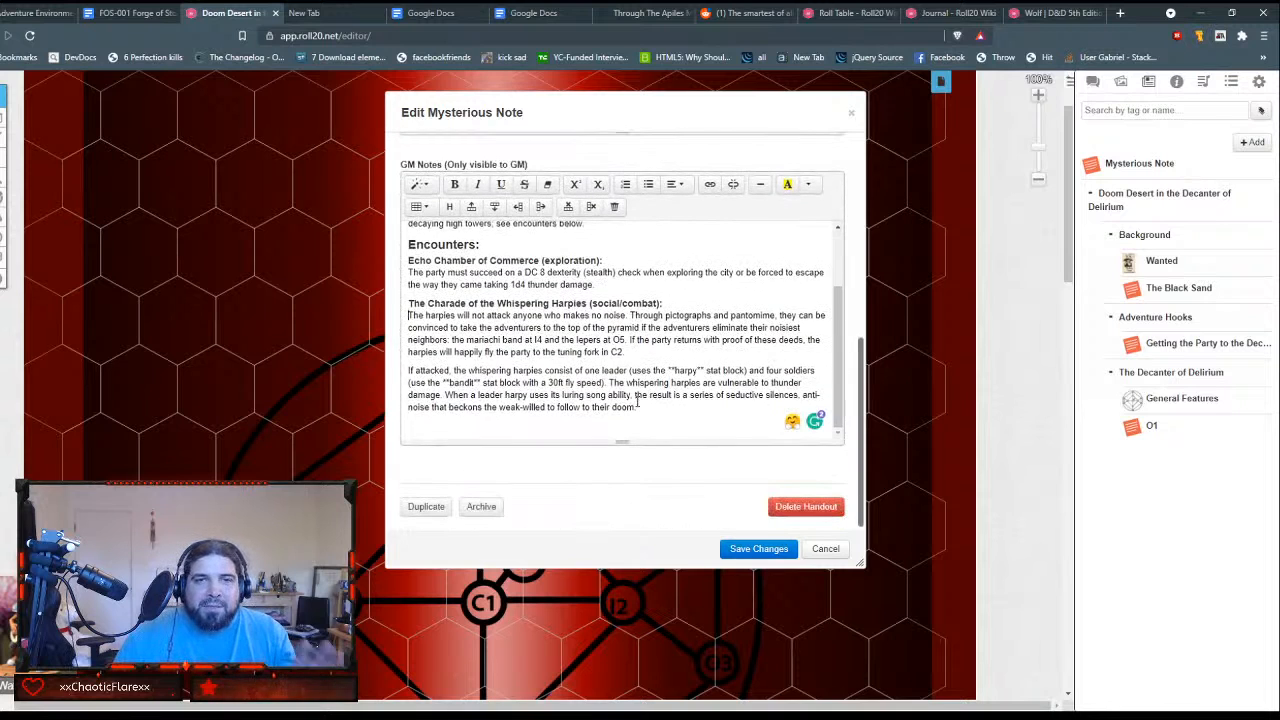
scroll(645, 400, "up", 3)
scroll(655, 392, "down", 3)
scroll(658, 389, "down", 1)
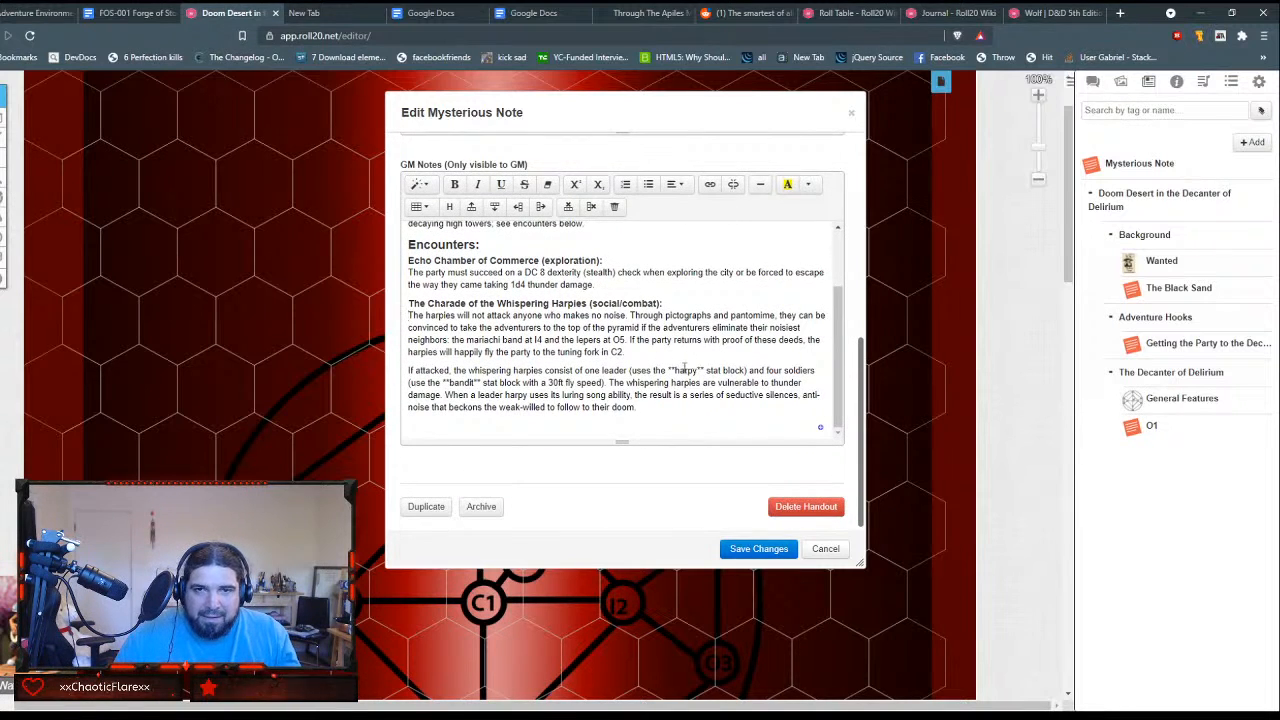
left_click_drag(665, 371, 700, 370)
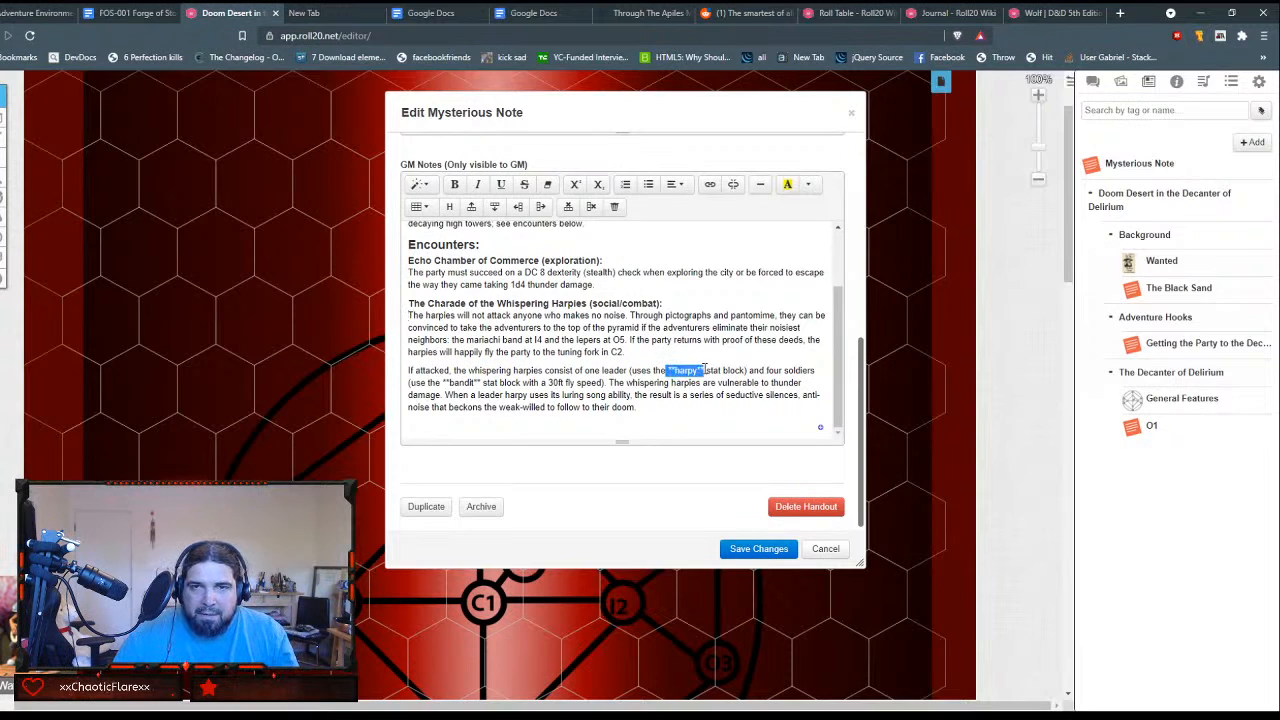
key("Left")
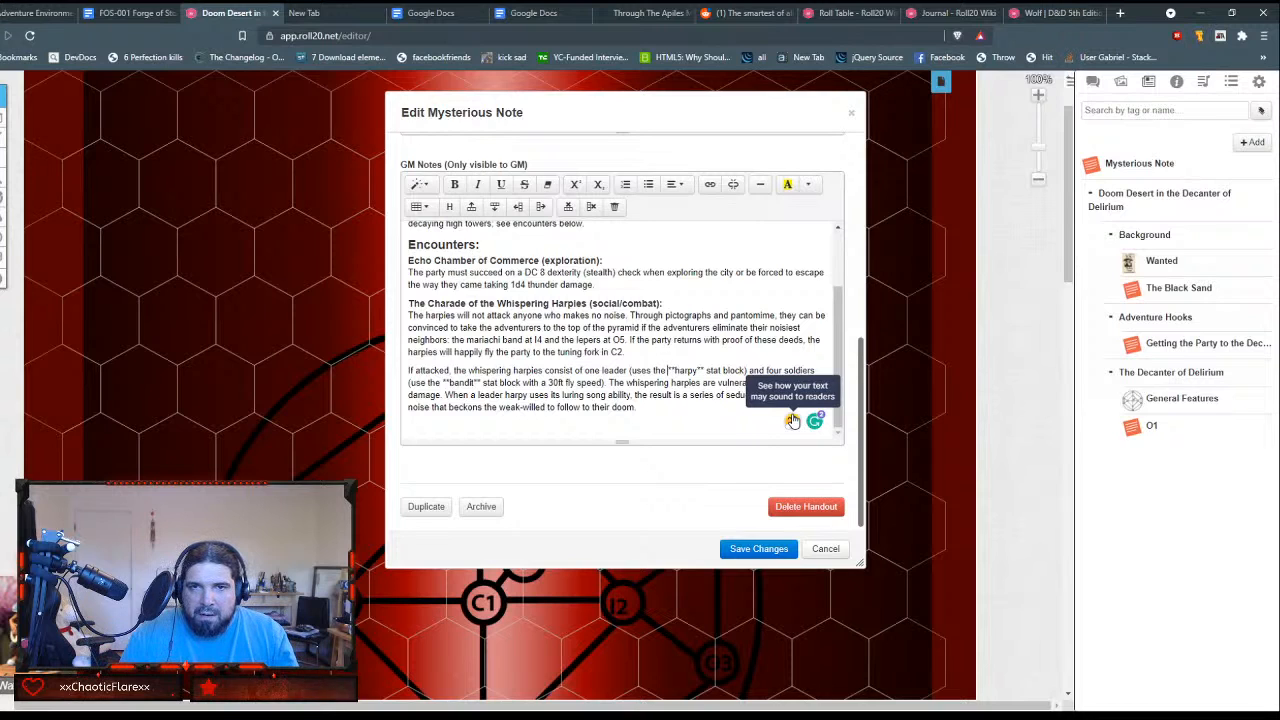
key("Delete")
key("Delete")
key("shift+Right")
key("shift+Right")
key("shift+Right")
key("shift+Right")
key("shift+Right")
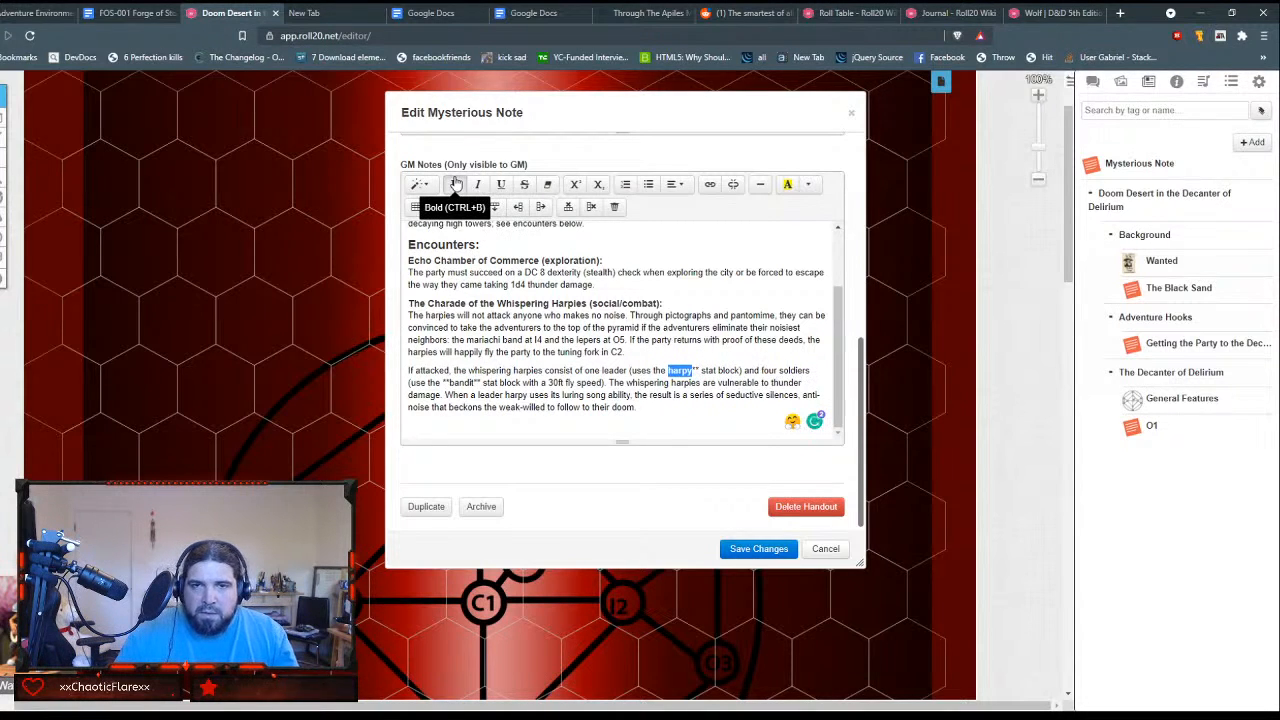
key("Right")
key("Delete")
key("Delete")
Step: Make the word "harpy" bold in the "If attacked" paragraph
key("shift+Left")
key("shift+Left")
key("shift+Left")
key("shift+Left")
key("shift+Left")
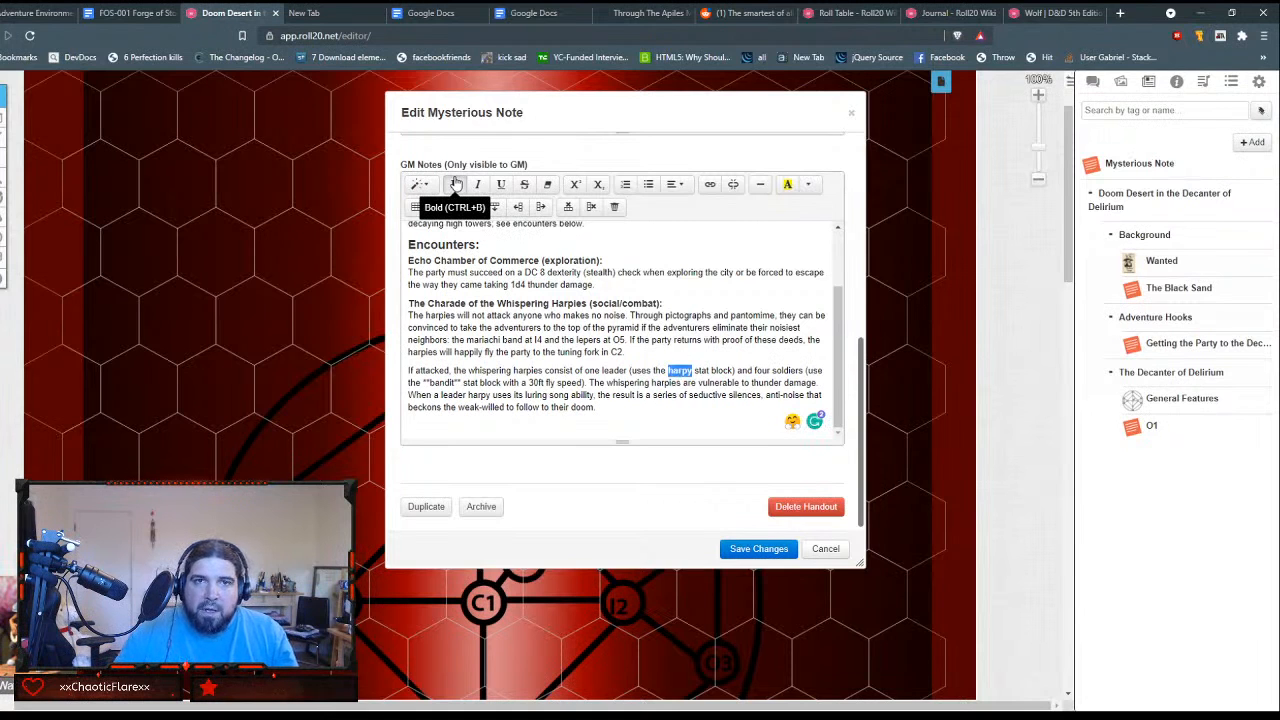
left_click(455, 184)
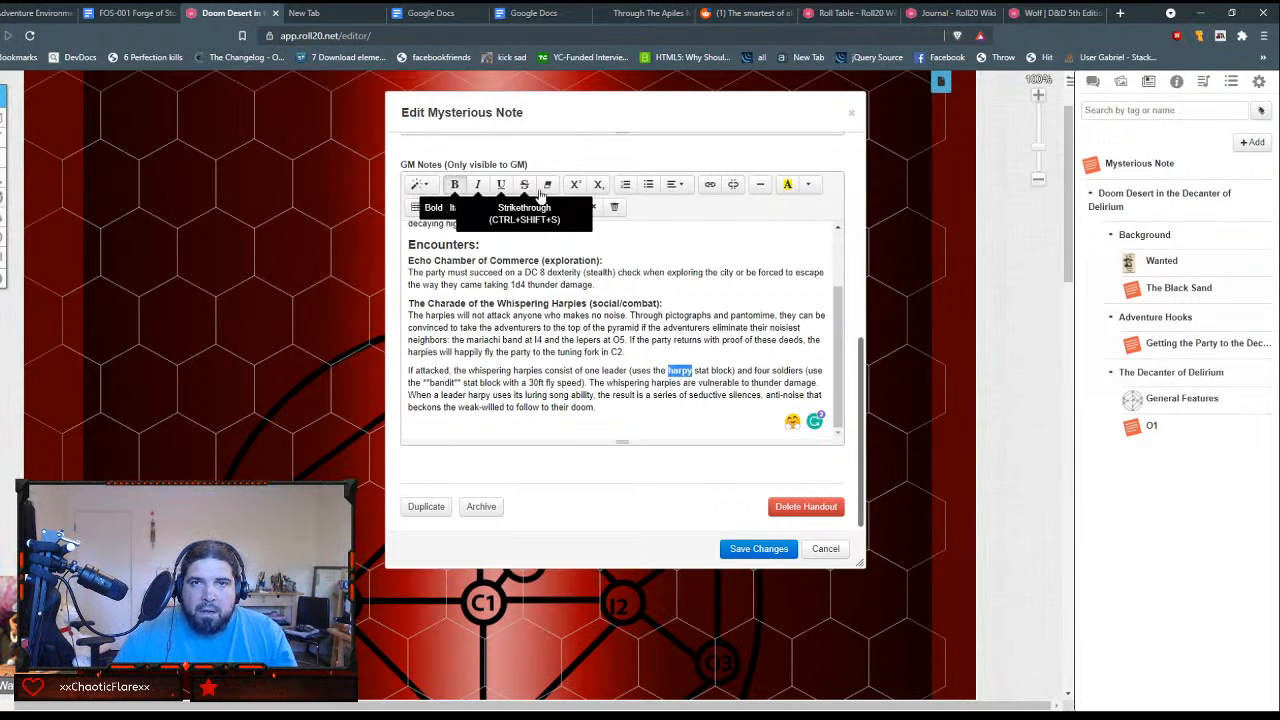
Step: Start a link on "harpy" and copy the address of the harpy page in the Roll20 D&D 5e compendium
left_click(709, 184)
left_click(1050, 12)
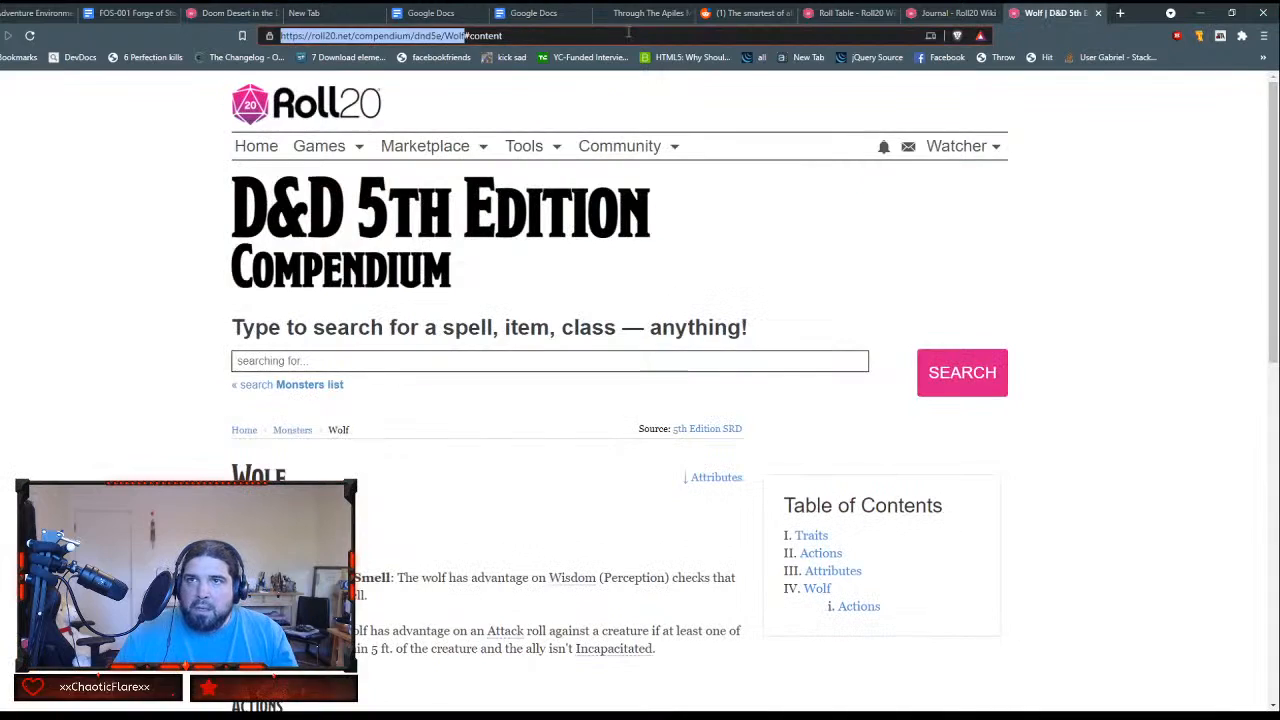
left_click_drag(446, 35, 504, 35)
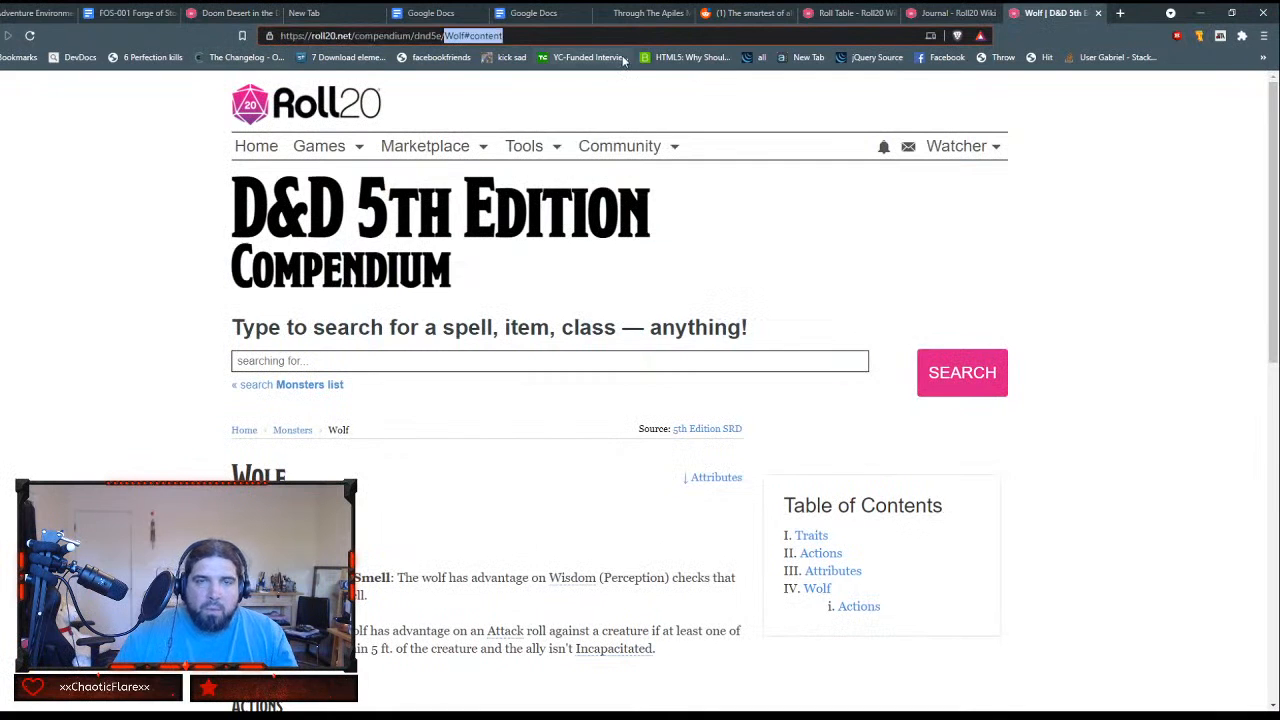
type("harpy")
key("Return")
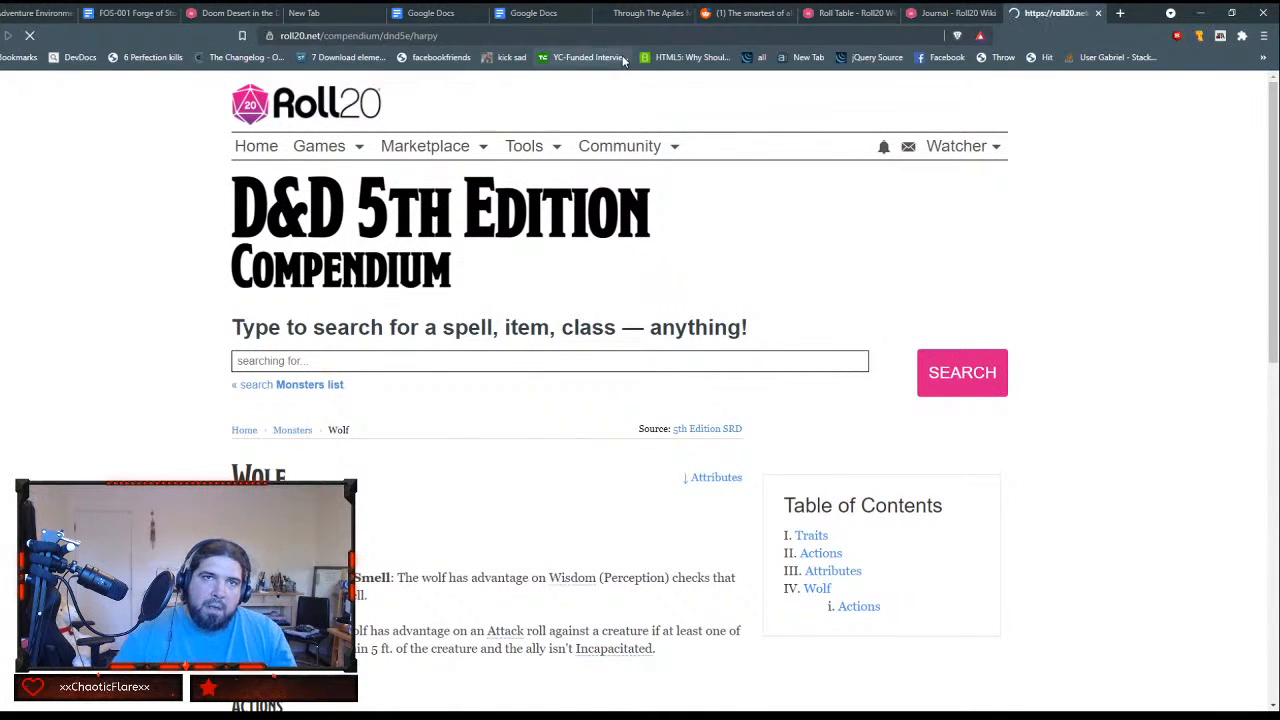
left_click_drag(443, 37, 233, 35)
key("ctrl+c")
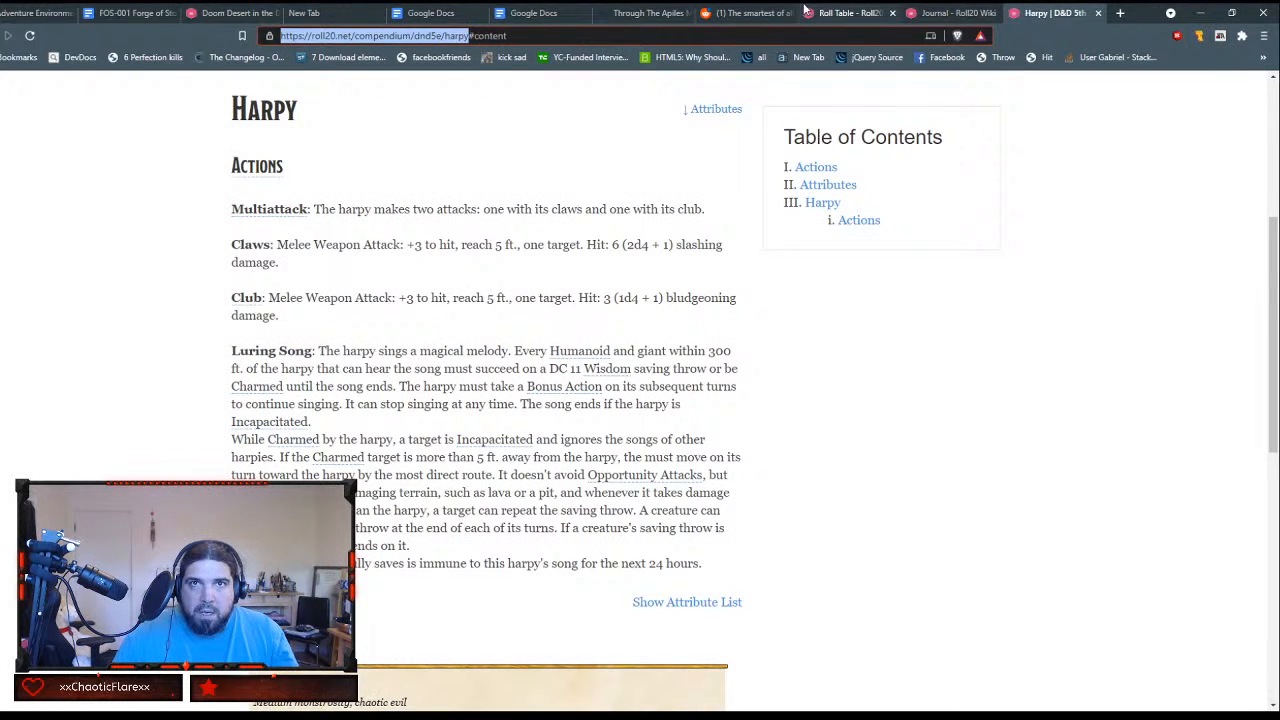
left_click(225, 13)
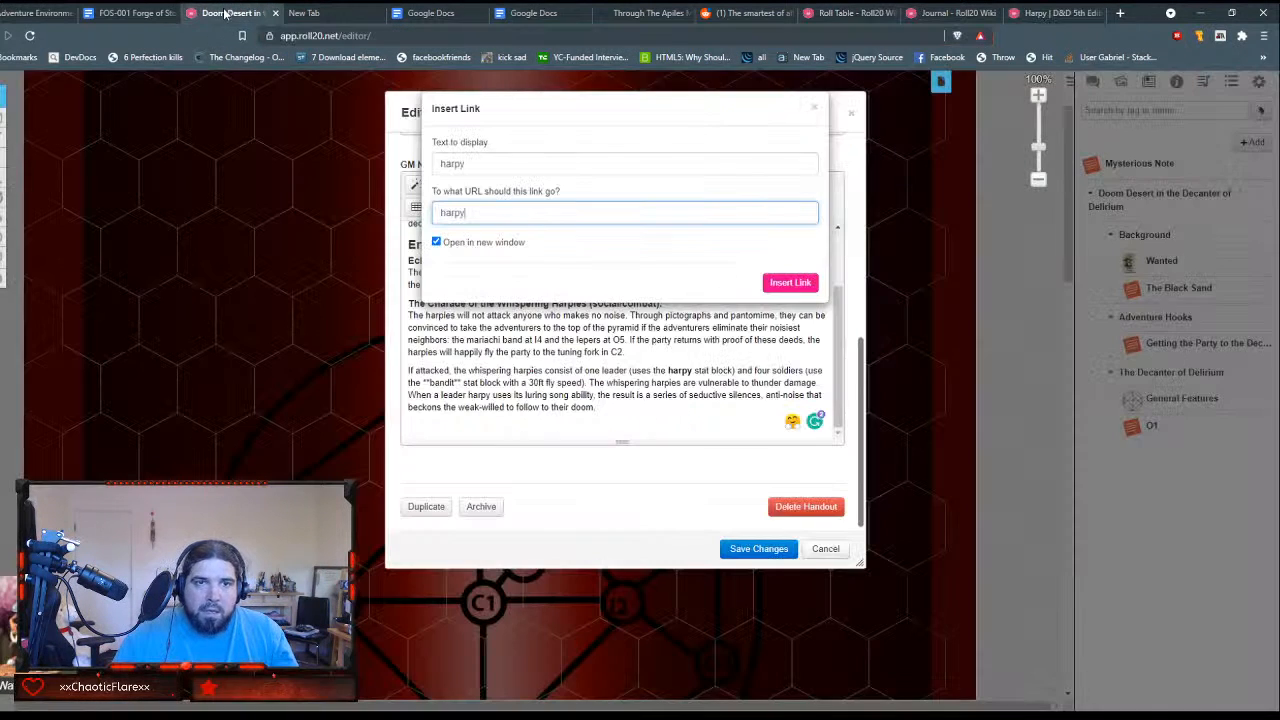
double_click(472, 212)
key("ctrl+v")
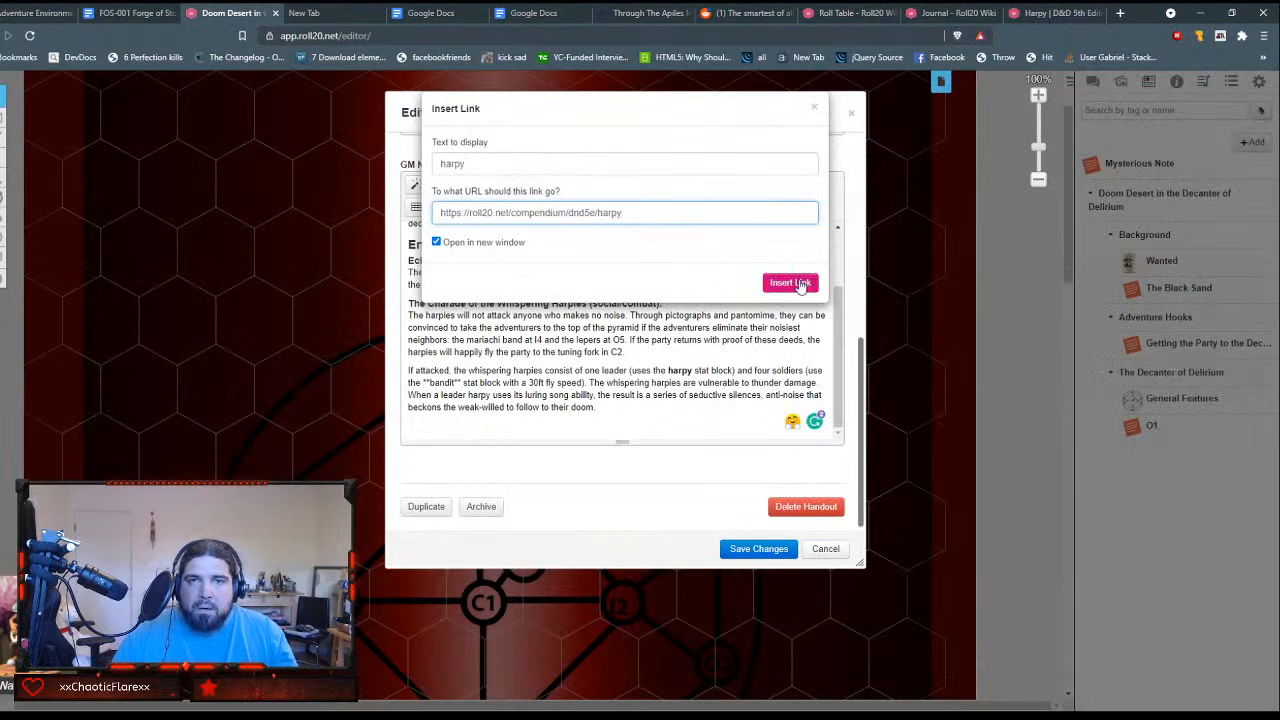
left_click(457, 243)
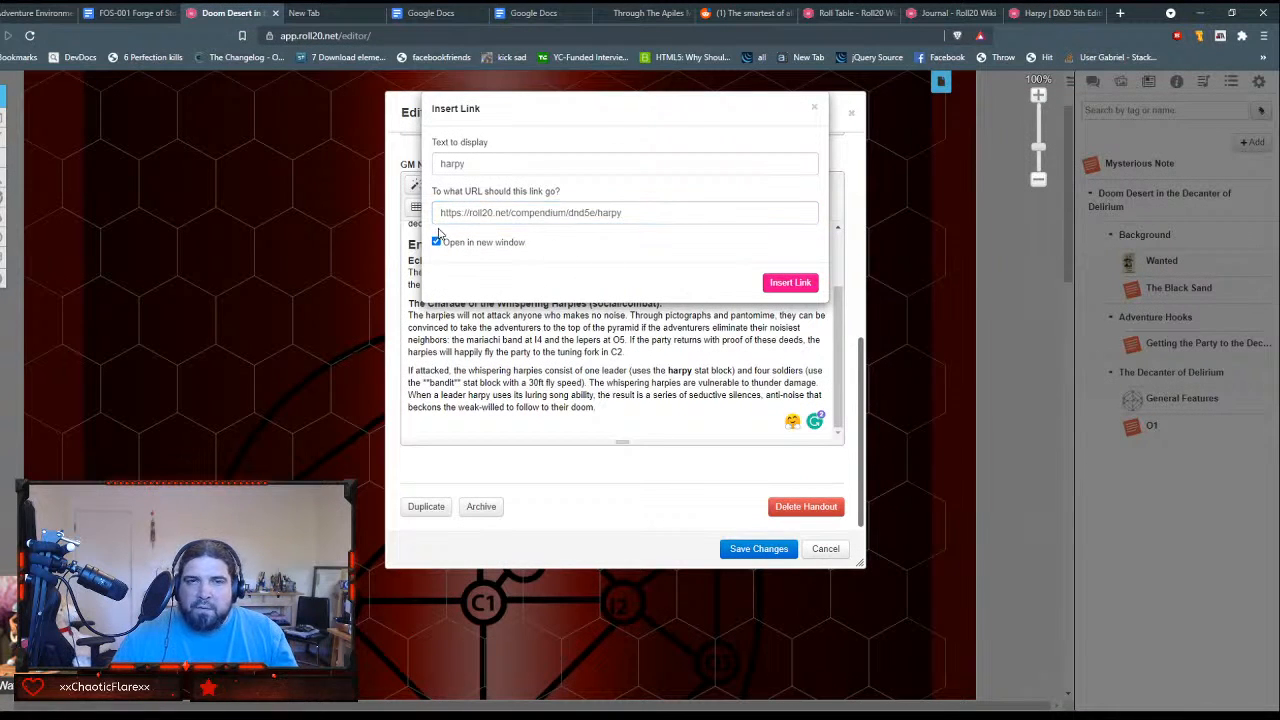
left_click(436, 242)
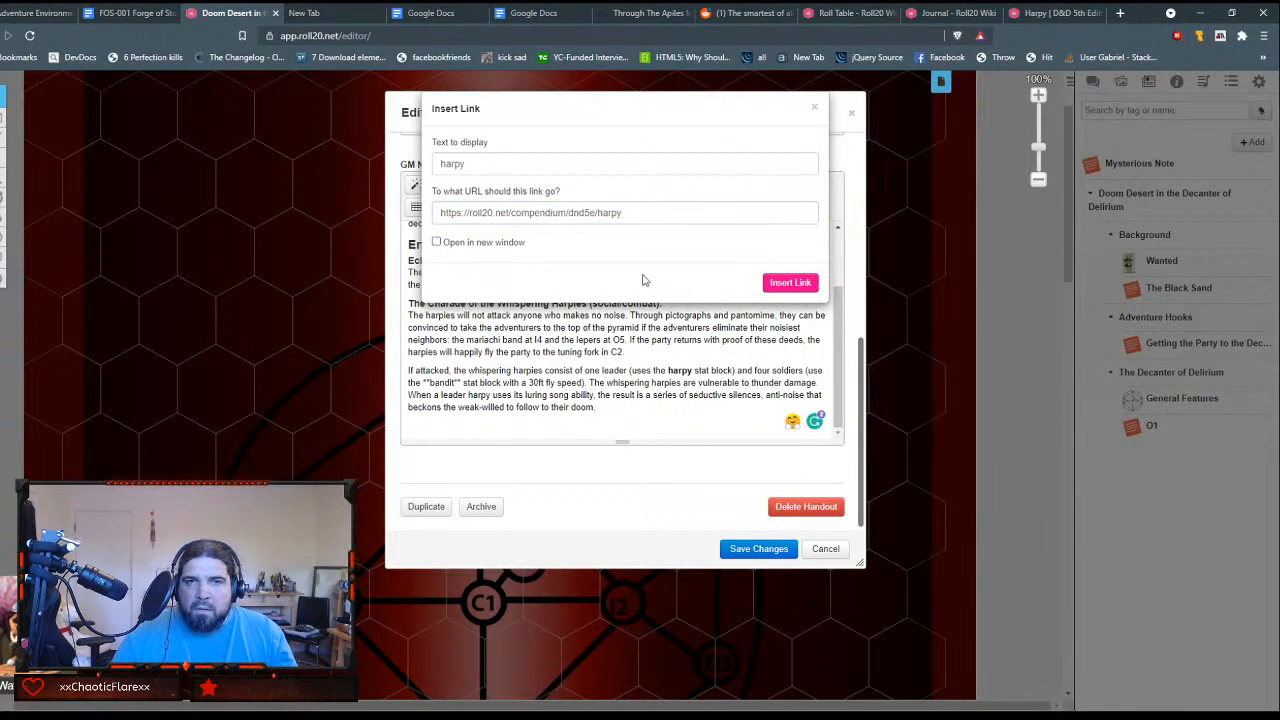
left_click(789, 283)
left_click(750, 379)
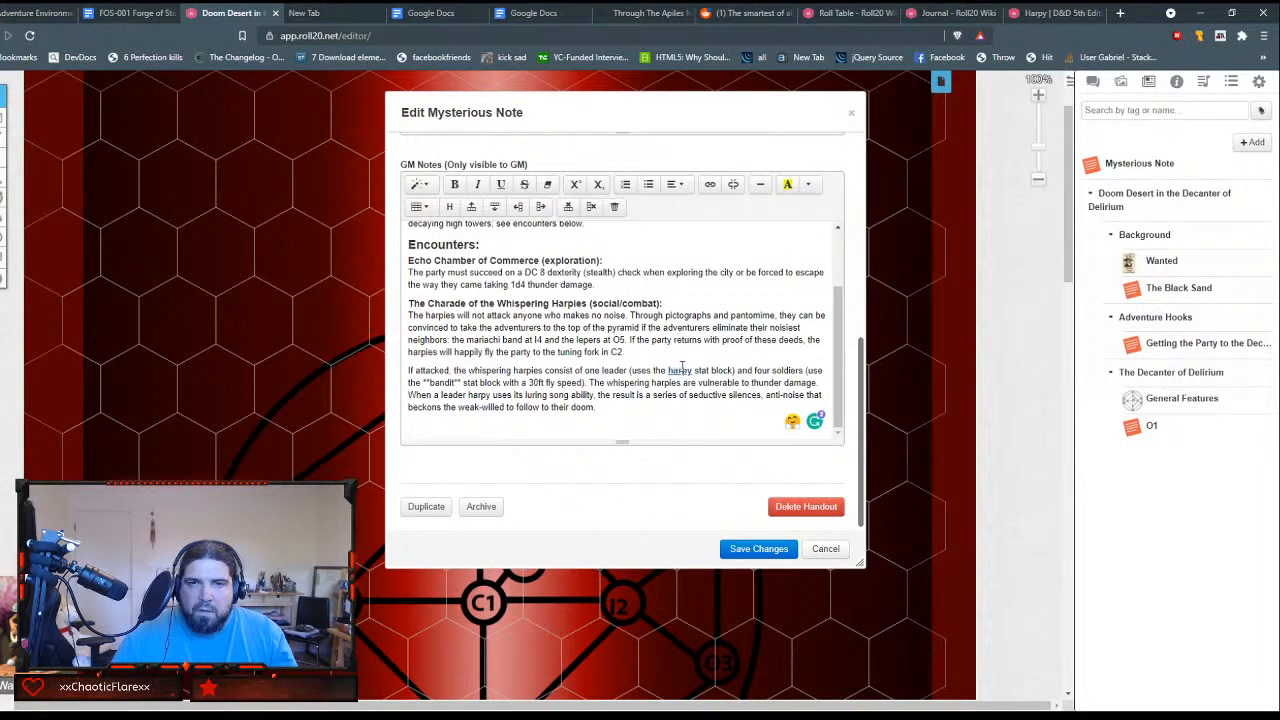
Step: Make "bandit" bold in the "If attacked" paragraph and remove the double asterisks around it
left_click_drag(427, 382, 457, 383)
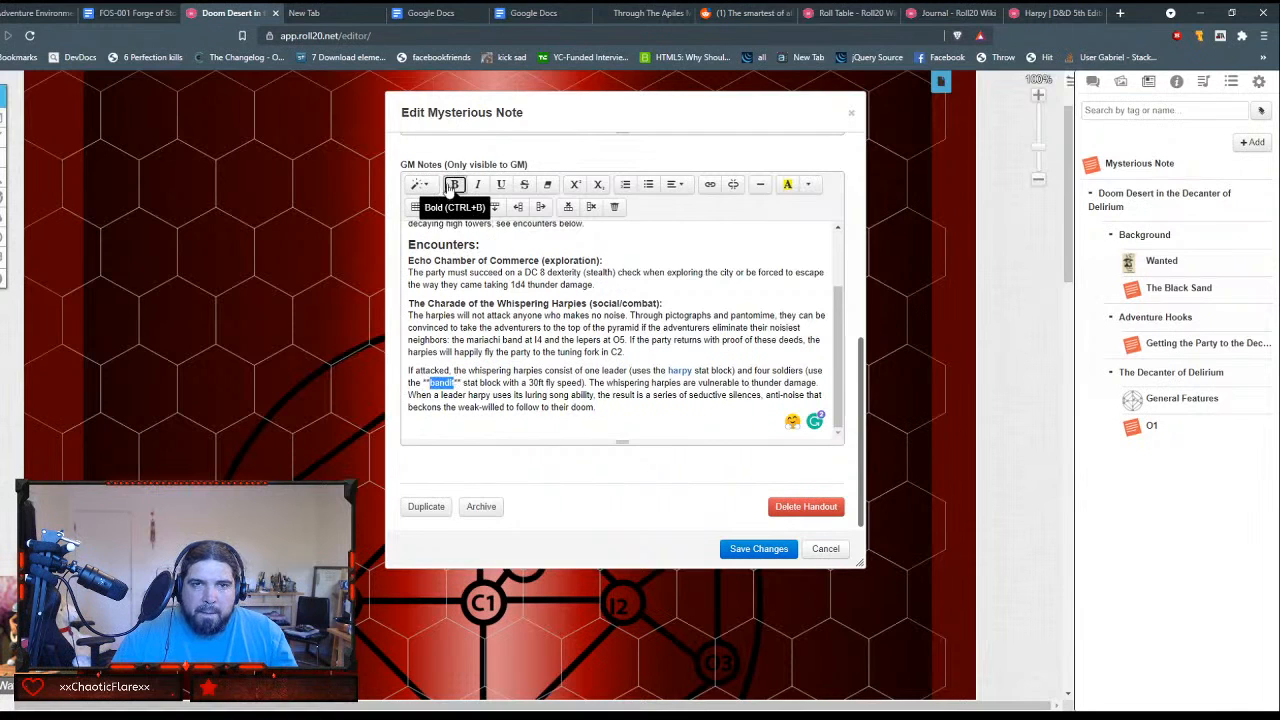
left_click(455, 185)
left_click(463, 383)
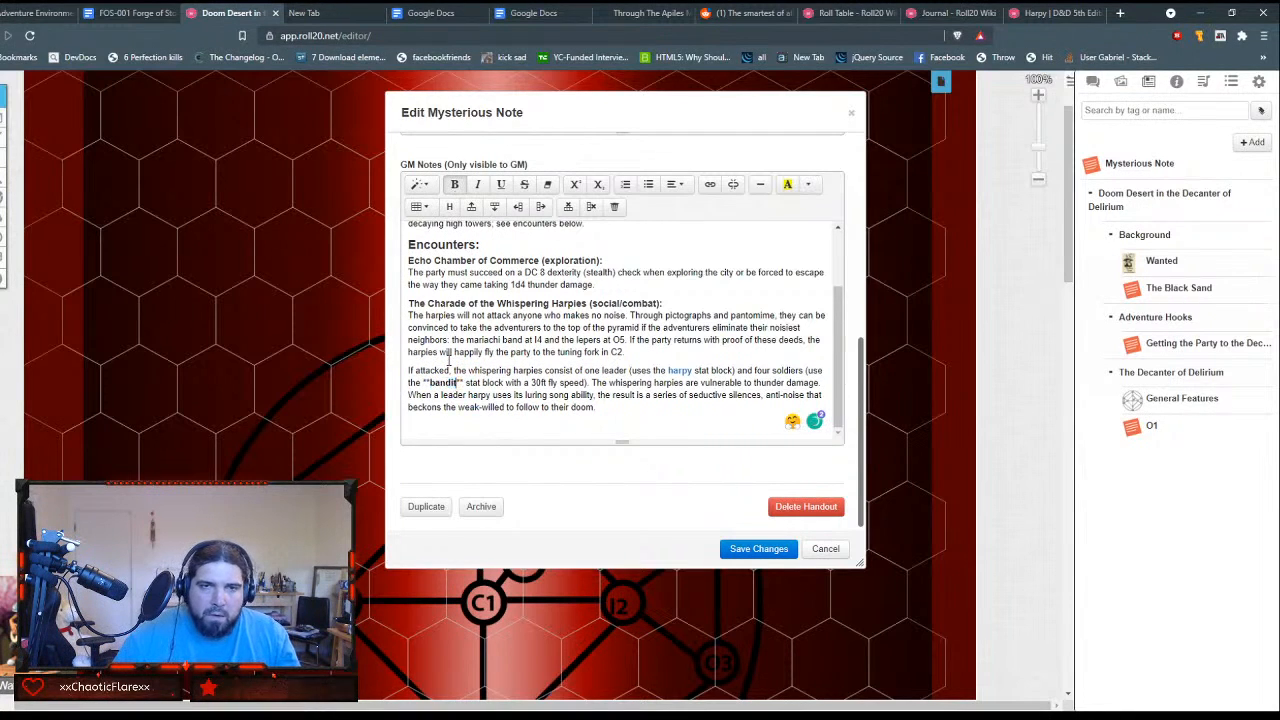
key("BackSpace")
key("BackSpace")
key("Left")
key("Left")
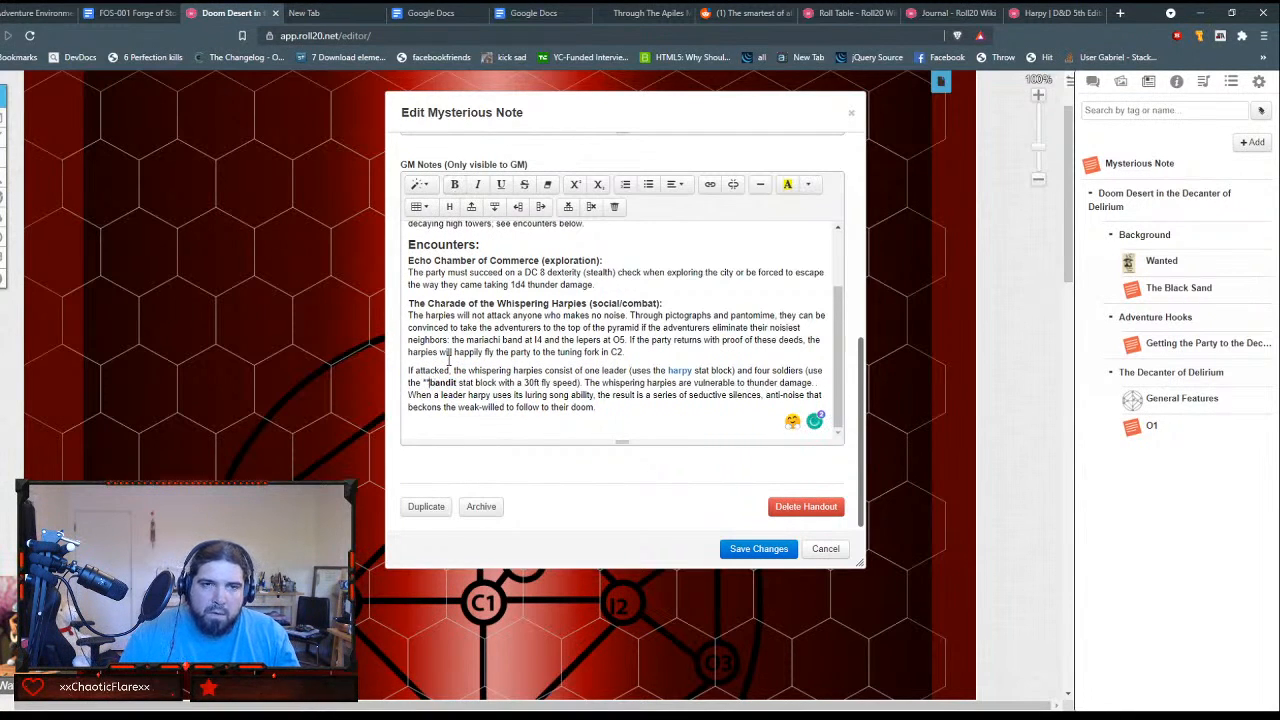
key("BackSpace")
key("BackSpace")
Step: Start a link on the word "bandit" and turn off Open in new window
key("shift+Right")
key("shift+Right")
key("shift+Right")
key("shift+Right")
key("shift+Right")
key("shift+Right")
key("shift+Right")
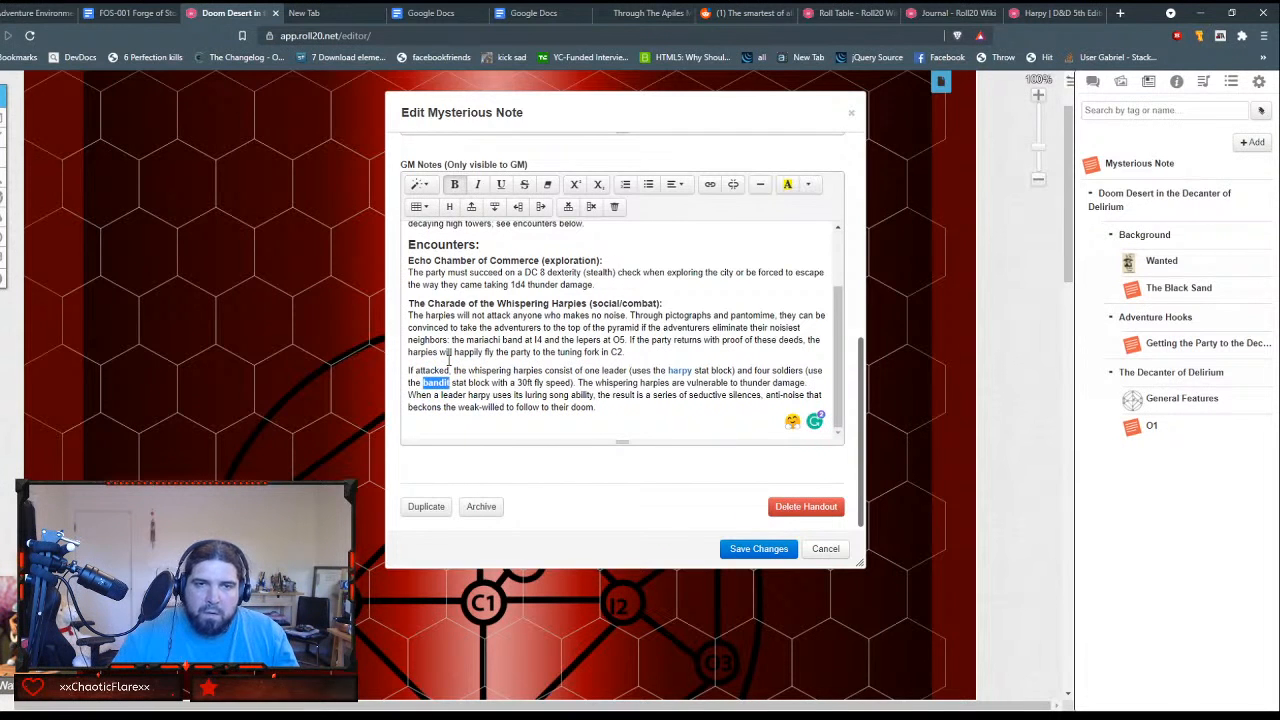
left_click(708, 185)
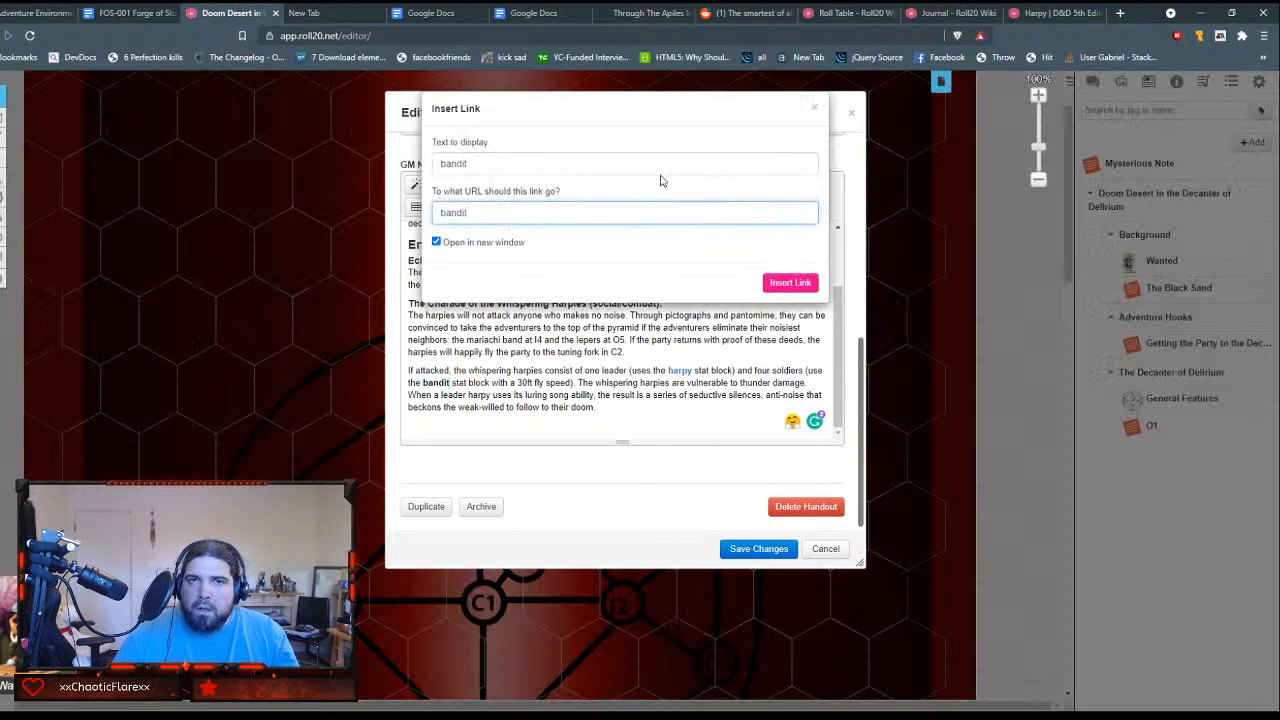
left_click(436, 243)
left_click(436, 243)
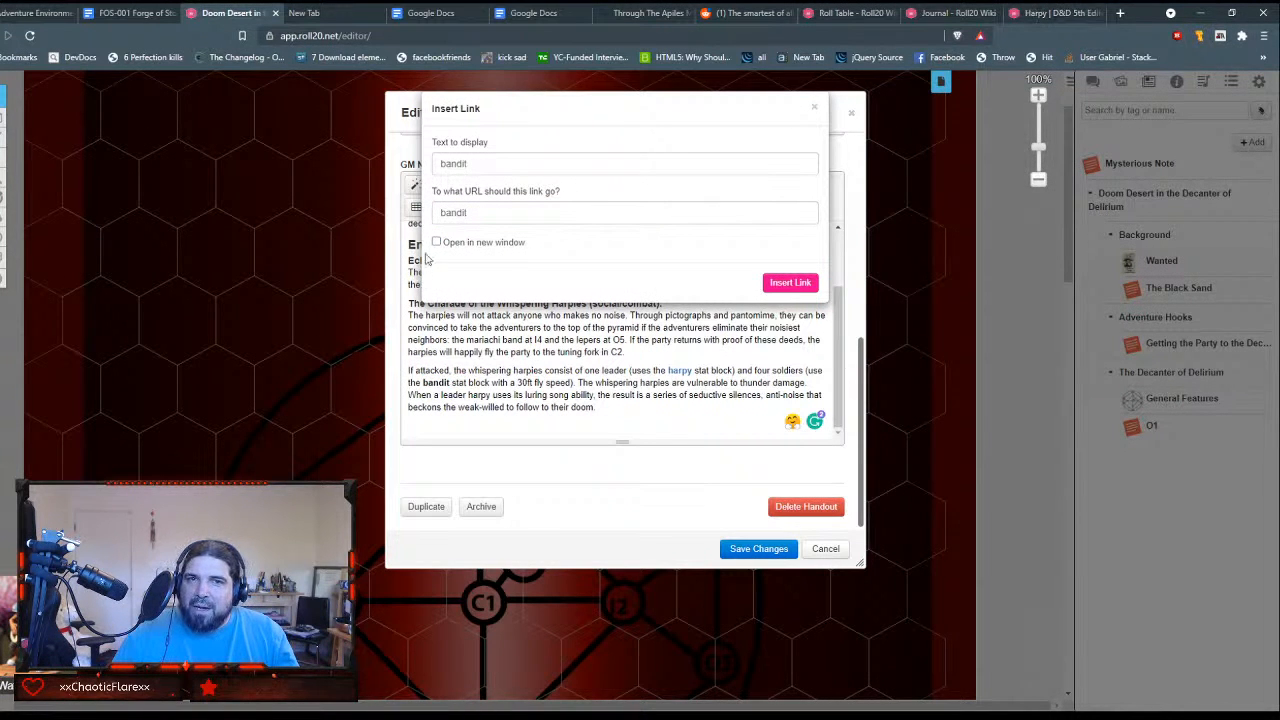
Step: Open the bandit page in the Roll20 D&D 5e compendium and copy its address without the #content ending
left_click(1032, 13)
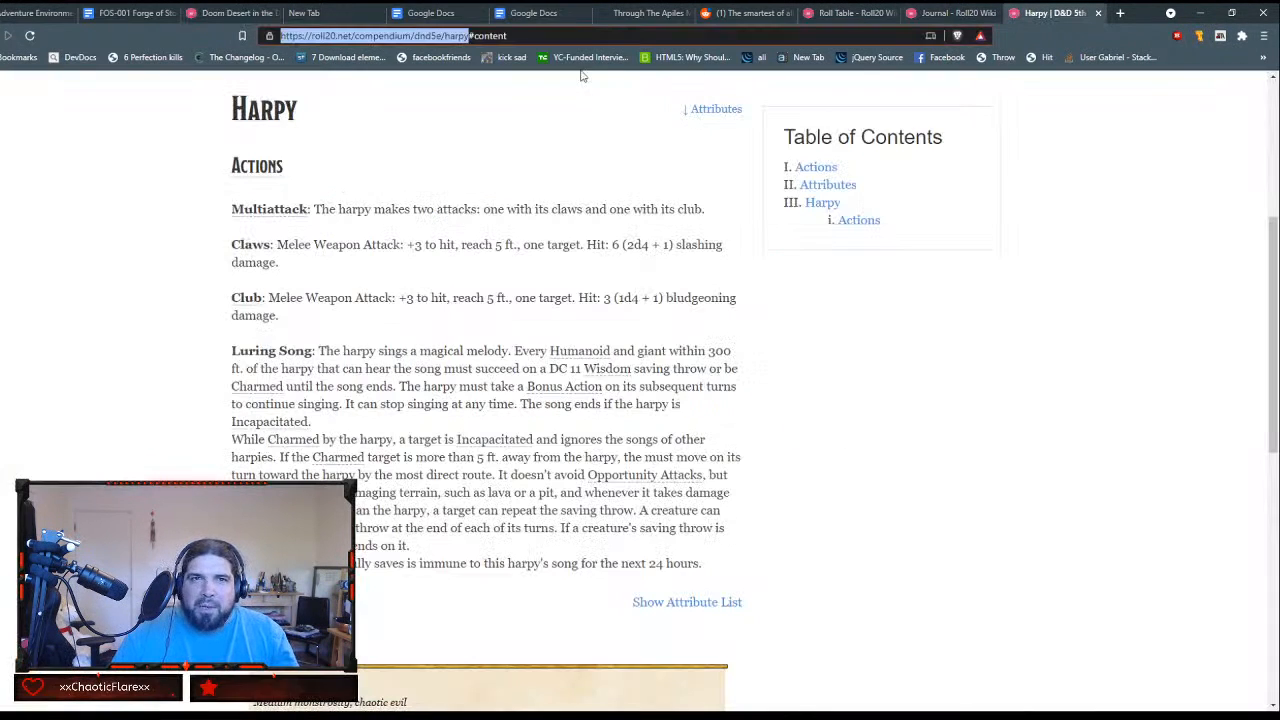
left_click(935, 14)
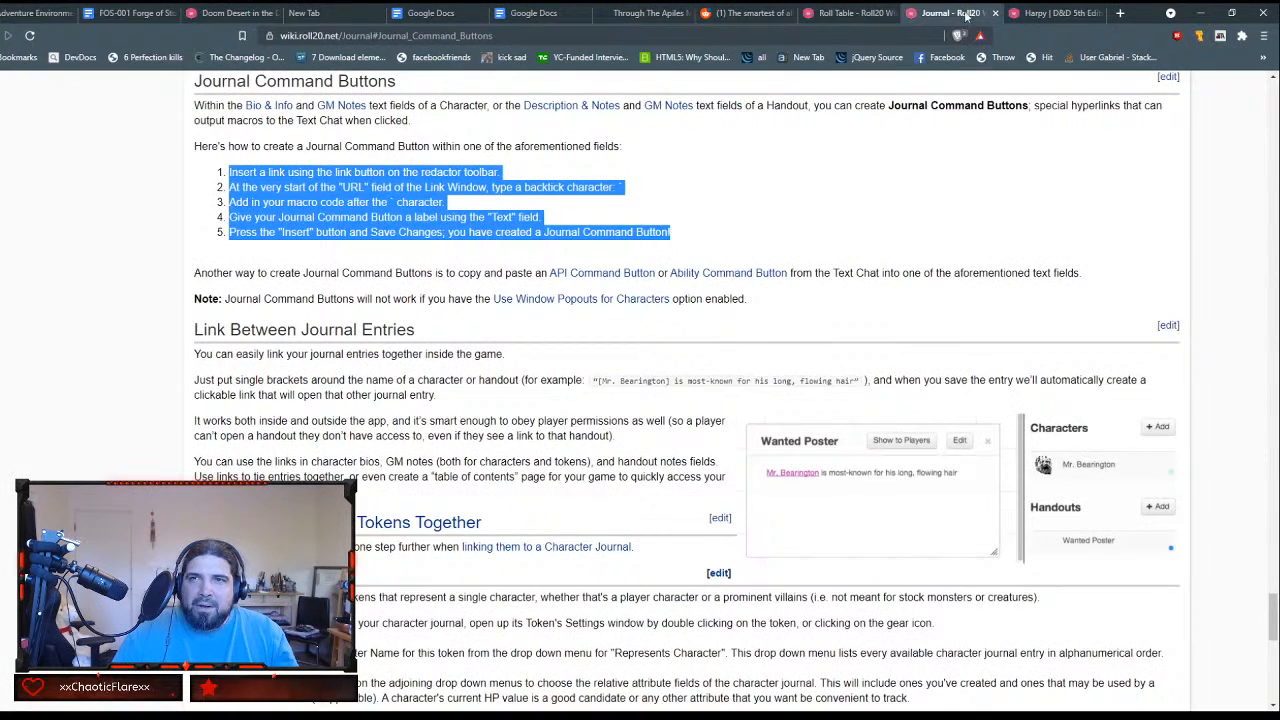
left_click(1015, 14)
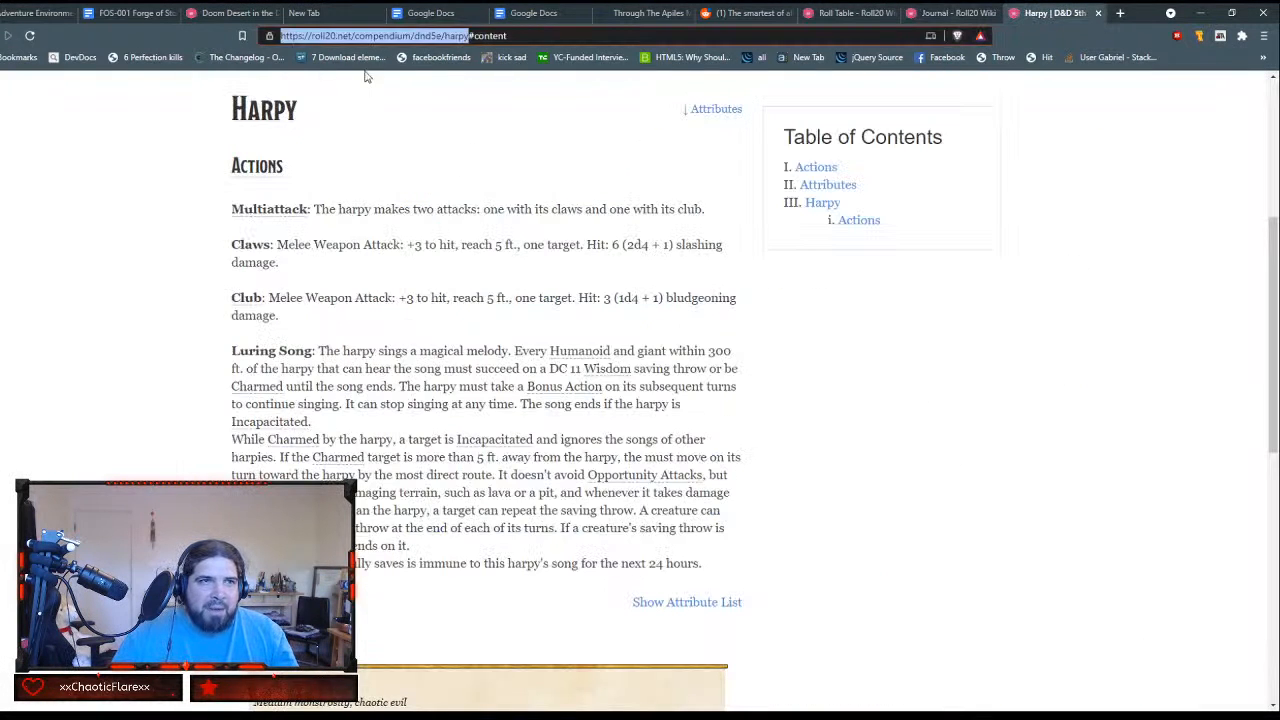
left_click(421, 36)
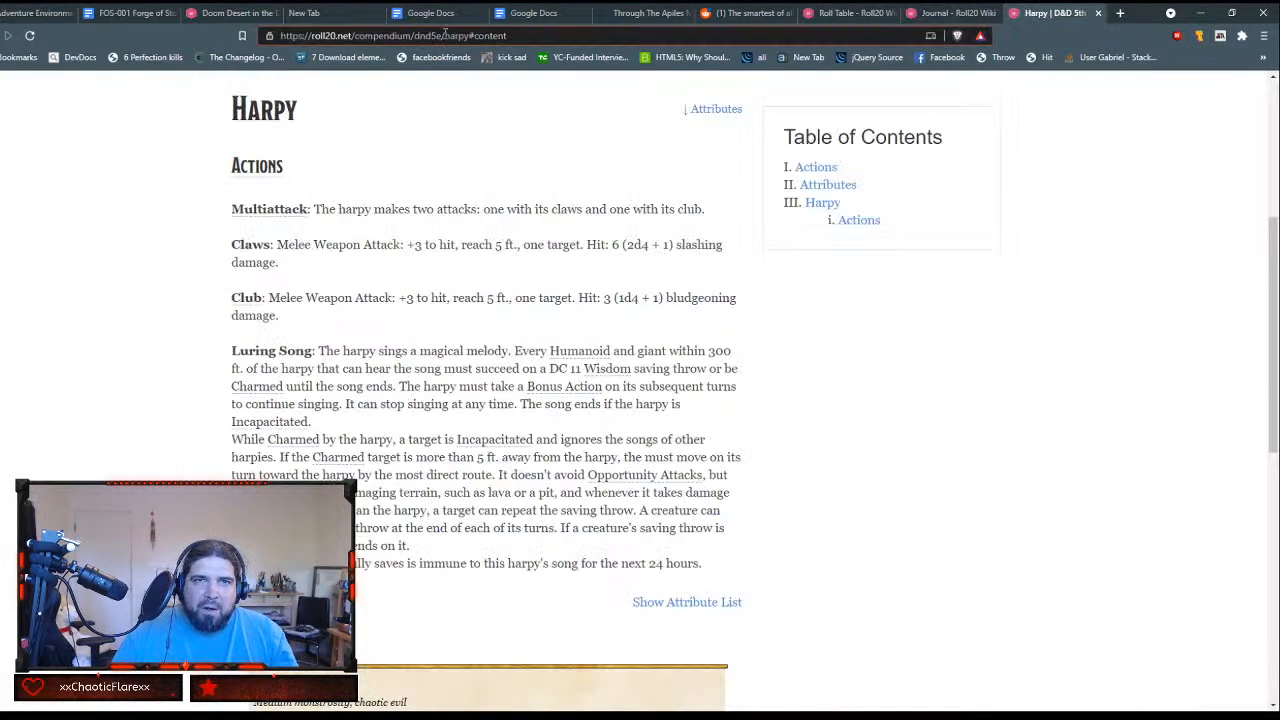
left_click_drag(444, 35, 662, 57)
type("bandit")
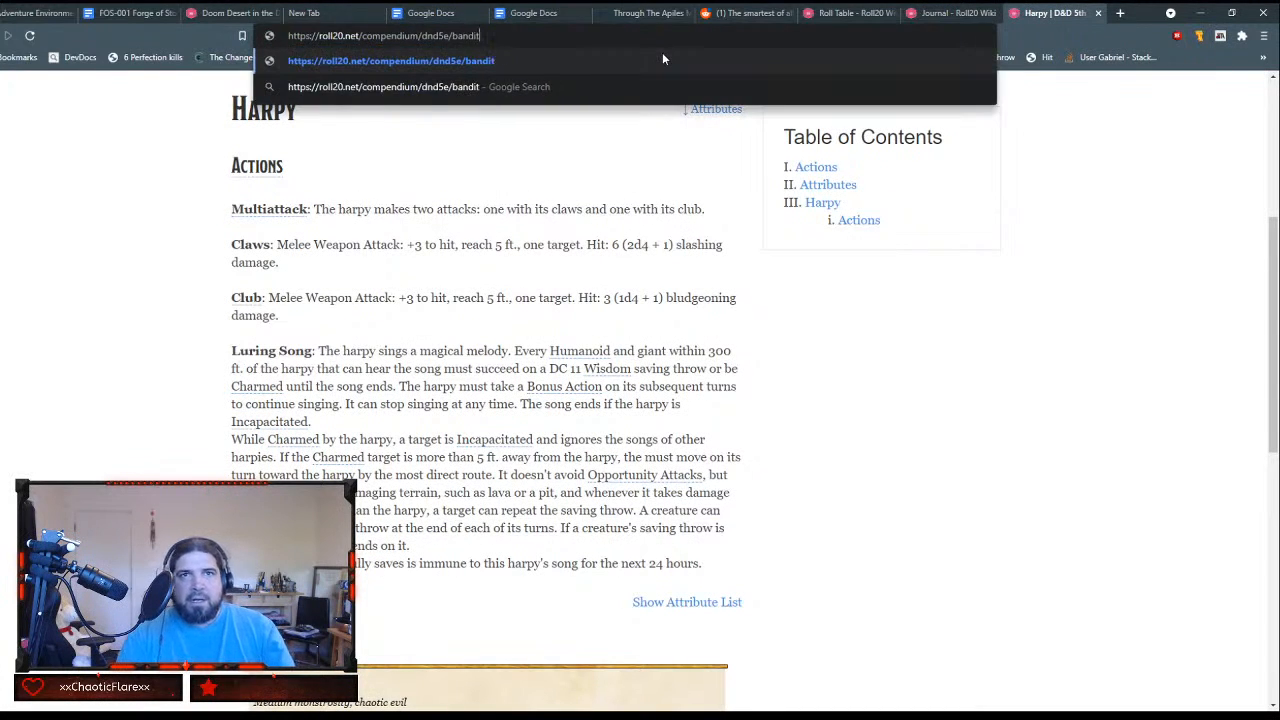
key("Return")
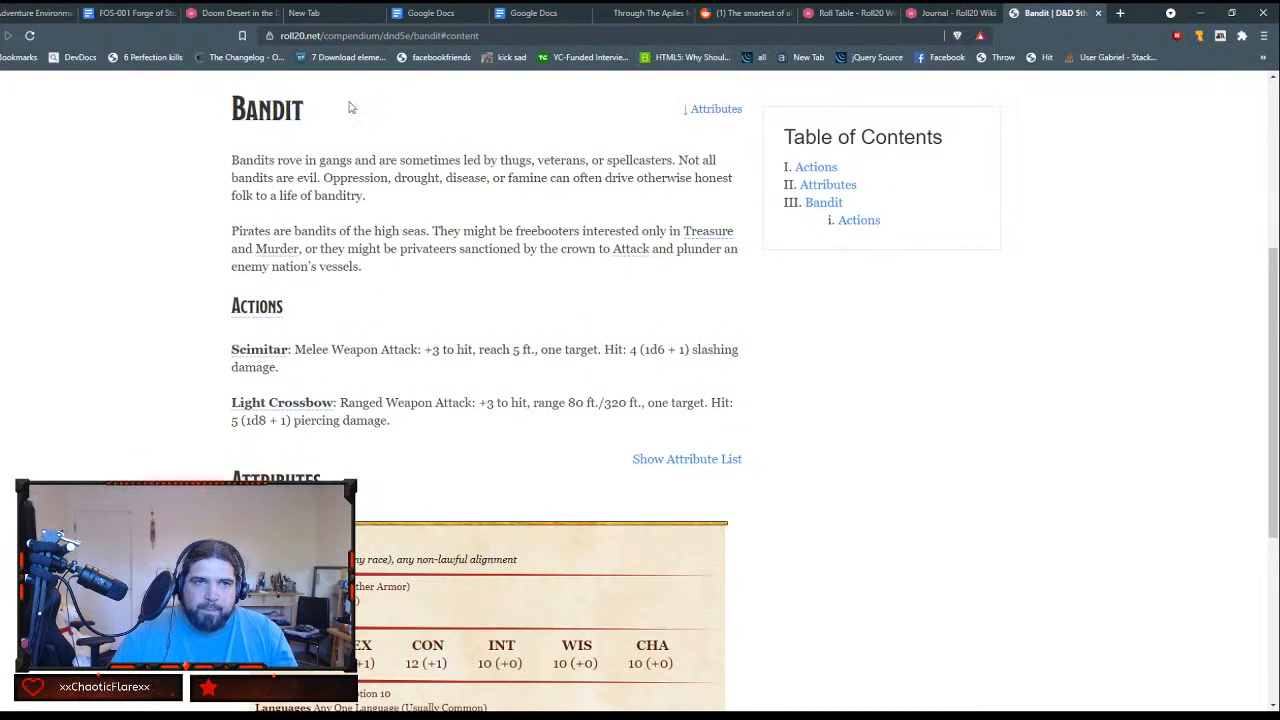
left_click_drag(472, 35, 62, 12)
key("ctrl+c")
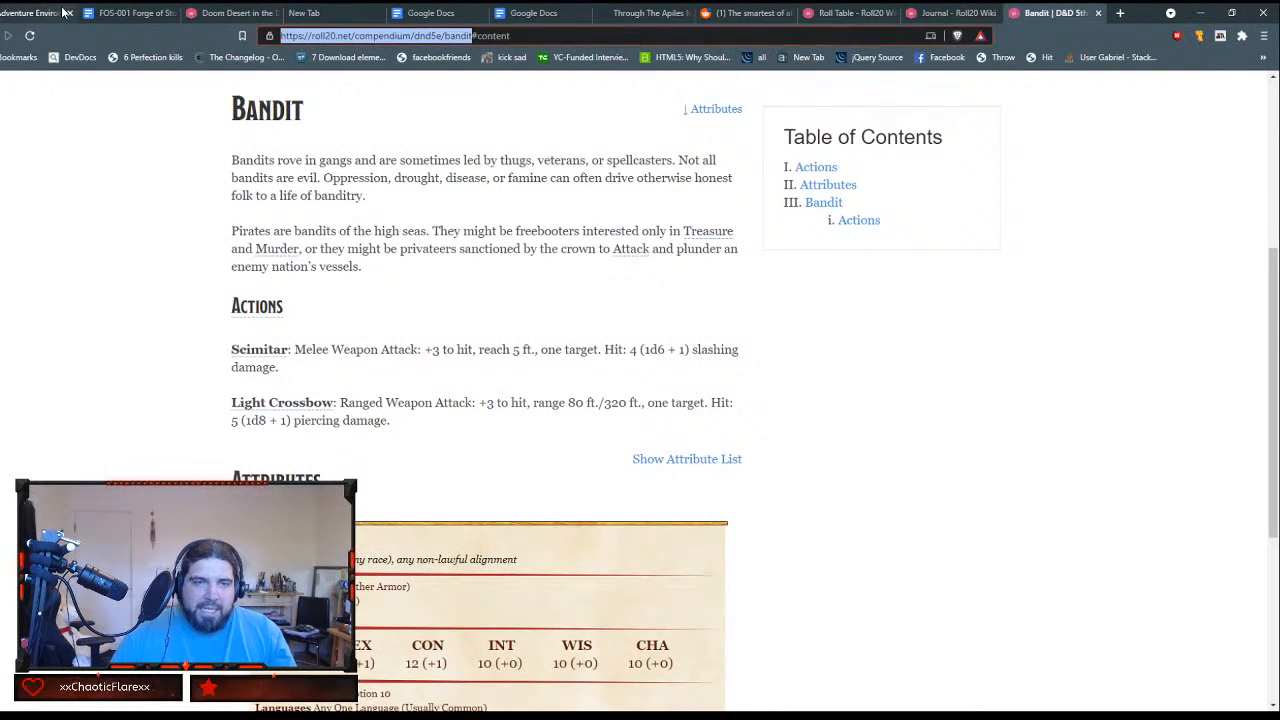
key("alt+Tab")
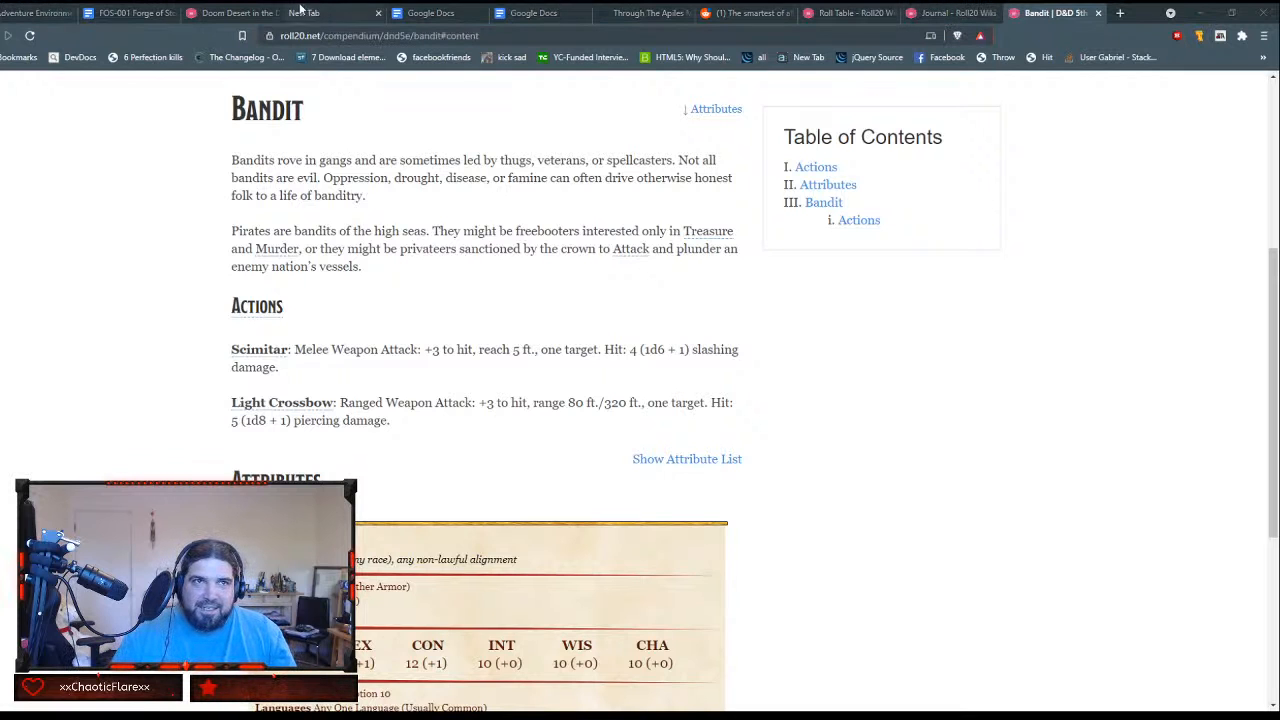
left_click(237, 14)
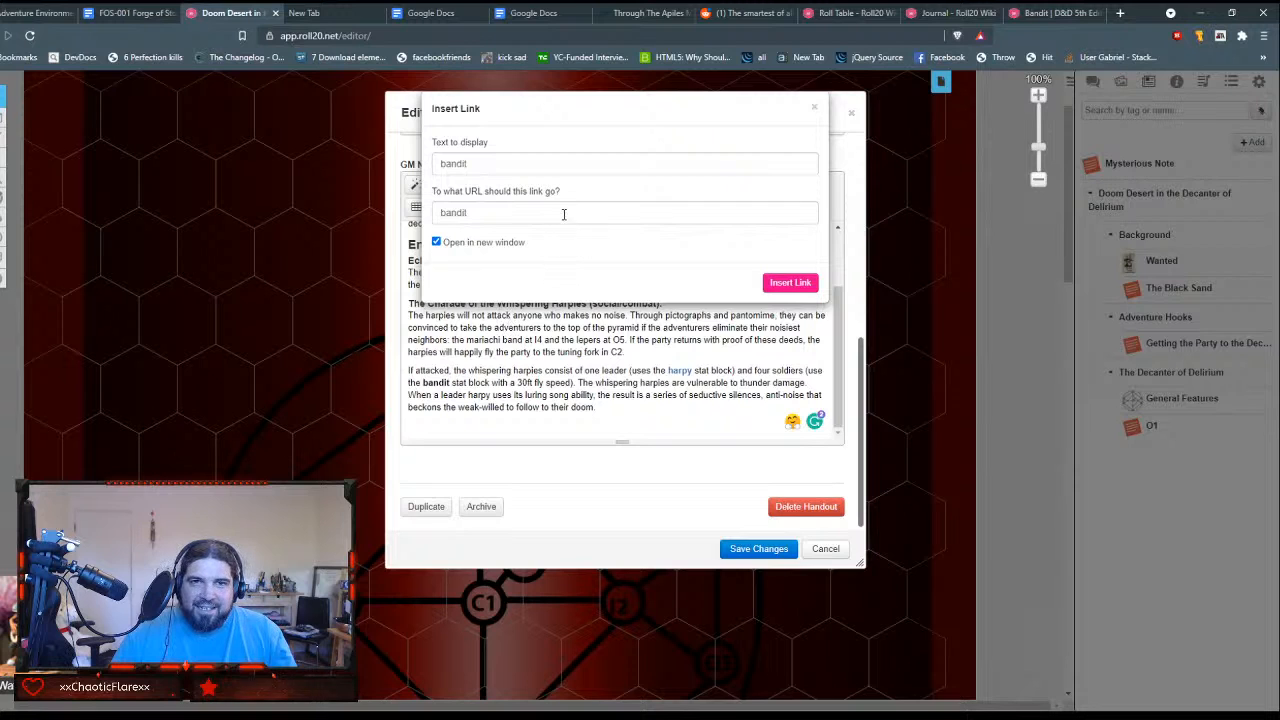
left_click_drag(563, 211, 146, 188)
key("ctrl+v")
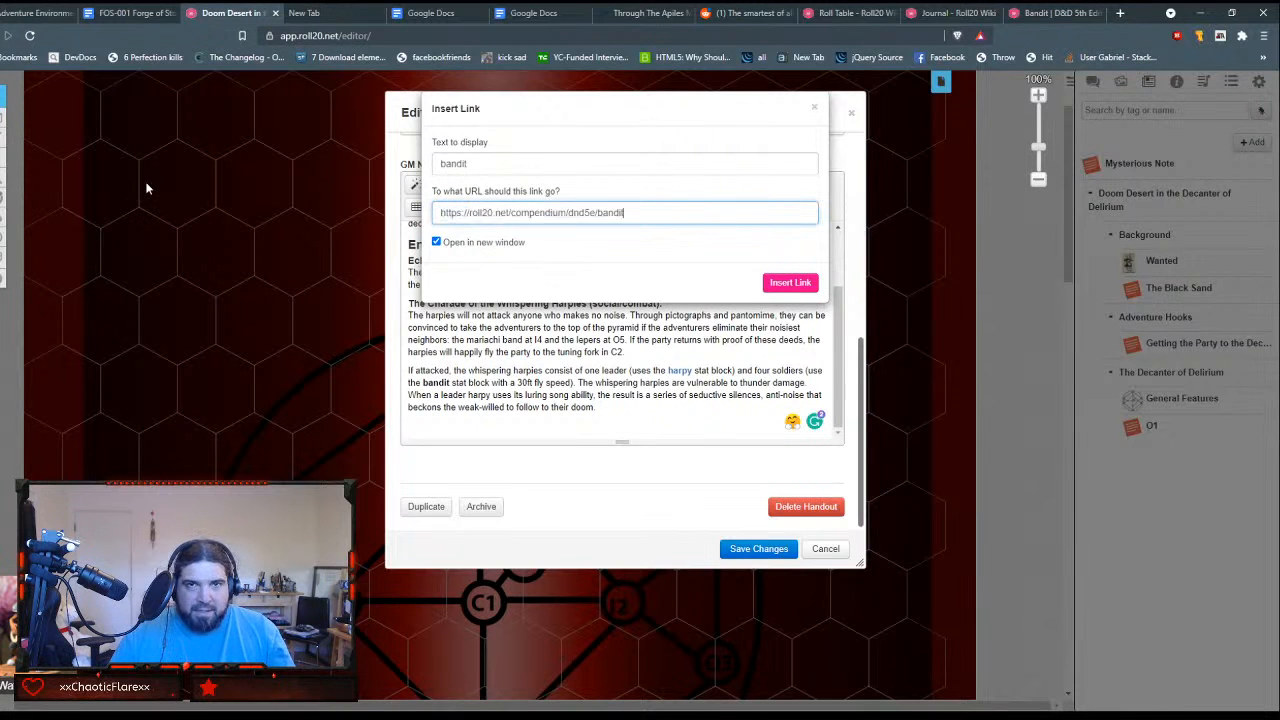
left_click(790, 284)
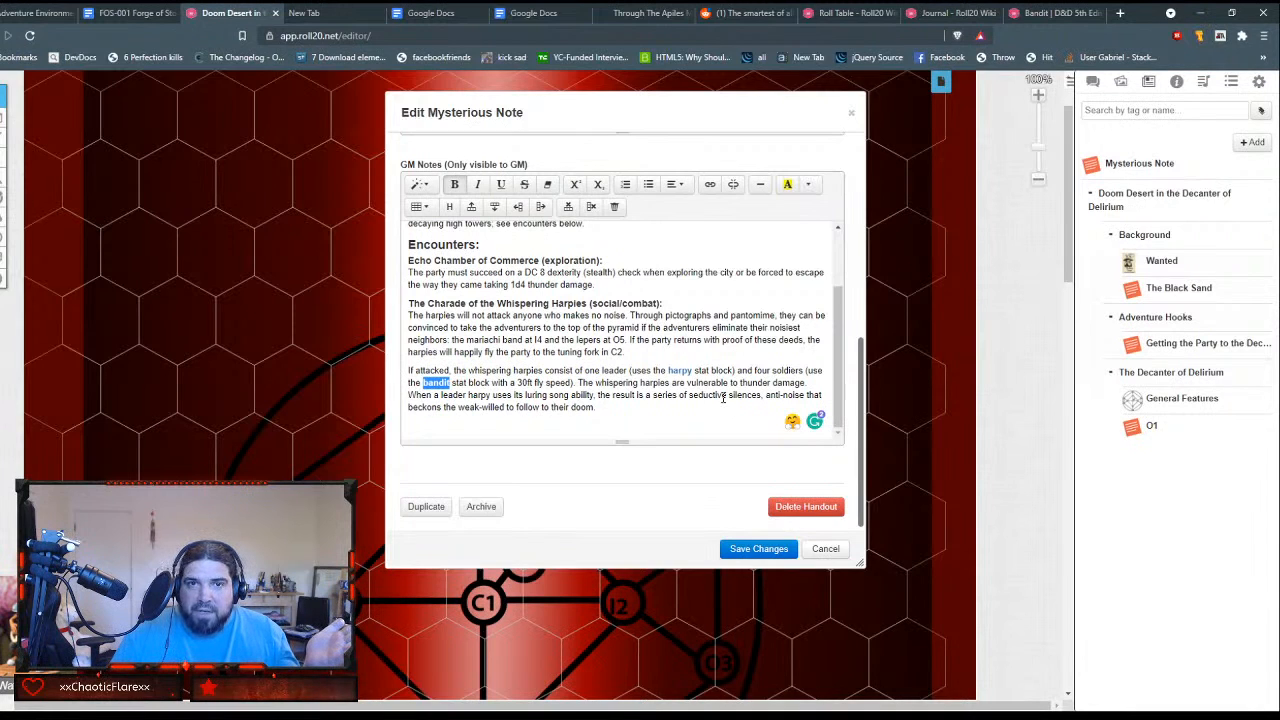
Step: Start a link on "1d4" in the Echo Chamber of Commerce paragraph and put `/em before 1d4 in its URL
double_click(515, 284)
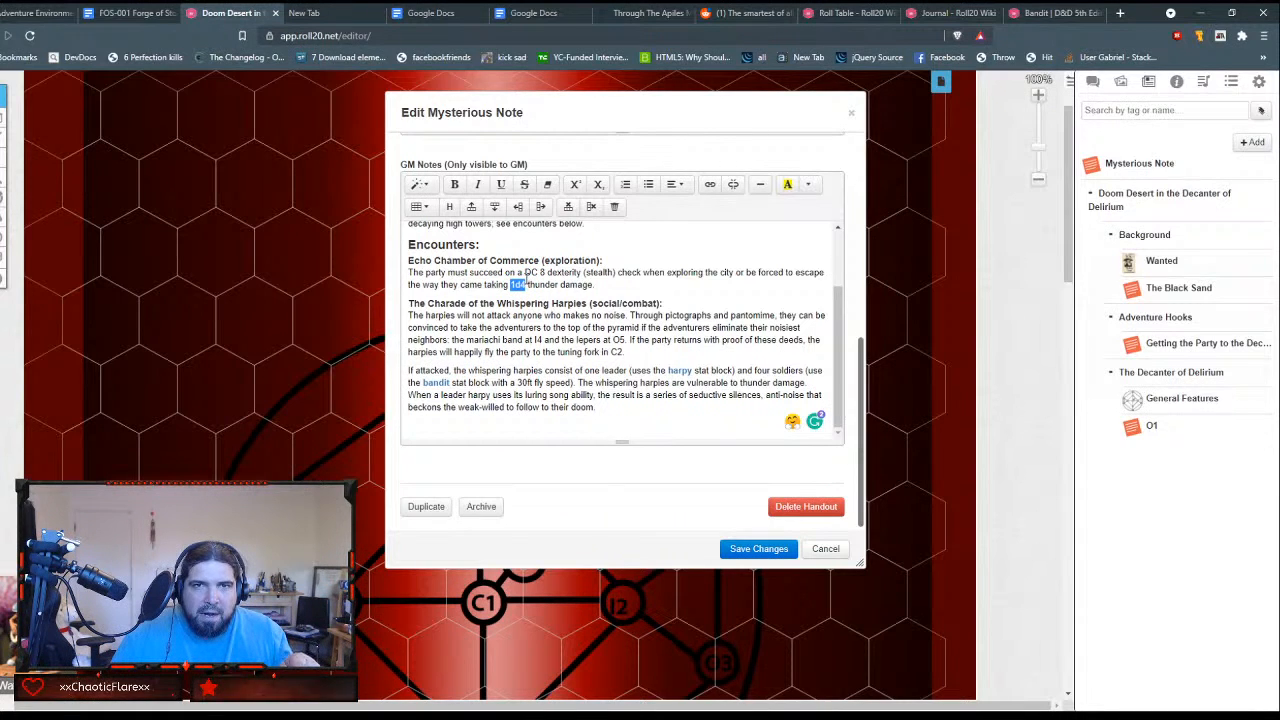
left_click(709, 186)
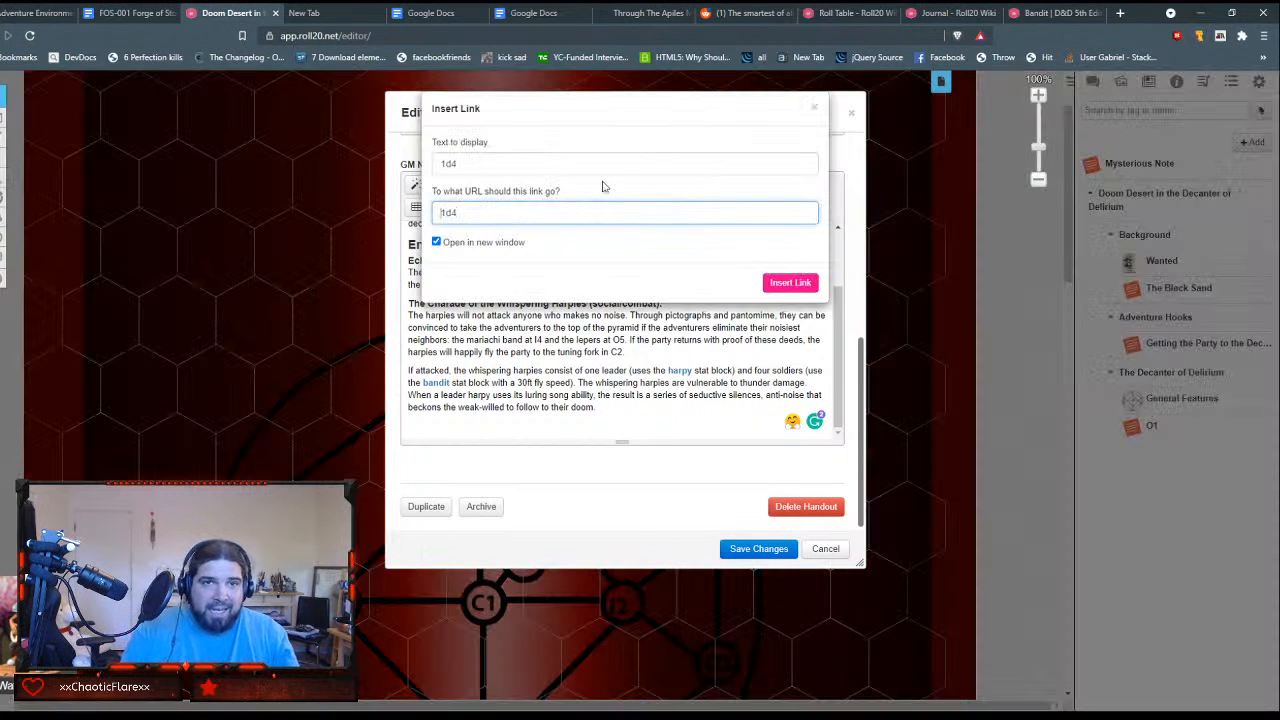
type("`")
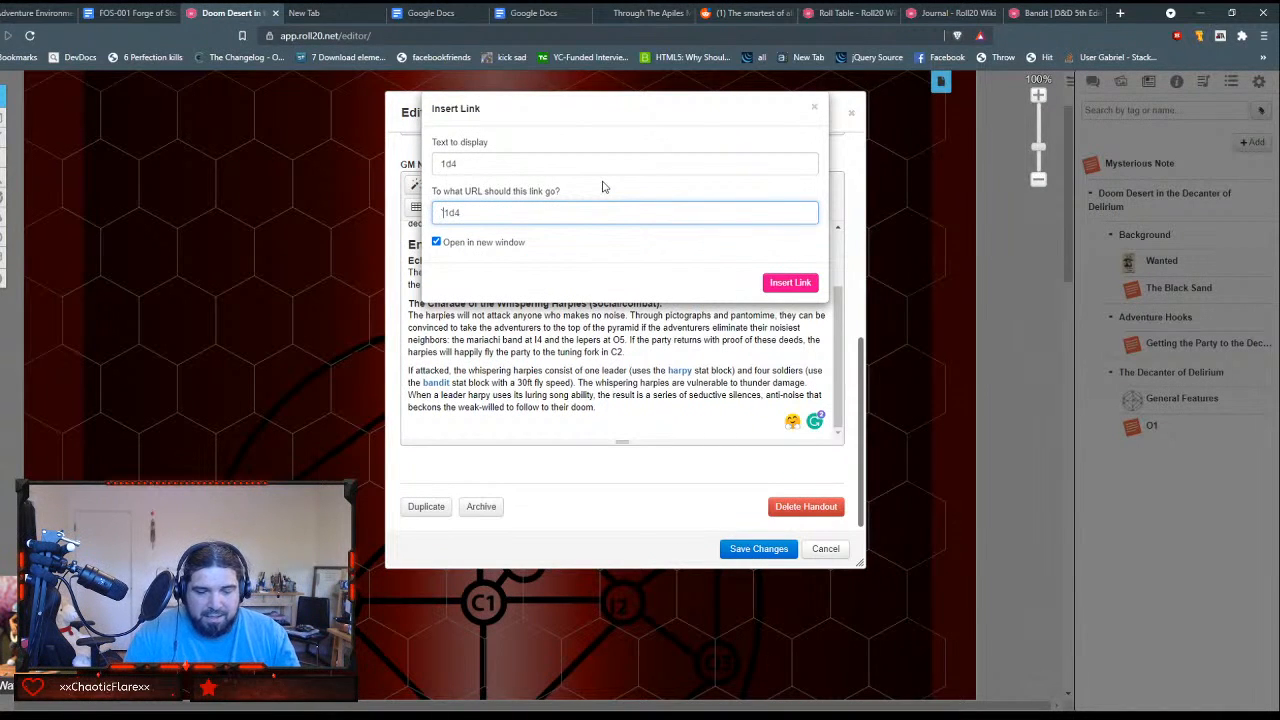
type("/roll")
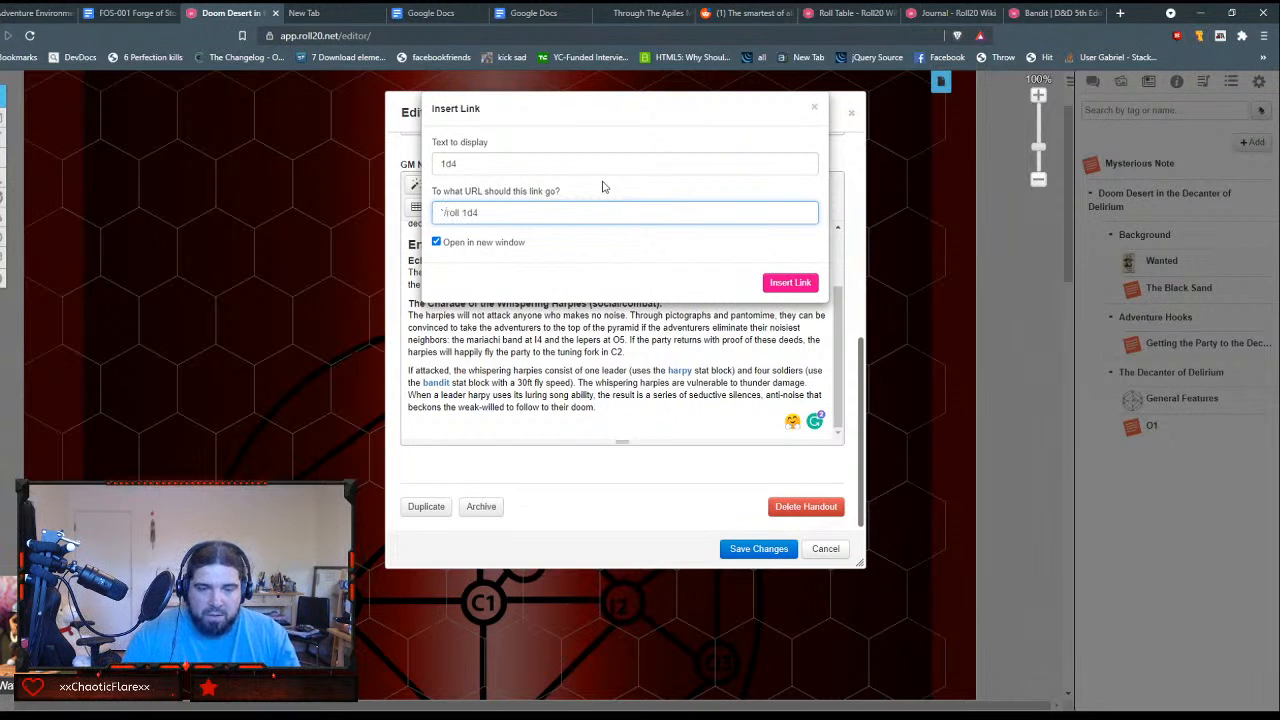
key("ctrl+BackSpace")
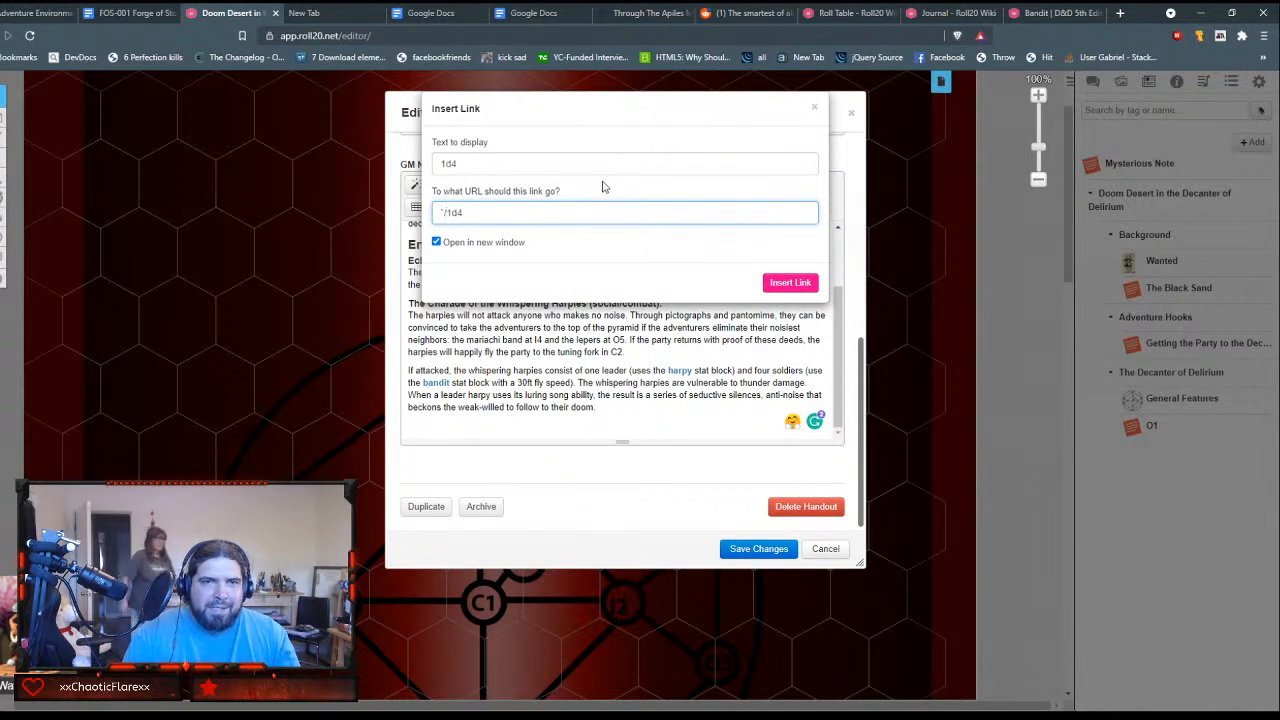
type("em ")
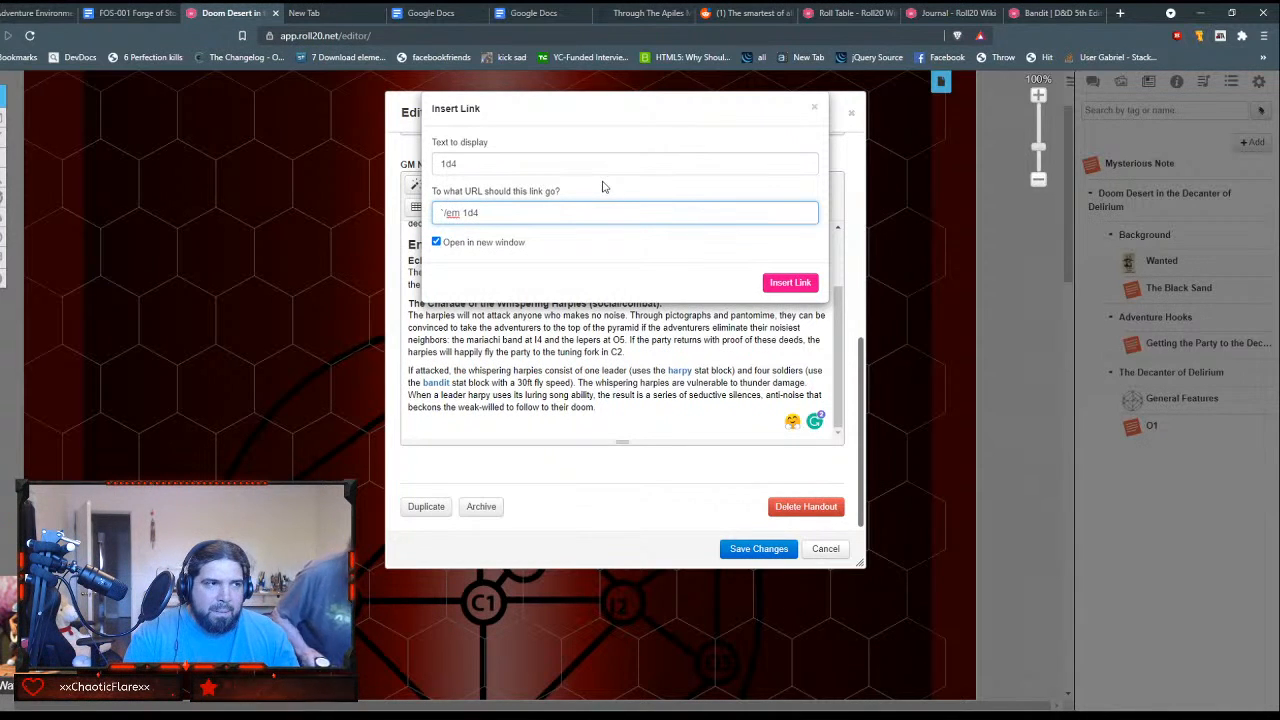
type("As you f")
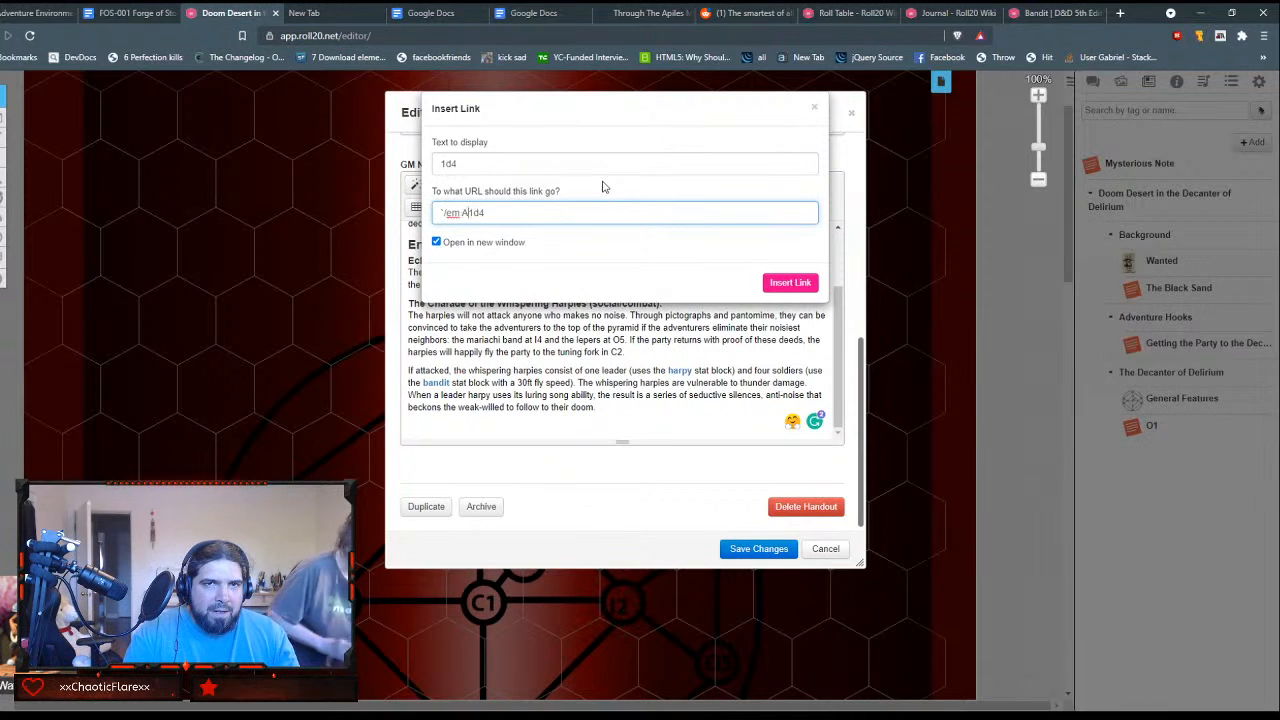
type("lee the v")
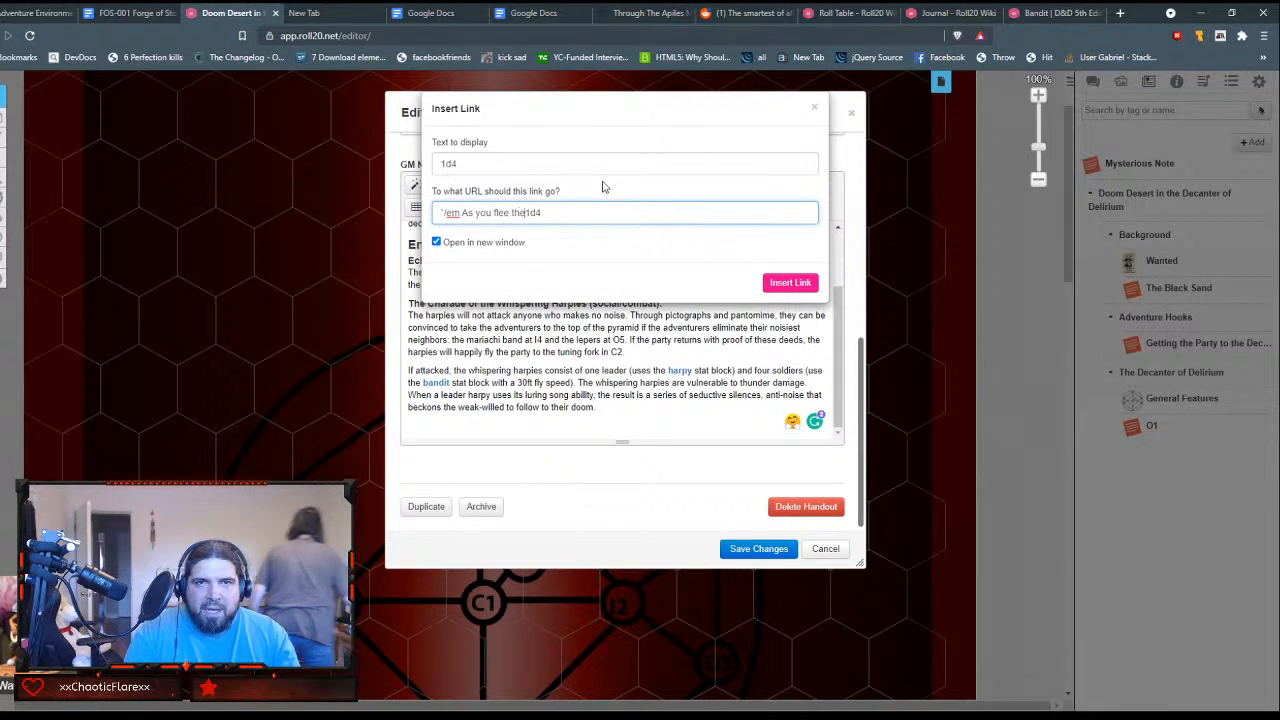
type("illage")
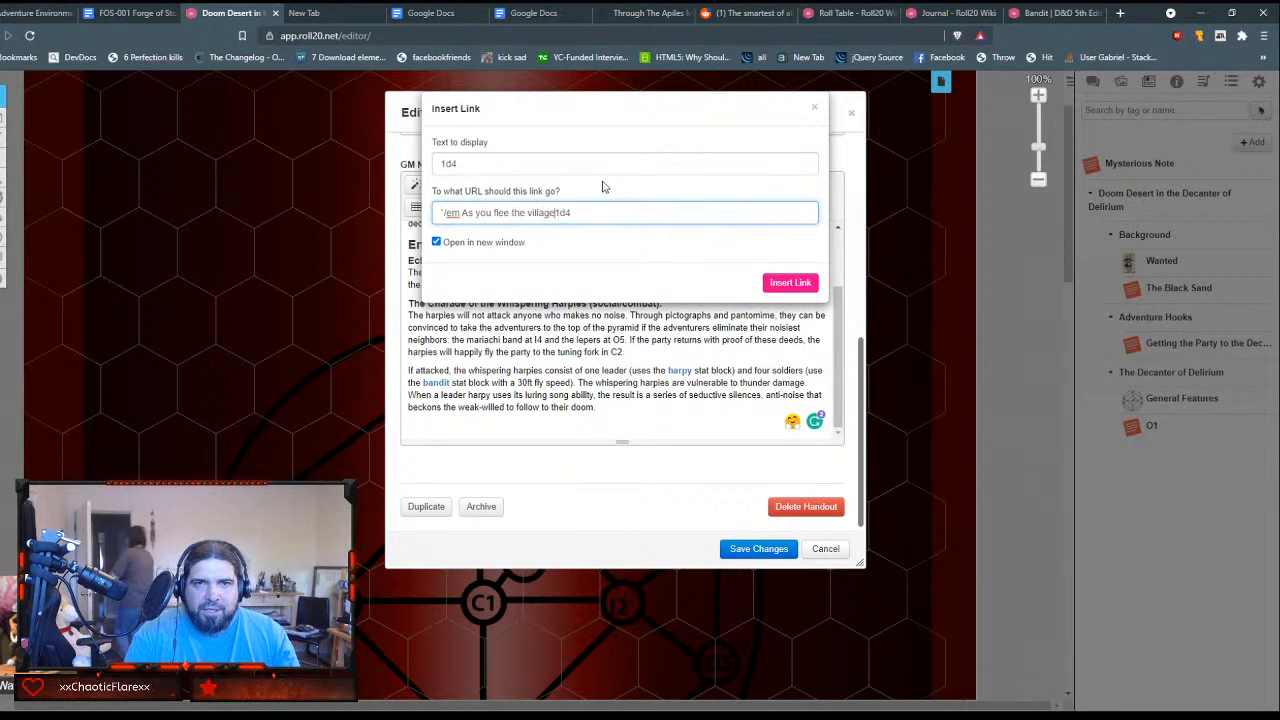
type(", the thu")
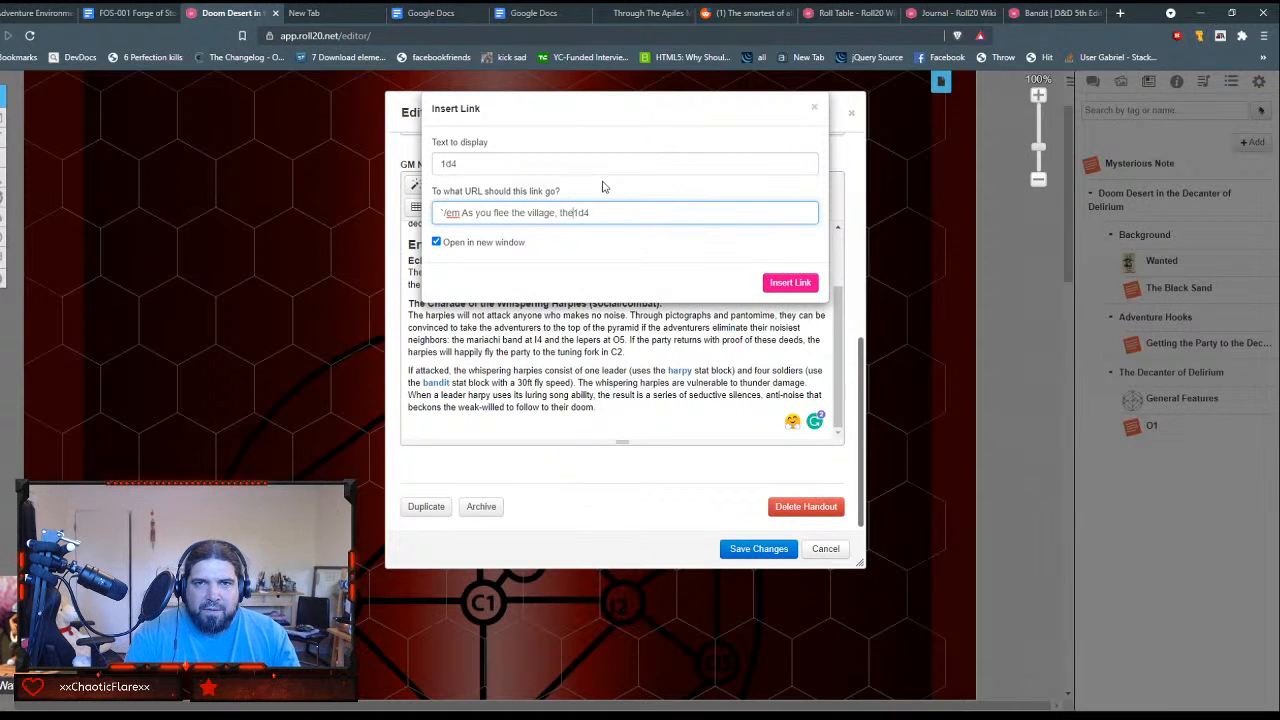
type("nderous sound")
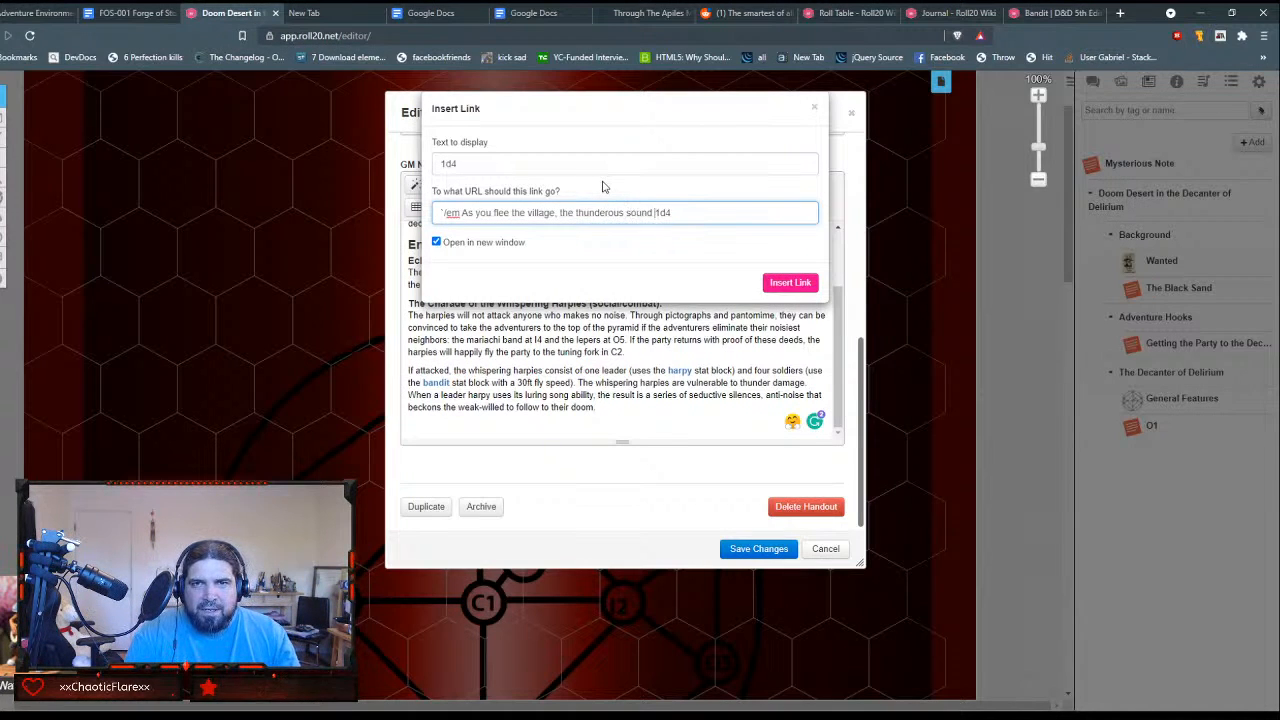
type(" m")
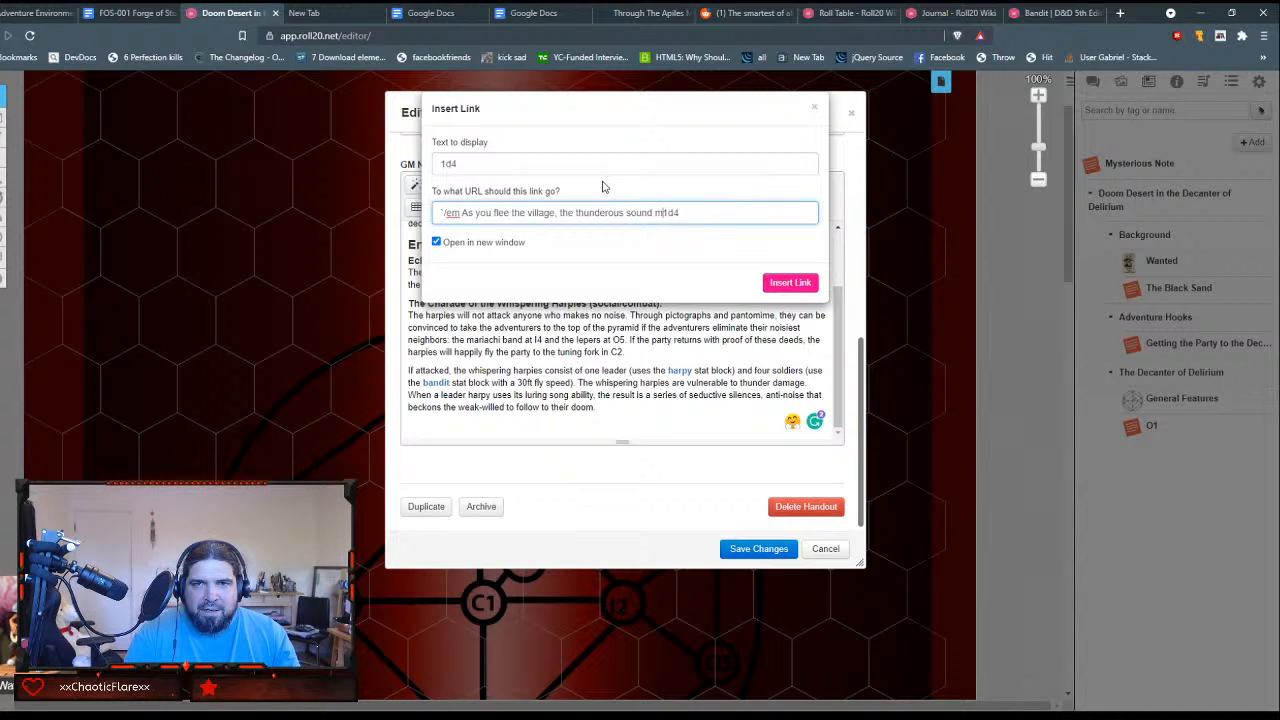
type("akes your ears clea")
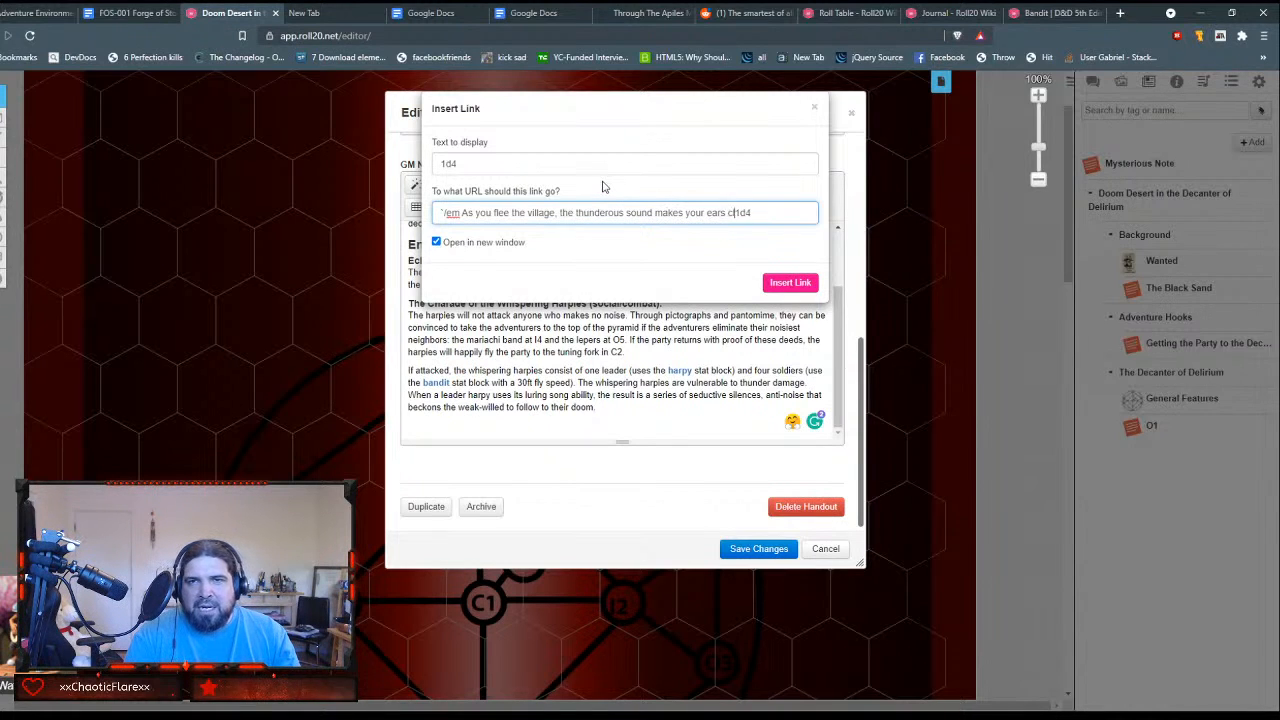
type("leed. Take ")
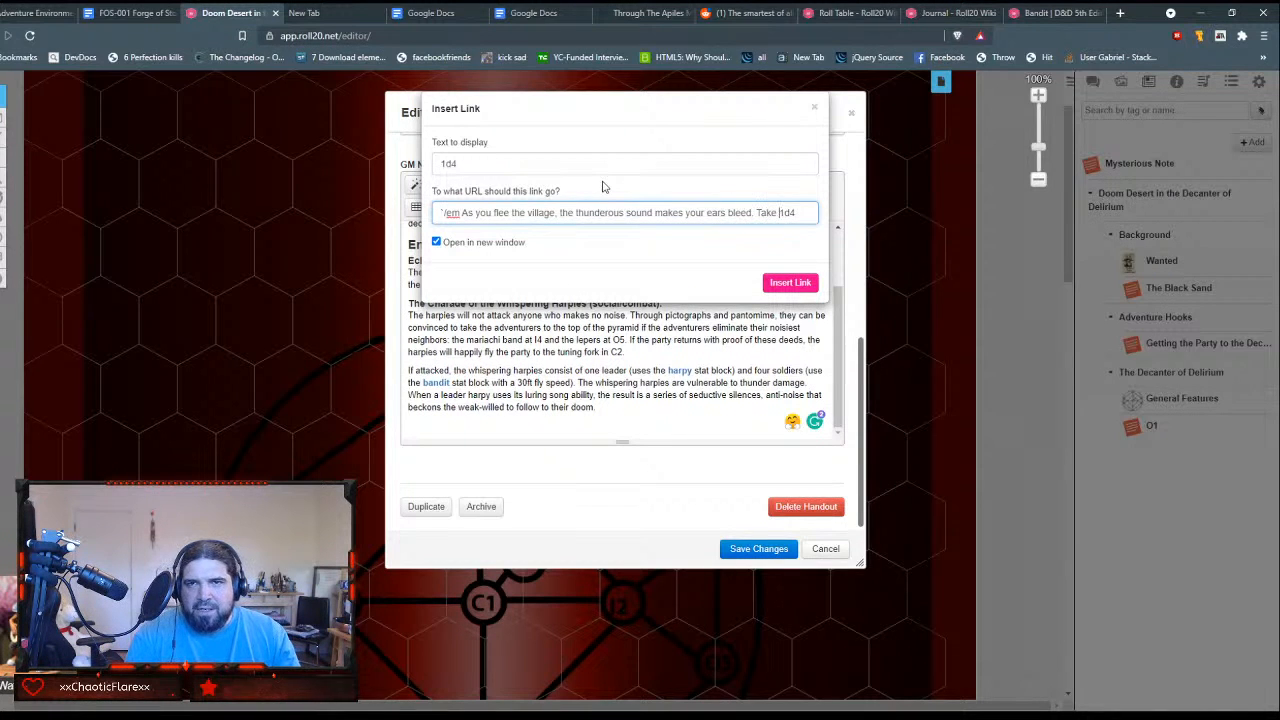
type("[")
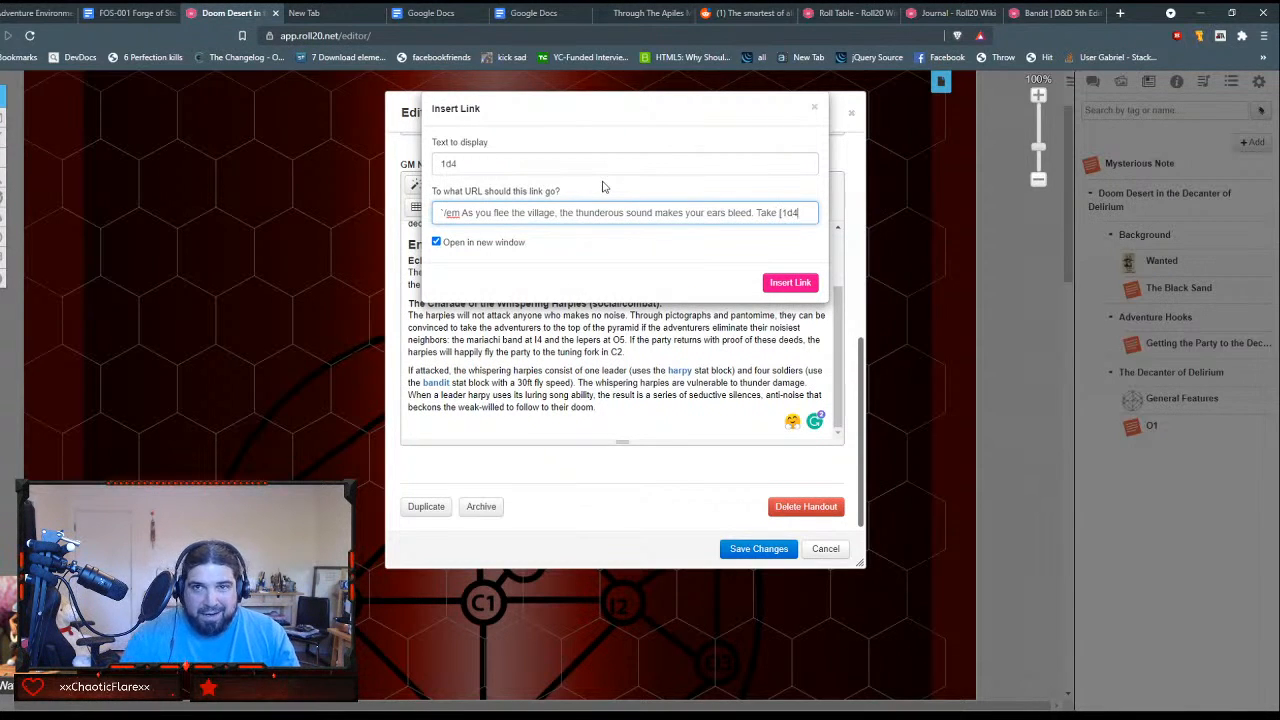
type("]")
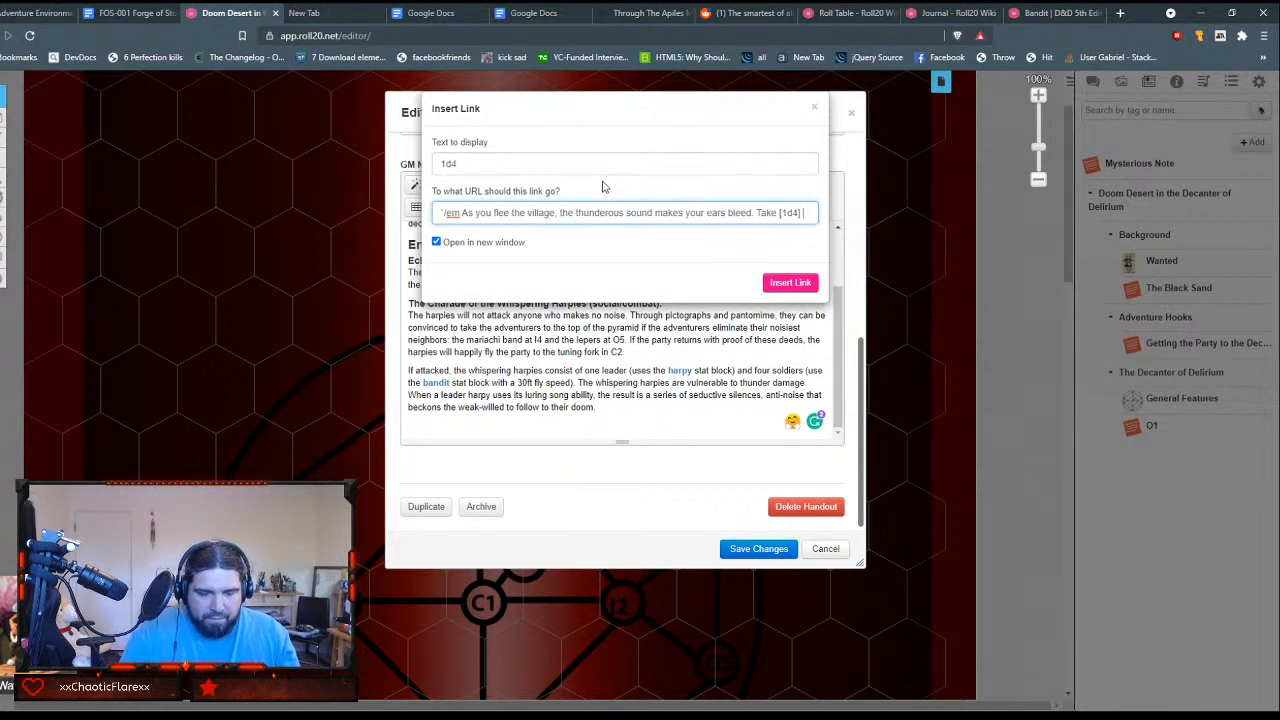
type(" thunder dama")
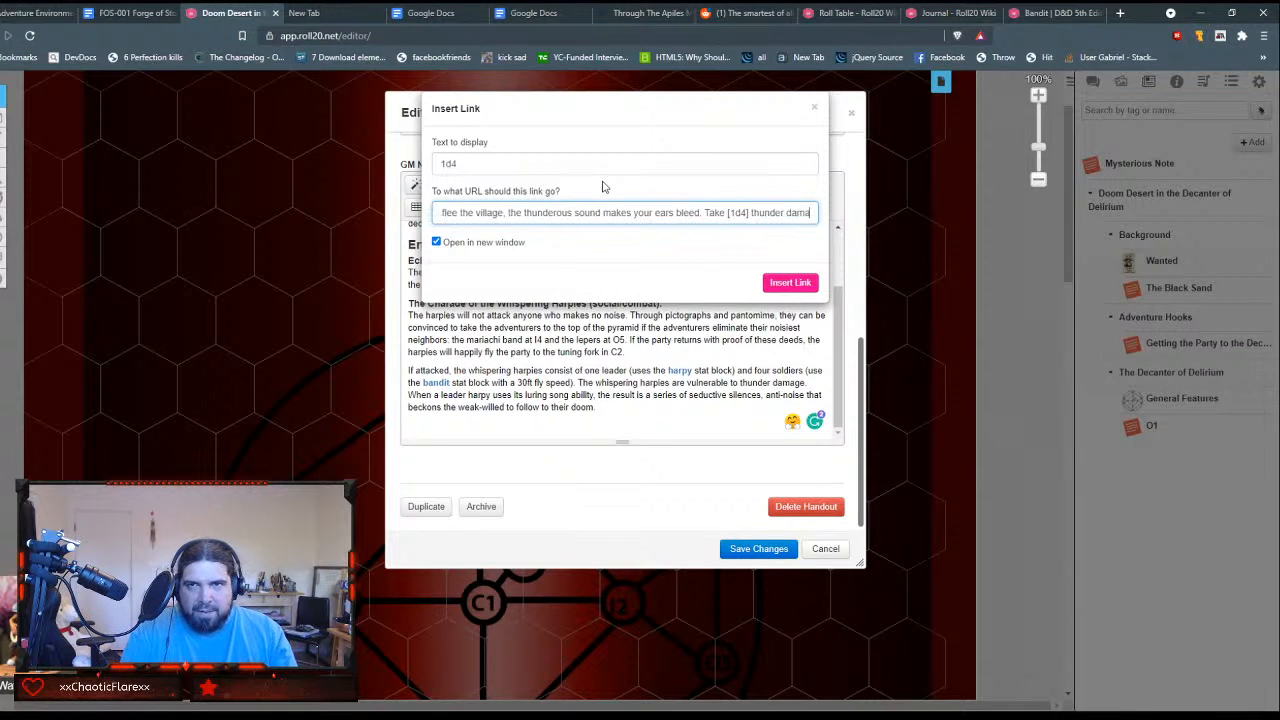
type("ge.")
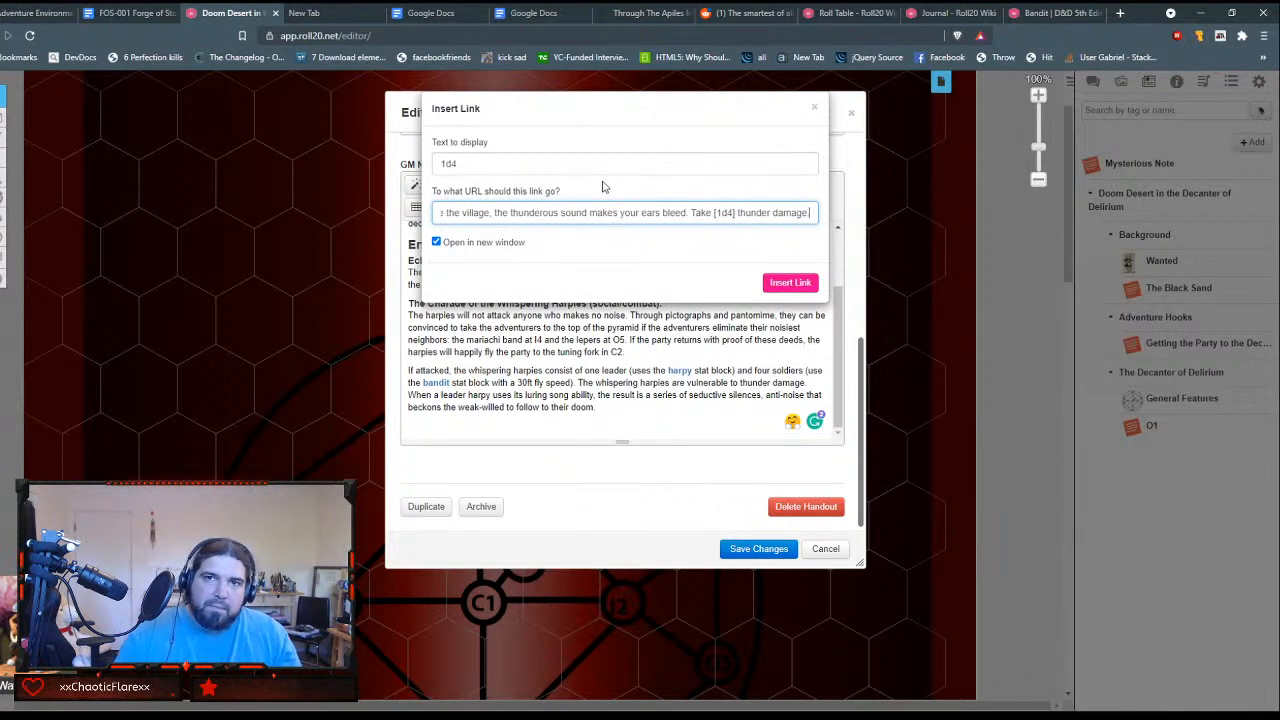
Step: Complete the link's command with "[1d4] thunder damage" and insert the link with Open in new window turned off
left_click(436, 242)
left_click(778, 282)
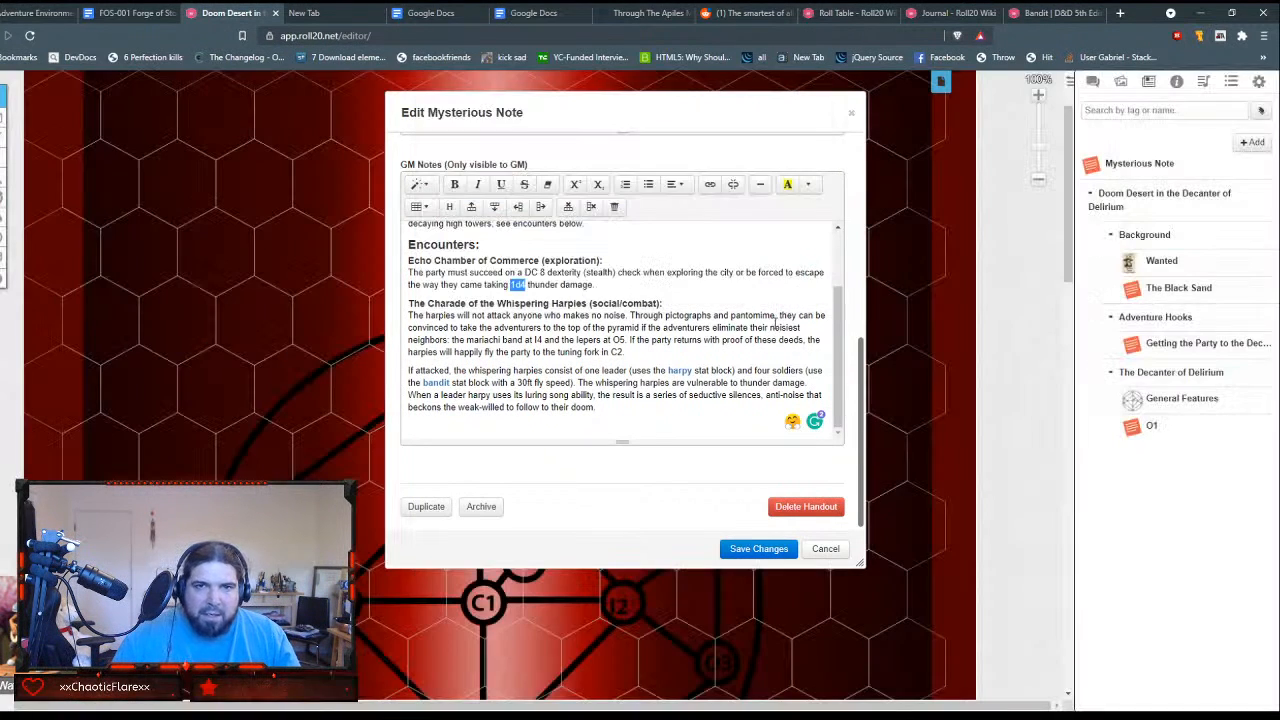
Step: Put single square brackets around I4, O5 and C2 in the Whispering Harpies paragraph and save the handout
left_click(577, 316)
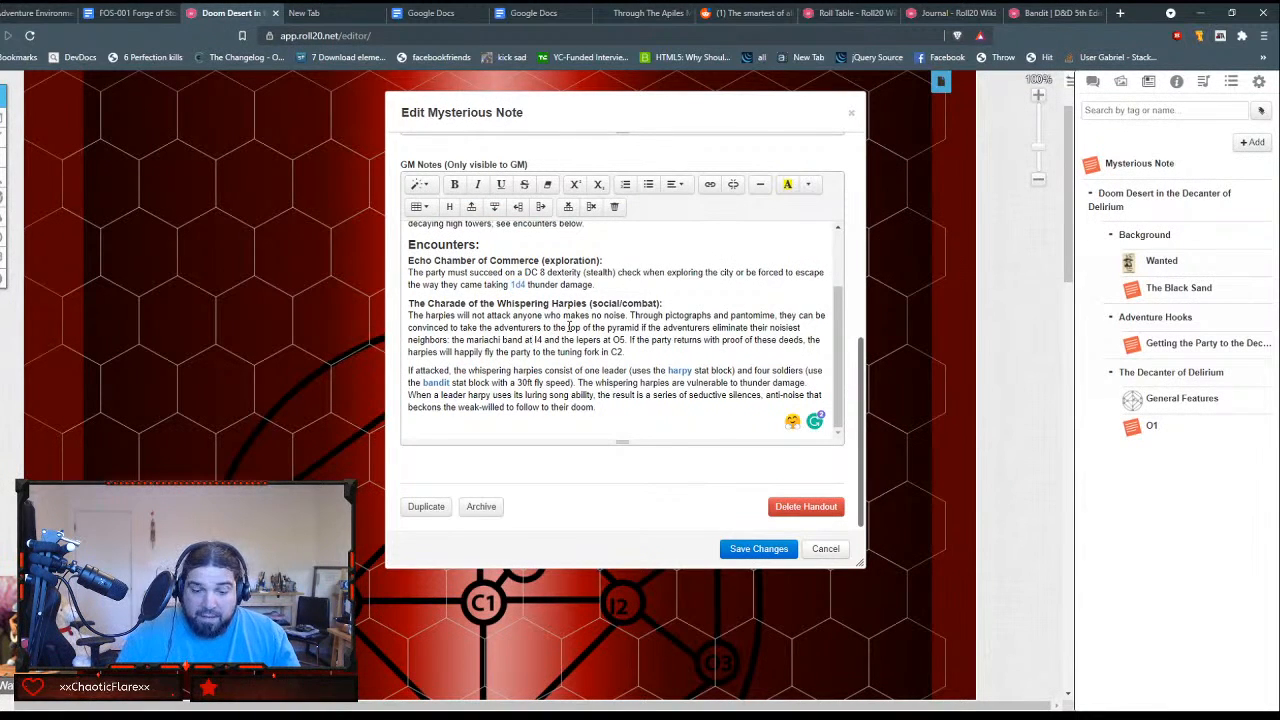
type("[")
key("Right")
key("Right")
type("]")
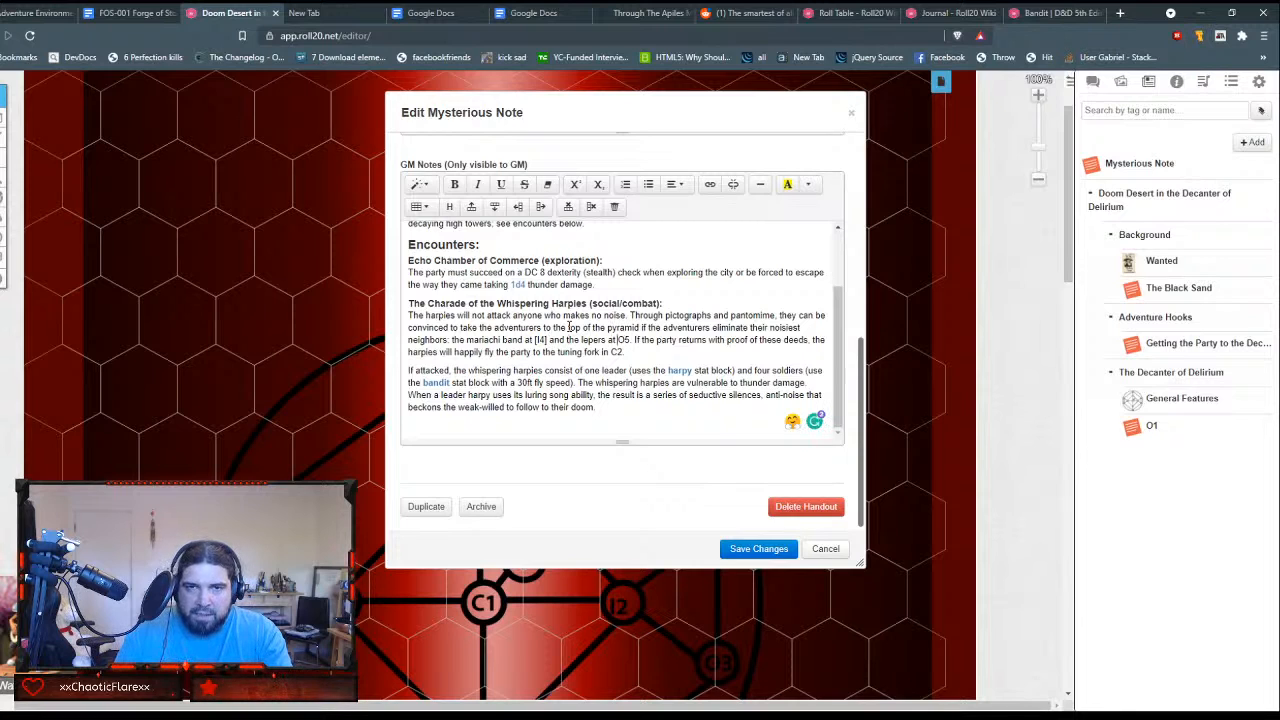
type("[")
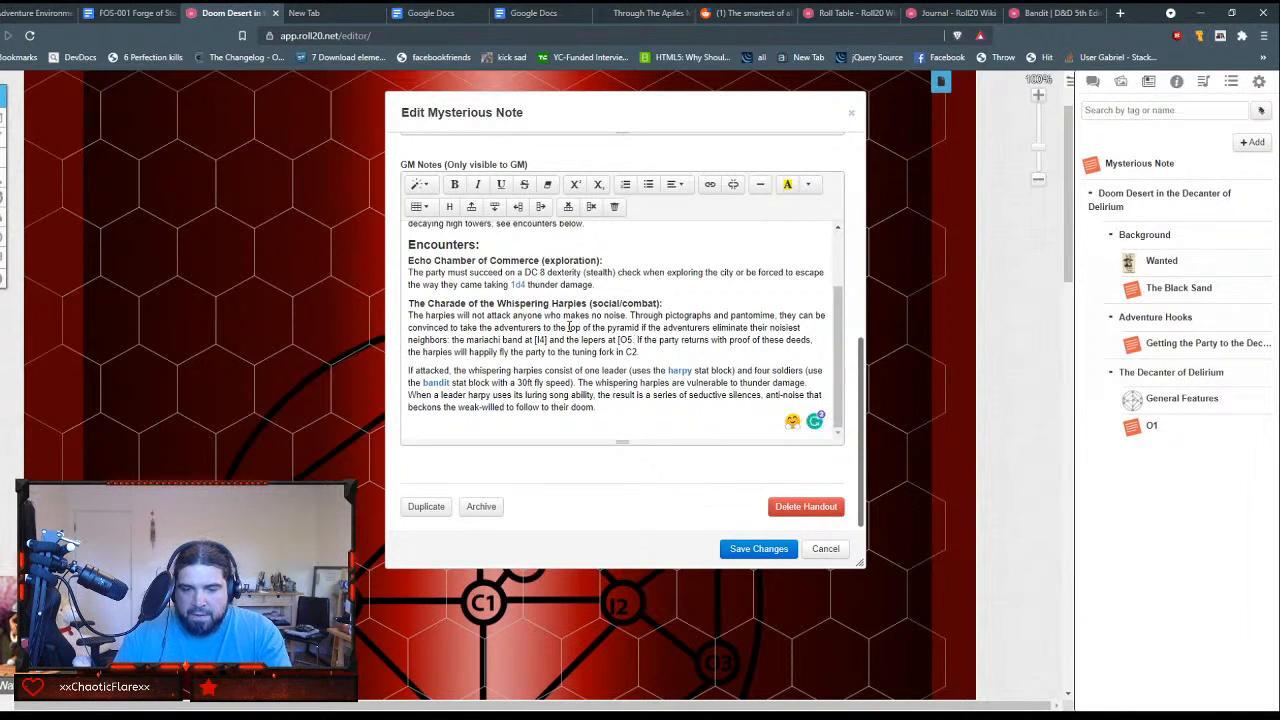
type("]")
type("[")
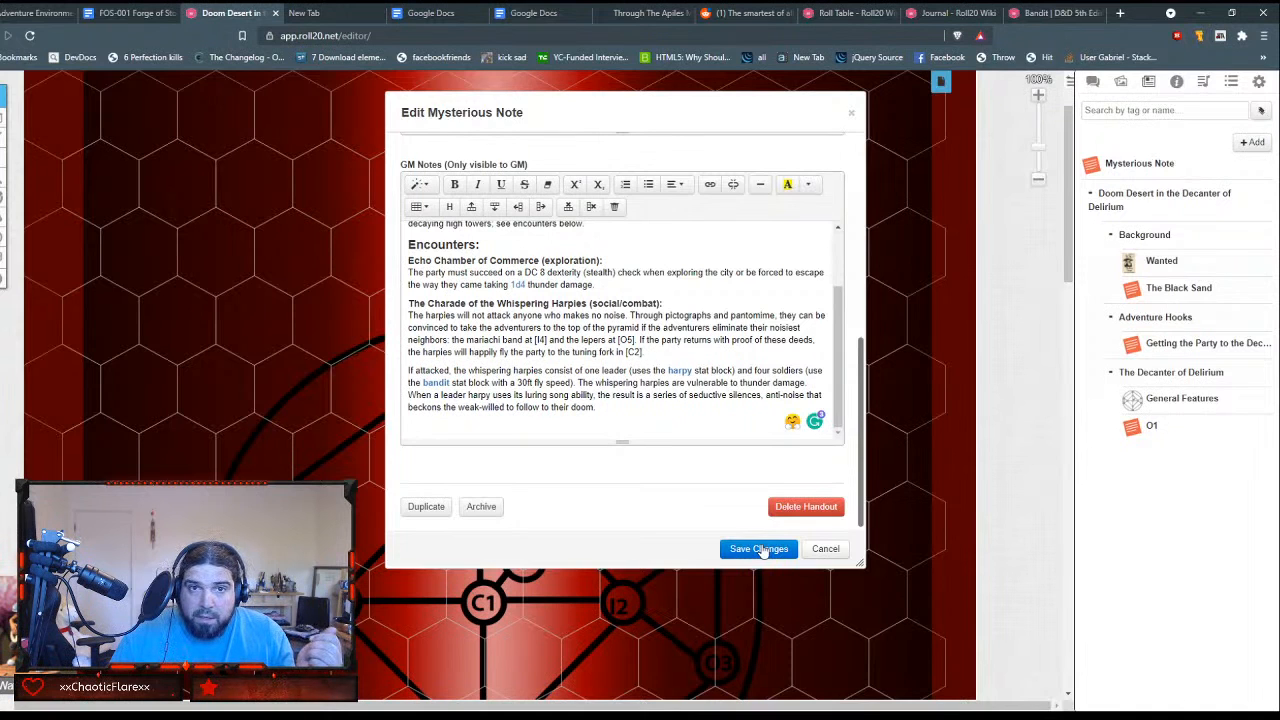
left_click(762, 551)
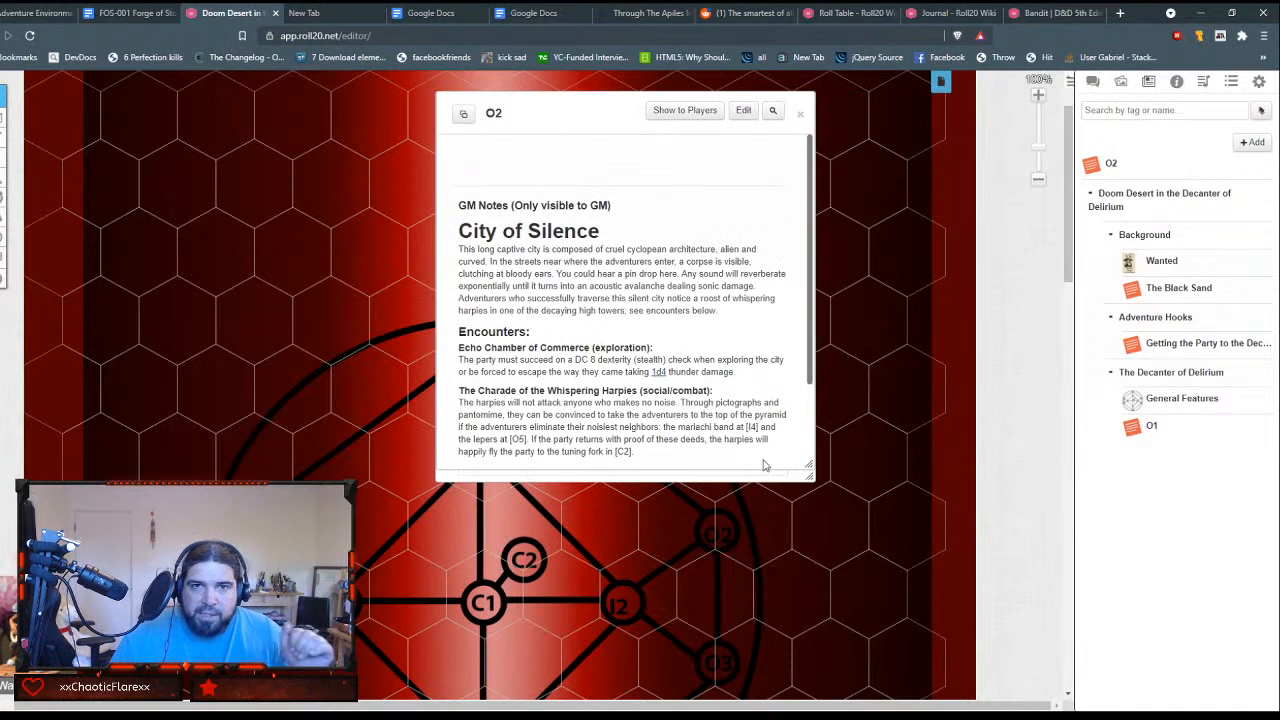
Step: Review the encounters in the saved O2 handout and show the text chat beside it
scroll(718, 357, "down", 1)
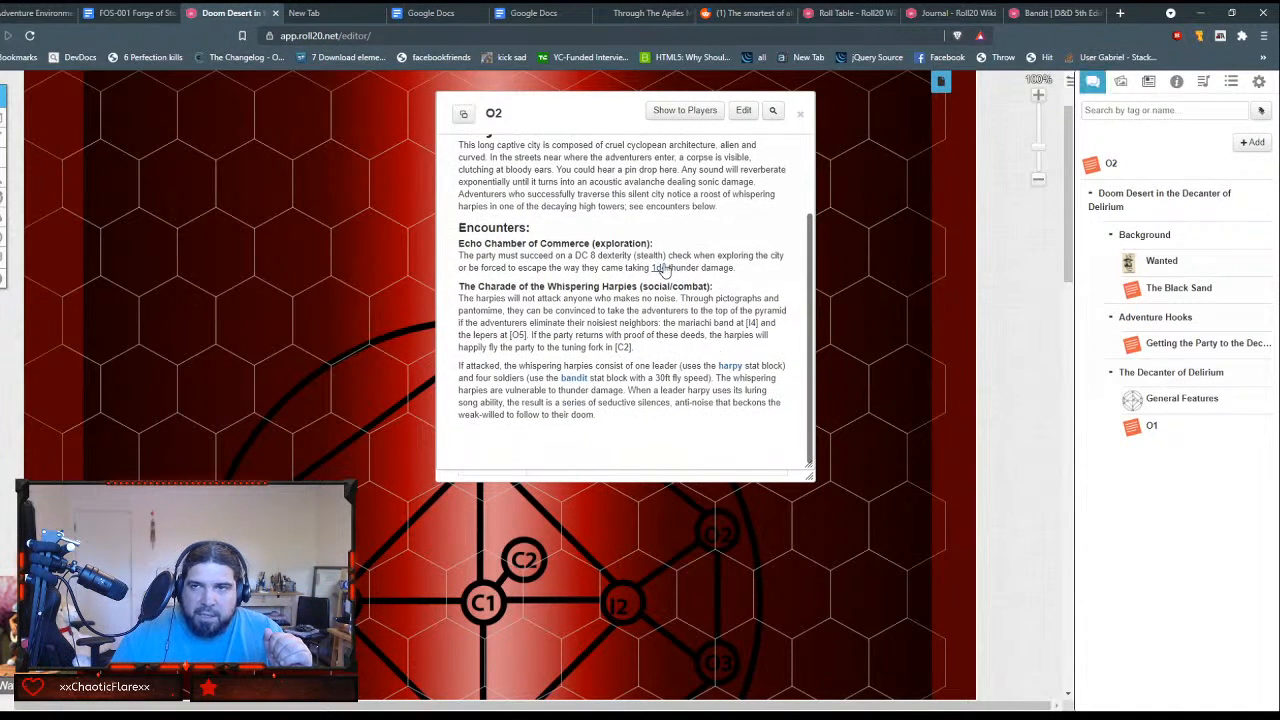
left_click(1095, 86)
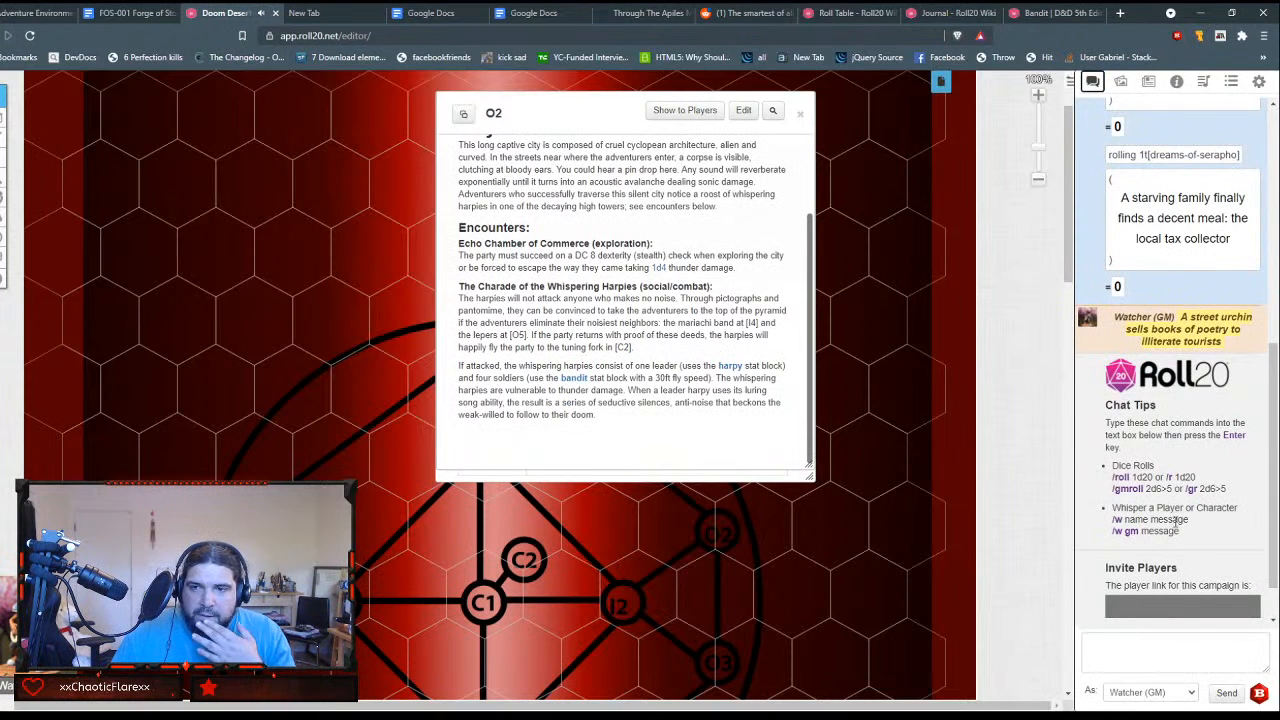
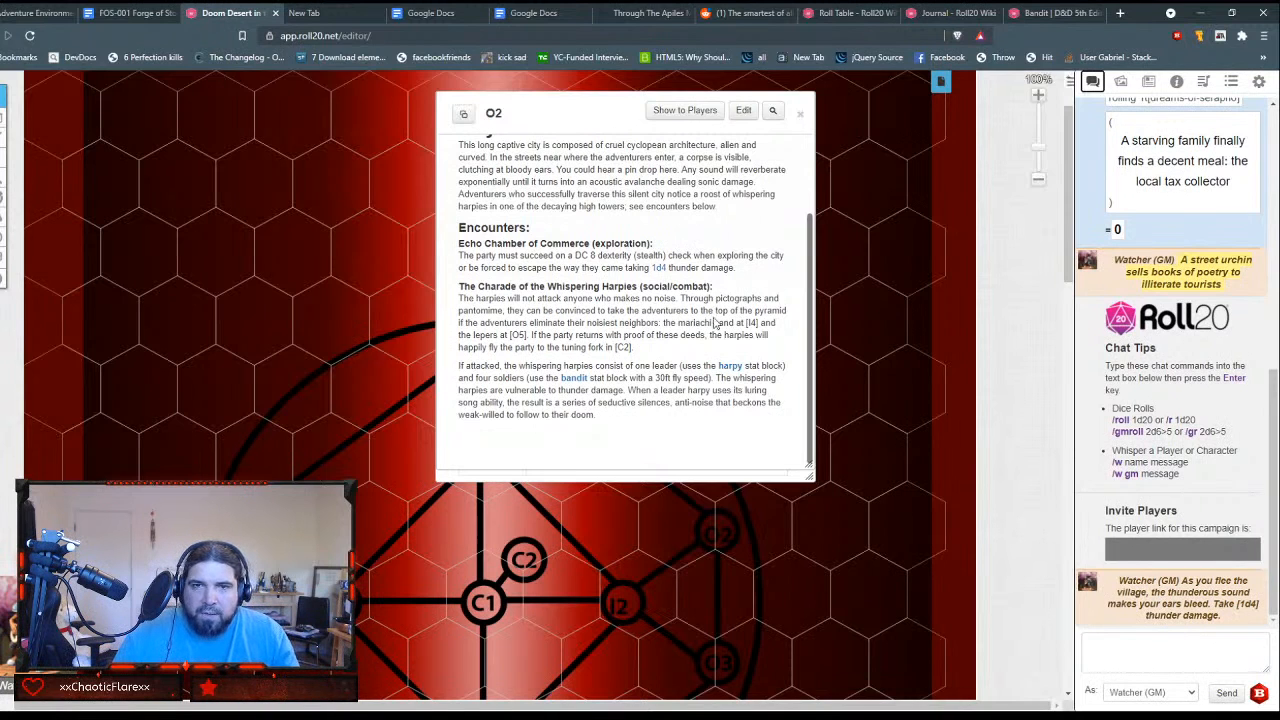
Step: Run the 1d4 thunder damage command in the O2 handout again and open the handout for editing
left_click(661, 270)
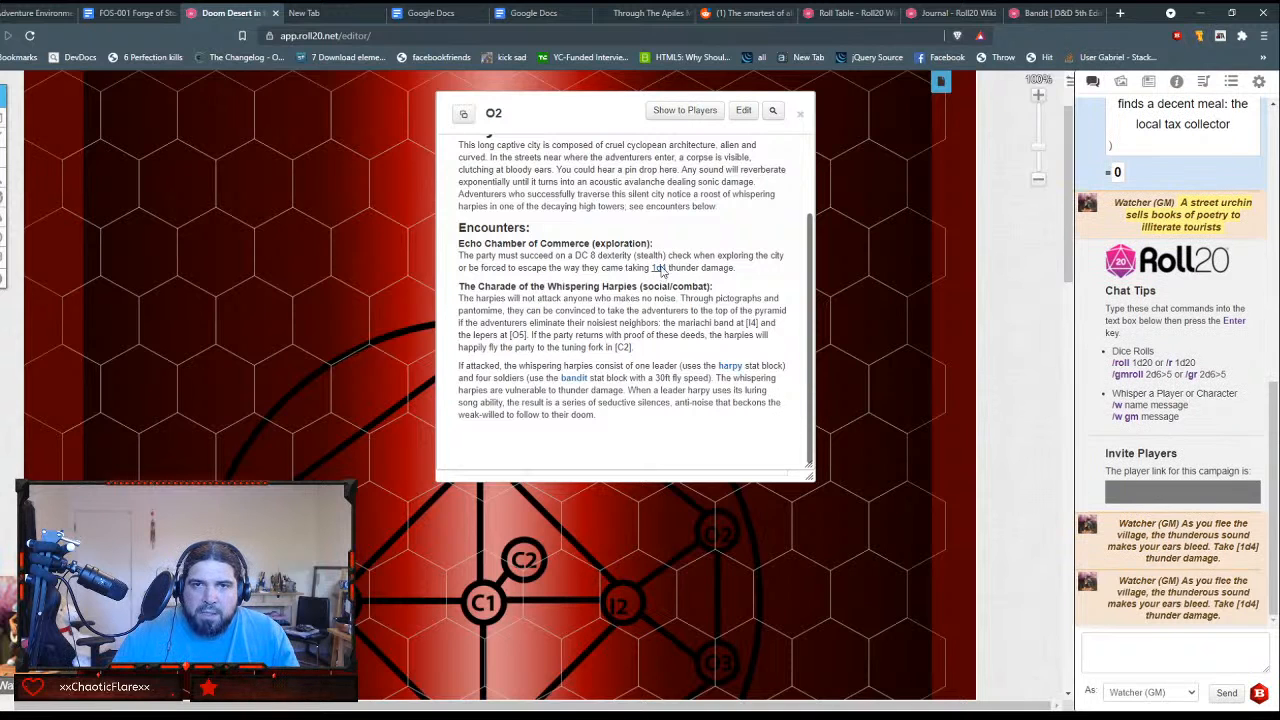
left_click(743, 111)
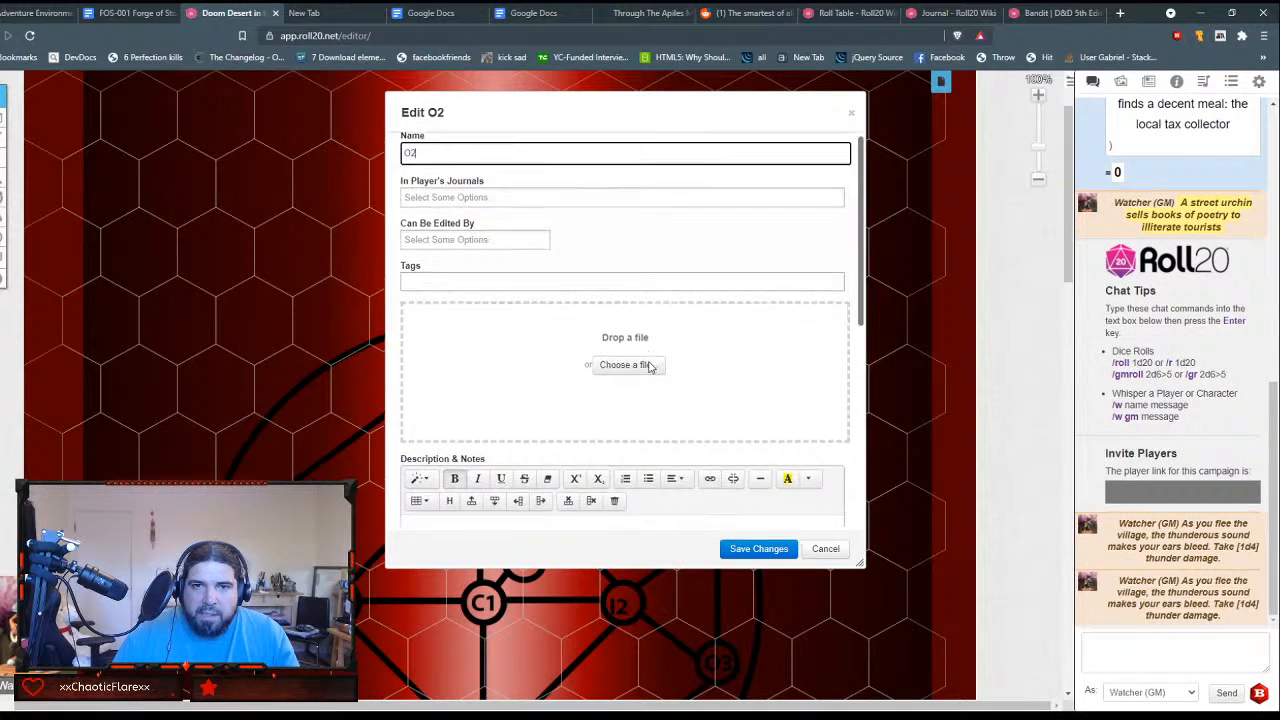
scroll(640, 360, "down", 5)
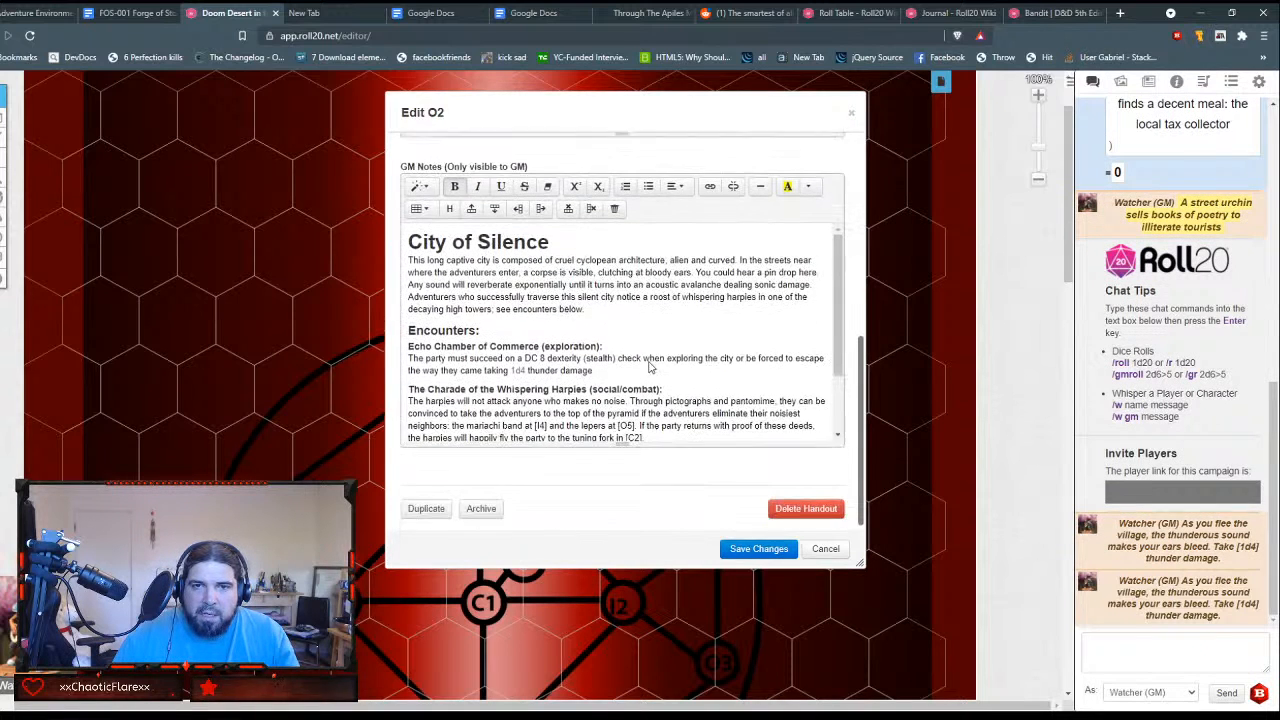
Step: Look up the inline roll syntax in the Roll20 wiki's Roll Table article and return to the handout editor
left_click(1052, 12)
left_click(941, 12)
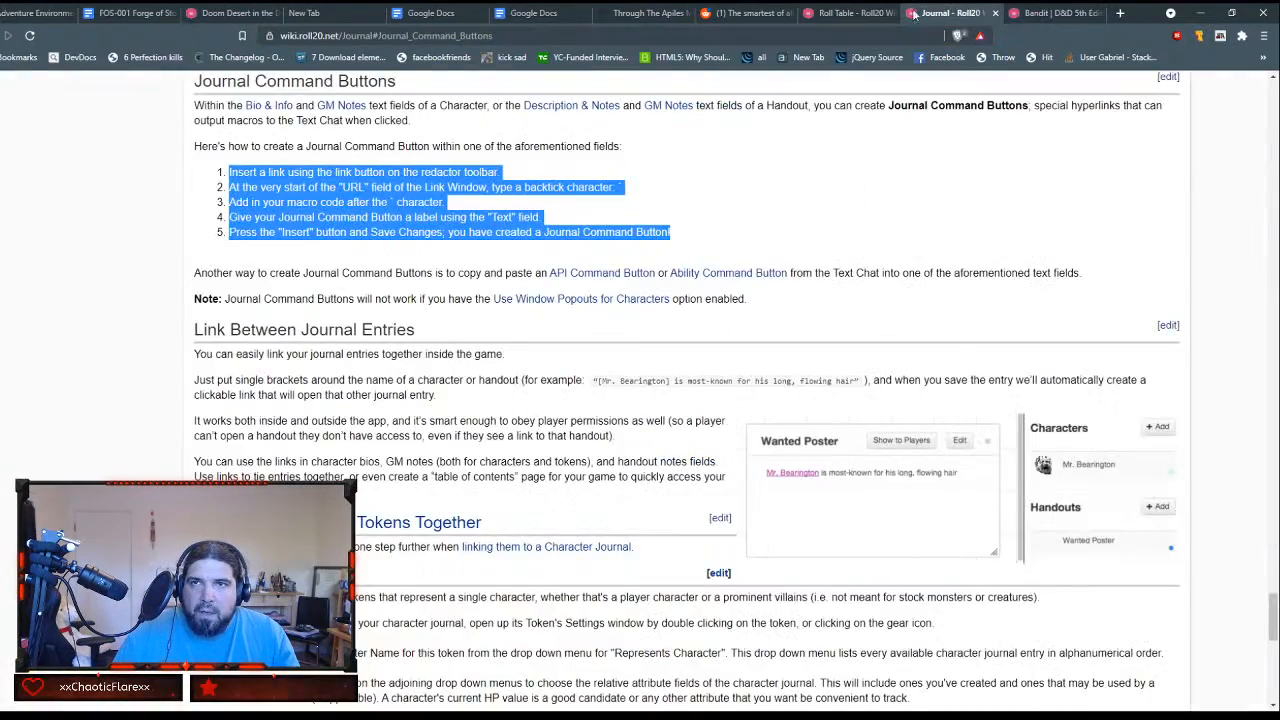
left_click(852, 12)
scroll(537, 376, "down", 4)
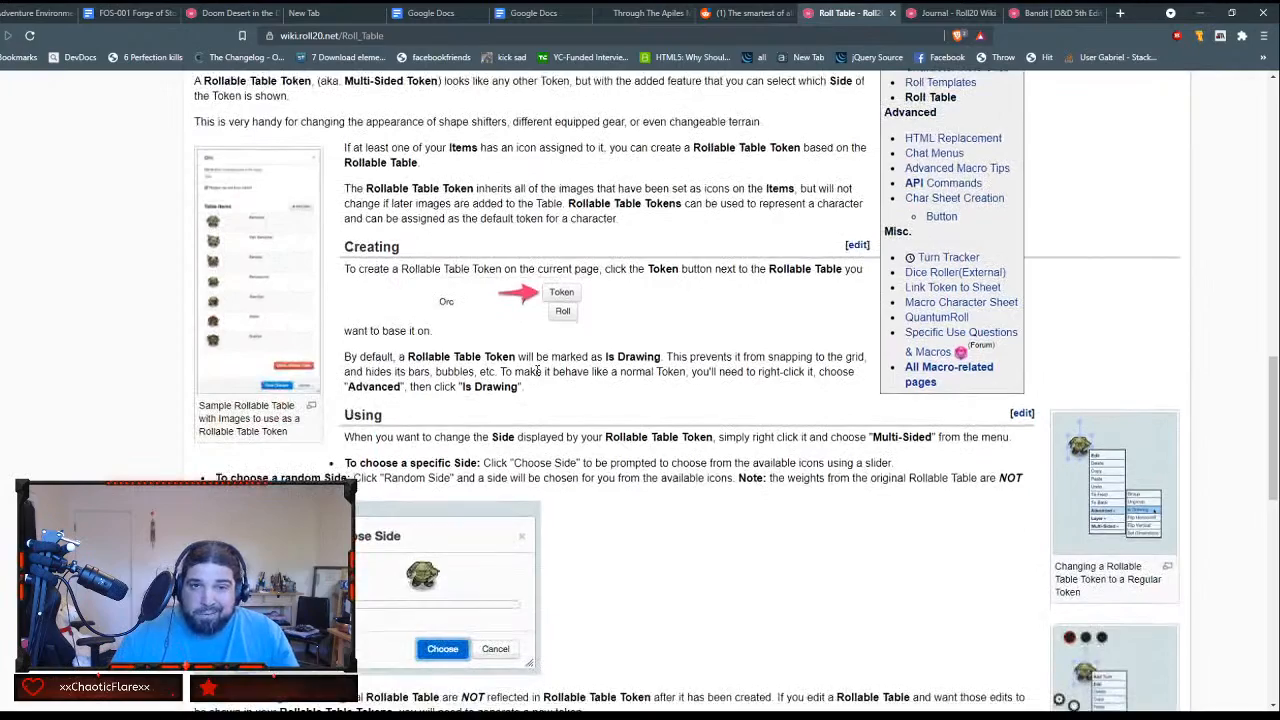
scroll(539, 380, "down", 2)
scroll(540, 386, "up", 5)
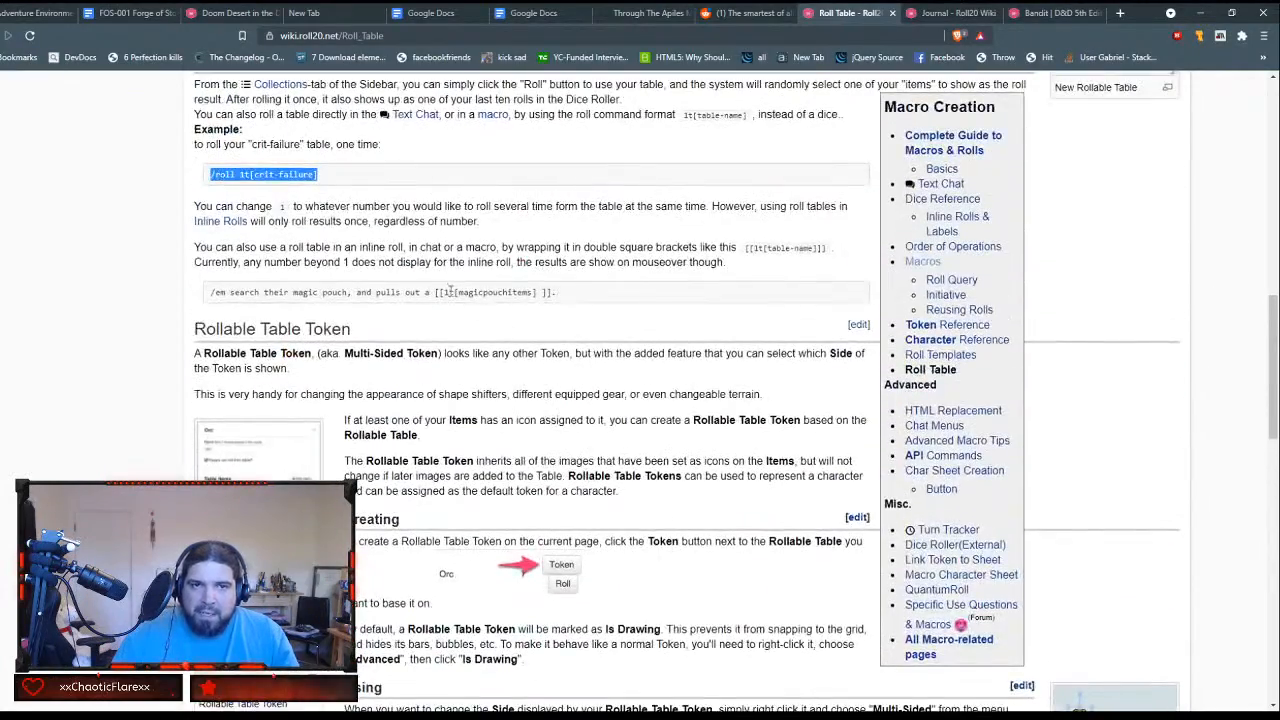
left_click(918, 12)
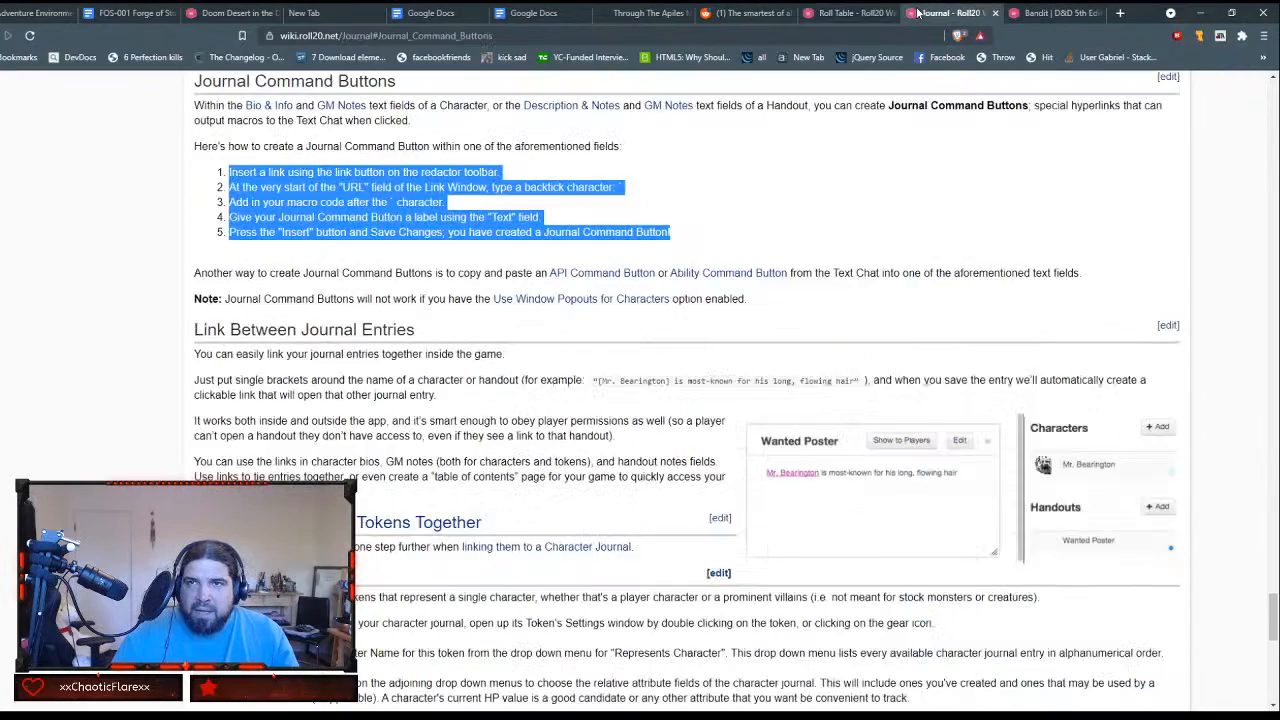
left_click(865, 12)
left_click(743, 12)
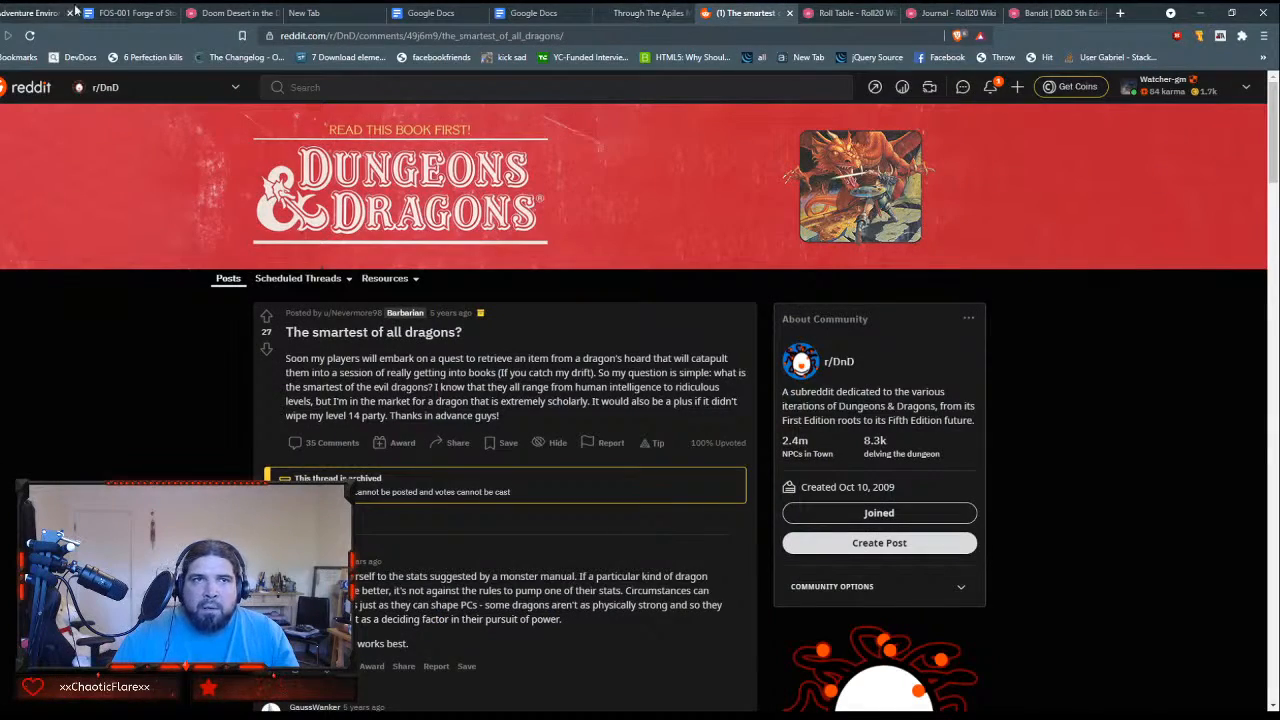
left_click(232, 12)
Step: Wrap the roll in the 1d4 link's command in double square brackets, [[1d4]], and save the O2 handout
scroll(638, 377, "down", 2)
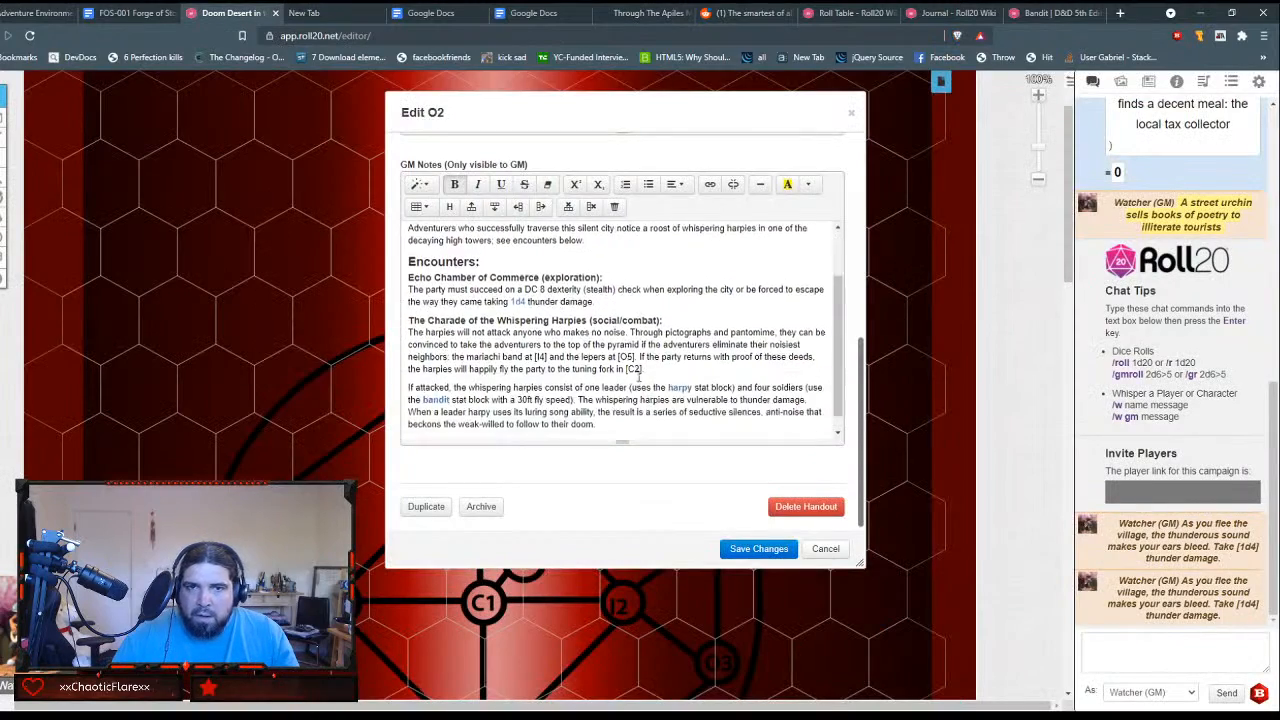
left_click(517, 300)
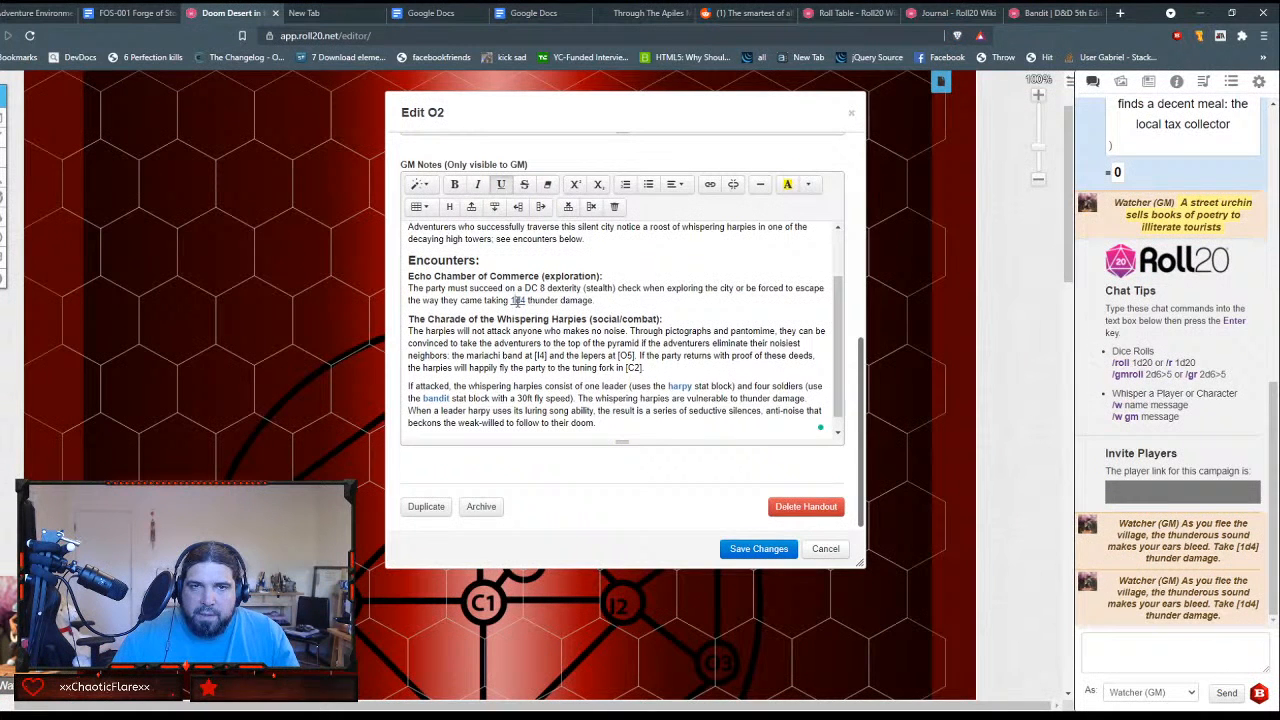
double_click(517, 300)
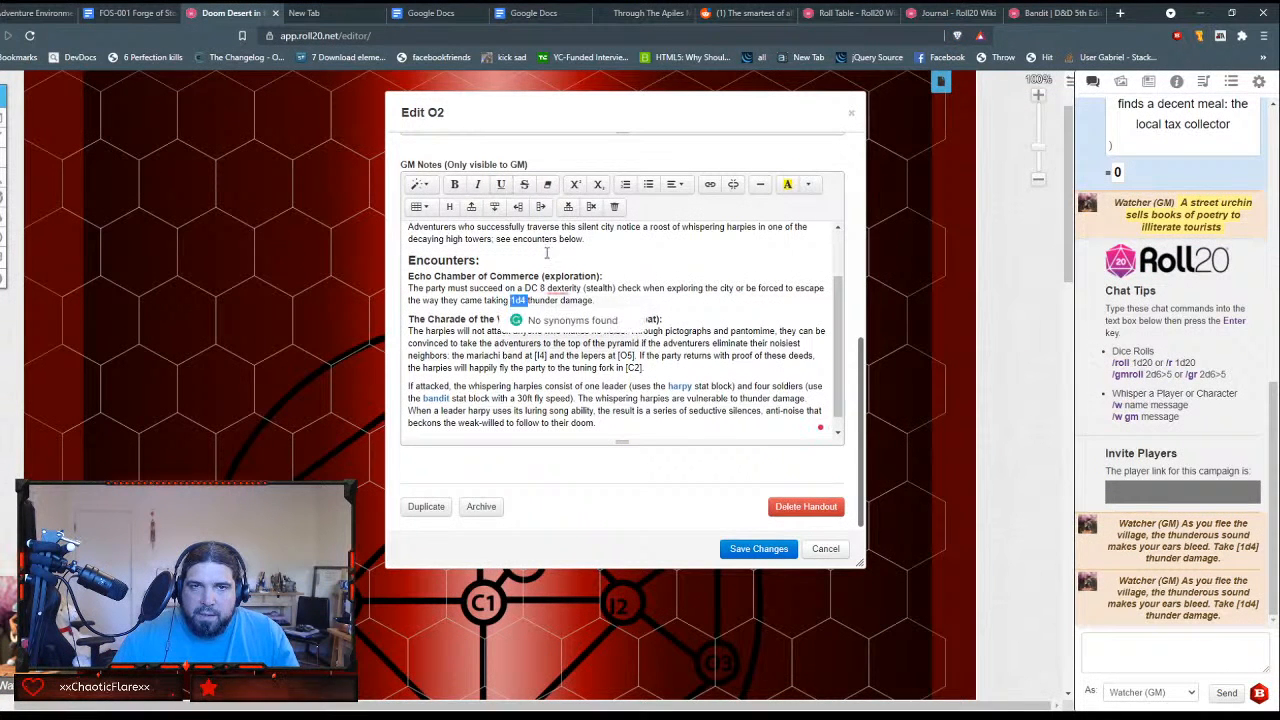
left_click(712, 186)
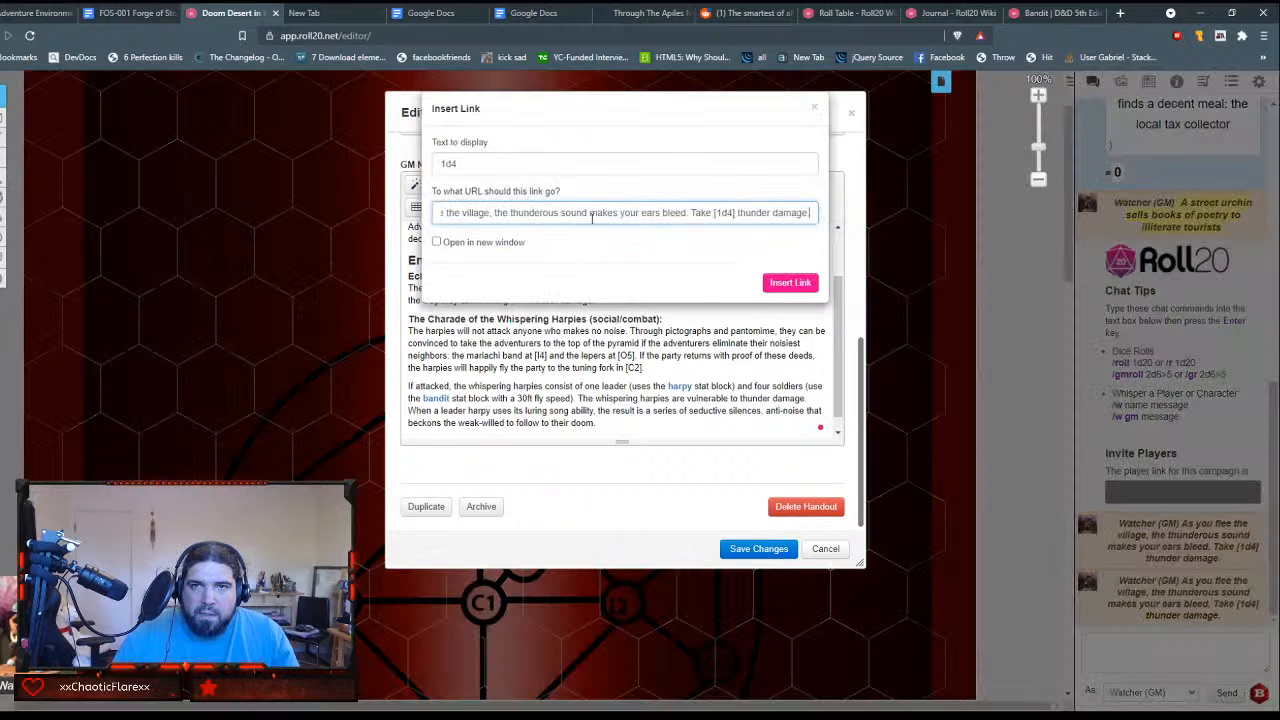
left_click(717, 213)
type("[")
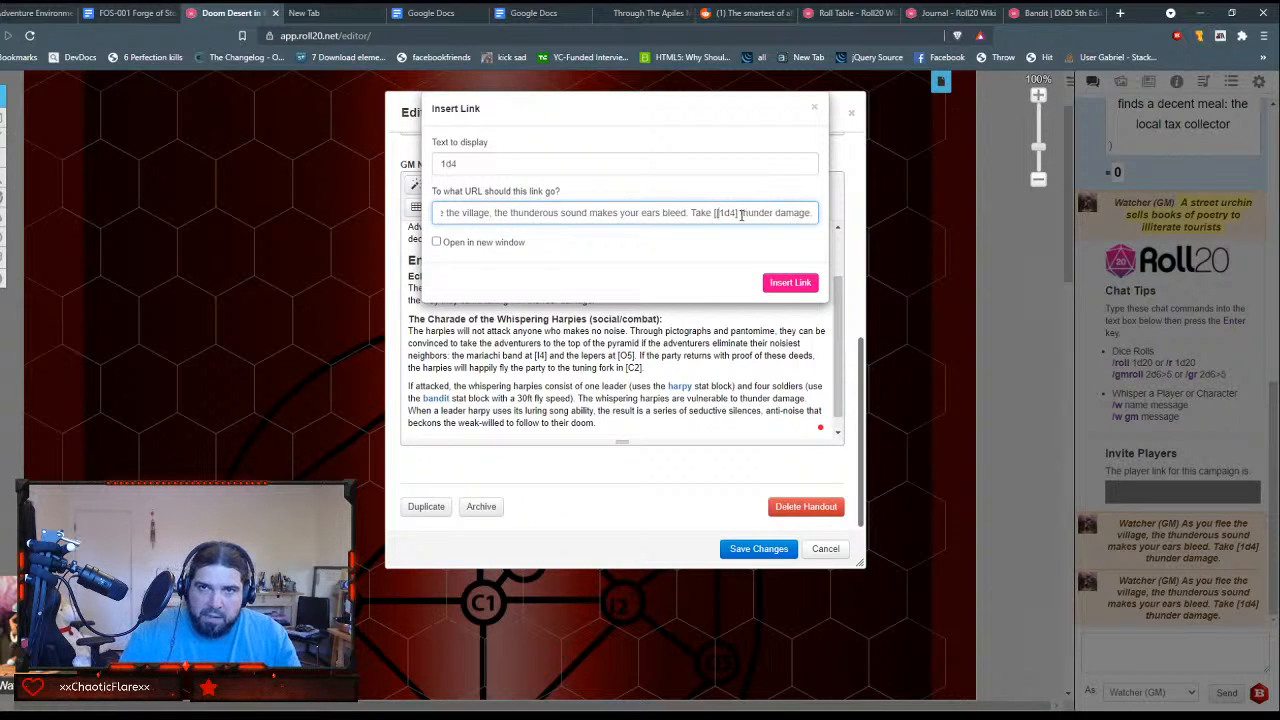
left_click(739, 213)
type("]")
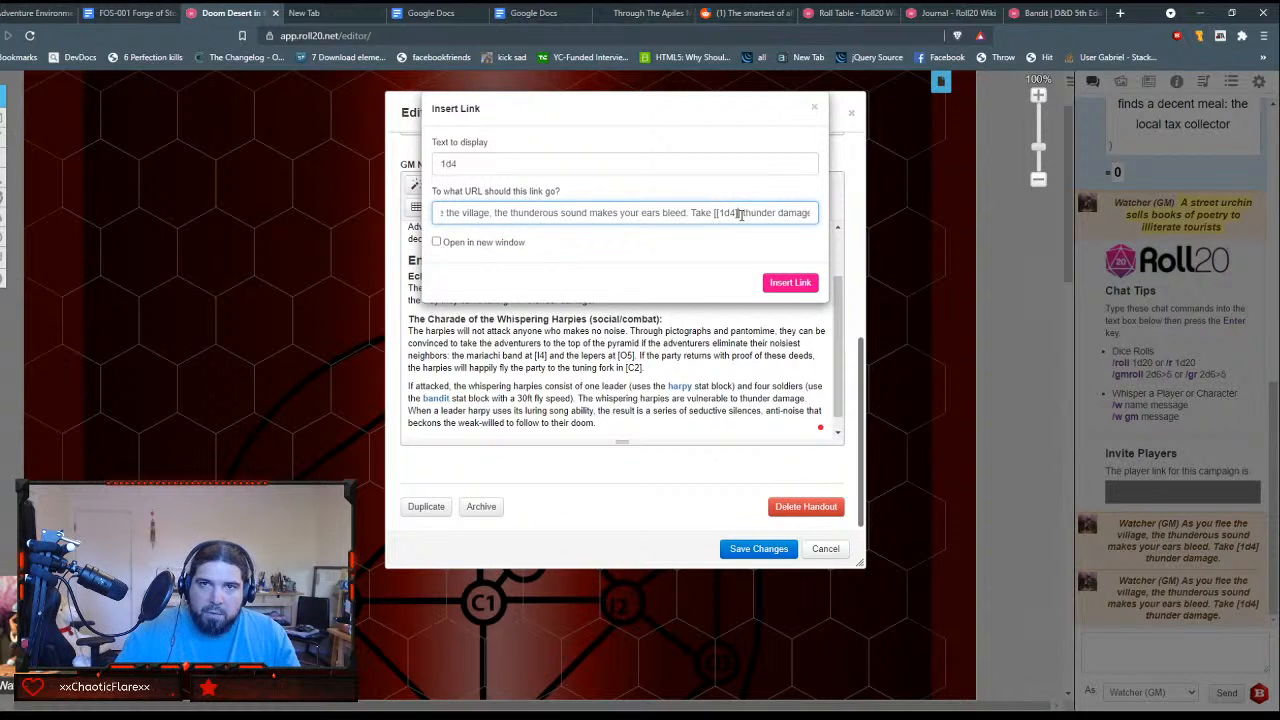
left_click(787, 283)
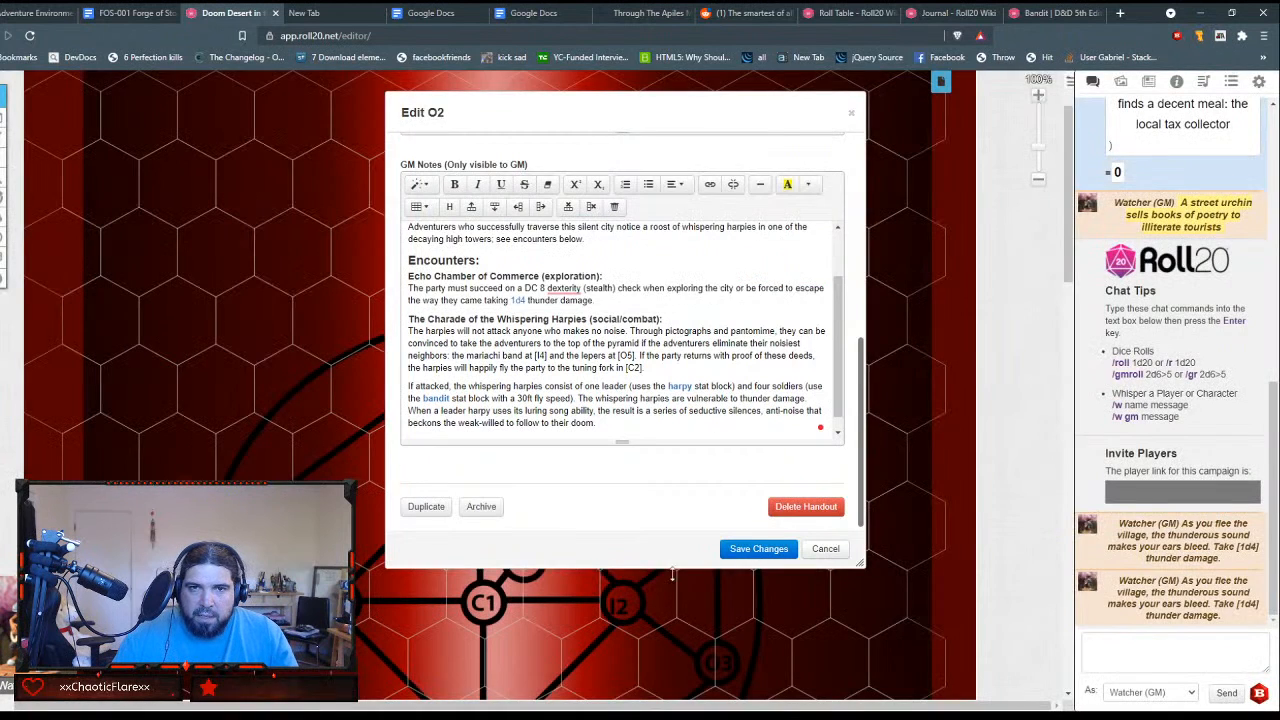
left_click(740, 550)
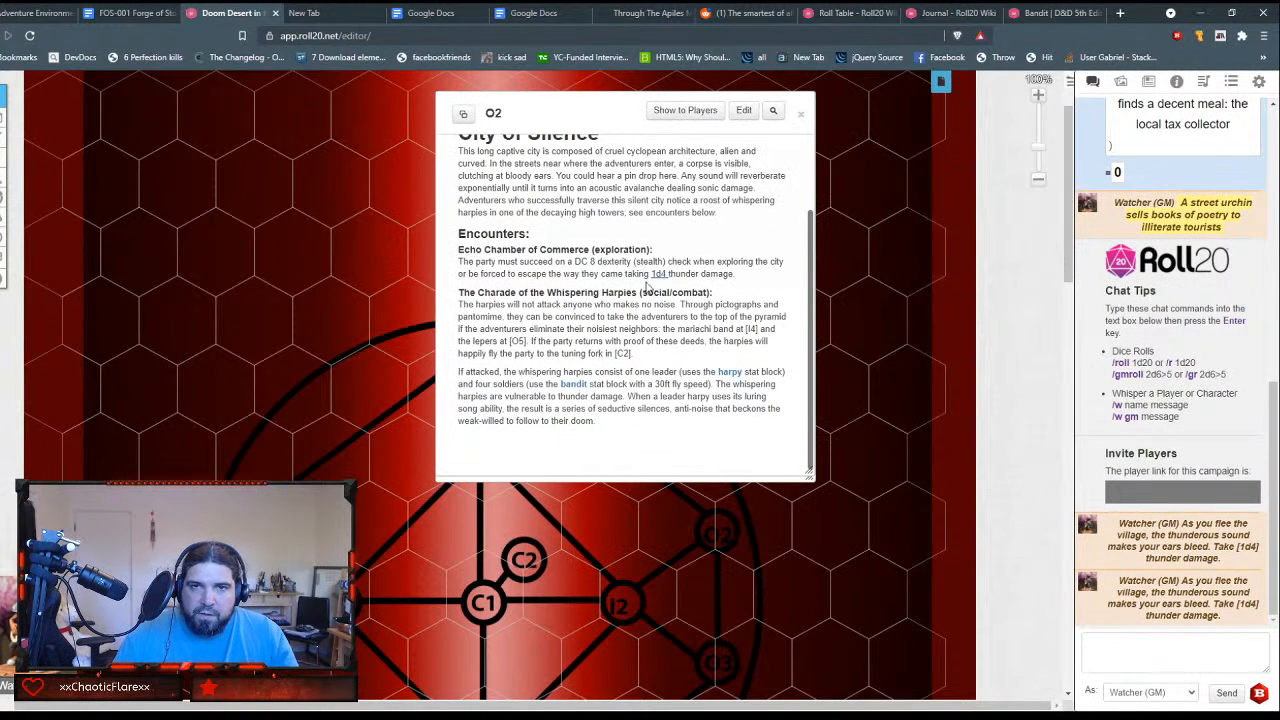
Step: Test the 1d4 thunder damage command several times from the saved O2 handout
left_click(659, 273)
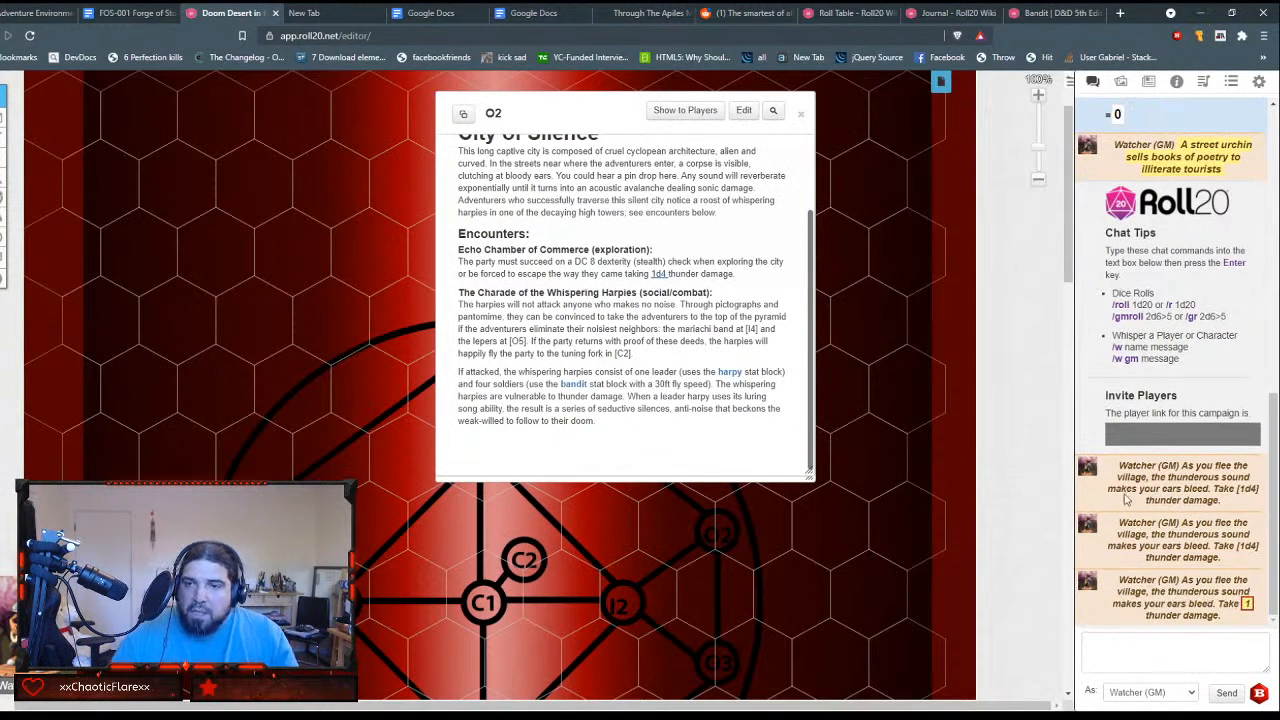
left_click(658, 275)
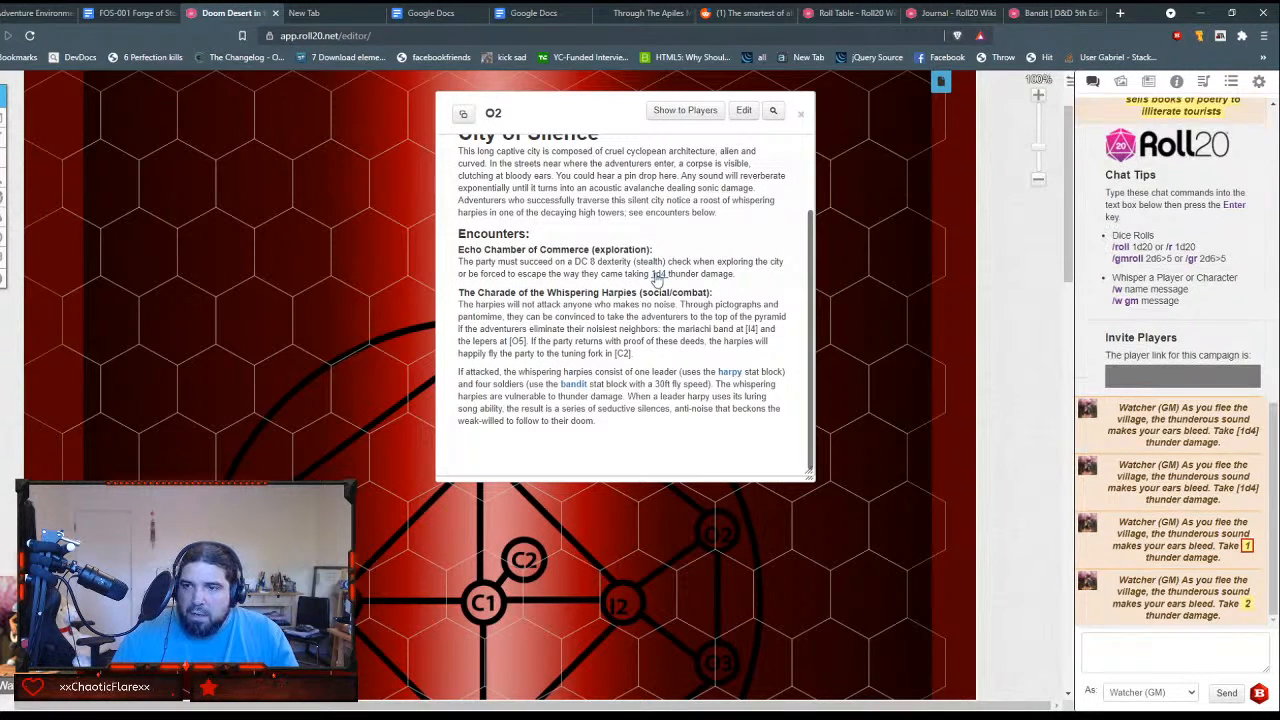
left_click(658, 275)
left_click(658, 275)
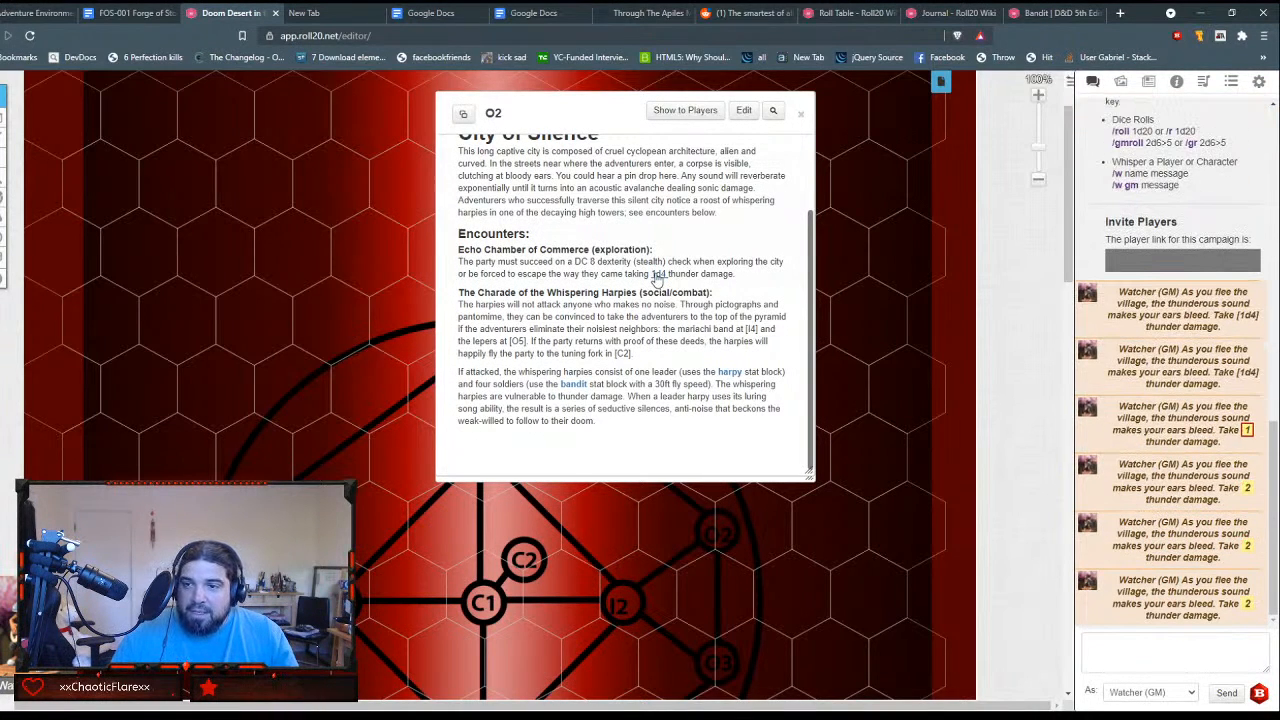
left_click(658, 275)
left_click(658, 275)
left_click(658, 275)
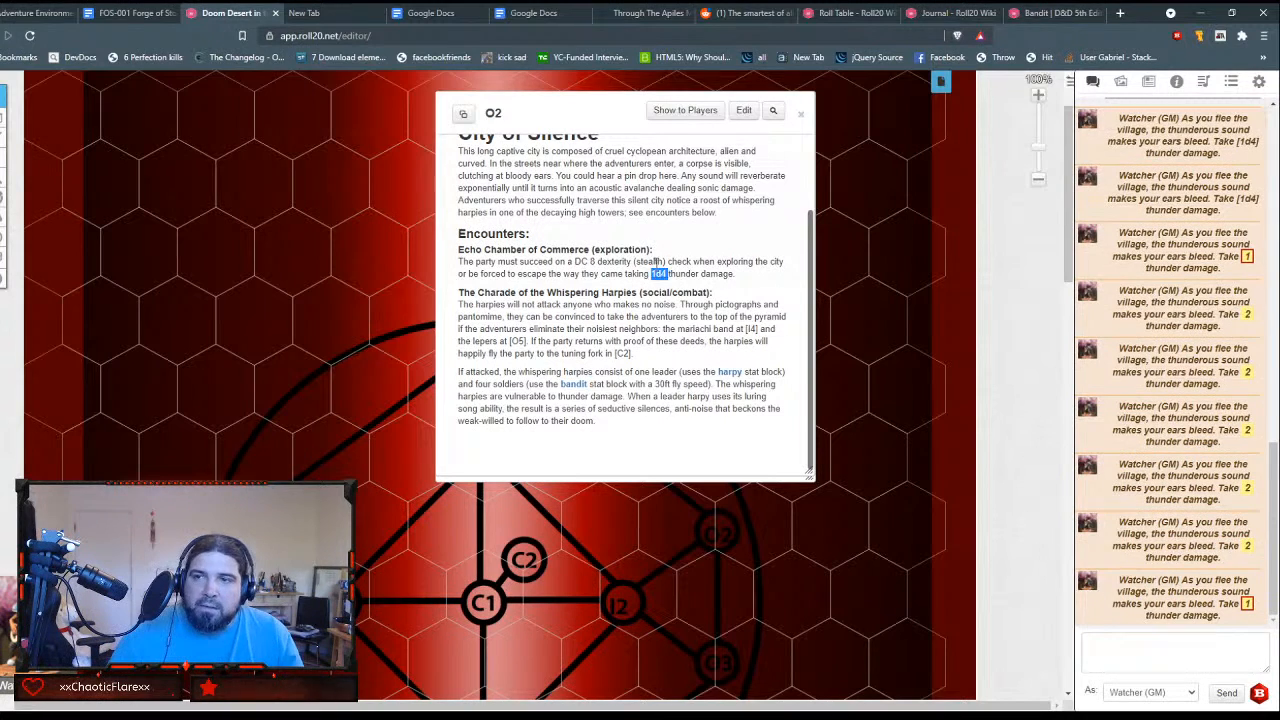
triple_click(650, 262)
left_click(658, 248)
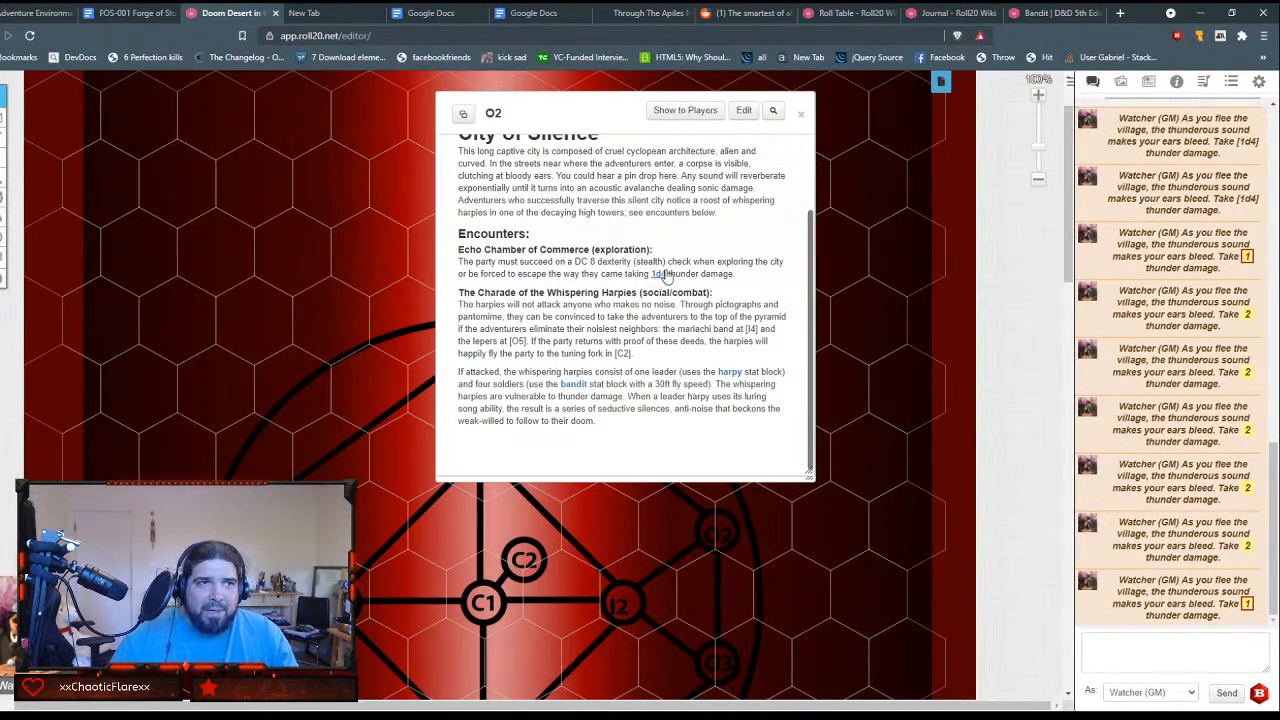
Step: Check the harpy and bandit compendium links in the O2 handout by viewing each stat block and closing it
left_click(729, 372)
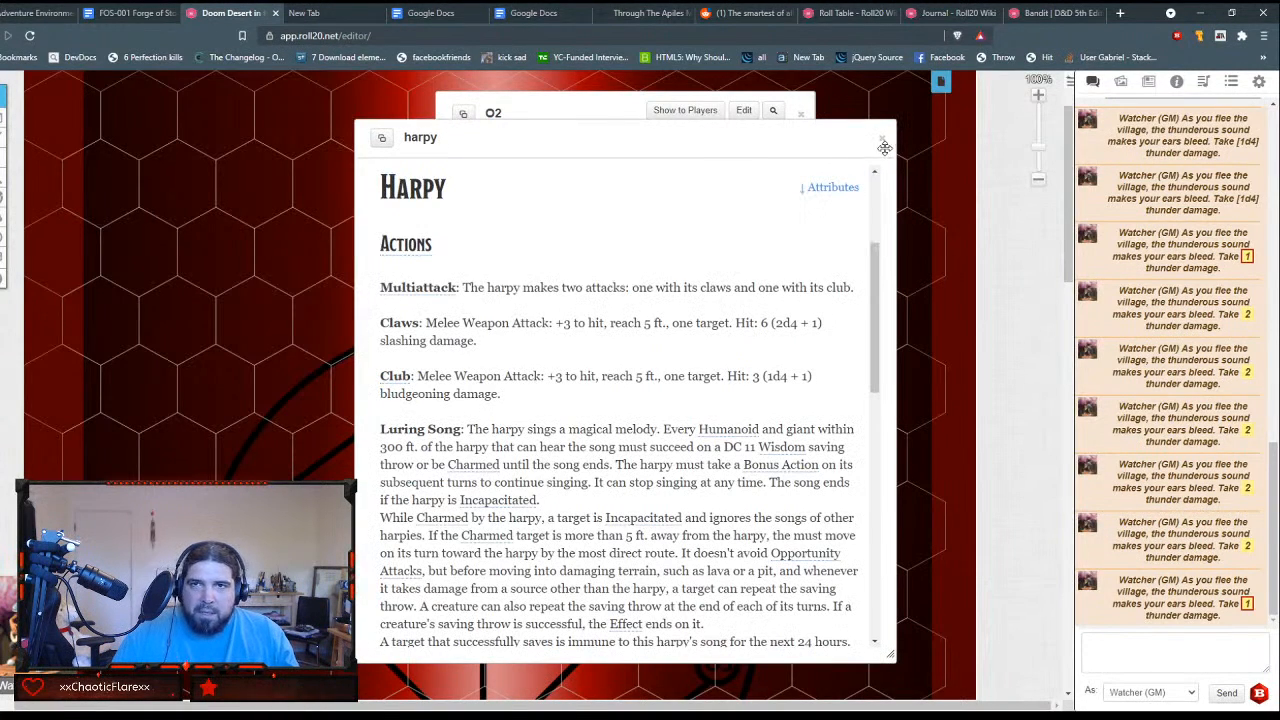
scroll(705, 375, "down", 5)
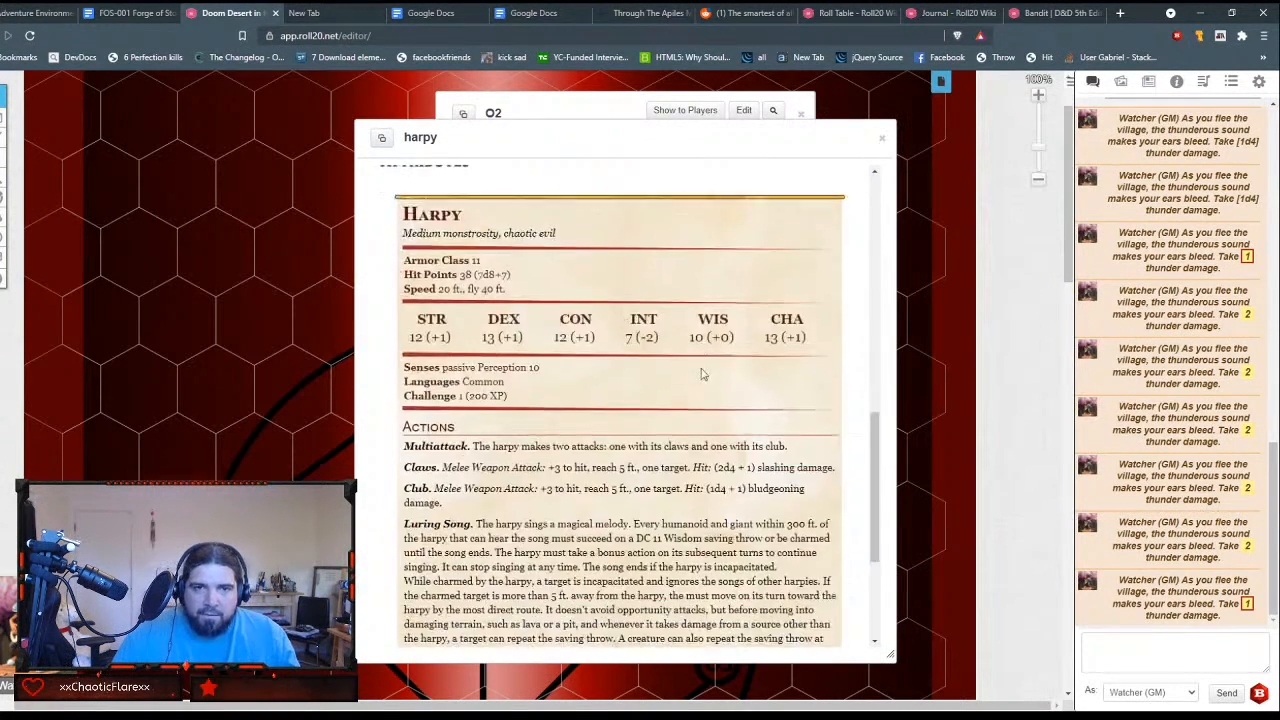
scroll(505, 320, "down", 5)
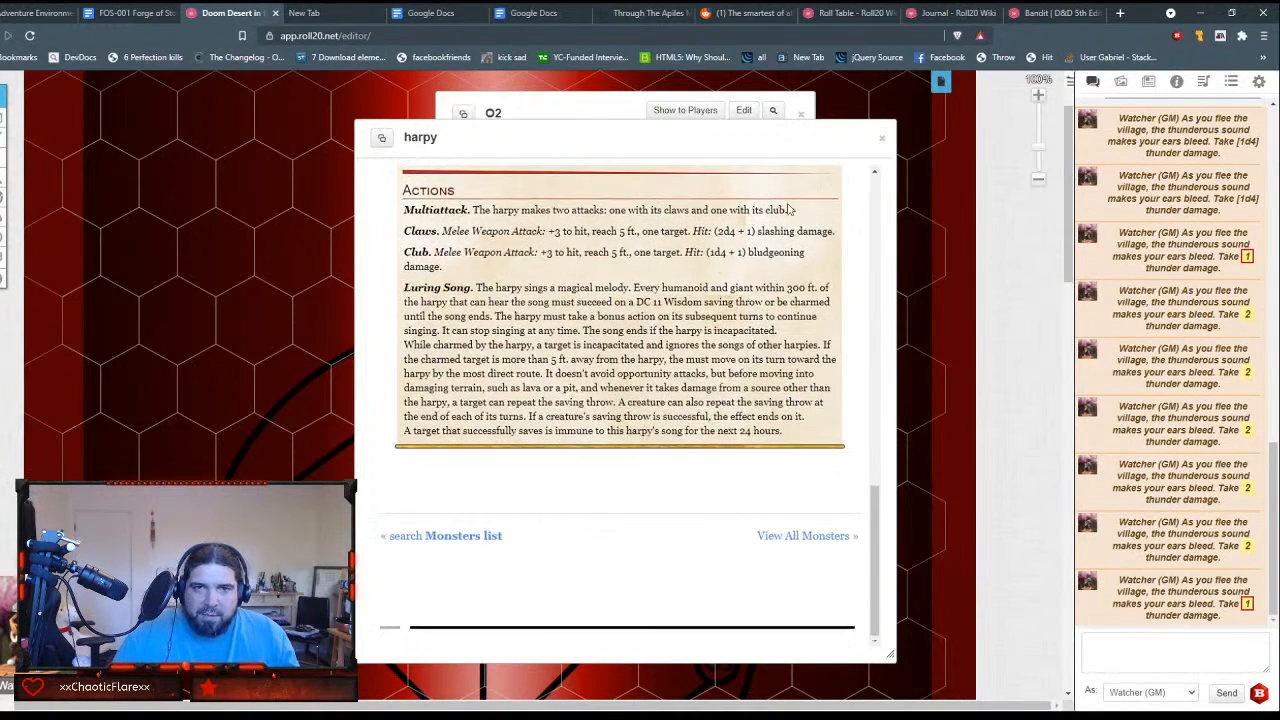
left_click(881, 140)
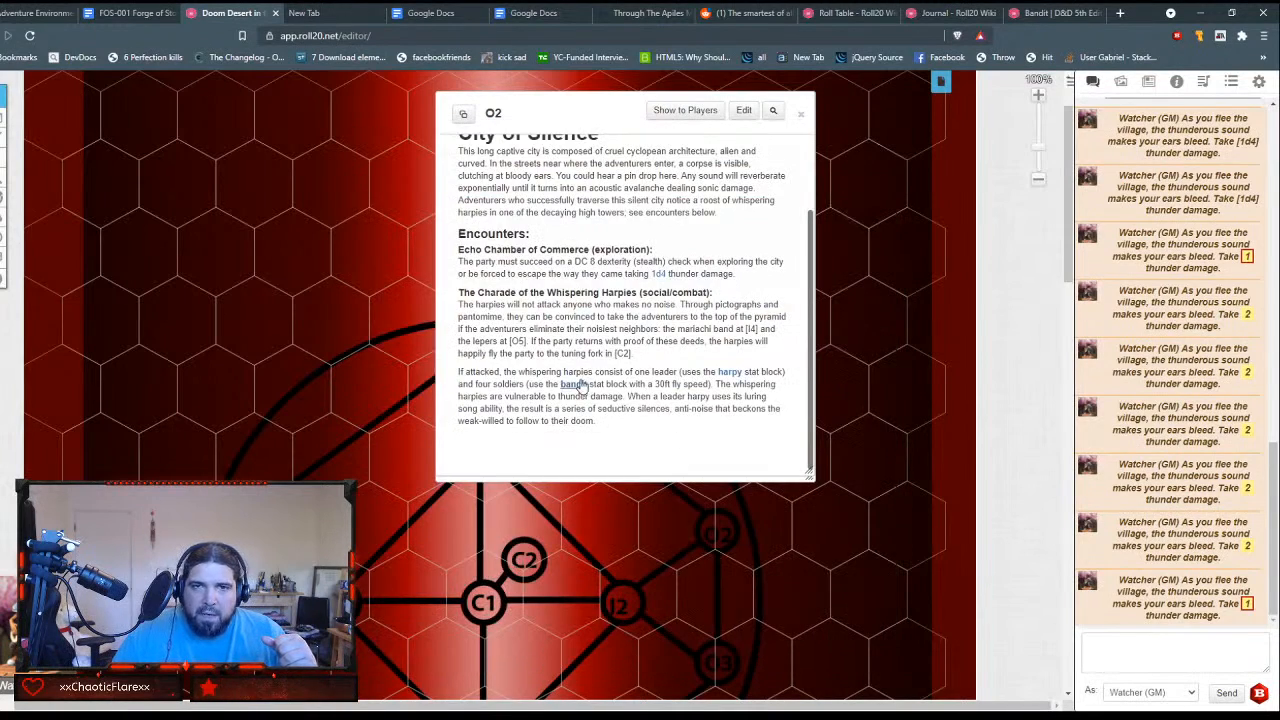
left_click(575, 385)
scroll(515, 358, "down", 5)
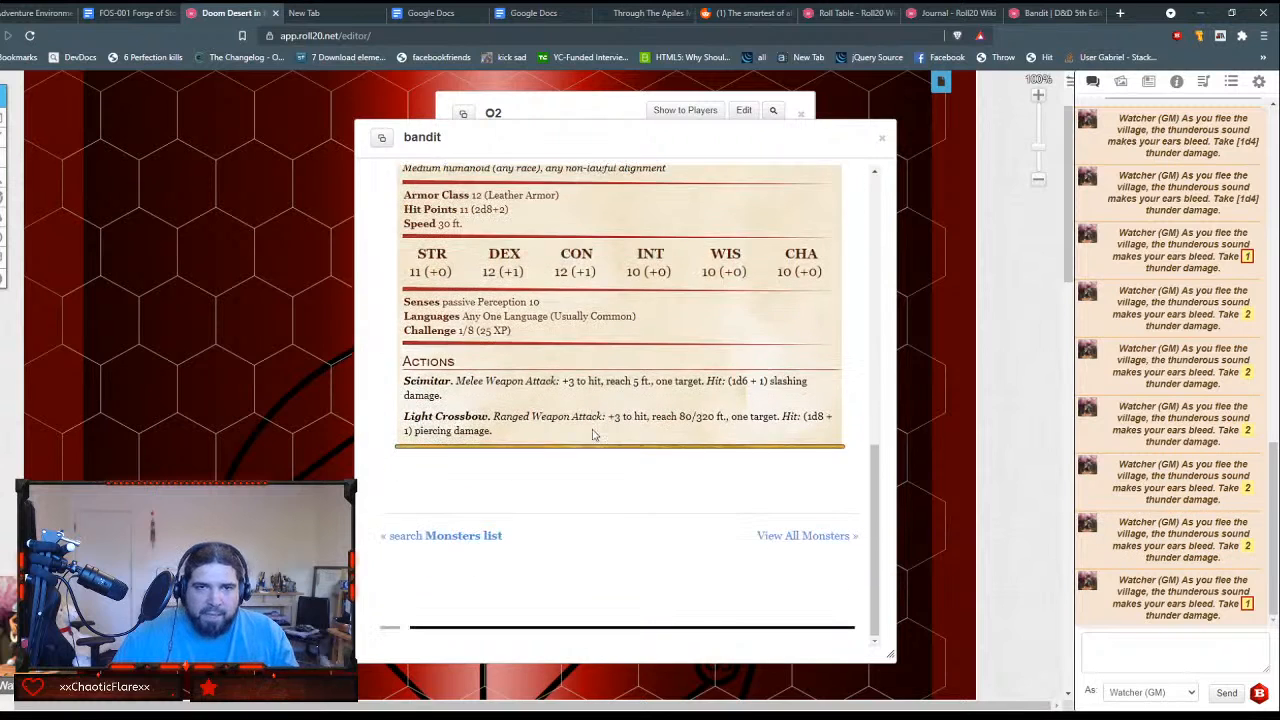
left_click(881, 138)
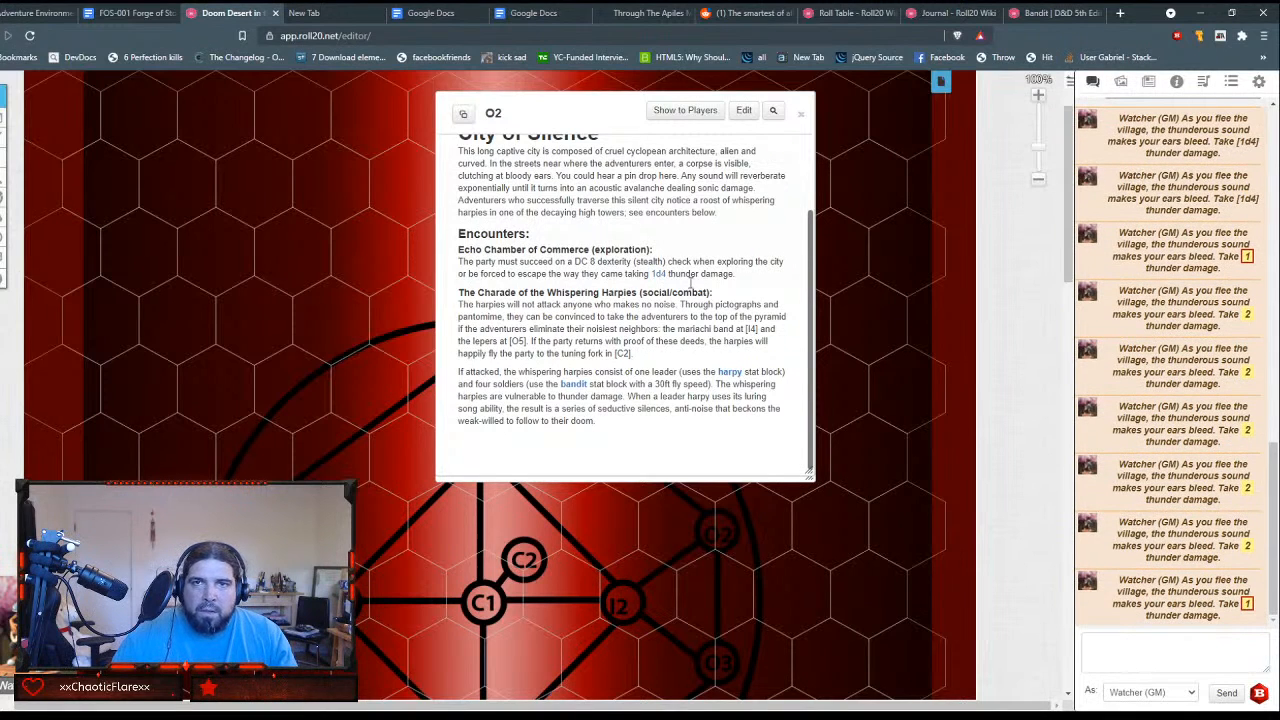
Step: Close the O2 handout and move it into The Decanter of Delirium journal folder below O1
left_click(801, 113)
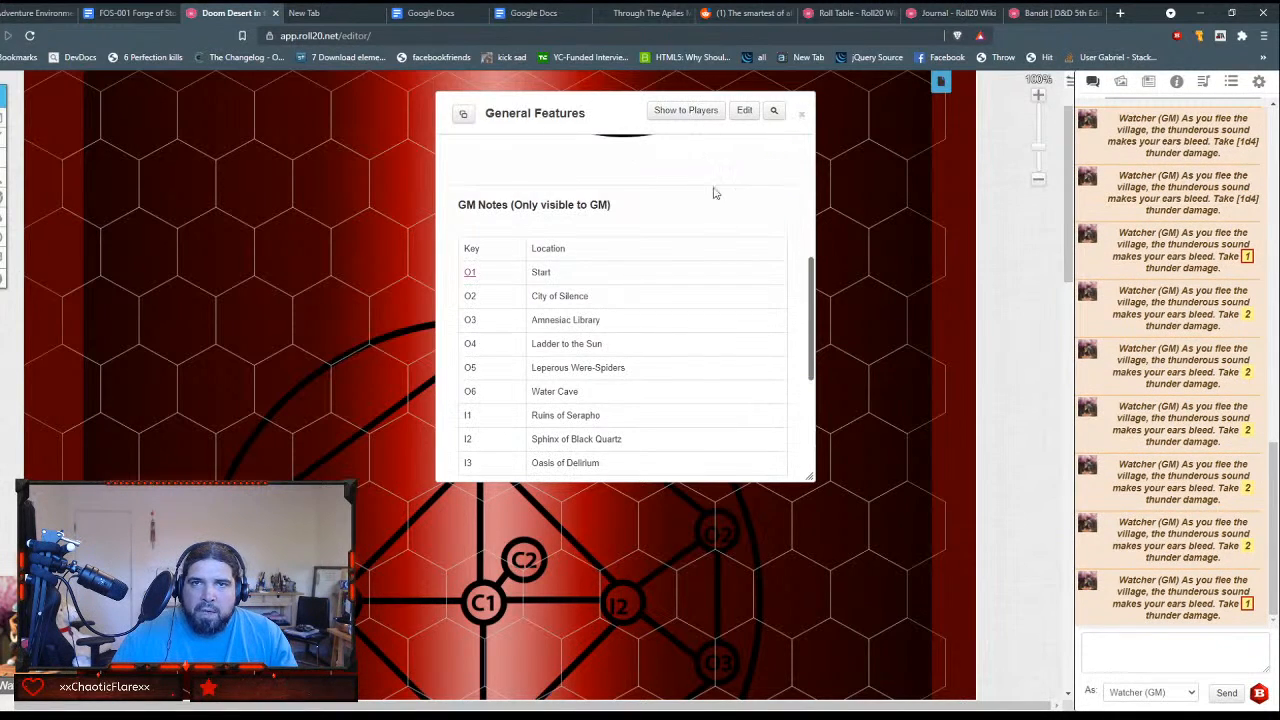
scroll(693, 197, "down", 3)
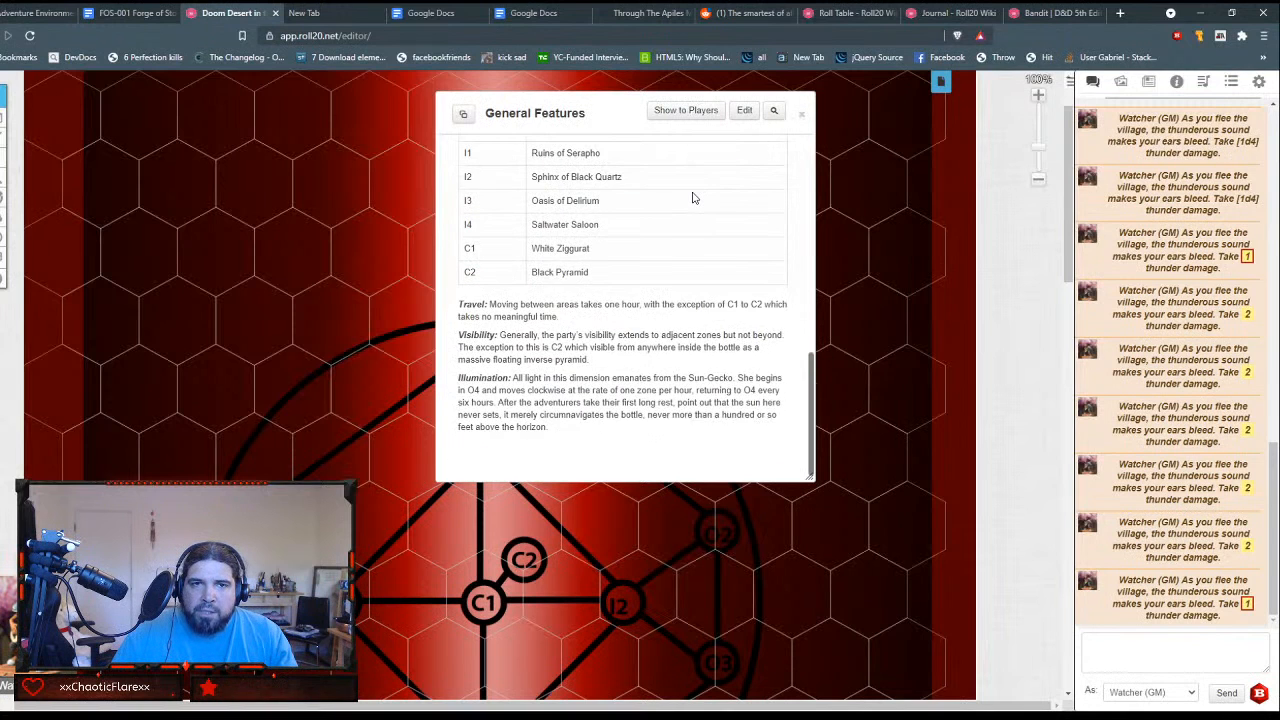
scroll(693, 197, "up", 5)
scroll(693, 197, "down", 2)
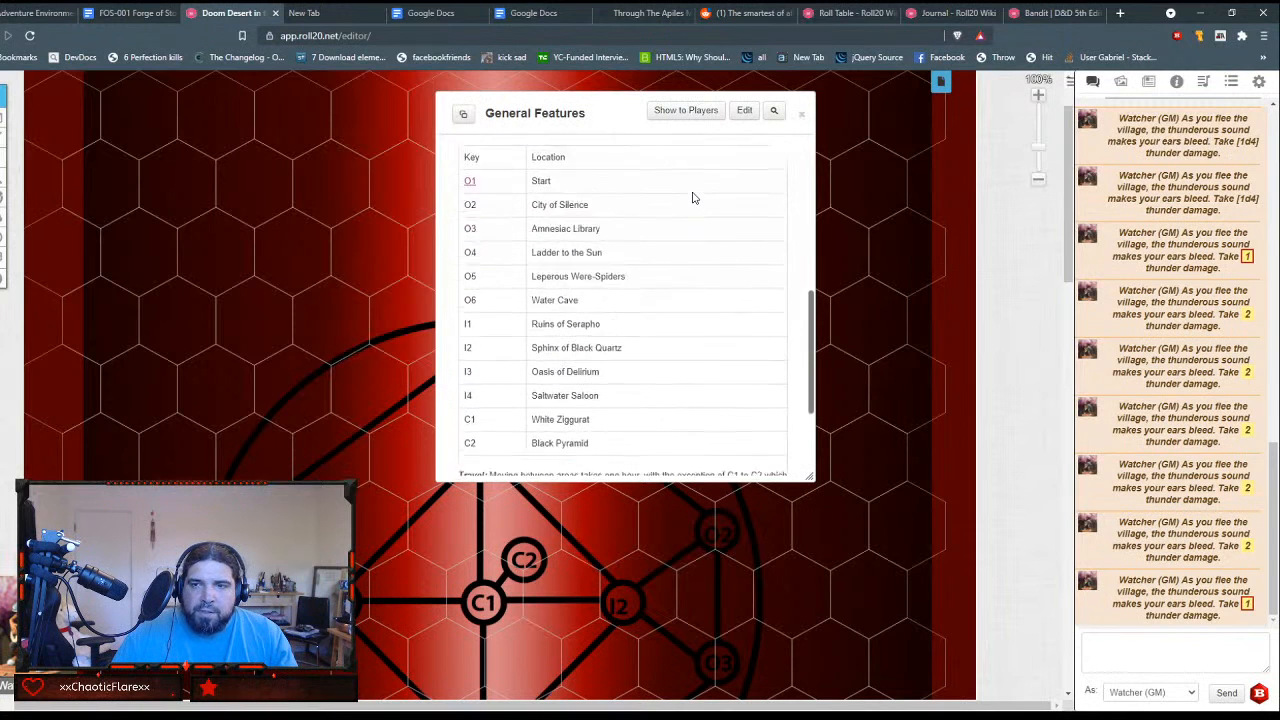
left_click(1121, 82)
left_click(1149, 82)
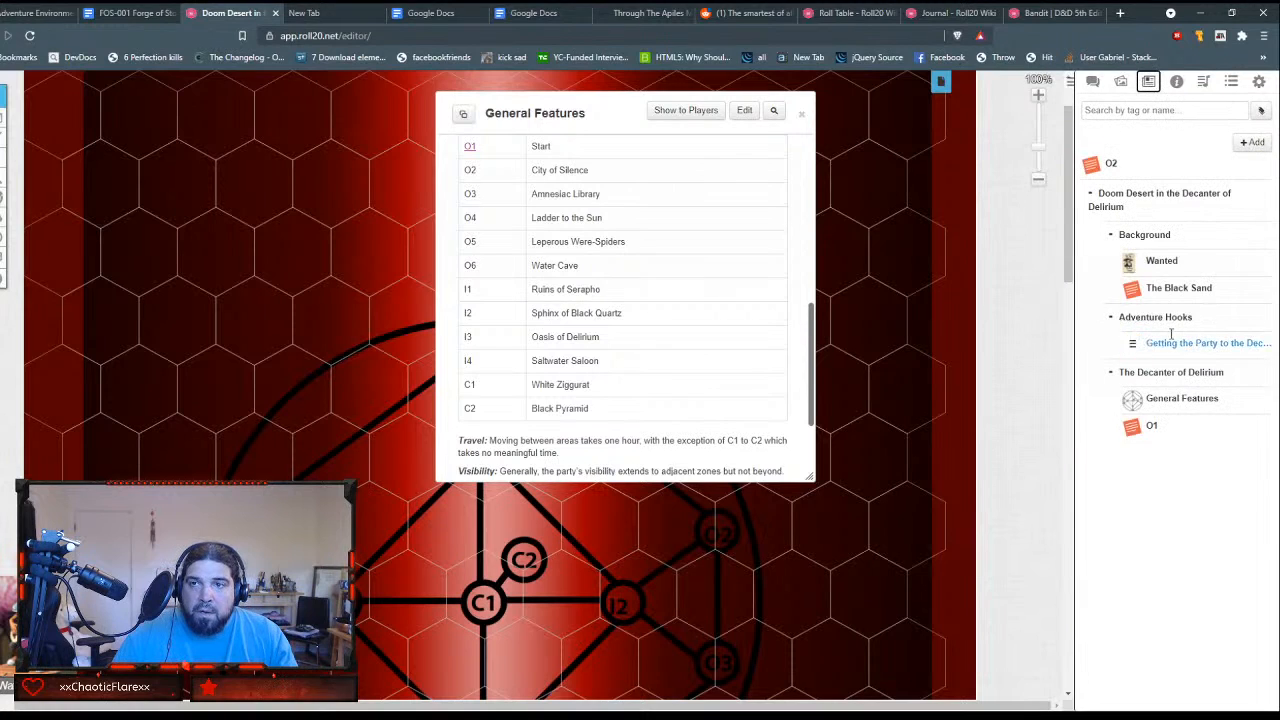
left_click_drag(1110, 165, 1148, 433)
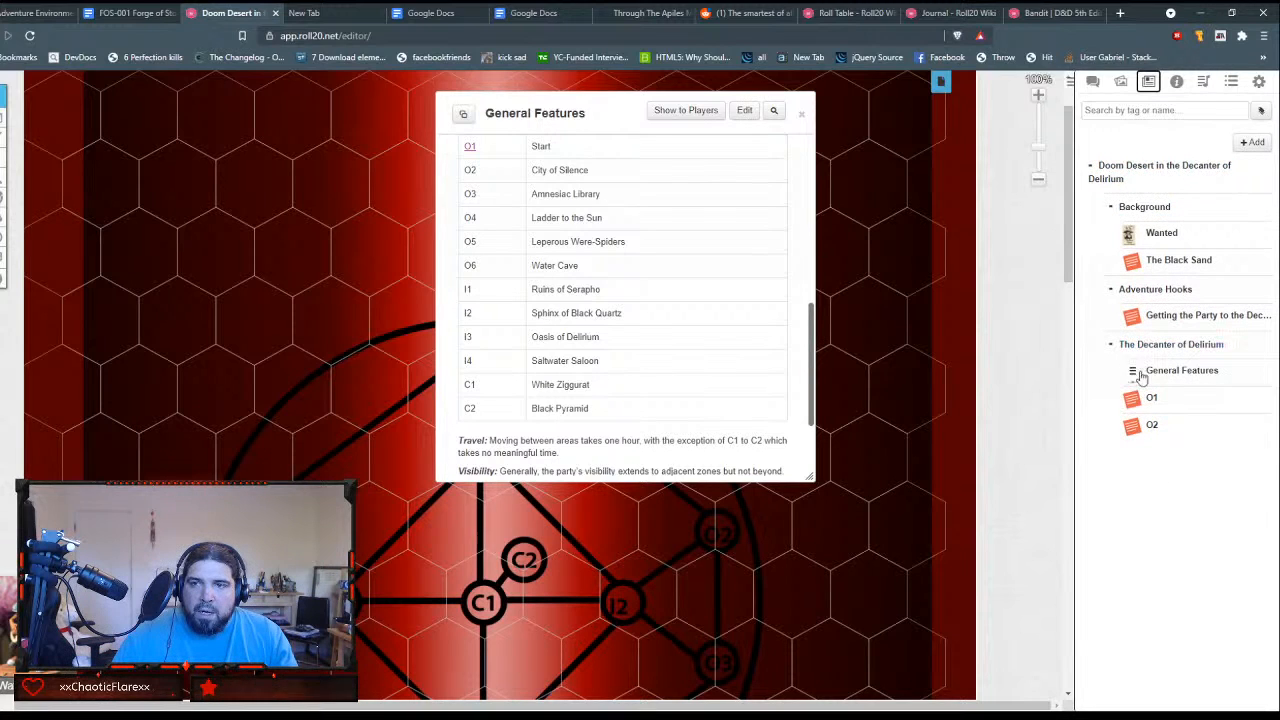
Step: Put single square brackets around O2 in the General Features handout's location table and save the handout
left_click(744, 111)
scroll(455, 330, "down", 5)
scroll(455, 330, "down", 5)
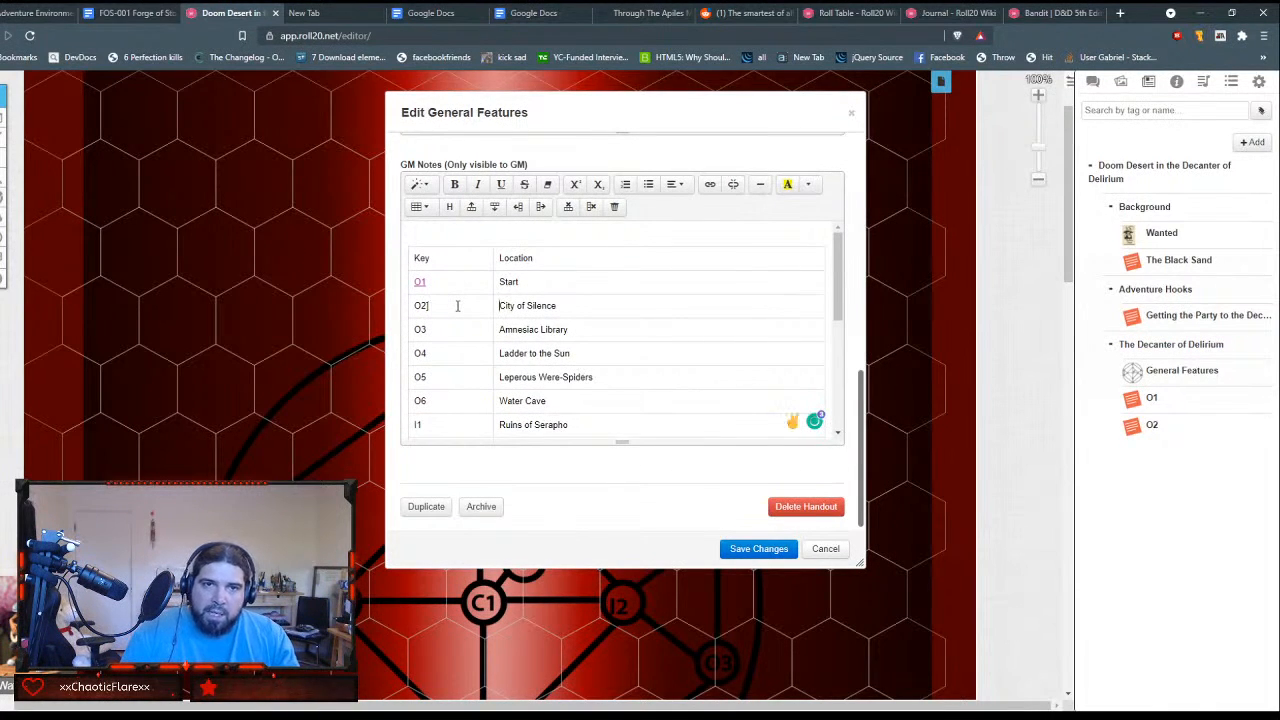
left_click(457, 305)
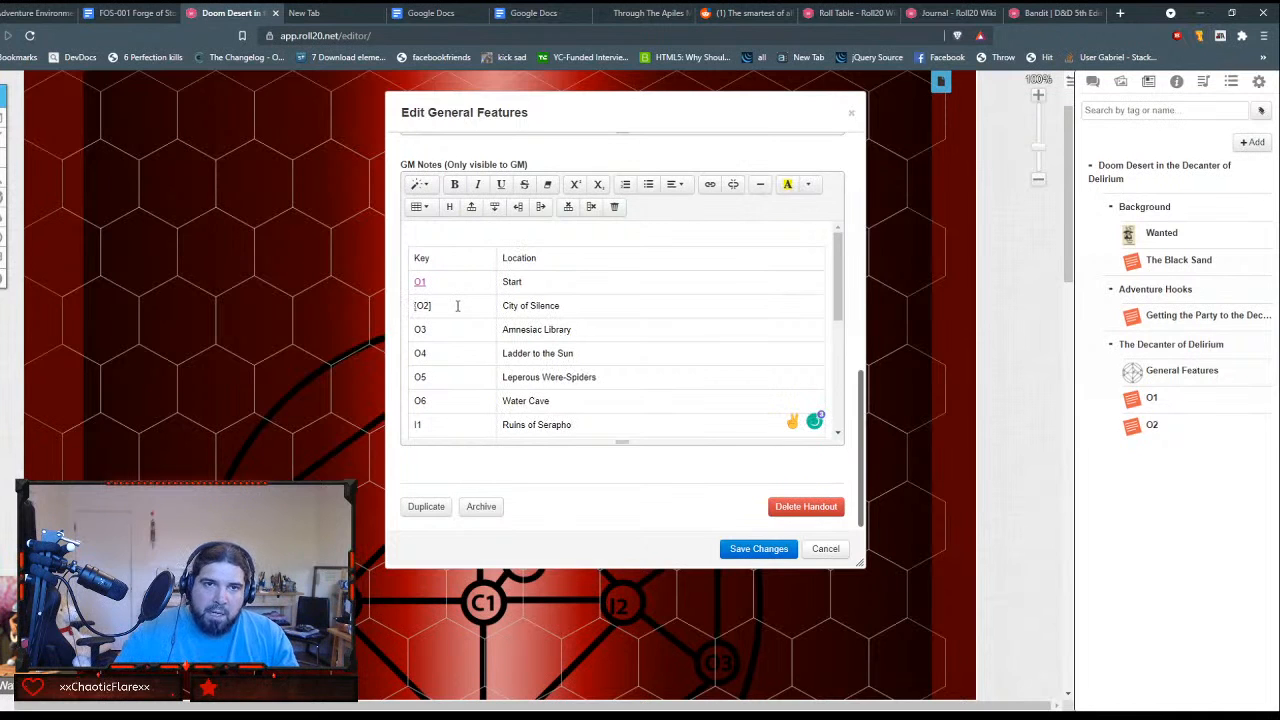
left_click(752, 548)
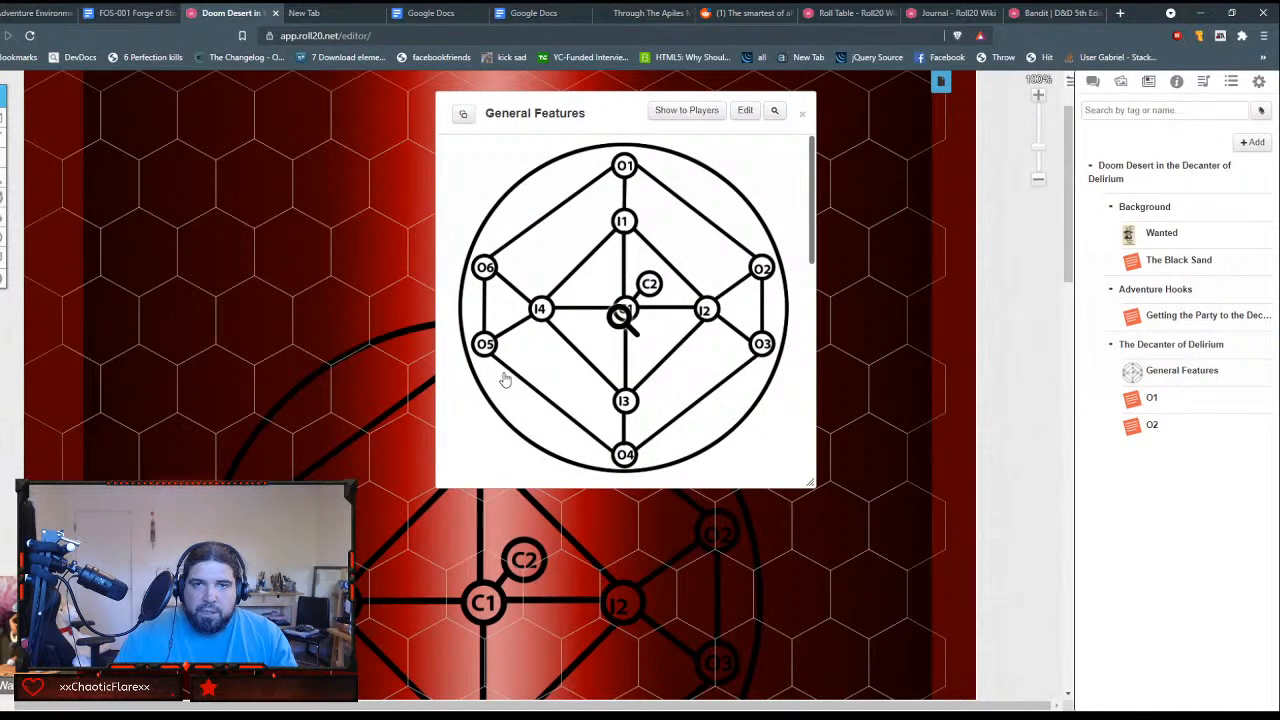
Step: Check the O2 link in the General Features location table by viewing the linked City of Silence handout and closing it
scroll(670, 302, "down", 5)
scroll(534, 206, "down", 1)
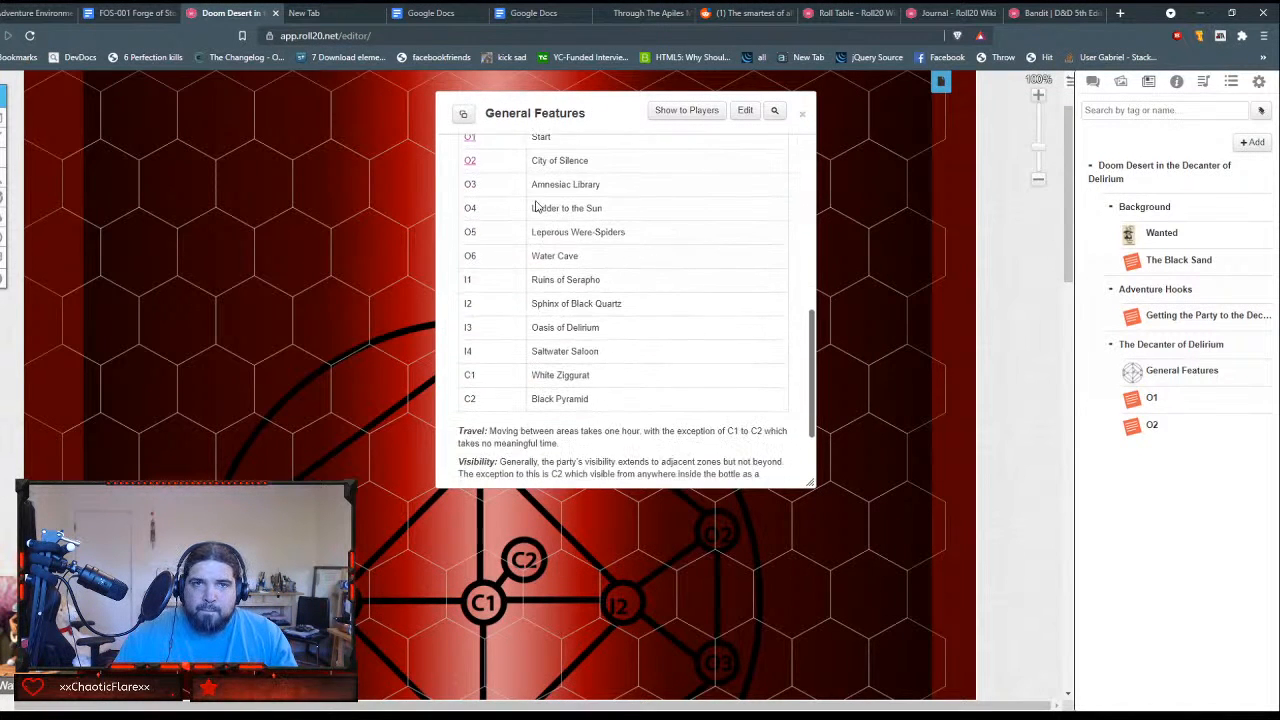
scroll(474, 240, "up", 2)
left_click(471, 236)
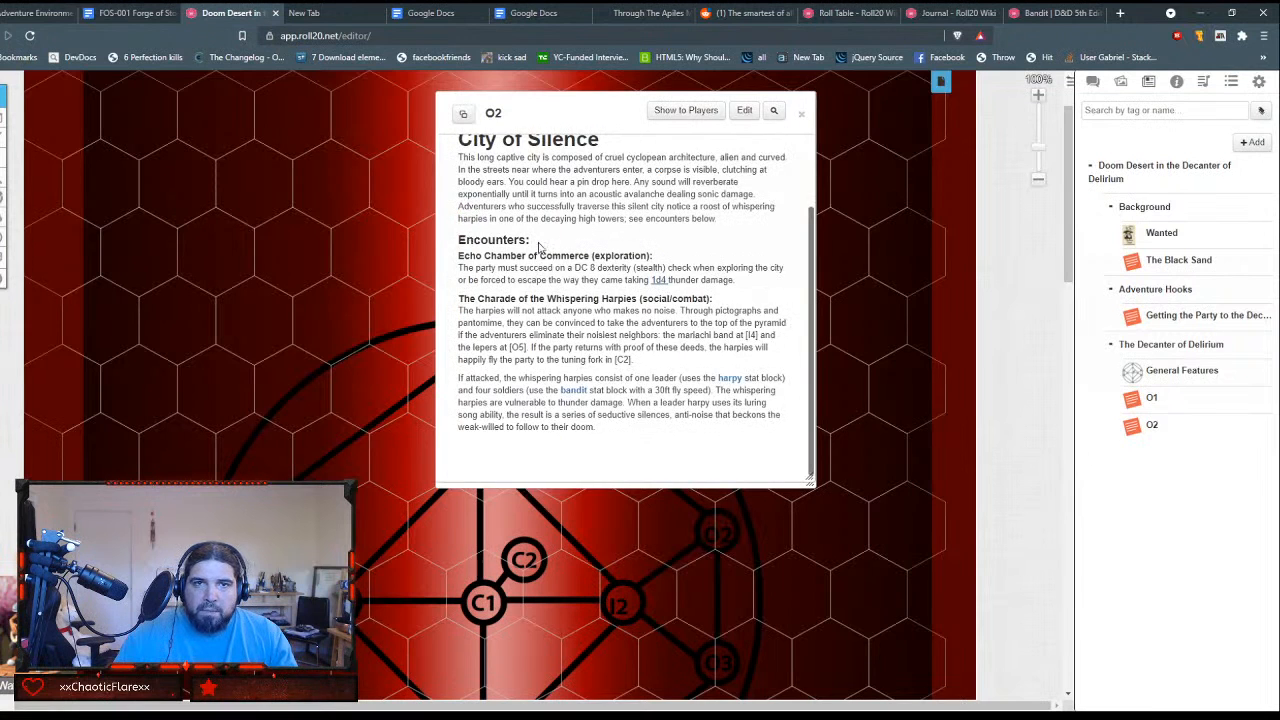
scroll(540, 246, "up", 2)
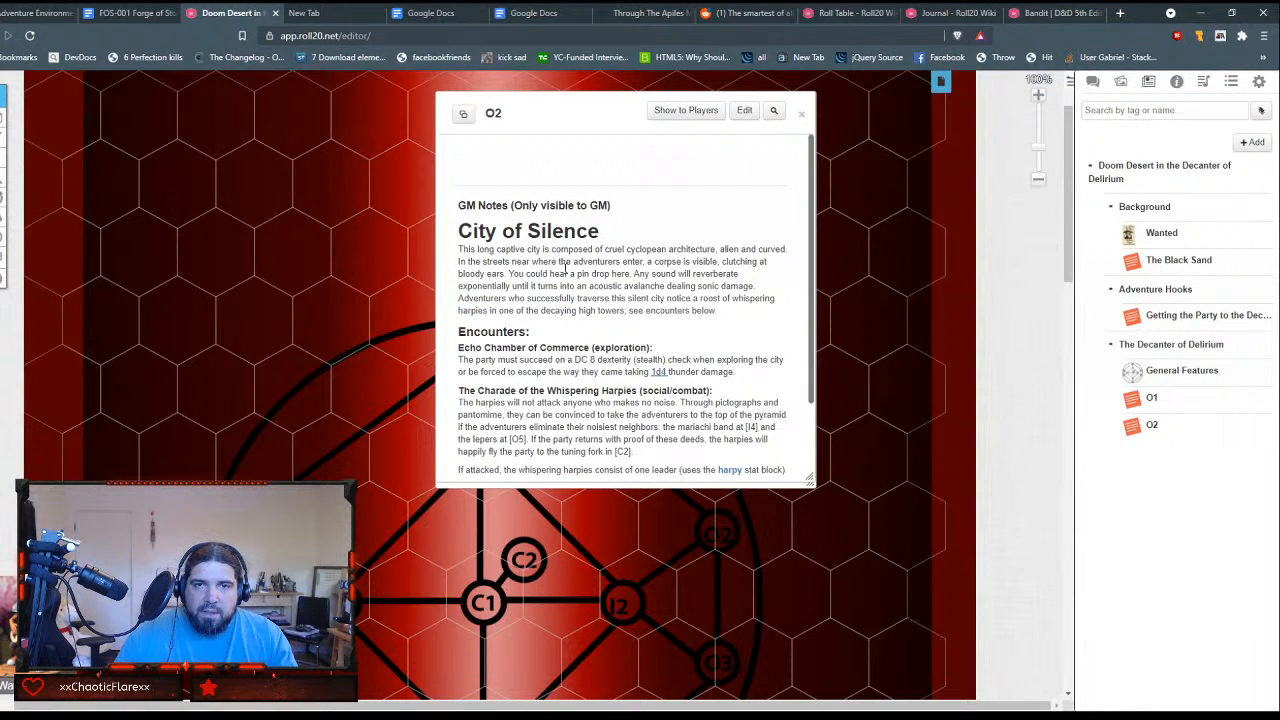
scroll(640, 365, "down", 2)
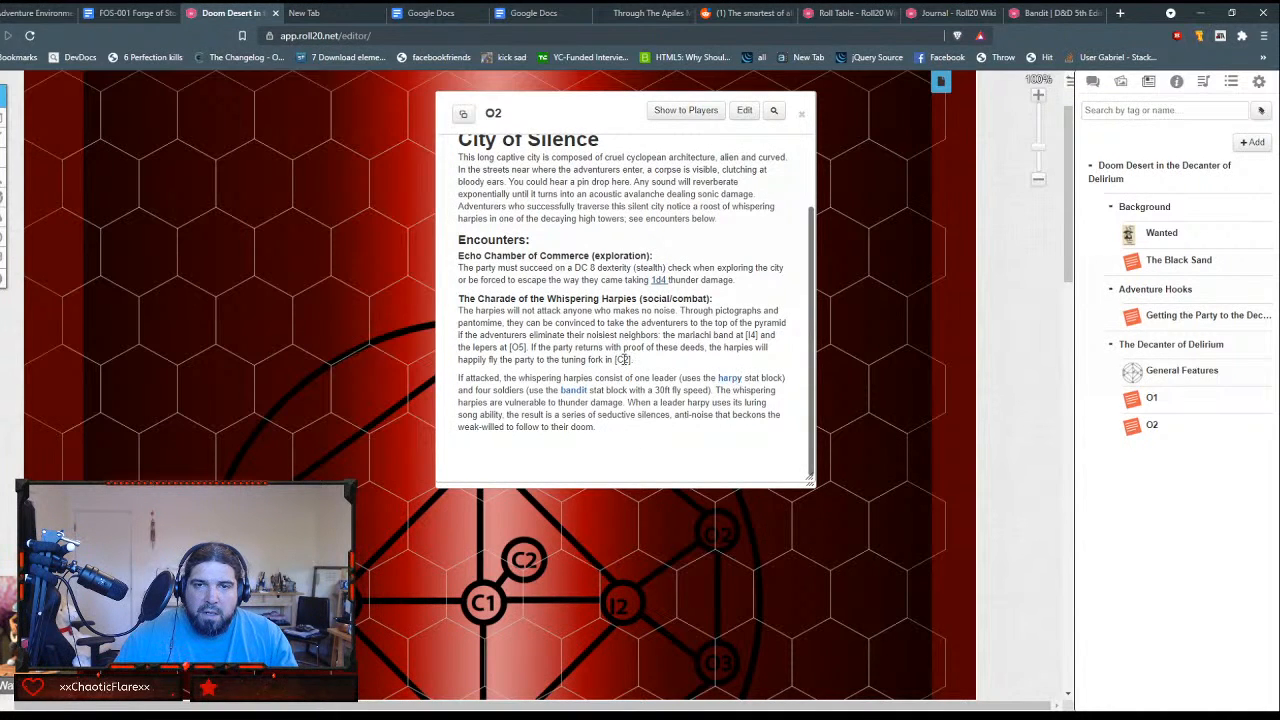
left_click(802, 114)
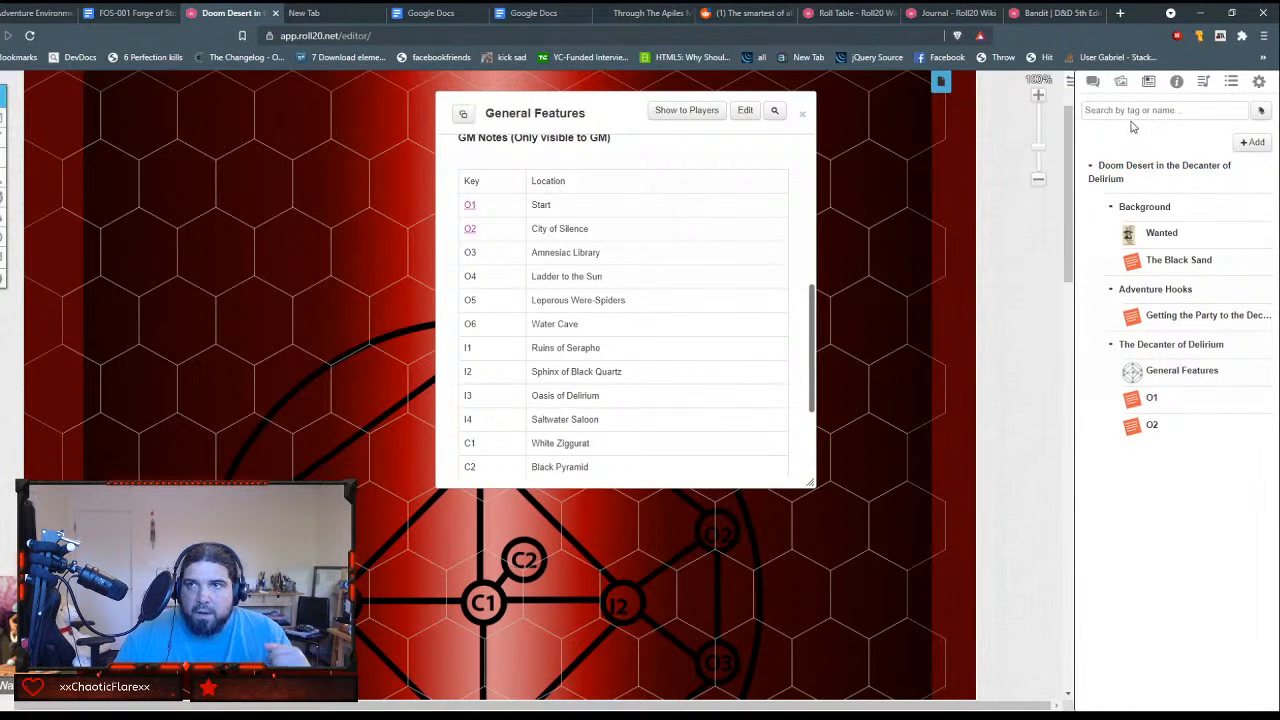
Step: Create a new journal handout and name it O3
left_click(1253, 142)
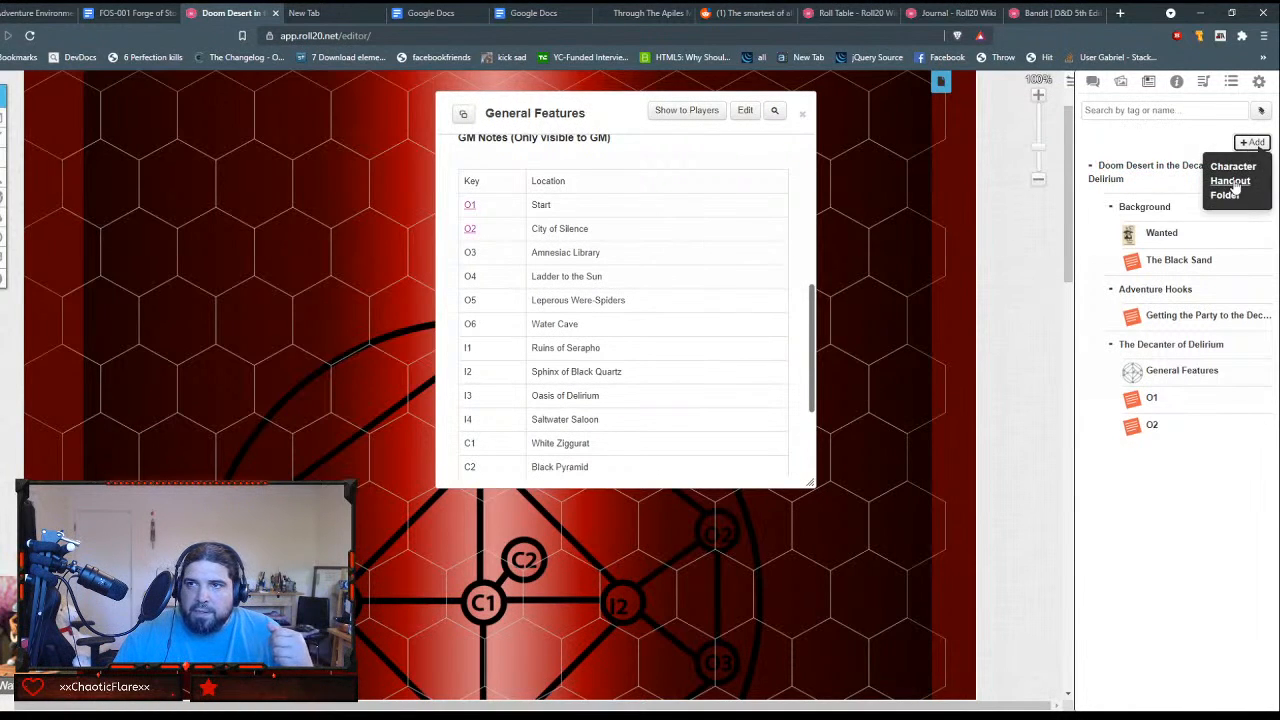
left_click(1232, 181)
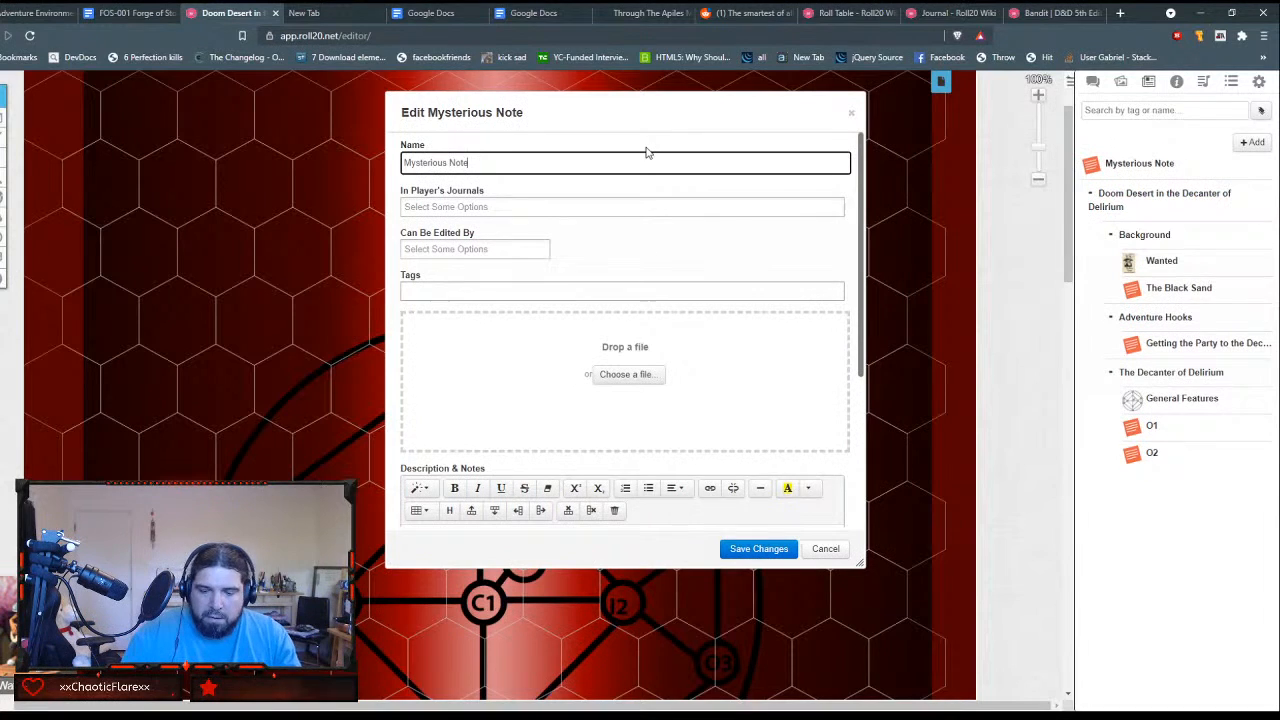
key("ctrl+shift+Left")
key("ctrl+shift+Left")
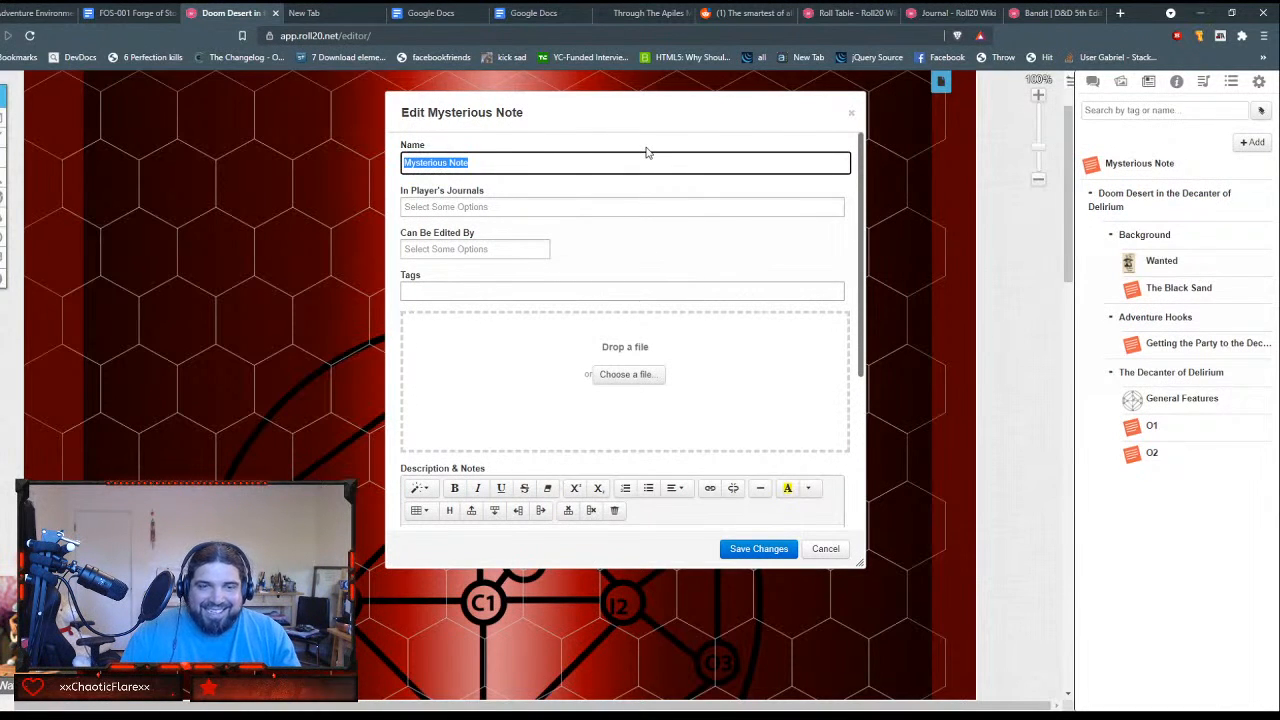
type("O3")
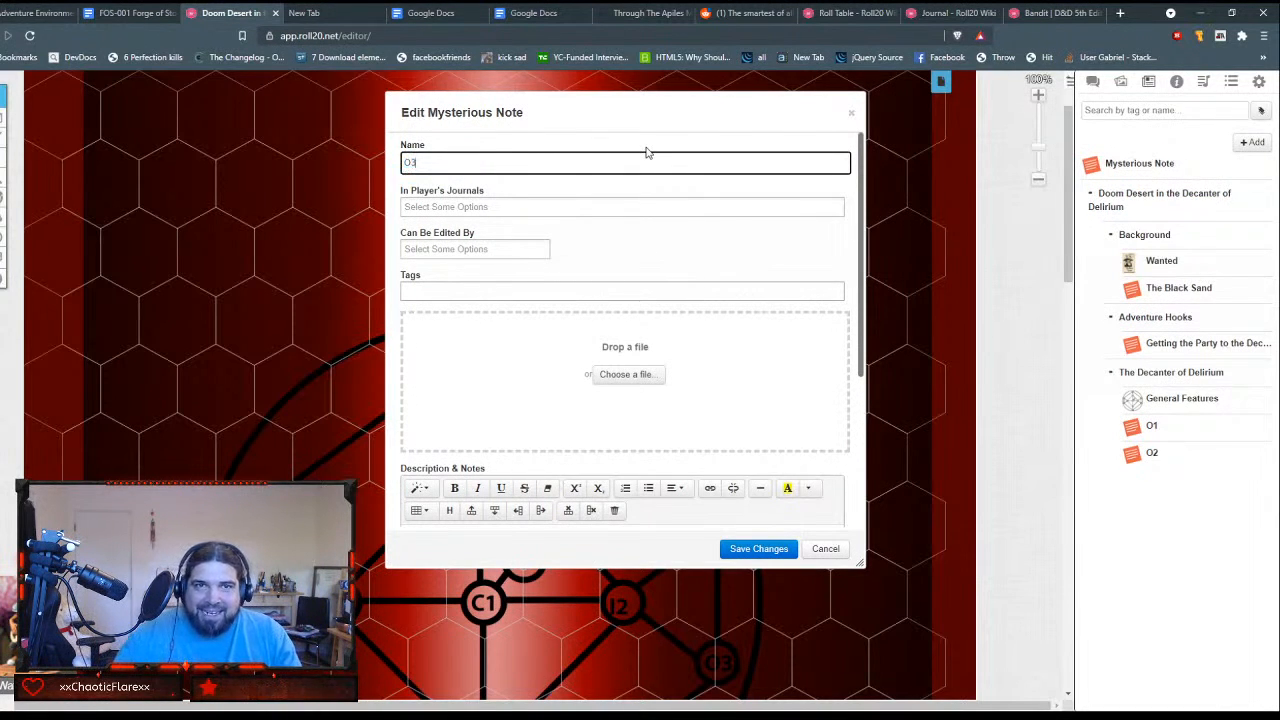
key("Tab")
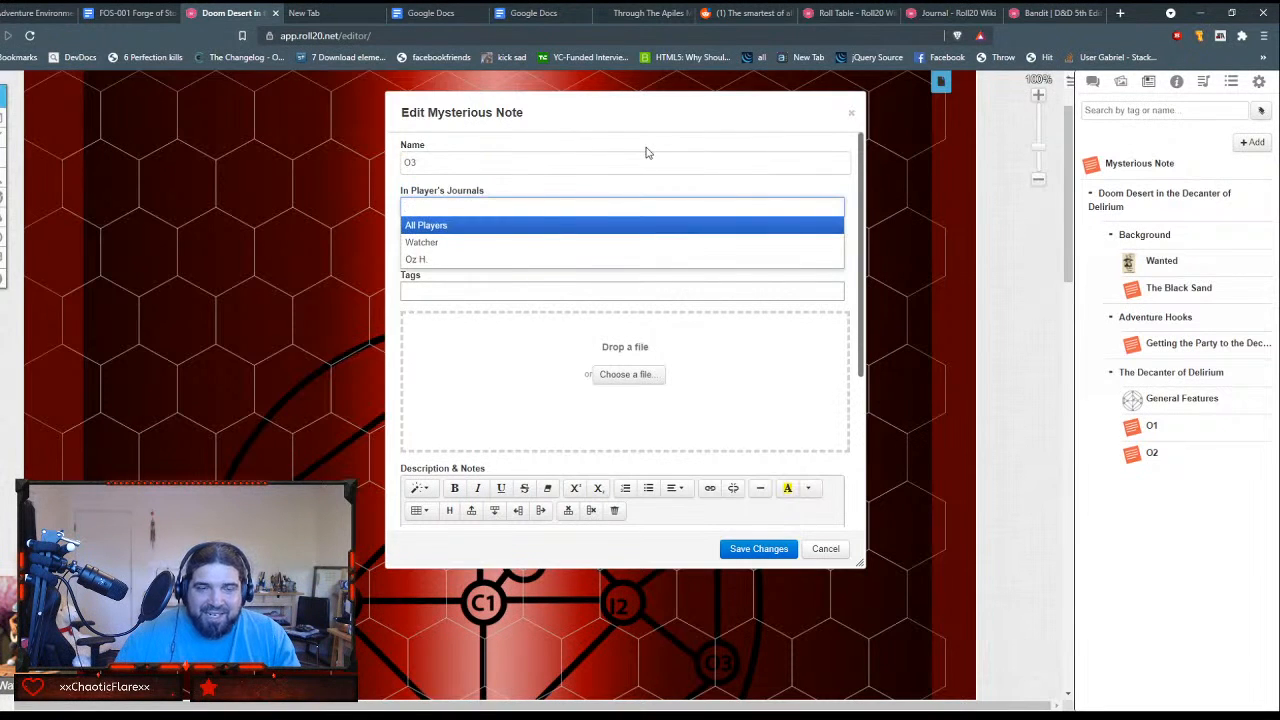
key("Tab")
key("Tab")
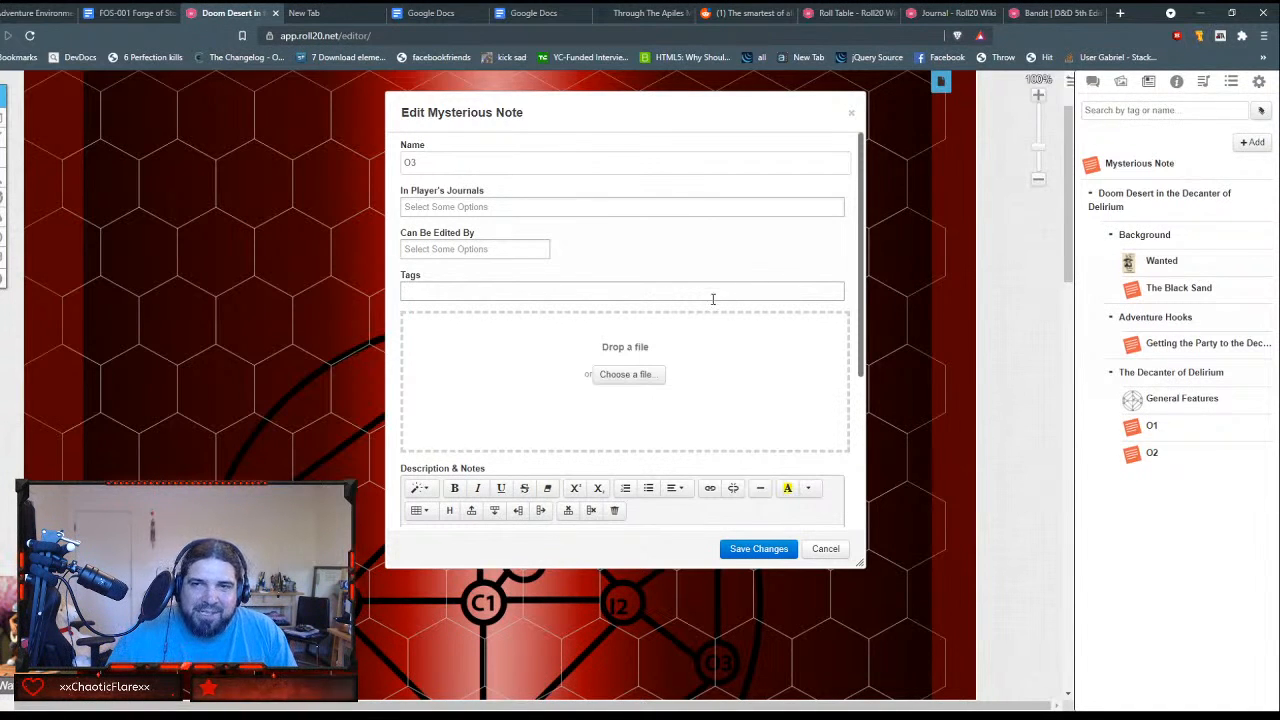
Step: Paste the copied adventure text starting with the O3 - Amnesiac Library section into the O3 handout's GM Notes
scroll(712, 298, "down", 3)
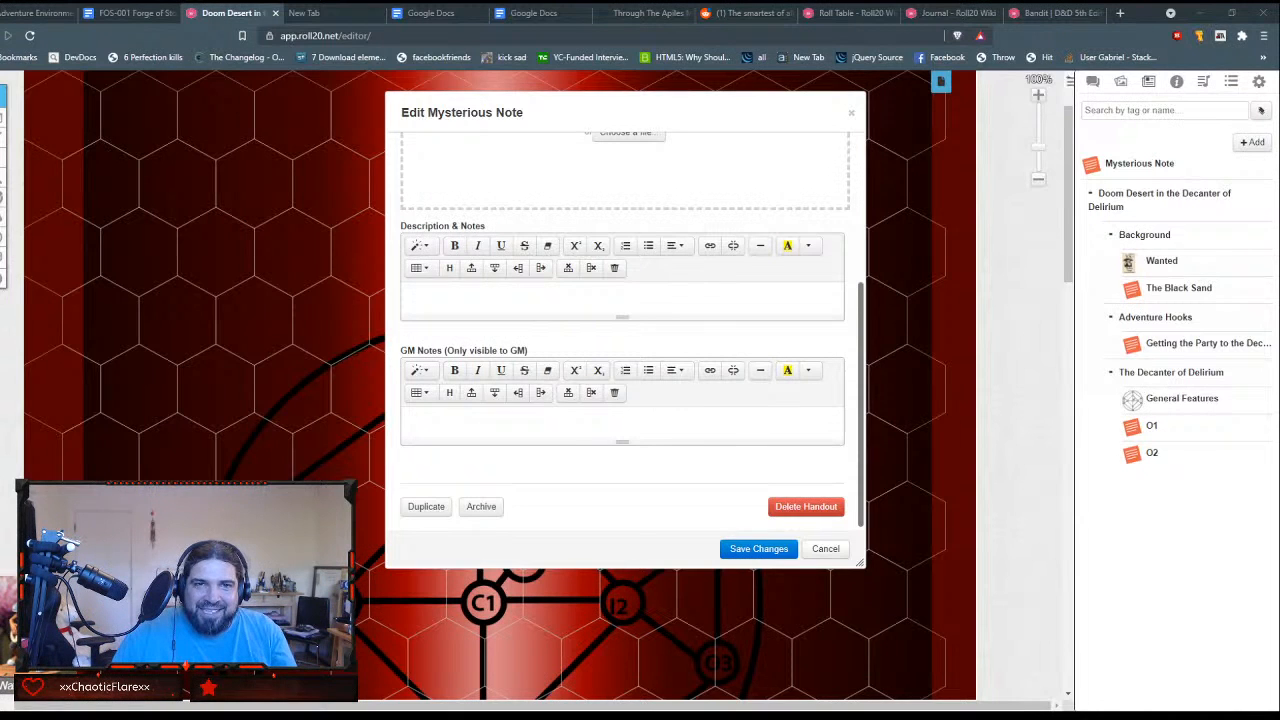
left_click(560, 417)
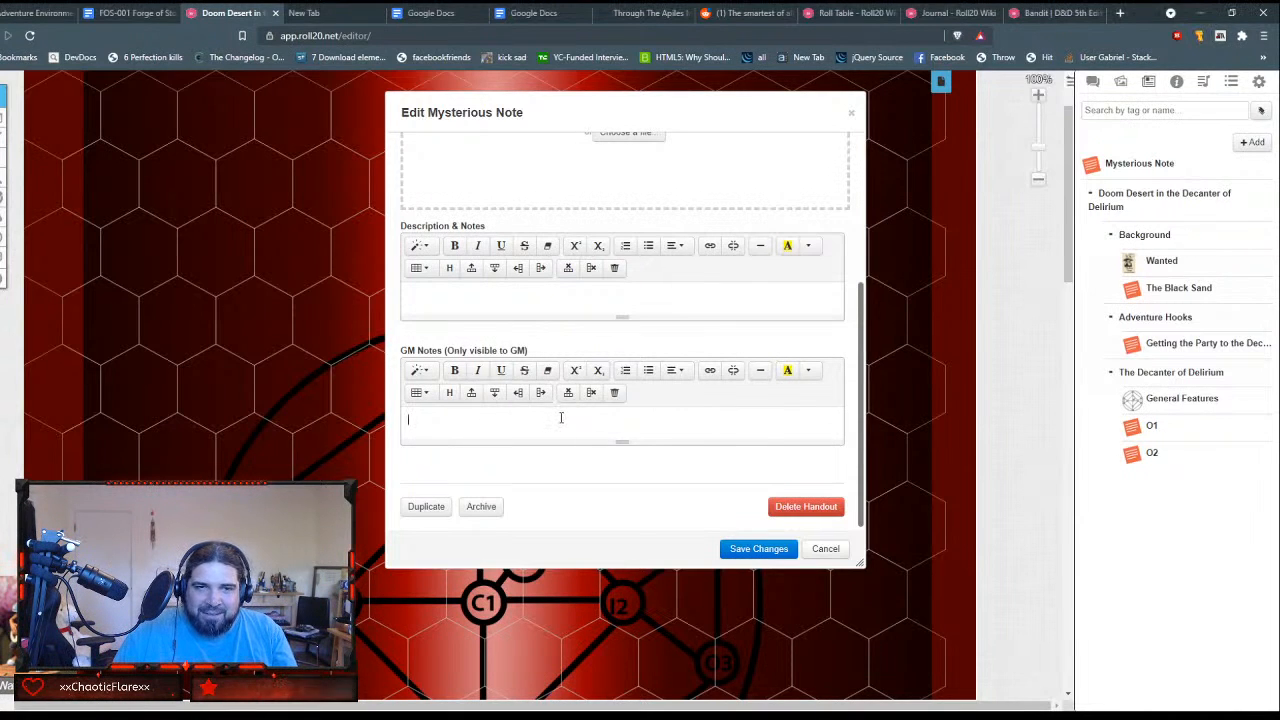
key("ctrl+v")
scroll(542, 431, "up", 10)
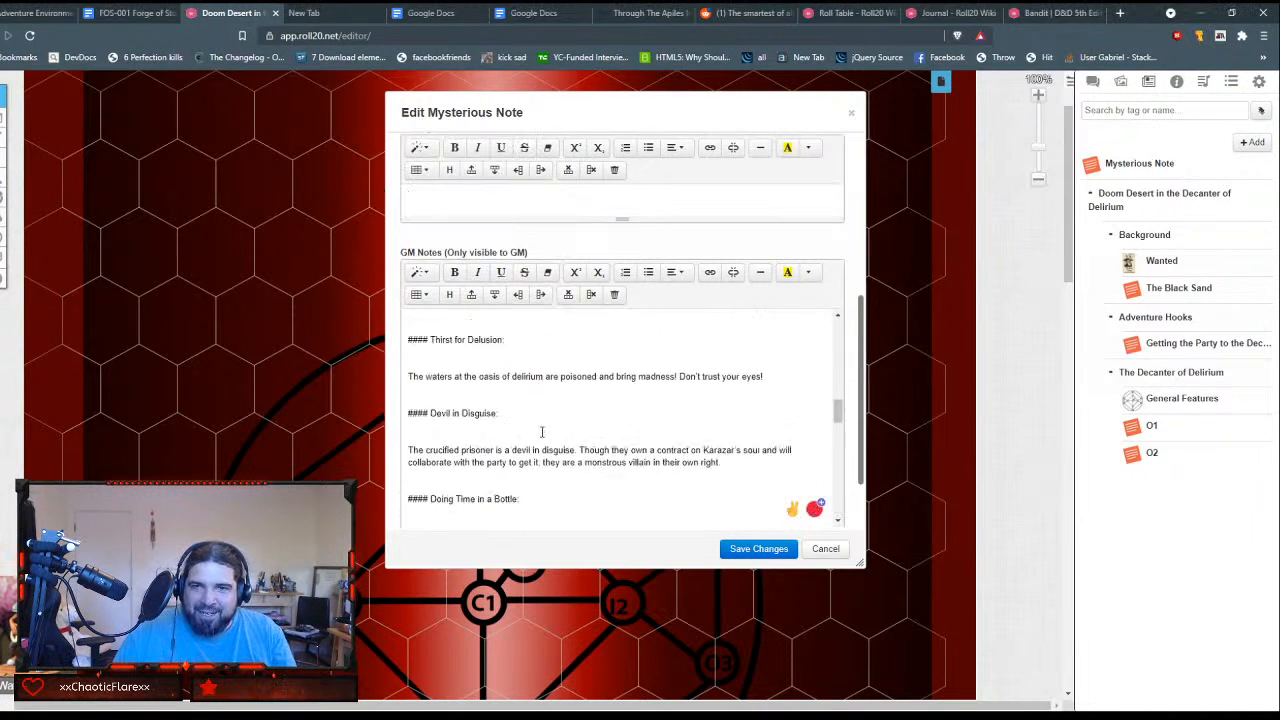
scroll(542, 431, "up", 10)
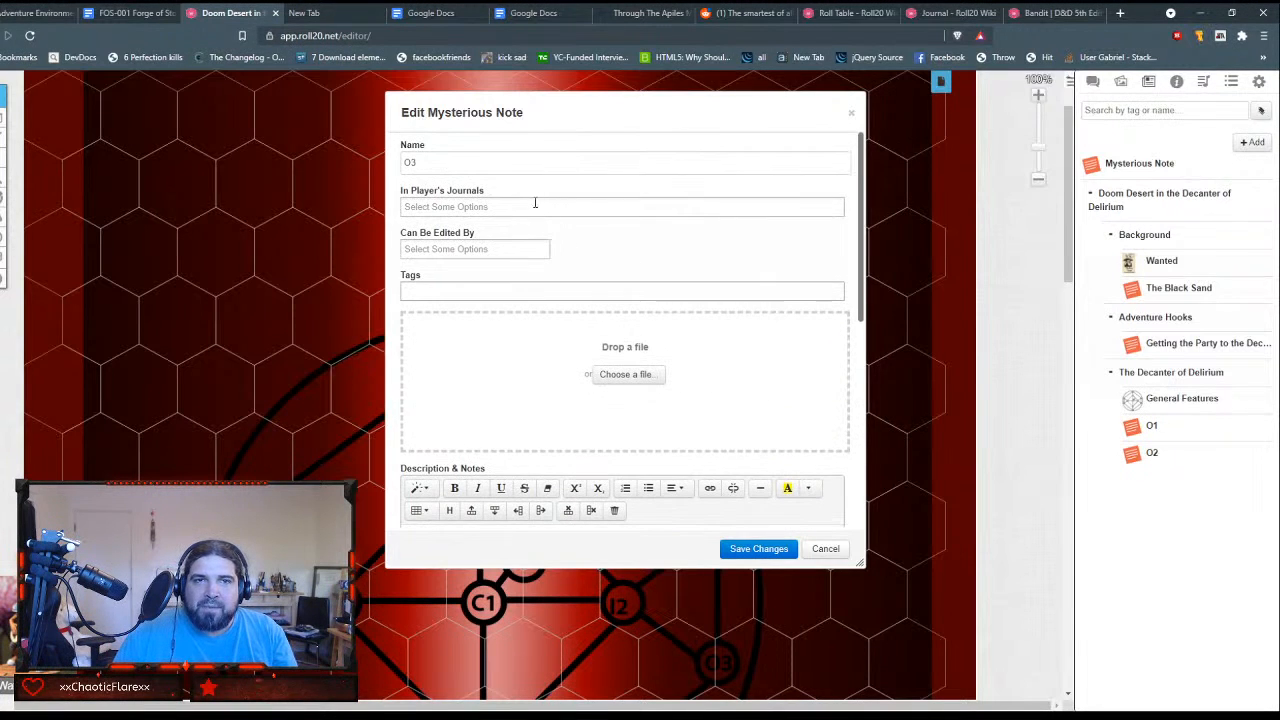
scroll(508, 284, "down", 6)
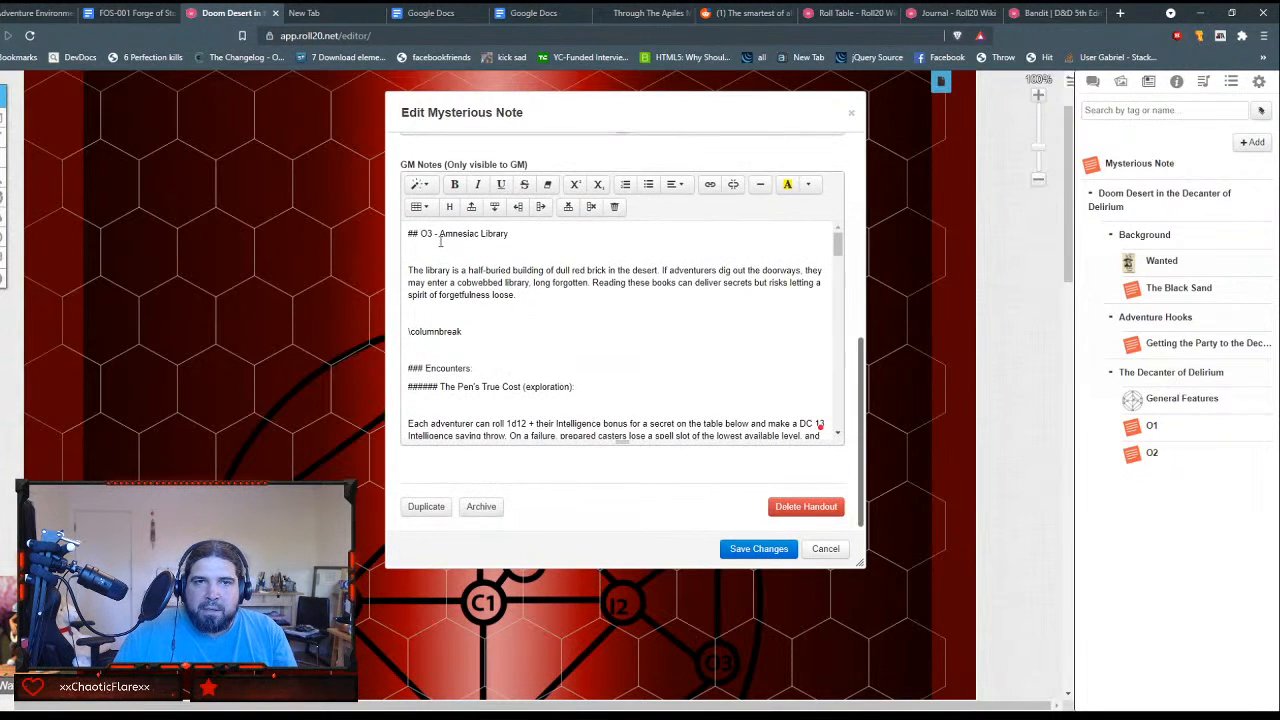
Step: Strip the "## O3 -" prefix from the Amnesiac Library title and format the title as Header 1
left_click_drag(436, 236, 402, 235)
key("BackSpace")
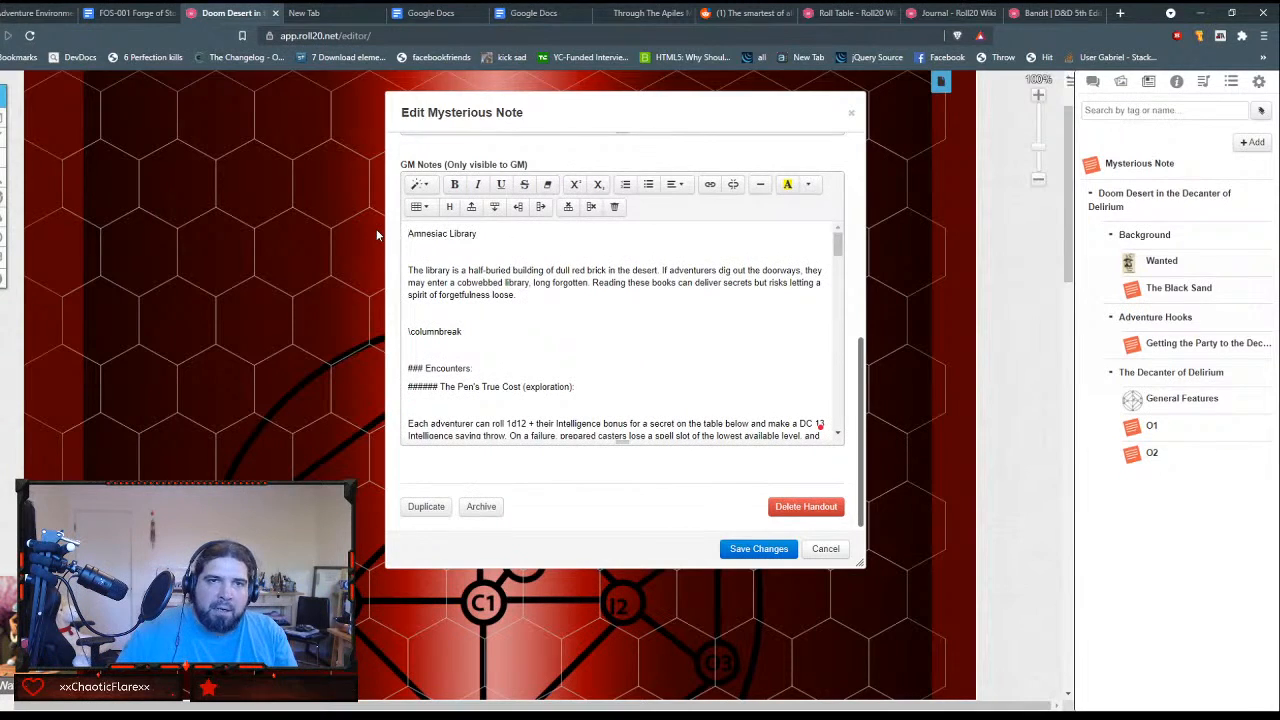
triple_click(440, 233)
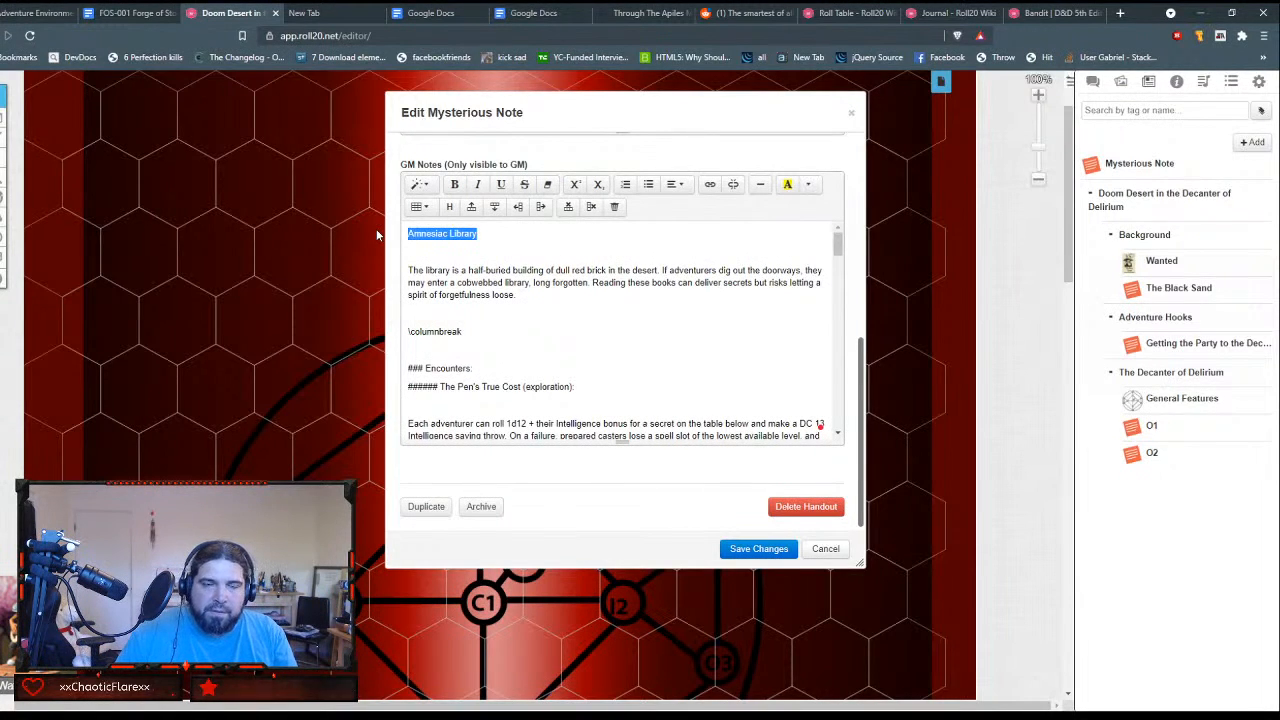
left_click(420, 184)
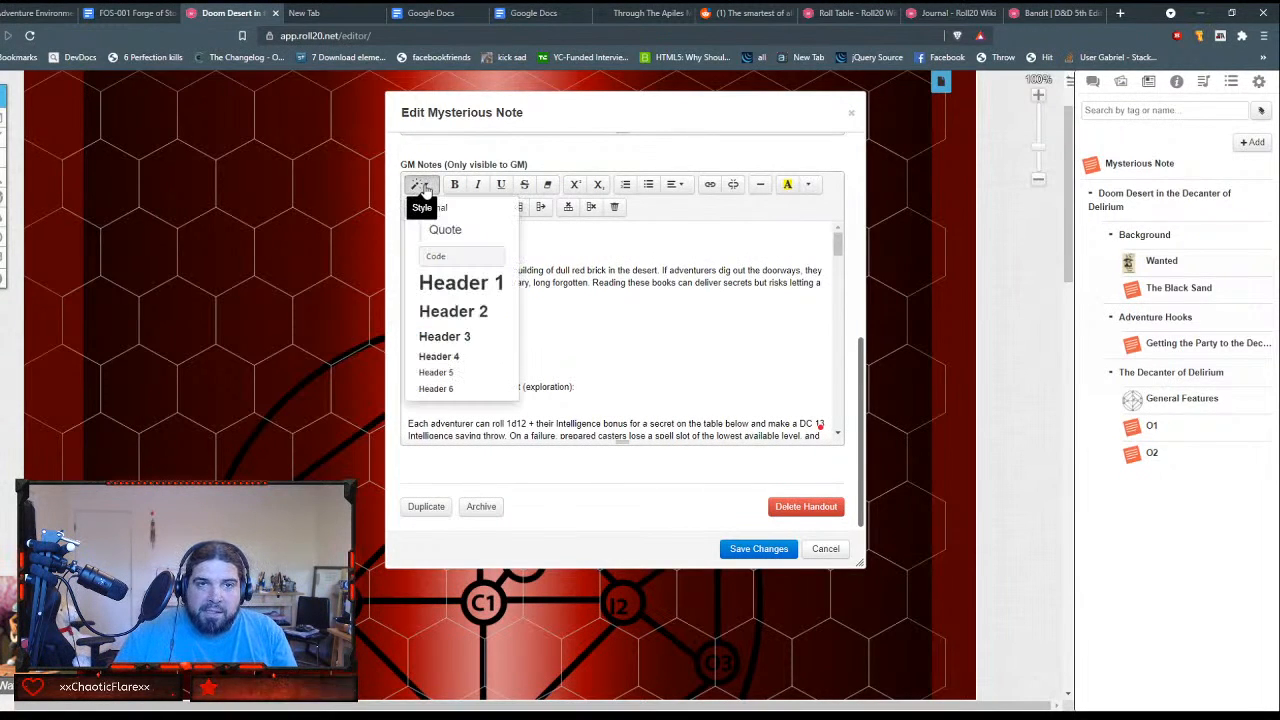
left_click(475, 285)
Step: Delete the \columnbreak line and its surplus blank space between the library description and Encounters
left_click(478, 322)
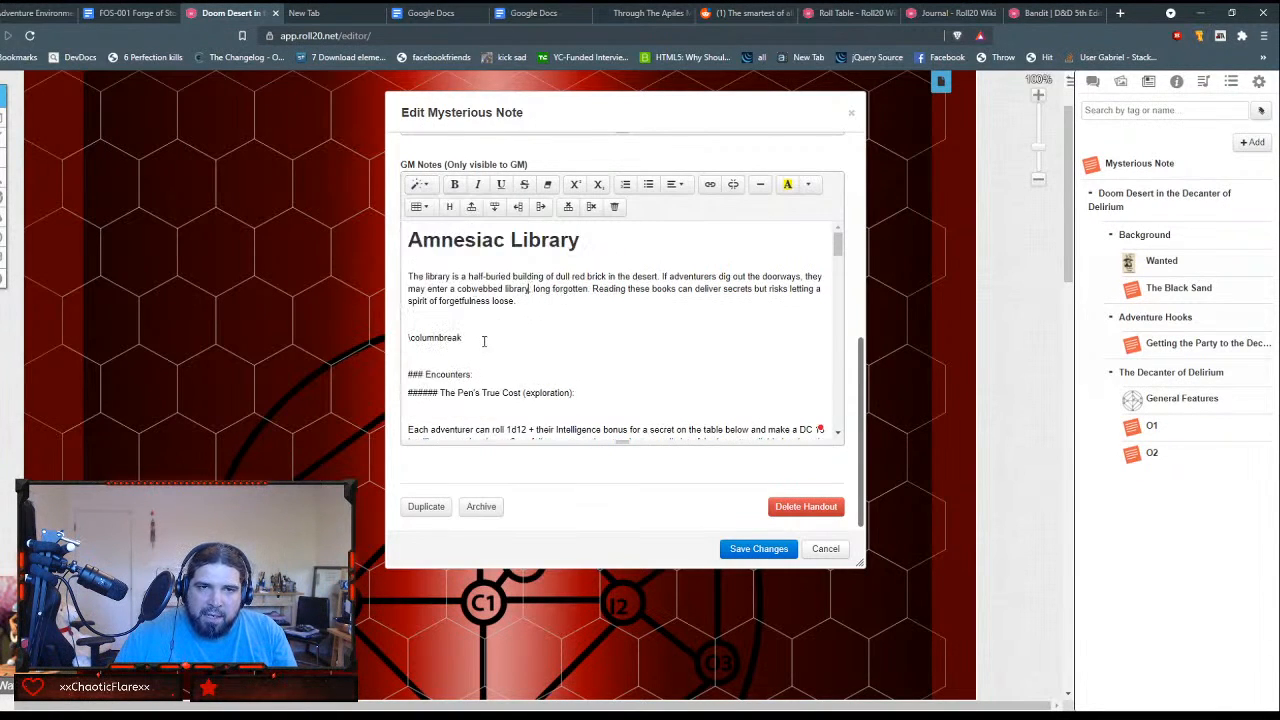
key("shift+Down")
key("shift+Down")
key("Delete")
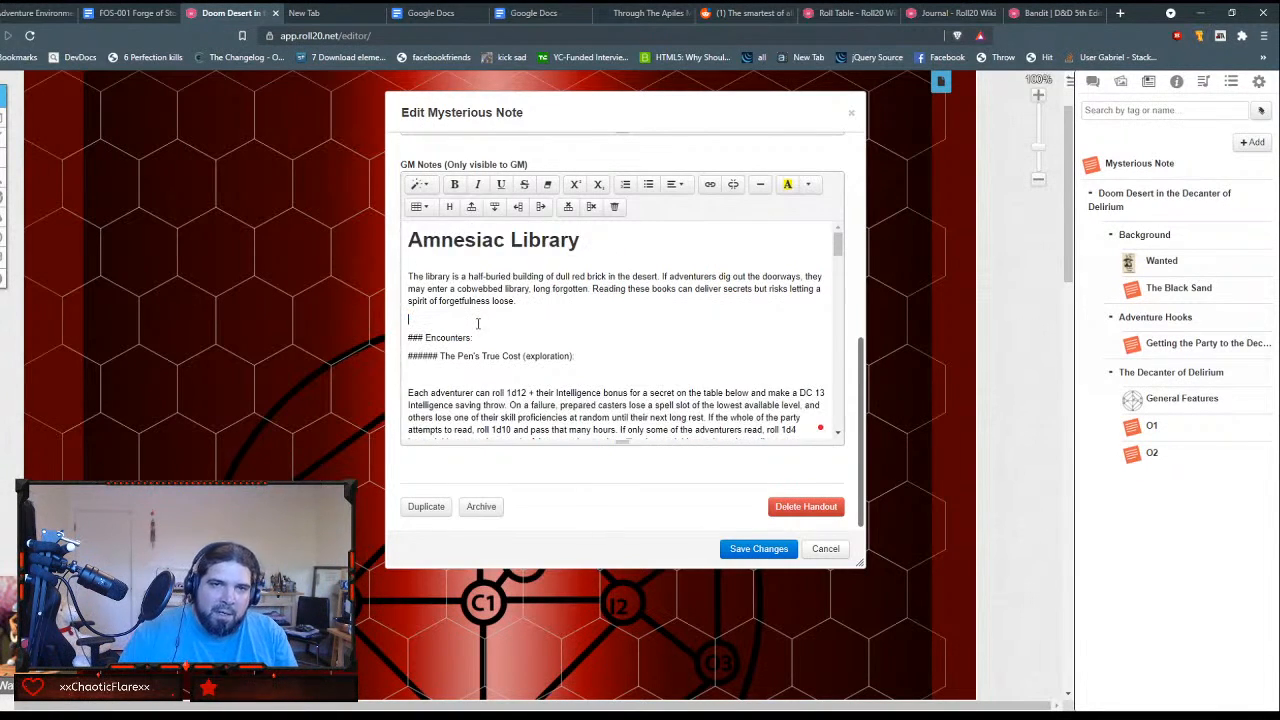
key("Delete")
key("Return")
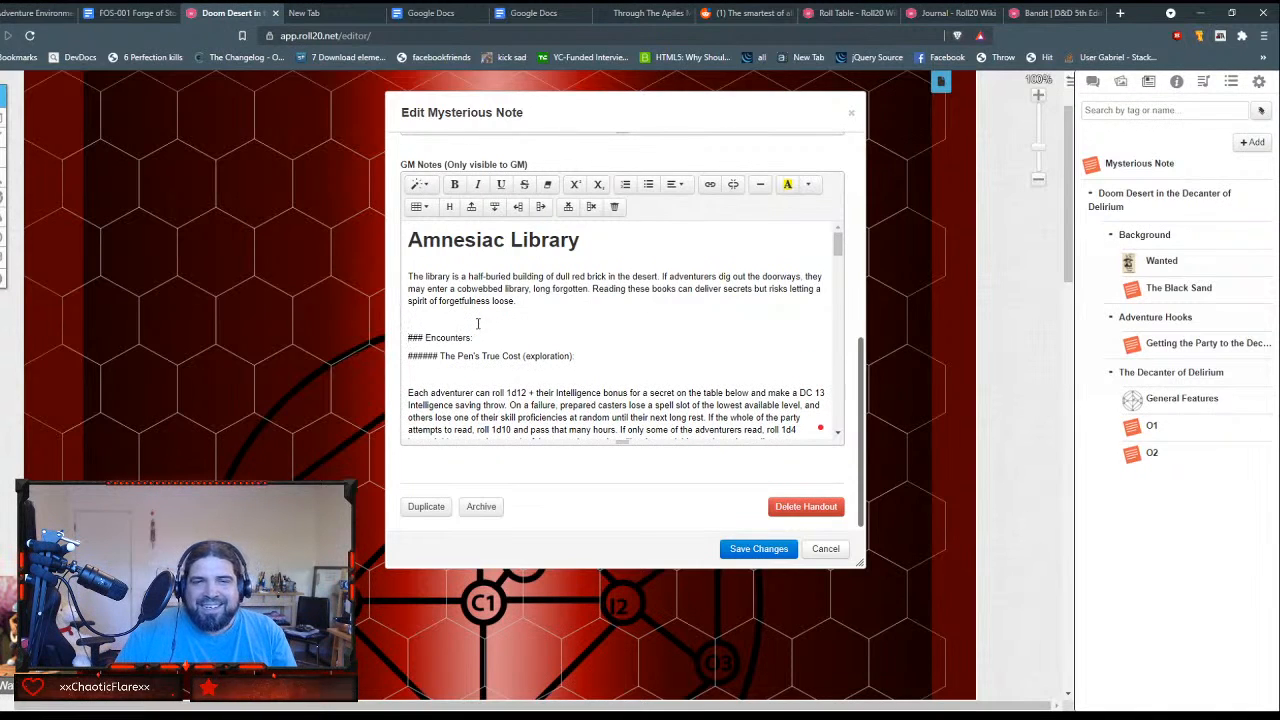
Step: Remove the ### marks before "Encounters:" and format that line as Header 2
key("Delete")
key("Delete")
key("Delete")
key("Delete")
key("shift+End")
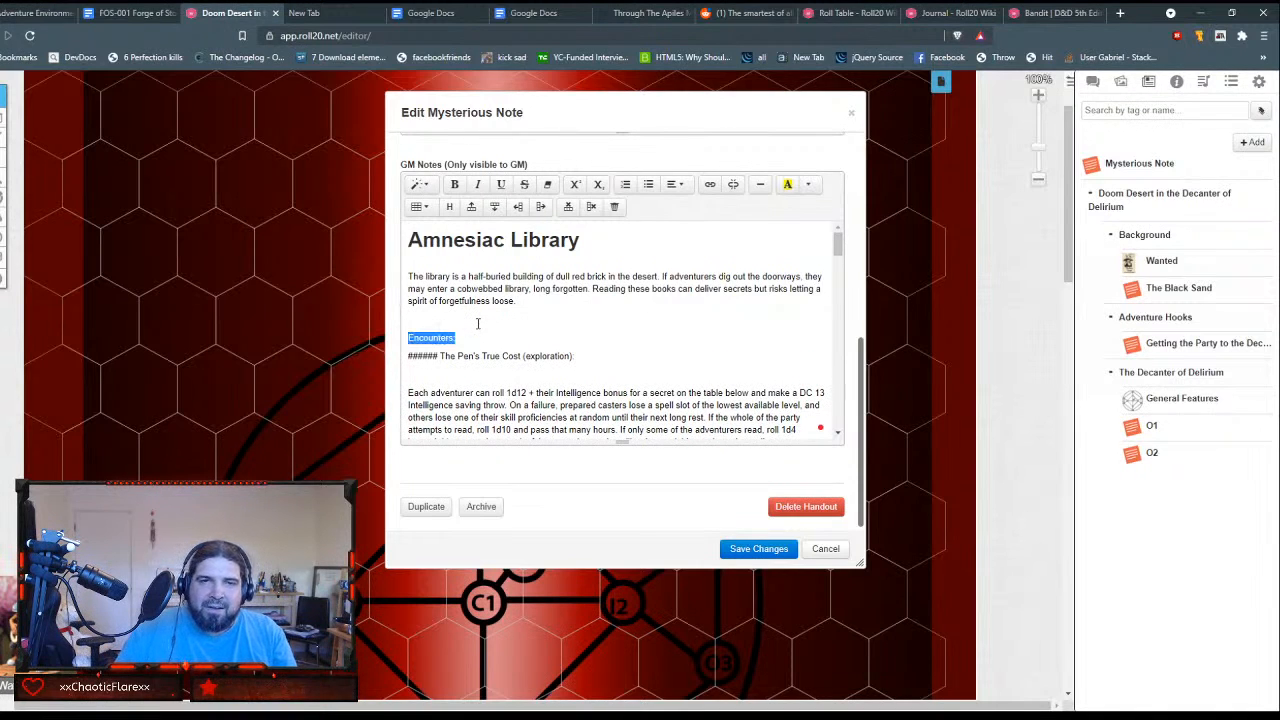
left_click(425, 187)
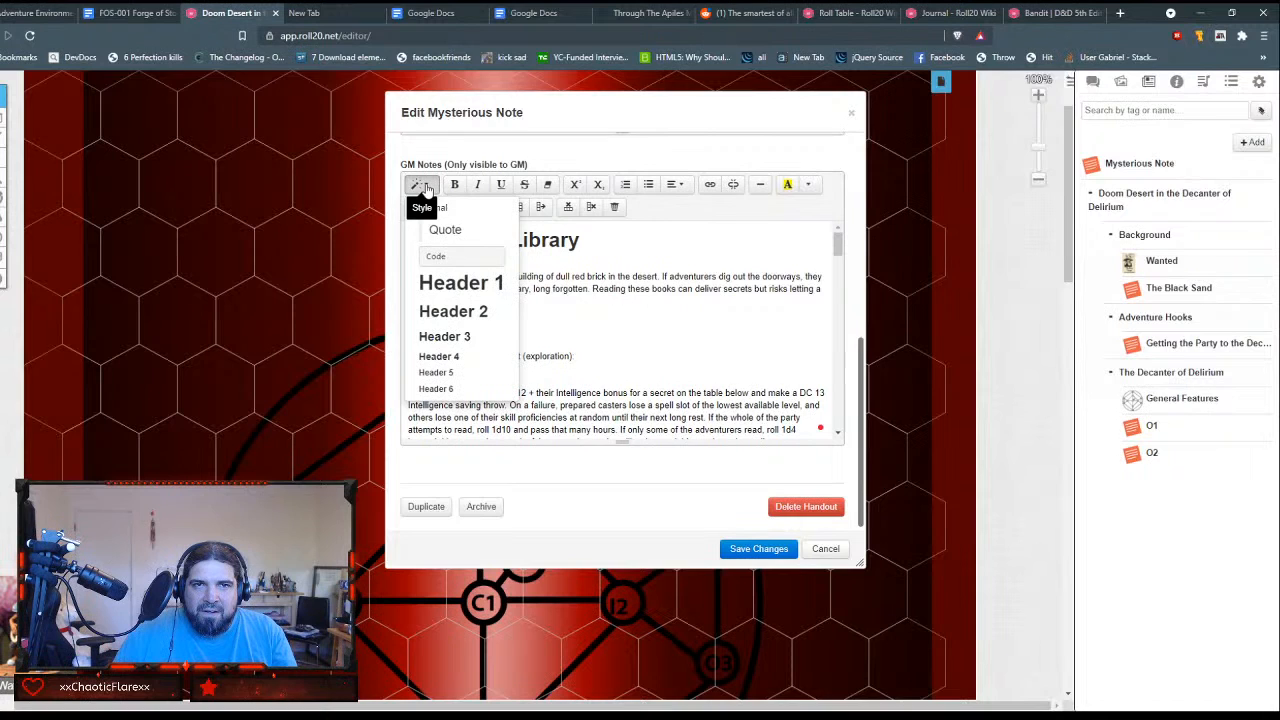
left_click(451, 314)
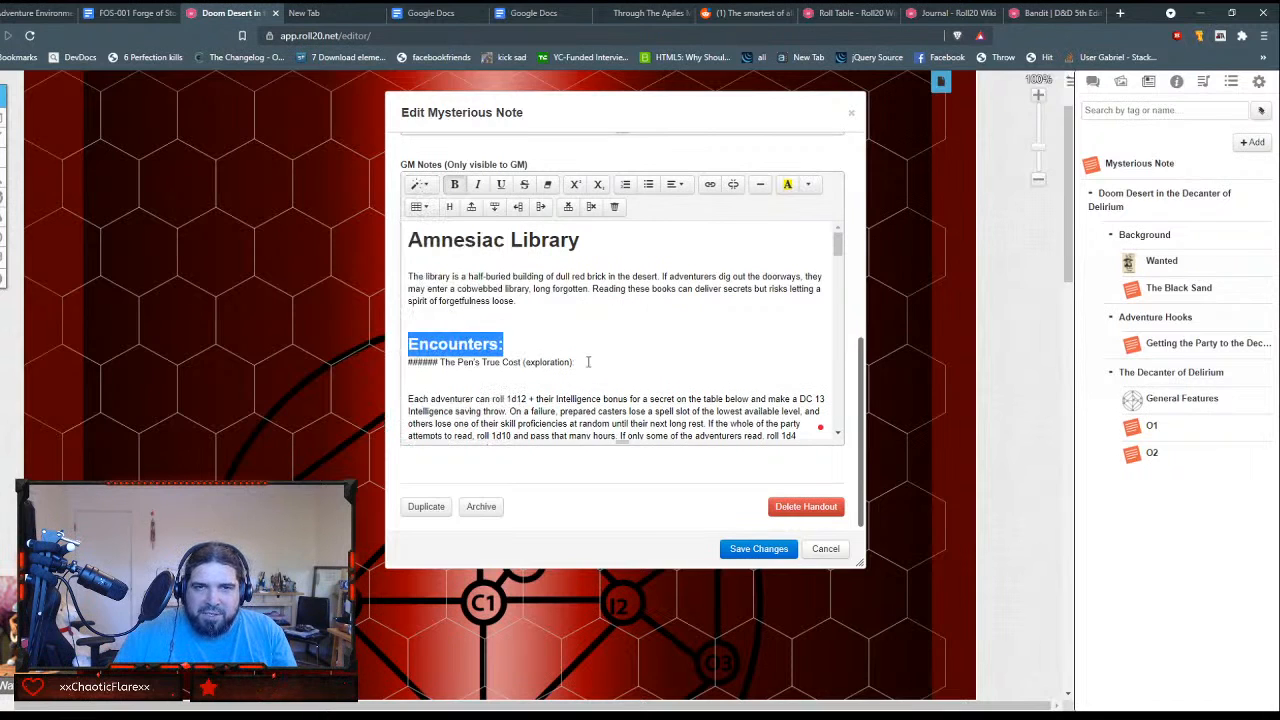
Step: Remove the ###### marks before "The Pen's True Cost (exploration):" and format that line as Header 4
left_click(530, 344)
key("Right")
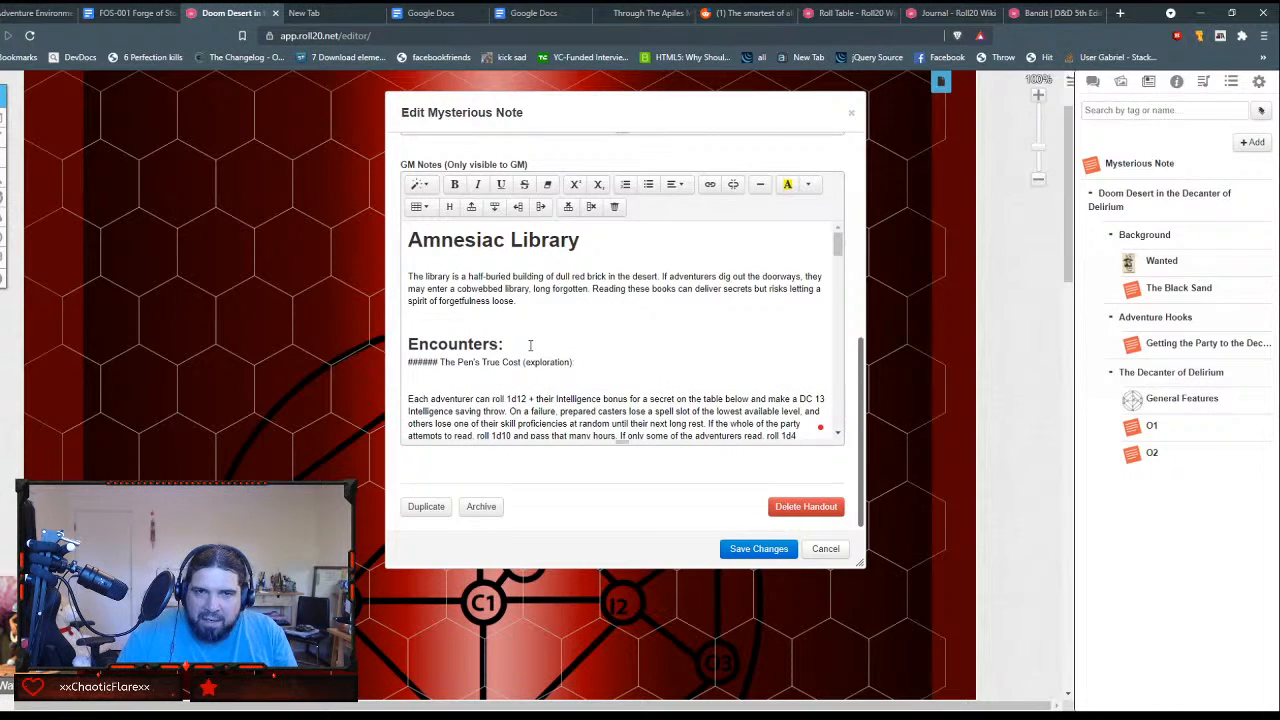
key("Delete")
key("Delete")
key("Delete")
key("Delete")
key("Delete")
key("Delete")
key("Delete")
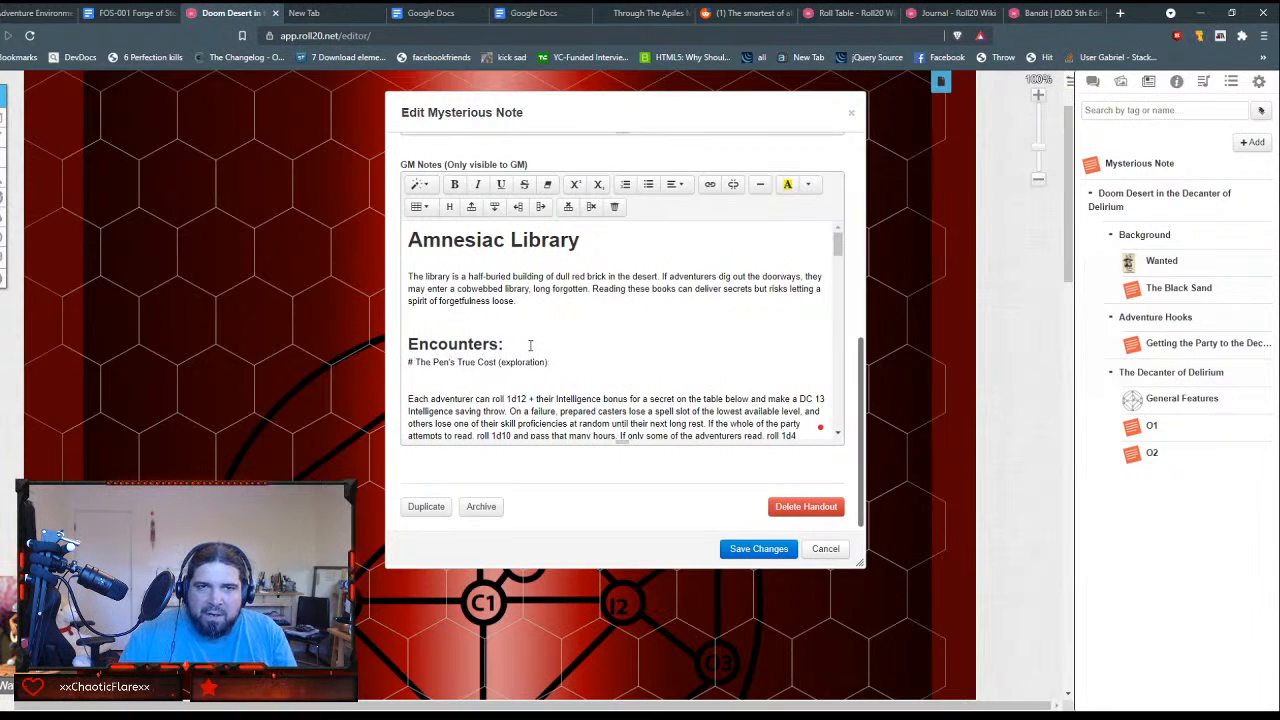
key("shift+End")
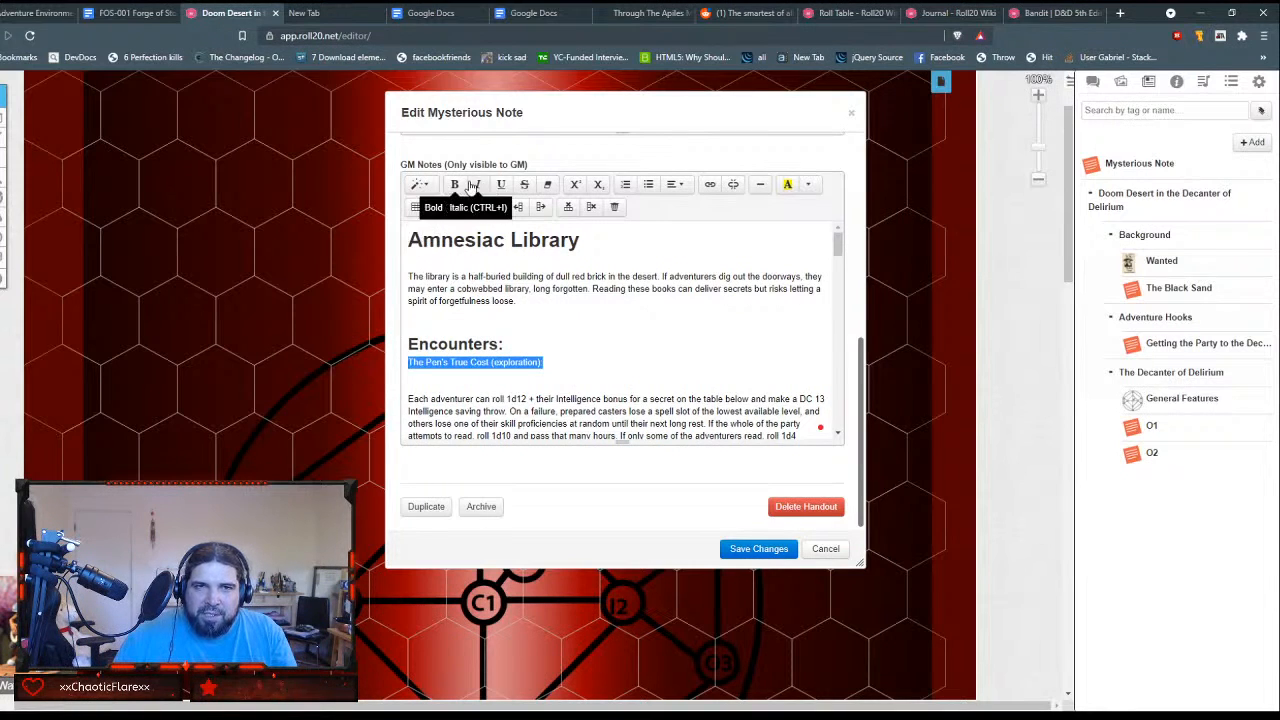
left_click(430, 188)
left_click(438, 356)
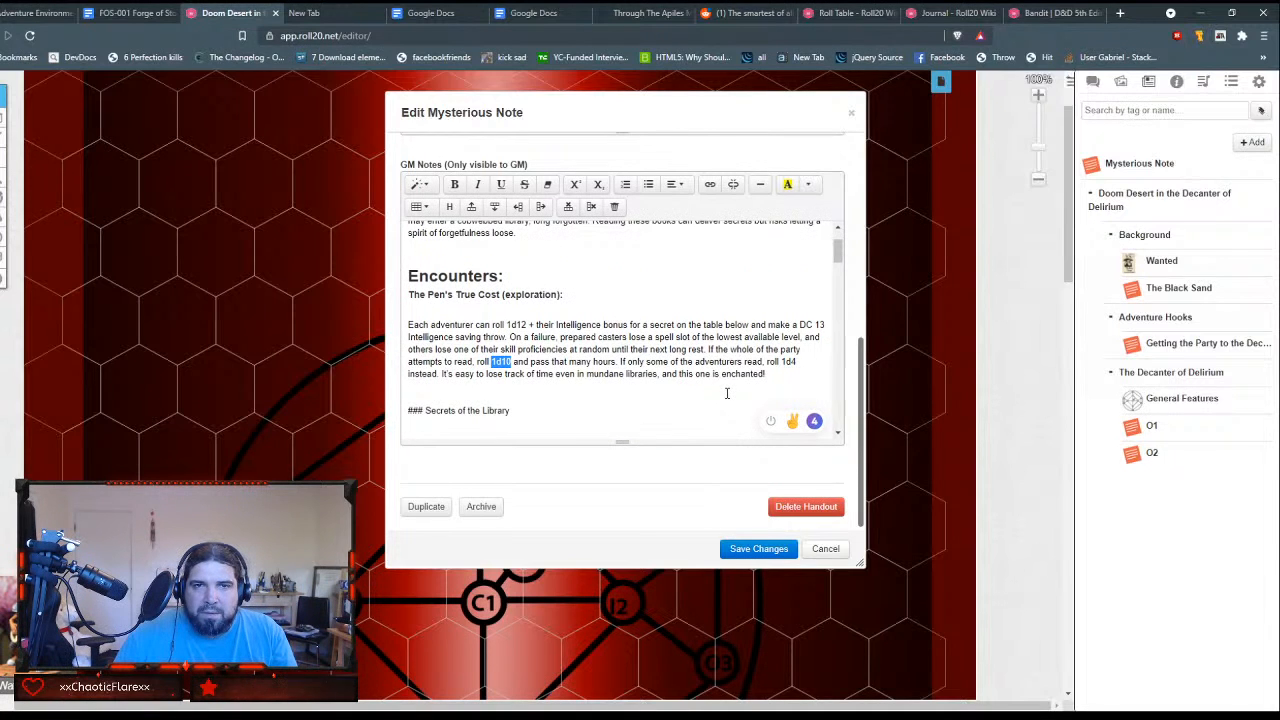
Step: Start a link on the "1d10" hours roll, prefixing its target with "`/em It's easy to lose track of time even in mundane libraries"
left_click(707, 186)
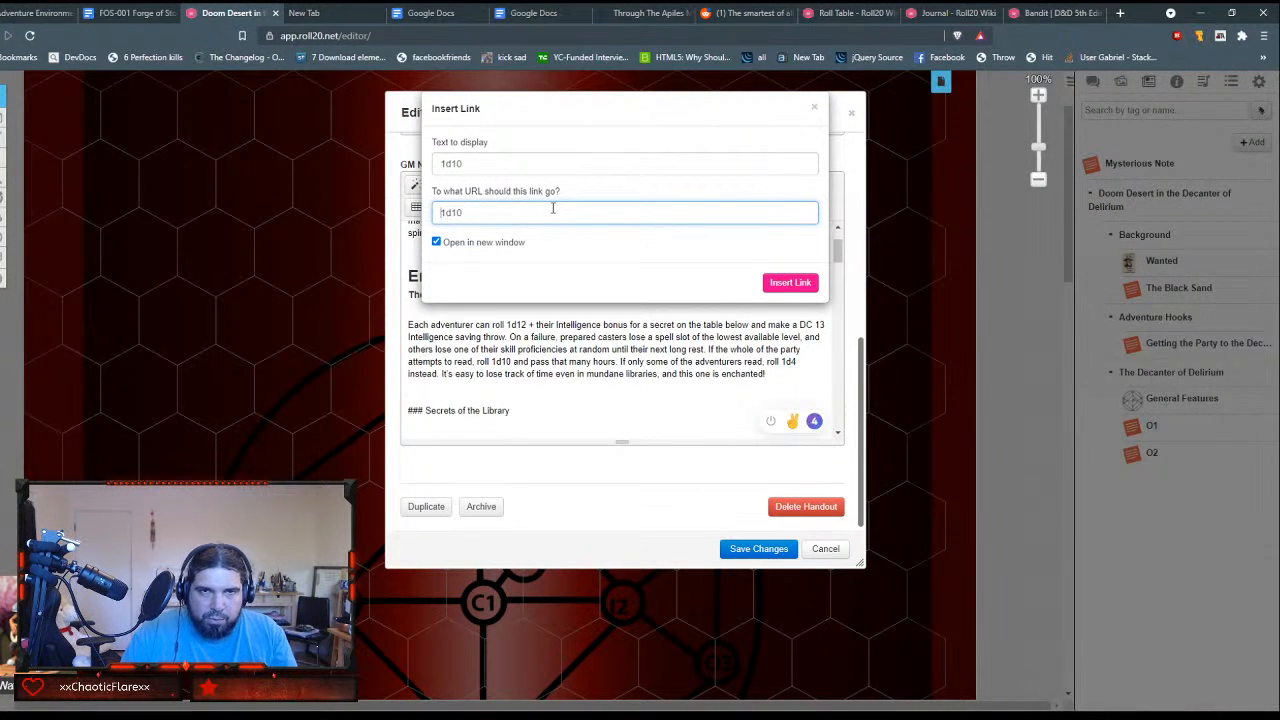
type("`/em")
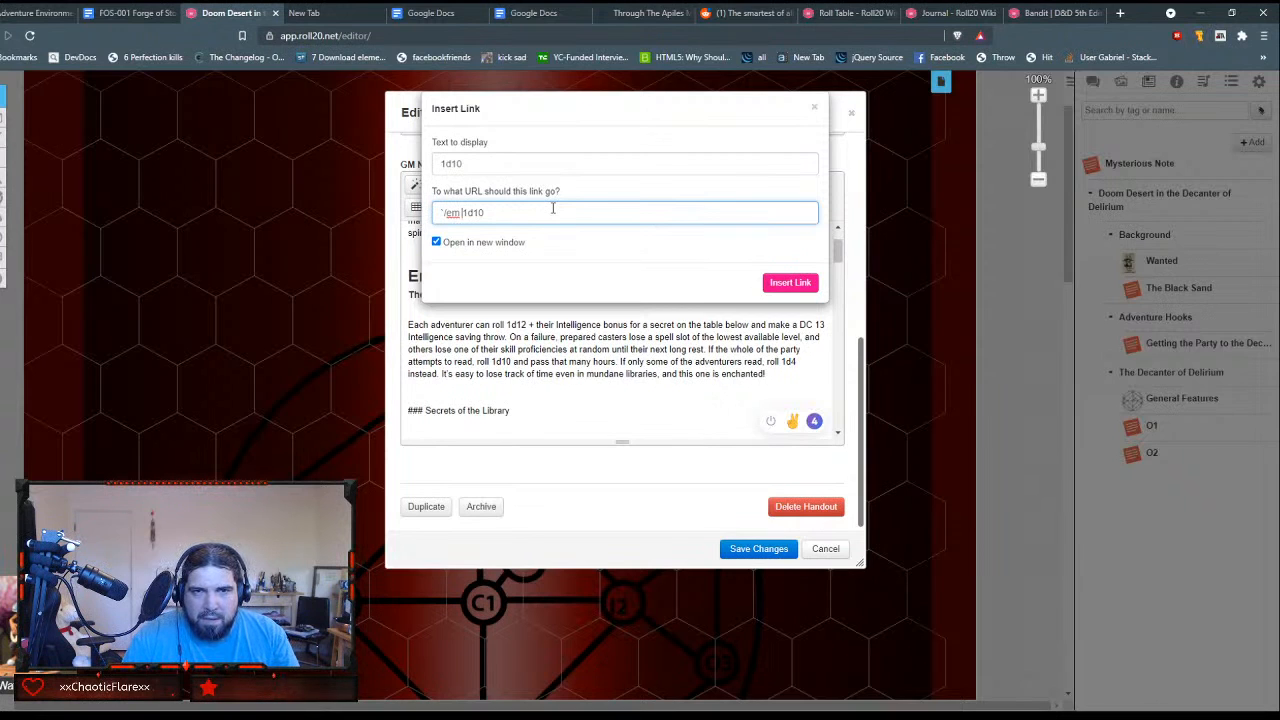
type("[['")
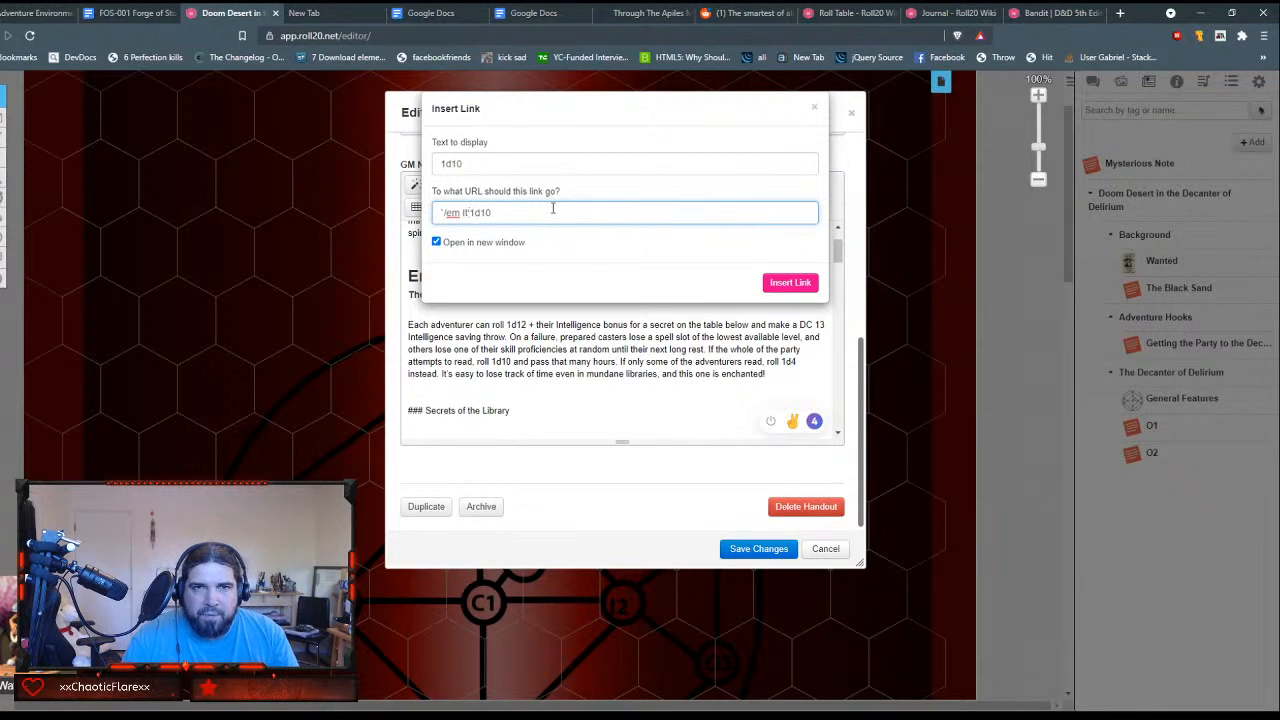
type("s easy to lo")
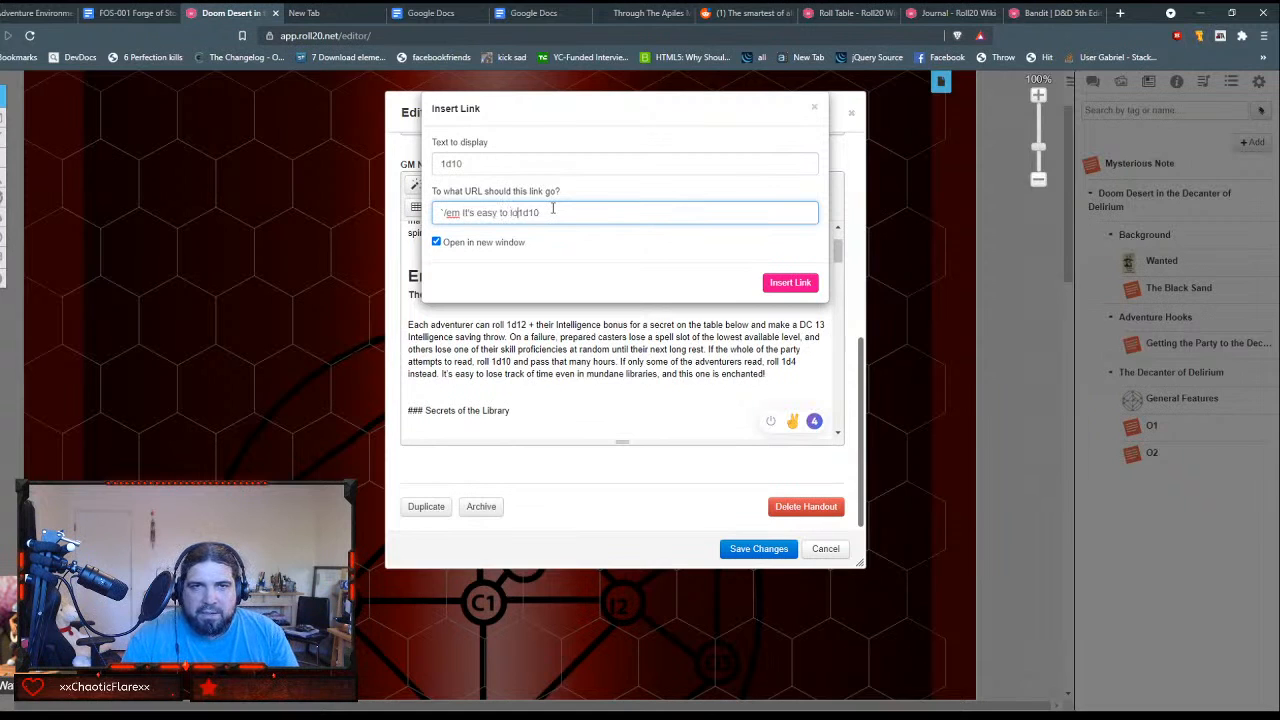
type("se track of")
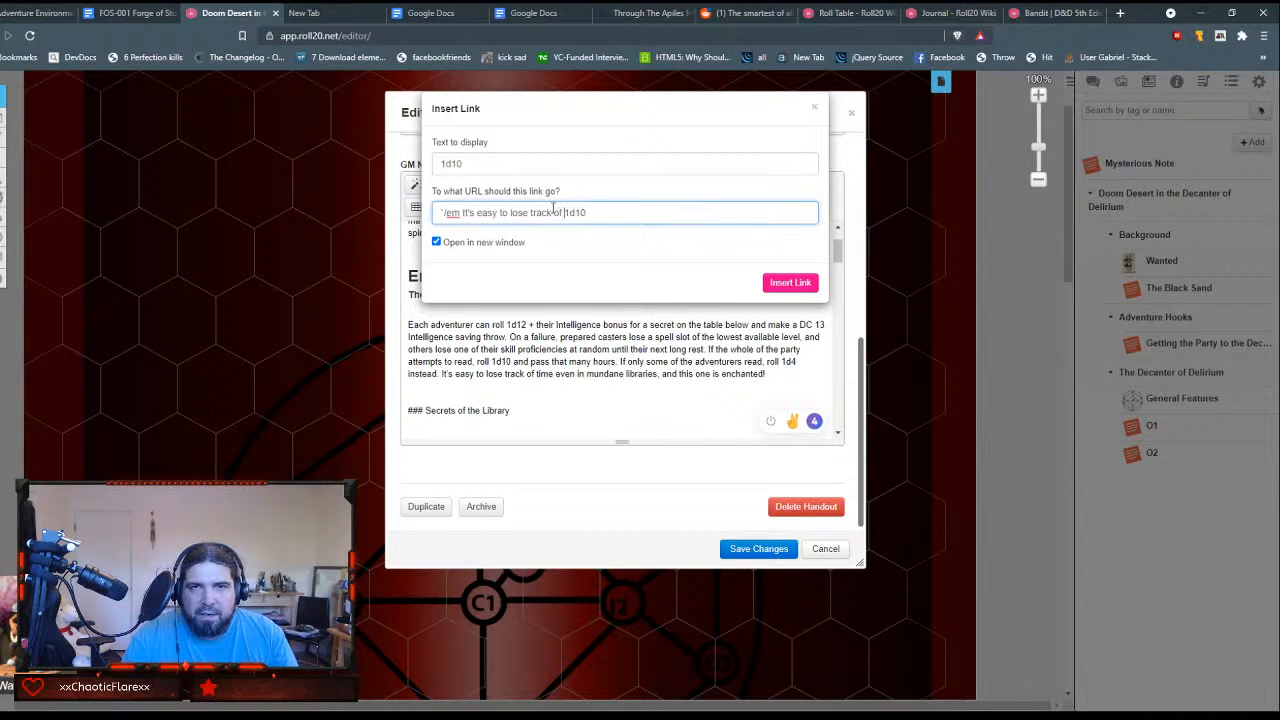
type(" time ")
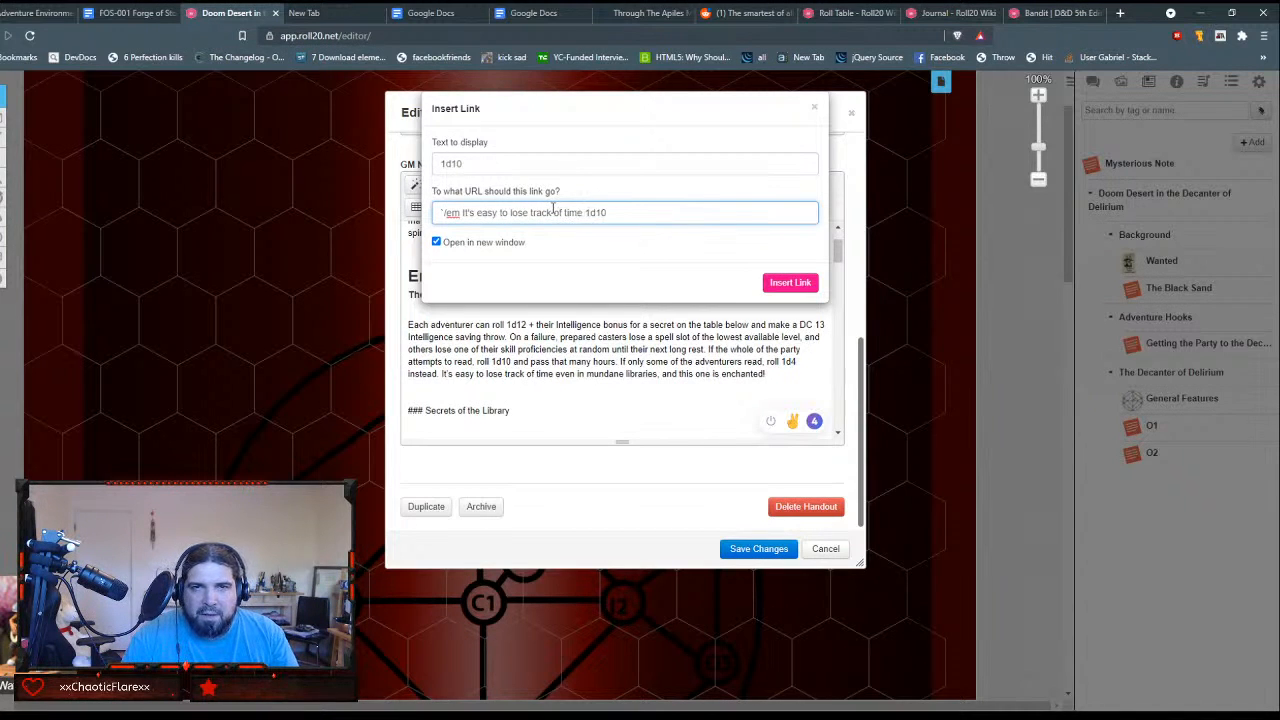
type("even in a mundan")
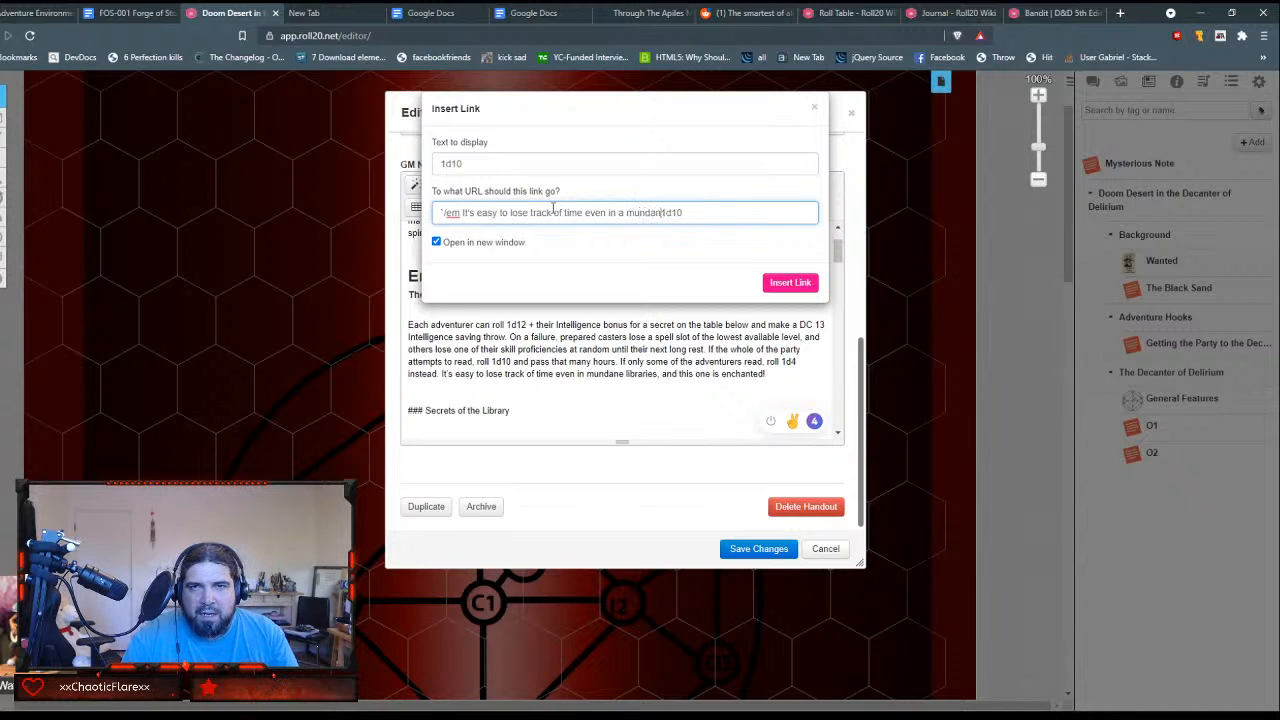
type("e librar")
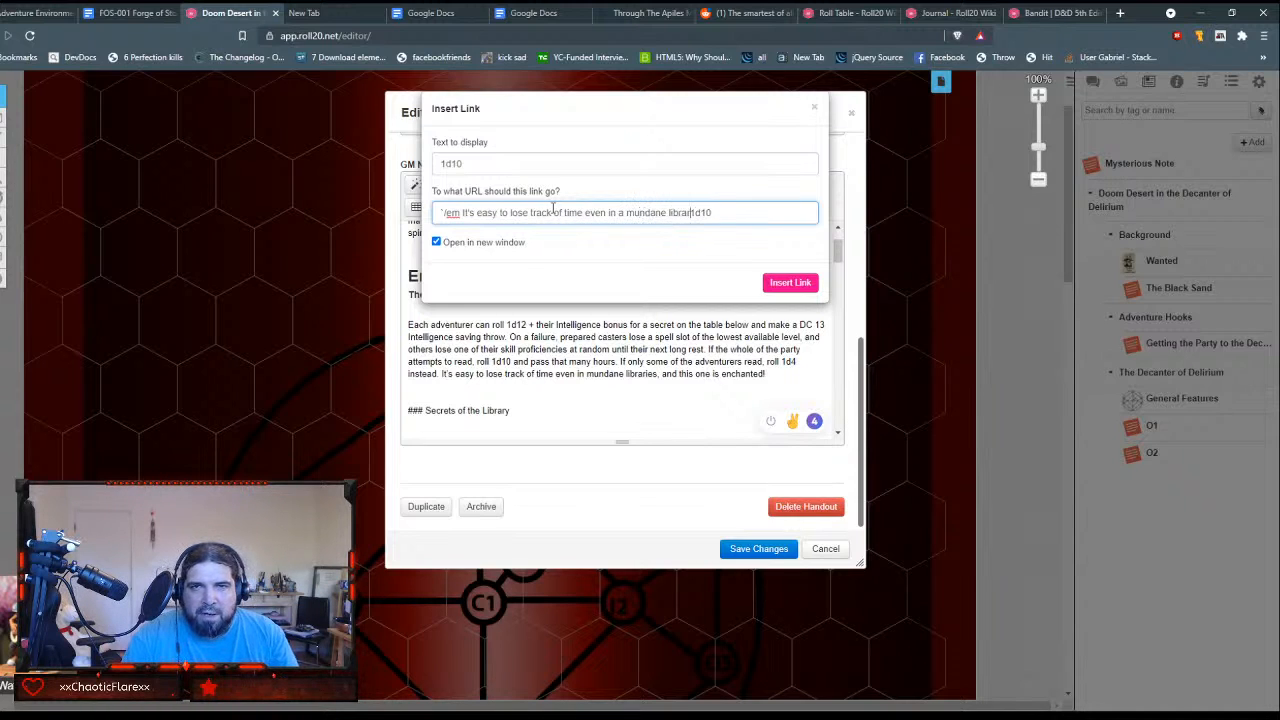
type("ies")
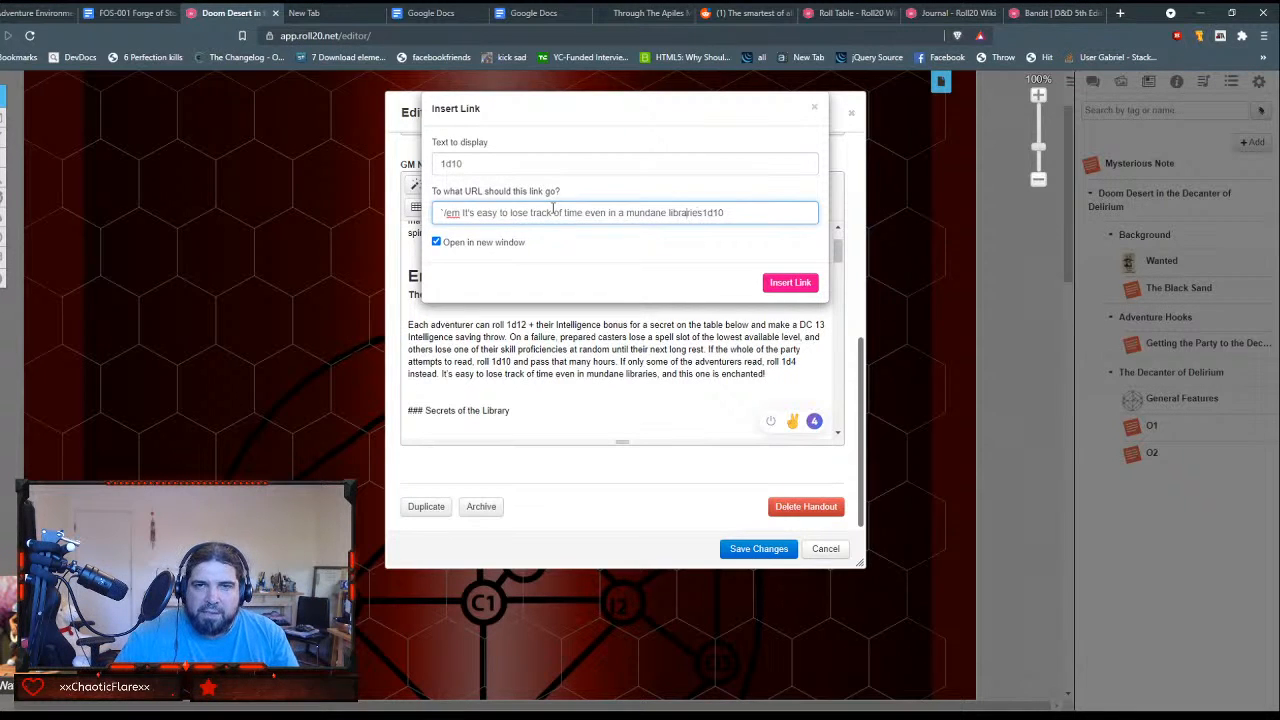
key("Delete")
key("Delete")
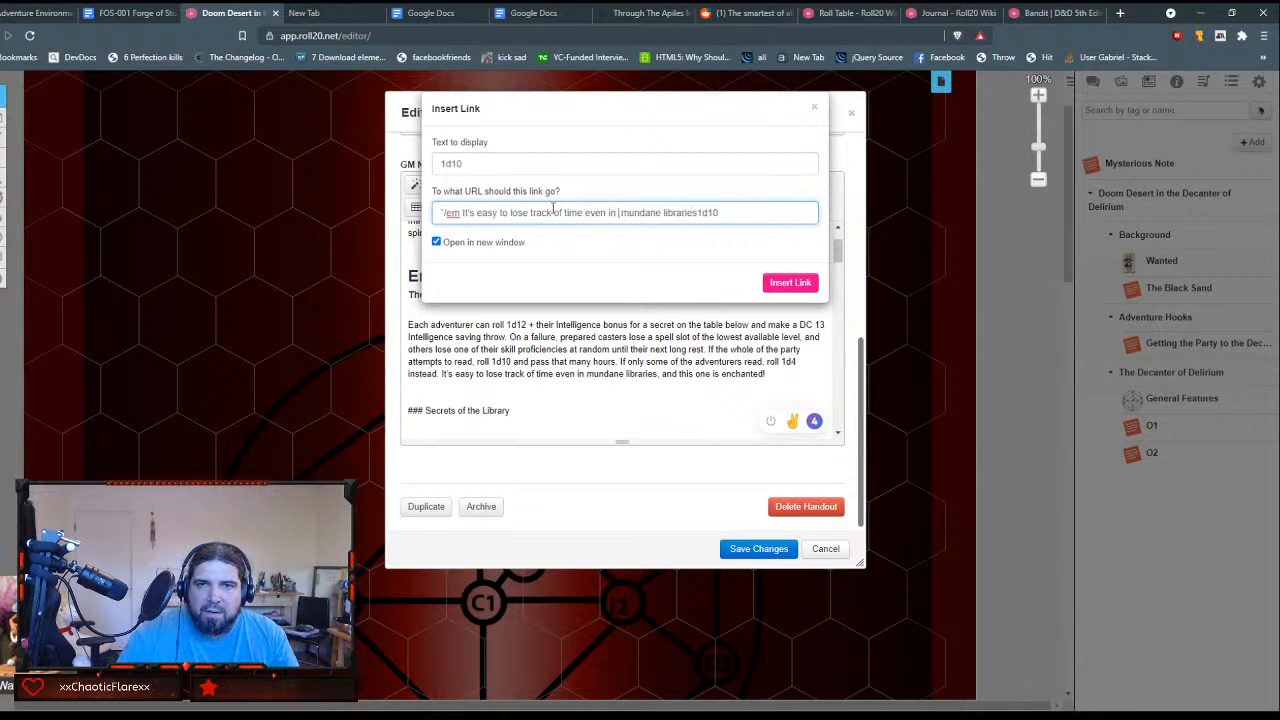
key("Left")
key("Left")
key("Left")
key("Left")
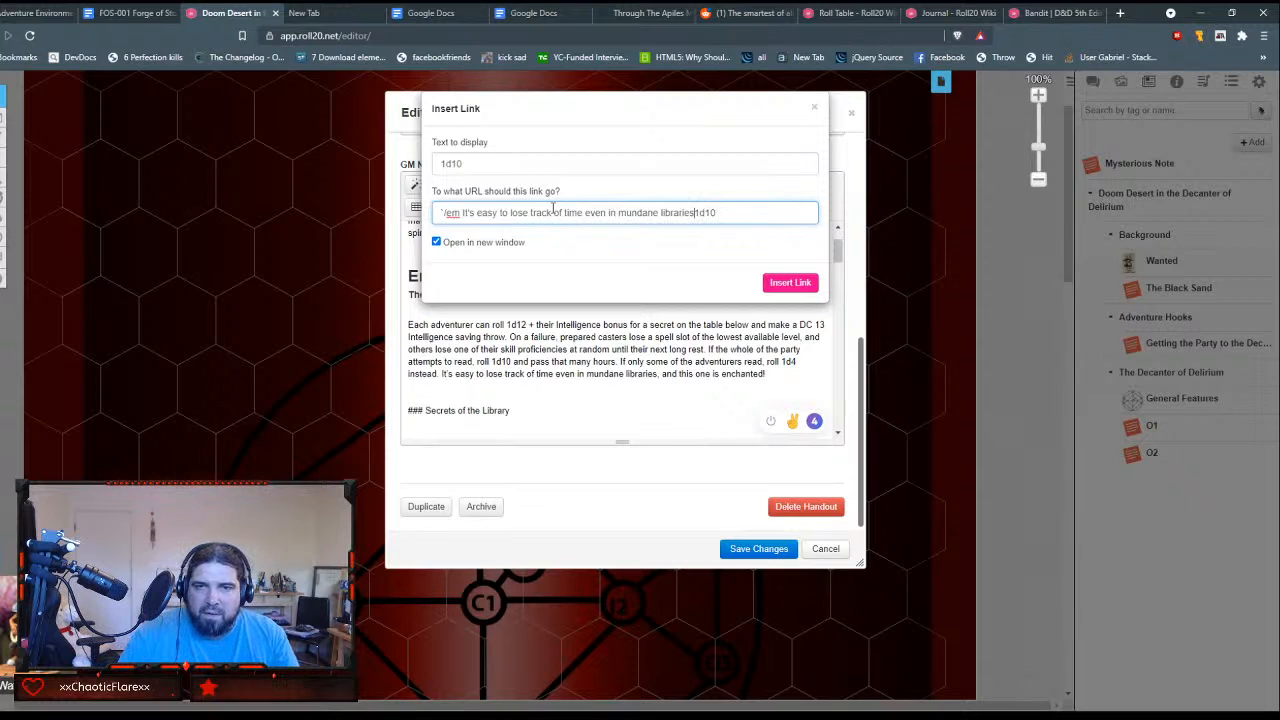
Step: Complete the link's command with ", and this ones enchanted! [[1d10]] hours have passed."
type(", and this ones")
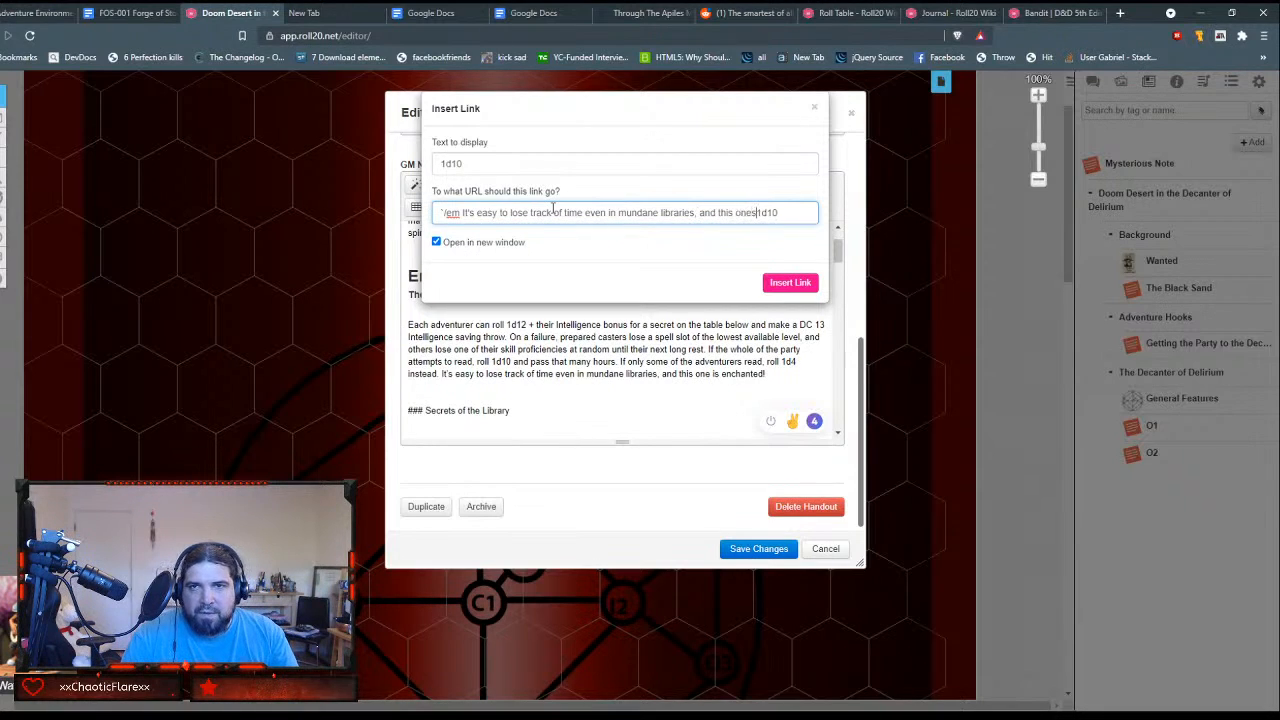
type(" encha")
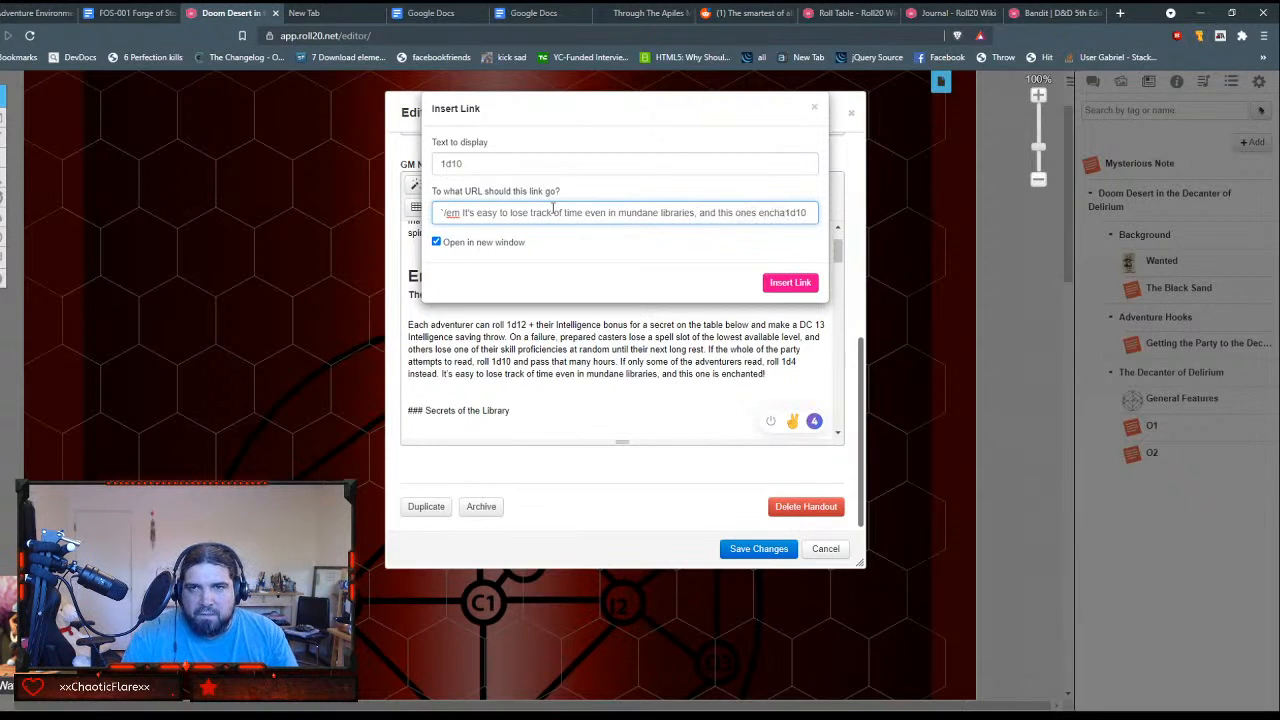
type("nted")
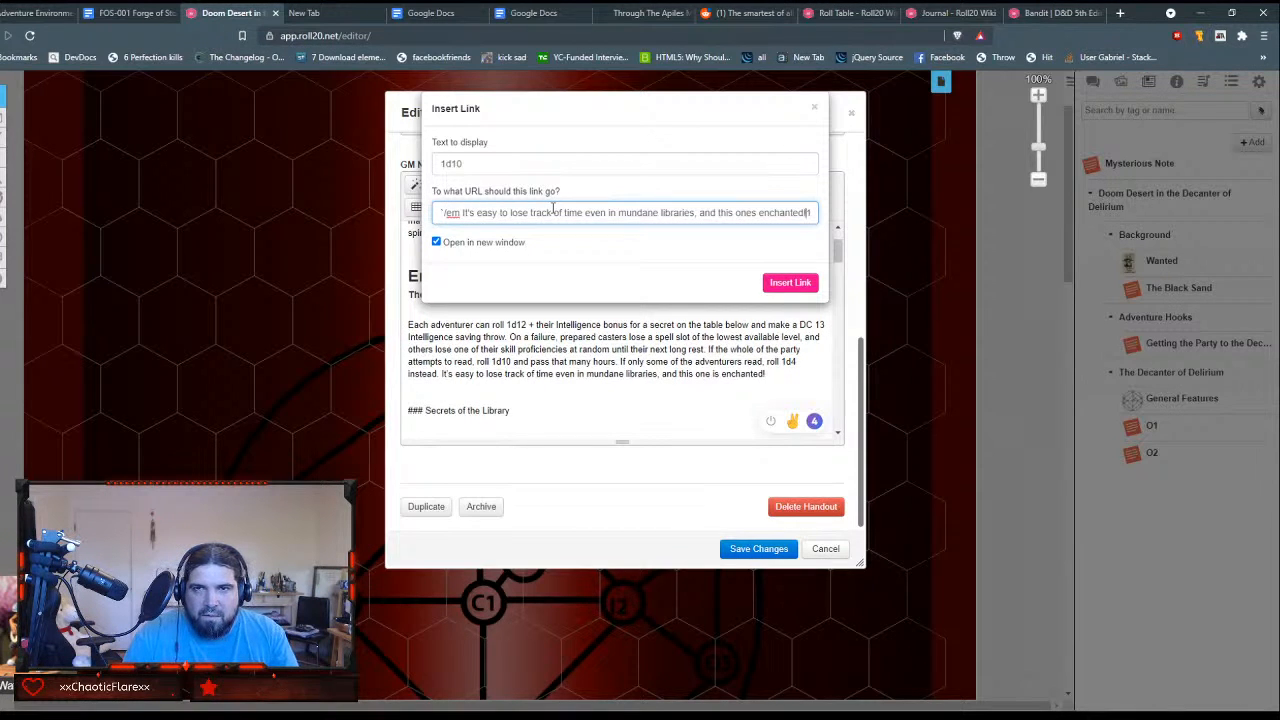
type("! ")
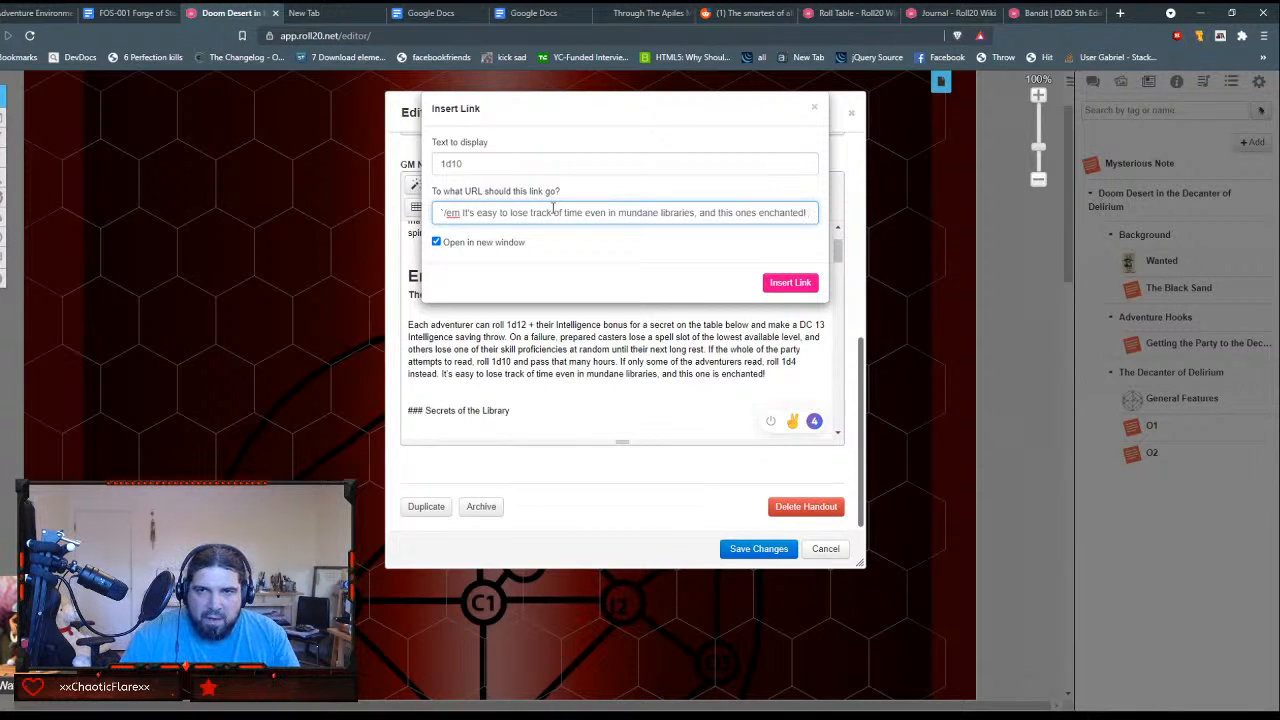
type("[[")
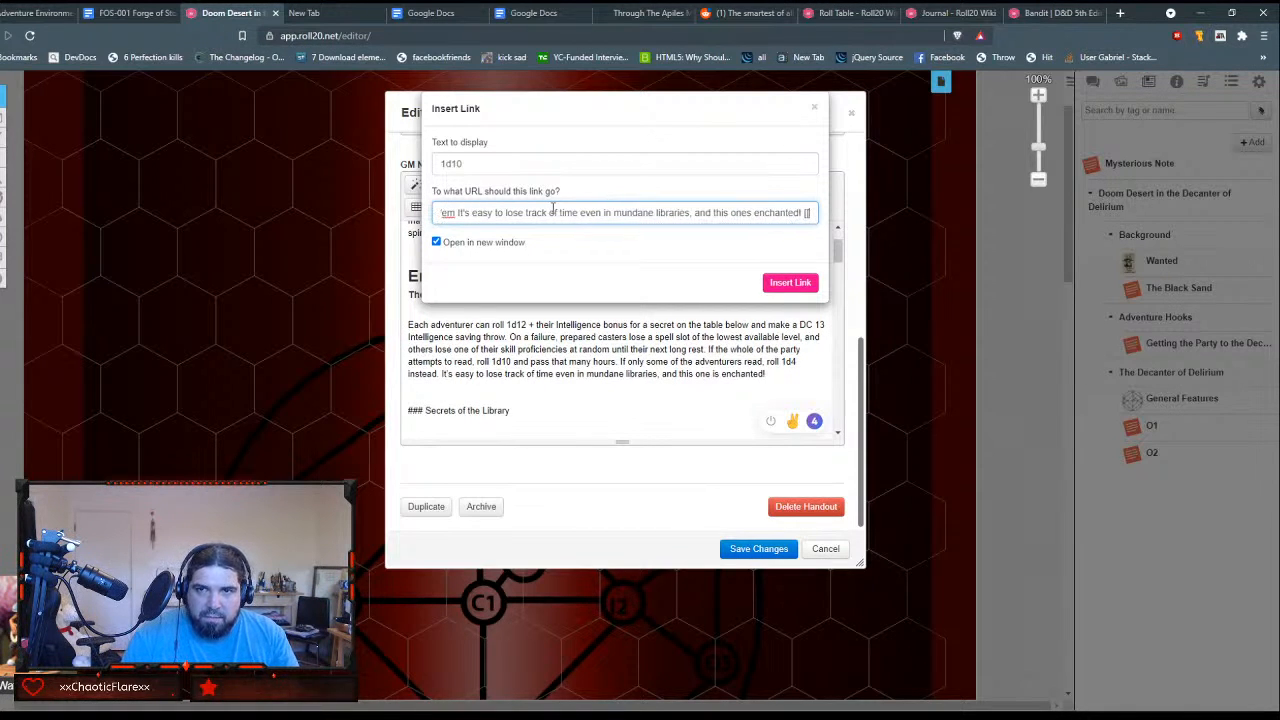
type("d10")
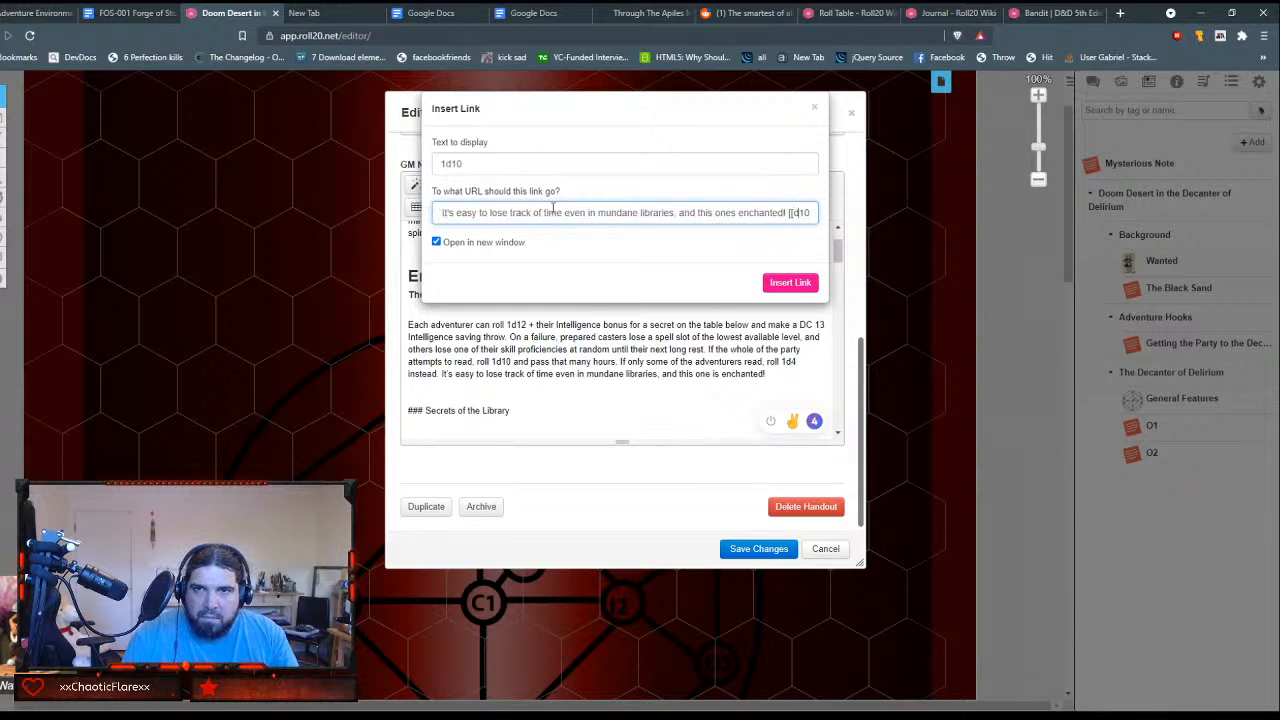
type("]]")
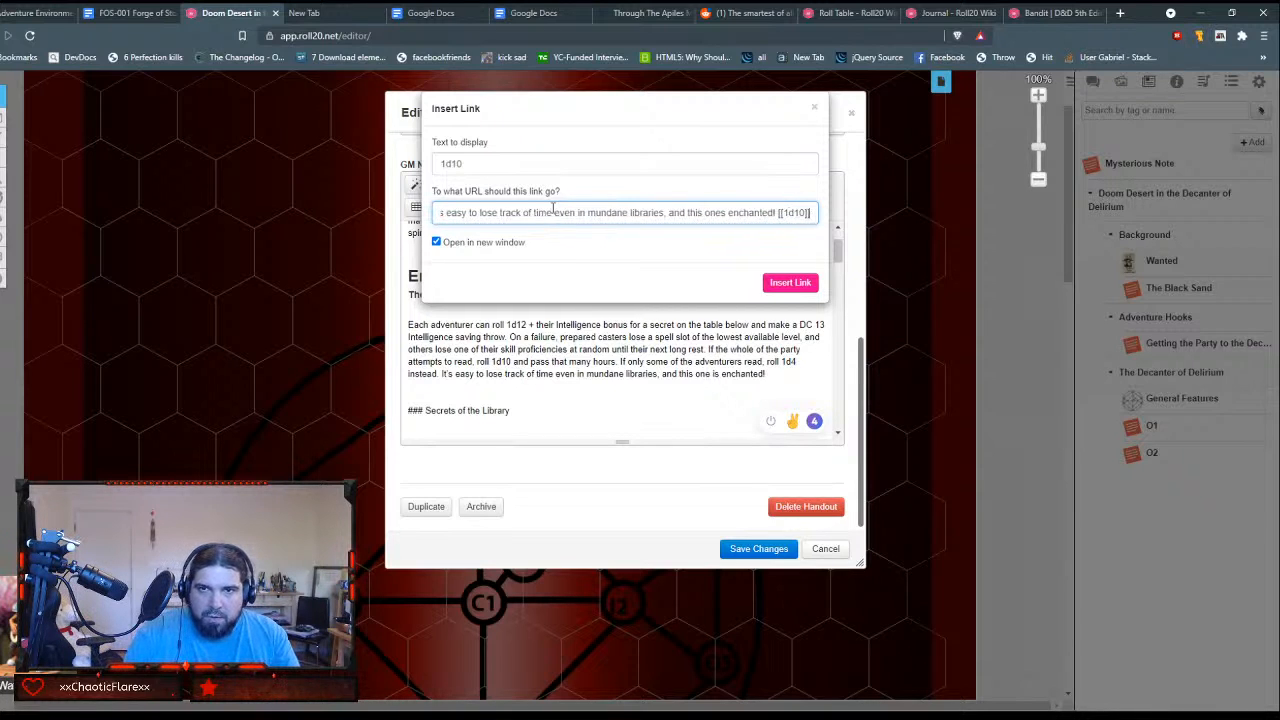
type(" hours")
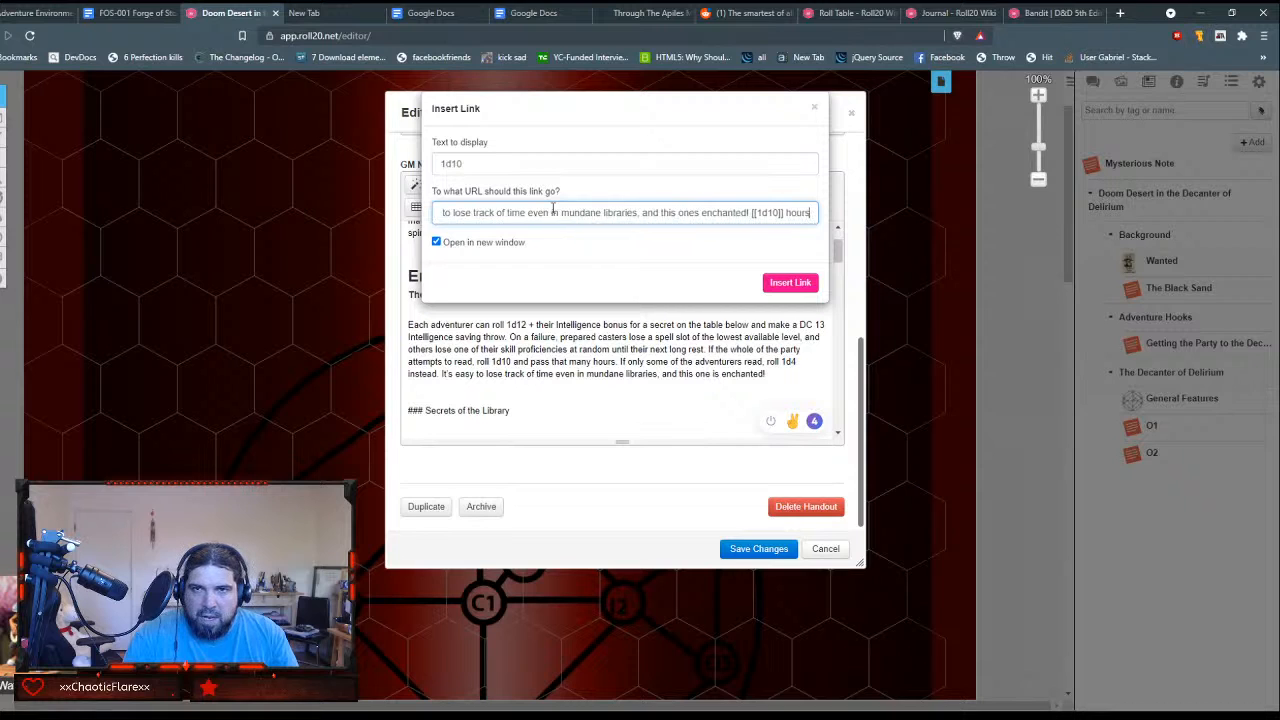
type(" have passed")
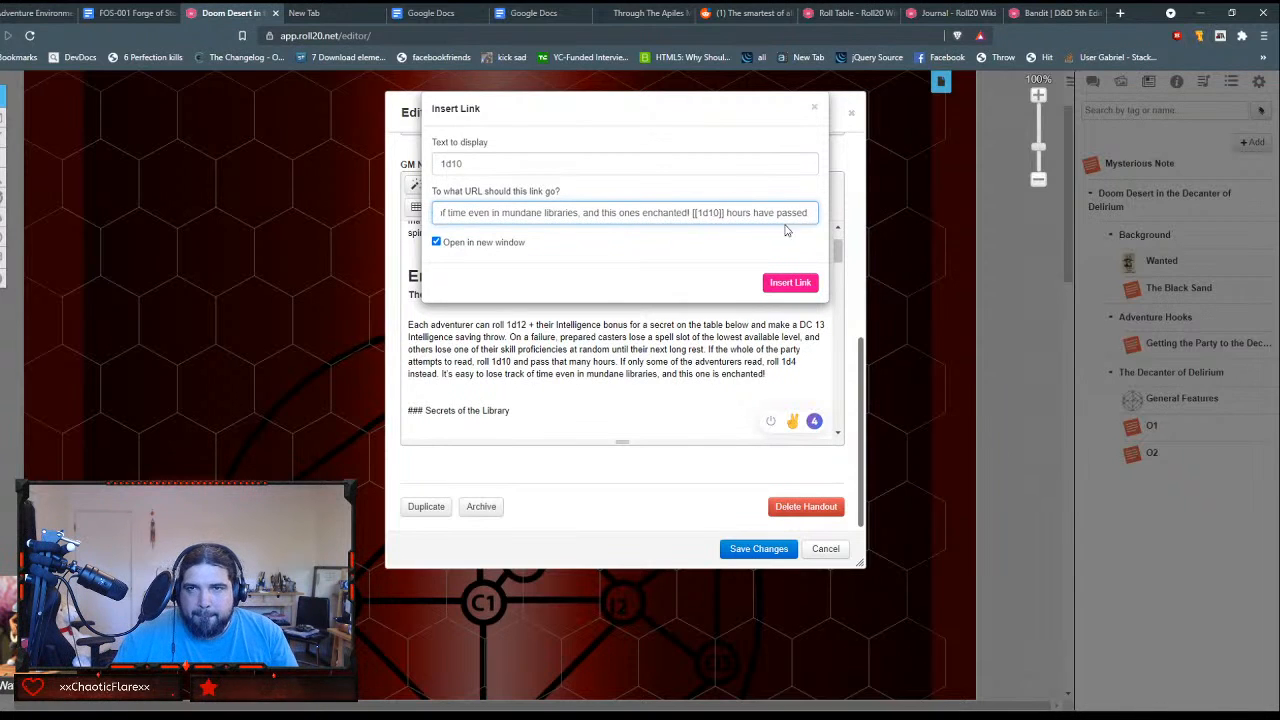
Step: Copy the full command text and insert the 1d10 link with opening in a new window turned off
left_click_drag(808, 212, 395, 205)
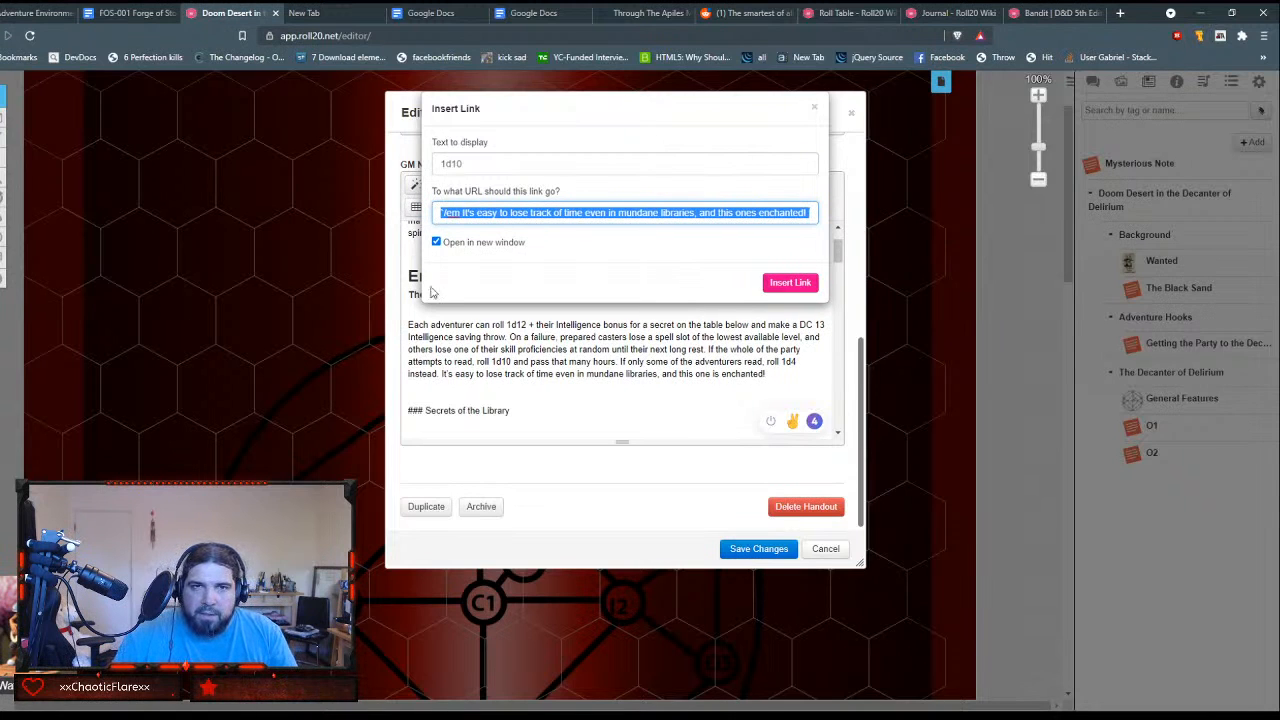
left_click(436, 242)
left_click(789, 283)
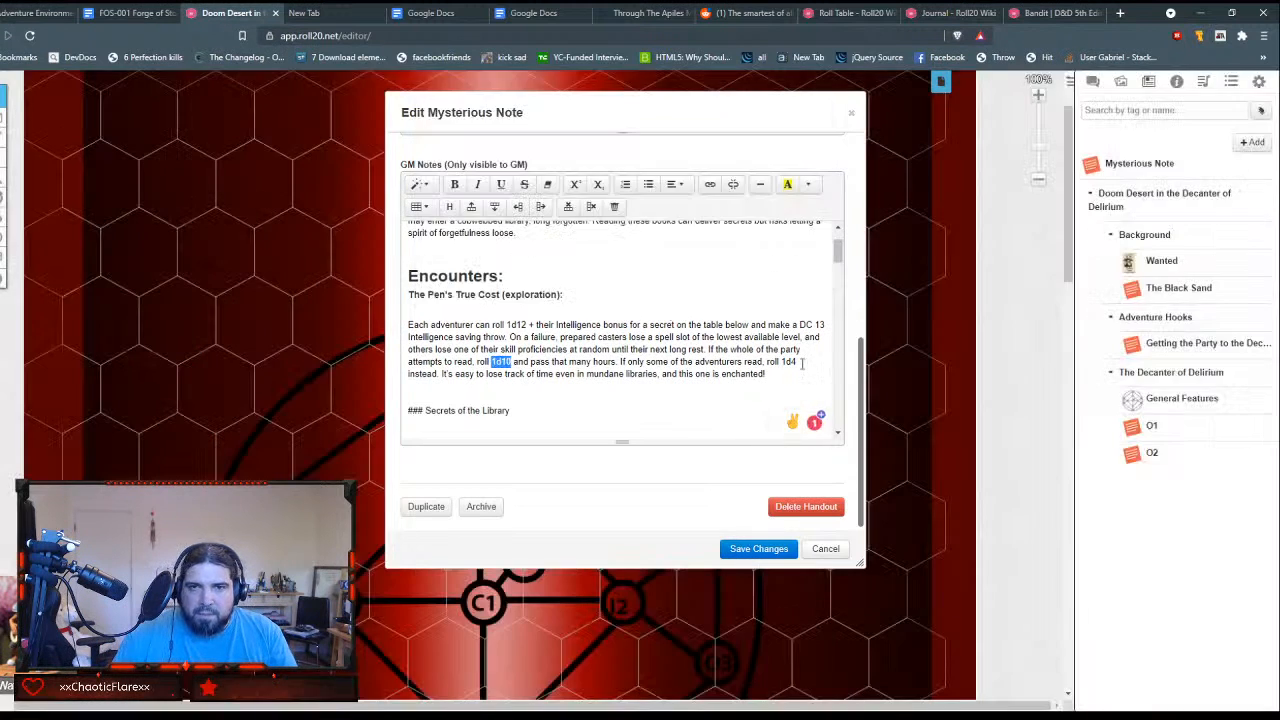
Step: Link the "1d4" roll to the copied command with its die changed to [[1d4]], not opening in a new window
left_click_drag(780, 362, 799, 362)
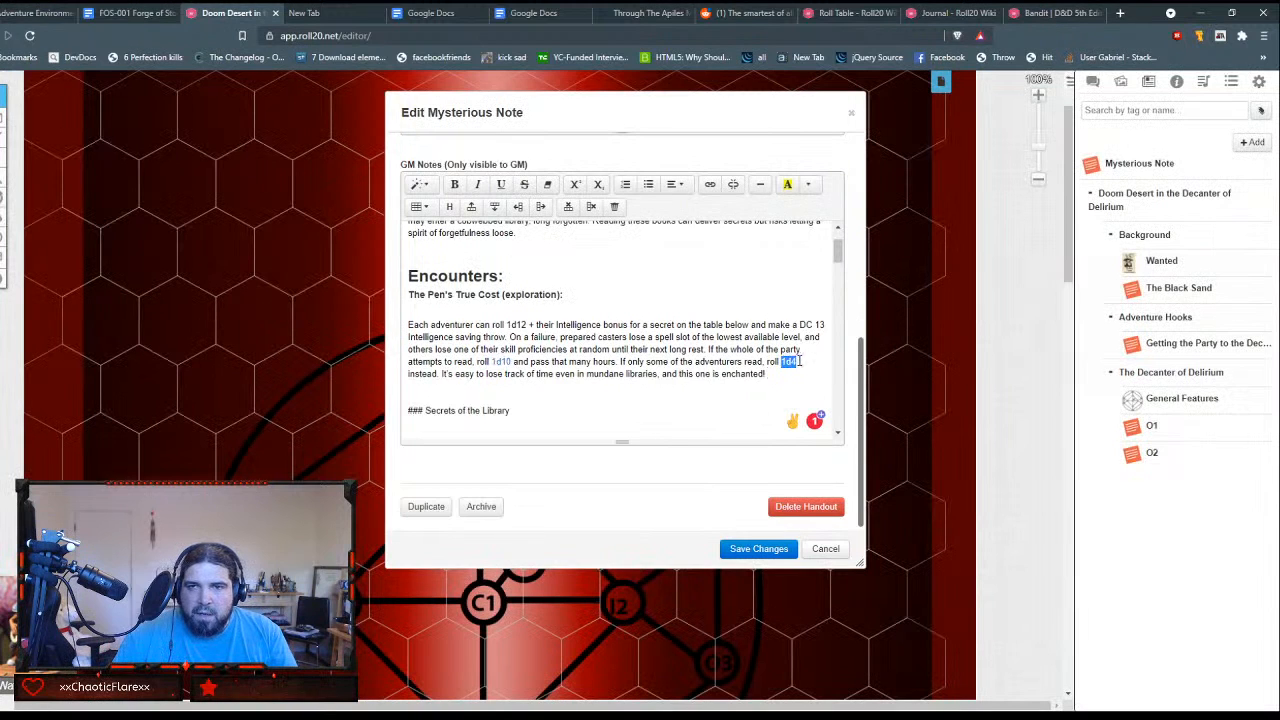
left_click(706, 187)
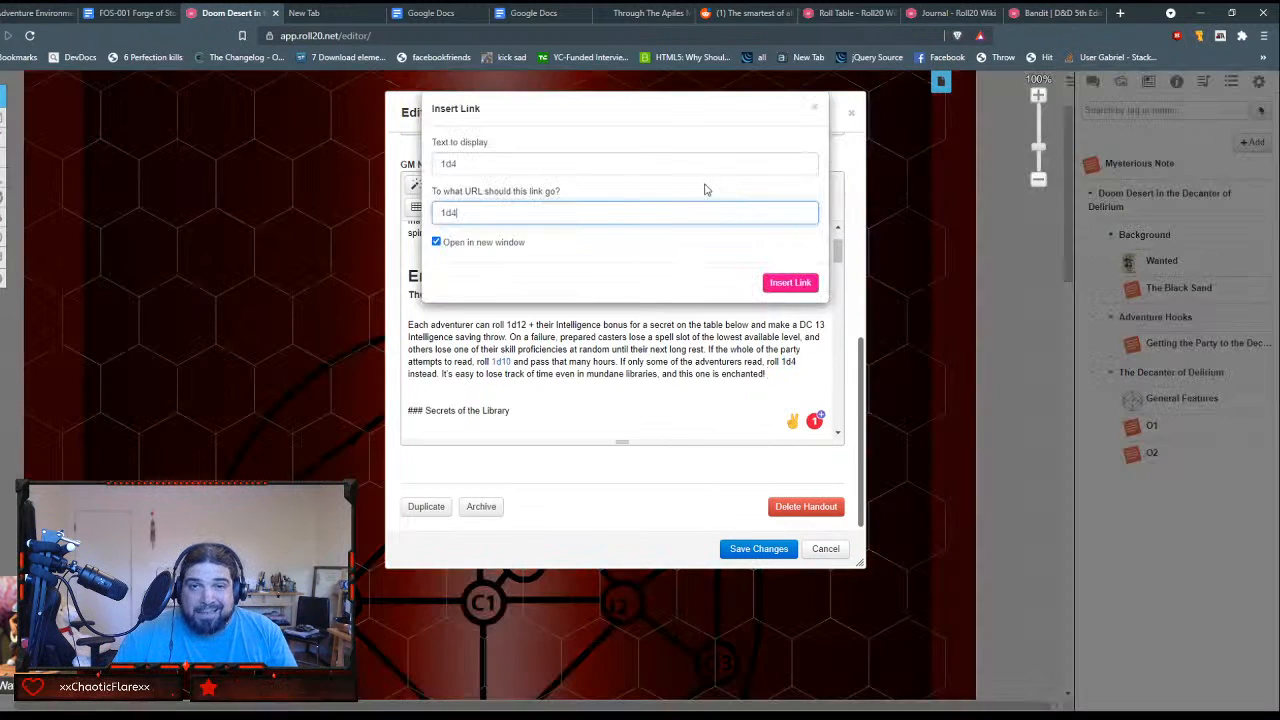
left_click_drag(569, 210, 347, 213)
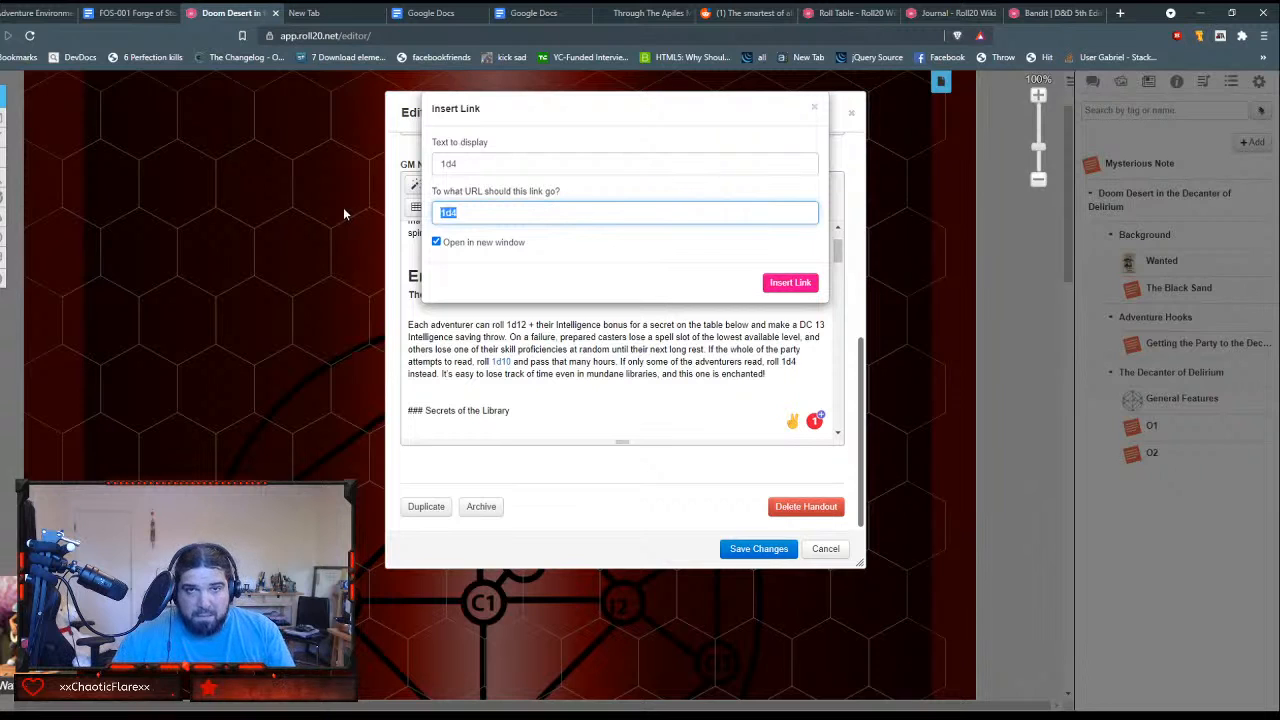
key("ctrl+v")
left_click_drag(708, 213, 720, 213)
type("4")
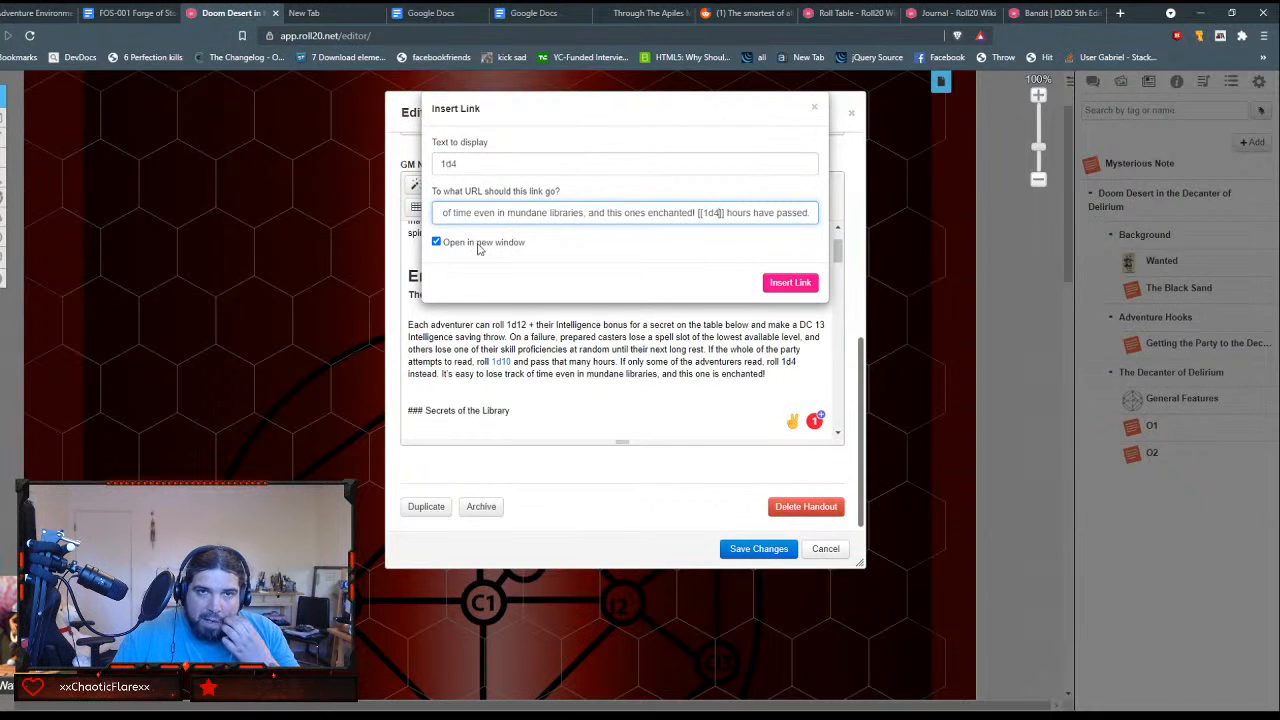
left_click(575, 266)
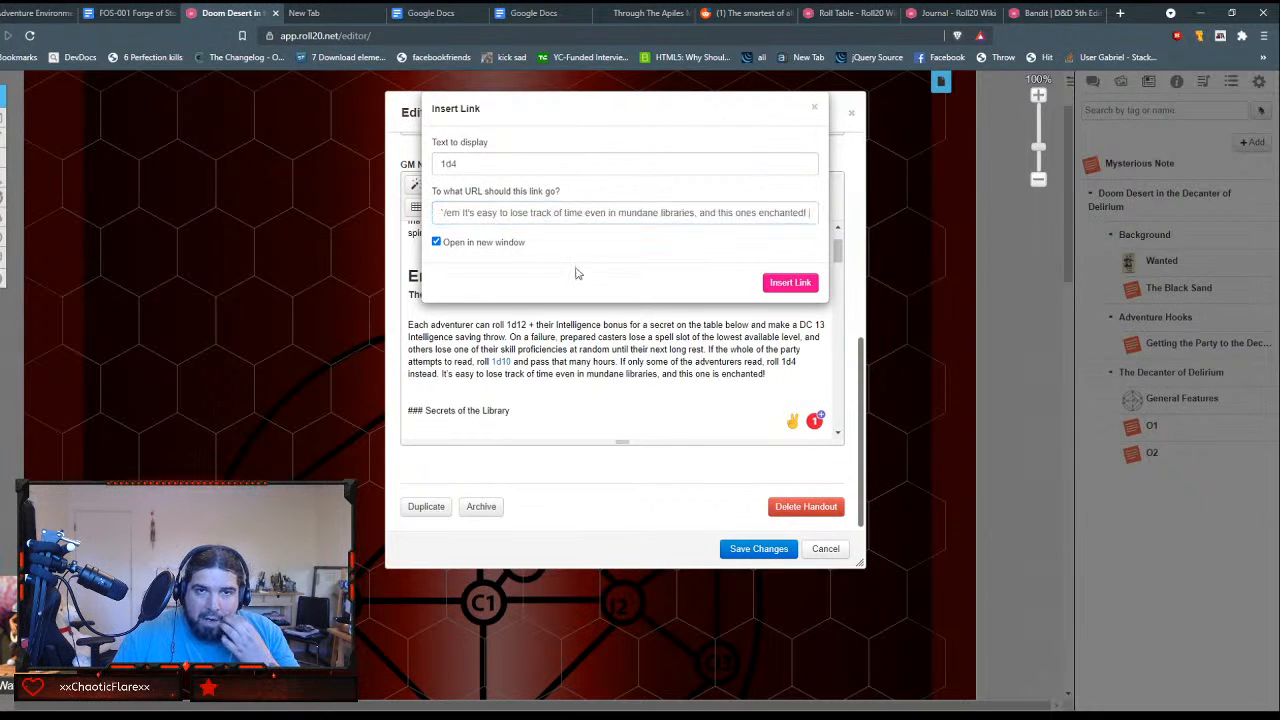
left_click(790, 282)
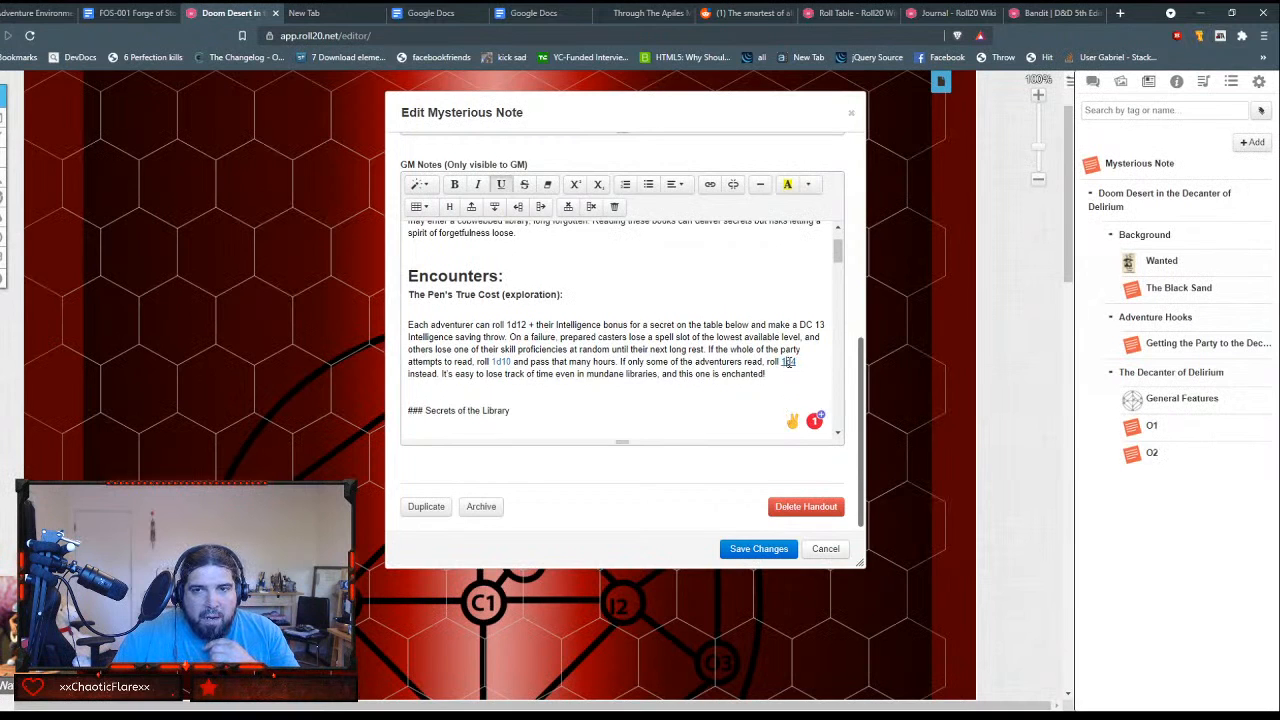
Step: Format the "Secrets of the Library" line as Header 3 and remove its ### marks
scroll(759, 366, "down", 1)
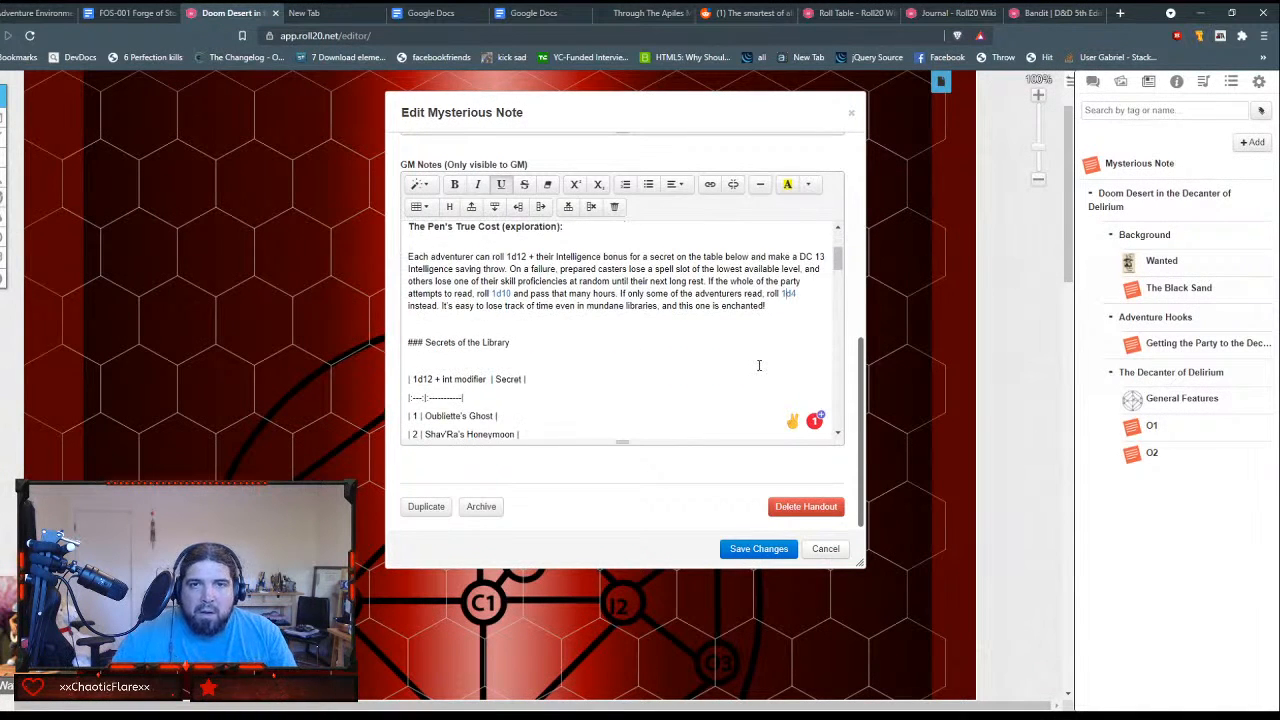
scroll(759, 363, "down", 1)
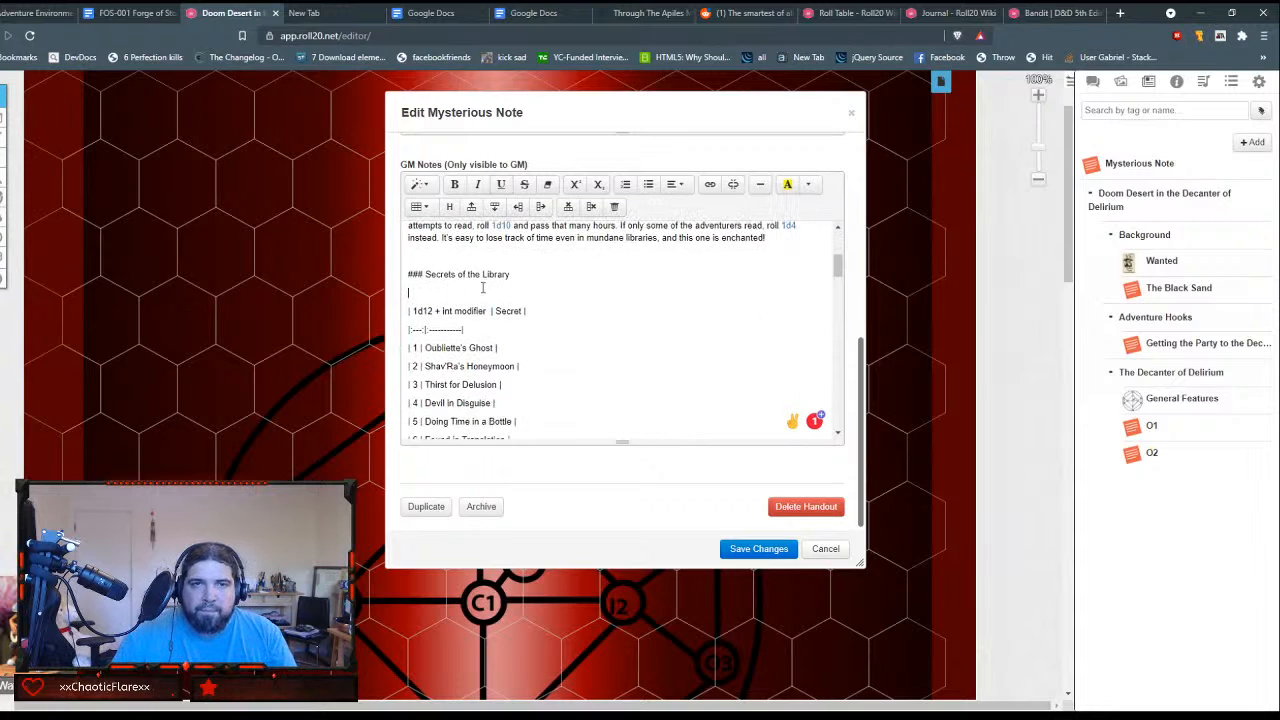
key("shift+End")
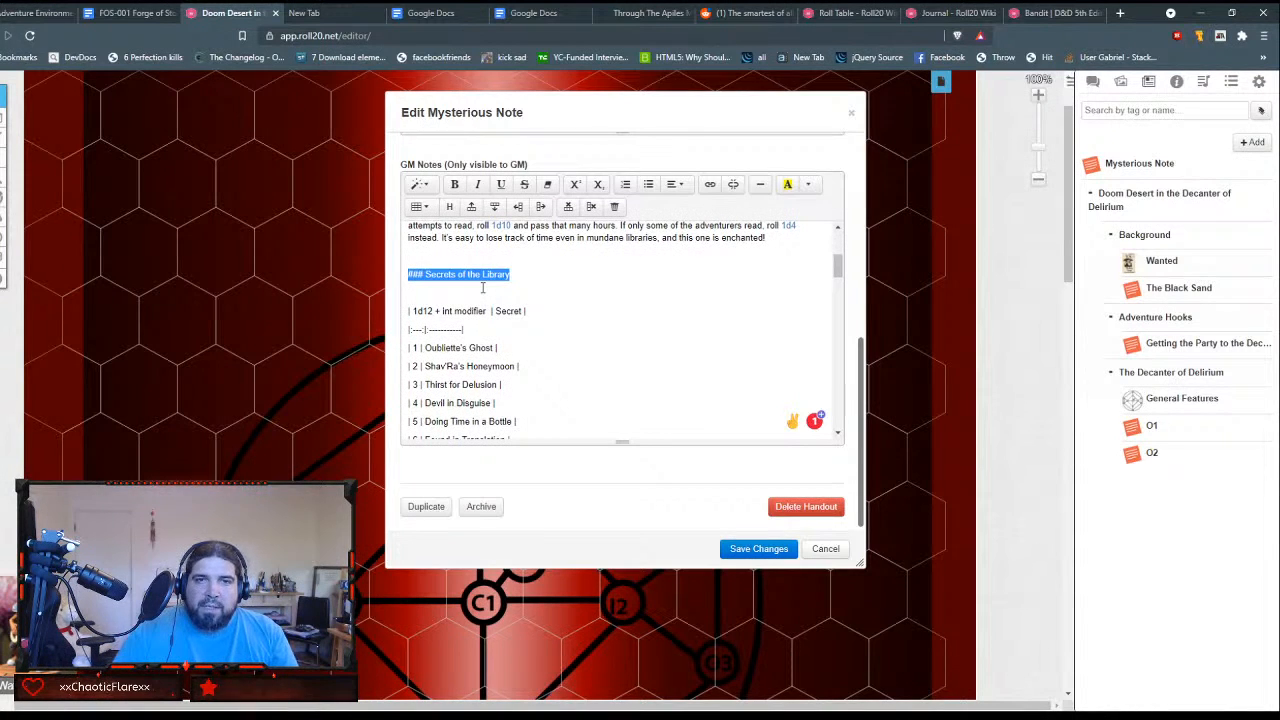
scroll(483, 287, "up", 2)
scroll(487, 292, "down", 1)
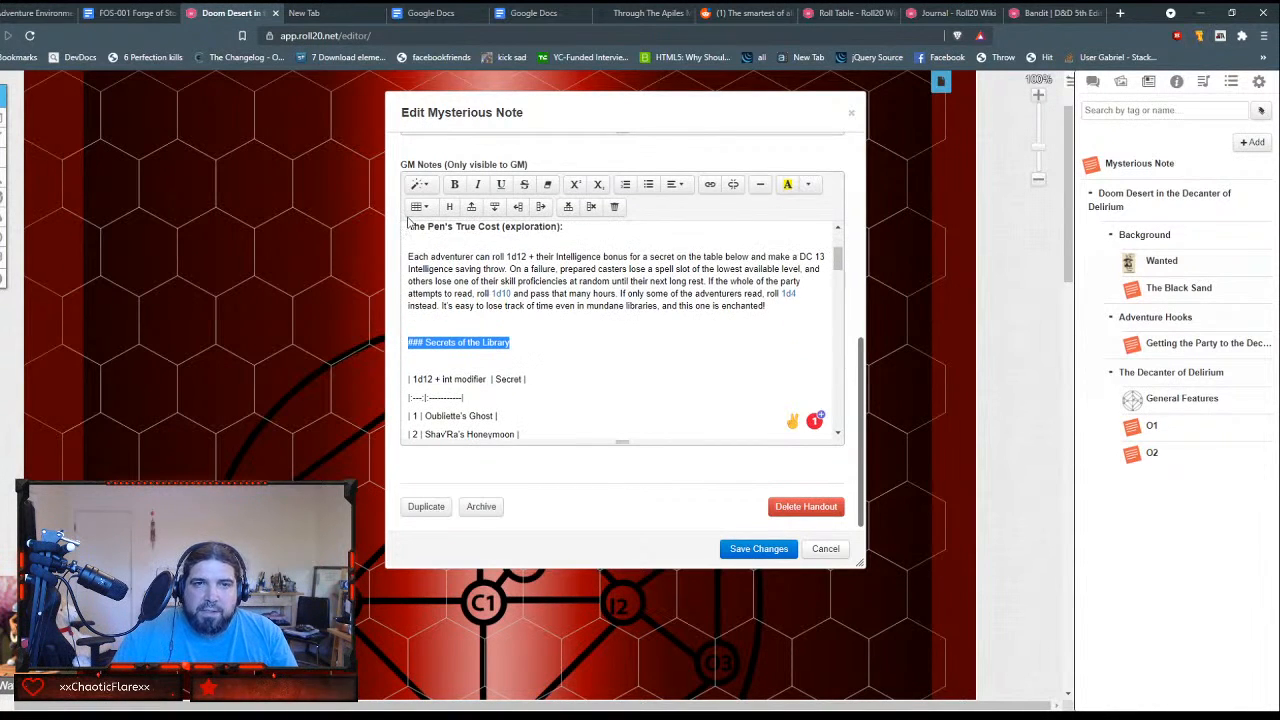
left_click(430, 186)
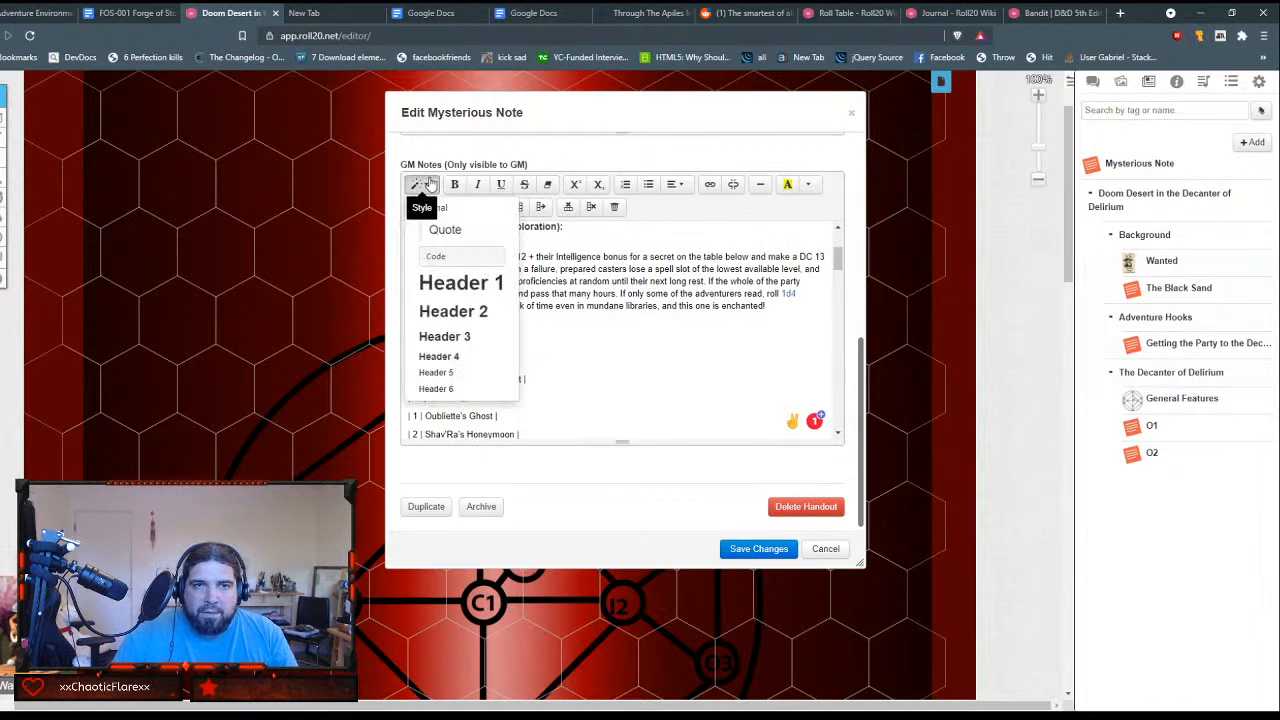
left_click(463, 339)
left_click(606, 352)
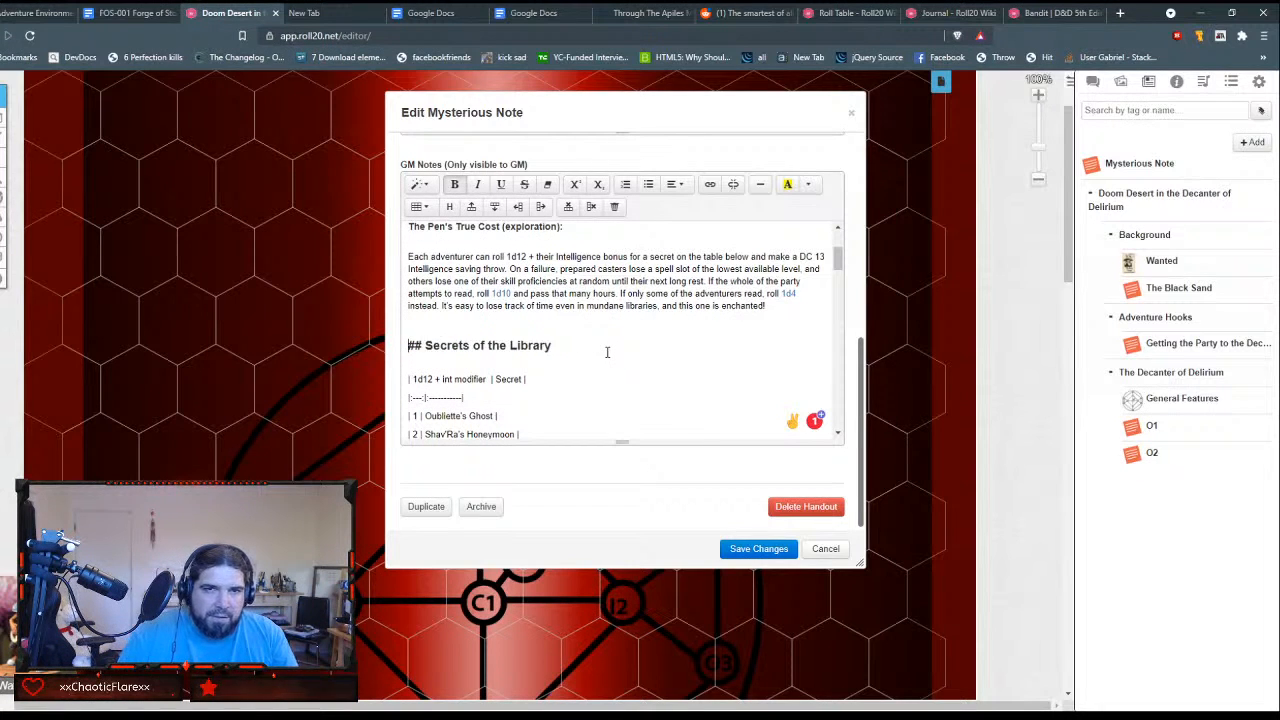
key("Home")
key("Delete")
key("Delete")
key("Delete")
key("Down")
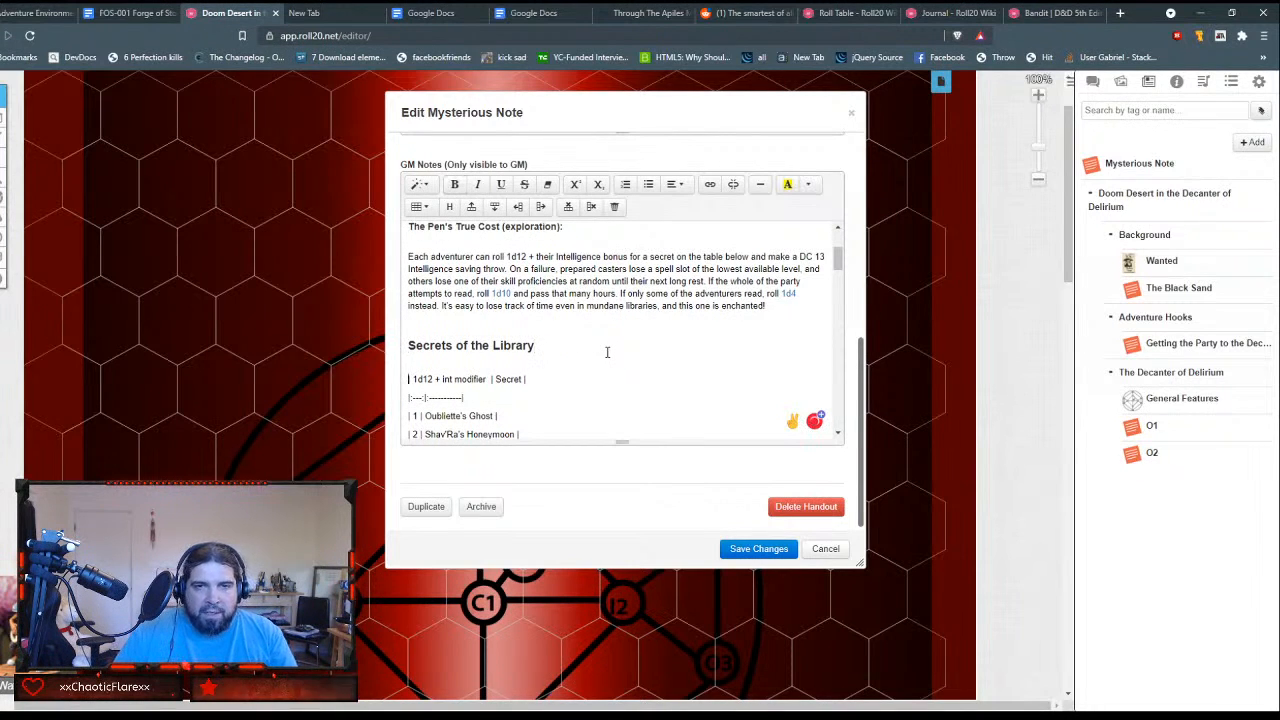
Step: Remove the blank line below the "Secrets of the Library" heading and enclose the "Oubliette's Ghost" entry in square brackets
key("Delete")
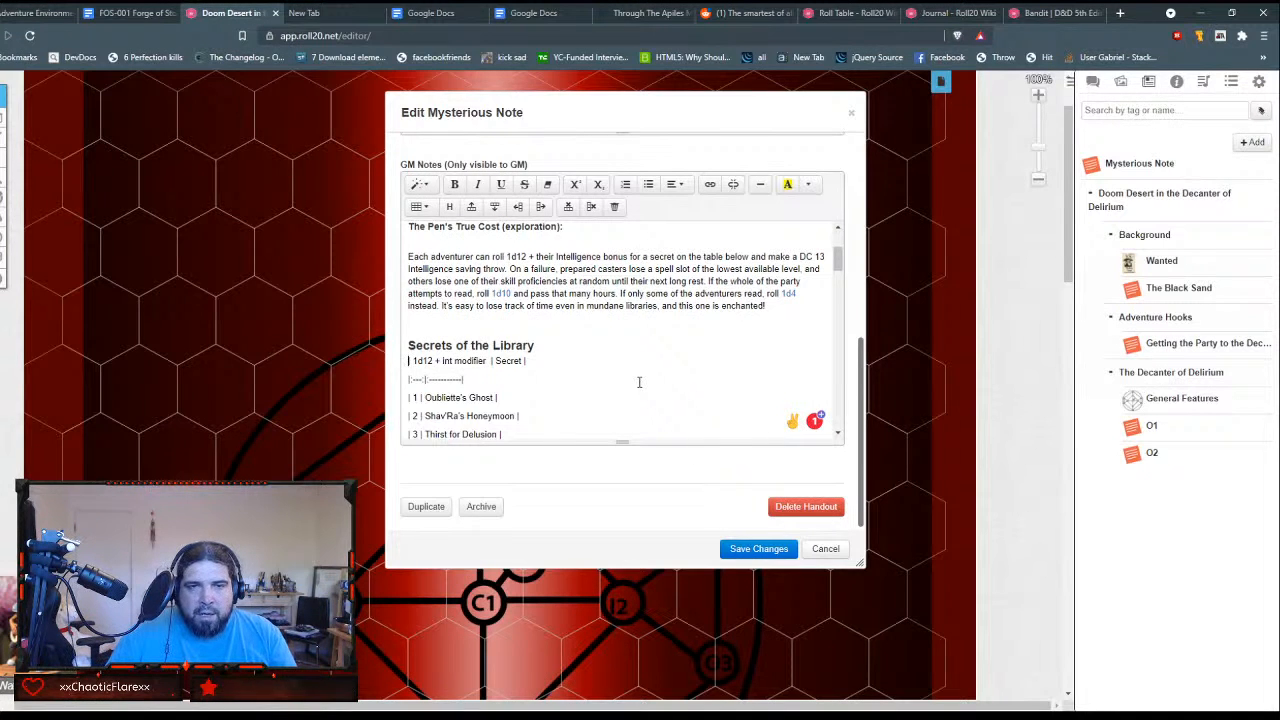
scroll(639, 382, "up", 1)
scroll(639, 382, "down", 2)
scroll(639, 382, "down", 5)
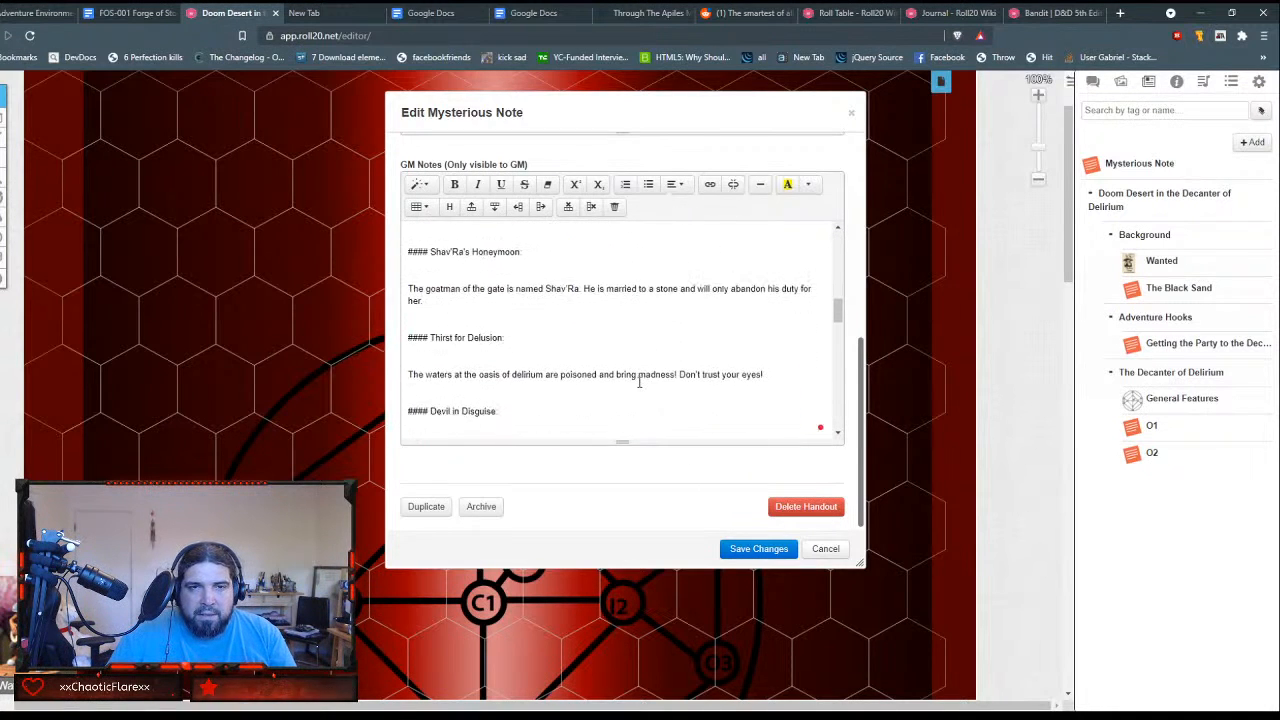
scroll(639, 382, "up", 4)
scroll(639, 382, "up", 1)
scroll(639, 382, "down", 1)
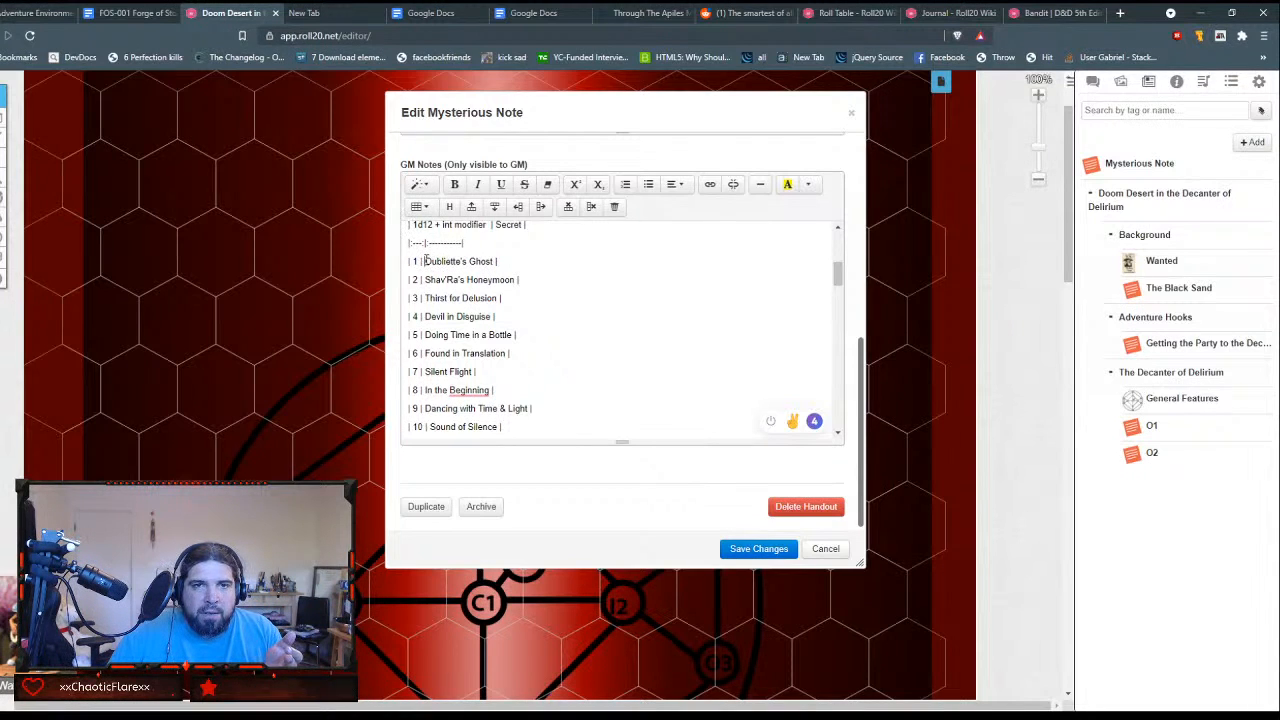
type("[")
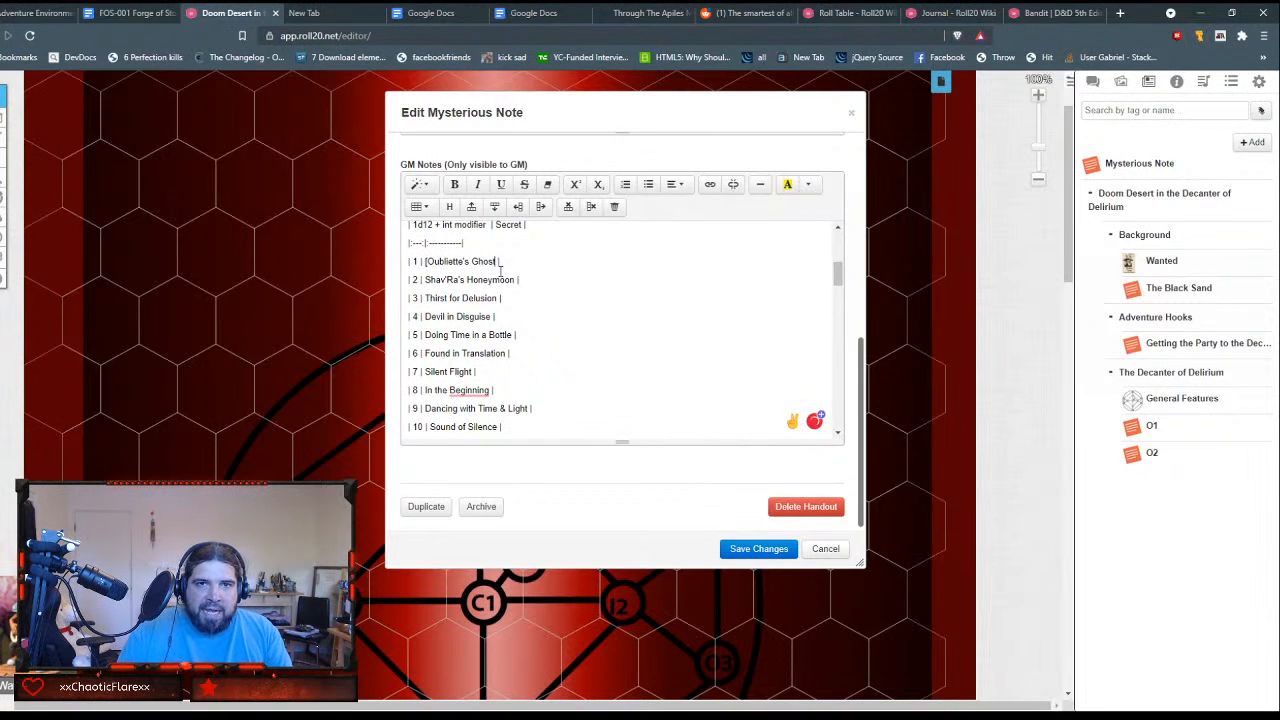
type("]")
Step: Examine the plain-text secrets table and the secret descriptions that follow it in the GM notes
scroll(498, 272, "up", 1)
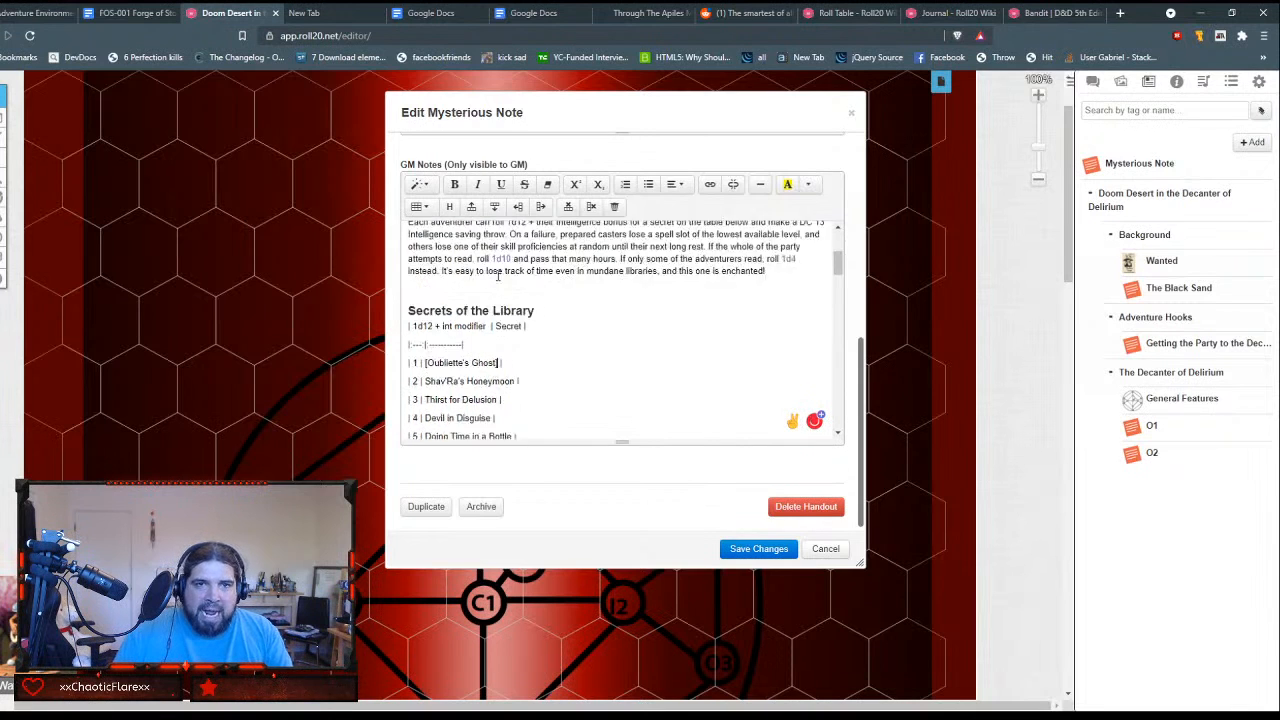
scroll(500, 283, "down", 5)
scroll(565, 350, "down", 3)
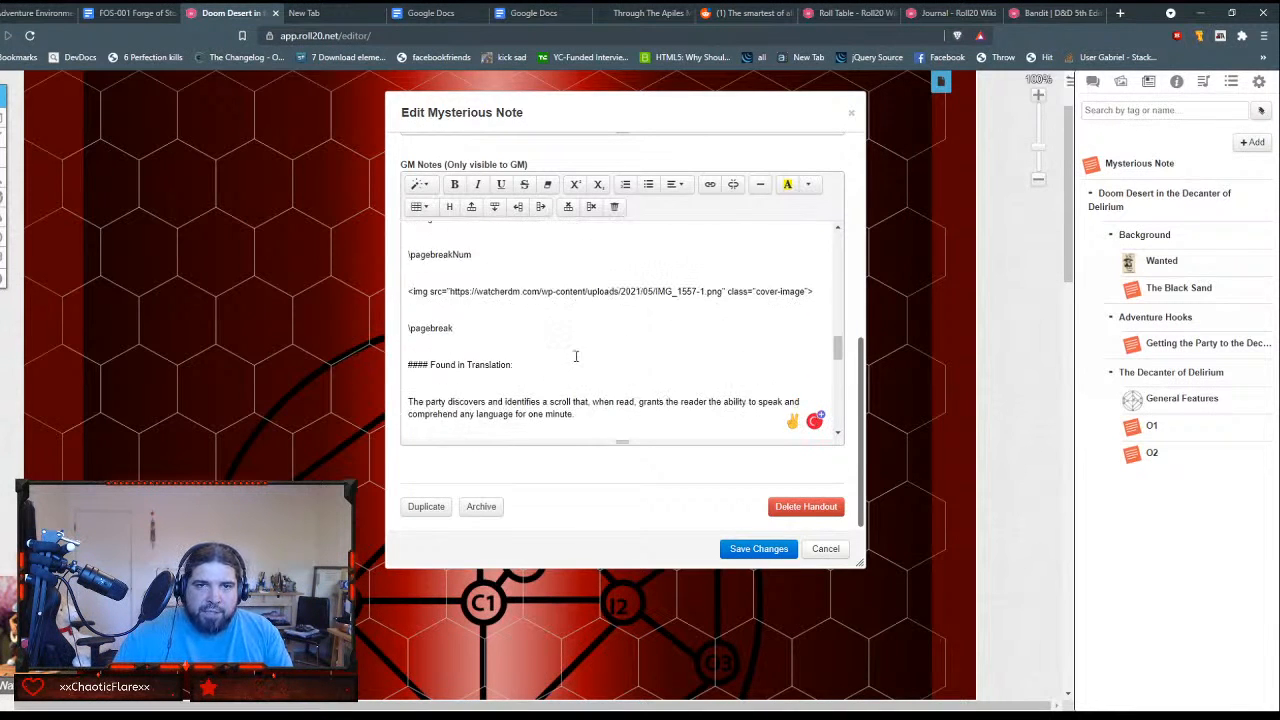
scroll(575, 355, "down", 5)
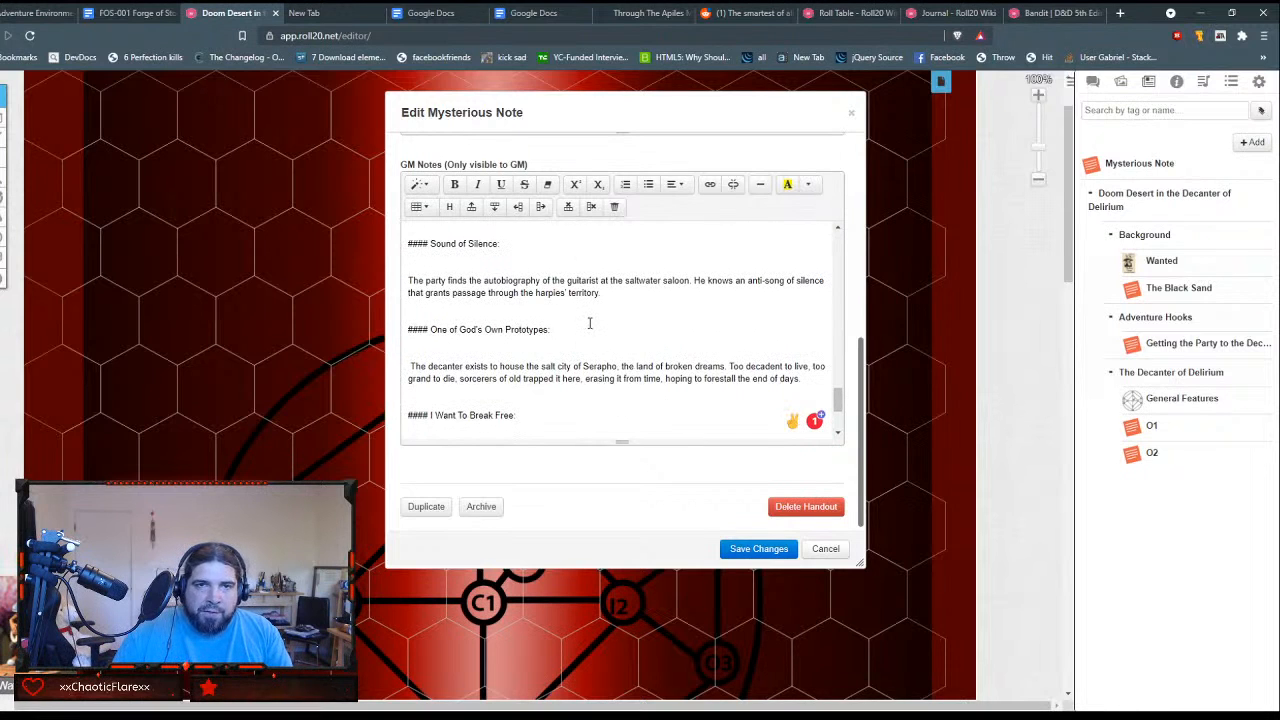
scroll(590, 323, "up", 15)
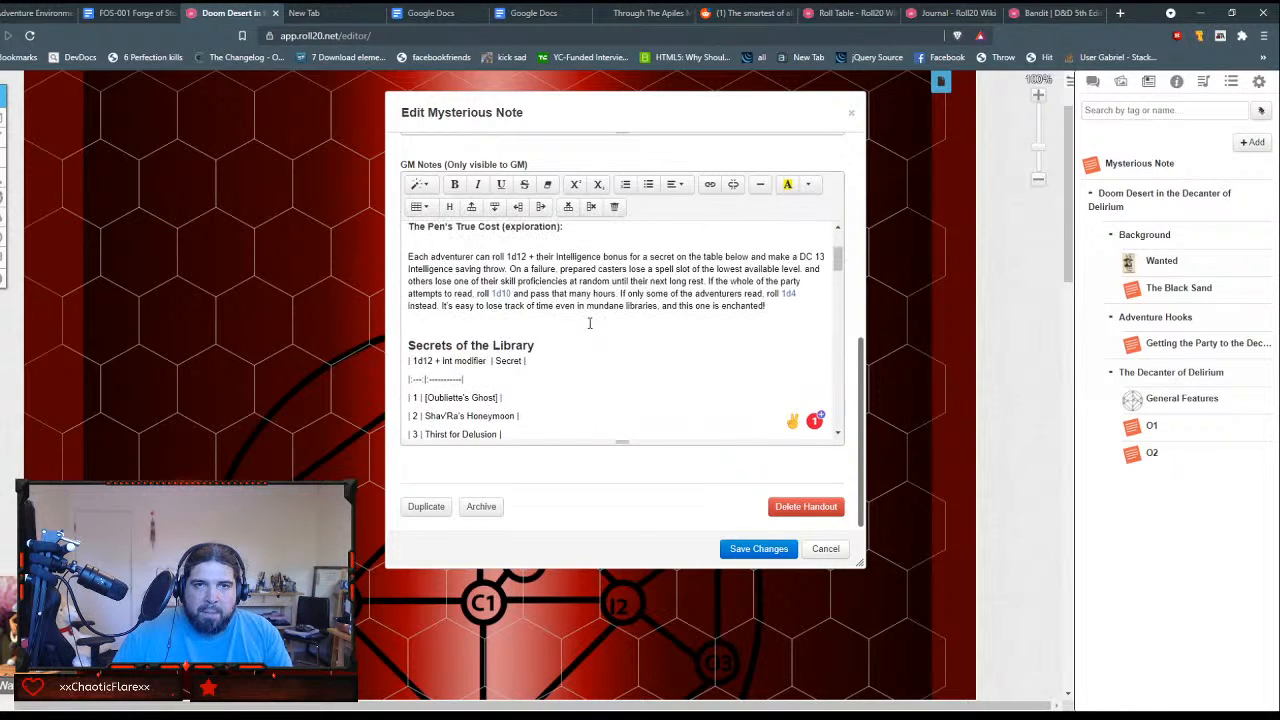
scroll(590, 323, "down", 1)
left_click(567, 280)
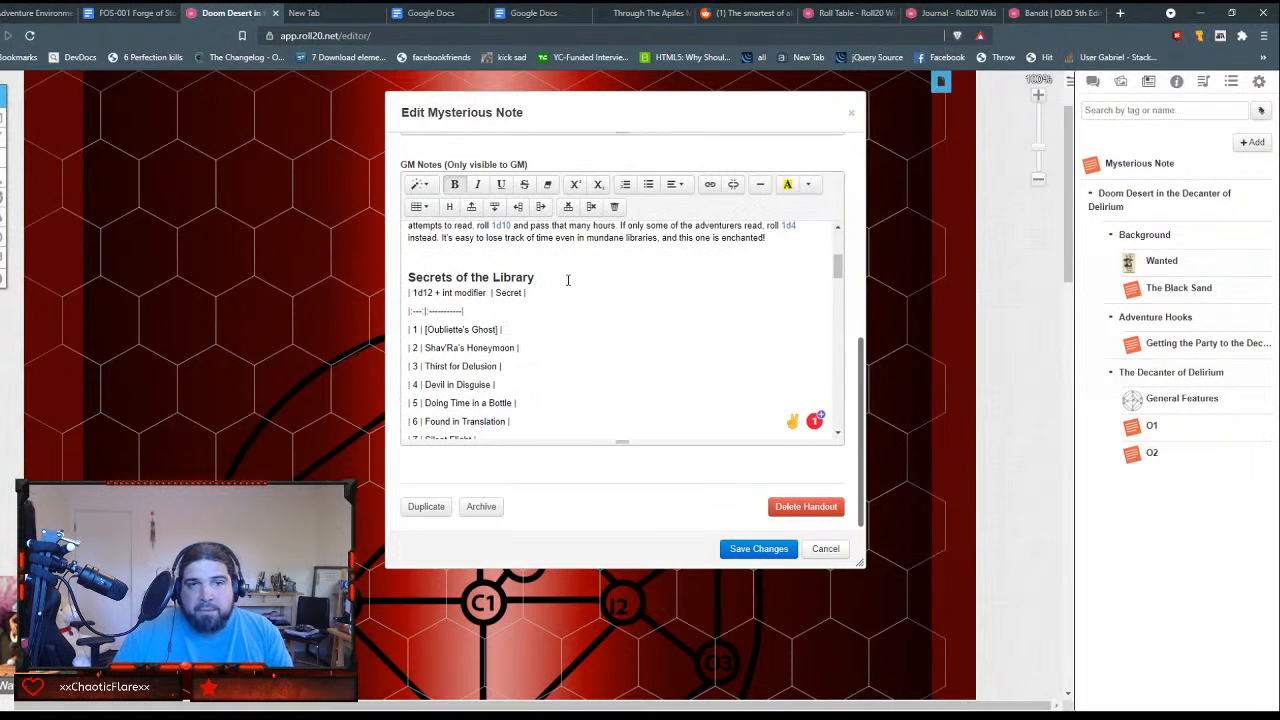
key("Down")
key("shift+Home")
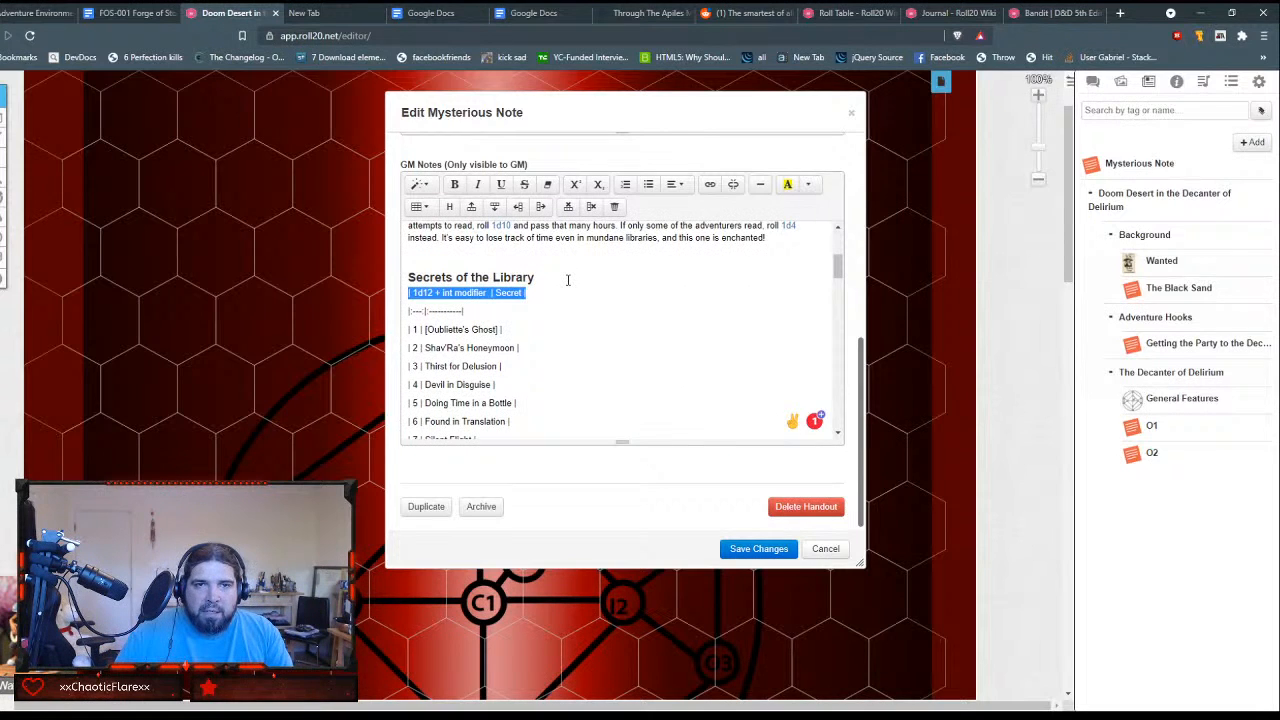
scroll(560, 283, "down", 3)
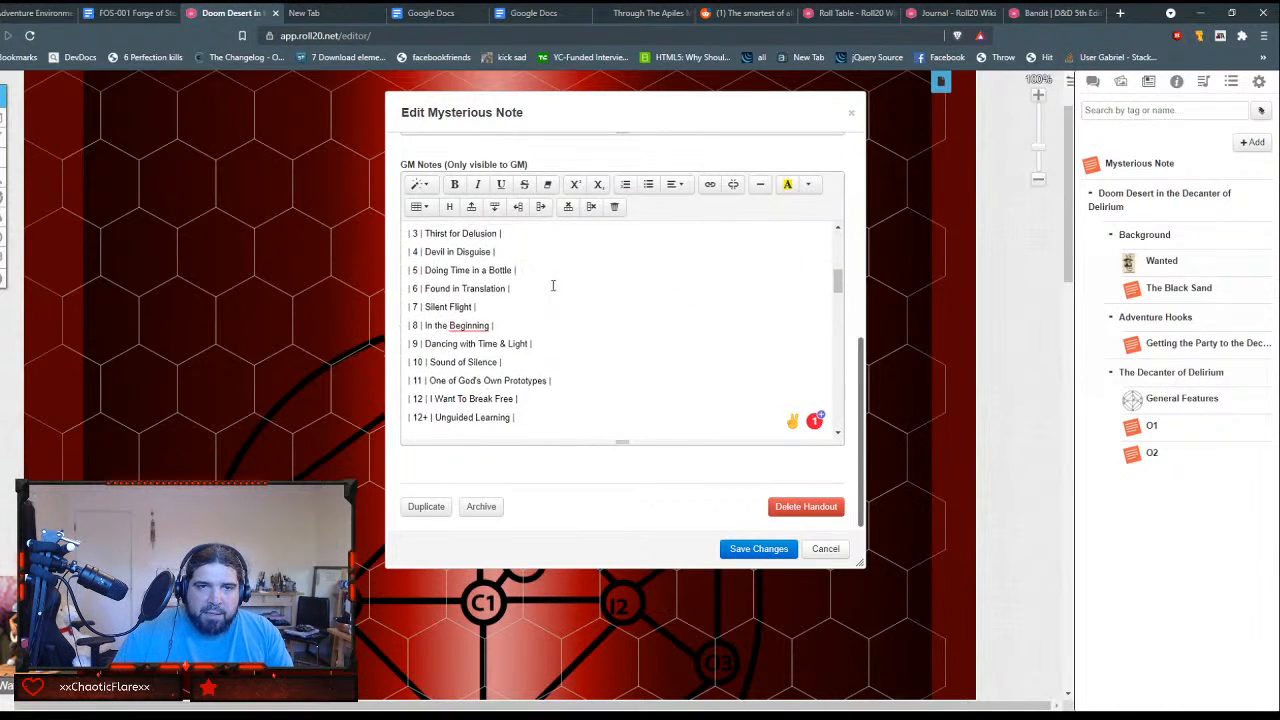
scroll(552, 286, "up", 1)
scroll(552, 286, "down", 1)
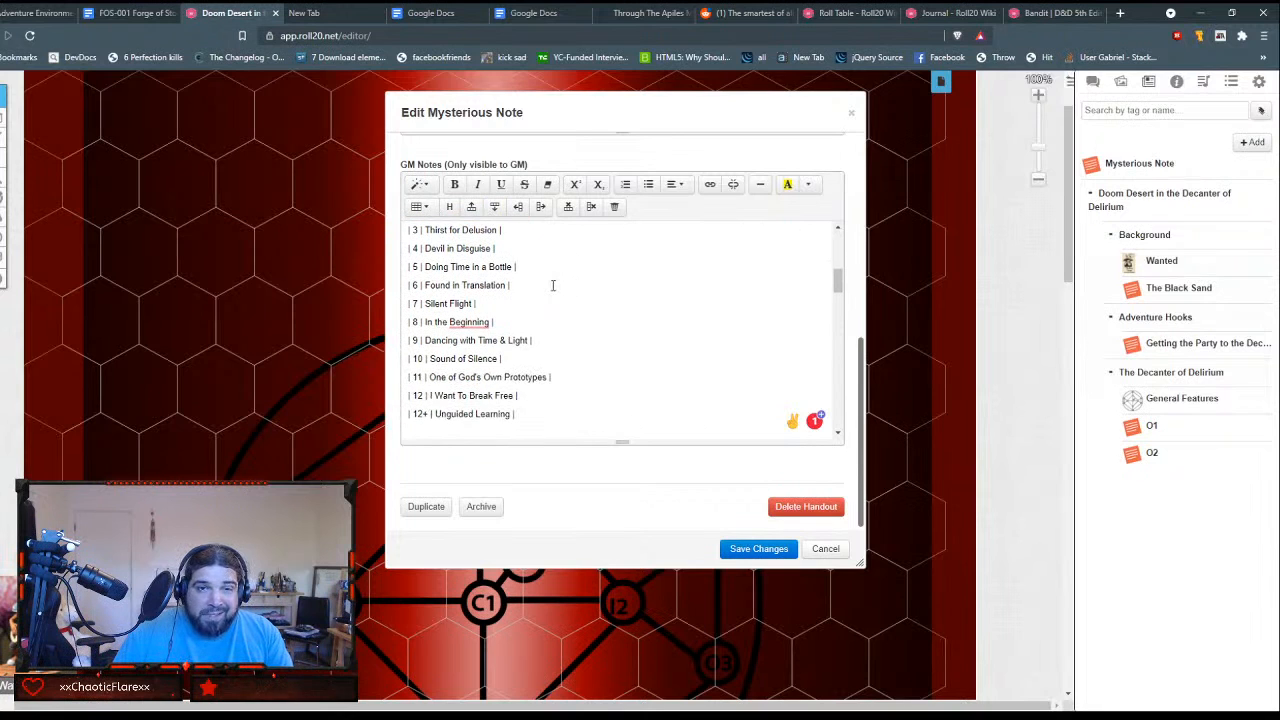
scroll(550, 280, "up", 1)
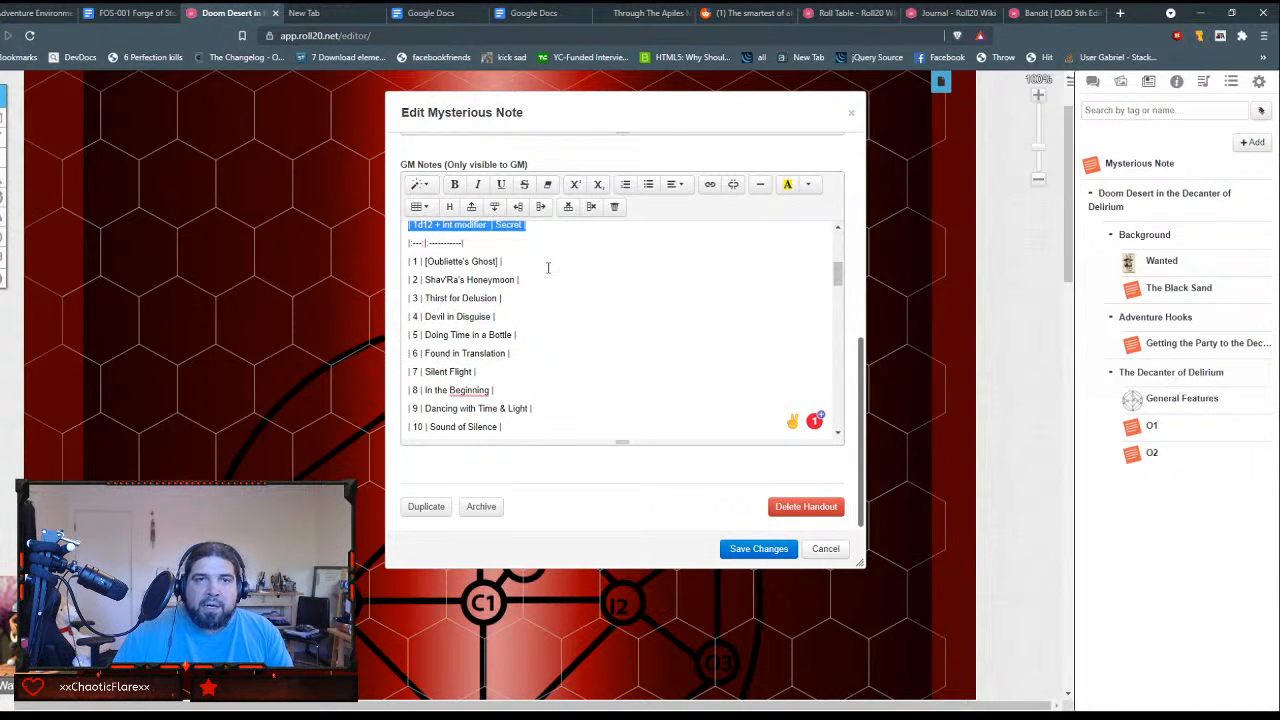
Step: Insert a two-column table directly below the "Secrets of the Library" heading, above the plain-text table
left_click(548, 267)
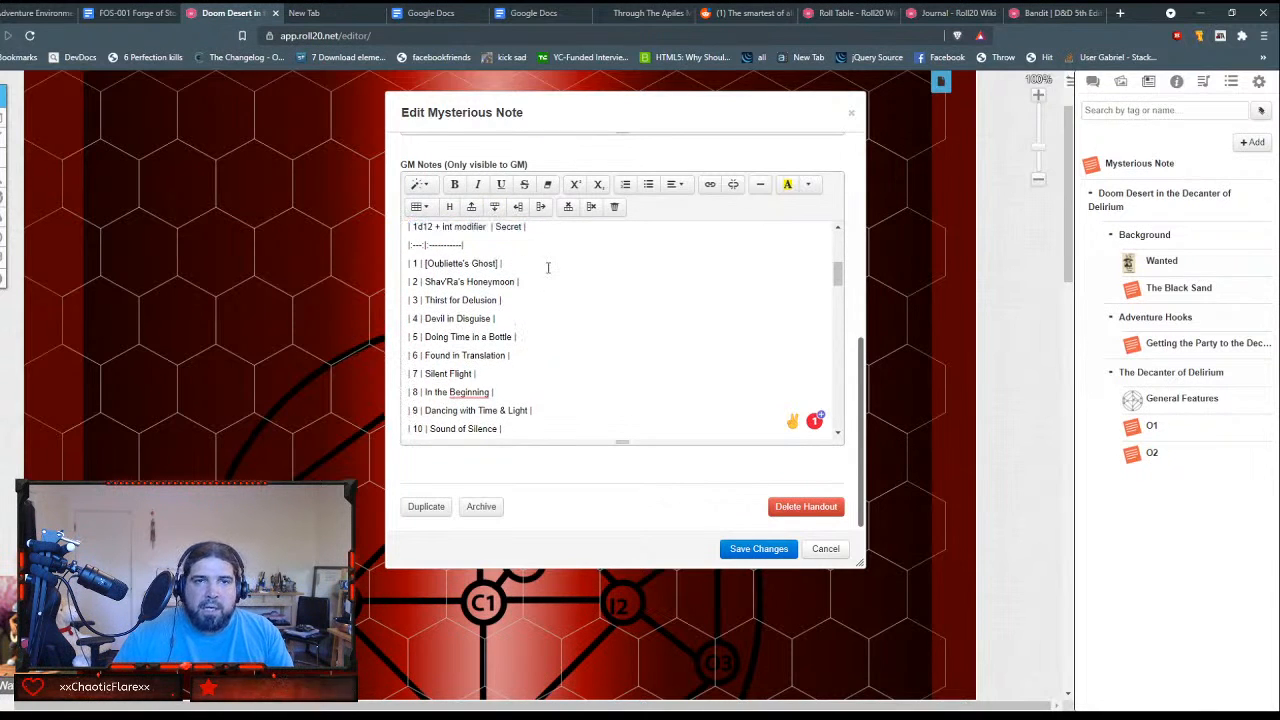
key("Up")
key("Down")
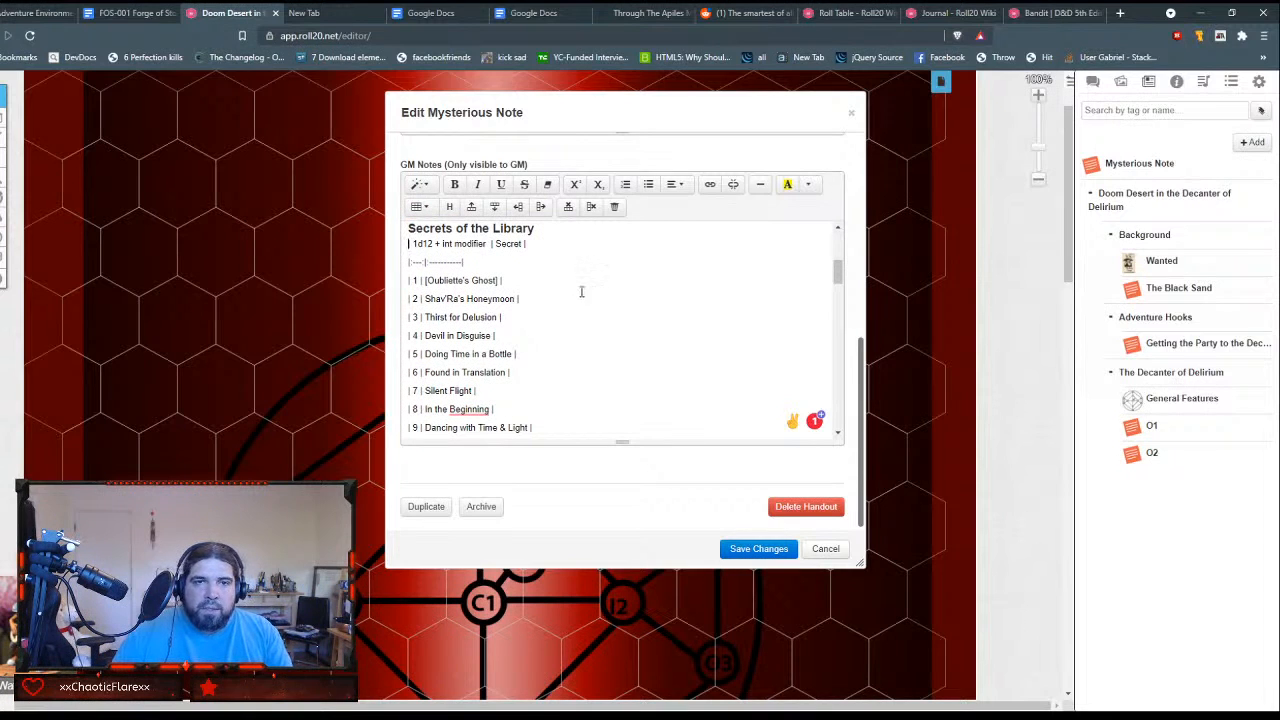
left_click(419, 206)
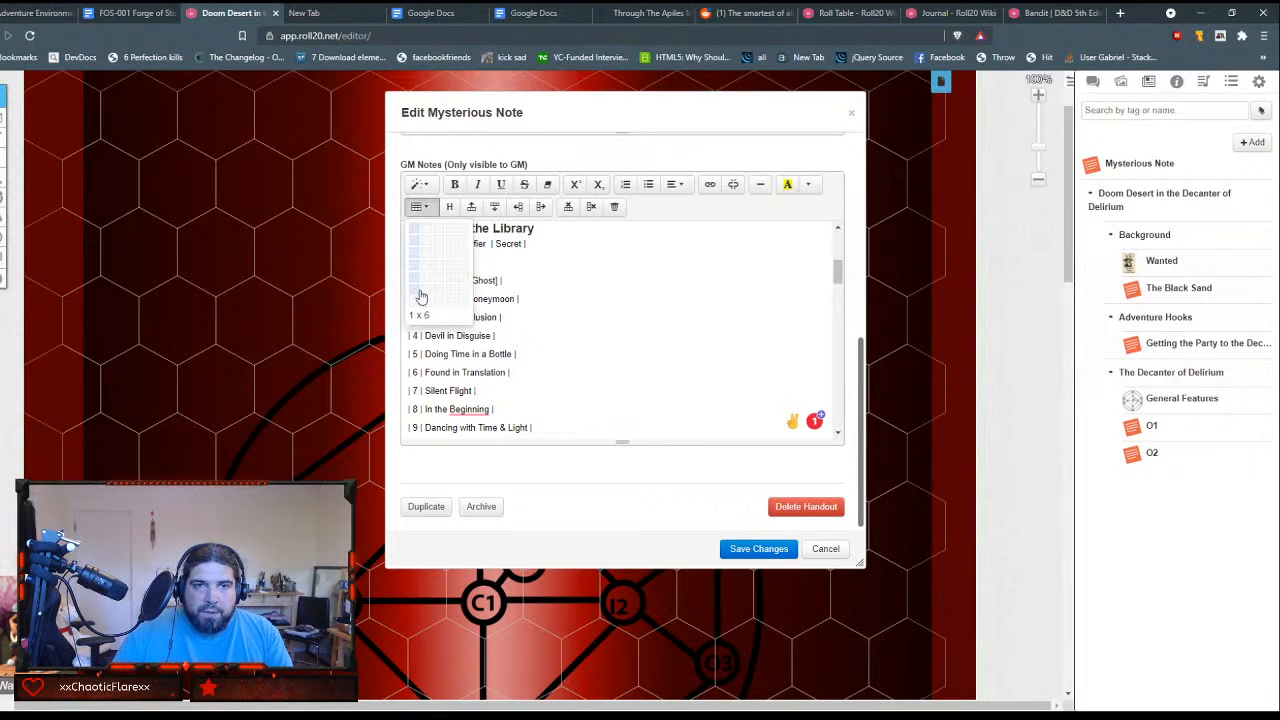
left_click(428, 340)
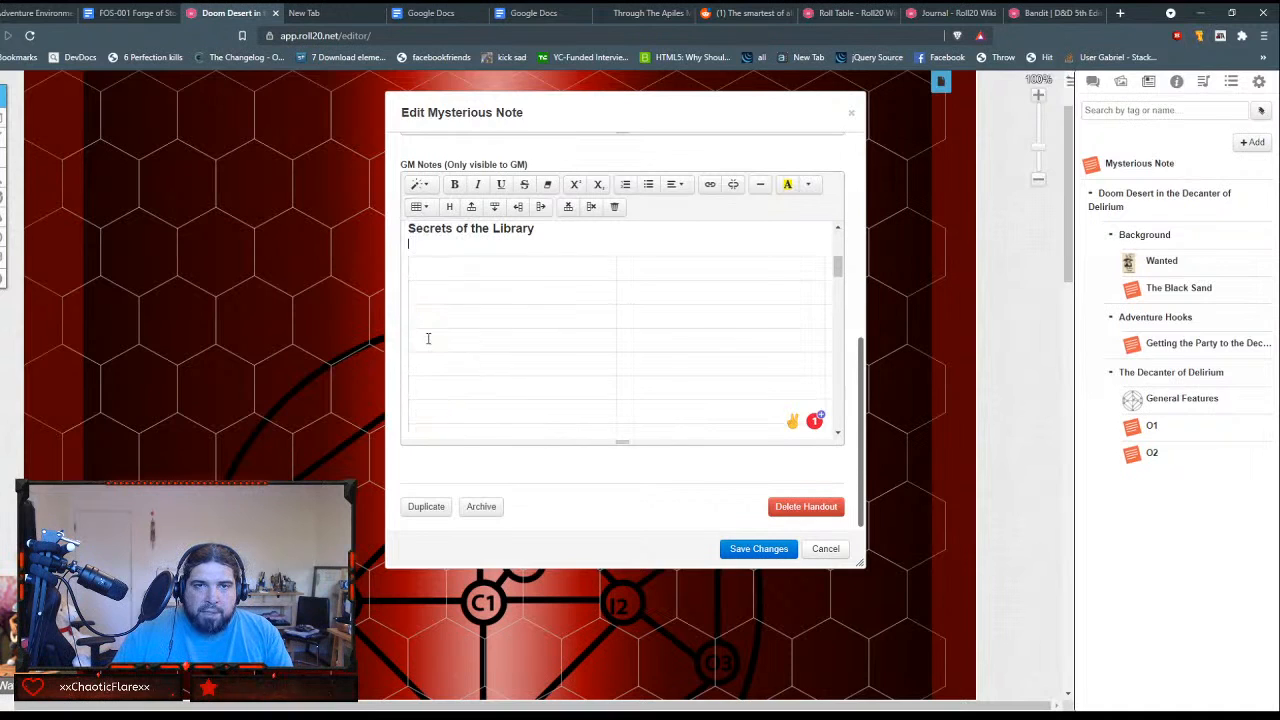
Step: Add three more rows at the end of the new table
scroll(531, 366, "down", 3)
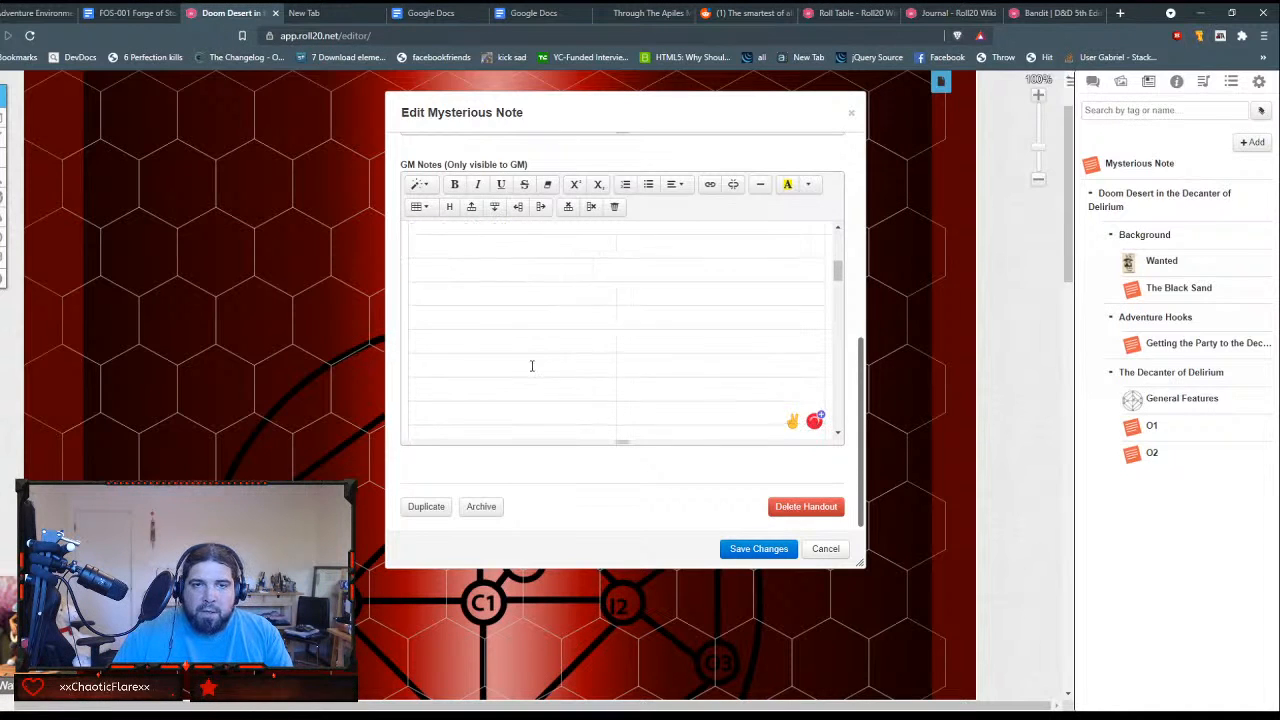
key("ctrl+v")
scroll(531, 366, "up", 4)
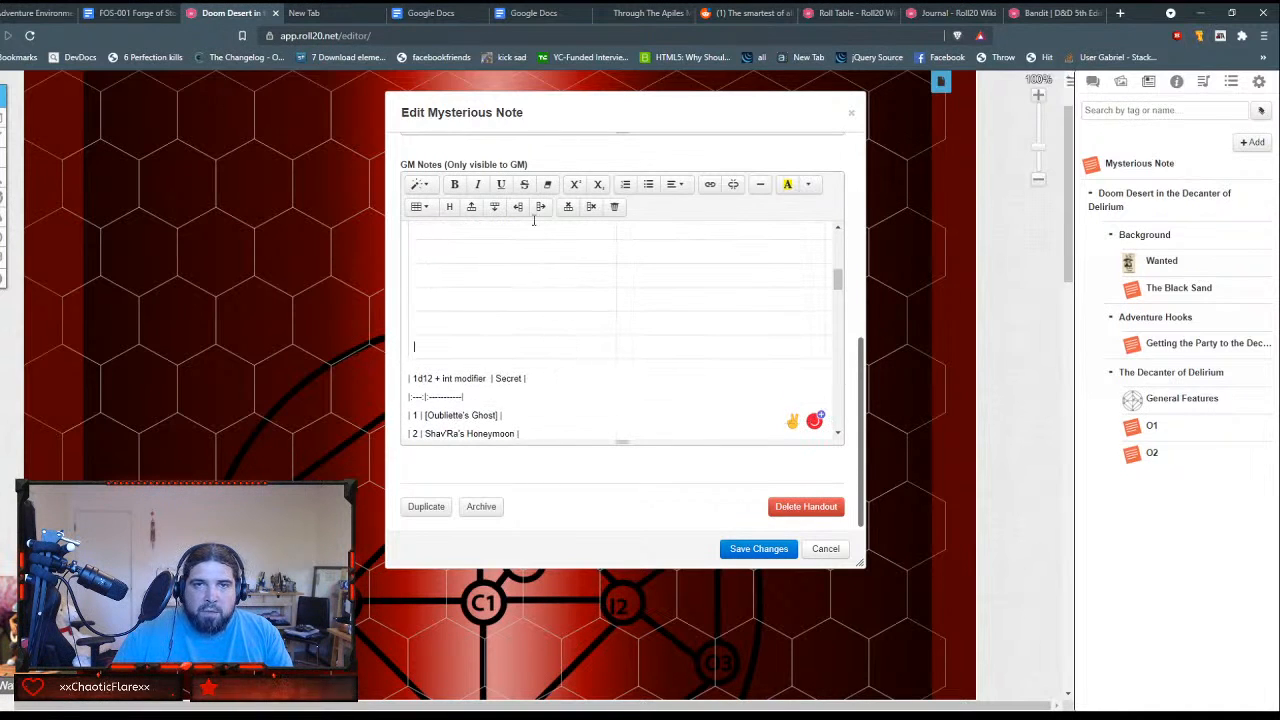
left_click(495, 207)
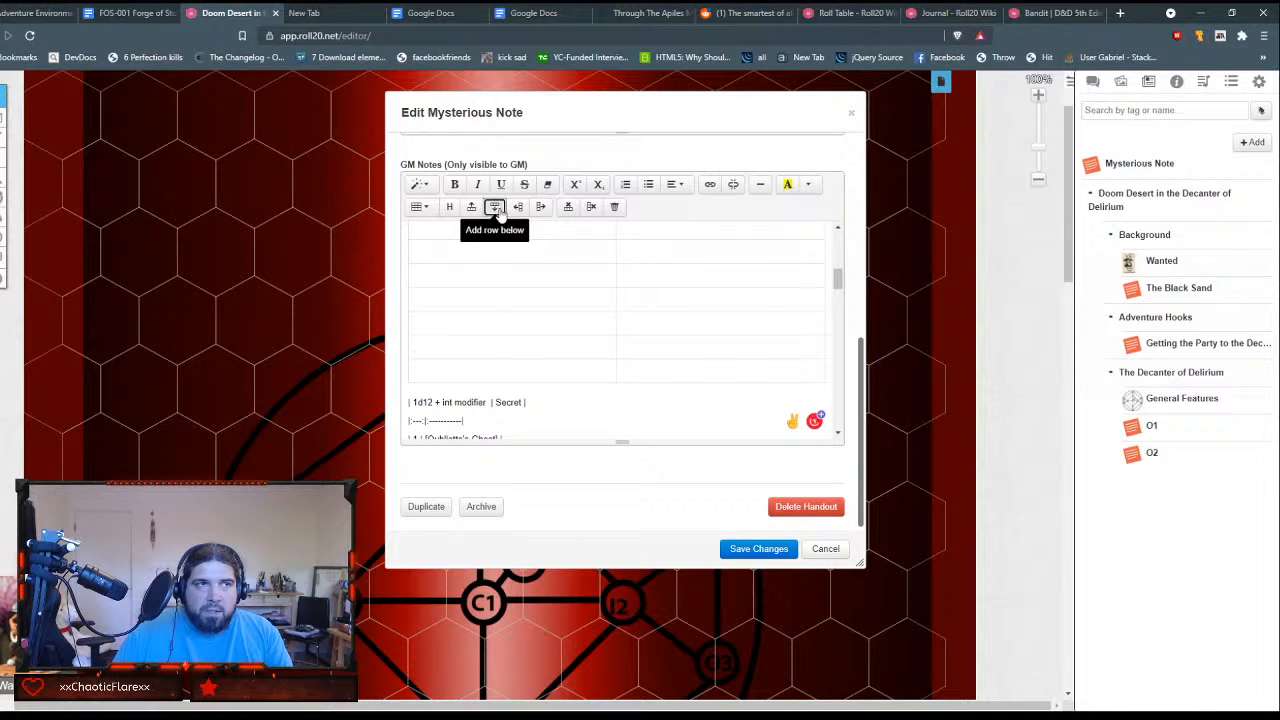
left_click(499, 211)
left_click(499, 211)
scroll(601, 366, "down", 1)
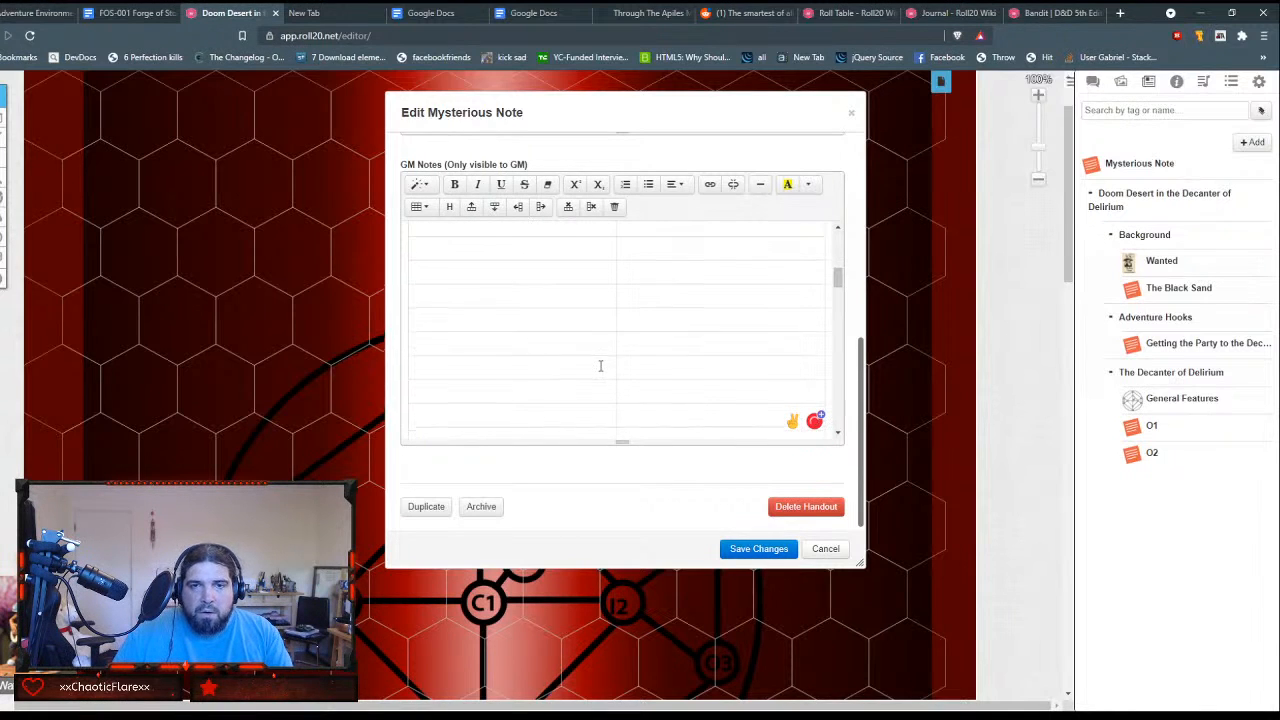
scroll(601, 366, "up", 4)
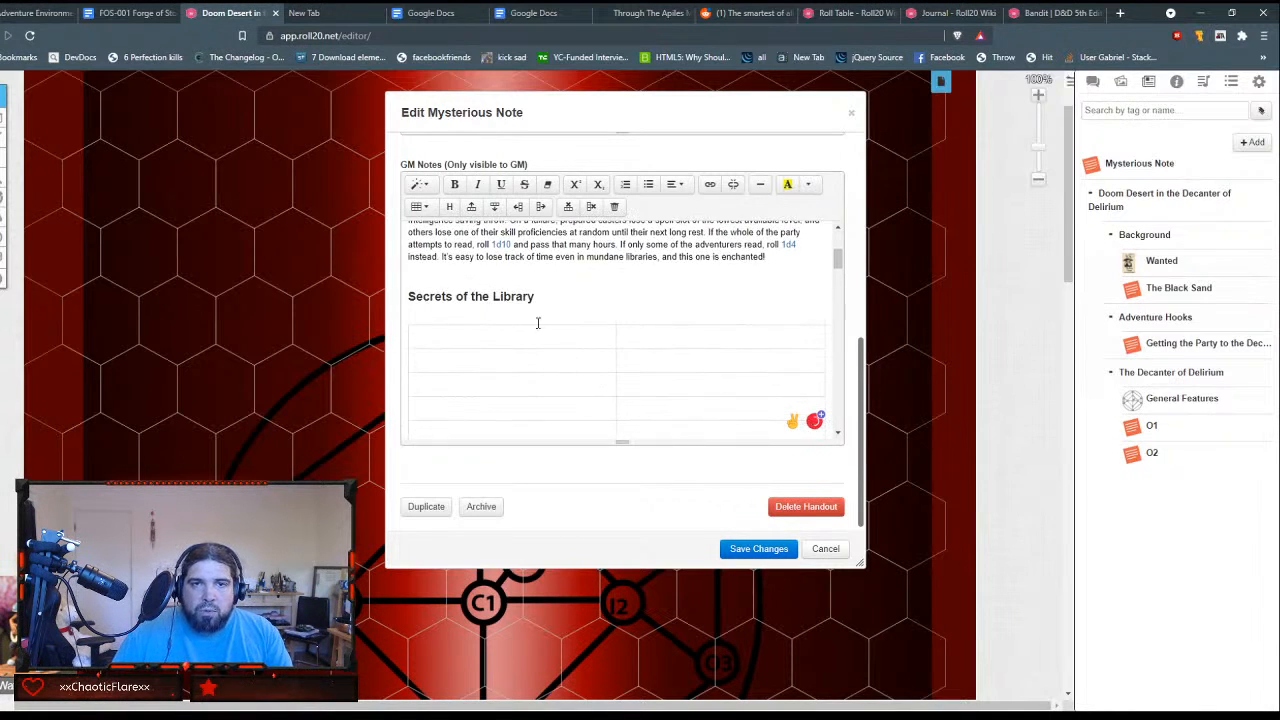
left_click(520, 343)
type("1")
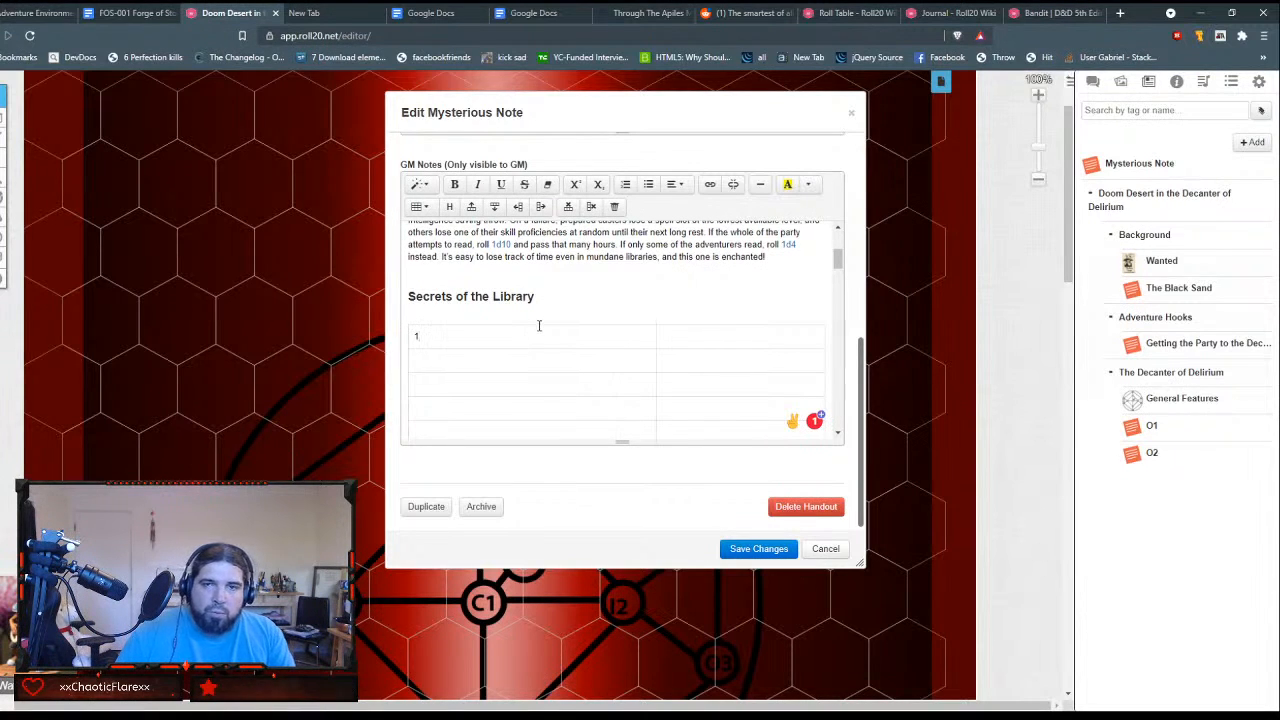
key("Down")
type("2")
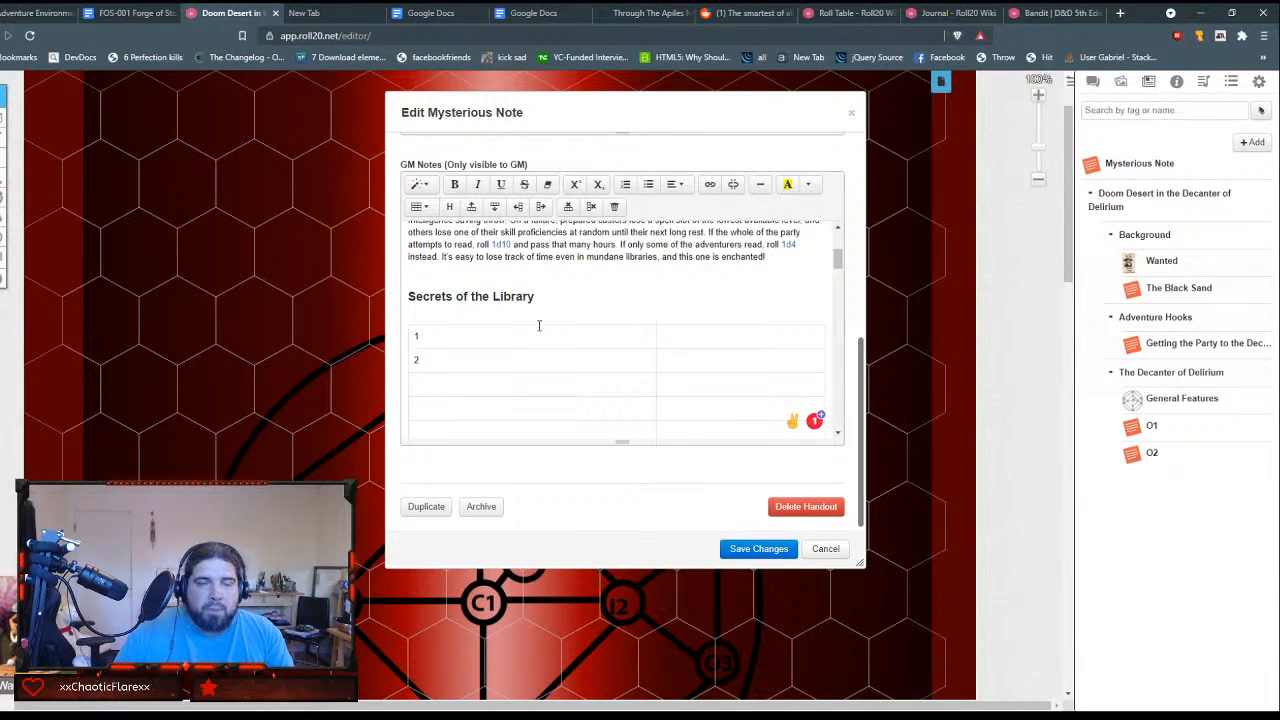
key("BackSpace")
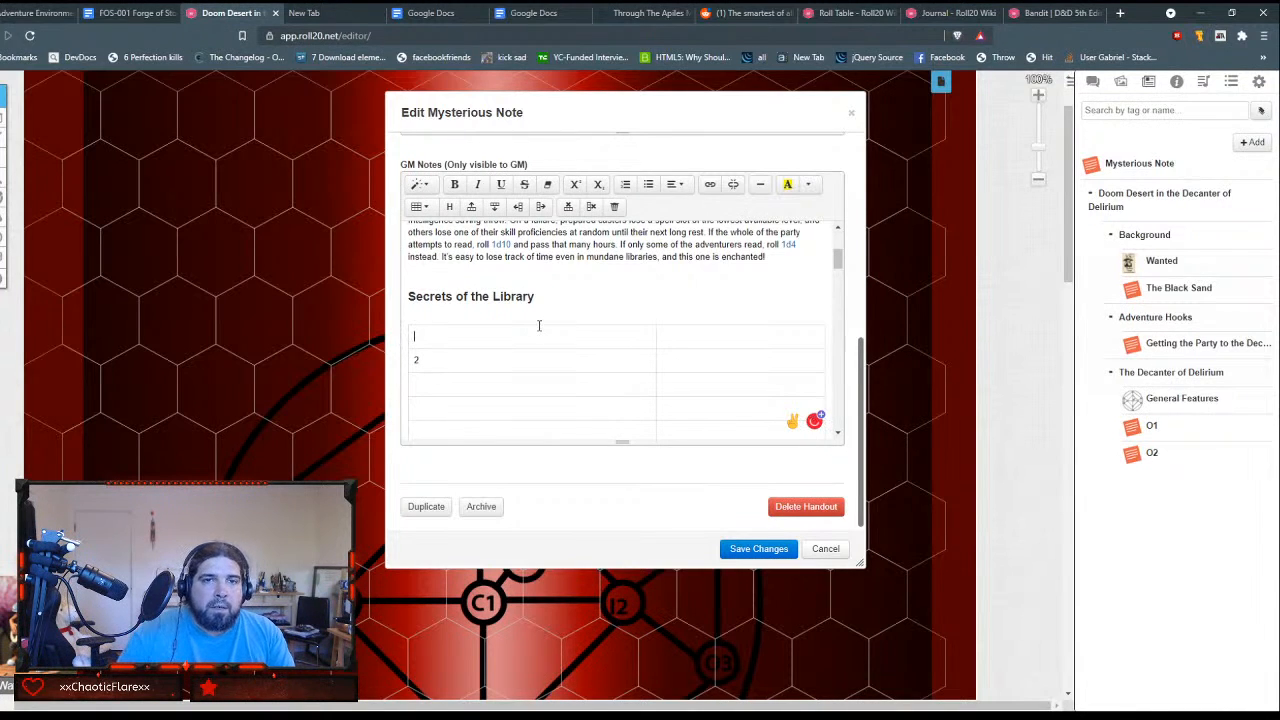
Step: Enter "1d12 + intelligence modifier" and "Secret" as the column headings in the table's first row
type("1d")
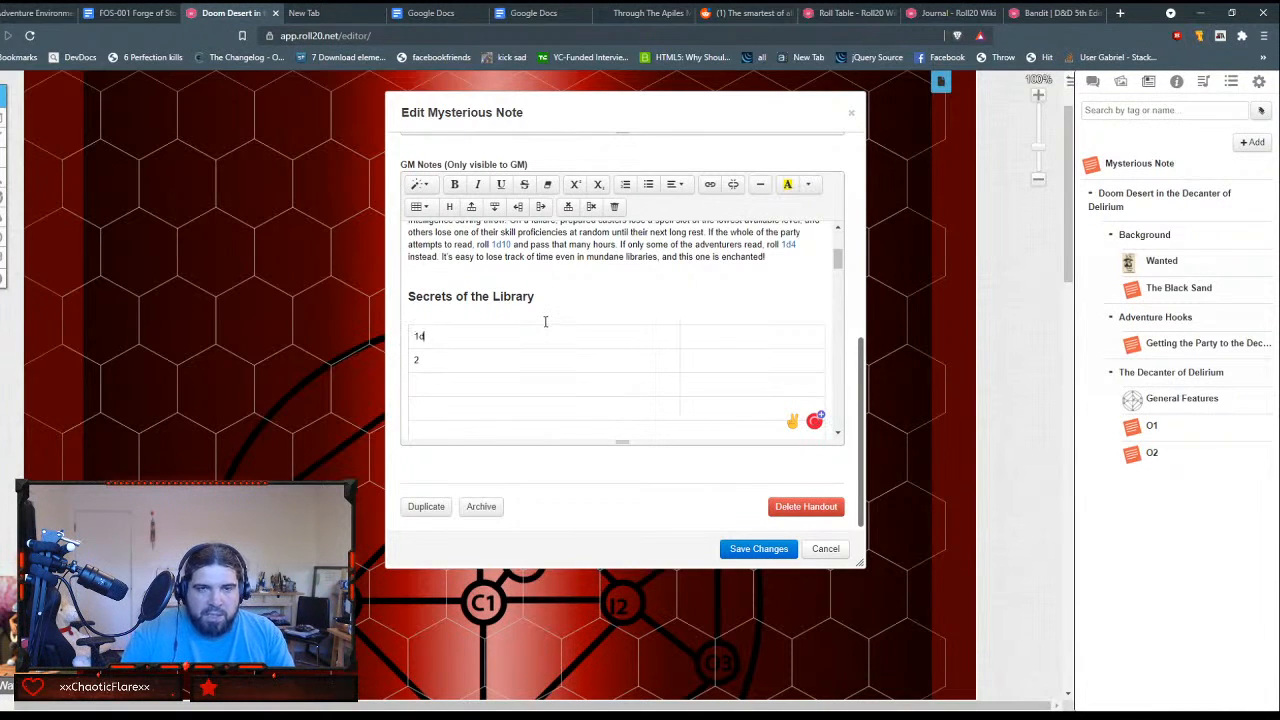
type("12 + In")
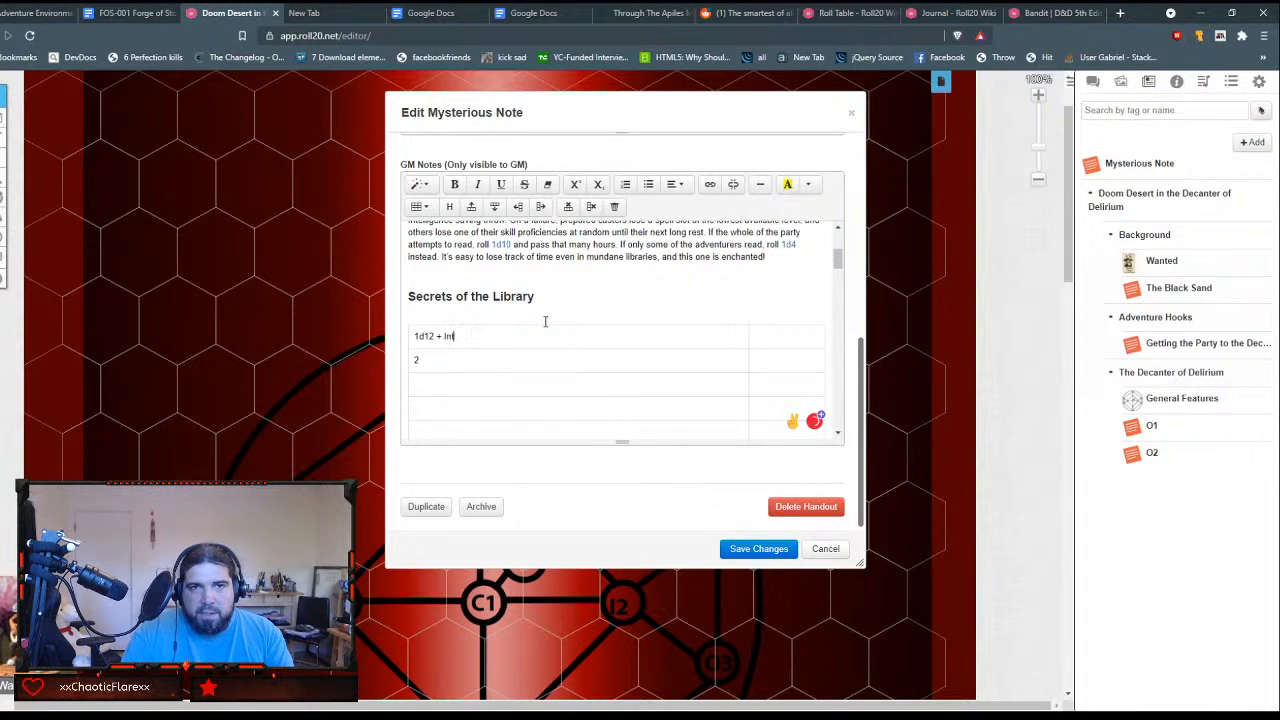
type("t Mod")
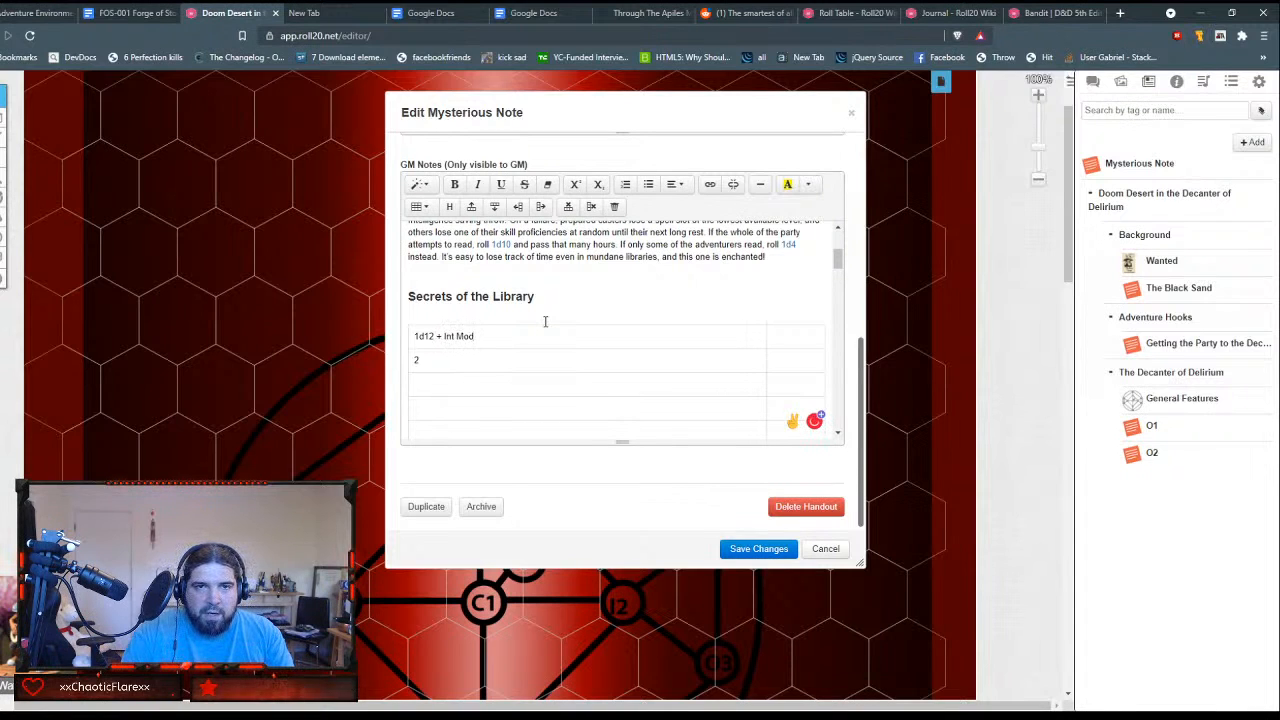
key("BackSpace")
key("BackSpace")
key("BackSpace")
key("BackSpace")
key("BackSpace")
key("BackSpace")
key("BackSpace")
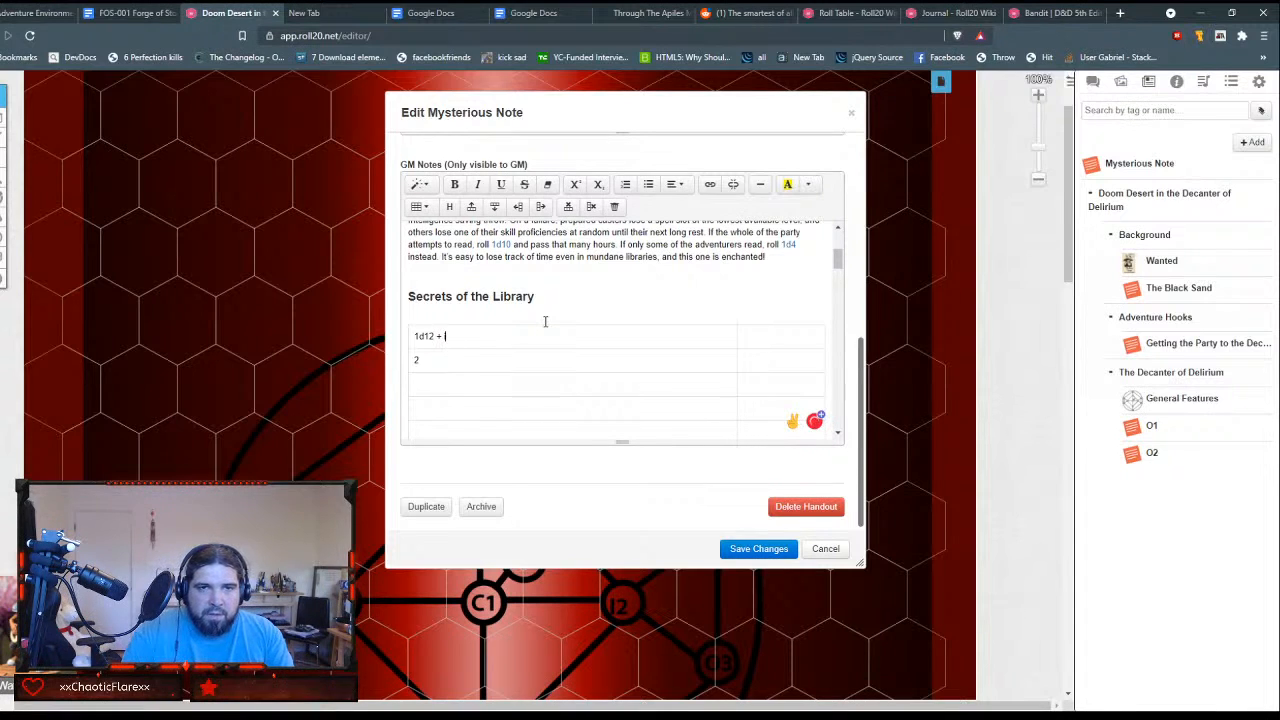
type("intellig")
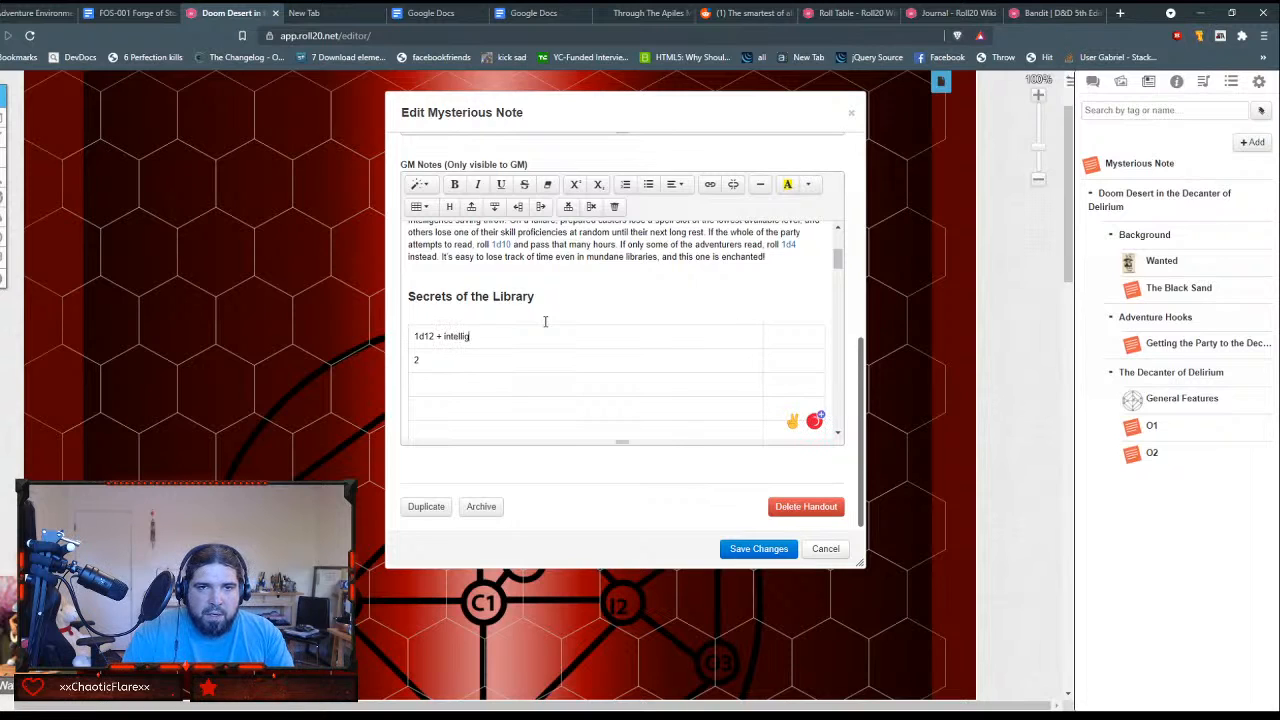
type("ence mod")
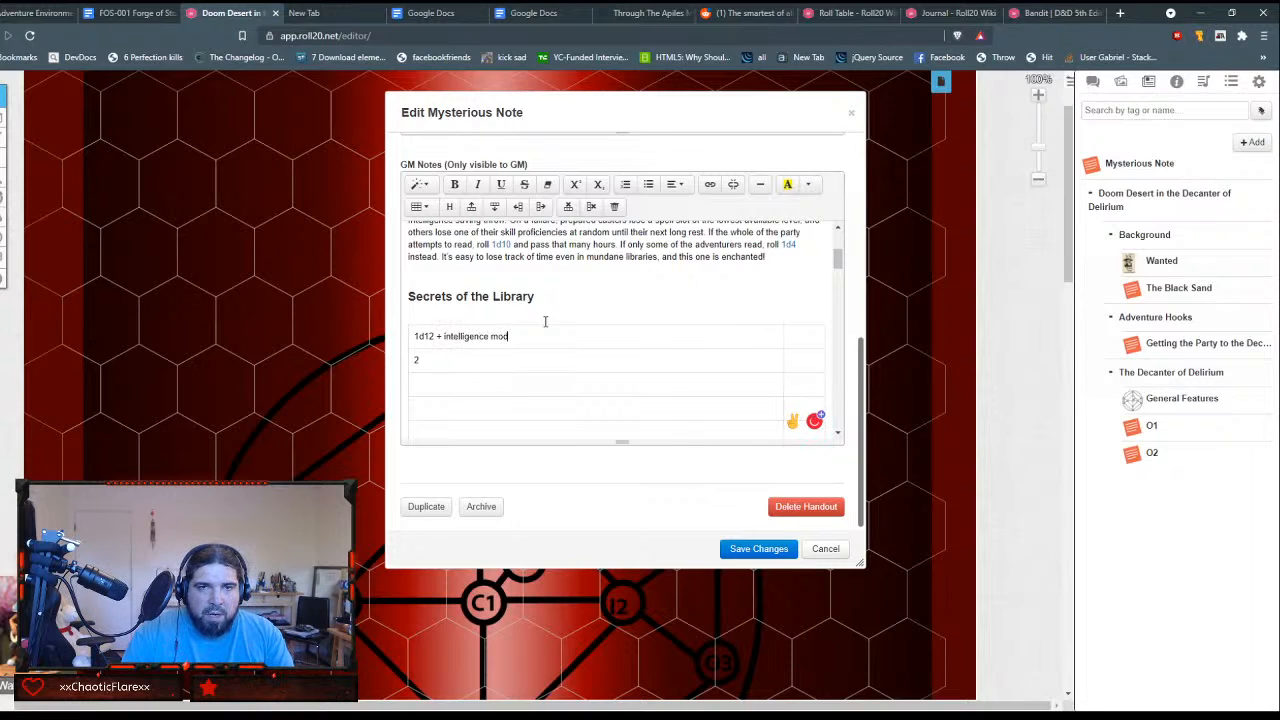
type("ifier")
key("Tab")
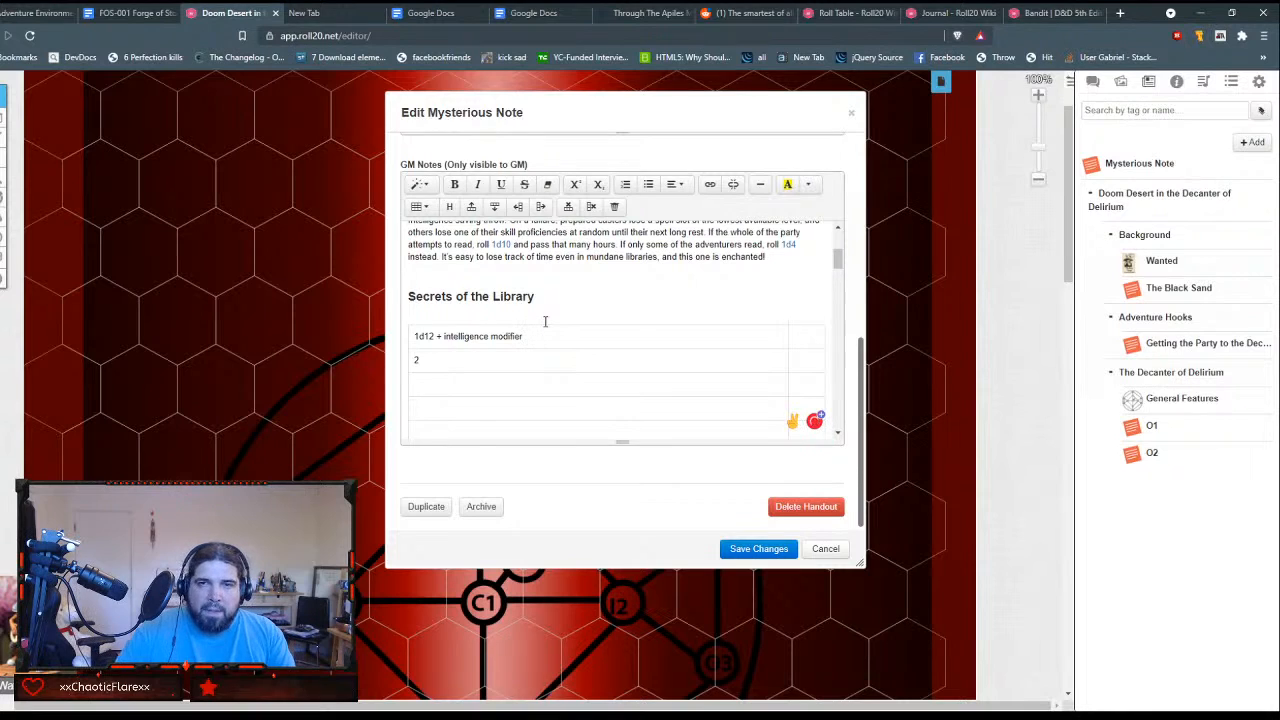
type("Secret")
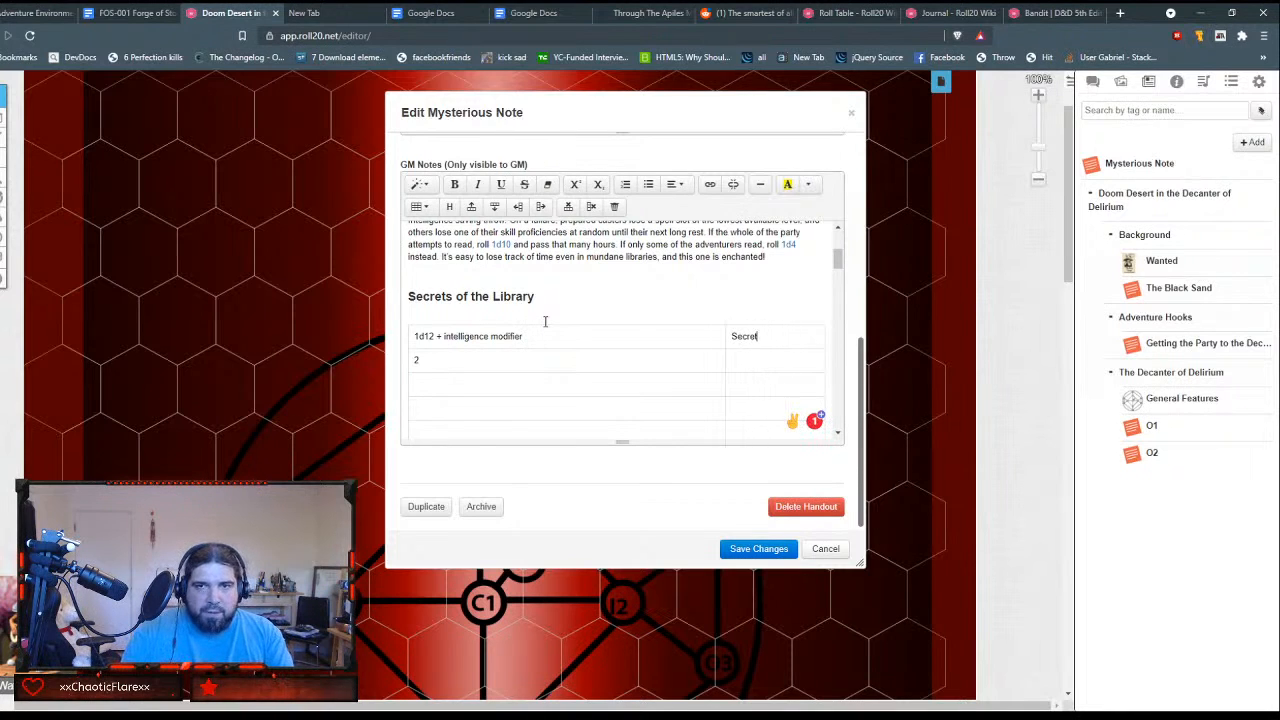
Step: Number the table rows below the header in the first column from 1 to 12, and label the following row "12+"
key("Tab")
key("Delete")
type("1")
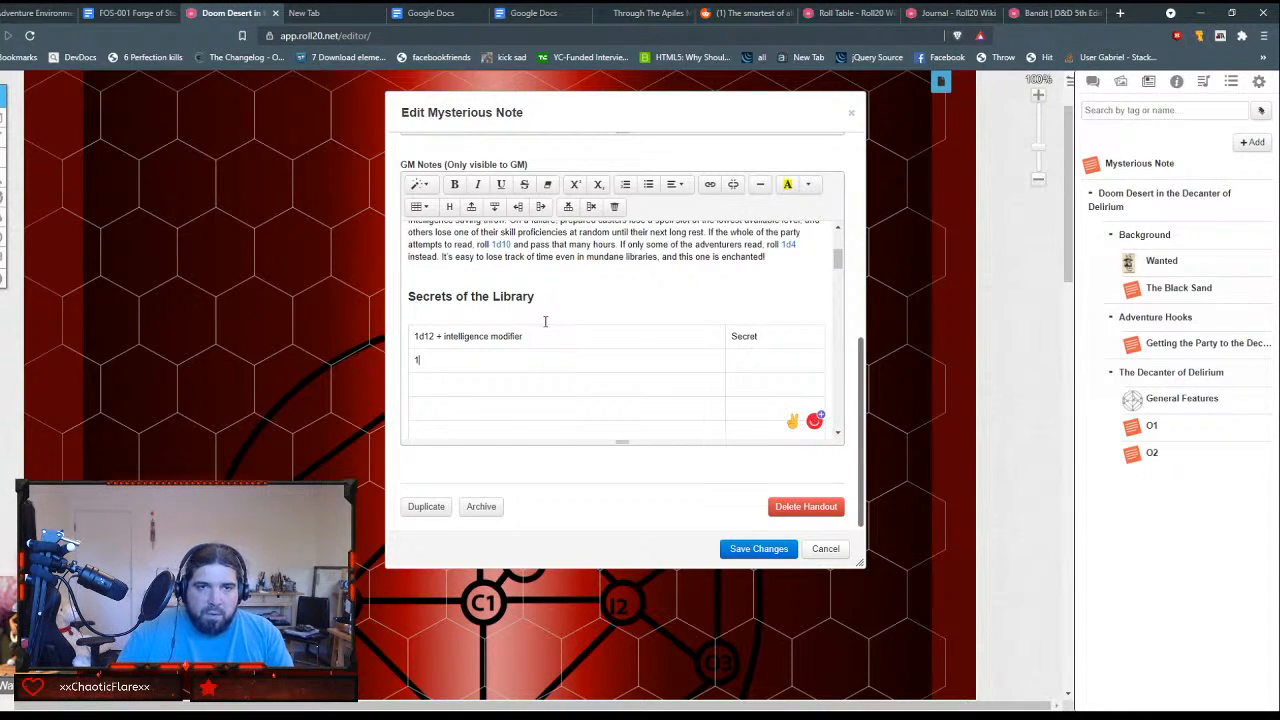
key("Down")
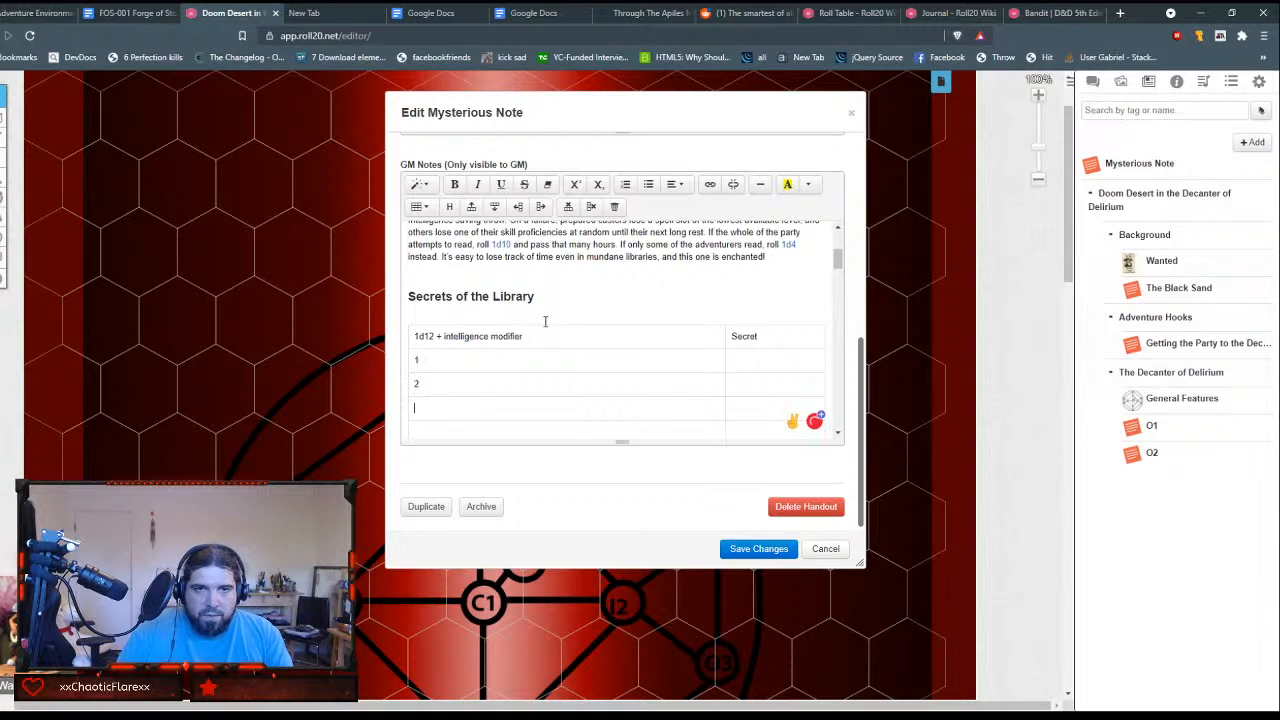
type("34")
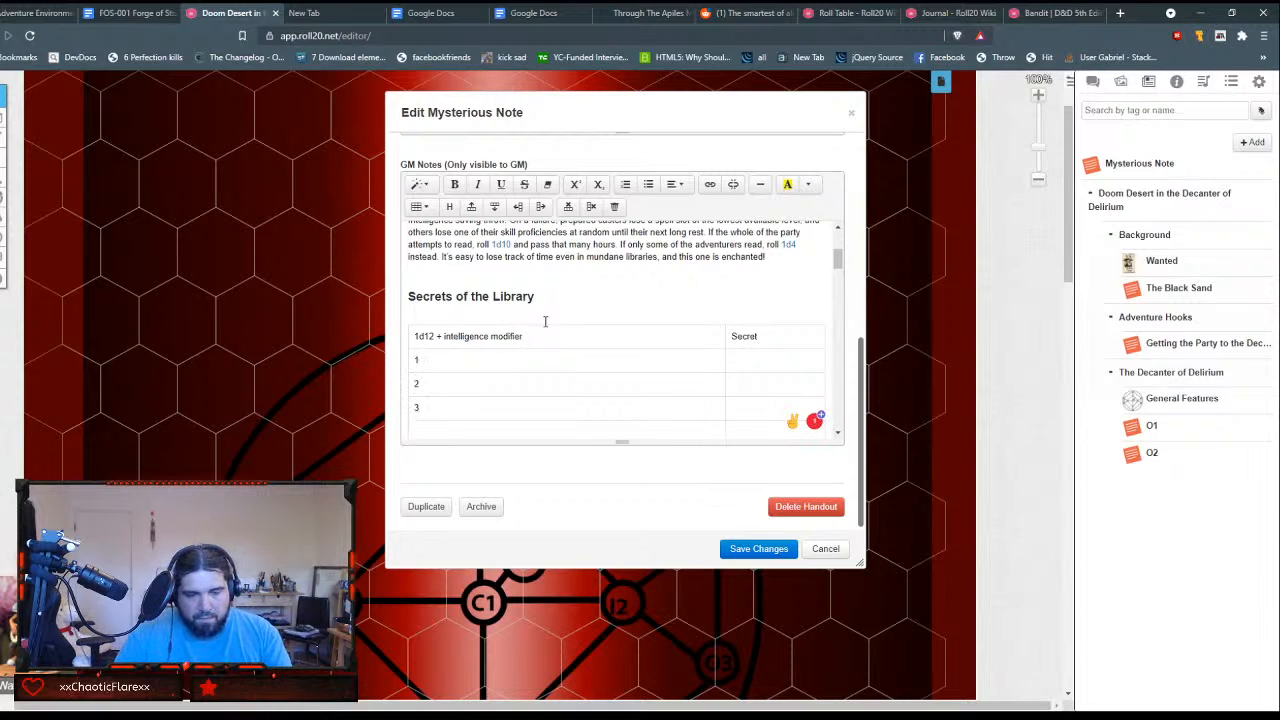
key("Tab")
key("Tab")
type("5")
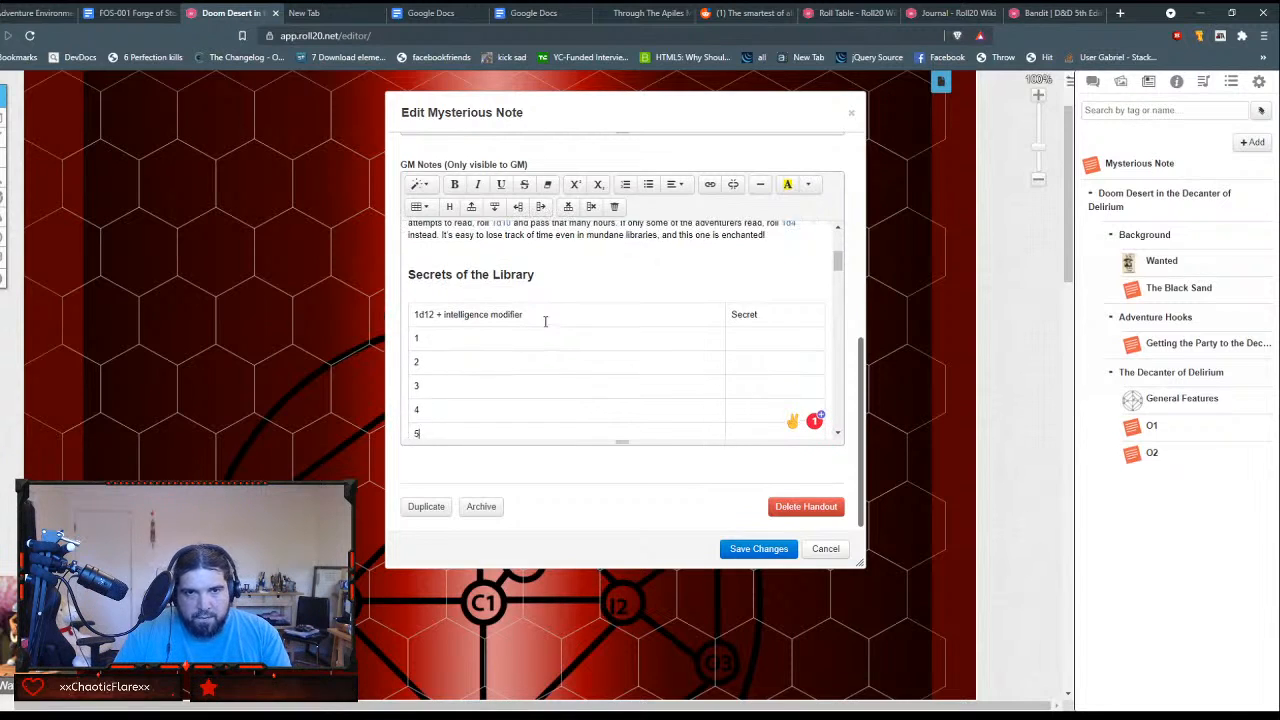
key("Tab")
key("Tab")
type("6")
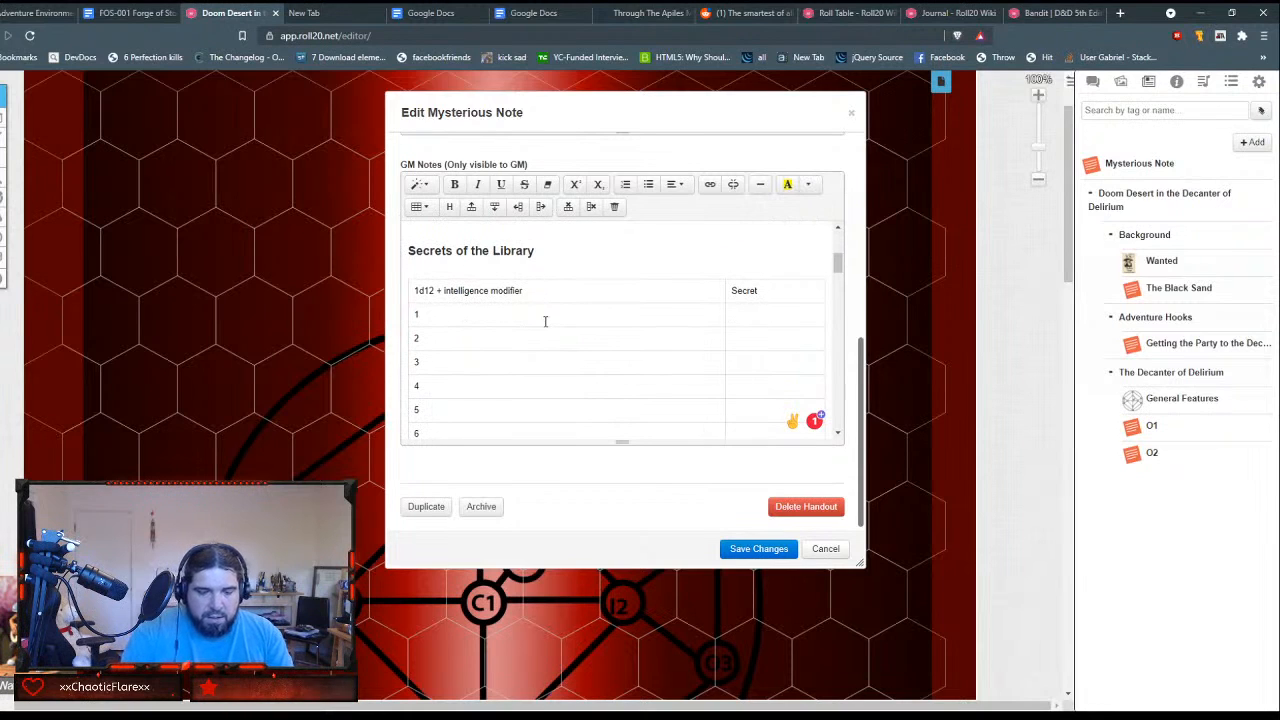
key("Tab")
key("Tab")
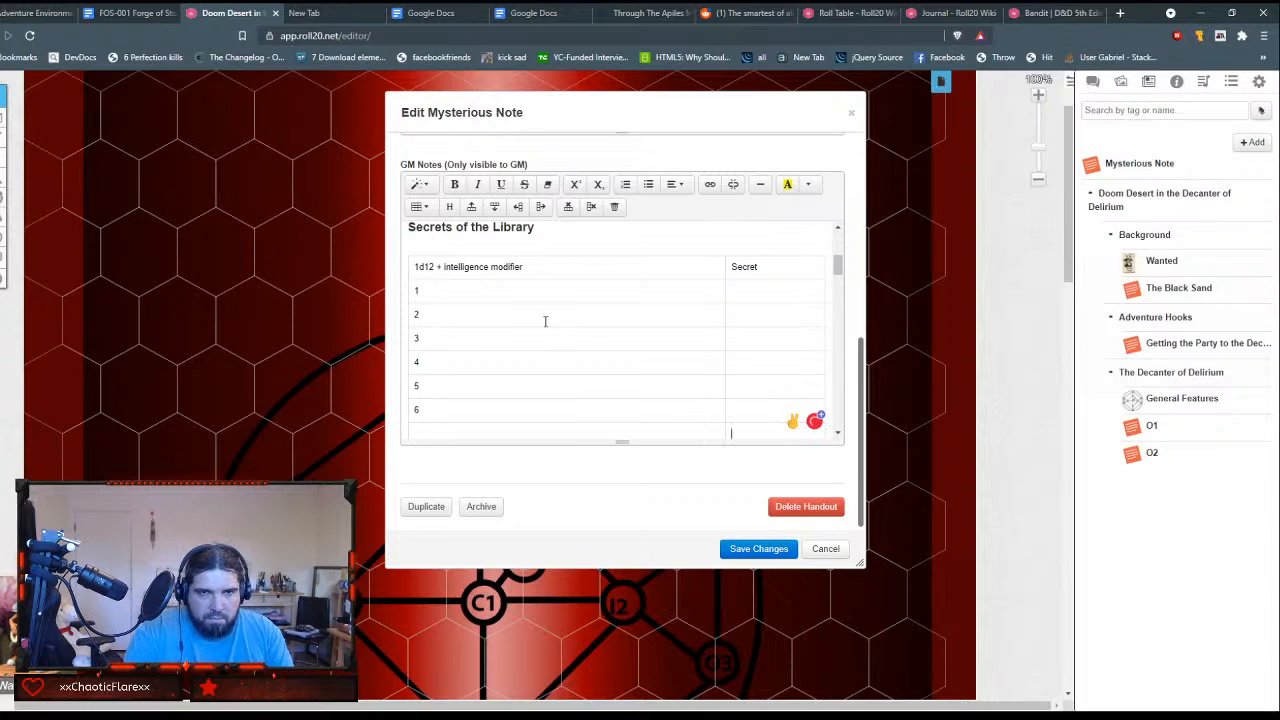
key("Tab")
type("8")
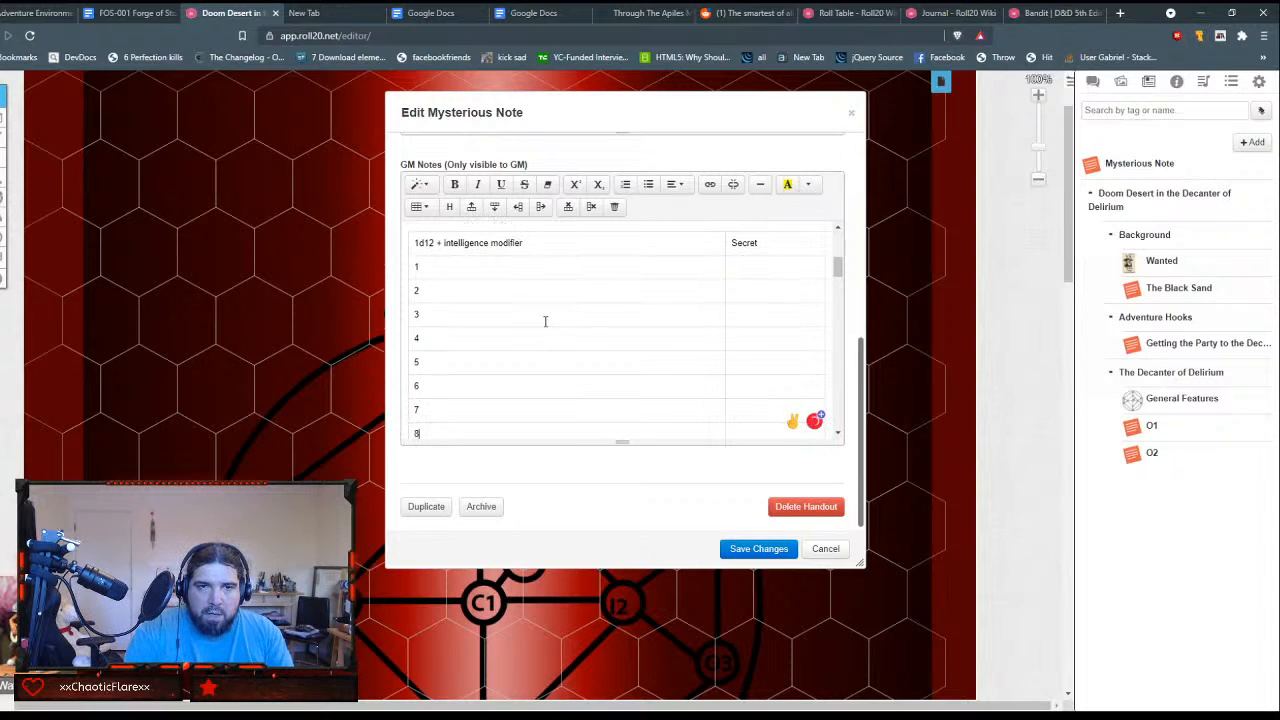
key("Tab")
key("Tab")
type("9")
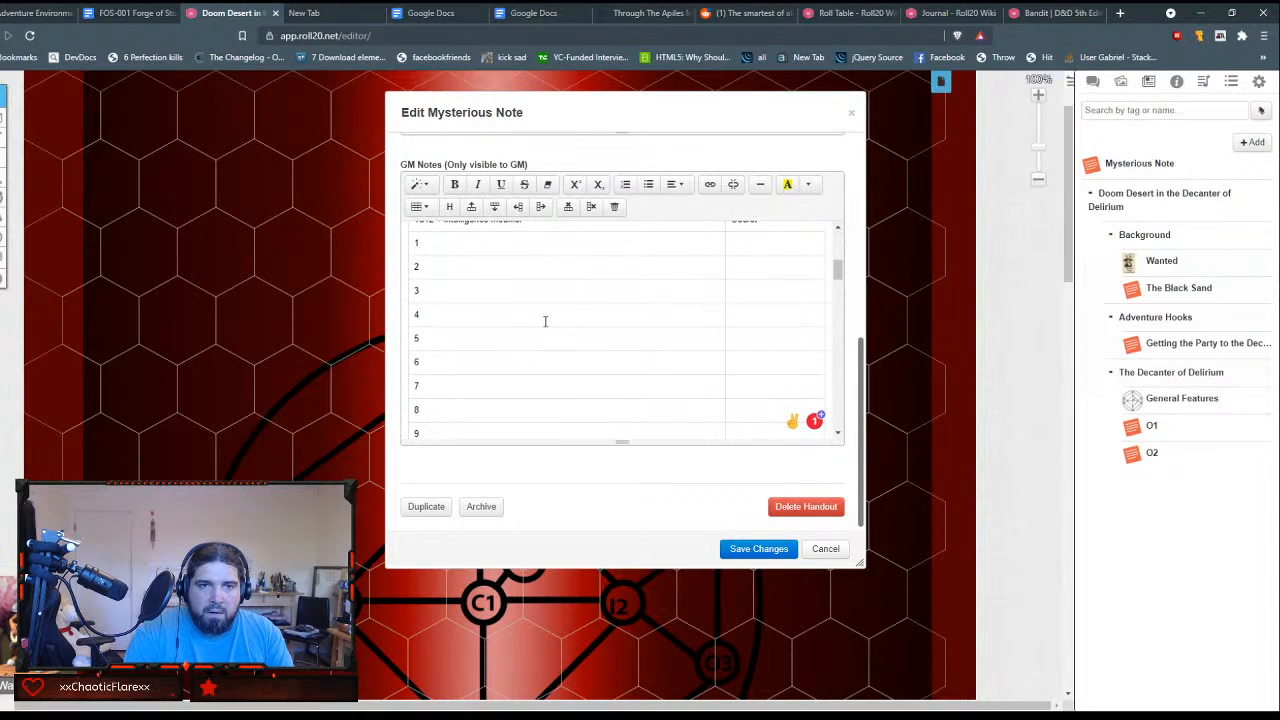
key("Tab")
key("Tab")
type("10")
key("Tab")
type("1")
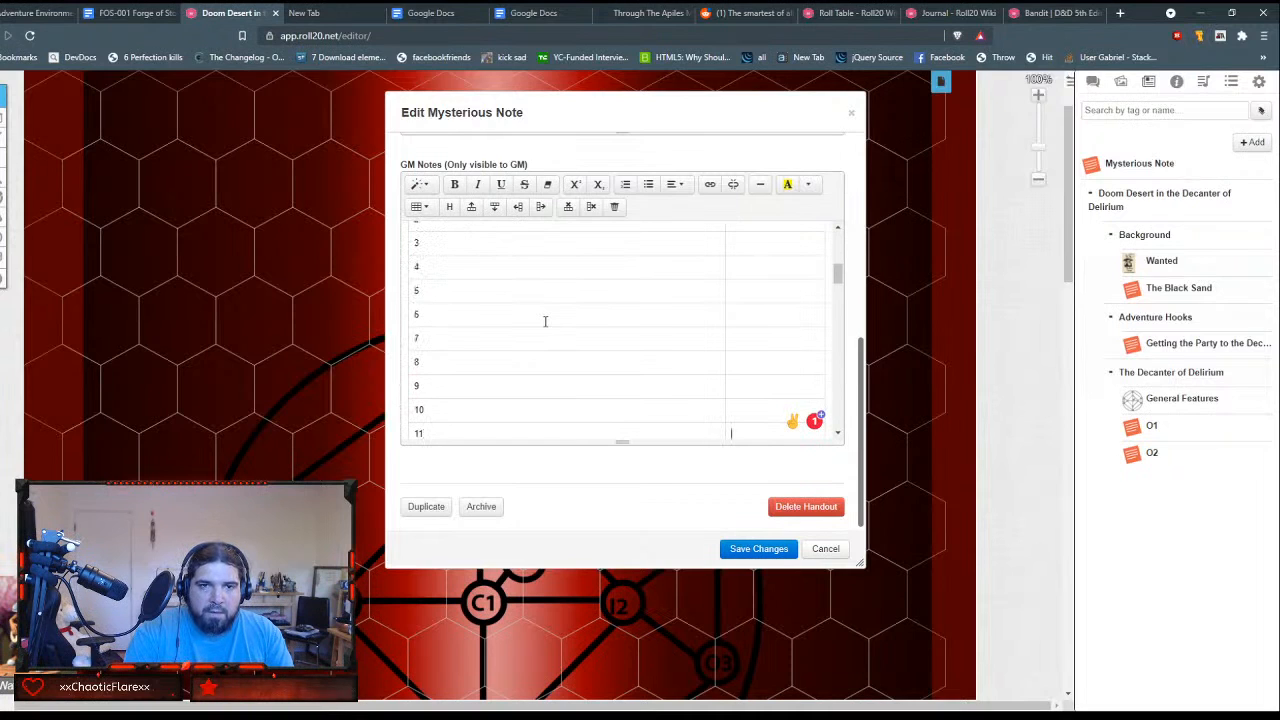
type("1")
key("Tab")
key("Tab")
type("12")
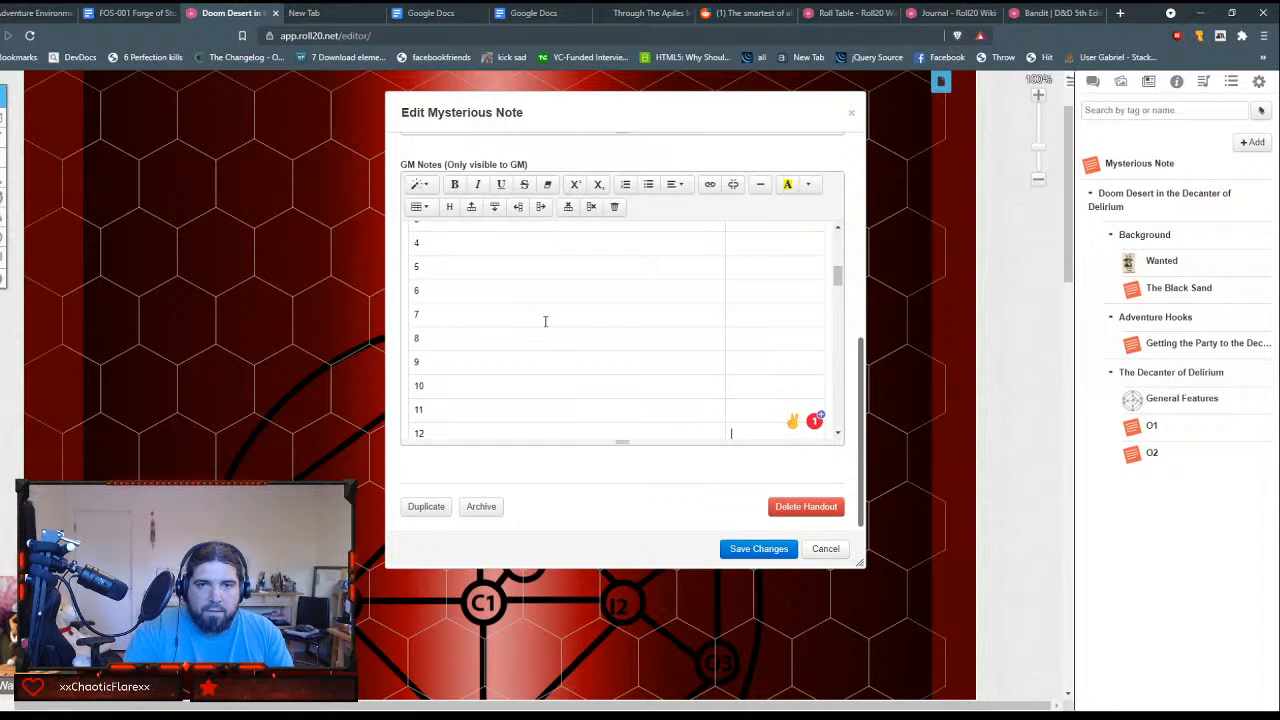
key("Tab")
key("Tab")
type("12+")
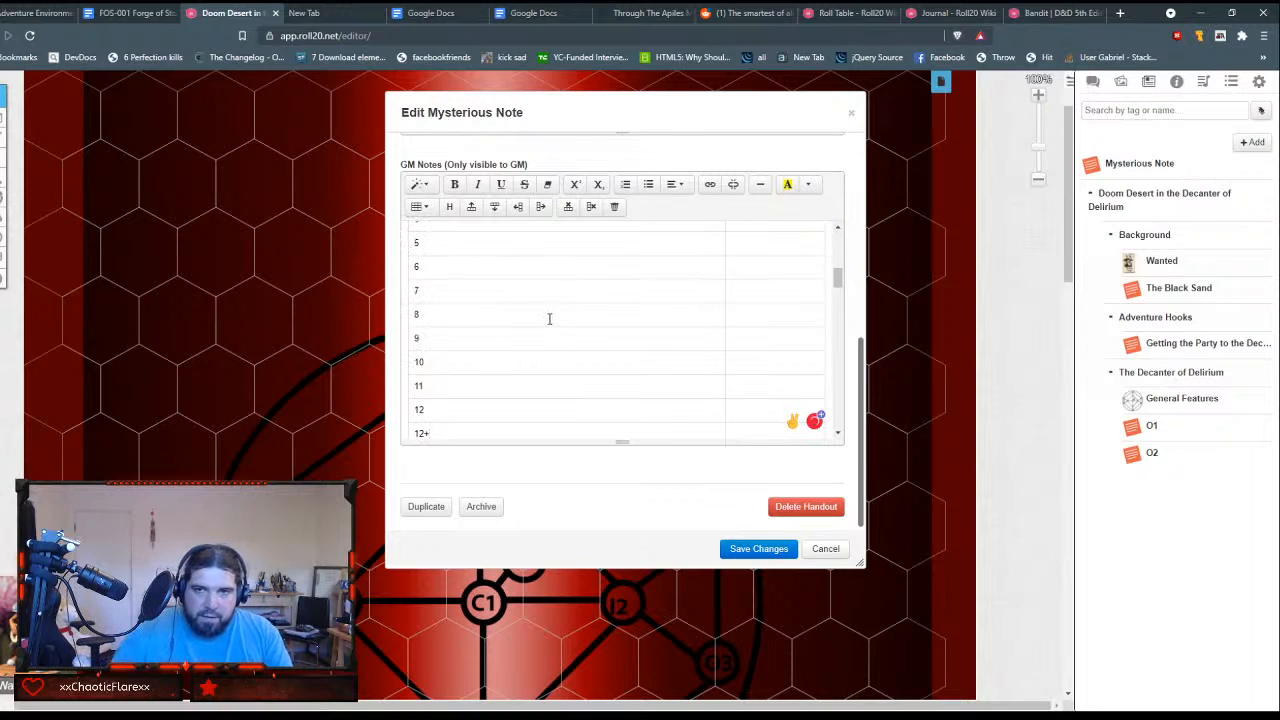
Step: Move "[Oubliette's Ghost]" from the plain-text table into the Secret cell of row 1
scroll(549, 318, "down", 3)
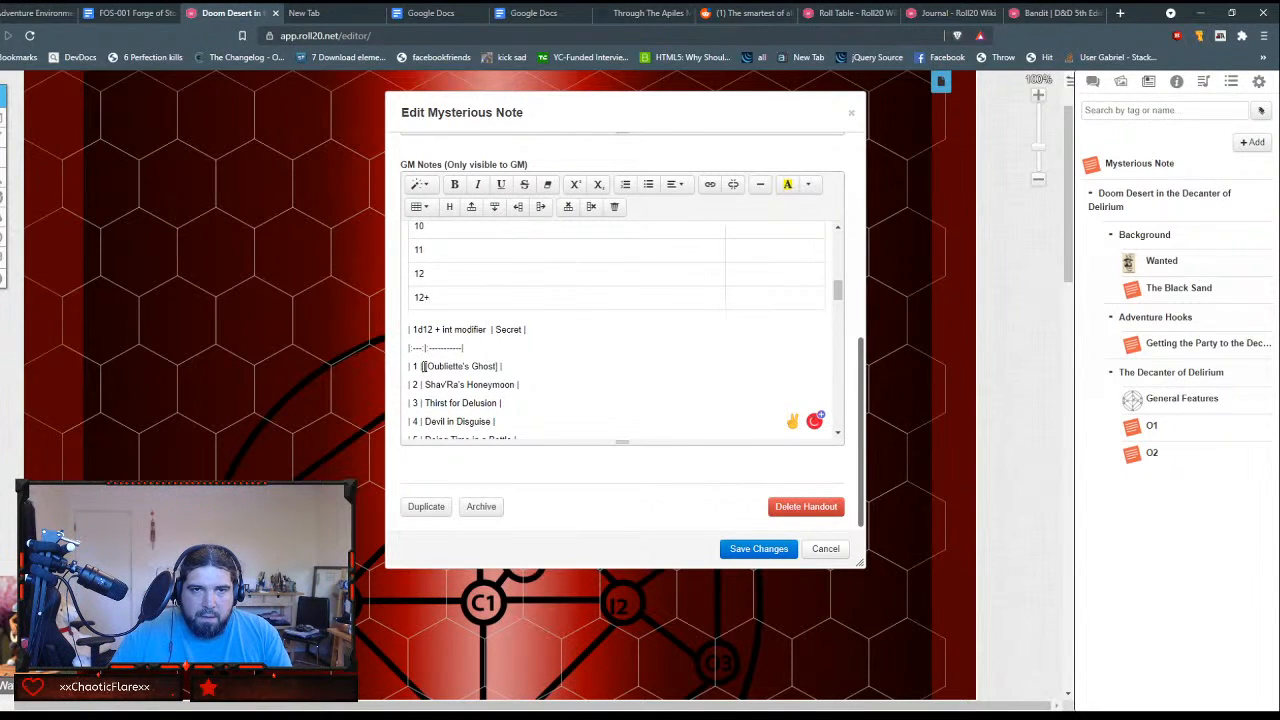
left_click_drag(422, 366, 500, 370)
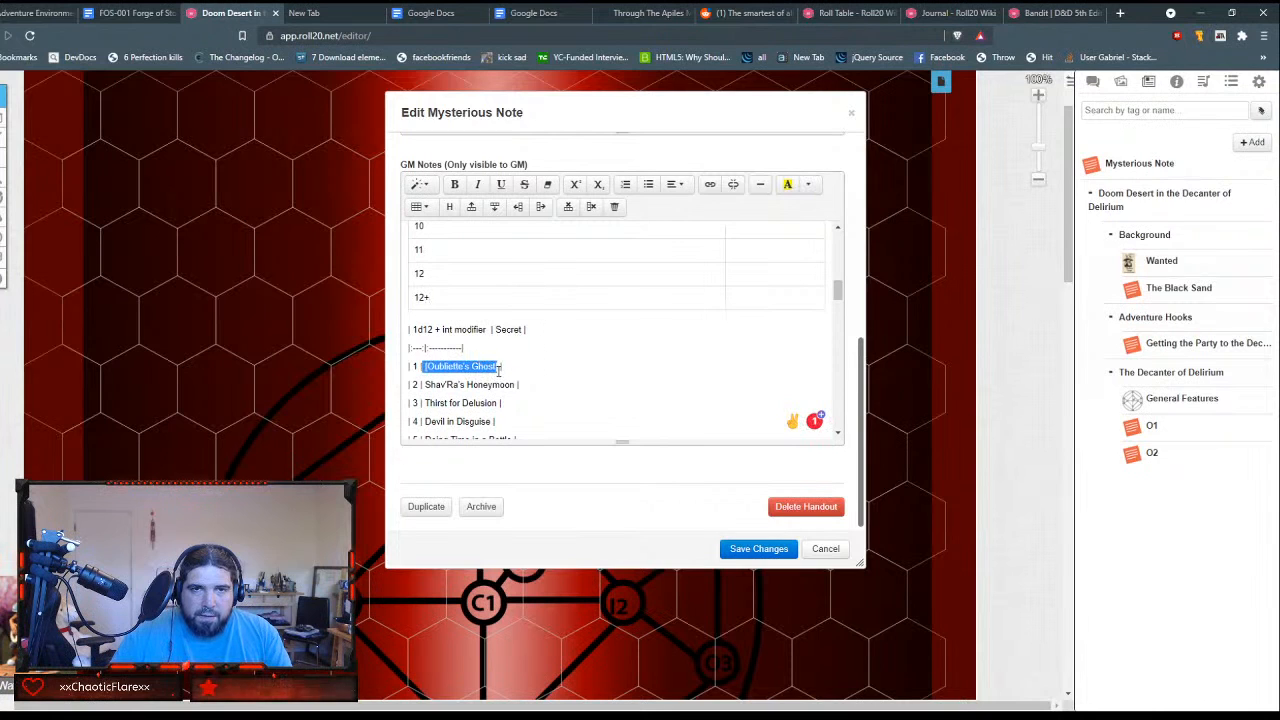
left_click(644, 351)
scroll(645, 351, "up", 7)
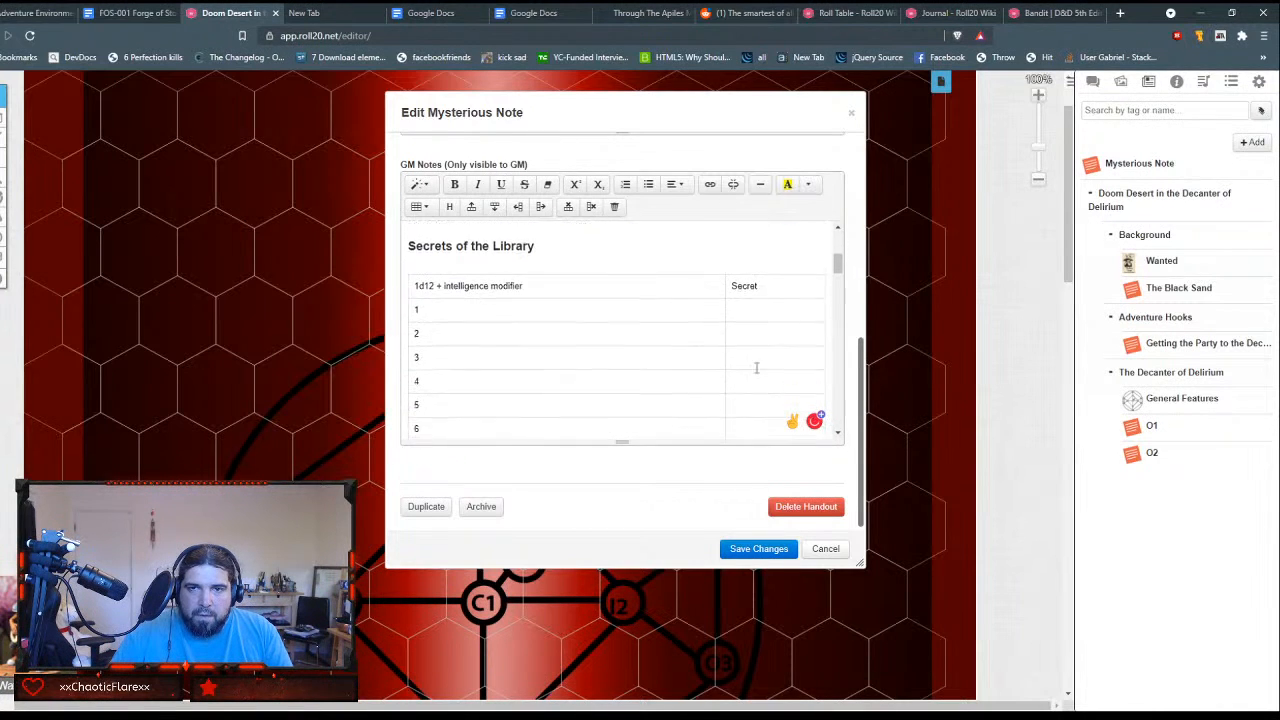
scroll(760, 340, "down", 1)
left_click(778, 287)
key("ctrl+v")
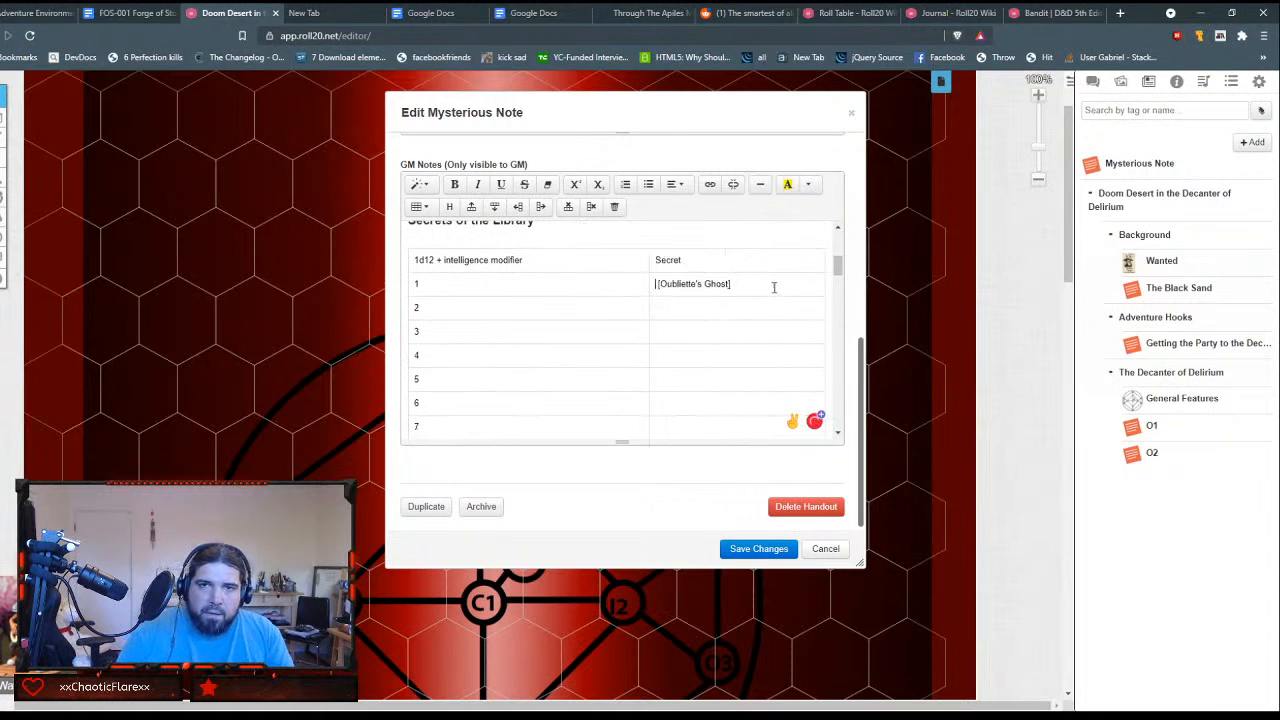
Step: Move "Shav'Ra's Honeymoon" from the plain-text table into the Secret cell of row 2 and enclose it in square brackets
scroll(626, 380, "down", 5)
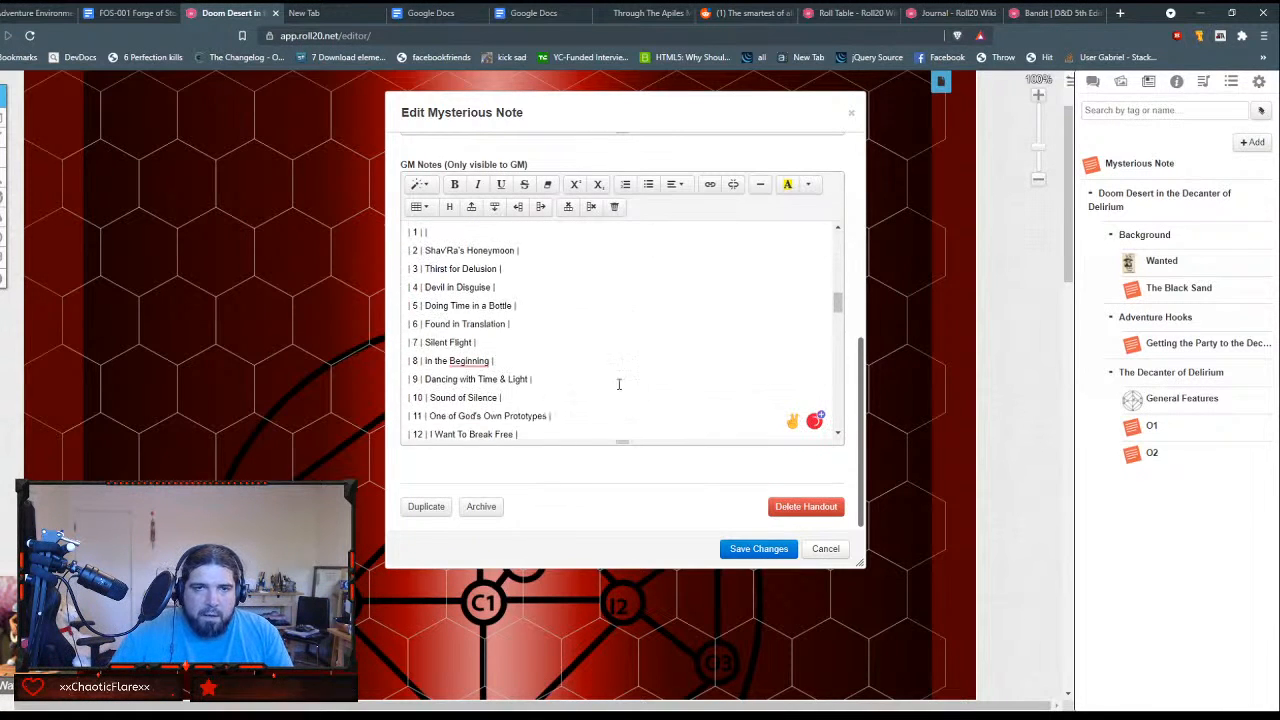
left_click_drag(424, 248, 517, 248)
key("ctrl+x")
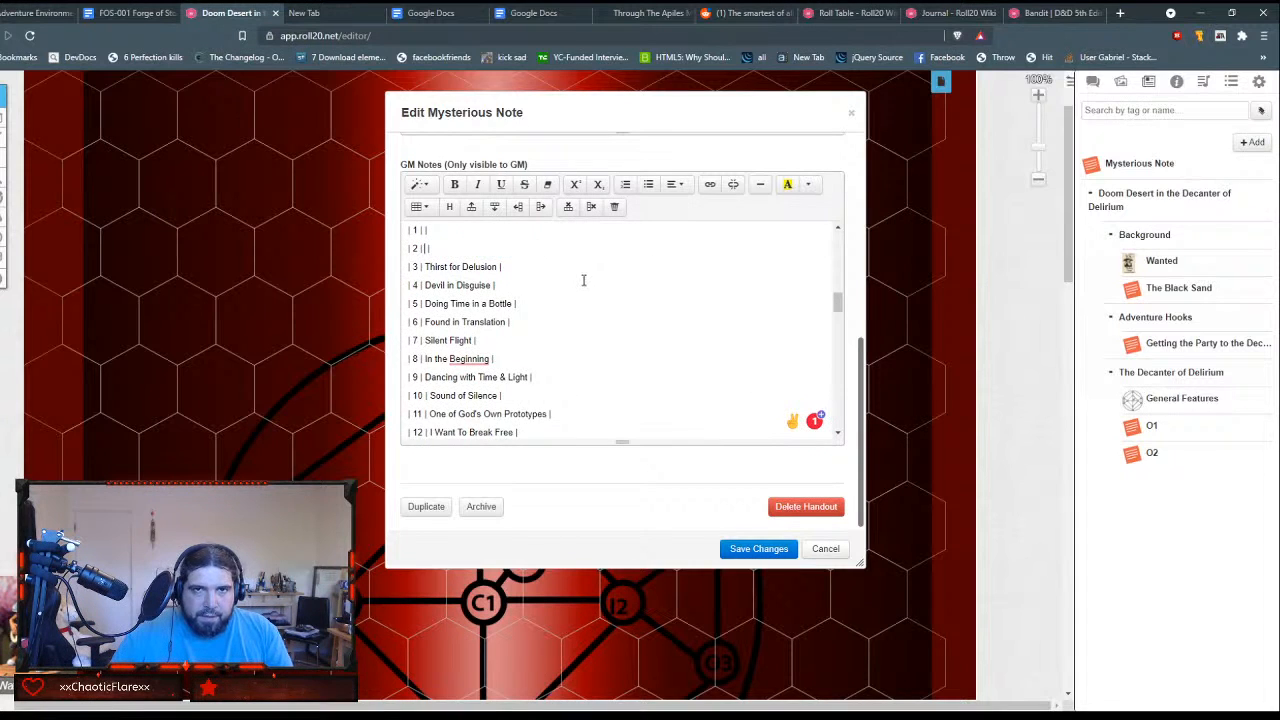
scroll(584, 281, "up", 5)
scroll(584, 281, "up", 3)
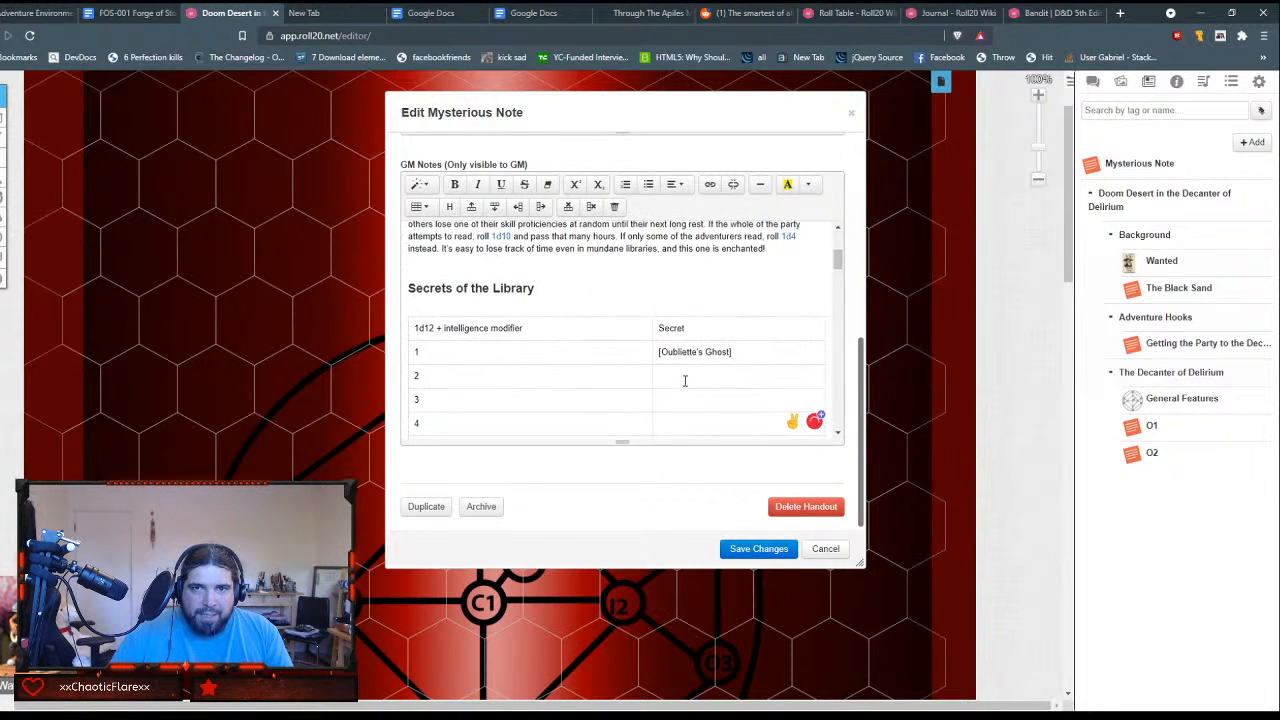
key("ctrl+v")
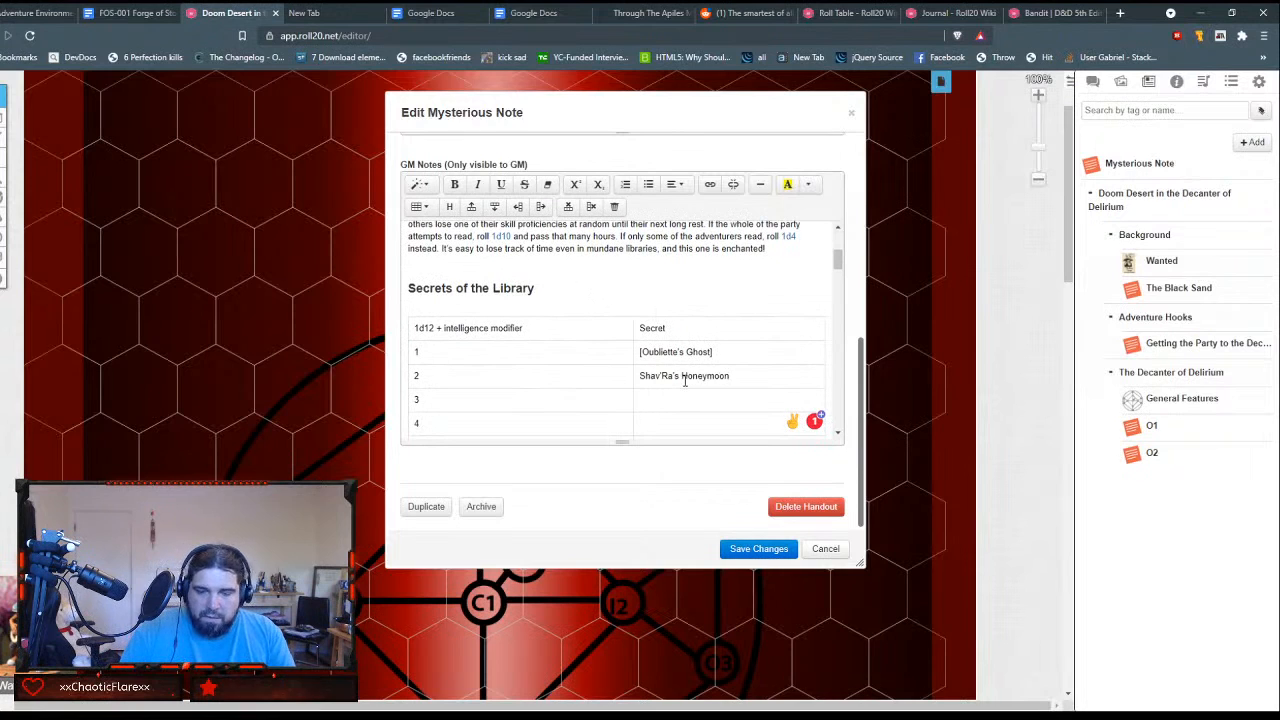
triple_click(685, 378)
key("Left")
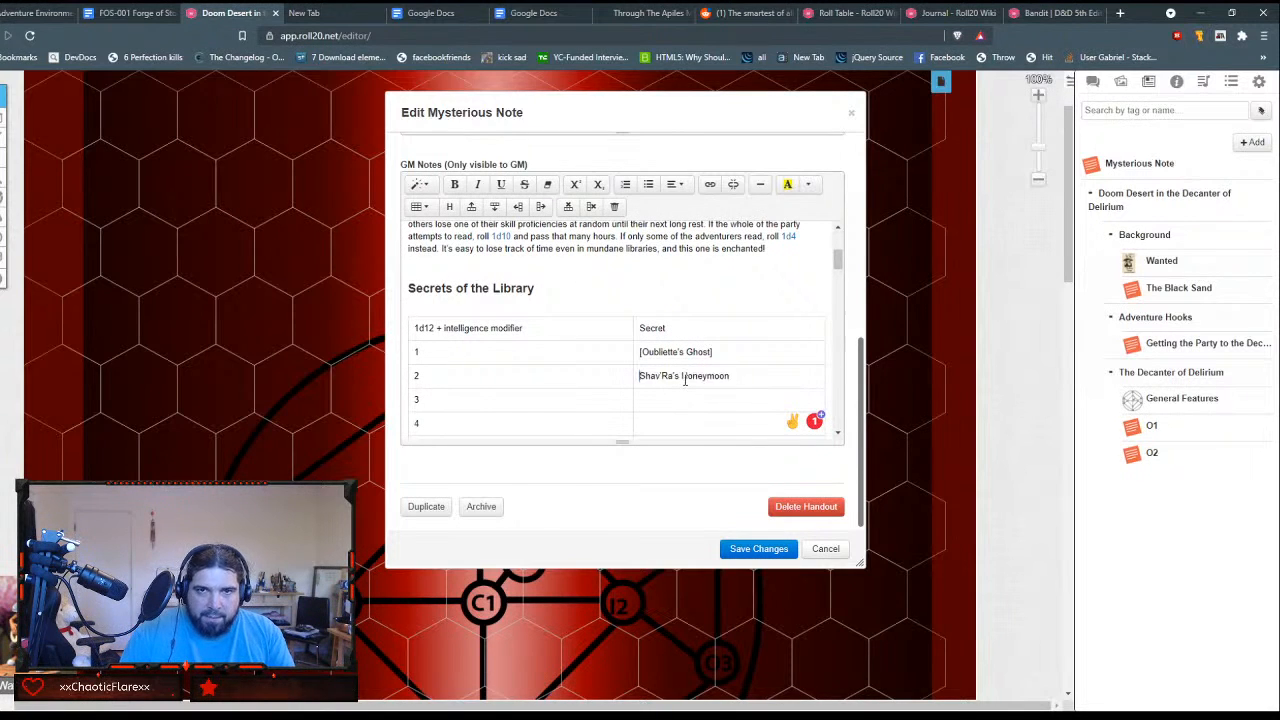
type("[")
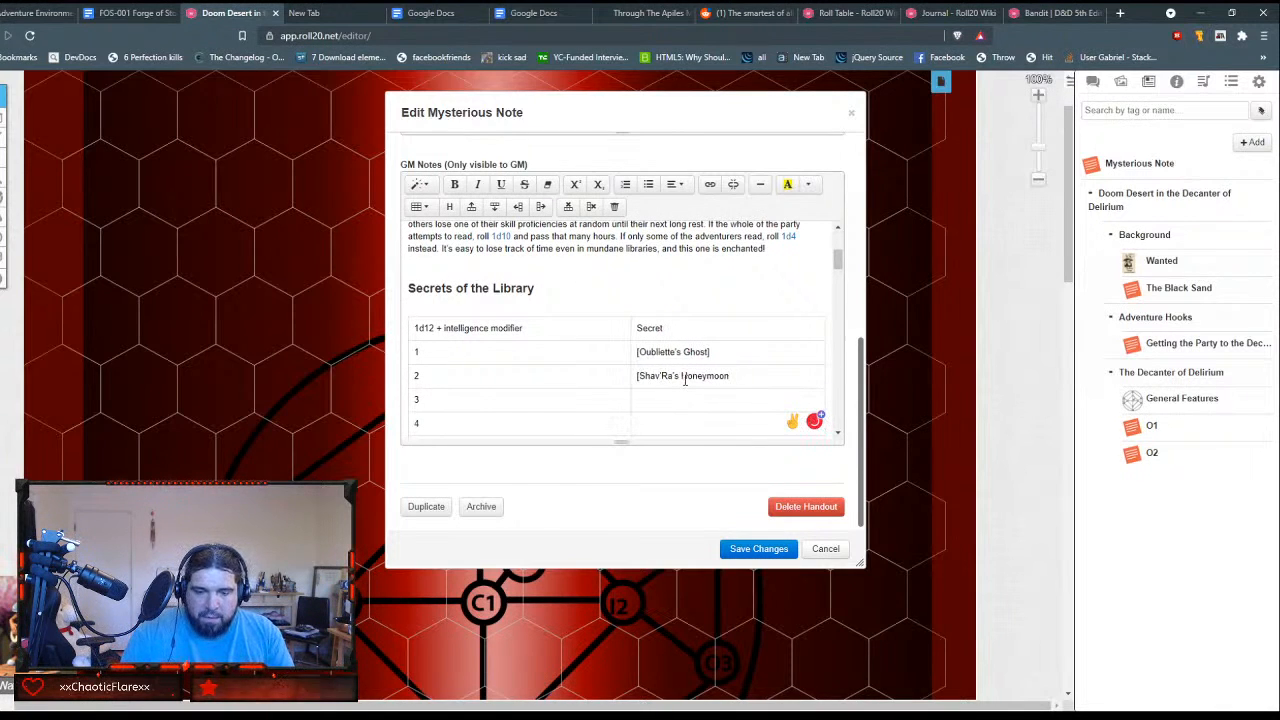
key("End")
type("]")
Step: Move "Thirst for Delusion" from the plain-text table into row 3's Secret cell, enclosed in square brackets
scroll(685, 378, "up", 1)
scroll(685, 378, "down", 10)
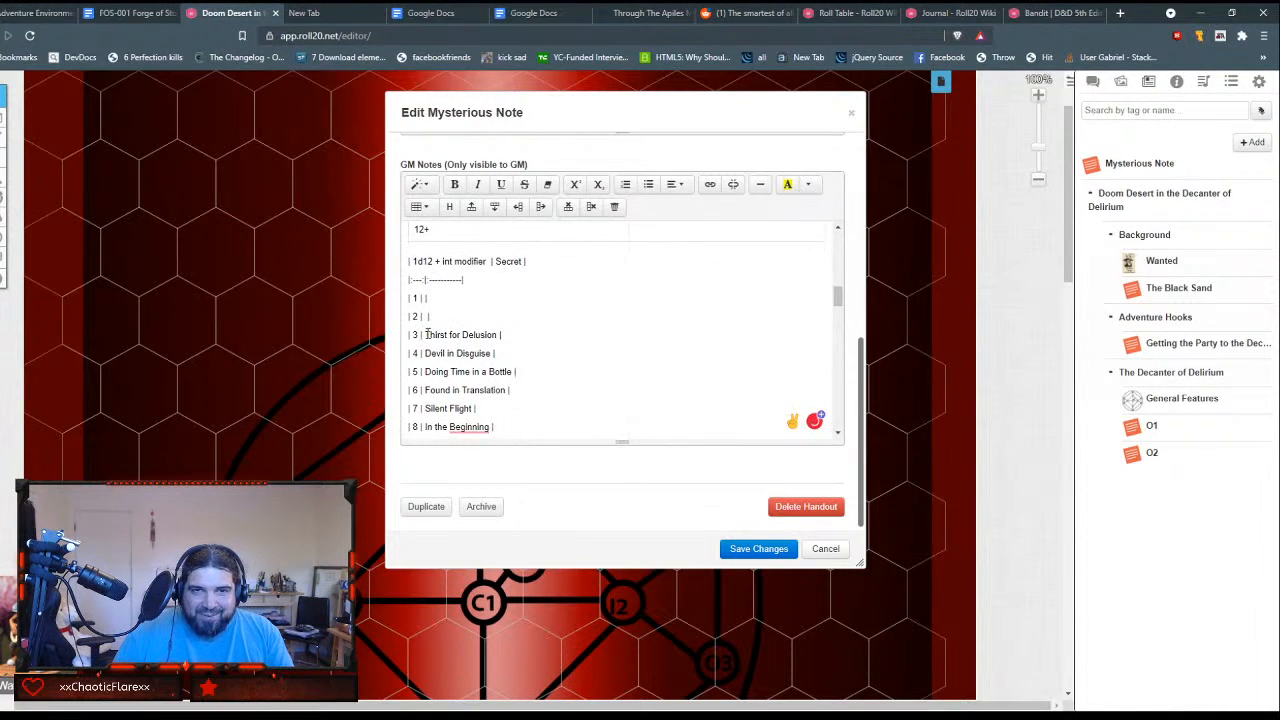
left_click_drag(427, 334, 498, 331)
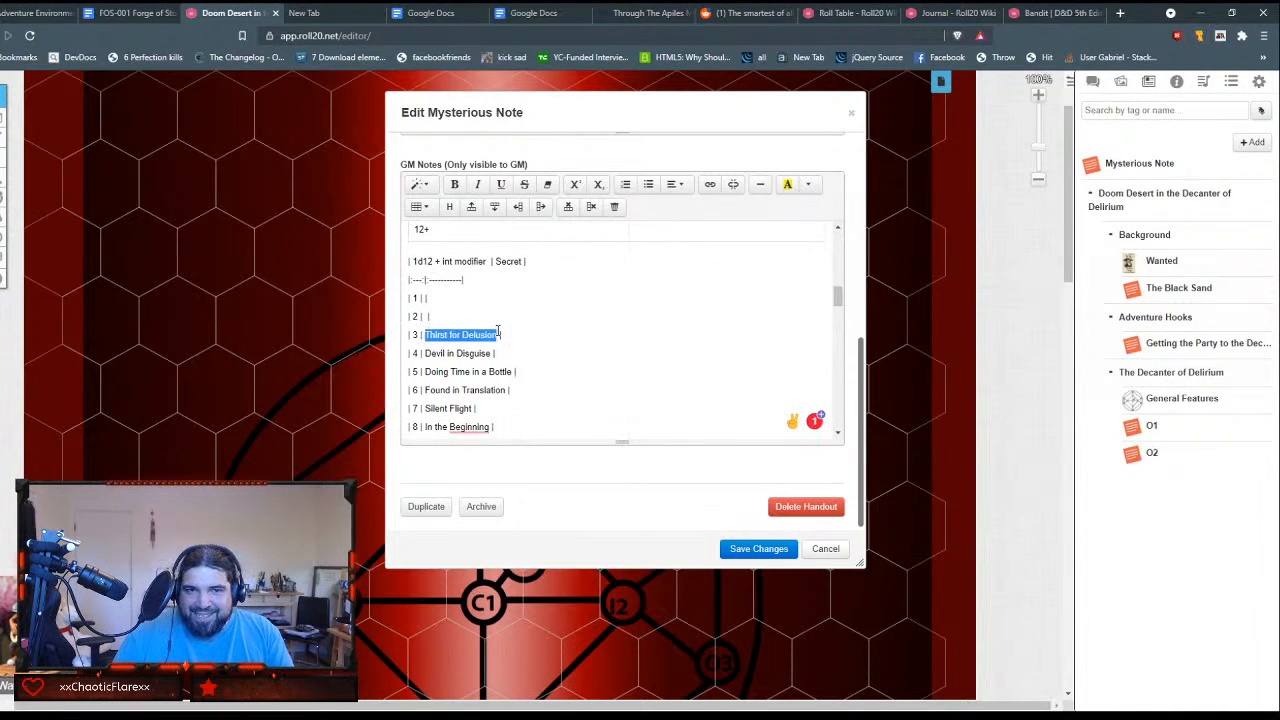
left_click(763, 376)
scroll(763, 374, "down", 5)
scroll(758, 372, "up", 10)
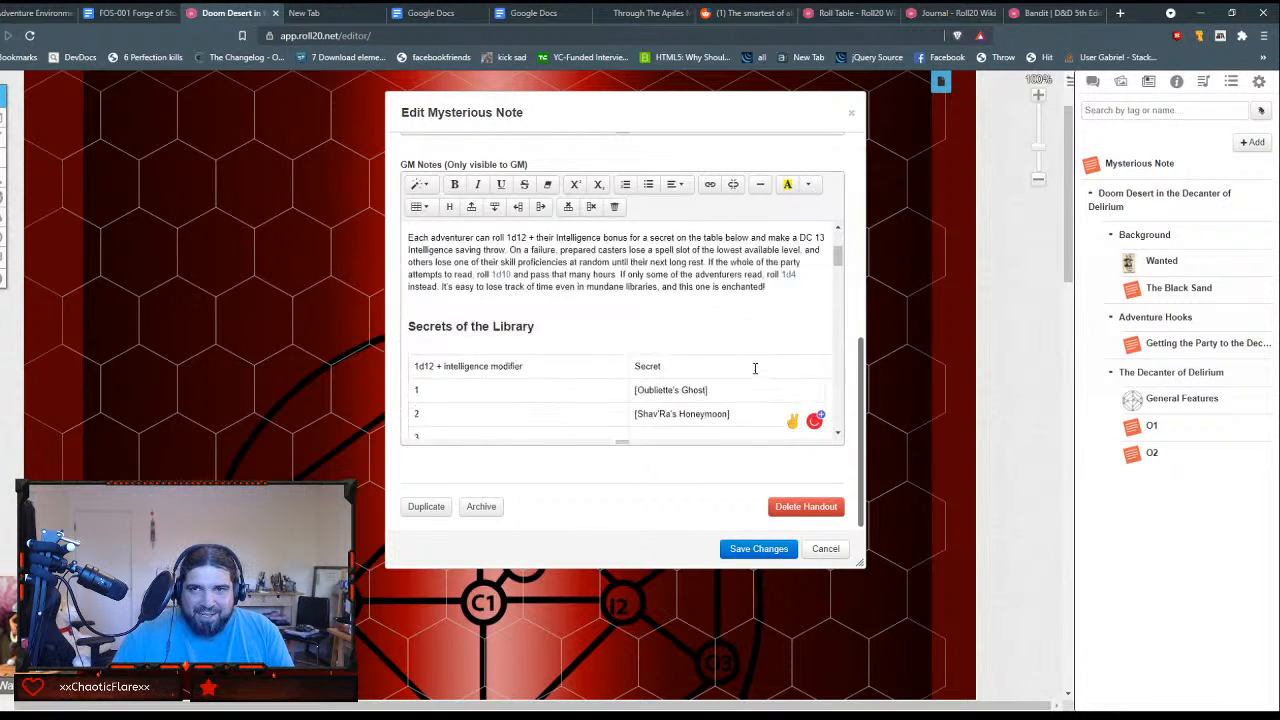
scroll(749, 364, "down", 2)
type("[]")
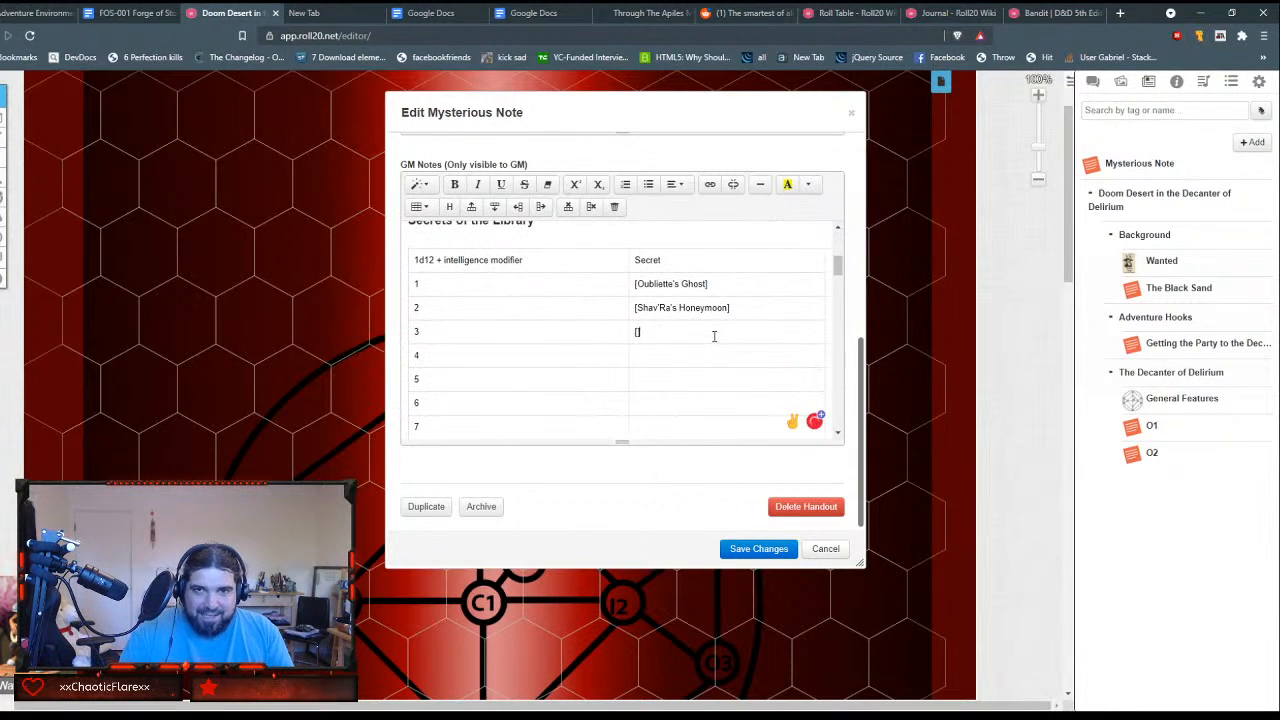
key("ctrl+v")
Step: Move "Devil in Disguise" from the plain-text table into row 4's Secret cell, enclosed in square brackets
scroll(492, 293, "down", 6)
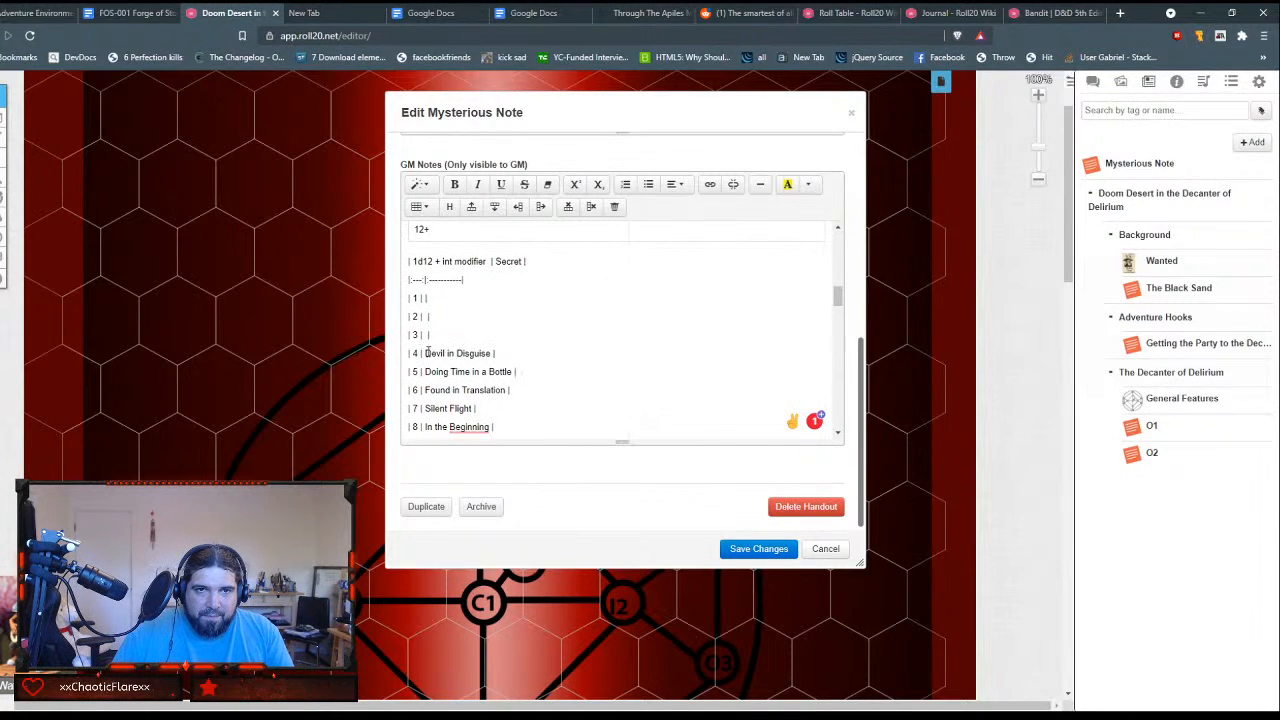
left_click_drag(425, 353, 488, 354)
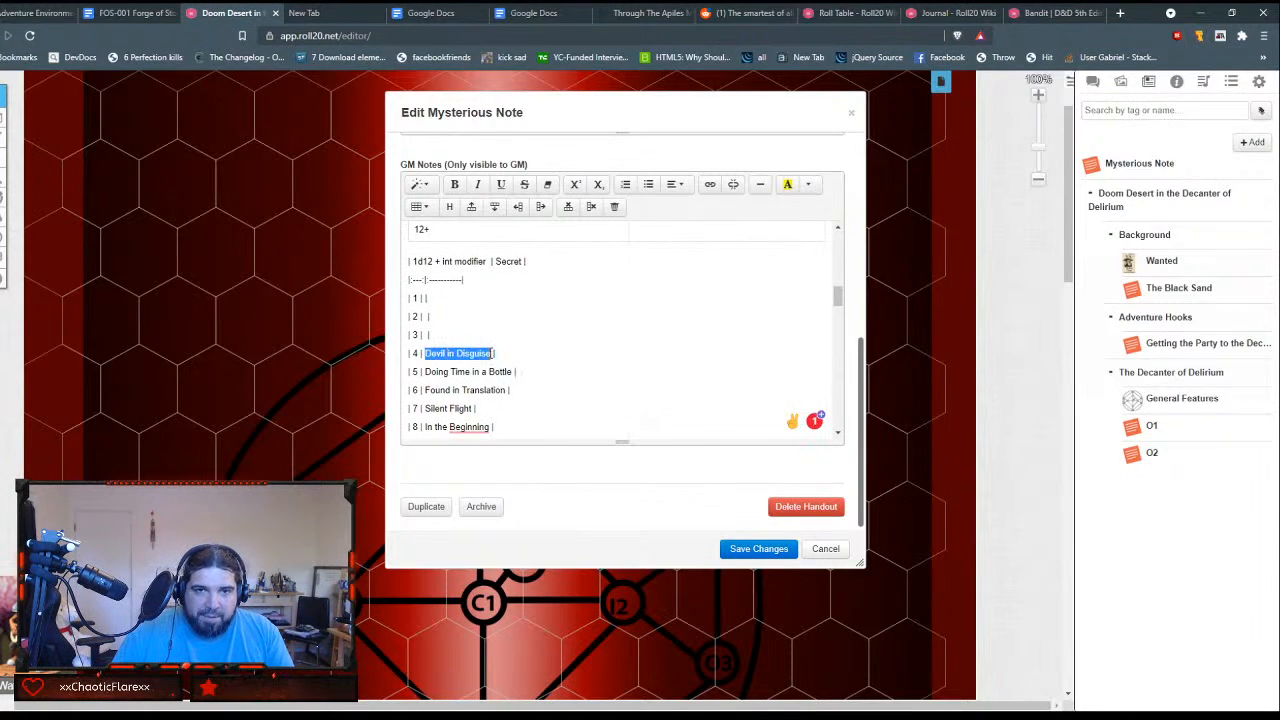
key("ctrl+x")
scroll(556, 355, "down", 3)
scroll(556, 355, "up", 6)
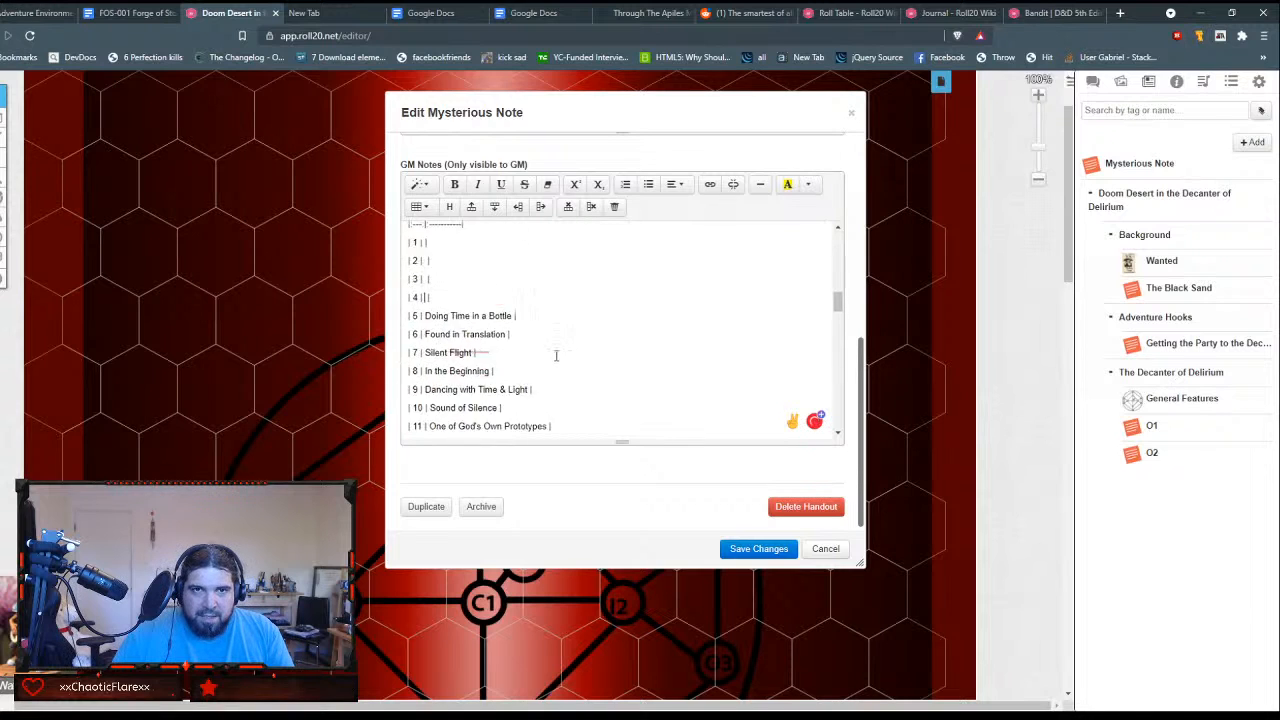
left_click(645, 355)
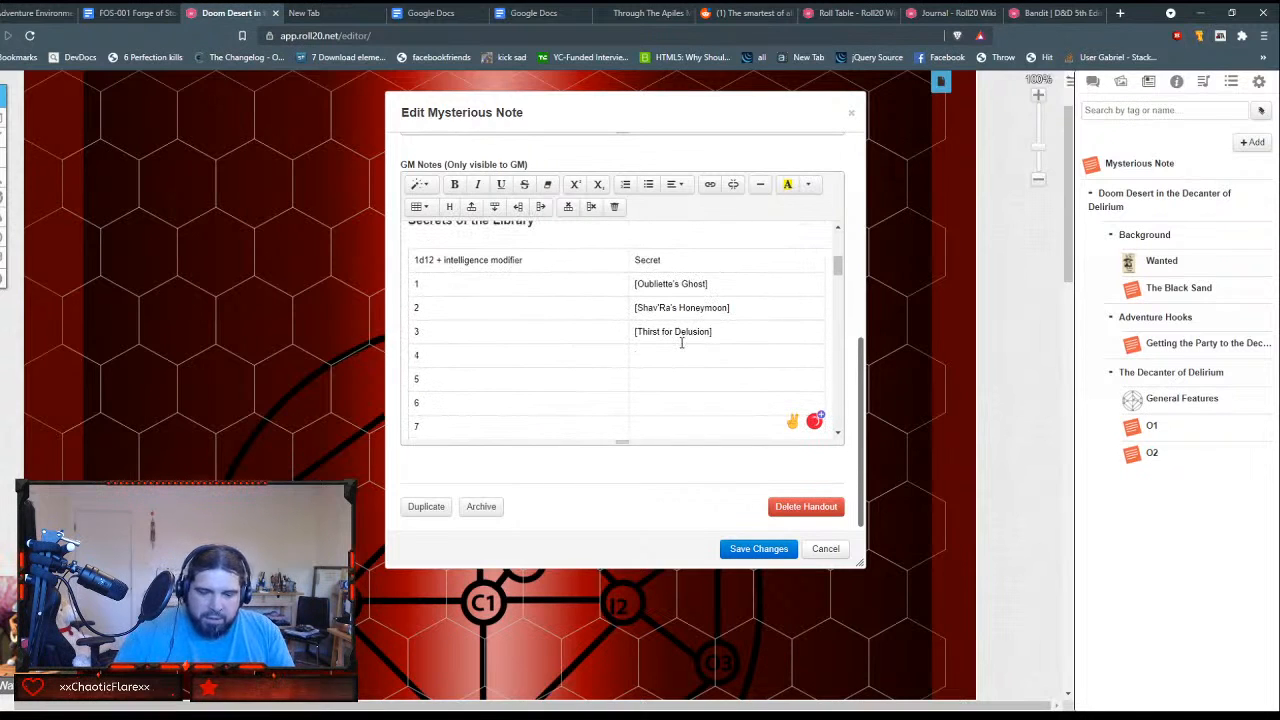
type("[")
key("ctrl+v")
type("]")
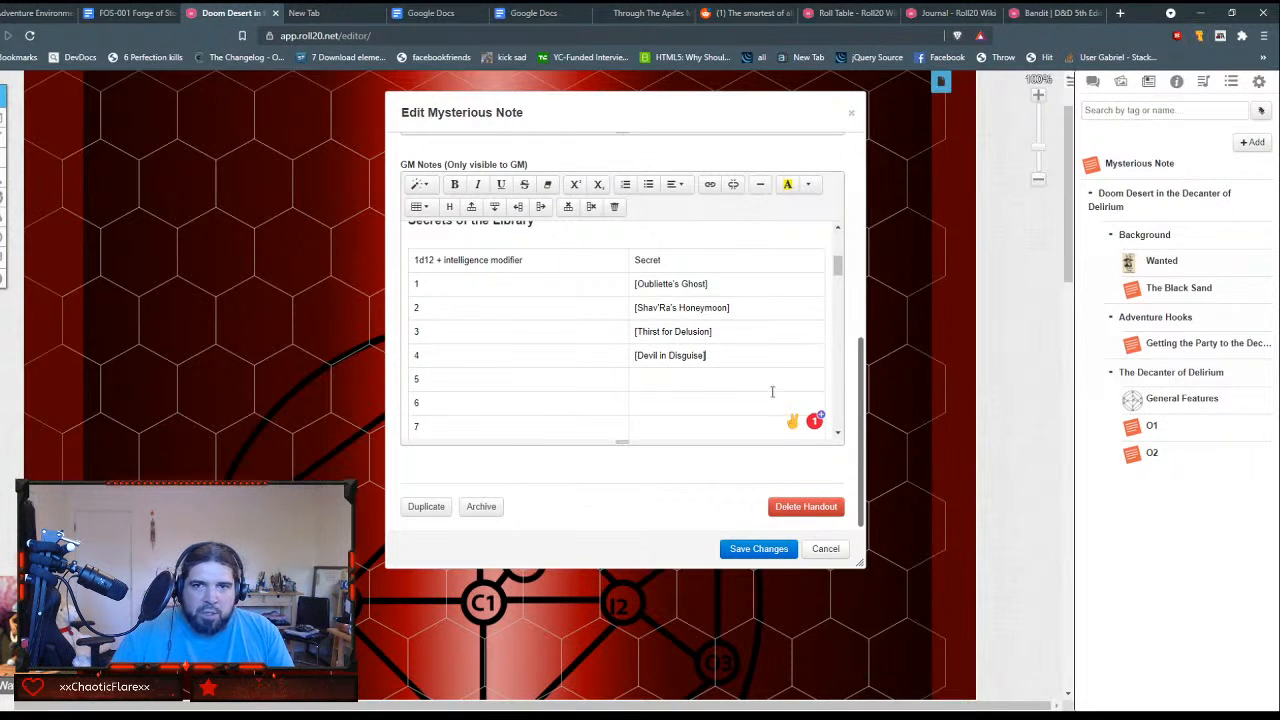
Step: Move "Doing Time in a Bottle" from the plain-text table into row 5's Secret cell, enclosed in square brackets
scroll(731, 404, "down", 6)
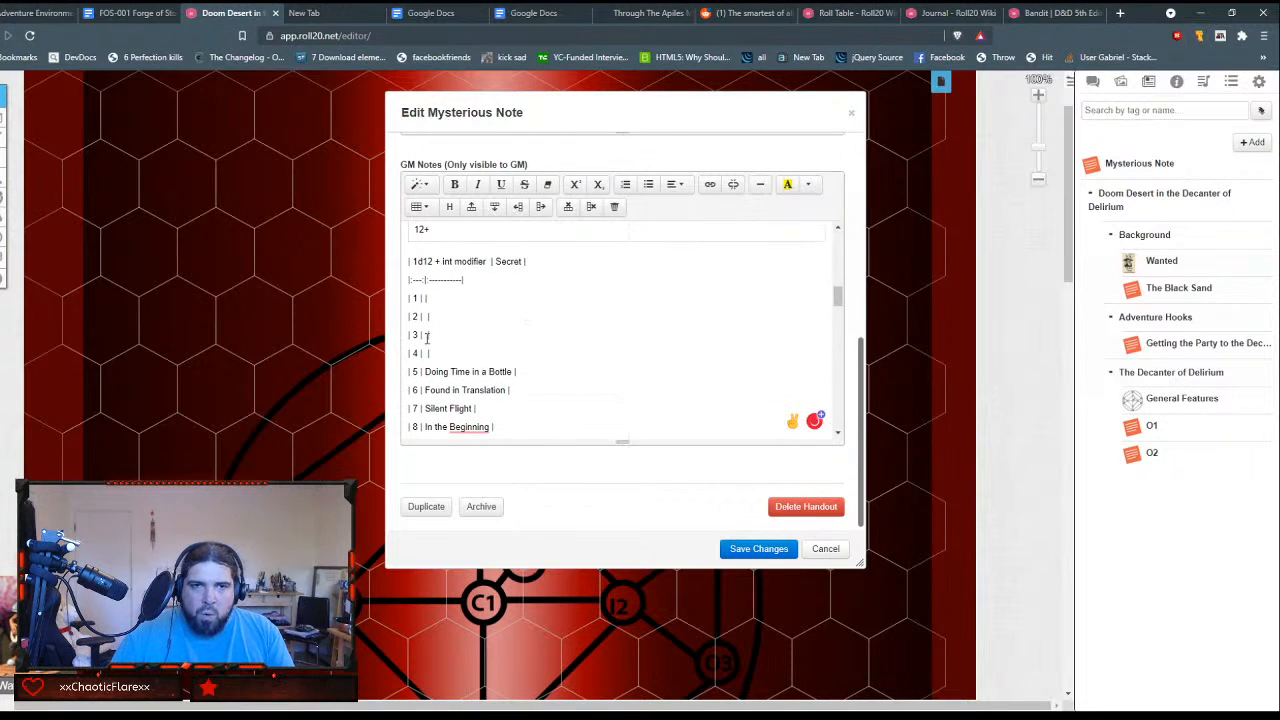
left_click_drag(423, 371, 516, 370)
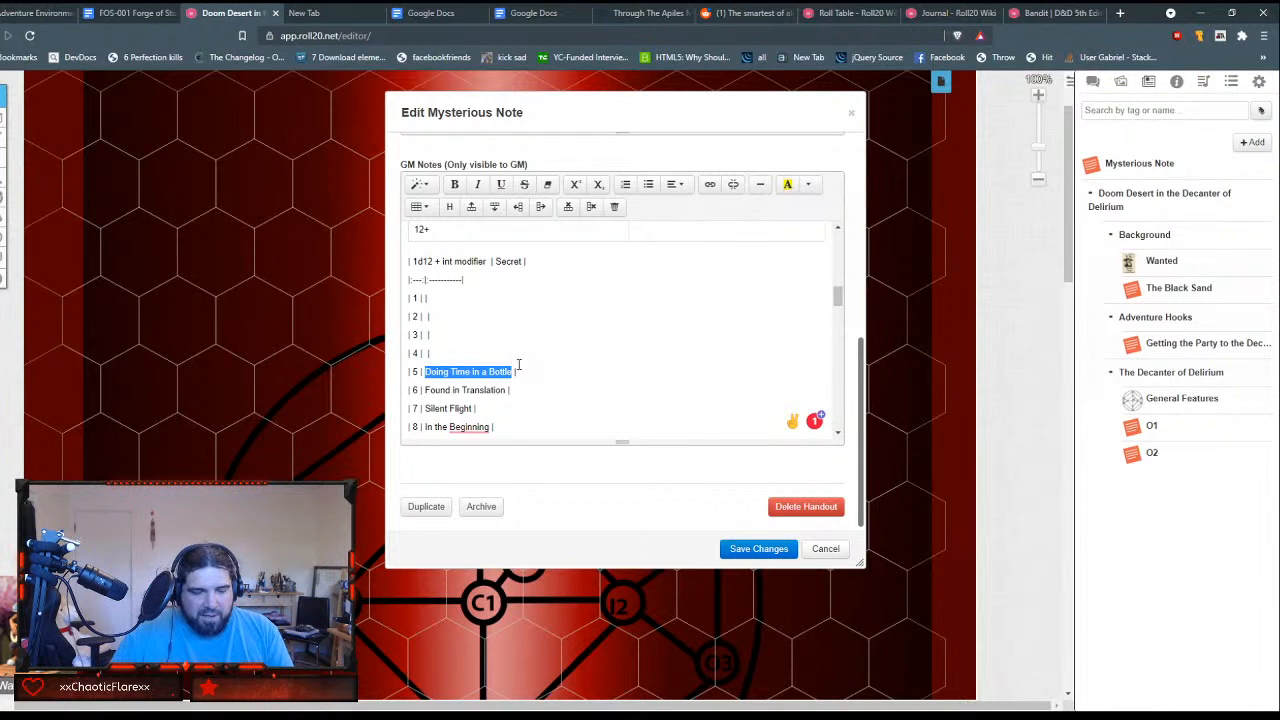
key("ctrl+x")
scroll(566, 354, "down", 3)
scroll(568, 352, "up", 10)
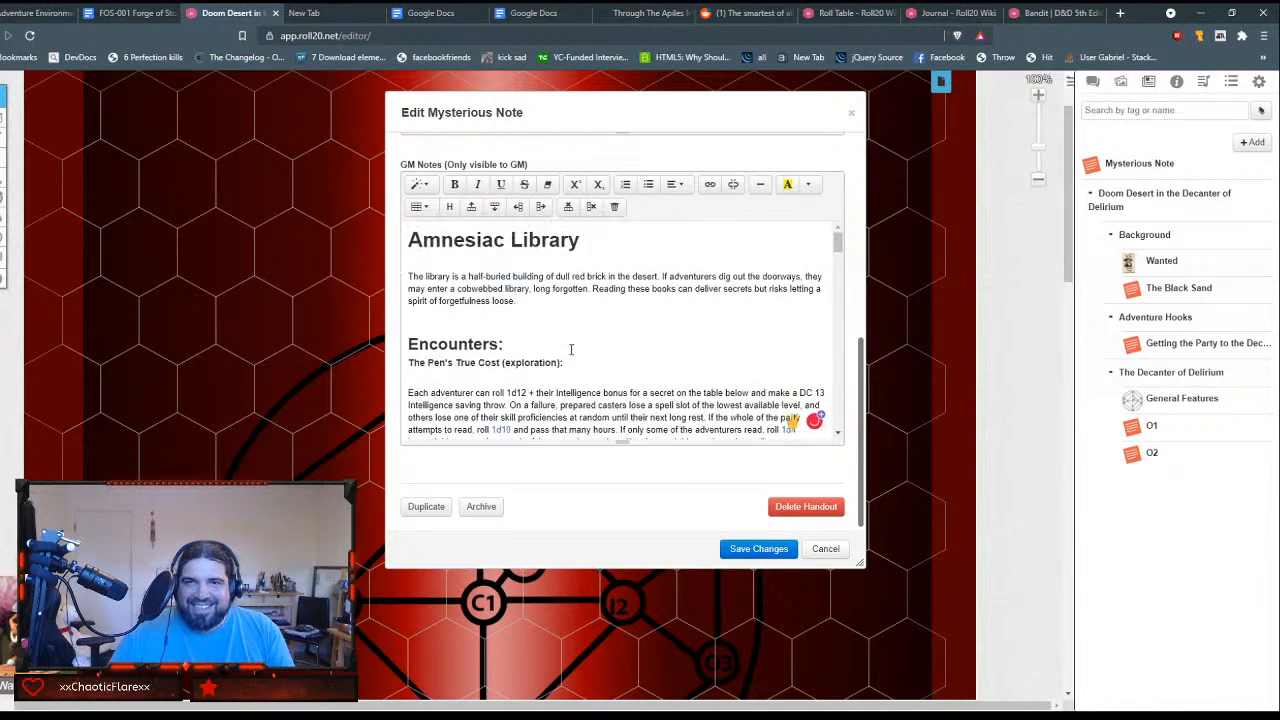
scroll(575, 347, "down", 2)
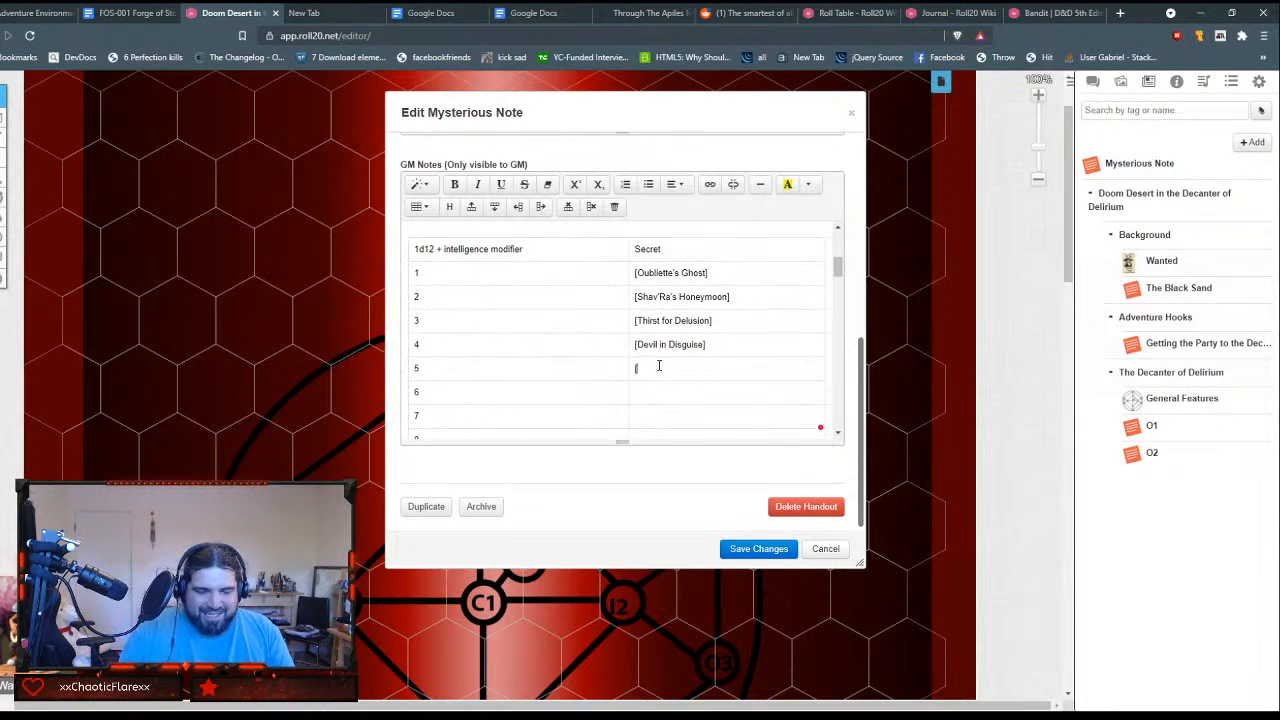
key("ctrl+v")
scroll(690, 394, "down", 3)
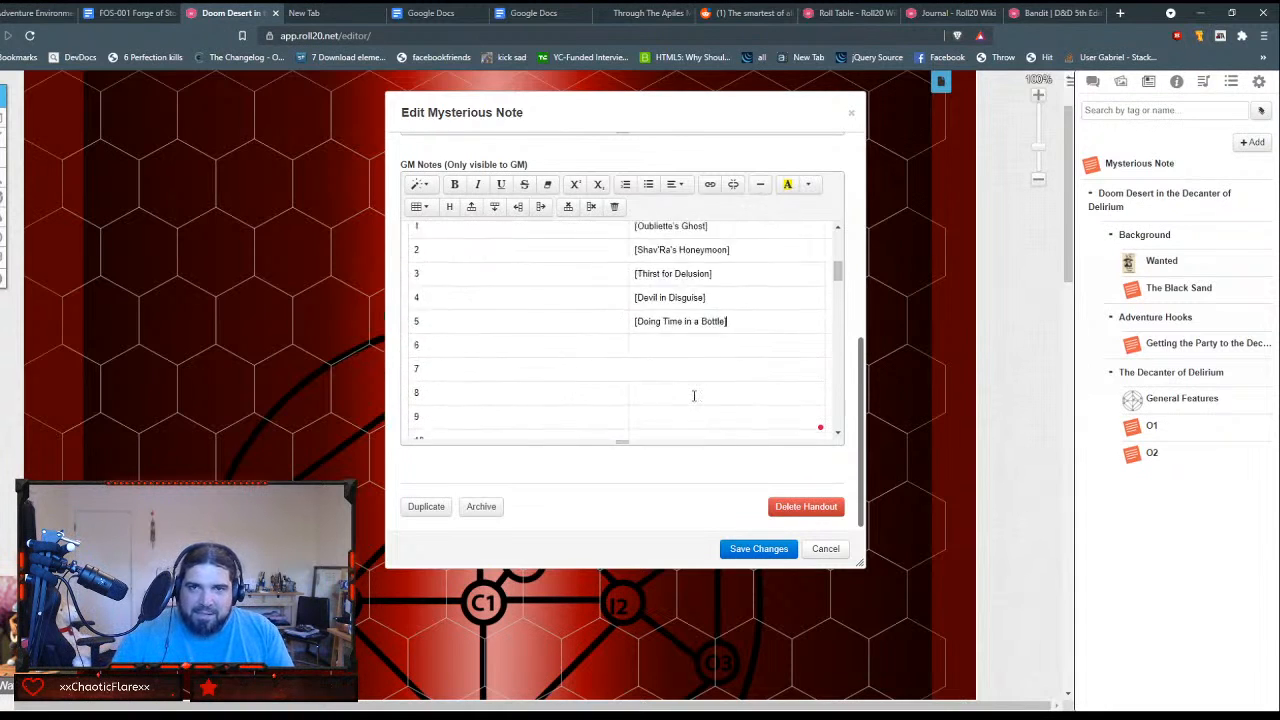
Step: Move "Found in Translation" from the plain-text table into row 6's Secret cell, enclosed in square brackets
left_click_drag(425, 379, 514, 382)
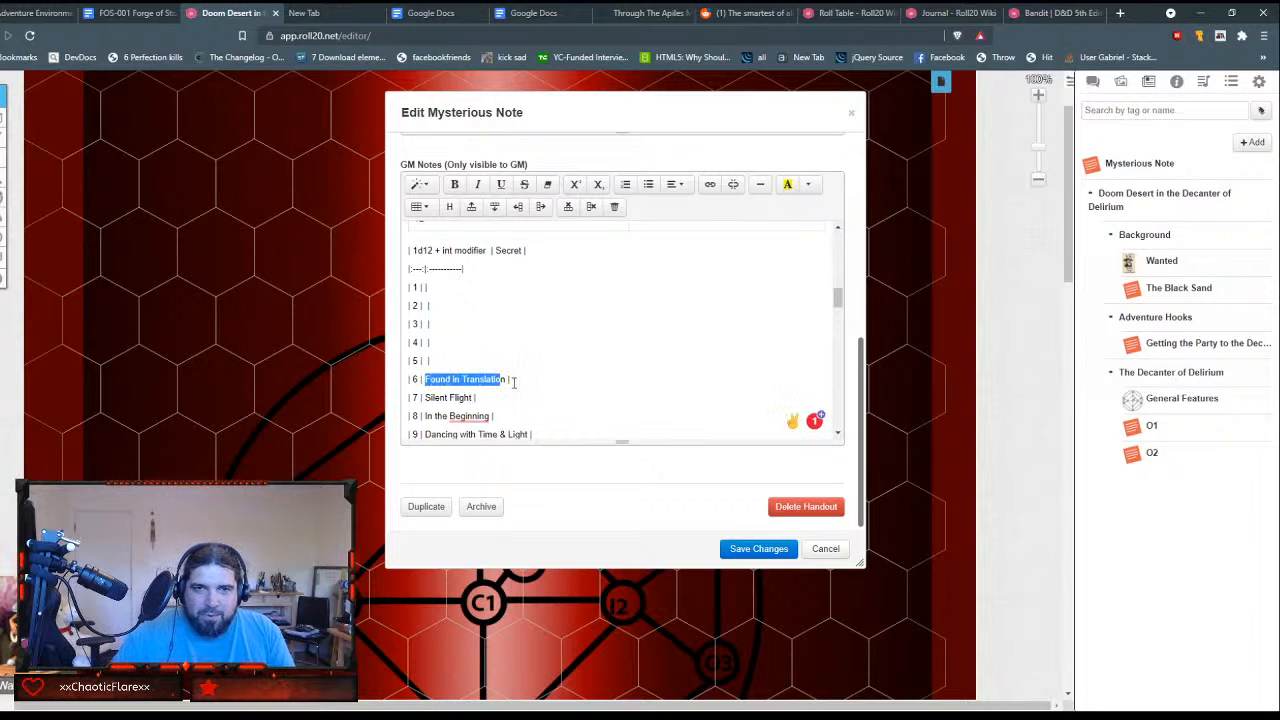
key("Left")
key("shift+End")
key("shift+Left")
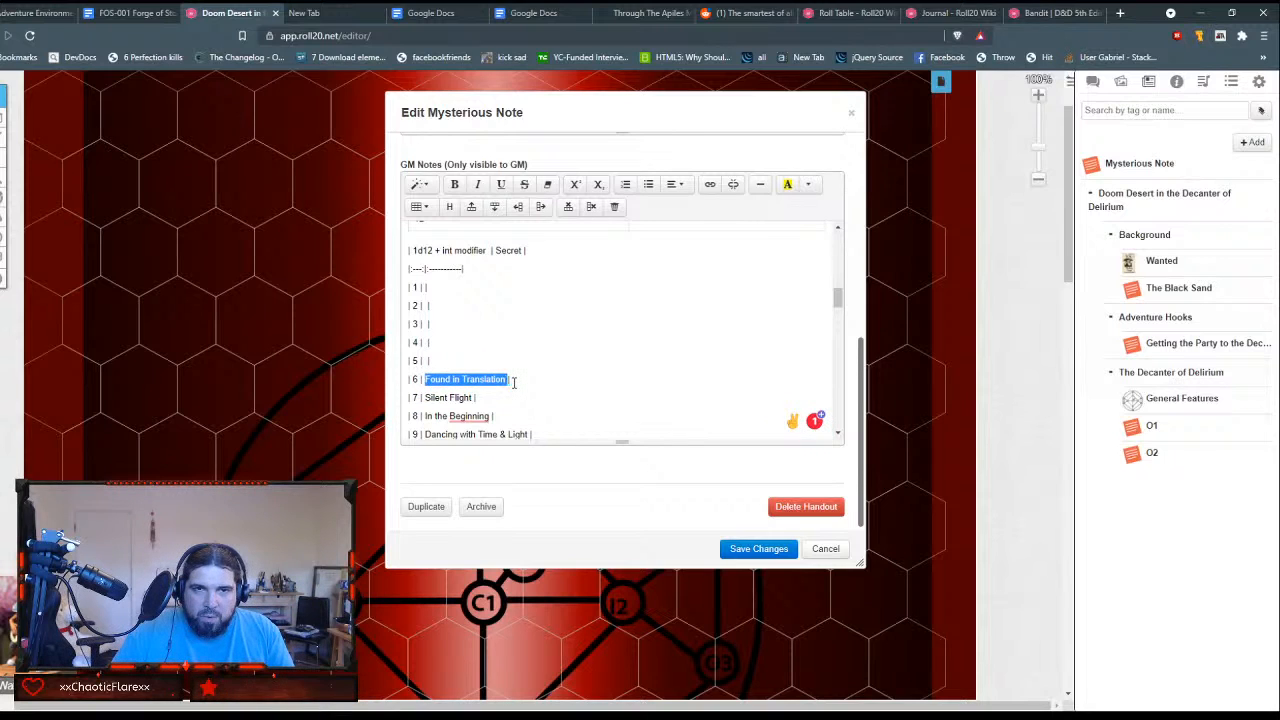
key("ctrl+x")
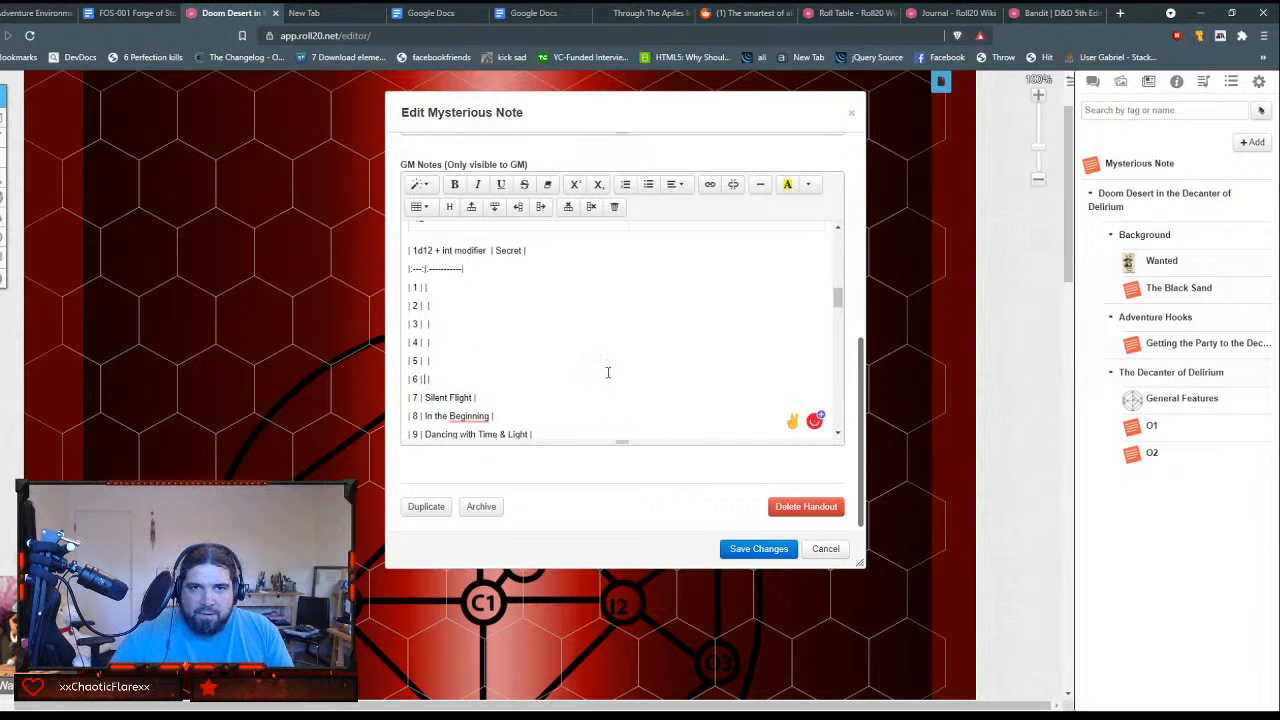
scroll(606, 371, "up", 5)
scroll(623, 366, "down", 4)
left_click(687, 253)
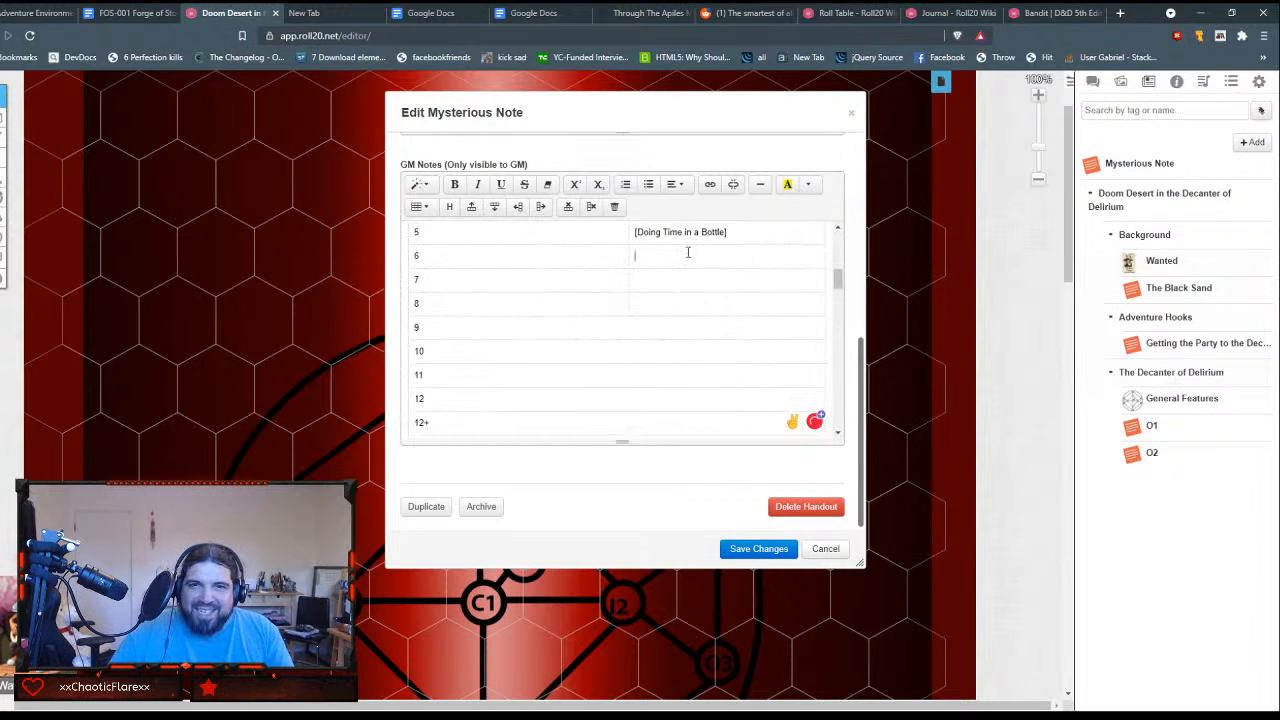
type("[]")
key("ctrl+v")
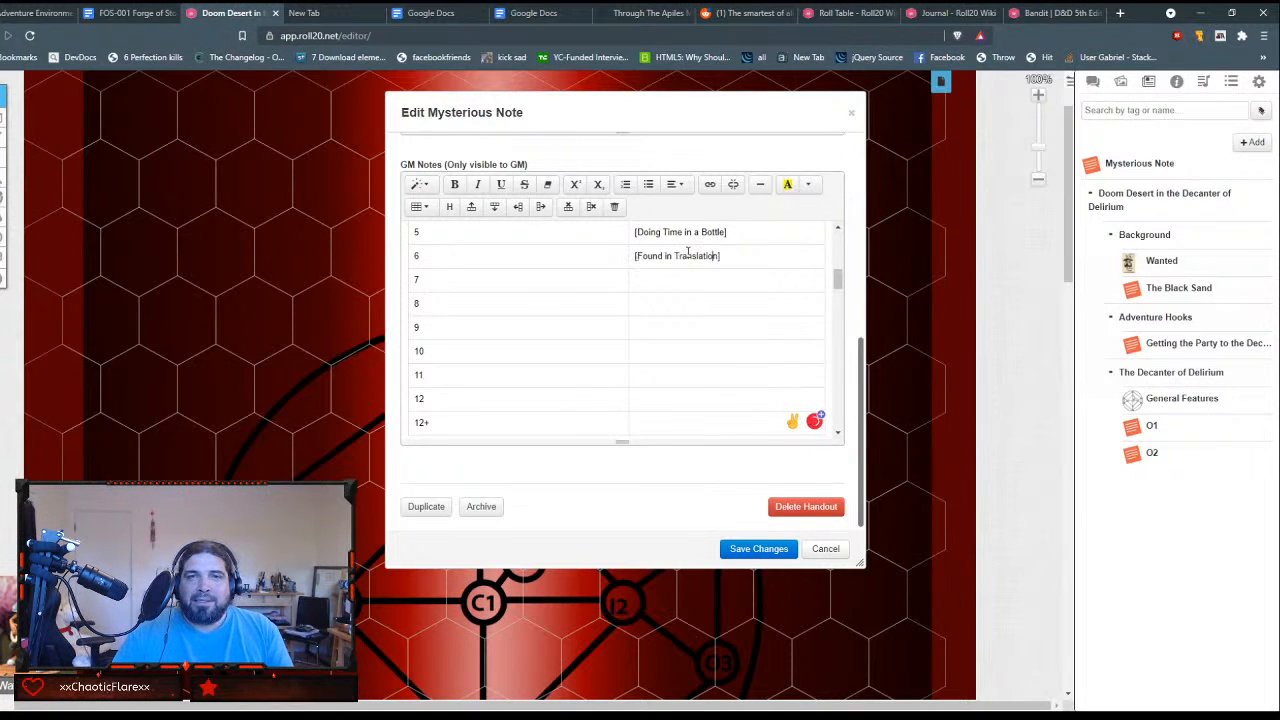
Step: Move "Silent Flight" from the plain-text table into row 7's Secret cell, enclosed in square brackets
scroll(615, 392, "down", 3)
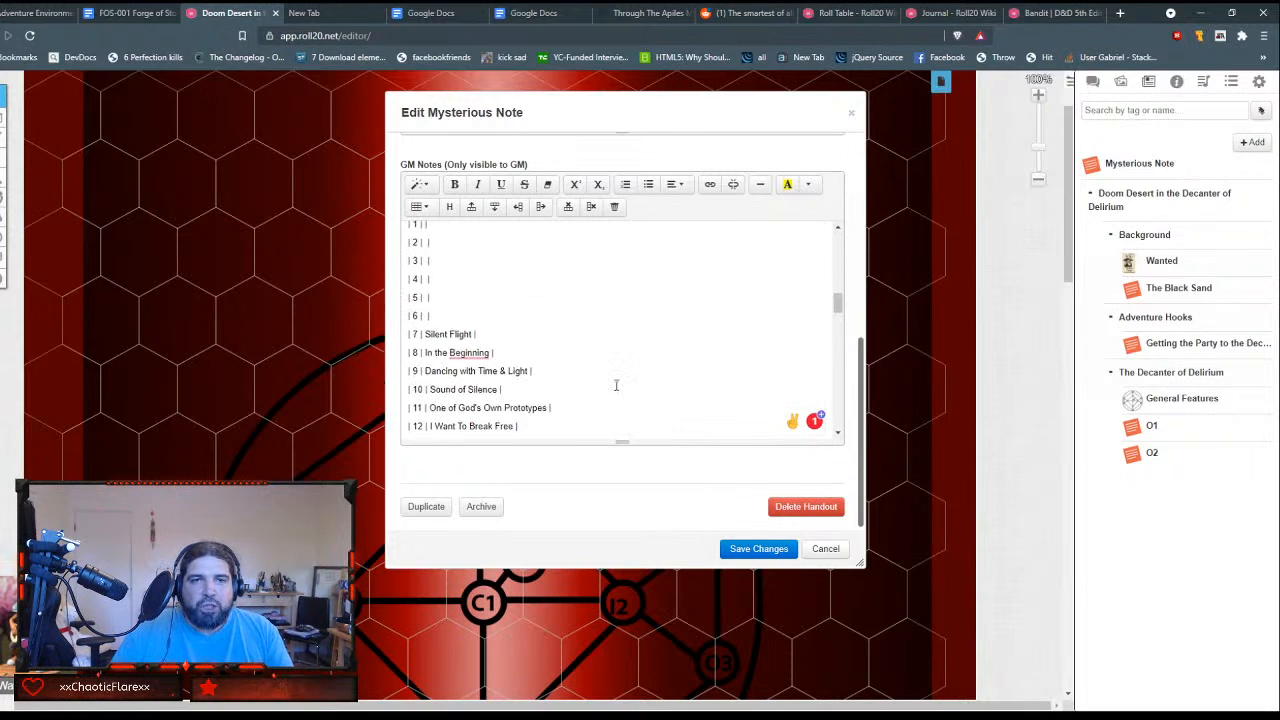
left_click_drag(426, 329, 471, 324)
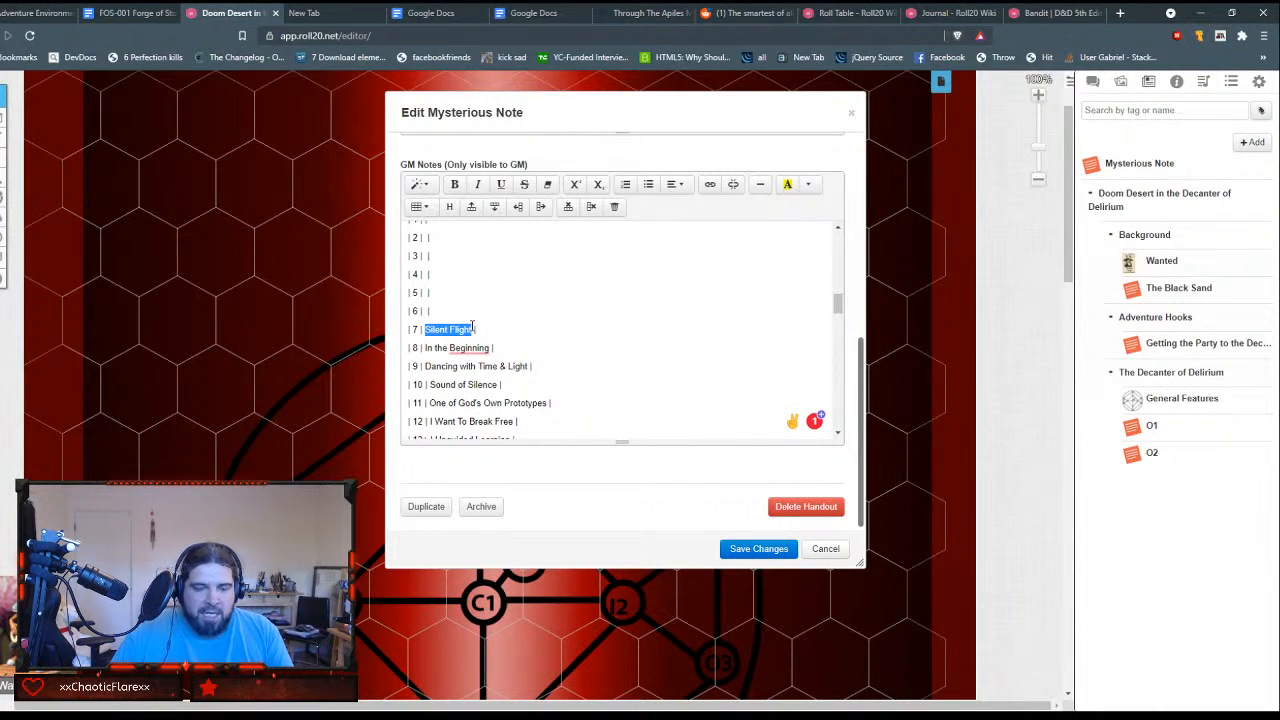
key("ctrl+x")
scroll(500, 330, "up", 5)
left_click(670, 345)
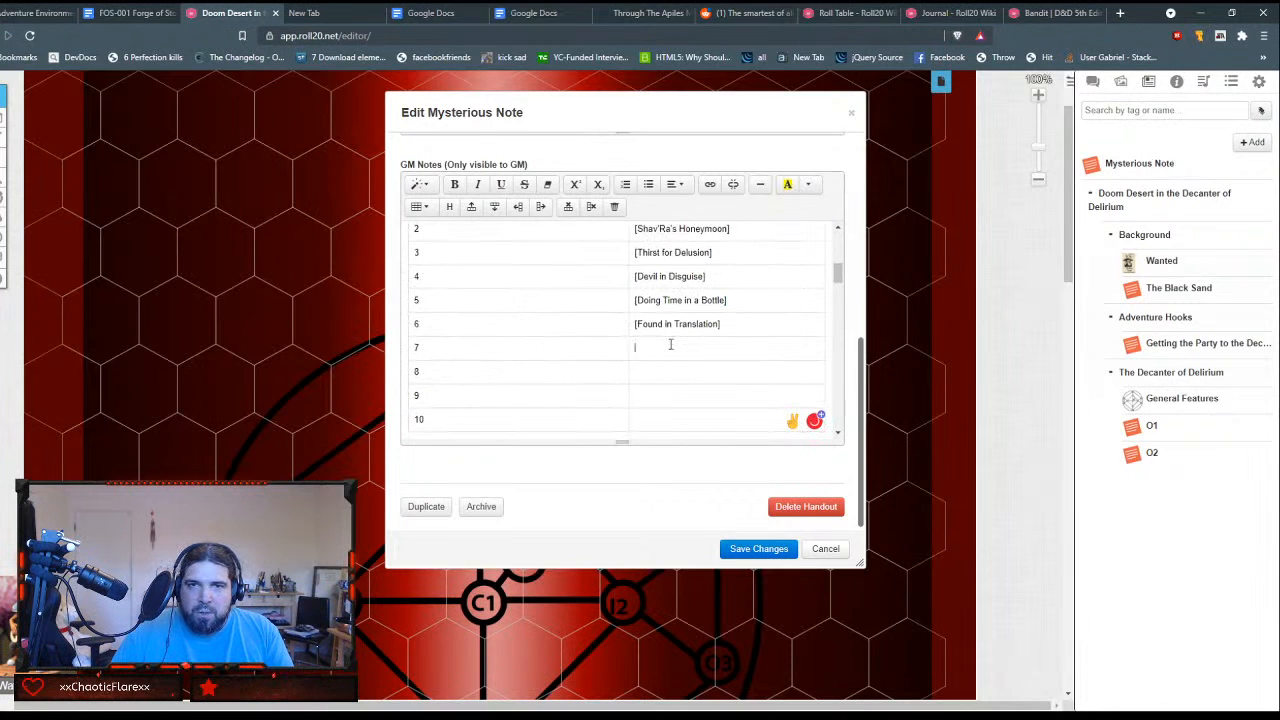
type("[")
key("ctrl+v")
type("]")
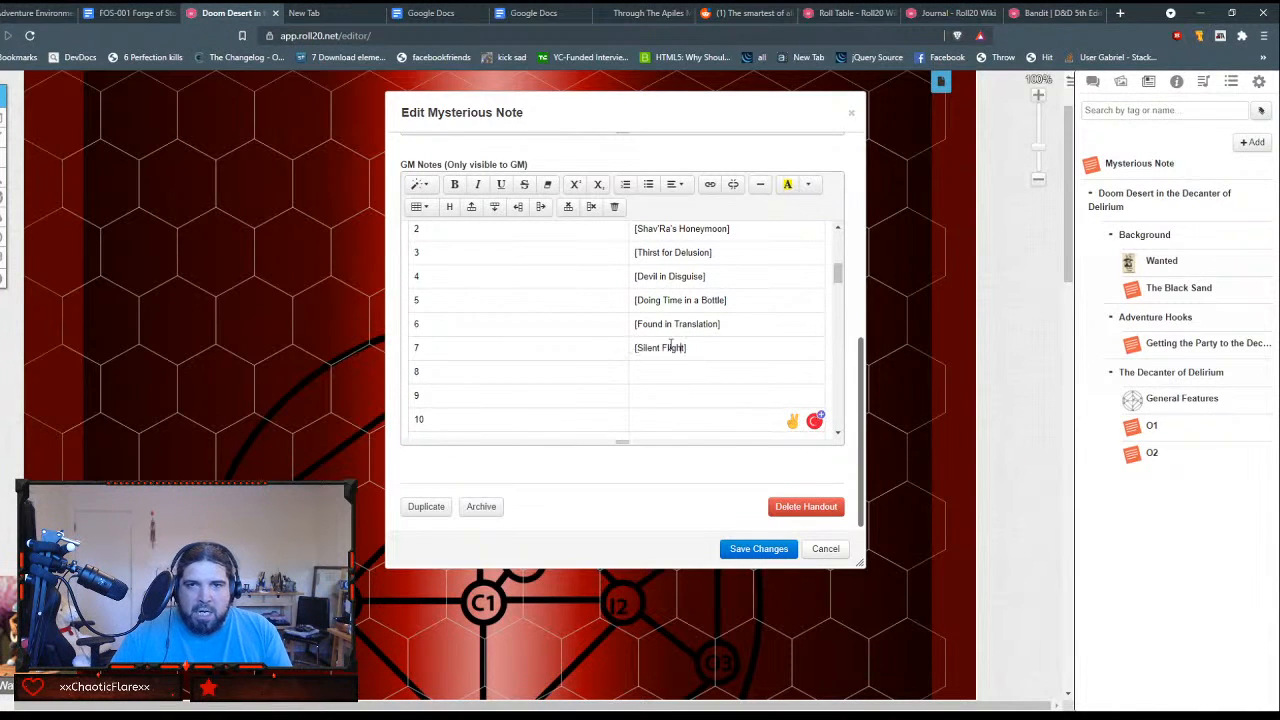
Step: Move "In the Beginning" from the plain-text table into row 8's Secret cell, enclosed in square brackets
scroll(670, 345, "up", 2)
scroll(670, 345, "down", 6)
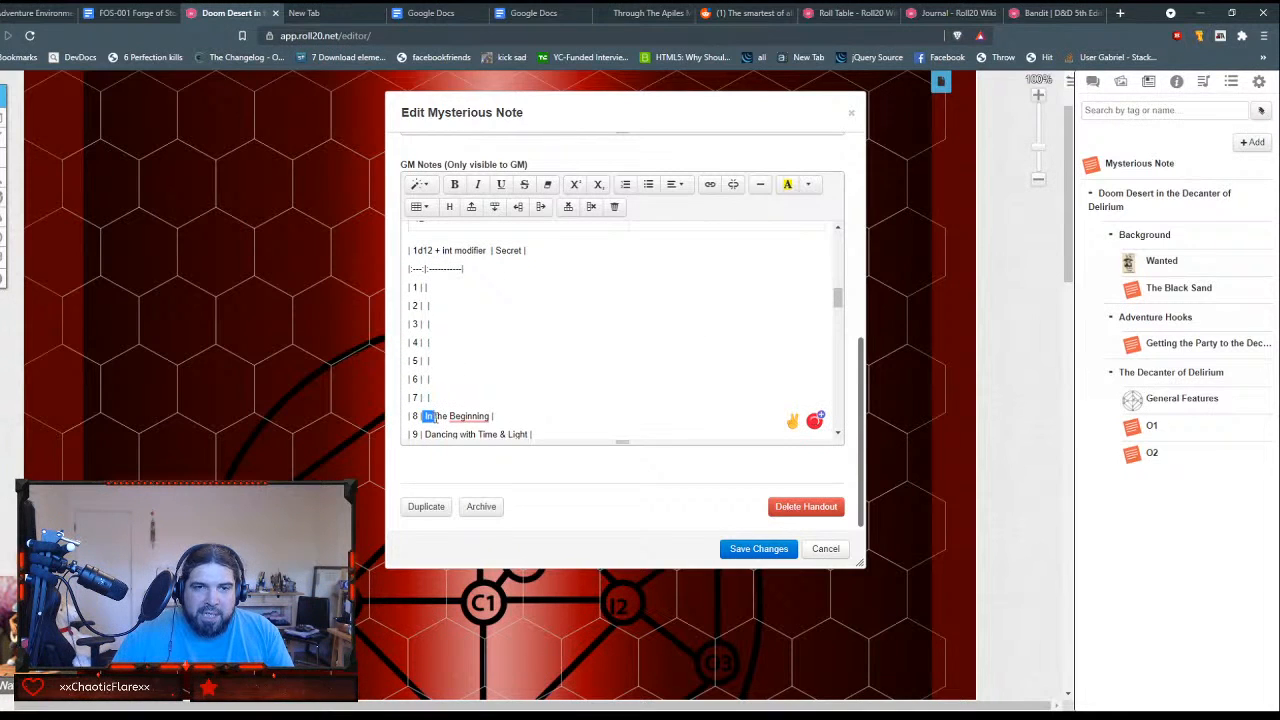
left_click_drag(424, 416, 487, 416)
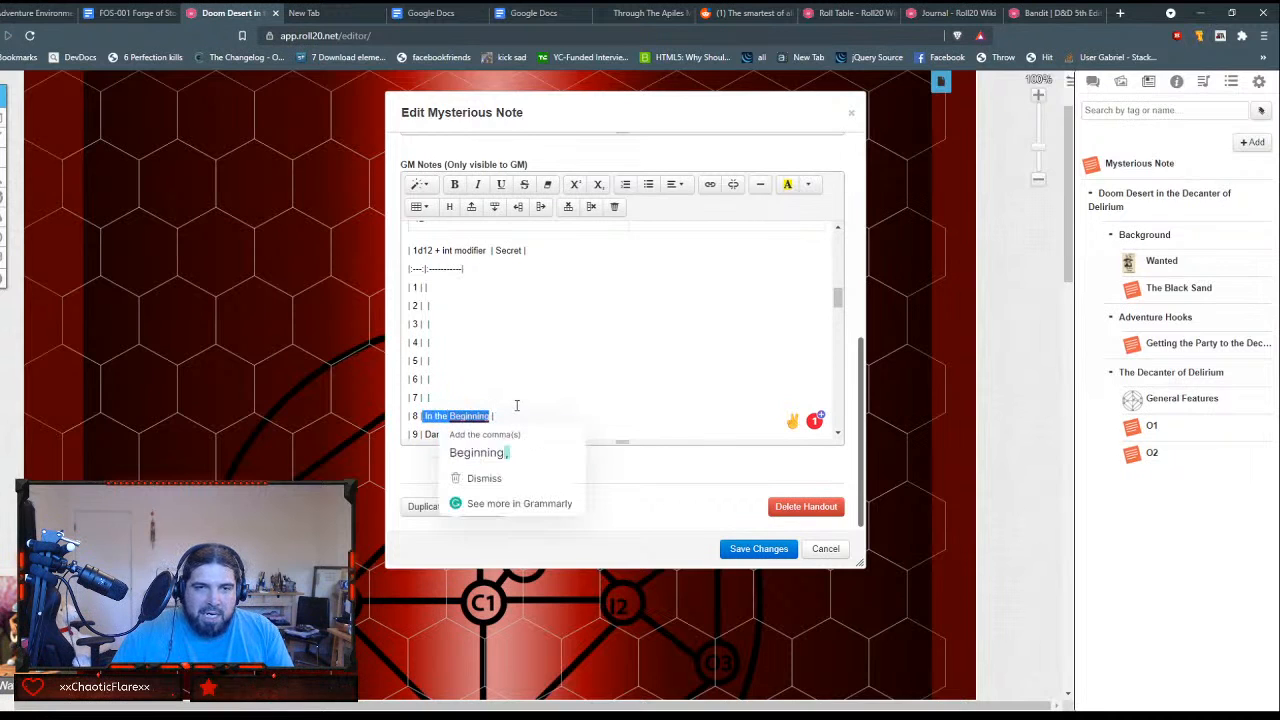
key("ctrl+x")
scroll(548, 381, "up", 3)
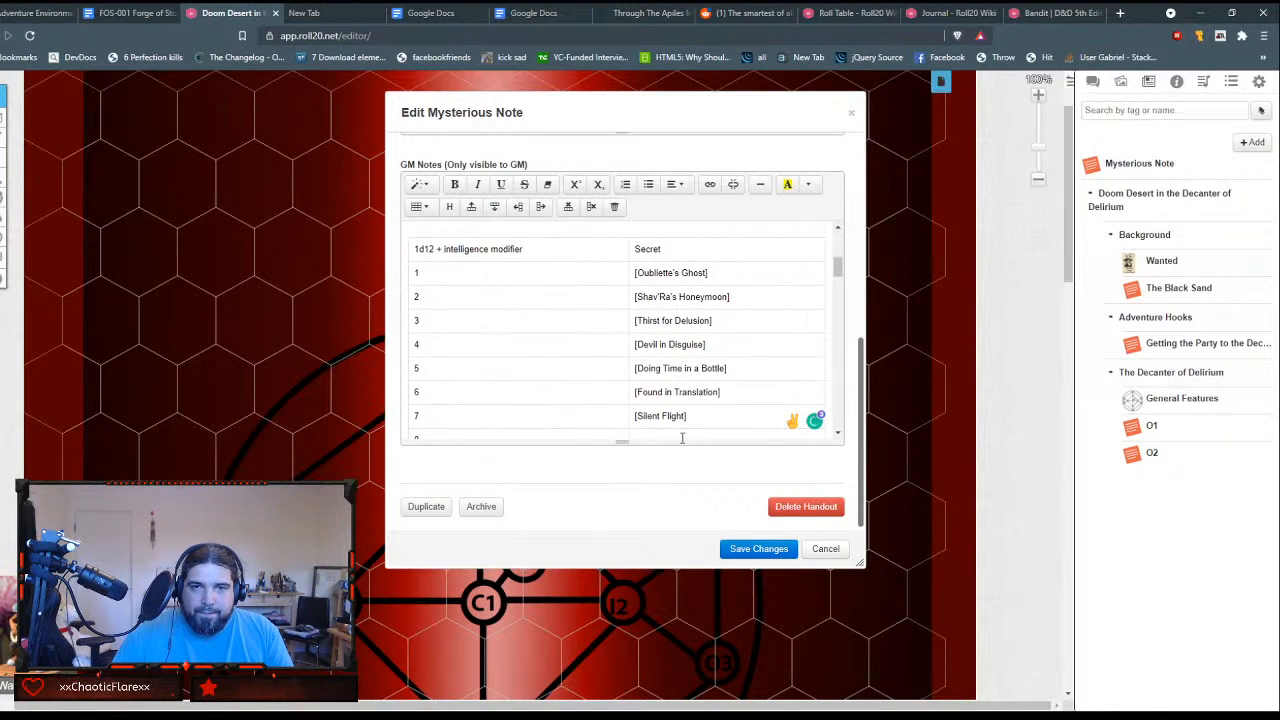
left_click(670, 434)
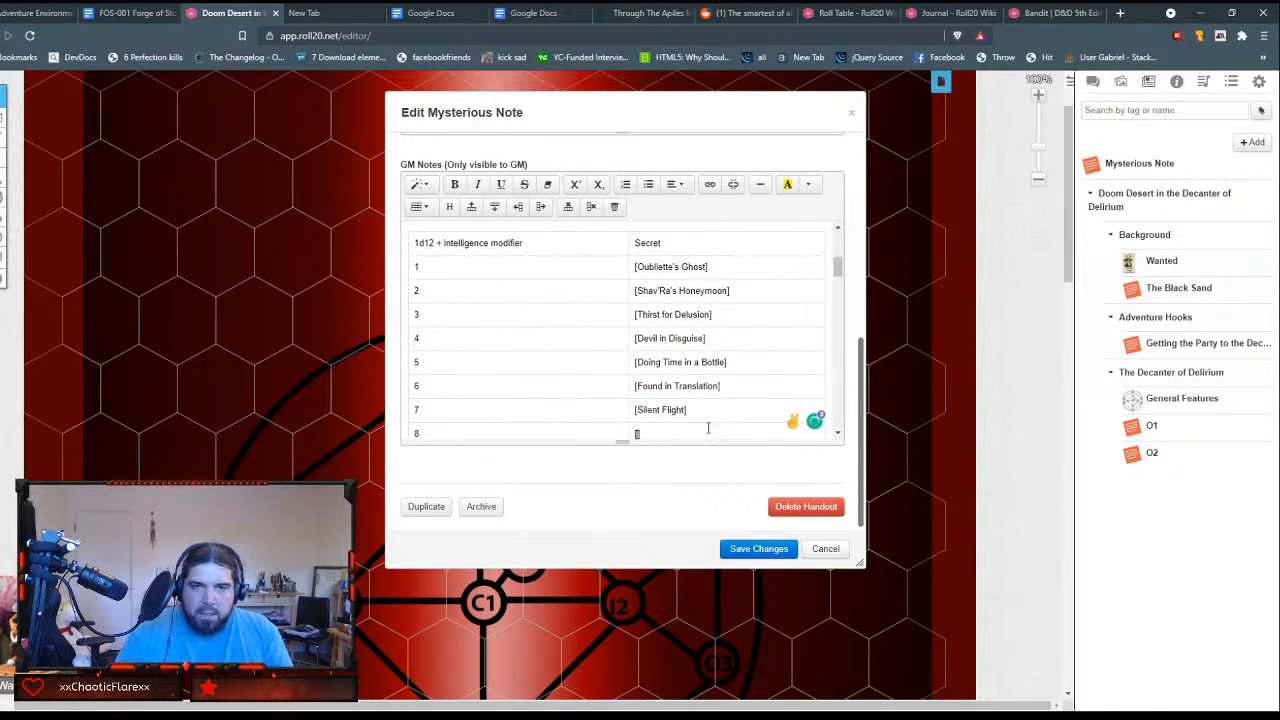
key("ctrl+v")
key("Left")
key("Left")
key("Left")
key("Left")
key("Left")
key("Left")
key("Left")
key("Left")
key("Left")
key("Left")
key("Left")
key("Left")
key("Left")
key("Left")
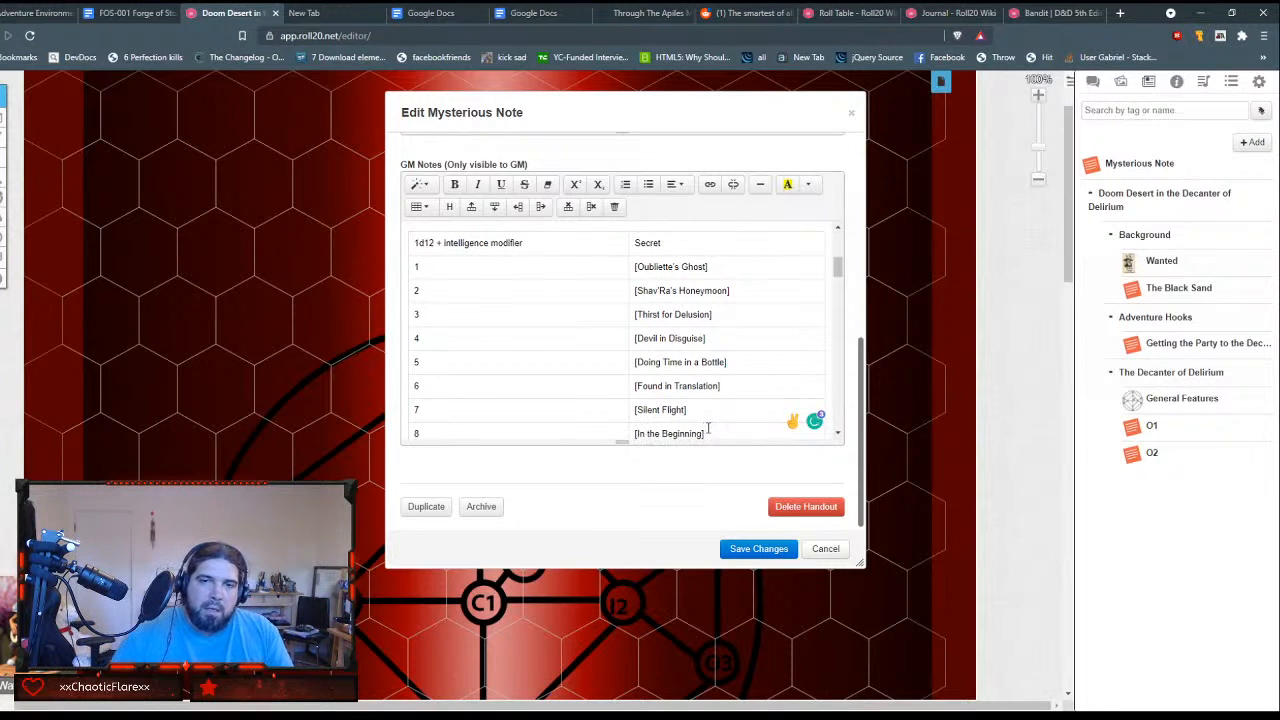
Step: Move "Dancing with Time & Light" from the plain-text table into row 9's Secret cell, enclosed in square brackets
scroll(710, 420, "up", 1)
scroll(713, 410, "down", 5)
scroll(460, 341, "down", 4)
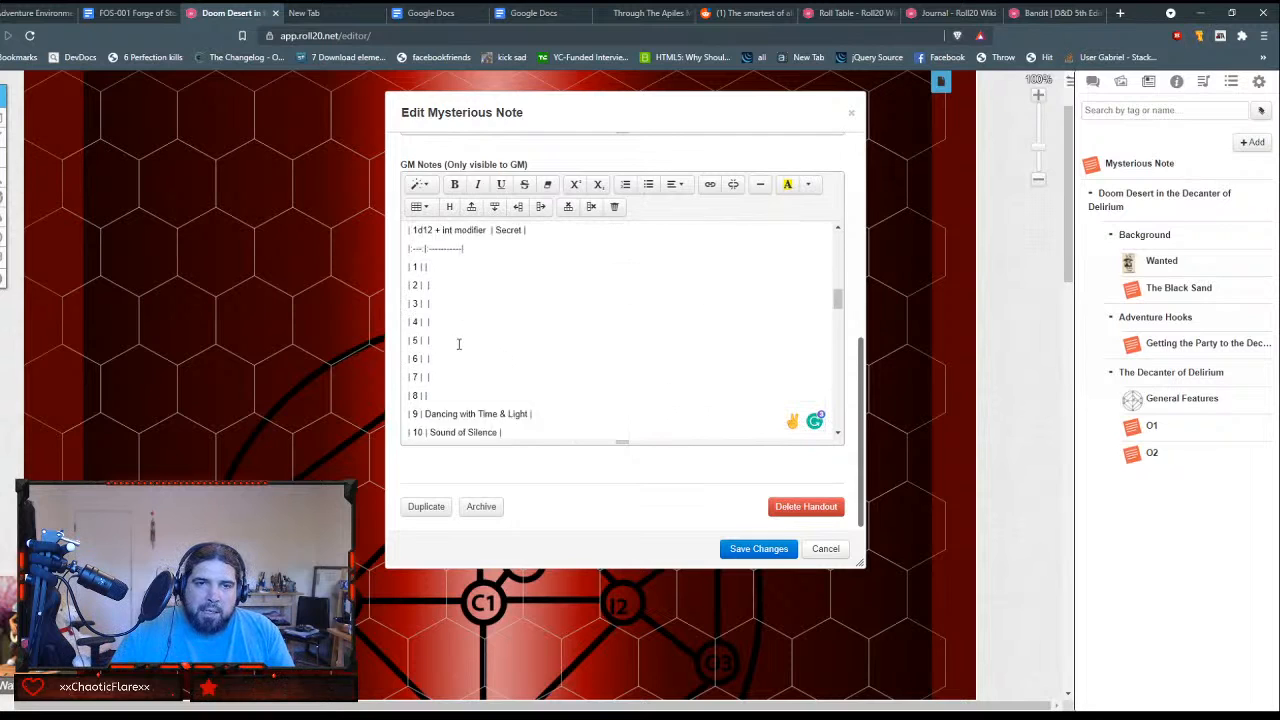
scroll(434, 343, "up", 1)
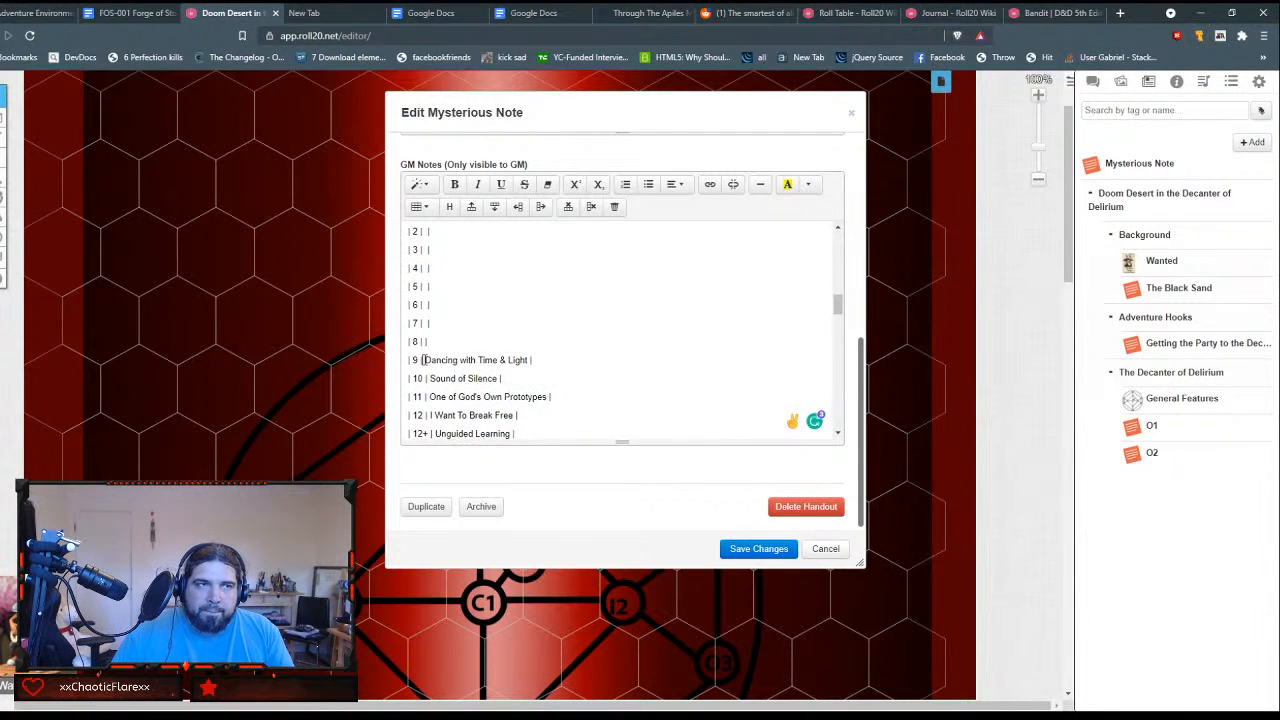
left_click_drag(422, 360, 528, 360)
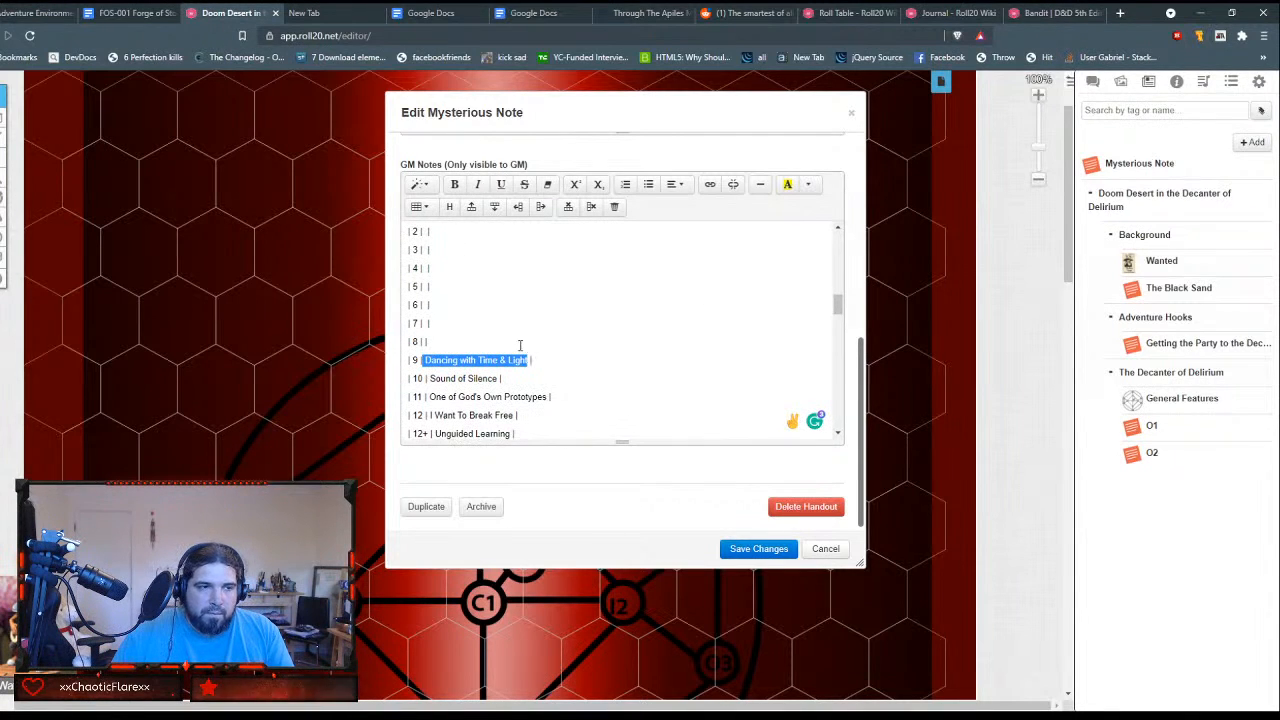
key("ctrl+x")
scroll(670, 347, "up", 3)
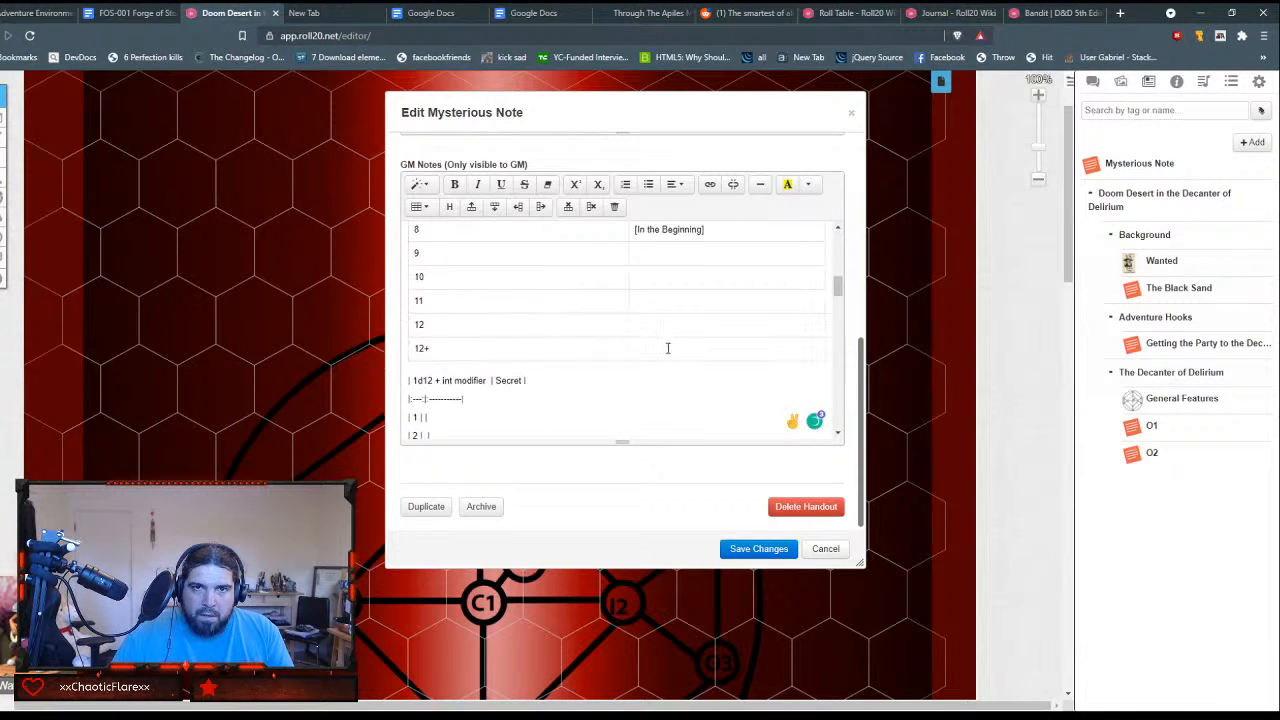
left_click(672, 319)
type("[")
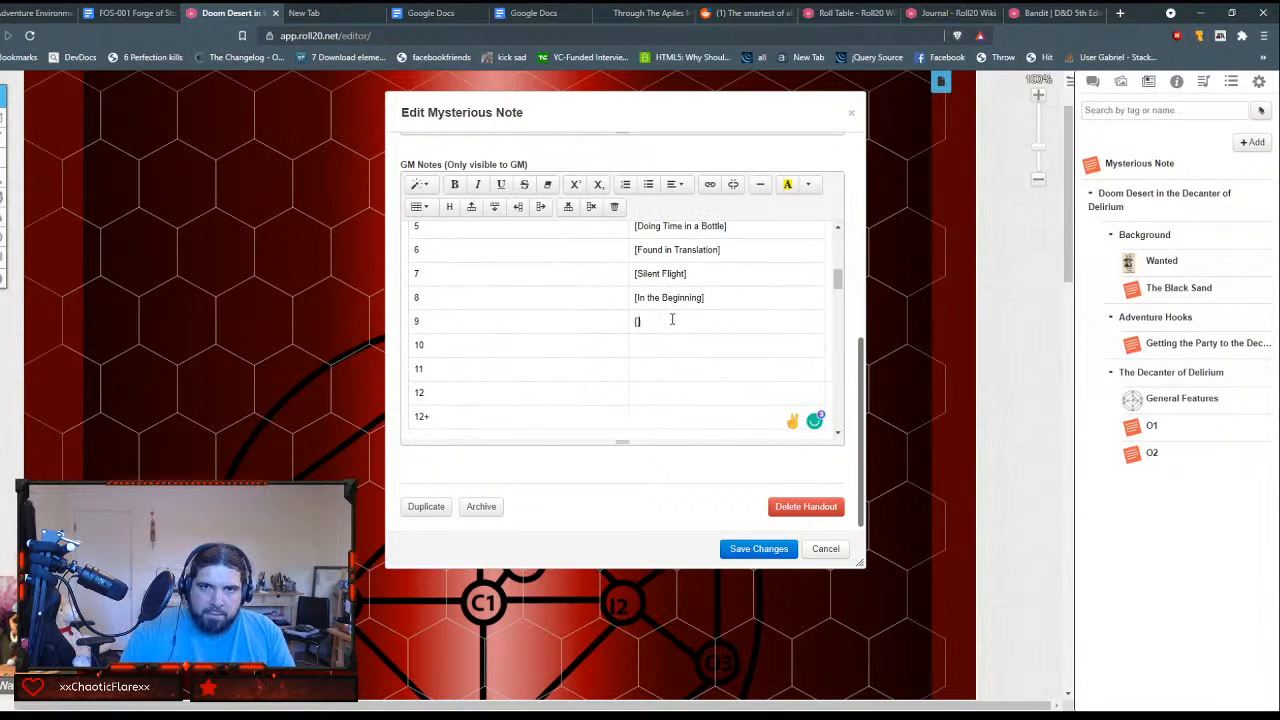
key("ctrl+v")
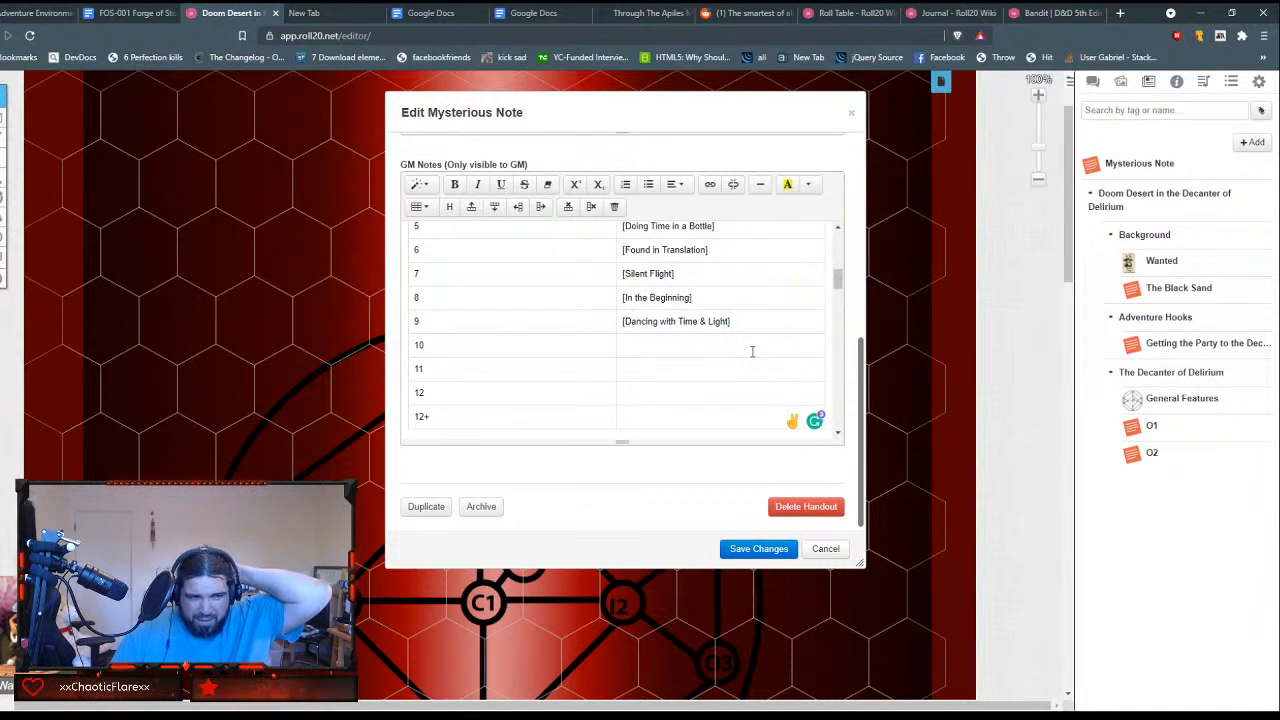
key("ctrl+v")
Step: Move "Sound of Silence" from the plain-text table into row 10's Secret cell, enclosed in square brackets
scroll(748, 360, "down", 3)
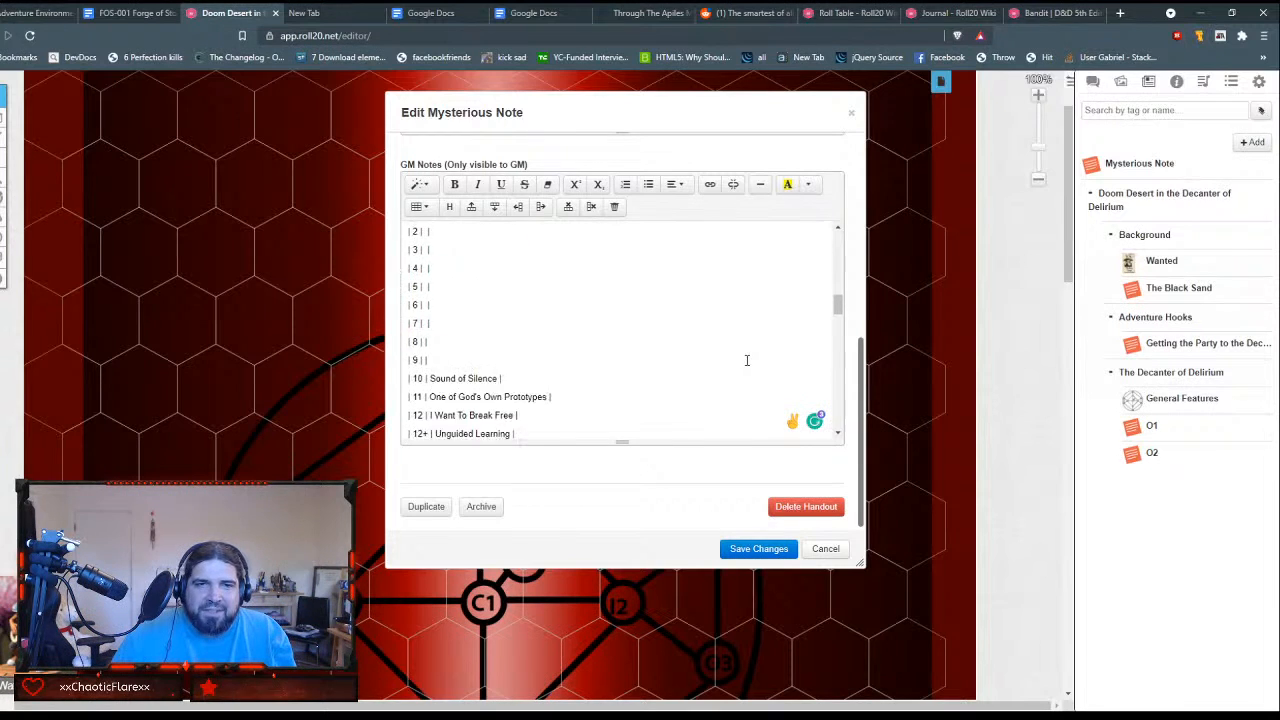
left_click_drag(430, 310, 499, 310)
key("ctrl+x")
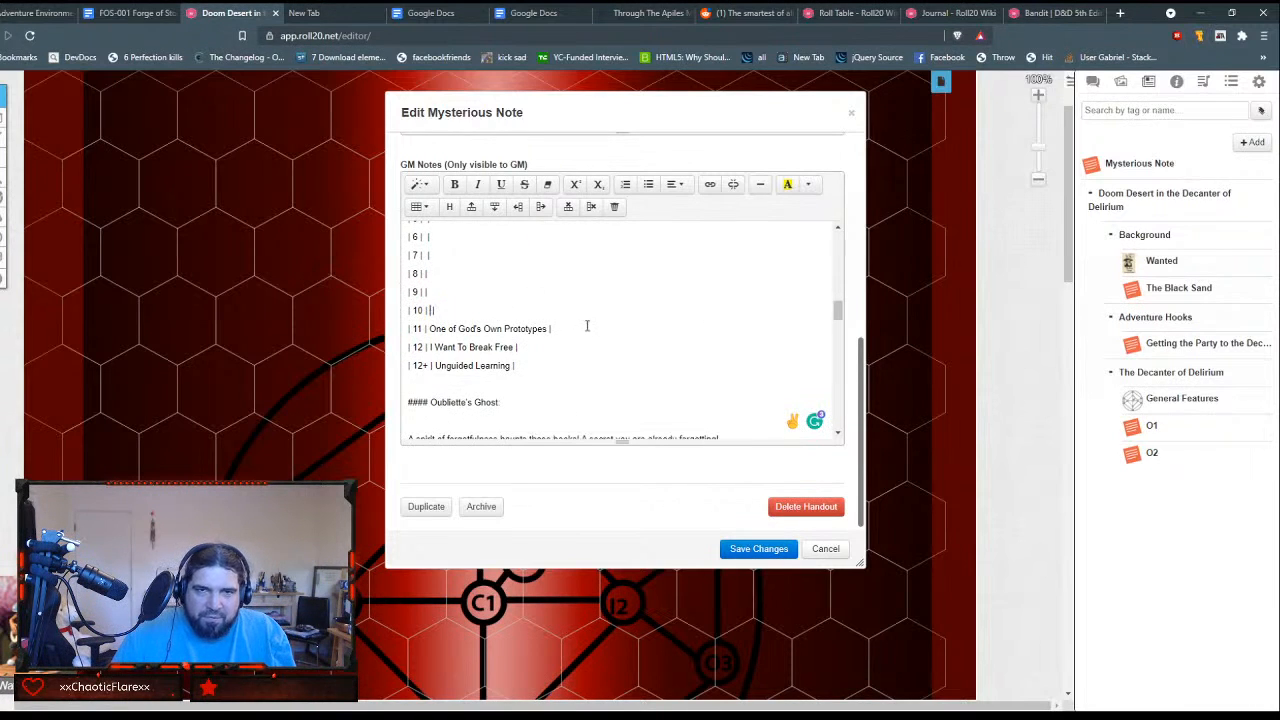
scroll(588, 326, "up", 5)
left_click(667, 275)
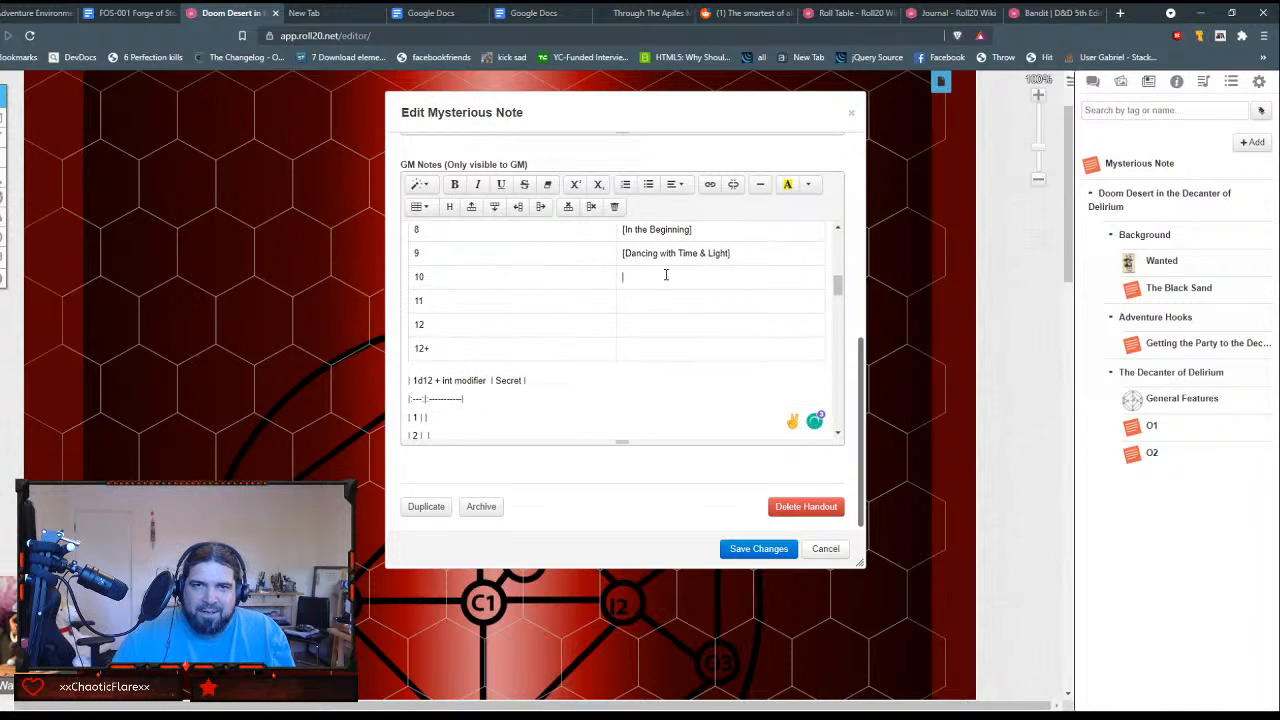
type("[")
key("ctrl+v")
type("]")
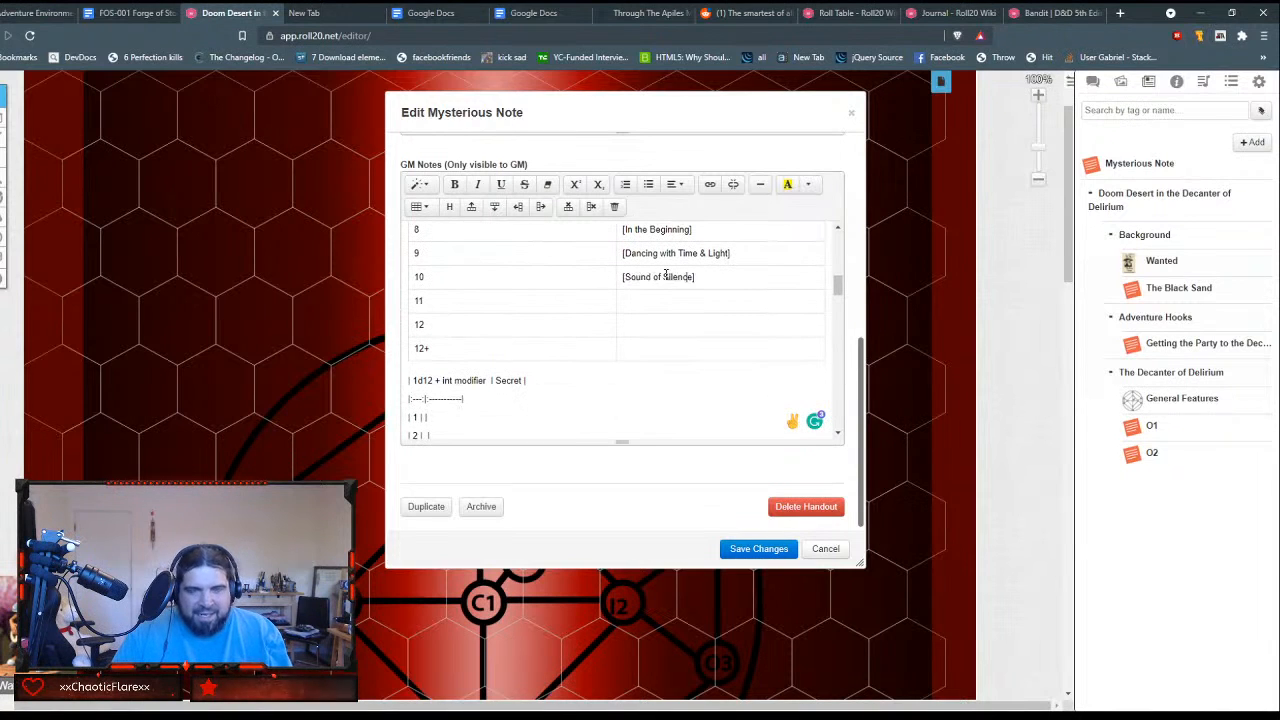
Step: Move "One of God's Own Prototypes" from the plain-text table into row 11's Secret cell, enclosed in square brackets
scroll(665, 282, "up", 1)
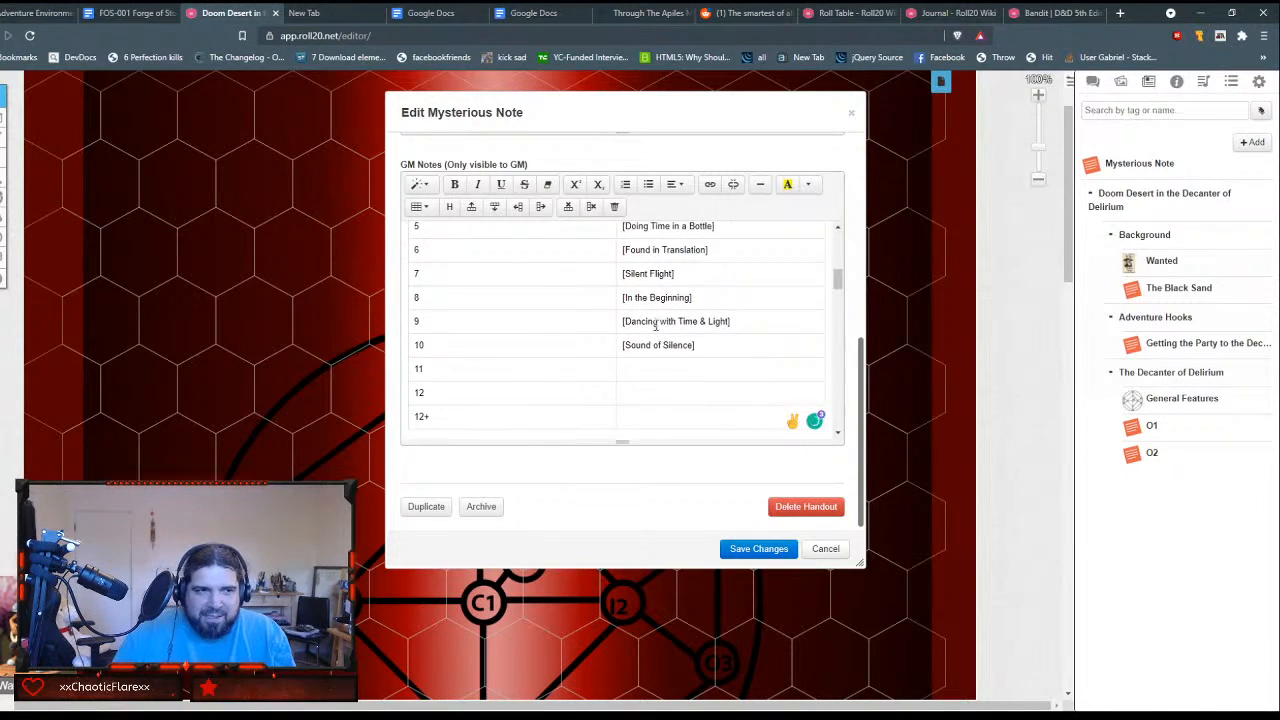
scroll(657, 323, "down", 5)
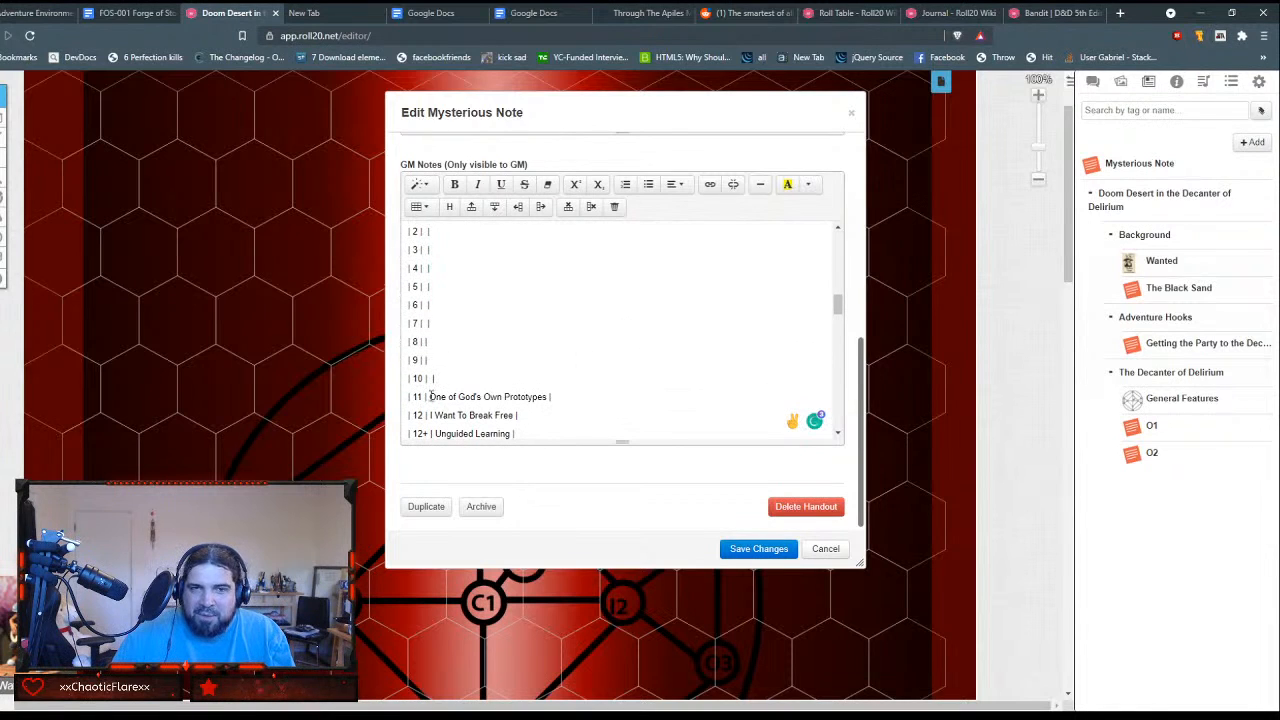
left_click_drag(430, 397, 547, 390)
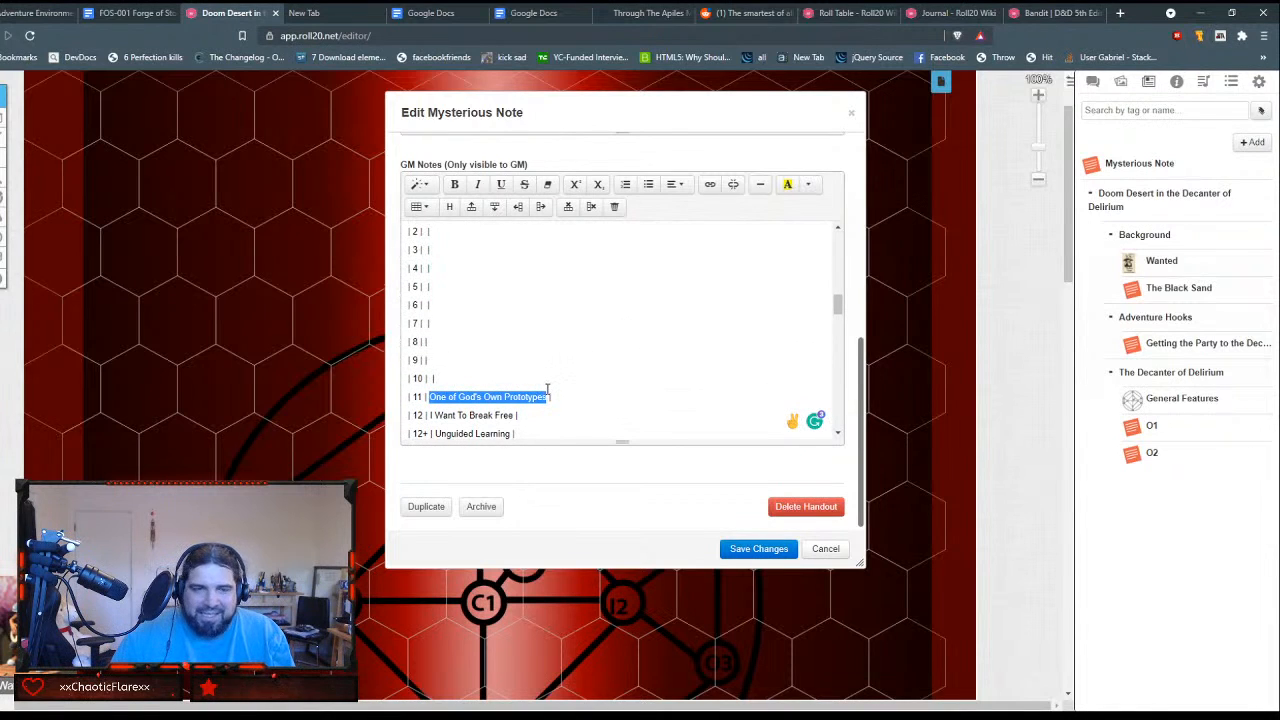
key("ctrl+x")
scroll(550, 390, "down", 3)
scroll(596, 380, "up", 6)
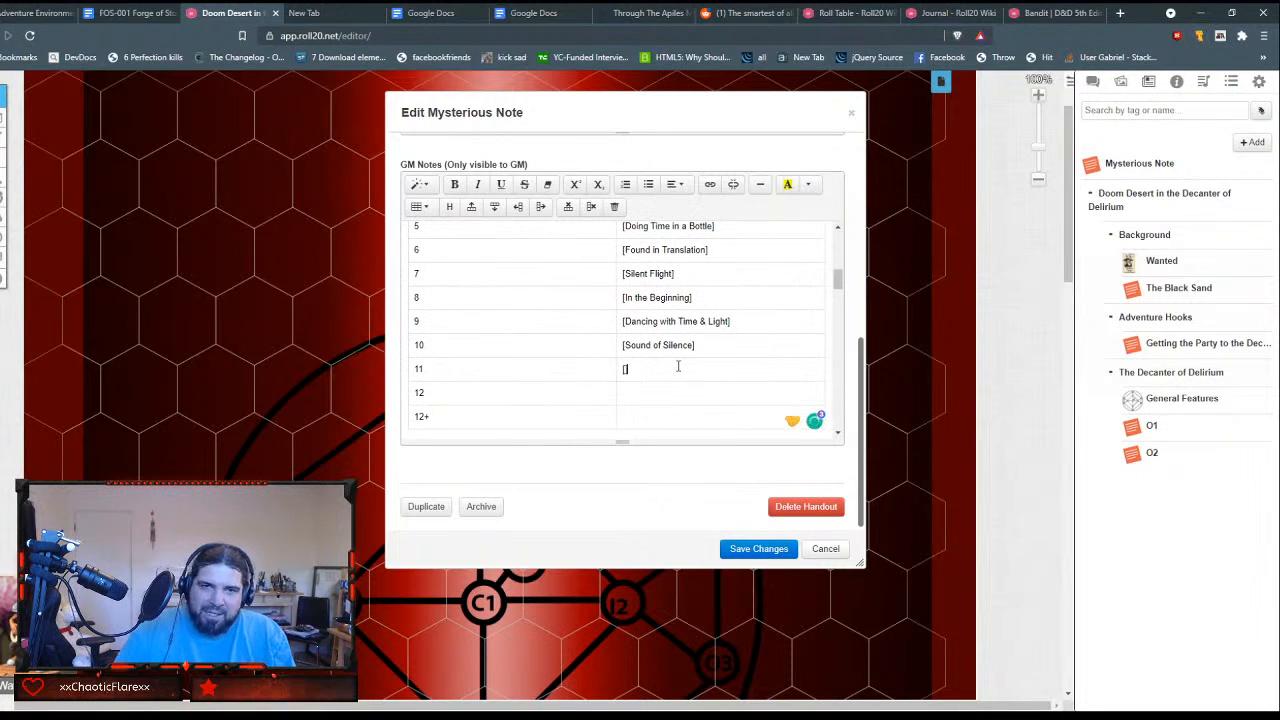
key("ctrl+v")
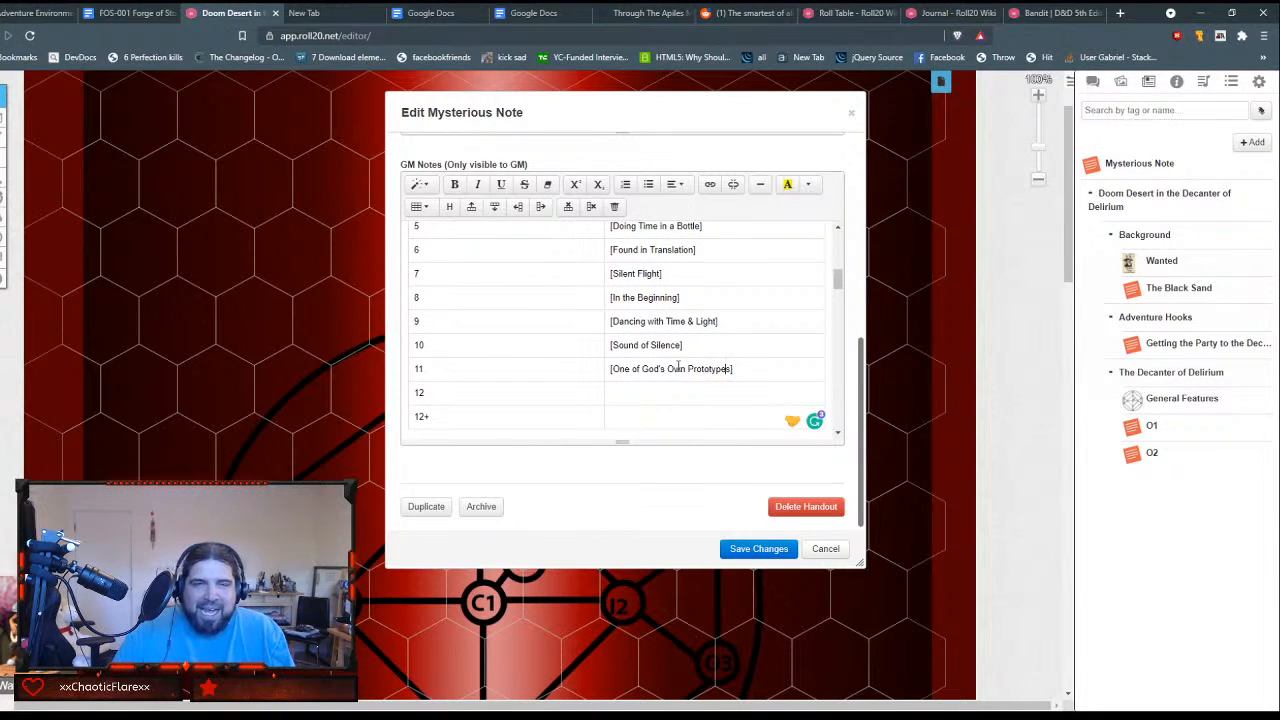
key("ctrl+v")
Step: Move "I Want To Break Free" from the plain-text table into row 12's Secret cell, enclosed in square brackets
scroll(657, 400, "down", 2)
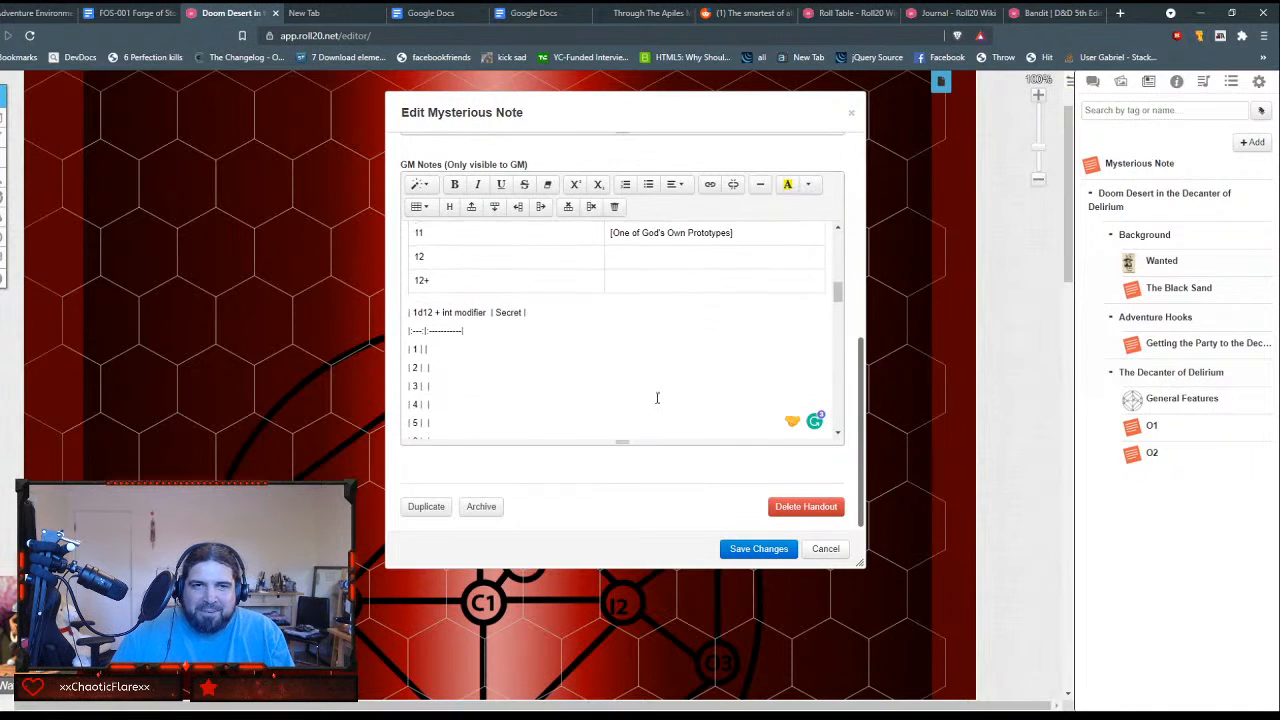
scroll(601, 374, "down", 2)
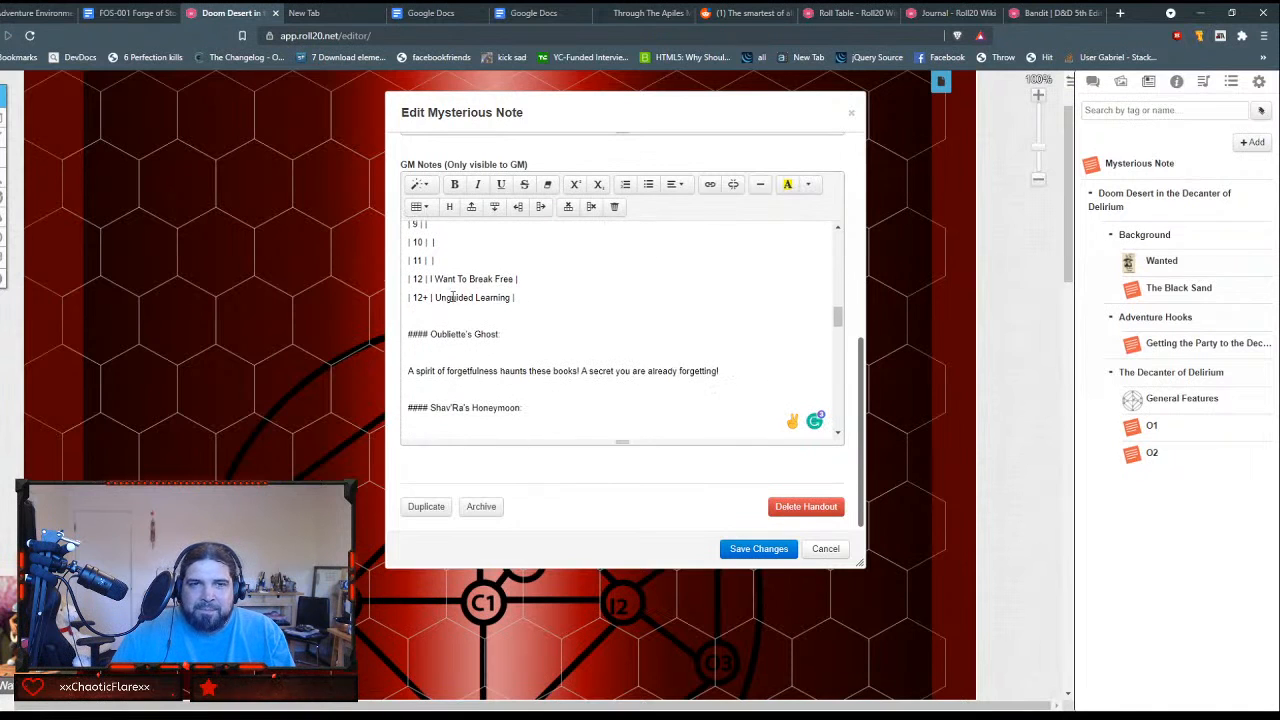
mouse_move(429, 279)
left_mouse_down()
mouse_move(516, 279)
mouse_move(430, 278)
left_mouse_up()
key("ctrl+x")
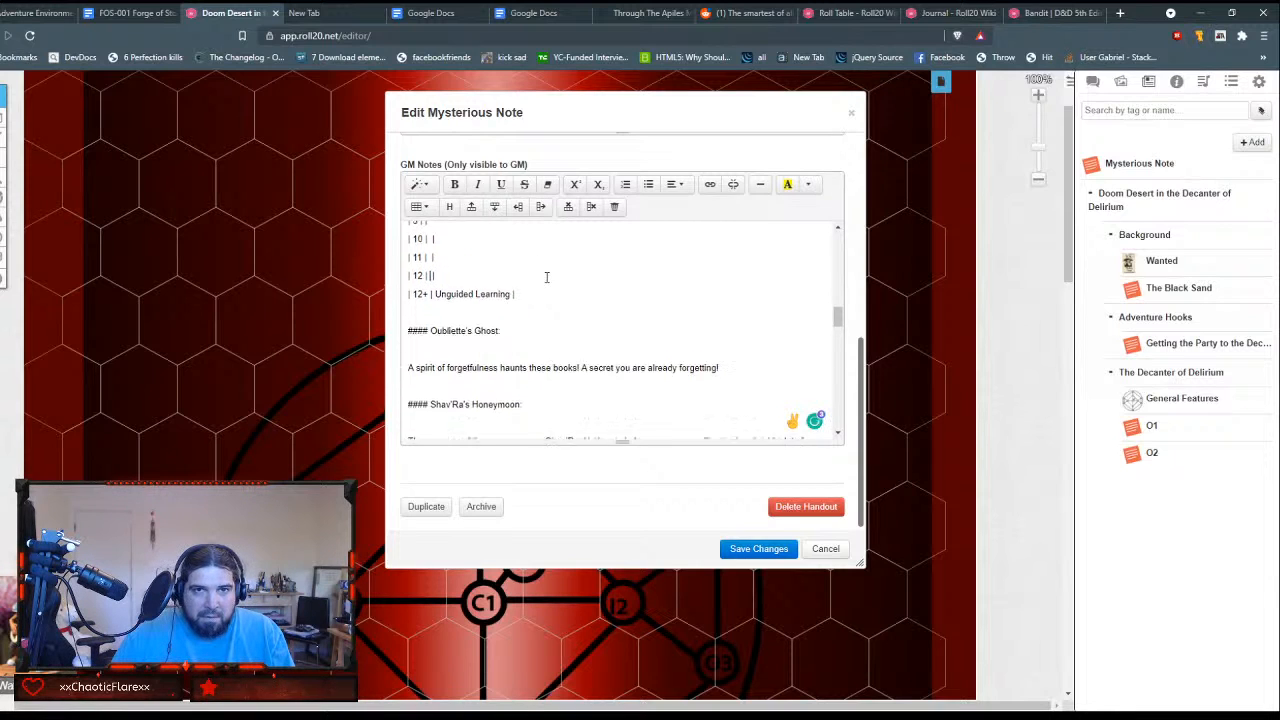
scroll(549, 286, "down", 2)
scroll(549, 286, "up", 8)
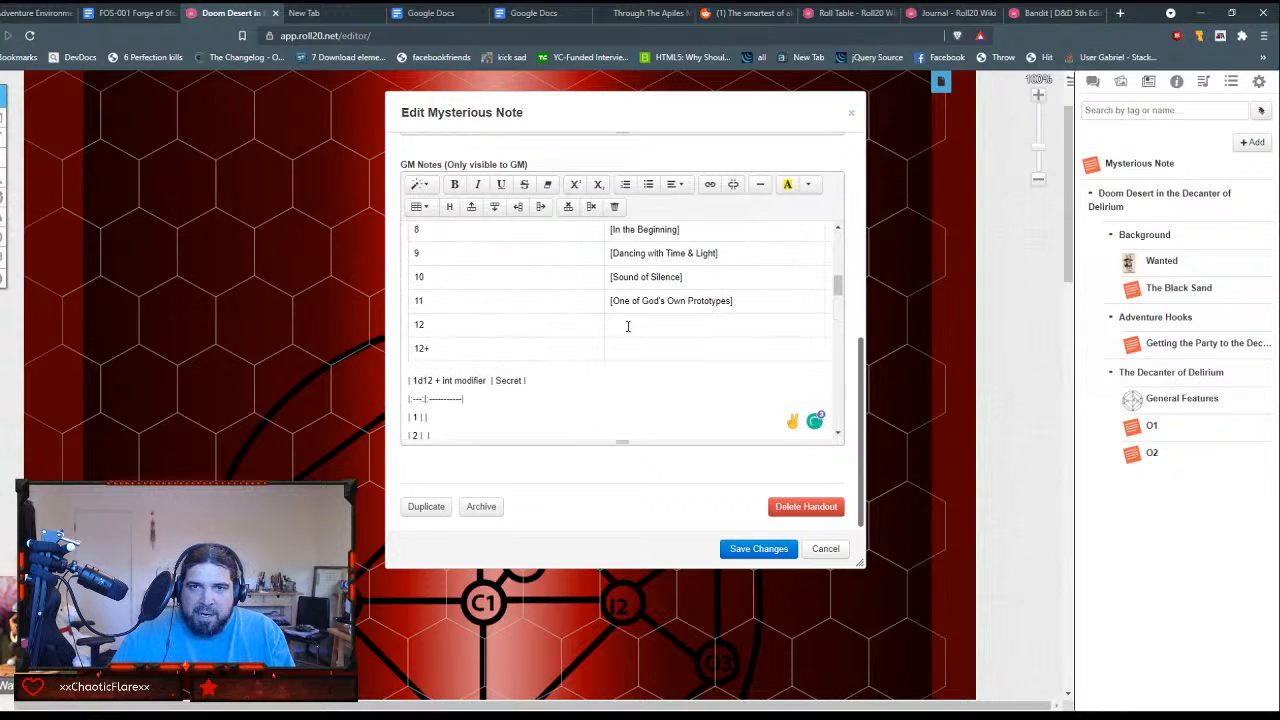
left_click(635, 324)
type("[]")
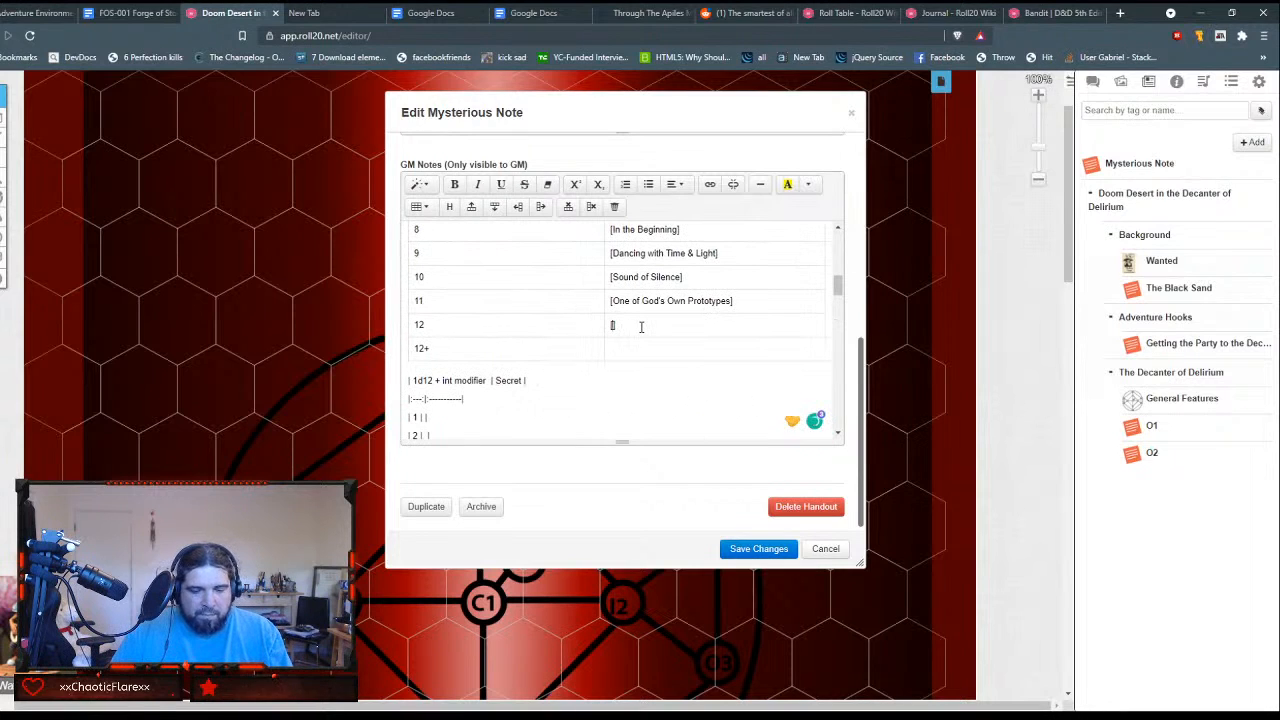
key("ctrl+v")
scroll(639, 365, "down", 5)
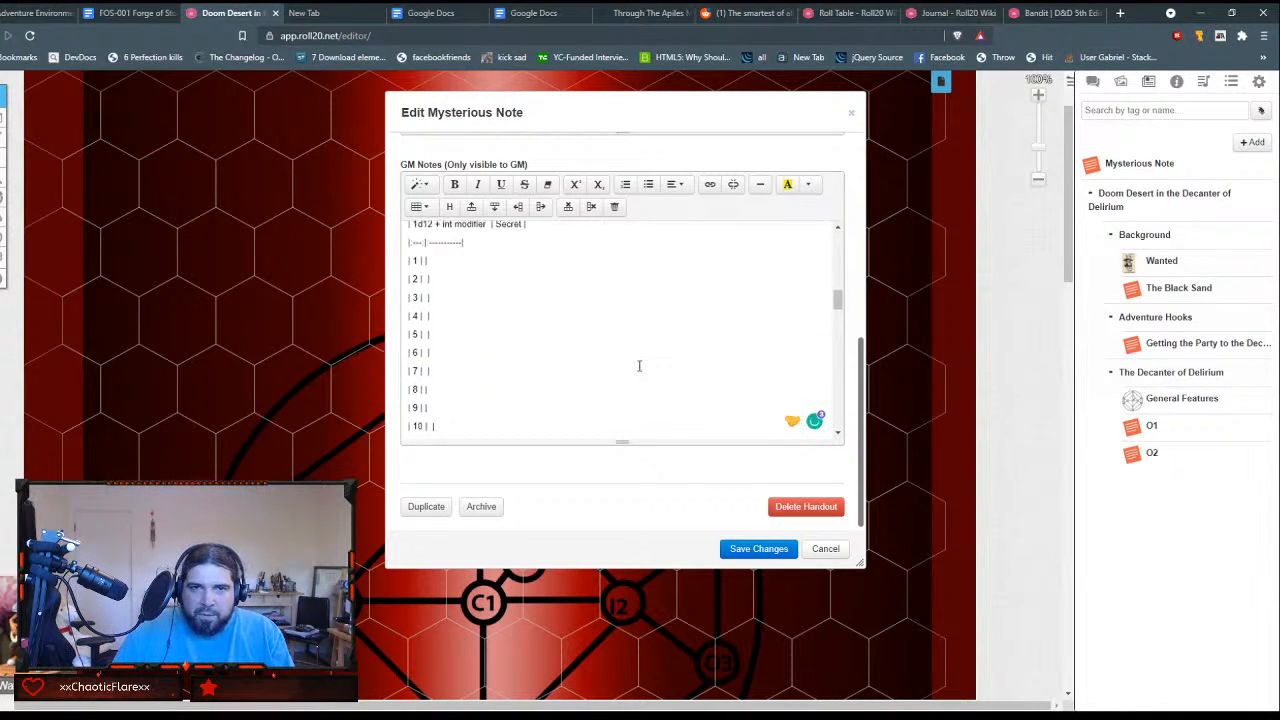
Step: Open World Anvil's Configure Sildoran page in a new browser tab
left_click(1119, 13)
type("world")
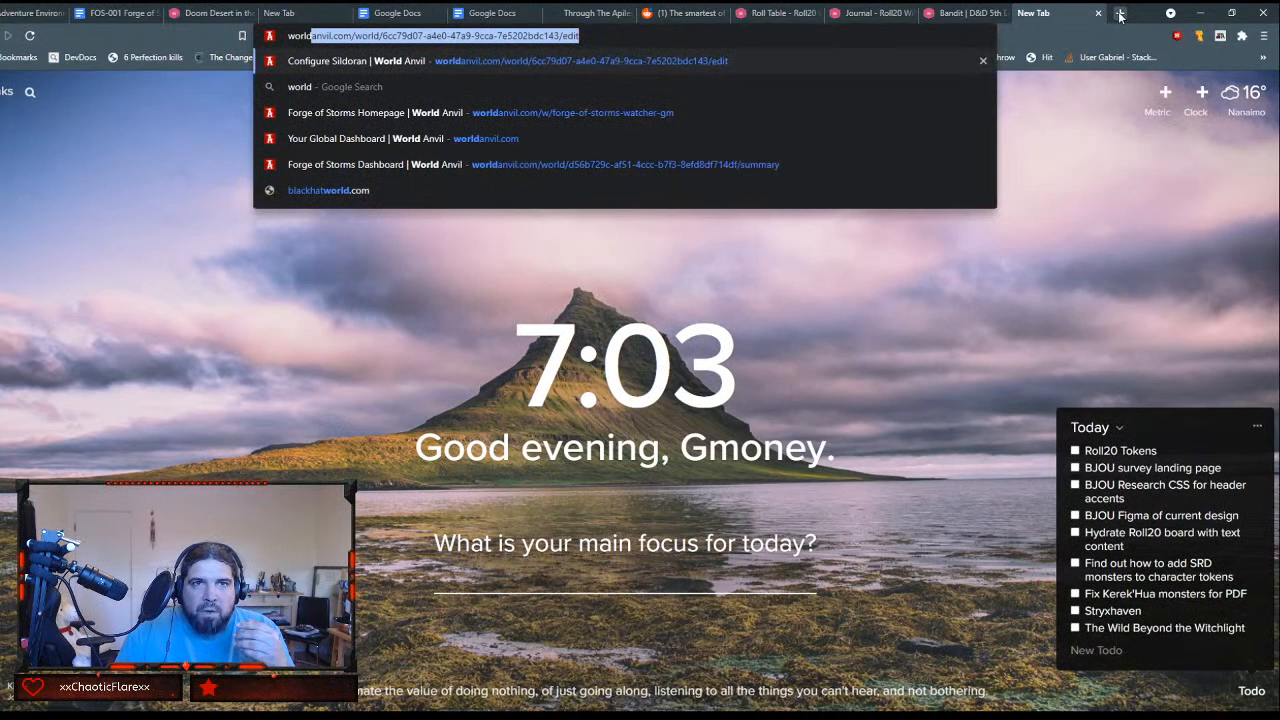
key("Down")
key("Down")
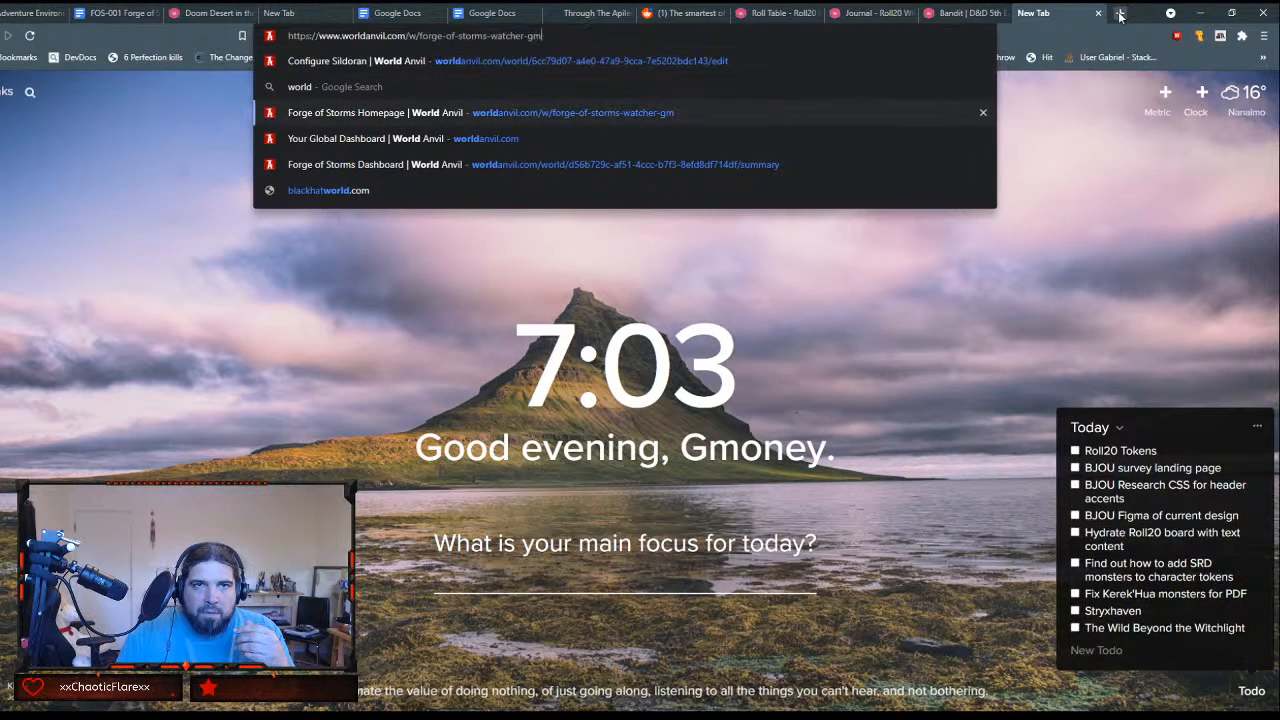
key("Down")
key("Up")
key("Up")
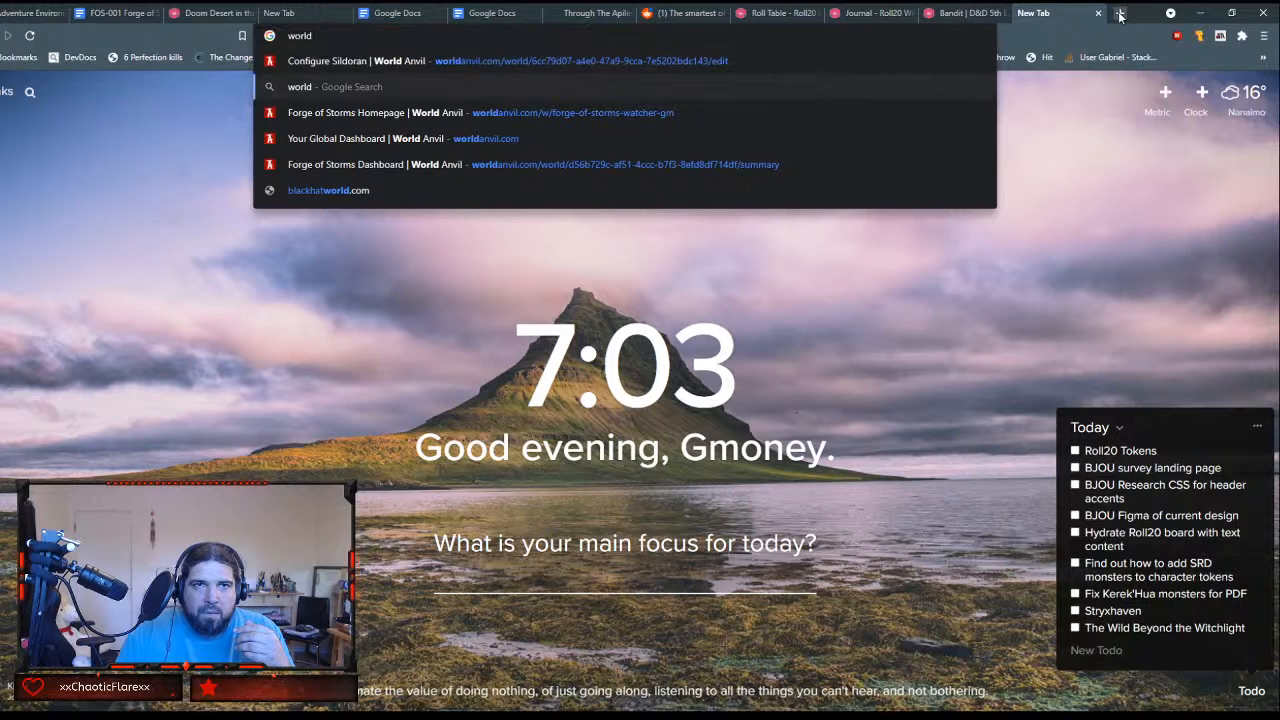
key("Up")
key("Return")
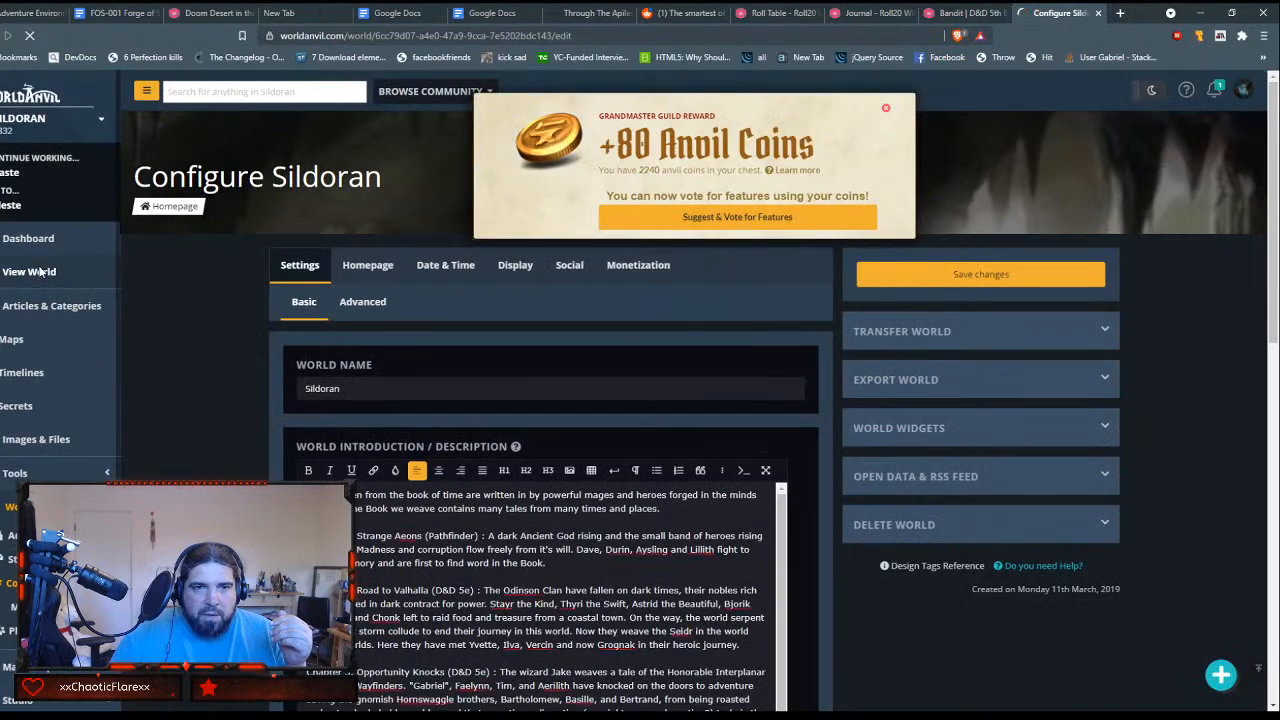
Step: View the Sildoran world's homepage and look through its chapter summaries, campaigns and calendar
left_click(40, 268)
scroll(561, 380, "down", 3)
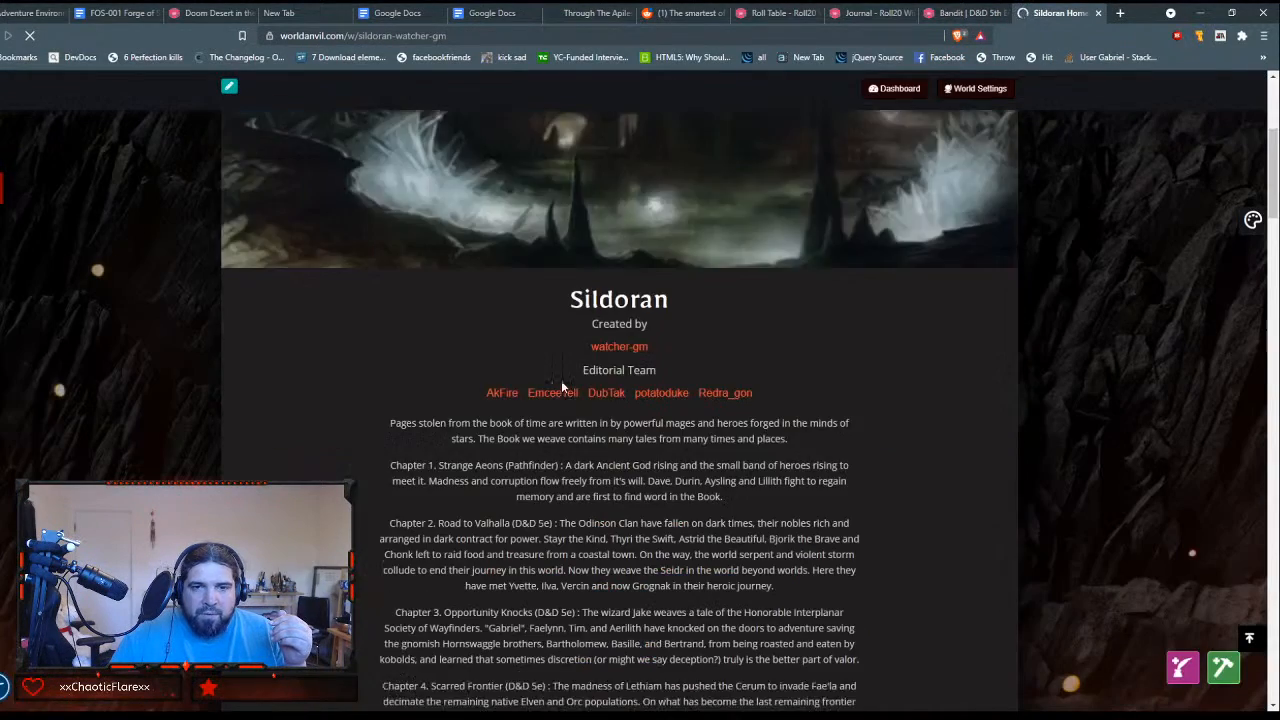
scroll(561, 380, "down", 8)
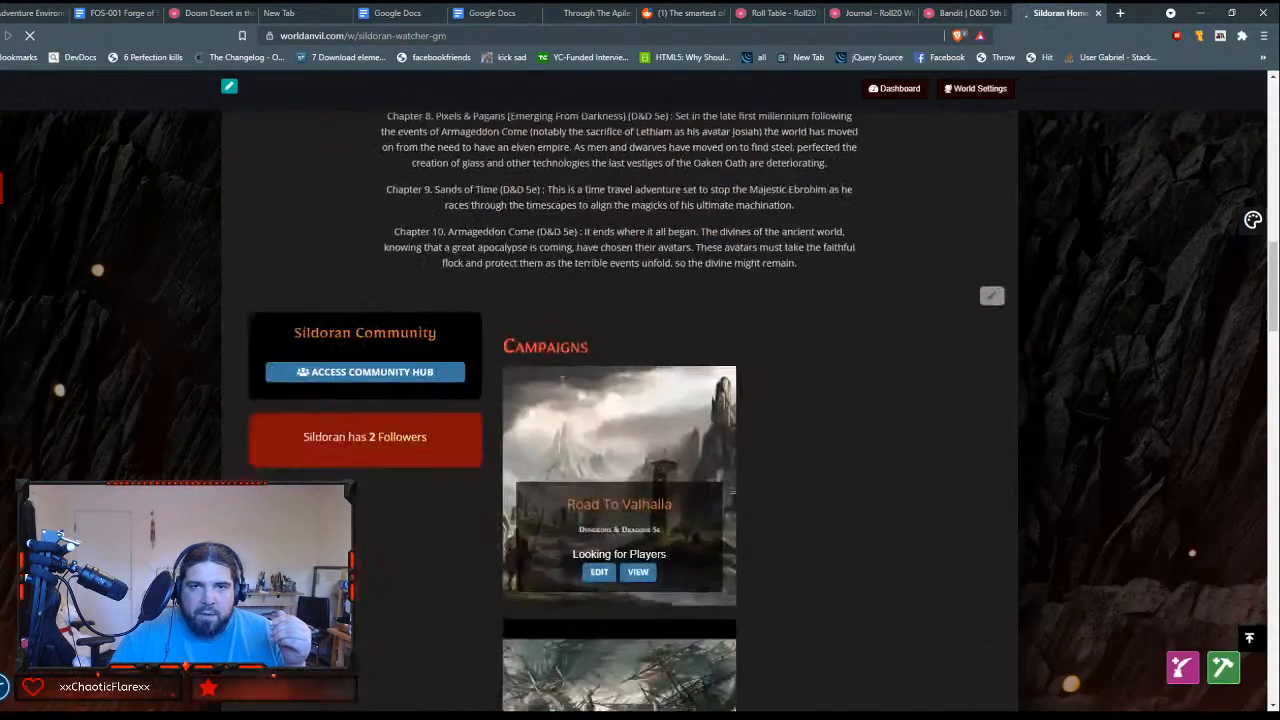
scroll(561, 380, "down", 2)
scroll(561, 380, "down", 5)
scroll(561, 380, "up", 12)
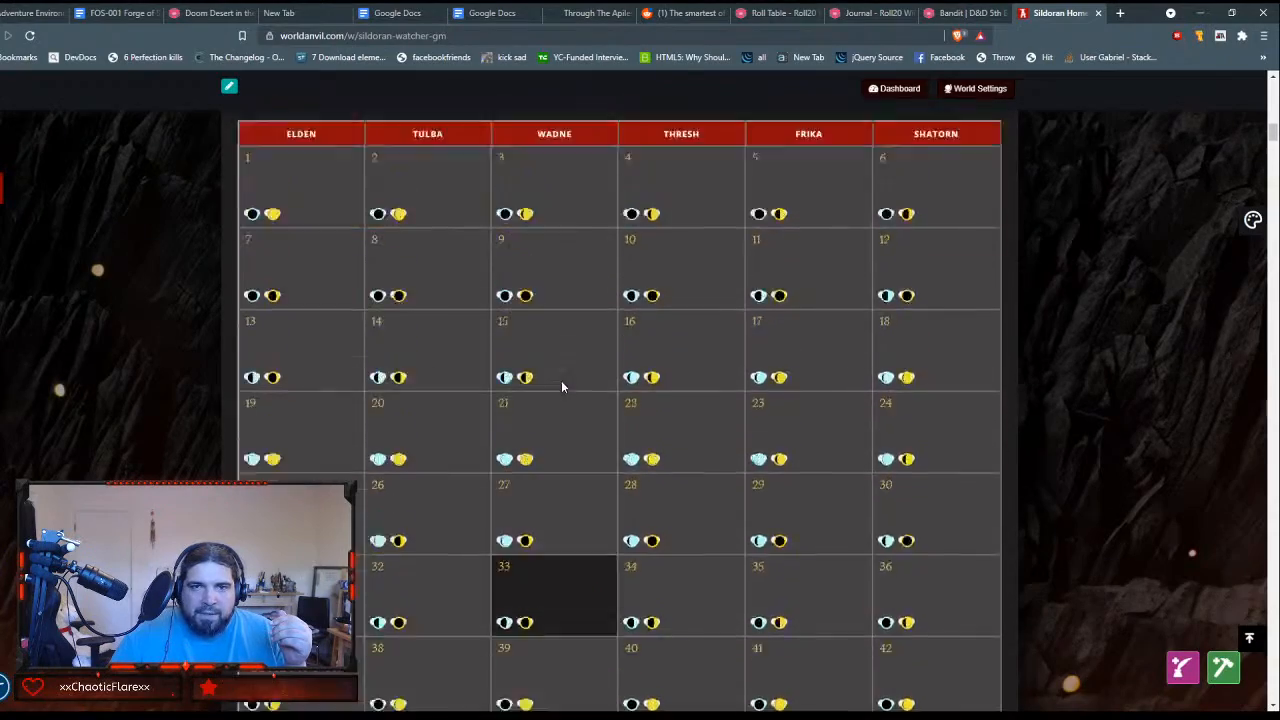
scroll(561, 384, "up", 10)
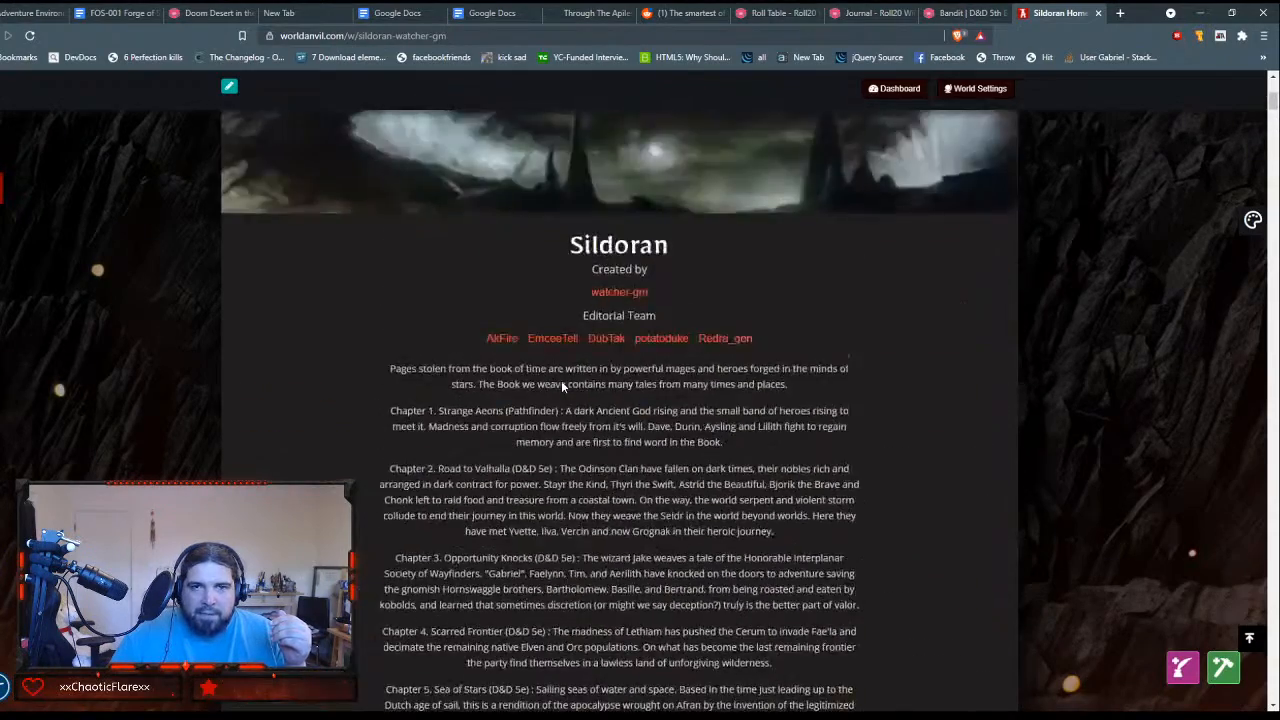
scroll(562, 386, "down", 15)
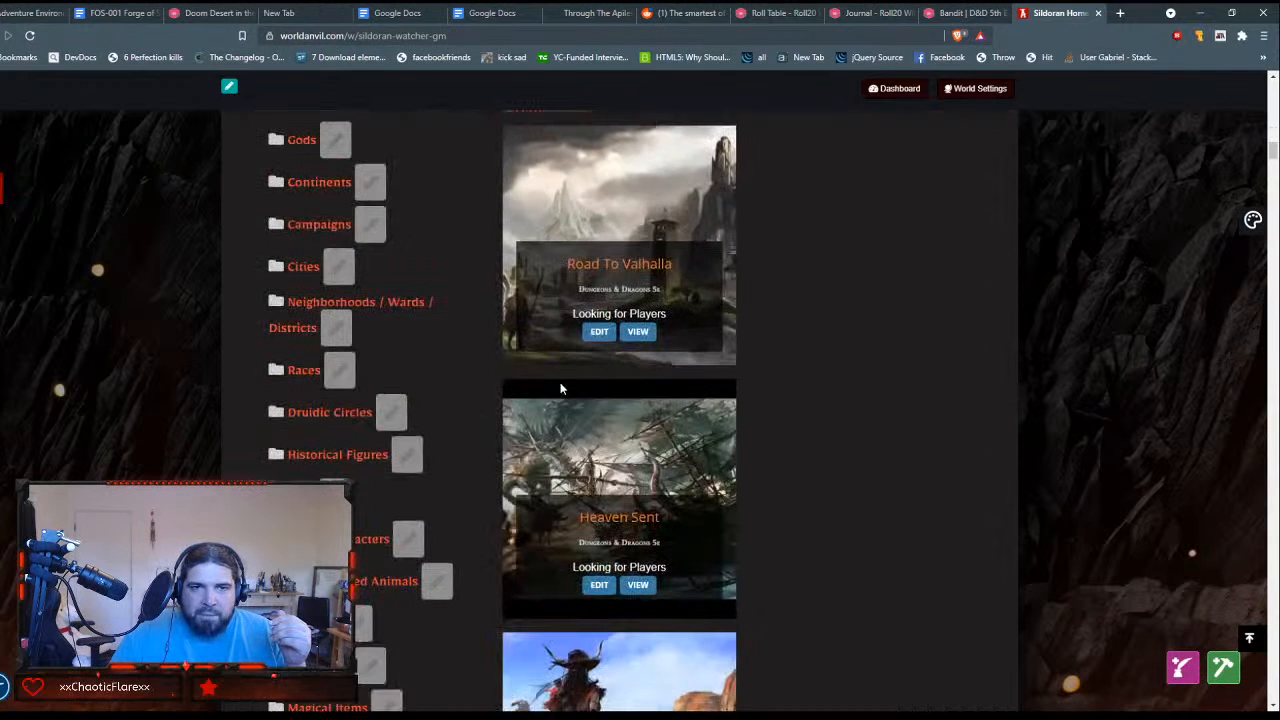
Step: Expand the Gods category and read the Celeste article
left_click(300, 140)
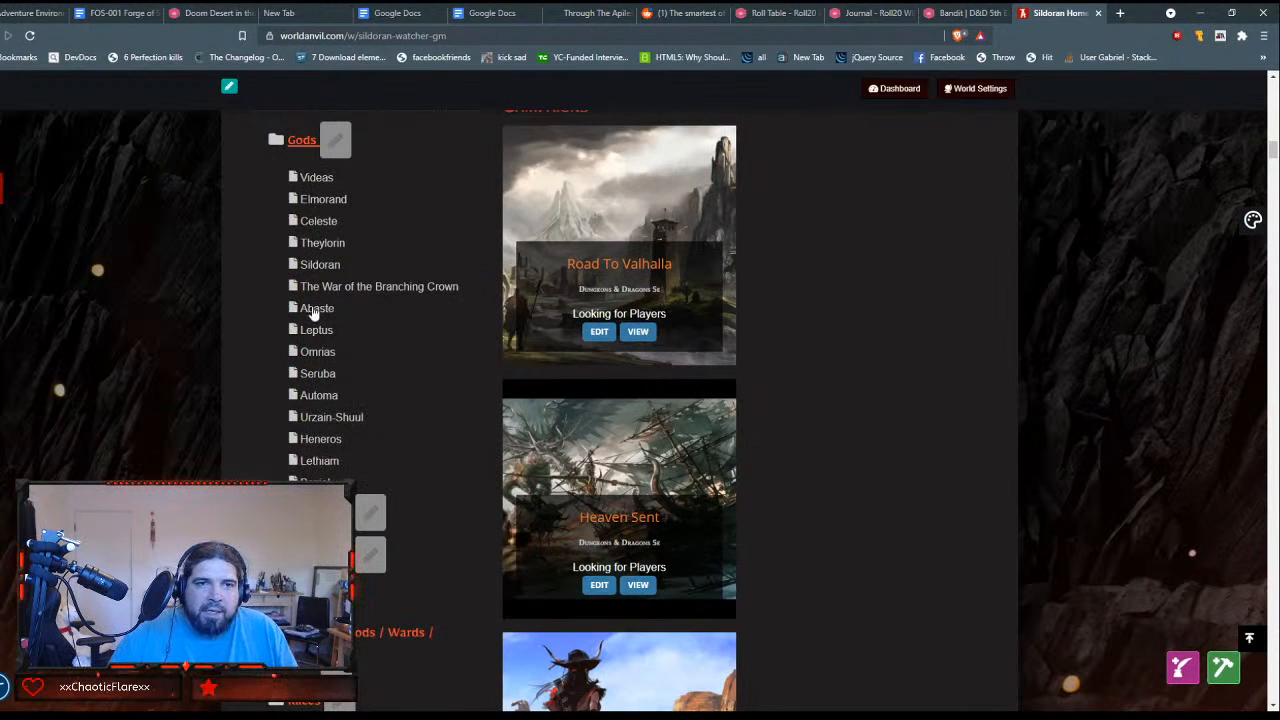
left_click(312, 222)
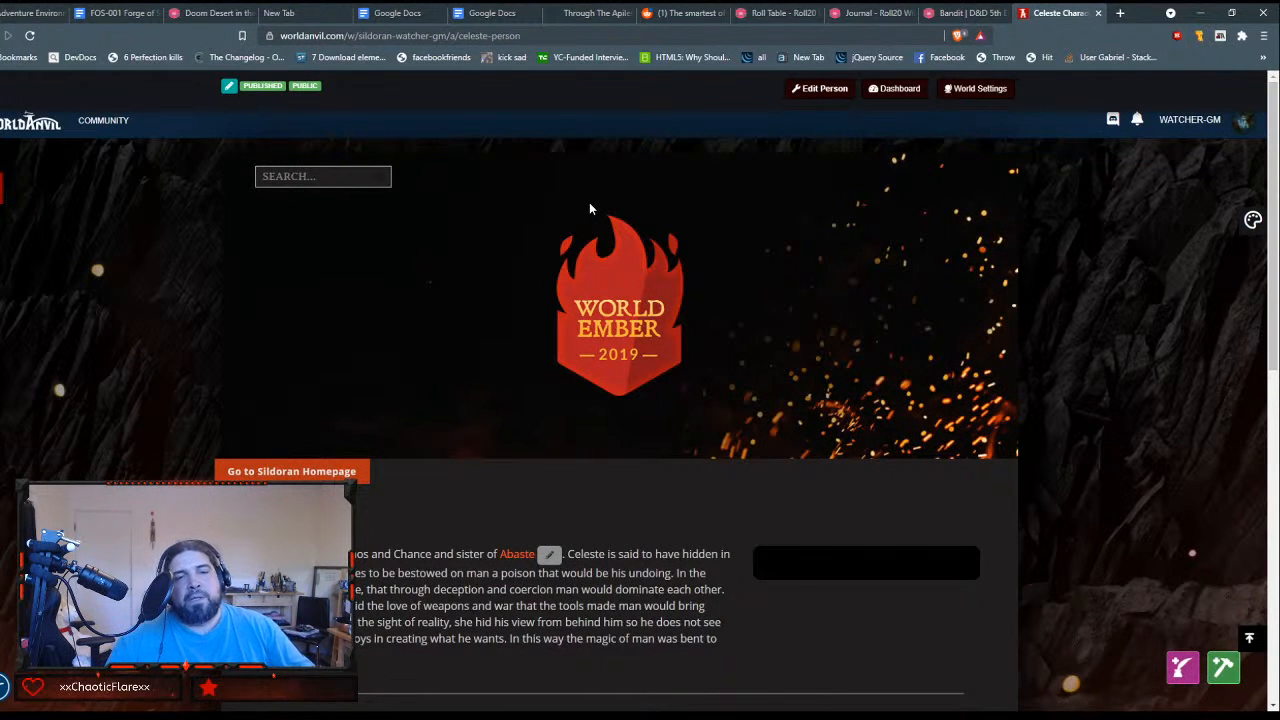
scroll(589, 202, "down", 2)
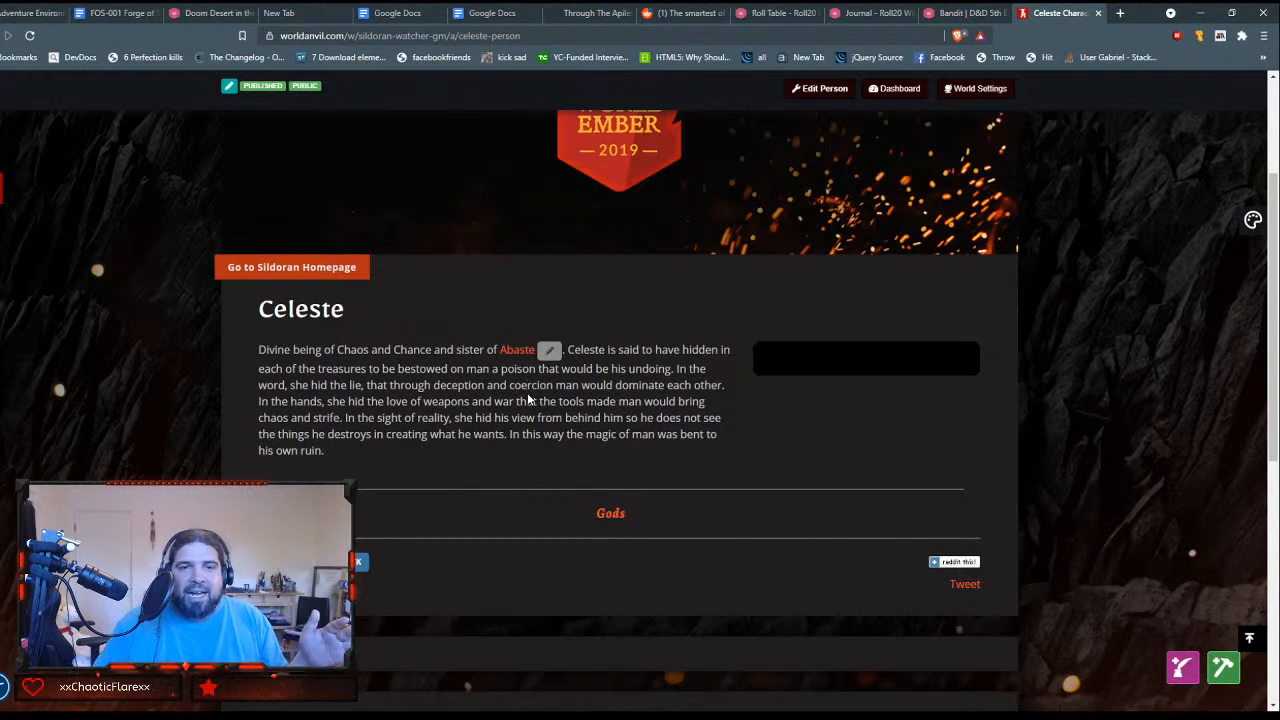
Step: Follow the cross-links from Celeste to Abaste and back to Celeste, and open the World Anvil community page
left_click(517, 352)
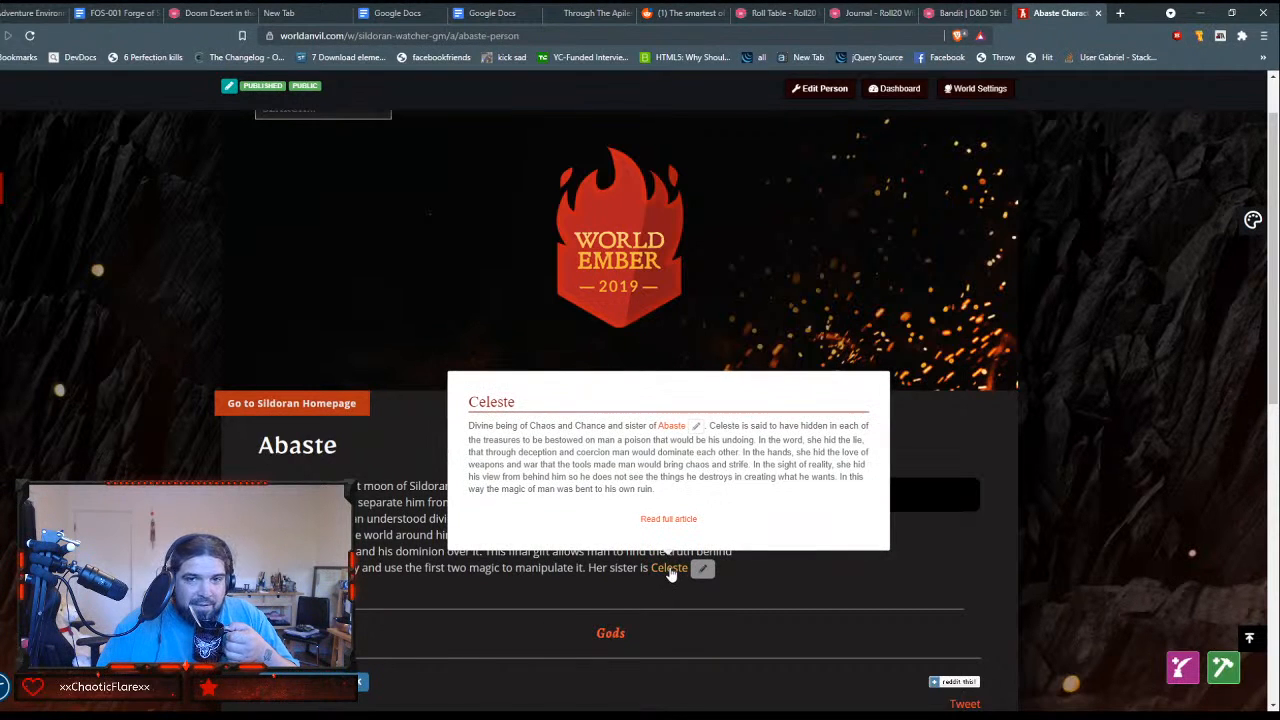
left_click(670, 569)
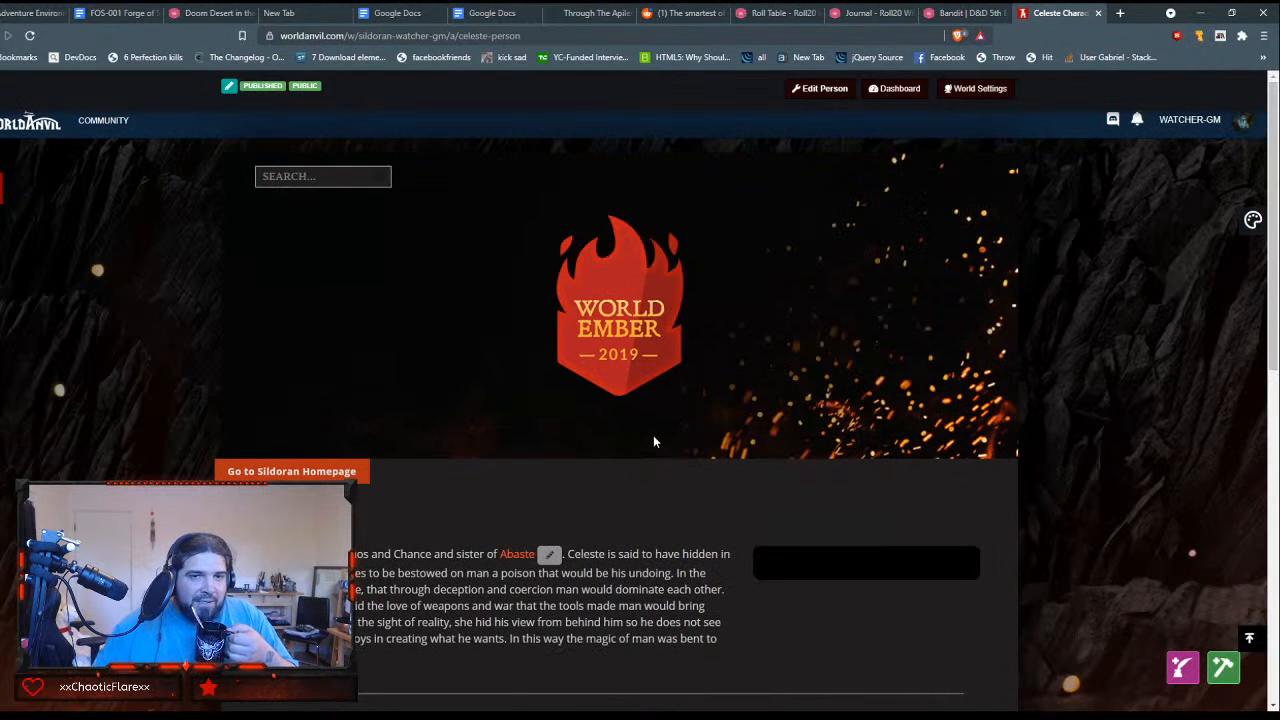
scroll(654, 441, "down", 1)
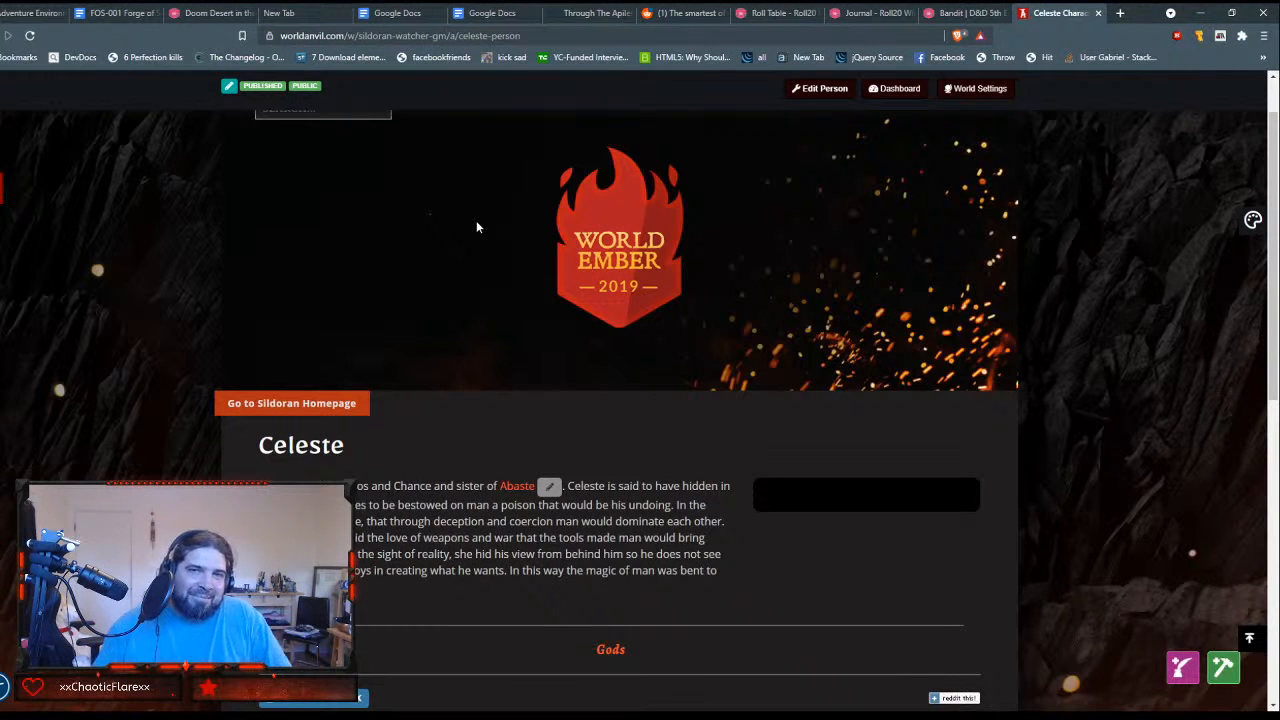
scroll(238, 126, "up", 1)
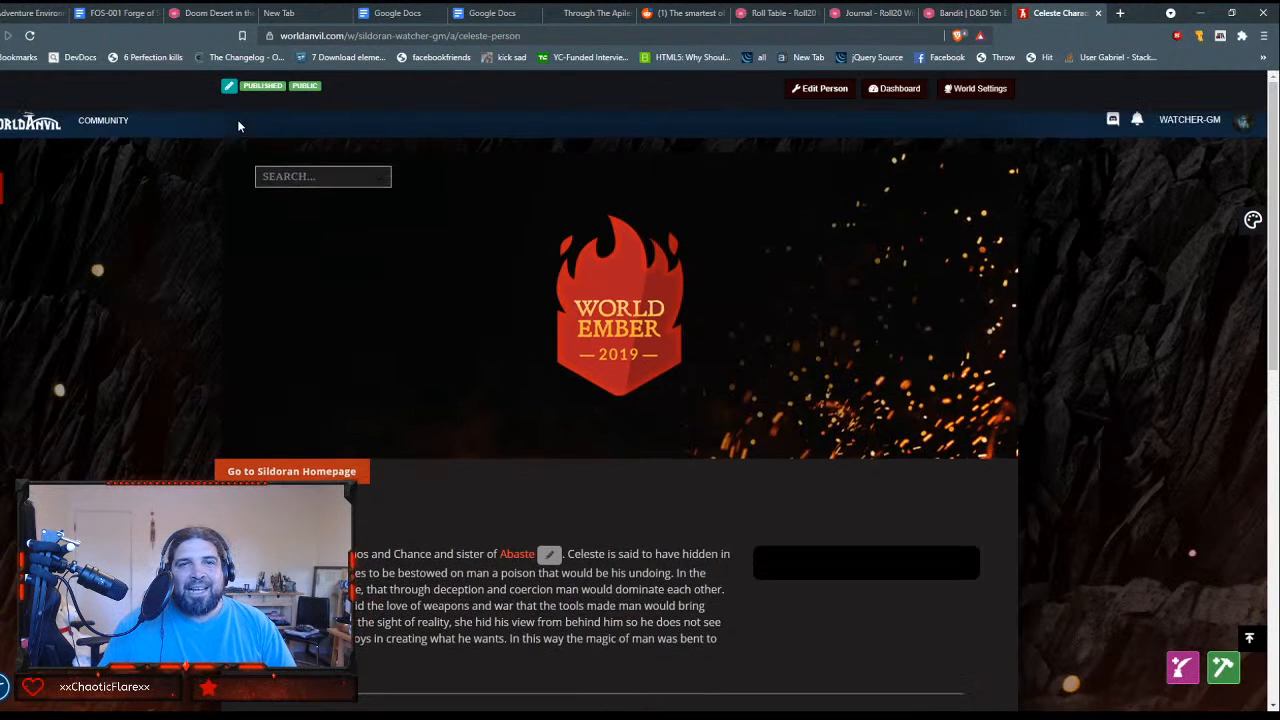
left_click(106, 125)
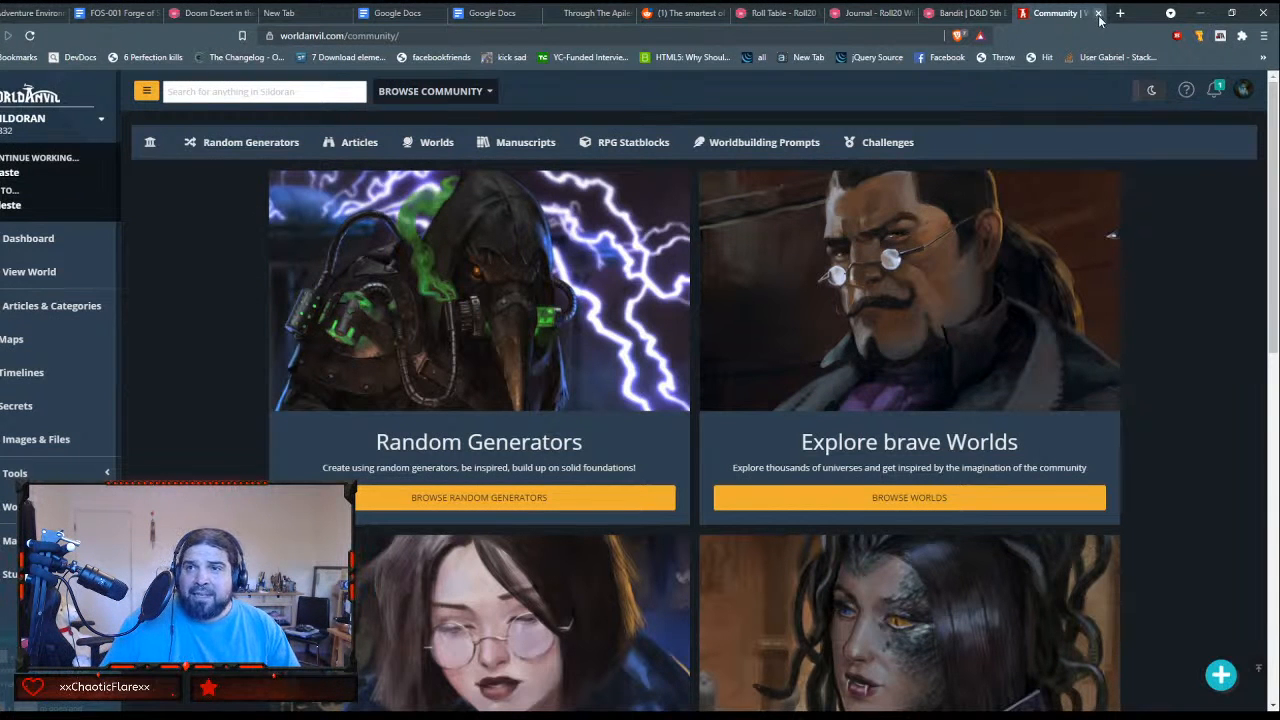
Step: Switch back to the Roll20 note and move "Unguided Learning" from the plain-text table into row 12+'s Secret cell, in square brackets
left_click(968, 12)
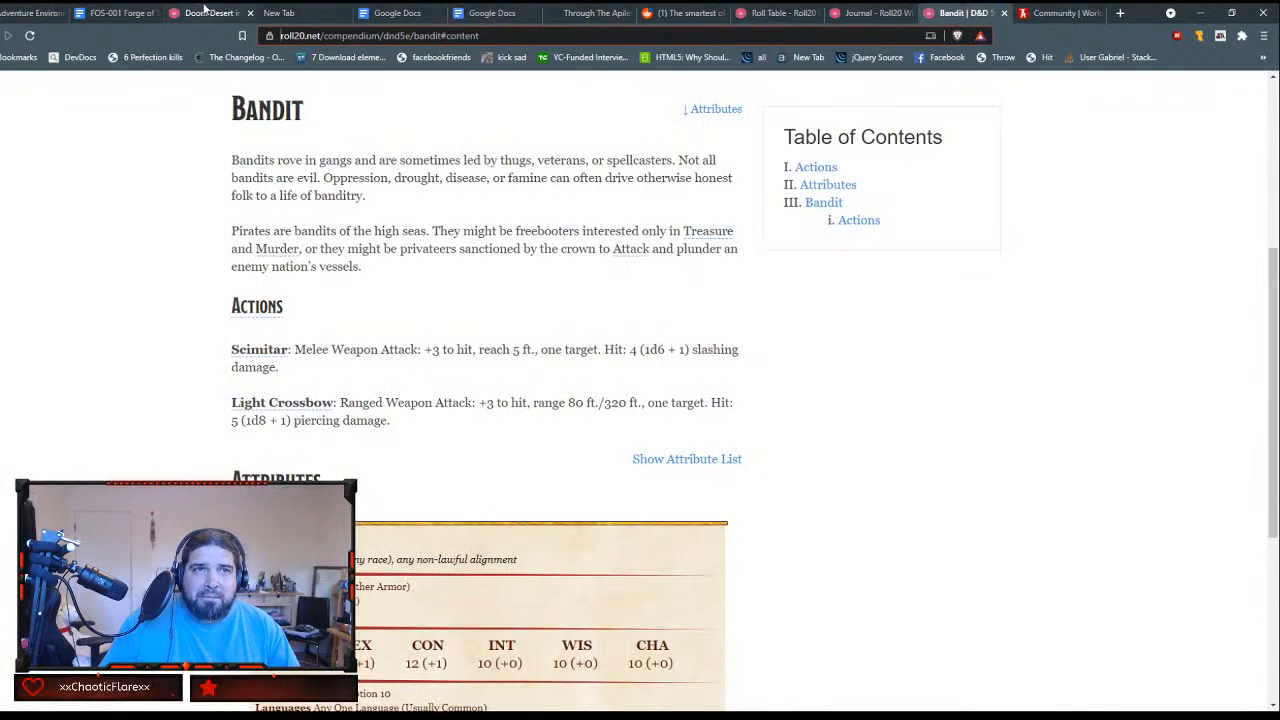
left_click(205, 11)
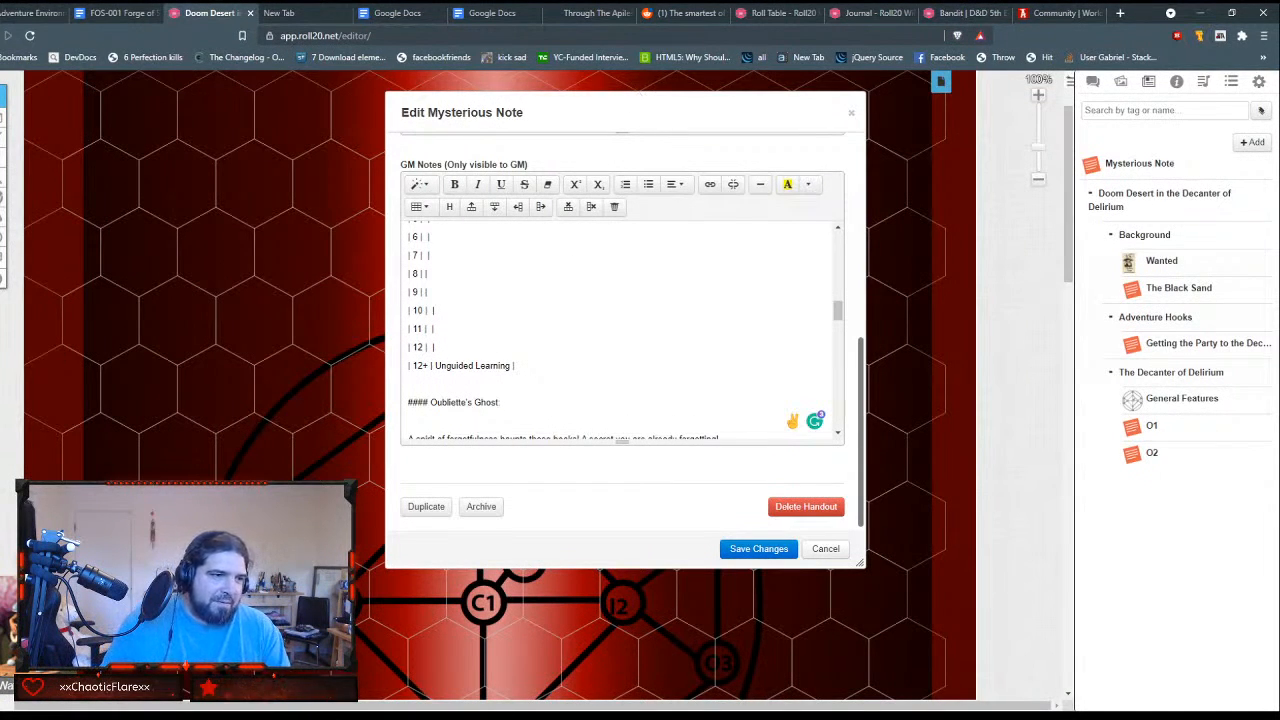
scroll(684, 388, "down", 1)
scroll(684, 388, "up", 2)
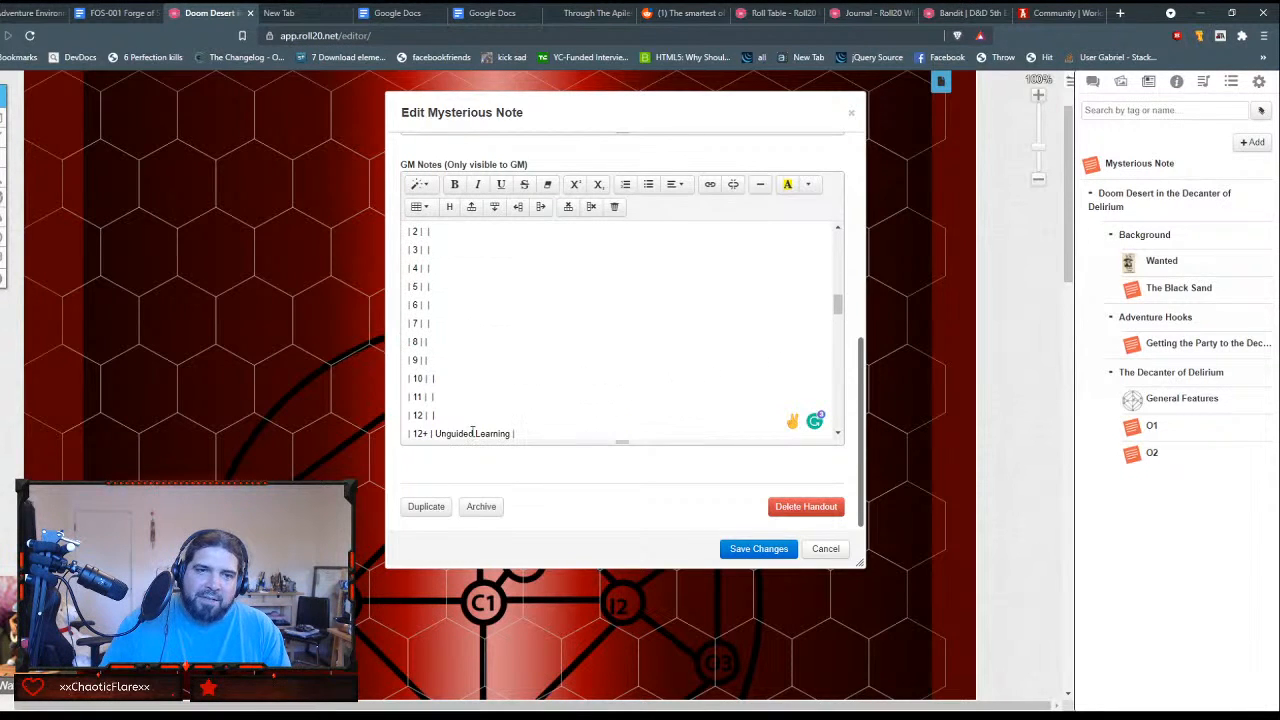
left_click_drag(435, 432, 508, 311)
key("ctrl+c")
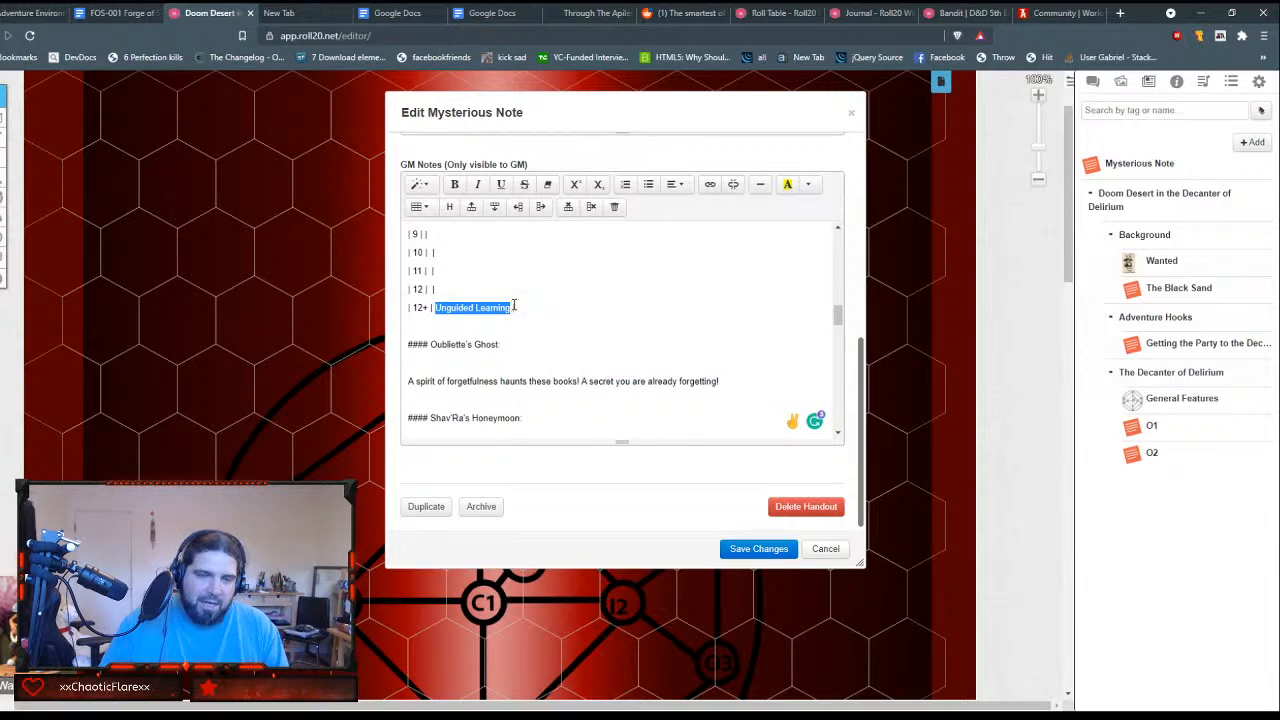
key("BackSpace")
scroll(522, 319, "up", 5)
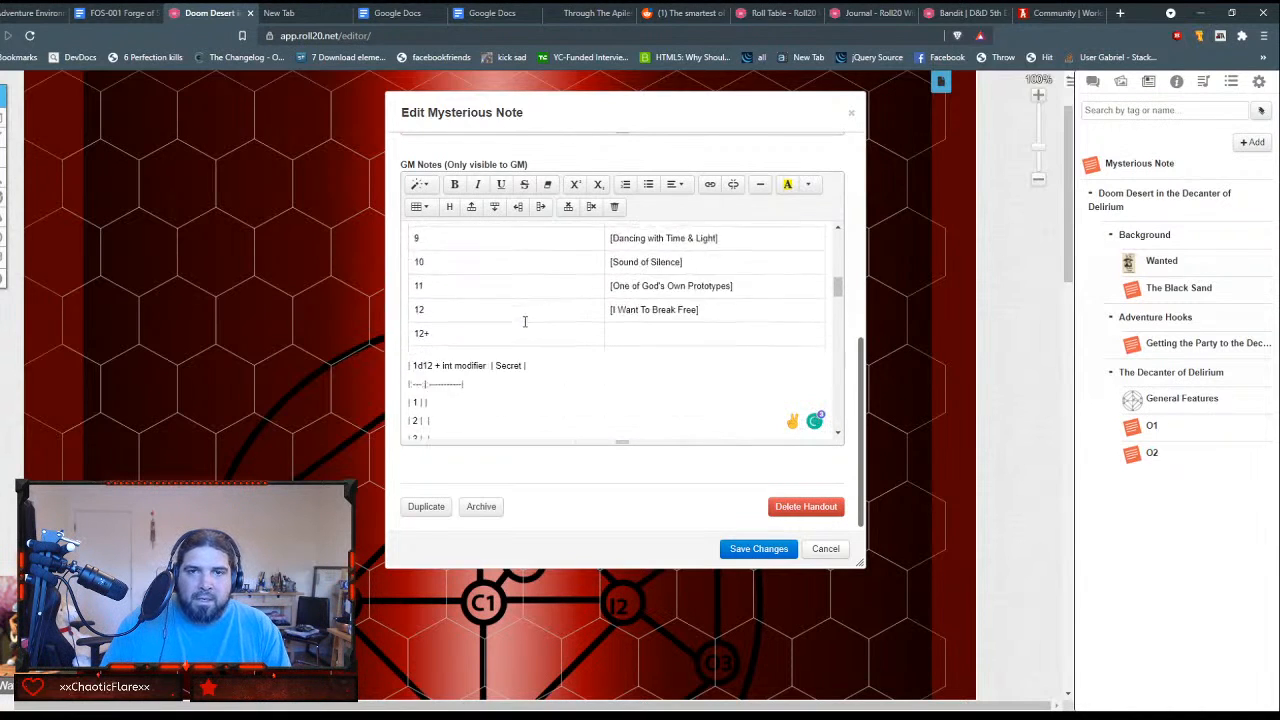
scroll(528, 319, "down", 1)
left_click(644, 291)
type("[")
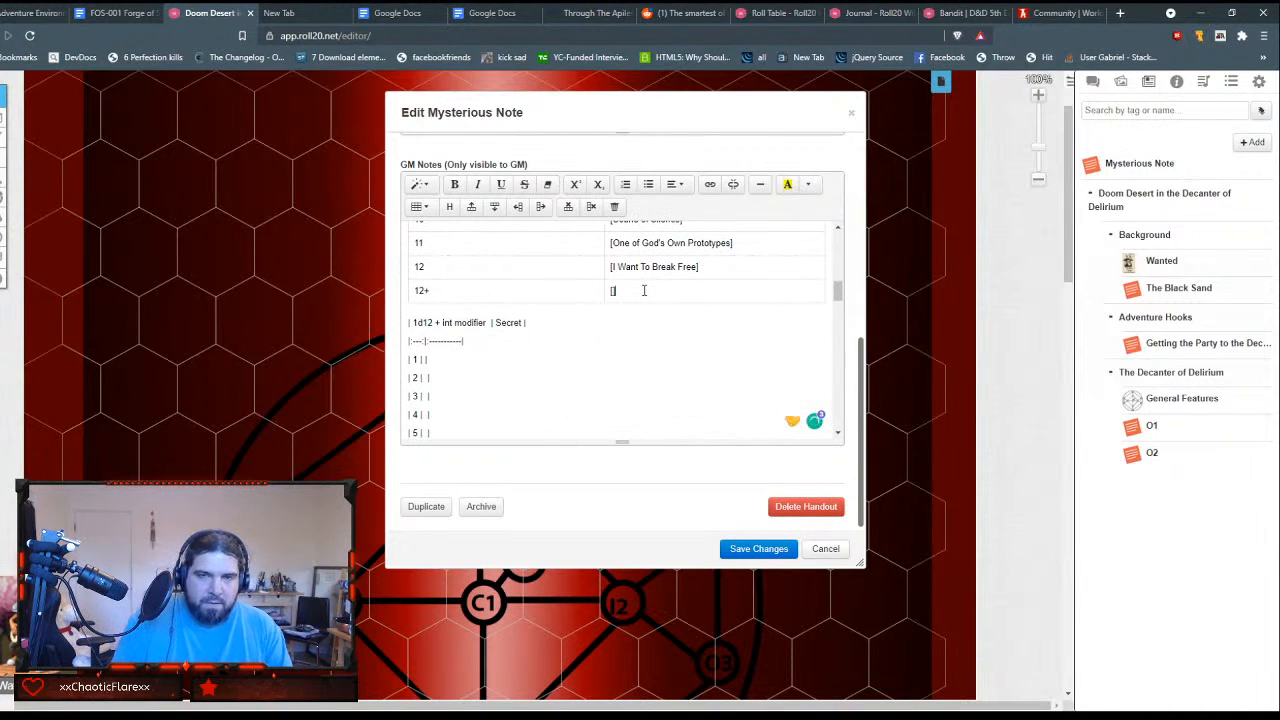
key("ctrl+v")
type("]")
Step: Delete the leftover plain-text secrets table below the formatted one and check the Secrets of the Library table
left_click(586, 323)
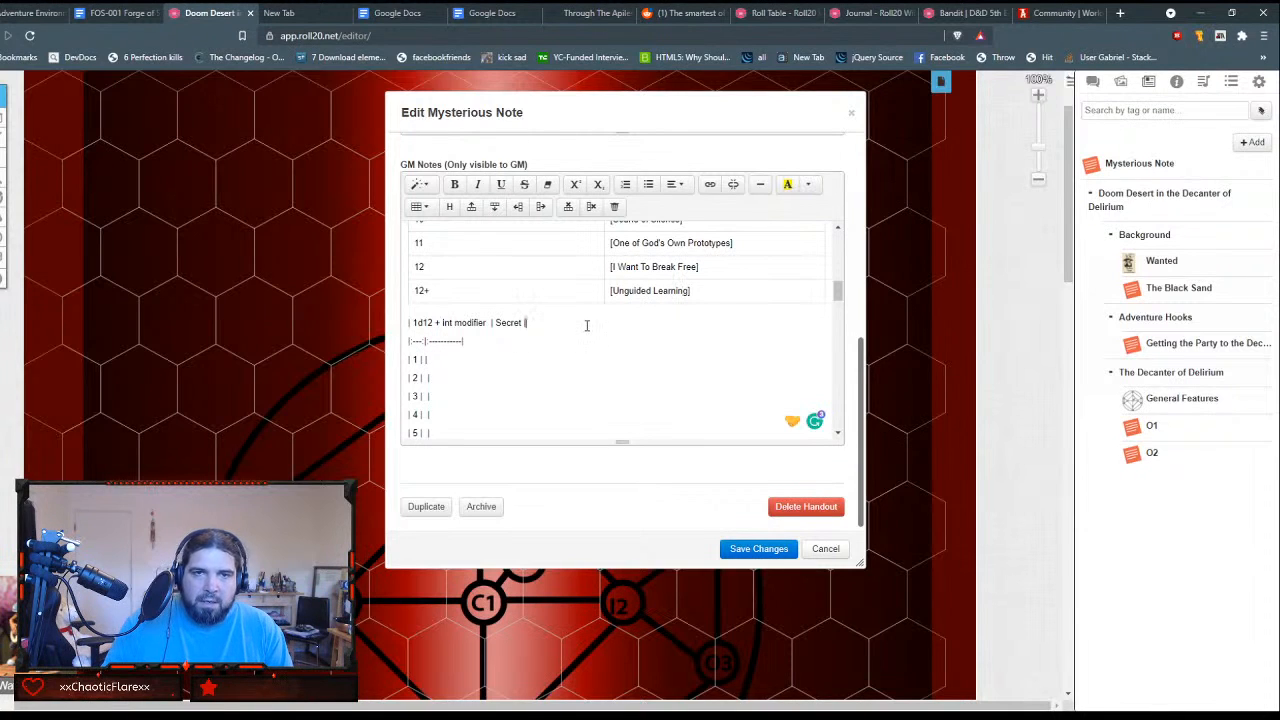
key("shift+Down")
key("shift+Down")
key("shift+Down")
key("shift+Down")
key("shift+Down")
key("shift+Down")
key("shift+Down")
key("shift+Down")
key("shift+Down")
key("shift+Down")
key("shift+Down")
key("shift+Down")
key("shift+Down")
key("shift+Down")
key("shift+Down")
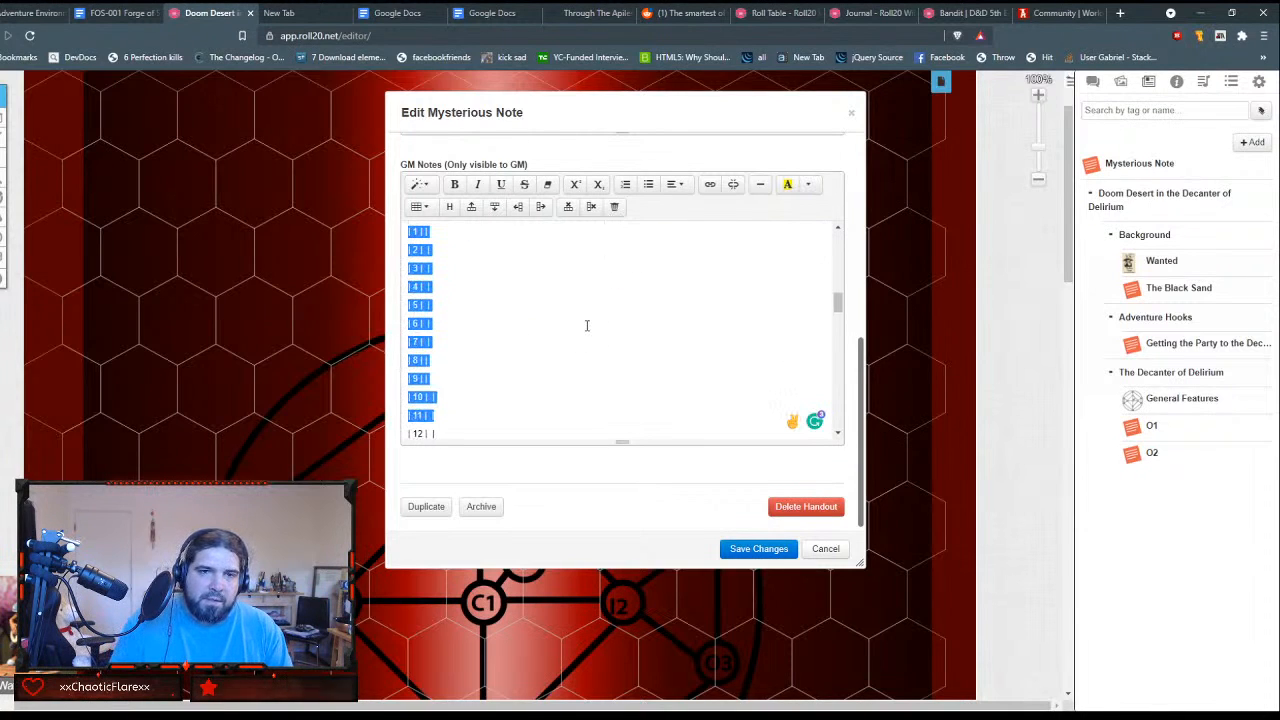
key("BackSpace")
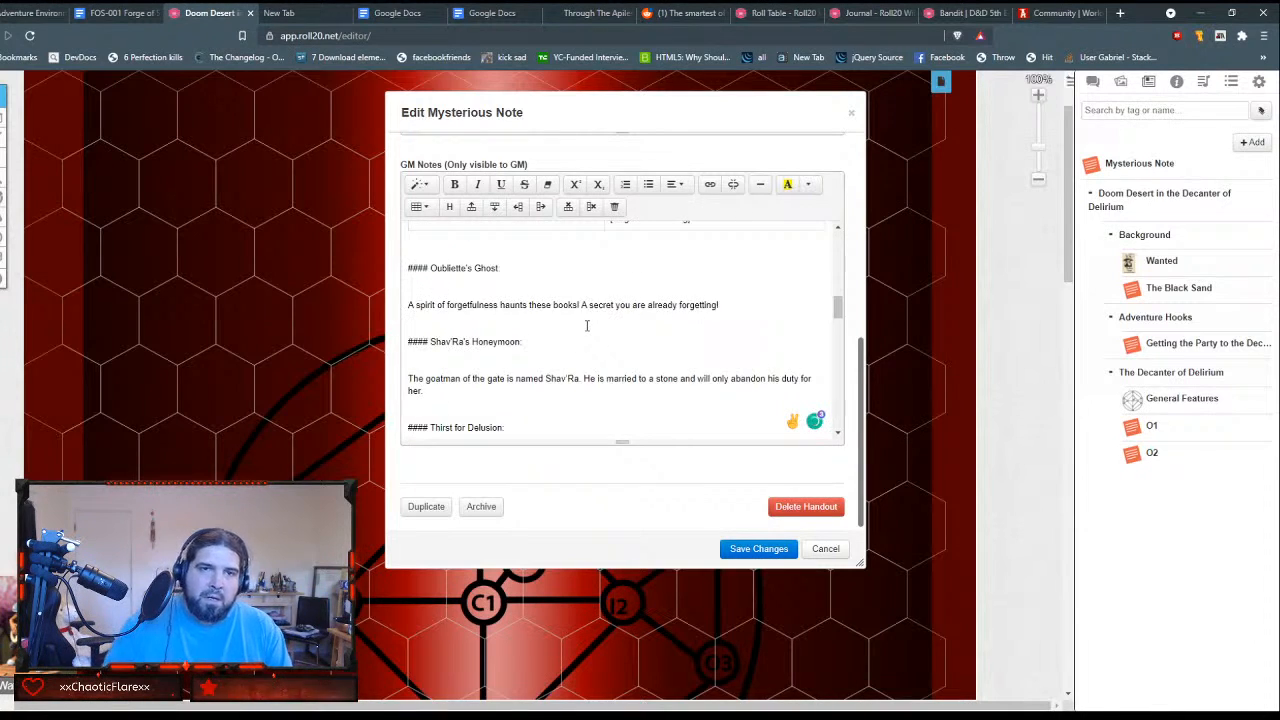
scroll(587, 326, "up", 2)
key("Return")
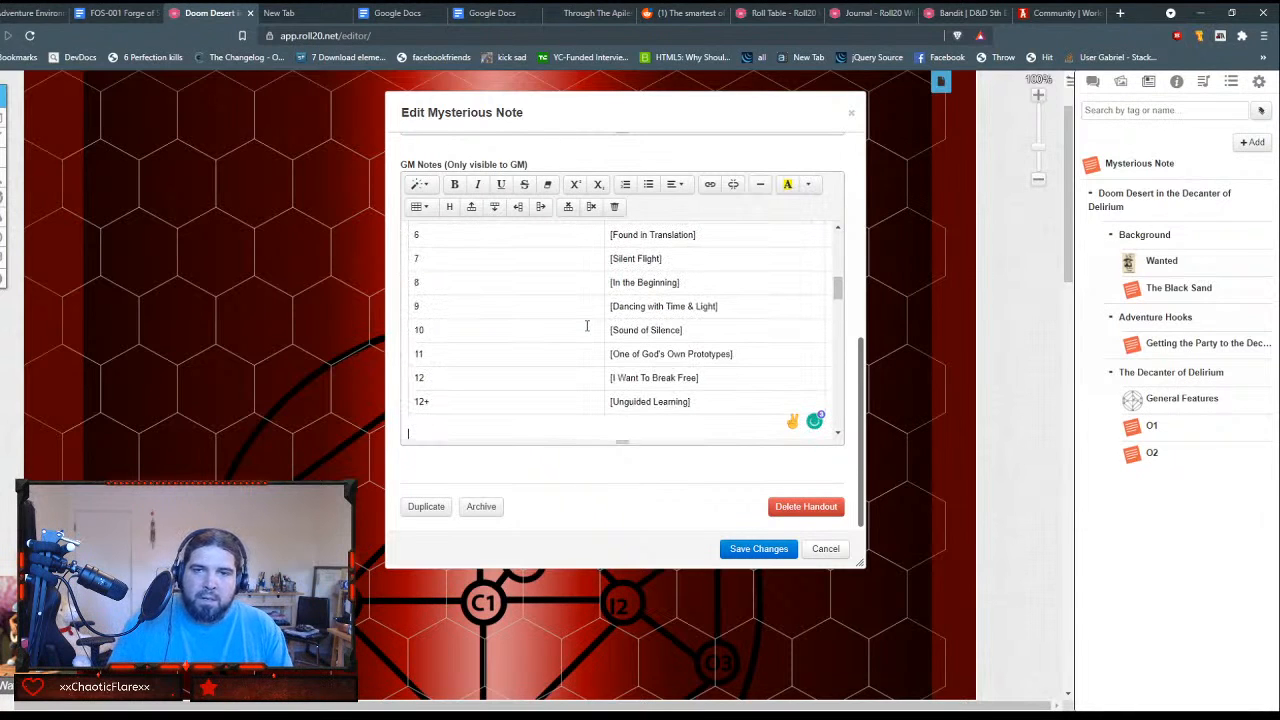
scroll(624, 303, "down", 2)
scroll(626, 302, "up", 5)
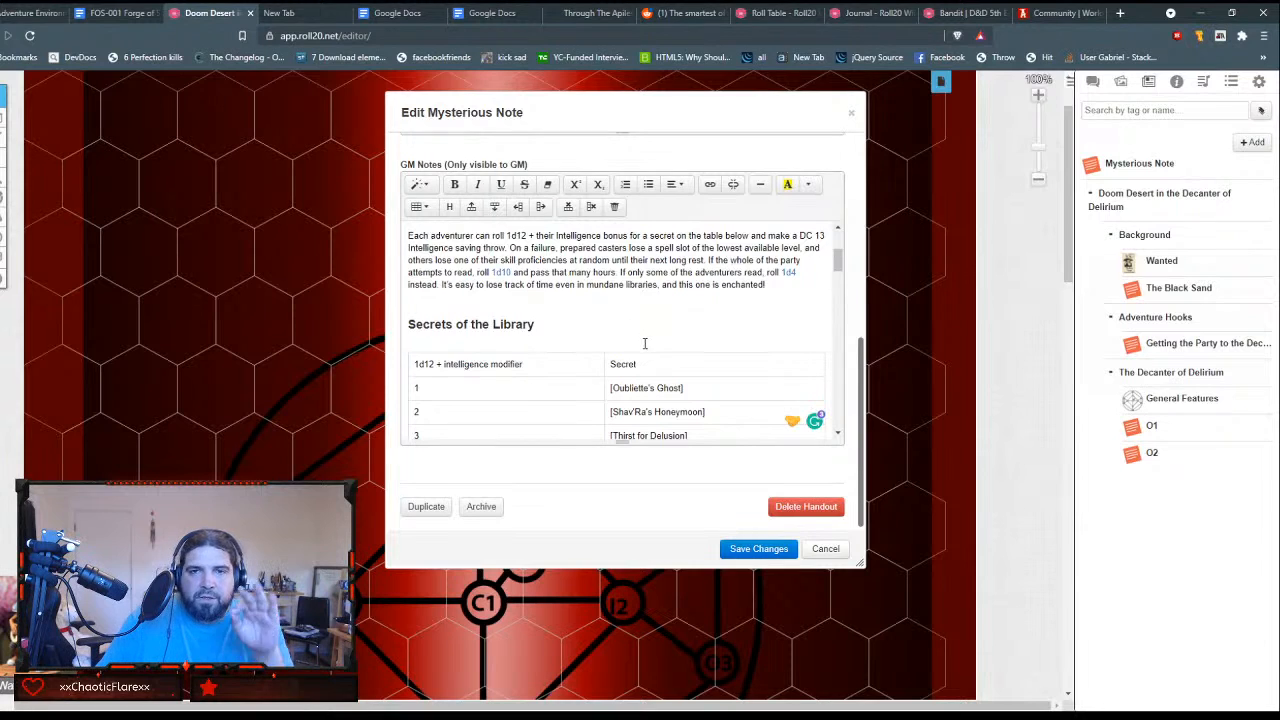
scroll(644, 340, "down", 1)
scroll(645, 347, "down", 3)
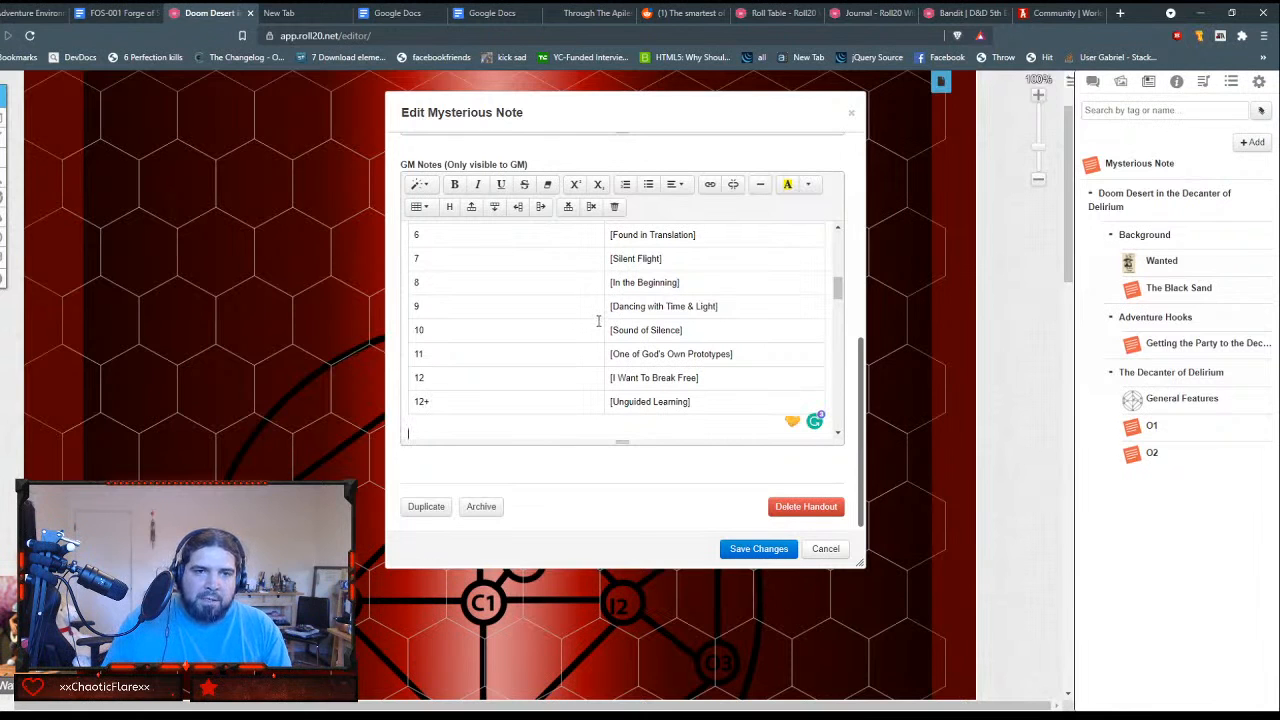
type("#### Oubliette's Ghost:")
key("shift+Down")
key("shift+Down")
key("shift+Down")
key("shift+Down")
key("shift+Down")
key("shift+Down")
key("shift+Down")
key("shift+Down")
key("shift+Down")
key("shift+Down")
key("shift+Down")
key("shift+Down")
key("shift+Down")
key("shift+Down")
key("shift+Down")
key("shift+Down")
key("shift+Down")
key("shift+Down")
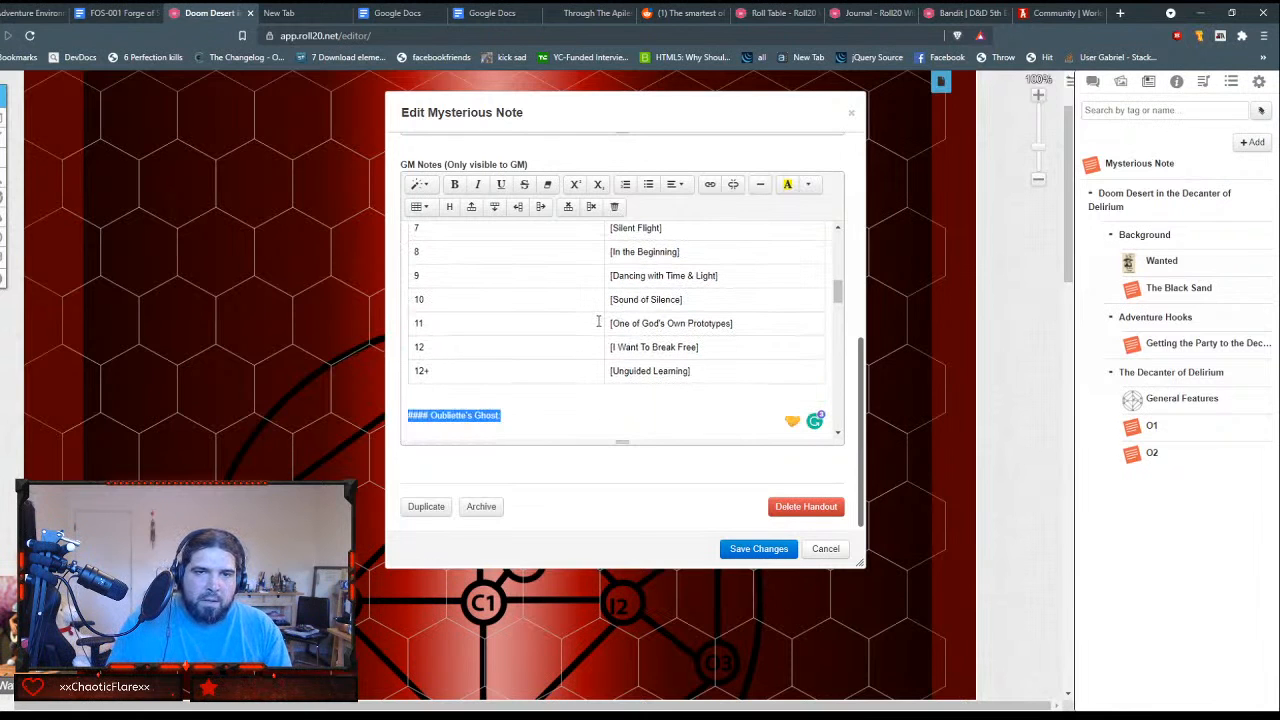
key("shift+Down")
key("shift+Down")
key("shift+Down")
key("shift+Down")
key("shift+Down")
key("shift+Down")
key("shift+Down")
key("shift+Down")
key("shift+Down")
key("shift+Down")
key("shift+Down")
key("shift+Down")
key("shift+Down")
key("shift+Down")
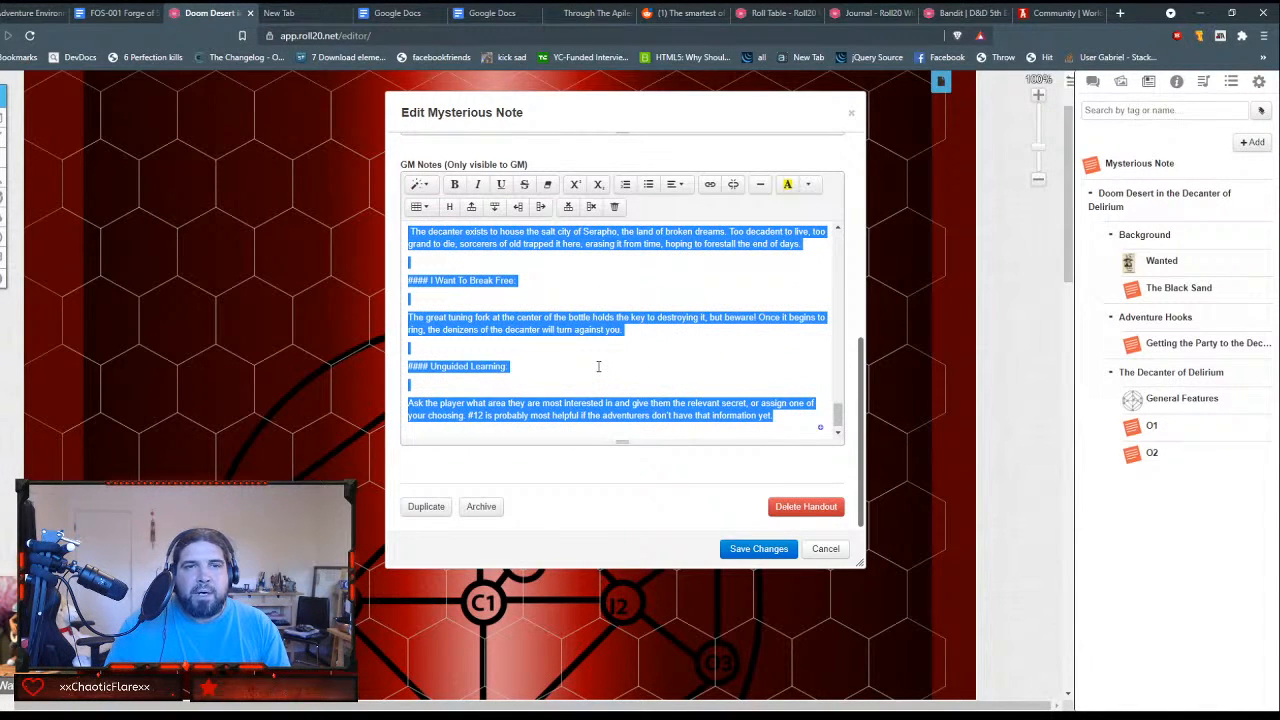
scroll(598, 366, "up", 10)
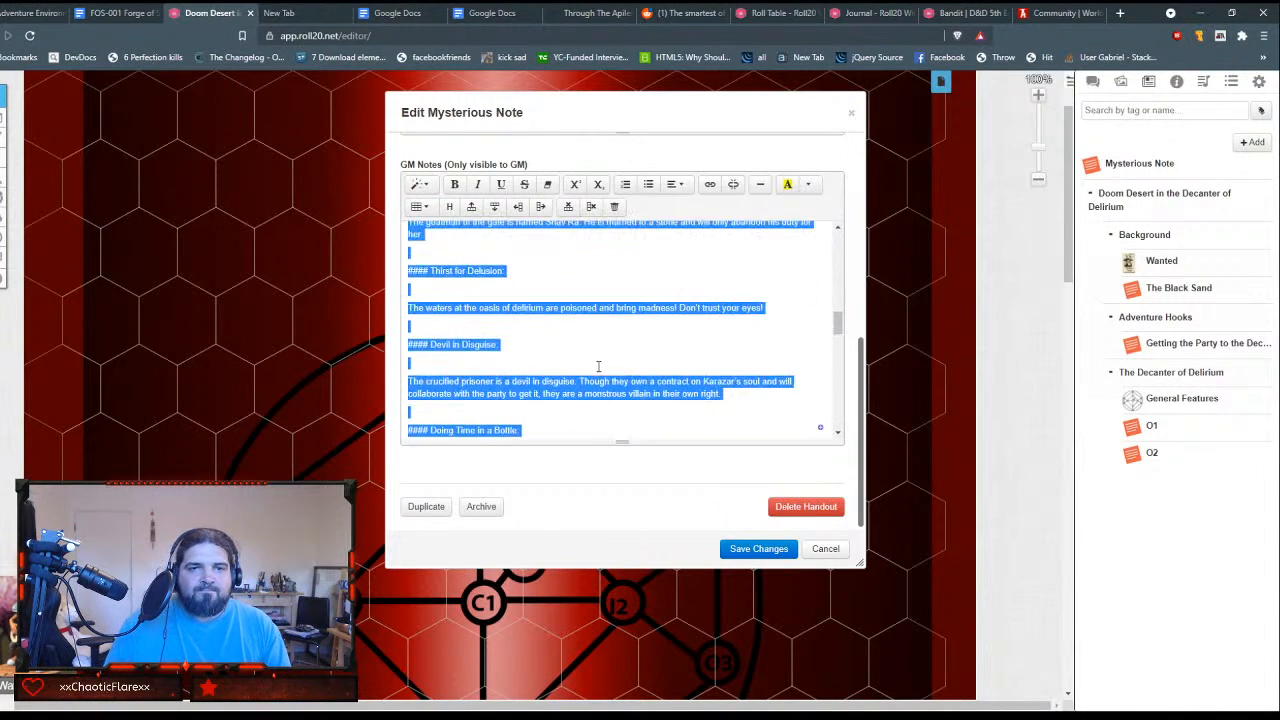
scroll(598, 366, "up", 2)
scroll(598, 366, "down", 5)
Step: Delete the \pagebreakNum marker and the cover-image tag below the Doing Time in a Bottle secret in the GM Notes
left_click(606, 343)
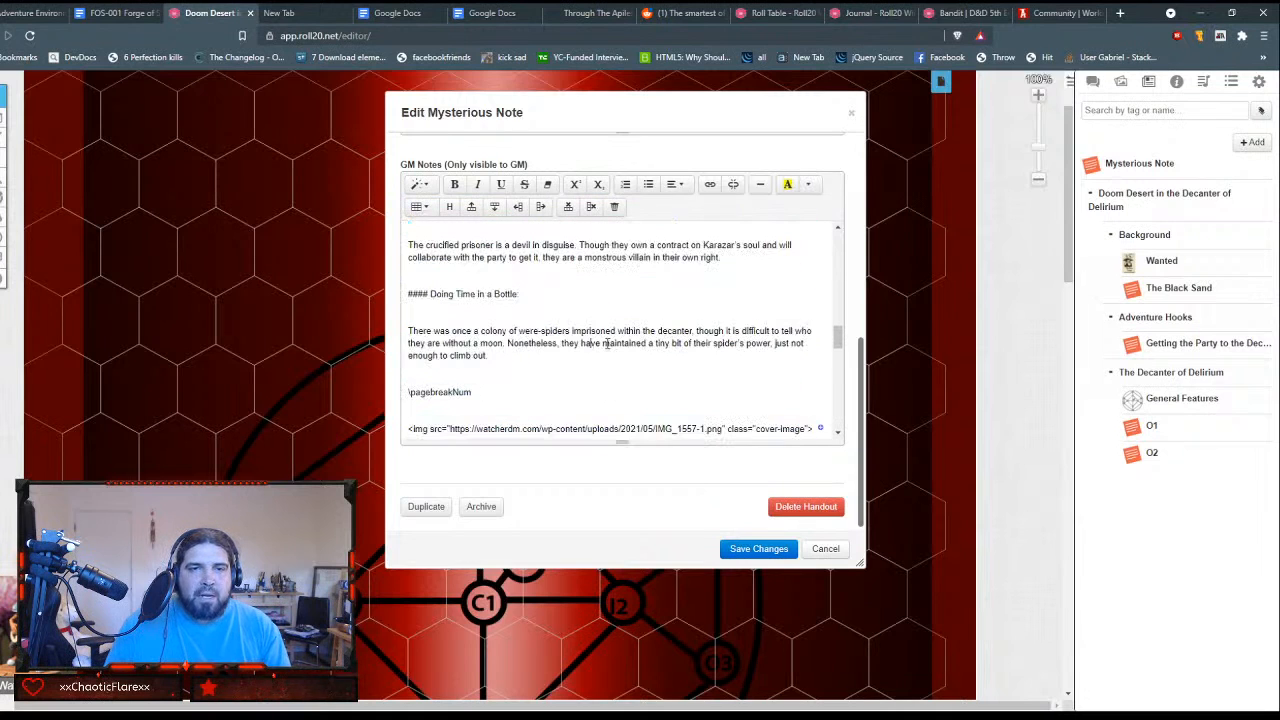
key("Down")
key("Down")
key("Down")
key("shift+Down")
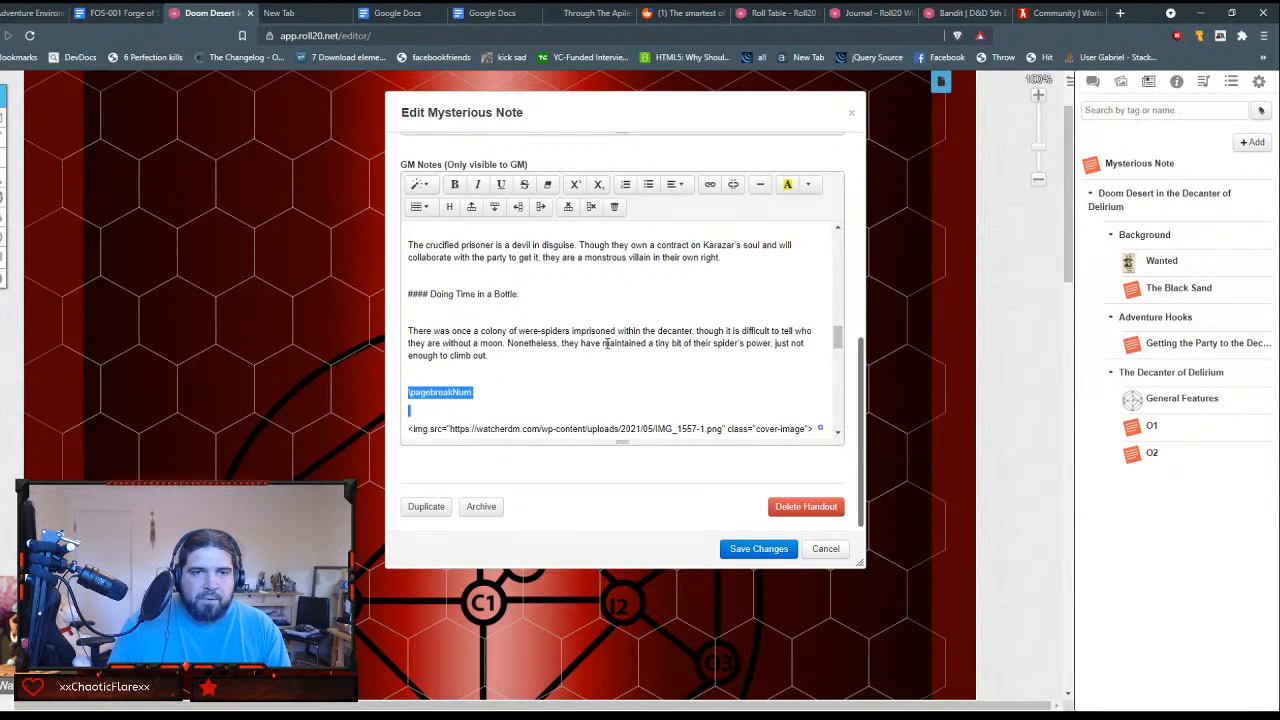
key("shift+Down")
key("BackSpace")
key("shift+Down")
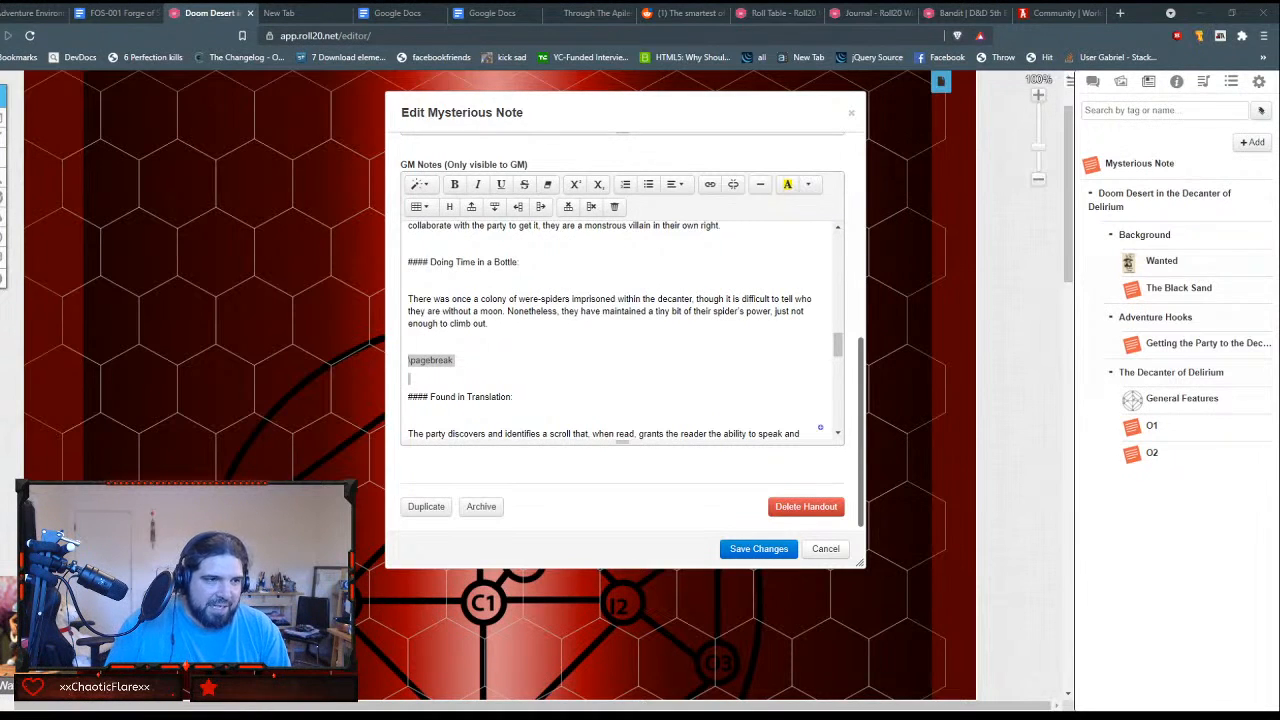
Step: Delete the leftover \pagebreak line and its extra blank line above the Found in Translation secret
left_click(620, 374)
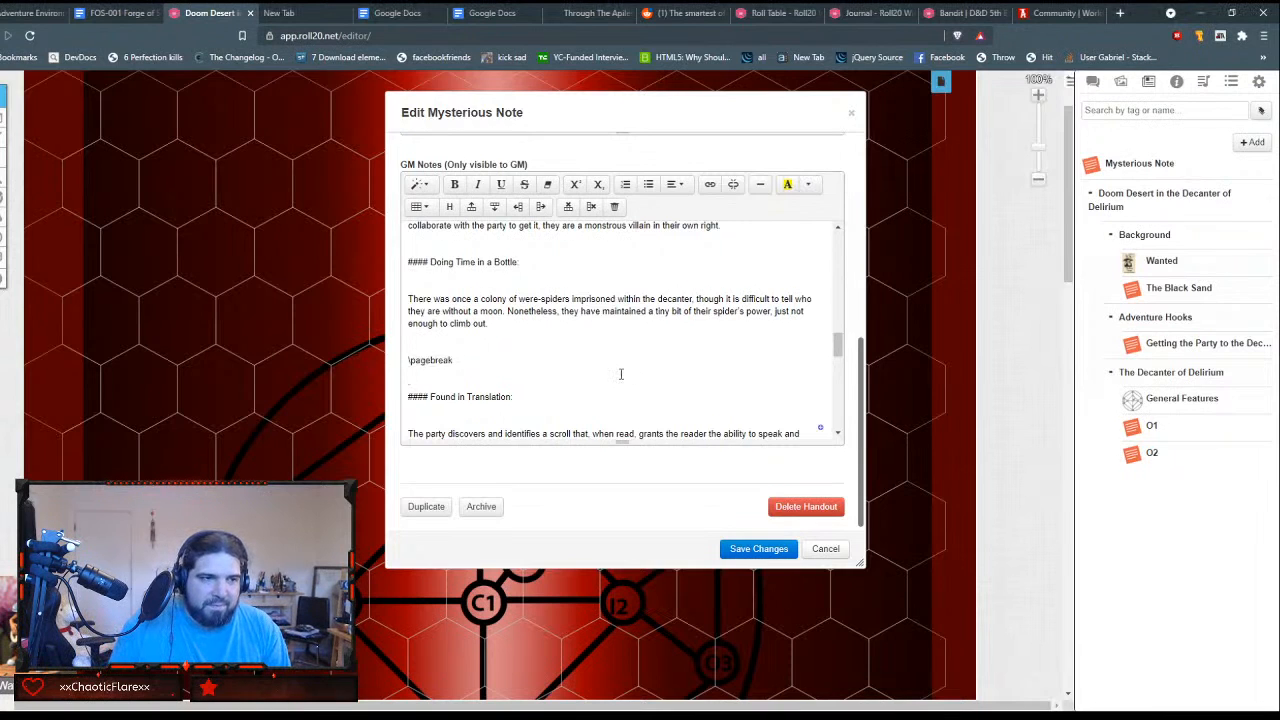
key("shift+Up")
key("shift+Up")
key("shift+Up")
key("shift+Down")
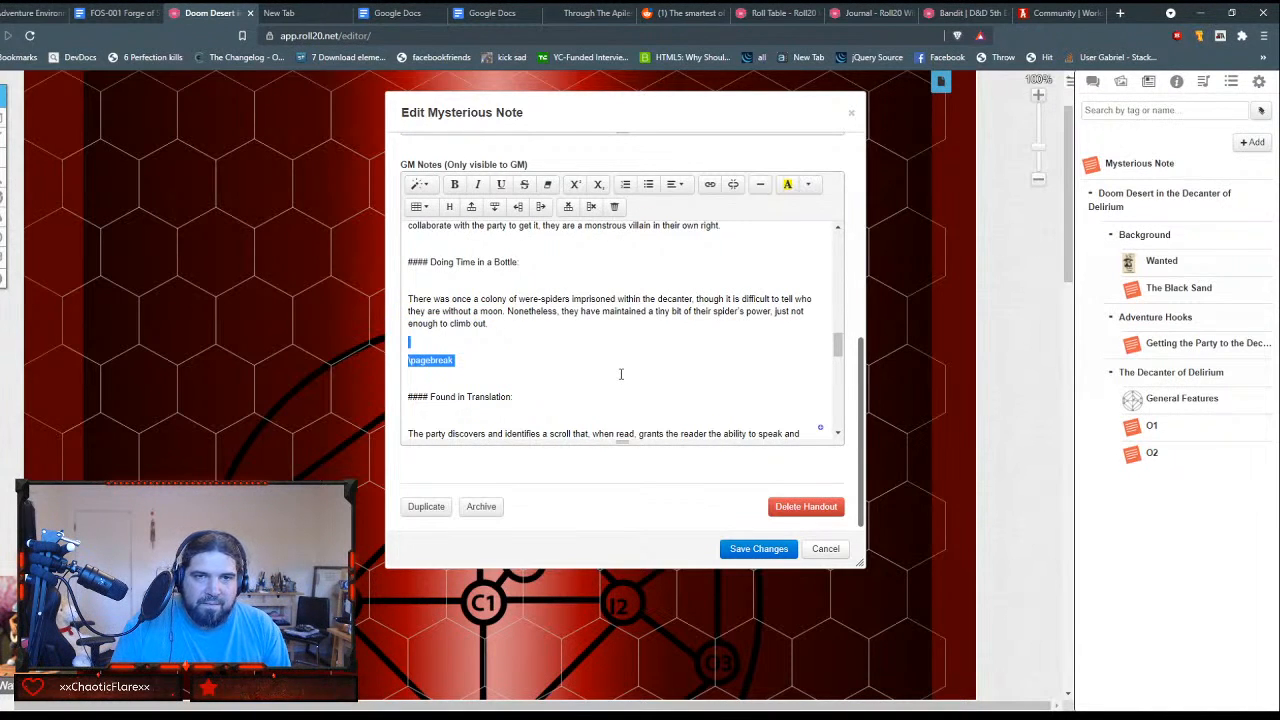
key("BackSpace")
Step: Review the secrets list and table, and strip the #### prefix from the Oubliette's Ghost title
scroll(620, 374, "down", 5)
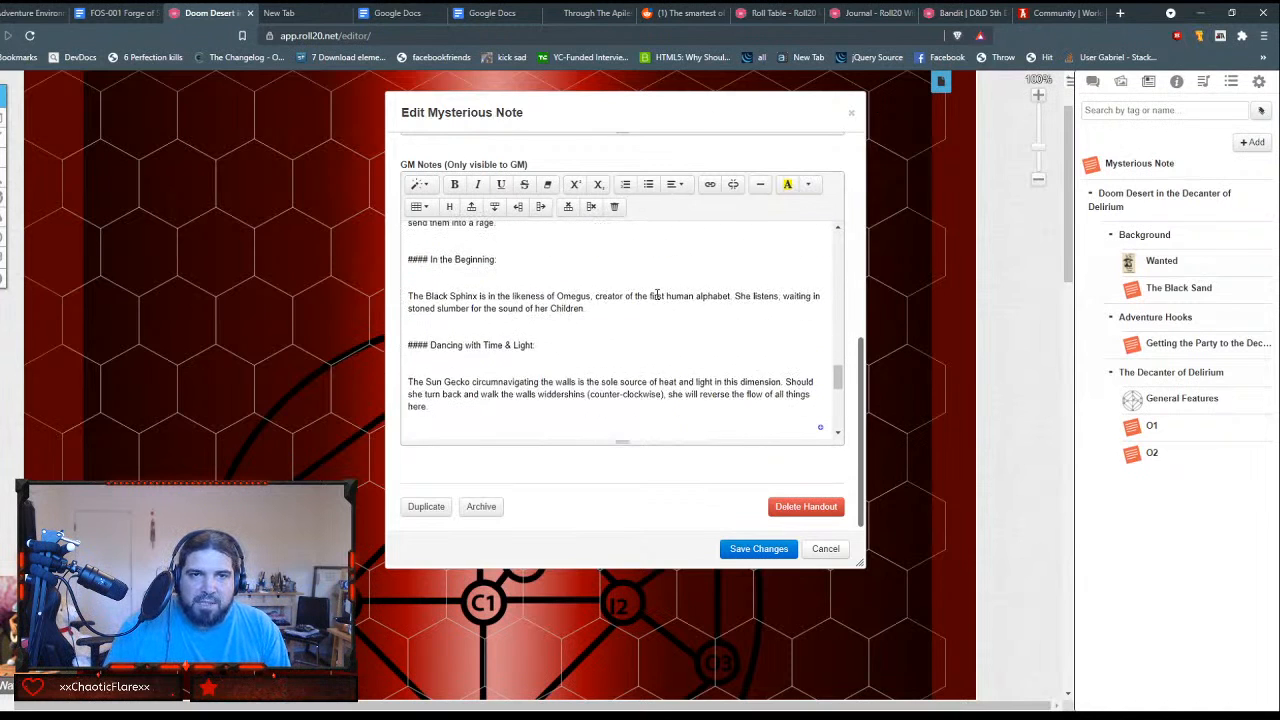
scroll(657, 294, "up", 10)
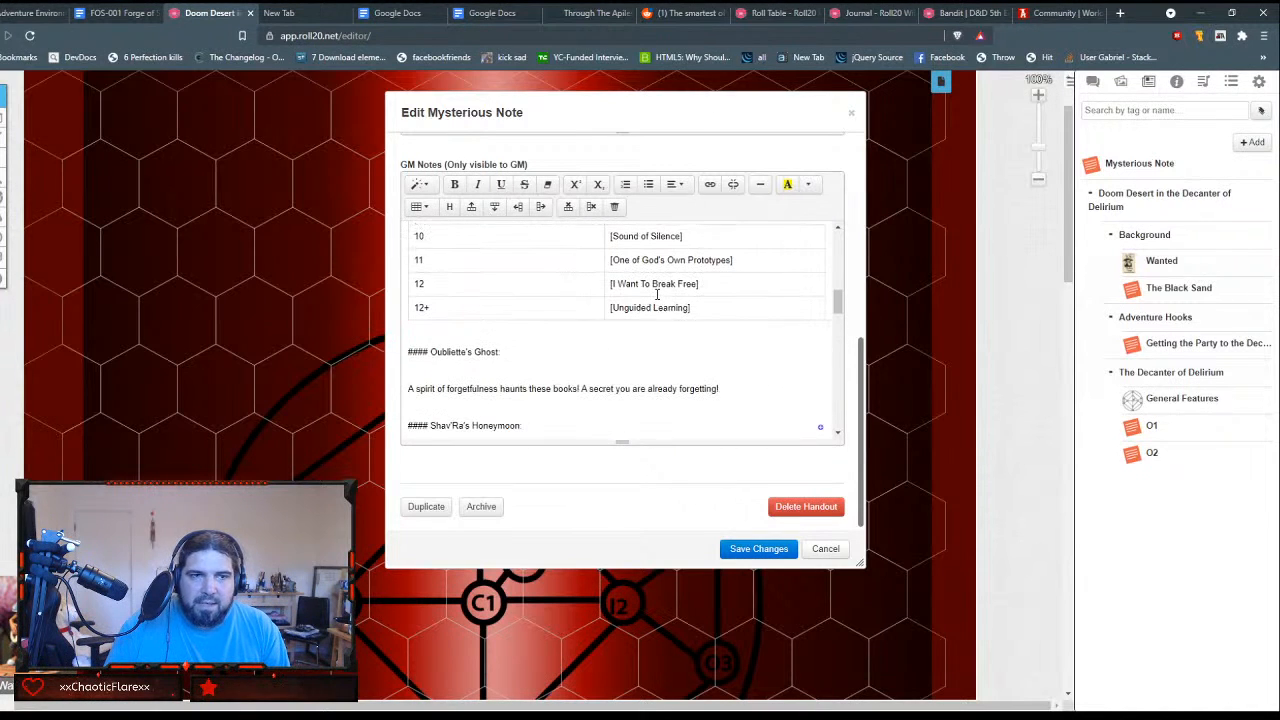
scroll(657, 294, "up", 4)
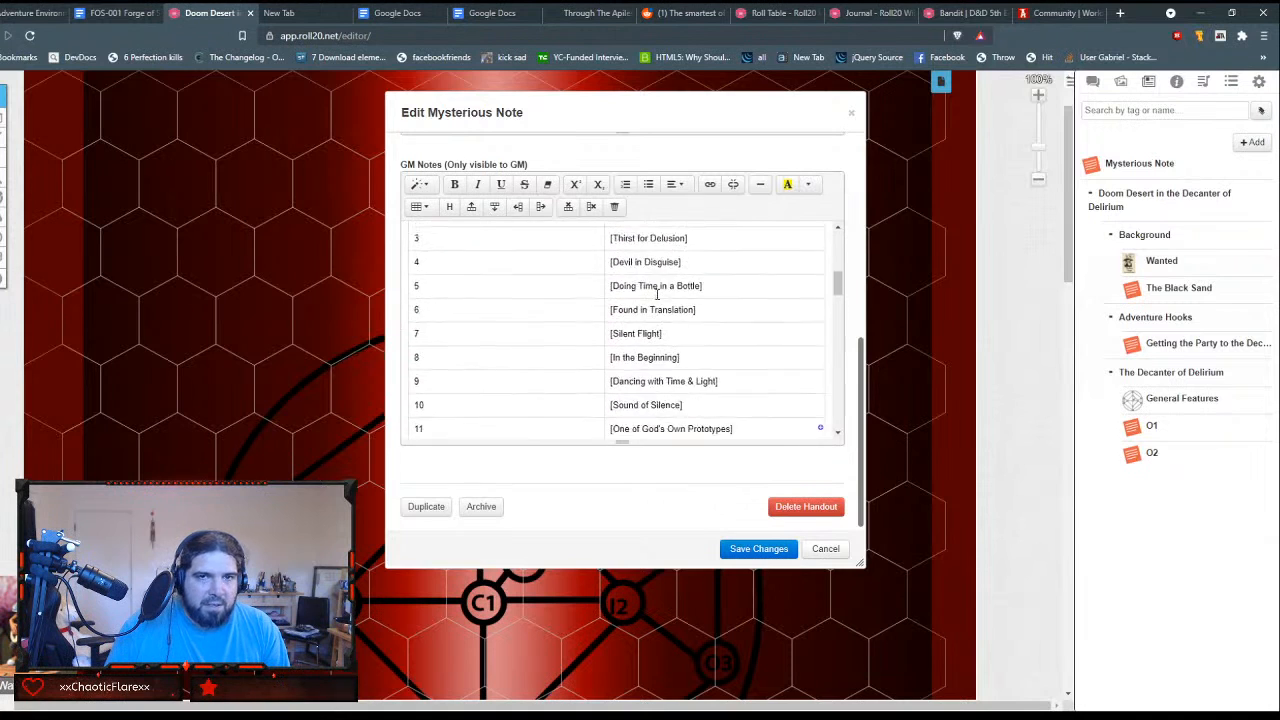
scroll(657, 294, "down", 4)
scroll(657, 294, "down", 1)
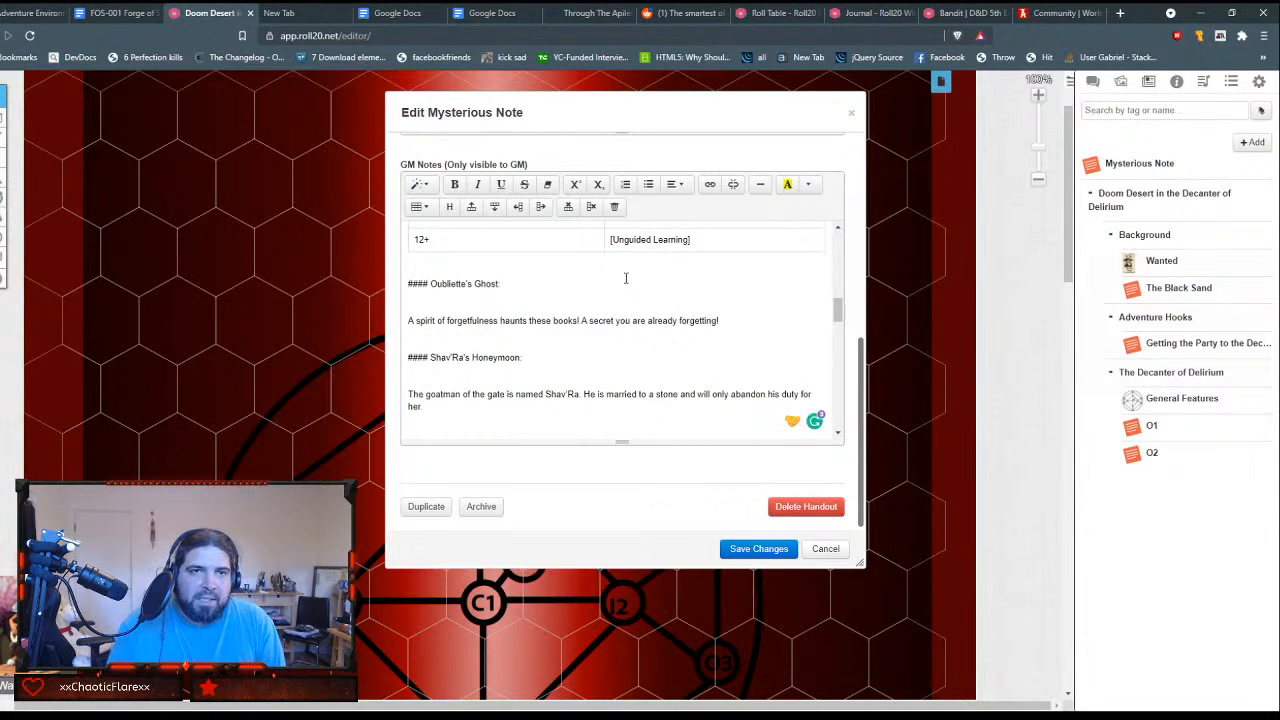
key("Down")
key("Delete")
key("Delete")
key("Delete")
key("Delete")
key("Delete")
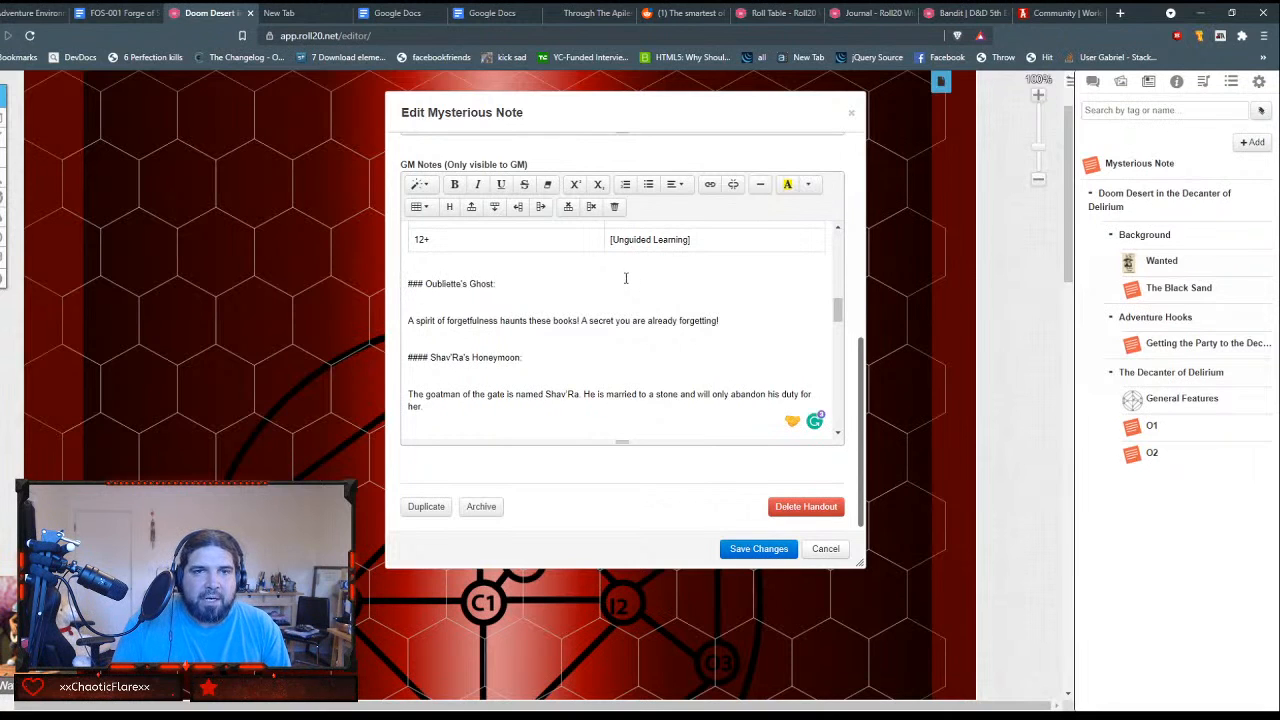
key("shift+End")
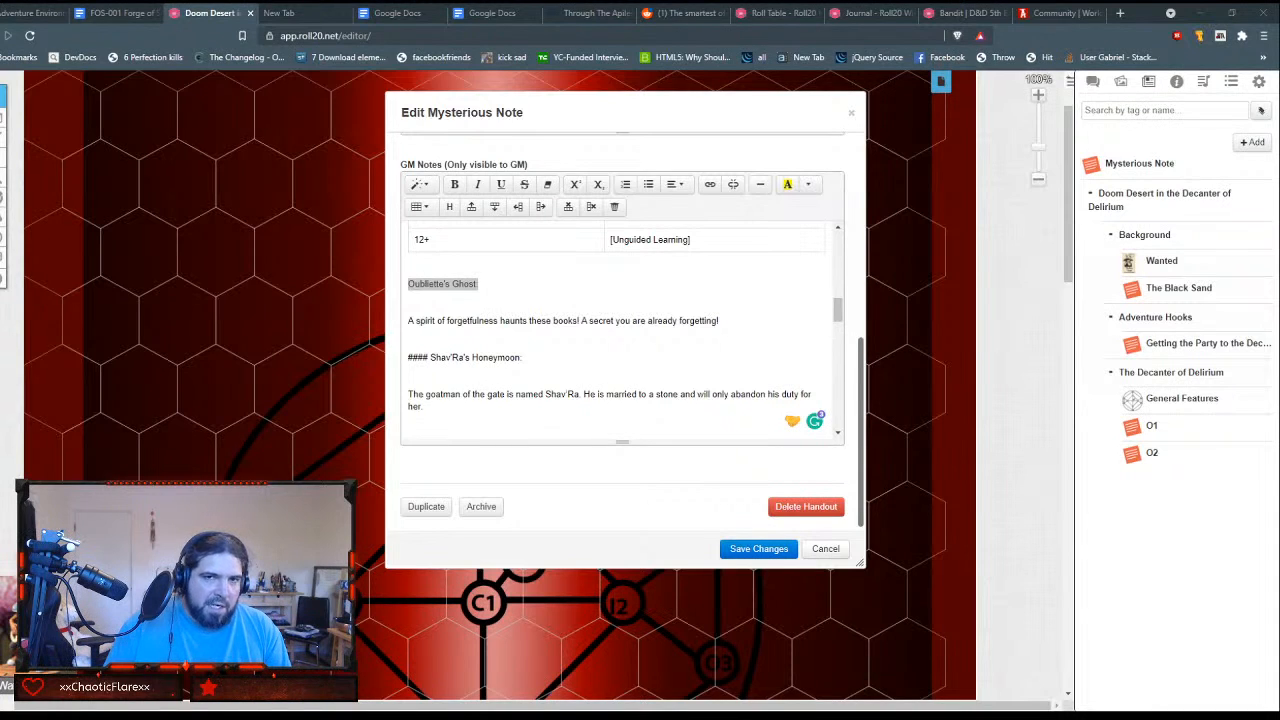
left_click(725, 311)
key("Up")
key("Up")
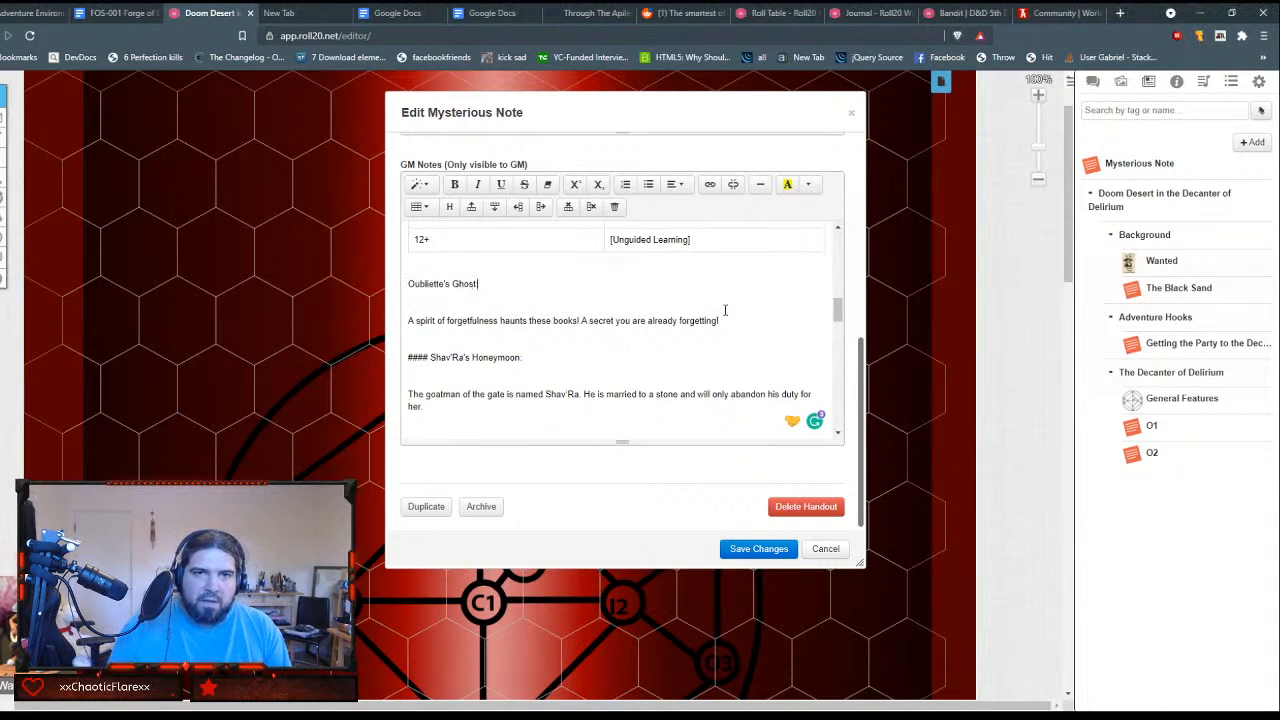
key("shift+End")
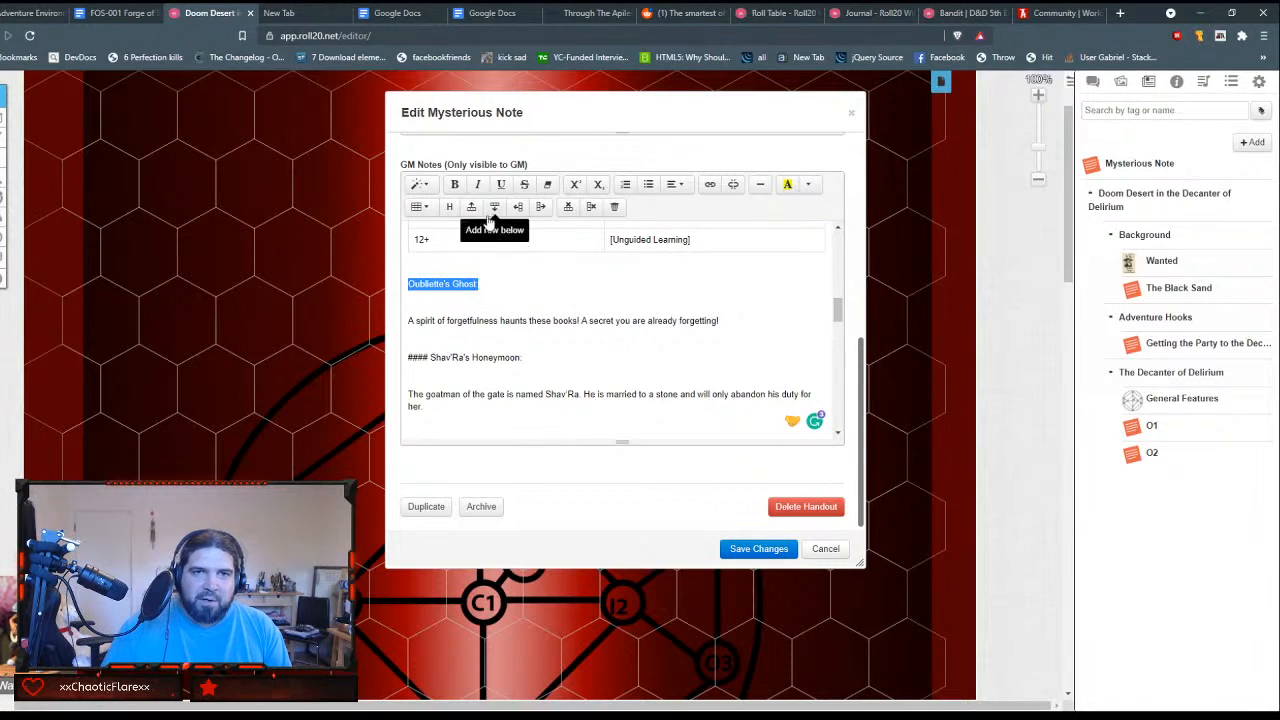
left_click(427, 188)
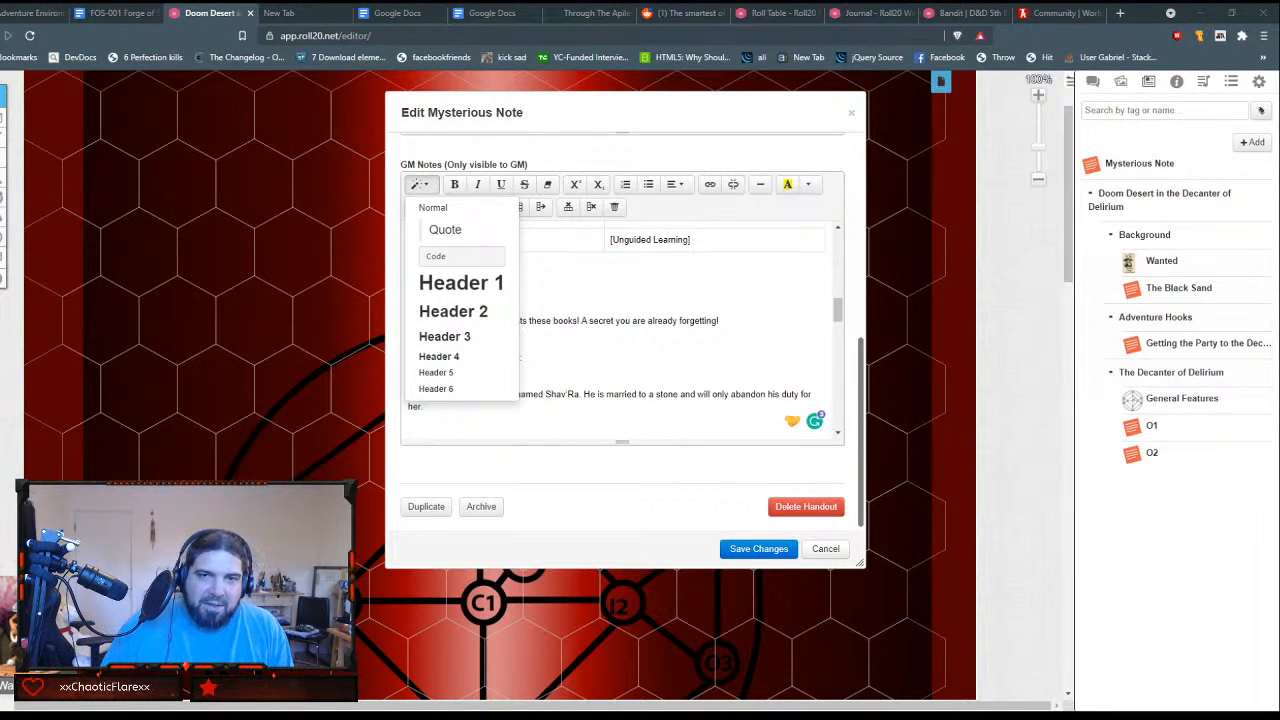
left_click(630, 313)
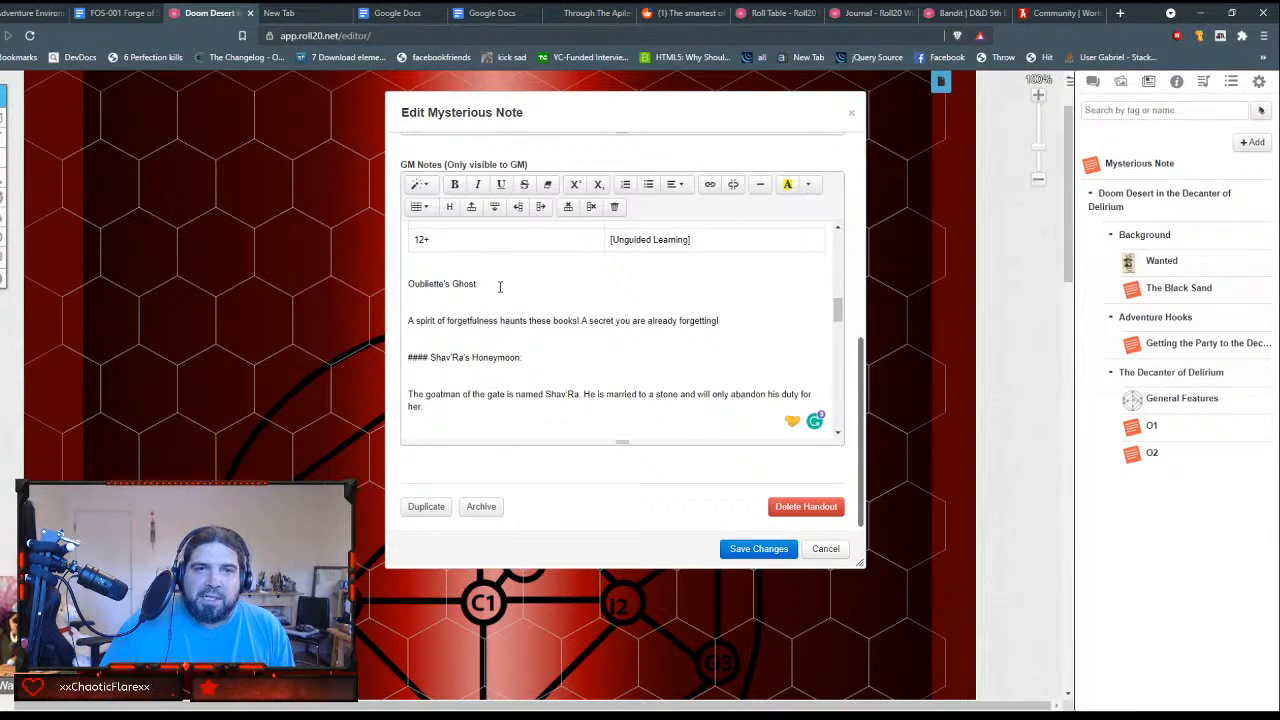
Step: Make the Oubliette's Ghost title a bold heading and remove the blank line between it and its description
left_click_drag(500, 287, 360, 281)
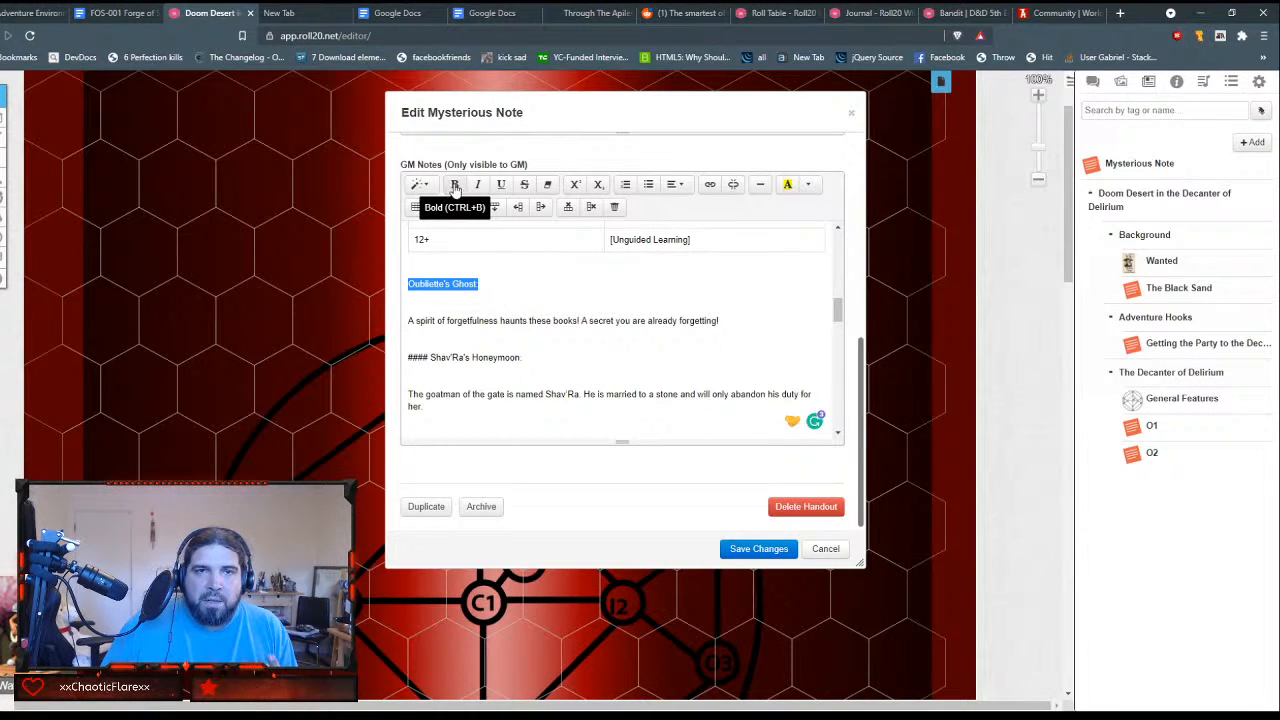
left_click(418, 184)
left_click(460, 338)
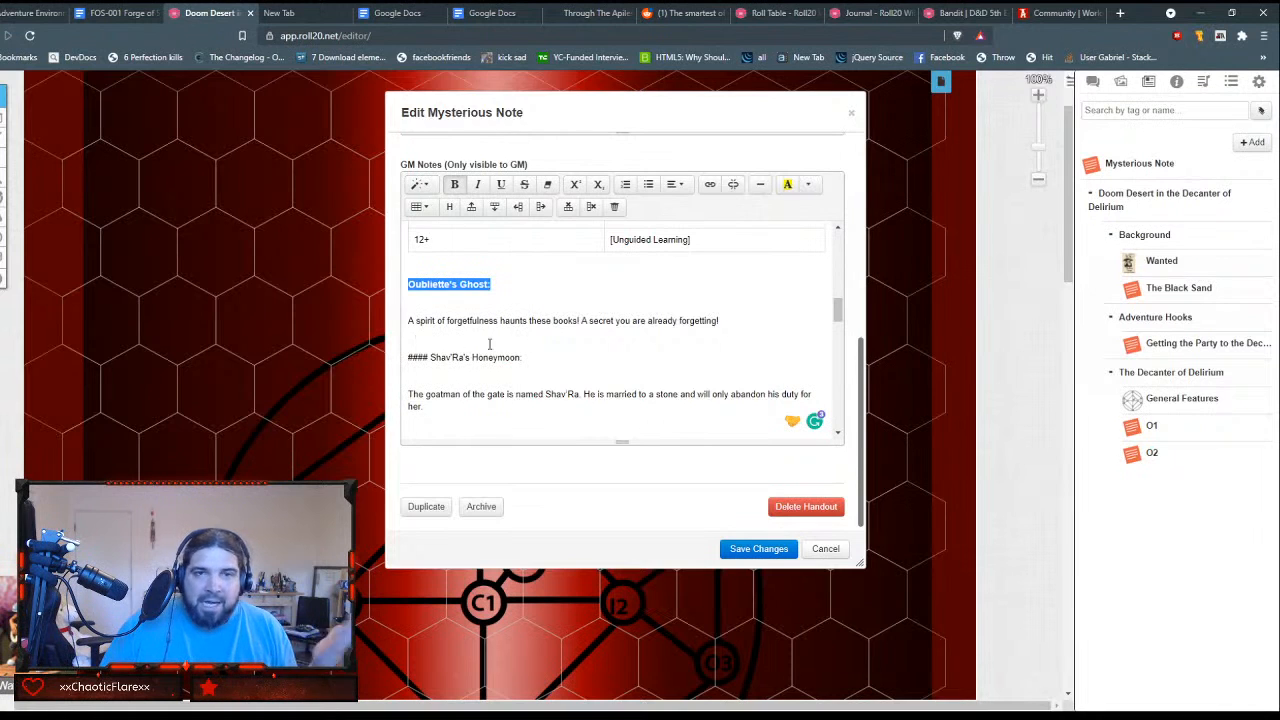
left_click(507, 305)
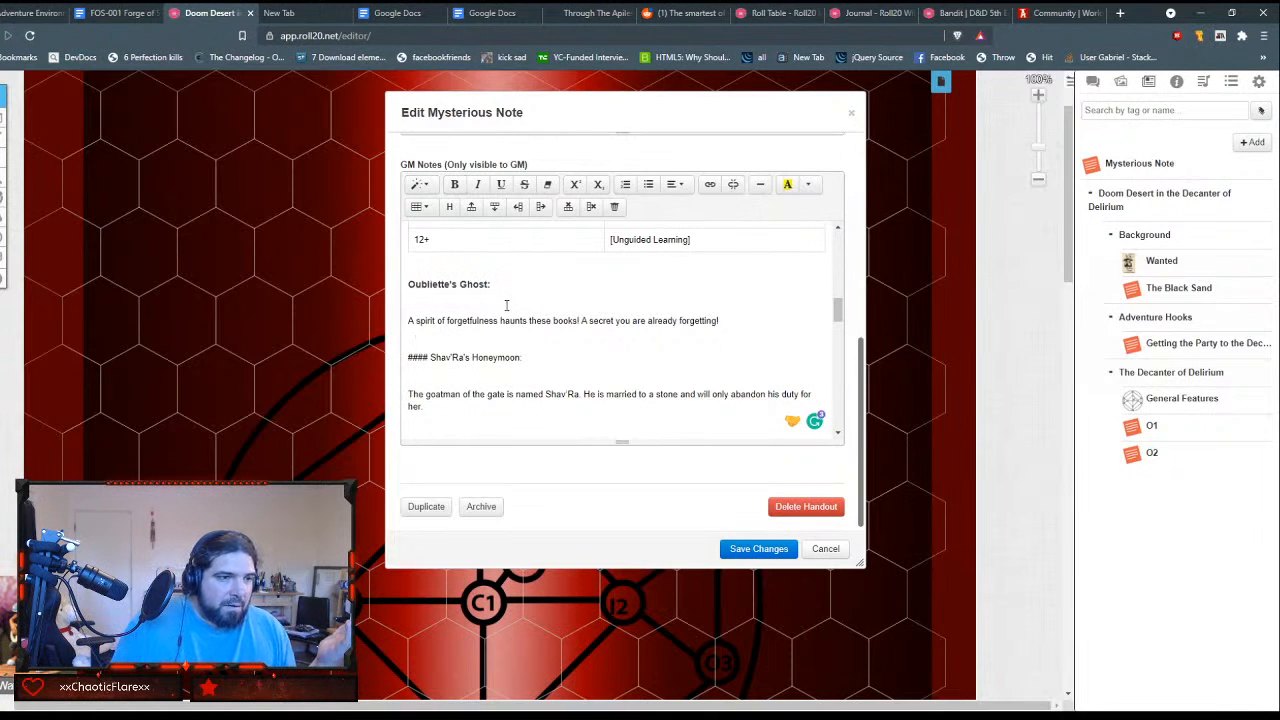
key("BackSpace")
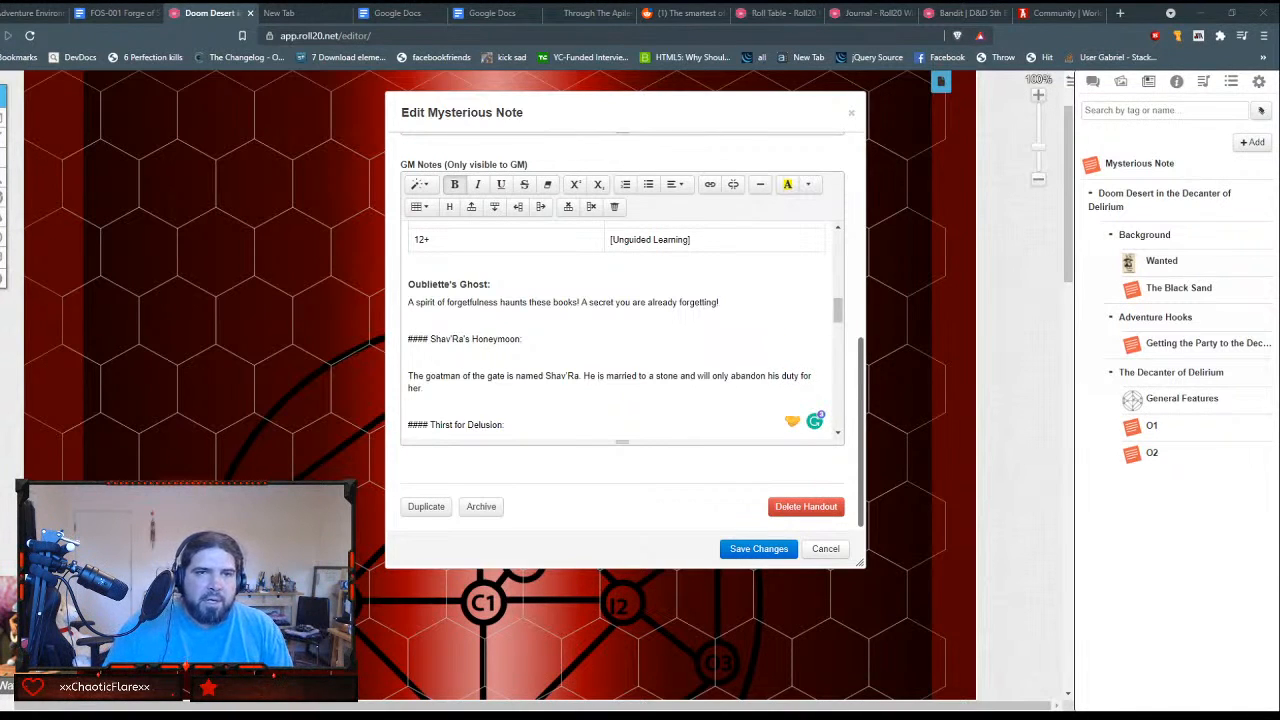
Step: Turn the Shav'Ra's Honeymoon title into a Header 4 without its #### prefix, and remove the blank lines above and below it
key("Delete")
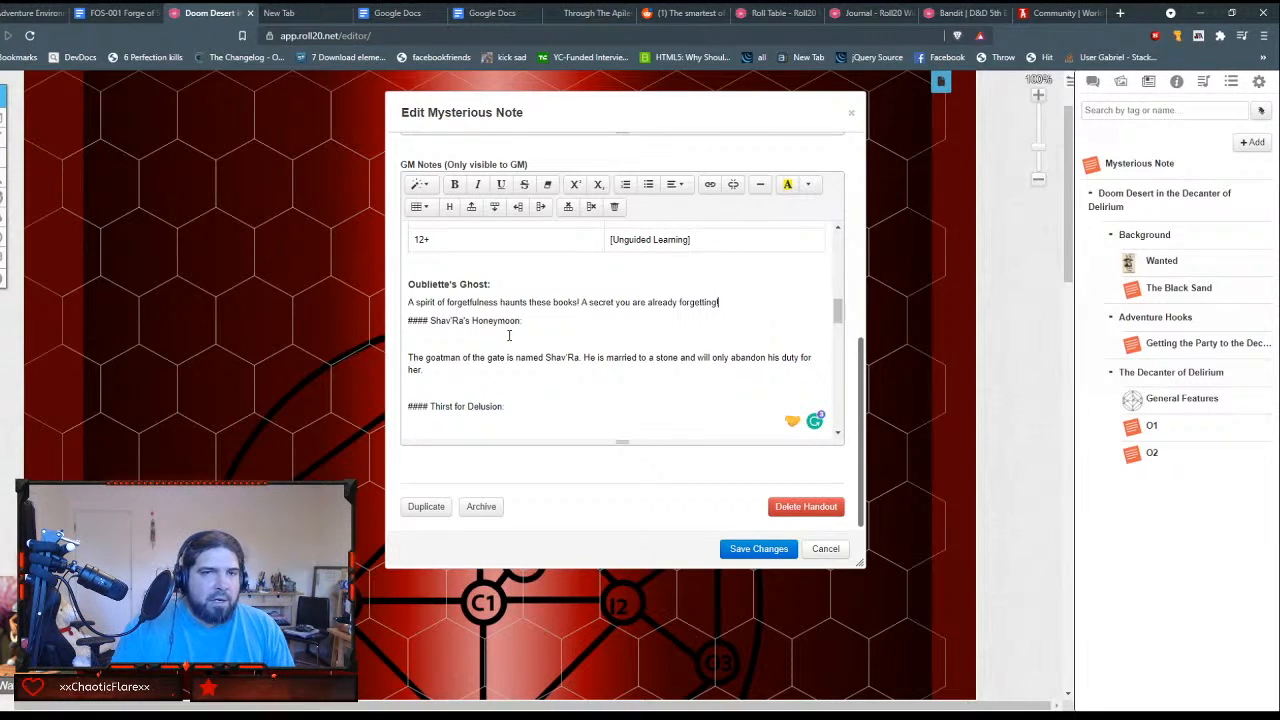
key("Delete")
key("Delete")
key("Delete")
key("Delete")
key("Delete")
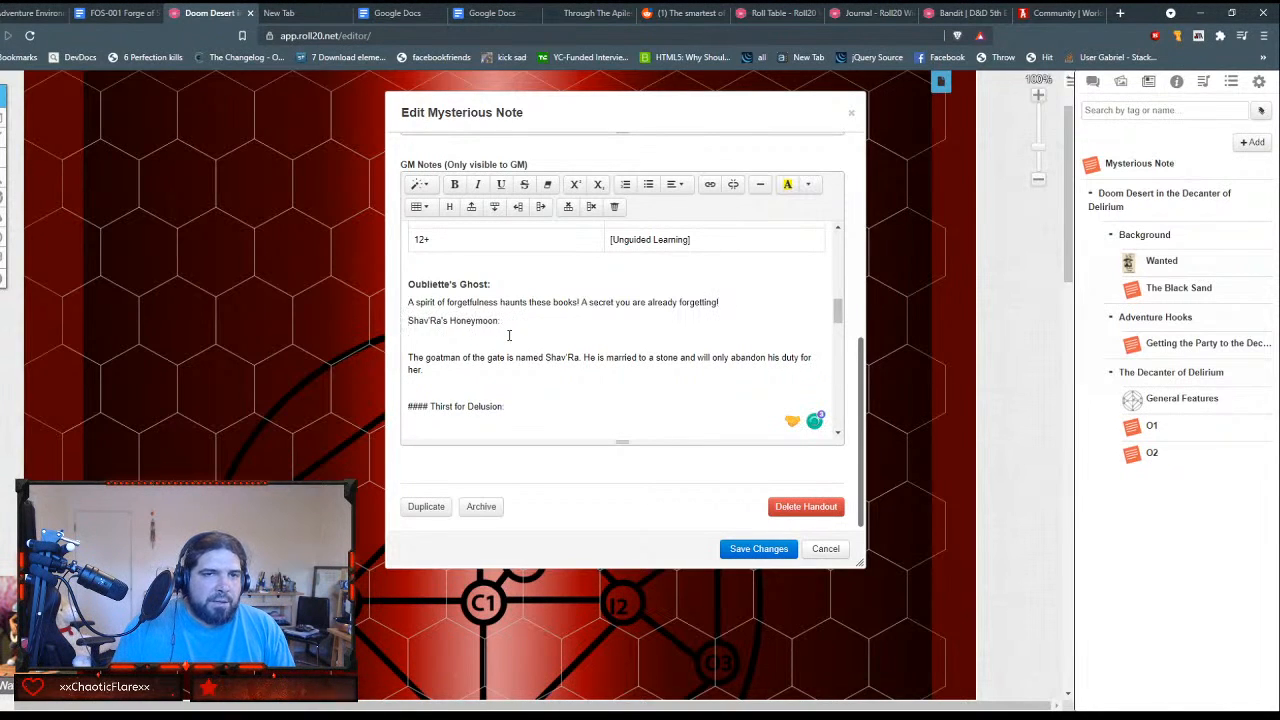
key("shift+End")
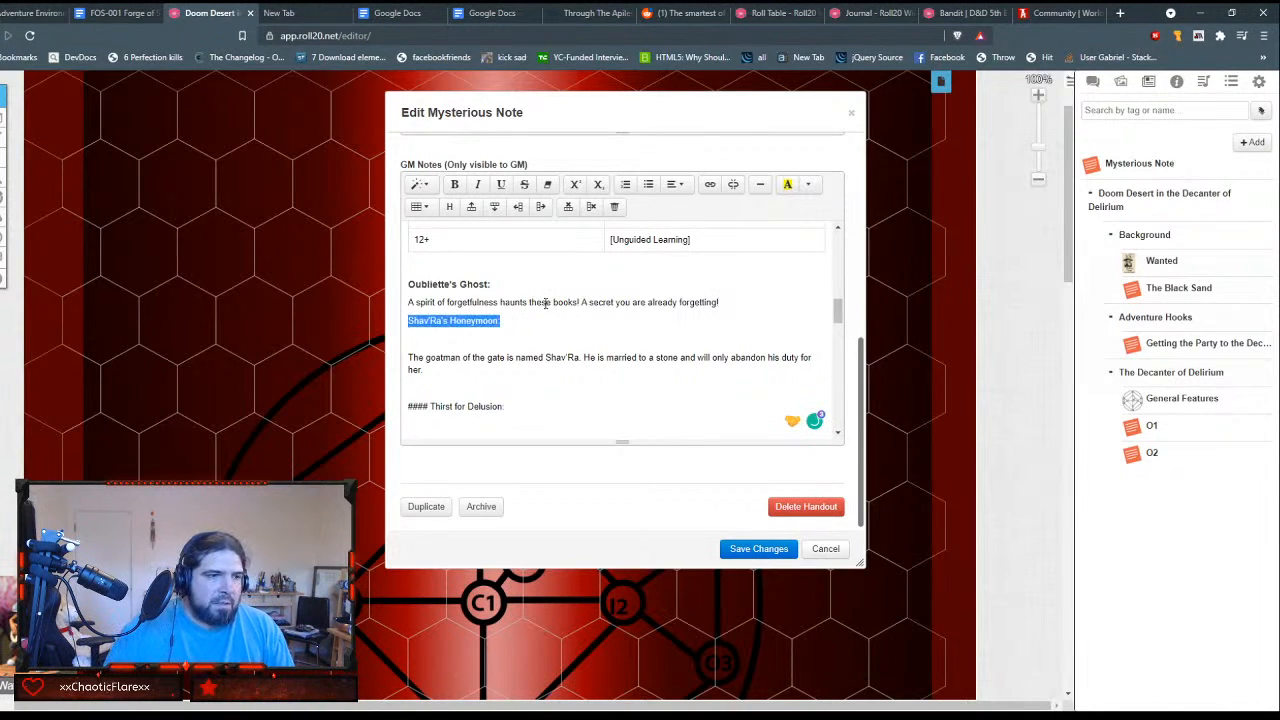
left_click(420, 187)
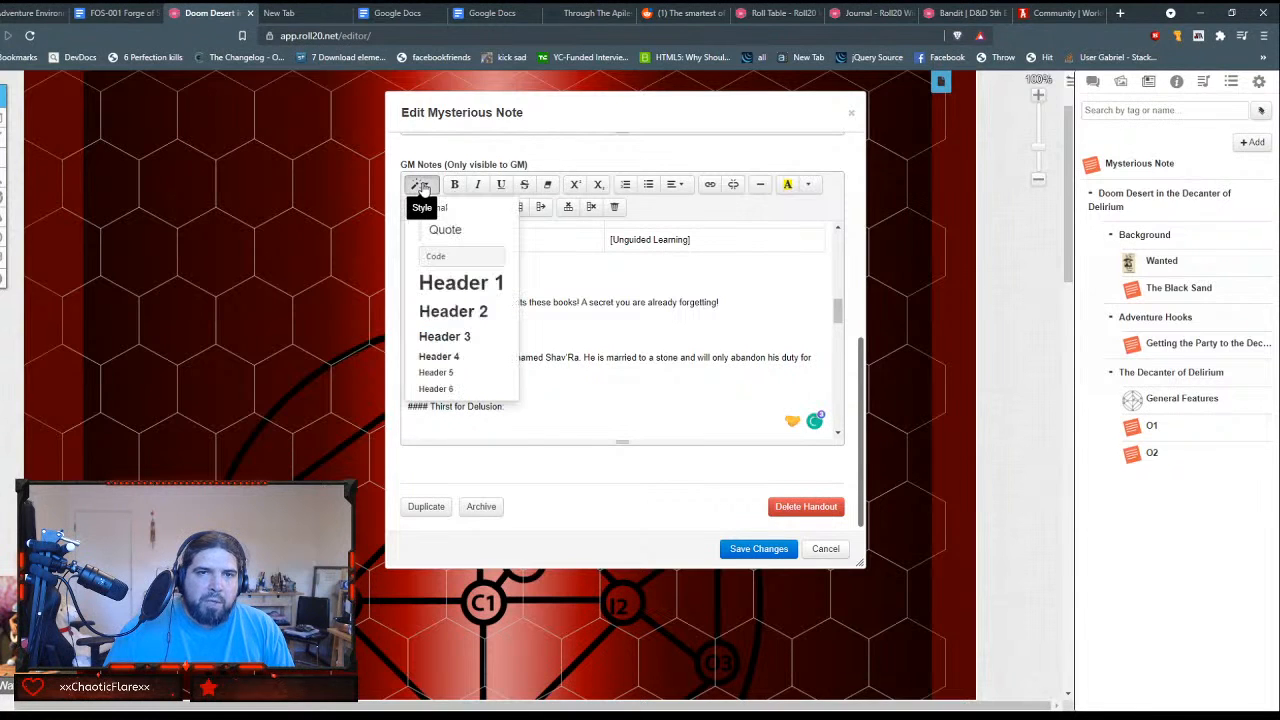
left_click(452, 357)
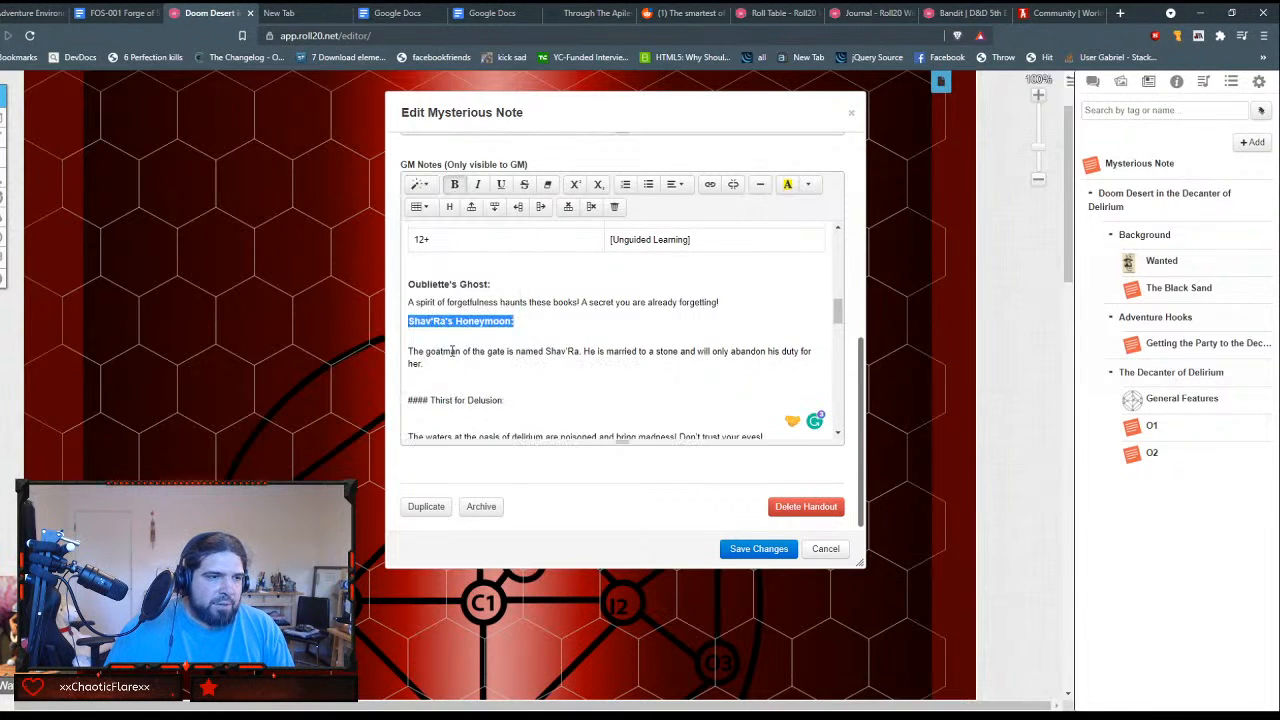
left_click(510, 336)
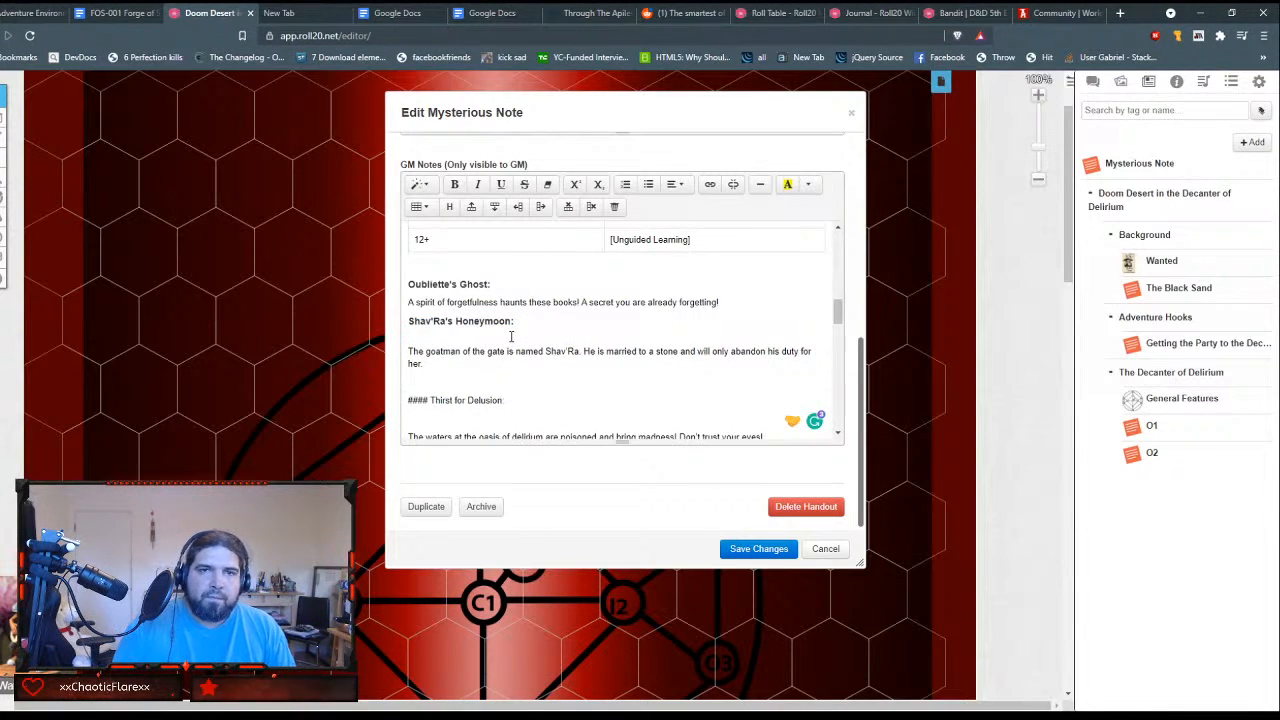
key("Delete")
Step: Turn the Thirst for Delusion title into a Header 4 without its #### prefix, and remove the blank lines around it
key("Down")
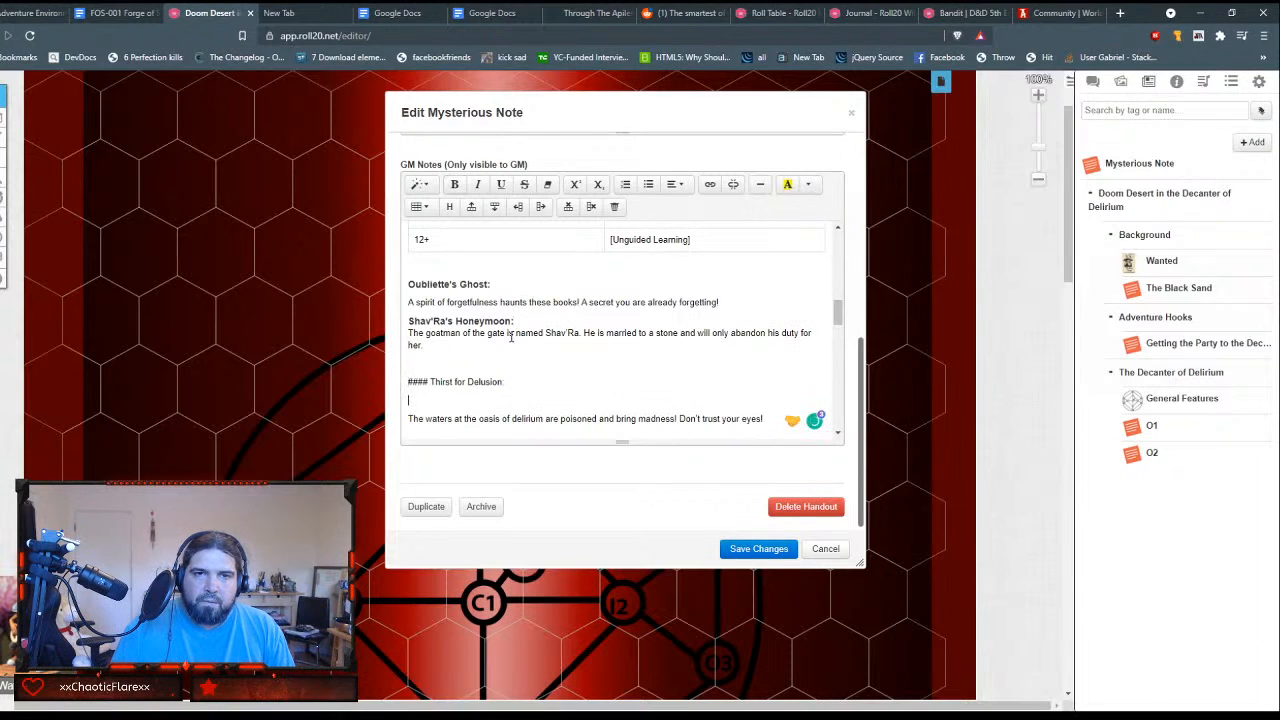
key("Delete")
key("Delete")
key("Delete")
key("Delete")
key("Delete")
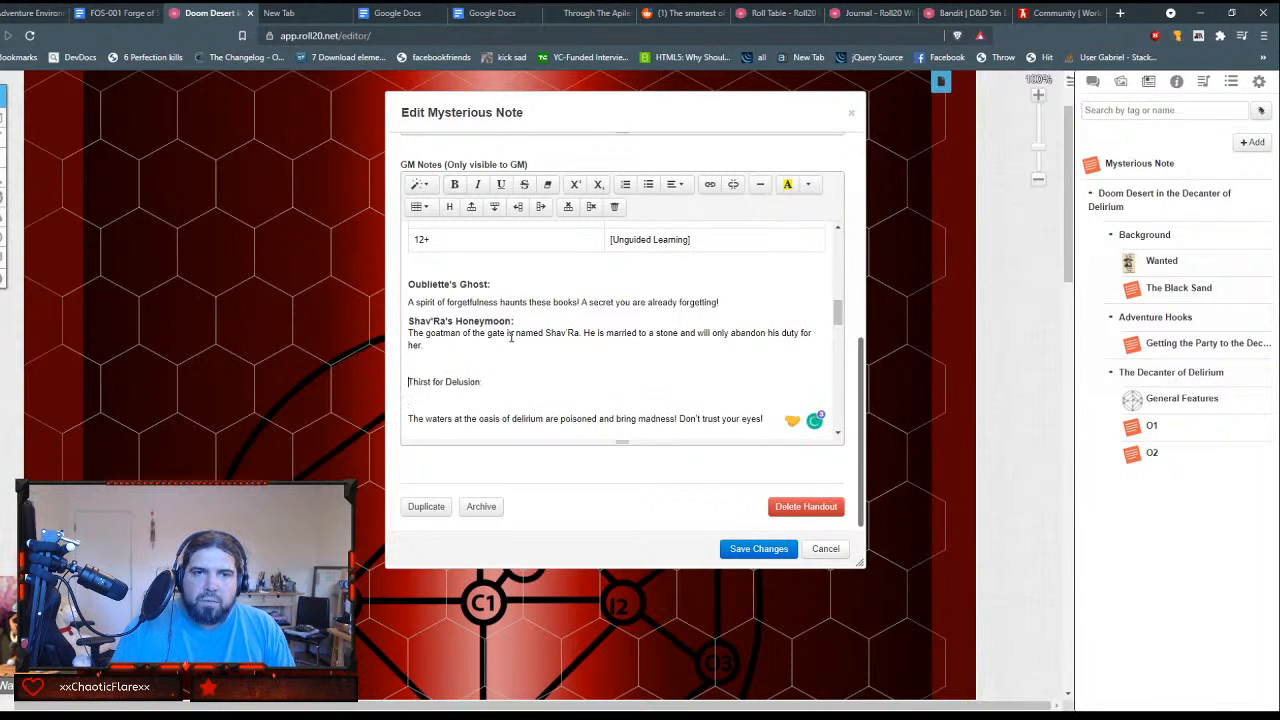
key("shift+End")
left_click(419, 184)
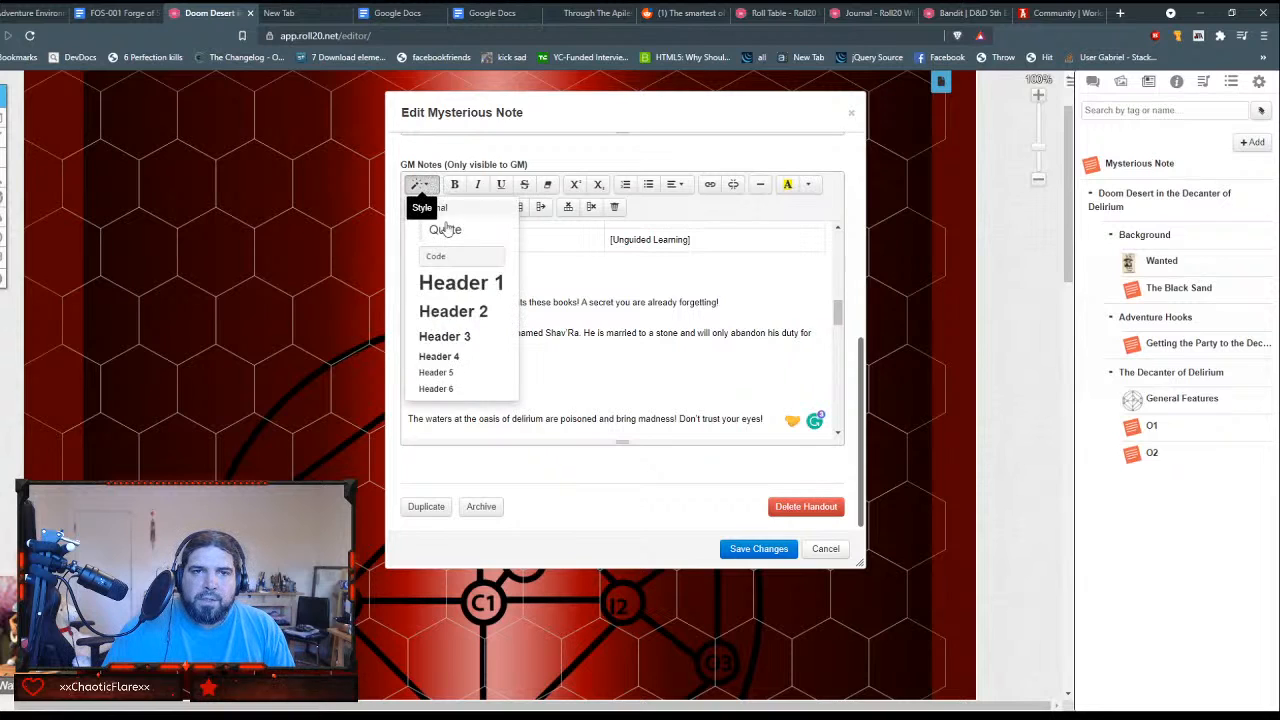
left_click(466, 356)
key("Up")
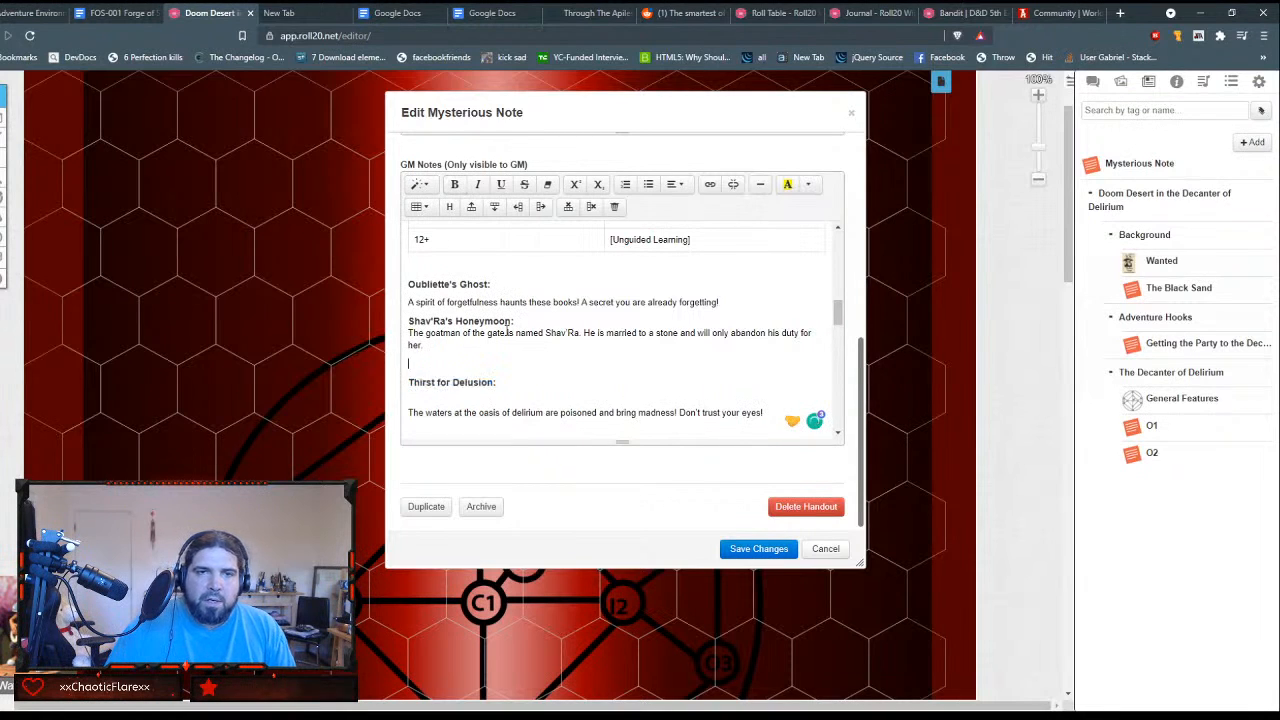
key("BackSpace")
key("Down")
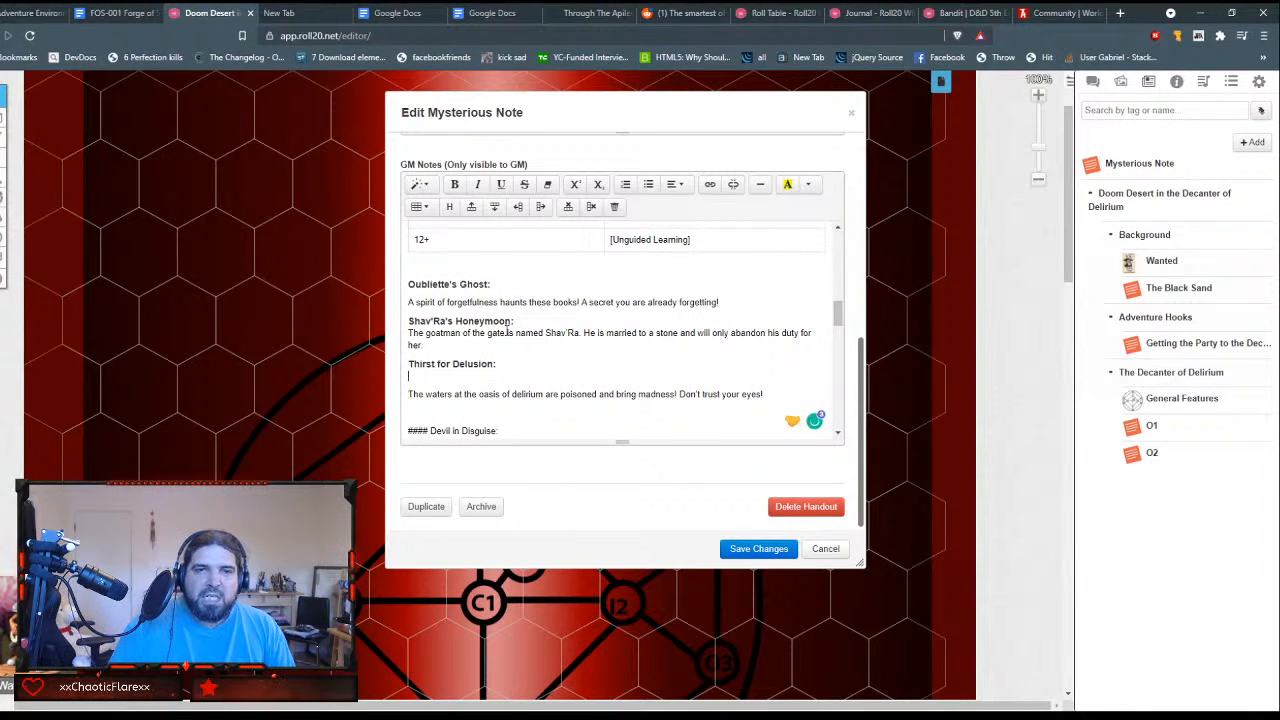
key("Delete")
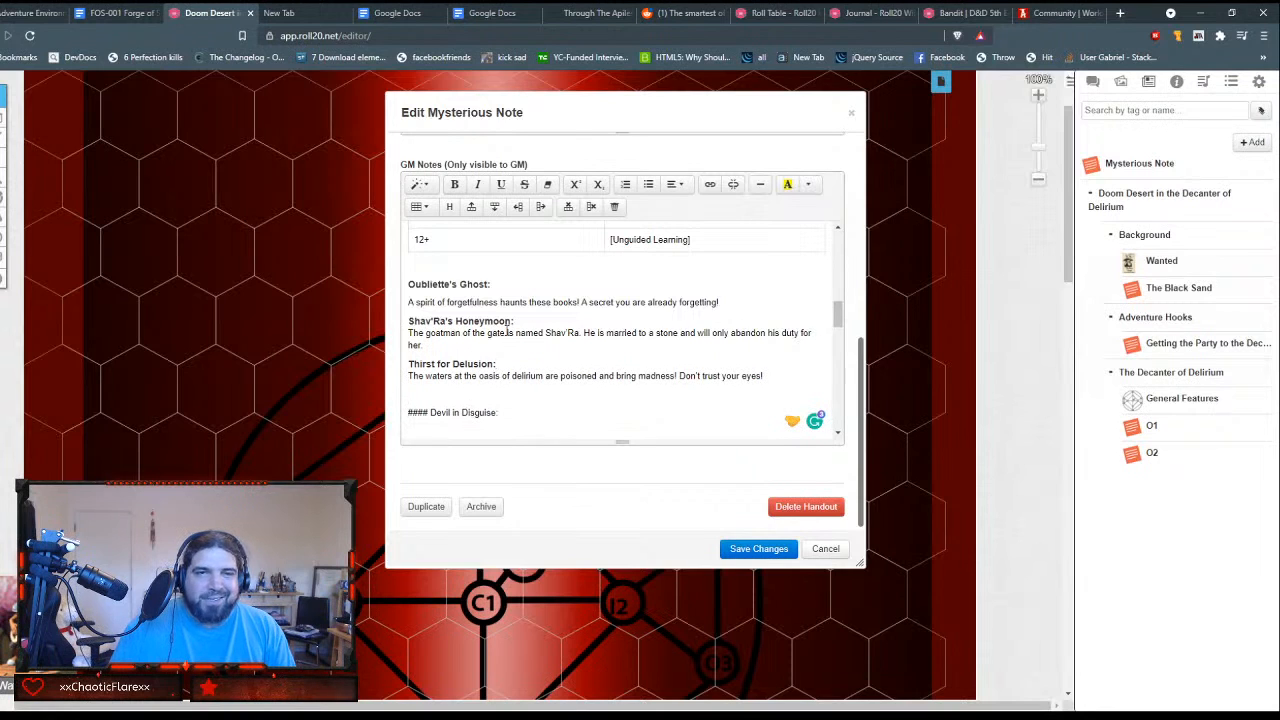
Step: Strip the #### prefix from the Devil in Disguise title and format the title as Header 4
key("Delete")
key("Delete")
key("Delete")
key("Delete")
key("Delete")
key("shift+End")
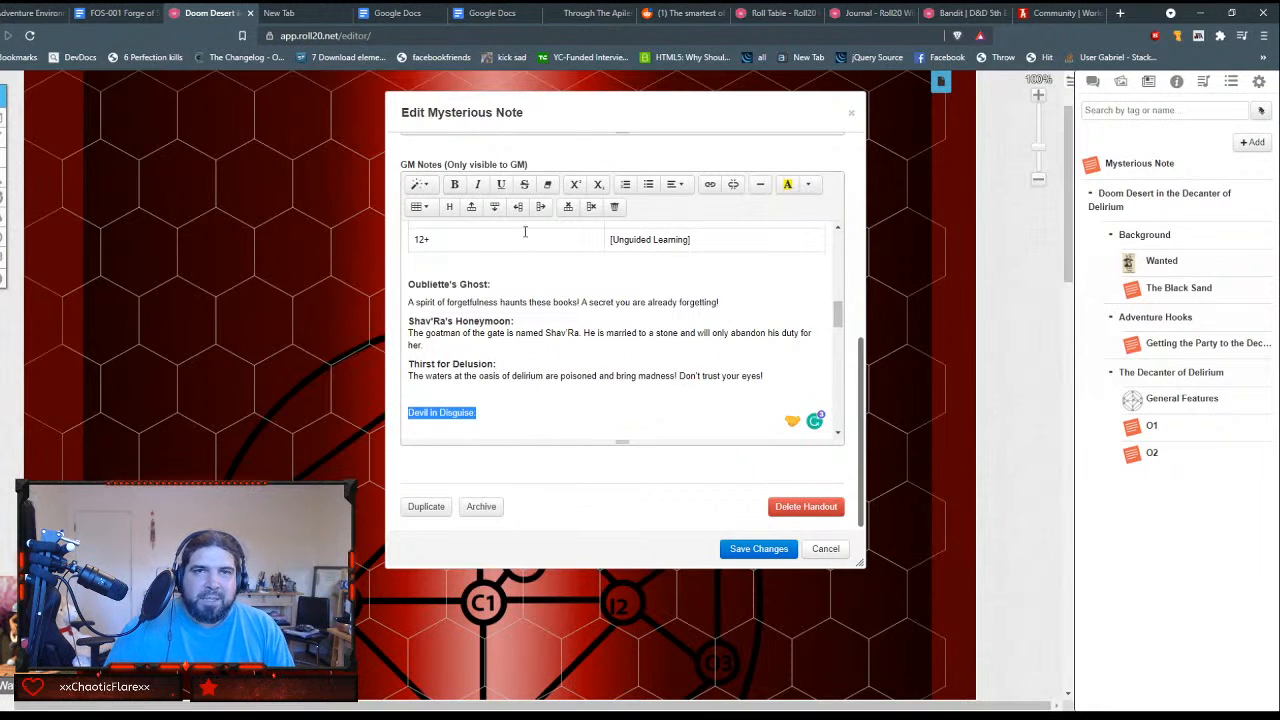
left_click(419, 184)
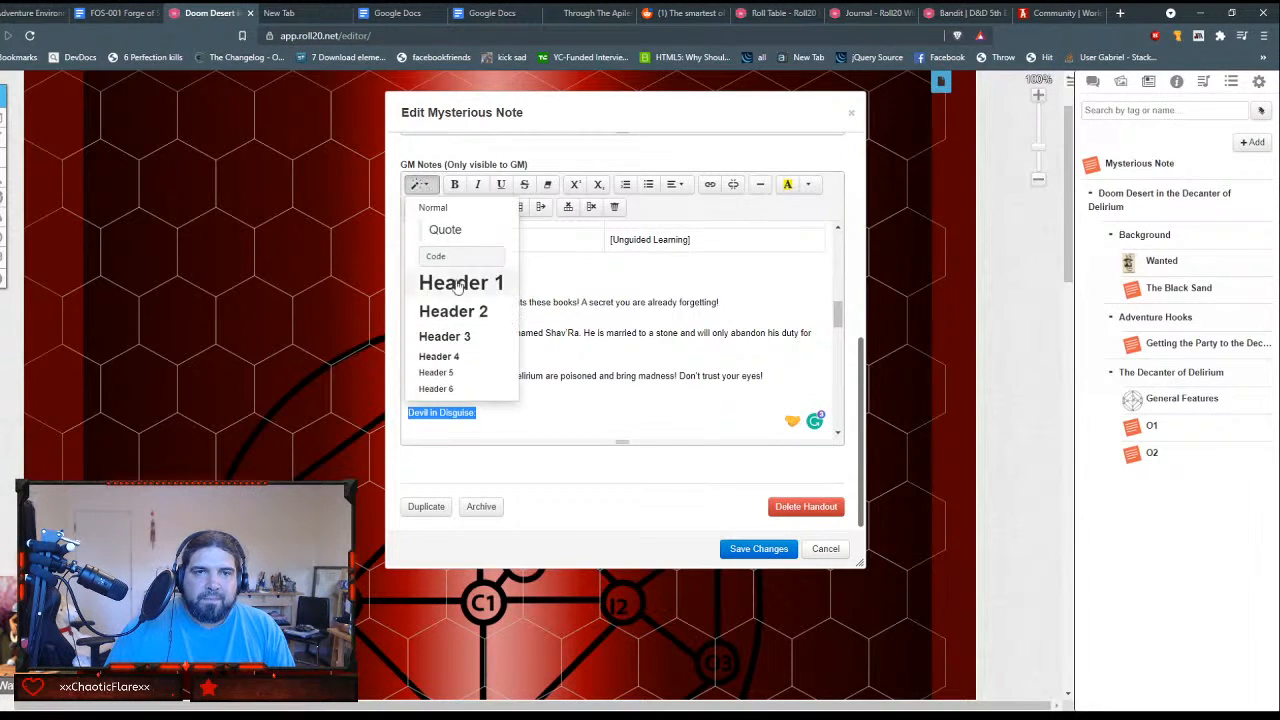
left_click(454, 357)
Step: Remove the blank lines above and below the Devil in Disguise heading
key("Up")
key("BackSpace")
key("Down")
key("Down")
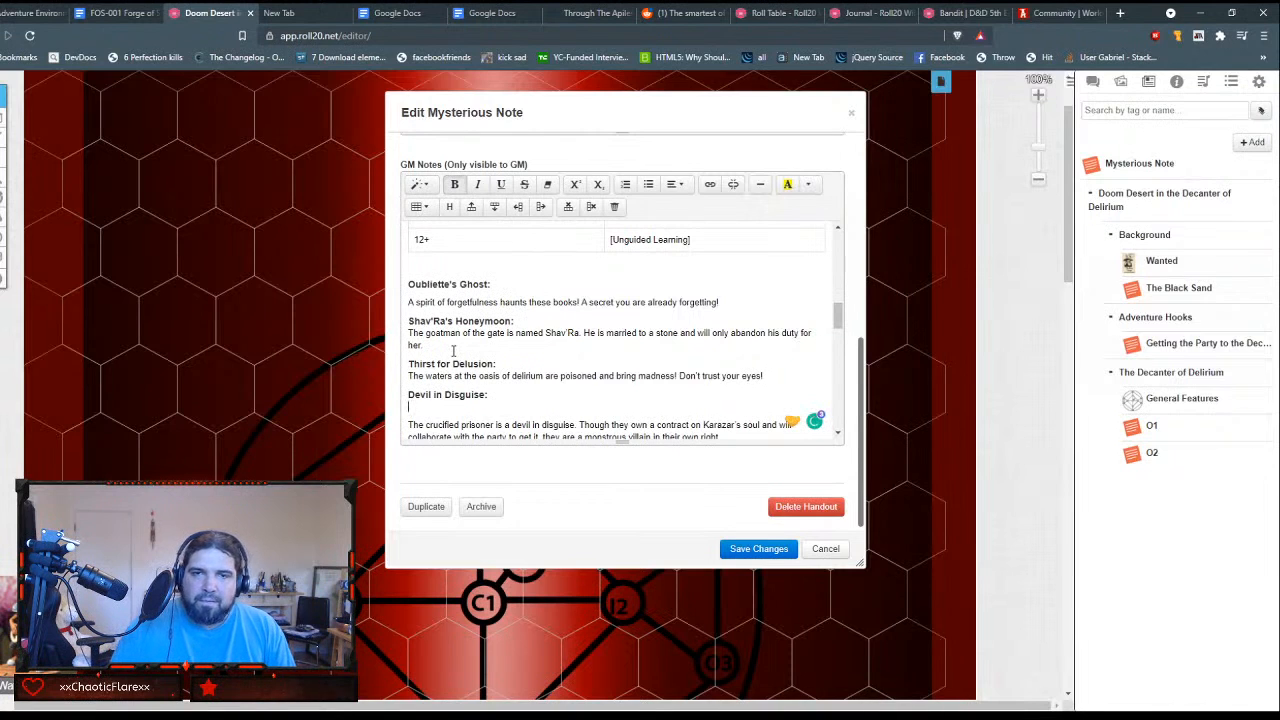
key("Down")
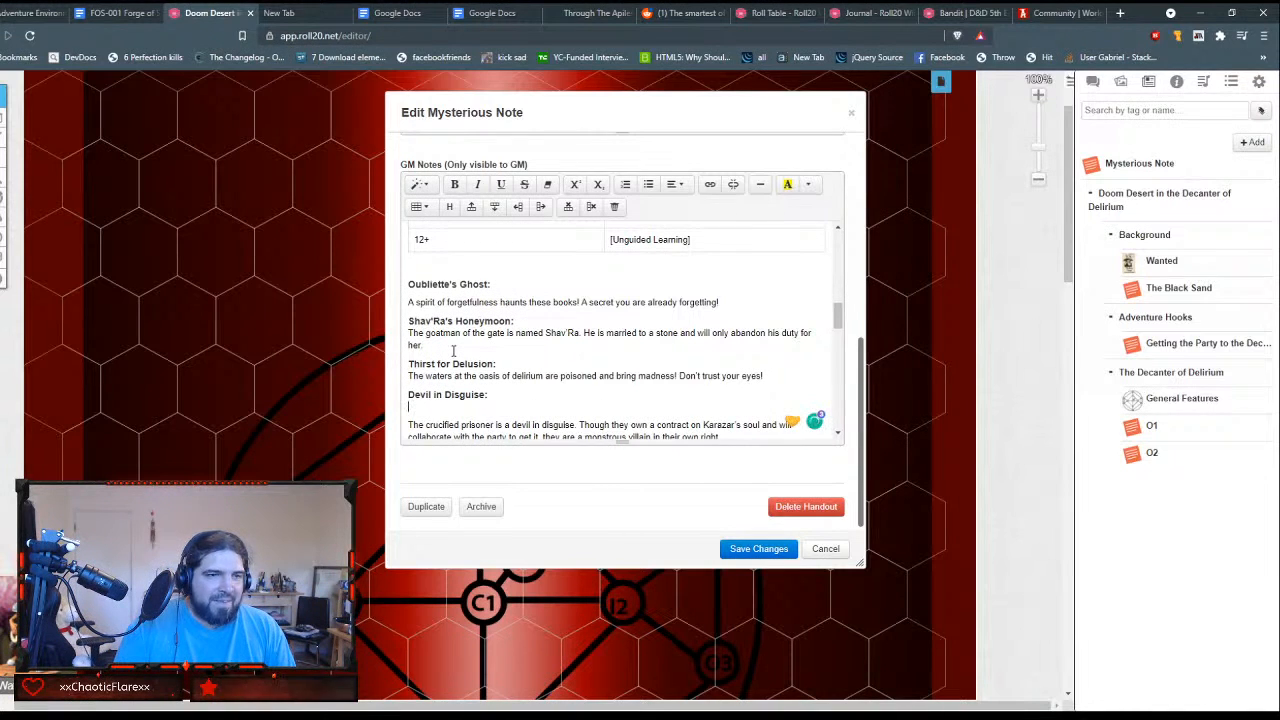
key("BackSpace")
type("#### Doing Time in a Bottle:")
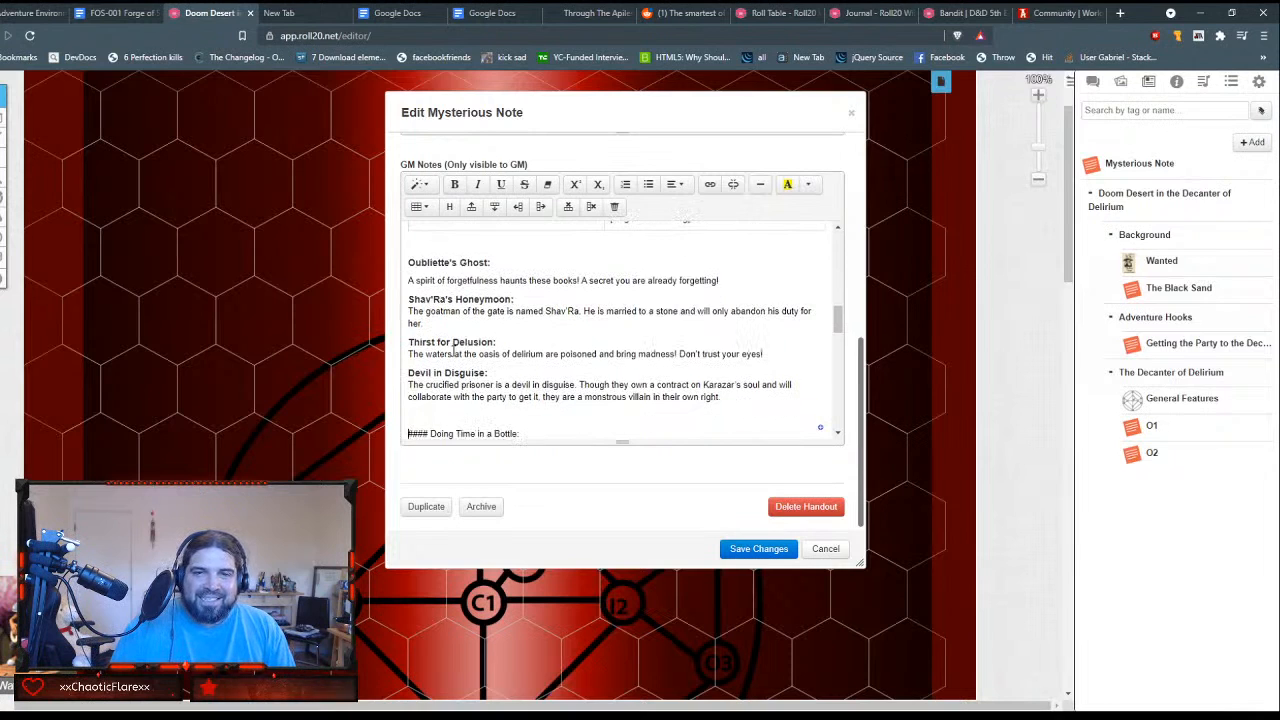
Step: Strip the #### prefix from the Doing Time in a Bottle title and format the title as Header 4
key("Down")
key("Delete")
key("Delete")
key("Delete")
key("Delete")
key("Delete")
key("shift+End")
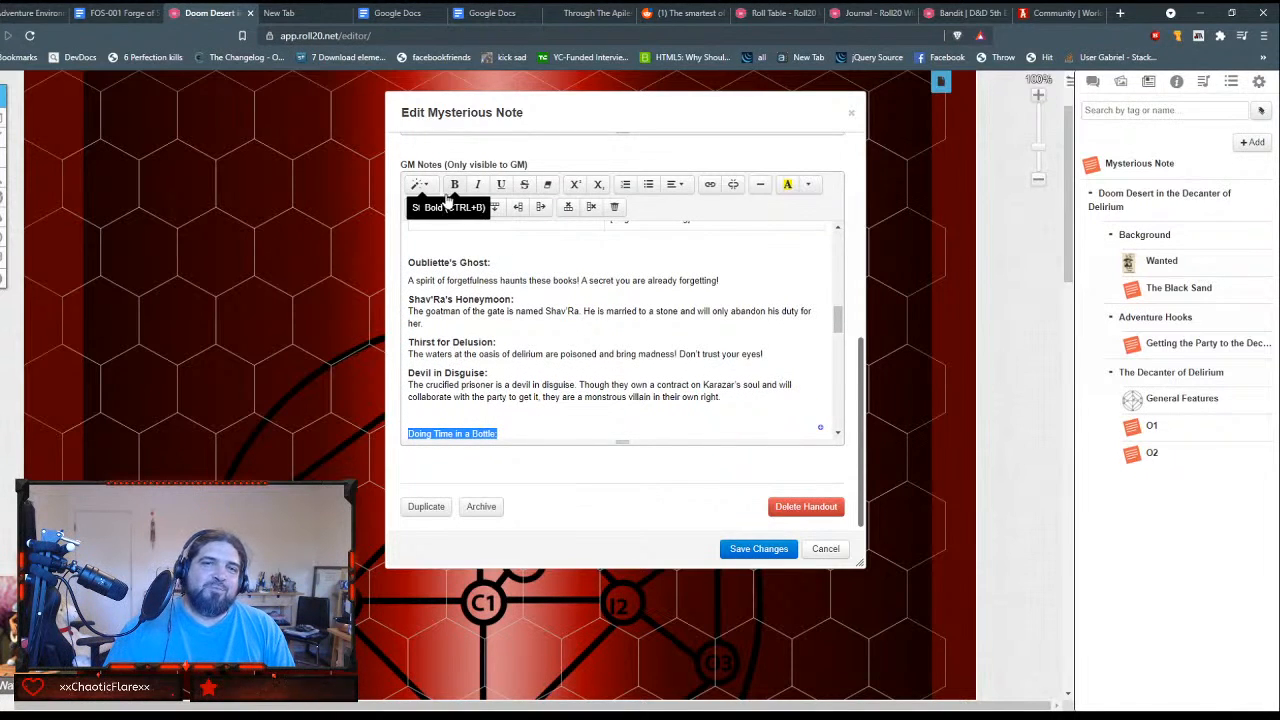
left_click(432, 194)
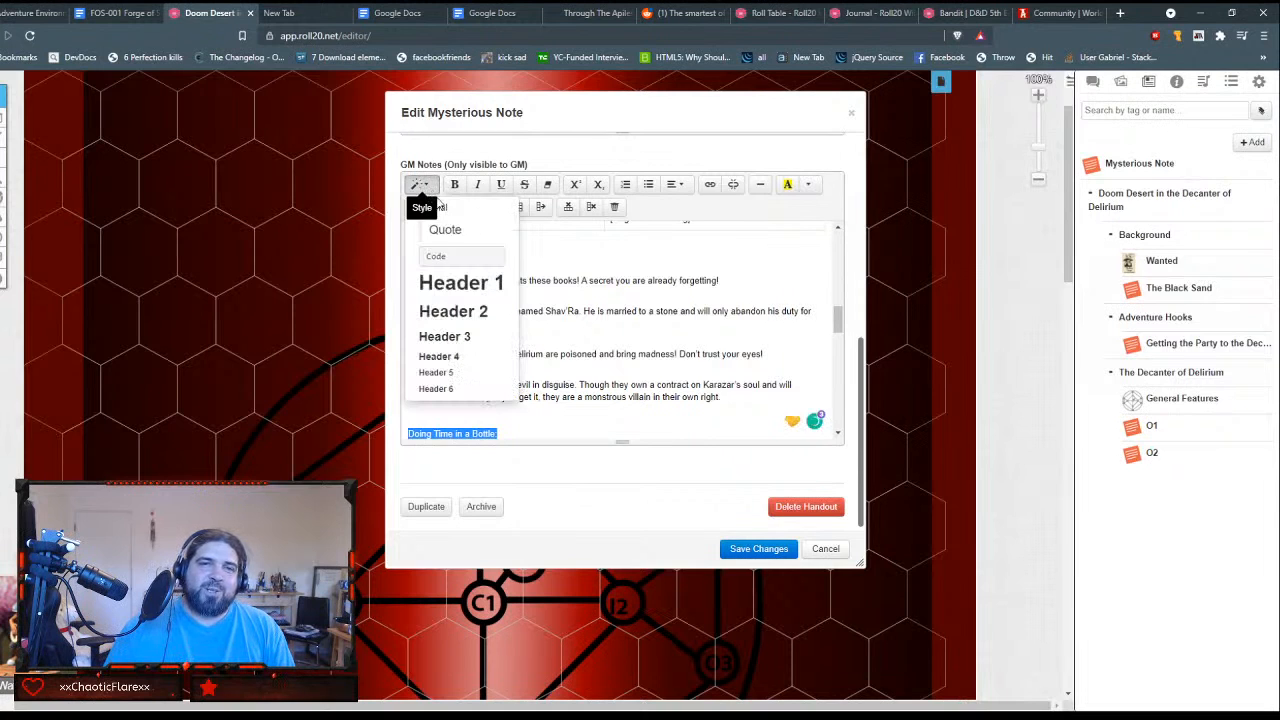
left_click(464, 354)
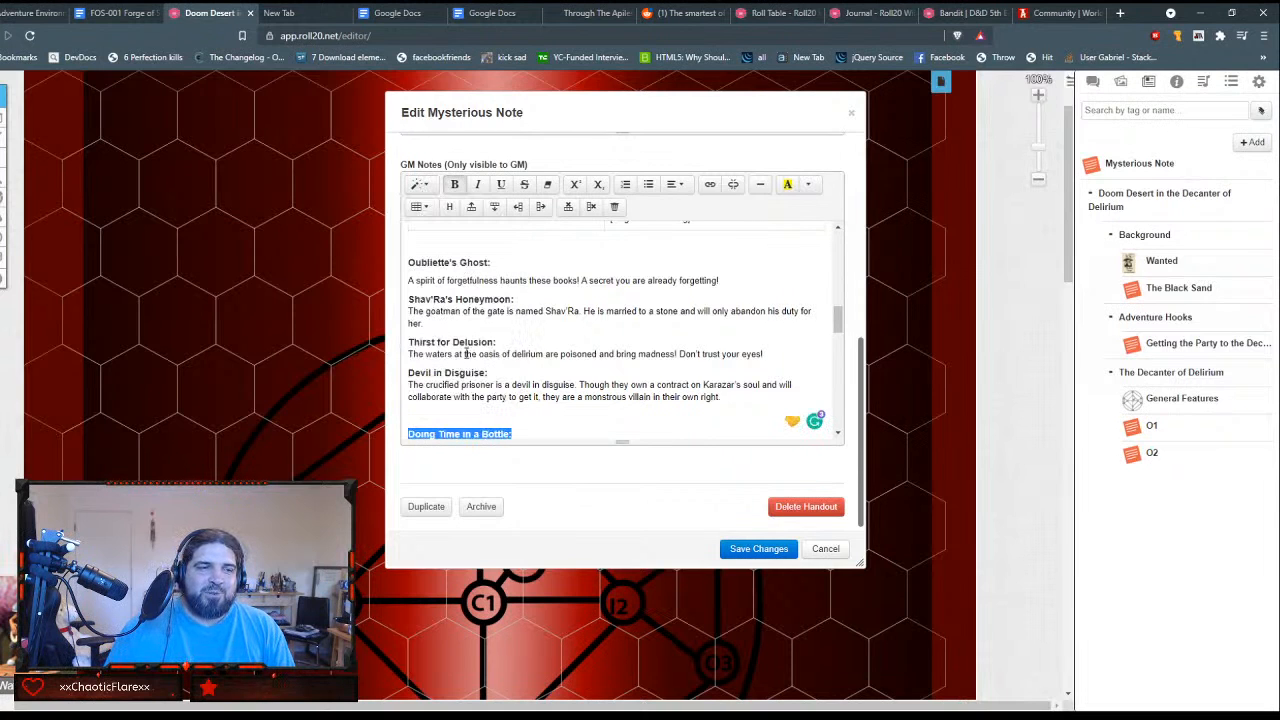
left_click(524, 422)
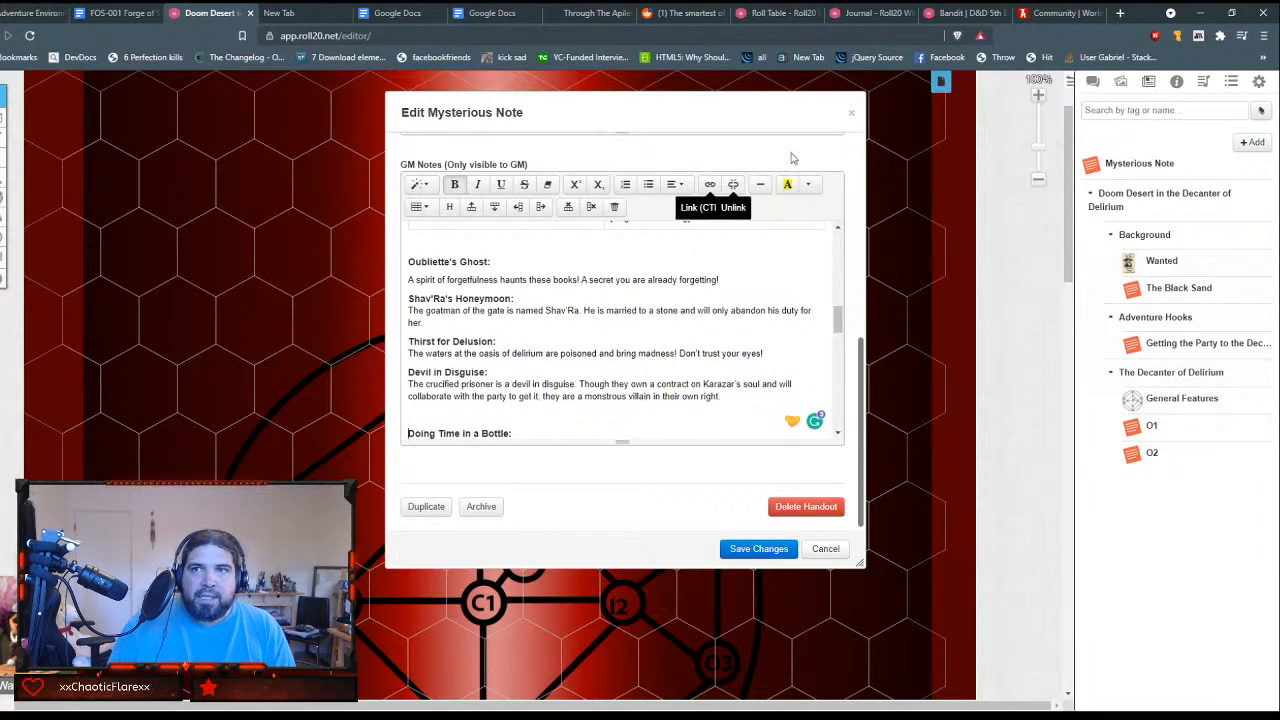
Step: Search the web for shield maiden in a new browser tab and read through the Wikipedia article on it
left_click(1121, 13)
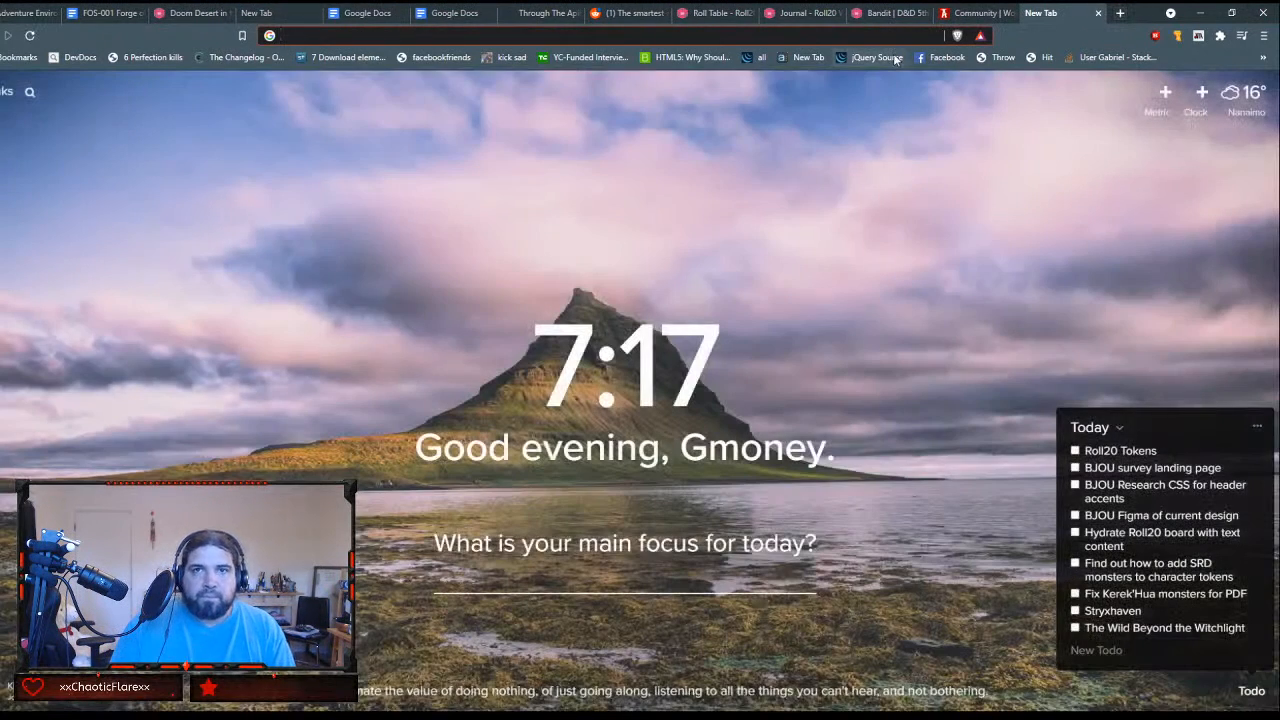
type("shield maiden")
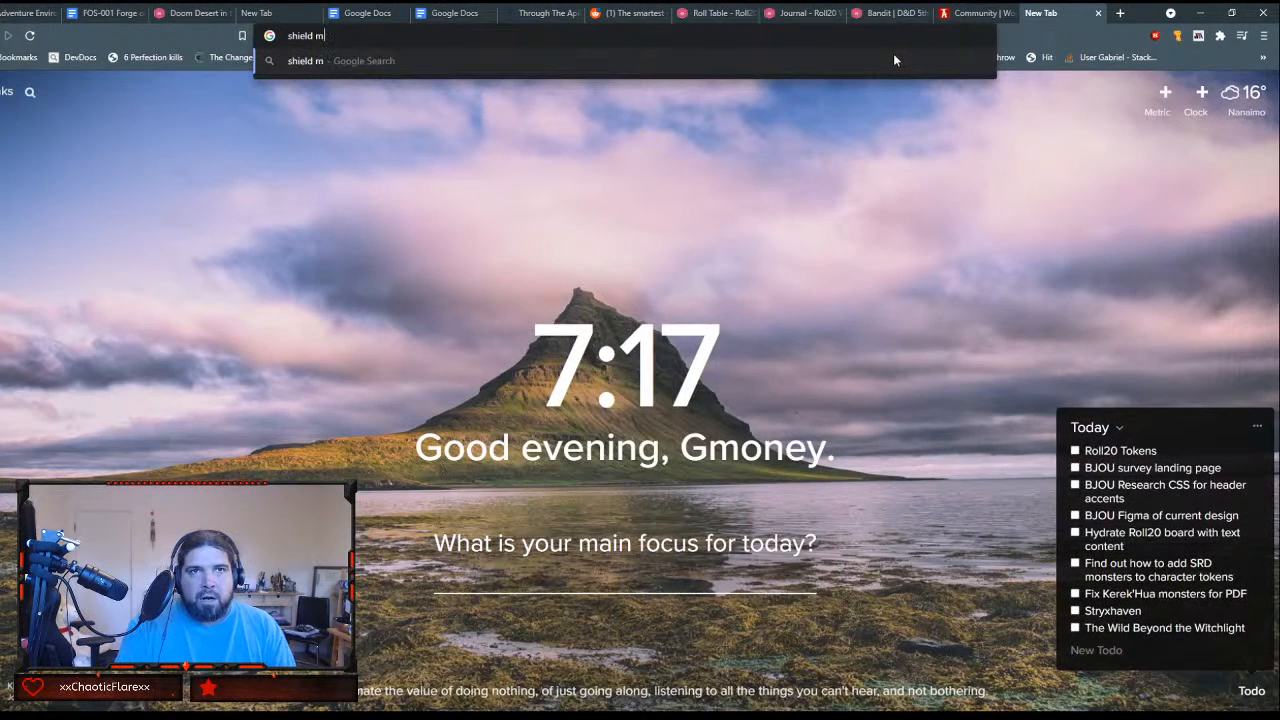
key("Return")
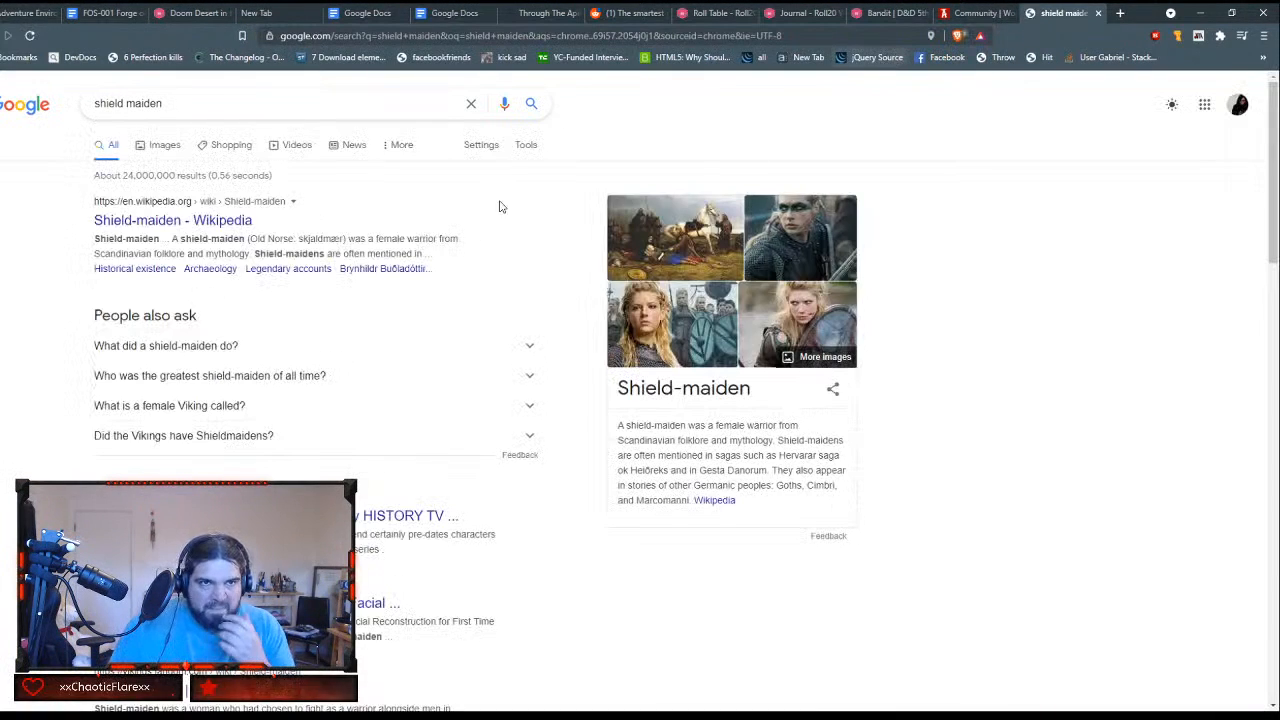
left_click(212, 224)
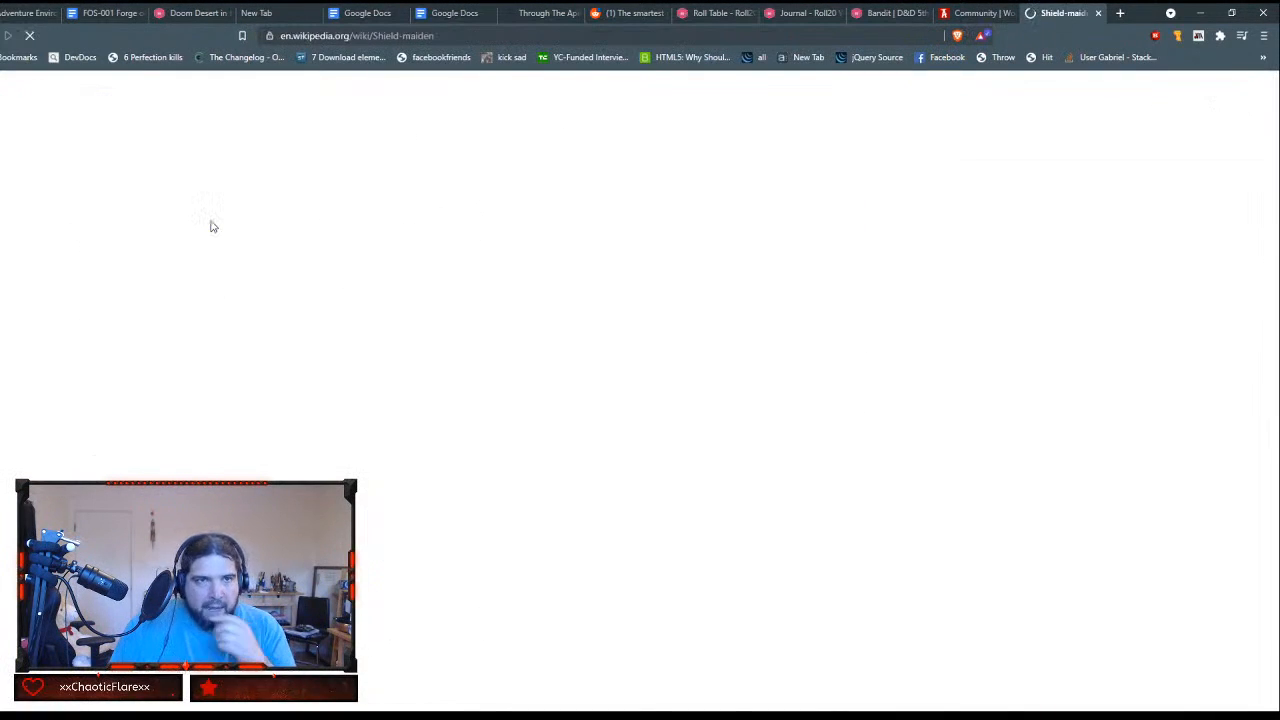
scroll(1138, 322, "down", 4)
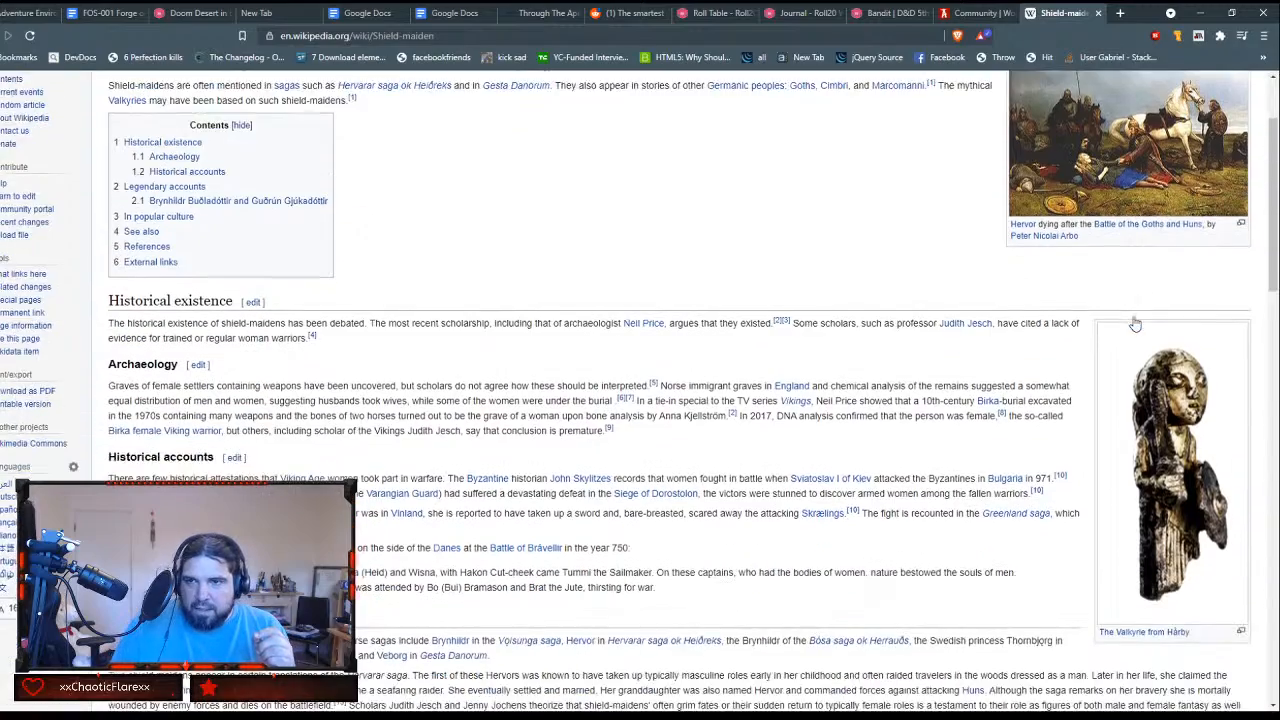
scroll(1135, 322, "down", 3)
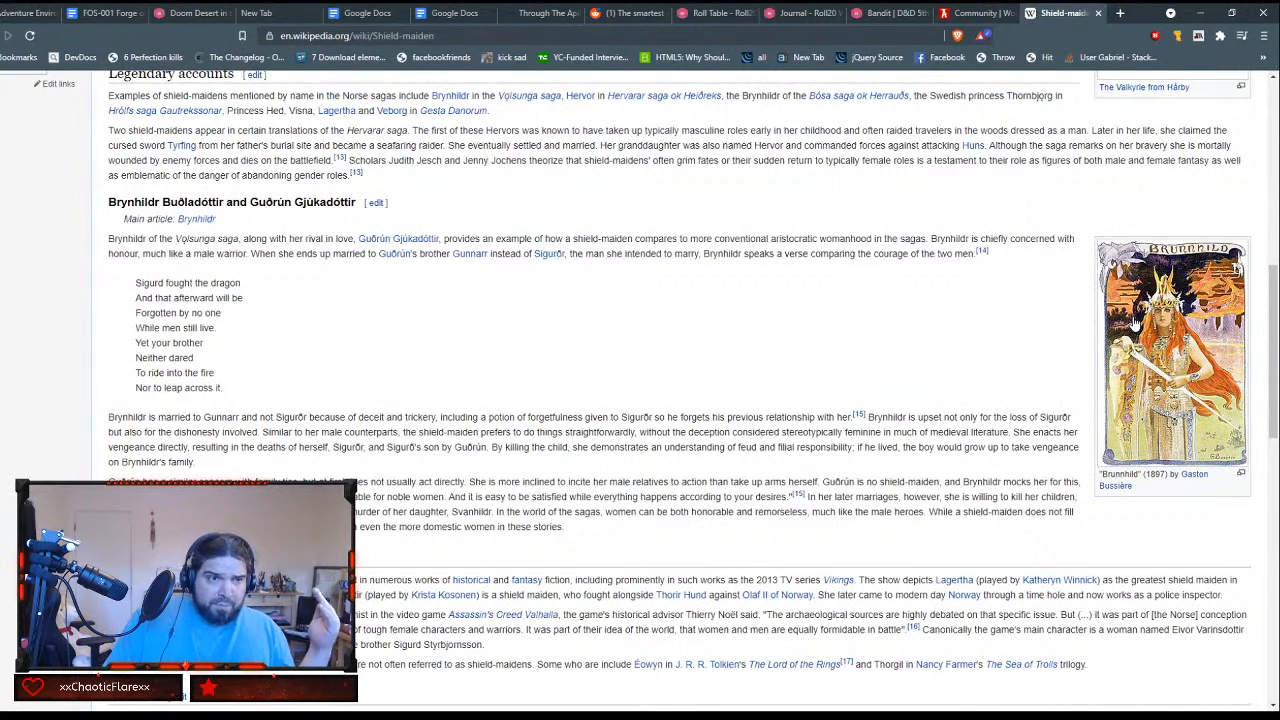
scroll(1135, 322, "down", 5)
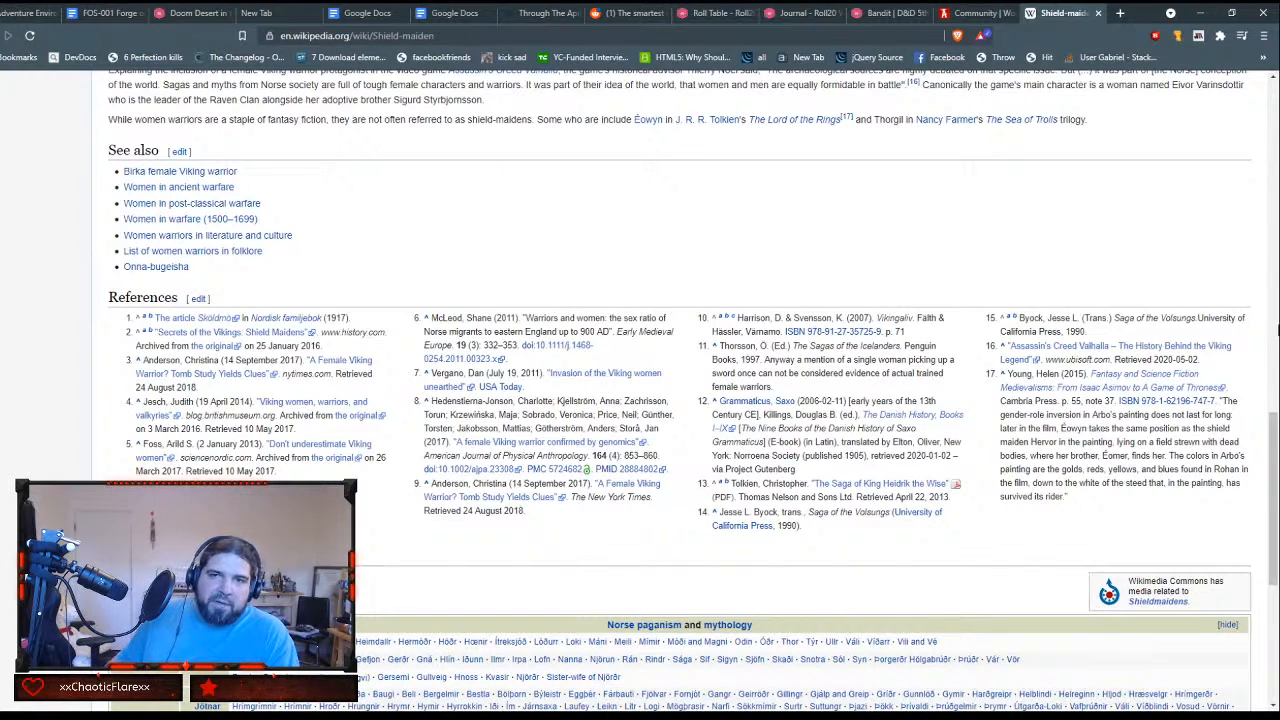
Step: Search the web for improvised shields, look over the Pathfinder_RPG Reddit thread about them, and close it
left_click(1119, 16)
type("impriv")
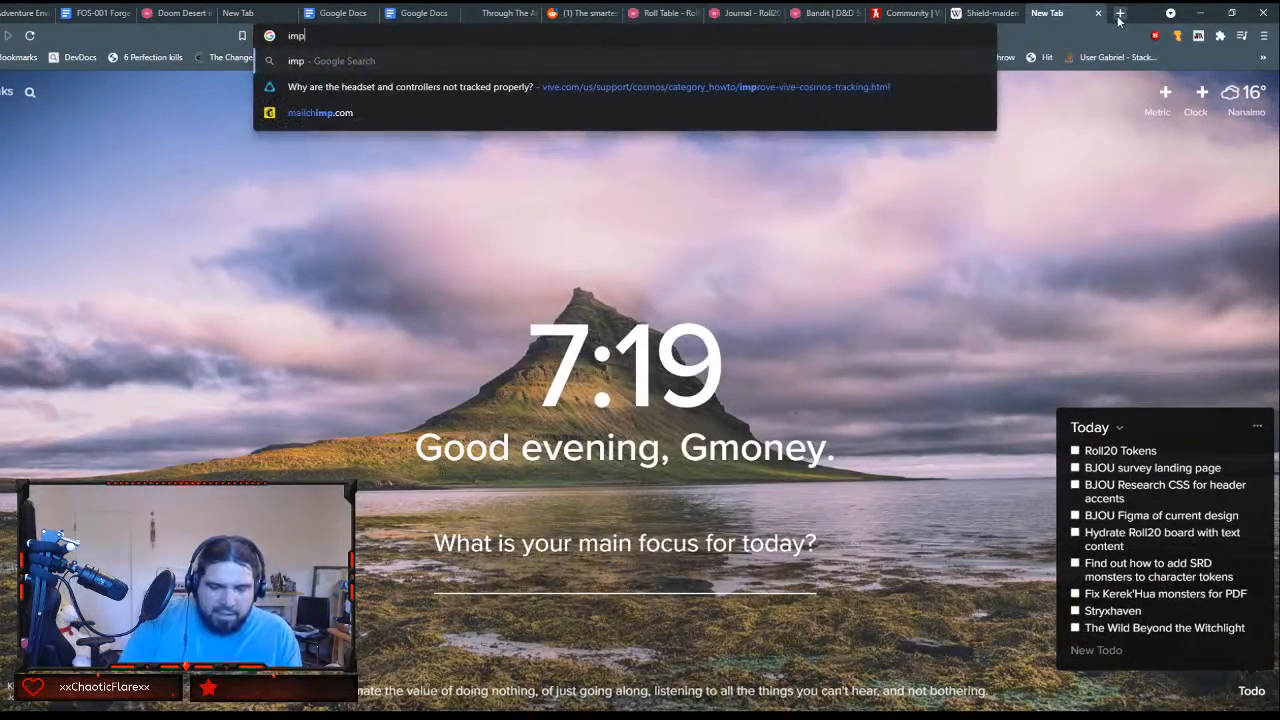
key("BackSpace")
key("BackSpace")
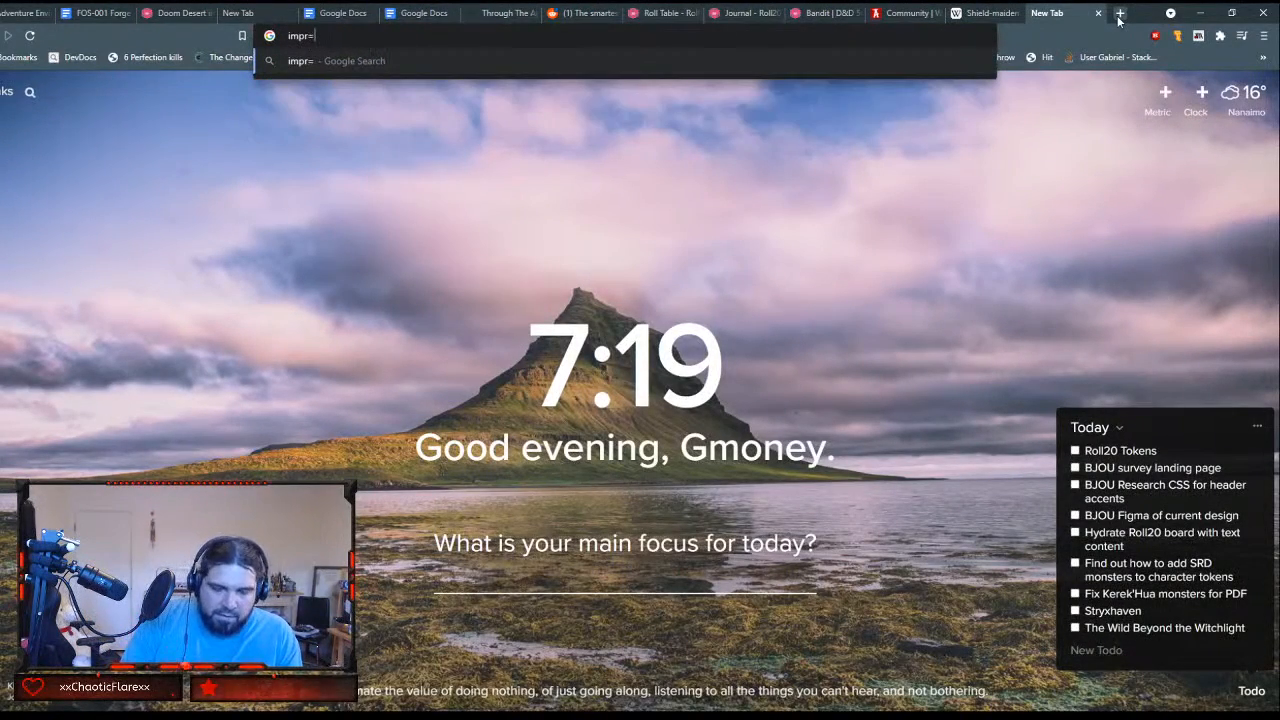
type("ovise")
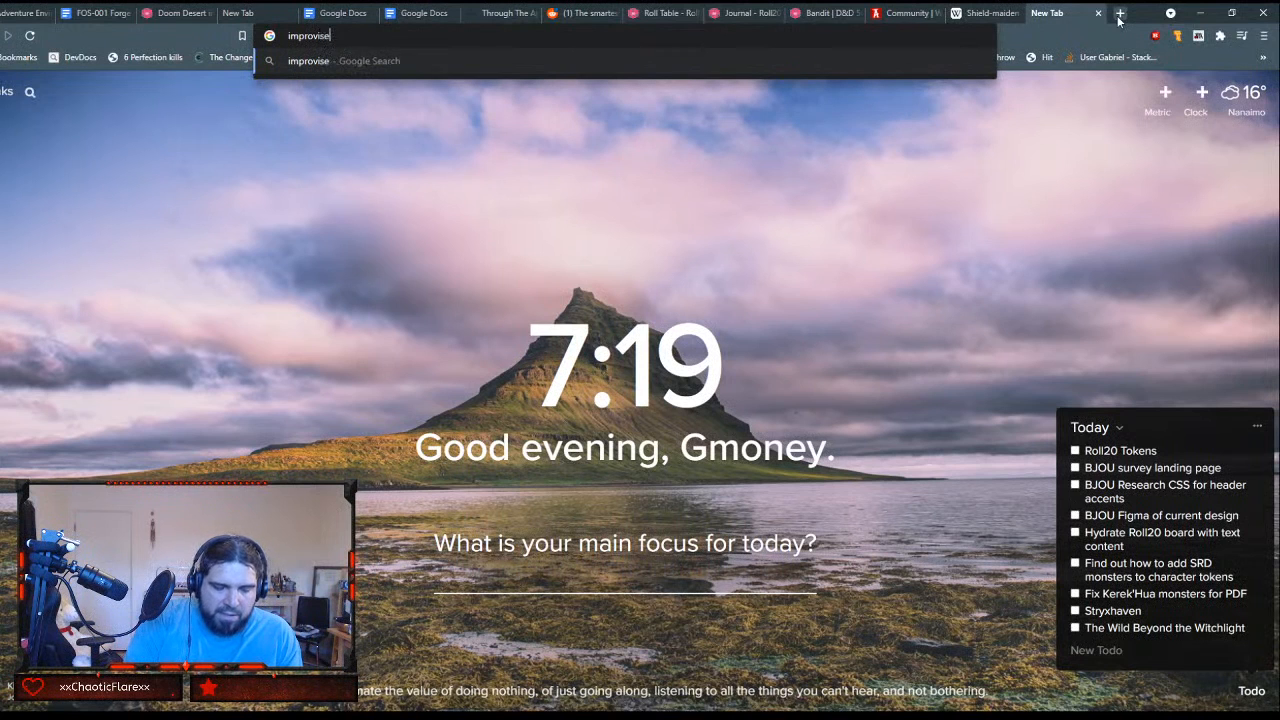
type("d shields")
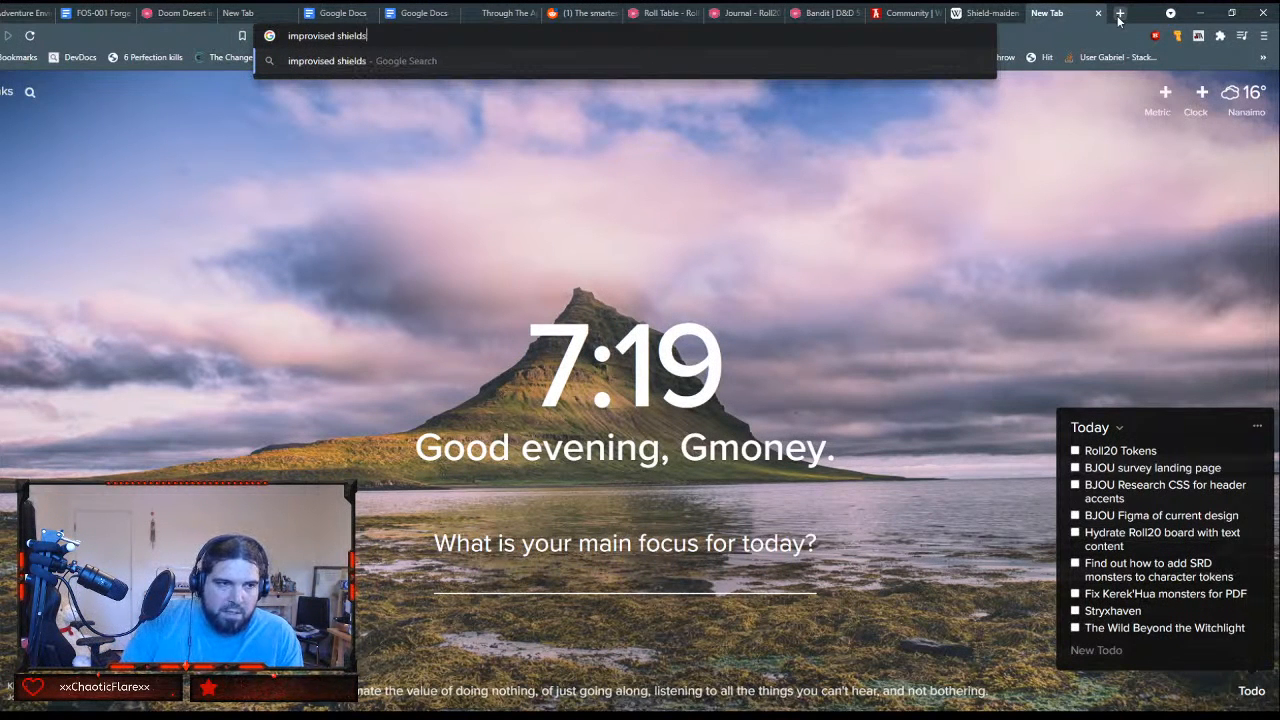
key("Return")
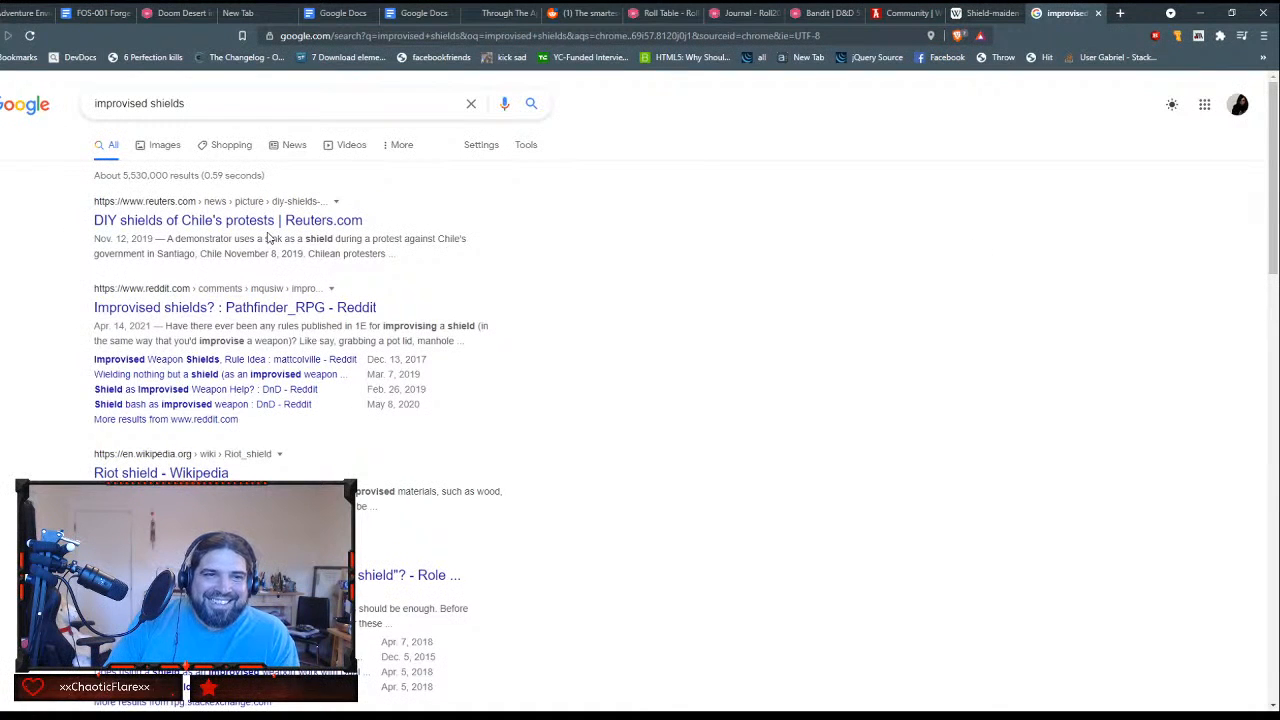
left_click(293, 309)
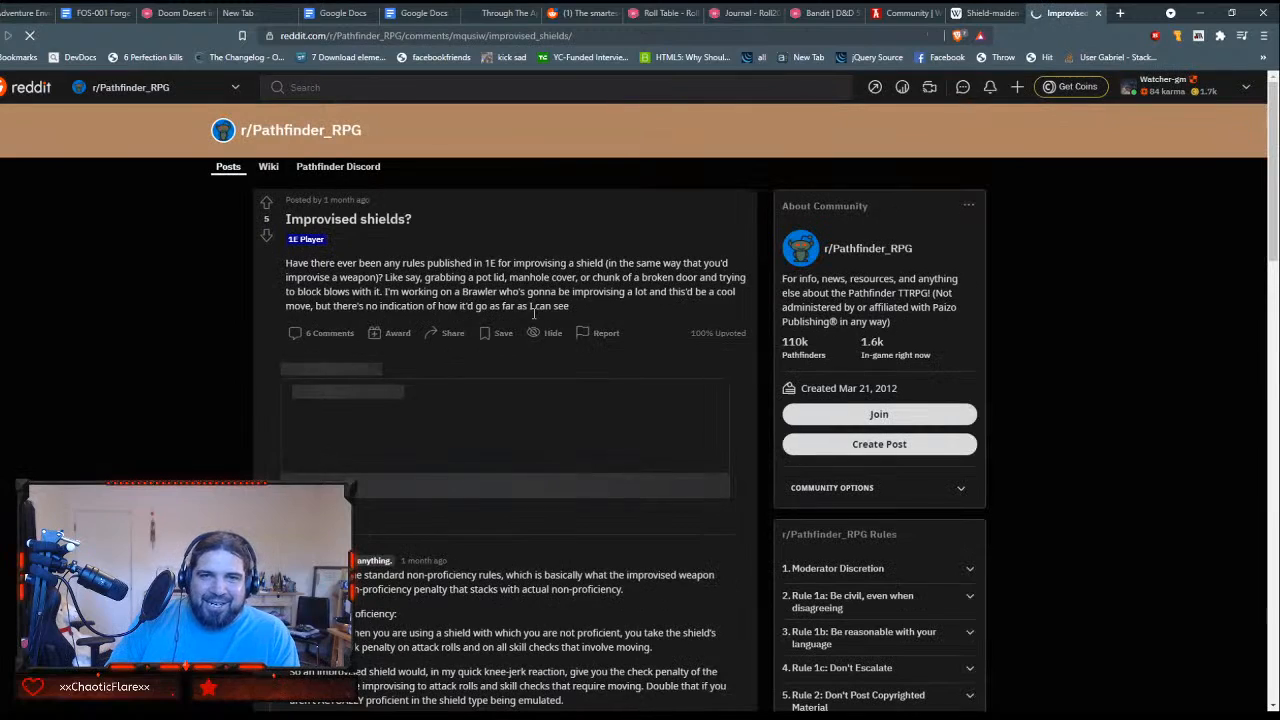
scroll(578, 277, "down", 1)
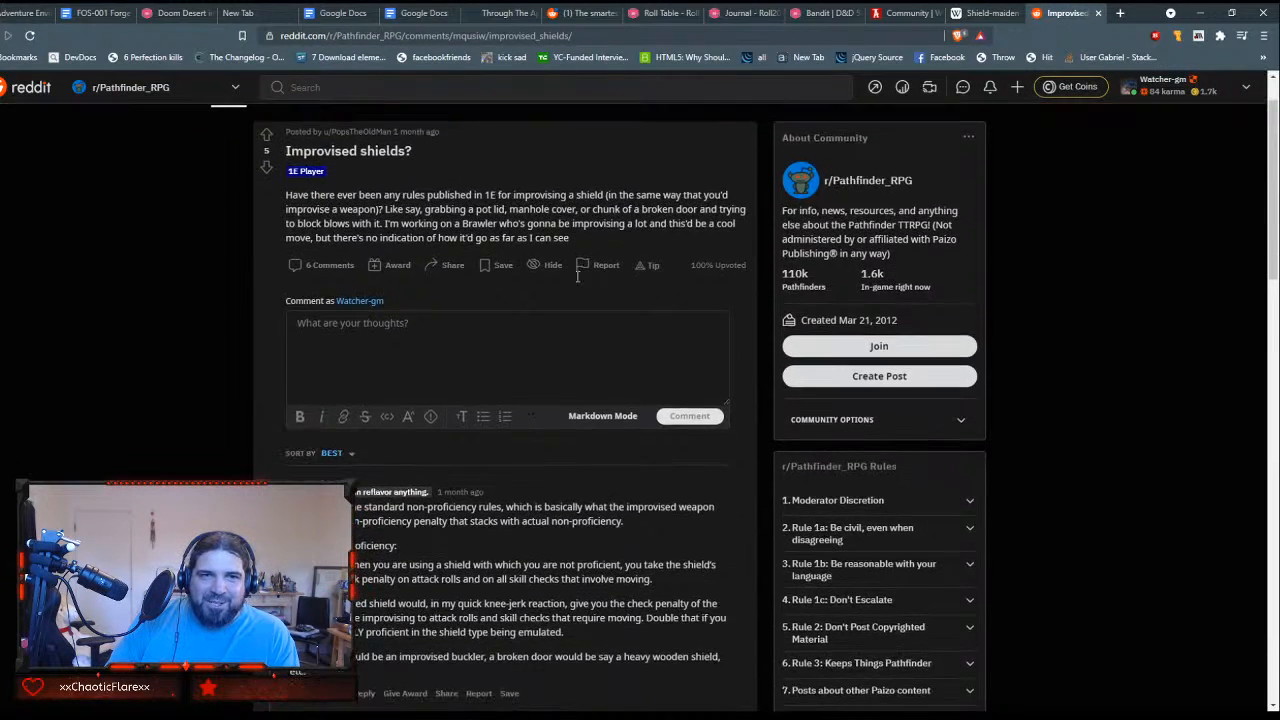
scroll(577, 277, "up", 1)
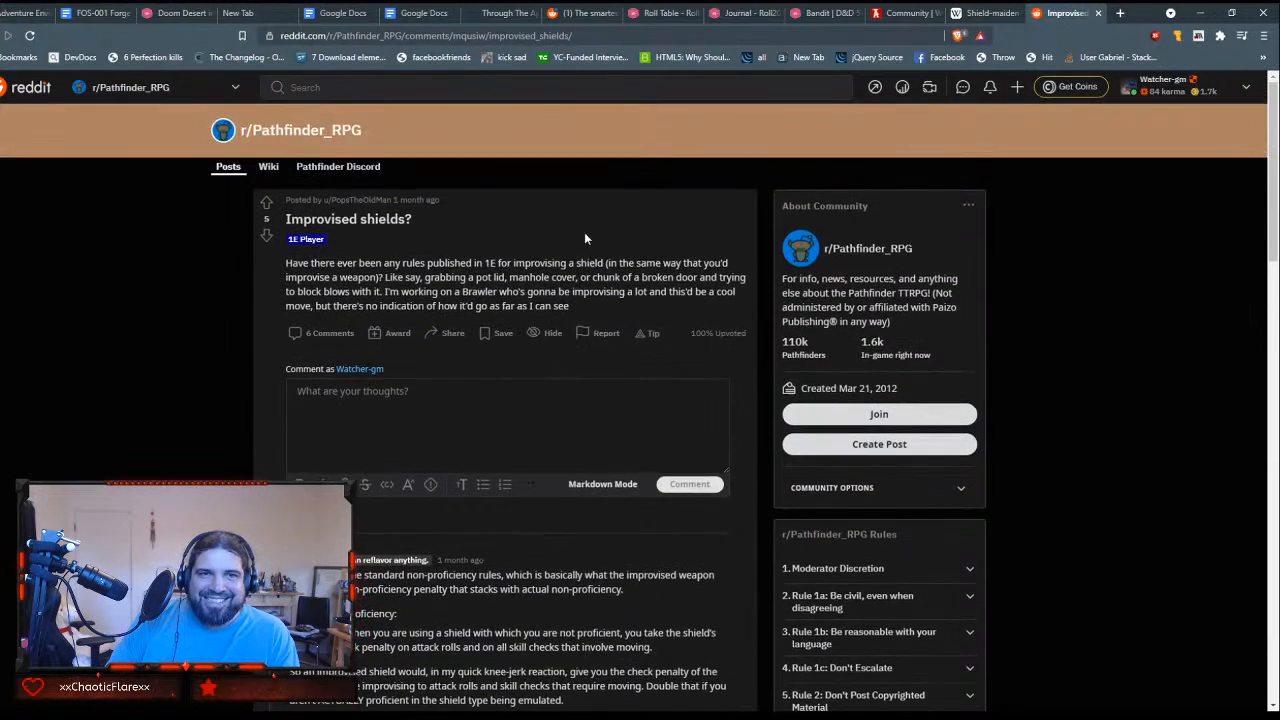
left_click(1098, 13)
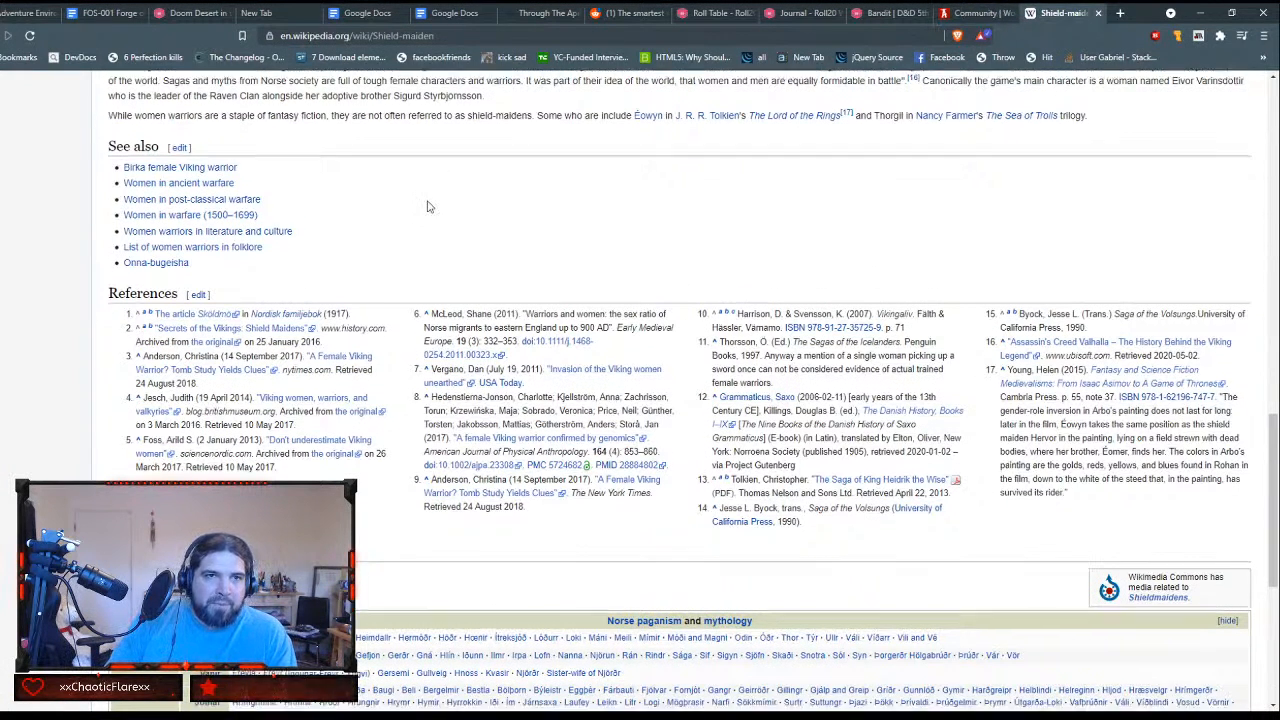
scroll(429, 206, "down", 1)
scroll(429, 206, "up", 3)
scroll(429, 204, "up", 1)
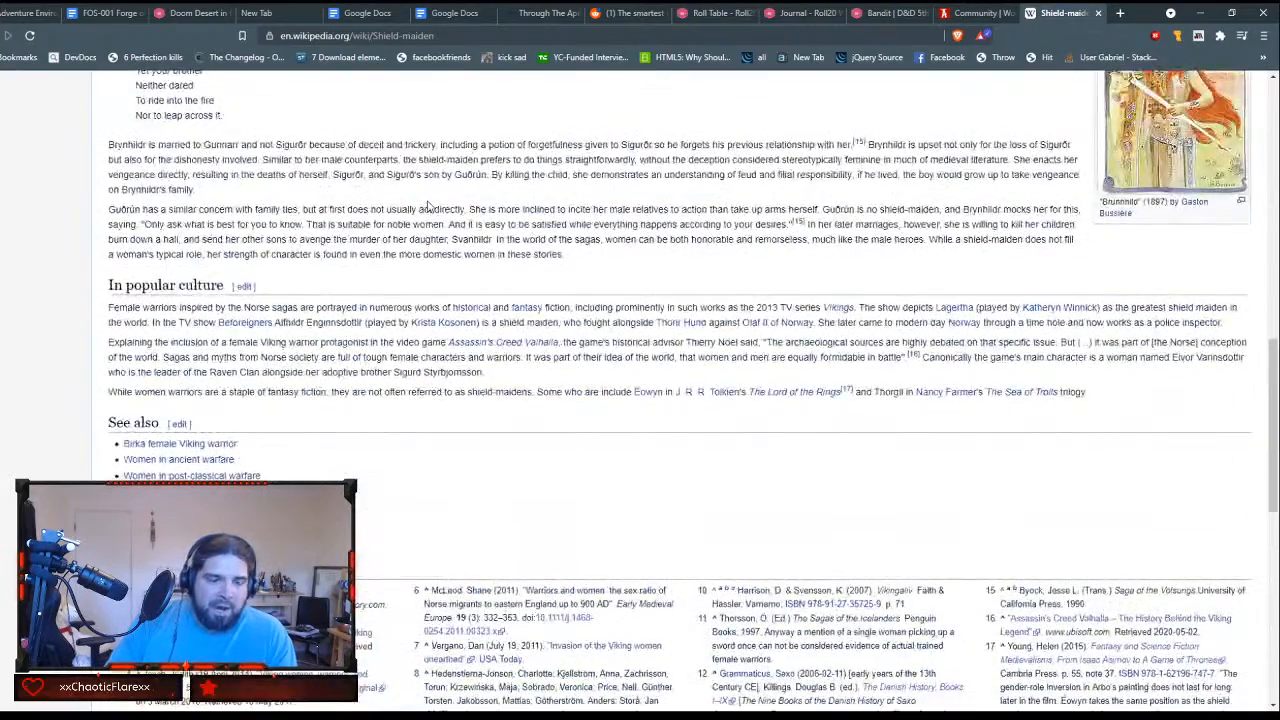
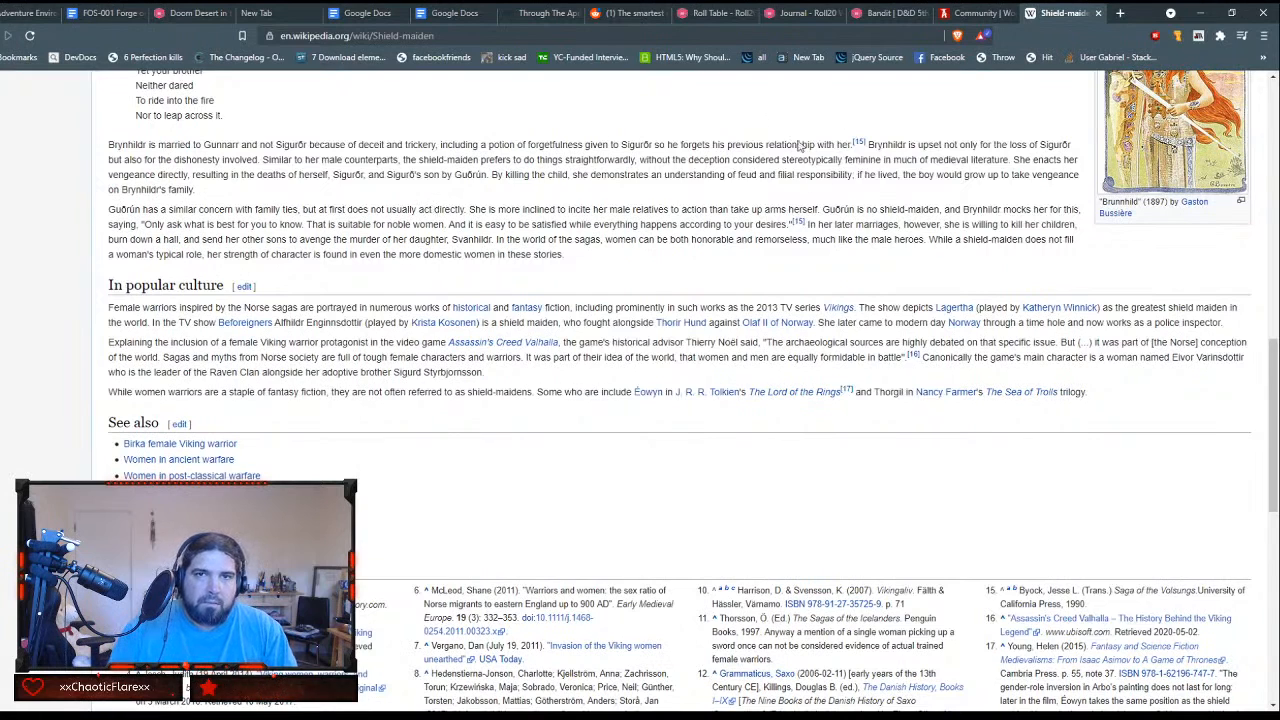
Step: Search the web for "survivor fighter ability 5e" in a new tab and open the Roll20 Compendium Fighter page
key("ctrl+t")
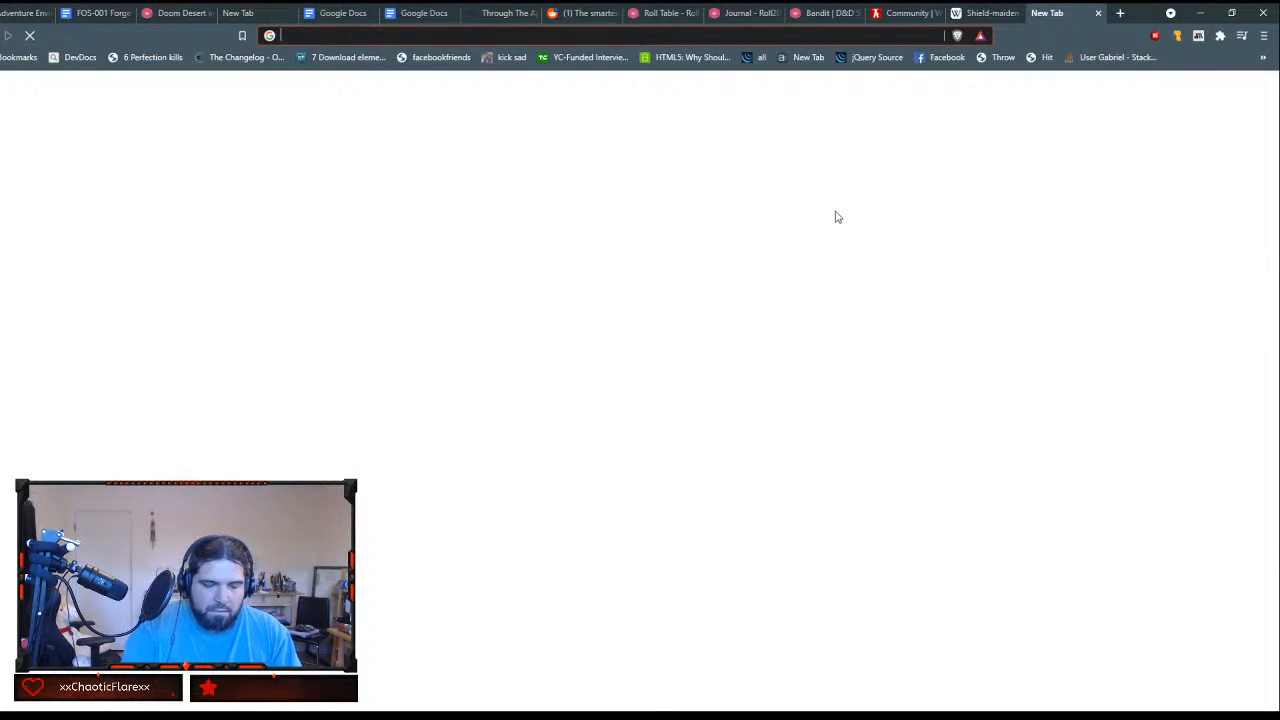
type("survivor ")
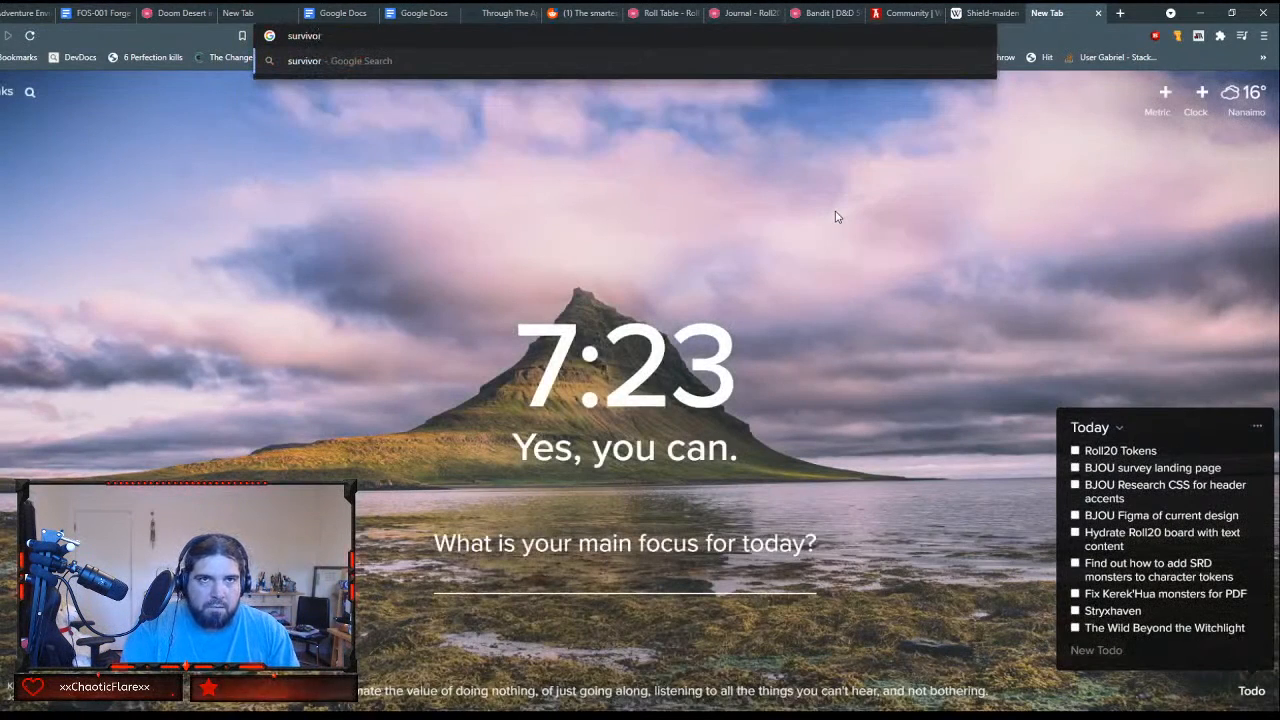
type("fighter ability")
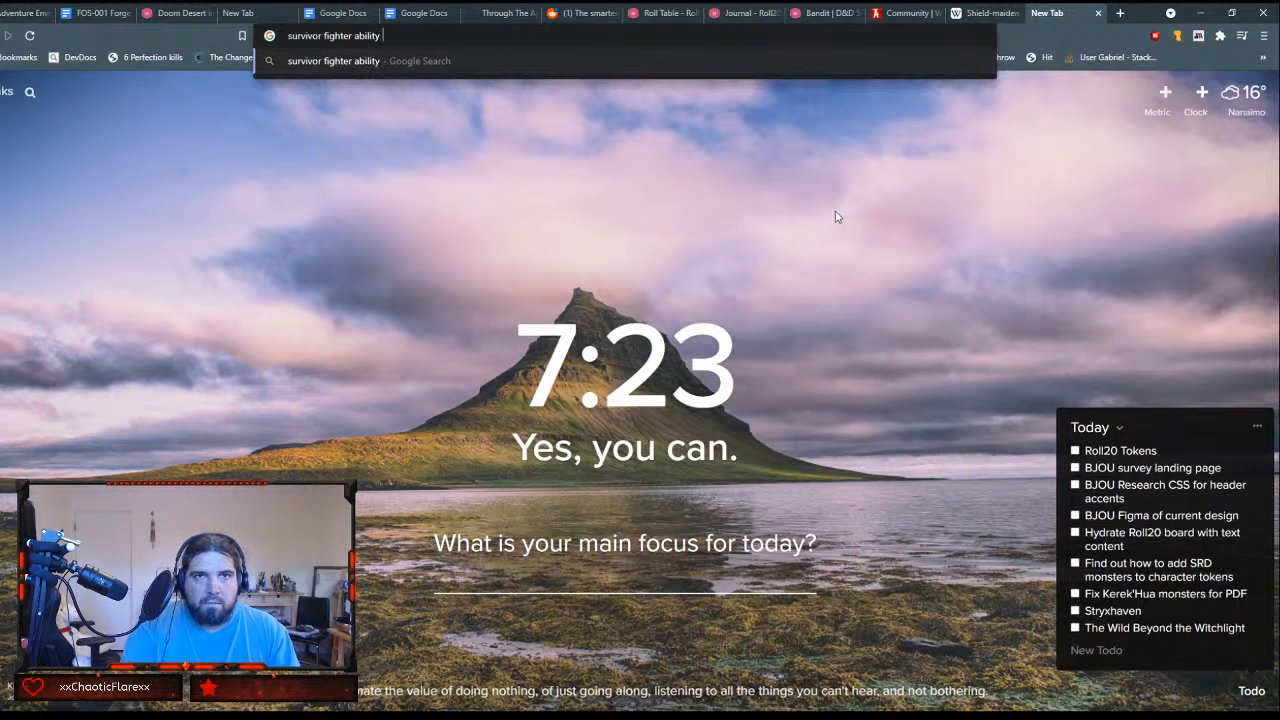
type(" 5e")
key("Return")
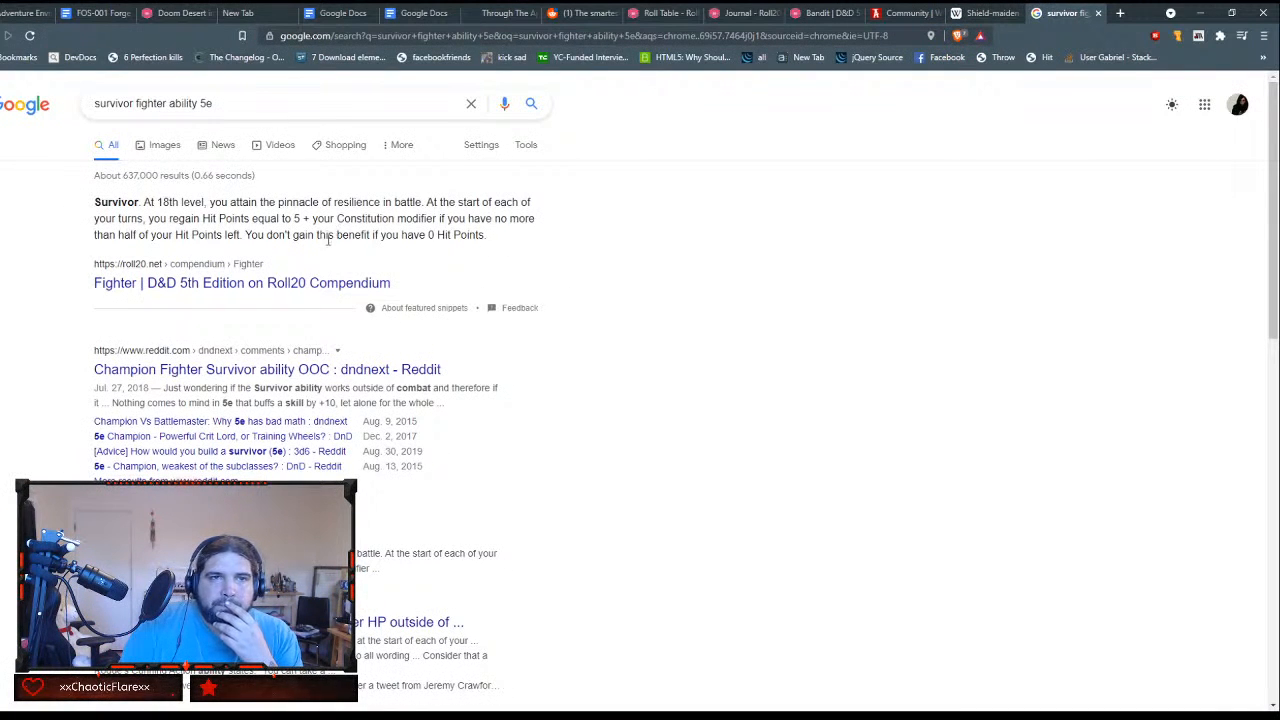
left_click(281, 284)
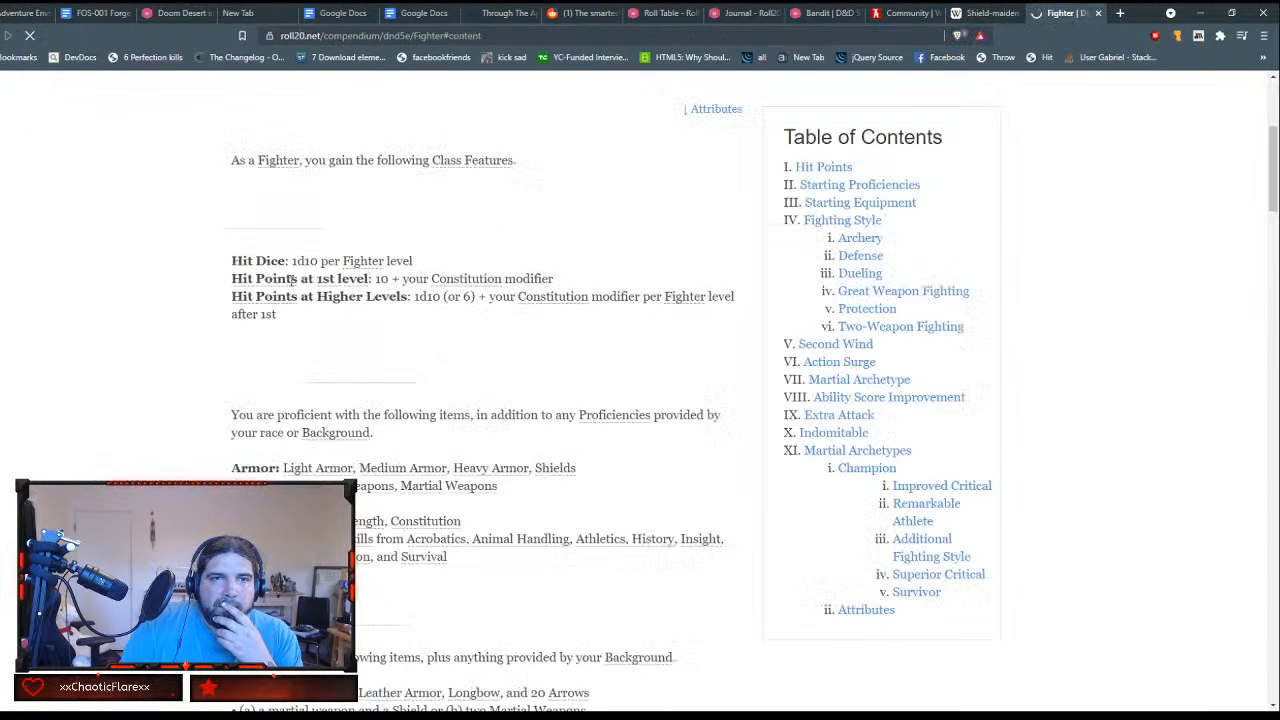
Step: Read through the Fighter class features, focusing on the Champion archetype's abilities down to Survivor and the class attributes
scroll(497, 302, "down", 3)
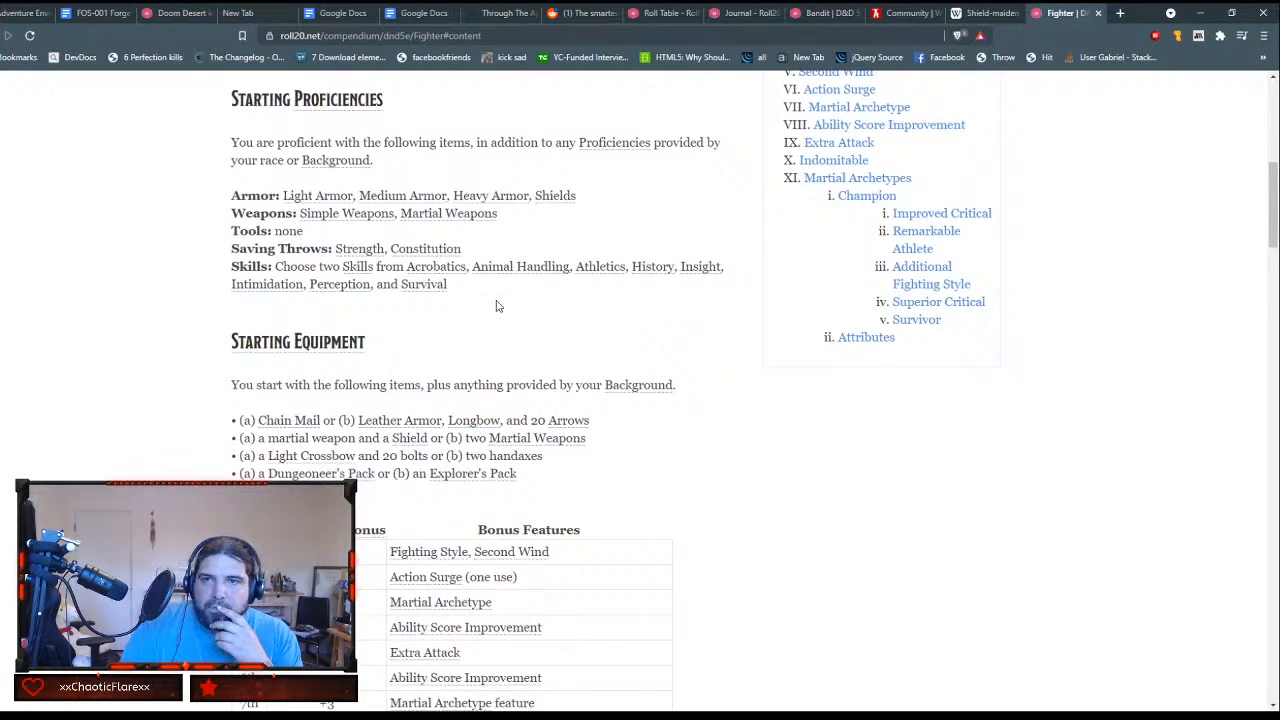
scroll(497, 305, "up", 1)
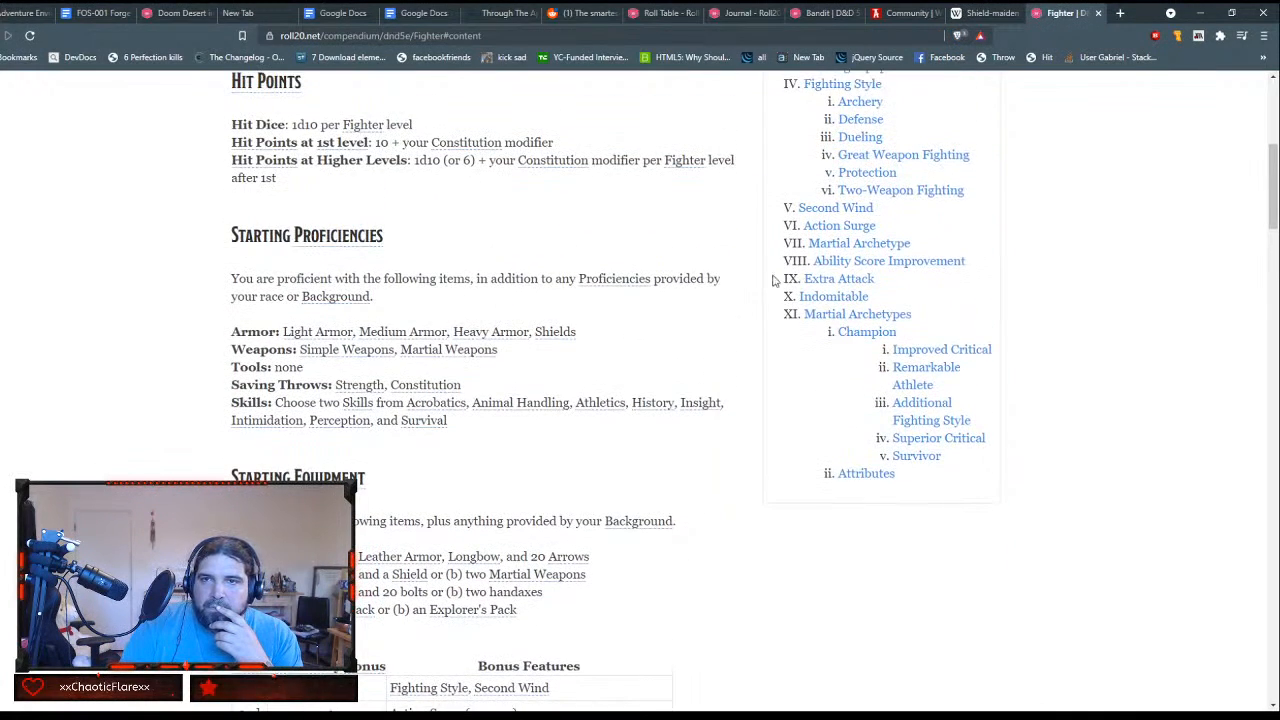
scroll(686, 366, "down", 8)
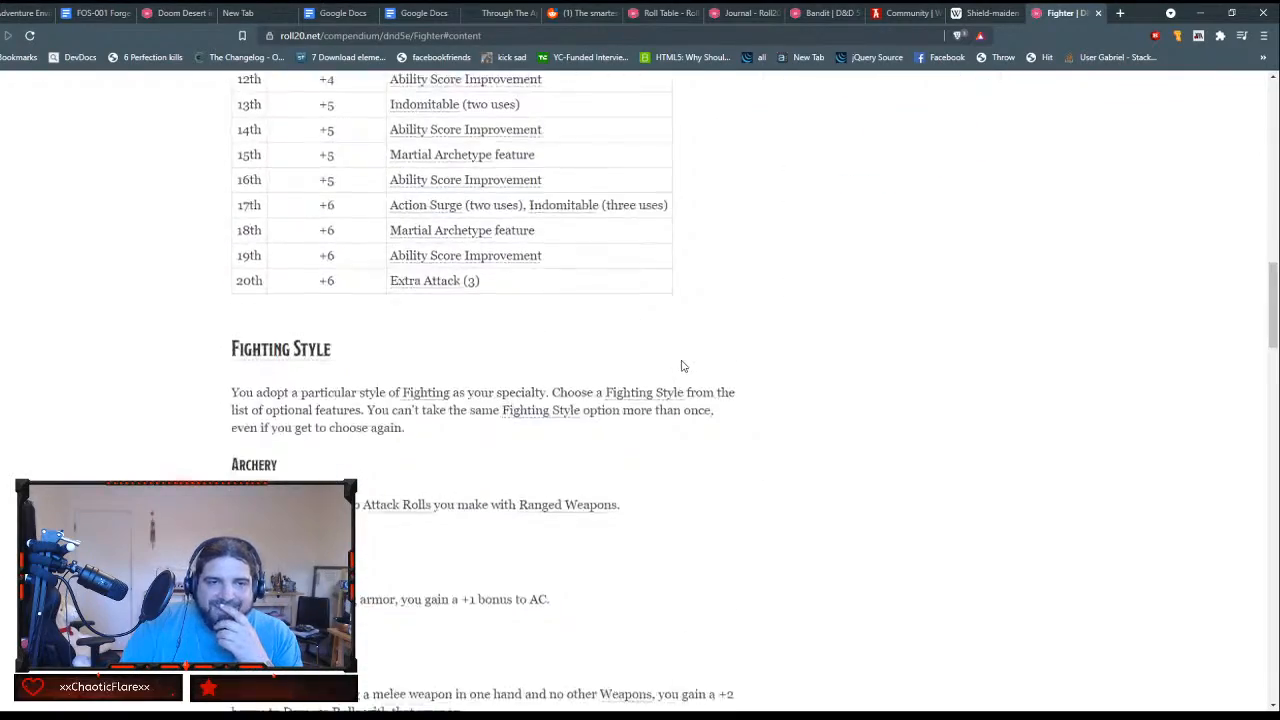
scroll(683, 366, "down", 10)
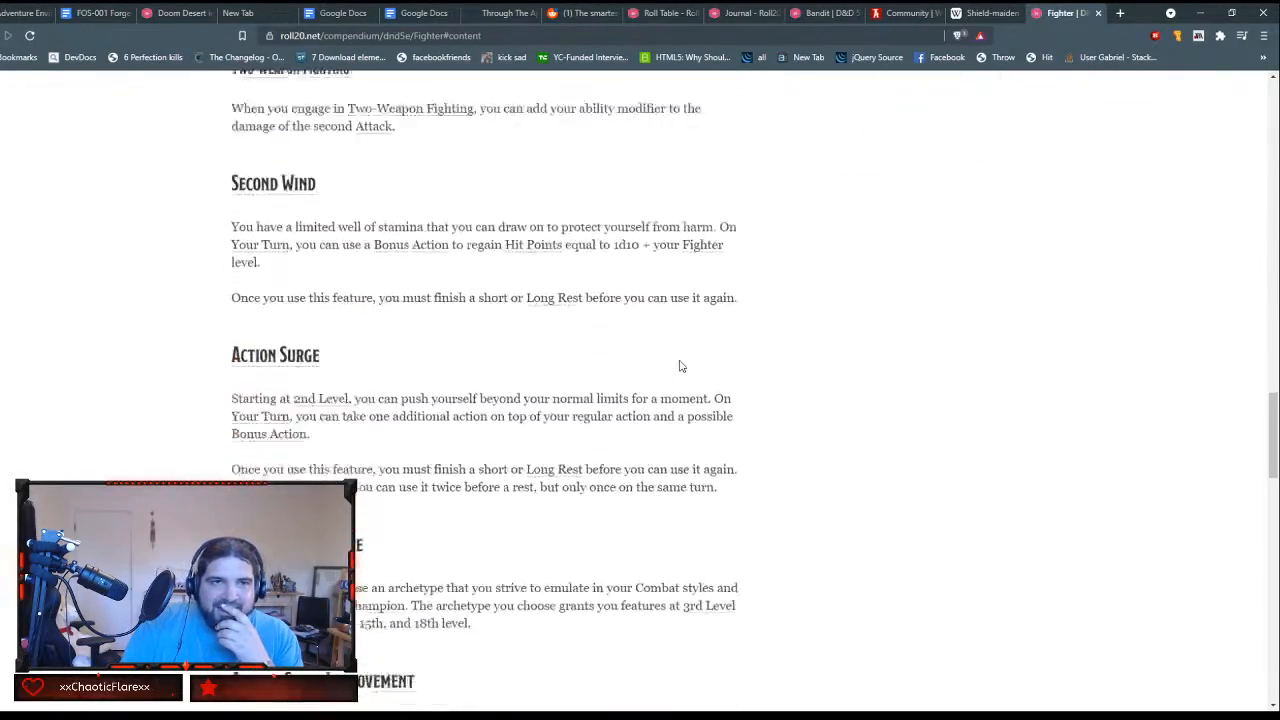
scroll(679, 366, "down", 6)
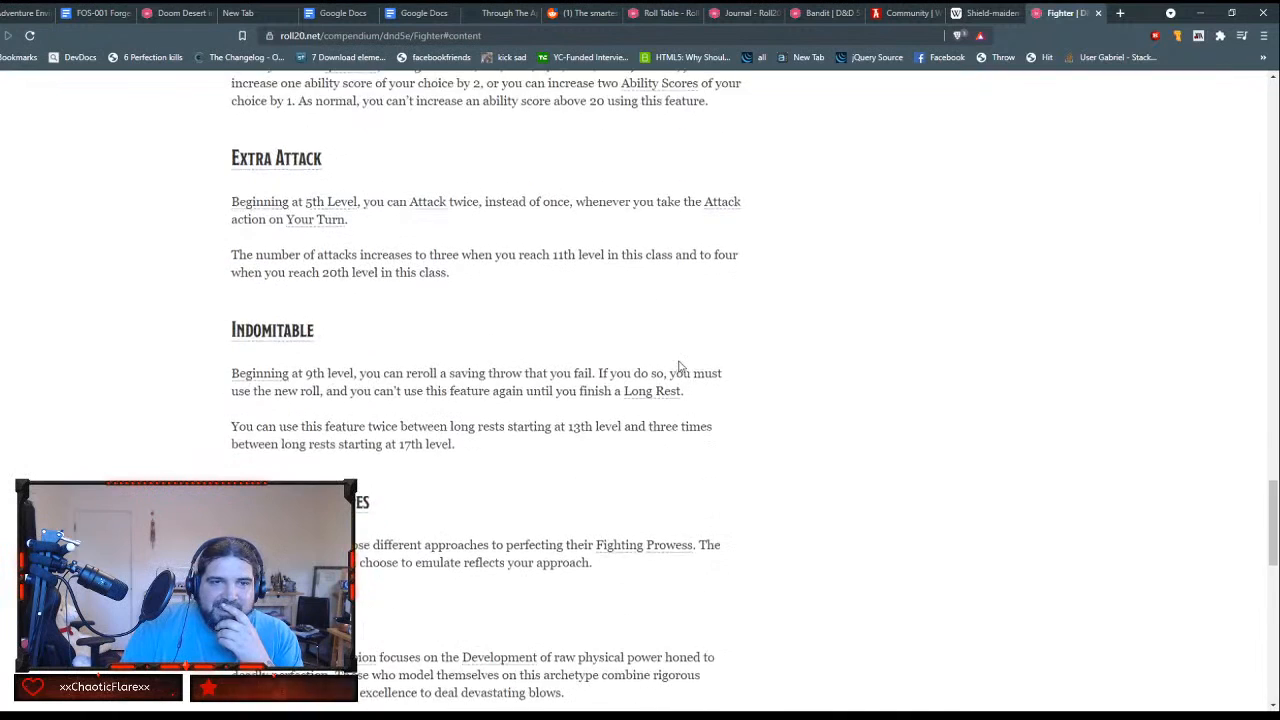
scroll(678, 366, "down", 9)
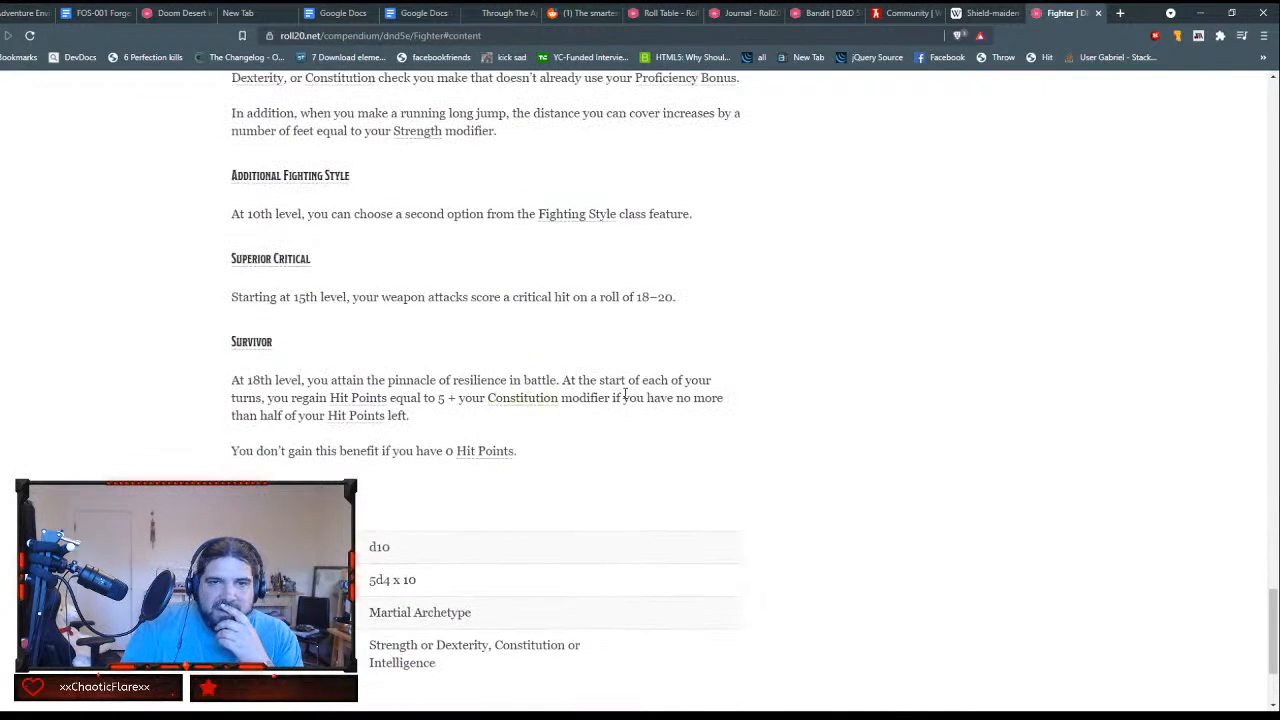
scroll(625, 396, "up", 3)
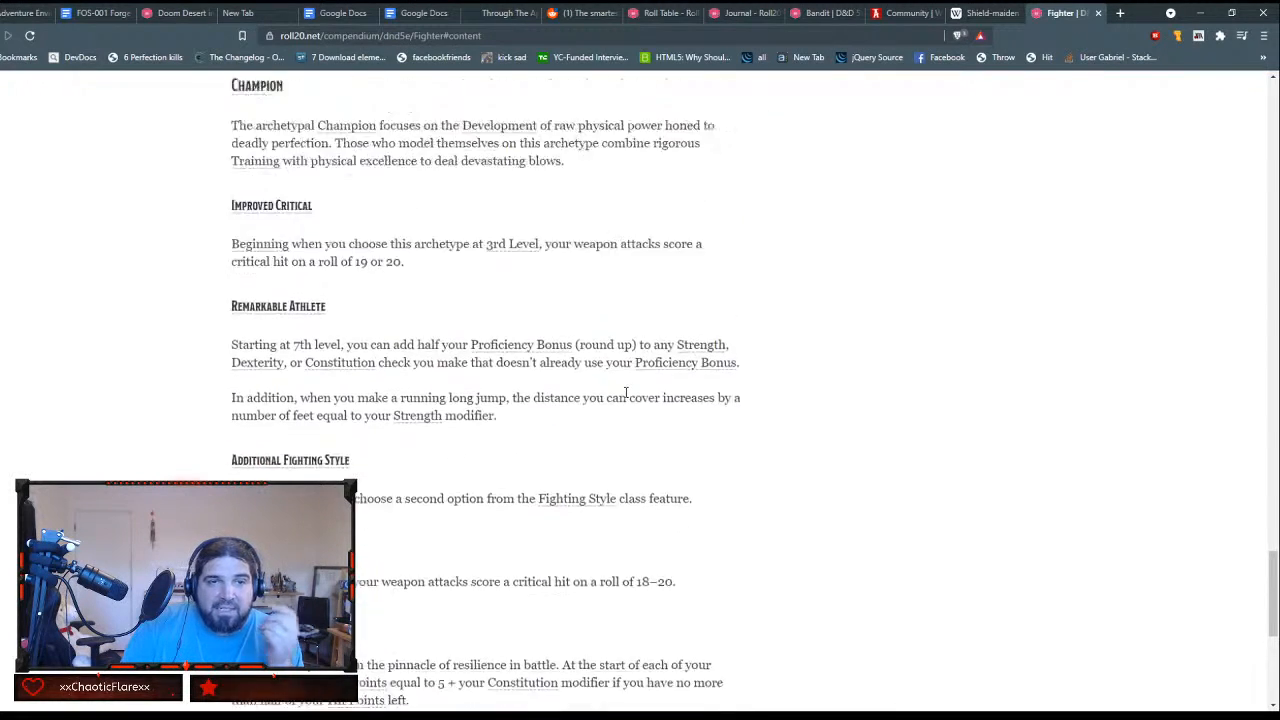
scroll(625, 392, "down", 1)
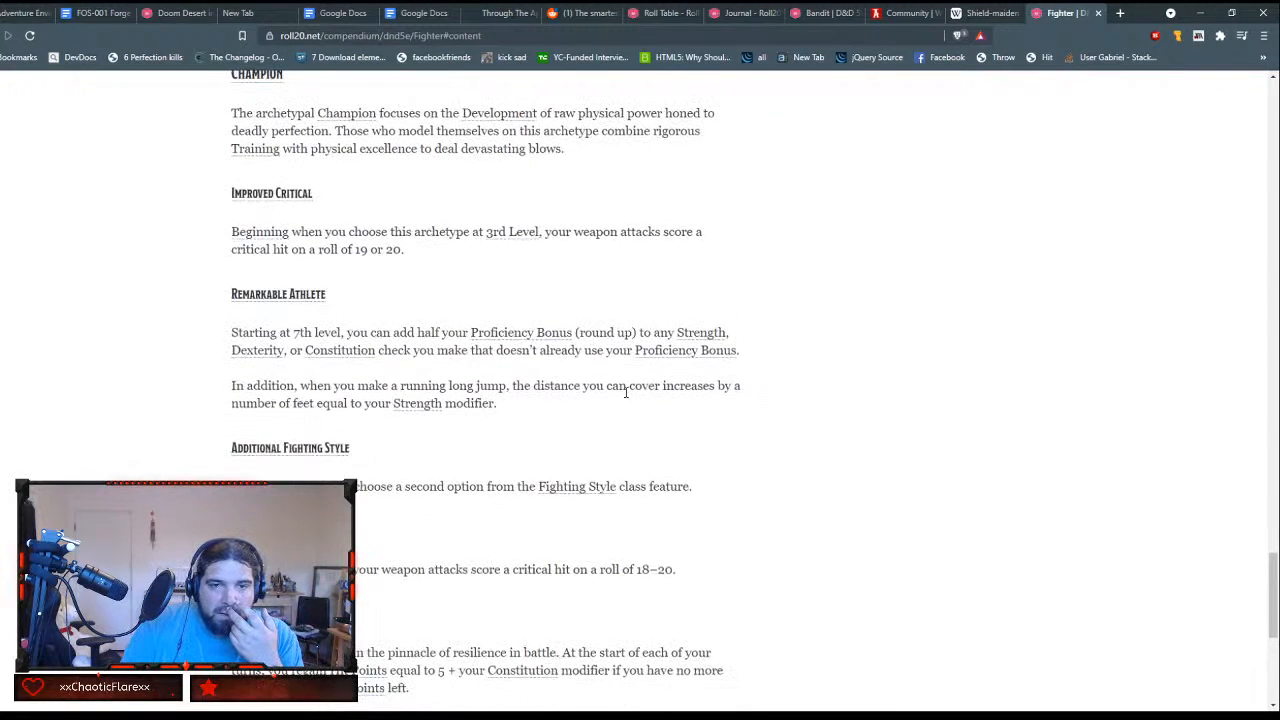
scroll(621, 396, "up", 2)
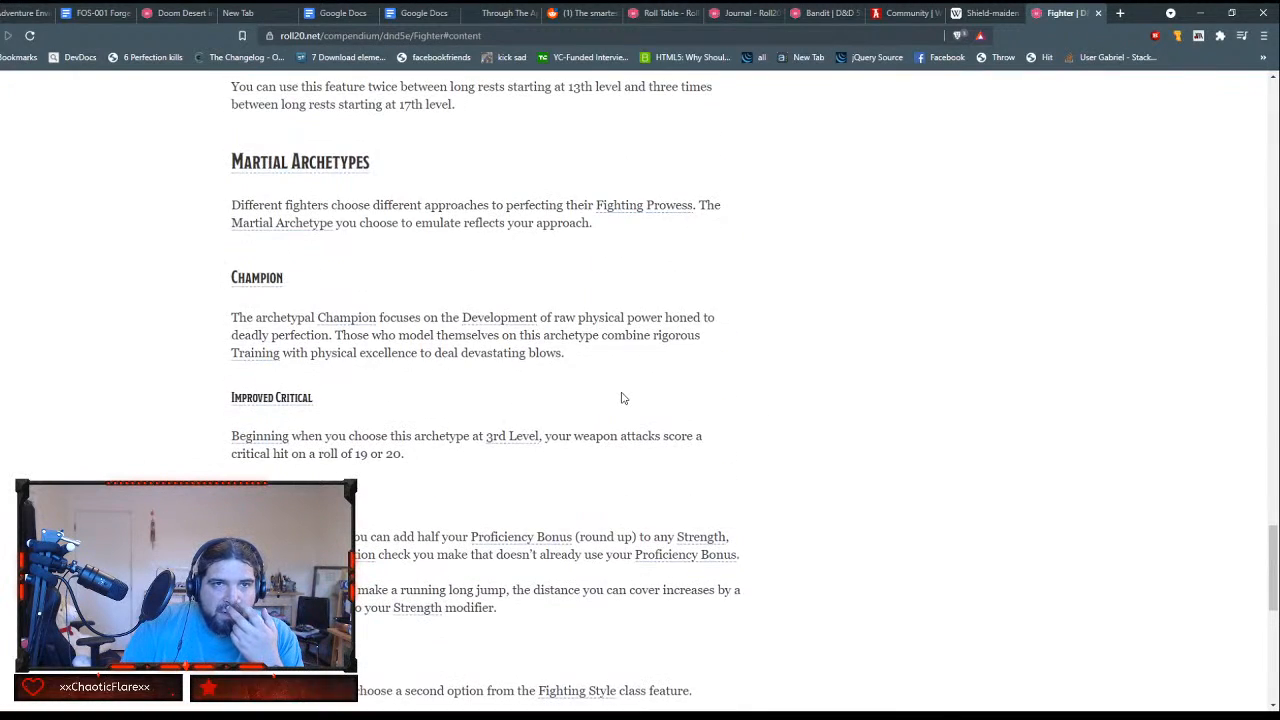
scroll(494, 397, "down", 1)
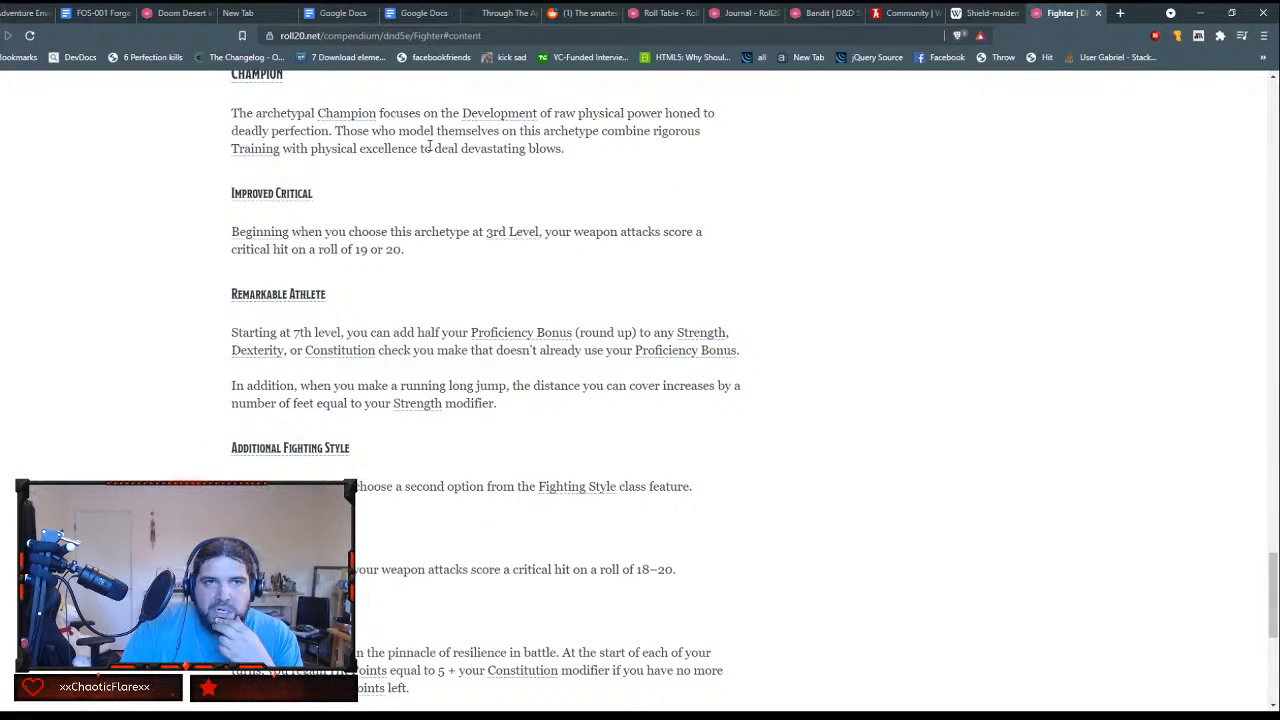
scroll(430, 147, "down", 2)
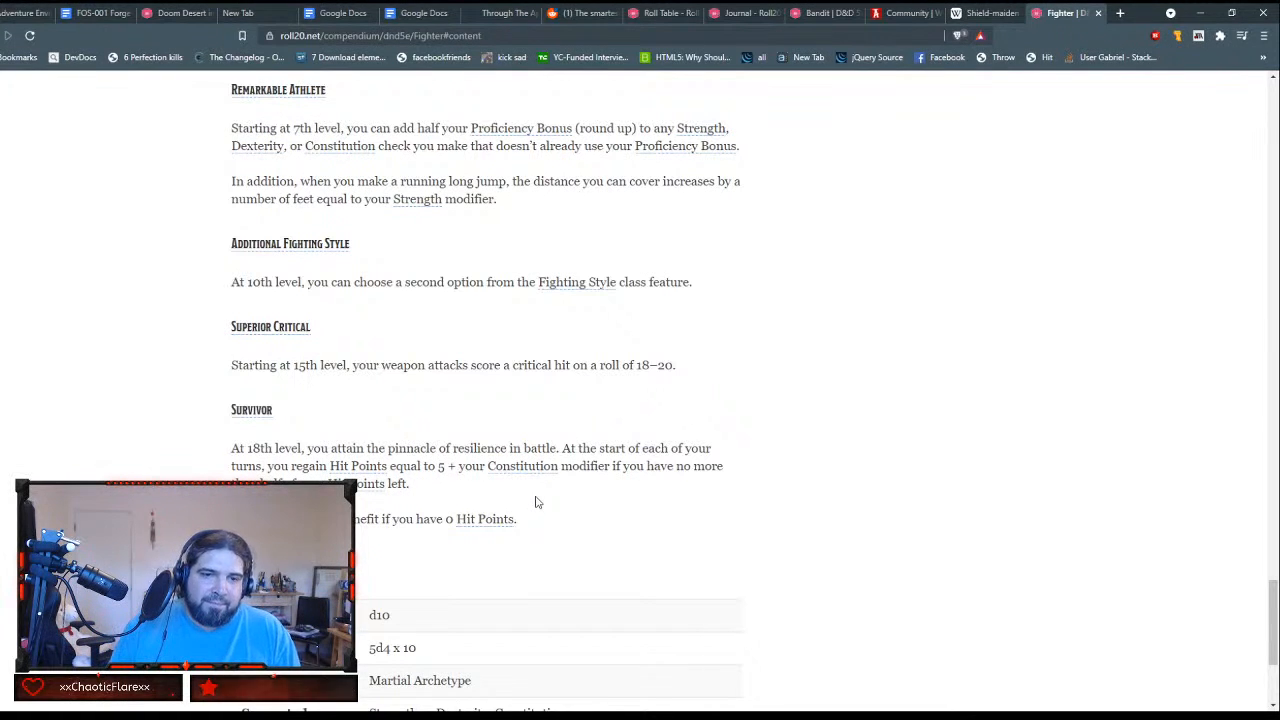
scroll(651, 545, "down", 2)
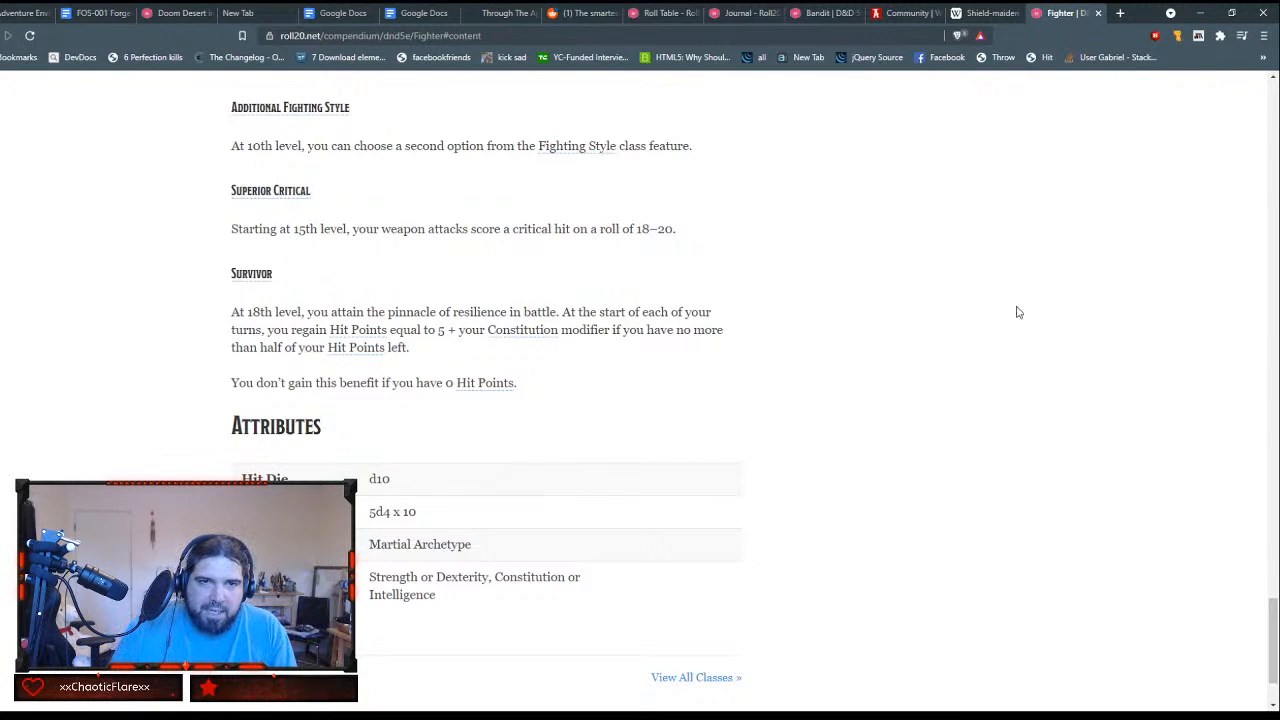
scroll(811, 383, "down", 1)
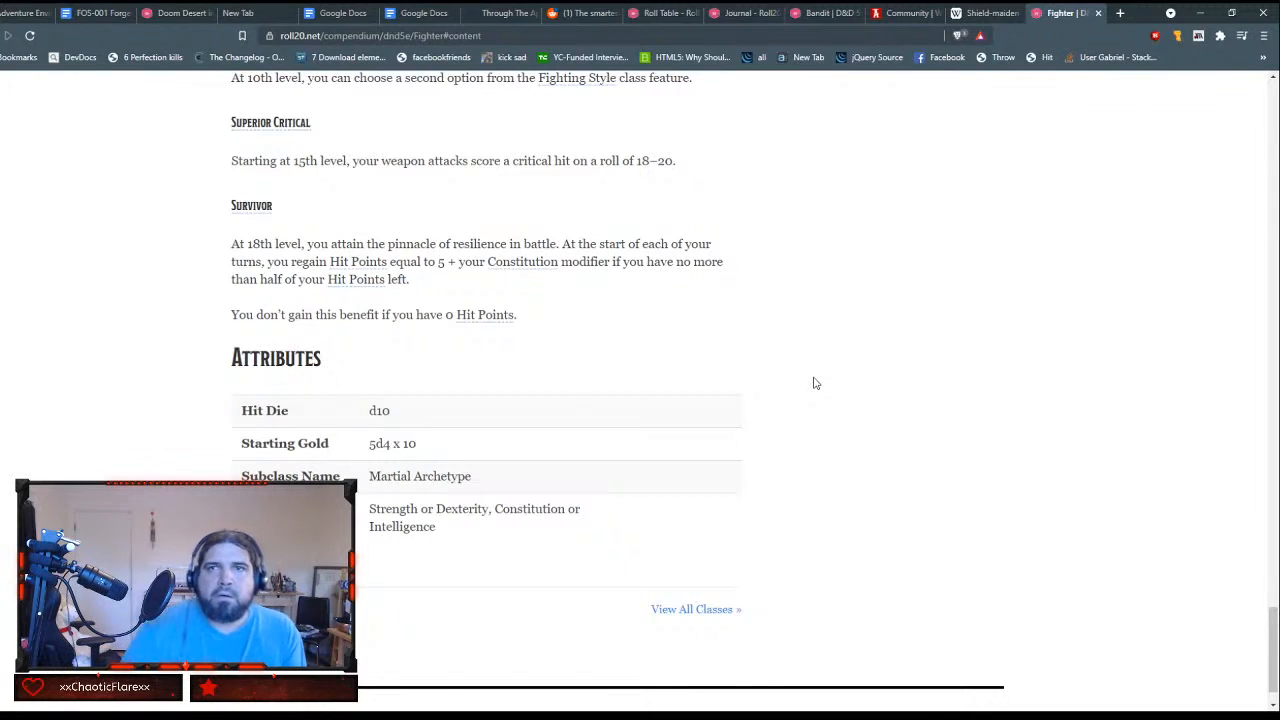
Step: Search the web for "shield master fighter" in a new tab and check its image results before returning to the web results
key("ctrl+t")
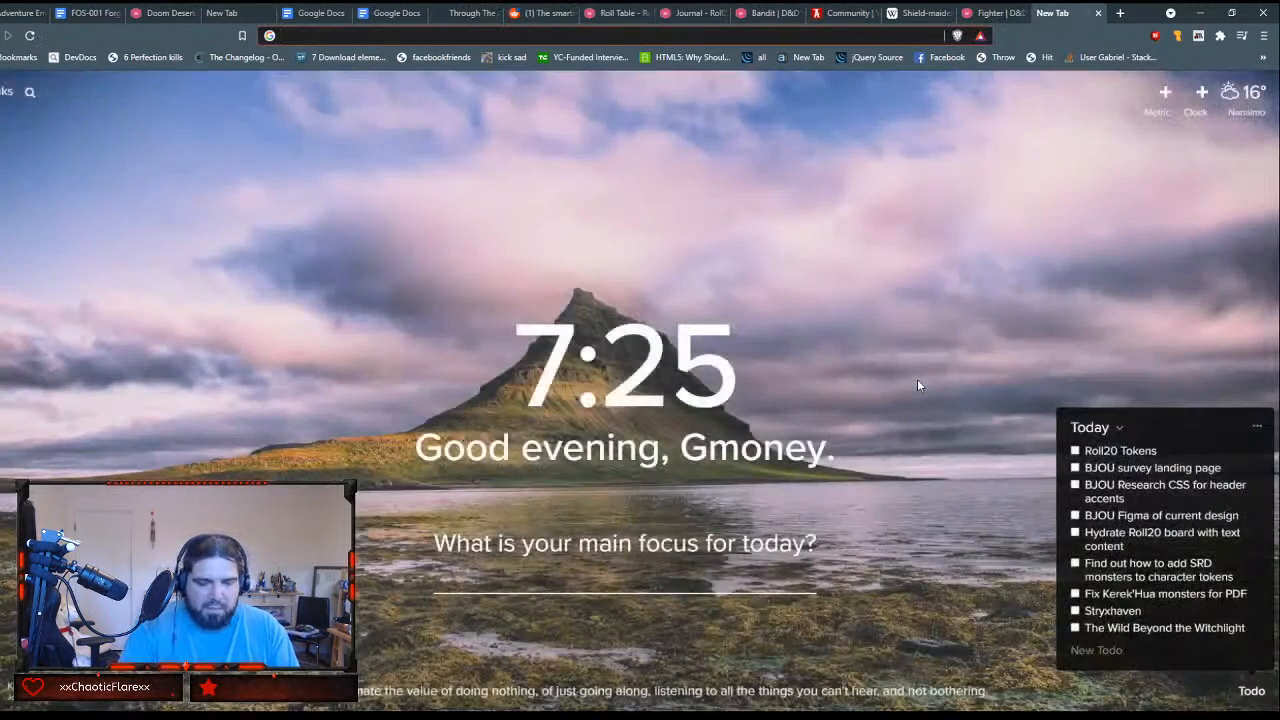
type("shielf")
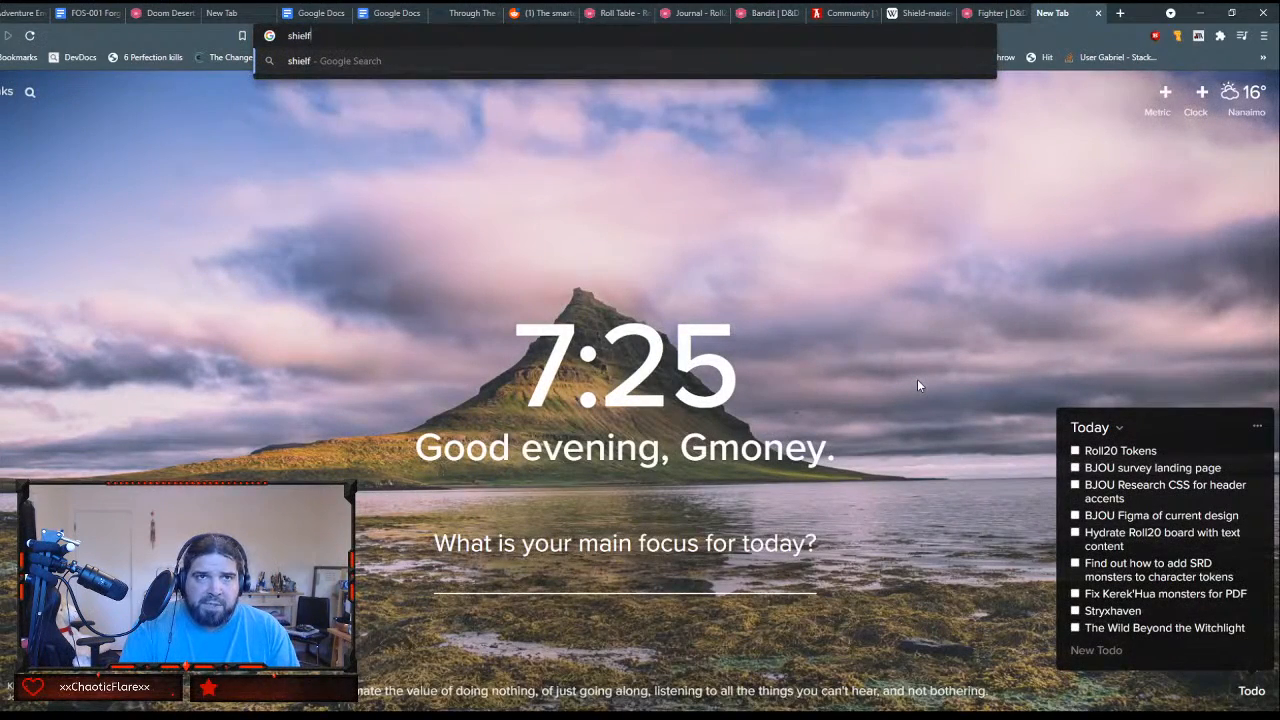
key("BackSpace")
type("d master")
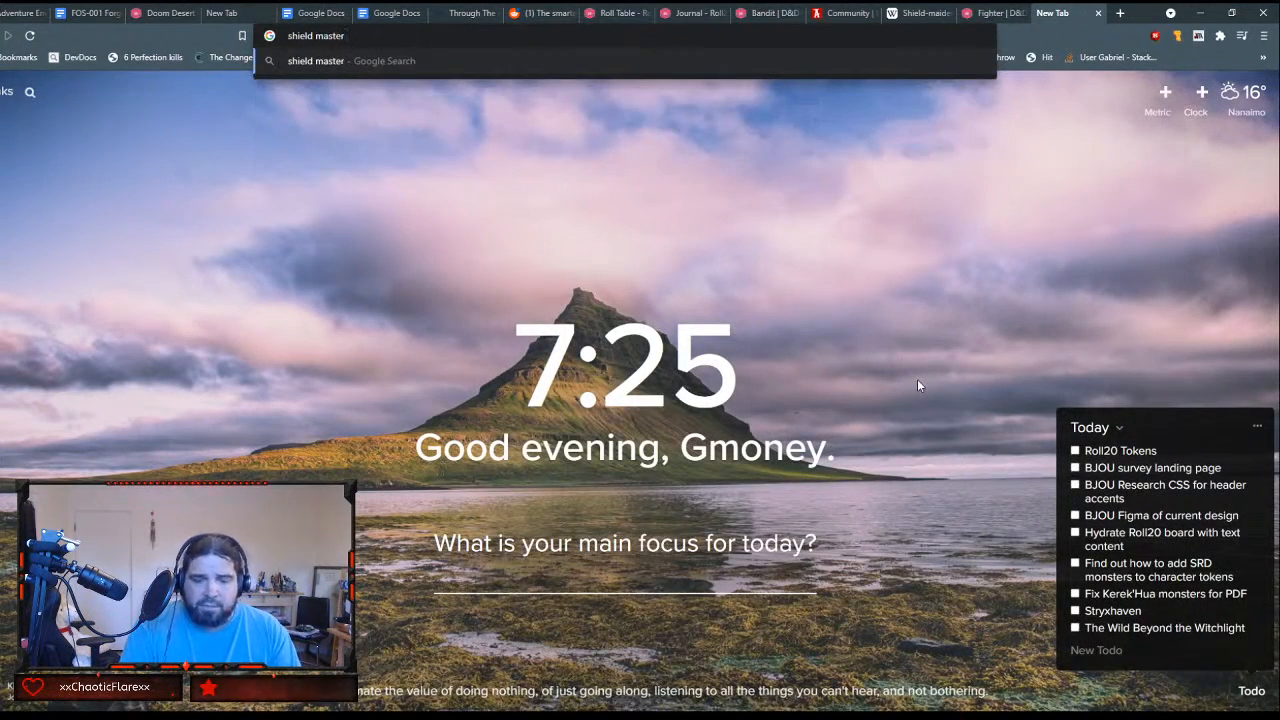
type(" fighter")
key("Return")
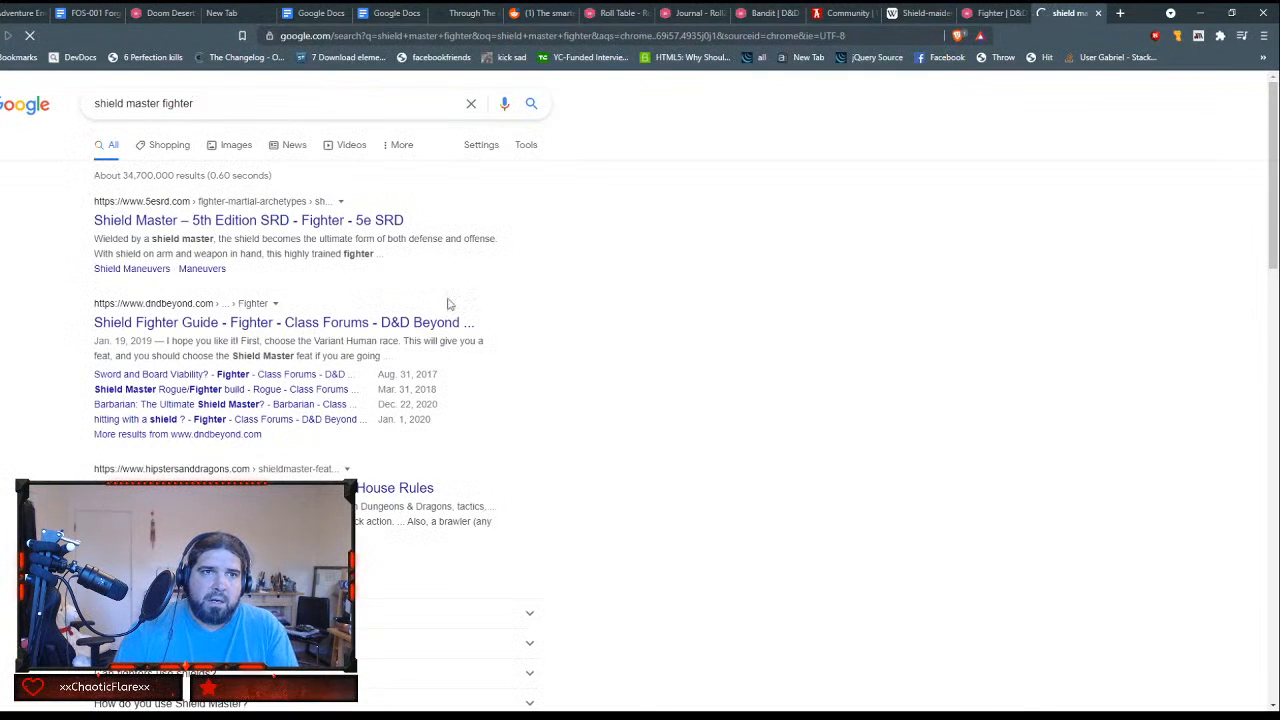
left_click(224, 146)
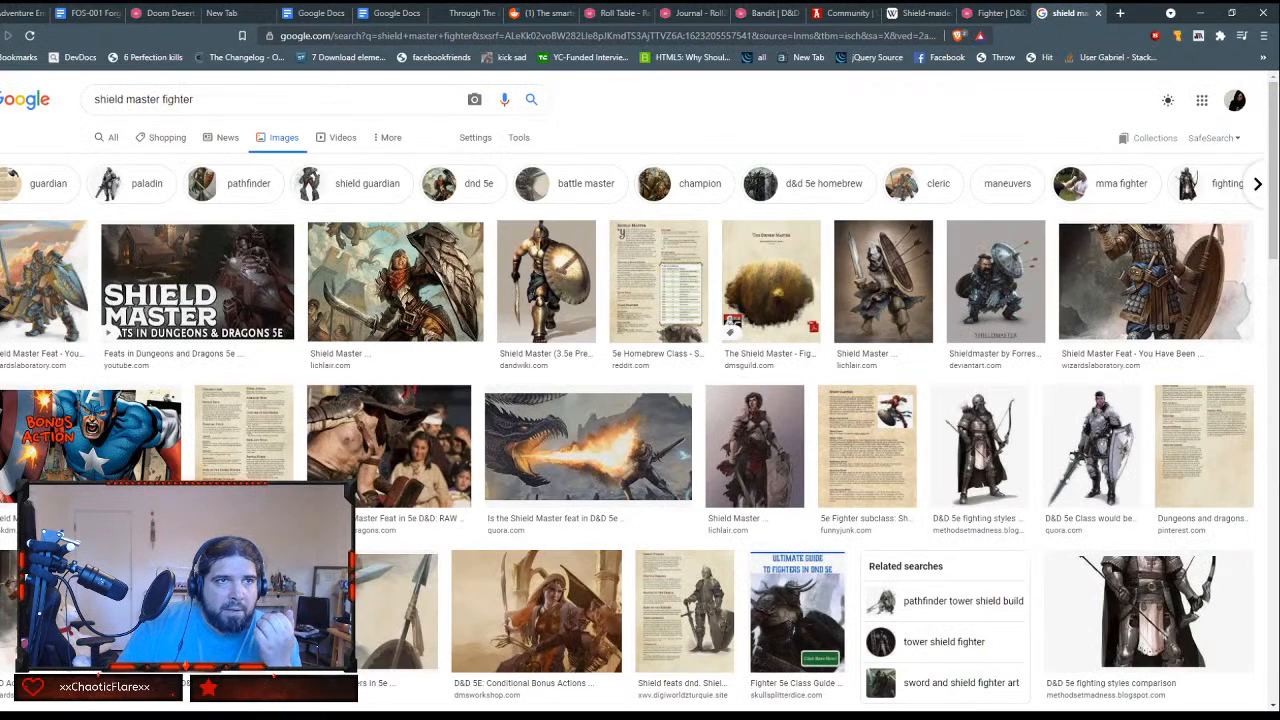
key("alt+Left")
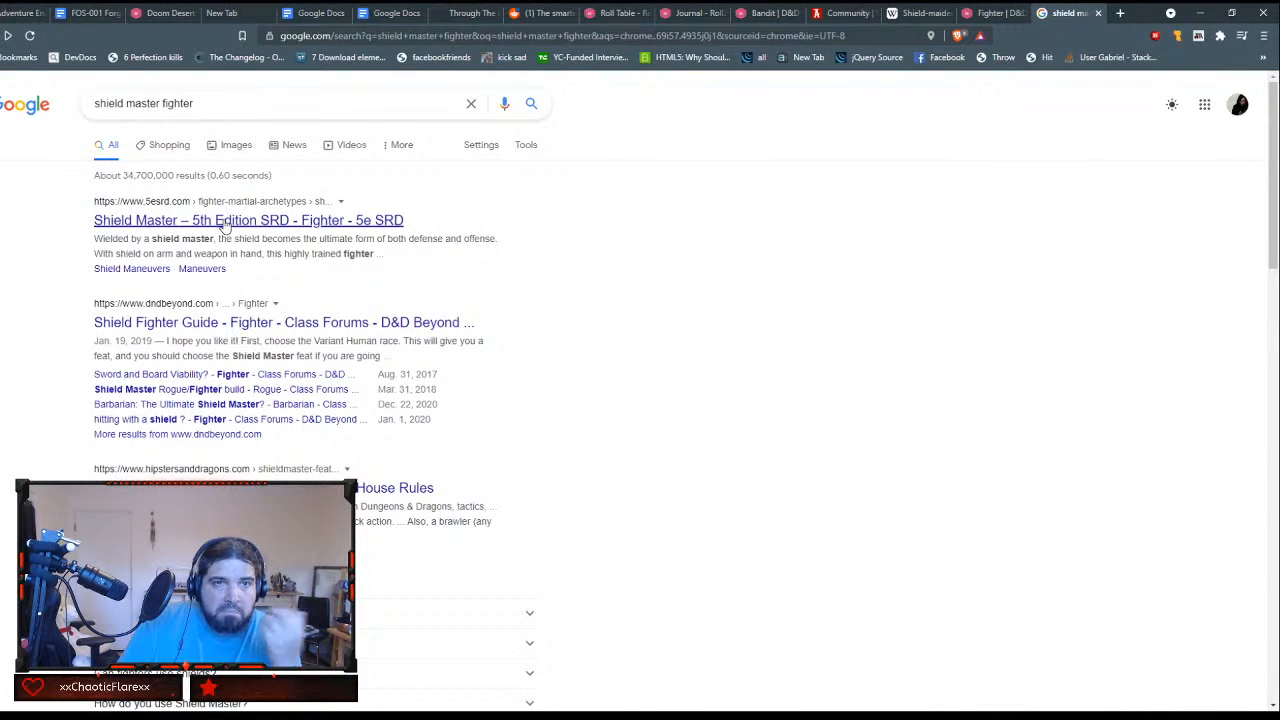
Step: Open the 5e SRD Shield Master result in a separate tab and permanently dismiss the Mythic Table Kickstarter pop-up
middle_click(253, 226)
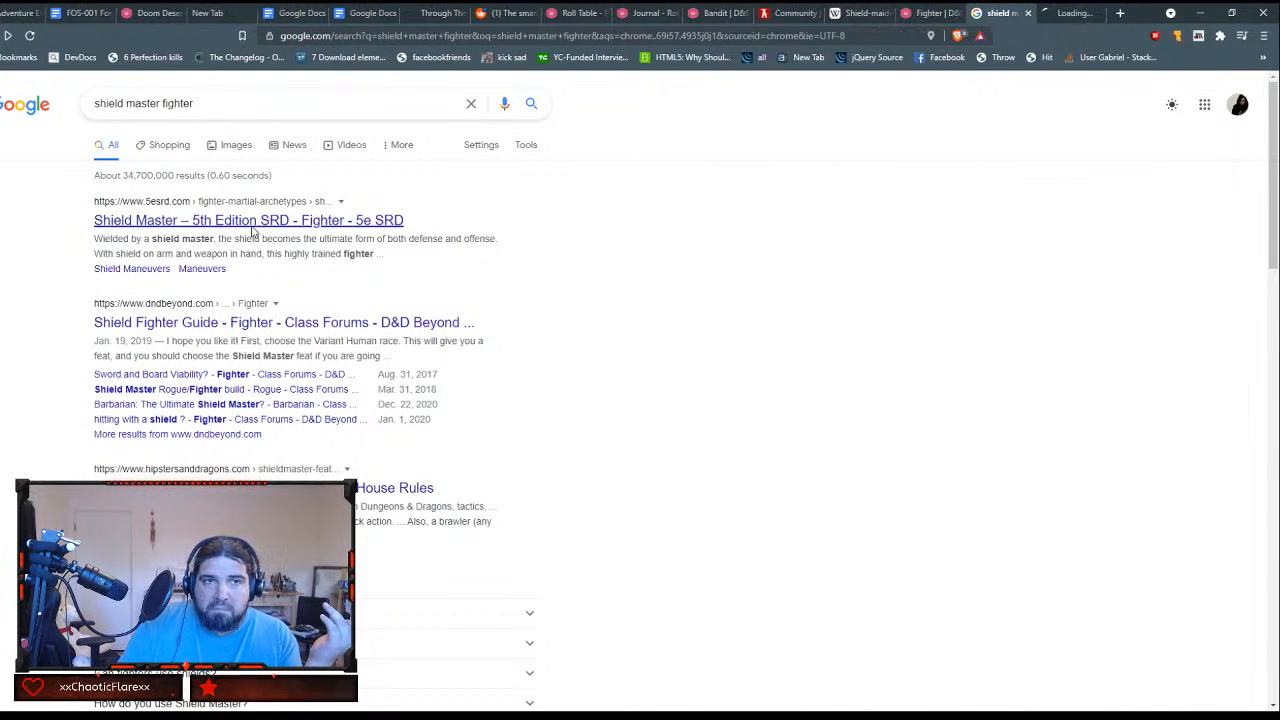
left_click(1075, 13)
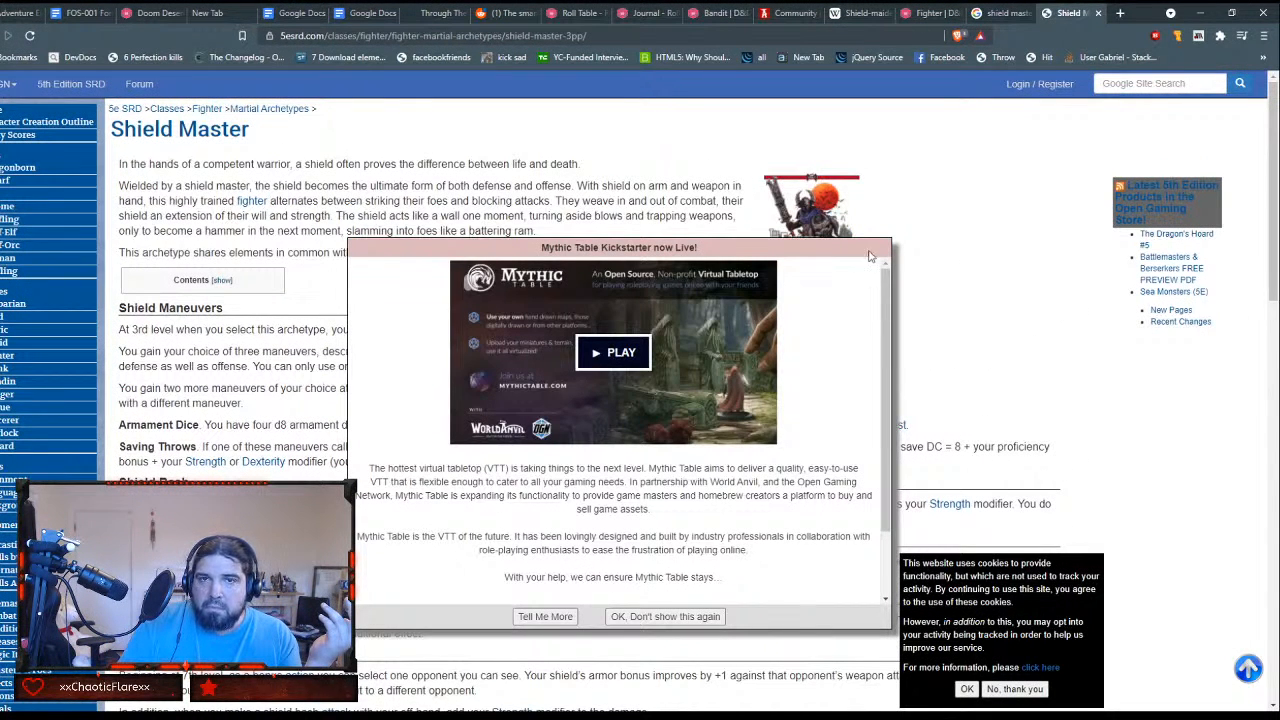
left_click_drag(622, 247, 541, 247)
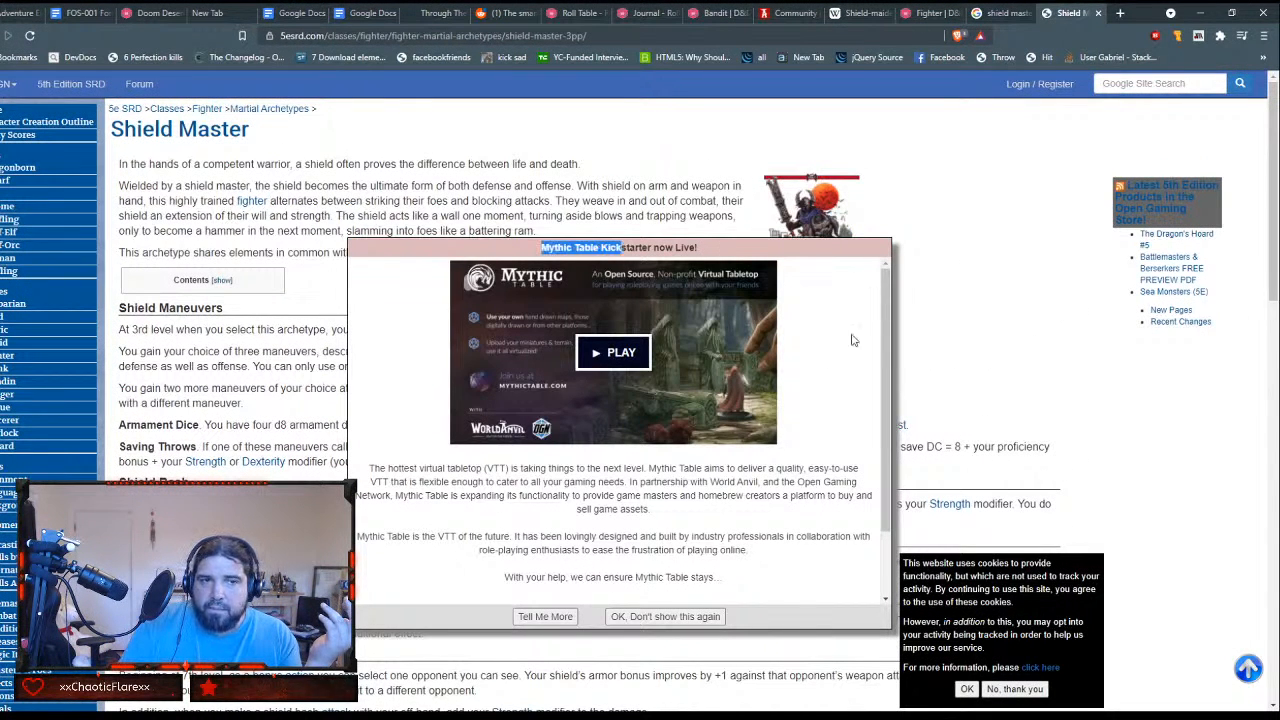
left_click(665, 617)
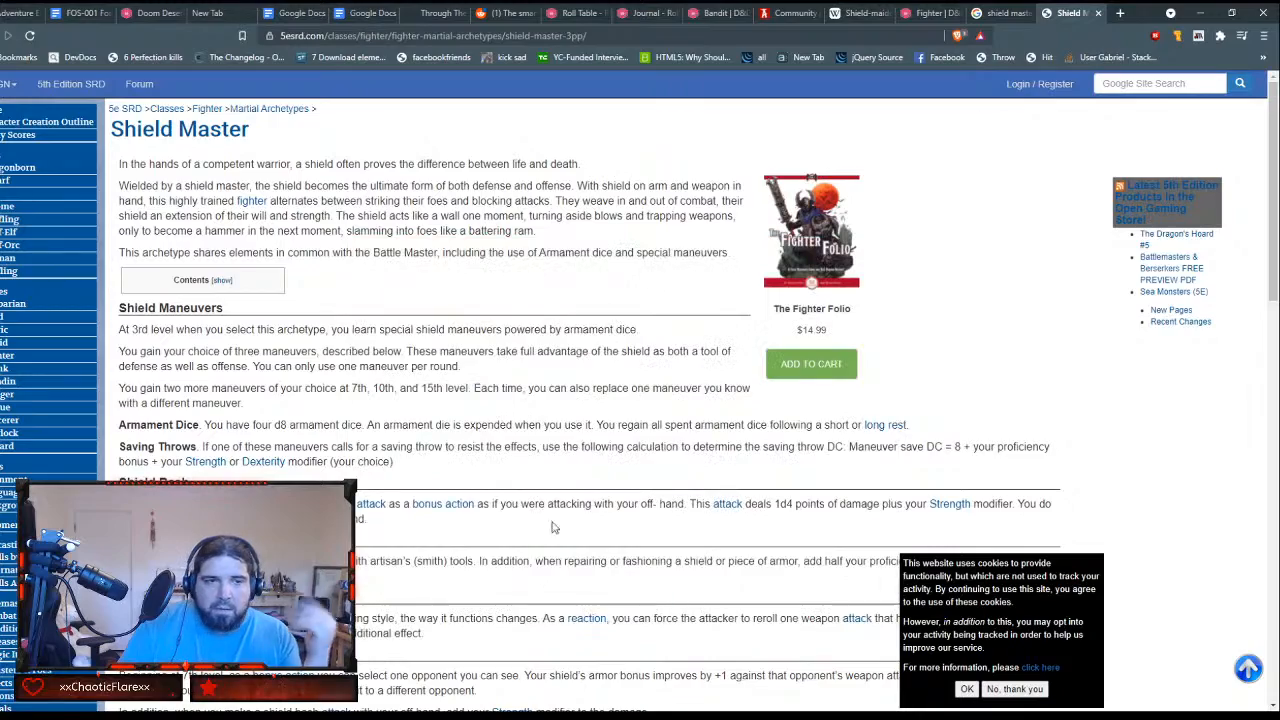
Step: Review the Shield Master archetype page, including its introduction, shield maneuvers, Shield Bash and higher-level features
scroll(529, 509, "down", 1)
scroll(529, 509, "down", 1)
scroll(529, 509, "down", 6)
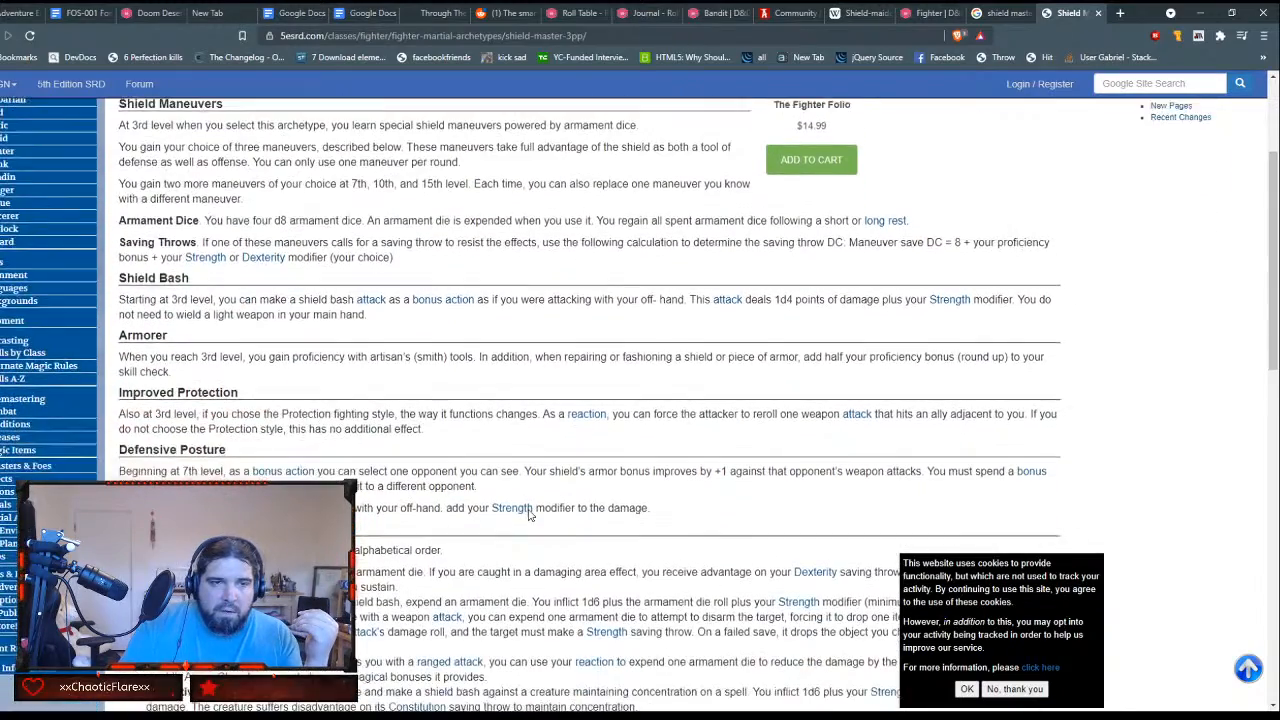
scroll(529, 513, "down", 3)
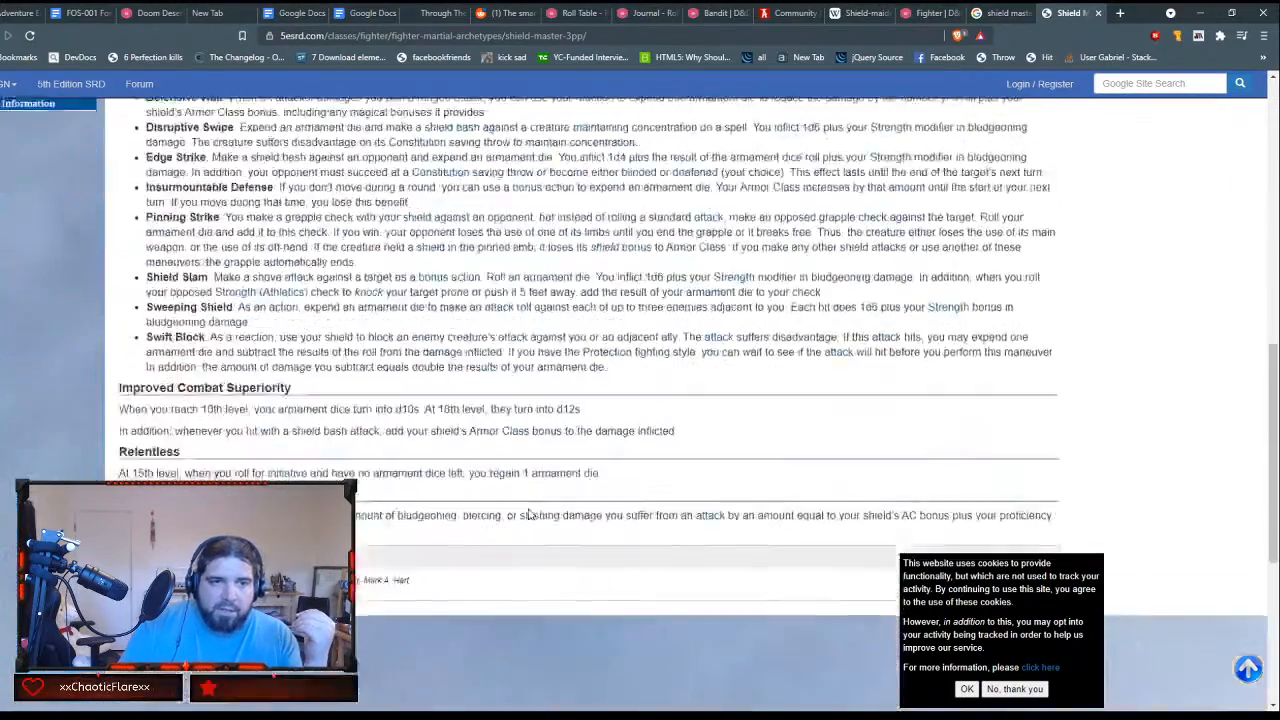
scroll(529, 513, "up", 2)
scroll(529, 513, "up", 8)
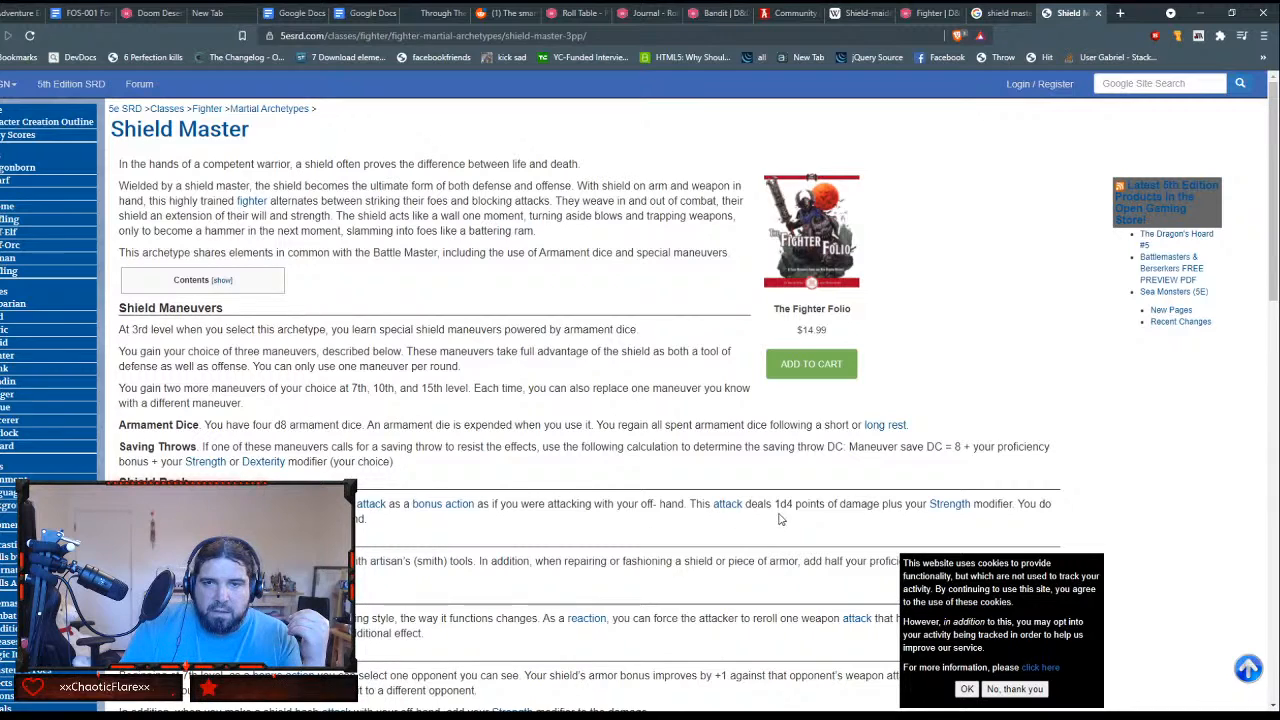
scroll(690, 543, "down", 2)
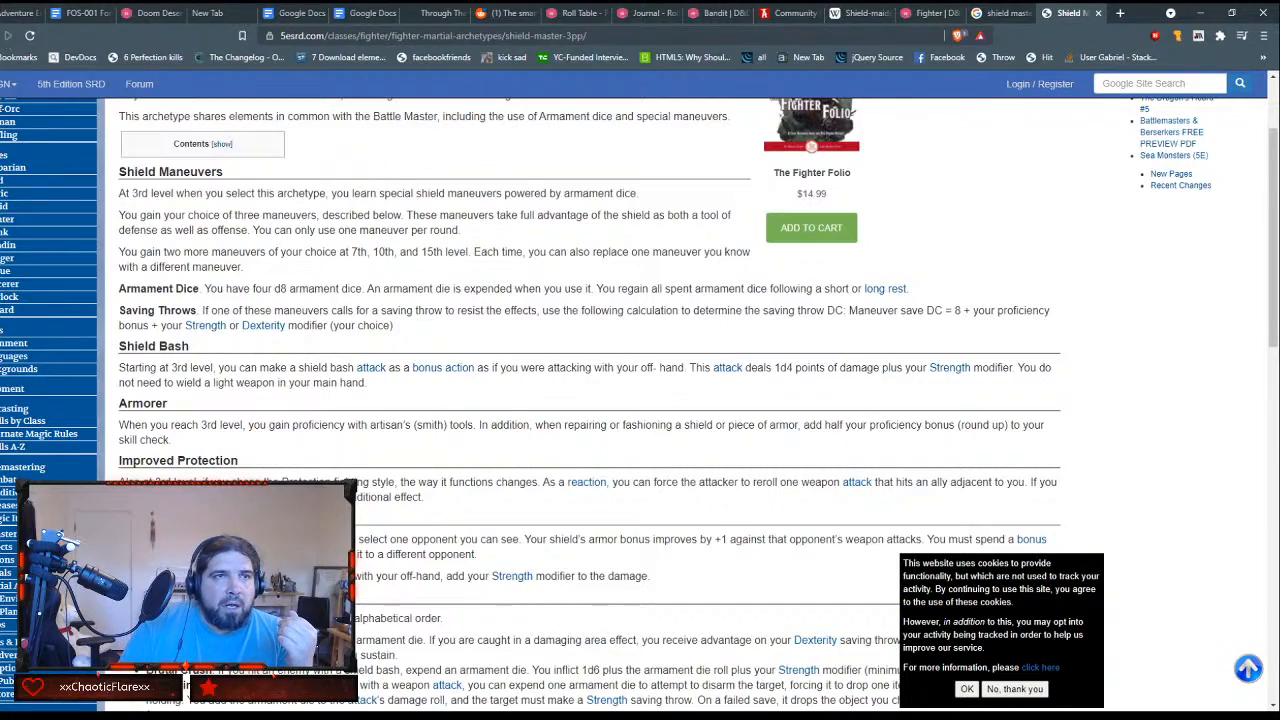
scroll(797, 275, "down", 1)
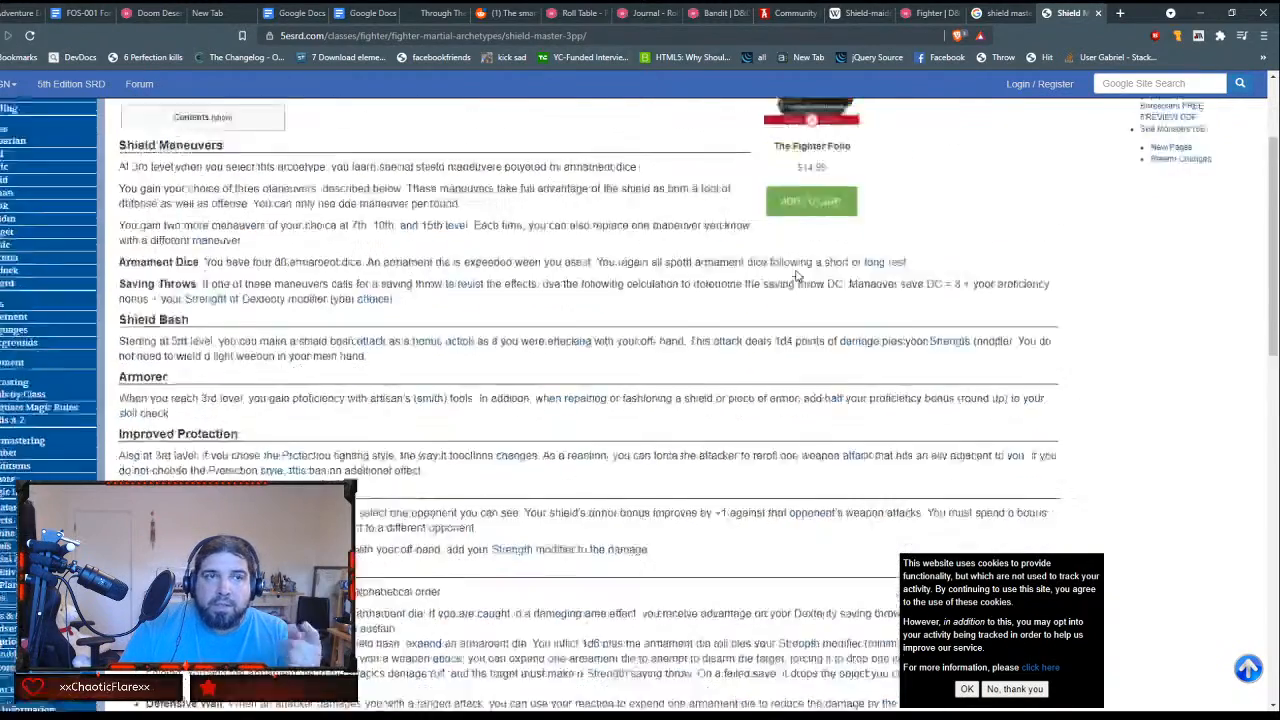
scroll(797, 275, "up", 2)
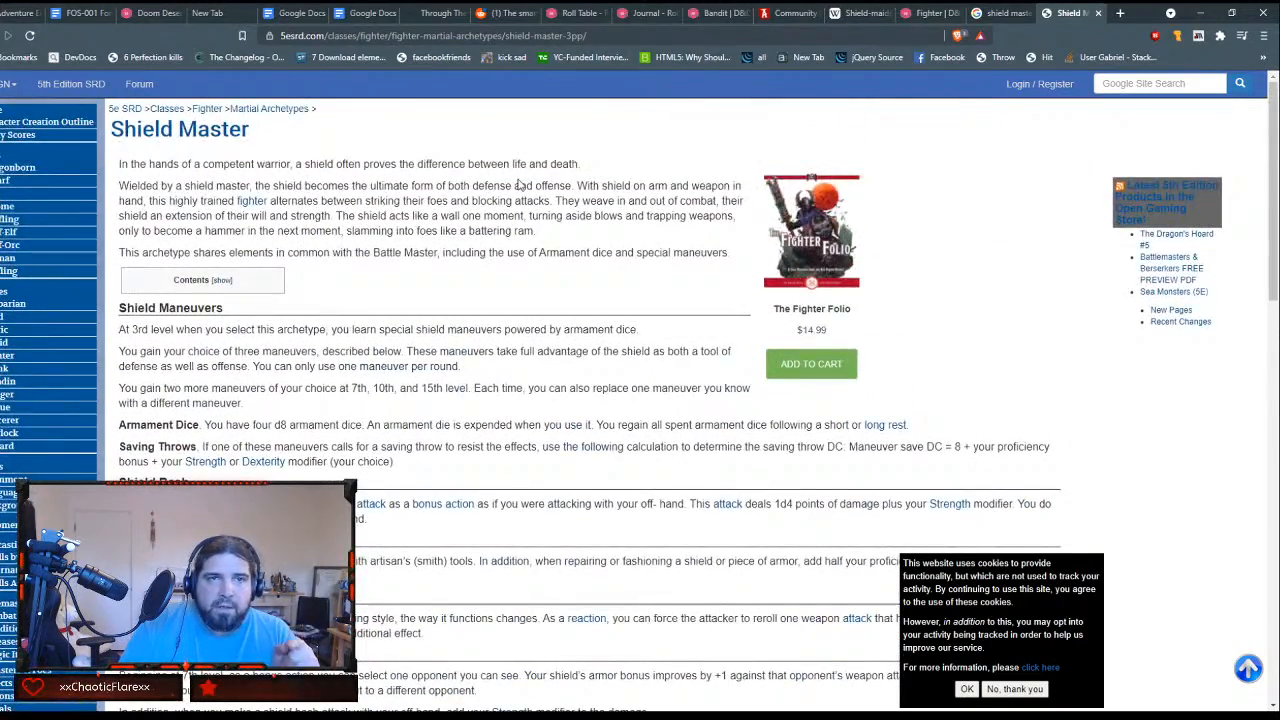
scroll(519, 185, "down", 2)
scroll(516, 192, "up", 2)
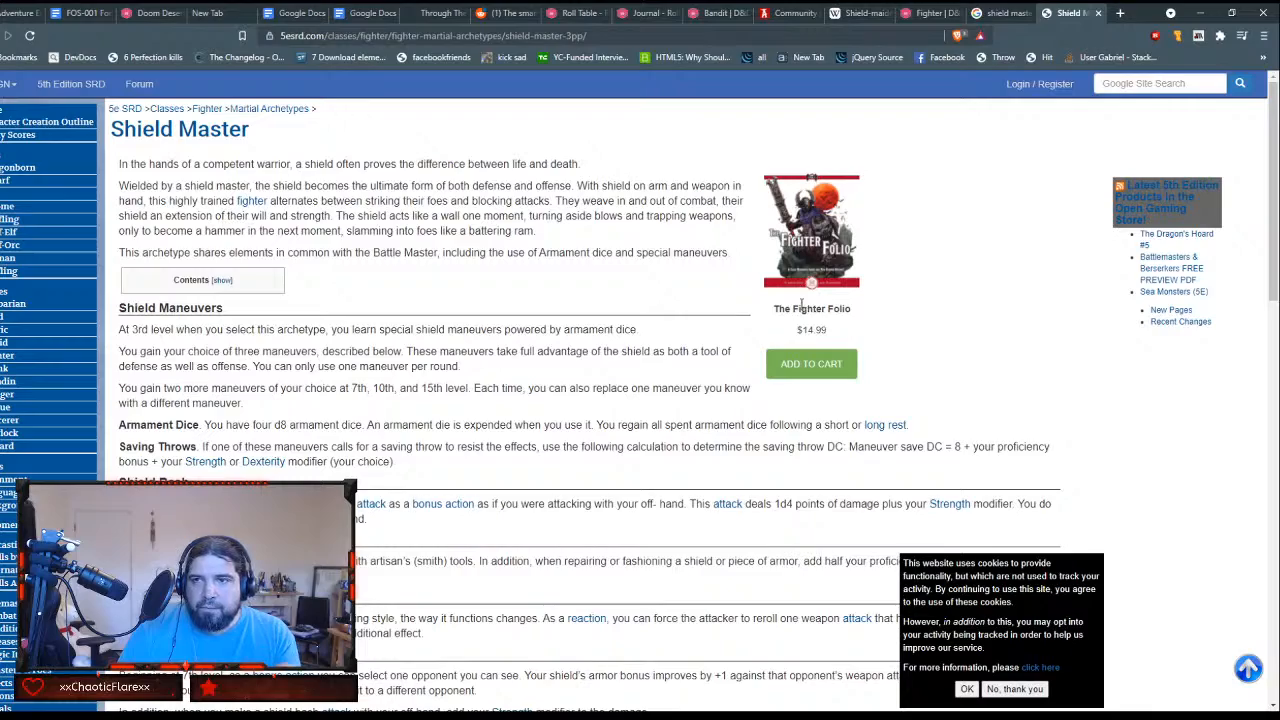
Step: Skim the rest of the Shield Master archetype page, including its maneuvers and Improved Combat Superiority, and close the page
scroll(802, 305, "down", 15)
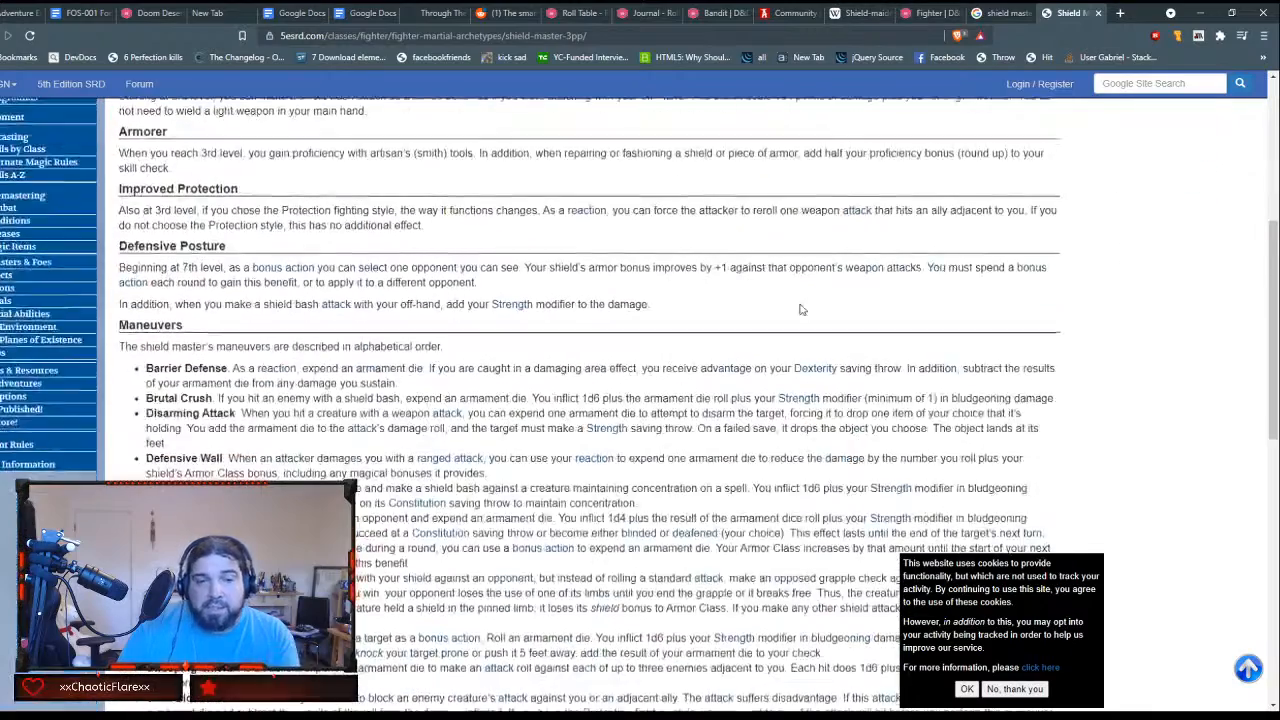
scroll(800, 309, "up", 3)
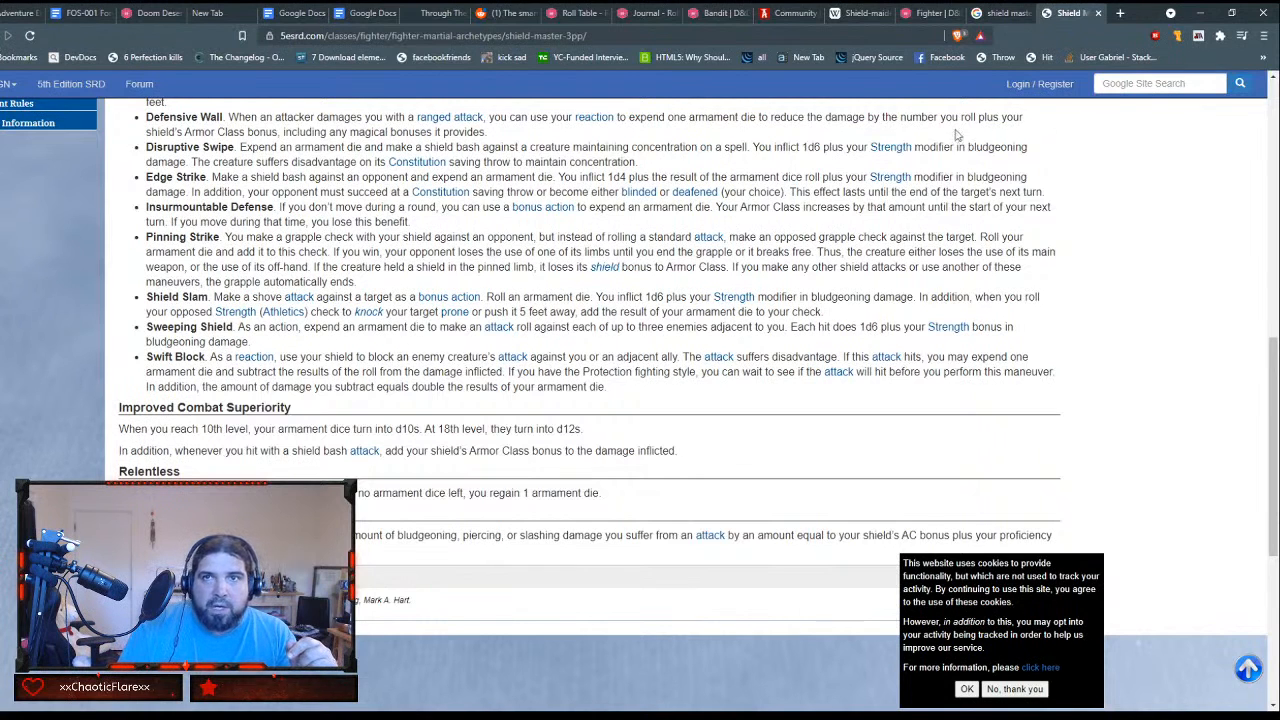
left_click(1100, 12)
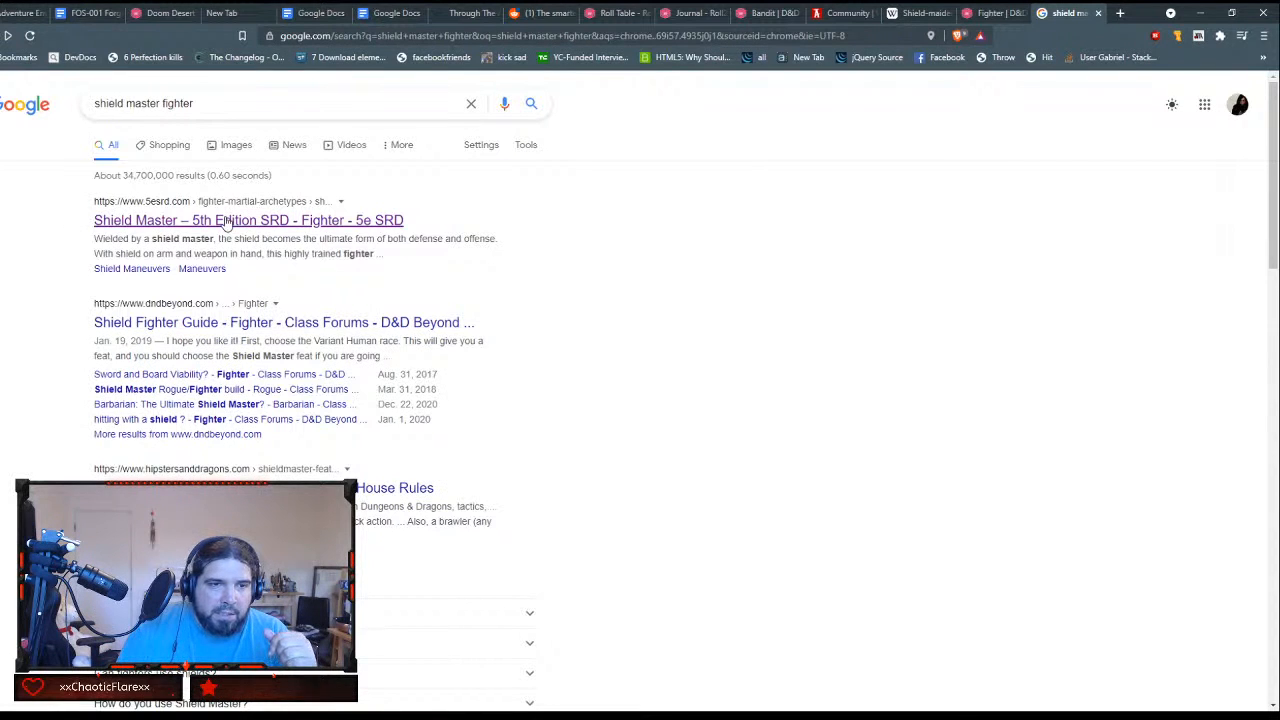
Step: Show image results for "shield master fighter" and browse well down through them for shield-bearing fighter artwork
scroll(313, 355, "down", 1)
scroll(313, 355, "up", 1)
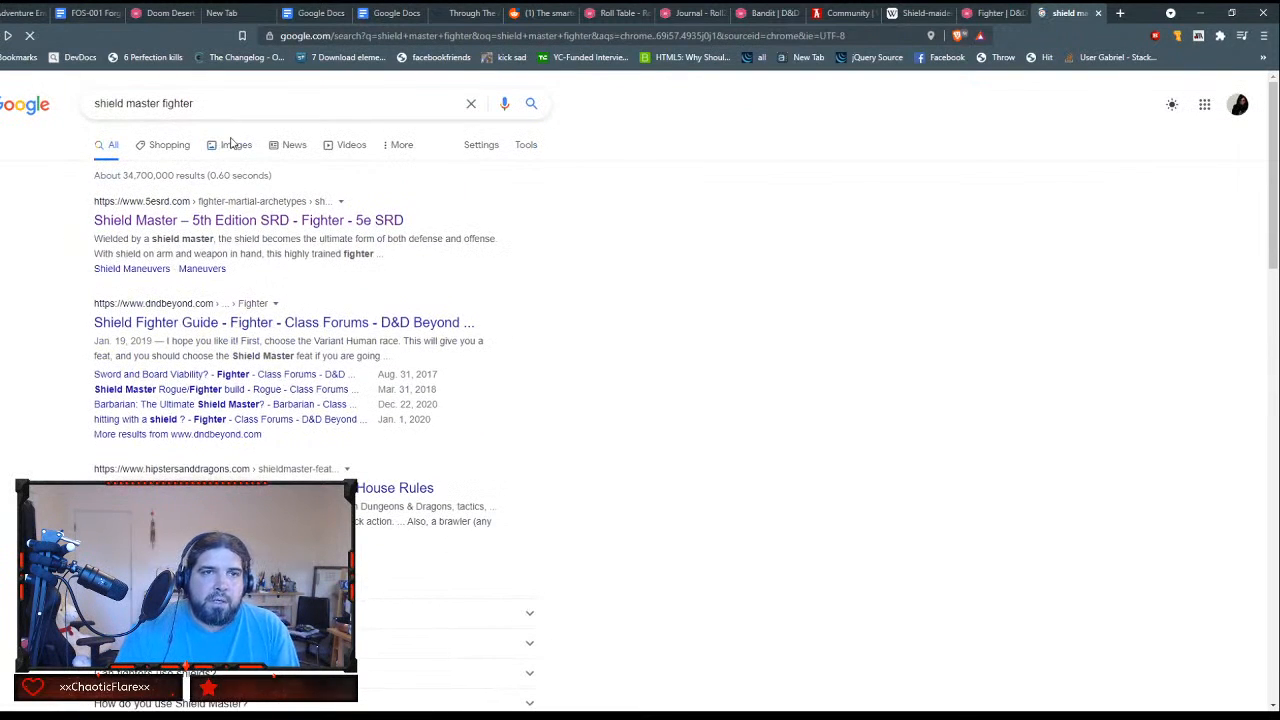
left_click(229, 144)
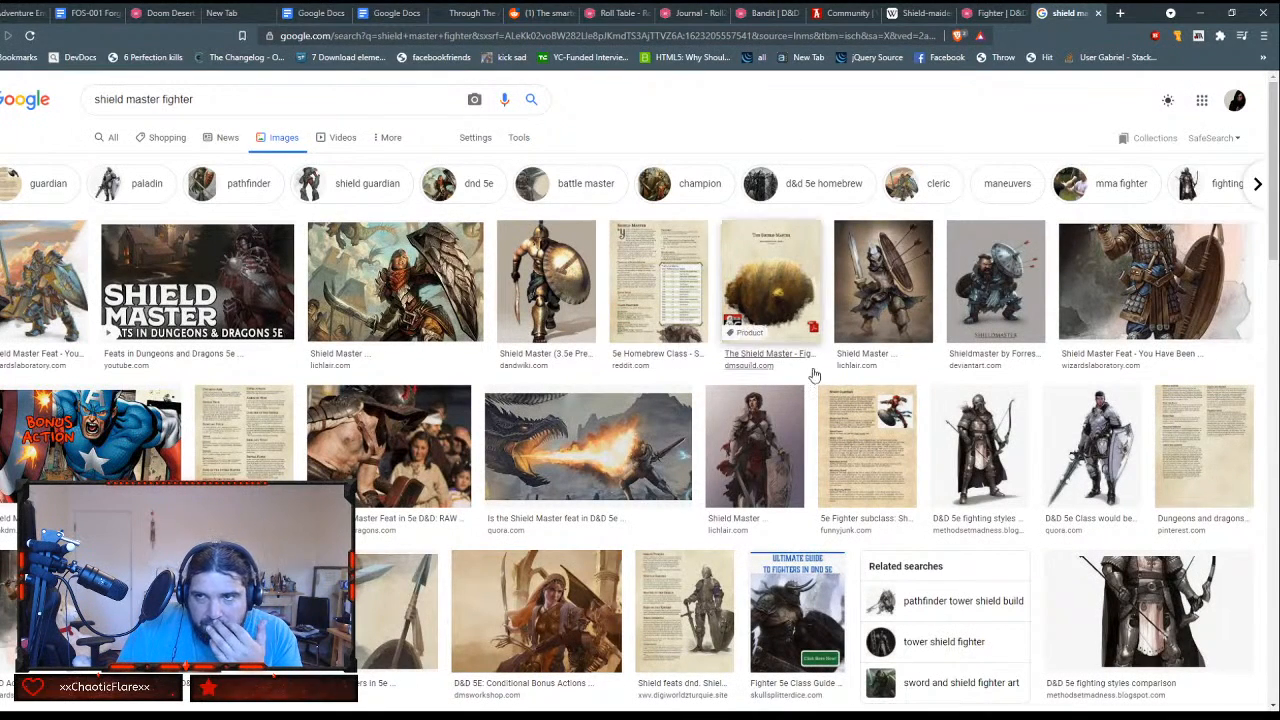
scroll(820, 368, "down", 1)
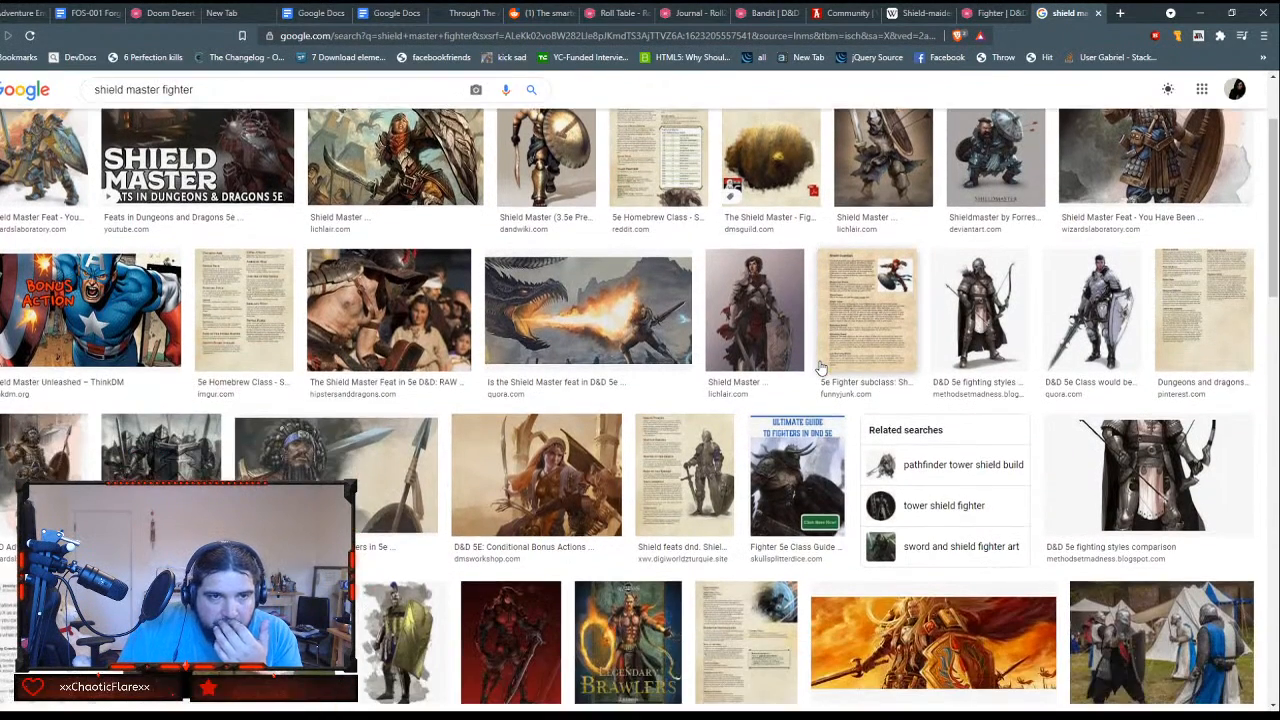
scroll(820, 368, "down", 1)
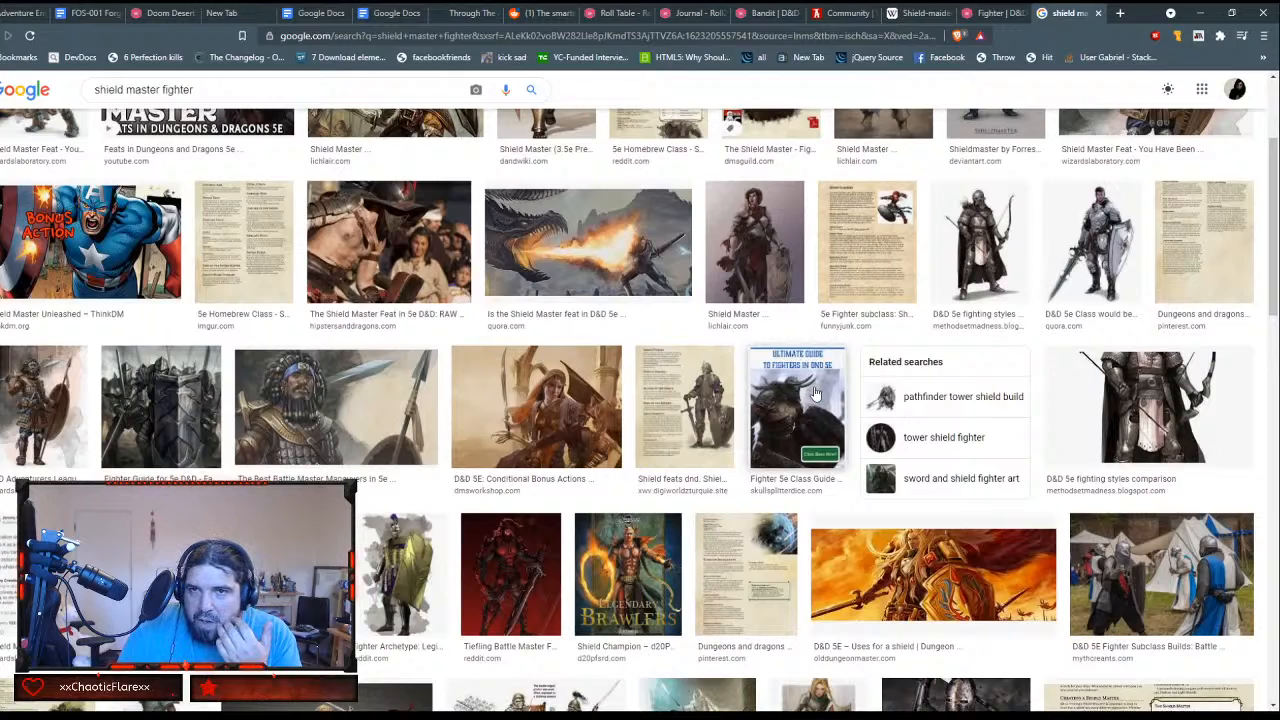
scroll(815, 393, "down", 3)
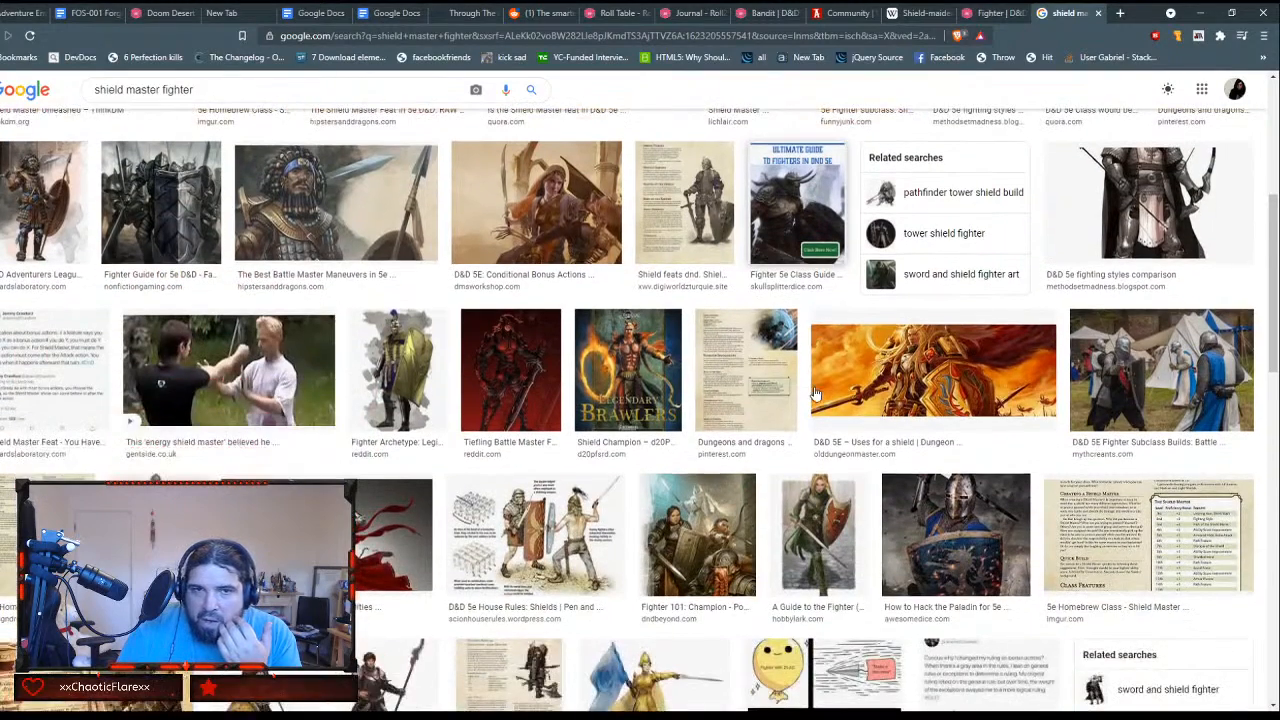
scroll(815, 393, "down", 1)
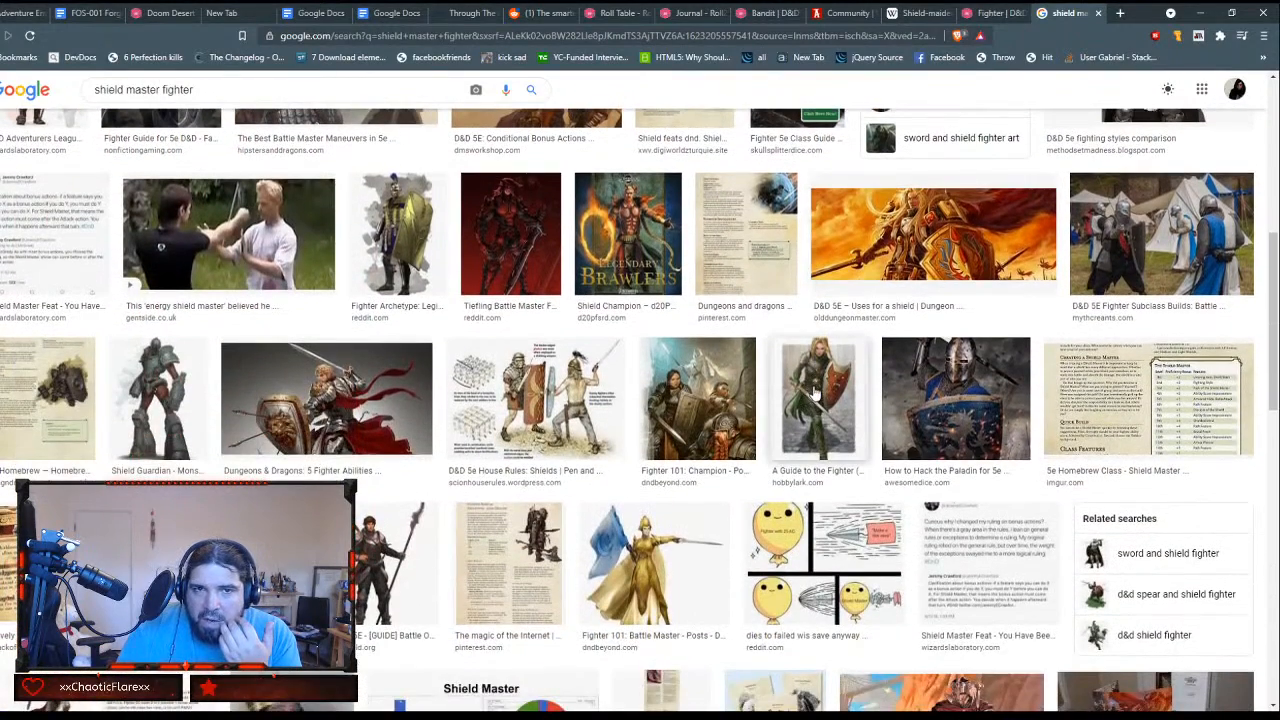
scroll(815, 393, "down", 1)
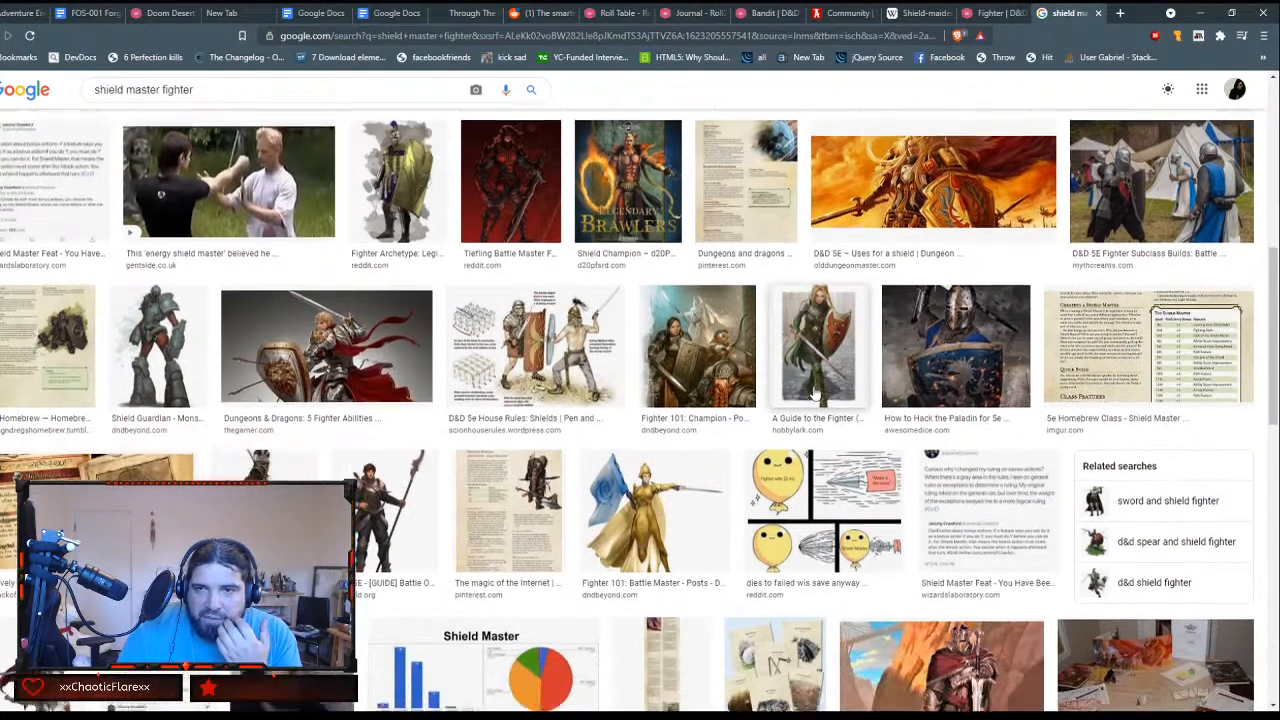
scroll(815, 393, "down", 2)
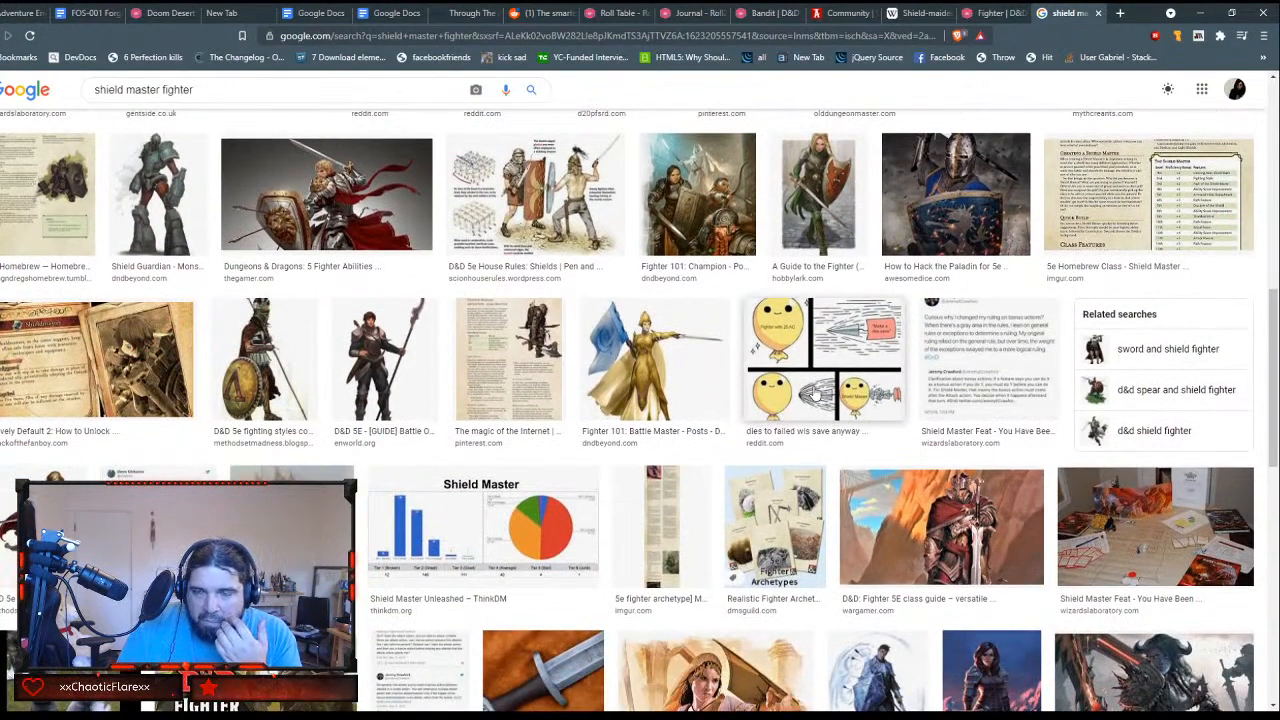
scroll(815, 393, "down", 4)
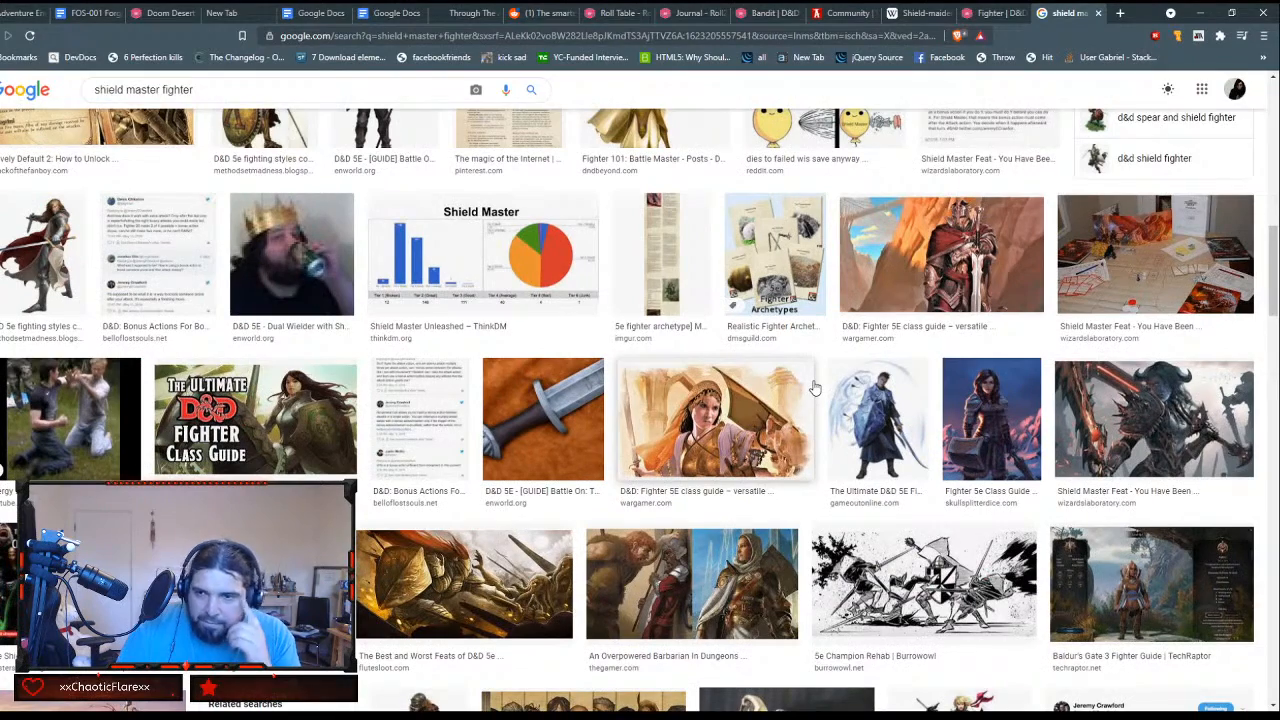
scroll(815, 390, "down", 1)
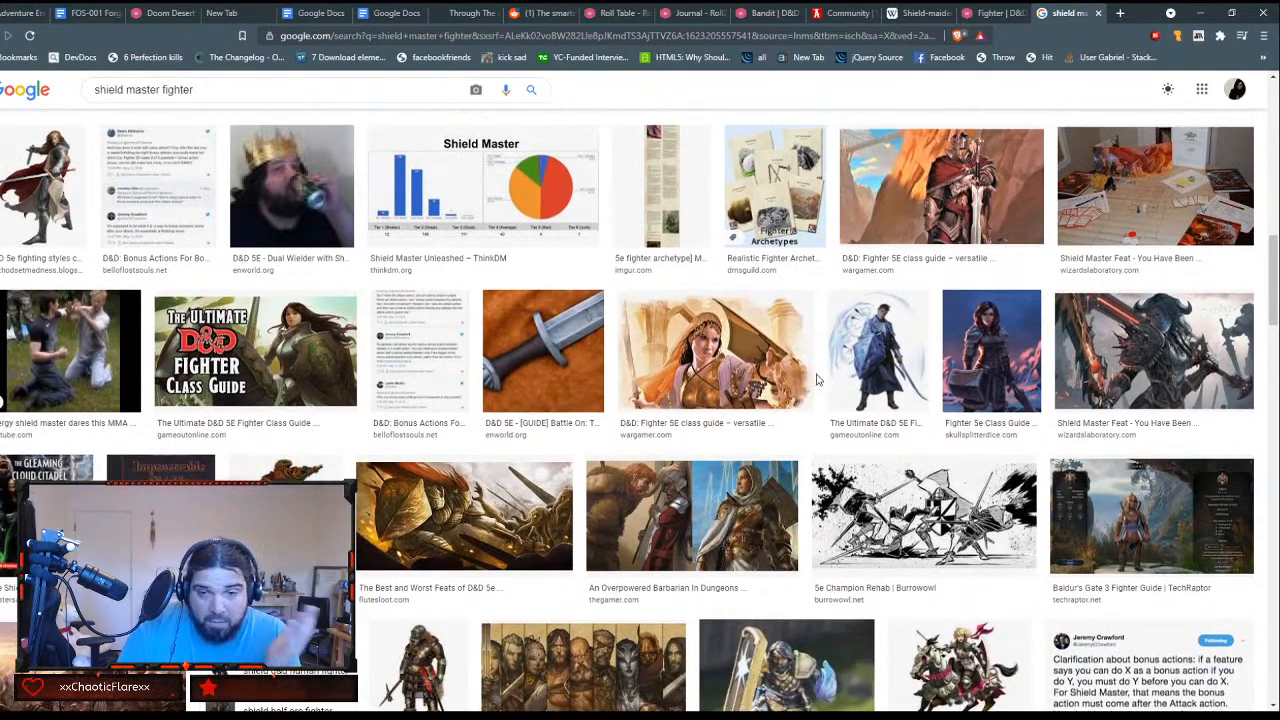
scroll(820, 385, "down", 1)
scroll(820, 388, "down", 3)
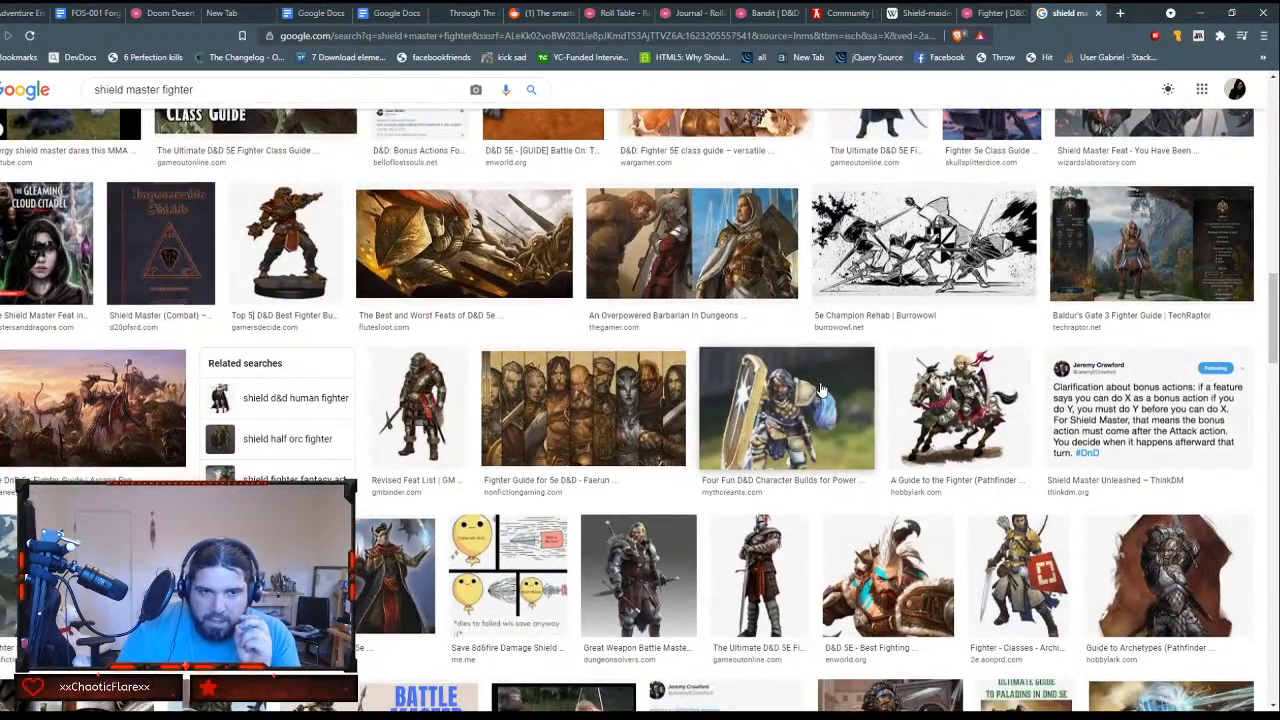
scroll(820, 388, "down", 3)
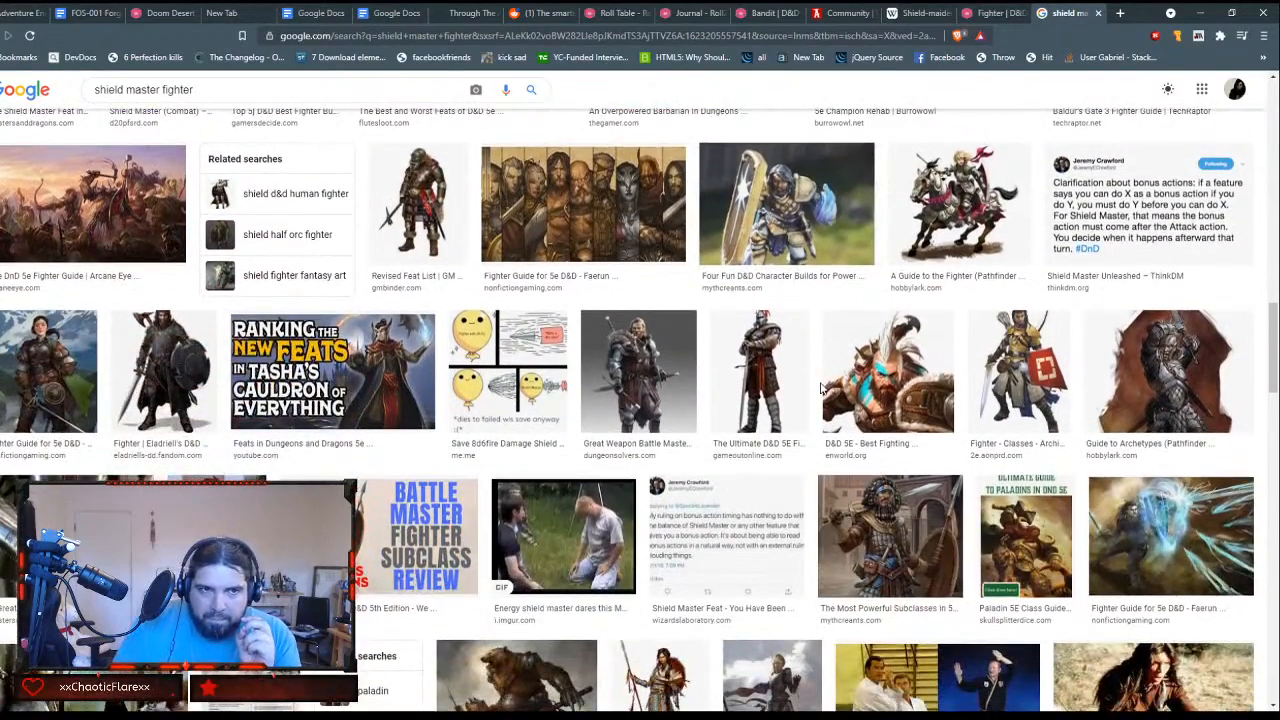
scroll(820, 388, "down", 2)
scroll(818, 388, "down", 3)
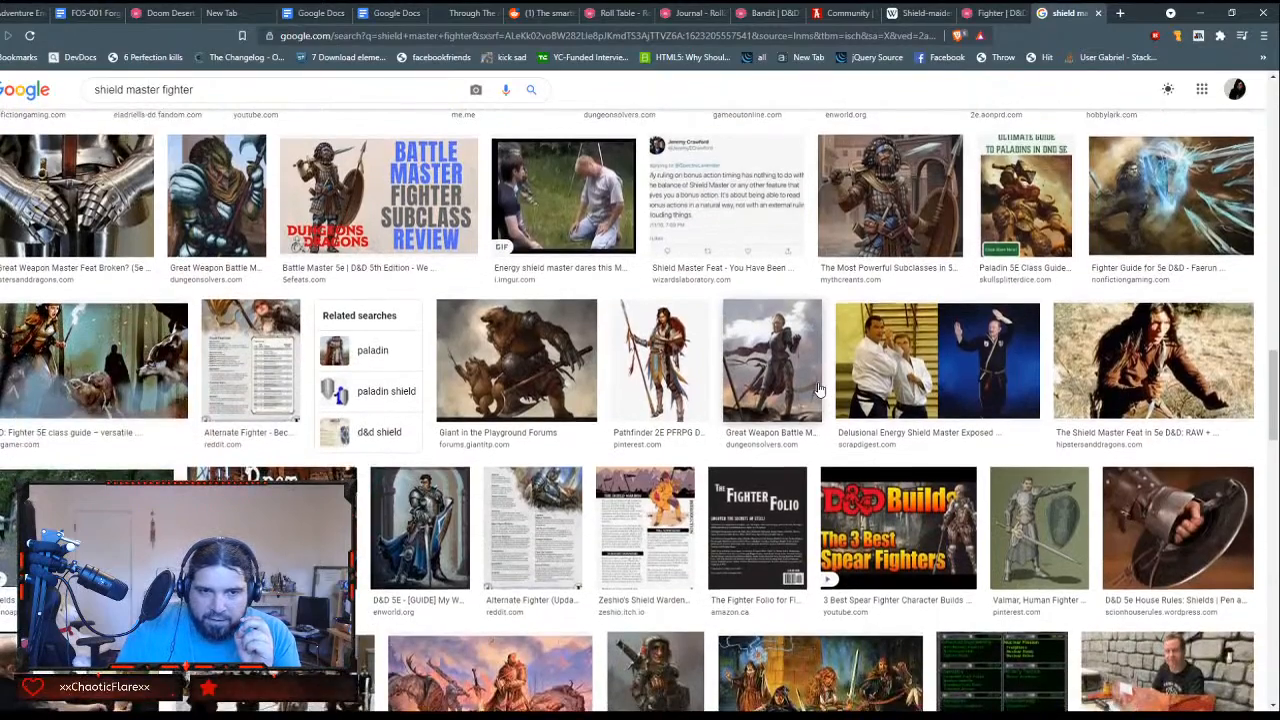
scroll(818, 388, "down", 3)
scroll(820, 388, "down", 1)
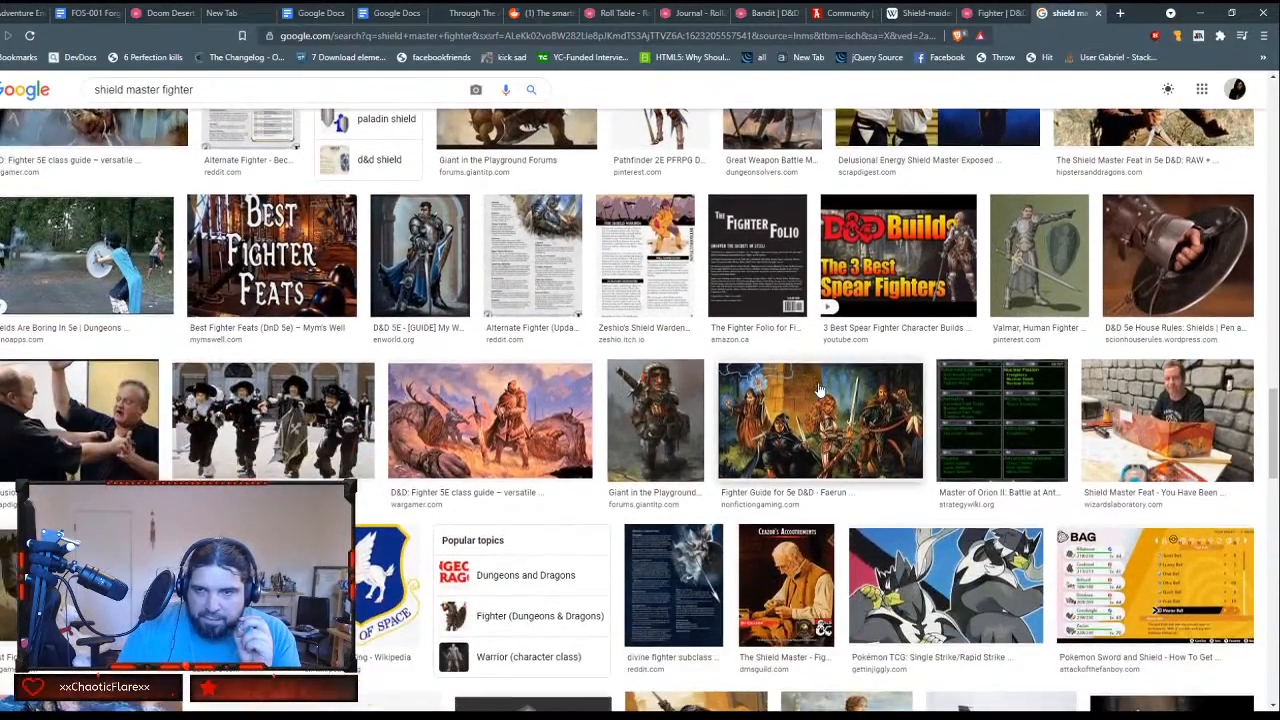
scroll(818, 390, "up", 8)
scroll(806, 397, "up", 5)
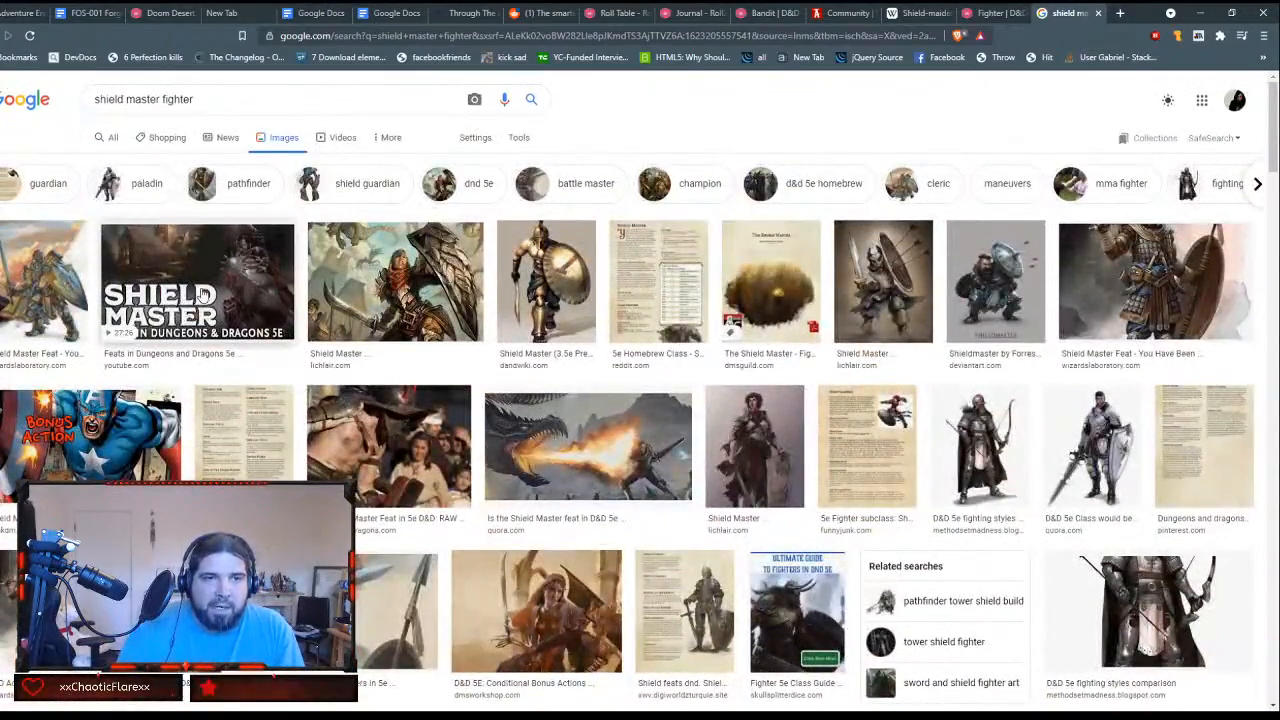
Step: Preview the Shield Master feats video thumbnail and the lichlair.com artwork of a warrior with a large scaled shield
left_click(200, 296)
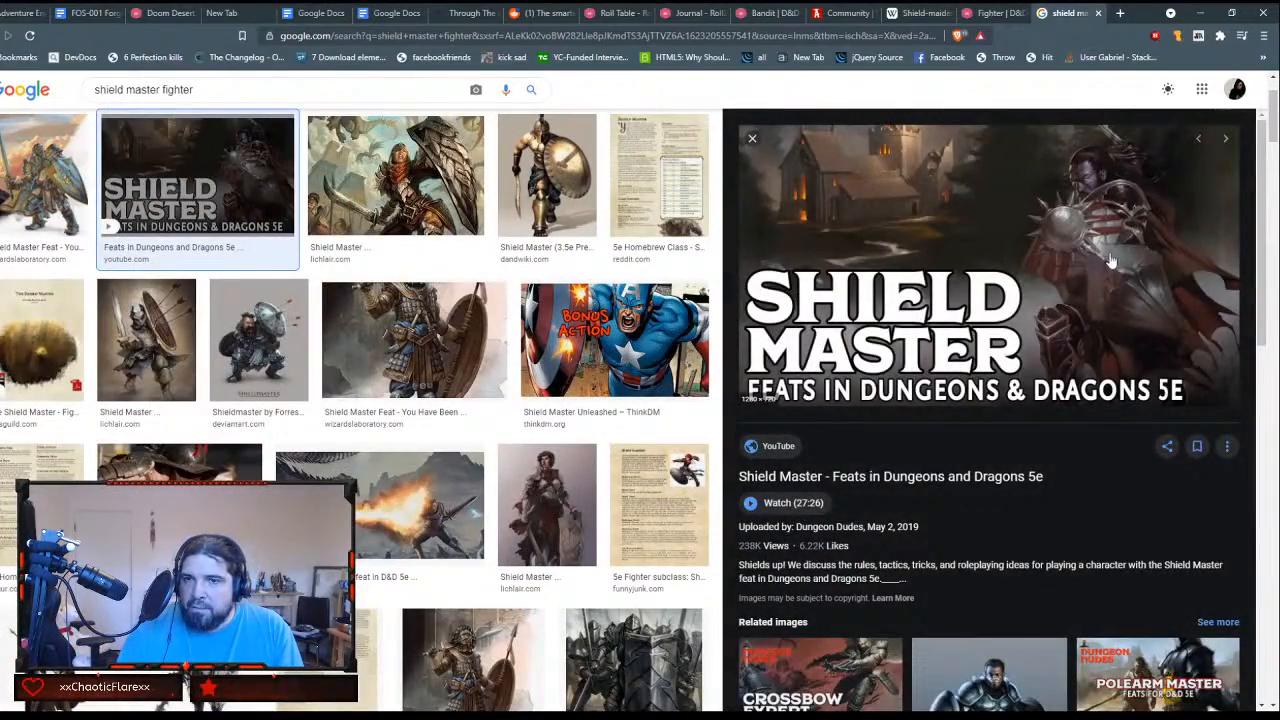
left_click(355, 203)
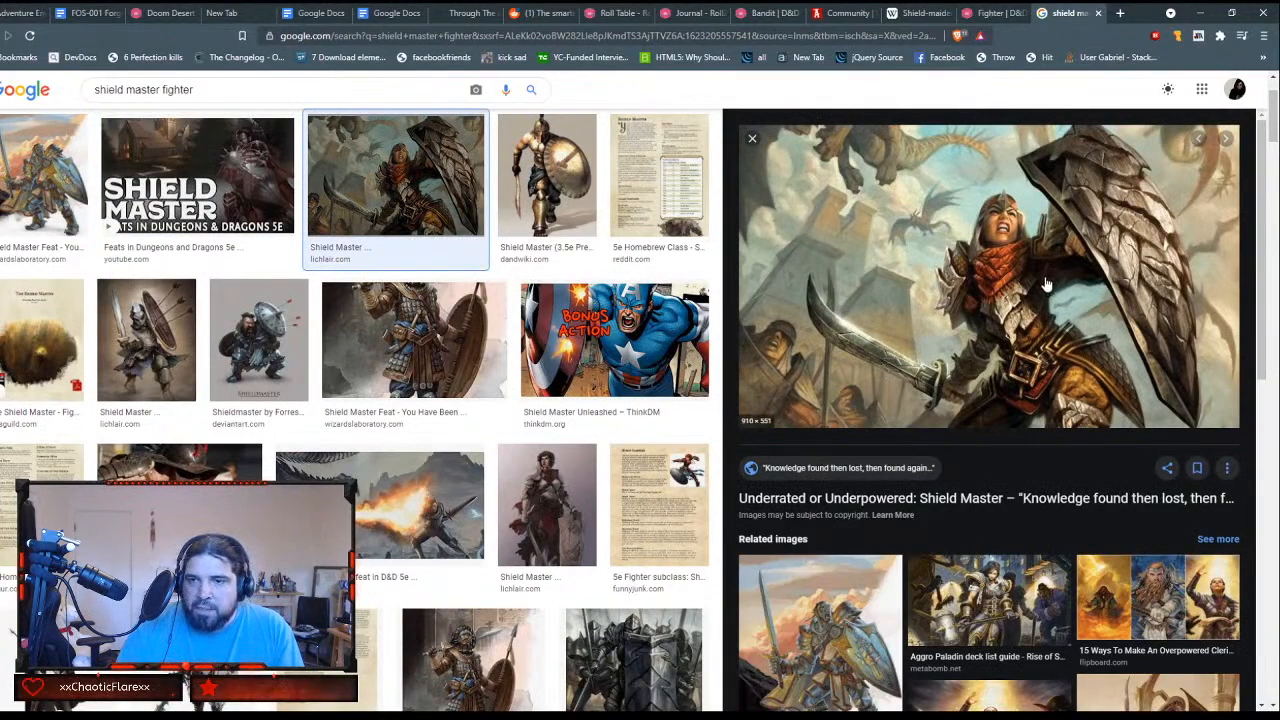
scroll(1048, 290, "down", 2)
scroll(1043, 303, "up", 1)
scroll(1043, 303, "up", 1)
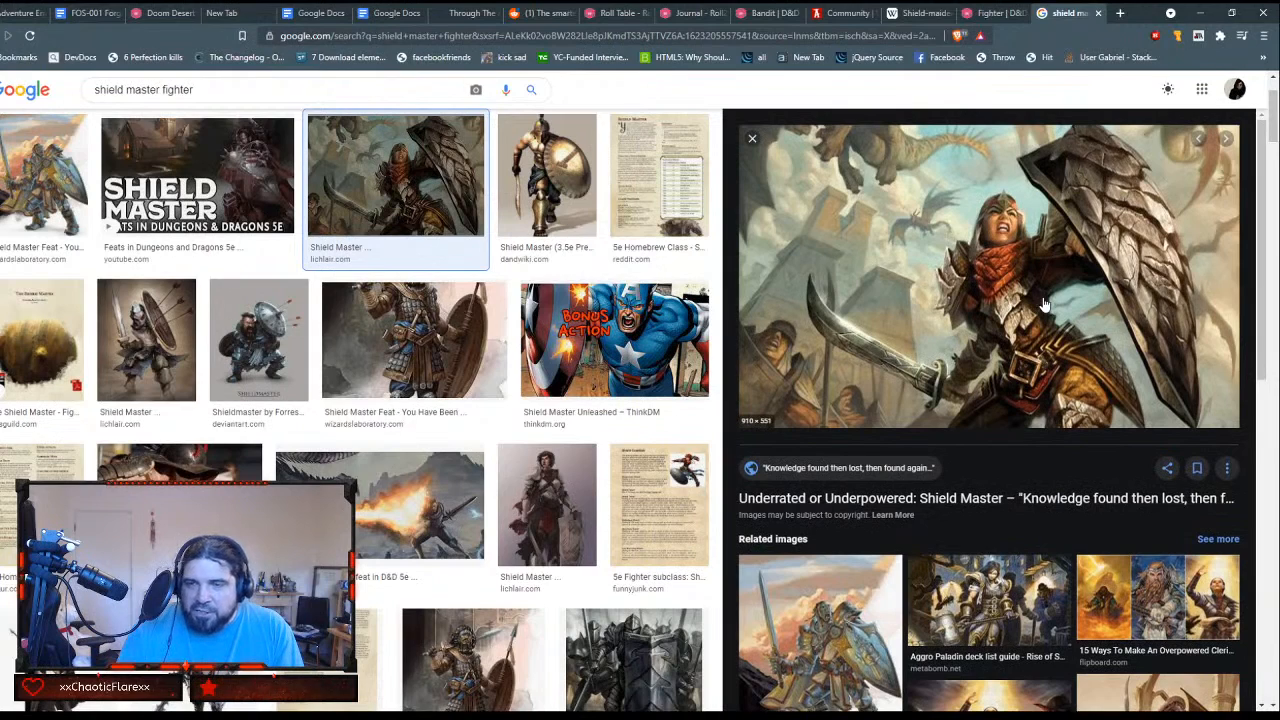
scroll(1043, 303, "down", 1)
scroll(1043, 303, "up", 1)
Step: Look through the related images and related searches for the lichlair.com artwork, ending back at its large preview
scroll(1043, 303, "down", 3)
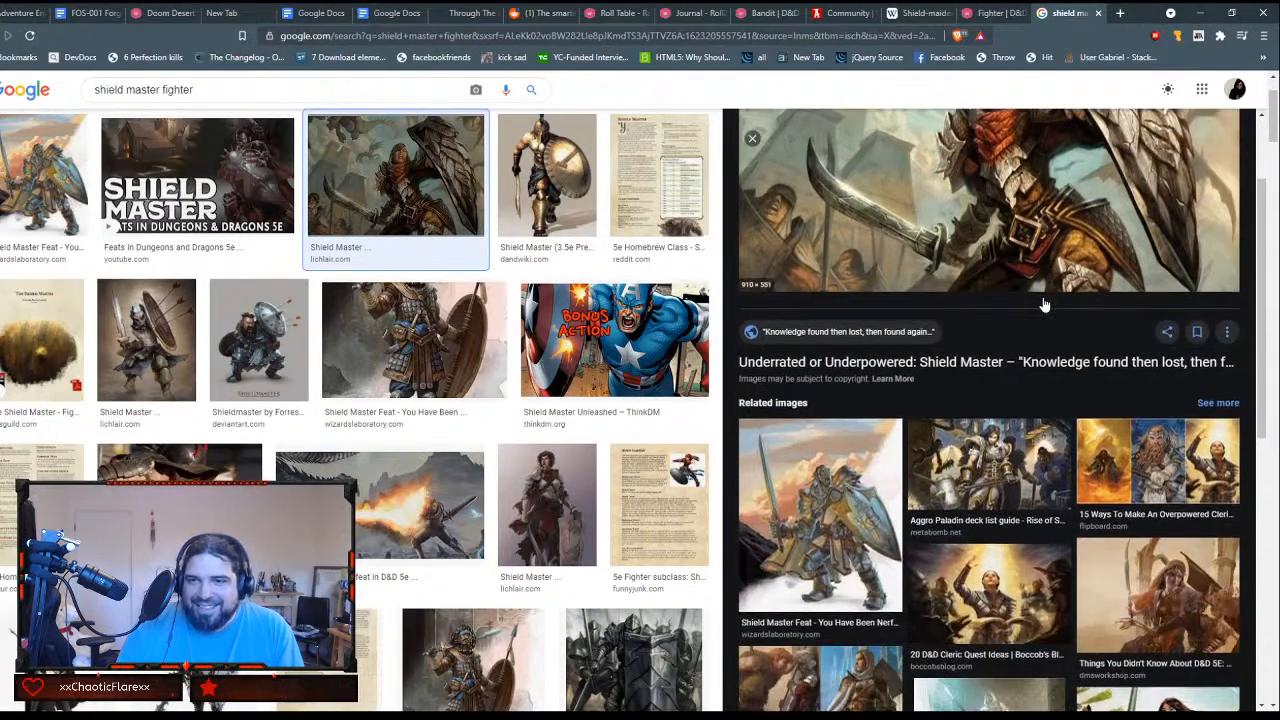
scroll(1043, 303, "down", 1)
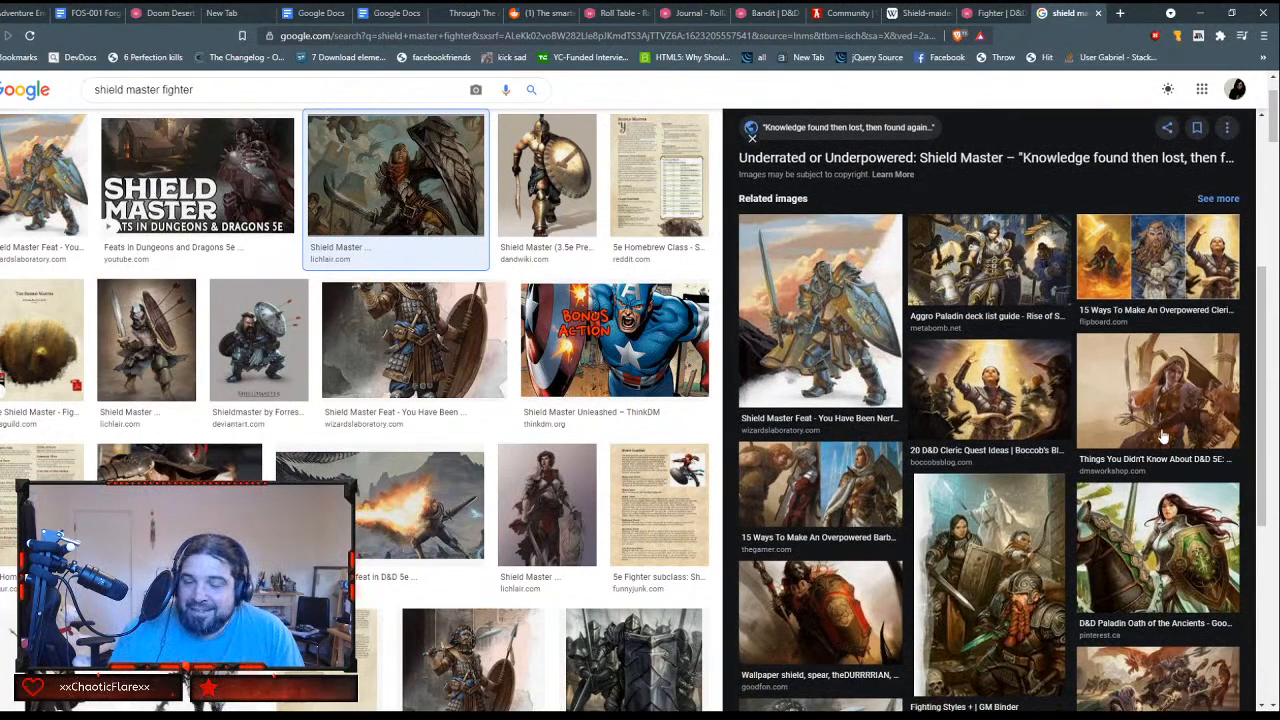
scroll(1160, 438, "down", 4)
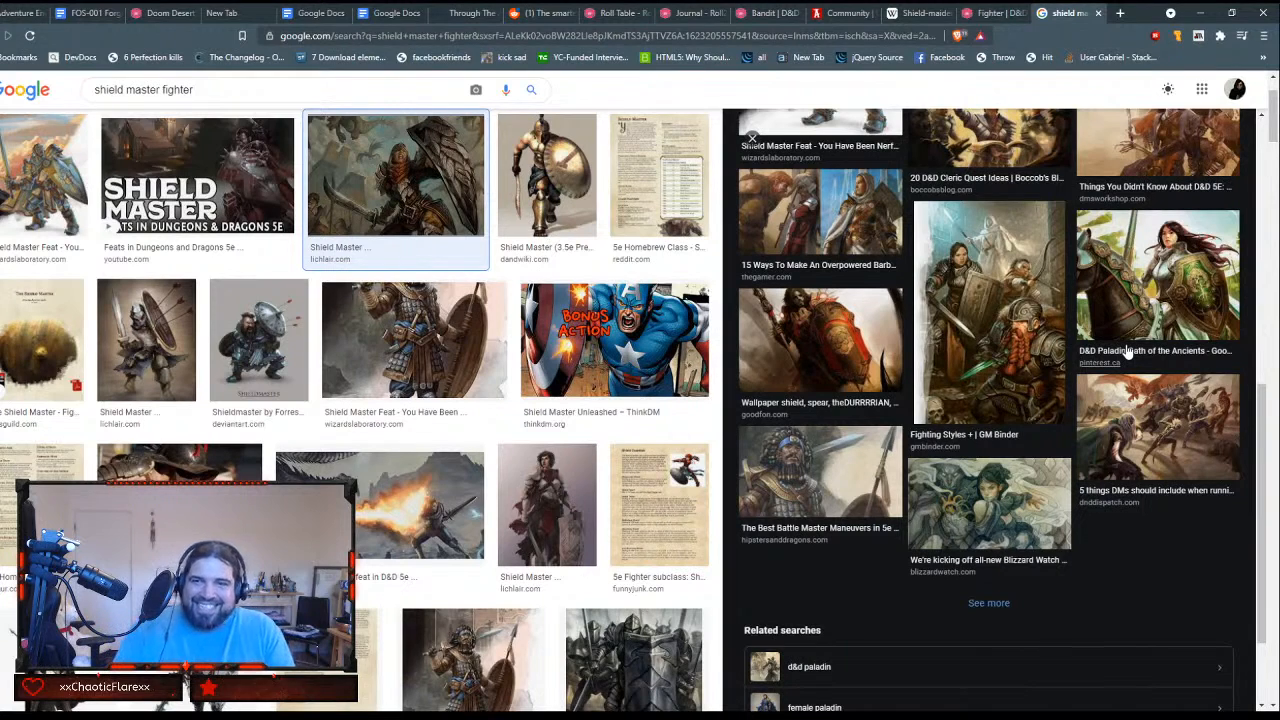
scroll(1127, 350, "down", 2)
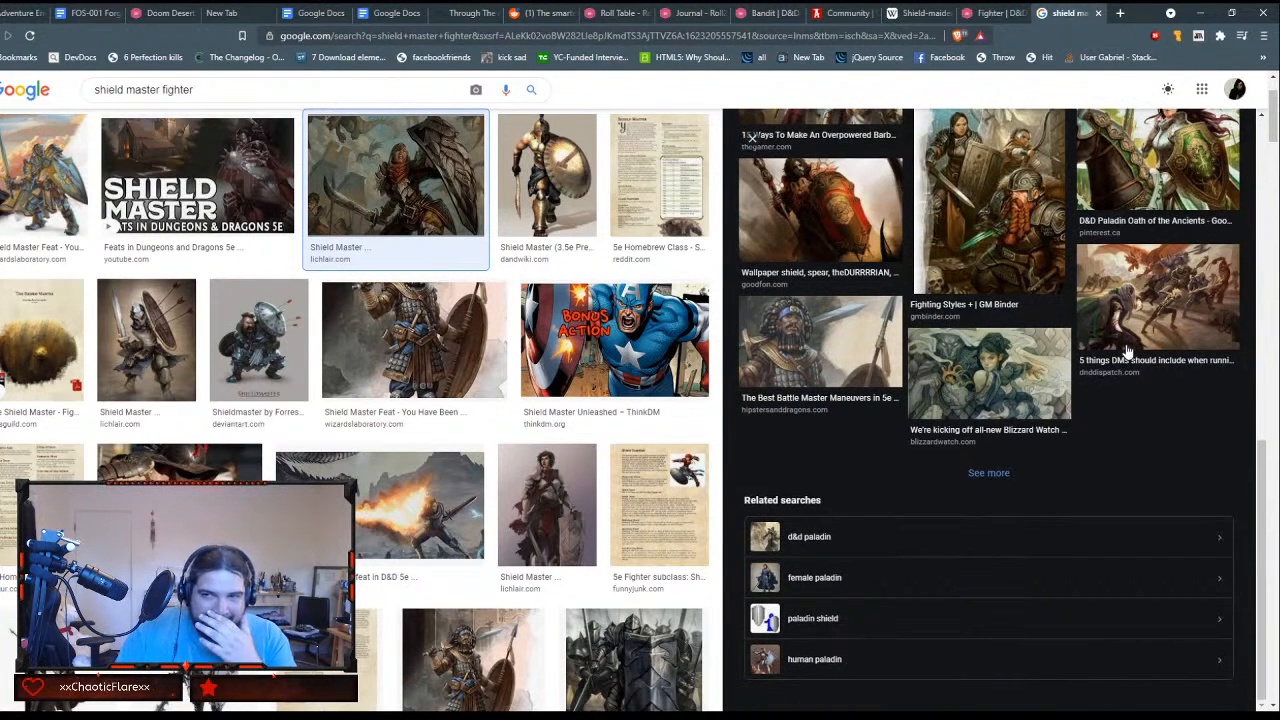
scroll(1146, 331, "down", 1)
scroll(1146, 331, "up", 2)
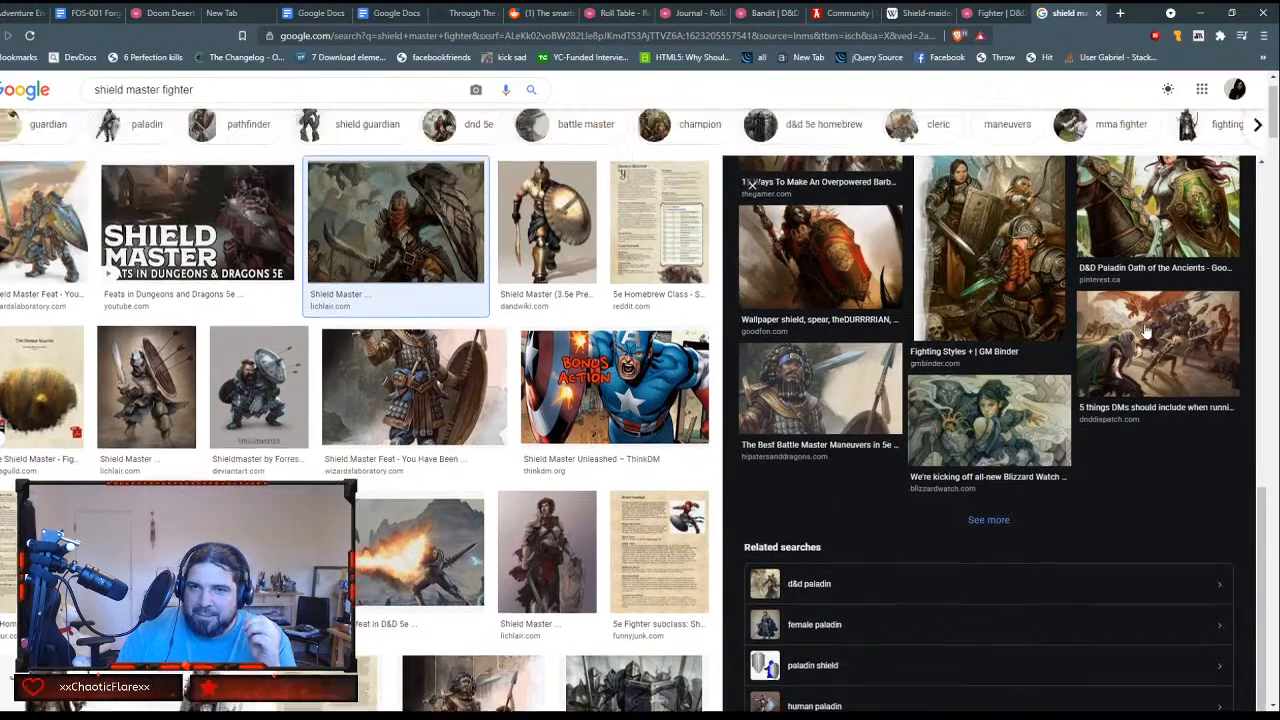
scroll(1146, 331, "up", 1)
scroll(1127, 346, "up", 3)
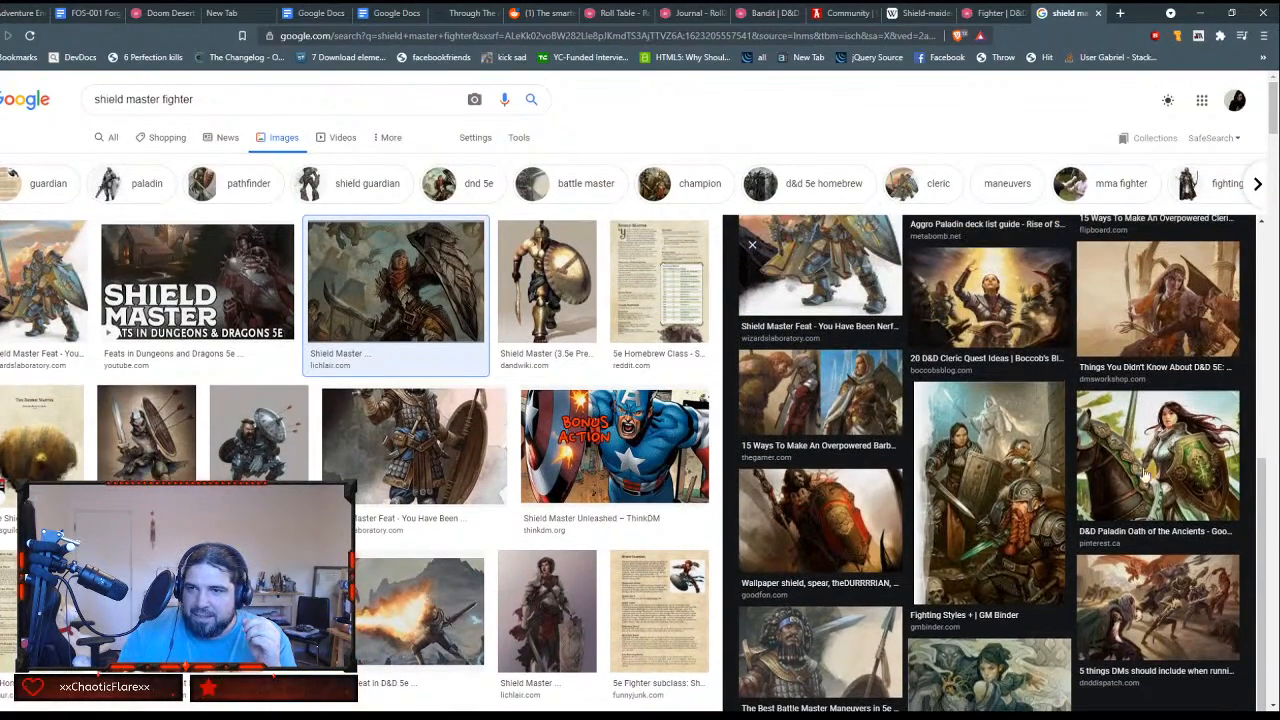
scroll(1138, 348, "up", 2)
scroll(1140, 348, "up", 4)
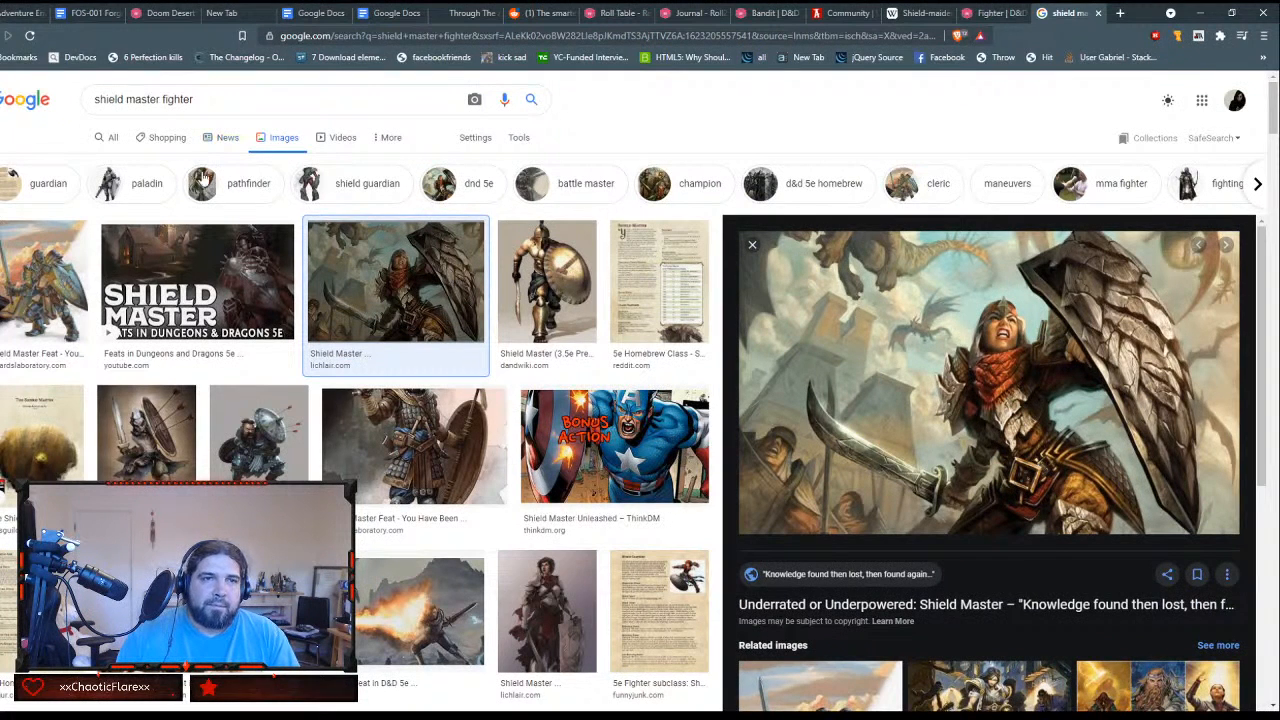
Step: Replace the image search query with "Shield warrior" and run the search
triple_click(203, 100)
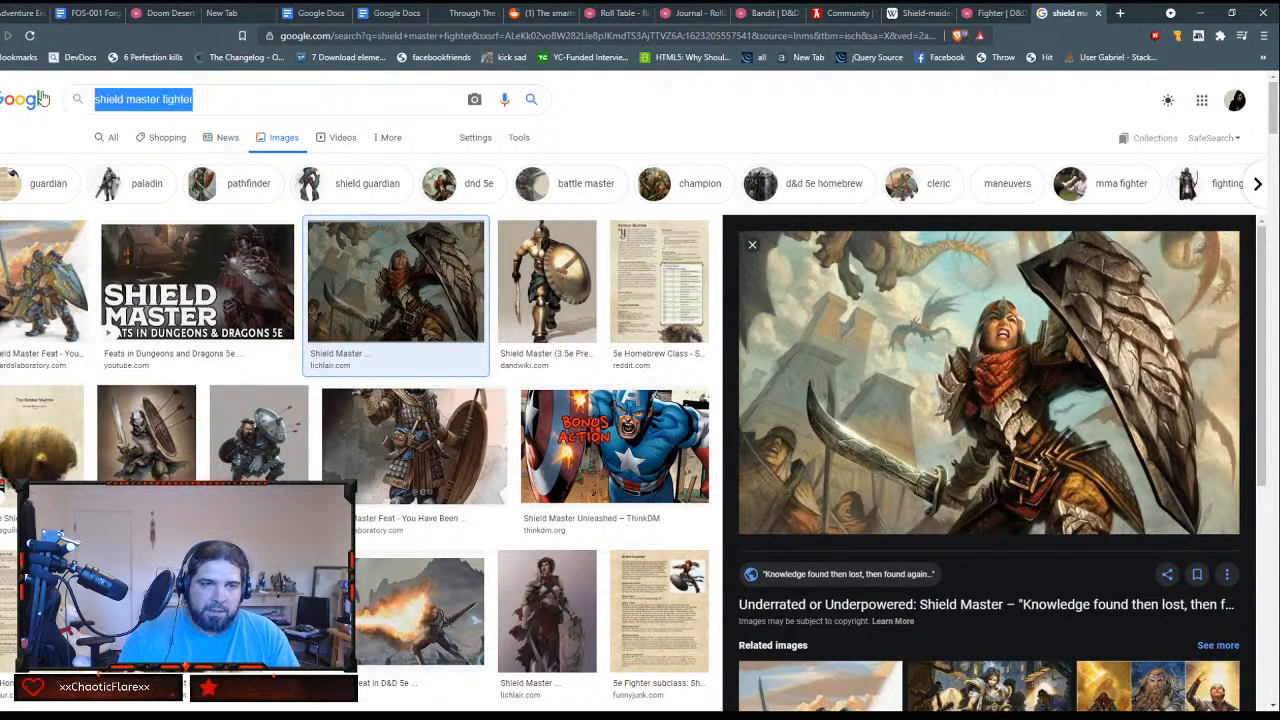
type("Shield warrior")
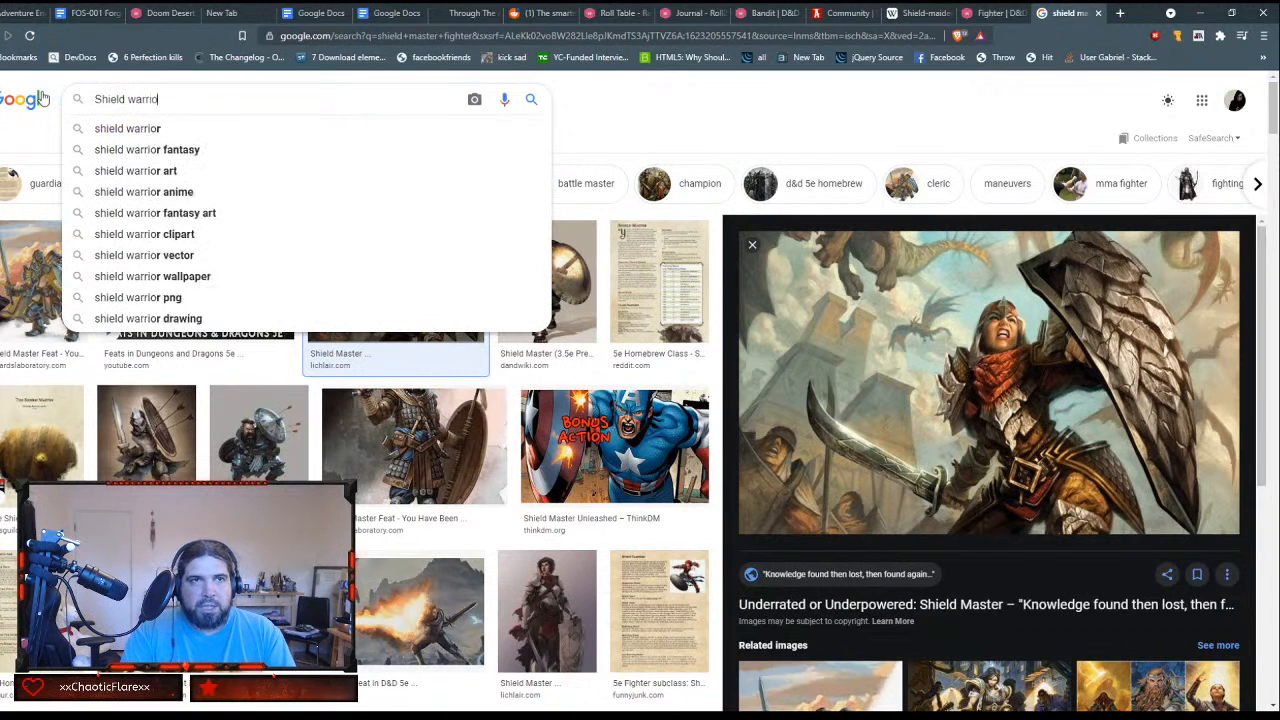
key("Return")
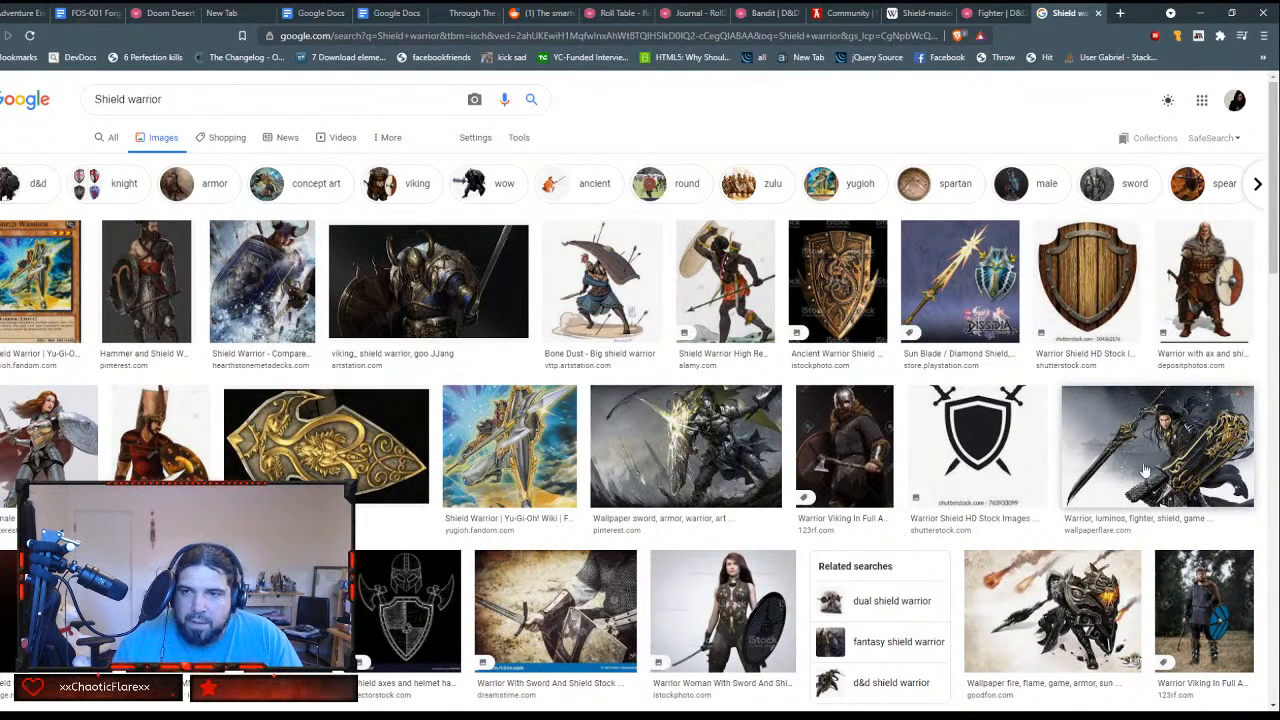
Step: Preview the Pinterest wallpaper of an armored warrior with a glowing shield and look through its related images
left_click(745, 448)
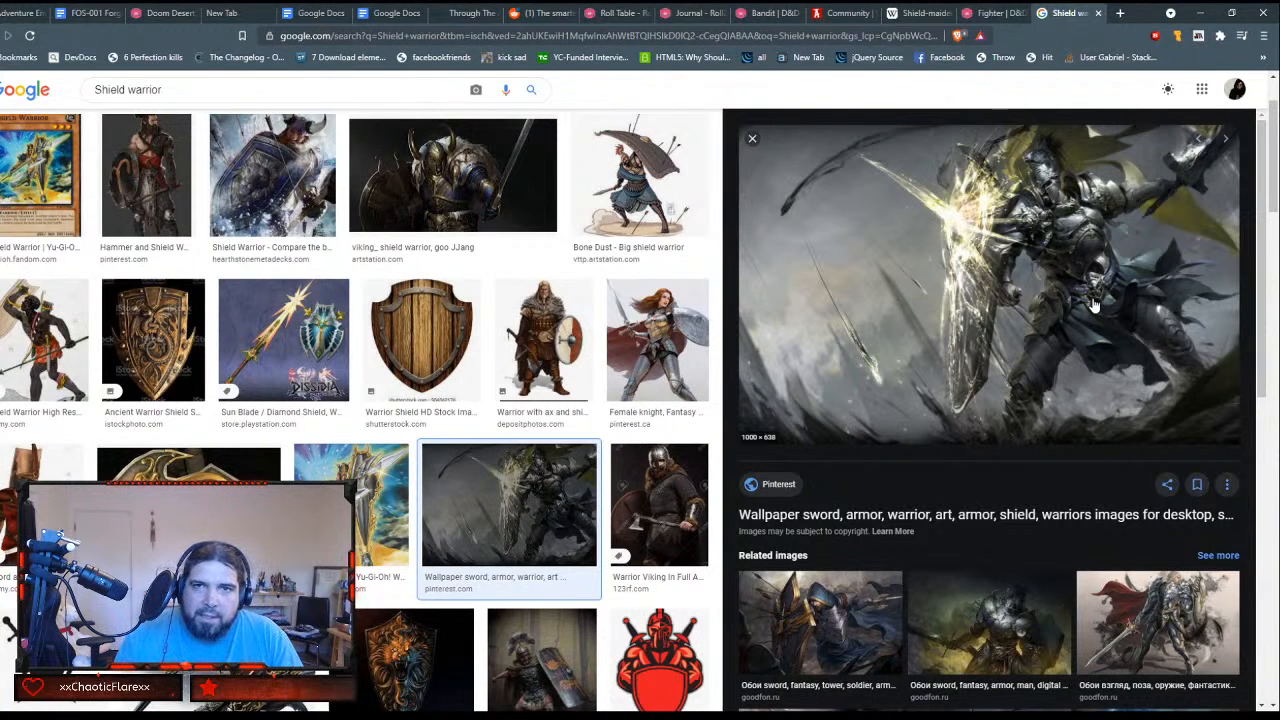
scroll(1094, 305, "down", 1)
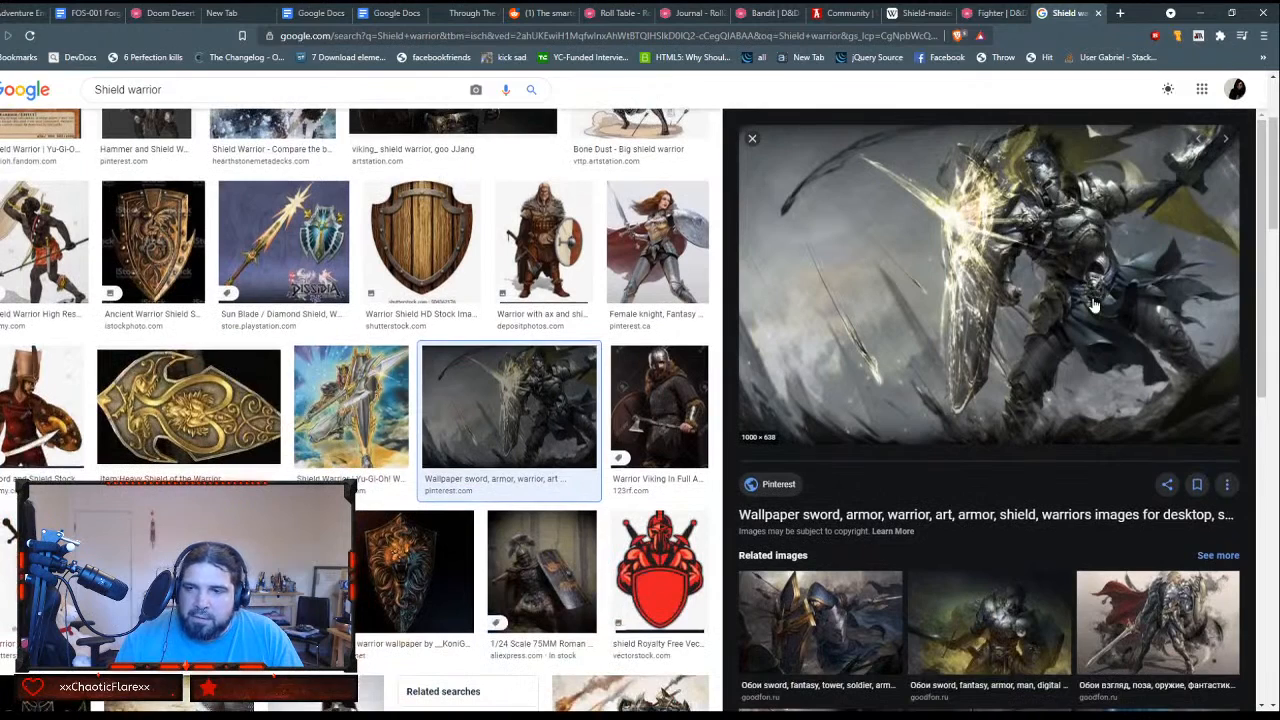
scroll(1094, 305, "down", 3)
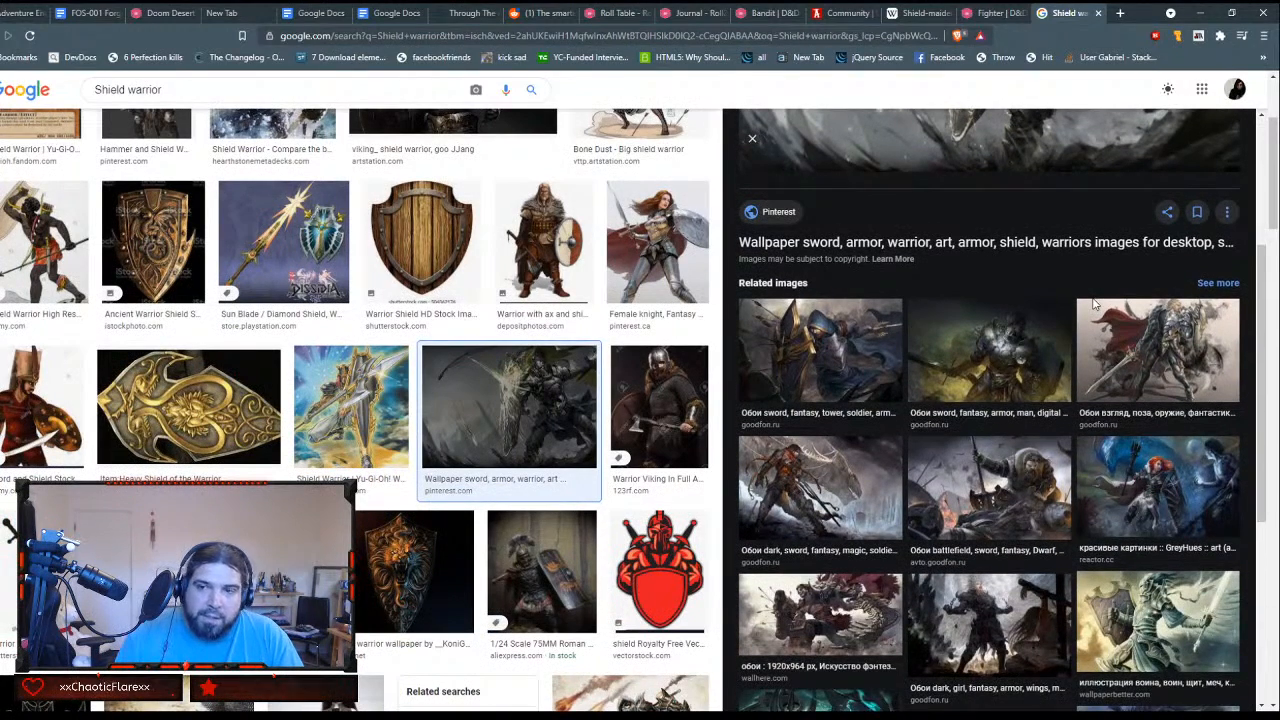
scroll(1094, 305, "down", 3)
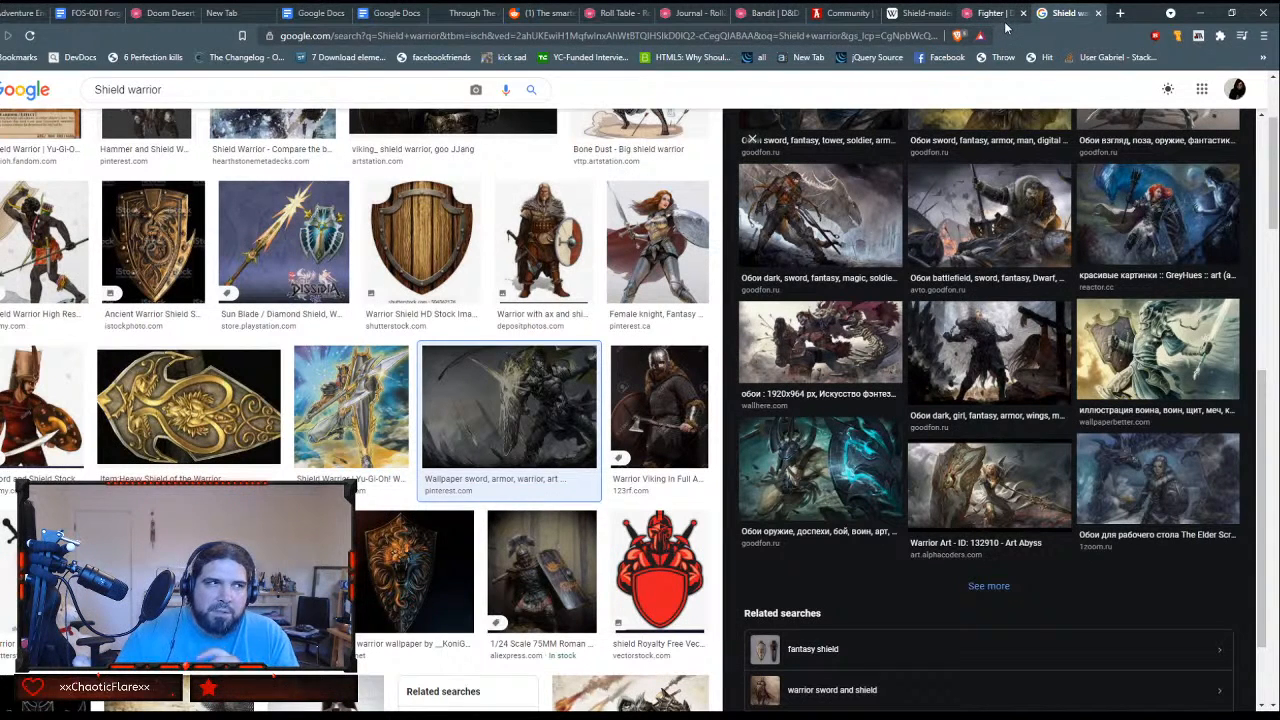
Step: Close the shield warrior image search and Fighter compendium pages, and add a to-do for the named person's "Fighter Shield Master Subclass"
left_click(1099, 13)
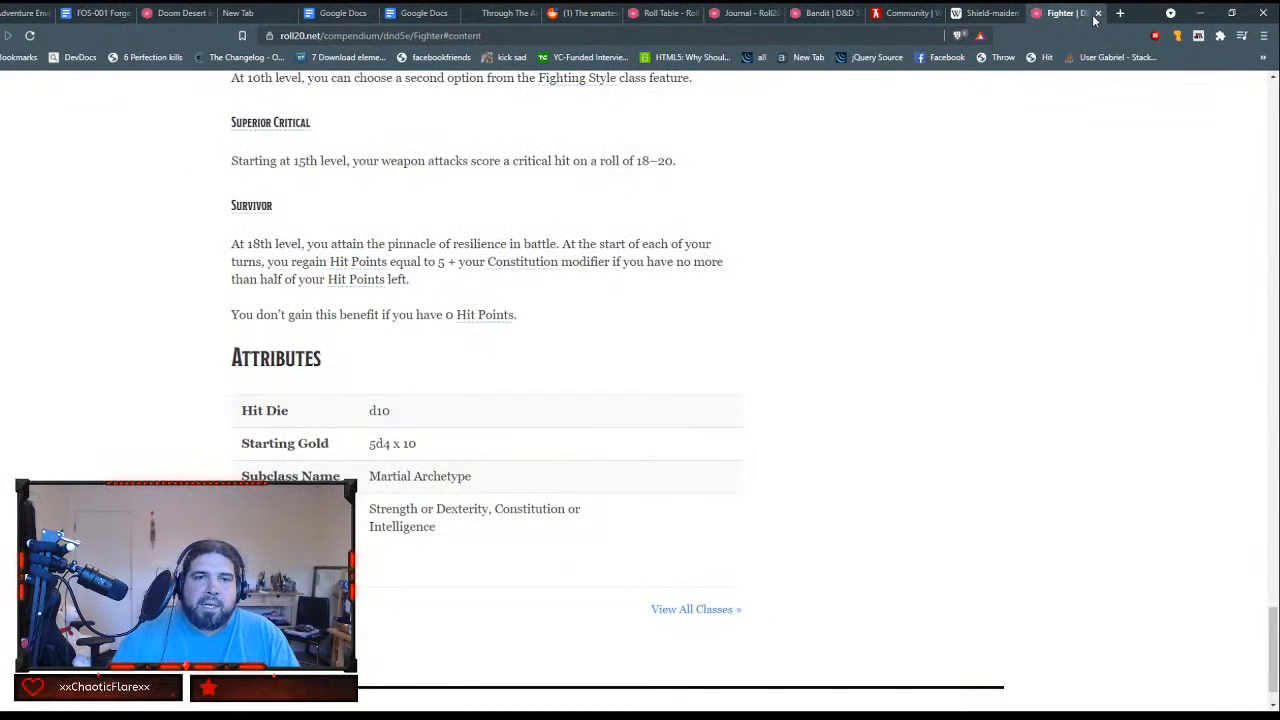
left_click(1097, 14)
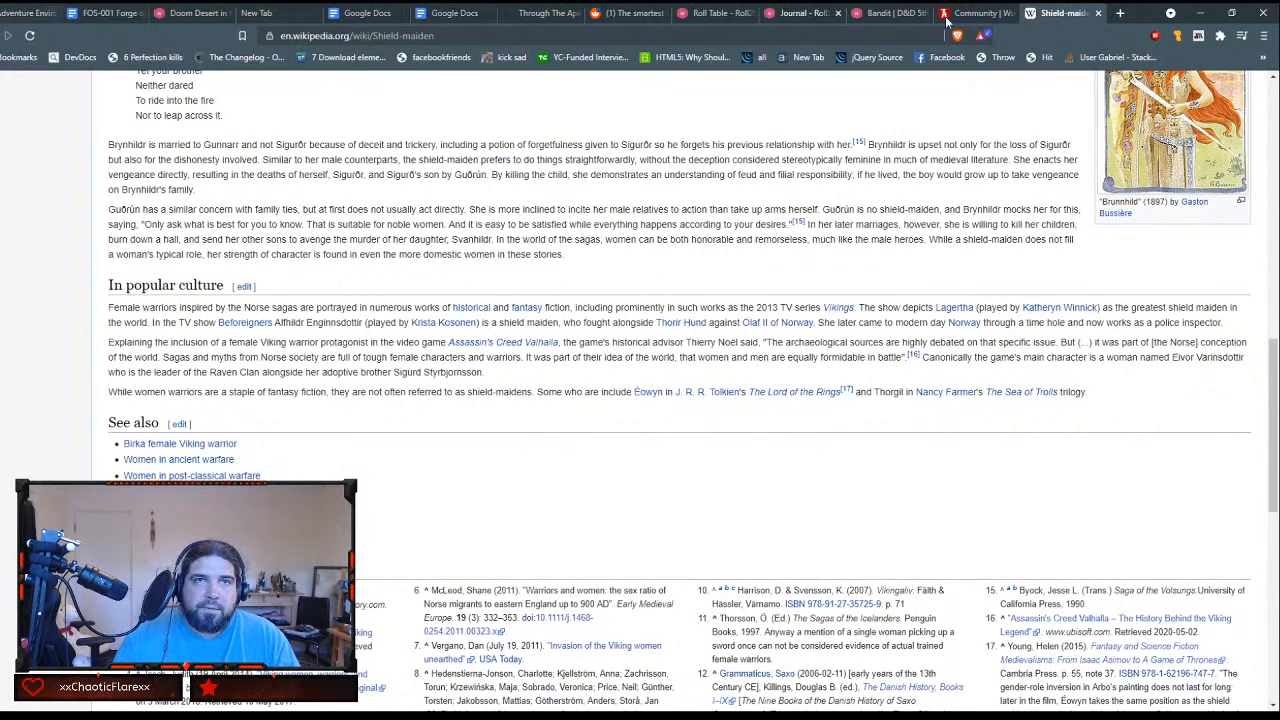
left_click(252, 13)
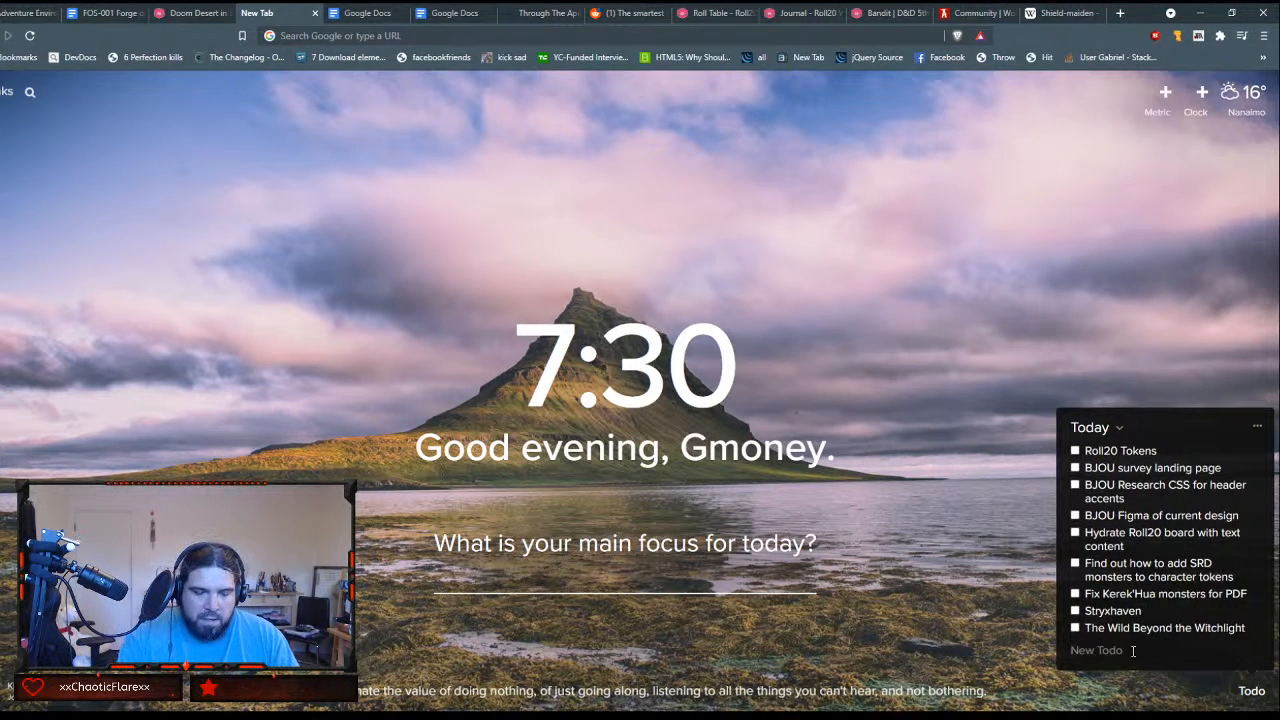
type("Joe's")
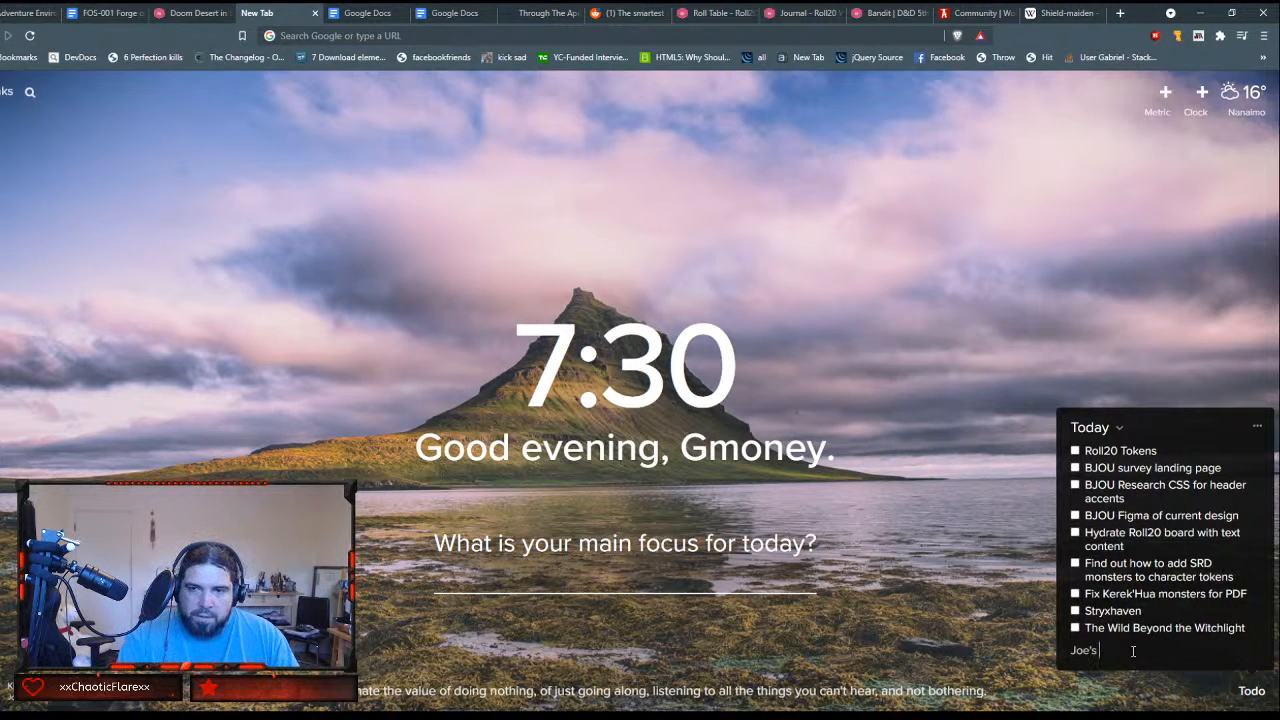
type(" Fighter Shie")
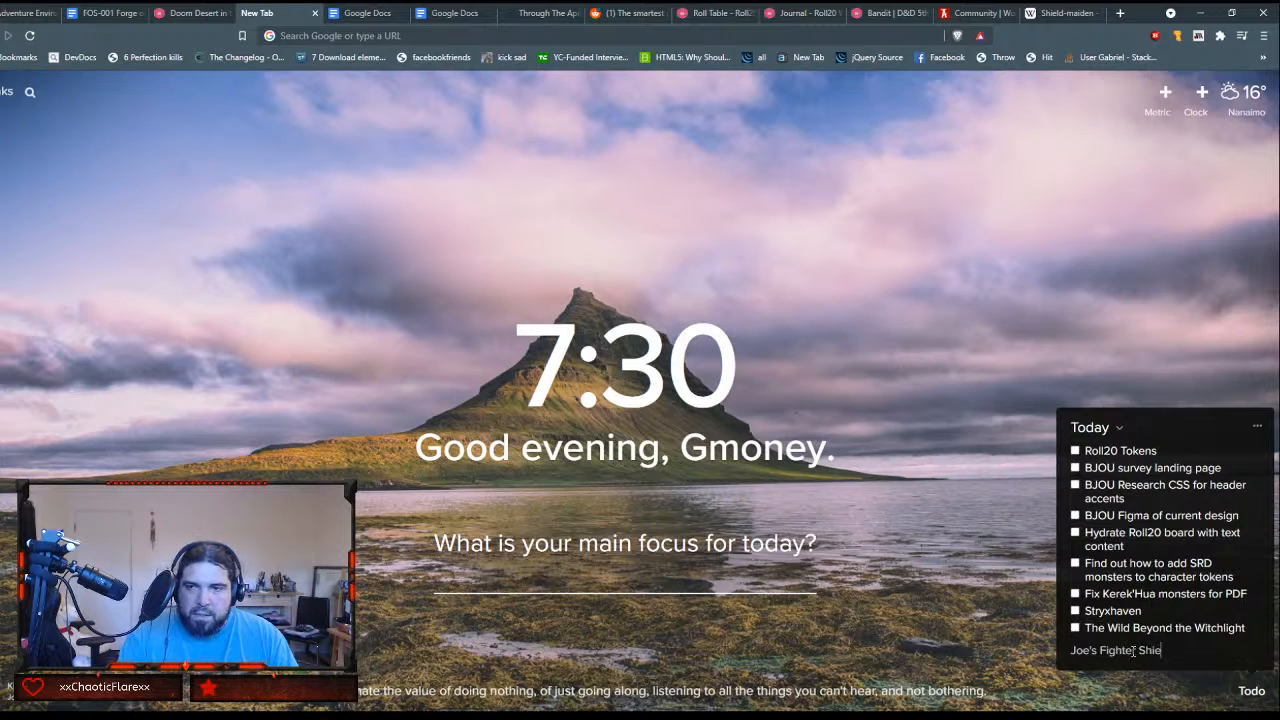
type("ld Master S")
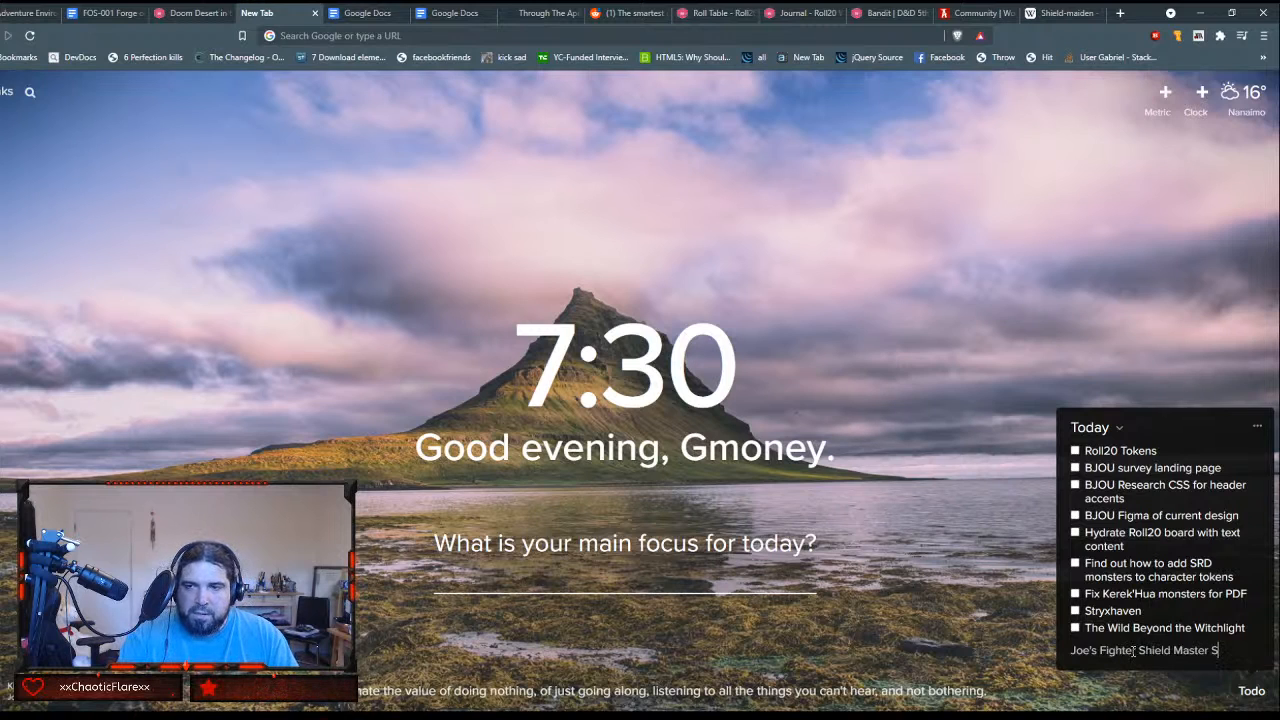
type("ubclass")
key("Return")
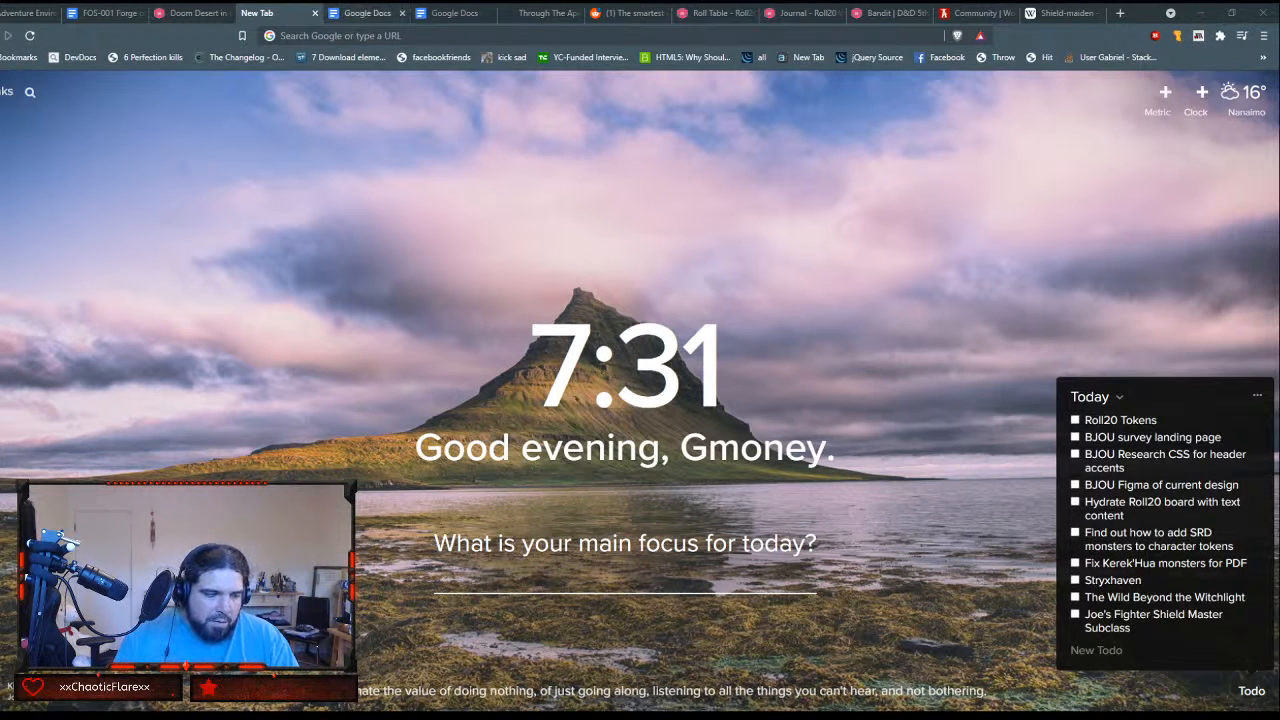
Step: In the Mysterious Note's GM Notes on Roll20, remove the blank lines around the "Doing Time in a Bottle:" heading and its description
left_click(190, 13)
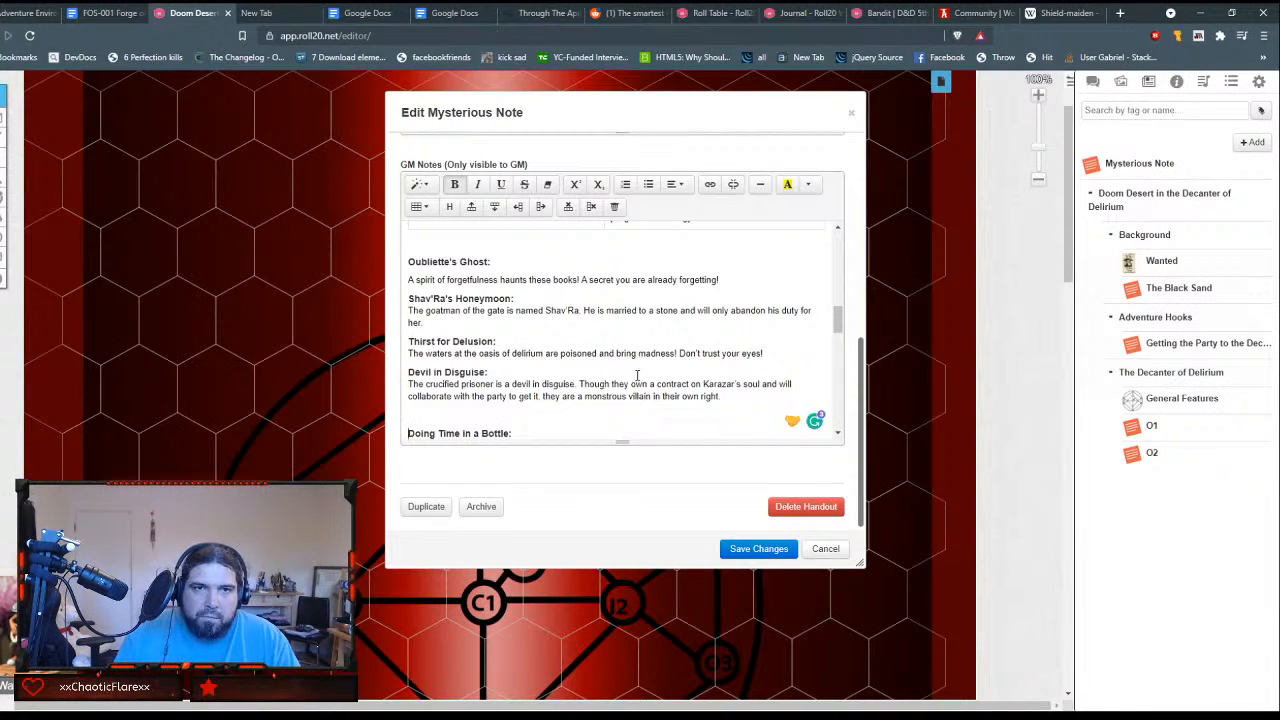
key("BackSpace")
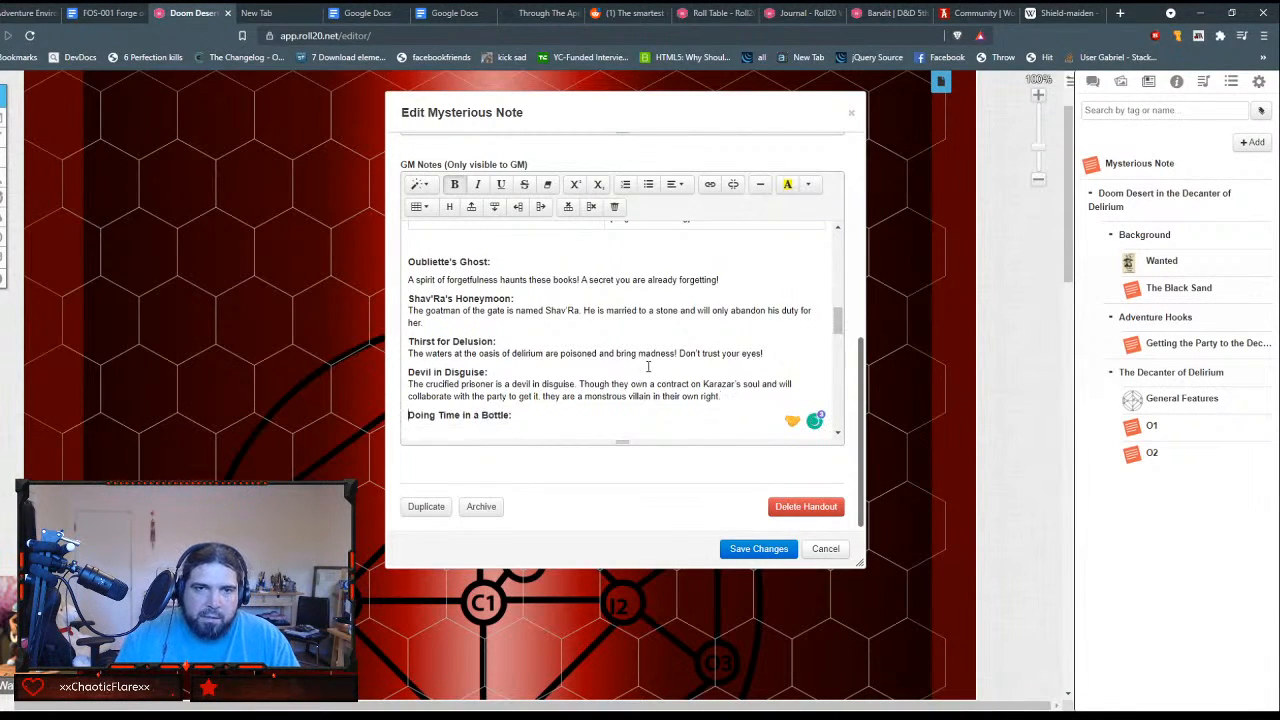
type("There was once a colony of were-spiders imprisoned within the decanter, though it is difficult to tell who they are without a moon. Nonetheless, they have maintained a tiny bit of their spider's power, just not enough to climb out.")
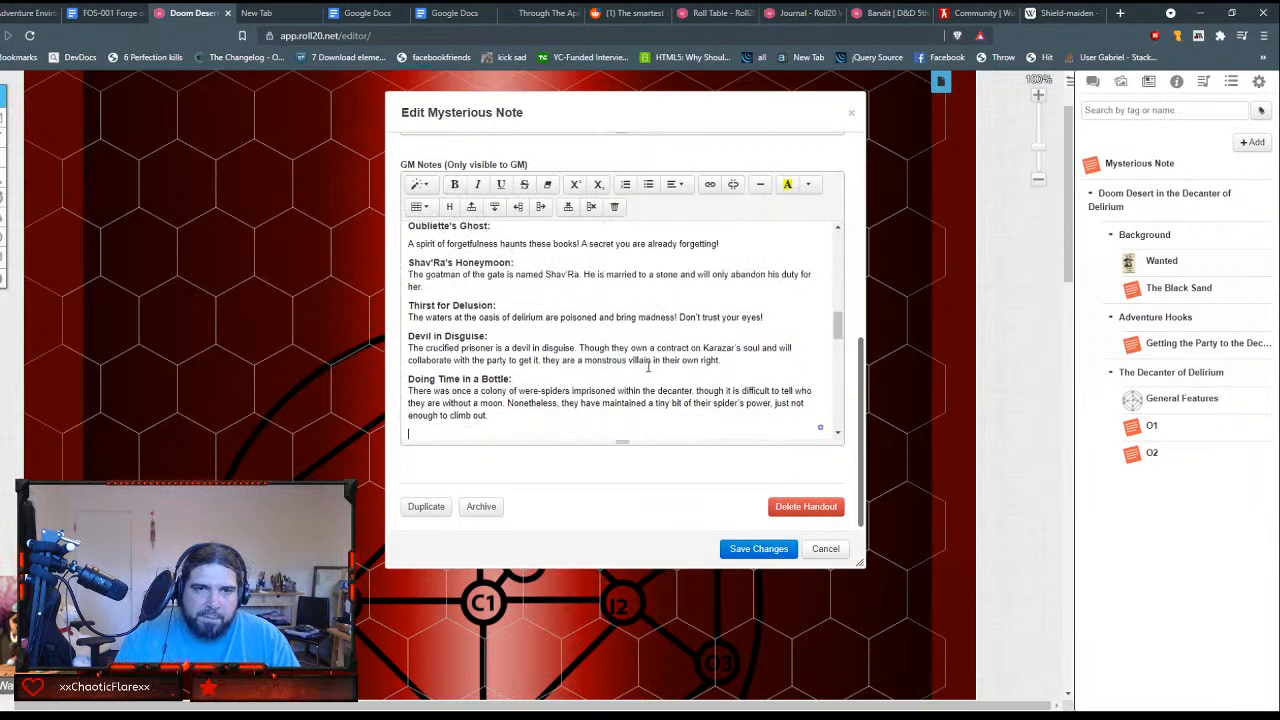
key("Down")
key("BackSpace")
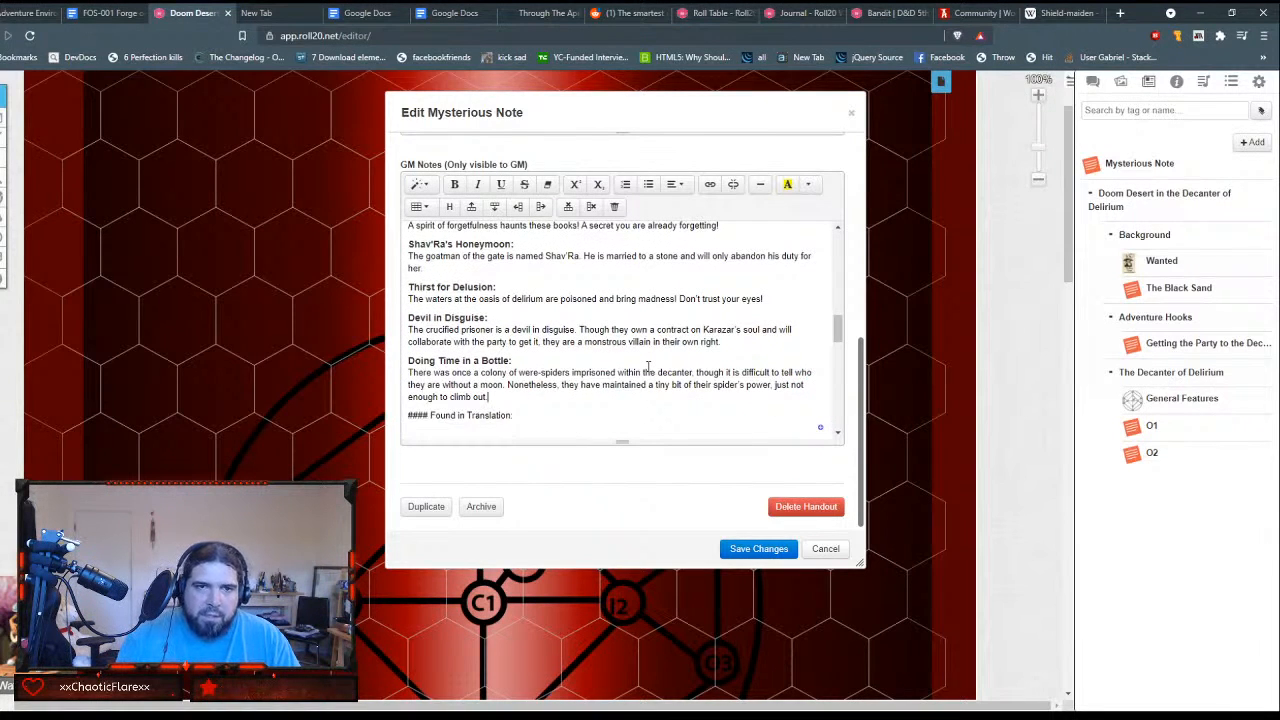
Step: Strip the #### marks from the "Found in Translation:" line and format it as Header 4
key("shift+End")
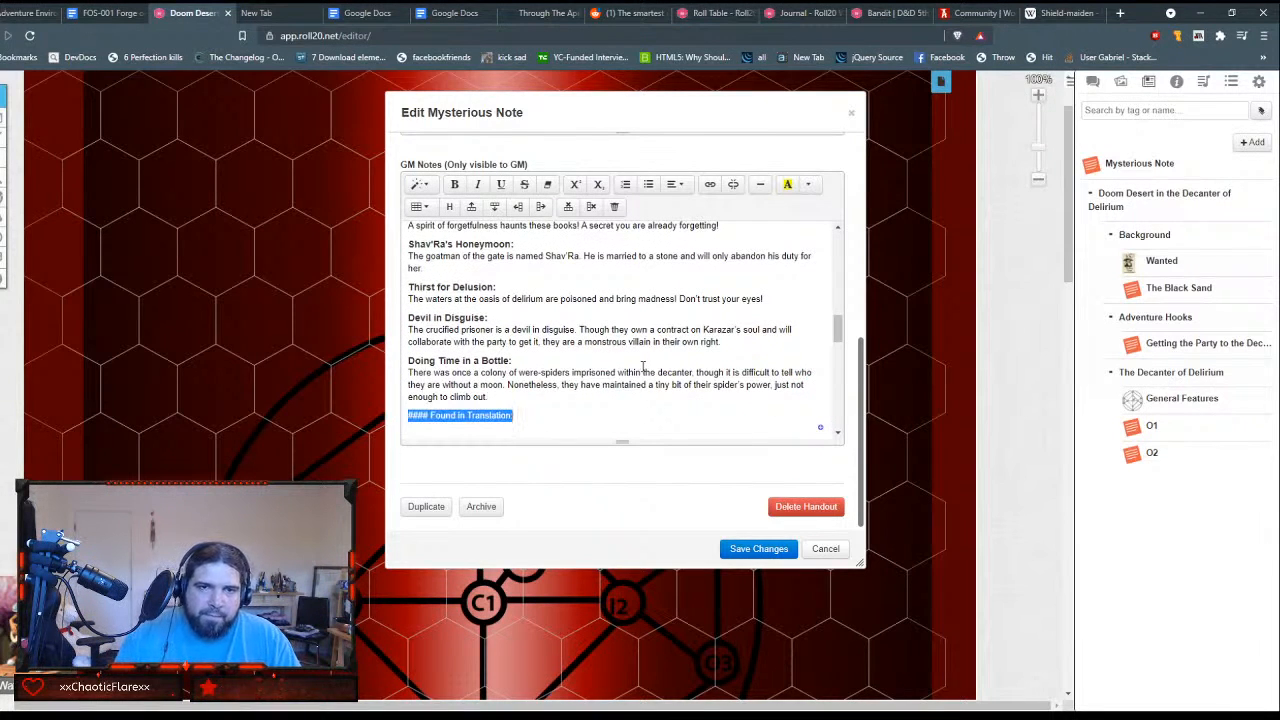
left_click(428, 418)
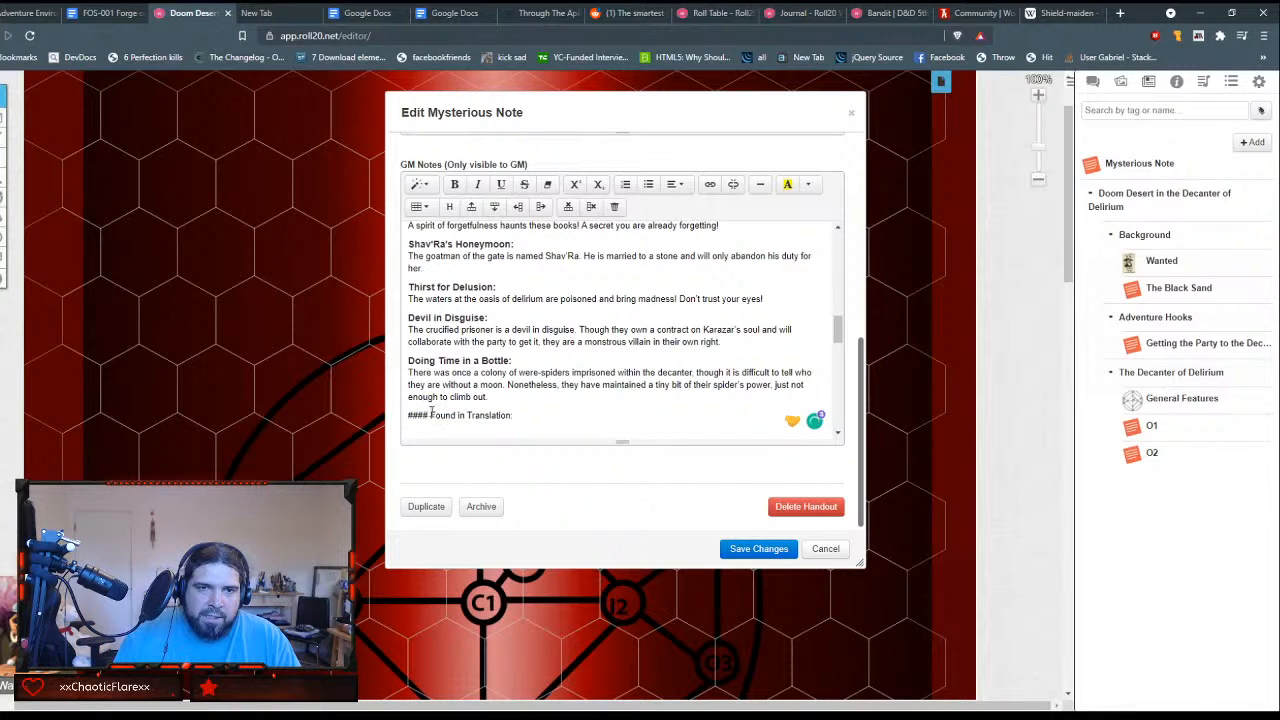
key("shift+Home")
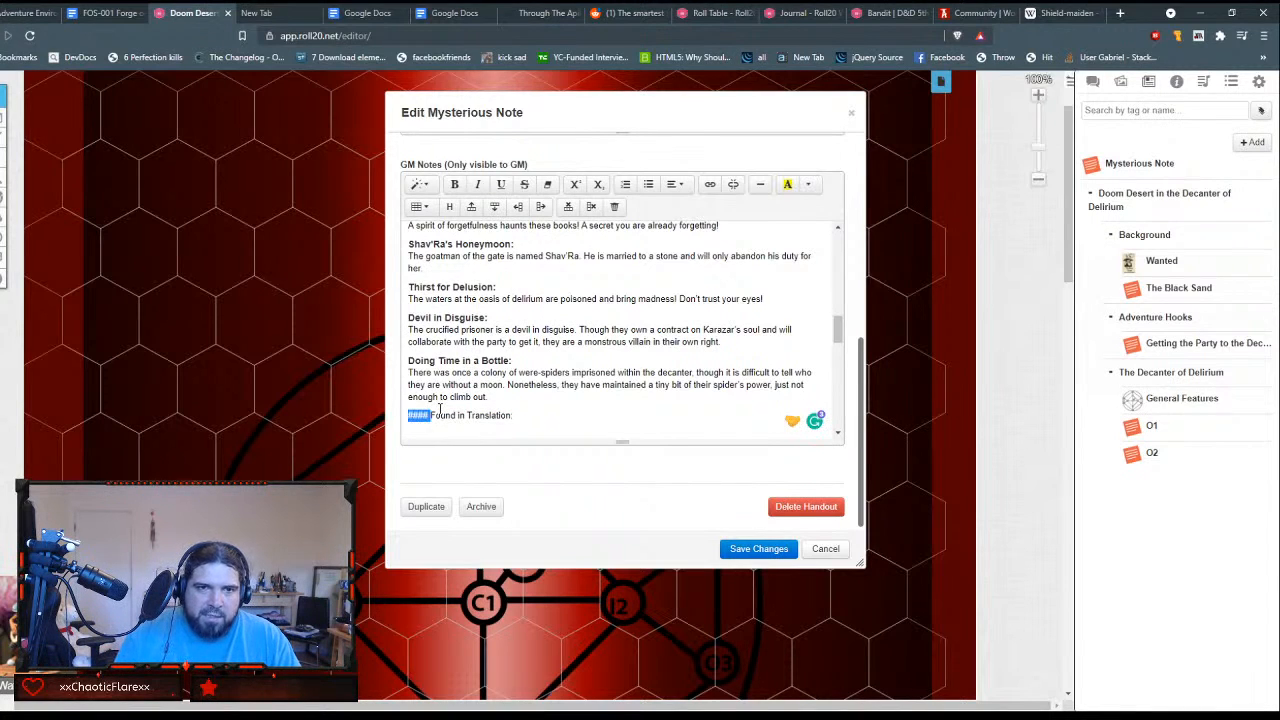
key("BackSpace")
key("shift+End")
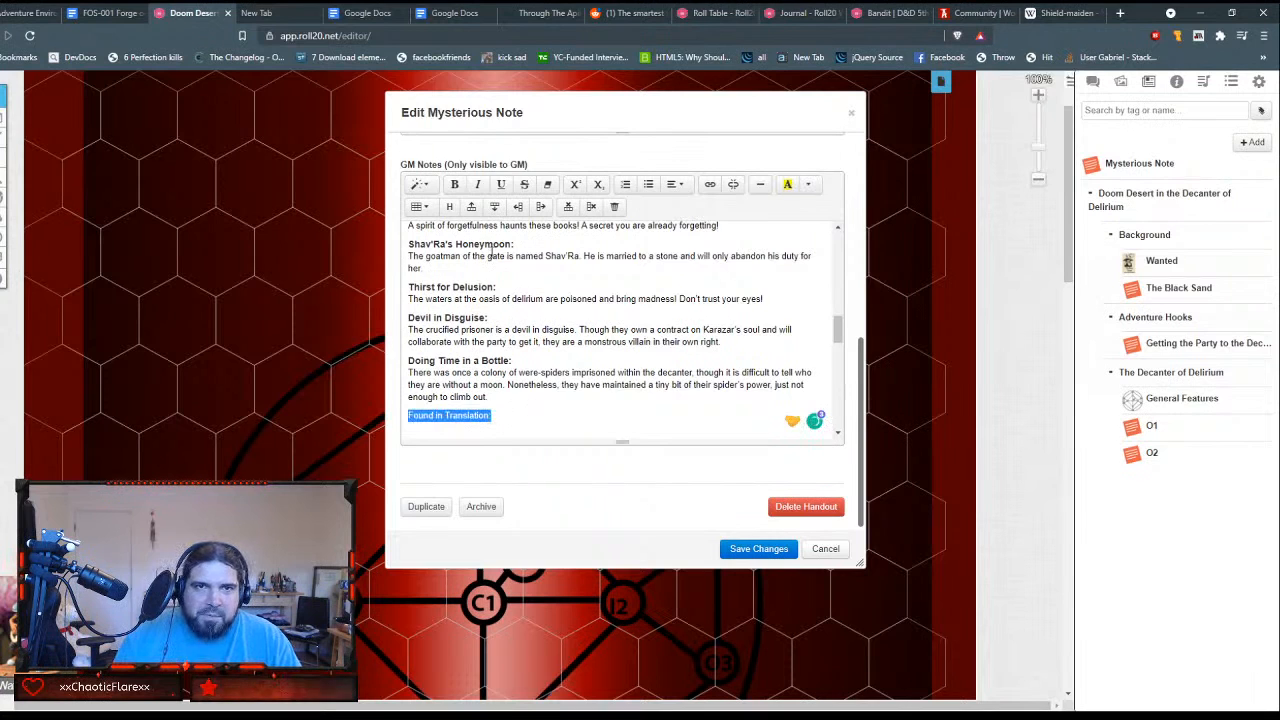
left_click(420, 185)
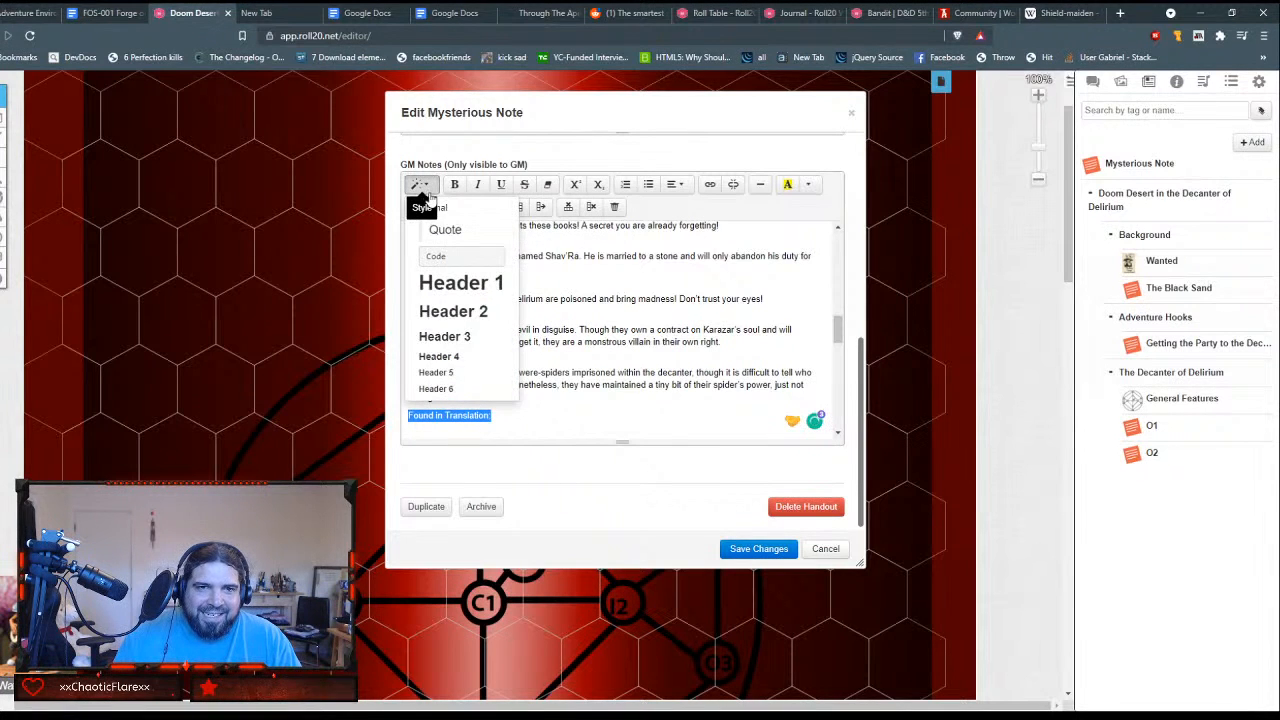
left_click(456, 356)
Step: Put the scroll description directly under "Found in Translation:" and remove the blank space before the Silent Flight line
left_click(526, 422)
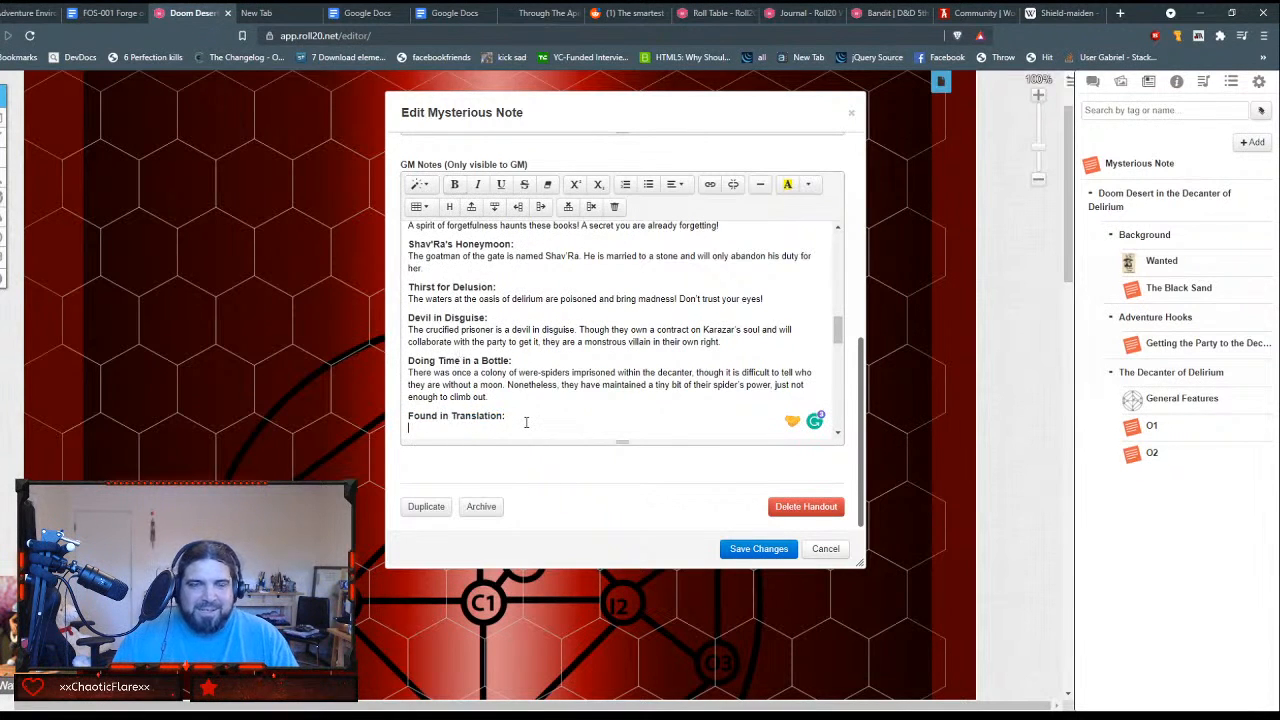
type("The party discovers and identifies a scroll that, when read, grants the reader the ability to speak and comprehend any language for one minute.")
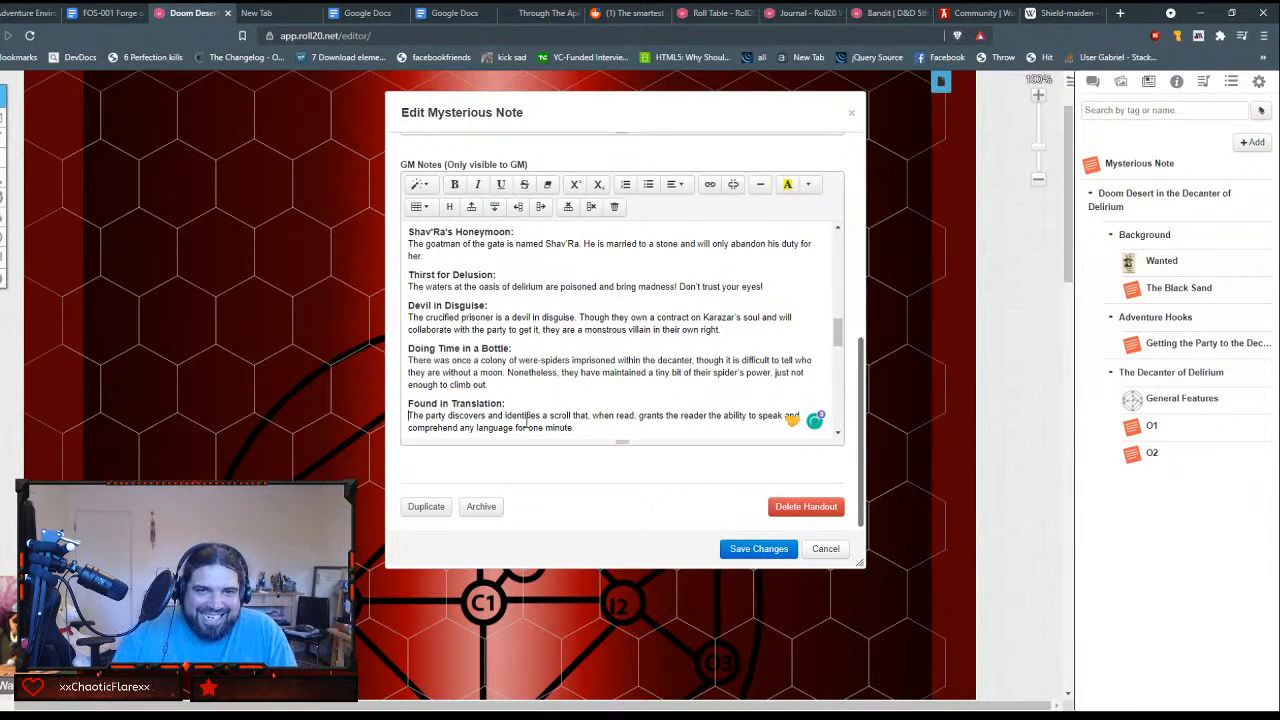
key("Down")
key("Down")
key("Down")
key("Up")
key("Delete")
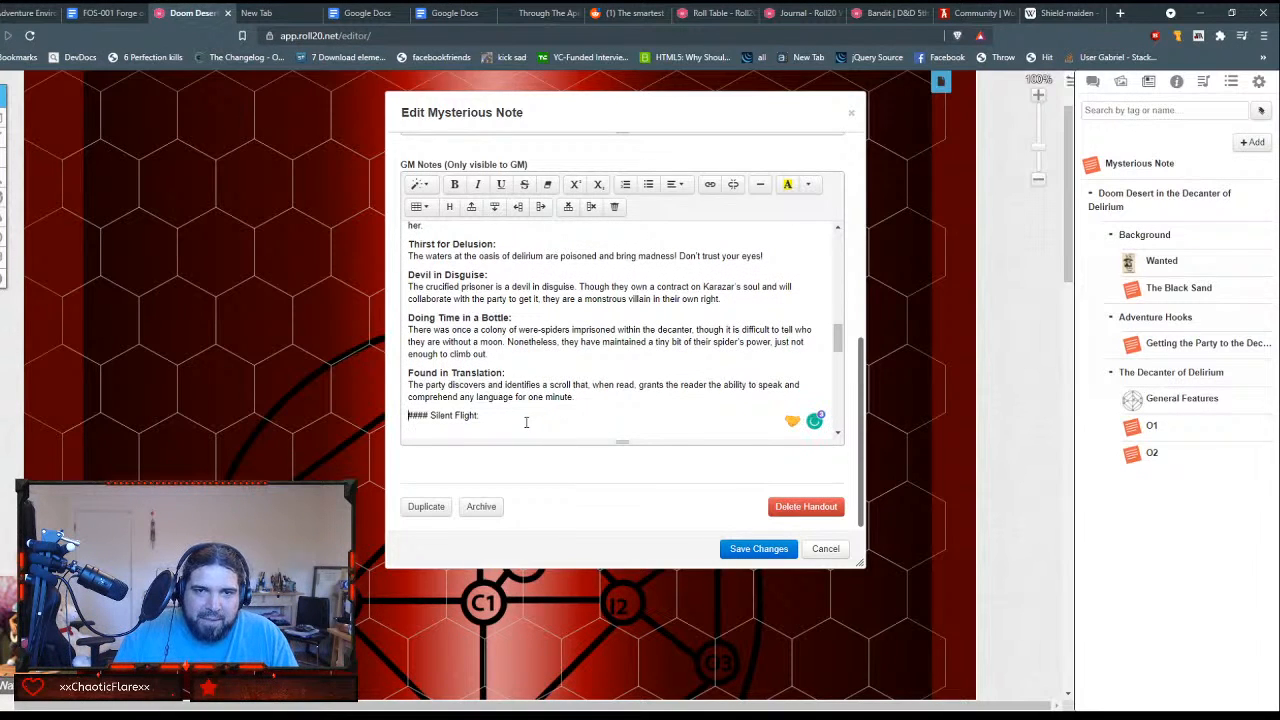
Step: Strip the #### marks from the "Silent Flight:" line and format it as Header 4
key("shift+Right")
key("shift+Right")
key("shift+Right")
key("shift+Right")
key("shift+Right")
key("Delete")
key("shift+End")
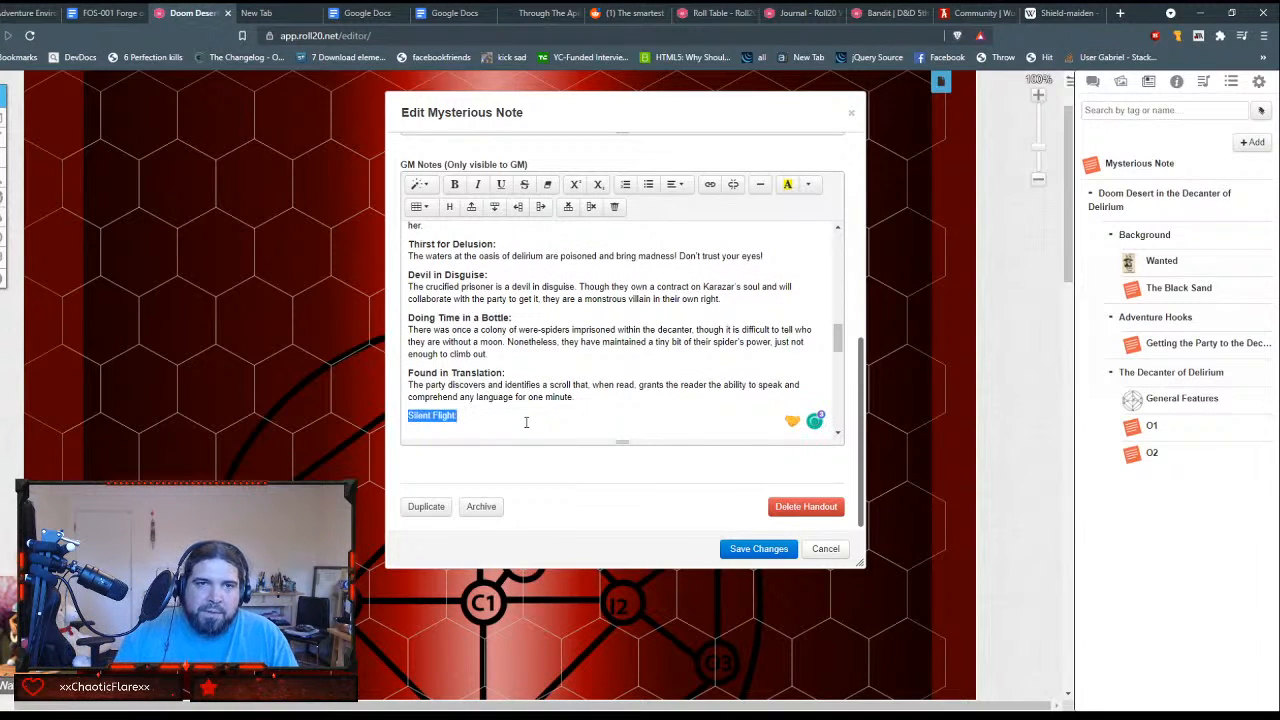
left_click(420, 184)
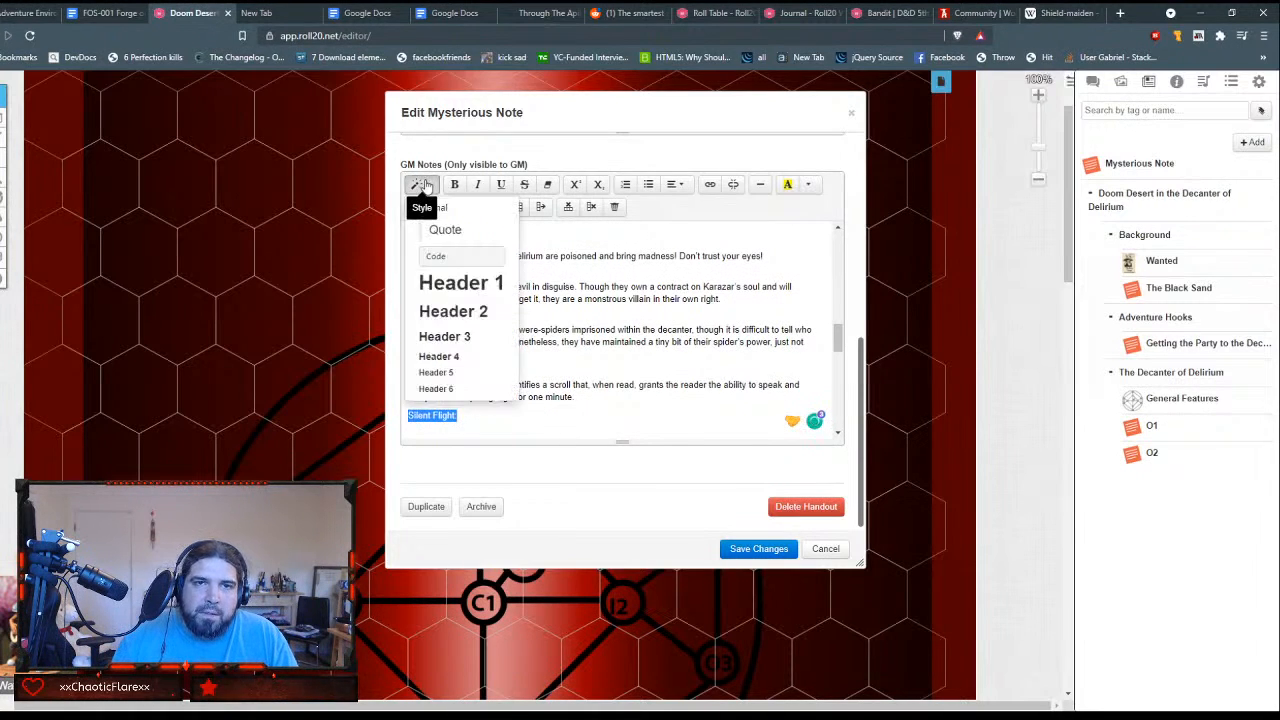
left_click(479, 362)
Step: Put the Whispering Harpies description directly under "Silent Flight:" and remove the blank line before the In the Beginning line
key("End")
key("Return")
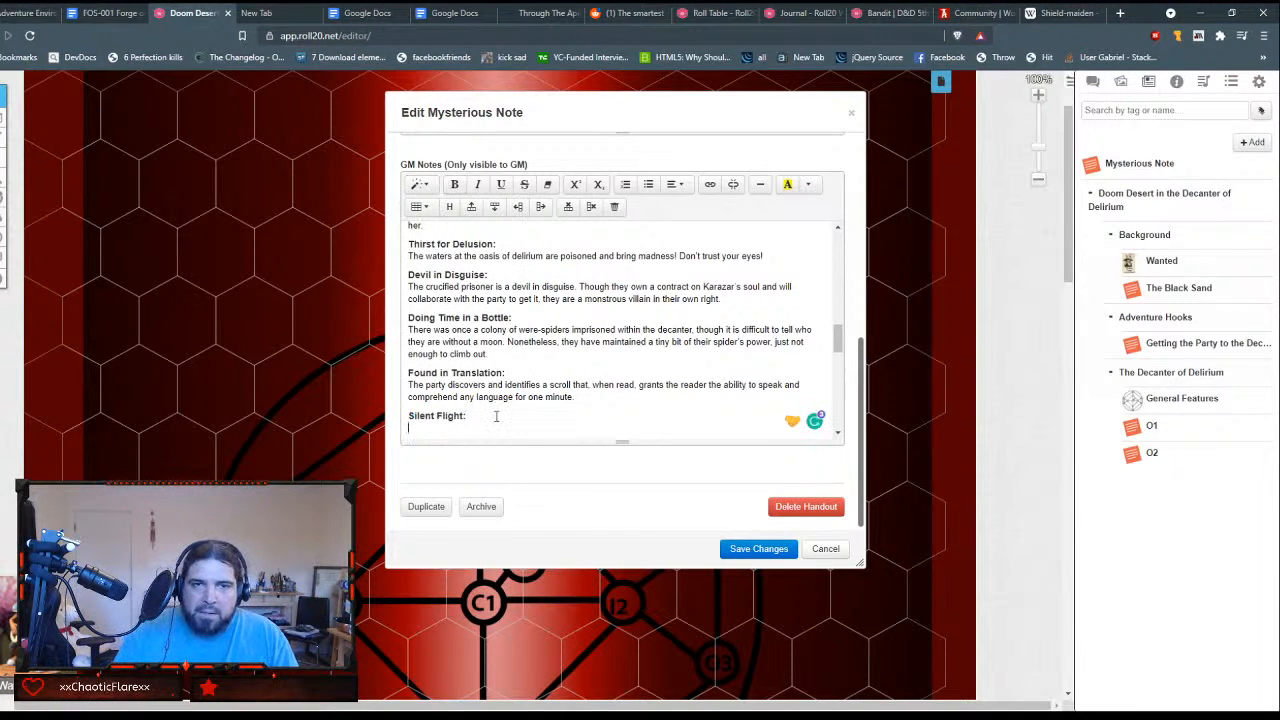
type("The Whispering Harpies are peaceable enough and may trade their flight for favors, but a single sound can send them into a rage.")
key("Down")
key("Down")
key("Down")
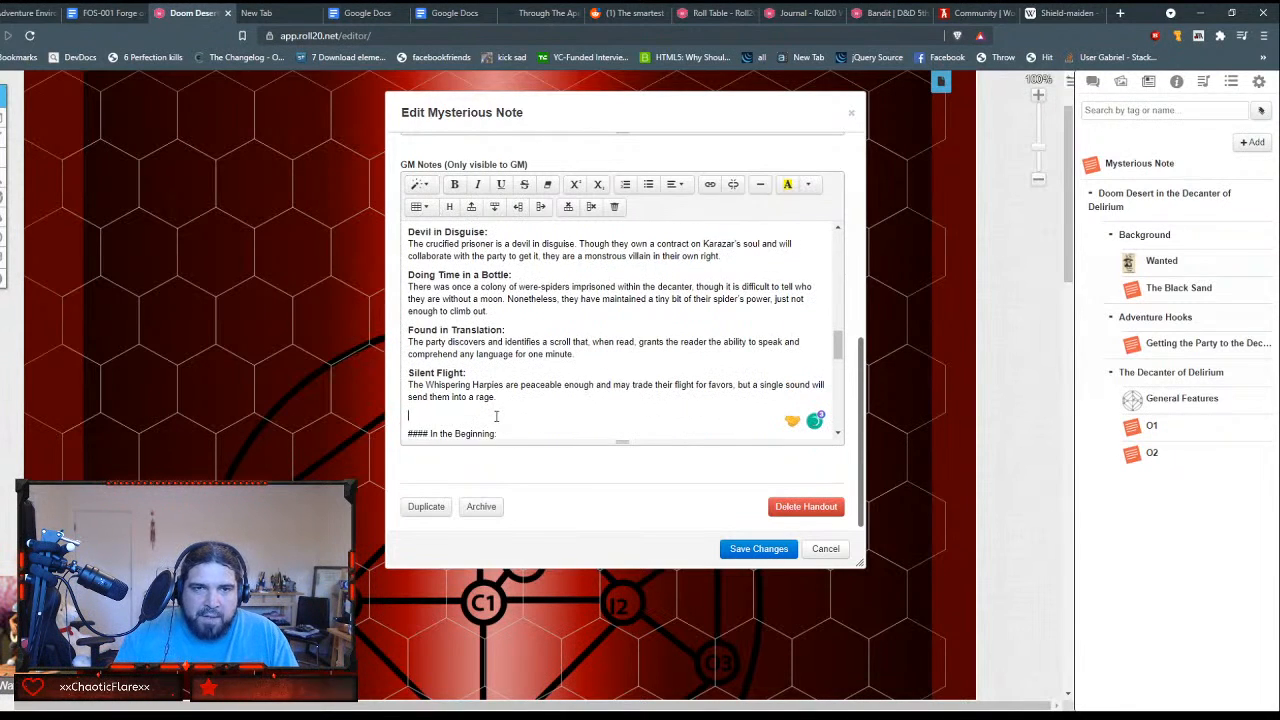
key("BackSpace")
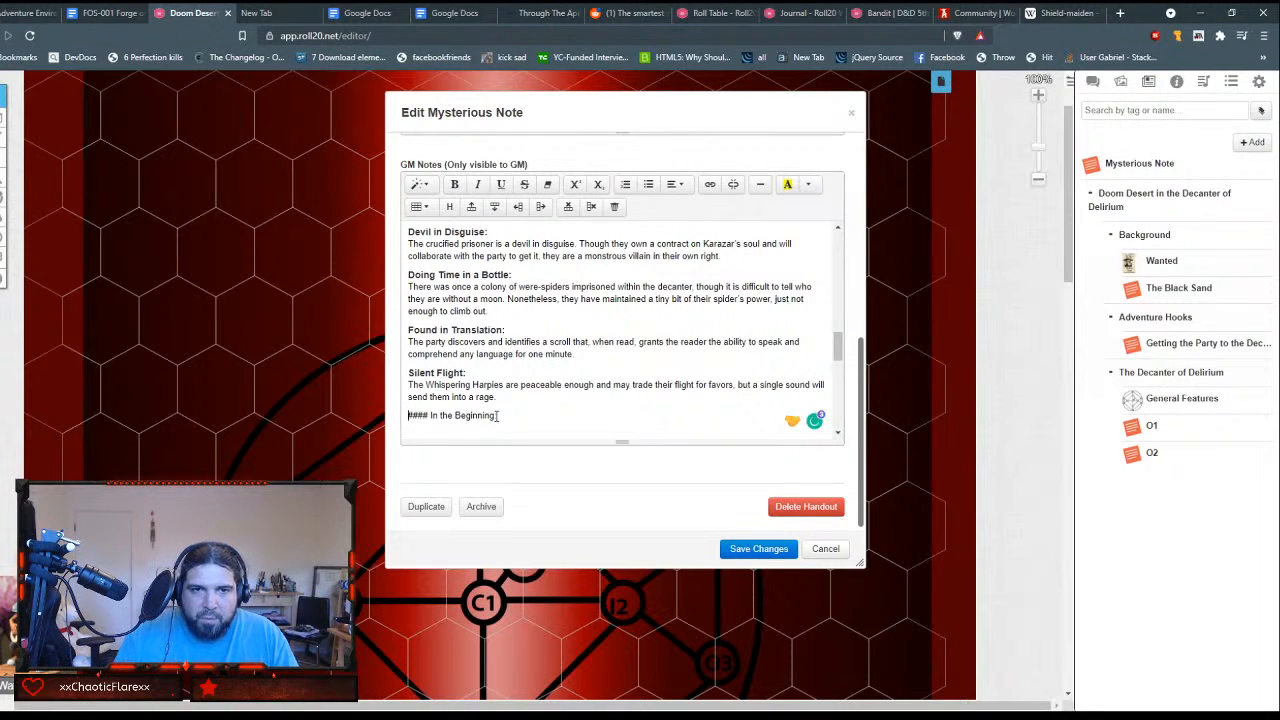
Step: Strip the #### marks from the "In the Beginning:" line and format it as Header 4
key("Delete")
key("Delete")
key("Delete")
key("Delete")
key("Delete")
key("shift+End")
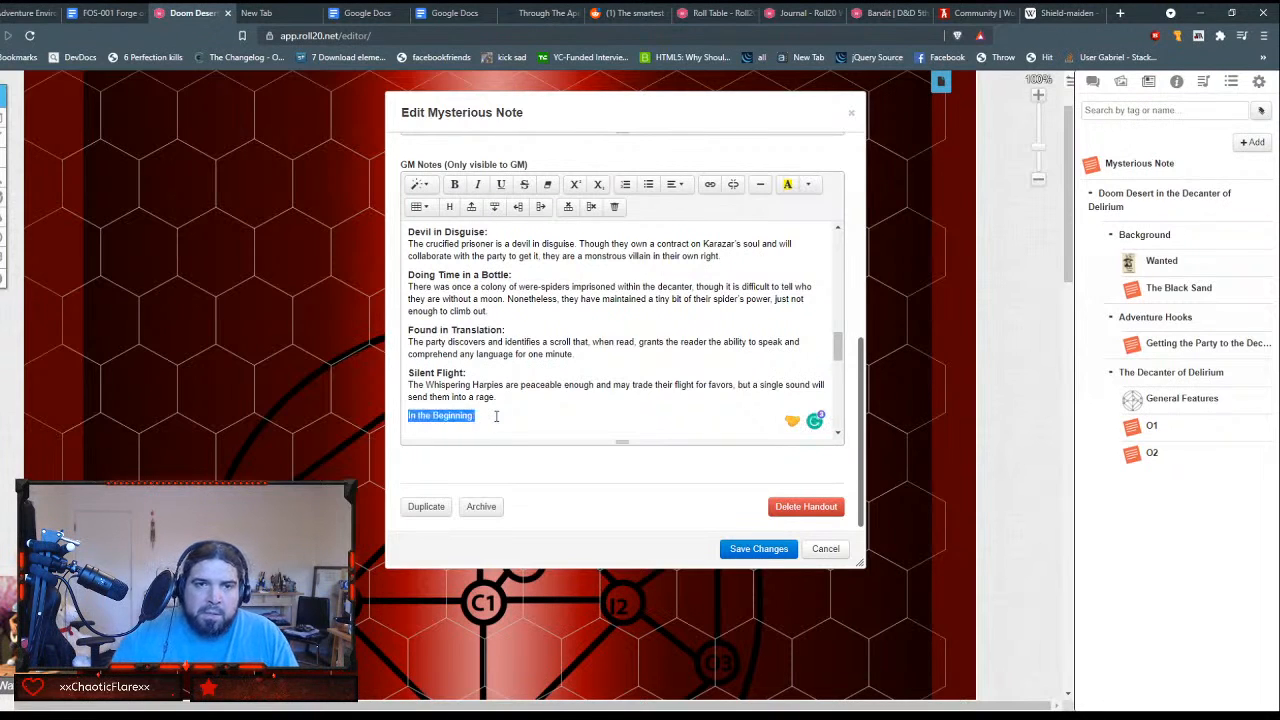
left_click(419, 184)
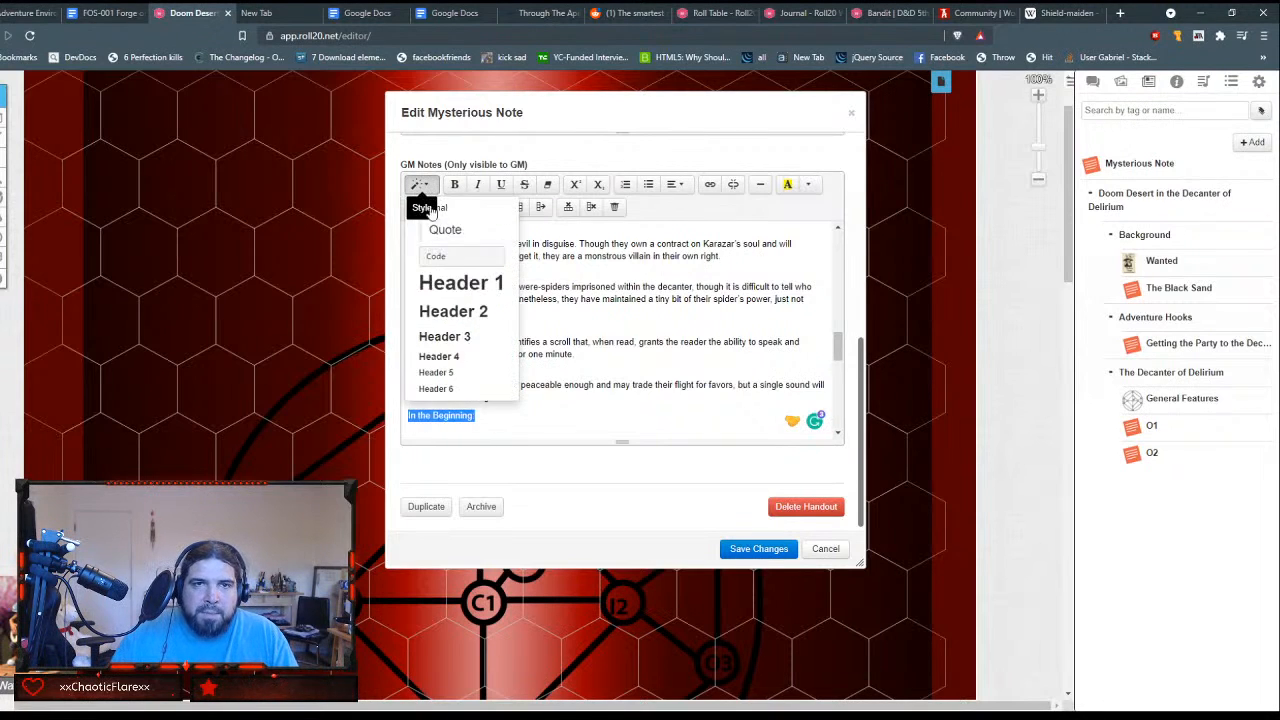
left_click(455, 357)
Step: Put the Black Sphinx description directly under "In the Beginning:" and remove the blank space before the Dancing with Time & Light line
left_click(530, 413)
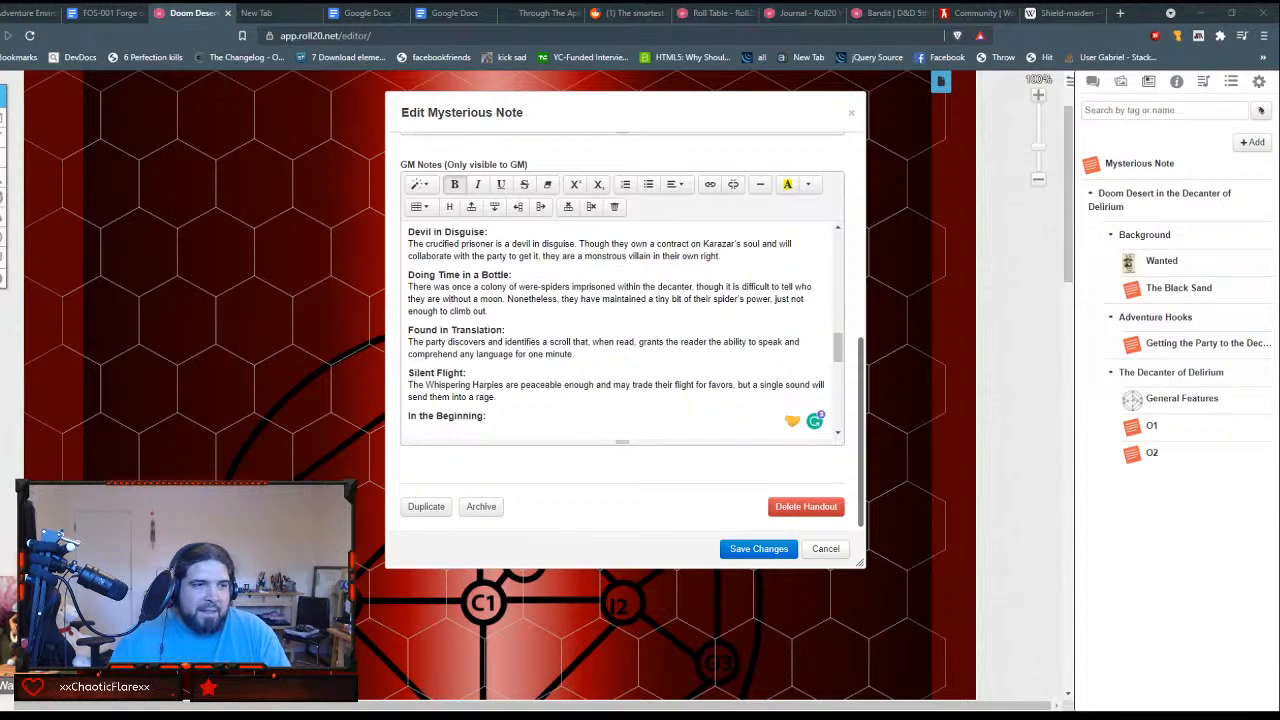
left_click(585, 417)
key("ctrl+v")
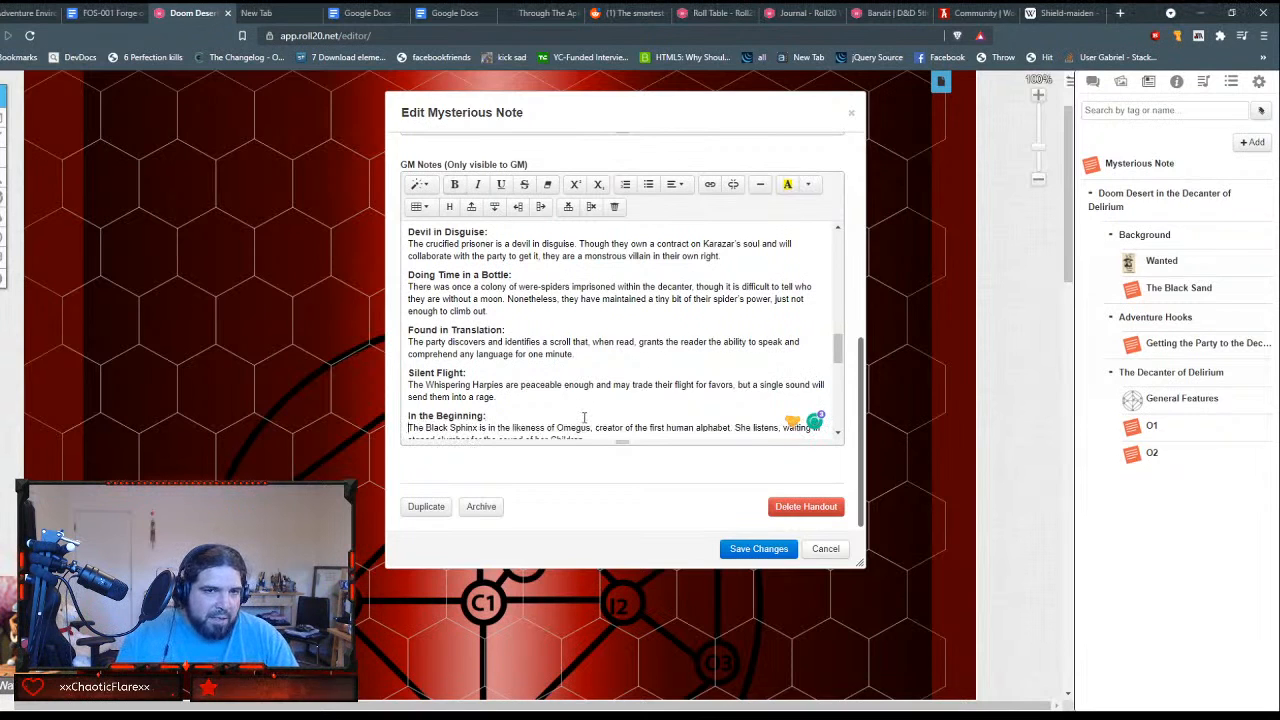
type("#### Dancing with Time & Light:")
key("Down")
key("Delete")
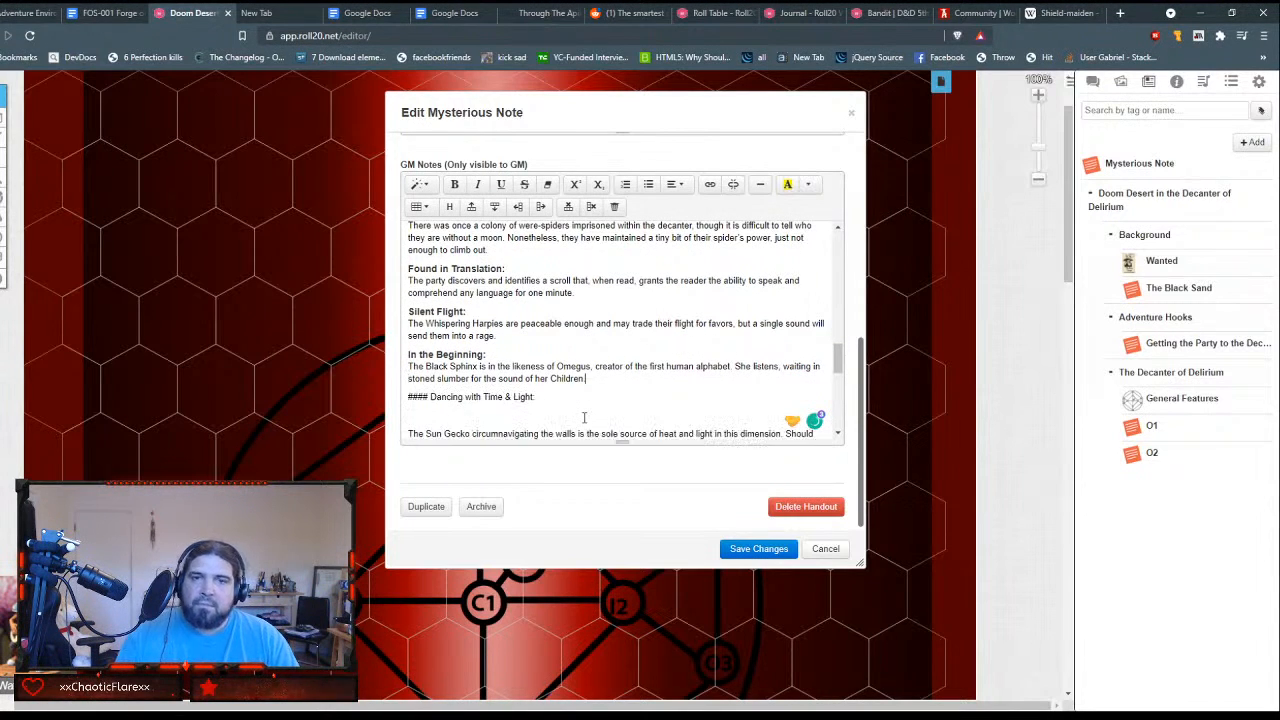
Step: Strip the #### marks from the "Dancing with Time & Light:" line and format it as Header 4
key("Delete")
key("Delete")
key("Delete")
key("Delete")
key("Delete")
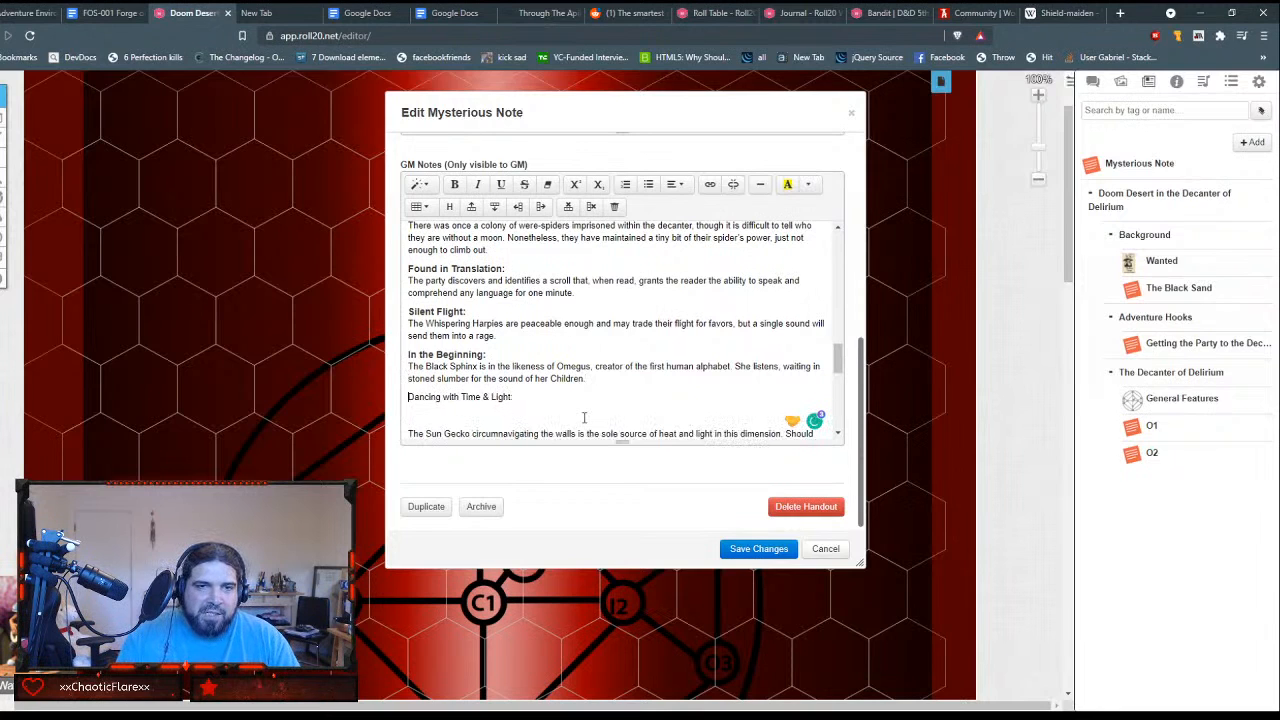
key("shift+End")
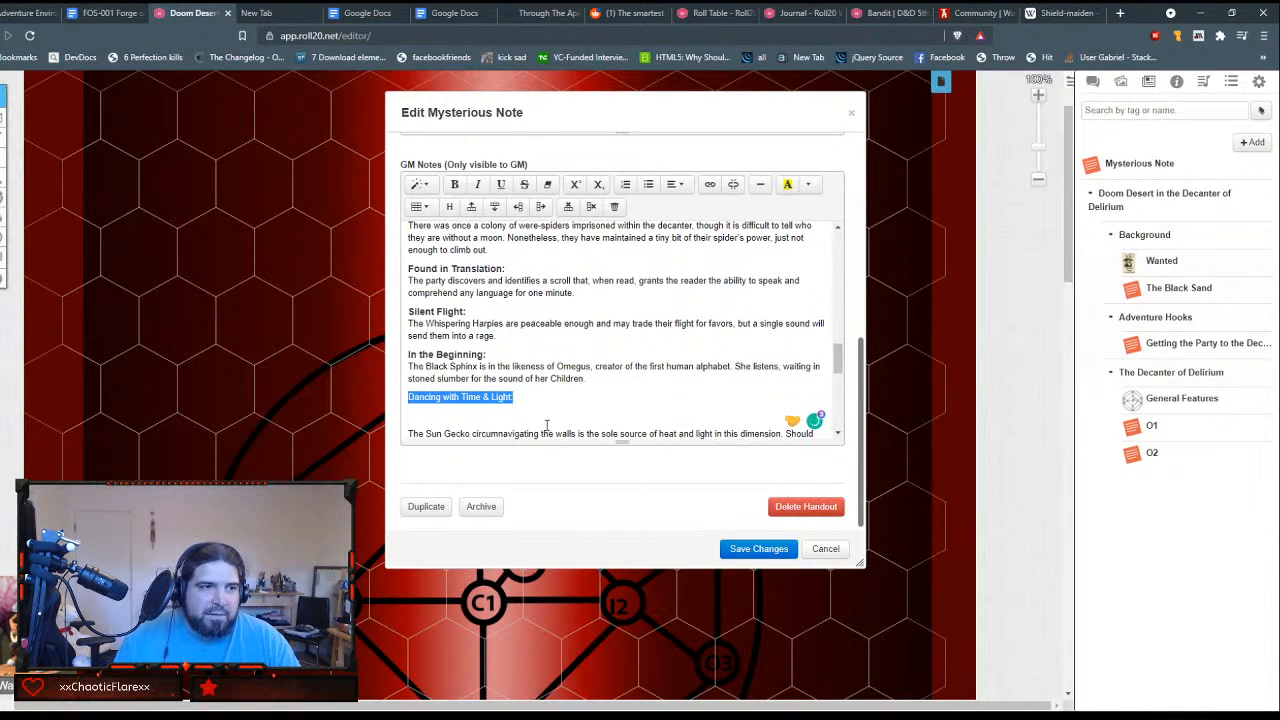
left_click(419, 184)
left_click(458, 355)
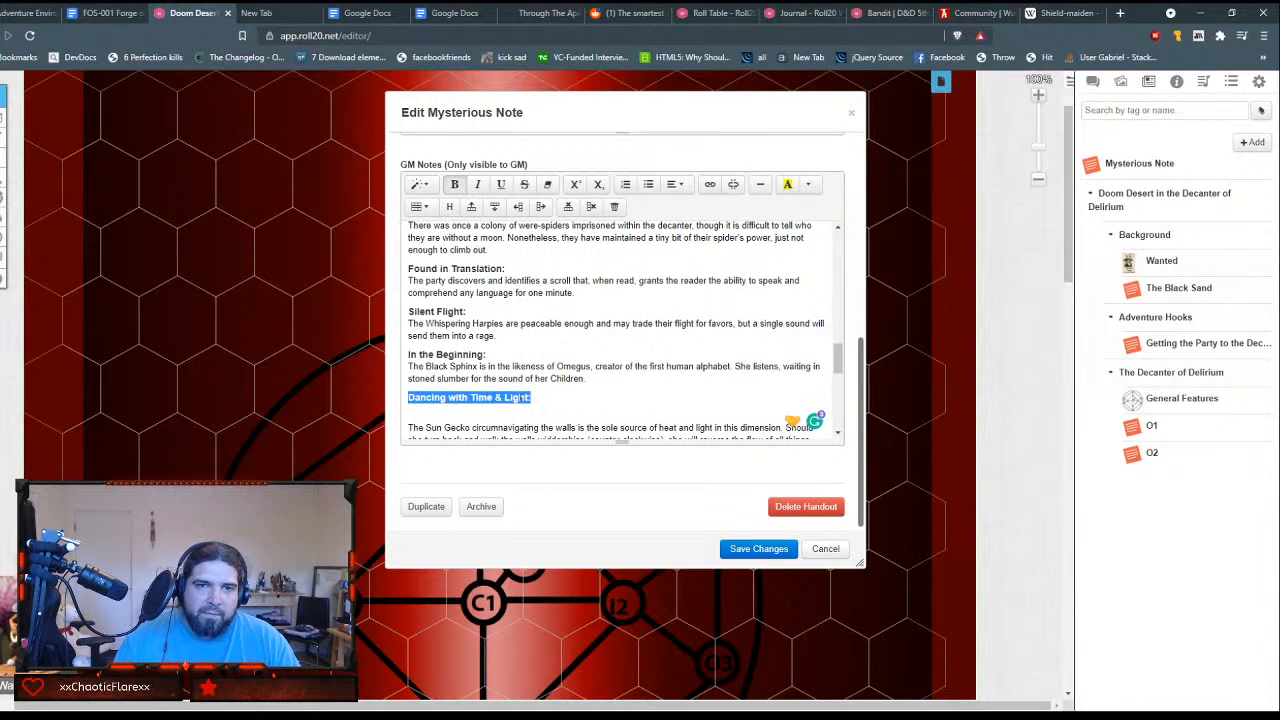
Step: Put the Sun Gecko description directly under "Dancing with Time & Light:" and remove the blank space before the Sound of Silence line
key("Down")
key("BackSpace")
key("Down")
key("Down")
key("Down")
key("Down")
key("Down")
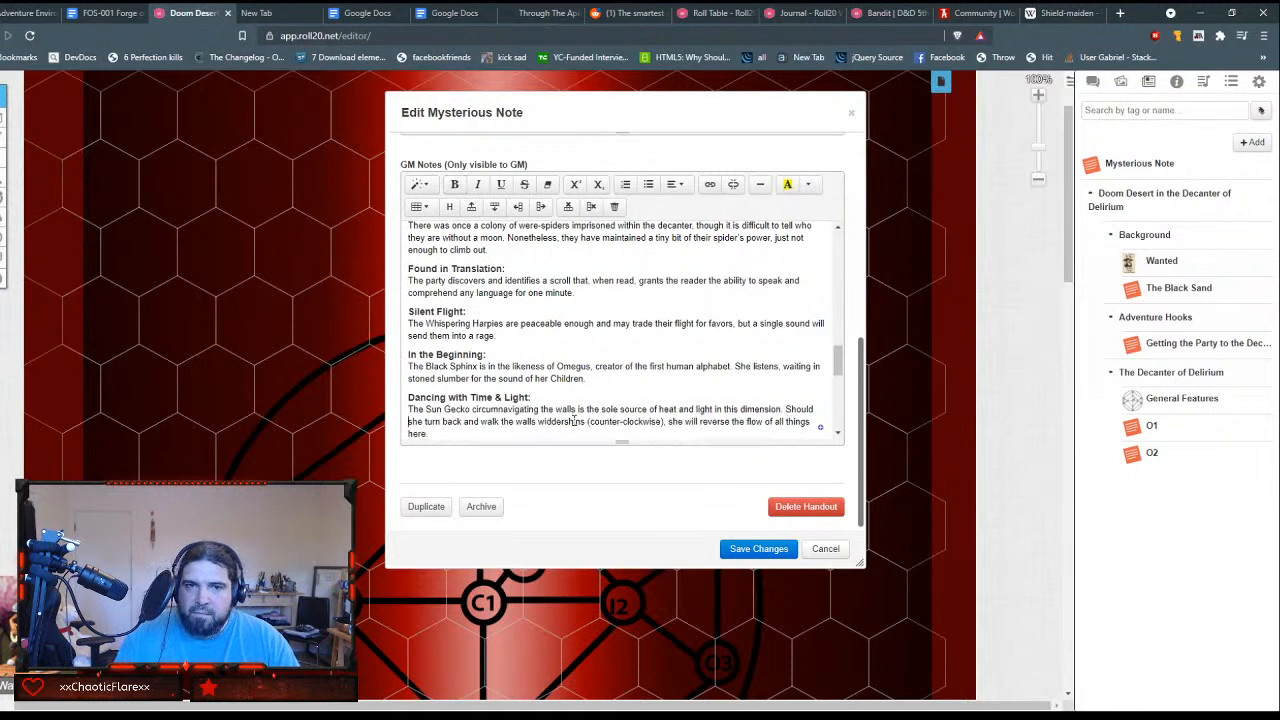
key("BackSpace")
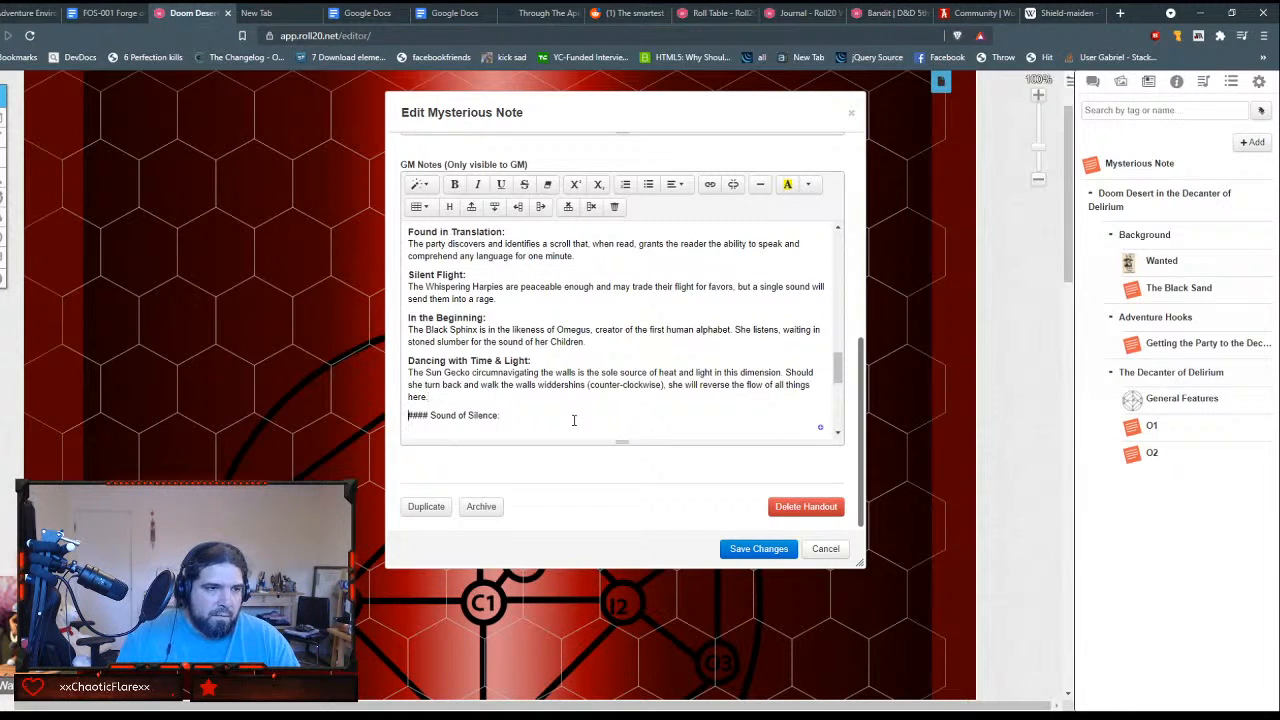
Step: Strip the #### marks from the "Sound of Silence:" line and format it as Header 4
key("shift+End")
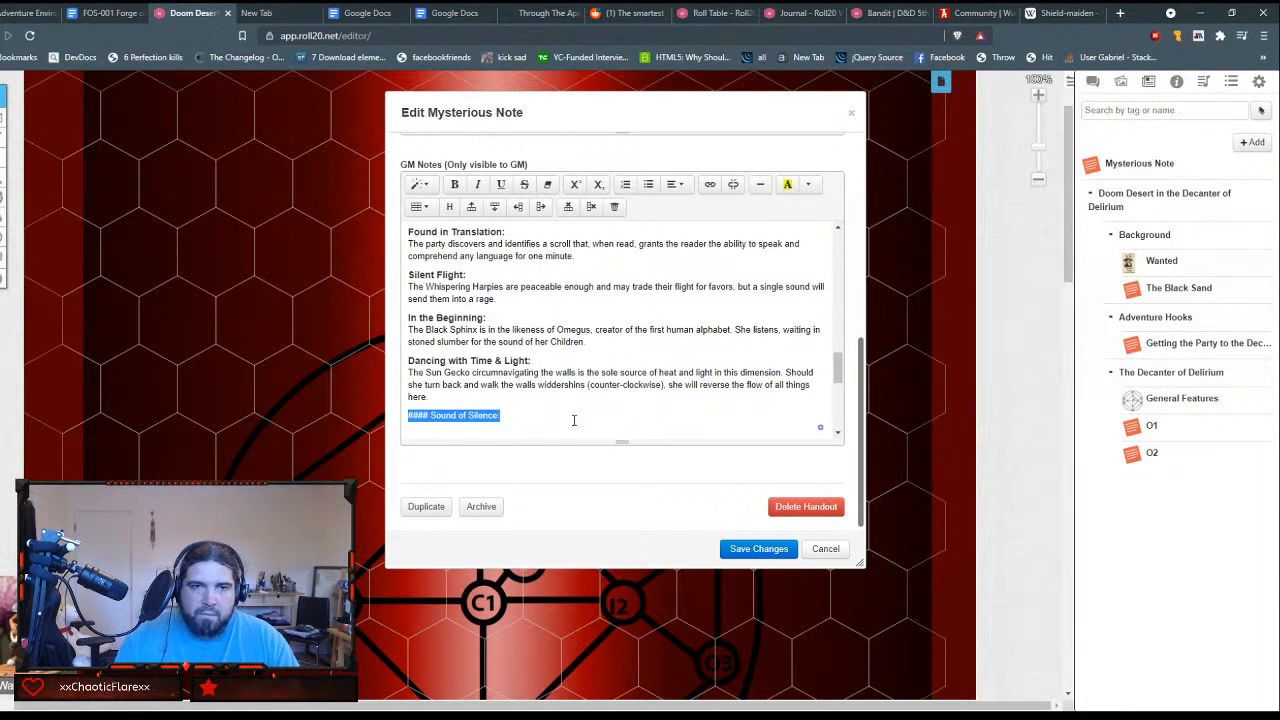
key("Home")
key("Delete")
key("Delete")
key("Delete")
key("Delete")
key("Delete")
key("shift+End")
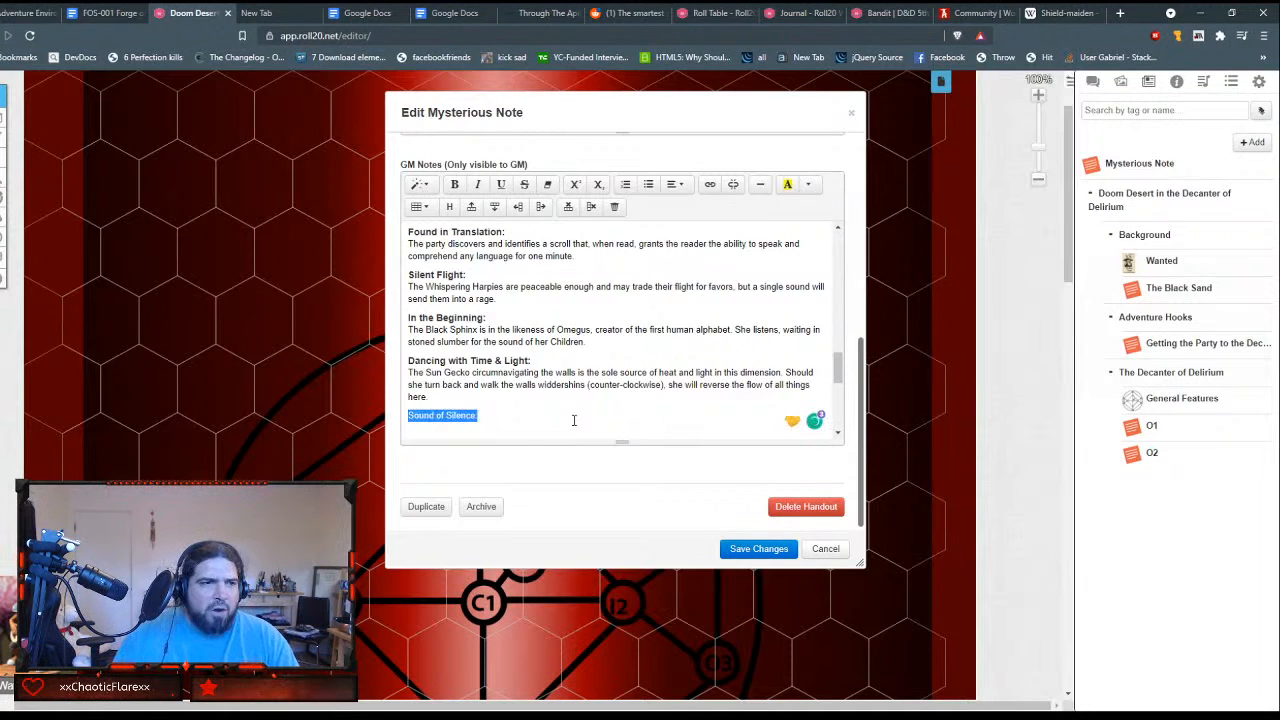
left_click(428, 187)
left_click(442, 356)
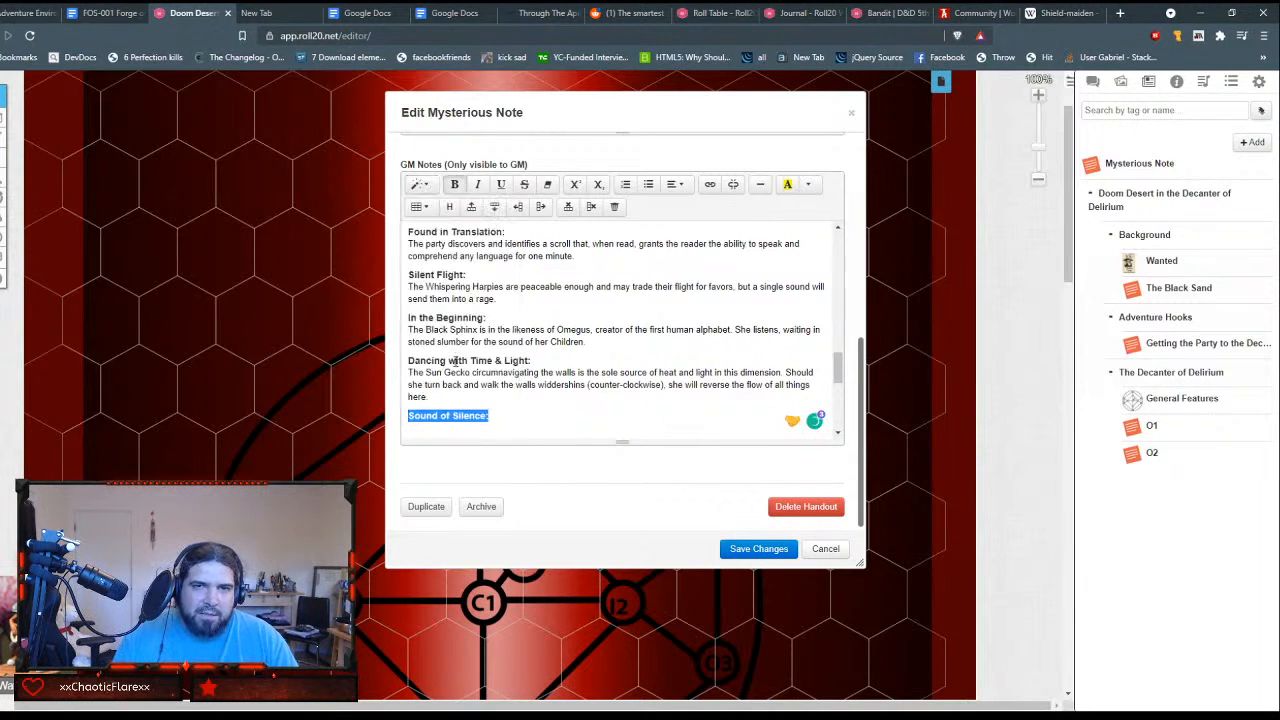
Step: Put the guitarist's autobiography description directly under the "Sound of Silence:" heading
left_click(514, 407)
key("Return")
key("Delete")
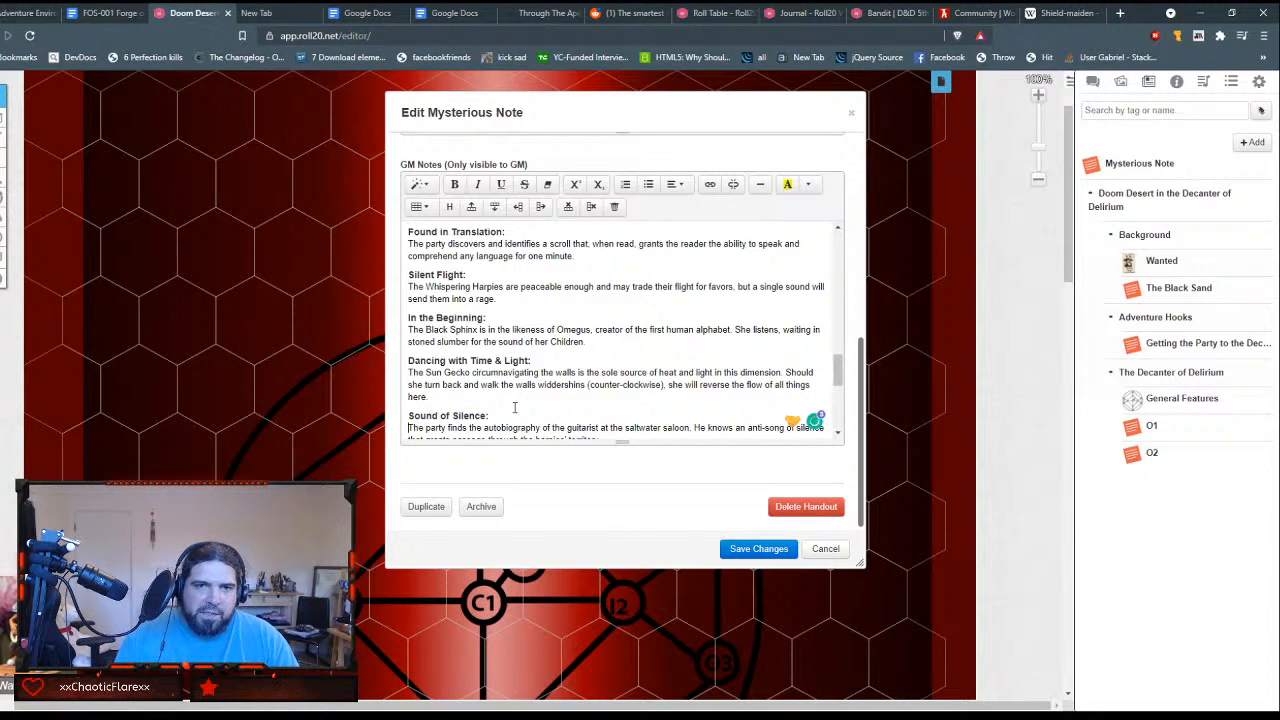
key("shift+Down")
key("shift+Down")
key("shift+Down")
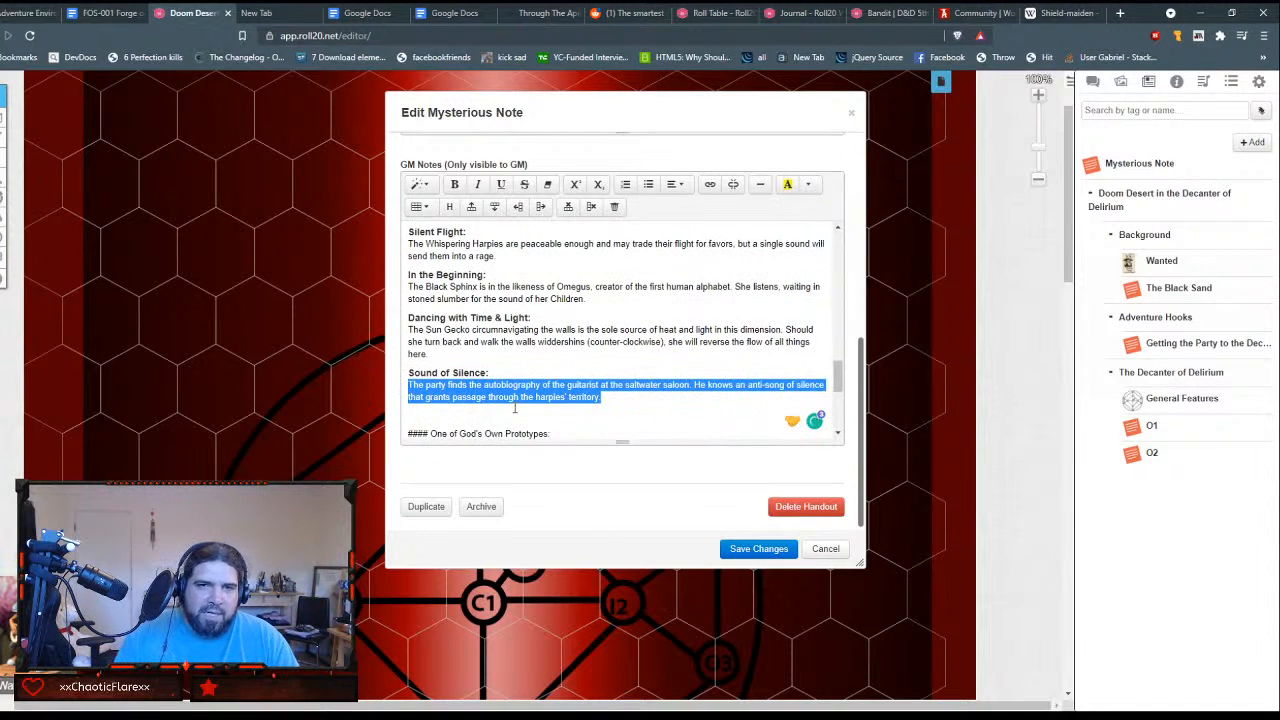
left_click(432, 186)
left_click(447, 230)
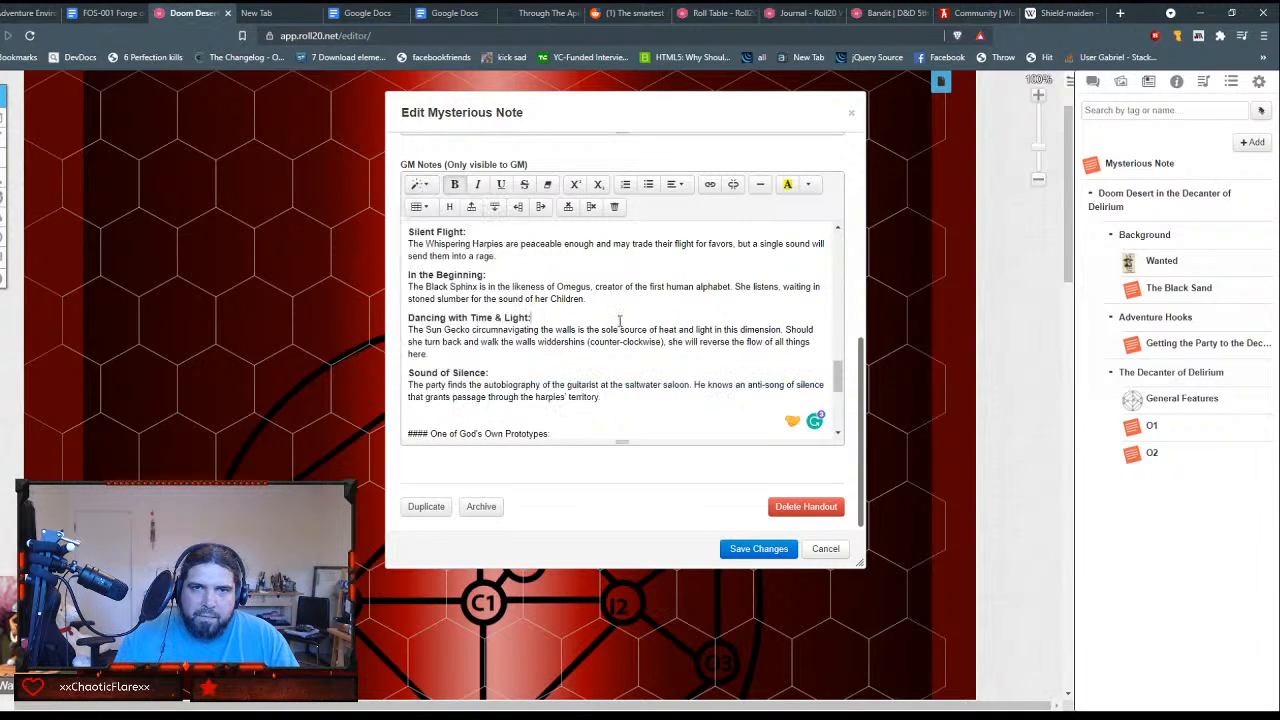
Step: Strip the #### marks from the "One of God's Own Prototypes:" line and format it as Header 4
left_click(555, 433)
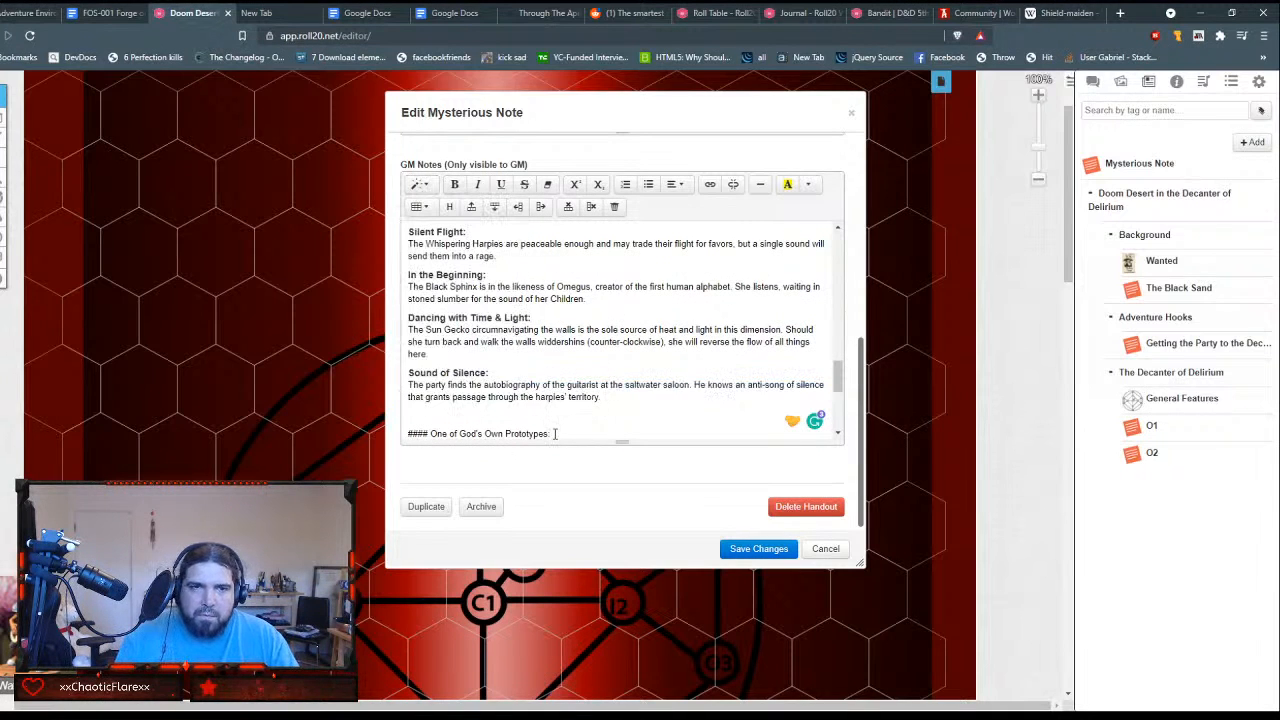
key("Home")
key("Delete")
key("Delete")
key("Delete")
key("Delete")
key("Delete")
key("shift+End")
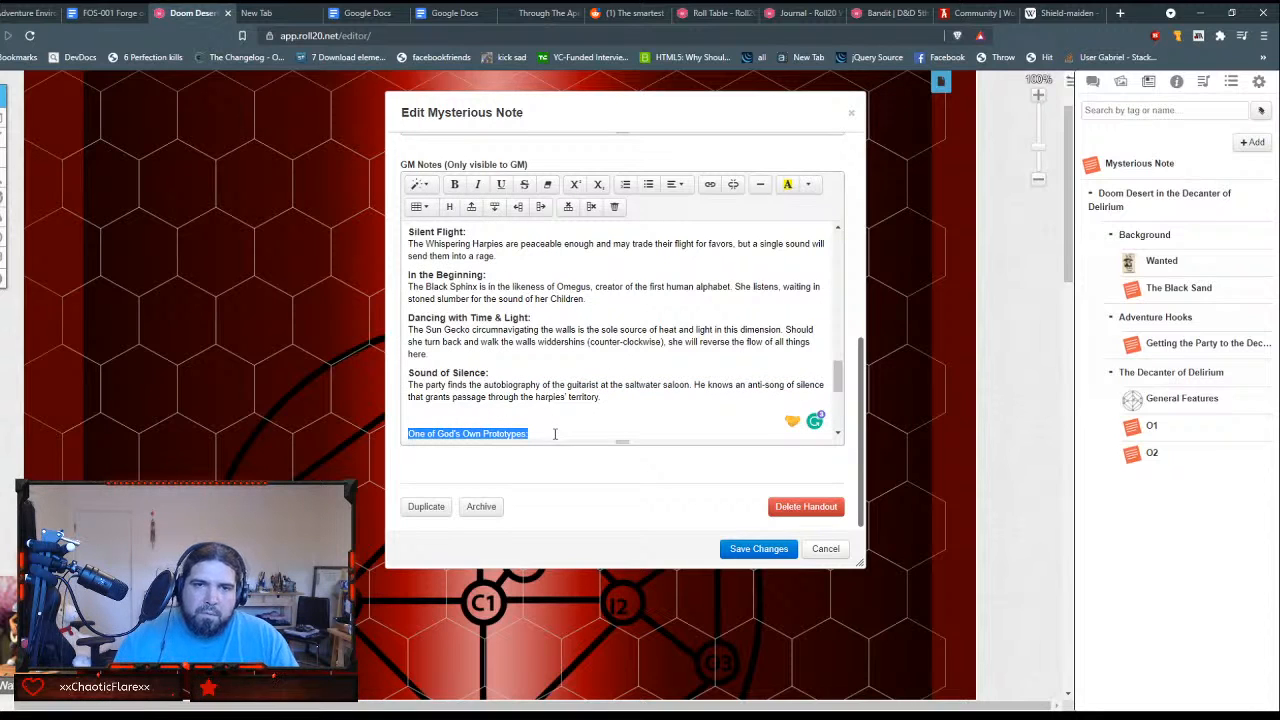
left_click(418, 184)
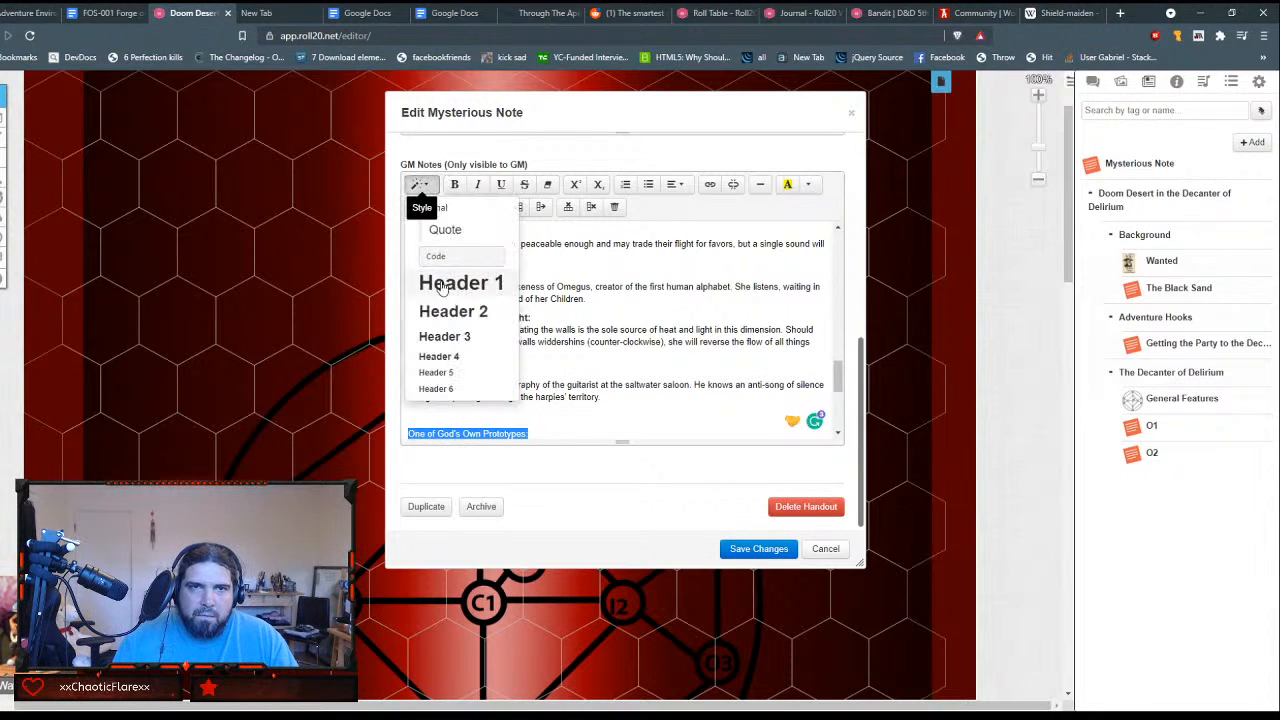
left_click(440, 356)
Step: Remove the blank space around the "One of God's Own Prototypes:" heading and the leading space of the decanter description below it
left_click(452, 414)
key("BackSpace")
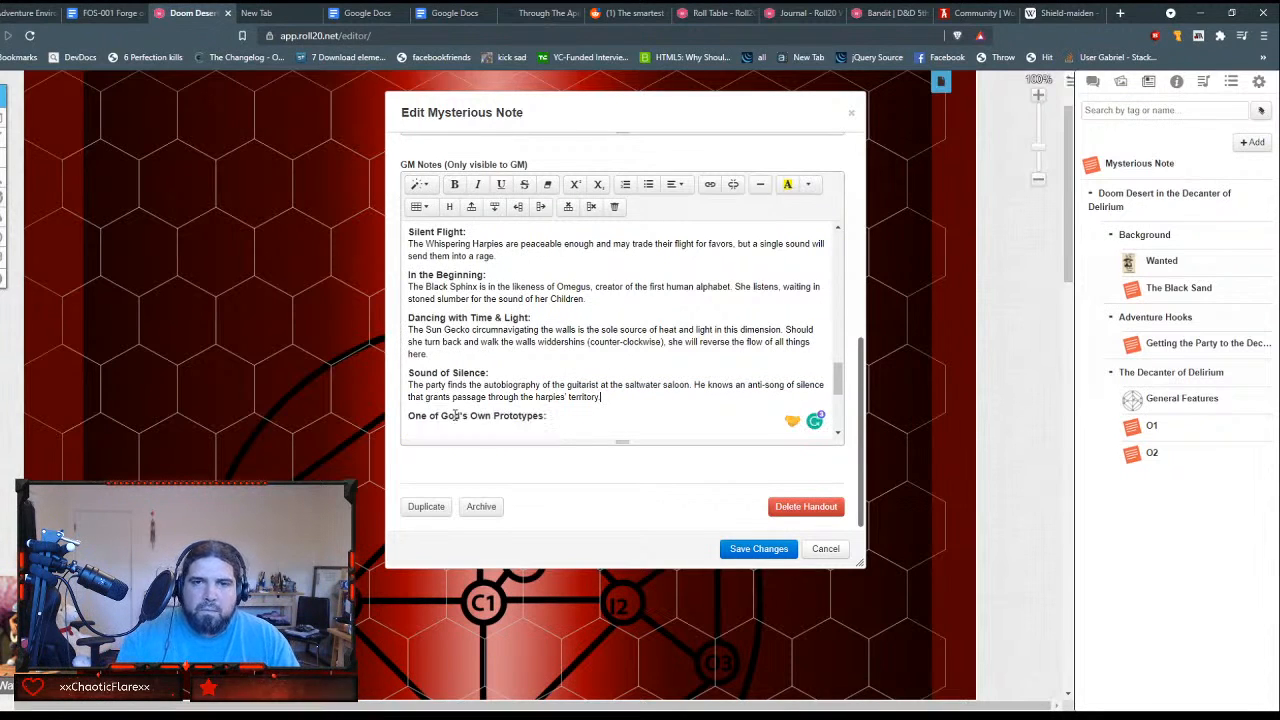
key("Down")
key("Down")
key("BackSpace")
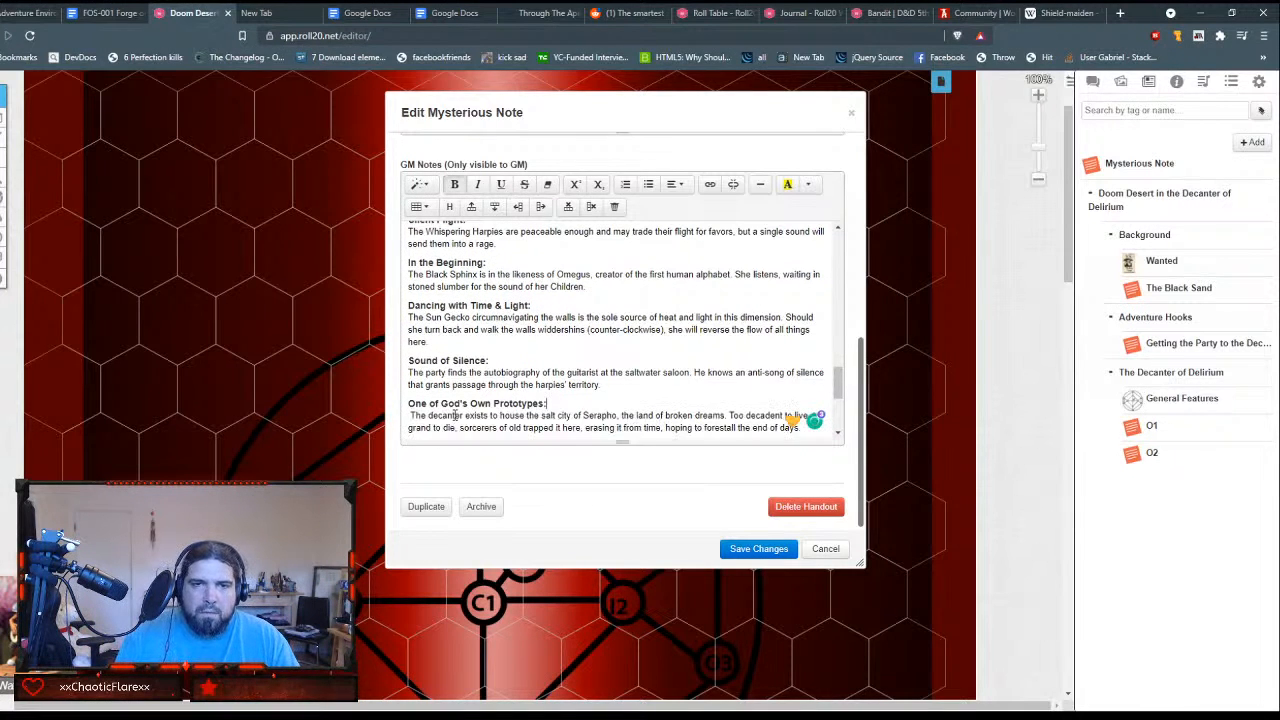
key("Right")
key("Delete")
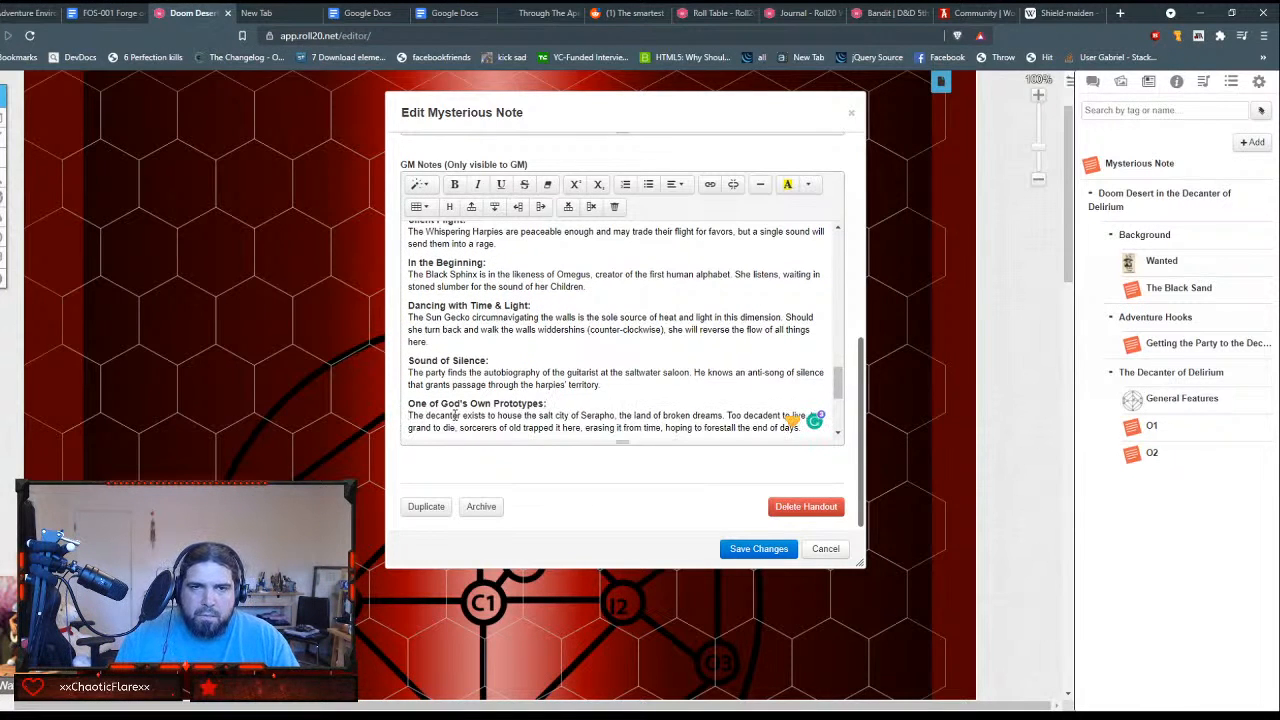
Step: Strip the ### marks from the "I Want To Break Free:" line and format it as Header 4
key("Down")
key("Down")
key("Down")
key("Down")
key("Down")
key("Down")
key("Down")
key("Delete")
key("Delete")
key("Delete")
key("Delete")
key("Delete")
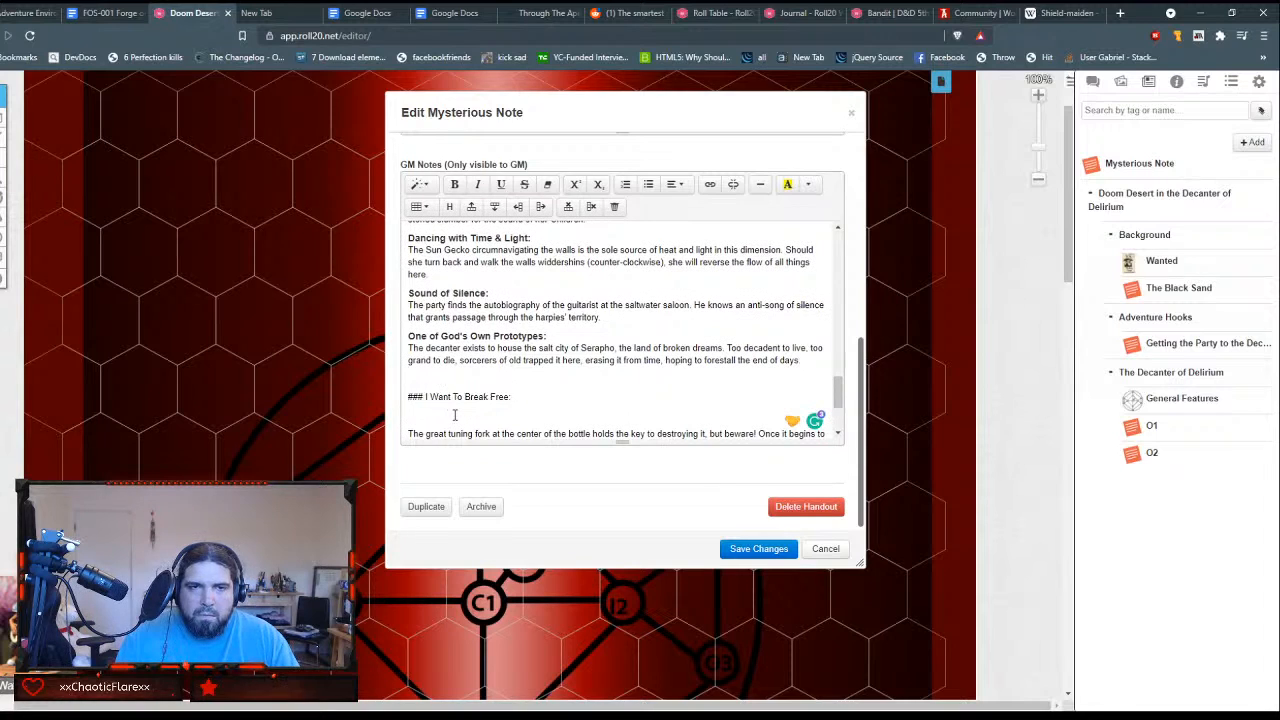
key("shift+End")
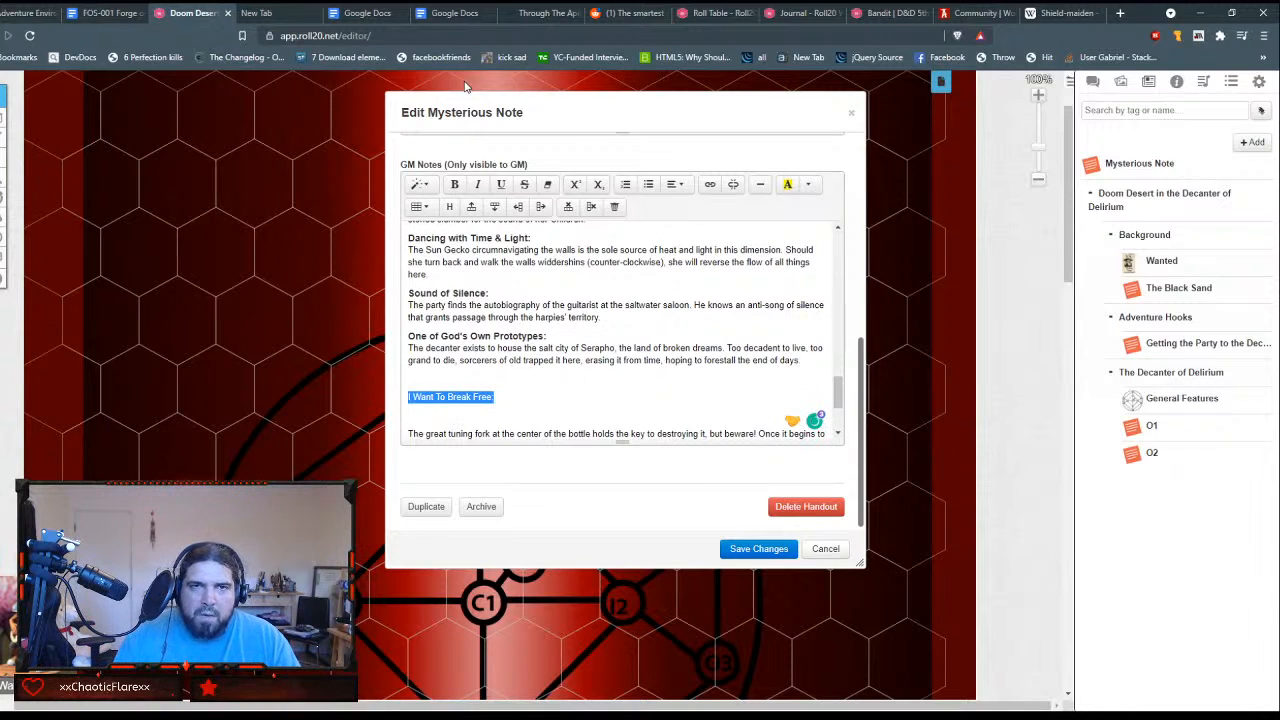
left_click(418, 185)
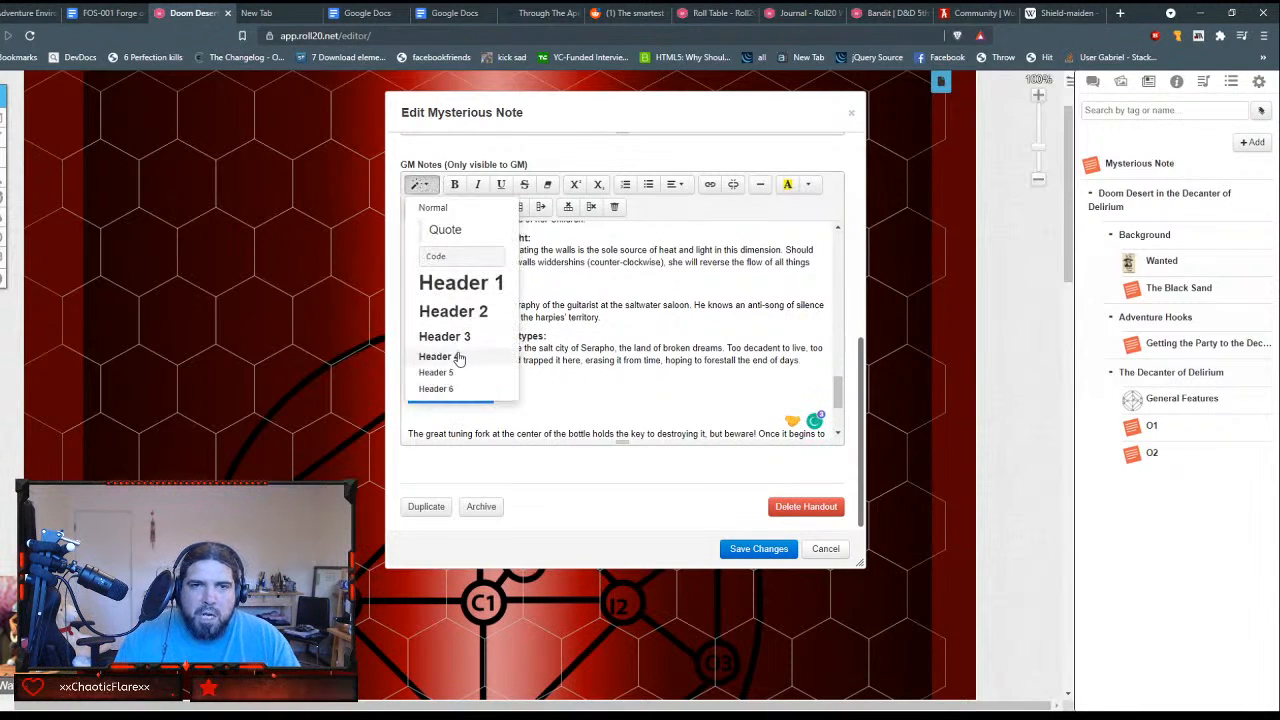
left_click(440, 356)
Step: Remove the blank lines around the "I Want To Break Free:" heading and the blank space before the Unguided Learning line
key("Up")
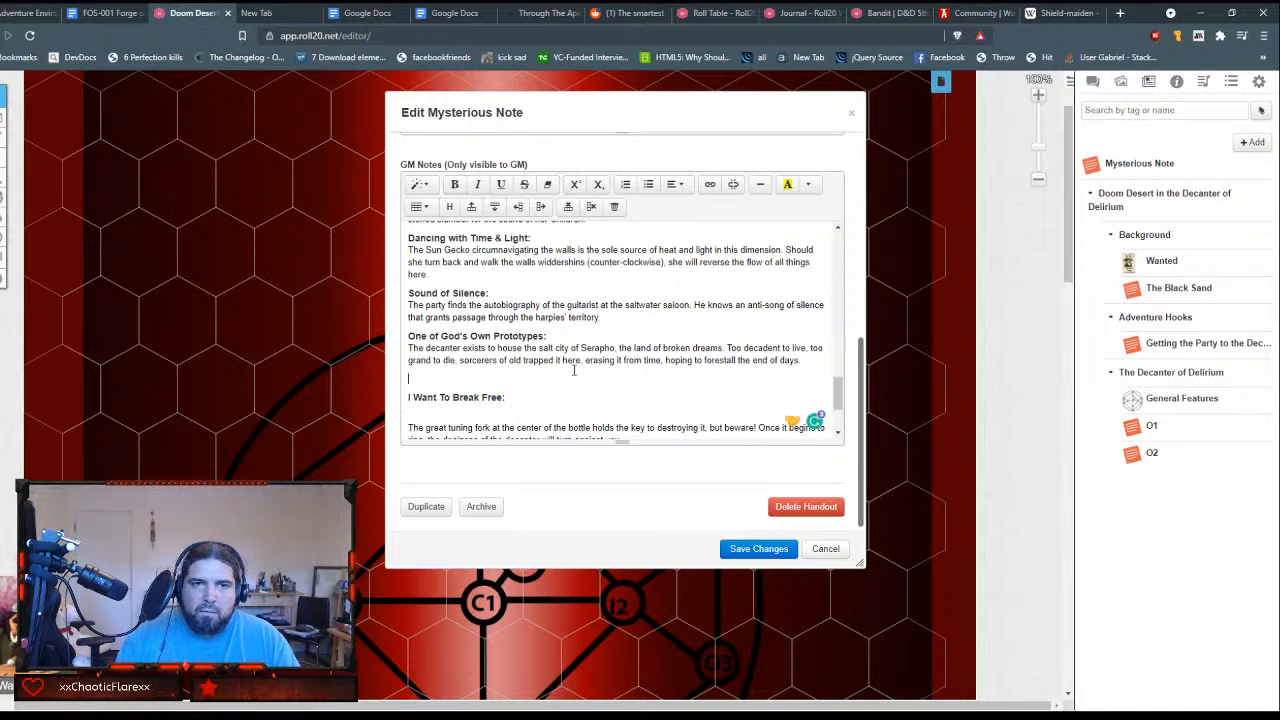
key("BackSpace")
key("Down")
key("Down")
key("Down")
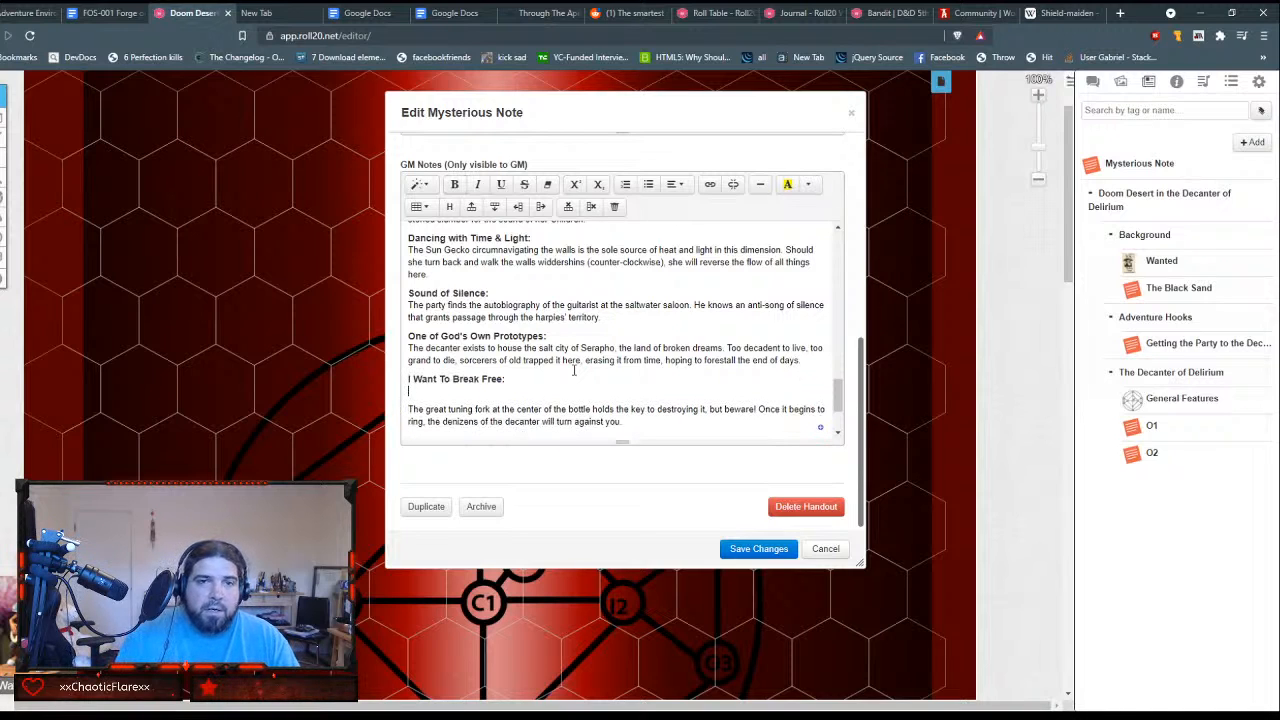
key("Delete")
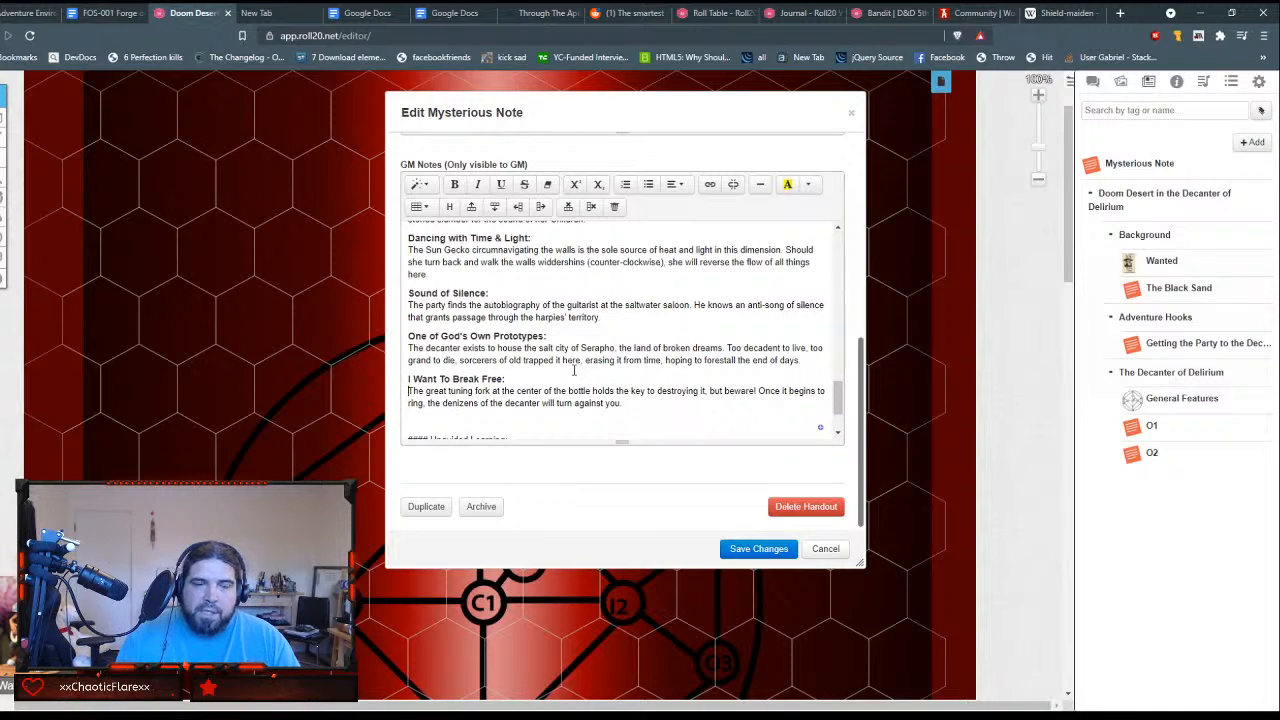
key("End")
key("Delete")
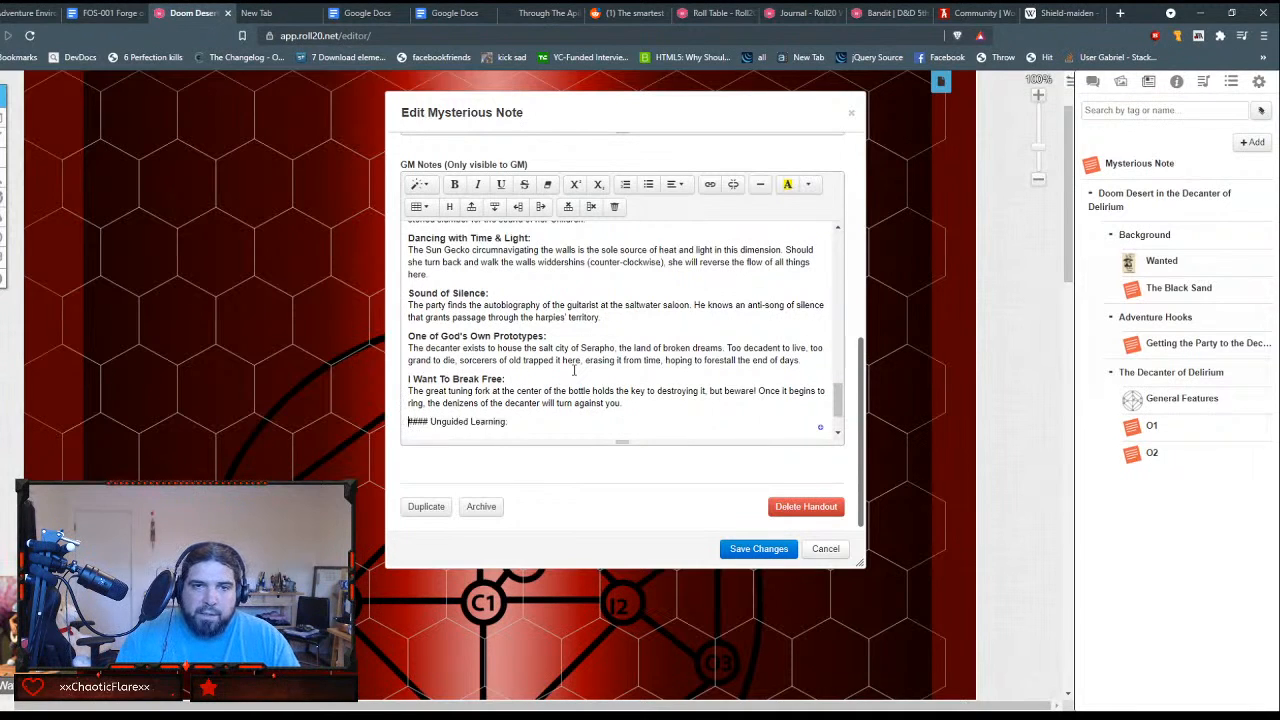
Step: Strip the #### marks from the "Unguided Learning:" line and format it as Header 4
key("Delete")
key("Delete")
key("Delete")
key("Delete")
key("Delete")
key("shift+End")
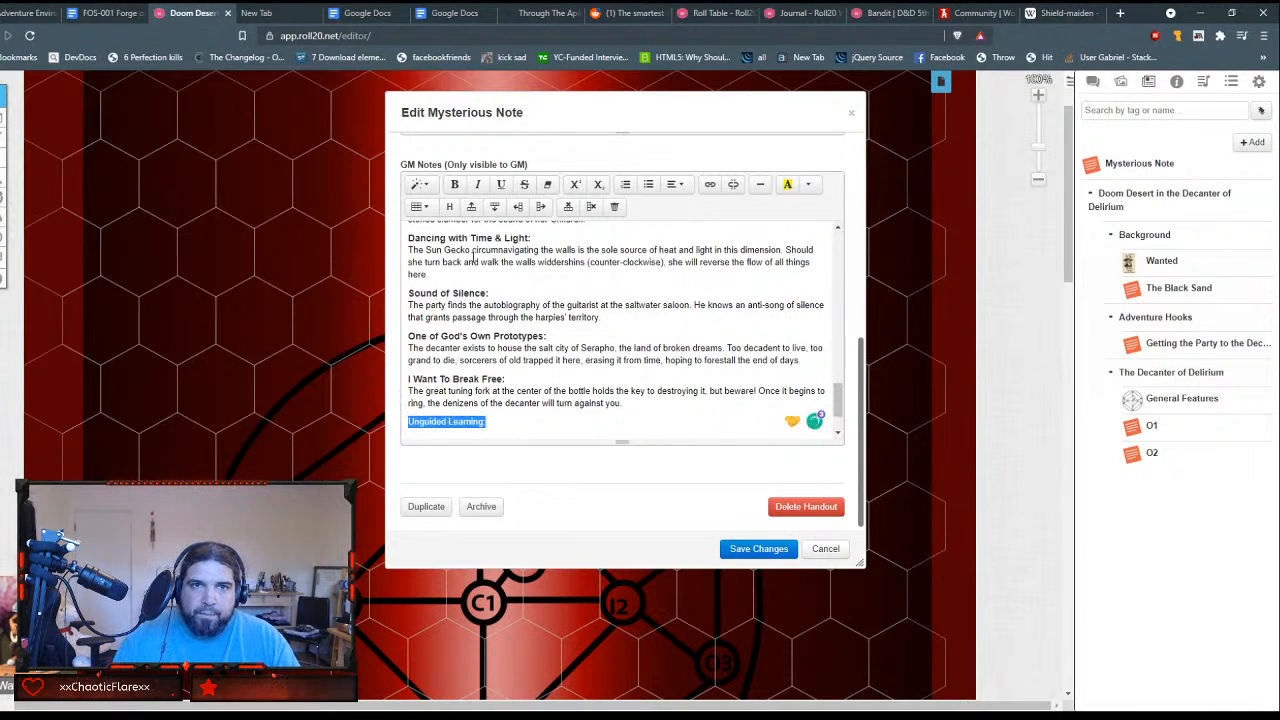
left_click(420, 185)
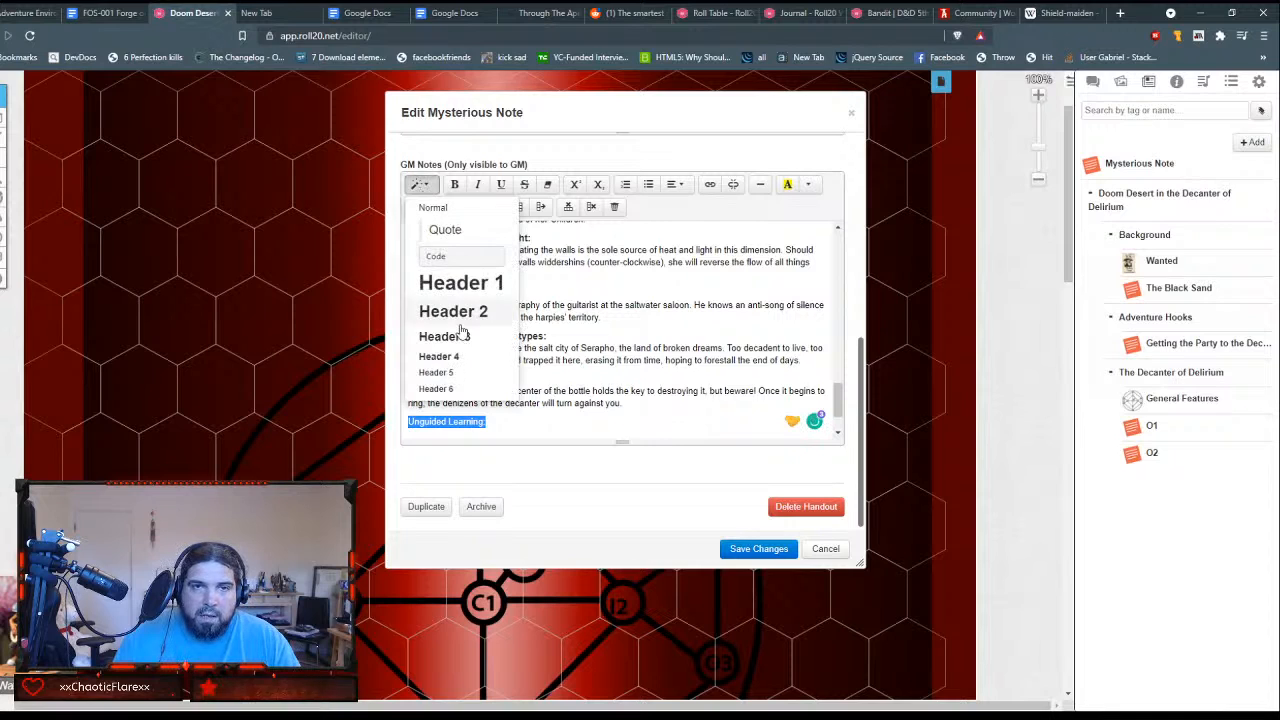
left_click(466, 356)
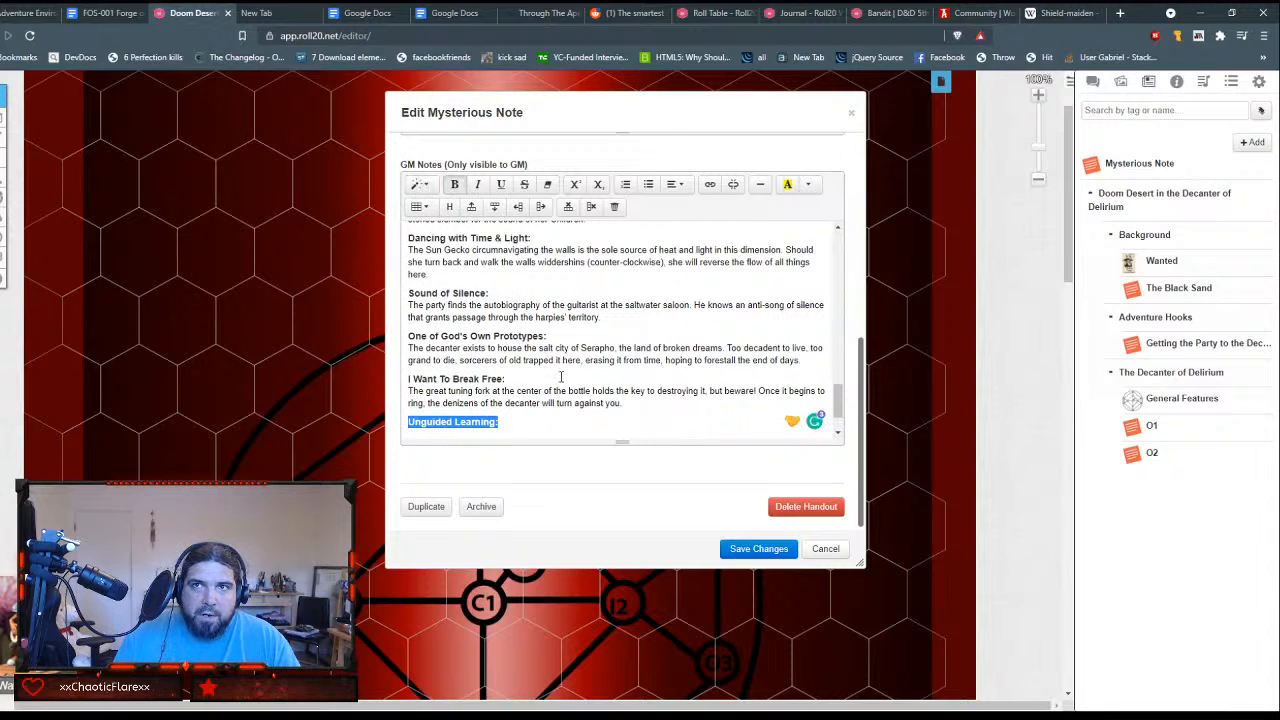
Step: Put the "Ask the player what area they are most interested in" description directly under the "Unguided Learning:" heading
key("Right")
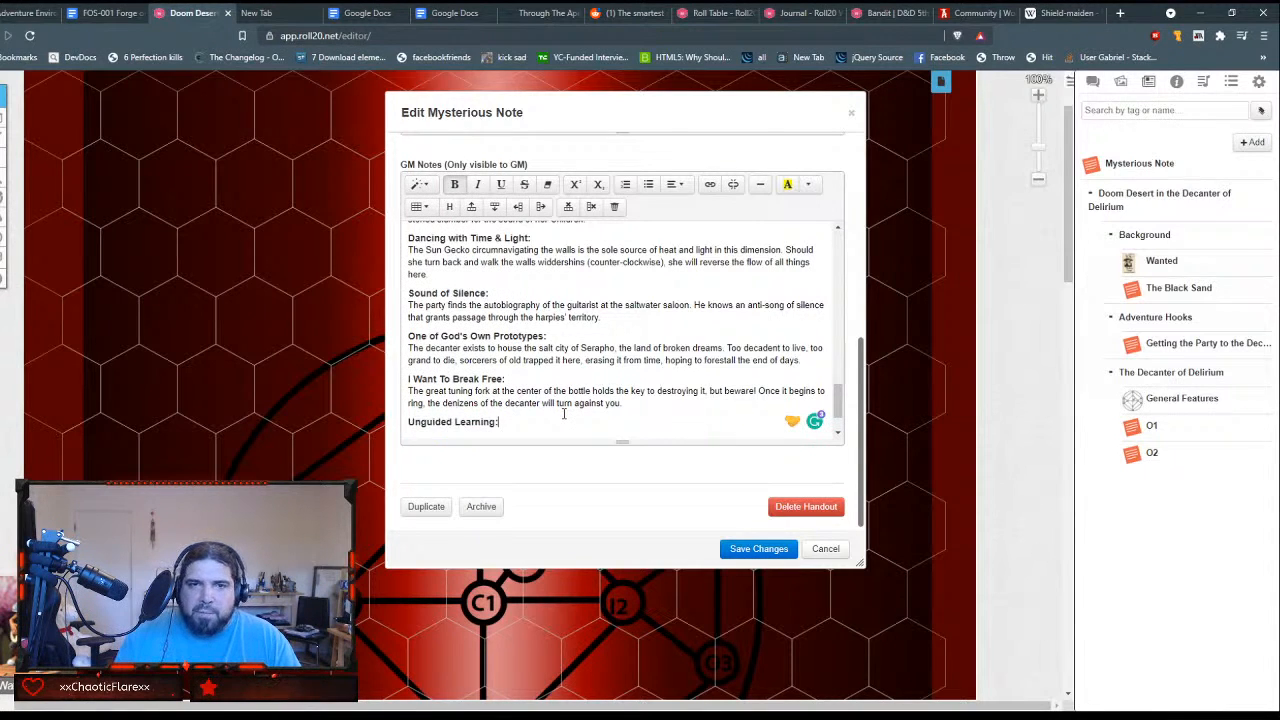
key("Return")
key("ctrl+v")
key("shift+Down")
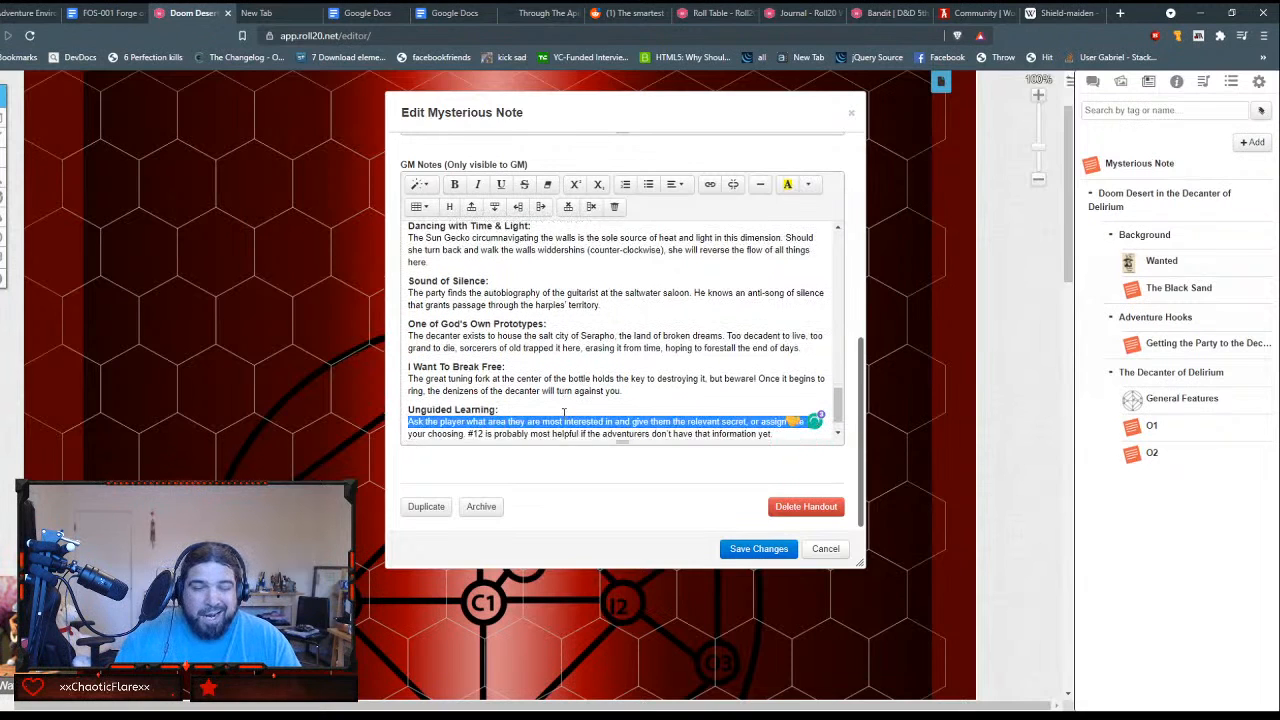
key("End")
key("Return")
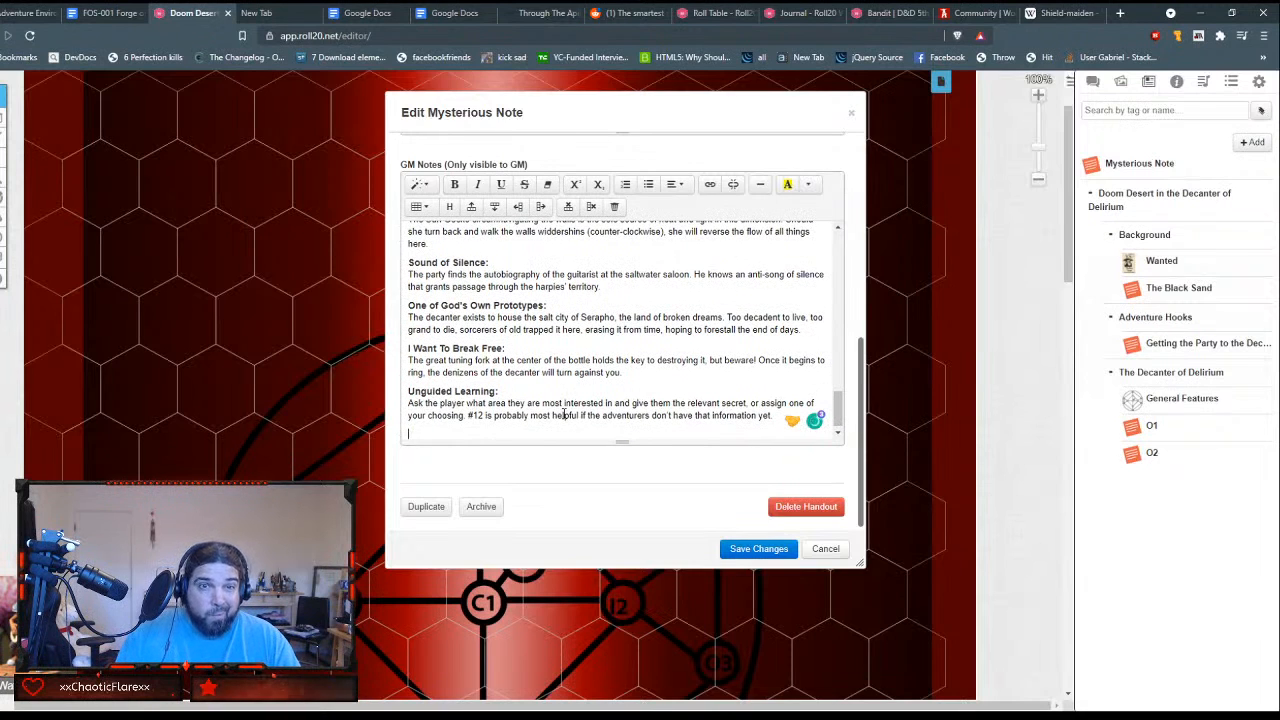
key("BackSpace")
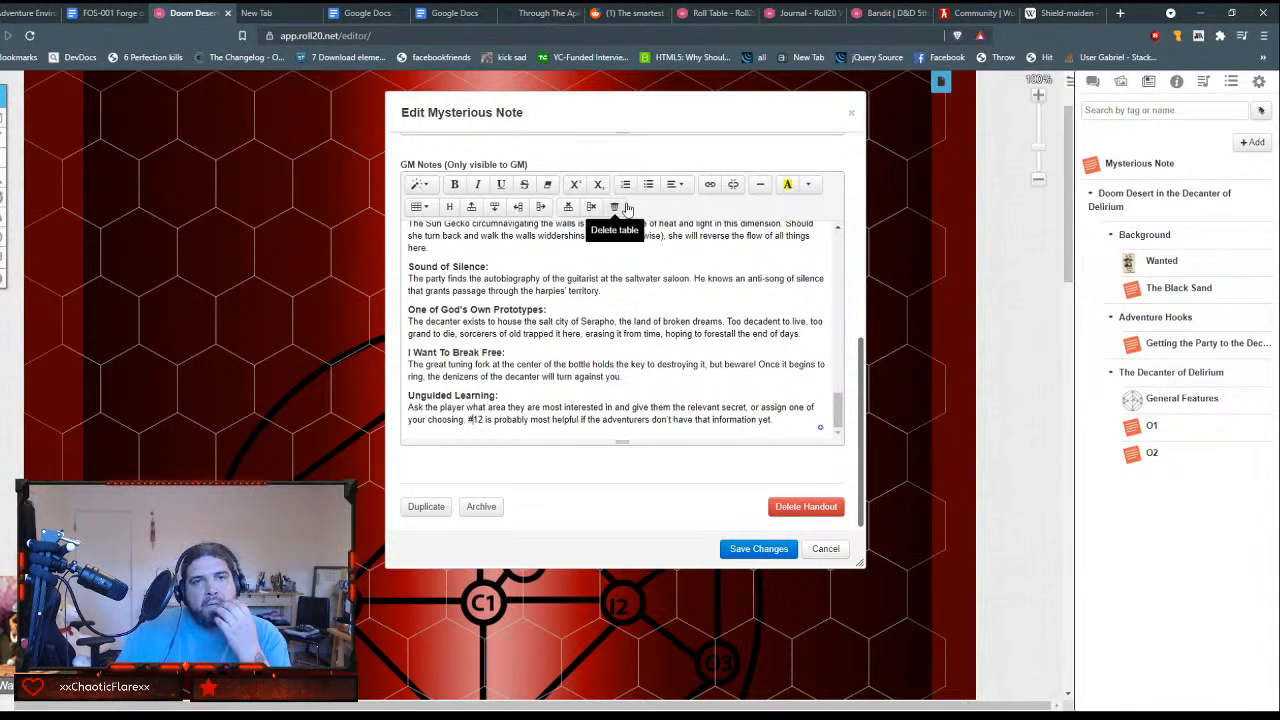
Step: Check the formatted secrets and the Secrets of the Library table, and save the handout's changes
scroll(673, 313, "up", 10)
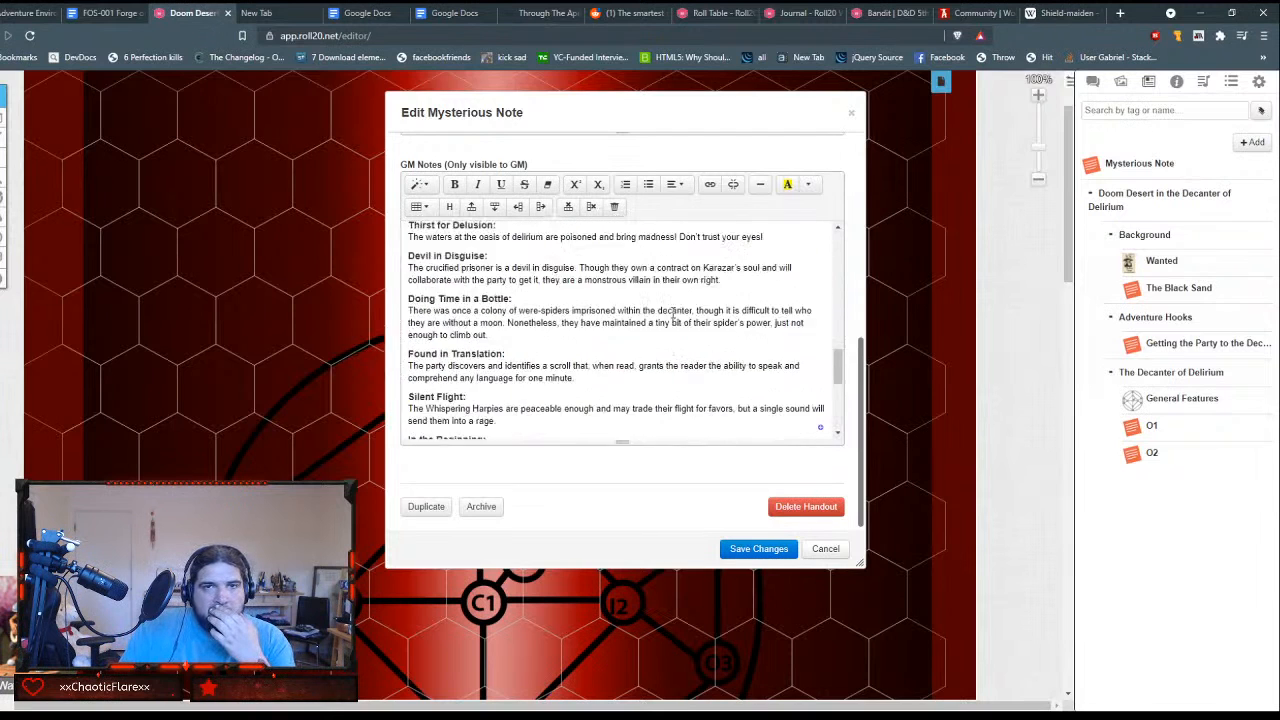
scroll(673, 313, "up", 2)
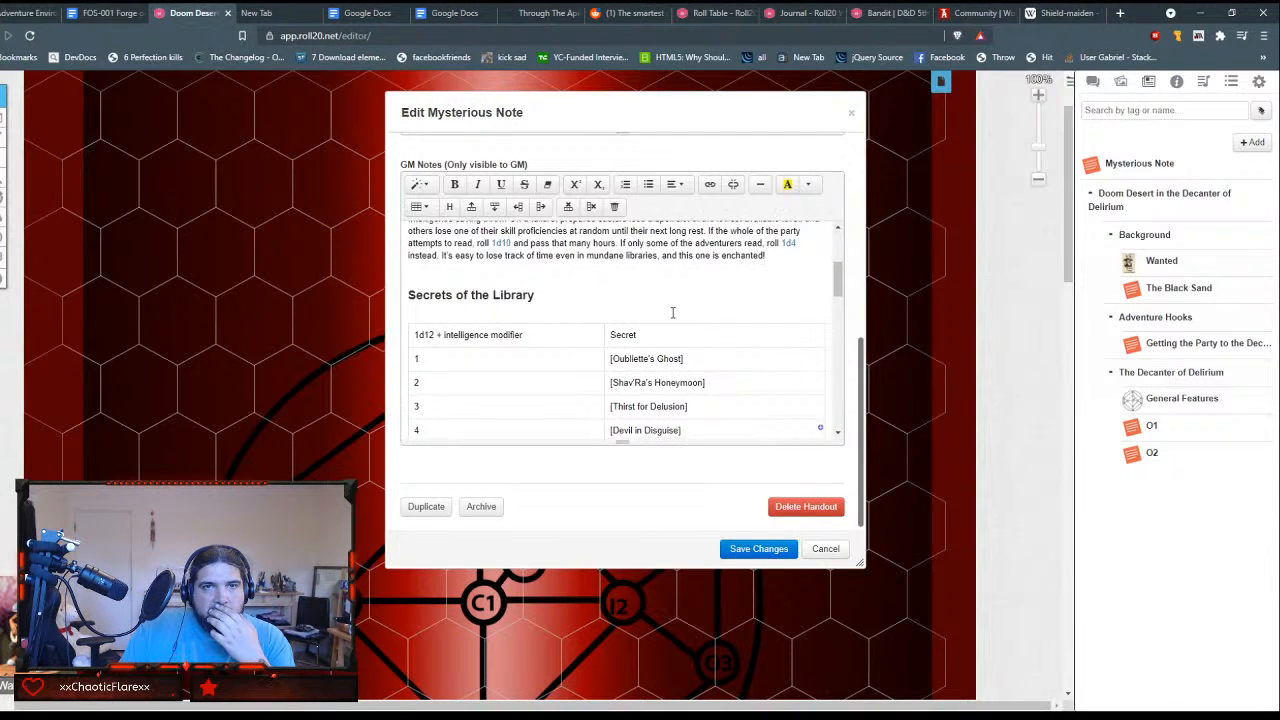
scroll(673, 313, "down", 3)
scroll(673, 313, "up", 2)
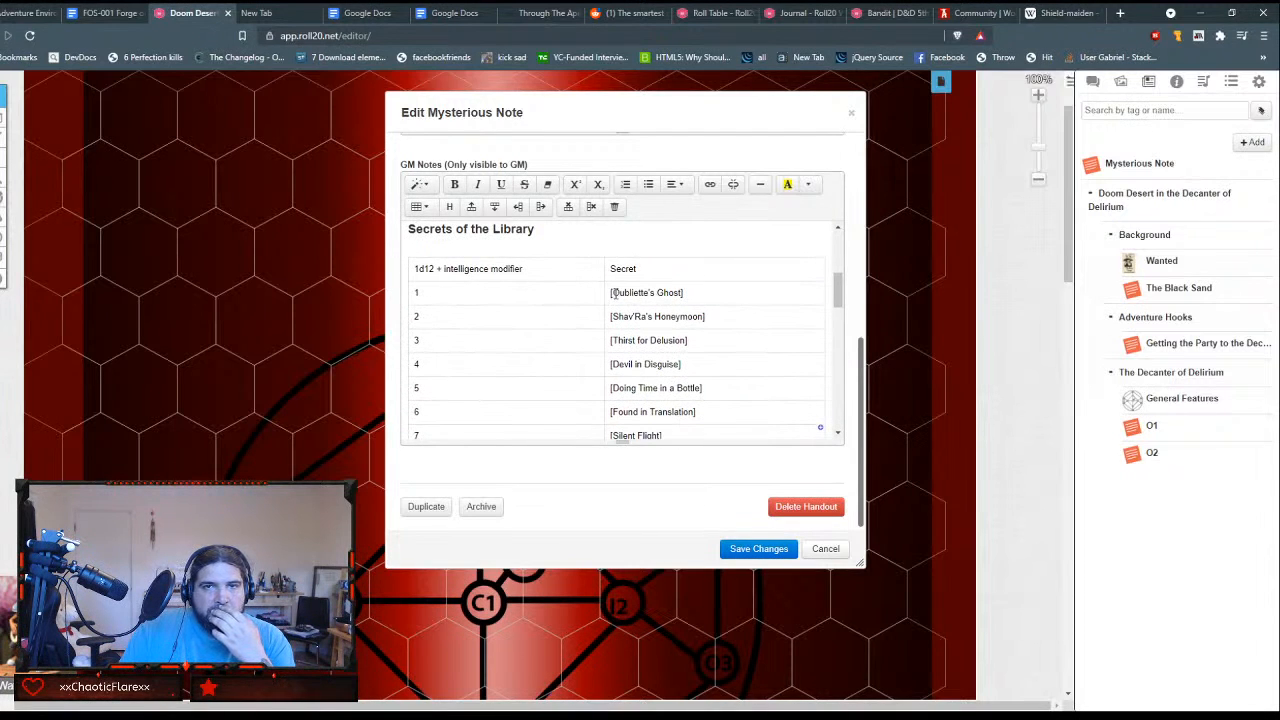
left_click(760, 550)
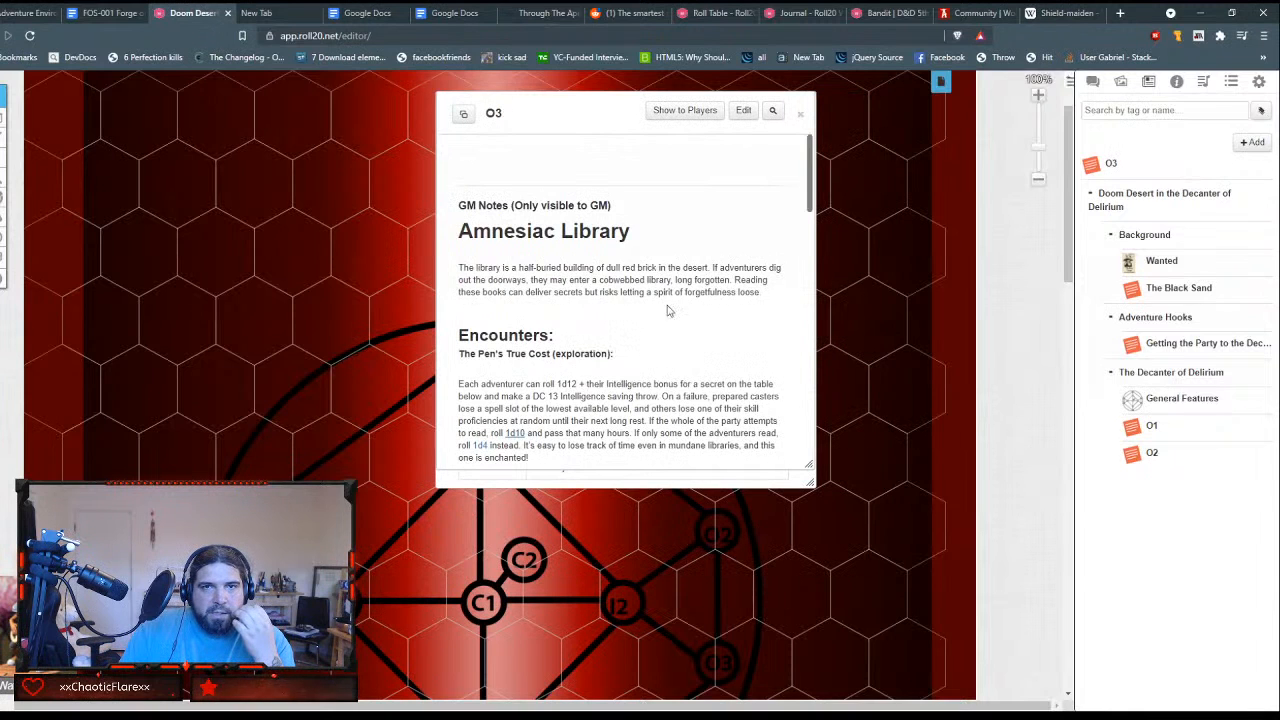
Step: Review the saved O3 handout, comparing the Secrets of the Library table with the secret descriptions below it
scroll(645, 305, "down", 5)
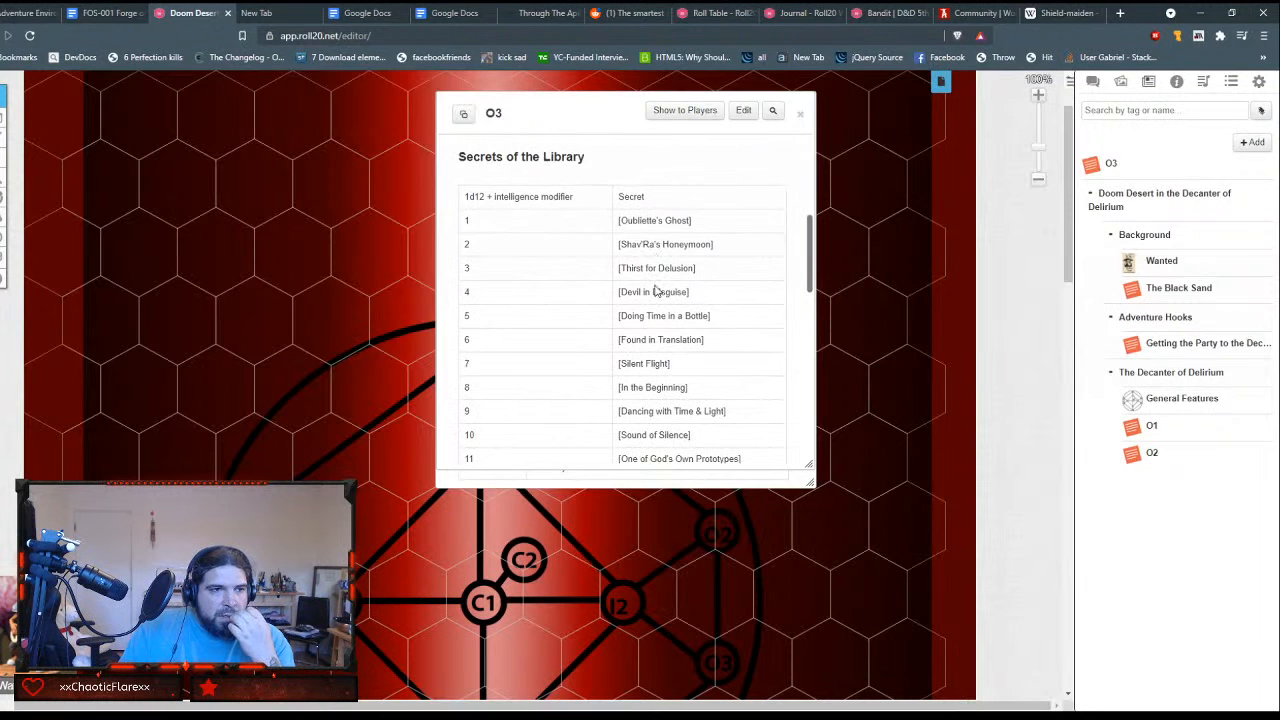
scroll(655, 291, "down", 1)
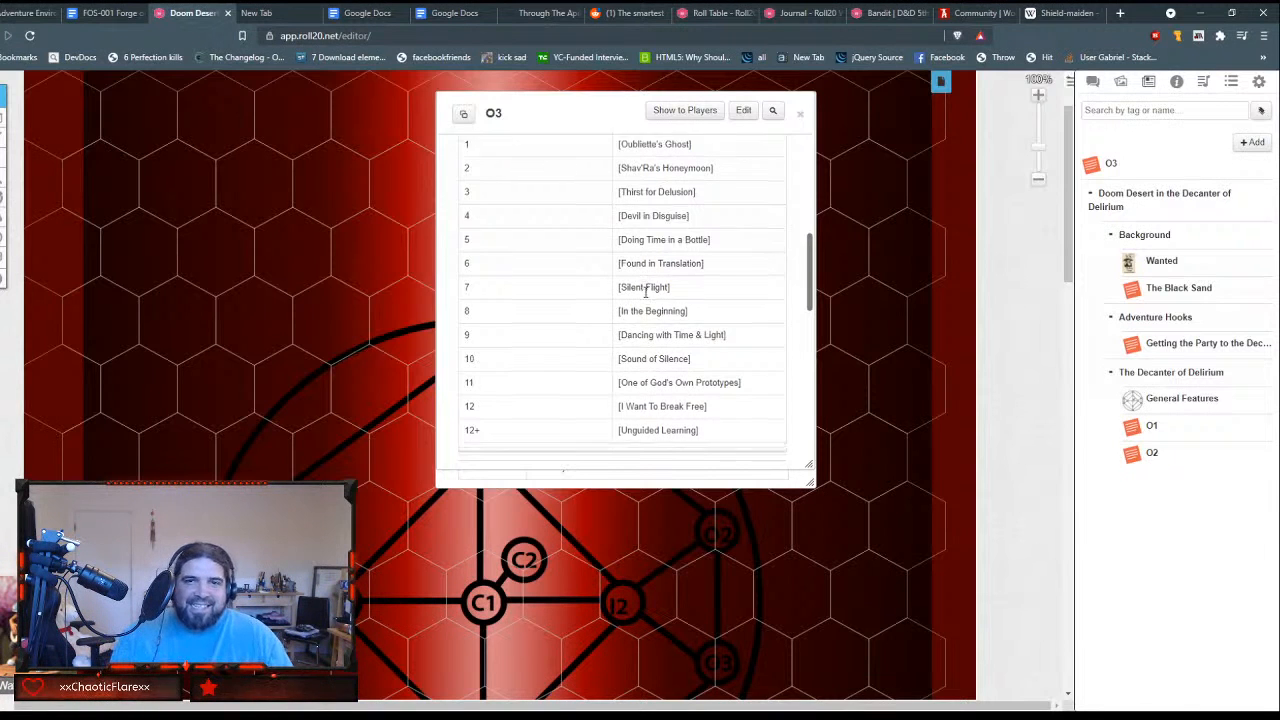
scroll(645, 295, "down", 5)
scroll(645, 295, "down", 8)
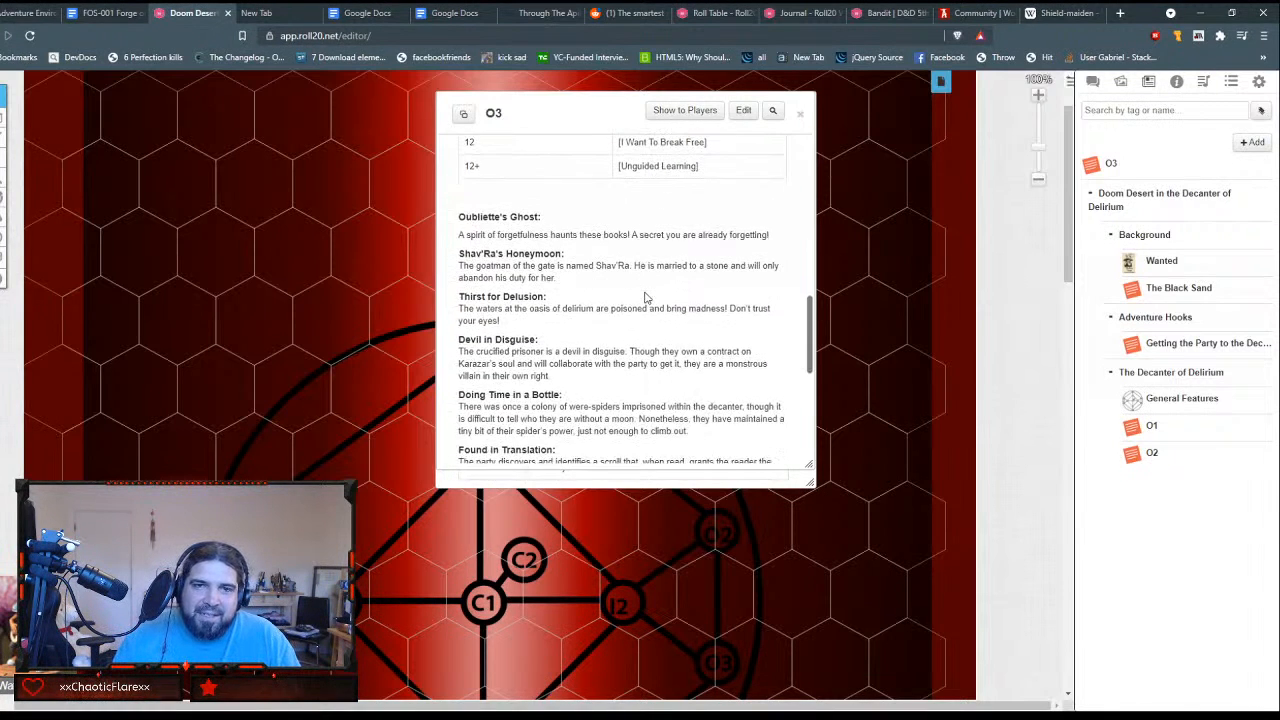
scroll(645, 297, "down", 1)
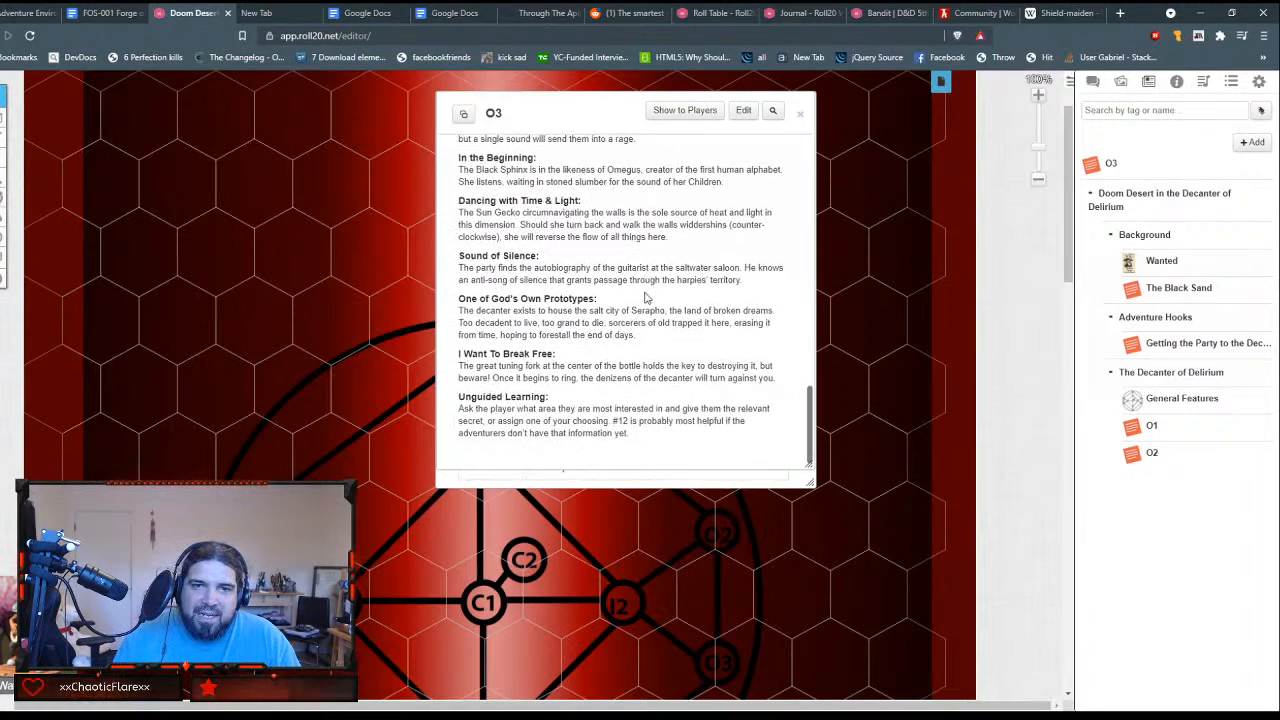
scroll(645, 297, "up", 1)
scroll(645, 297, "down", 1)
scroll(645, 297, "up", 2)
scroll(645, 297, "up", 10)
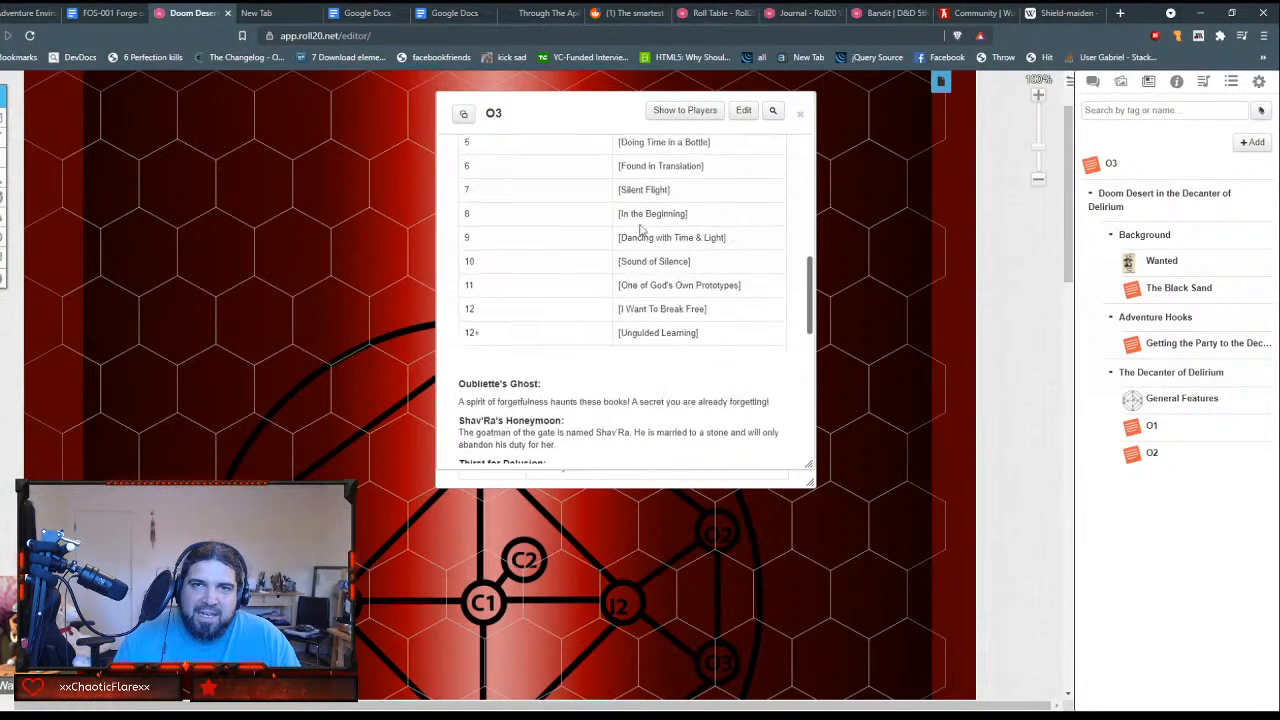
Step: Move the O3 handout beside the General Features handout and review its Secrets of the Library table
left_click_drag(604, 120, 225, 147)
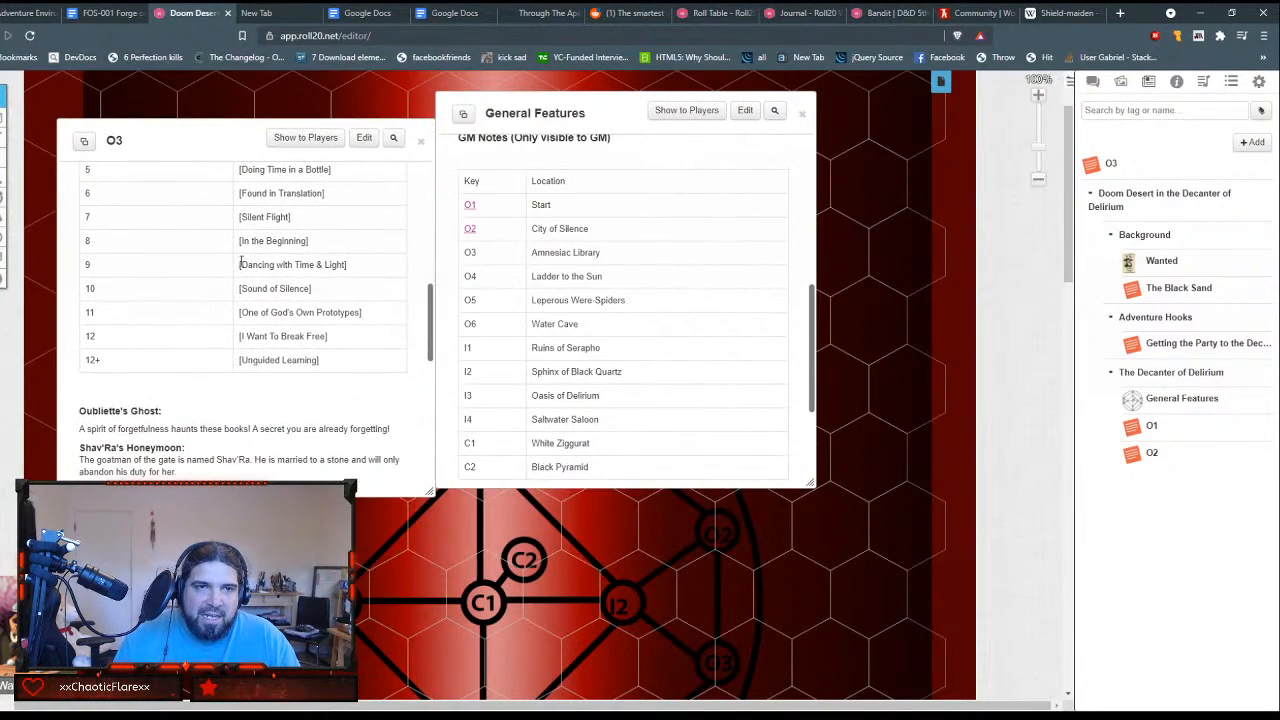
scroll(221, 263, "up", 3)
scroll(221, 263, "down", 2)
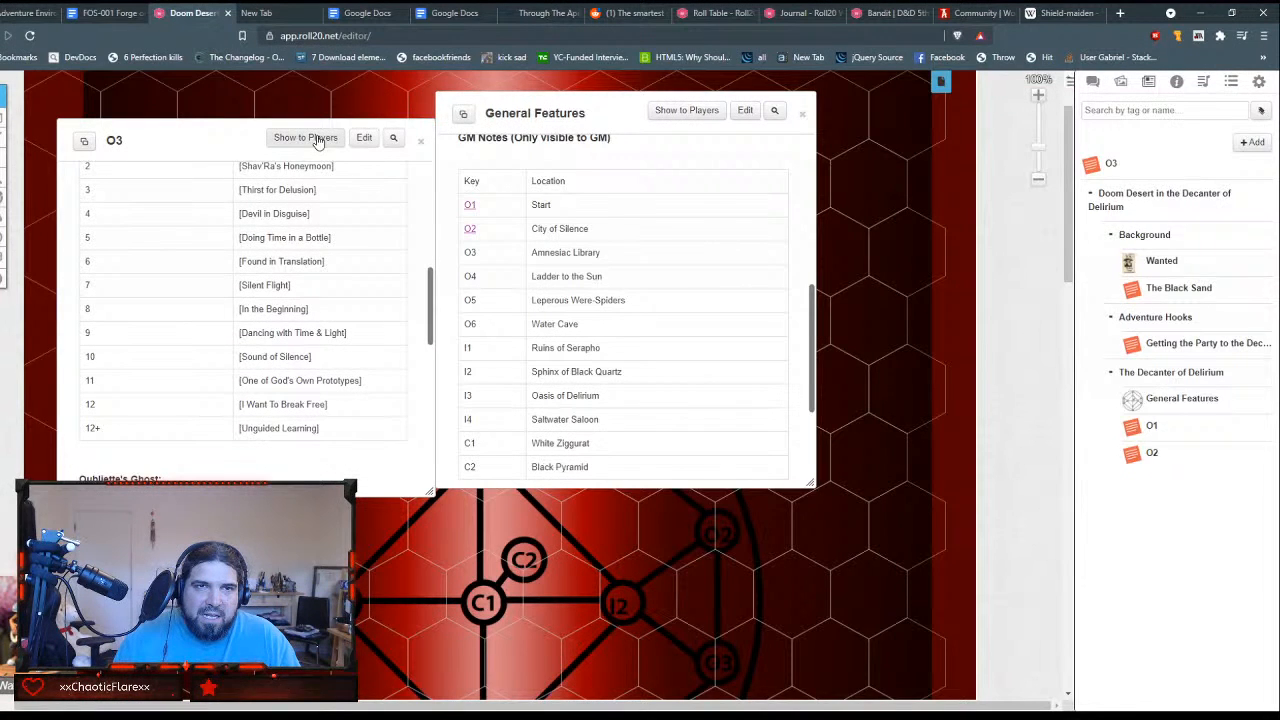
scroll(348, 277, "down", 3)
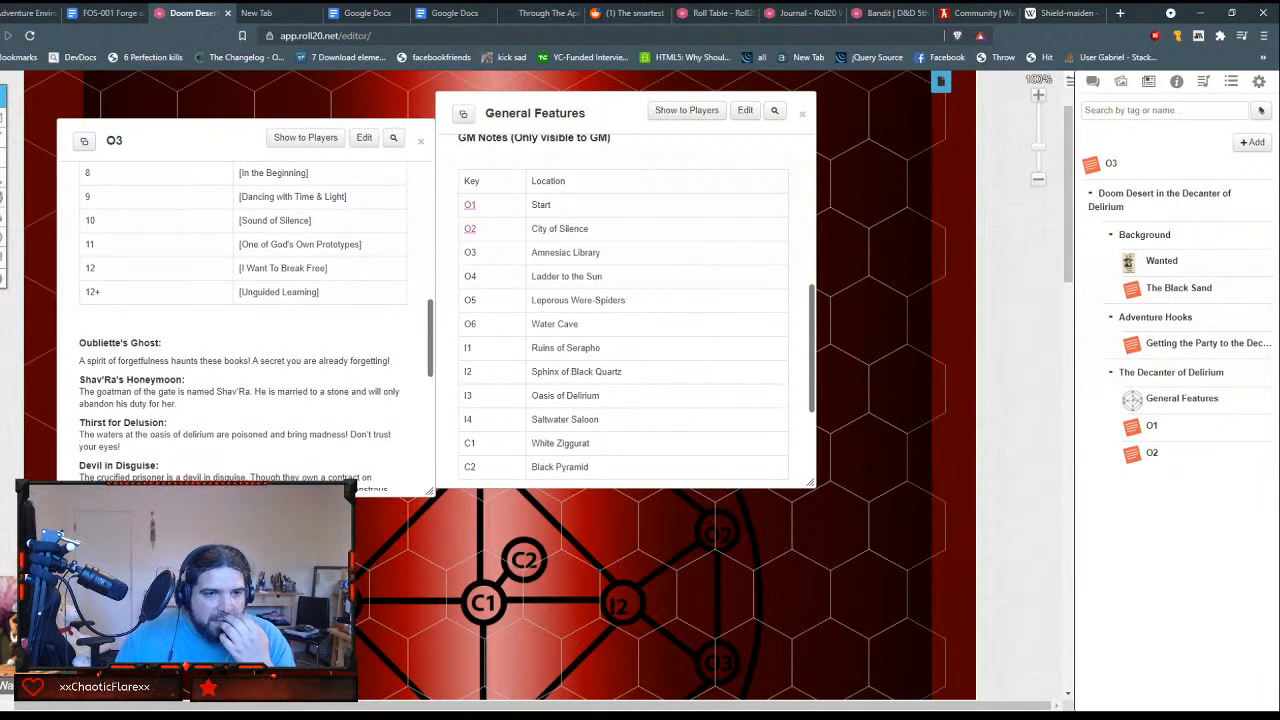
Step: Inspect the HTML markup of the "Oubliette's Ghost:" heading and its surrounding paragraphs, and close the inspector
left_click(165, 568)
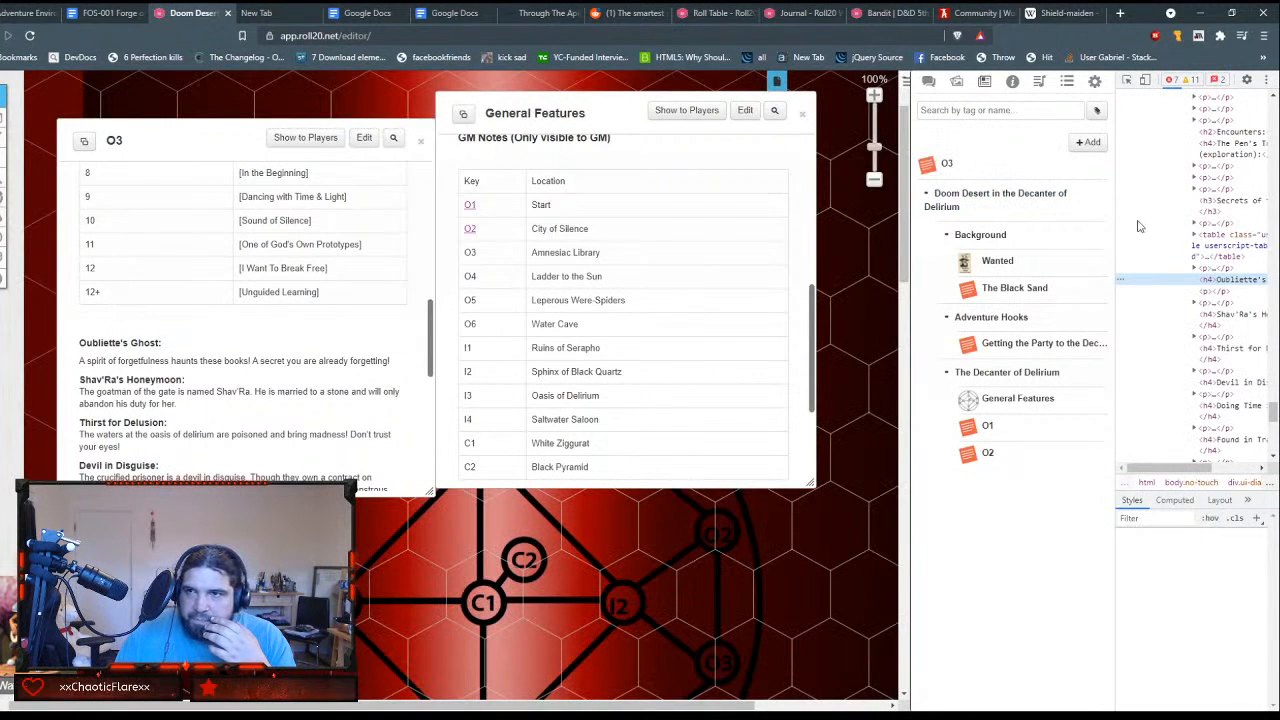
left_click(1194, 268)
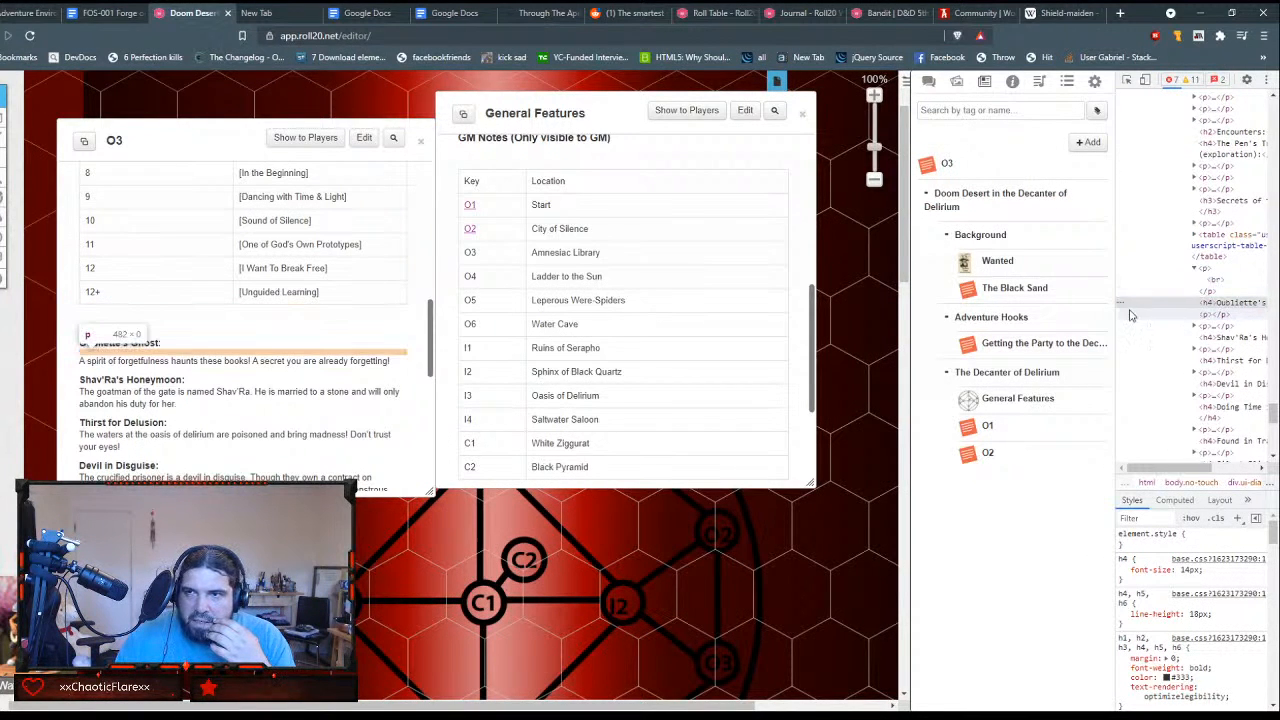
left_click_drag(1117, 308, 993, 302)
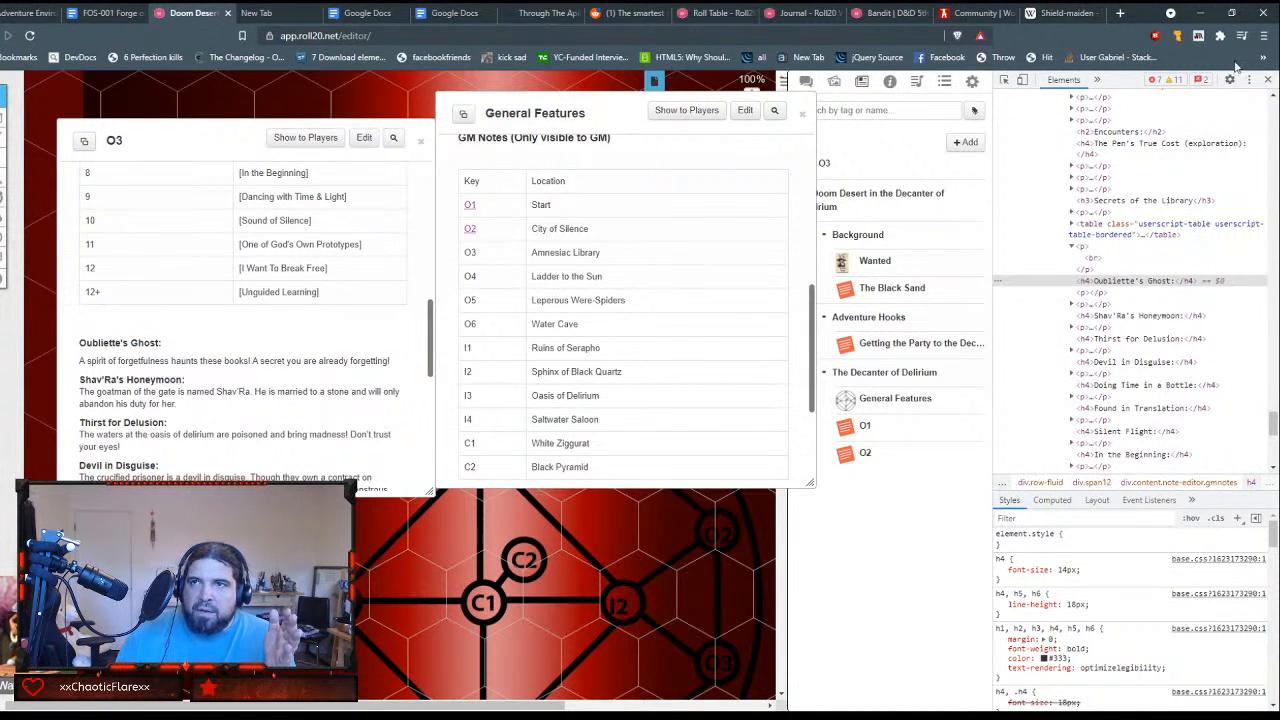
left_click(1267, 80)
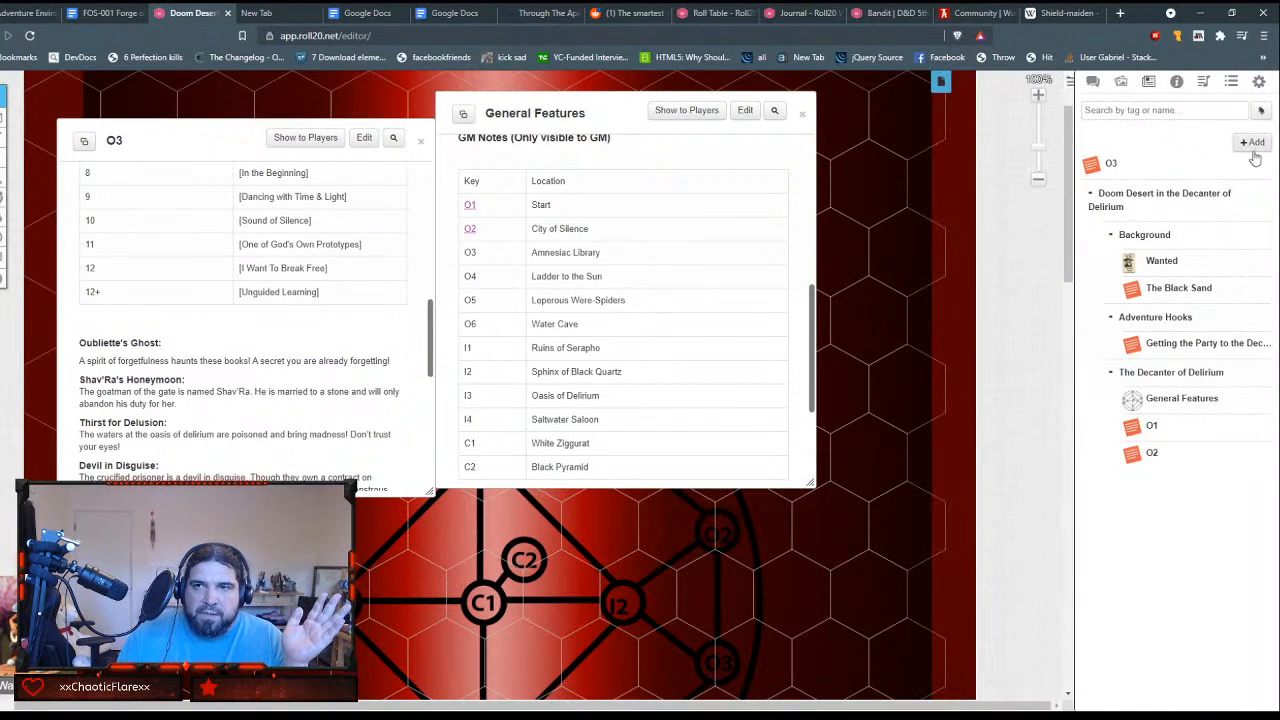
Step: Edit the O3 handout's GM Notes, removing the square brackets around "Oubliette's Ghost" and "Shav'Ra's Honeymoon" in the secrets table
scroll(207, 293, "down", 1)
scroll(207, 293, "up", 5)
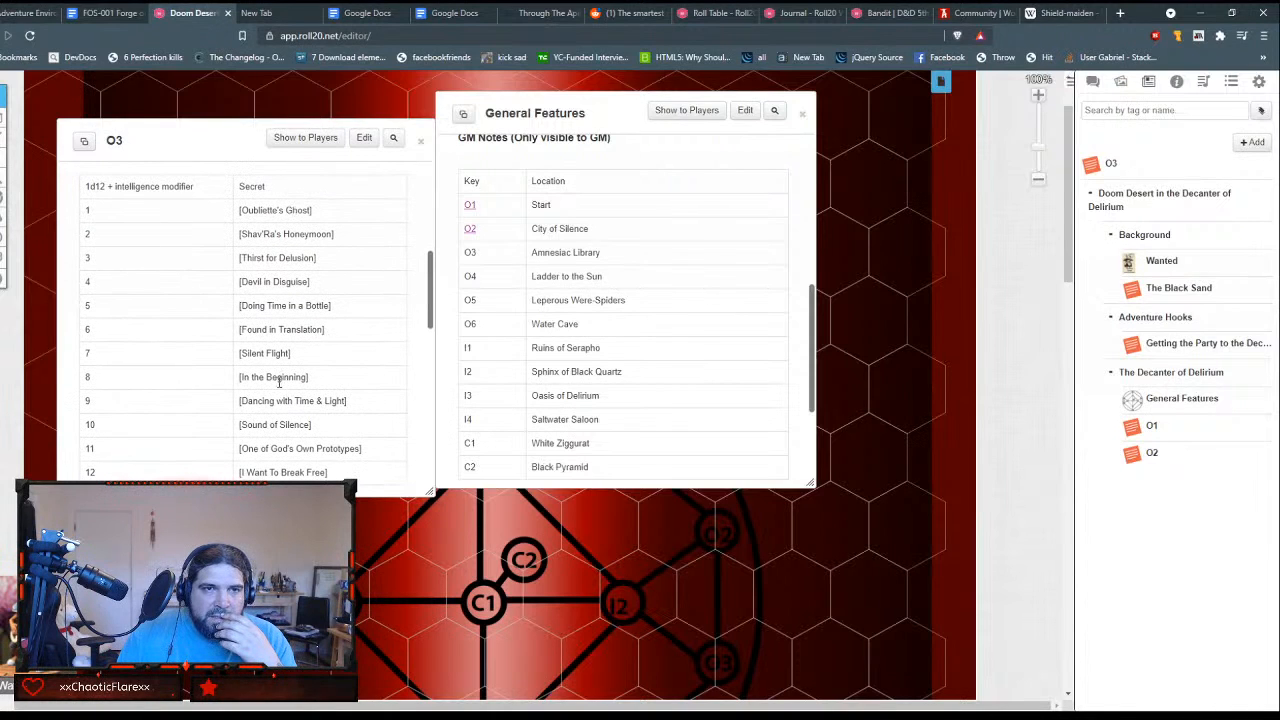
left_click(364, 137)
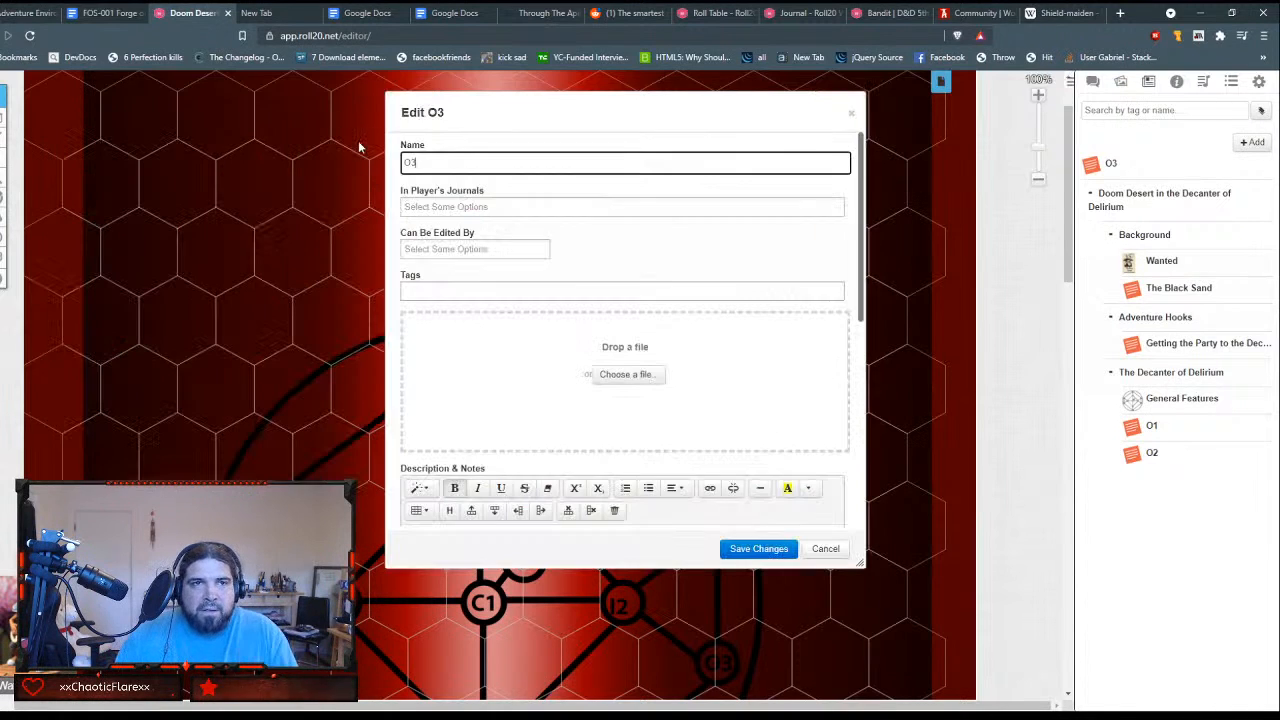
scroll(720, 349, "down", 10)
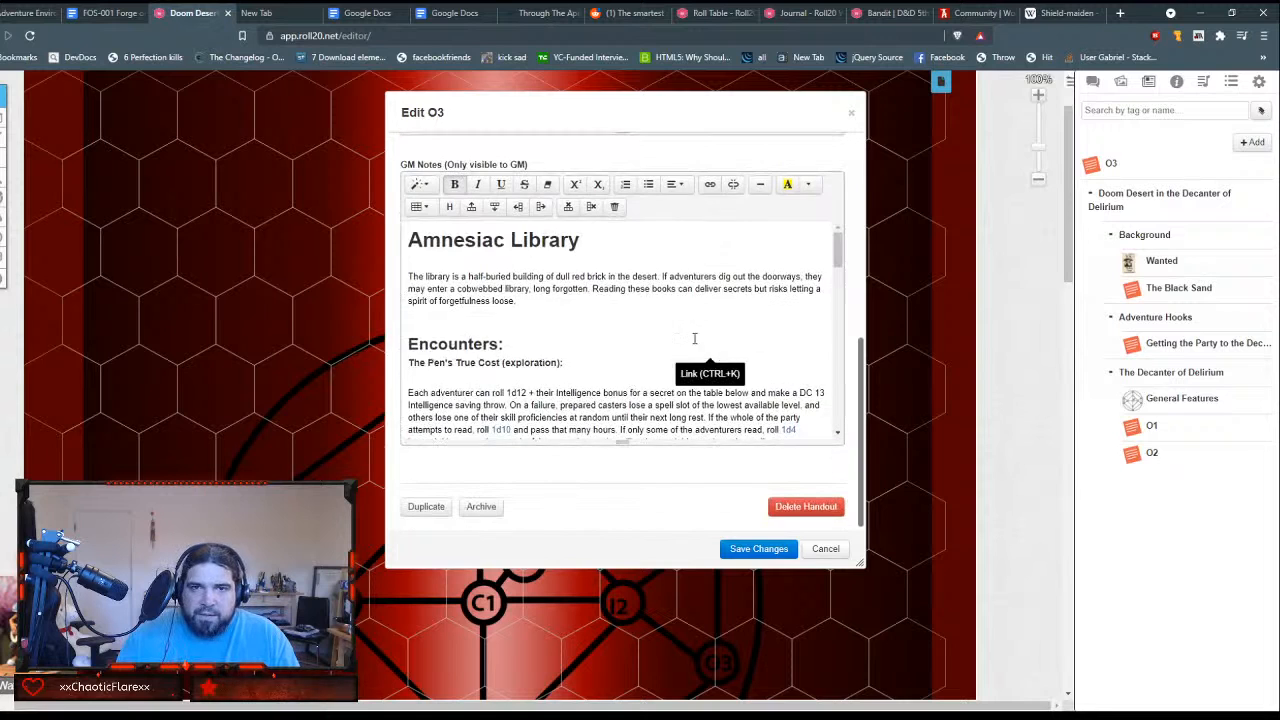
scroll(690, 338, "down", 1)
left_click(613, 272)
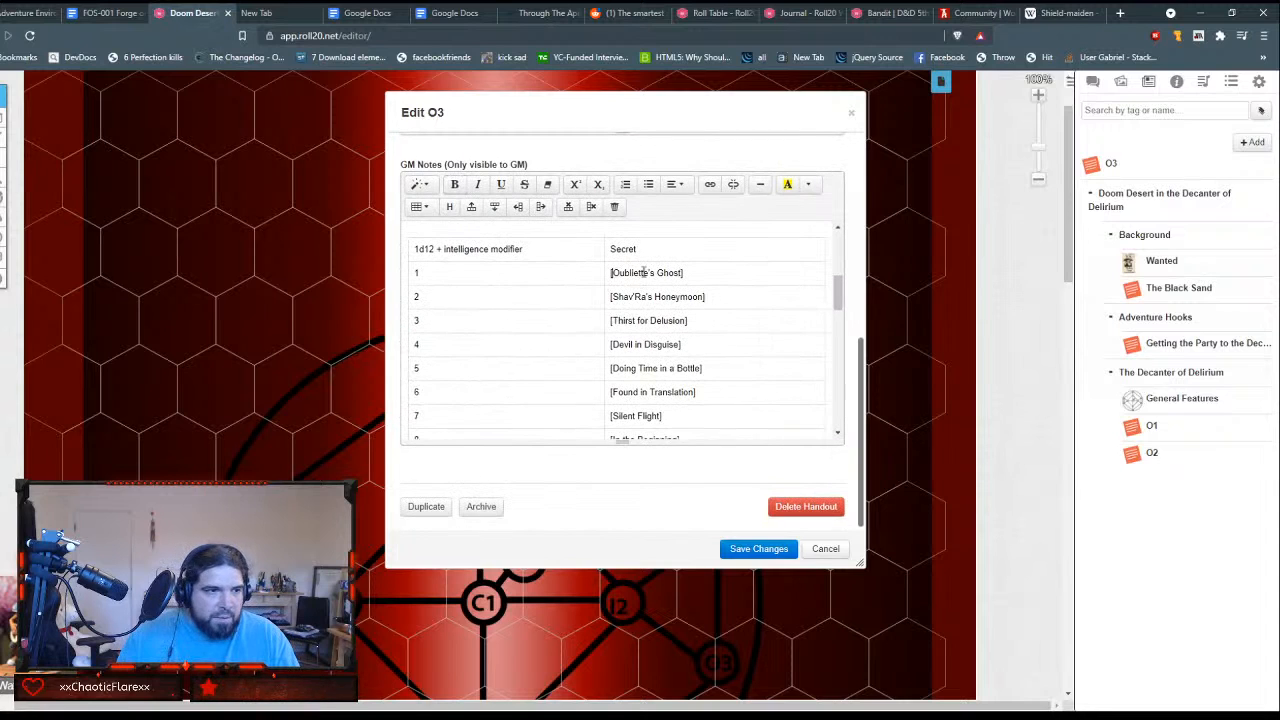
key("BackSpace")
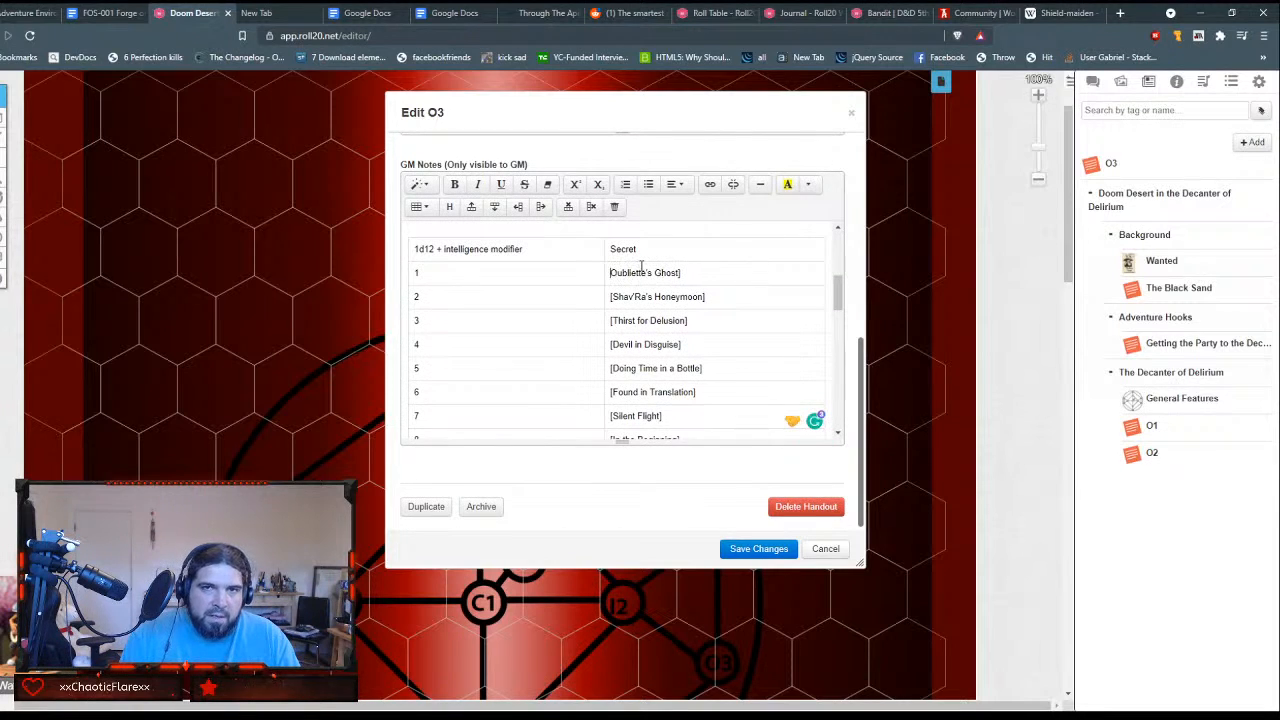
key("End")
key("BackSpace")
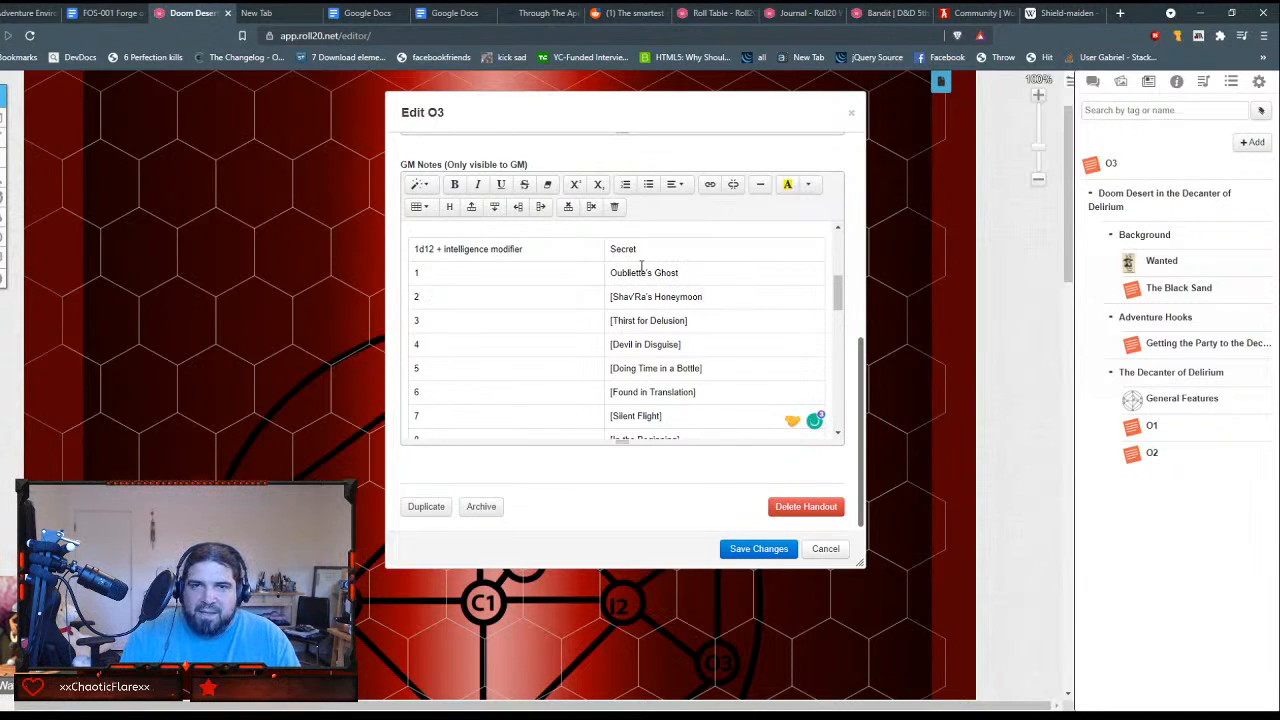
key("BackSpace")
key("Home")
key("Delete")
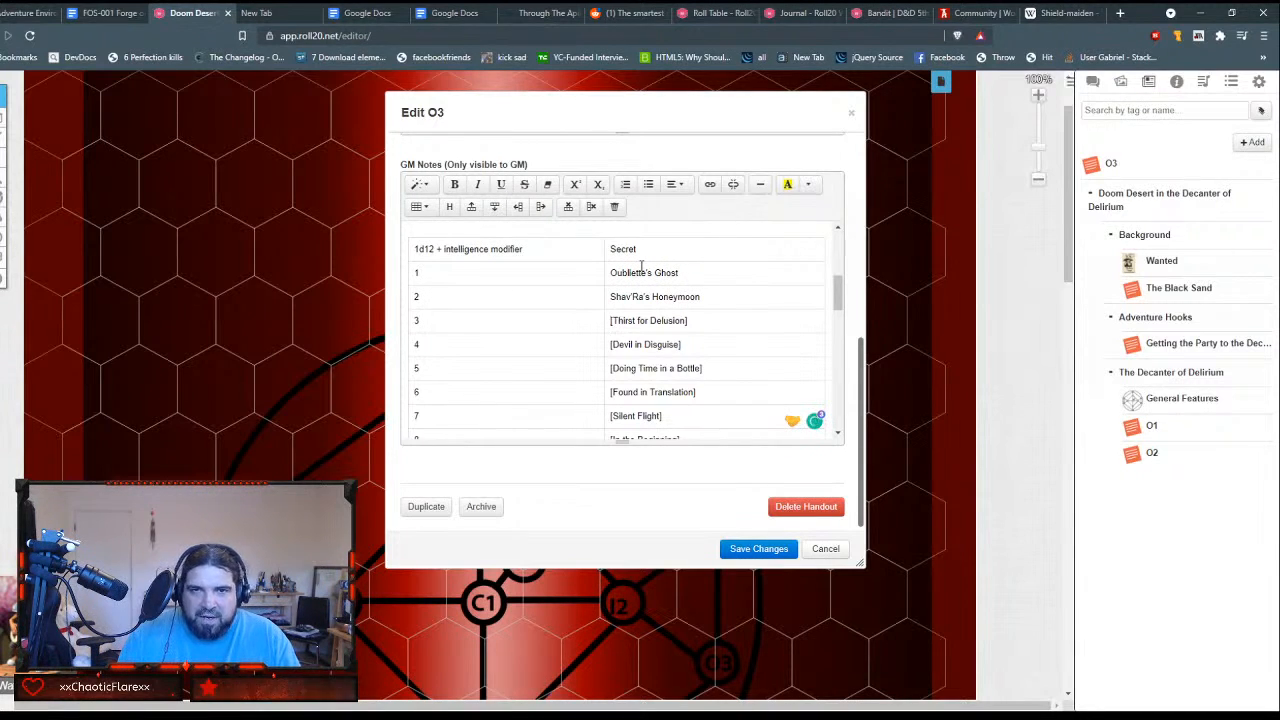
Step: Remove the square brackets from table rows 3 to 6, "Thirst for Delusion" through "Found in Translation"
key("Down")
key("Delete")
key("End")
key("Down")
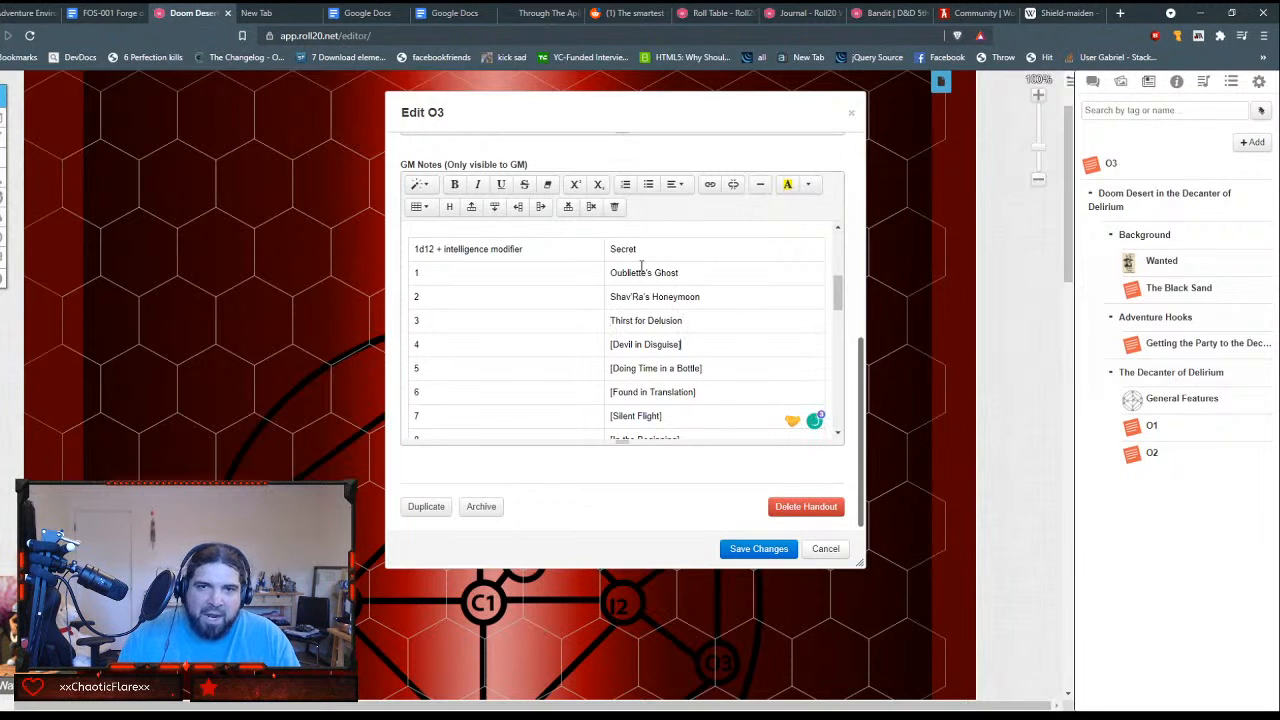
key("Home")
key("Delete")
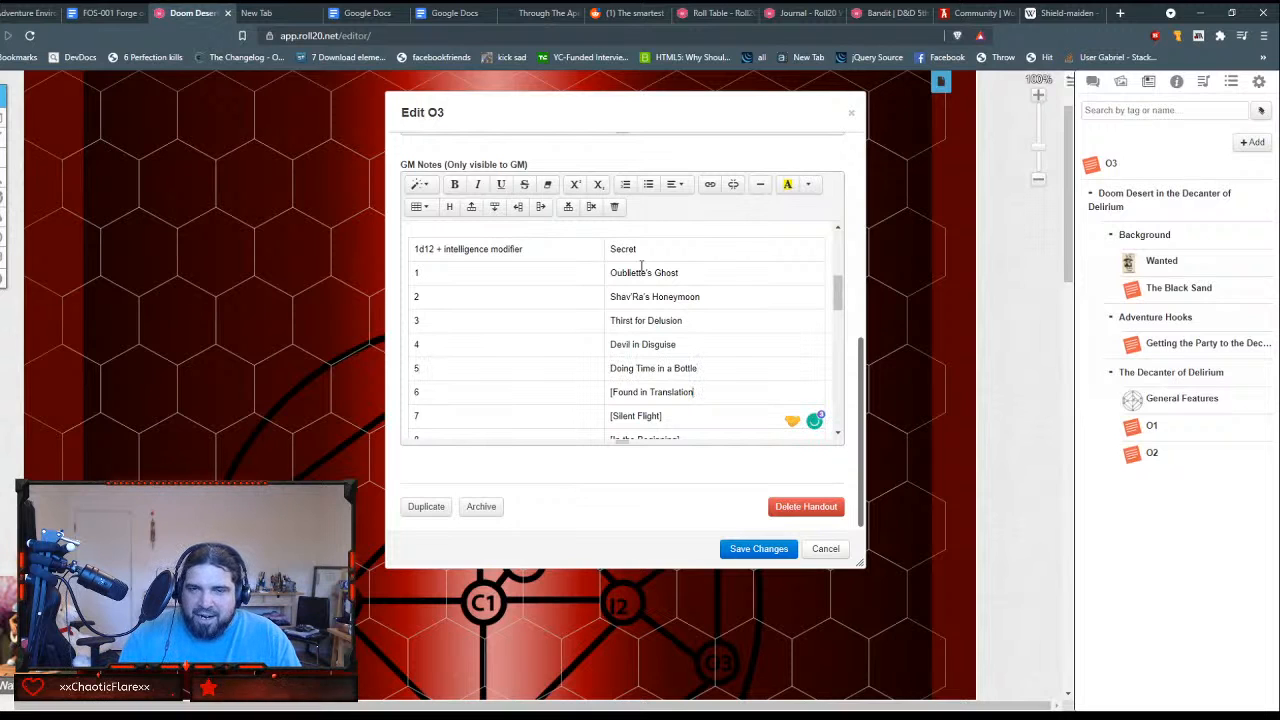
key("Down")
key("BackSpace")
key("Home")
key("Delete")
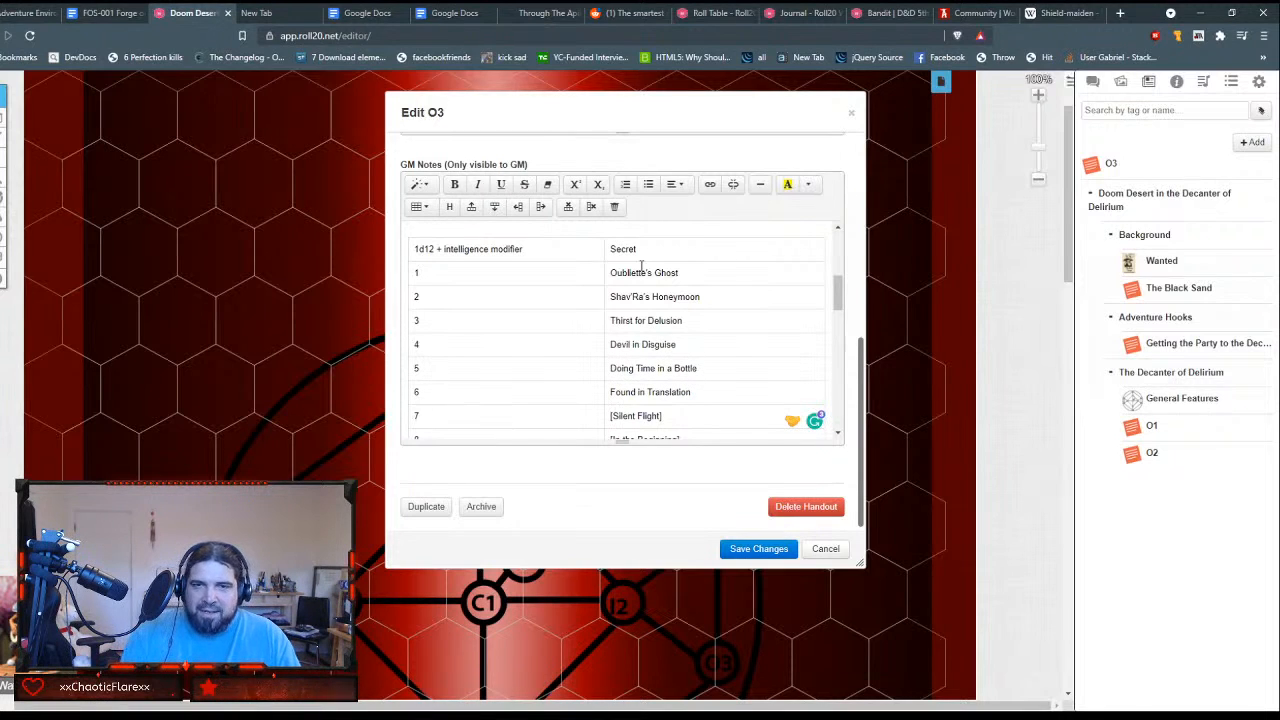
Step: Remove the square brackets around "Silent Flight", "In the Beginning" and "Dancing with Time & Light" in the secrets table
key("Down")
key("Delete")
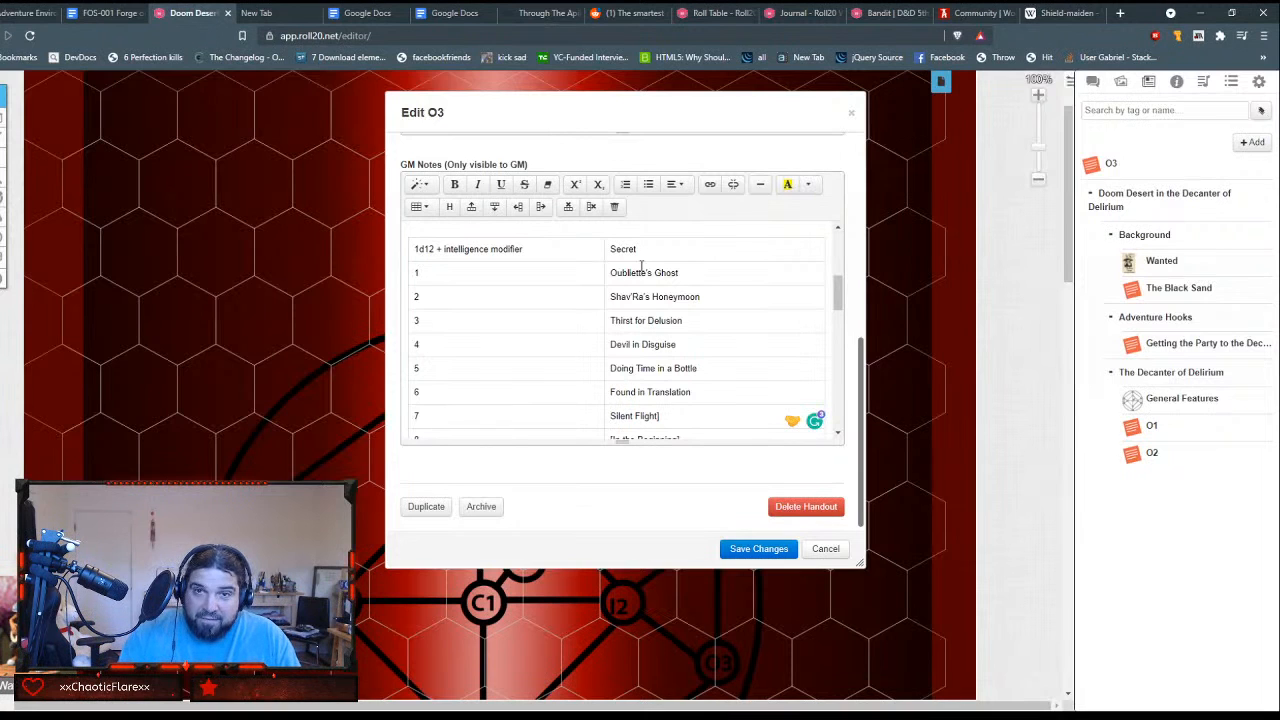
key("Down")
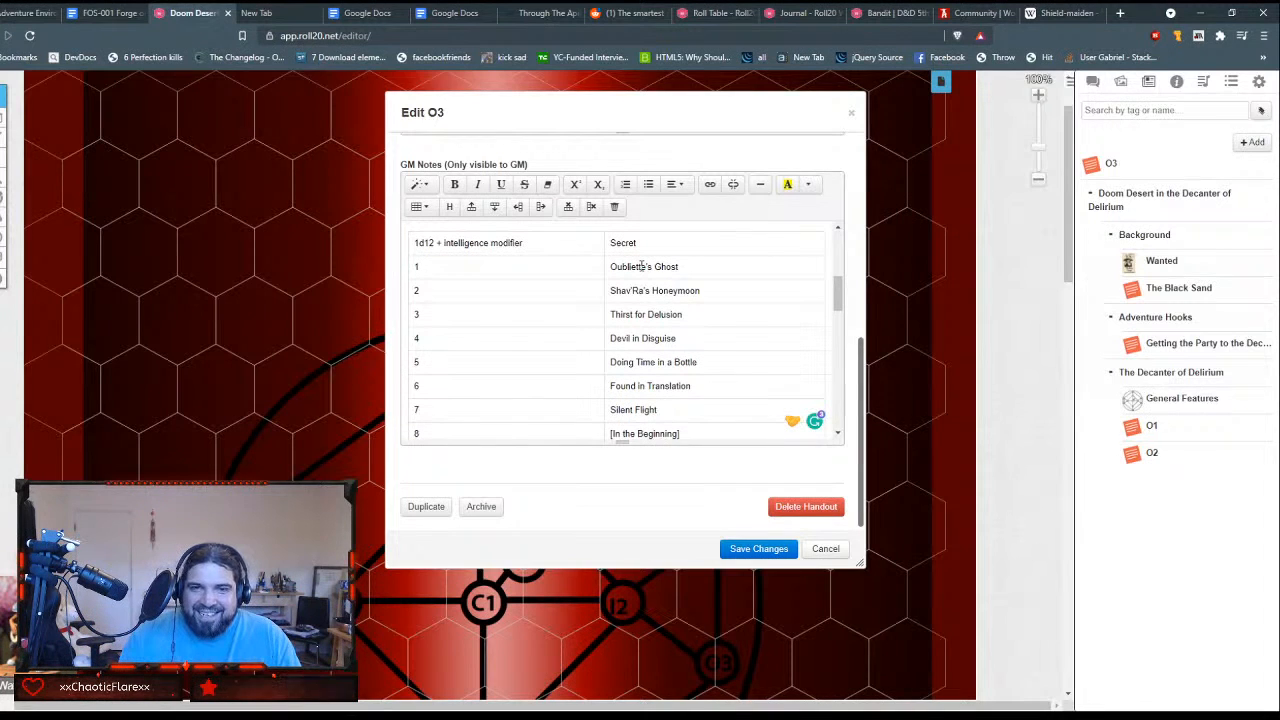
key("Delete")
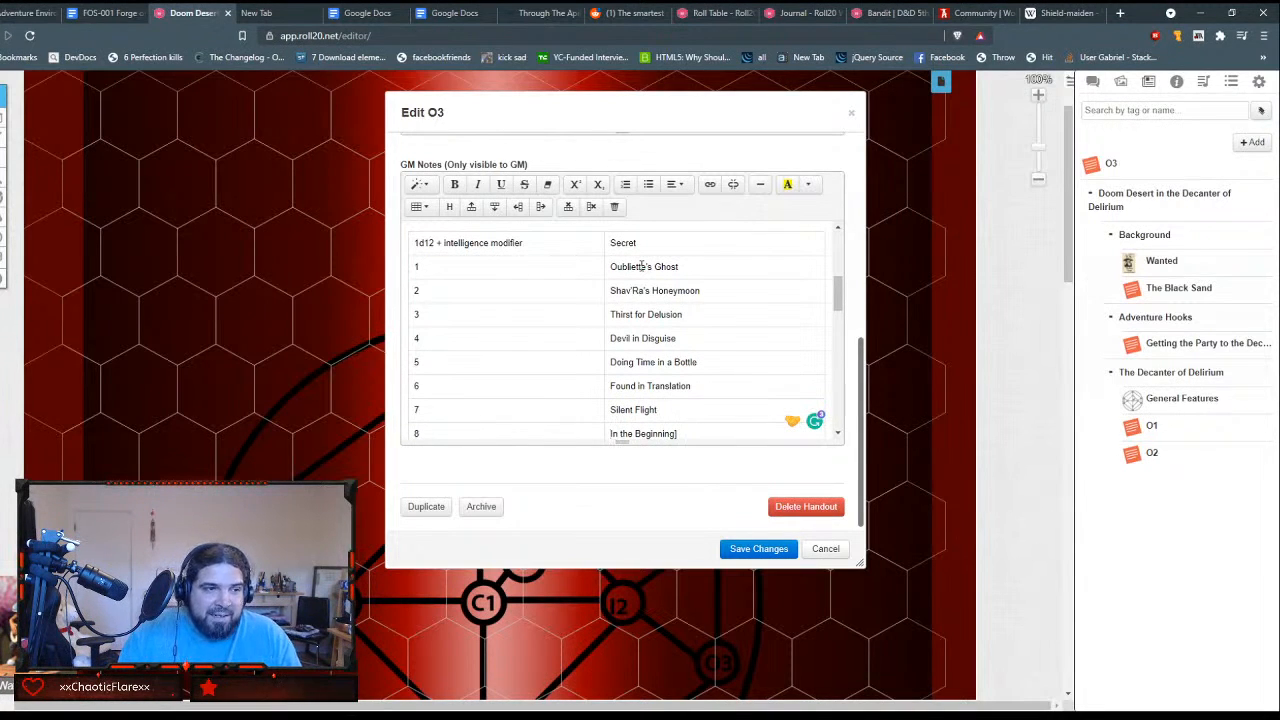
key("Tab")
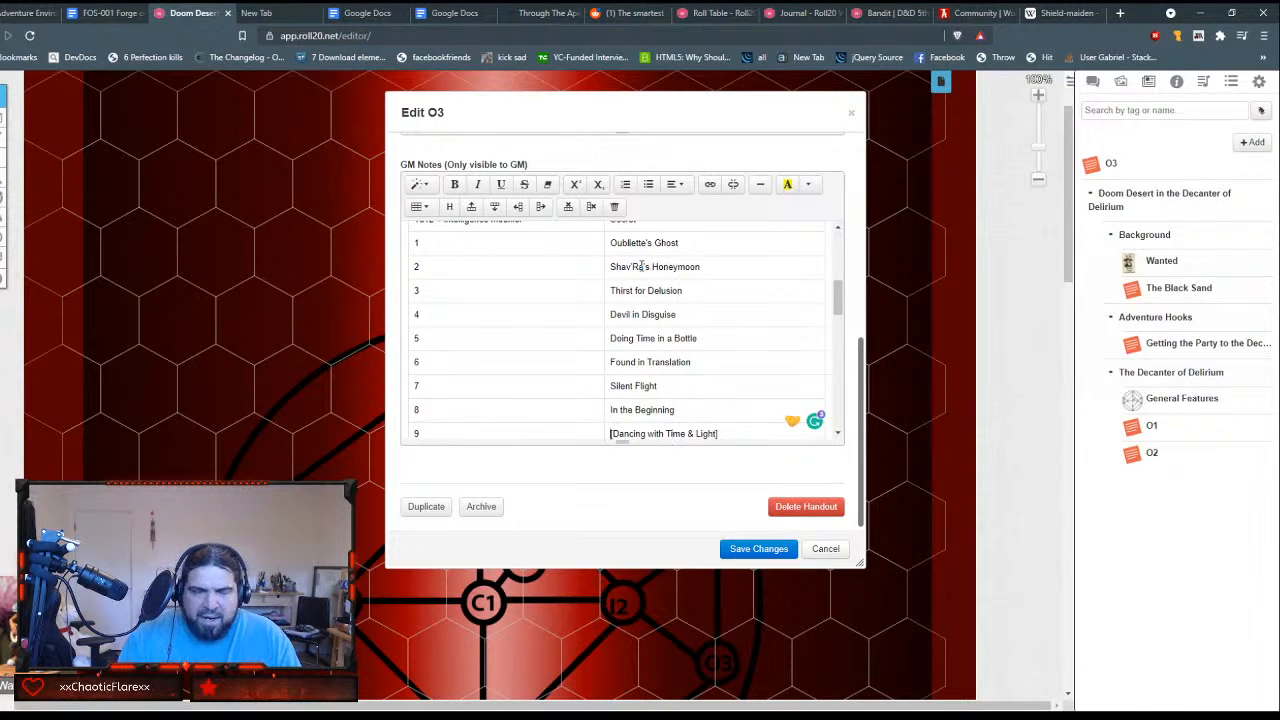
key("Delete")
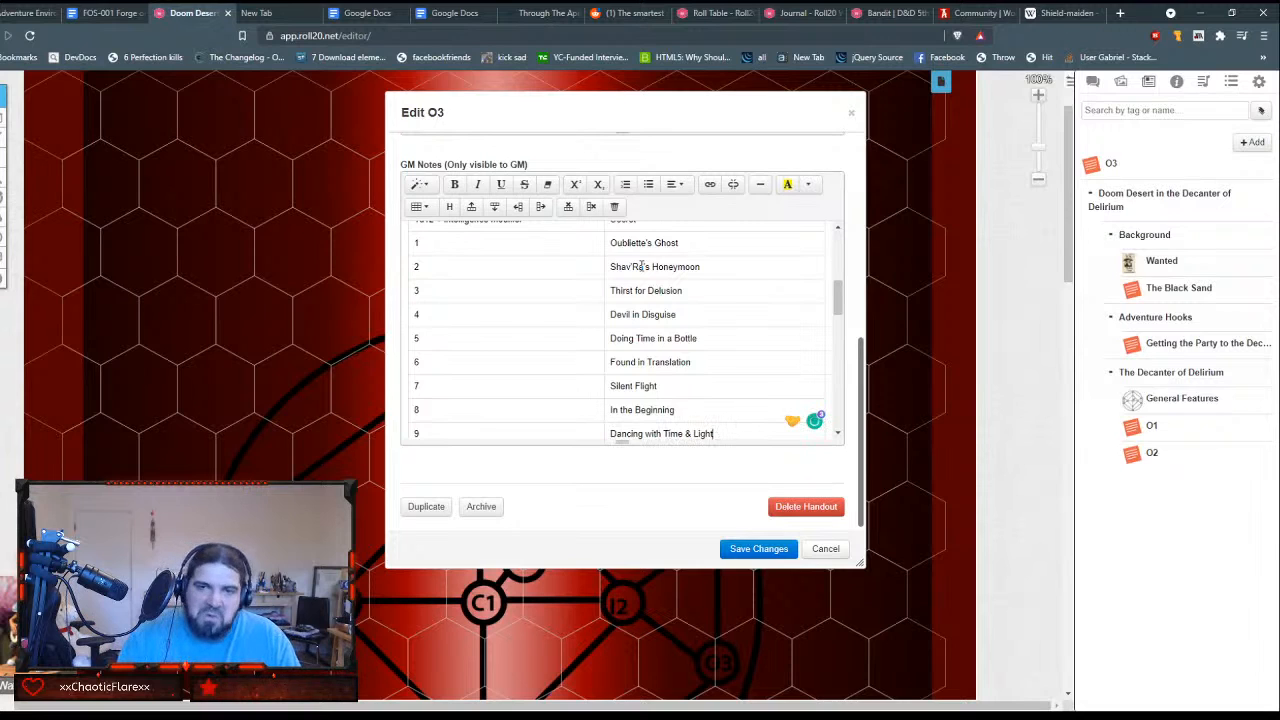
Step: Remove the square brackets around "Sound of Silence" and "One of God's Own Prototypes", keeping the latter's row number as 11
key("Tab")
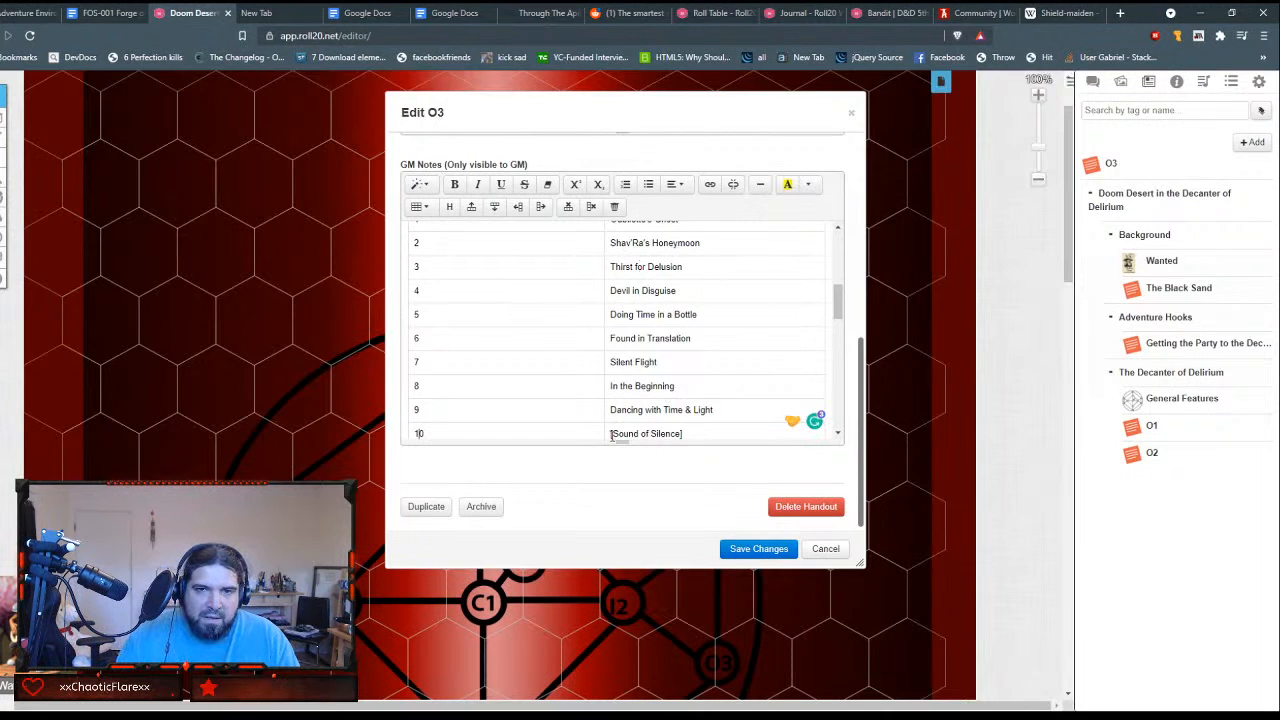
key("Delete")
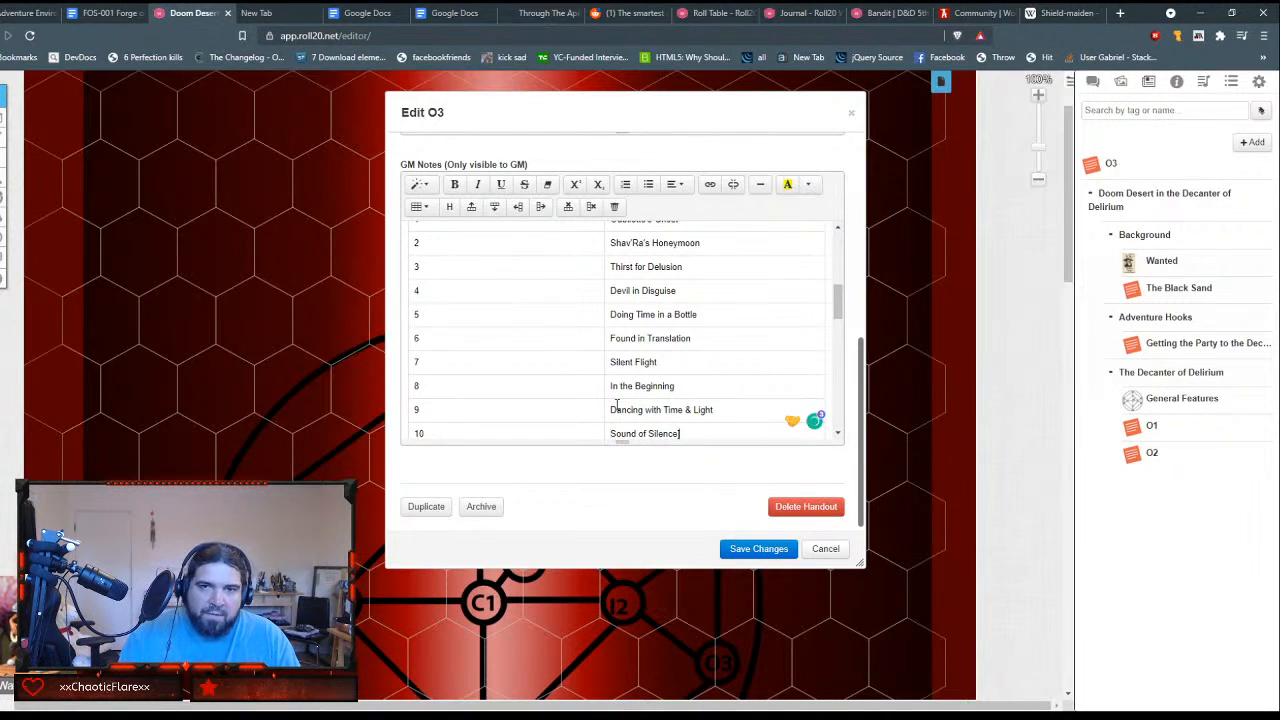
key("Right")
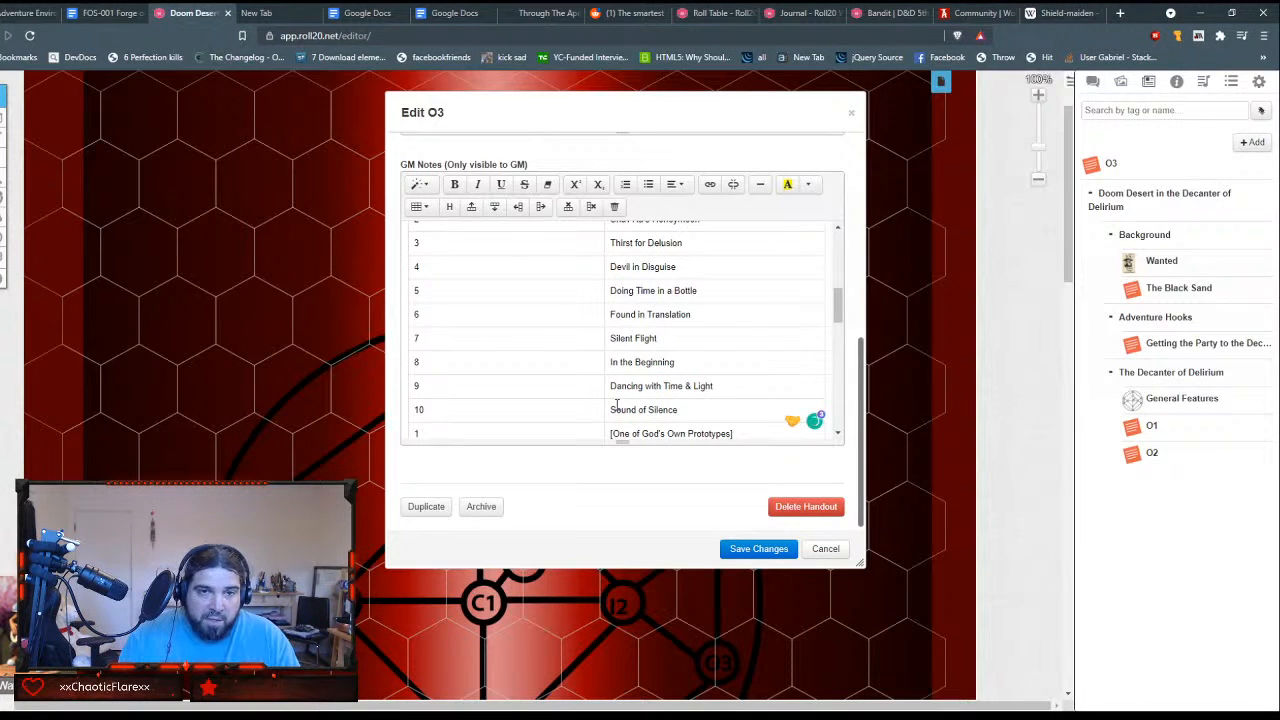
type("1")
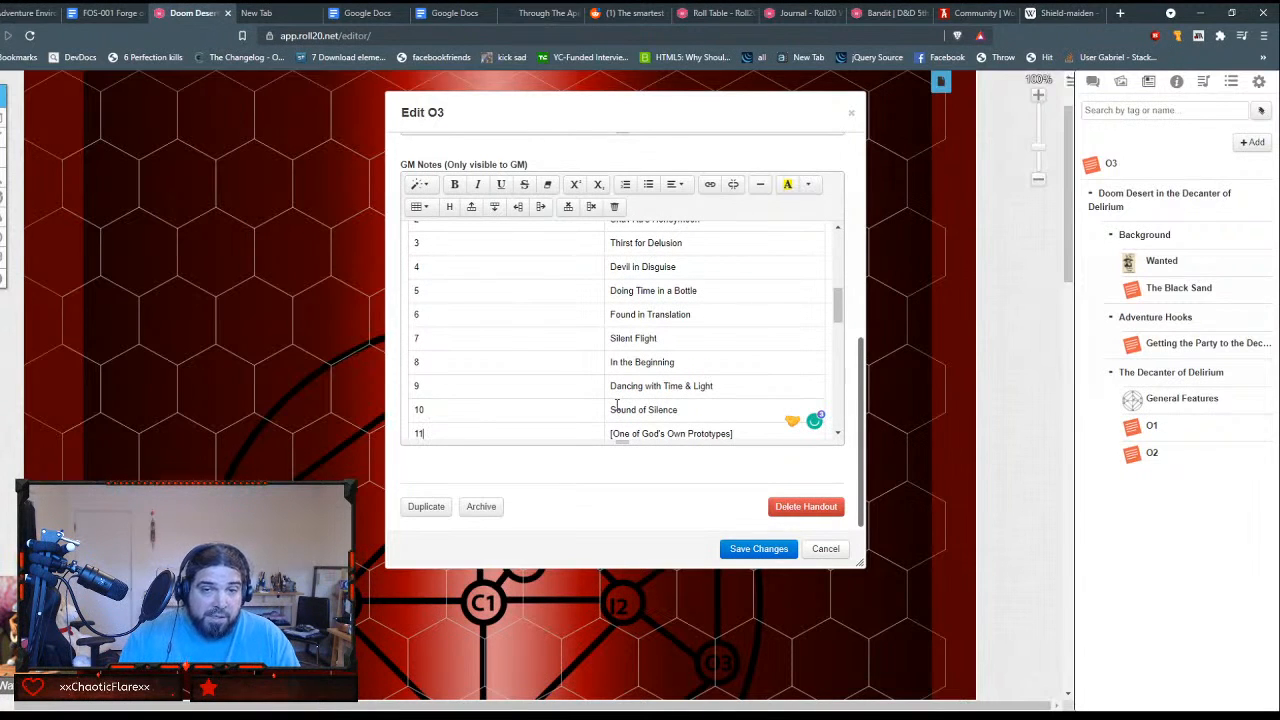
left_click(738, 437)
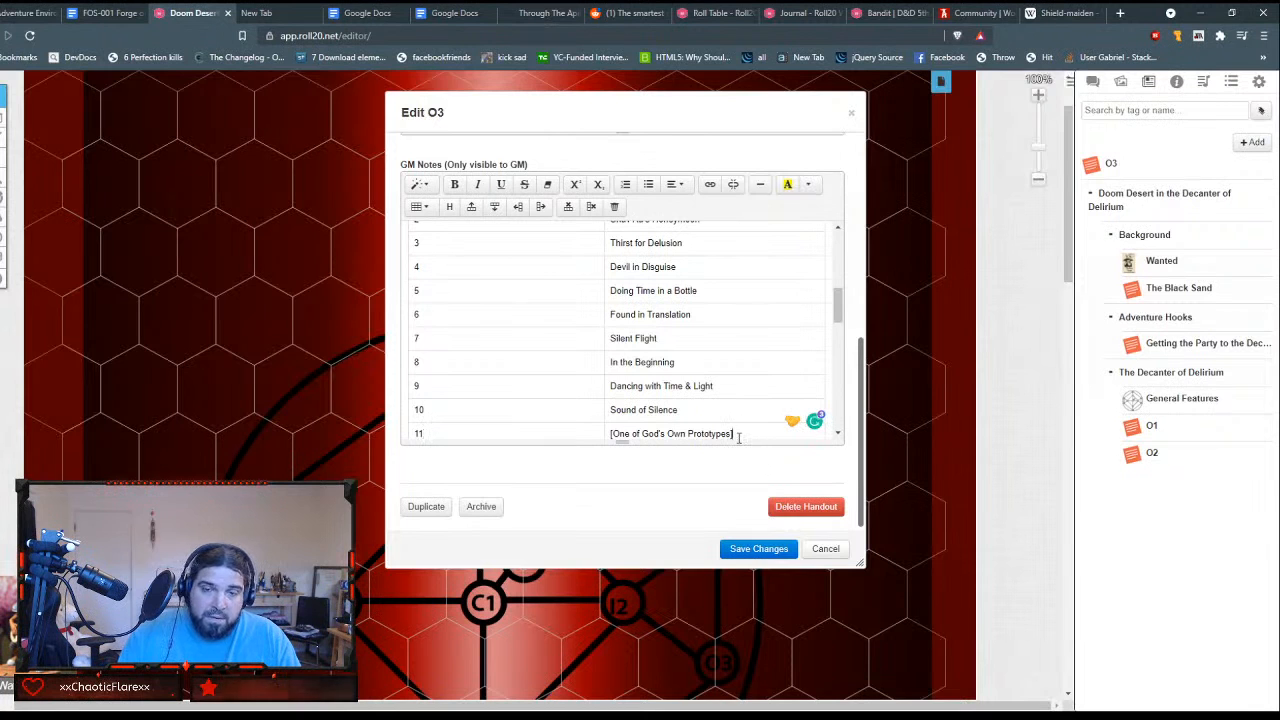
key("BackSpace")
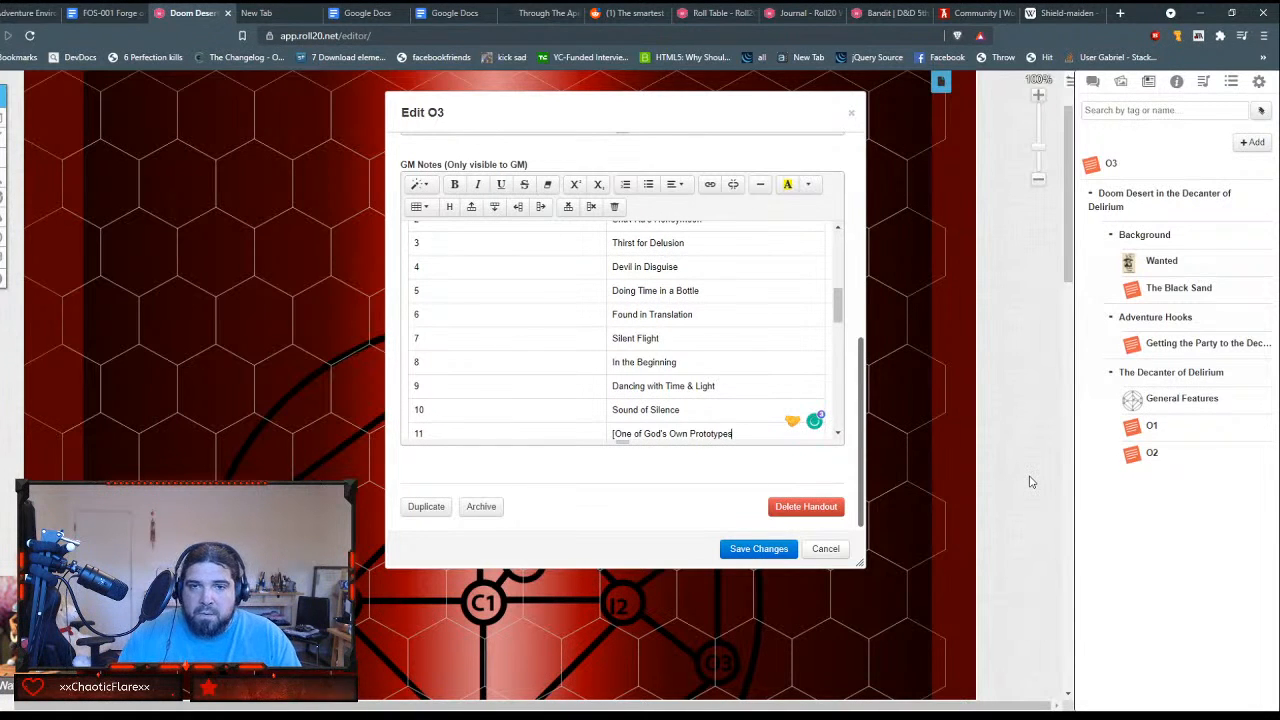
key("Home")
key("Delete")
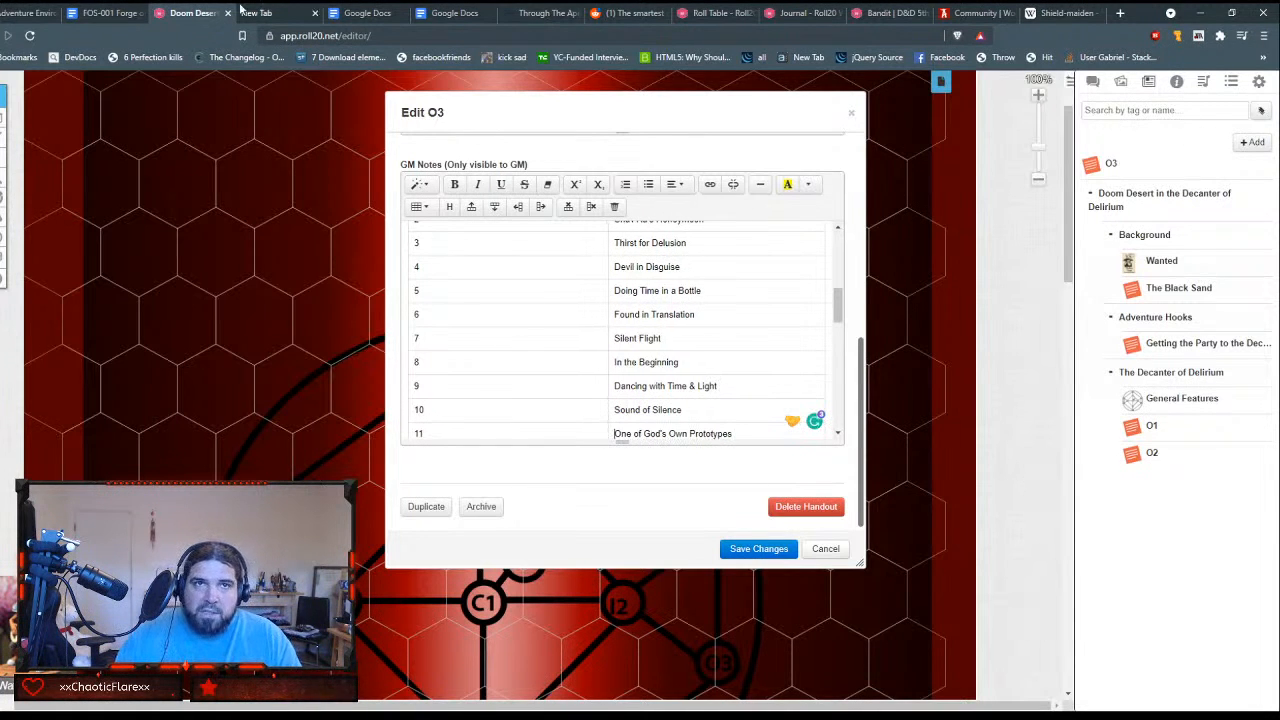
Step: Switch to the empty browser tab and load dndbeyond.com
left_click(257, 14)
left_click(288, 36)
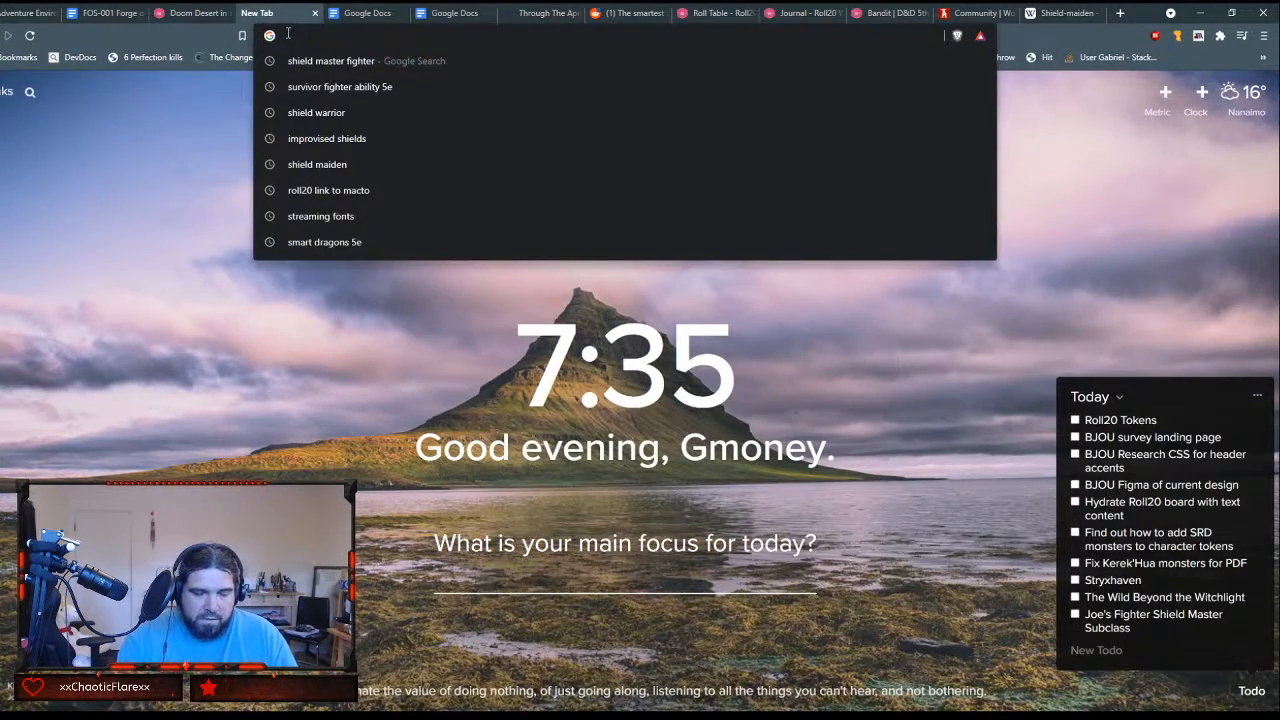
type("dndbeyond.com")
key("Return")
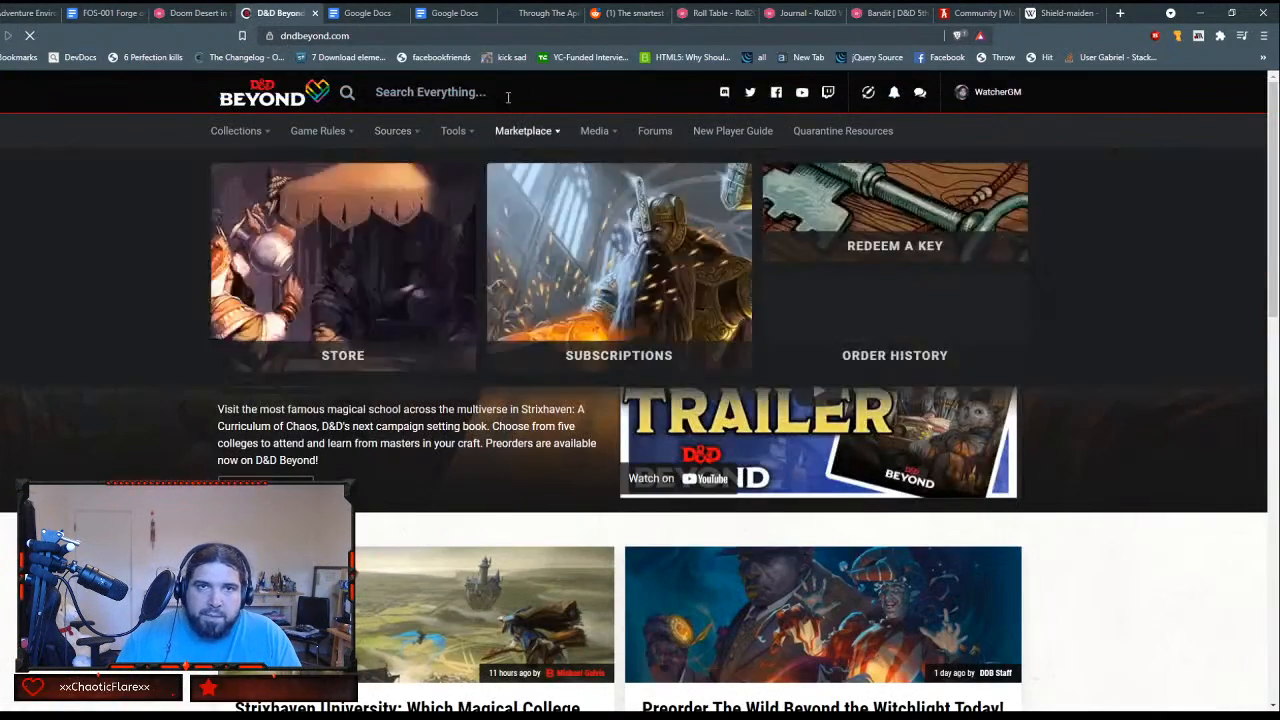
Step: Open the Feats section of the Tasha's Cauldron of Everything sourcebook on D&D Beyond
mouse_move(418, 128)
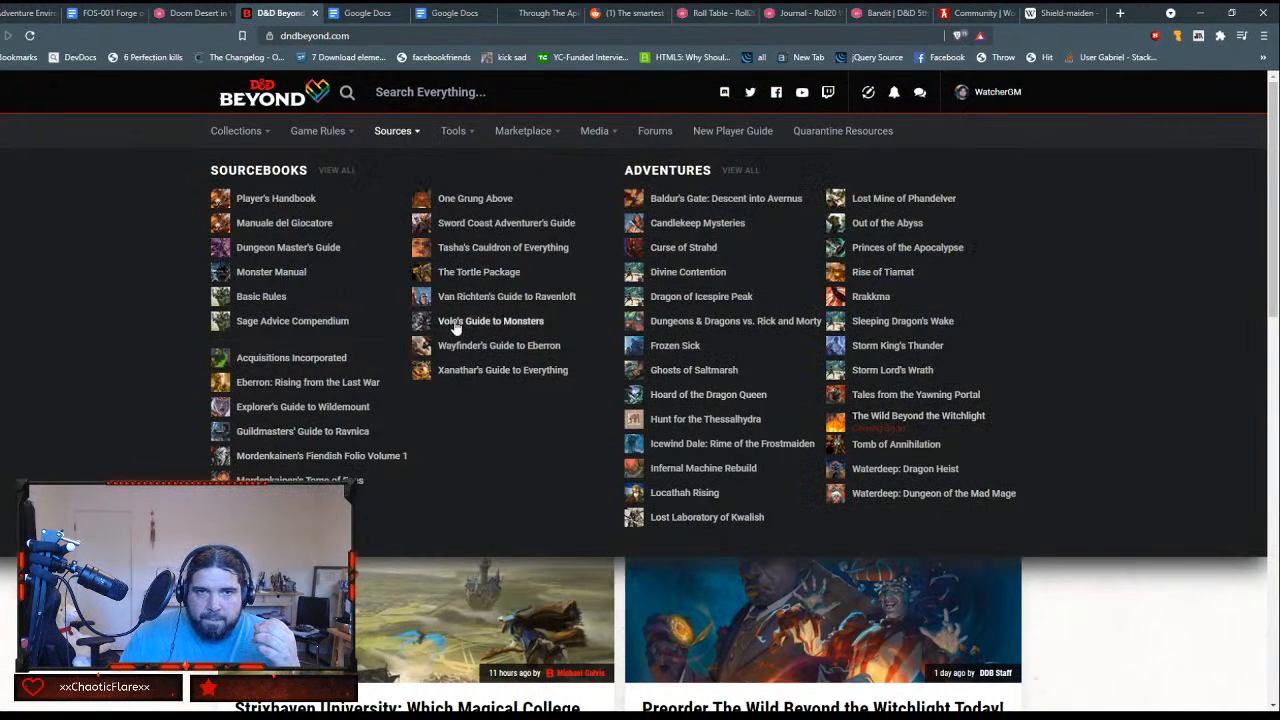
left_click(478, 248)
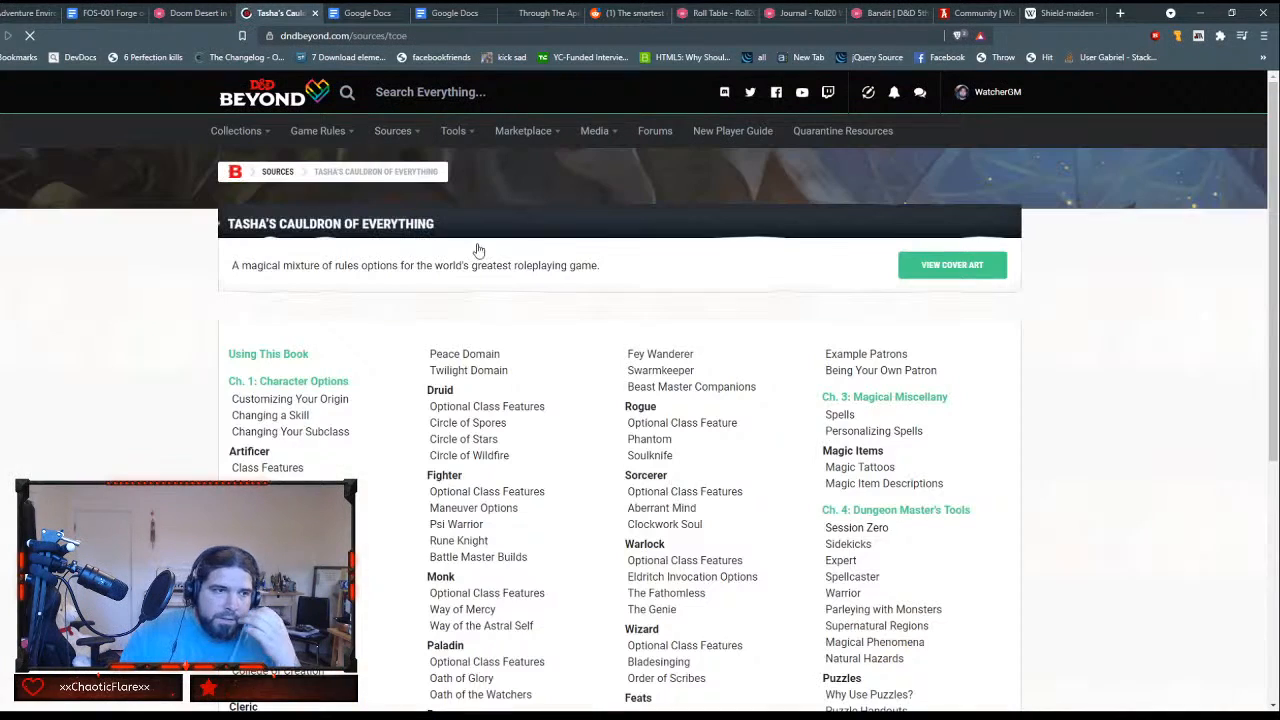
scroll(800, 299, "down", 2)
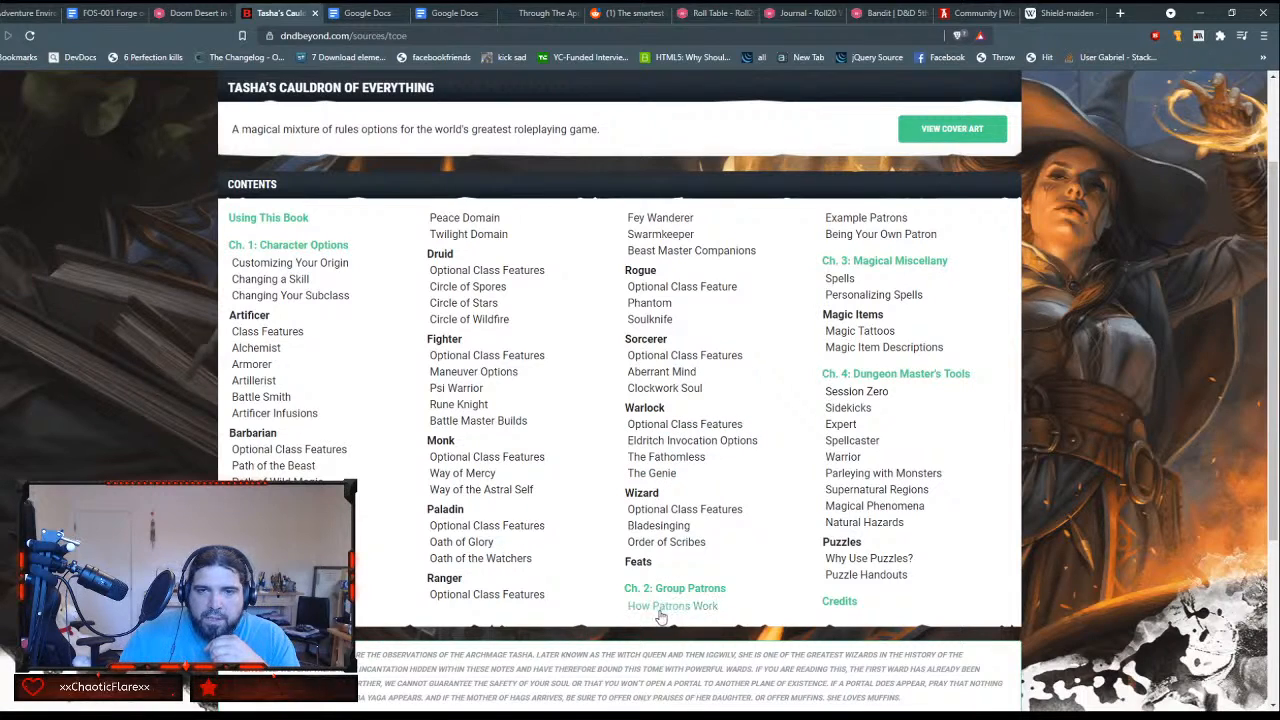
left_click(638, 563)
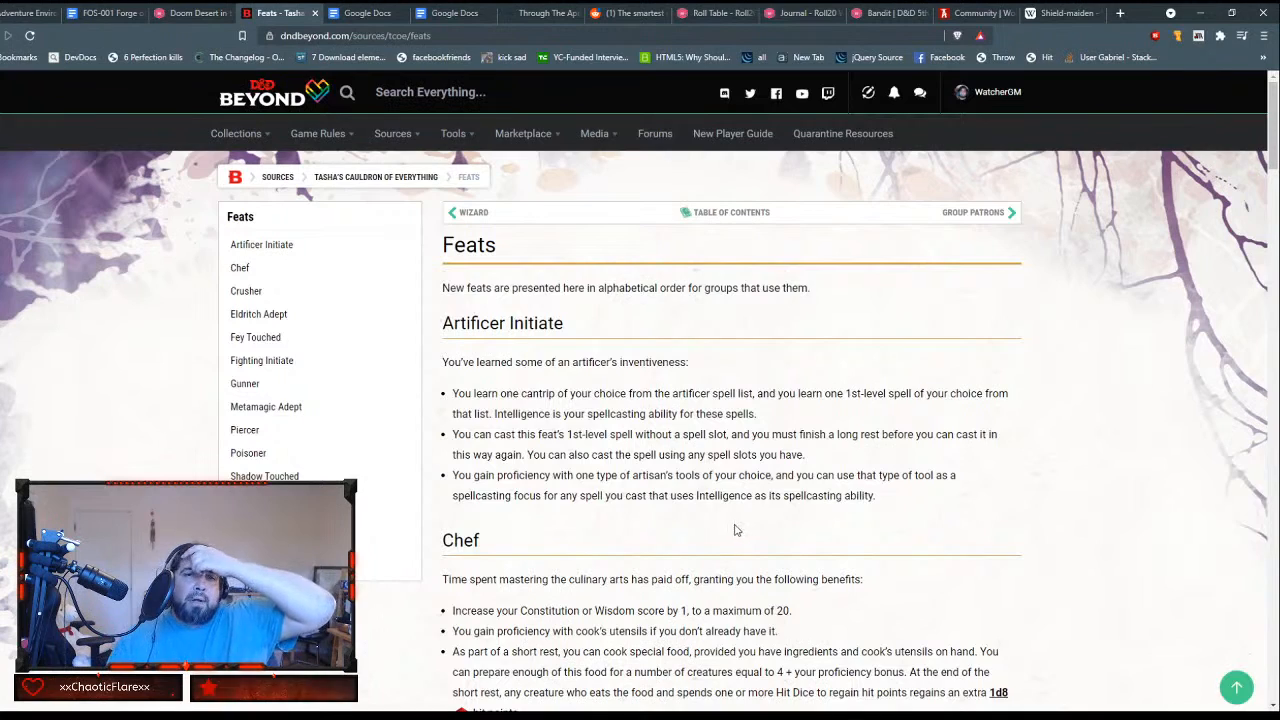
Step: Read through the Tasha's Cauldron of Everything feats from Artificer Initiate down to Poisoner
scroll(735, 530, "down", 1)
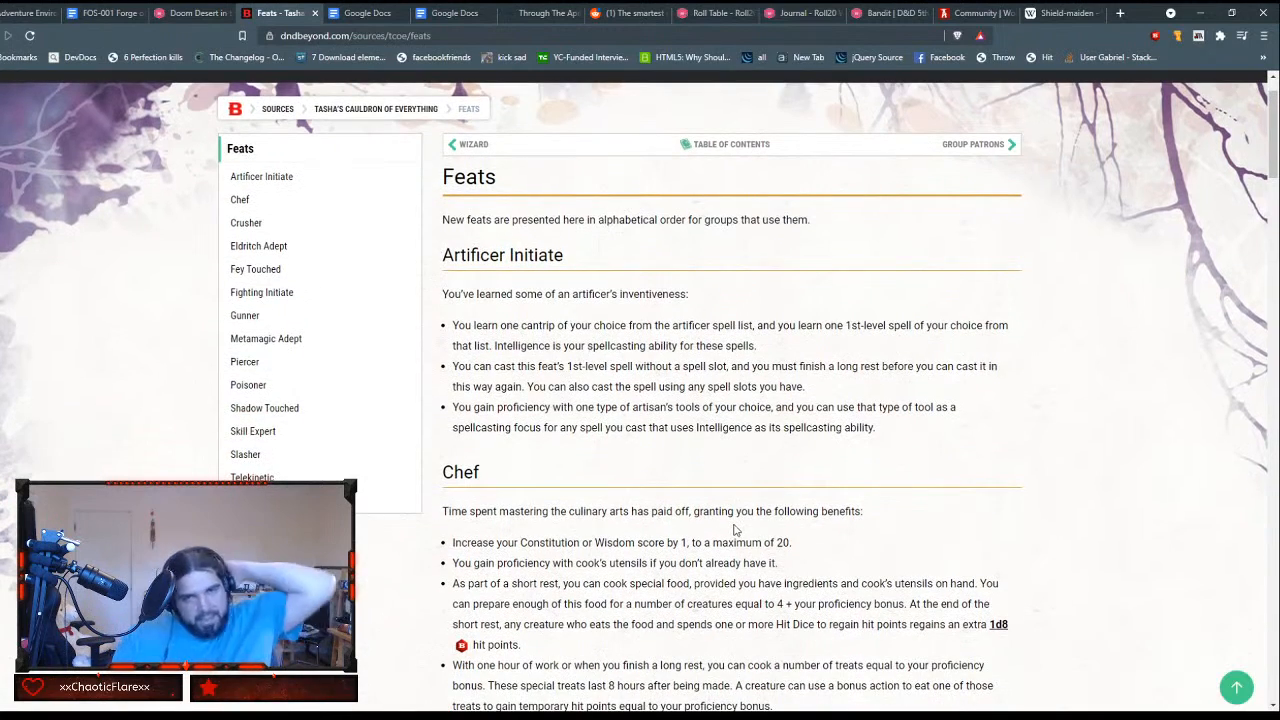
scroll(735, 530, "down", 3)
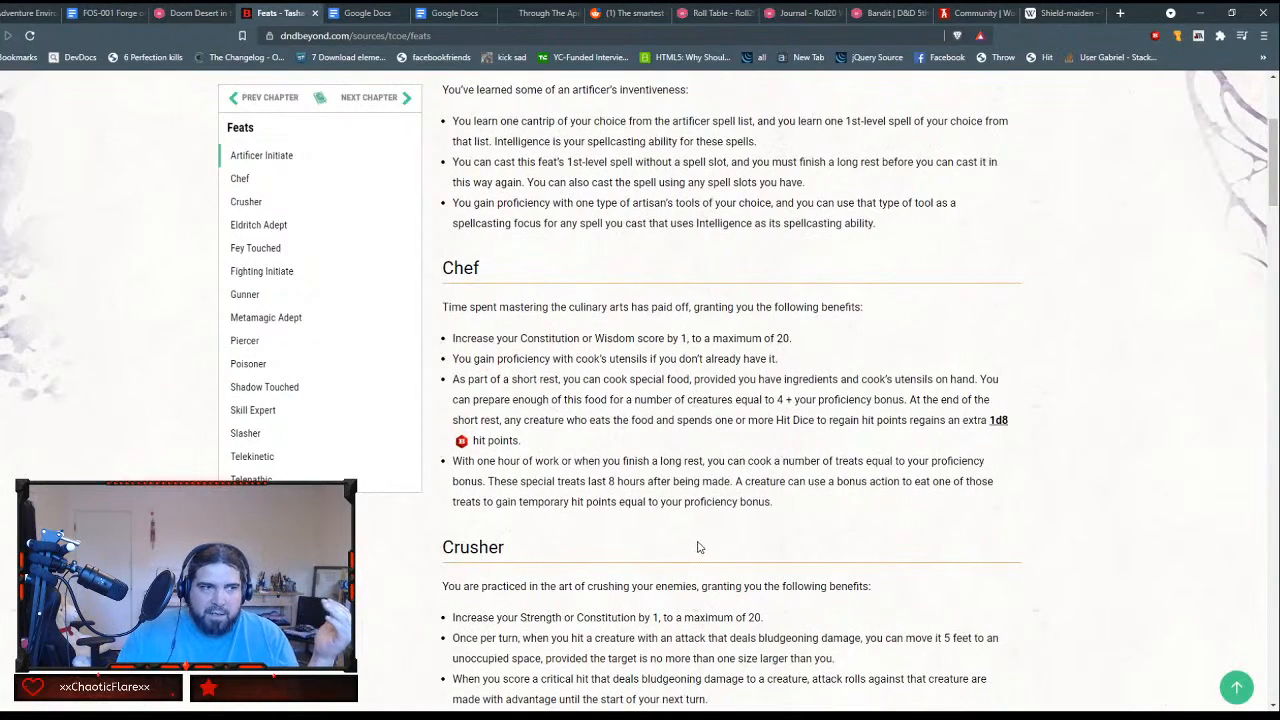
scroll(700, 546, "down", 10)
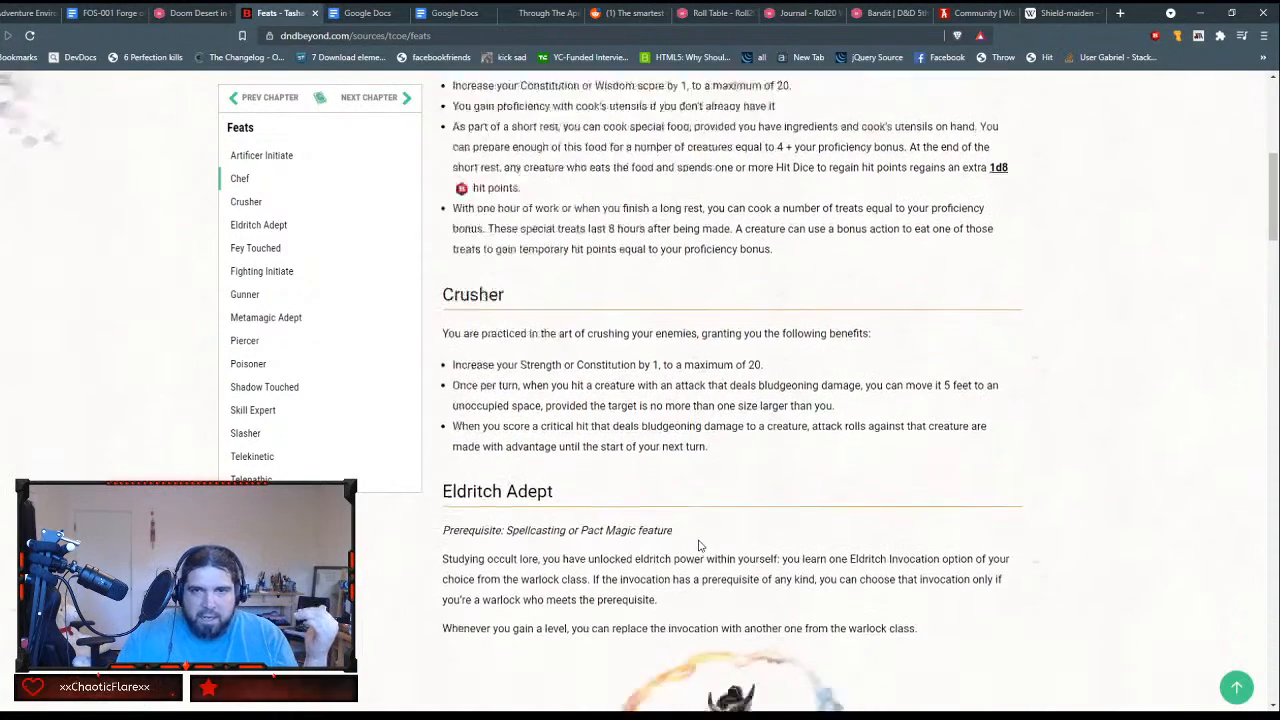
scroll(700, 546, "down", 4)
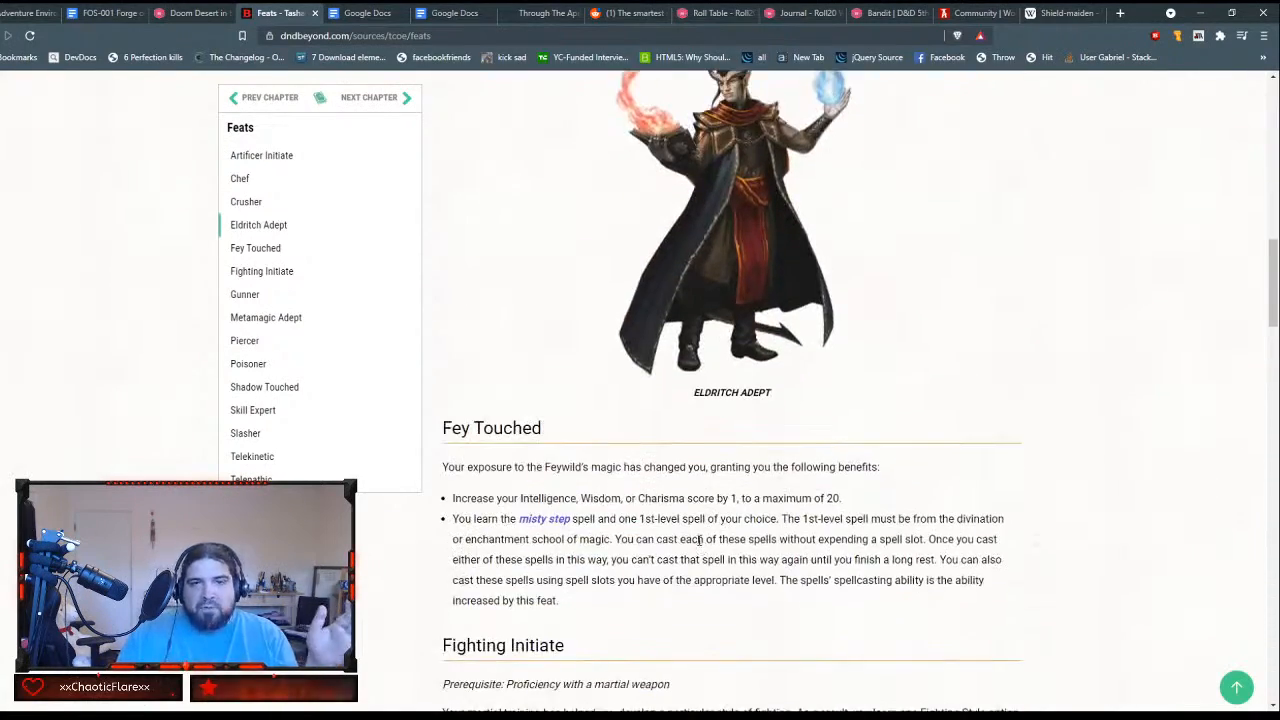
scroll(700, 546, "down", 4)
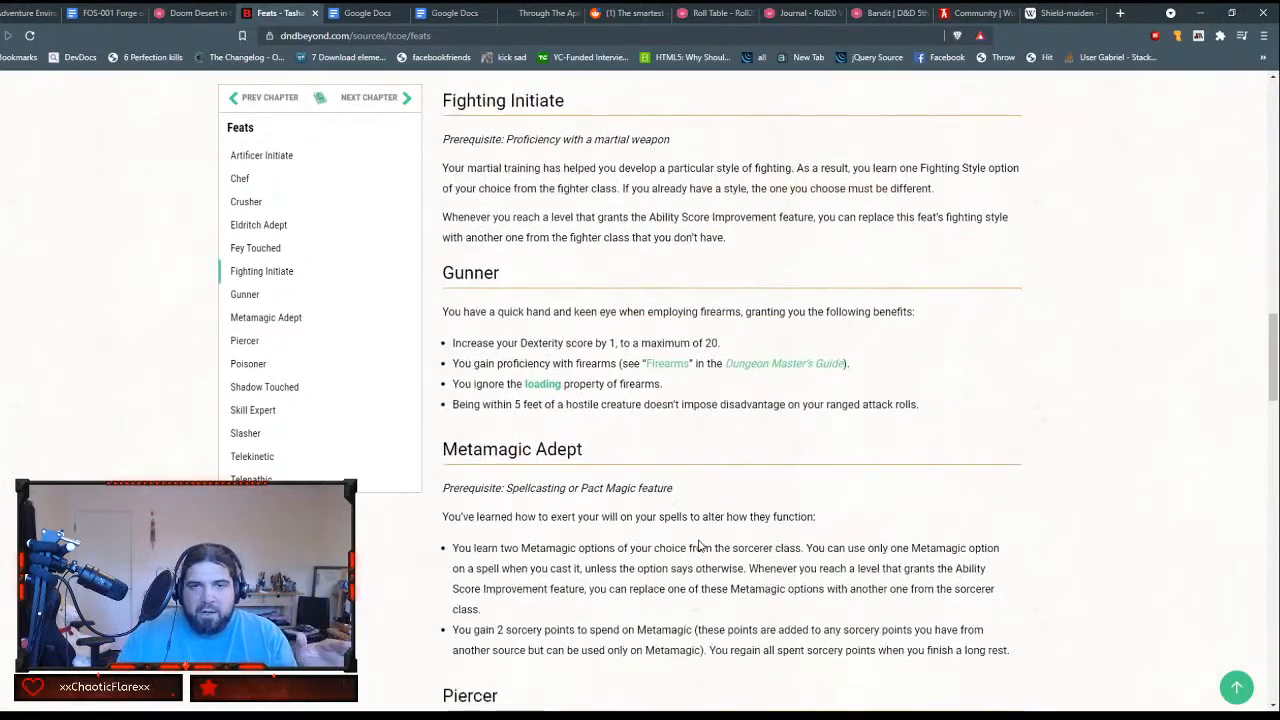
scroll(700, 546, "down", 1)
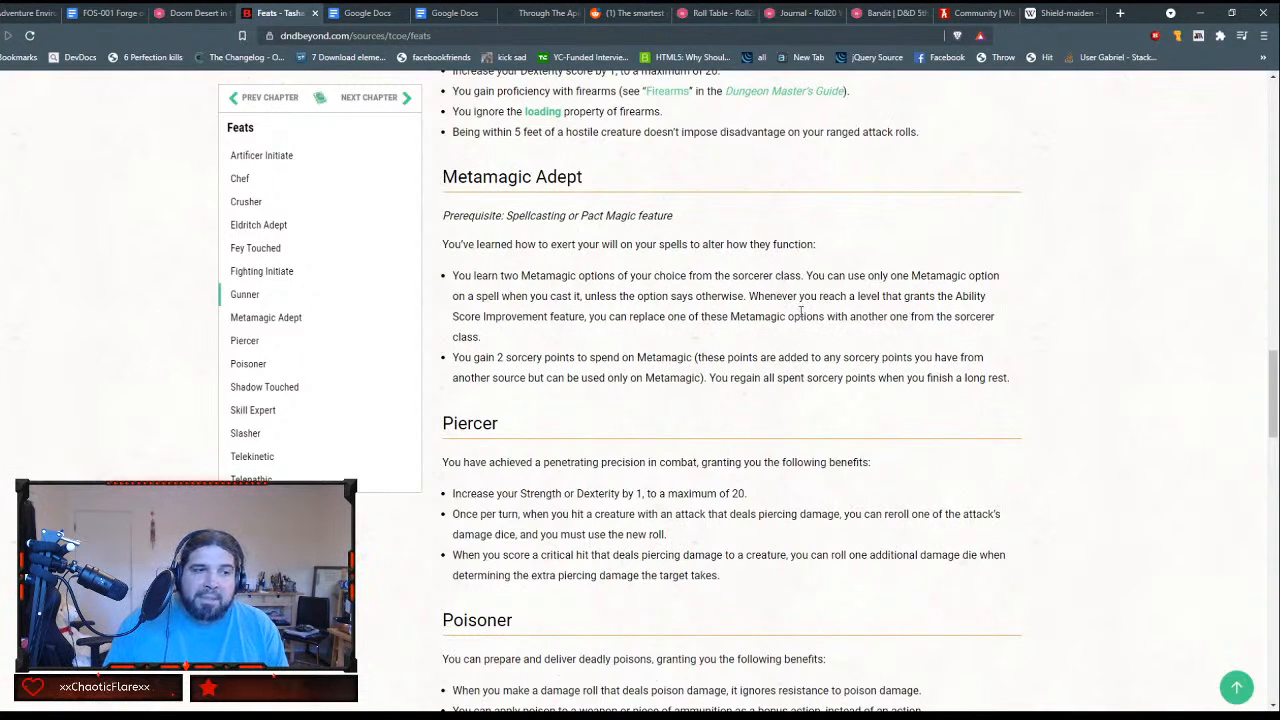
Step: Close the Reddit thread about the smartest of all dragons and return to the D&D Beyond Feats page
left_click(692, 12)
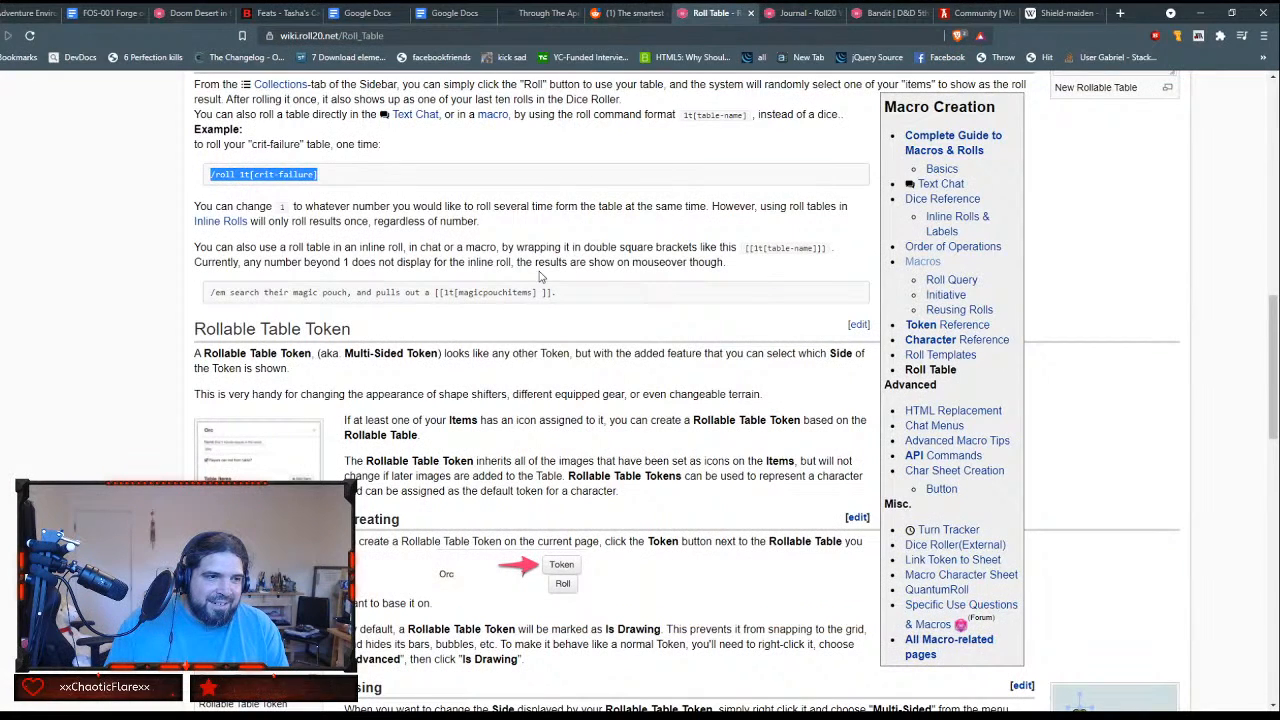
left_click(632, 13)
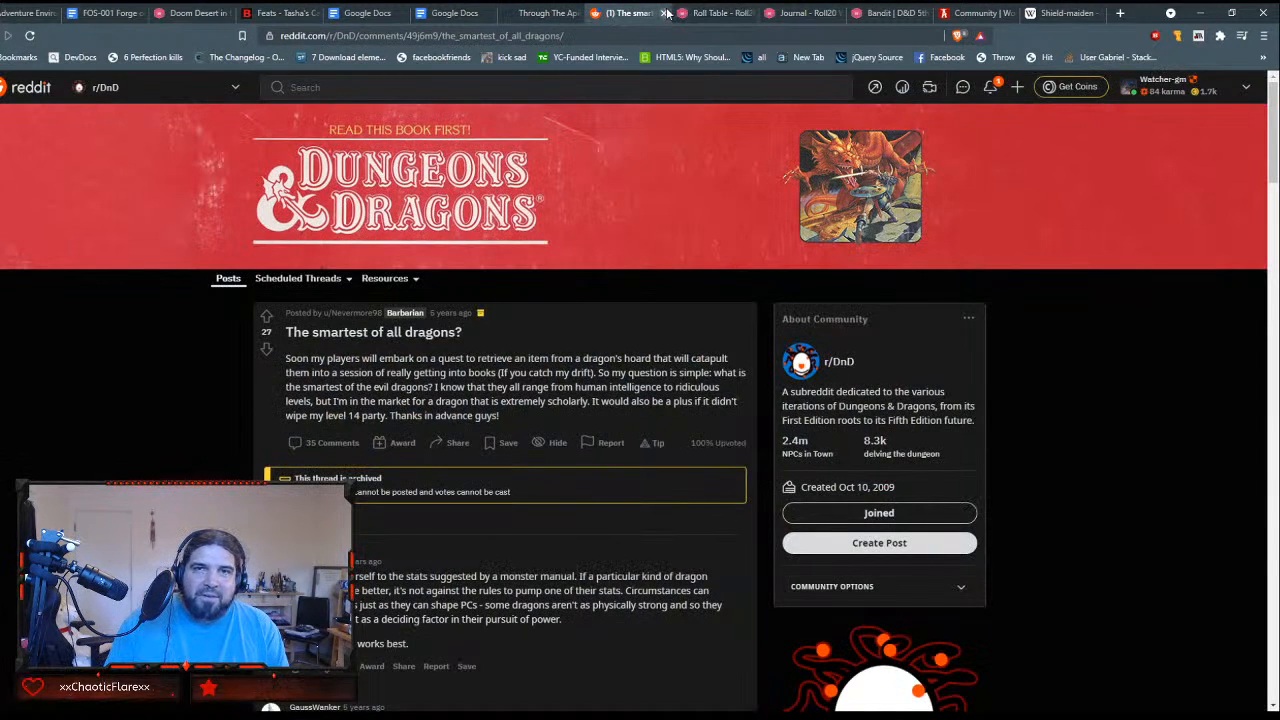
left_click(666, 13)
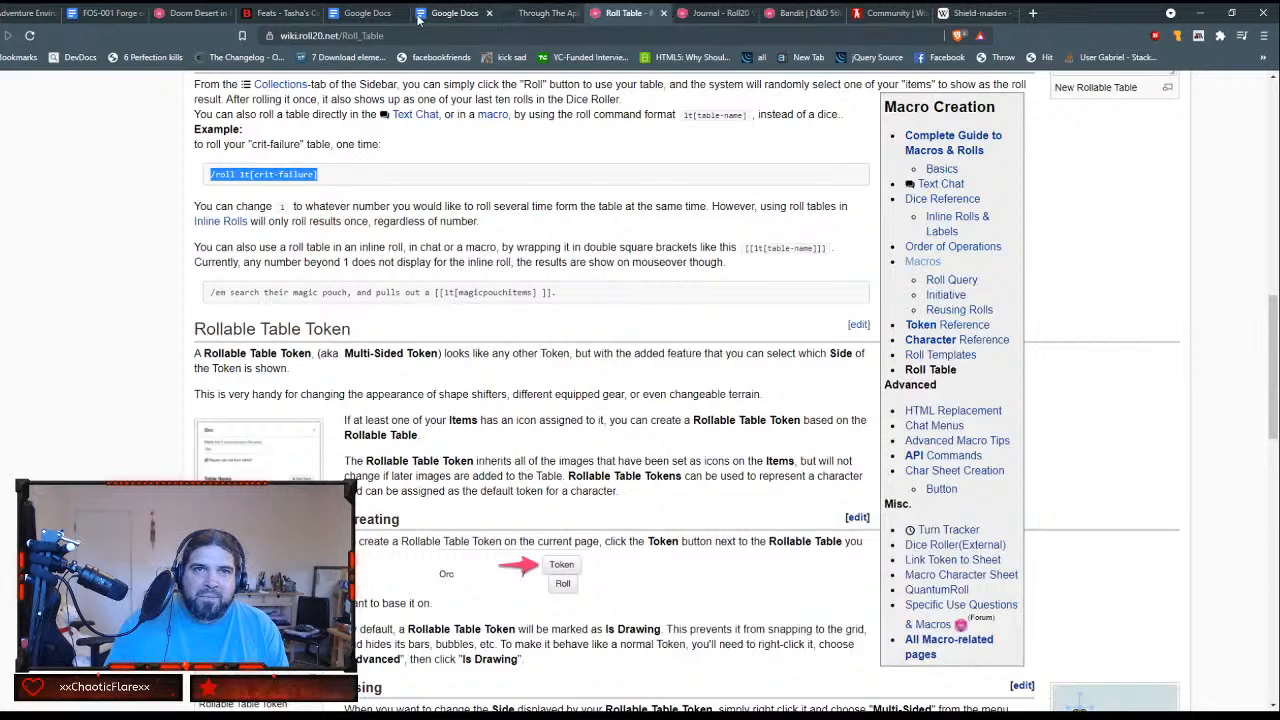
left_click(290, 13)
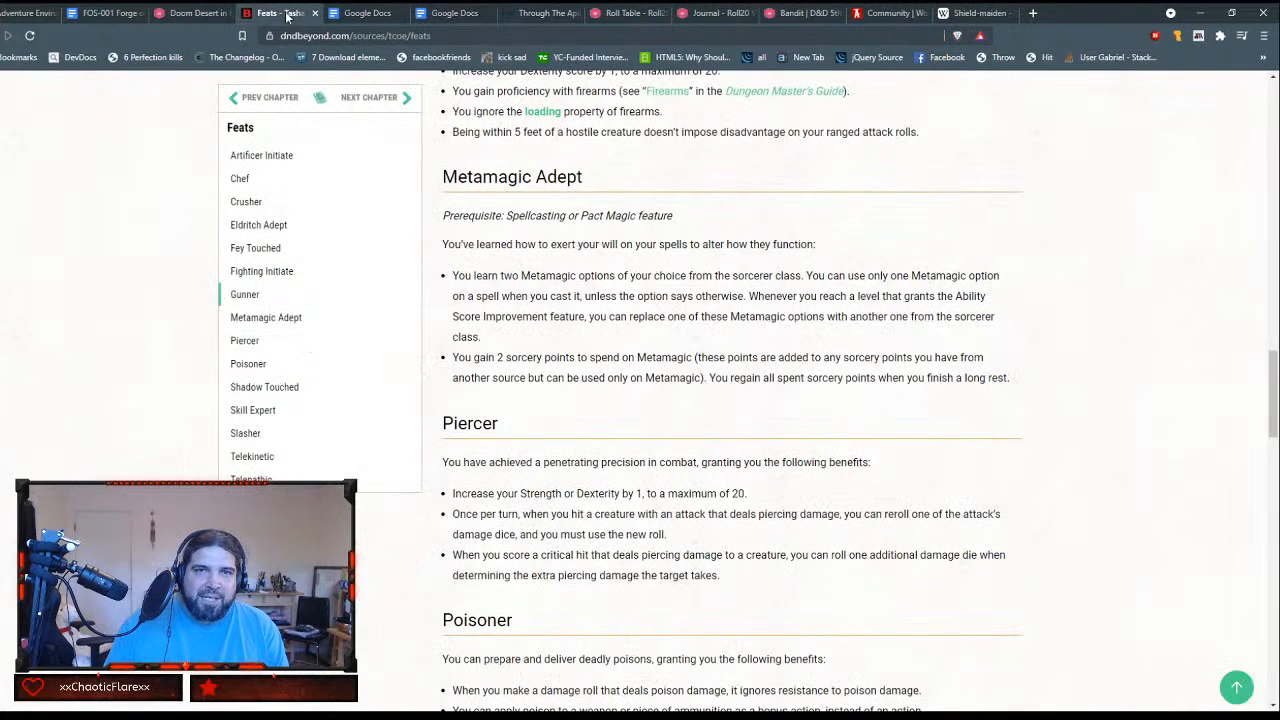
Step: Switch to the Roll20 Doom Desert game and review the O3 handout's GM Notes, including the secrets table and secret descriptions
left_click(181, 12)
scroll(671, 383, "down", 2)
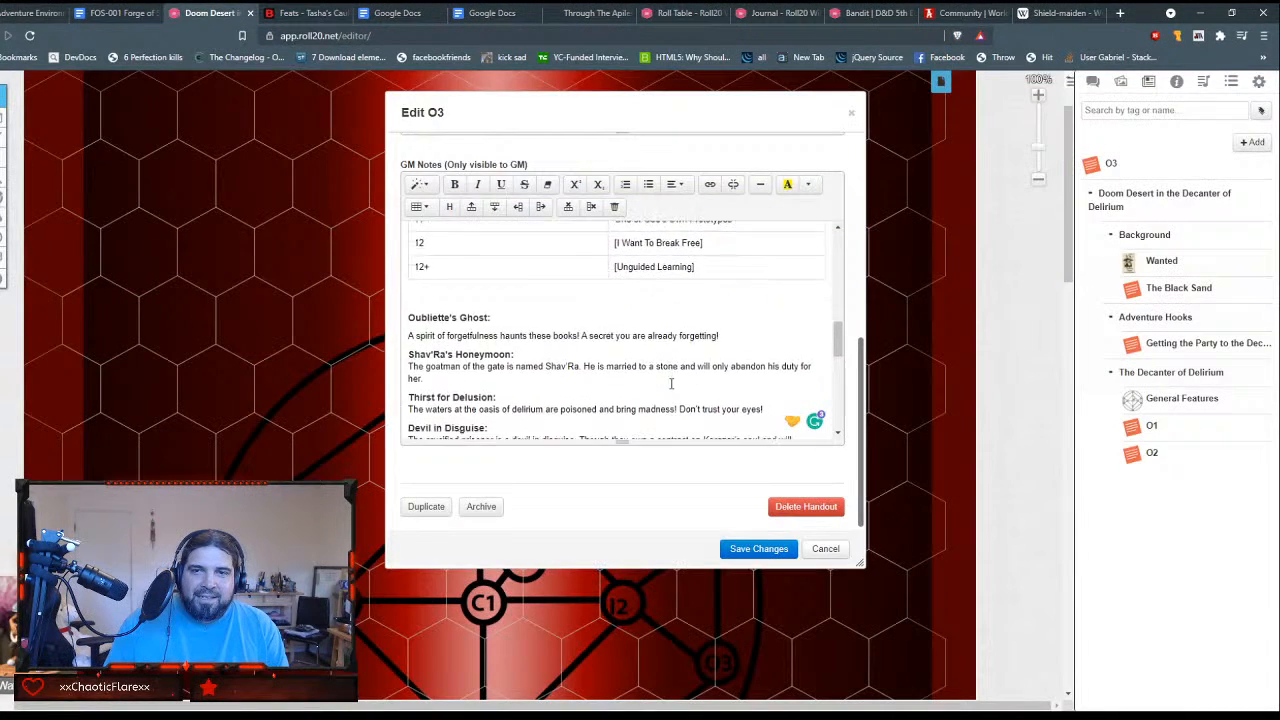
scroll(671, 383, "down", 6)
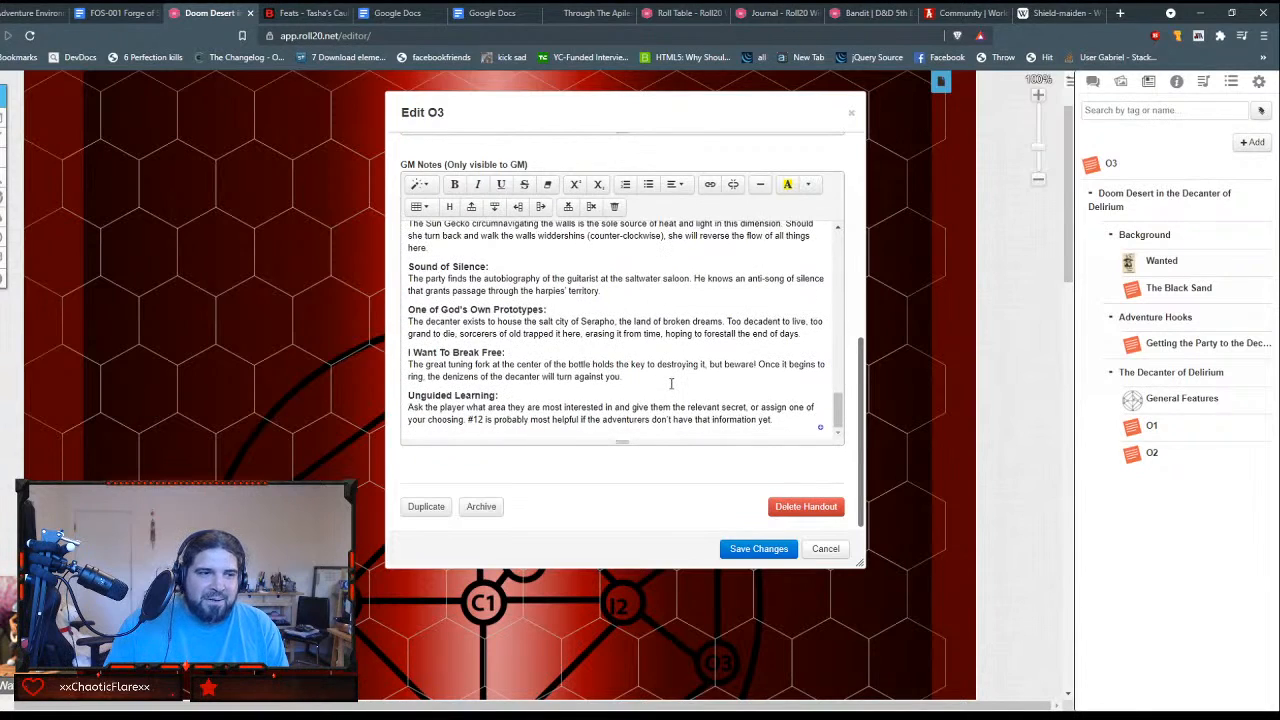
scroll(671, 383, "up", 8)
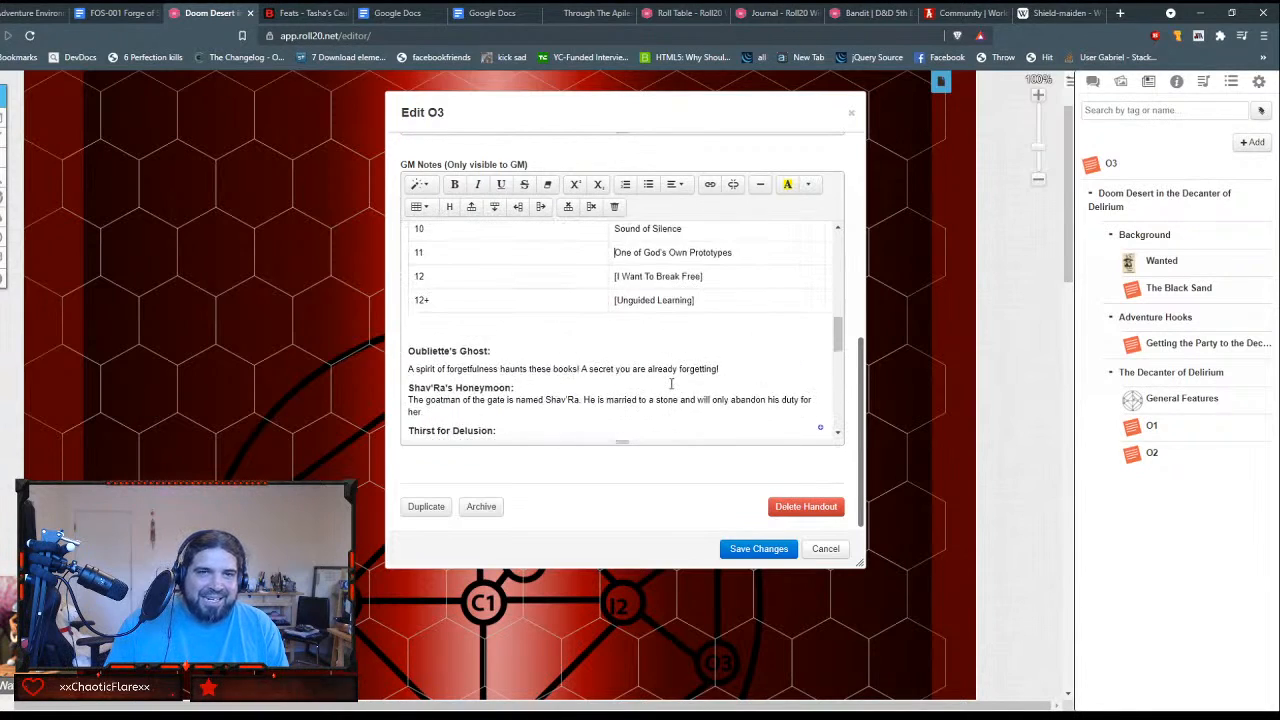
scroll(671, 383, "up", 10)
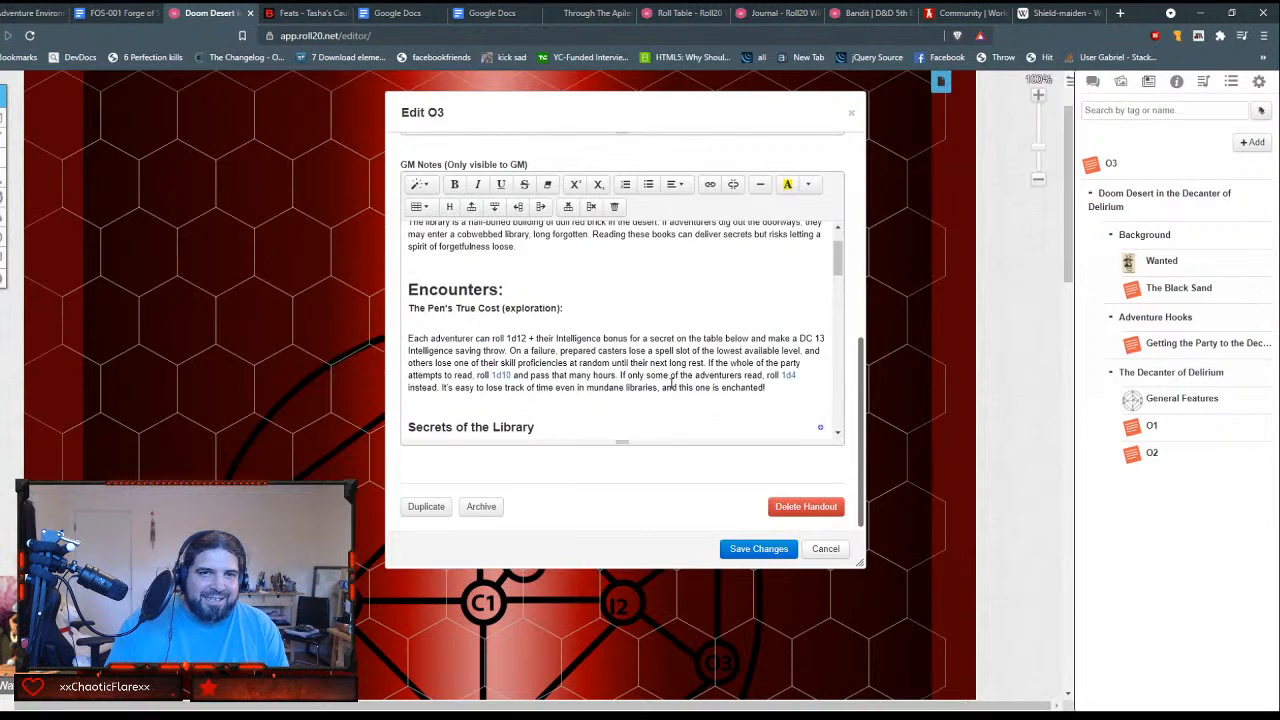
scroll(671, 383, "down", 3)
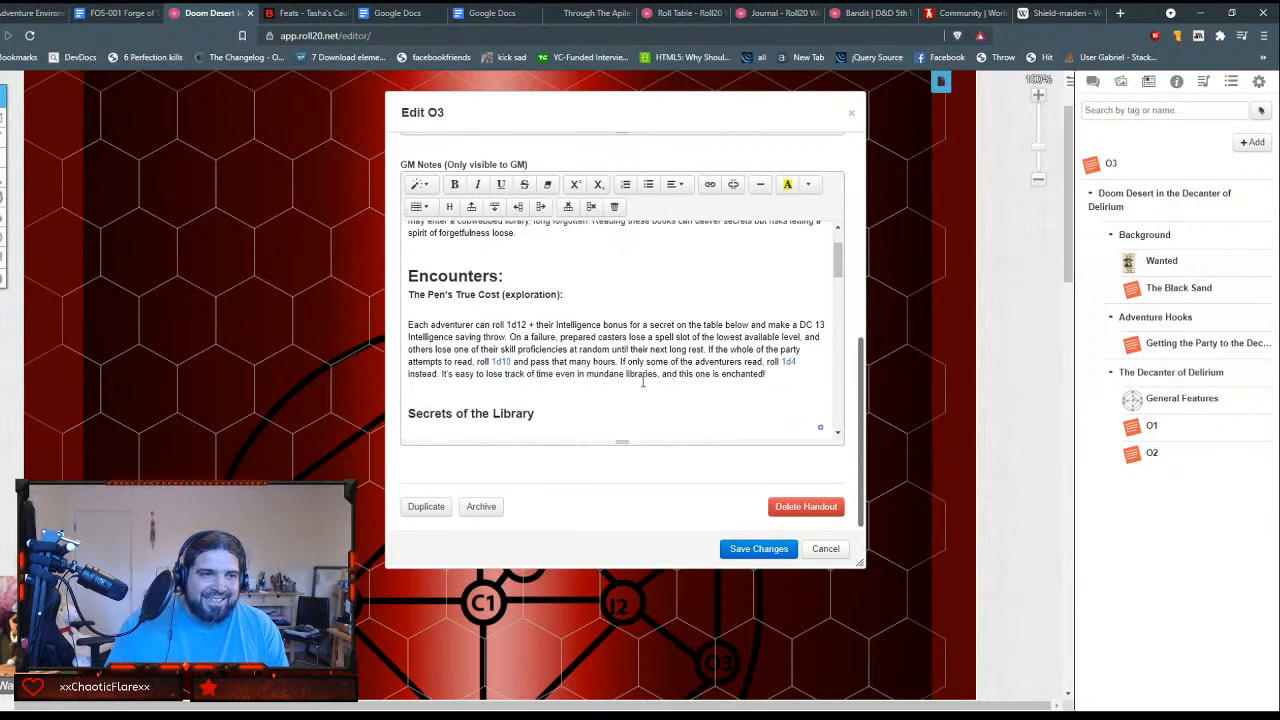
scroll(610, 344, "down", 2)
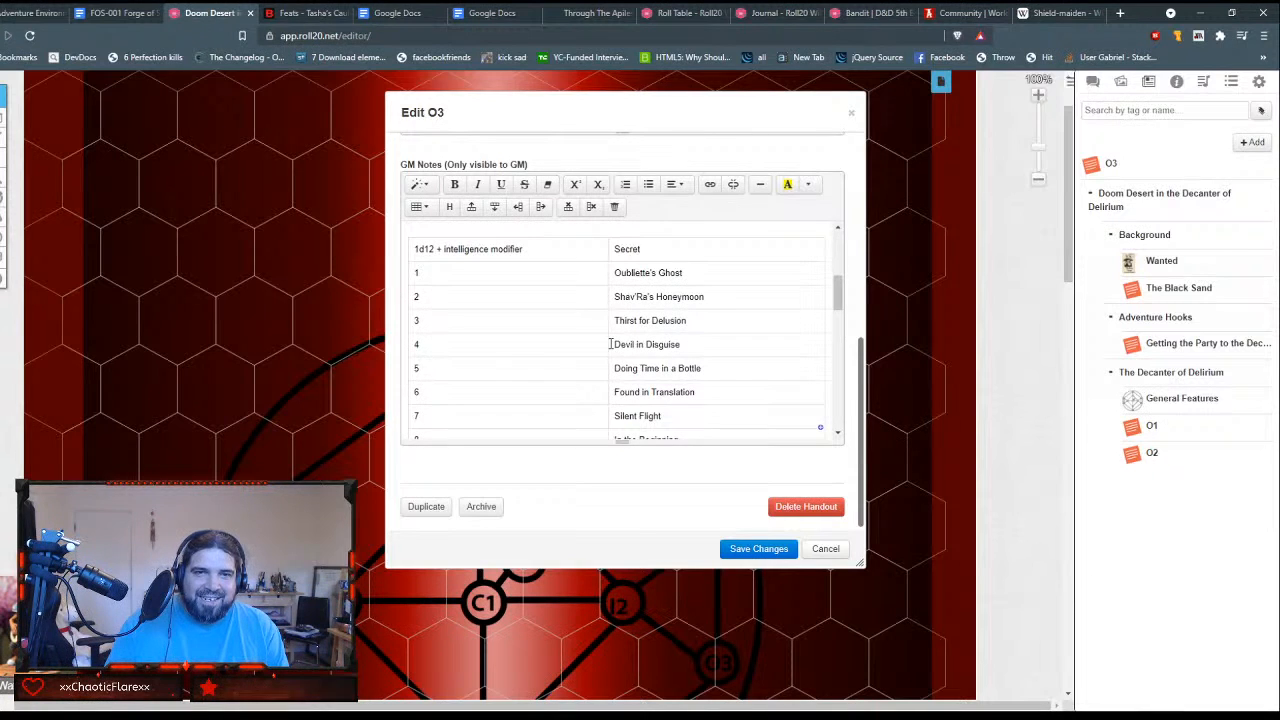
scroll(610, 344, "down", 3)
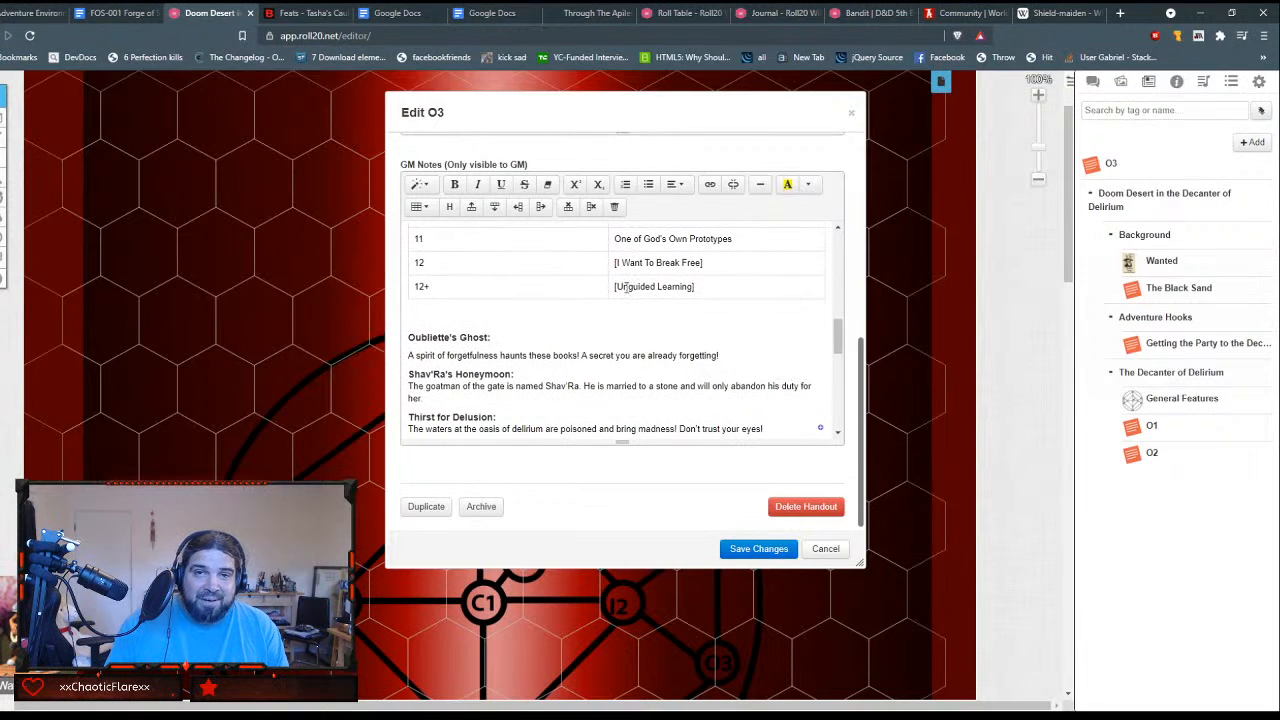
Step: Remove the square brackets around "I Want To Break Free" and "Unguided Learning" in the secrets table
left_click(617, 264)
key("BackSpace")
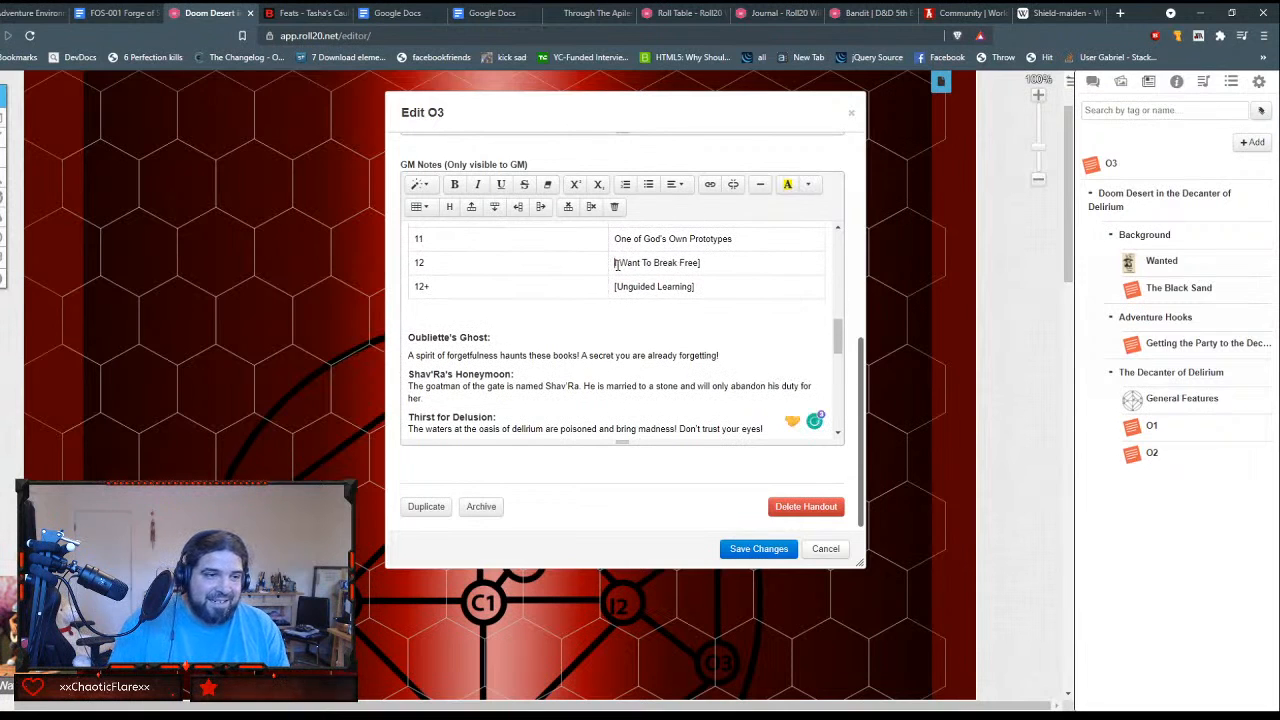
key("BackSpace")
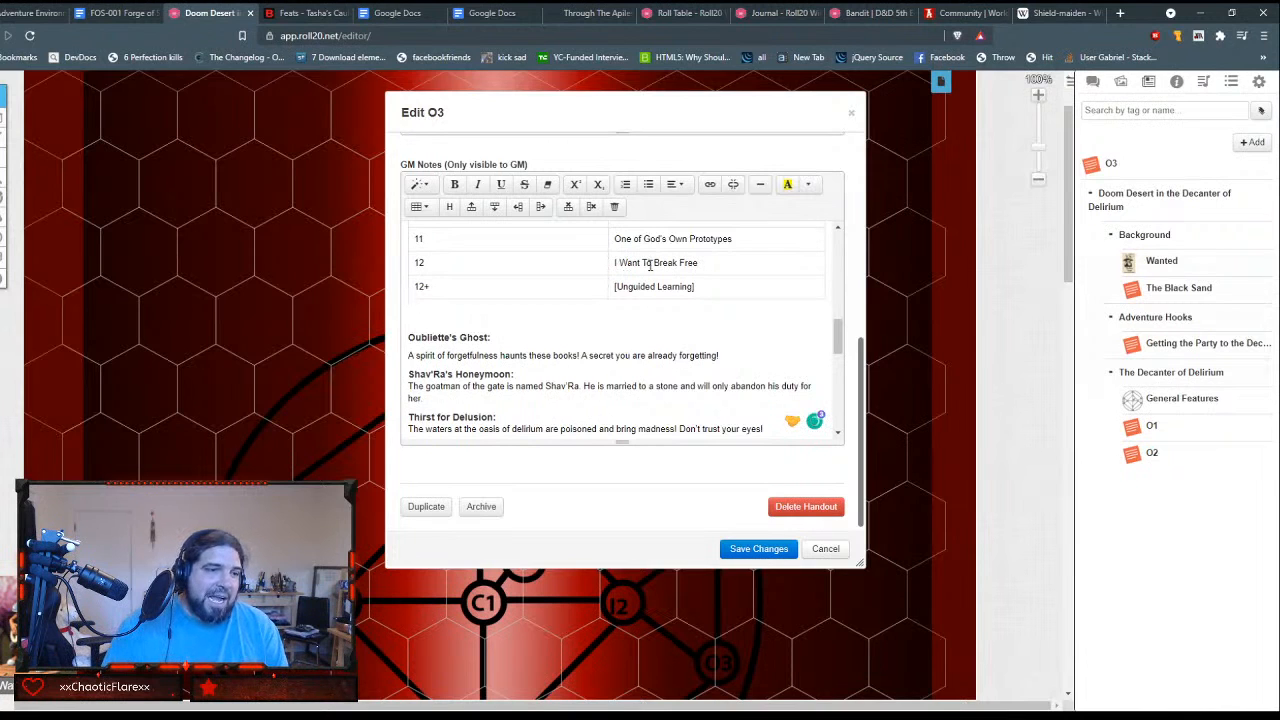
left_click(617, 288)
key("BackSpace")
key("End")
key("BackSpace")
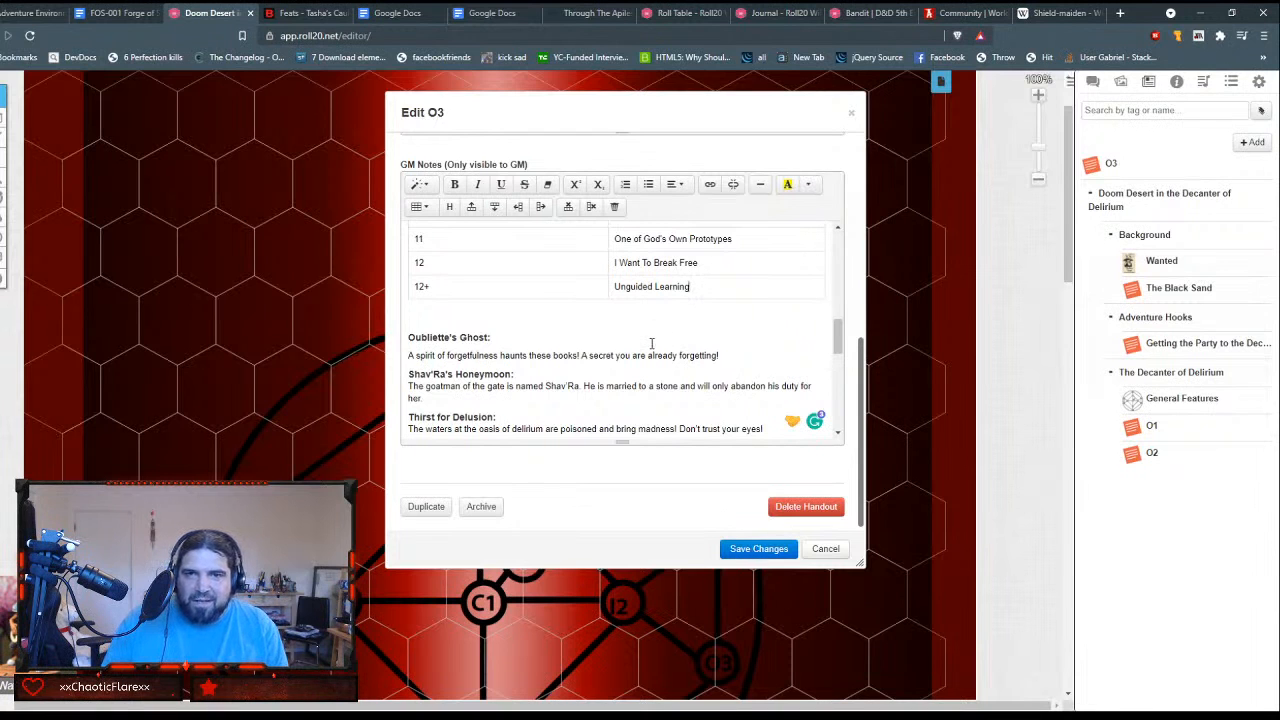
Step: Save the O3 handout and move it into The Decanter of Delirium journal folder, below O2
scroll(651, 343, "down", 5)
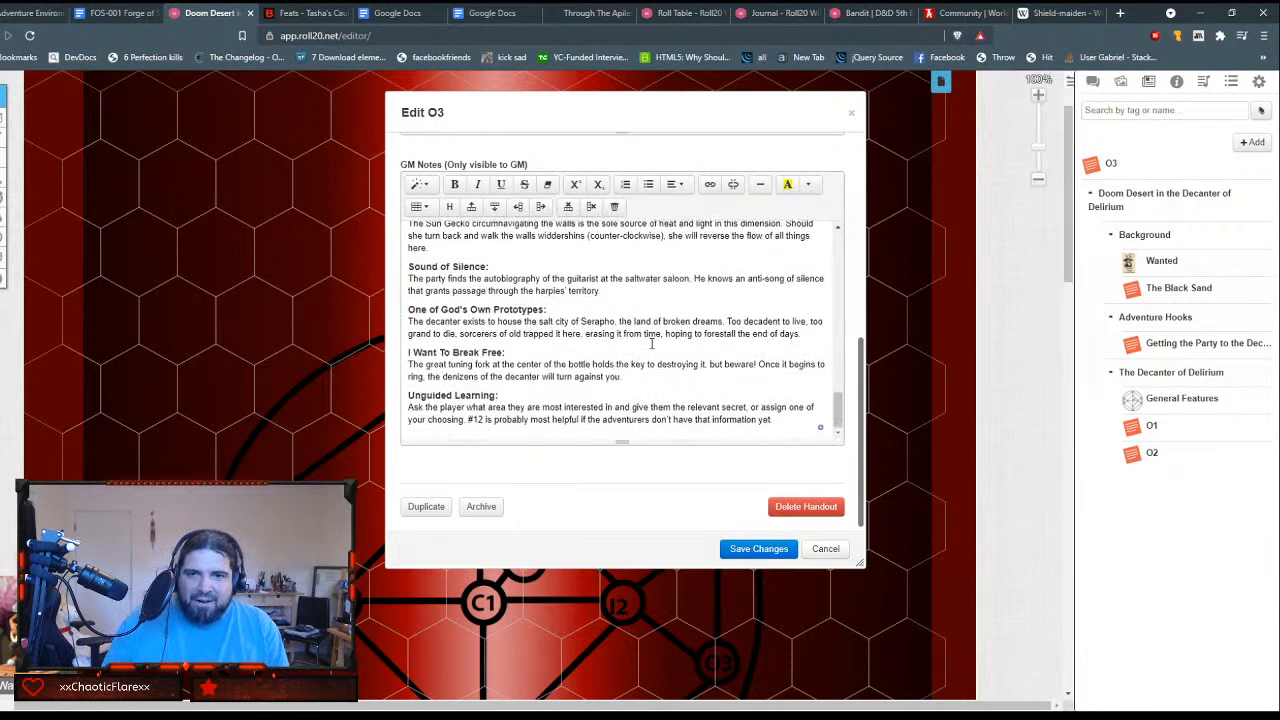
left_click(757, 548)
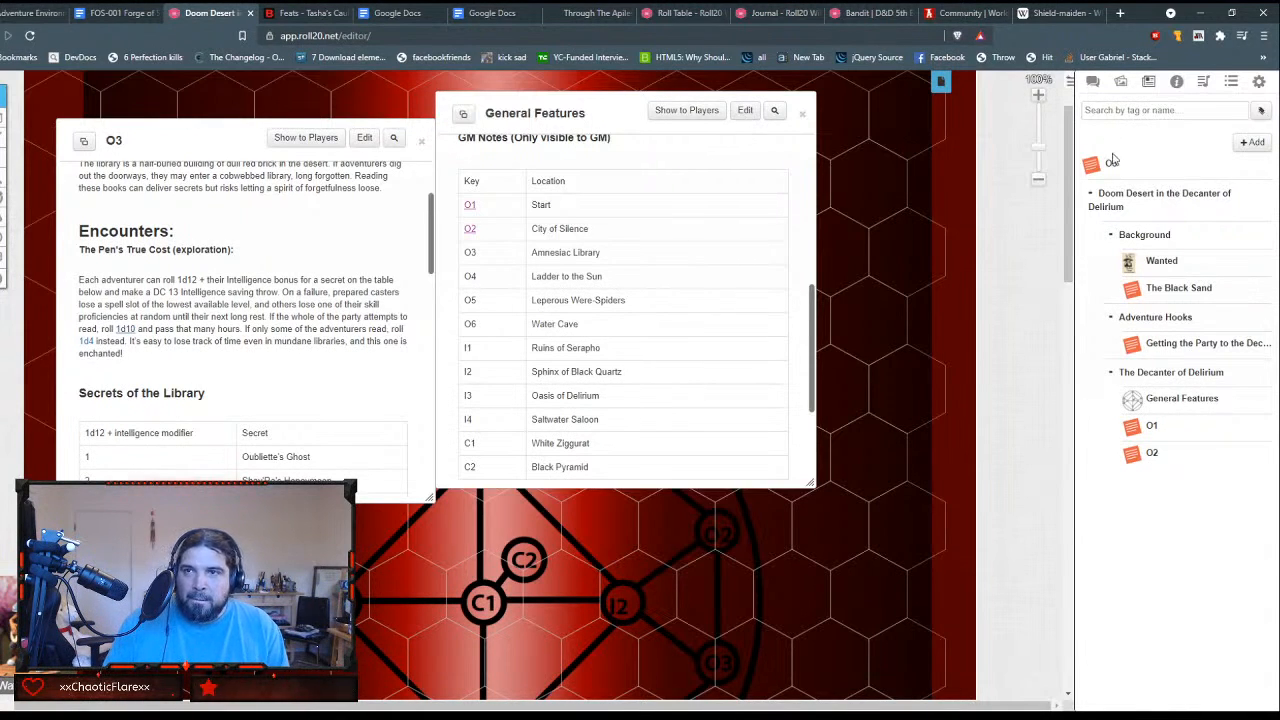
left_click_drag(1105, 164, 1132, 462)
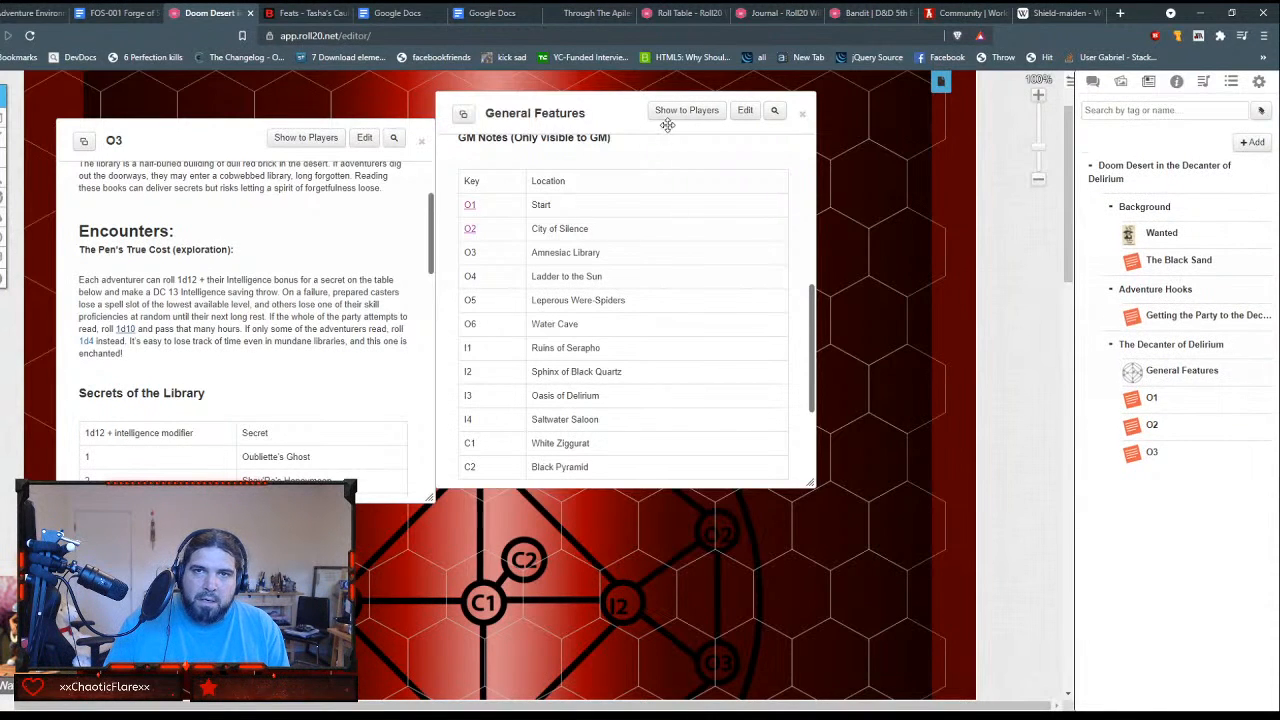
Step: Open the General Features handout for editing and enclose the O3 key of the Amnesiac Library row in square brackets
left_click(745, 110)
scroll(683, 323, "down", 10)
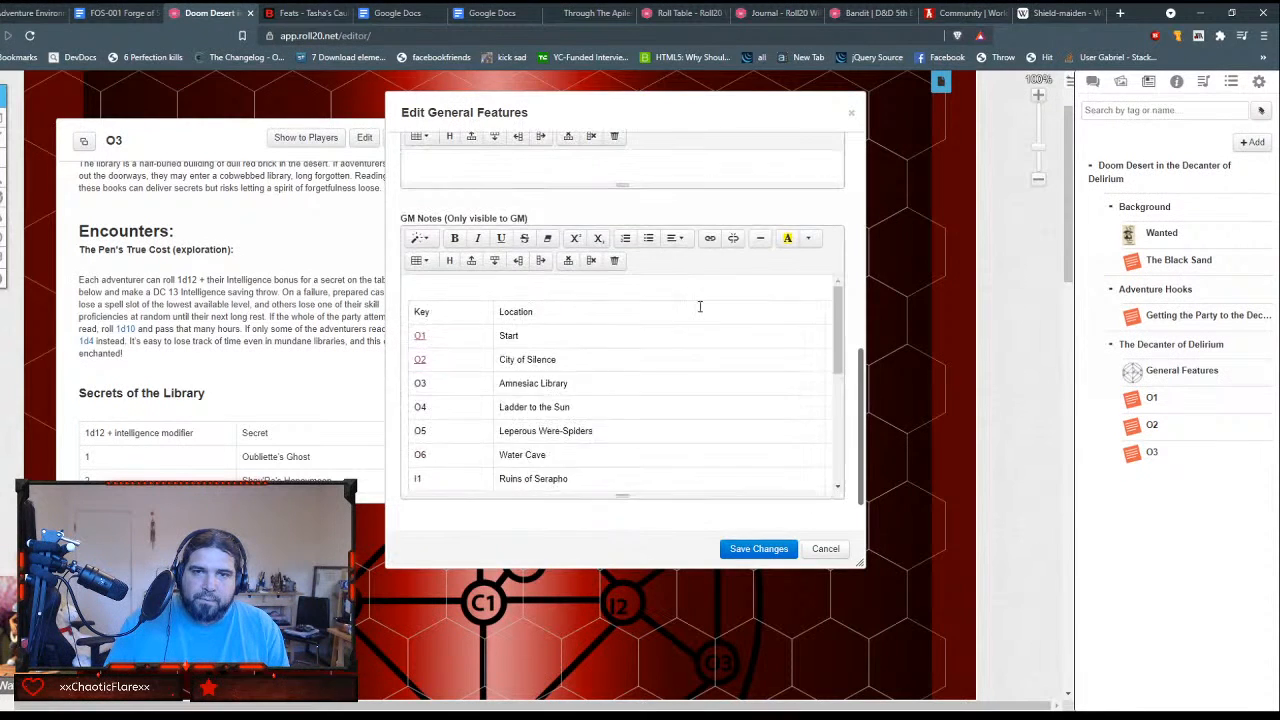
scroll(594, 289, "up", 3)
double_click(427, 382)
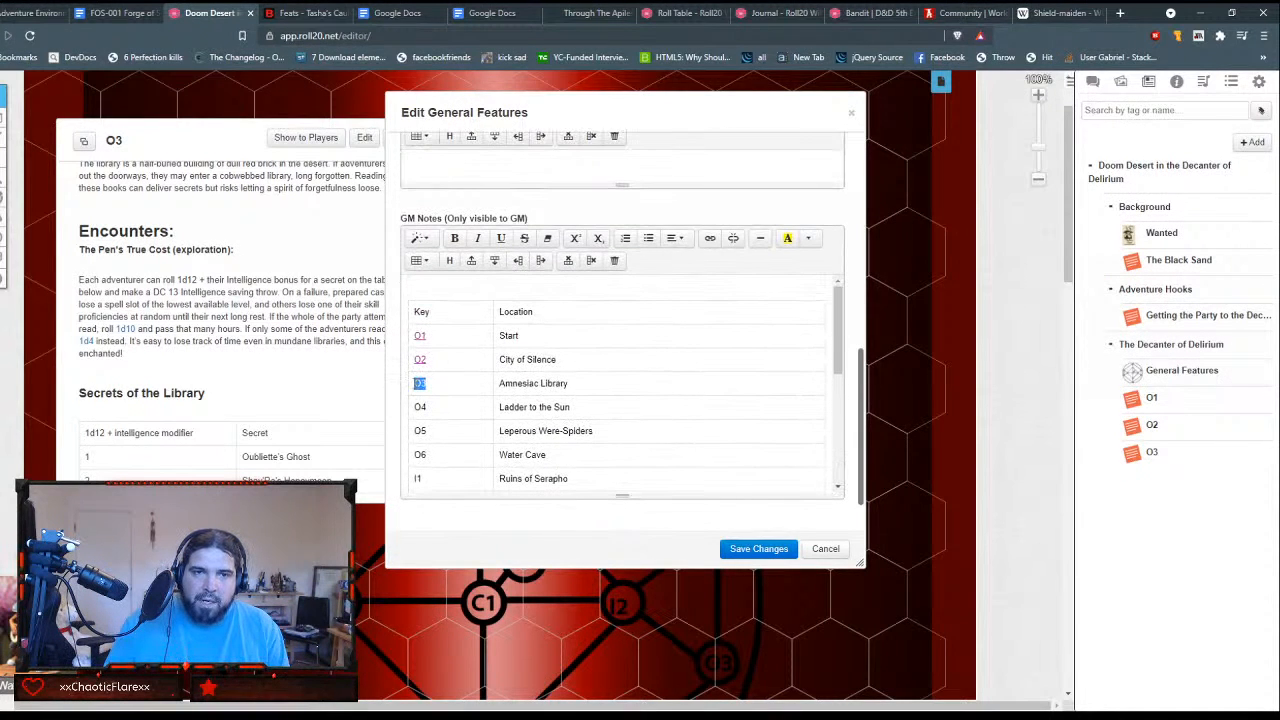
left_click(709, 239)
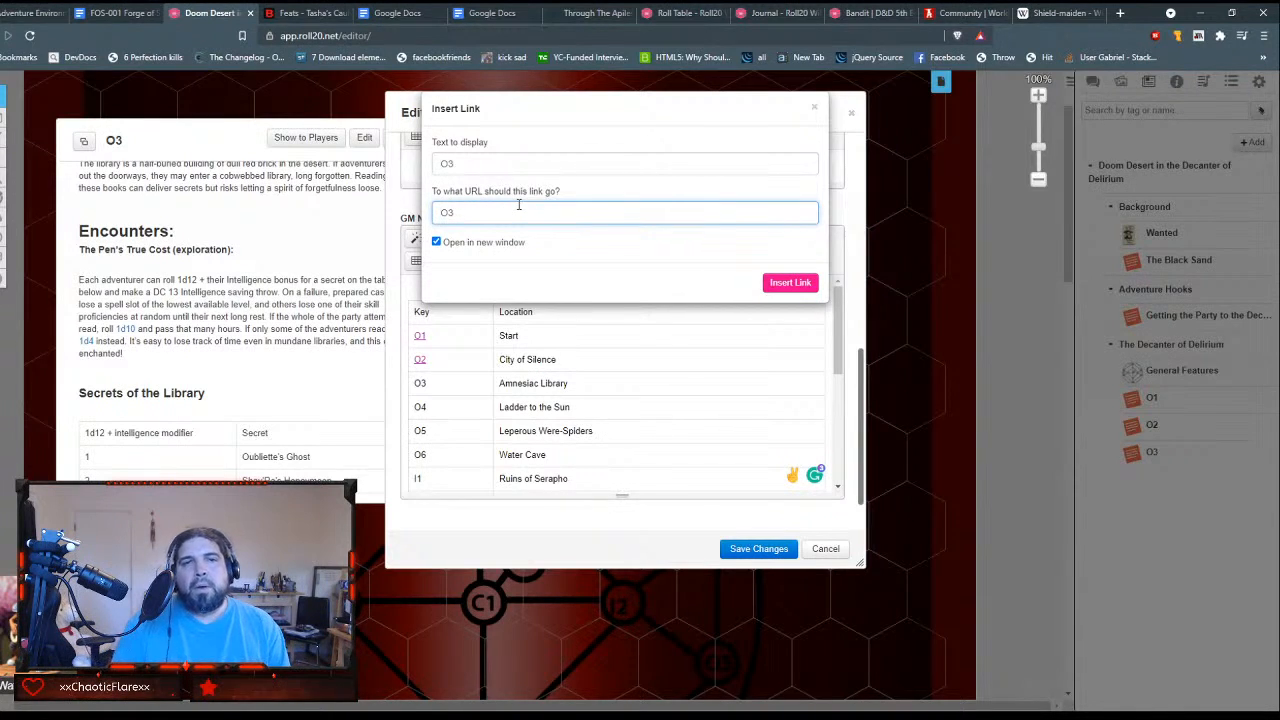
left_click(814, 106)
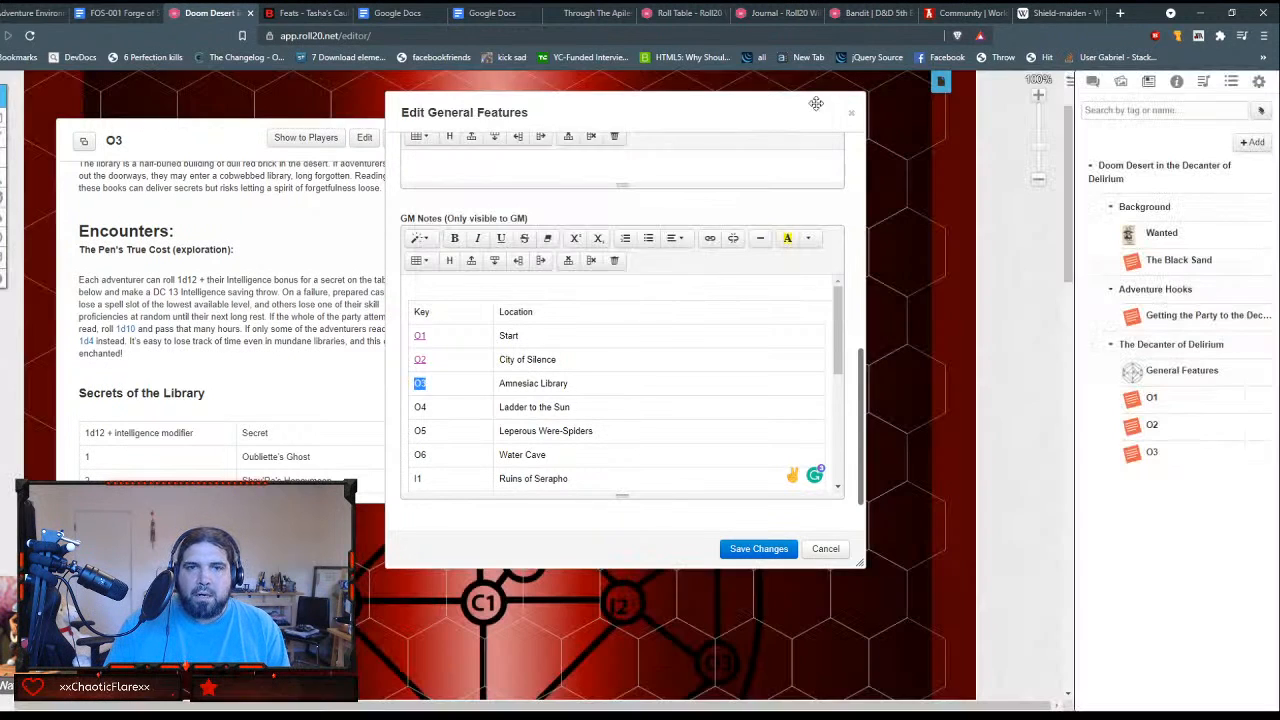
key("Left")
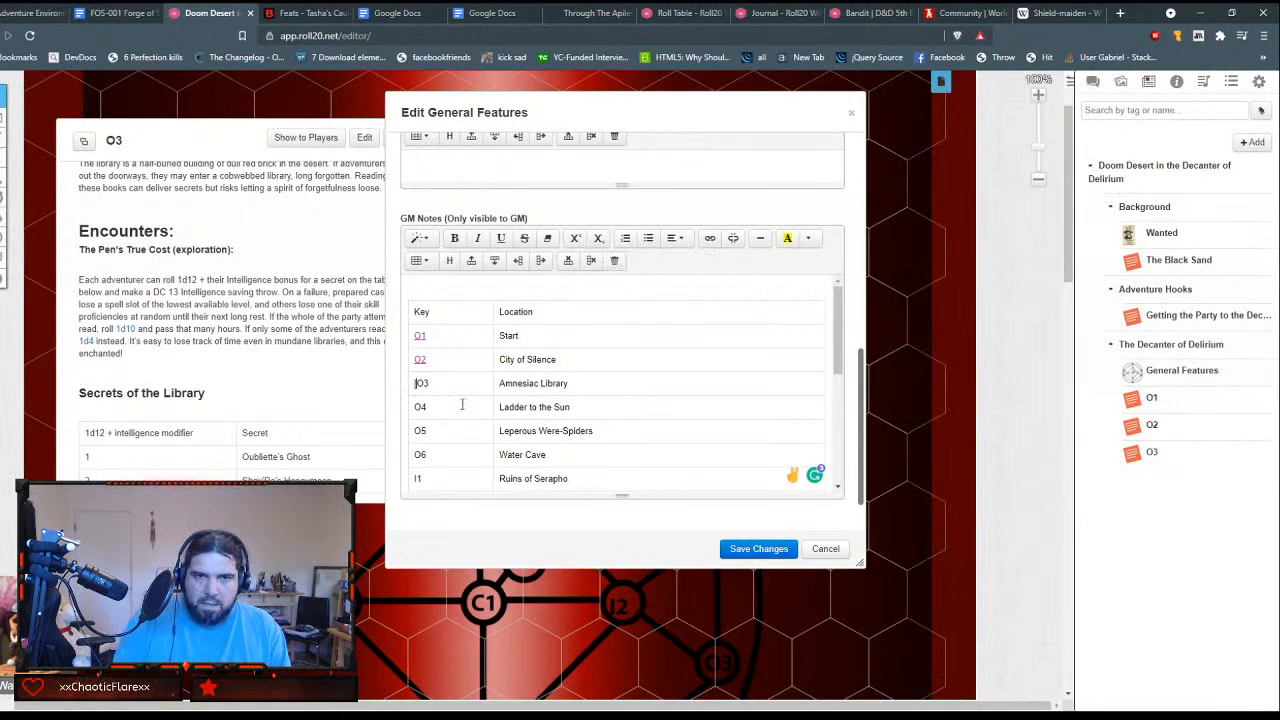
type("]")
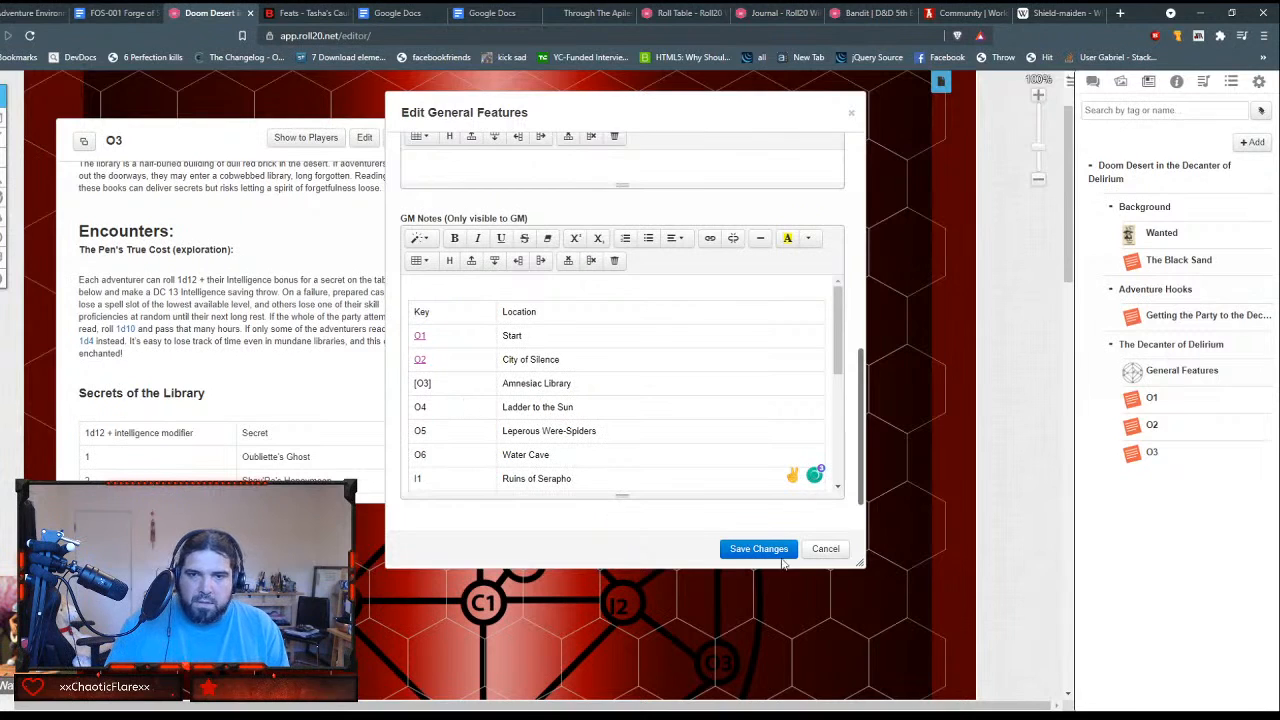
Step: Enclose the O4, O5, O6 and I1 location keys in the General Features GM Notes table in square brackets
left_click(411, 406)
type("[O4")
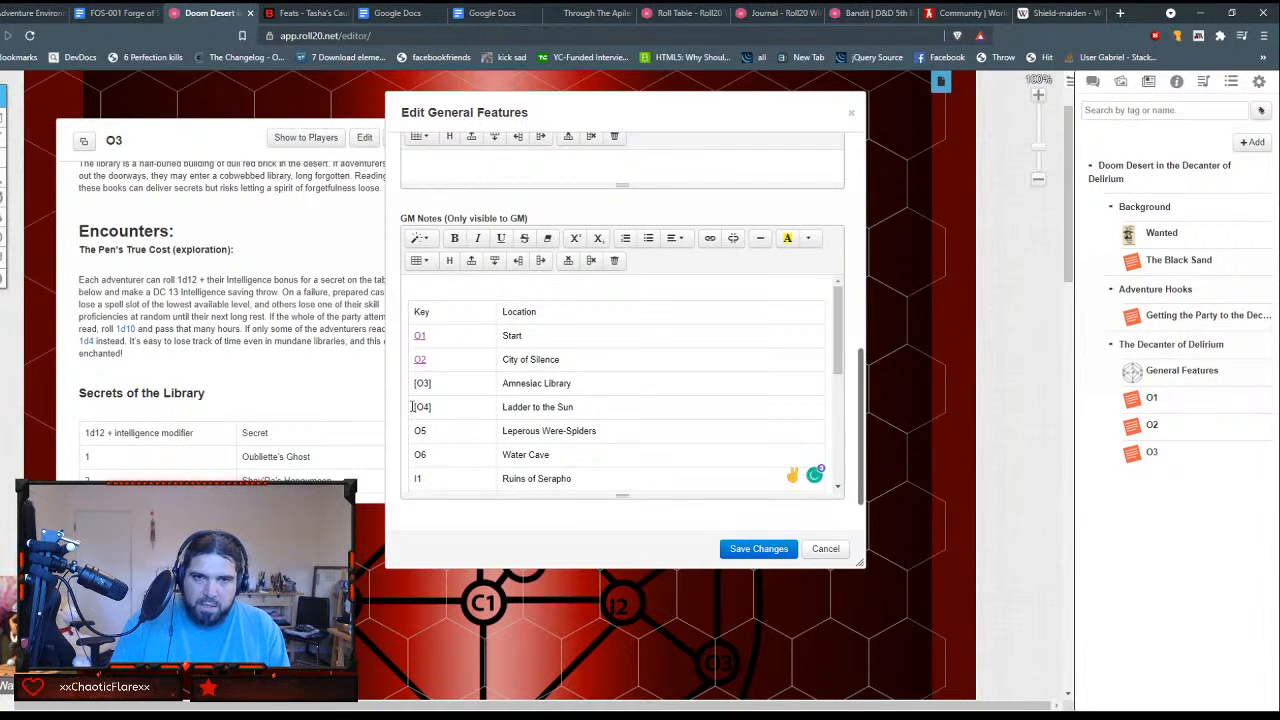
type("[O5")
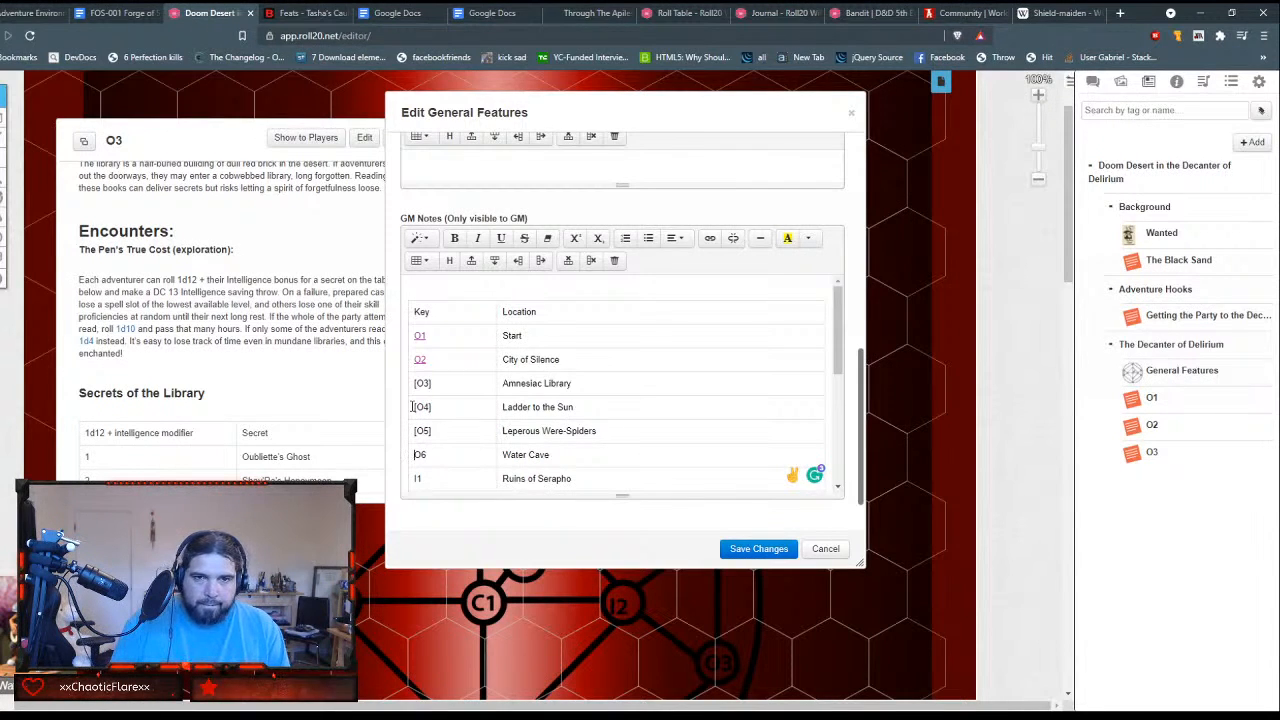
key("Down")
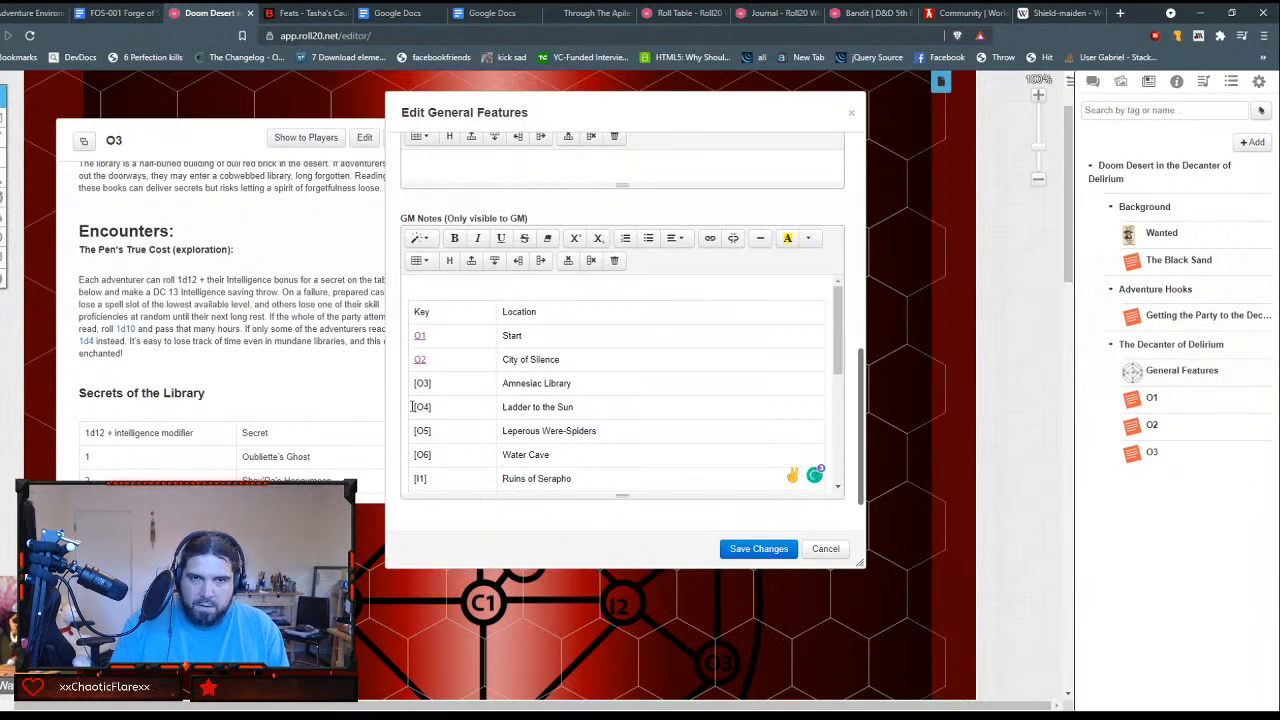
Step: Enclose the I2, I3, I4, C1 and C2 location keys in square brackets and save the General Features handout
scroll(476, 424, "down", 3)
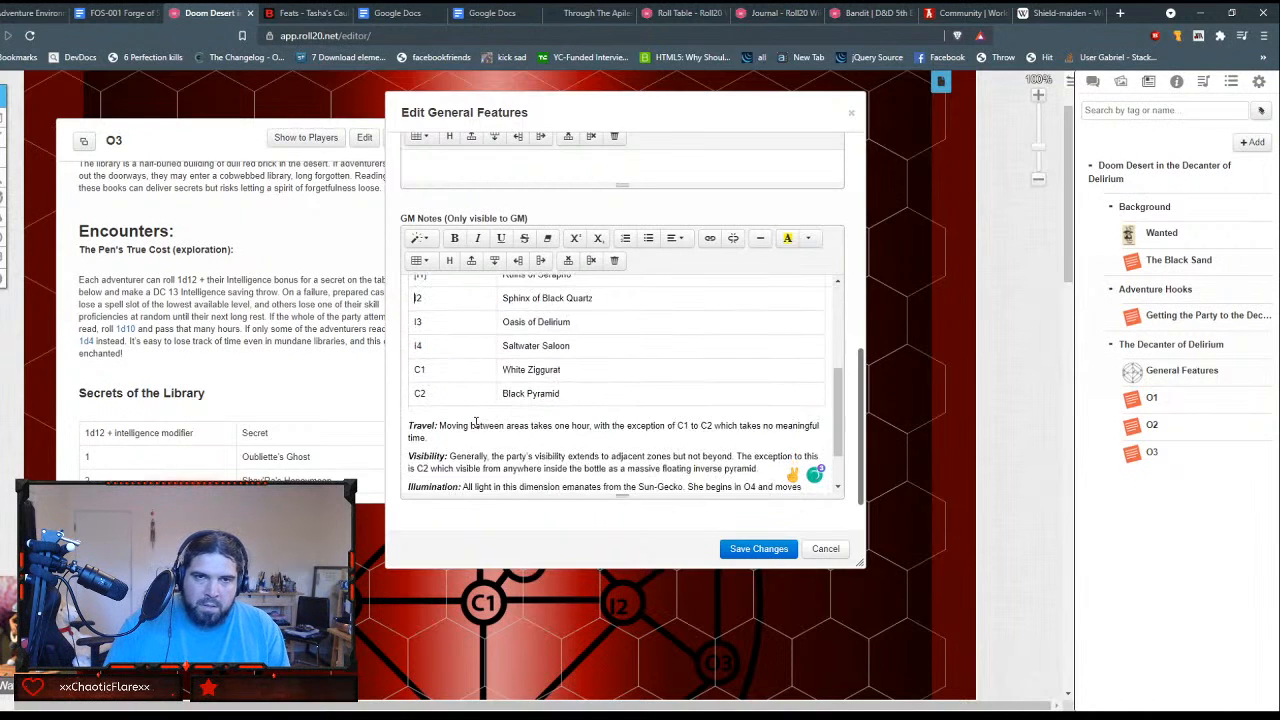
scroll(476, 420, "up", 1)
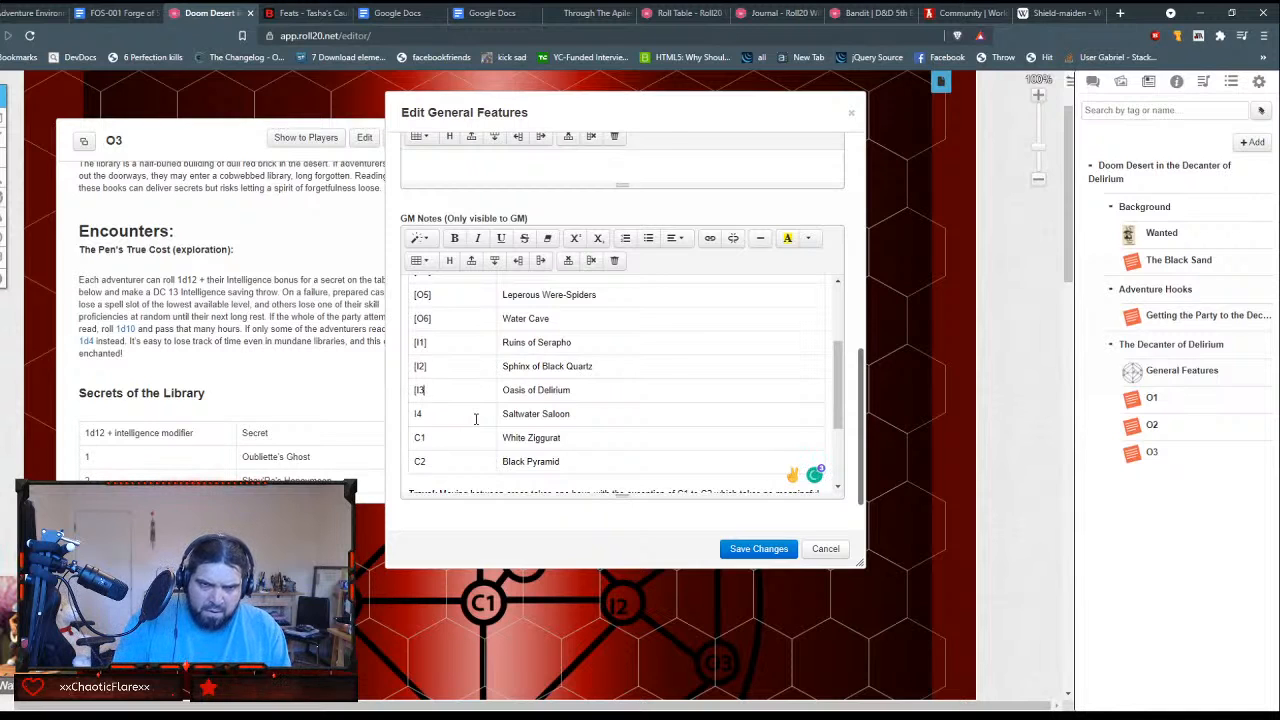
type("]")
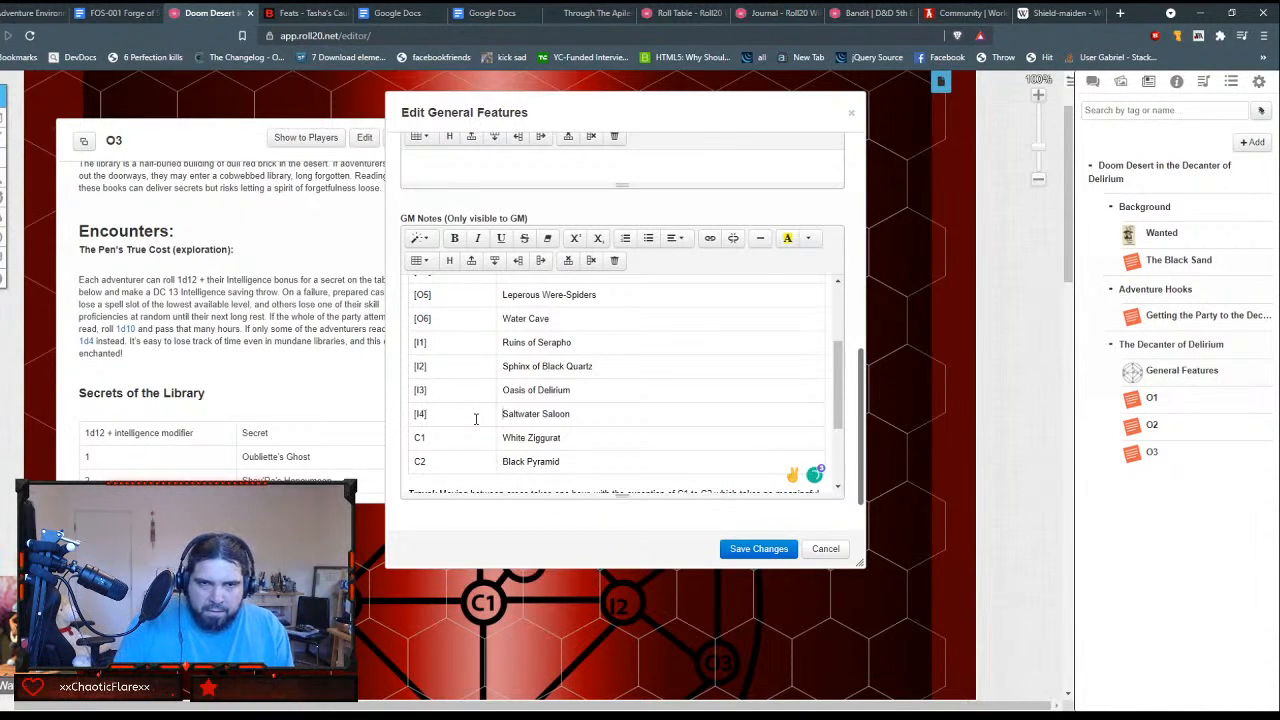
type("[")
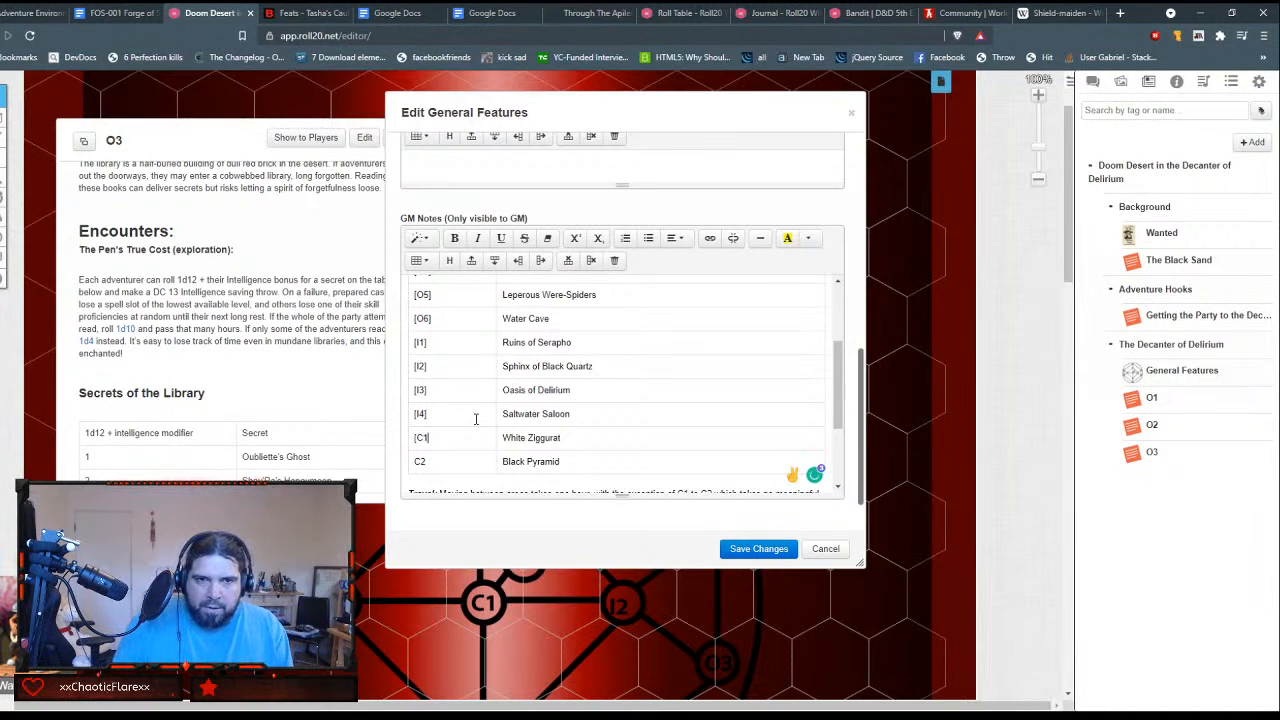
type("]")
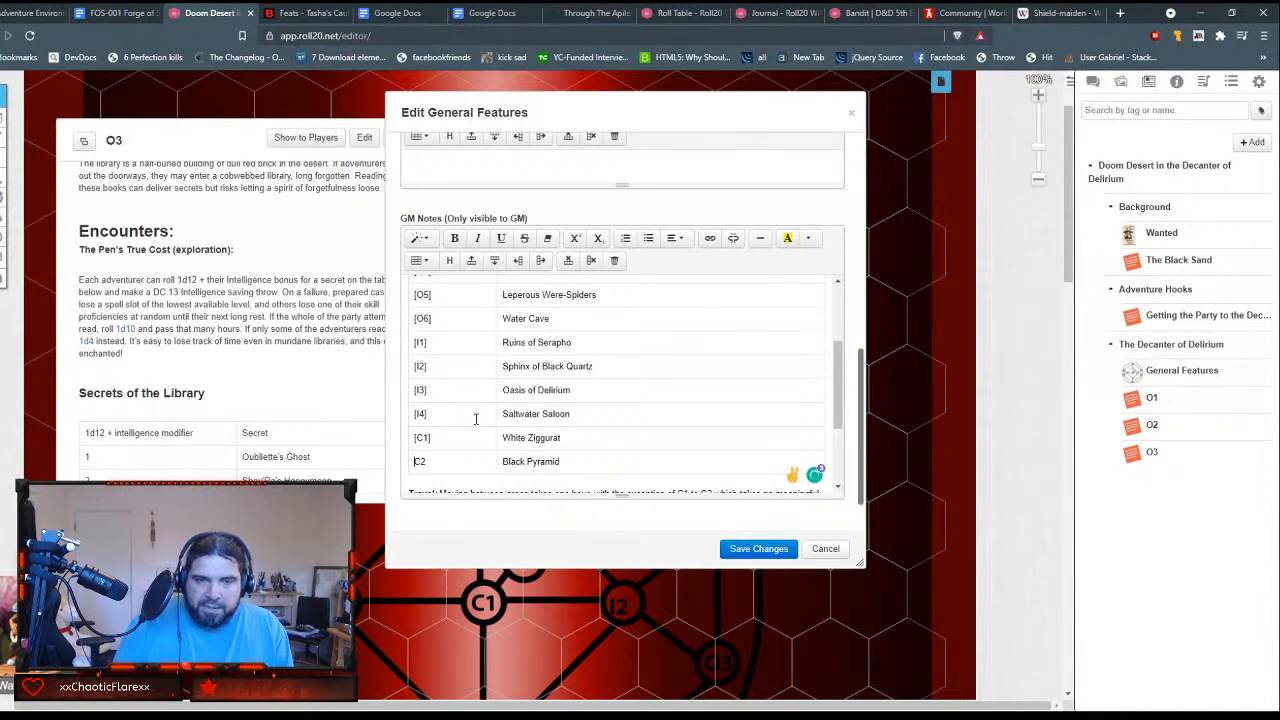
type("[")
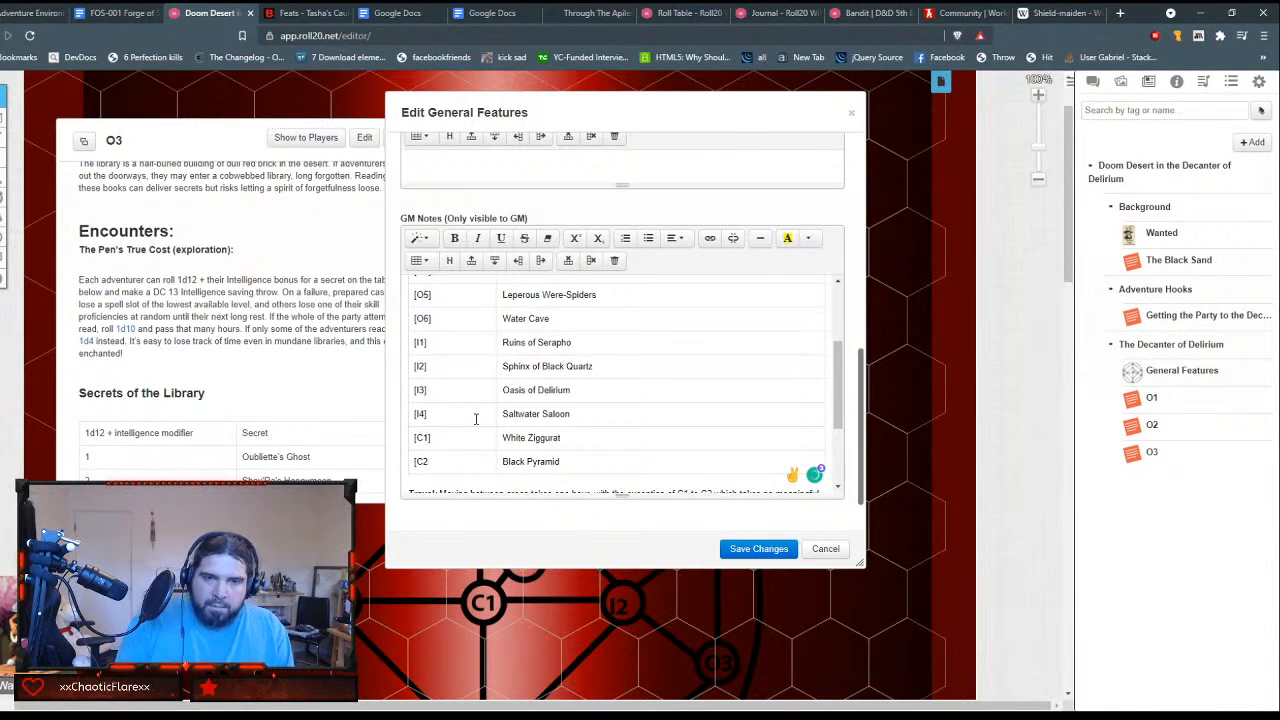
type("]")
scroll(674, 486, "down", 3)
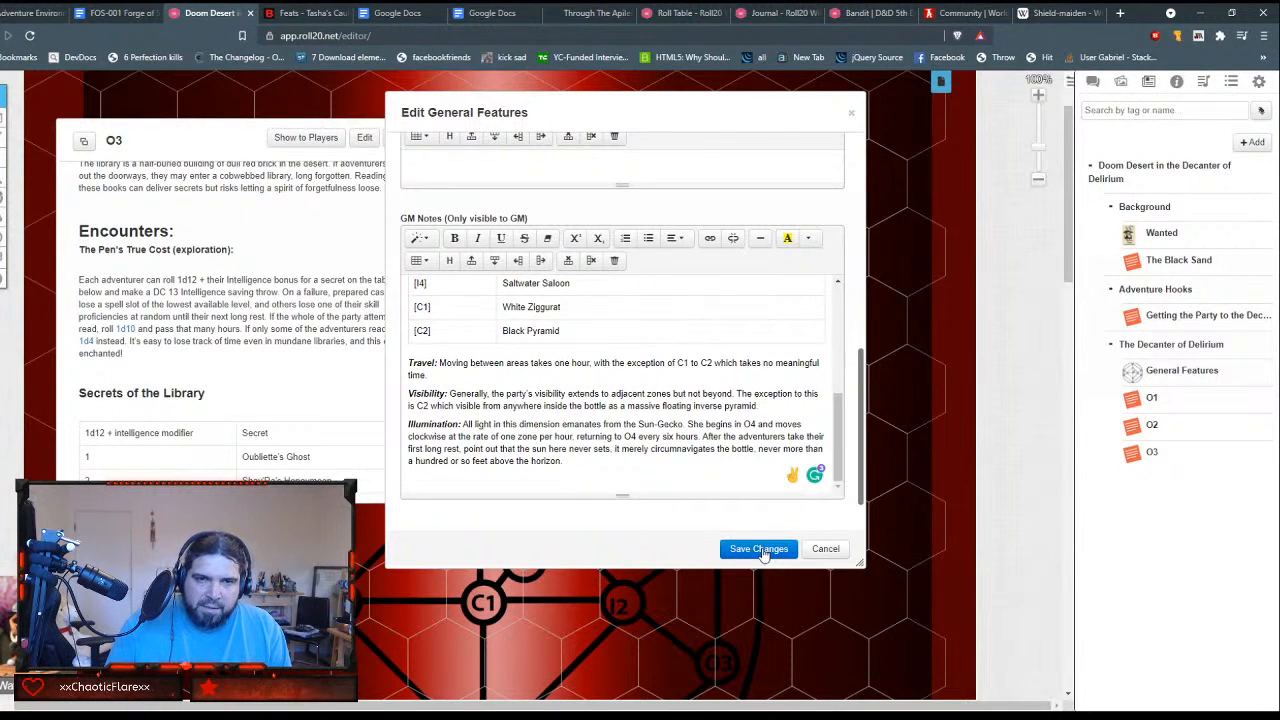
left_click(760, 551)
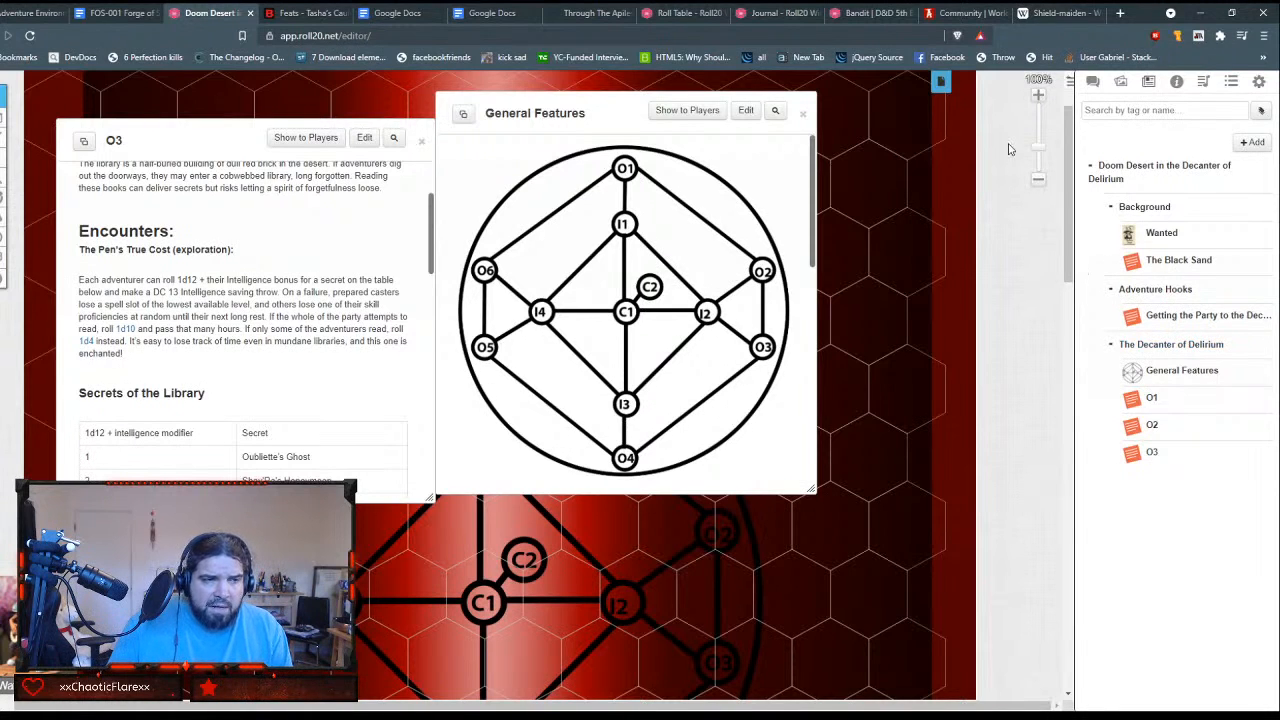
Step: Search the web in a new browser tab for "knave's eye patch" and open the 5etools item page
left_click(1120, 13)
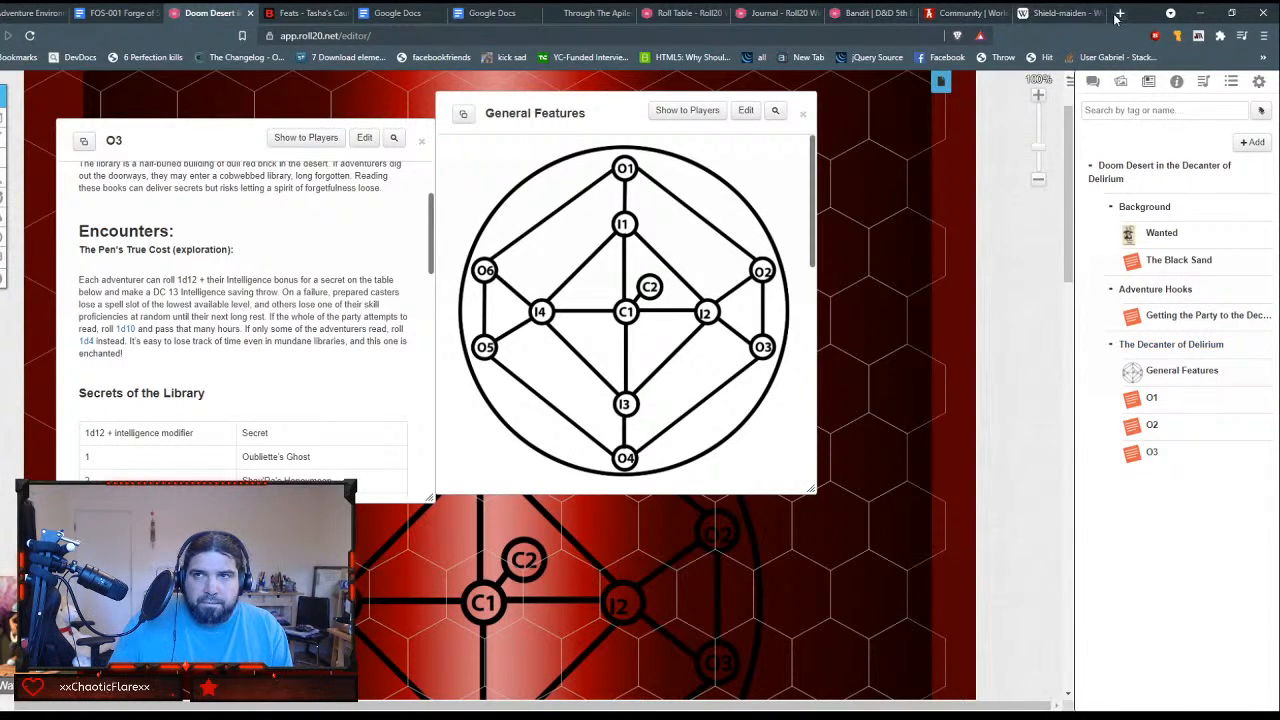
type("kn")
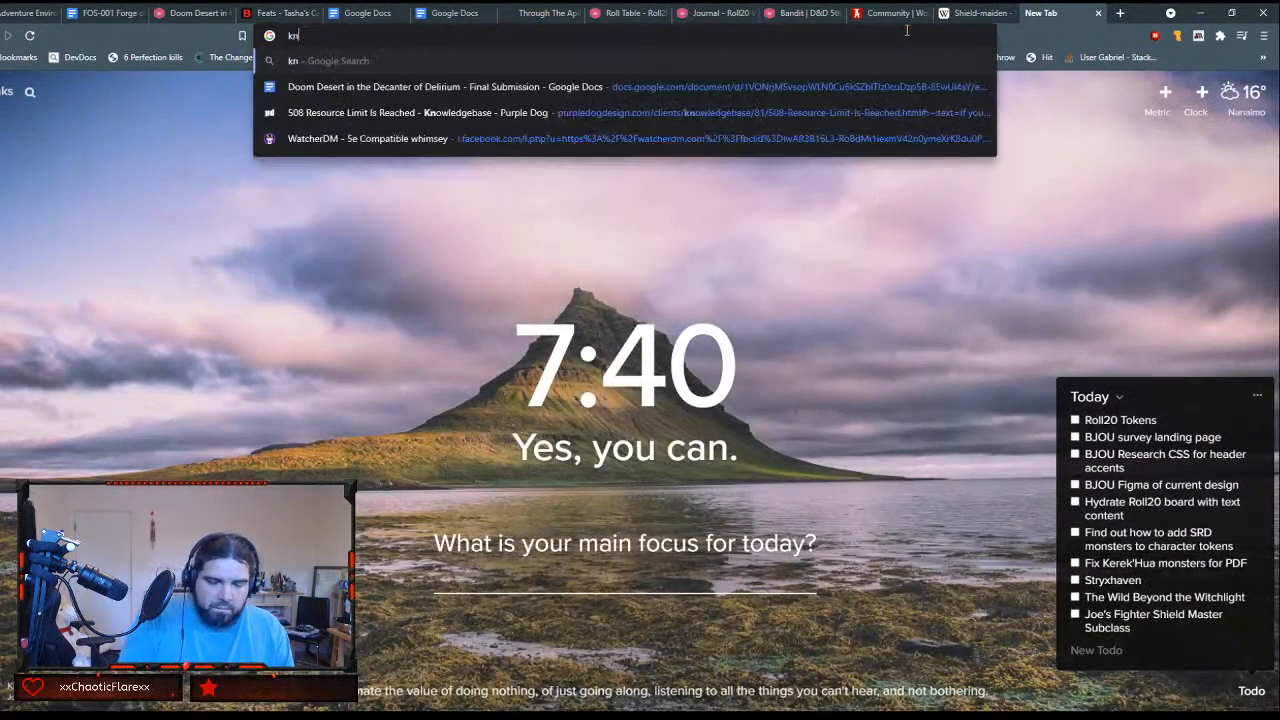
type("ive's eye path")
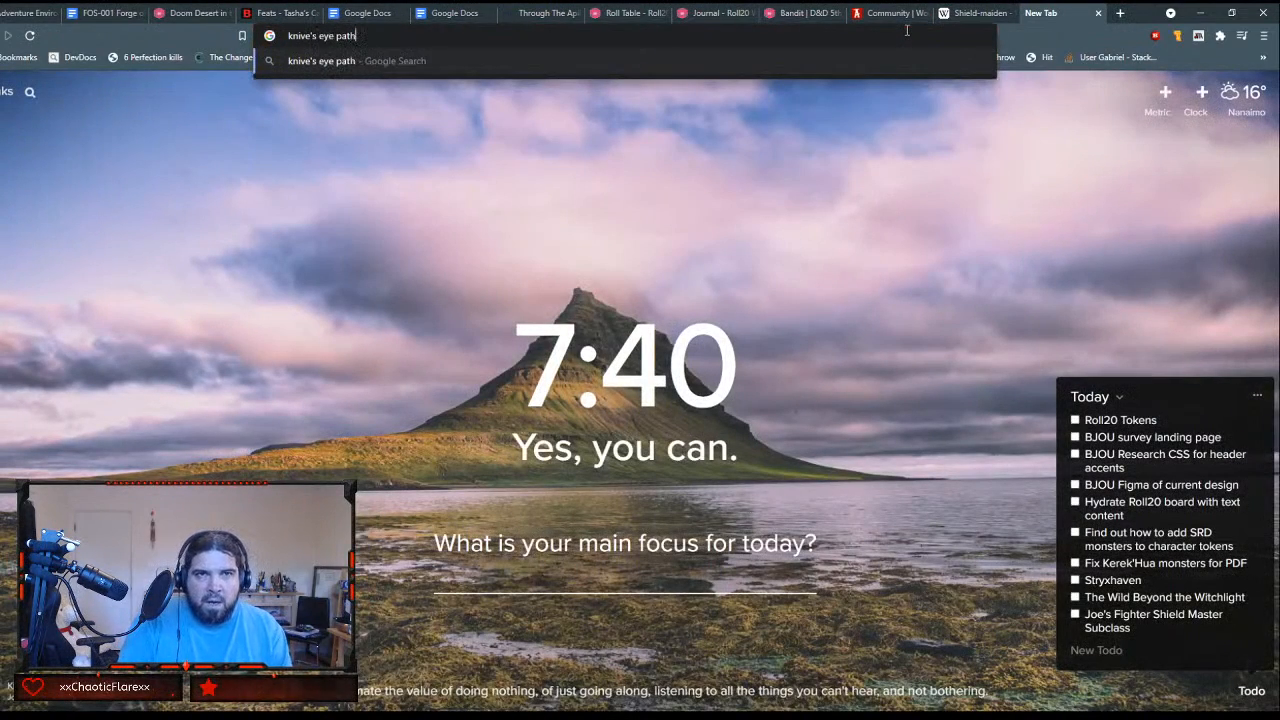
key("BackSpace")
type("ch")
key("Return")
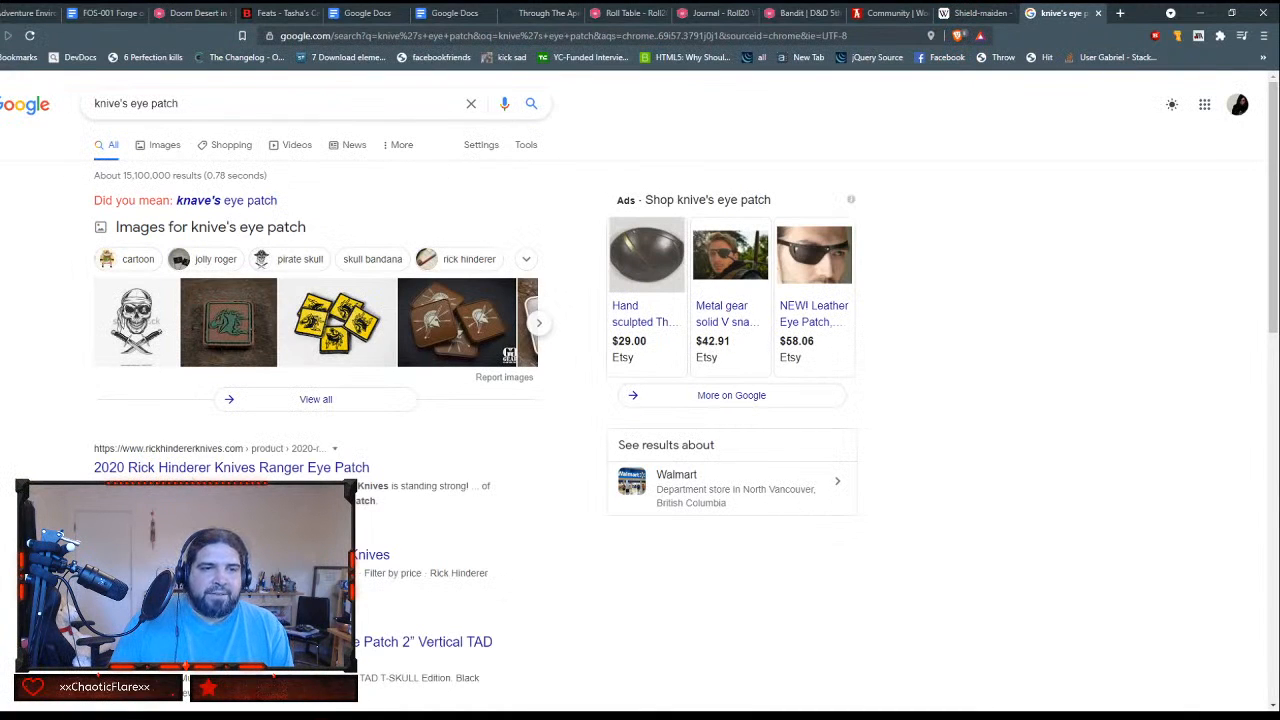
left_click(213, 202)
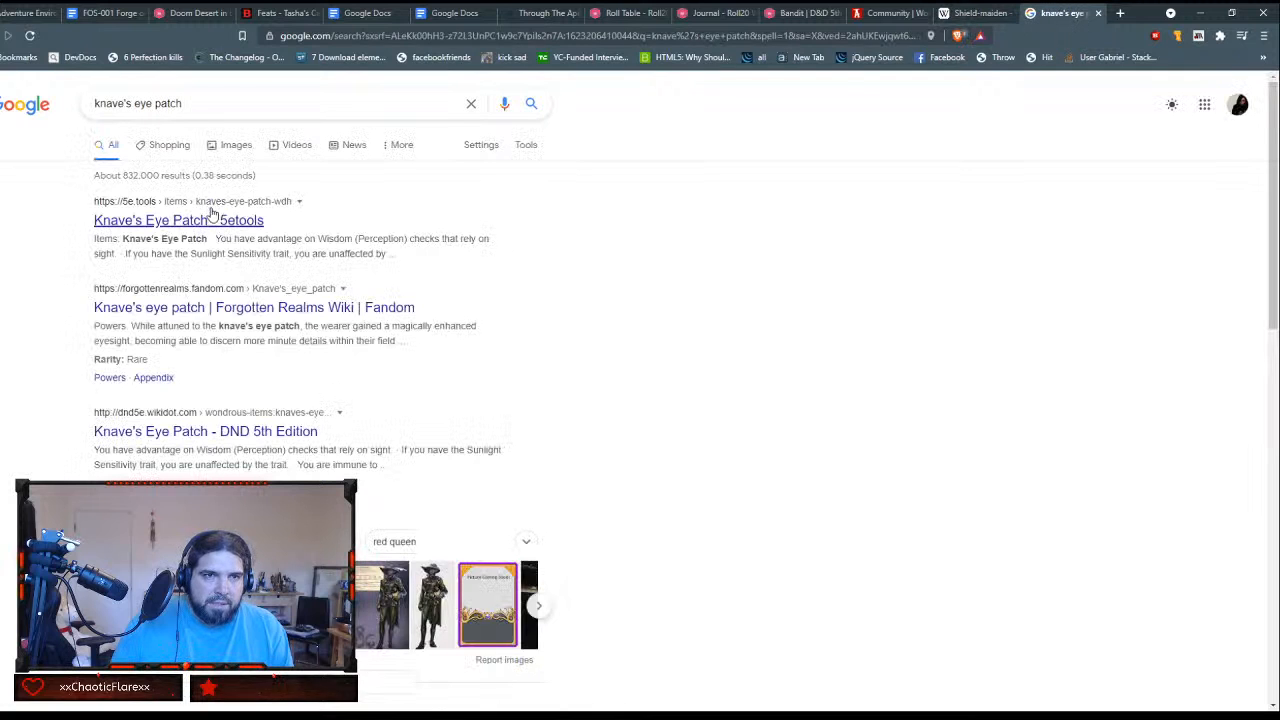
left_click(211, 230)
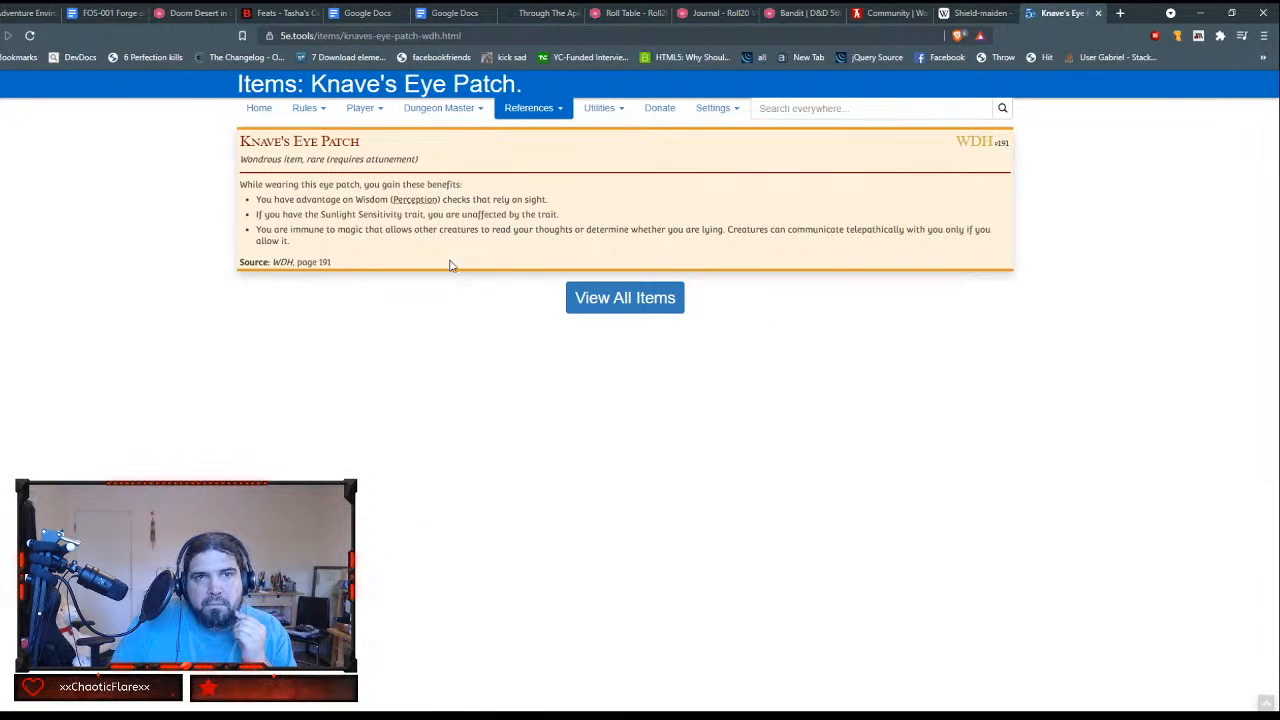
Step: Read the Knave's Eye Patch benefits, including the Sunlight Sensitivity entry, and close the page to return to the Roll20 game
left_click_drag(419, 215, 460, 215)
left_click(393, 215)
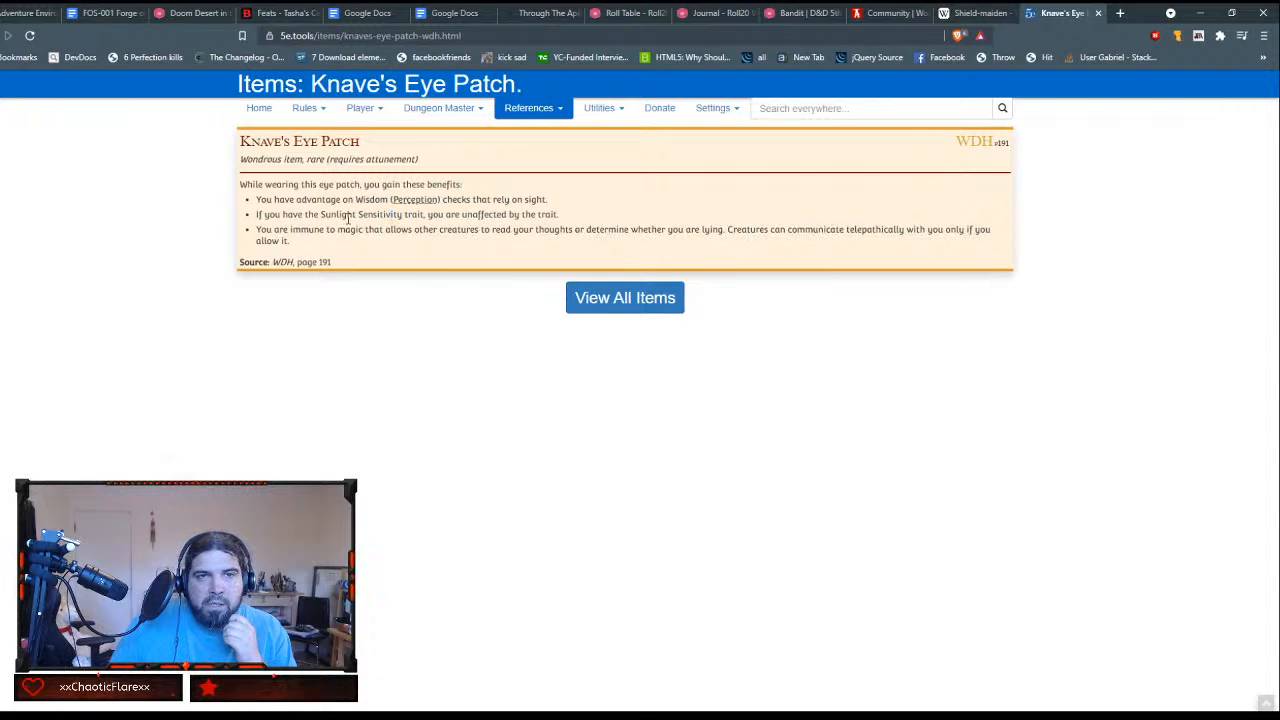
left_click_drag(320, 214, 403, 215)
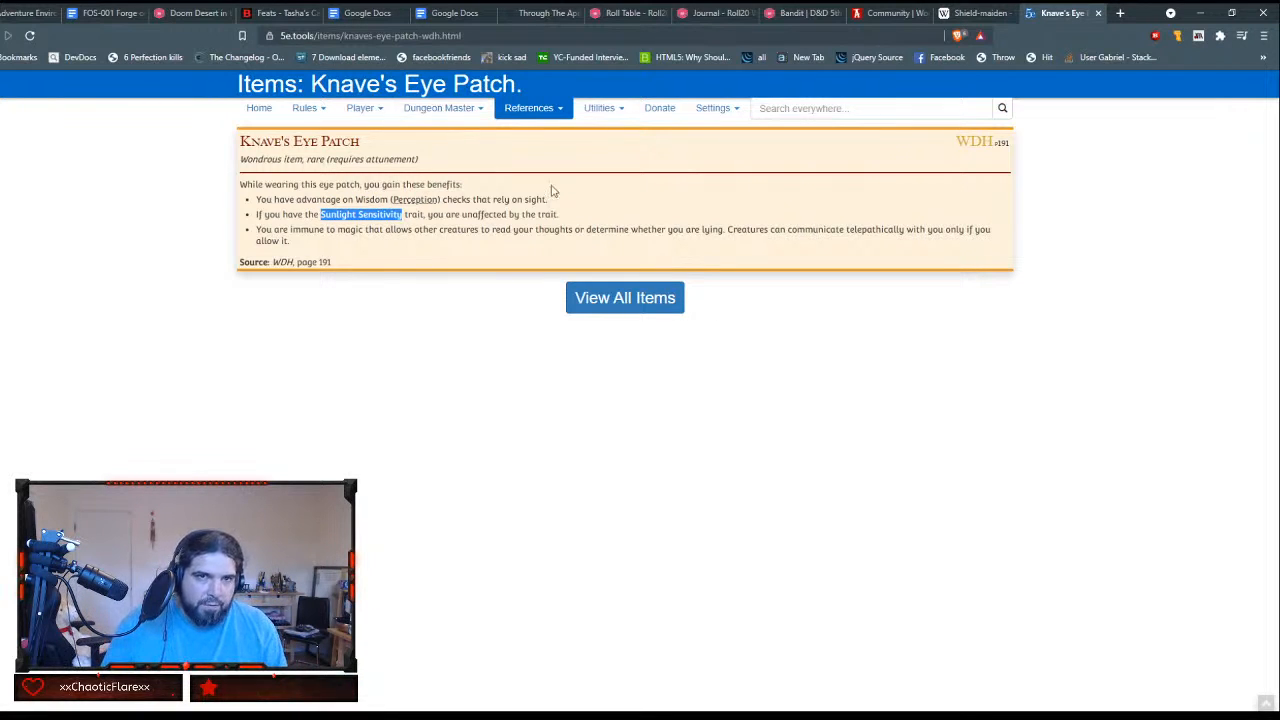
double_click(386, 214)
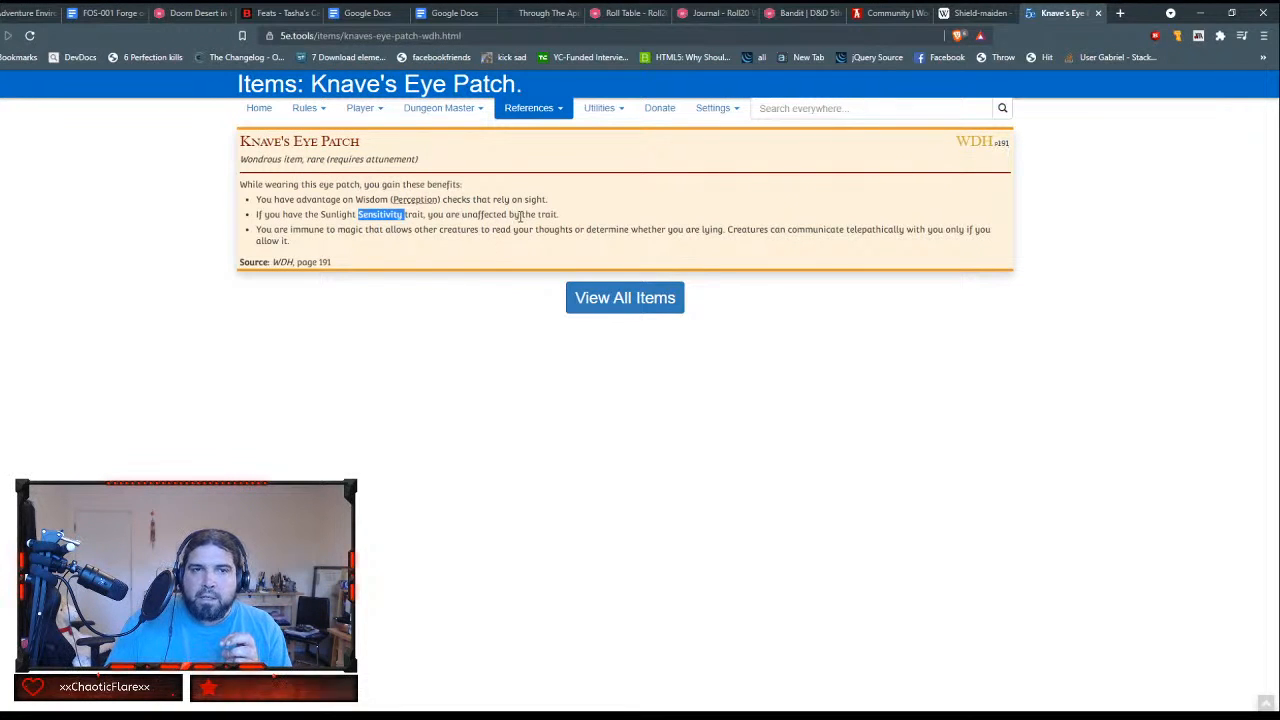
left_click(1099, 14)
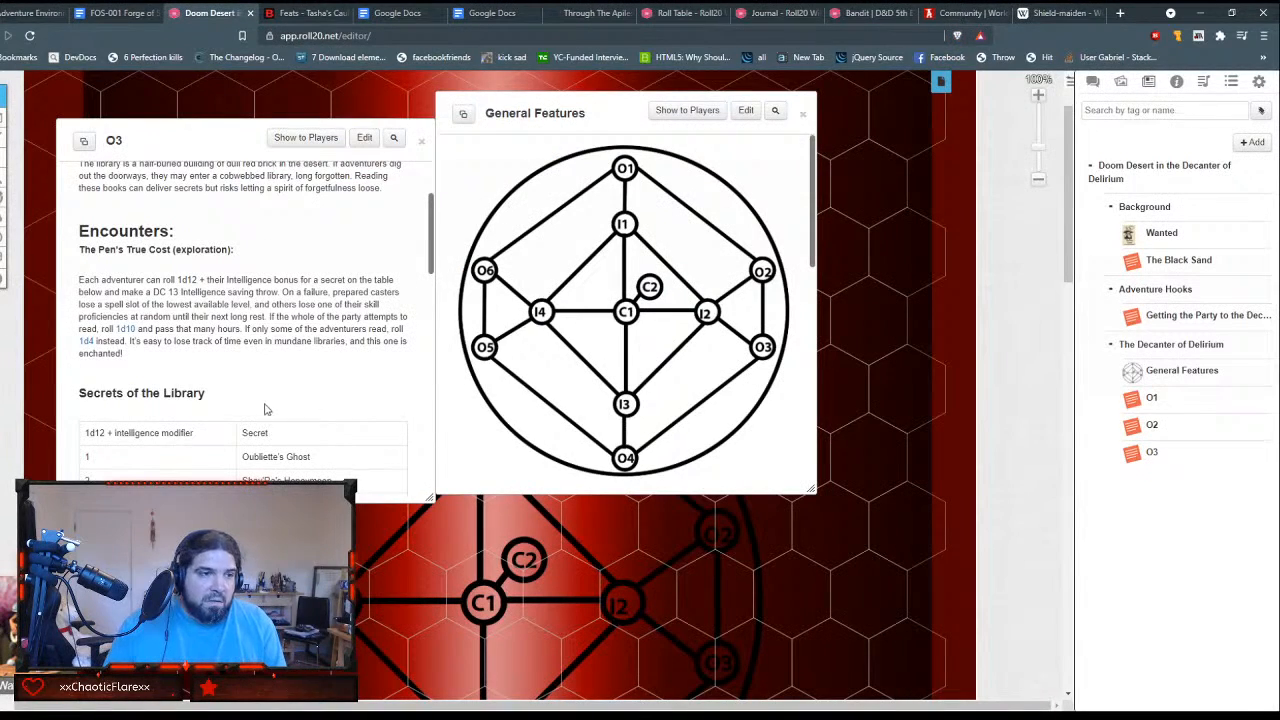
Step: Review the secret descriptions in the O3 handout and close it
scroll(262, 400, "down", 15)
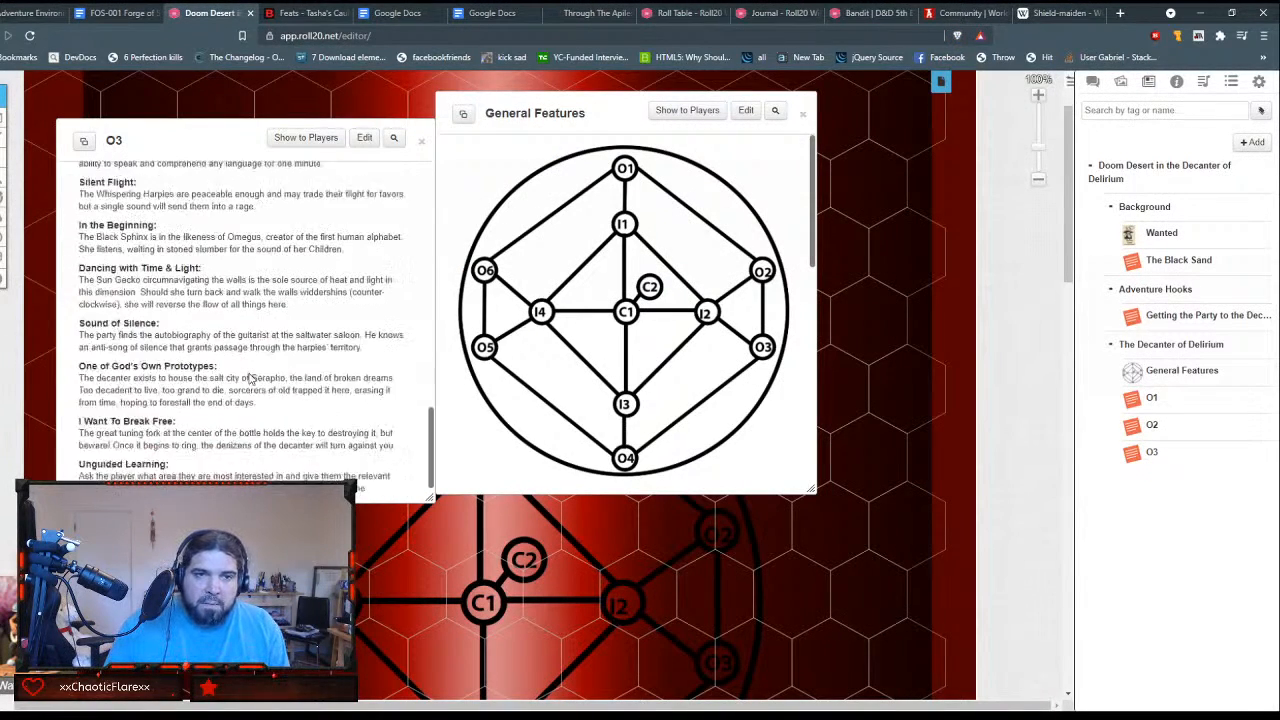
scroll(251, 378, "down", 1)
scroll(250, 372, "up", 5)
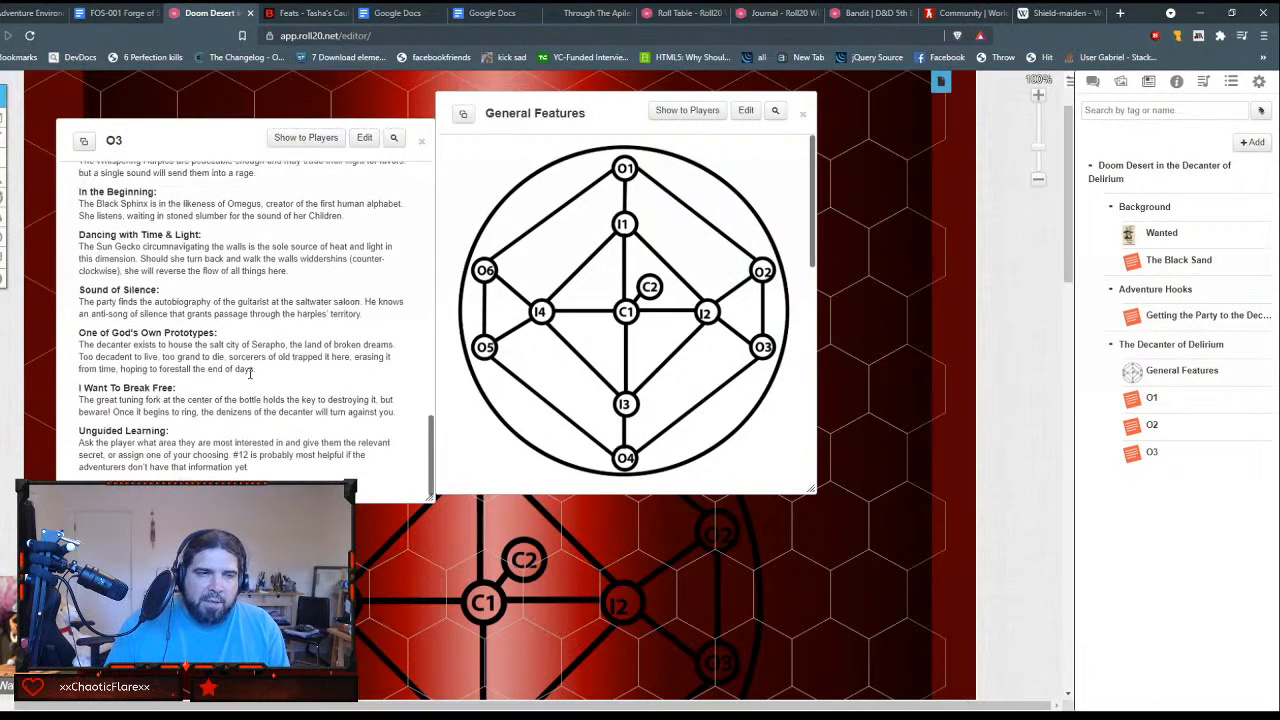
scroll(250, 382, "up", 10)
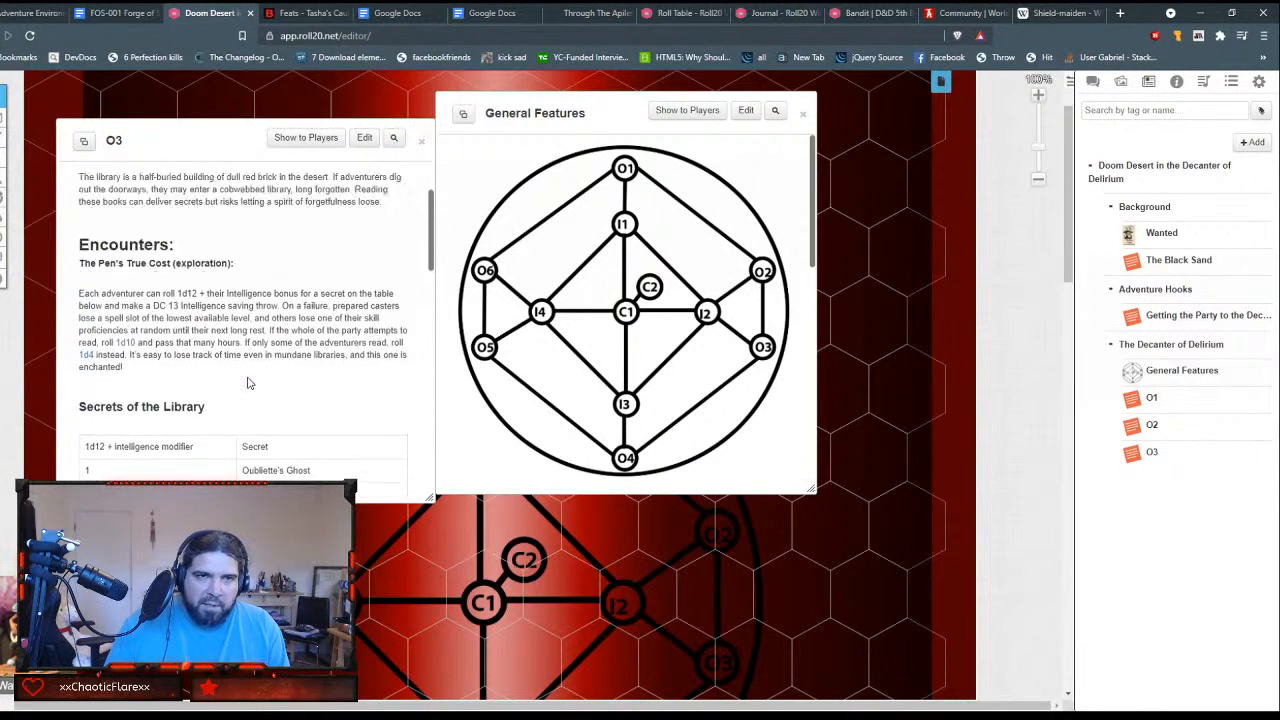
left_click(422, 142)
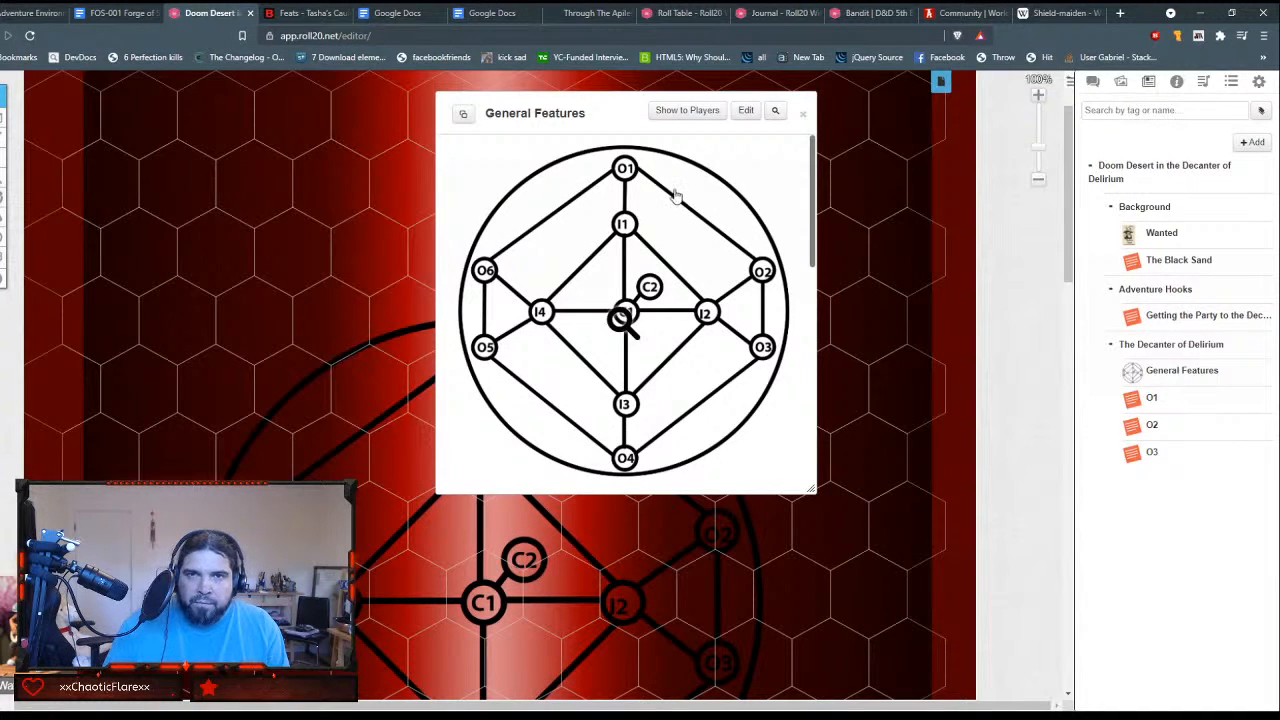
Step: Check the bracketed location keys and the travel, visibility and illumination notes in General Features, and close the handout
scroll(670, 236, "down", 10)
scroll(668, 240, "up", 10)
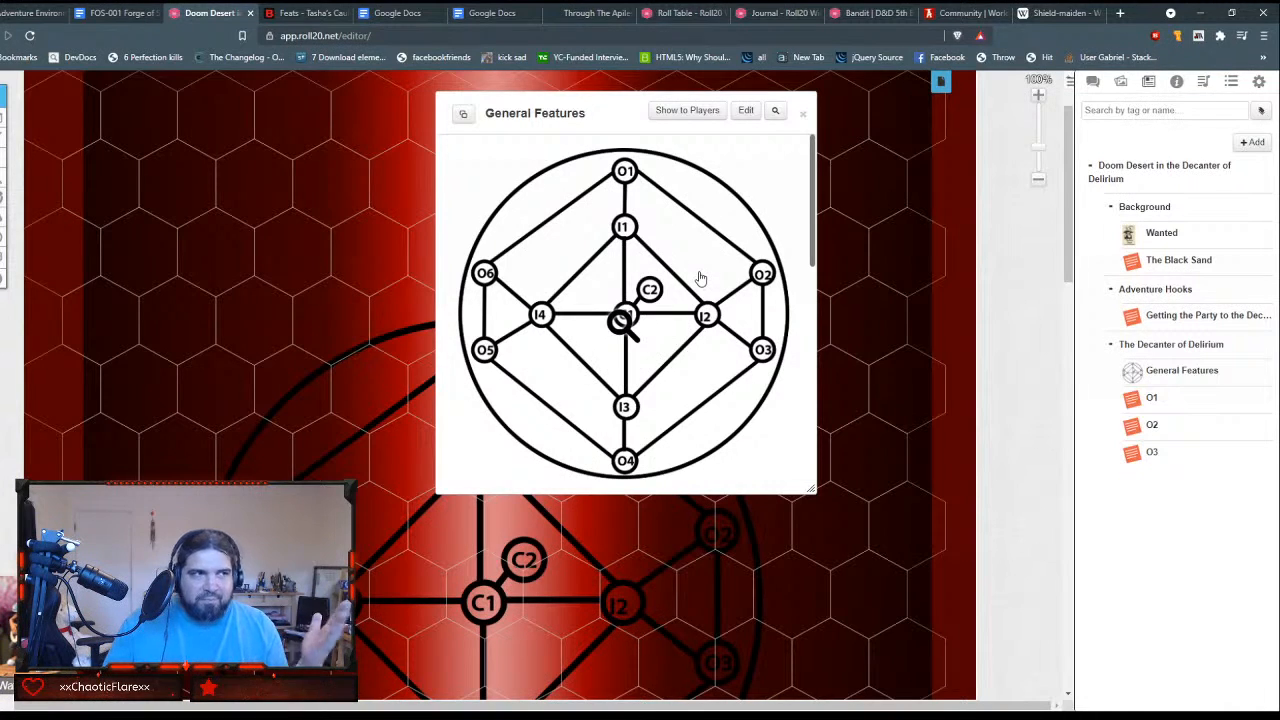
scroll(771, 220, "down", 10)
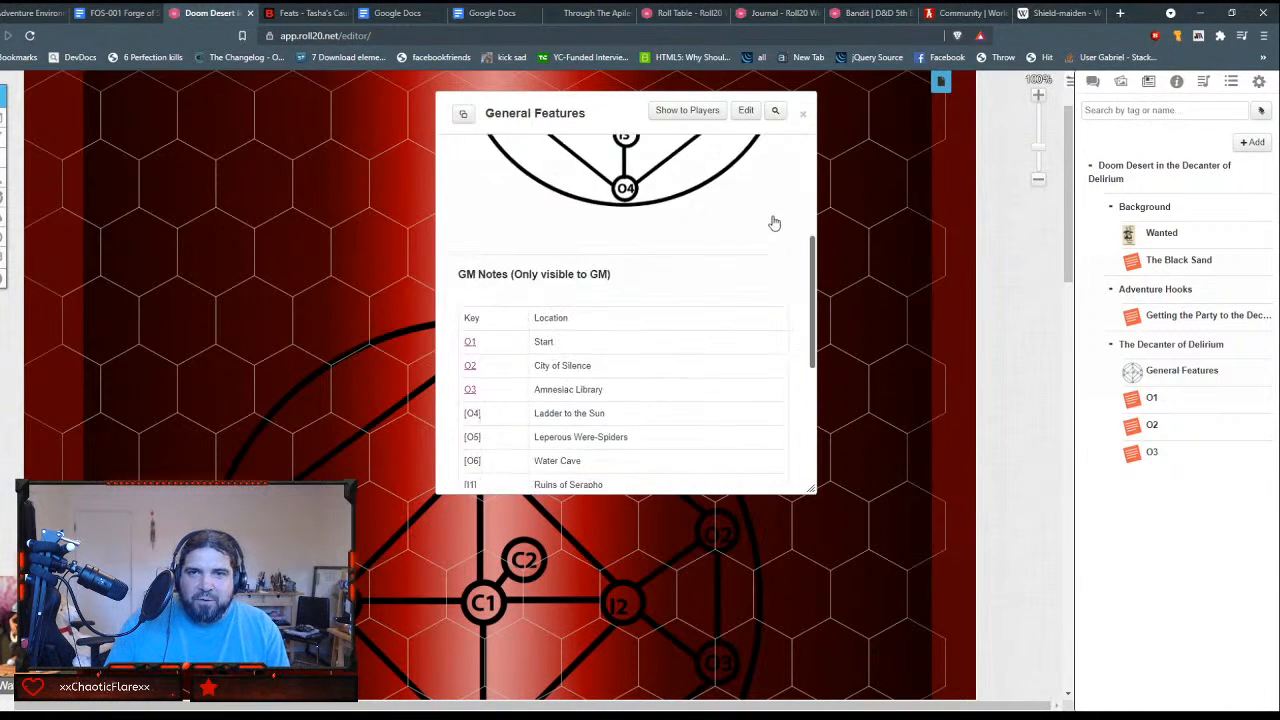
left_click(806, 113)
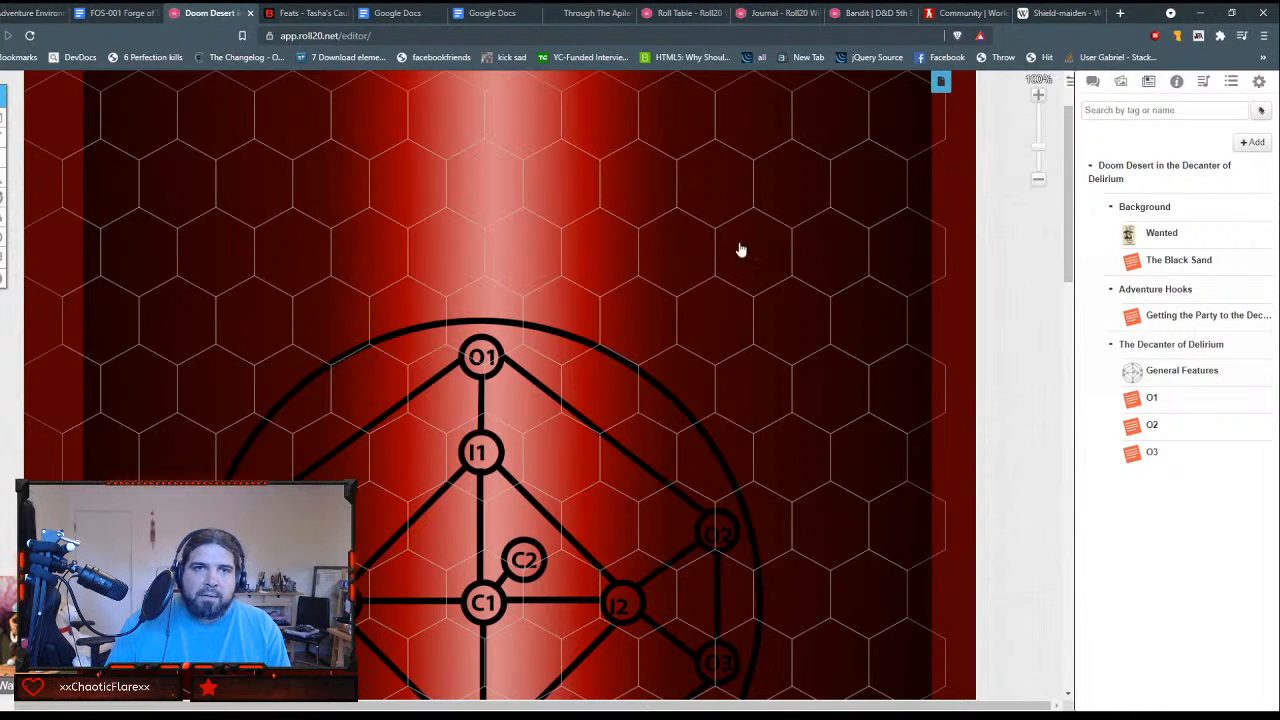
Step: Add a new handout to the journal and enter O4 as its name
left_click(1254, 142)
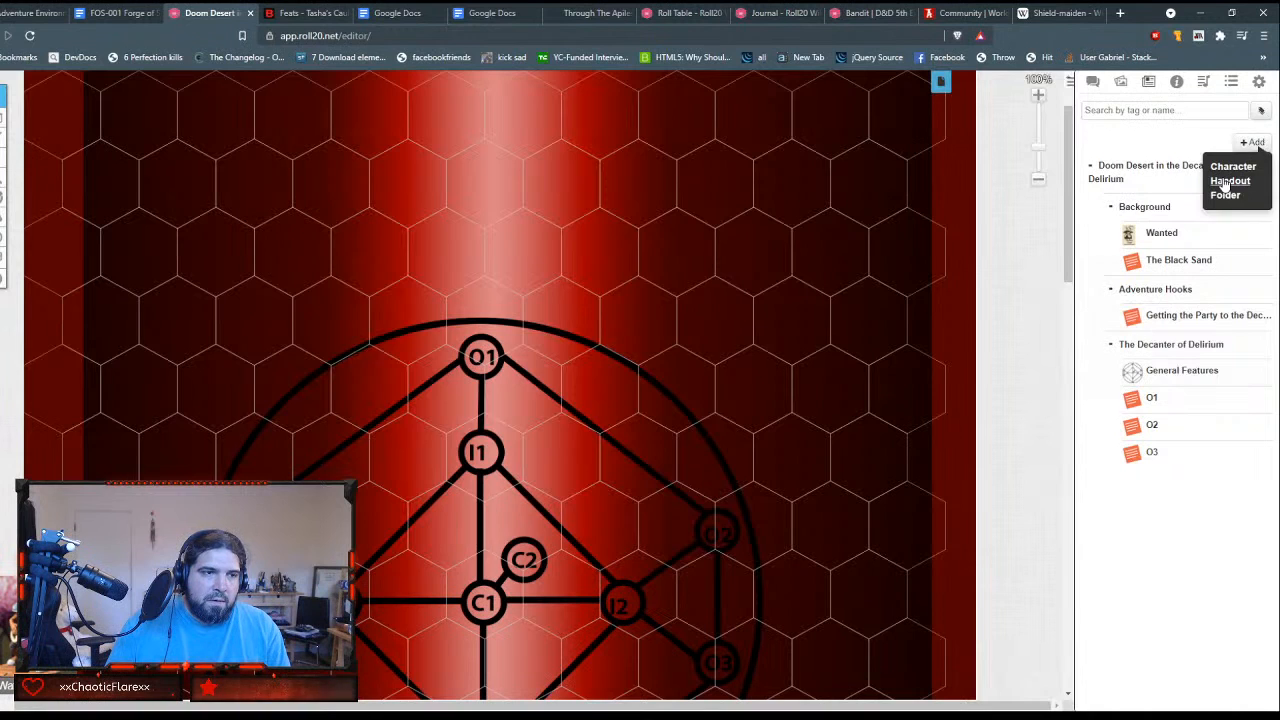
left_click(1226, 181)
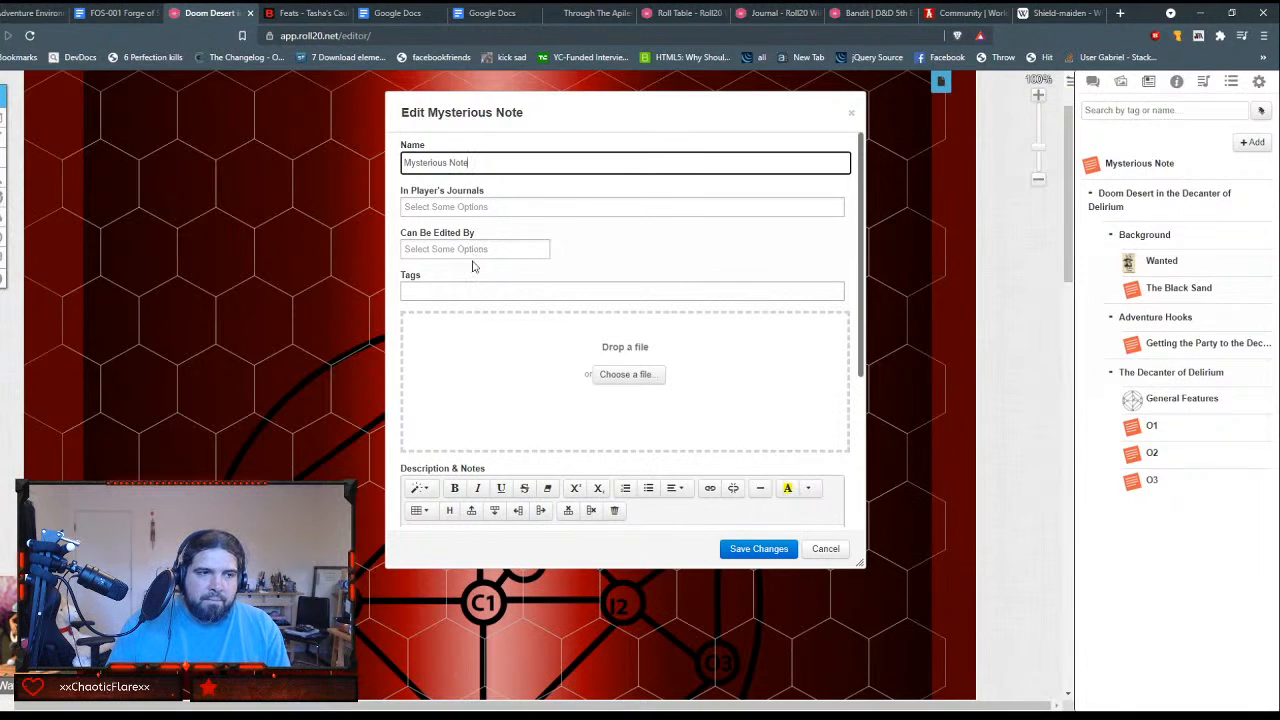
triple_click(506, 165)
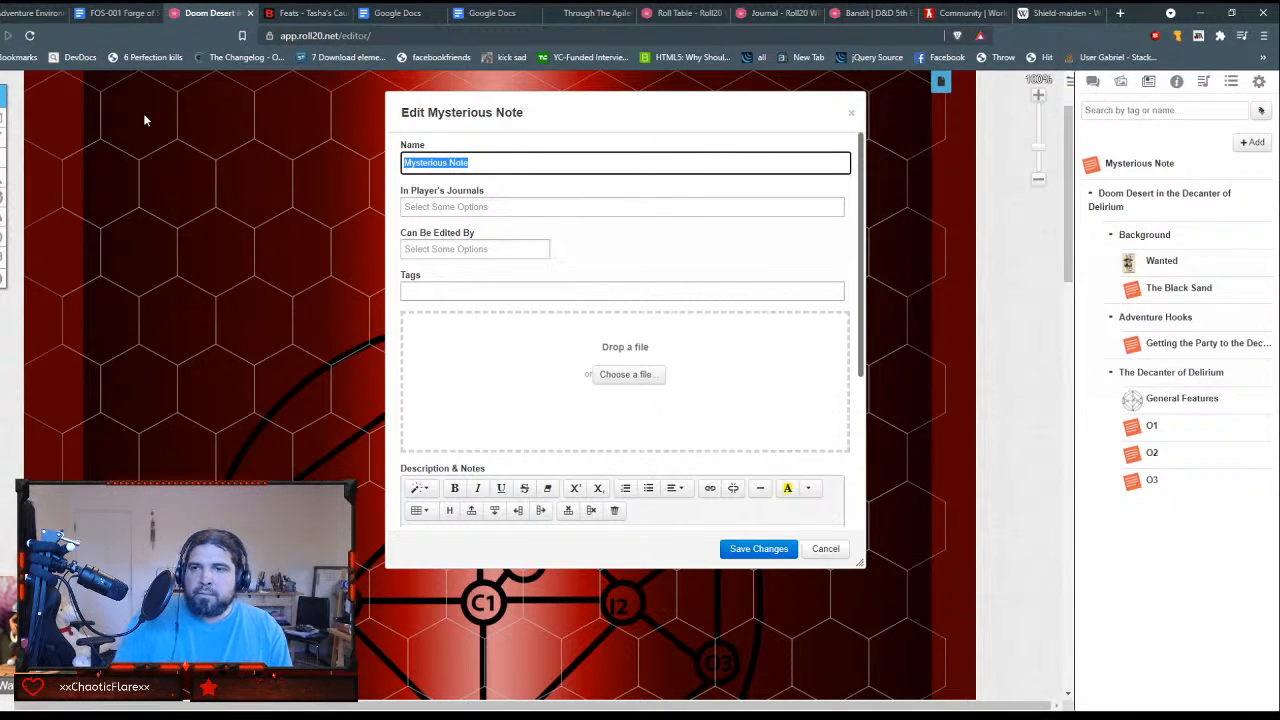
type("O")
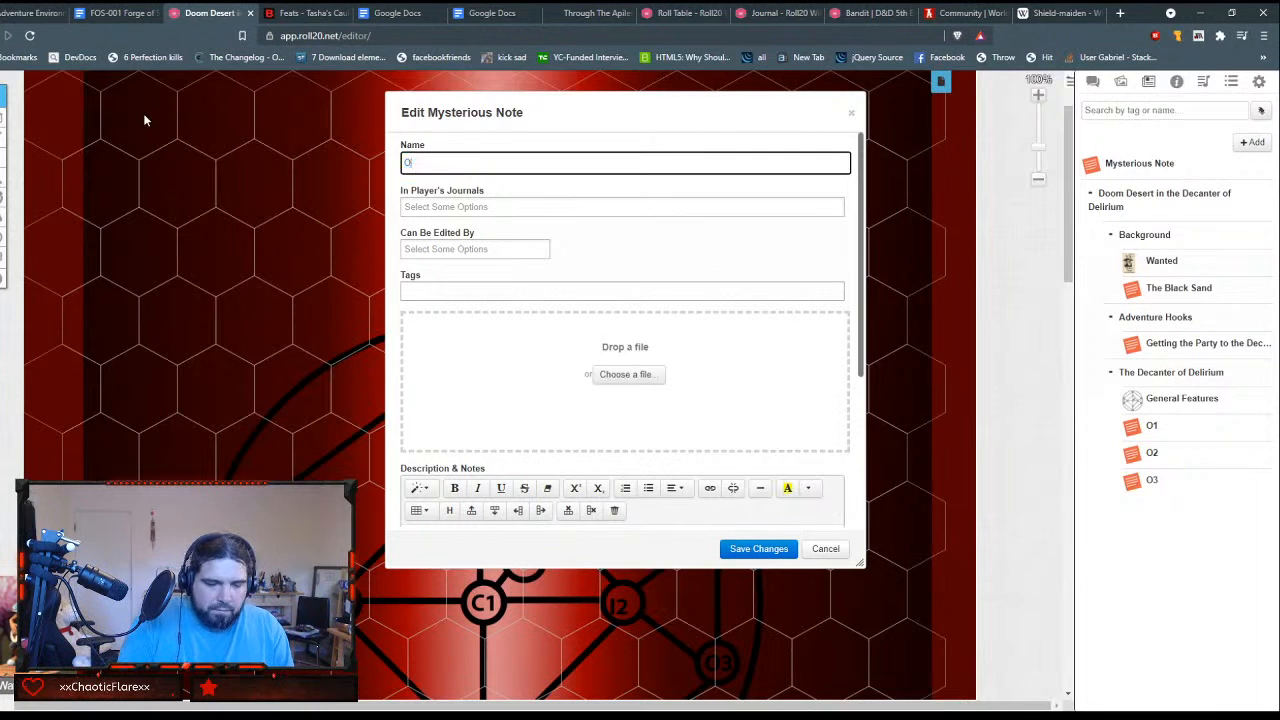
key("Tab")
key("Tab")
key("Tab")
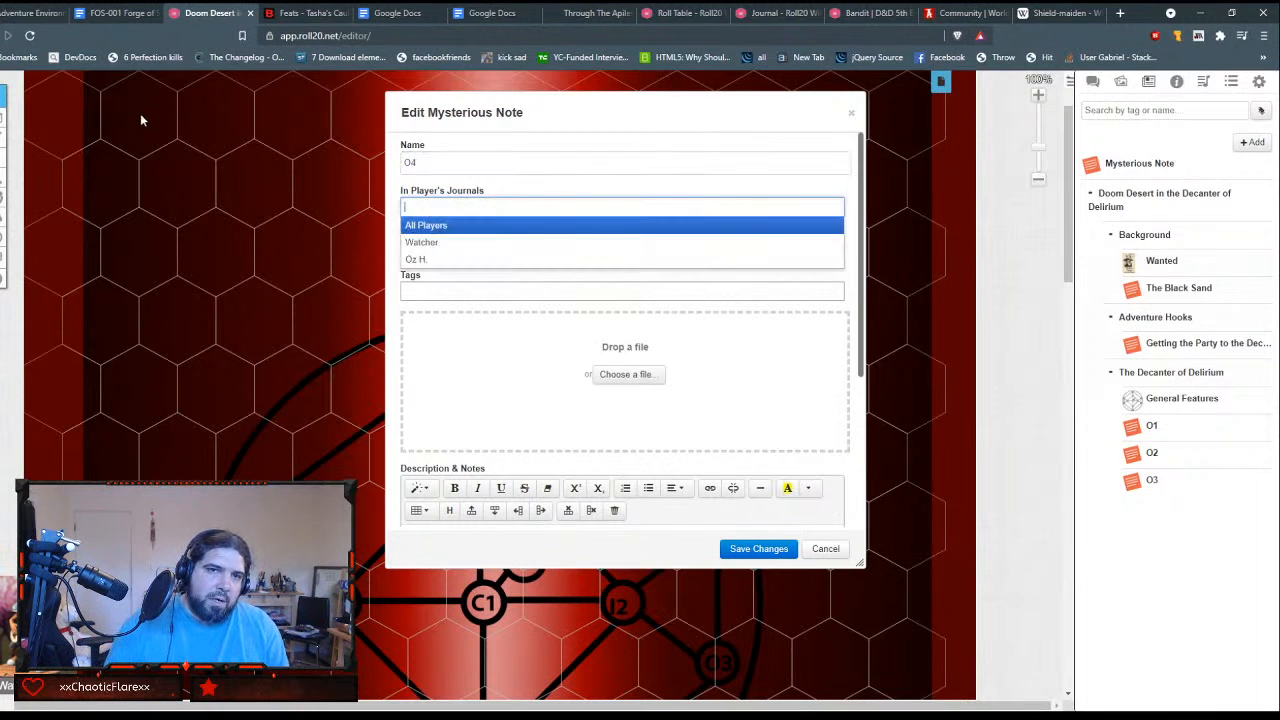
key("Tab")
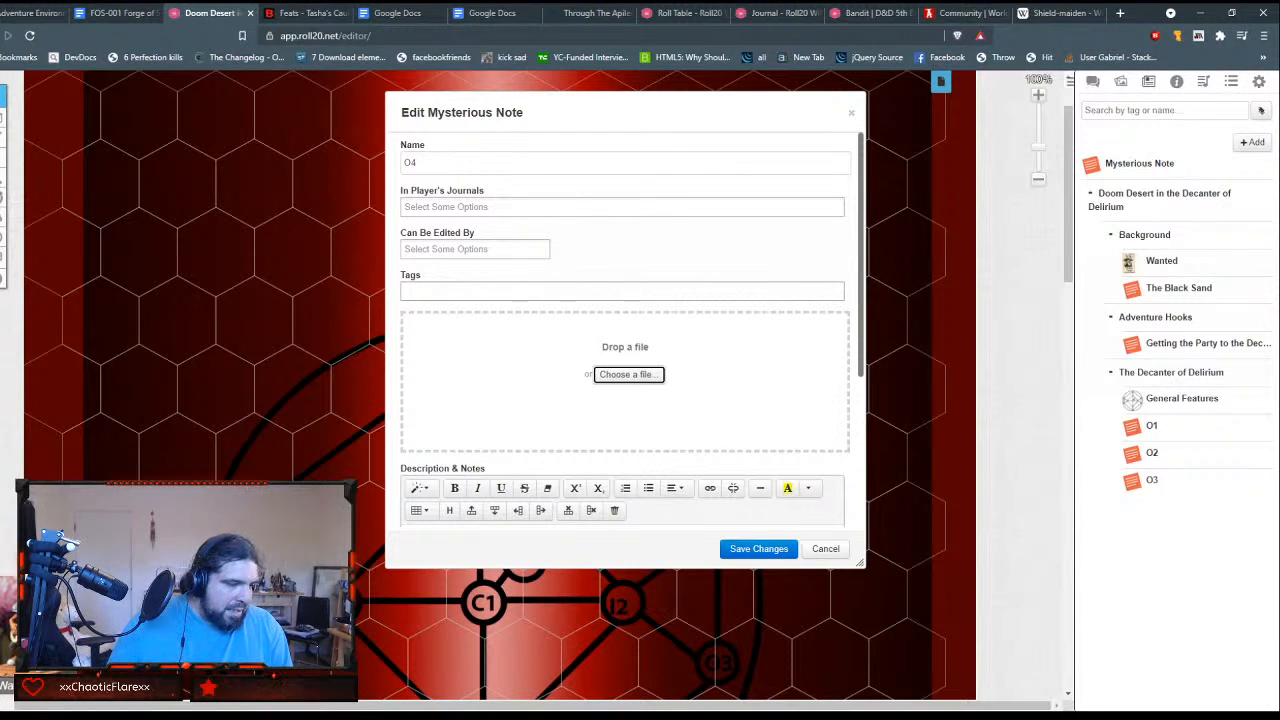
key("alt+Tab")
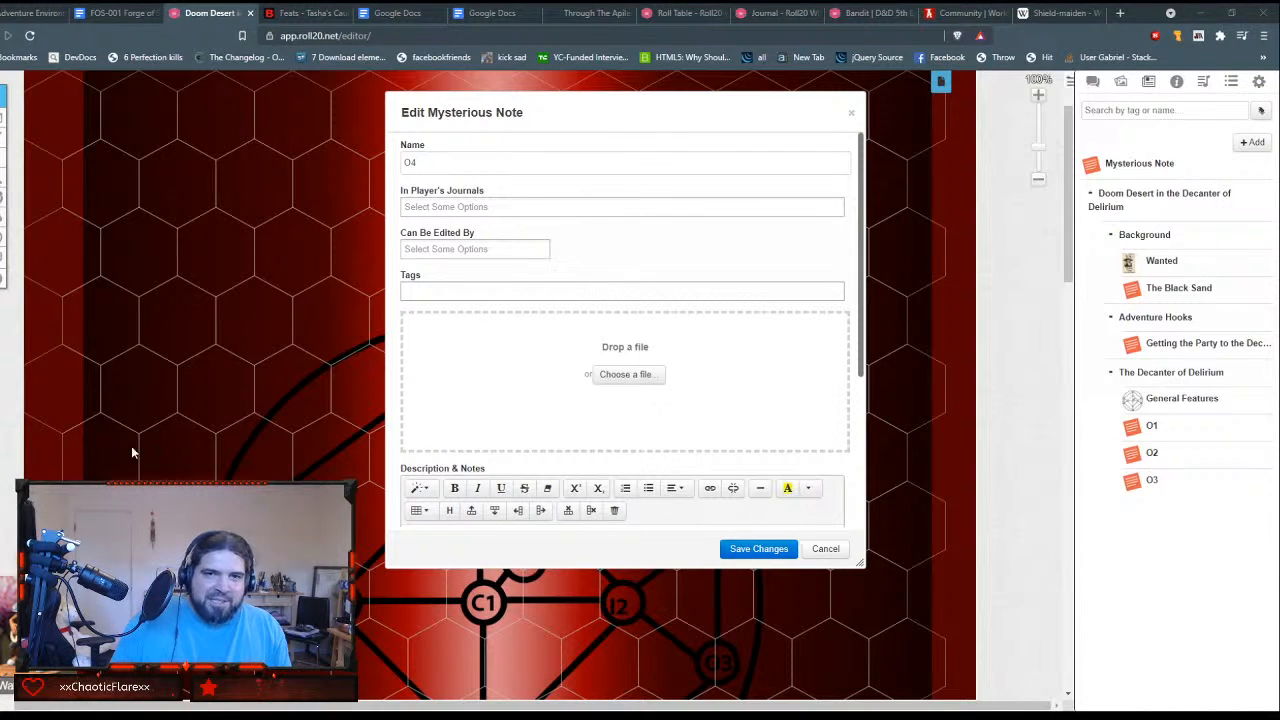
Step: Paste the copied O4 location text into the new handout's GM Notes and return to its beginning
scroll(522, 486, "down", 5)
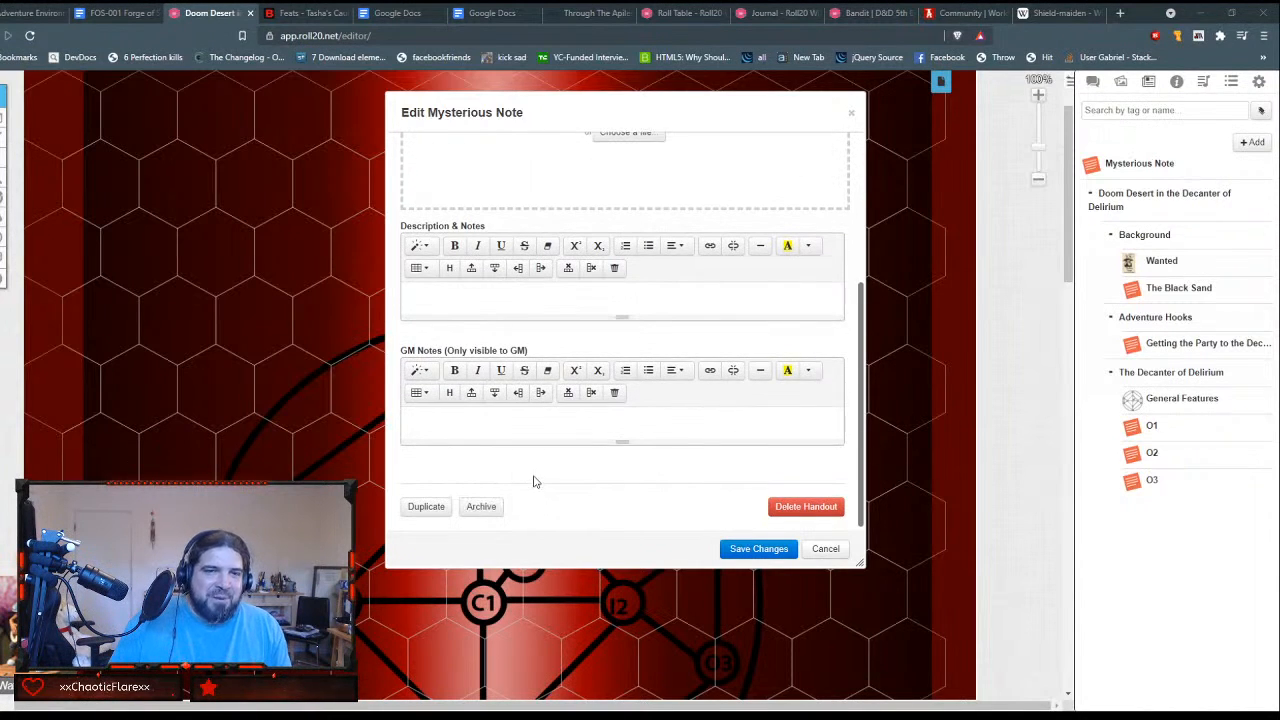
left_click(526, 432)
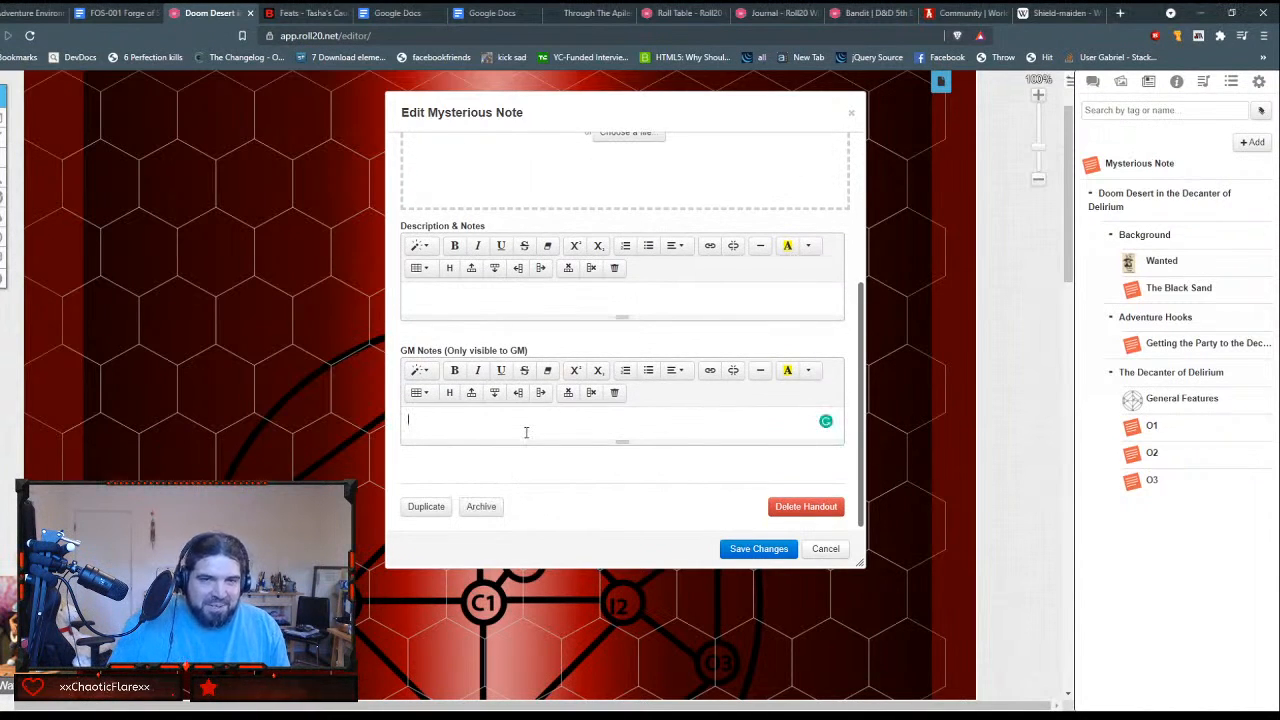
key("ctrl+v")
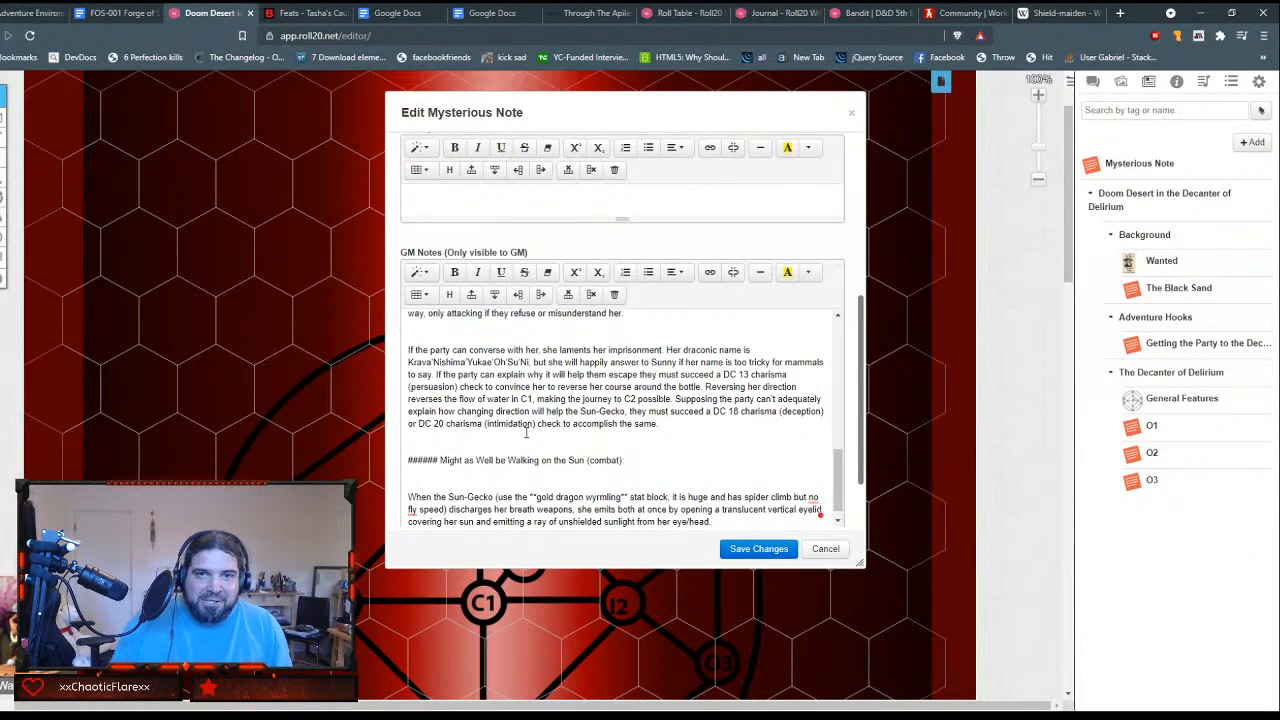
key("Page_Up")
key("Page_Up")
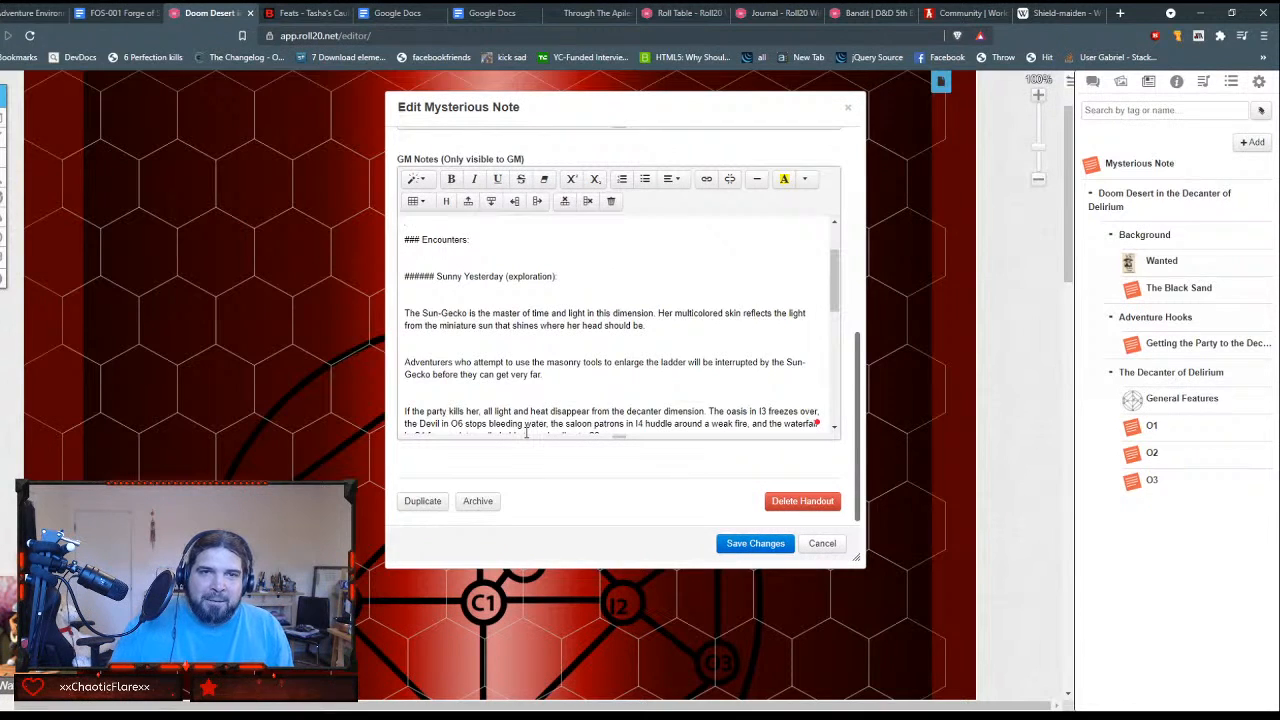
scroll(669, 268, "up", 1)
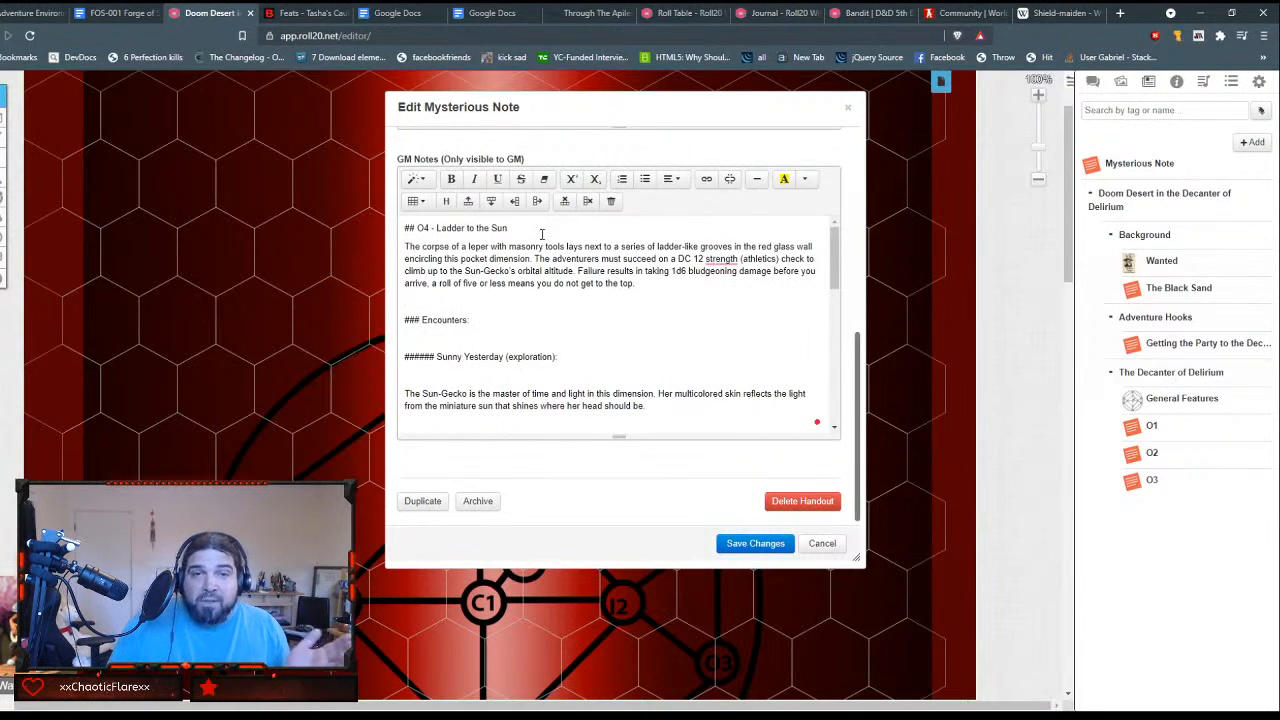
Step: Strip the "## O4 - " prefix from the GM Notes title and format "Ladder to the Sun" as Header 1
left_click_drag(548, 230, 349, 229)
key("Home")
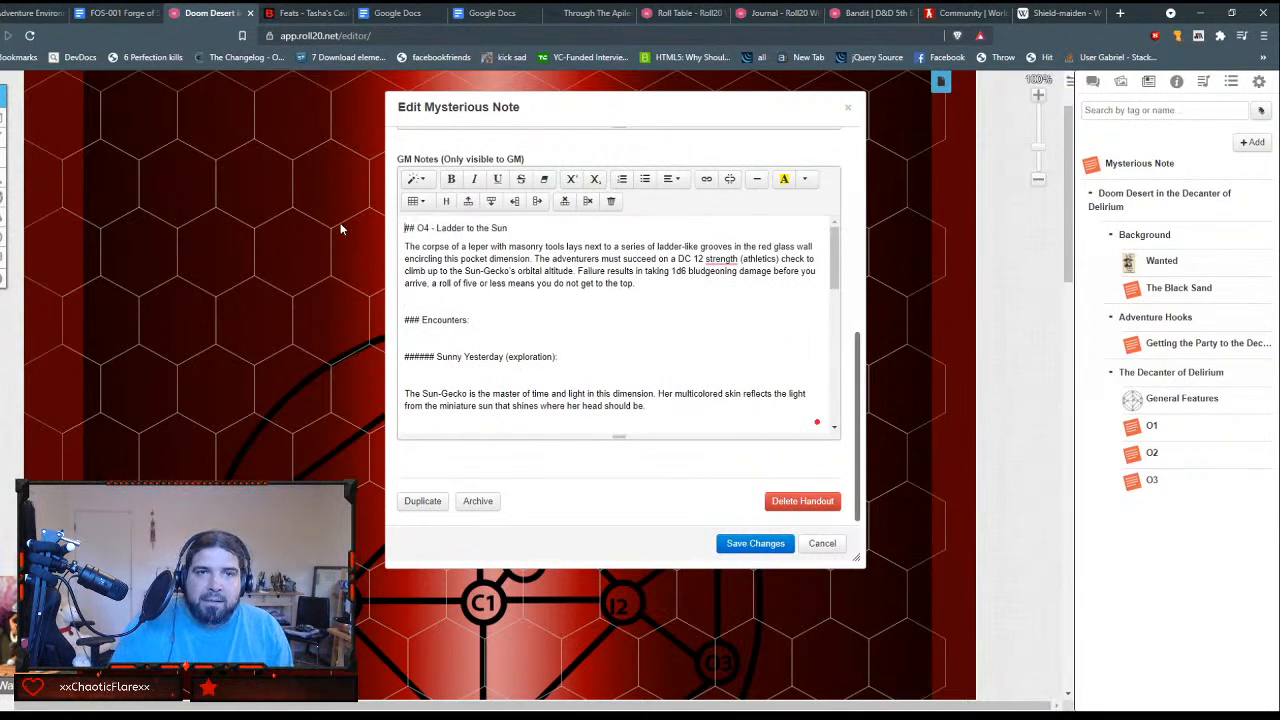
key("Delete")
key("Delete")
key("Delete")
key("Delete")
key("Delete")
key("Delete")
key("Delete")
key("Delete")
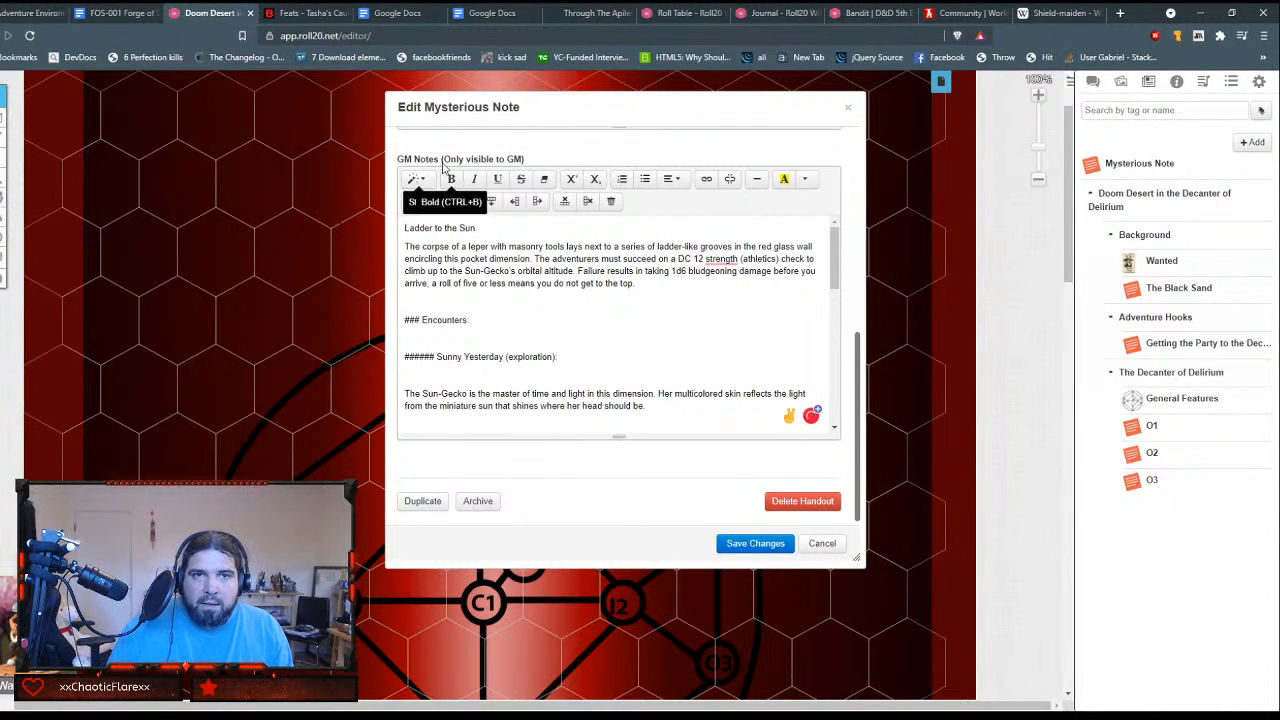
left_click_drag(404, 228, 498, 228)
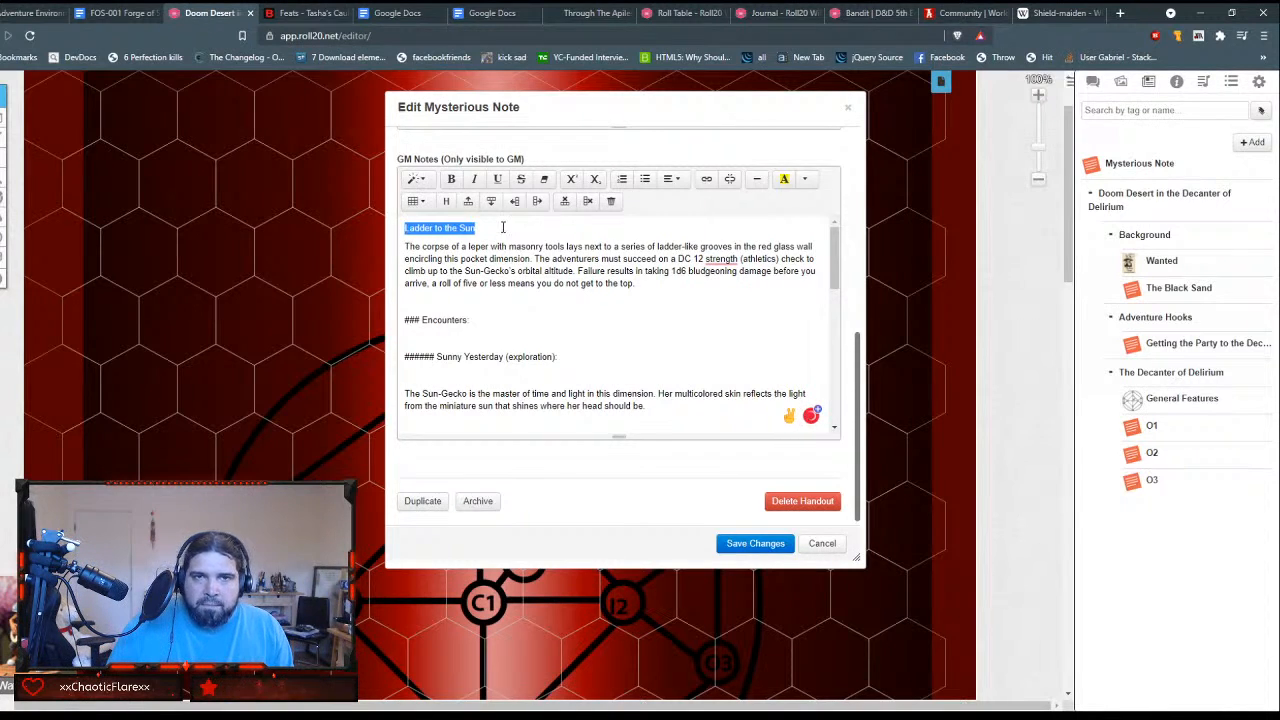
left_click(415, 178)
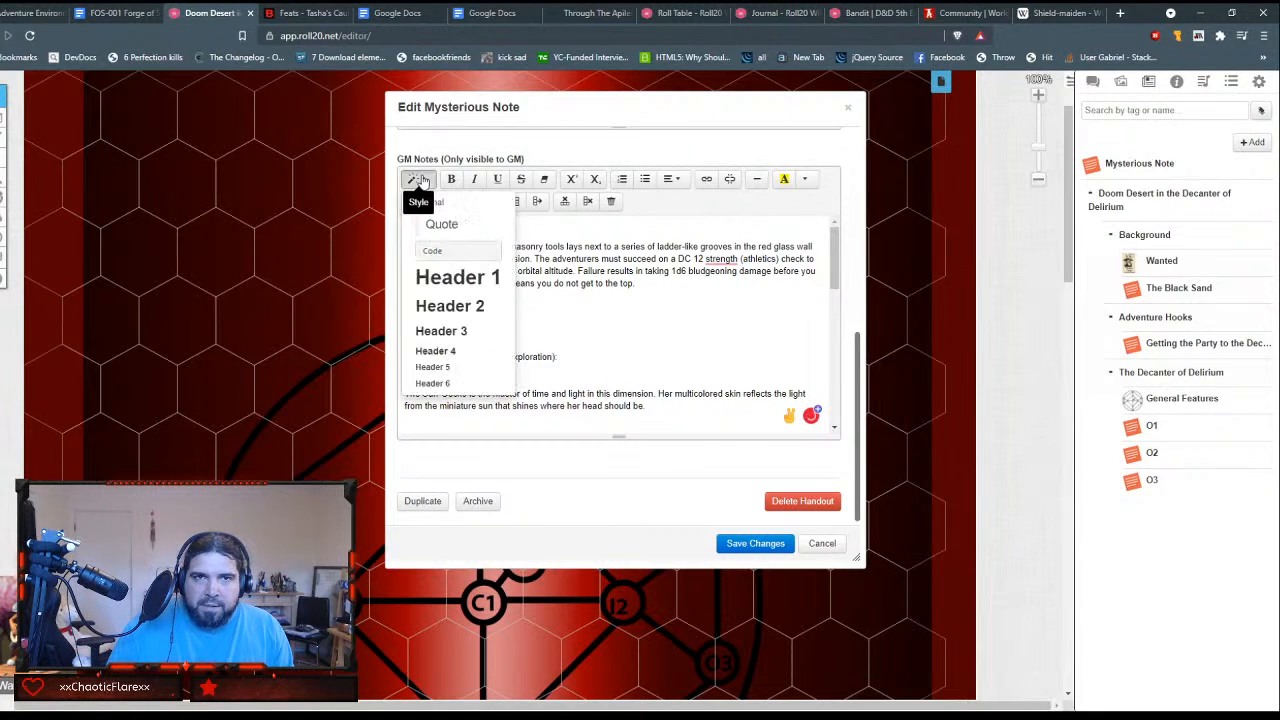
left_click(460, 284)
left_click(585, 245)
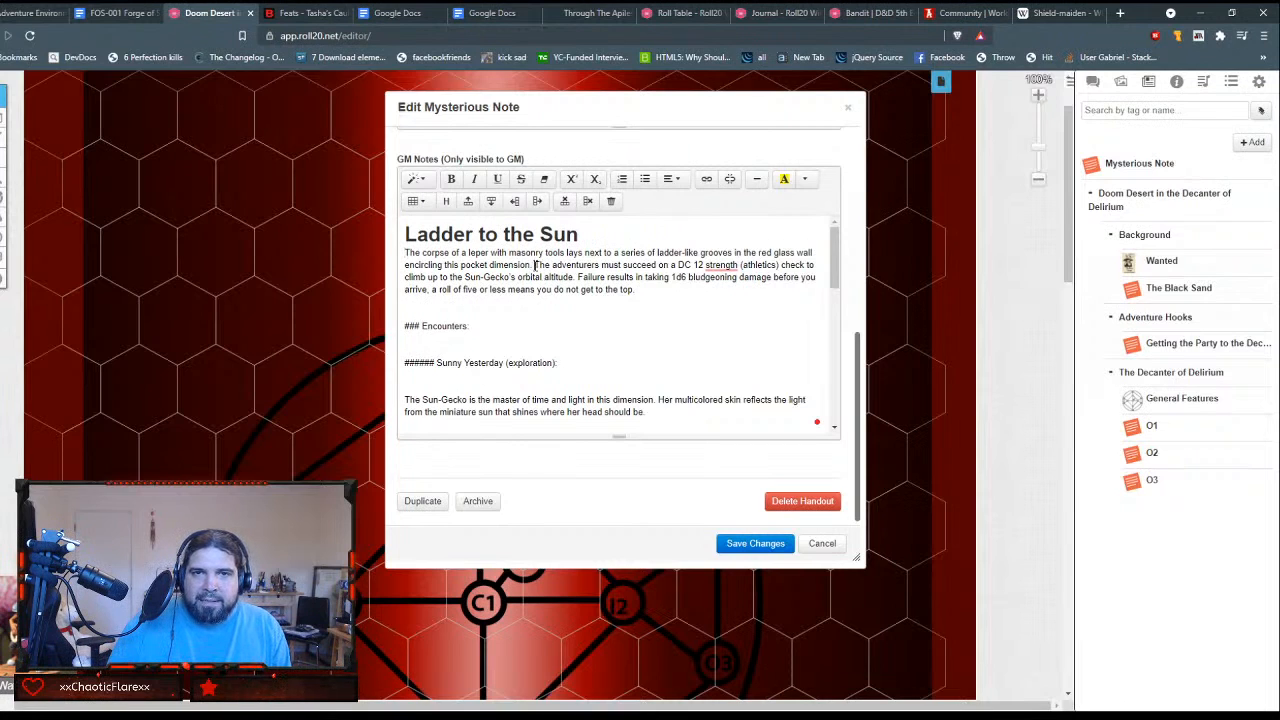
Step: Try the suggested capitalization "Strength" in the DC 12 check sentence and undo it
mouse_move(721, 265)
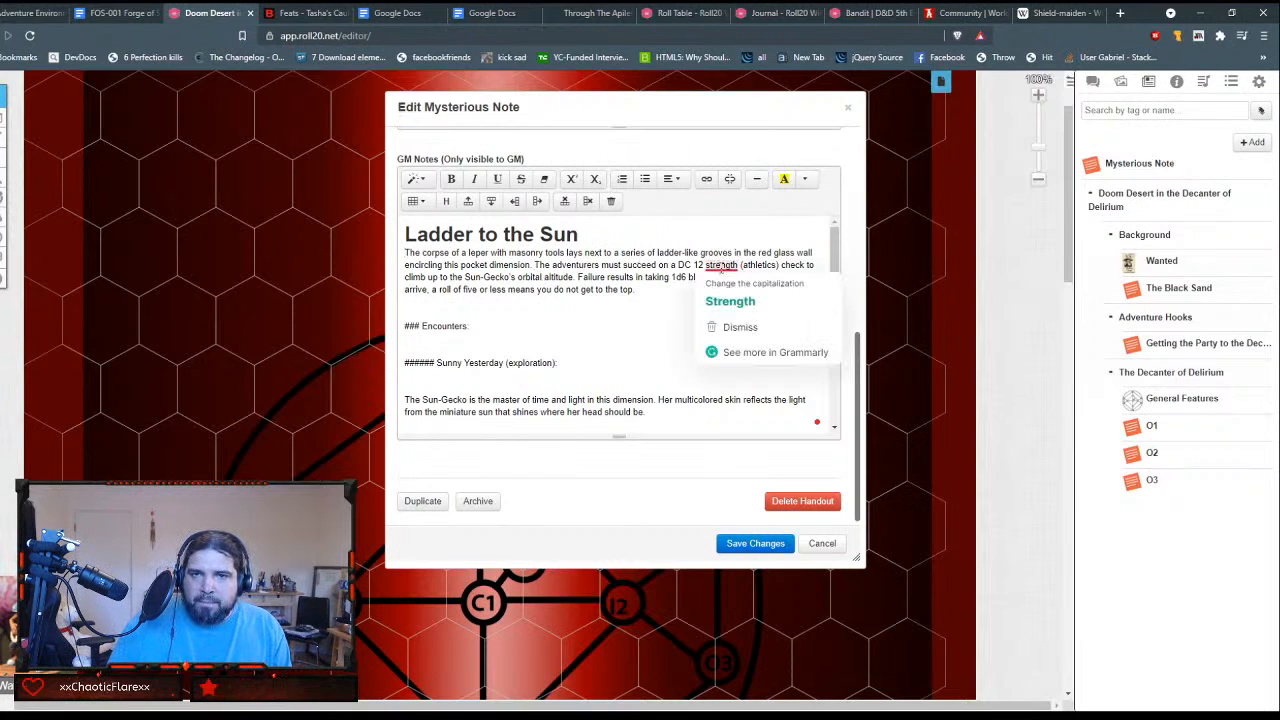
left_click(730, 301)
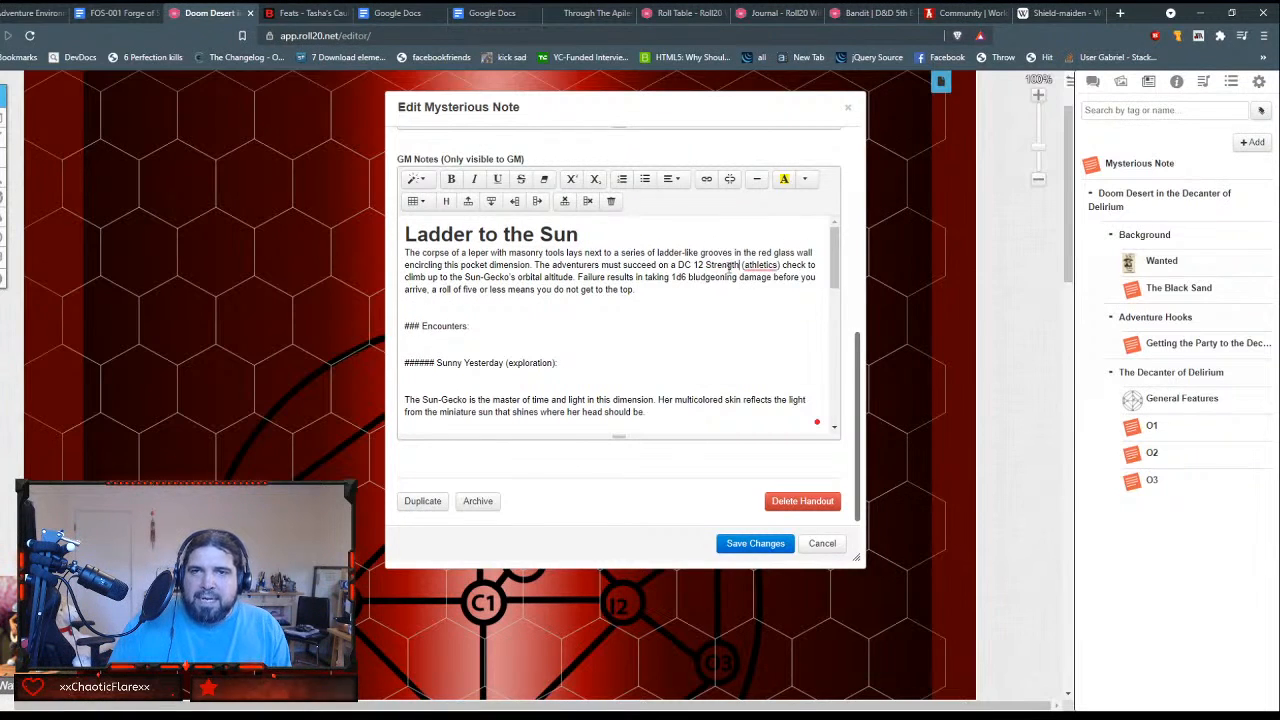
double_click(725, 265)
key("ctrl+z")
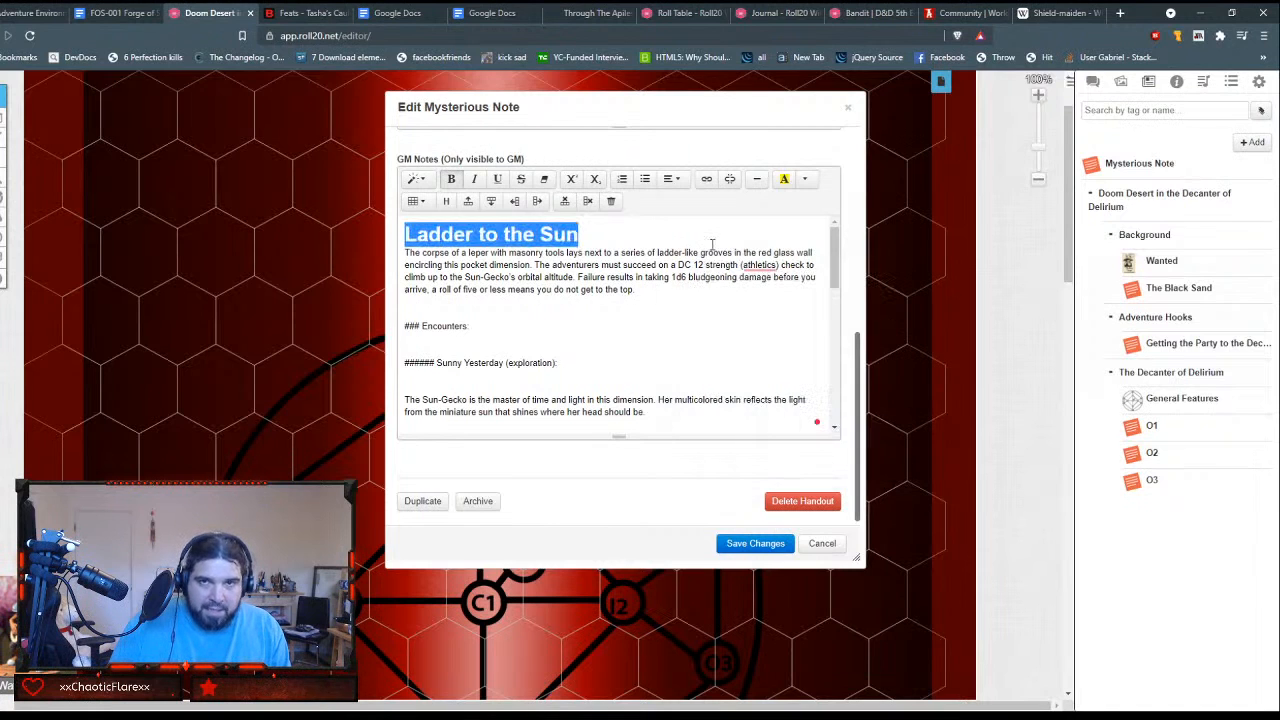
left_click(692, 243)
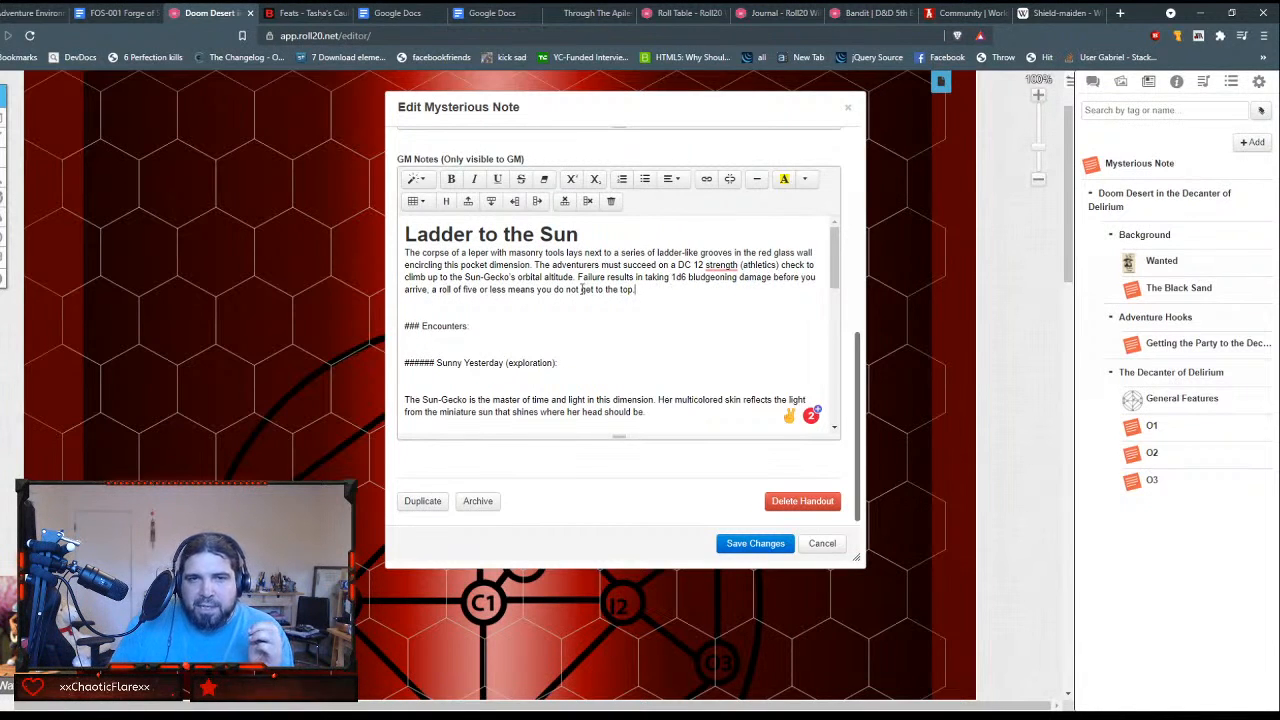
Step: Format the "Encounters:" line as Header 2 and delete its leading ### marks
left_click(487, 326)
key("BackSpace")
key("Up")
triple_click(487, 326)
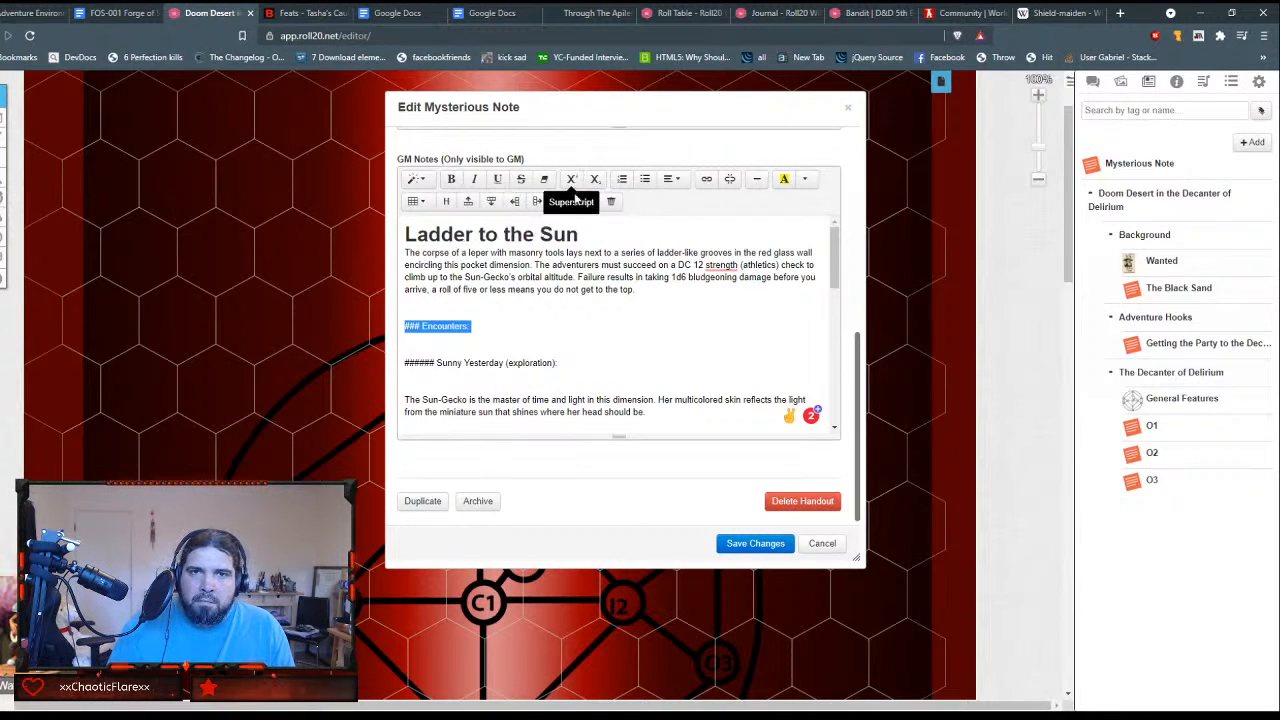
left_click(424, 180)
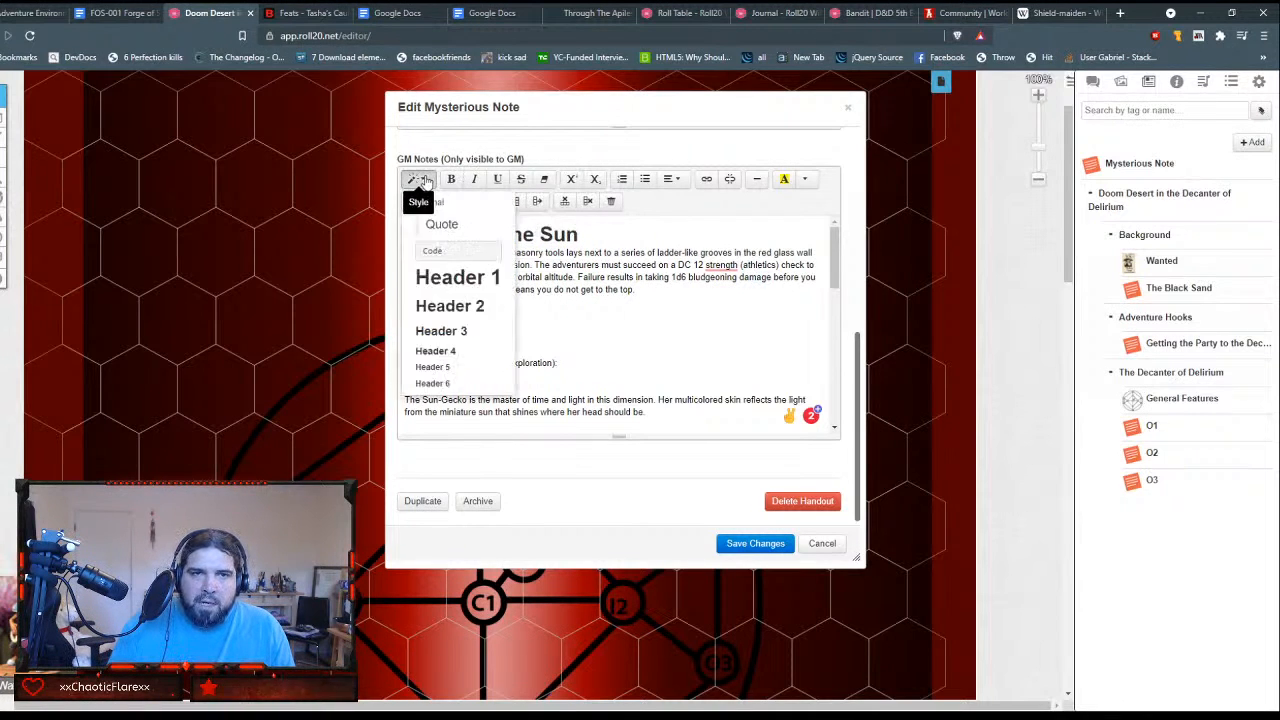
left_click(443, 314)
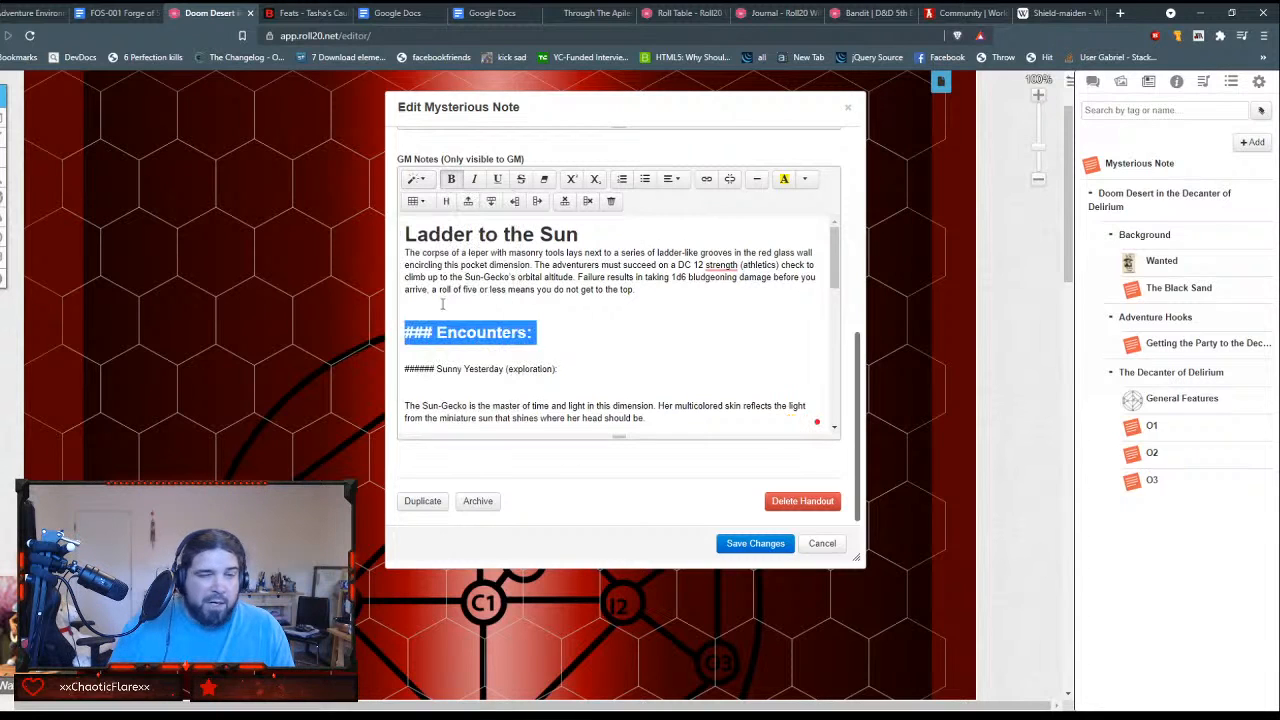
key("Home")
key("Delete")
key("Delete")
key("Delete")
key("Delete")
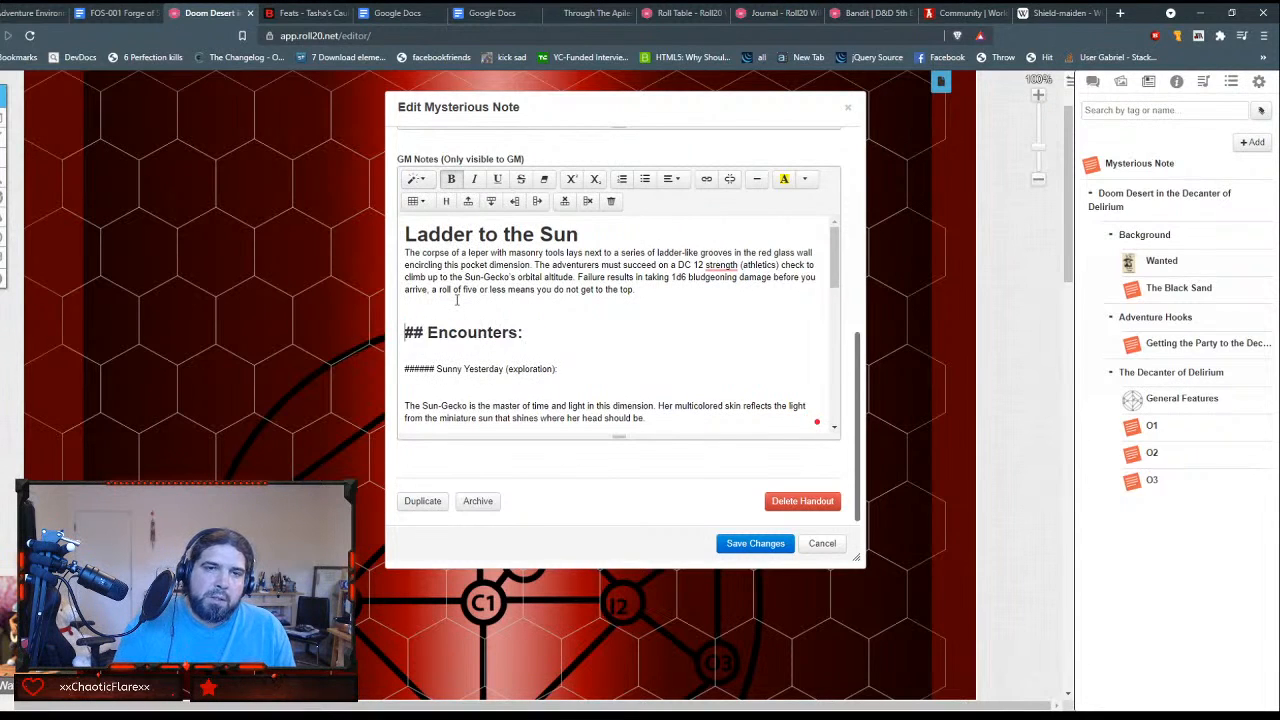
Step: Remove the blank lines directly above and below the Encounters heading
key("End")
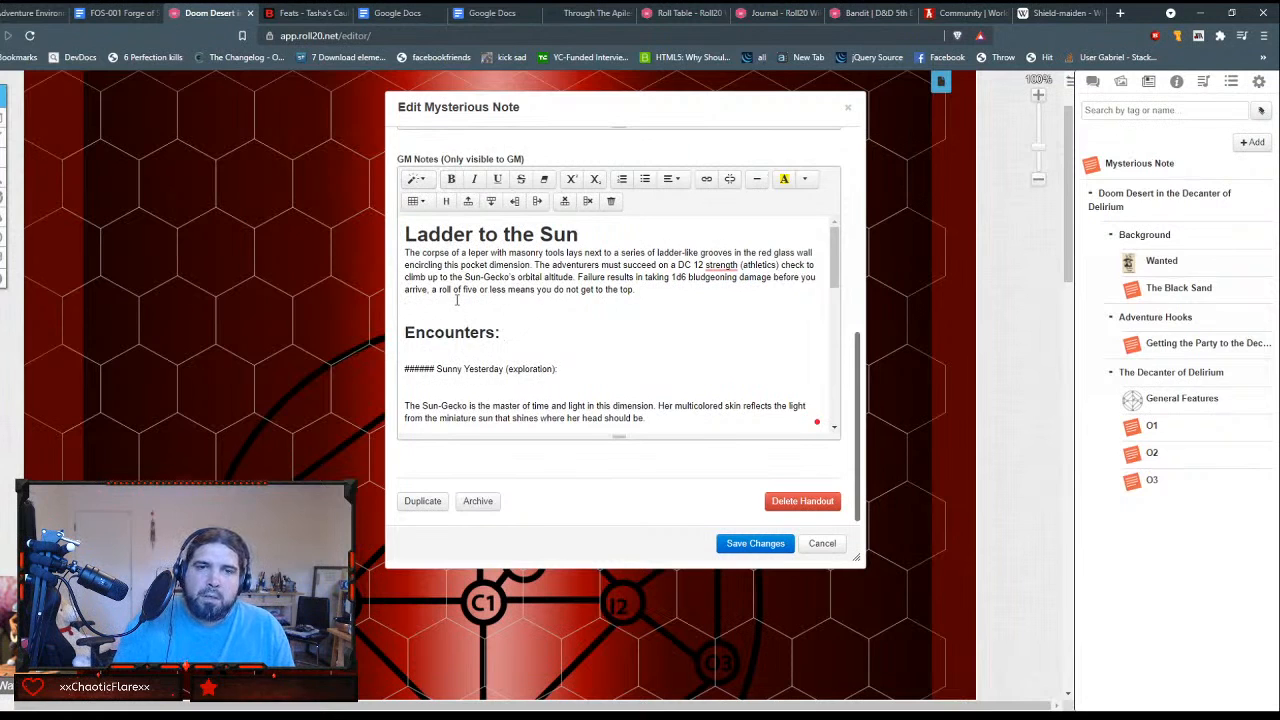
key("BackSpace")
key("Down")
key("Down")
key("Delete")
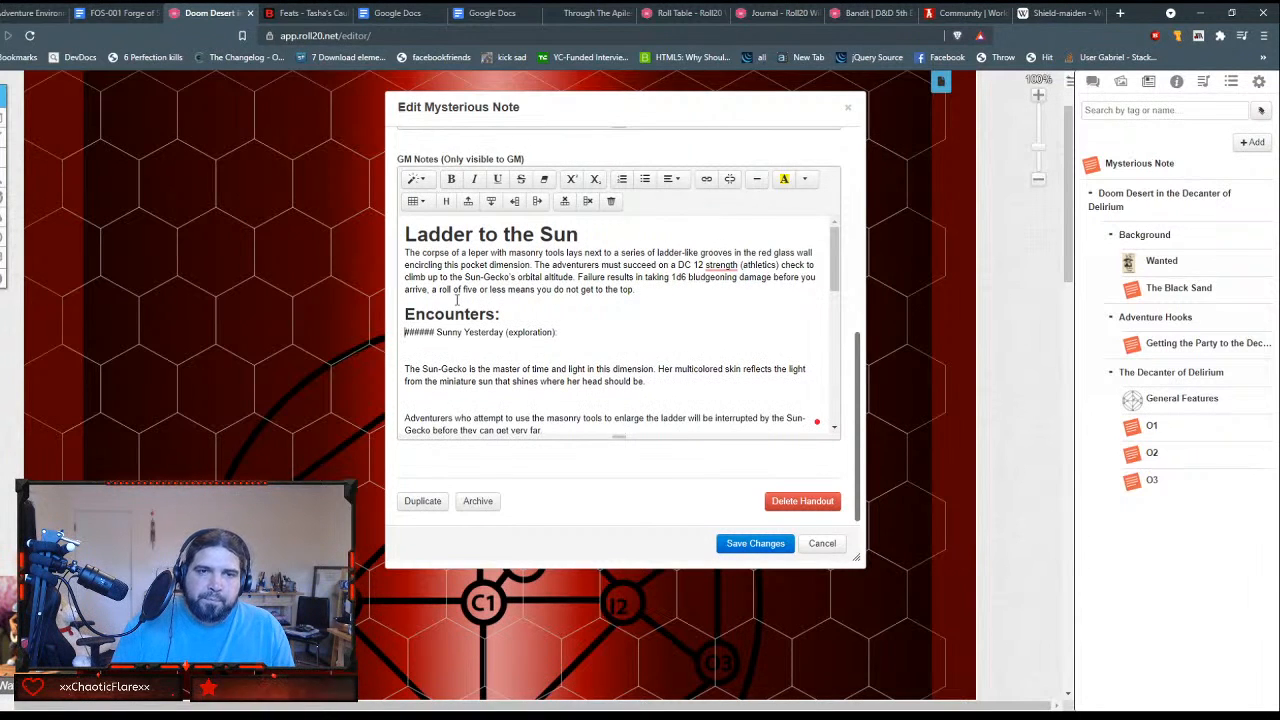
Step: Delete the ###### marks before "Sunny Yesterday (exploration):" and format the line as Header 4
key("shift+Right")
key("shift+Right")
key("shift+Right")
key("shift+Right")
key("shift+Right")
key("shift+Right")
key("shift+Right")
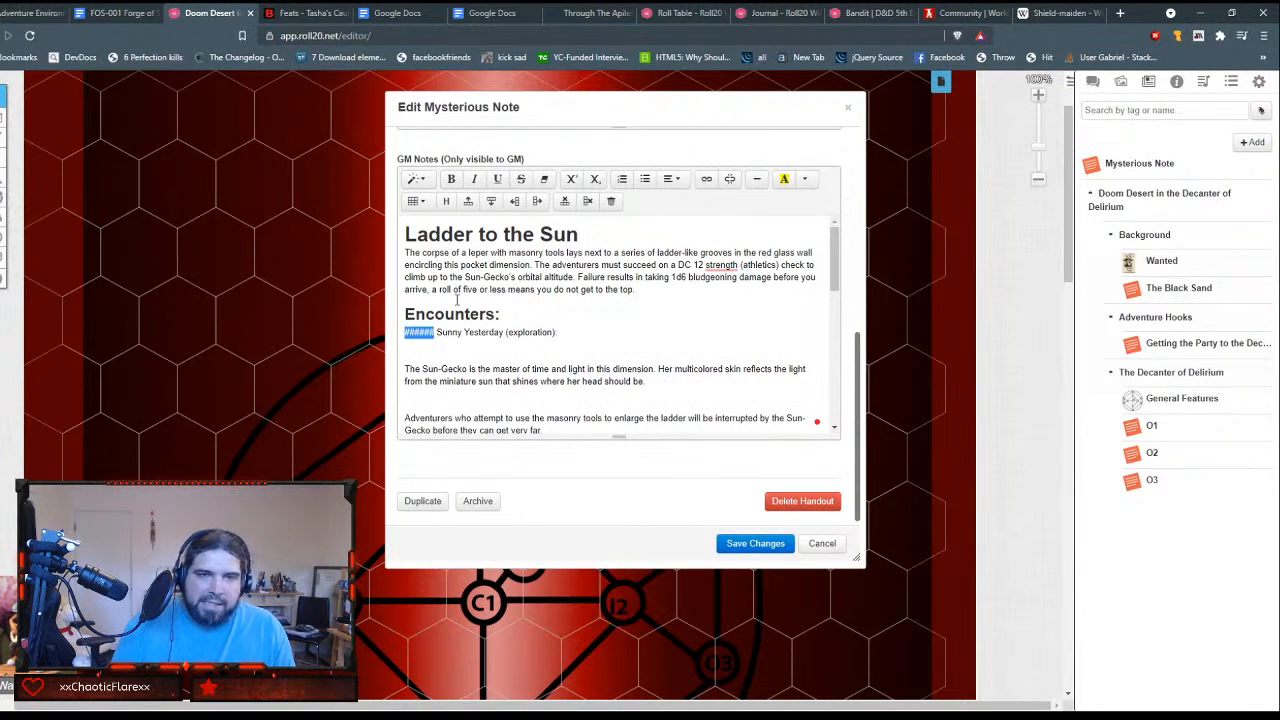
key("Delete")
key("shift+End")
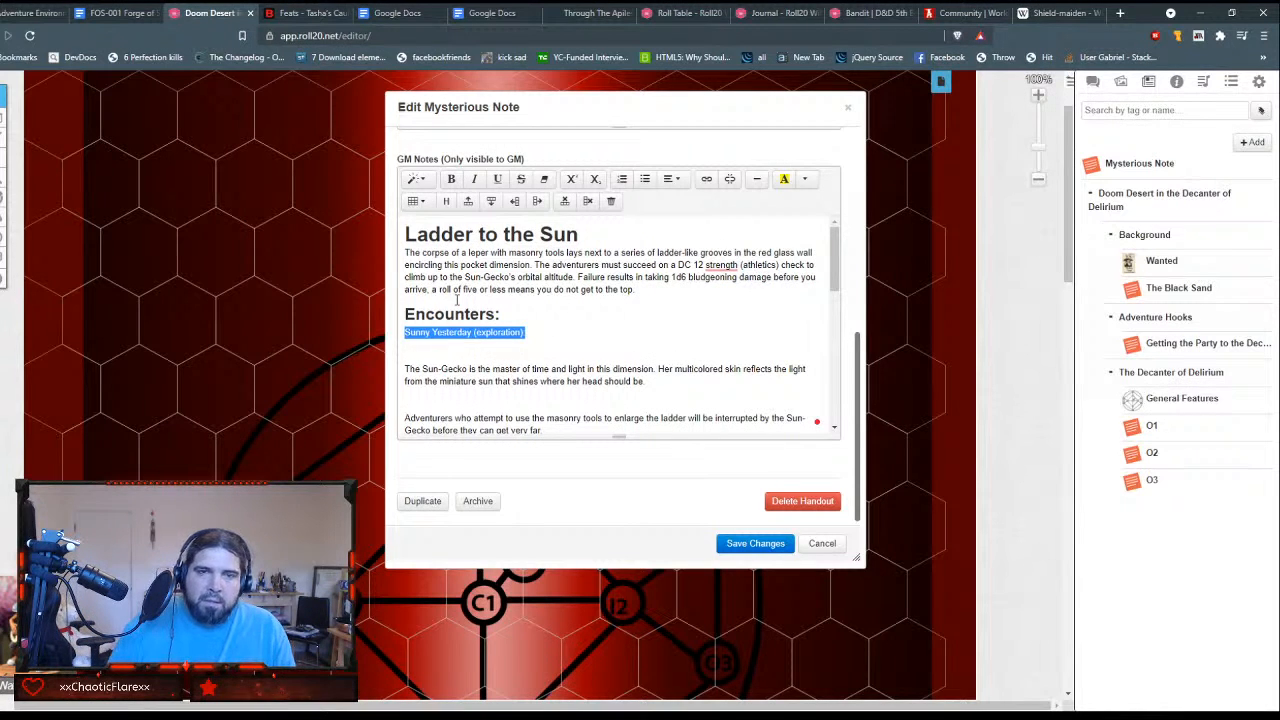
left_click(415, 179)
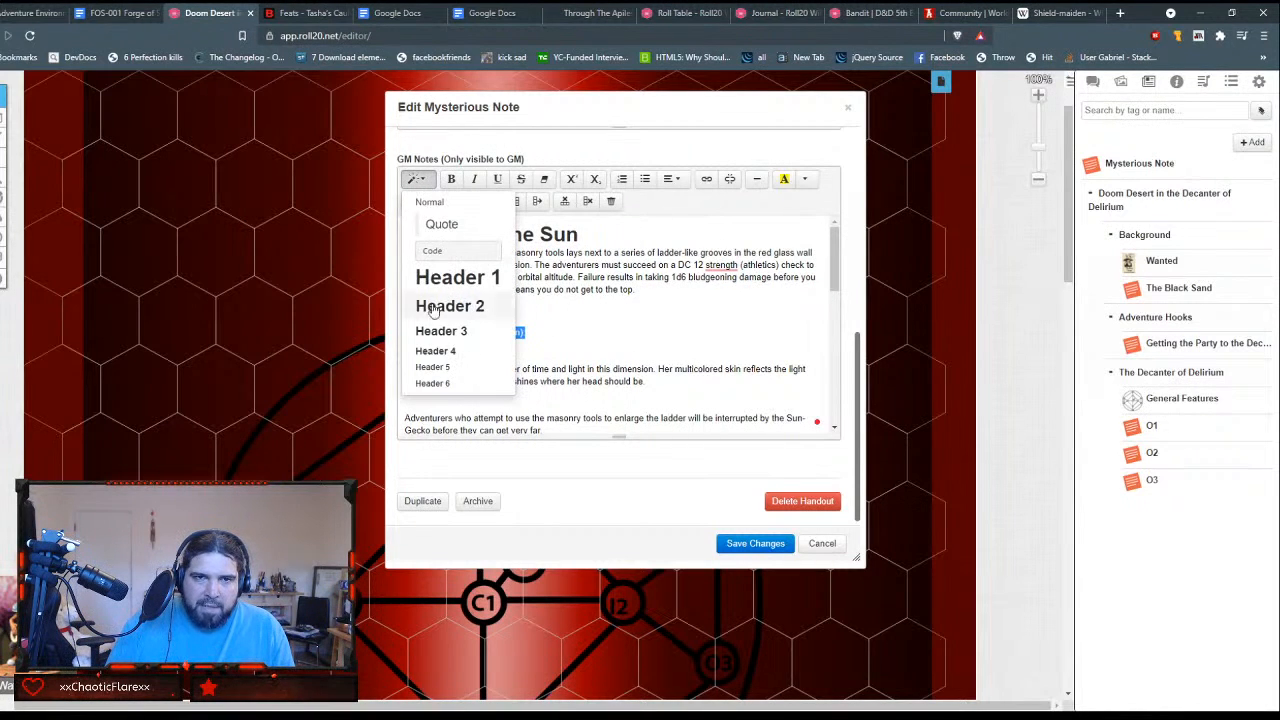
left_click(440, 367)
left_click(588, 336)
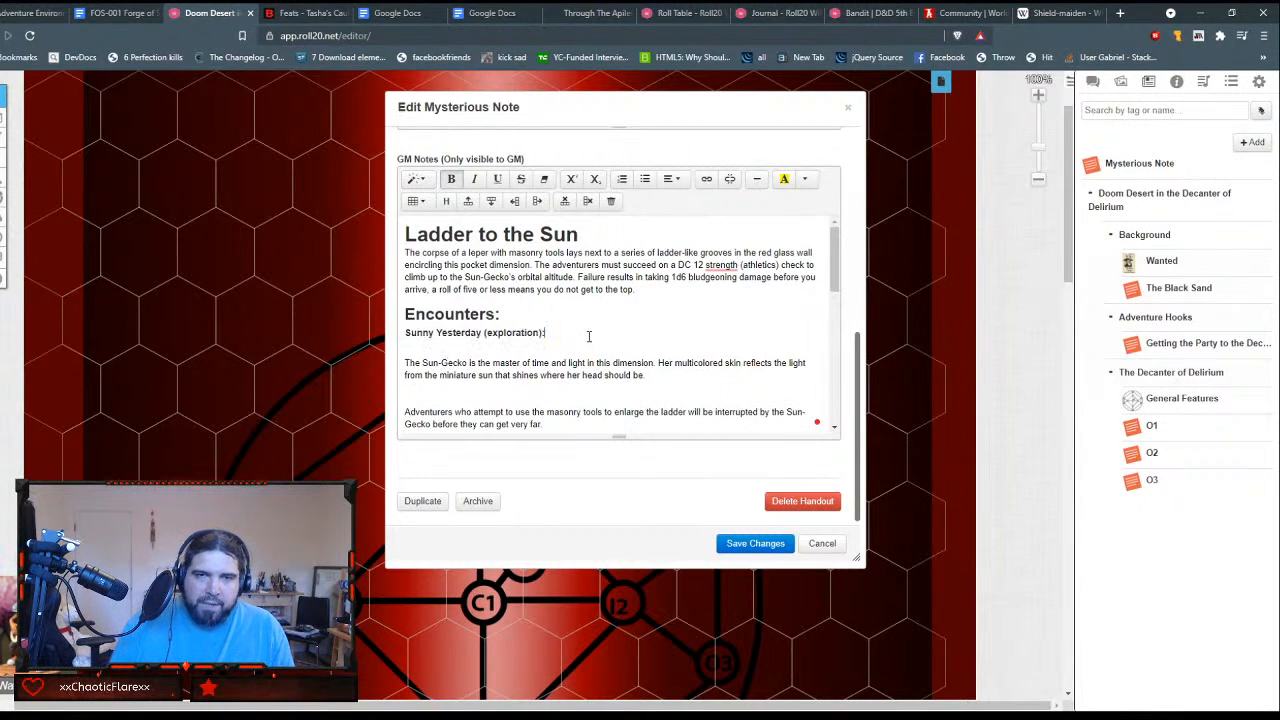
Step: Remove the blank line under the Sunny Yesterday heading and those between its Sun-Gecko paragraphs
key("Delete")
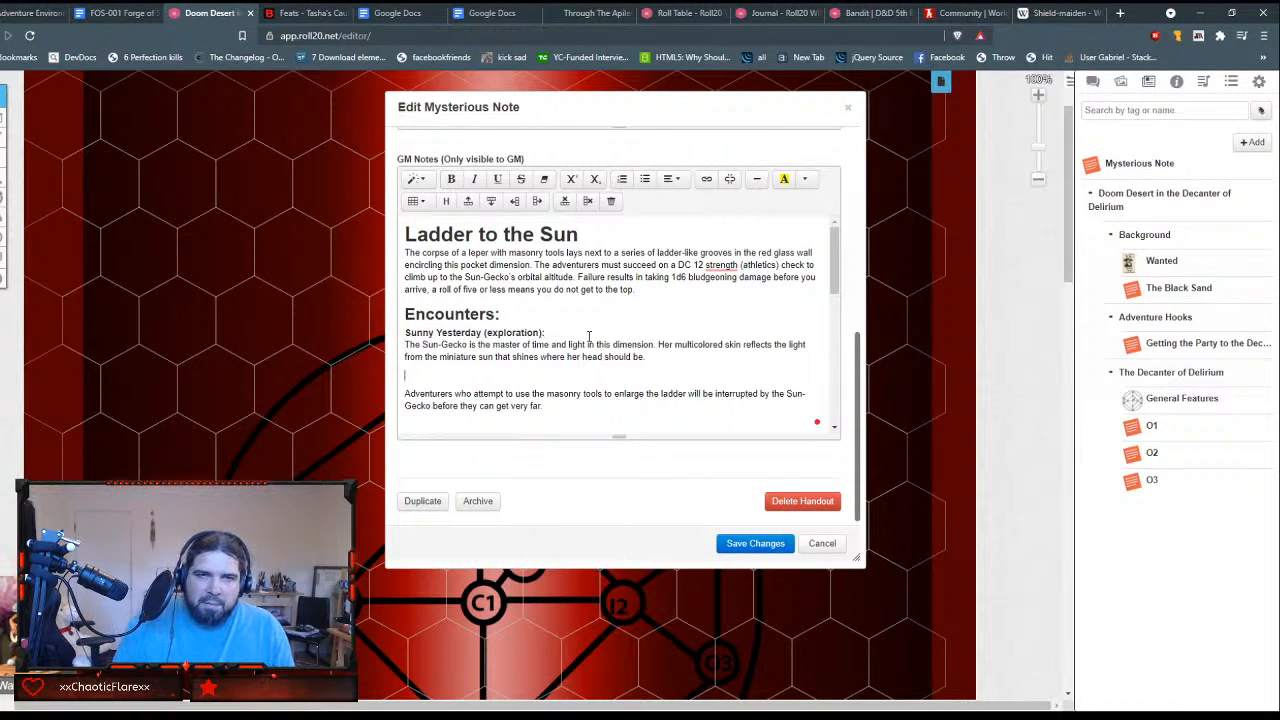
key("Delete")
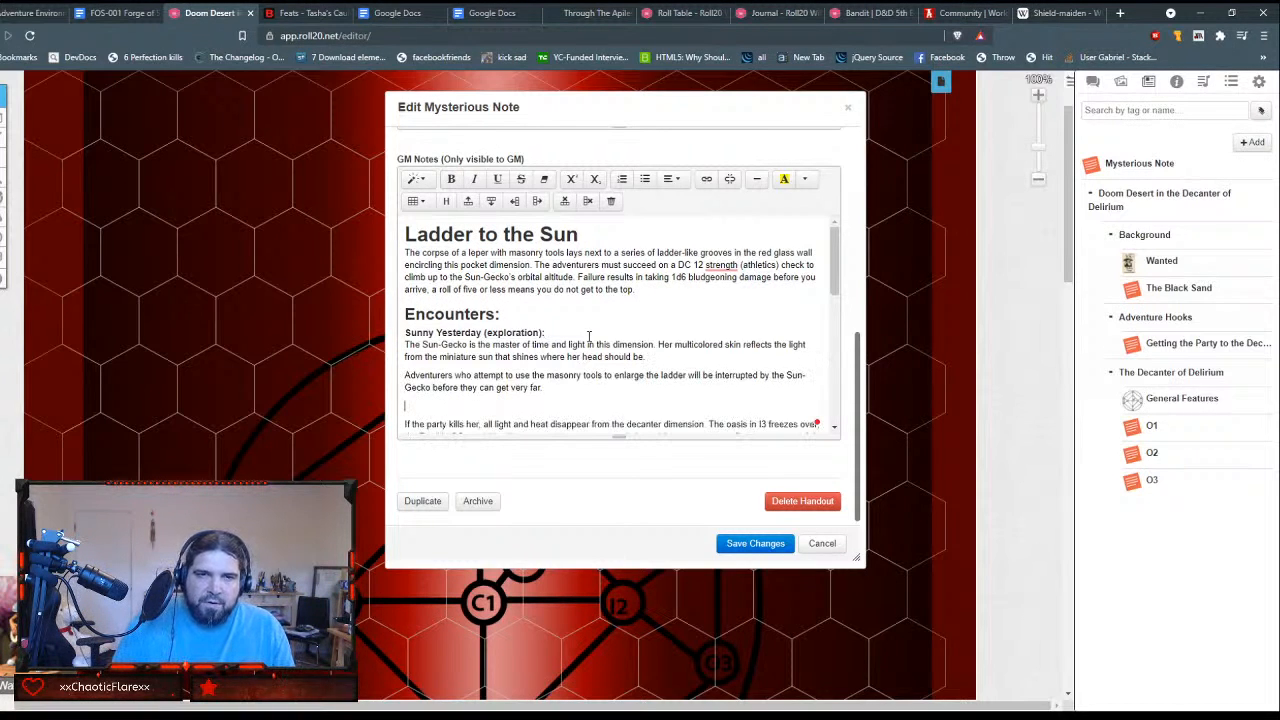
key("Down")
key("End")
key("Delete")
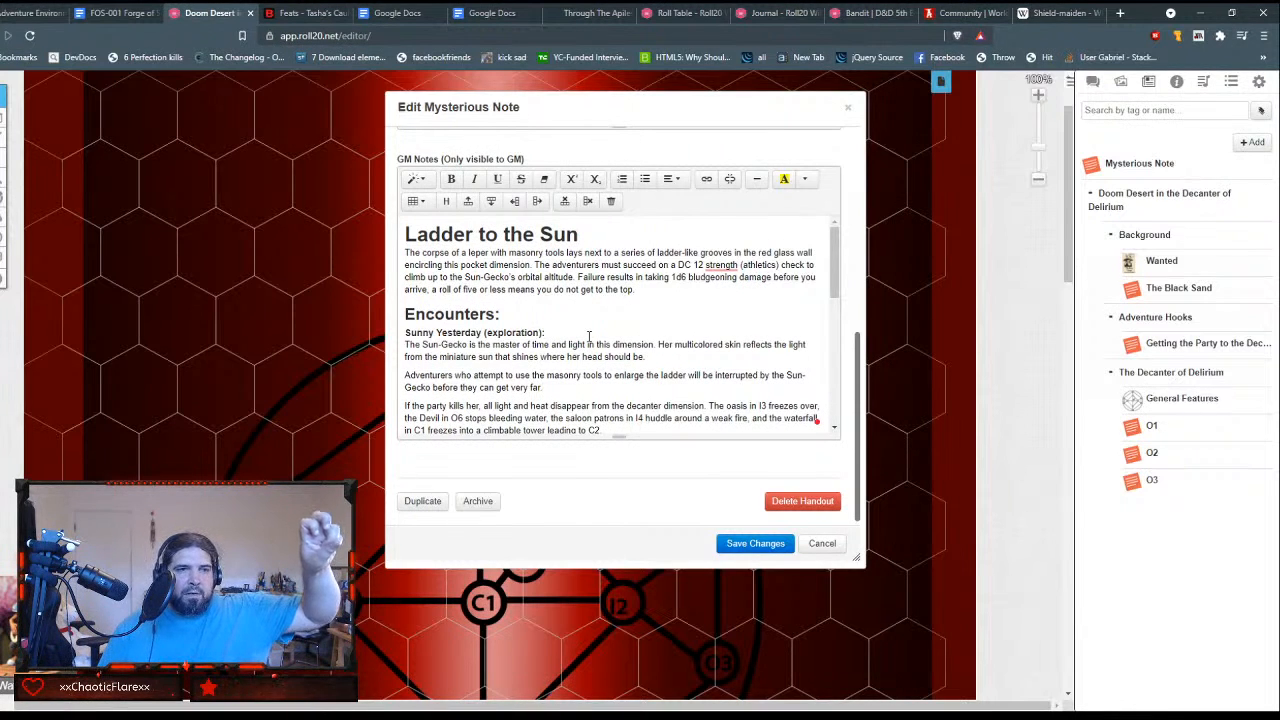
key("BackSpace")
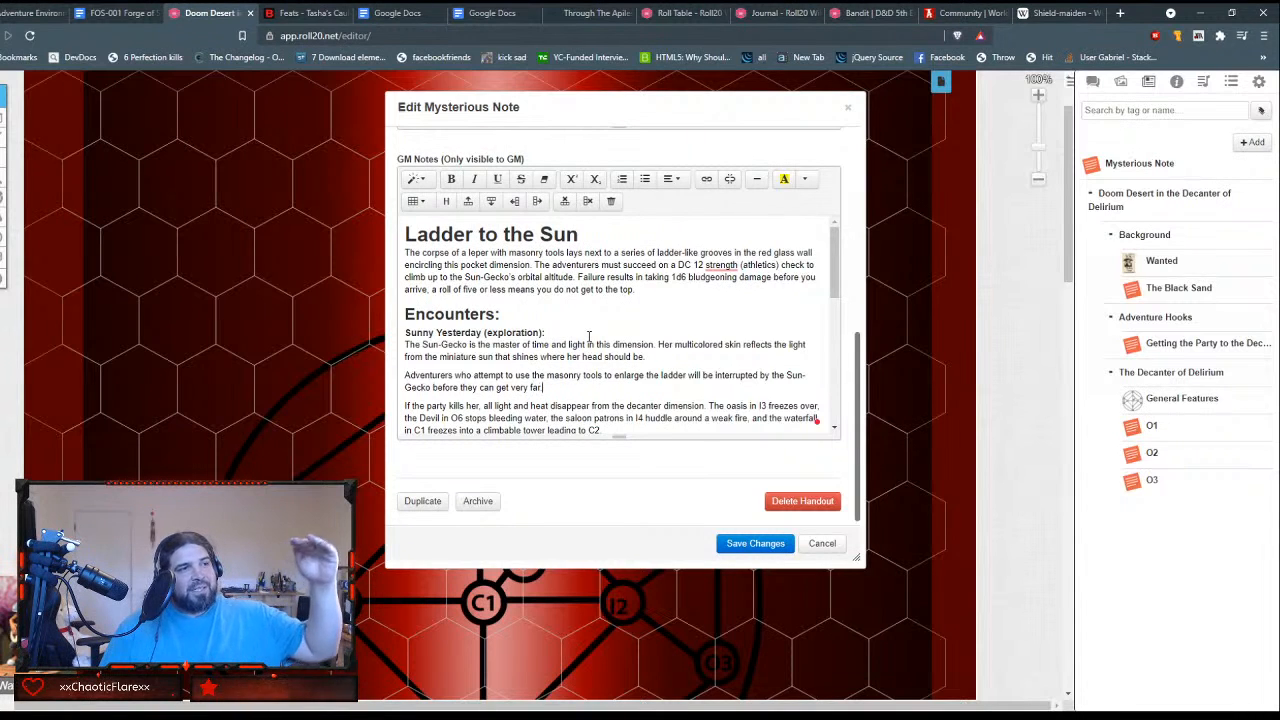
type(".")
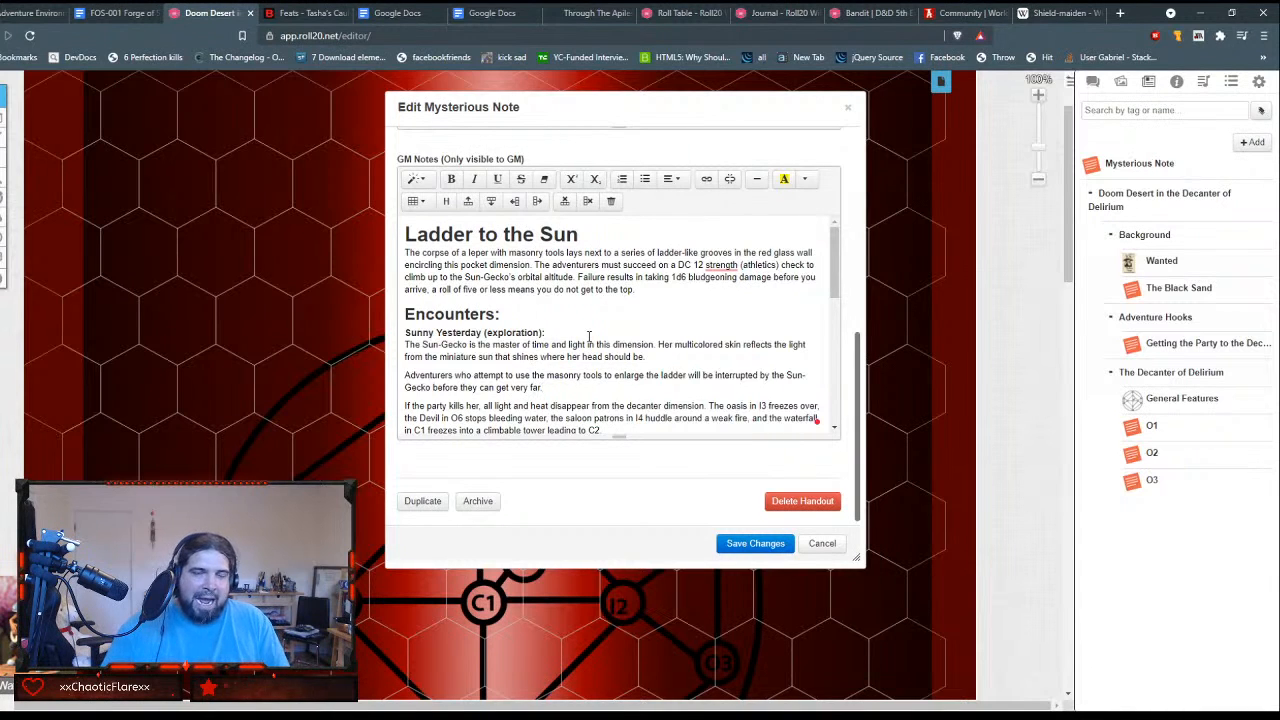
scroll(589, 338, "down", 2)
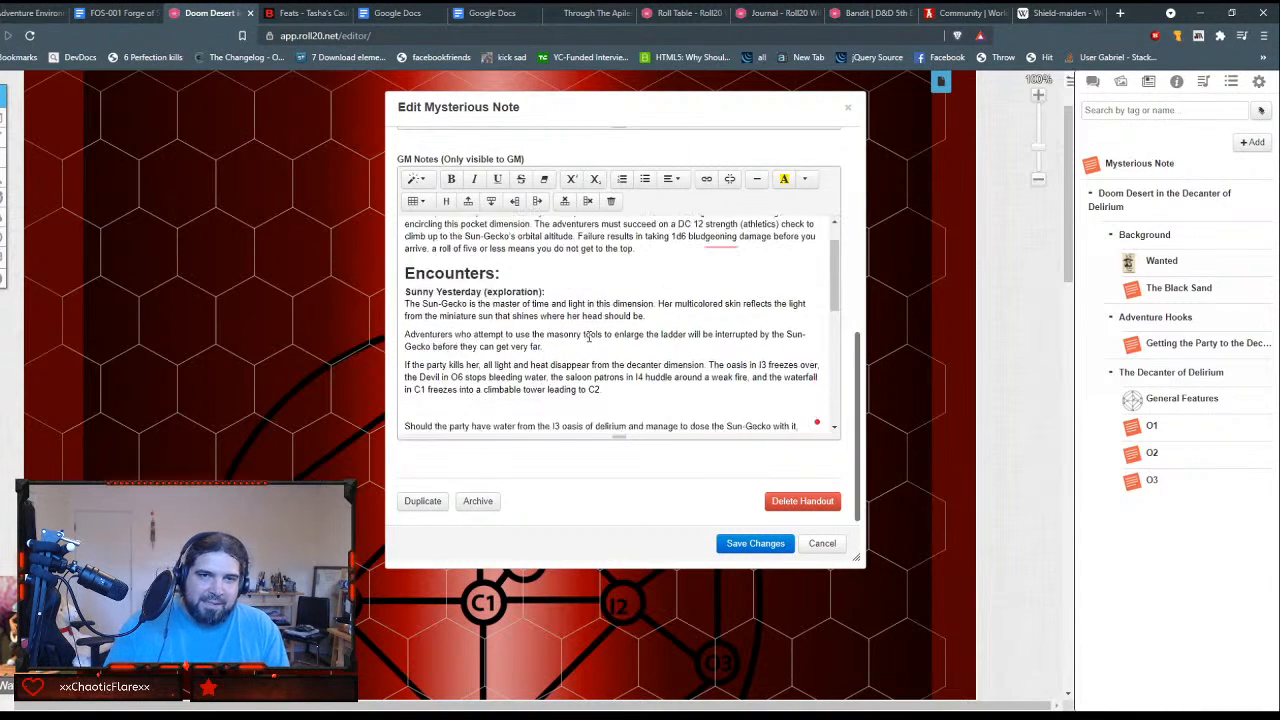
scroll(589, 338, "up", 1)
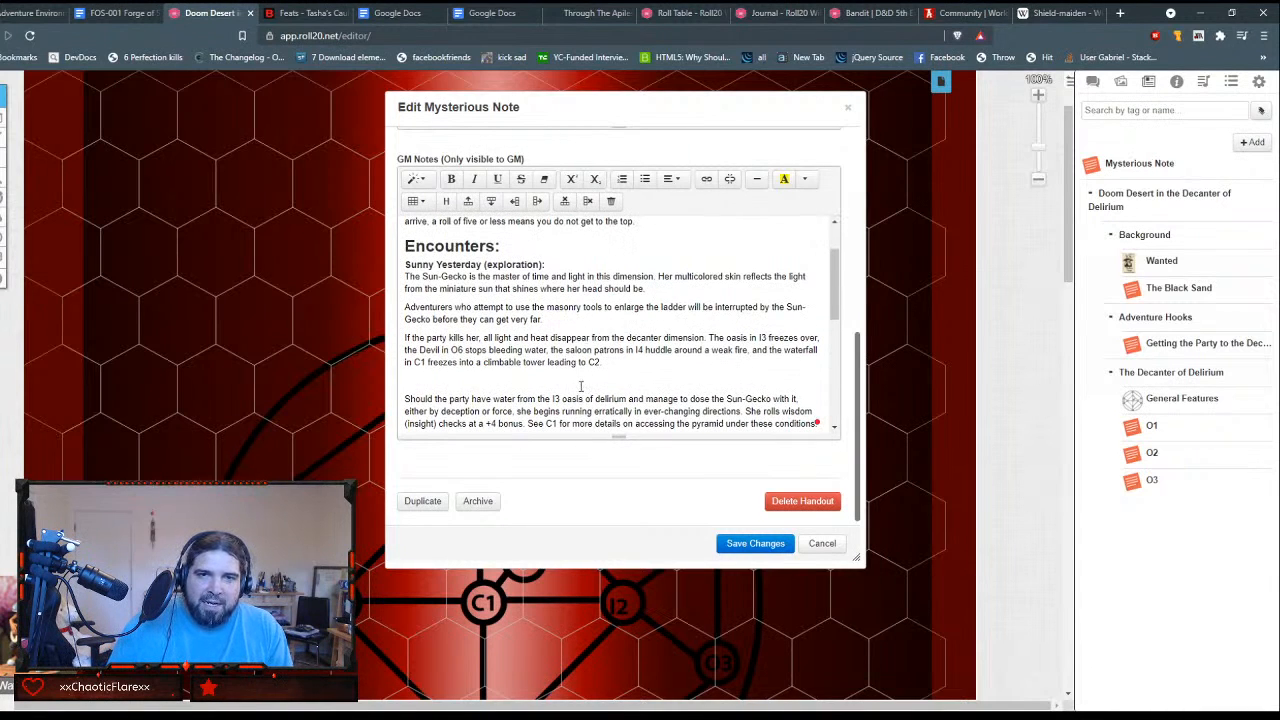
key("BackSpace")
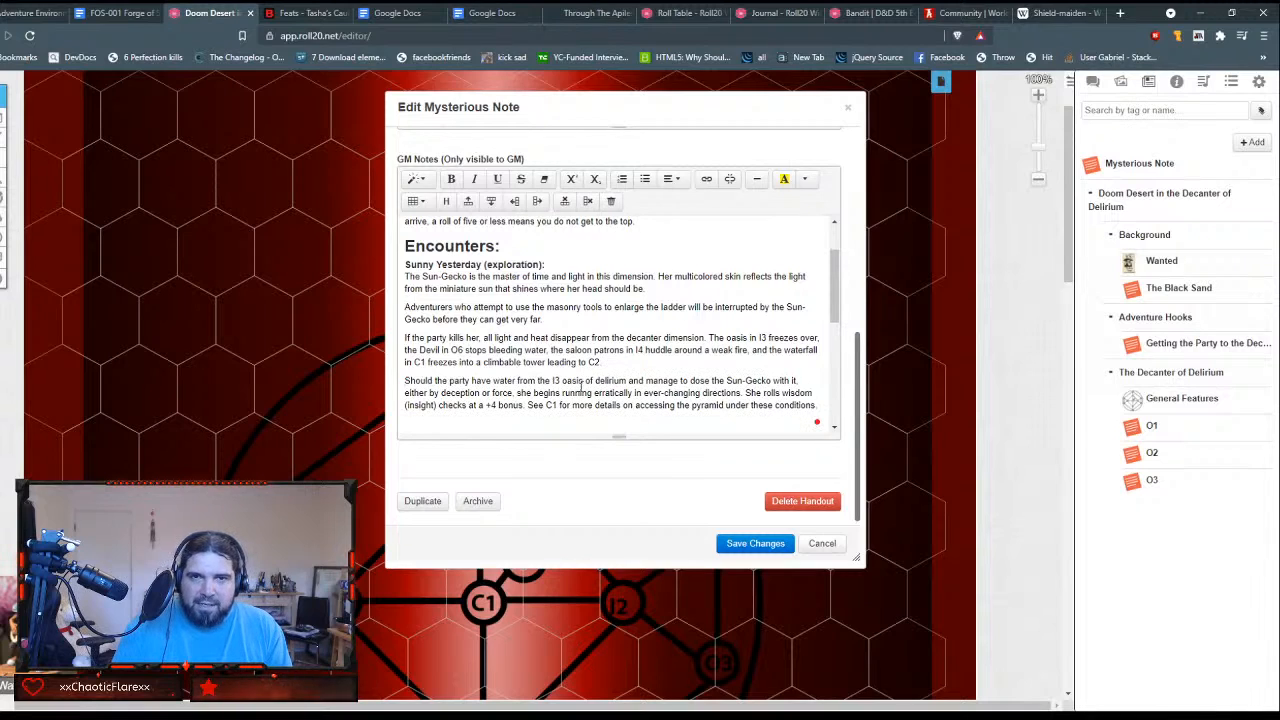
type("###### Lamenting the Endless Cycle (social).")
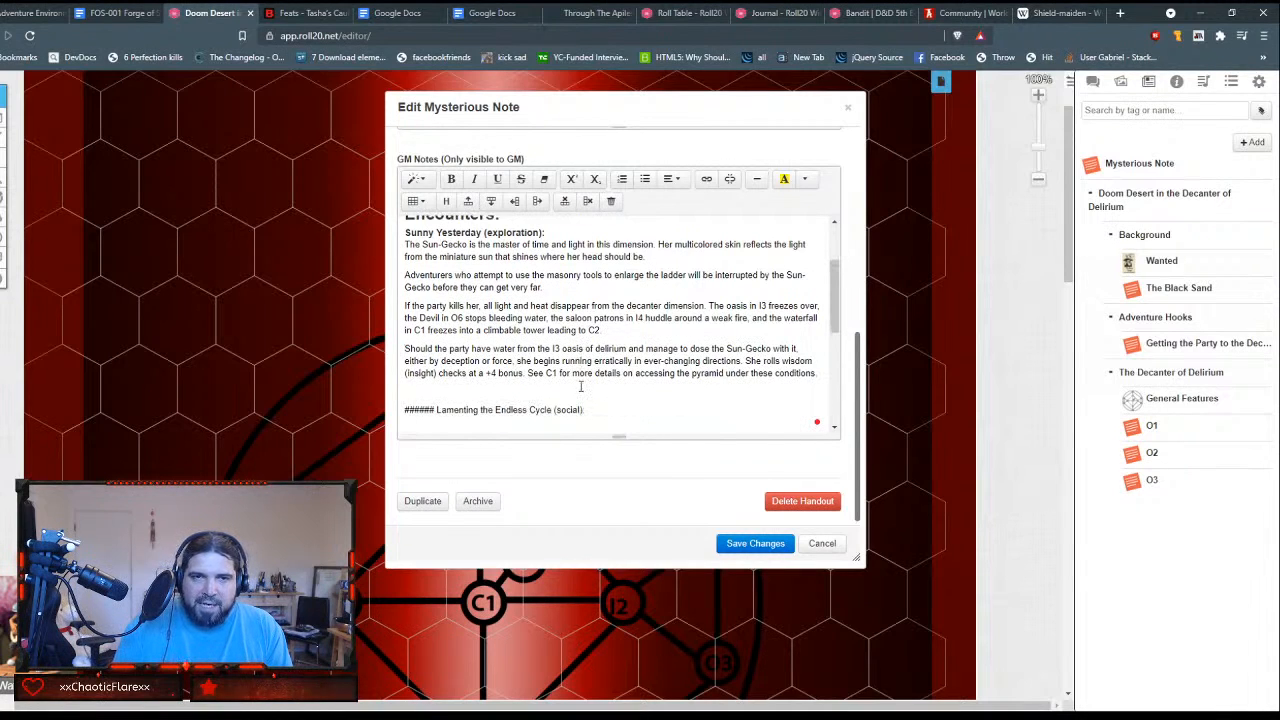
Step: Delete the blank line and ###### marks before "Lamenting the Endless Cycle (social):" and format the line as Header 4
key("BackSpace")
key("shift+Right")
key("shift+Right")
key("shift+Right")
key("shift+Right")
key("shift+Right")
key("shift+Right")
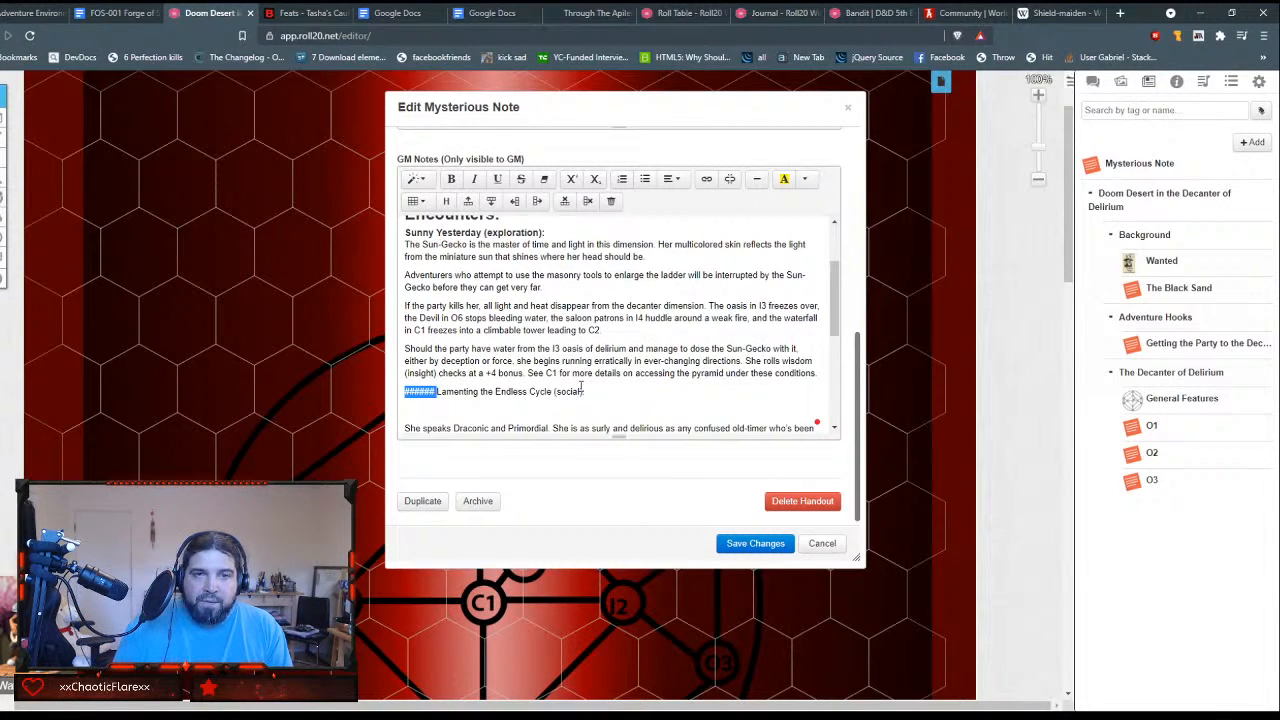
key("Delete")
key("shift+End")
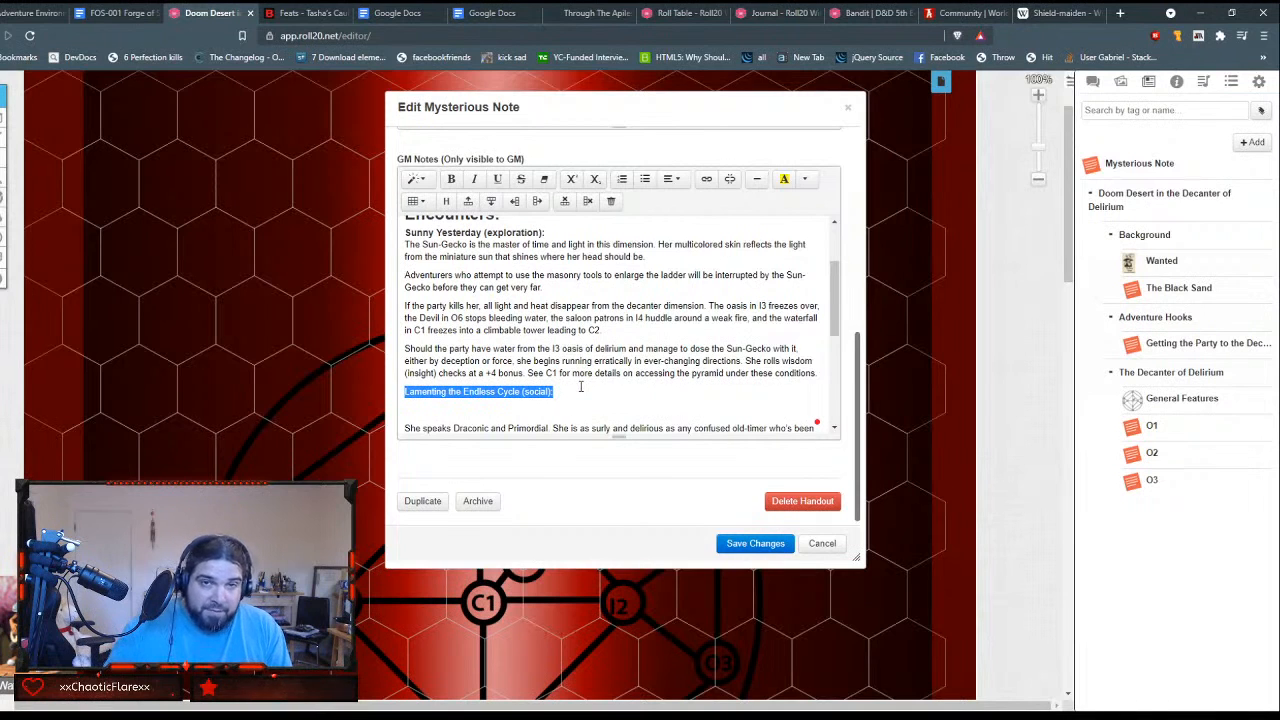
left_click(415, 179)
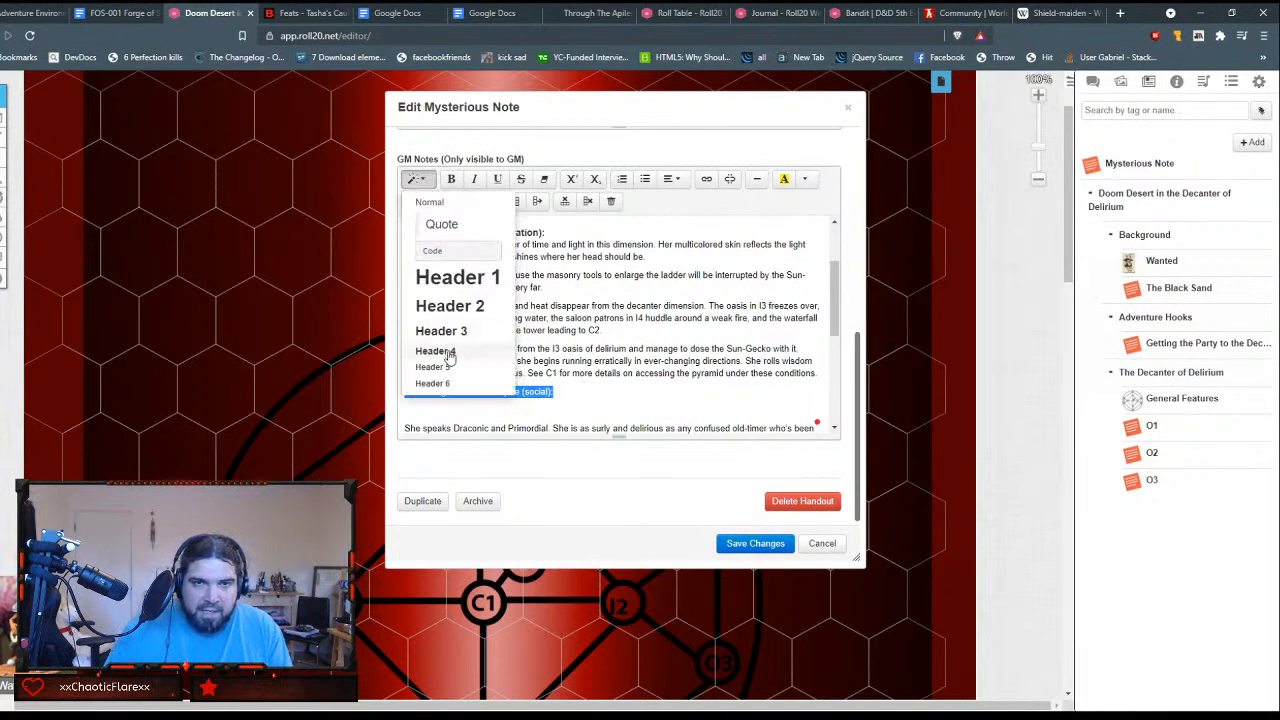
left_click(447, 352)
Step: Remove the blank line under the Lamenting the Endless Cycle heading and the extra one between its two paragraphs
left_click(594, 406)
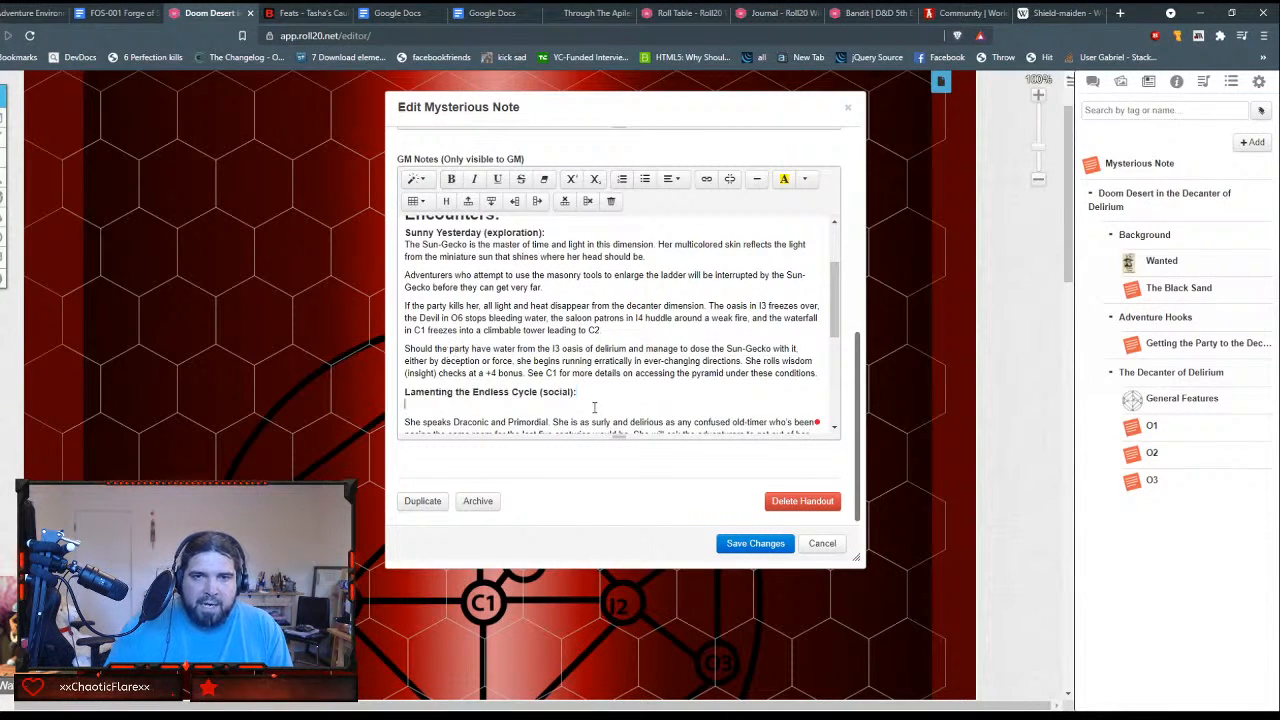
key("Delete")
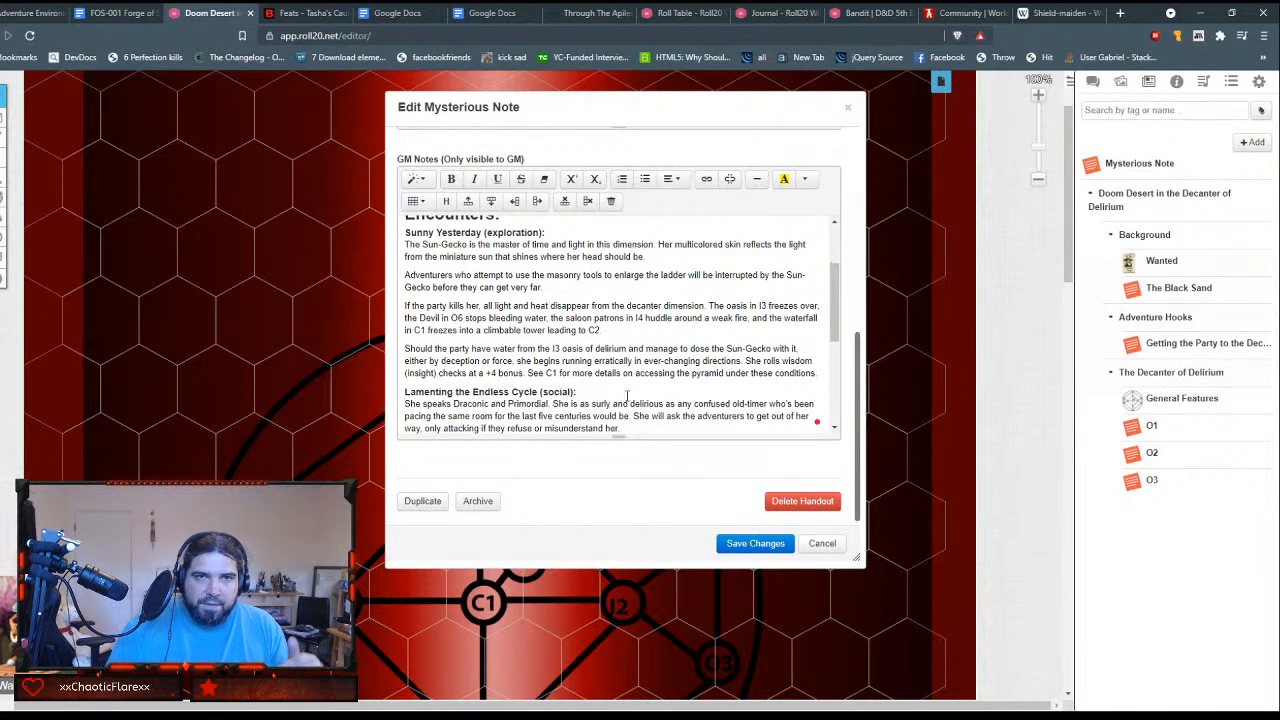
scroll(597, 300, "down", 1)
scroll(597, 300, "up", 1)
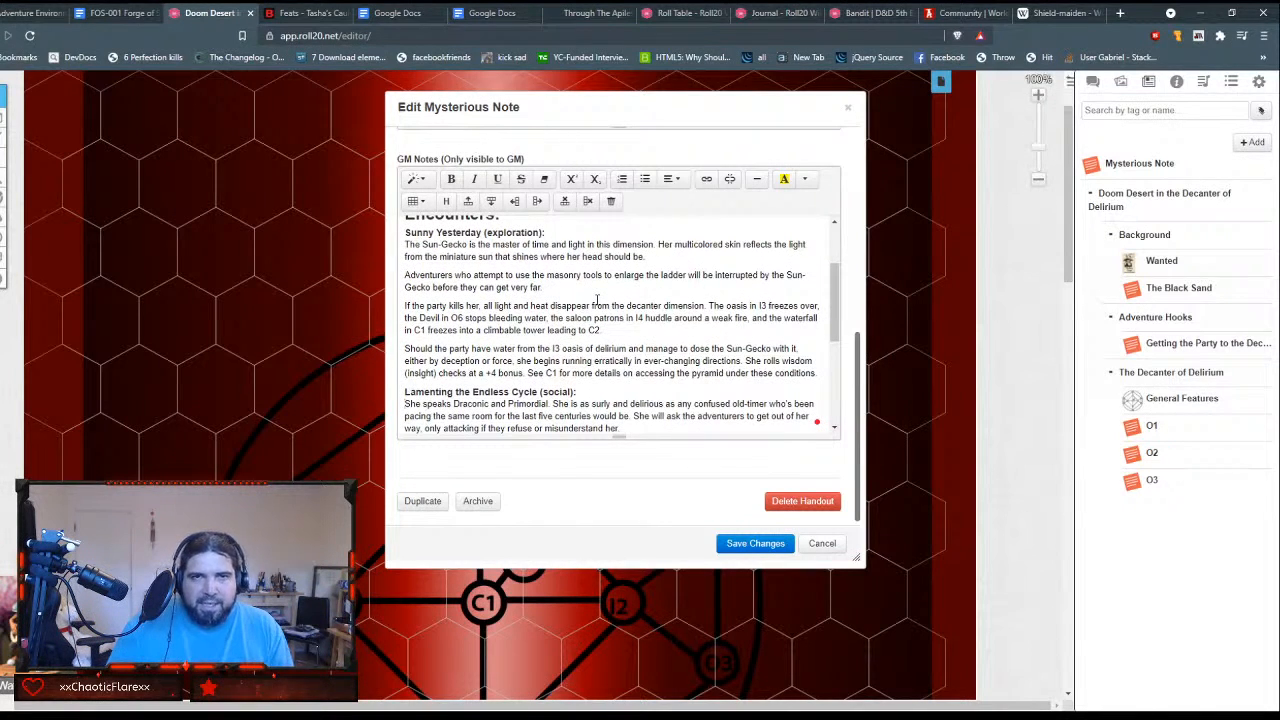
scroll(597, 300, "up", 3)
scroll(597, 300, "down", 5)
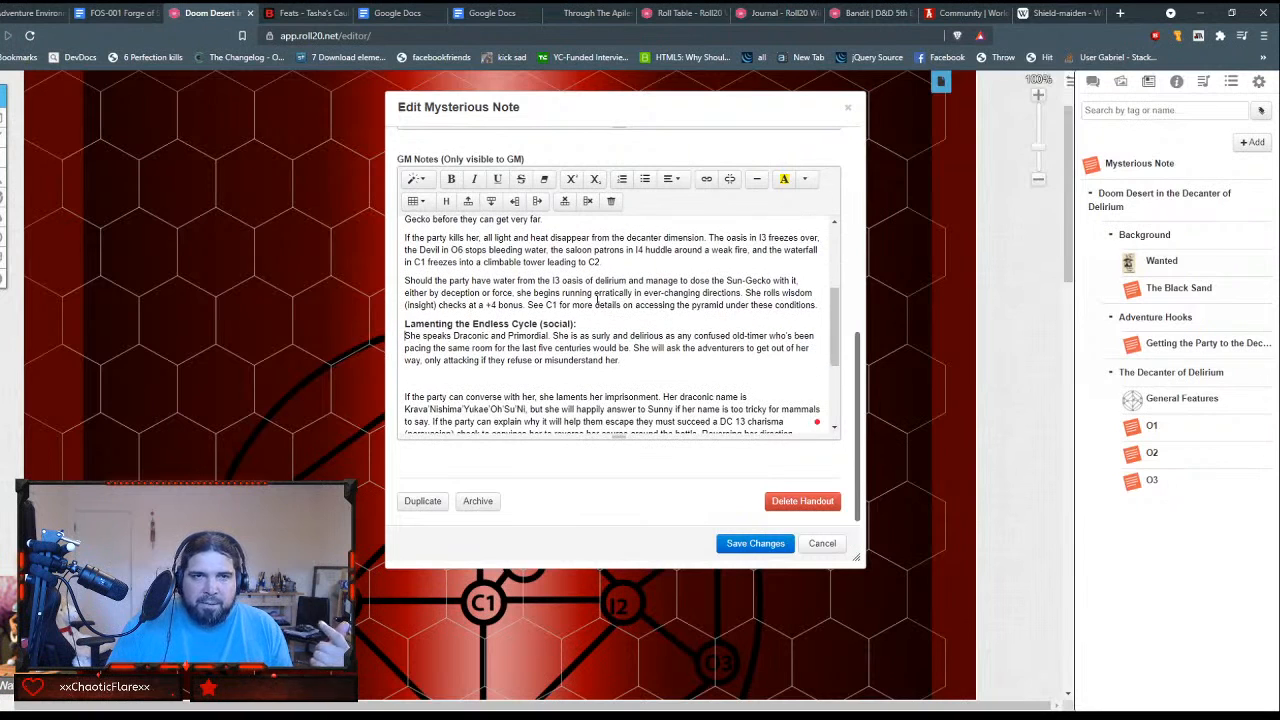
left_click(557, 378)
key("BackSpace")
Step: Remove the blank lines directly above and below the "Might as Well be Walking on the Sun (combat):" line
scroll(557, 378, "down", 3)
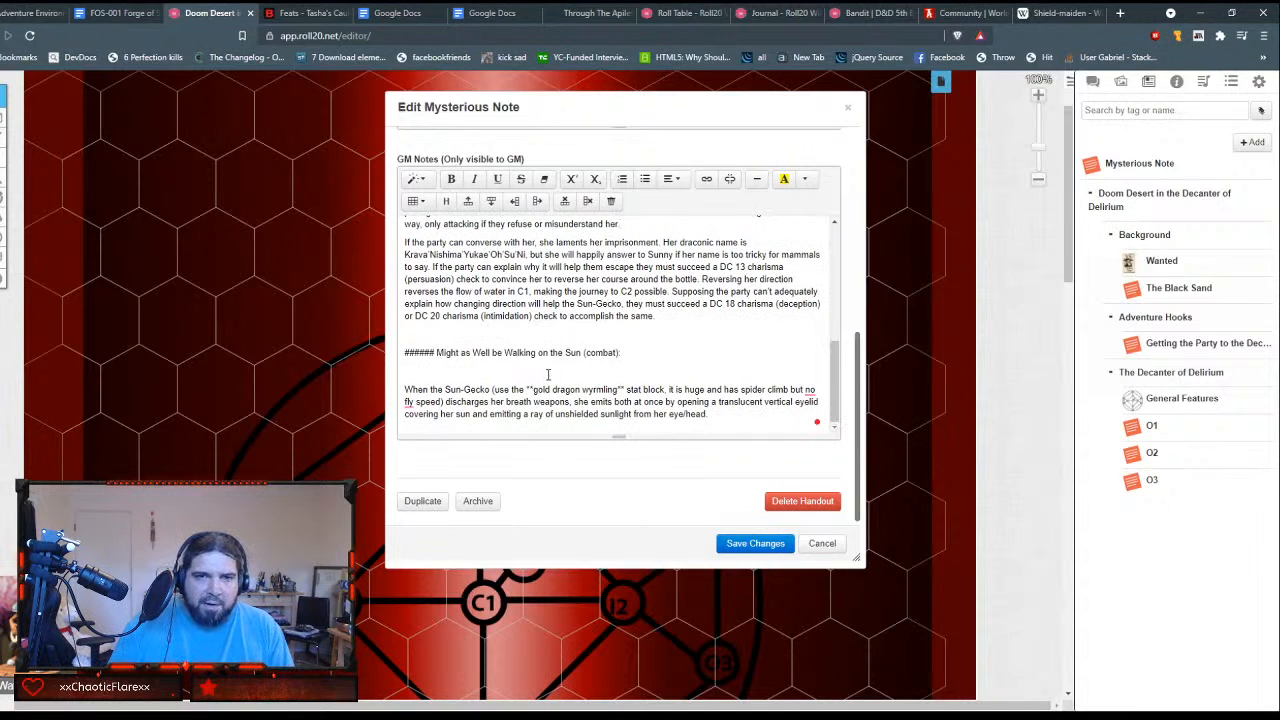
left_click(513, 338)
key("BackSpace")
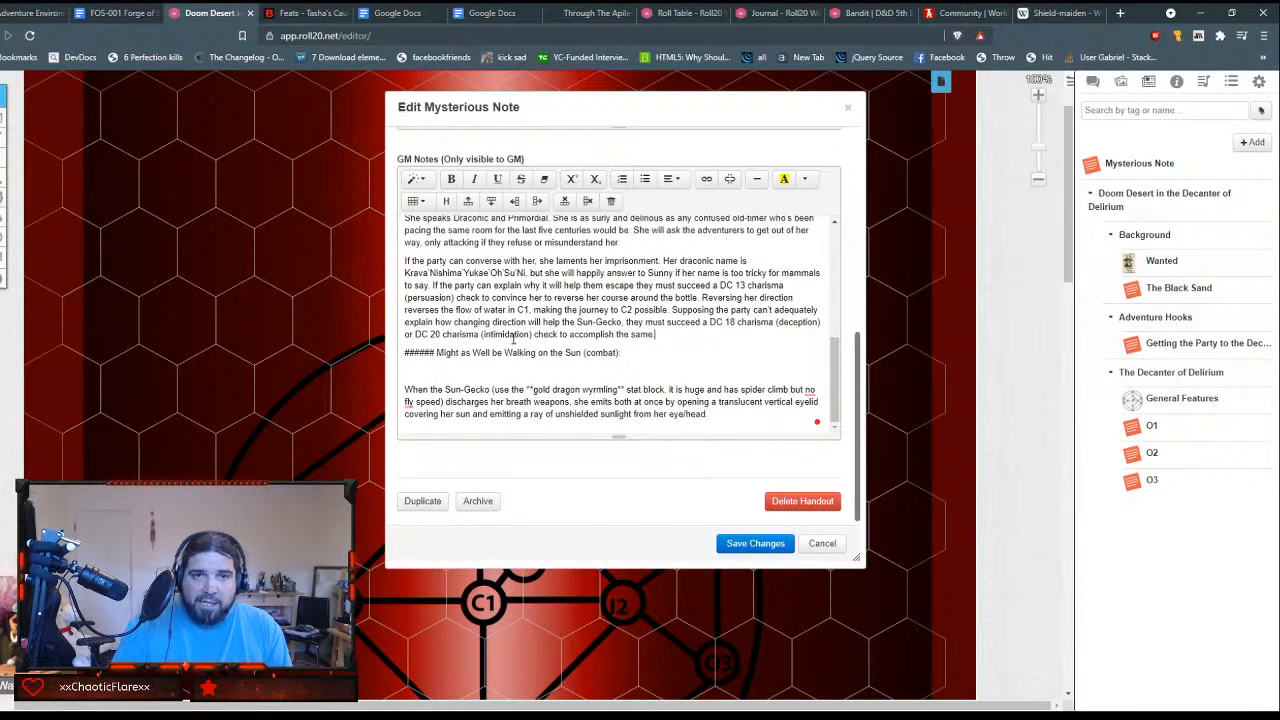
key("BackSpace")
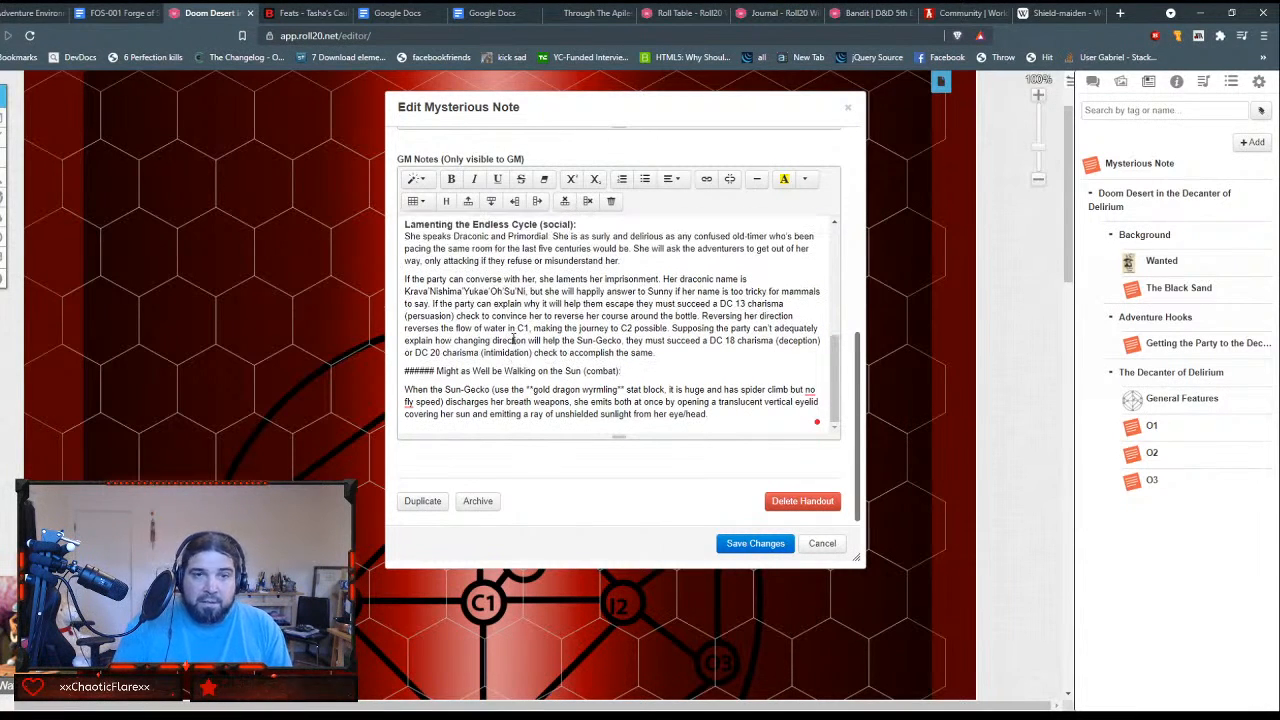
Step: Delete the ###### marks before "Might as Well be Walking on the Sun (combat):" and format the line as Header 4
key("Home")
key("Delete")
key("Delete")
key("Delete")
key("Delete")
key("Delete")
key("Delete")
key("Delete")
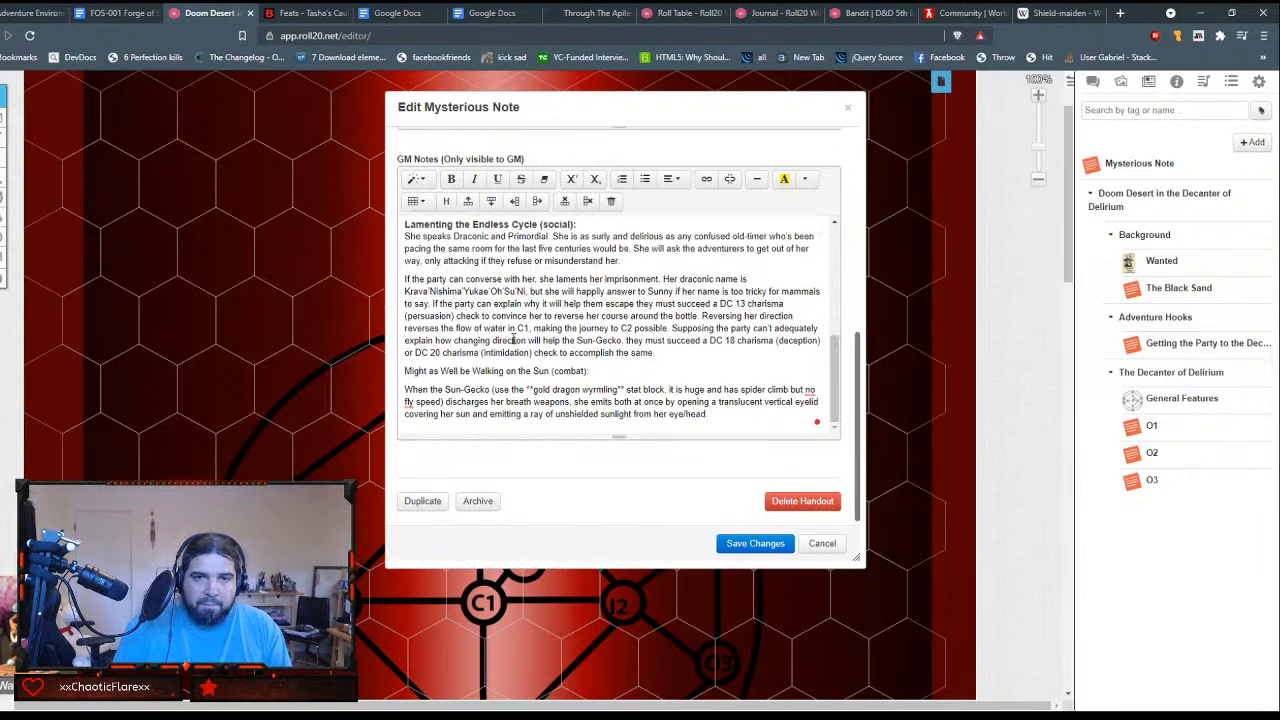
key("shift+End")
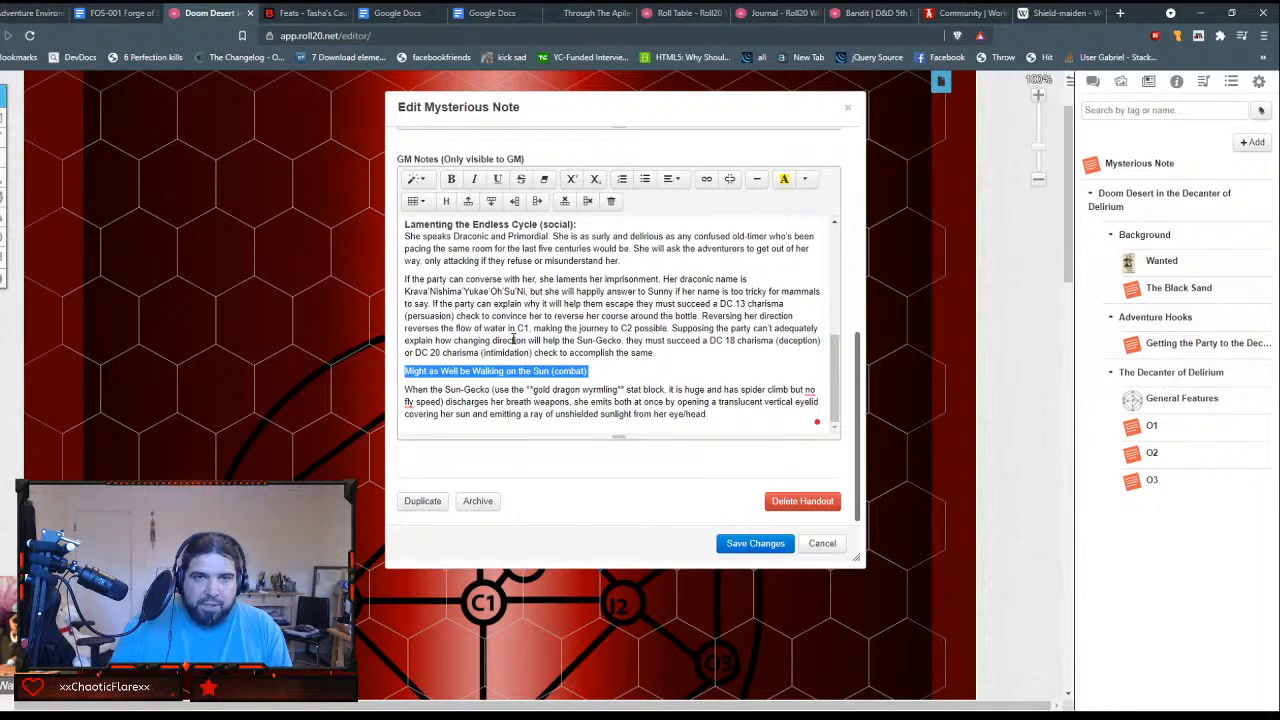
left_click(417, 179)
left_click(456, 350)
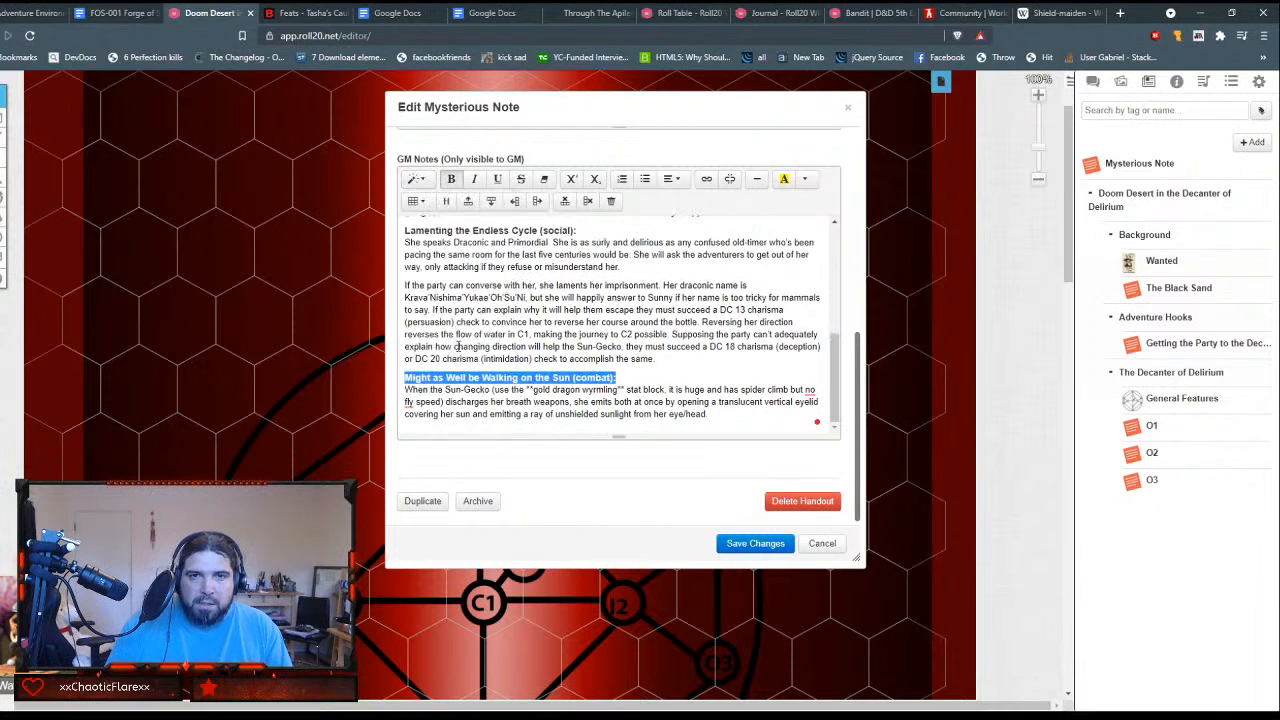
scroll(598, 352, "up", 5)
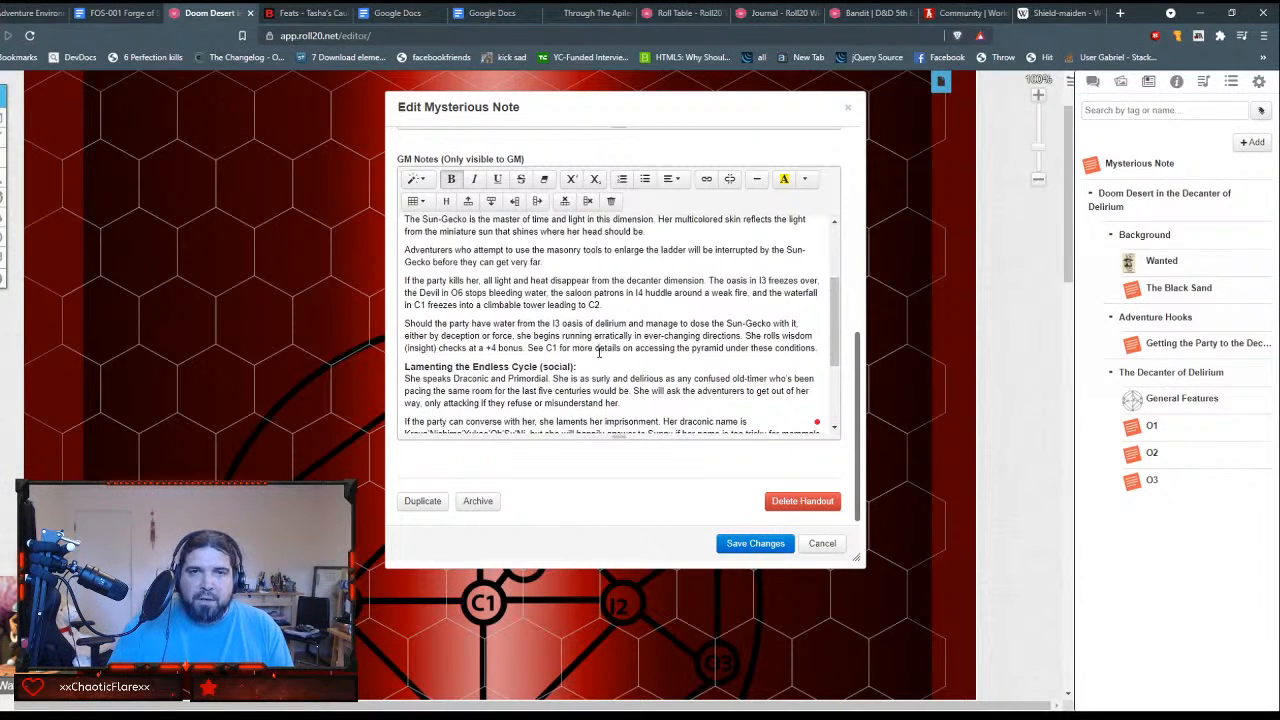
scroll(598, 352, "up", 1)
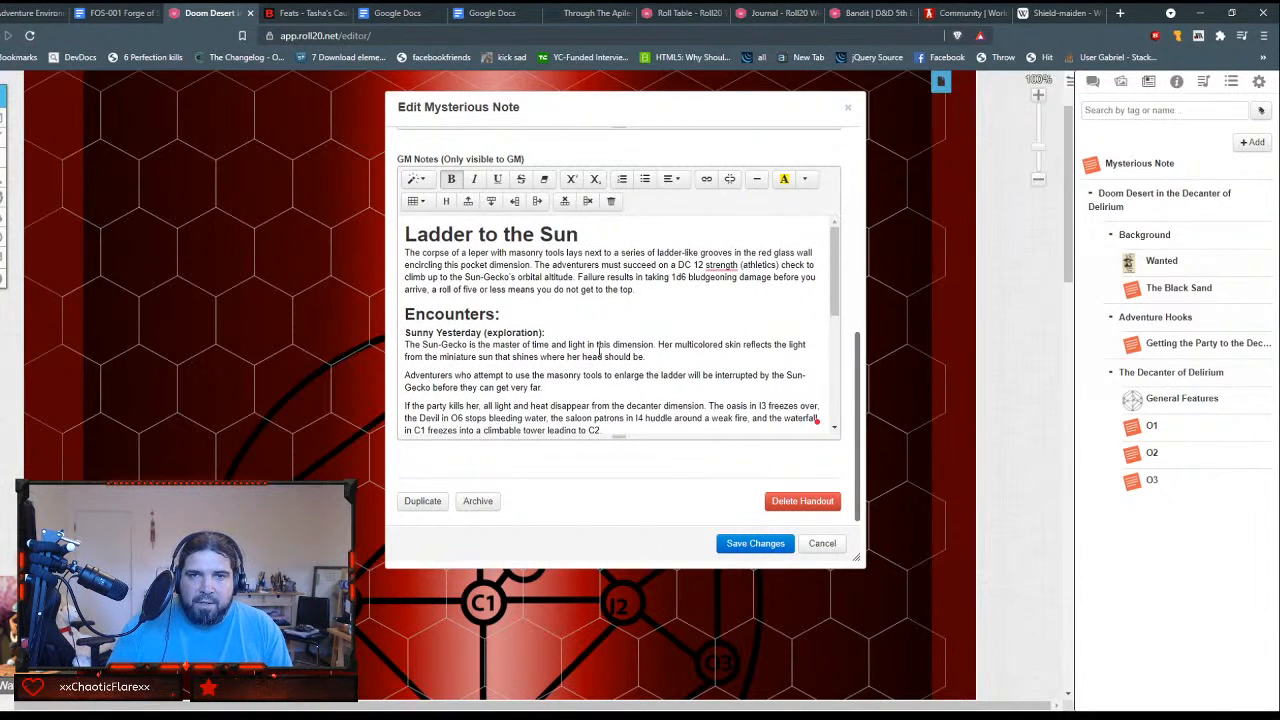
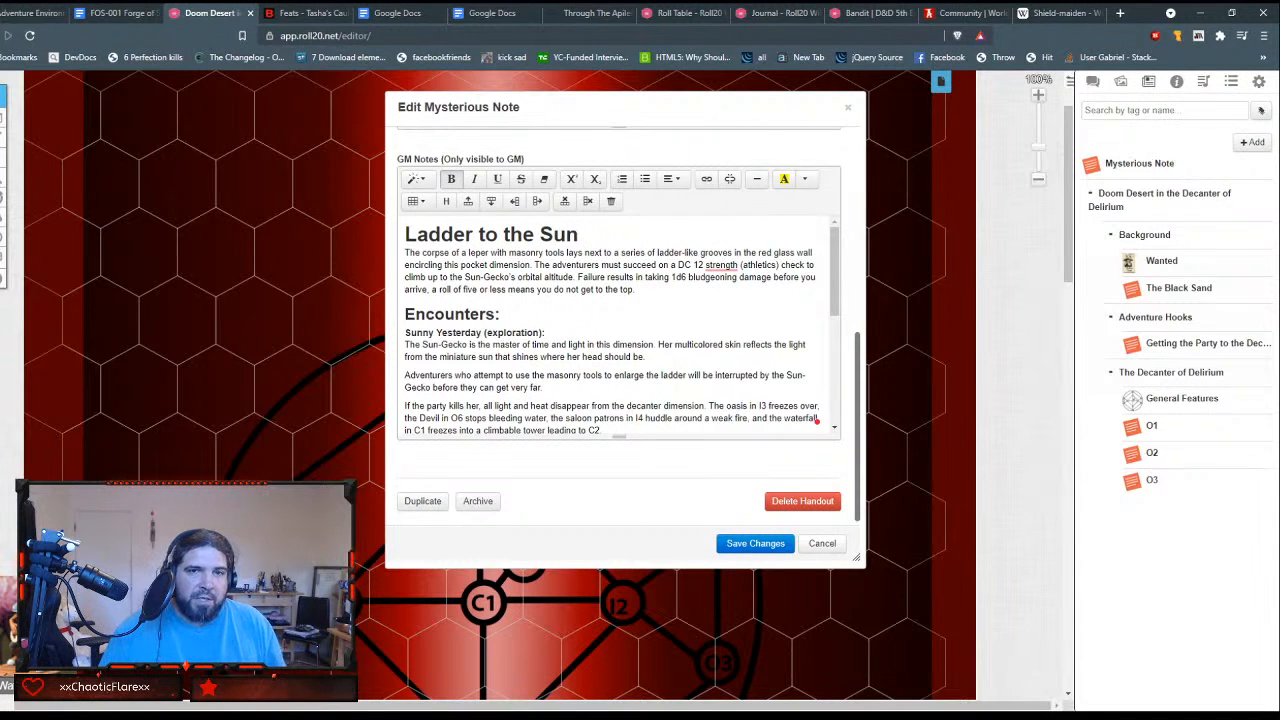
Step: Remove the ** marks around "gold dragon wyrmling" in the paragraph under the Might as Well be Walking on the Sun heading
scroll(587, 376, "down", 1)
scroll(587, 376, "down", 3)
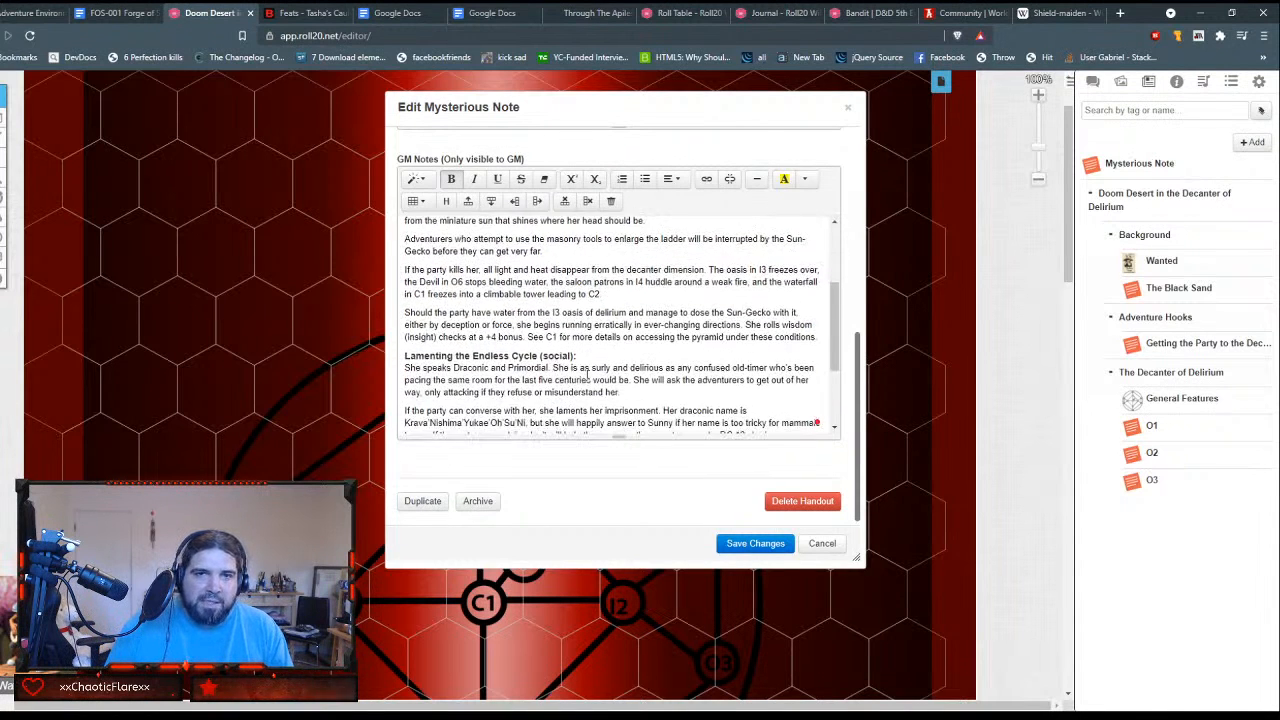
triple_click(587, 377)
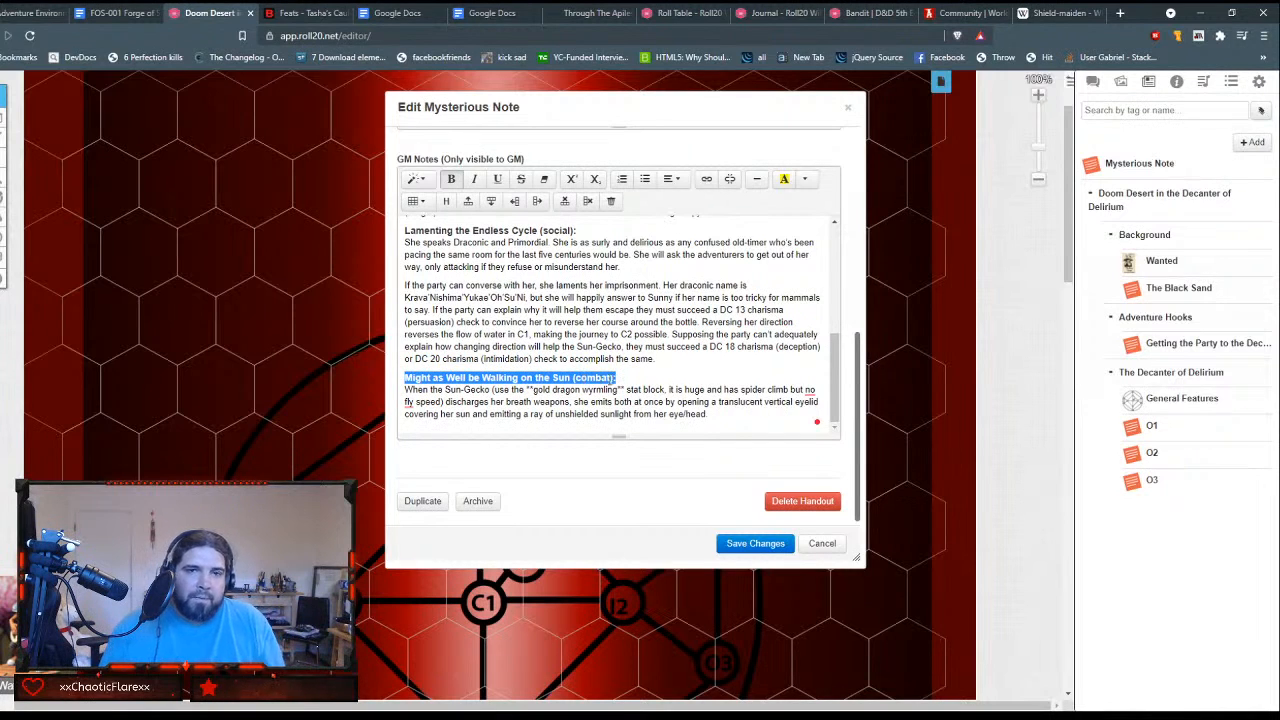
left_click(614, 378)
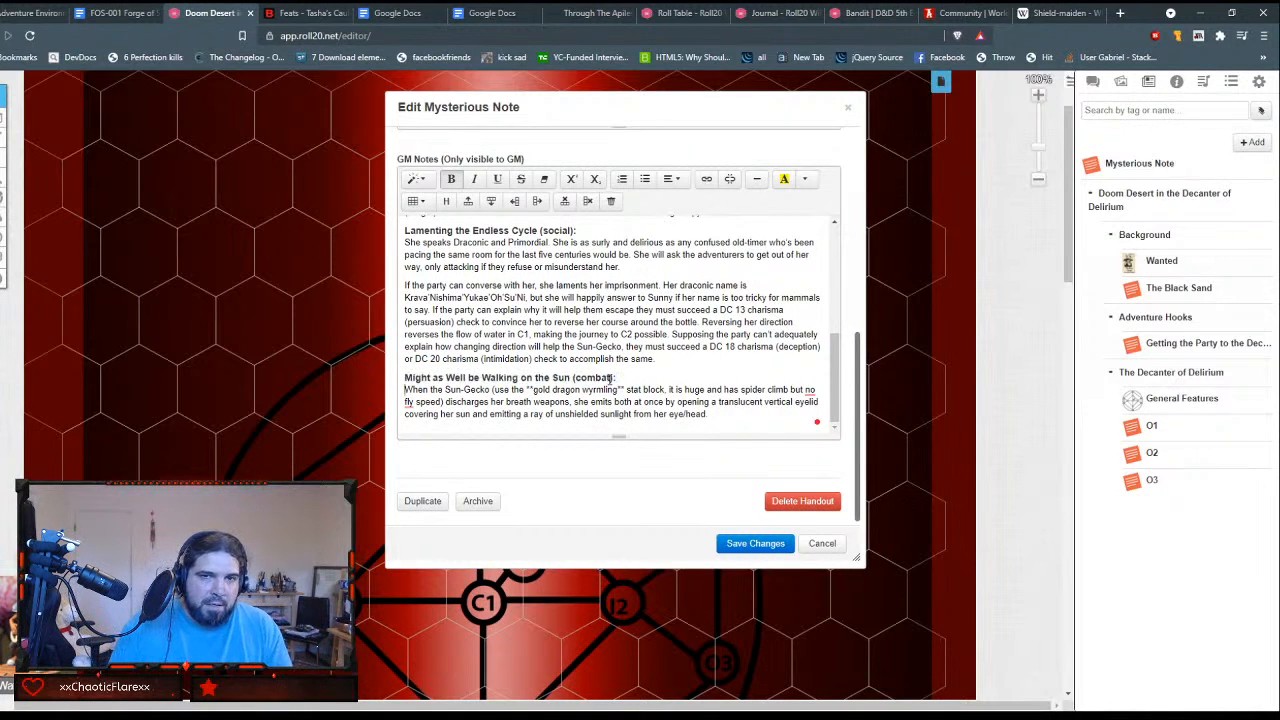
key("Down")
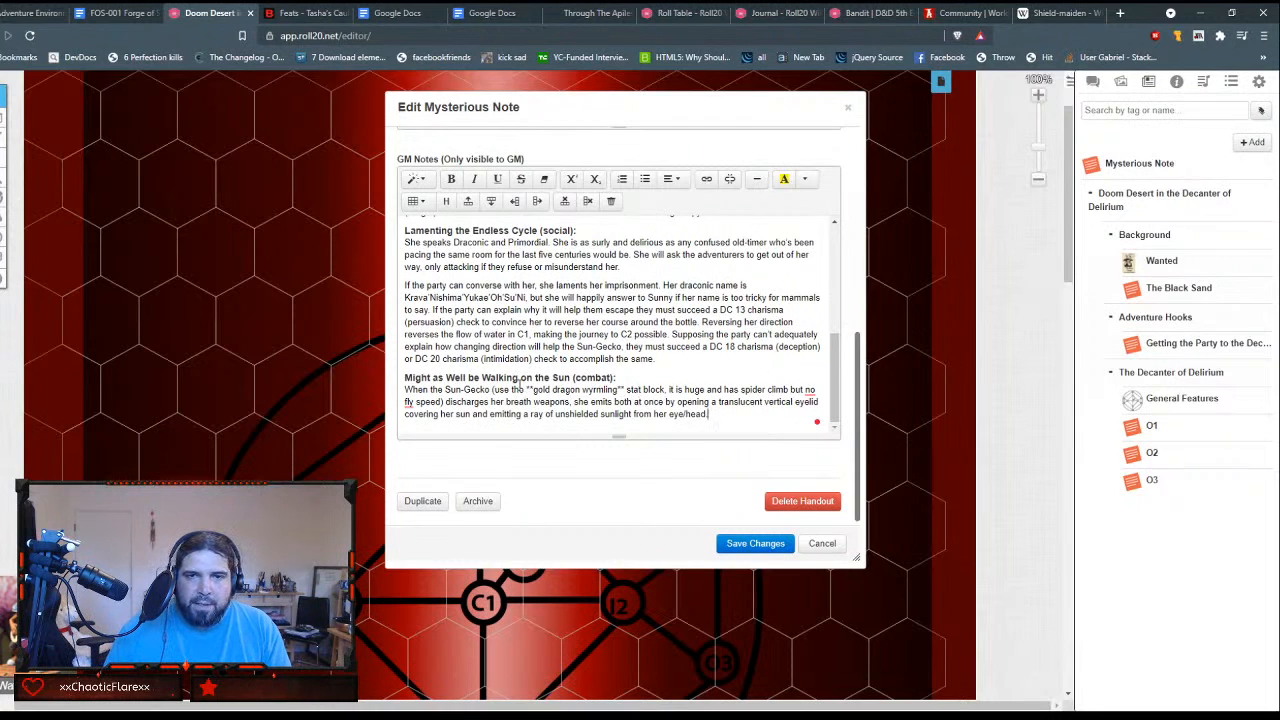
left_click(531, 389)
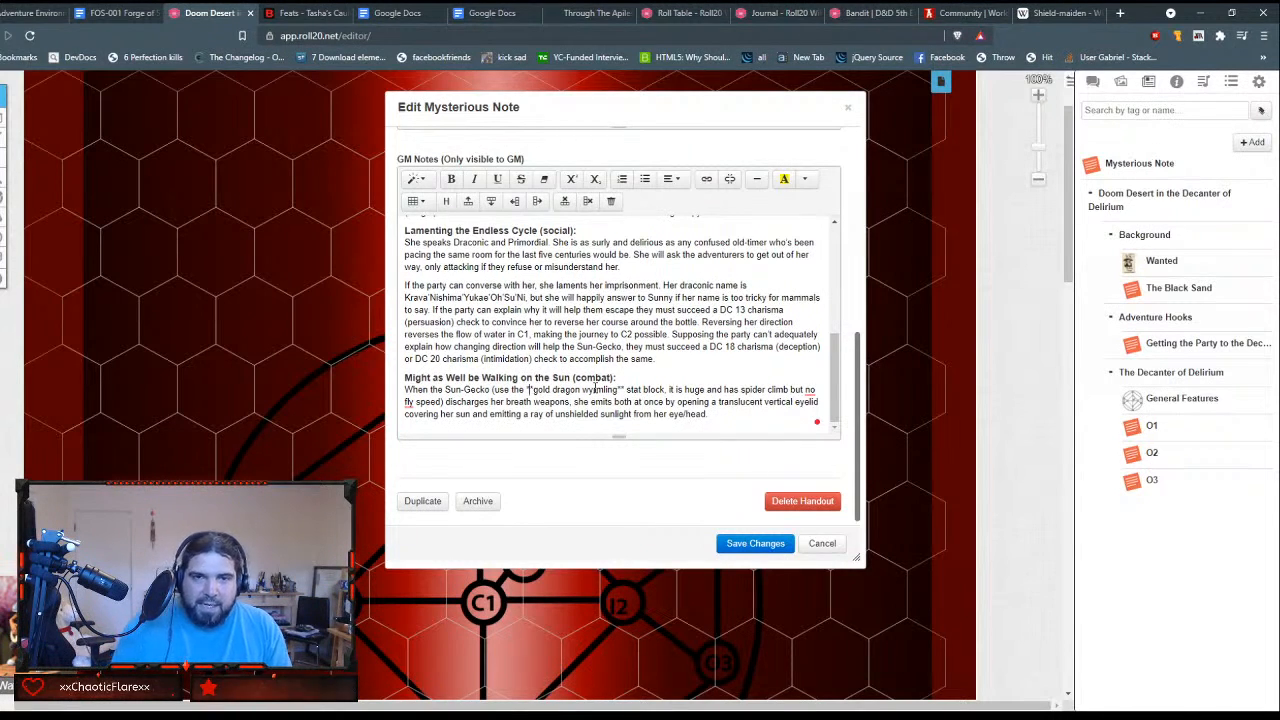
key("BackSpace")
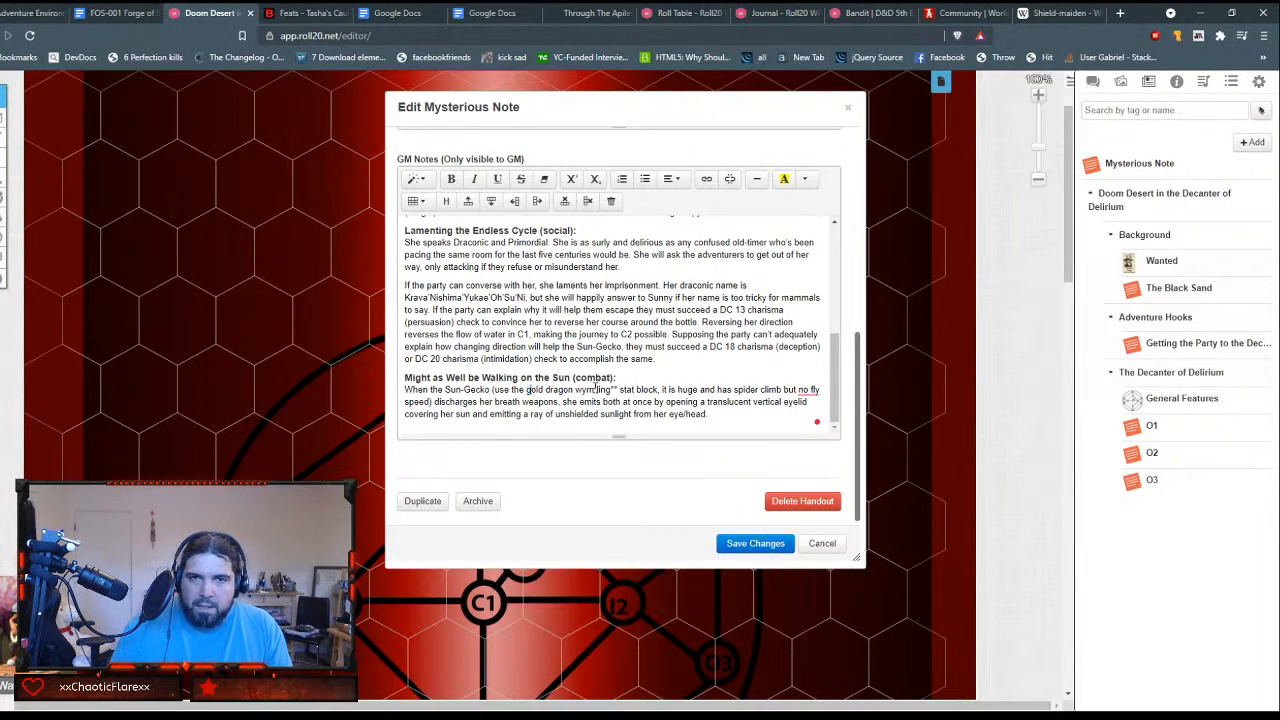
key("Delete")
key("Delete")
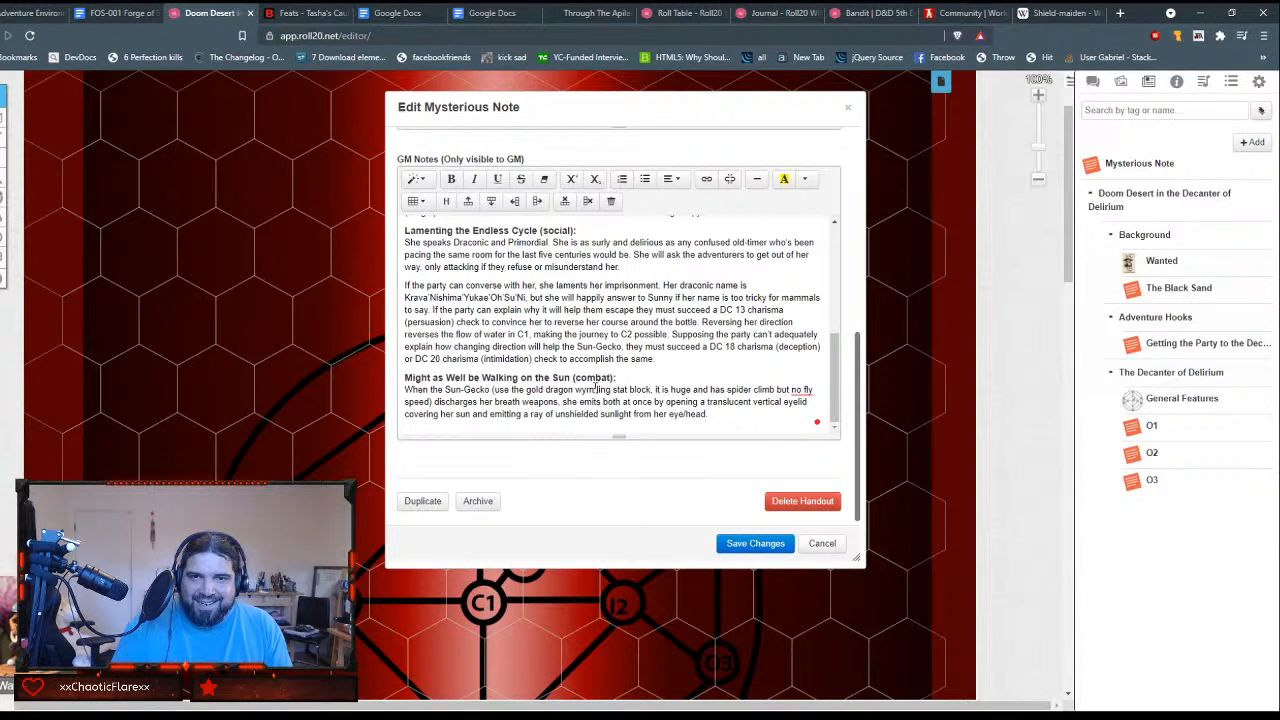
Step: Start inserting a link on the words "gold dragon wyrmling" in the GM Notes
key("shift+Left")
key("shift+Left")
key("shift+Left")
key("shift+Left")
key("shift+Left")
key("shift+Left")
key("shift+Left")
key("shift+Left")
key("shift+Left")
key("shift+Left")
key("shift+Left")
key("shift+Left")
key("shift+Left")
key("shift+Left")
key("shift+Left")
key("shift+Left")
key("shift+Left")
key("shift+Left")
key("shift+Left")
key("shift+Left")
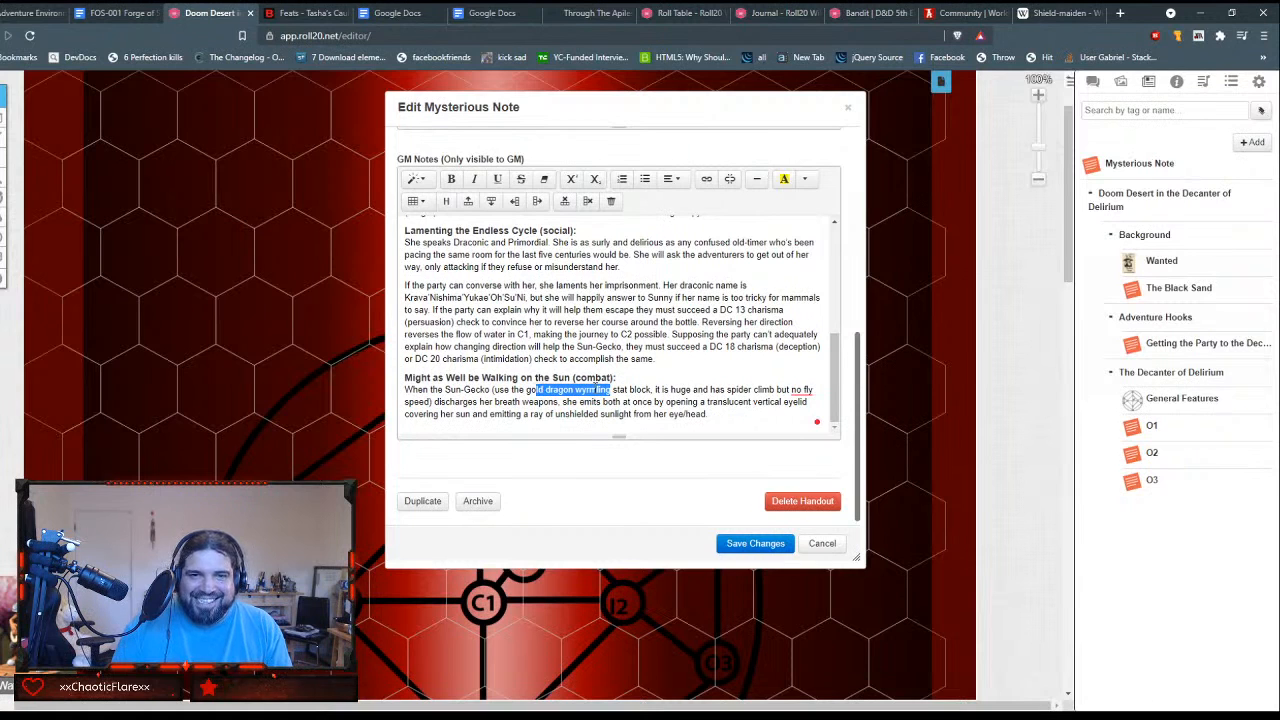
left_click(706, 178)
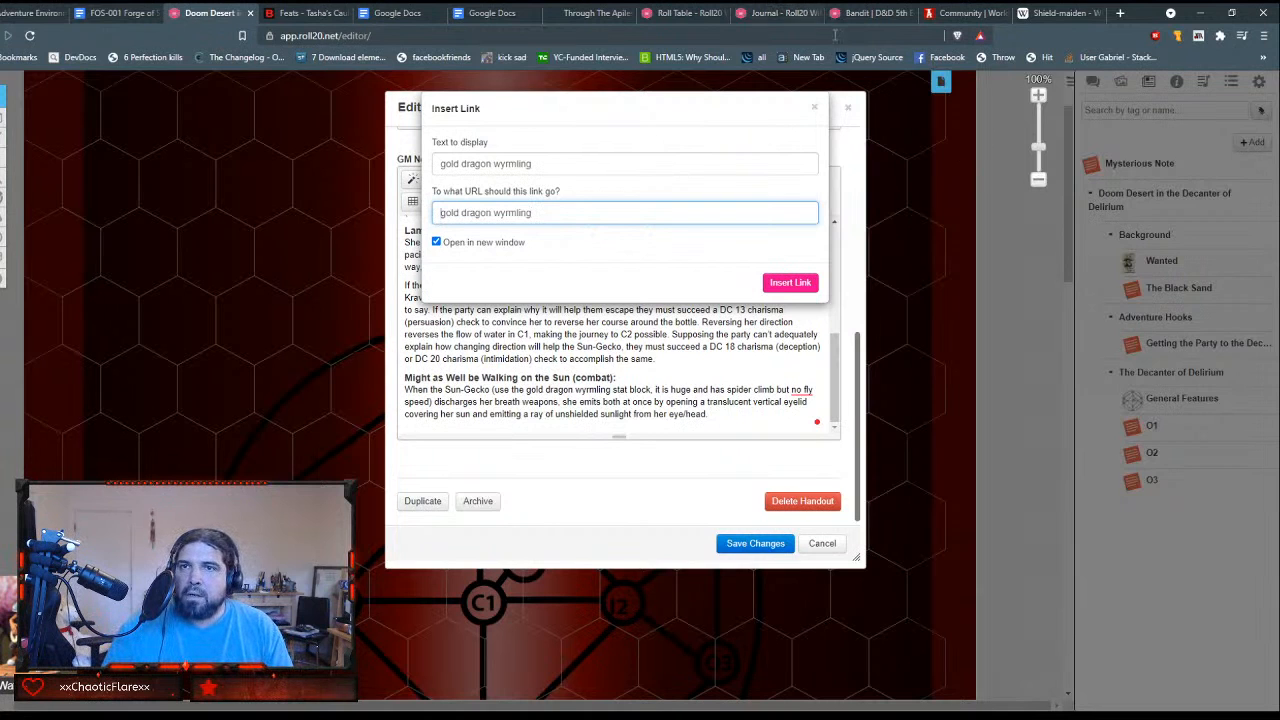
Step: In the browser tab with the Bandit compendium page, try to load the address roll20.net/compendium/dnd5e/gold-dragon-wyrmling
left_click(865, 12)
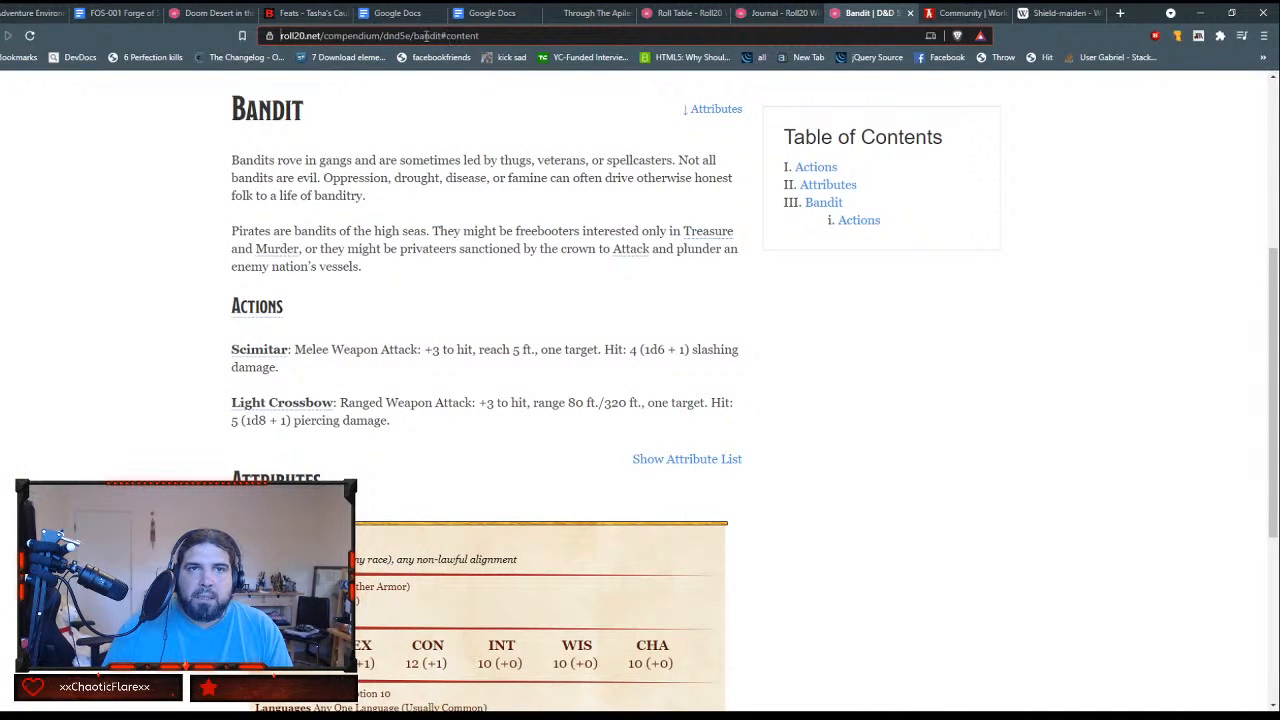
left_click_drag(444, 36, 521, 36)
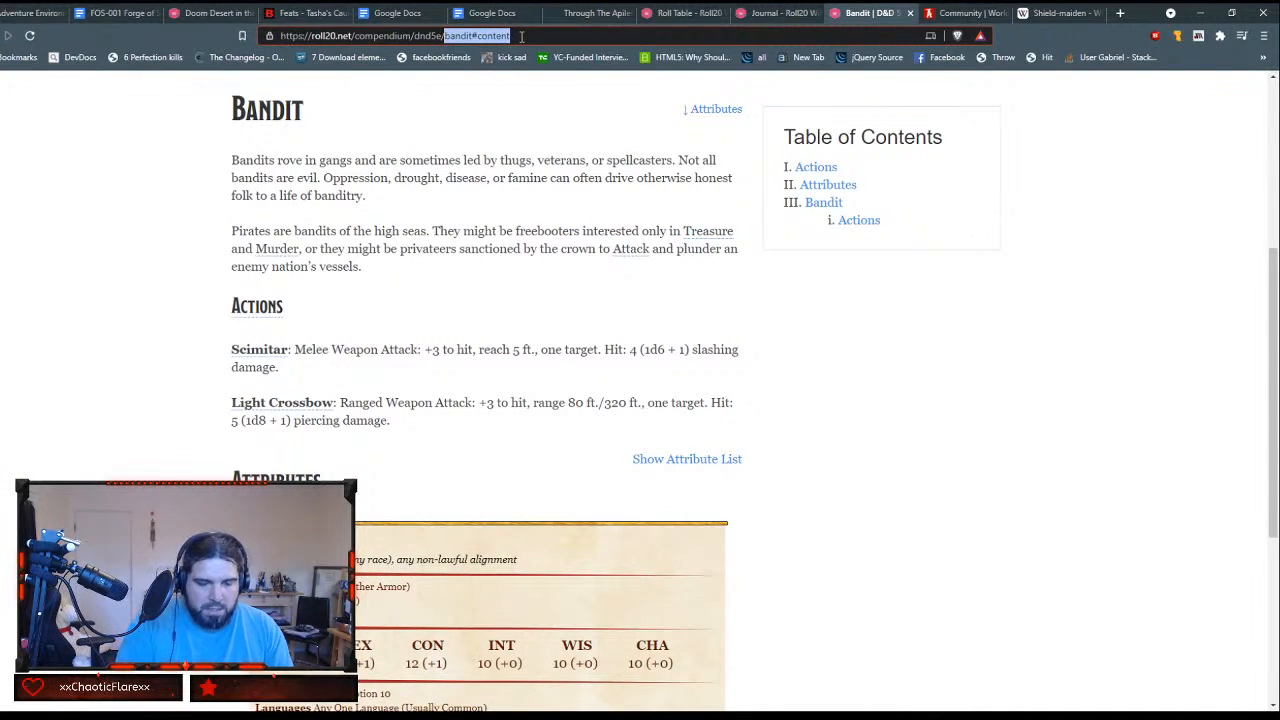
type("gold")
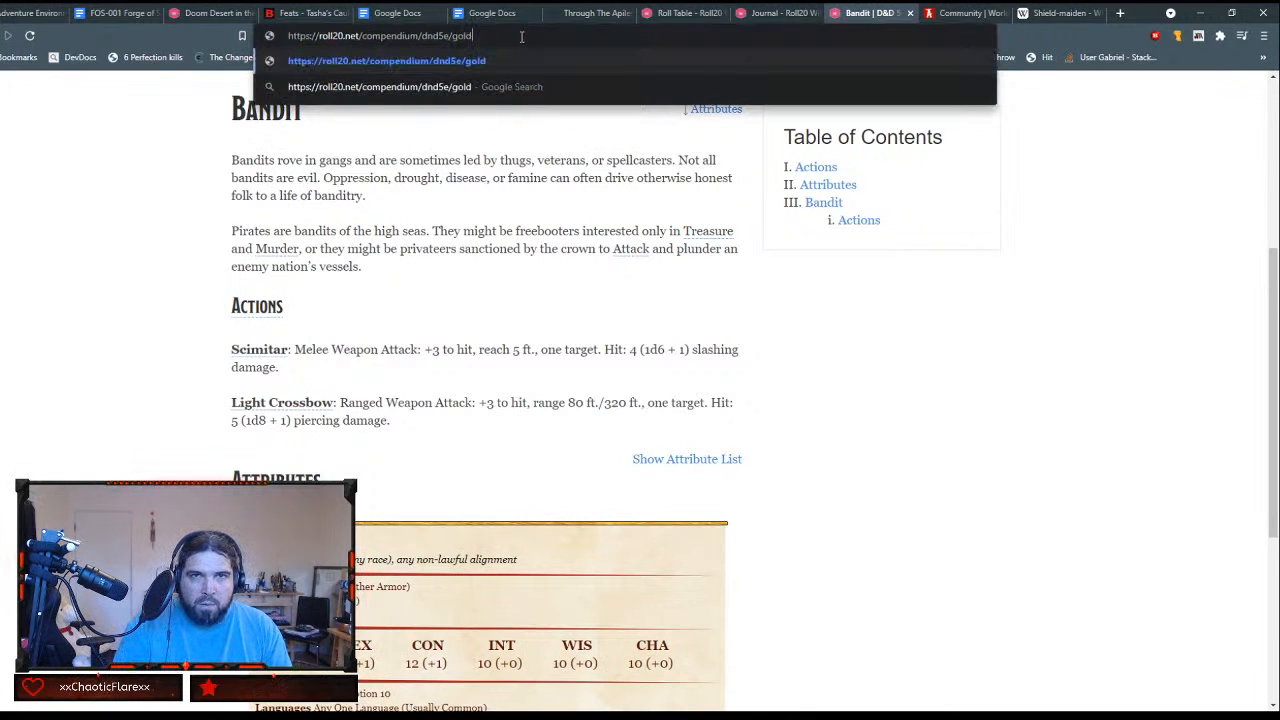
type("-dragon")
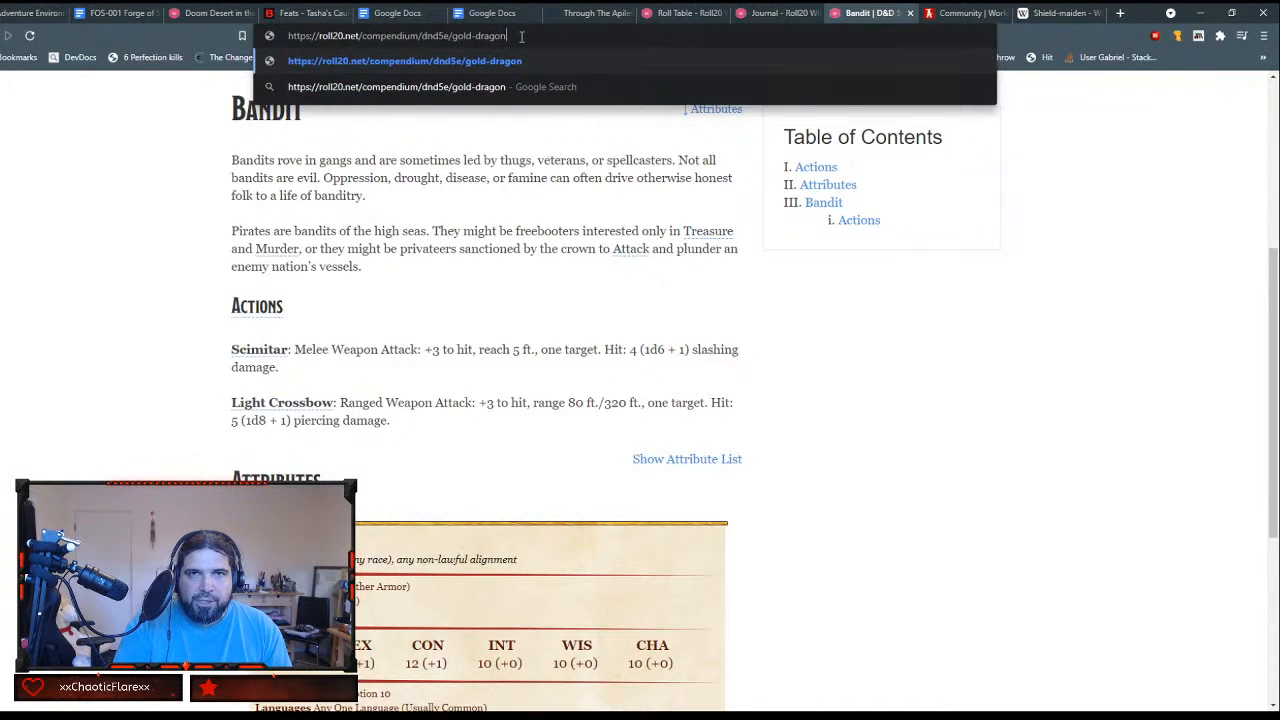
type("-wyrmli")
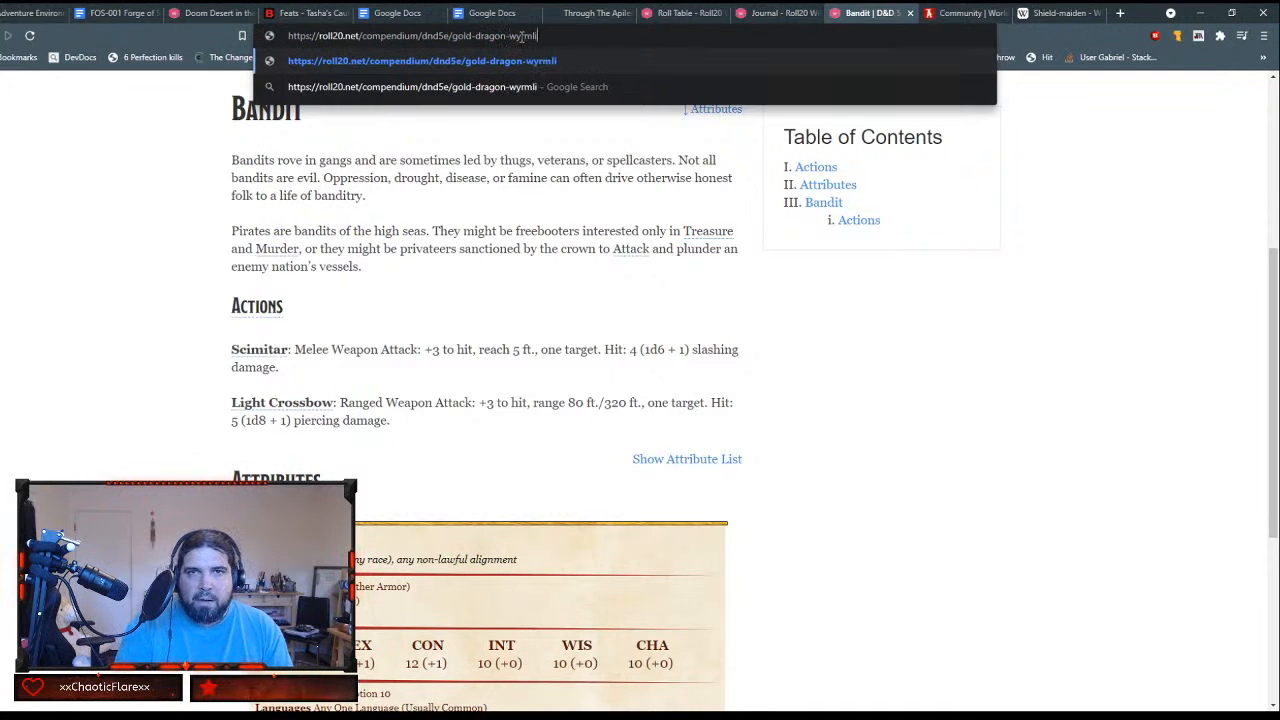
type("ng")
key("Return")
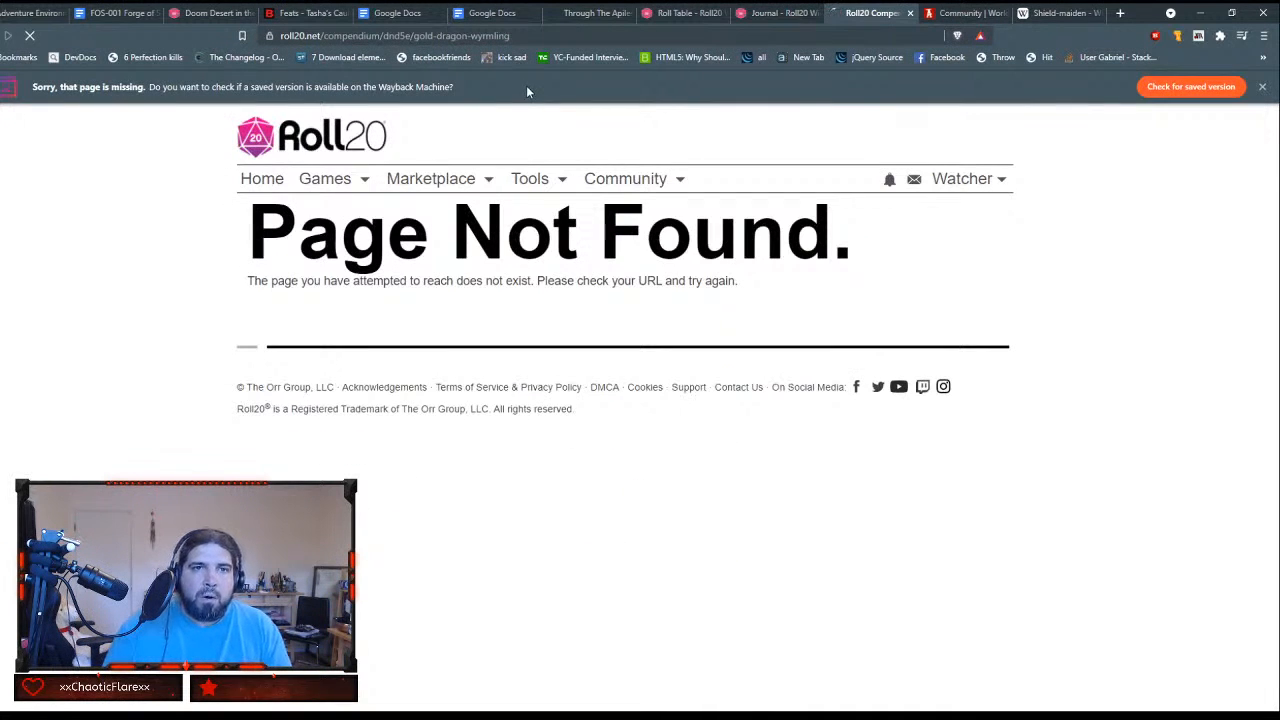
Step: Load the compendium page with underscores in its address, gold_dragon_wyrmling, and select the URL without the #content ending
left_click(443, 38)
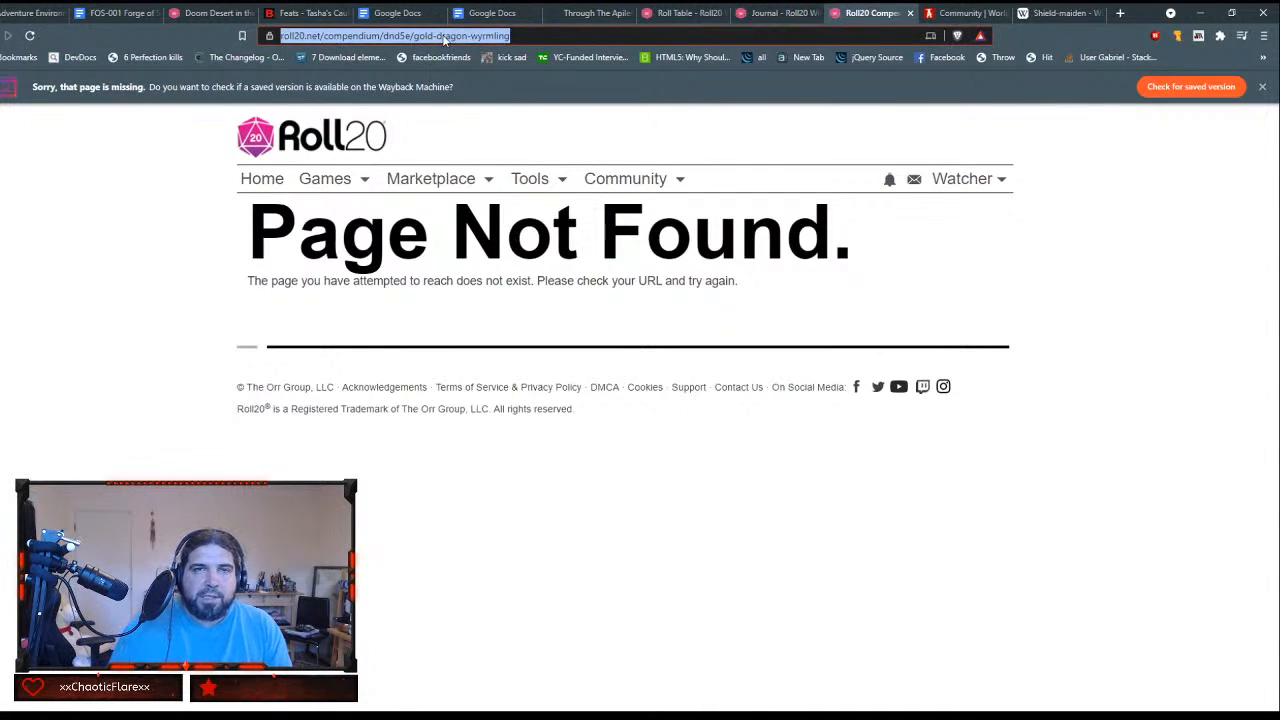
left_click(443, 38)
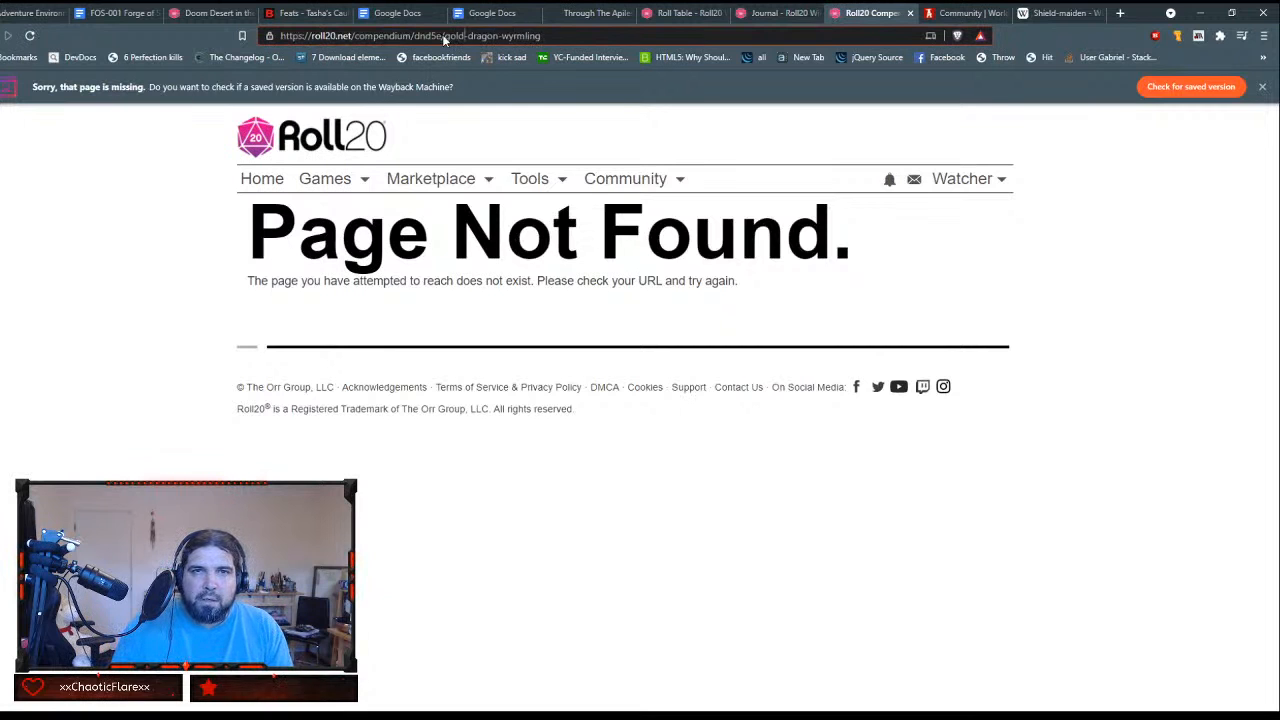
key("Delete")
type("_")
key("Right")
key("Right")
key("Right")
key("Right")
key("Right")
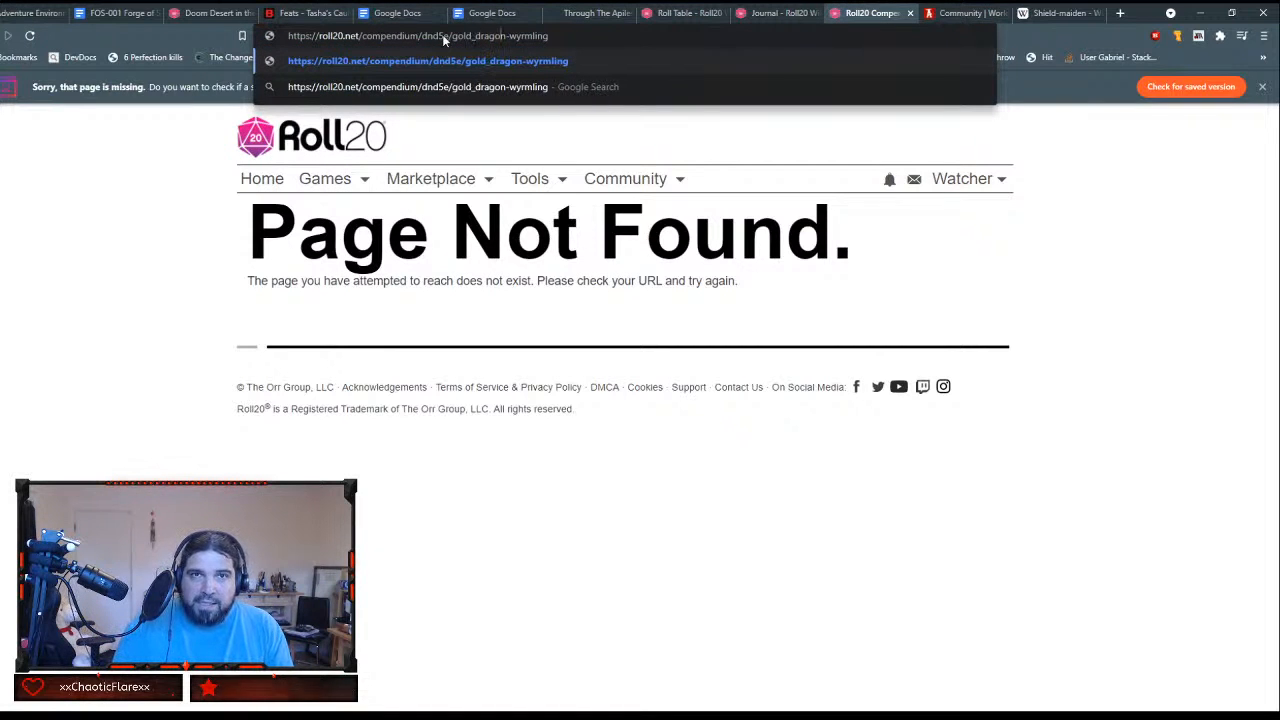
key("Right")
key("Delete")
type("_")
key("Return")
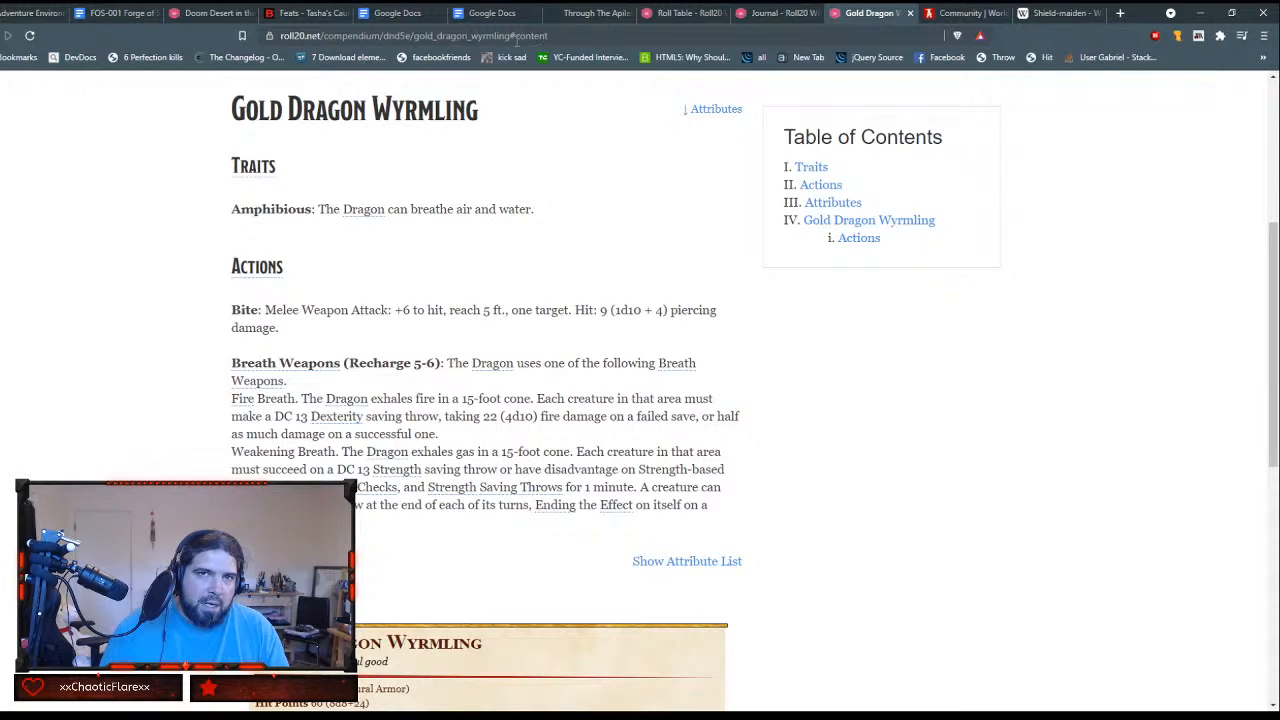
left_click_drag(512, 38, 275, 33)
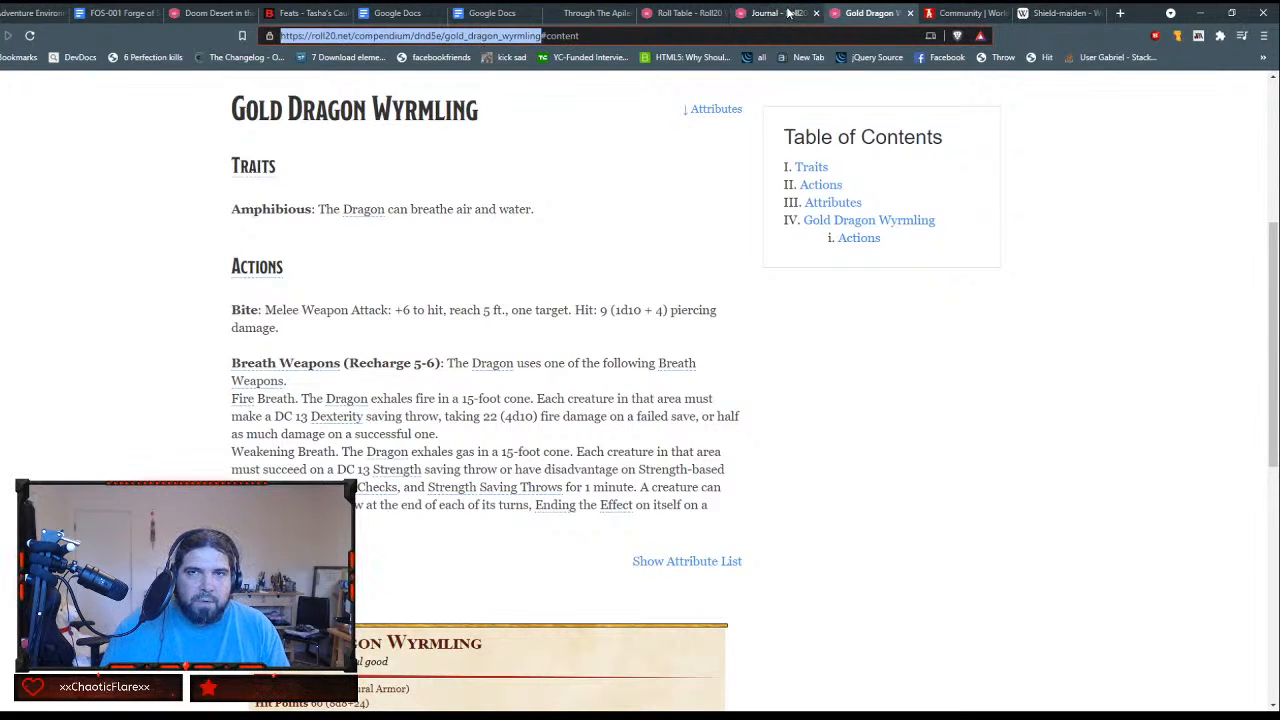
Step: Search the web for "telekinetic 5e" in a new browser tab and open the dnd5e.wikidot.com page on the Telekinetic feat
left_click(1061, 15)
left_click(1120, 13)
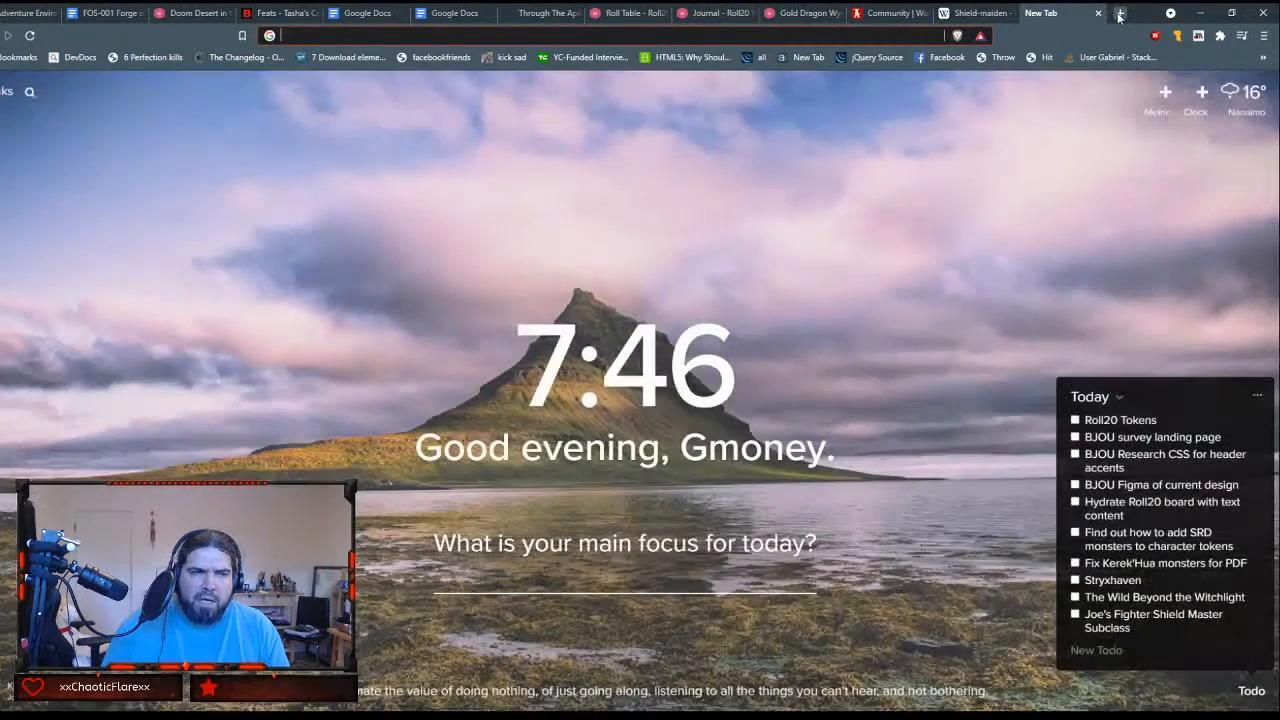
left_click(805, 35)
type("t")
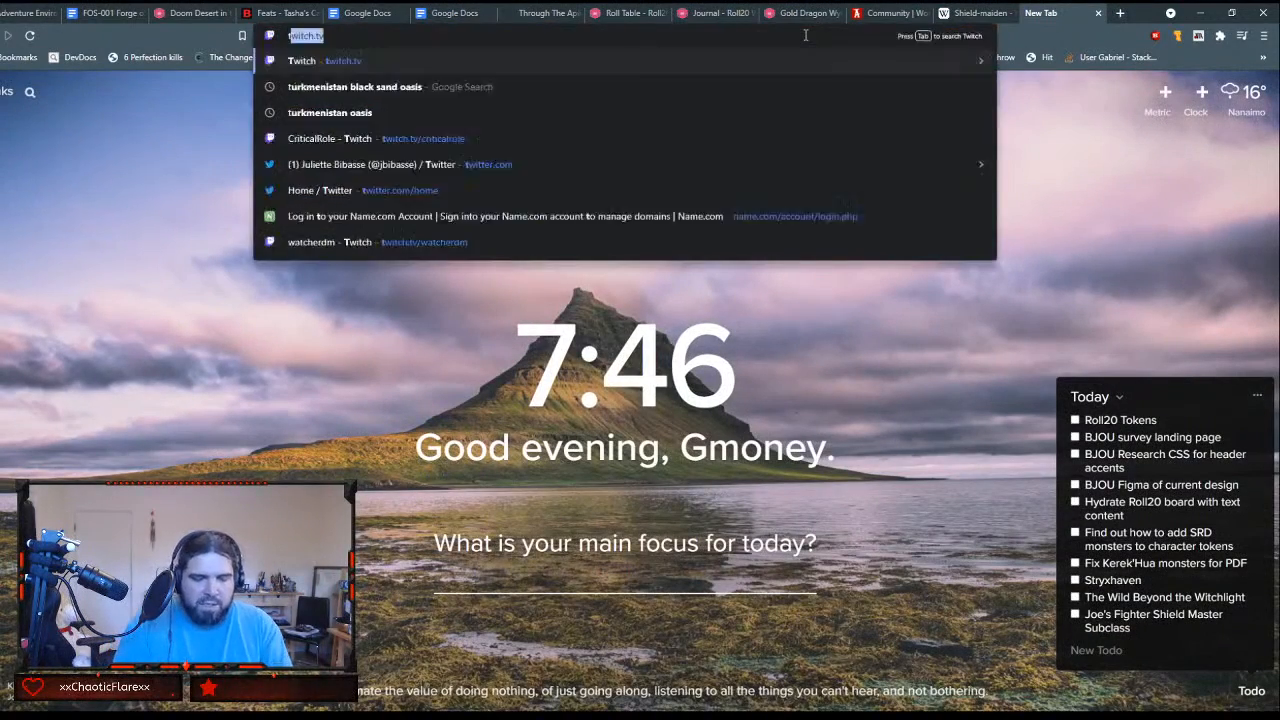
type("eleki")
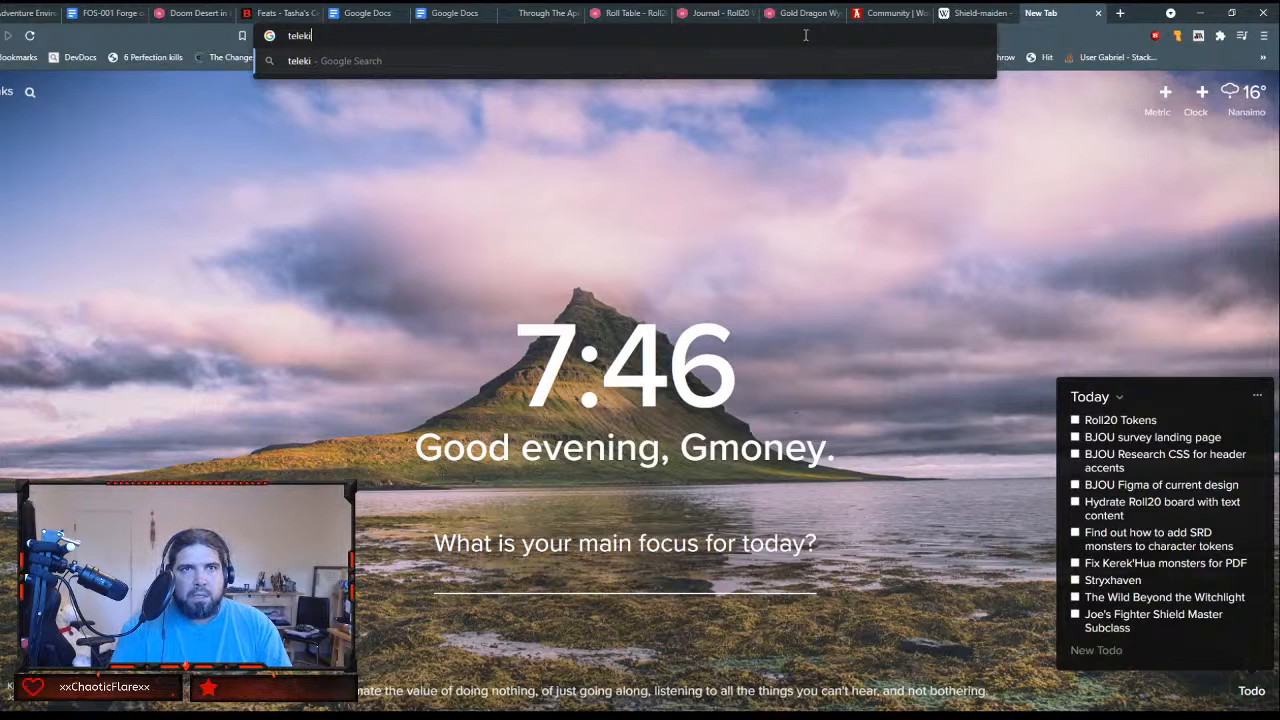
type("neti")
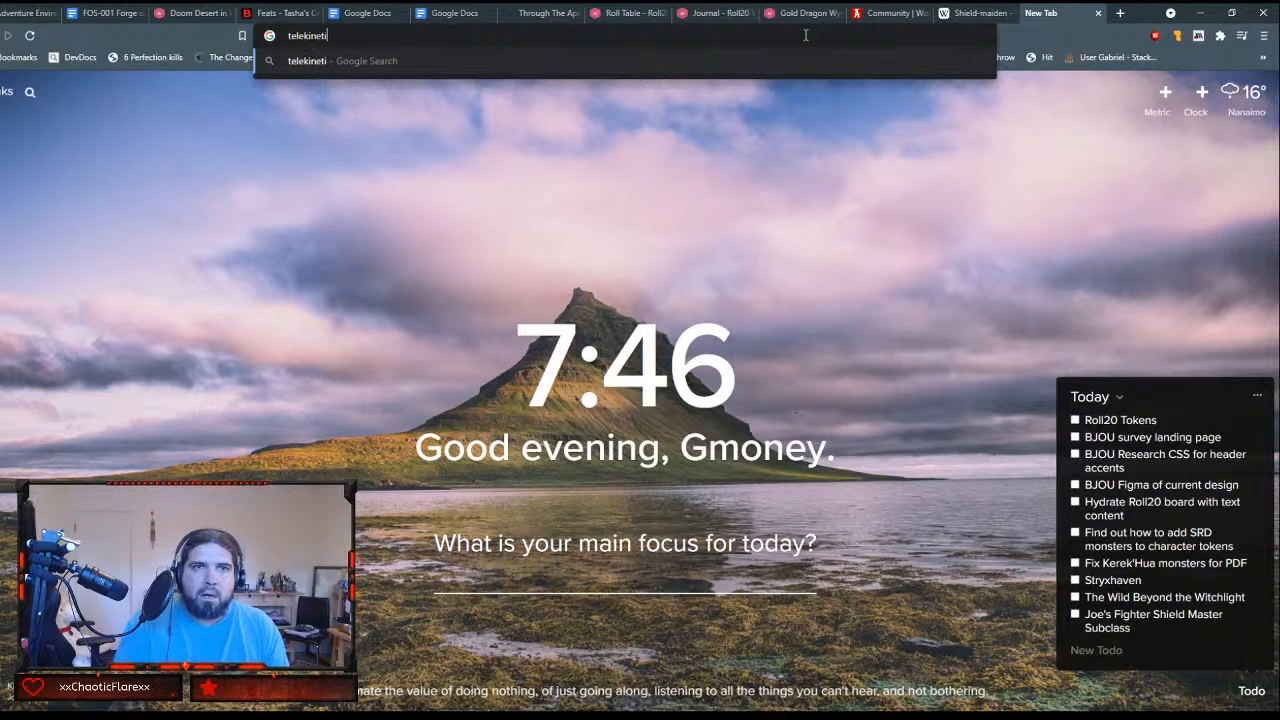
type("c 5e")
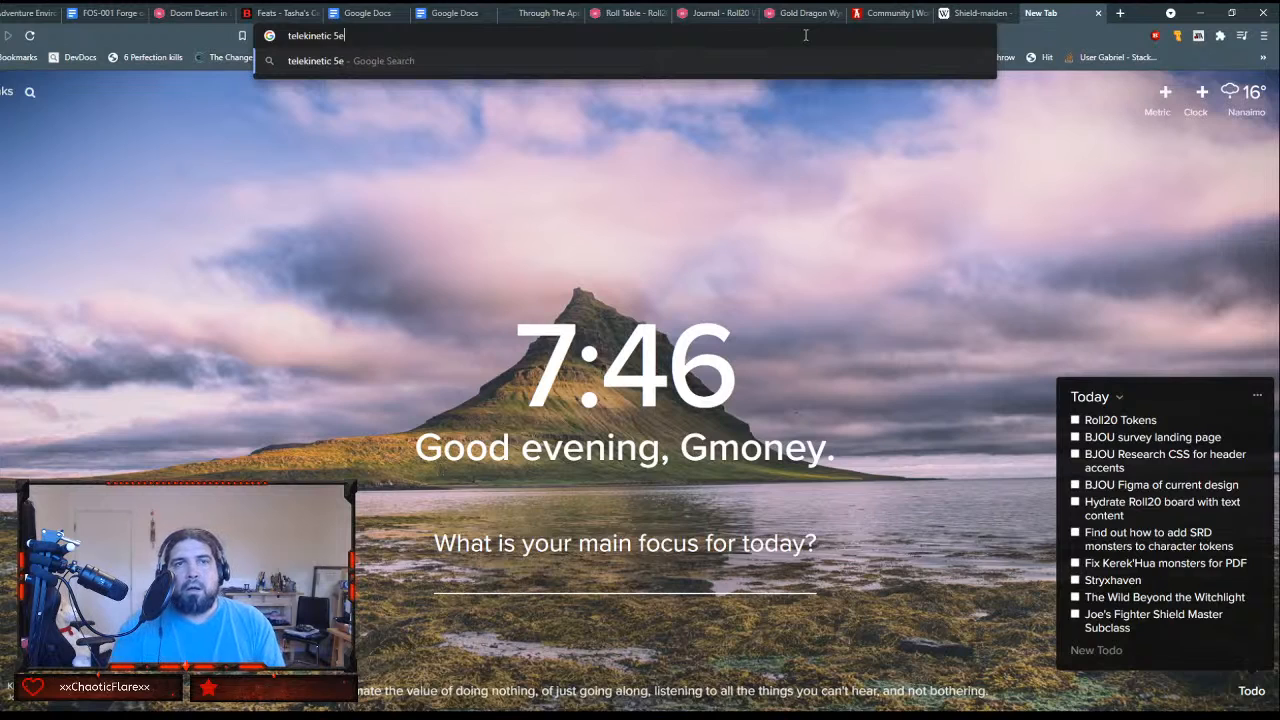
key("Return")
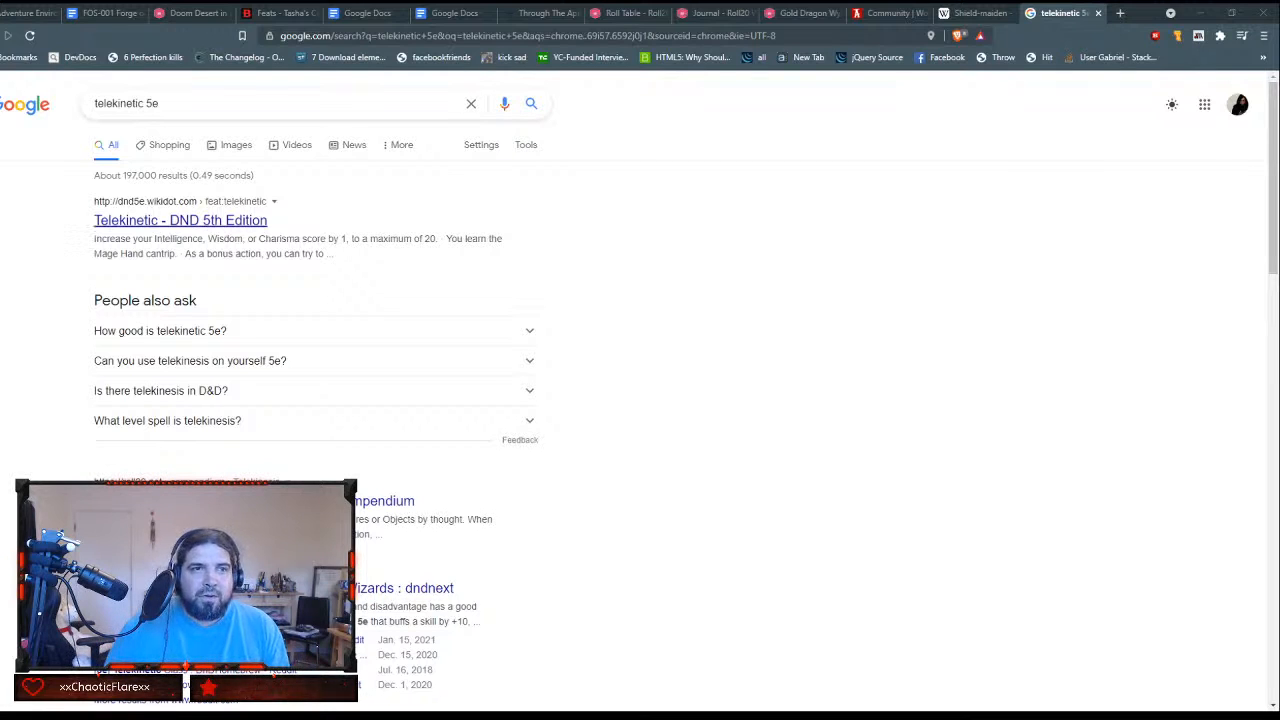
left_click(246, 221)
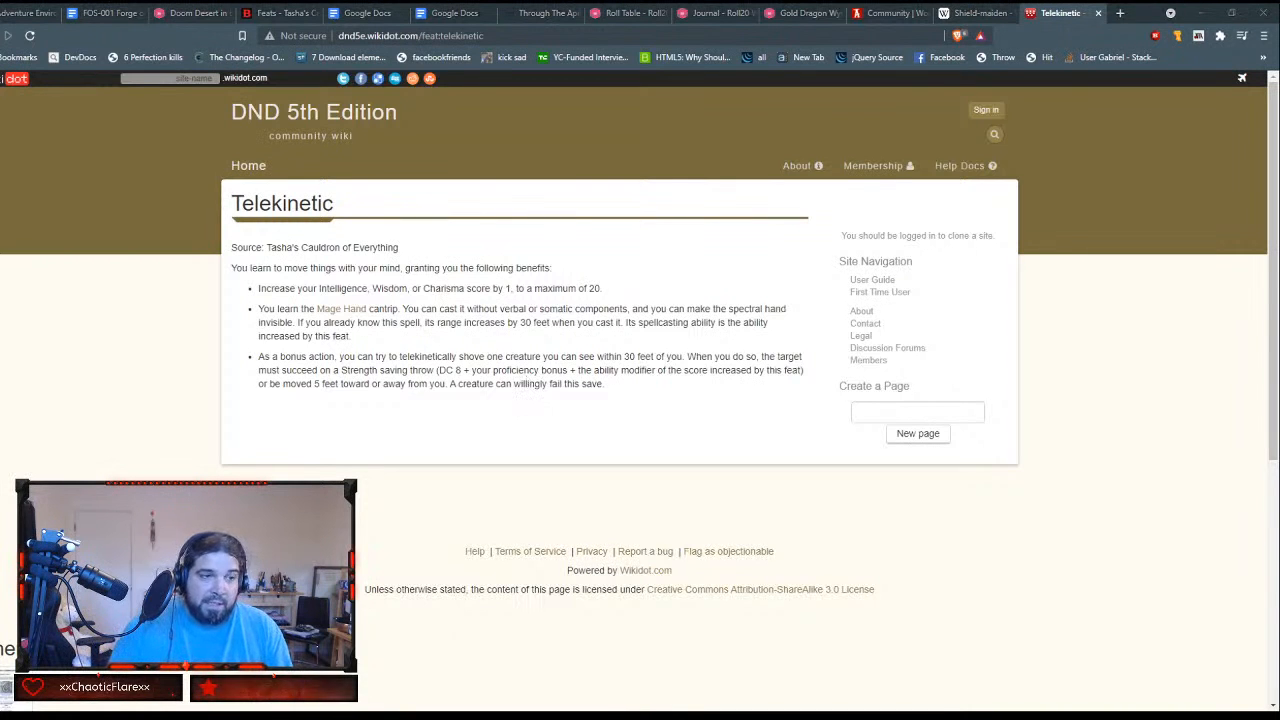
Step: Search the web for "spell sniper" in a new browser tab and open the dnd5e.wikidot.com page on that feat
key("ctrl+t")
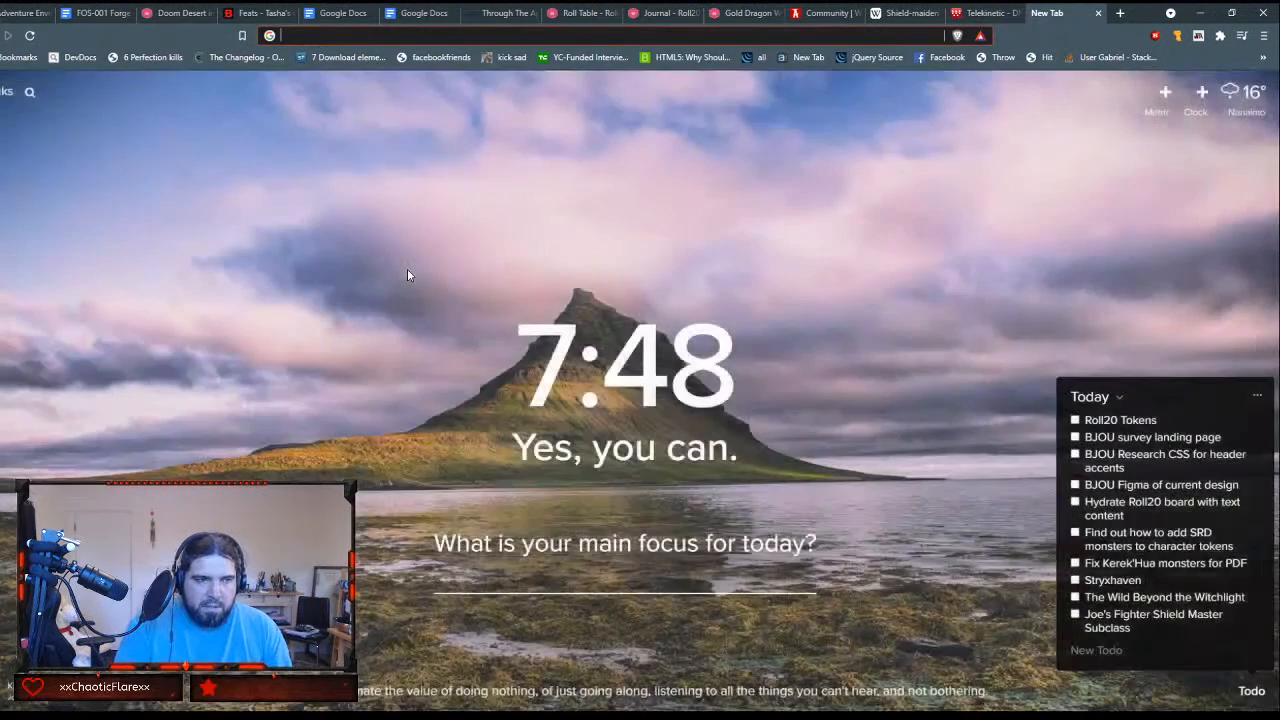
type("spell sniper")
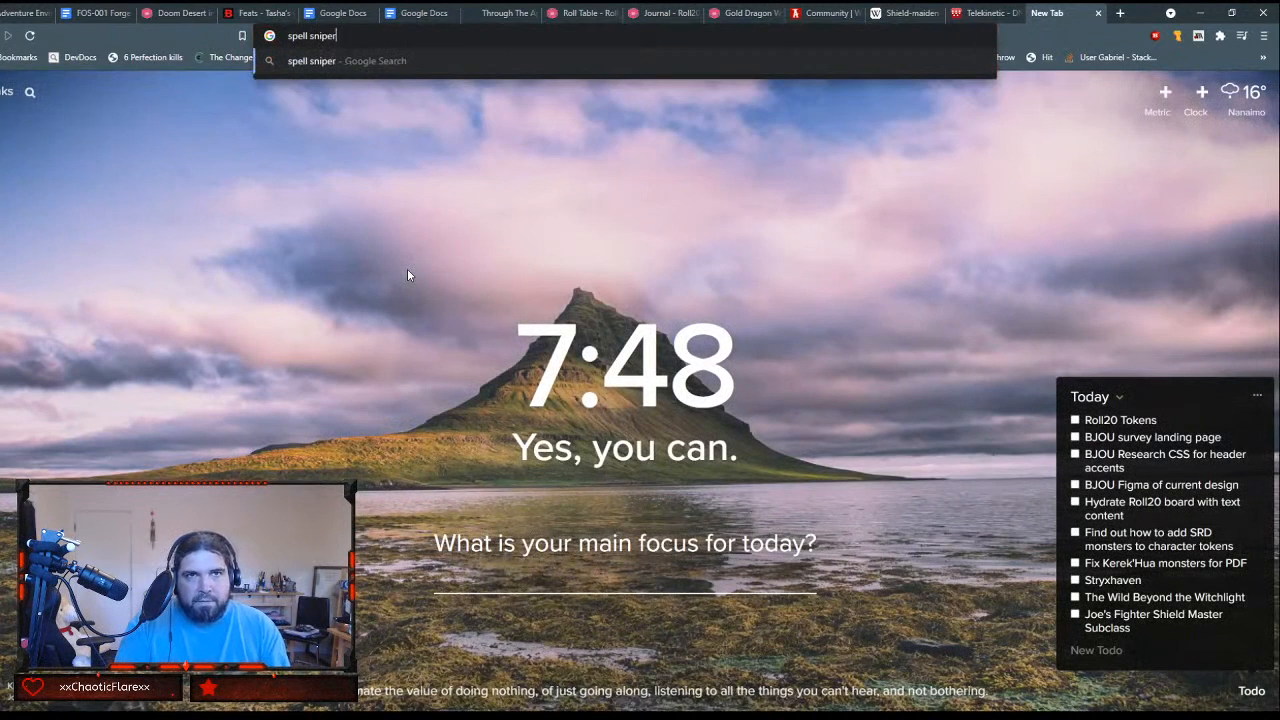
key("Return")
left_click(182, 215)
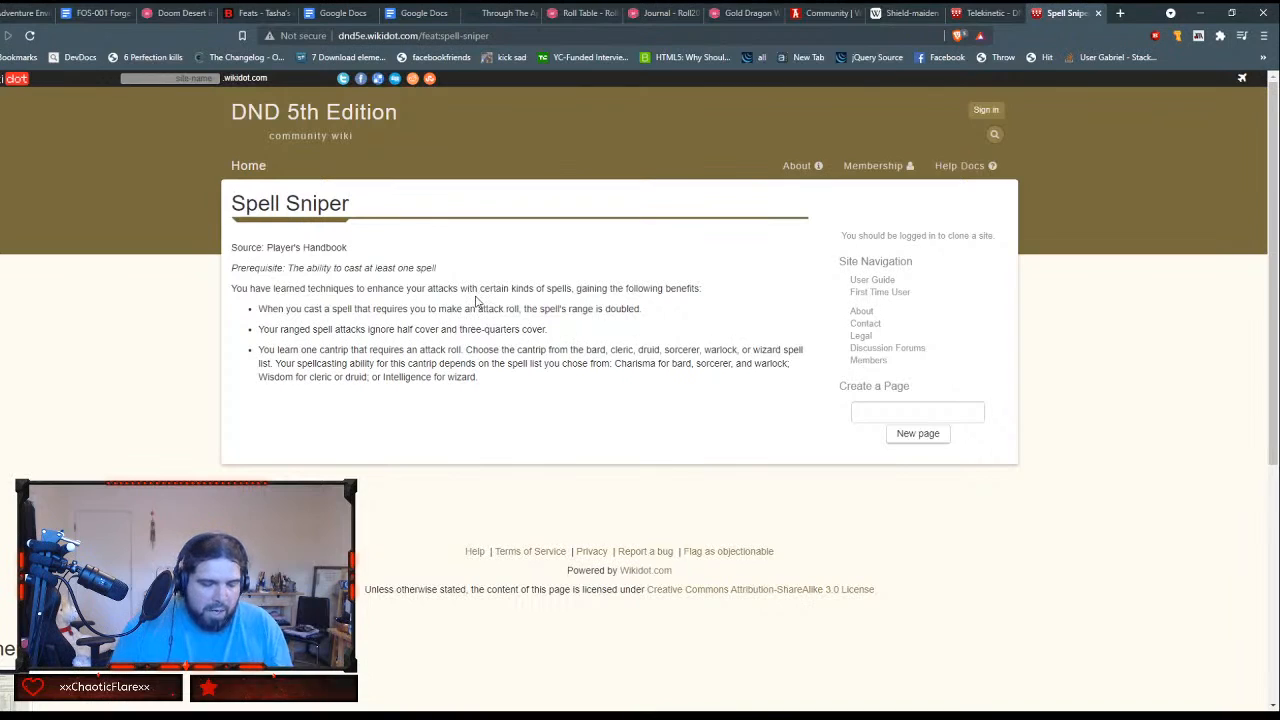
Step: Look up the arcane trickster in a new browser tab and open the Rogue: Arcane Trickster page on dnd5e.wikidot.com
key("ctrl+t")
type("a")
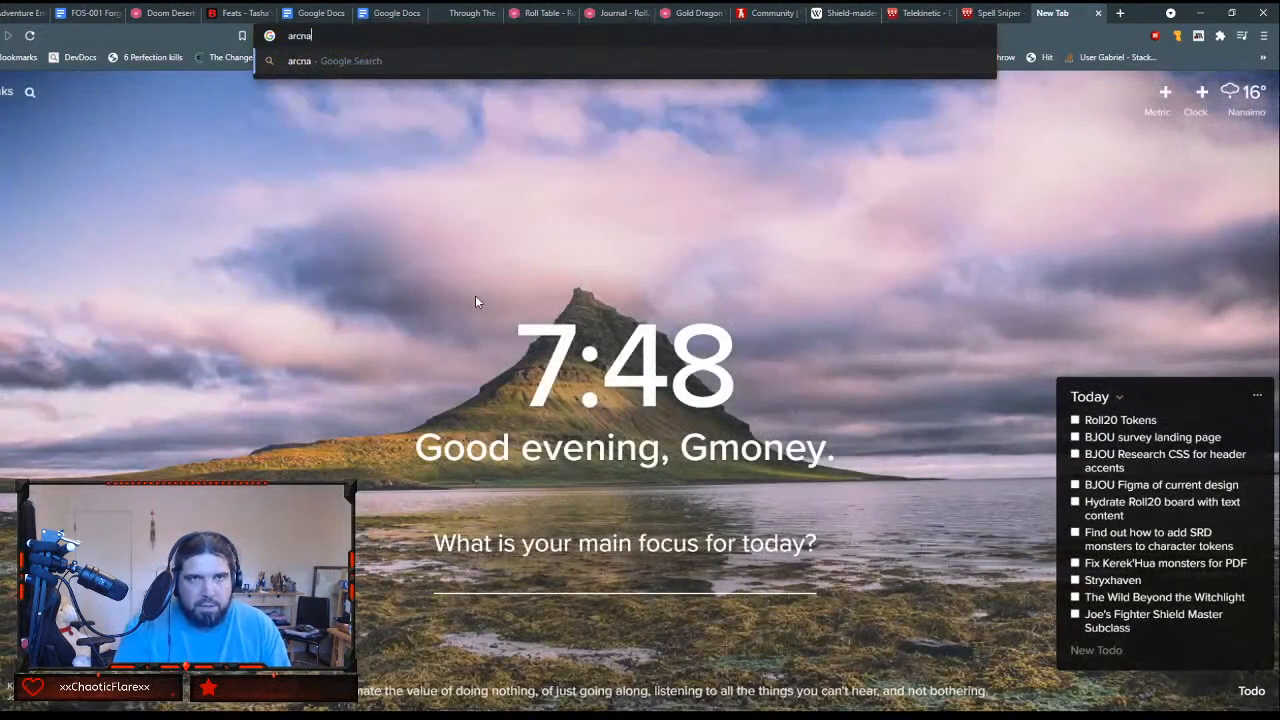
type("rcane trixter")
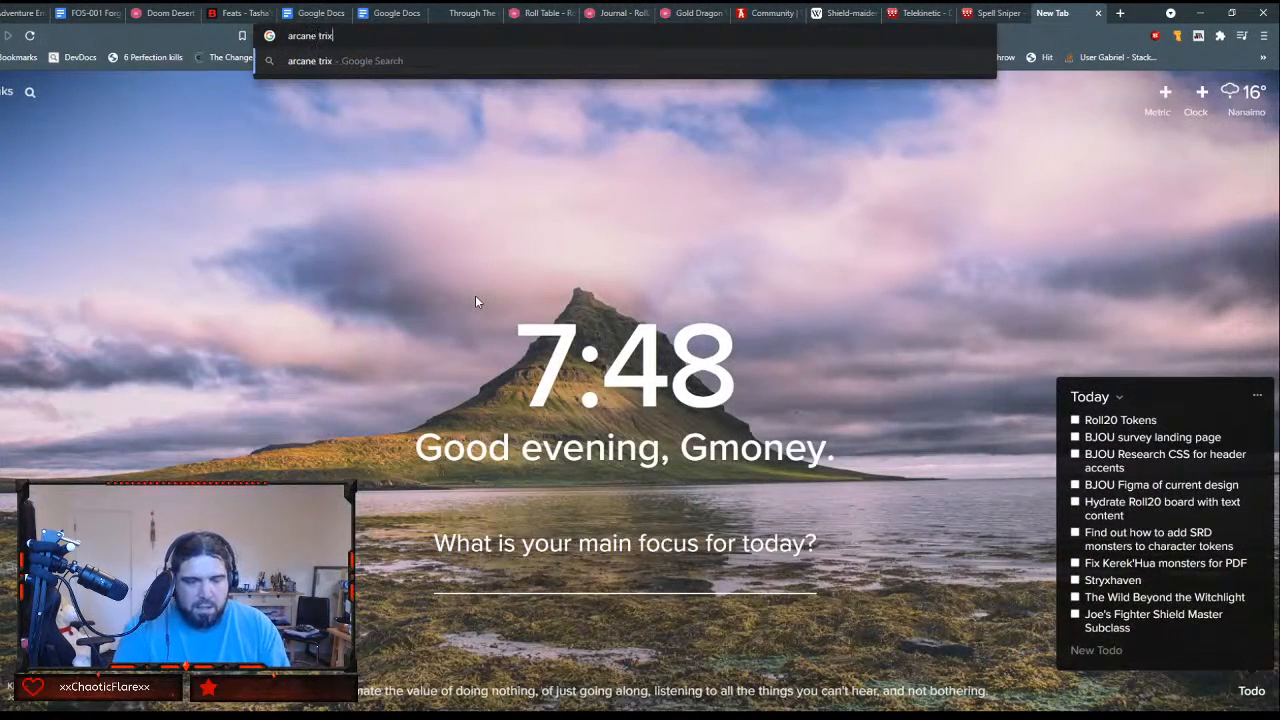
key("Return")
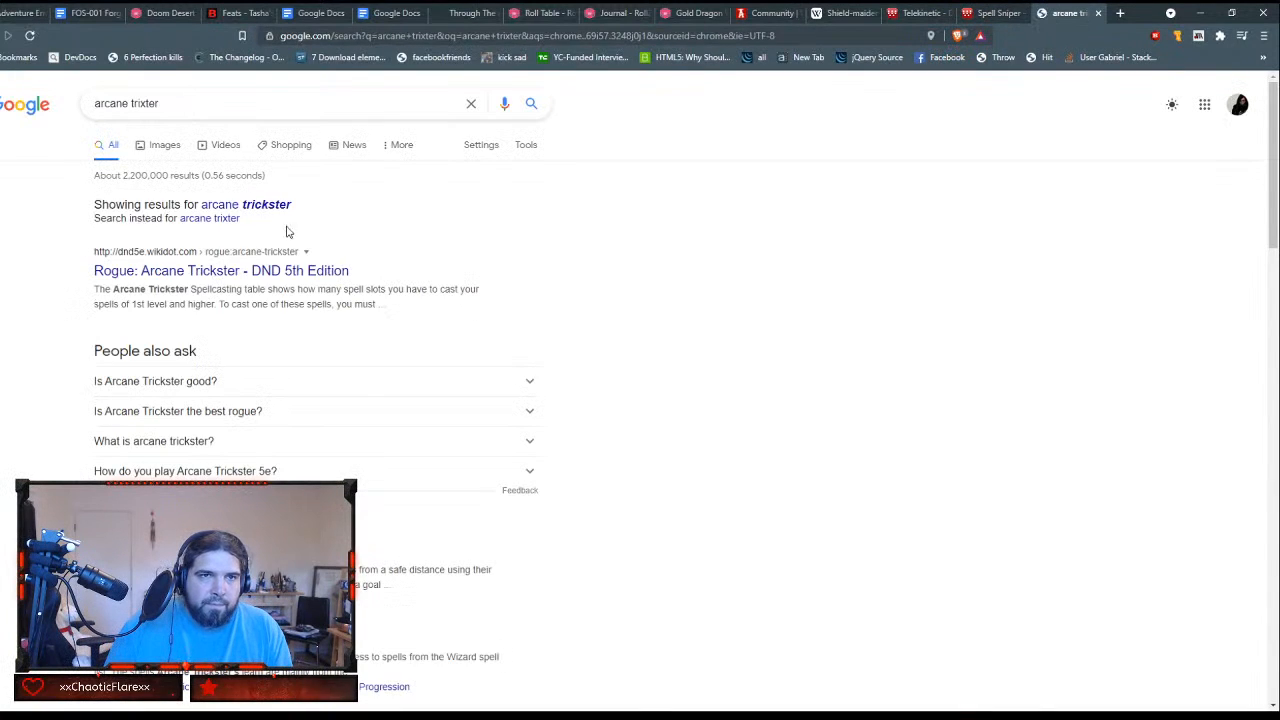
left_click(262, 204)
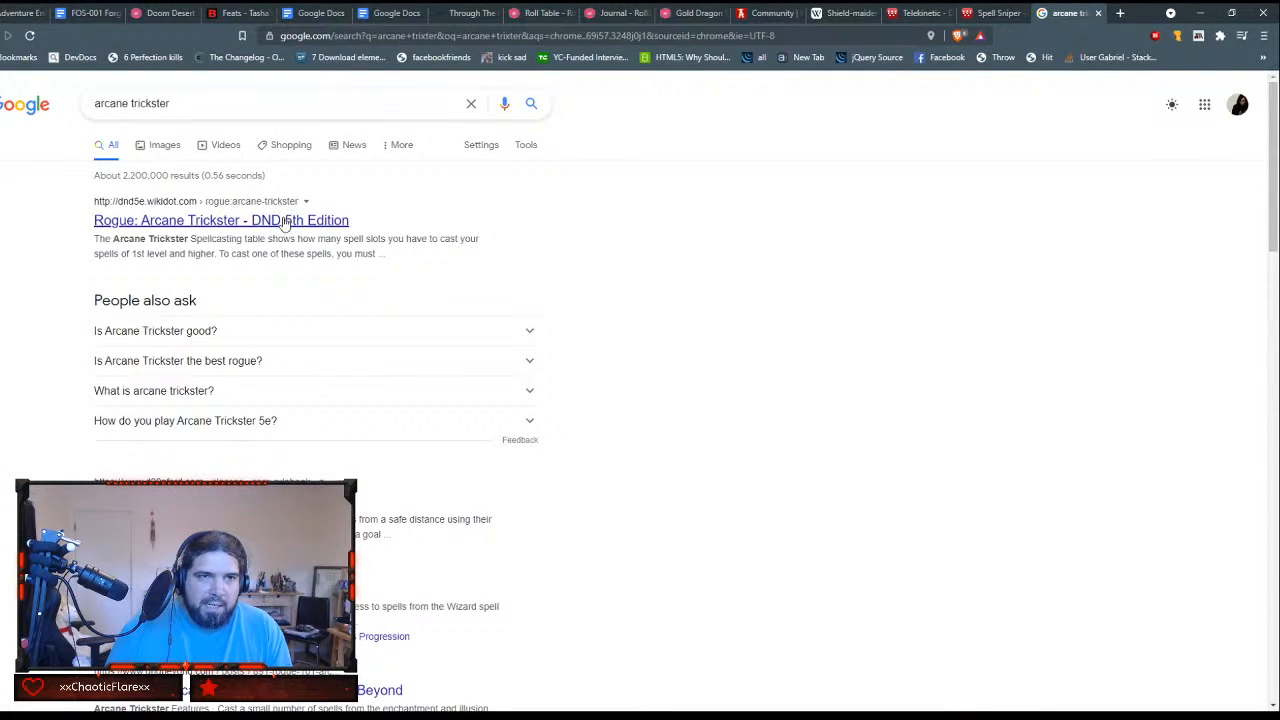
left_click(284, 222)
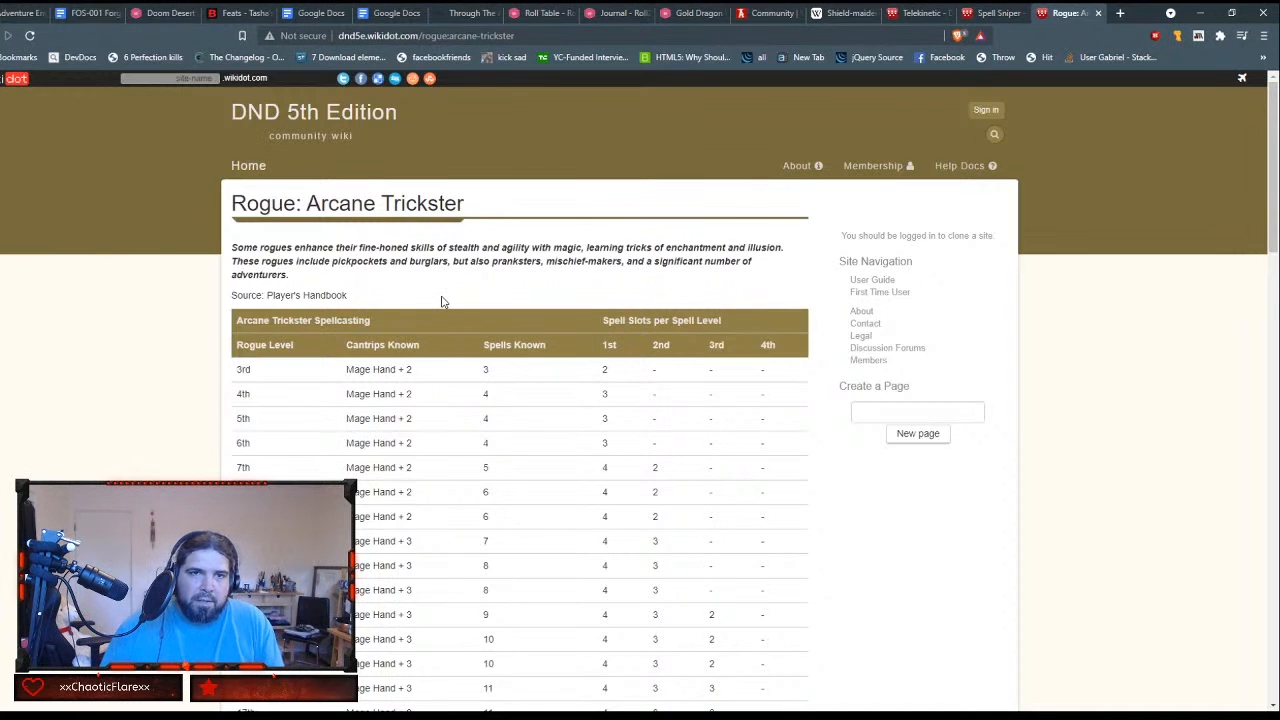
Step: Find "mage hand" on the Arcane Trickster page and step through the matches to the Mage Hand Legerdemain section
scroll(468, 320, "down", 1)
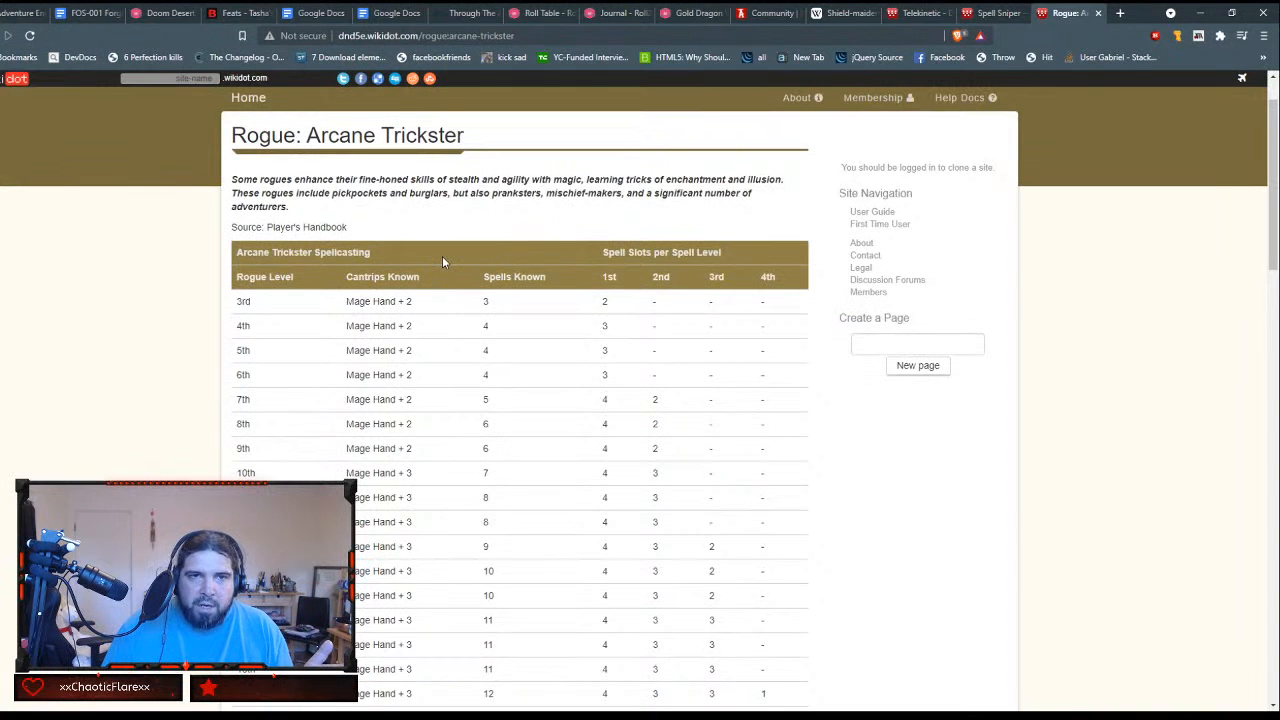
scroll(443, 261, "down", 5)
scroll(443, 261, "down", 1)
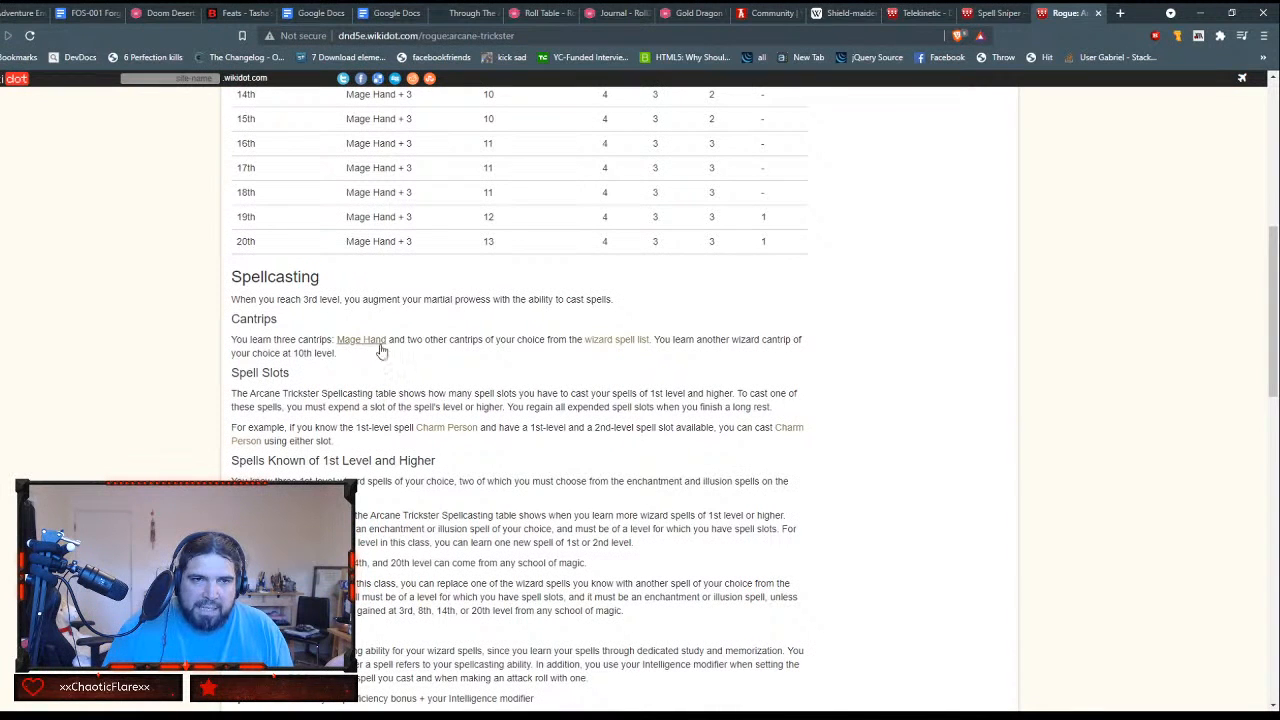
scroll(607, 395, "down", 2)
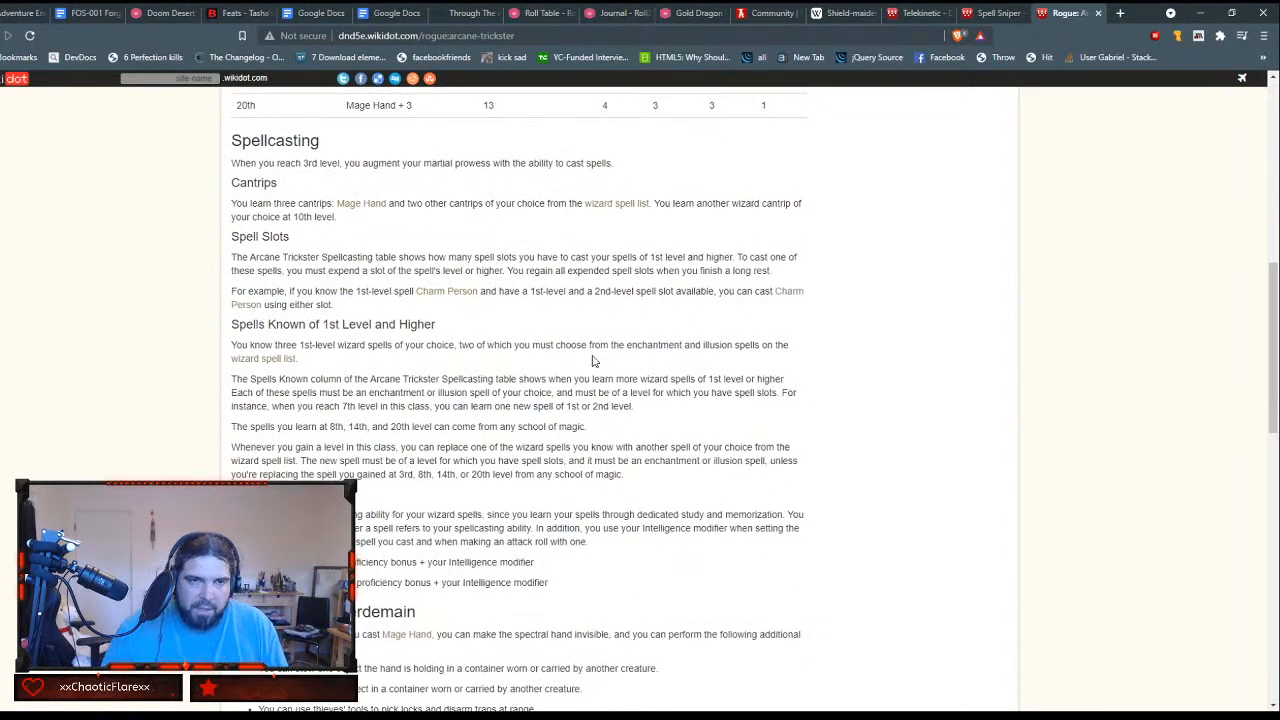
key("ctrl+f")
type("h")
key("BackSpace")
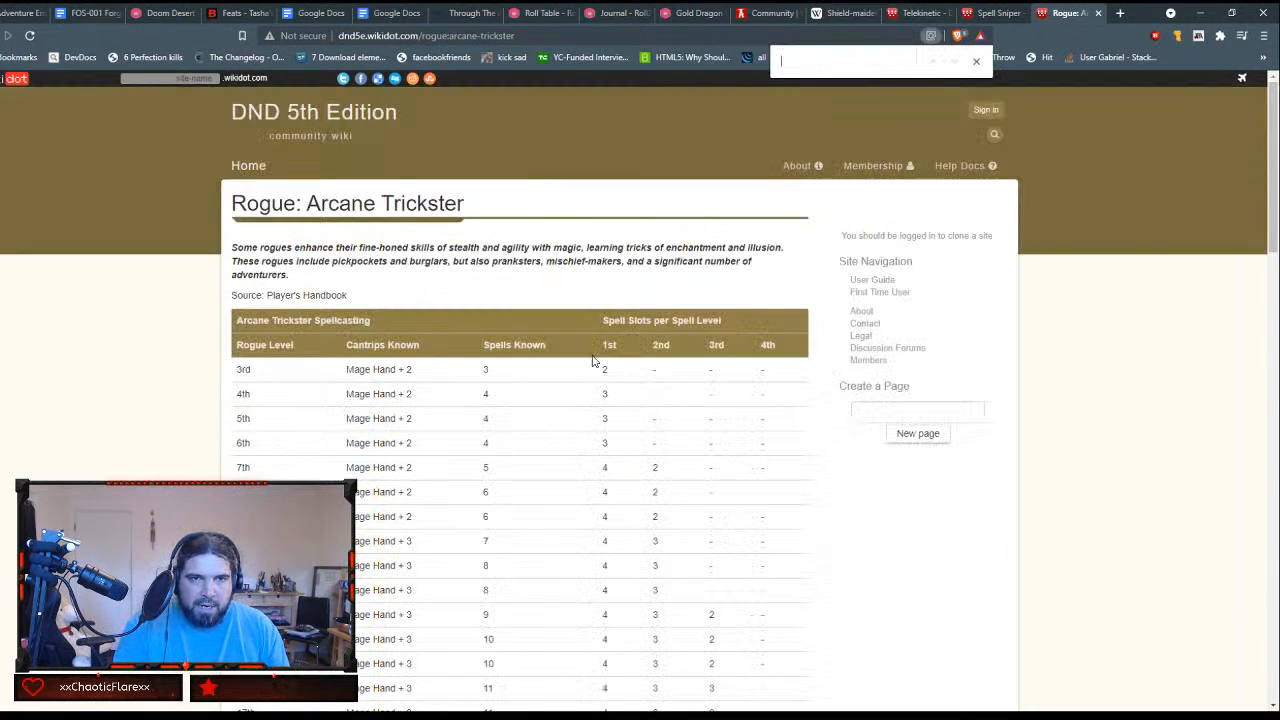
type("mage hga")
key("BackSpace")
key("BackSpace")
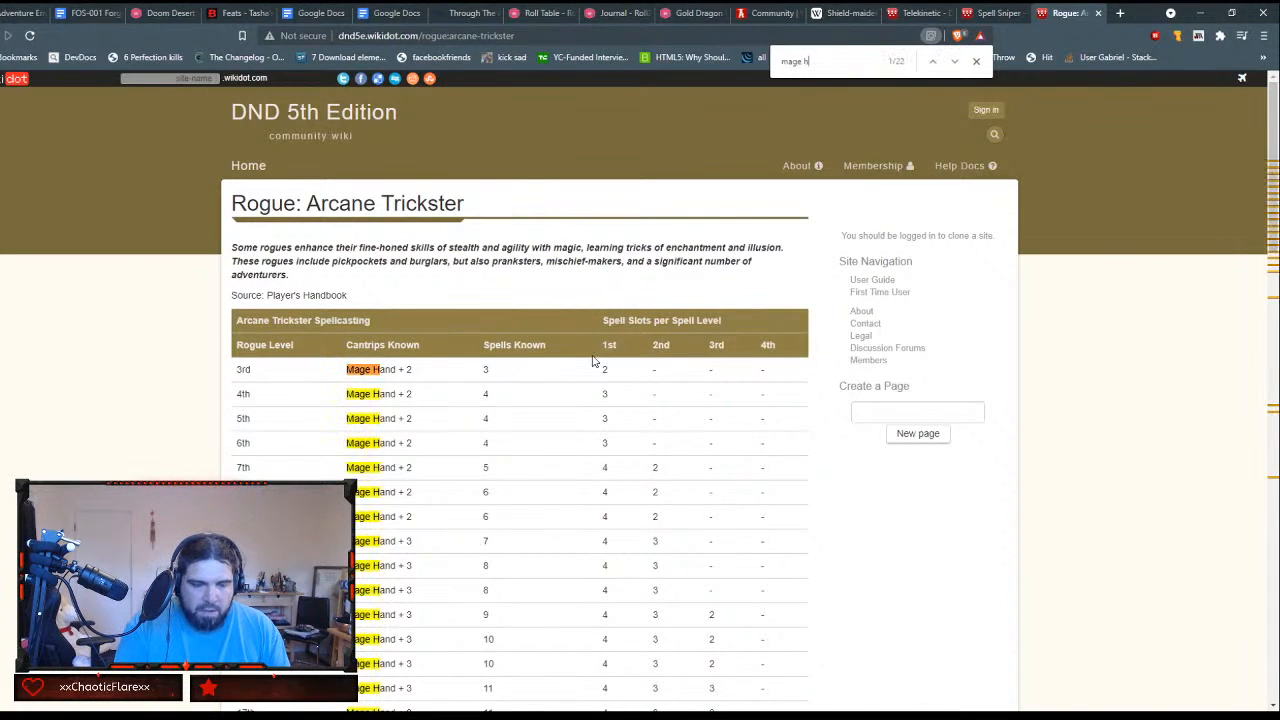
type("and")
key("Return")
key("Return")
key("Return")
key("Return")
key("Return")
key("Return")
key("Return")
key("Return")
key("Return")
key("Return")
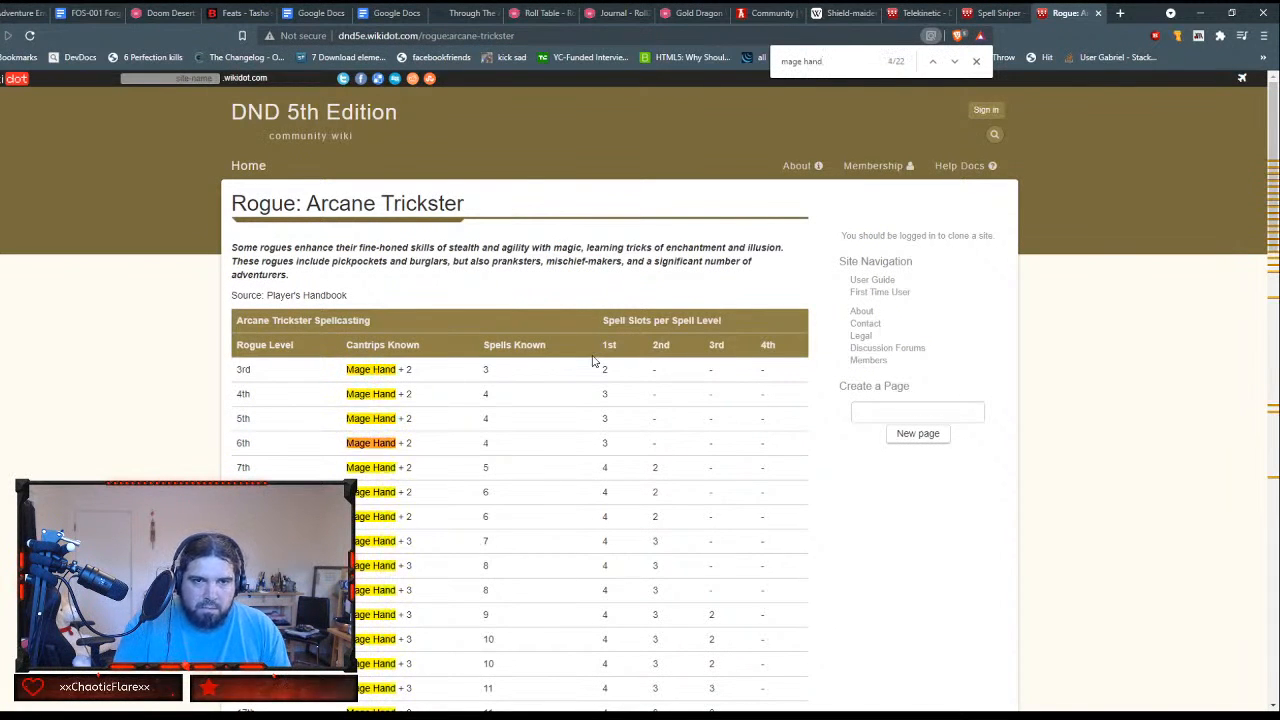
key("Return")
key("Return")
key("Return")
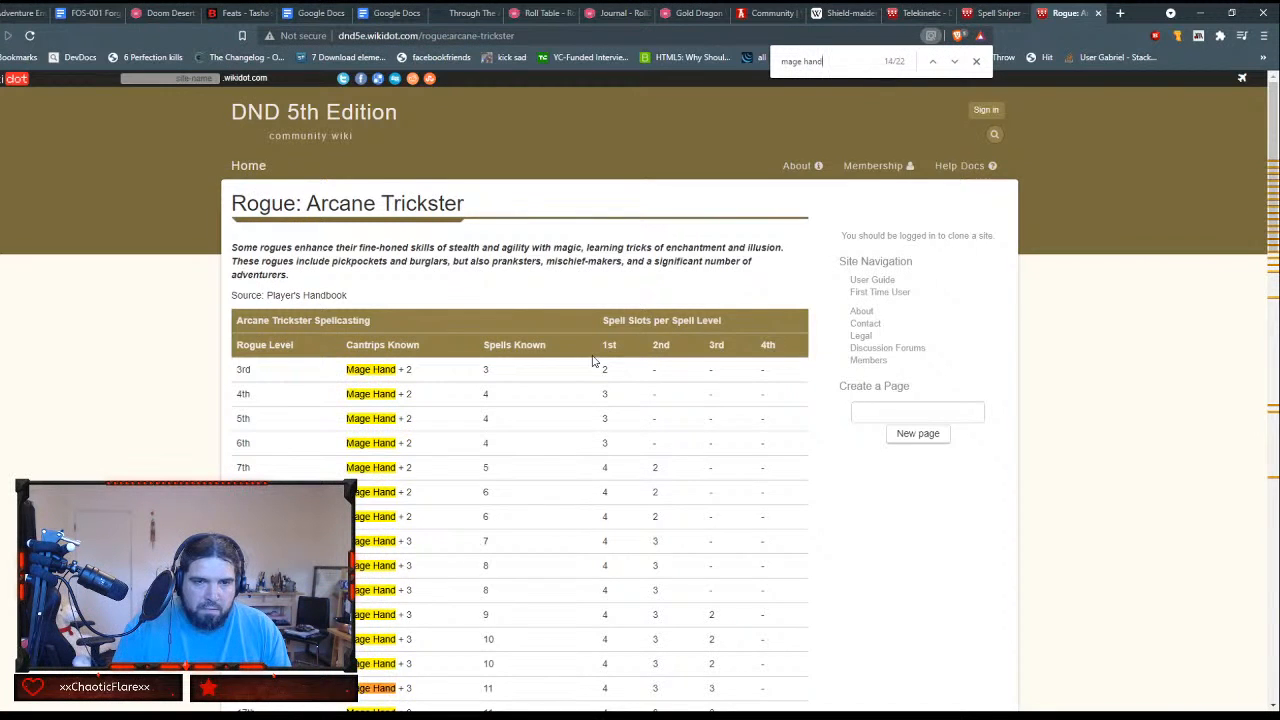
key("Return")
key("Return")
key("Return")
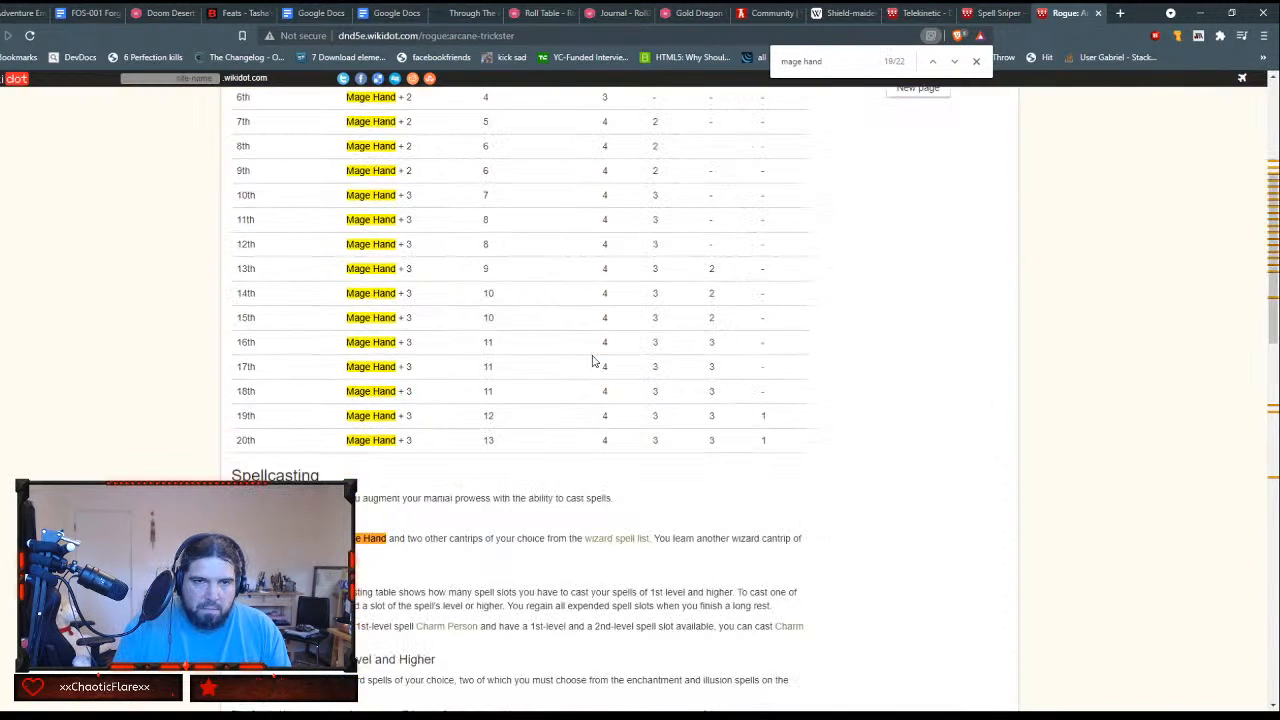
key("Return")
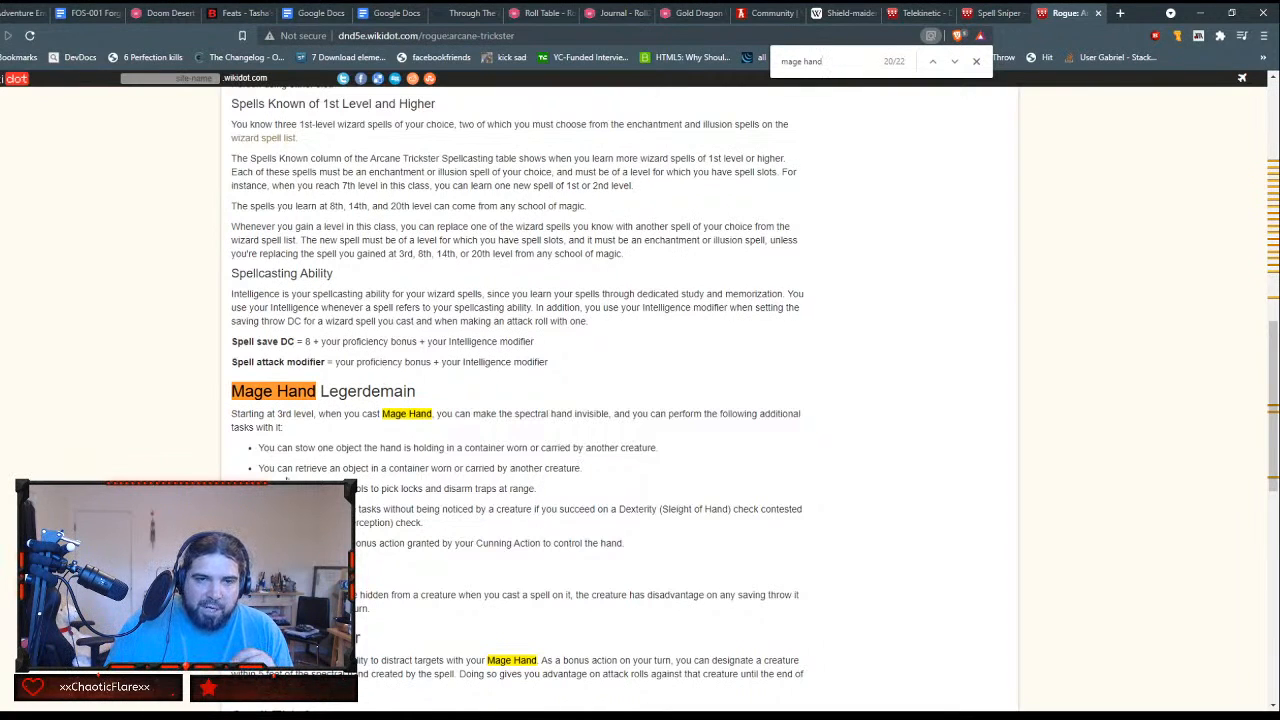
Step: Highlight the Mage Hand Legerdemain bullet about using thieves' tools at range and read the text that follows
left_click_drag(345, 488, 556, 487)
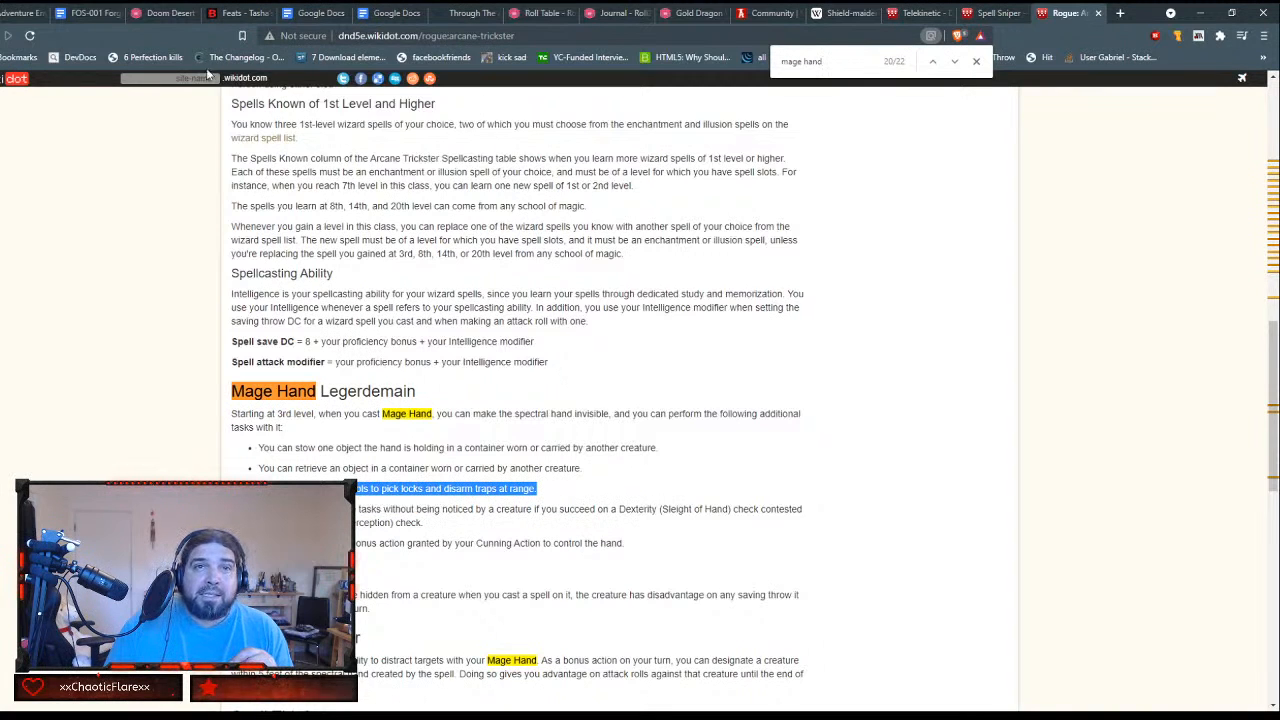
scroll(480, 210, "down", 1)
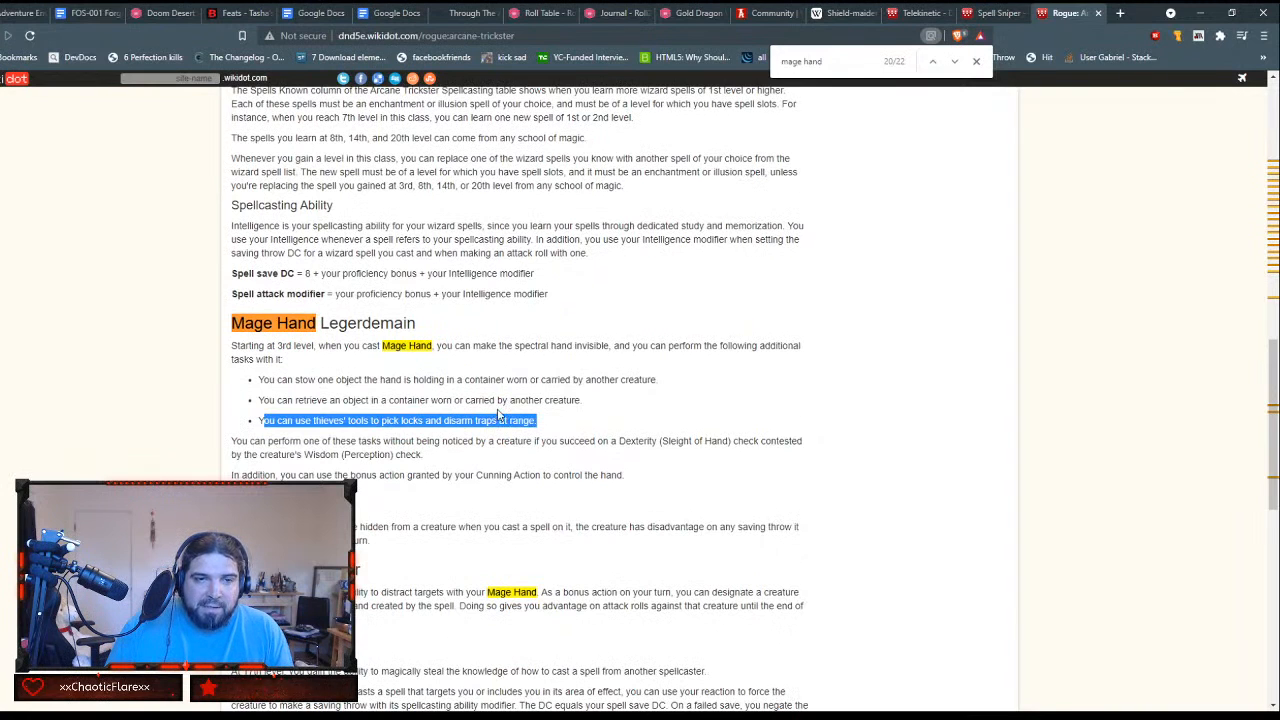
scroll(500, 416, "down", 1)
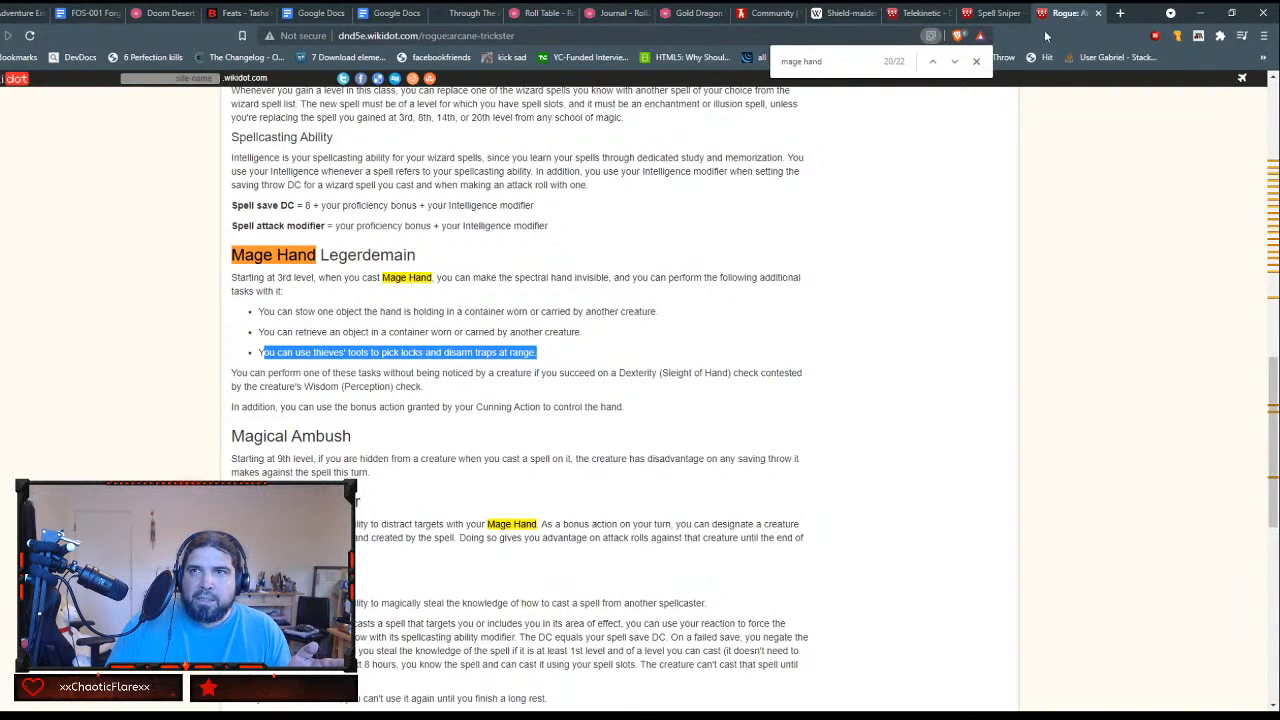
Step: Compare the Telekinetic and Spell Sniper feat pages and open the Mage Hand spell linked from the Arcane Trickster page
left_click(909, 12)
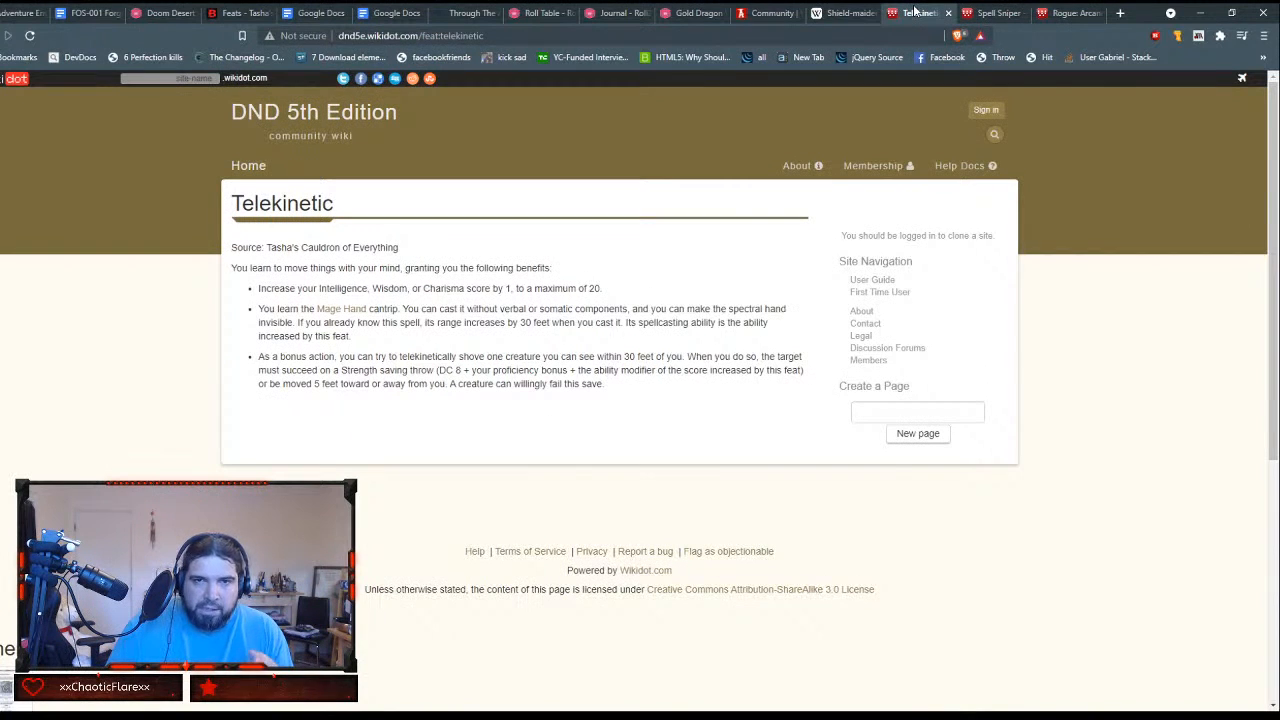
left_click(995, 12)
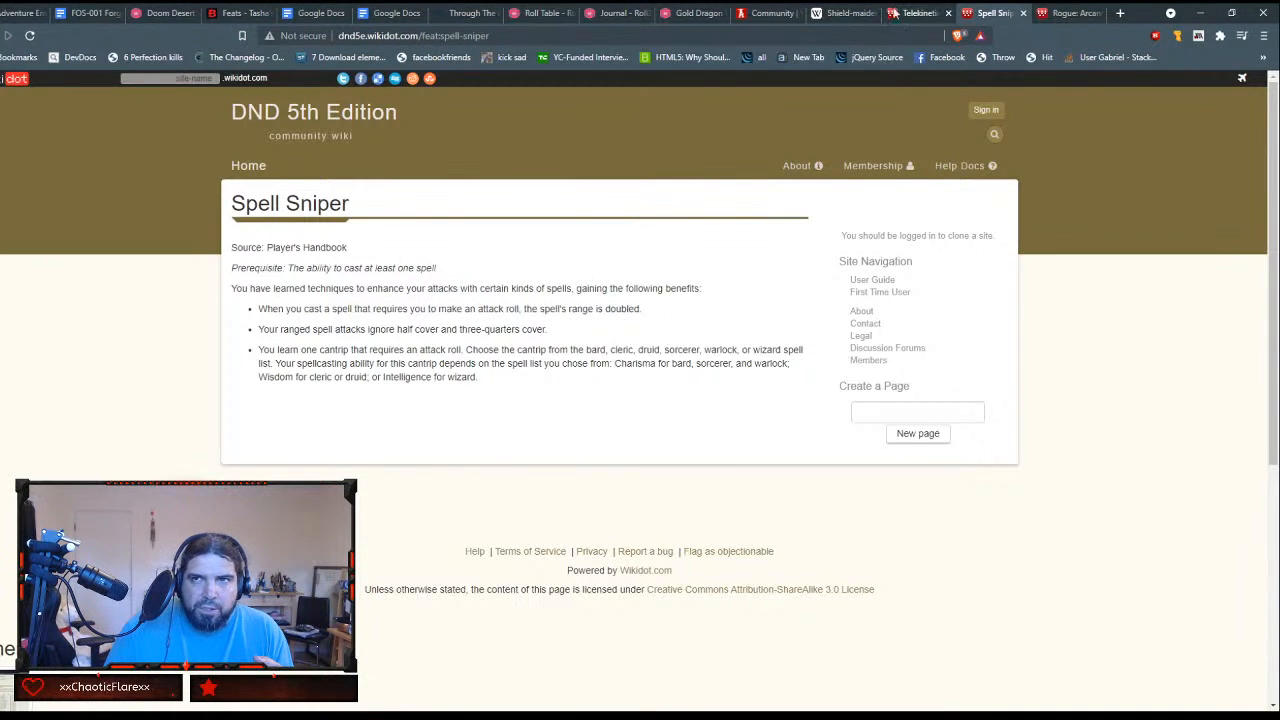
left_click(907, 11)
left_click(1066, 12)
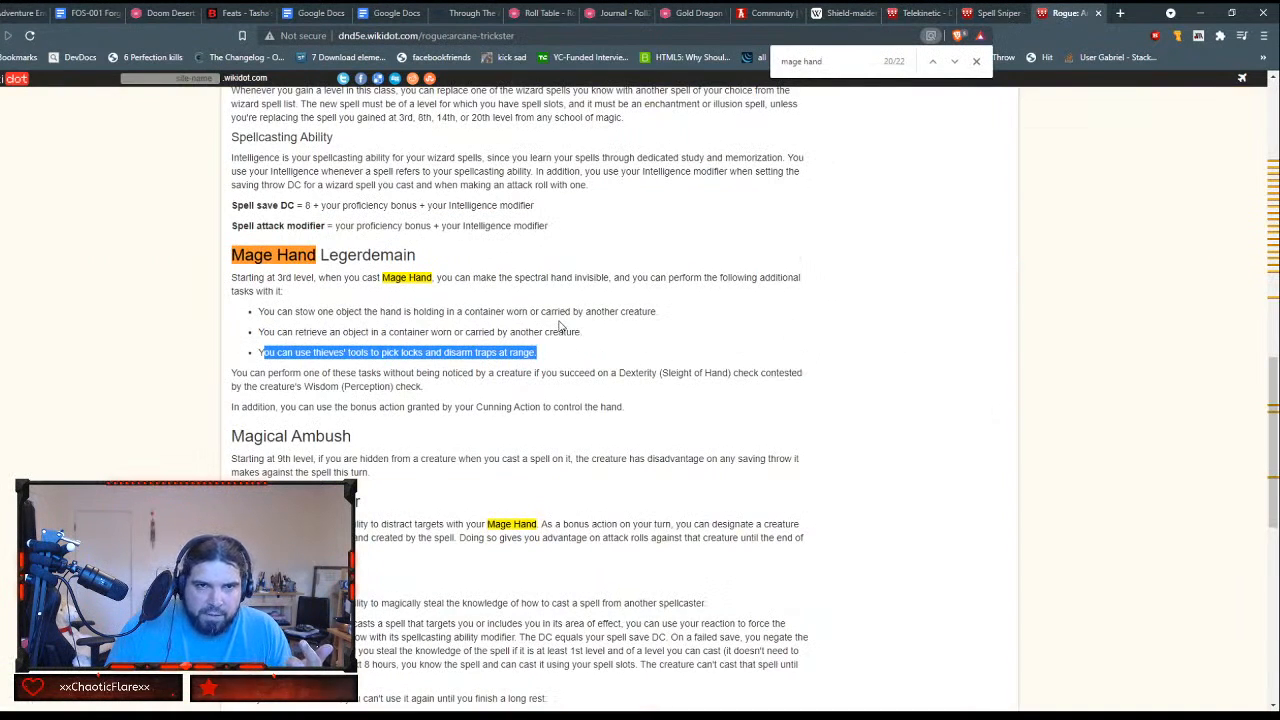
middle_click(410, 280)
left_click(1086, 12)
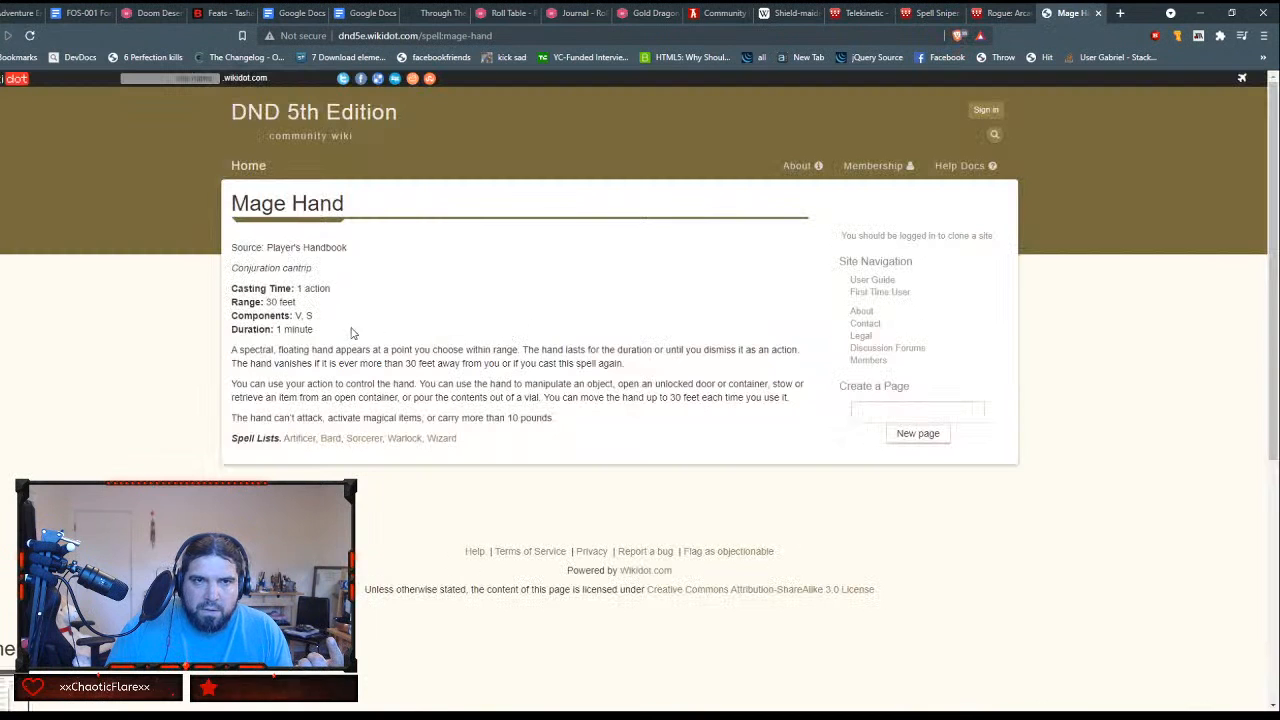
Step: Return to the Spell Sniper page and highlight its benefit about doubling the range of attack-roll spells
left_click(995, 12)
left_click(918, 14)
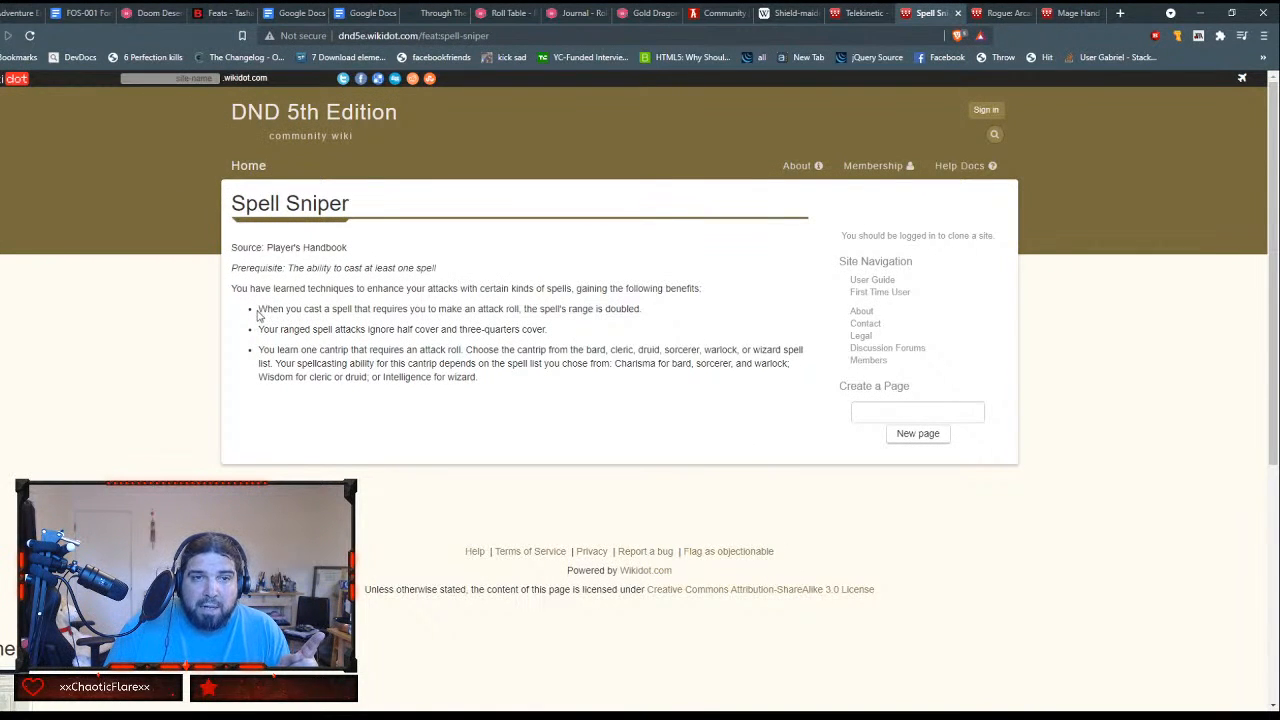
left_click_drag(258, 310, 643, 311)
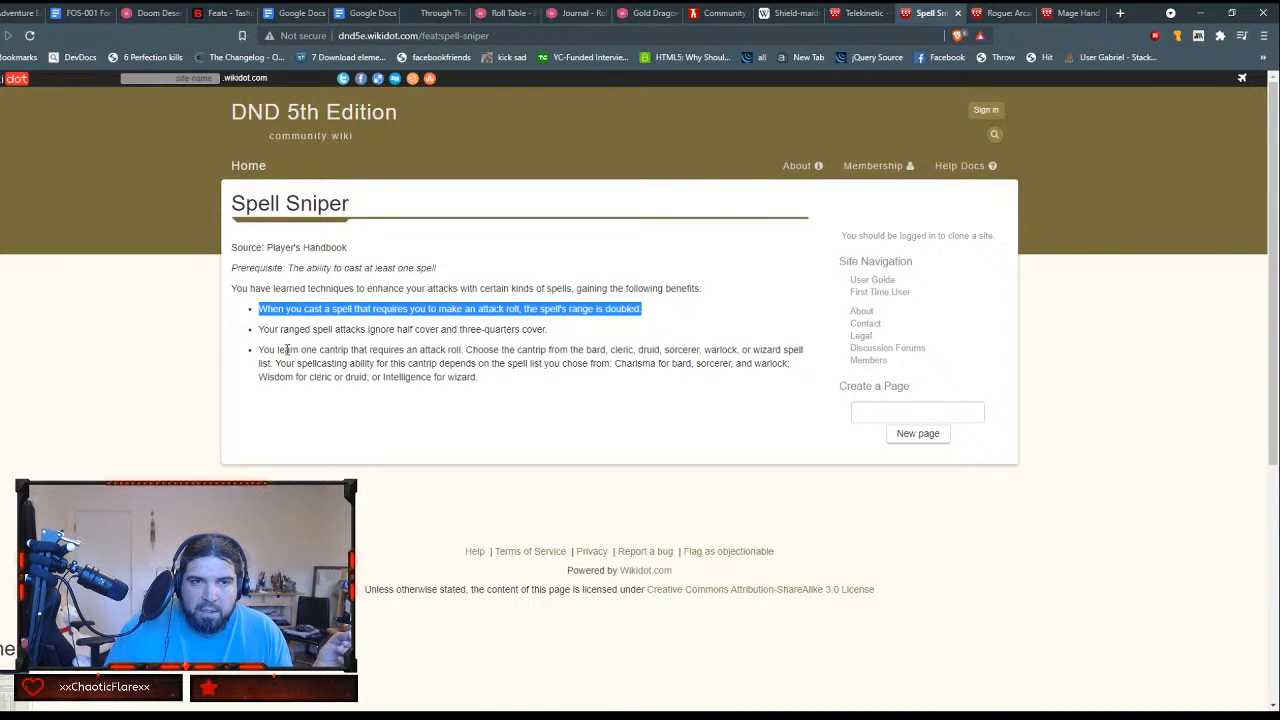
left_click(495, 346)
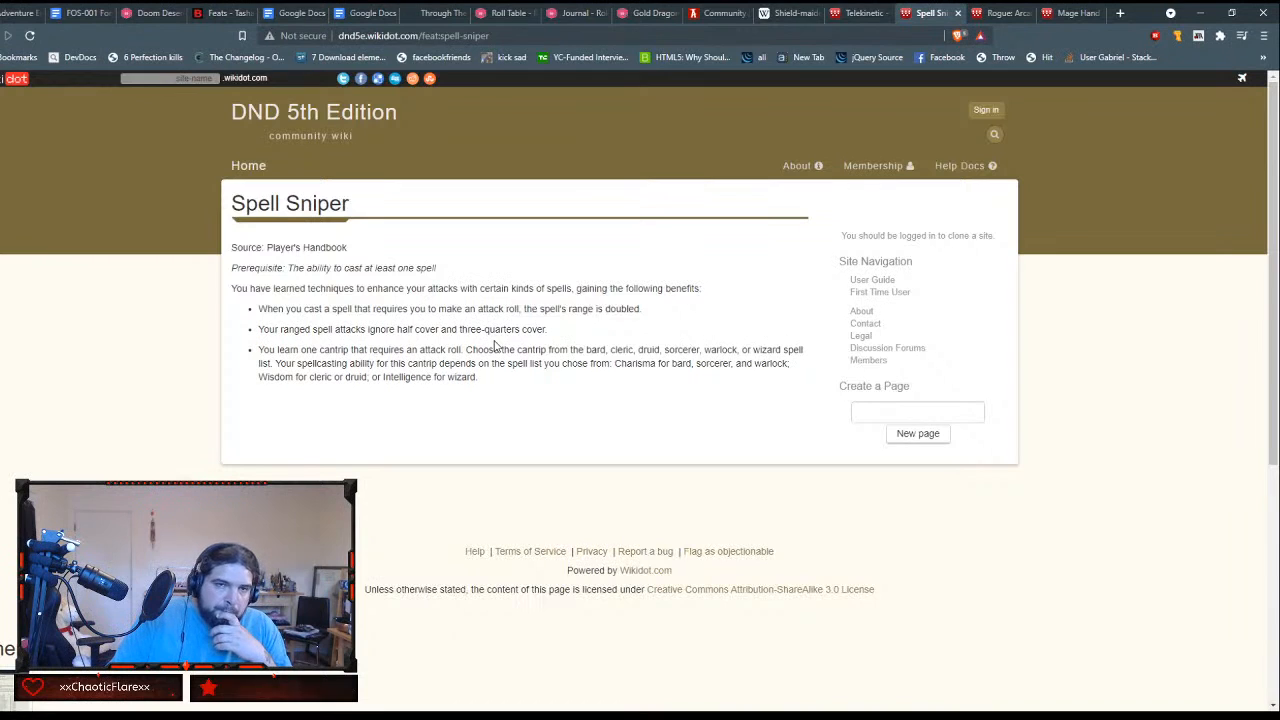
left_click(628, 34)
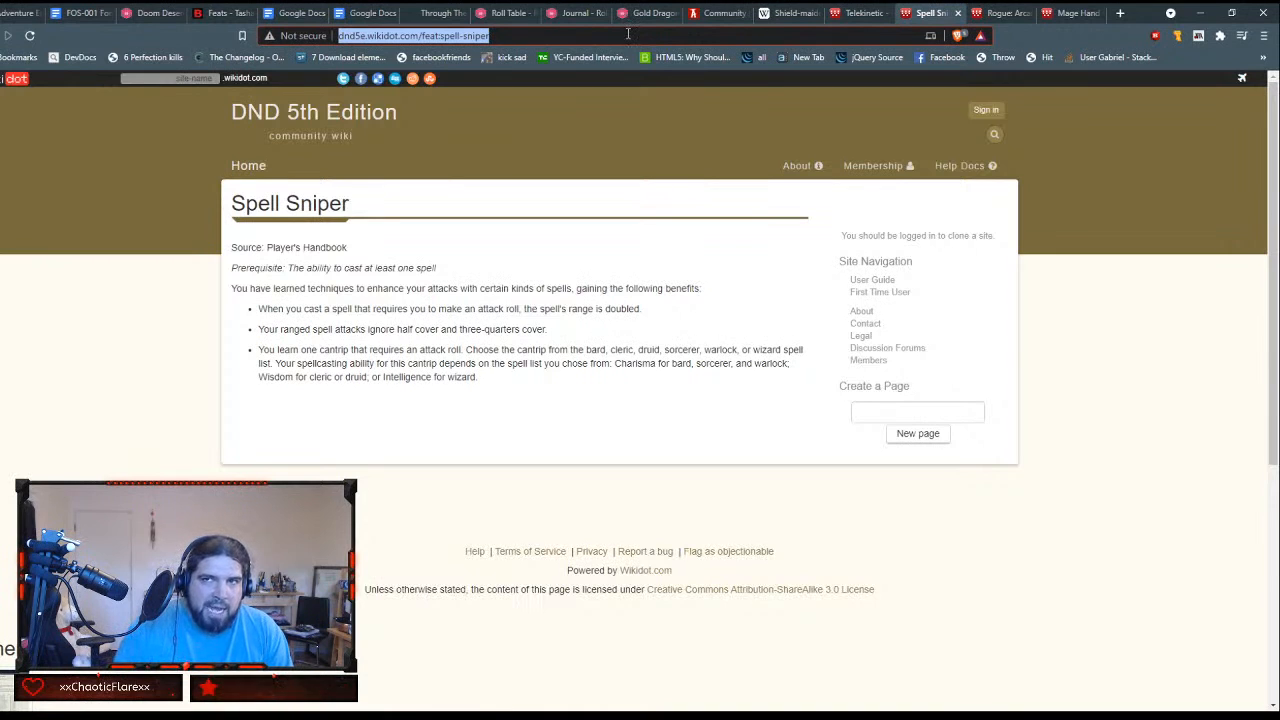
Step: Close the Spell Sniper, Arcane Trickster, Mage Hand and Telekinetic pages
left_click(957, 13)
left_click(958, 13)
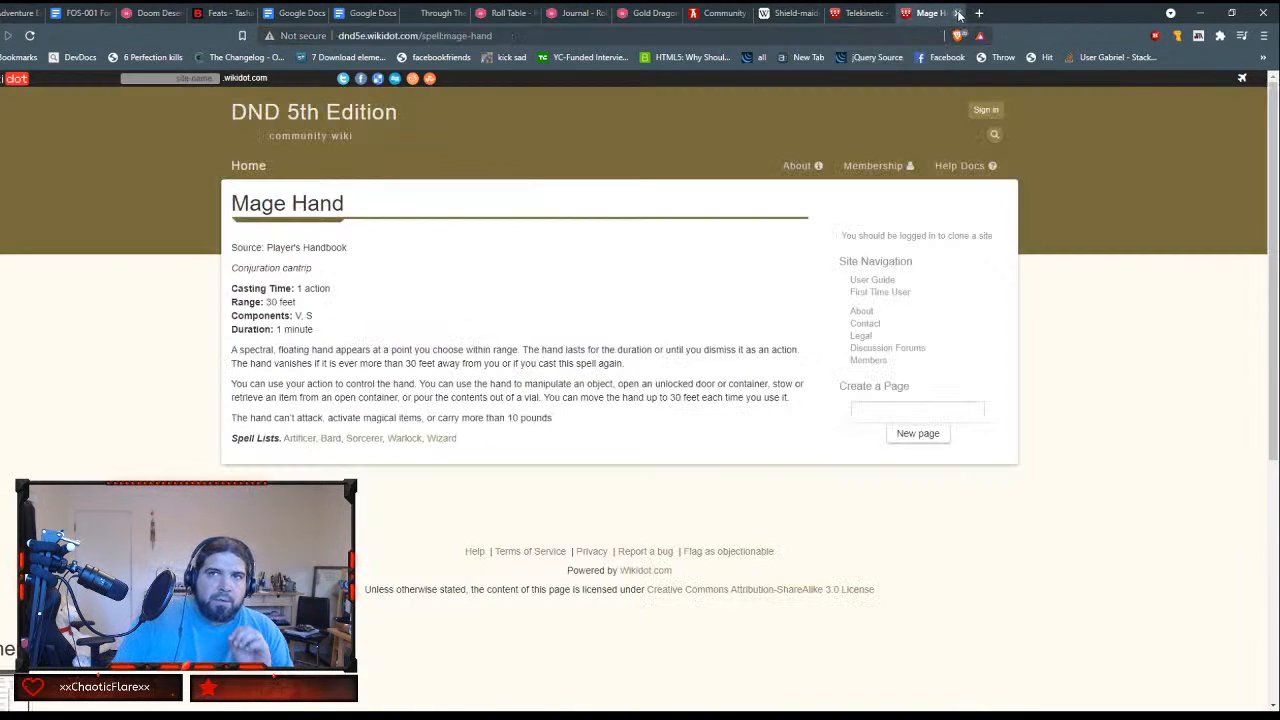
left_click(958, 13)
left_click(958, 13)
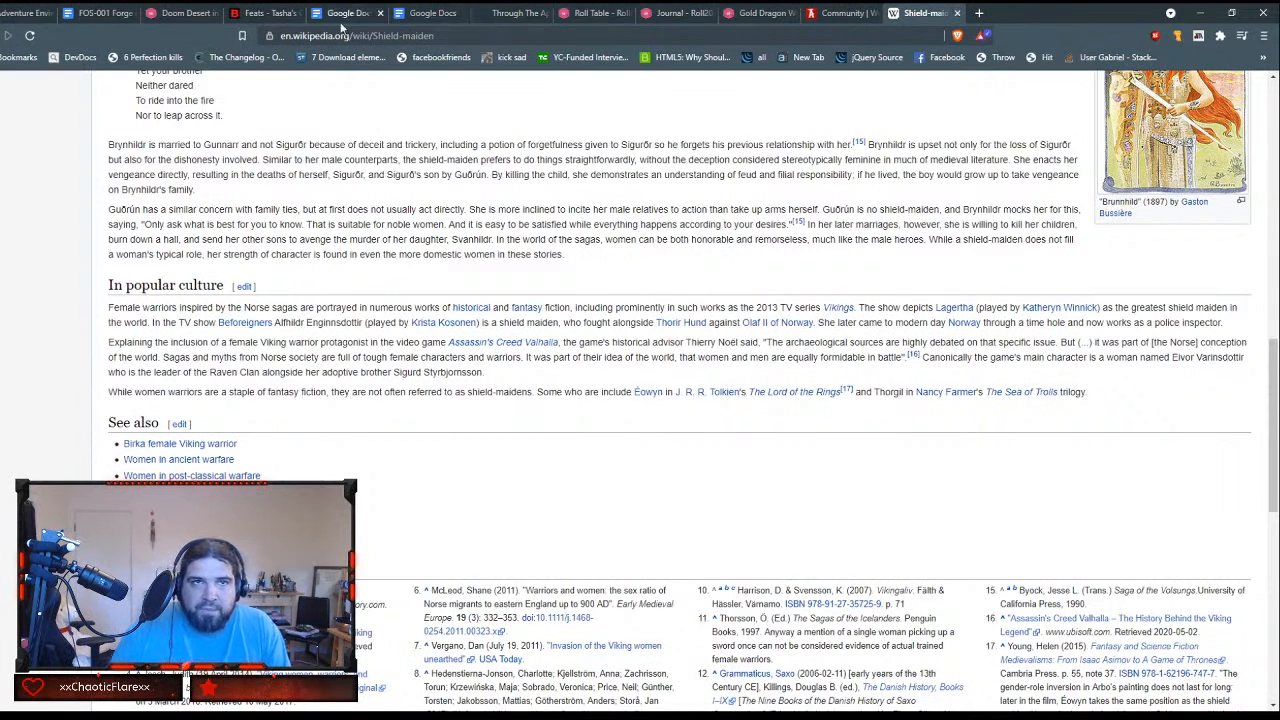
left_click(186, 12)
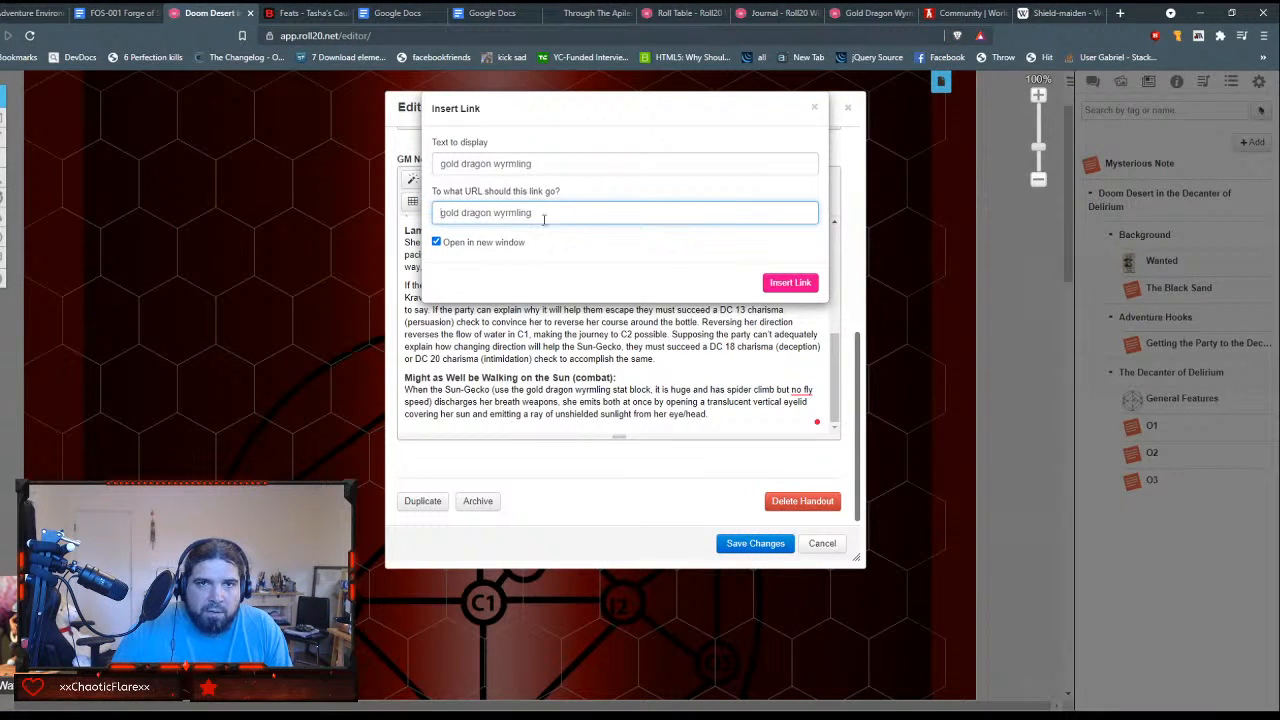
left_click(866, 13)
left_click(362, 37)
key("ctrl+c")
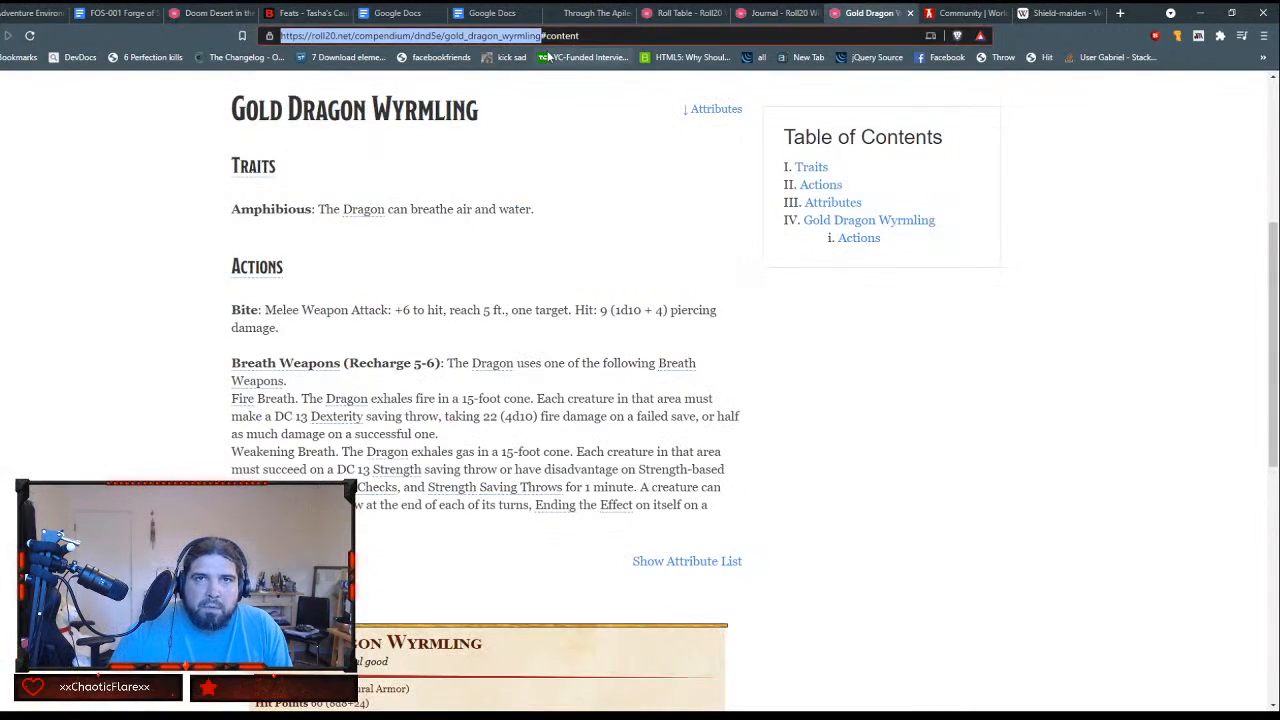
left_click(197, 14)
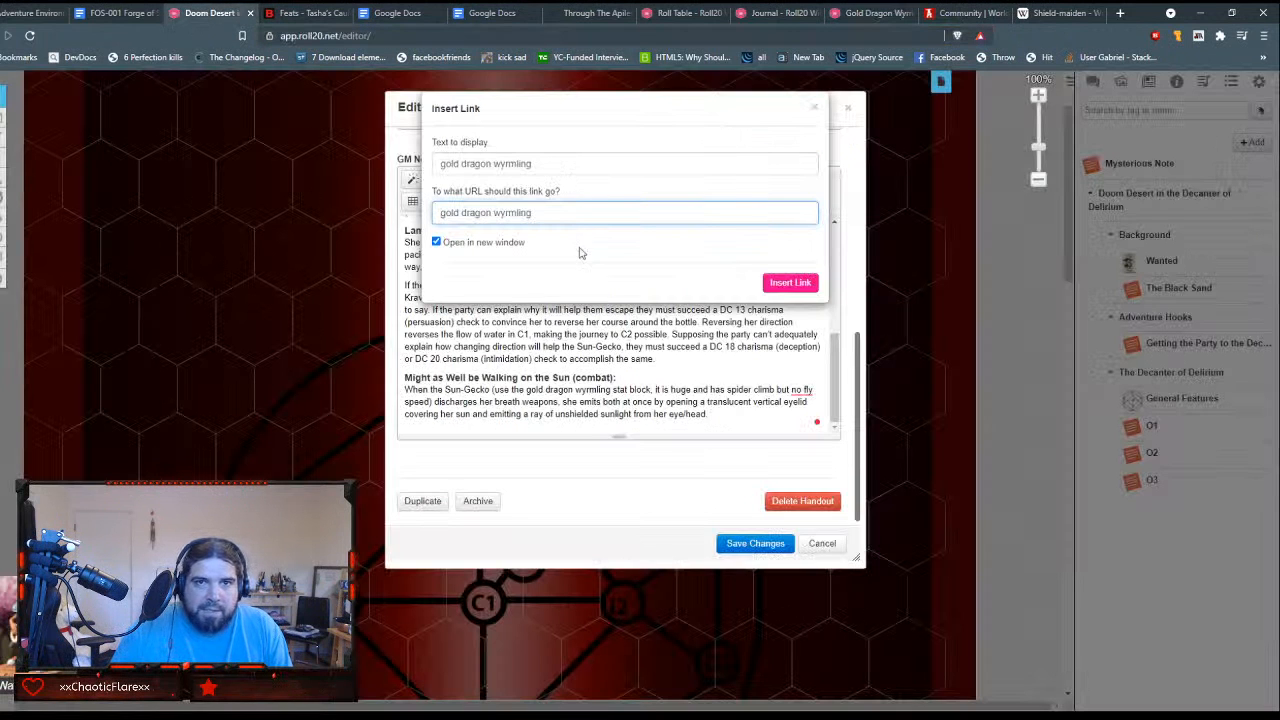
triple_click(536, 213)
key("ctrl+v")
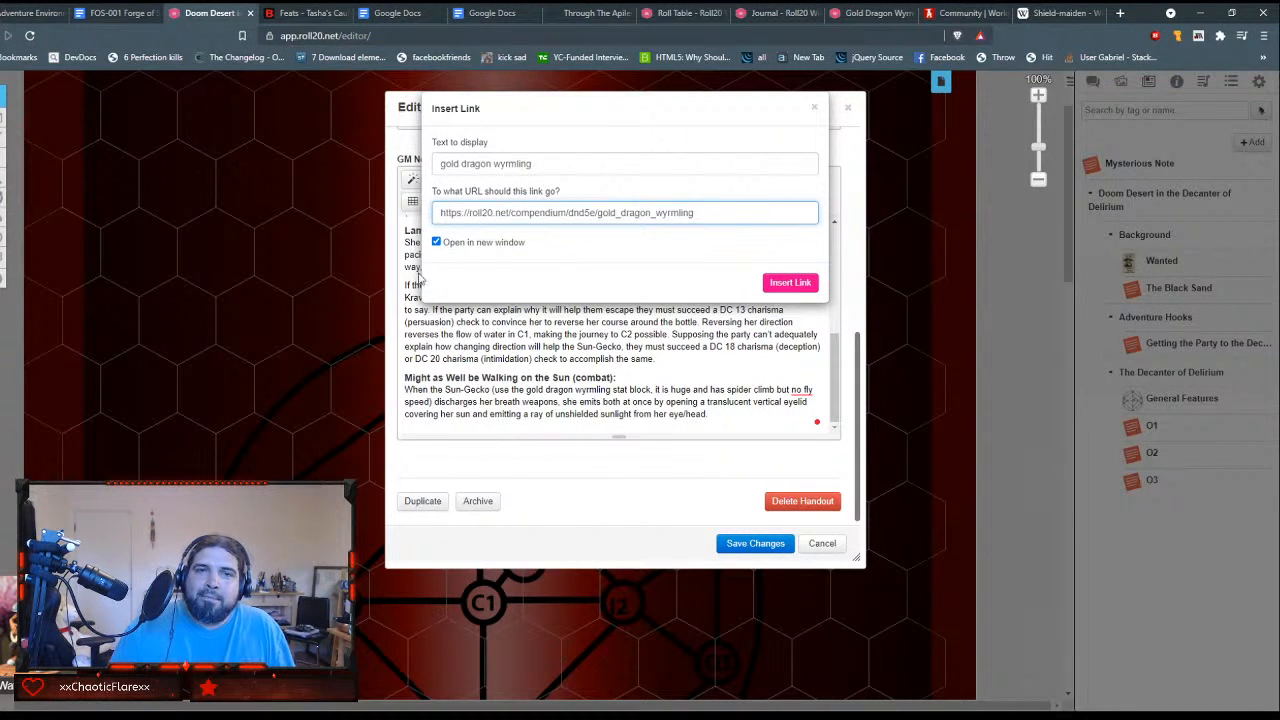
left_click(790, 282)
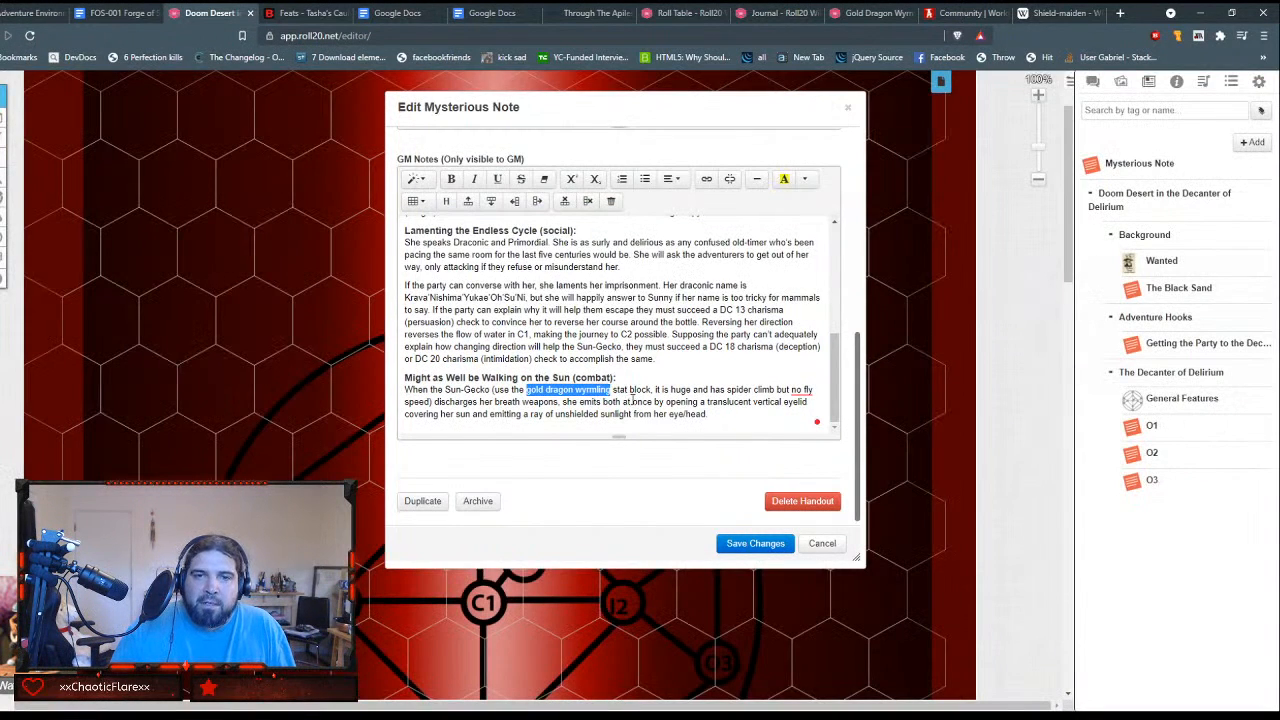
left_click_drag(611, 389, 526, 391)
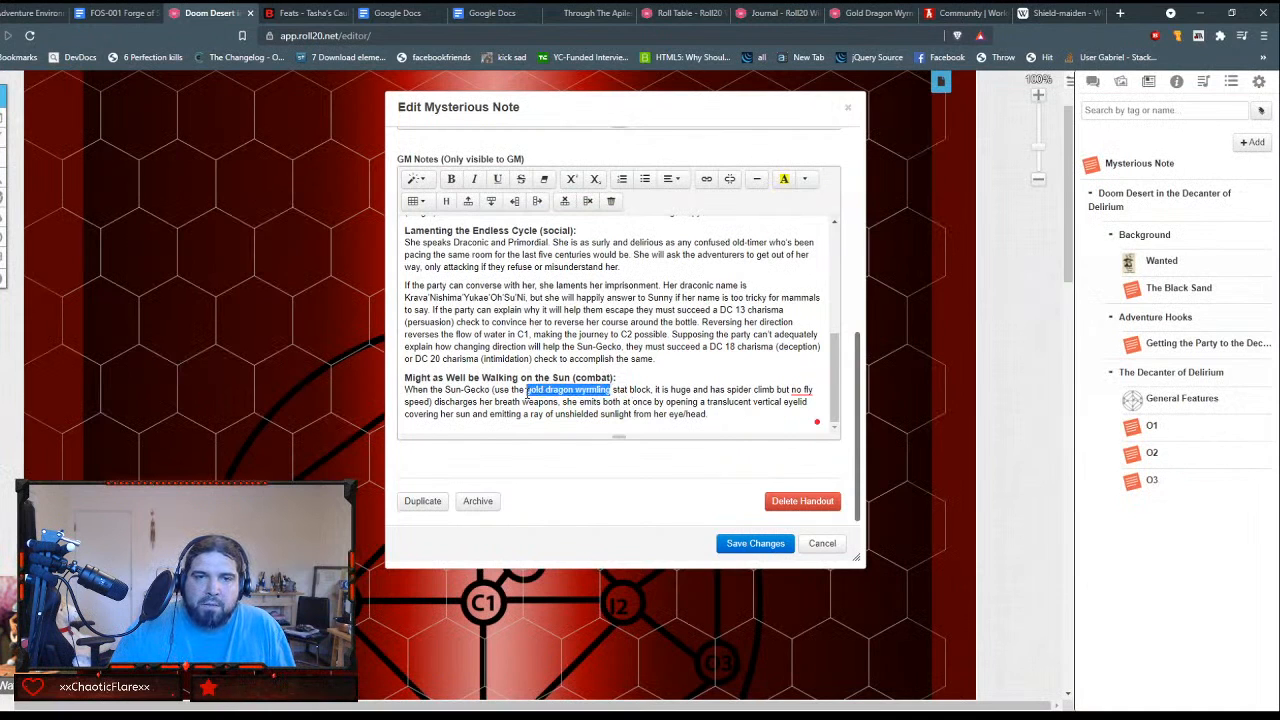
left_click(452, 179)
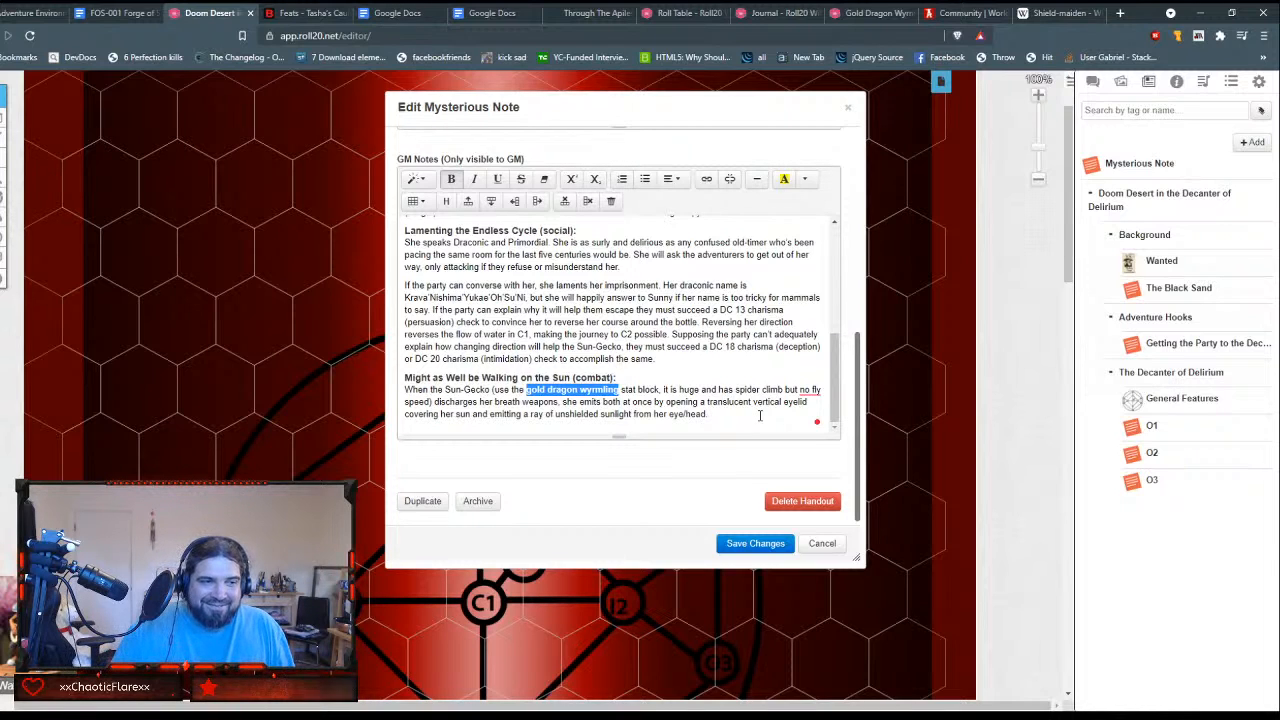
Step: Select the 1d6 bludgeoning damage value in the opening Ladder to the Sun paragraph of the GM Notes
scroll(760, 415, "up", 1)
scroll(700, 380, "down", 1)
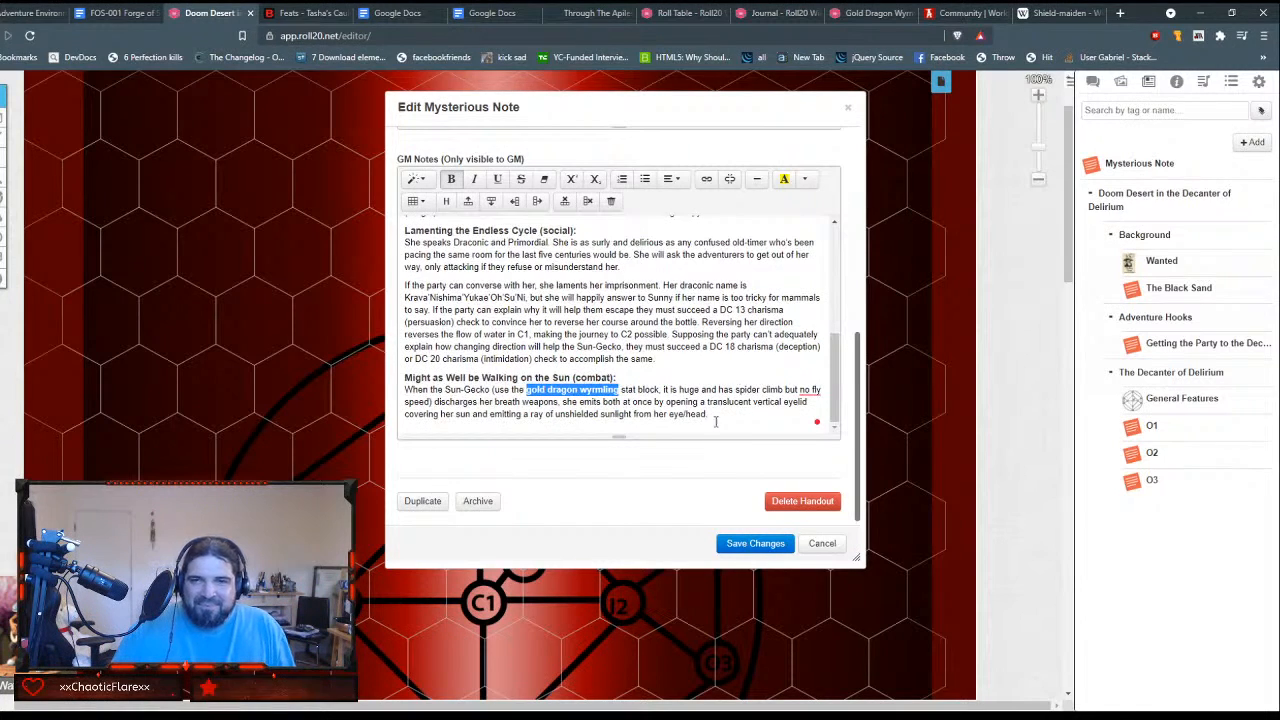
scroll(603, 349, "up", 1)
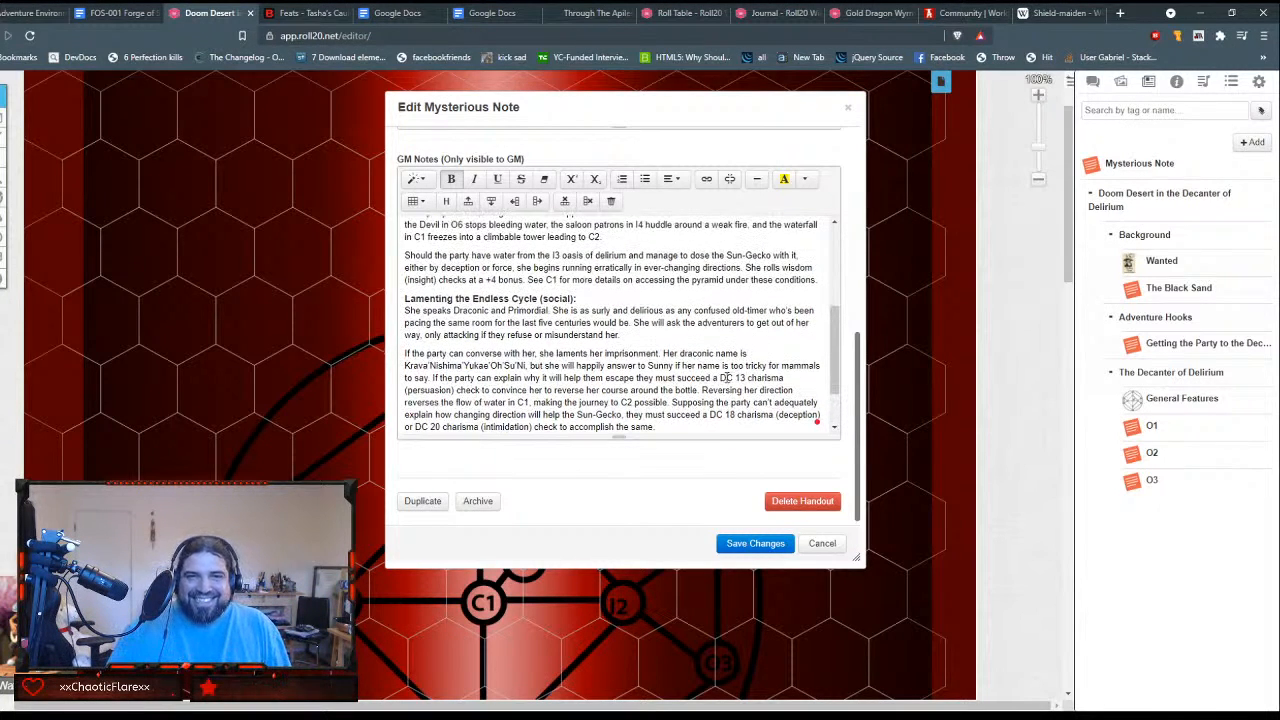
scroll(695, 366, "up", 3)
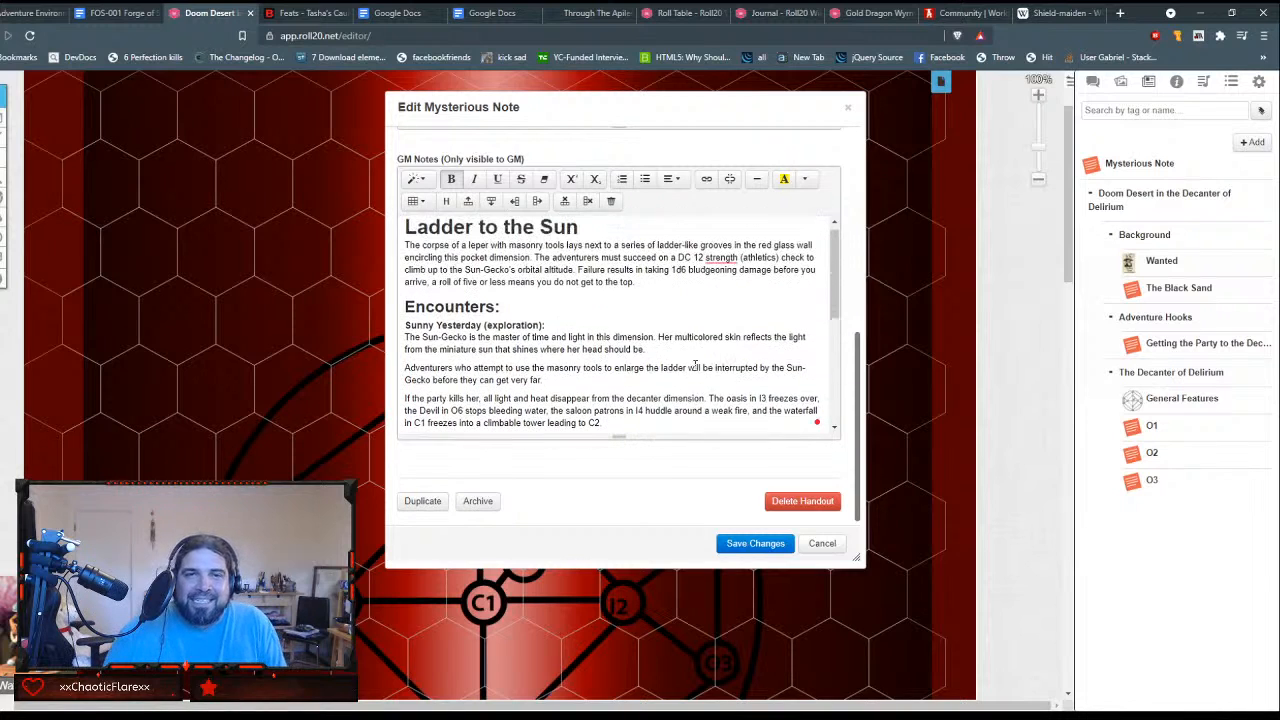
scroll(695, 366, "down", 1)
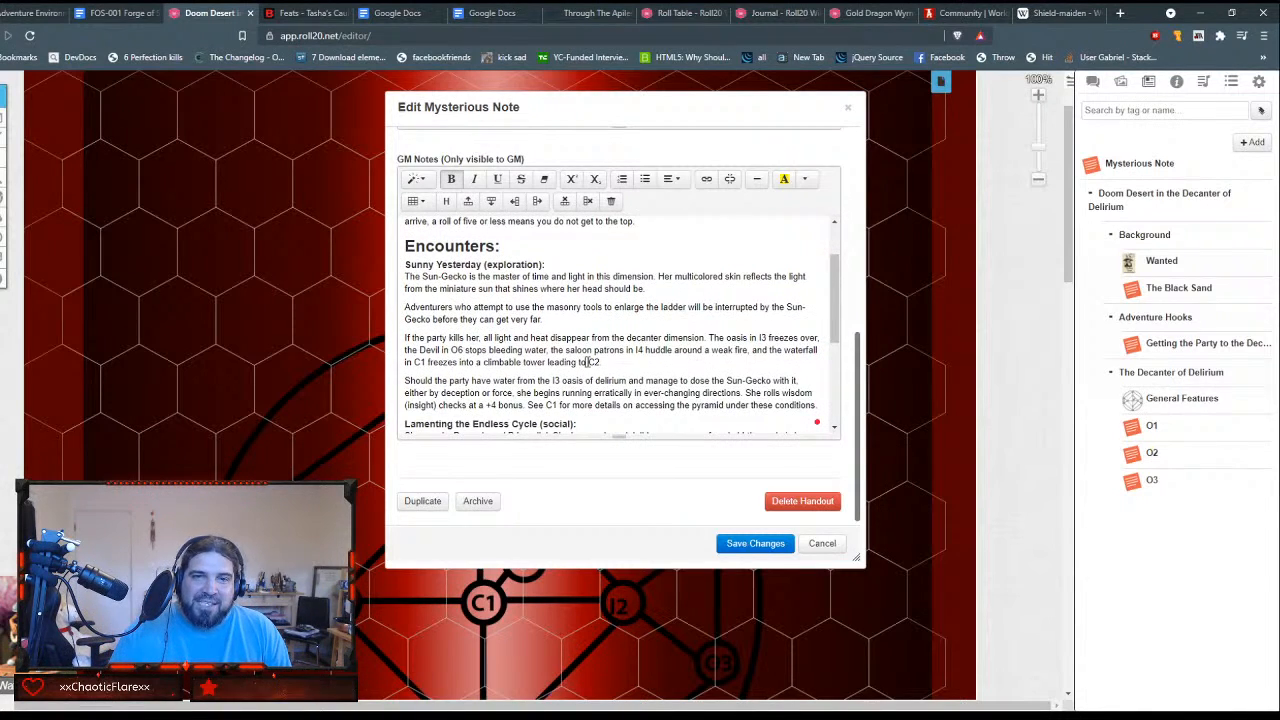
scroll(650, 330, "up", 1)
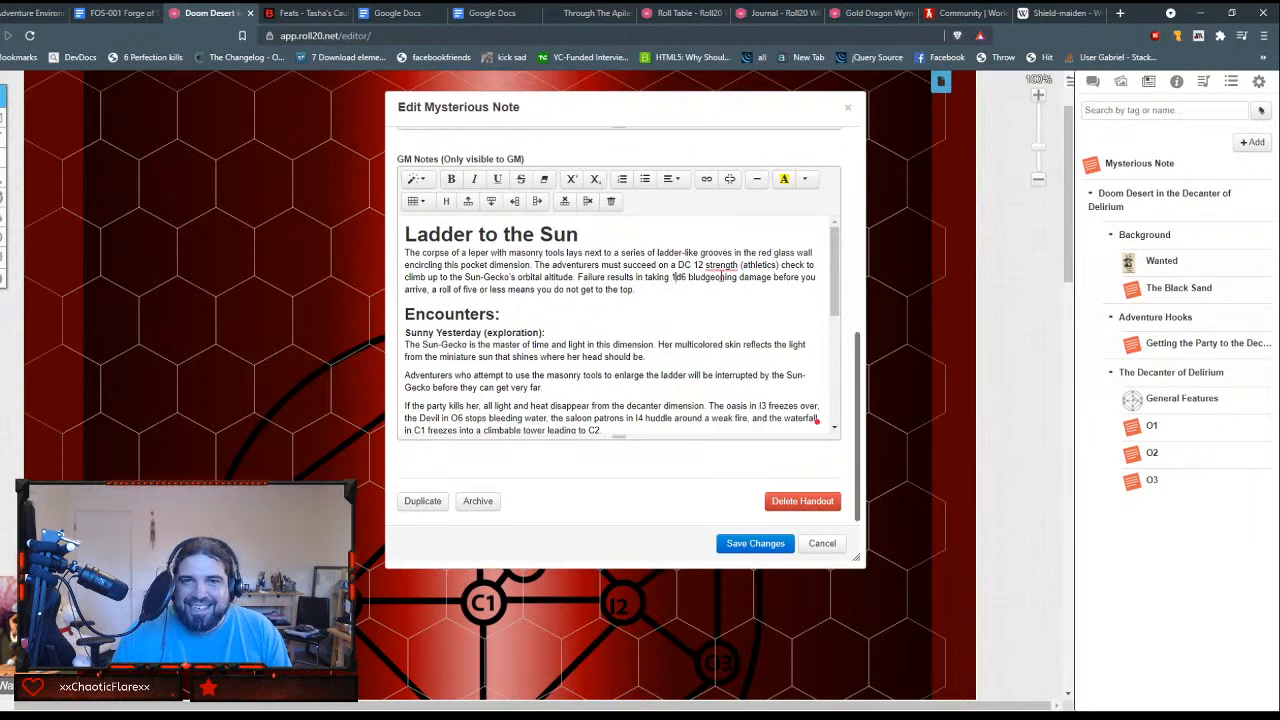
key("shift+Right")
key("shift+Right")
key("shift+Right")
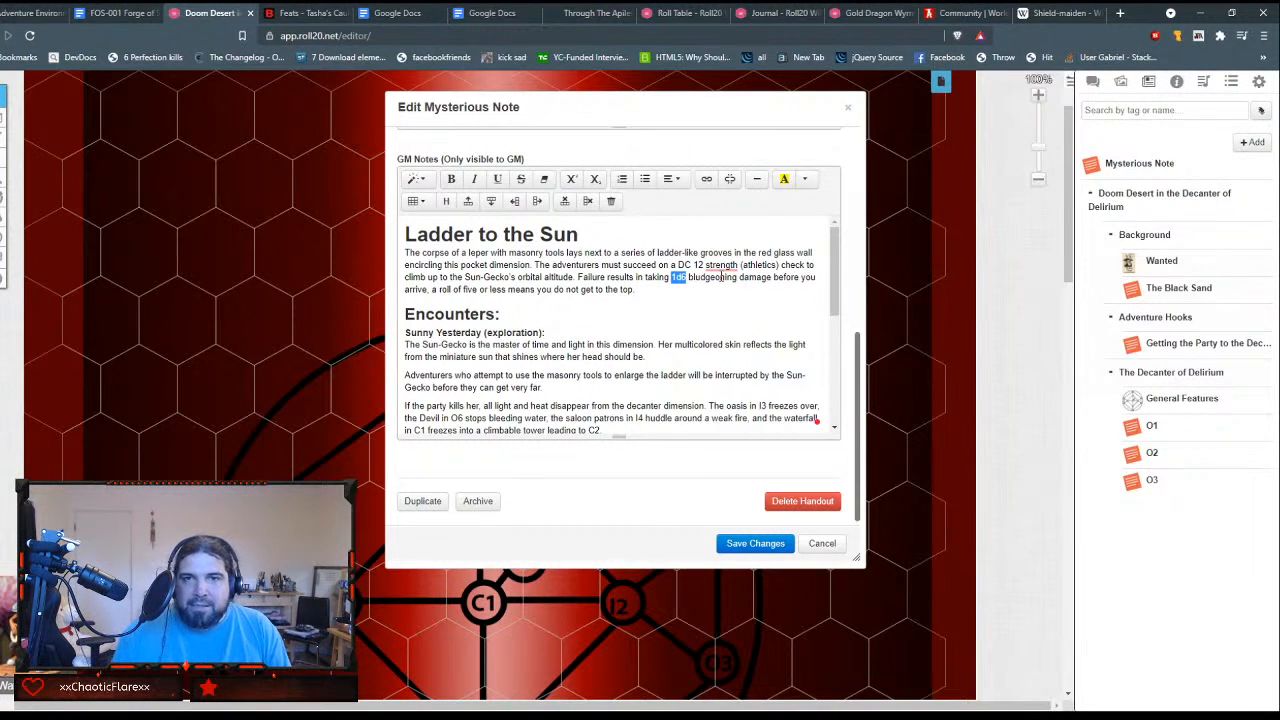
left_click(708, 180)
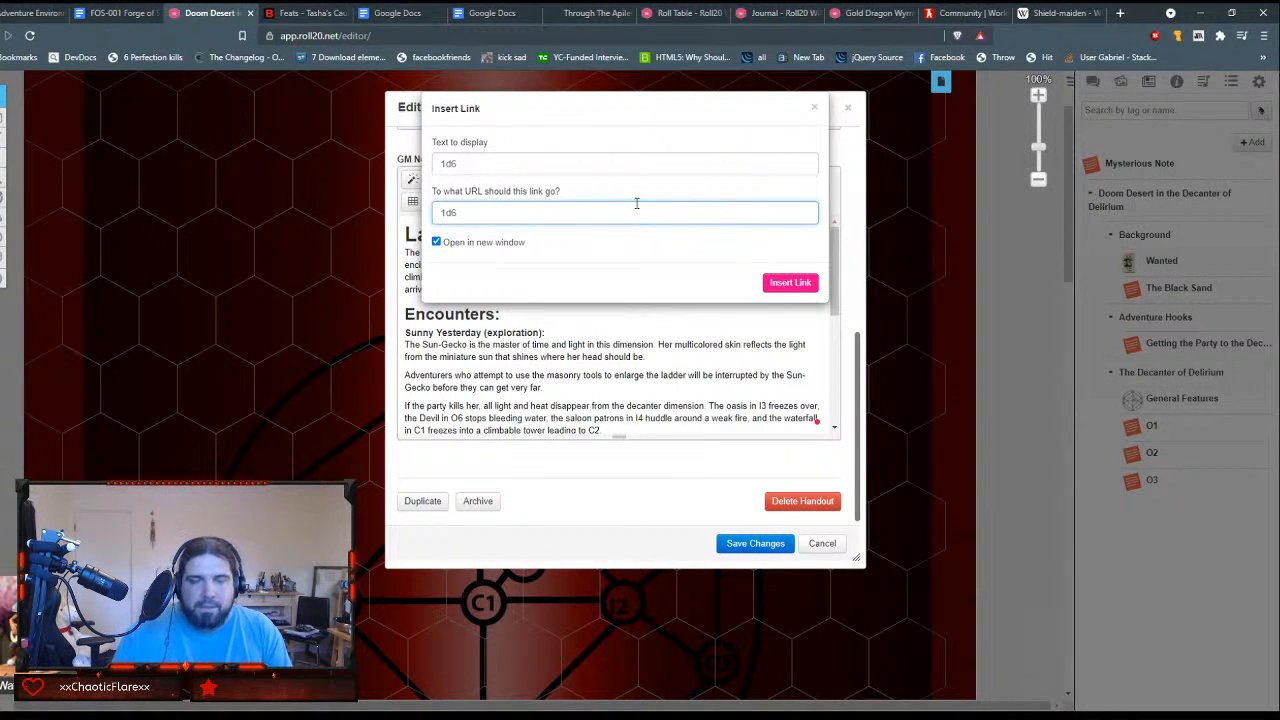
type("/")
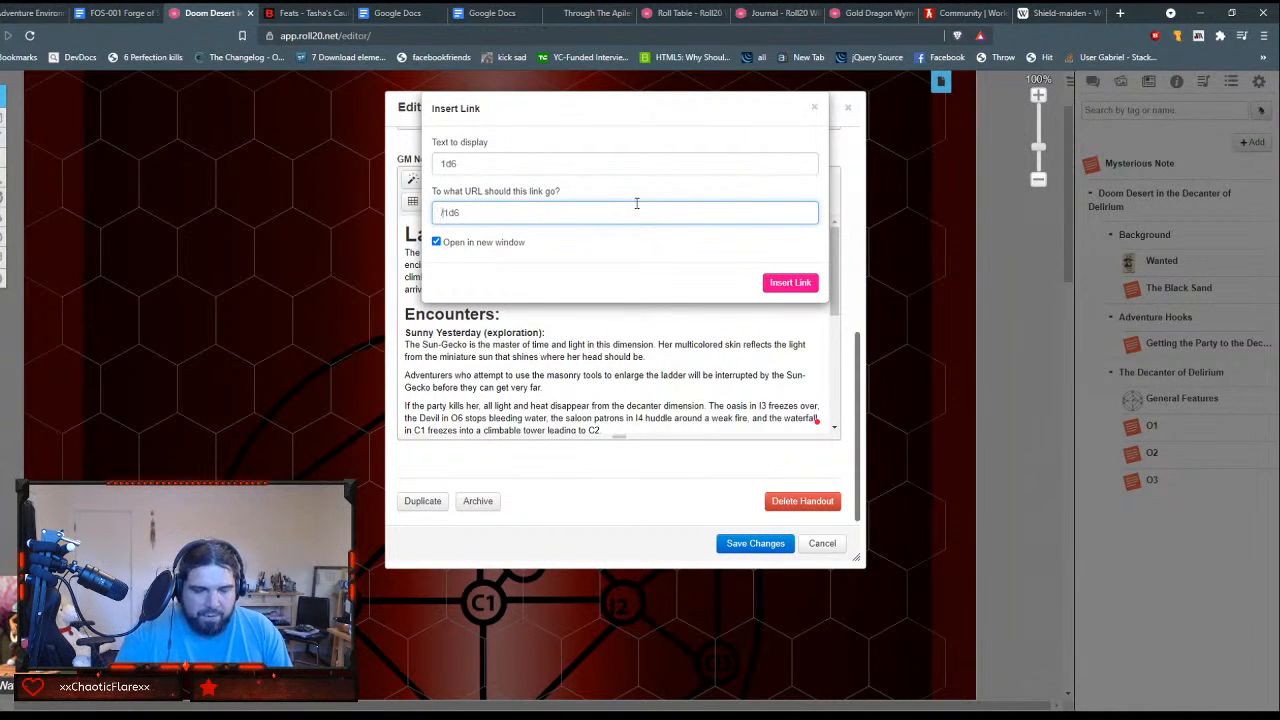
key("BackSpace")
type("`/em")
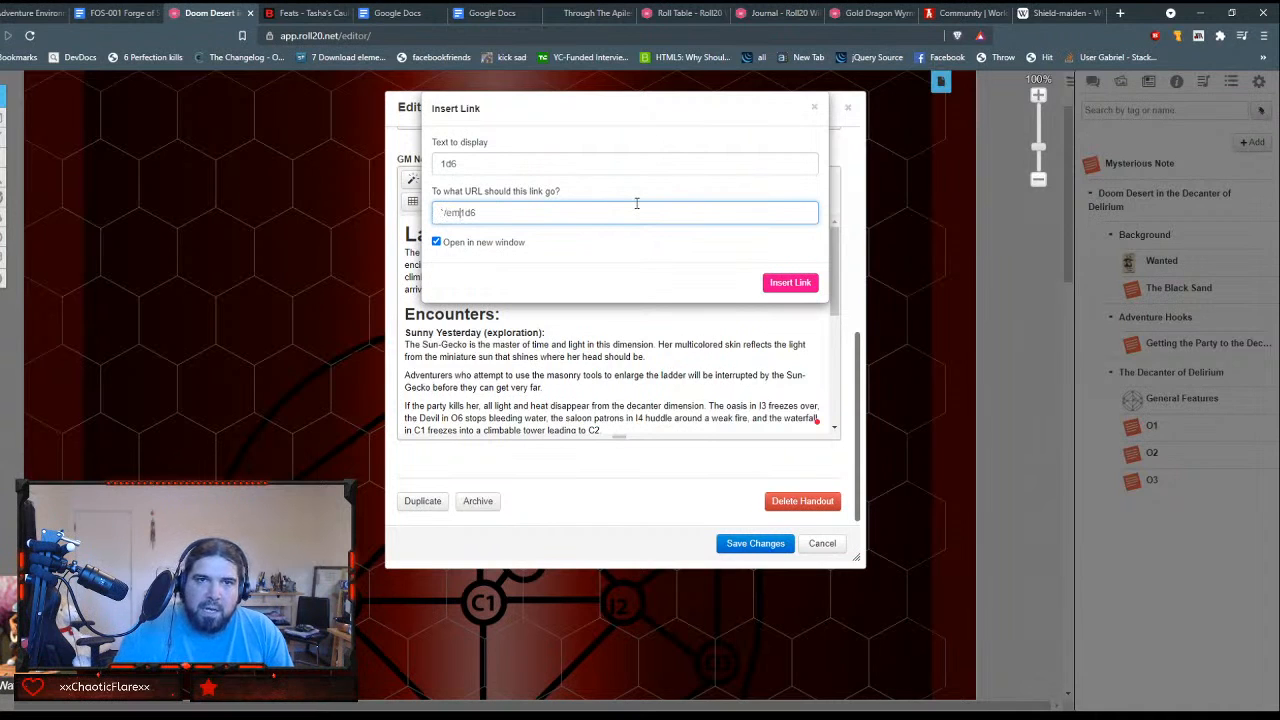
left_click(466, 272)
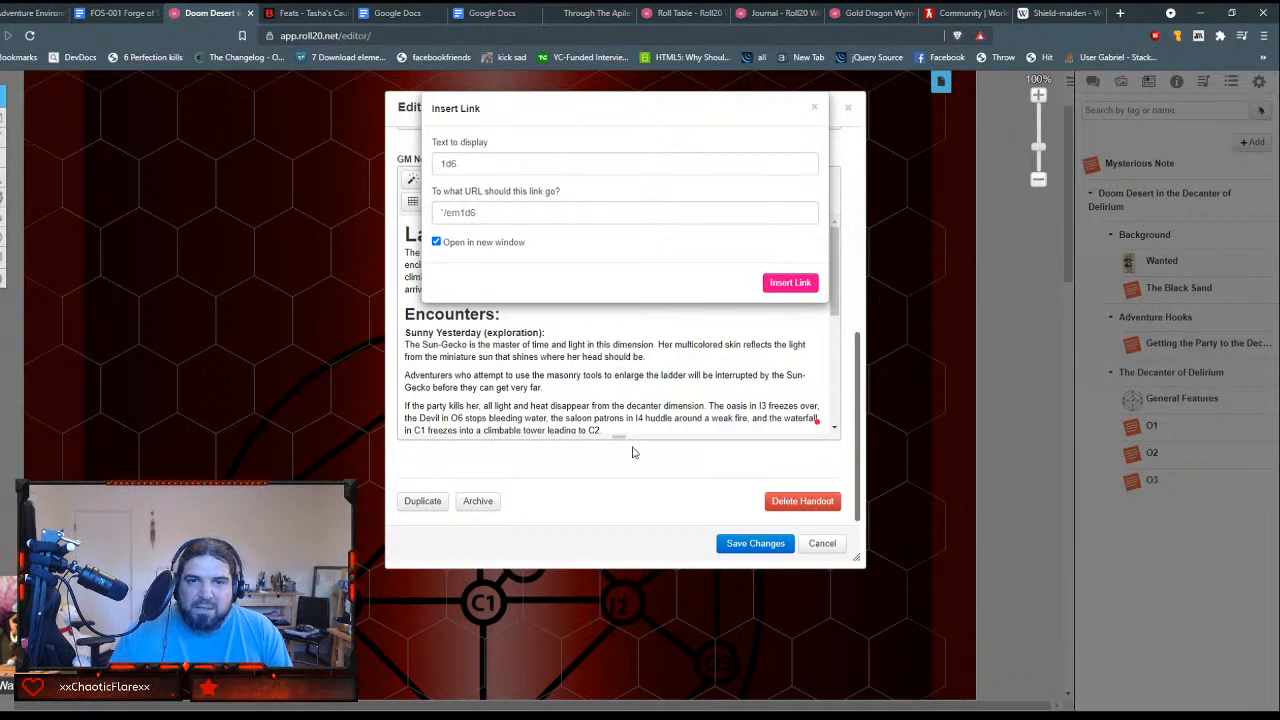
left_click(625, 479)
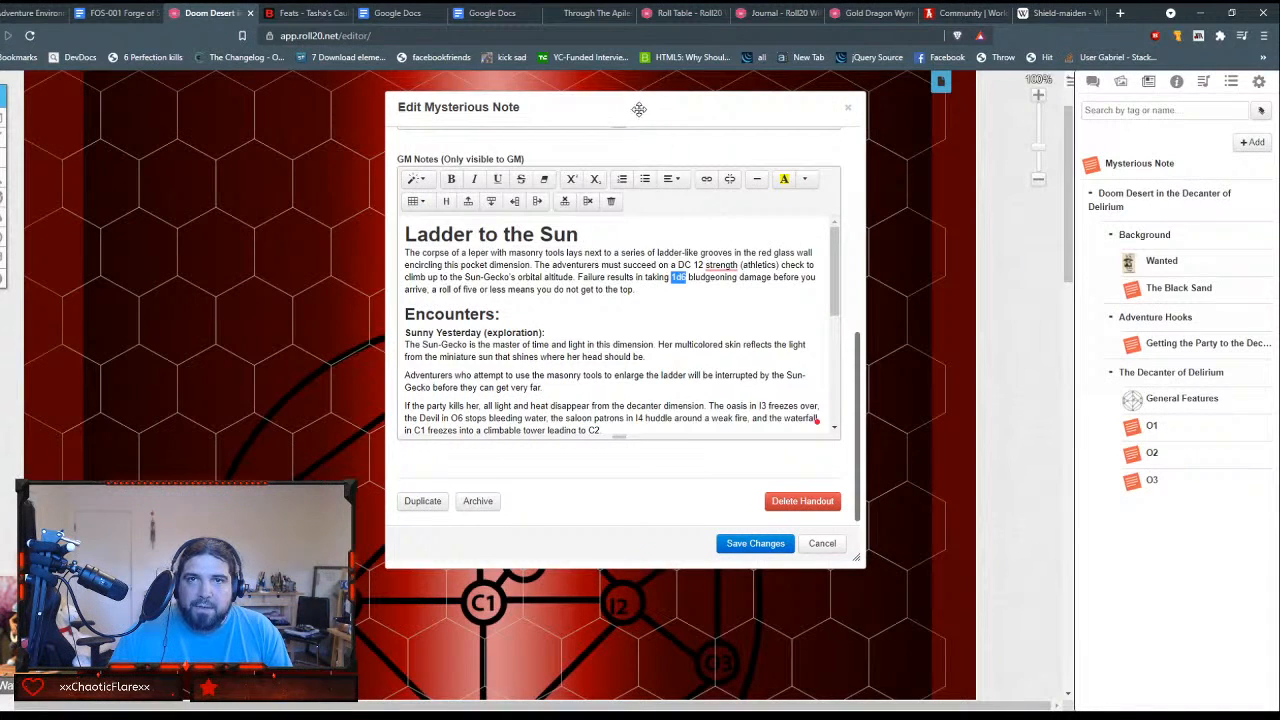
Step: Start a link on the selected 1d6, prefixing its URL with "`/em you lose your grip falling to the ground hard. take "
left_click_drag(631, 105, 543, 133)
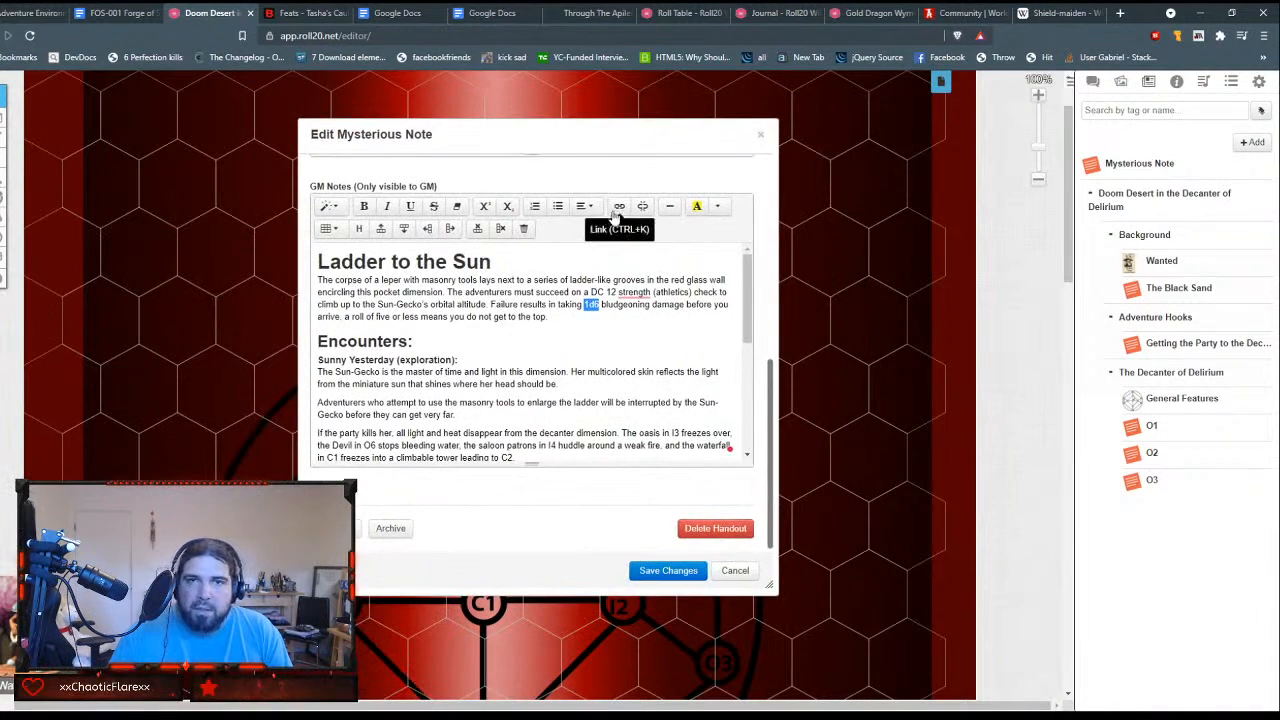
left_click(619, 206)
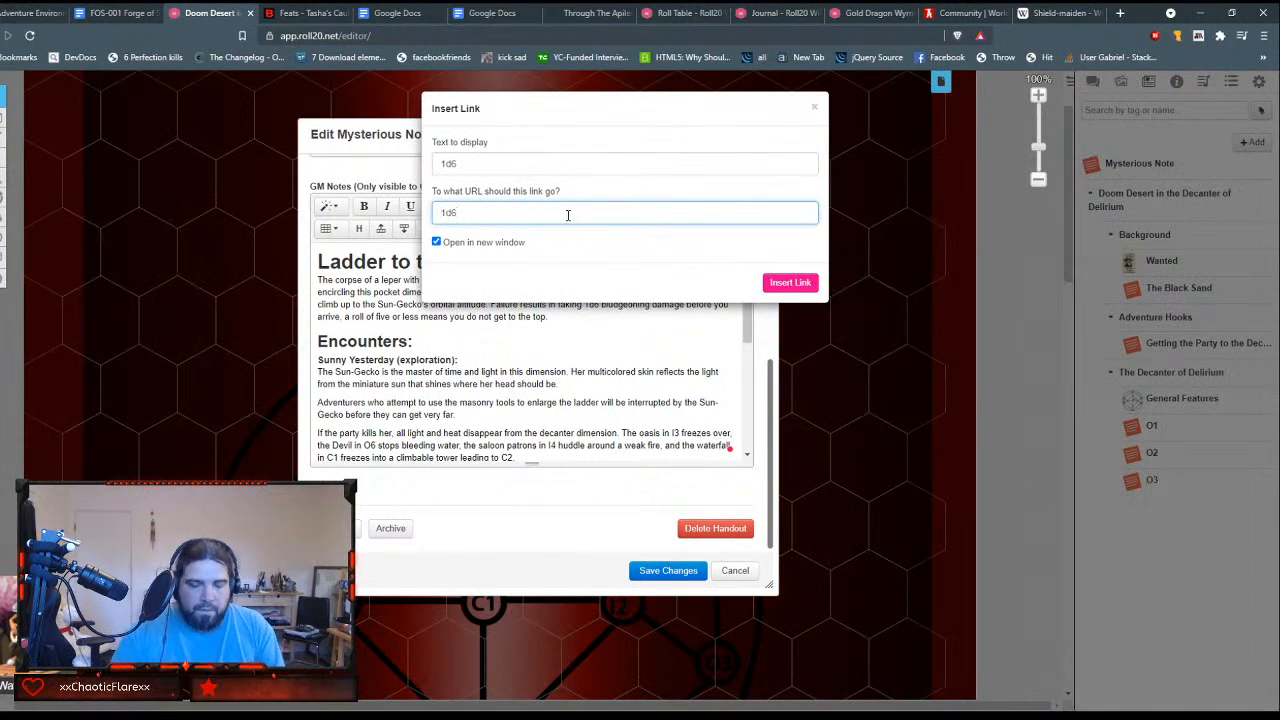
key("Home")
type("`/em ")
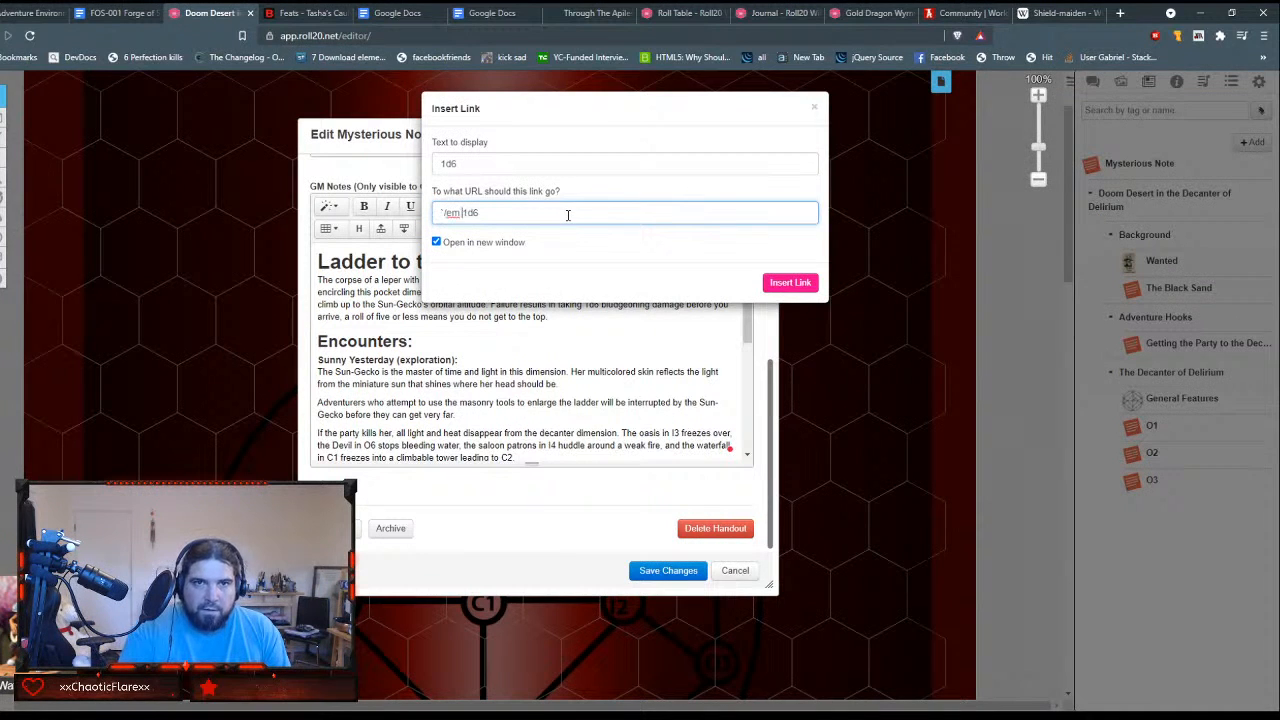
type("you ")
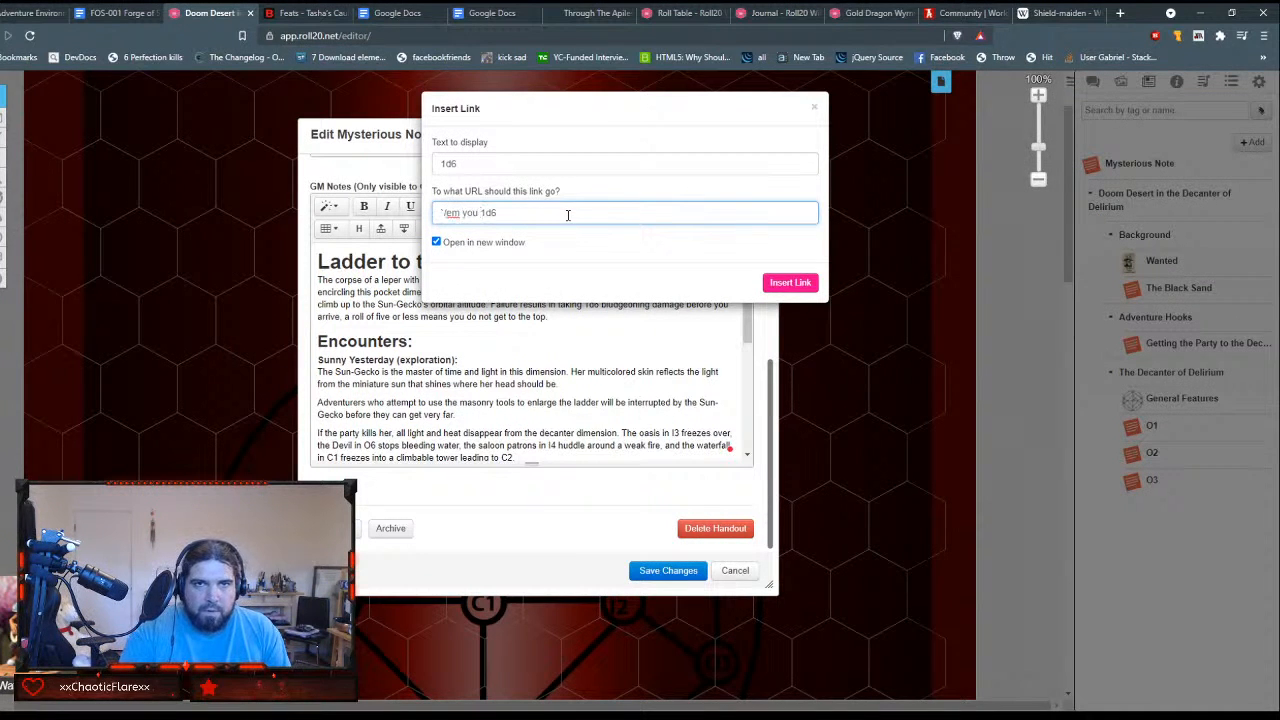
type("lose your gi")
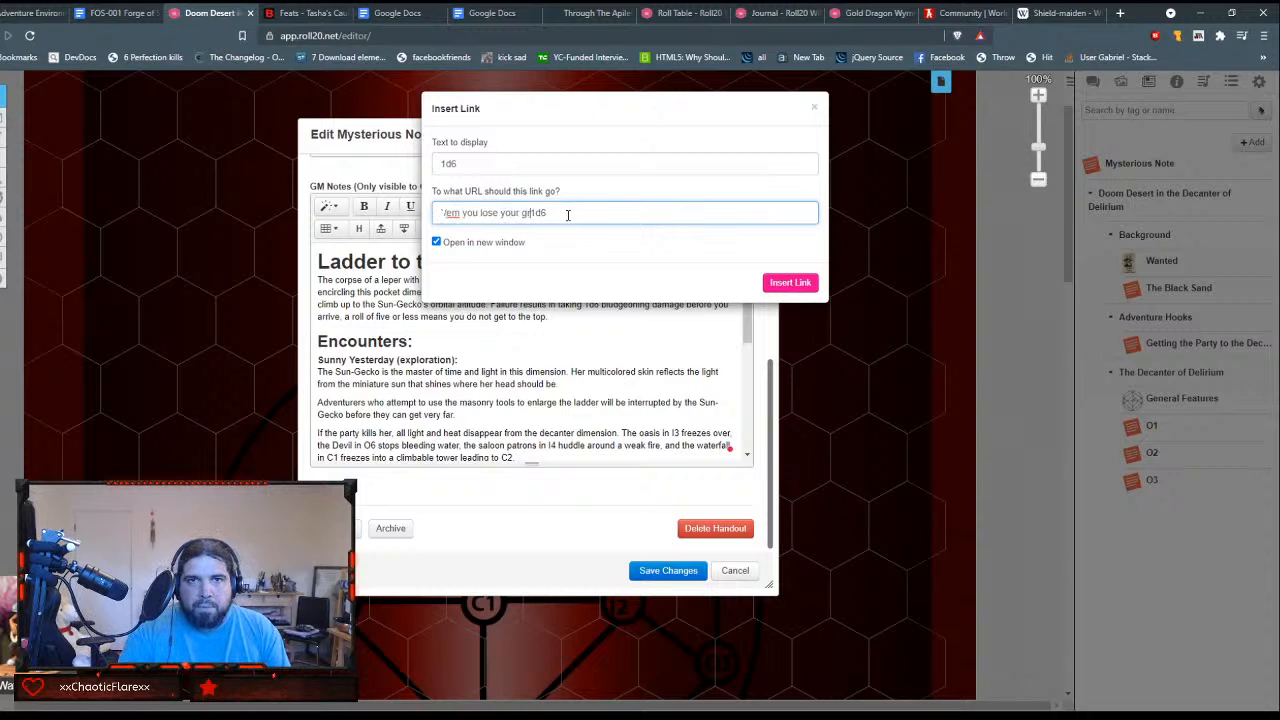
type("ip fall")
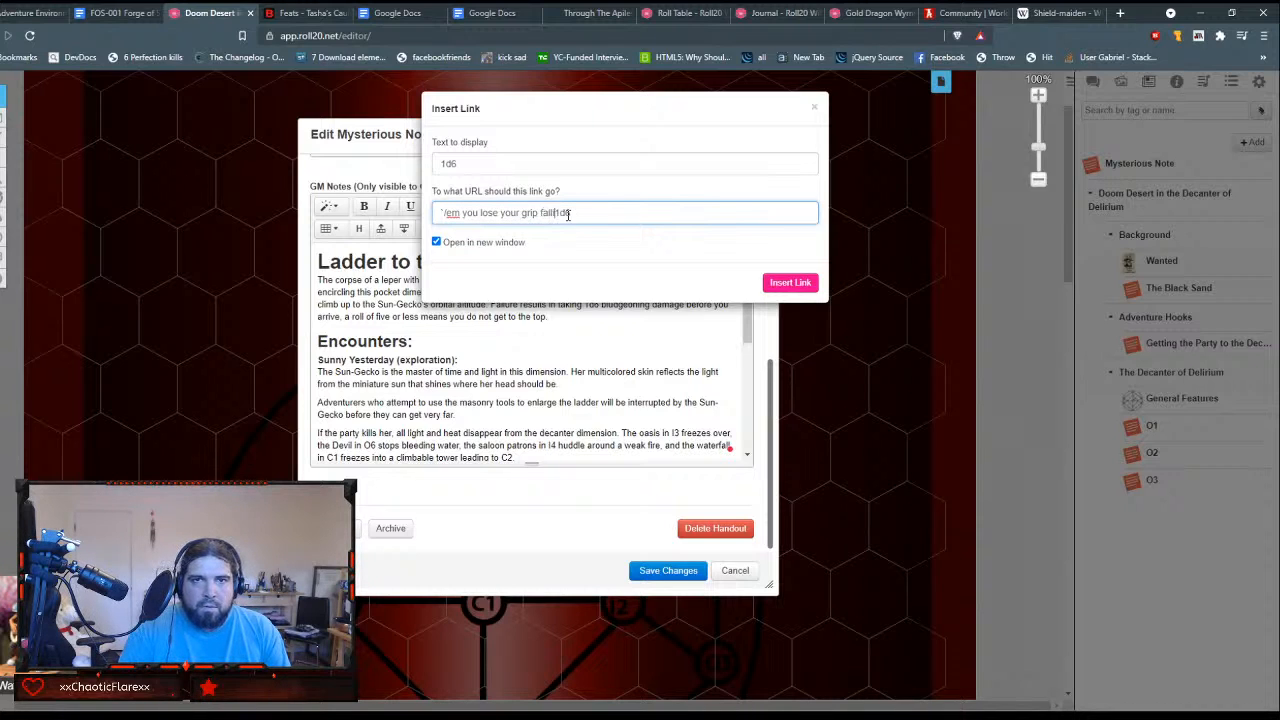
type("ing to the ")
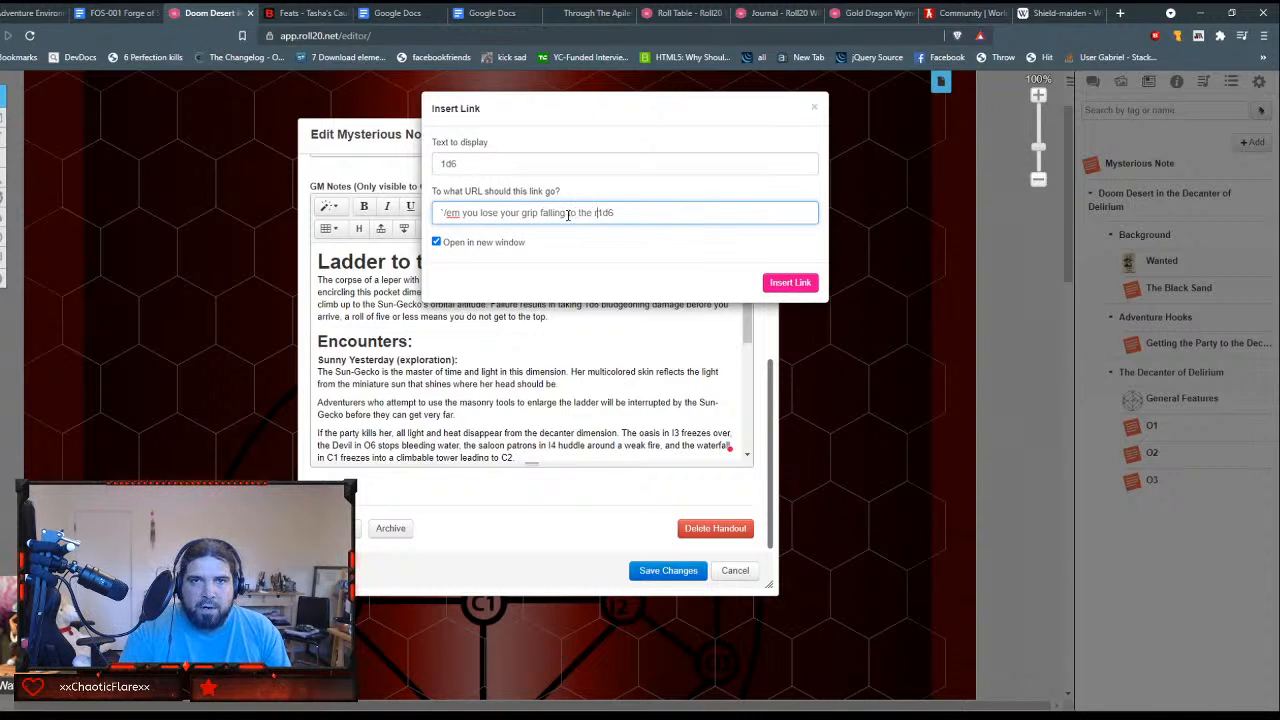
type("ground hard")
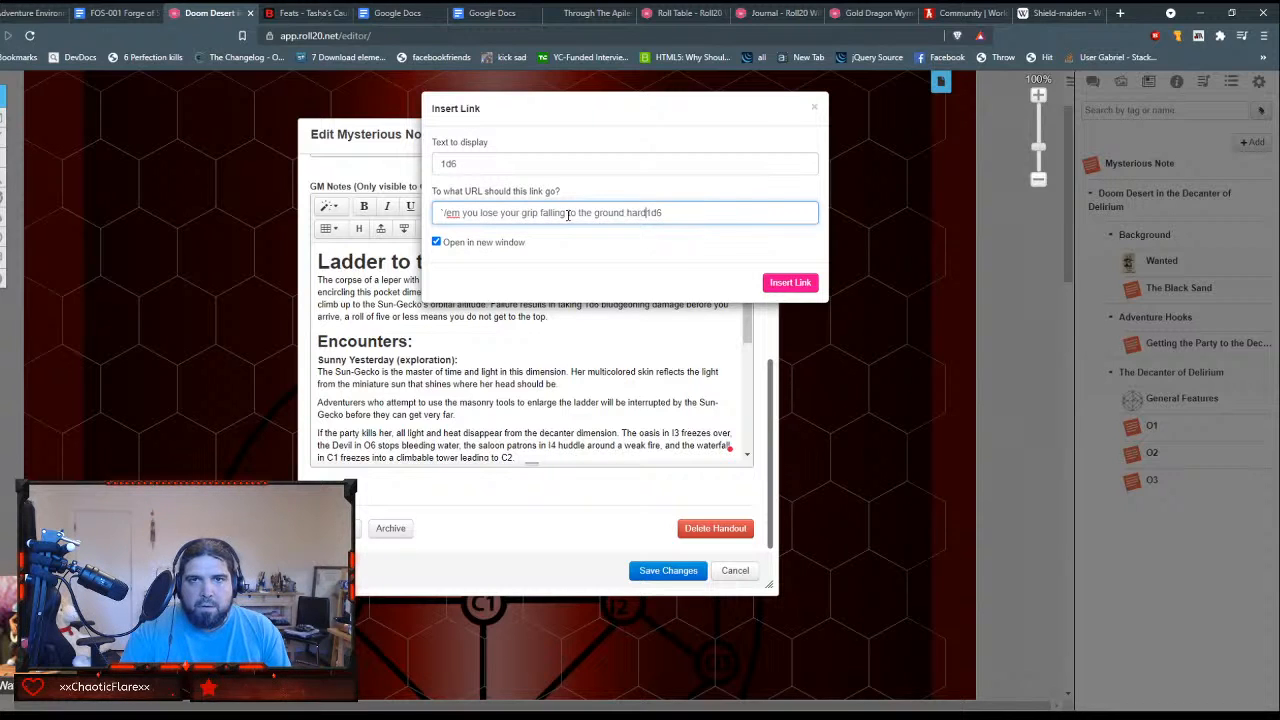
type(". take ")
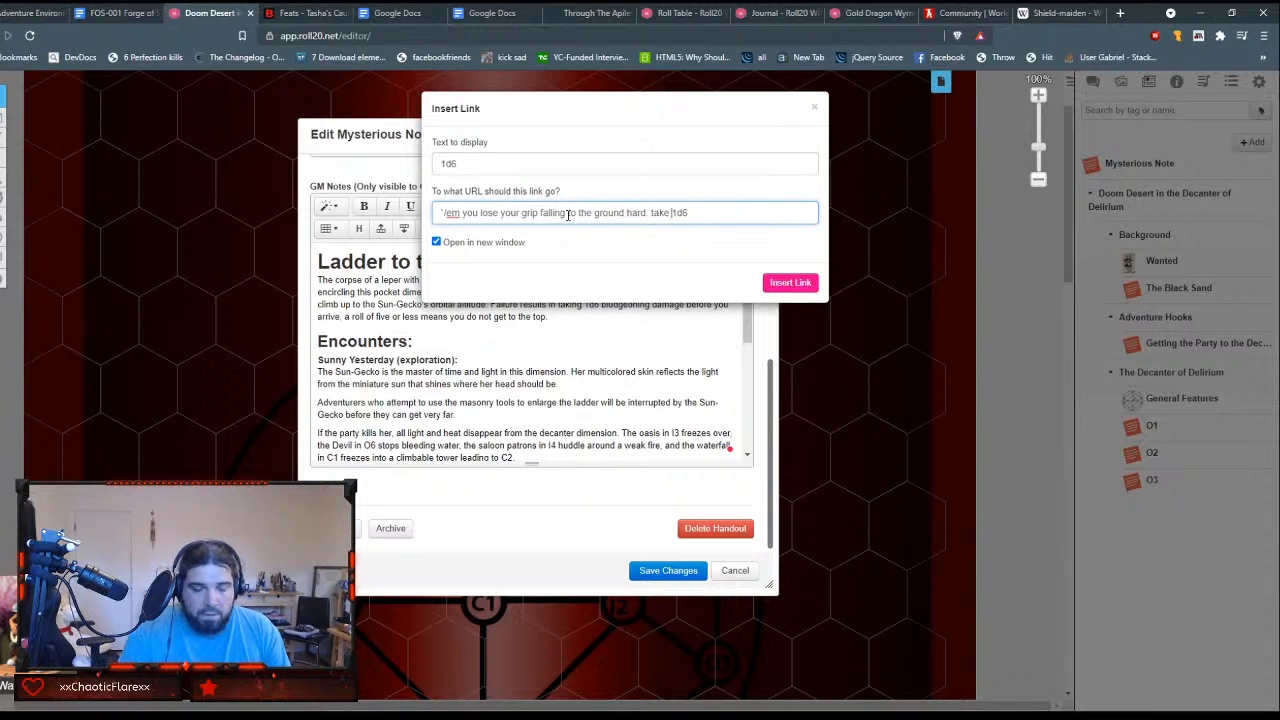
type("[[")
Step: Wrap the URL's 1d6 as [[1d6]], append " bludgeoning damage." and insert the link
key("End")
type("]] ")
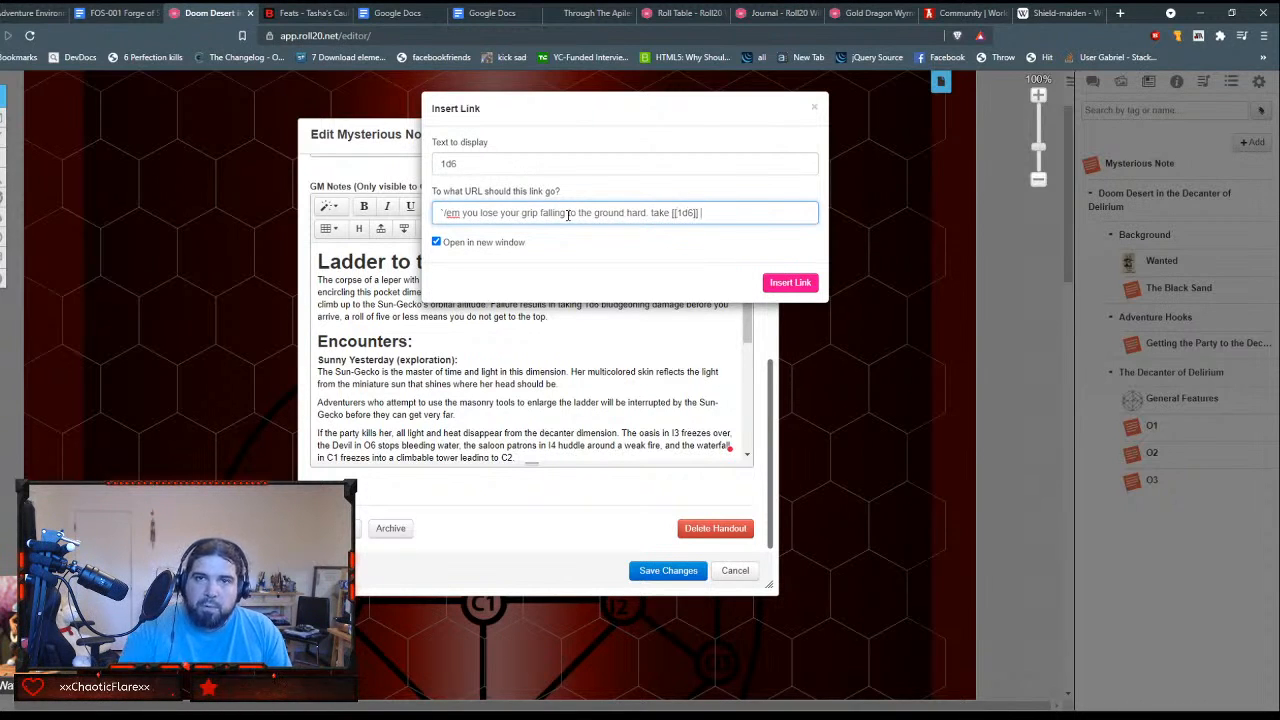
type("bludgeo")
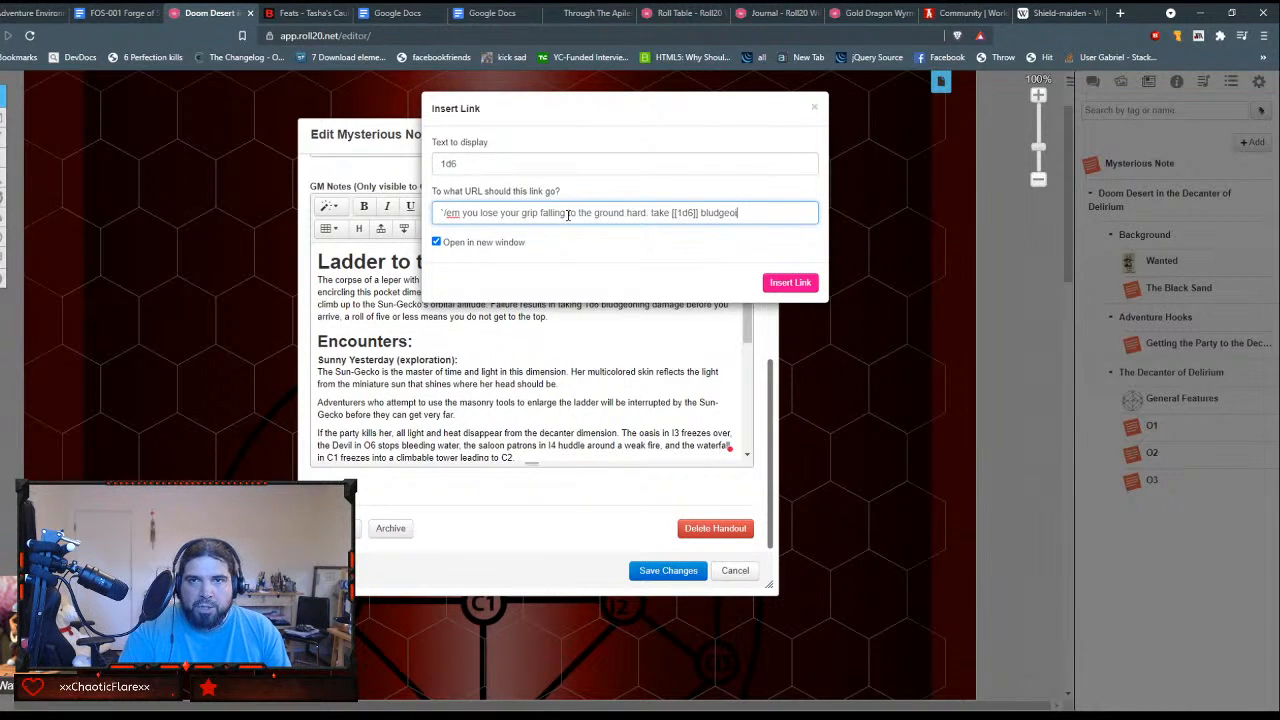
type("ning")
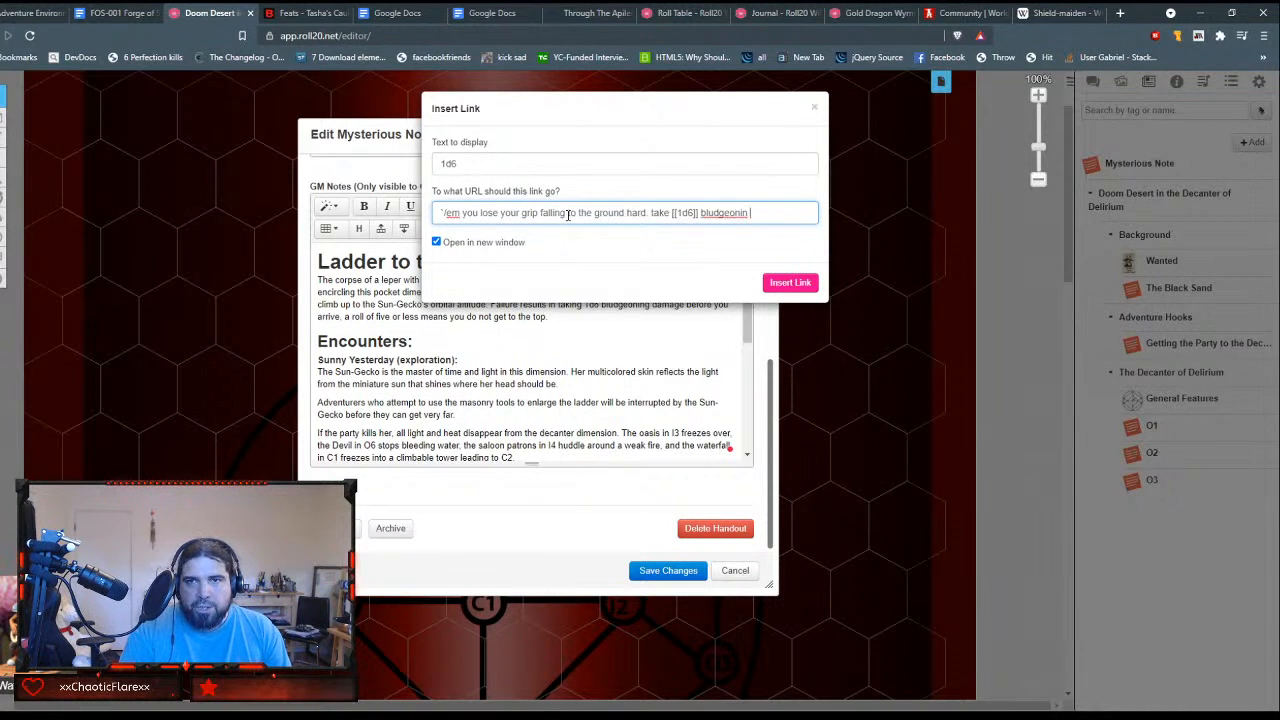
key("BackSpace")
type("g gama")
key("BackSpace")
key("BackSpace")
key("BackSpace")
key("BackSpace")
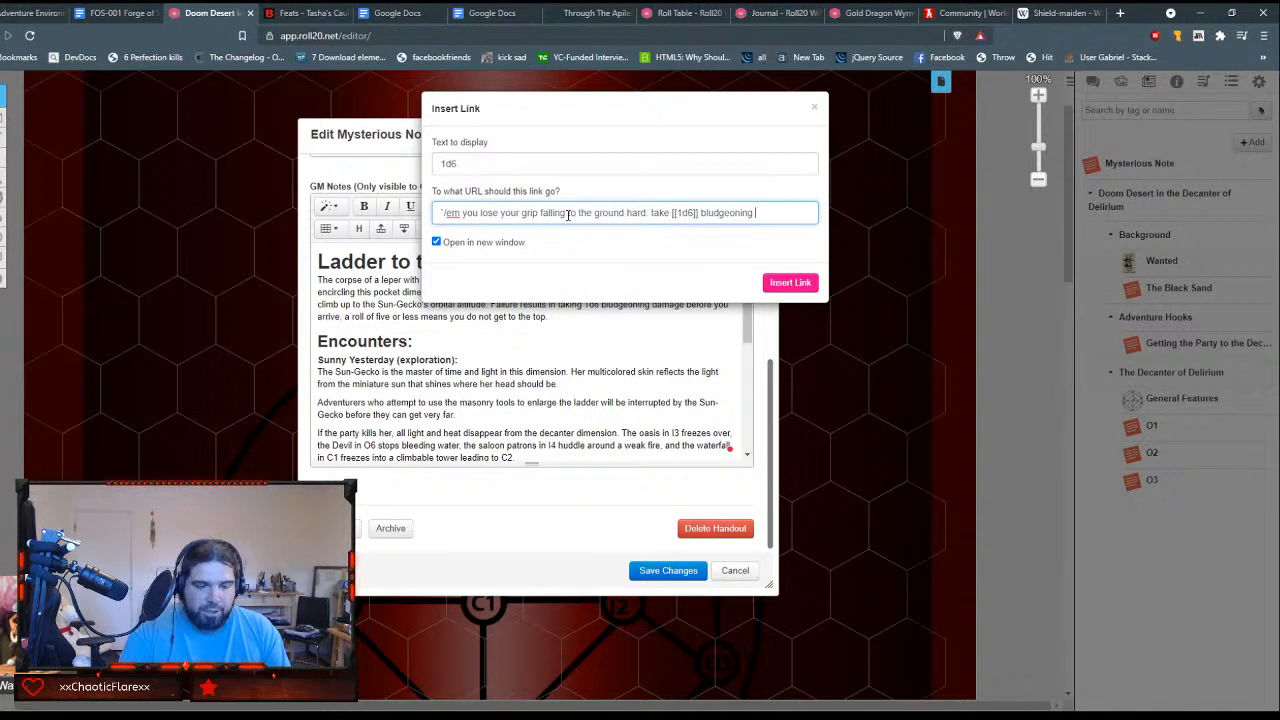
type("damage.")
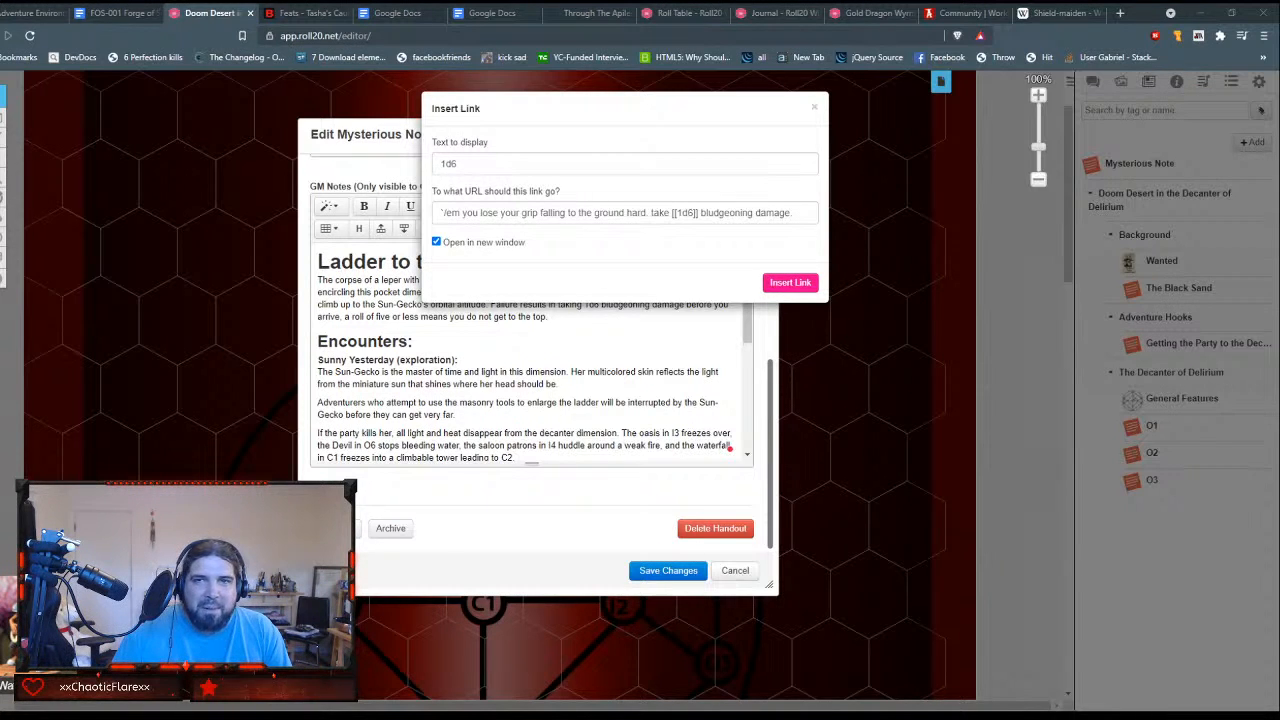
left_click(935, 240)
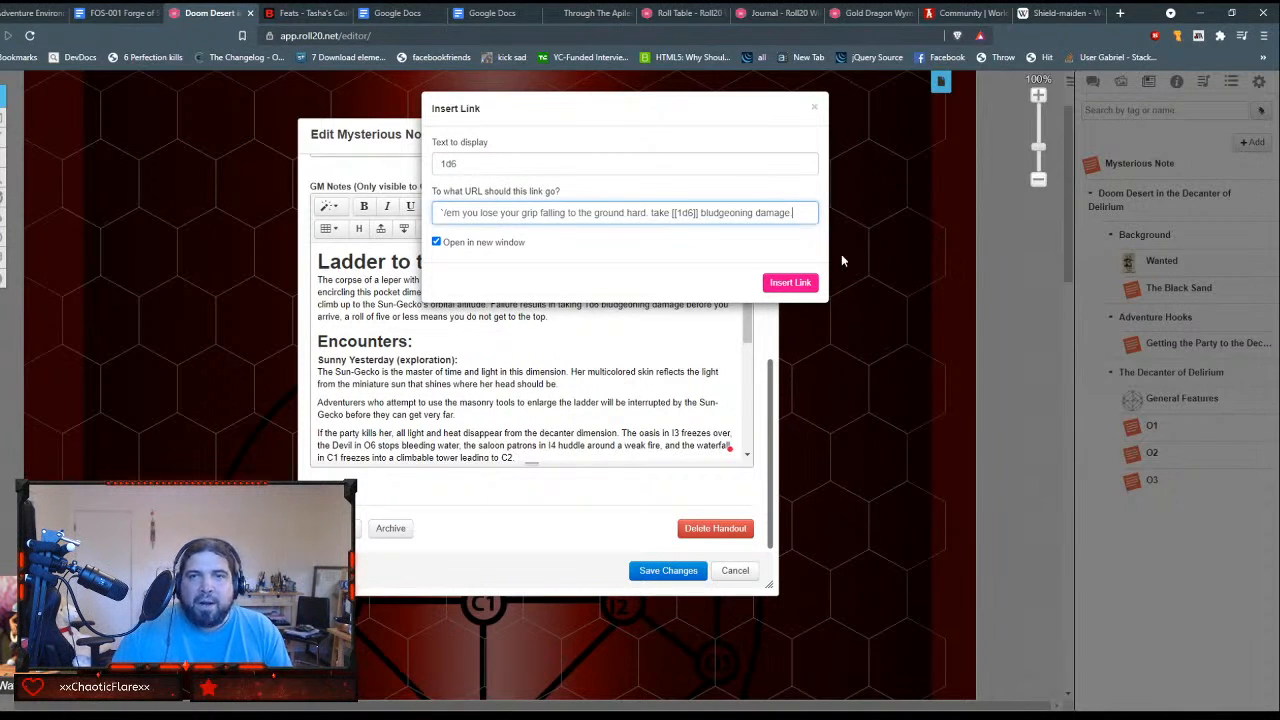
left_click(790, 283)
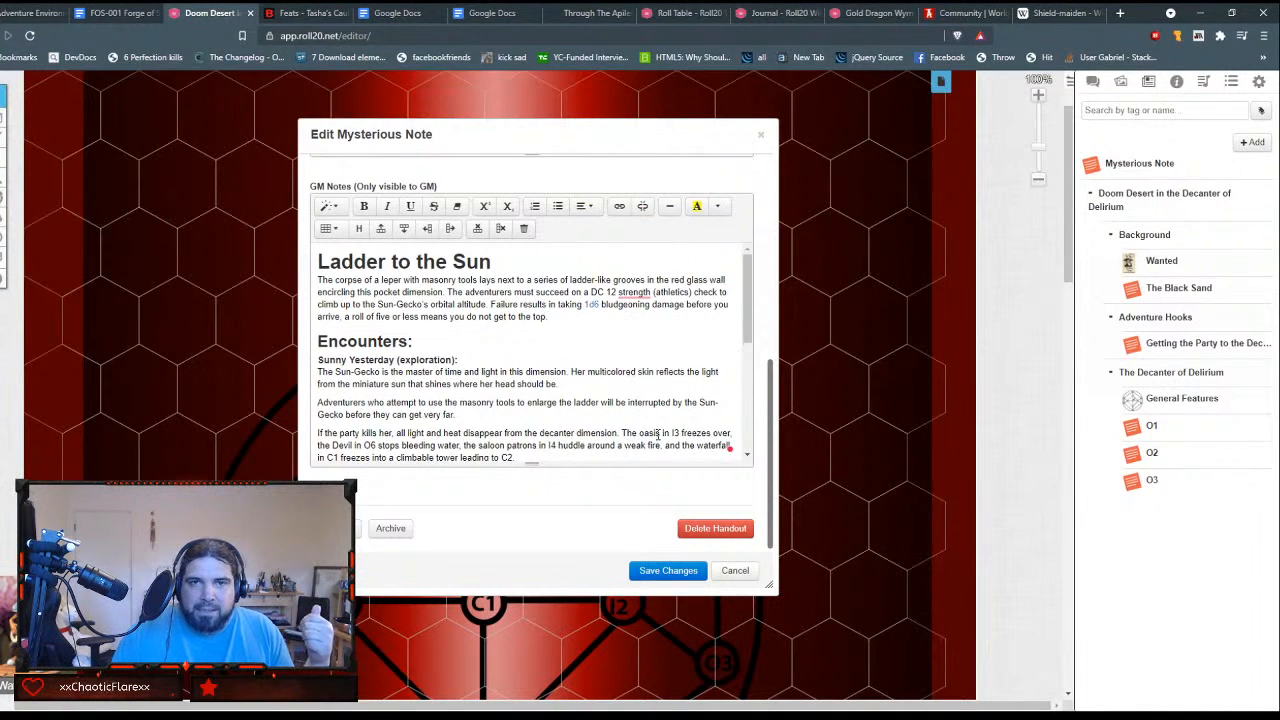
Step: Enclose the location references C2 and I4 in square brackets in the paragraph about the party killing the Sun-Gecko
scroll(422, 305, "down", 2)
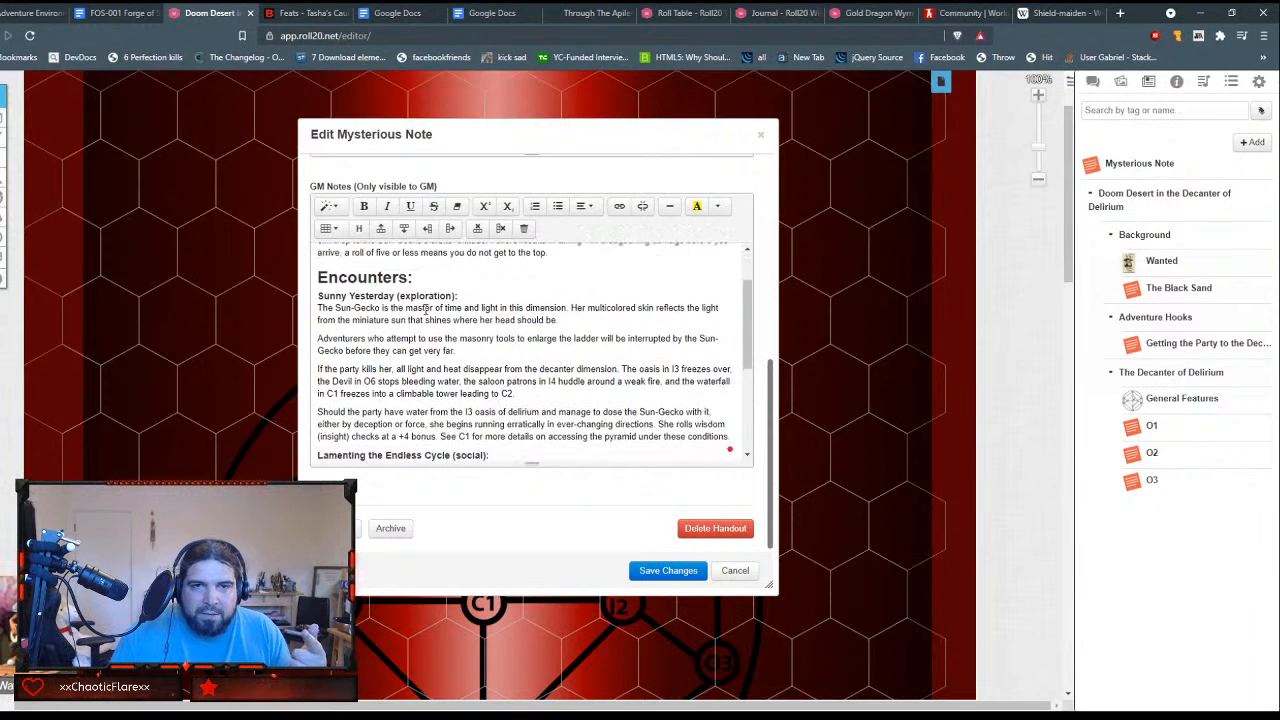
left_click(502, 389)
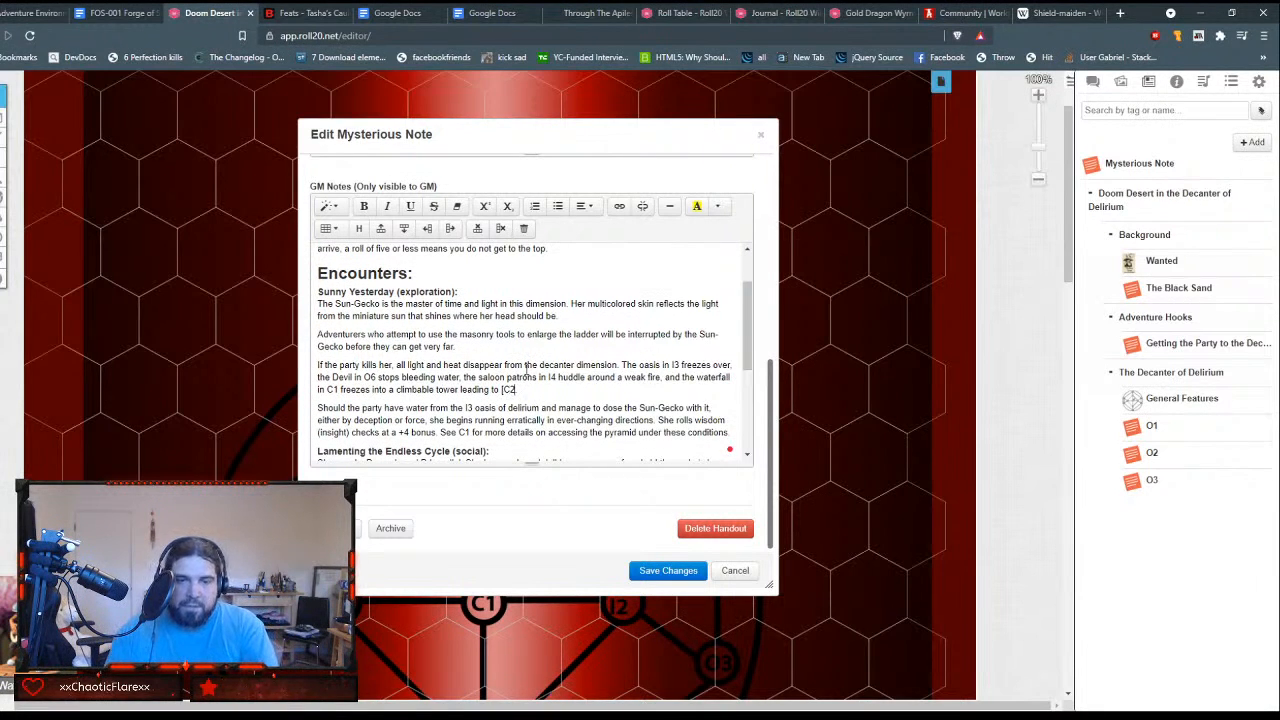
left_click(518, 368)
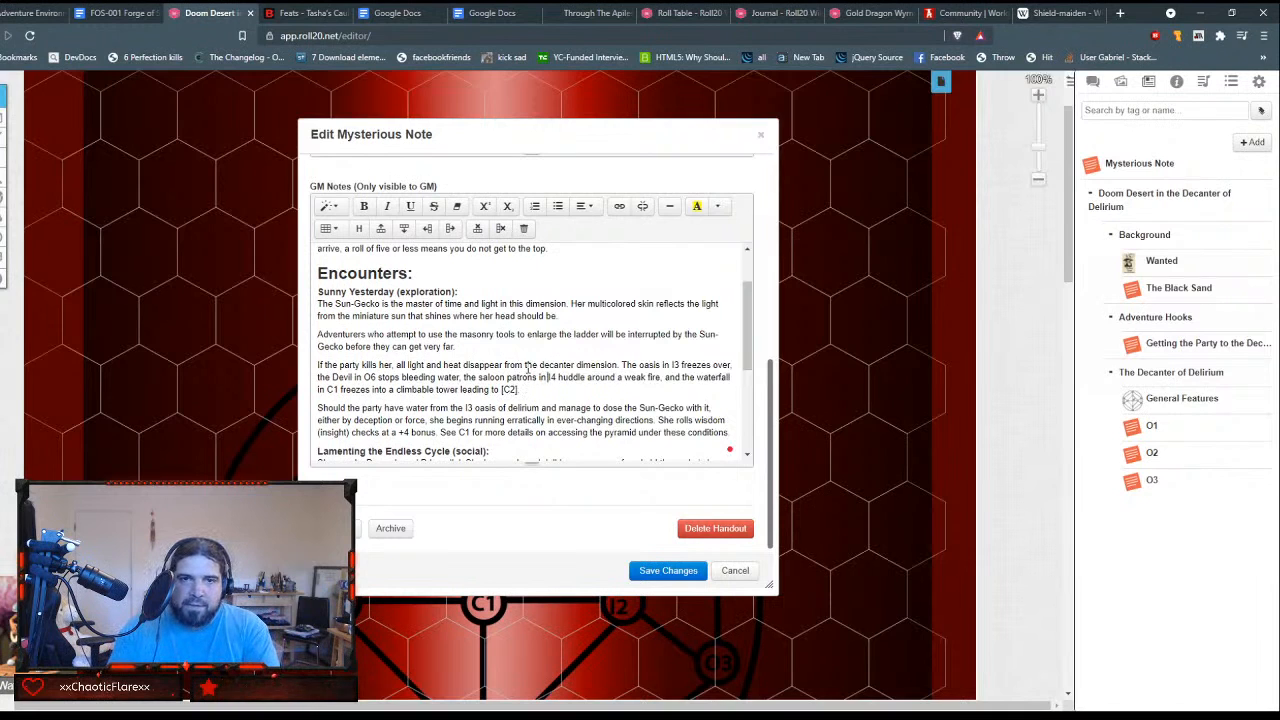
type("[")
key("Right")
key("Right")
type("]")
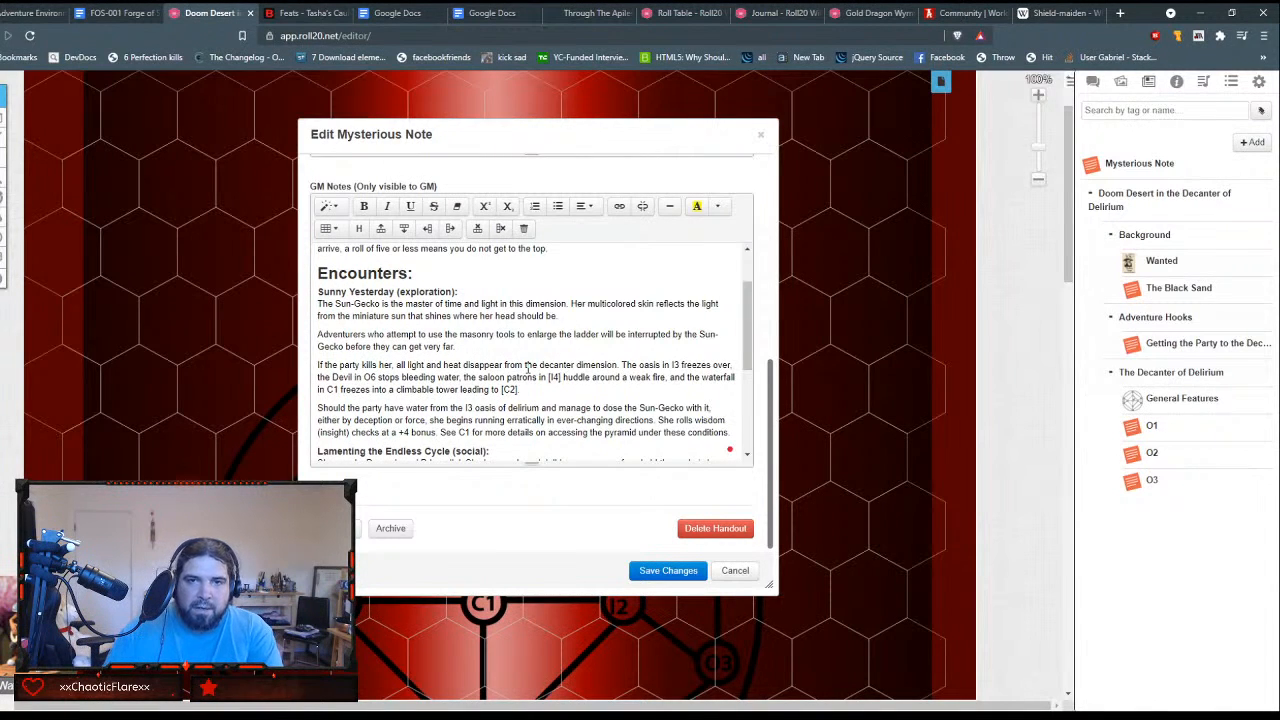
Step: Enclose the references I3 (the oasis) and O6 (the Devil) in square brackets in the same Sunny Yesterday paragraph
left_click(672, 365)
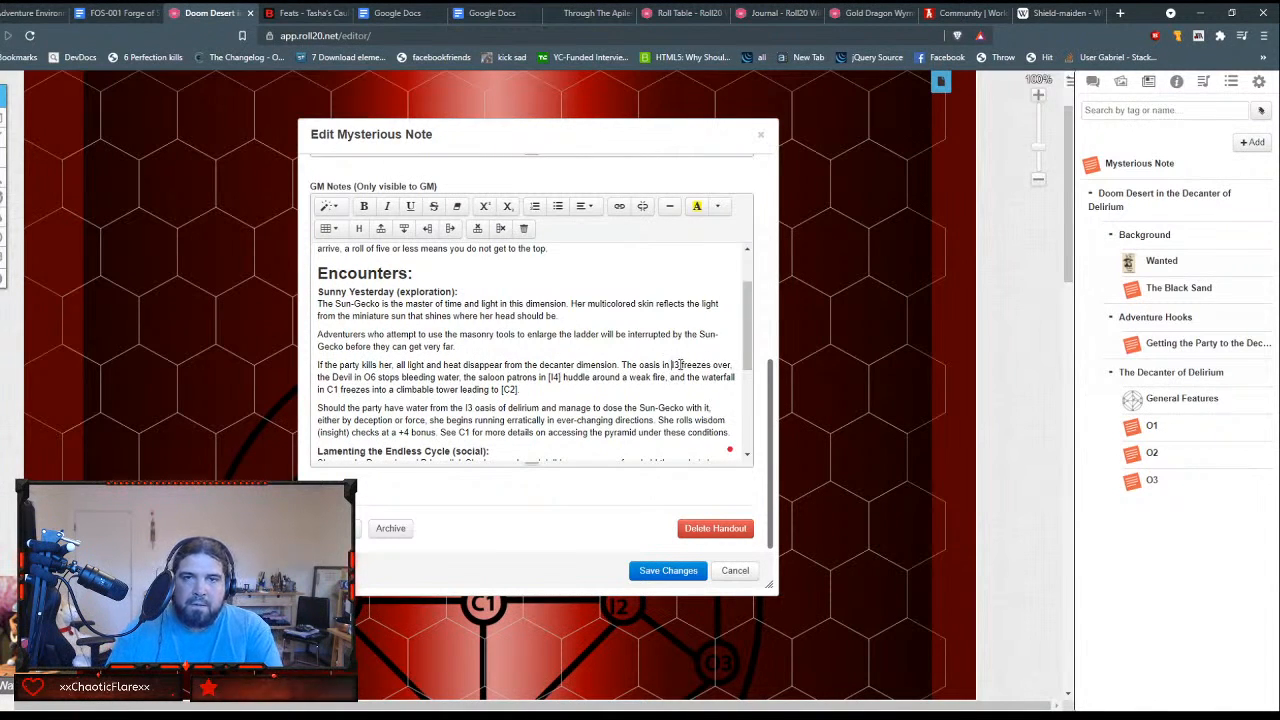
type("[")
key("Right")
key("Right")
type("]")
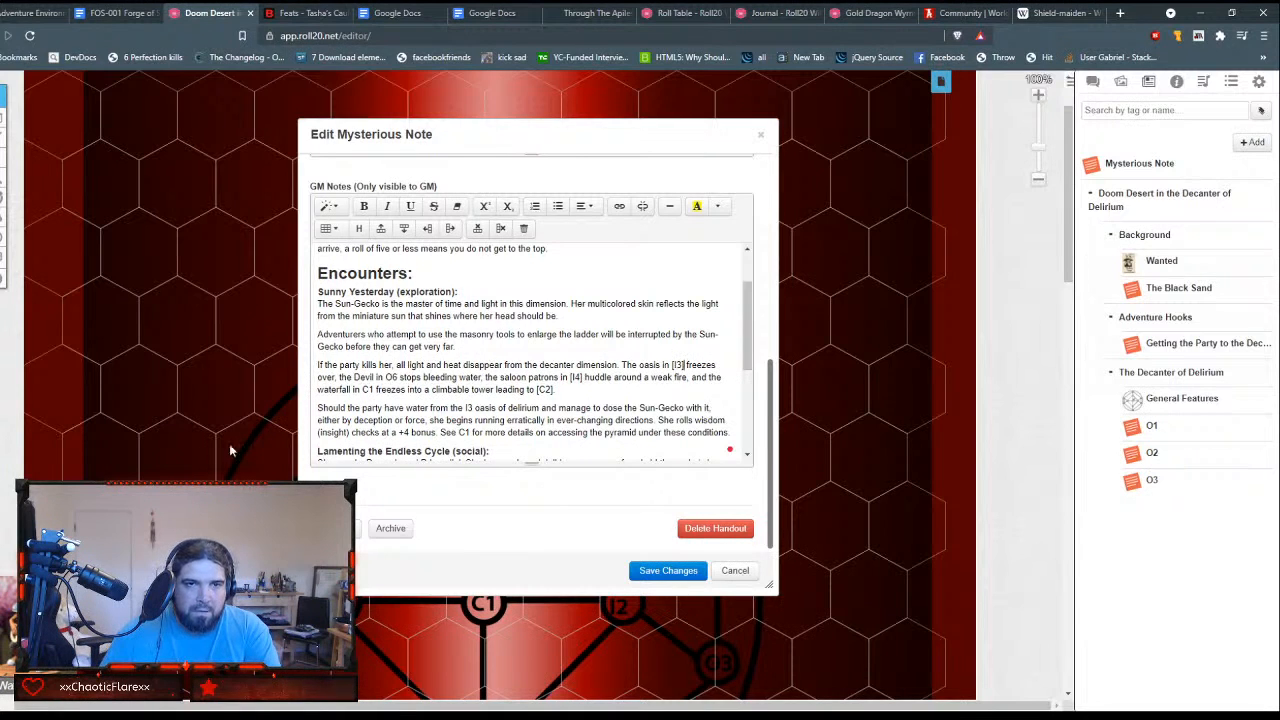
left_click(386, 377)
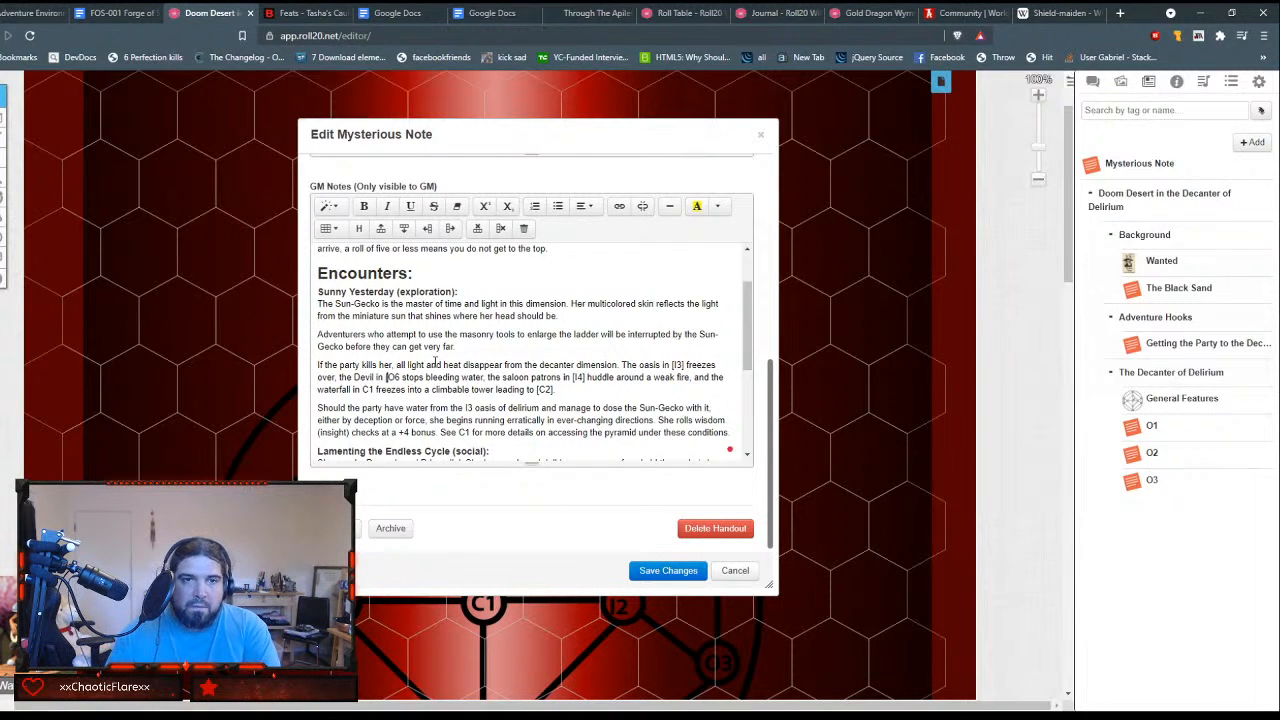
type("]")
key("Left")
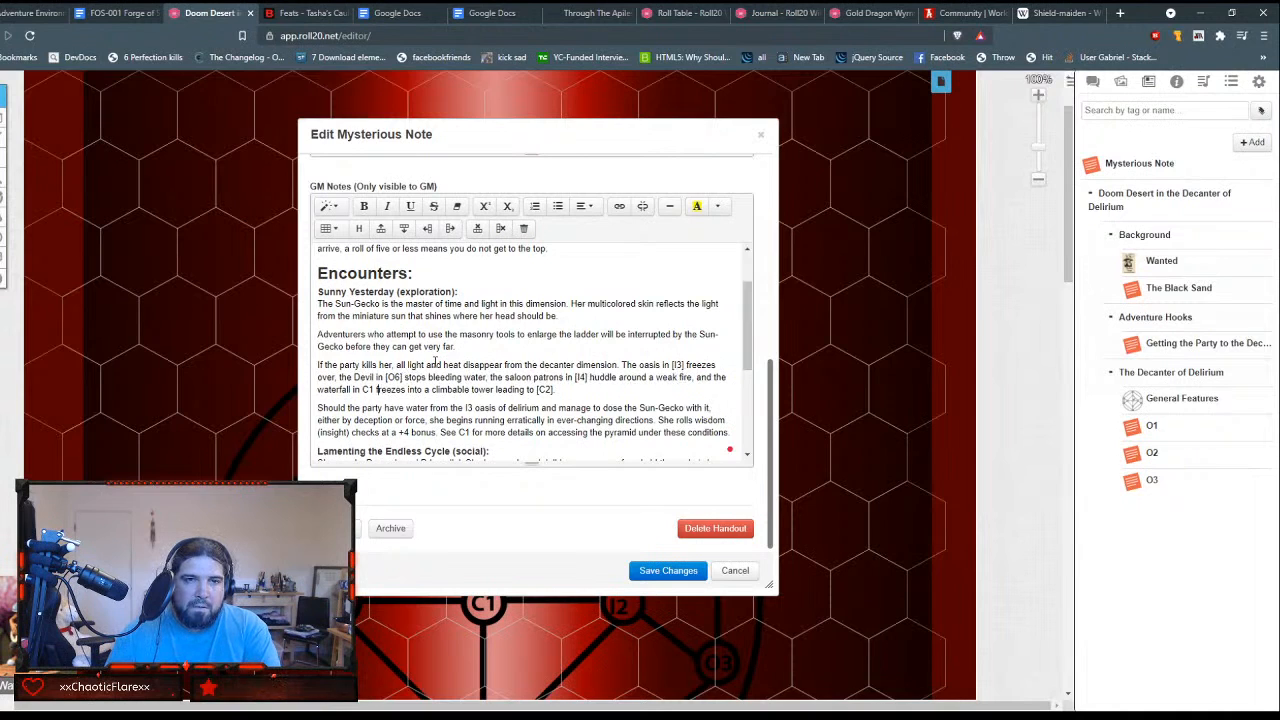
Step: Enclose C1 in the waterfall sentence and I3 before "oasis of delirium" in square brackets in the Sunny Yesterday section
type("[I3")
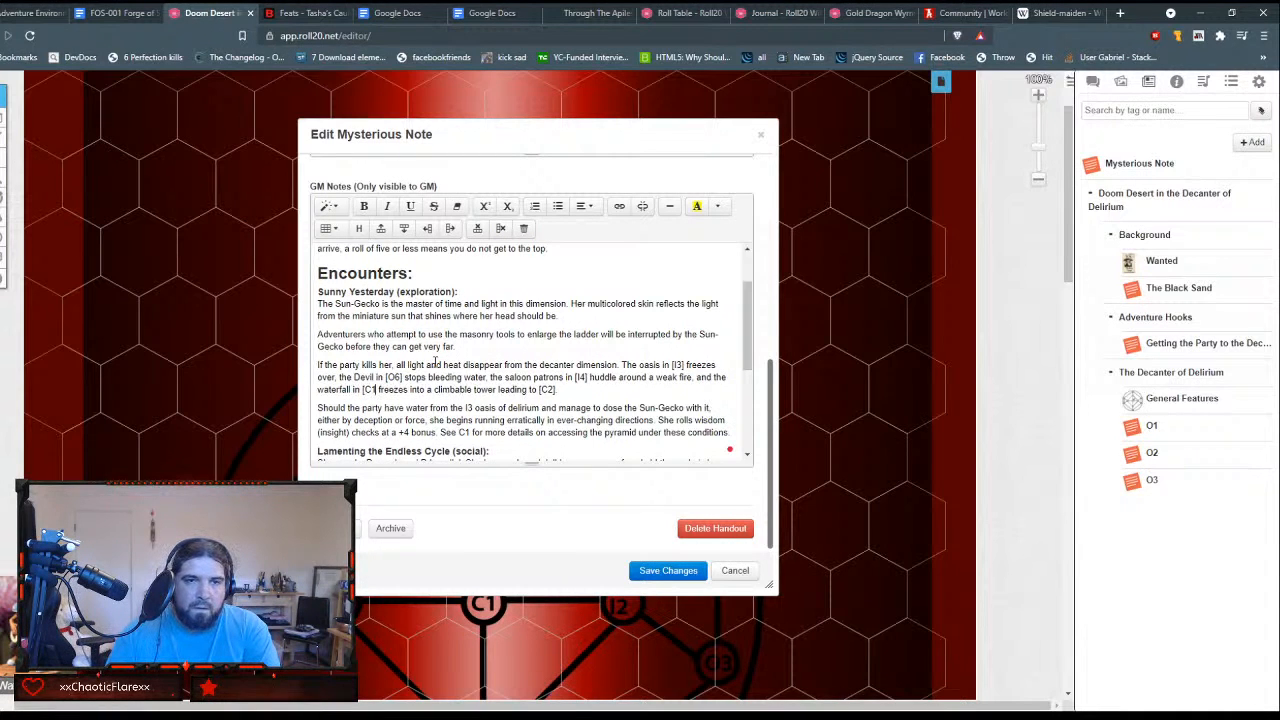
type("]")
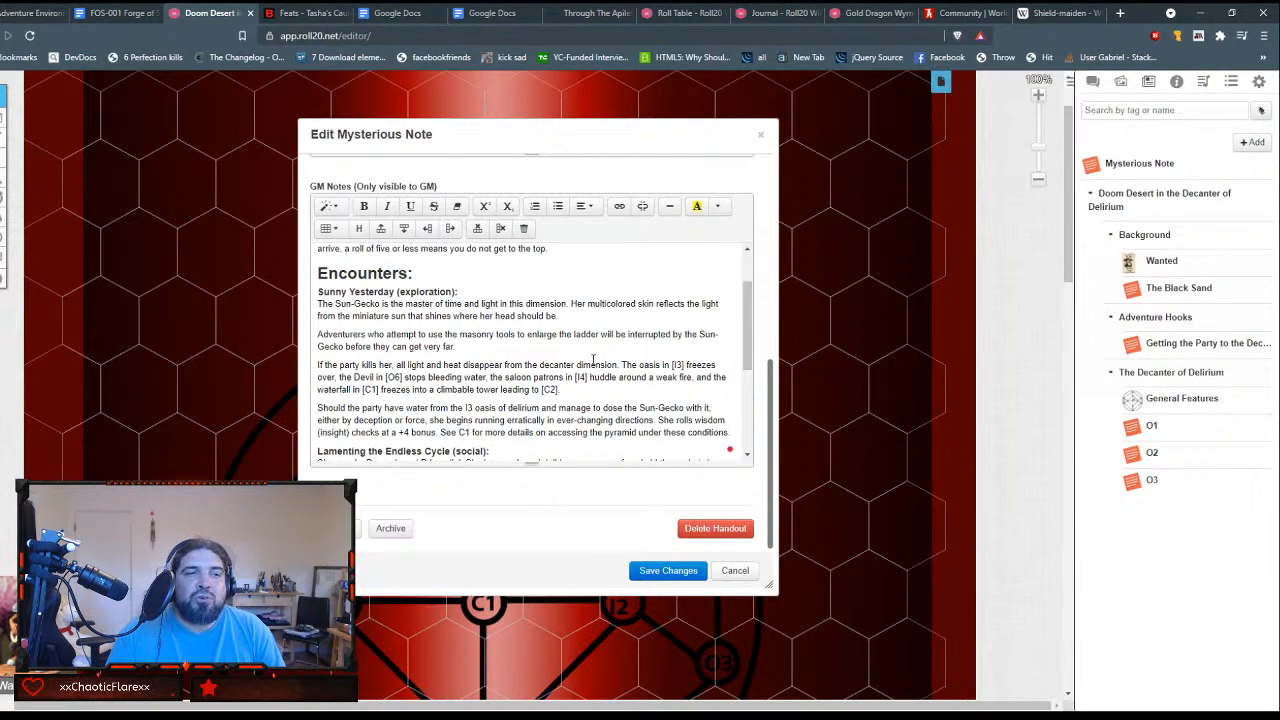
left_click(593, 362)
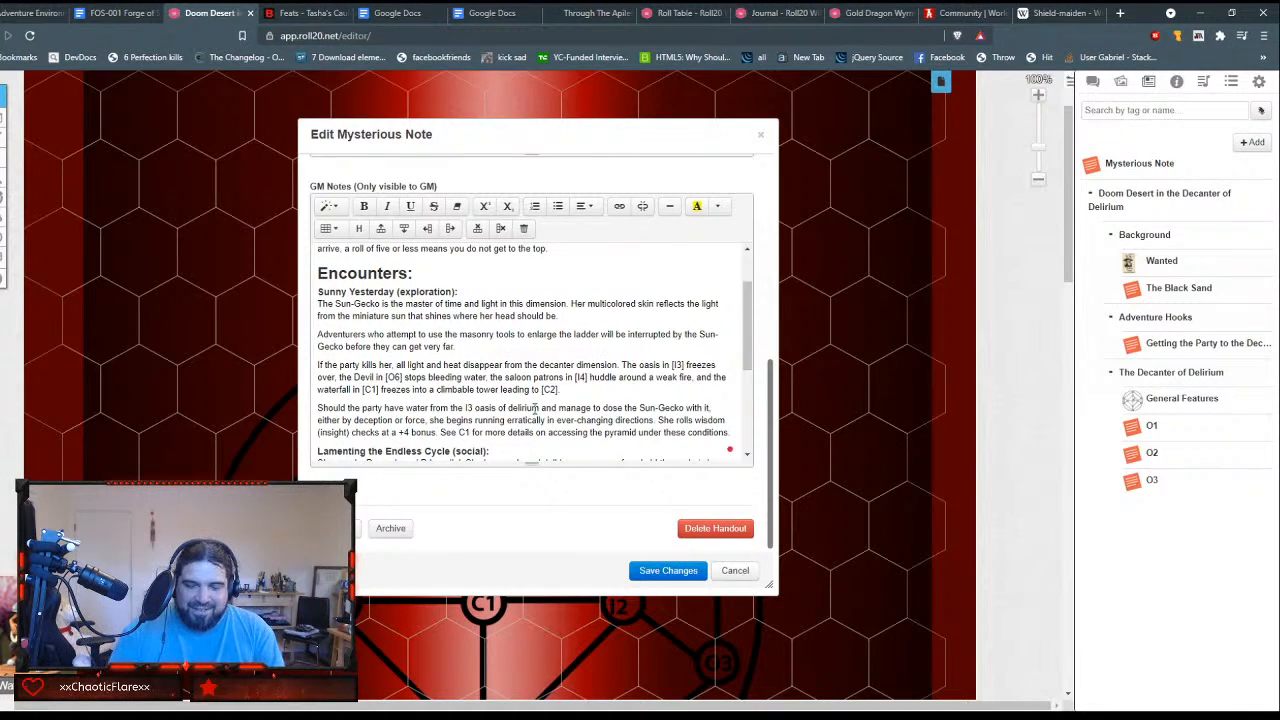
type("[")
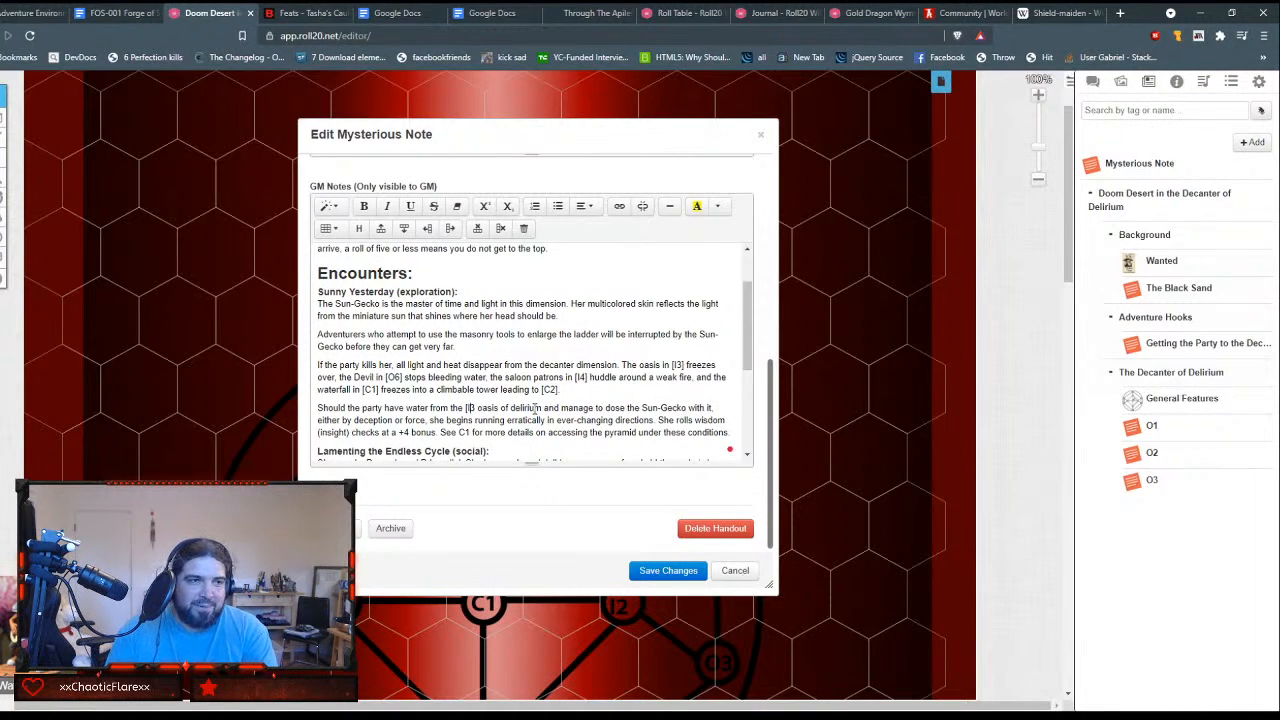
key("Right")
key("Right")
type("]")
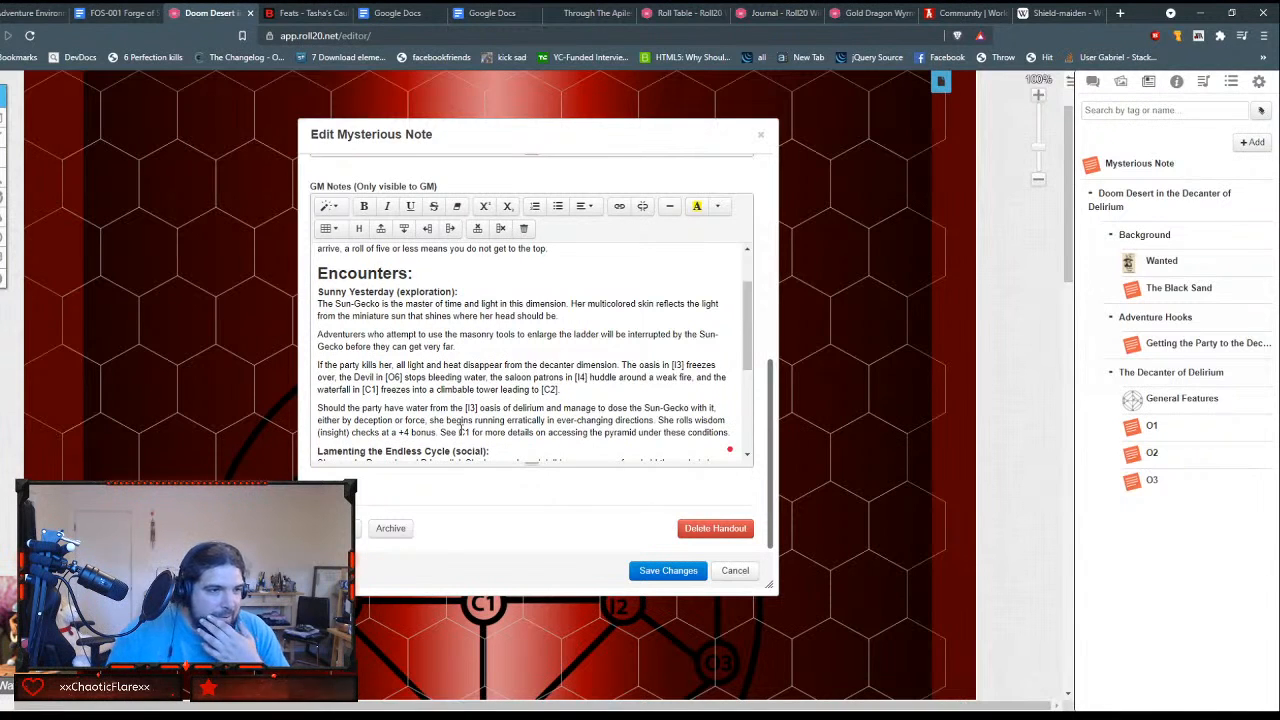
Step: Enclose C1 in square brackets in the sentence about more details on accessing the pyramid
type("[")
key("Right")
key("Right")
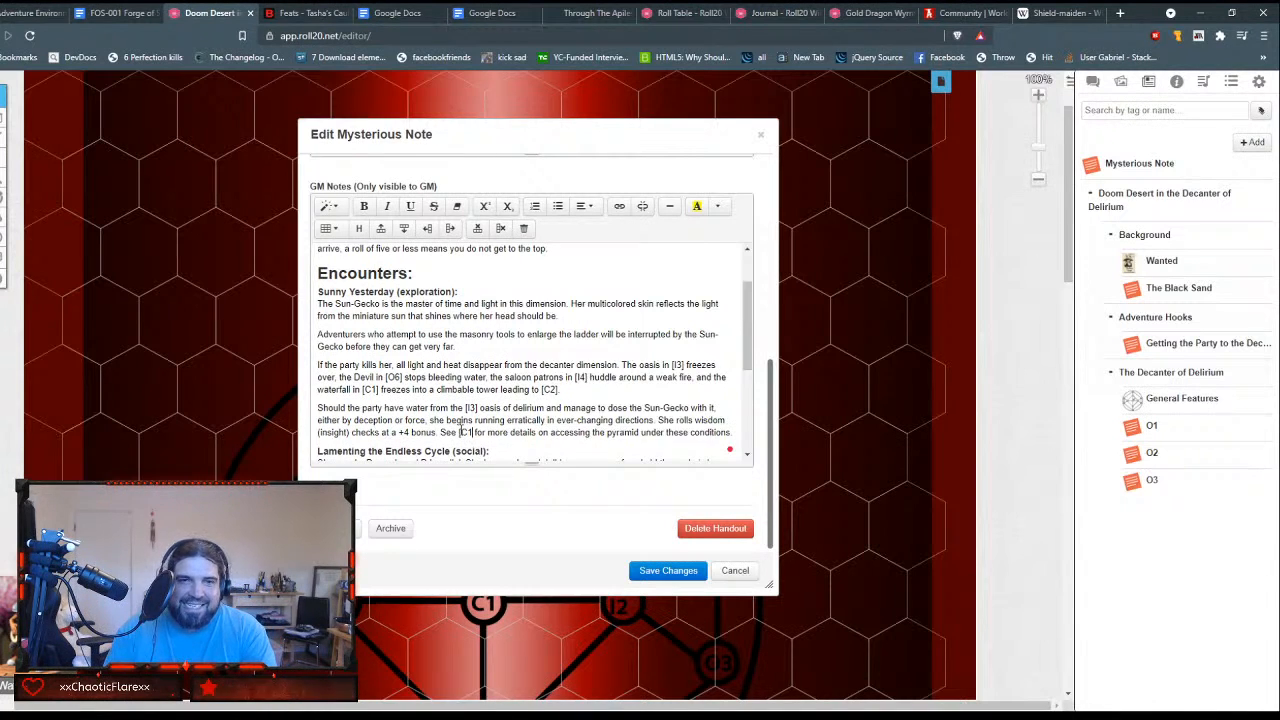
type("]")
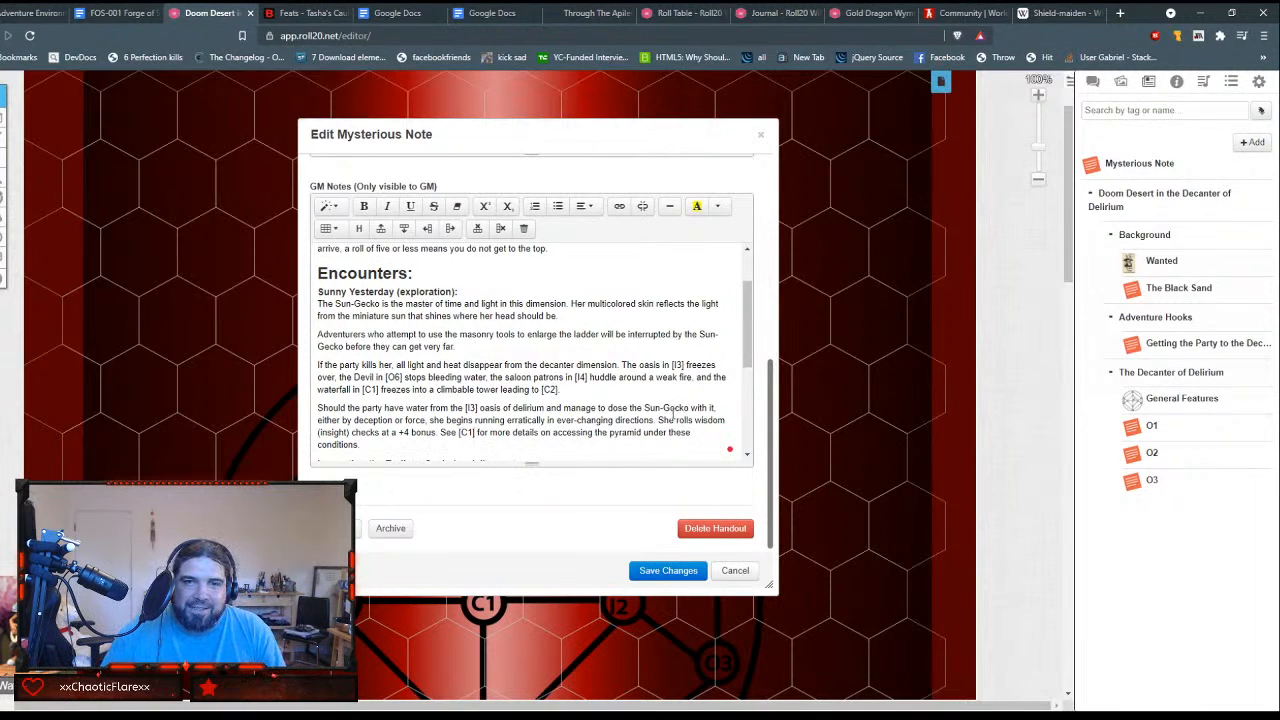
Step: Enclose C1 in square brackets in the Lamenting the Endless Cycle sentence about reversing the flow of water
scroll(673, 417, "down", 1)
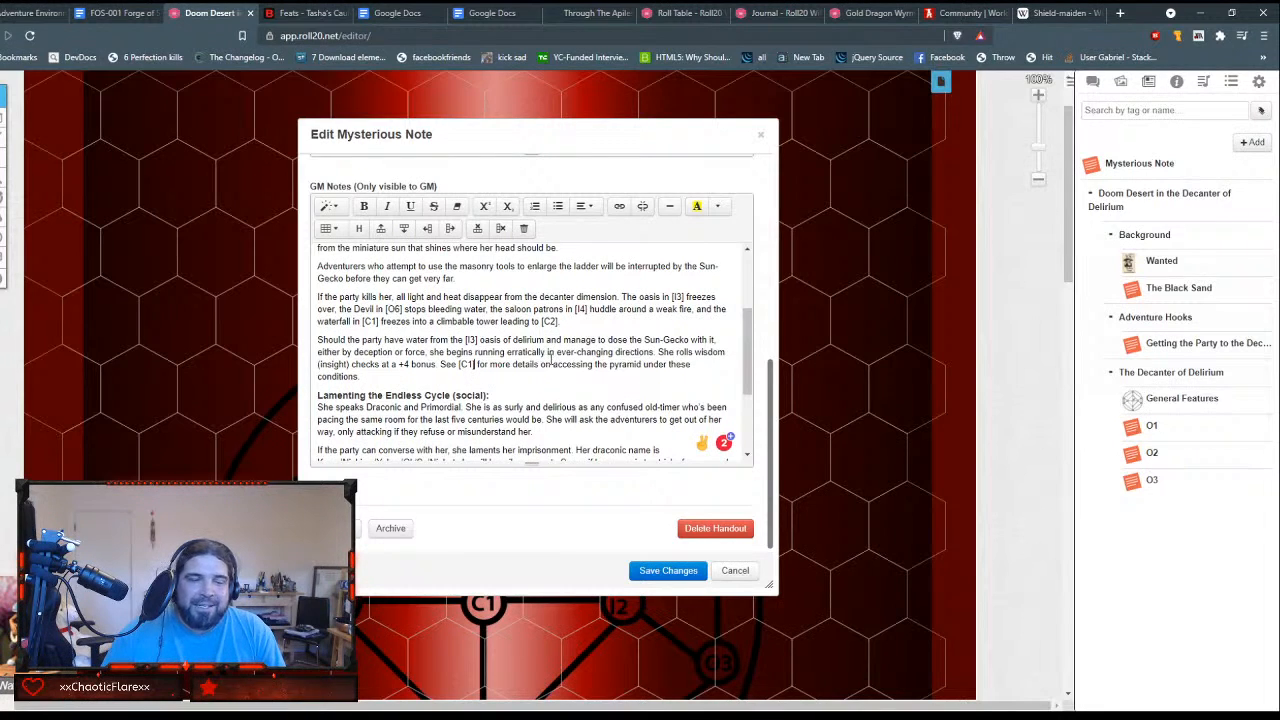
scroll(550, 361, "down", 2)
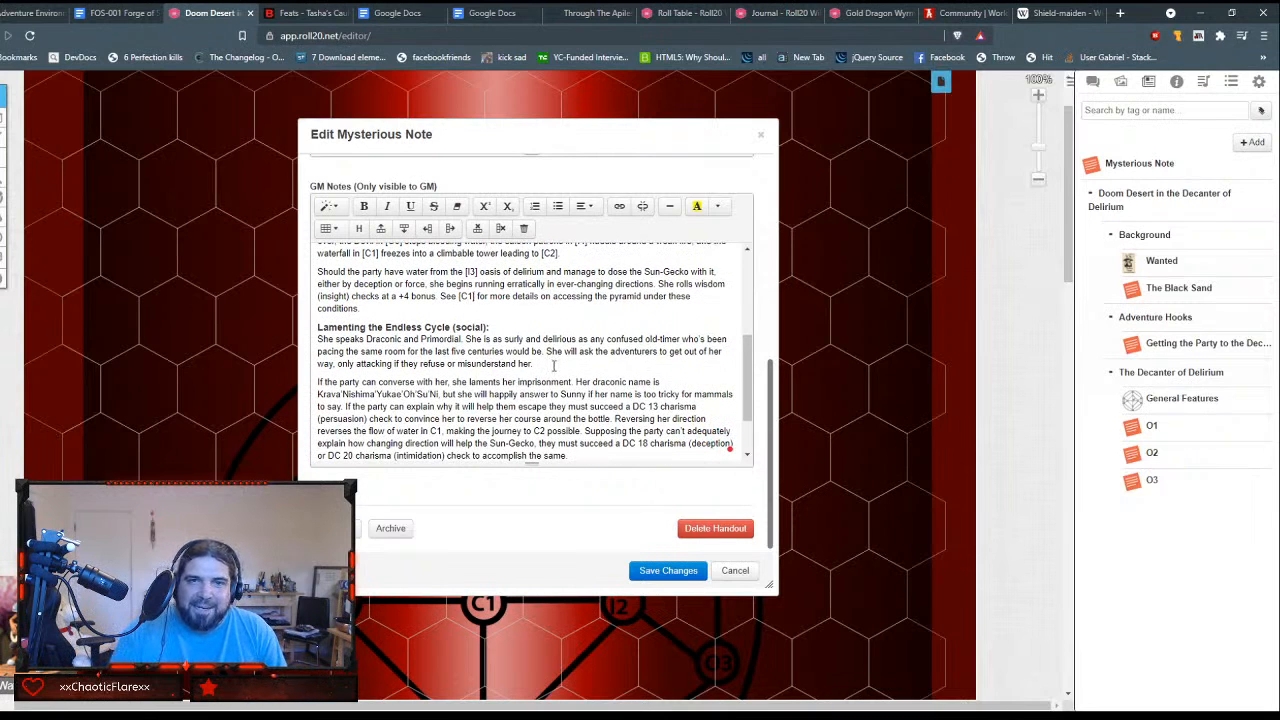
key("Right")
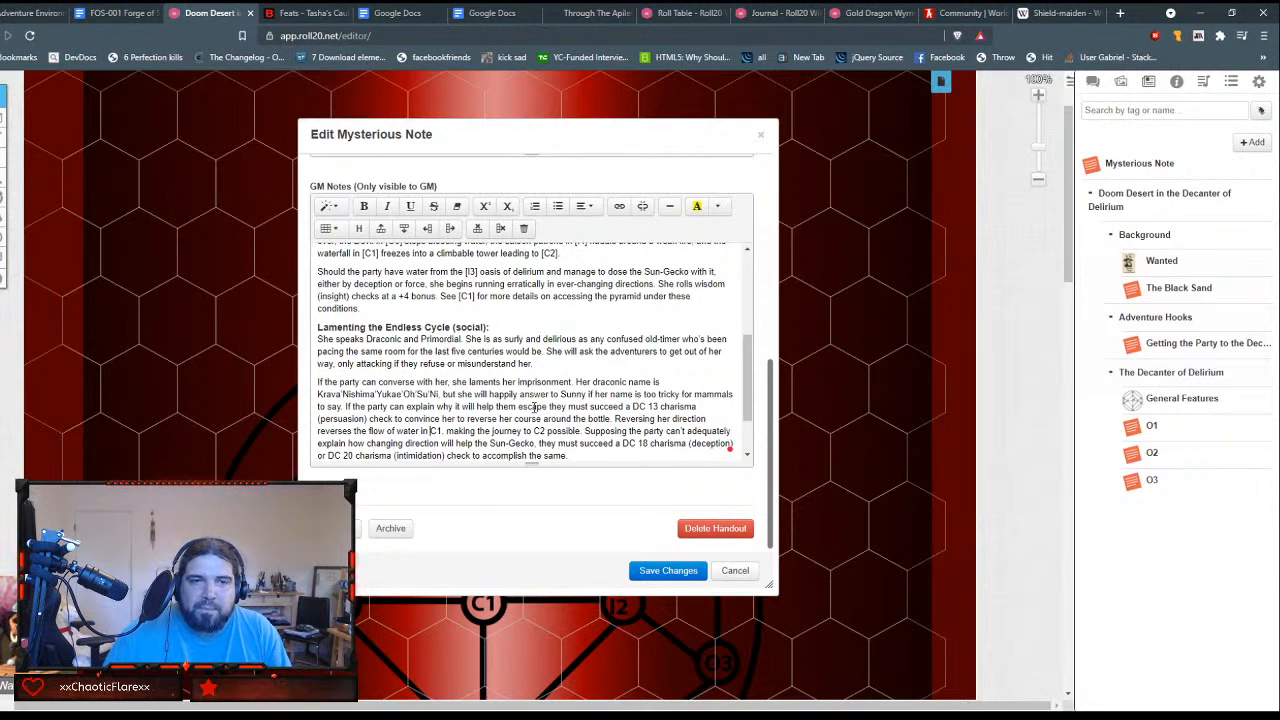
type("[")
key("Right")
key("Right")
type("]")
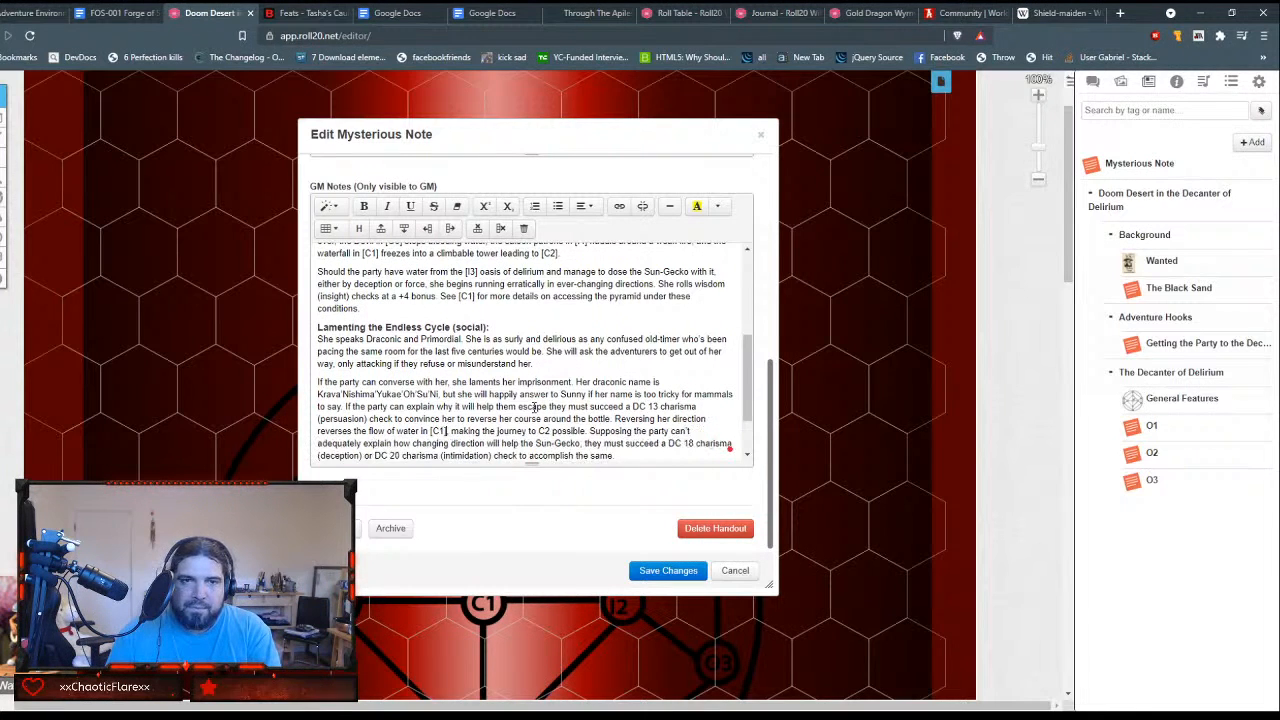
Step: Enclose C2 in square brackets in the same sentence, where it describes the journey becoming possible
key("Right")
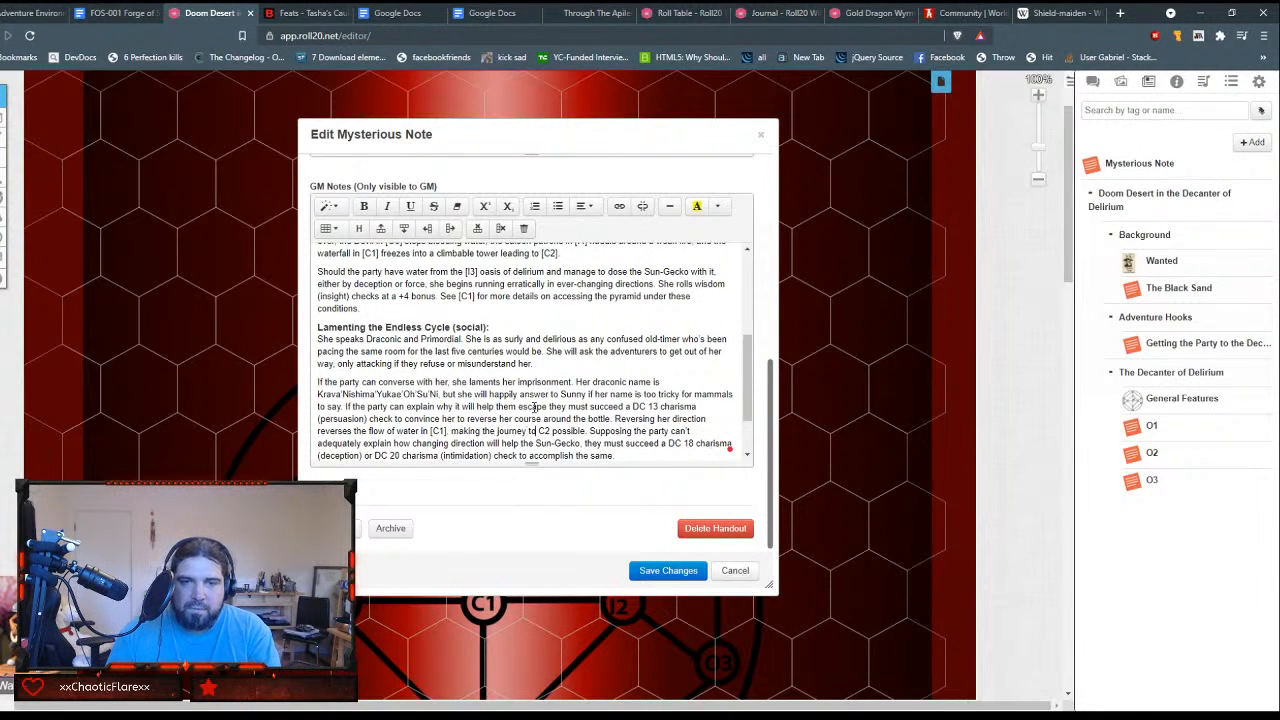
type("[")
key("Right")
key("Right")
type("]")
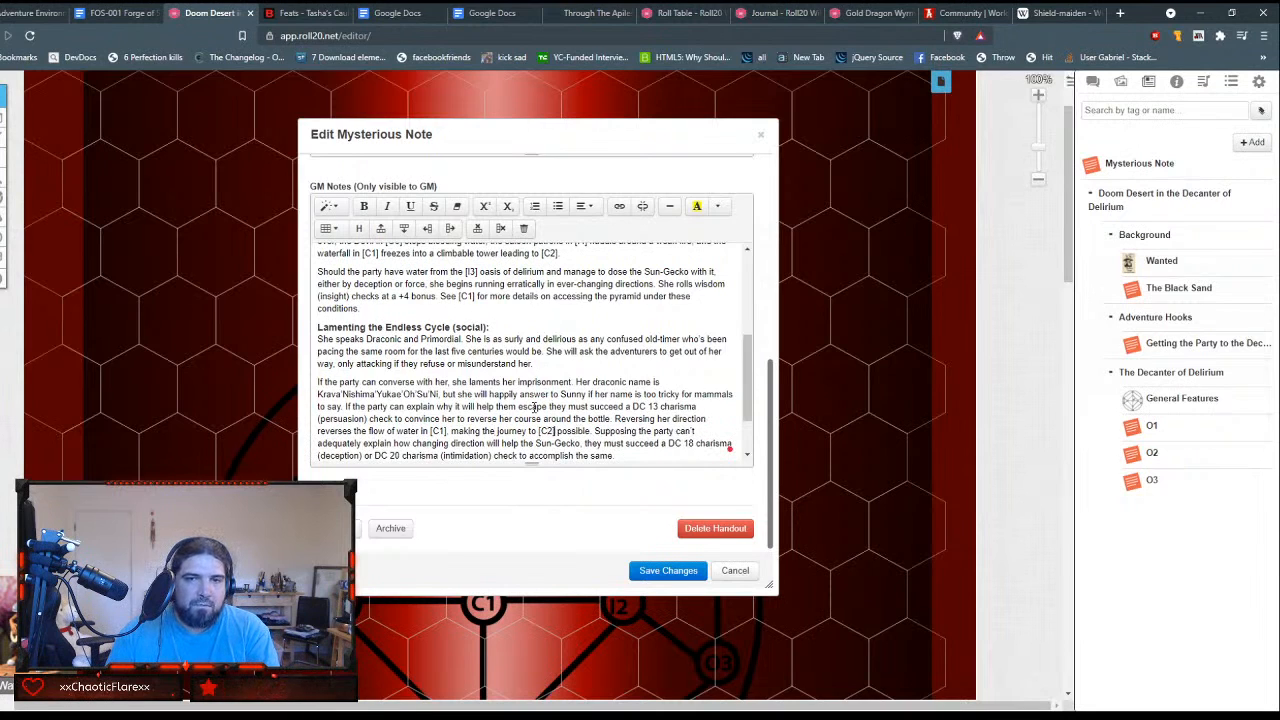
Step: Review the Ladder to the Sun GM Notes through the combat section for any location references still lacking brackets
key("Down")
key("Home")
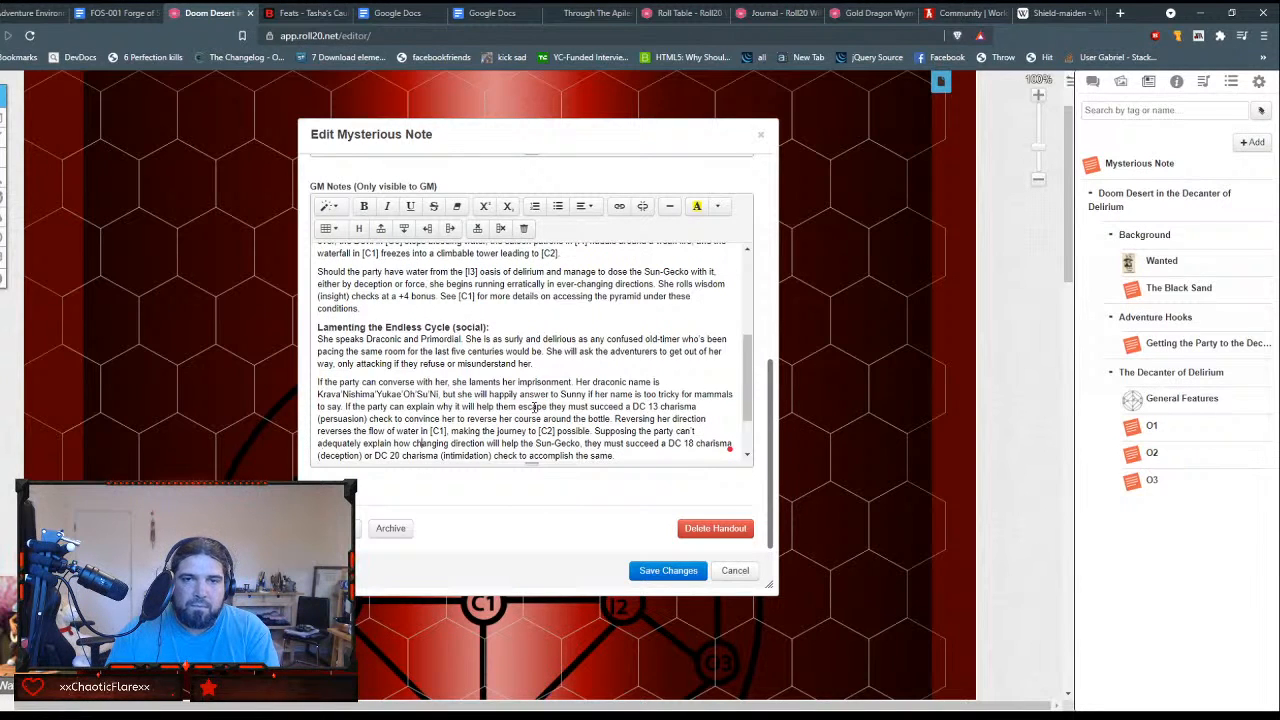
key("Down")
key("Home")
scroll(577, 373, "down", 1)
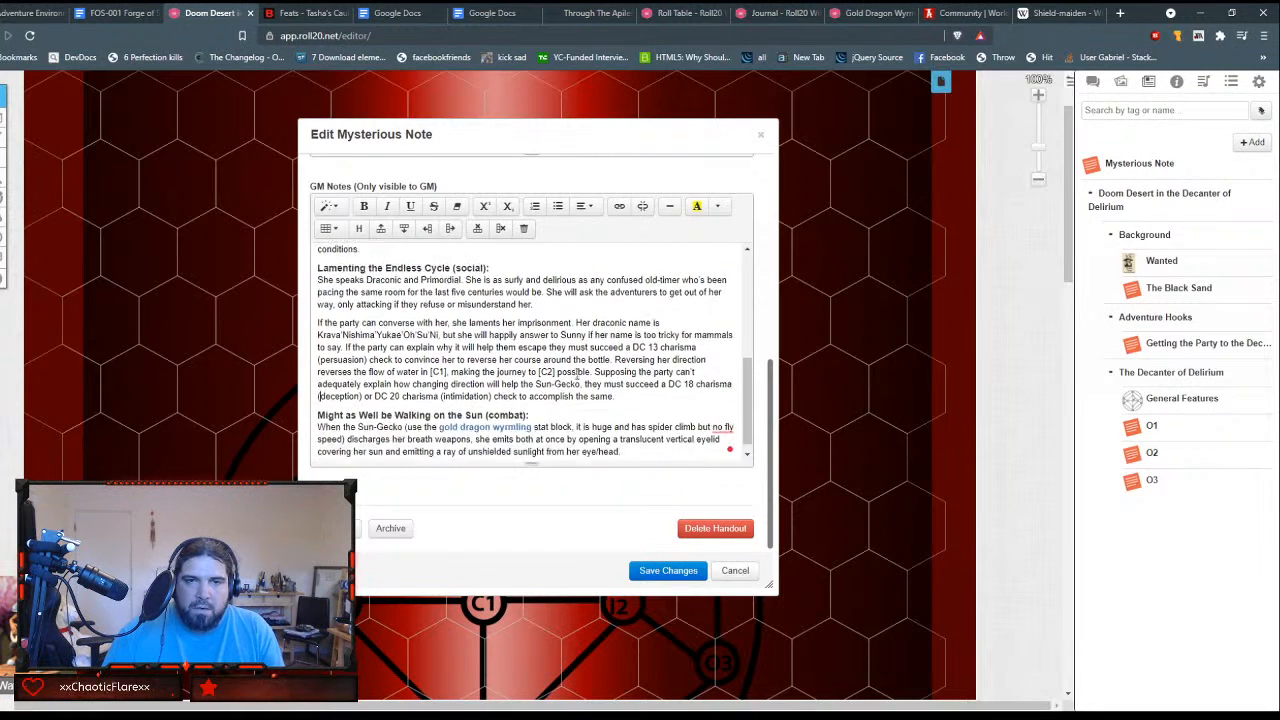
scroll(577, 373, "down", 1)
scroll(612, 384, "down", 1)
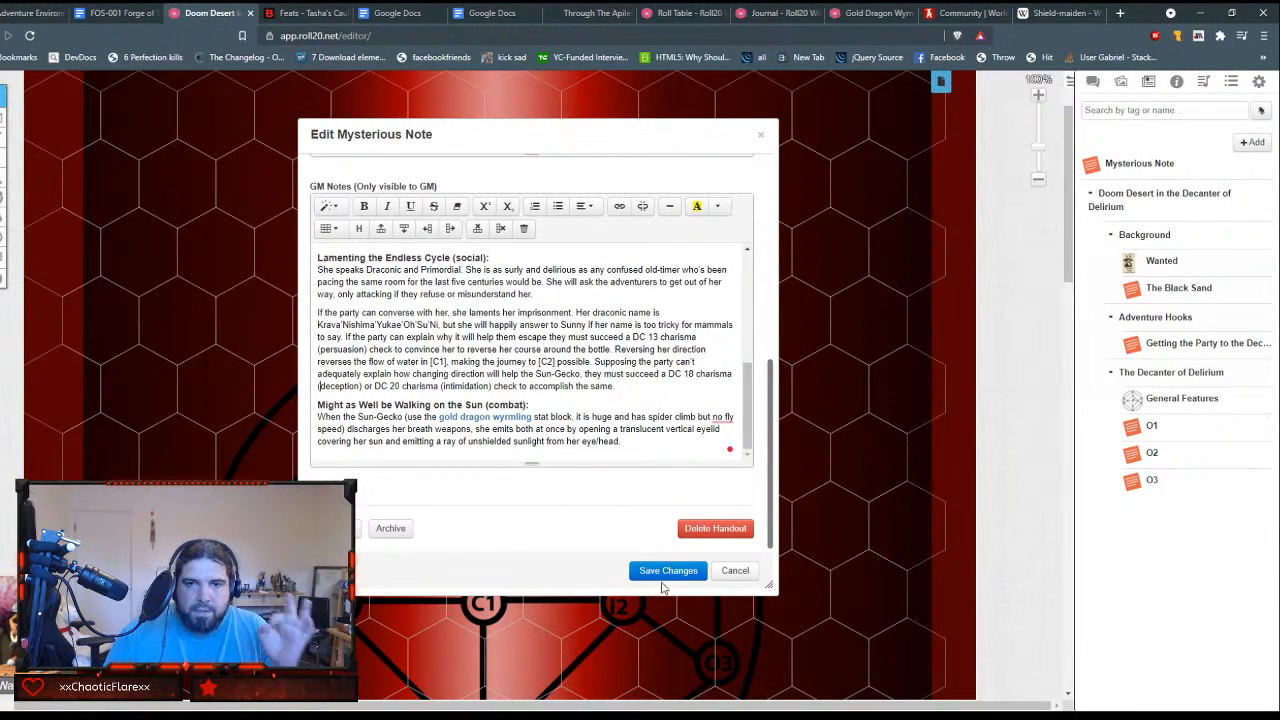
scroll(580, 380, "up", 5)
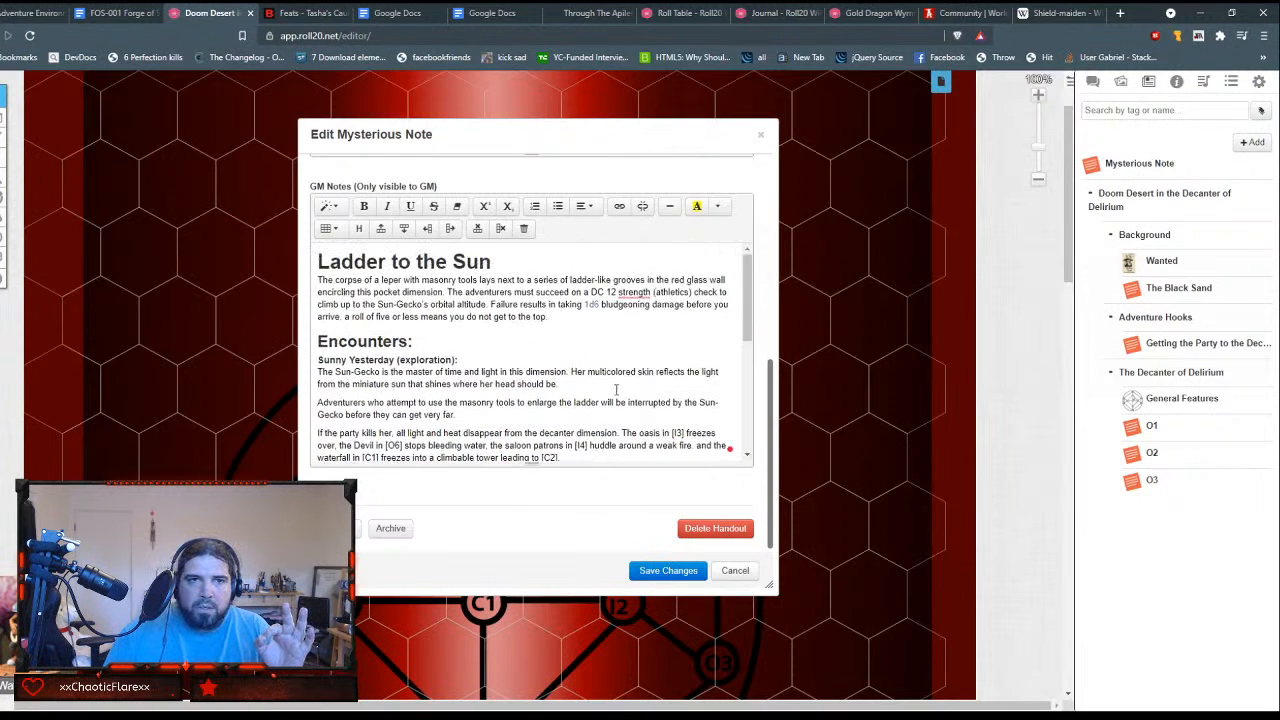
scroll(530, 215, "up", 10)
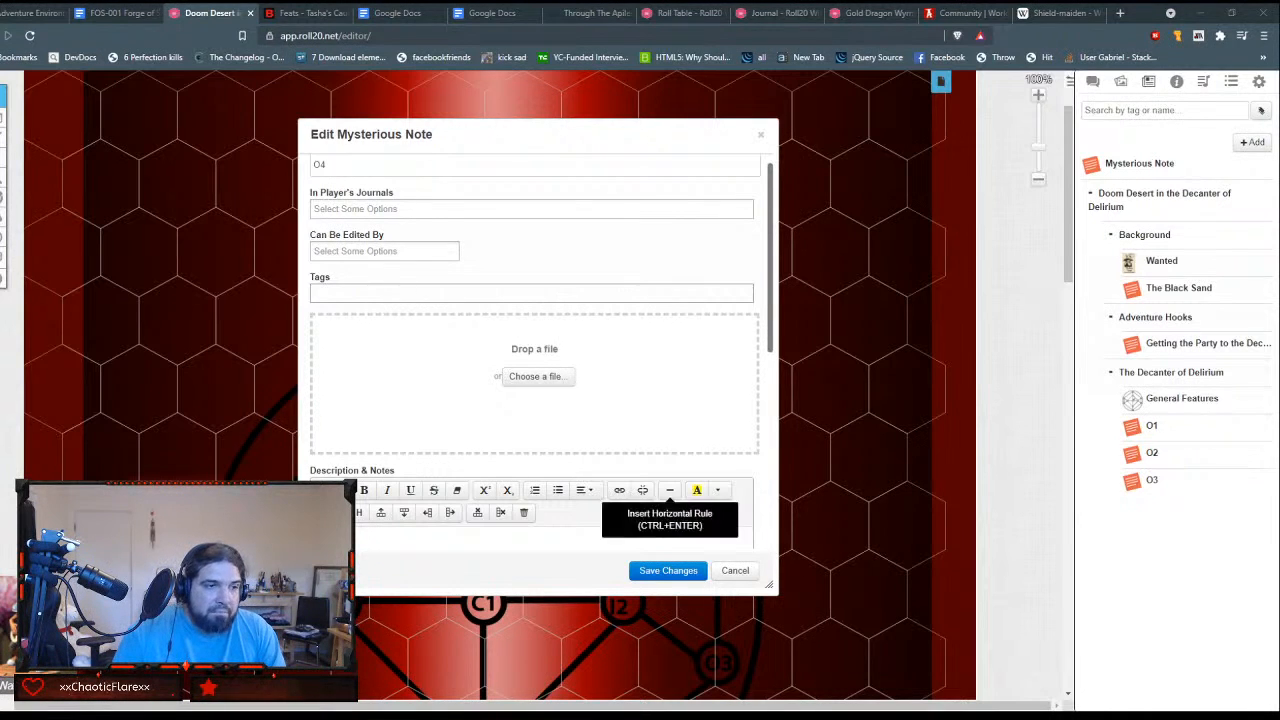
scroll(640, 470, "down", 1)
scroll(530, 400, "down", 5)
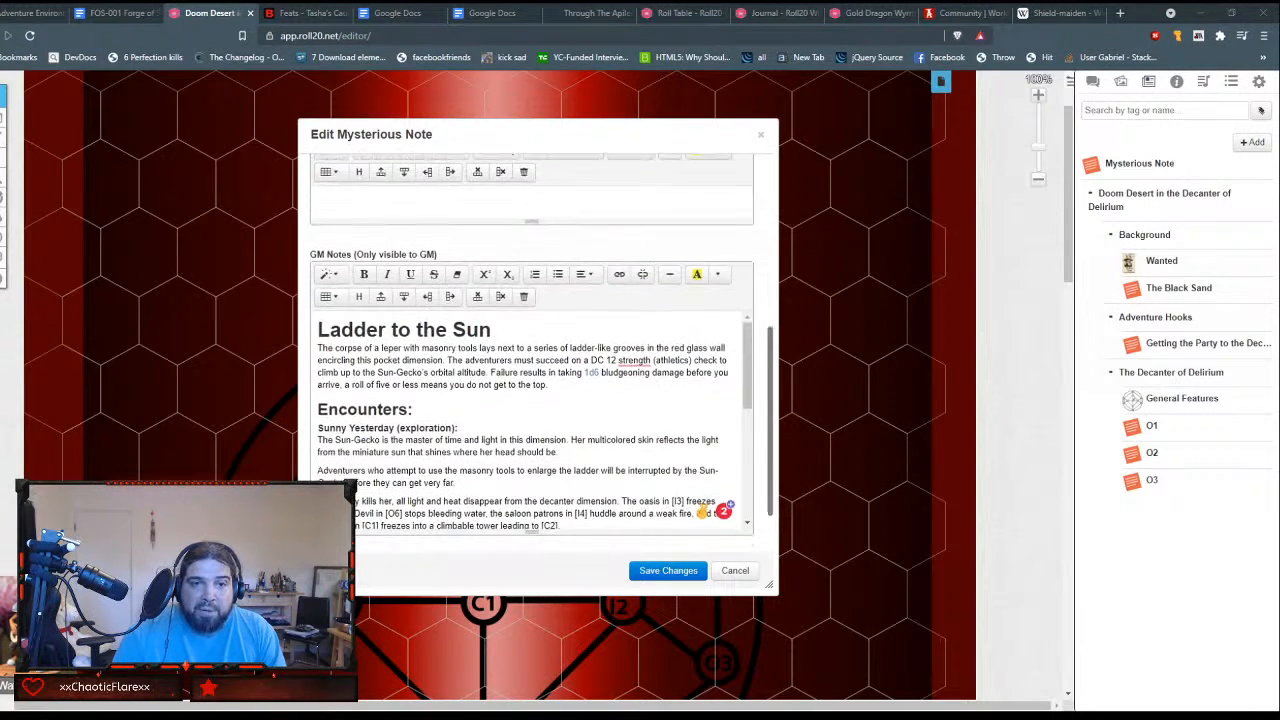
scroll(534, 352, "down", 5)
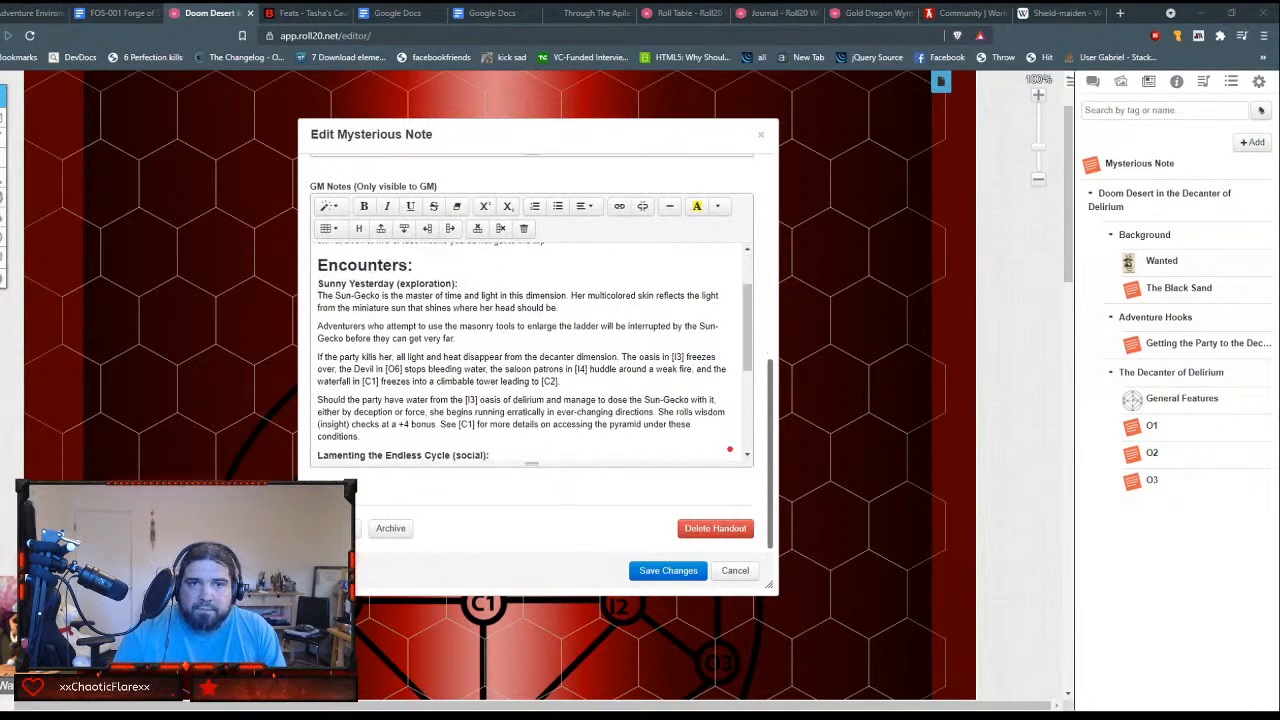
scroll(533, 352, "down", 3)
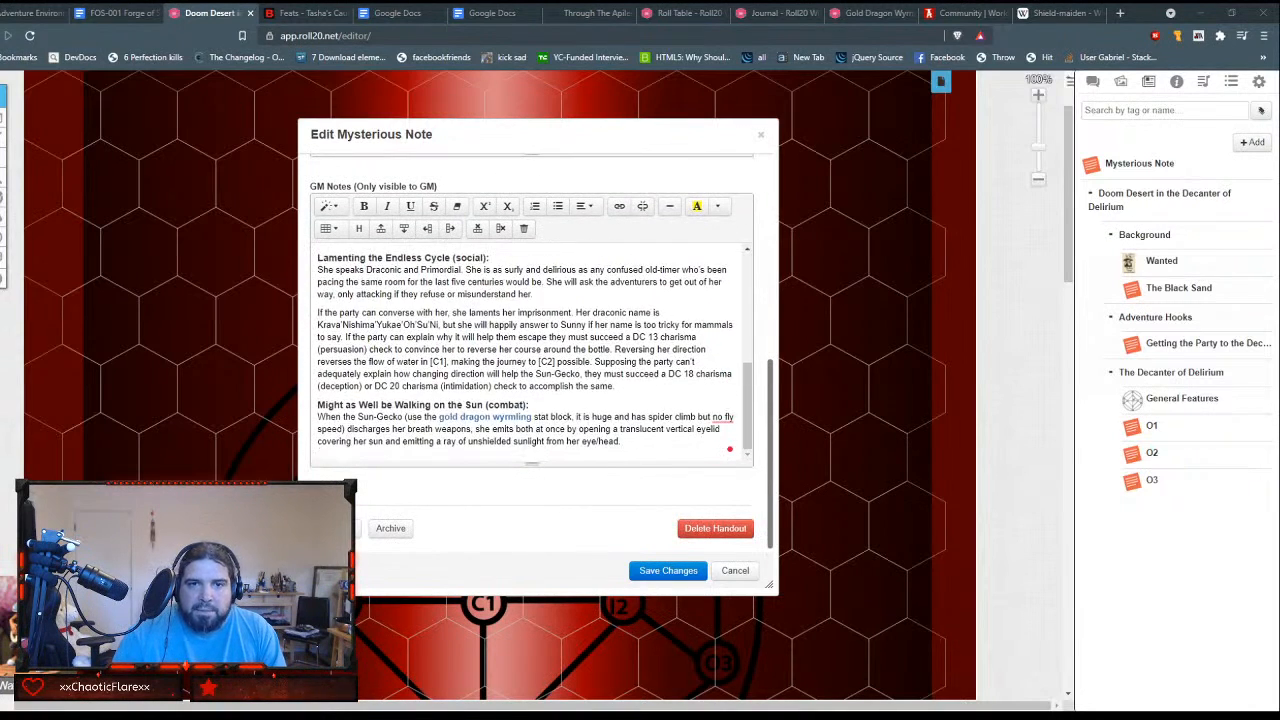
Step: Attach the Sun-Gecko ladder artwork as the O4 handout's image and check it in the editor
scroll(477, 378, "up", 8)
scroll(477, 378, "up", 5)
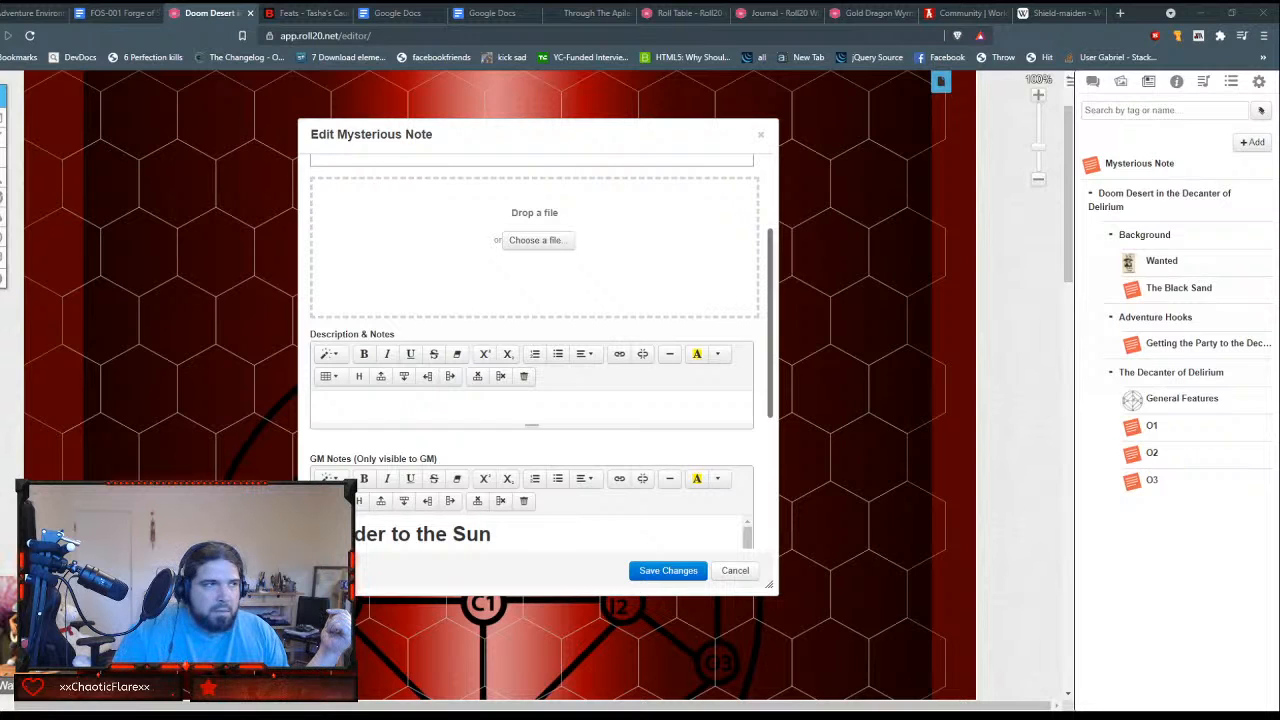
scroll(534, 350, "up", 3)
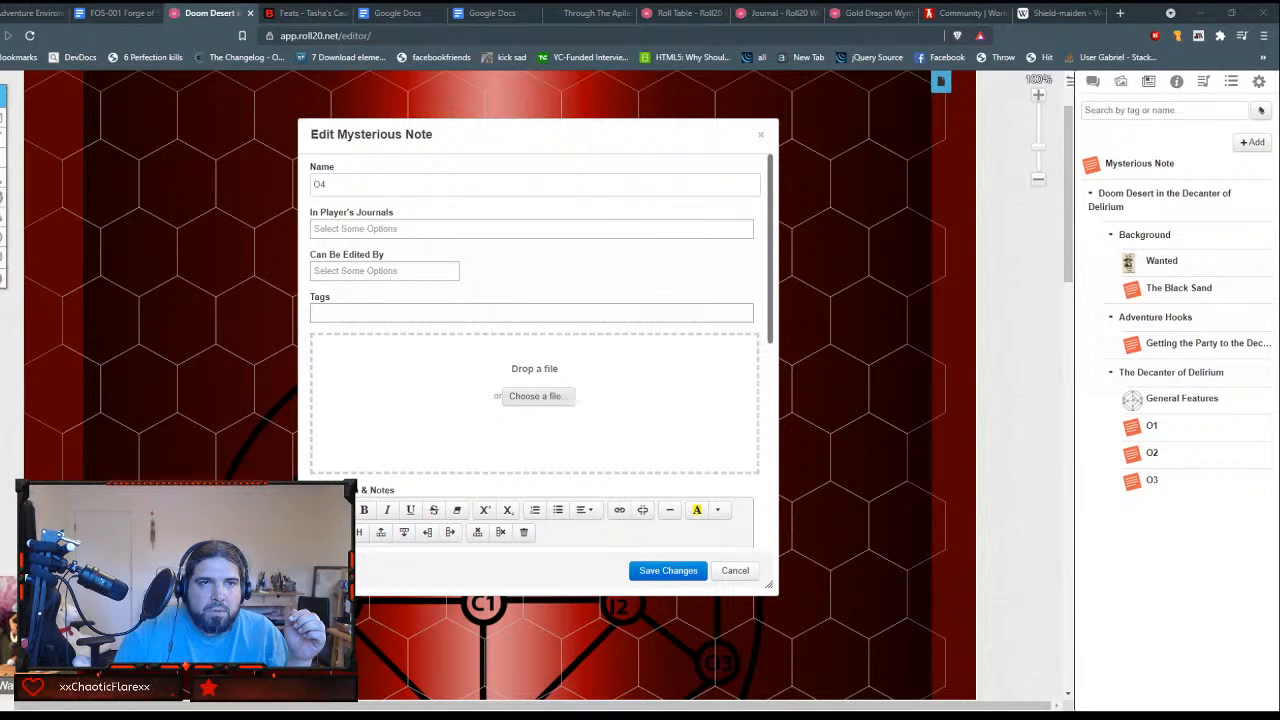
double_click(275, 196)
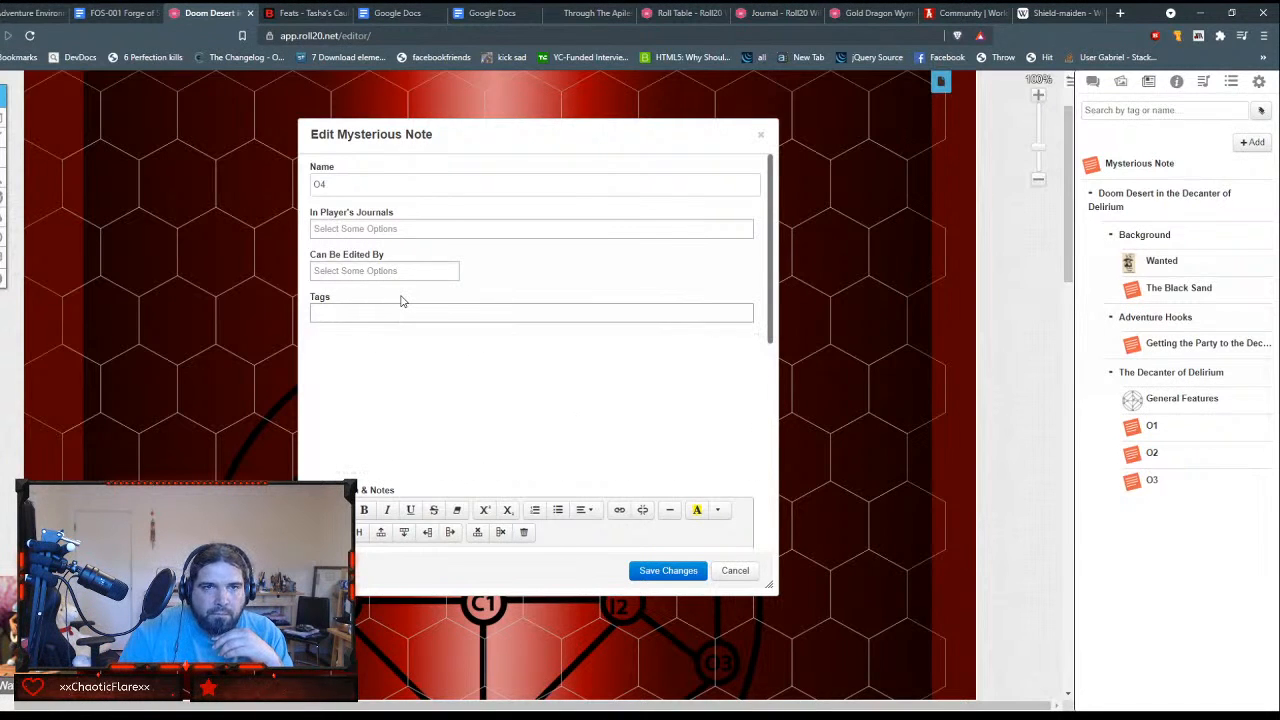
scroll(401, 300, "down", 3)
scroll(401, 300, "down", 2)
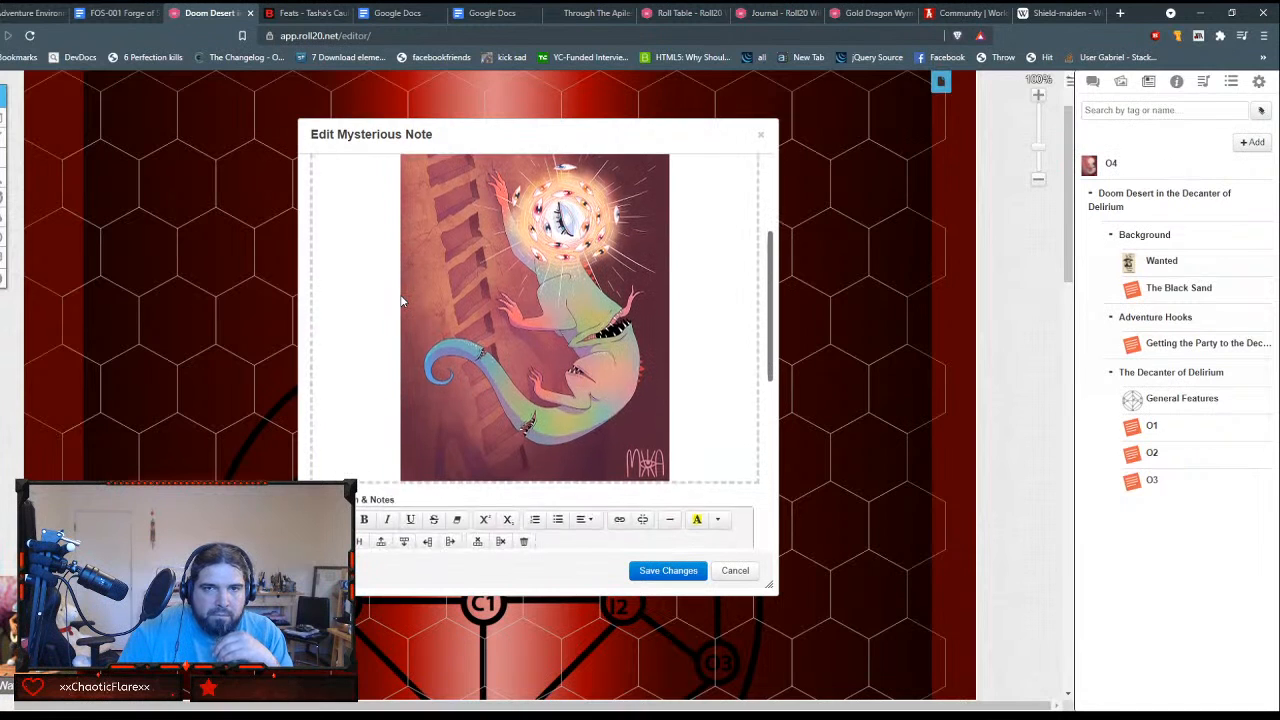
scroll(401, 300, "up", 2)
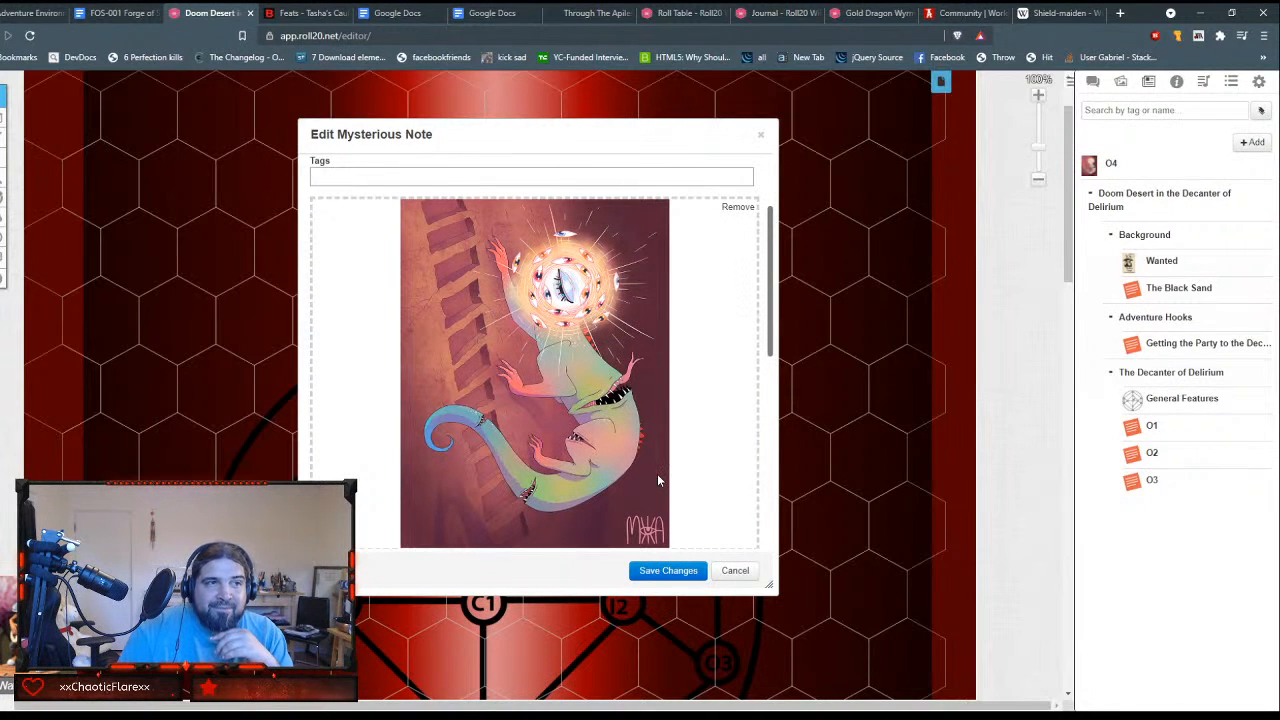
scroll(657, 479, "down", 2)
scroll(657, 479, "up", 2)
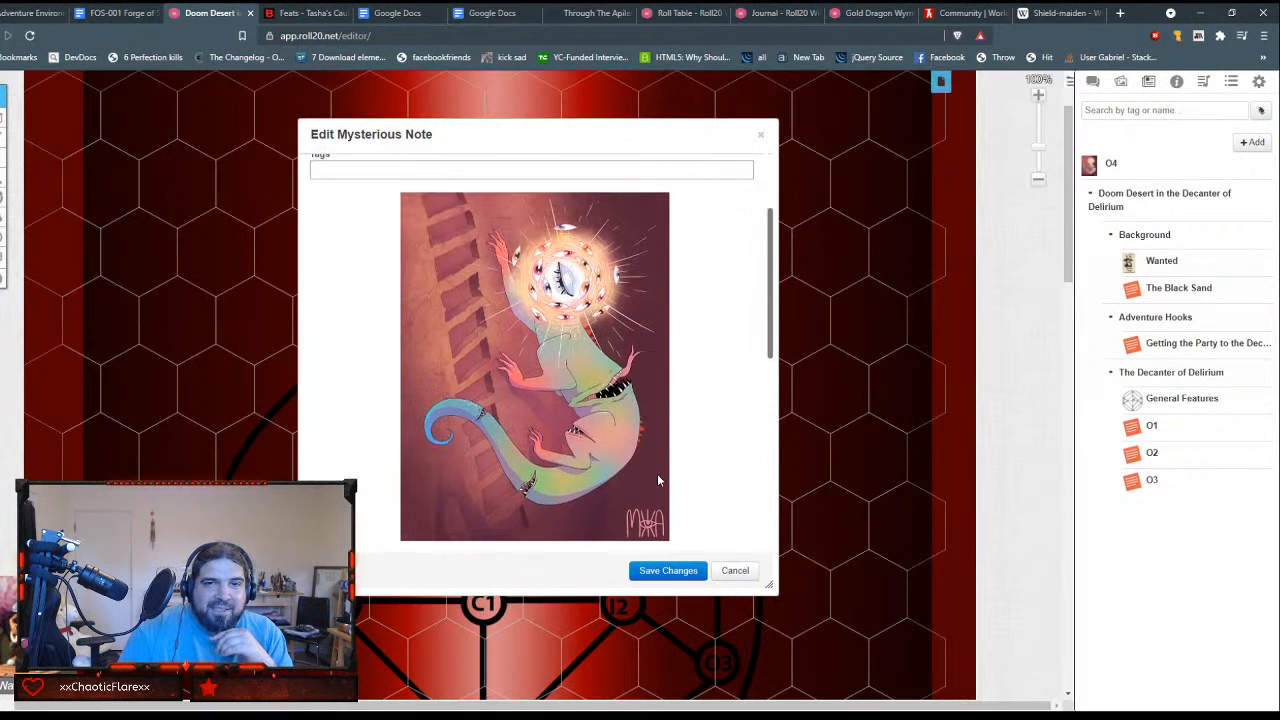
scroll(657, 479, "down", 4)
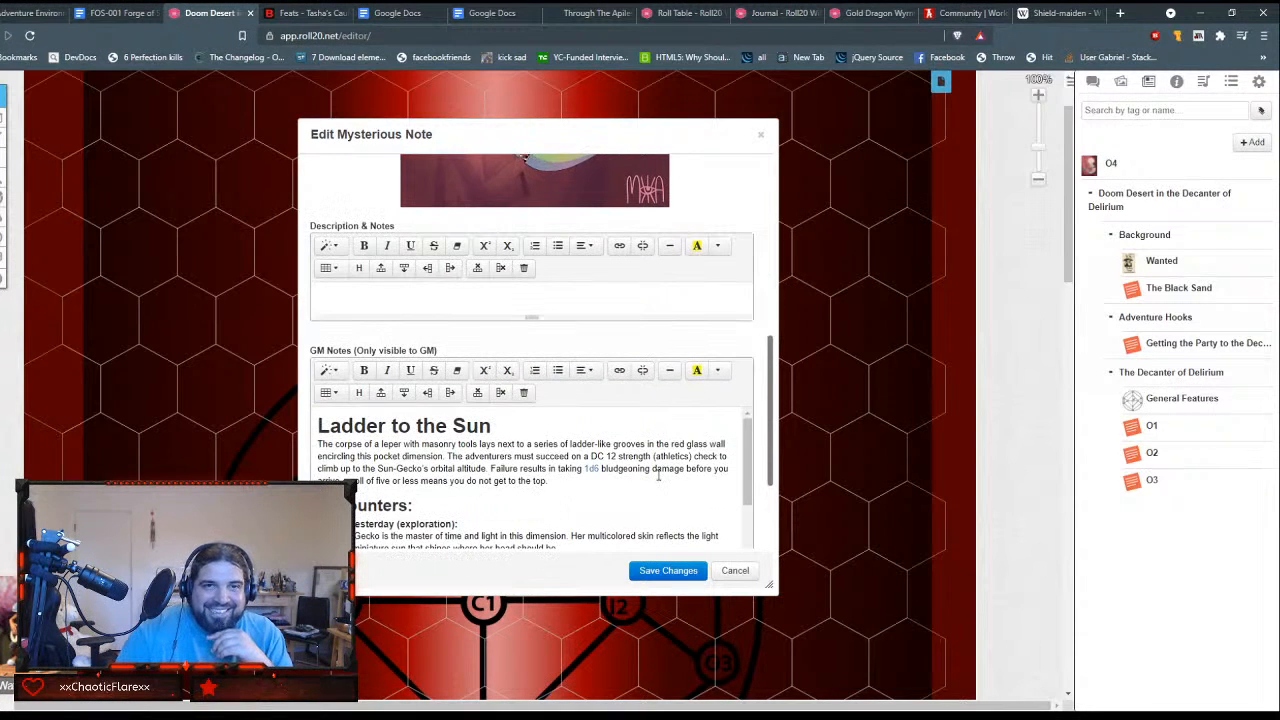
Step: Save and close the O4 handout, then file it in The Decanter of Delirium folder below O3
scroll(658, 476, "down", 2)
left_click(666, 570)
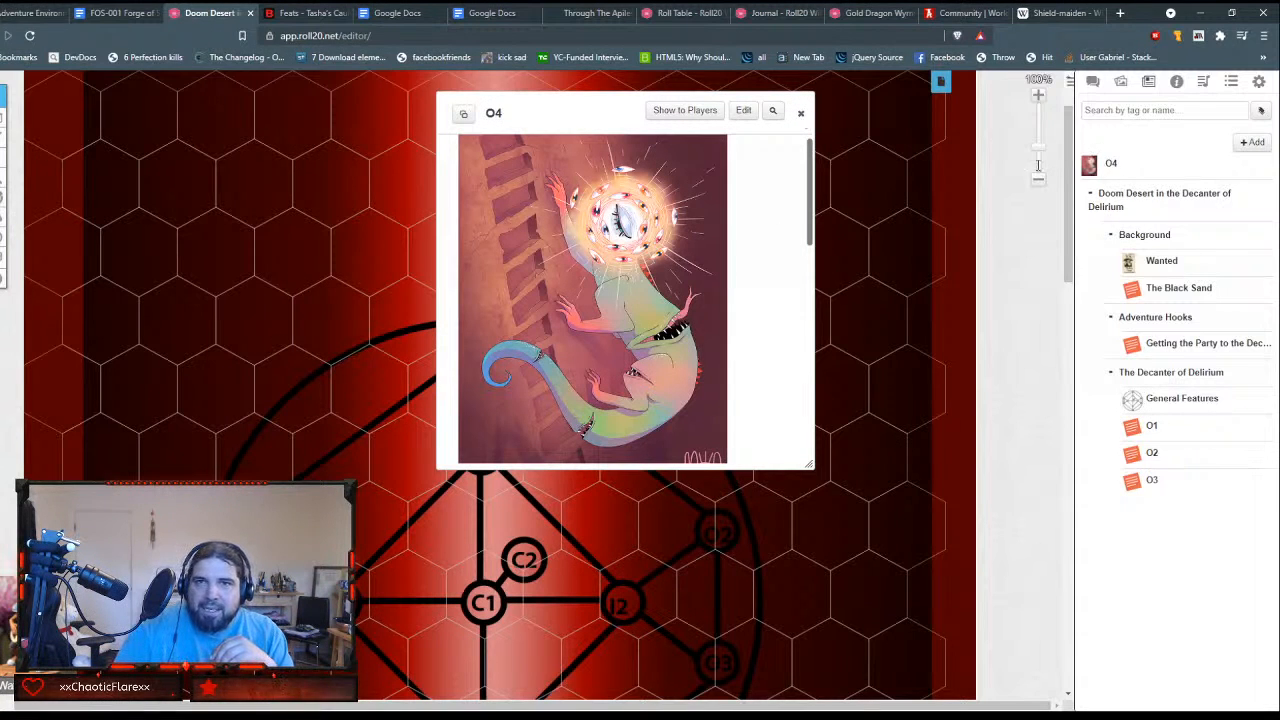
left_click(803, 117)
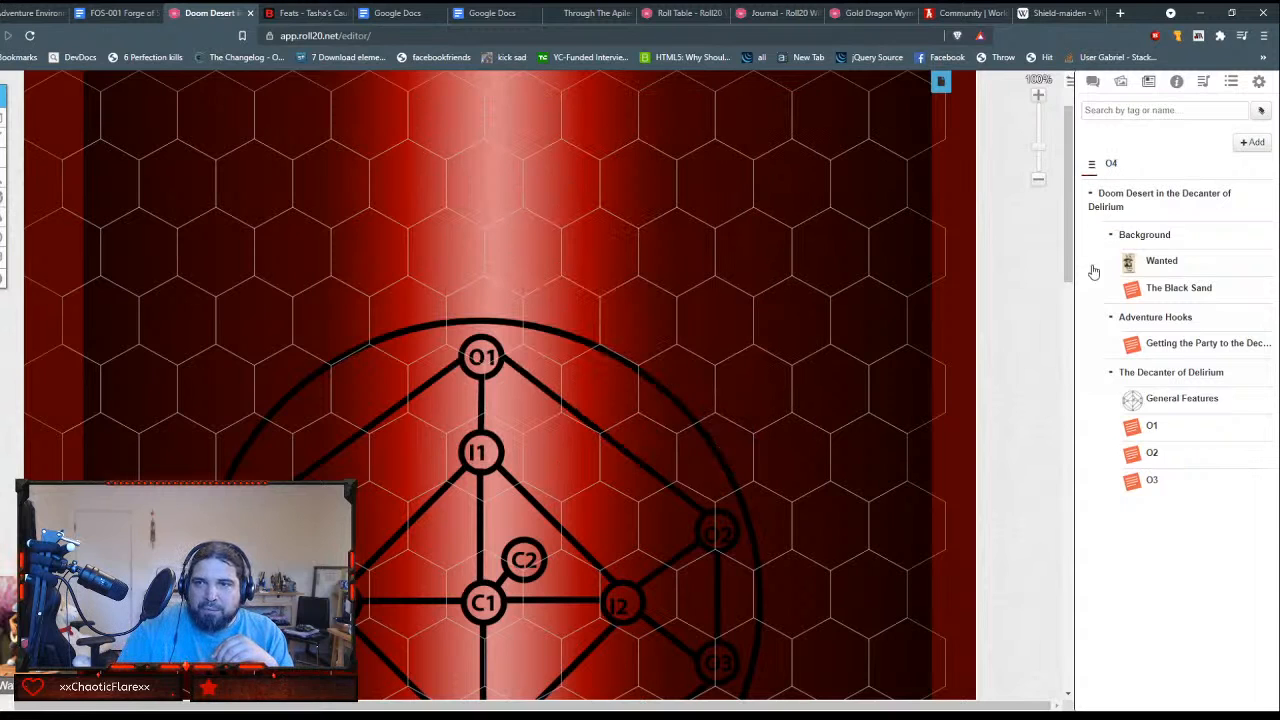
left_click_drag(1116, 367, 1152, 166)
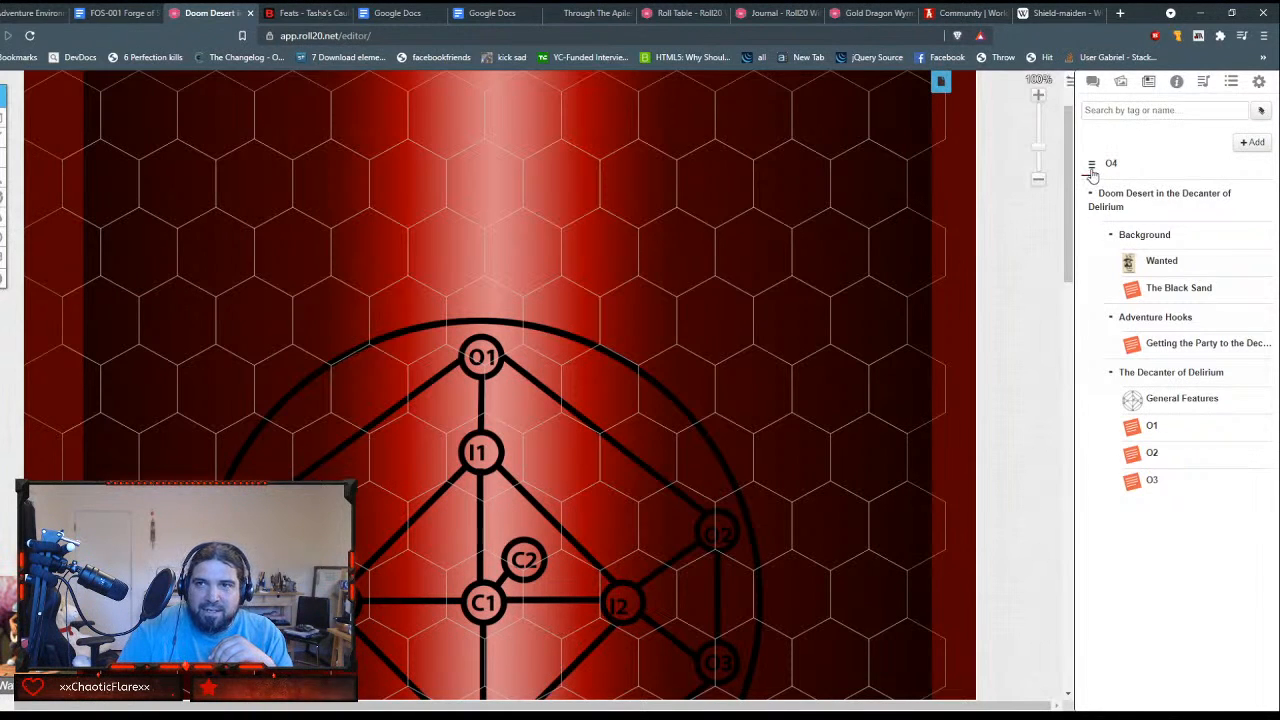
left_click_drag(1092, 173, 1135, 470)
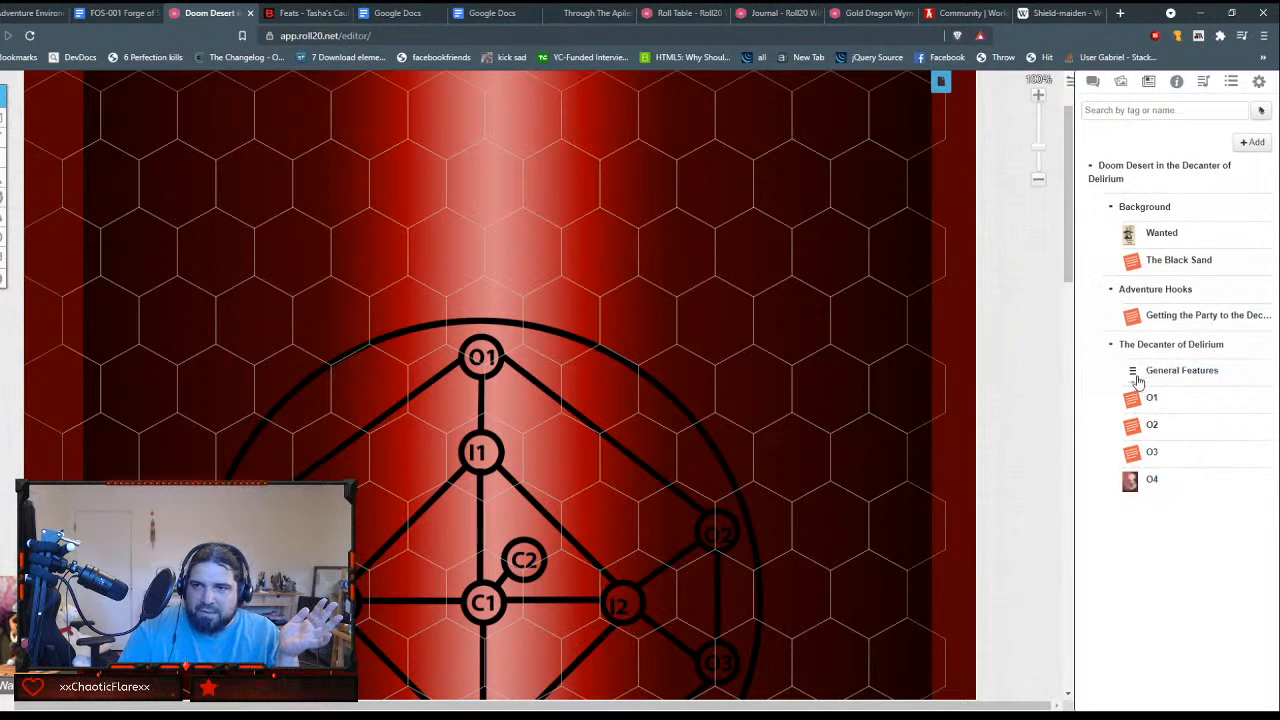
Step: Open the General Features handout for editing and re-save it so the [O4] entry in the location table becomes a handout link
left_click(1157, 372)
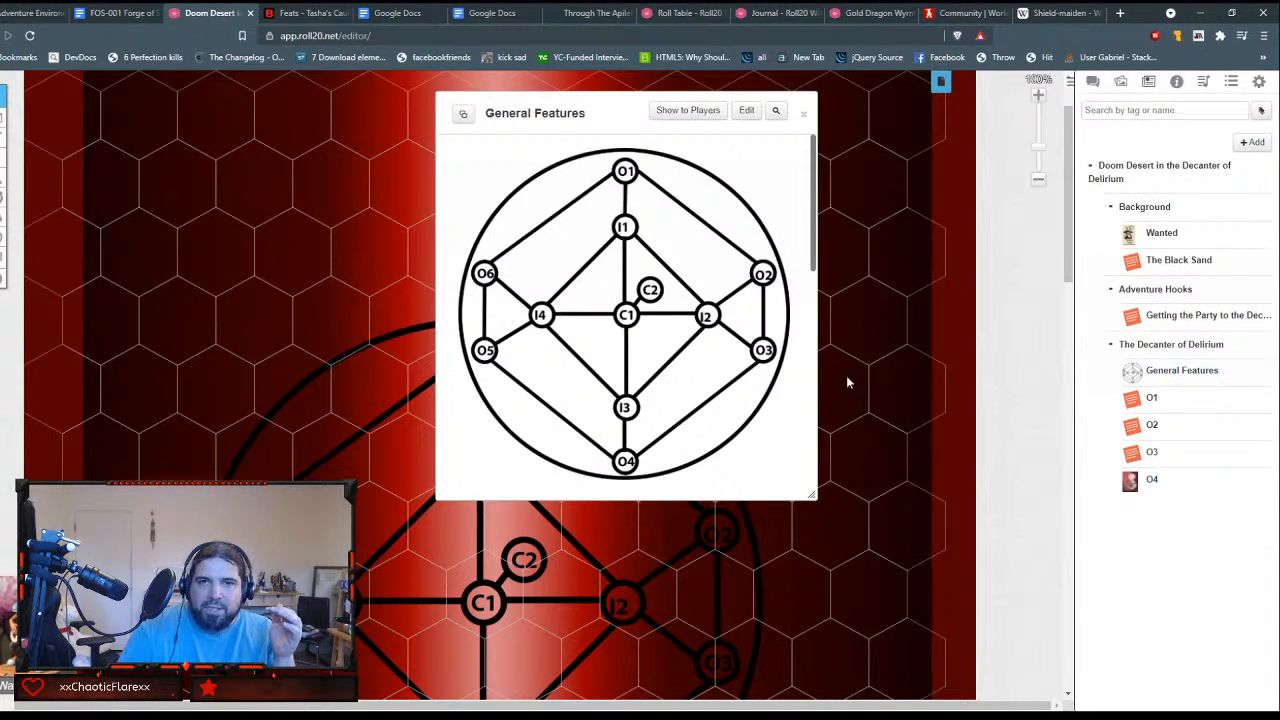
scroll(847, 382, "down", 1)
scroll(634, 343, "down", 6)
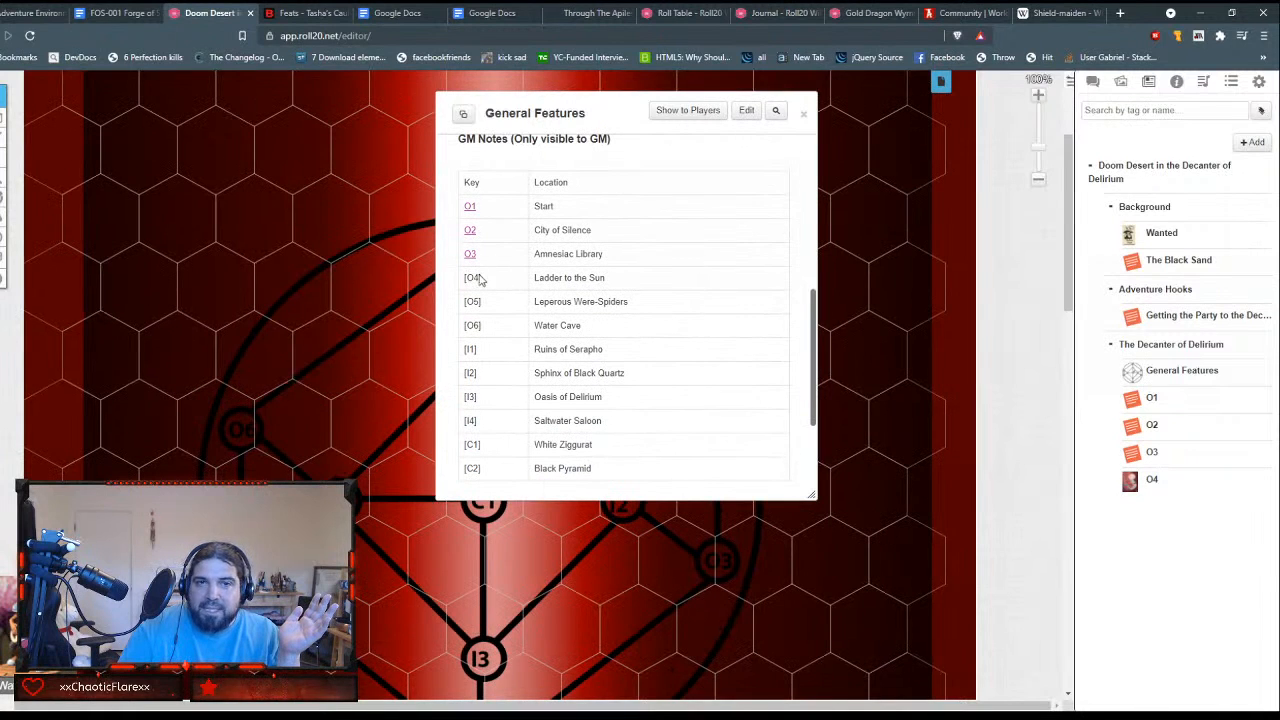
double_click(480, 278)
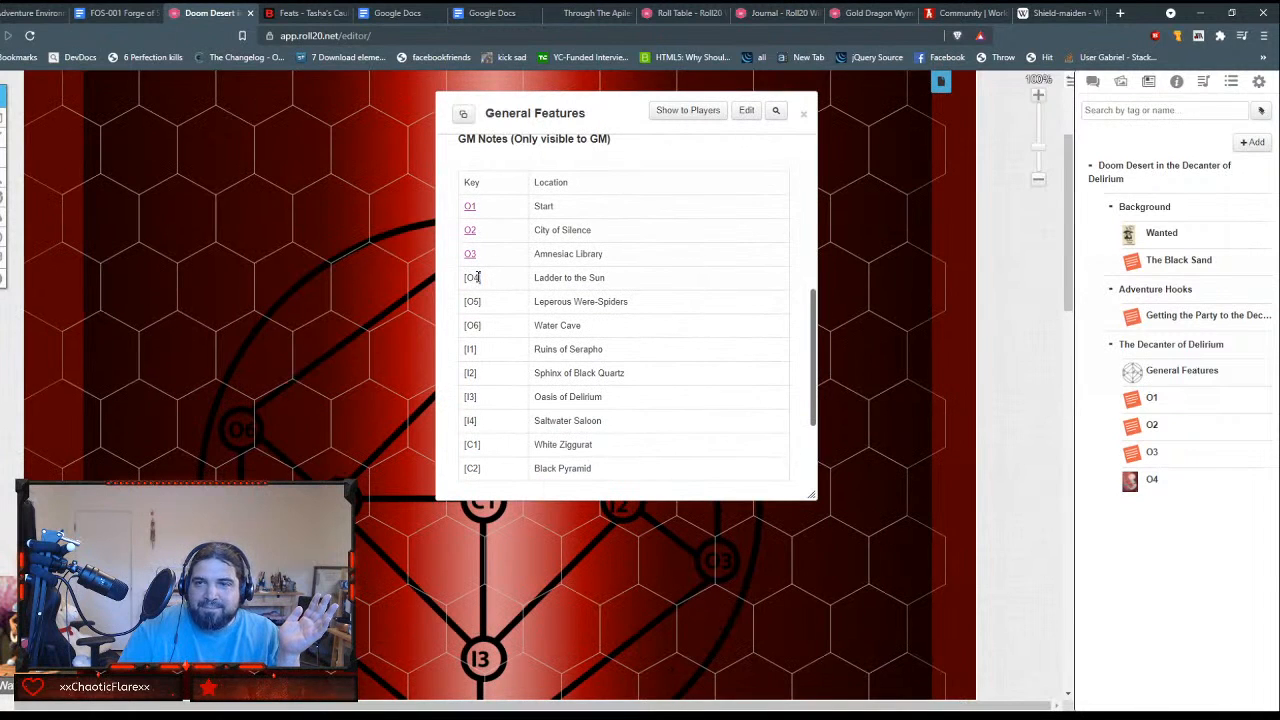
left_click(745, 110)
scroll(543, 351, "down", 5)
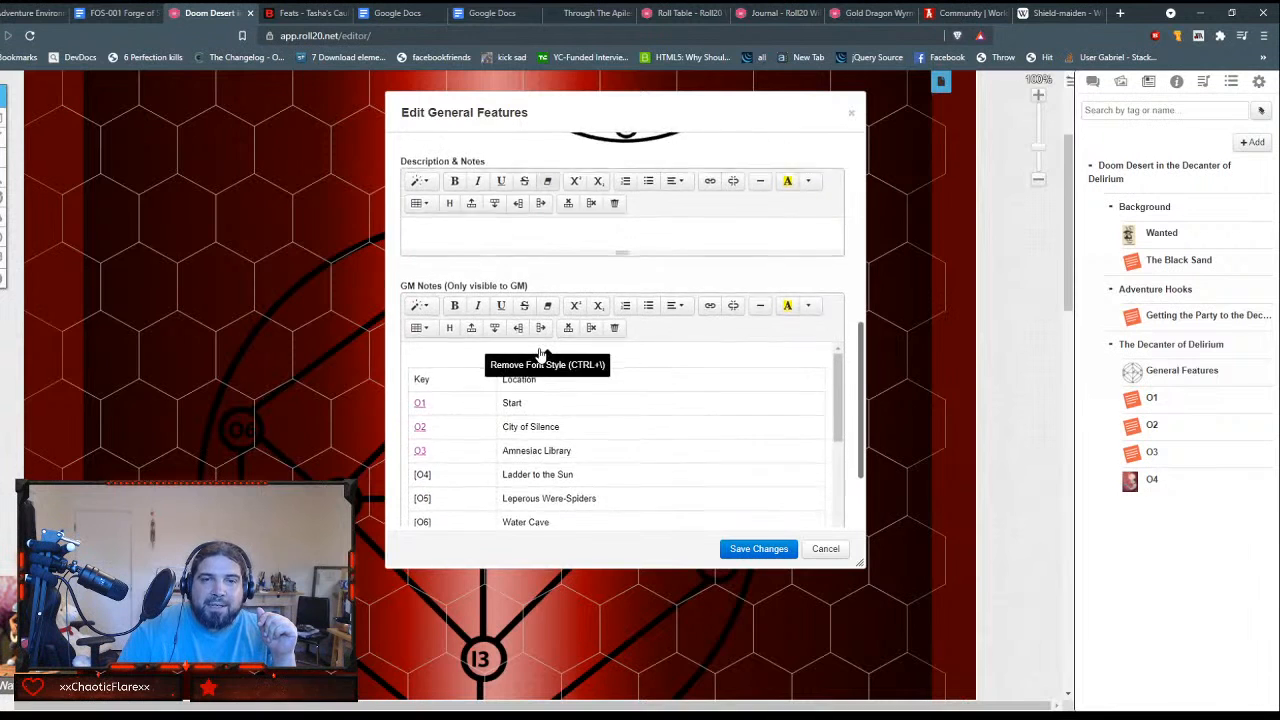
scroll(540, 352, "down", 3)
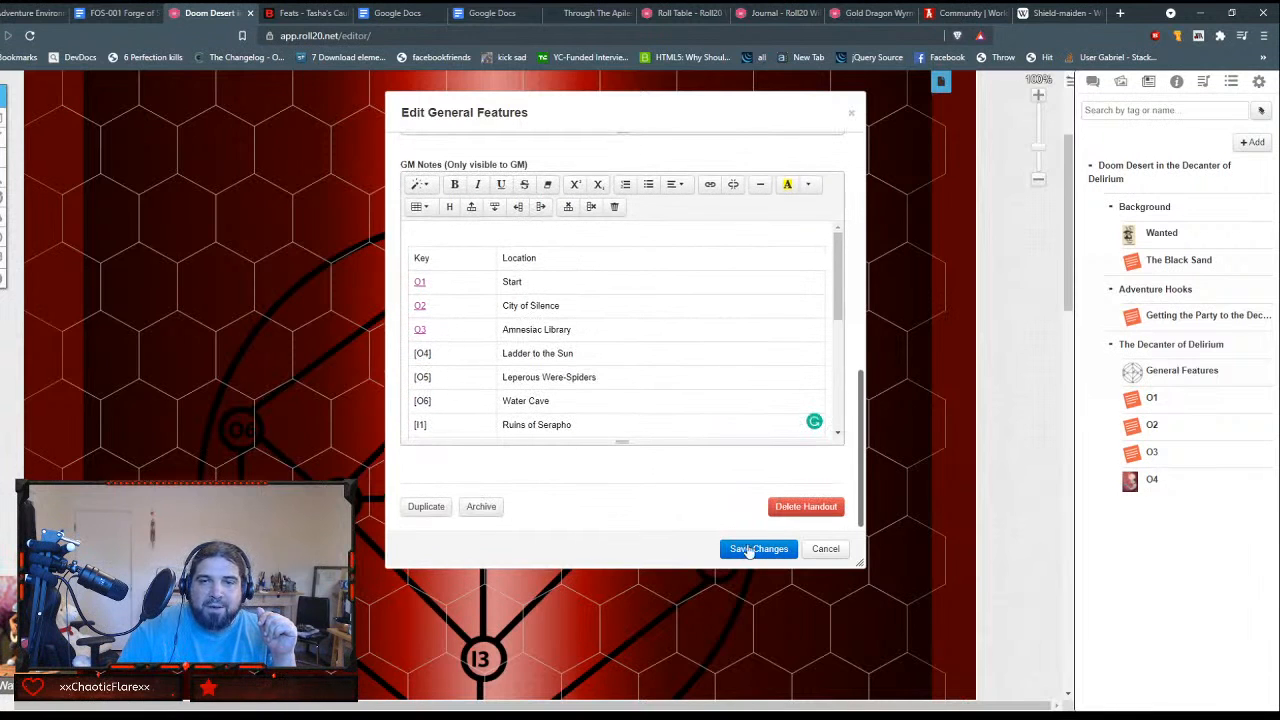
left_click(752, 549)
scroll(617, 347, "down", 5)
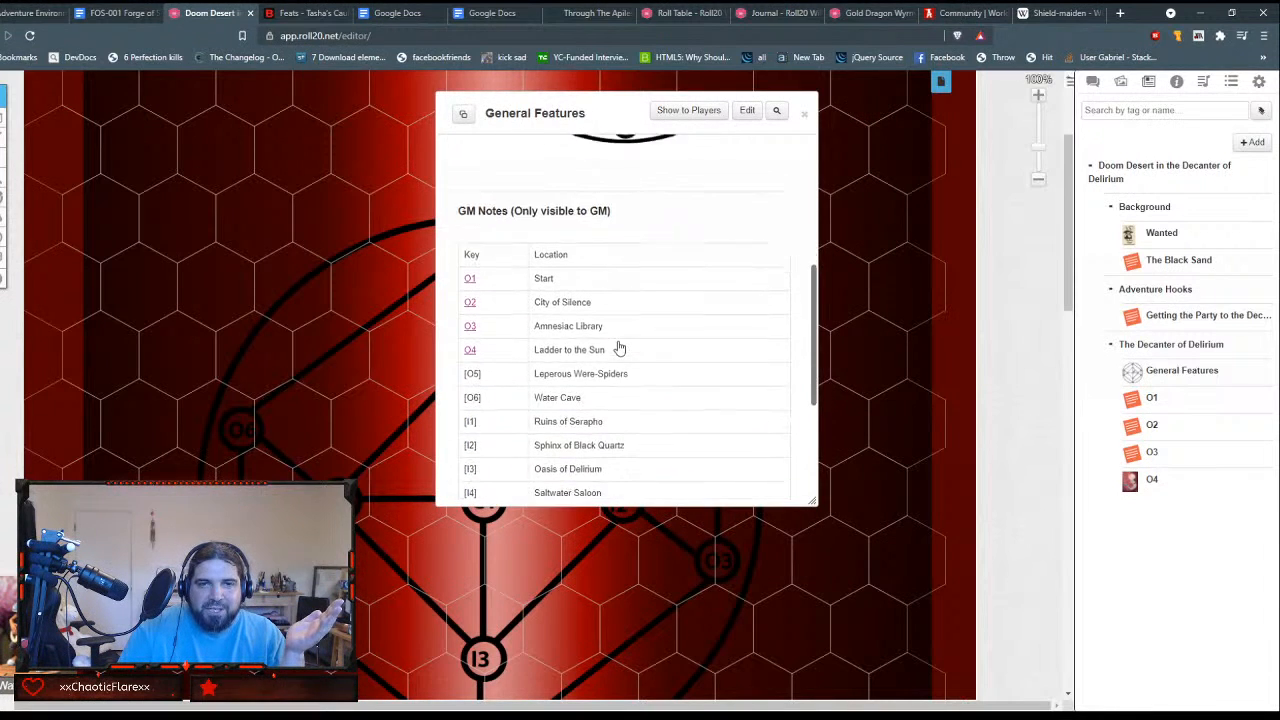
Step: Follow the O4 link to review the handout's artwork and GM Notes, check the 1d6 fall damage in chat, and close both handouts
left_click(469, 350)
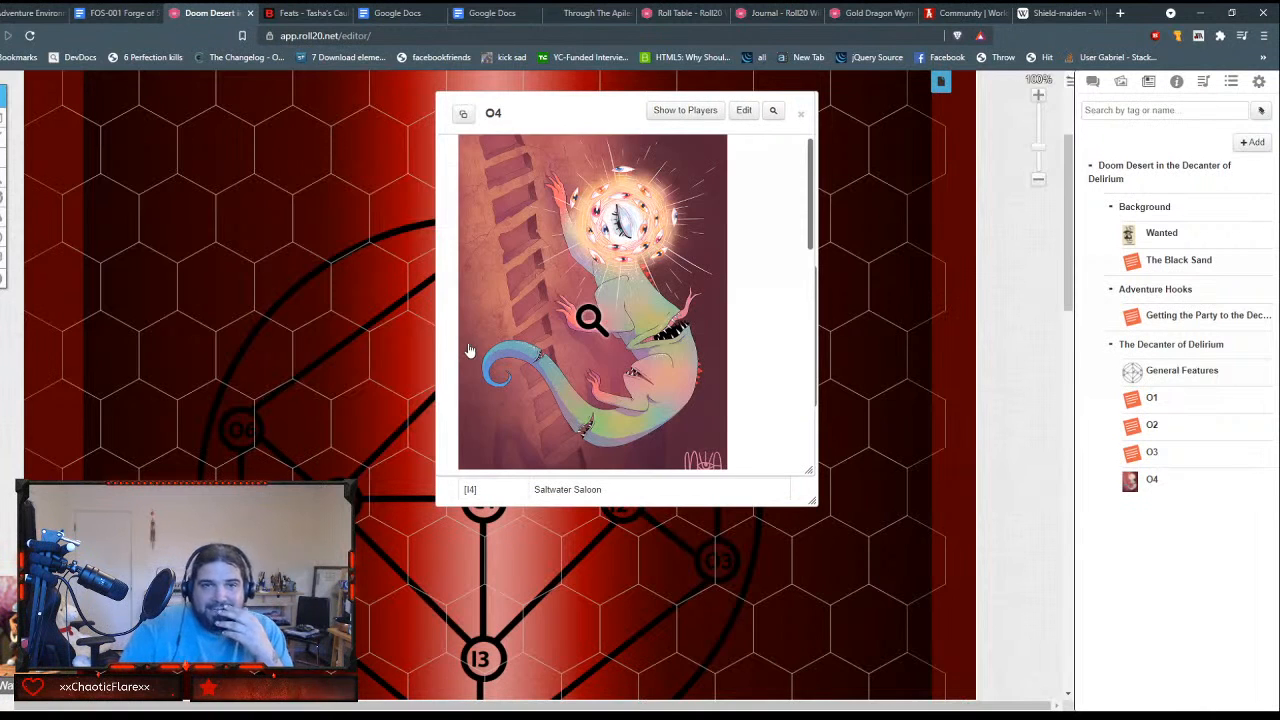
scroll(577, 345, "down", 10)
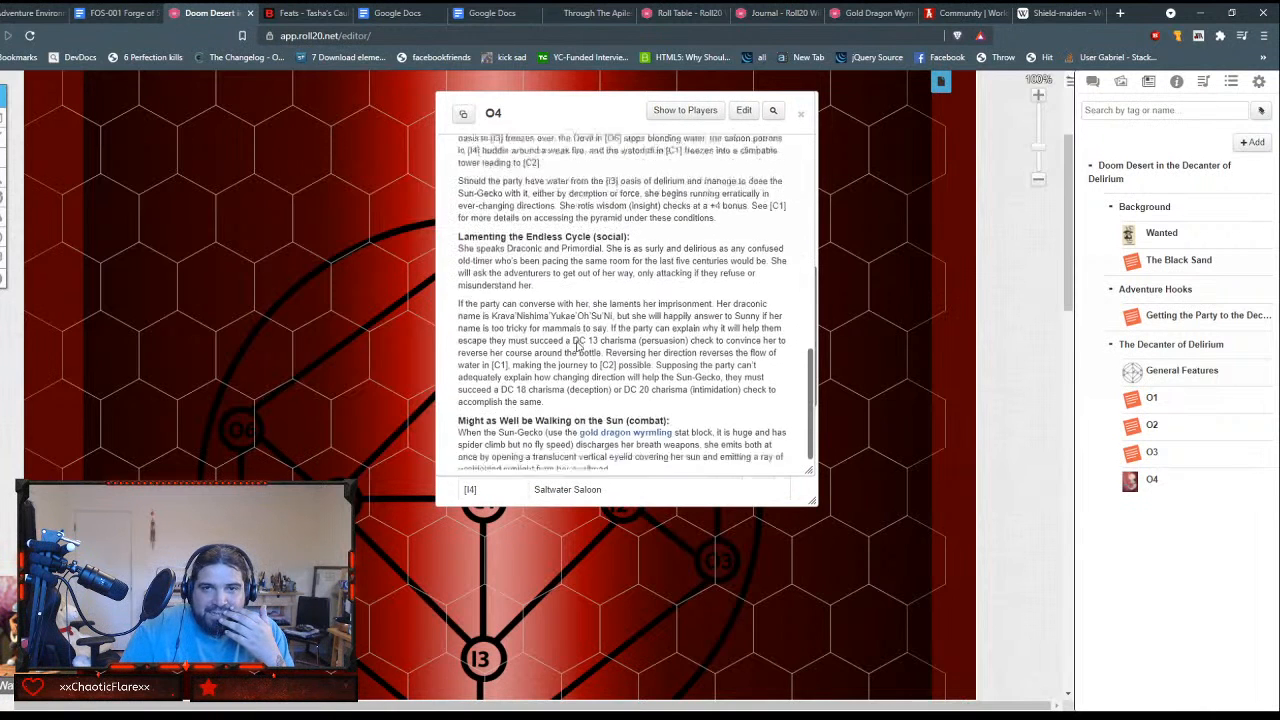
scroll(578, 345, "down", 2)
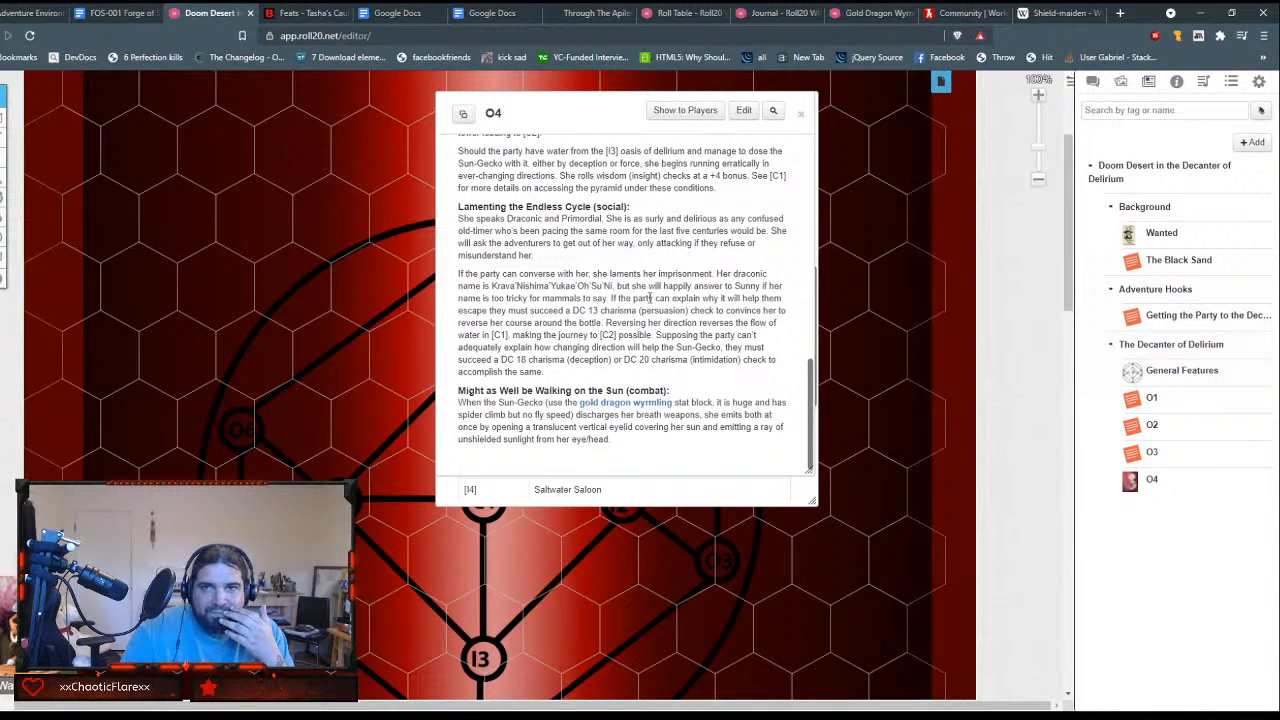
scroll(650, 298, "up", 5)
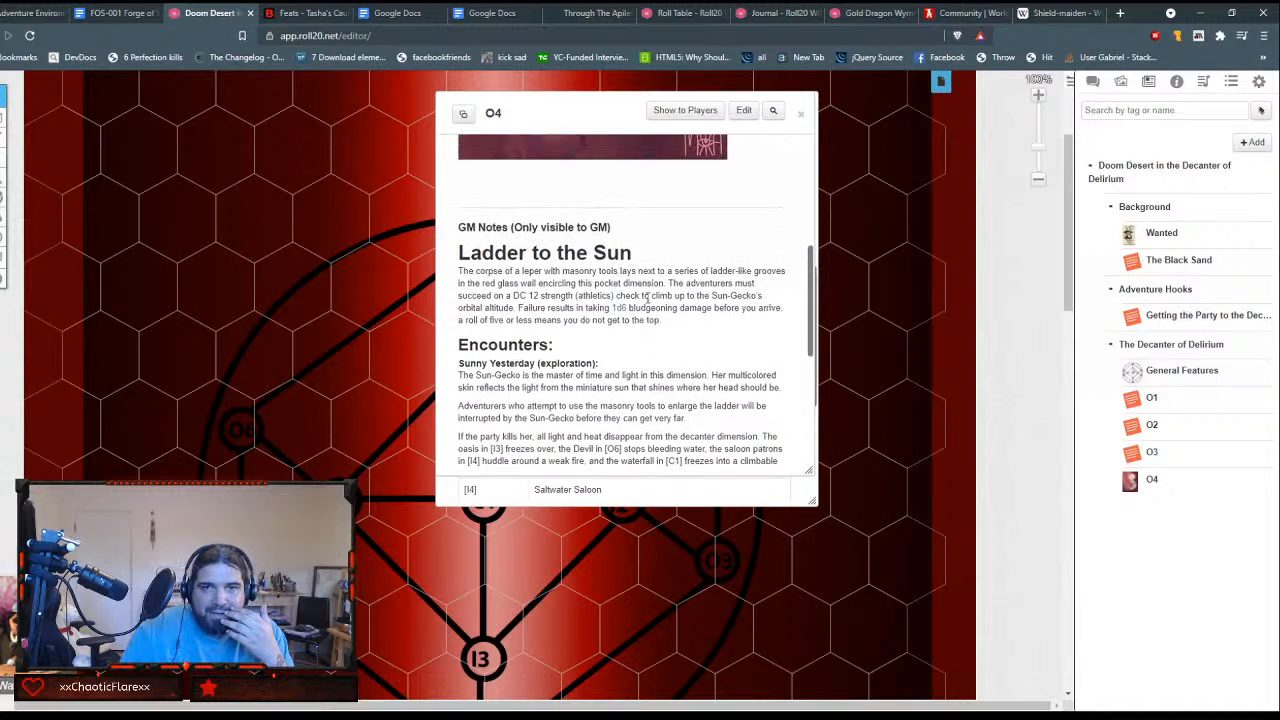
left_click(1092, 81)
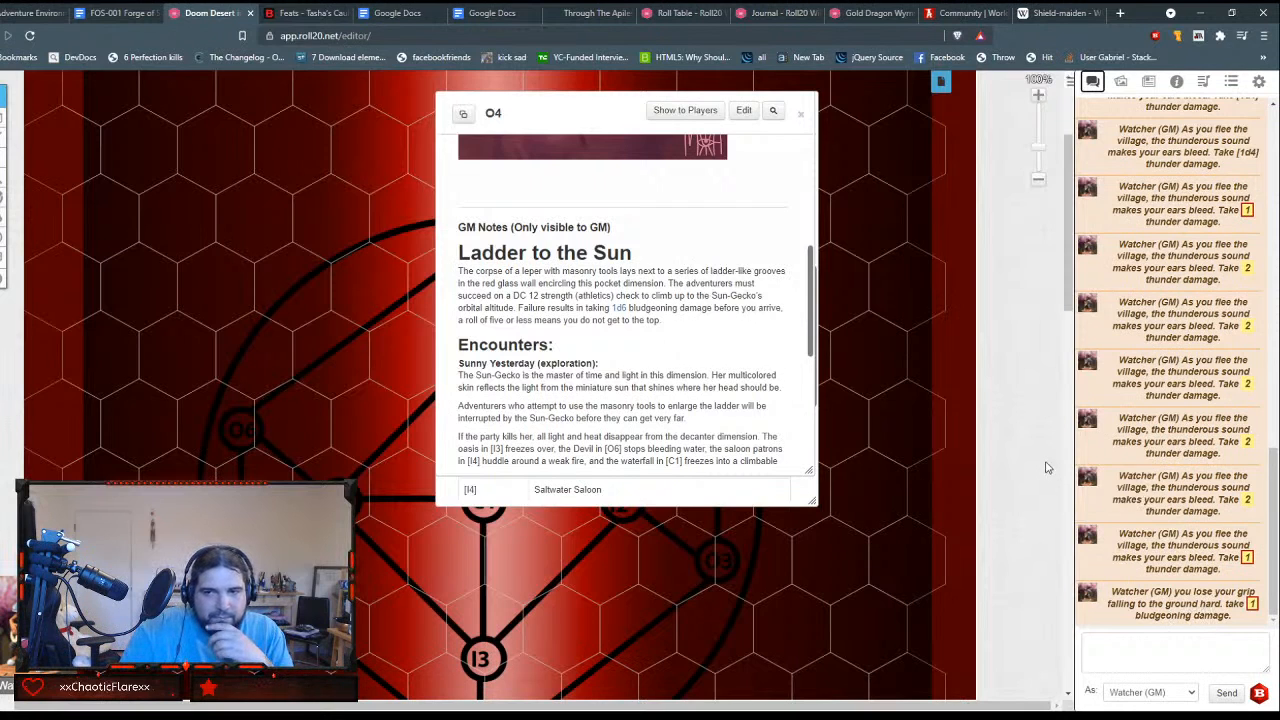
left_click(804, 115)
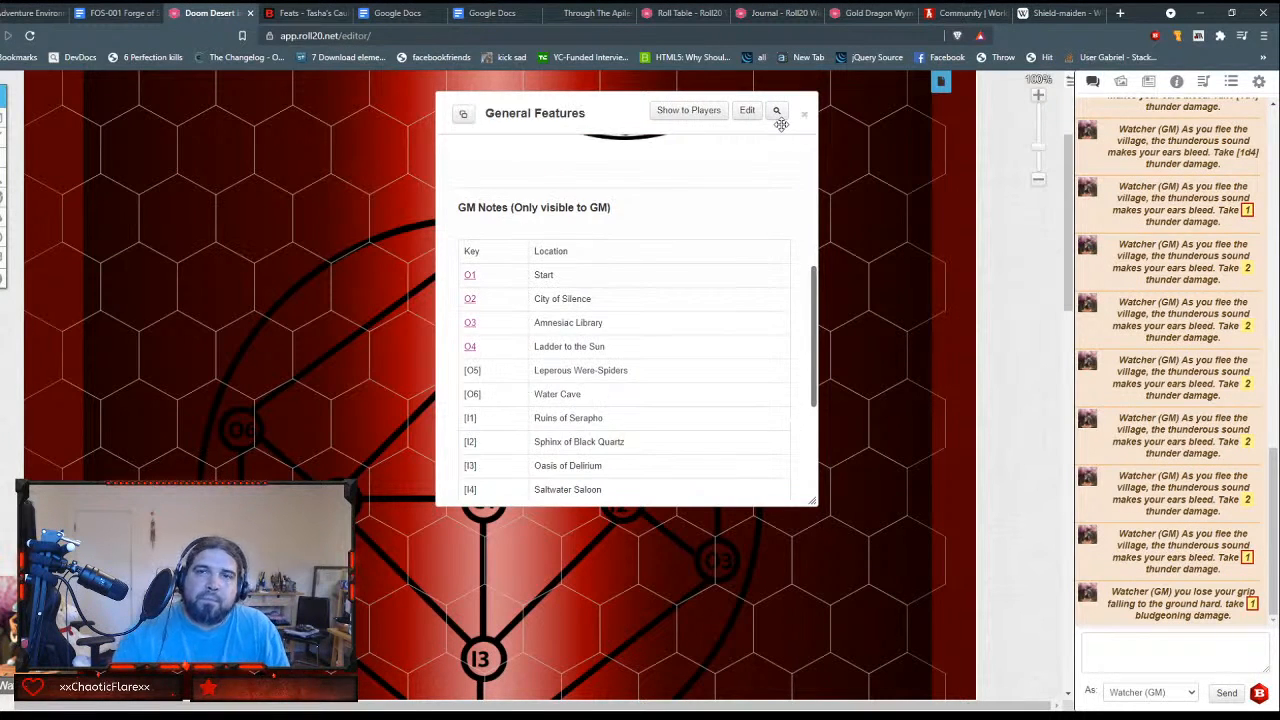
left_click(804, 114)
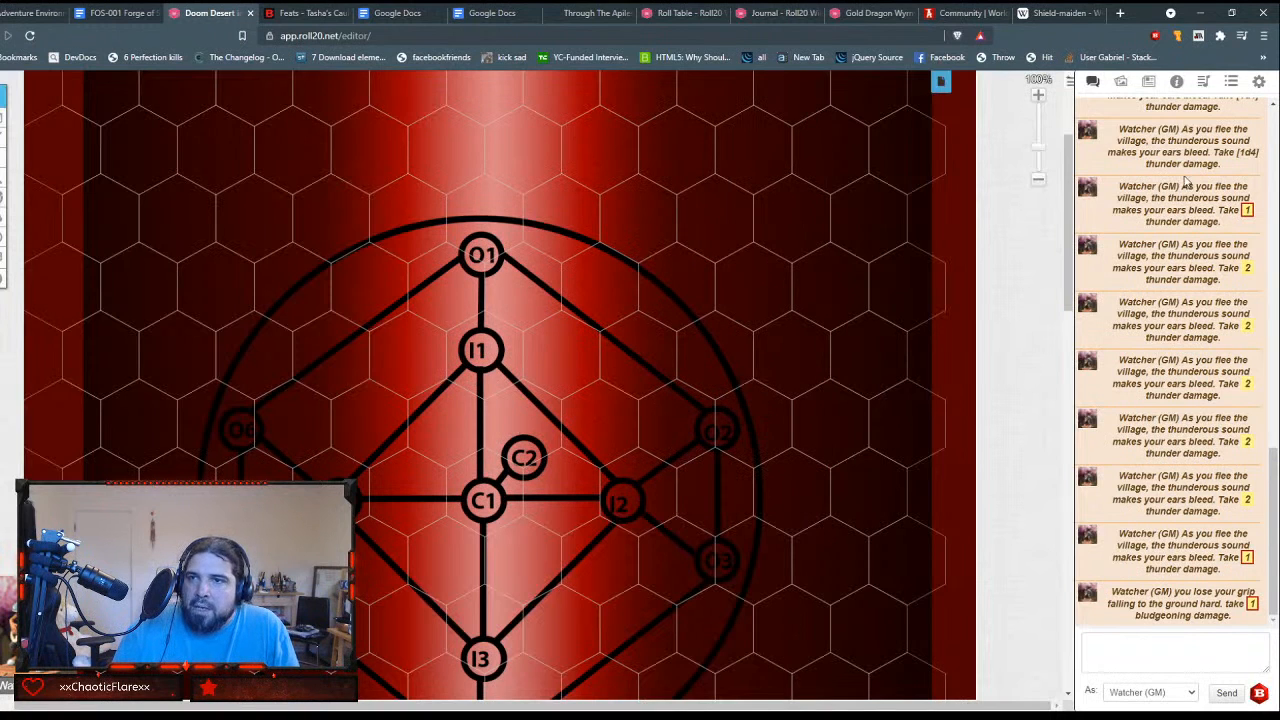
Step: Create a new journal handout and name it O5
left_click(1149, 81)
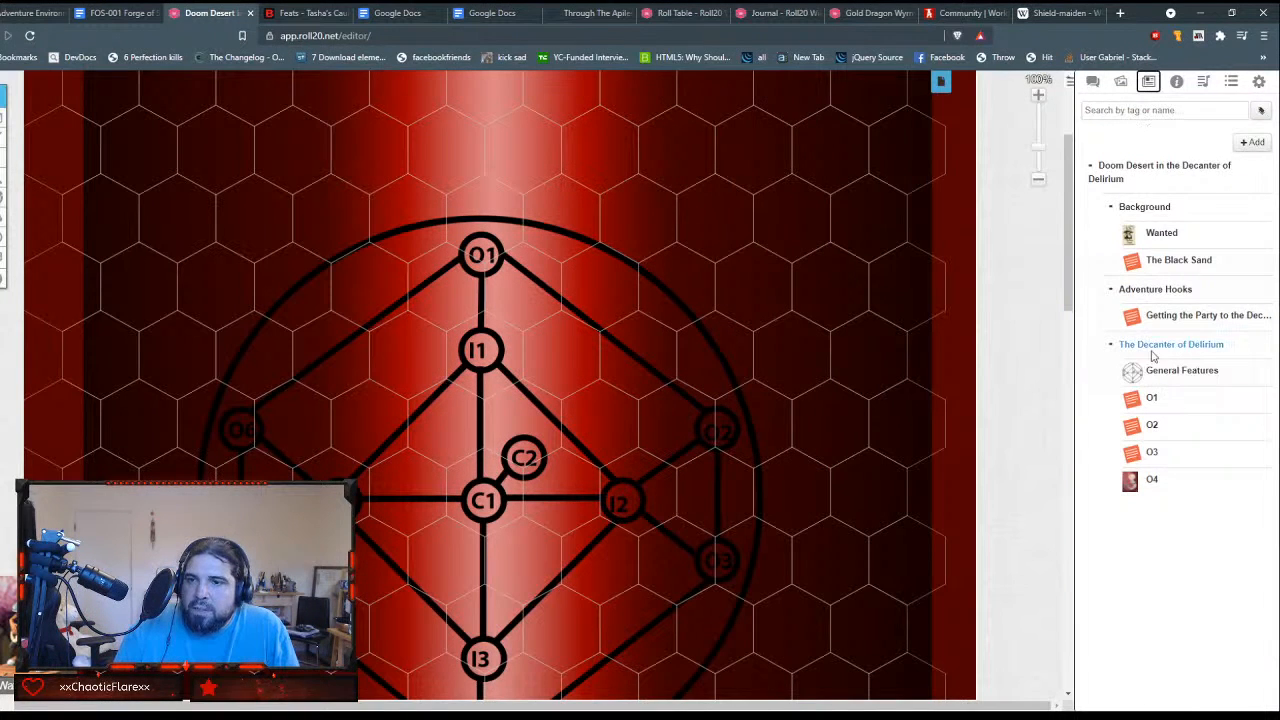
left_click(1256, 143)
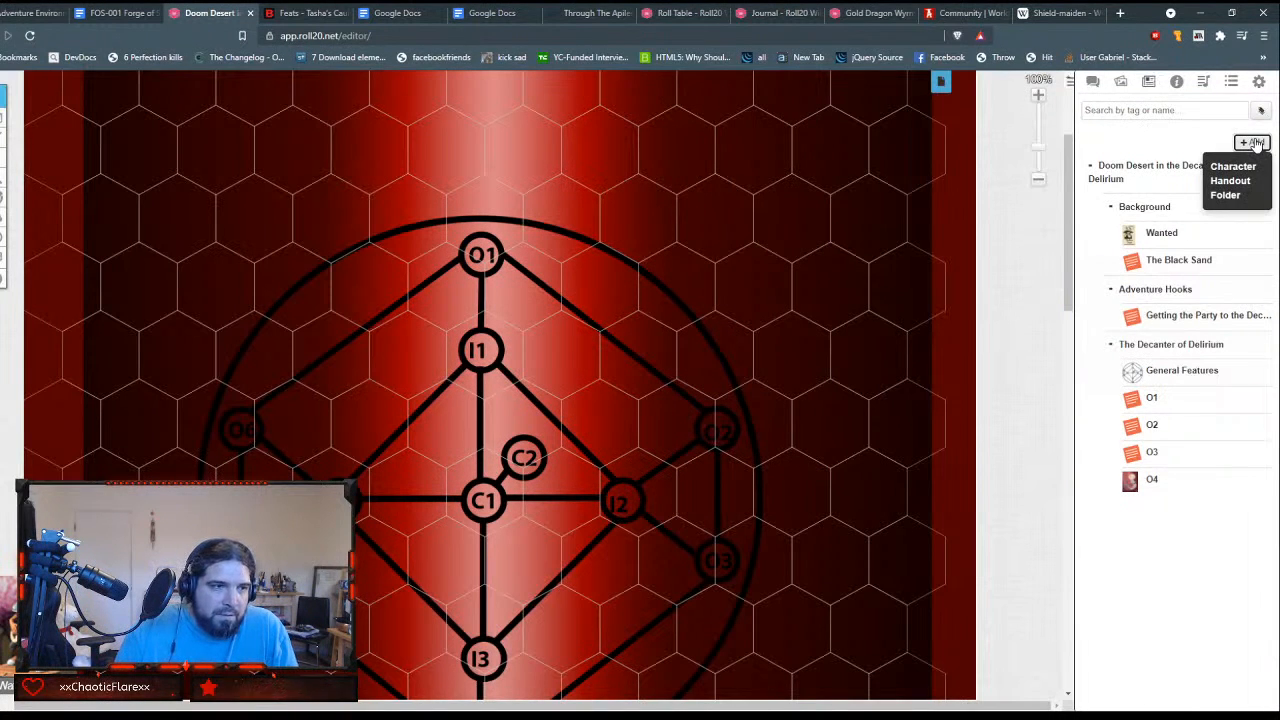
left_click(1234, 186)
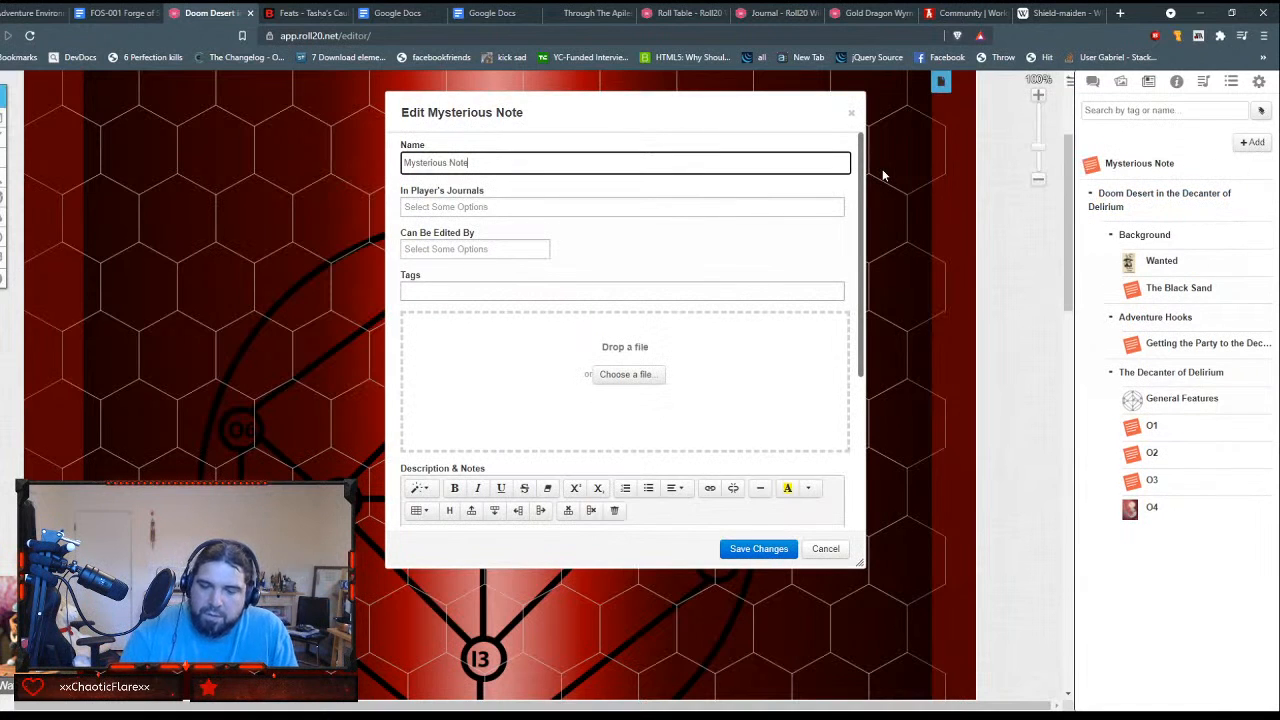
key("ctrl+a")
type("O5")
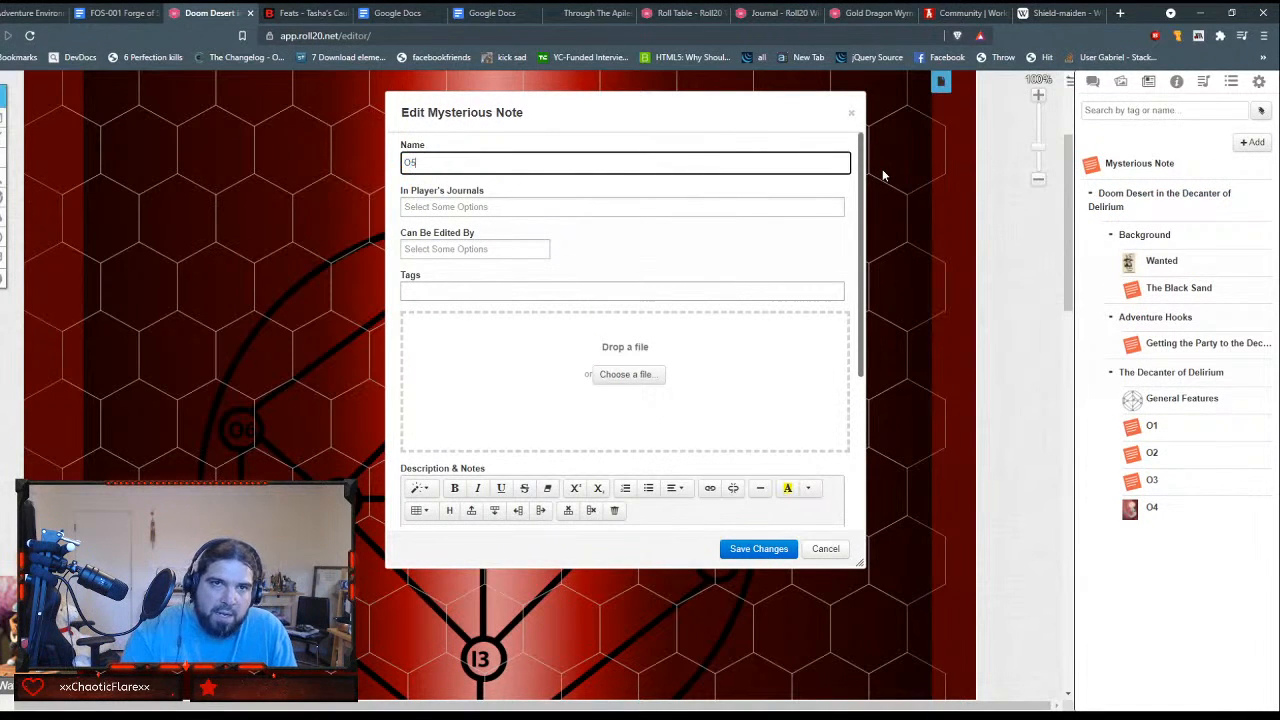
key("Tab")
key("Tab")
key("Tab")
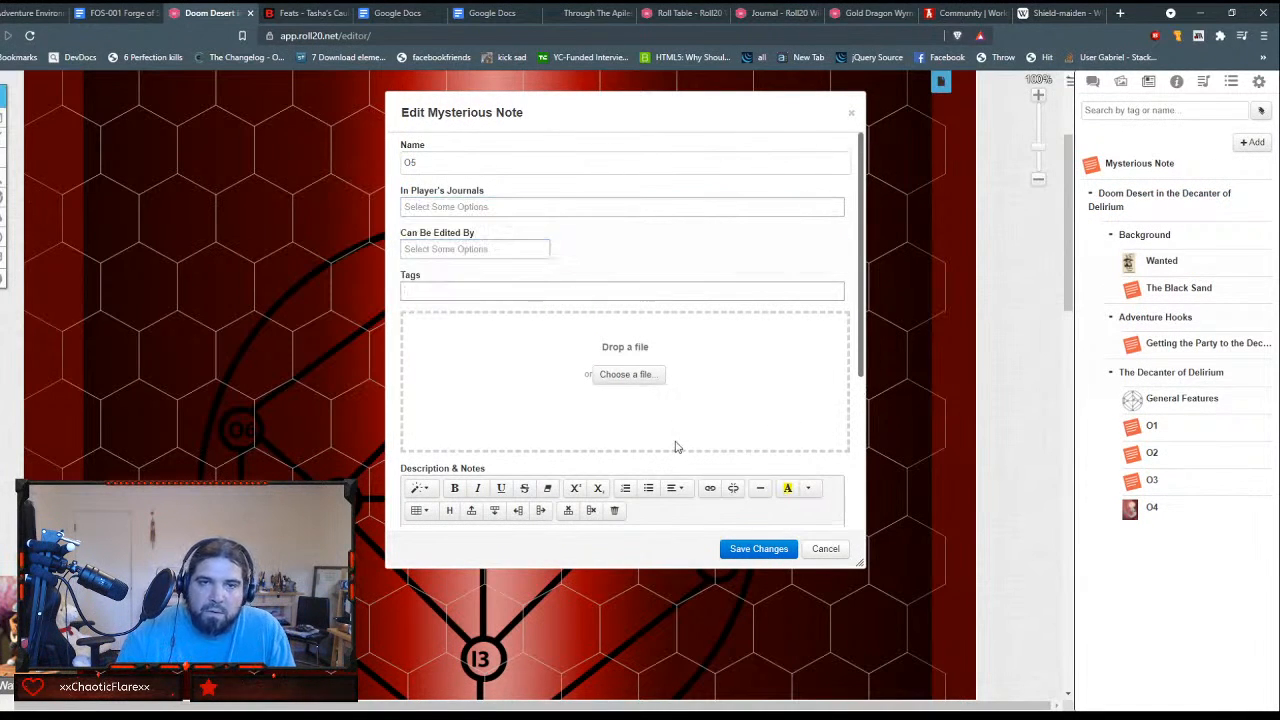
Step: Paste the leper colony read-aloud text into O5's Description & Notes and remove its font styling
scroll(675, 447, "down", 3)
left_click(440, 302)
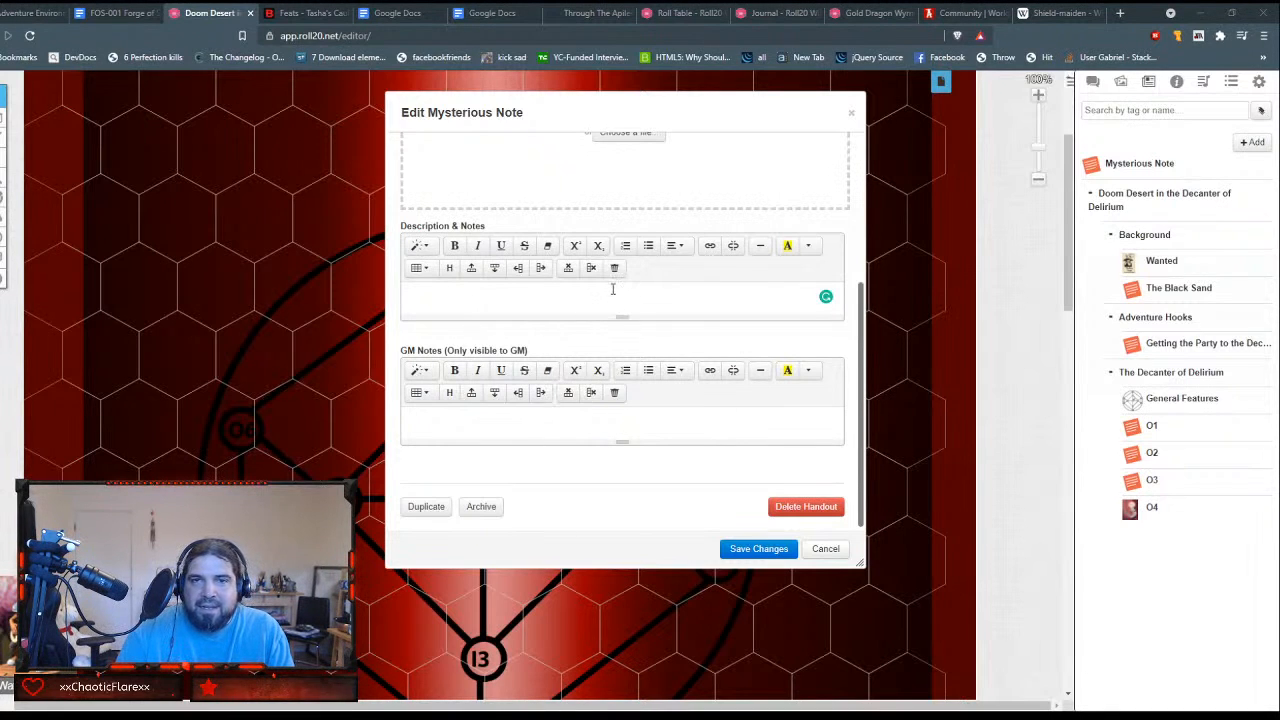
type("In a red stone gully nestled amidst black dunes, a small colony of lepers passes around a bottle of wine. Their leader, Lenore LaLune, invites the party to revel with them. \"After all,\" she says, \"it’s not like we have anywhere else to be.\"")
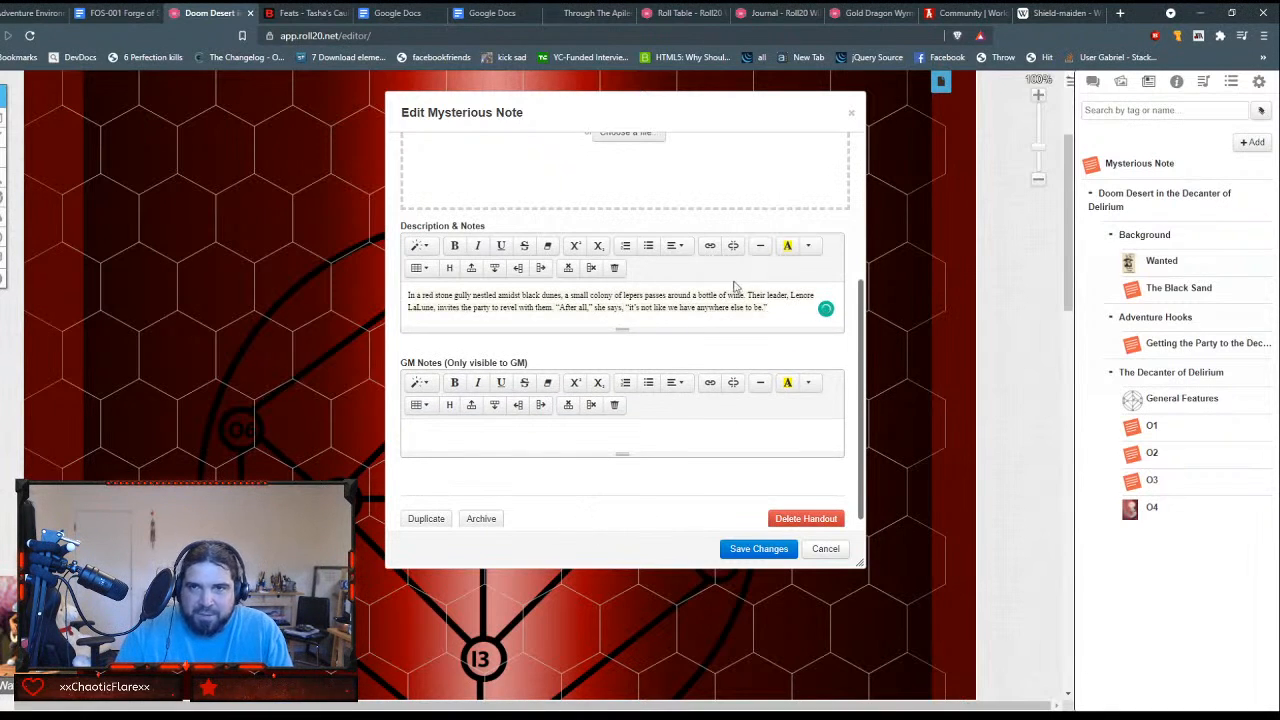
left_click_drag(788, 308, 398, 299)
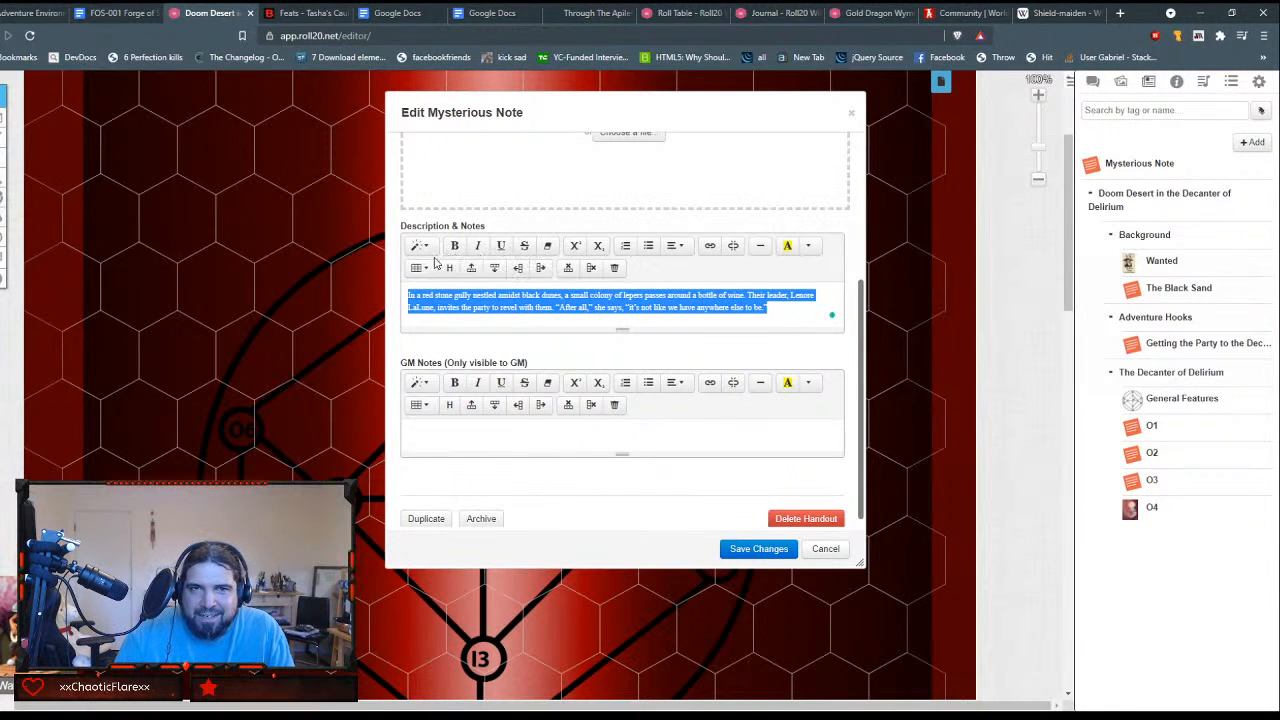
left_click(547, 245)
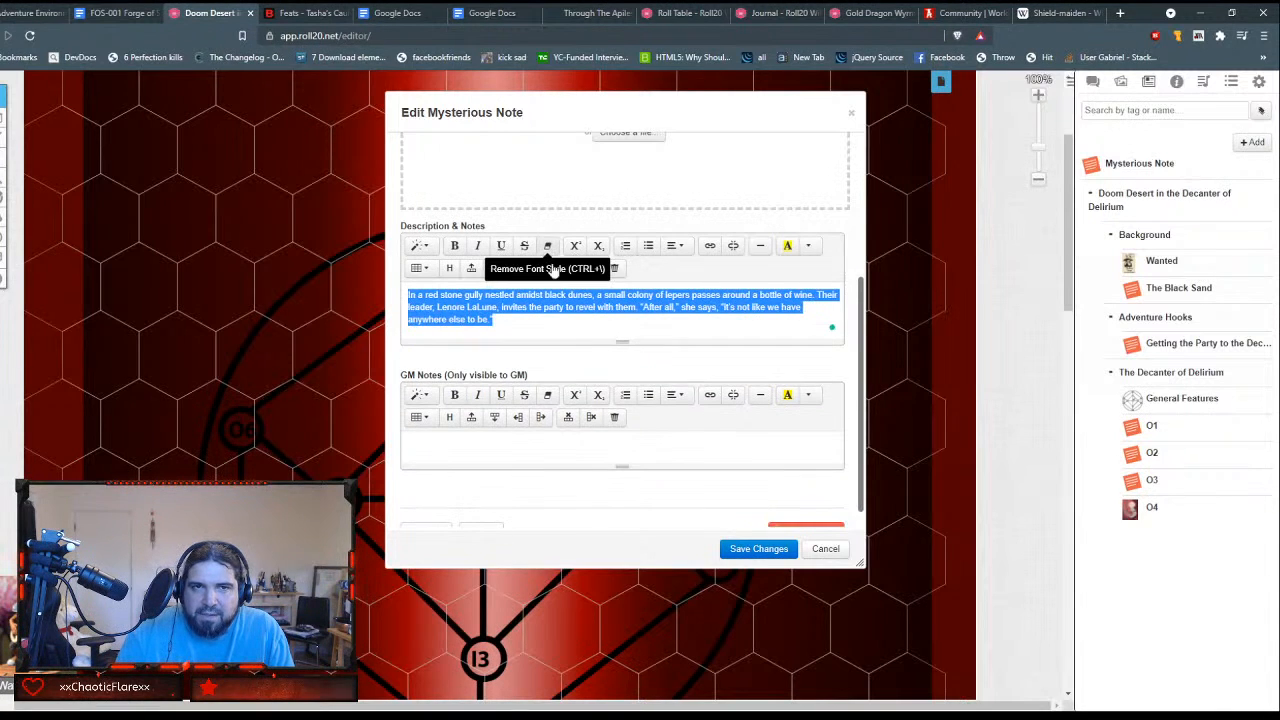
left_click(566, 321)
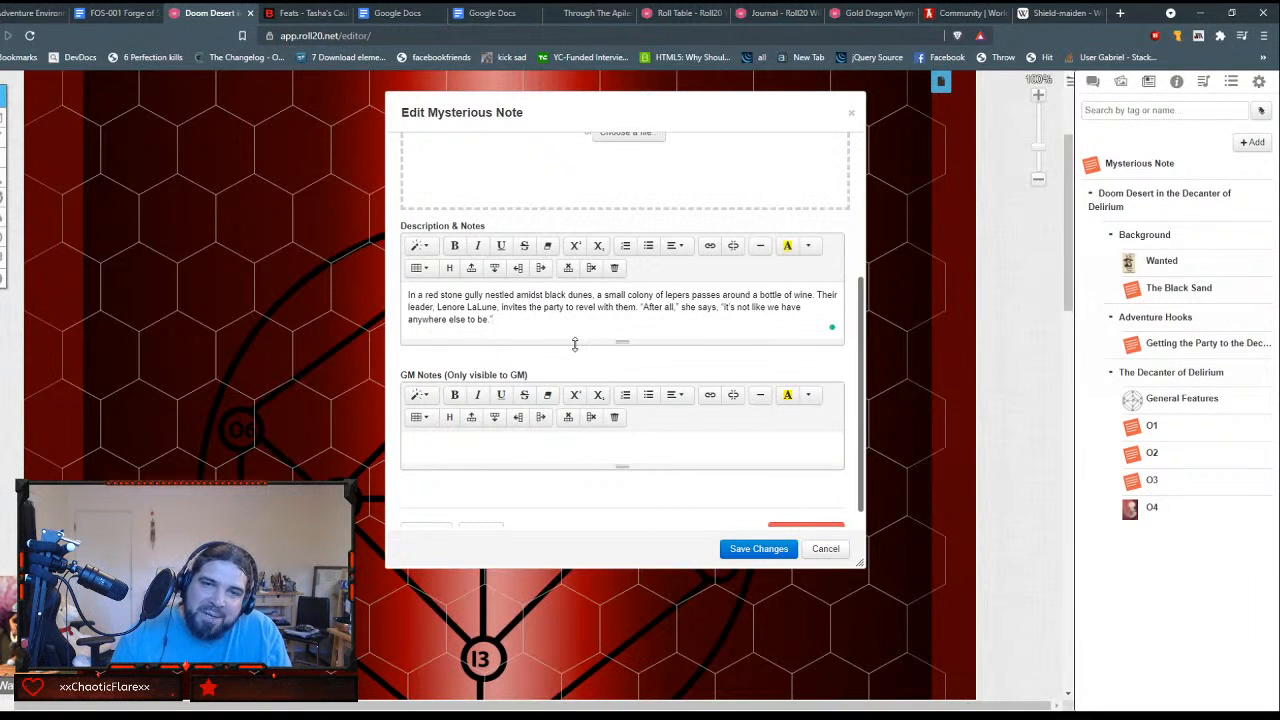
scroll(575, 343, "down", 1)
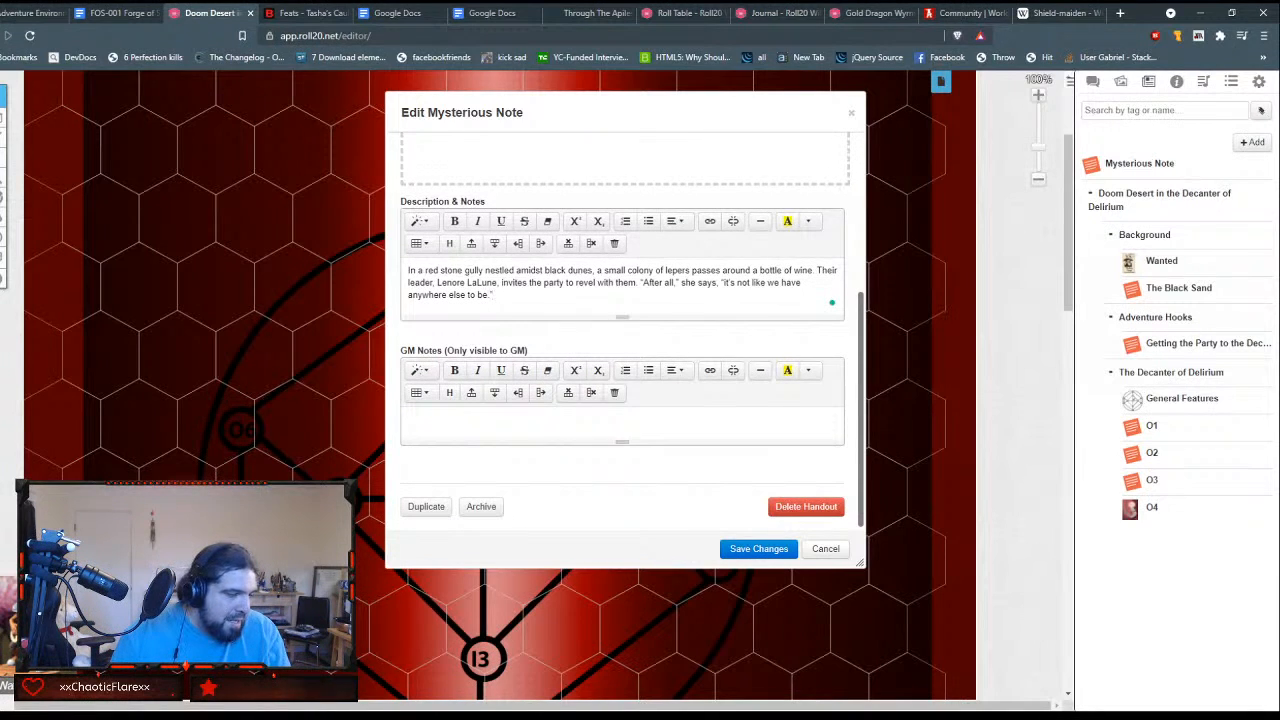
type("\"")
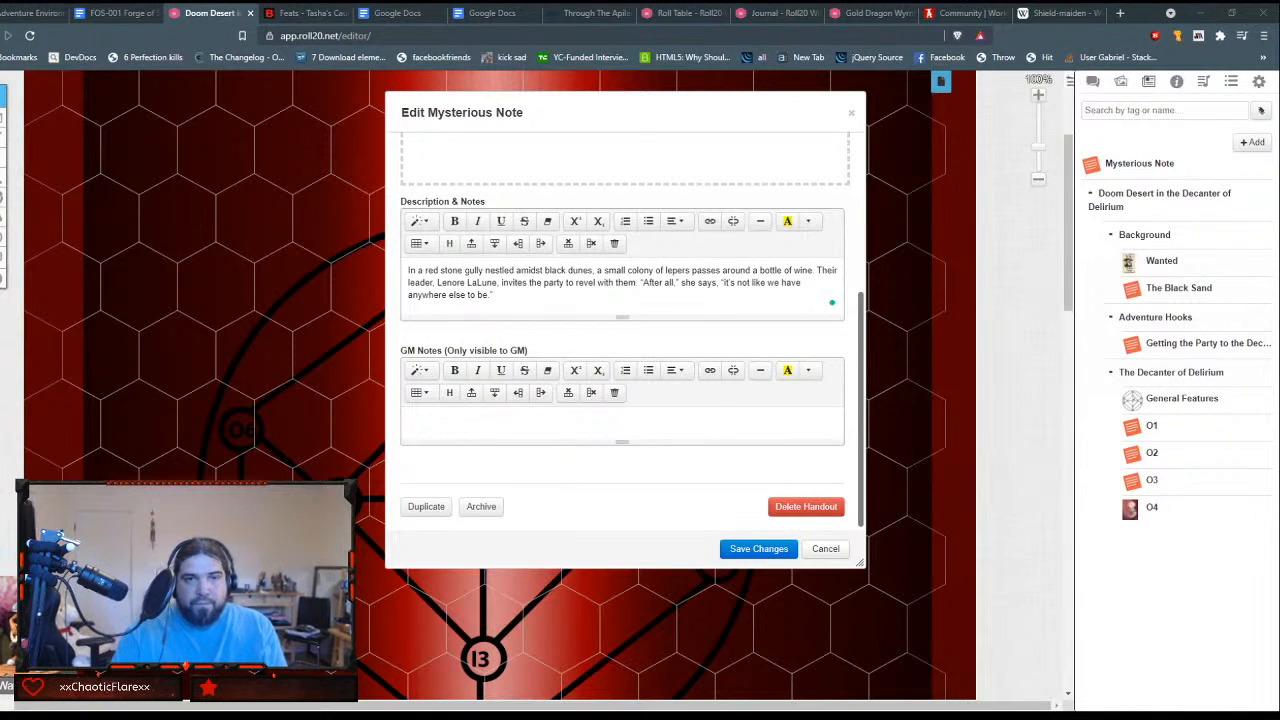
Step: Paste the copied were-spider encounter text into O5's GM Notes
left_click(623, 414)
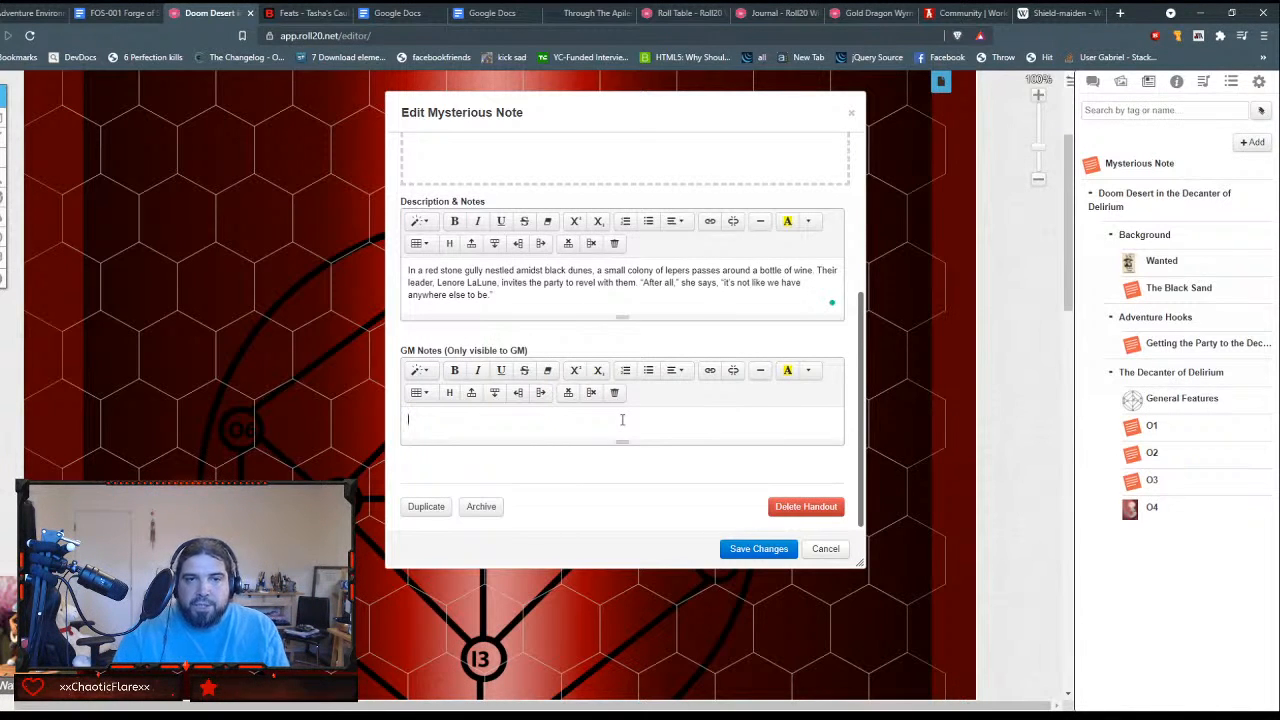
key("ctrl+v")
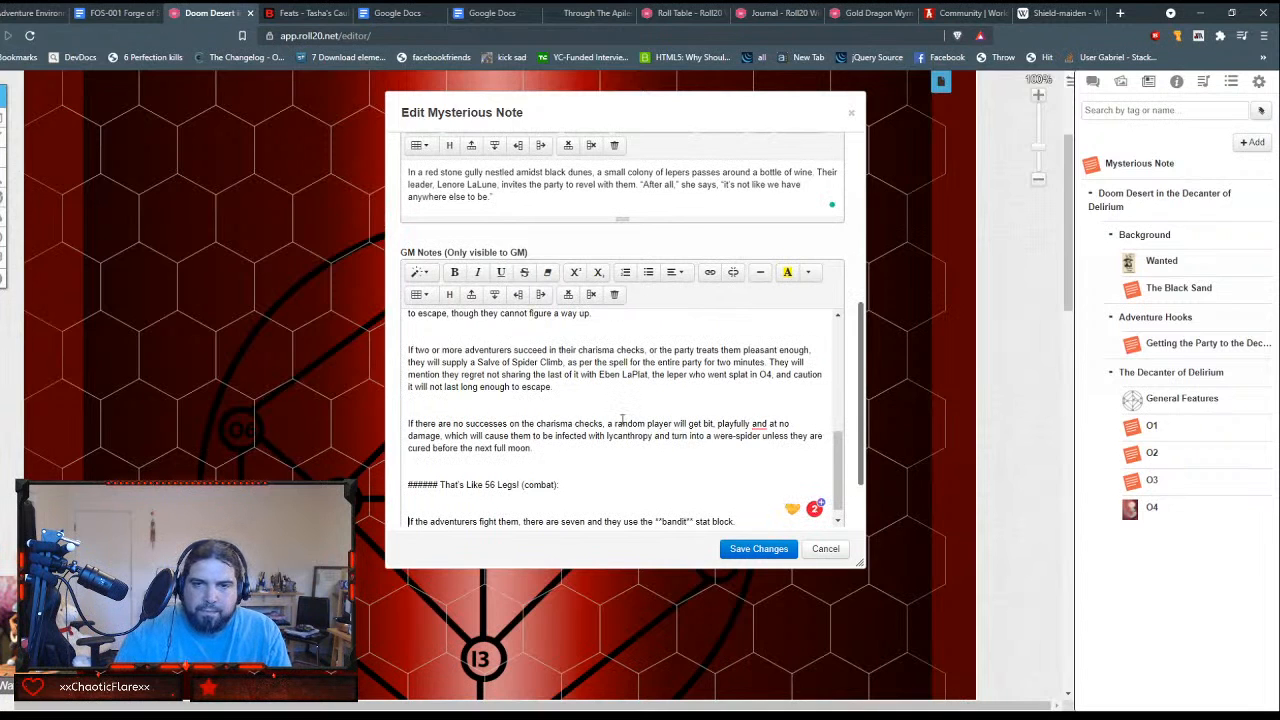
scroll(622, 419, "up", 10)
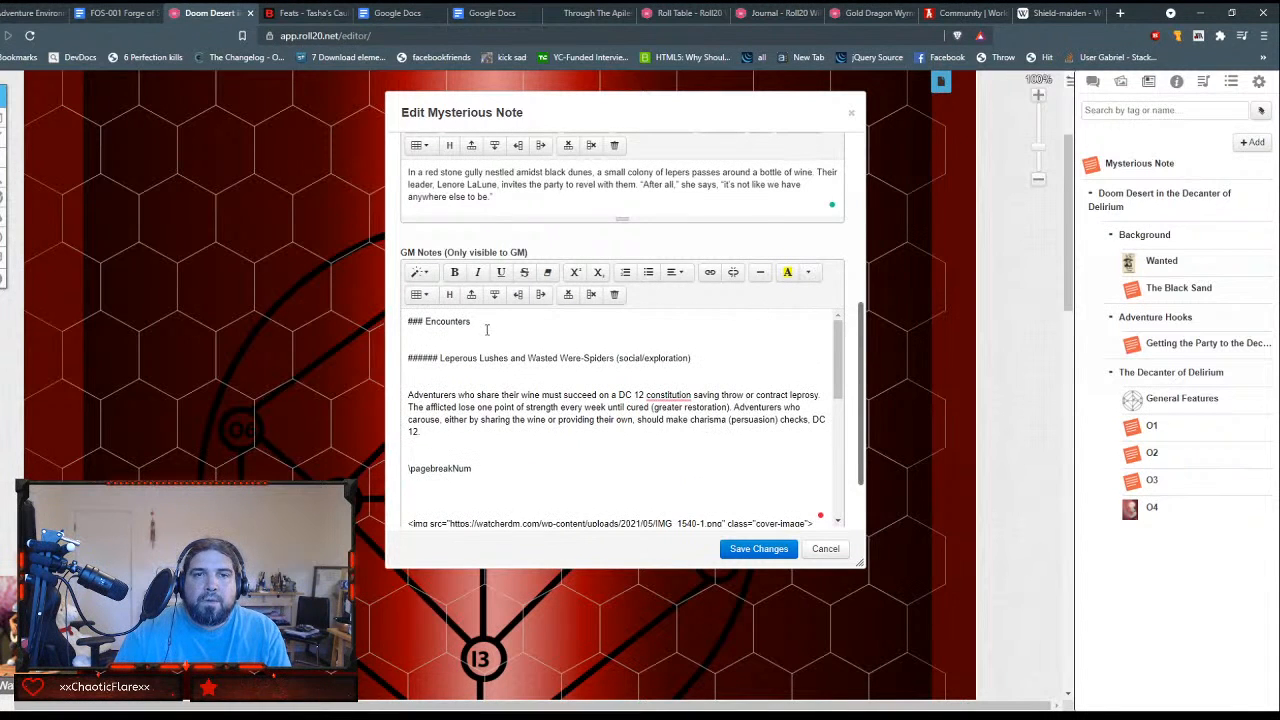
Step: Add the title line "Leperous Were-Spiders" above the Encounters heading in the GM Notes
left_click(489, 324)
key("Home")
key("Return")
key("Return")
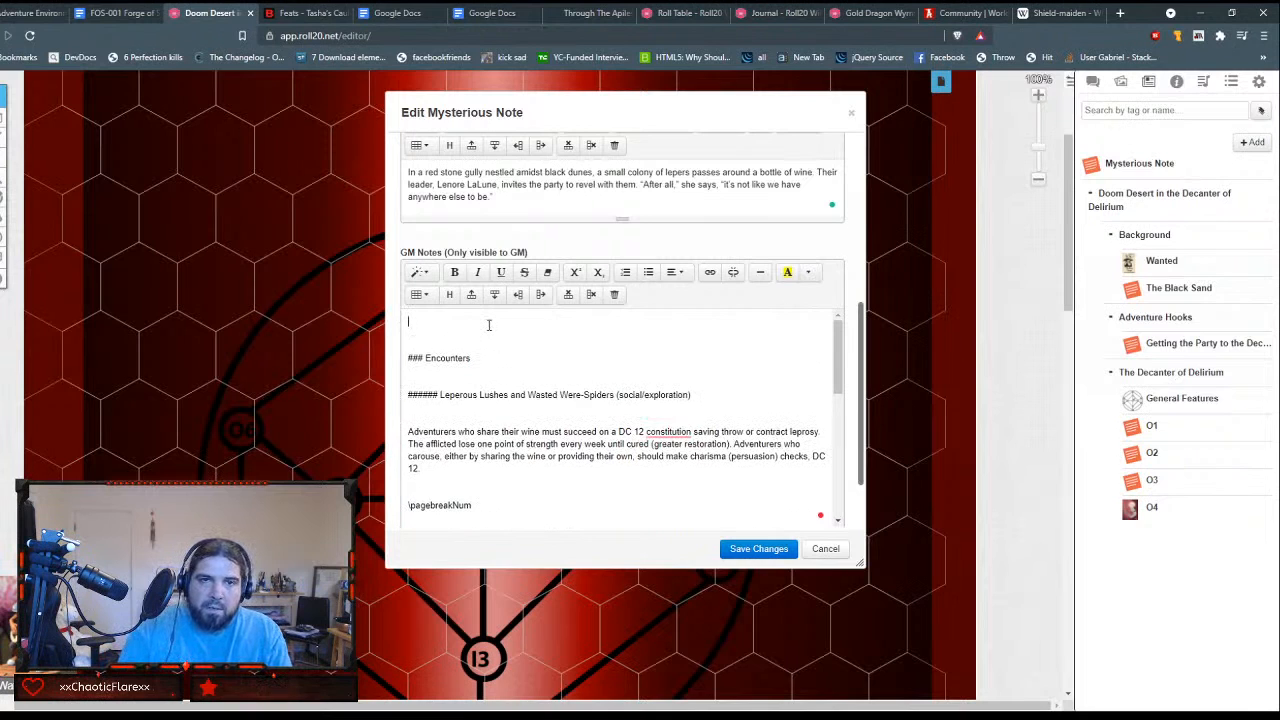
type("Leperpou")
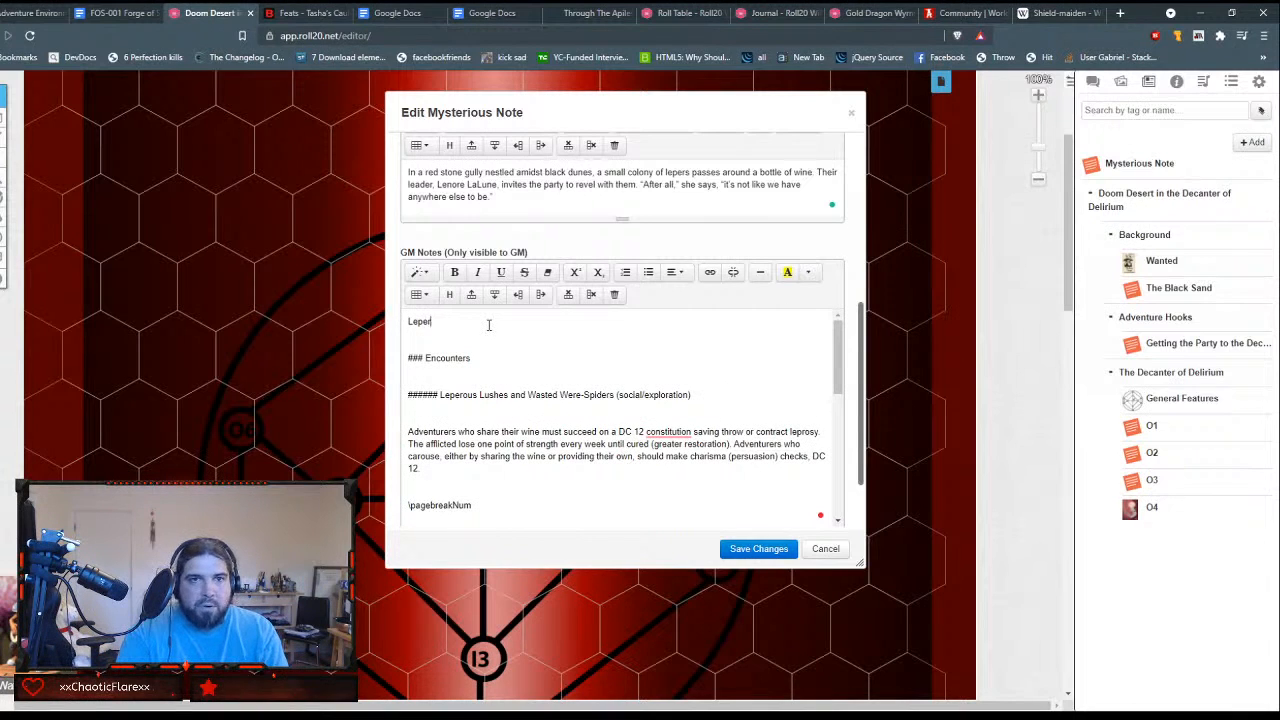
key("BackSpace")
key("BackSpace")
key("BackSpace")
type("ous W")
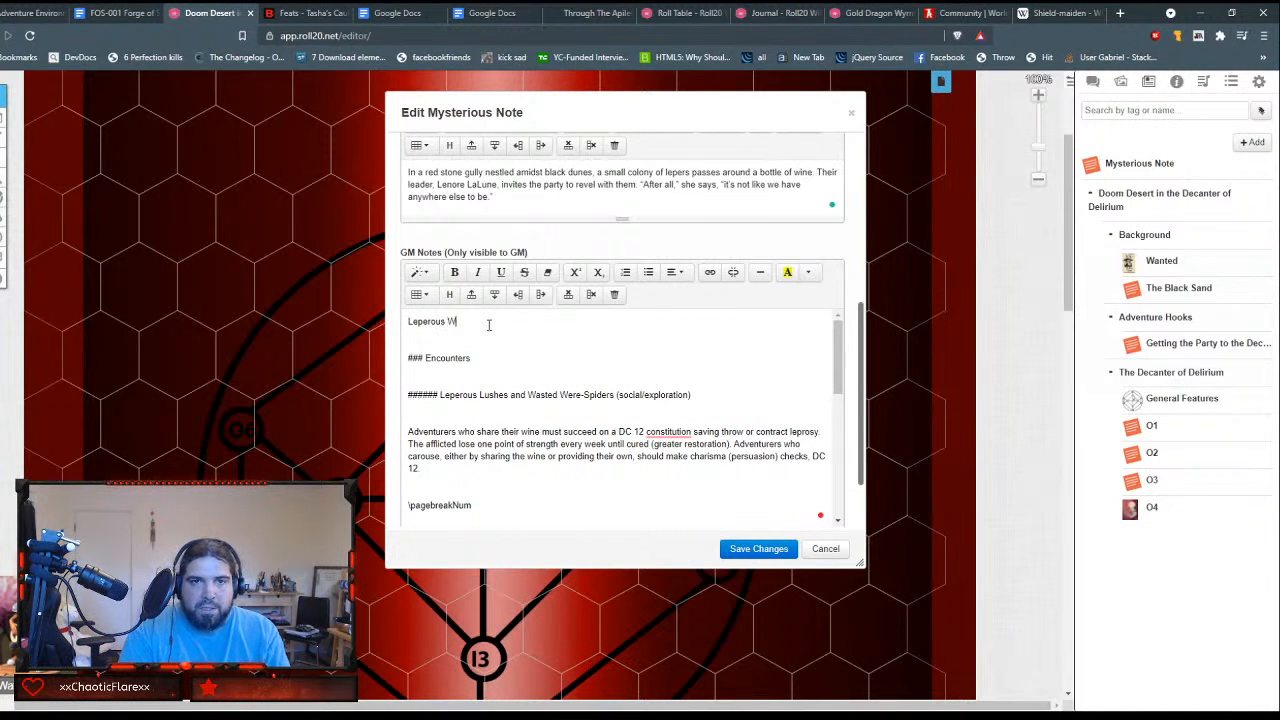
type("ere-Spu")
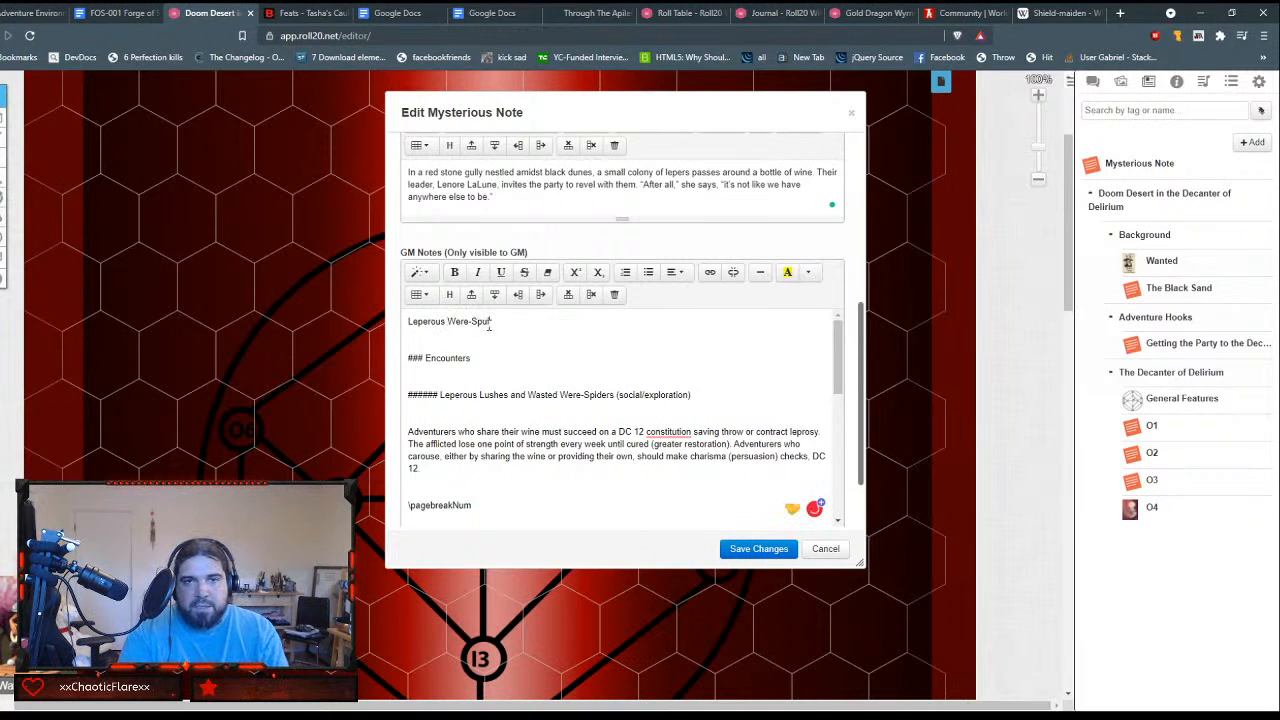
key("BackSpace")
type("iders")
Step: Format the "Leperous Were-Spiders" title line as Header 1
triple_click(488, 322)
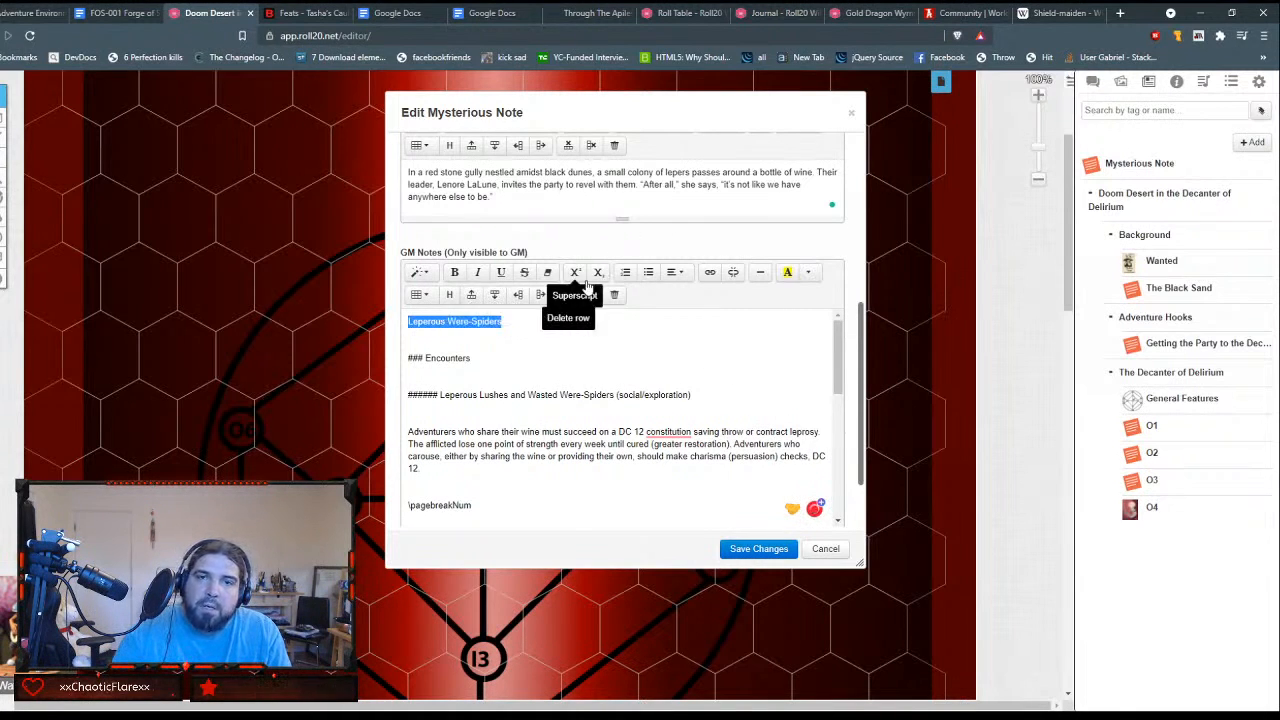
left_click(420, 272)
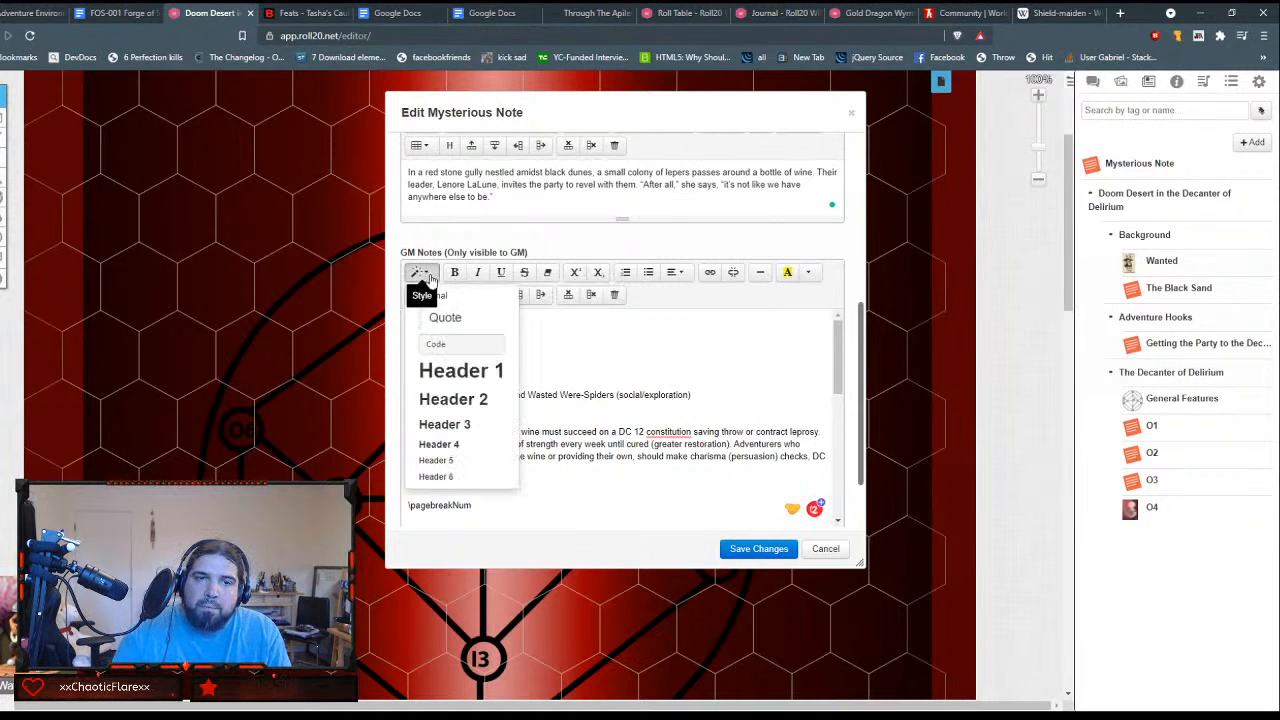
left_click(471, 371)
left_click(660, 343)
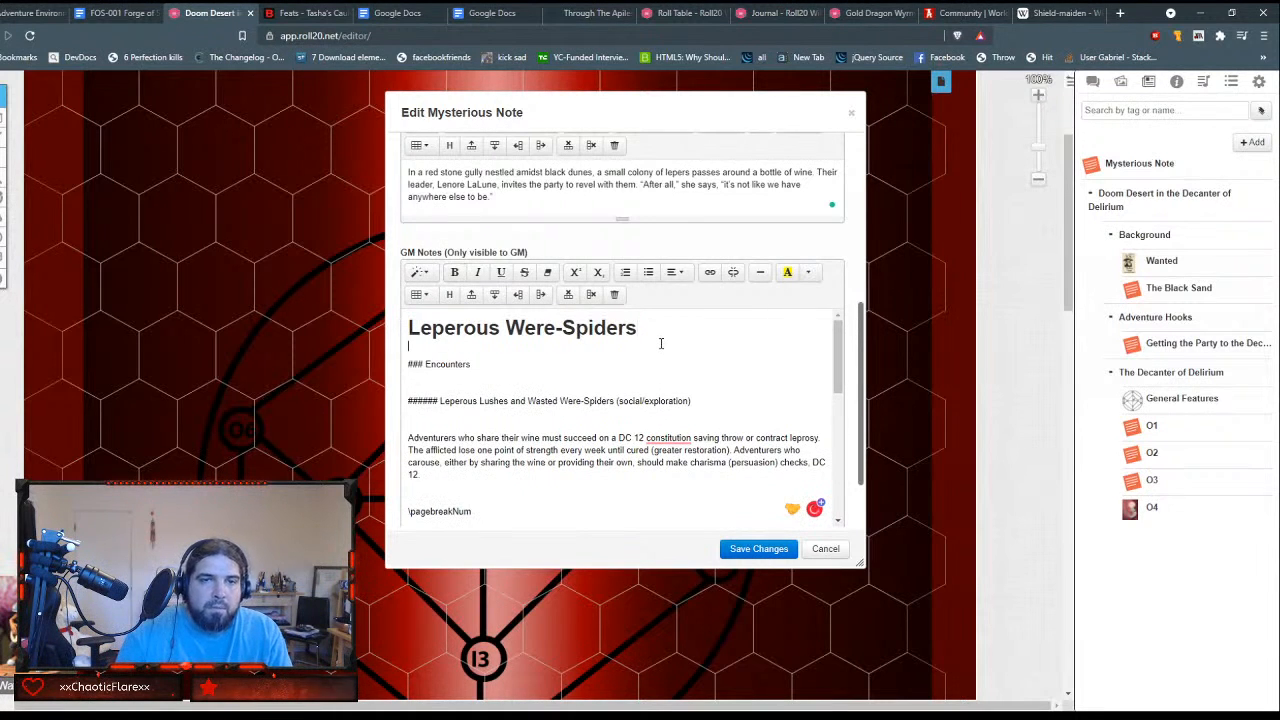
Step: Strip the ### markers from the Encounters line in the GM Notes and format it as Header 2
key("Delete")
key("Return")
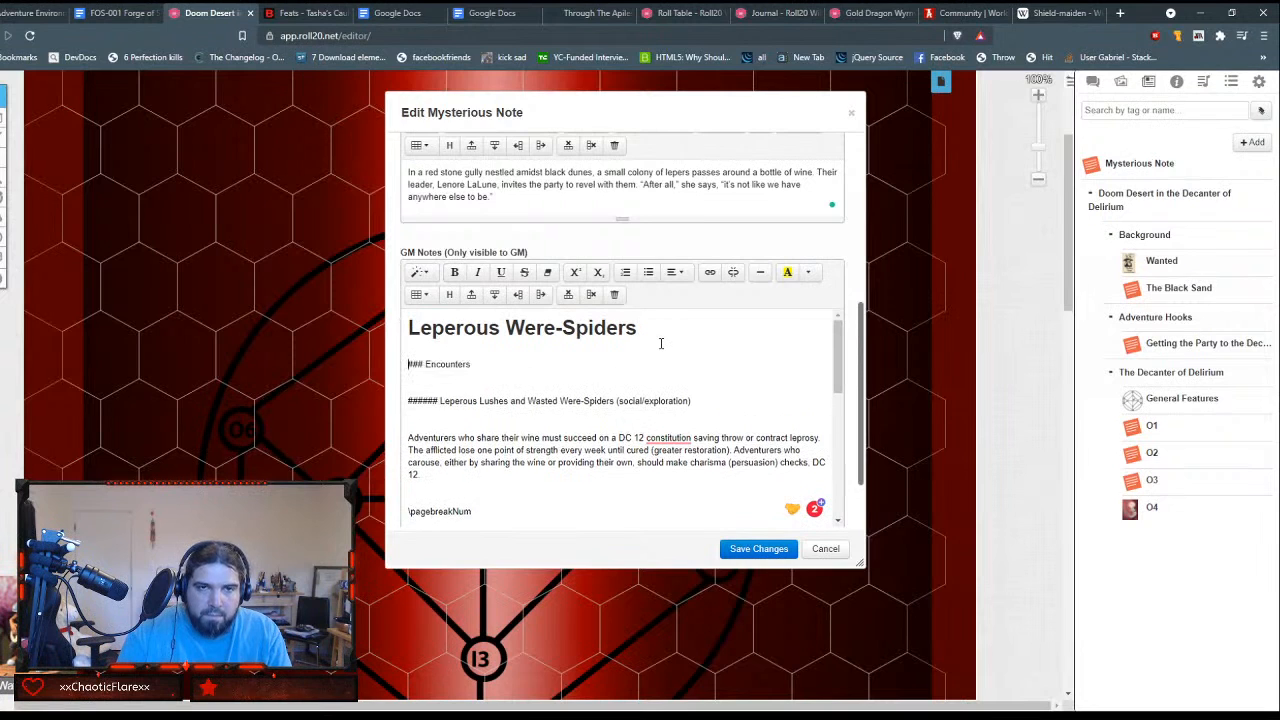
key("Delete")
key("Delete")
key("Delete")
key("Delete")
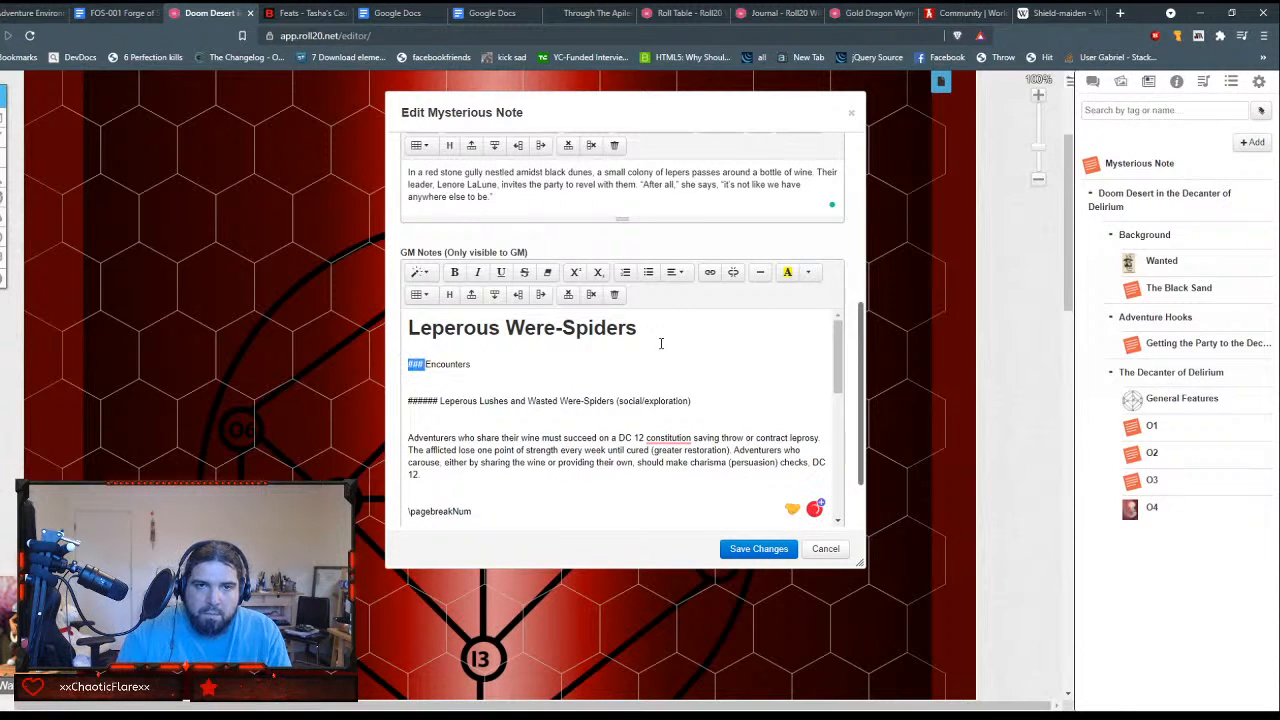
key("shift+End")
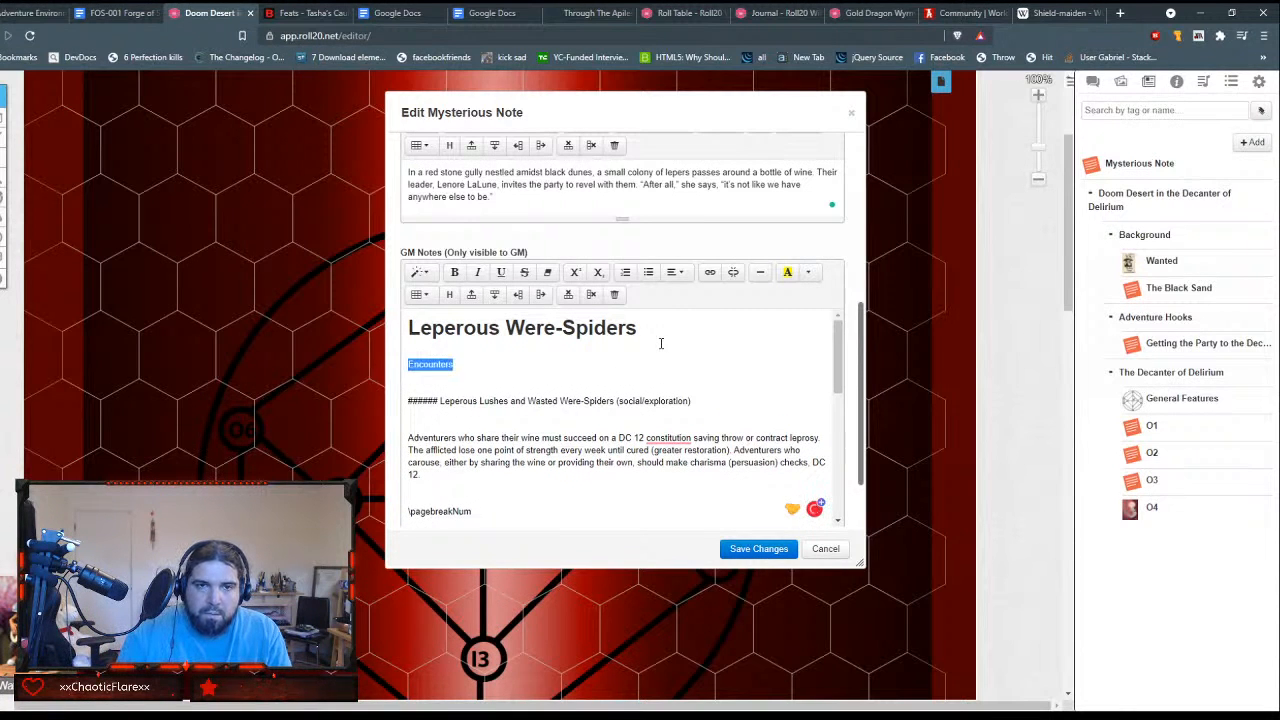
left_click(421, 273)
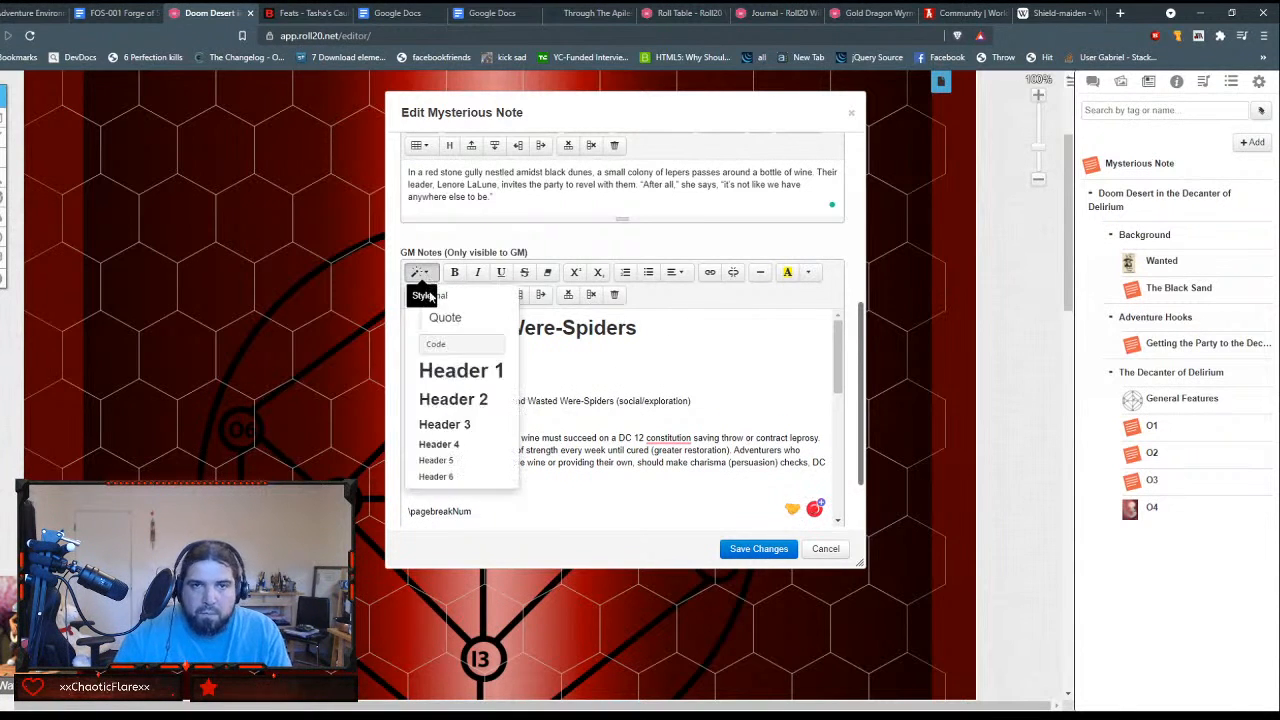
left_click(463, 400)
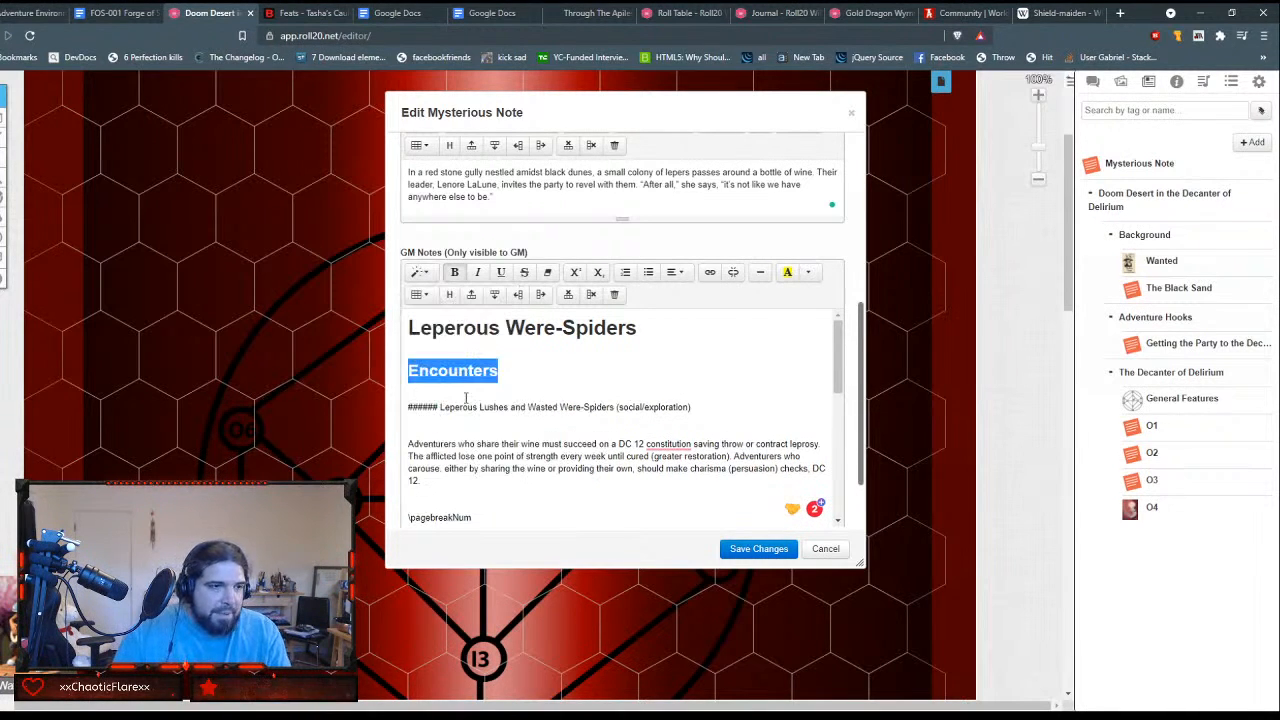
Step: Remove the ###### markers from the "Leperous Lushes and Wasted Were-Spiders (social/exploration)" line and format it as Header 4
left_click(440, 410)
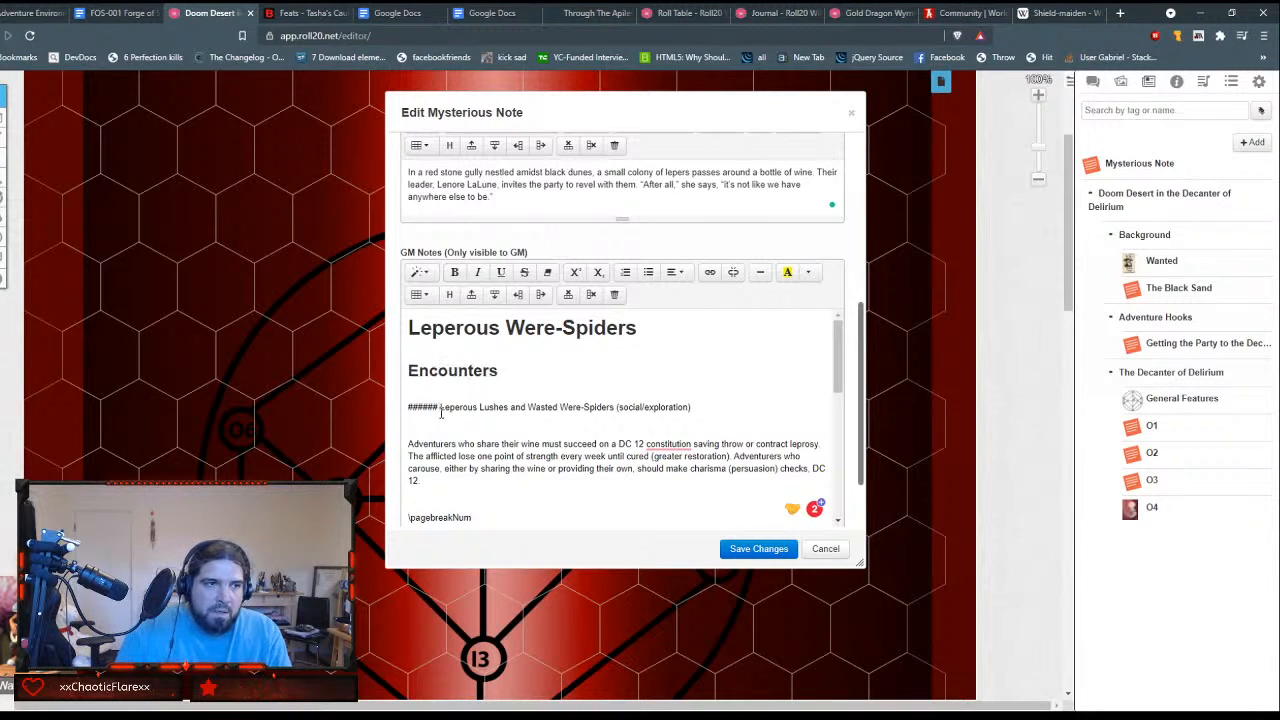
double_click(438, 410)
key("BackSpace")
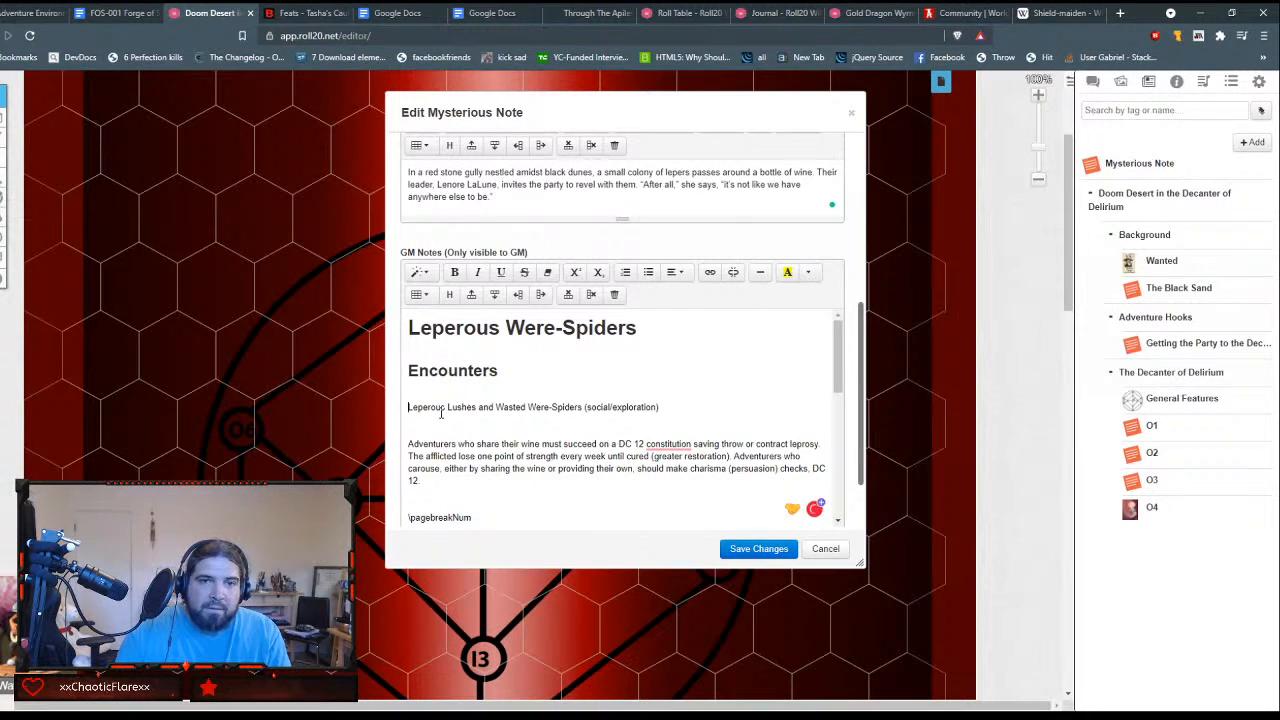
triple_click(440, 410)
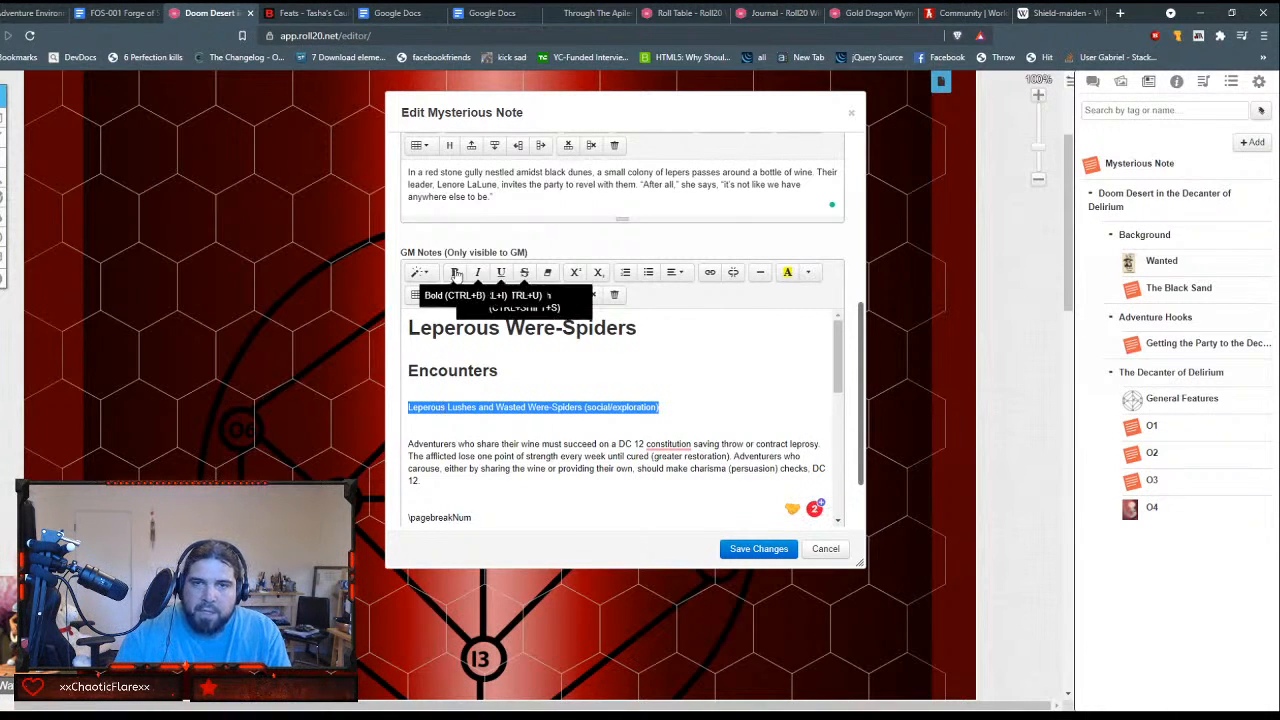
left_click(419, 270)
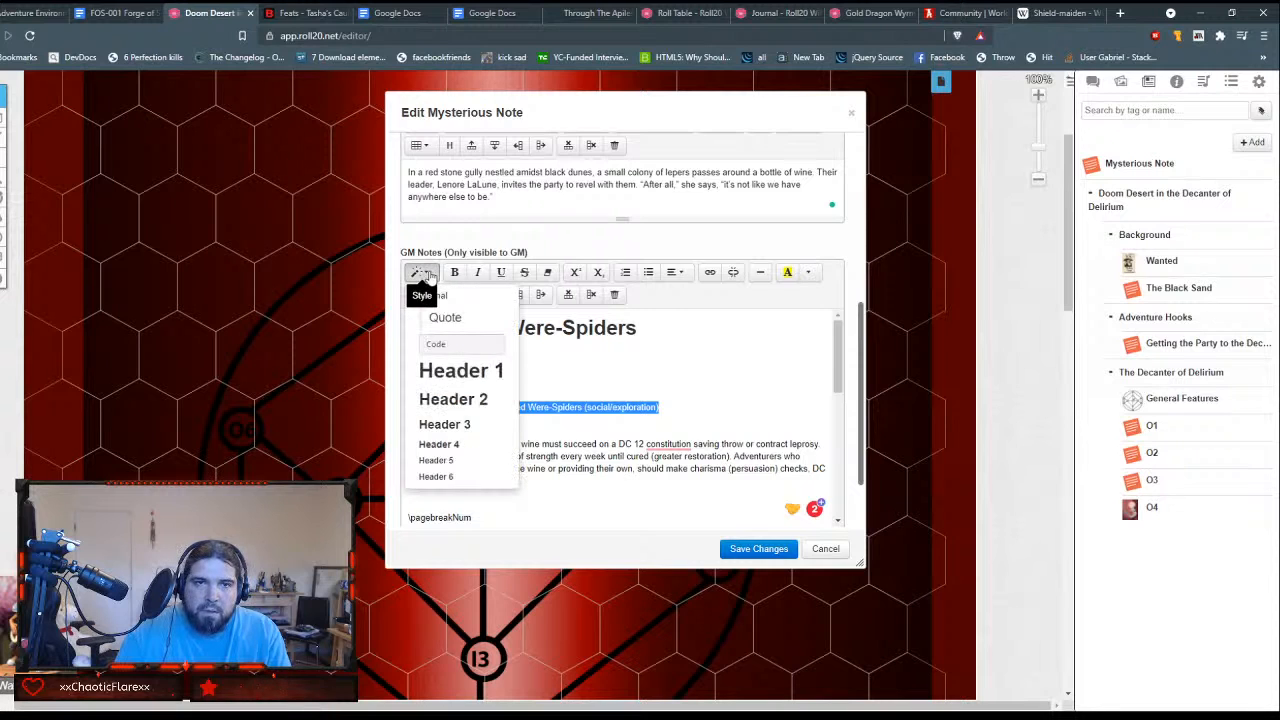
left_click(458, 443)
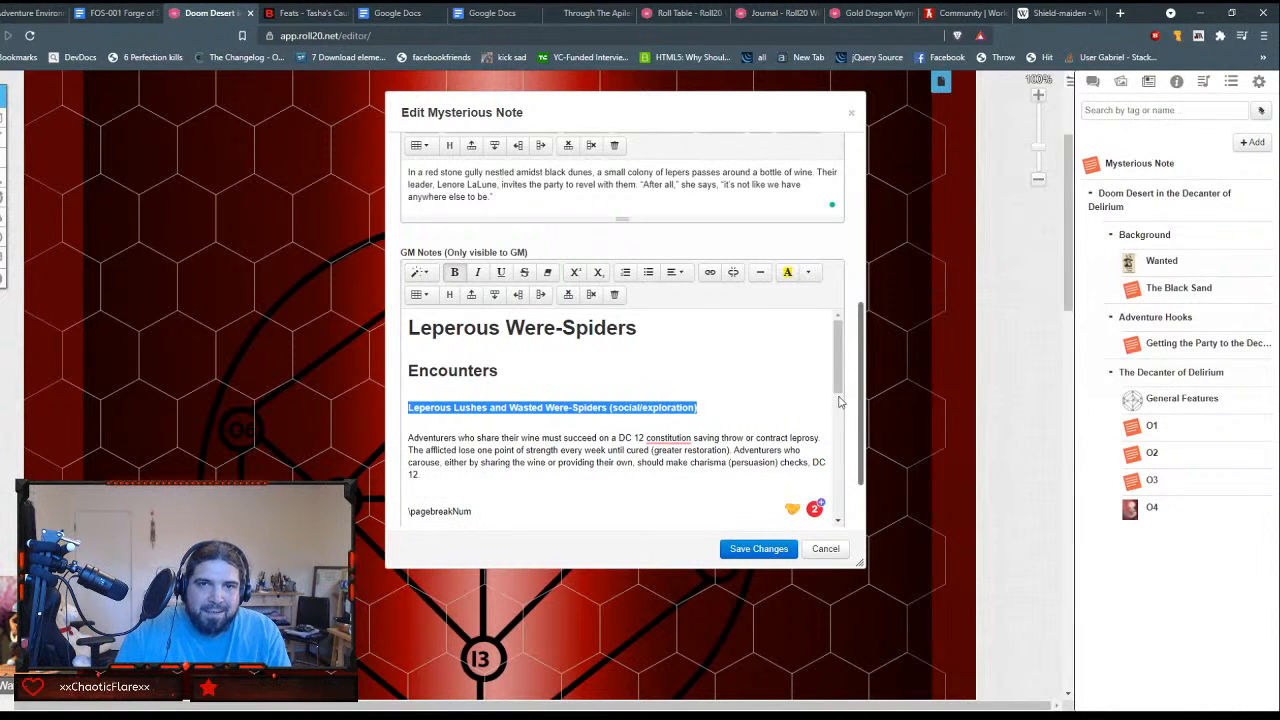
Step: Add a colon to the end of the Leperous Lushes heading and remove the blank line beneath it
key("End")
type(":")
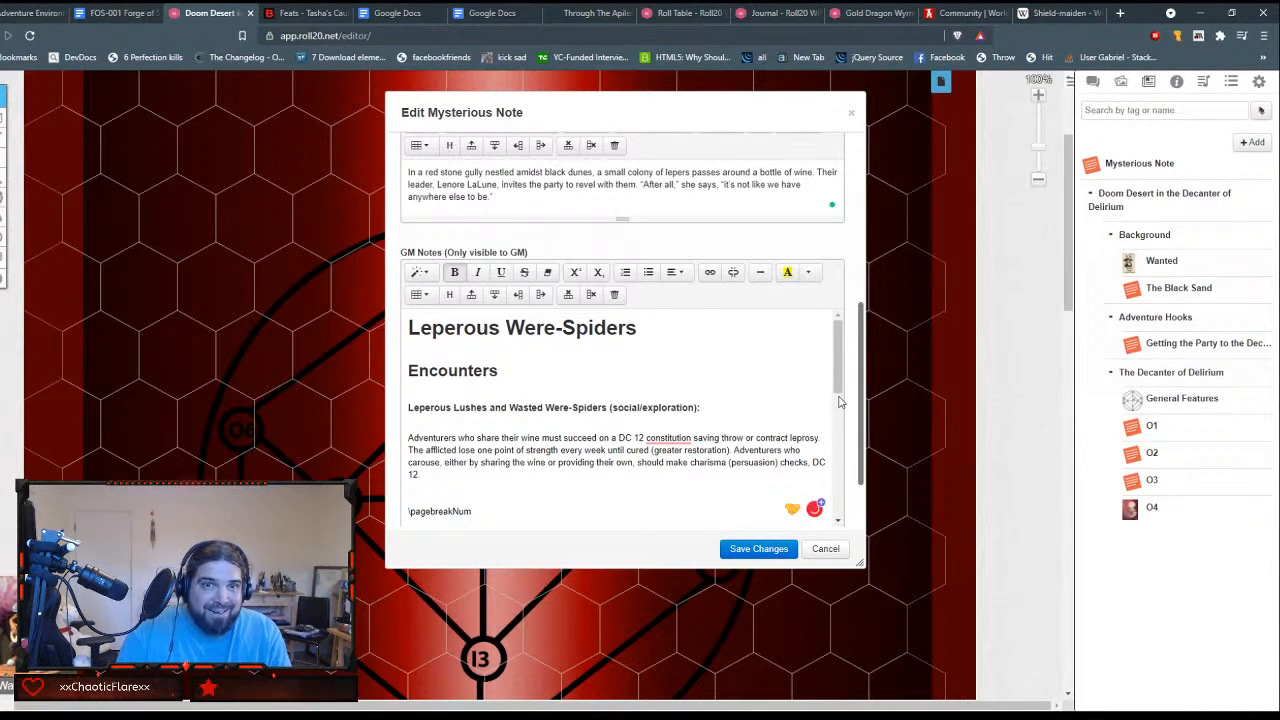
key("Down")
key("Delete")
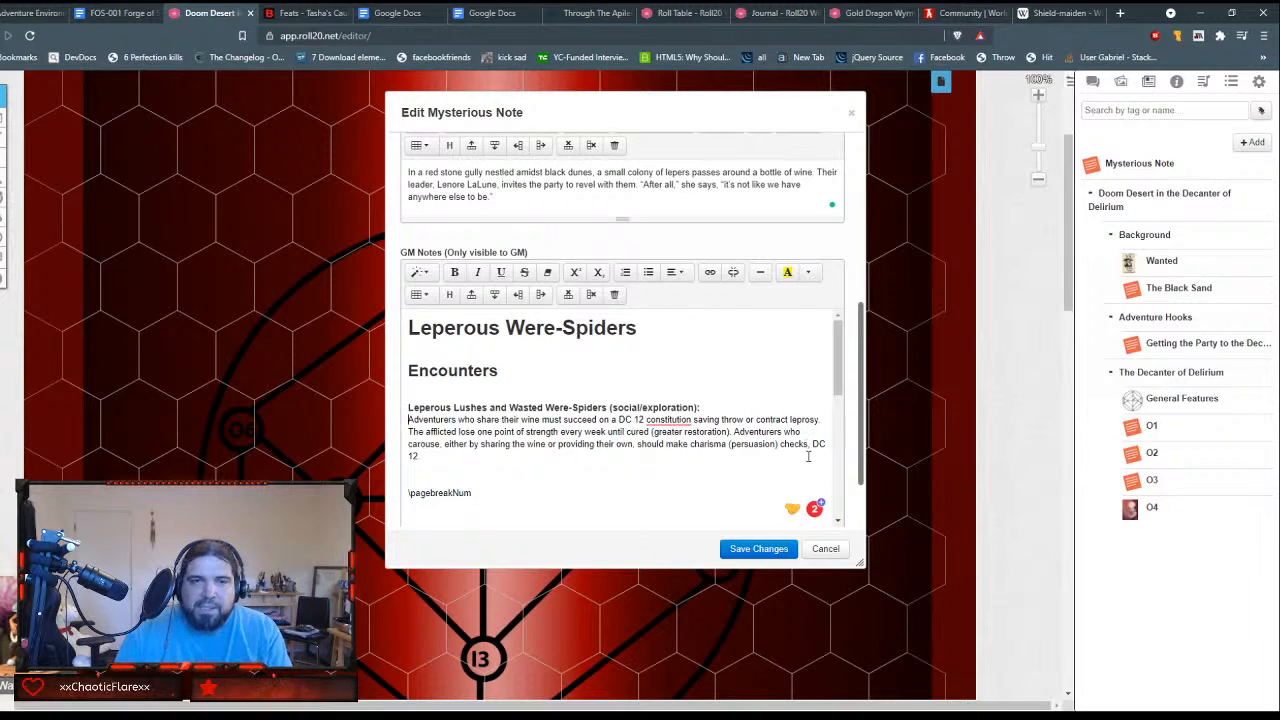
Step: Delete the page-break codes, image tag and extra blank lines between the wine-sharing paragraph and the "With one success" paragraph
type("<img src=\"https://watcherdm.com/wp-content/uploads/2021/05/IMG_1540-1.png\" class=\"cover-image\">")
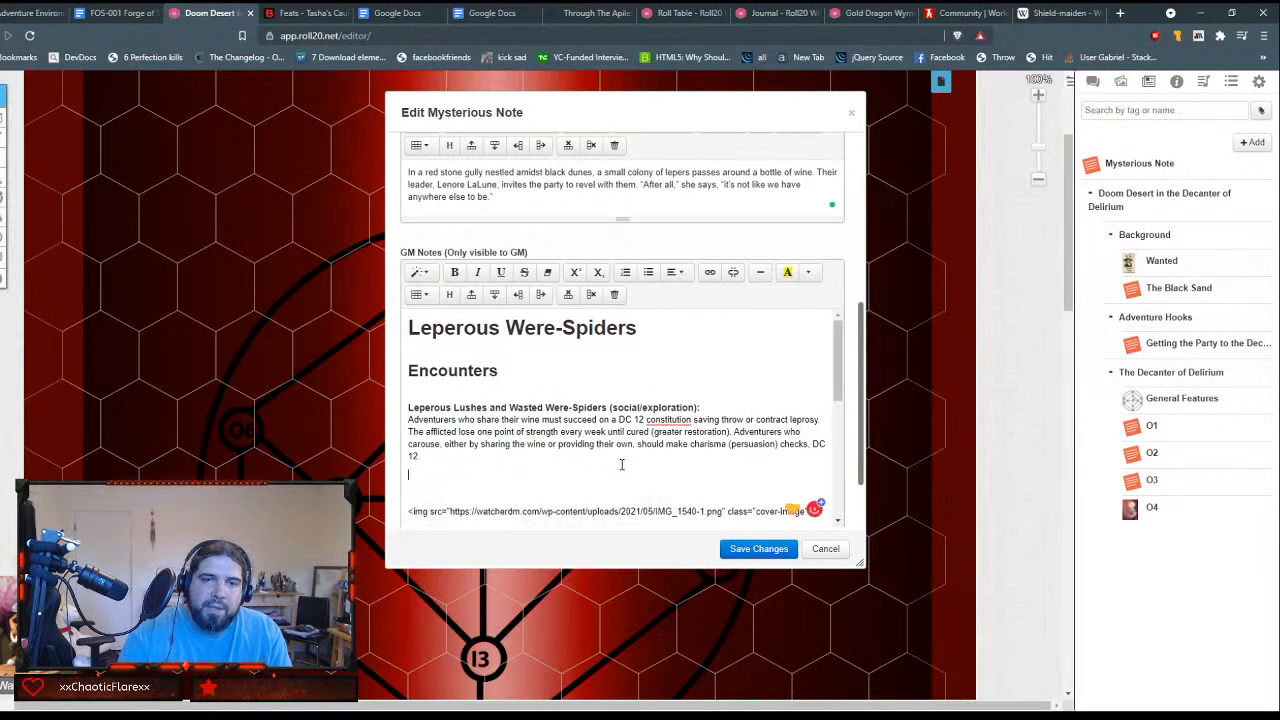
key("shift+Down")
key("shift+Down")
key("Delete")
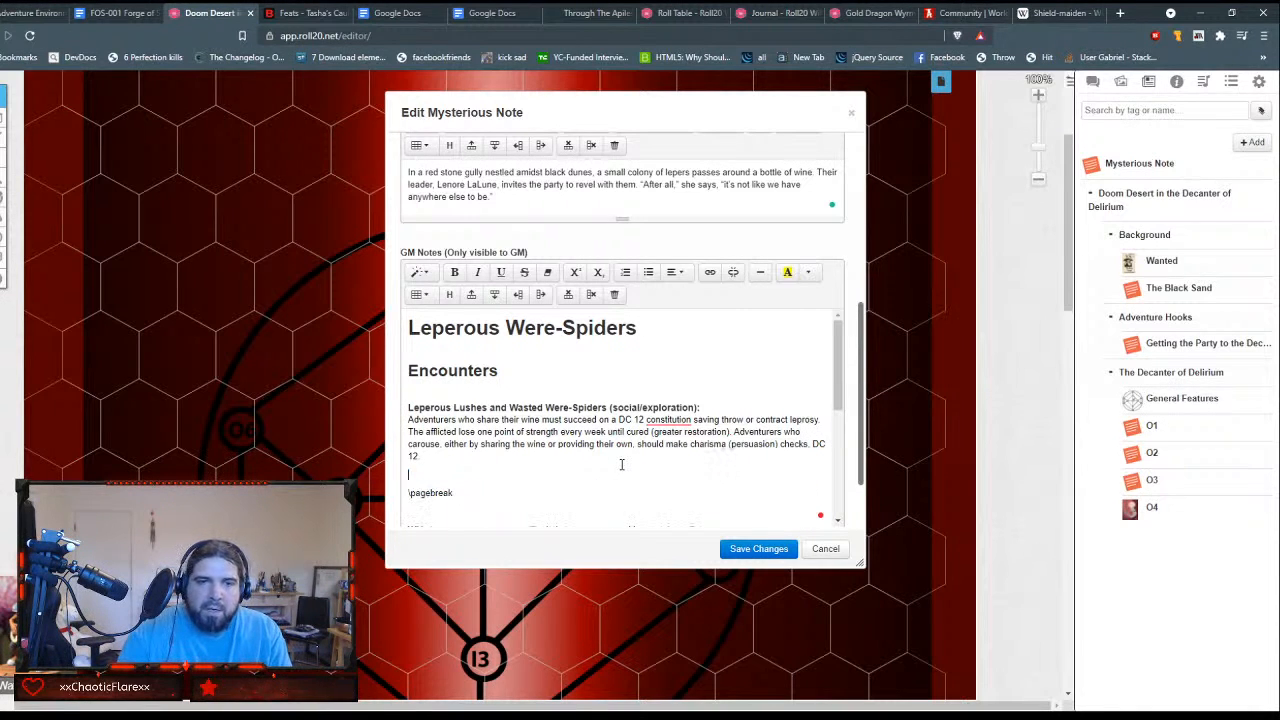
key("shift+Down")
key("shift+Down")
key("Delete")
key("Delete")
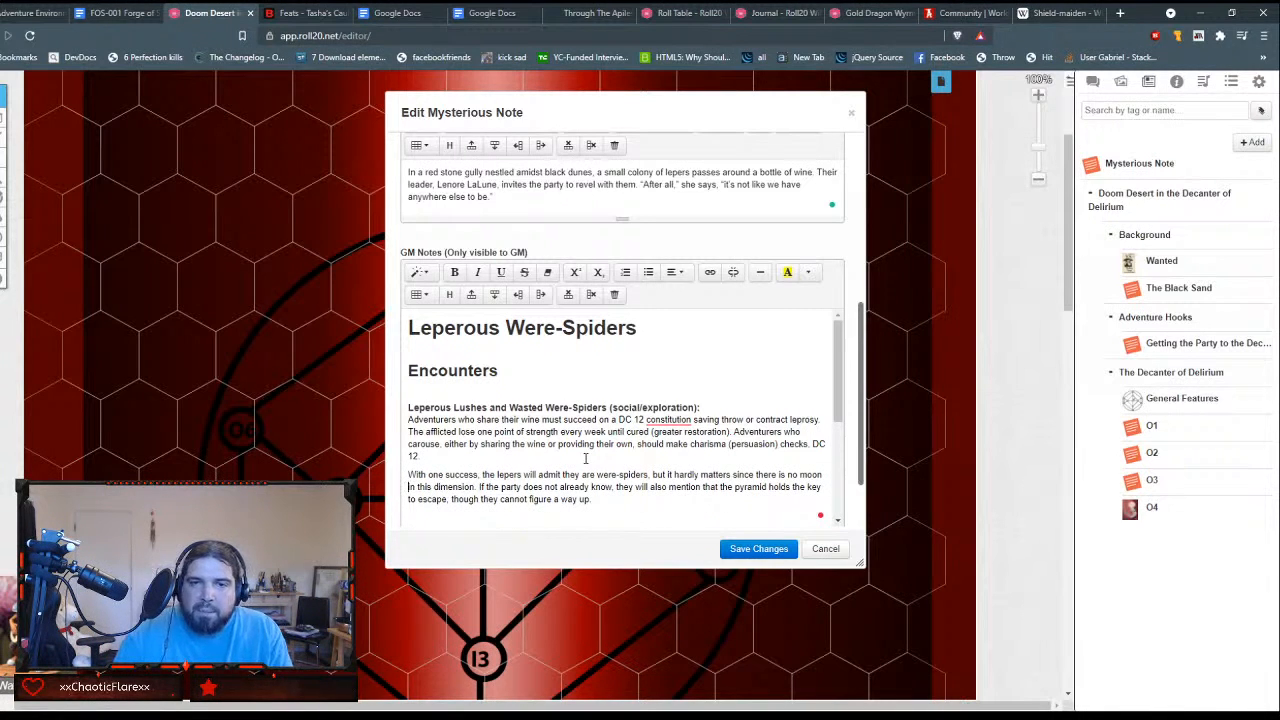
Step: Remove the extra blank line above the "If two or more adventurers succeed" paragraph in the GM Notes
key("Down")
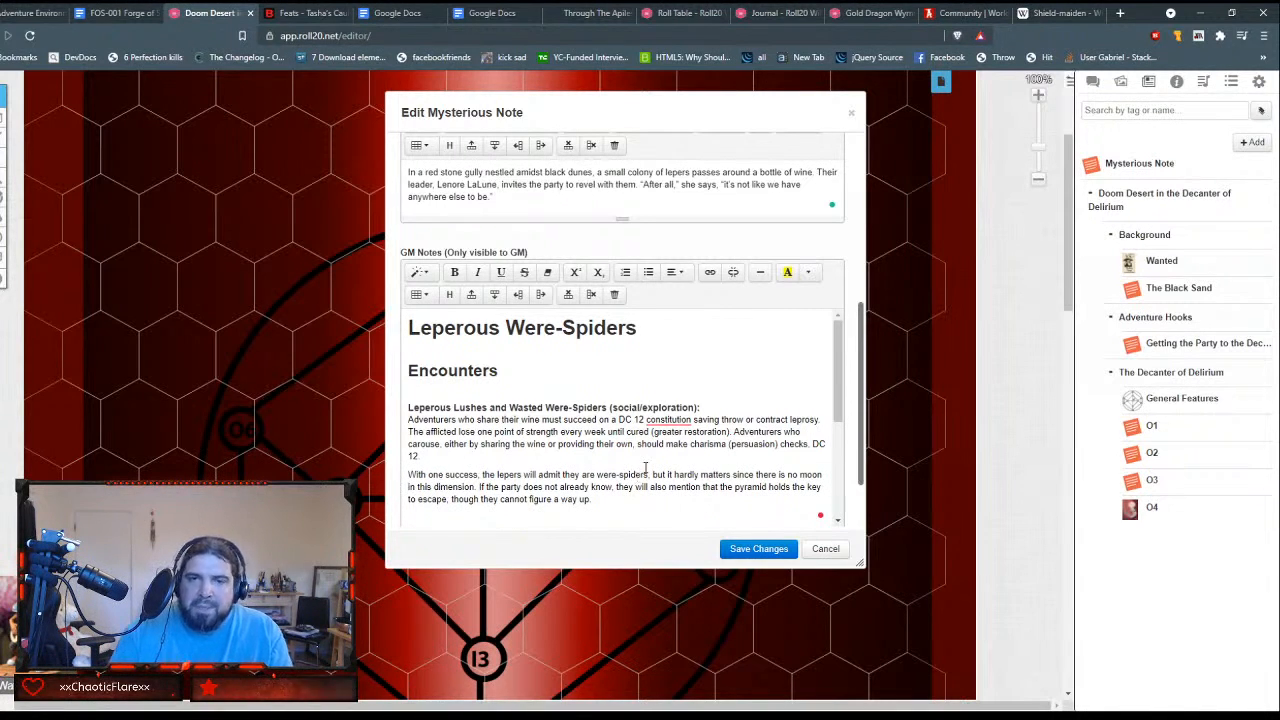
scroll(650, 460, "down", 1)
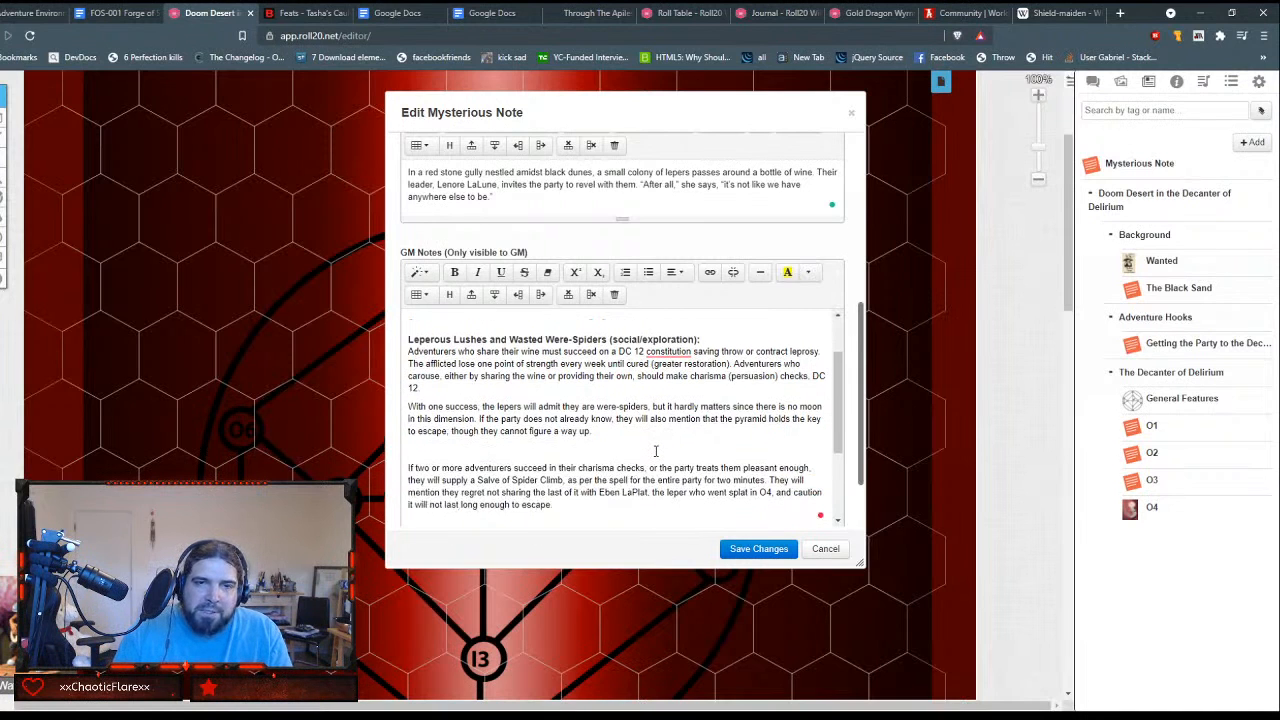
left_click(645, 451)
key("BackSpace")
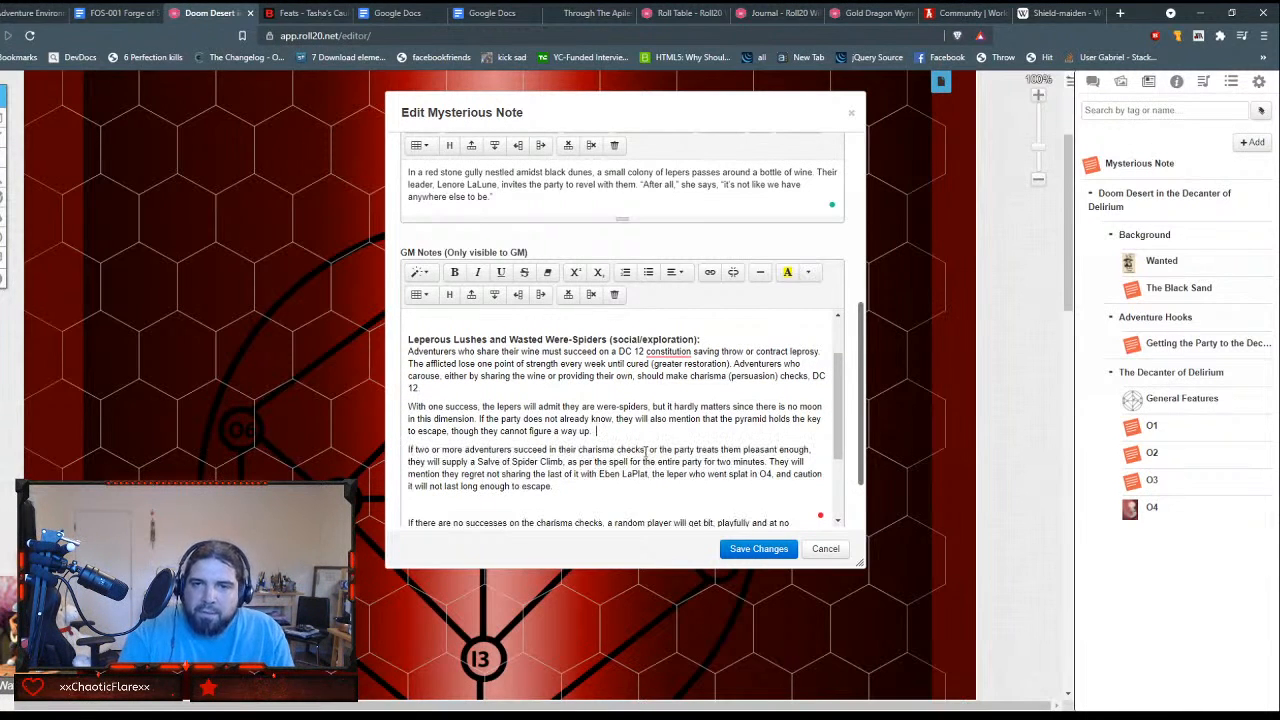
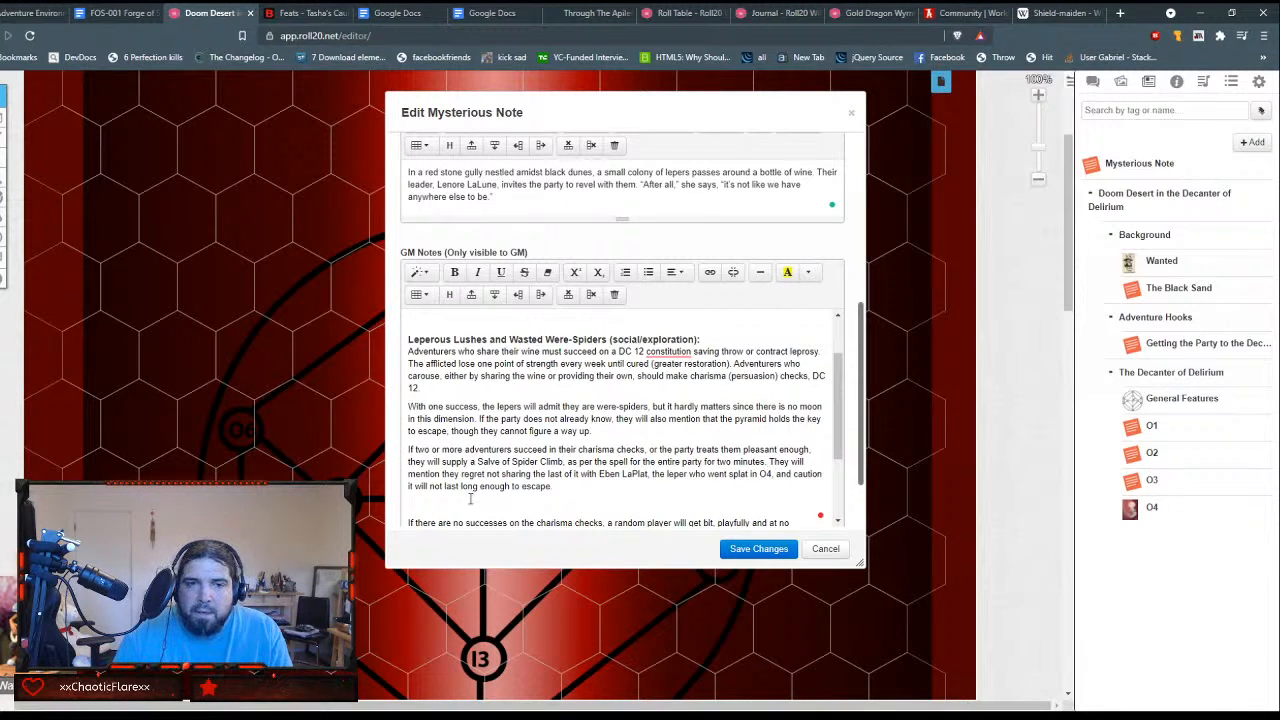
Step: Enclose O4 in square brackets in the "If two or more adventurers succeed" paragraph of the GM Notes
scroll(567, 476, "down", 2)
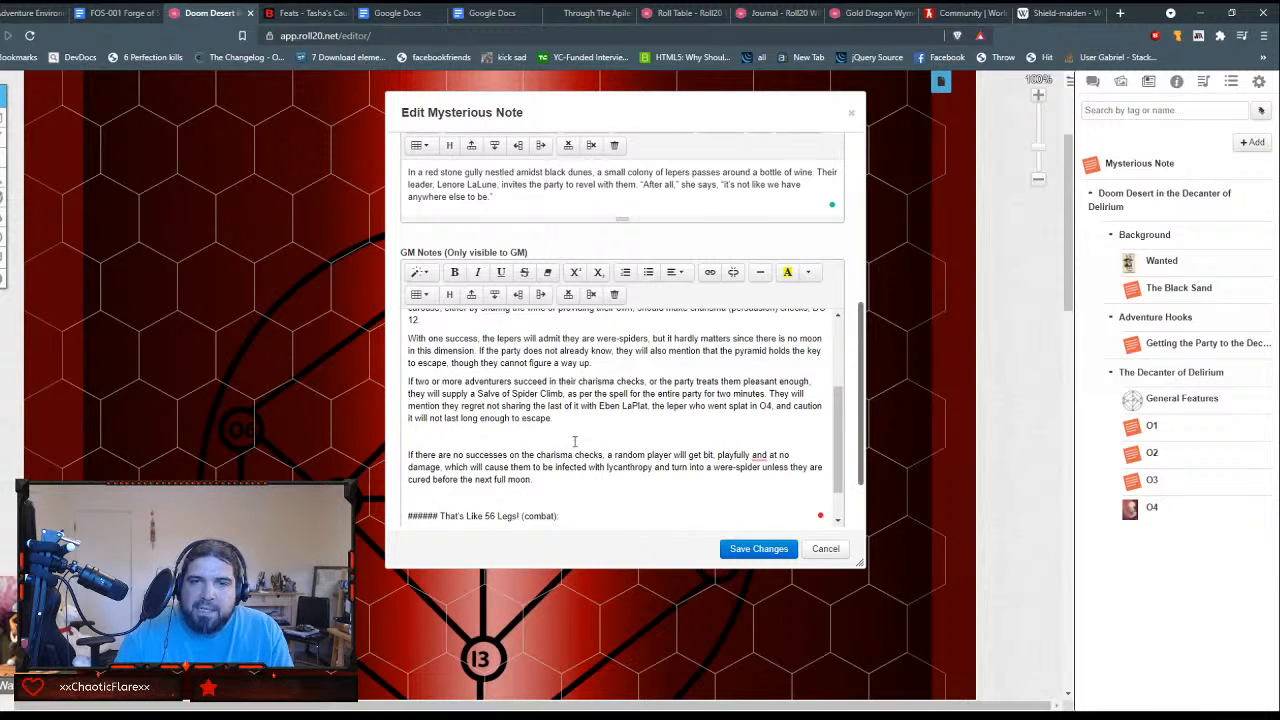
left_click(575, 436)
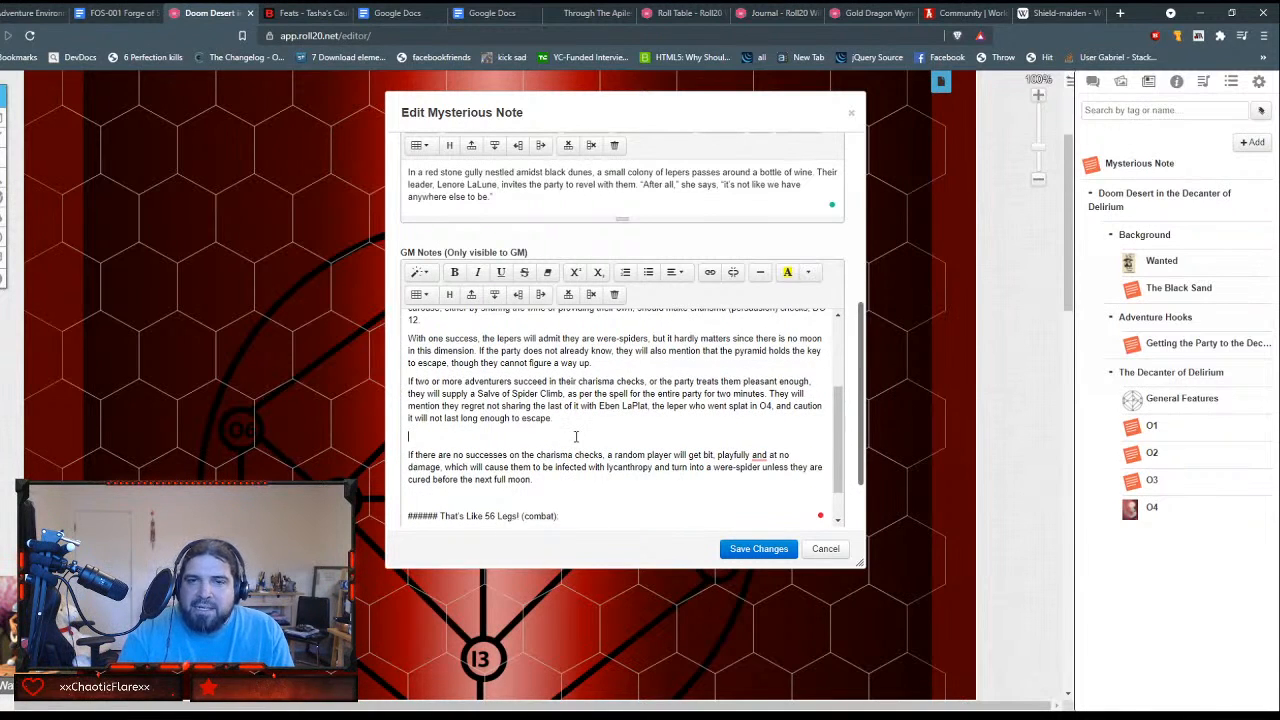
left_click(759, 407)
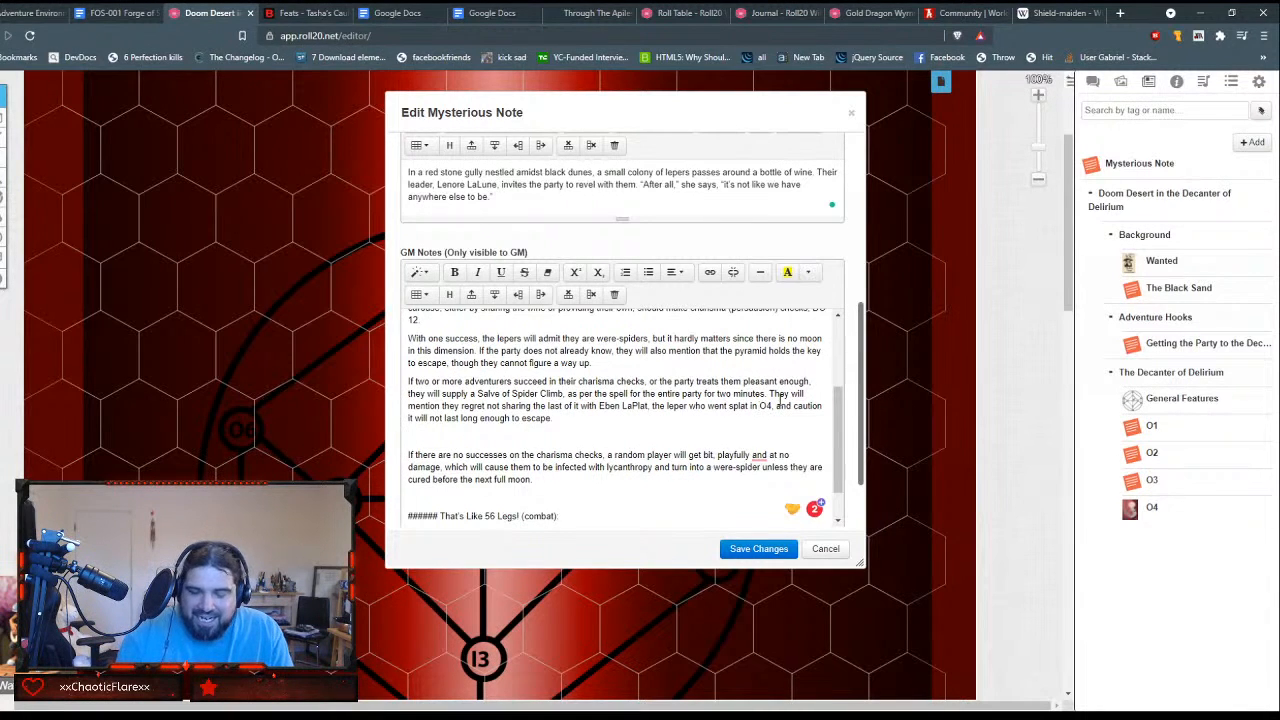
type("[")
key("Right")
key("Right")
type("]")
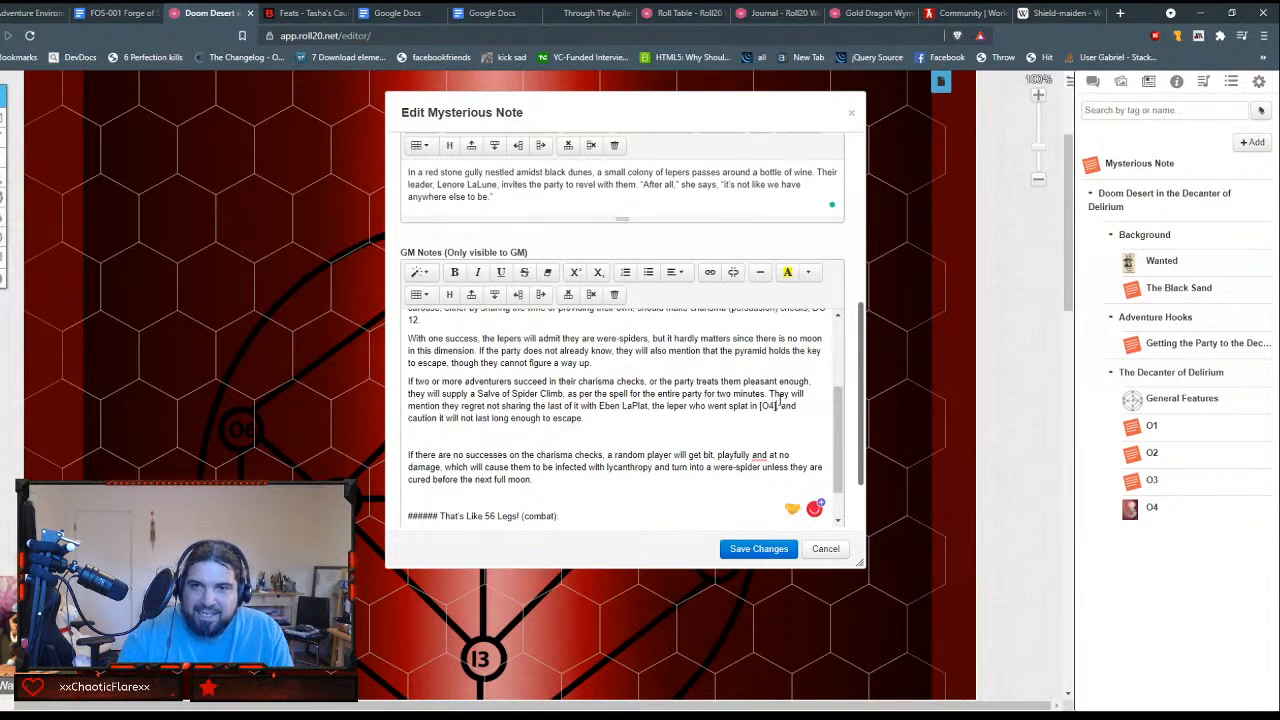
Step: Remove the blank line above the "If there are no successes" paragraph and accept the suggested comma before "and at no damage"
scroll(663, 383, "down", 1)
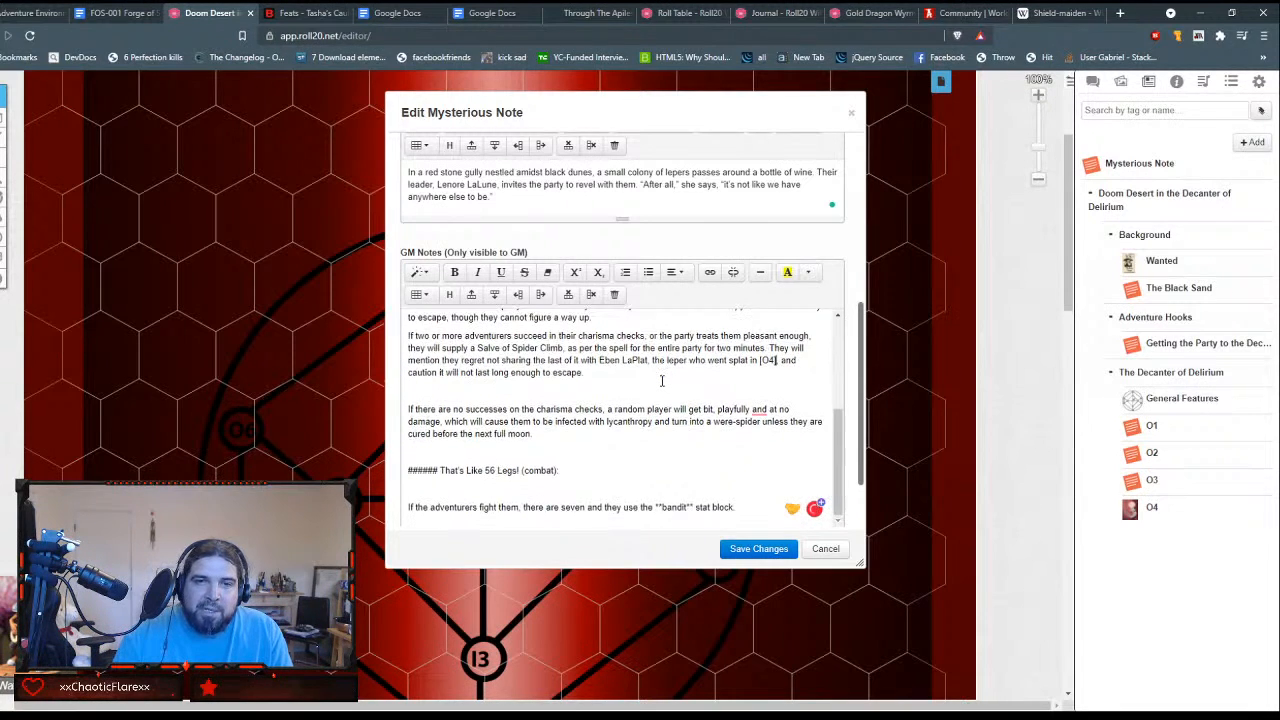
left_click(655, 390)
key("BackSpace")
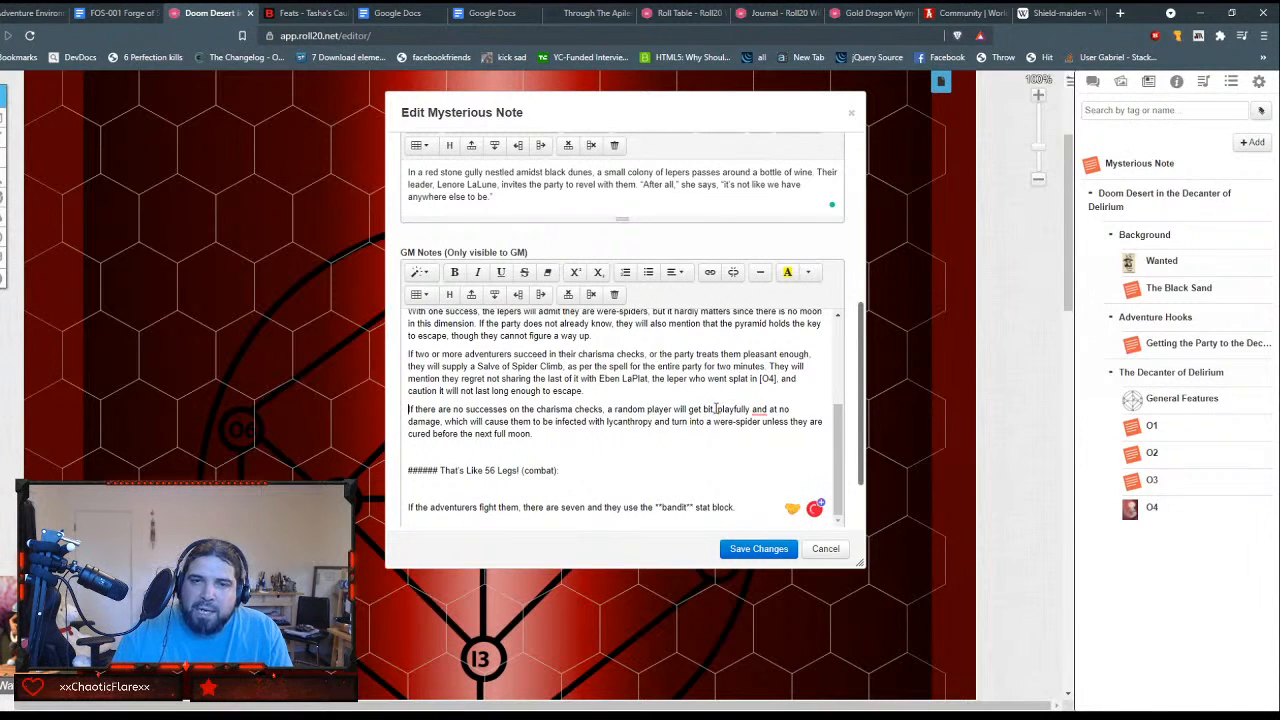
mouse_move(757, 420)
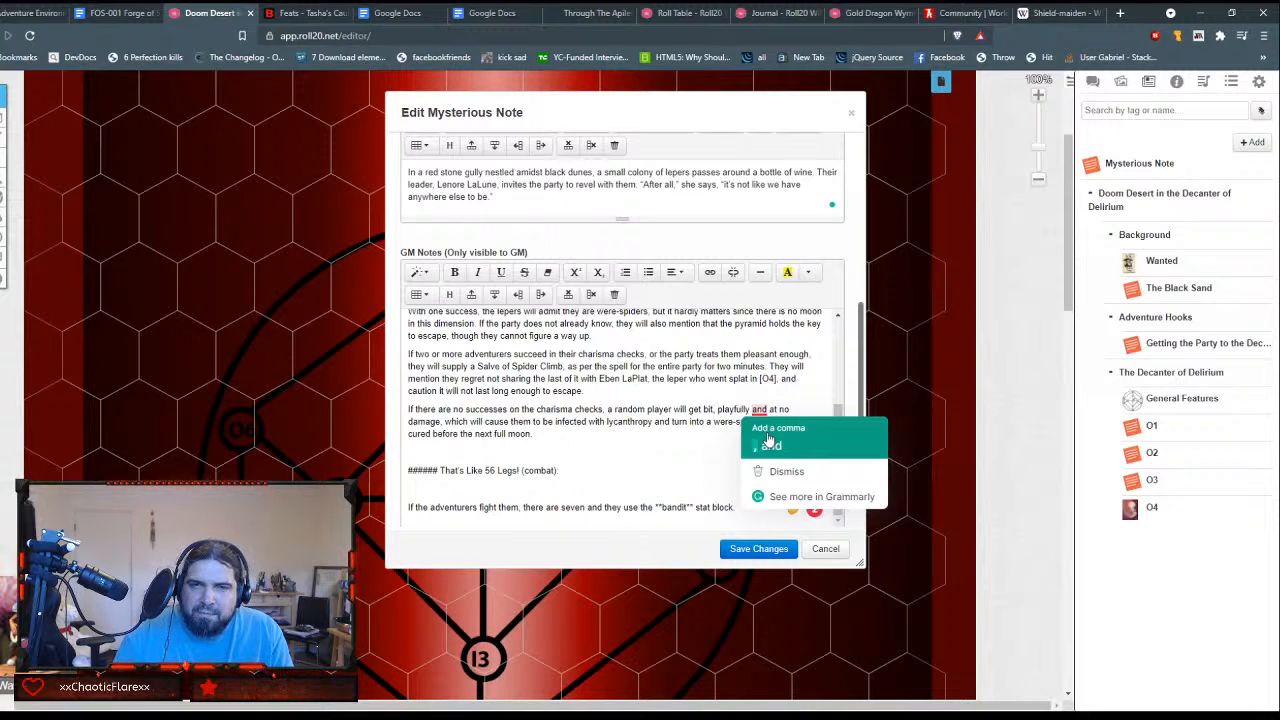
left_click(769, 440)
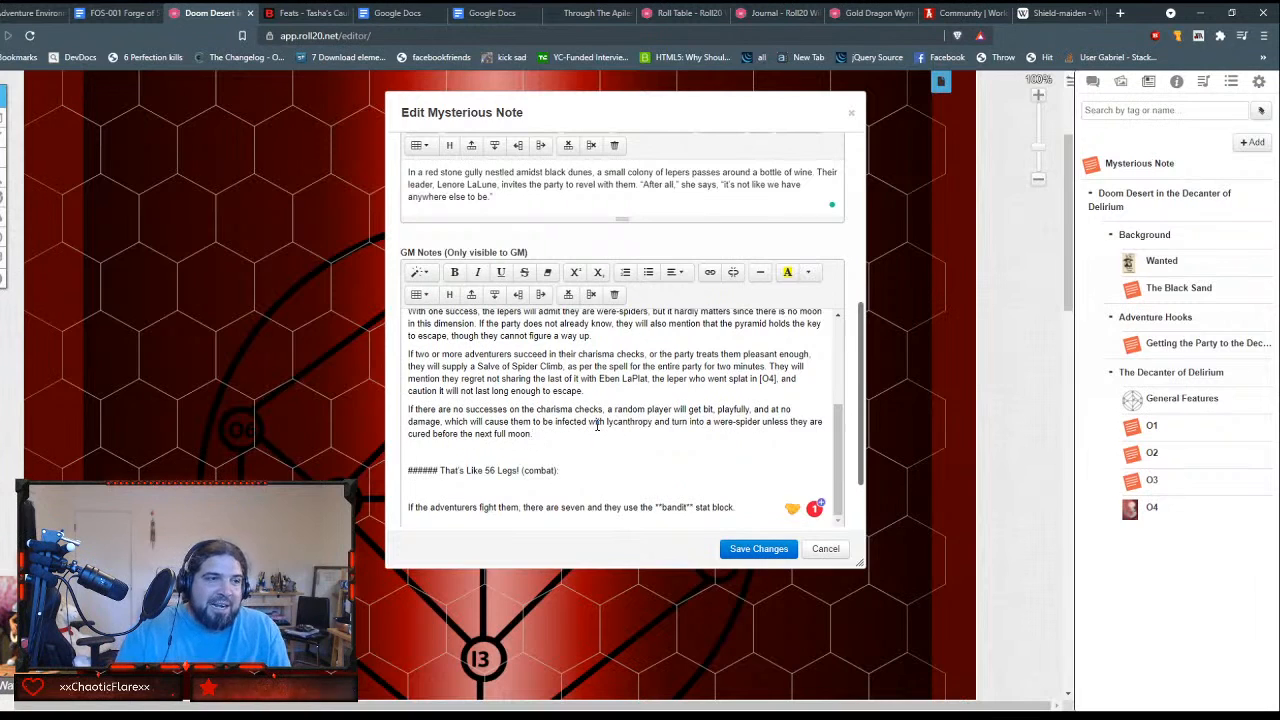
Step: Delete the ###### markers from the "That's Like 56 Legs! (combat):" line and the extra blank line above it
key("shift+Right")
key("shift+Right")
key("shift+Right")
key("shift+Right")
key("shift+Right")
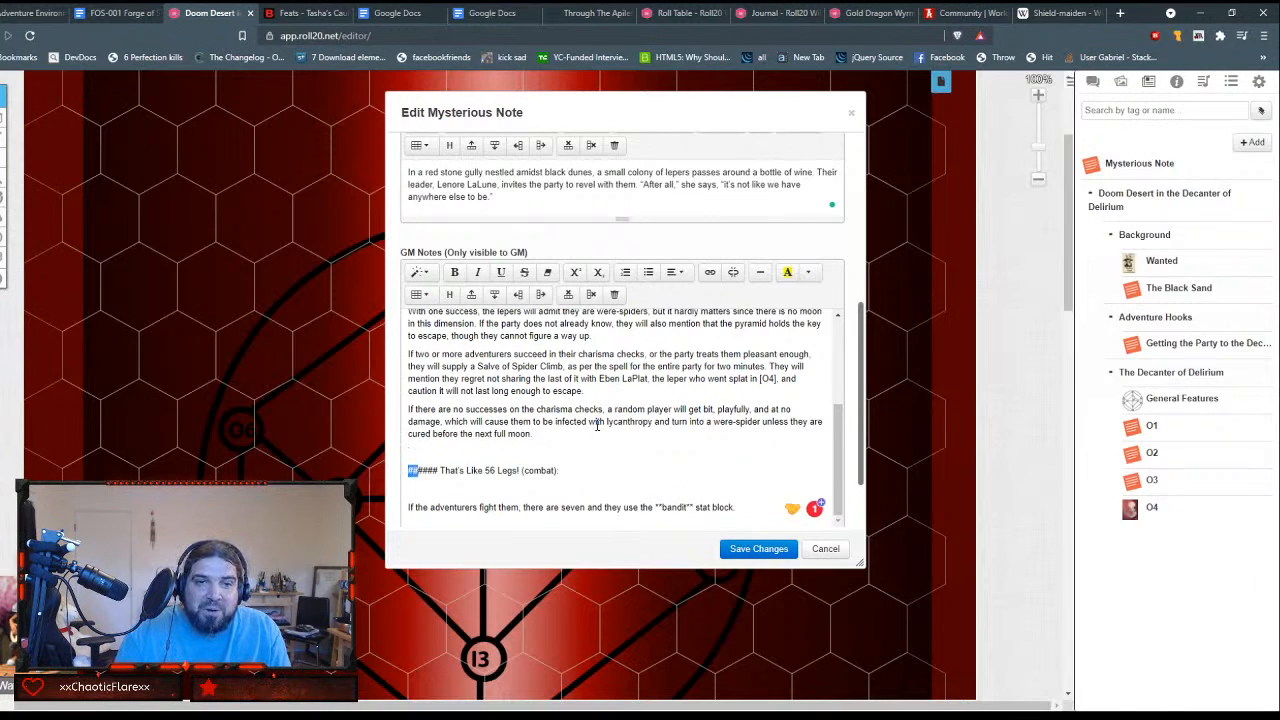
key("BackSpace")
key("BackSpace")
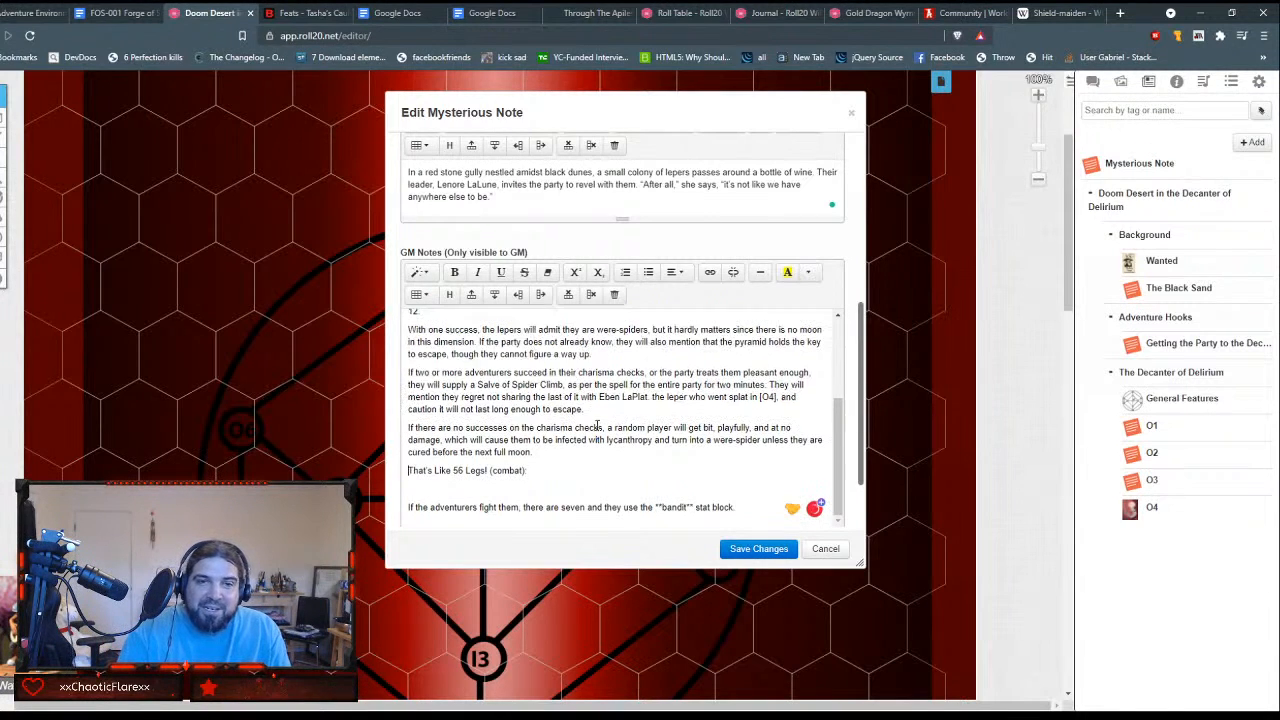
Step: Format the "That's Like 56 Legs! (combat):" line as Header 4 and remove the blank line beneath it
key("shift+End")
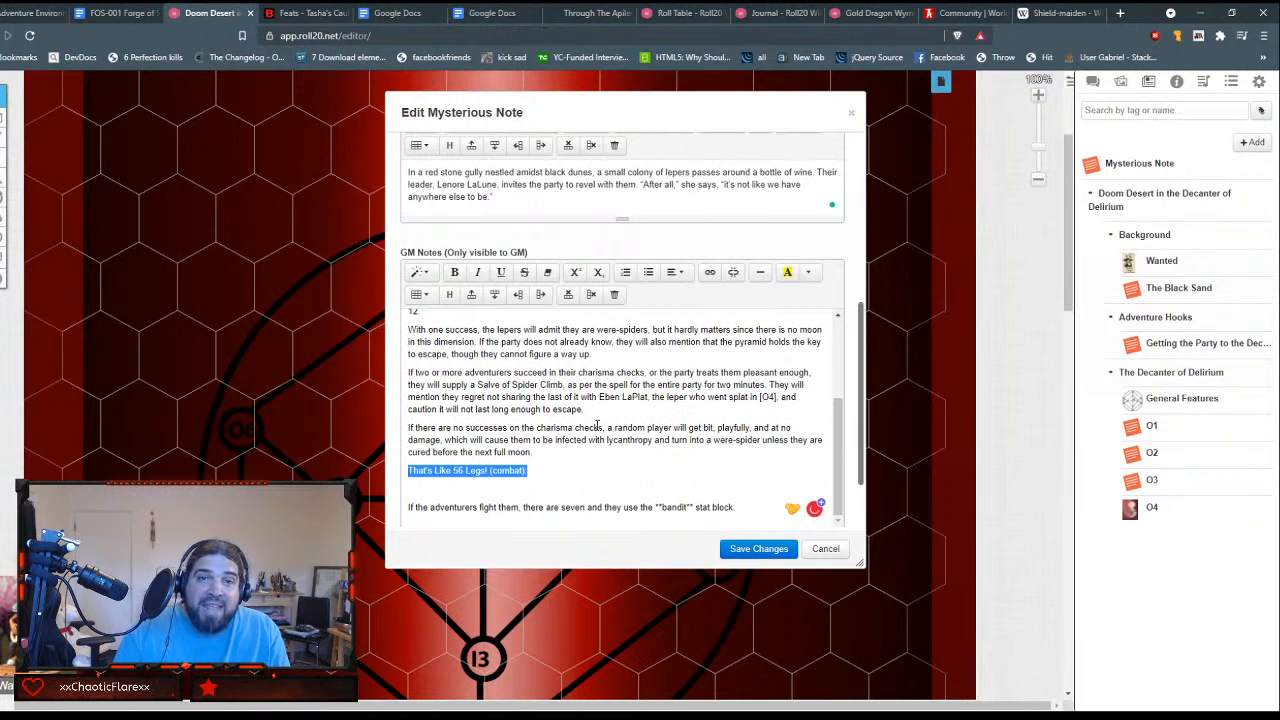
left_click(419, 272)
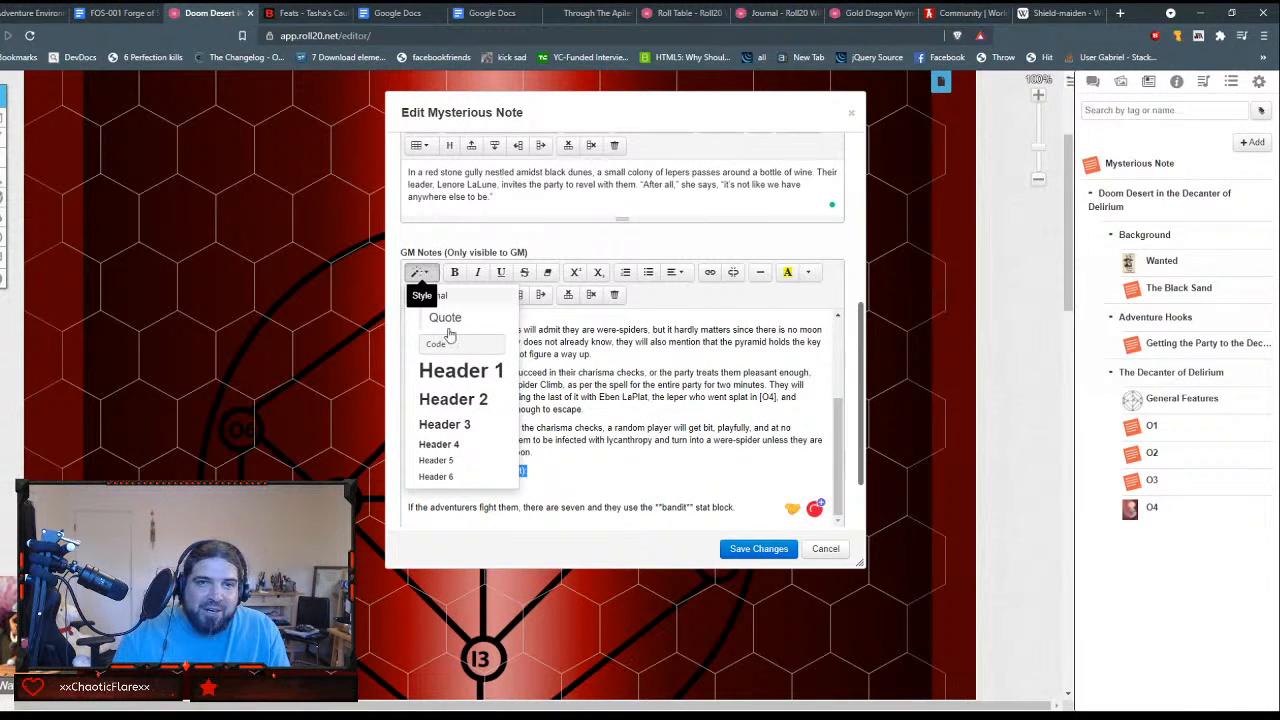
left_click(471, 443)
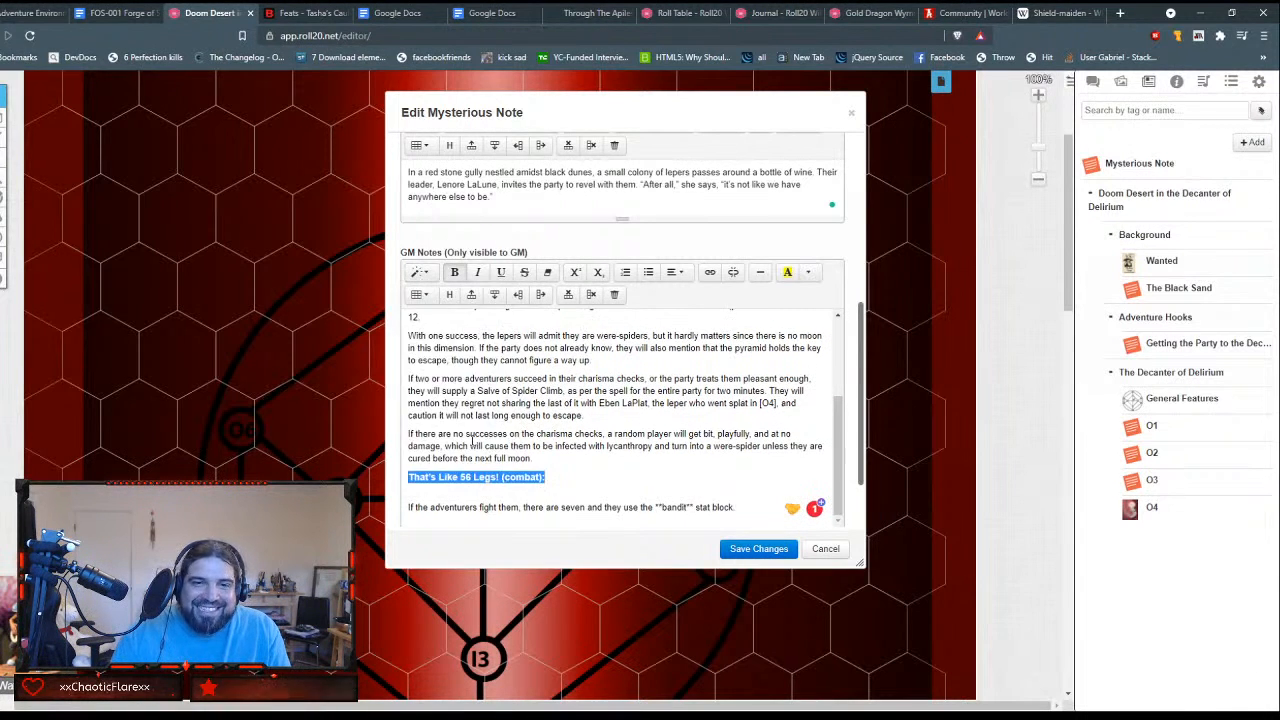
left_click(623, 491)
key("BackSpace")
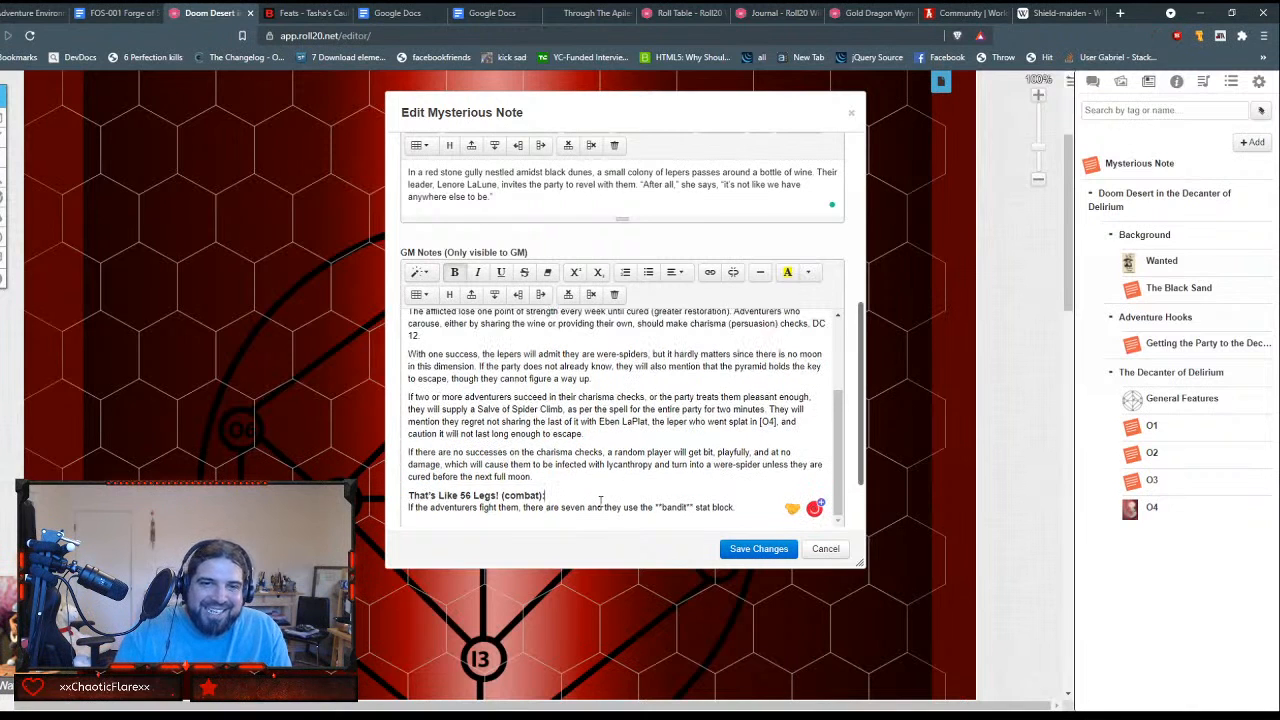
Step: Remove the double asterisks around "bandit" in the combat paragraph and make the word bold
scroll(600, 500, "down", 3)
scroll(618, 395, "up", 5)
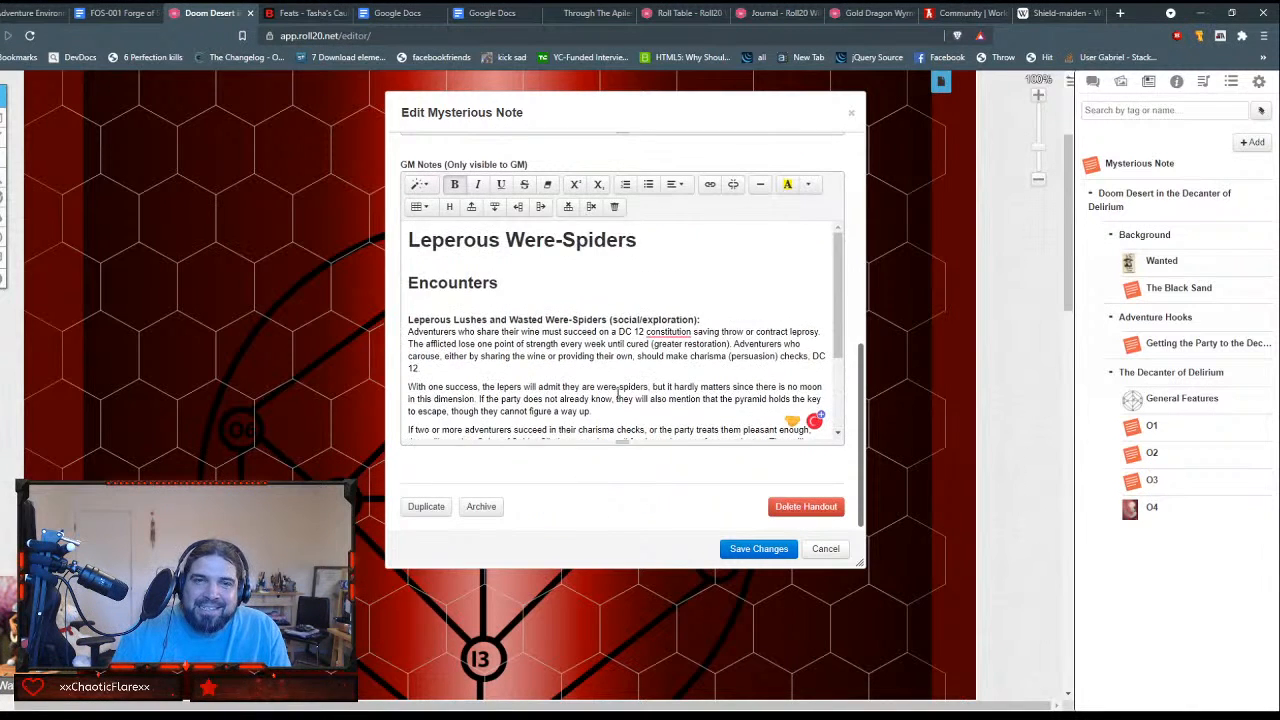
scroll(618, 395, "down", 3)
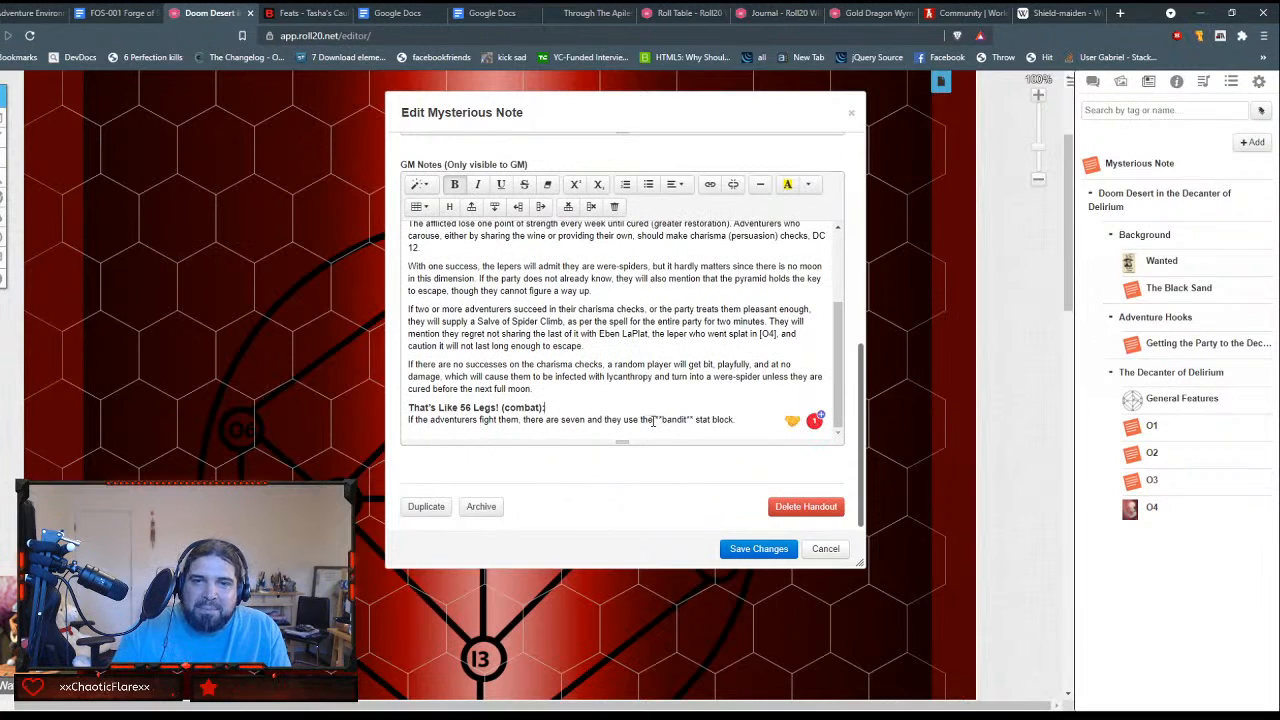
left_click_drag(655, 420, 674, 420)
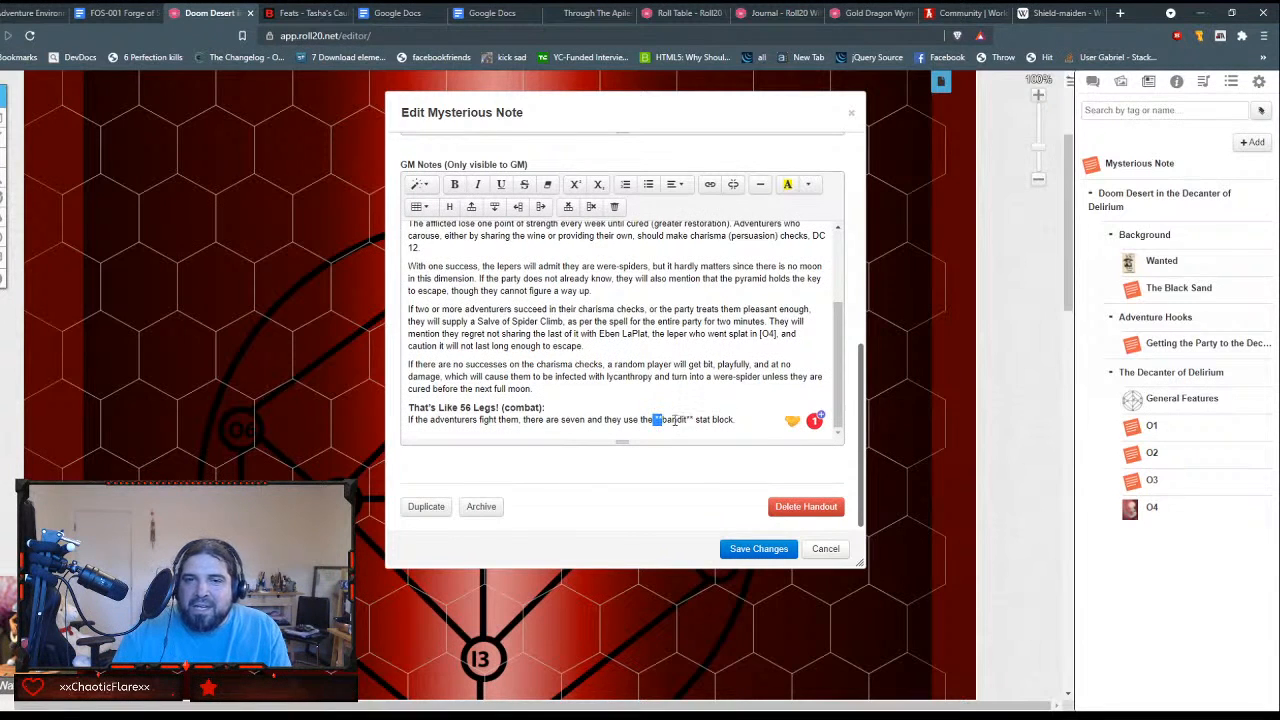
key("BackSpace")
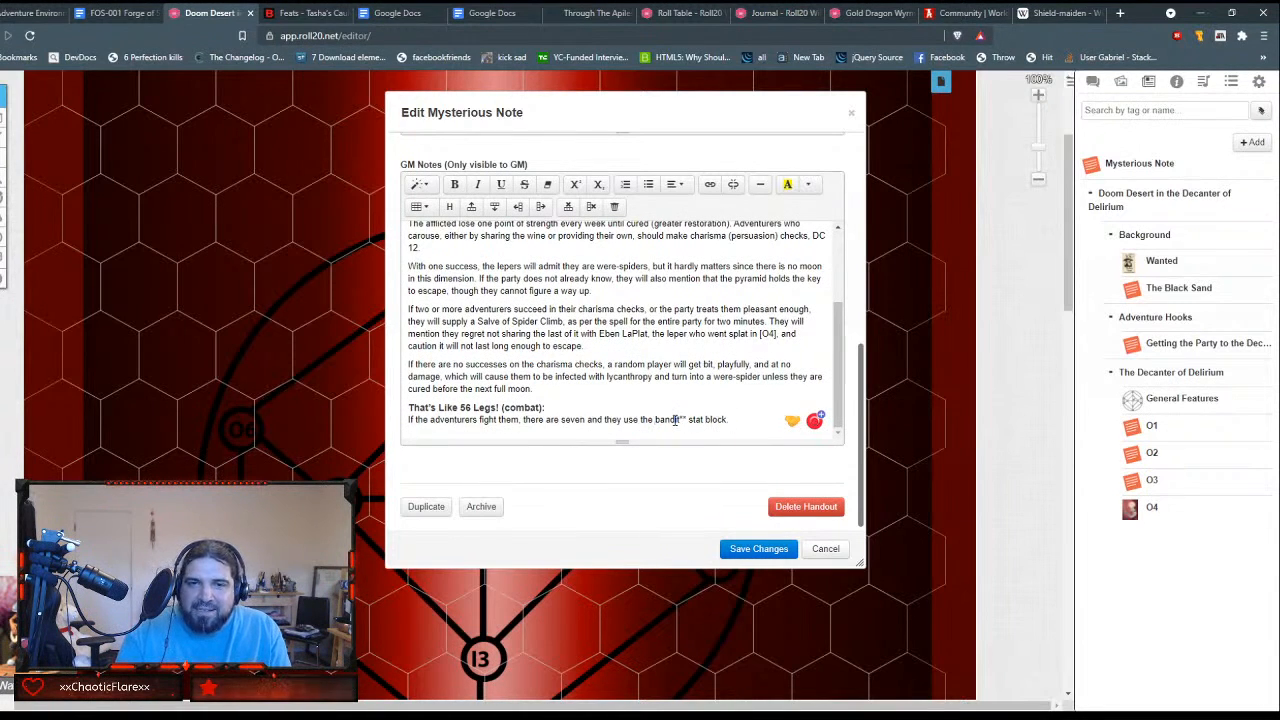
left_click(686, 420)
key("BackSpace")
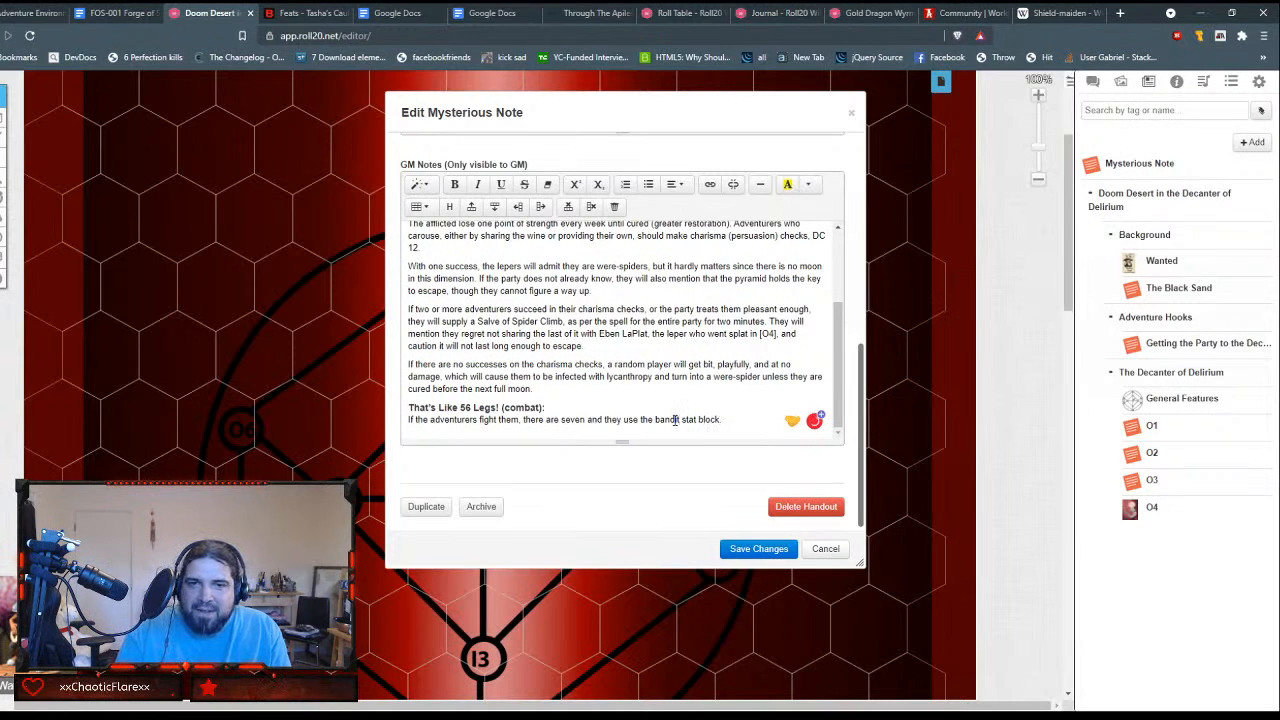
left_click_drag(680, 420, 653, 420)
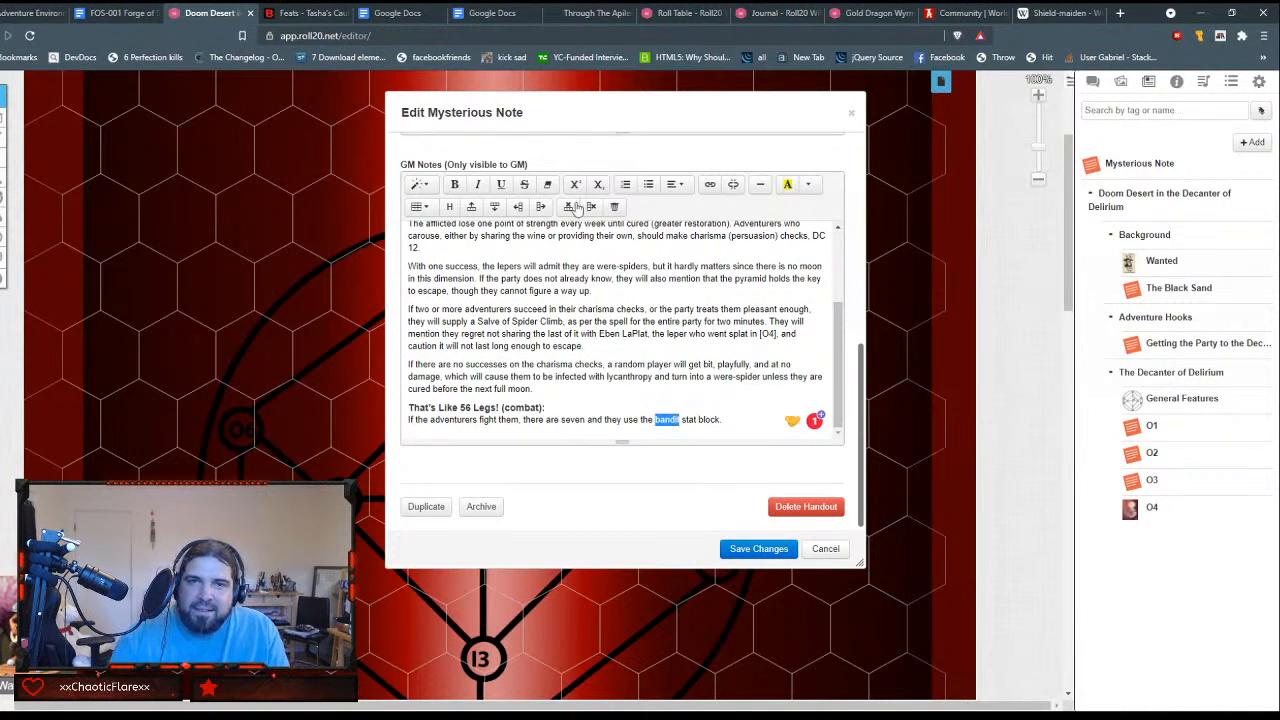
left_click(455, 185)
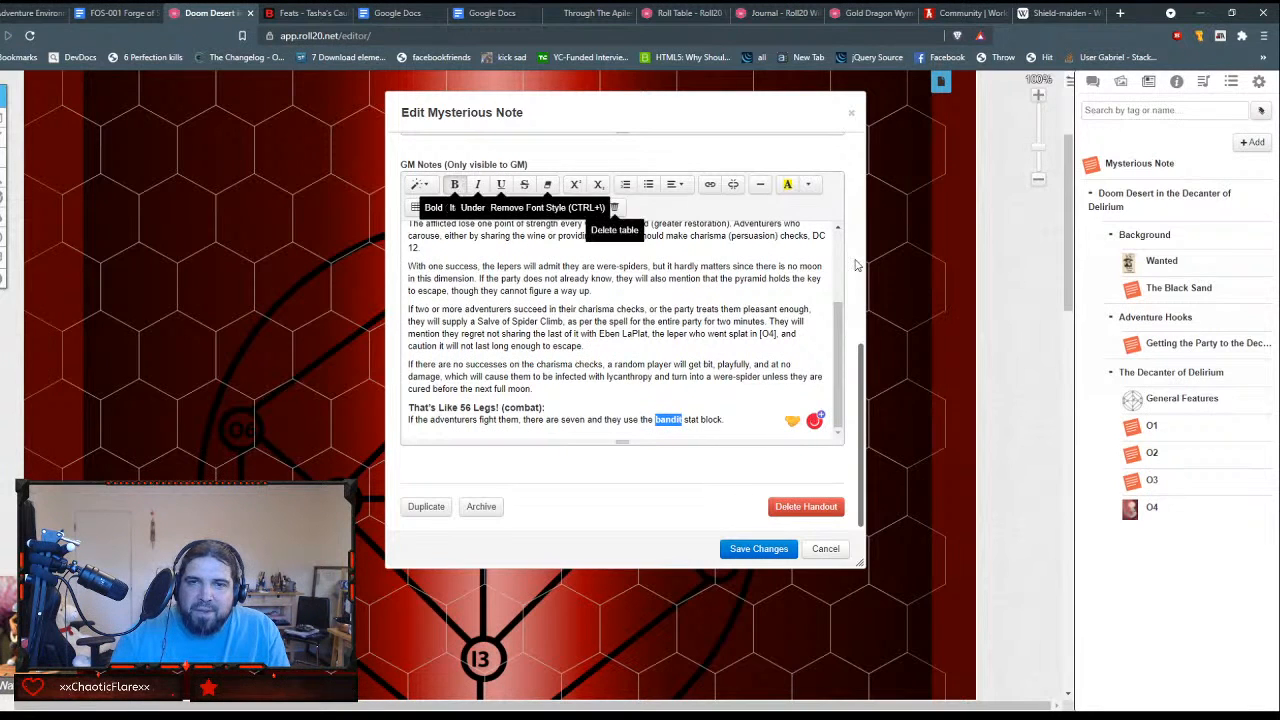
Step: Start a link on the word "bandit" and load roll20.net/compendium/dnd5e/band in the browser tab showing the Gold Dragon Wyrmling
left_click(707, 185)
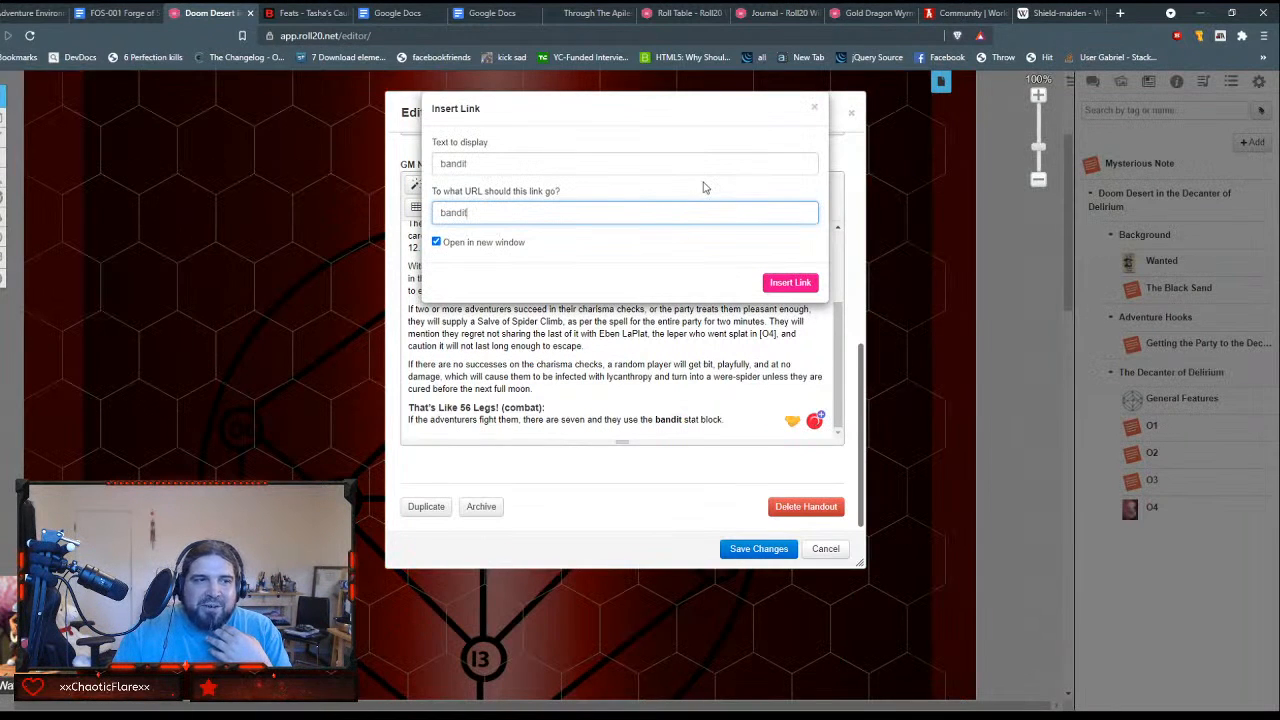
double_click(588, 216)
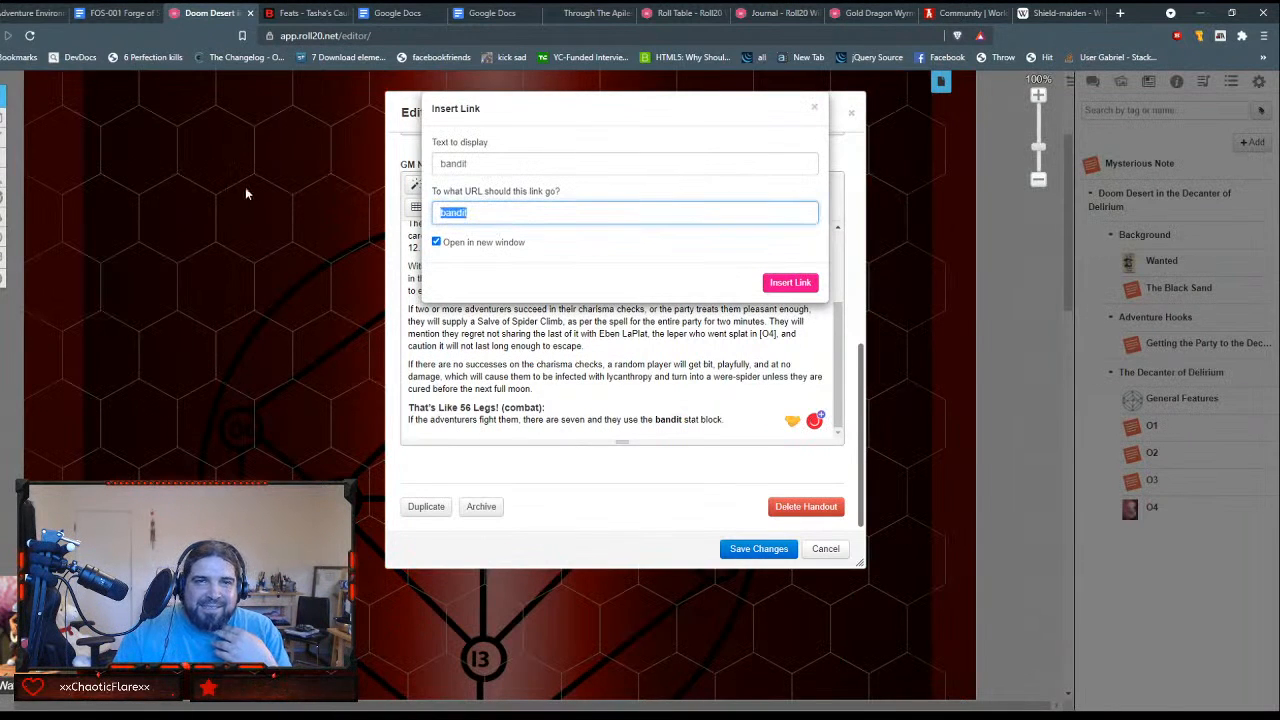
left_click(868, 13)
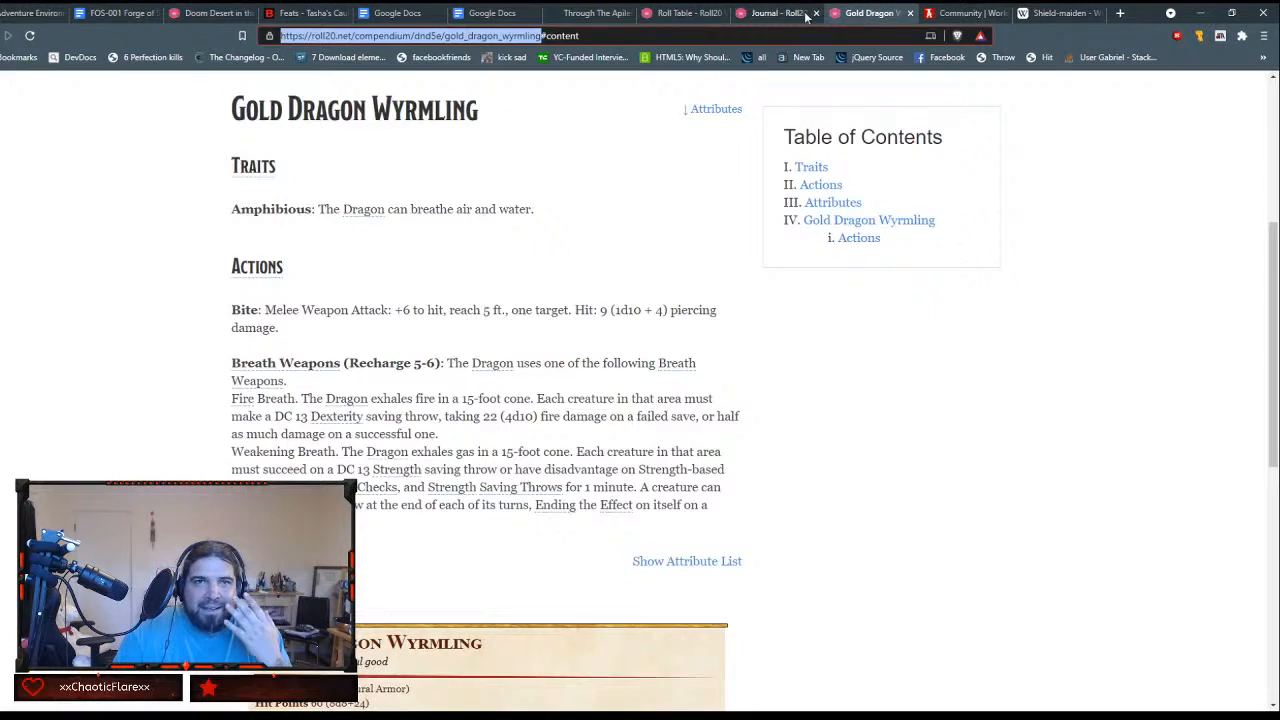
left_click(471, 35)
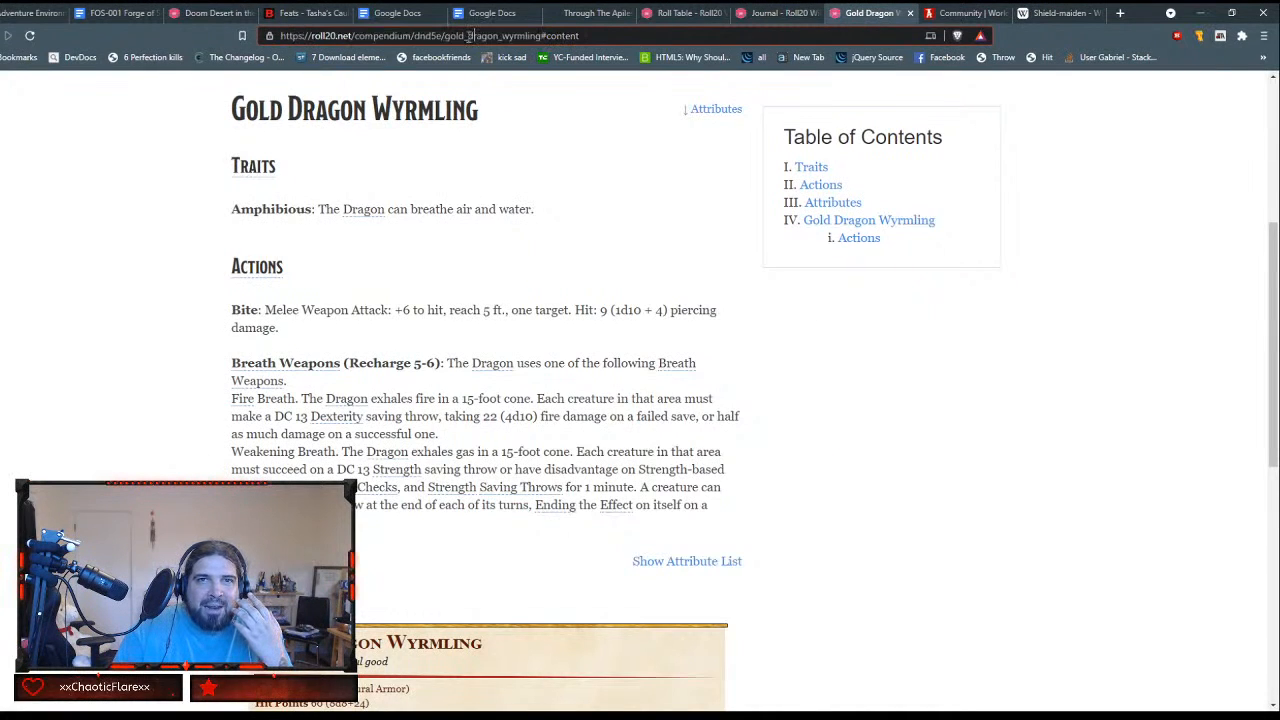
left_click_drag(445, 36, 598, 38)
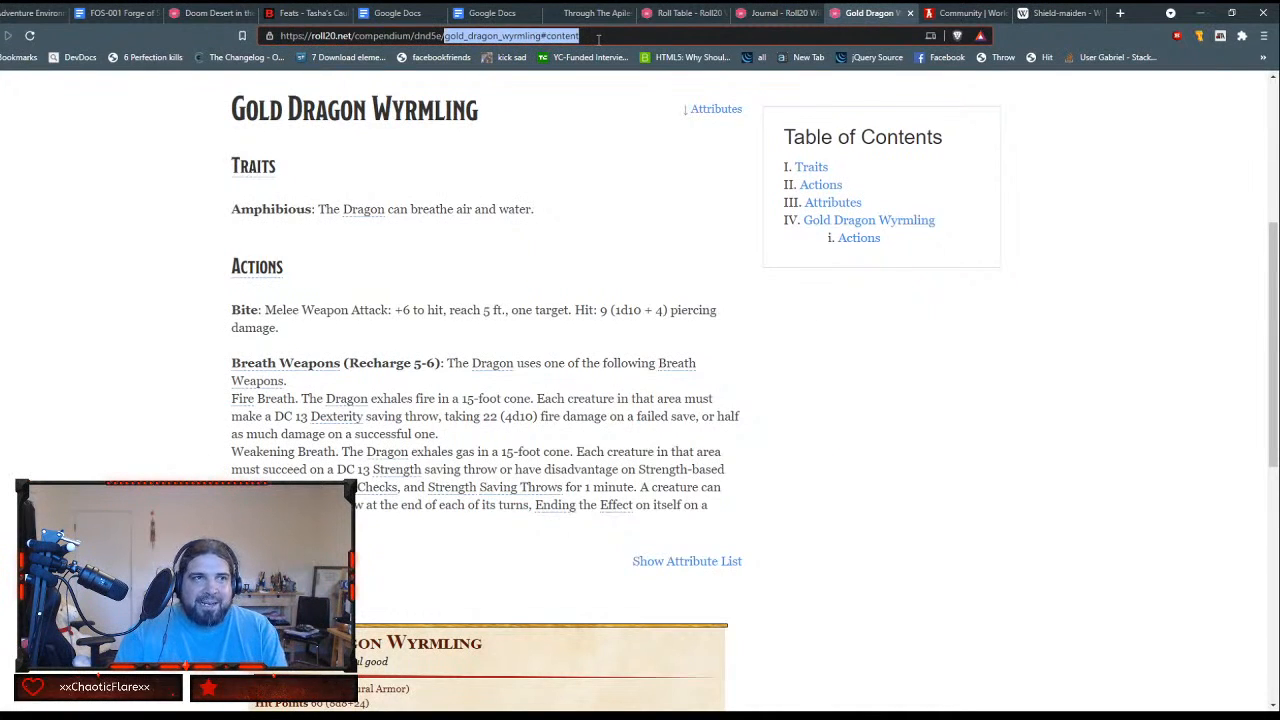
type("band")
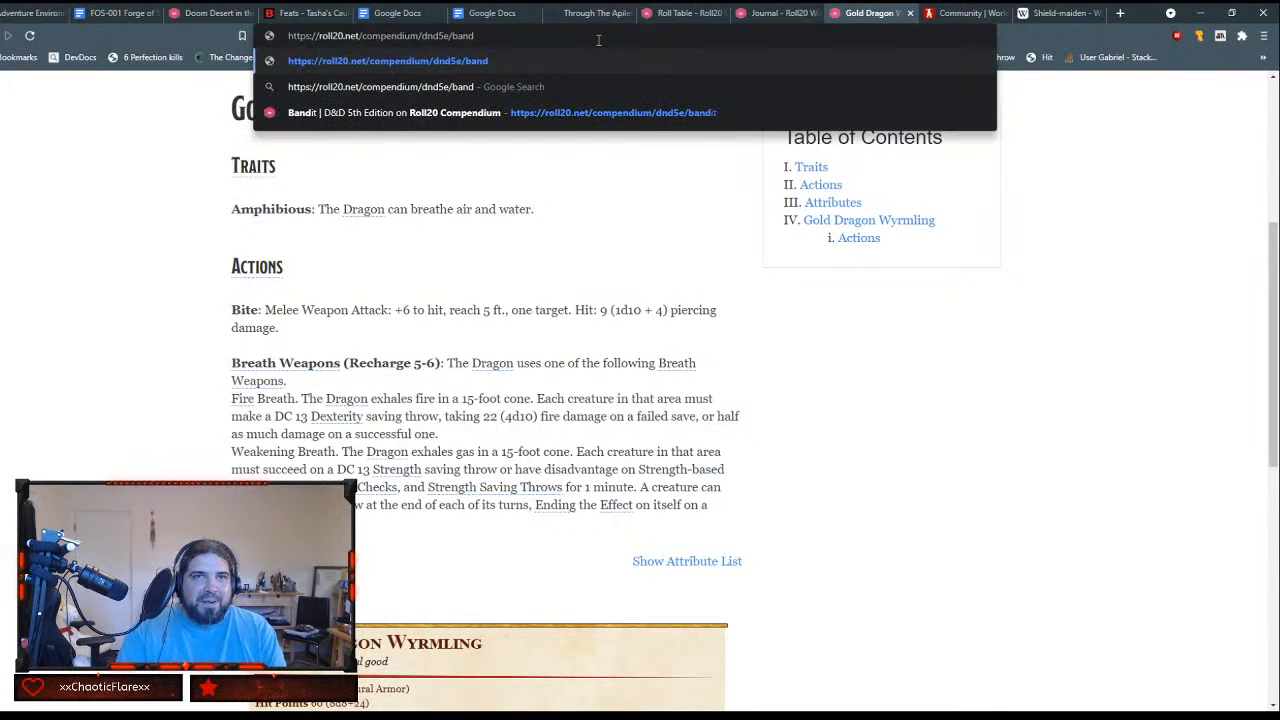
key("Return")
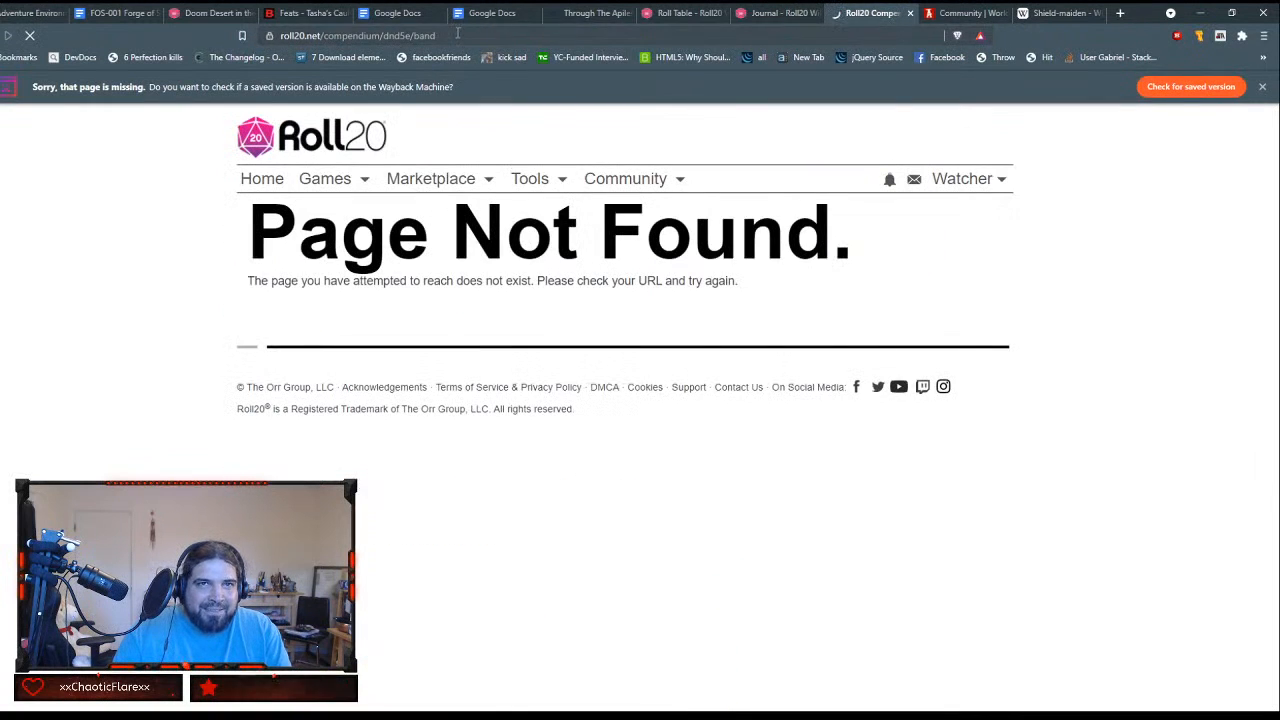
left_click_drag(459, 34, 172, 42)
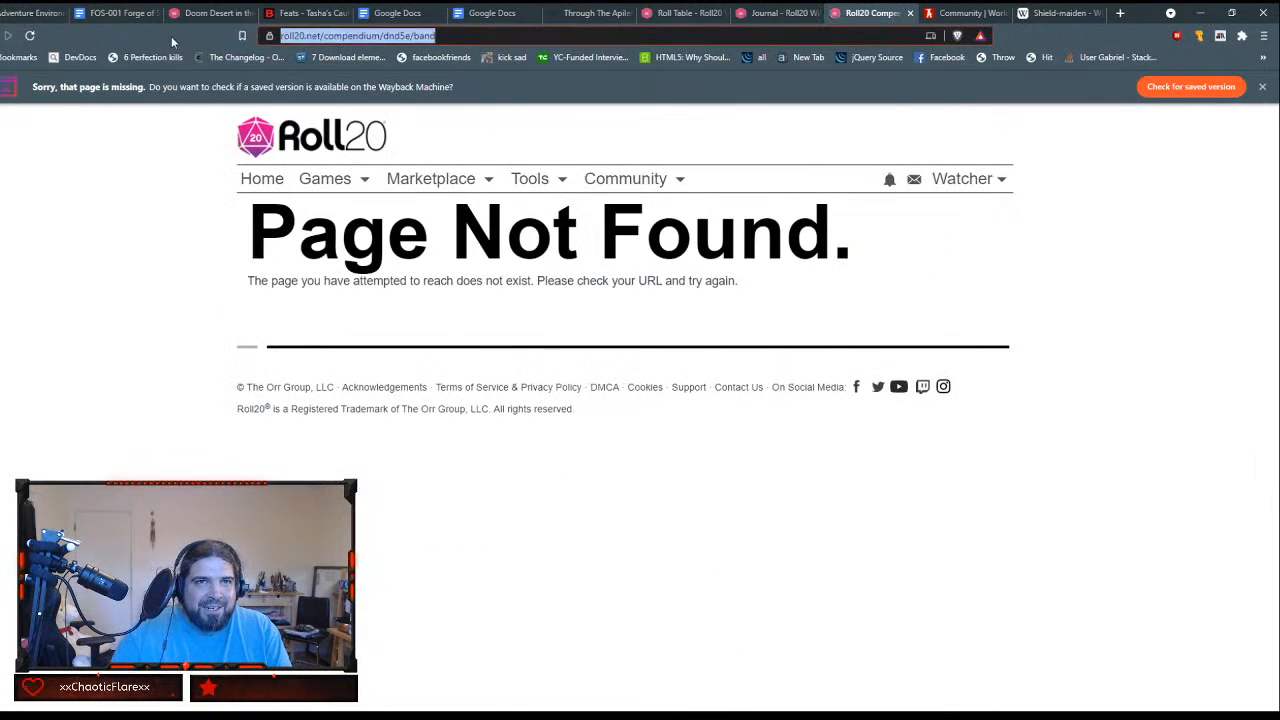
left_click(433, 36)
type("it")
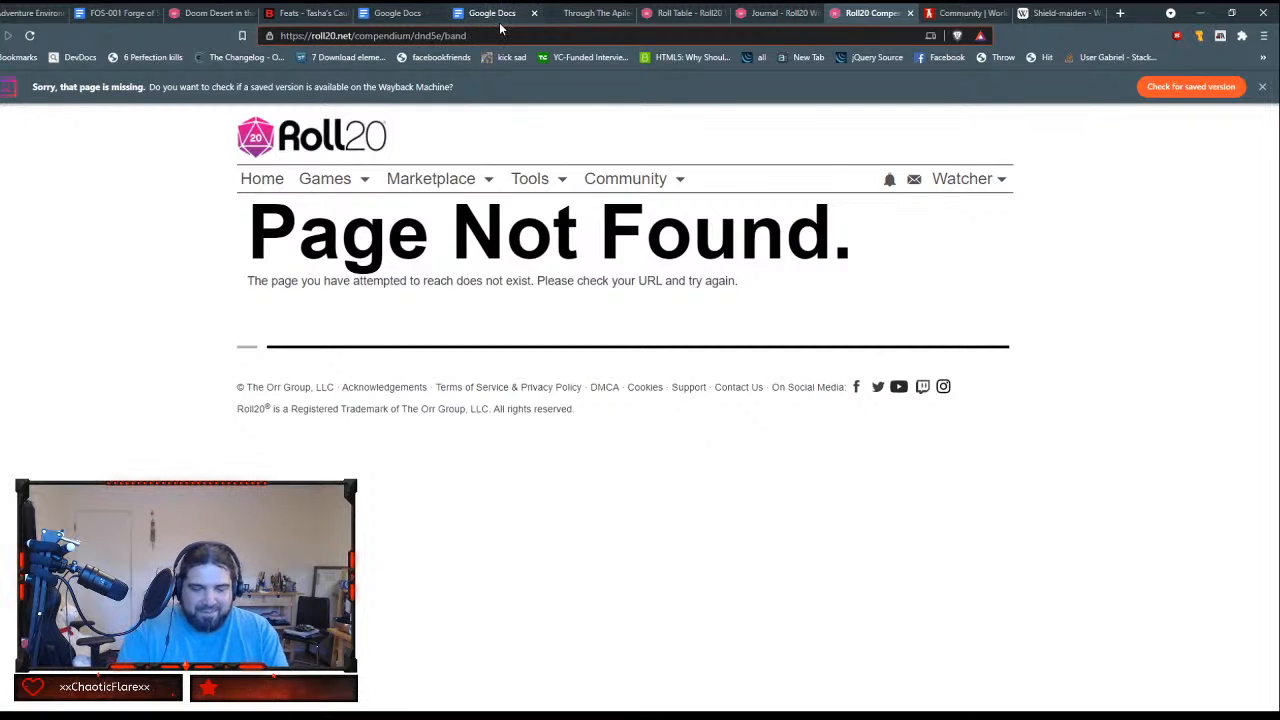
key("ctrl+a")
key("ctrl+c")
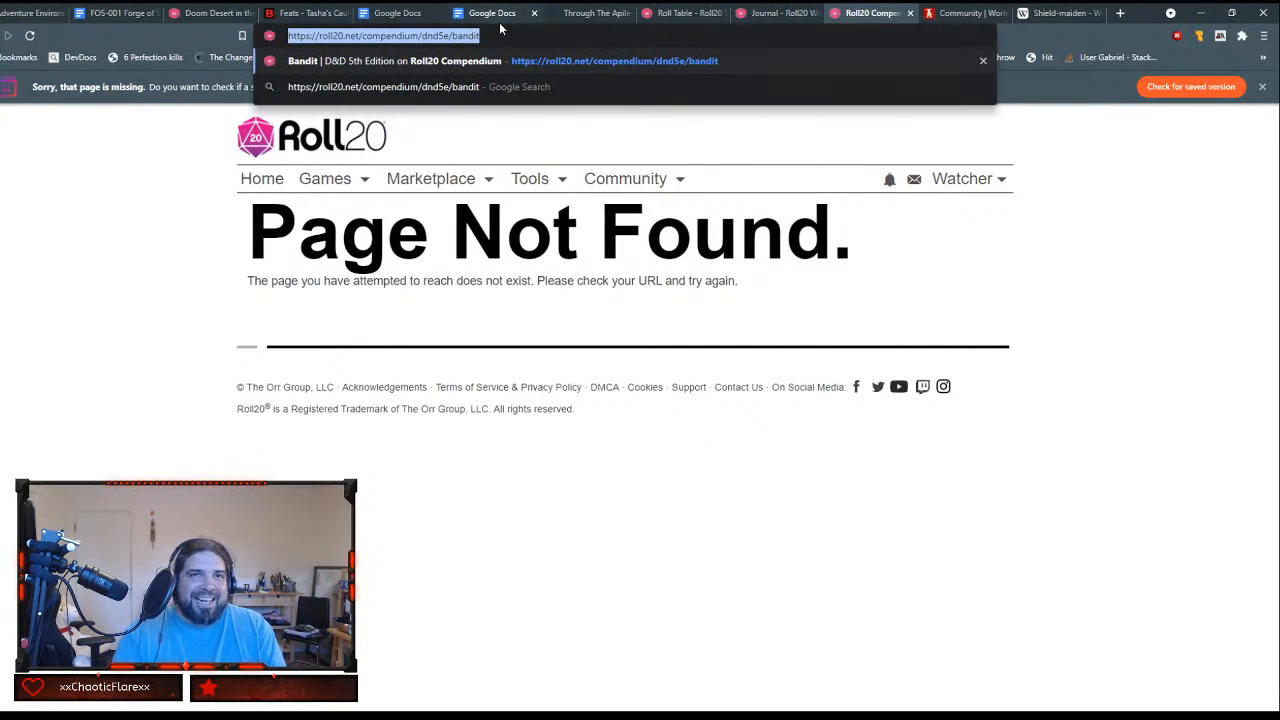
left_click(775, 13)
left_click(205, 13)
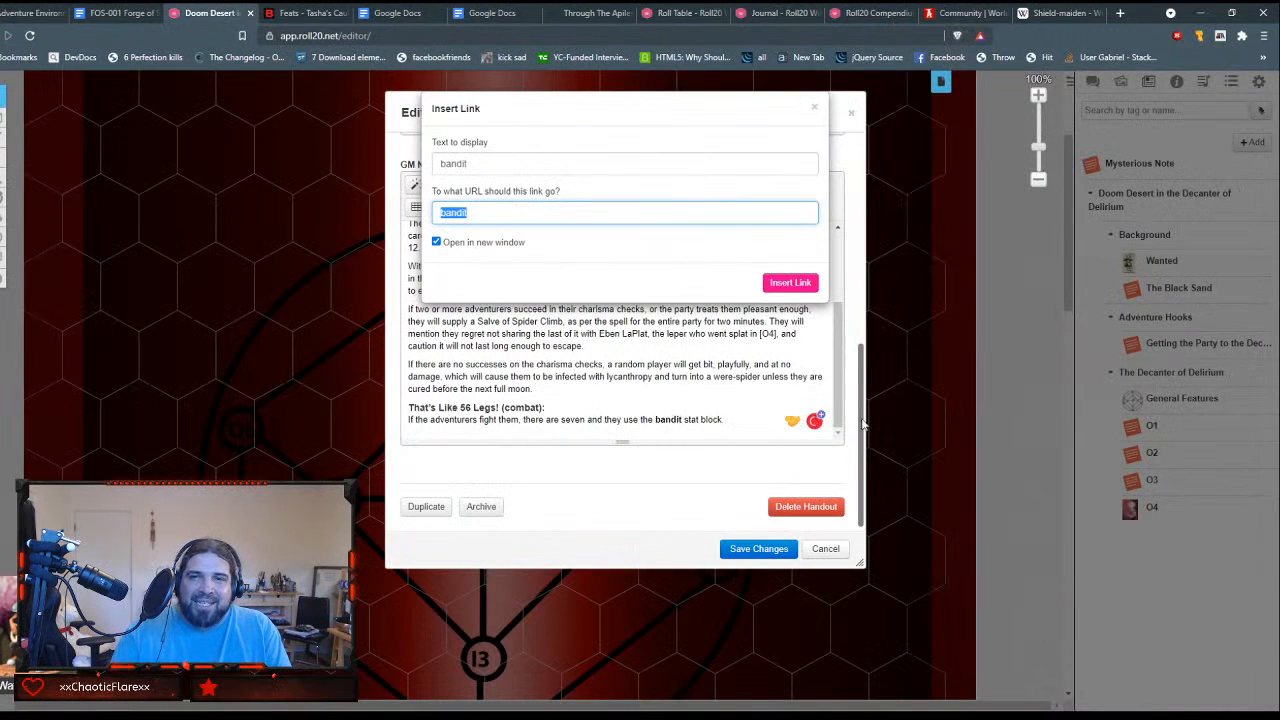
key("ctrl+v")
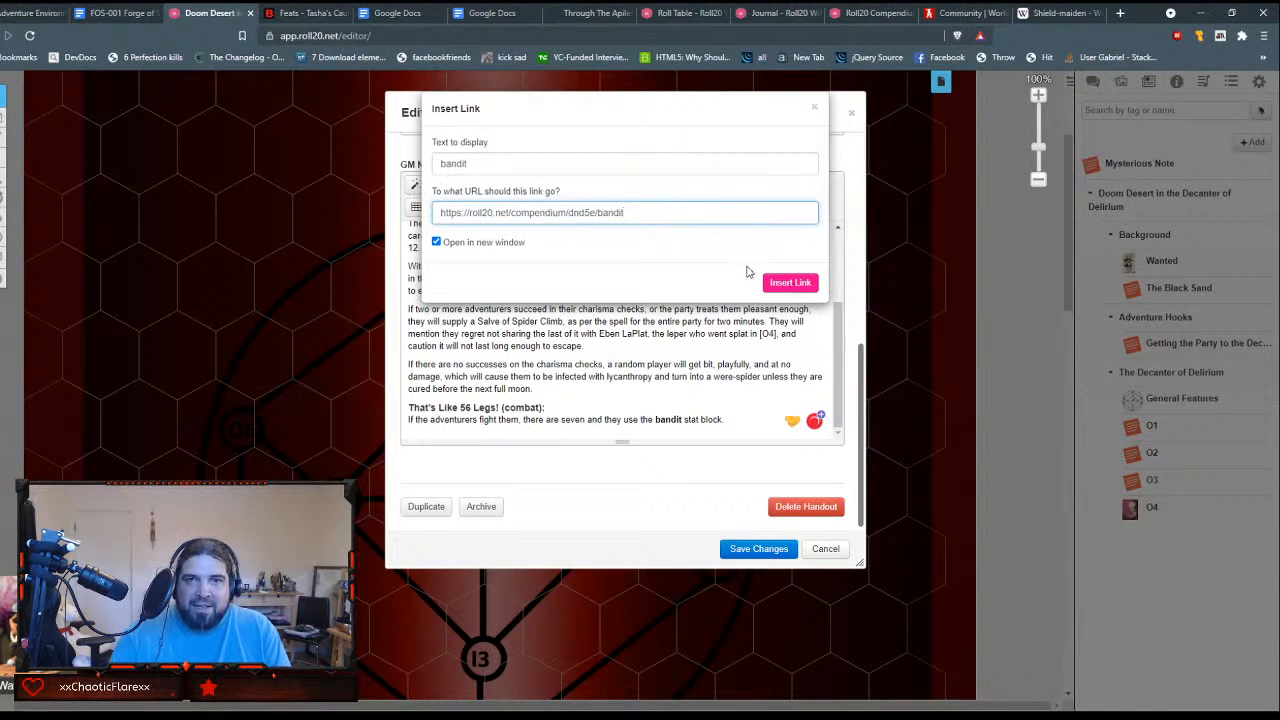
left_click(786, 285)
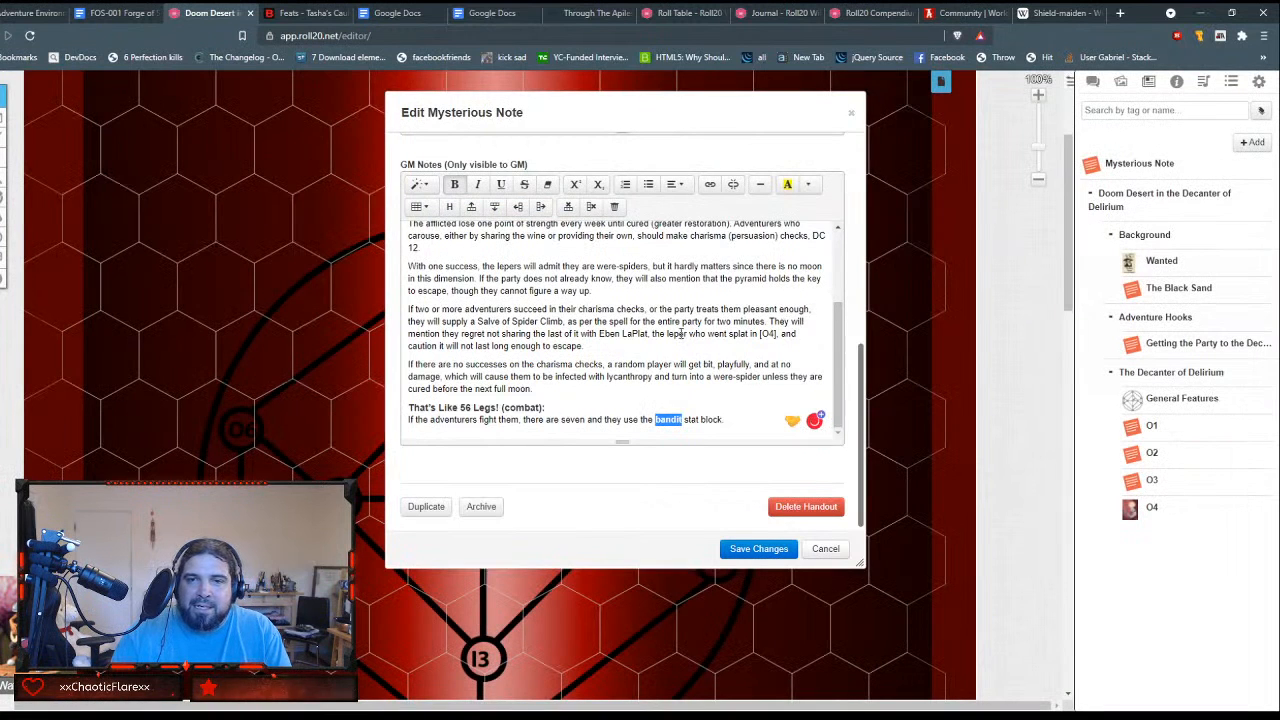
scroll(681, 371, "up", 2)
scroll(681, 371, "down", 2)
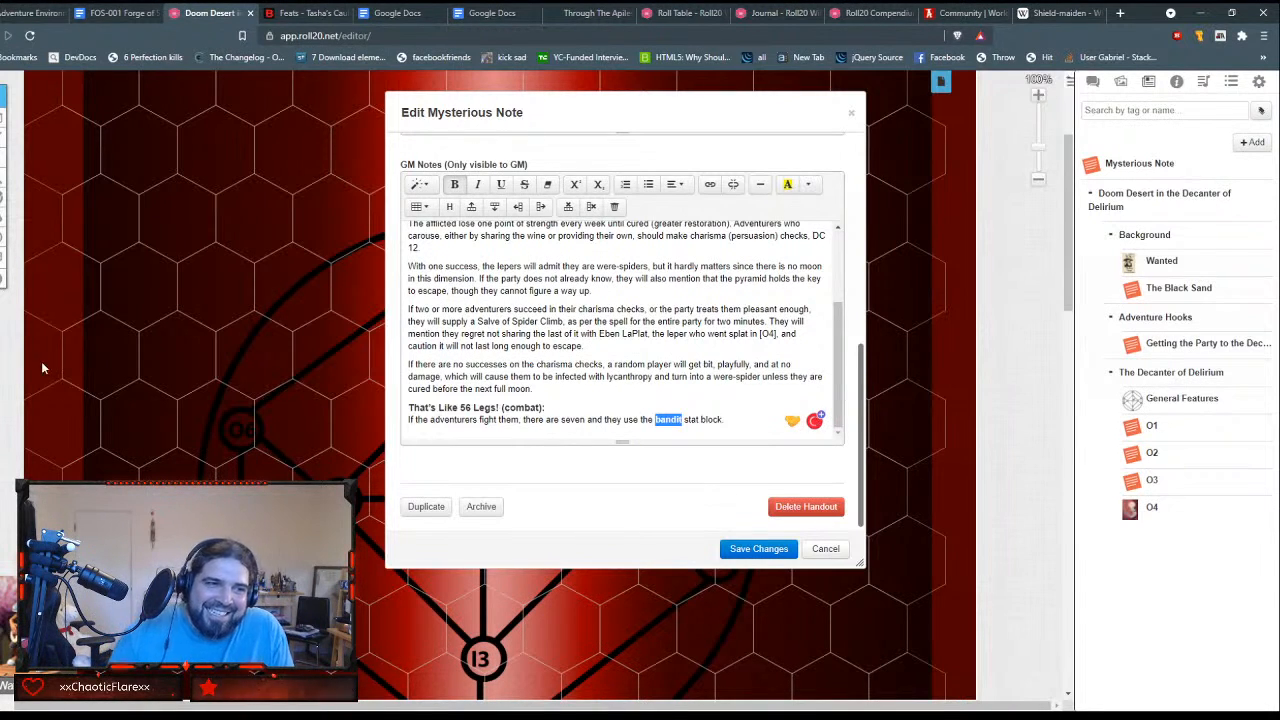
Step: Save the O5 handout, check its description and GM Notes, and close it
left_click(670, 419)
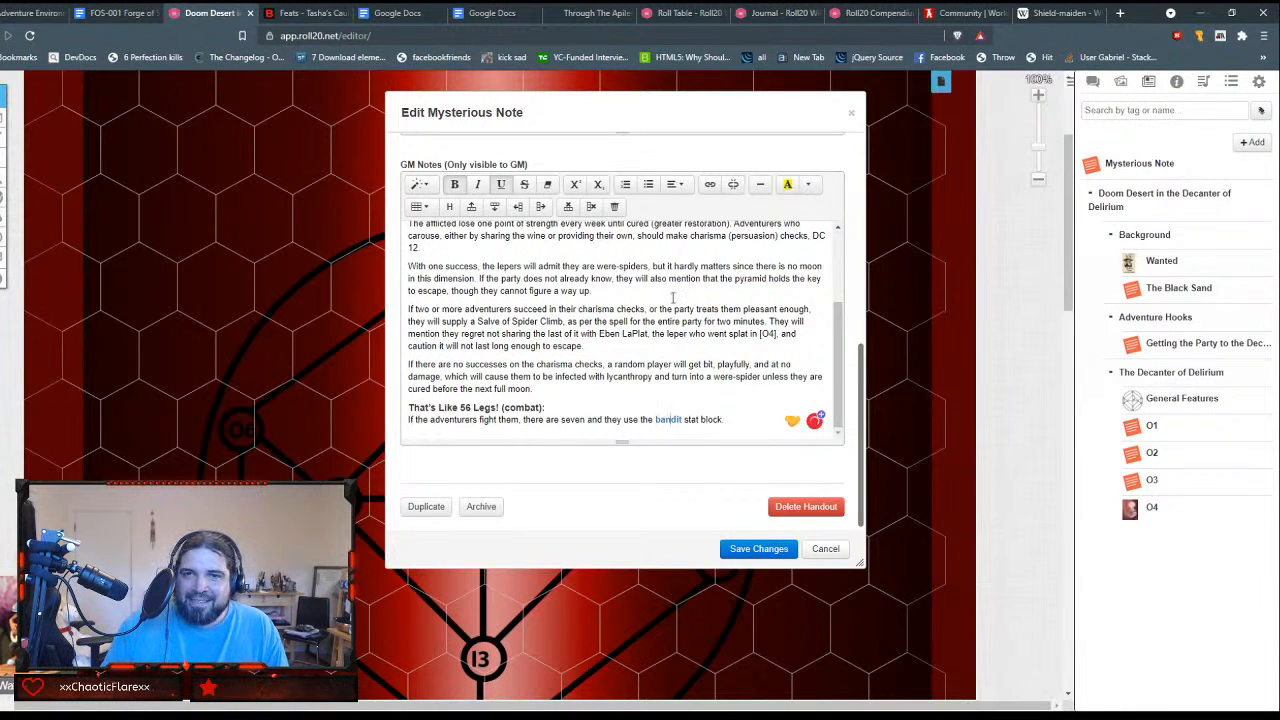
scroll(672, 297, "up", 3)
scroll(672, 297, "down", 3)
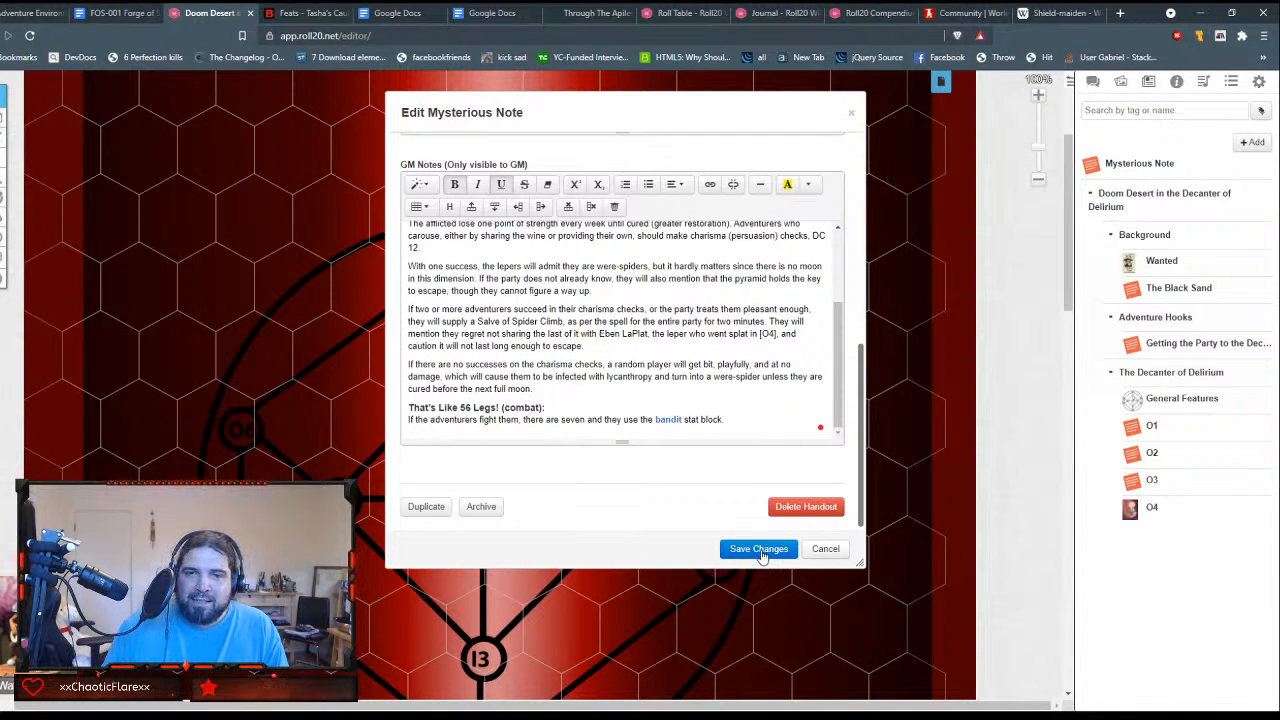
left_click(759, 549)
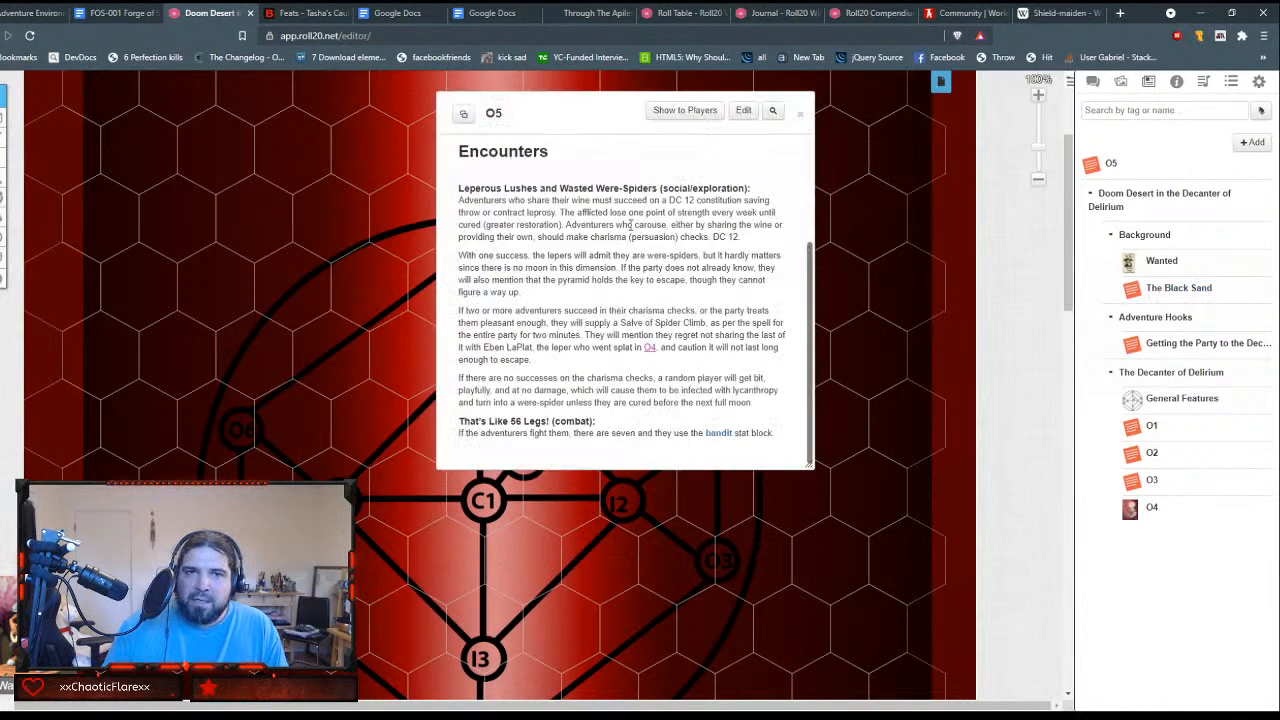
scroll(630, 224, "up", 1)
scroll(630, 224, "down", 1)
scroll(630, 224, "up", 2)
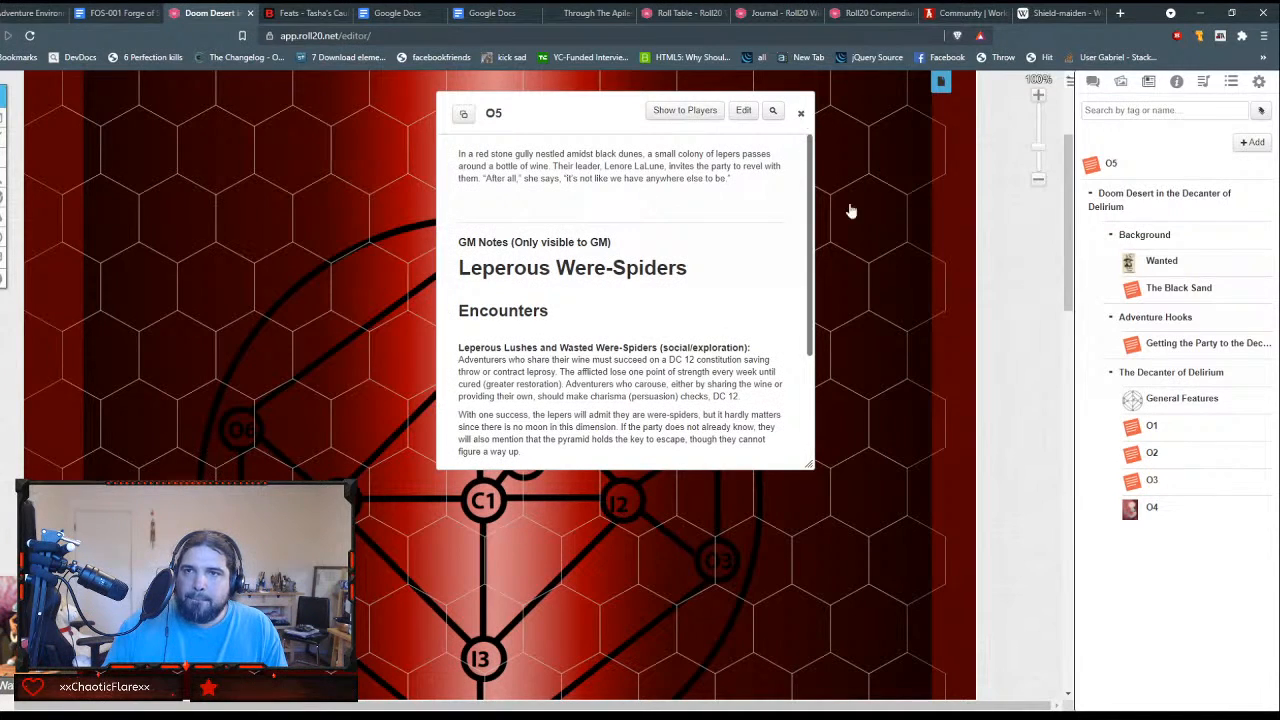
left_click(800, 113)
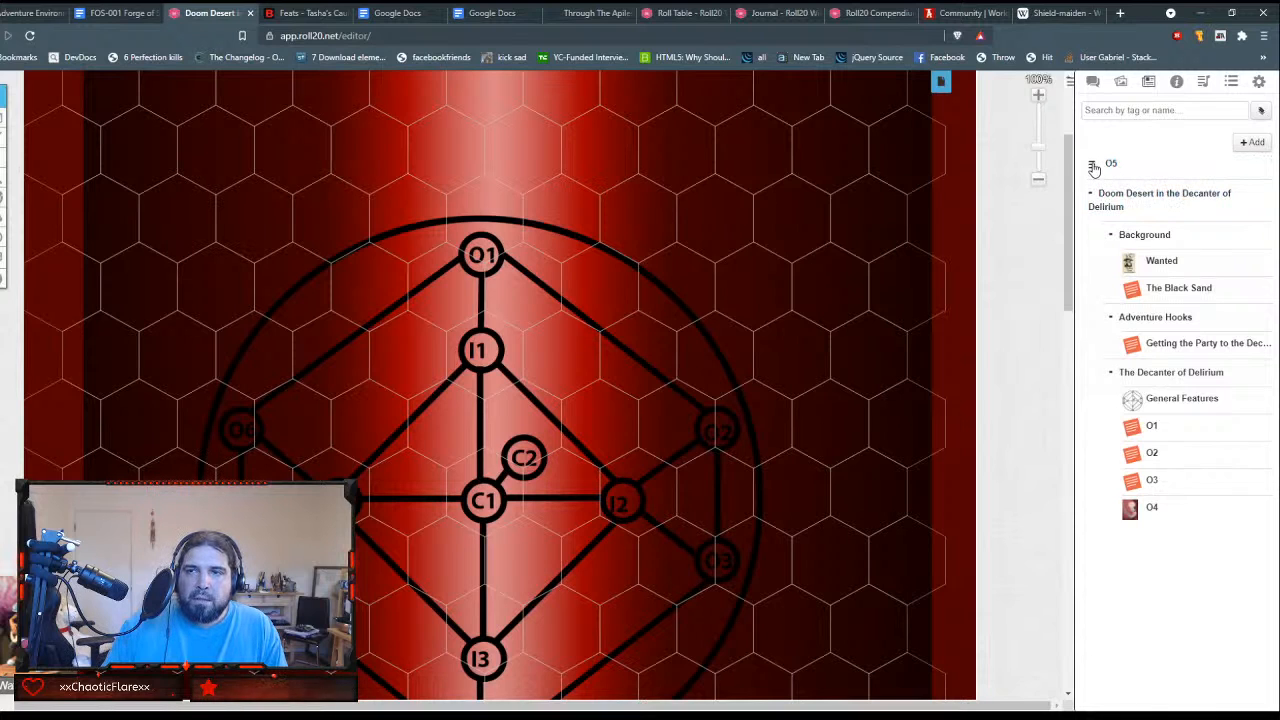
Step: Move the O5 handout into The Decanter of Delirium folder, directly below O4
left_click(1094, 167)
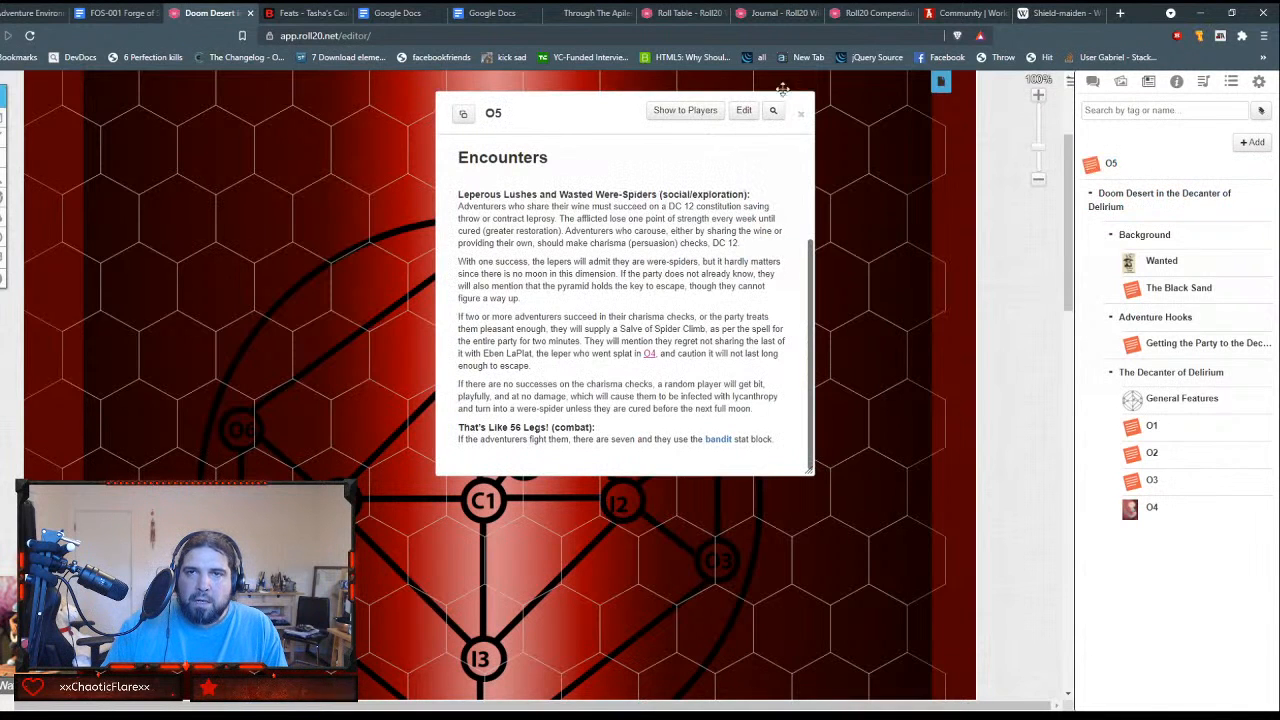
left_click(801, 114)
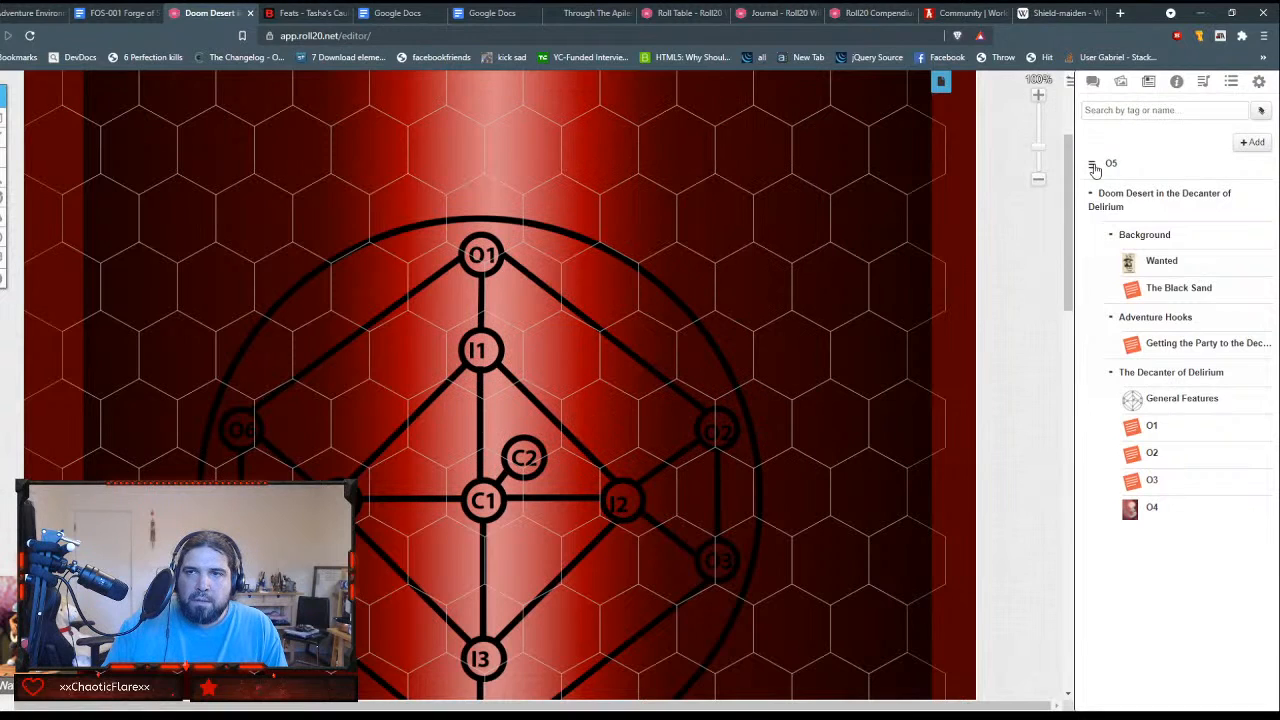
left_click_drag(1100, 171, 1131, 512)
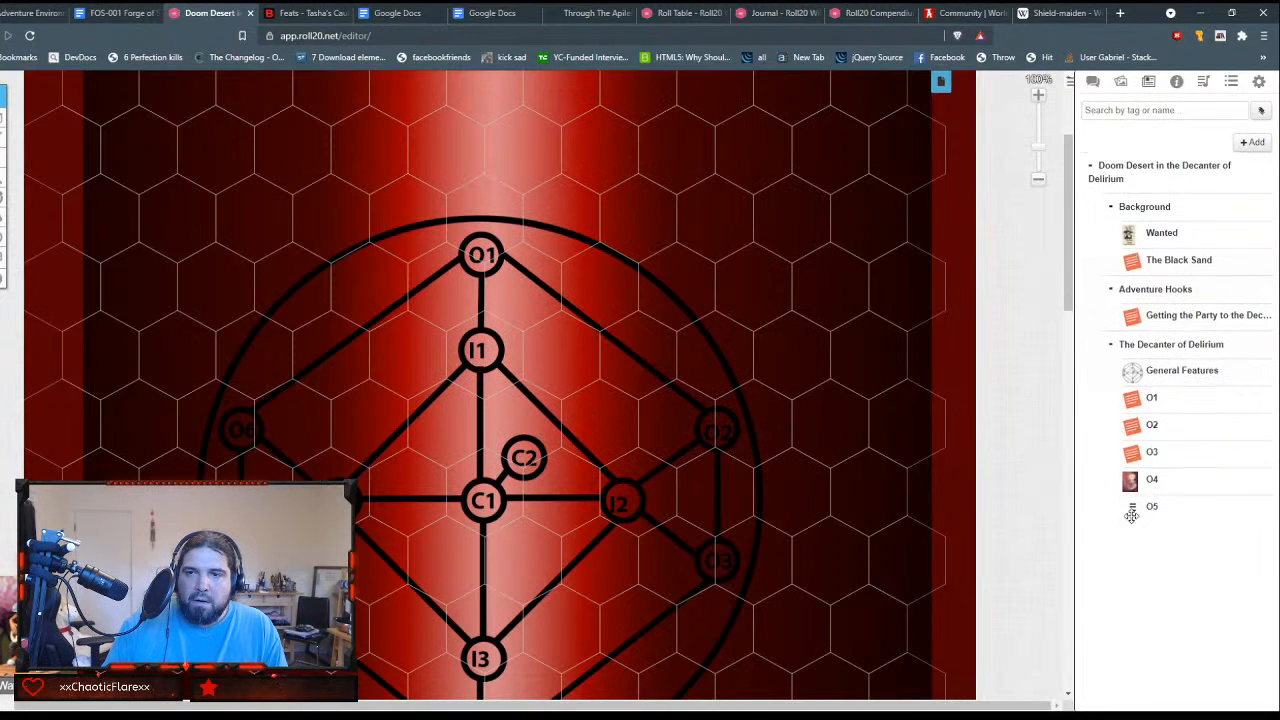
Step: Create a new handout and name it O6, leaving the player access fields empty
left_click(1250, 145)
left_click(1222, 186)
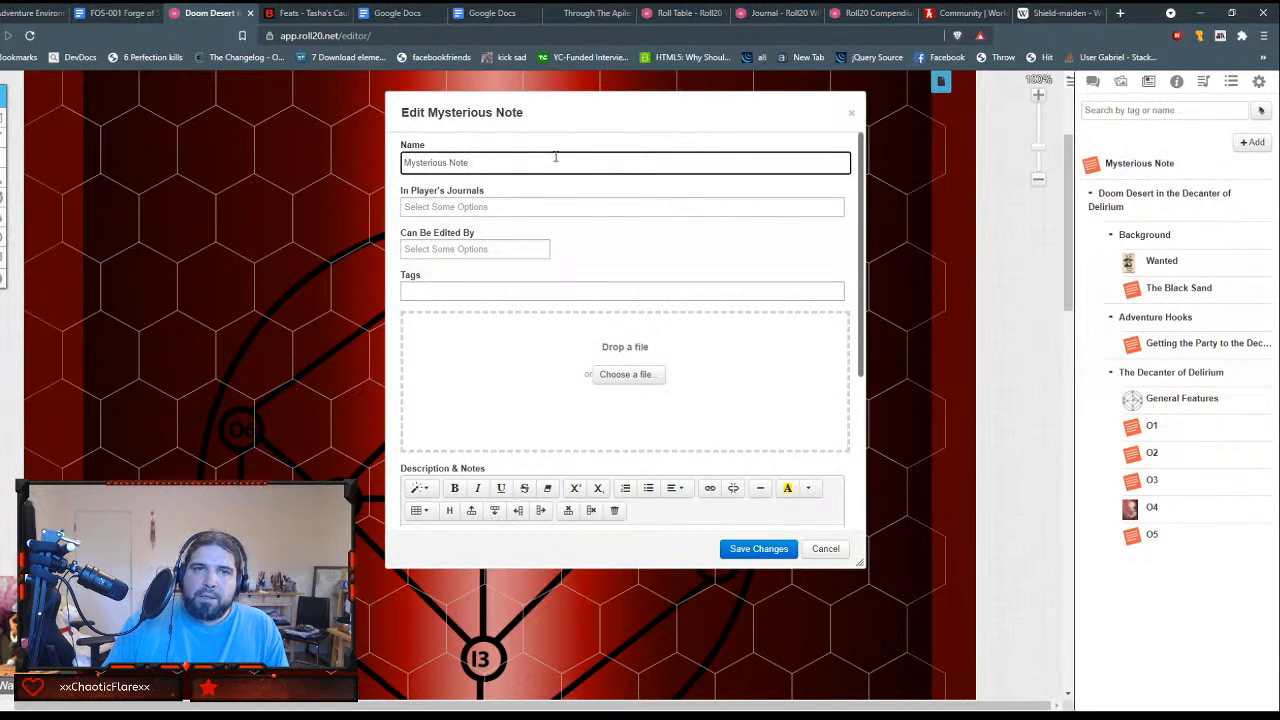
left_click_drag(554, 160, 354, 150)
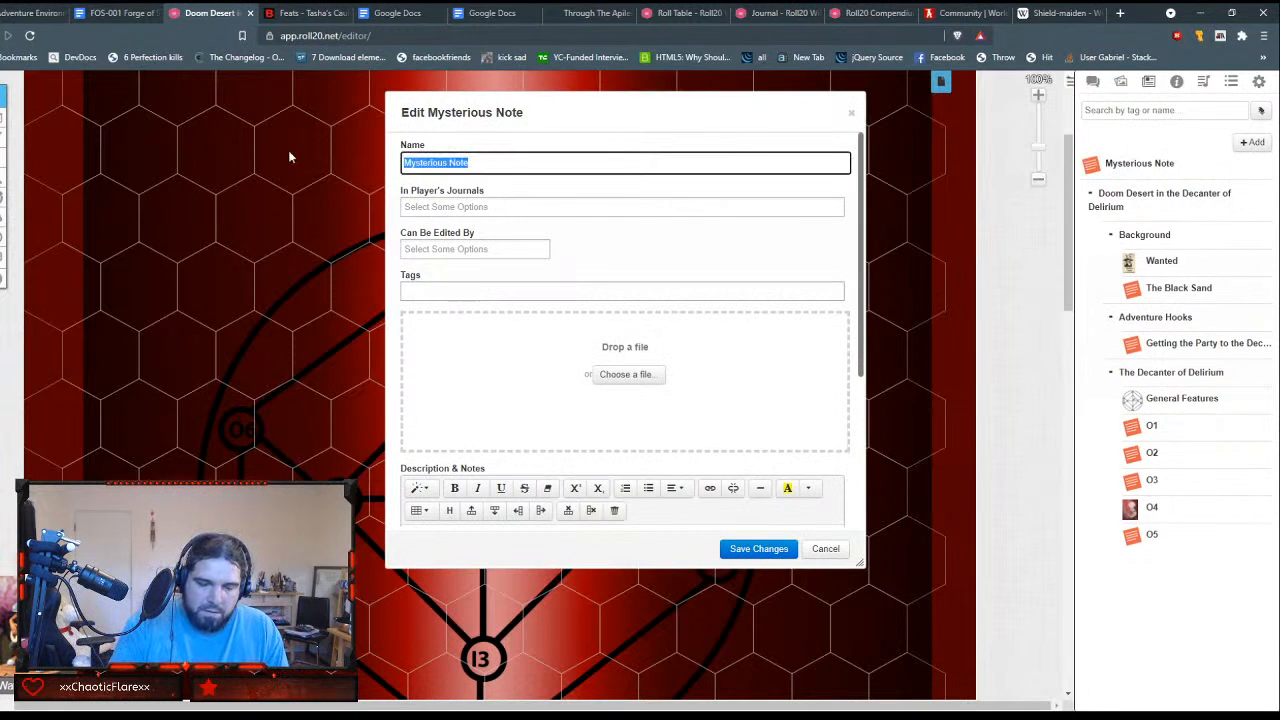
type("O6")
key("Tab")
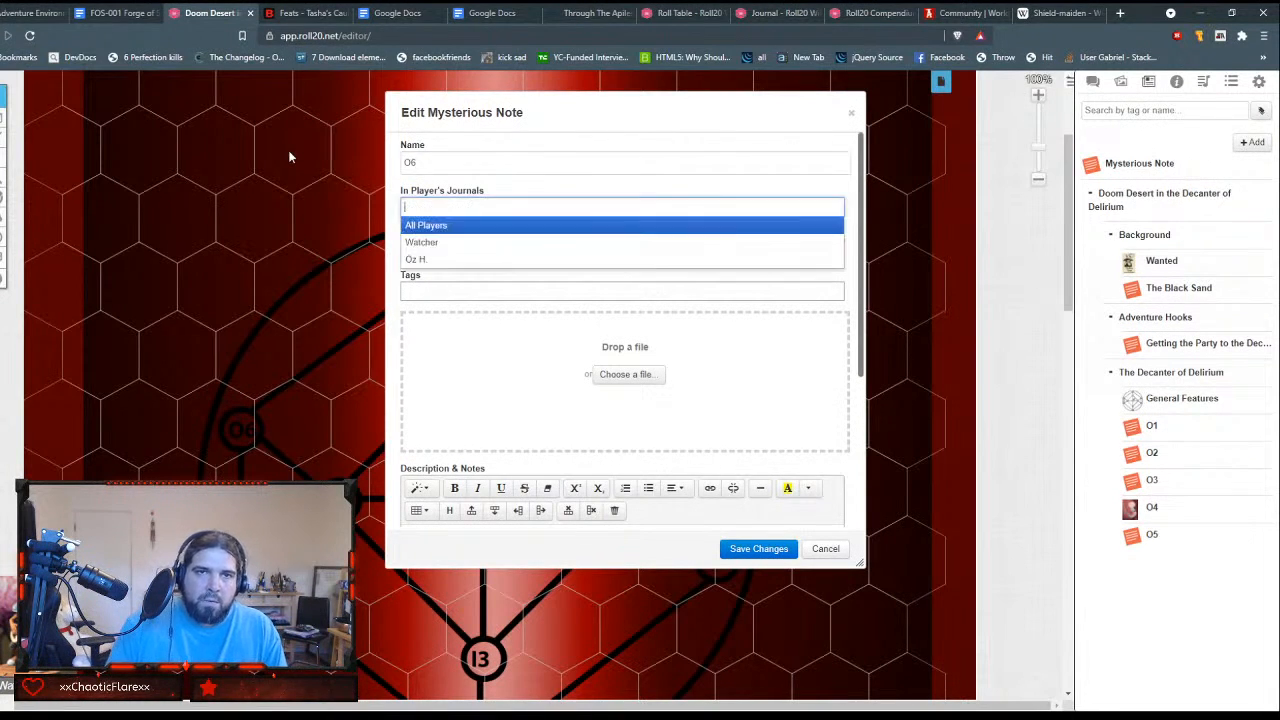
key("Tab")
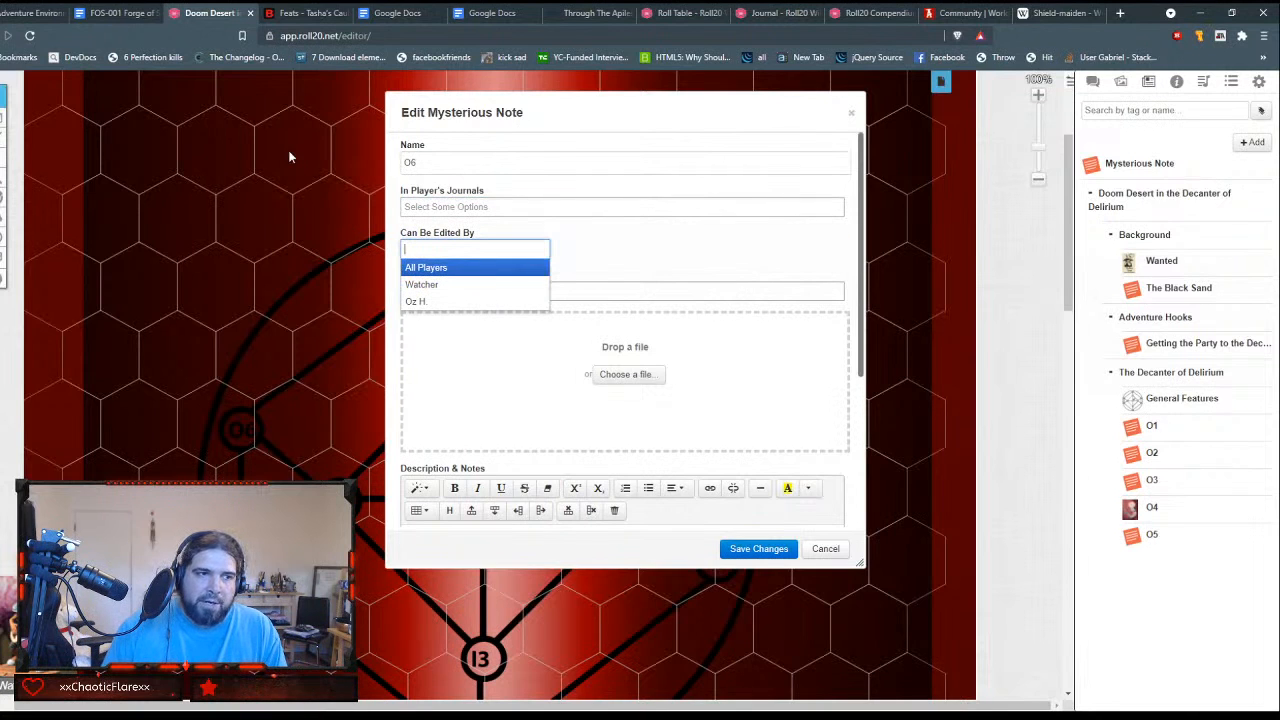
left_click(650, 181)
Step: Paste the copied "O6 - Water Cave" text into the new handout's GM Notes
scroll(628, 340, "down", 2)
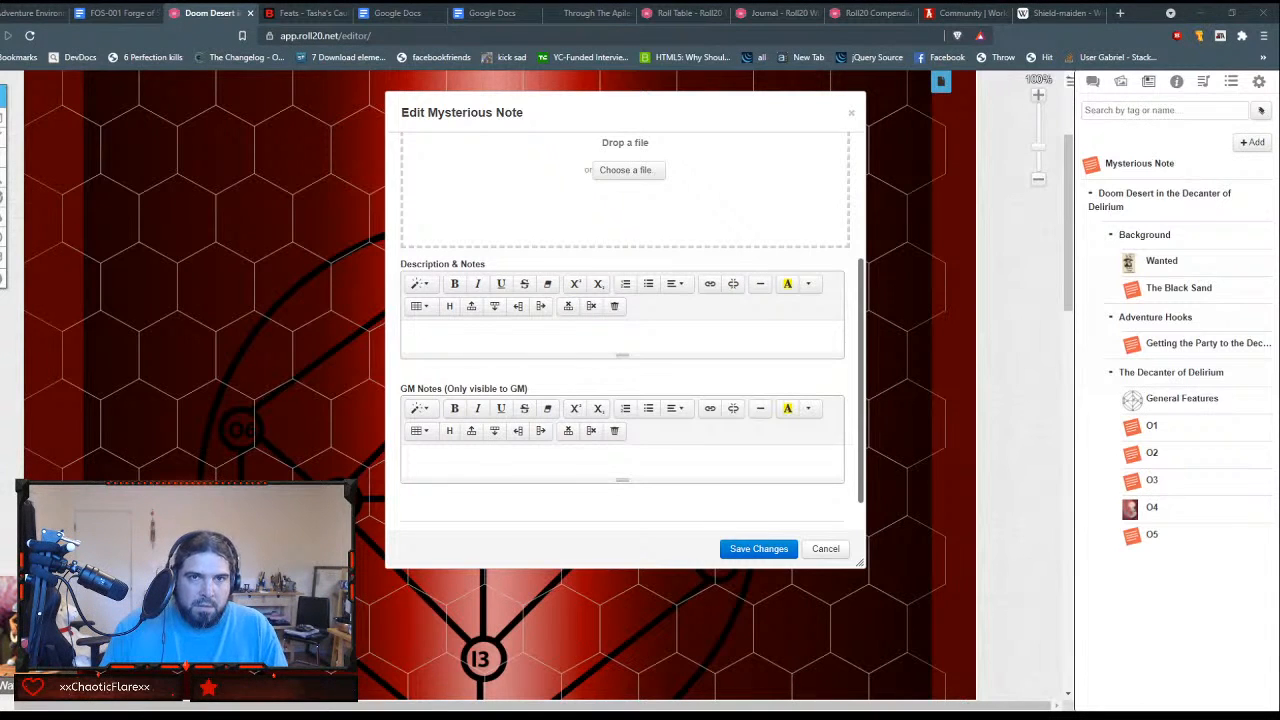
left_click(523, 451)
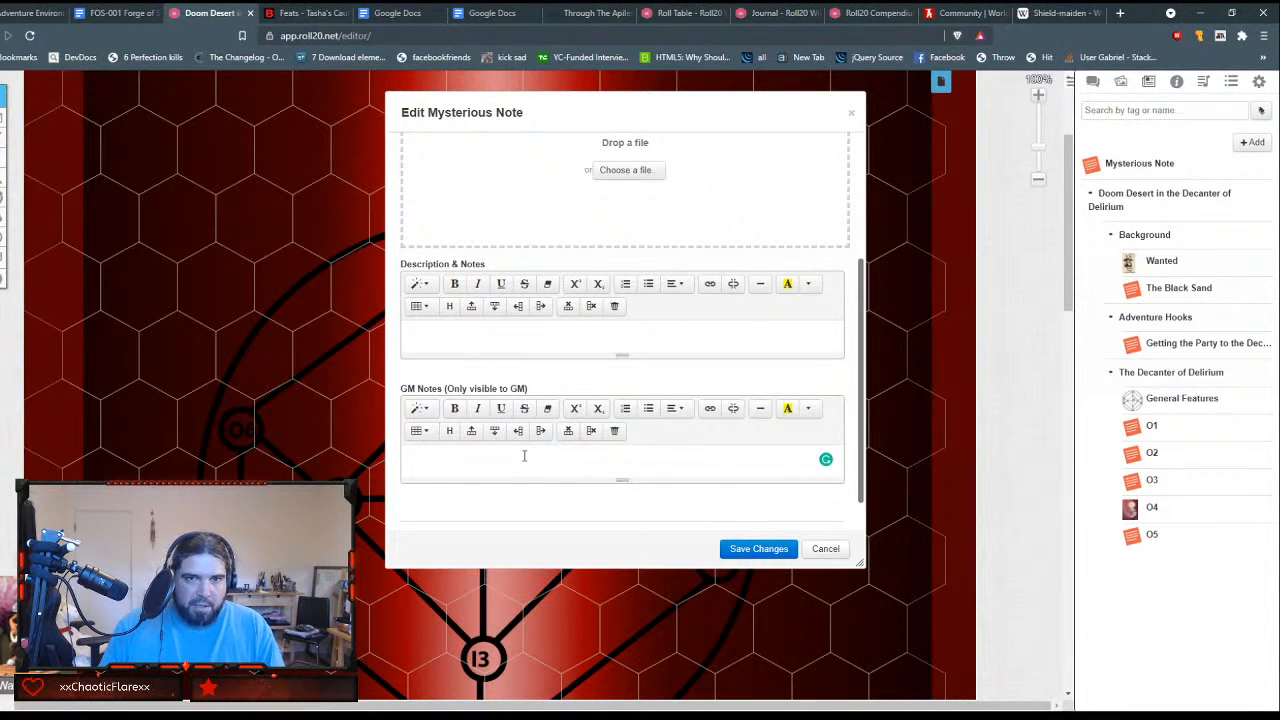
key("ctrl+v")
scroll(523, 455, "up", 5)
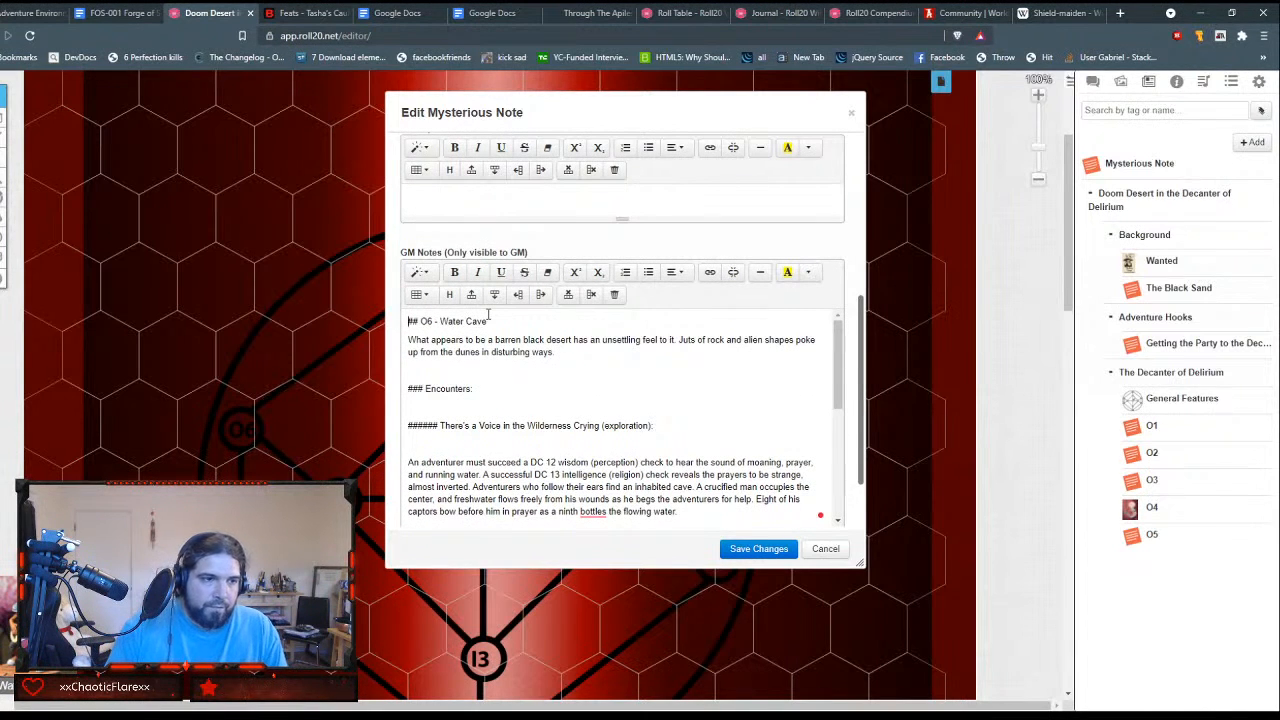
Step: Strip the "## O6 -" prefix from the title line and format "Water Cave" as Header 1
key("BackSpace")
key("BackSpace")
key("BackSpace")
key("BackSpace")
key("BackSpace")
key("BackSpace")
key("BackSpace")
key("BackSpace")
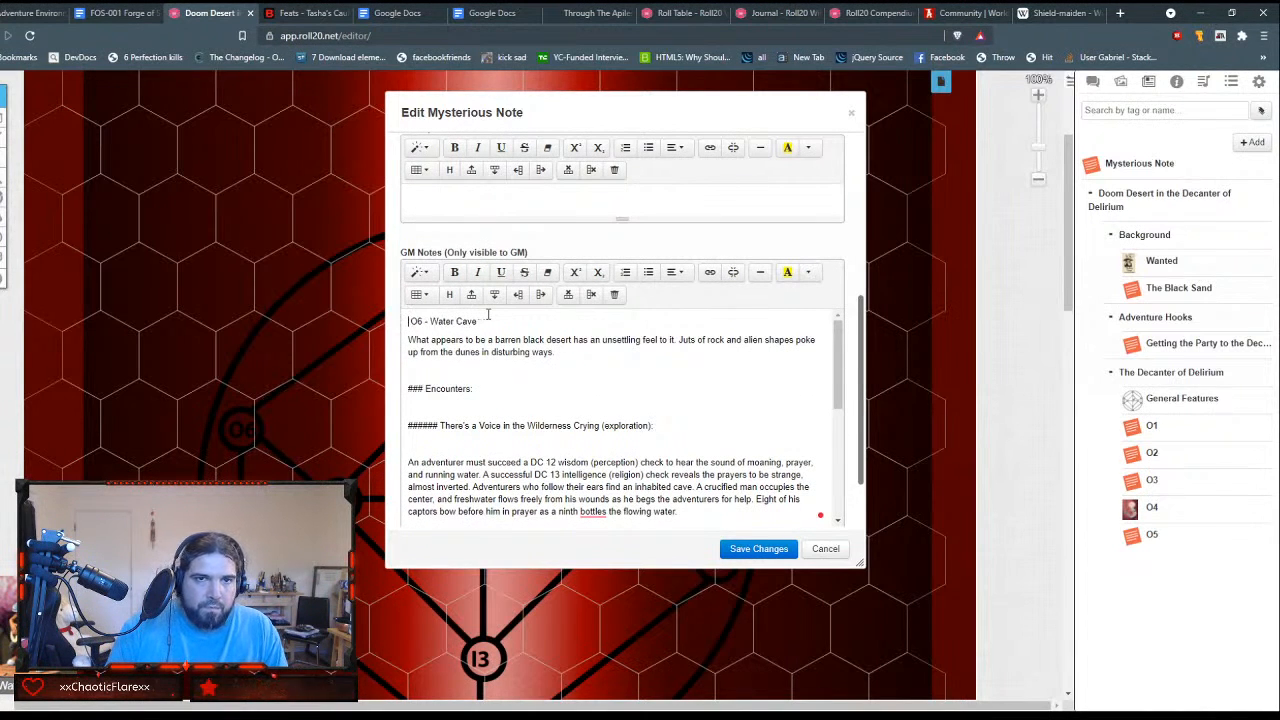
key("shift+End")
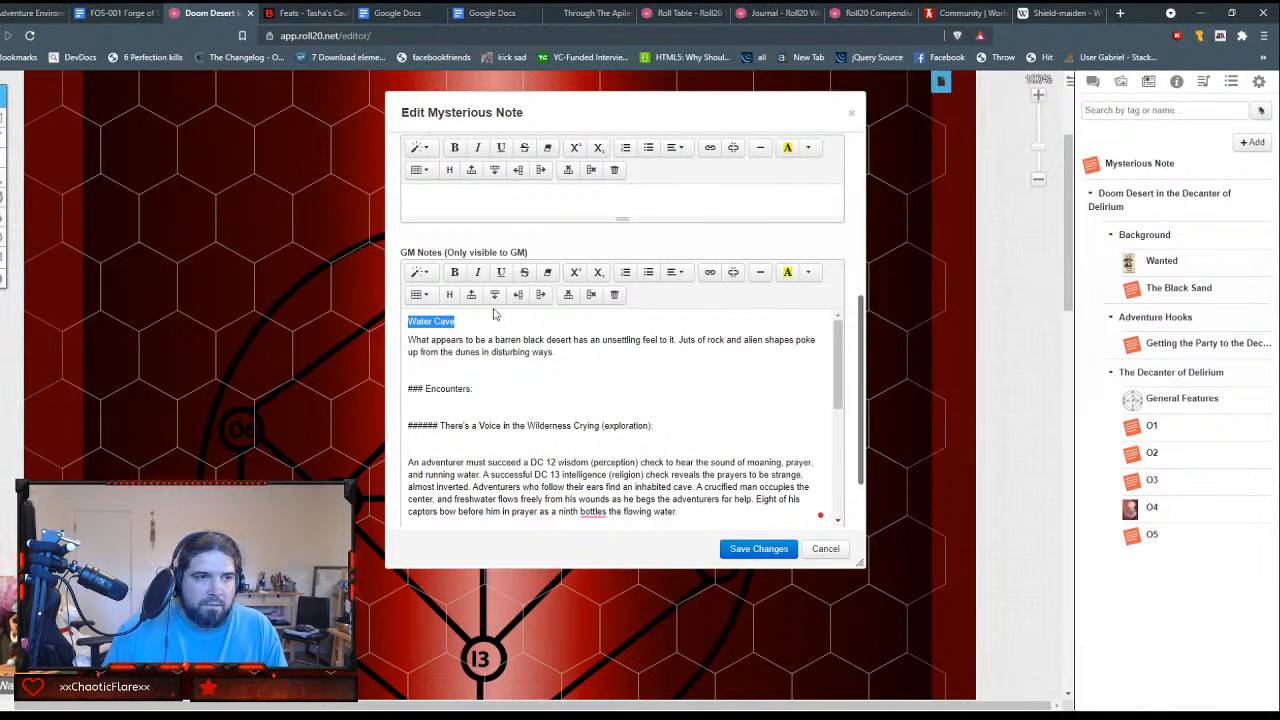
left_click(428, 275)
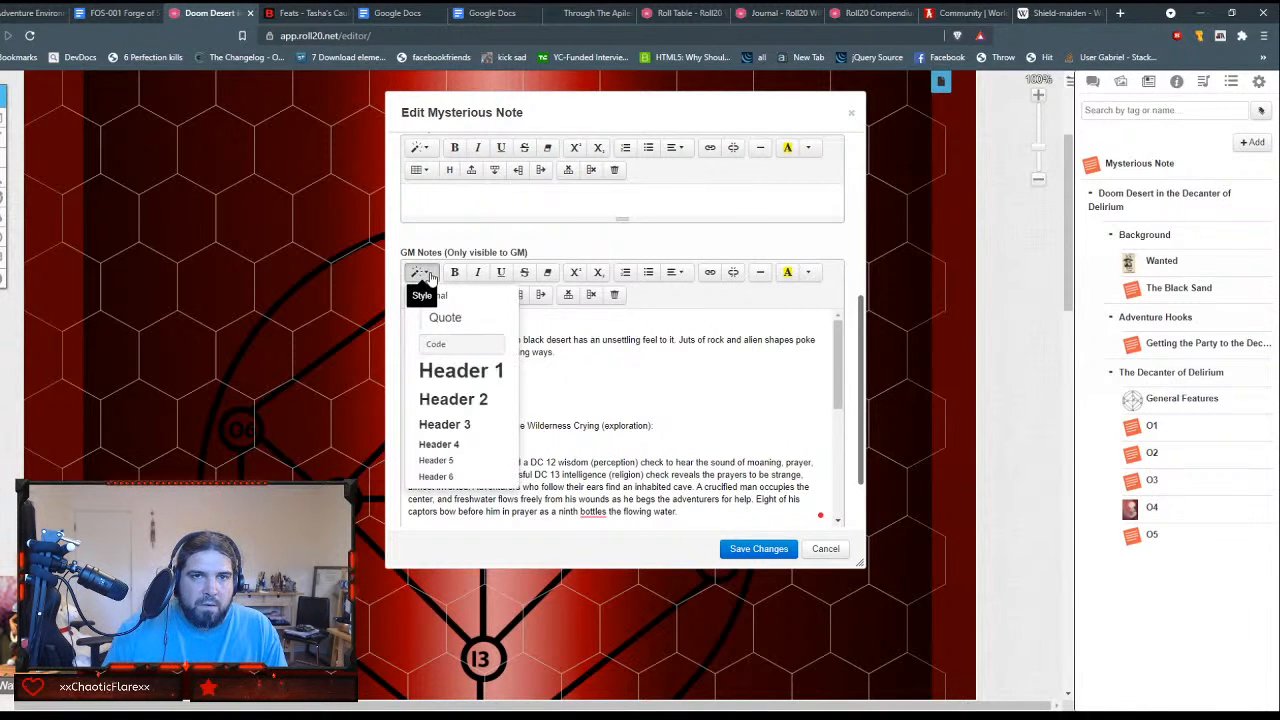
left_click(455, 371)
key("Right")
key("Left")
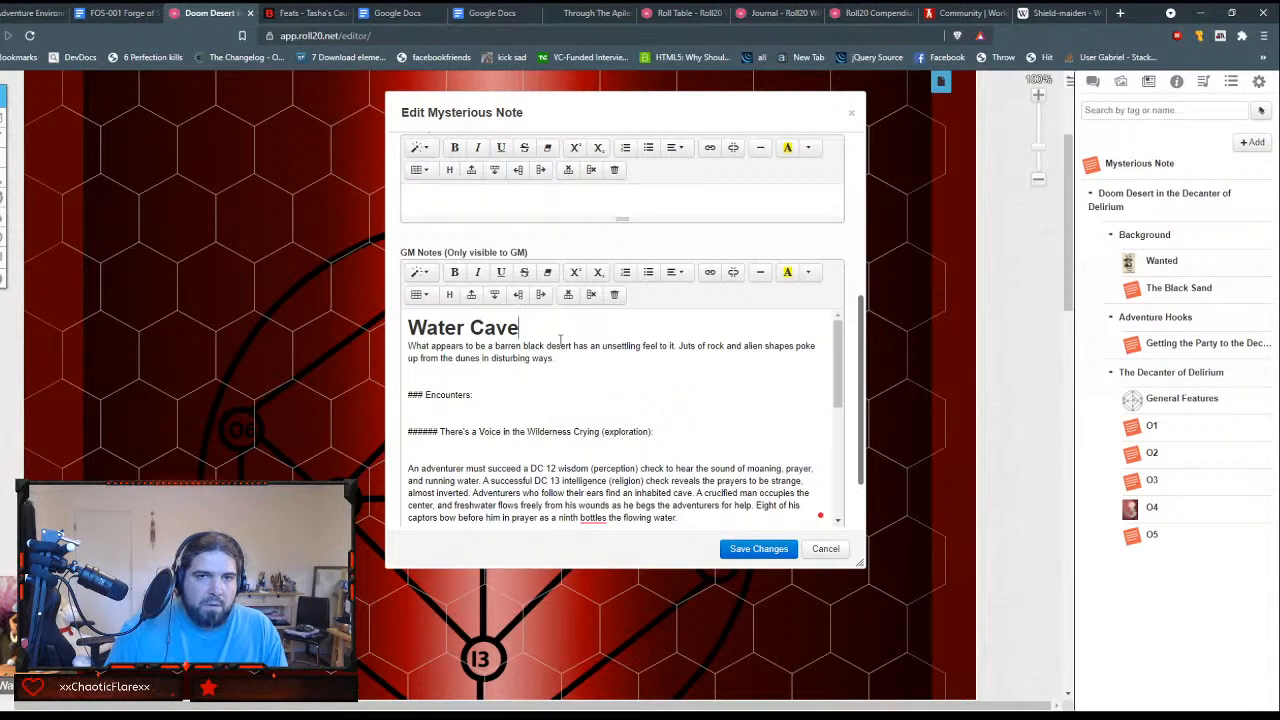
Step: Remove the blank line above "Encounters:" and the ### marks in front of it
key("Right")
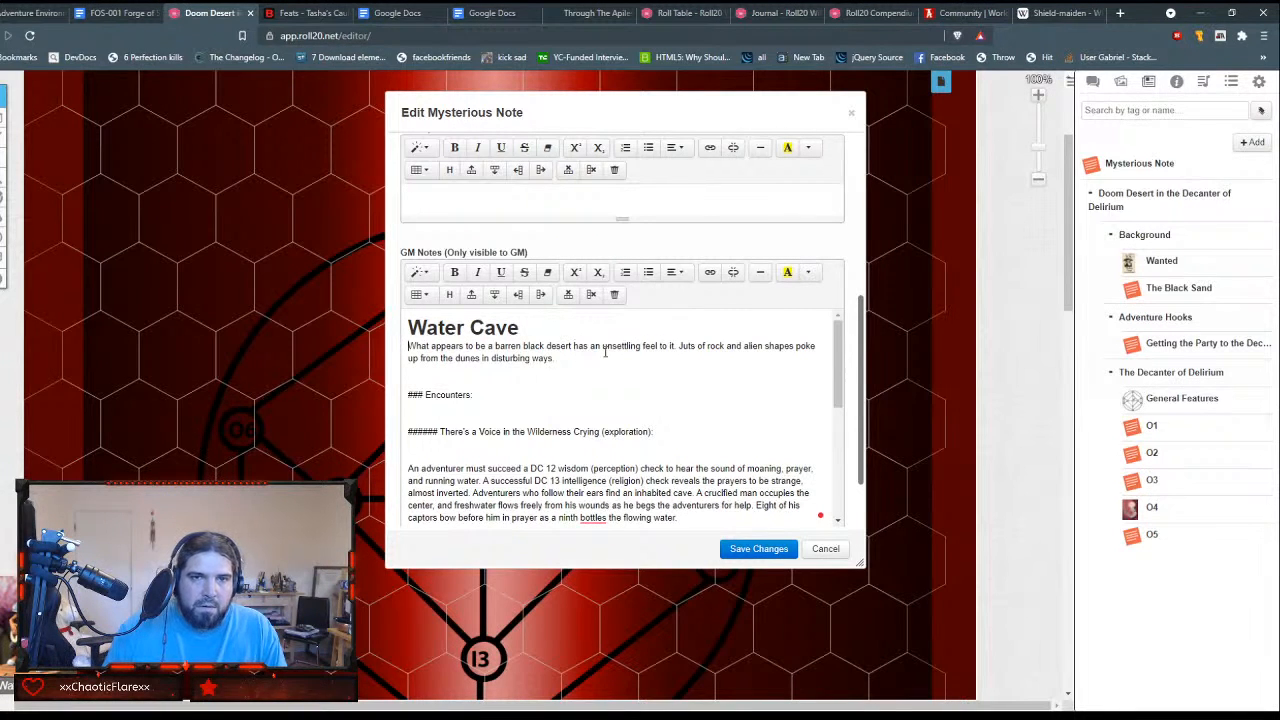
key("BackSpace")
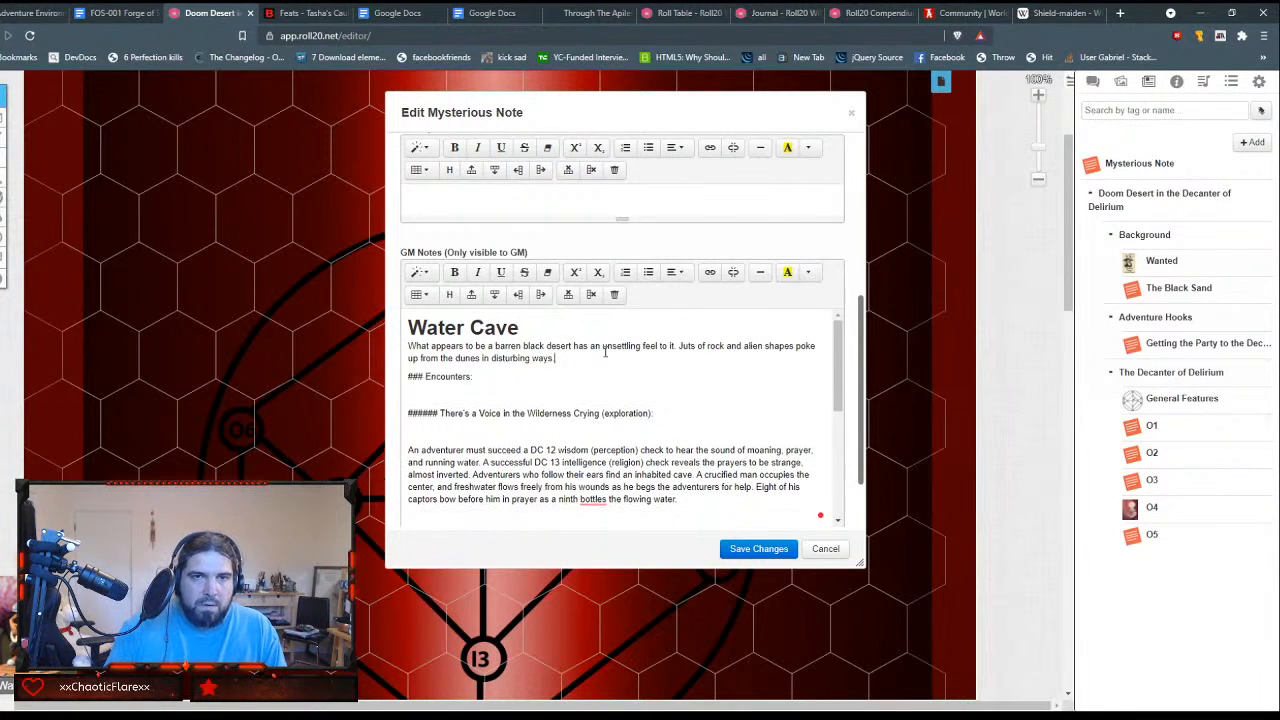
key("Delete")
key("Delete")
key("Delete")
key("Delete")
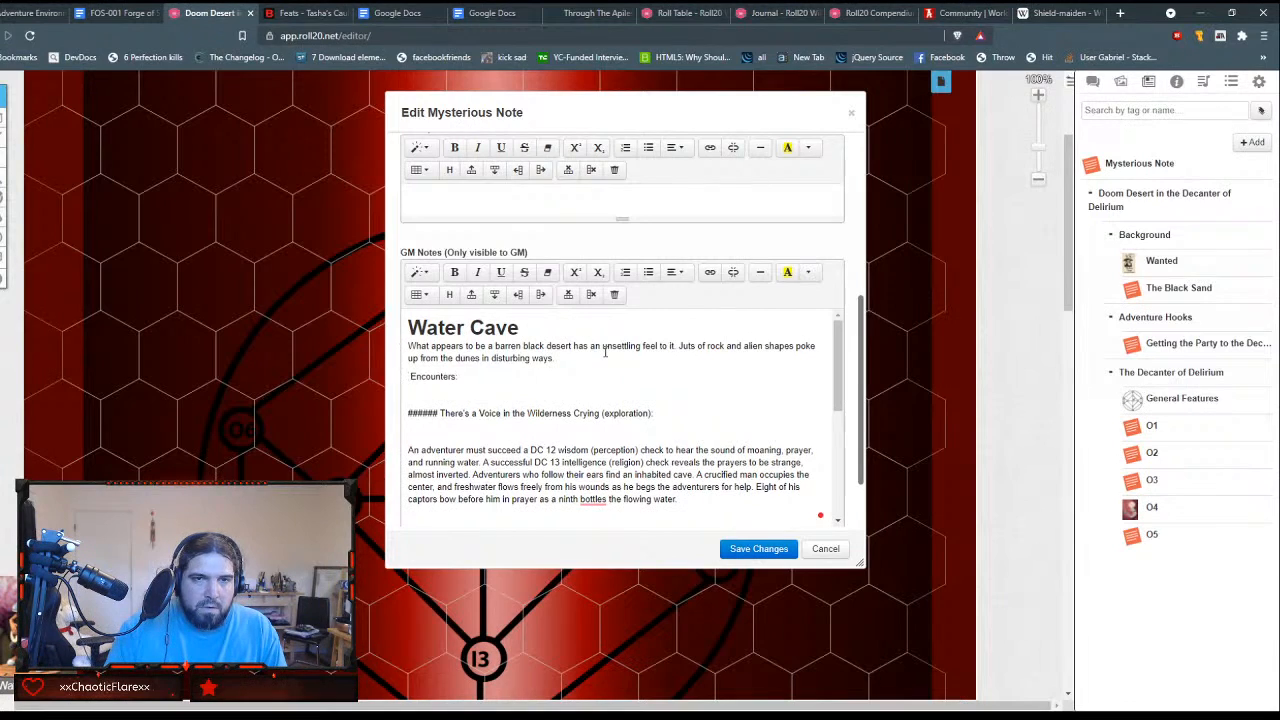
key("shift+End")
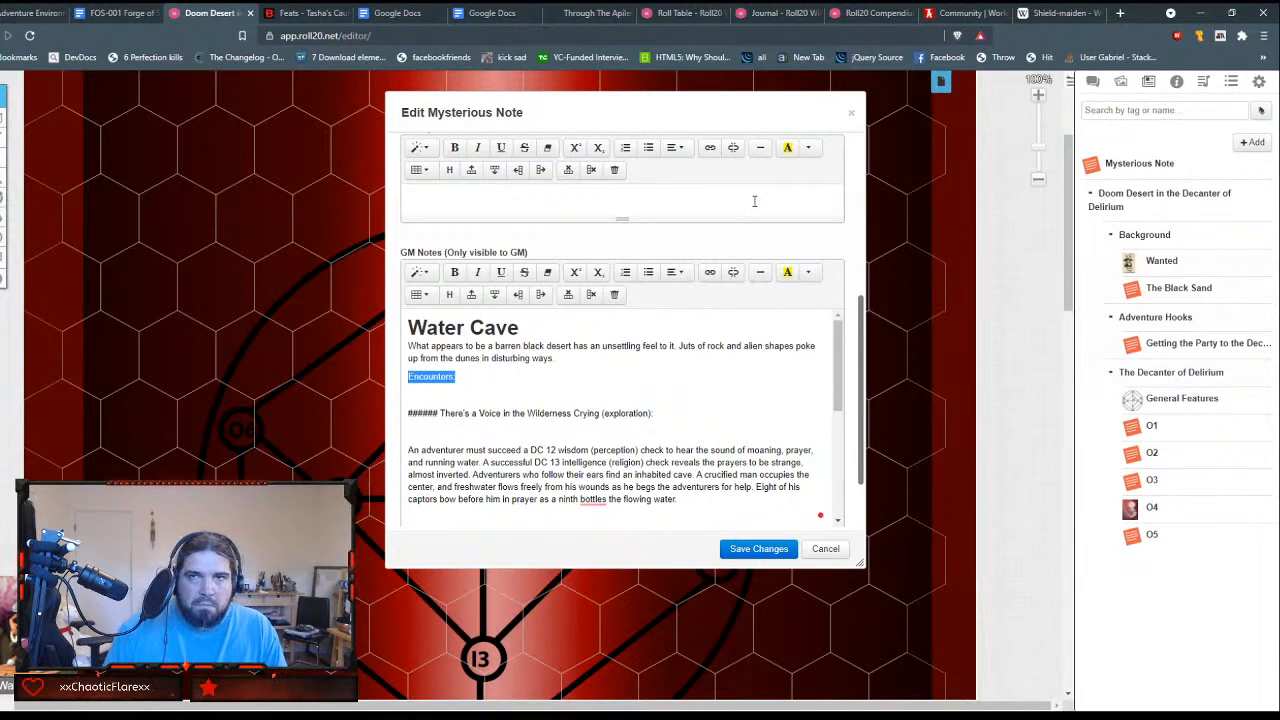
Step: Search the web in a new tab for "bids card game", examine the BoardGameGeek page for Bids, and close the tab
key("ctrl+t")
type("bids ")
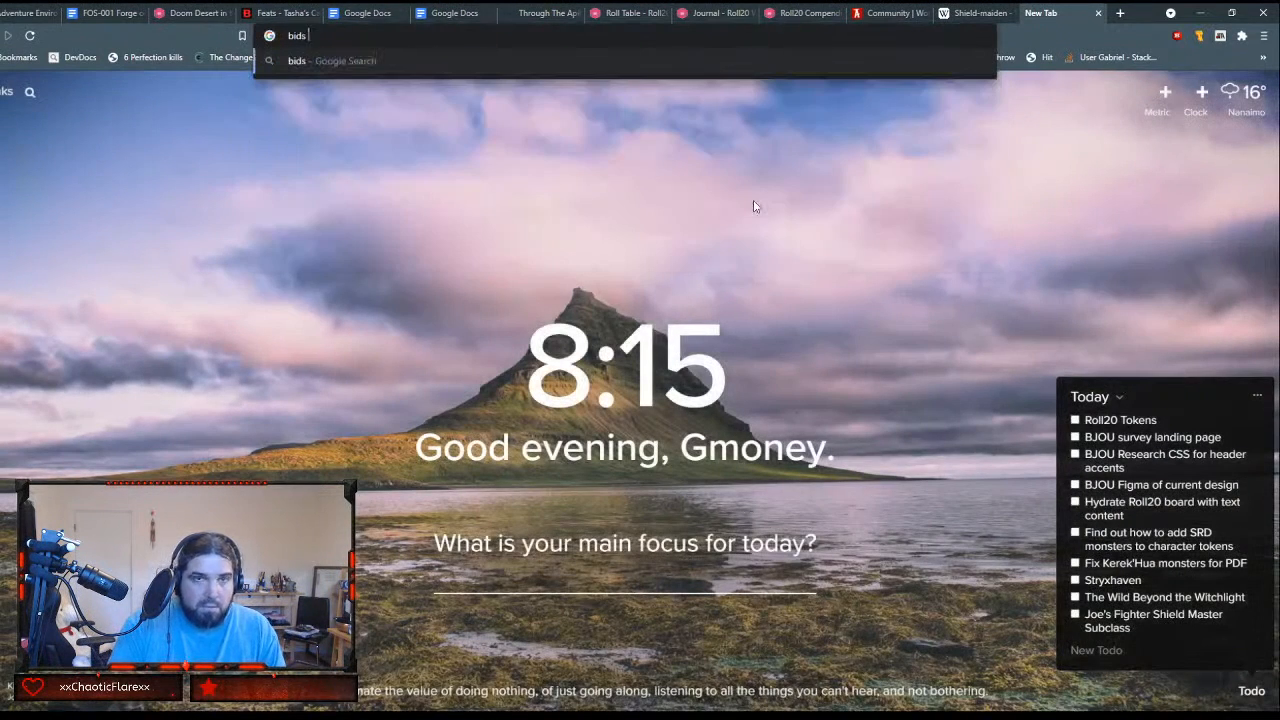
type("card game")
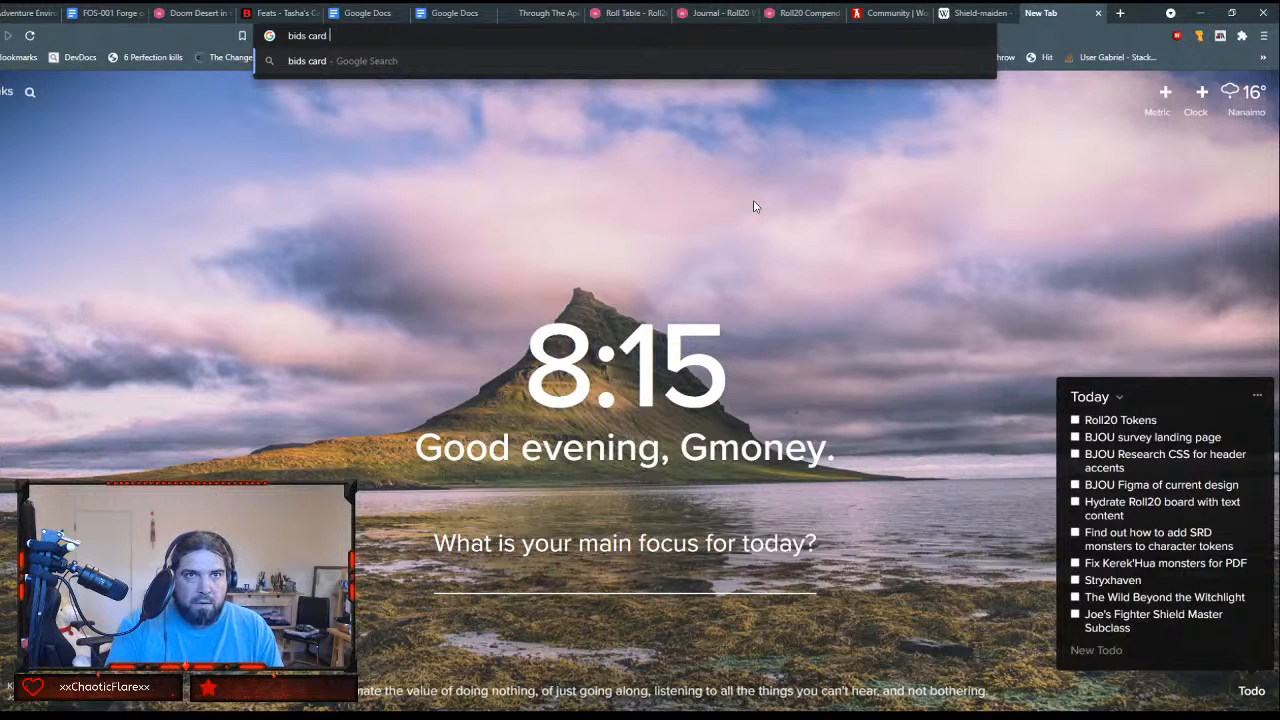
key("Return")
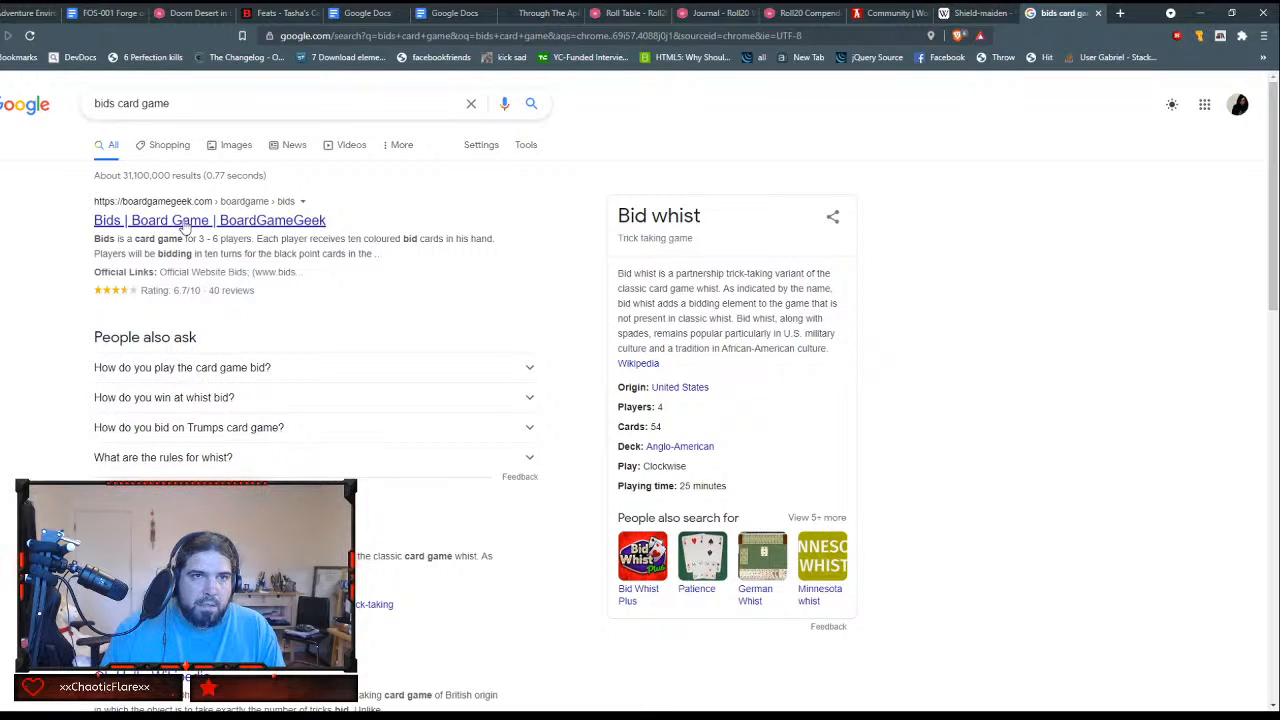
left_click(184, 224)
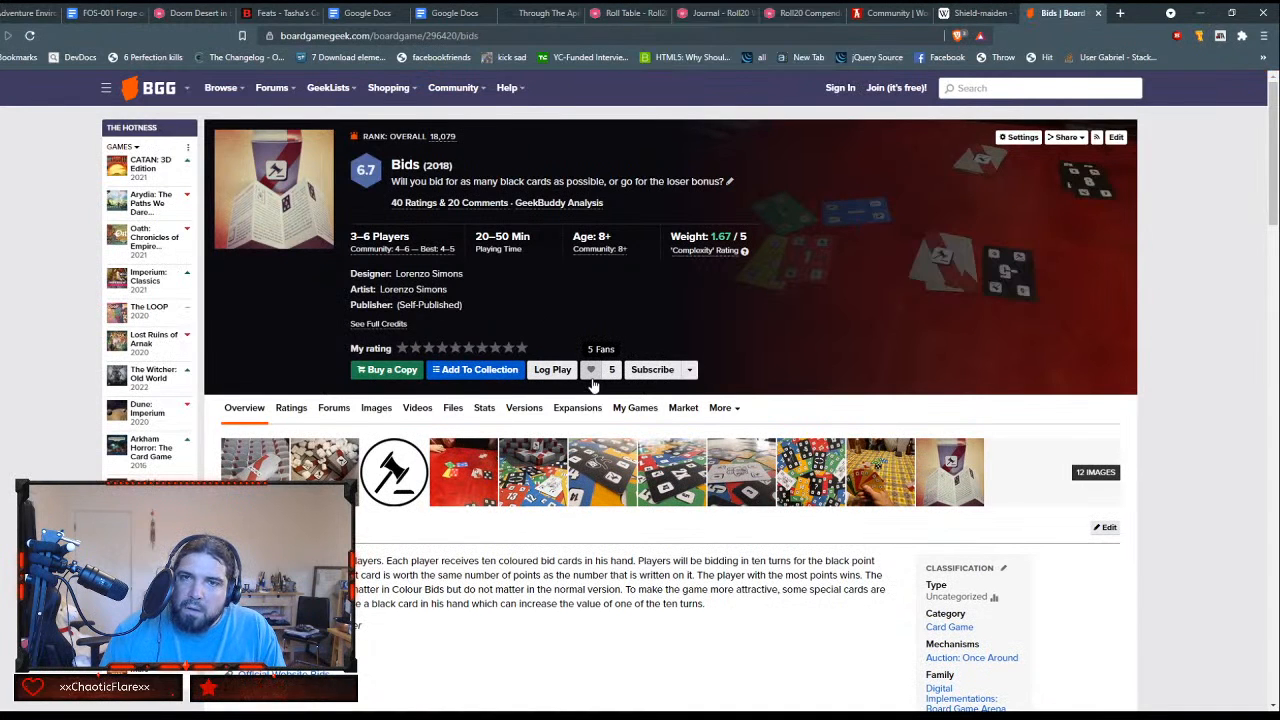
scroll(592, 385, "down", 2)
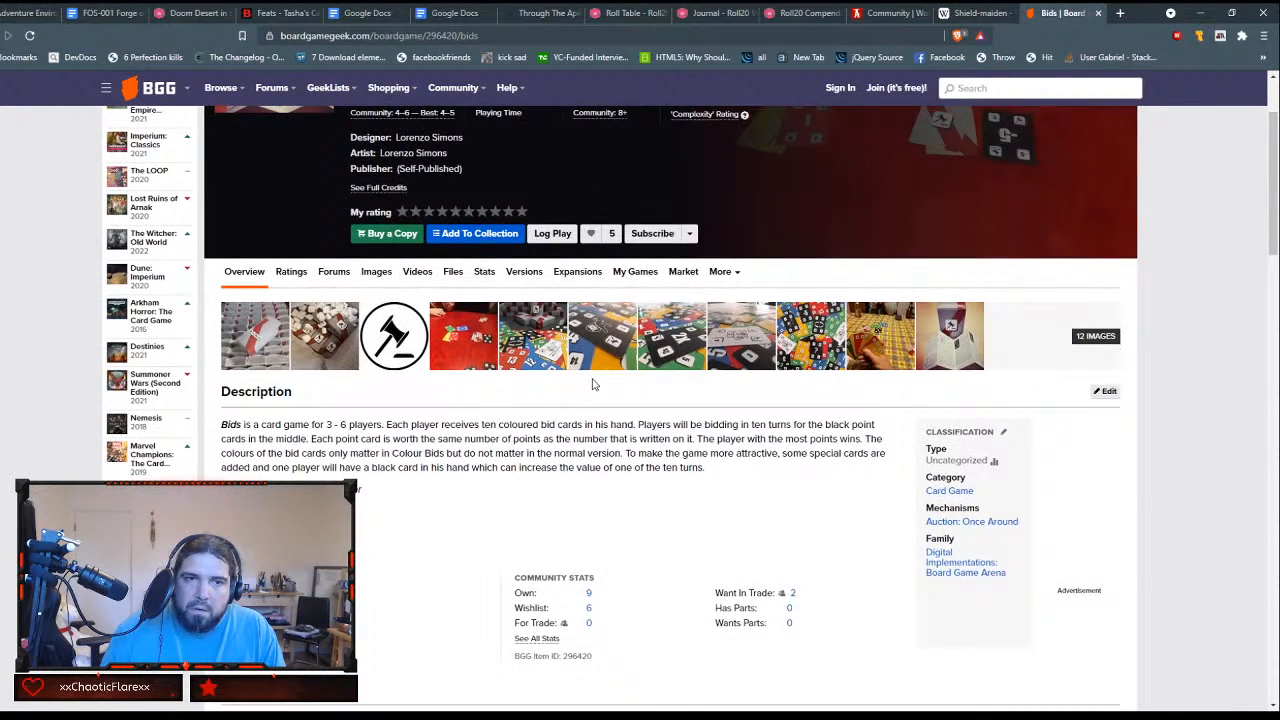
scroll(592, 385, "down", 1)
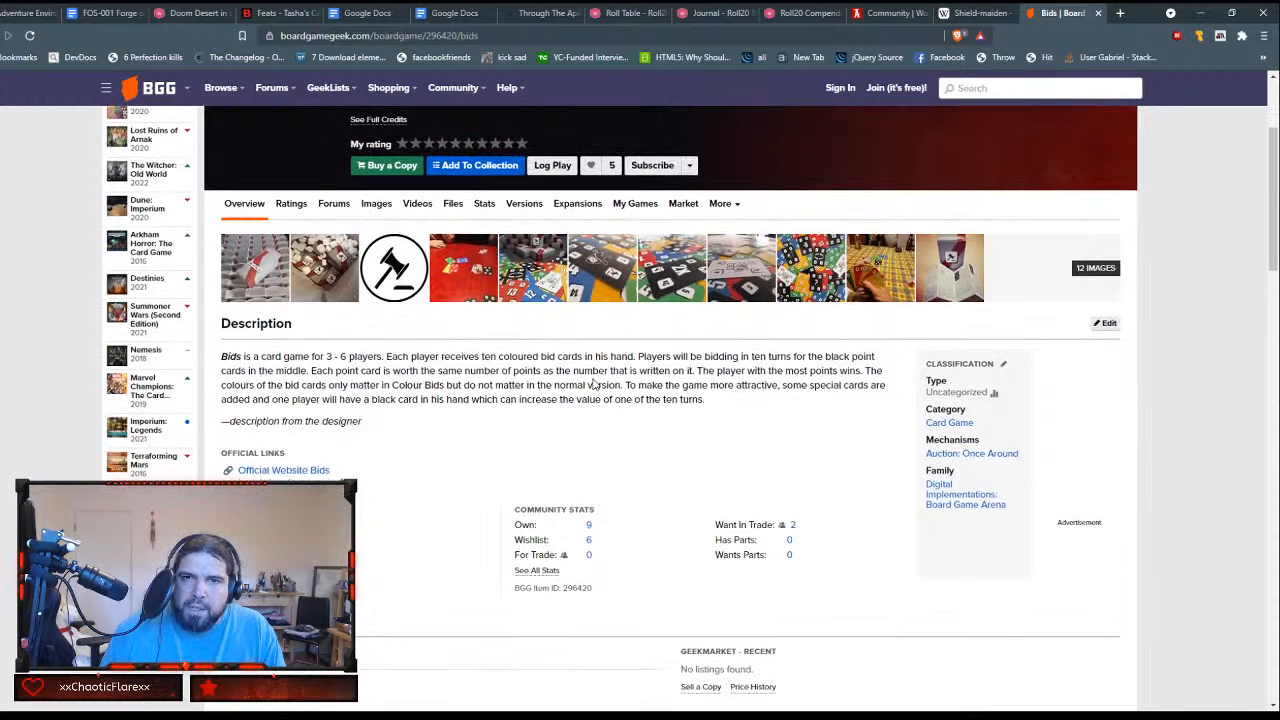
scroll(592, 385, "down", 4)
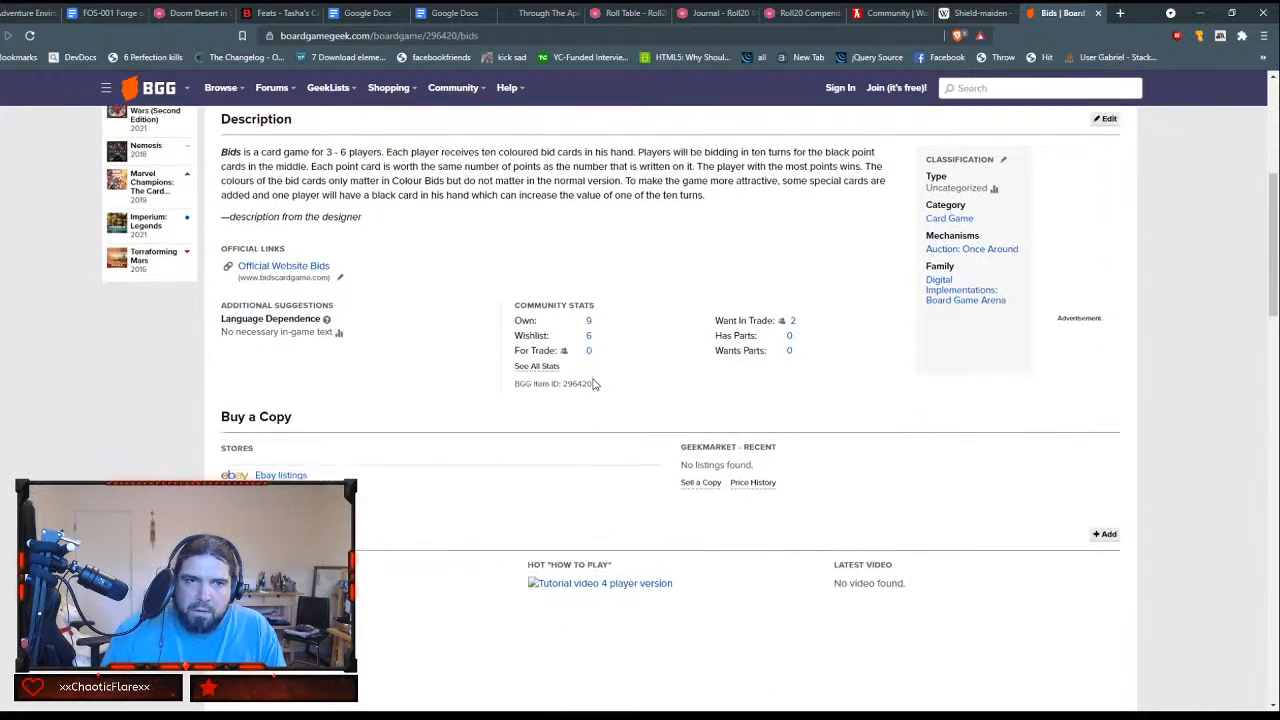
scroll(595, 384, "up", 7)
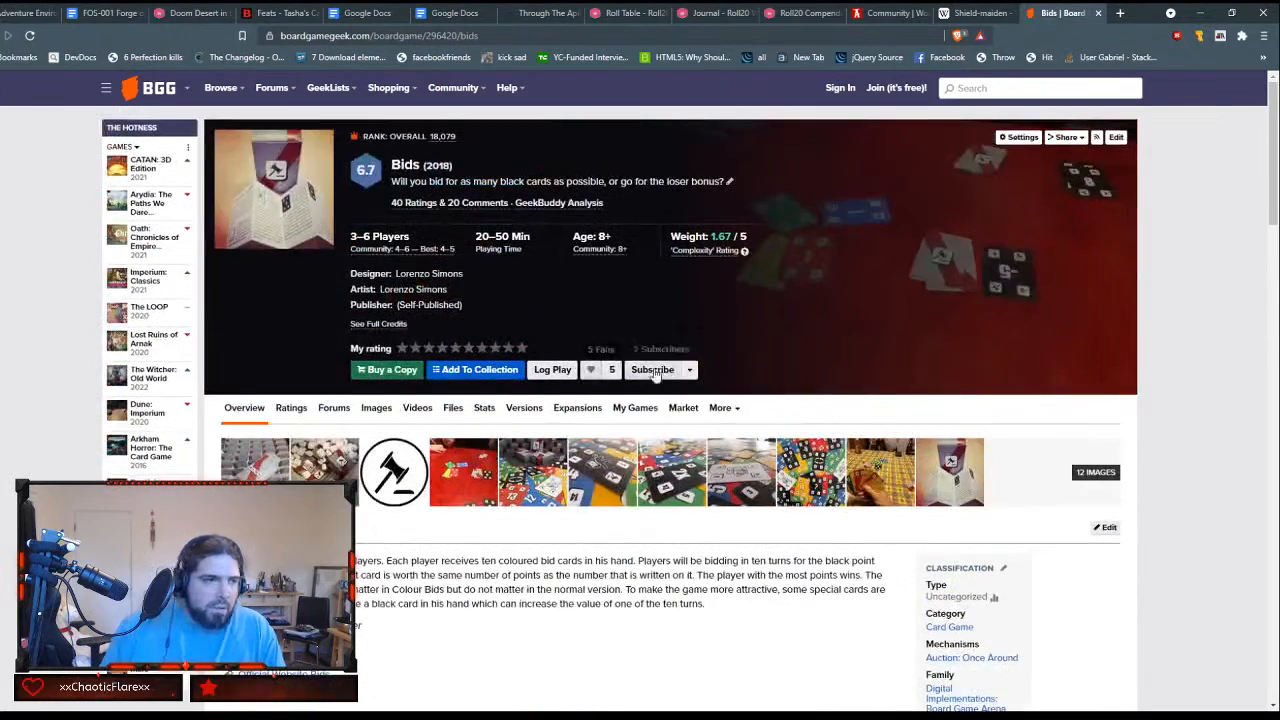
left_click(1098, 13)
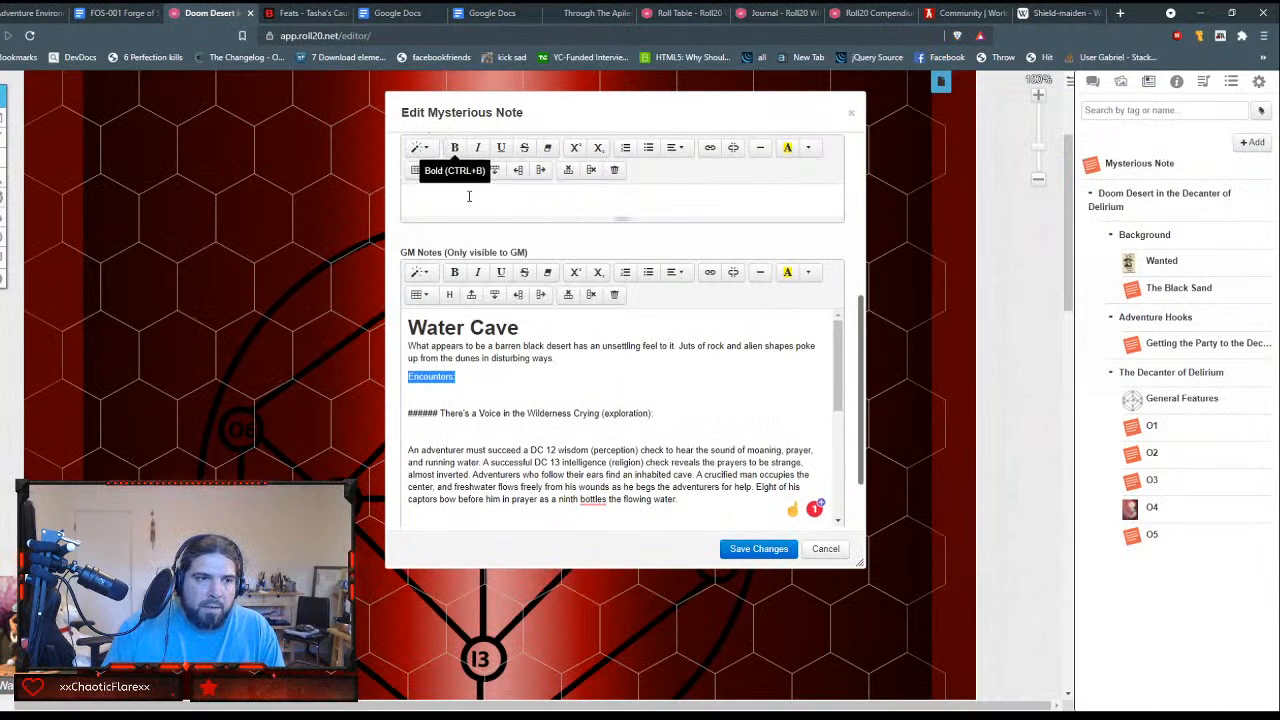
Step: Format the "Encounters:" line in the GM Notes as Header 2
scroll(468, 196, "up", 3)
scroll(470, 200, "down", 4)
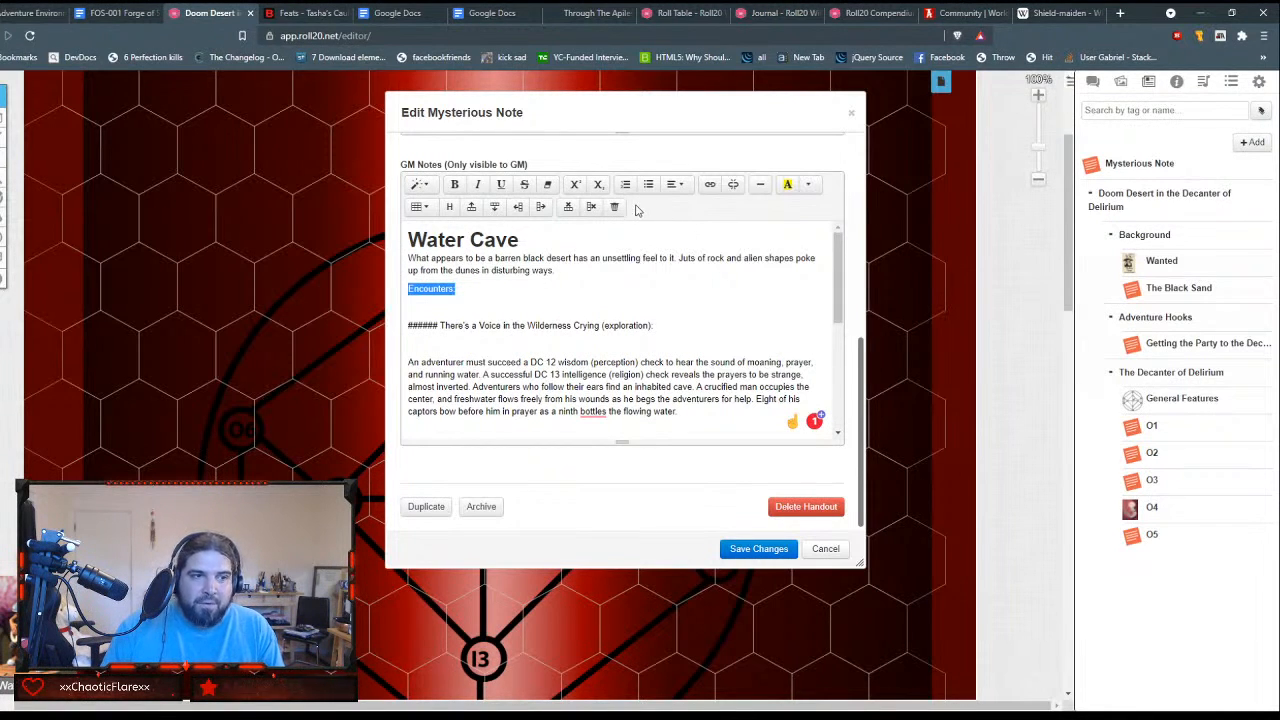
left_click(427, 186)
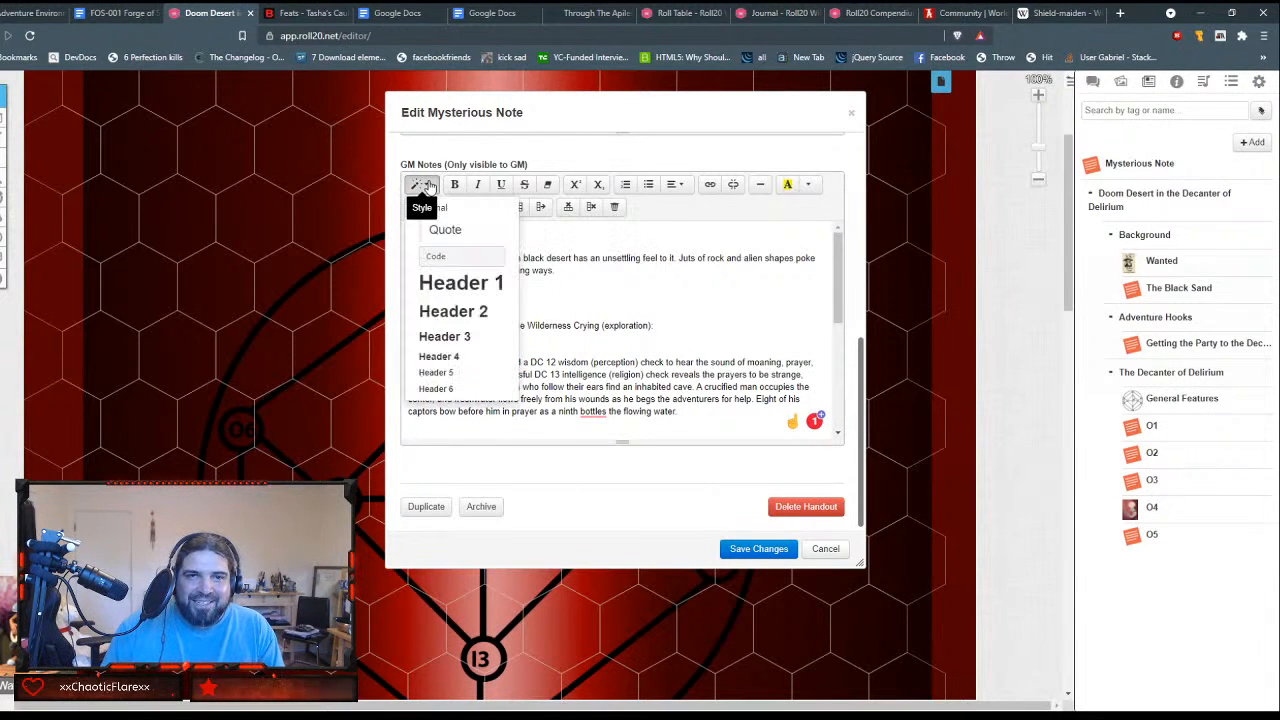
left_click(775, 315)
double_click(447, 288)
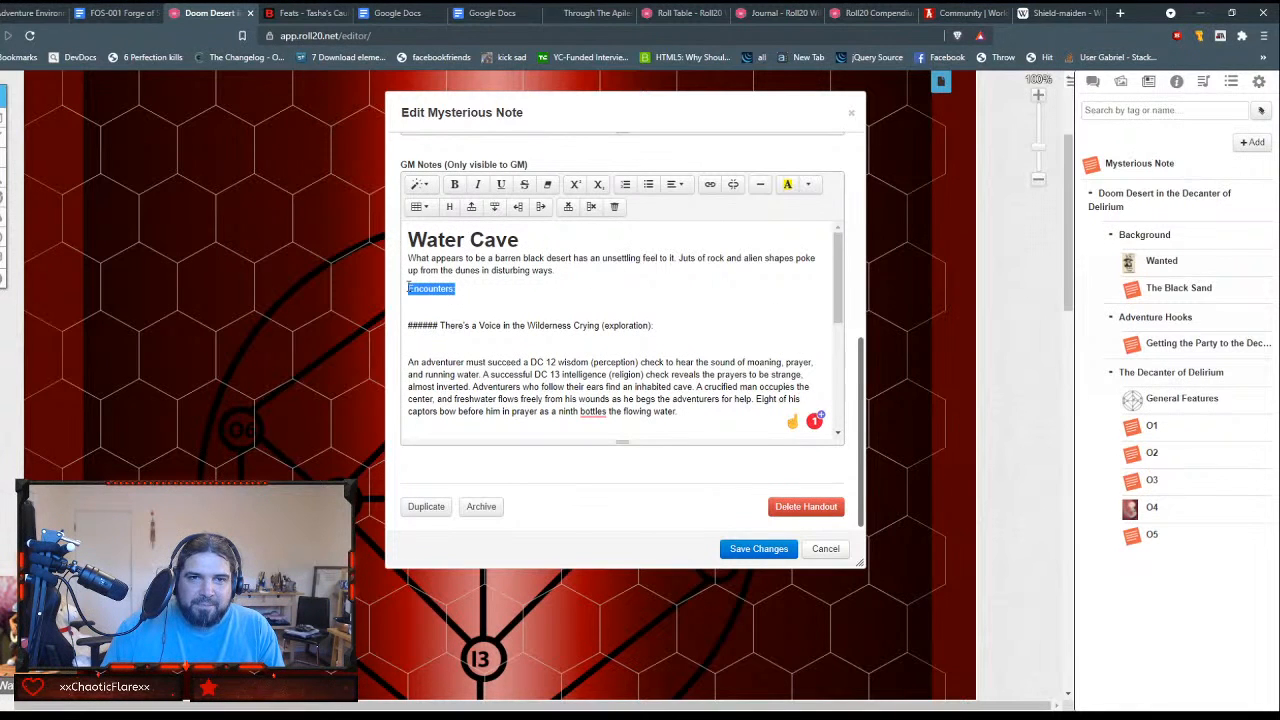
left_click(420, 185)
left_click(445, 311)
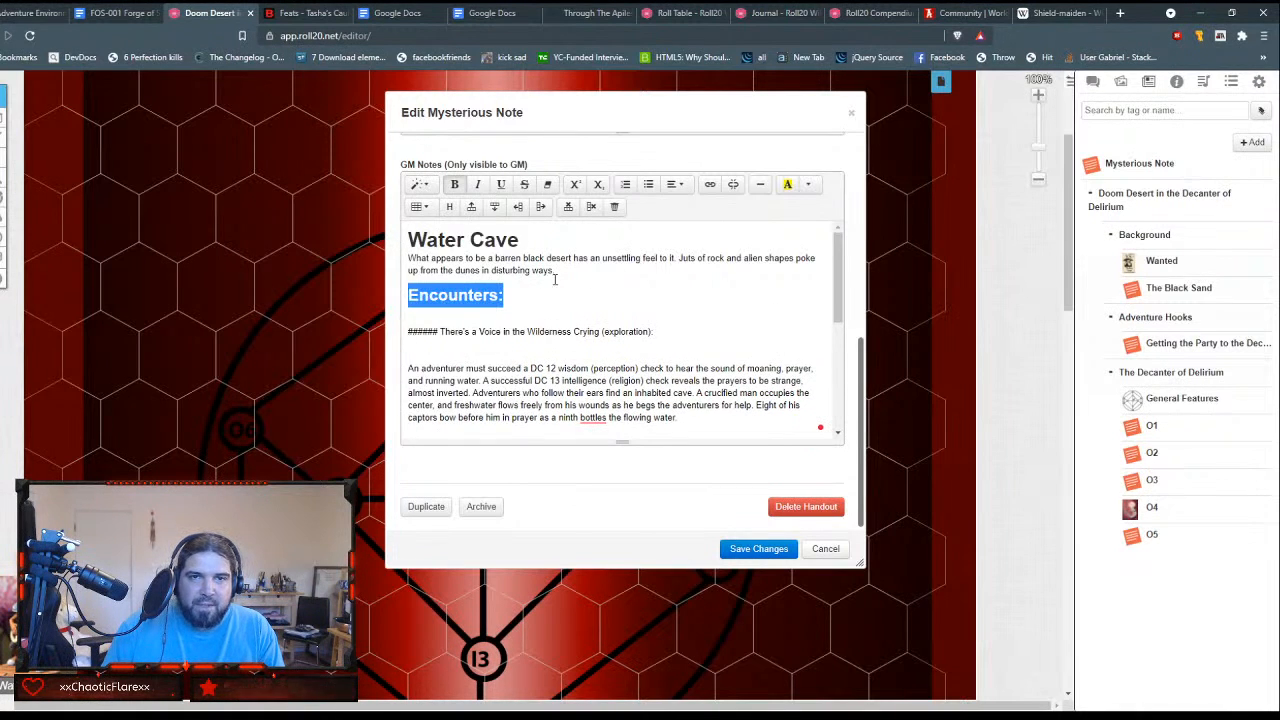
Step: Remove the blank line below "Encounters:" and the ###### marks in front of "There's a Voice in the Wilderness Crying (exploration):"
left_click(540, 299)
key("Down")
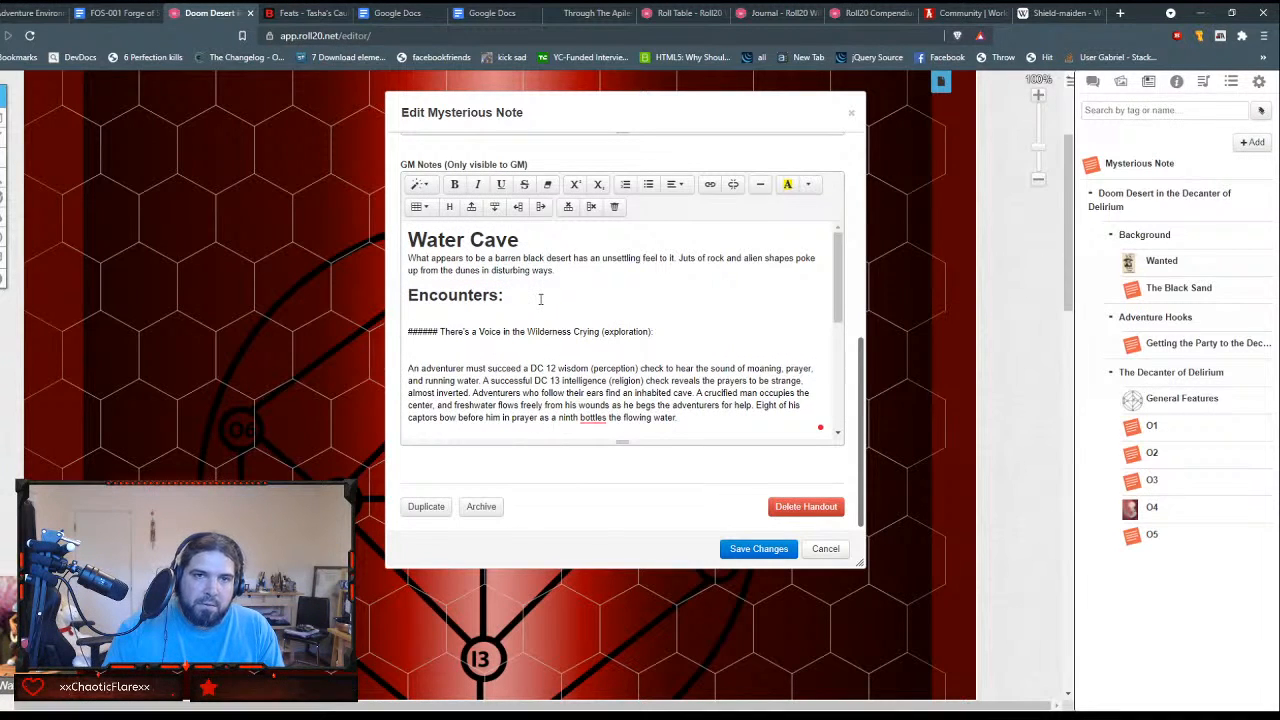
key("Delete")
key("shift+Right")
key("shift+Right")
key("shift+Right")
key("shift+Right")
key("shift+Right")
key("shift+Right")
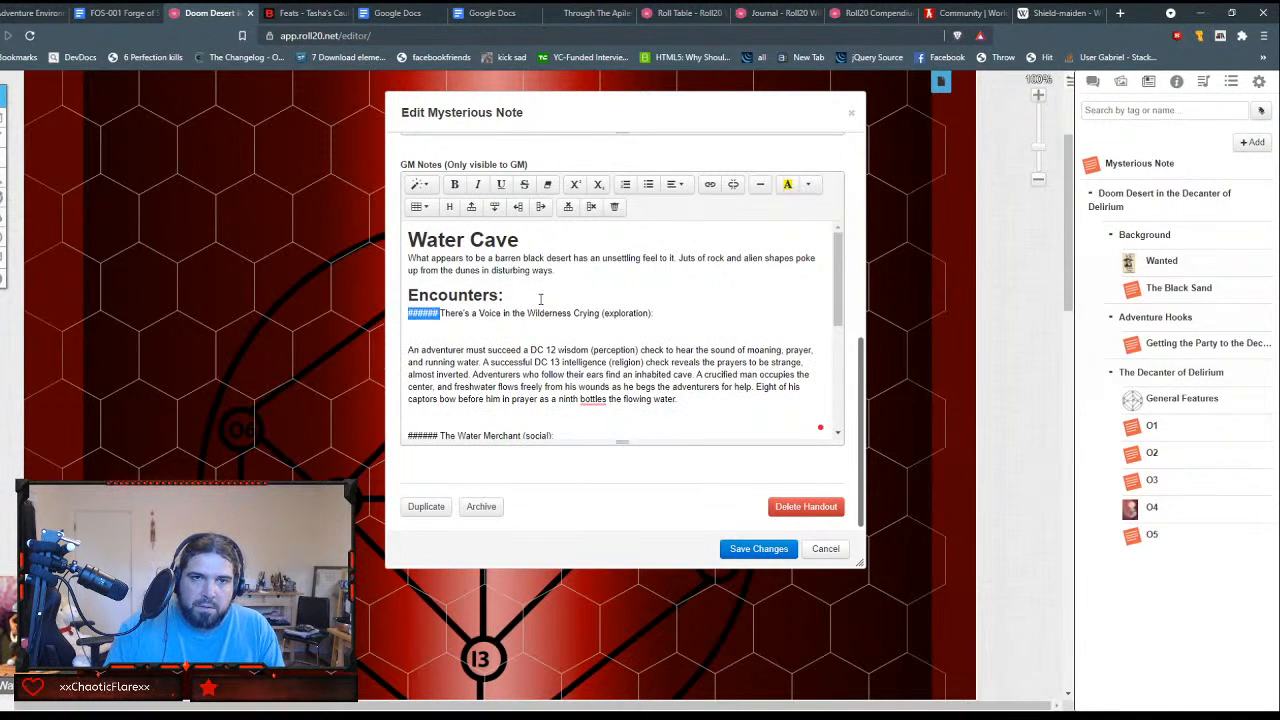
key("Delete")
Step: Format the "There's a Voice in the Wilderness Crying (exploration):" line as Header 4
key("shift+End")
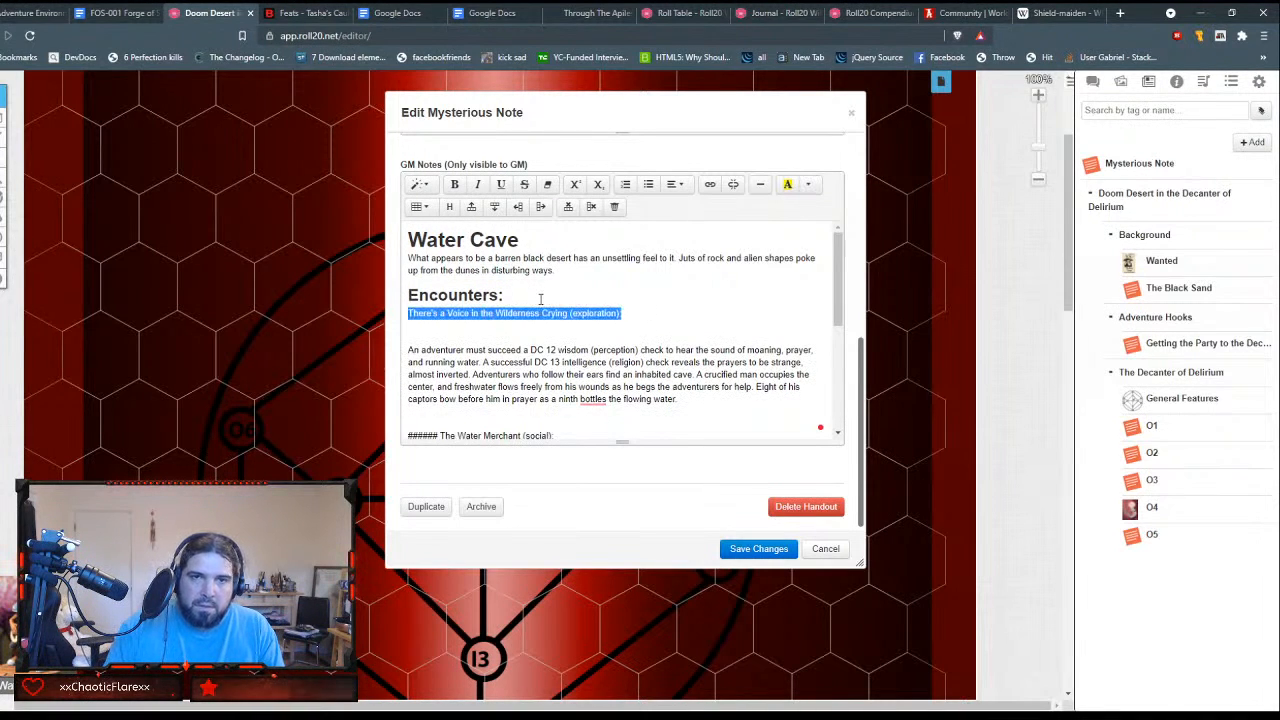
left_click(416, 189)
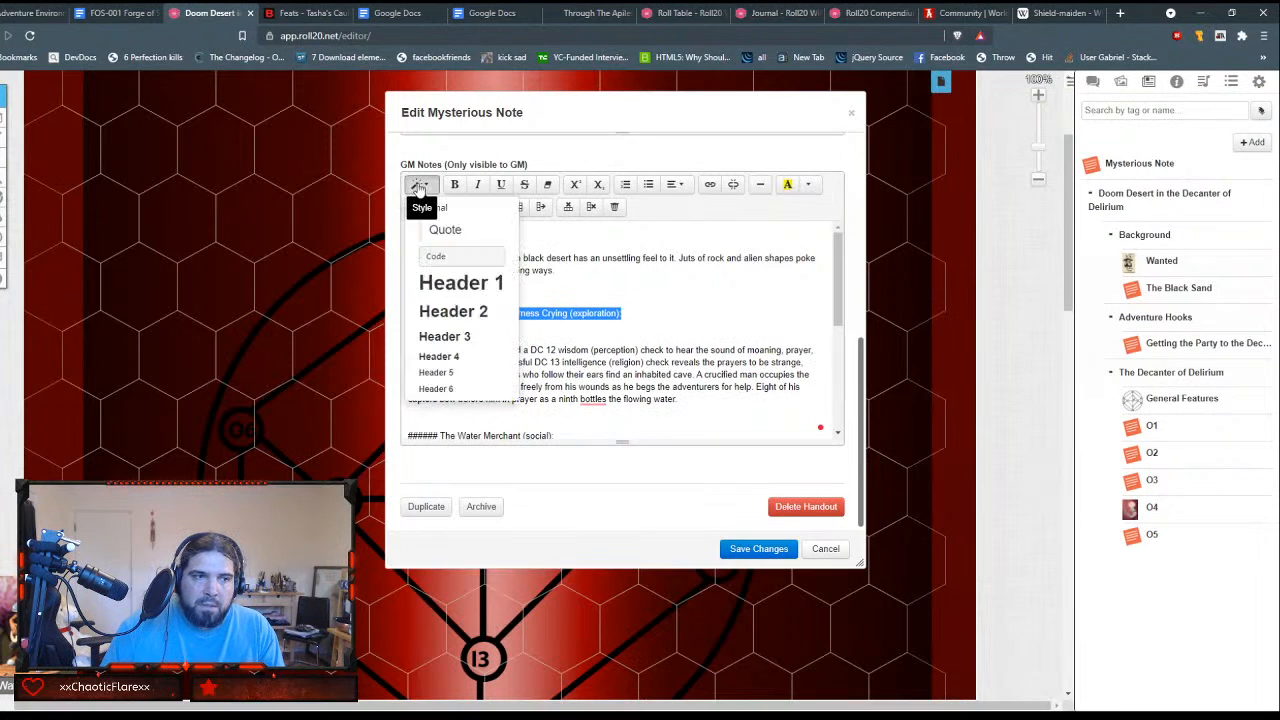
left_click(459, 359)
Step: Remove the blank line above "The Water Merchant (social):" and its ###### marks, and select the title text
left_click(712, 316)
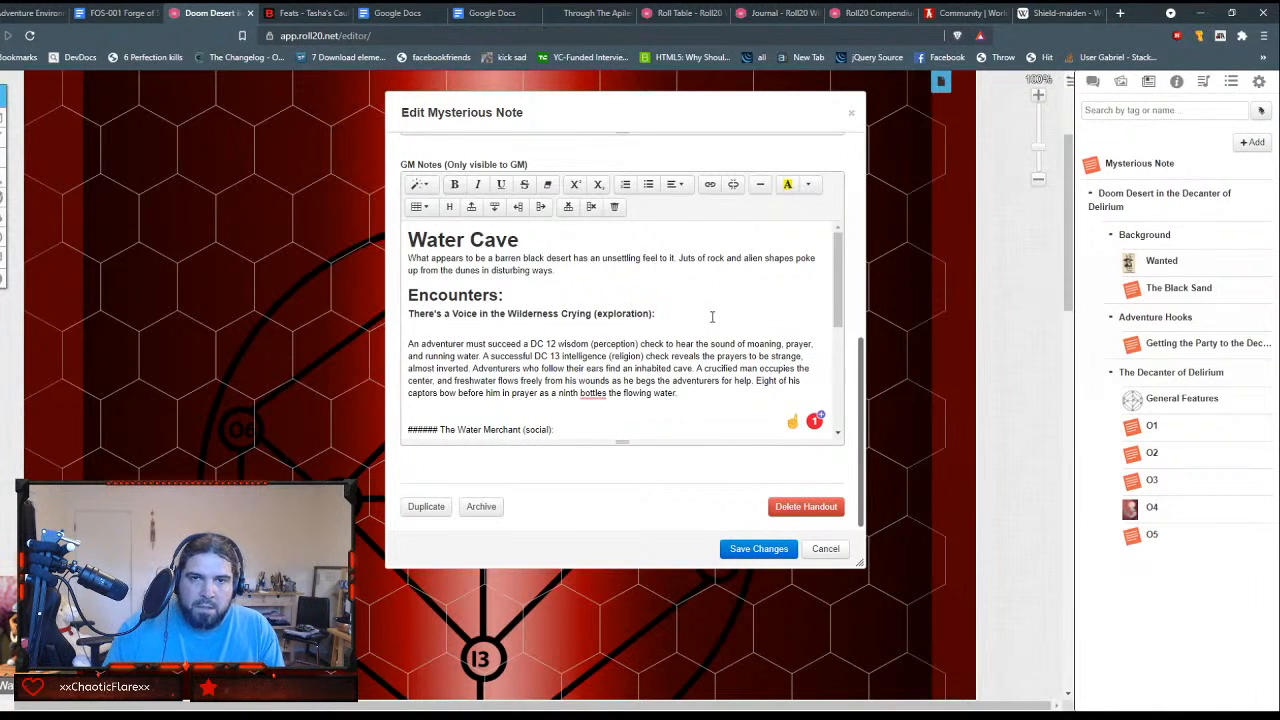
key("Down")
key("Down")
key("Down")
key("Down")
key("Down")
key("Down")
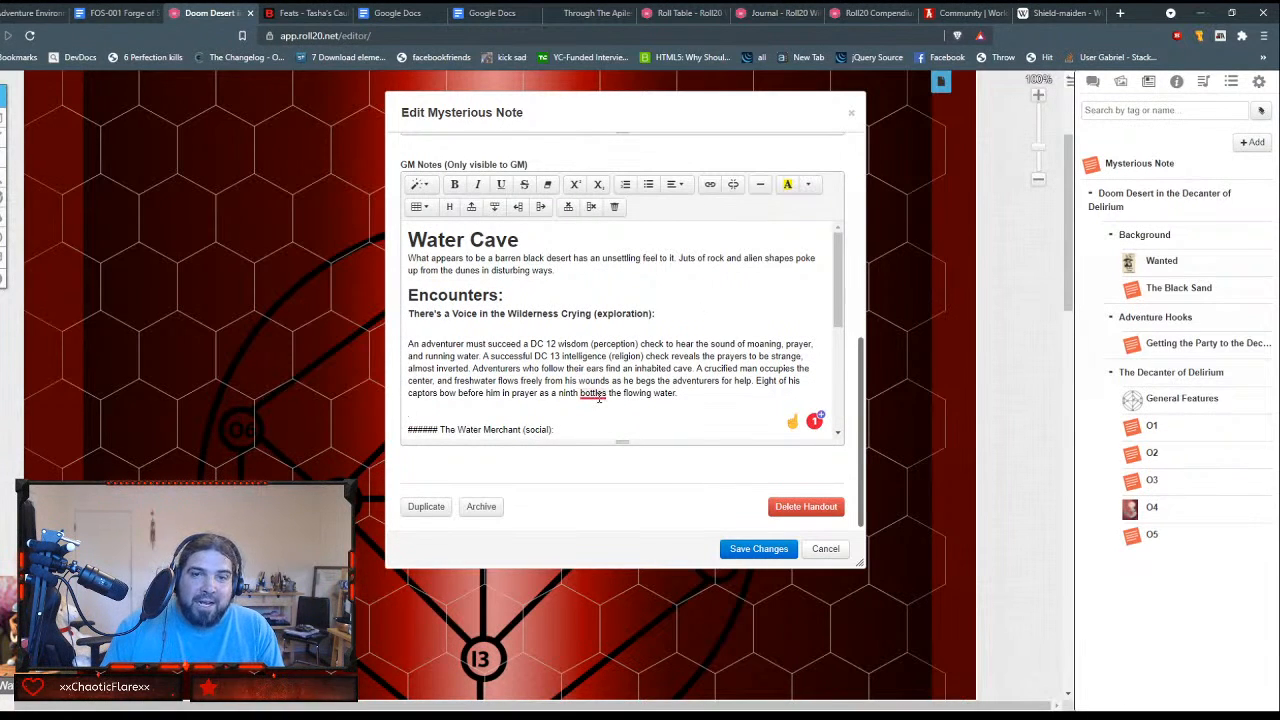
mouse_move(602, 398)
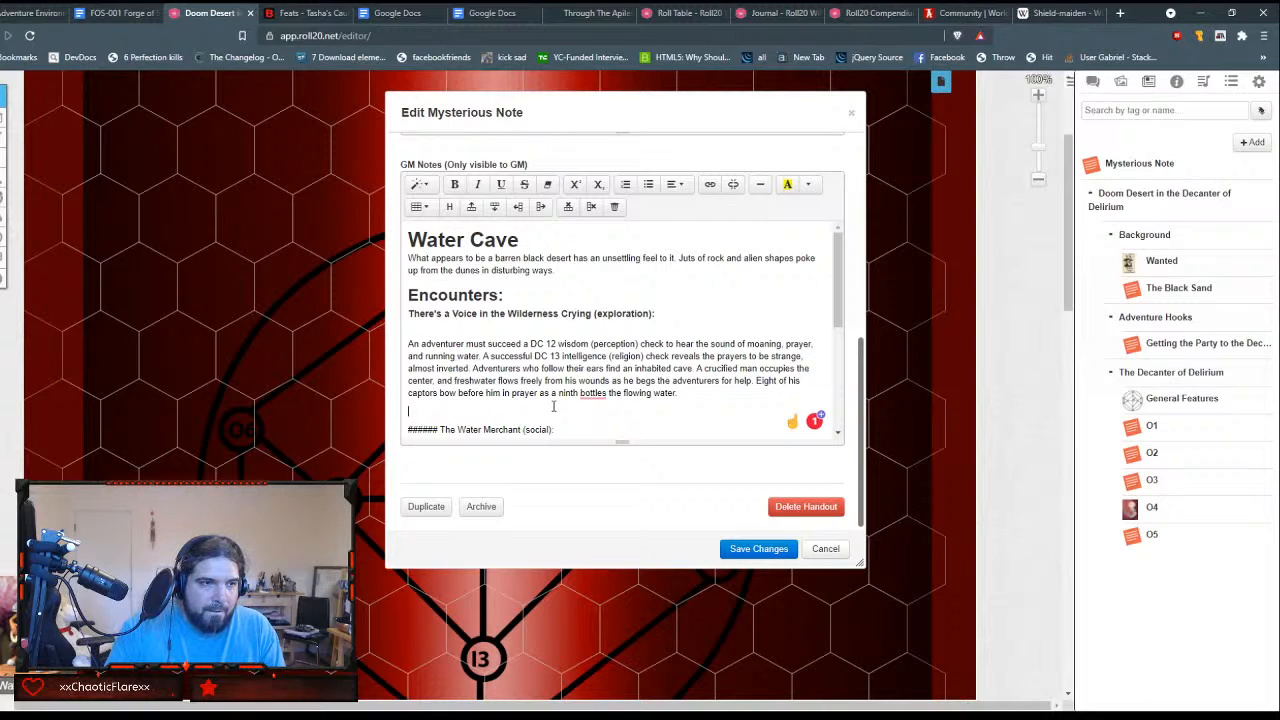
key("BackSpace")
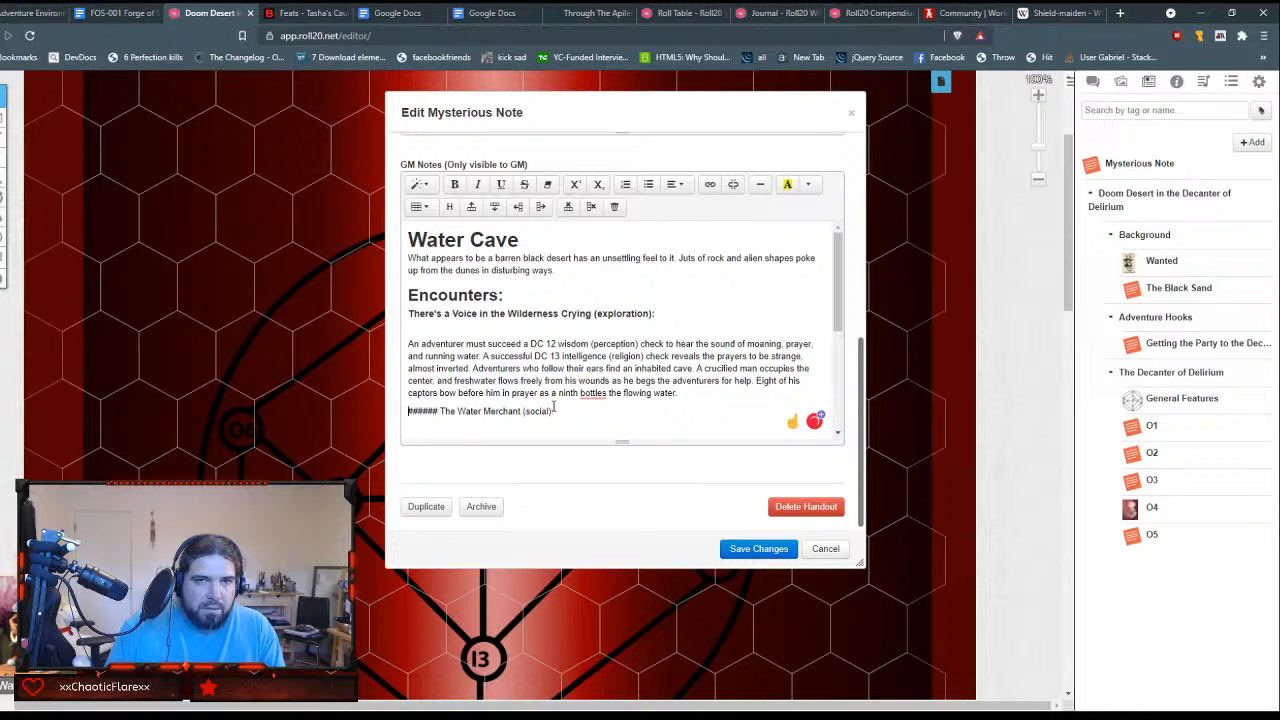
key("Delete")
key("Delete")
key("Delete")
key("Delete")
key("Delete")
key("Delete")
key("Delete")
key("shift+End")
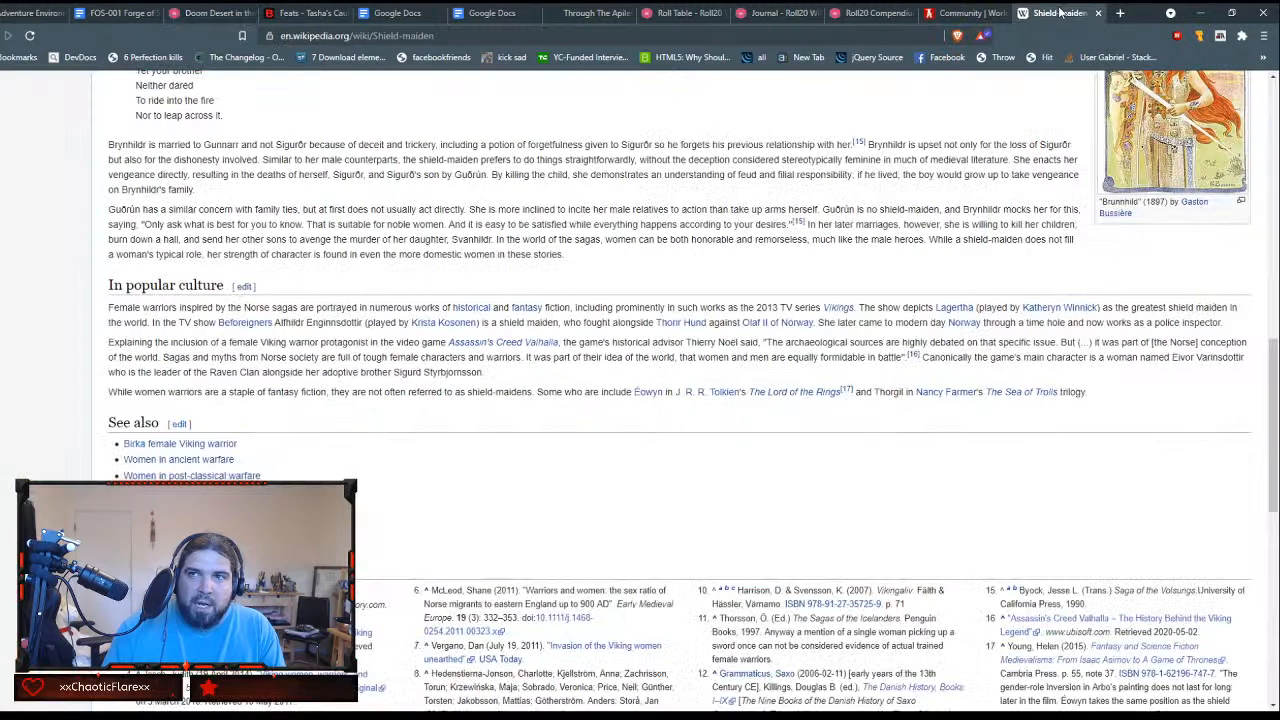
Step: Switch to the Shield-maiden Wikipedia tab and search the web from it for "scrolls card game"
left_click(1062, 13)
left_click(875, 28)
type("sc")
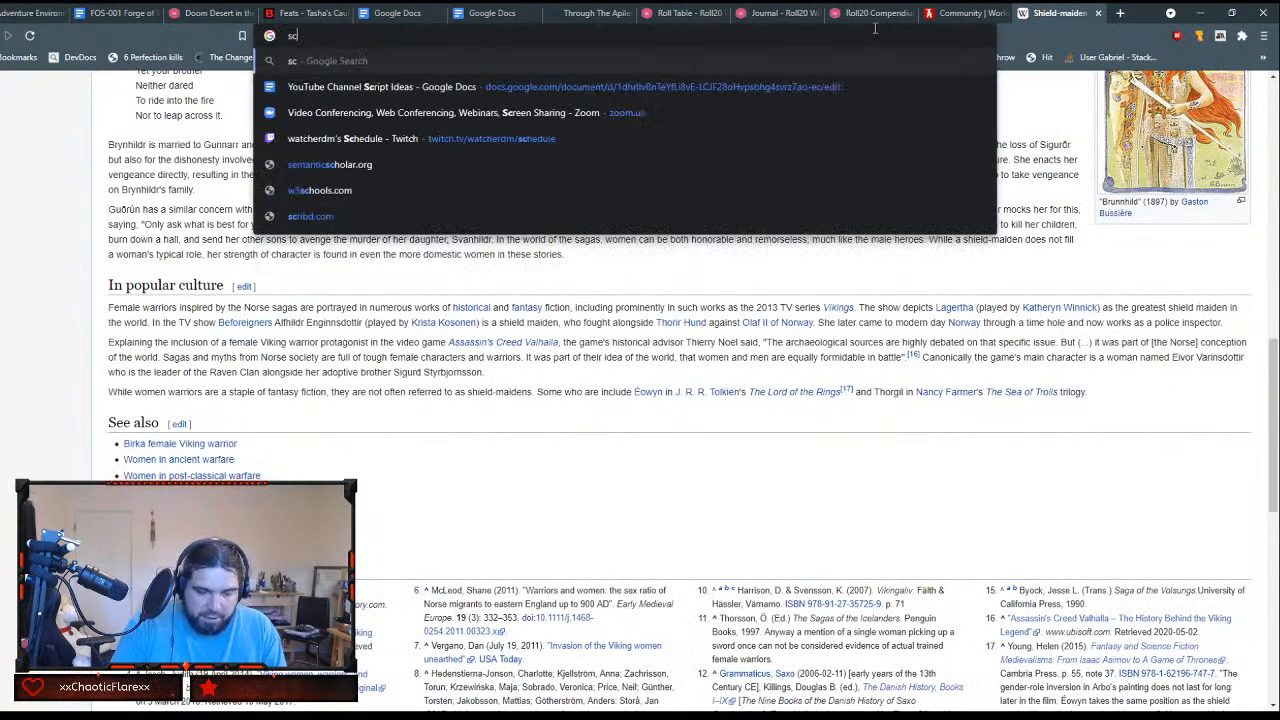
type("rolls card")
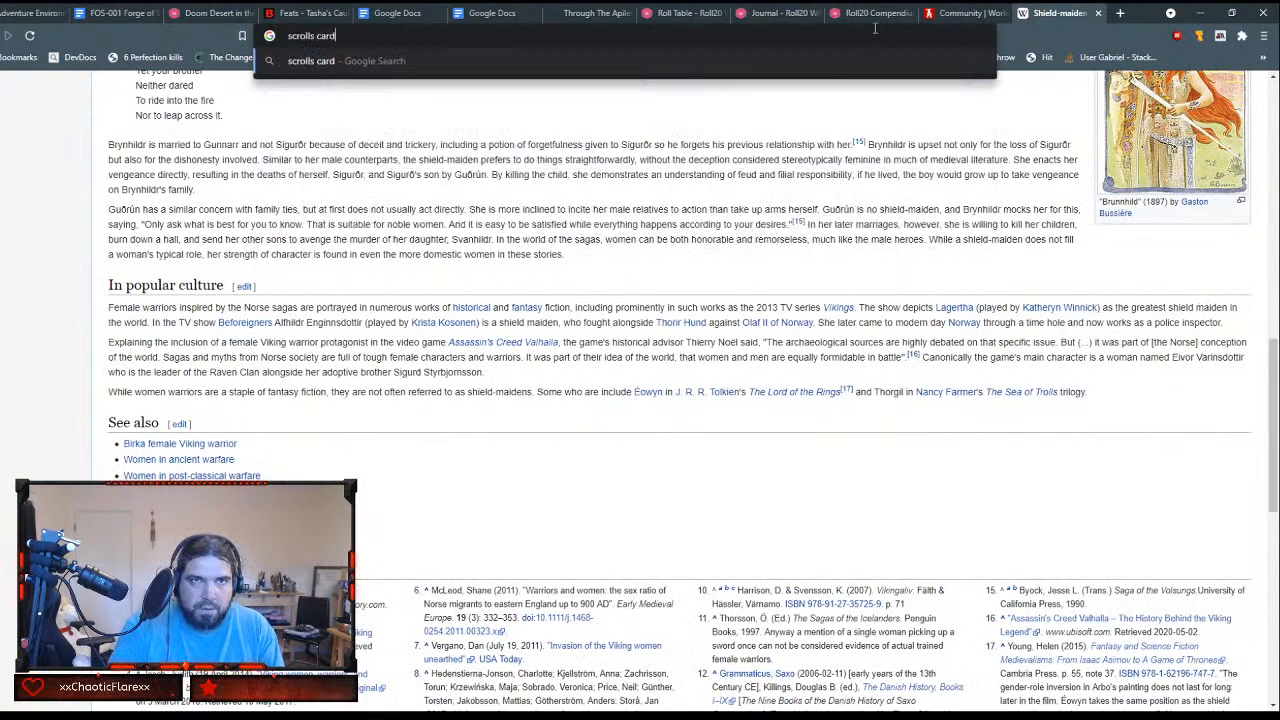
type(" game")
key("Return")
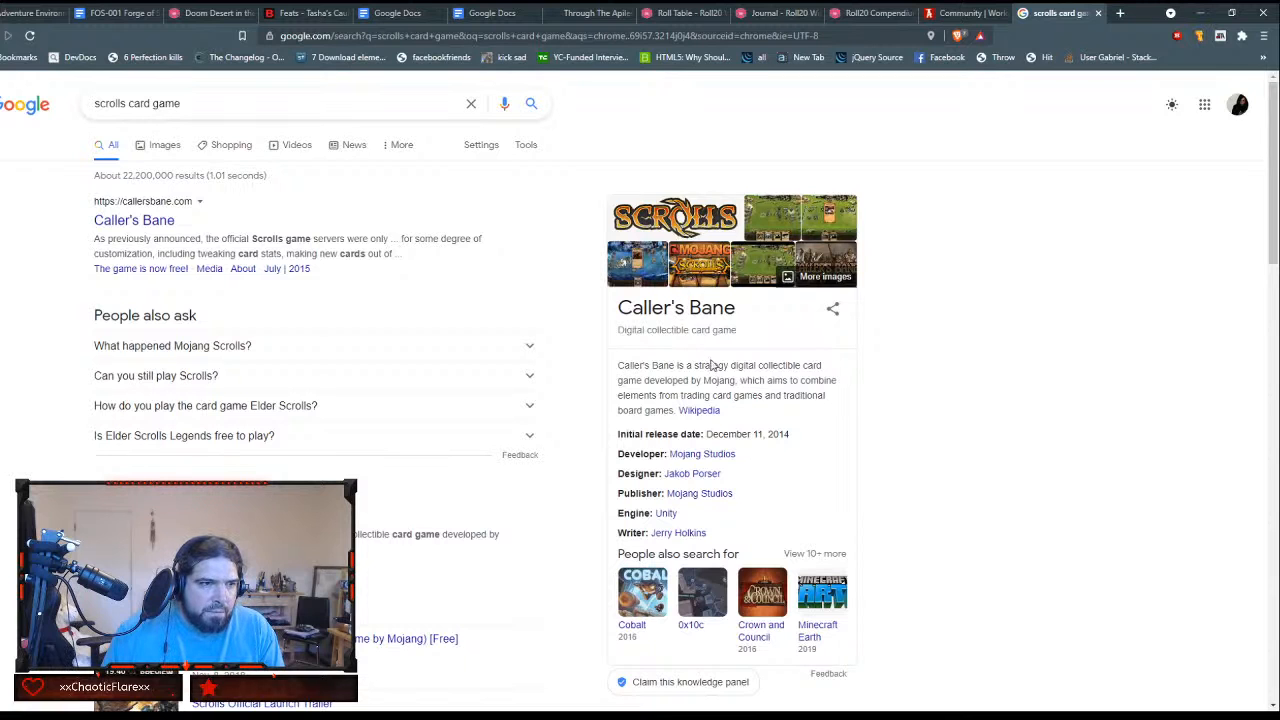
Step: Open a Scrolls gameplay image from the search results, examine it and its related images, and close the tab
left_click(769, 229)
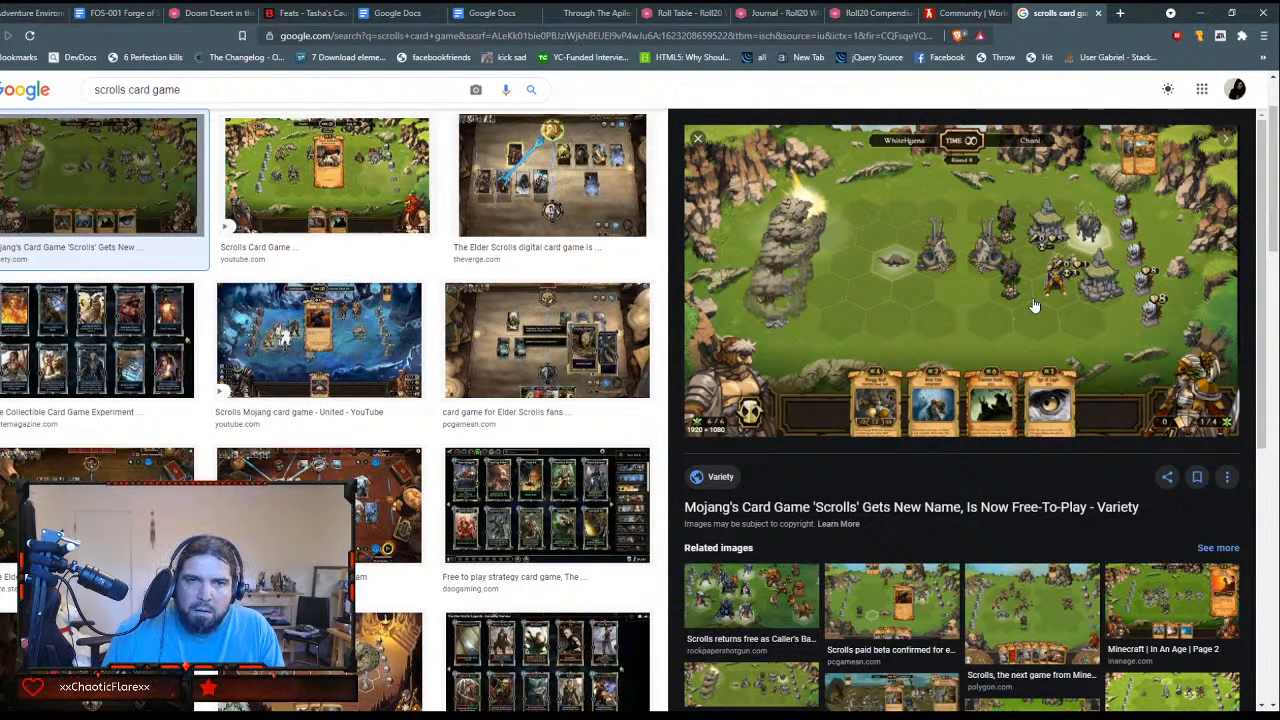
scroll(1035, 305, "down", 2)
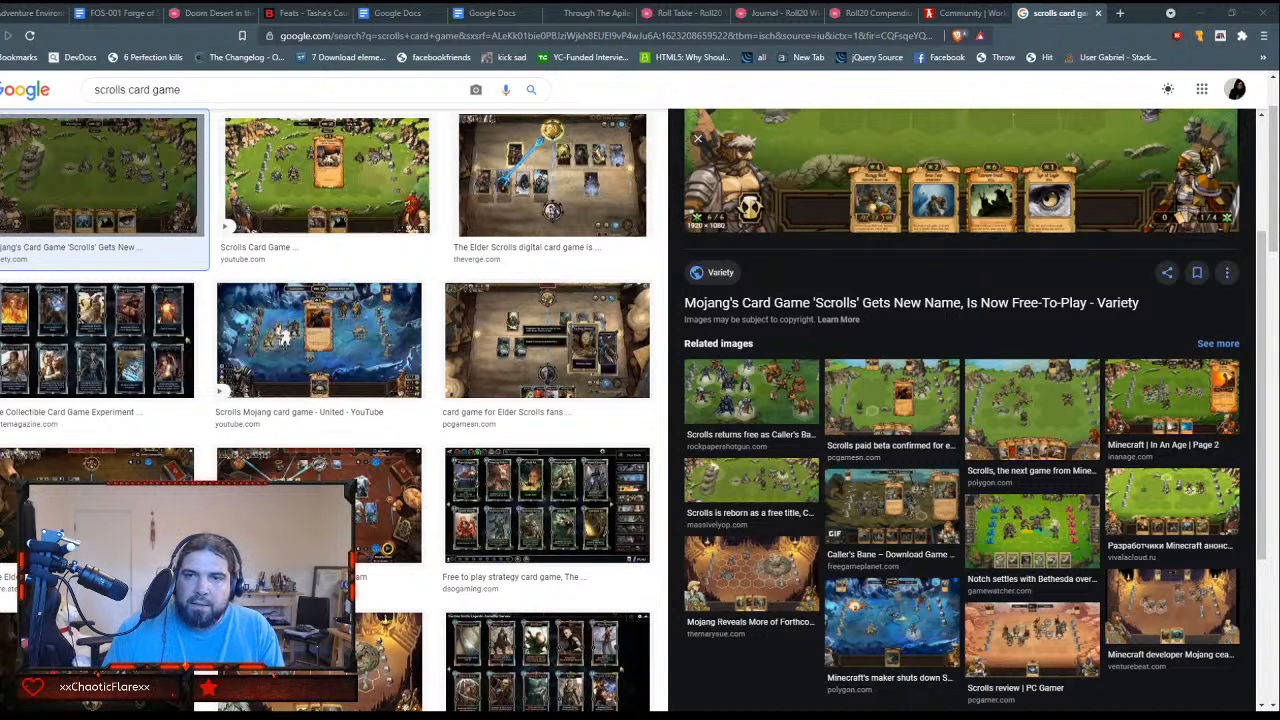
scroll(962, 410, "down", 3)
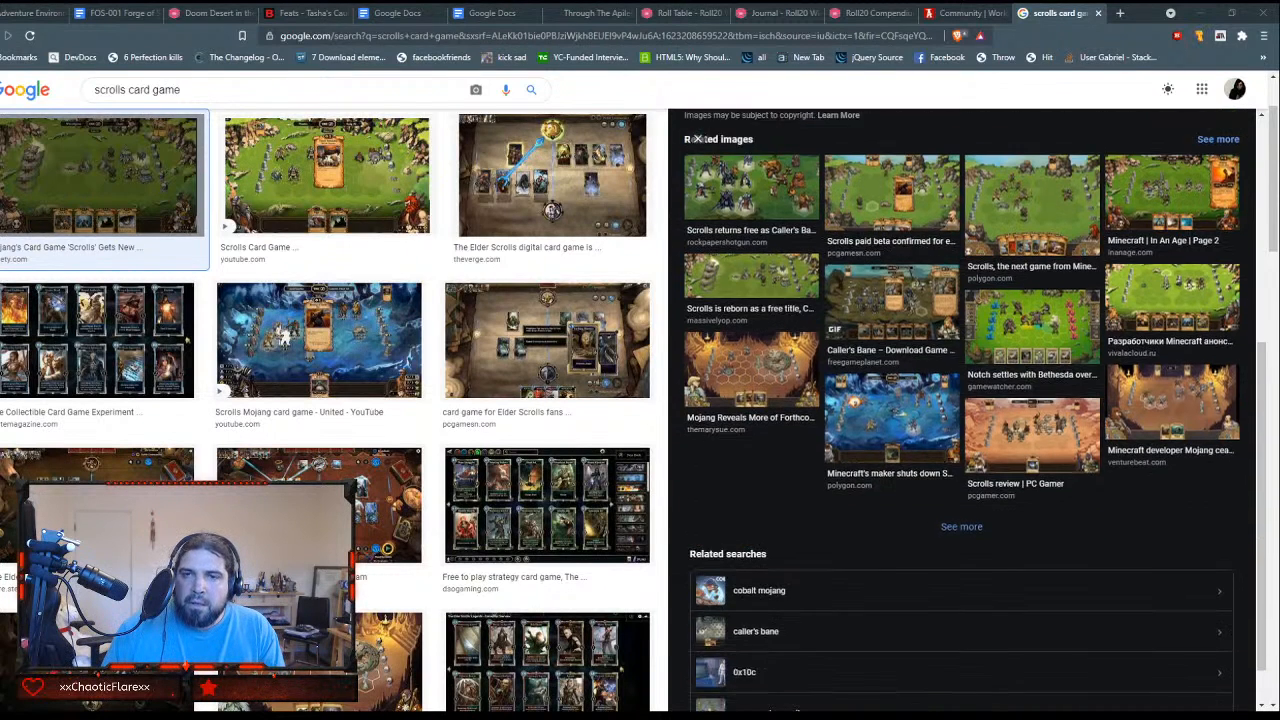
scroll(962, 410, "up", 6)
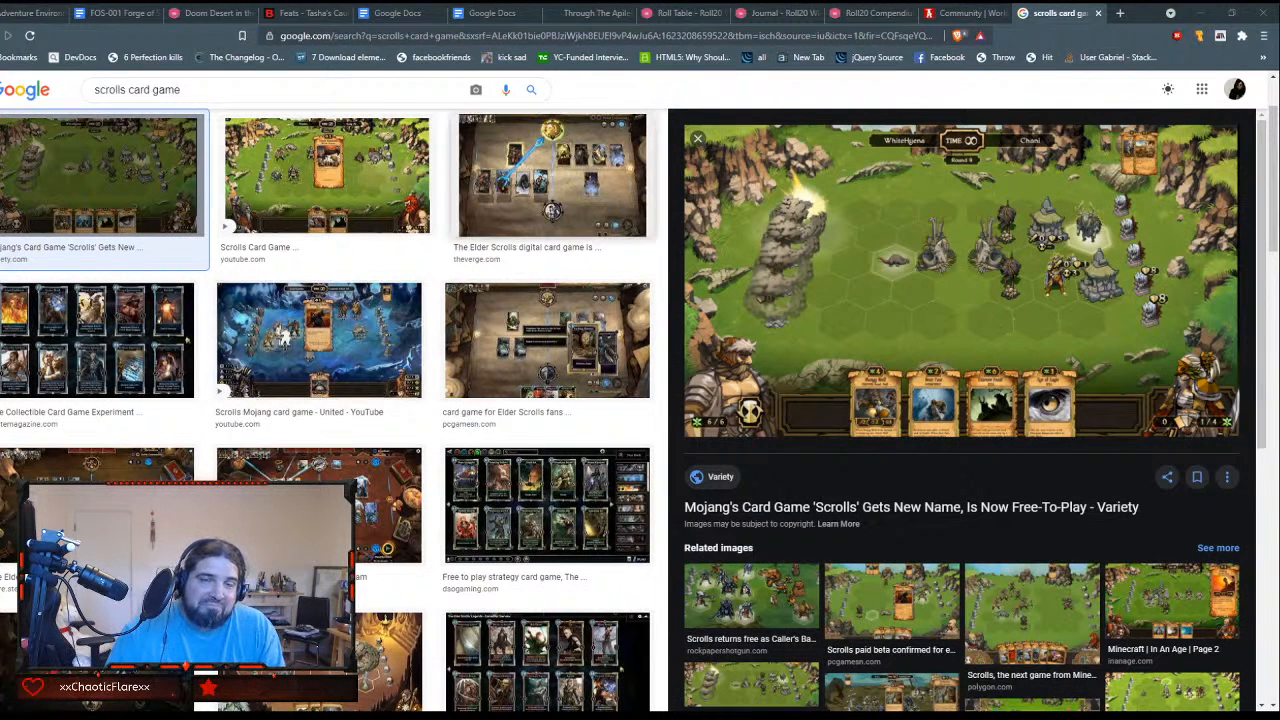
left_click(1098, 13)
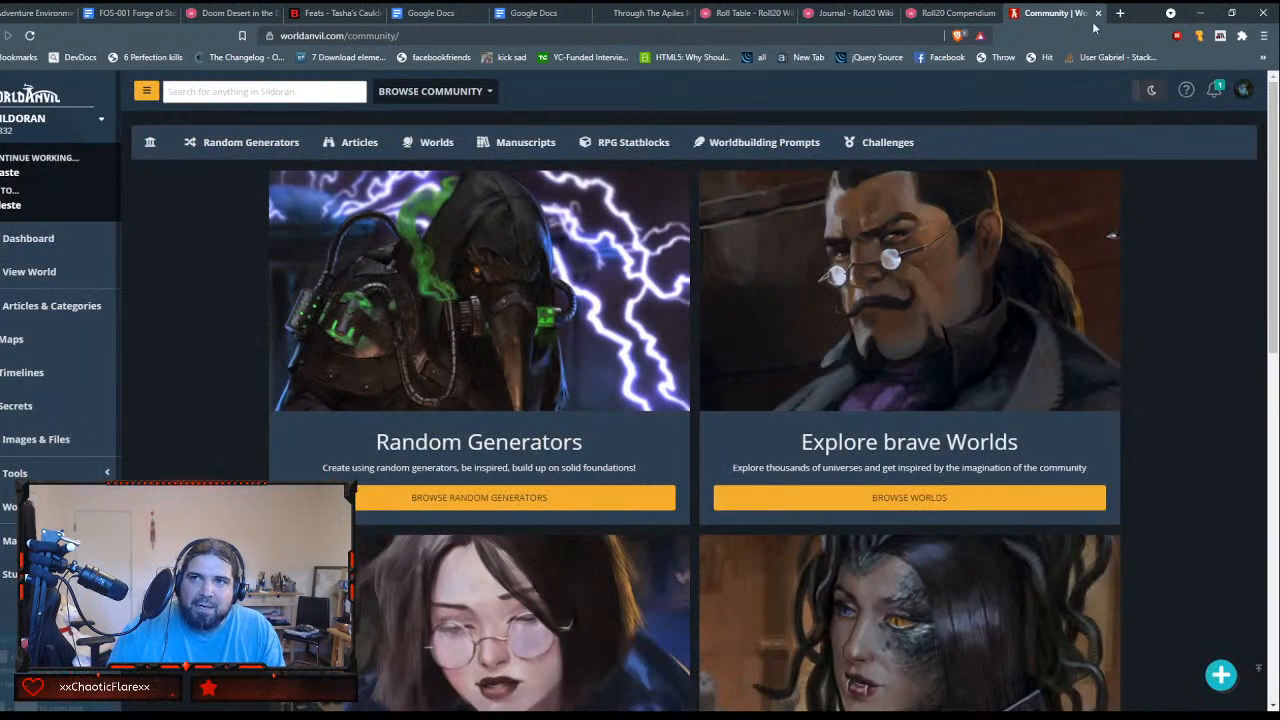